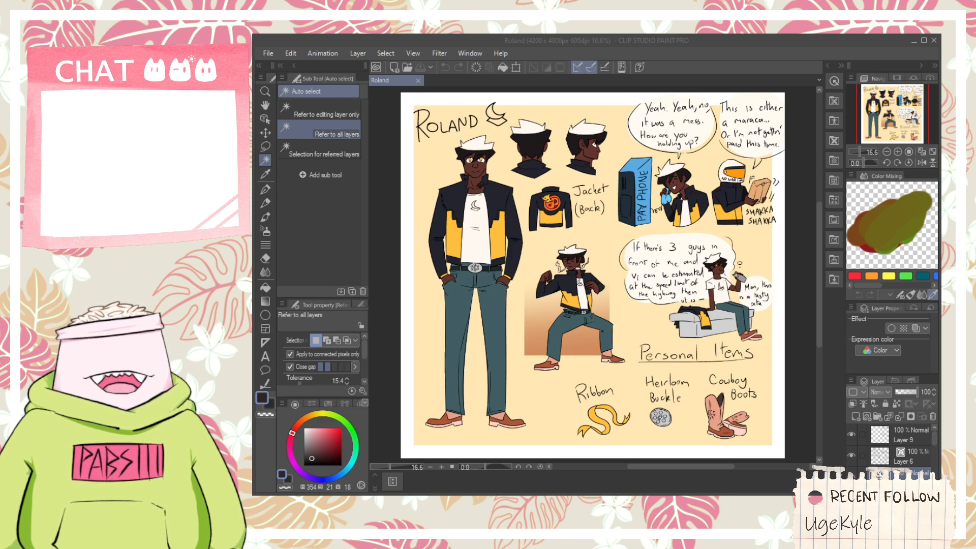
- Gather the existing character sheet layers, starting from Layer 9, into a new layer folder and collapse it
left_click(592, 37)
key("h")
left_click_drag(569, 252, 524, 253)
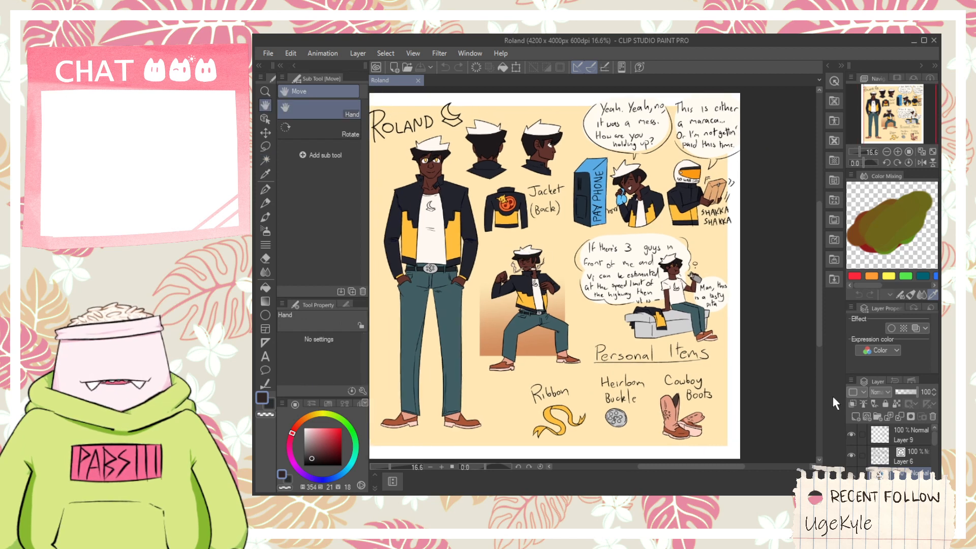
scroll(888, 434, "down", 1)
scroll(878, 450, "up", 1)
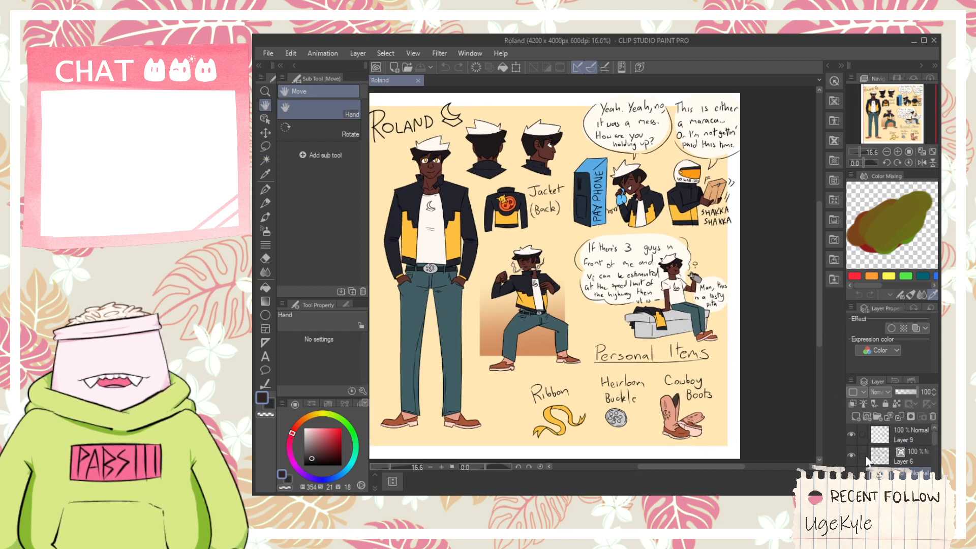
left_click(877, 440)
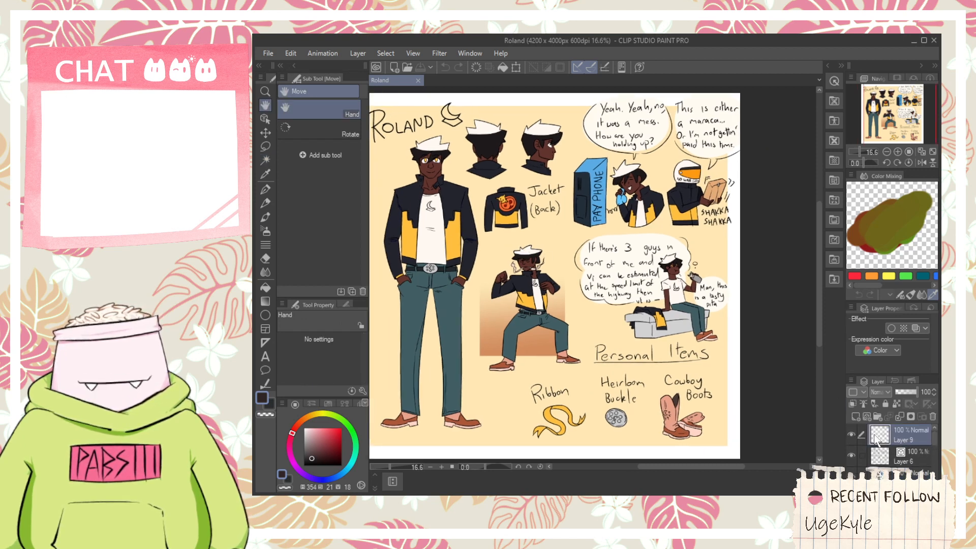
left_click(877, 420)
scroll(894, 455, "down", 3)
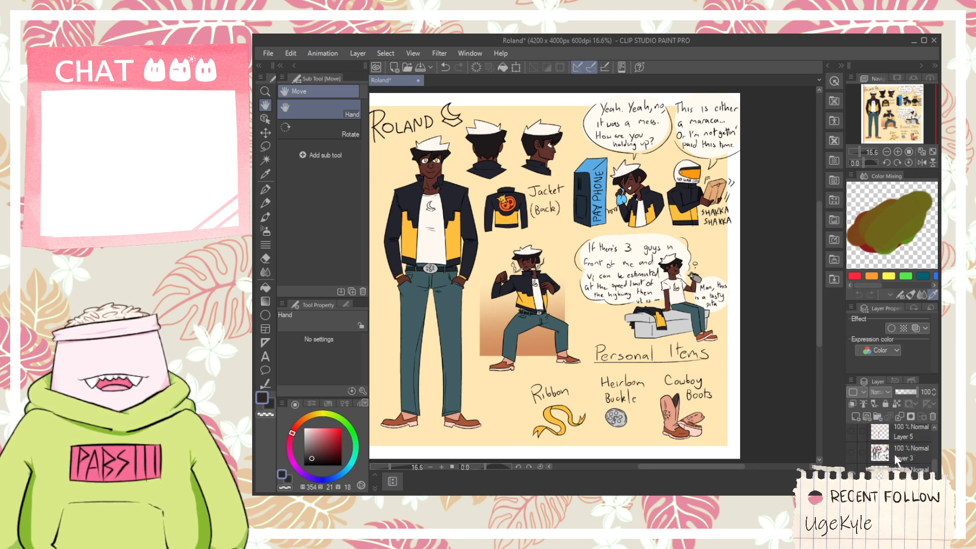
scroll(901, 447, "up", 3)
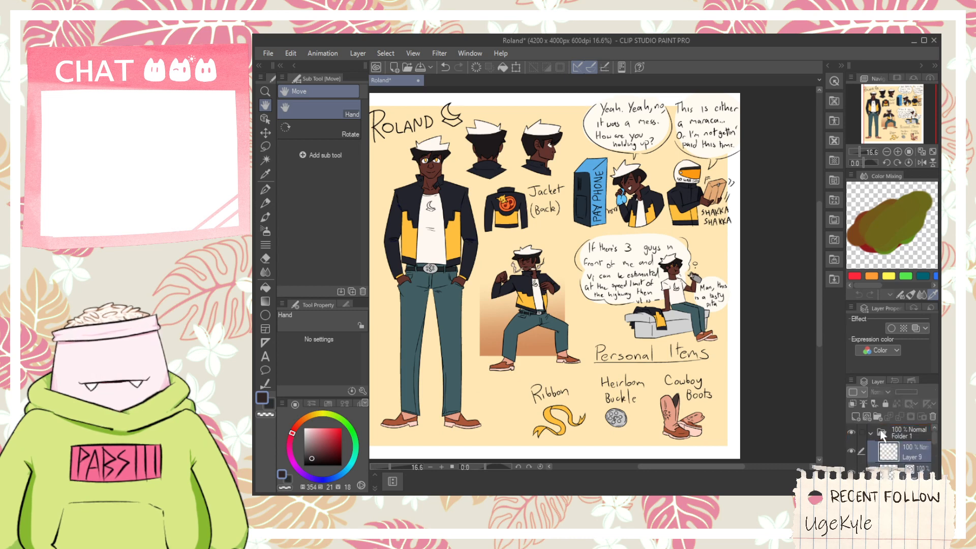
left_click(869, 432)
- Create a second folder containing a raster layer and a vector layer, and hide the folder with the finished artwork
left_click(877, 413)
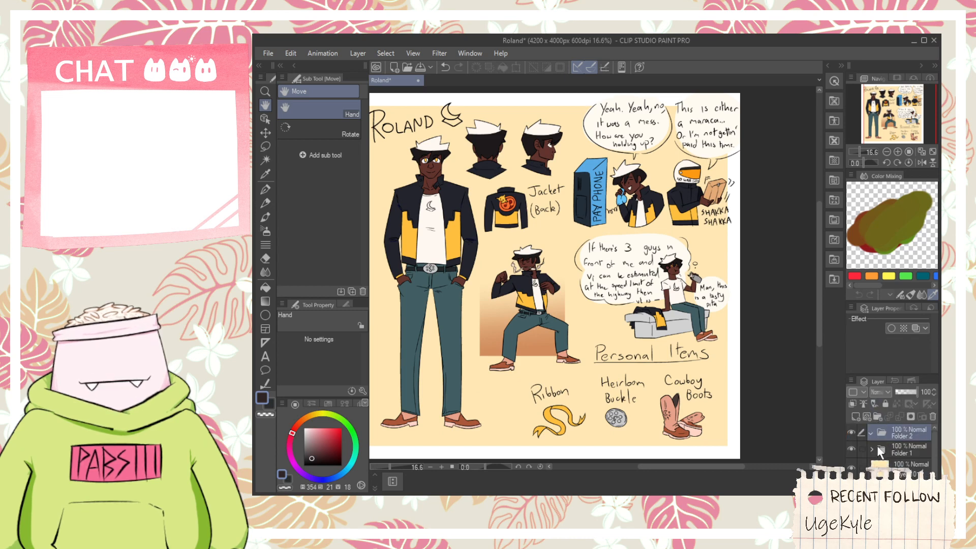
left_click(859, 414)
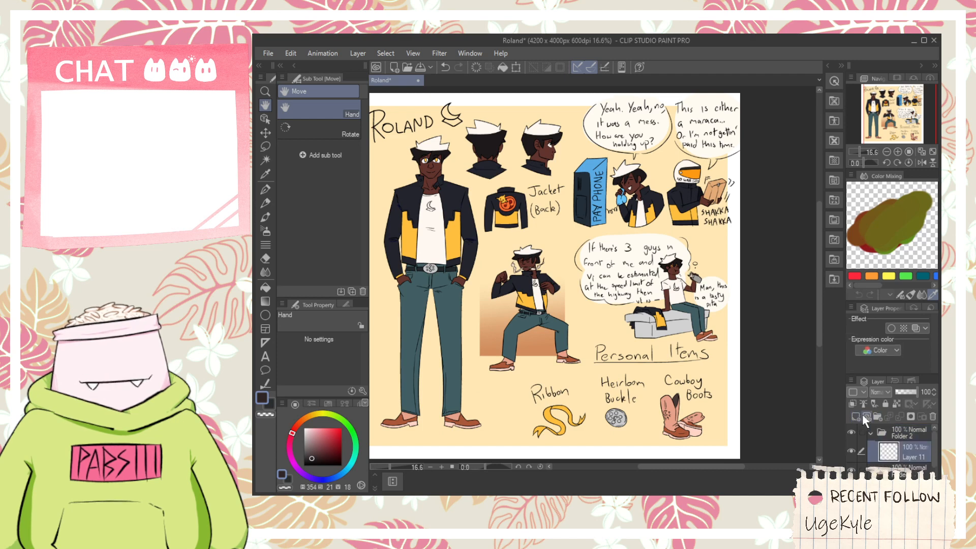
left_click(862, 414)
left_click(851, 463)
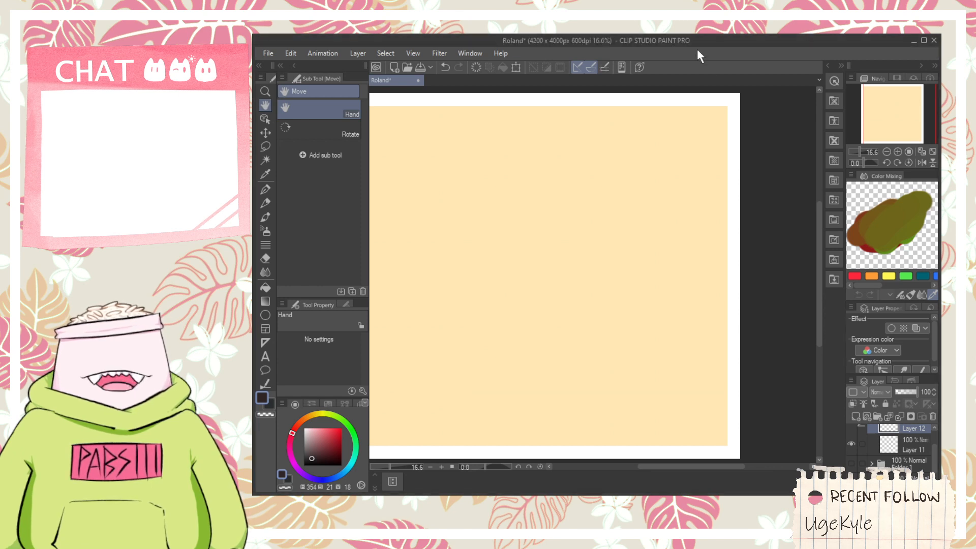
- Open the material library and browse the image and manga categories to the Illustration materials
scroll(894, 425, "up", 1)
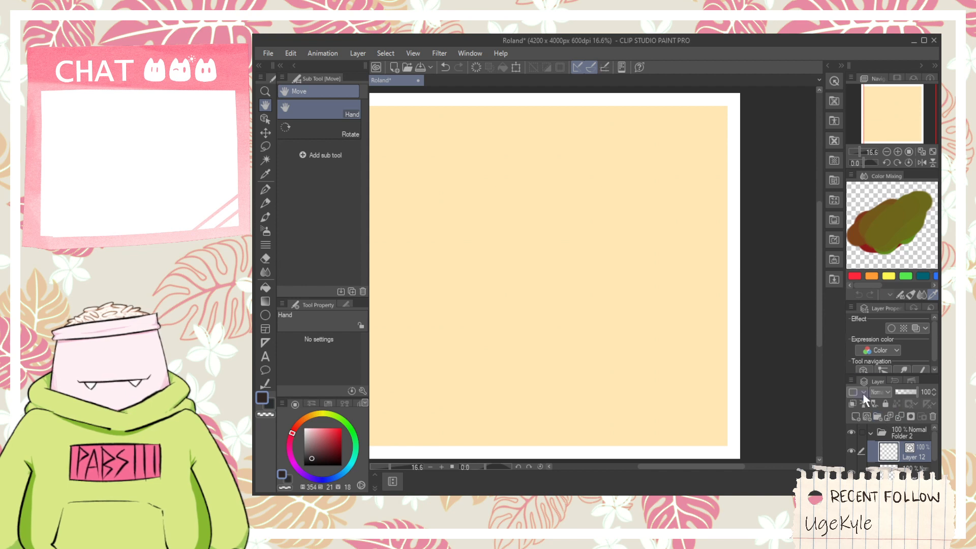
left_click(830, 221)
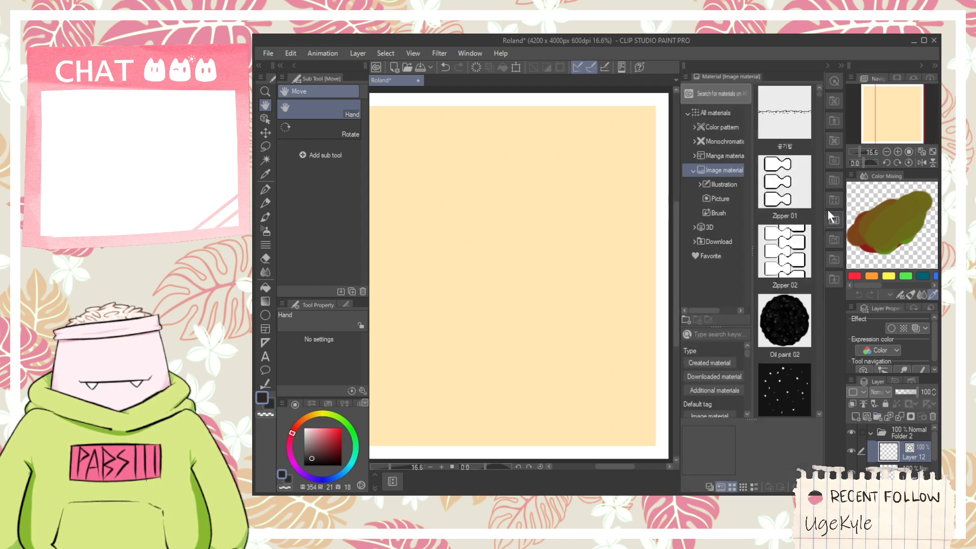
left_click(828, 200)
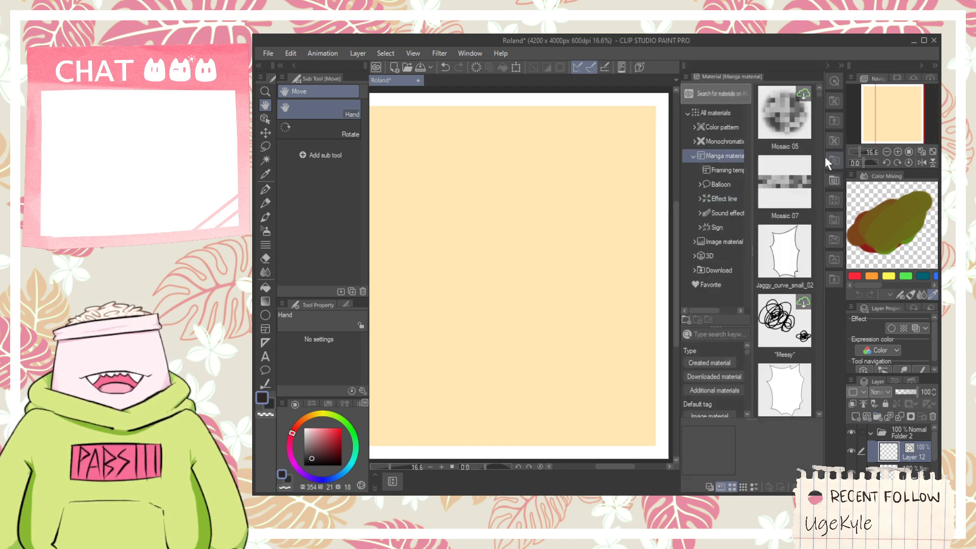
left_click(828, 142)
left_click(834, 236)
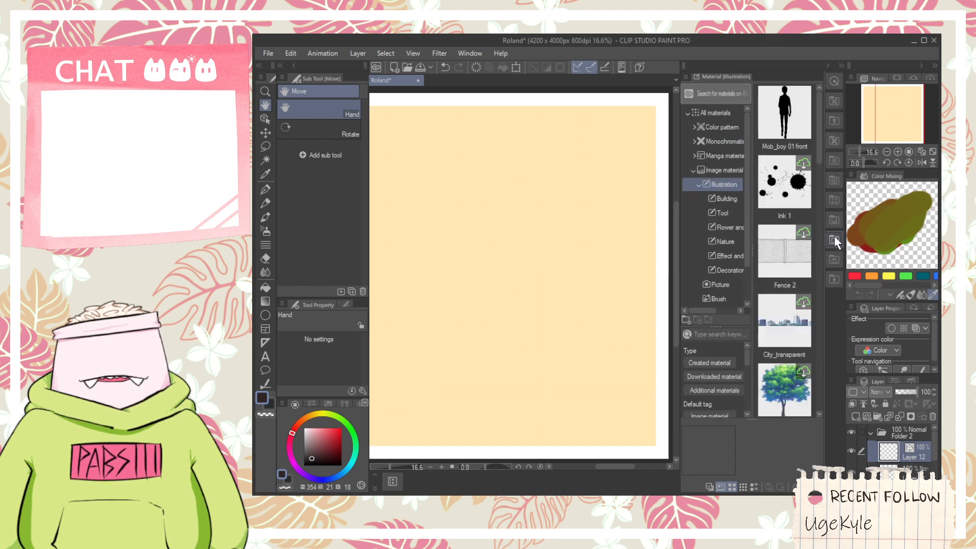
left_click(834, 221)
left_click(834, 239)
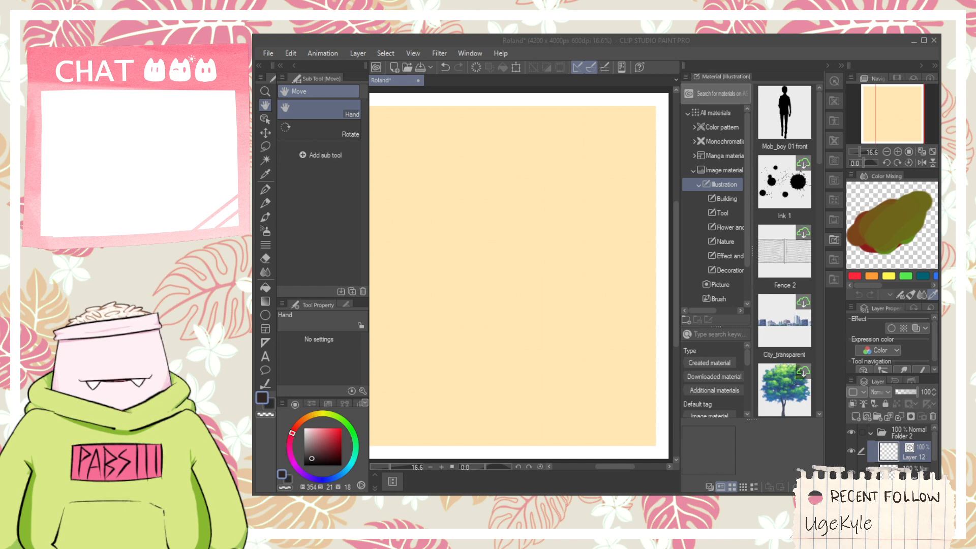
- Place the Mob_boy 01 front silhouette on the canvas, scale it down to fit the page and reposition it
left_click(556, 40)
left_click_drag(784, 114, 487, 330)
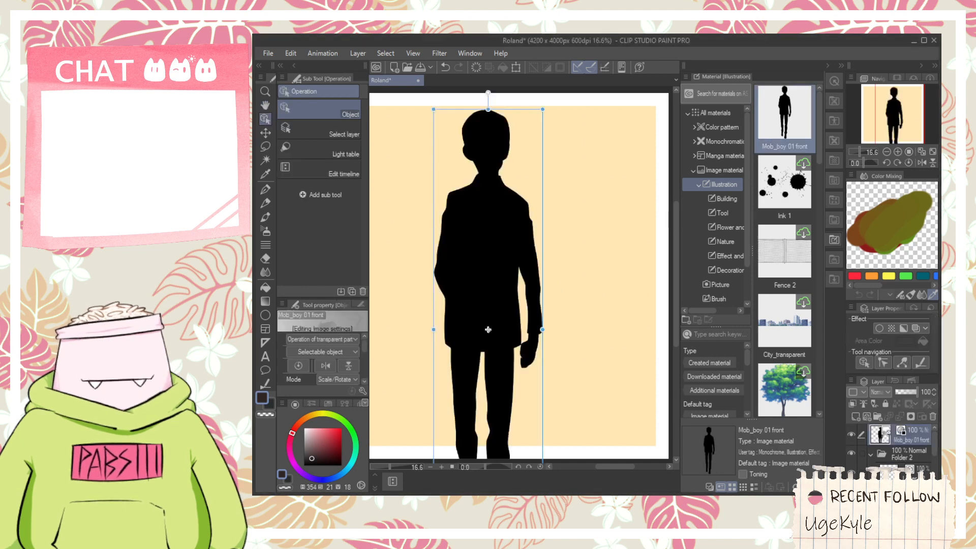
scroll(486, 316, "down", 3)
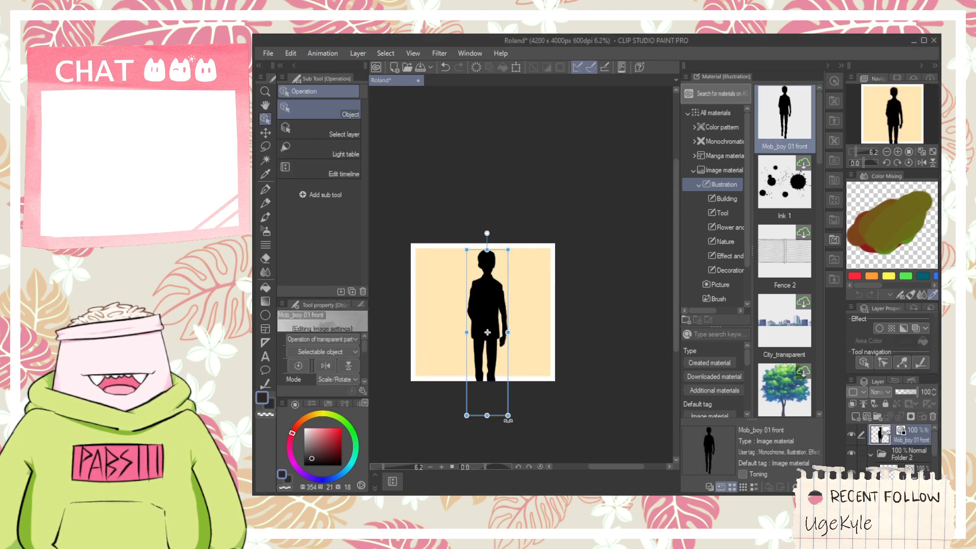
left_click_drag(508, 415, 487, 329)
scroll(472, 304, "up", 3)
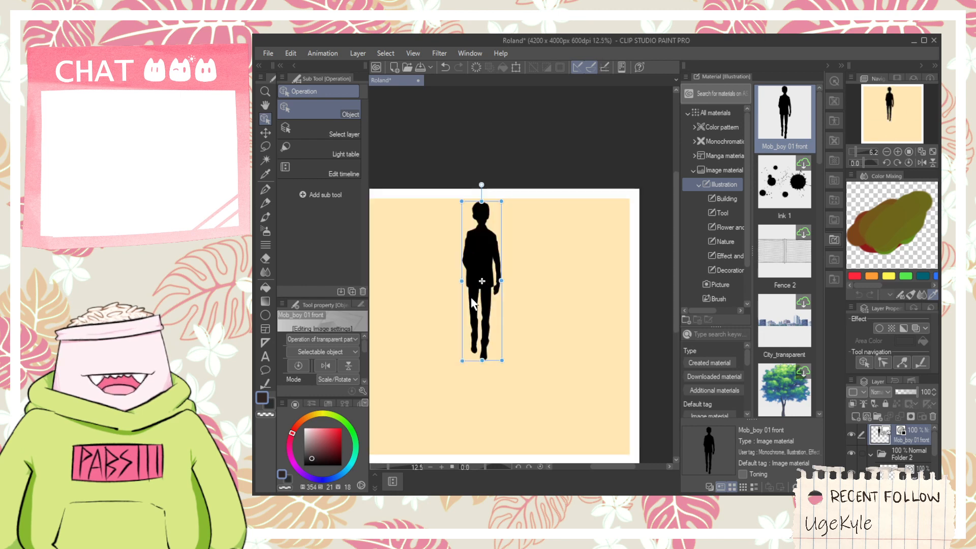
scroll(475, 308, "up", 3)
scroll(503, 340, "down", 3)
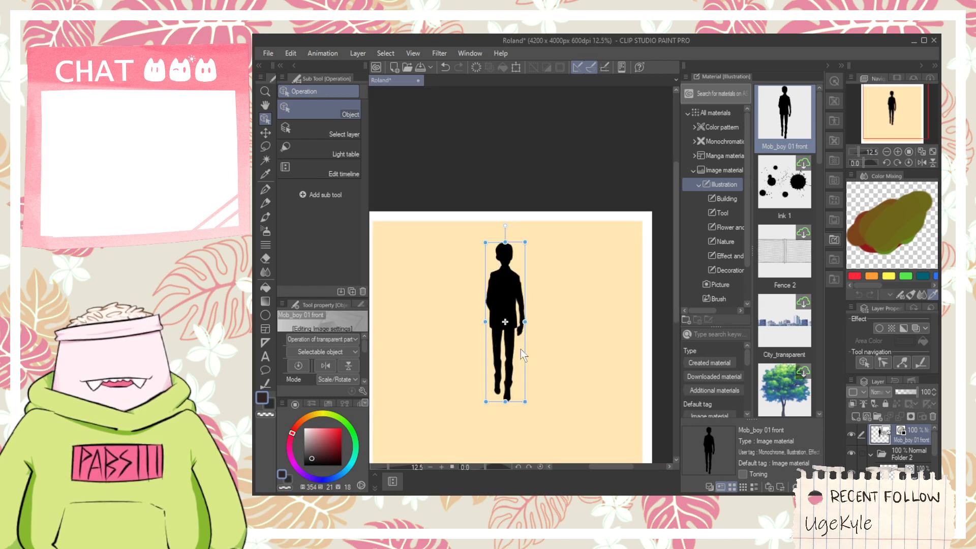
left_click_drag(515, 342, 526, 384)
- Undo the moving, resizing and placement of the boy silhouette
key("ctrl+z")
key("ctrl+z")
key("ctrl+z")
key("ctrl+z")
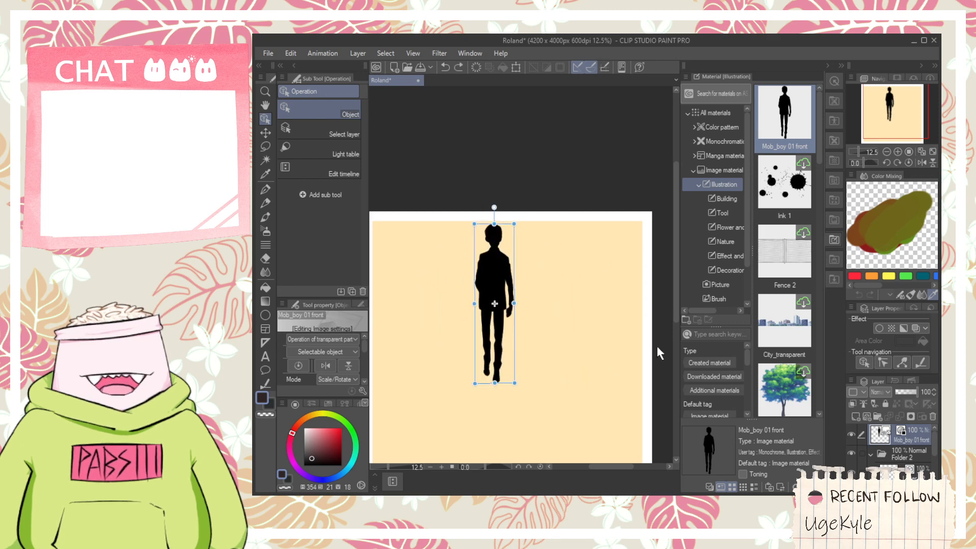
key("ctrl+z")
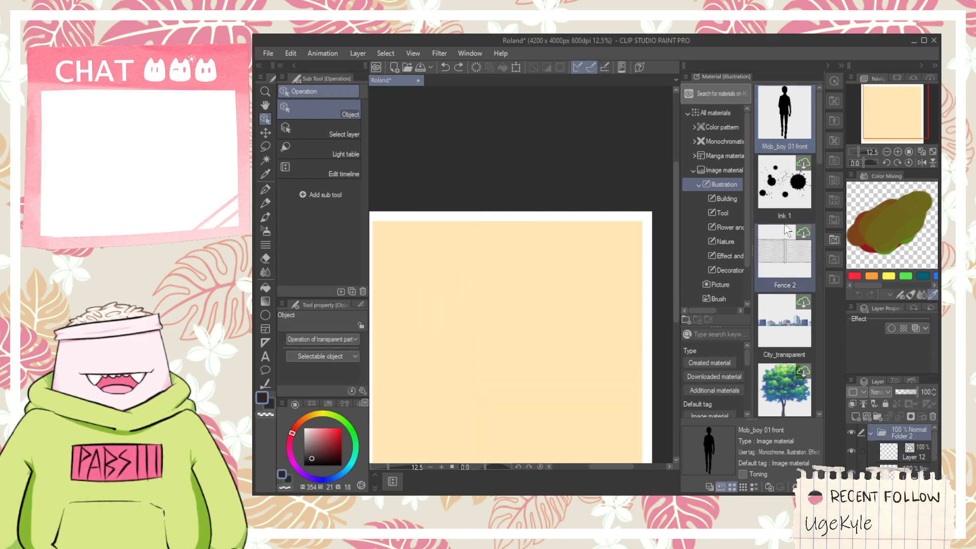
- Place the Mob_girl 01 front silhouette on the canvas and shrink it to stand fully within the page
scroll(813, 150, "down", 5)
scroll(813, 150, "down", 2)
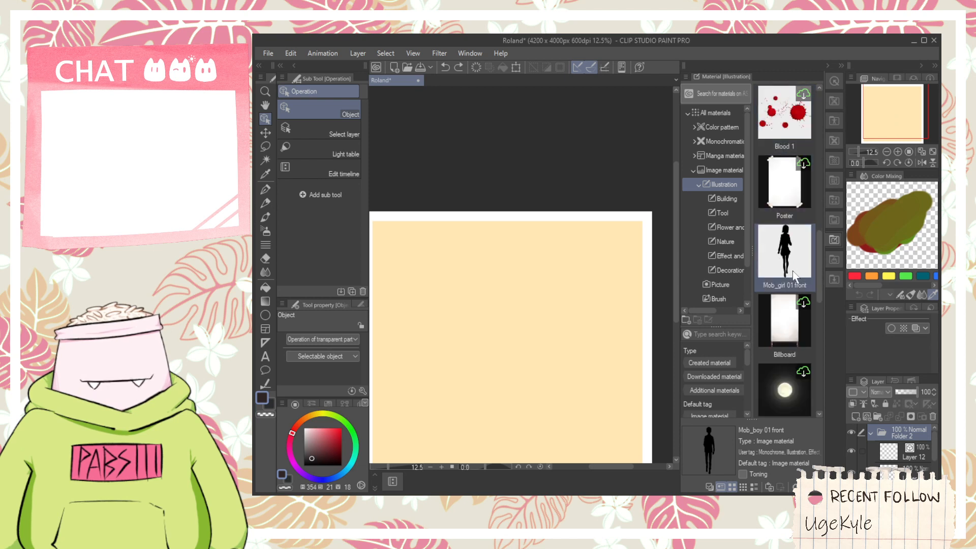
left_click_drag(796, 277, 547, 346)
scroll(548, 347, "down", 1)
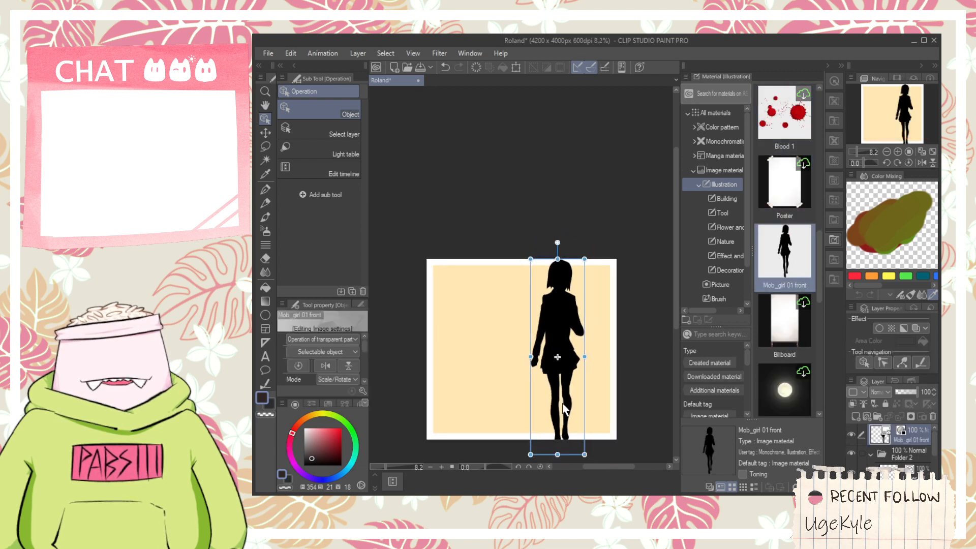
left_click_drag(562, 407, 552, 392)
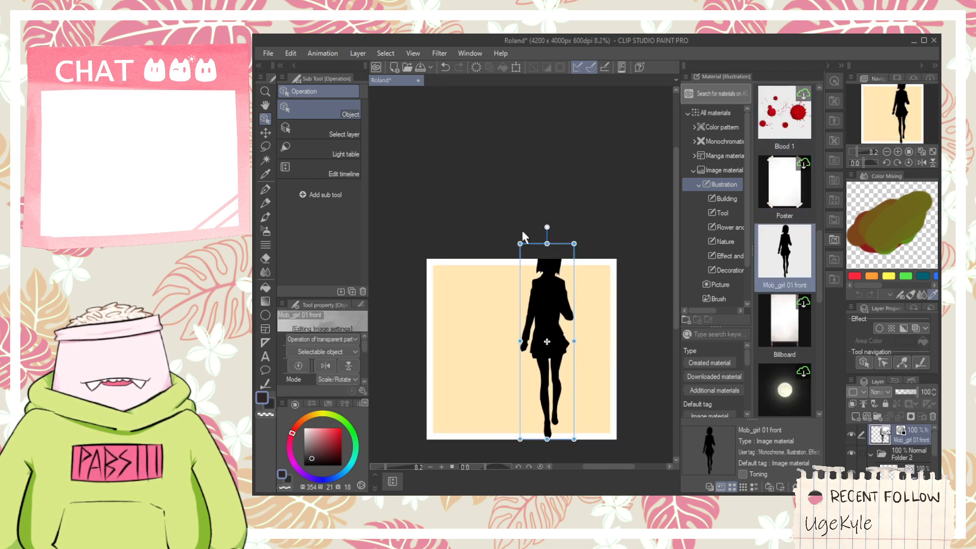
left_click_drag(546, 247, 546, 291)
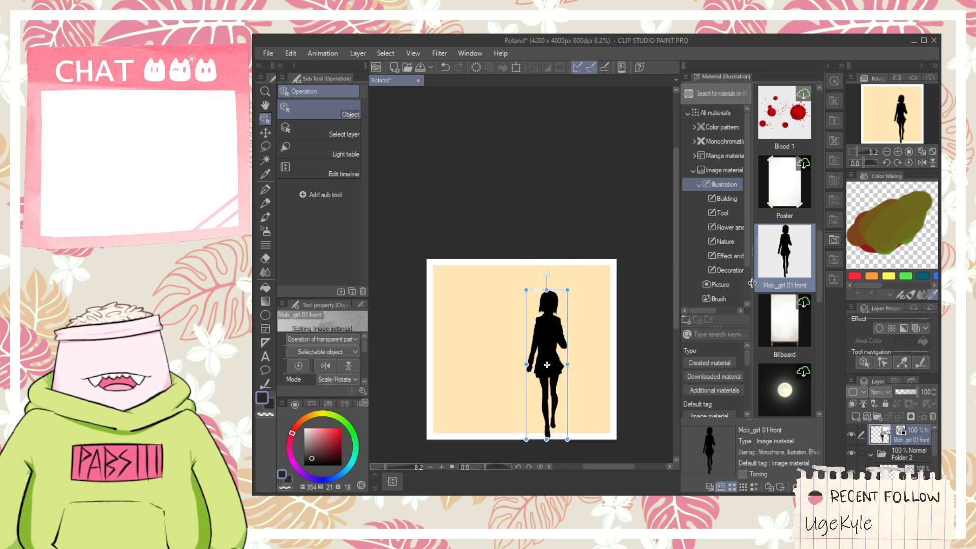
- Place the Mob_boy 01 front silhouette beside the girl, scaled to about her height and moved close to her
scroll(779, 259, "up", 5)
left_click_drag(784, 117, 492, 323)
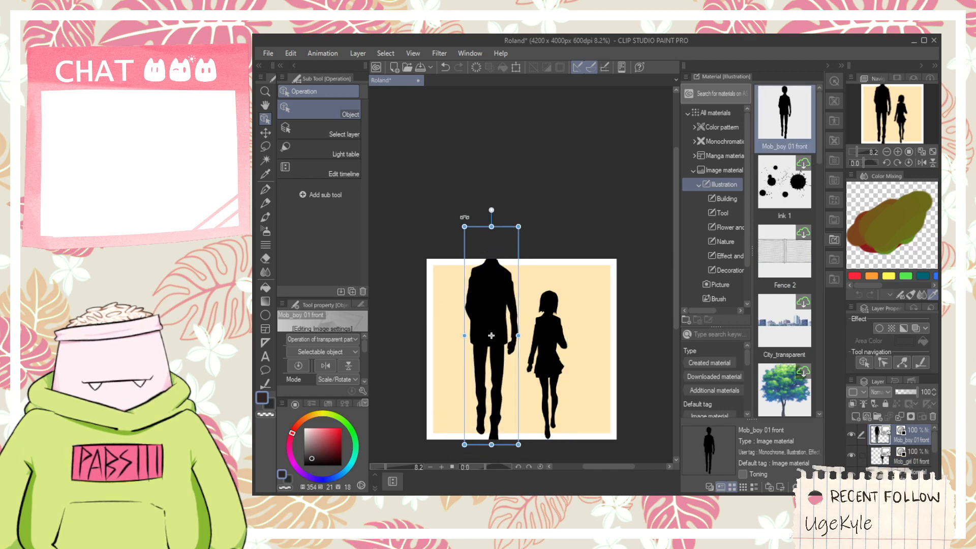
left_click_drag(464, 227, 488, 323)
left_click_drag(494, 370, 491, 343)
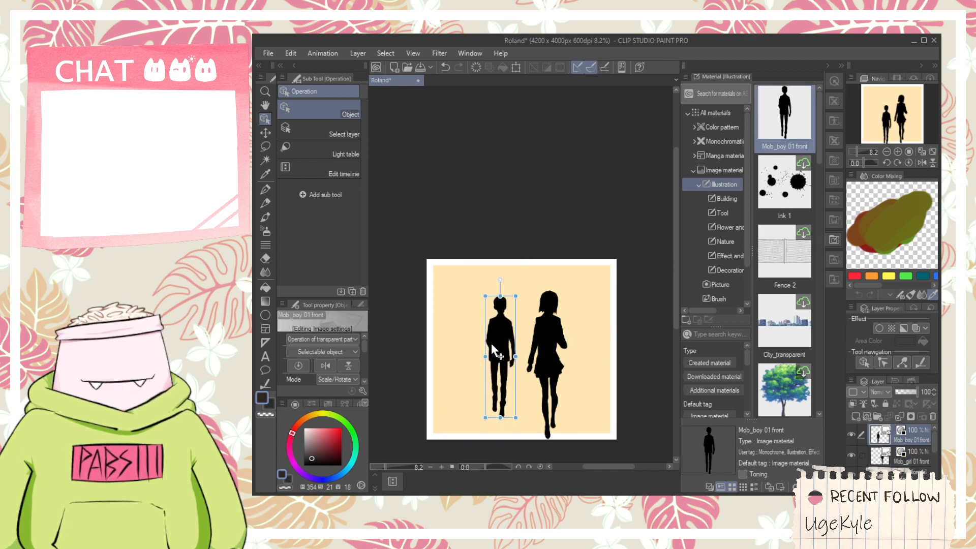
left_click_drag(516, 415, 524, 439)
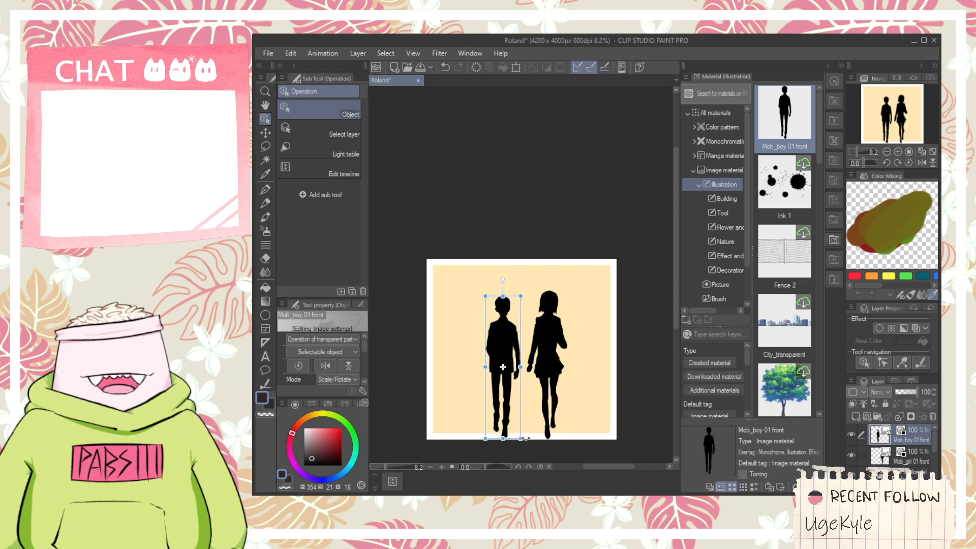
left_click_drag(516, 393, 518, 387)
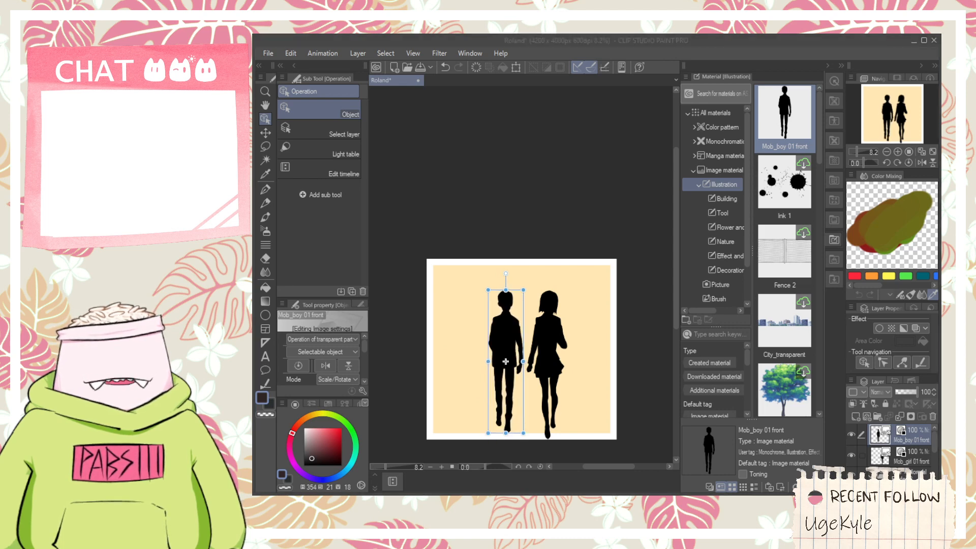
scroll(725, 344, "down", 3)
scroll(812, 349, "down", 3)
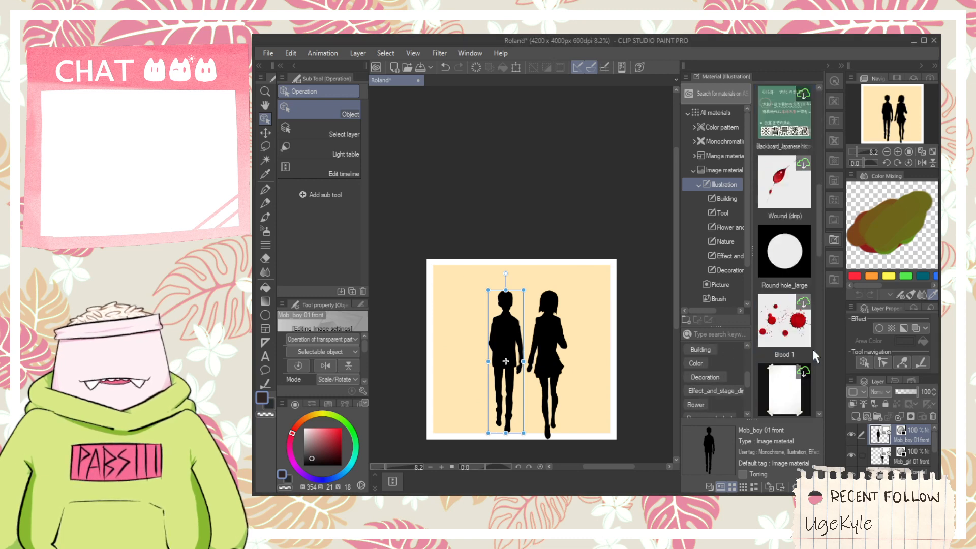
scroll(800, 352, "down", 10)
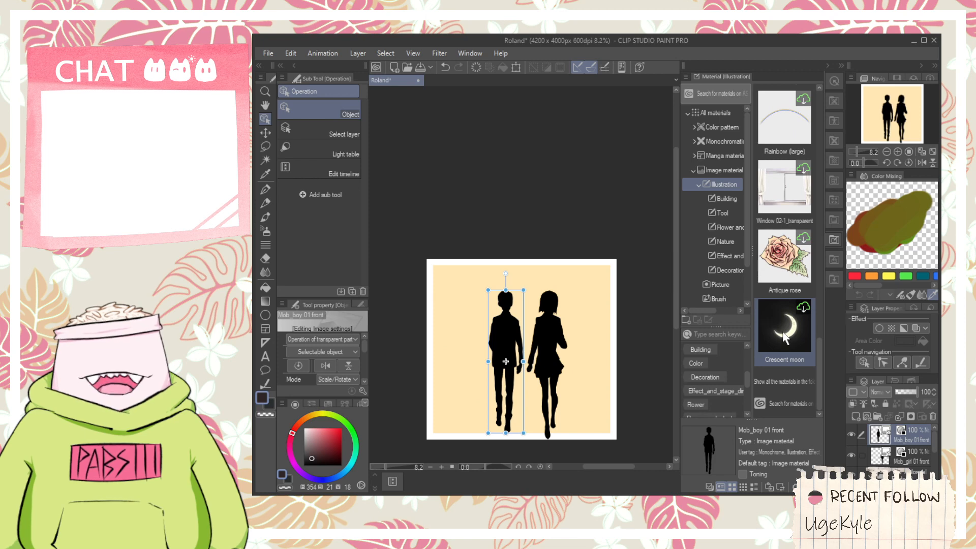
scroll(783, 334, "up", 5)
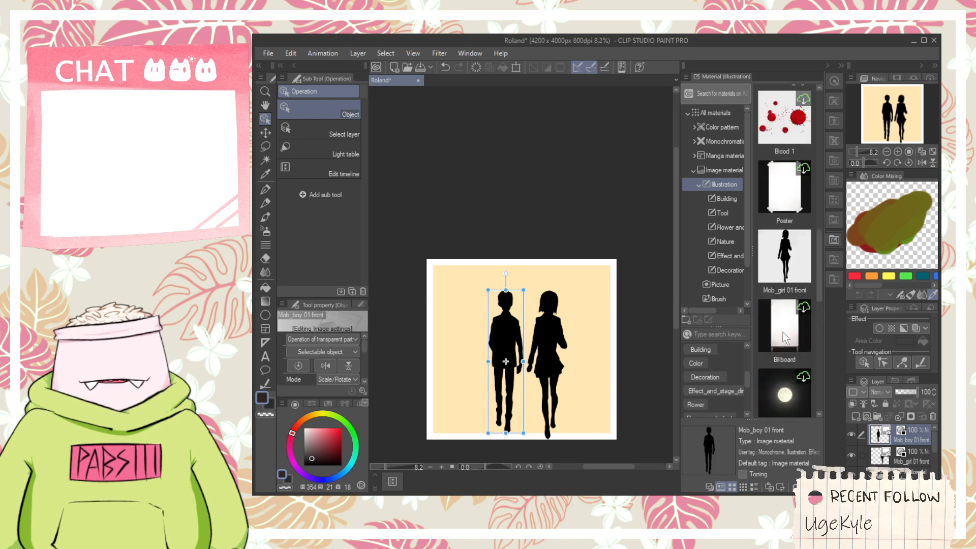
scroll(783, 332, "up", 5)
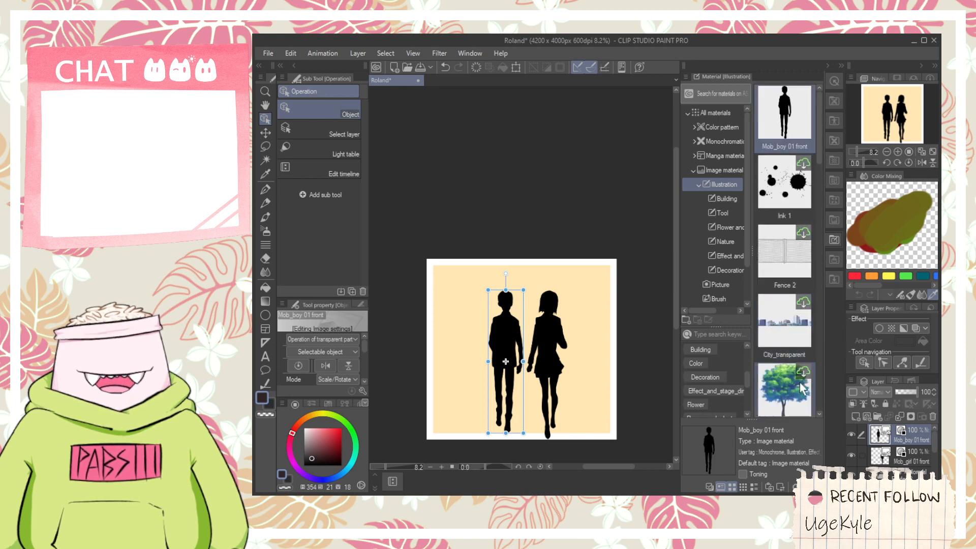
- Delete the boy and girl silhouette layers and make vector Layer 12 active
left_click(919, 456, "shift")
left_click(932, 417)
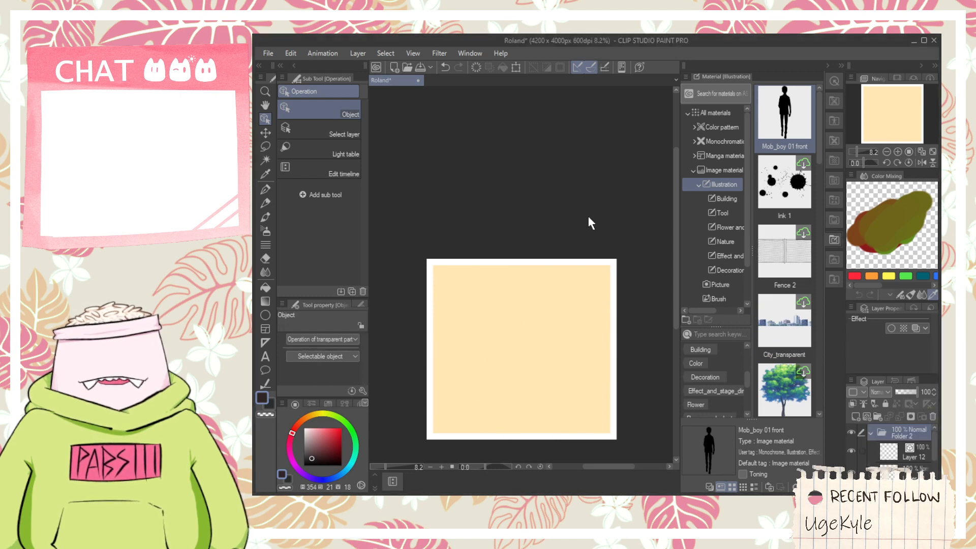
left_click(890, 451)
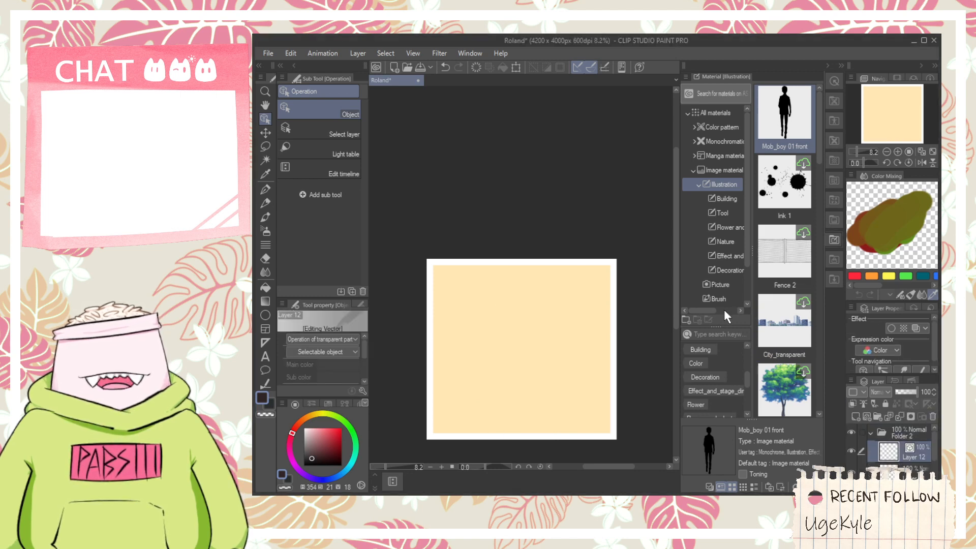
- Look through the manga, color pattern, 3D panorama and 3D pose categories of the material library
left_click(698, 184)
left_click(694, 175)
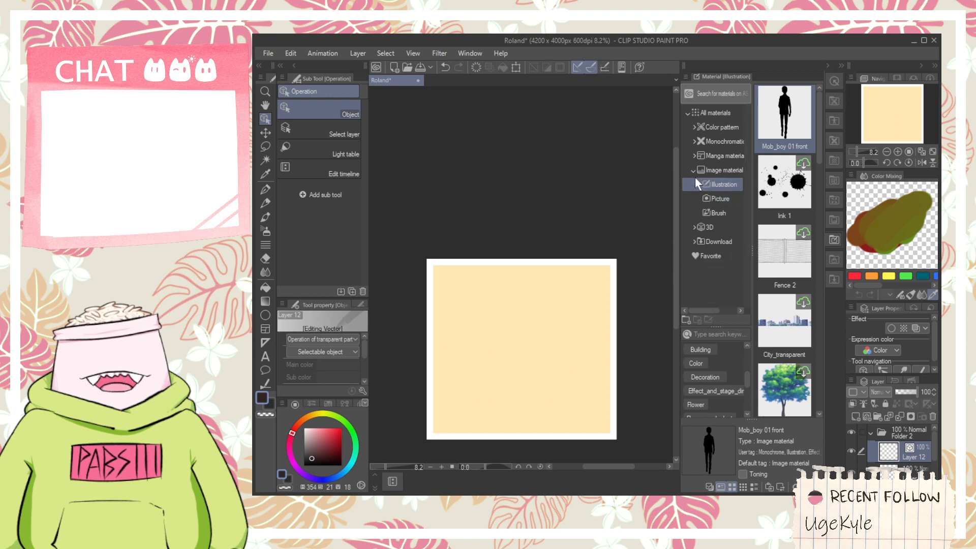
left_click(714, 156)
left_click(713, 145)
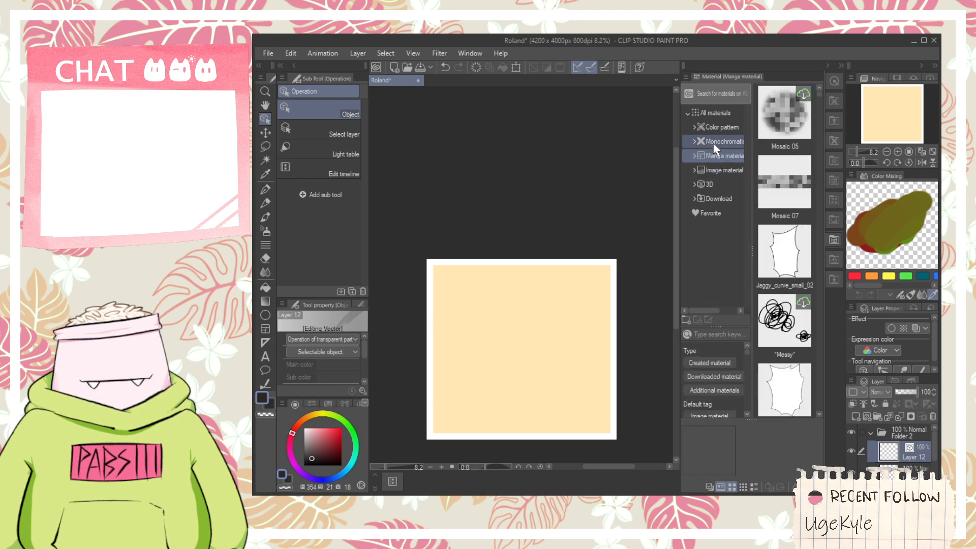
left_click(717, 127)
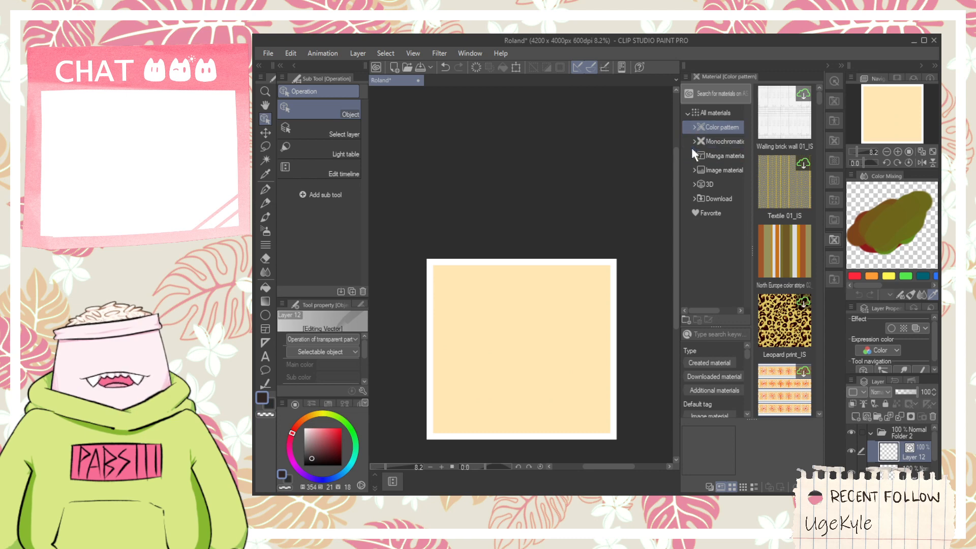
left_click(693, 183)
left_click(721, 201)
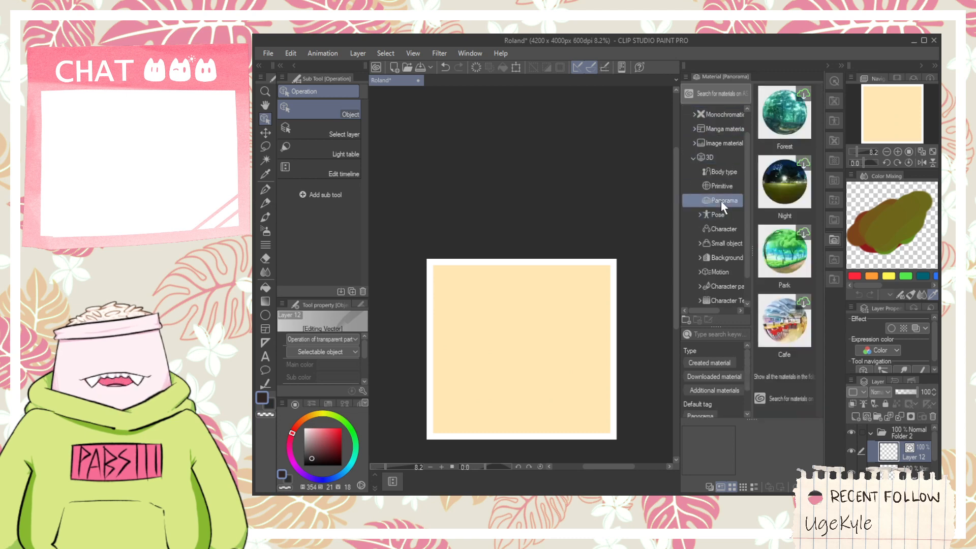
left_click(721, 210)
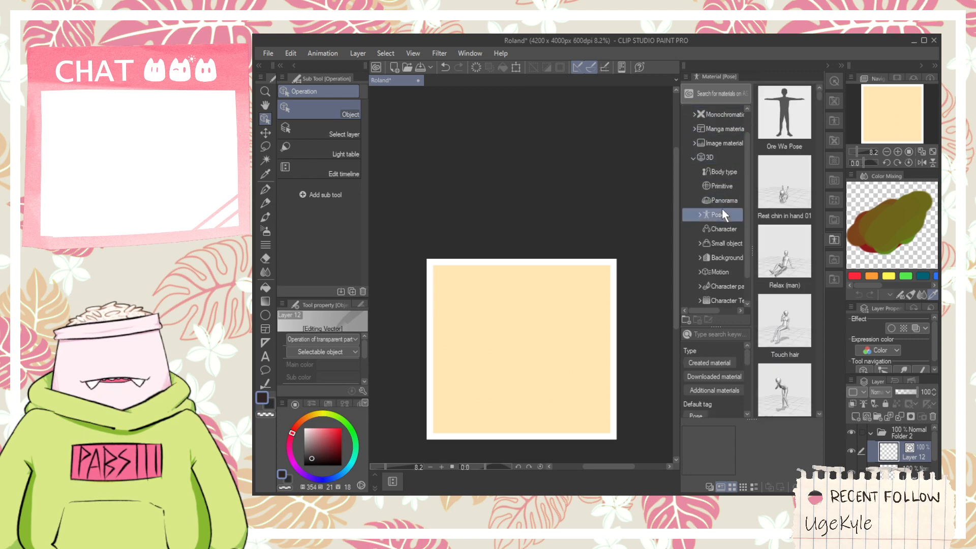
- Place the 3D drawing figure-Ver.2 (Male) from the 3D body type materials on the canvas
left_click(724, 171)
left_click(796, 121)
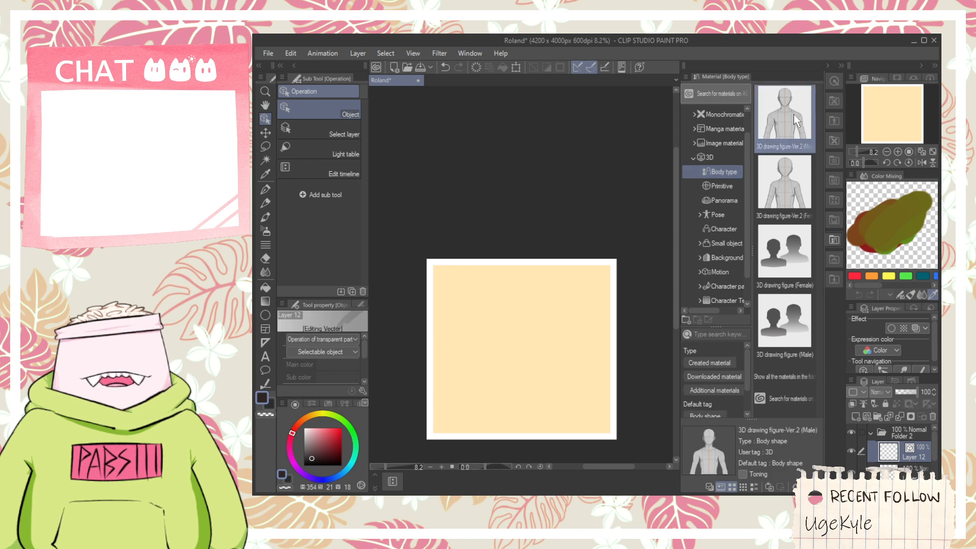
mouse_move(795, 121)
left_mouse_down()
mouse_move(451, 433)
mouse_move(459, 426)
left_mouse_up()
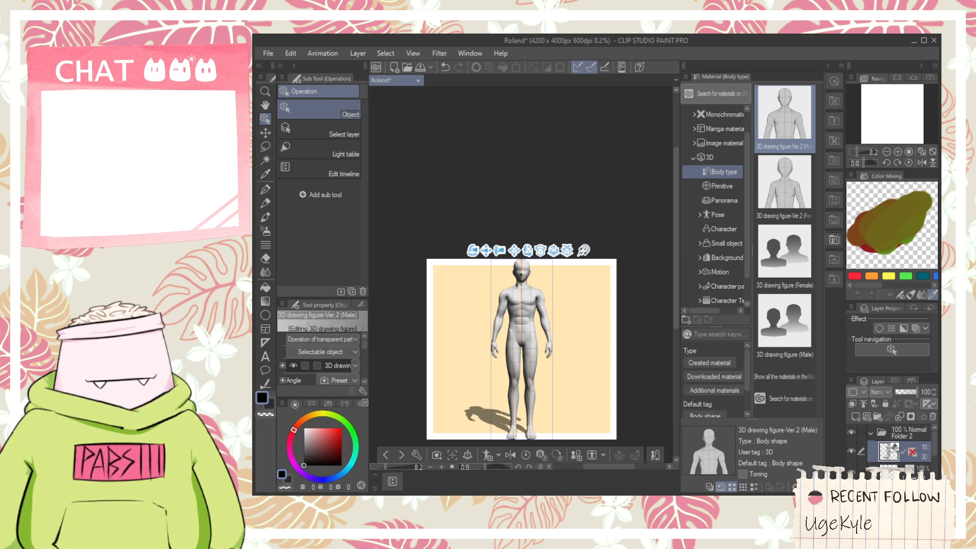
- Browse the 3D pose materials and briefly show Folder 1 to compare the male figure with the Roland character sheet
left_click(730, 186)
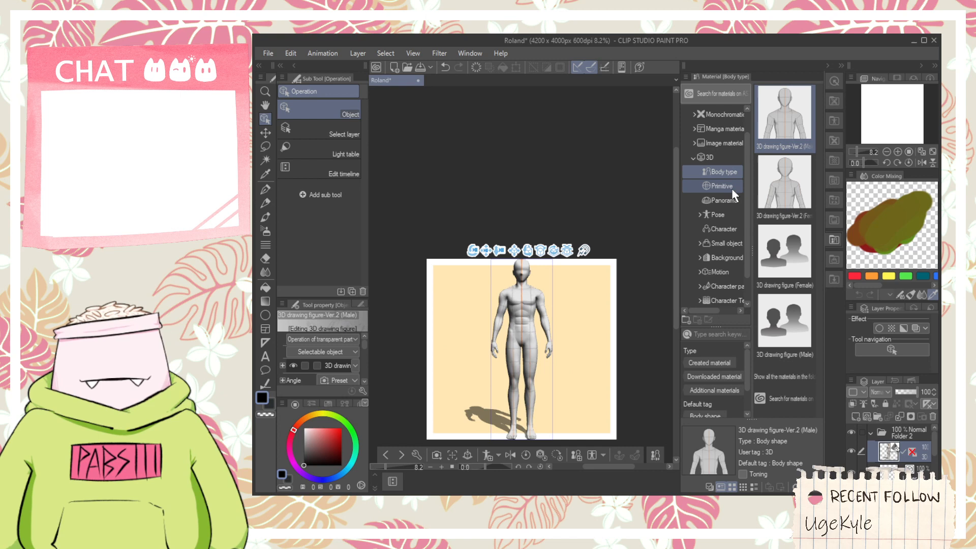
left_click(733, 227)
left_click(729, 213)
scroll(815, 258, "down", 5)
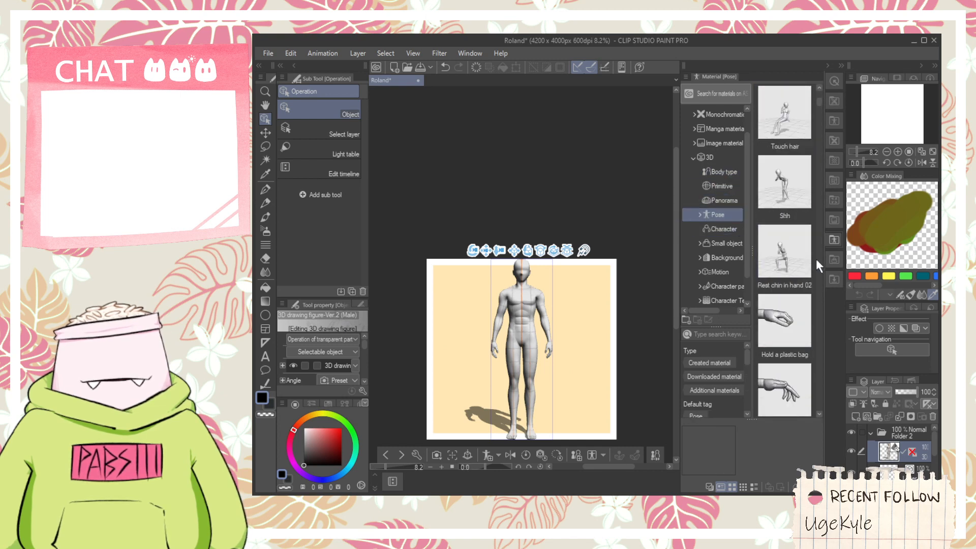
scroll(817, 272, "down", 5)
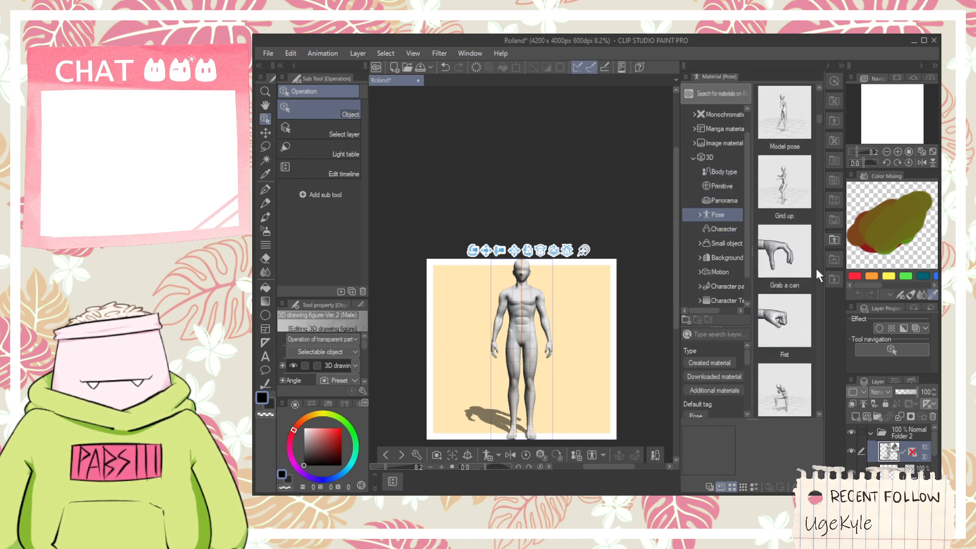
scroll(816, 262, "down", 5)
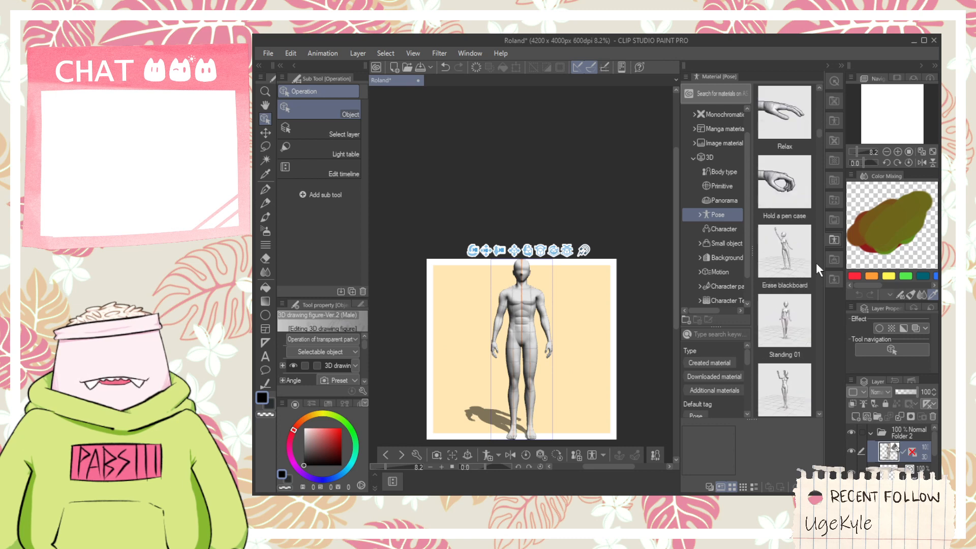
scroll(816, 262, "down", 5)
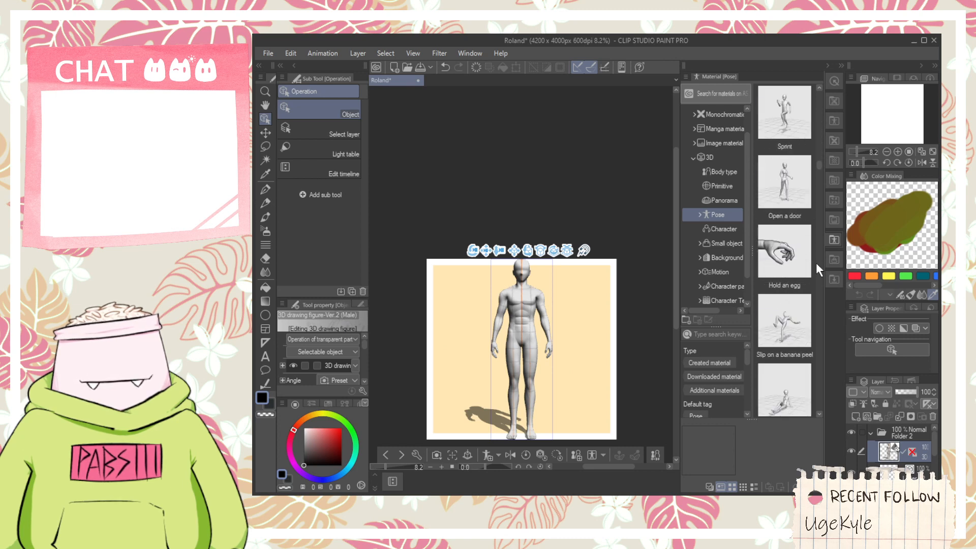
scroll(816, 262, "down", 4)
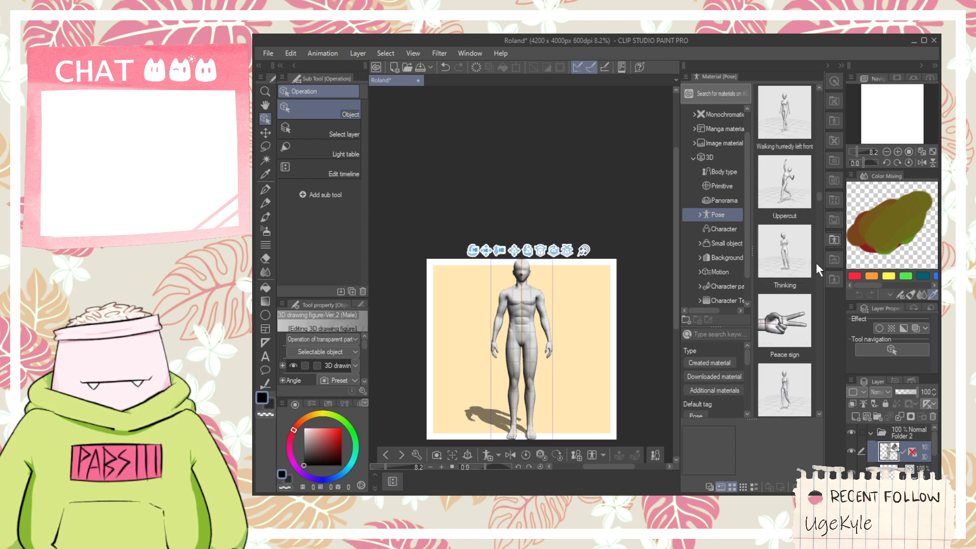
scroll(855, 453, "down", 3)
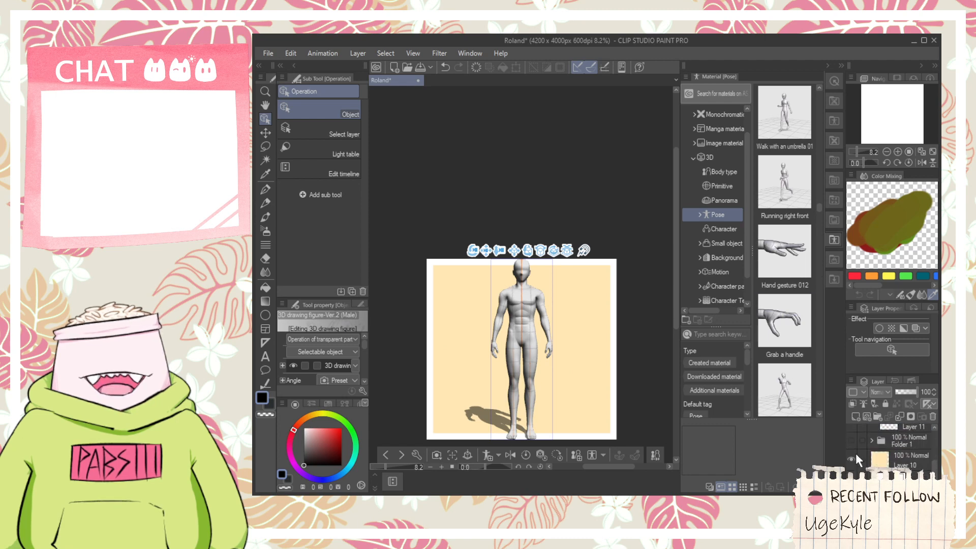
left_click(849, 440)
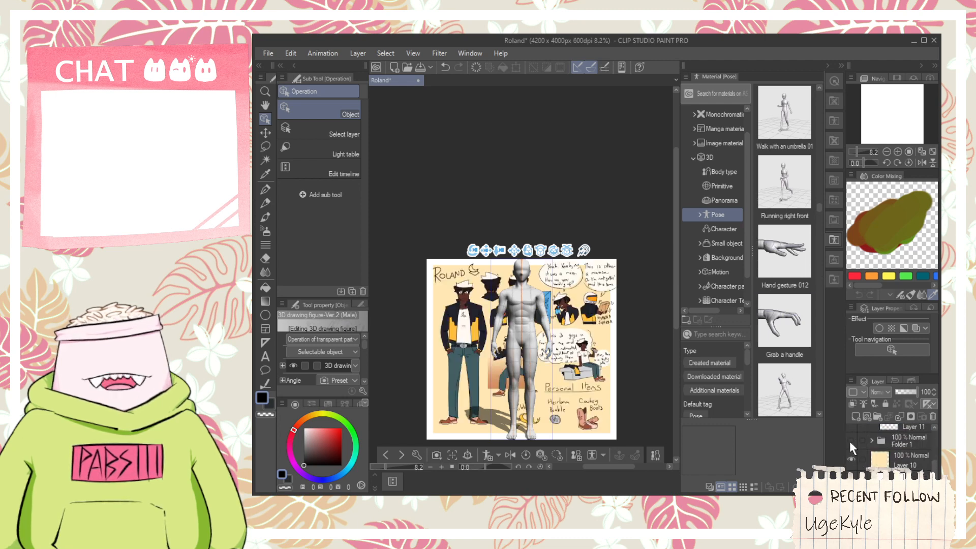
left_click(849, 440)
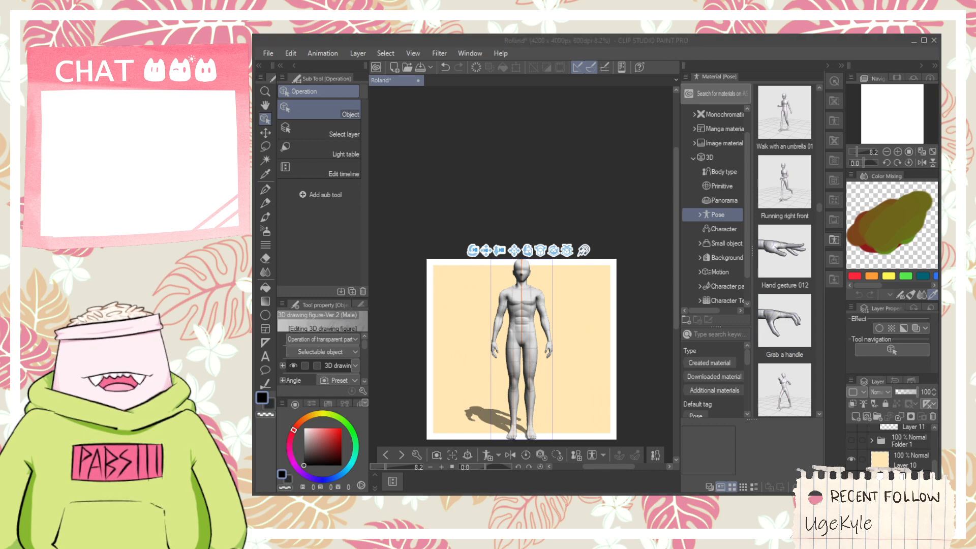
- Find the Relaxed stance pose among the 3D pose materials and apply it to the male figure
scroll(812, 257, "down", 5)
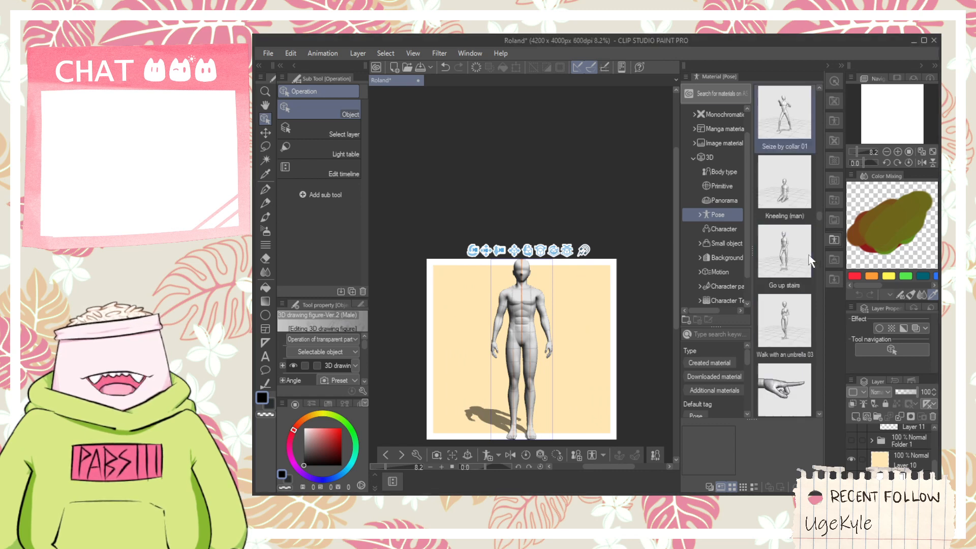
scroll(808, 254, "down", 6)
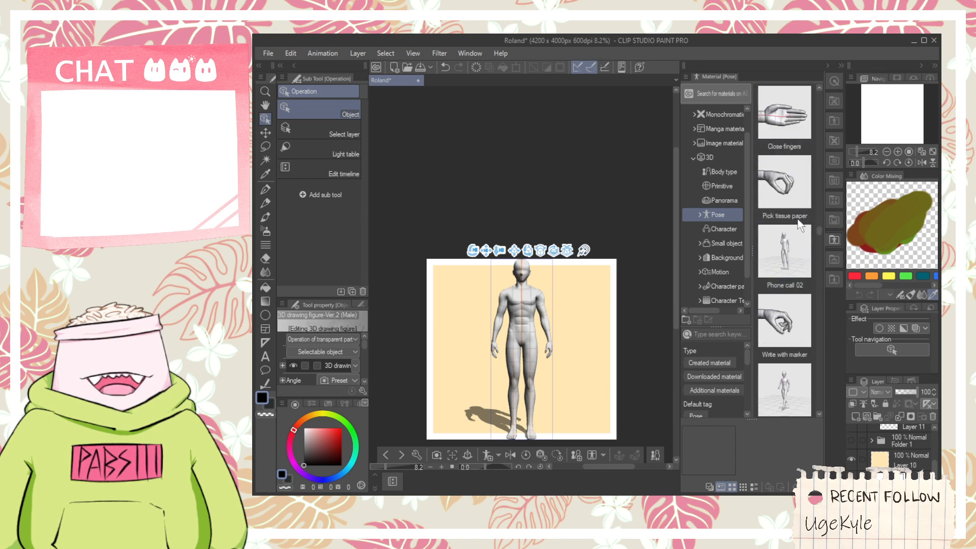
scroll(788, 211, "down", 3)
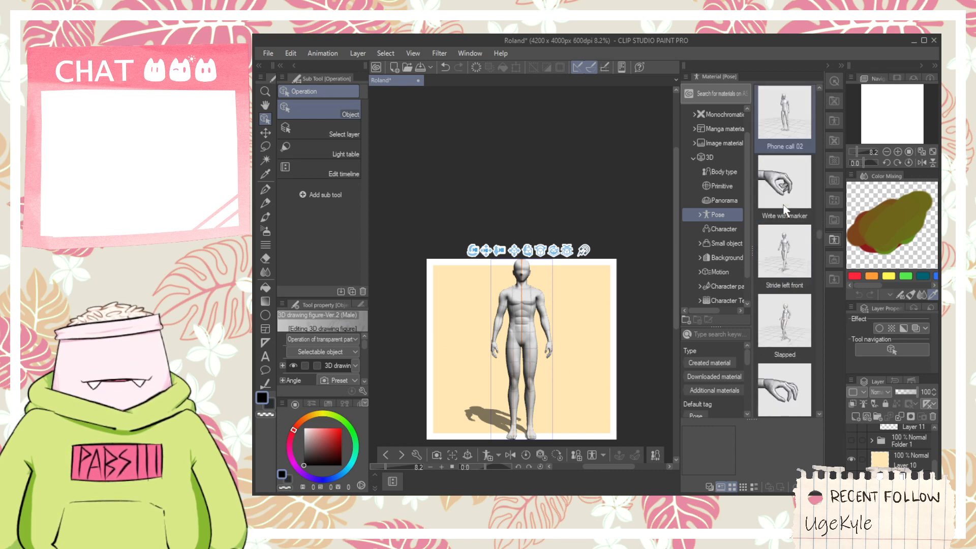
scroll(784, 210, "down", 4)
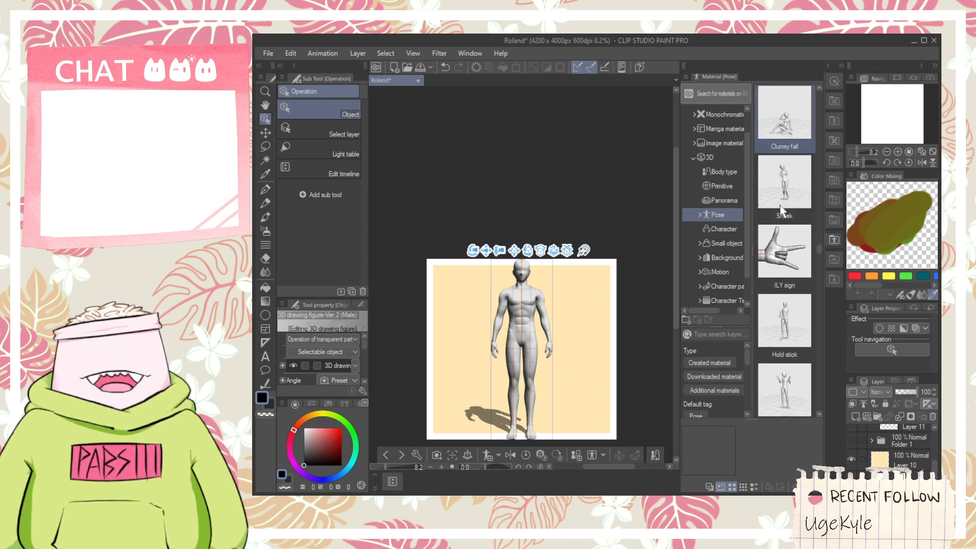
scroll(782, 210, "up", 1)
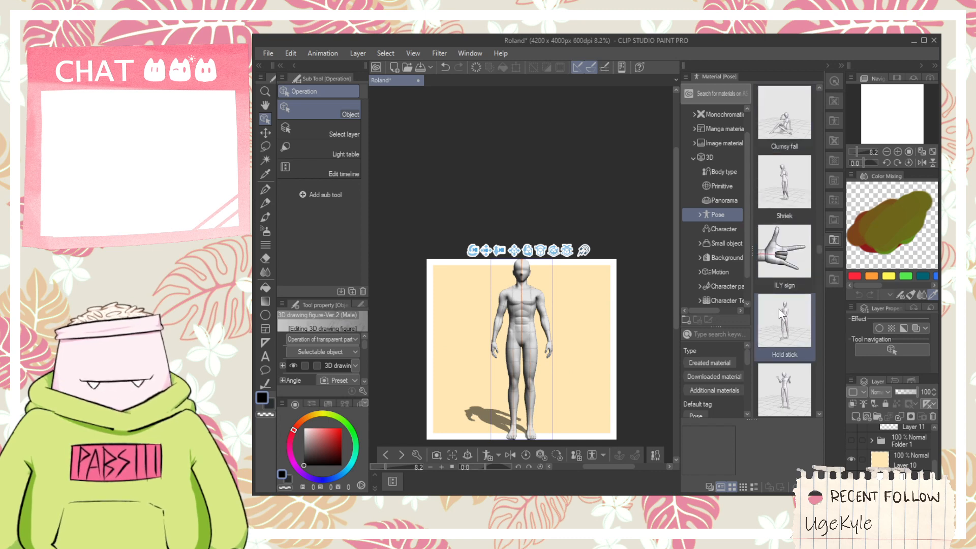
scroll(790, 319, "down", 4)
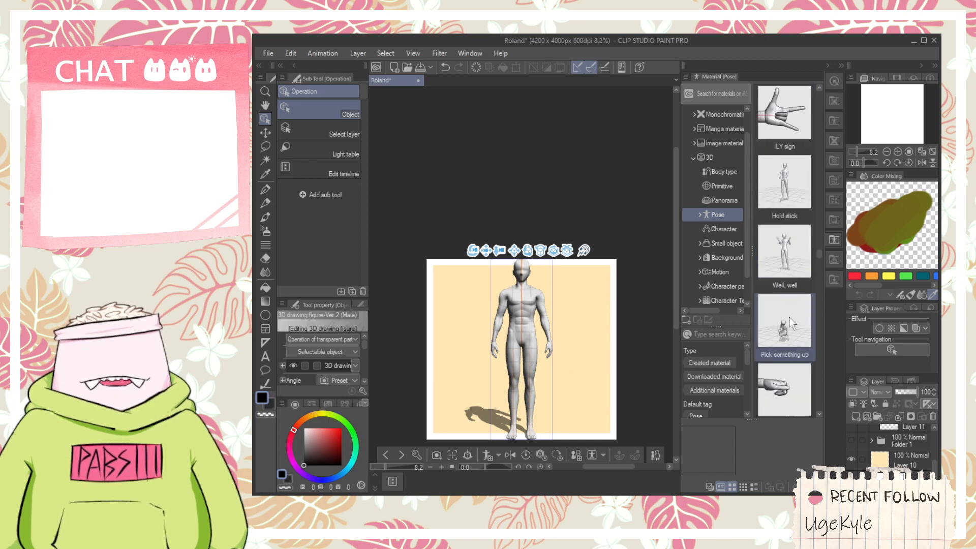
scroll(789, 319, "down", 4)
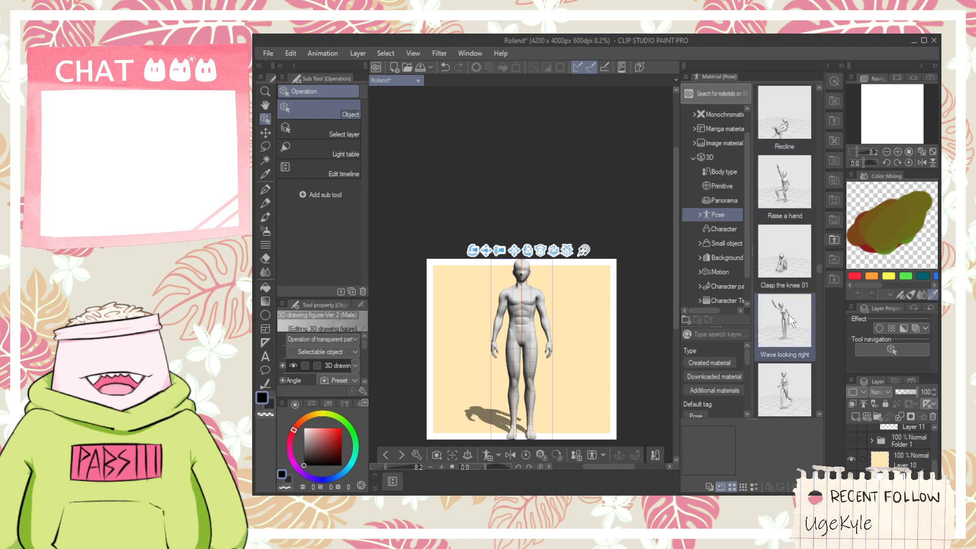
scroll(788, 310, "down", 3)
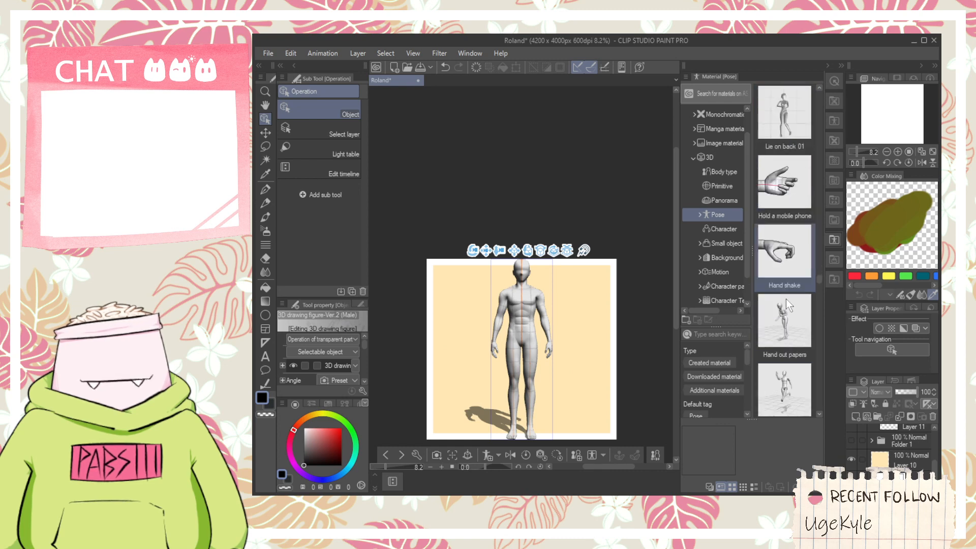
scroll(785, 295, "down", 2)
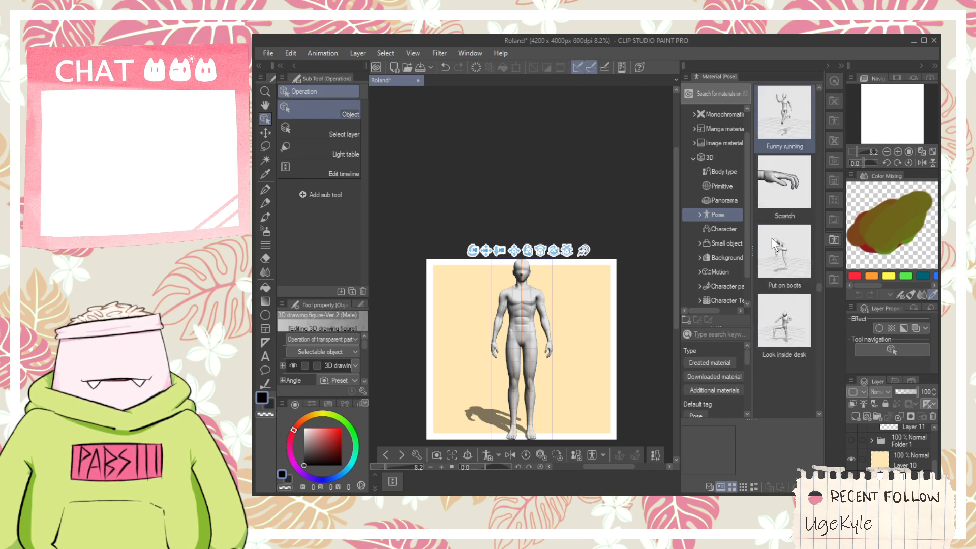
scroll(798, 186, "down", 4)
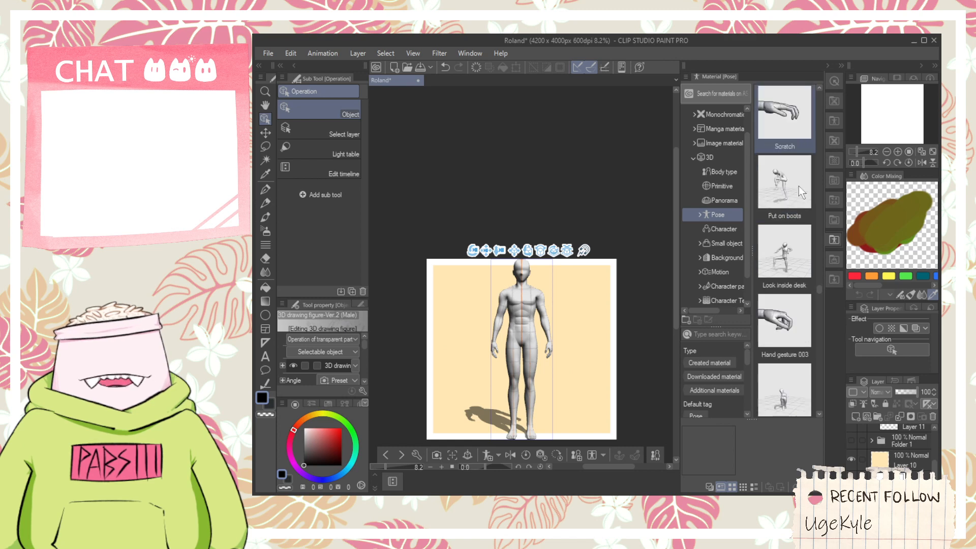
scroll(796, 247, "down", 4)
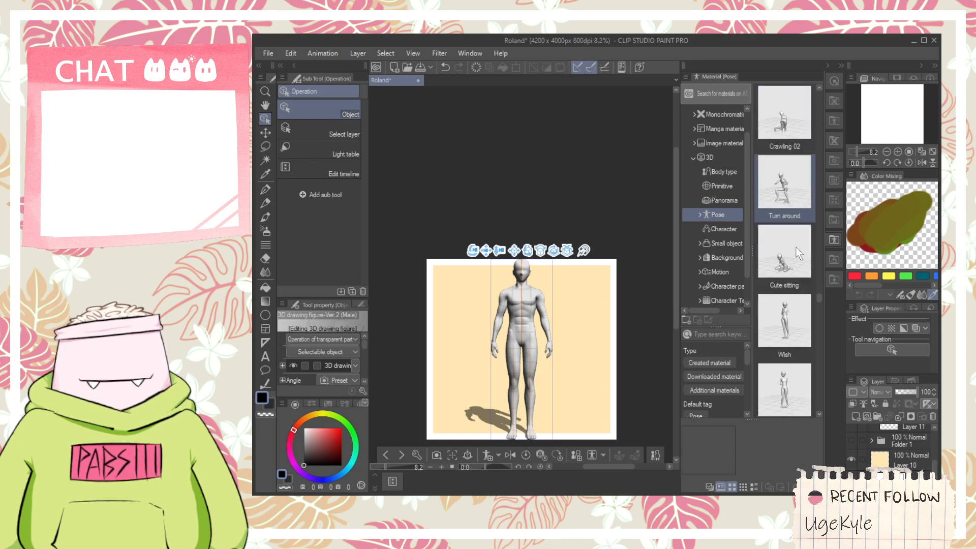
scroll(791, 242, "down", 1)
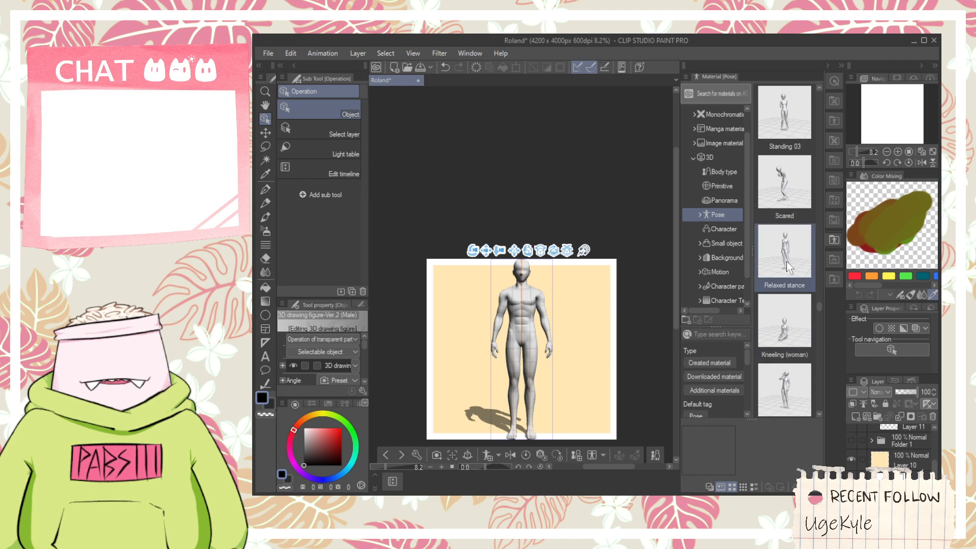
left_click_drag(785, 261, 460, 314)
- Try shifting the male figure's hips slightly sideways with the joint manipulator, undoing each attempt
left_click_drag(521, 321, 521, 321)
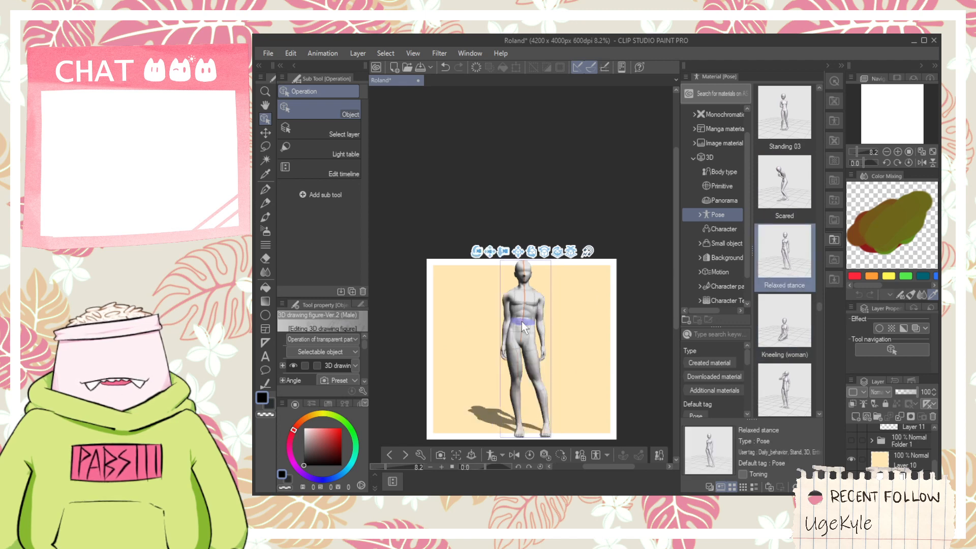
left_click(522, 331)
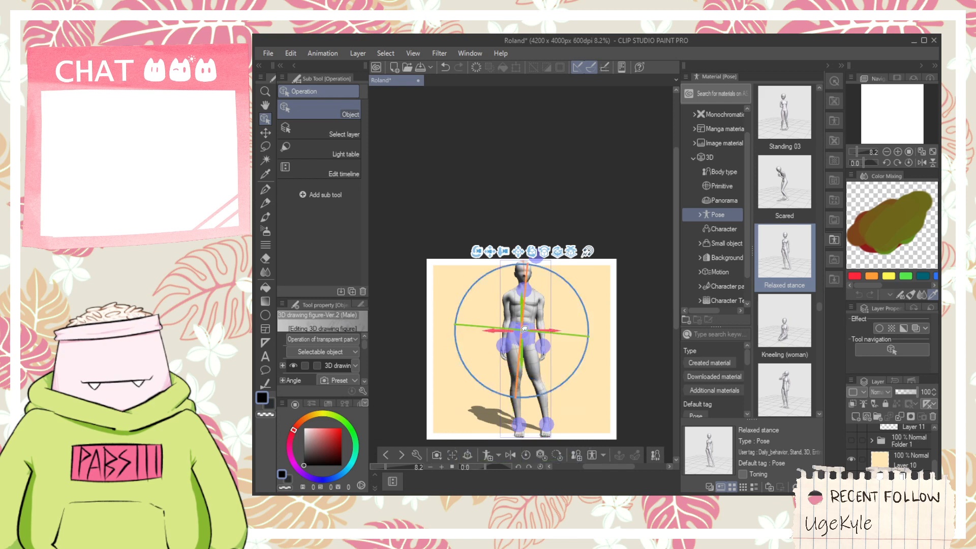
left_click_drag(542, 330, 547, 326)
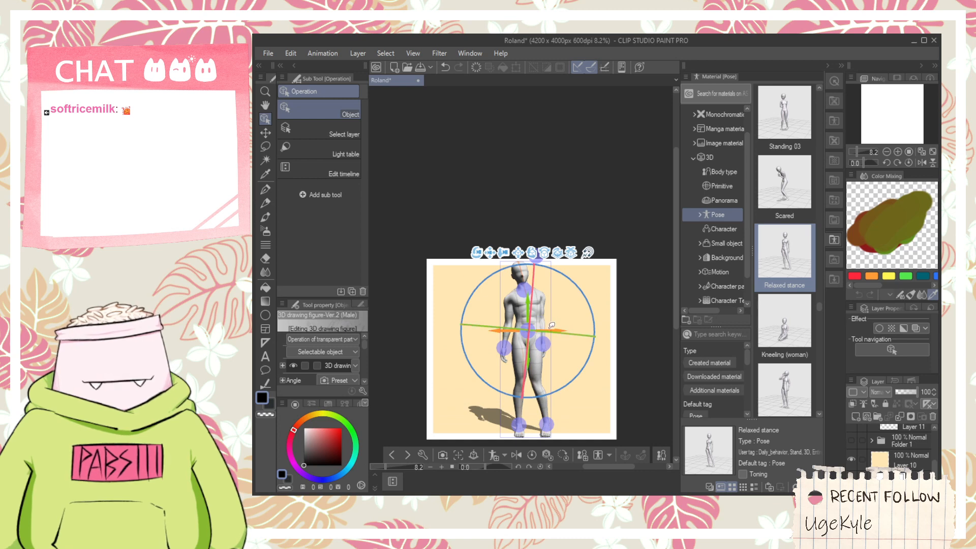
key("ctrl+z")
left_click(522, 331)
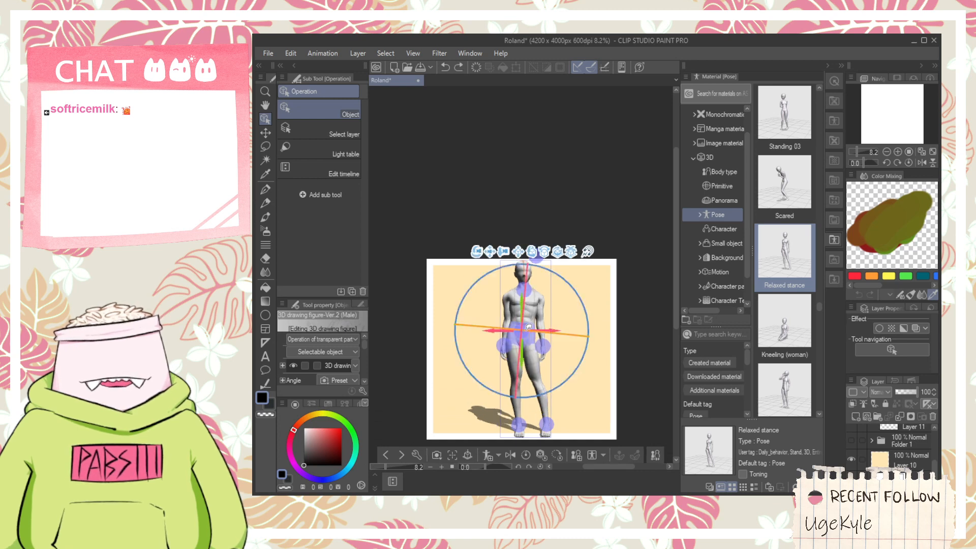
left_click(550, 335)
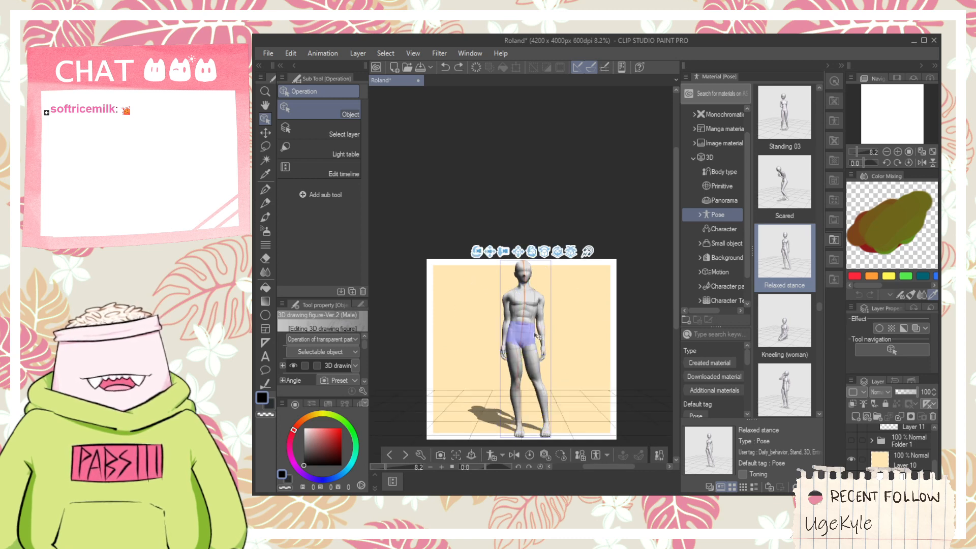
left_click(531, 334)
left_click(522, 331)
mouse_move(553, 329)
left_mouse_down()
mouse_move(566, 326)
mouse_move(558, 324)
left_mouse_up()
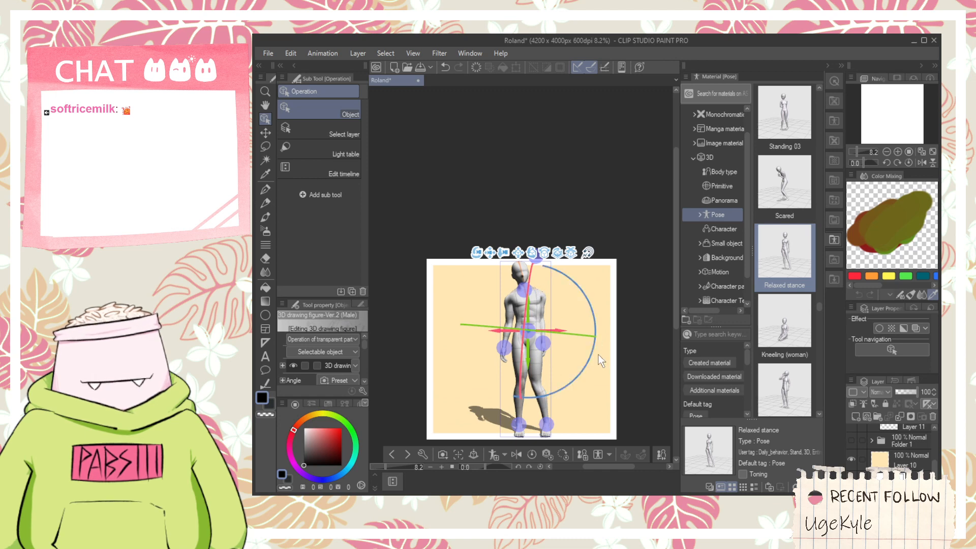
key("ctrl+z")
key("ctrl+z")
- Find the Walk with a notebook pose among the 3D pose materials and apply it to the male figure
scroll(798, 306, "down", 2)
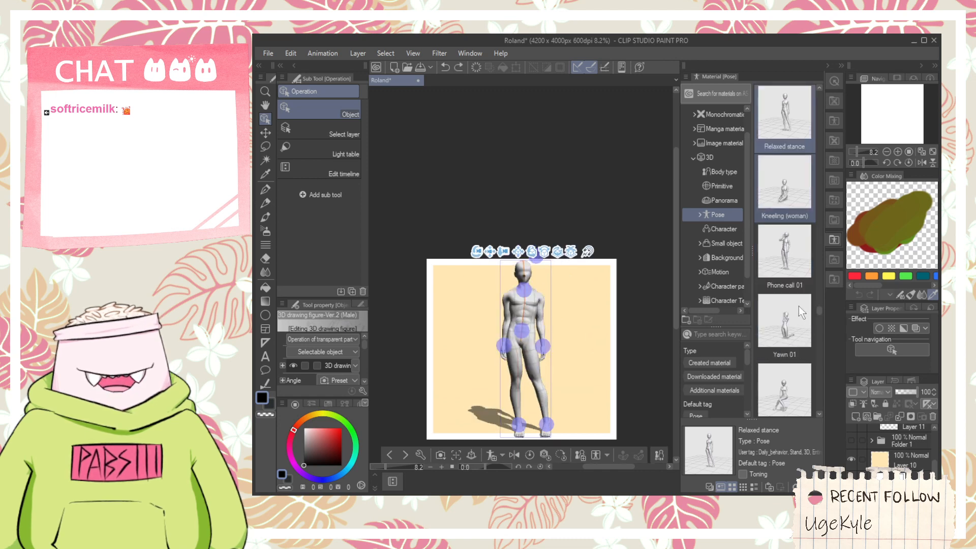
scroll(774, 279, "down", 5)
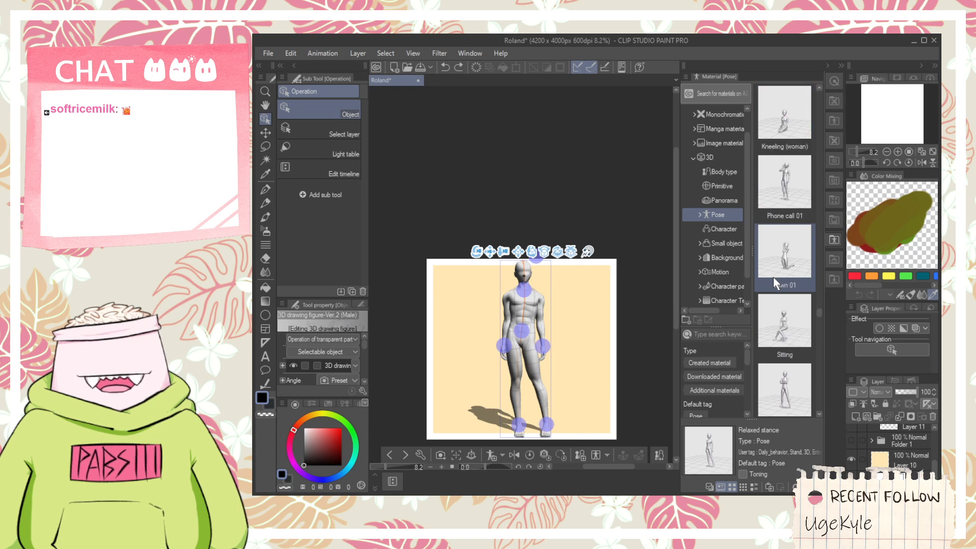
scroll(776, 289, "down", 4)
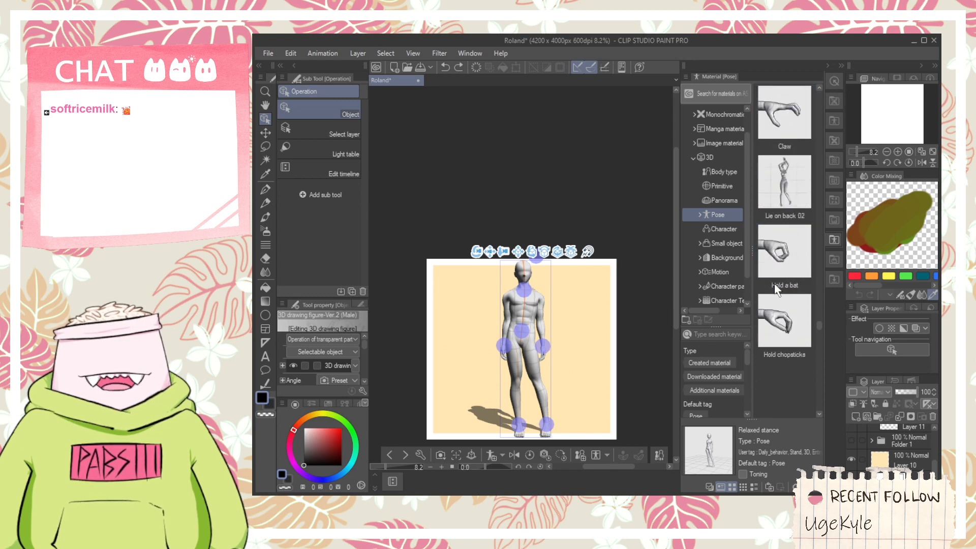
scroll(777, 289, "down", 1)
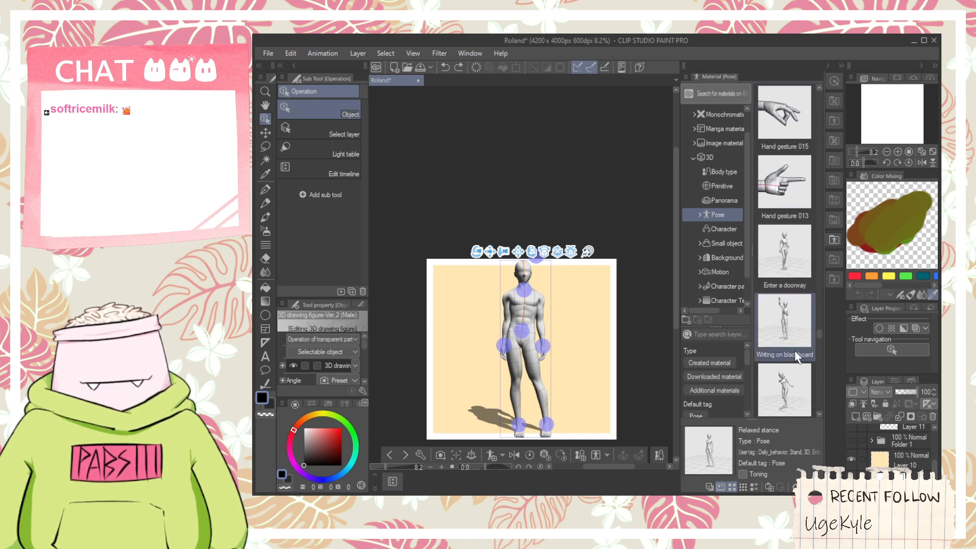
scroll(791, 371, "down", 1)
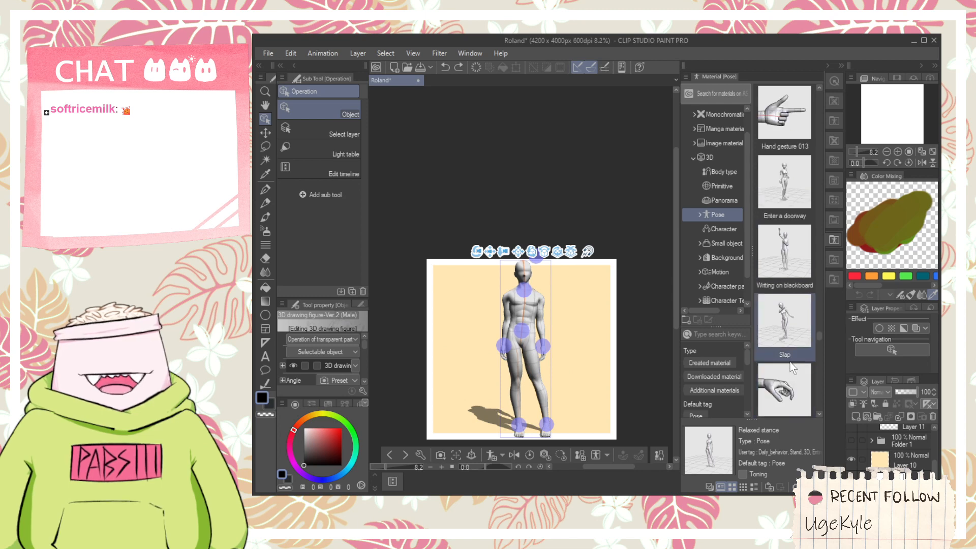
scroll(799, 339, "down", 3)
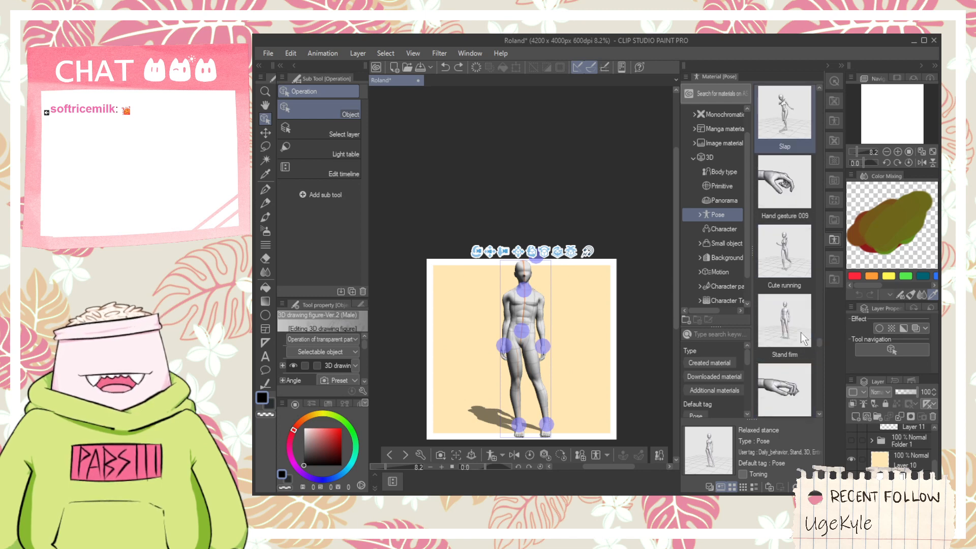
scroll(795, 333, "down", 3)
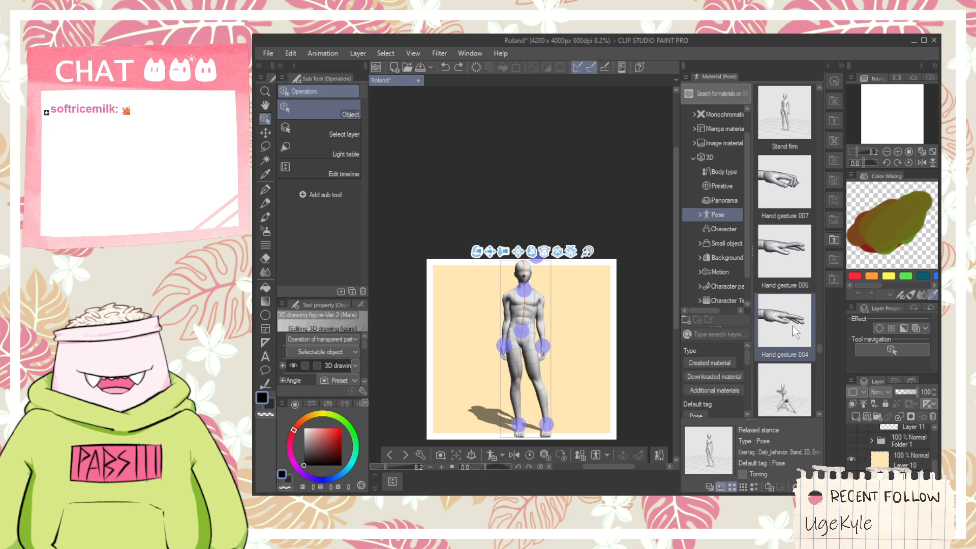
scroll(792, 325, "down", 2)
scroll(792, 324, "down", 2)
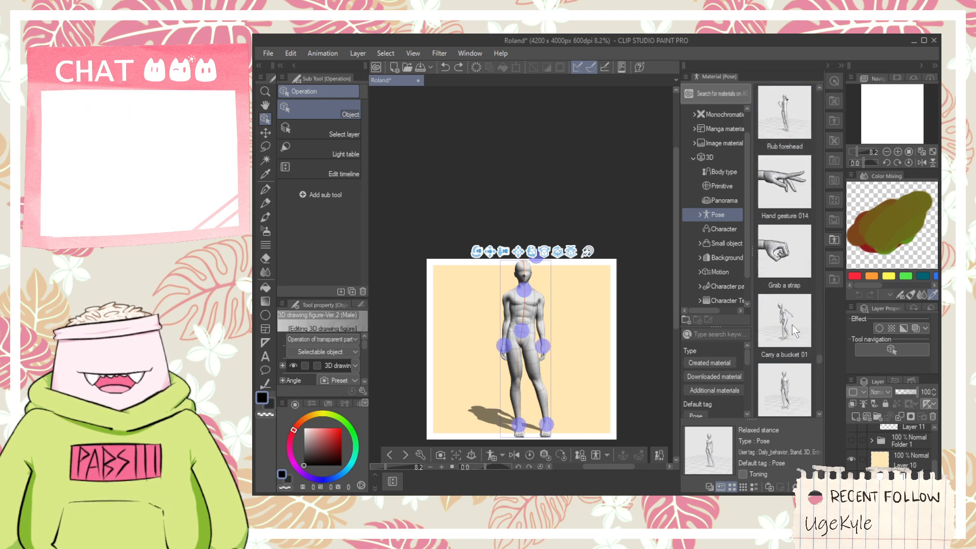
scroll(792, 325, "down", 1)
left_click_drag(791, 324, 743, 320)
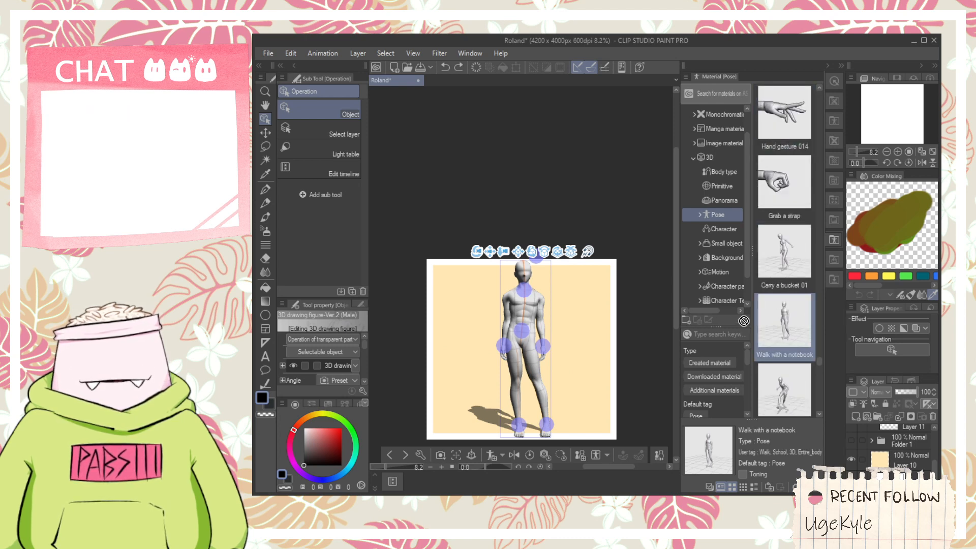
left_click_drag(532, 321, 529, 321)
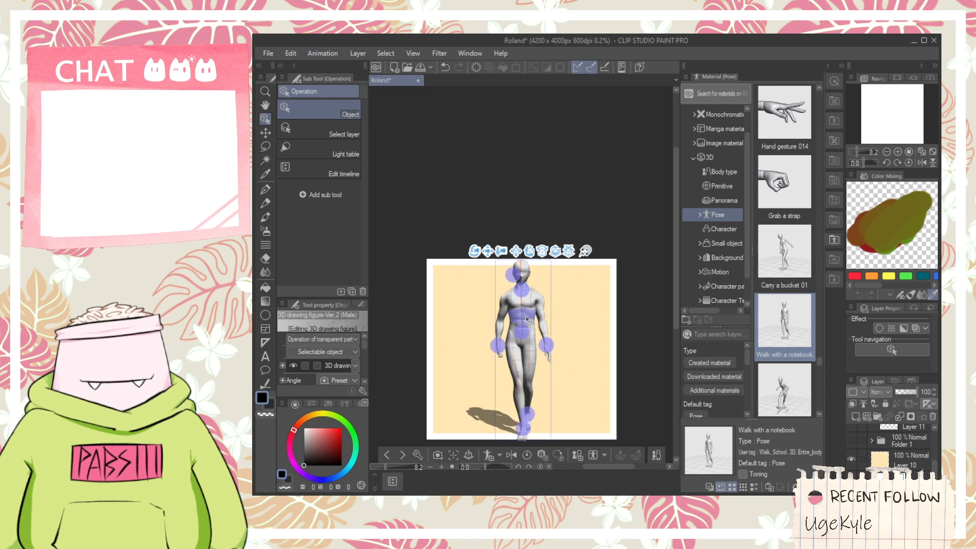
- Search the 3D pose materials for "stai" and apply the Go down stairs pose to the male figure
scroll(786, 351, "down", 2)
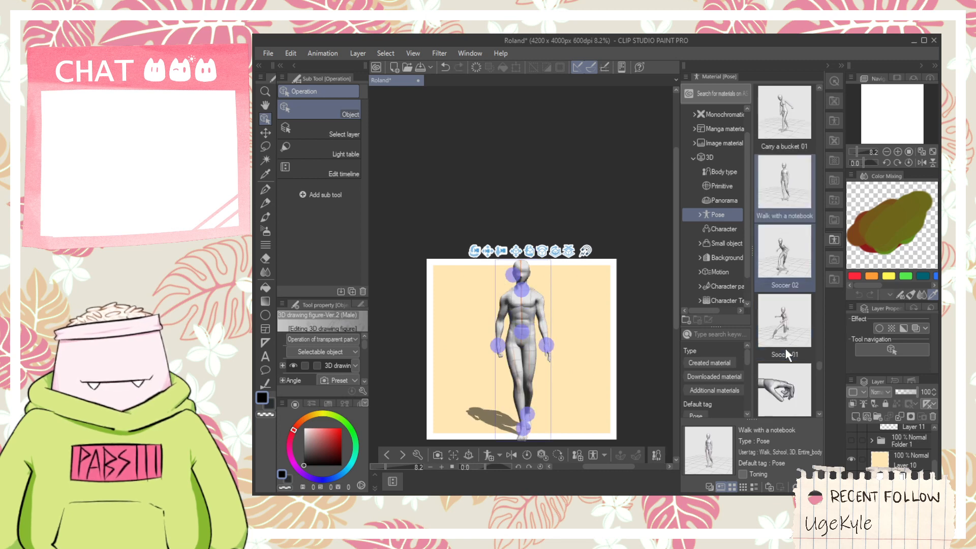
scroll(786, 354, "down", 4)
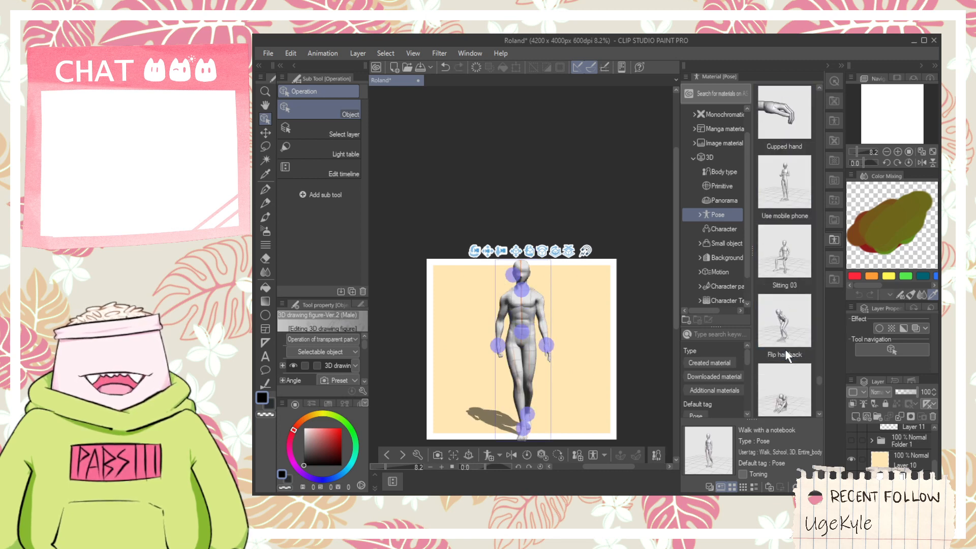
scroll(788, 355, "down", 3)
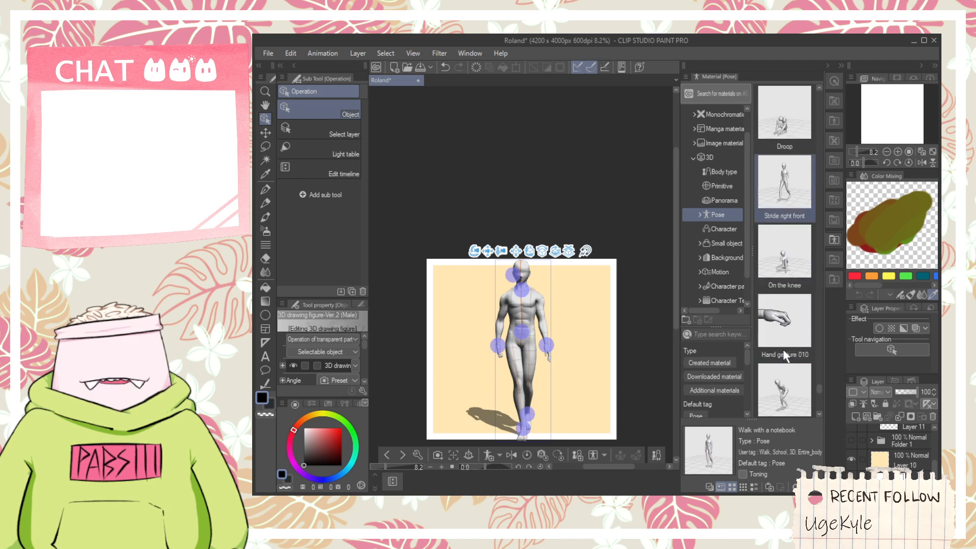
scroll(783, 350, "down", 4)
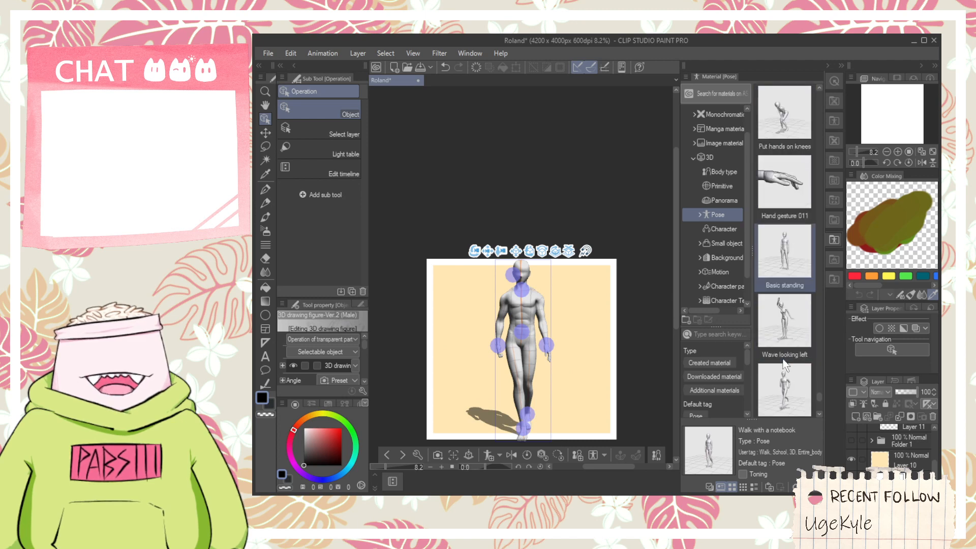
scroll(783, 359, "down", 3)
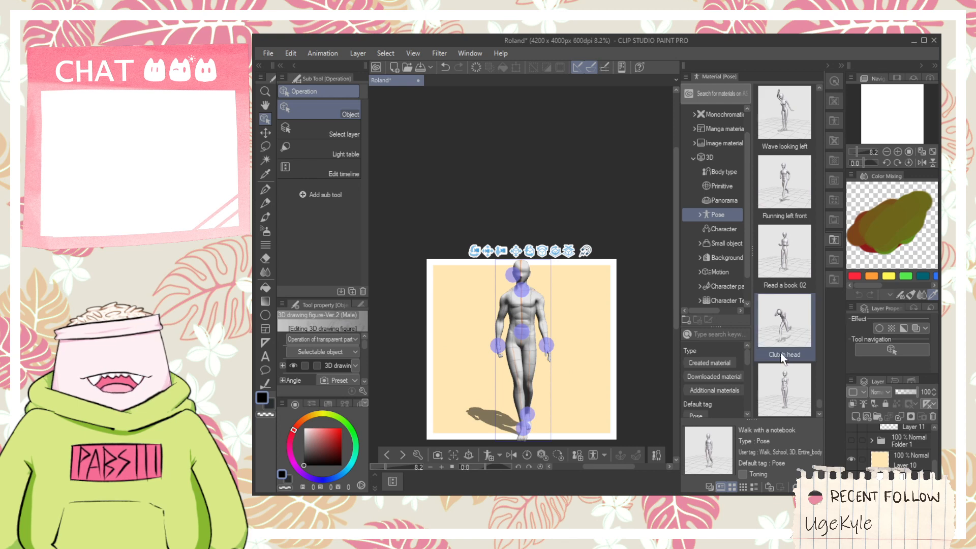
scroll(783, 362, "up", 10)
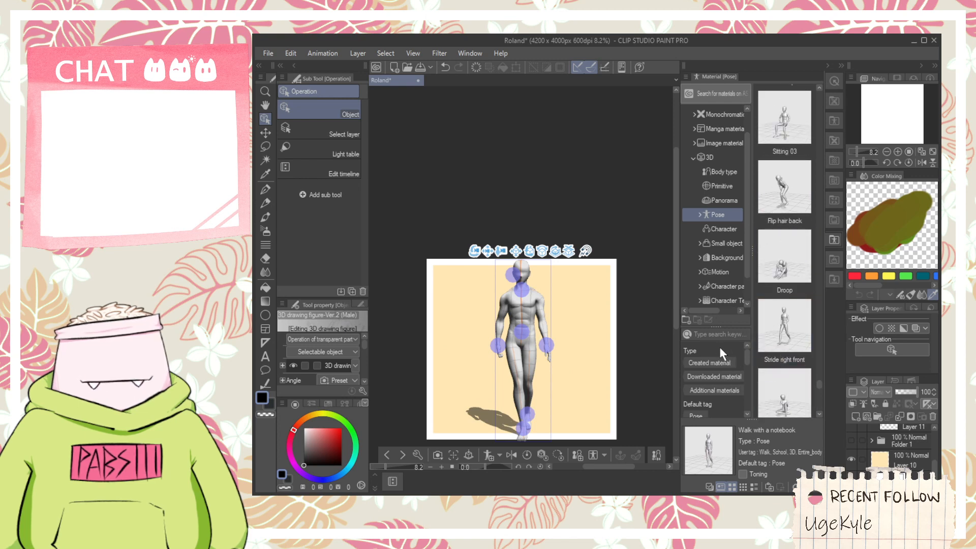
left_click(705, 334)
type("stair")
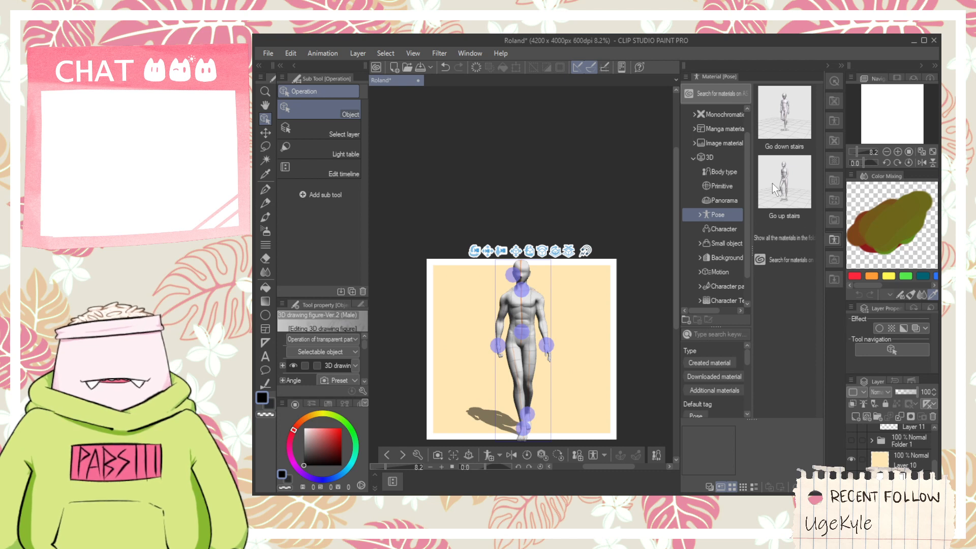
left_click_drag(797, 120, 513, 331)
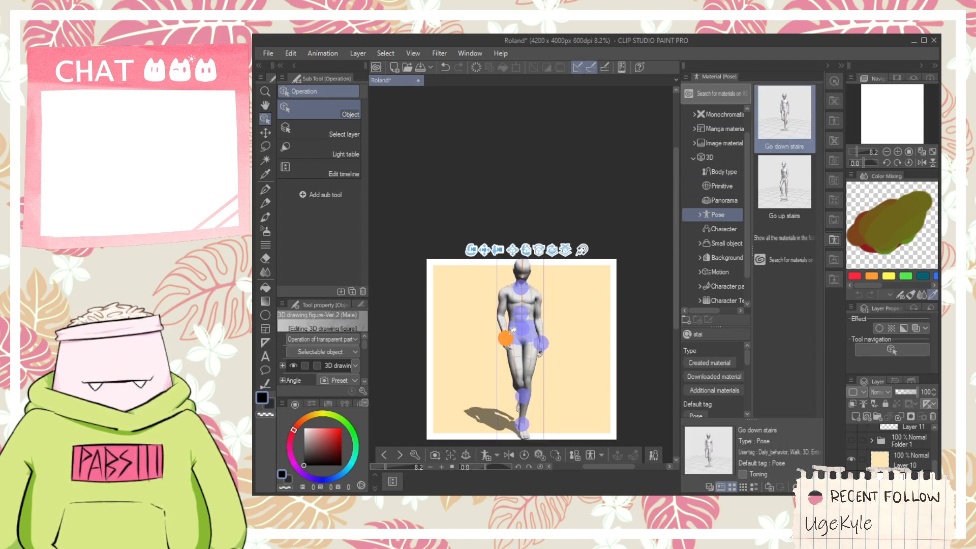
- Shift the male figure's right ankle slightly outward and try rotating the hips with the joint manipulators, stepping back through the last changes
left_click(522, 394)
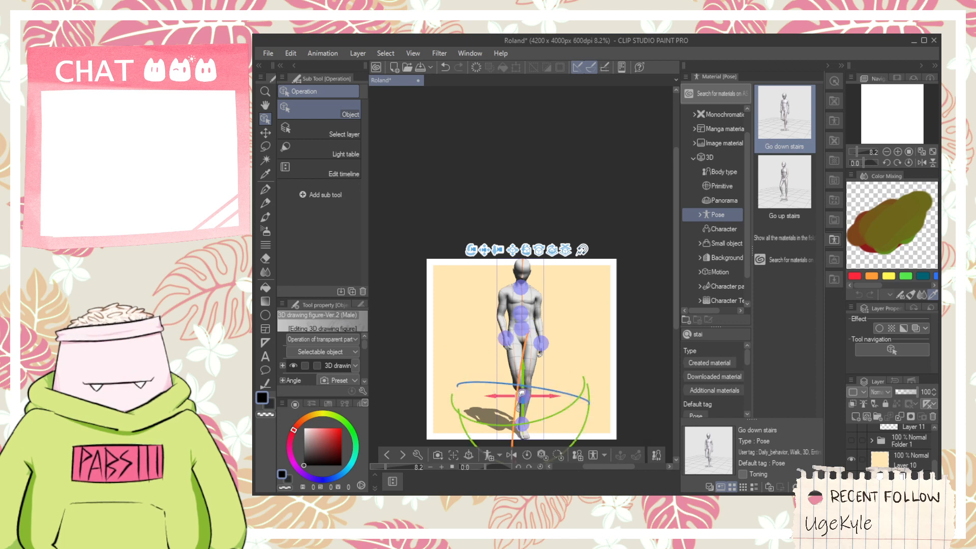
left_click_drag(513, 395, 507, 394)
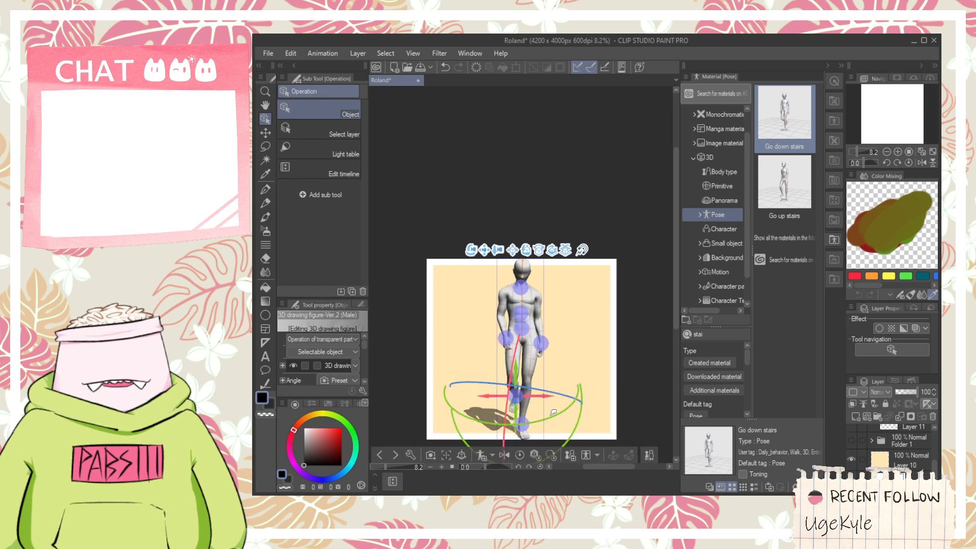
left_click(521, 327)
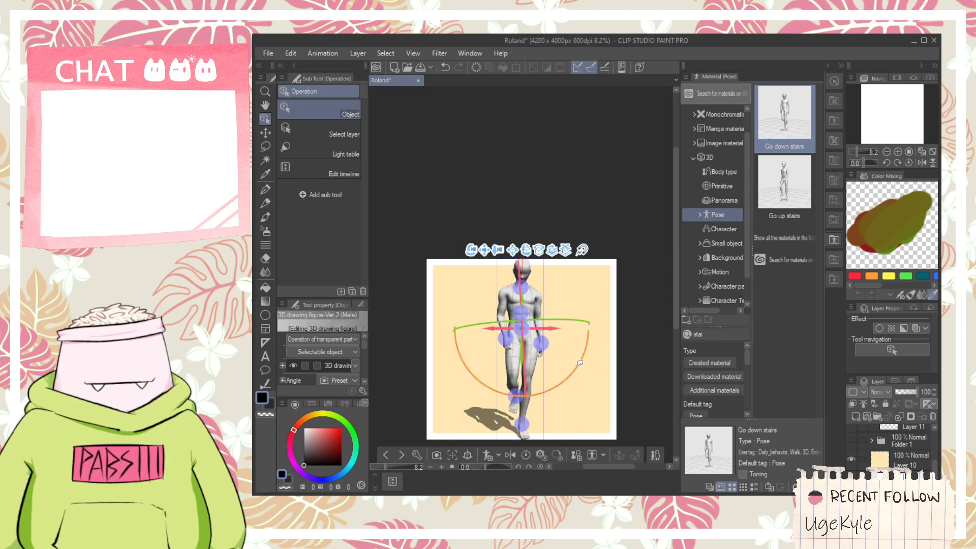
left_click_drag(582, 364, 574, 373)
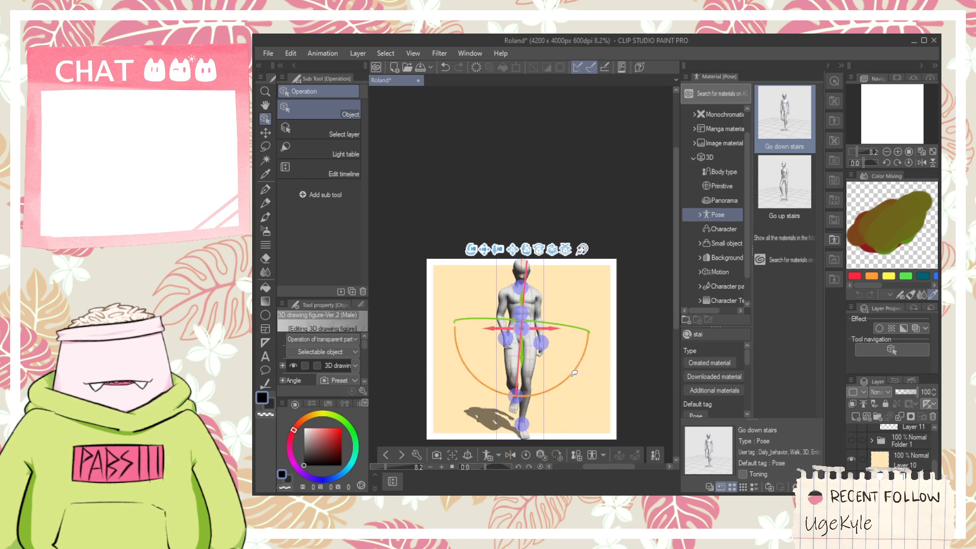
left_click(505, 335)
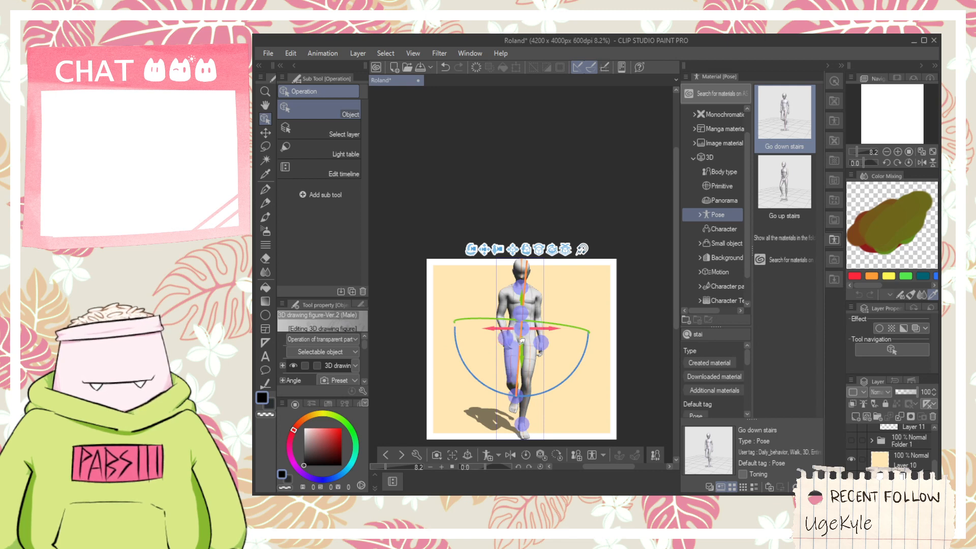
key("ctrl+z")
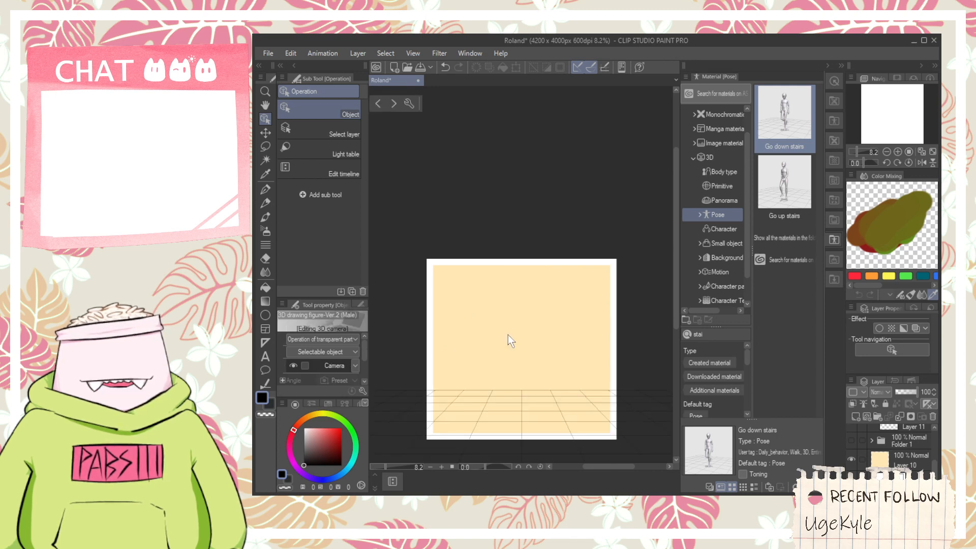
key("ctrl+z")
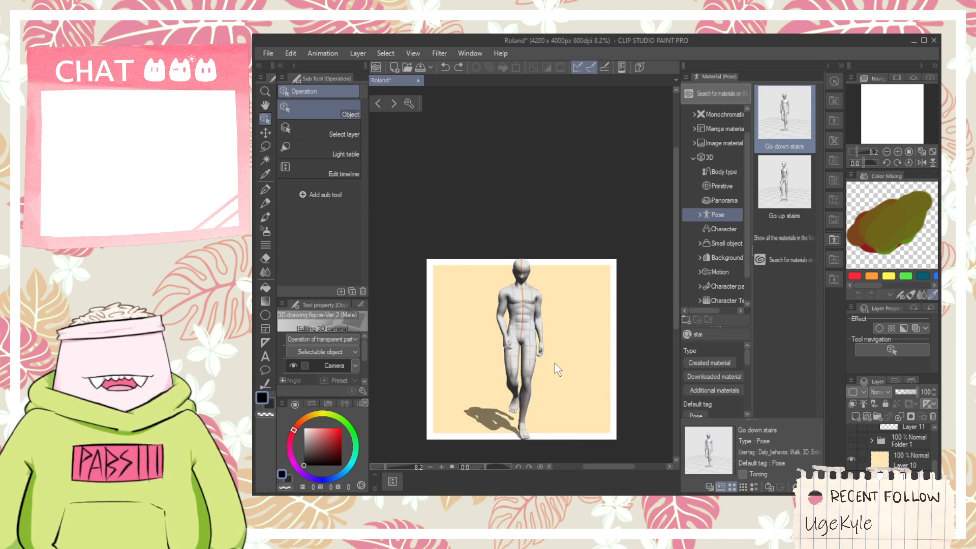
- Try rotating the male figure's upper body with the joint manipulator at the neck, and undo the rotation
left_click_drag(554, 363, 617, 327)
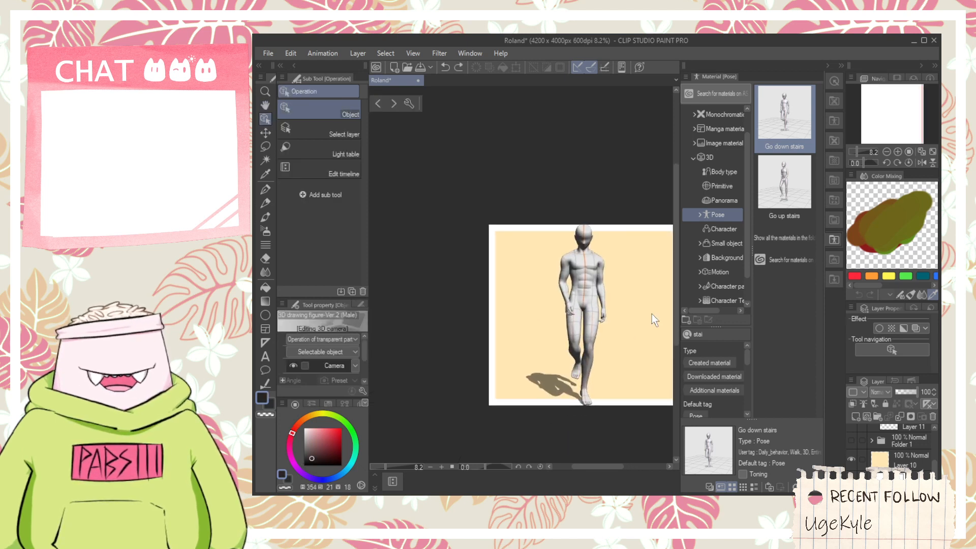
left_click(594, 273)
left_click(584, 230)
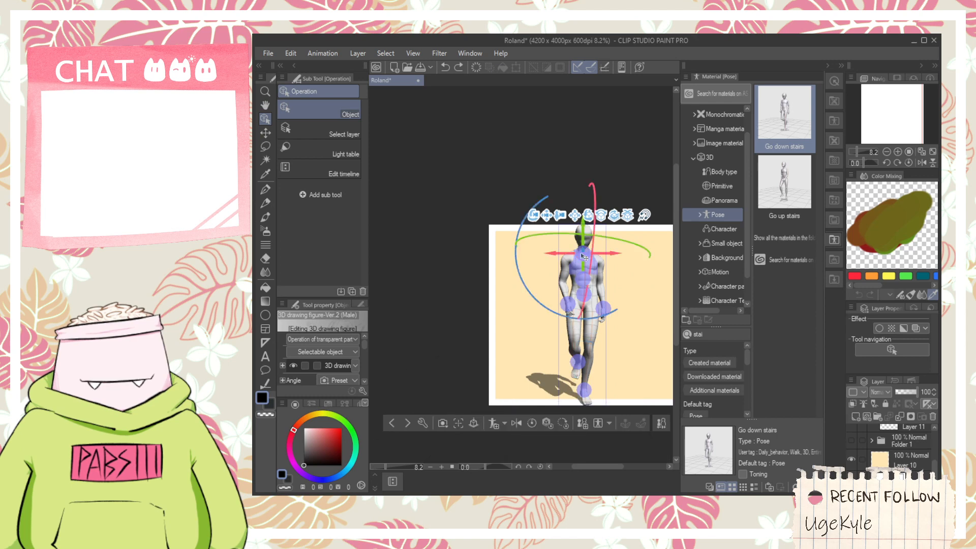
left_click_drag(594, 232, 595, 224)
key("ctrl+z")
- Select the male figure's head and right arm parts in turn, and rotate the right shoulder slightly with its rotation ring
scroll(593, 248, "up", 1)
scroll(593, 248, "up", 2)
left_click(578, 240)
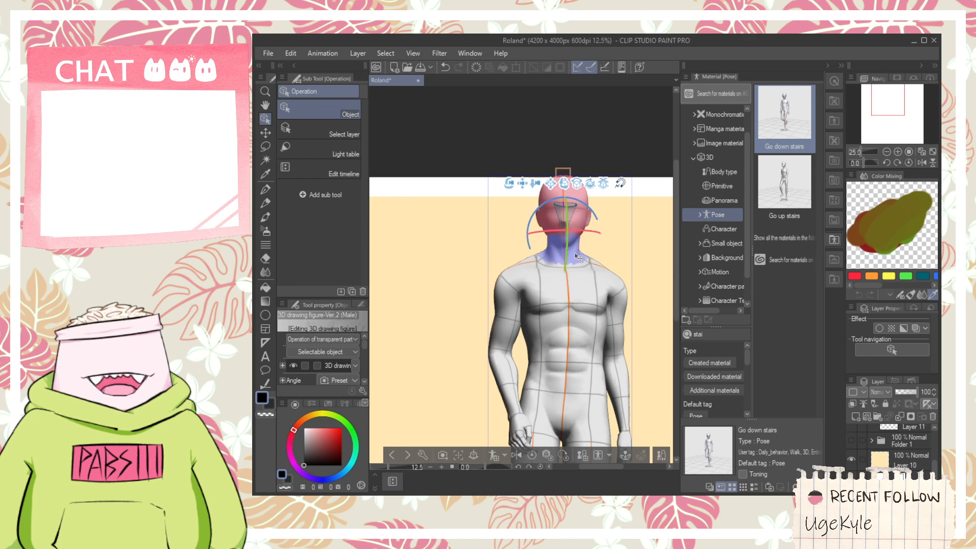
scroll(574, 244, "down", 2)
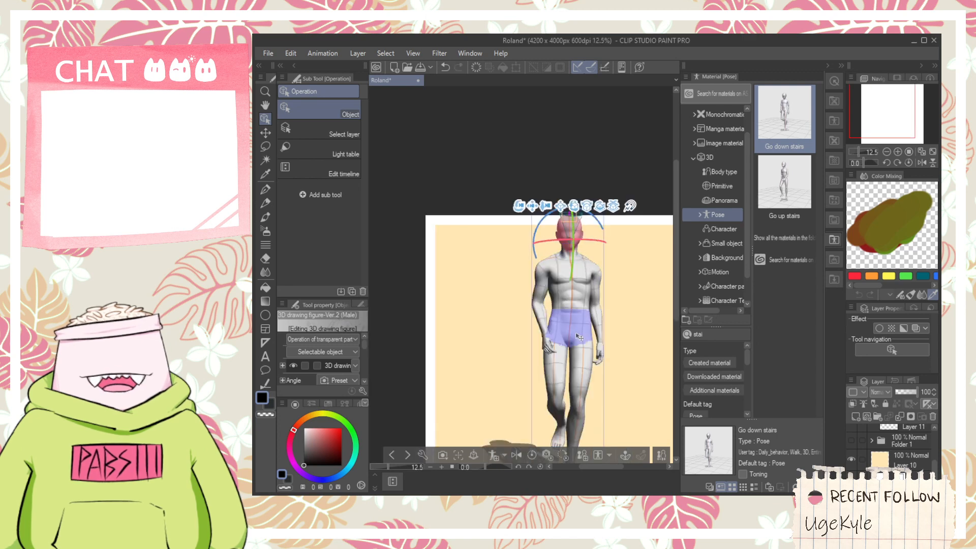
left_click(544, 334)
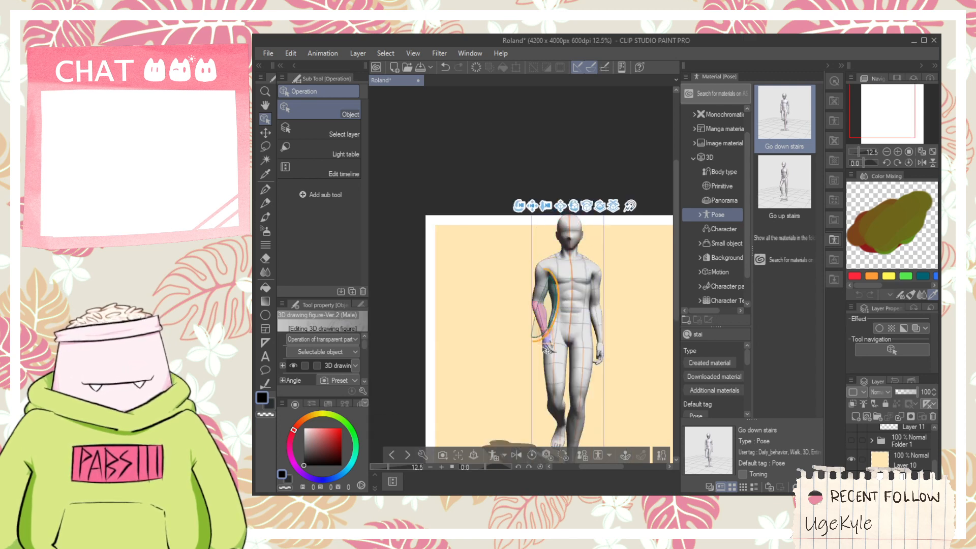
left_click(545, 267)
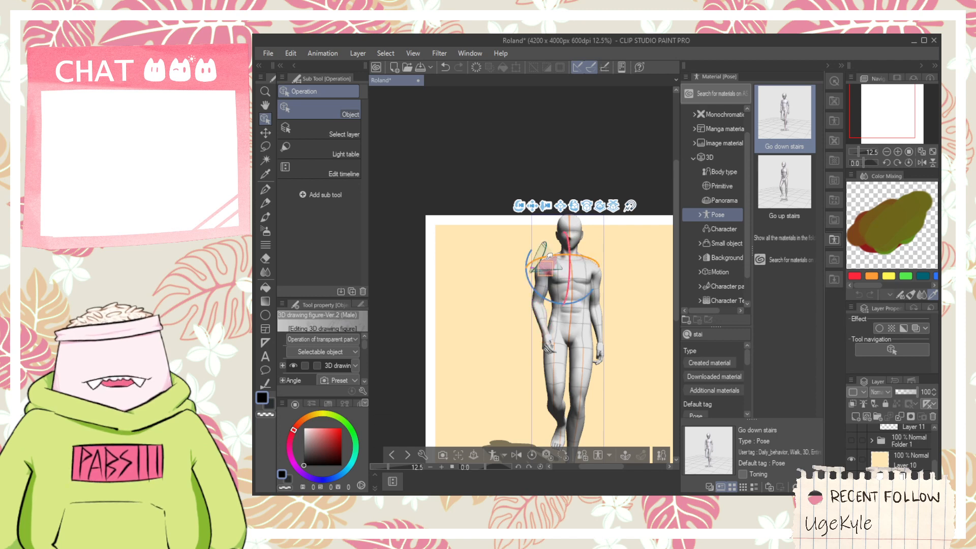
left_click_drag(549, 255, 538, 255)
- Move the male figure's right hand outward from the thigh with the wrist joint manipulator and rotate the wrist
left_click(549, 342)
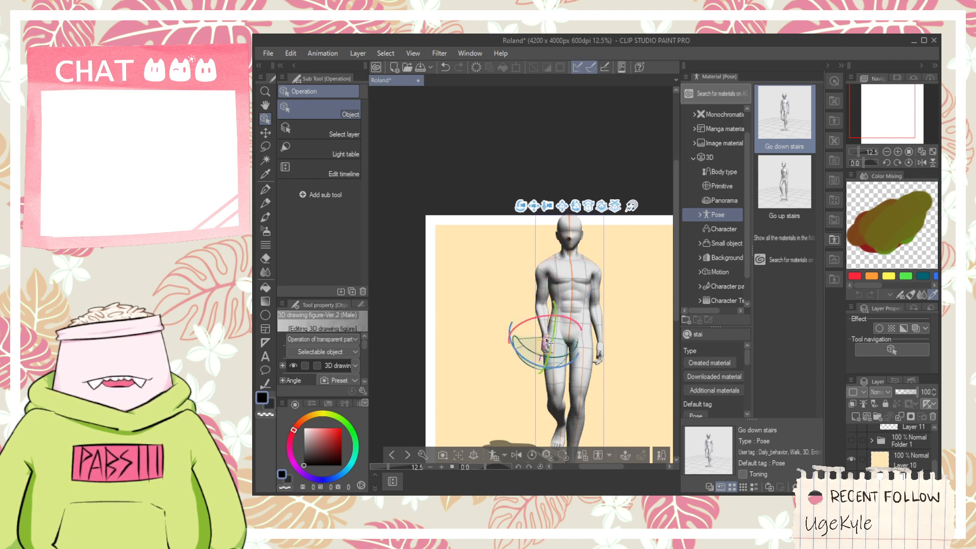
left_click(550, 343)
left_click(547, 339)
left_click_drag(542, 337, 521, 338)
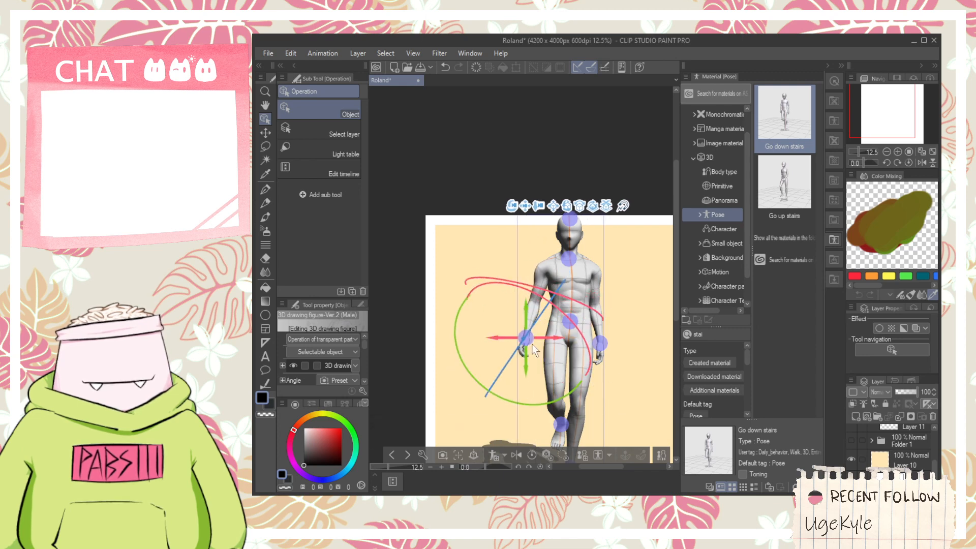
left_click_drag(547, 307, 442, 218)
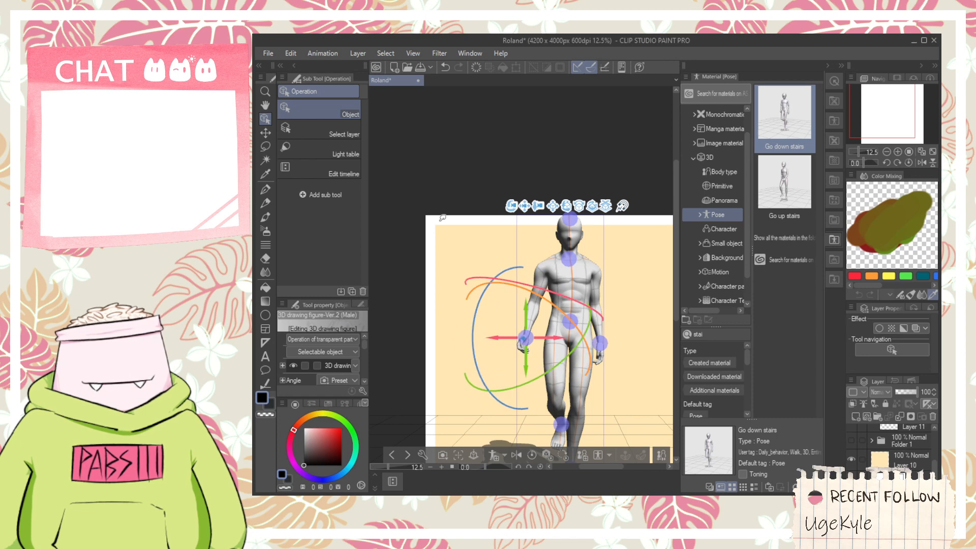
- Search the 3D pose materials for hand and look through the hand gesture poses
left_click(728, 227)
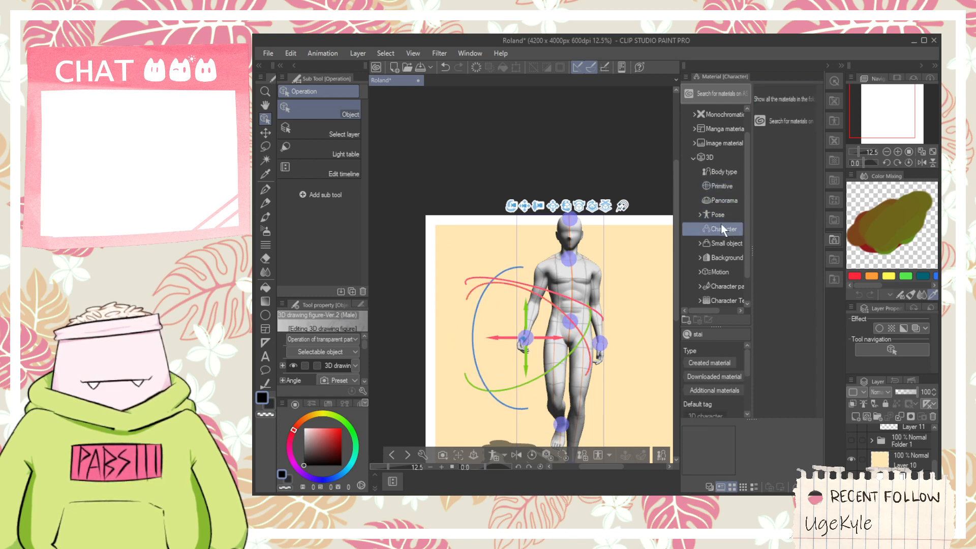
left_click(718, 213)
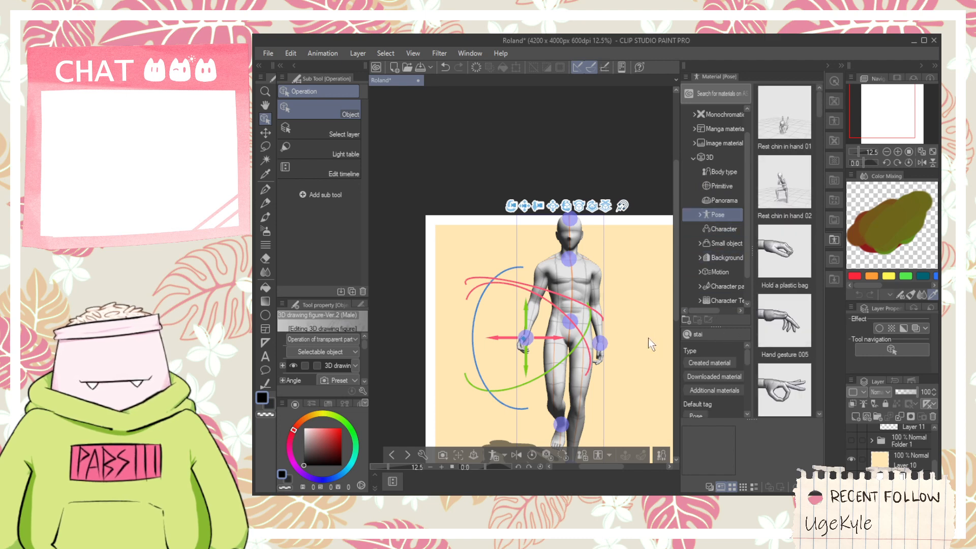
scroll(773, 297, "down", 4)
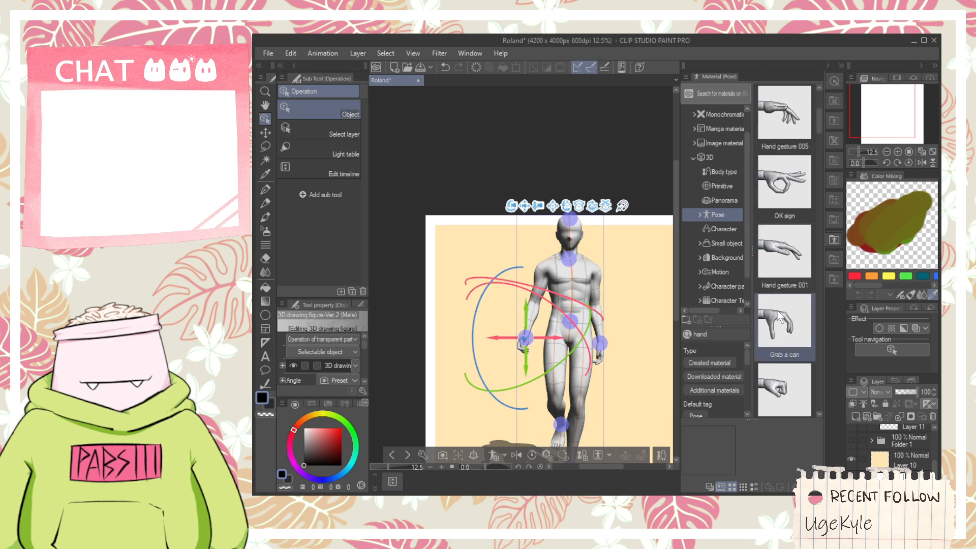
scroll(780, 315, "down", 5)
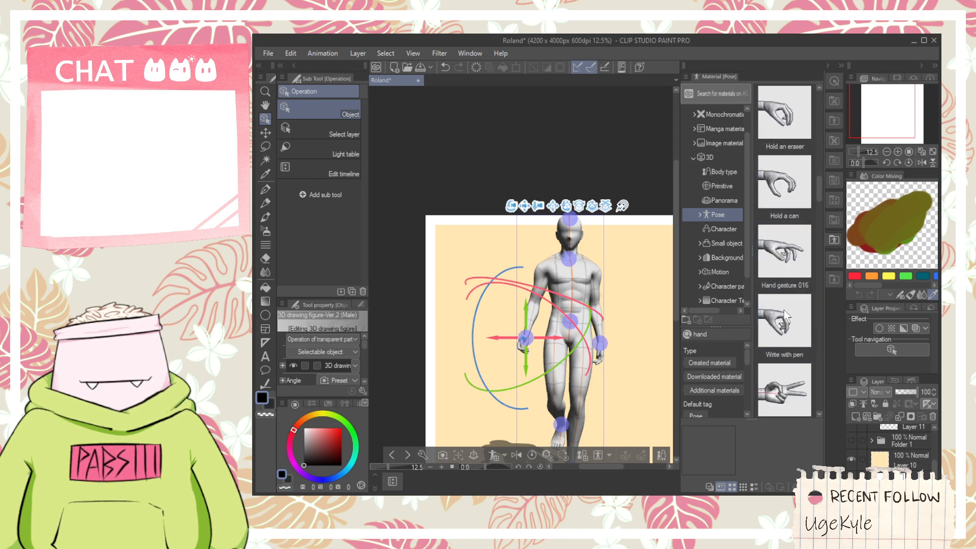
left_click(789, 328)
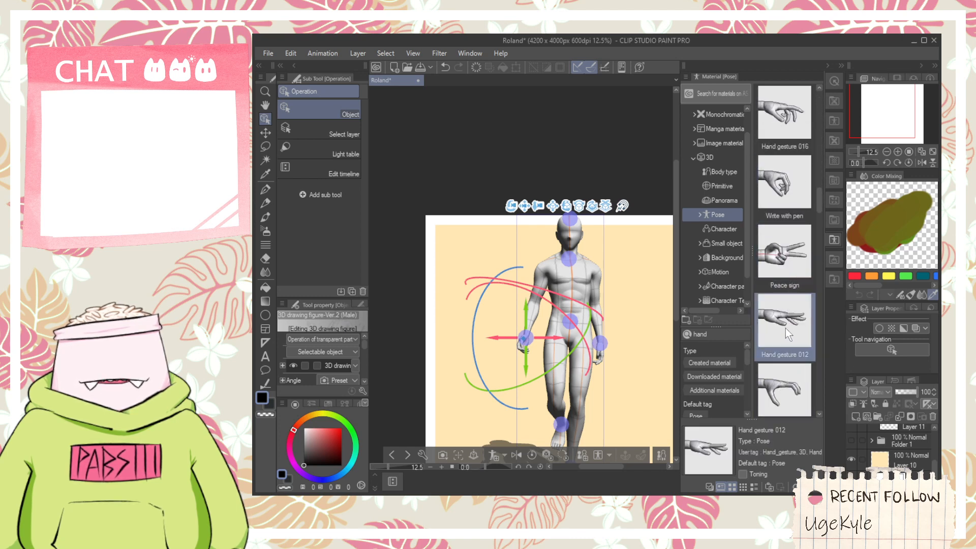
scroll(785, 327, "down", 2)
scroll(785, 327, "down", 6)
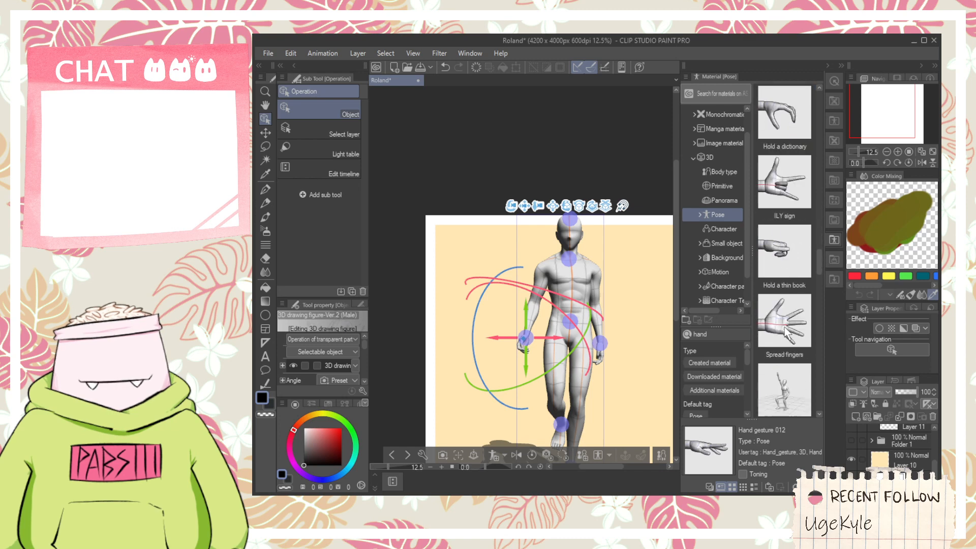
scroll(785, 328, "down", 4)
- Search the pose materials for rela and apply the Relax hand pose to the male figure's right hand only
left_click(707, 333)
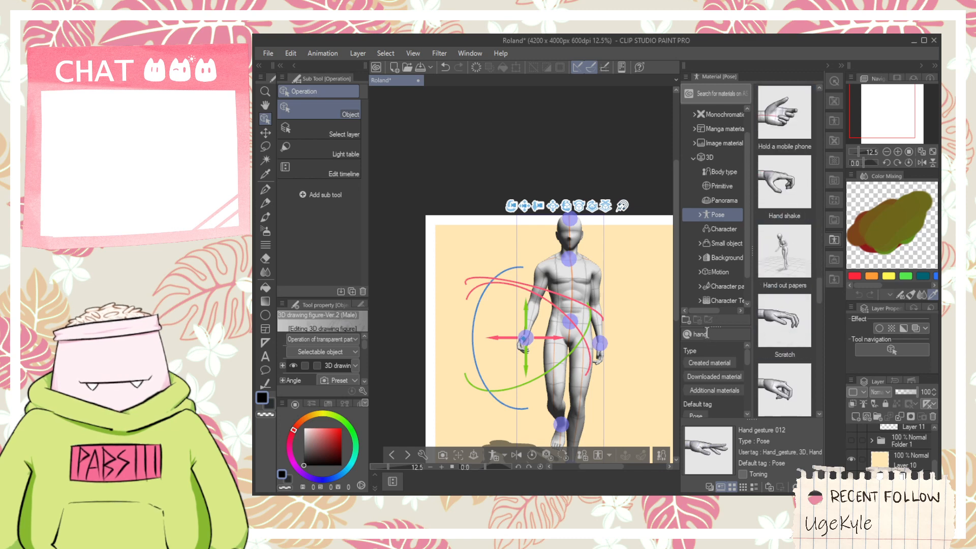
key("BackSpace")
type("lax")
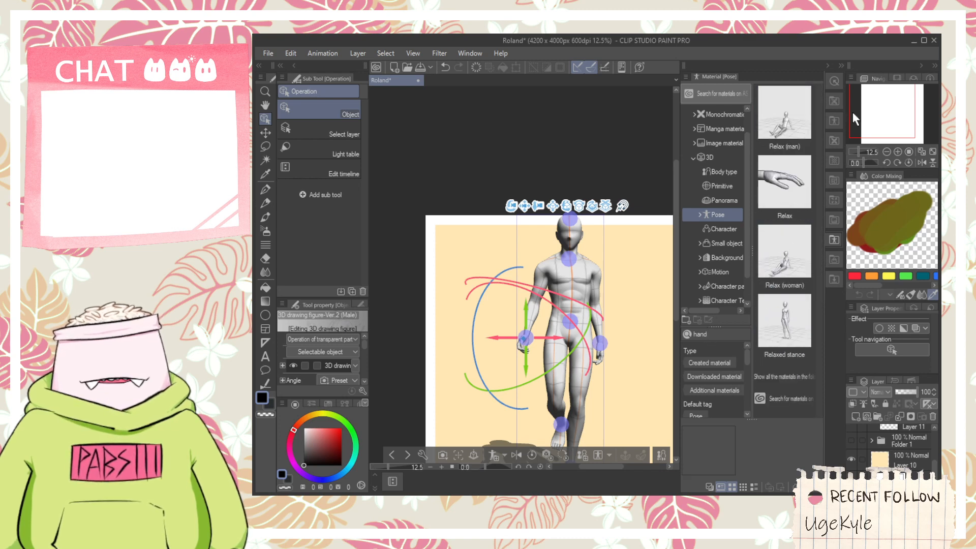
left_click_drag(780, 175, 535, 349)
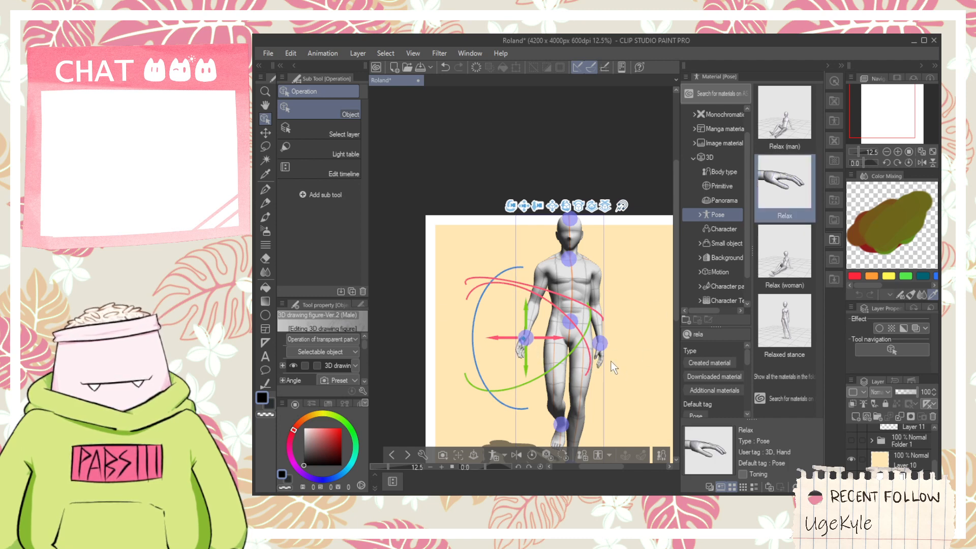
left_click(525, 346)
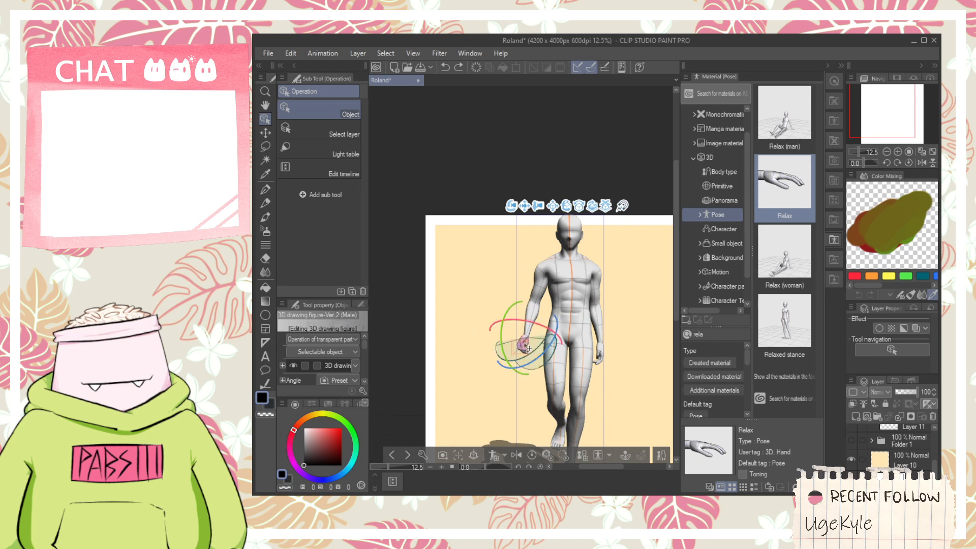
left_click_drag(801, 216, 525, 346)
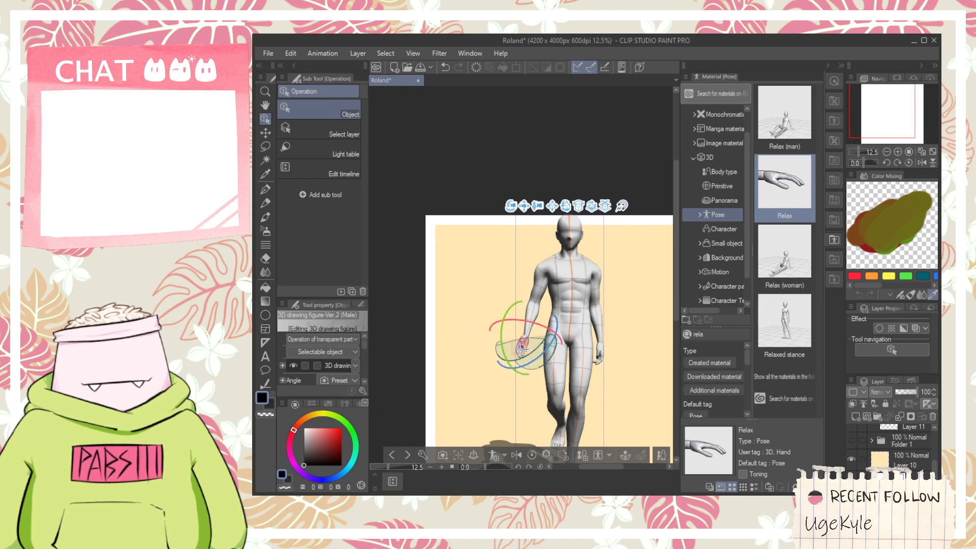
- Select the male figure's hip joint and rotate the hips slightly with the rotation ring
key("space")
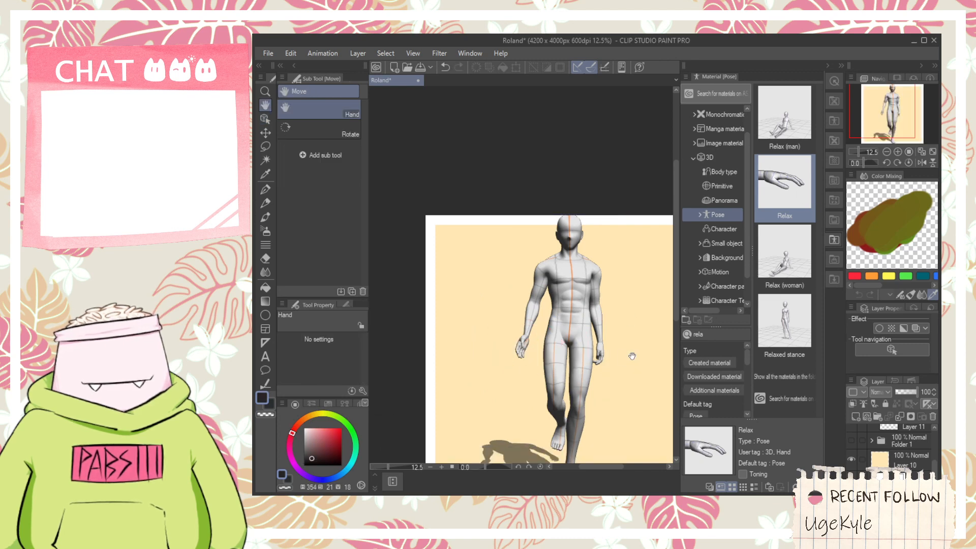
left_click_drag(631, 356, 465, 291)
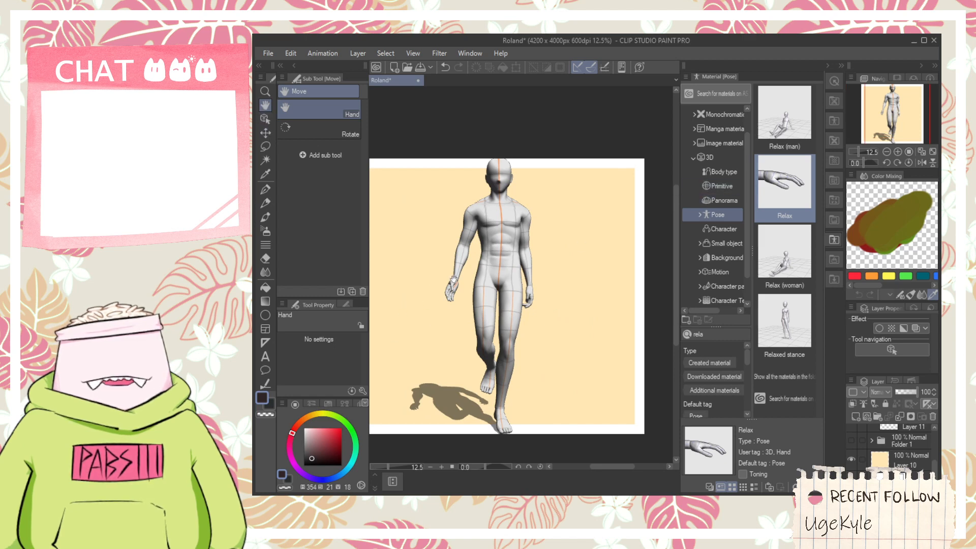
left_click(265, 118)
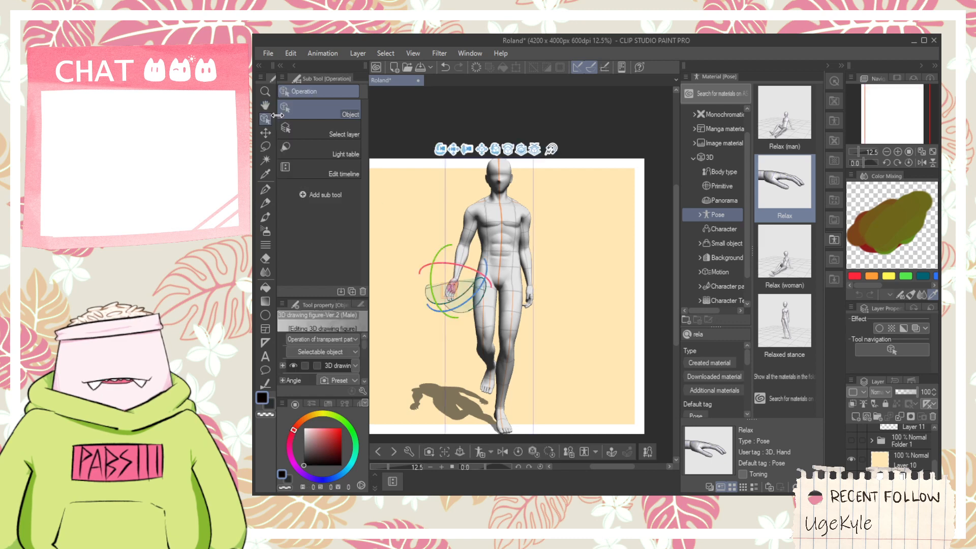
left_click(496, 208)
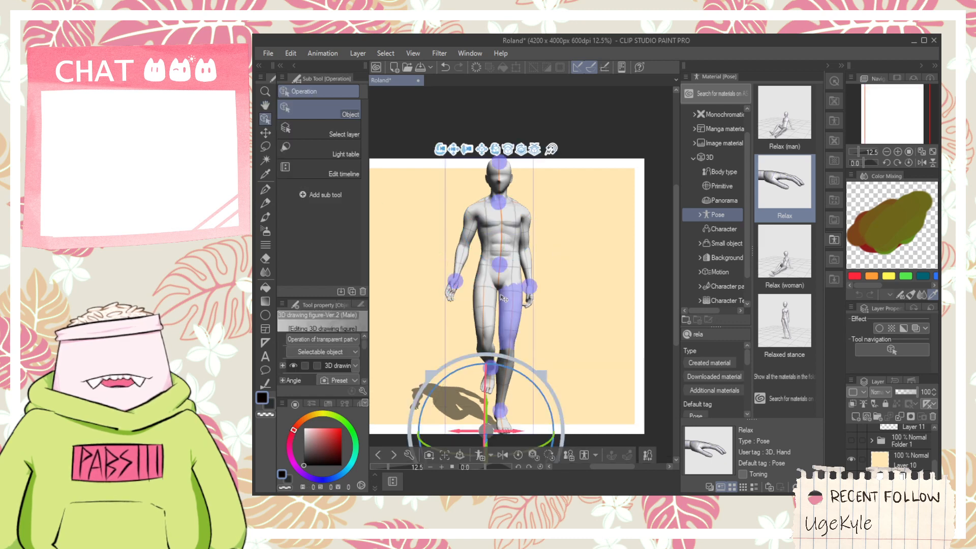
left_click(499, 263)
mouse_move(567, 293)
left_mouse_down()
mouse_move(565, 303)
mouse_move(570, 288)
left_mouse_up()
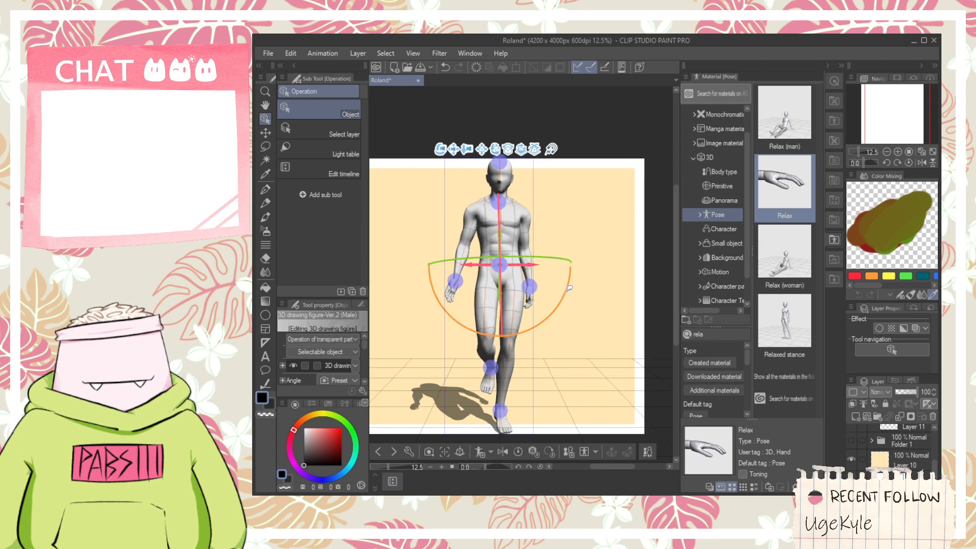
- Adjust the male figure's upper body slightly at the neck joint and rotate the right hand at the wrist joint
left_click(498, 214)
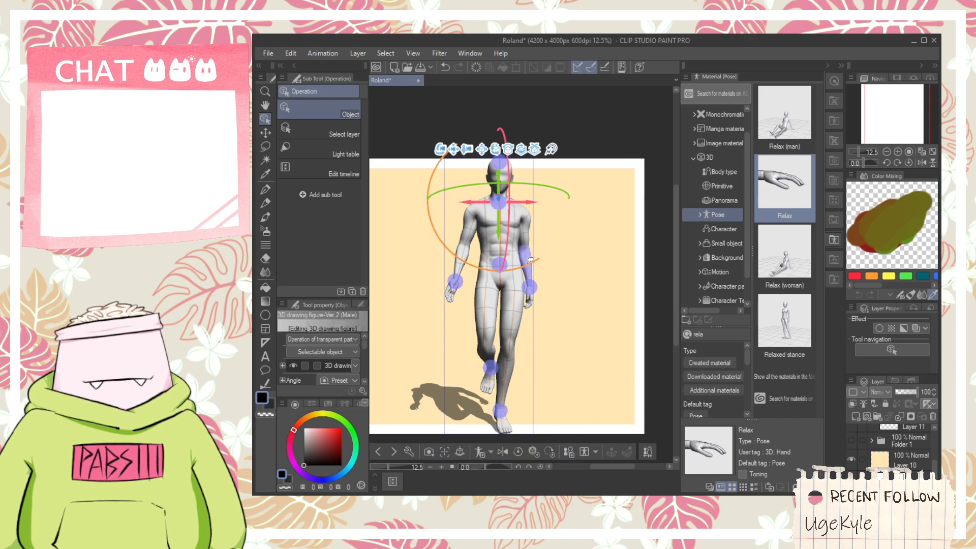
mouse_move(532, 261)
left_mouse_down()
mouse_move(538, 255)
mouse_move(509, 275)
mouse_move(522, 269)
left_mouse_up()
left_click_drag(534, 182, 521, 180)
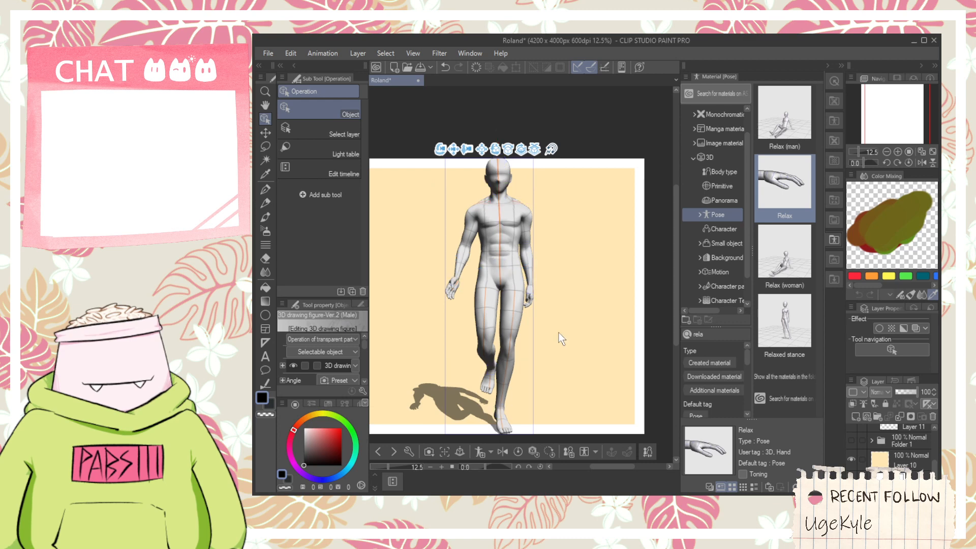
left_click_drag(457, 281, 459, 280)
left_click_drag(488, 247, 439, 345)
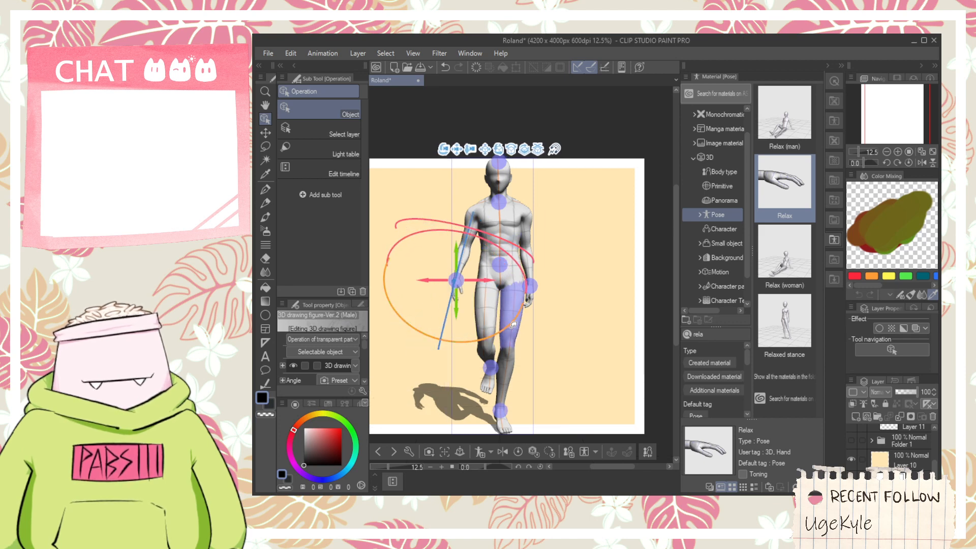
- Zoom the 3D camera out slightly and shift the male figure to the left side of the canvas
key("h")
left_click_drag(577, 366, 614, 367)
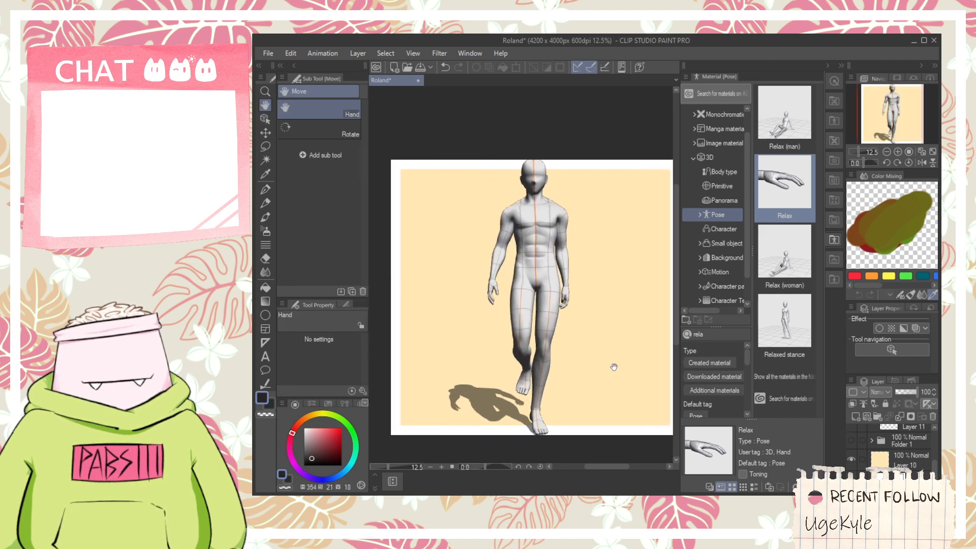
left_click(265, 120)
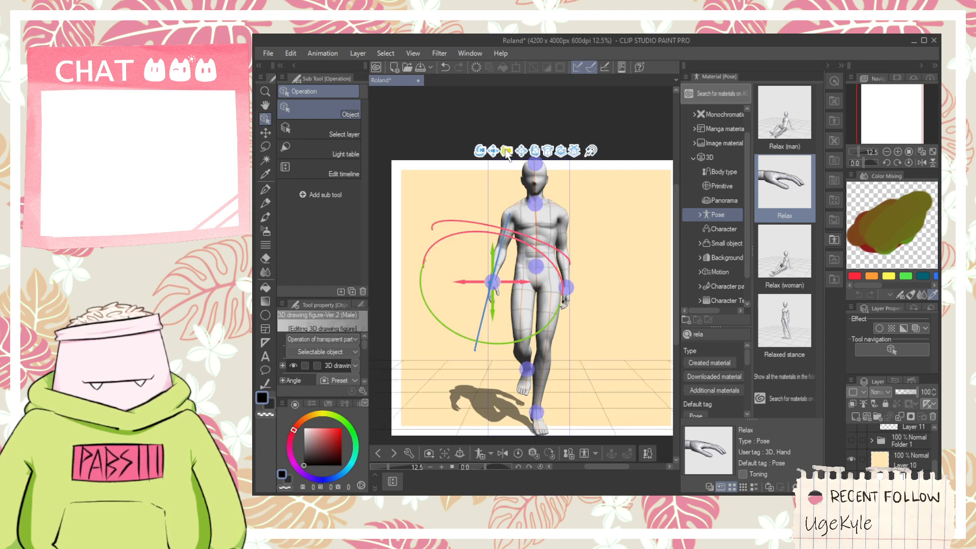
left_click_drag(506, 152, 505, 131)
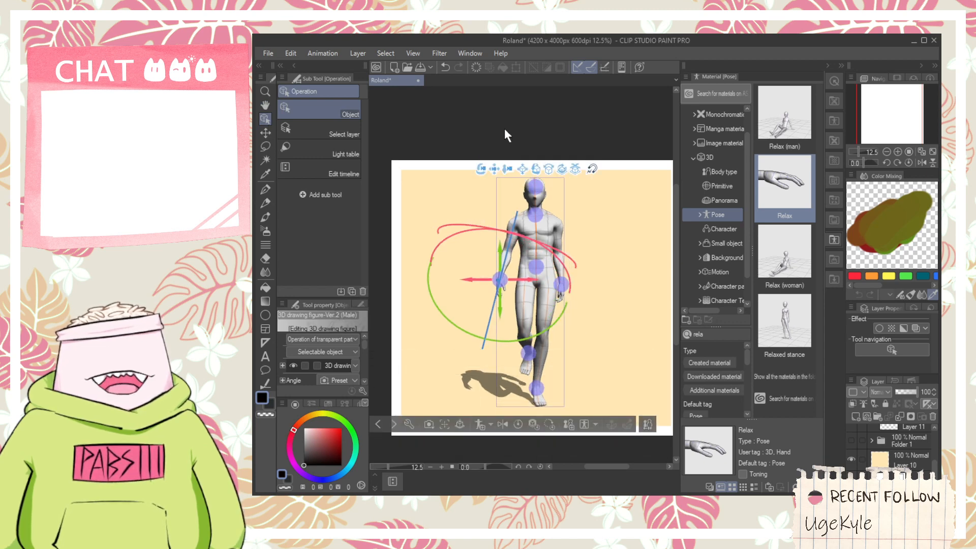
left_click_drag(494, 169, 407, 184)
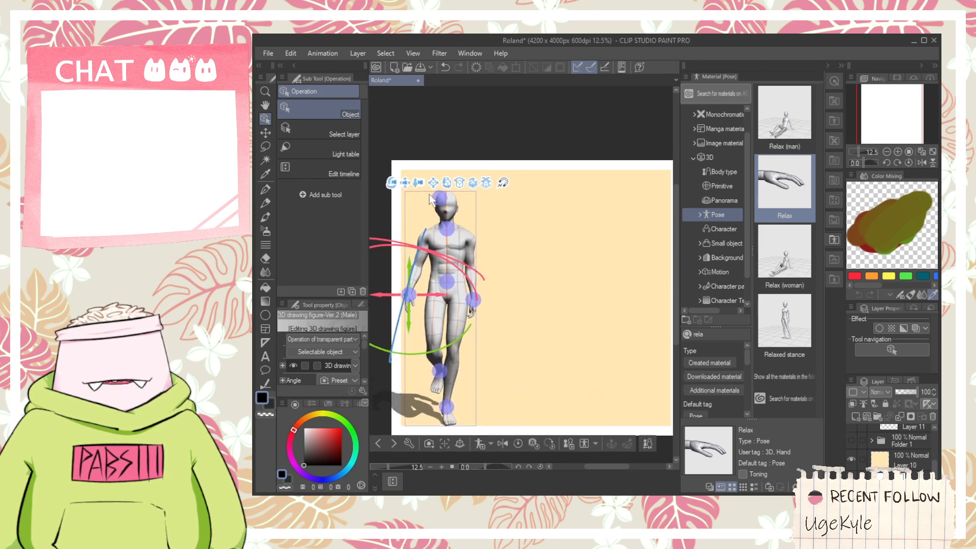
key("space")
left_click_drag(517, 275, 558, 250)
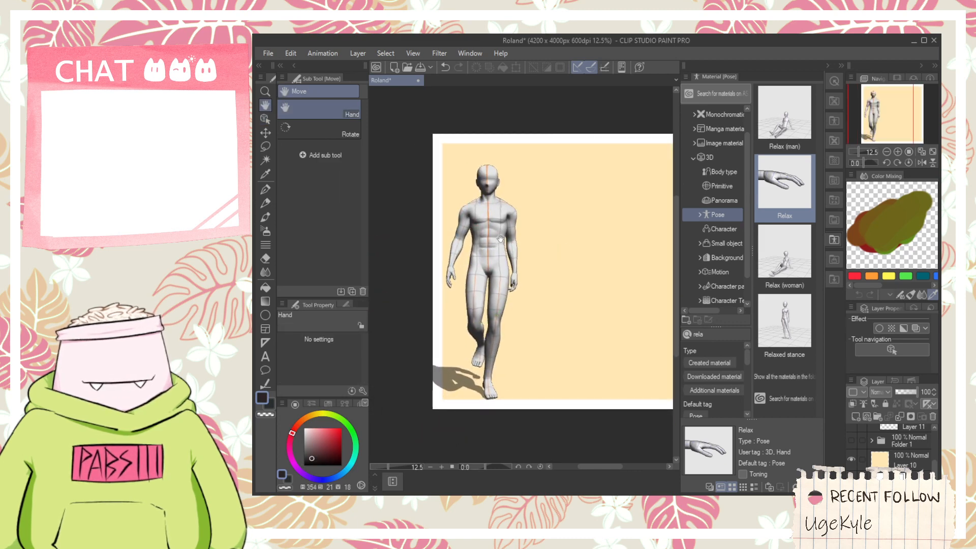
- Hide the material library to enlarge the canvas area
left_click(588, 494)
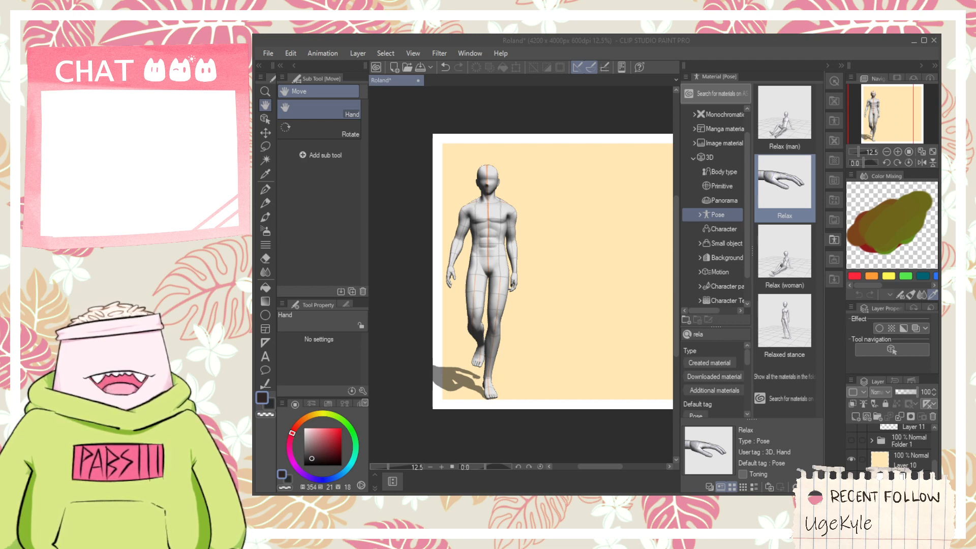
left_click(494, 260)
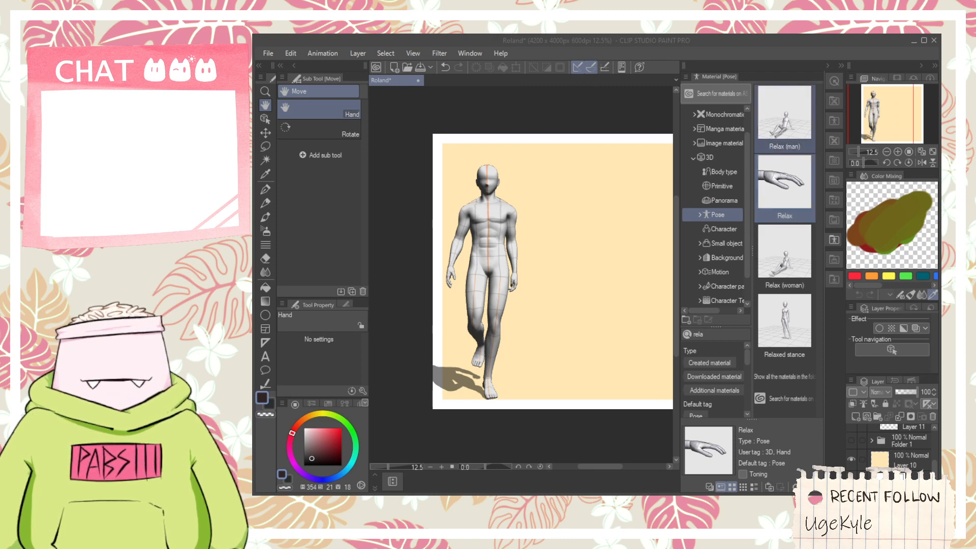
left_click(828, 66)
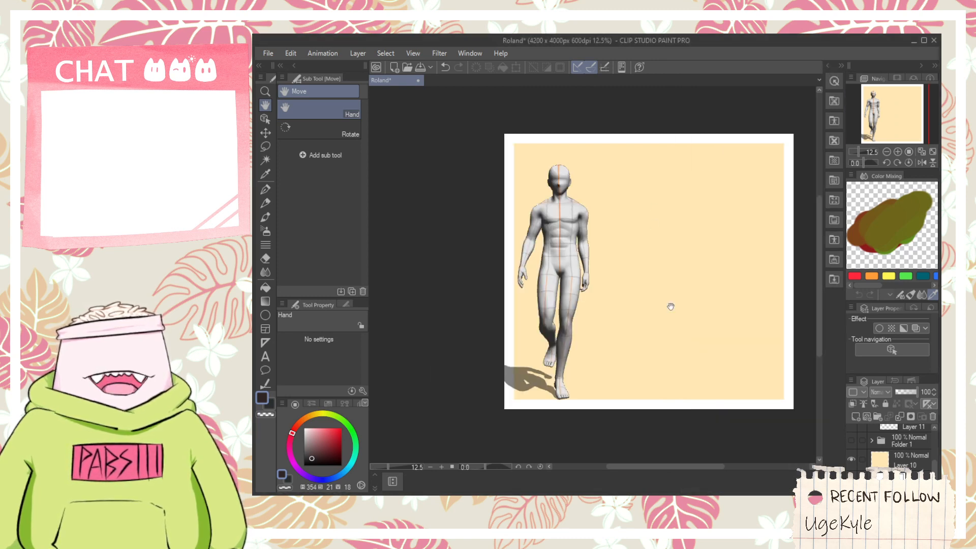
- Move Layer 12 above the 3D figure layer in Folder 2 and lower the figure layer's opacity to 30
scroll(890, 470, "up", 4)
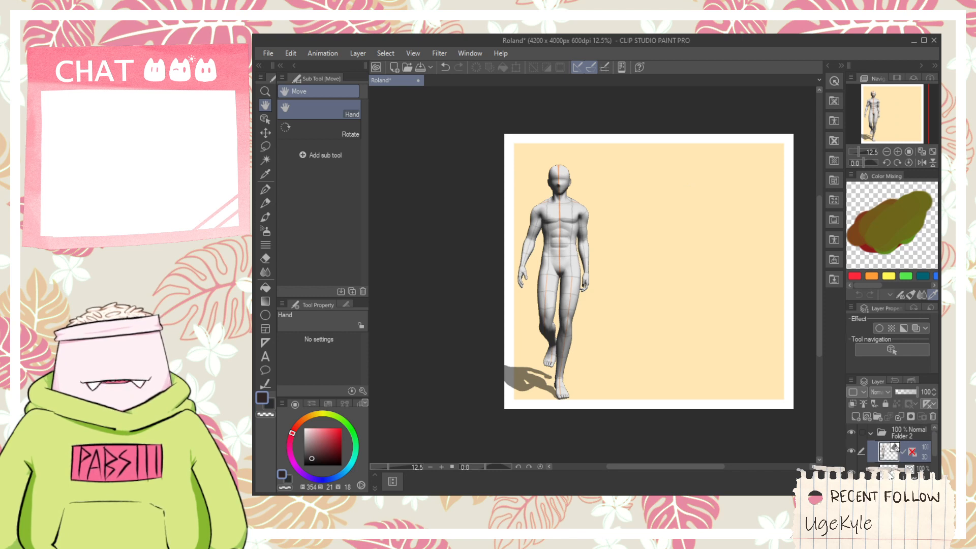
left_click_drag(890, 472, 885, 451)
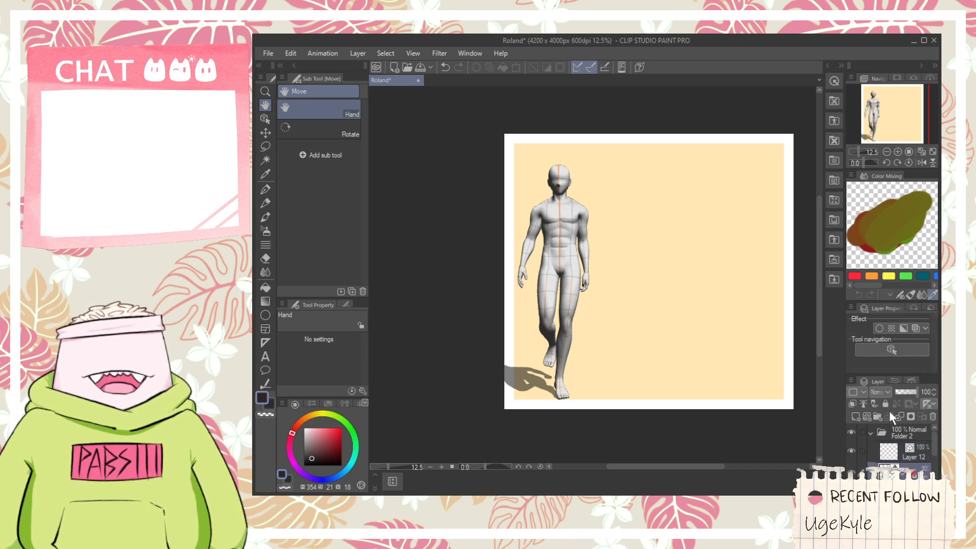
left_click_drag(912, 390, 902, 393)
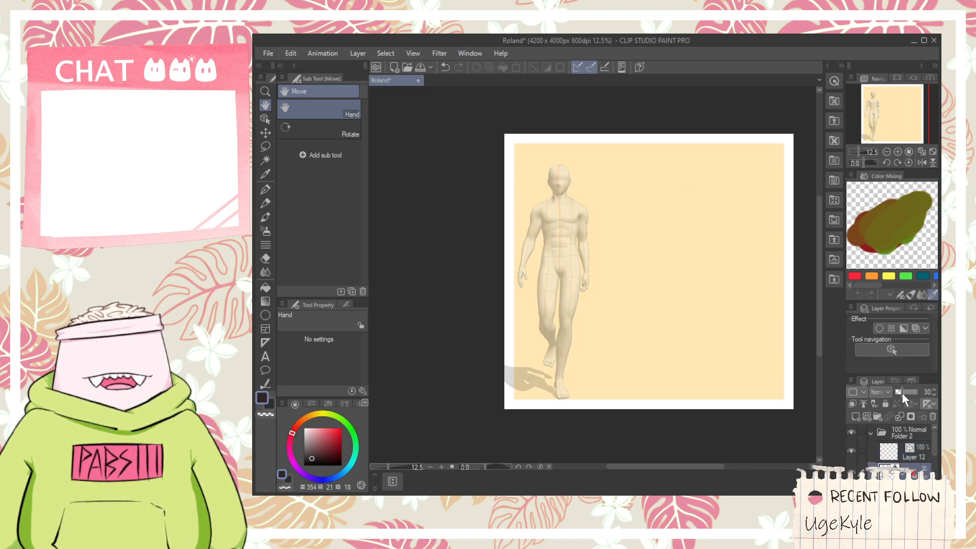
- Make Layer 12 the active layer and choose the G-pen for drawing over the figure's head
scroll(577, 185, "up", 5)
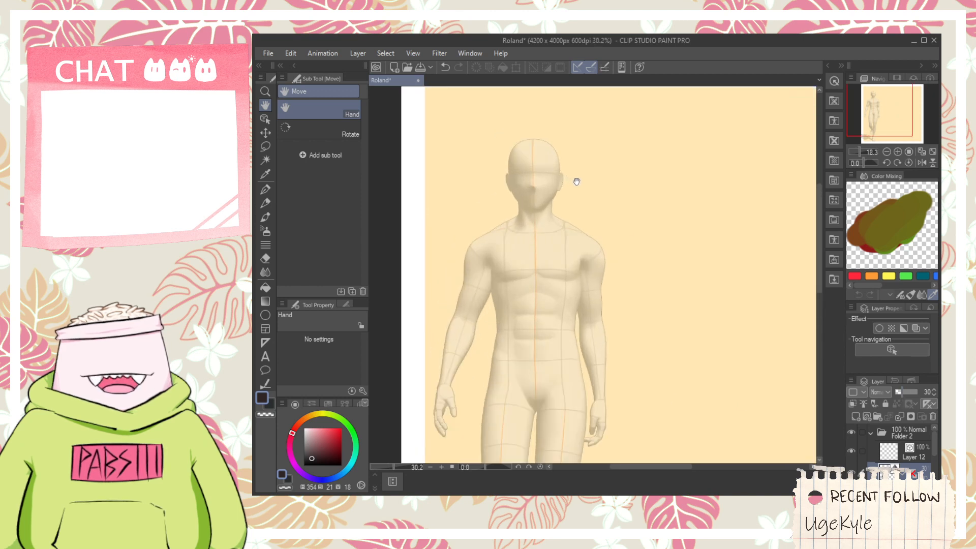
left_click(894, 452)
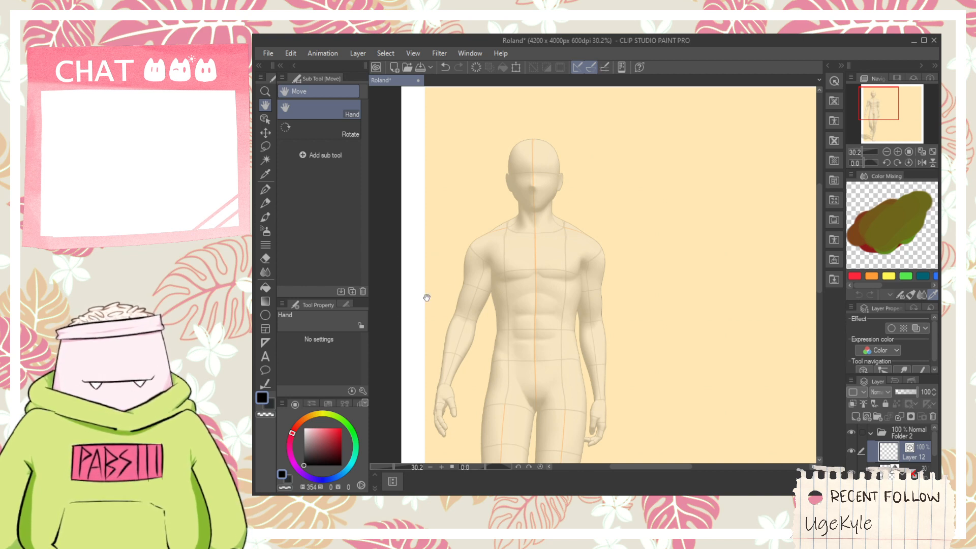
scroll(522, 157, "up", 6)
key("p")
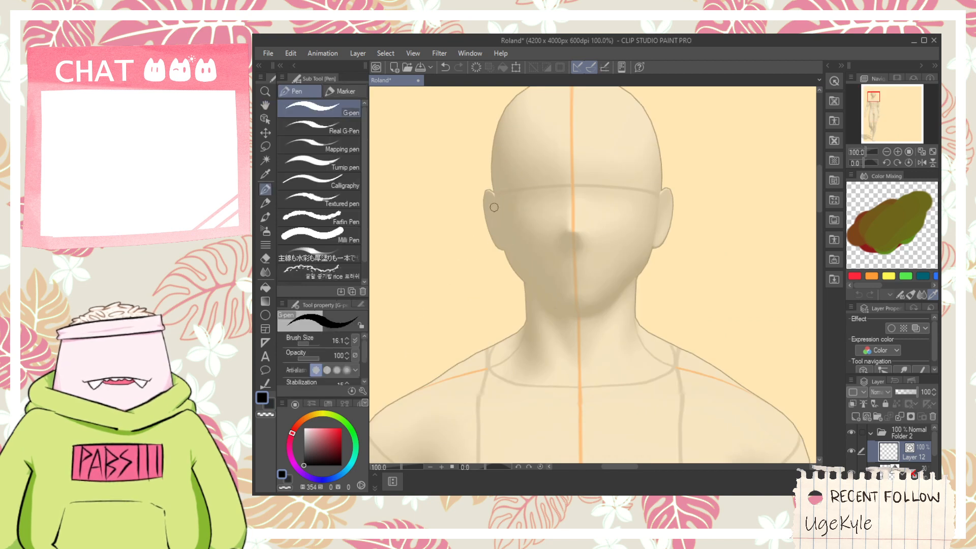
left_click_drag(494, 207, 514, 284)
key("ctrl+z")
left_click_drag(494, 215, 515, 290)
key("ctrl+z")
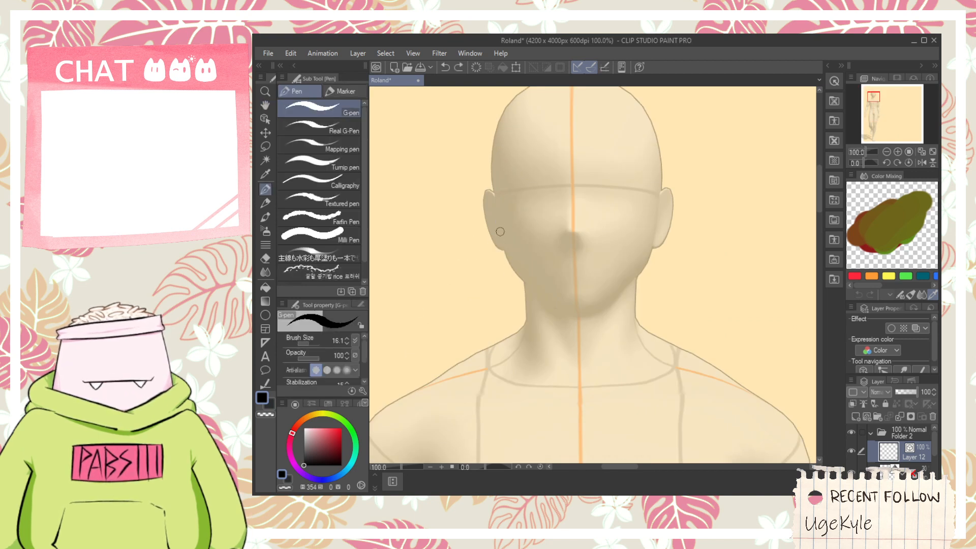
mouse_move(500, 231)
left_mouse_down()
mouse_move(555, 318)
mouse_move(571, 318)
mouse_move(540, 293)
mouse_move(584, 308)
left_mouse_up()
key("ctrl+z")
key("ctrl+z")
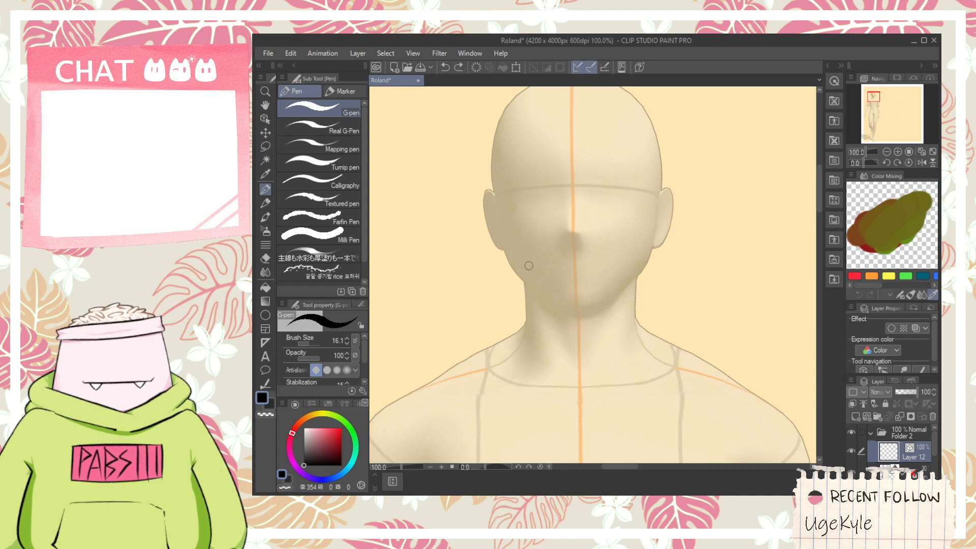
left_click_drag(501, 231, 580, 330)
key("ctrl+z")
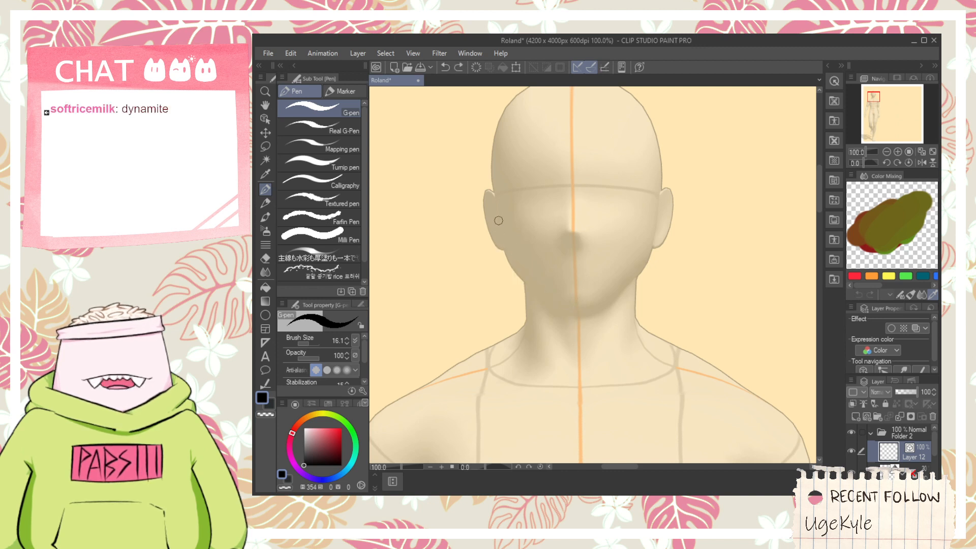
key("ctrl+z")
mouse_move(496, 218)
left_mouse_down()
mouse_move(507, 247)
mouse_move(565, 315)
left_mouse_up()
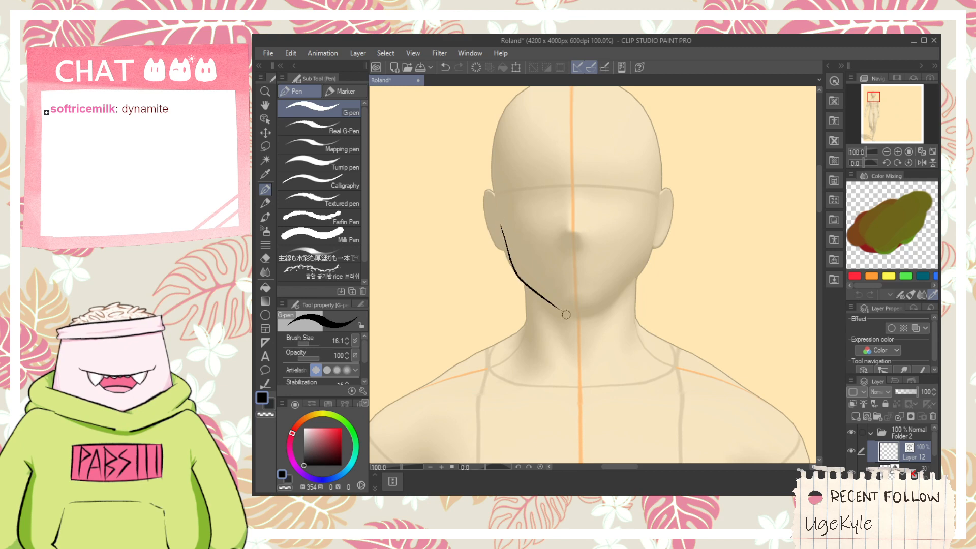
key("ctrl+z")
left_click_drag(497, 222, 563, 322)
key("ctrl+z")
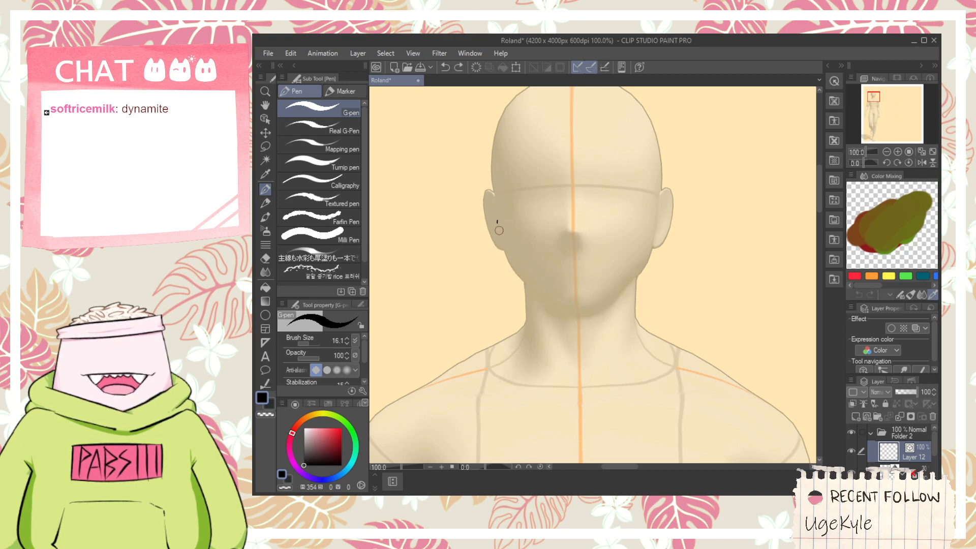
key("ctrl+z")
mouse_move(499, 230)
left_mouse_down()
mouse_move(571, 309)
mouse_move(523, 299)
mouse_move(562, 323)
left_mouse_up()
- Draw the left jawline from the ear down to the chin and add a short line across the chin
key("ctrl+z")
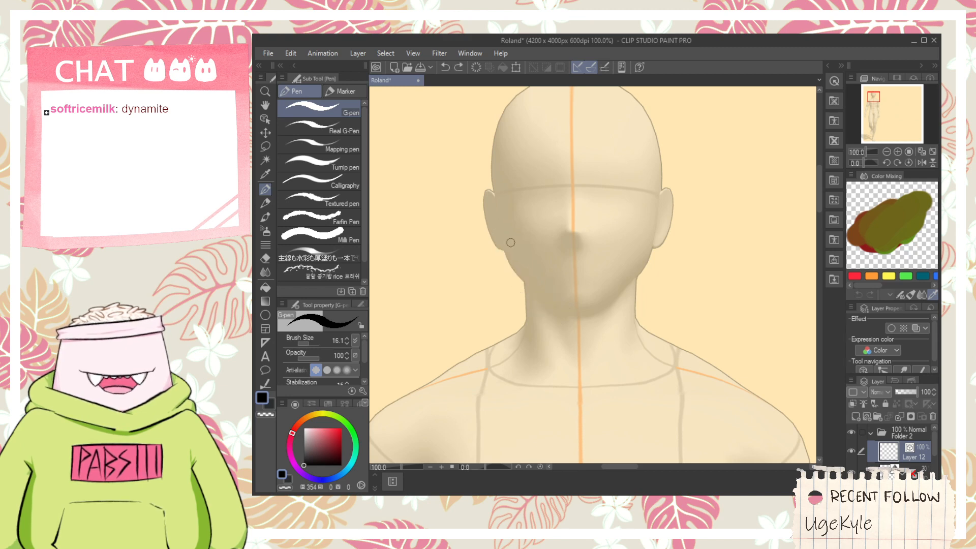
mouse_move(502, 230)
left_mouse_down()
mouse_move(535, 293)
mouse_move(583, 323)
mouse_move(610, 310)
left_mouse_up()
key("ctrl+z")
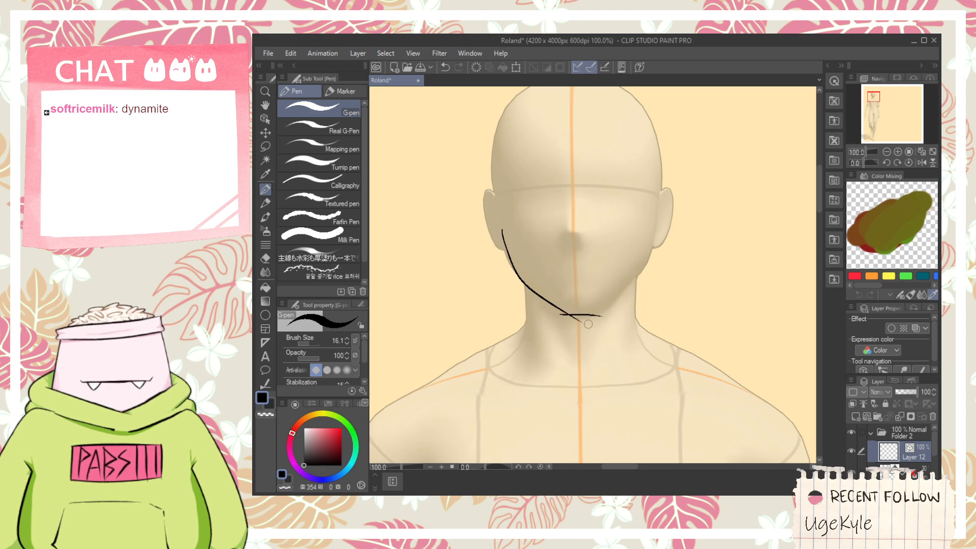
key("ctrl+z")
left_click_drag(546, 313, 609, 309)
- Trim the overlapping ends where the jawline meets the chin line with the Vector eraser
key("e")
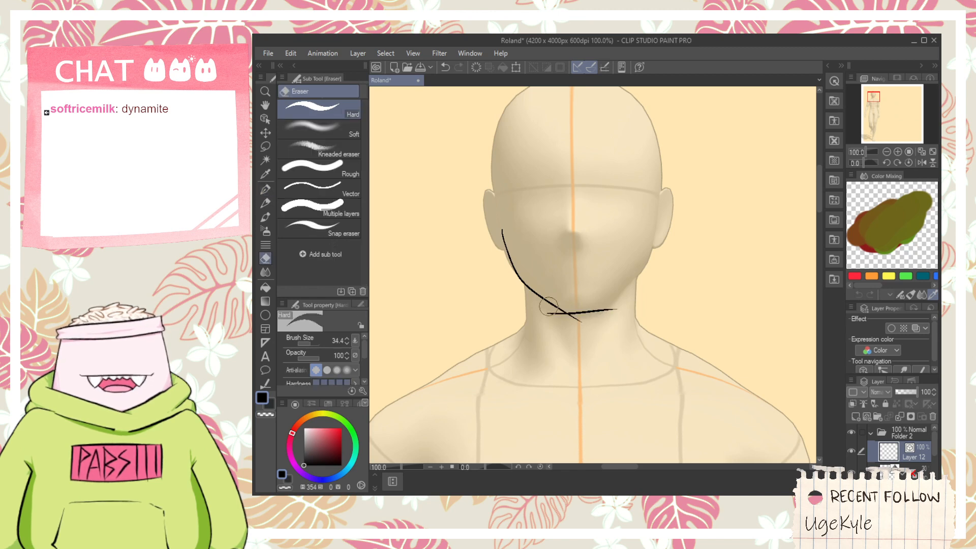
left_click(348, 197)
scroll(572, 327, "up", 2)
left_click_drag(545, 297, 589, 316)
scroll(587, 305, "down", 1)
key("p")
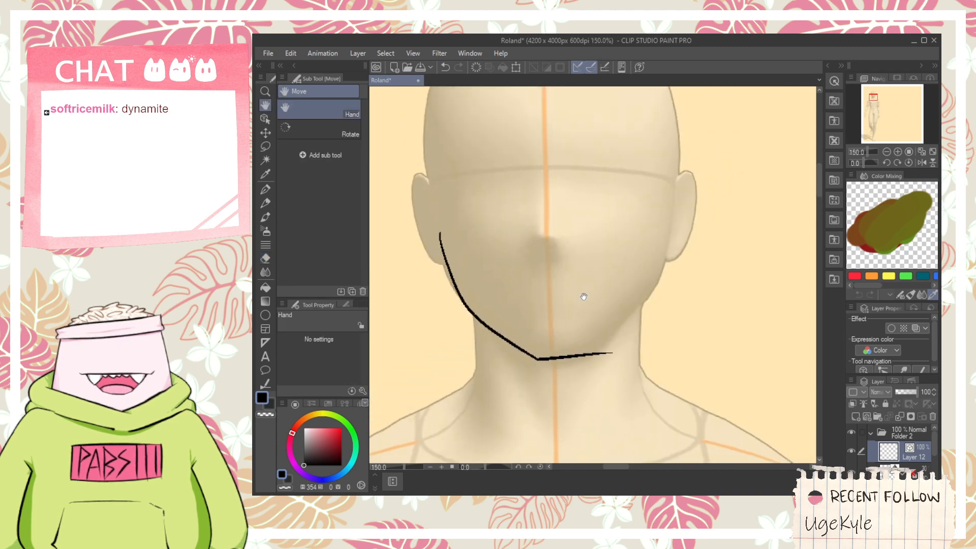
left_click_drag(577, 364, 647, 275)
key("ctrl+z")
left_click_drag(577, 364, 663, 282)
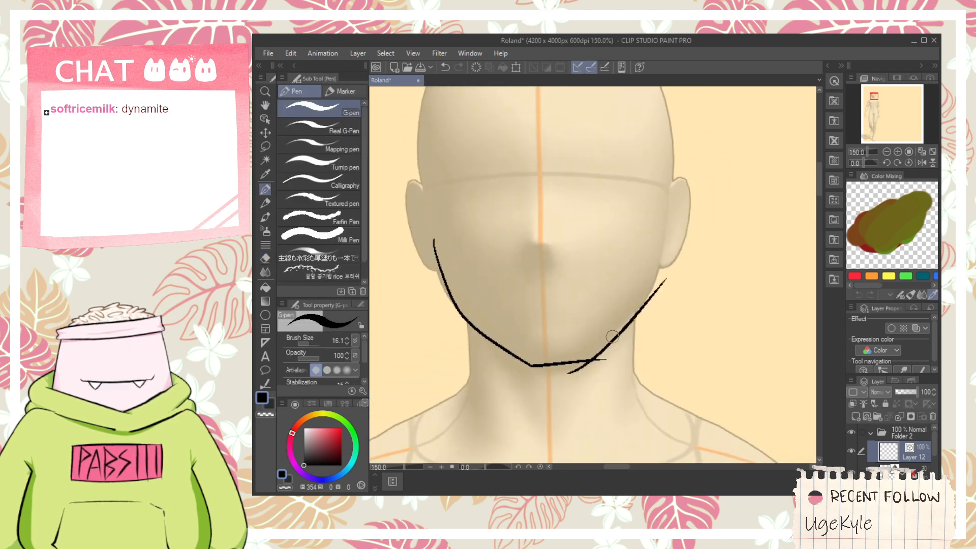
key("ctrl+z")
left_click_drag(577, 364, 694, 260)
key("ctrl+z")
left_click_drag(569, 370, 661, 242)
key("ctrl+z")
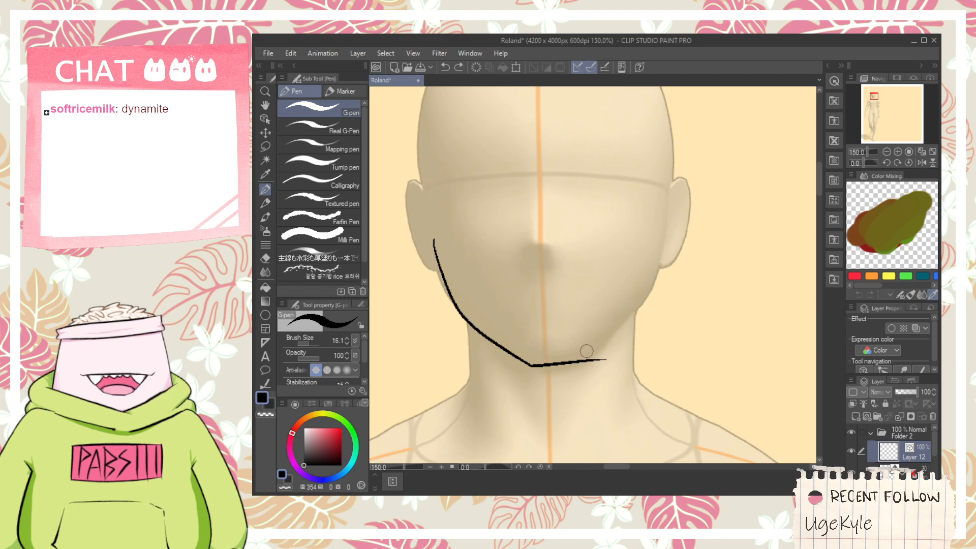
- Draw the right jawline with the G-pen from the chin up to the ear and trim its overlapping ends with the Vector eraser
left_click_drag(578, 368, 691, 242)
left_click_drag(666, 206, 641, 327)
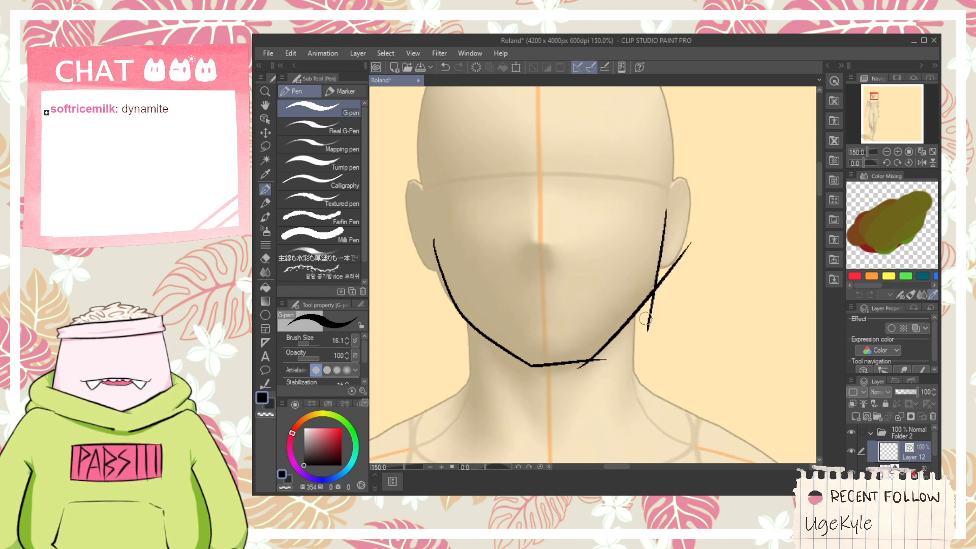
key("ctrl+z")
left_click_drag(666, 199, 640, 335)
key("ctrl+z")
key("e")
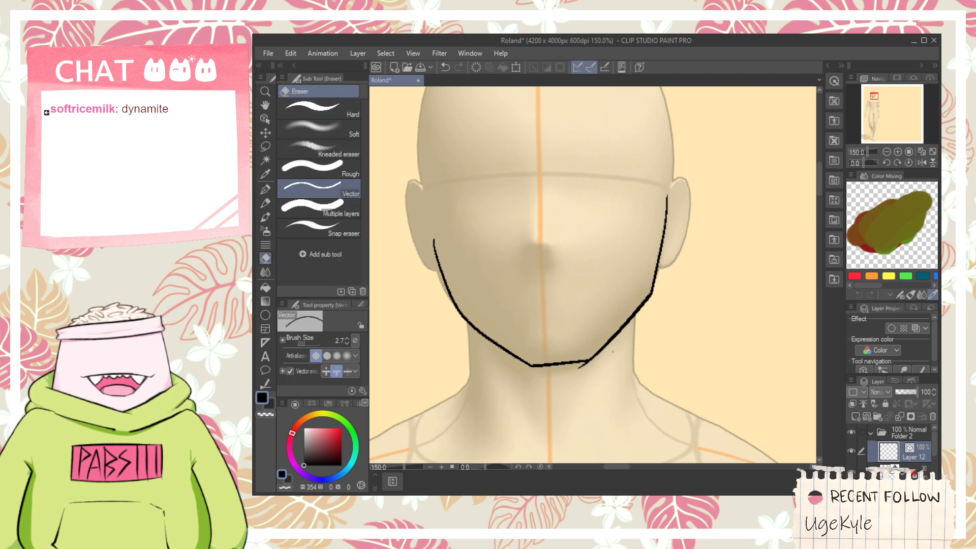
key("h")
left_click_drag(462, 229, 497, 263)
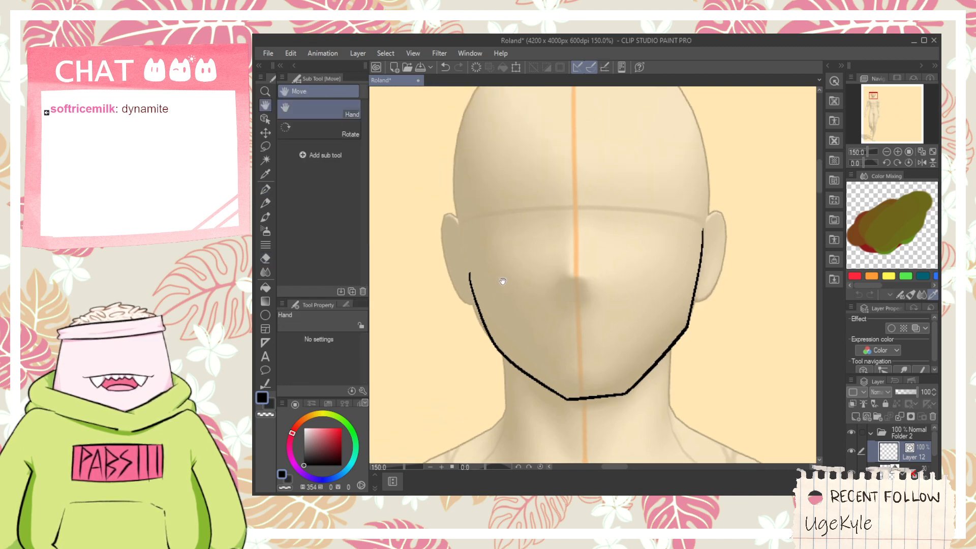
- Draw the curved outline of the left ear down to the jawline with the G-pen
key("p")
key("ctrl+z")
mouse_move(472, 302)
left_mouse_down()
mouse_move(435, 222)
mouse_move(433, 229)
mouse_move(465, 231)
left_mouse_up()
key("h")
left_click_drag(522, 241, 486, 259)
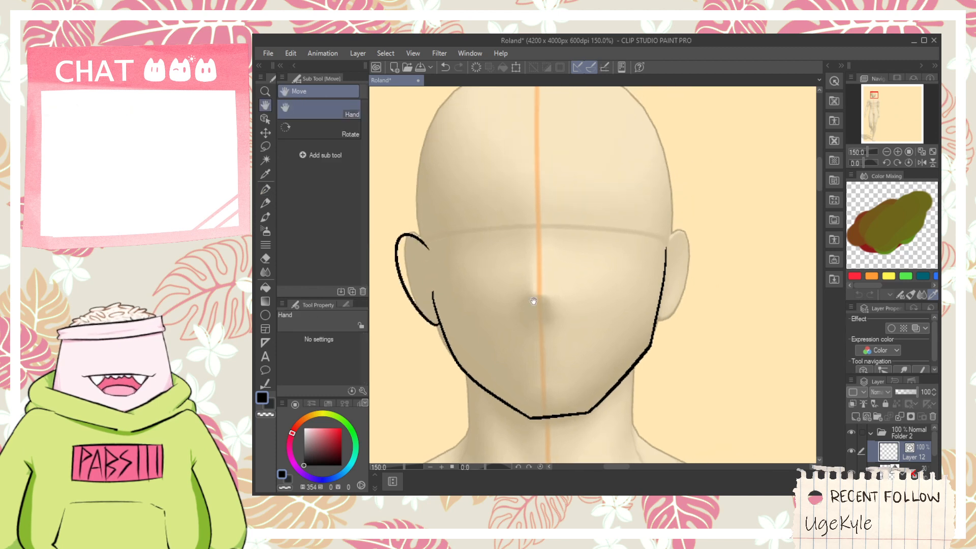
- Draw the nose with the G-pen, adding nostril marks, curved nose wings and two short lines for the bridge
key("p")
scroll(523, 301, "up", 1)
mouse_move(520, 306)
left_mouse_down()
mouse_move(510, 294)
mouse_move(501, 305)
mouse_move(528, 310)
left_mouse_up()
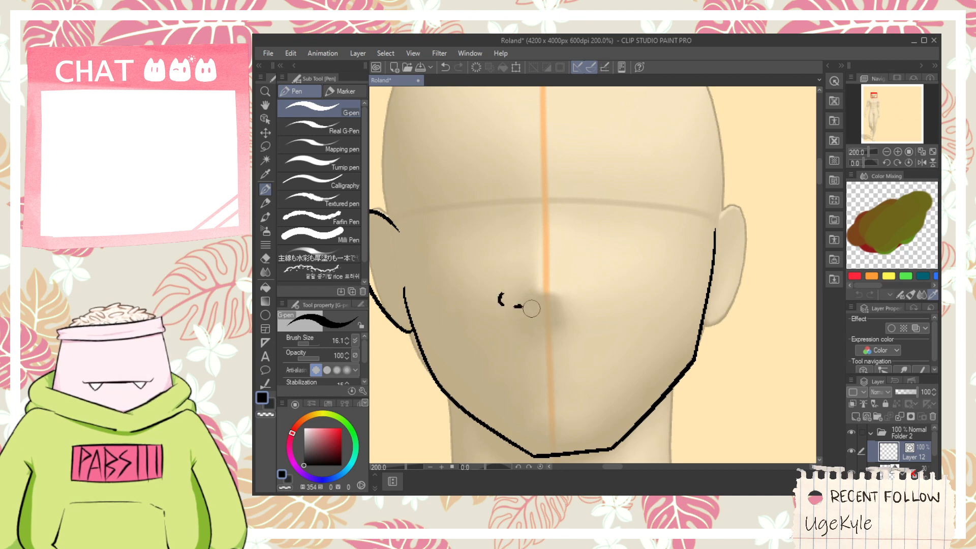
key("ctrl+z")
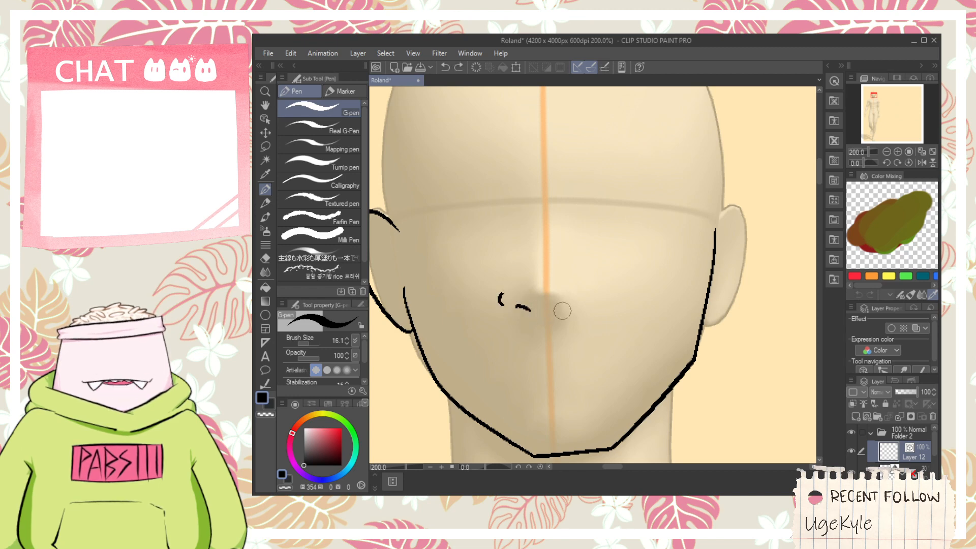
left_click_drag(561, 310, 586, 309)
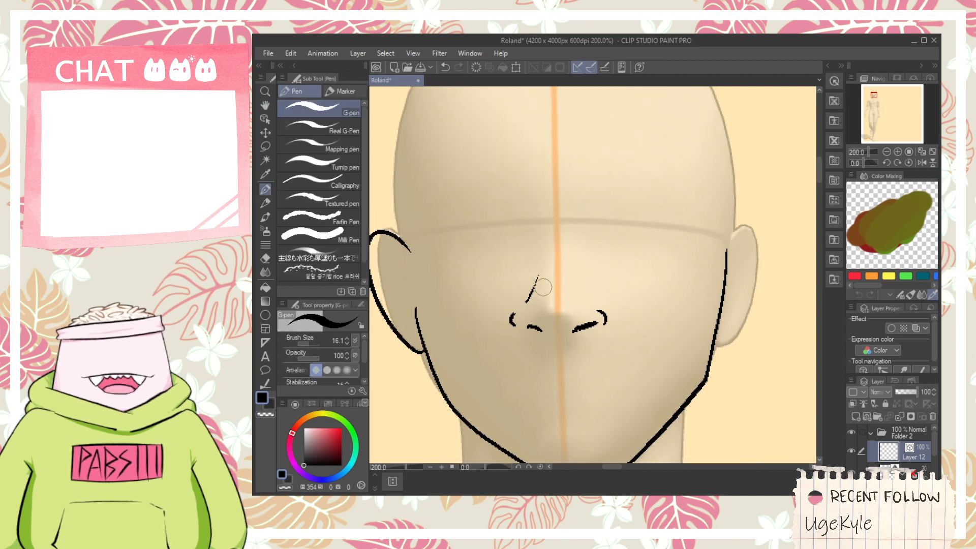
key("ctrl+z")
left_click_drag(591, 298, 585, 287)
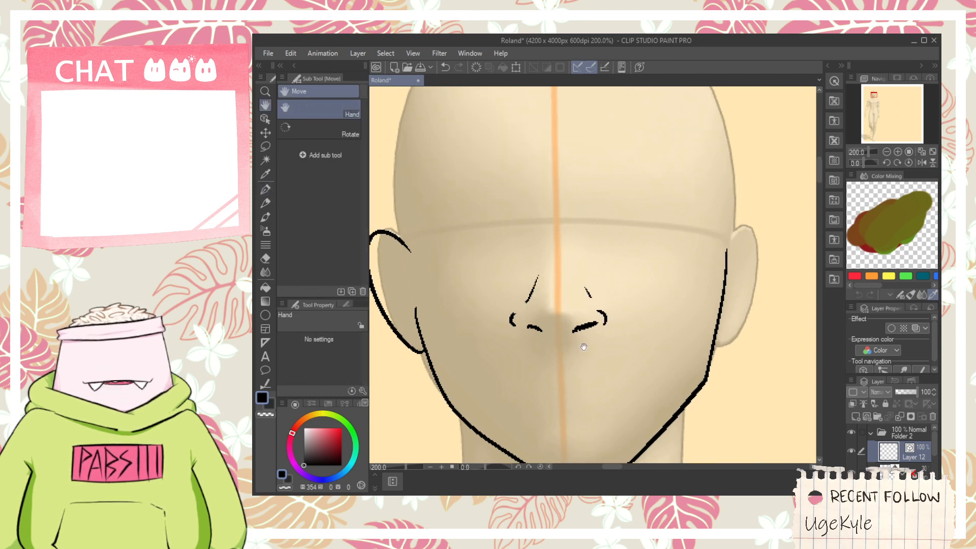
- Draw a slanted mouth line under the nose and a shorter lower lip line below it
left_click_drag(582, 344, 621, 240)
scroll(593, 275, "up", 2)
left_click_drag(531, 297, 707, 259)
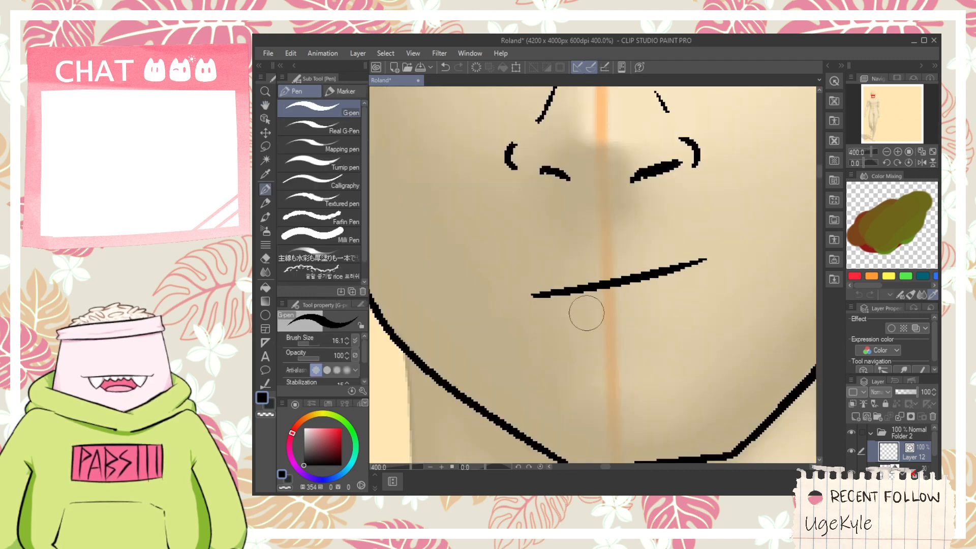
left_click_drag(580, 342, 655, 331)
scroll(646, 339, "down", 3)
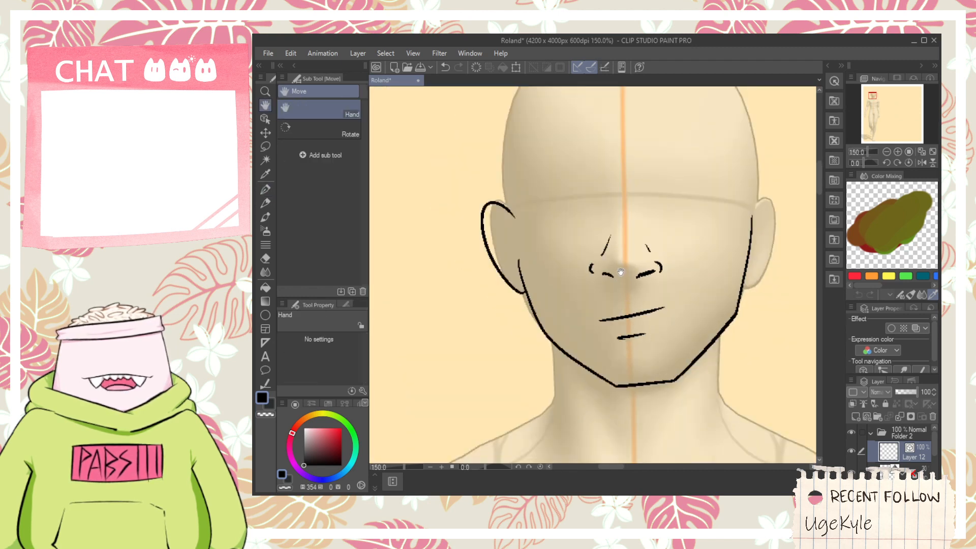
mouse_move(499, 213)
left_mouse_down()
mouse_move(471, 280)
mouse_move(511, 343)
left_mouse_up()
scroll(471, 279, "up", 1)
key("p")
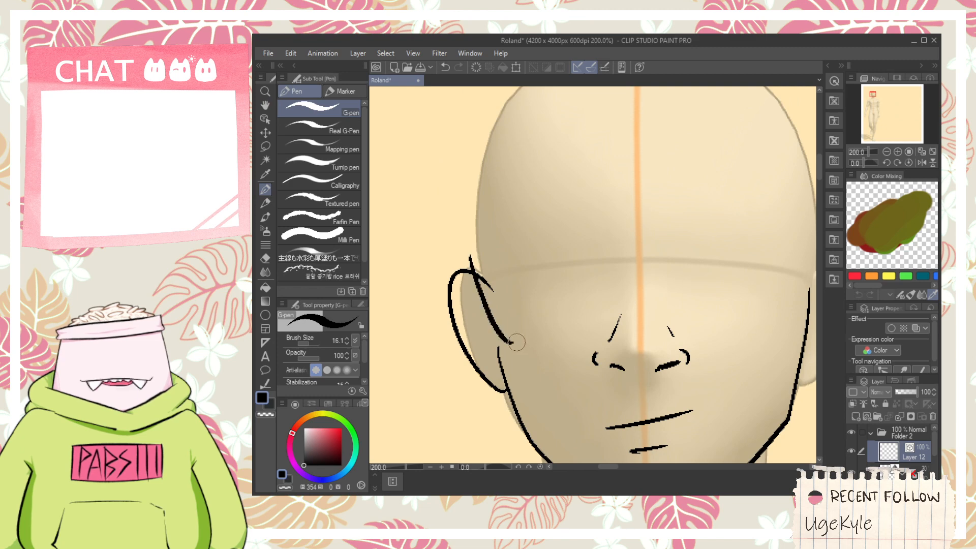
key("ctrl+z")
left_click_drag(465, 251, 511, 342)
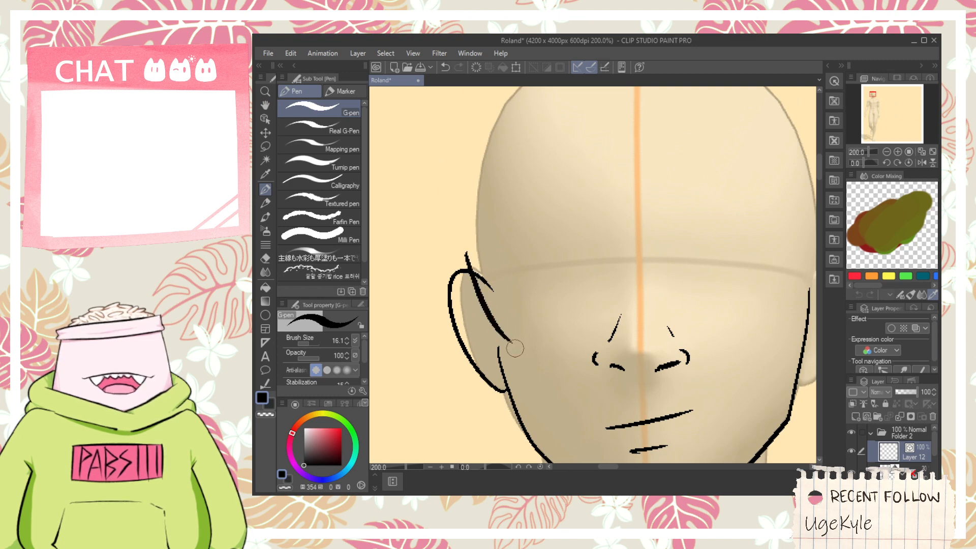
key("ctrl+z")
mouse_move(465, 244)
left_mouse_down()
mouse_move(522, 344)
mouse_move(522, 192)
mouse_move(700, 123)
left_mouse_up()
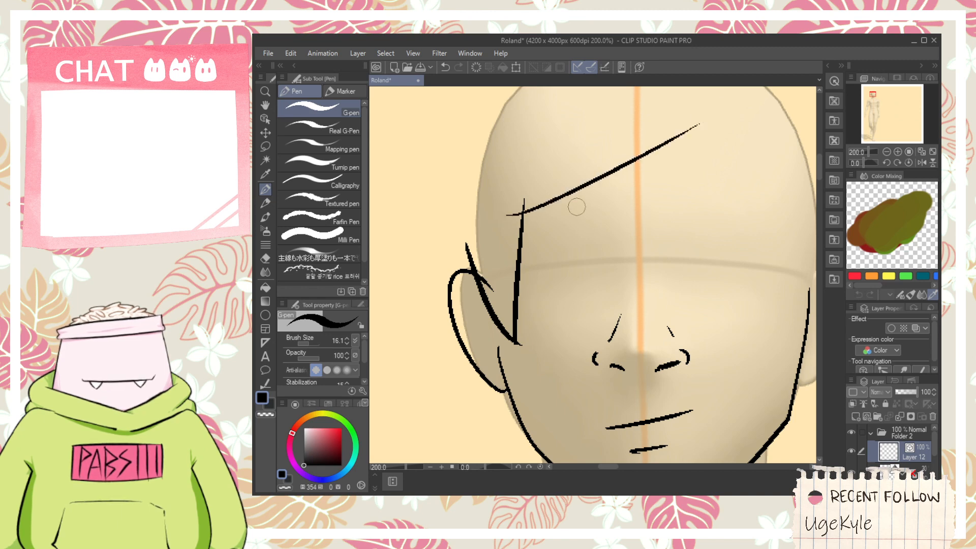
key("ctrl+z")
key("ctrl+z")
key("ctrl+z")
left_click_drag(465, 244, 520, 354)
key("ctrl+z")
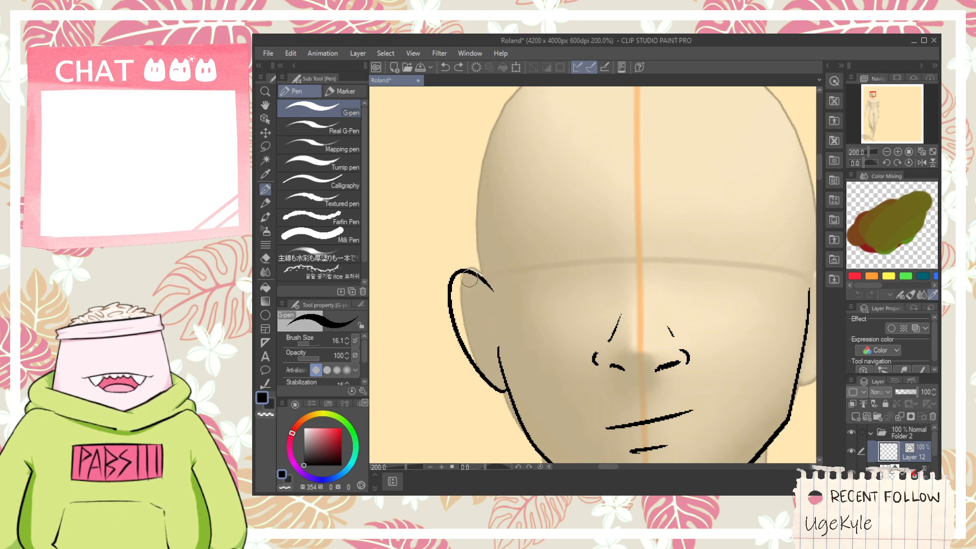
left_click_drag(465, 257, 531, 348)
key("ctrl+z")
mouse_move(461, 258)
left_mouse_down()
mouse_move(530, 351)
mouse_move(515, 374)
left_mouse_up()
key("ctrl+z")
- Erase the jawline end that overlaps the left ear and try out hair strands beside the ear with the G-pen
key("e")
key("p")
left_click_drag(470, 255, 505, 345)
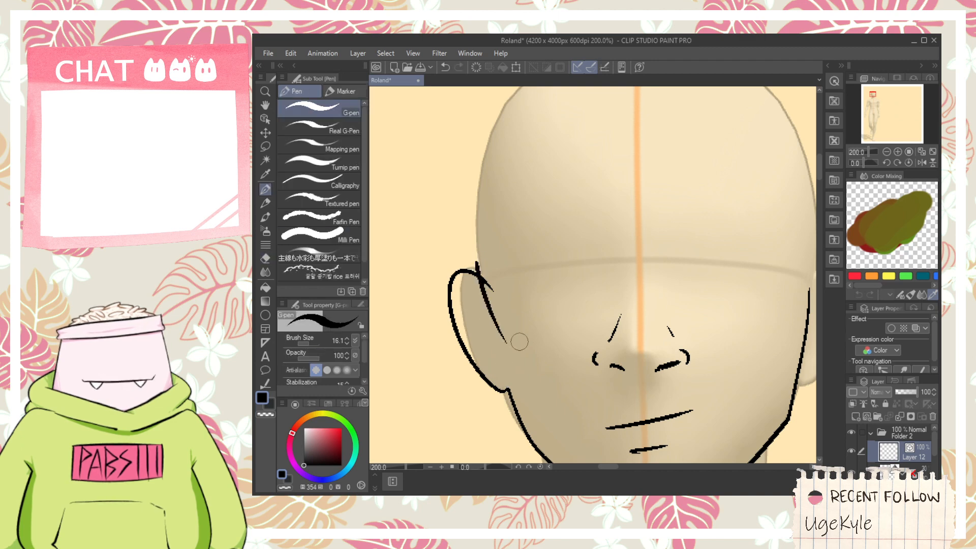
key("ctrl+z")
left_click_drag(476, 260, 505, 349)
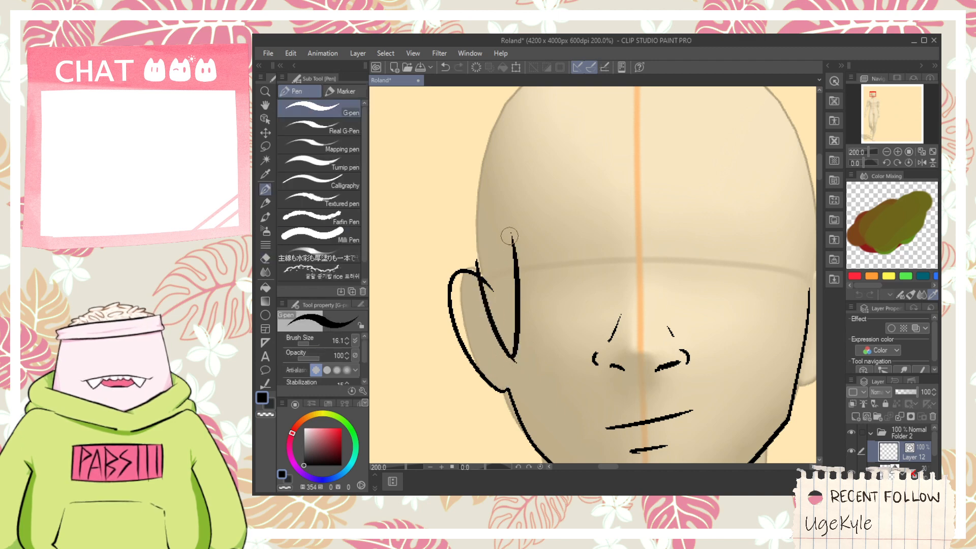
key("ctrl+z")
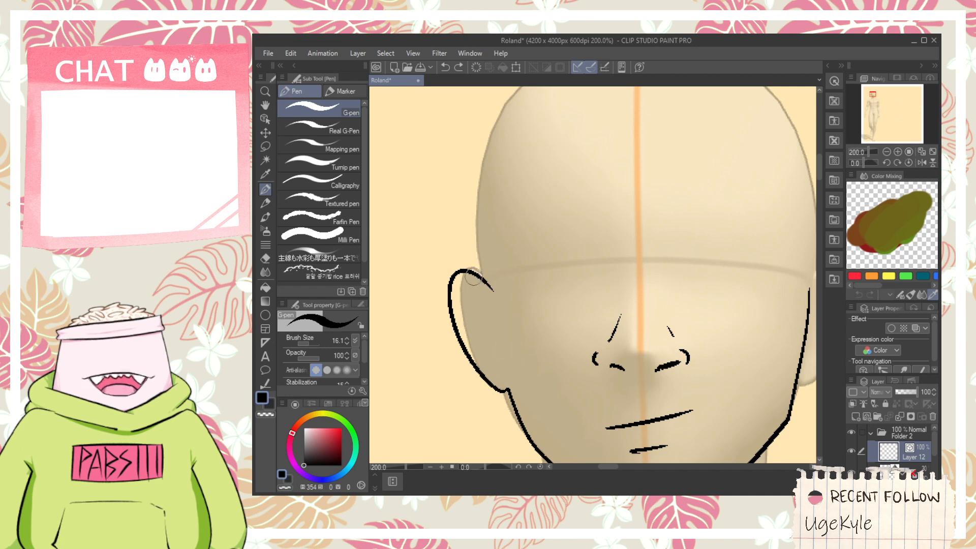
key("ctrl+y")
key("ctrl+z")
left_click_drag(458, 242, 519, 269)
key("ctrl+z")
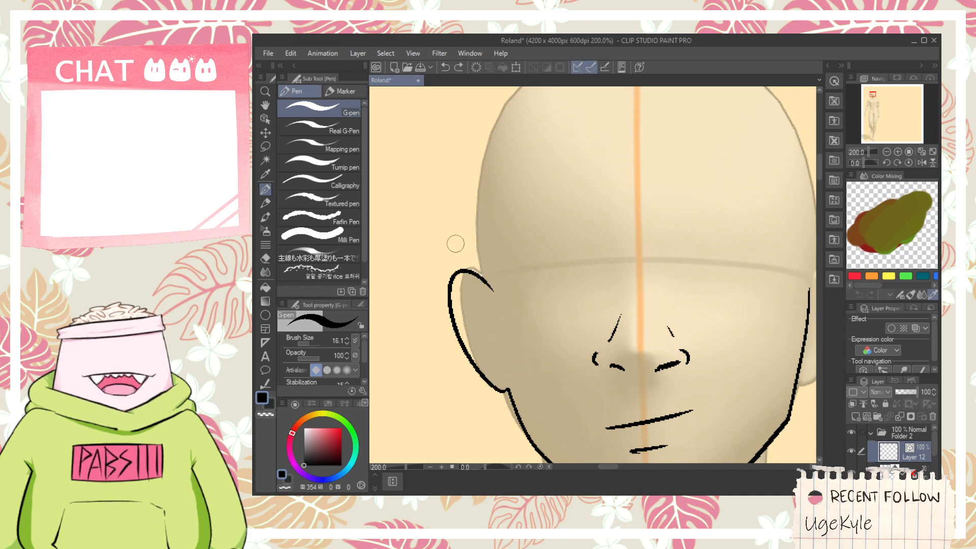
- Sketch the fringe with a pointed side strand by the left ear, a diagonal line to the forehead's centre and further pointed strands
mouse_move(453, 242)
left_mouse_down()
mouse_move(518, 269)
mouse_move(633, 177)
mouse_move(580, 337)
mouse_move(732, 199)
left_mouse_up()
key("ctrl+z")
key("ctrl+z")
mouse_move(639, 171)
left_mouse_down()
mouse_move(640, 285)
mouse_move(722, 199)
mouse_move(616, 258)
mouse_move(668, 437)
left_mouse_up()
key("space")
key("ctrl+z")
mouse_move(614, 238)
left_mouse_down()
mouse_move(656, 364)
mouse_move(692, 309)
left_mouse_up()
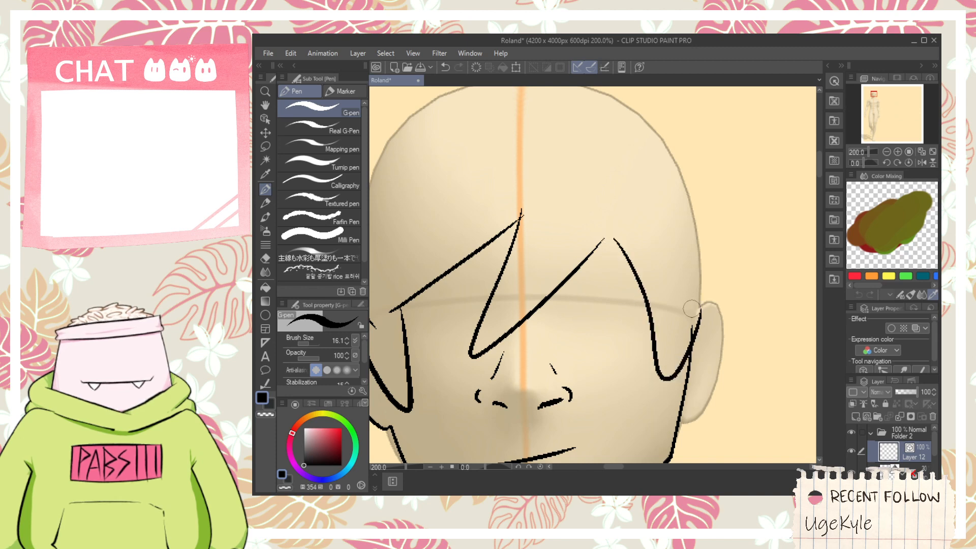
key("ctrl+z")
key("ctrl+z")
left_click_drag(519, 192, 471, 355)
key("ctrl+z")
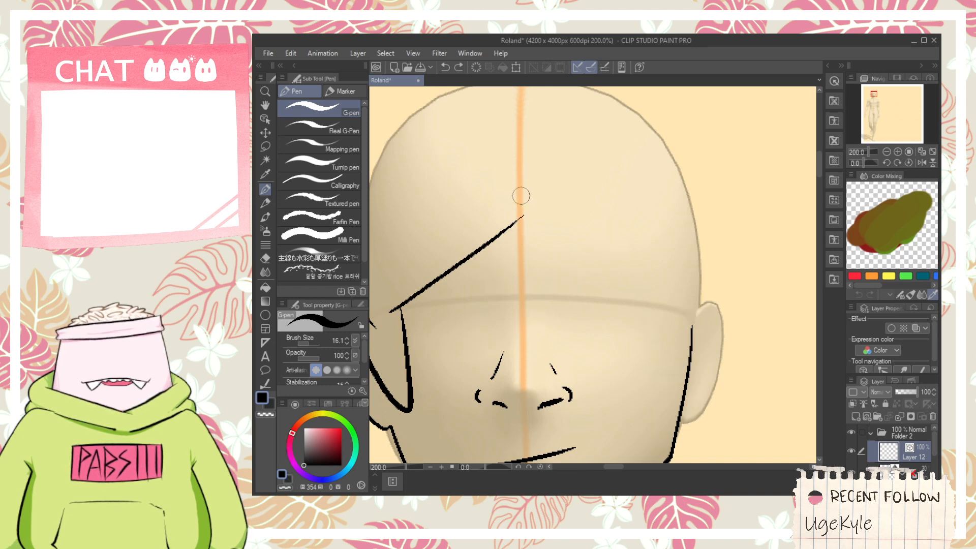
left_click_drag(521, 196, 643, 231)
key("ctrl+z")
mouse_move(518, 203)
left_mouse_down()
mouse_move(496, 329)
mouse_move(637, 228)
mouse_move(513, 206)
mouse_move(529, 311)
mouse_move(632, 220)
mouse_move(525, 312)
mouse_move(654, 217)
mouse_move(473, 312)
mouse_move(610, 276)
mouse_move(638, 242)
left_mouse_up()
key("ctrl+z")
key("ctrl+z")
key("ctrl+z")
key("ctrl+z")
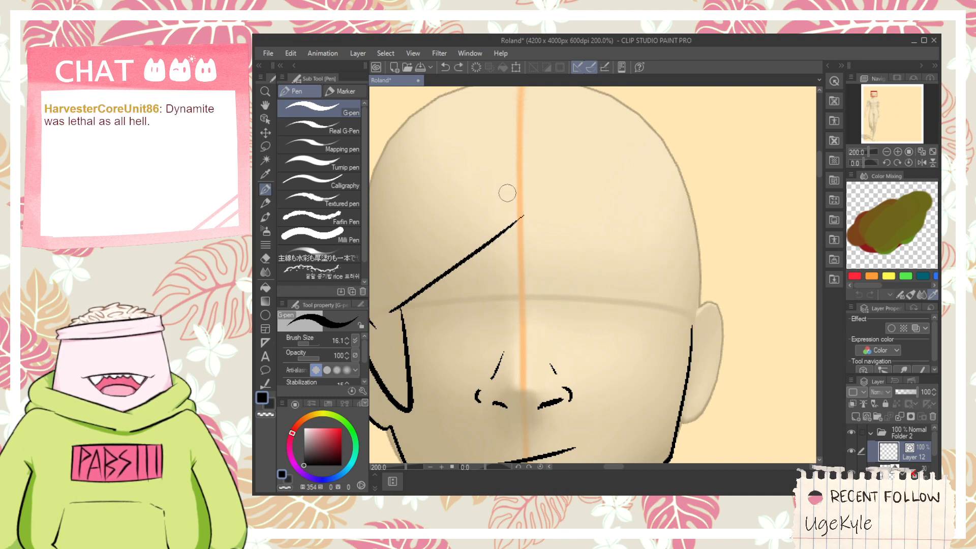
mouse_move(508, 190)
left_mouse_down()
mouse_move(485, 285)
mouse_move(635, 292)
mouse_move(655, 280)
left_mouse_up()
key("ctrl+z")
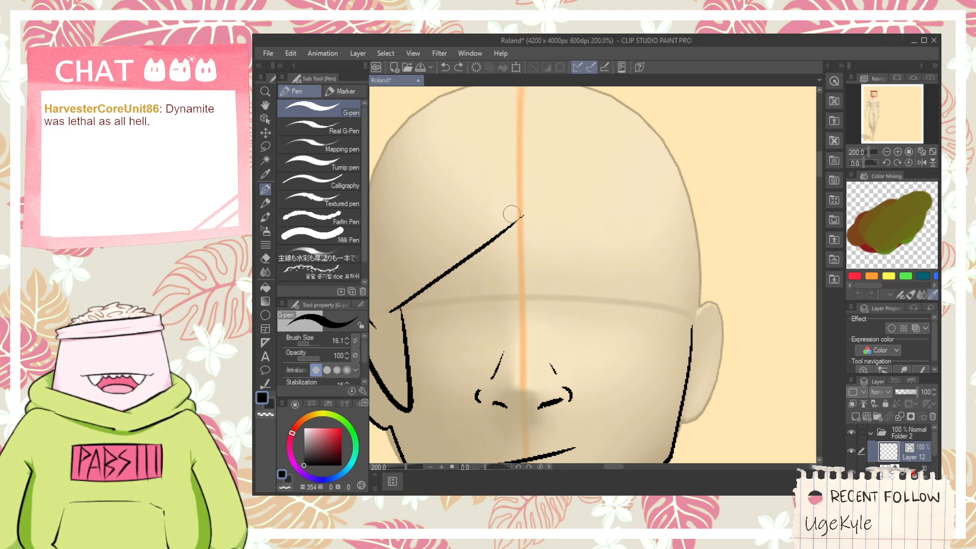
- Draw a curved fringe strand from the forehead's centre down to the brow and back up to the right temple, redrawing it until it fits
mouse_move(520, 199)
left_mouse_down()
mouse_move(475, 299)
mouse_move(653, 235)
left_mouse_up()
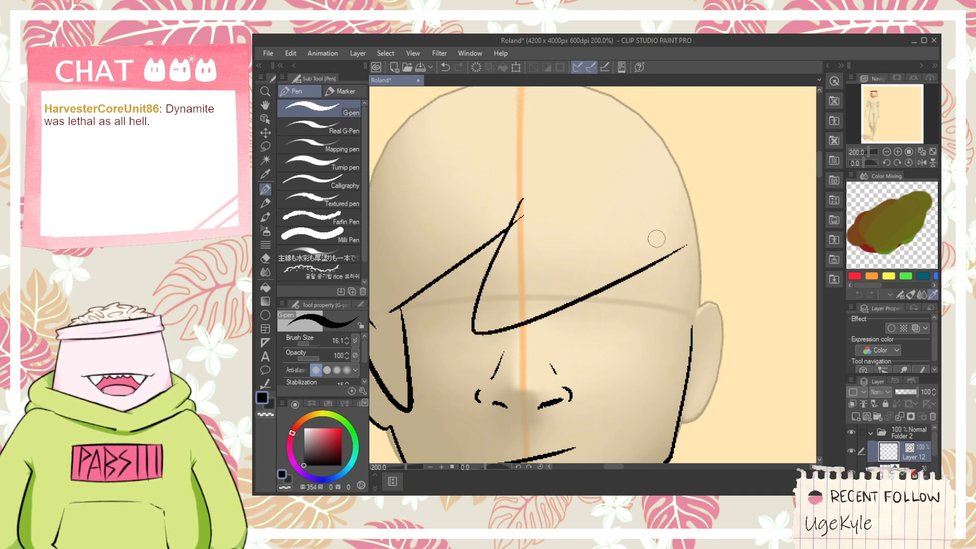
key("ctrl+z")
mouse_move(508, 208)
left_mouse_down()
mouse_move(559, 292)
mouse_move(637, 245)
mouse_move(658, 370)
left_mouse_up()
key("ctrl+z")
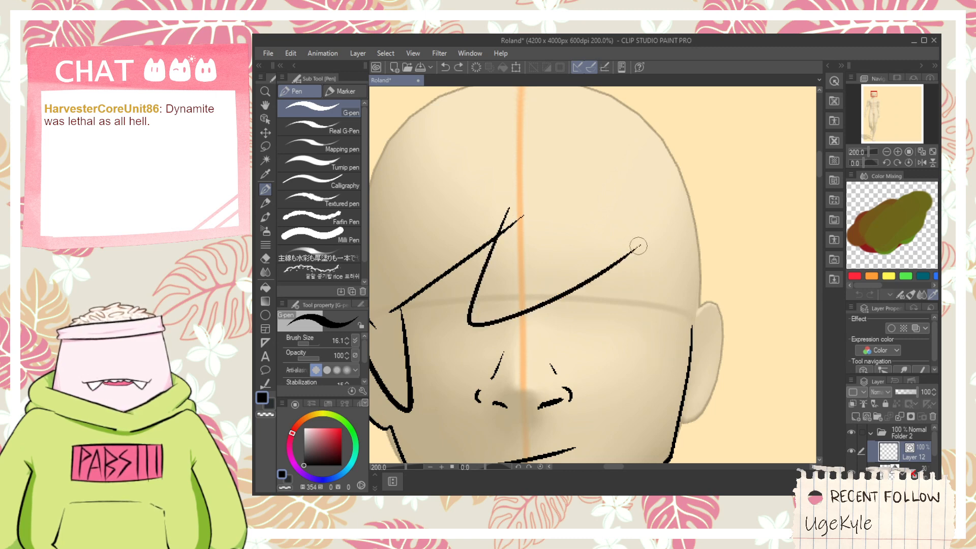
mouse_move(640, 246)
left_mouse_down()
mouse_move(701, 355)
mouse_move(700, 312)
left_mouse_up()
key("ctrl+z")
mouse_move(636, 238)
left_mouse_down()
mouse_move(670, 297)
mouse_move(641, 249)
left_mouse_up()
key("ctrl+z")
mouse_move(590, 279)
left_mouse_down()
mouse_move(684, 215)
mouse_move(658, 379)
left_mouse_up()
key("ctrl+z")
- Draw a long U-shaped side strand from the fringe's right end down in front of the right ear and back up
key("ctrl+z")
mouse_move(658, 224)
left_mouse_down()
mouse_move(659, 353)
mouse_move(651, 230)
mouse_move(697, 341)
left_mouse_up()
key("ctrl+z")
mouse_move(646, 233)
left_mouse_down()
mouse_move(699, 355)
mouse_move(698, 346)
left_mouse_up()
key("ctrl+z")
left_click_drag(653, 222, 691, 348)
key("ctrl+z")
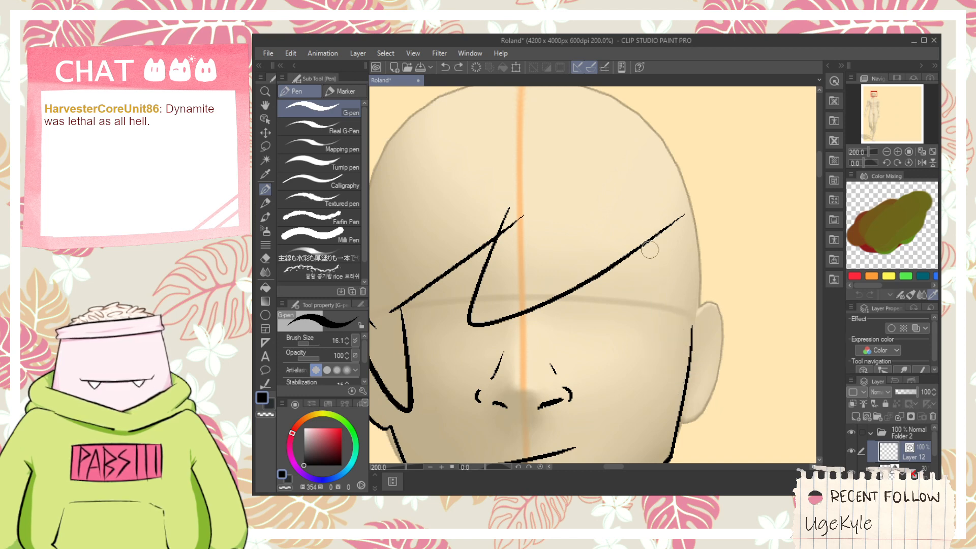
mouse_move(653, 224)
left_mouse_down()
mouse_move(662, 368)
mouse_move(714, 293)
left_mouse_up()
key("ctrl+z")
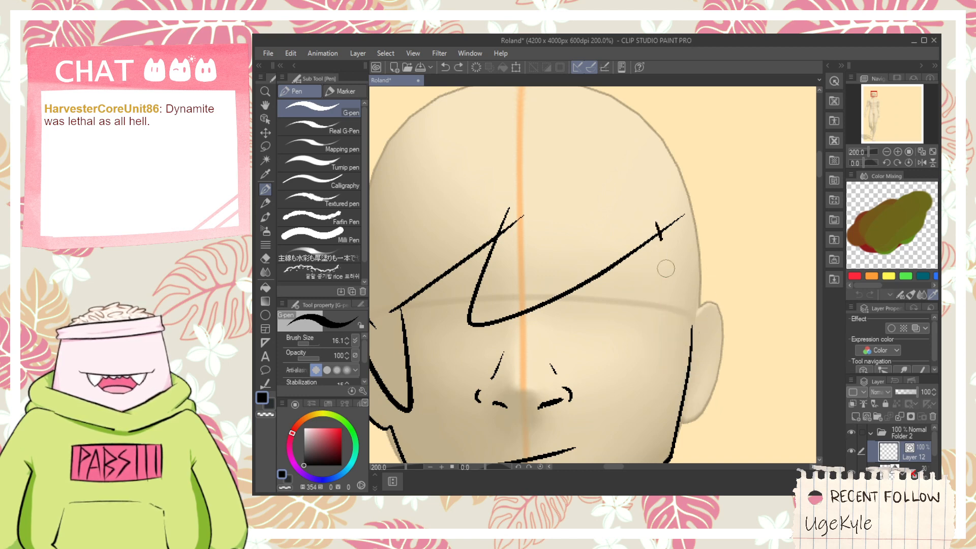
left_click_drag(656, 224, 712, 288)
- Draw a pointed hair tuft curving outward from the left ear and back up beside the head
key("space")
left_click_drag(563, 247, 702, 263)
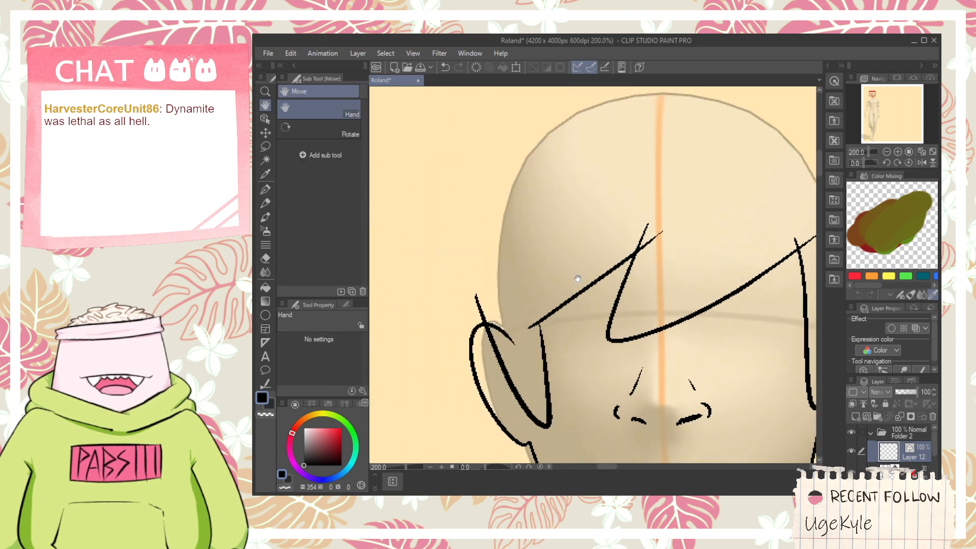
left_click_drag(523, 282, 565, 294)
left_click_drag(528, 358, 533, 249)
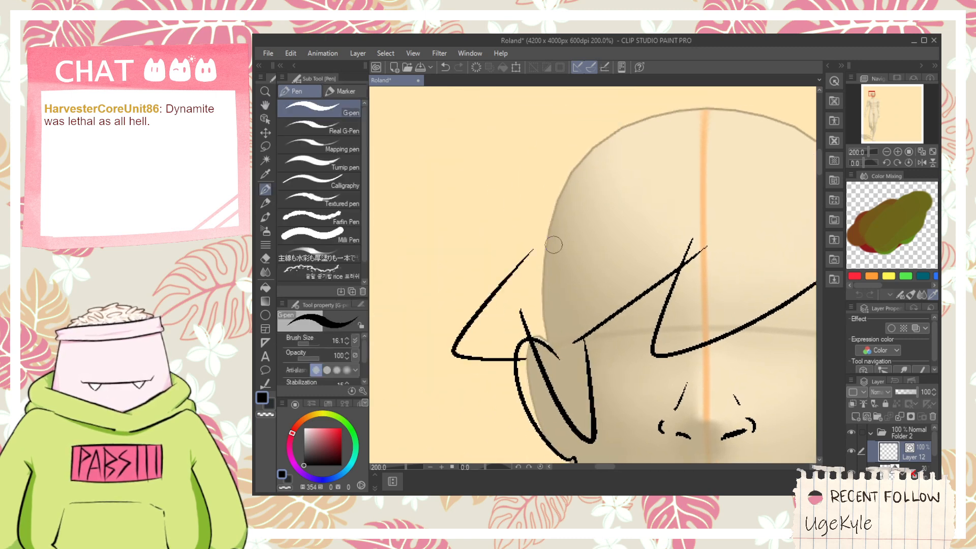
key("ctrl+z")
left_click_drag(468, 385, 541, 223)
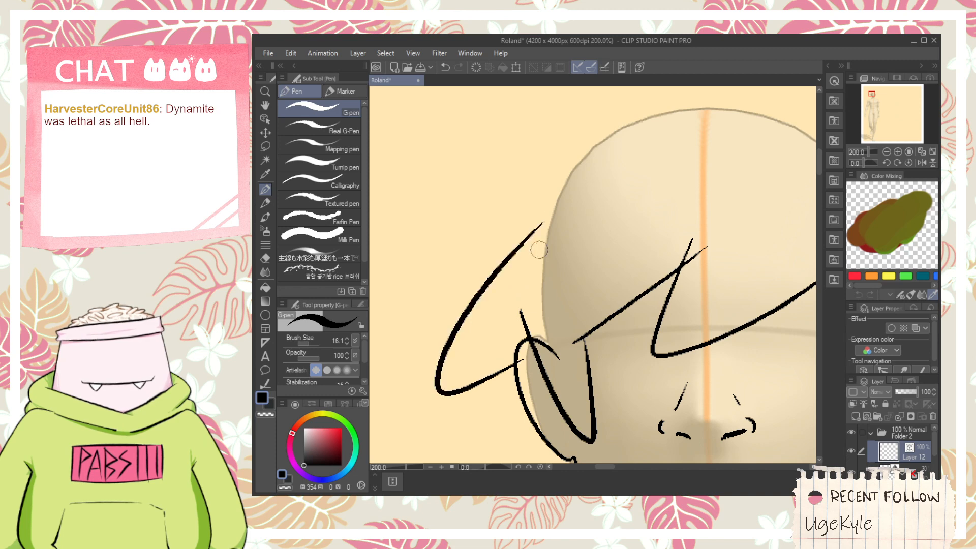
key("ctrl+z")
left_click_drag(529, 374, 556, 213)
key("ctrl+z")
mouse_move(540, 390)
left_mouse_down()
mouse_move(464, 342)
mouse_move(546, 229)
mouse_move(574, 331)
left_mouse_up()
- Draw a larger outward hair spike above the left ear tuft, sweeping up towards the top of the head
scroll(538, 268, "down", 1)
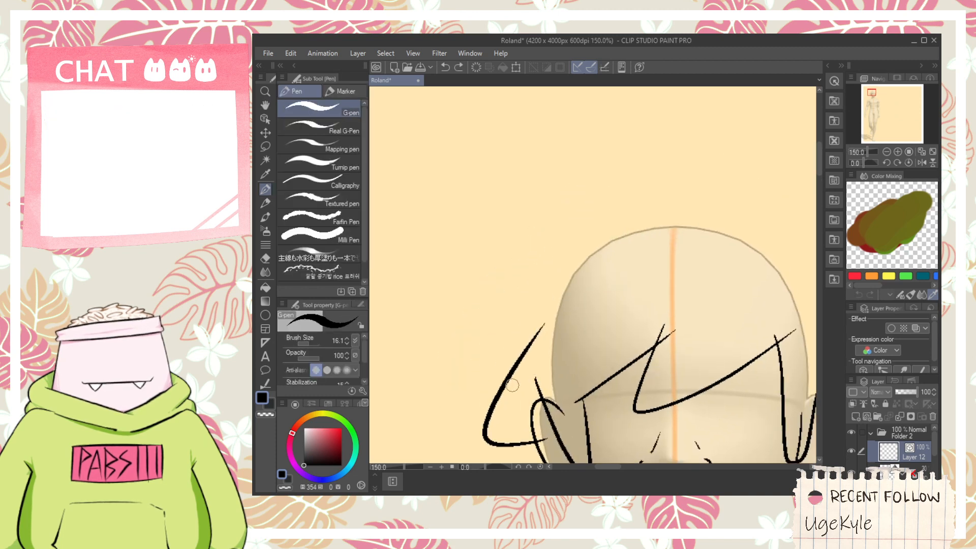
left_click_drag(511, 386, 447, 284)
key("ctrl+z")
mouse_move(518, 375)
left_mouse_down()
mouse_move(532, 260)
mouse_move(605, 218)
left_mouse_up()
key("ctrl+z")
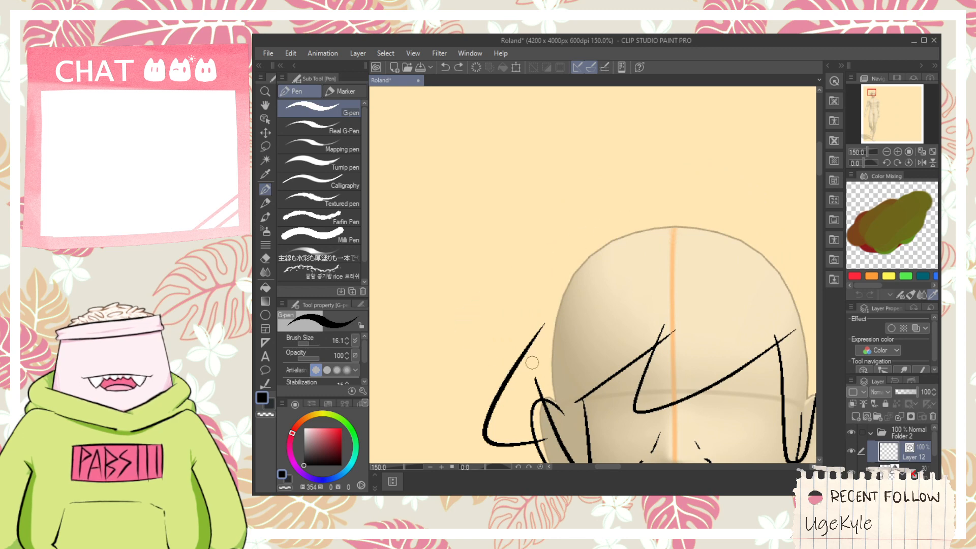
mouse_move(525, 383)
left_mouse_down()
mouse_move(608, 223)
mouse_move(572, 287)
mouse_move(513, 227)
mouse_move(598, 228)
left_mouse_up()
key("ctrl+z")
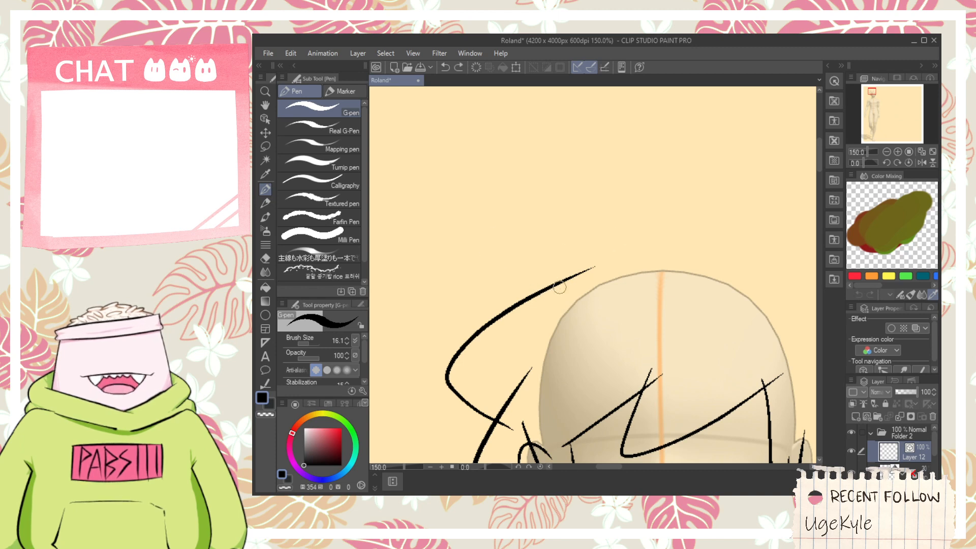
- Draw a small triangular hair spike at the upper left of the head, redrawing it with straighter sides
mouse_move(559, 287)
left_mouse_down()
mouse_move(535, 229)
mouse_move(598, 265)
mouse_move(523, 244)
mouse_move(622, 274)
left_mouse_up()
key("ctrl+z")
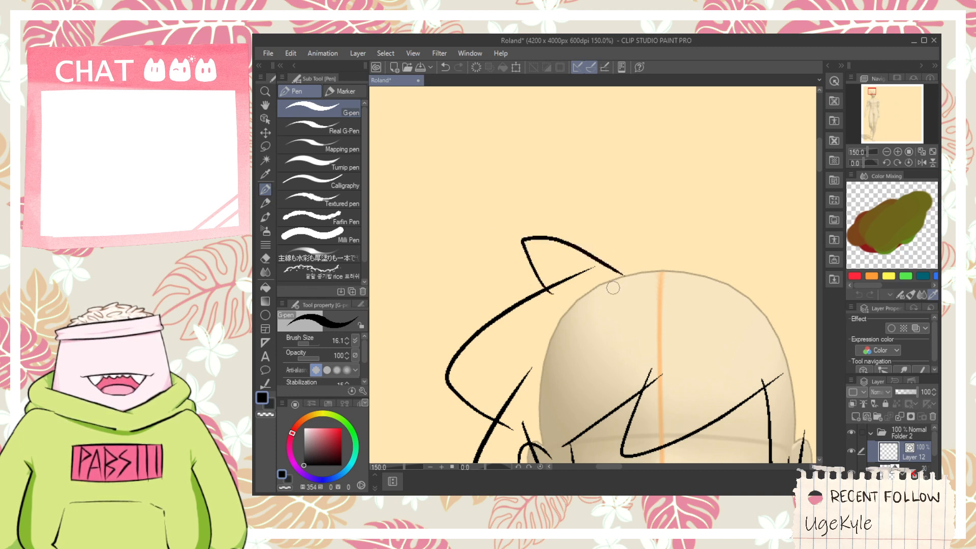
key("ctrl+z")
mouse_move(553, 299)
left_mouse_down()
mouse_move(562, 244)
mouse_move(612, 267)
mouse_move(543, 260)
mouse_move(621, 289)
left_mouse_up()
key("ctrl+z")
key("ctrl+z")
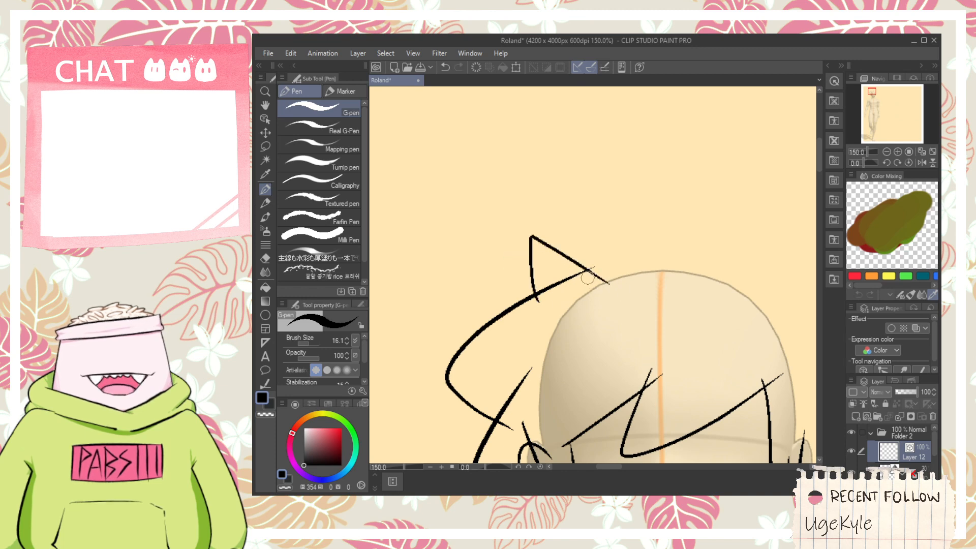
- Erase the line ends that overlap where the left hair spikes meet with the Vector eraser
key("e")
mouse_move(565, 273)
left_mouse_down()
mouse_move(561, 287)
mouse_move(534, 300)
left_mouse_up()
mouse_move(501, 414)
left_mouse_down()
mouse_move(527, 350)
mouse_move(529, 361)
left_mouse_up()
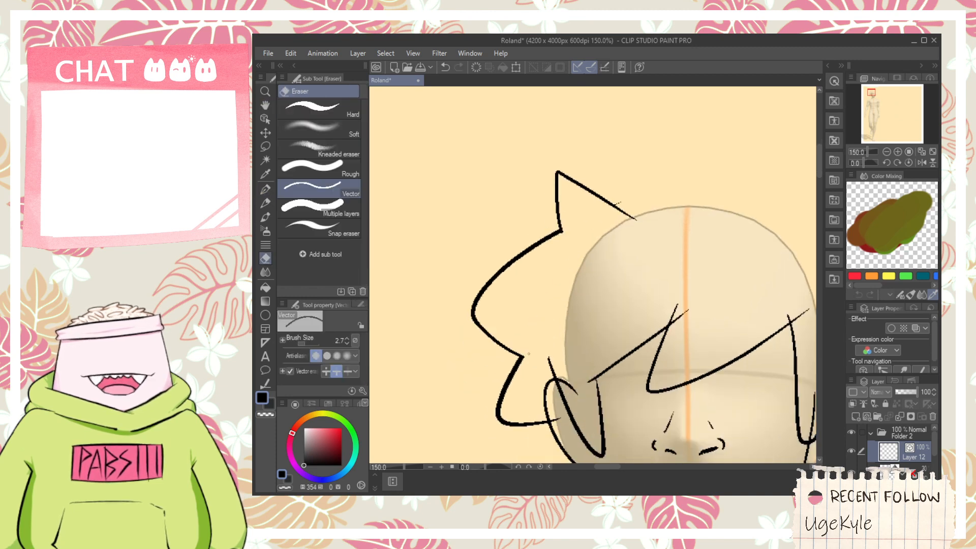
key("h")
left_click_drag(578, 443, 566, 380)
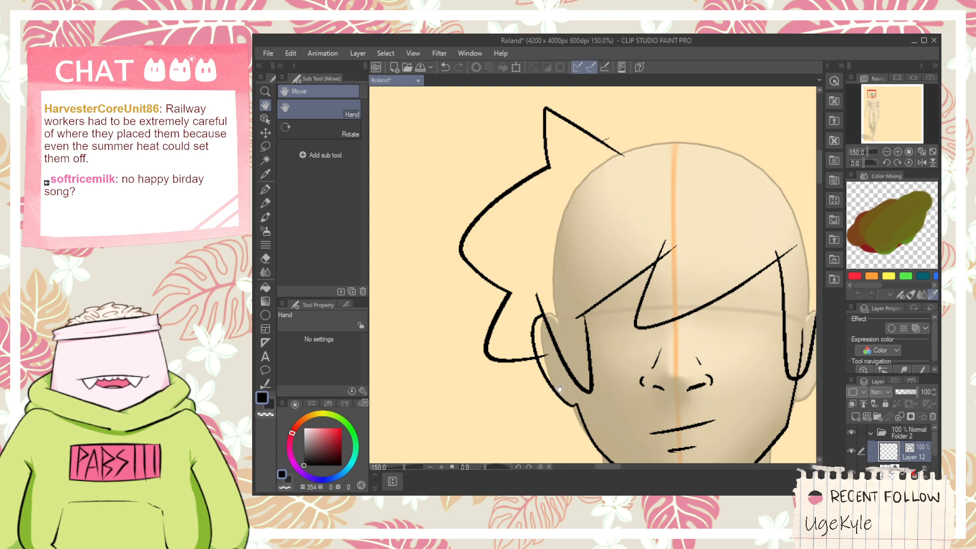
key("e")
scroll(539, 348, "up", 5)
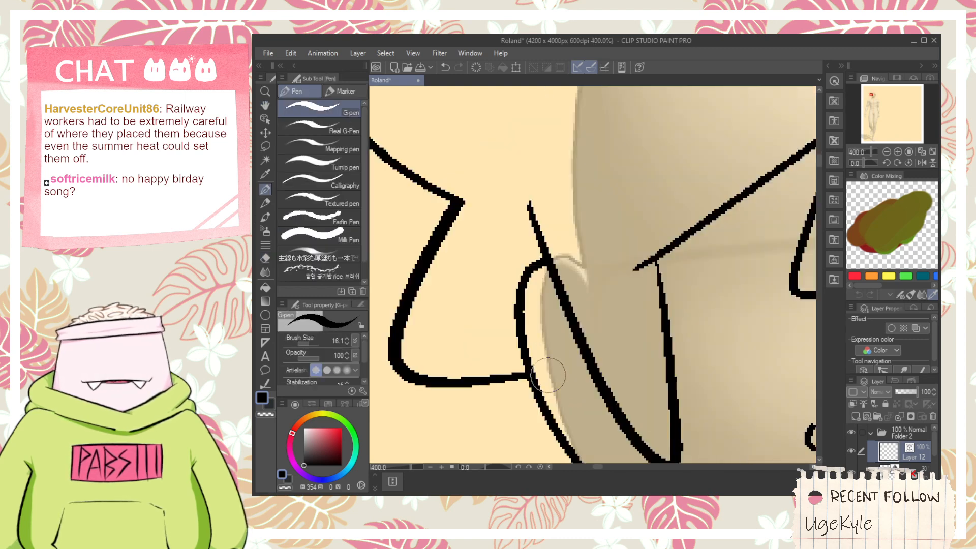
- Draw the left ear's inner lines with the G-pen: a small curve at the top, a line along the rim and a short lower stroke
key("p")
left_click_drag(531, 320, 582, 335)
key("ctrl+z")
scroll(561, 365, "down", 2)
key("space")
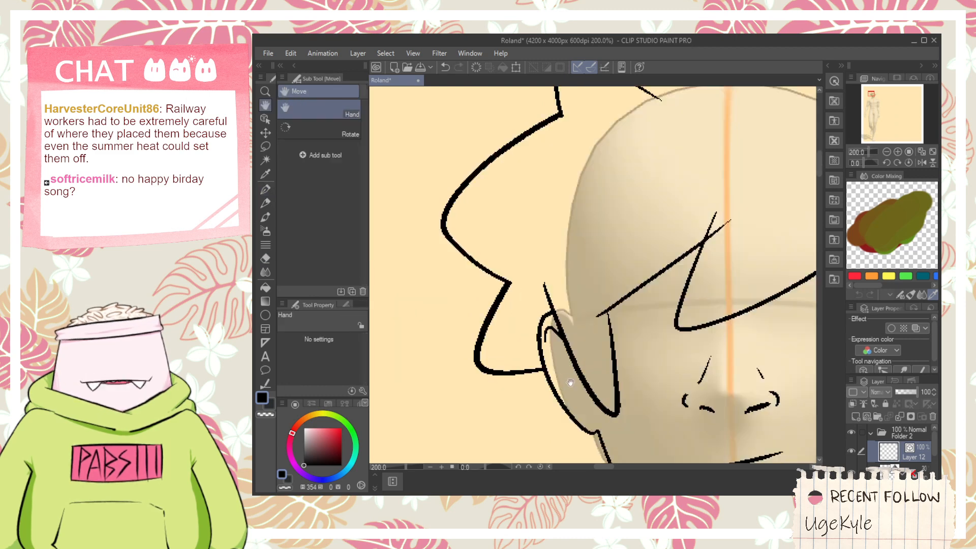
left_click_drag(569, 381, 552, 324)
scroll(552, 324, "up", 2)
mouse_move(508, 261)
left_mouse_down()
mouse_move(568, 376)
mouse_move(588, 370)
mouse_move(581, 350)
left_mouse_up()
key("ctrl+z")
key("ctrl+z")
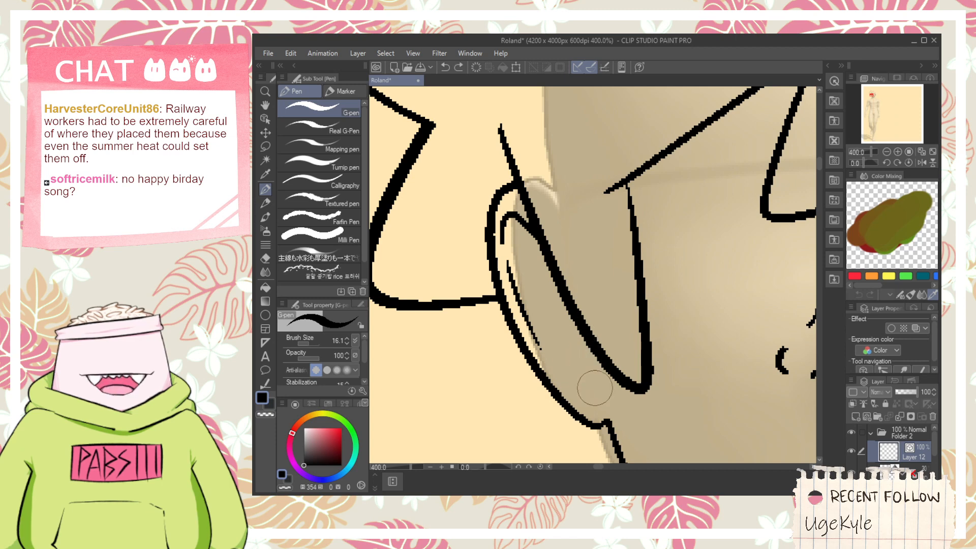
left_click_drag(594, 388, 586, 344)
- Draw the right ear's outline from the jawline up around the guide figure's ear to the side strand
scroll(588, 353, "down", 2)
scroll(589, 354, "down", 1)
key("space")
left_click_drag(808, 341, 669, 316)
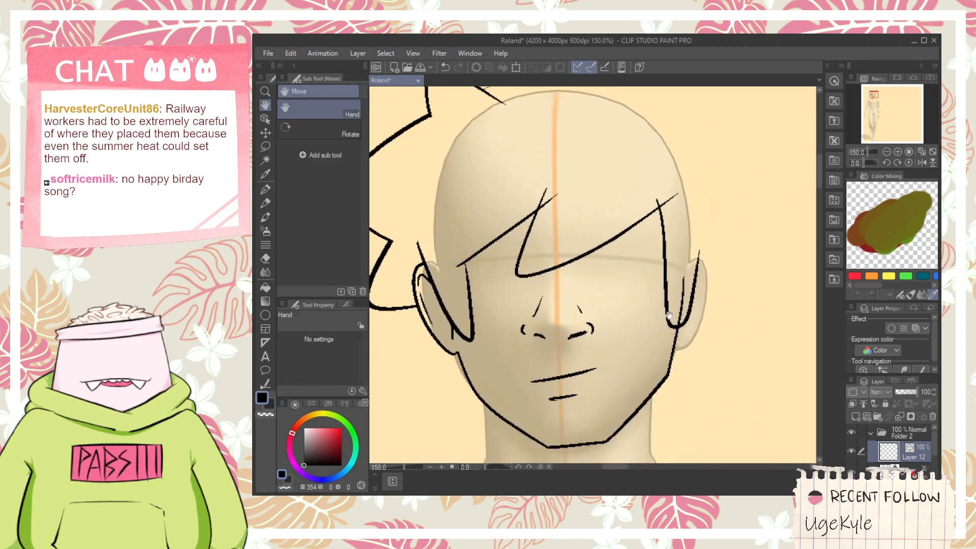
scroll(683, 328, "up", 3)
left_click_drag(647, 389, 745, 140)
key("ctrl+z")
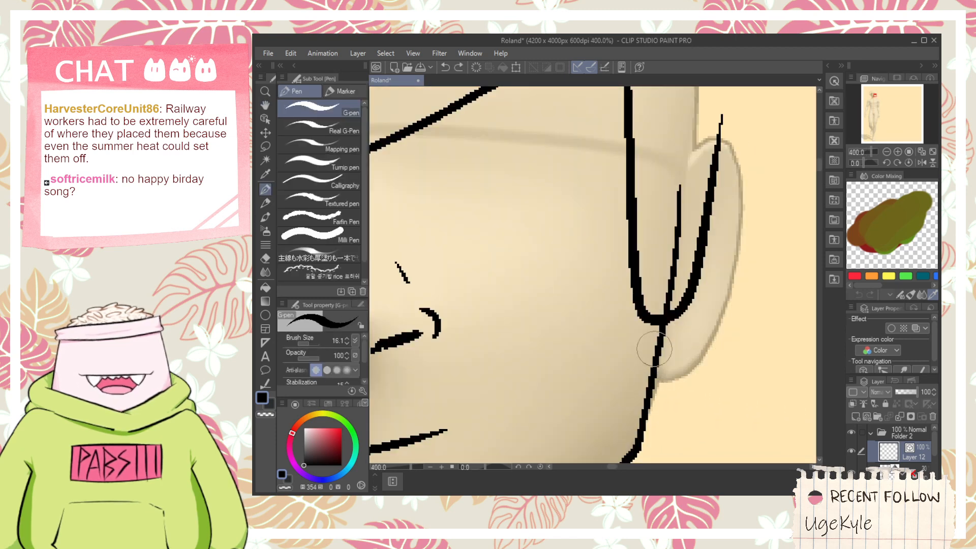
mouse_move(635, 381)
left_mouse_down()
mouse_move(748, 156)
mouse_move(740, 139)
mouse_move(746, 174)
left_mouse_up()
key("ctrl+z")
key("ctrl+z")
left_click_drag(708, 137, 753, 174)
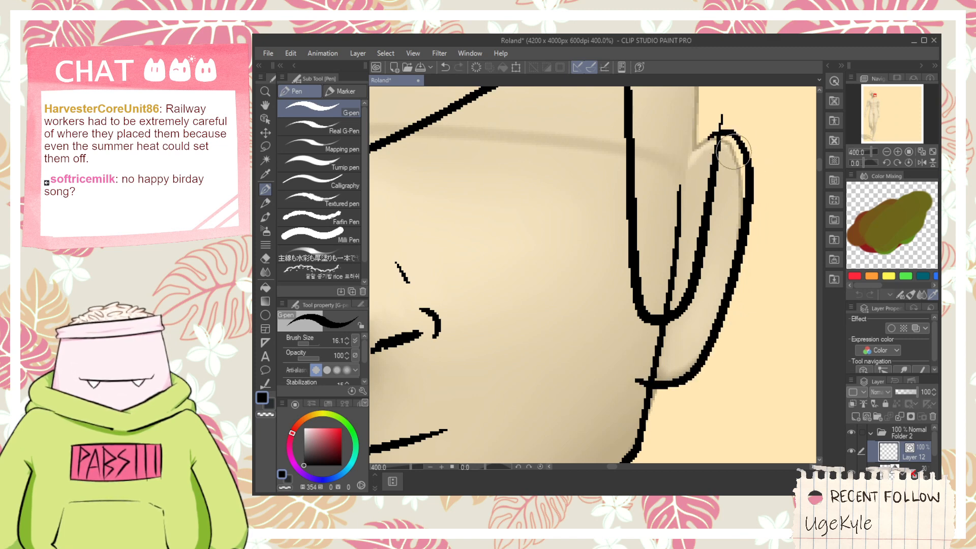
- Erase the overlap at the top of the right ear and the jawline end running through the side strand
key("e")
left_click_drag(712, 138, 714, 126)
left_click_drag(671, 238, 680, 241)
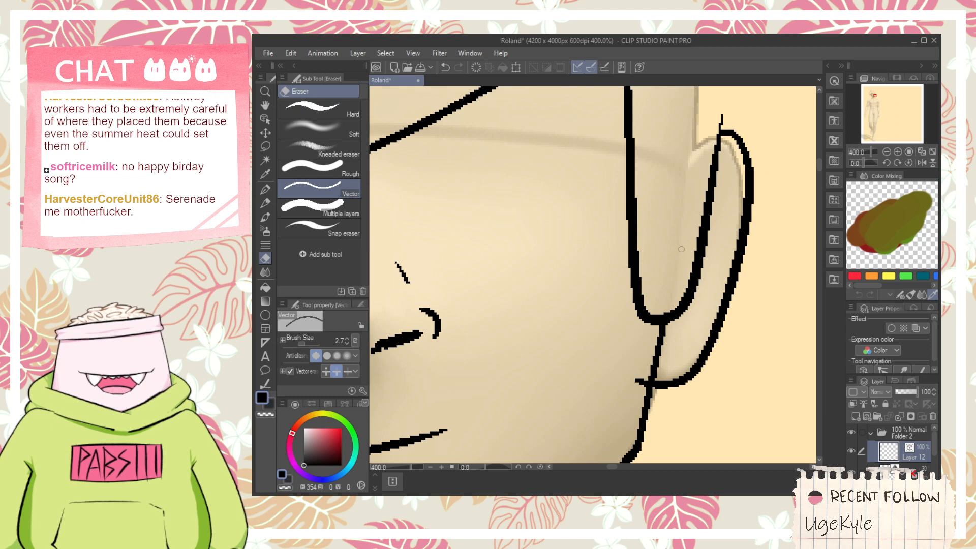
scroll(632, 312, "down", 2)
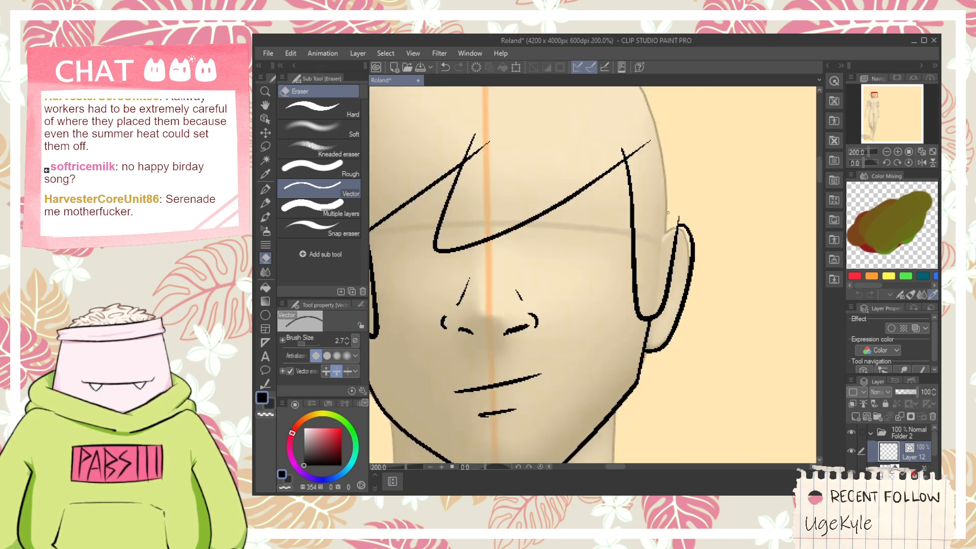
- Trim the crossing line ends at the fringe's centre peak and right peak
scroll(669, 234, "down", 1)
left_click_drag(625, 251, 642, 277)
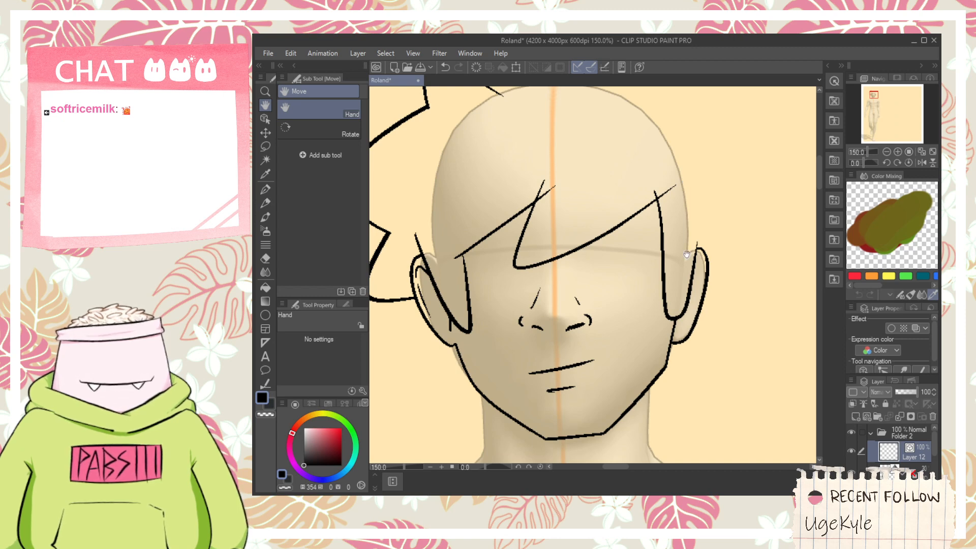
mouse_move(656, 203)
left_mouse_down()
mouse_move(658, 275)
mouse_move(695, 299)
mouse_move(711, 283)
left_mouse_up()
left_click_drag(632, 215, 694, 306)
key("p")
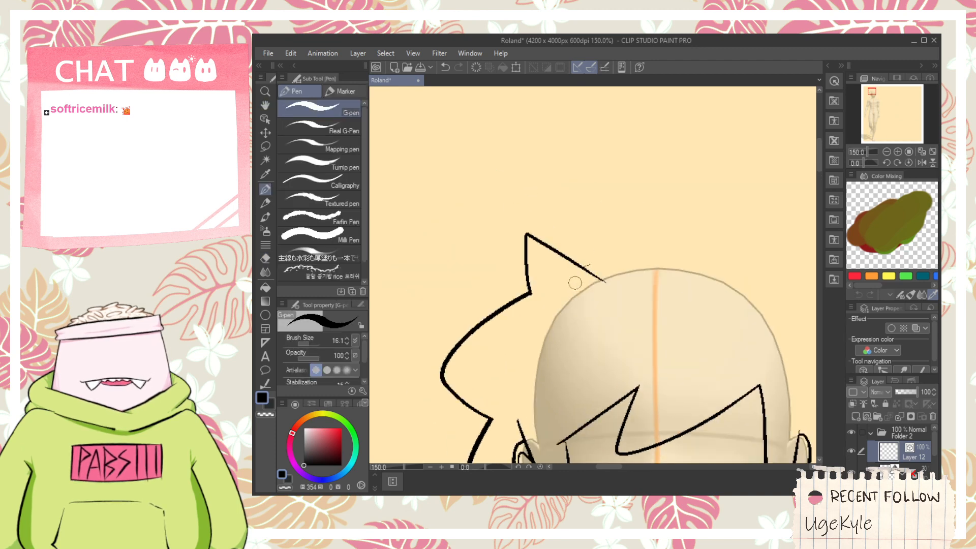
- Draw a large hair spike over the top of the head and two outward spikes down the right side to the right ear
key("e")
mouse_move(581, 275)
left_mouse_down()
mouse_move(594, 258)
mouse_move(677, 257)
left_mouse_up()
key("ctrl+z")
key("ctrl+z")
key("p")
key("ctrl+z")
mouse_move(566, 274)
left_mouse_down()
mouse_move(723, 170)
mouse_move(736, 262)
mouse_move(671, 286)
mouse_move(632, 251)
mouse_move(767, 236)
mouse_move(667, 290)
left_mouse_up()
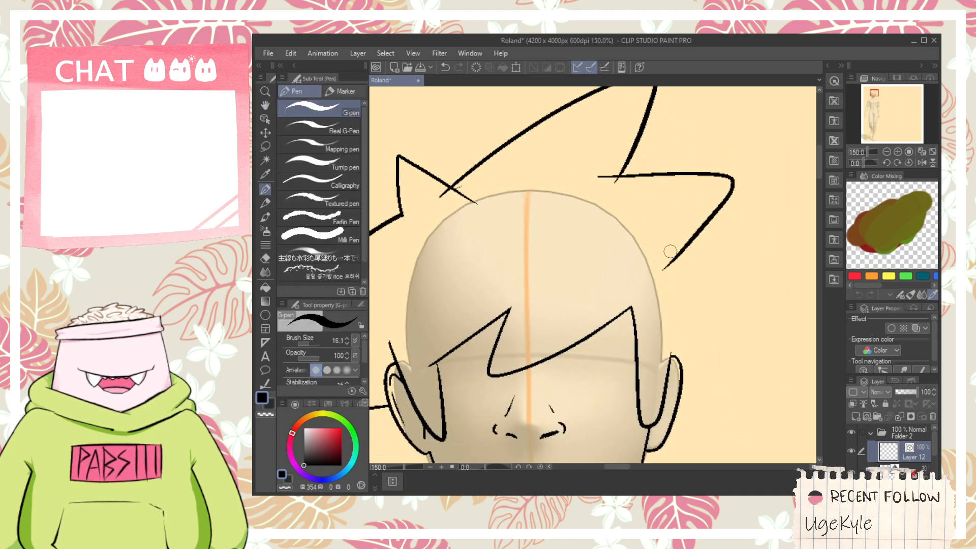
mouse_move(669, 253)
left_mouse_down()
mouse_move(656, 397)
mouse_move(694, 284)
mouse_move(630, 231)
mouse_move(752, 337)
mouse_move(673, 382)
left_mouse_up()
key("ctrl+z")
key("ctrl+z")
- Erase the overlapping line ends where the top and right-side hair spikes meet
key("e")
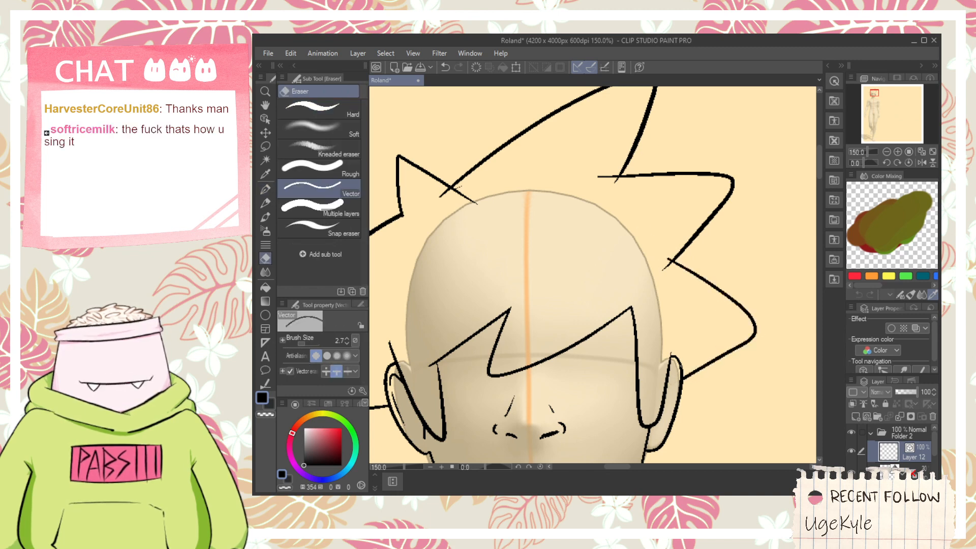
scroll(658, 288, "up", 1)
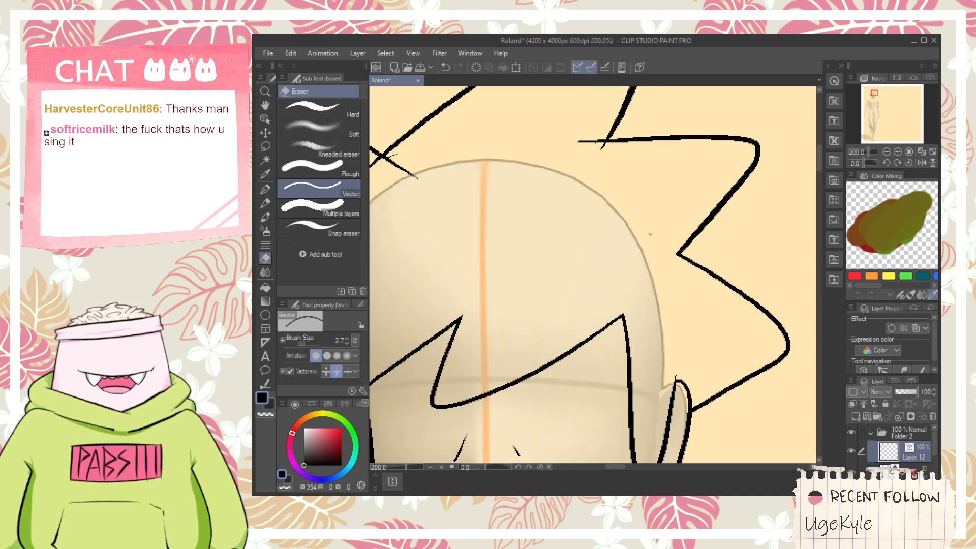
left_click_drag(650, 234, 682, 296)
left_click_drag(622, 215, 750, 233)
left_click_drag(530, 241, 567, 236)
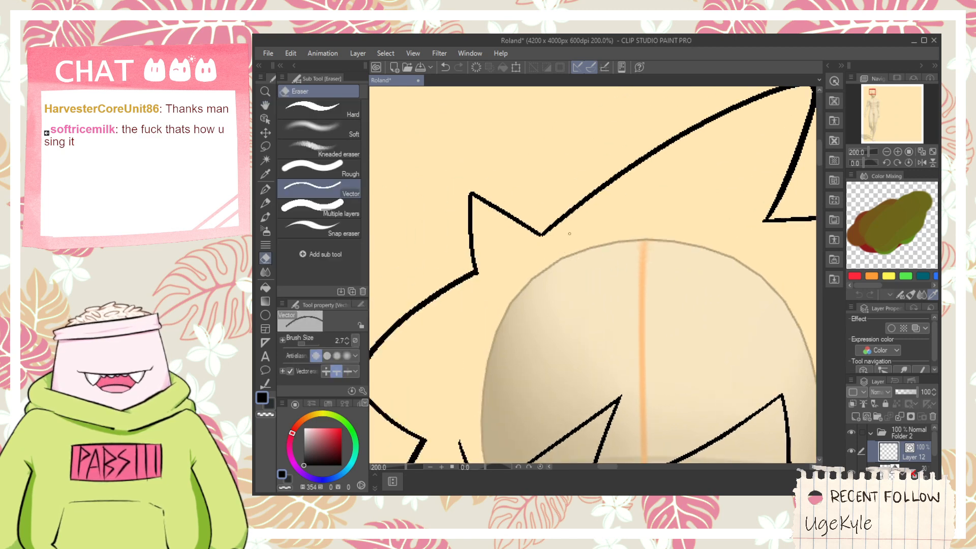
- Draw an arched upper eyelid line for the left eye under the fringe with the G-pen, redrawing it until it fits
scroll(538, 270, "down", 1)
left_click_drag(599, 337, 588, 268)
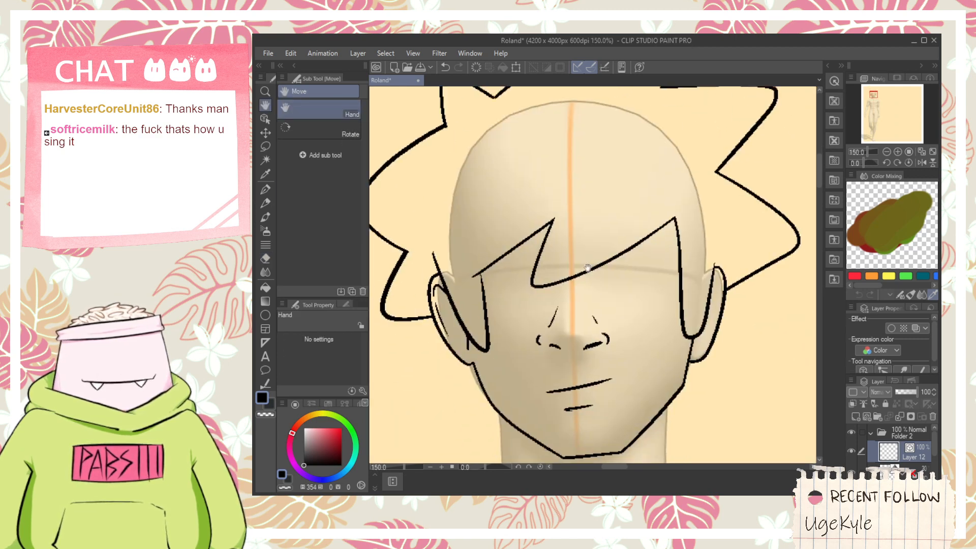
left_click_drag(594, 320, 616, 331)
scroll(575, 313, "up", 1)
scroll(503, 295, "up", 2)
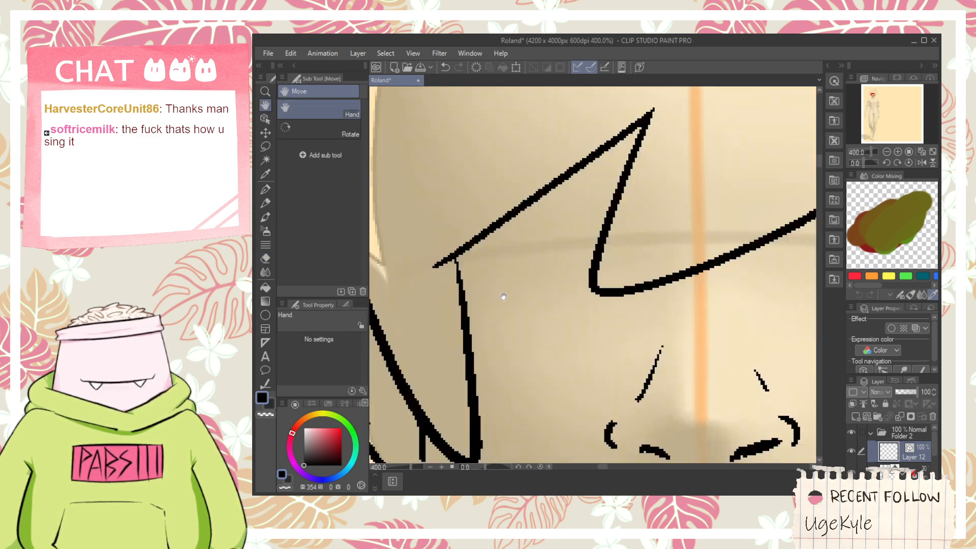
key("p")
scroll(496, 273, "down", 2)
scroll(495, 272, "up", 2)
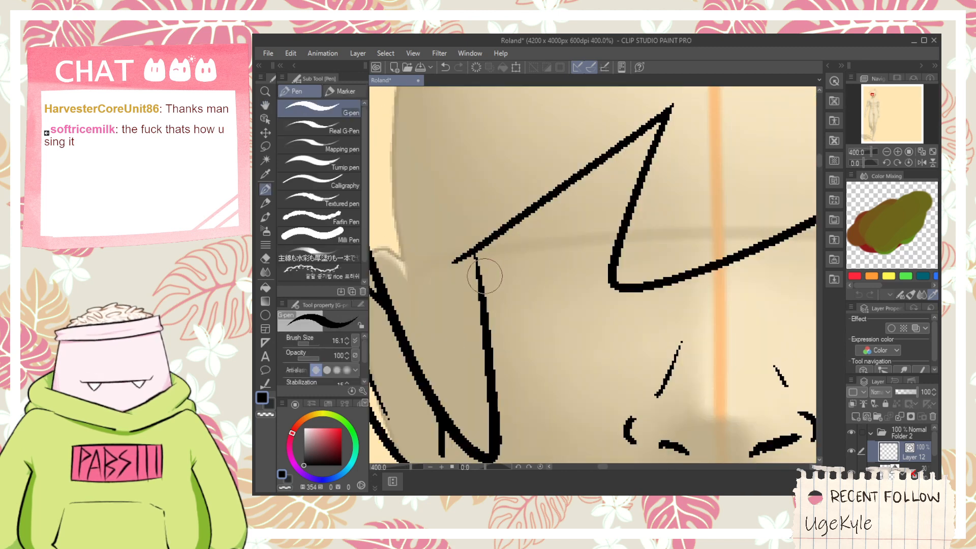
mouse_move(486, 277)
left_mouse_down()
mouse_move(572, 214)
mouse_move(604, 265)
left_mouse_up()
key("ctrl+z")
mouse_move(500, 299)
left_mouse_down()
mouse_move(540, 218)
mouse_move(668, 263)
left_mouse_up()
key("ctrl+z")
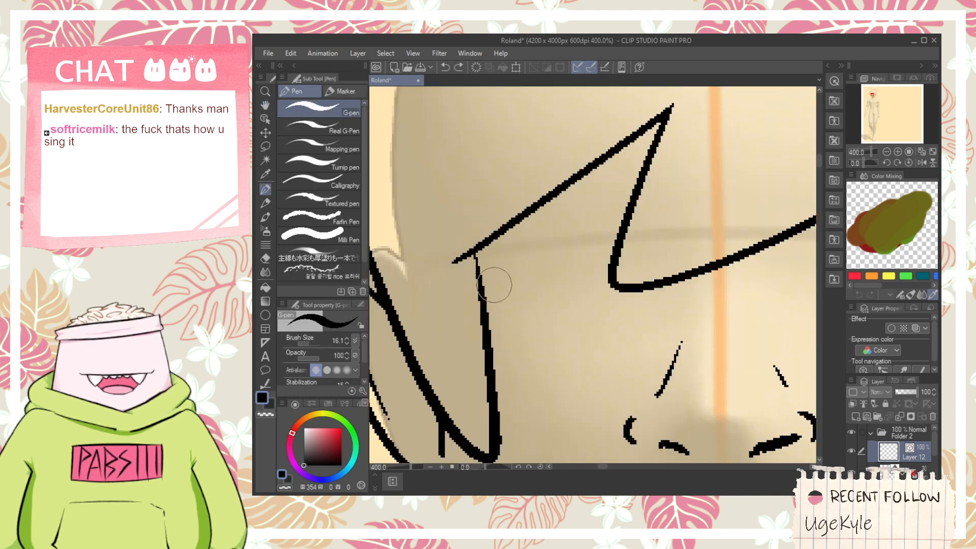
mouse_move(491, 274)
left_mouse_down()
mouse_move(596, 189)
mouse_move(666, 261)
left_mouse_up()
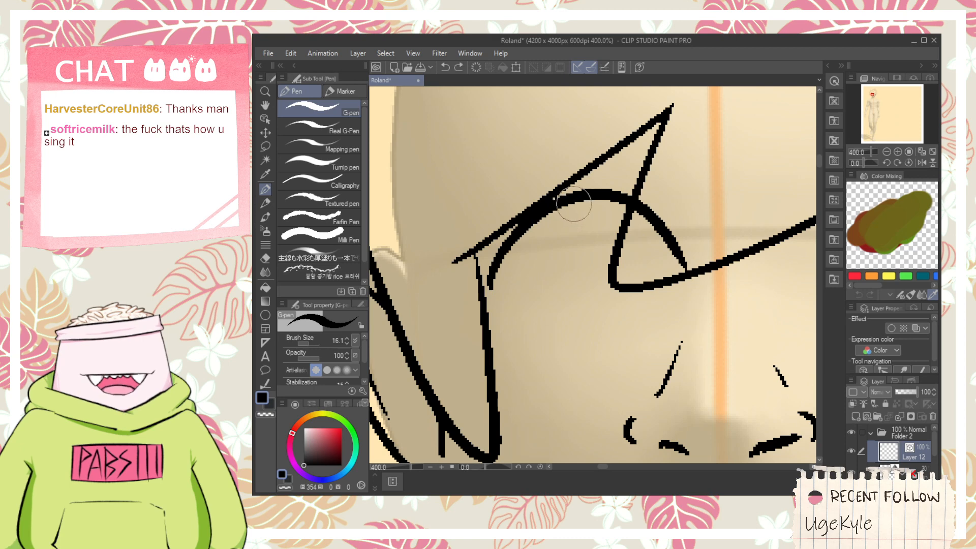
- Draw a rounded U-shaped iris outline hanging from the left eye's upper lid
mouse_move(573, 203)
left_mouse_down()
mouse_move(651, 244)
mouse_move(608, 194)
mouse_move(660, 282)
mouse_move(627, 244)
left_mouse_up()
key("ctrl+z")
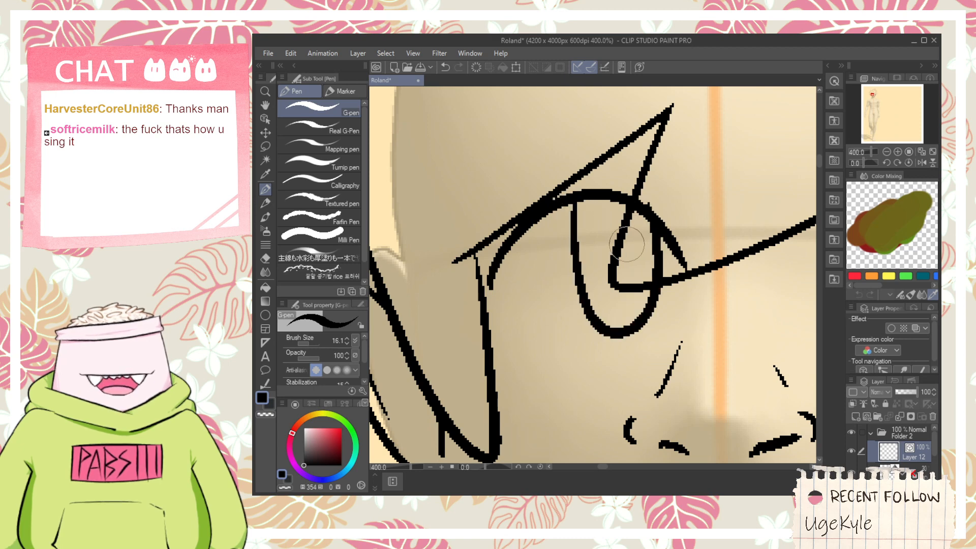
key("e")
scroll(650, 206, "down", 3)
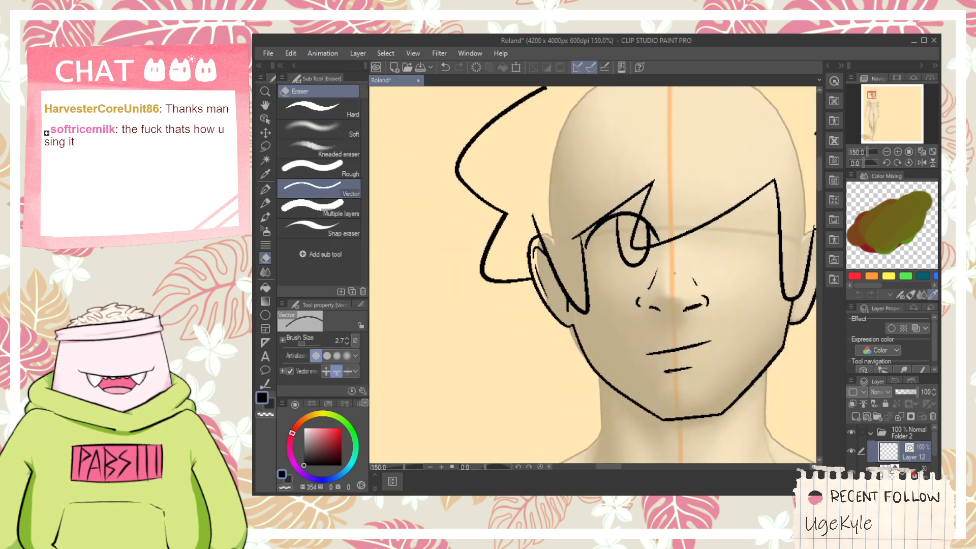
- Undo the left eye's upper lid and iris lines under the fringe
left_click_drag(661, 268, 610, 219)
key("h")
left_click_drag(652, 287, 570, 312)
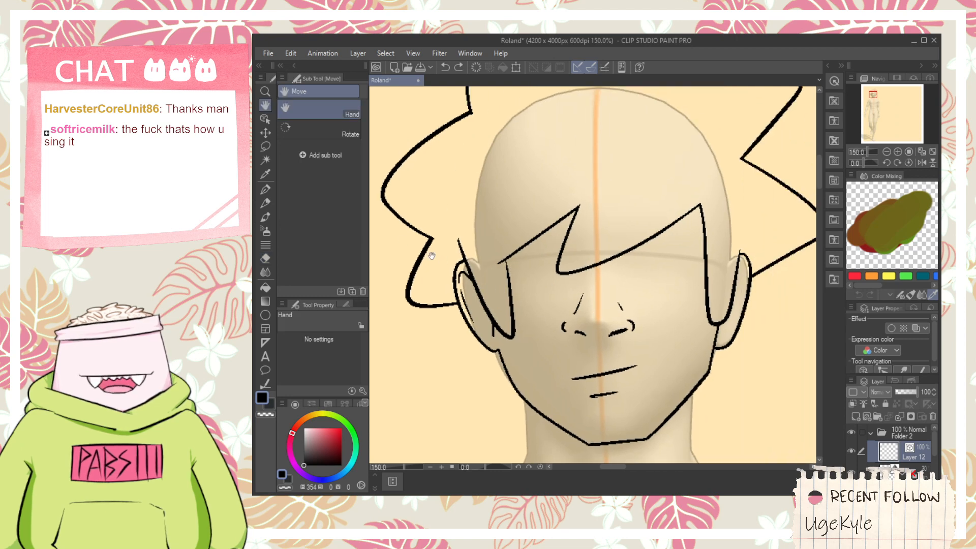
- Select the nose lines and slightly narrow them around the face's centre line
left_click(264, 119)
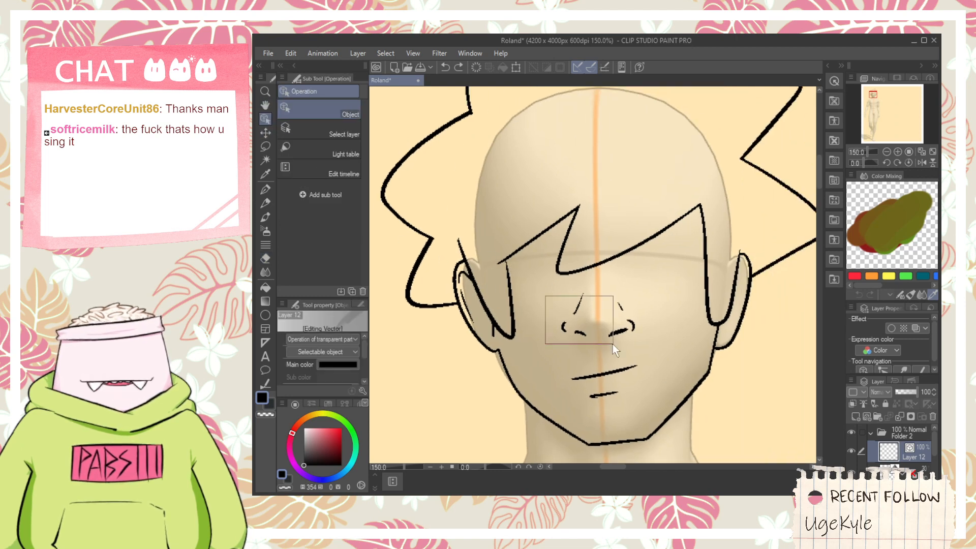
mouse_move(612, 343)
left_mouse_down()
mouse_move(656, 339)
mouse_move(647, 316)
left_mouse_up()
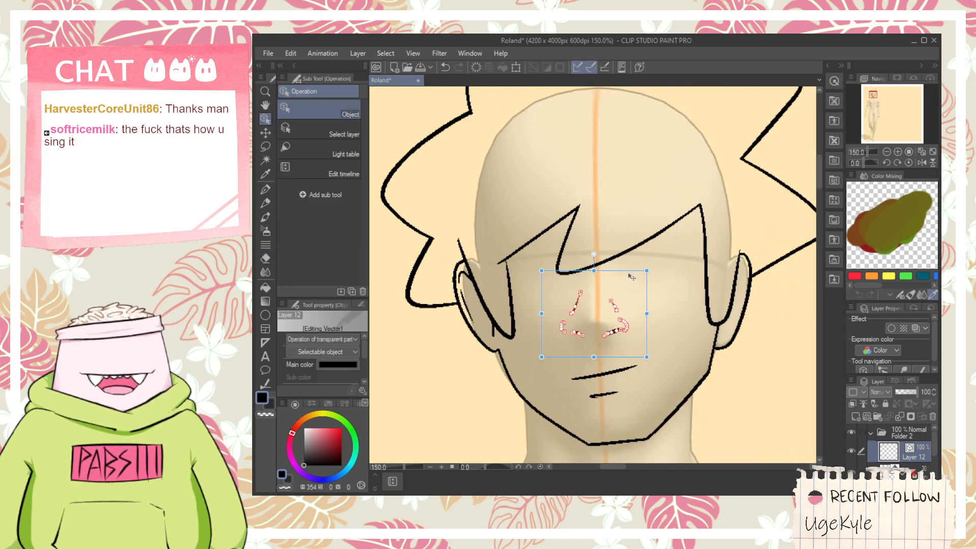
left_click_drag(631, 276, 601, 301)
- Draw a thick arched upper eyelid for the left eye under the fringe with the G-pen
key("p")
key("space")
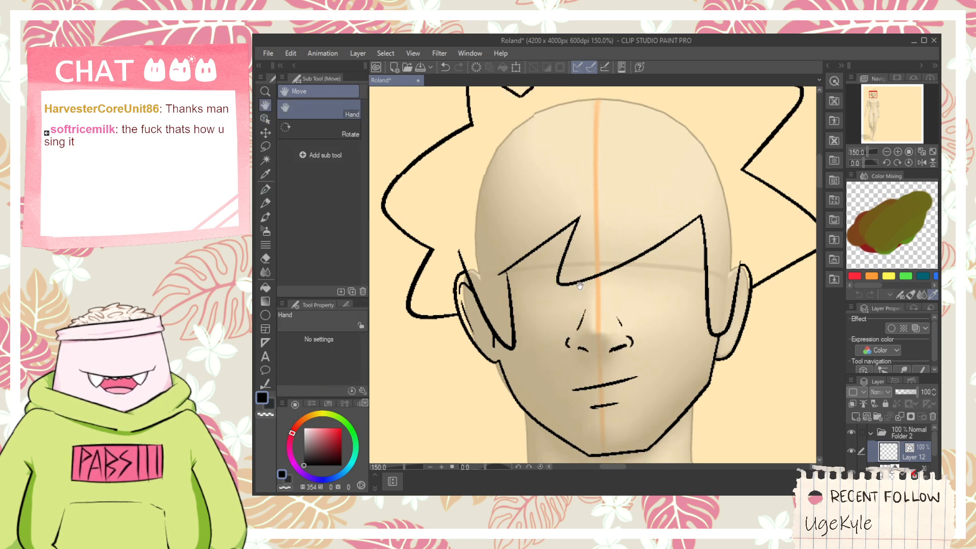
scroll(539, 260, "up", 3)
scroll(502, 283, "down", 3)
scroll(516, 273, "up", 3)
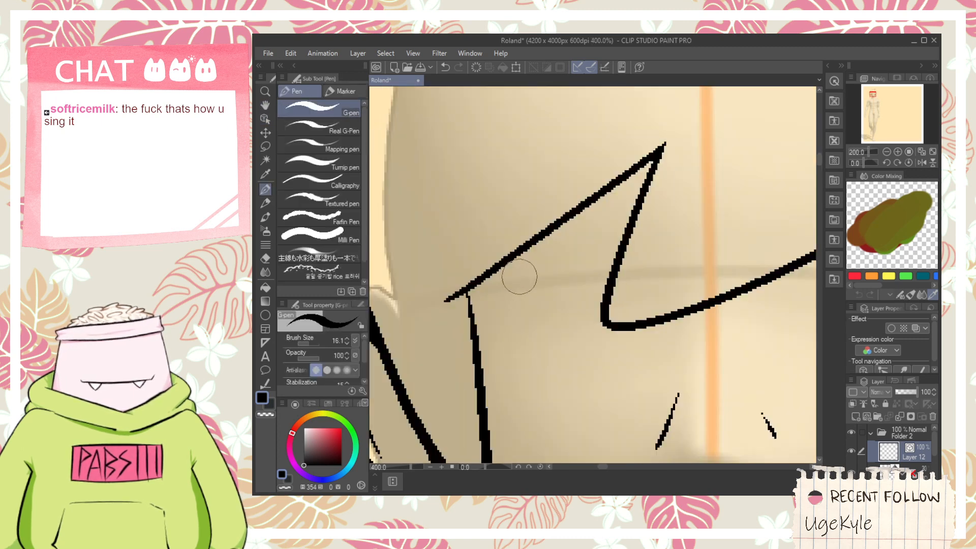
mouse_move(484, 305)
left_mouse_down()
mouse_move(615, 247)
mouse_move(633, 275)
left_mouse_up()
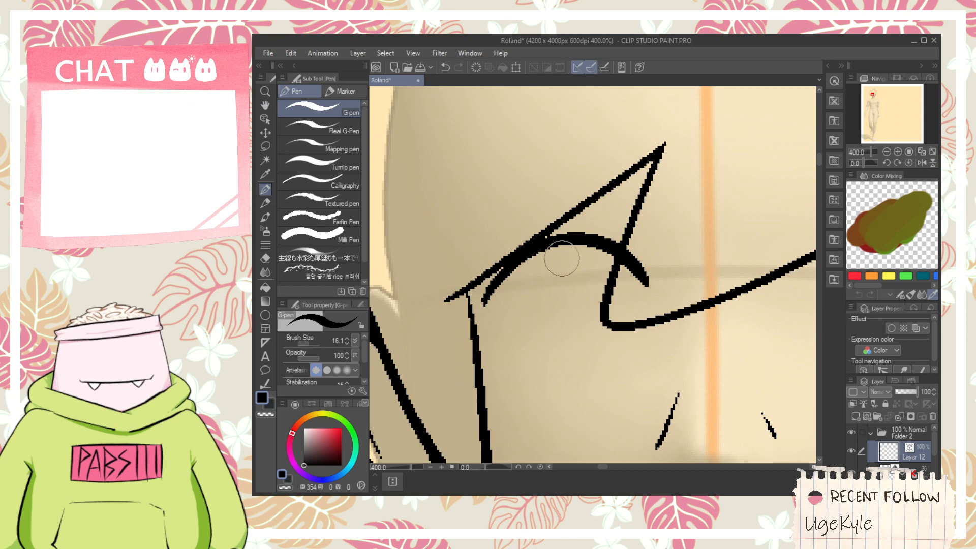
- Draw a narrow U-shaped iris outline hanging from the left eye's upper lid, redrawing it until it fits
mouse_move(558, 248)
left_mouse_down()
mouse_move(611, 290)
mouse_move(571, 335)
mouse_move(621, 269)
left_mouse_up()
key("ctrl+z")
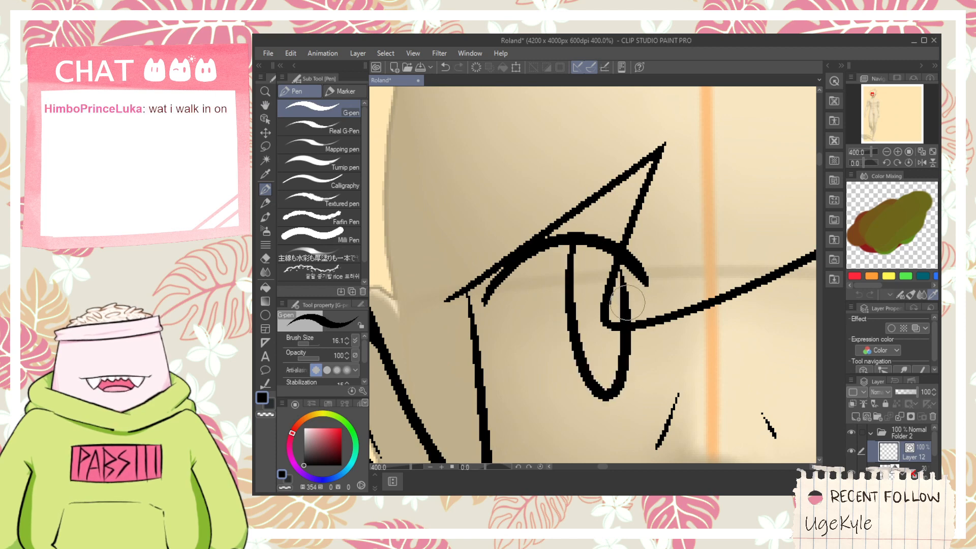
key("ctrl+z")
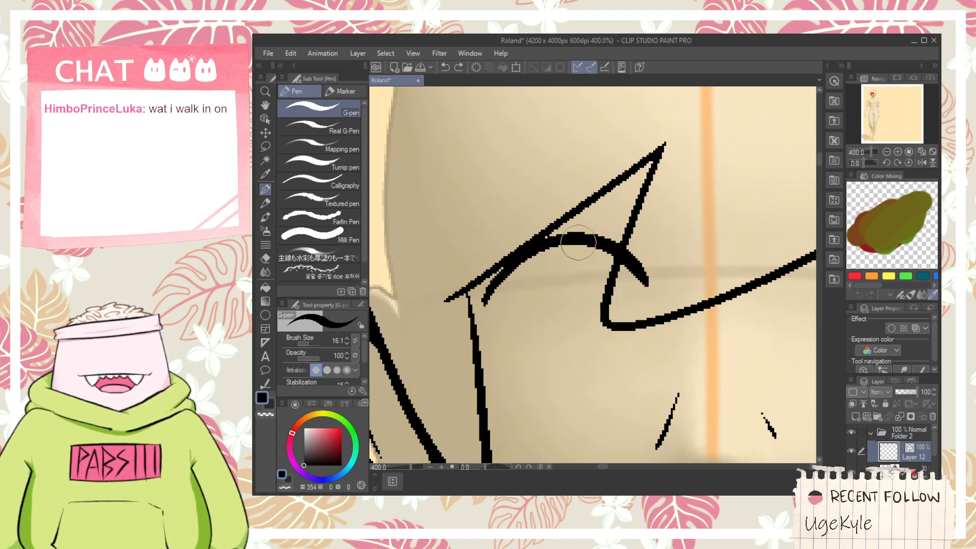
mouse_move(578, 242)
left_mouse_down()
mouse_move(627, 357)
mouse_move(608, 274)
mouse_move(613, 403)
mouse_move(624, 284)
left_mouse_up()
key("ctrl+z")
key("ctrl+z")
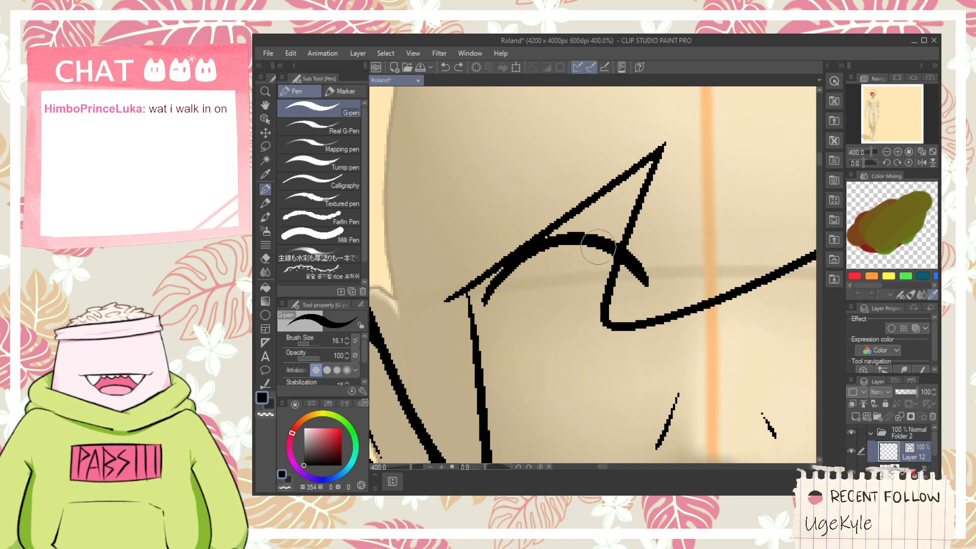
mouse_move(595, 247)
left_mouse_down()
mouse_move(585, 290)
mouse_move(630, 262)
left_mouse_up()
- Try an arched upper eyelid for the right eye across the fringe line with the G-pen
scroll(573, 313, "down", 2)
left_click_drag(661, 325, 542, 306)
scroll(581, 286, "up", 2)
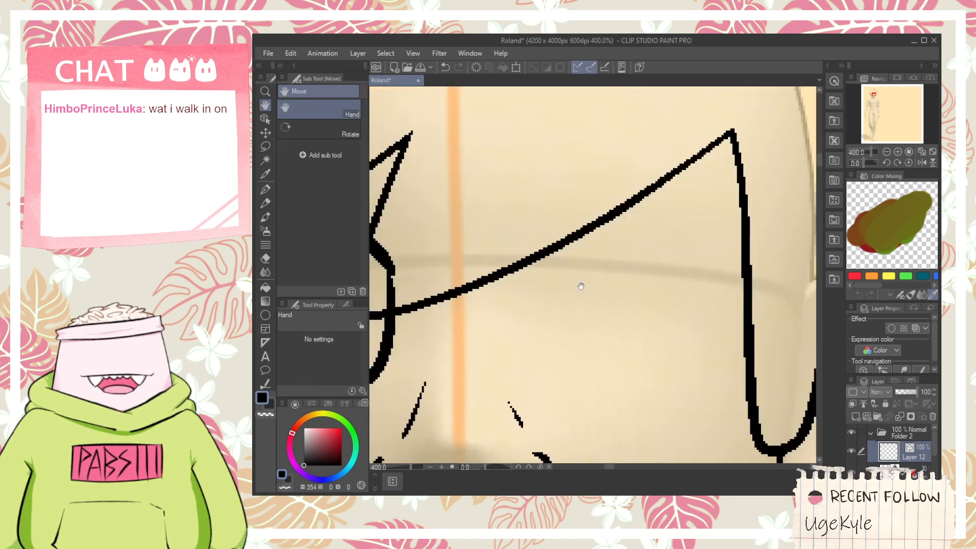
key("ctrl+z")
mouse_move(519, 274)
left_mouse_down()
mouse_move(730, 298)
mouse_move(551, 242)
mouse_move(706, 279)
mouse_move(581, 244)
mouse_move(716, 325)
left_mouse_up()
key("ctrl+z")
- Try a tall rounded iris outline hanging from the inner part of the right eye's upper lid
key("ctrl+z")
mouse_move(501, 270)
left_mouse_down()
mouse_move(620, 212)
mouse_move(727, 271)
left_mouse_up()
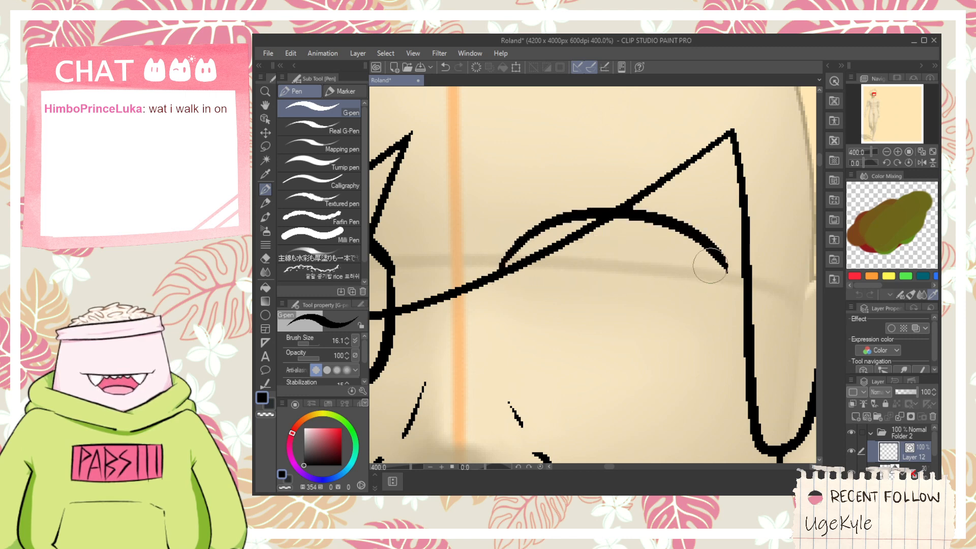
mouse_move(534, 228)
left_mouse_down()
mouse_move(558, 405)
mouse_move(618, 226)
mouse_move(578, 348)
mouse_move(601, 240)
left_mouse_up()
key("ctrl+z")
key("ctrl+z")
key("ctrl+z")
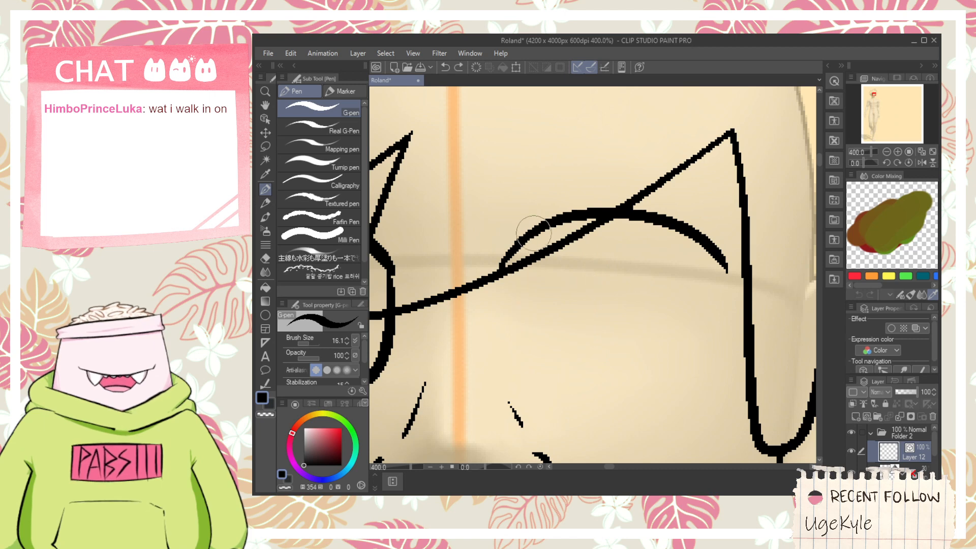
left_click_drag(532, 235, 596, 235)
key("ctrl+z")
left_click_drag(528, 228, 602, 239)
key("ctrl+z")
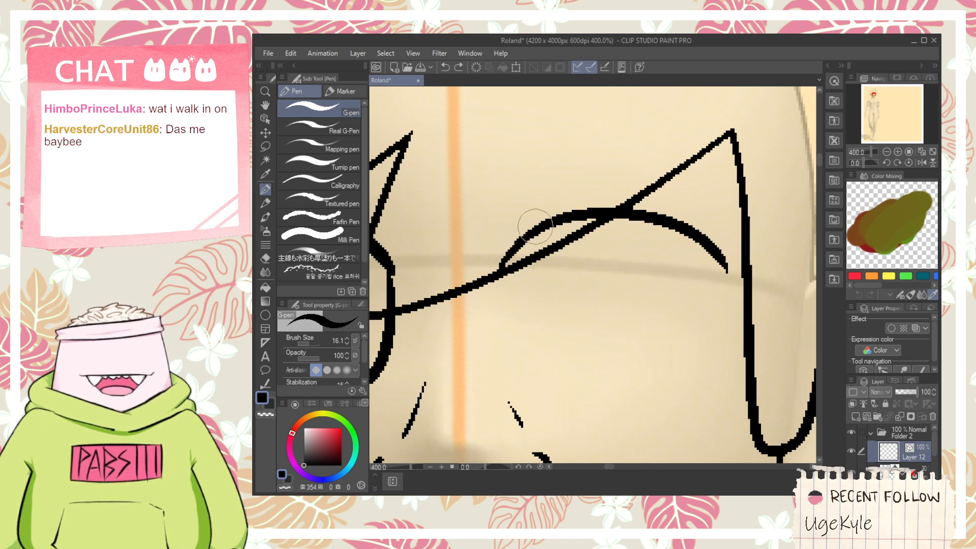
left_click_drag(529, 226, 606, 256)
left_click_drag(599, 220, 600, 218)
key("e")
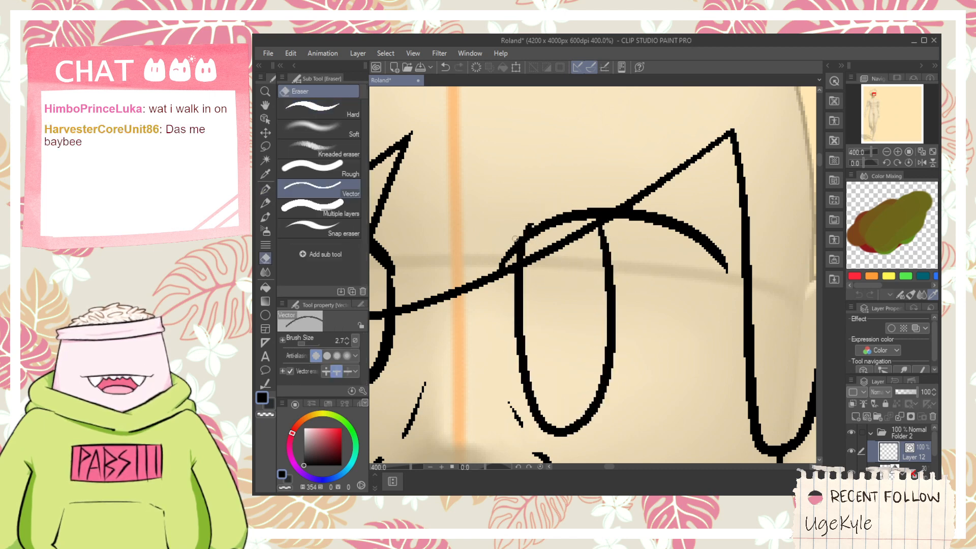
scroll(515, 238, "down", 3)
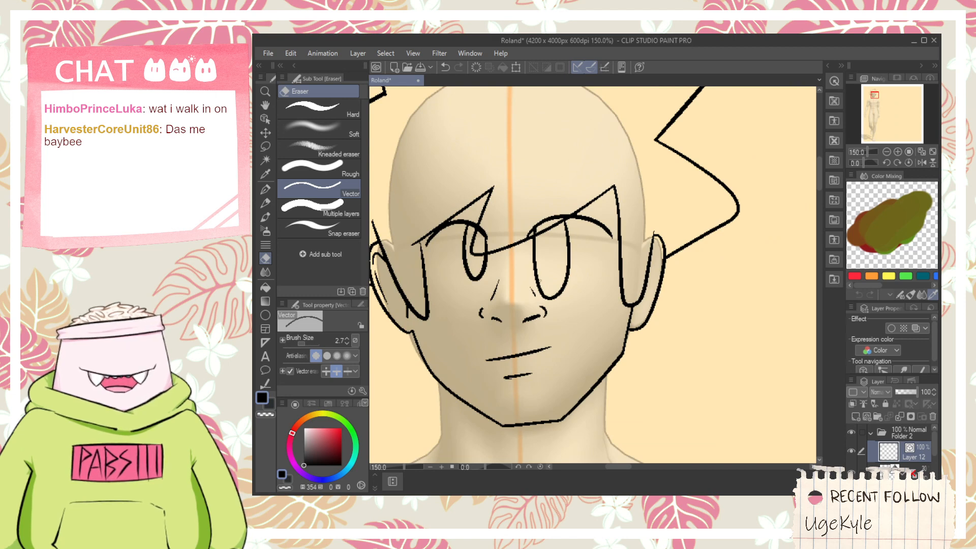
- Undo the right eye's hand-drawn upper lid and iris
key("space")
left_click_drag(537, 246, 573, 296)
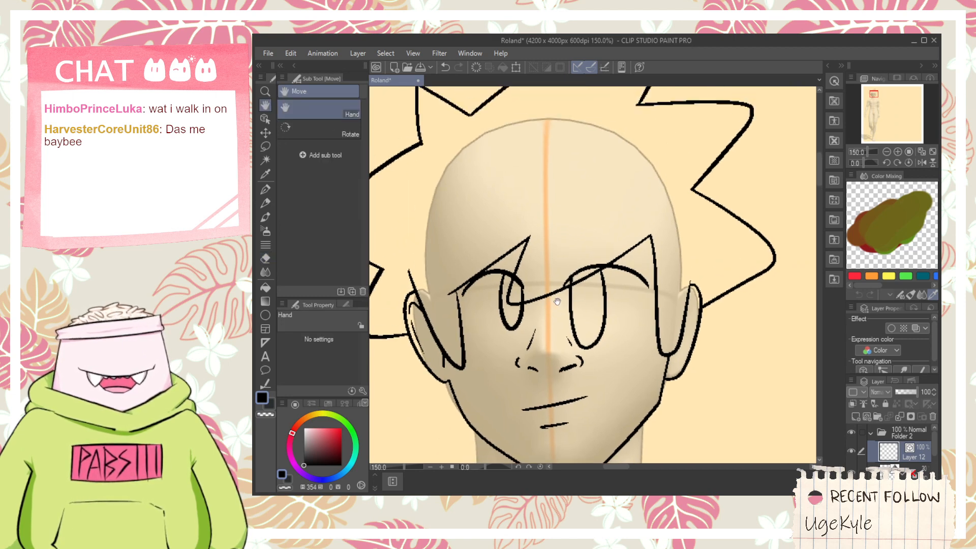
key("ctrl+z")
key("ctrl+z")
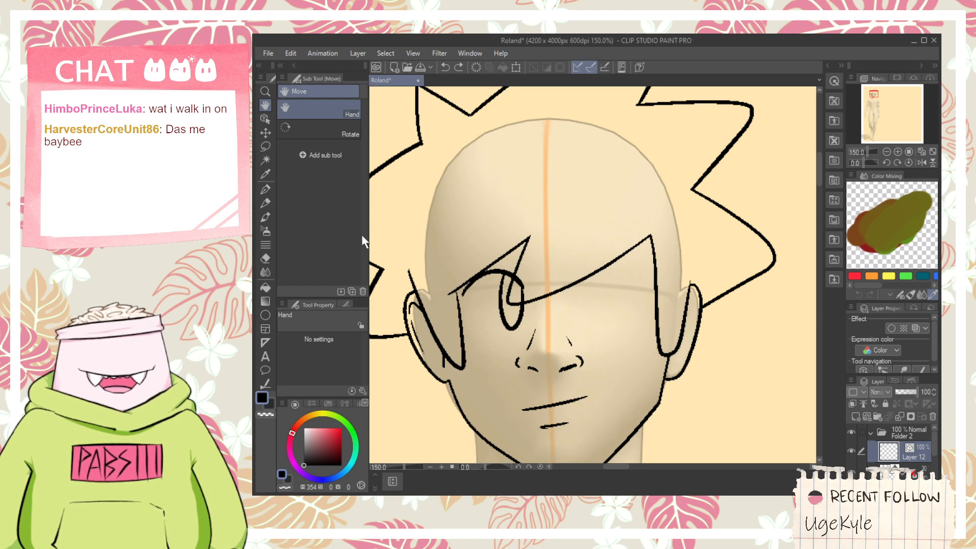
- Duplicate the left eye's lid and iris, mirror the copy, and fit it under the right part of the fringe as the right eye
left_click(265, 118)
left_click(492, 318)
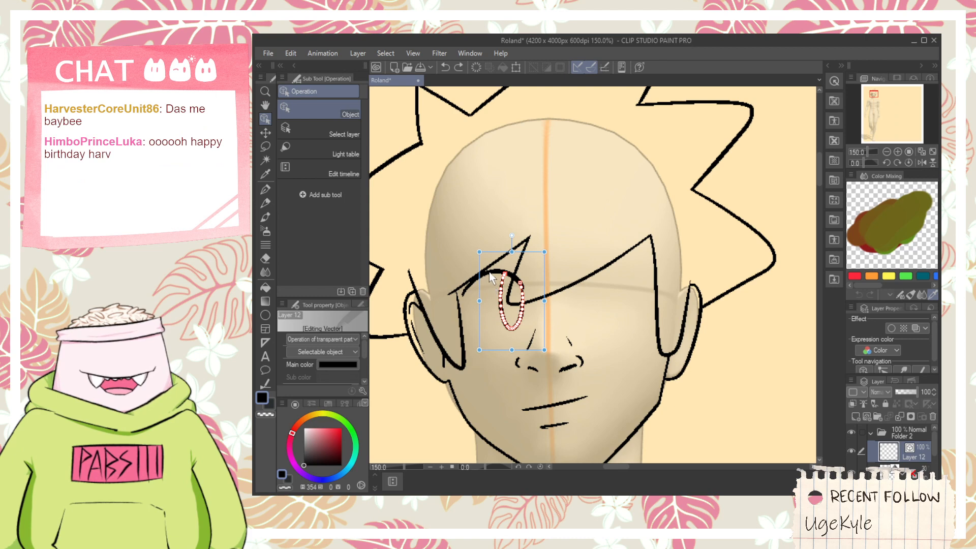
left_click(490, 272, "shift")
left_click_drag(441, 300, 673, 300)
left_click_drag(659, 264, 645, 254)
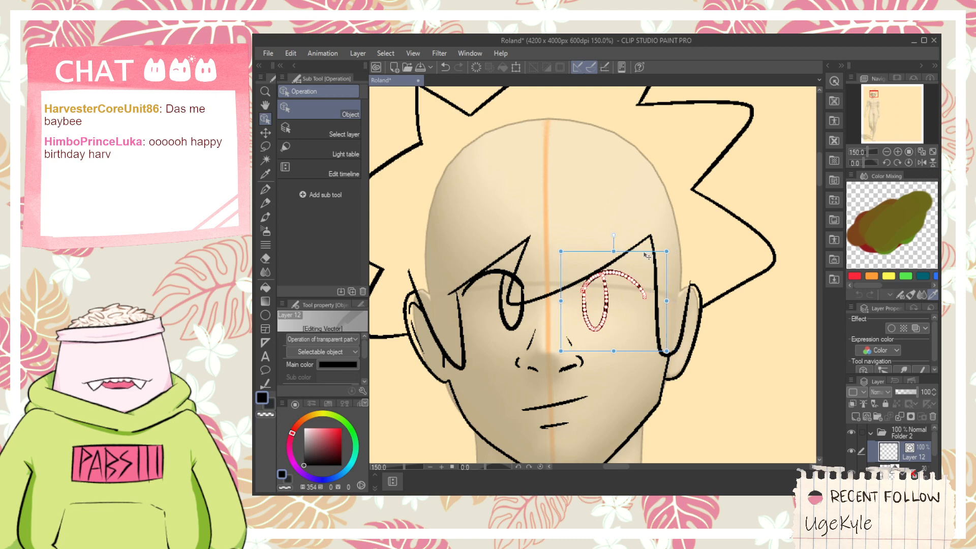
left_click_drag(667, 304, 669, 295)
left_click_drag(656, 257, 650, 253)
- Erase the right eye's iris and redraw it as a U shape closer to the middle of its lid
key("e")
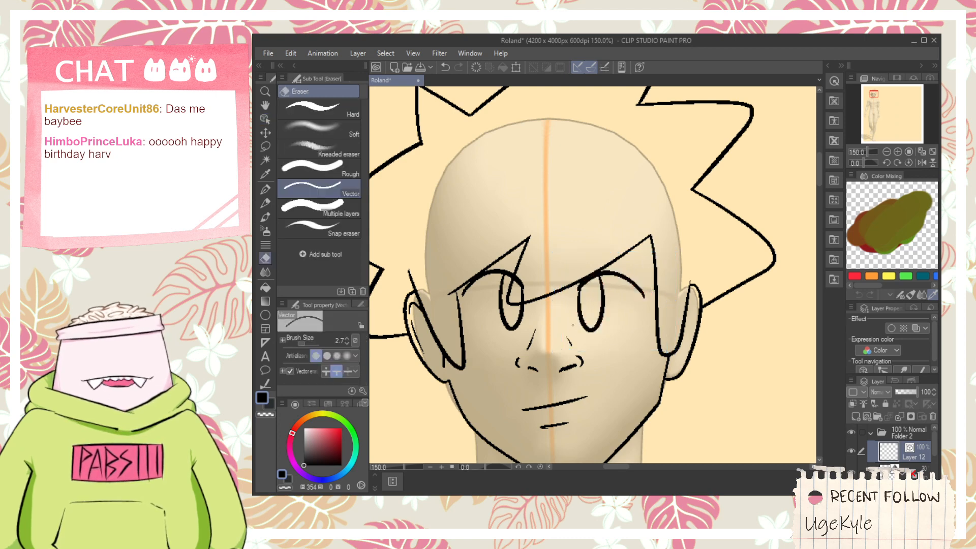
scroll(573, 325, "up", 1)
left_click_drag(575, 324, 590, 319)
key("p")
mouse_move(609, 258)
left_mouse_down()
mouse_move(635, 268)
mouse_move(630, 286)
mouse_move(628, 266)
mouse_move(631, 282)
mouse_move(633, 258)
left_mouse_up()
key("ctrl+z")
- Erase the left eye's iris and try redrawing it beneath the middle of its upper lid
key("ctrl+z")
key("ctrl+z")
key("e")
scroll(490, 291, "up", 2)
mouse_move(494, 315)
left_mouse_down()
mouse_move(477, 310)
mouse_move(526, 281)
left_mouse_up()
key("space")
left_click_drag(524, 281, 605, 262)
key("p")
mouse_move(496, 213)
left_mouse_down()
mouse_move(510, 356)
mouse_move(544, 201)
mouse_move(495, 298)
mouse_move(538, 191)
mouse_move(566, 248)
mouse_move(562, 216)
left_mouse_up()
key("ctrl+z")
key("ctrl+z")
scroll(567, 244, "down", 2)
key("space")
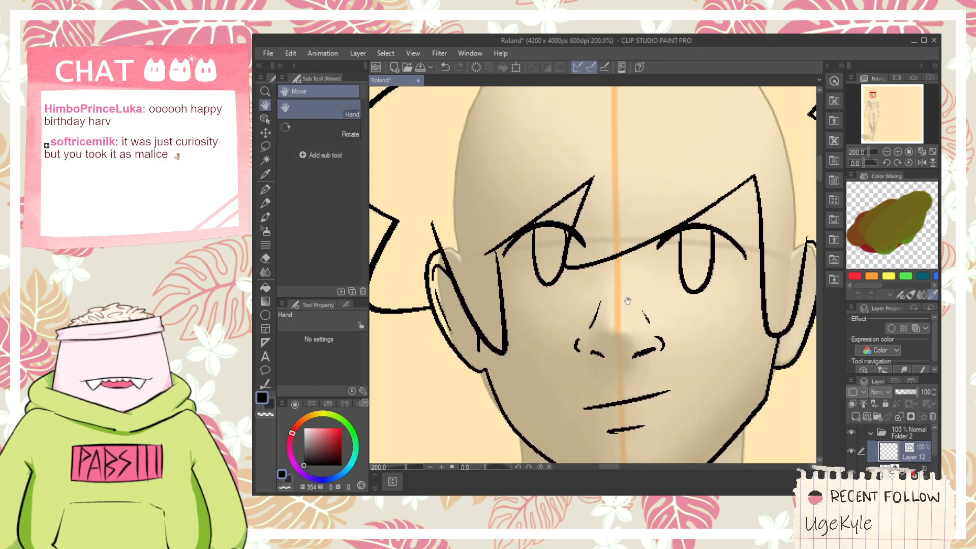
left_click_drag(642, 304, 586, 300)
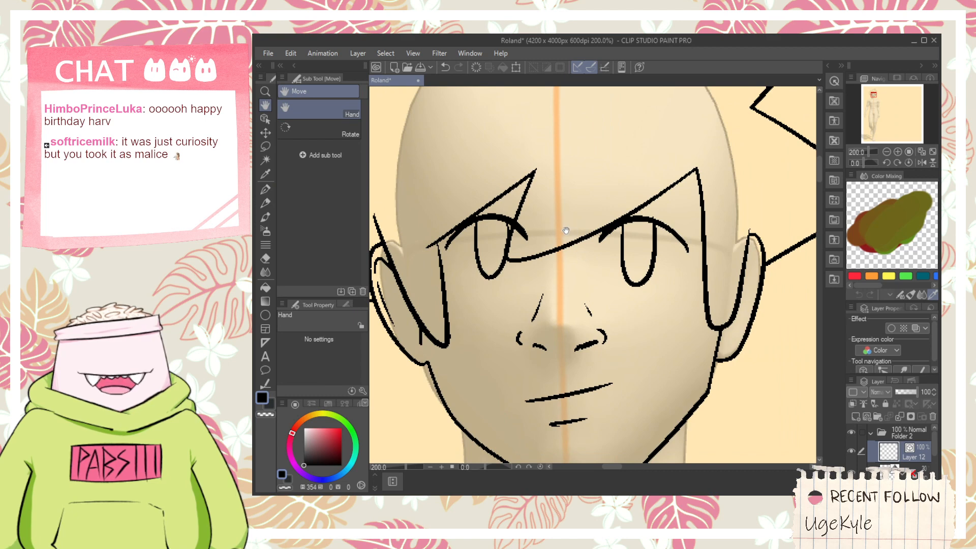
scroll(566, 230, "up", 2)
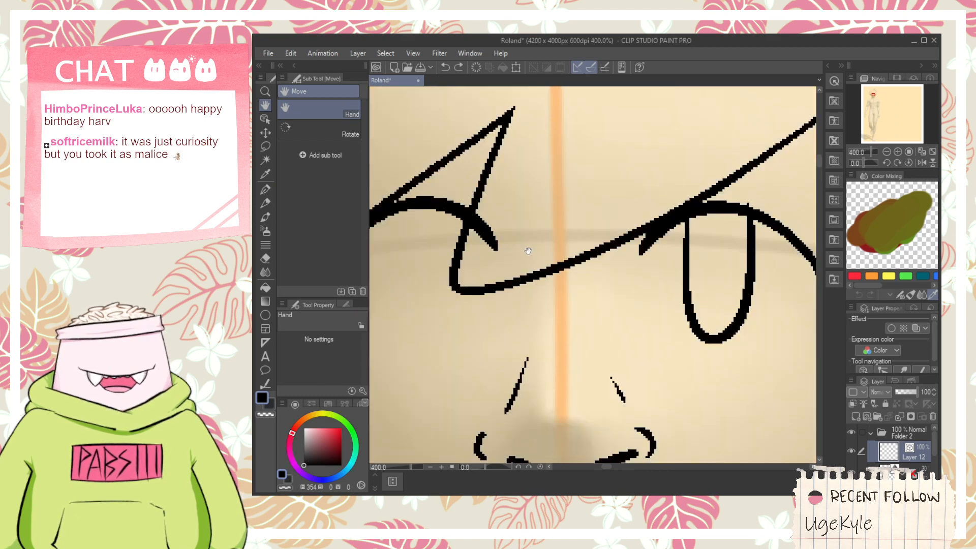
left_click_drag(528, 250, 659, 260)
scroll(517, 232, "down", 2)
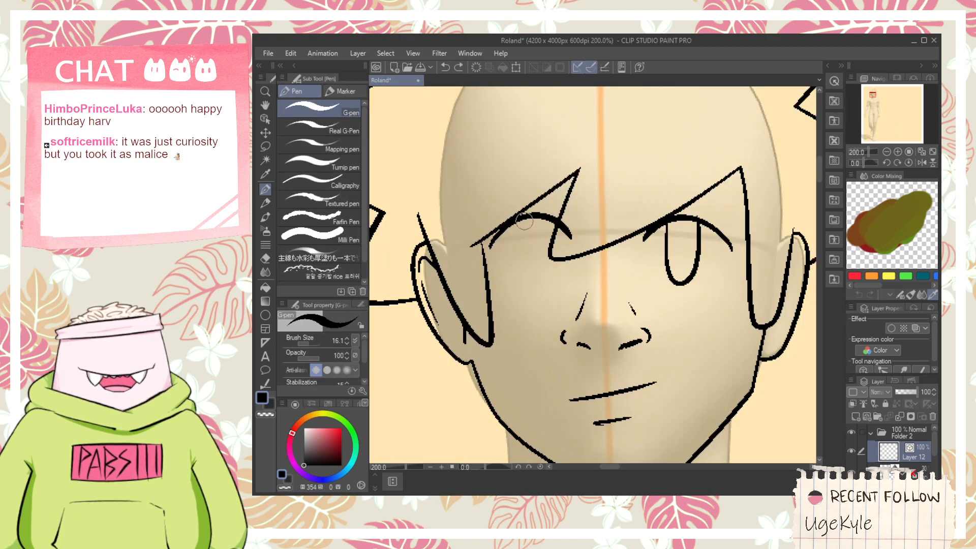
- Select the right eye's lid and iris together and make them slightly narrower
left_click(266, 120)
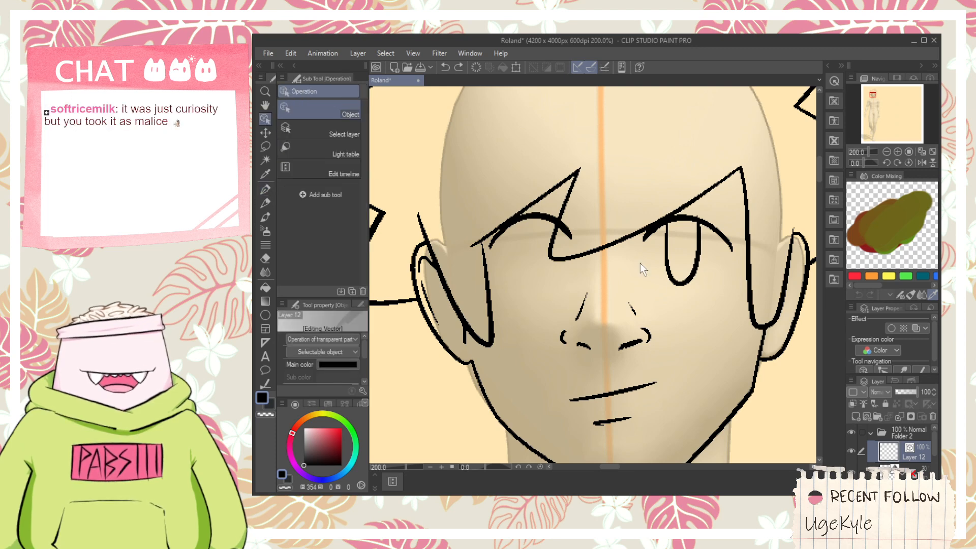
left_click(679, 281)
left_click(708, 239, "shift")
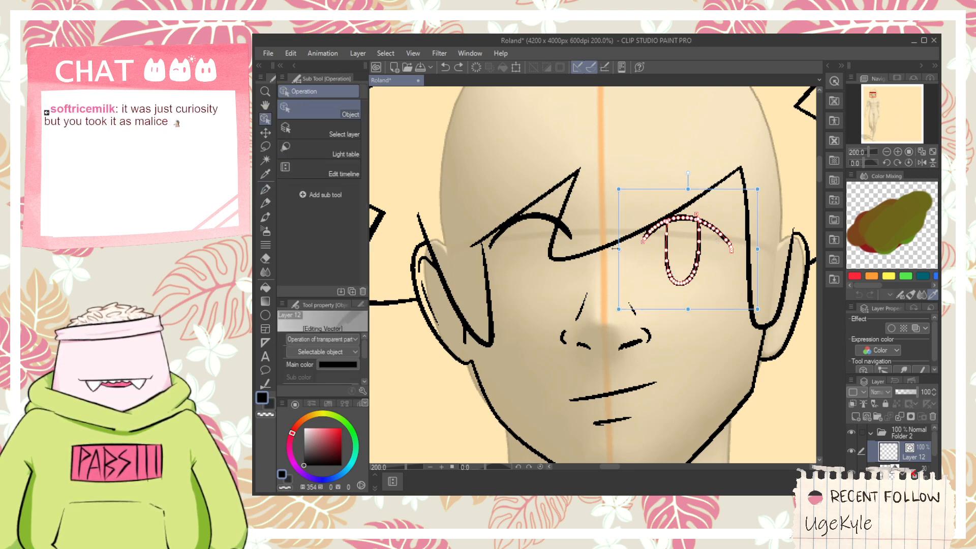
left_click_drag(616, 248, 623, 248)
- Try several U-shaped iris outlines under the left eye's upper lid with the G-pen
key("p")
scroll(527, 224, "up", 4)
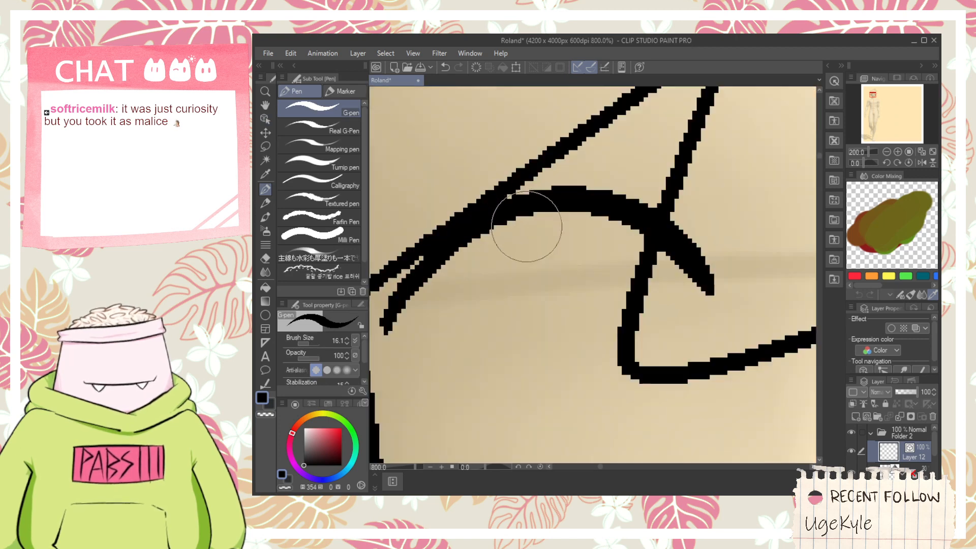
left_click_drag(523, 205, 592, 229)
scroll(555, 238, "down", 2)
key("ctrl+z")
key("ctrl+z")
key("ctrl+z")
key("ctrl+z")
mouse_move(528, 206)
left_mouse_down()
mouse_move(534, 323)
mouse_move(581, 237)
left_mouse_up()
key("ctrl+z")
mouse_move(529, 209)
left_mouse_down()
mouse_move(593, 279)
mouse_move(585, 223)
left_mouse_up()
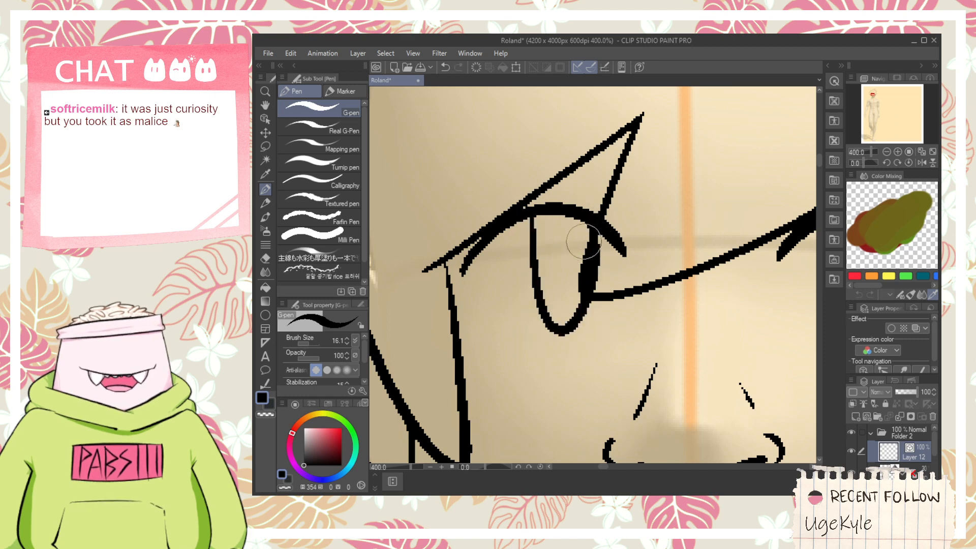
key("ctrl+z")
mouse_move(529, 209)
left_mouse_down()
mouse_move(582, 284)
mouse_move(588, 257)
mouse_move(518, 246)
mouse_move(576, 238)
left_mouse_up()
key("ctrl+z")
- Undo the attempted iris outlines of the left eye
key("ctrl+z")
mouse_move(526, 209)
left_mouse_down()
mouse_move(523, 240)
mouse_move(567, 233)
mouse_move(518, 307)
mouse_move(591, 218)
mouse_move(559, 298)
mouse_move(582, 239)
mouse_move(577, 222)
mouse_move(568, 278)
mouse_move(578, 218)
left_mouse_up()
key("ctrl+z")
scroll(573, 228, "down", 3)
key("ctrl+z")
scroll(586, 259, "up", 1)
key("ctrl+z")
key("ctrl+z")
key("ctrl+z")
scroll(577, 215, "up", 2)
key("ctrl+z")
scroll(563, 224, "down", 2)
key("space")
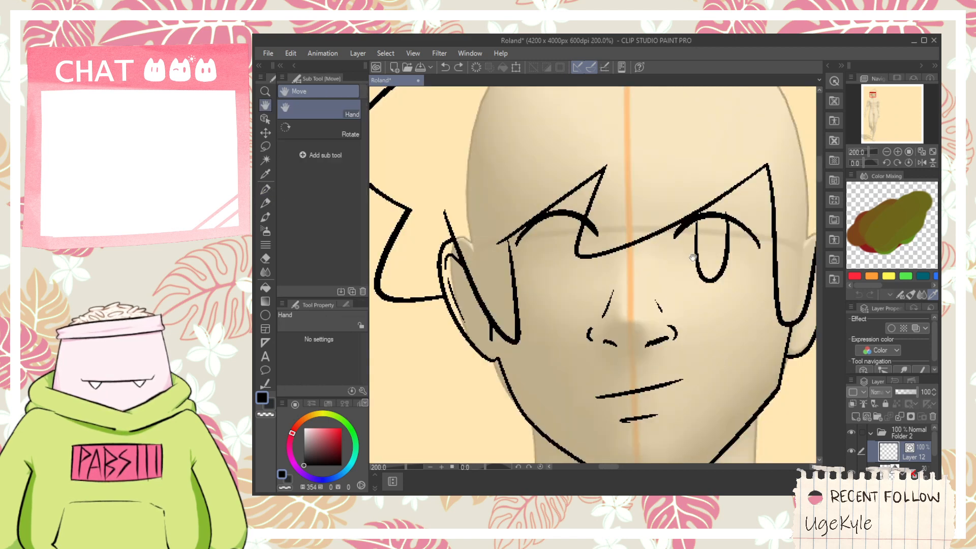
- Erase the right eye's iris outline, keeping only its upper lid
scroll(610, 272, "up", 2)
key("e")
mouse_move(681, 259)
left_mouse_down()
mouse_move(606, 272)
mouse_move(641, 254)
left_mouse_up()
- Select the left eye's upper lid and make its arch slightly wider and flatter
key("space")
mouse_move(465, 210)
left_mouse_down()
mouse_move(628, 248)
mouse_move(628, 240)
left_mouse_up()
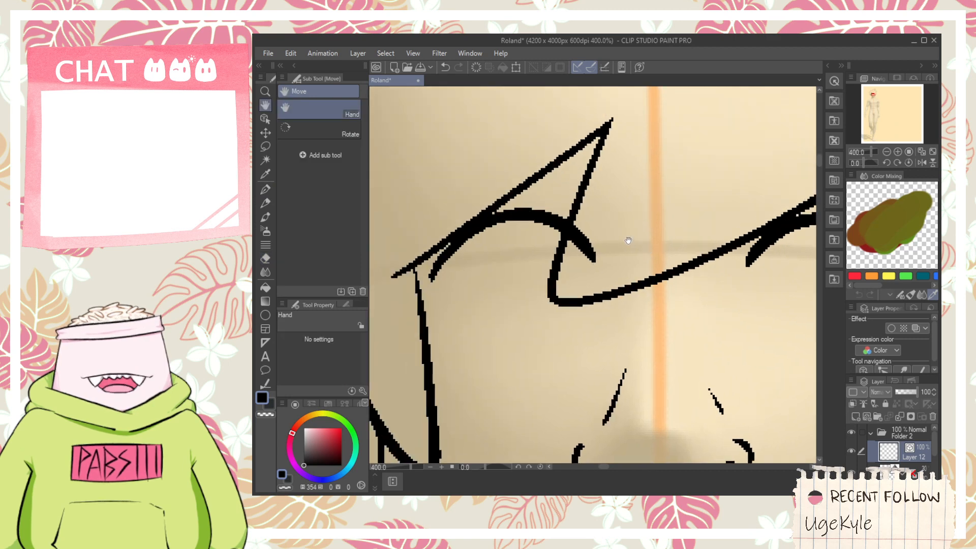
scroll(628, 240, "down", 2)
left_click_drag(671, 281, 643, 288)
left_click(265, 119)
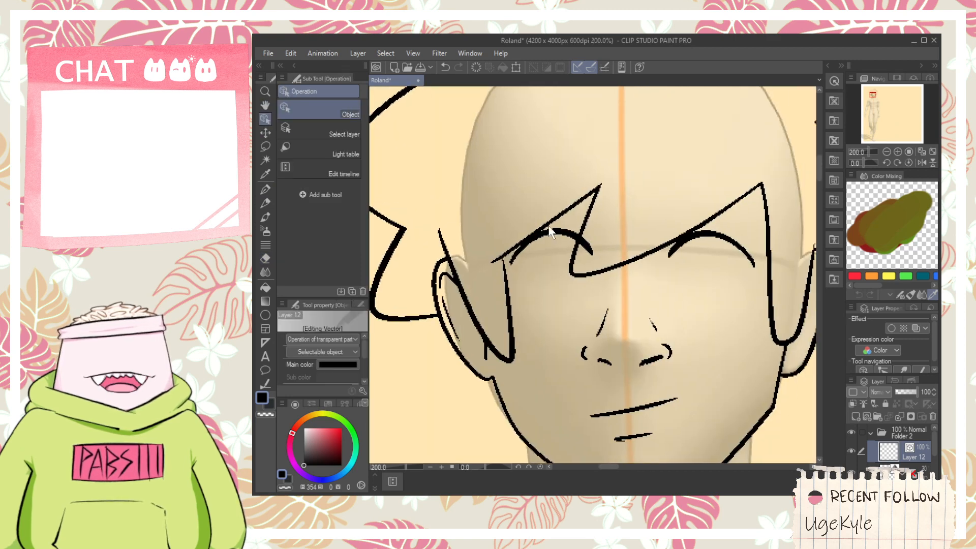
left_click(585, 248)
left_click(601, 261)
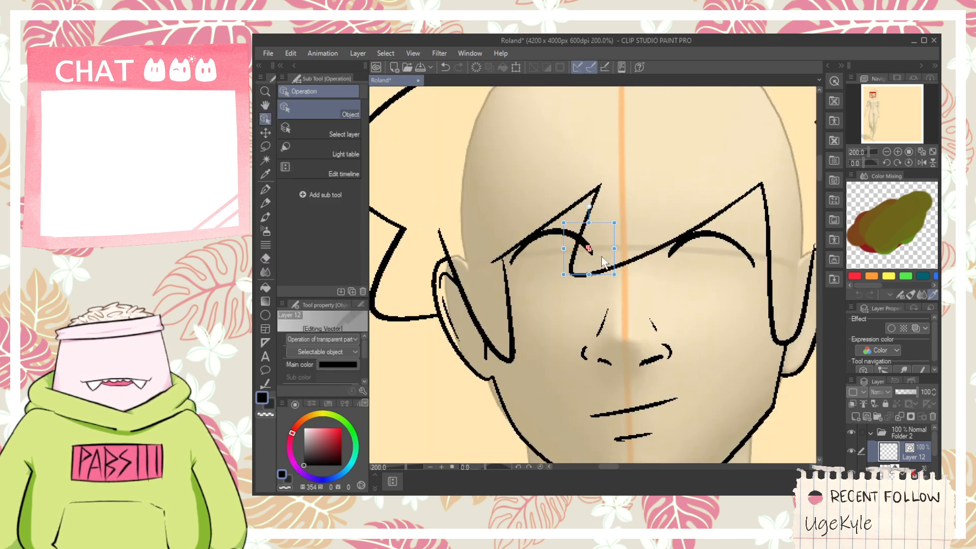
left_click(553, 235)
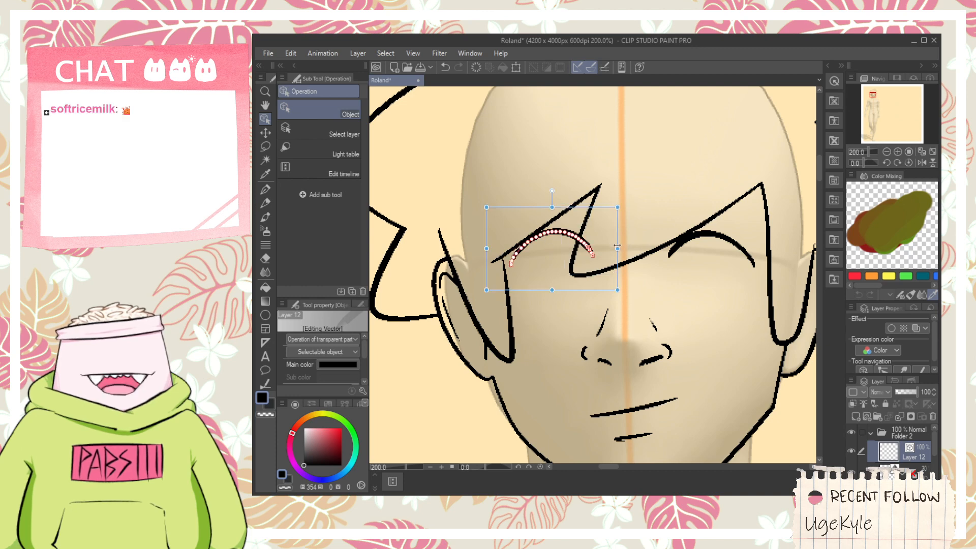
left_click_drag(621, 236, 624, 237)
left_click_drag(556, 208, 556, 213)
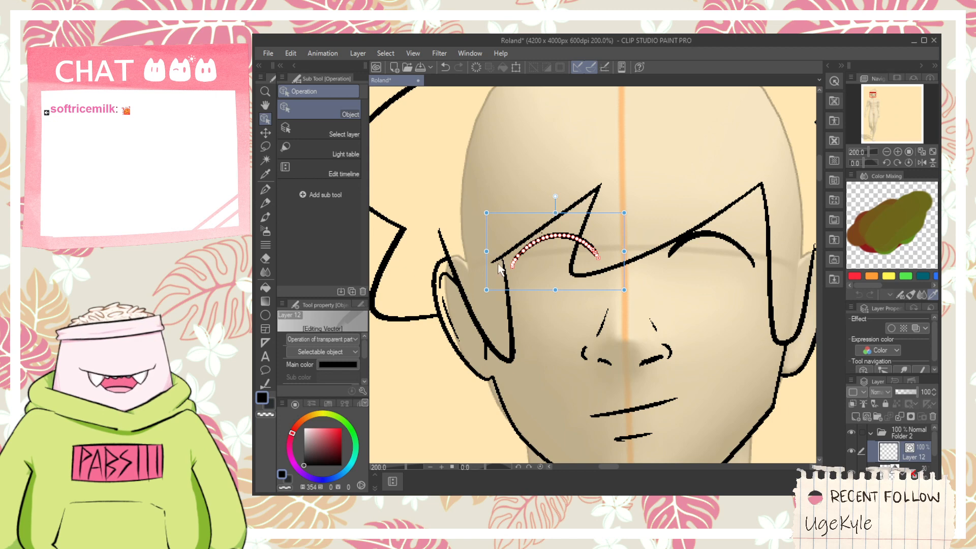
left_click_drag(487, 251, 484, 251)
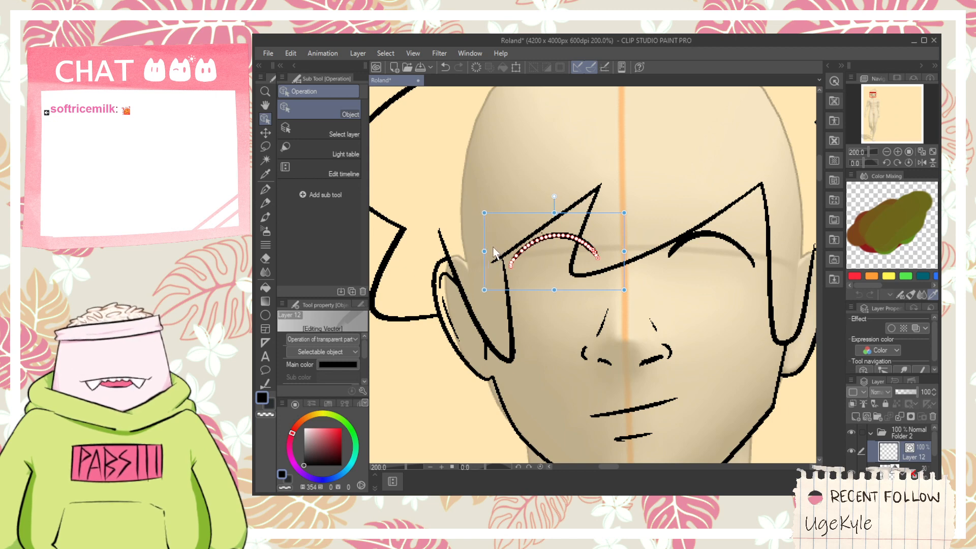
- Erase the stray dot above the left eyelid and draw a rounded iris outline beneath the lid
key("p")
scroll(549, 254, "up", 2)
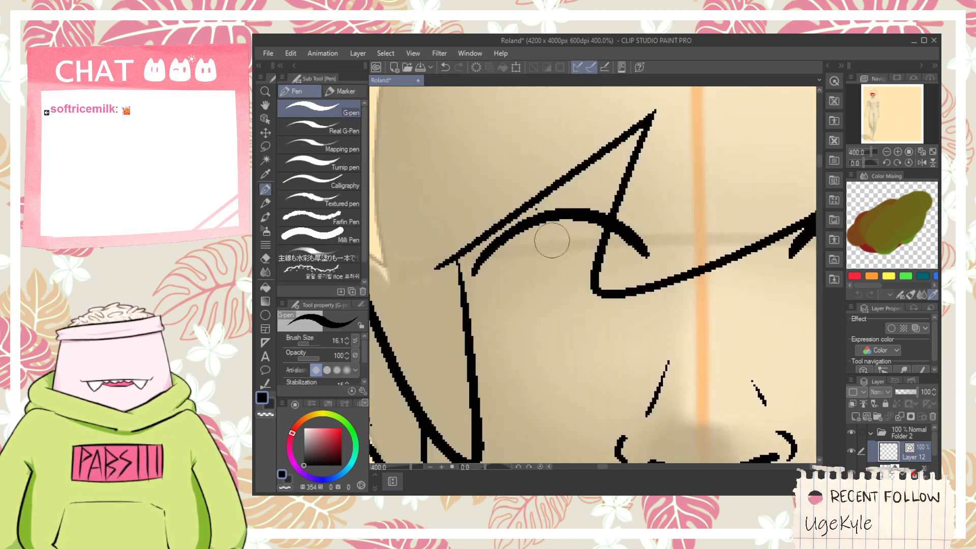
key("e")
left_click(536, 210)
key("p")
left_click_drag(546, 219, 582, 348)
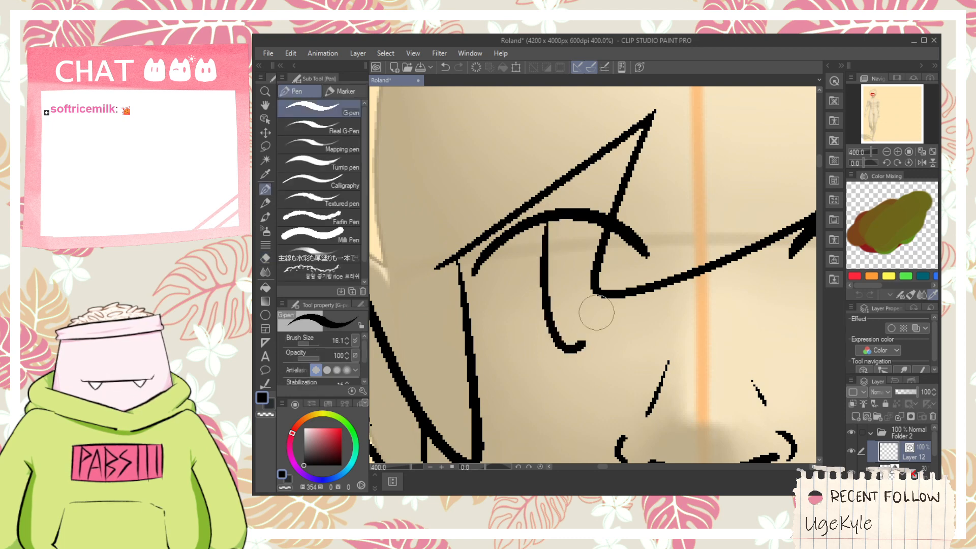
key("ctrl+z")
mouse_move(563, 219)
left_mouse_down()
mouse_move(604, 232)
mouse_move(608, 318)
mouse_move(604, 239)
mouse_move(598, 270)
mouse_move(592, 226)
left_mouse_up()
key("ctrl+z")
- Draw a matching rounded iris outline beneath the right eye's upper lid, redrawing it until it fits
key("ctrl+z")
scroll(635, 254, "down", 2)
left_click_drag(698, 281, 581, 305)
scroll(582, 305, "up", 2)
key("ctrl+z")
mouse_move(647, 223)
left_mouse_down()
mouse_move(702, 319)
mouse_move(695, 216)
mouse_move(701, 335)
mouse_move(687, 189)
mouse_move(710, 267)
mouse_move(684, 215)
left_mouse_up()
key("ctrl+z")
key("ctrl+z")
scroll(589, 282, "down", 2)
- Extend the left eye's upper lid down around the outer corner and draw a thin lower lid line below the iris
left_click_drag(532, 303, 619, 283)
scroll(592, 277, "up", 2)
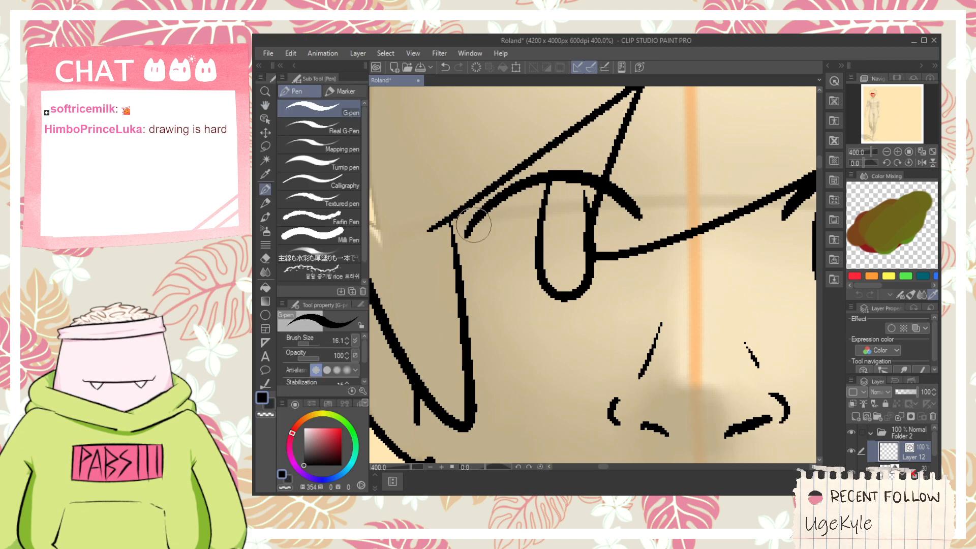
left_click_drag(475, 224, 486, 308)
key("ctrl+z")
mouse_move(480, 224)
left_mouse_down()
mouse_move(503, 357)
mouse_move(492, 222)
left_mouse_up()
key("ctrl+z")
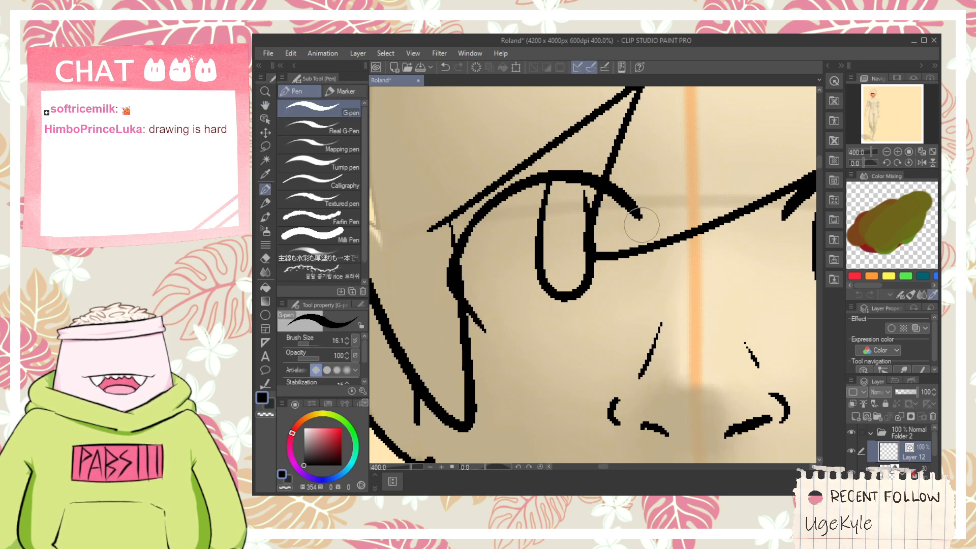
left_click_drag(502, 335, 571, 342)
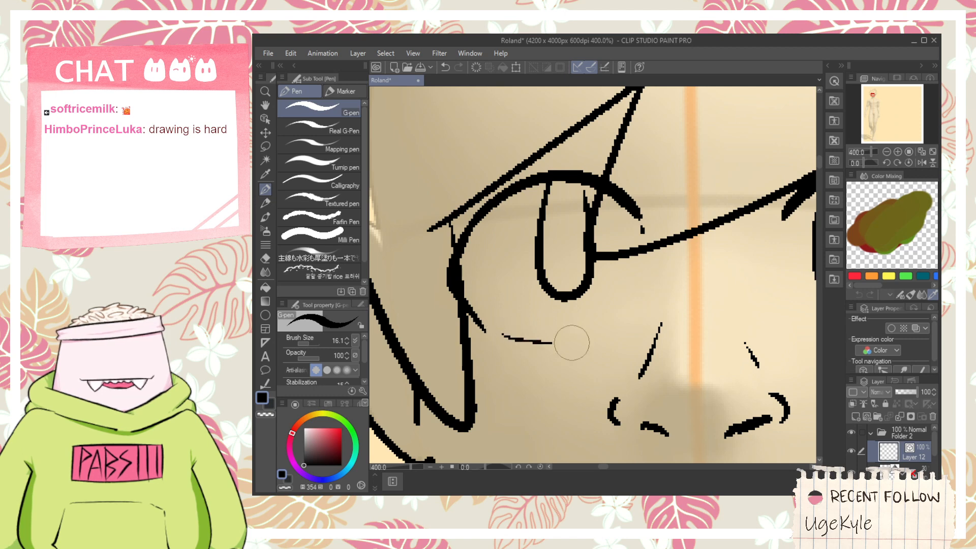
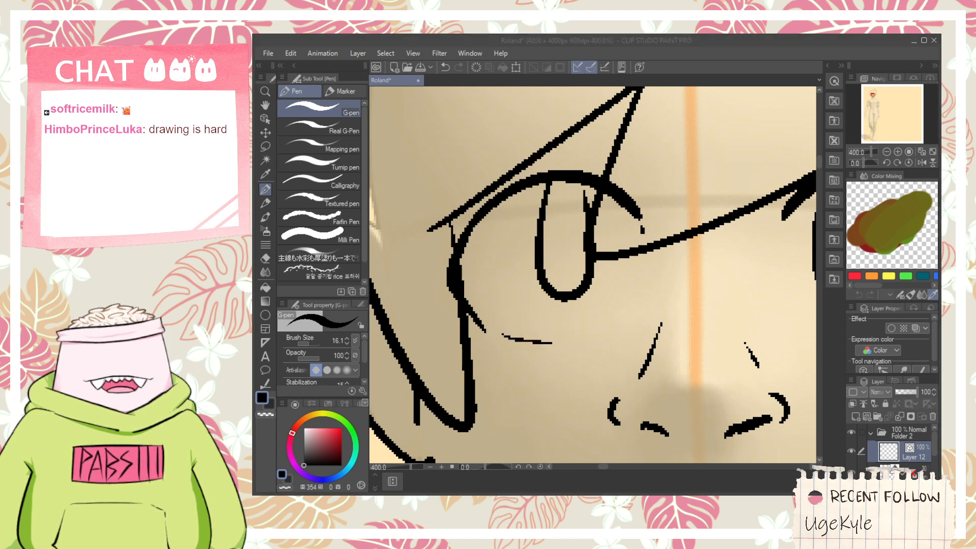
- Try adding an inner corner curve to the left eye and extending both ends of the right eye's upper lid
left_click_drag(610, 335, 652, 261)
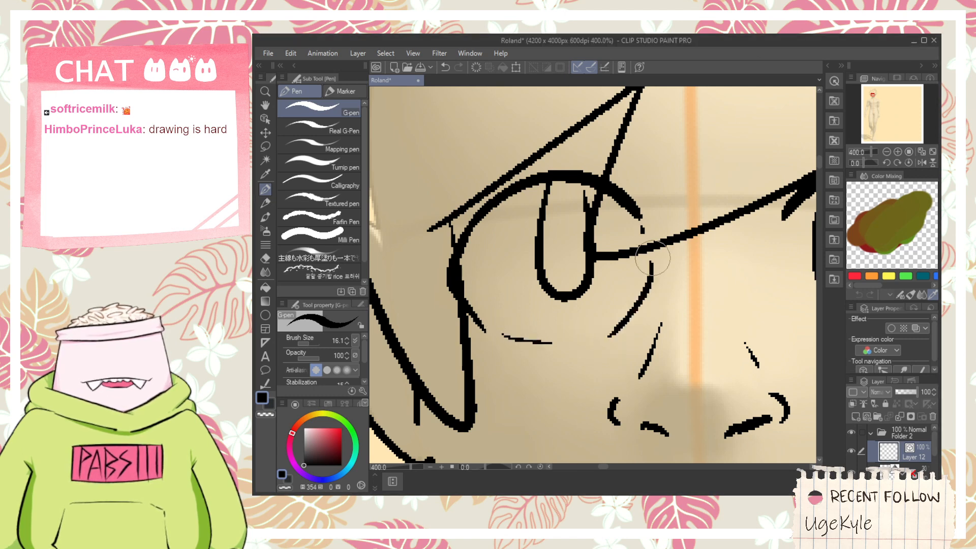
scroll(653, 258, "down", 2)
key("space")
left_click_drag(742, 289, 629, 288)
scroll(629, 287, "up", 2)
mouse_move(585, 172)
left_mouse_down()
mouse_move(571, 218)
mouse_move(586, 173)
left_mouse_up()
key("ctrl+z")
key("ctrl+z")
left_click_drag(569, 216, 584, 171)
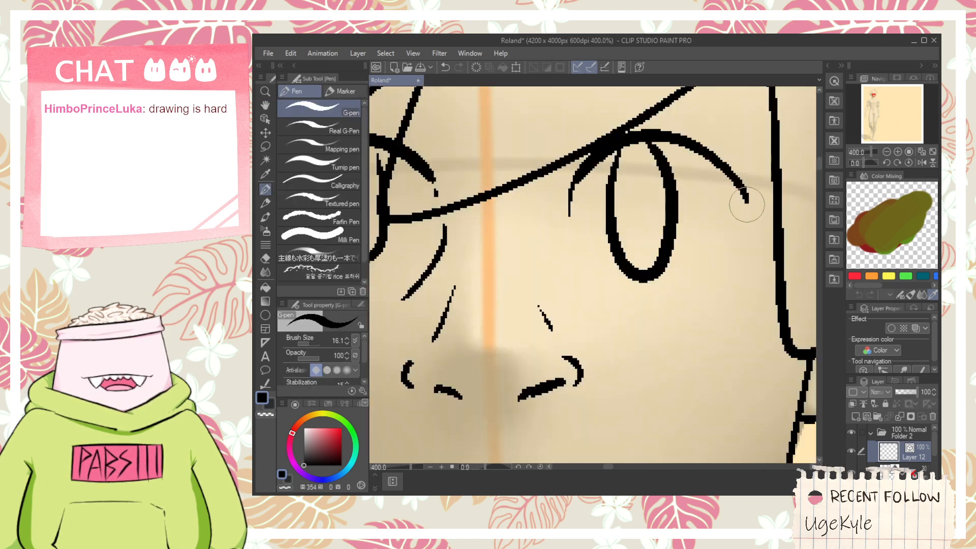
key("ctrl+z")
left_click_drag(741, 187, 752, 224)
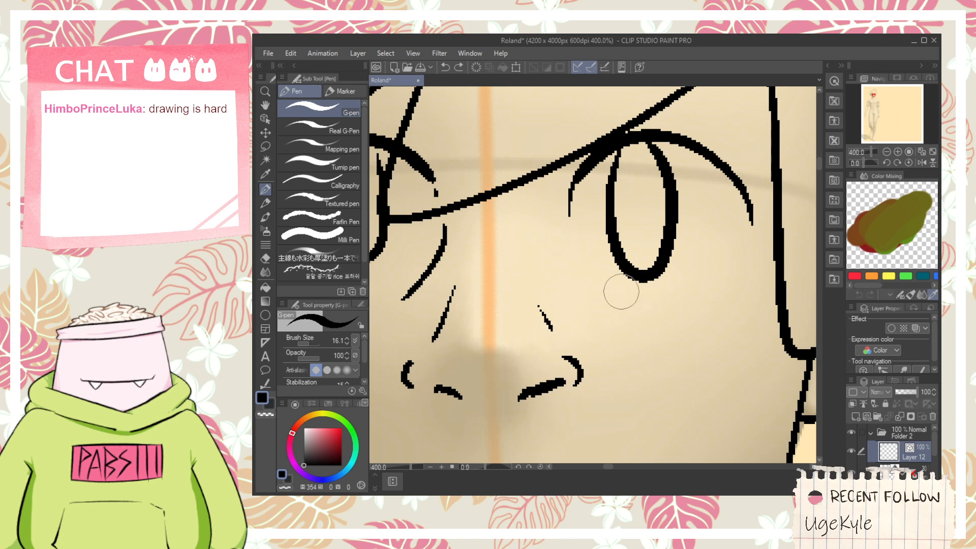
scroll(716, 265, "down", 3)
key("space")
left_click_drag(668, 257, 686, 261)
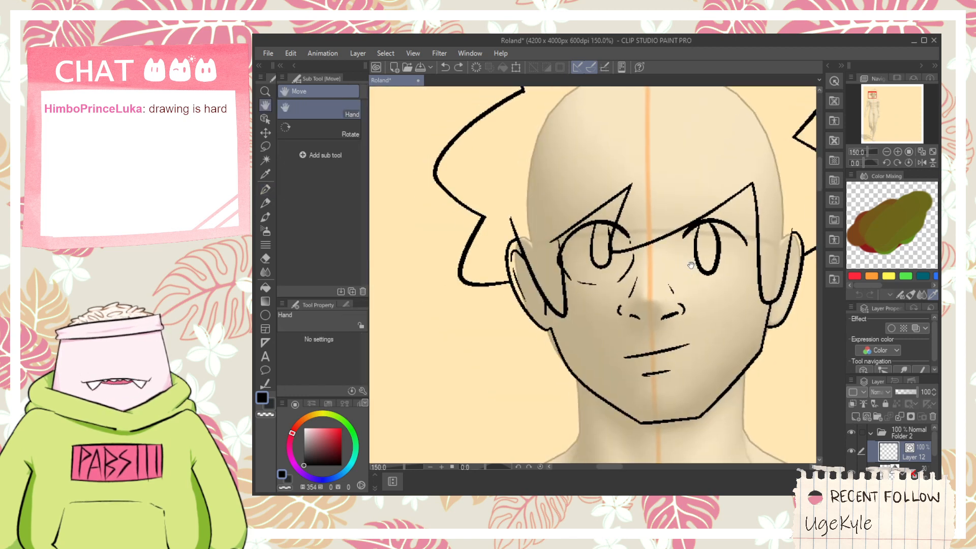
- Undo the recent eye strokes and delete the remaining lids and iris so both eye areas are empty
key("ctrl+z")
key("ctrl+z")
key("ctrl+z")
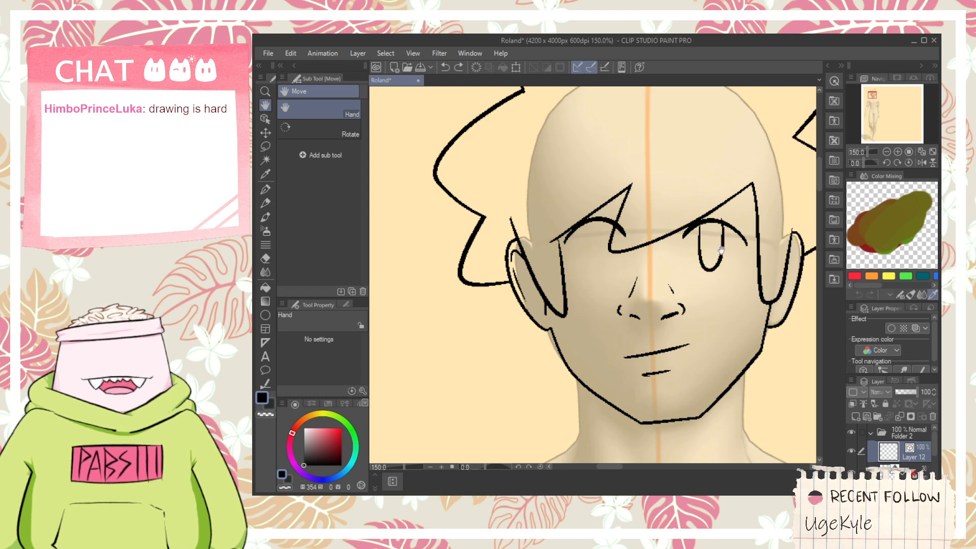
left_click(265, 118)
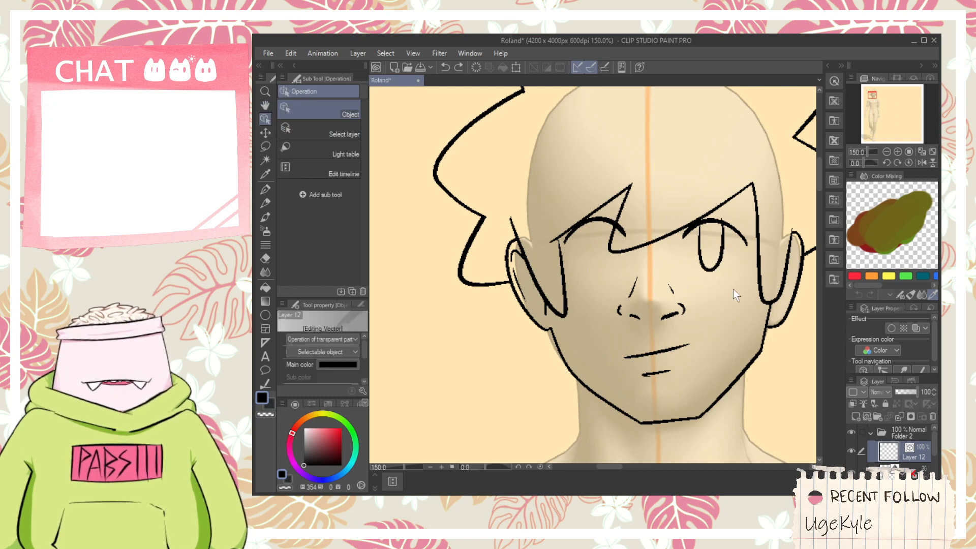
left_click_drag(733, 289, 702, 233)
key("Delete")
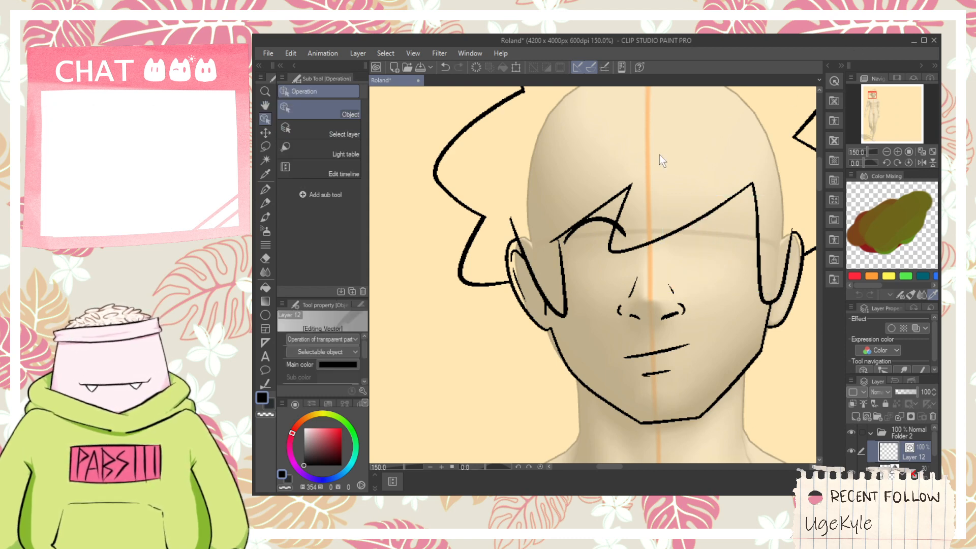
left_click(605, 235)
key("Delete")
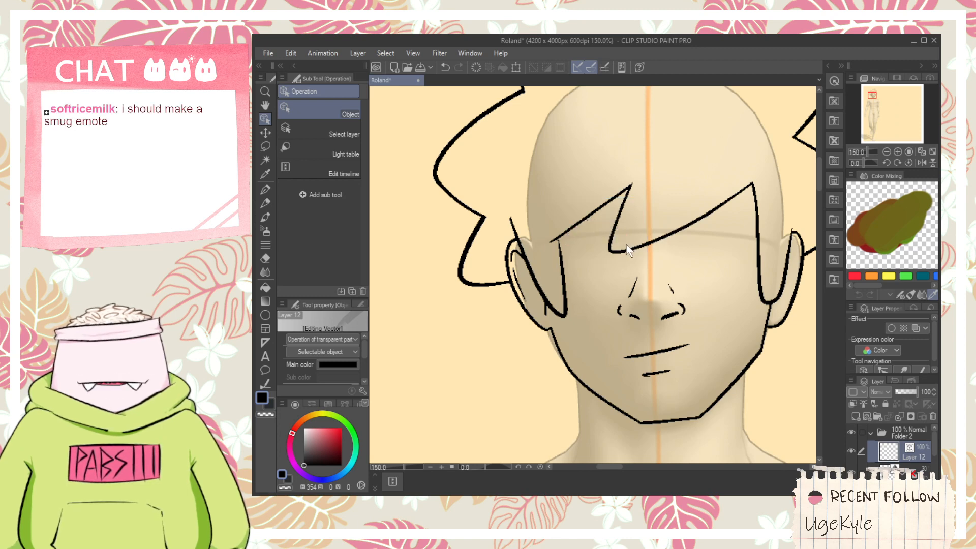
- Draw a thick, flatter arch for the left eye's upper lid with a rounded iris outline beneath it
scroll(667, 246, "up", 5)
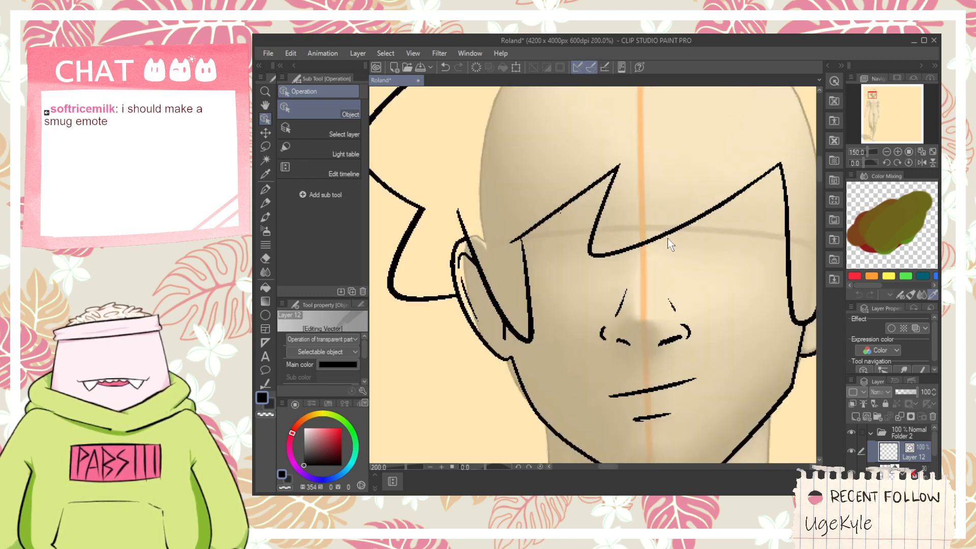
key("e")
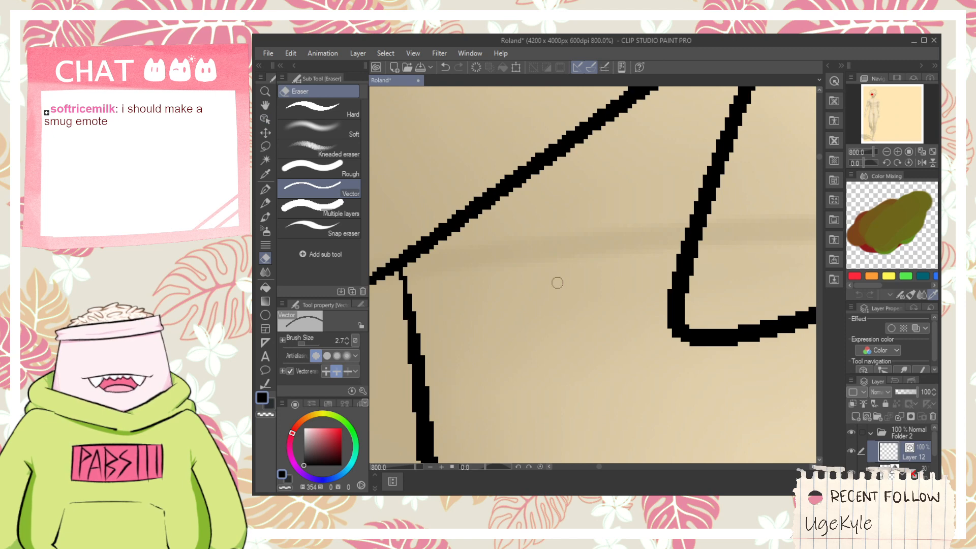
scroll(557, 283, "down", 3)
key("p")
mouse_move(527, 254)
left_mouse_down()
mouse_move(661, 233)
mouse_move(702, 259)
left_mouse_up()
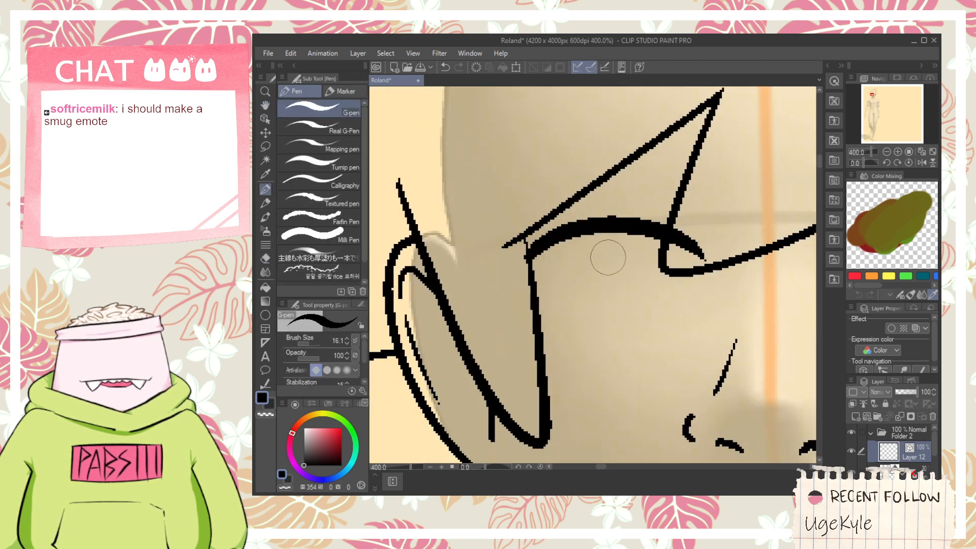
left_click_drag(609, 235, 653, 231)
- Curve the left eye's upper lid down around the outer corner, redrawing the stroke until it fits
left_click_drag(525, 252, 531, 317)
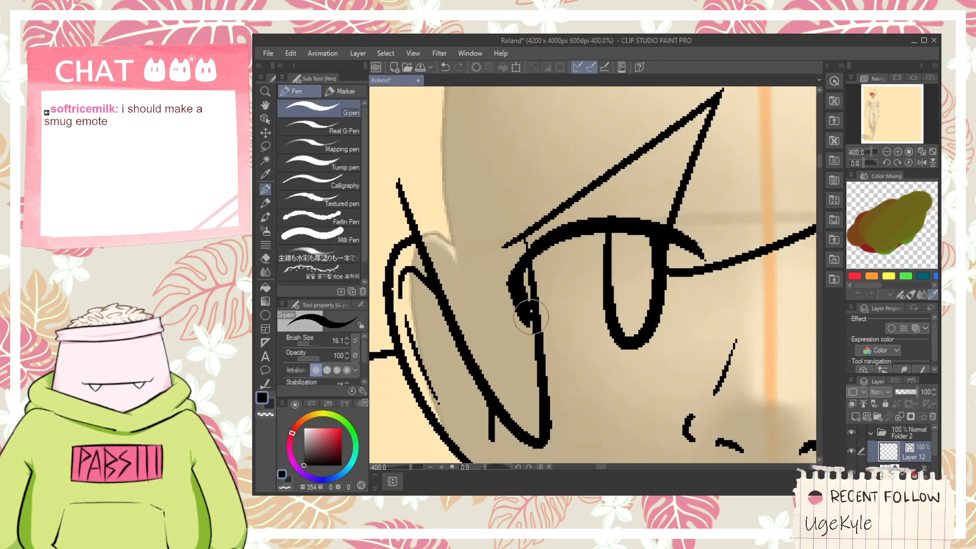
key("ctrl+z")
left_click_drag(529, 250, 519, 347)
left_click_drag(643, 334, 598, 292)
scroll(599, 286, "down", 2)
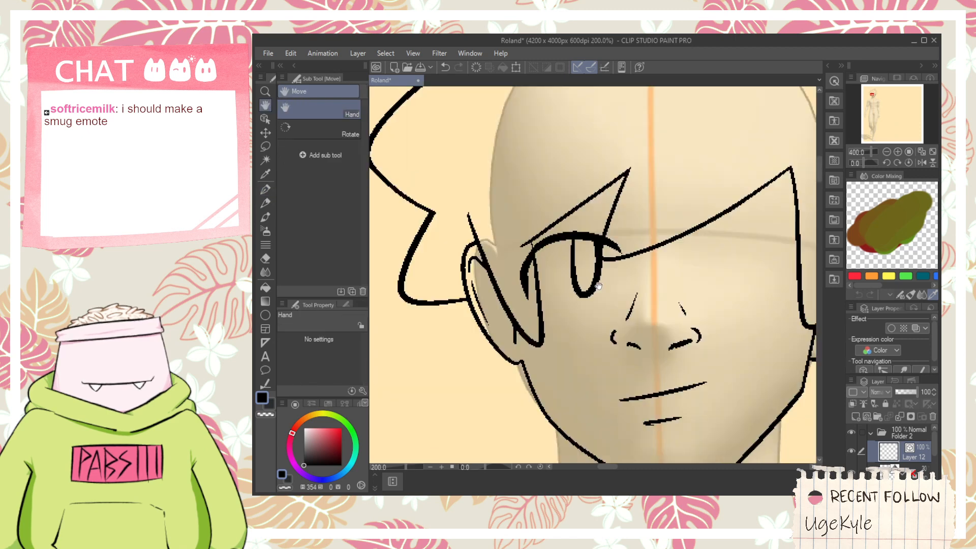
key("ctrl+z")
left_click_drag(559, 241, 539, 323)
key("ctrl+z")
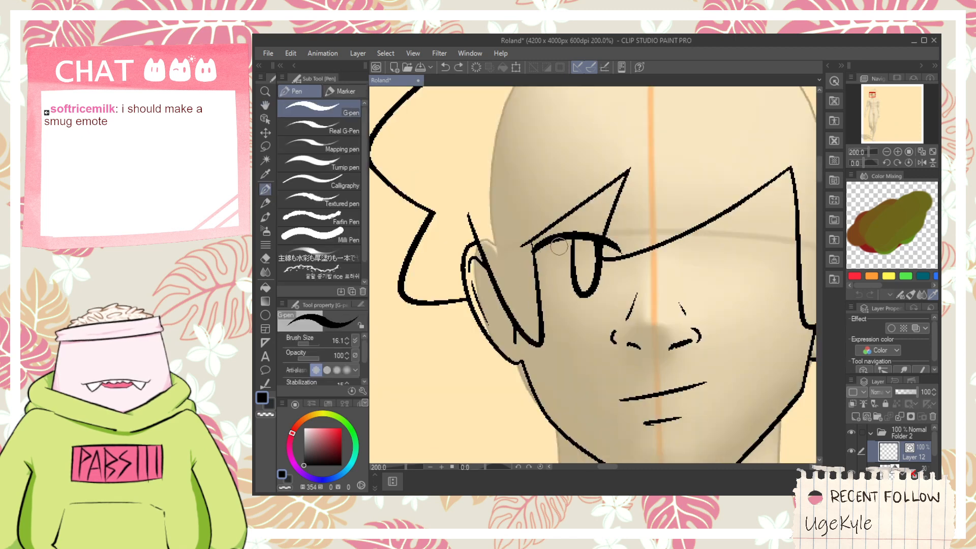
left_click_drag(561, 239, 532, 315)
key("ctrl+z")
left_click_drag(526, 275, 553, 239)
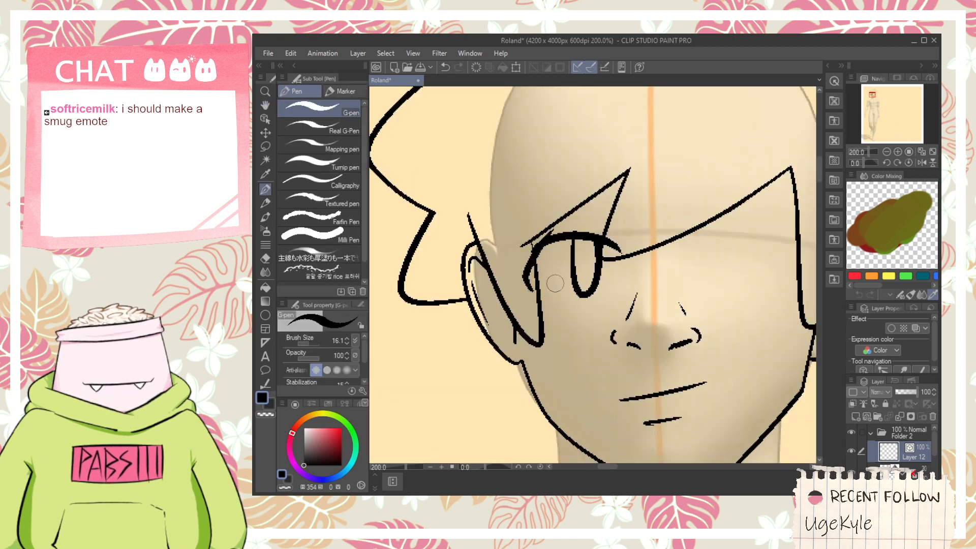
key("ctrl+z")
mouse_move(554, 294)
left_mouse_down()
mouse_move(548, 252)
mouse_move(564, 250)
mouse_move(552, 295)
mouse_move(529, 276)
mouse_move(558, 233)
left_mouse_up()
key("ctrl+z")
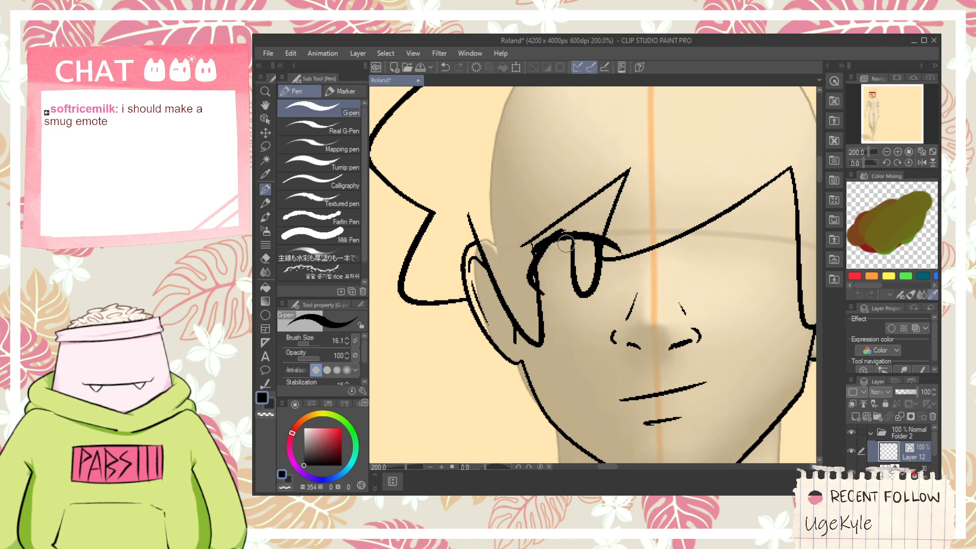
- Draw a thin, short lower lid line just below the left eye's iris
key("e")
scroll(542, 243, "up", 2)
scroll(577, 228, "down", 2)
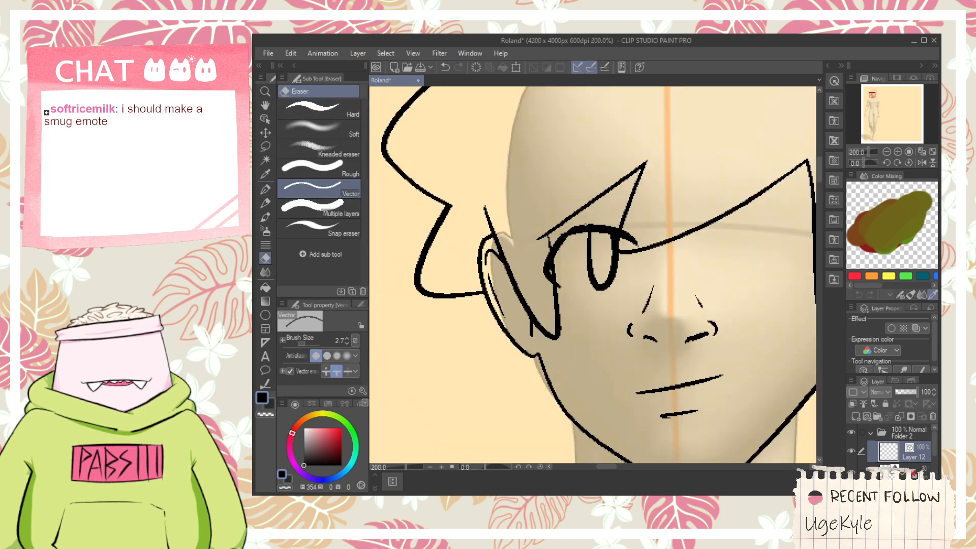
key("space")
left_click_drag(706, 247, 635, 253)
scroll(668, 236, "up", 2)
key("p")
scroll(650, 239, "down", 2)
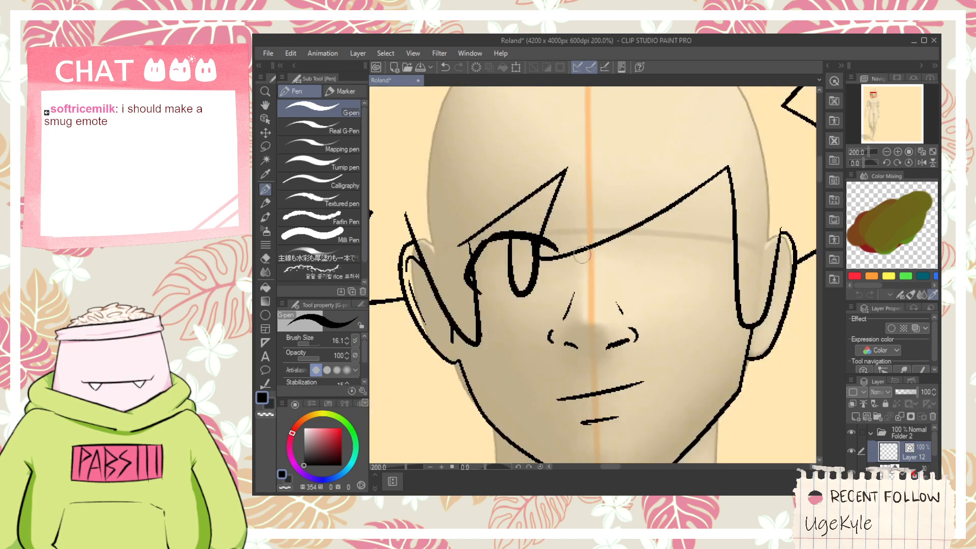
scroll(483, 223, "up", 2)
key("space")
left_click_drag(562, 314, 558, 277)
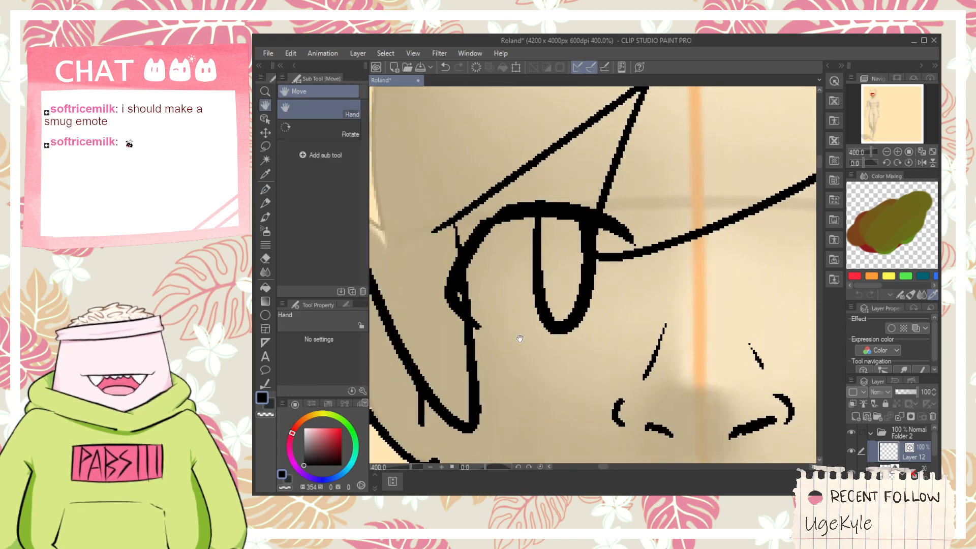
scroll(607, 312, "down", 3)
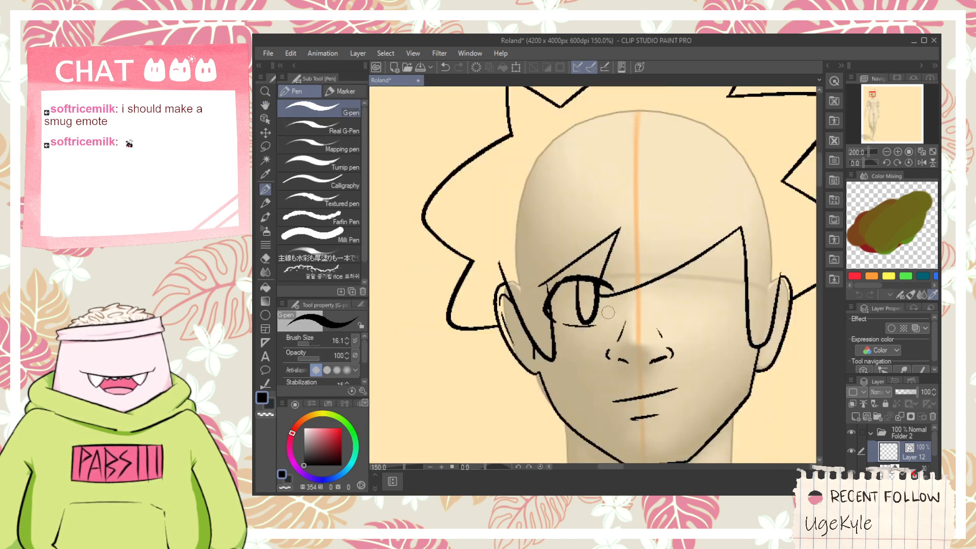
- Draw a thick arch for the right eye's upper lid that curves down around the outer corner, redrawing it to fit
key("space")
scroll(625, 300, "up", 1)
scroll(642, 283, "up", 2)
scroll(625, 282, "down", 2)
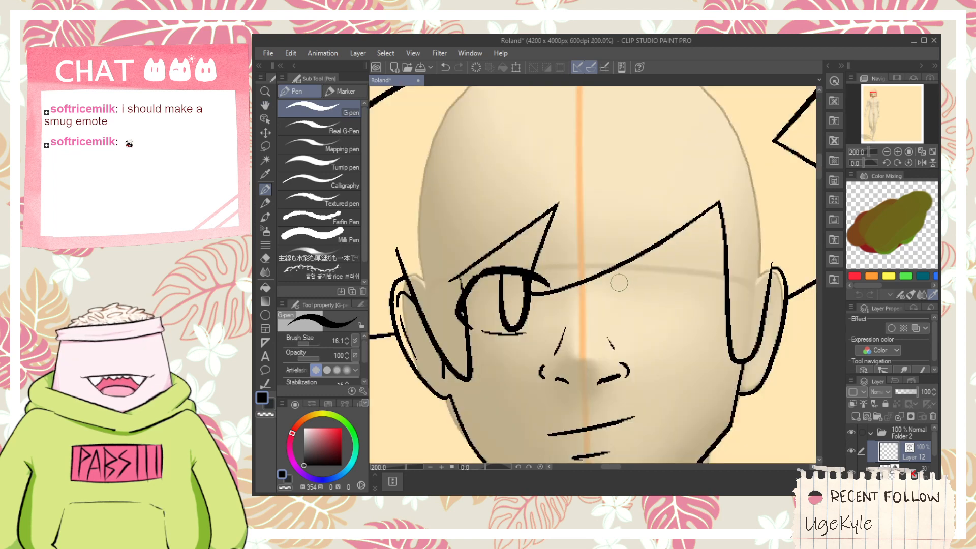
mouse_move(620, 283)
left_mouse_down()
mouse_move(676, 270)
mouse_move(653, 276)
mouse_move(699, 298)
left_mouse_up()
key("ctrl+z")
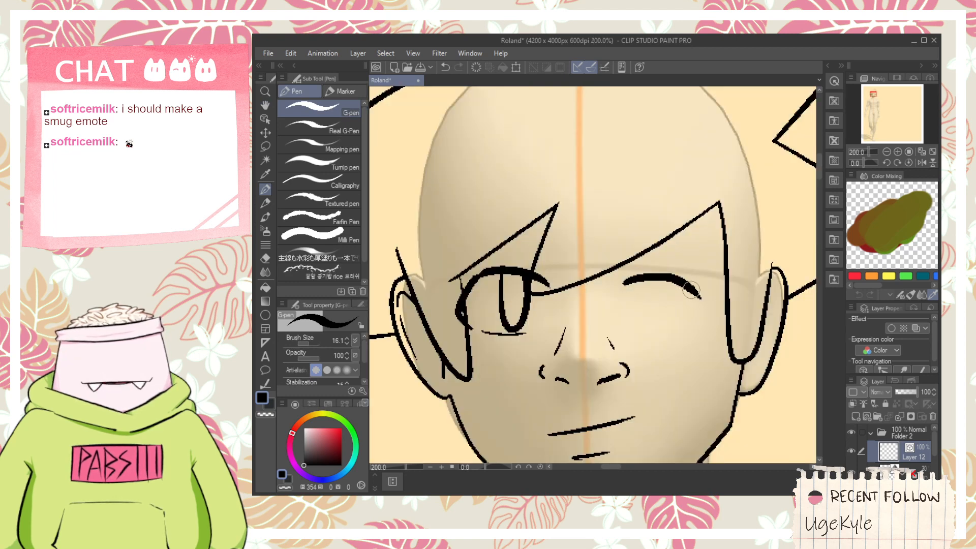
- Draw a rounded iris outline beneath the right eye's upper lid and erase the tip poking above the lid
scroll(656, 303, "up", 2)
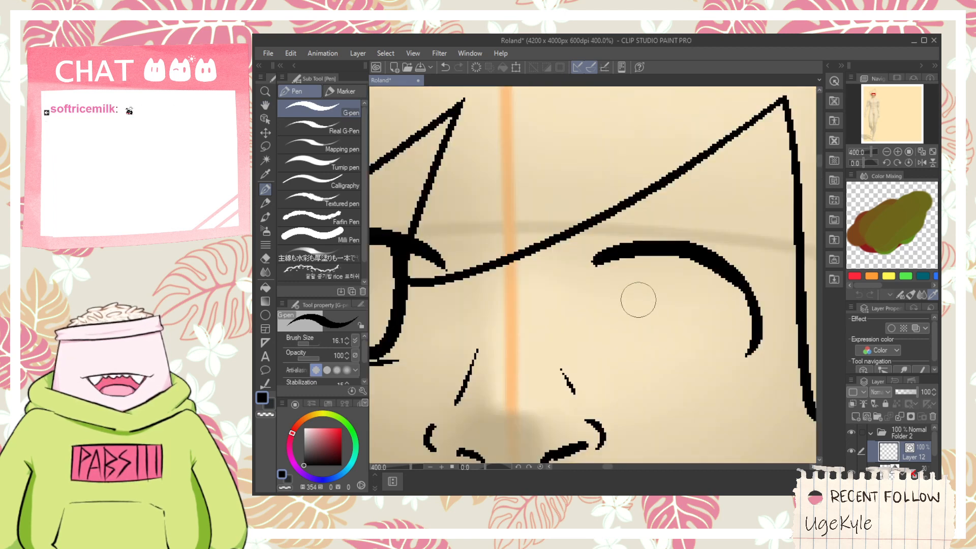
mouse_move(622, 256)
left_mouse_down()
mouse_move(666, 270)
mouse_move(670, 333)
mouse_move(666, 236)
left_mouse_up()
key("ctrl+z")
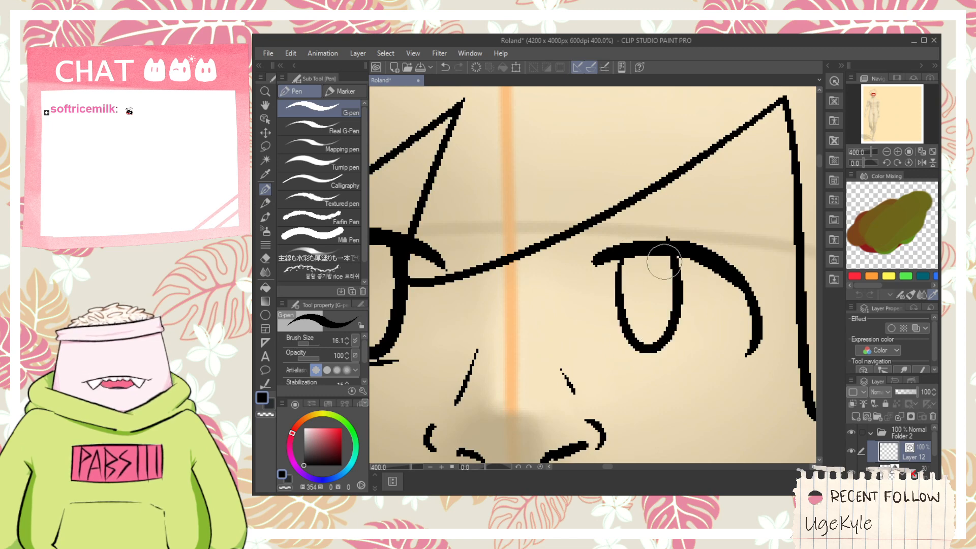
scroll(663, 264, "down", 2)
key("e")
key("p")
scroll(630, 311, "up", 2)
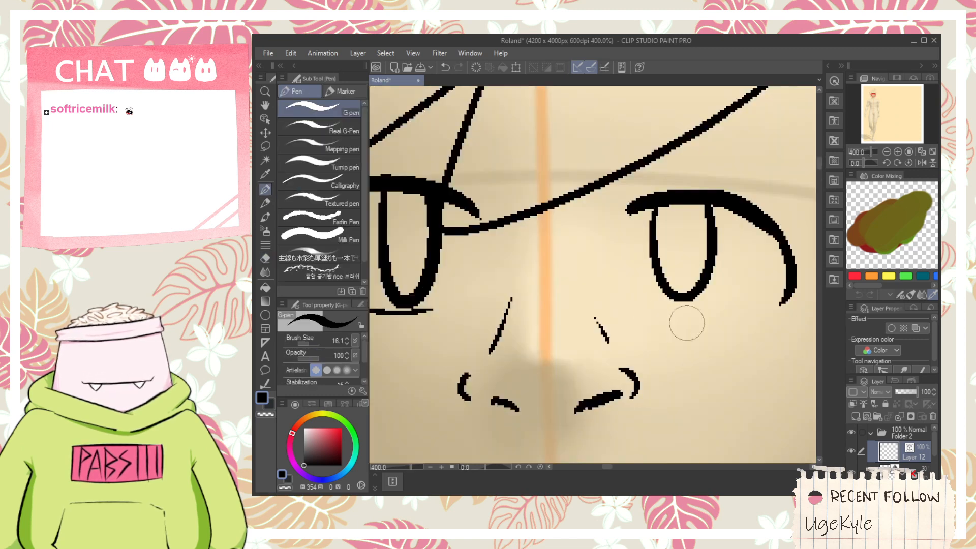
- Draw thin lower lid and inner corner lines on the right eye, and an inner corner curve on the left eye
left_click_drag(644, 312, 655, 314)
left_click_drag(694, 319, 782, 294)
scroll(667, 309, "down", 2)
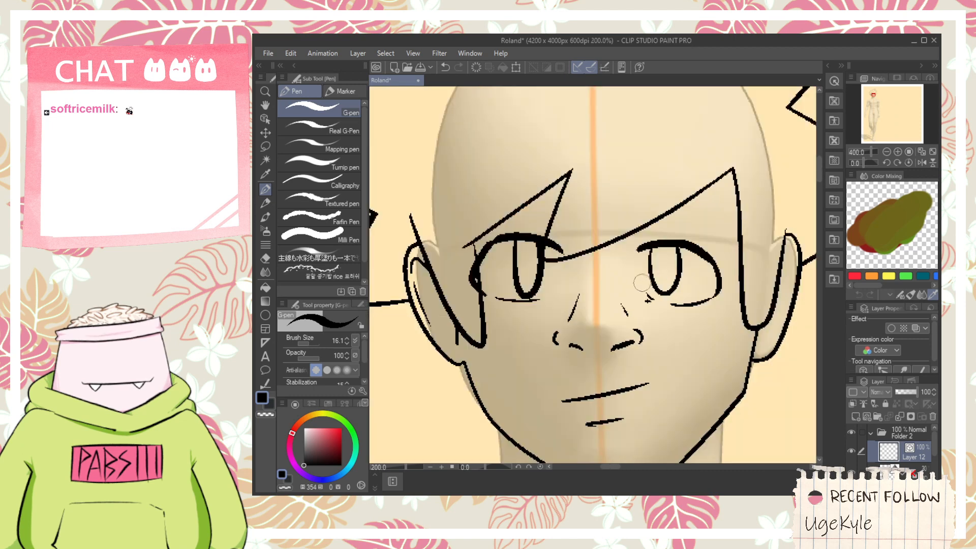
scroll(518, 280, "up", 3)
mouse_move(544, 290)
left_mouse_down()
mouse_move(625, 178)
mouse_move(625, 196)
left_mouse_up()
scroll(625, 179, "down", 2)
scroll(631, 199, "down", 2)
key("space")
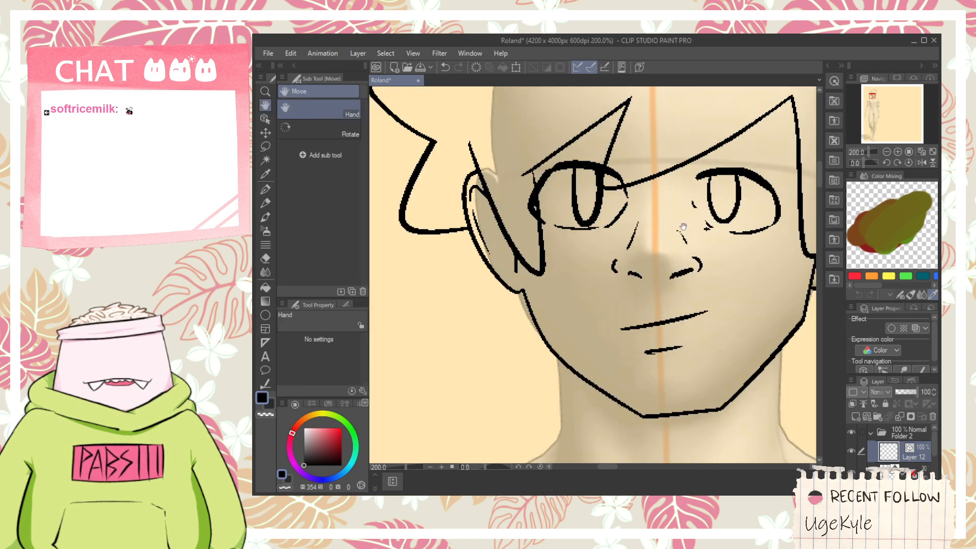
- Extend the inner end of the right eye's upper lid downward in a taper and trim the excess with the vector eraser
left_click_drag(704, 201, 651, 254)
scroll(652, 253, "up", 4)
mouse_move(649, 163)
left_mouse_down()
mouse_move(610, 233)
mouse_move(720, 131)
left_mouse_up()
key("ctrl+z")
key("e")
left_click_drag(610, 176, 684, 123)
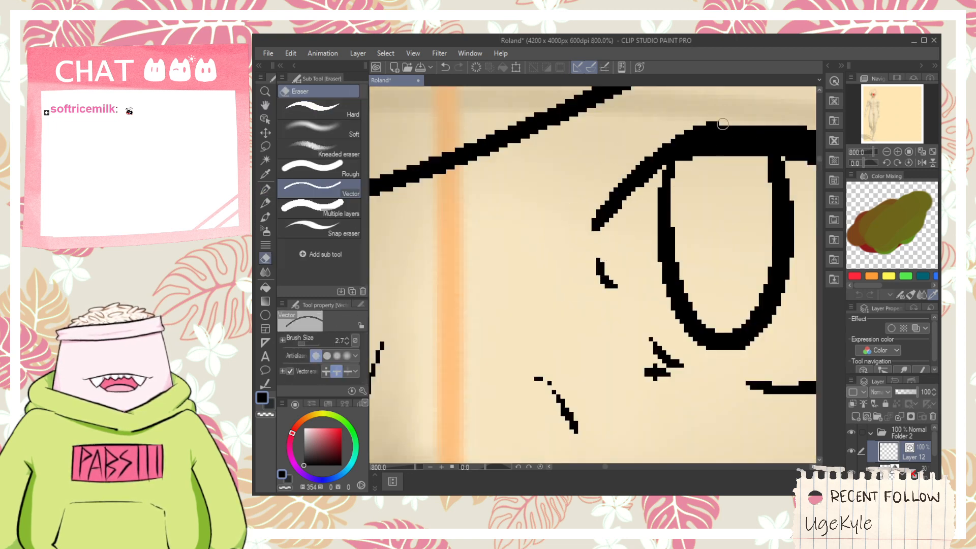
scroll(676, 142, "down", 6)
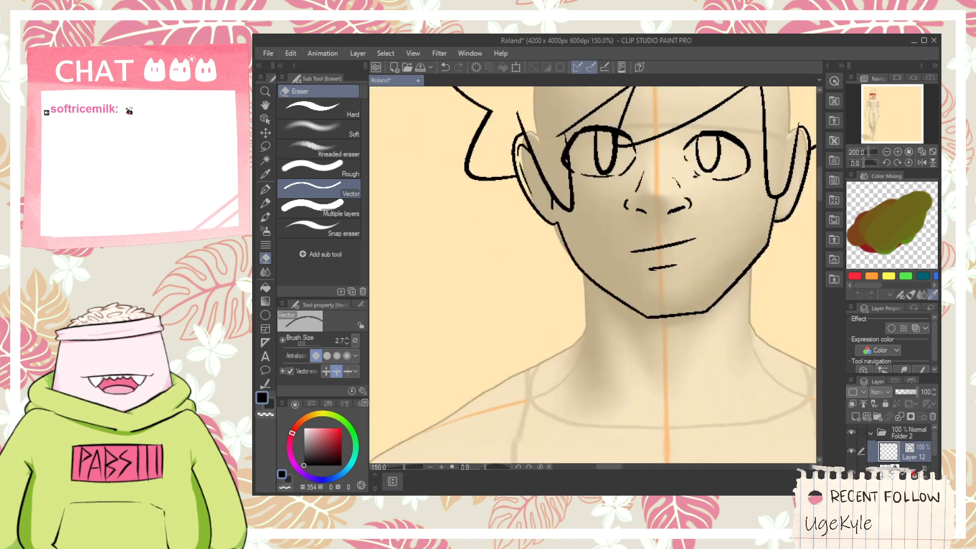
- Select all of the right eye's strokes and stretch them slightly wider and taller
key("space")
left_click_drag(630, 147, 656, 250)
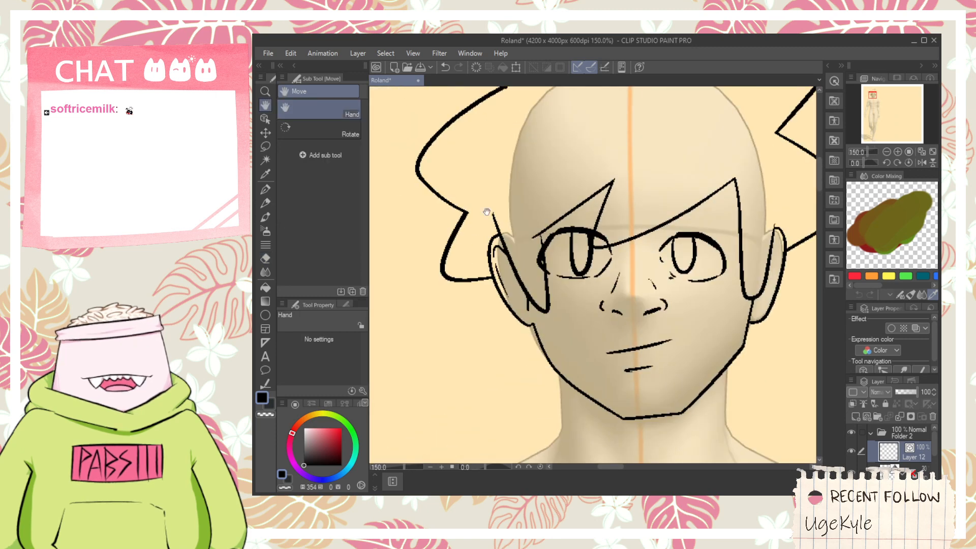
left_click(265, 119)
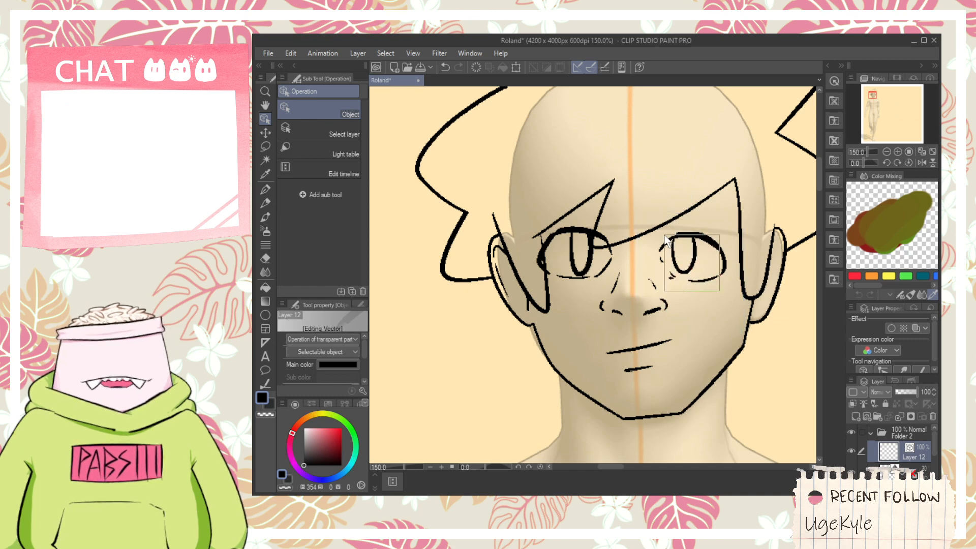
left_click(716, 255)
left_click_drag(747, 257, 752, 256)
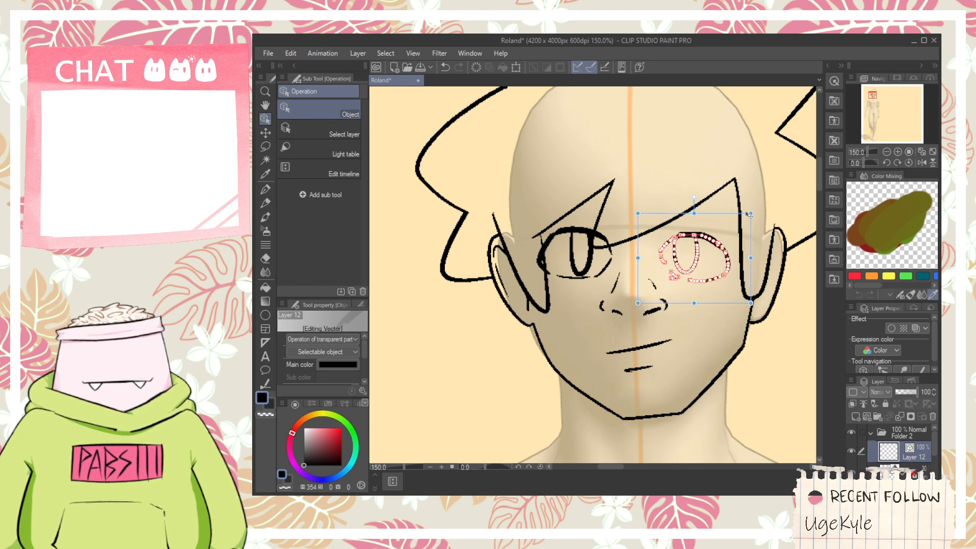
left_click_drag(750, 213, 752, 207)
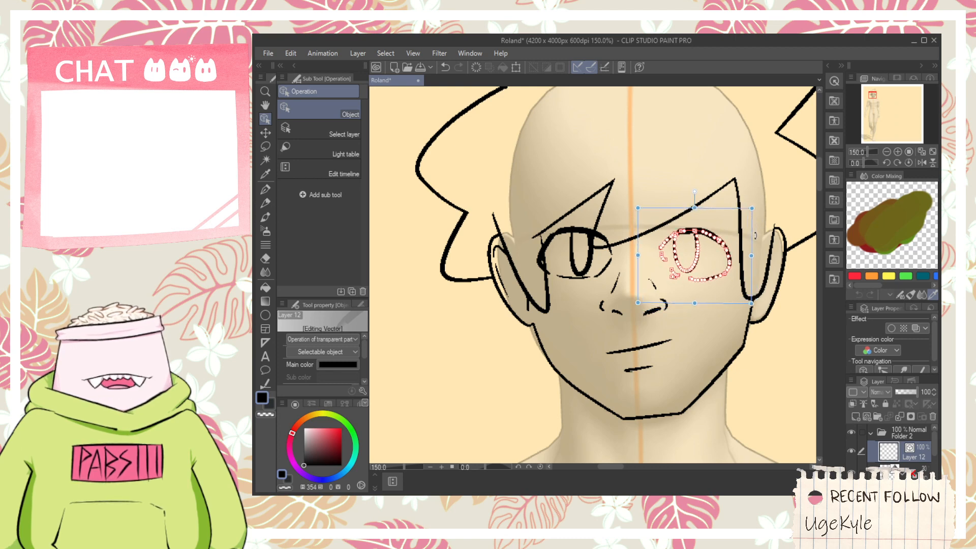
left_click_drag(755, 236, 753, 232)
- Select all of the left eye's strokes, shift them slightly toward the nose and tilt them slightly clockwise
left_click(585, 278)
left_click(604, 271, "shift")
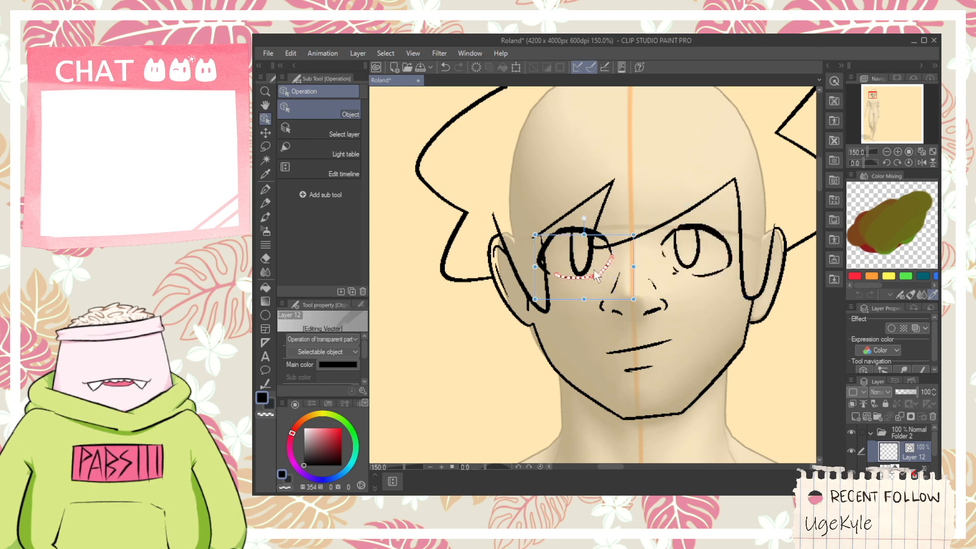
left_click(588, 265, "shift")
left_click(546, 267, "shift")
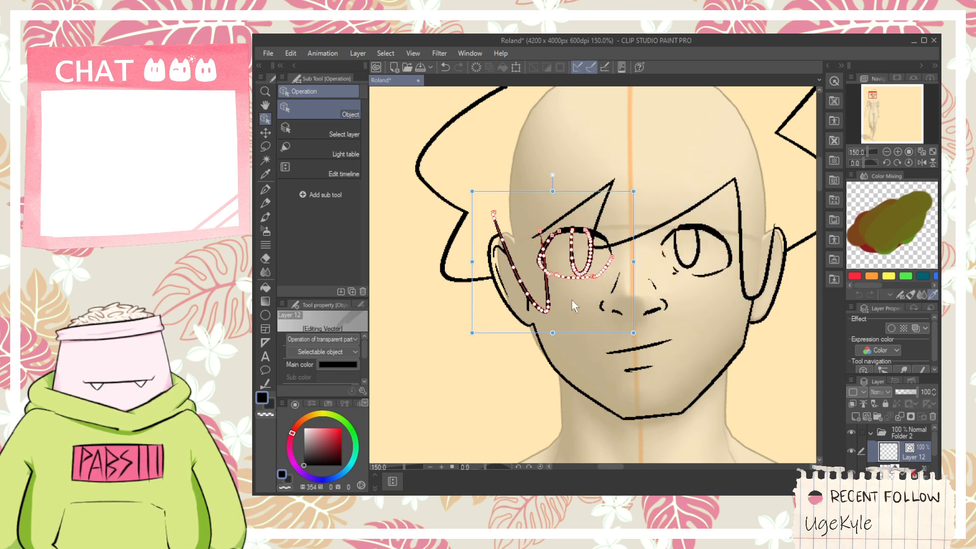
left_click(574, 312)
left_click(540, 272)
left_click(590, 232, "shift")
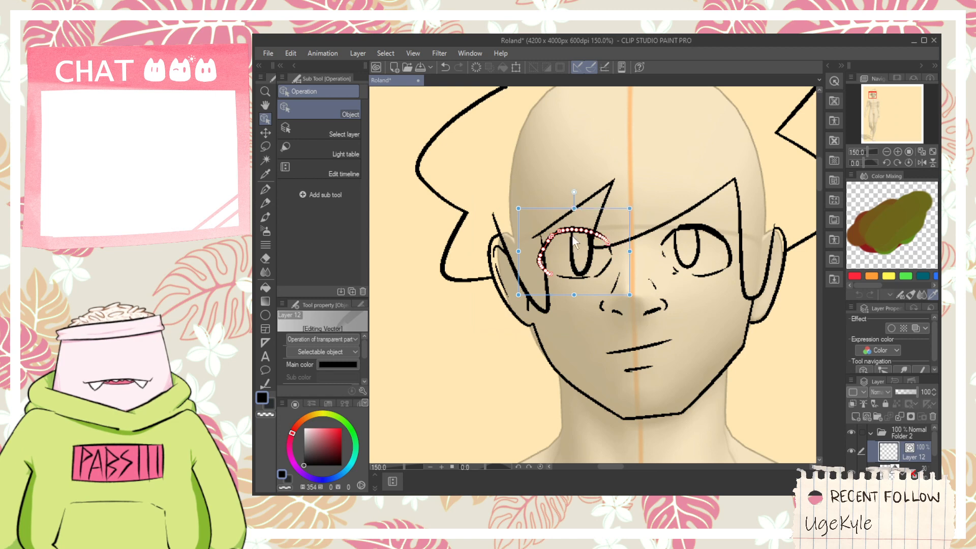
left_click(573, 253, "shift")
left_click(583, 279, "shift")
left_click(608, 270, "shift")
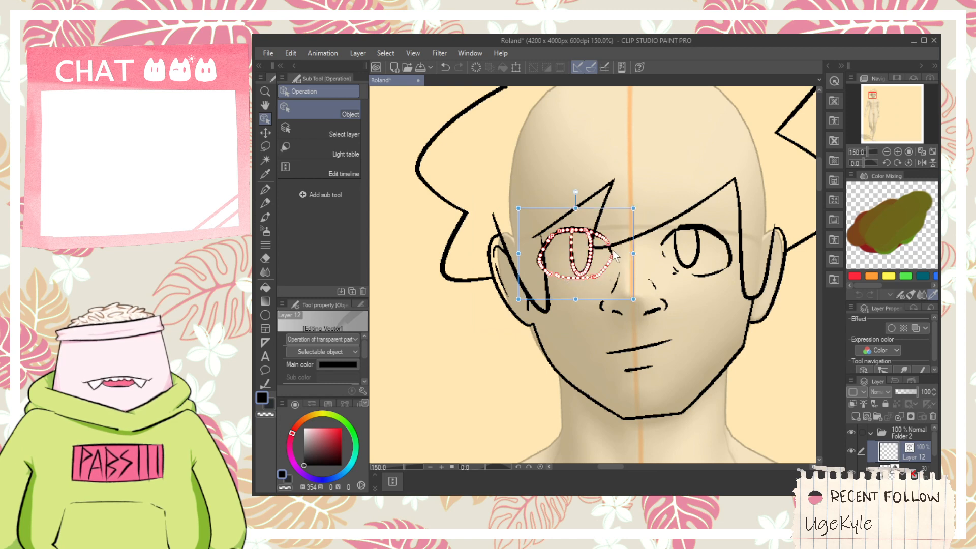
mouse_move(639, 218)
left_mouse_down()
mouse_move(641, 227)
mouse_move(585, 210)
left_mouse_up()
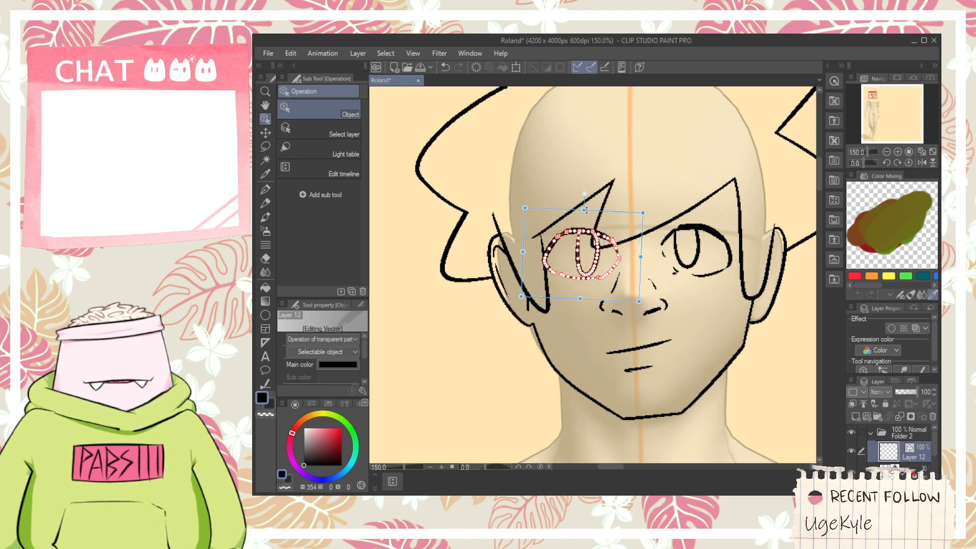
- Draw thick arched eyebrows with the G-pen above both eyes, redoing strokes until the pair matches
key("p")
scroll(574, 226, "up", 5)
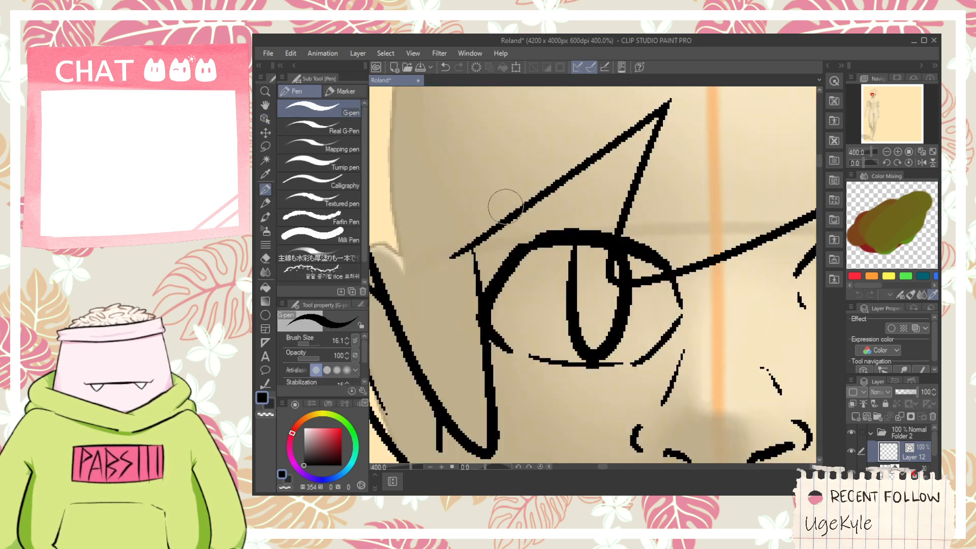
mouse_move(479, 207)
left_mouse_down()
mouse_move(600, 166)
mouse_move(698, 215)
mouse_move(677, 212)
mouse_move(700, 231)
left_mouse_up()
key("ctrl+z")
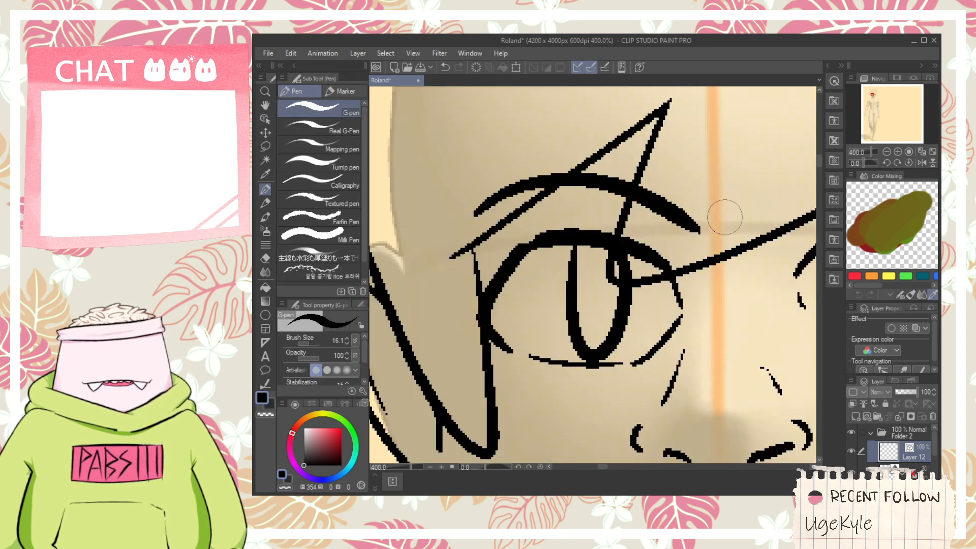
mouse_move(807, 218)
left_mouse_down()
mouse_move(574, 249)
mouse_move(765, 245)
left_mouse_up()
key("ctrl+z")
mouse_move(534, 260)
left_mouse_down()
mouse_move(556, 237)
mouse_move(752, 299)
left_mouse_up()
key("ctrl+z")
mouse_move(544, 242)
left_mouse_down()
mouse_move(723, 244)
mouse_move(756, 267)
left_mouse_up()
scroll(702, 251, "down", 3)
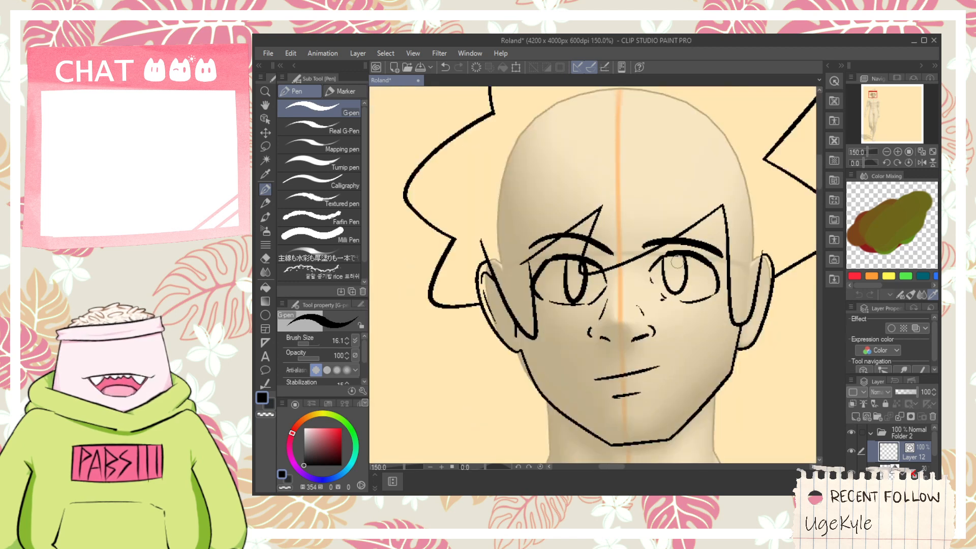
- Draw both sides of the neck from the jaw toward the collarbones and erase the ends poking above the jawline
left_click_drag(677, 262, 614, 210)
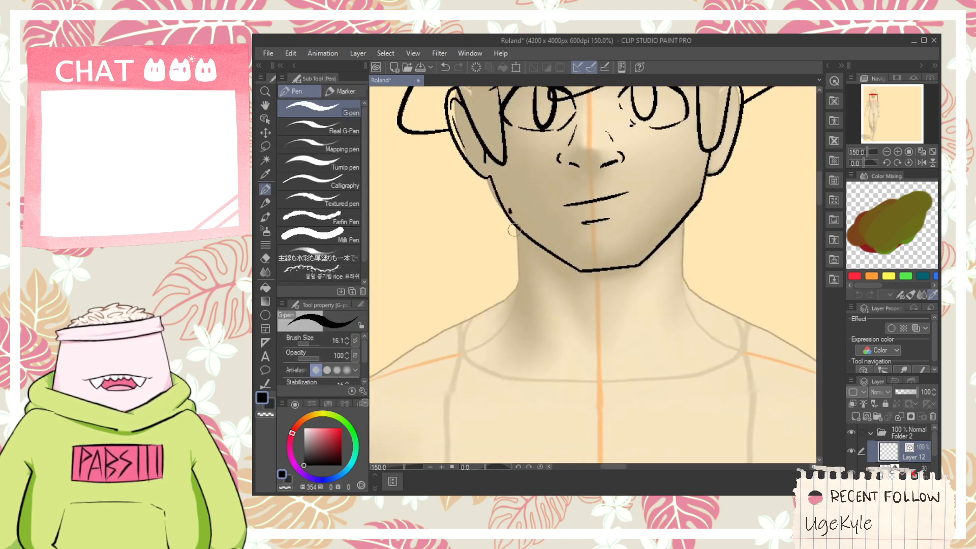
left_click_drag(511, 213, 510, 350)
key("ctrl+z")
left_click_drag(512, 211, 511, 348)
key("ctrl+z")
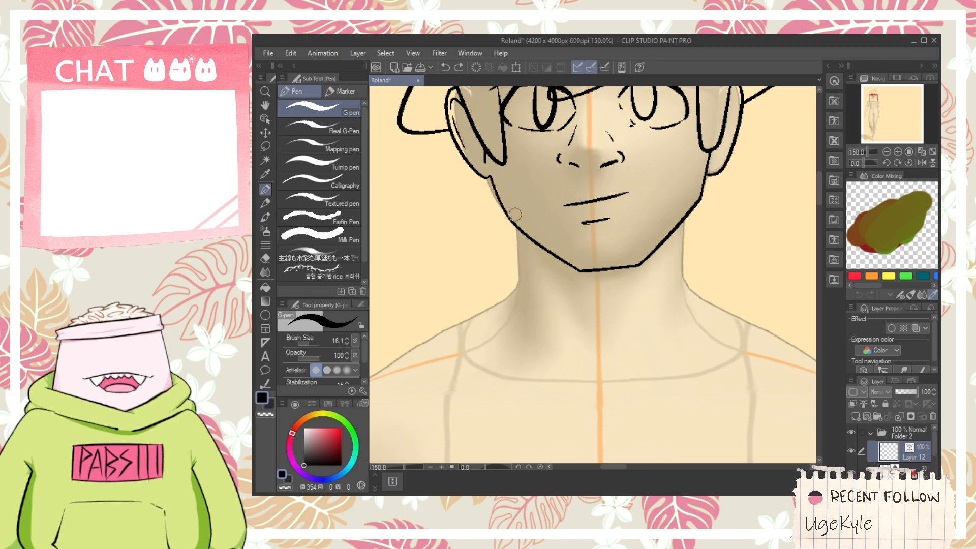
left_click_drag(506, 196, 516, 295)
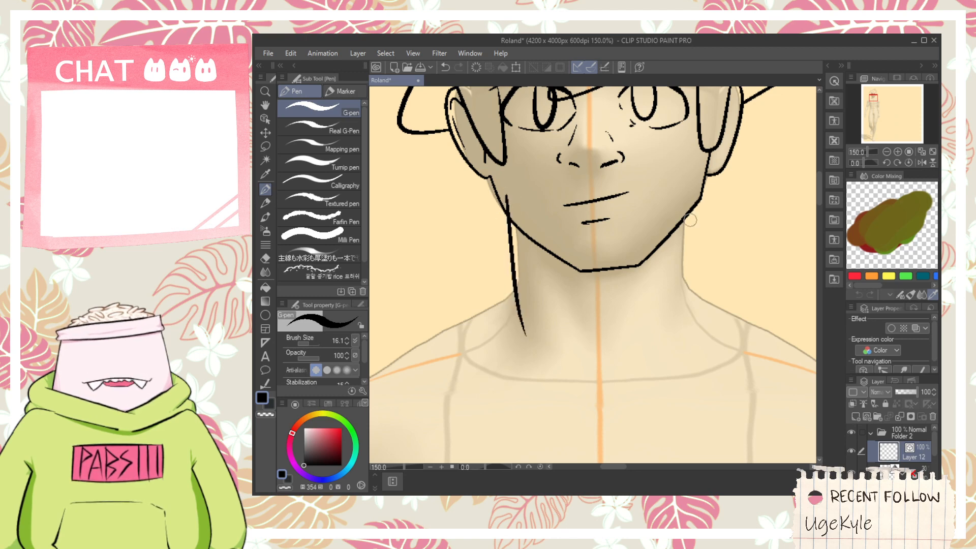
left_click_drag(685, 187, 666, 378)
key("ctrl+z")
left_click_drag(684, 187, 666, 378)
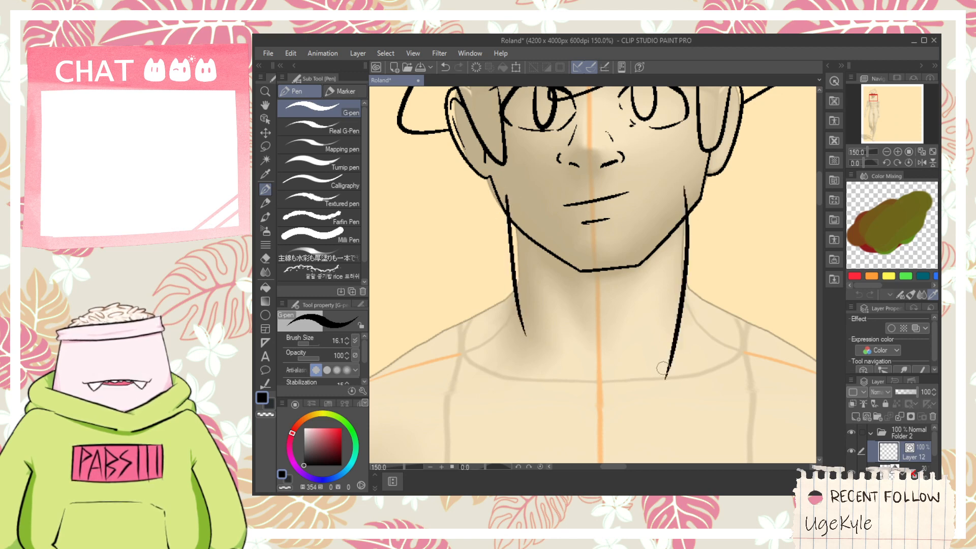
key("e")
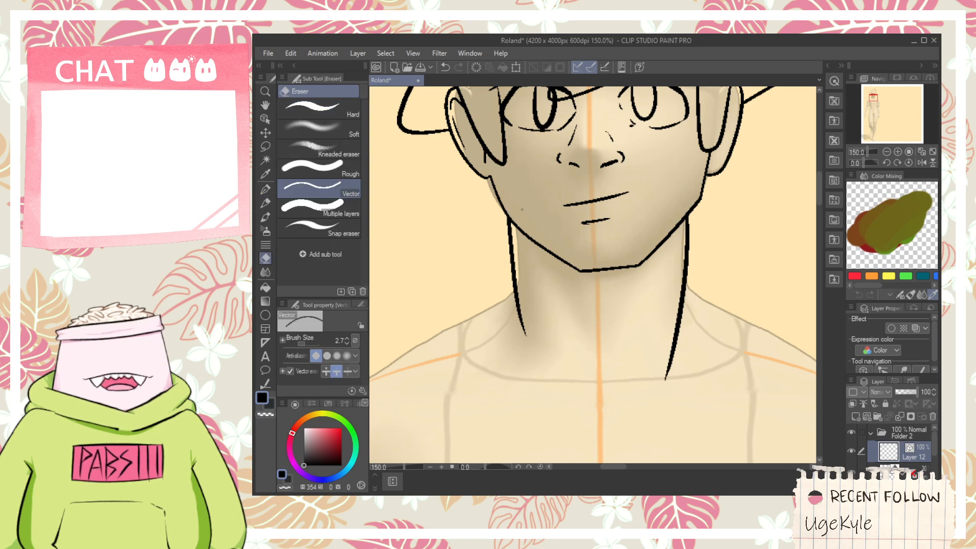
- Draw the left collar flap out from the neck to a point and back inward, with a thin inner line along its upper edge
key("space")
left_click_drag(542, 239, 568, 232)
left_click_drag(571, 327, 585, 285)
key("p")
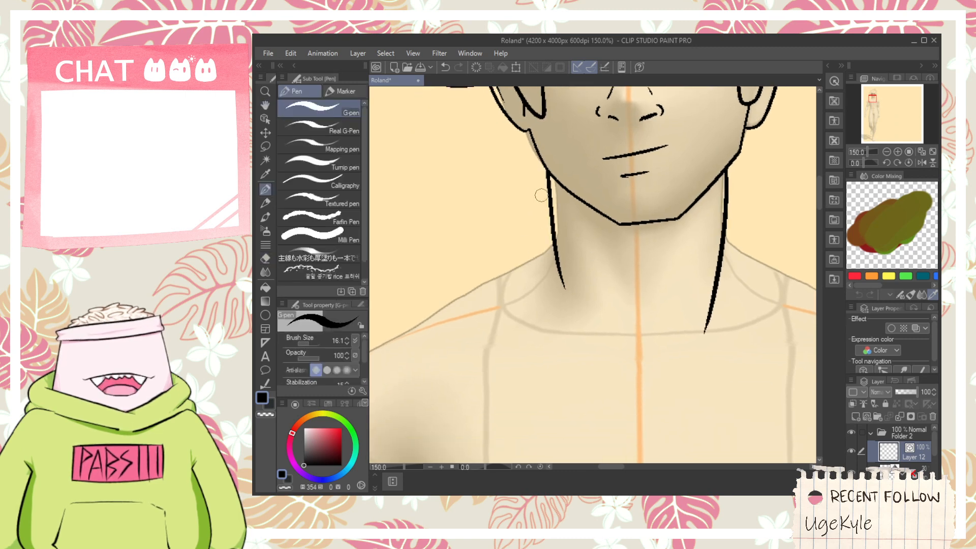
key("ctrl+z")
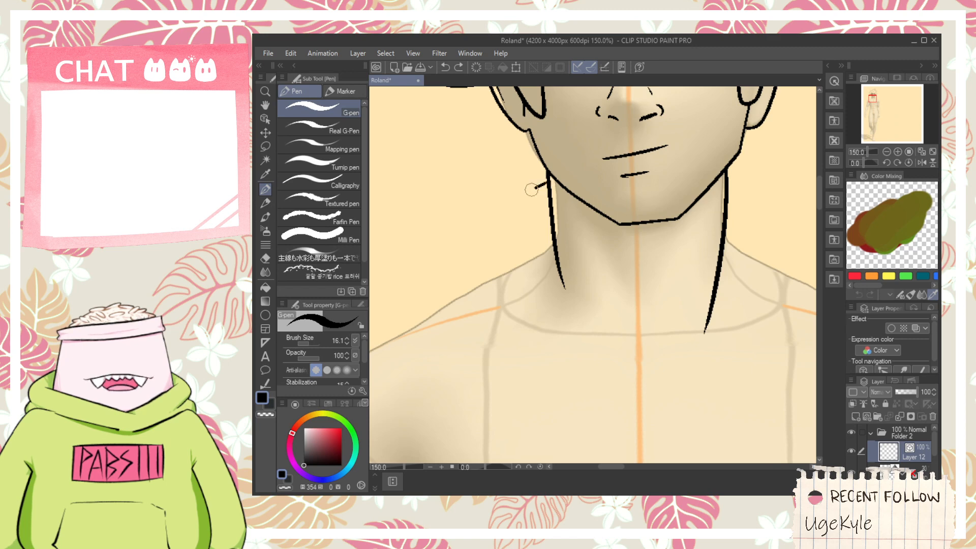
left_click_drag(510, 213, 508, 312)
key("ctrl+z")
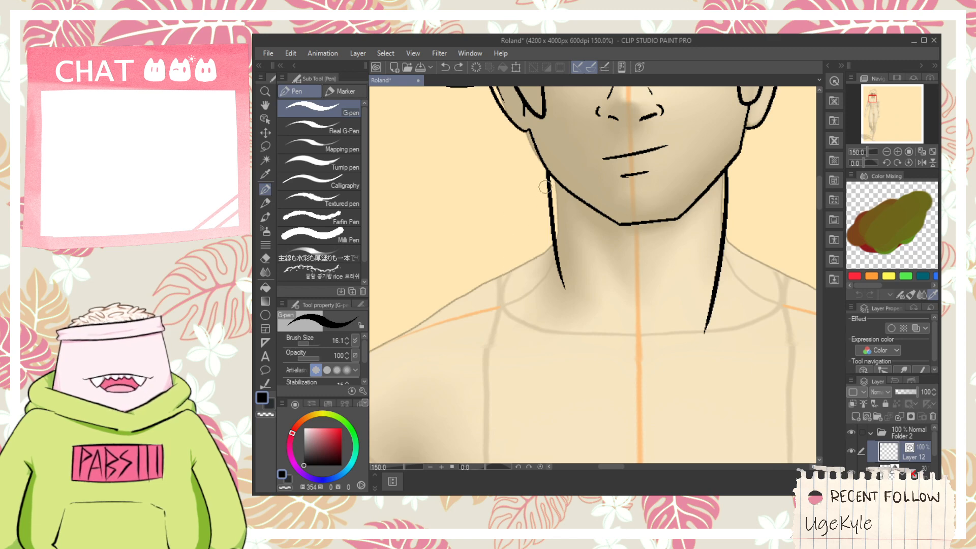
left_click_drag(505, 214, 522, 259)
key("ctrl+z")
mouse_move(547, 189)
left_mouse_down()
mouse_move(477, 281)
mouse_move(506, 336)
left_mouse_up()
key("space")
mouse_move(511, 285)
left_mouse_down()
mouse_move(505, 273)
mouse_move(543, 178)
left_mouse_up()
scroll(528, 180, "up", 1)
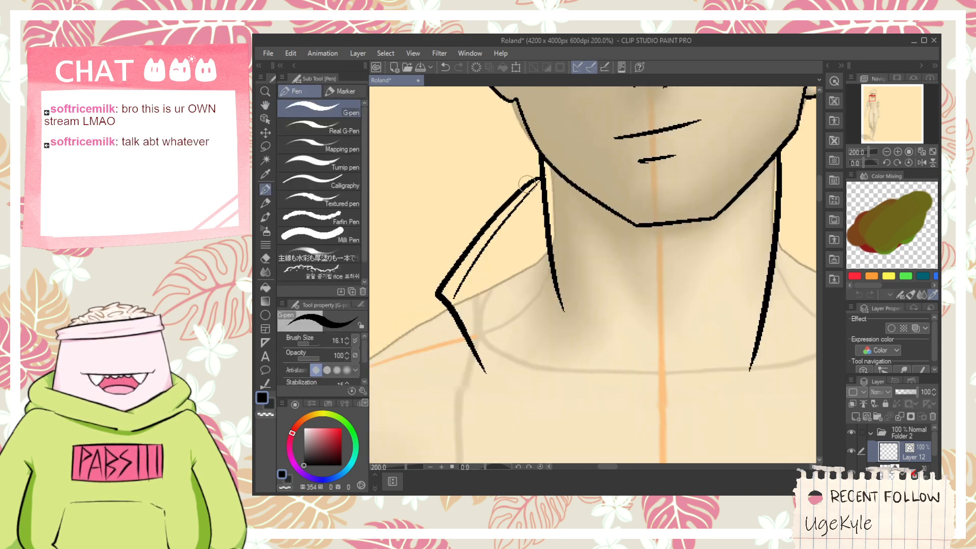
- Clean up the left collar's overlap at the neck with the vector eraser and add a thin inner line along its lower edge
scroll(527, 182, "up", 2)
key("e")
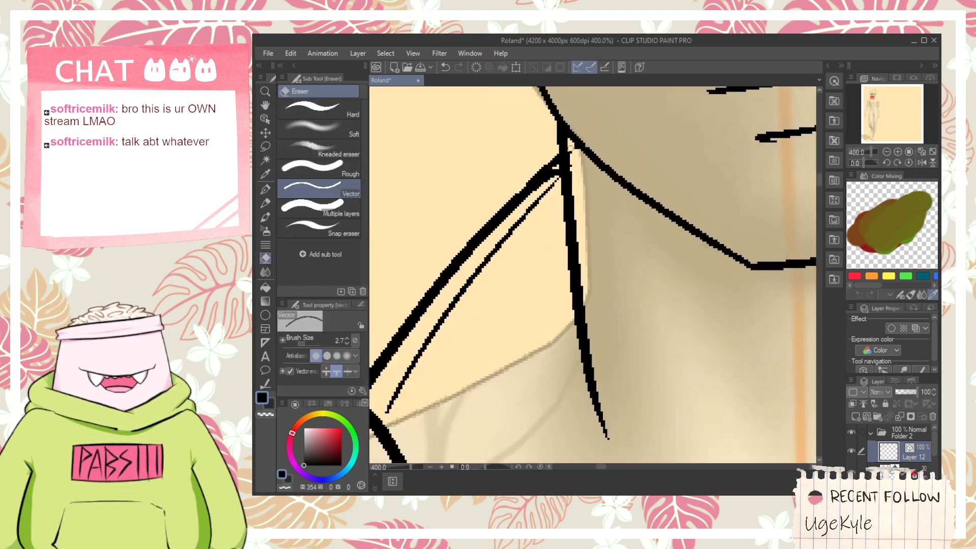
left_click_drag(549, 179, 577, 167)
scroll(573, 161, "down", 3)
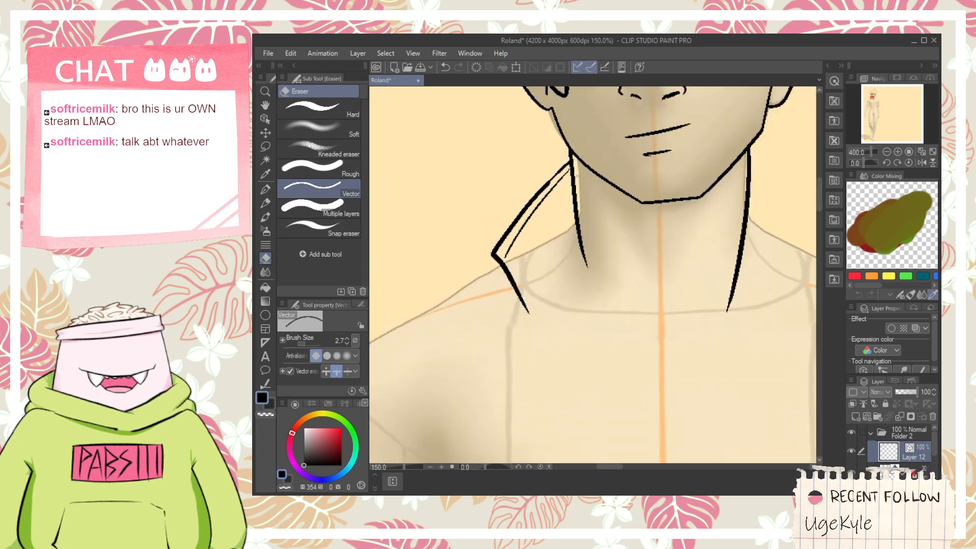
key("p")
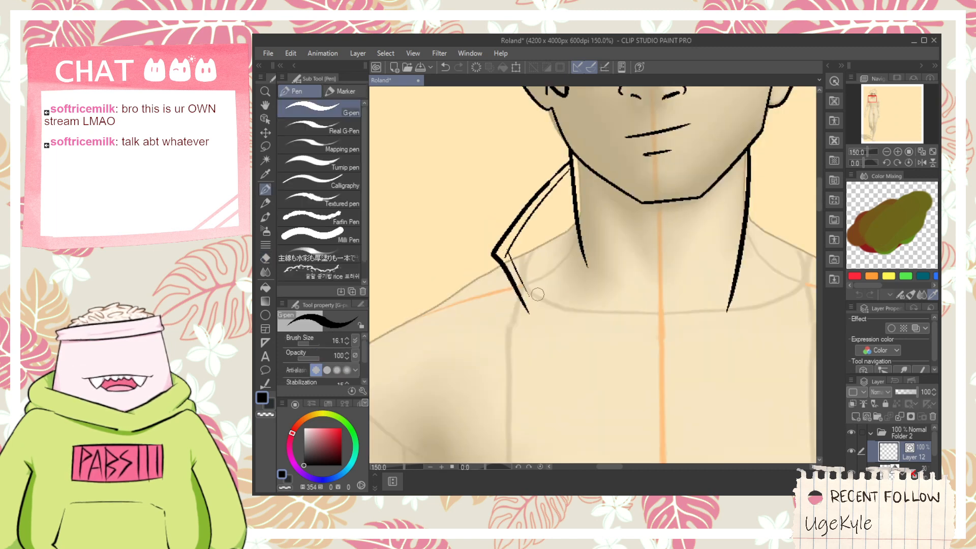
- Draw short slanted lines branching outward from both sides of the neck
key("space")
left_click_drag(729, 258, 613, 267)
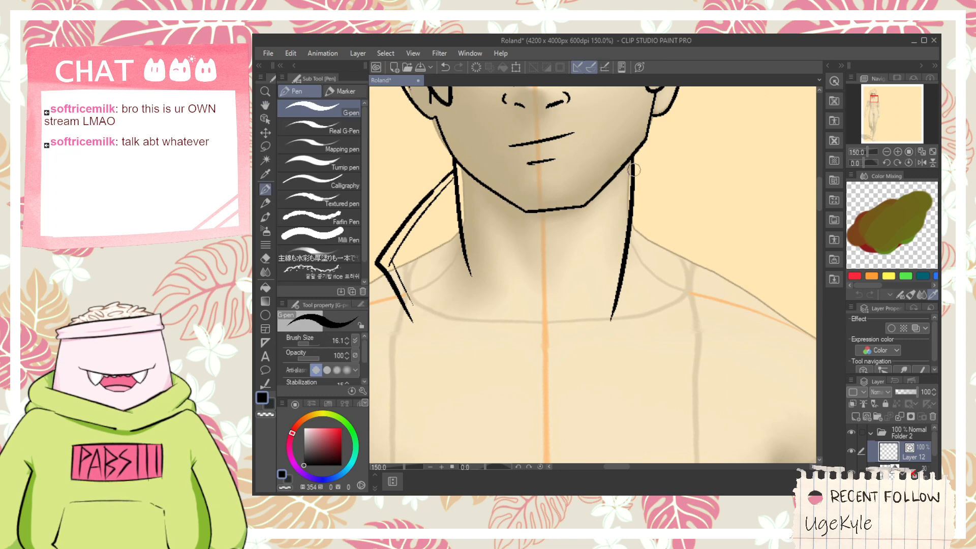
mouse_move(466, 214)
left_mouse_down()
mouse_move(437, 257)
mouse_move(469, 197)
mouse_move(477, 207)
left_mouse_up()
key("ctrl+z")
key("e")
key("p")
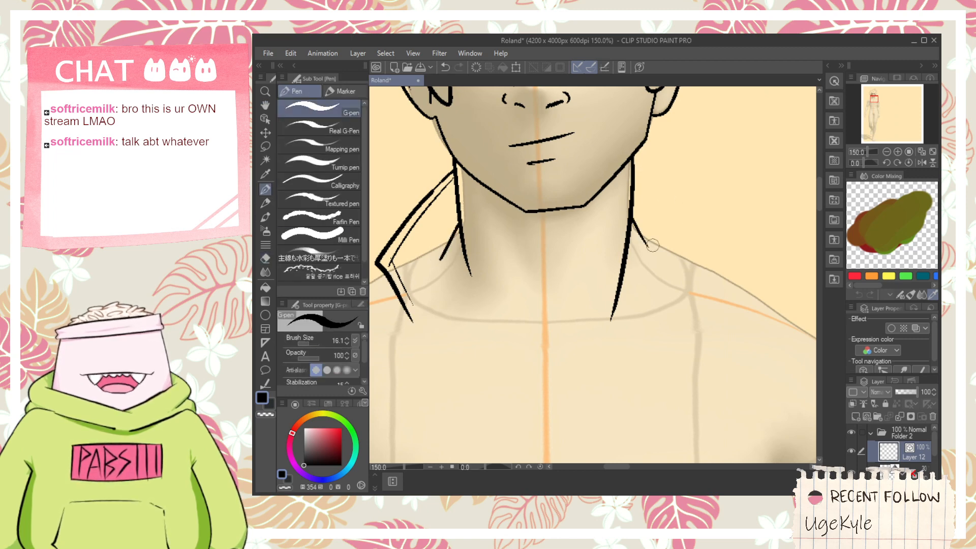
- Draw the right collar flap from the jaw corner out to a point and back down, and trim its end at the jaw
mouse_move(635, 151)
left_mouse_down()
mouse_move(681, 189)
mouse_move(692, 290)
left_mouse_up()
key("ctrl+z")
key("ctrl+z")
key("ctrl+z")
mouse_move(636, 150)
left_mouse_down()
mouse_move(712, 233)
mouse_move(689, 319)
left_mouse_up()
key("space")
left_click_drag(702, 210, 737, 303)
key("e")
- Draw a small rounded earring below the left earlobe and clean up its overlap with the vector eraser
key("space")
left_click_drag(485, 247, 586, 346)
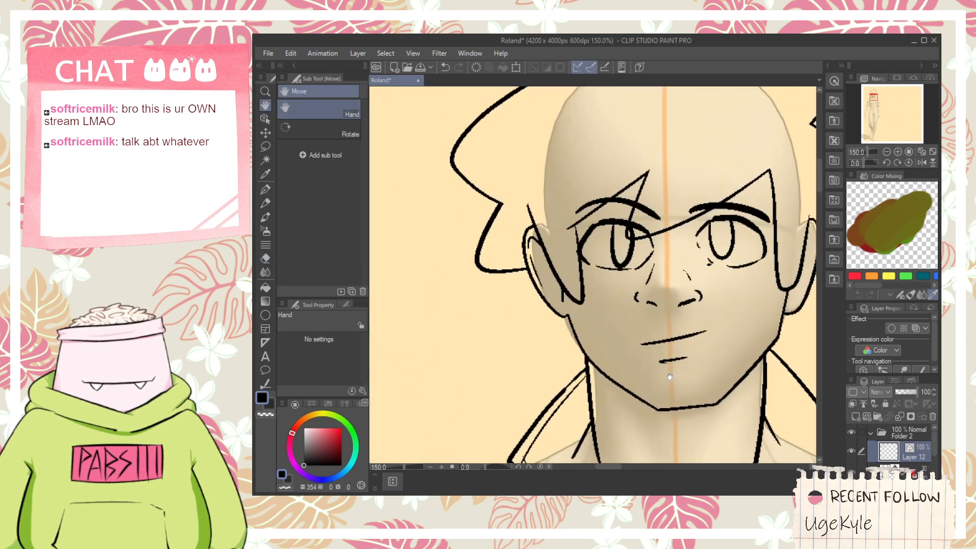
key("p")
scroll(565, 324, "up", 1)
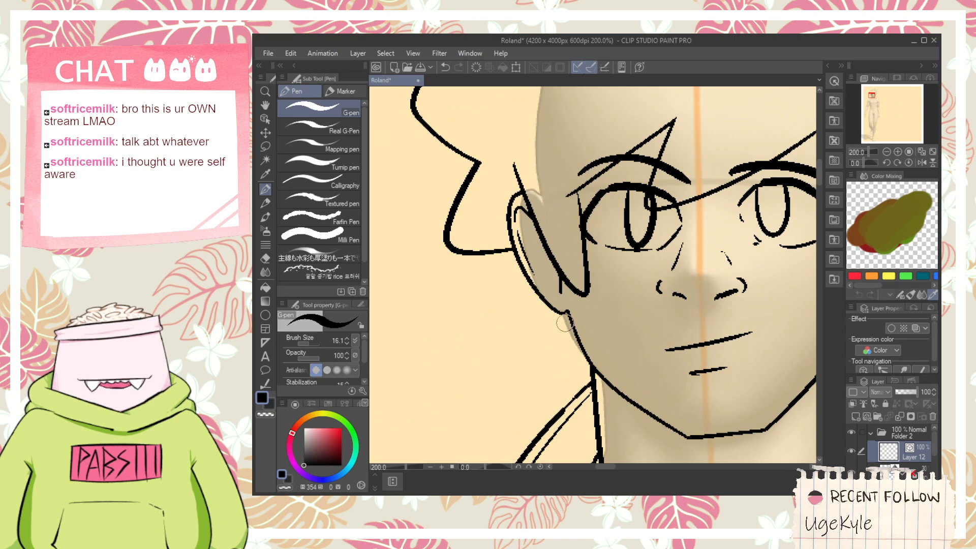
left_click_drag(556, 307, 573, 344)
key("e")
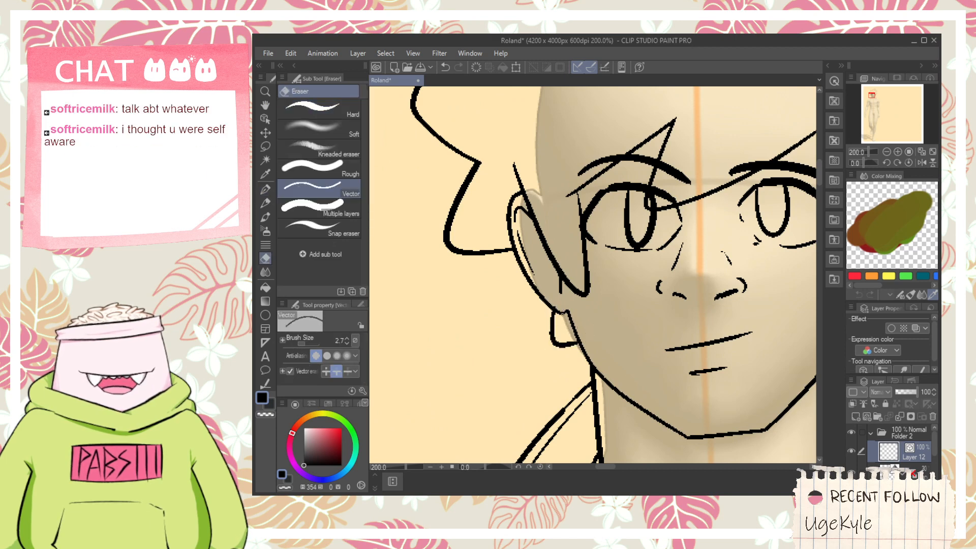
scroll(563, 310, "up", 2)
left_click_drag(547, 293, 554, 300)
scroll(560, 299, "down", 3)
- Draw a matching earring below the right earlobe and erase the excess line crossing the jaw
key("space")
left_click_drag(674, 302, 533, 268)
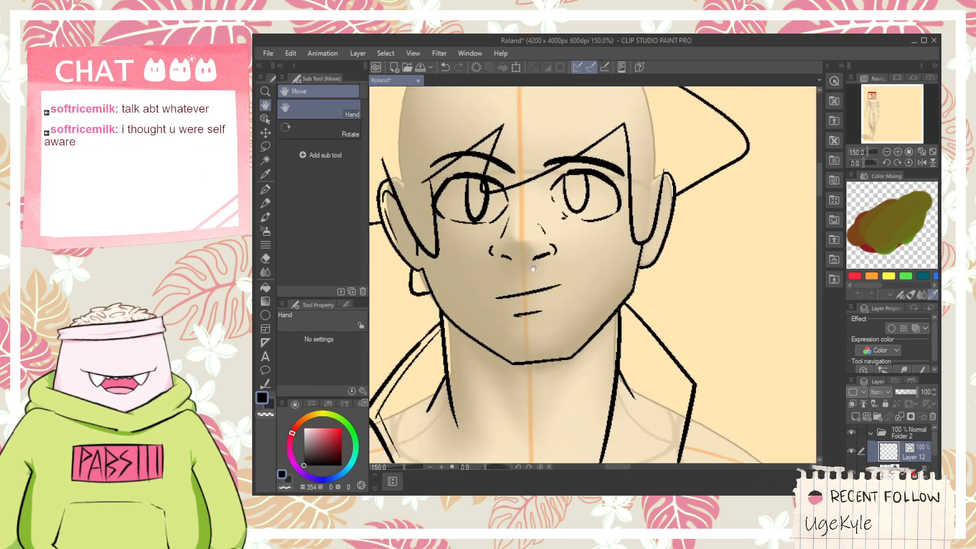
scroll(646, 279, "up", 1)
key("p")
key("e")
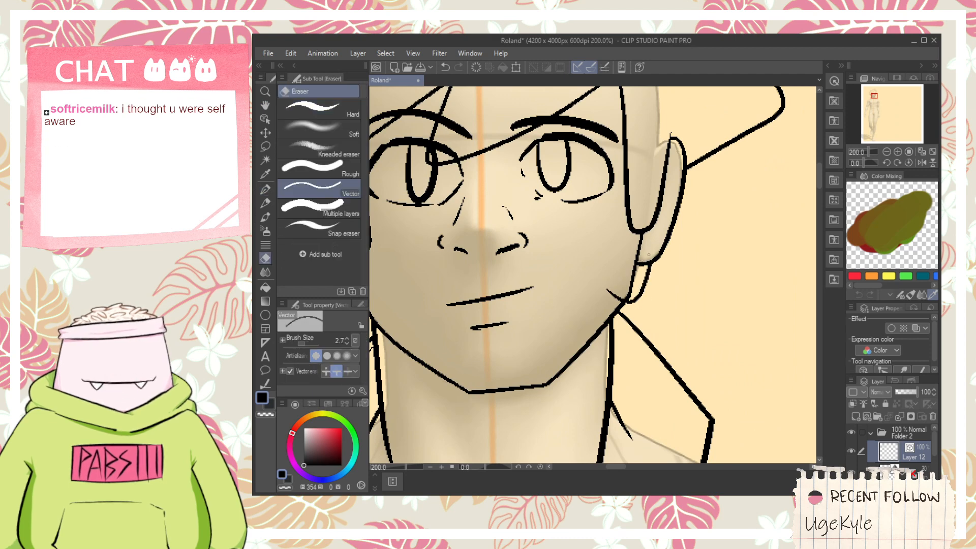
- Draw a curved inner line inside the right ear, redoing the first stroke
key("space")
mouse_move(666, 166)
left_mouse_down()
mouse_move(636, 239)
mouse_move(637, 302)
left_mouse_up()
key("p")
scroll(637, 236, "up", 2)
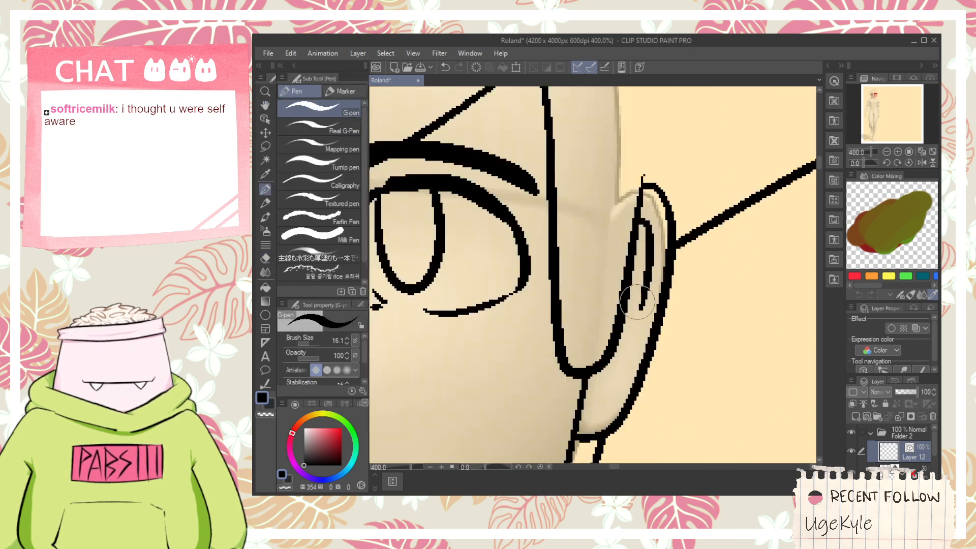
key("ctrl+z")
left_click_drag(643, 195, 656, 292)
scroll(653, 279, "down", 2)
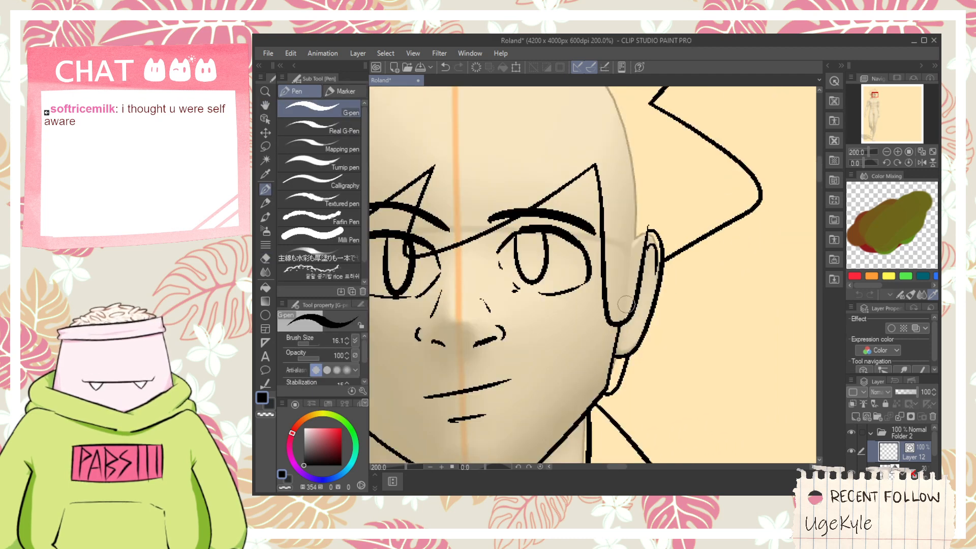
- Select the main mouth line as an object and shift it slightly to the right
key("space")
scroll(572, 330, "down", 1)
left_click_drag(542, 383, 597, 283)
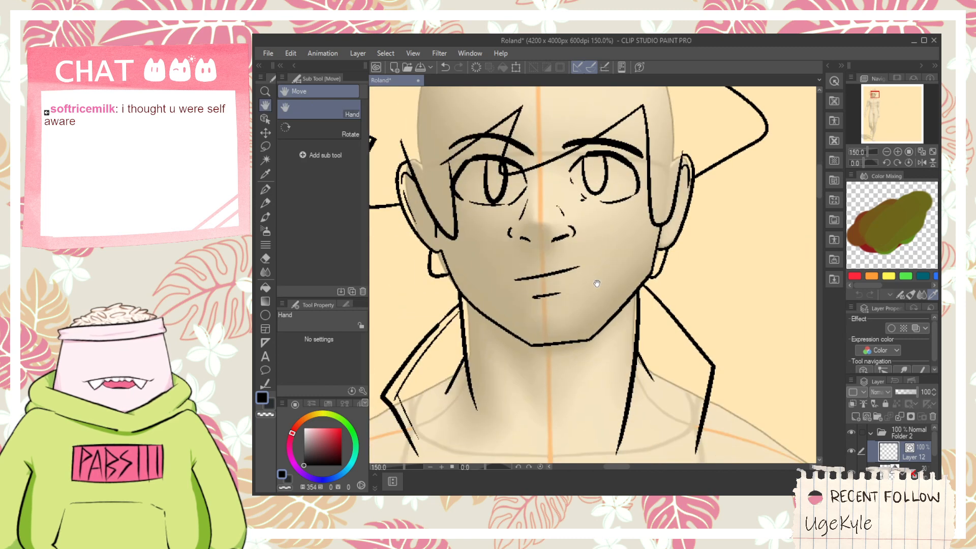
left_click(265, 121)
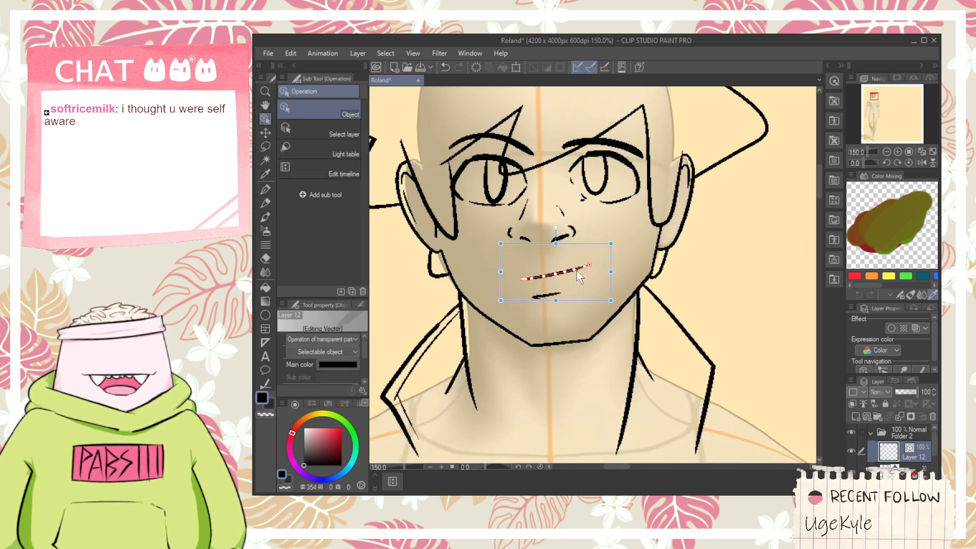
scroll(607, 274, "down", 1)
scroll(607, 273, "down", 1)
- Draw a rounded neckline curve across the upper chest between the slanted neck lines, redoing it until it fits
key("space")
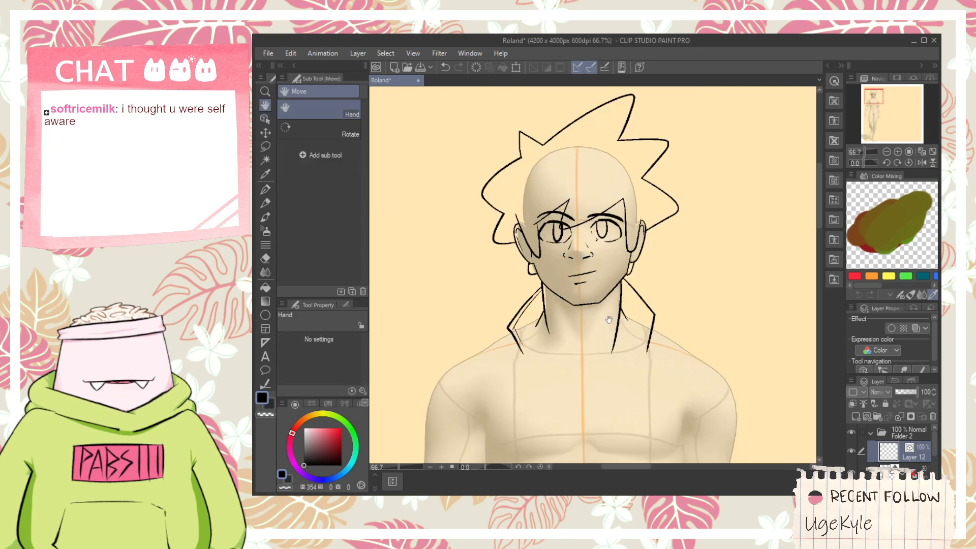
left_click_drag(570, 335, 563, 297)
scroll(563, 297, "up", 2)
key("p")
mouse_move(490, 281)
left_mouse_down()
mouse_move(610, 394)
mouse_move(701, 325)
left_mouse_up()
key("ctrl+z")
left_click_drag(501, 303, 705, 301)
key("ctrl+z")
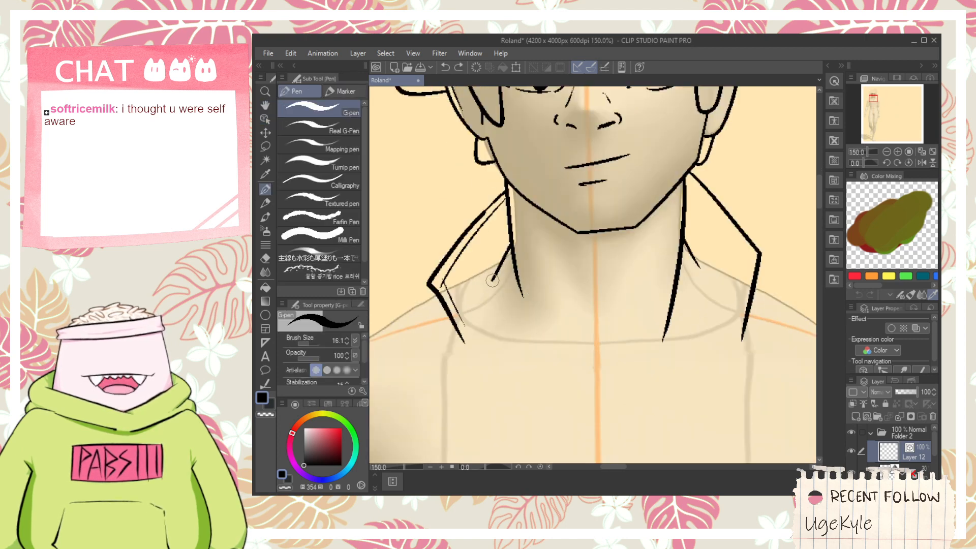
left_click_drag(492, 280, 701, 285)
key("ctrl+z")
left_click_drag(541, 334, 735, 291)
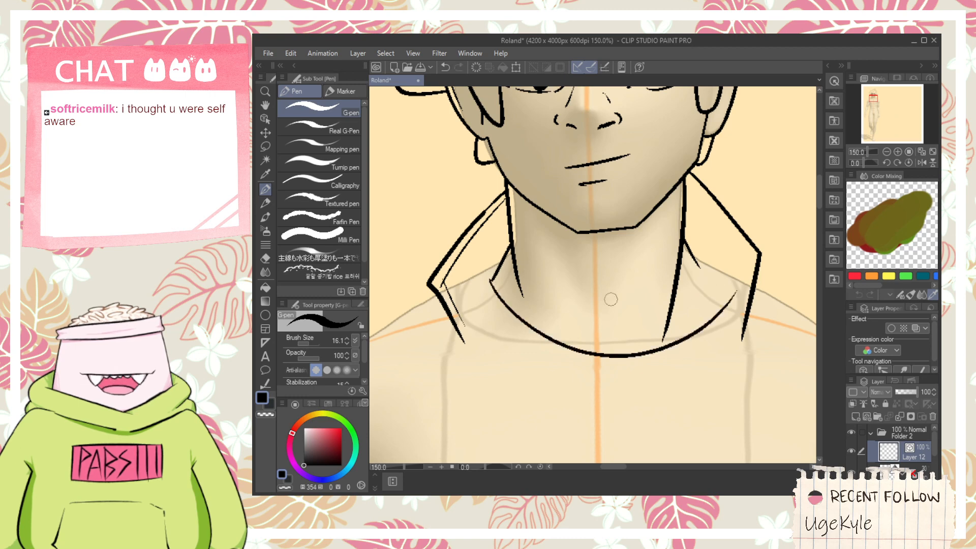
key("ctrl+z")
left_click_drag(495, 282, 711, 288)
scroll(692, 302, "up", 1)
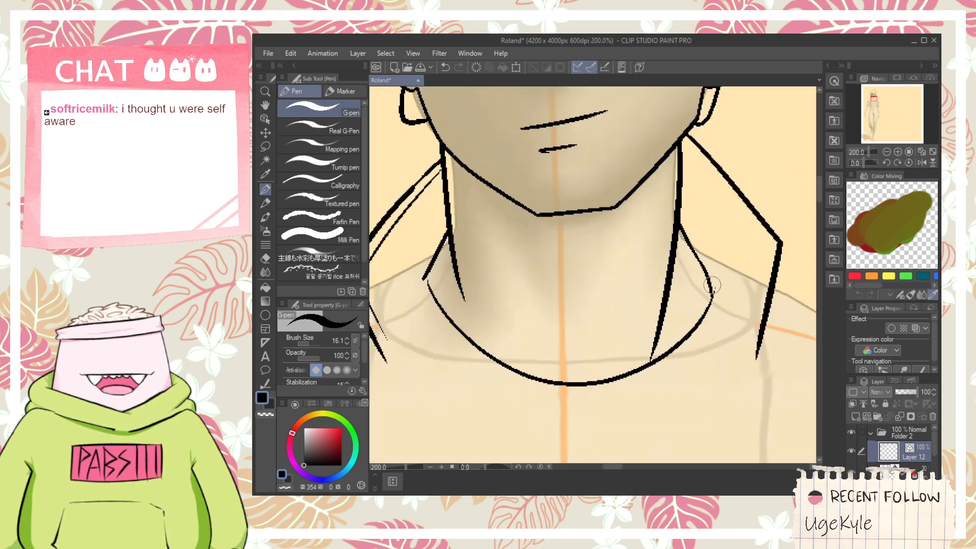
- Draw the slanted jacket edge from the left base of the neck down toward the chest, redoing the first stroke
scroll(712, 285, "down", 1)
key("space")
left_click_drag(576, 342, 612, 246)
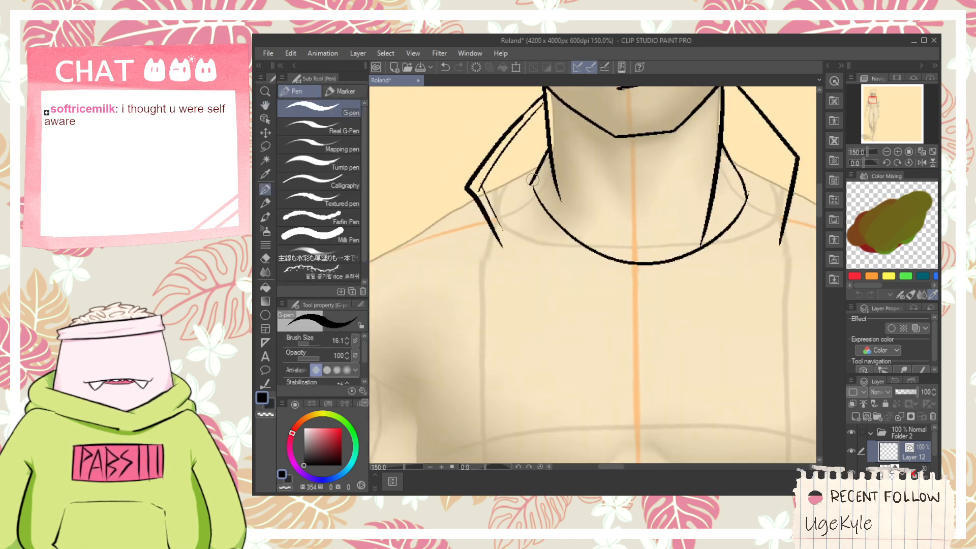
left_click_drag(532, 179, 516, 300)
key("ctrl+z")
left_click_drag(534, 175, 510, 288)
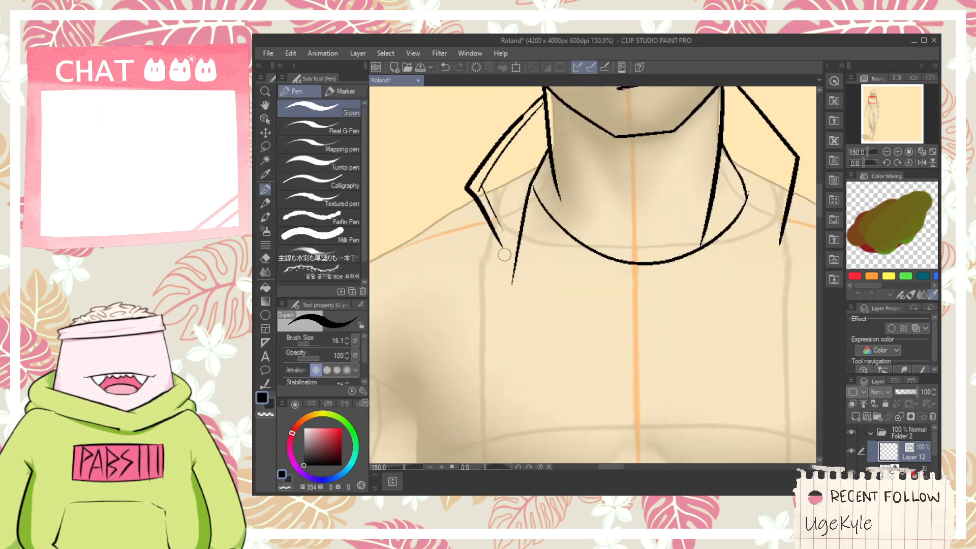
- Taper the lower end of the right neck line with Adjust line width set to Narrow and Process whole line turned off
key("space")
mouse_move(495, 246)
left_mouse_down()
mouse_move(511, 274)
mouse_move(512, 266)
left_mouse_up()
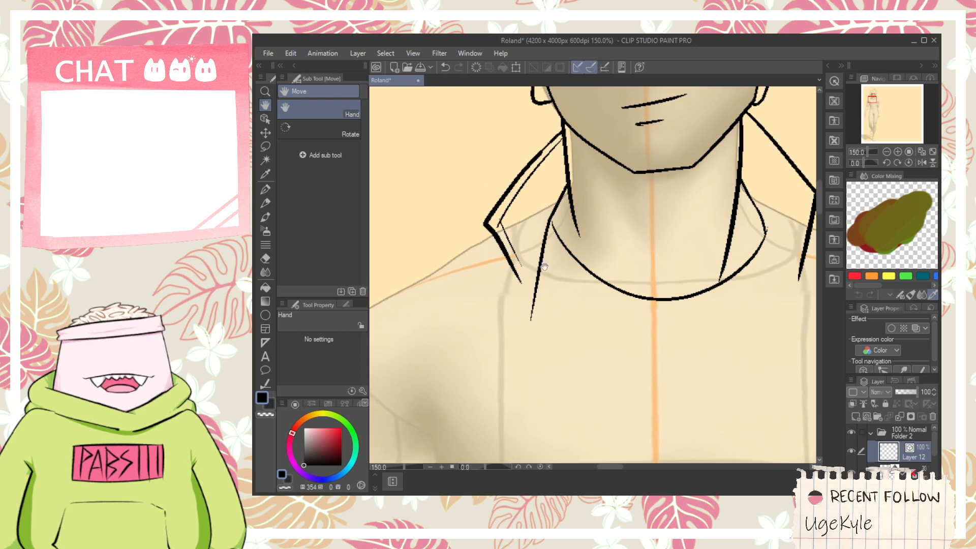
left_click_drag(676, 262, 555, 277)
scroll(637, 184, "up", 1)
key("e")
left_click_drag(598, 254, 602, 263)
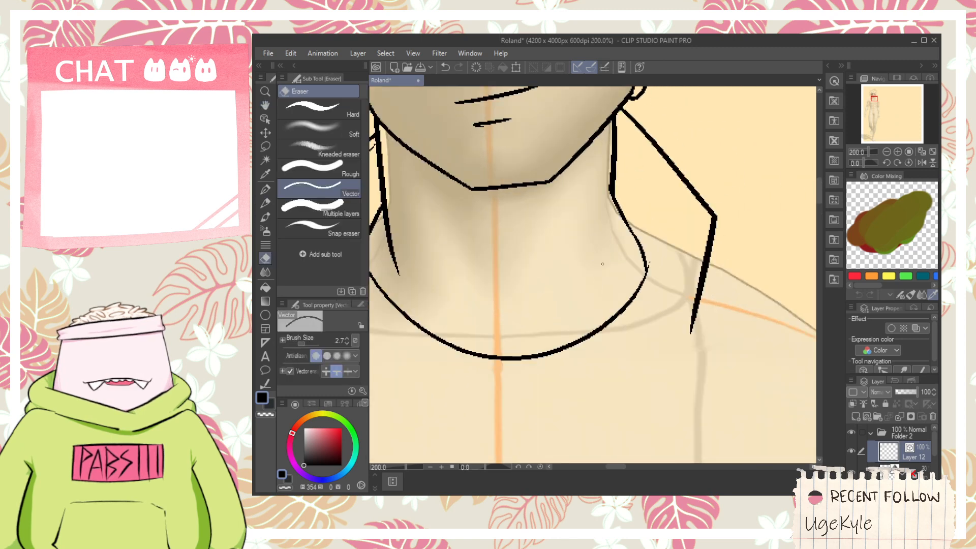
key("ctrl+z")
left_click(264, 385)
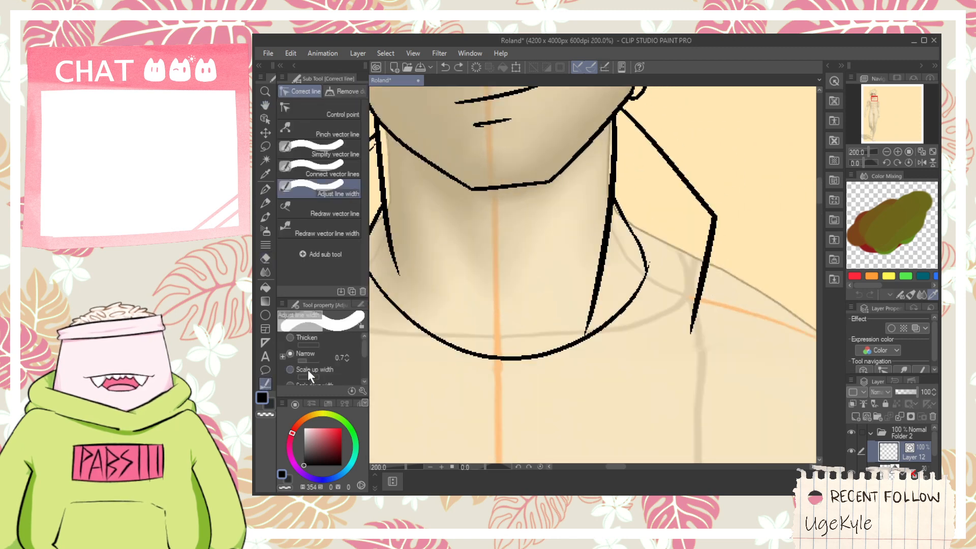
scroll(361, 348, "down", 3)
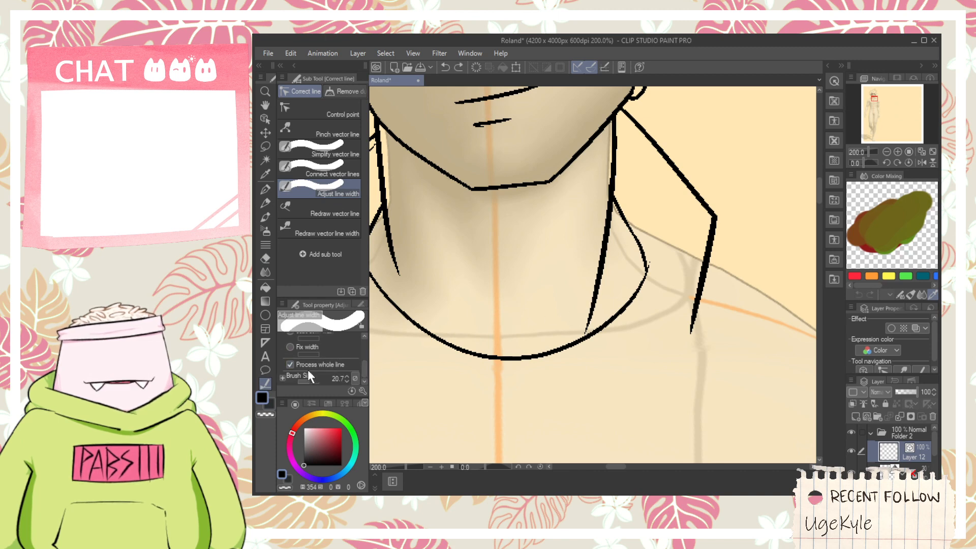
mouse_move(585, 331)
left_mouse_down()
mouse_move(592, 302)
mouse_move(589, 319)
left_mouse_up()
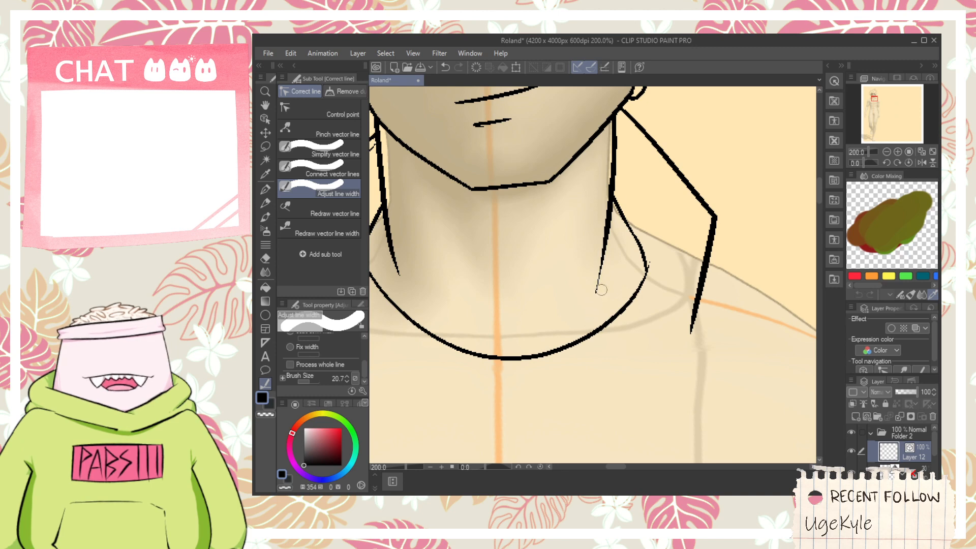
- Draw inner edge lines parallel to the right collar's upper and lower outline, redoing the strokes until they fit
key("p")
key("space")
left_click_drag(679, 267, 639, 299)
left_click_drag(573, 148, 644, 221)
key("ctrl+z")
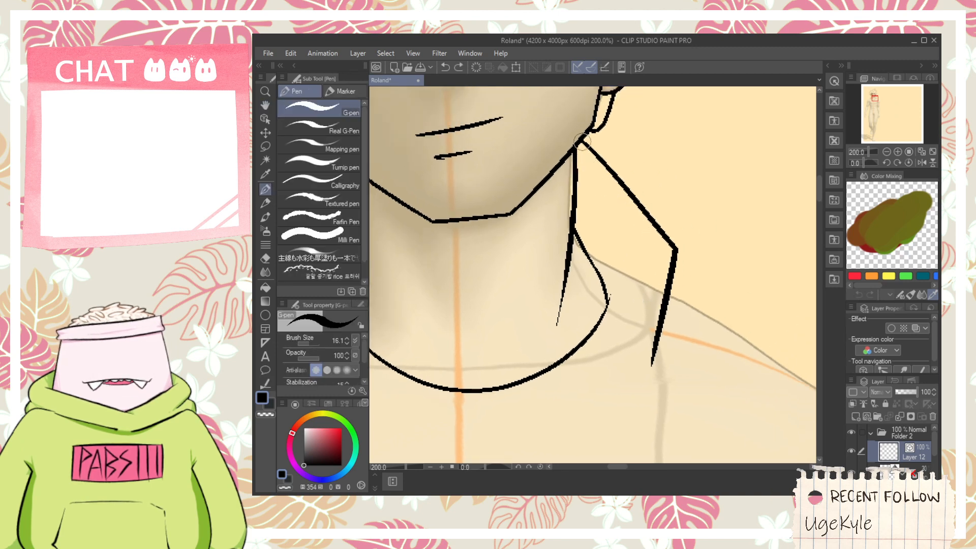
left_click_drag(575, 149, 623, 218)
key("ctrl+z")
left_click_drag(575, 154, 636, 216)
key("ctrl+z")
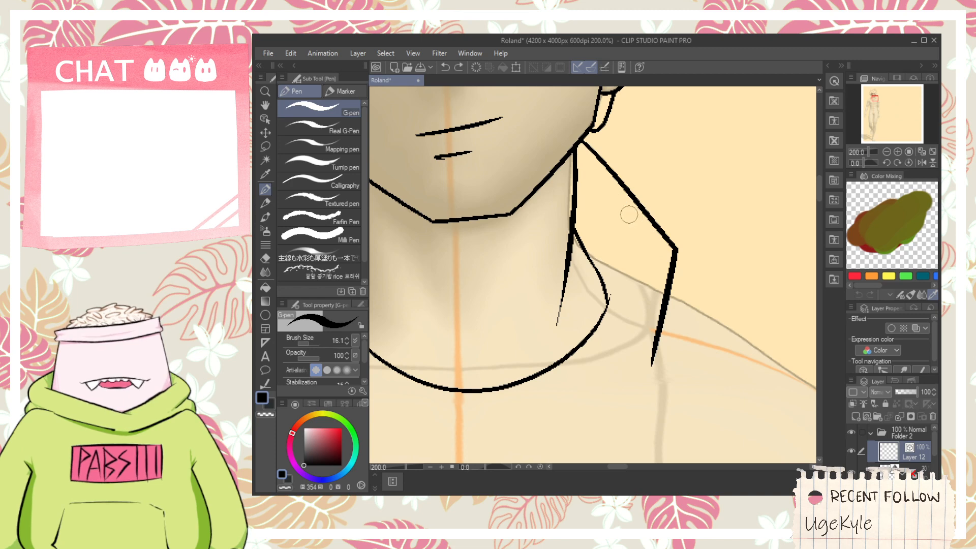
mouse_move(577, 152)
left_mouse_down()
mouse_move(647, 245)
mouse_move(640, 348)
left_mouse_up()
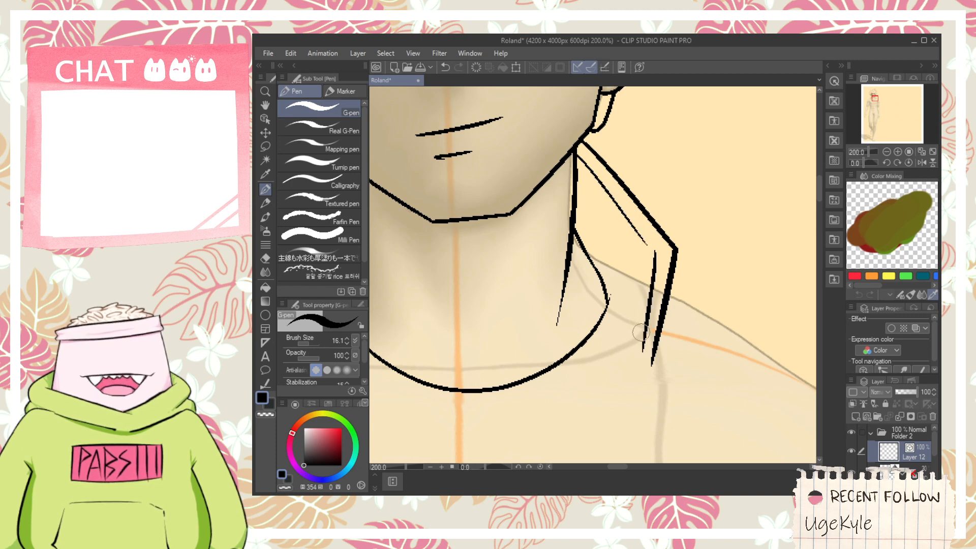
- Draw a diamond-shaped tab sticking out from the right collar's lower edge and erase the line ends that cross it
scroll(641, 330, "down", 1)
key("space")
left_click_drag(437, 325, 611, 243)
scroll(548, 244, "up", 1)
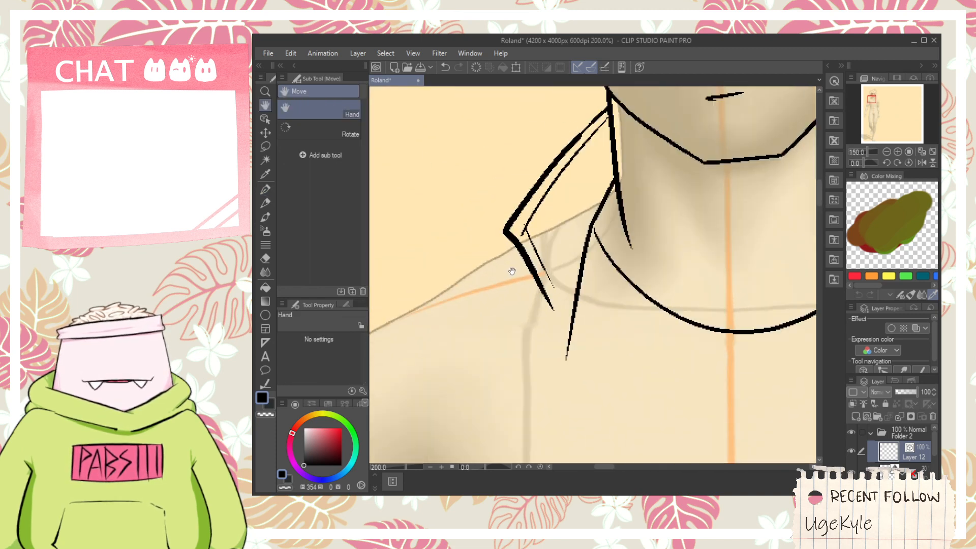
key("ctrl+z")
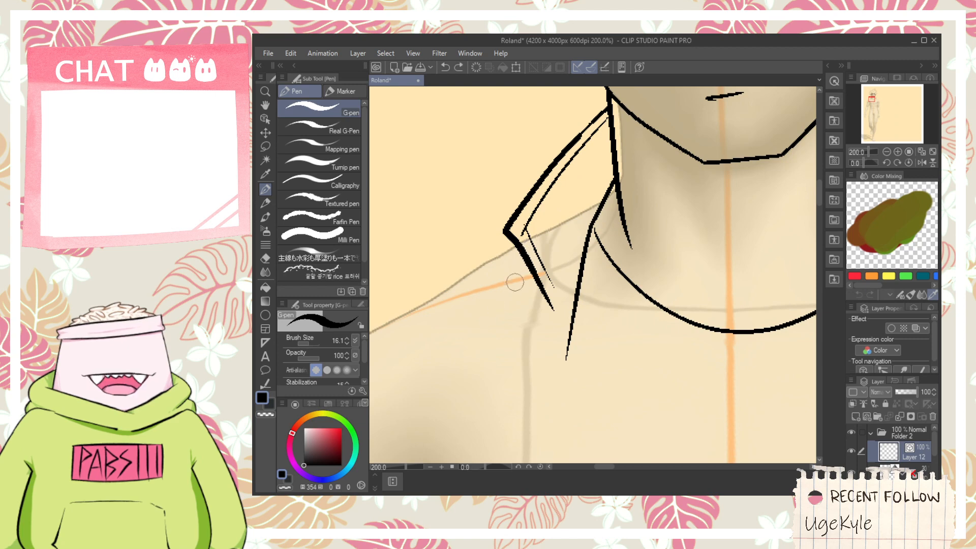
left_click_drag(679, 315, 477, 311)
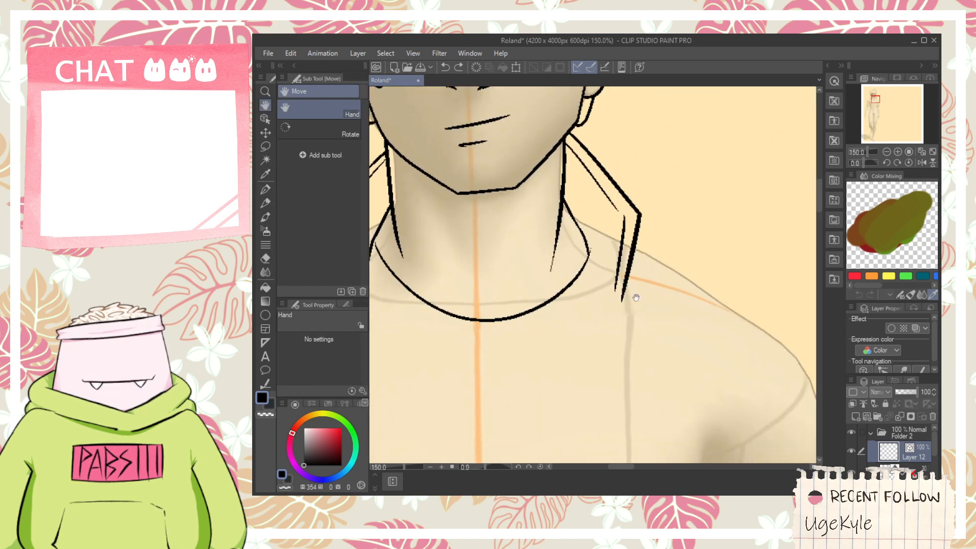
scroll(652, 272, "up", 1)
left_click_drag(618, 235, 686, 296)
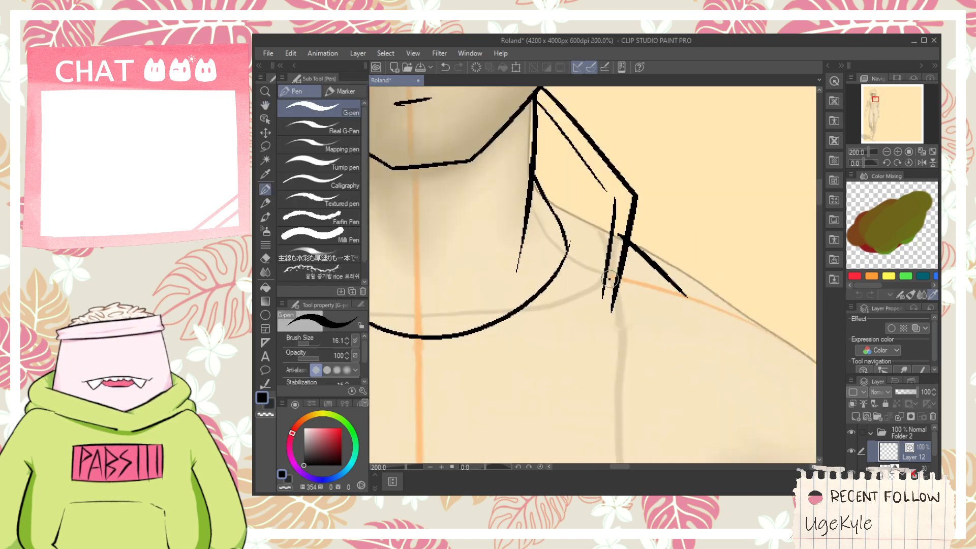
left_click_drag(609, 279, 667, 338)
left_click_drag(676, 266, 659, 336)
key("e")
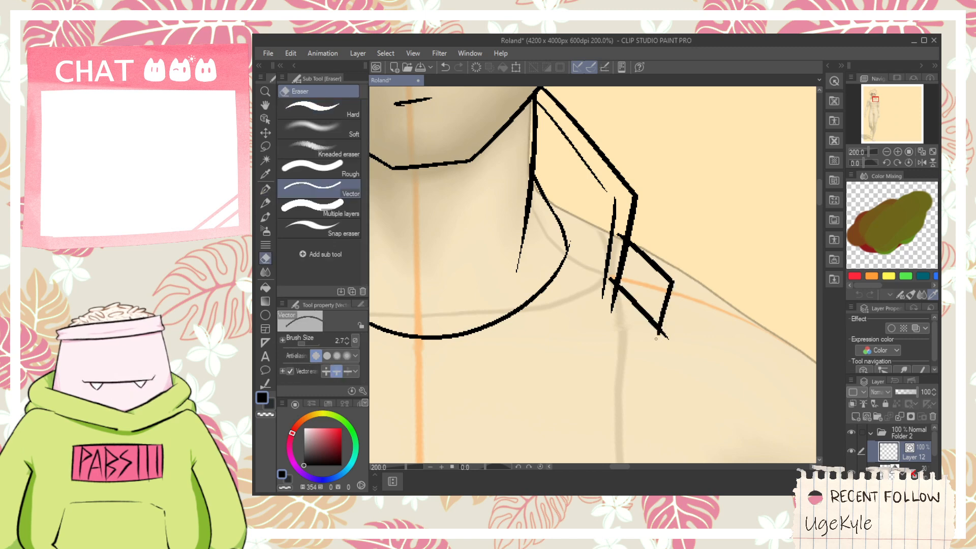
scroll(625, 262, "up", 2)
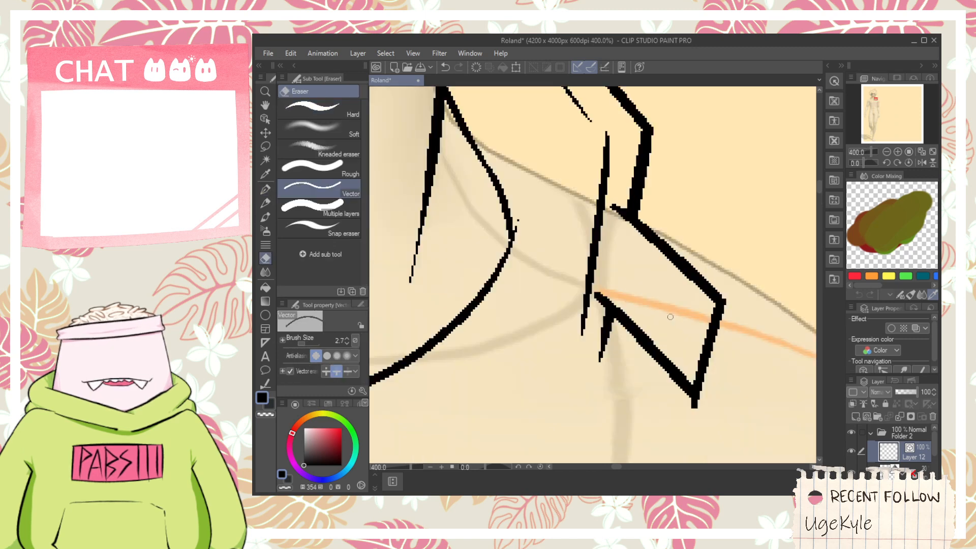
- Draw a small round button made of two rings inside the collar tab
key("p")
mouse_move(636, 263)
left_mouse_down()
mouse_move(636, 306)
mouse_move(626, 285)
mouse_move(638, 294)
left_mouse_up()
key("ctrl+z")
scroll(640, 292, "down", 4)
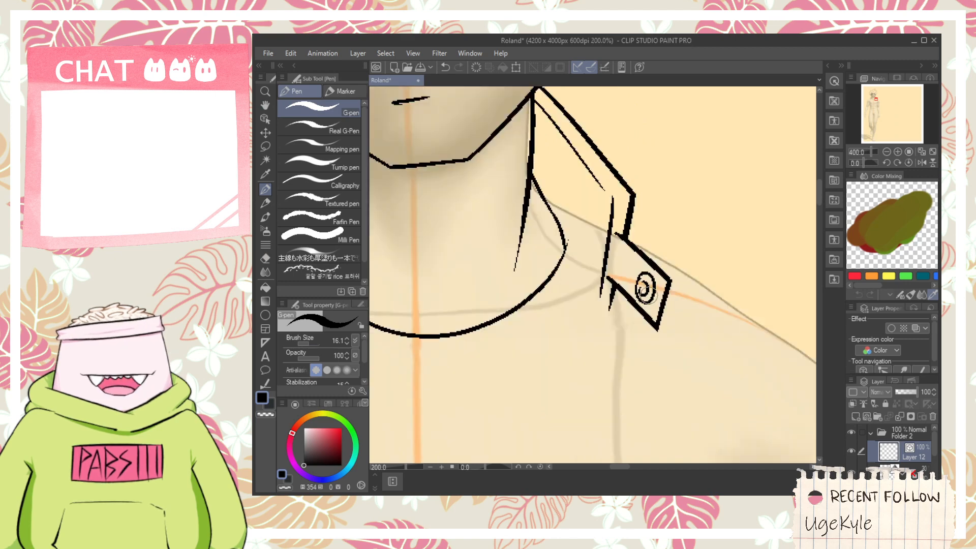
- Draw the right slanted jacket edge below the neckline and a small stepped notch at each collar's lower tip
key("h")
mouse_move(437, 244)
left_mouse_down()
mouse_move(566, 237)
mouse_move(517, 211)
left_mouse_up()
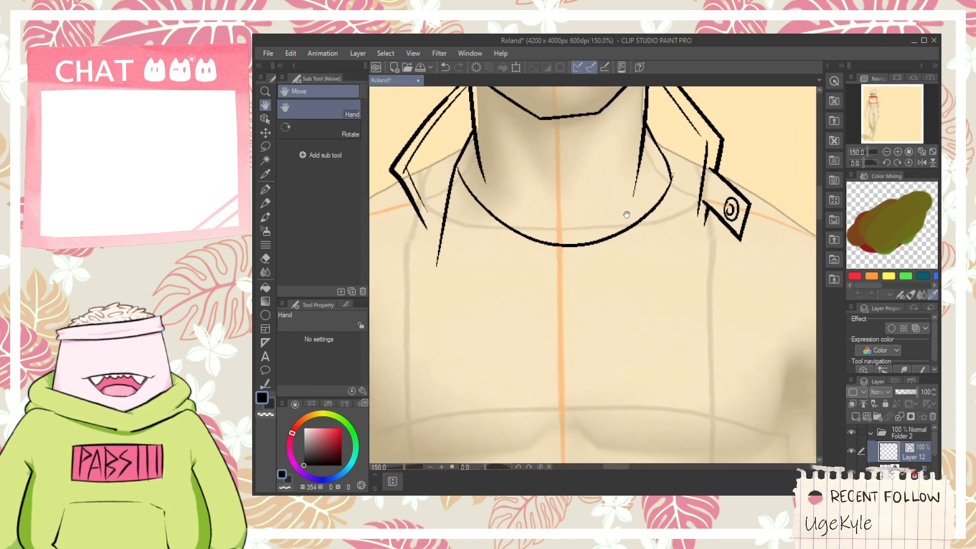
key("p")
left_click_drag(661, 160, 695, 259)
key("h")
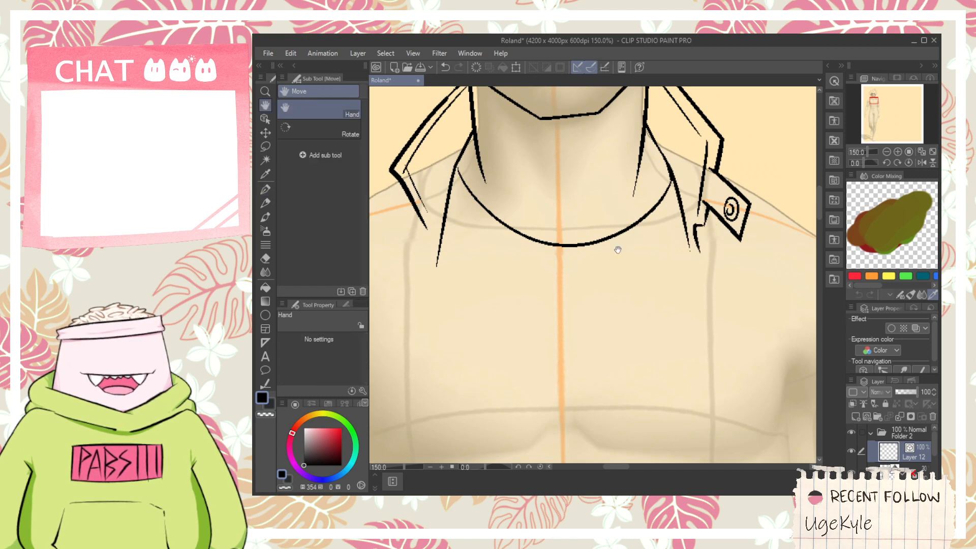
left_click_drag(378, 254, 501, 281)
key("p")
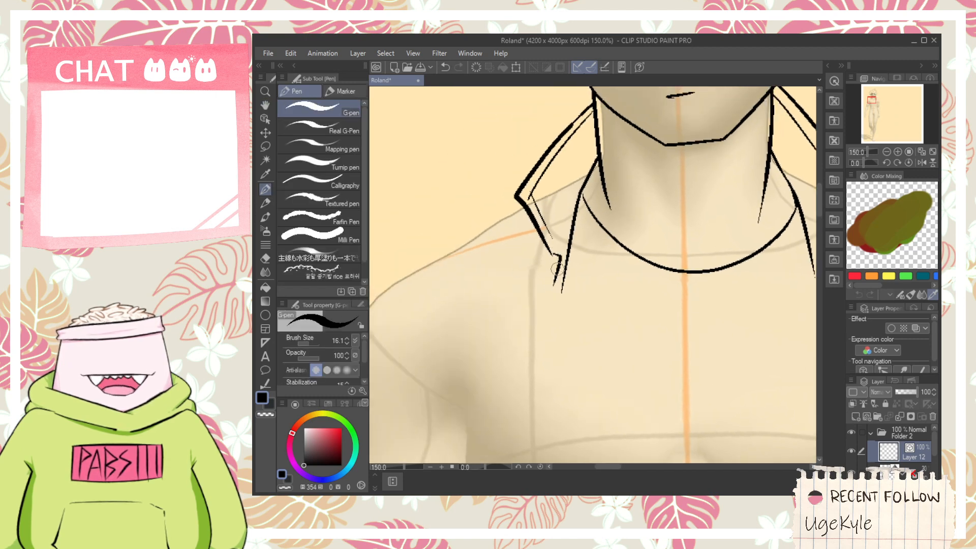
- Draw the left jacket shoulder line from the collar out past the arm and erase the end overlapping the collar
scroll(557, 282, "down", 4)
key("h")
left_click_drag(547, 281, 582, 281)
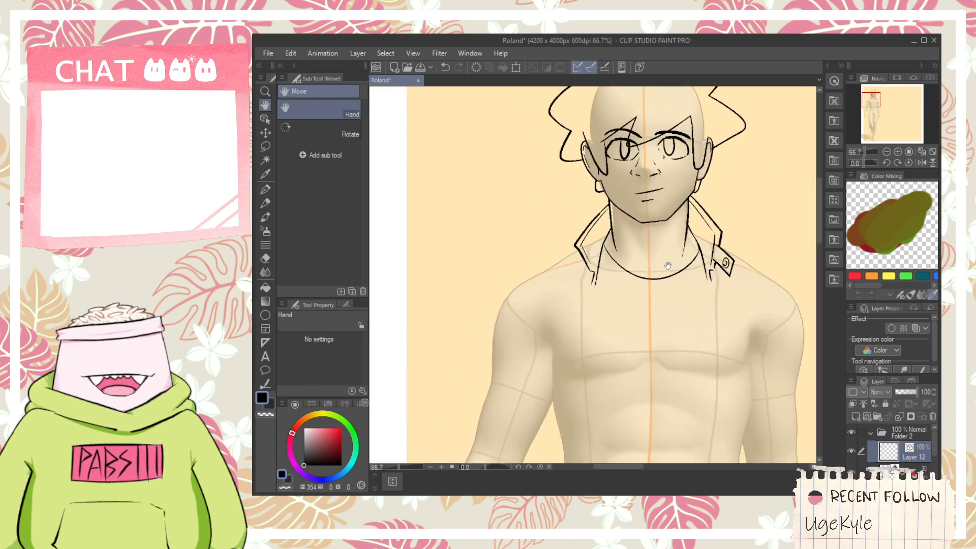
scroll(544, 279, "up", 4)
key("p")
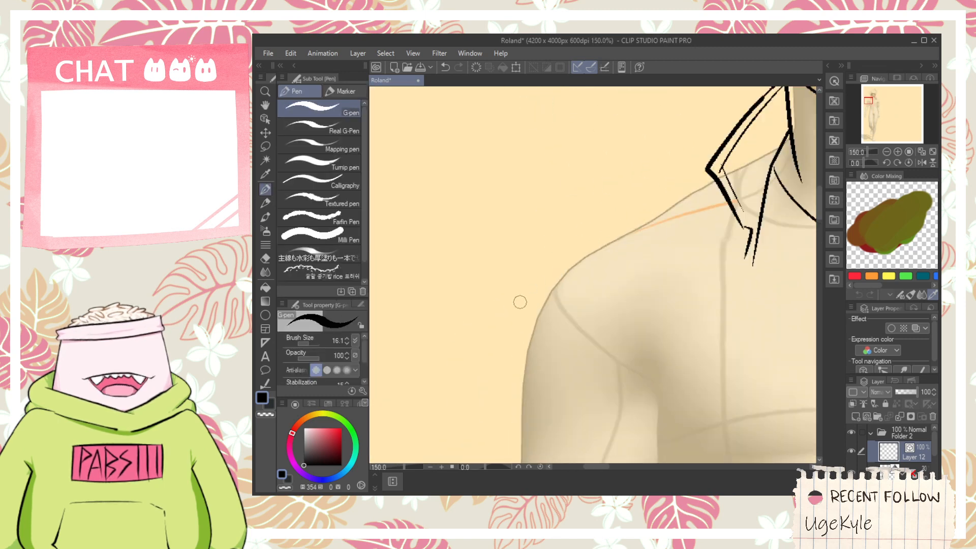
left_click_drag(517, 285, 734, 161)
key("e")
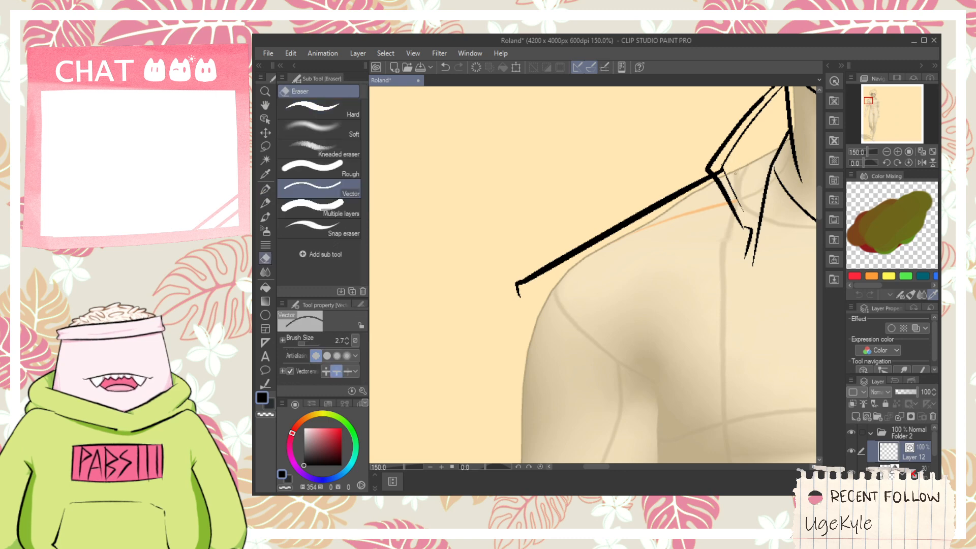
scroll(734, 164, "up", 1)
scroll(722, 146, "down", 2)
- Draw the right jacket shoulder line sloping from the collar past the shoulder, redoing it, and clean up its overlap
key("space")
left_click_drag(722, 147, 472, 225)
left_click_drag(711, 283, 635, 263)
key("p")
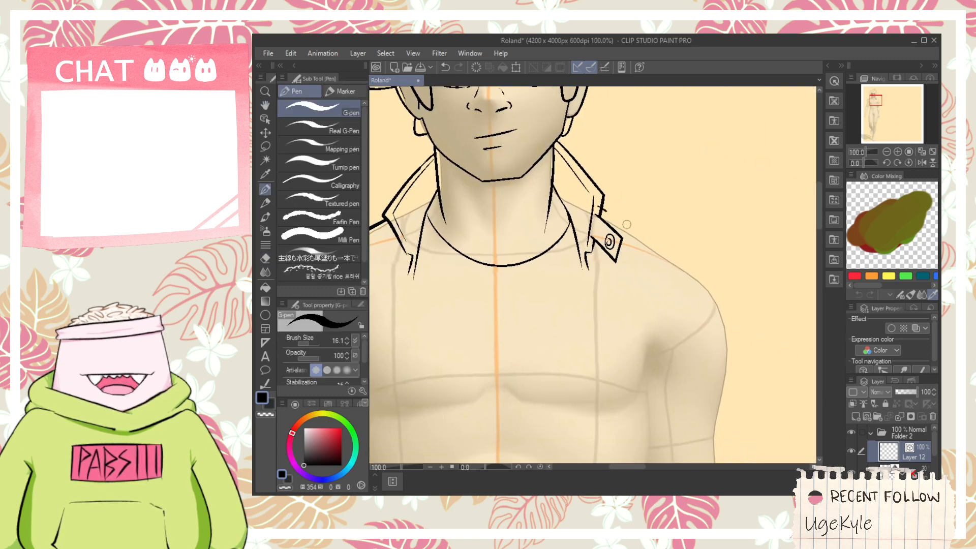
key("ctrl+z")
left_click_drag(596, 206, 757, 315)
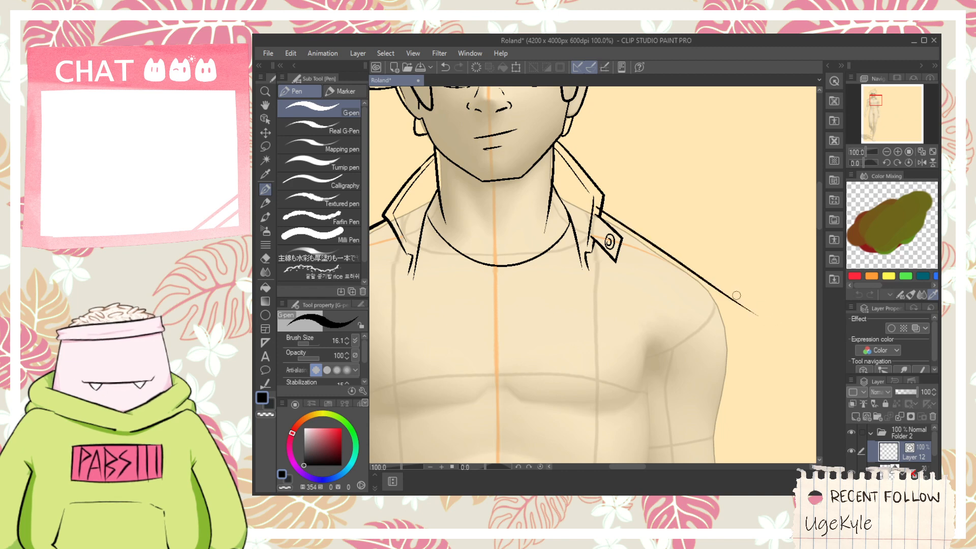
key("e")
scroll(600, 195, "up", 2)
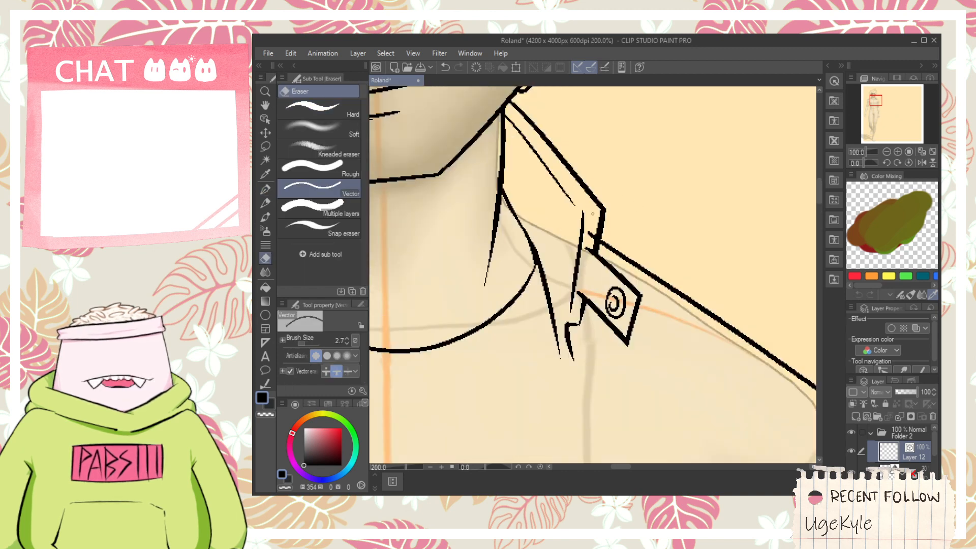
- Draw a diagonal sleeve opening line across the left upper arm toward the armpit
scroll(594, 232, "down", 2)
key("space")
left_click_drag(541, 245, 661, 248)
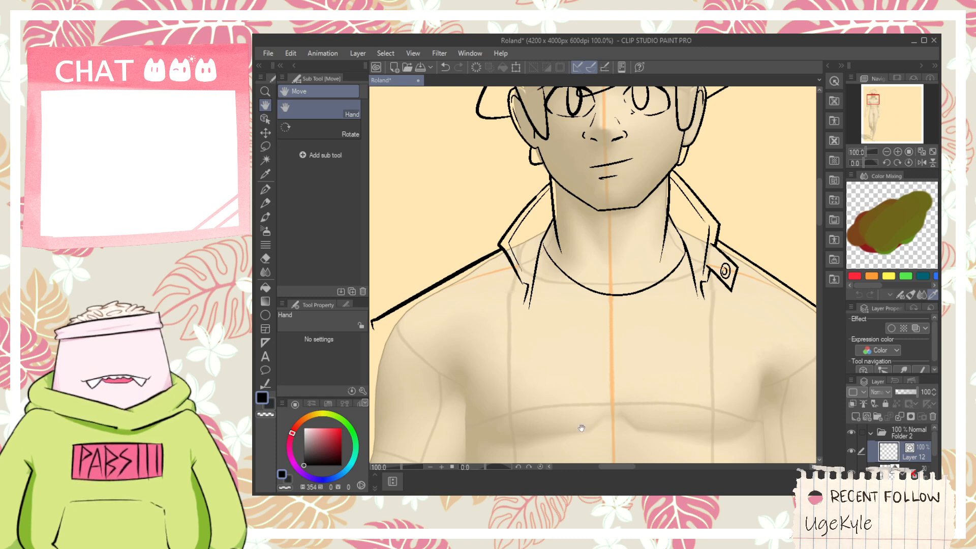
left_click(604, 494)
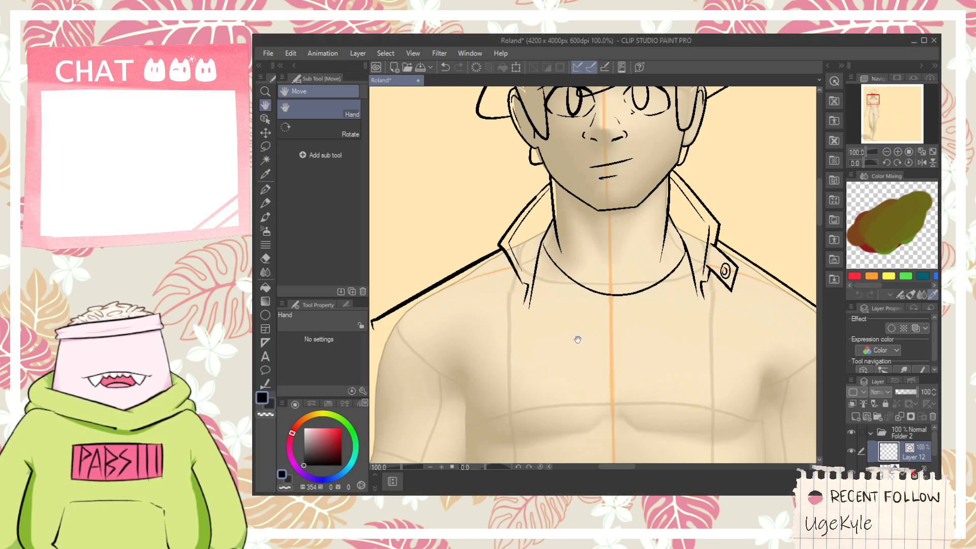
left_click_drag(506, 360, 546, 295)
left_click_drag(426, 273, 475, 337)
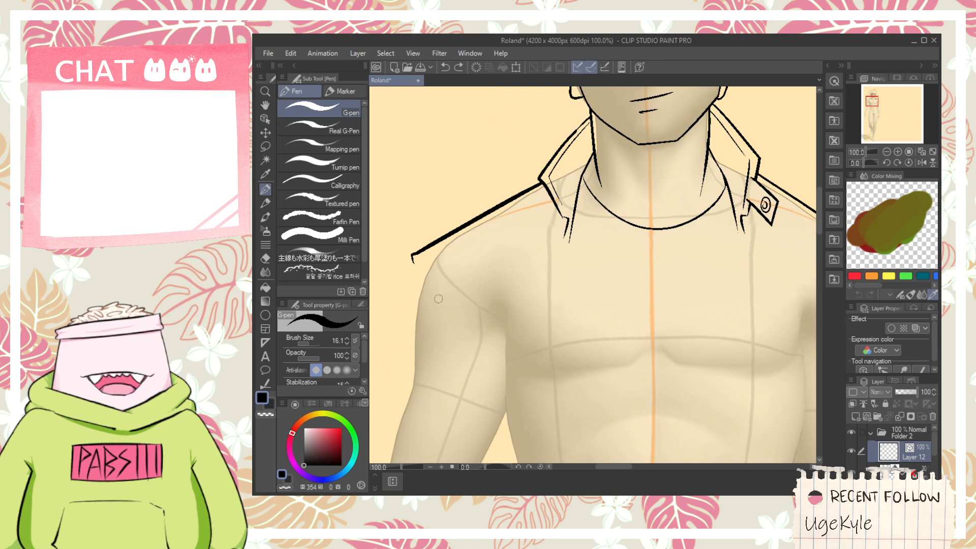
mouse_move(430, 275)
left_mouse_down()
mouse_move(491, 356)
mouse_move(492, 323)
left_mouse_up()
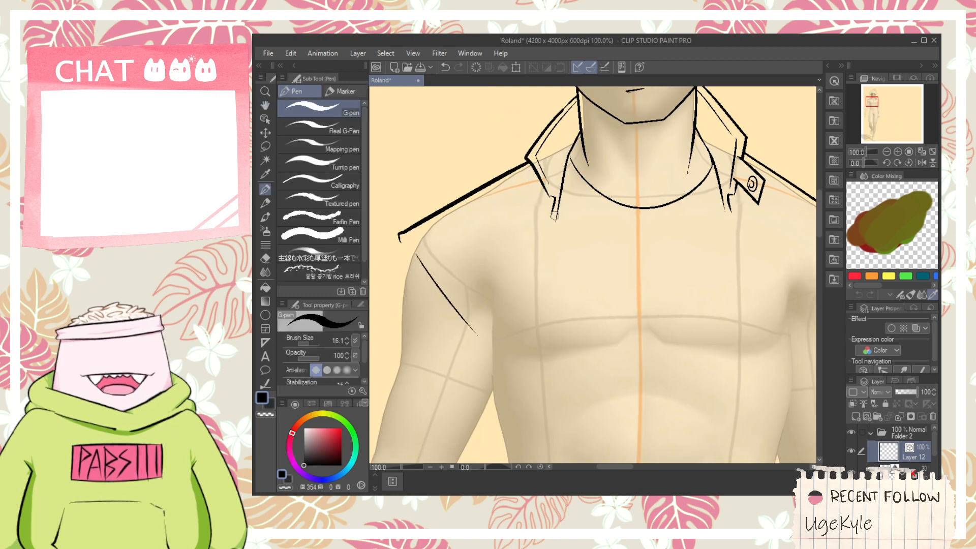
- Draw the jacket's long left front edge from the lapel down to the hips, replacing the first, shorter stroke
left_click_drag(557, 217, 575, 546)
scroll(550, 415, "down", 1)
left_click_drag(534, 410, 538, 253)
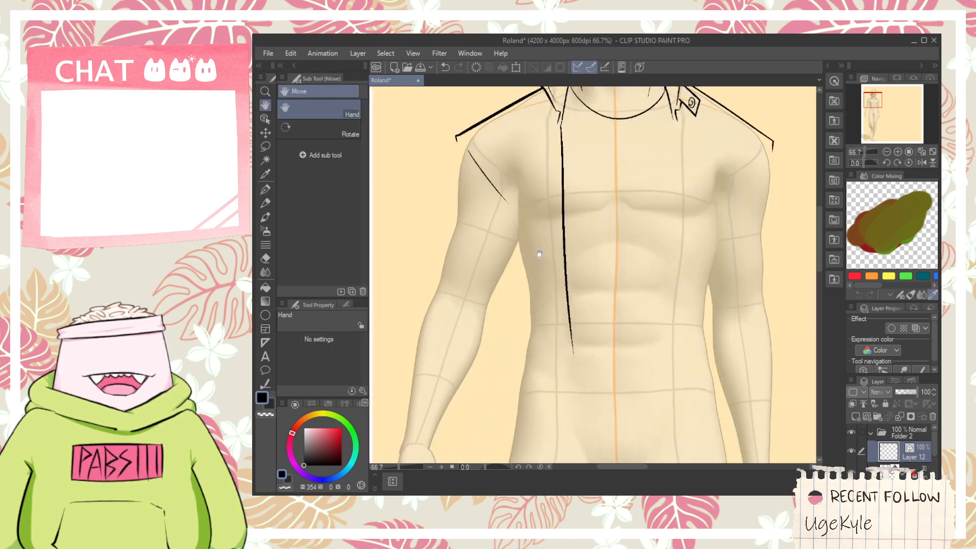
key("ctrl+z")
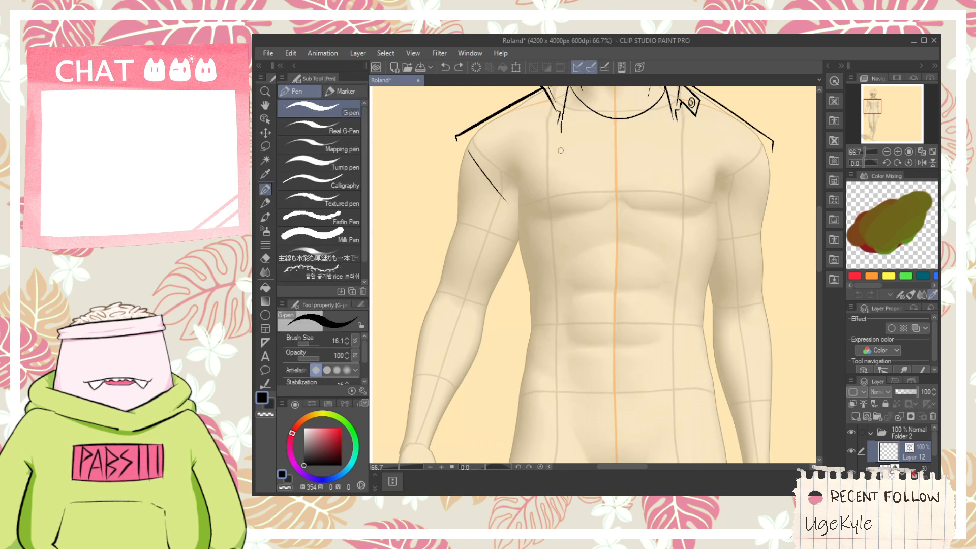
left_click_drag(558, 124, 571, 437)
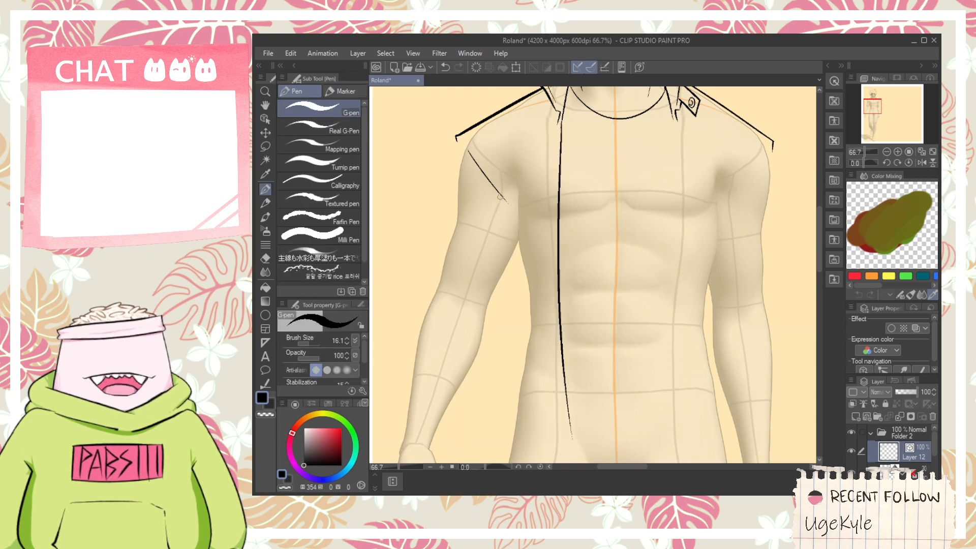
- Draw the jacket's left side edge from the armpit straight down to hip level, redoing the stroke until the line falls cleanly
left_click_drag(497, 186, 500, 389)
key("ctrl+z")
left_click_drag(497, 177, 511, 447)
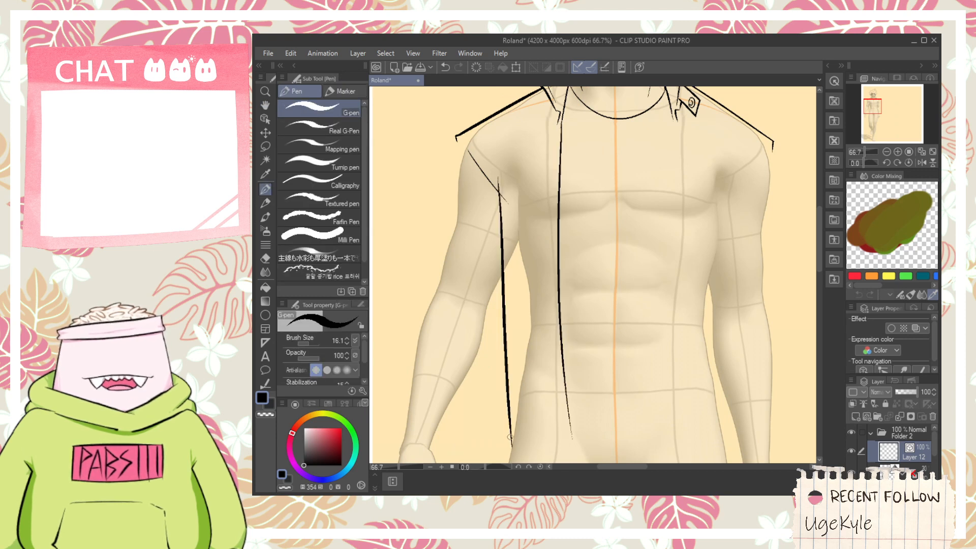
key("ctrl+z")
left_click_drag(499, 183, 505, 452)
key("ctrl+z")
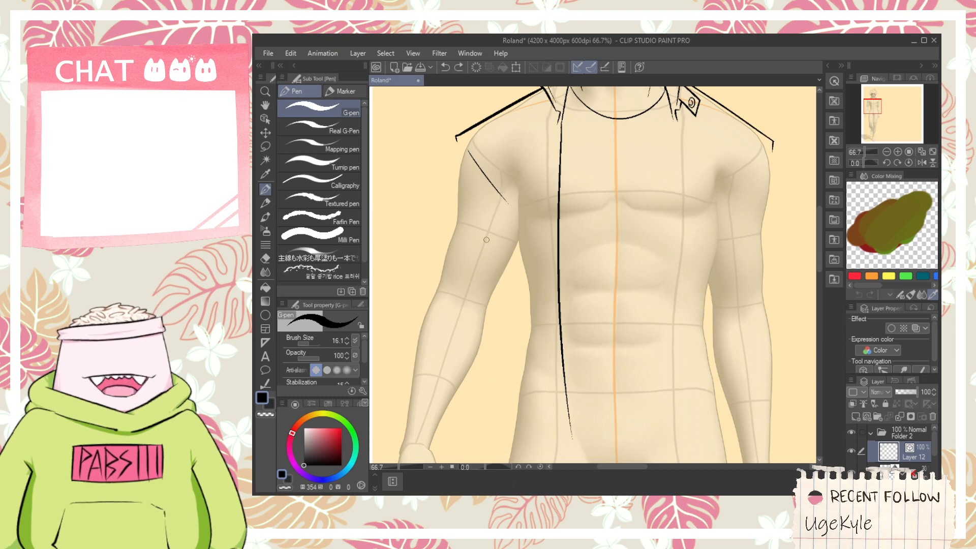
left_click_drag(503, 180, 494, 457)
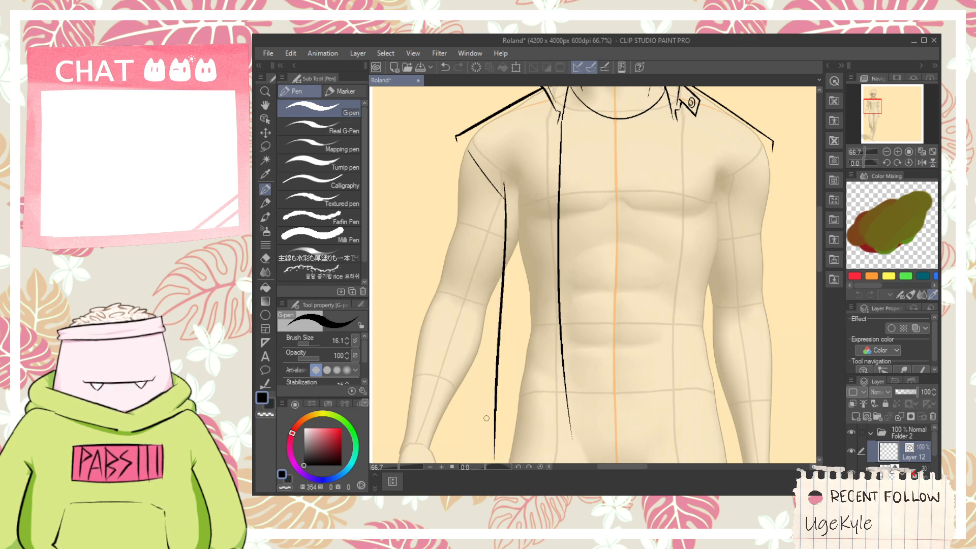
- Draw the bottom hem joining the side and front edges of the left jacket panel and erase the overhanging ends
mouse_move(487, 418)
left_mouse_down()
mouse_move(606, 427)
mouse_move(569, 437)
left_mouse_up()
key("e")
scroll(530, 446, "up", 1)
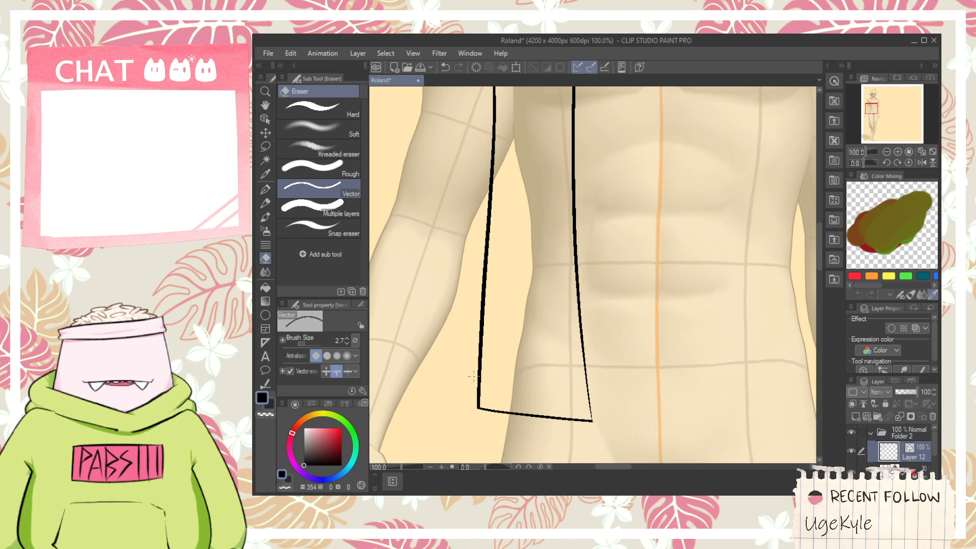
key("p")
scroll(473, 376, "up", 2)
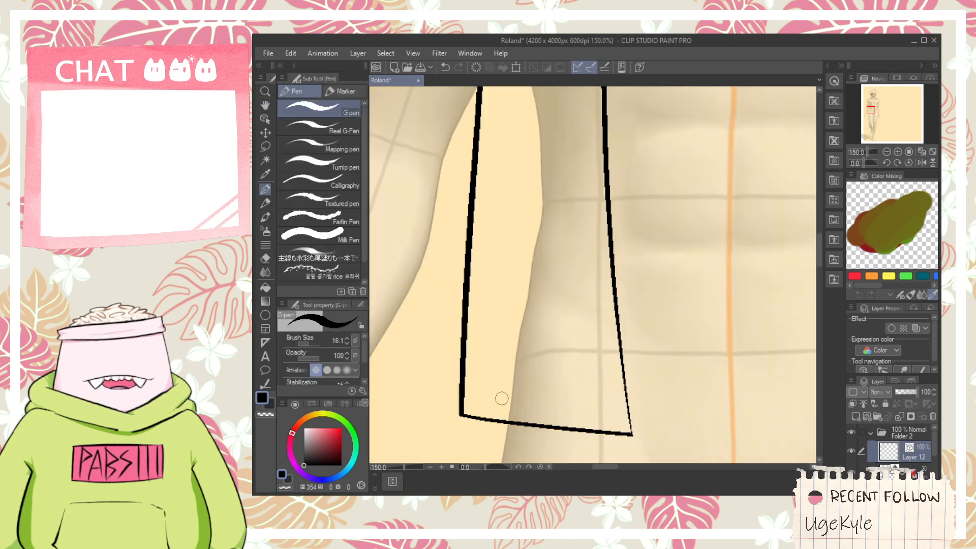
- Draw the outer edge of the left upper sleeve from the shoulder corner down to the elbow, replacing earlier attempts
scroll(502, 399, "down", 2)
key("space")
left_click_drag(547, 249, 562, 372)
scroll(476, 294, "up", 1)
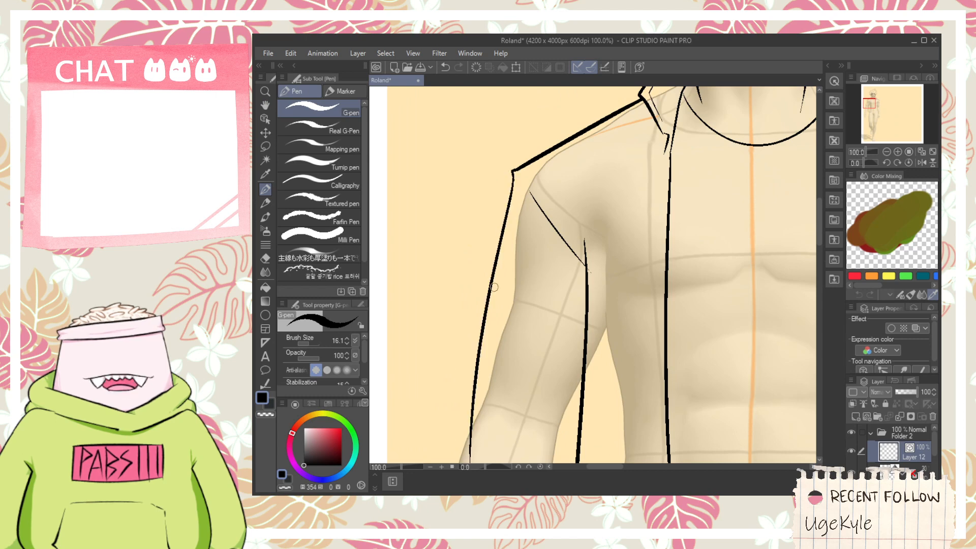
key("ctrl+z")
left_click_drag(513, 179, 480, 407)
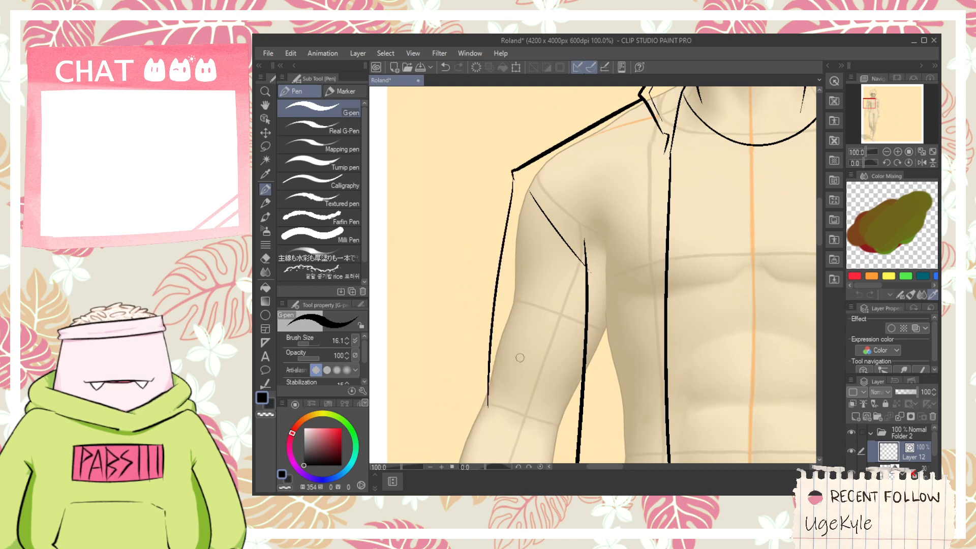
key("space")
left_click_drag(520, 357, 529, 276)
key("ctrl+z")
left_click_drag(522, 89, 482, 374)
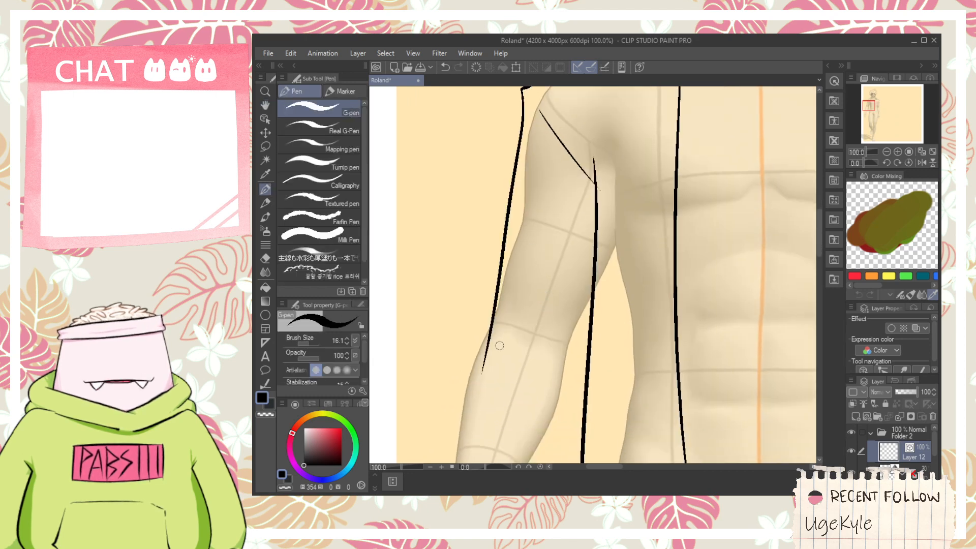
- Add a short line at the left inner elbow and draw the sleeve's outer forearm edge from elbow to wrist
left_click_drag(575, 354, 571, 362)
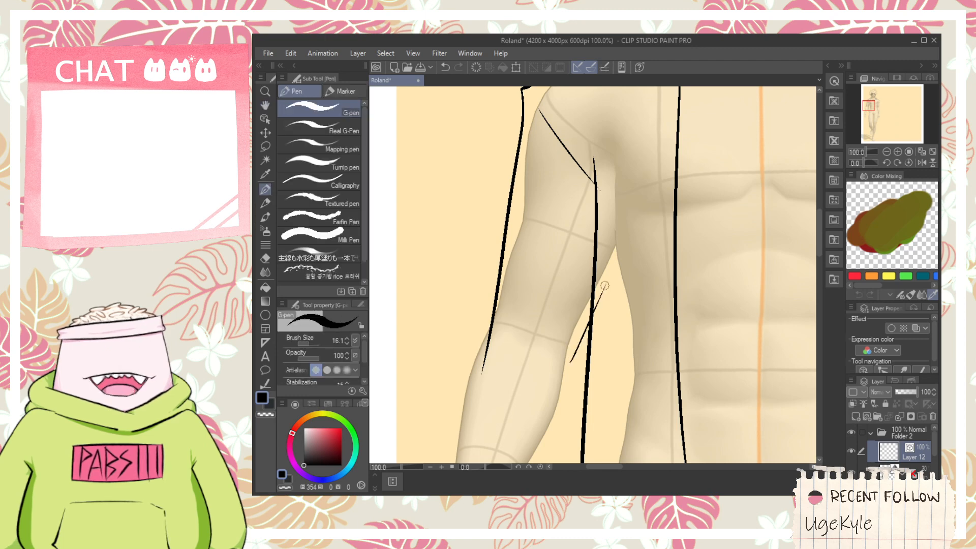
key("space")
mouse_move(493, 314)
left_mouse_down()
mouse_move(533, 154)
mouse_move(454, 388)
left_mouse_up()
key("space")
key("ctrl+z")
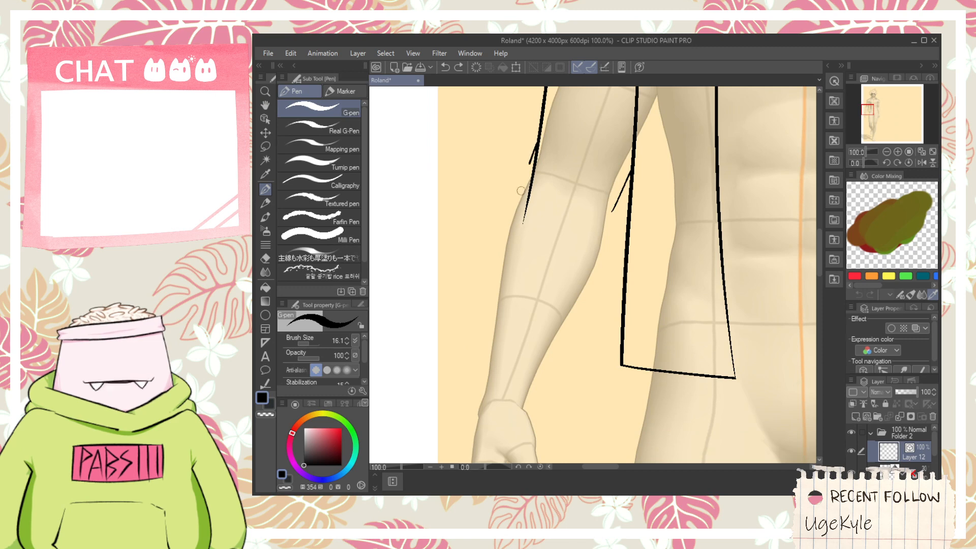
left_click_drag(531, 161, 483, 401)
scroll(478, 392, "up", 2)
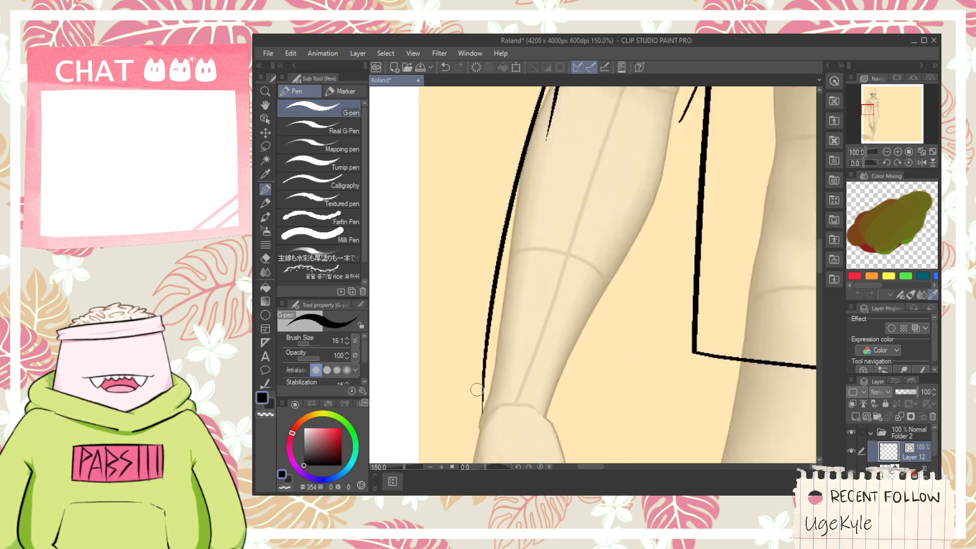
- Draw the hooked lower end of the left sleeve's outer edge at the wrist, retrying the stroke, and try a cuff arc
mouse_move(482, 359)
left_mouse_down()
mouse_move(468, 443)
mouse_move(486, 316)
left_mouse_up()
key("ctrl+z")
key("ctrl+z")
left_click_drag(475, 441, 486, 311)
key("ctrl+z")
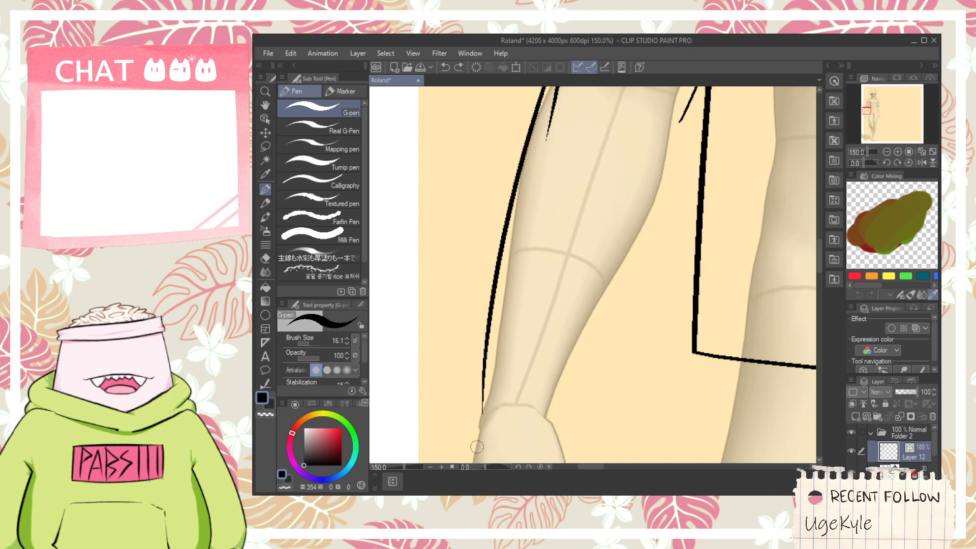
left_click_drag(466, 437, 504, 303)
key("ctrl+z")
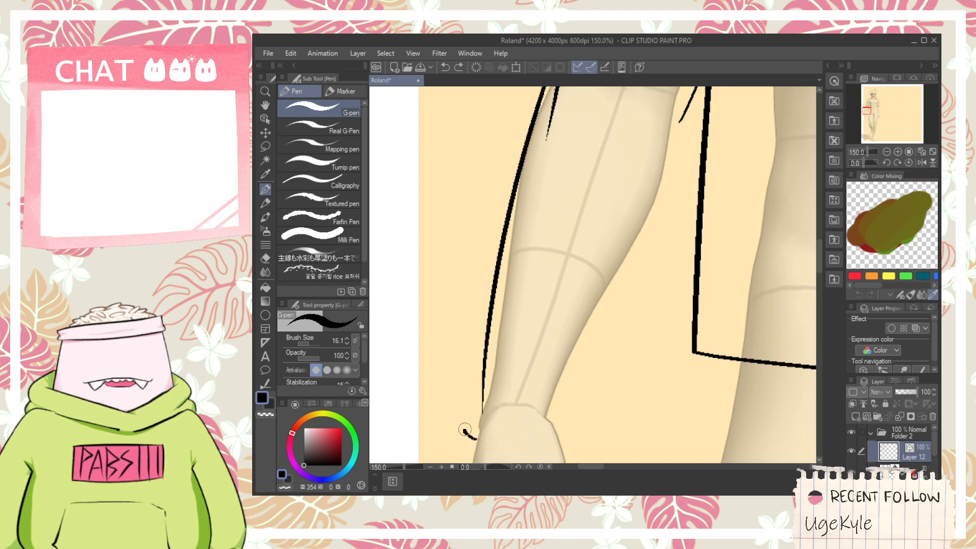
left_click_drag(464, 430, 496, 294)
key("ctrl+z")
left_click_drag(474, 391, 491, 311)
key("ctrl+z")
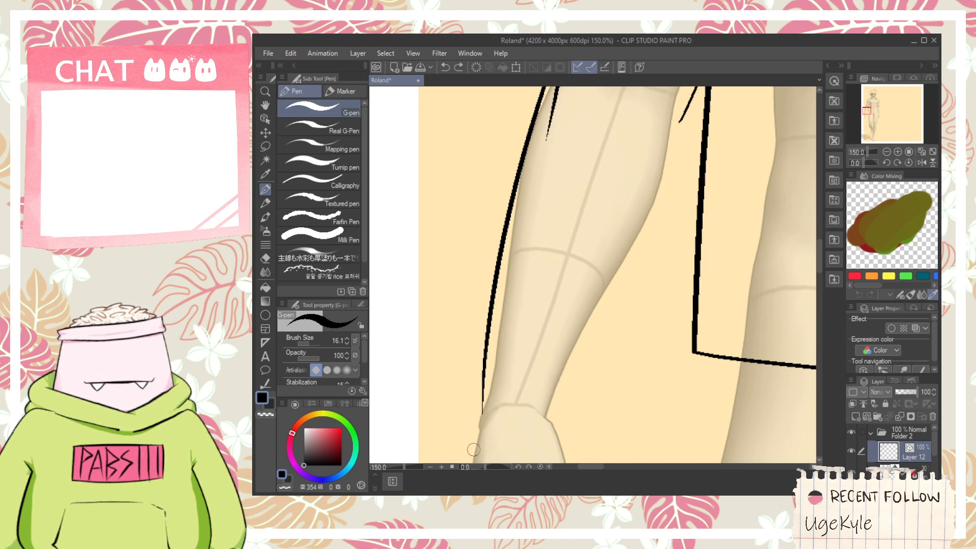
left_click_drag(464, 423, 493, 284)
key("ctrl+z")
left_click_drag(473, 446, 492, 295)
left_click_drag(472, 407, 529, 409)
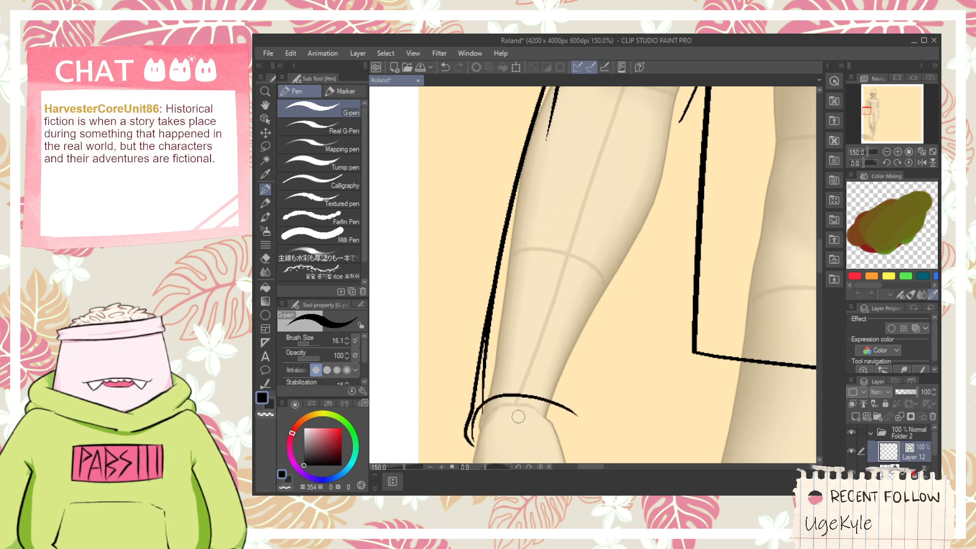
key("ctrl+z")
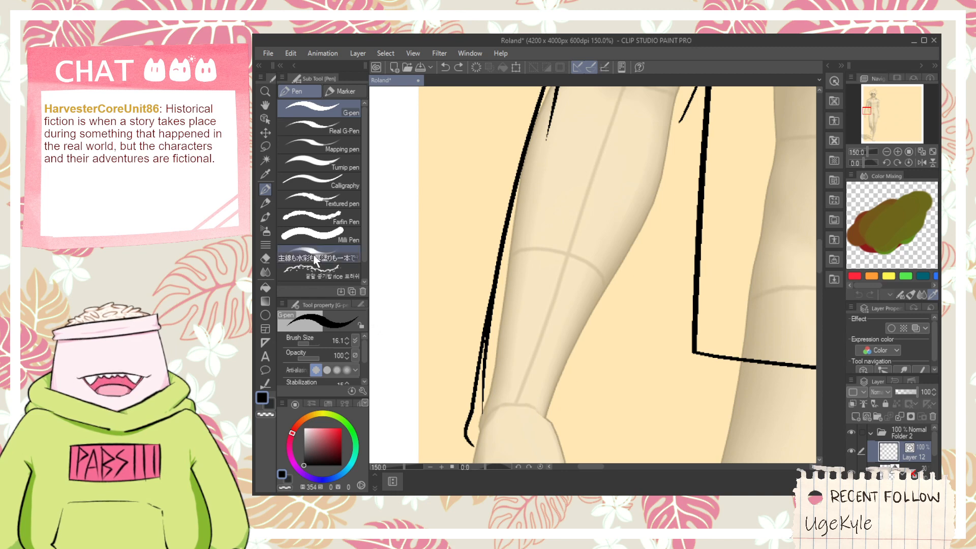
- Stretch the hooked wrist stroke with the Object tool to meet the forearm edge and erase the overlapping line
left_click(262, 120)
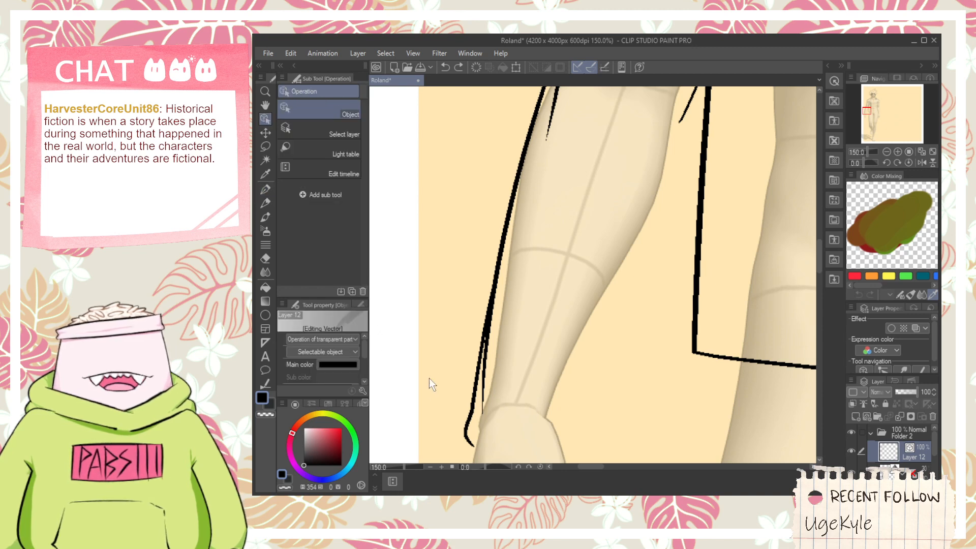
left_click(466, 418)
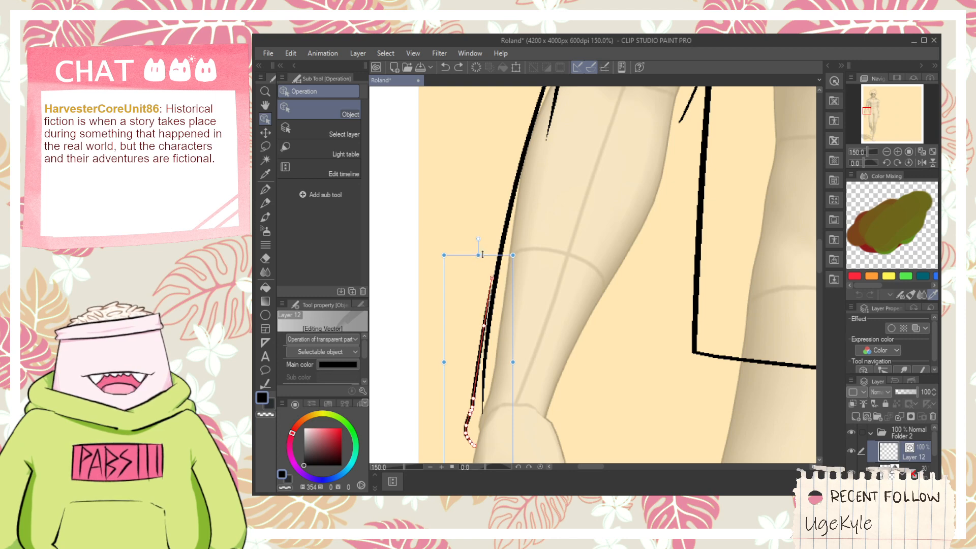
left_click_drag(482, 254, 482, 249)
left_click_drag(516, 361, 524, 361)
key("e")
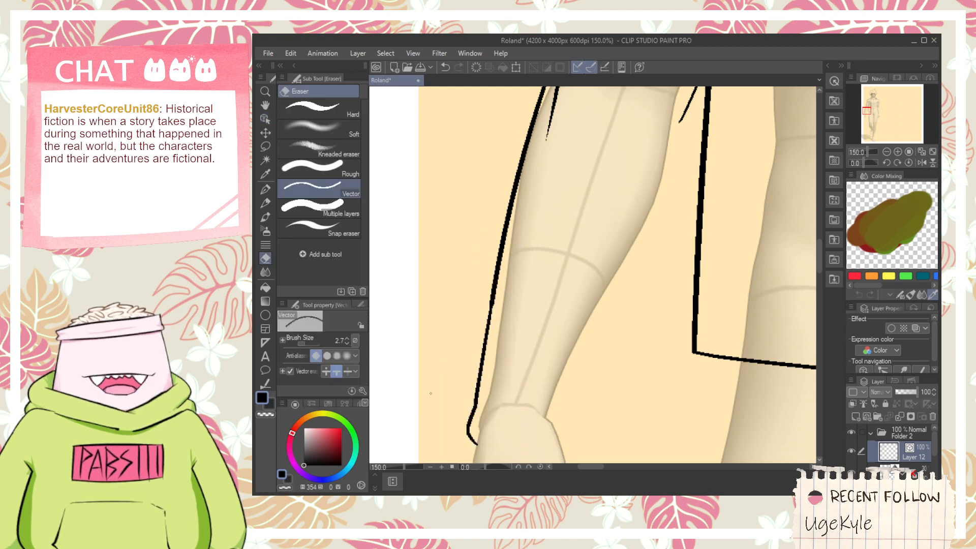
- Draw the curved cuff opening across the left wrist, redoing the arc until it rounds over the top of the hand
key("space")
left_click_drag(521, 399, 477, 334)
scroll(470, 354, "up", 1)
key("p")
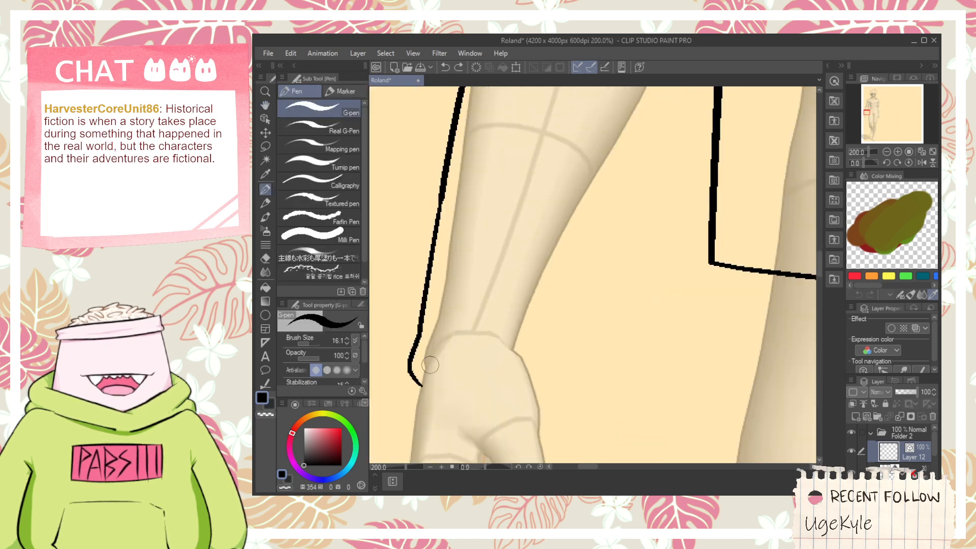
key("ctrl+z")
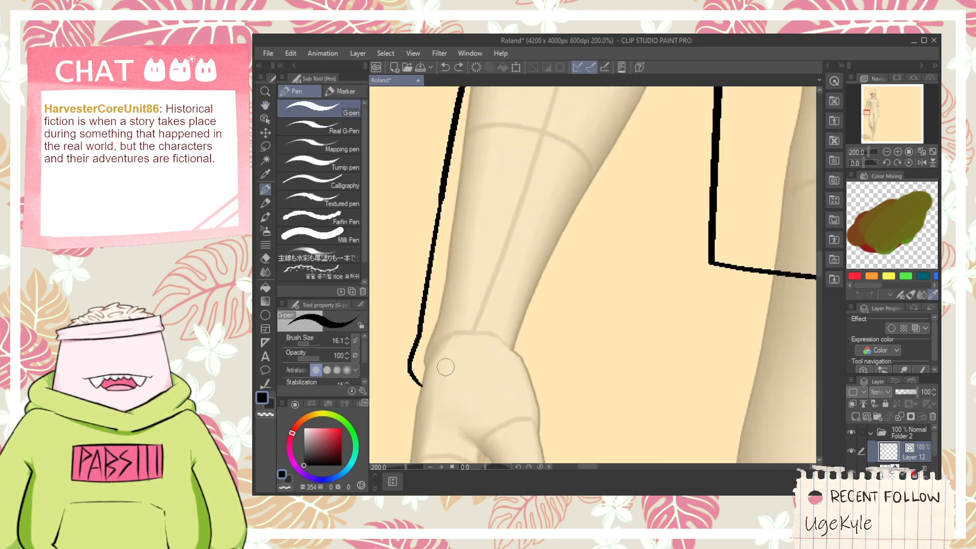
left_click_drag(409, 362, 421, 385)
left_click_drag(416, 351, 538, 376)
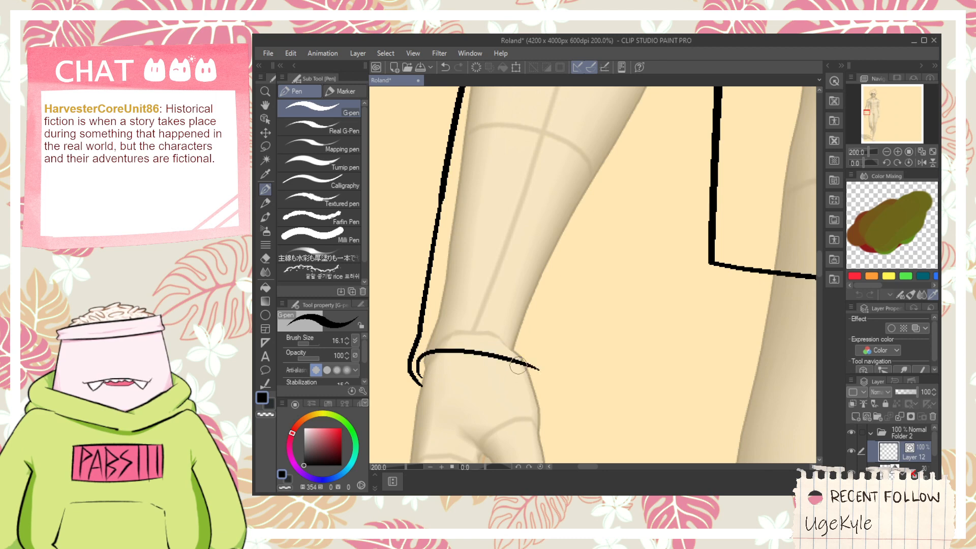
key("ctrl+z")
mouse_move(413, 358)
left_mouse_down()
mouse_move(419, 376)
mouse_move(525, 342)
left_mouse_up()
key("ctrl+z")
mouse_move(426, 368)
left_mouse_down()
mouse_move(519, 339)
mouse_move(491, 331)
mouse_move(545, 347)
left_mouse_up()
key("ctrl+z")
scroll(527, 359, "up", 2)
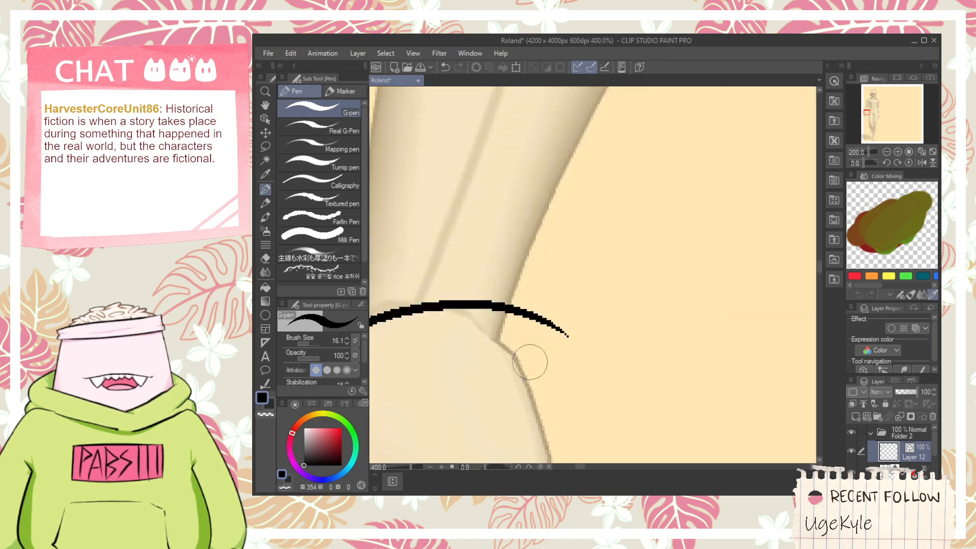
- Draw a closed cuff strap around the left wrist with a curved upper edge, short sides and a slanted lower edge
scroll(524, 350, "down", 3)
key("space")
left_click_drag(460, 251, 496, 261)
scroll(496, 262, "up", 3)
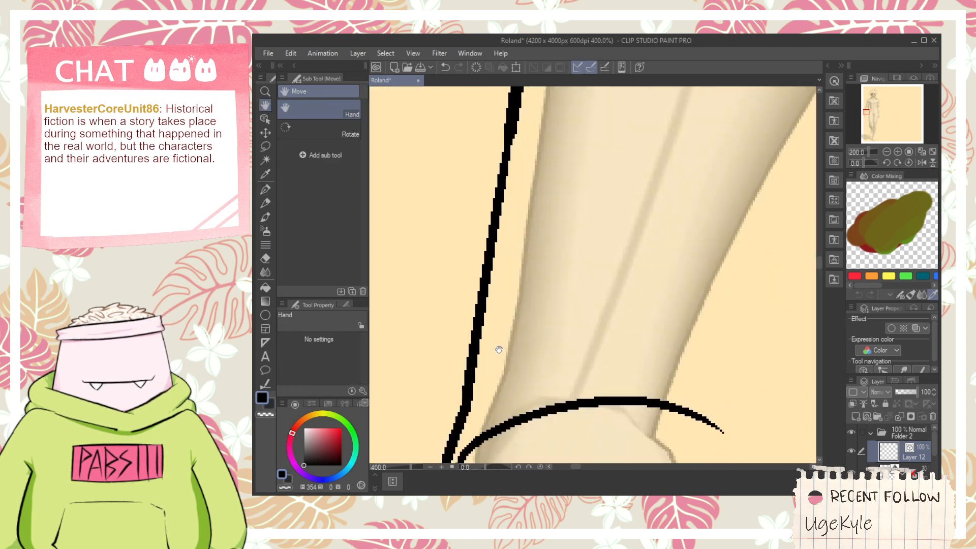
mouse_move(452, 428)
left_mouse_down()
mouse_move(452, 305)
mouse_move(734, 356)
left_mouse_up()
key("ctrl+z")
left_click_drag(444, 329, 671, 303)
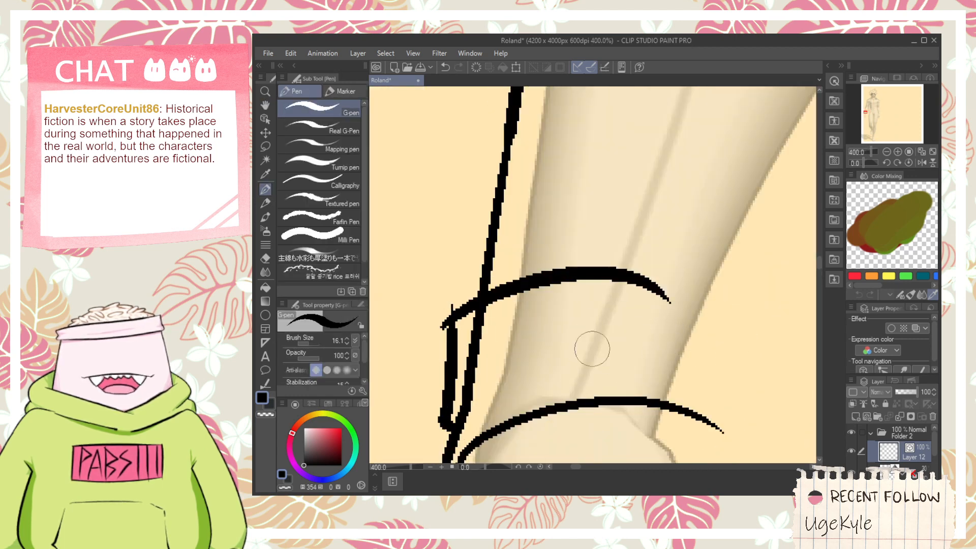
mouse_move(457, 404)
left_mouse_down()
mouse_move(681, 362)
mouse_move(674, 304)
left_mouse_up()
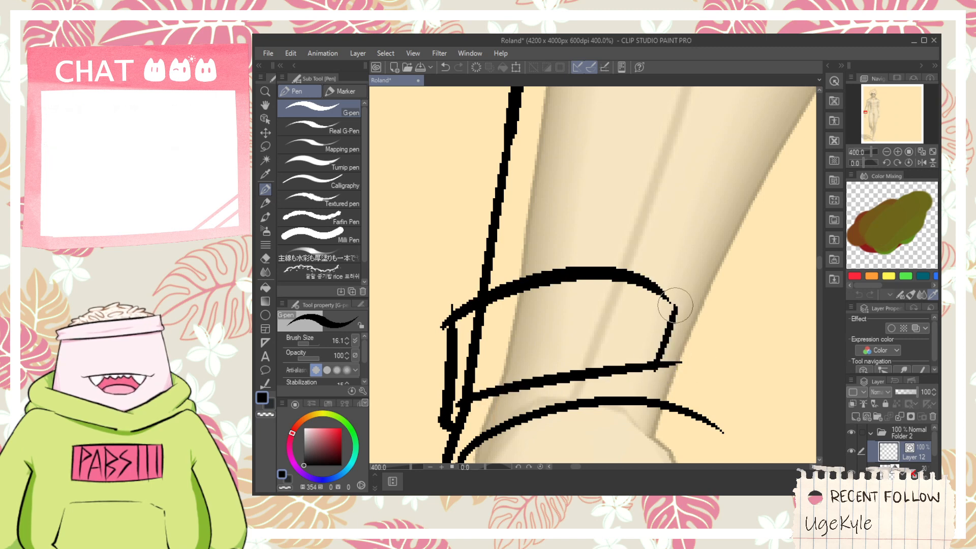
- Erase the line ends sticking out of the cuff strap and the sleeve edge crossing through it
key("e")
left_click(669, 364)
left_click(473, 351)
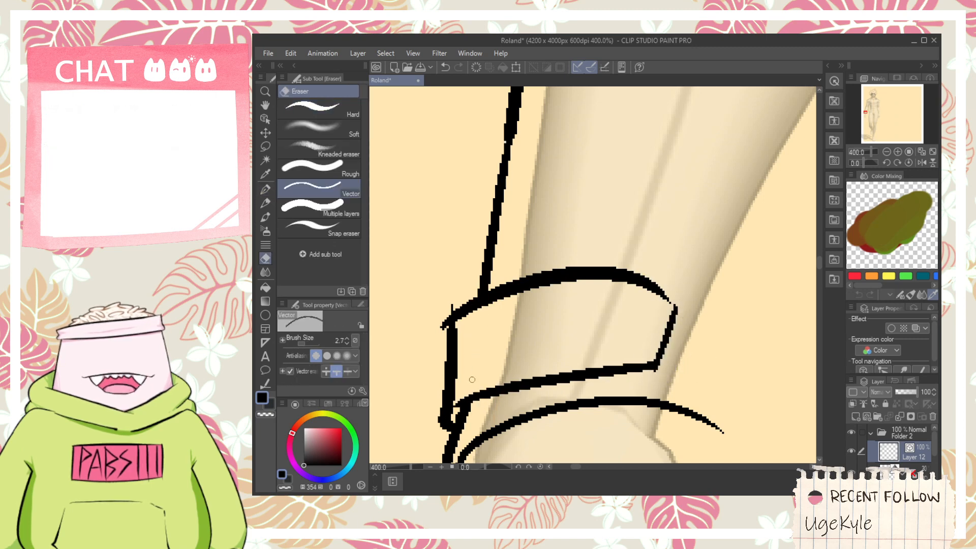
left_click(443, 326)
- Erase the end of the upper sleeve line that overlaps the forearm edge at the left outer elbow
scroll(464, 300, "down", 1)
key("space")
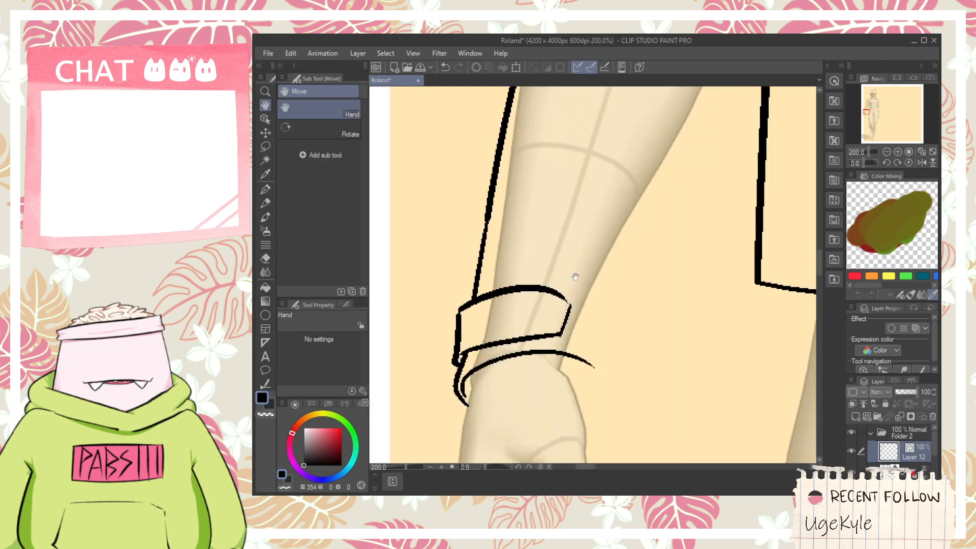
mouse_move(574, 277)
left_mouse_down()
mouse_move(536, 279)
mouse_move(560, 316)
mouse_move(551, 342)
mouse_move(540, 333)
left_mouse_up()
scroll(551, 342, "down", 2)
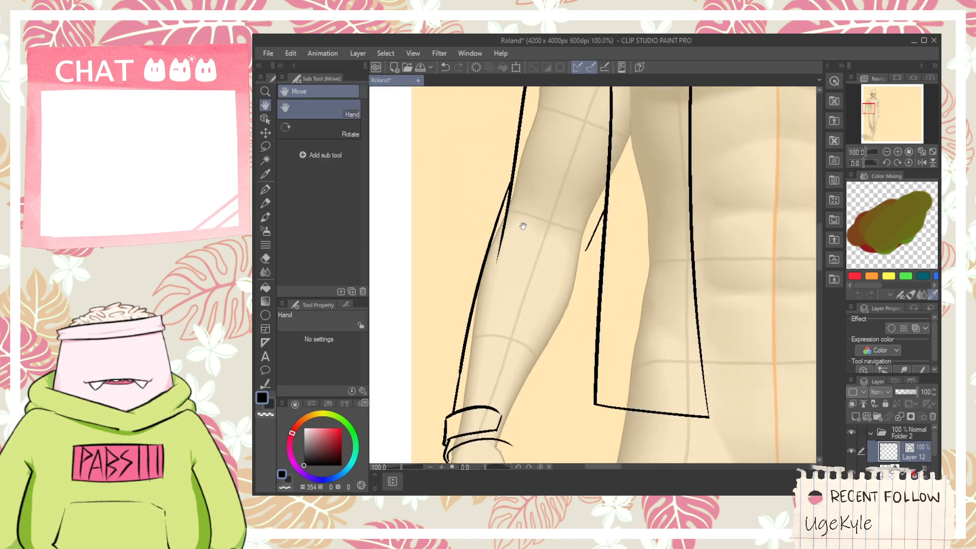
scroll(523, 223, "up", 1)
left_click_drag(522, 218, 523, 296)
left_click(500, 293)
- Add several short fabric crease strokes across the left elbow
key("p")
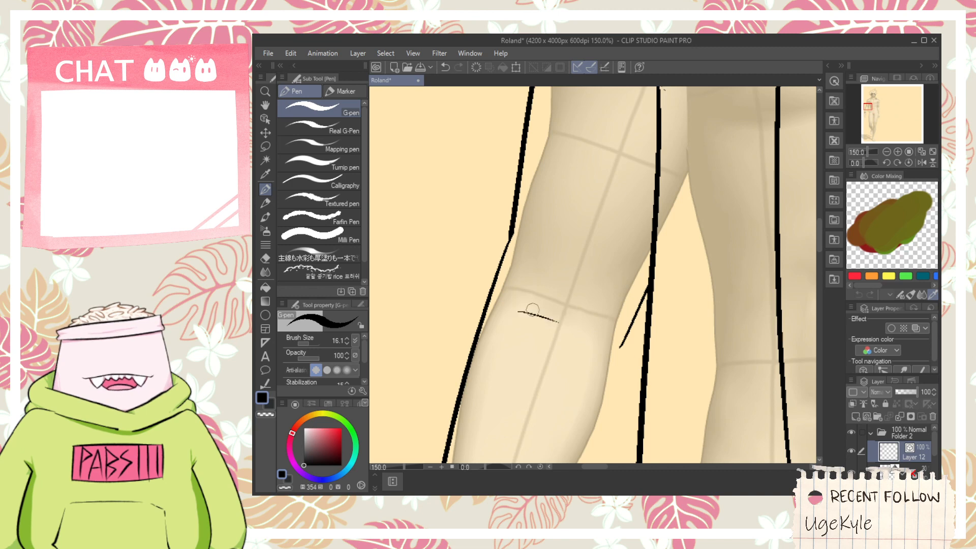
left_click_drag(539, 278, 583, 303)
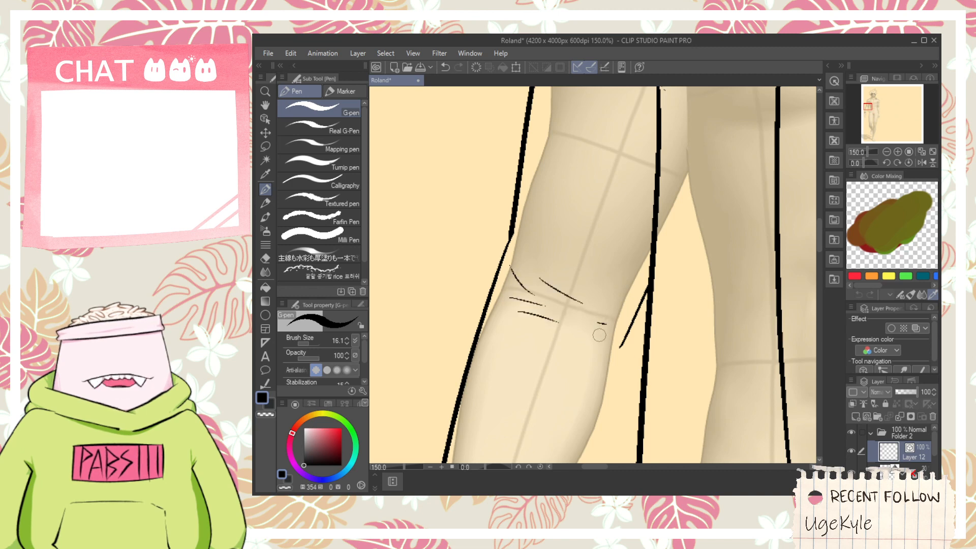
left_click(599, 333)
- Draw the inner edge of the left forearm sleeve between the cuff and the elbow, redoing the stroke
scroll(600, 334, "down", 1)
key("space")
left_click_drag(566, 381, 525, 261)
scroll(502, 407, "up", 1)
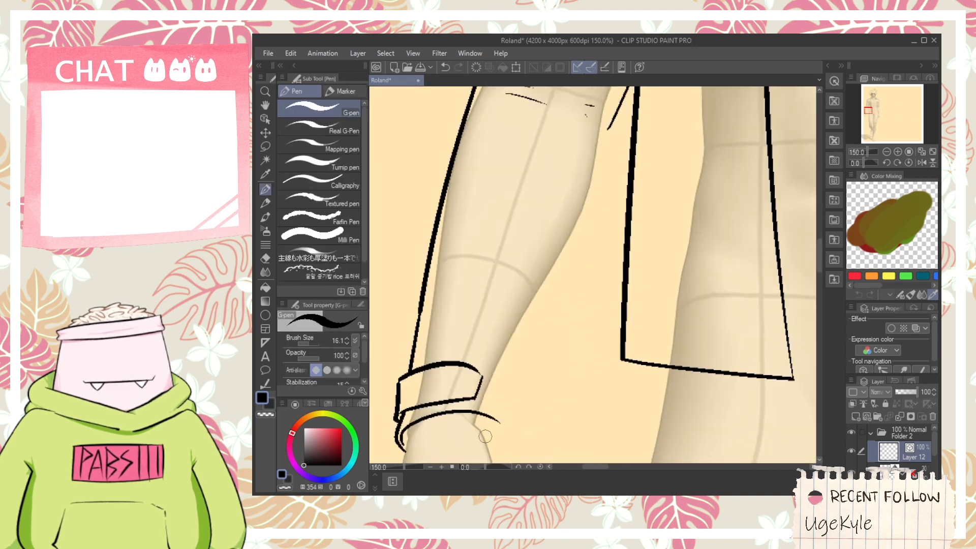
mouse_move(486, 442)
left_mouse_down()
mouse_move(506, 433)
mouse_move(500, 420)
mouse_move(612, 155)
left_mouse_up()
key("ctrl+z")
key("ctrl+z")
mouse_move(613, 121)
left_mouse_down()
mouse_move(521, 398)
mouse_move(625, 94)
mouse_move(590, 203)
left_mouse_up()
key("ctrl+z")
- Clean up the inner forearm line and add a short crease stroke at the inner corner of the left cuff
key("e")
key("space")
scroll(516, 305, "down", 1)
key("space")
left_click_drag(502, 348, 517, 257)
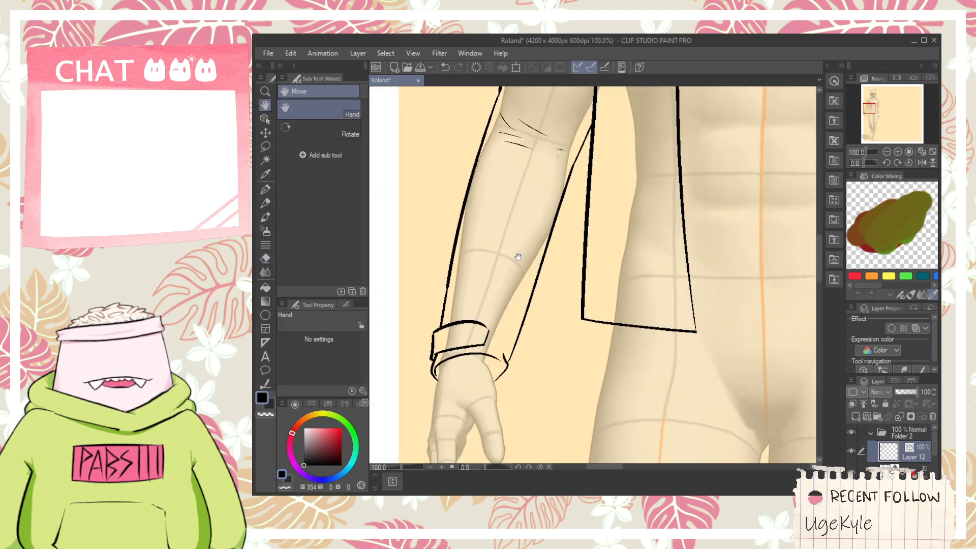
scroll(500, 358, "up", 4)
key("p")
scroll(496, 371, "down", 3)
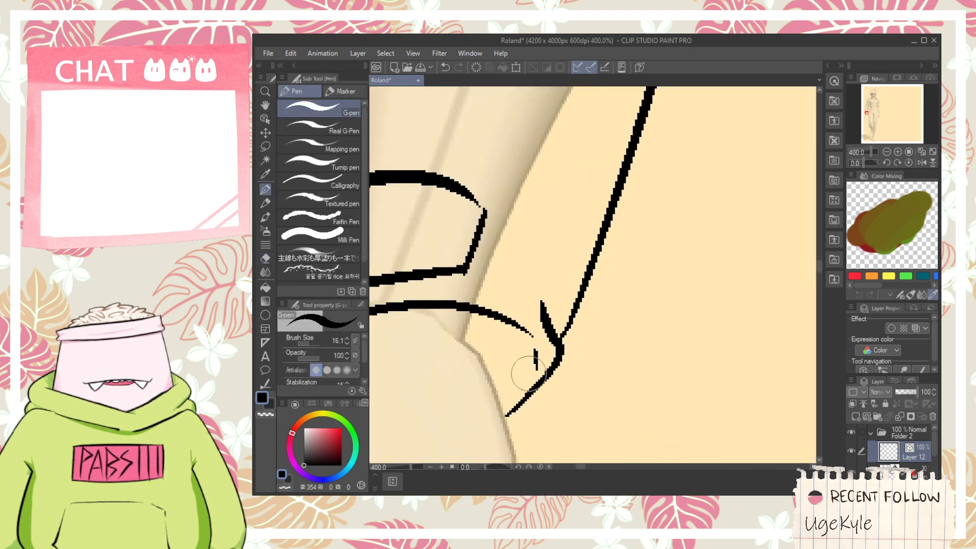
scroll(526, 352, "down", 2)
key("space")
left_click_drag(508, 397, 539, 310)
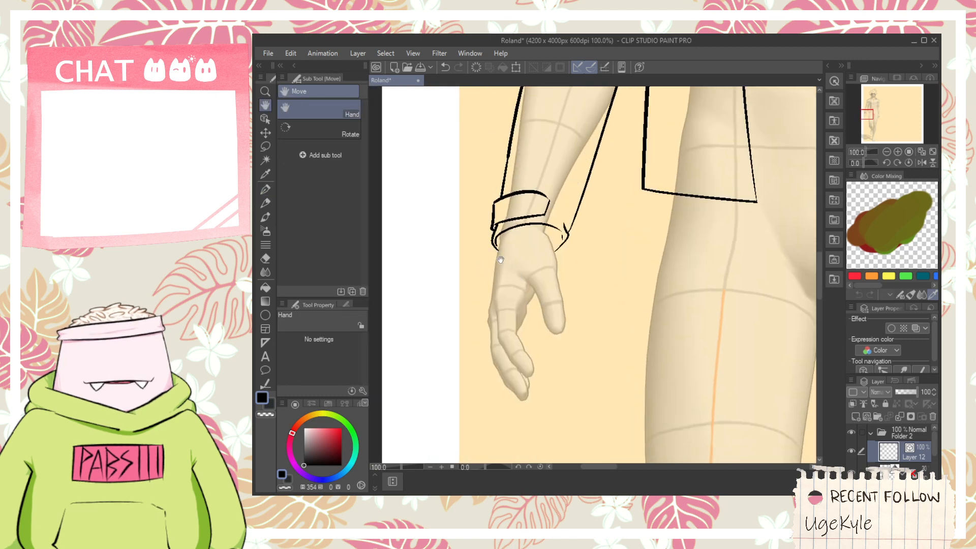
- Draw the outer edge of the left hand and the wrist line running from the cuff to the thumb base, redoing misplaced strokes
scroll(501, 218, "up", 3)
left_click_drag(498, 214, 468, 426)
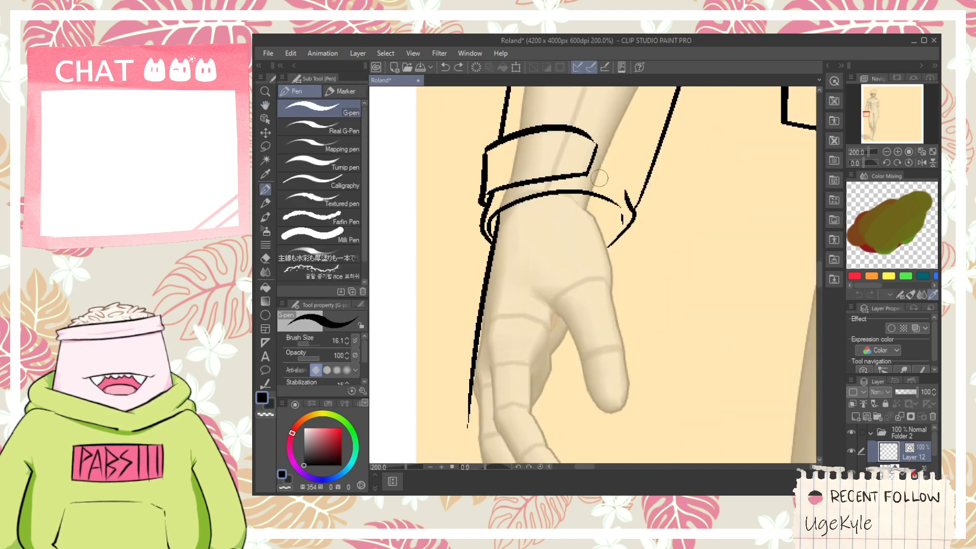
mouse_move(602, 173)
left_mouse_down()
mouse_move(582, 227)
mouse_move(605, 167)
left_mouse_up()
key("space")
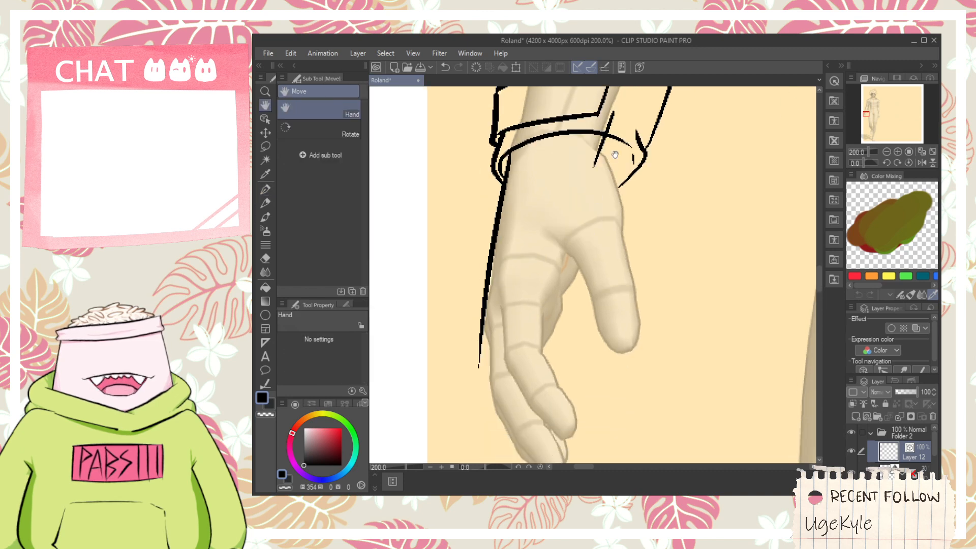
key("ctrl+z")
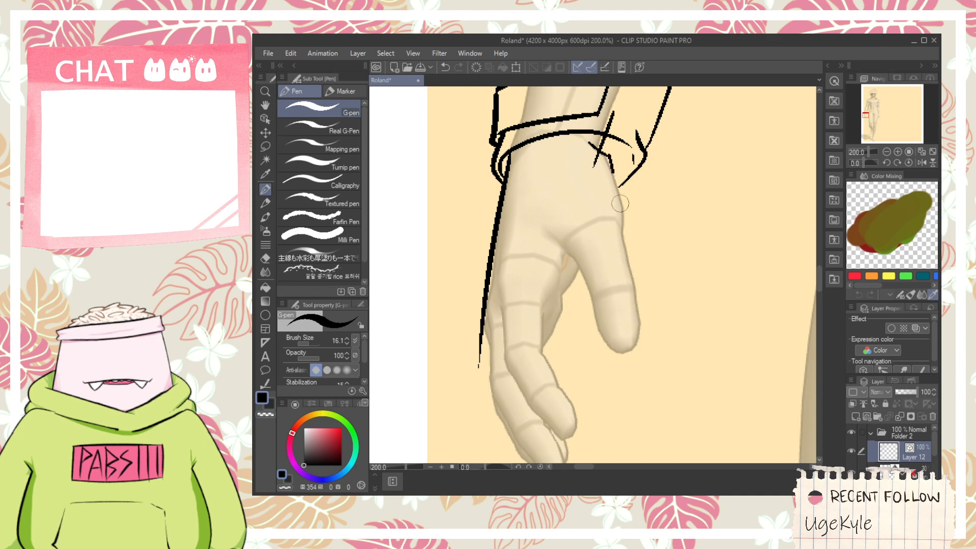
left_click_drag(620, 203, 629, 217)
key("ctrl+z")
left_click_drag(606, 155, 632, 231)
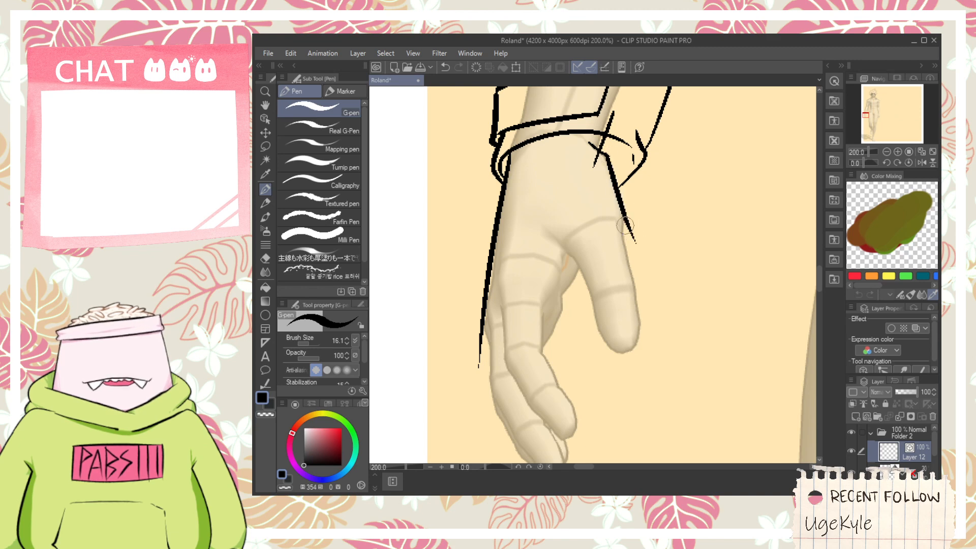
- Draw the crease between the palm and thumb and extend the thumb's outer edge towards its tip
left_click_drag(607, 264, 595, 250)
scroll(538, 234, "up", 2)
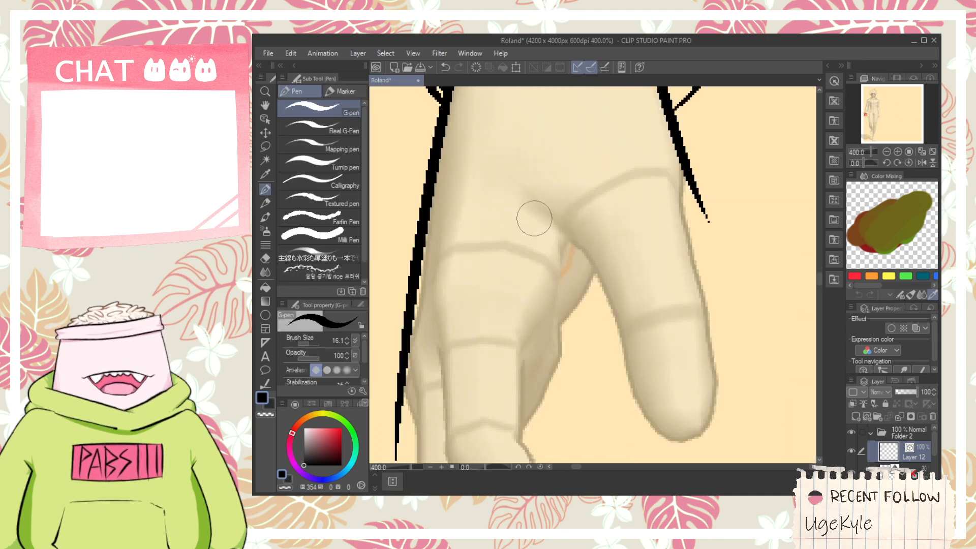
left_click_drag(534, 218, 619, 315)
scroll(619, 315, "down", 2)
mouse_move(621, 236)
left_mouse_down()
mouse_move(645, 345)
mouse_move(591, 302)
left_mouse_up()
- Draw the thumb's inner edge and close its blunt tip, redoing strokes that miss the guide figure
scroll(591, 301, "up", 2)
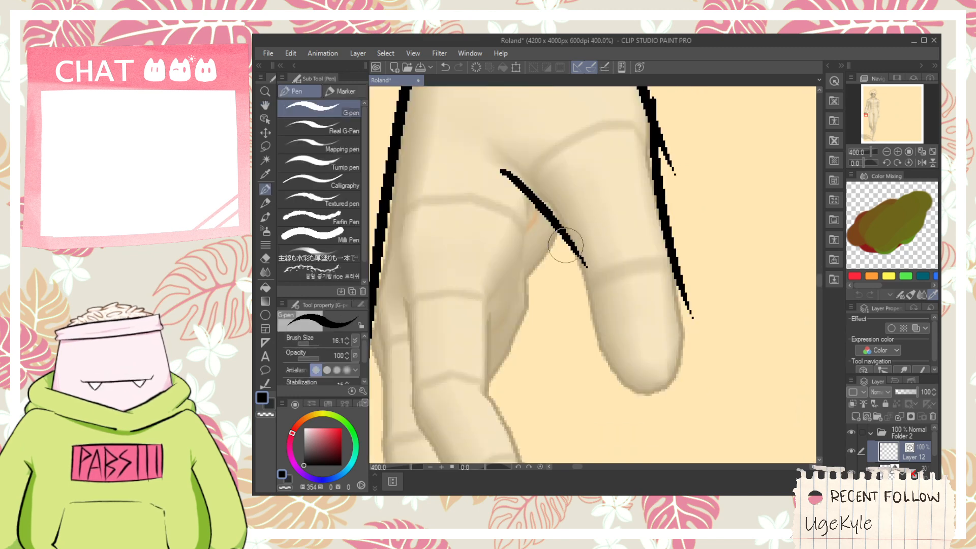
left_click_drag(563, 238, 595, 334)
key("ctrl+z")
mouse_move(563, 235)
left_mouse_down()
mouse_move(666, 403)
mouse_move(669, 378)
left_mouse_up()
key("ctrl+z")
left_click_drag(615, 394, 680, 389)
mouse_move(670, 238)
left_mouse_down()
mouse_move(683, 381)
mouse_move(663, 207)
mouse_move(677, 287)
mouse_move(664, 423)
mouse_move(681, 401)
left_mouse_up()
key("ctrl+z")
key("ctrl+z")
- Erase the stray line ends overlapping the thumb's outer and inner edges
key("e")
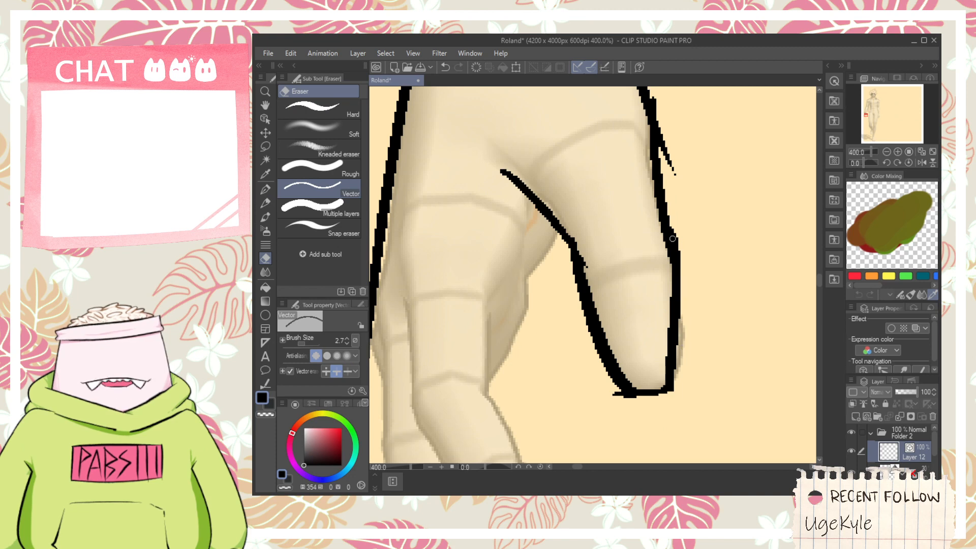
left_click_drag(690, 207, 684, 299)
left_click_drag(672, 243, 657, 203)
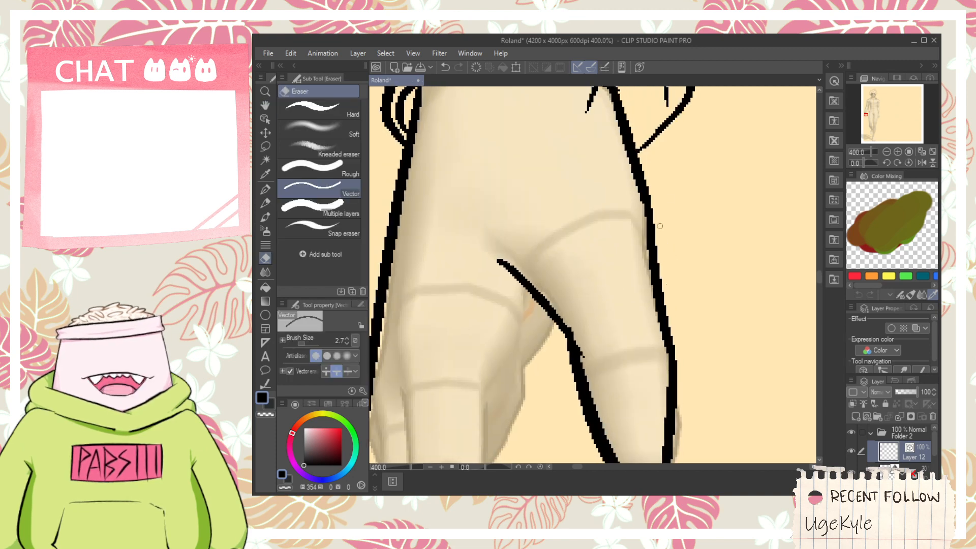
left_click_drag(618, 460, 626, 320)
mouse_move(583, 287)
left_mouse_down()
mouse_move(597, 367)
mouse_move(605, 319)
mouse_move(583, 219)
left_mouse_up()
key("ctrl+z")
- Draw the outer edge of the index finger from the knuckle down to the middle joint
scroll(606, 286, "down", 2)
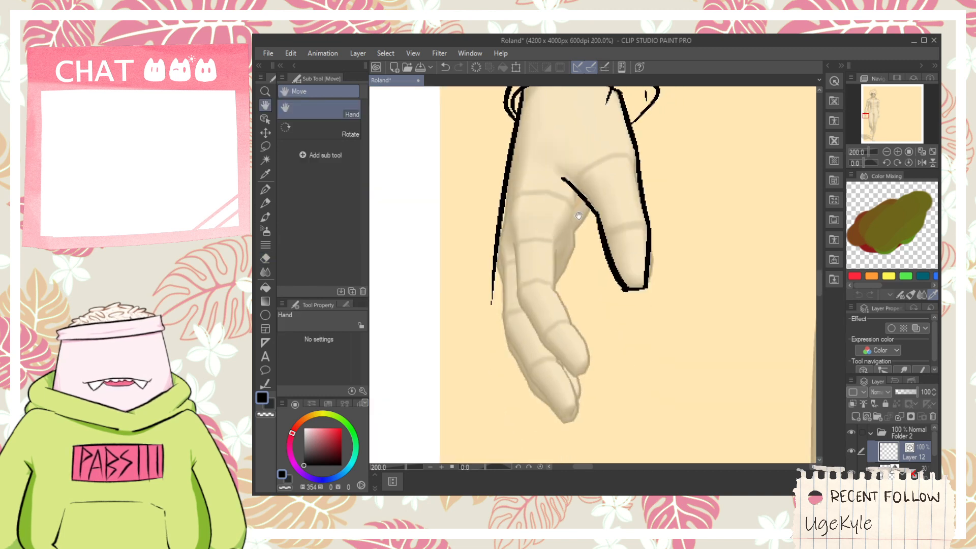
scroll(583, 218, "up", 2)
mouse_move(479, 261)
left_mouse_down()
mouse_move(486, 240)
mouse_move(464, 328)
left_mouse_up()
scroll(463, 239, "down", 2)
key("p")
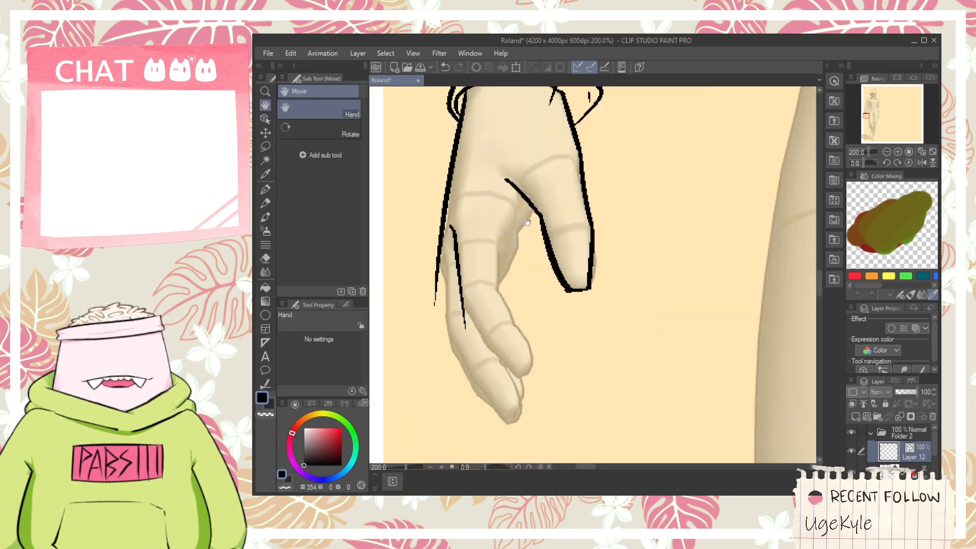
- Draw the contour of the curled finger behind the palm, from the thumb crease down to the index finger
scroll(530, 222, "up", 2)
left_click_drag(501, 248, 531, 186)
key("space")
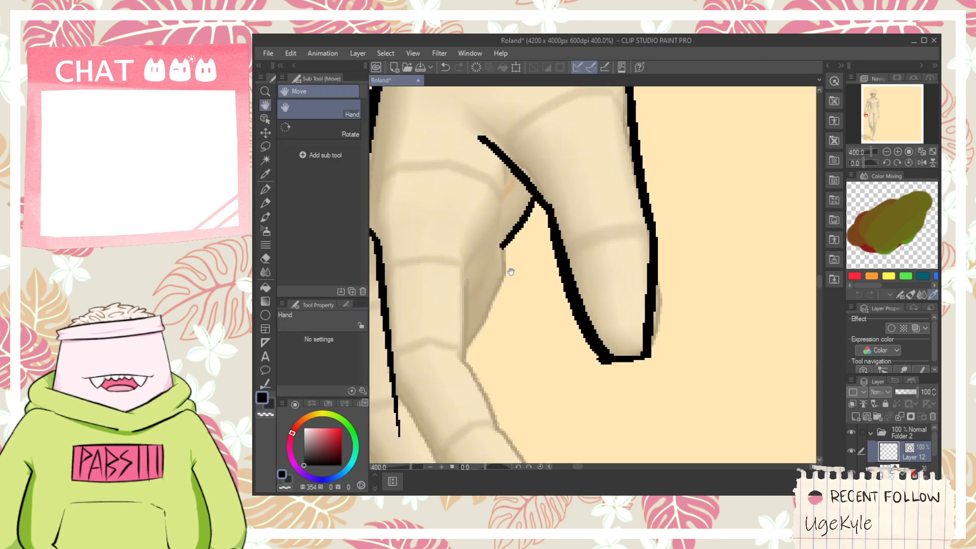
mouse_move(506, 254)
left_mouse_down()
mouse_move(541, 213)
mouse_move(503, 314)
mouse_move(527, 331)
mouse_move(562, 203)
mouse_move(556, 195)
left_mouse_up()
key("space")
key("ctrl+z")
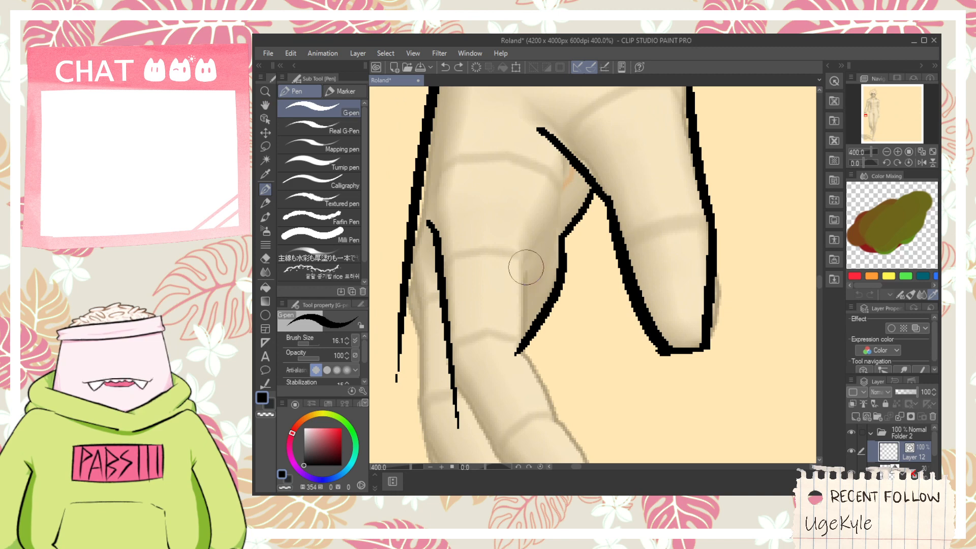
- Draw the index finger's inner edge from the base joint down towards the fingertip
mouse_move(523, 258)
left_mouse_down()
mouse_move(526, 379)
mouse_move(519, 292)
mouse_move(585, 369)
mouse_move(562, 342)
left_mouse_up()
key("space")
key("space")
left_click_drag(590, 379, 590, 389)
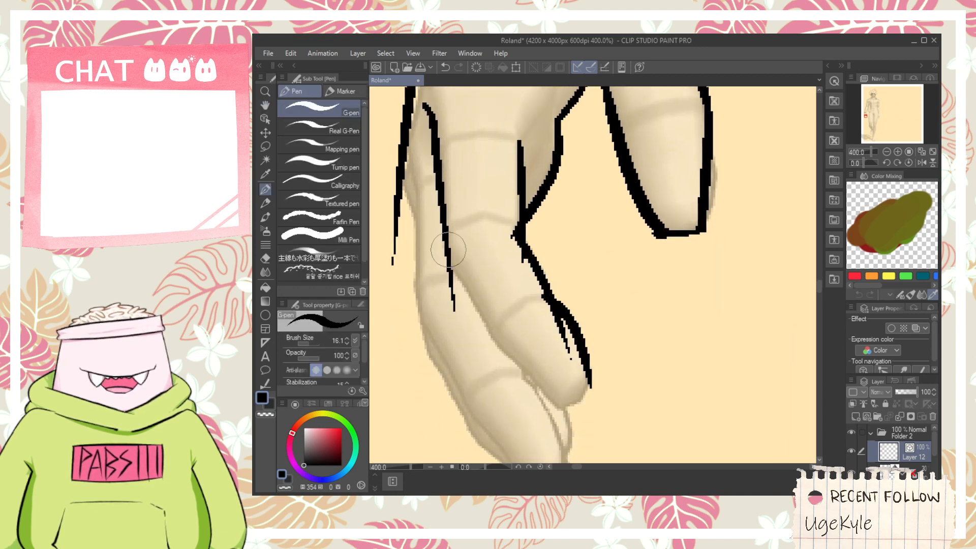
- Continue the index finger's outer edge and close its rounded fingertip, redoing the strokes until they follow the guide
left_click_drag(433, 251, 505, 379)
key("ctrl+z")
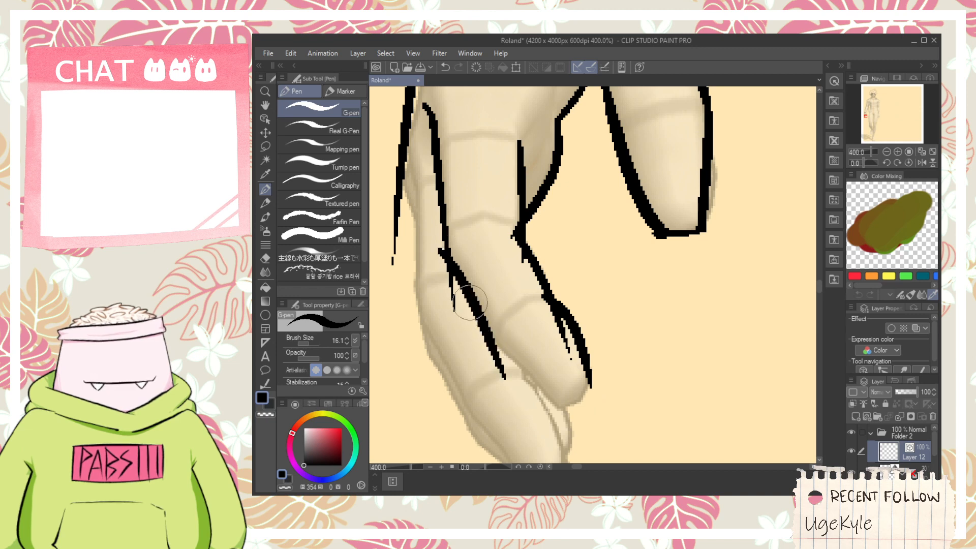
key("ctrl+z")
left_click_drag(441, 250, 504, 373)
mouse_move(473, 337)
left_mouse_down()
mouse_move(583, 436)
mouse_move(596, 356)
left_mouse_up()
key("ctrl+z")
mouse_move(552, 411)
left_mouse_down()
mouse_move(597, 364)
mouse_move(564, 338)
left_mouse_up()
- Erase the overshooting line ends at the index finger's joints
key("e")
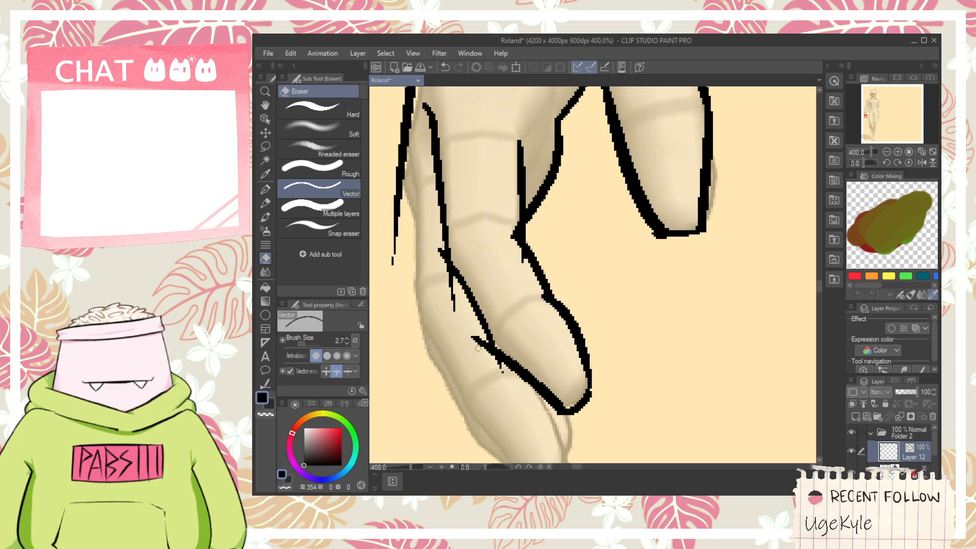
left_click_drag(471, 312, 436, 243)
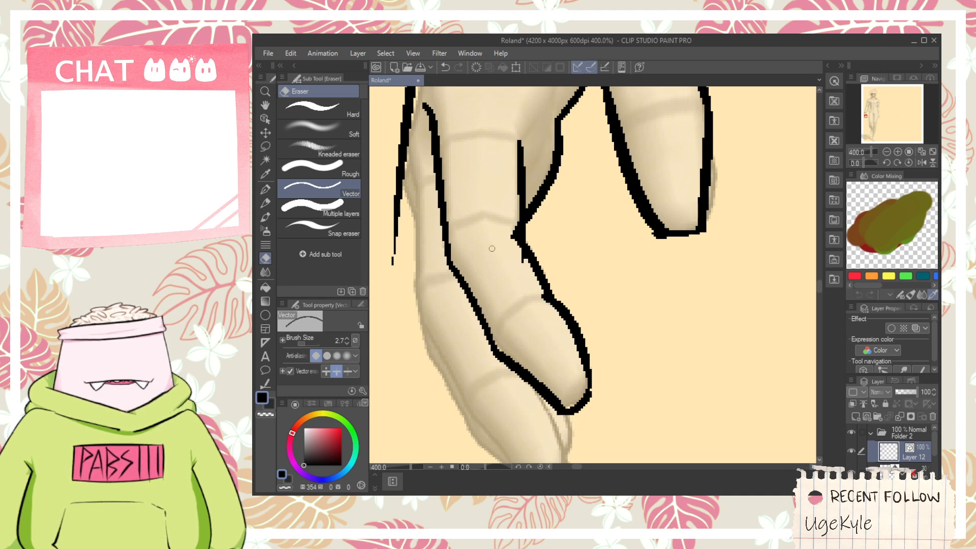
left_click_drag(501, 230, 507, 294)
left_click_drag(502, 255, 494, 337)
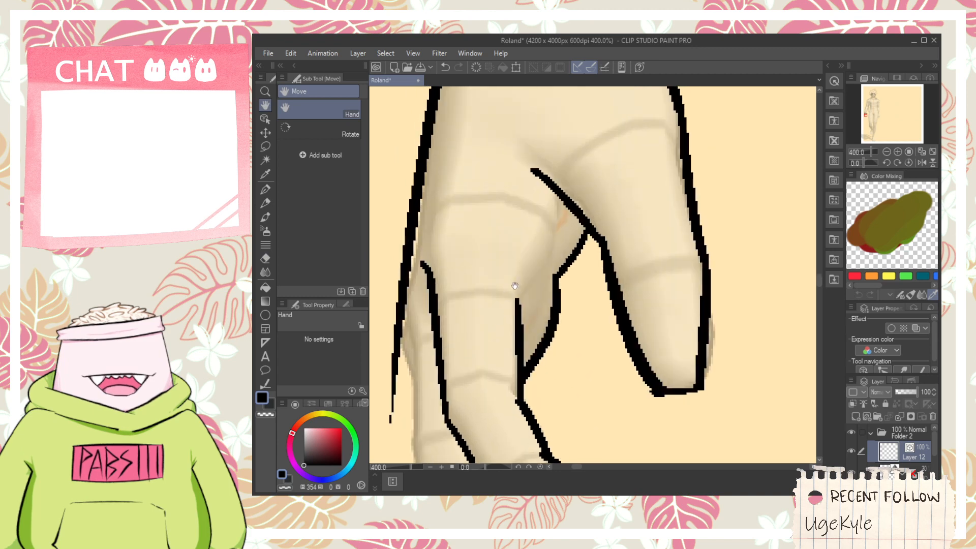
- Add a short knuckle line from the top of the index finger's inner edge towards the thumb
left_click_drag(519, 295, 549, 240)
key("space")
left_click_drag(458, 284, 498, 188)
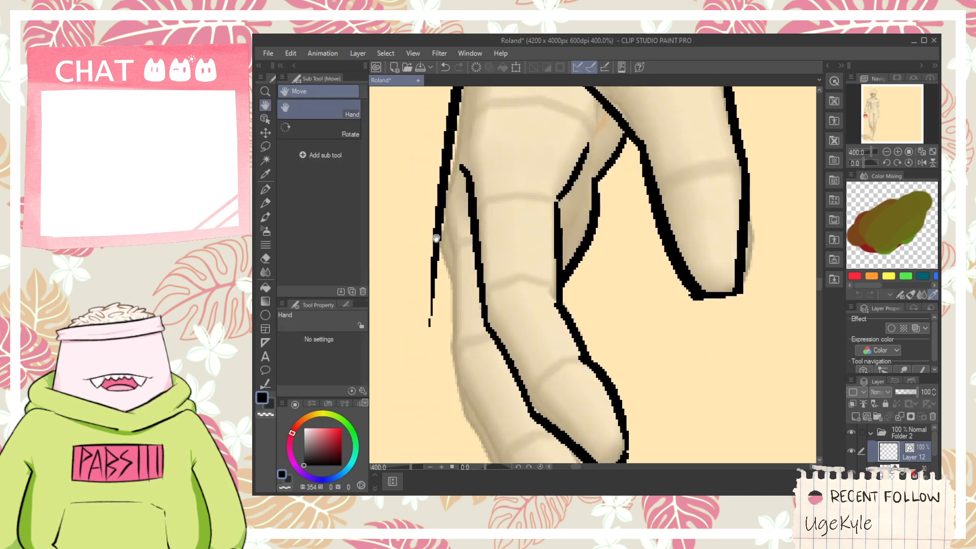
- Draw the outer edge of the second finger behind the index finger, from the hand's edge down to its last joint
left_click_drag(441, 206, 453, 310)
key("ctrl+z")
left_click_drag(432, 212, 454, 313)
key("space")
left_click_drag(469, 338, 463, 277)
mouse_move(446, 222)
left_mouse_down()
mouse_move(446, 305)
mouse_move(503, 419)
mouse_move(491, 324)
mouse_move(507, 410)
left_mouse_up()
key("space")
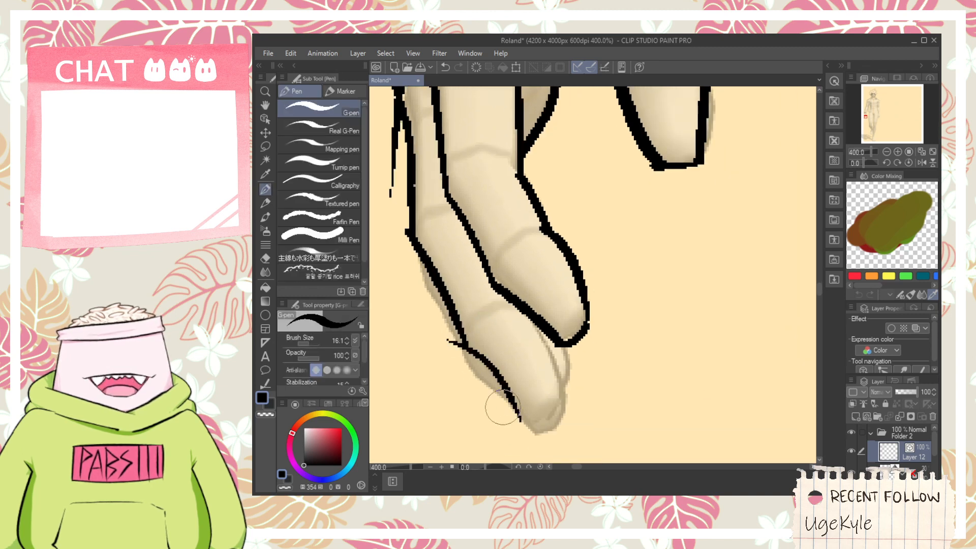
key("ctrl+z")
- Draw the second finger's pointed tip and its inner edge below the index fingertip, redoing the tip strokes
mouse_move(464, 346)
left_mouse_down()
mouse_move(536, 455)
mouse_move(555, 368)
left_mouse_up()
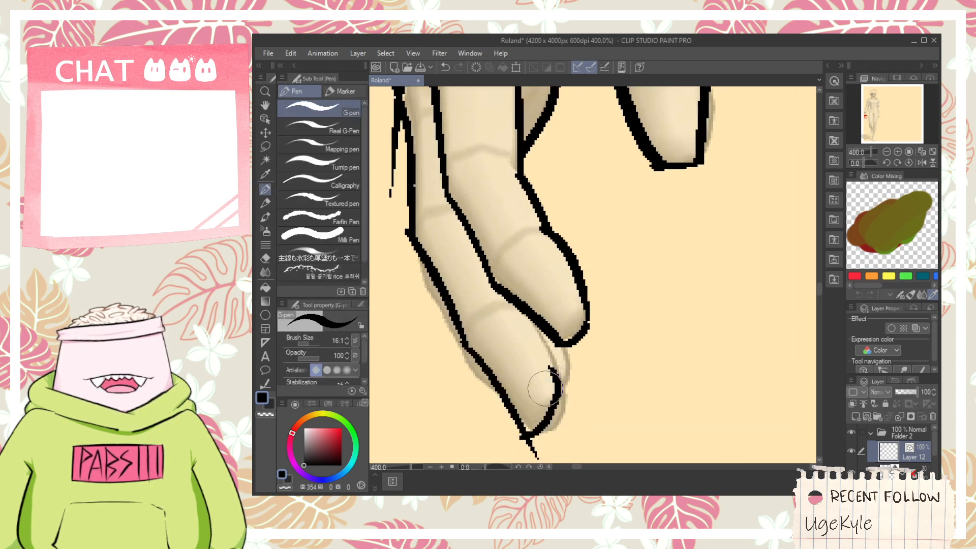
key("ctrl+z")
left_click_drag(526, 439, 553, 384)
key("ctrl+z")
mouse_move(534, 431)
left_mouse_down()
mouse_move(567, 376)
mouse_move(558, 356)
left_mouse_up()
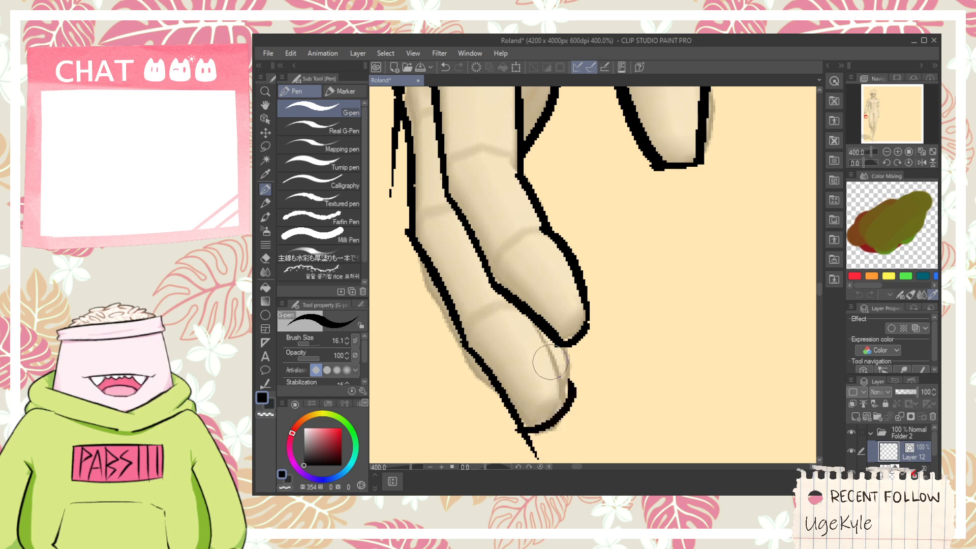
key("ctrl+z")
left_click_drag(530, 290, 569, 408)
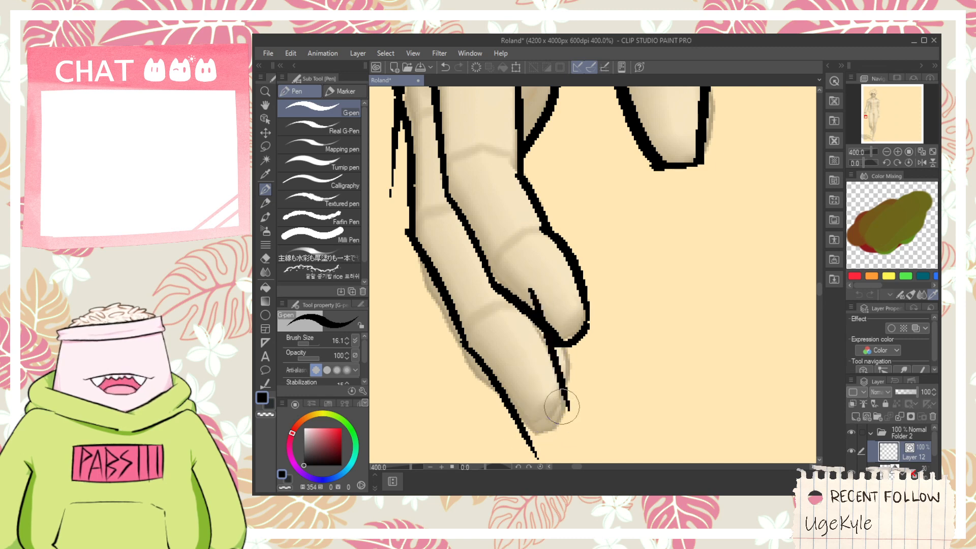
left_click_drag(526, 434, 564, 396)
- Erase the stray line ends around the second finger and the lower end of the hand's outer edge
key("e")
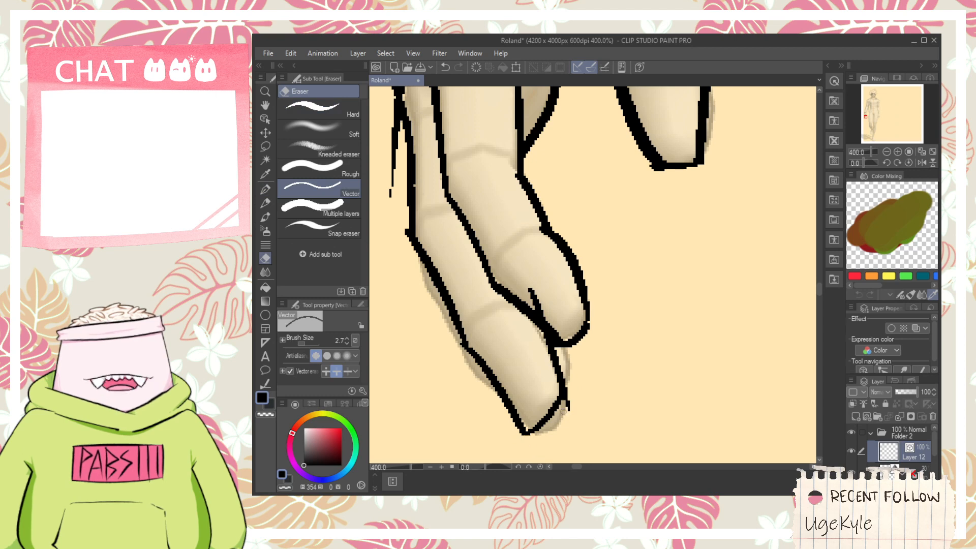
key("space")
mouse_move(469, 309)
left_mouse_down()
mouse_move(510, 333)
mouse_move(502, 321)
mouse_move(515, 400)
left_mouse_up()
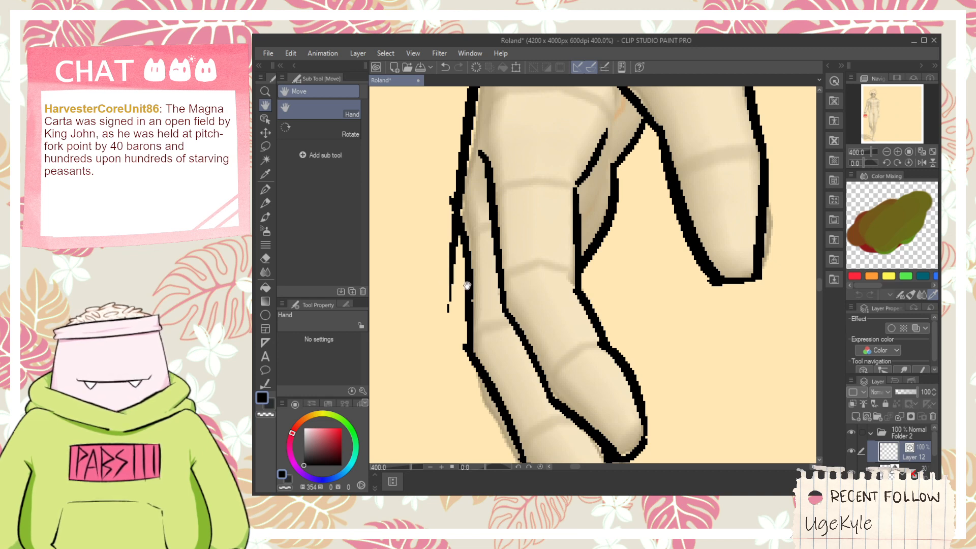
mouse_move(468, 288)
left_mouse_down()
mouse_move(474, 313)
mouse_move(455, 311)
left_mouse_up()
left_click_drag(457, 260, 465, 244)
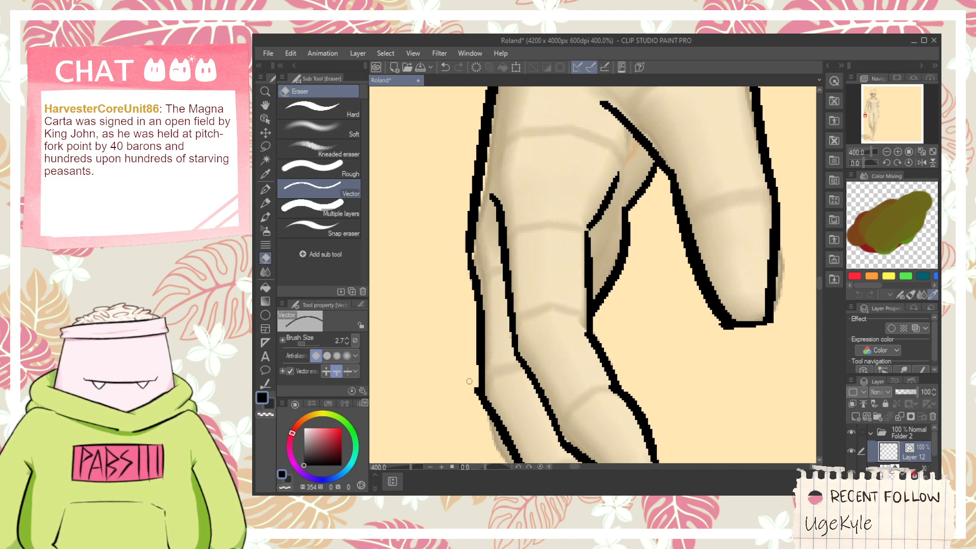
left_click_drag(473, 387, 476, 396)
left_click_drag(475, 460, 469, 282)
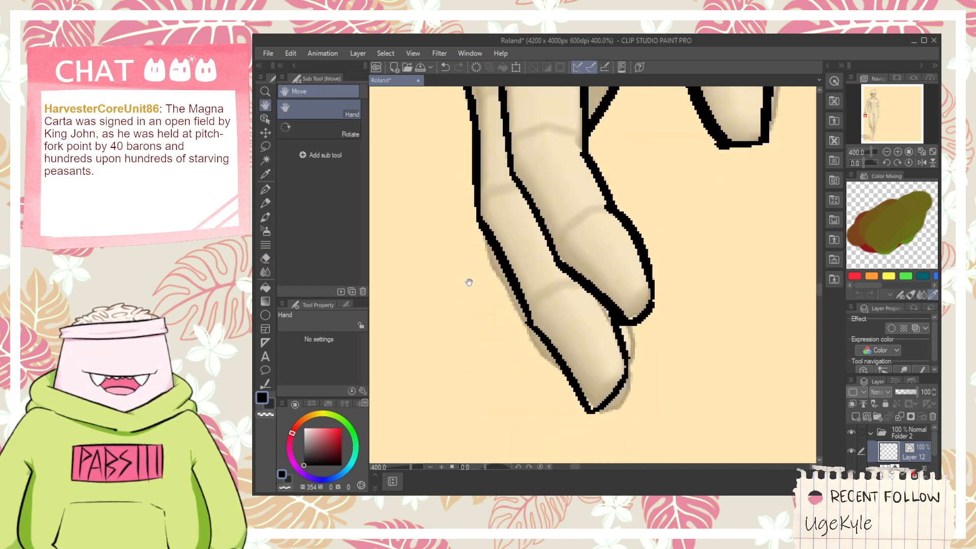
key("e")
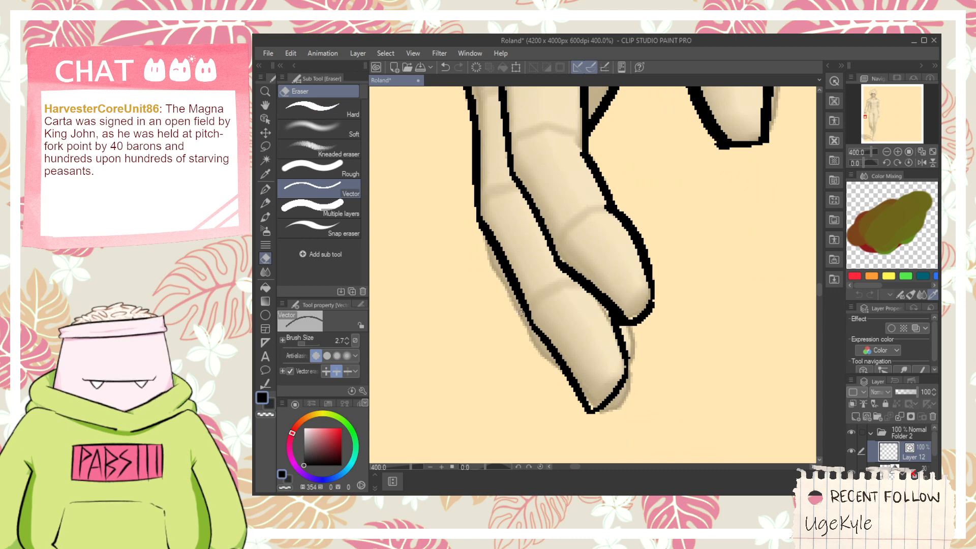
- Draw the thin visible edge of the rear finger along the outside of the second finger
key("p")
mouse_move(486, 232)
left_mouse_down()
mouse_move(491, 280)
mouse_move(536, 377)
left_mouse_up()
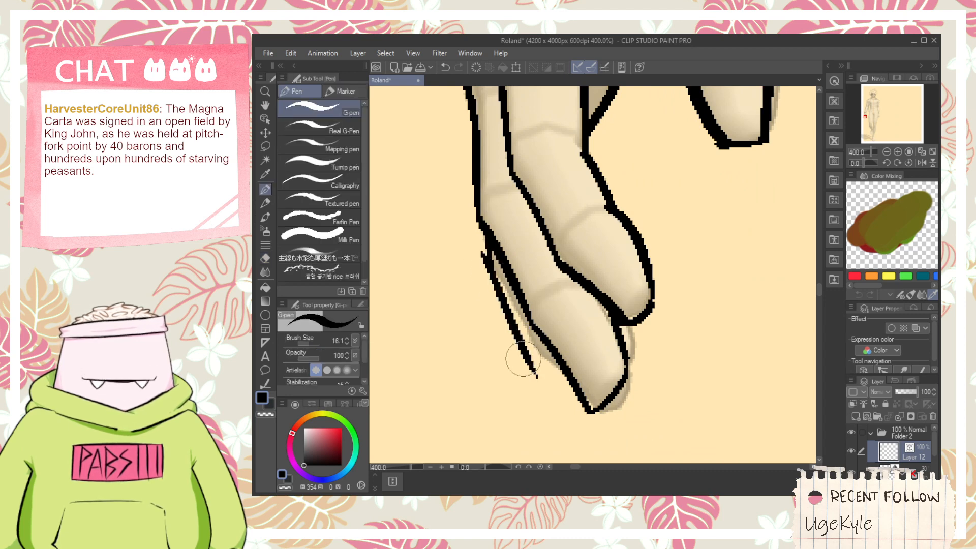
key("ctrl+z")
left_click_drag(484, 262, 535, 382)
mouse_move(517, 347)
left_mouse_down()
mouse_move(583, 401)
mouse_move(522, 353)
left_mouse_up()
key("e")
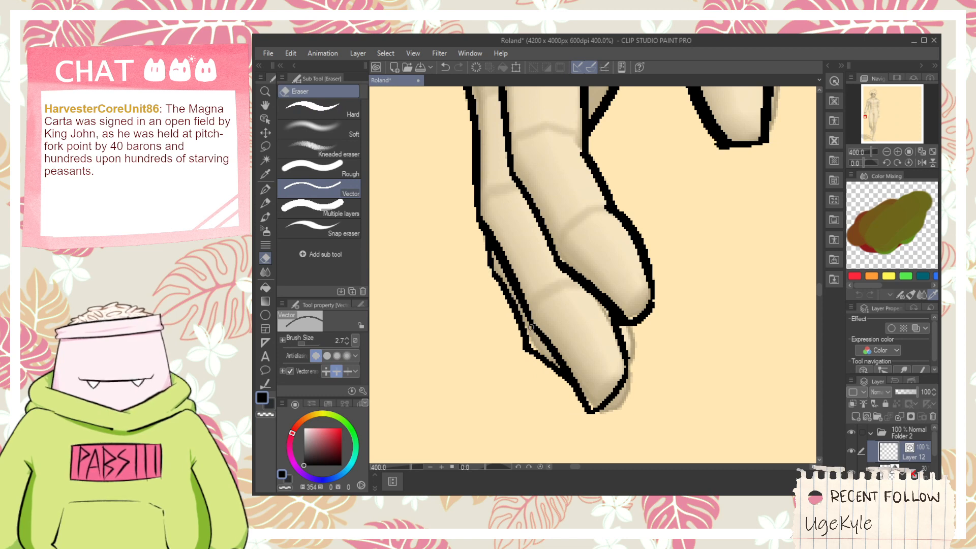
left_click_drag(590, 345, 562, 334)
- Draw the small rear fingertip peeking out below the second fingertip, redoing the stroke, and clean up its ends
key("p")
scroll(578, 395, "up", 1)
mouse_move(569, 393)
left_mouse_down()
mouse_move(590, 419)
mouse_move(615, 352)
left_mouse_up()
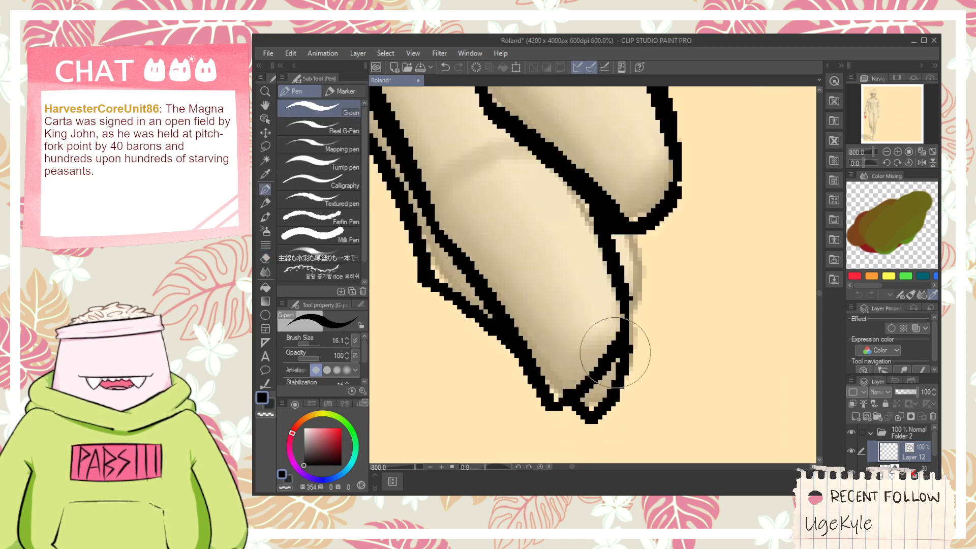
key("ctrl+z")
left_click_drag(569, 398, 610, 264)
key("e")
key("p")
key("e")
scroll(581, 325, "down", 6)
key("space")
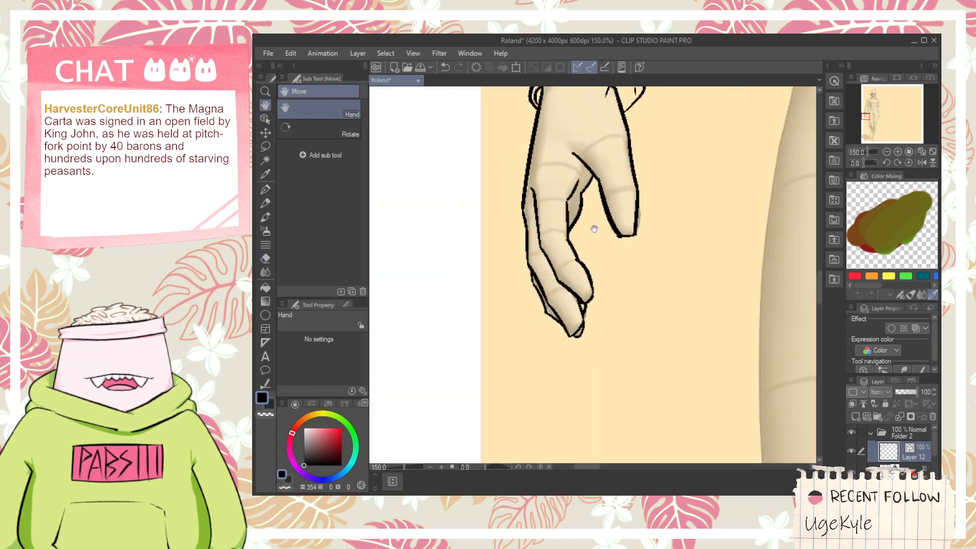
- Draw a short inner rim line inside the left cuff opening beside the wrist
left_click_drag(592, 227, 550, 352)
left_click_drag(580, 196, 565, 265)
scroll(565, 265, "up", 4)
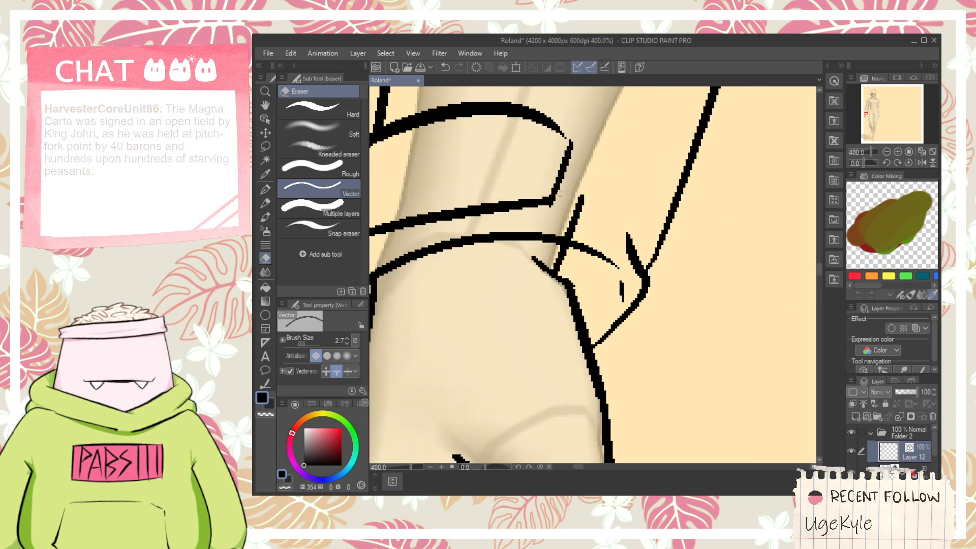
scroll(589, 263, "up", 3)
key("p")
mouse_move(569, 335)
left_mouse_down()
mouse_move(611, 283)
mouse_move(626, 243)
left_mouse_up()
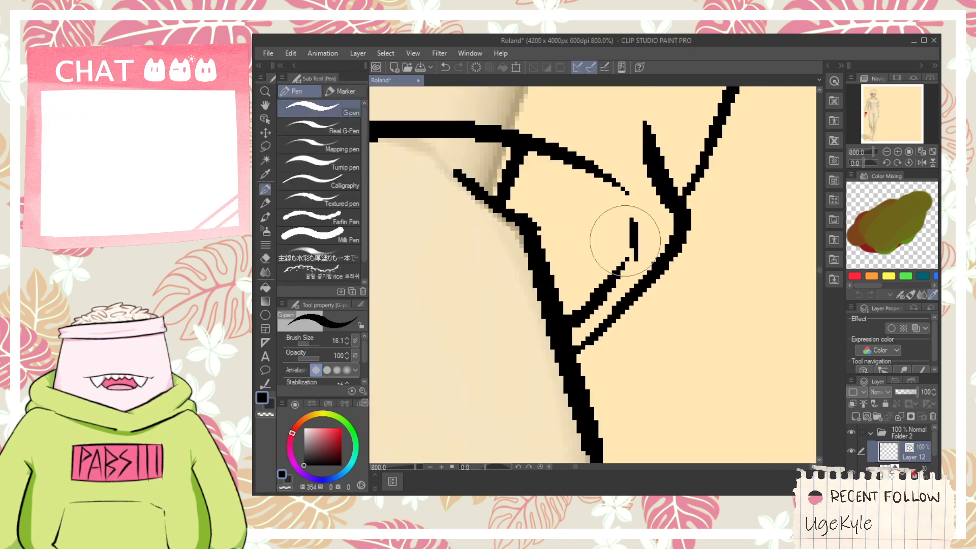
- Replace the straight hem of the left jacket panel with a downward curve and erase the surplus lines beyond it
scroll(549, 187, "down", 7)
scroll(545, 188, "down", 3)
key("space")
left_click_drag(599, 122, 477, 277)
scroll(481, 306, "up", 2)
left_click_drag(444, 323, 615, 382)
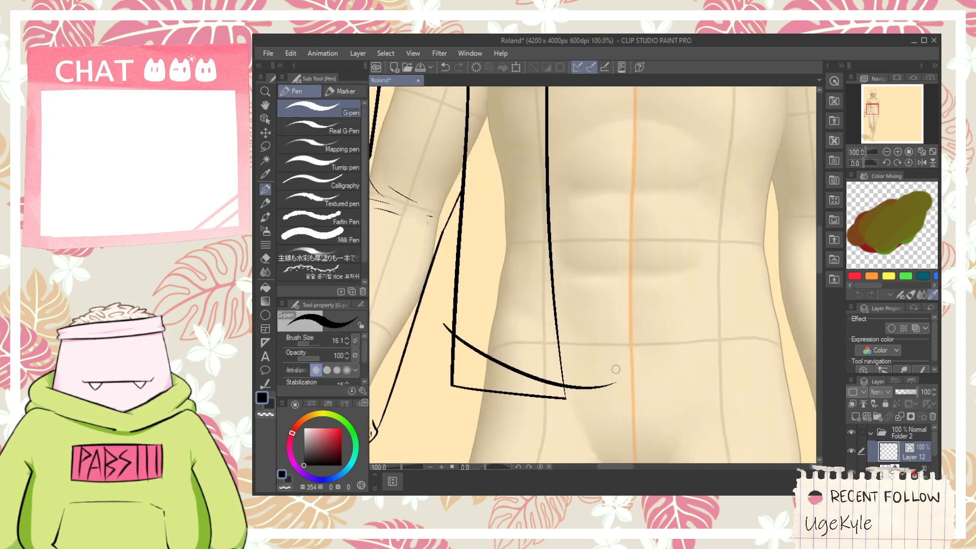
key("e")
mouse_move(451, 360)
left_mouse_down()
mouse_move(457, 391)
mouse_move(483, 376)
left_mouse_up()
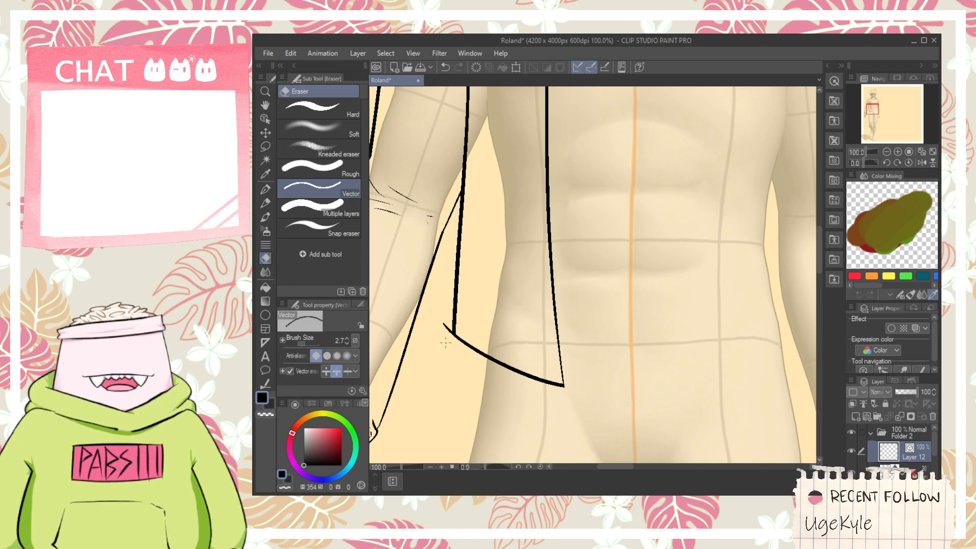
- Trim the outer hem corner of the left jacket panel and draw a stepped seam descending across the panel from the armpit to the front edge
left_click_drag(443, 335, 449, 325)
key("space")
left_click_drag(501, 245, 525, 370)
mouse_move(513, 328)
left_mouse_down()
mouse_move(522, 298)
mouse_move(524, 347)
left_mouse_up()
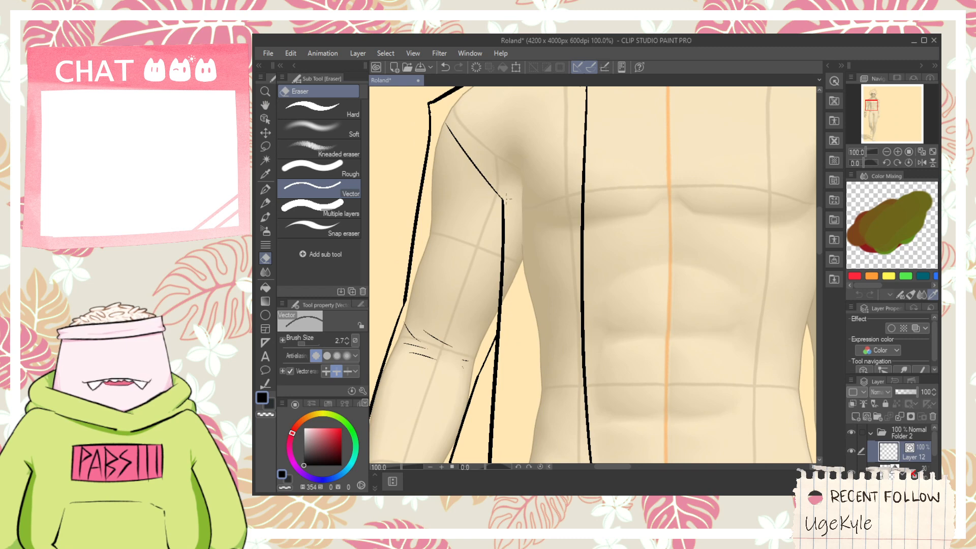
key("space")
mouse_move(503, 200)
left_mouse_down()
mouse_move(505, 274)
mouse_move(477, 109)
left_mouse_up()
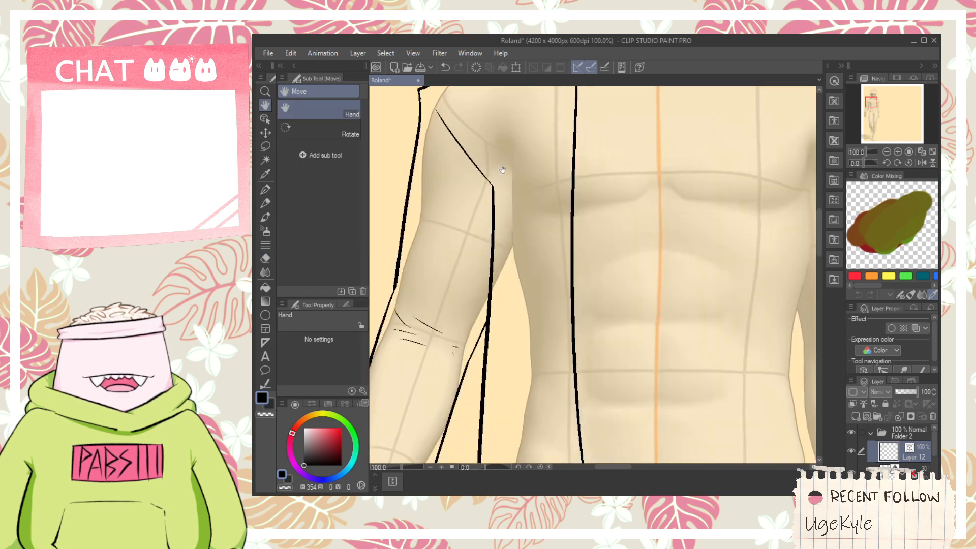
key("p")
mouse_move(487, 232)
left_mouse_down()
mouse_move(534, 234)
mouse_move(524, 231)
left_mouse_up()
key("ctrl+z")
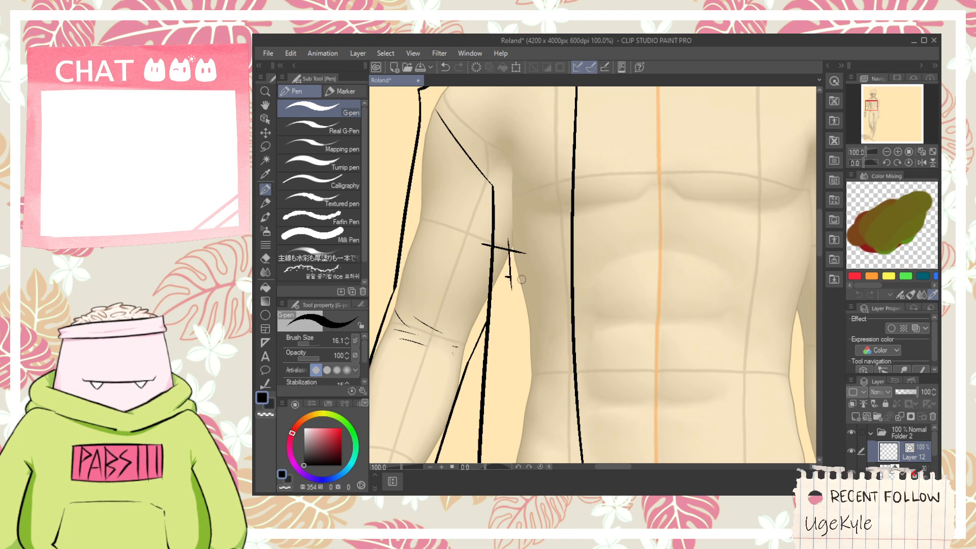
left_click_drag(532, 316, 576, 329)
- Erase the overshooting line ends along the left panel's stepped seam so it forms clean corners
key("e")
scroll(543, 328, "up", 2)
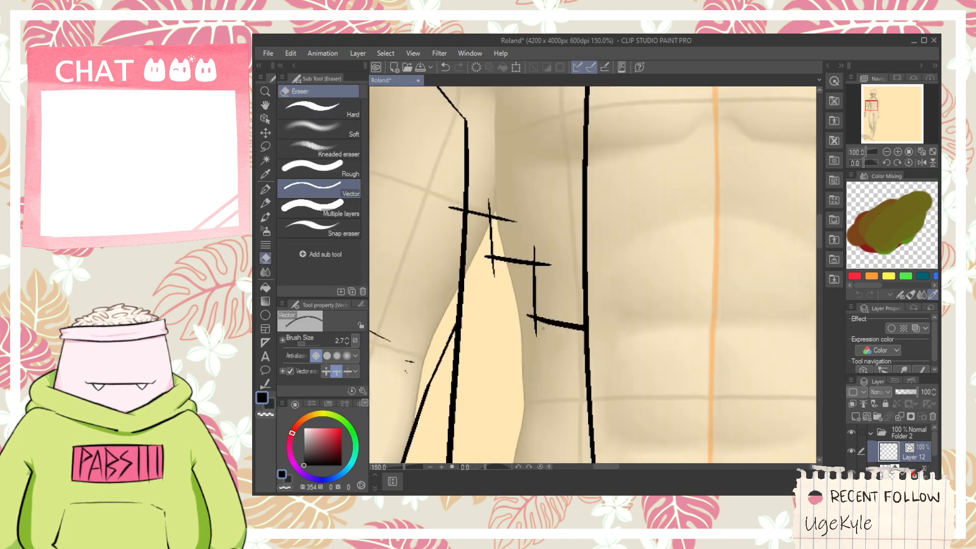
left_click_drag(545, 270, 529, 251)
key("ctrl+z")
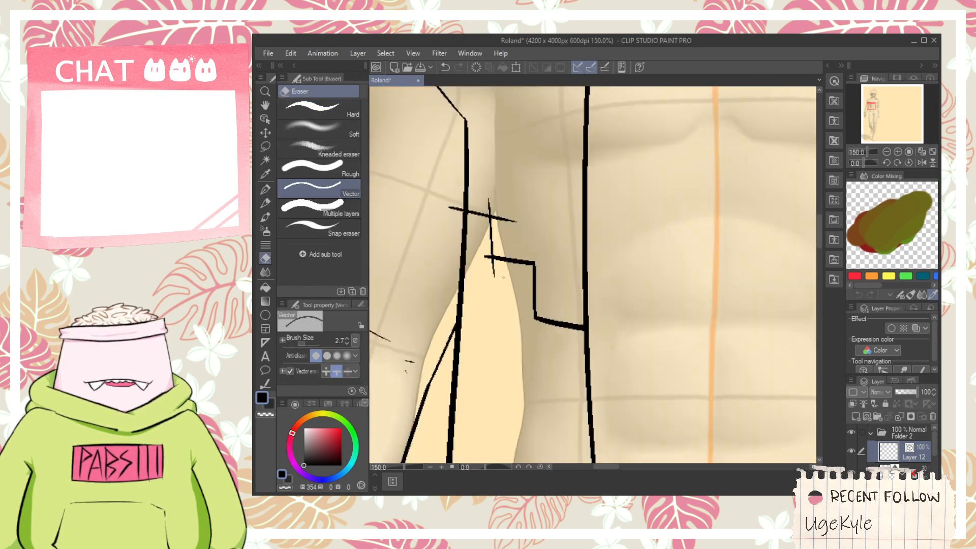
scroll(468, 211, "down", 2)
mouse_move(456, 217)
left_mouse_down()
mouse_move(455, 204)
mouse_move(486, 299)
left_mouse_up()
key("space")
scroll(495, 301, "up", 1)
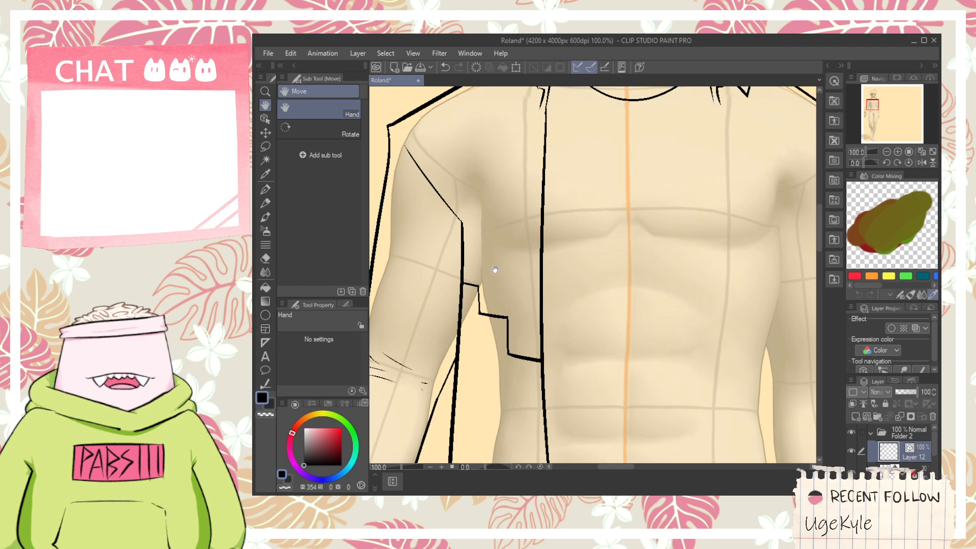
- Draw a hem band line on the left jacket panel that steps up into a tab at the front edge, and trim its surplus ends
scroll(508, 285, "down", 3)
key("p")
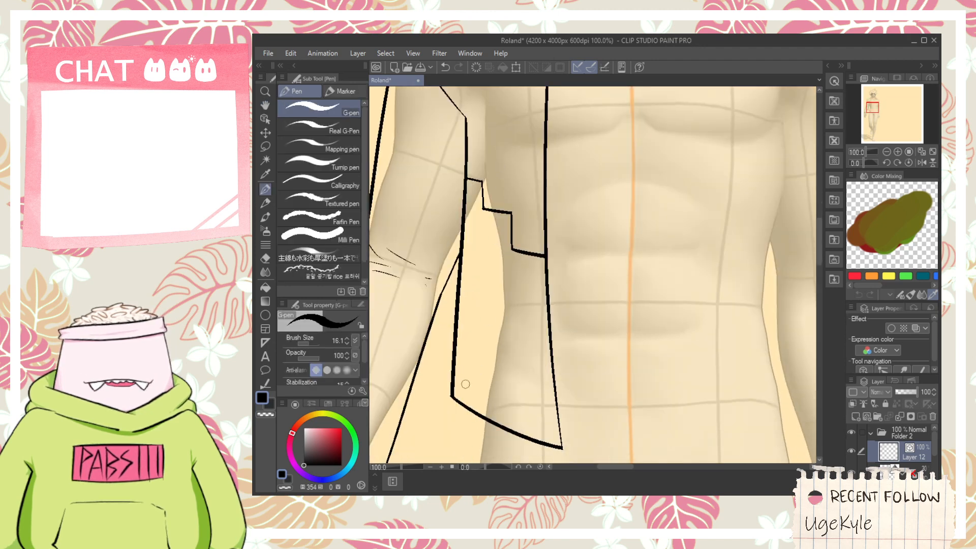
left_click_drag(452, 356, 549, 432)
key("ctrl+z")
mouse_move(452, 355)
left_mouse_down()
mouse_move(541, 402)
mouse_move(575, 390)
mouse_move(573, 404)
mouse_move(580, 285)
left_mouse_up()
key("e")
key("space")
scroll(579, 286, "up", 1)
- Draw two small round buttons, one above the other, on the left panel's hem tab
key("p")
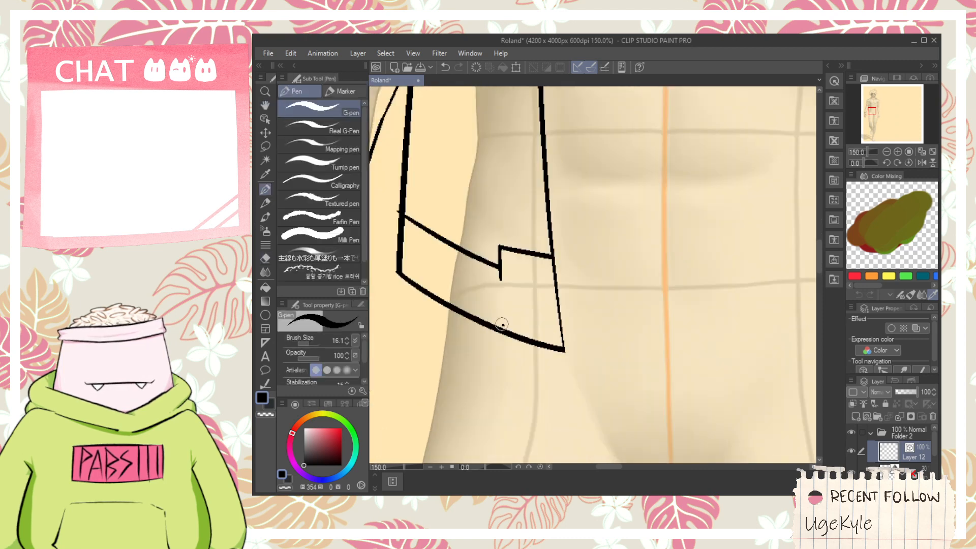
left_click_drag(522, 275, 515, 274)
scroll(518, 299, "down", 3)
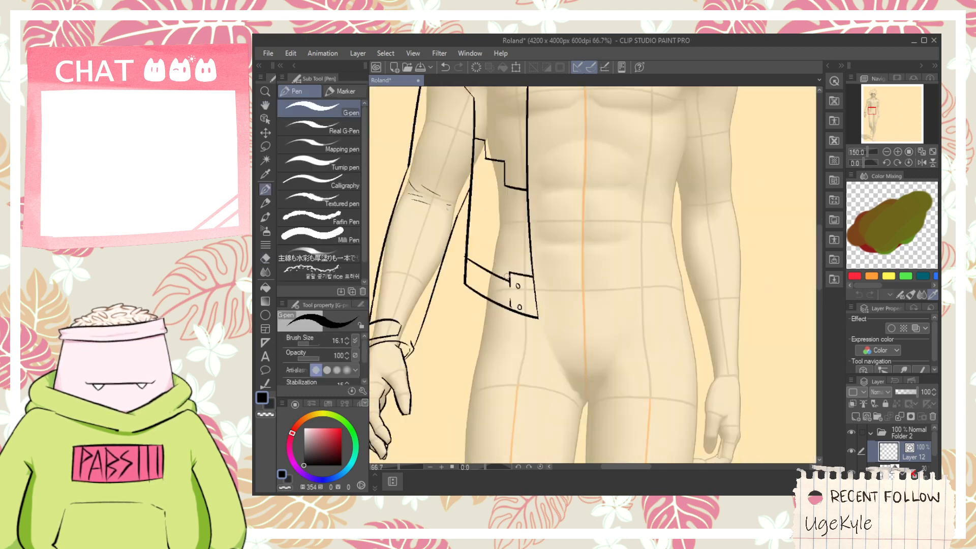
- Draw the right jacket panel's long front edge, curved hem and outer side edge up to the armpit
key("space")
mouse_move(582, 150)
left_mouse_down()
mouse_move(558, 300)
mouse_move(535, 294)
mouse_move(543, 224)
left_mouse_up()
scroll(539, 312, "up", 1)
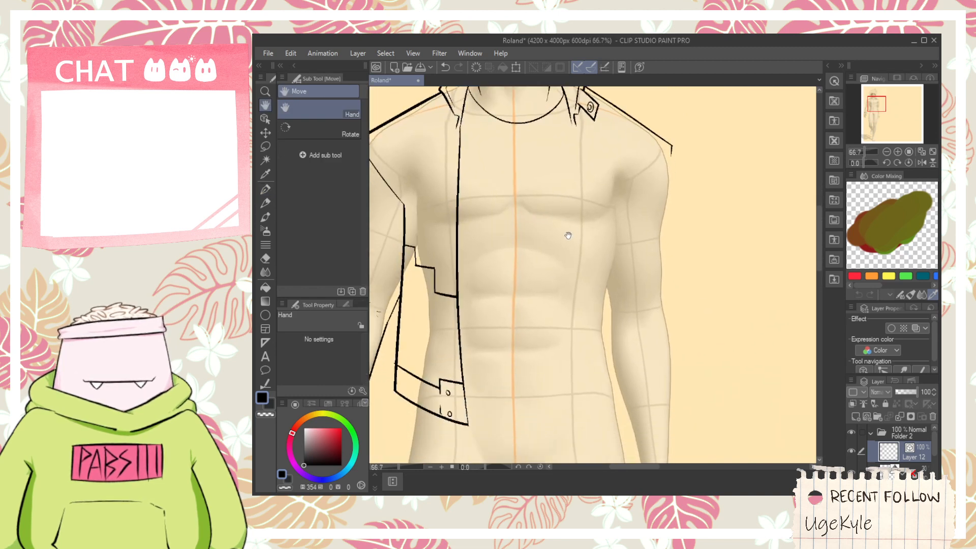
mouse_move(584, 184)
left_mouse_down()
mouse_move(575, 460)
mouse_move(625, 401)
mouse_move(620, 263)
left_mouse_up()
key("ctrl+z")
- Draw the diagonal armhole seam from the top of the right panel's side edge to the shoulder, redoing the stroke, and trim their corner
key("ctrl+z")
mouse_move(624, 406)
left_mouse_down()
mouse_move(618, 281)
mouse_move(628, 180)
left_mouse_up()
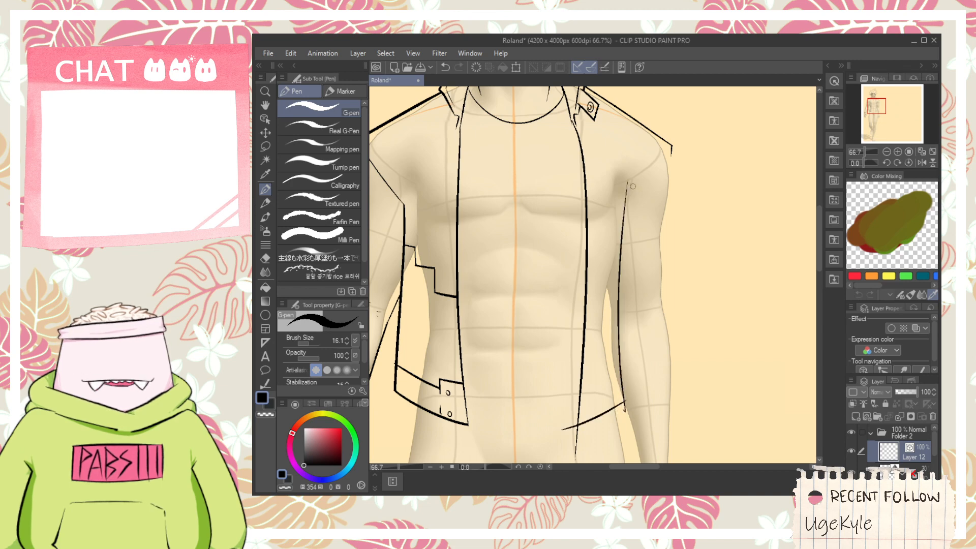
scroll(632, 186, "up", 2)
key("ctrl+z")
left_click_drag(608, 234, 659, 181)
scroll(609, 225, "up", 2)
key("ctrl+z")
mouse_move(595, 256)
left_mouse_down()
mouse_move(633, 224)
mouse_move(616, 221)
left_mouse_up()
key("e")
left_click(610, 237)
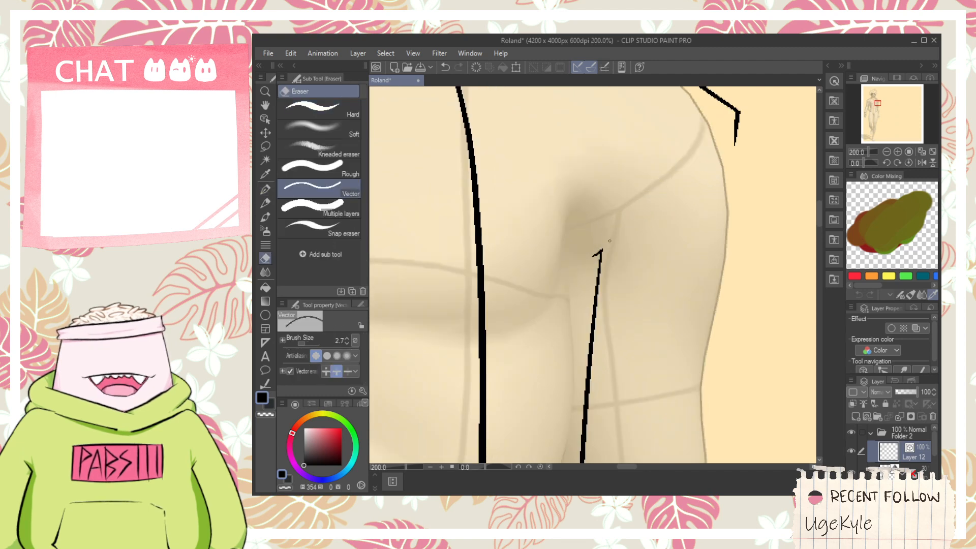
key("ctrl+z")
scroll(608, 245, "down", 1)
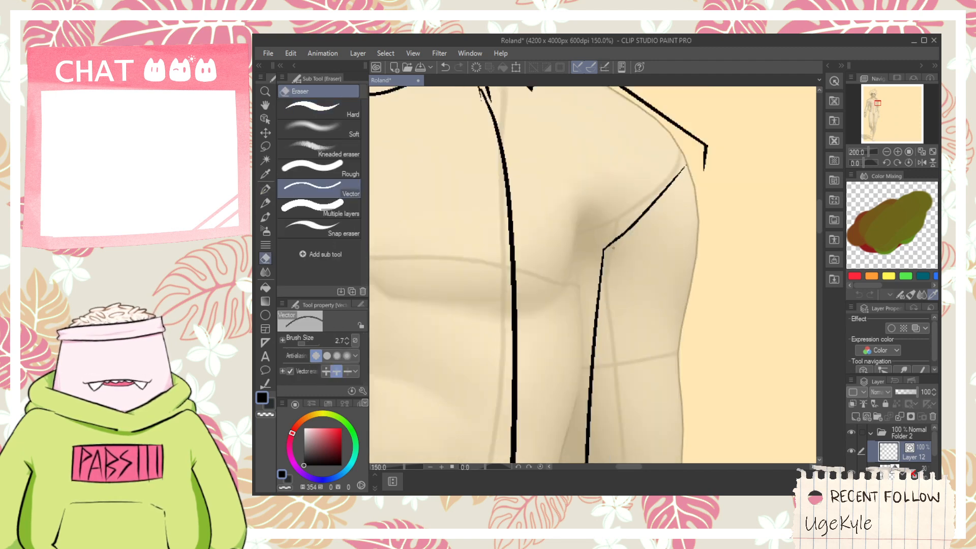
- Erase the overshooting line ends at both hem corners of the right jacket panel
key("h")
scroll(660, 243, "down", 2)
scroll(653, 254, "down", 2)
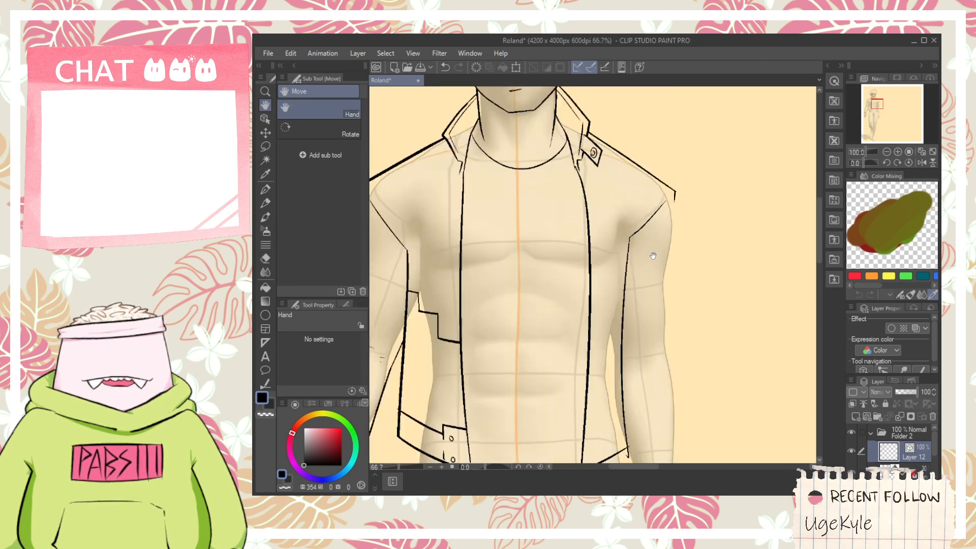
left_click_drag(650, 331, 646, 322)
scroll(626, 340, "up", 2)
key("e")
left_click_drag(615, 417, 626, 414)
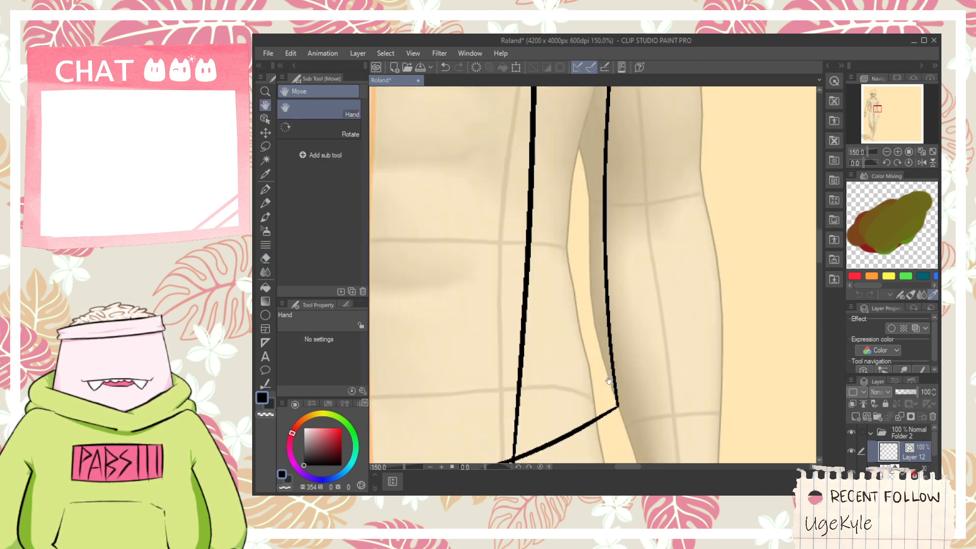
left_click_drag(630, 373, 702, 227)
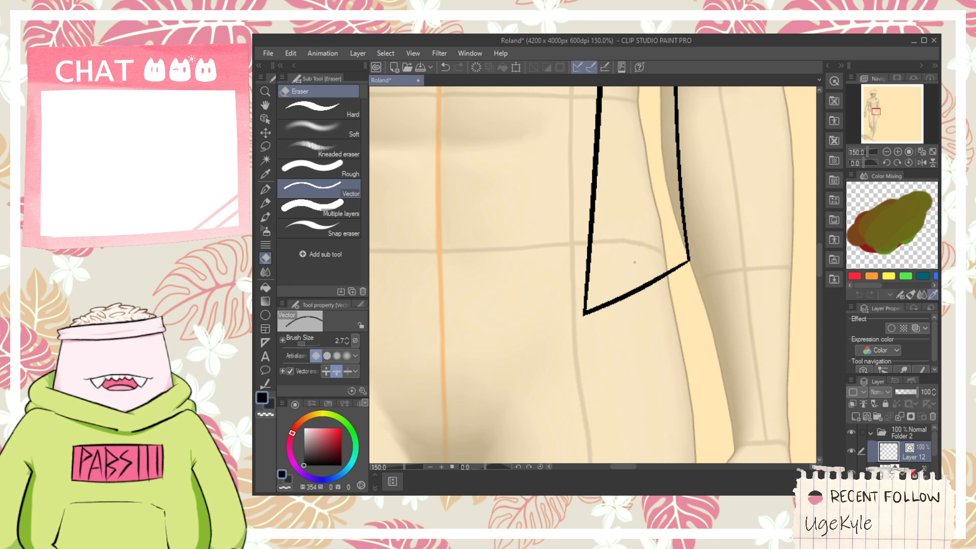
- Draw a notched hem band line across the right jacket panel above its hem and erase the excess beyond the side edge
scroll(635, 262, "down", 2)
scroll(616, 285, "up", 4)
key("p")
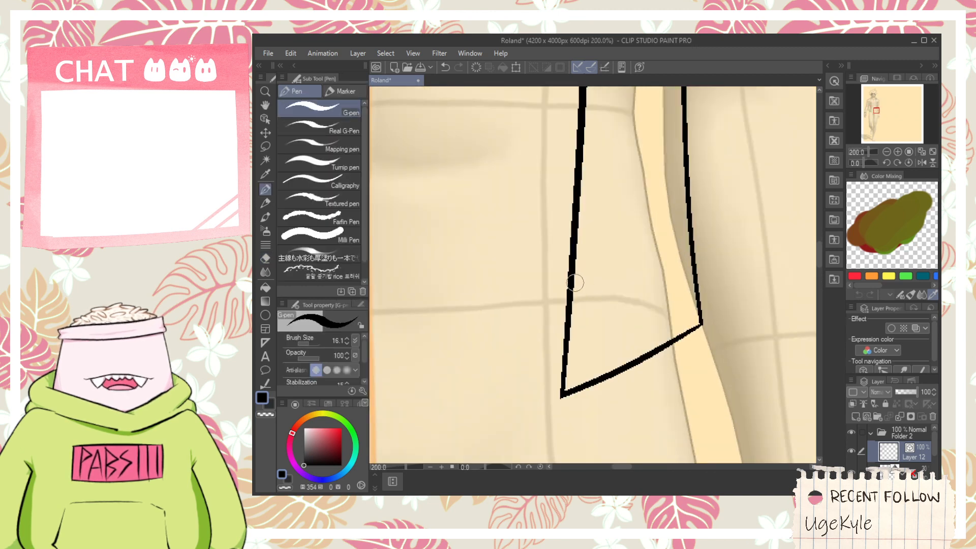
mouse_move(575, 280)
left_mouse_down()
mouse_move(618, 275)
mouse_move(620, 258)
mouse_move(624, 285)
mouse_move(724, 227)
left_mouse_up()
key("e")
left_click(709, 238)
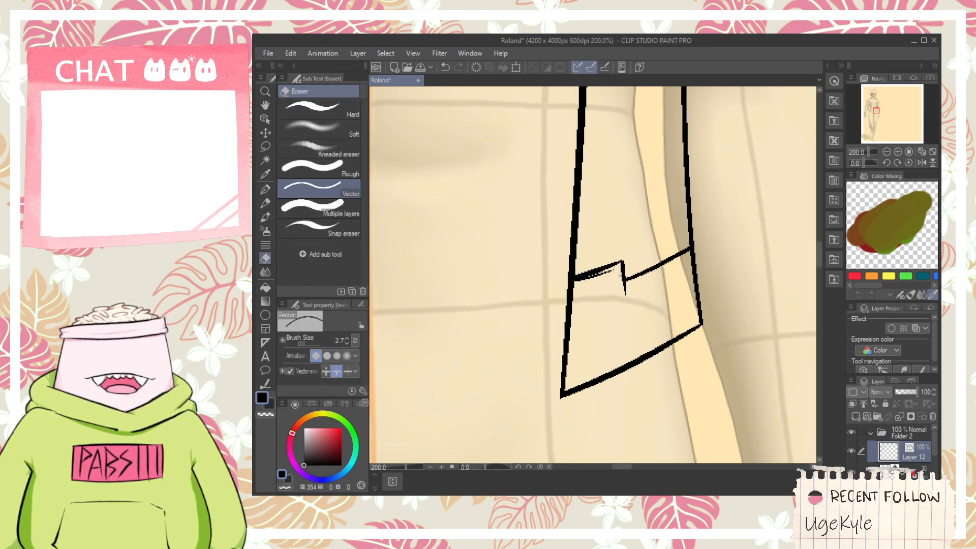
- Draw the lower steps of a matching stepped seam on the right jacket panel, starting at the front edge
scroll(621, 276, "down", 3)
key("space")
left_click_drag(616, 224, 615, 346)
left_click_drag(549, 329, 639, 265)
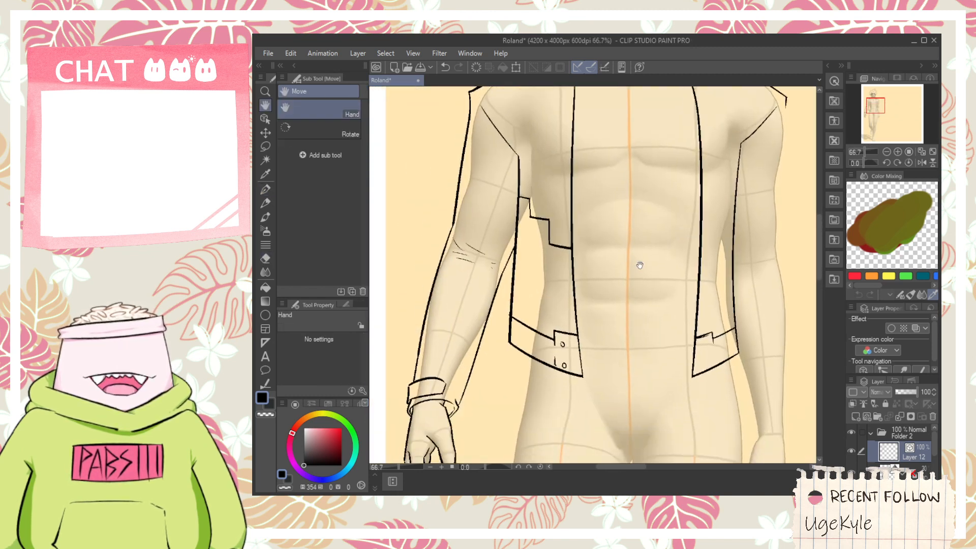
scroll(529, 224, "up", 1)
scroll(529, 224, "down", 1)
mouse_move(635, 231)
left_mouse_down()
mouse_move(620, 260)
mouse_move(563, 291)
left_mouse_up()
scroll(630, 295, "up", 1)
key("p")
mouse_move(609, 327)
left_mouse_down()
mouse_move(666, 305)
mouse_move(644, 254)
left_mouse_up()
key("ctrl+z")
left_click_drag(646, 317, 645, 255)
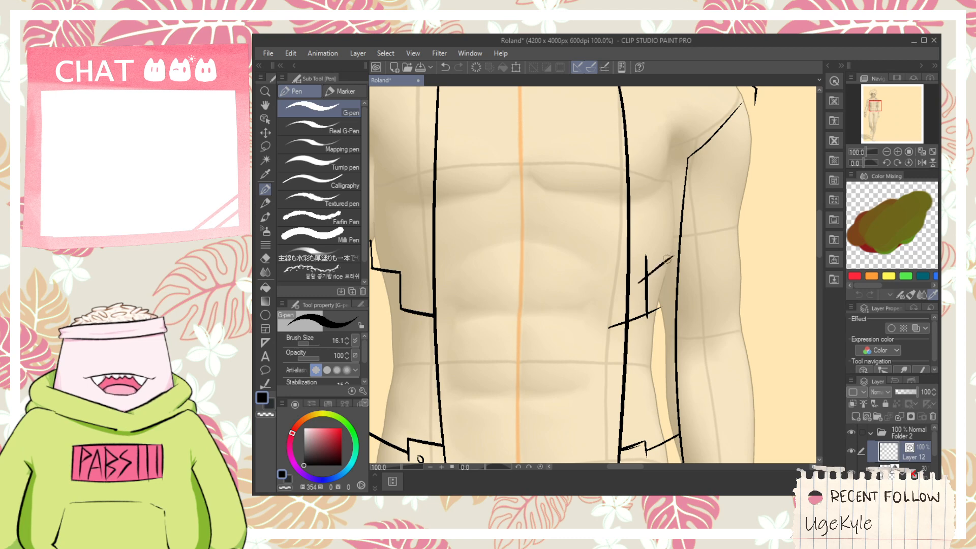
- Extend the right panel's stepped seam up to the side edge with another vertical and cross stroke, redoing the vertical one
left_click_drag(659, 217, 662, 246)
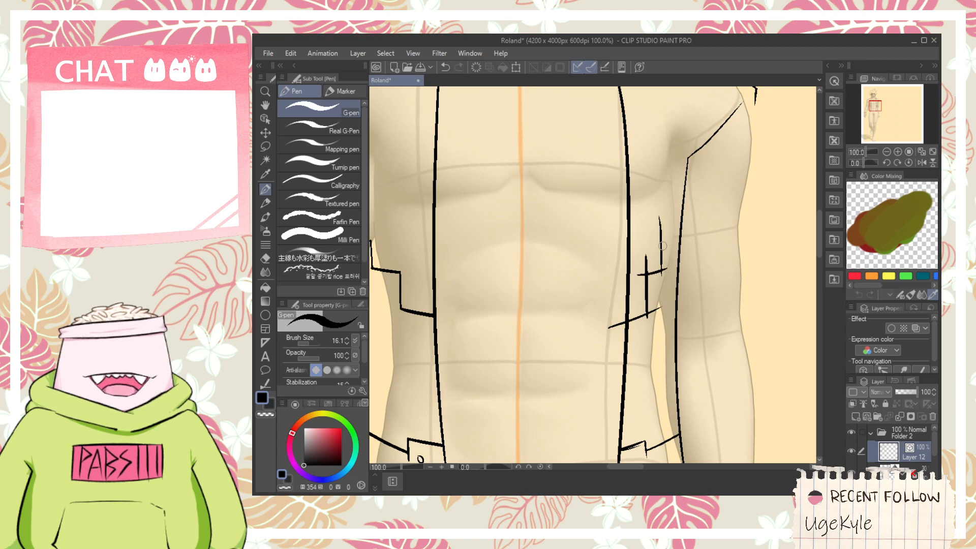
key("ctrl+z")
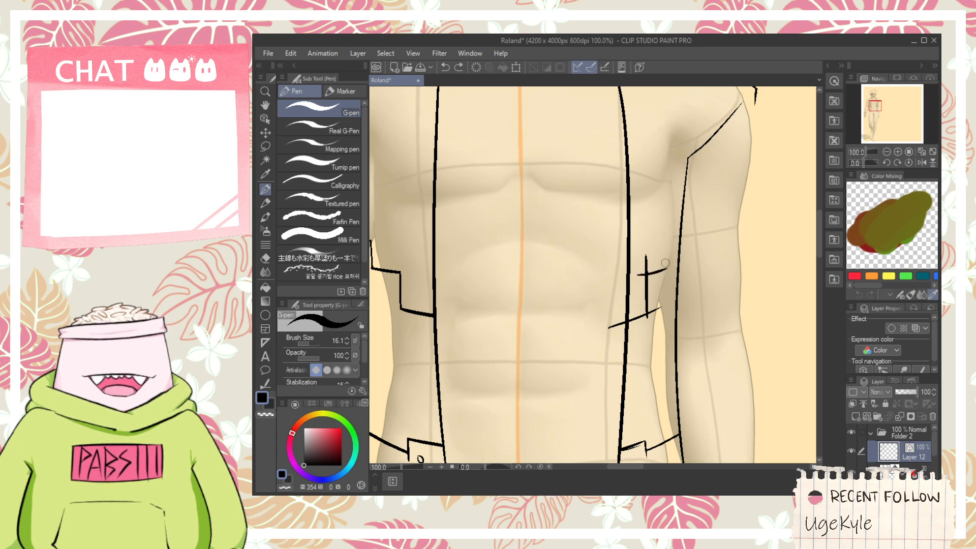
key("ctrl+z")
left_click_drag(662, 274, 659, 221)
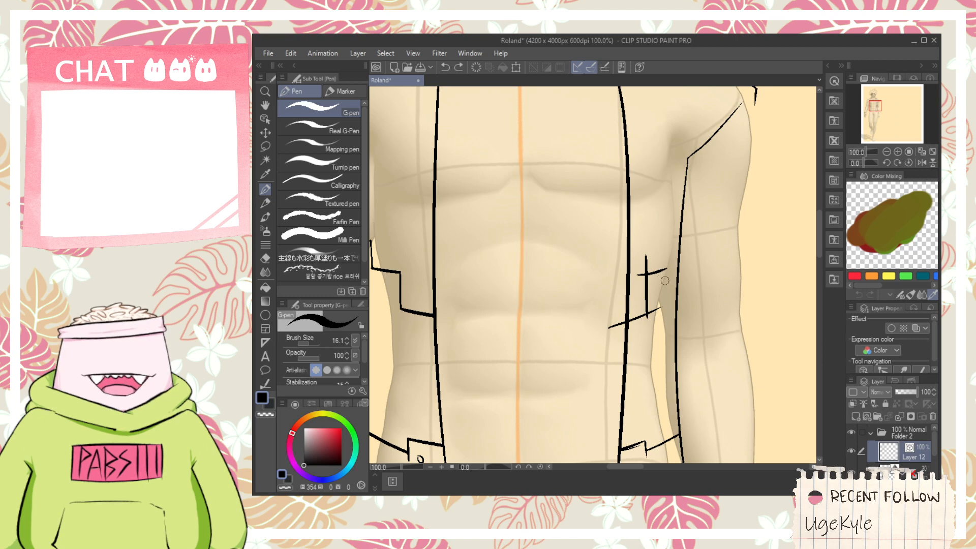
left_click_drag(663, 279, 658, 206)
key("ctrl+z")
left_click_drag(661, 274, 665, 189)
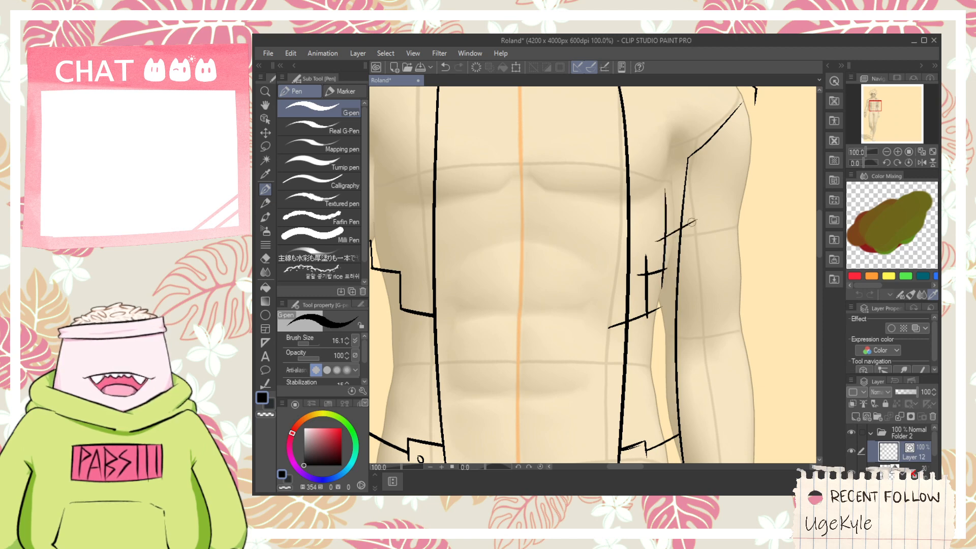
- Erase the overshooting line ends along the right panel's stepped seam, including the part beyond the front edge
key("e")
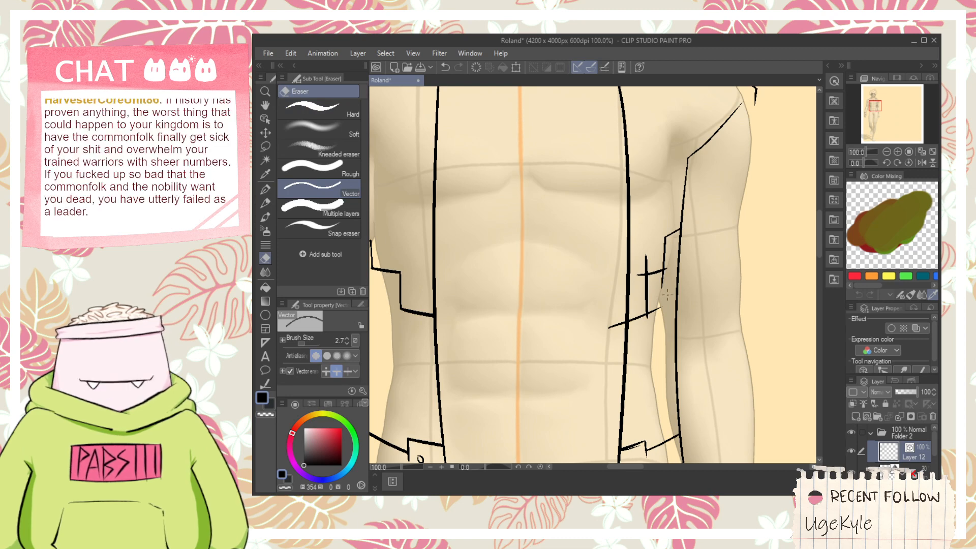
scroll(664, 290, "up", 2)
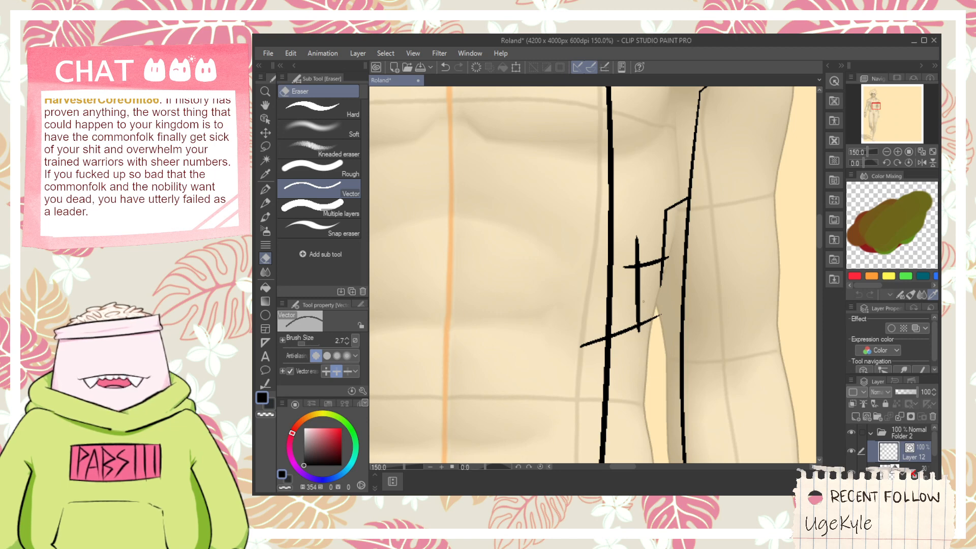
left_click(661, 275)
left_click_drag(627, 271, 639, 250)
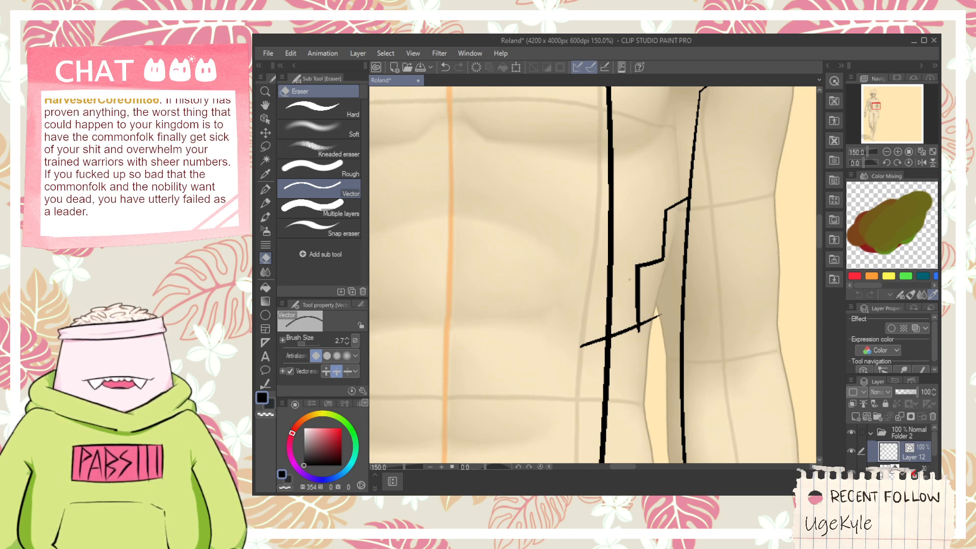
left_click_drag(590, 337, 596, 349)
scroll(659, 307, "down", 3)
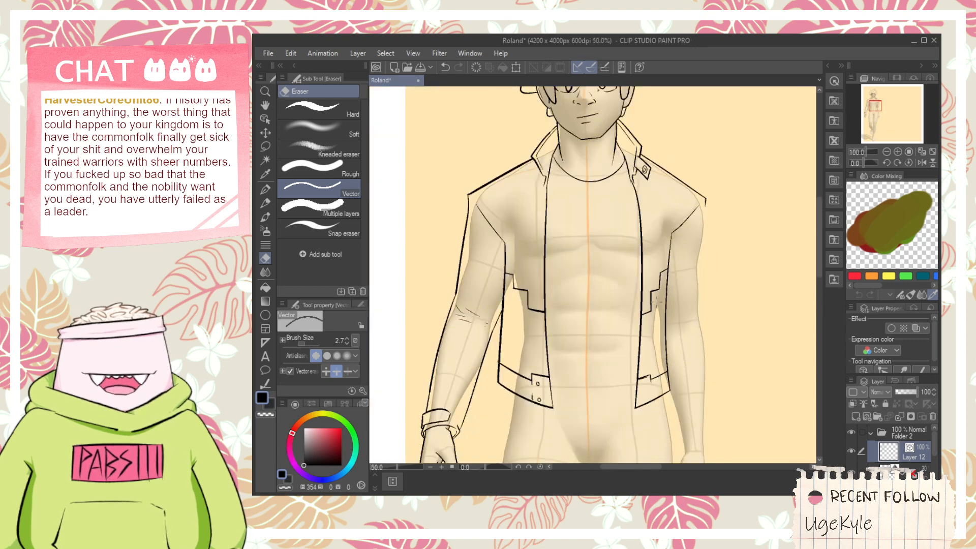
key("space")
left_click_drag(661, 290, 593, 273)
scroll(649, 205, "up", 2)
key("p")
left_click_drag(630, 163, 630, 477)
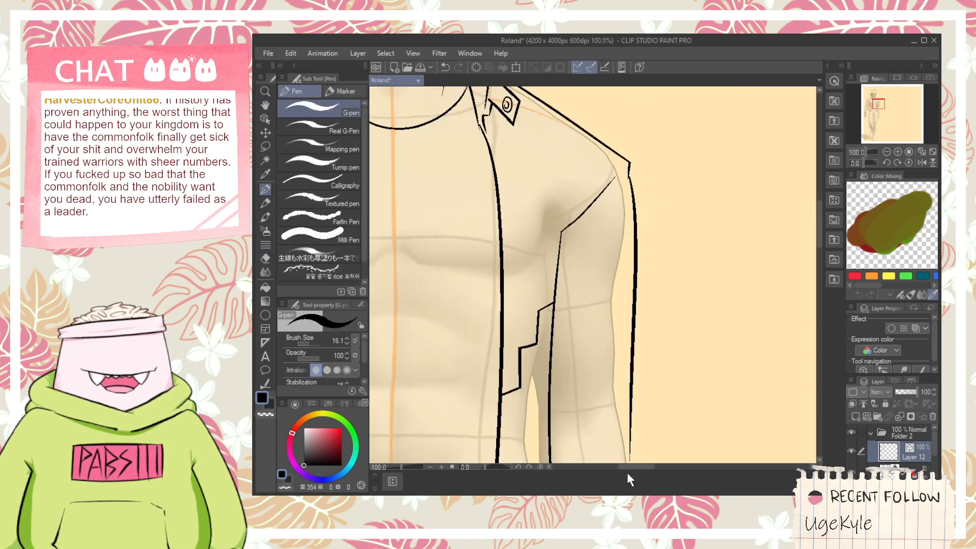
key("ctrl+z")
left_click_drag(632, 166, 612, 463)
key("ctrl+z")
key("space")
left_click_drag(631, 387, 626, 263)
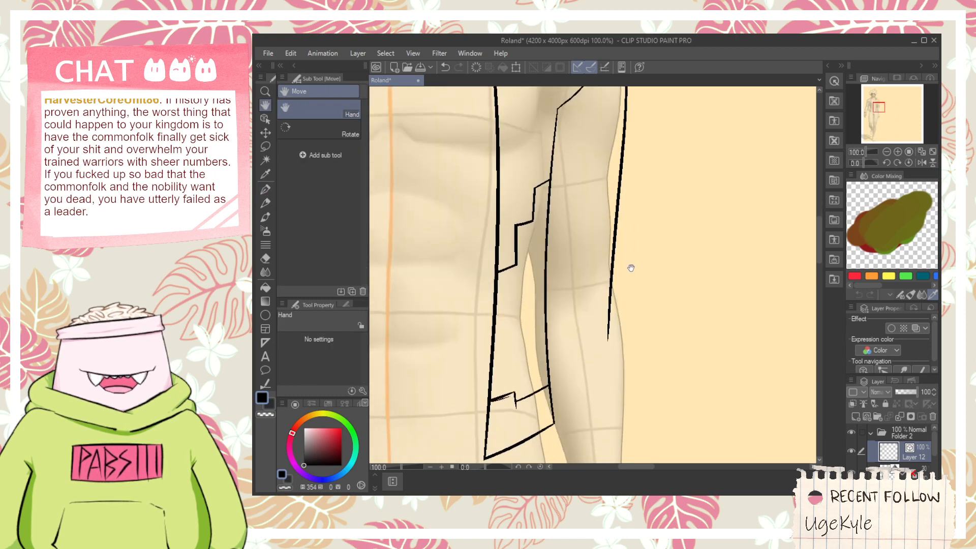
scroll(630, 269, "down", 1)
mouse_move(632, 298)
left_mouse_down()
mouse_move(631, 227)
mouse_move(648, 296)
left_mouse_up()
key("ctrl+z")
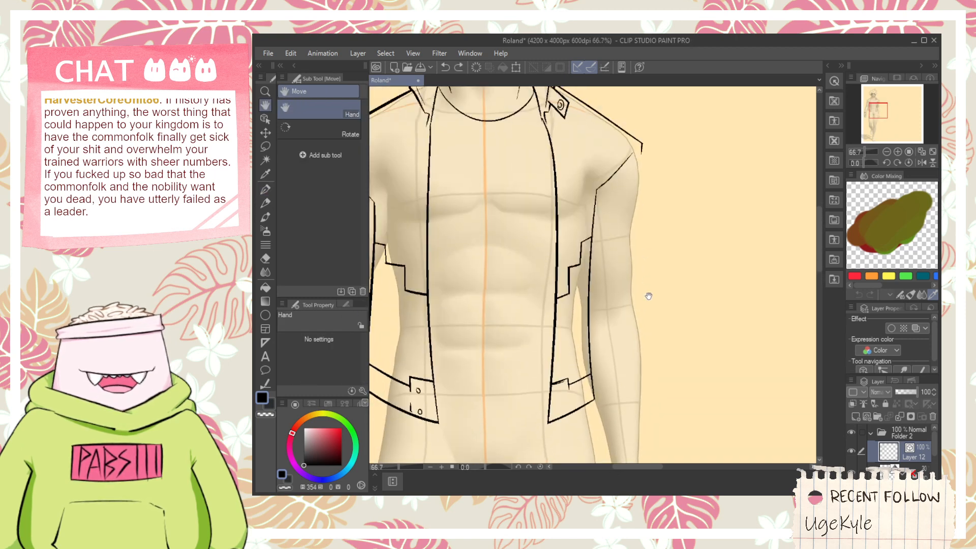
- Draw the right sleeve's outer edge from the shoulder point down beside the forearm, redoing the stroke to hang wider of the arm
left_click_drag(642, 147, 623, 372)
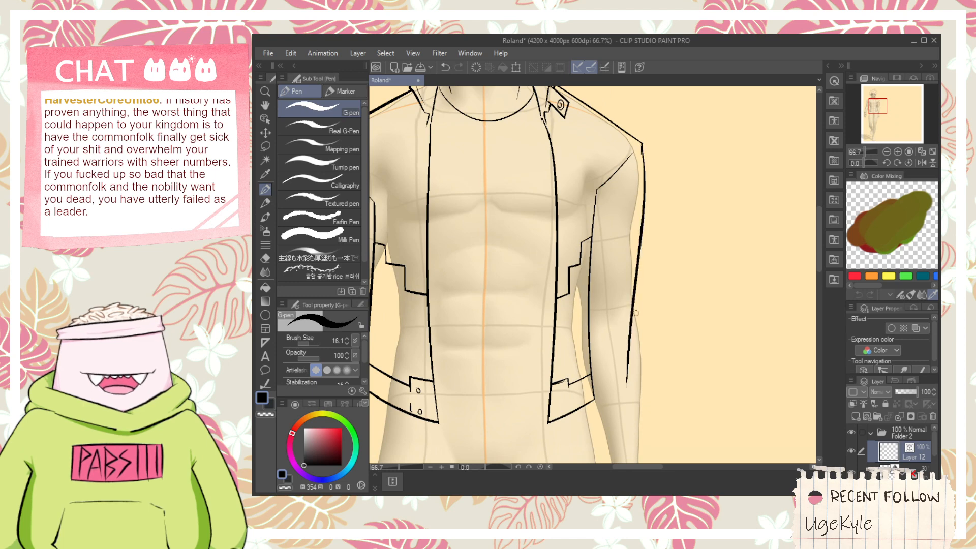
key("ctrl+z")
left_click_drag(642, 151, 644, 441)
- Draw the right sleeve's inner edge from the jacket hem corner to the wrist, redoing it, and add a slightly curved sleeve-end line across the wrist
key("space")
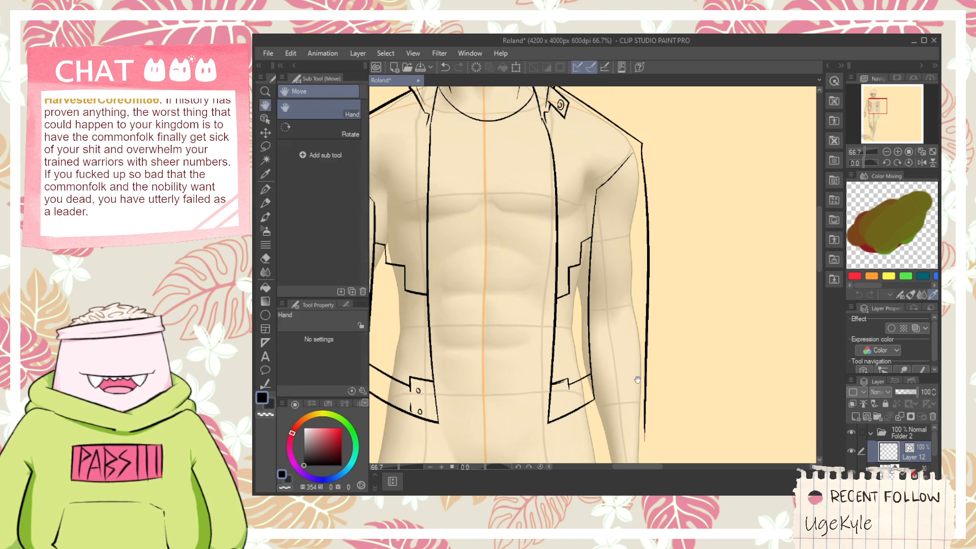
mouse_move(591, 408)
left_mouse_down()
mouse_move(599, 250)
mouse_move(603, 311)
left_mouse_up()
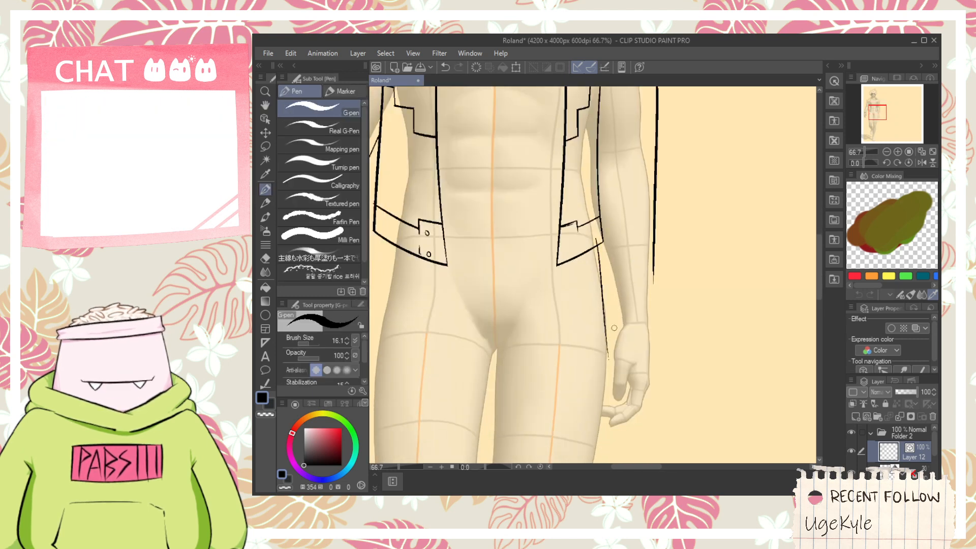
key("ctrl+z")
mouse_move(597, 234)
left_mouse_down()
mouse_move(610, 337)
mouse_move(721, 333)
left_mouse_up()
scroll(612, 331, "up", 3)
key("ctrl+z")
left_click_drag(597, 338, 710, 333)
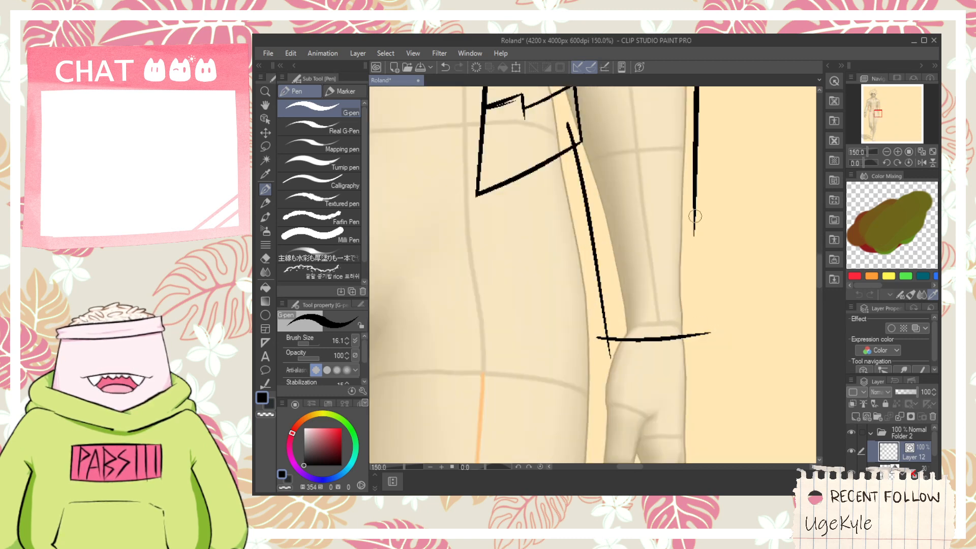
- Extend the right sleeve's outer edge down past the sleeve end and erase the overshooting line ends at the sleeve's corners
left_click_drag(695, 216, 684, 394)
key("e")
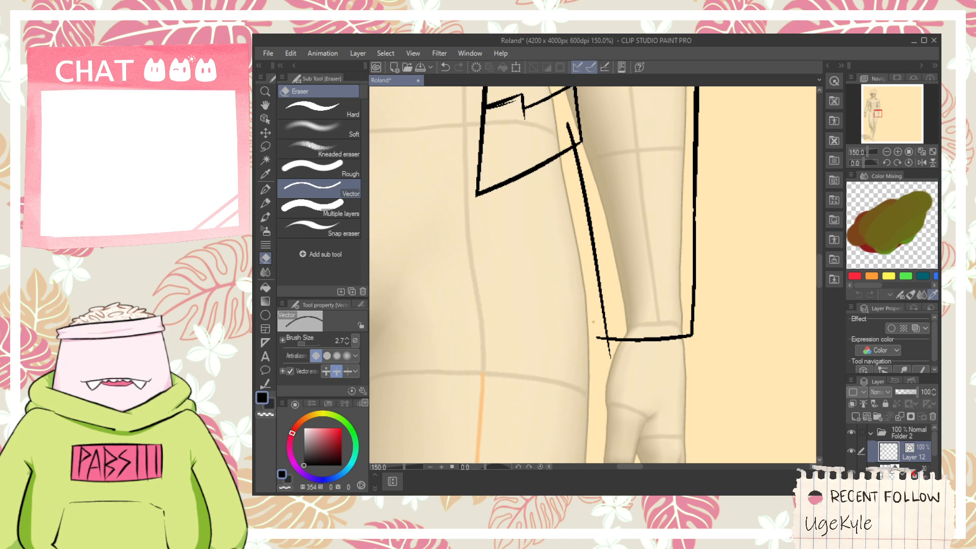
left_click_drag(565, 138, 589, 266)
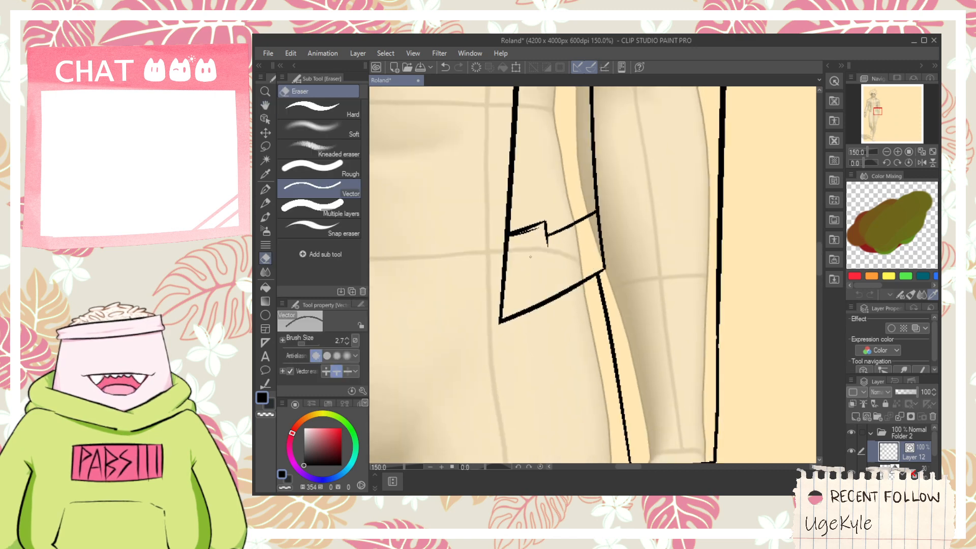
- Draw the short lower vertical line of the tab on the right hem band and try a round button inside it
scroll(512, 273, "down", 2)
mouse_move(514, 274)
left_mouse_down()
mouse_move(578, 275)
mouse_move(637, 302)
mouse_move(593, 307)
left_mouse_up()
scroll(603, 283, "up", 2)
key("p")
scroll(625, 277, "up", 1)
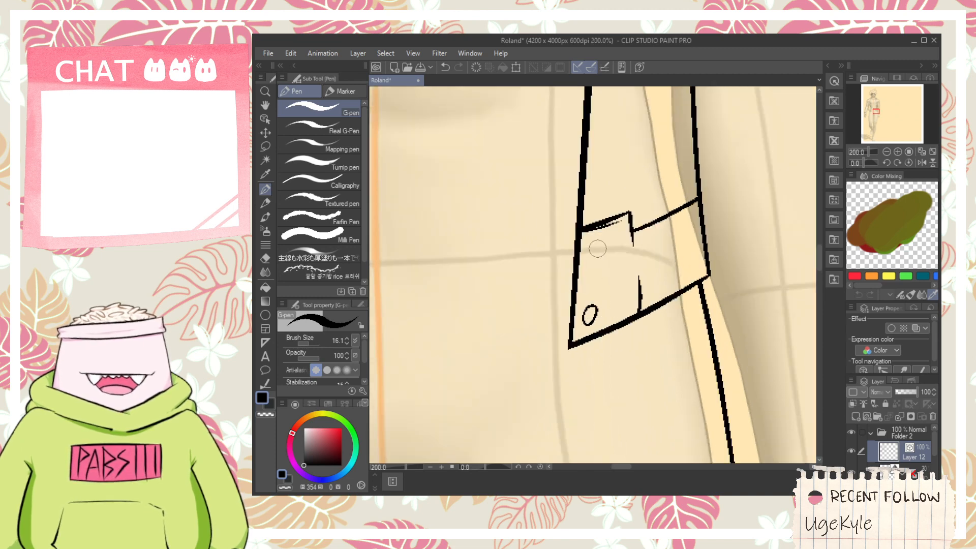
scroll(599, 282, "down", 4)
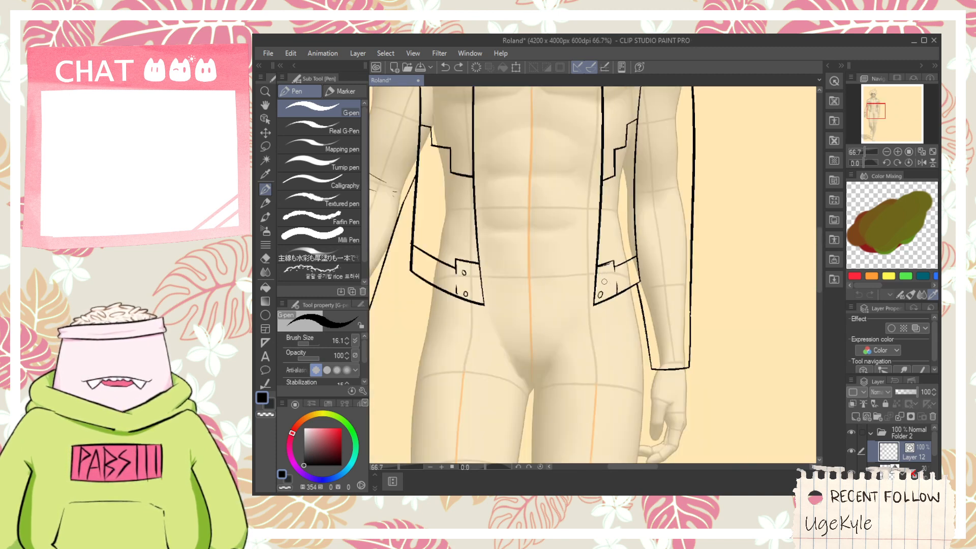
scroll(604, 281, "up", 1)
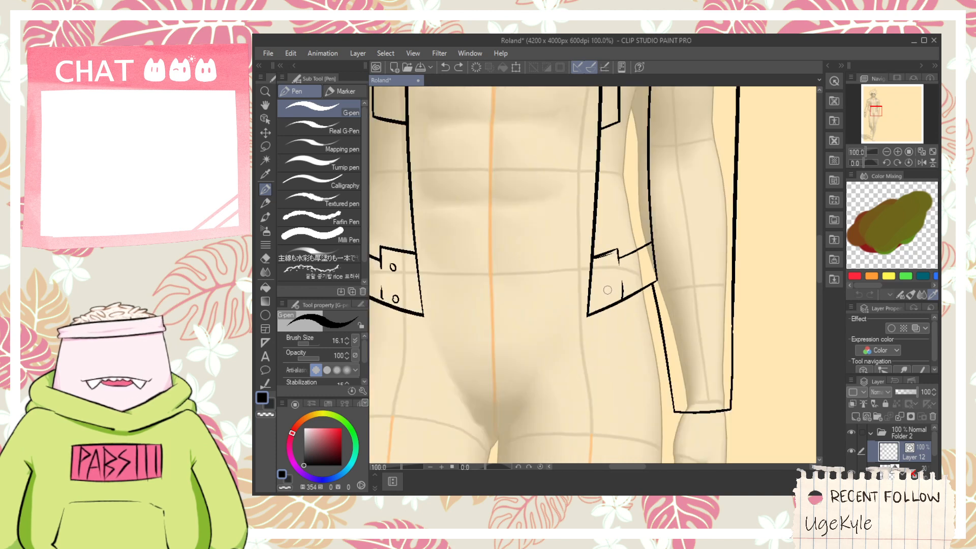
- Draw a pointed cuff strap across the right sleeve just above the wrist, its square end sticking out past the outer edge
scroll(608, 292, "down", 2)
mouse_move(640, 264)
left_mouse_down()
mouse_move(646, 330)
mouse_move(590, 332)
left_mouse_up()
scroll(646, 330, "up", 4)
key("p")
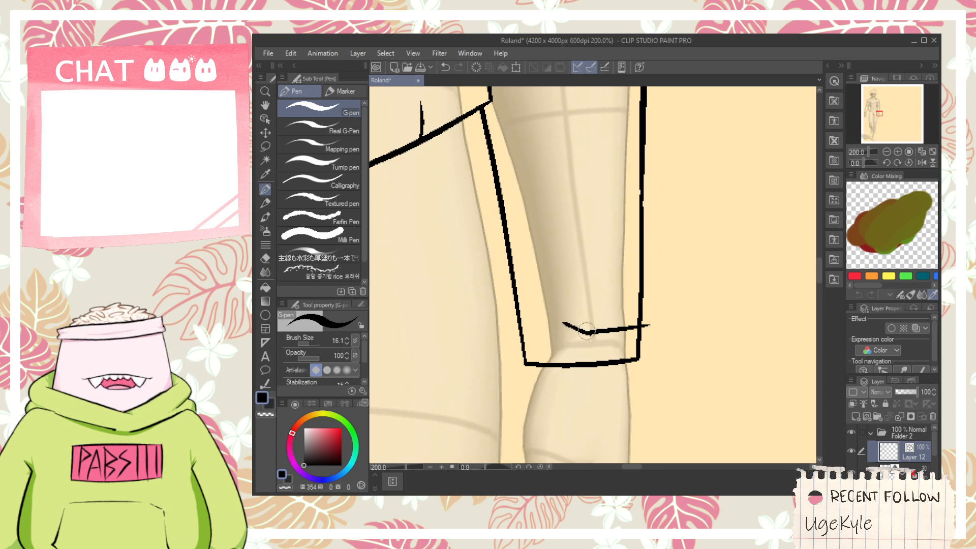
mouse_move(599, 284)
left_mouse_down()
mouse_move(565, 321)
mouse_move(674, 283)
mouse_move(633, 424)
left_mouse_up()
- Erase the cuff strap's overshooting line ends and the part of the sleeve's outer edge that runs through the strap
scroll(651, 284, "up", 2)
key("e")
left_click(643, 389)
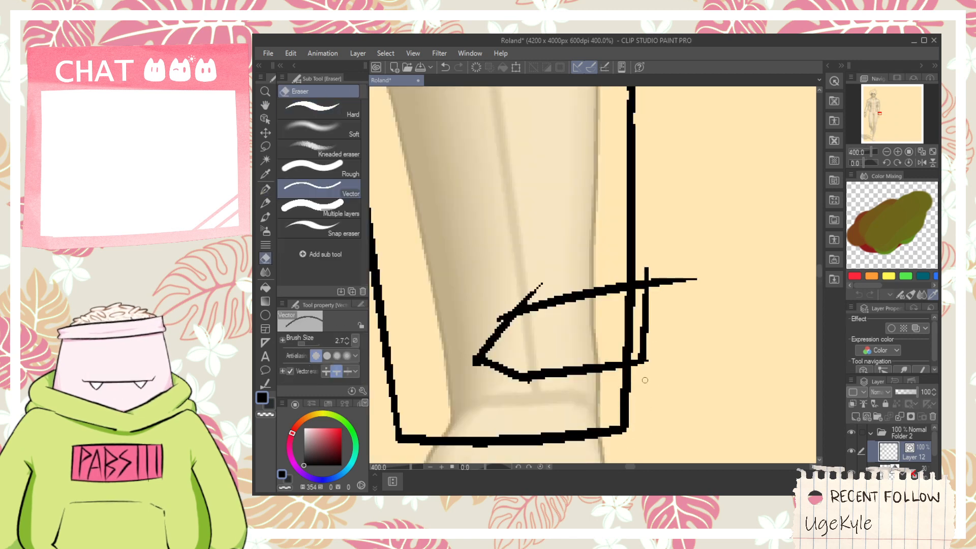
left_click_drag(670, 284, 644, 273)
left_click_drag(638, 314, 628, 327)
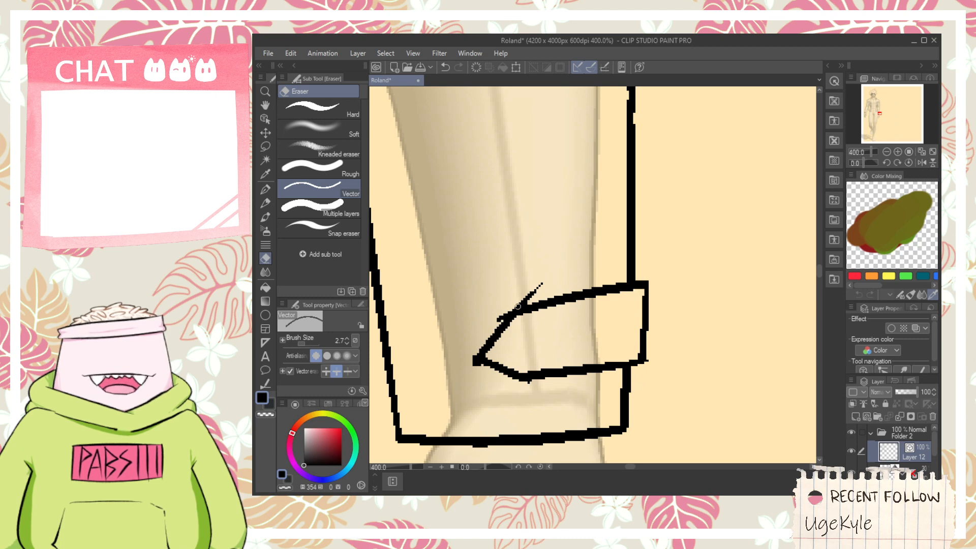
scroll(488, 382, "down", 4)
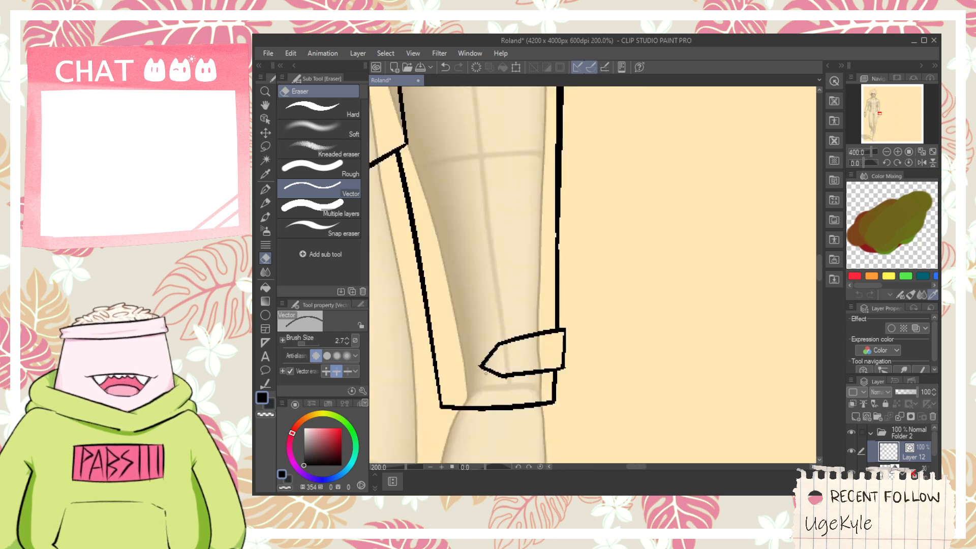
- Draw several thin, tapered crease lines across the elbow of the right sleeve
key("space")
left_click_drag(488, 305, 534, 394)
left_click_drag(529, 325, 557, 399)
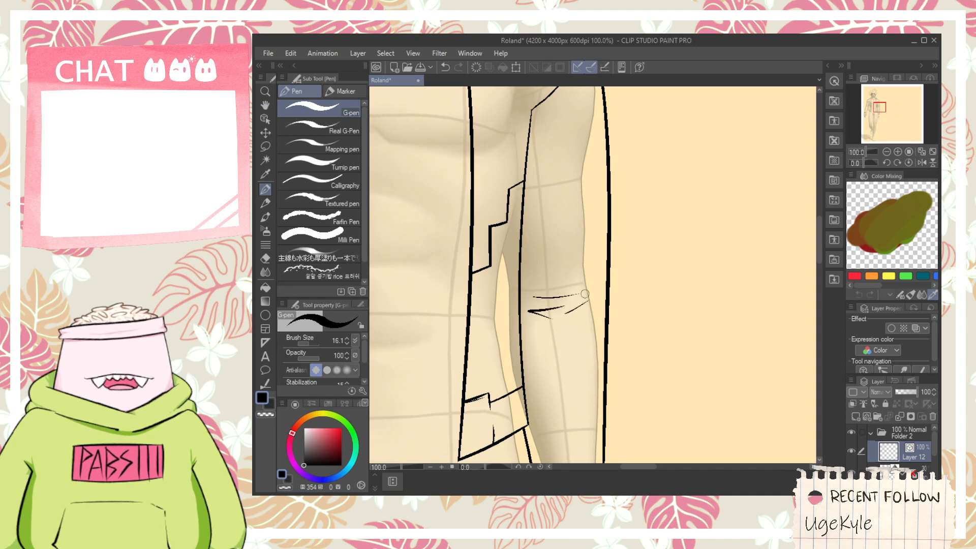
scroll(552, 284, "down", 2)
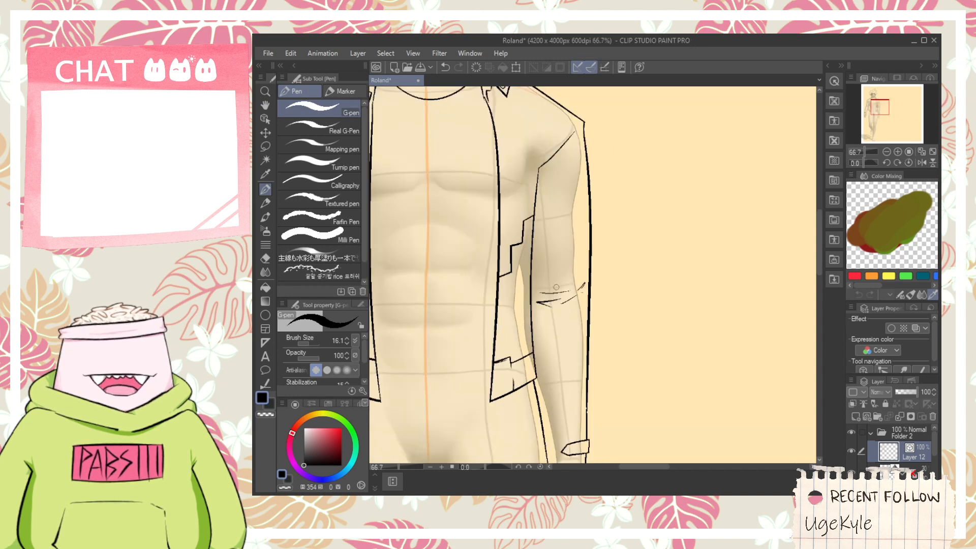
key("space")
left_click_drag(553, 224, 612, 277)
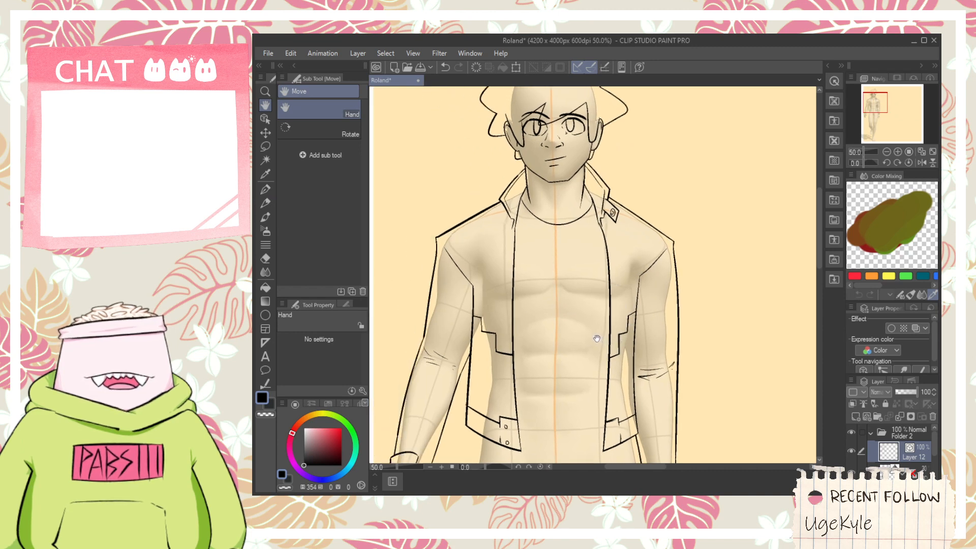
left_click_drag(575, 386, 562, 327)
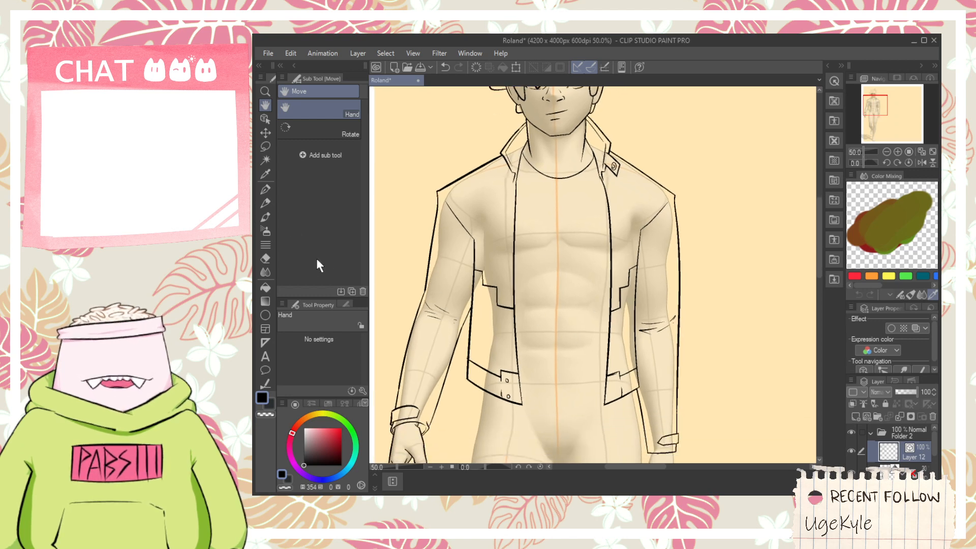
- Draw two small round buttons, one above the other, on the tab of the right hem band
left_click(265, 119)
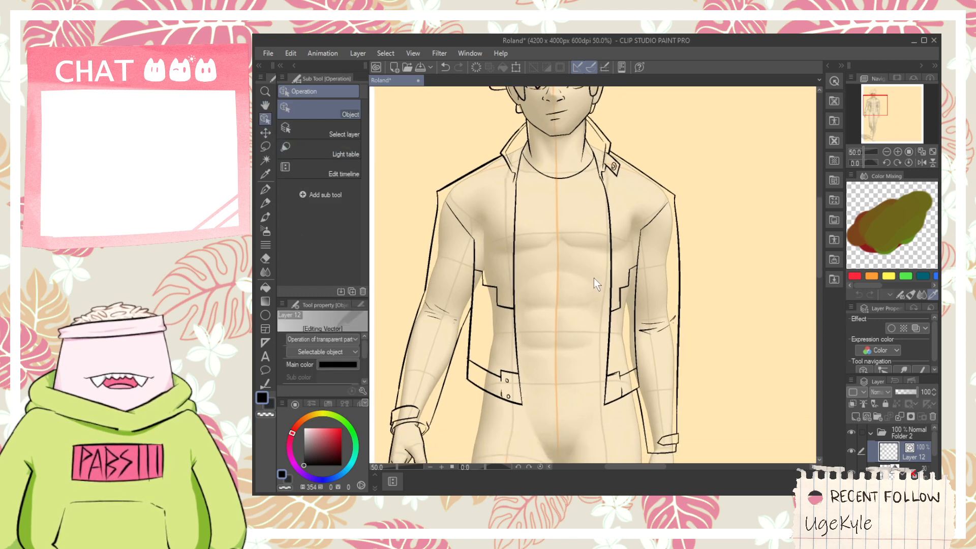
key("space")
left_click_drag(566, 379, 557, 312)
scroll(599, 333, "up", 2)
key("p")
scroll(607, 305, "up", 1)
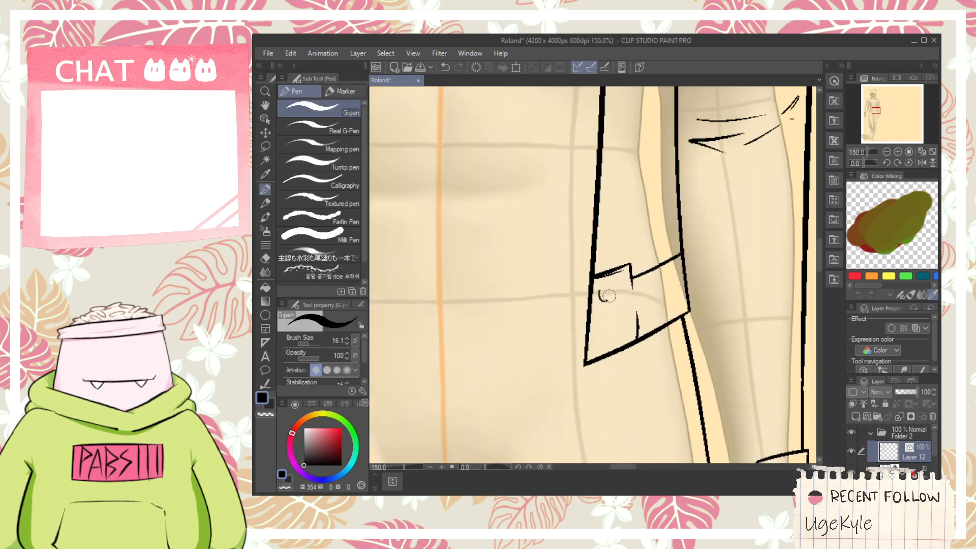
scroll(604, 333, "down", 4)
key("space")
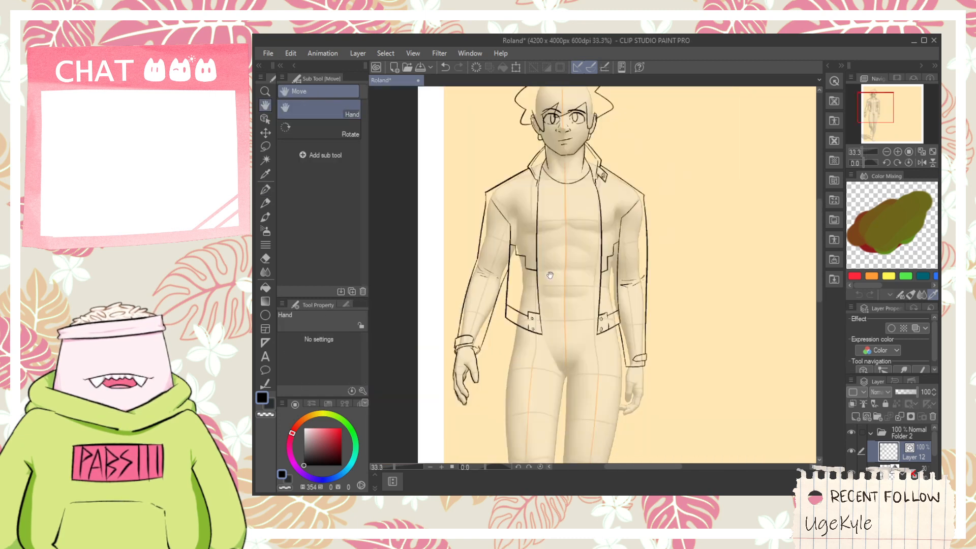
mouse_move(555, 320)
left_mouse_down()
mouse_move(566, 374)
mouse_move(552, 317)
left_mouse_up()
- Draw the shirt's hem across the waist between the two jacket panels, redoing it as a wavy line that rises toward the right panel
scroll(552, 317, "up", 3)
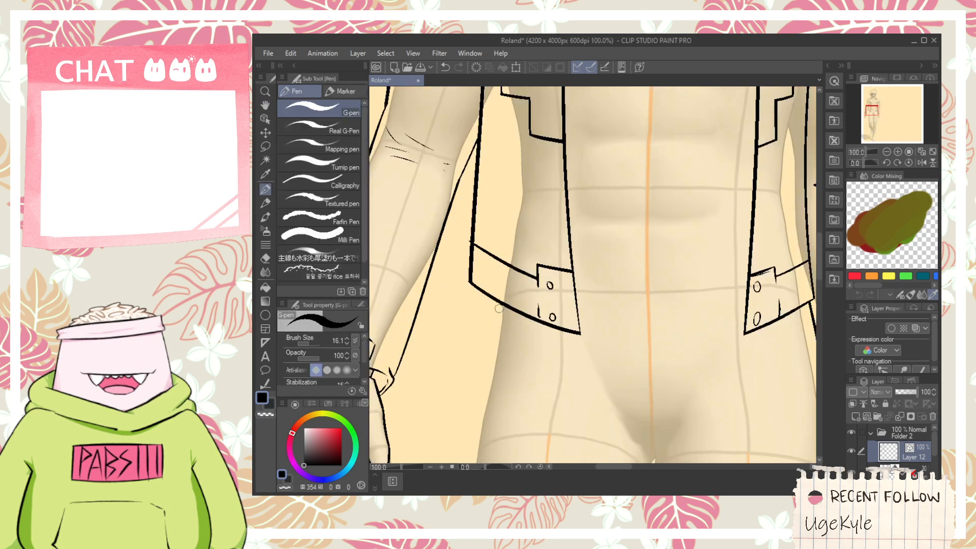
key("space")
left_click_drag(587, 292, 528, 341)
key("space")
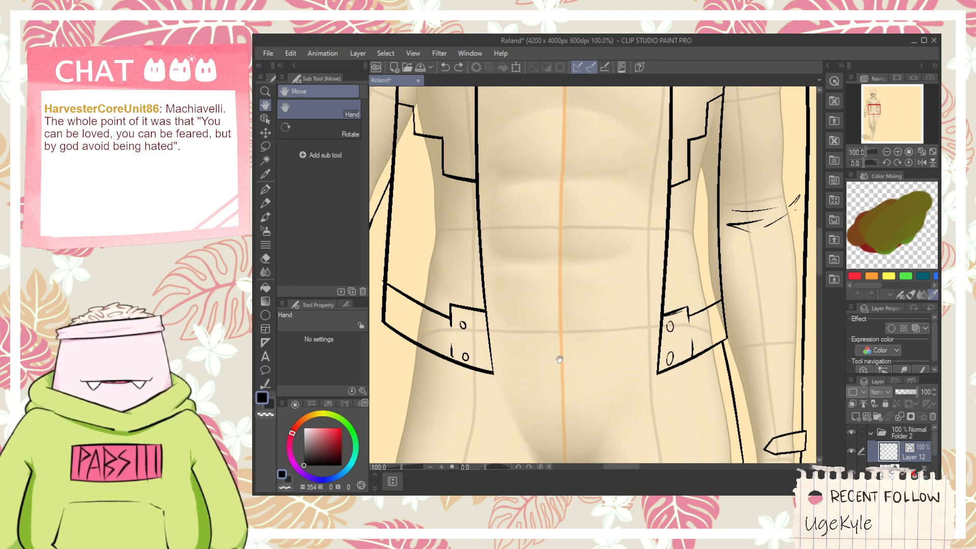
key("p")
left_click_drag(491, 347, 654, 348)
key("ctrl+z")
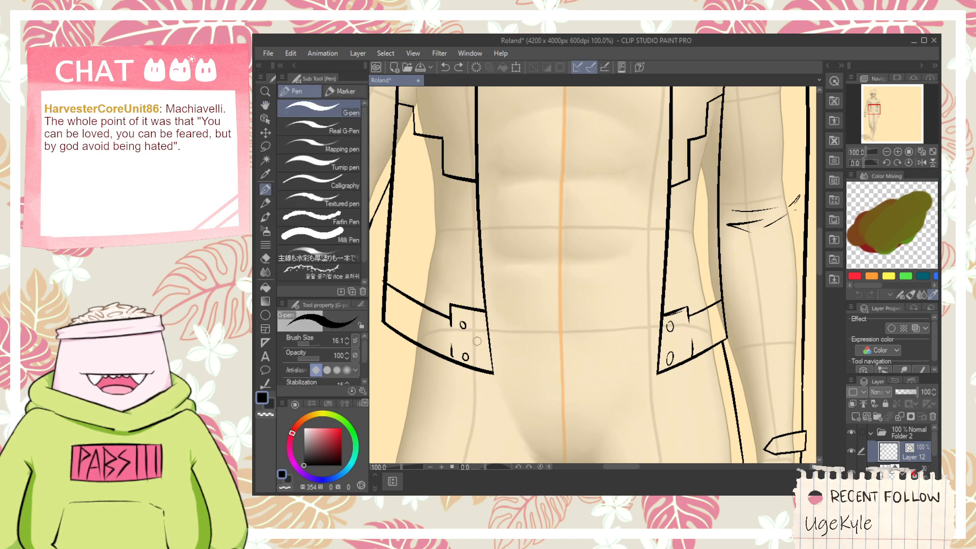
mouse_move(479, 341)
left_mouse_down()
mouse_move(646, 338)
mouse_move(679, 329)
left_mouse_up()
scroll(679, 327, "up", 4)
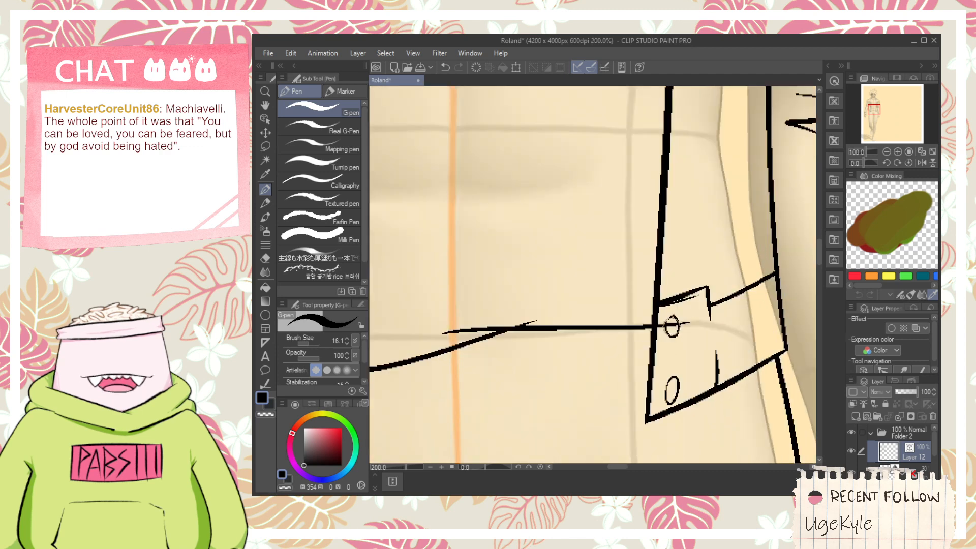
- Erase the shirt hem's overshooting ends inside both jacket panels while keeping the right tab's upper button intact
key("e")
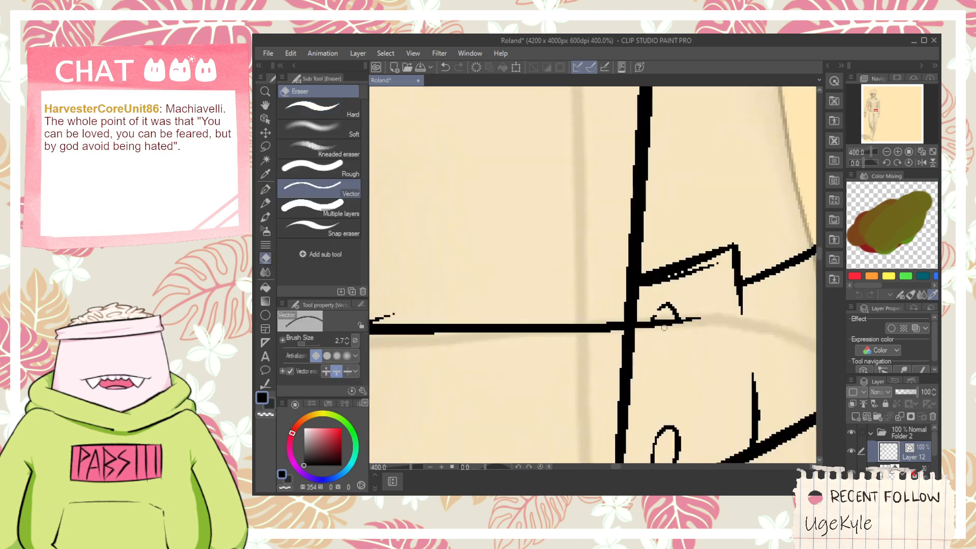
key("ctrl+z")
left_click(641, 325)
scroll(616, 323, "down", 3)
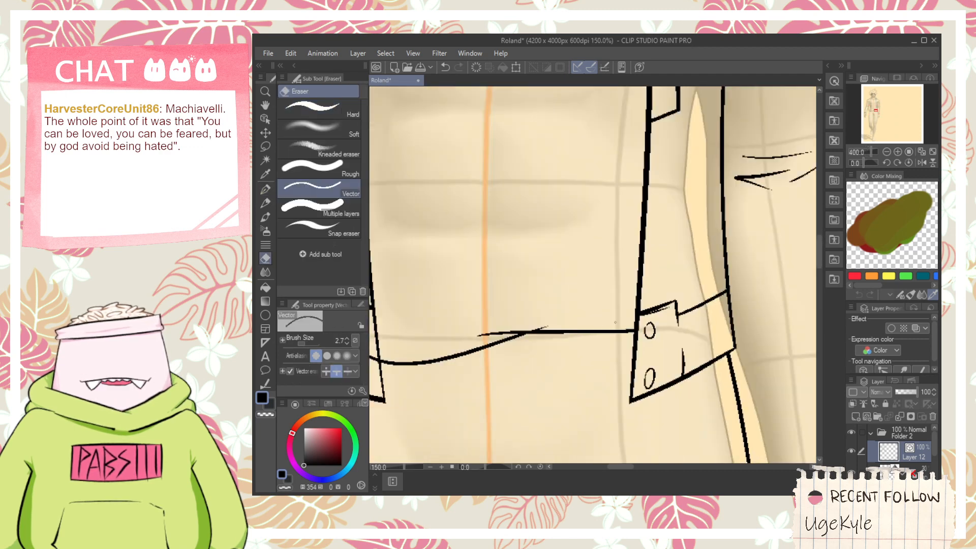
key("space")
left_click_drag(472, 311, 598, 309)
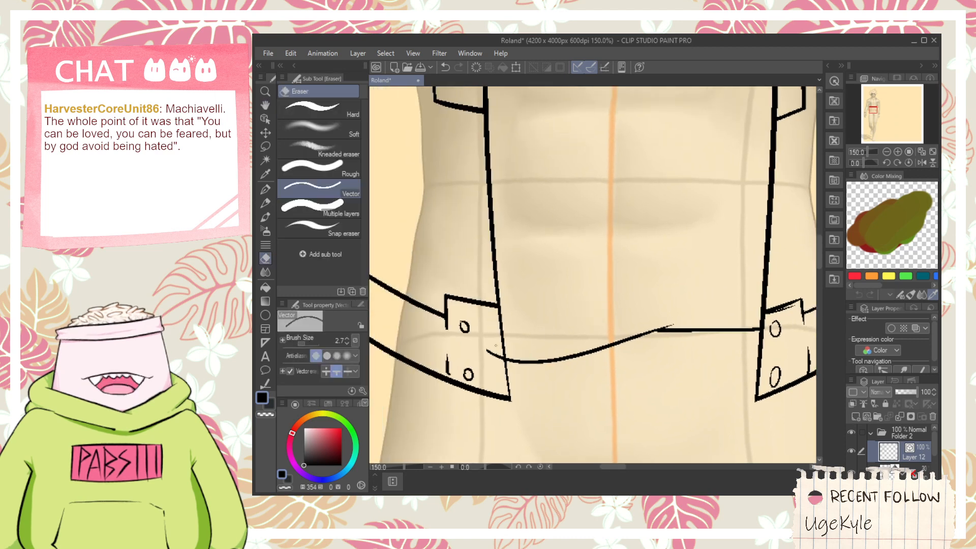
- Draw thin fold lines just above the middle of the shirt hem, undoing and redoing strokes
key("p")
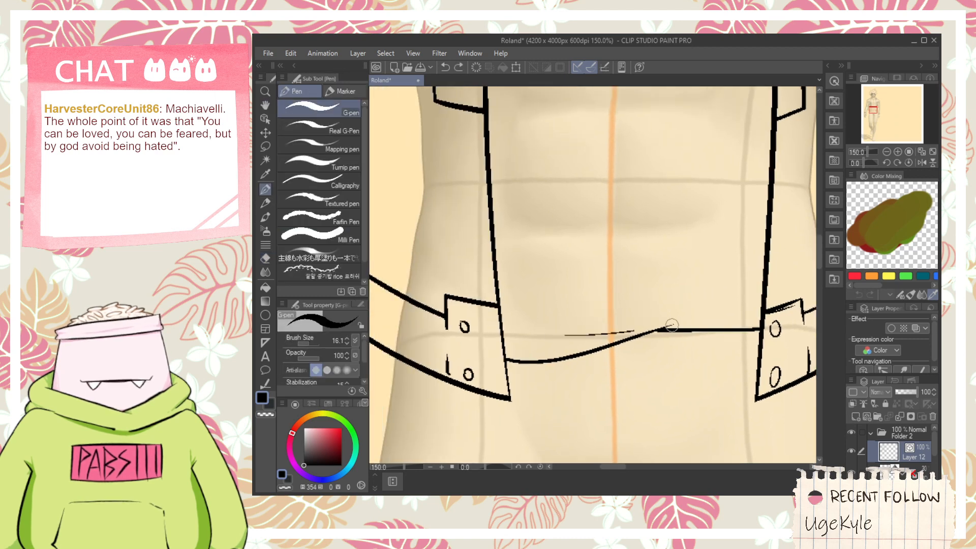
left_click_drag(672, 325, 675, 324)
key("ctrl+z")
left_click_drag(525, 339, 663, 319)
left_click_drag(589, 317, 658, 312)
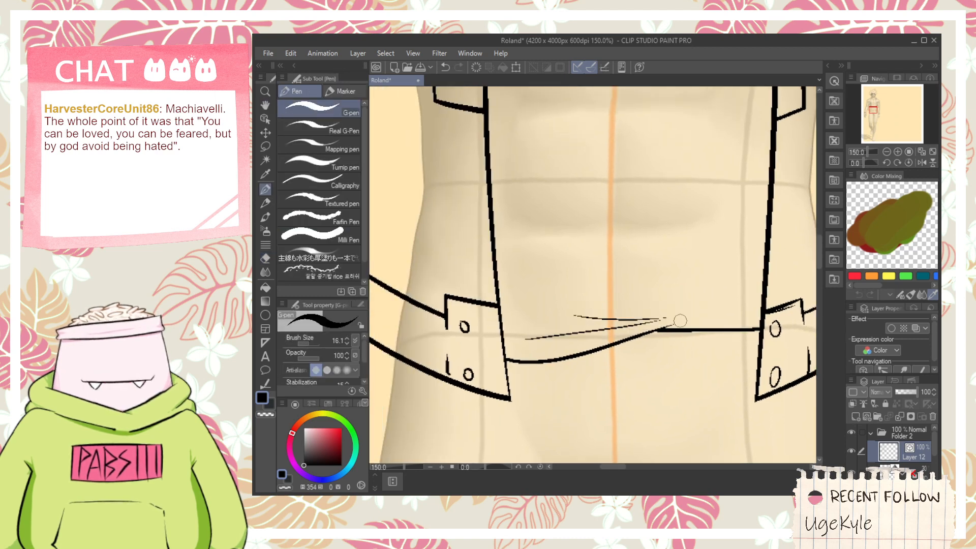
key("ctrl+z")
scroll(604, 302, "down", 2)
- Draw thin, tapered shirt fold lines across the torso below the chest, redoing the first strokes
left_click_drag(592, 217, 596, 296)
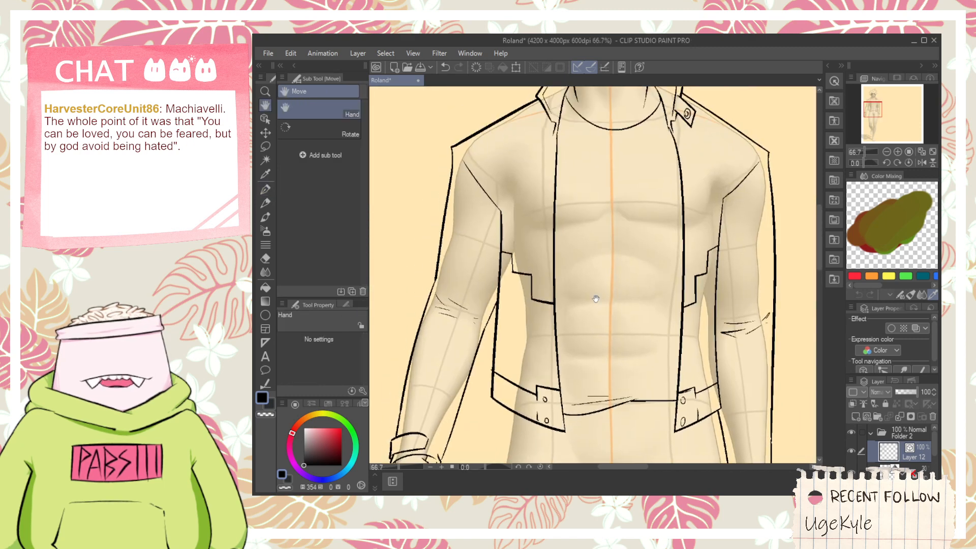
scroll(603, 255, "up", 1)
left_click_drag(592, 256, 673, 232)
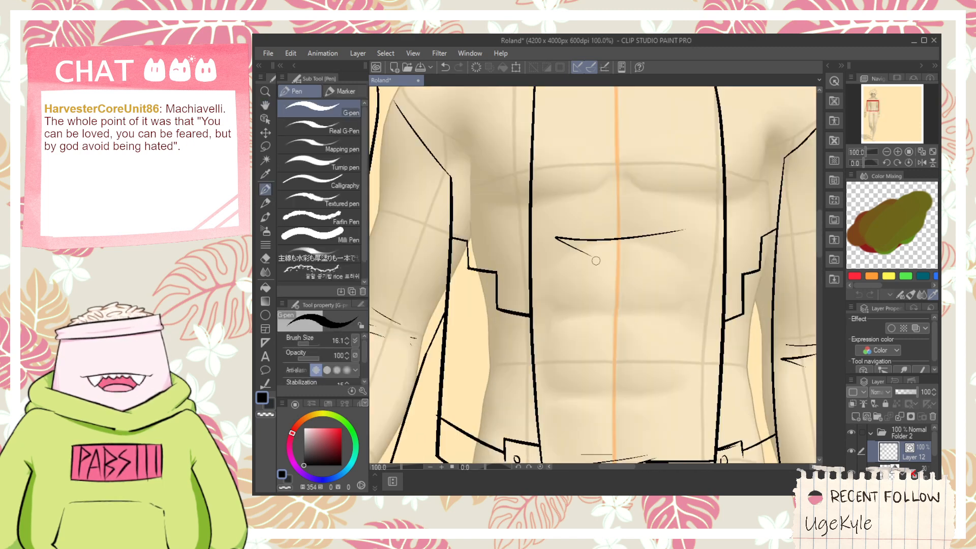
key("ctrl+z")
left_click_drag(584, 238, 714, 222)
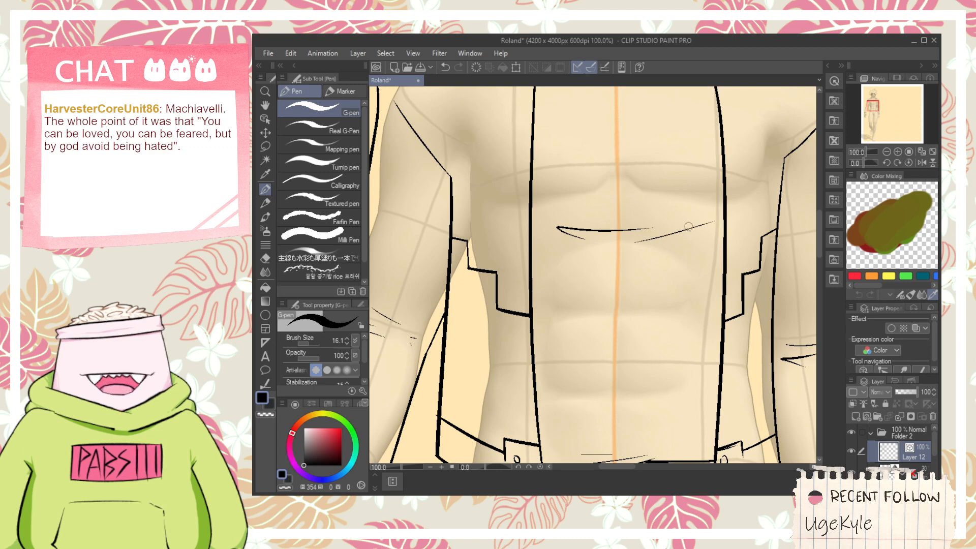
- Draw a crescent moon emblem opening up and to the right in the middle of the chest, below the neckline
left_click_drag(650, 196, 658, 292)
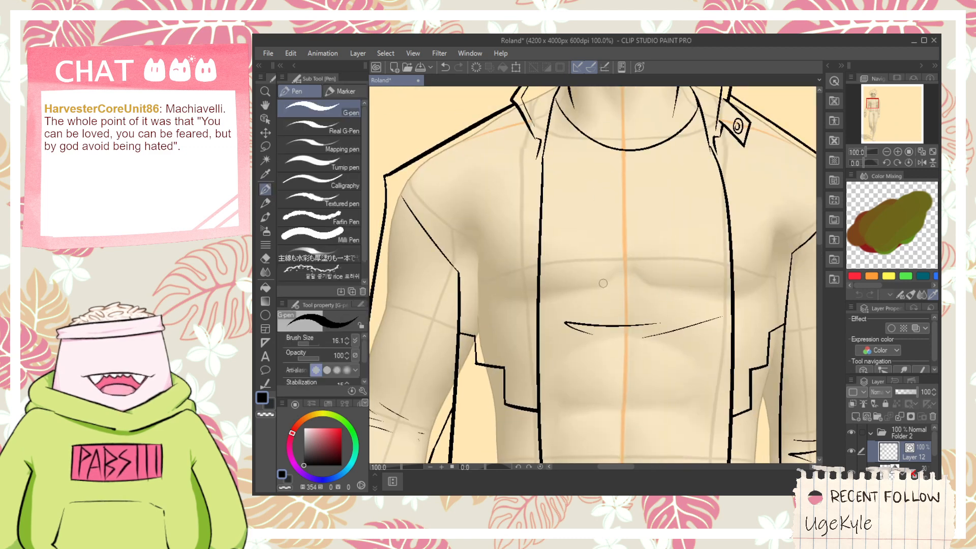
scroll(610, 216, "up", 2)
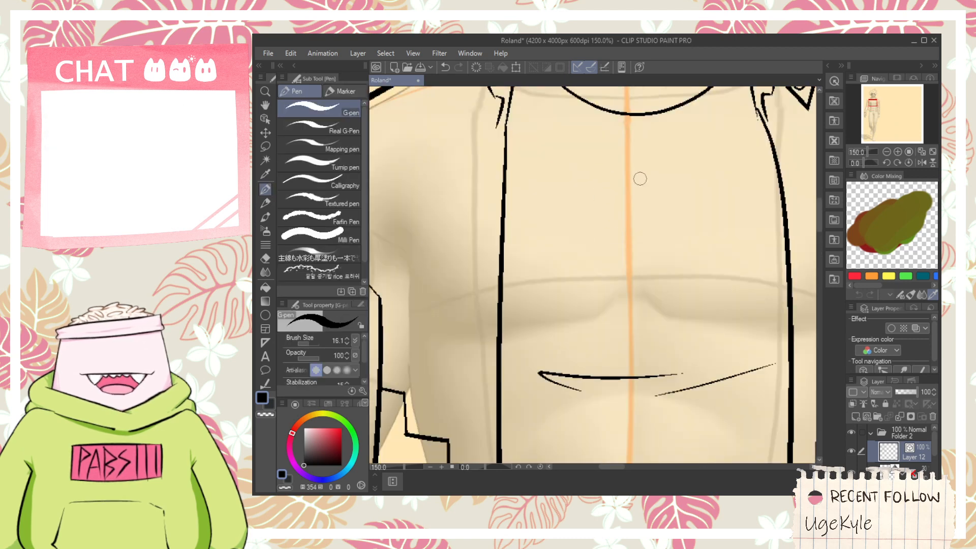
left_click_drag(632, 173, 632, 279)
left_click_drag(632, 174, 665, 260)
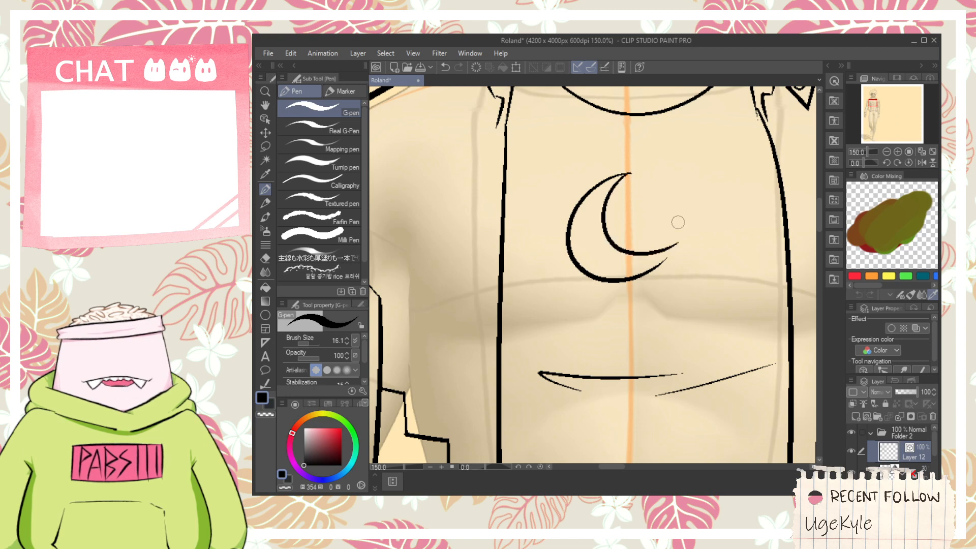
scroll(669, 236, "up", 5)
mouse_move(483, 407)
left_mouse_down()
mouse_move(701, 176)
mouse_move(711, 223)
left_mouse_up()
- Erase the overshooting lines at the crescent's tips, then select its strokes and shift them slightly up and to the right
key("e")
scroll(675, 278, "down", 1)
left_click_drag(660, 307, 664, 286)
scroll(665, 297, "down", 3)
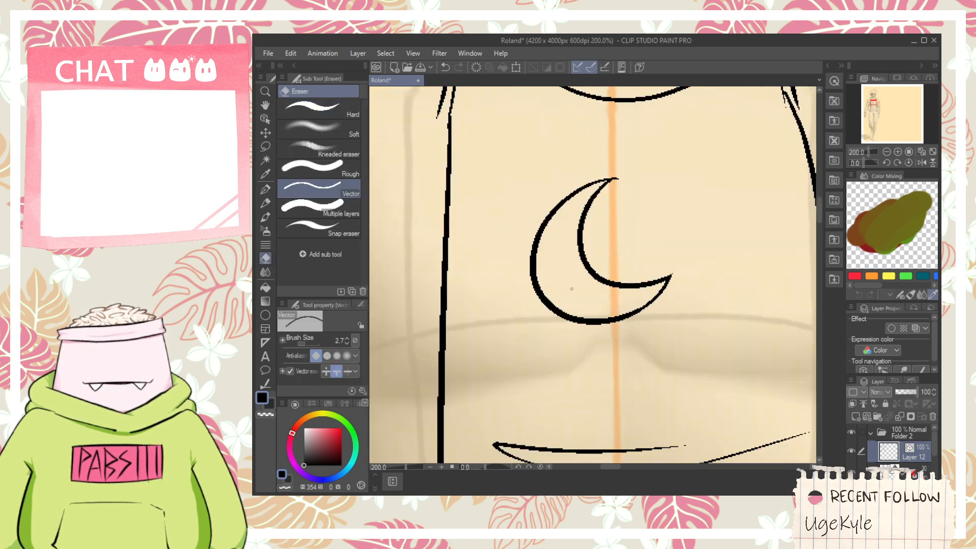
left_click(265, 119)
left_click_drag(529, 315, 641, 164)
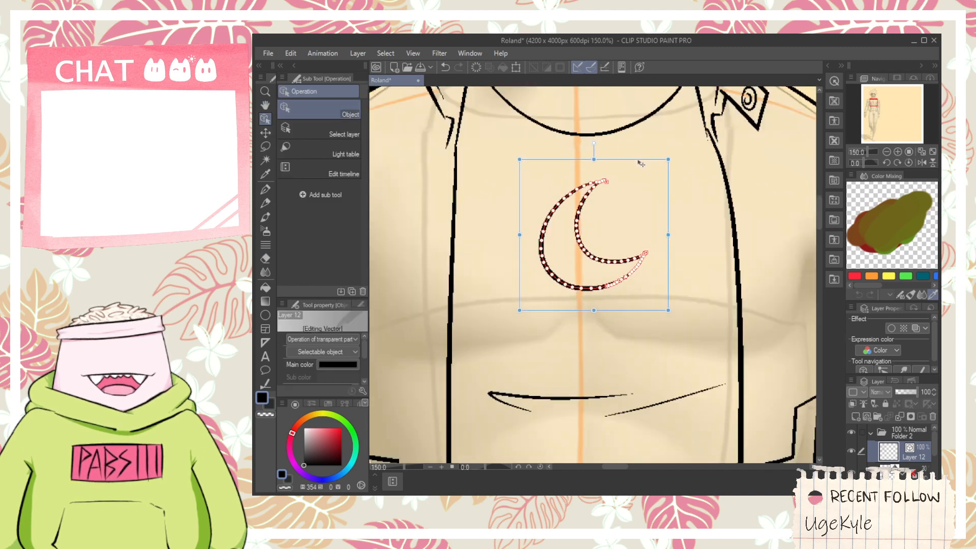
- Draw a diamond outline around the lower part of the crescent, redoing the lower right side shorter and adding the short upper right side
key("p")
scroll(546, 271, "up", 1)
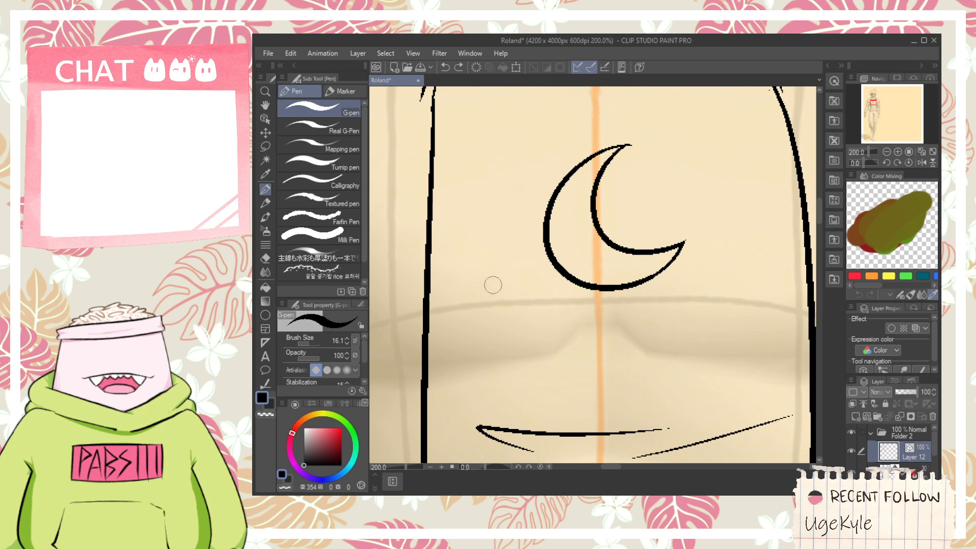
mouse_move(508, 282)
left_mouse_down()
mouse_move(600, 221)
mouse_move(648, 366)
left_mouse_up()
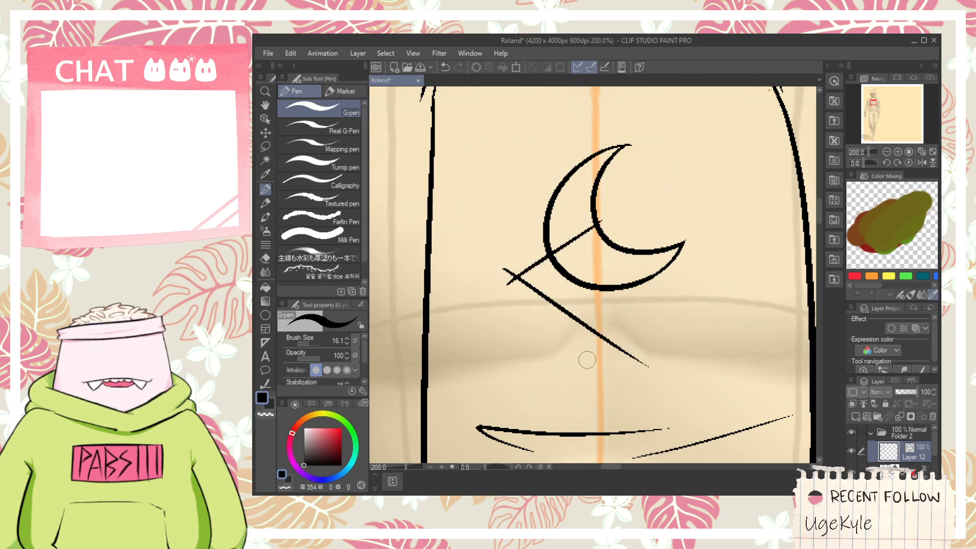
left_click_drag(591, 356, 719, 249)
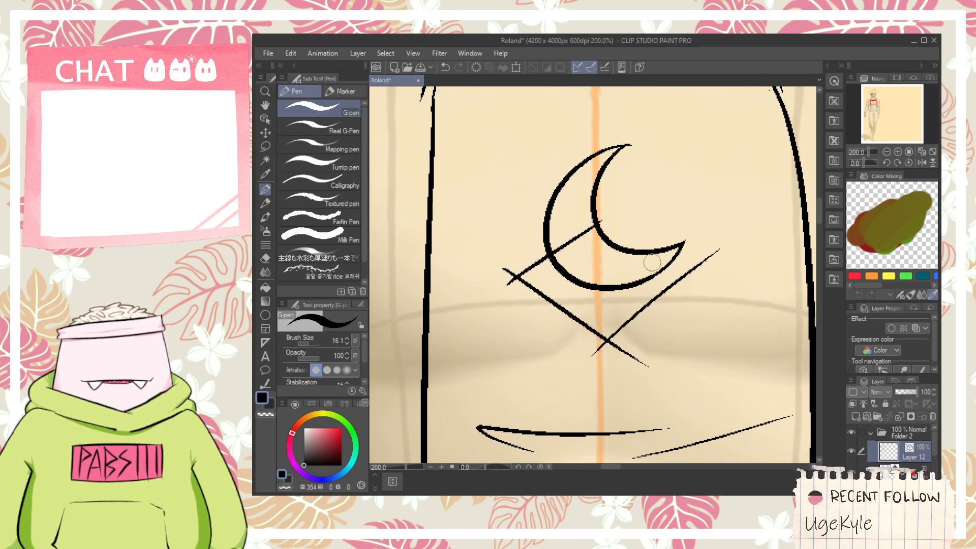
key("ctrl+z")
left_click_drag(649, 261, 685, 296)
key("e")
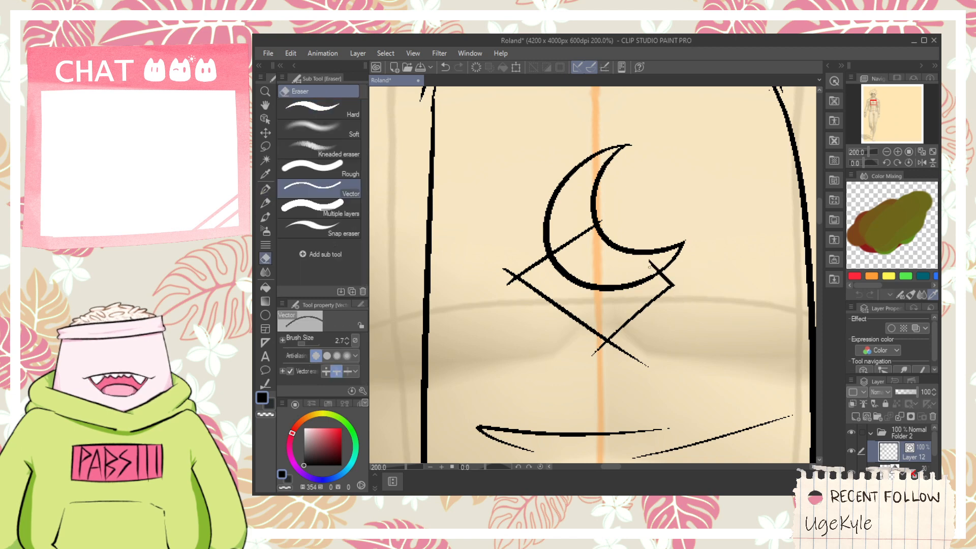
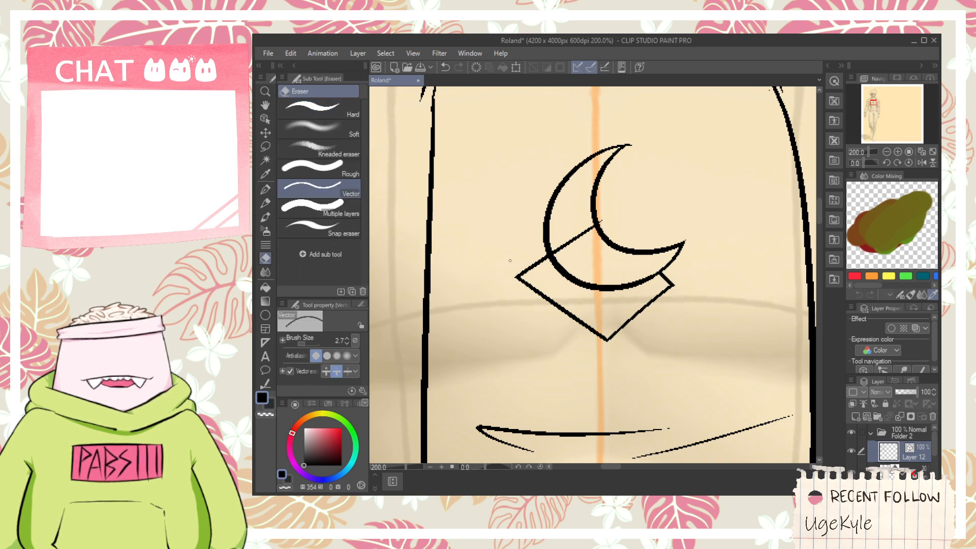
- Draw an oval belt buckle at the centre of the waist below the shirt hem, redoing the first strokes, and erase the overlap above the hem
scroll(604, 220, "down", 4)
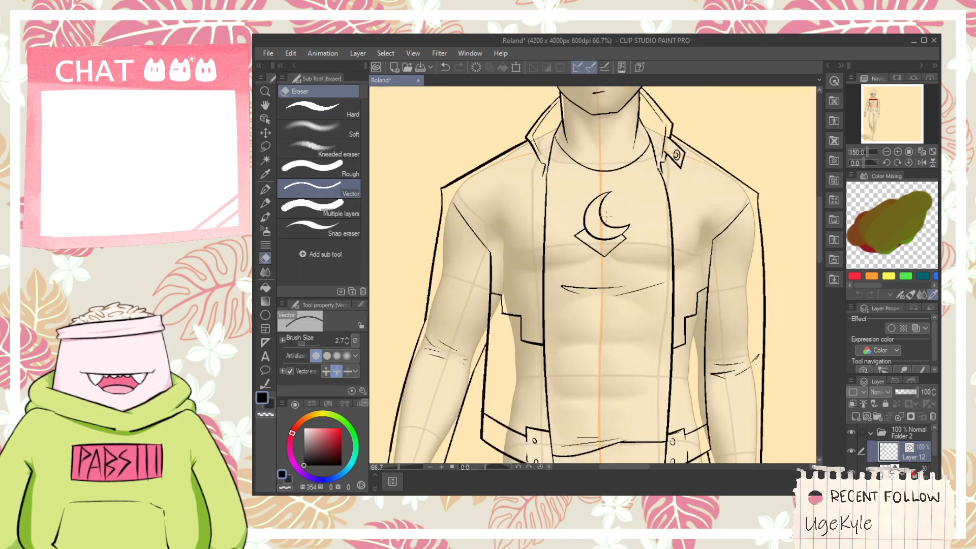
key("space")
left_click_drag(604, 396, 601, 244)
scroll(602, 244, "up", 4)
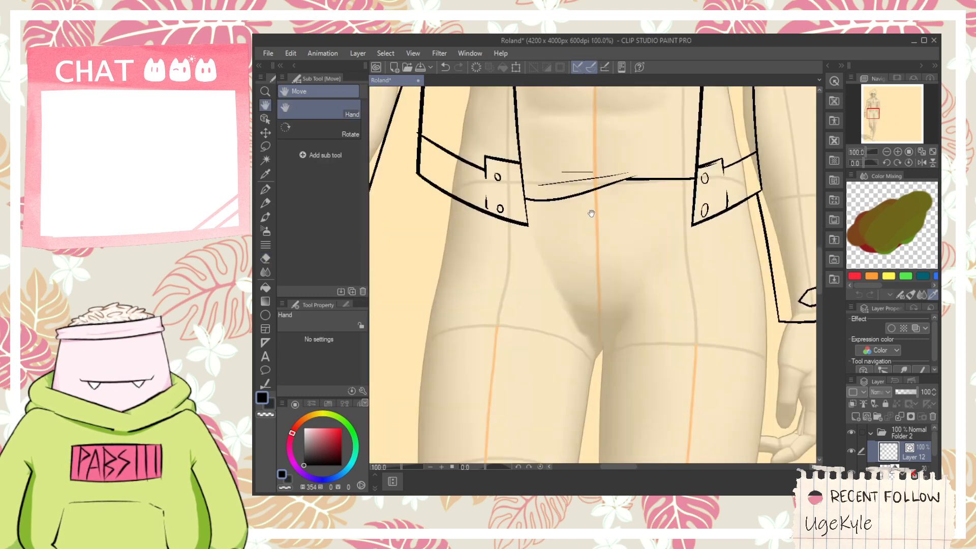
key("p")
scroll(554, 309, "up", 1)
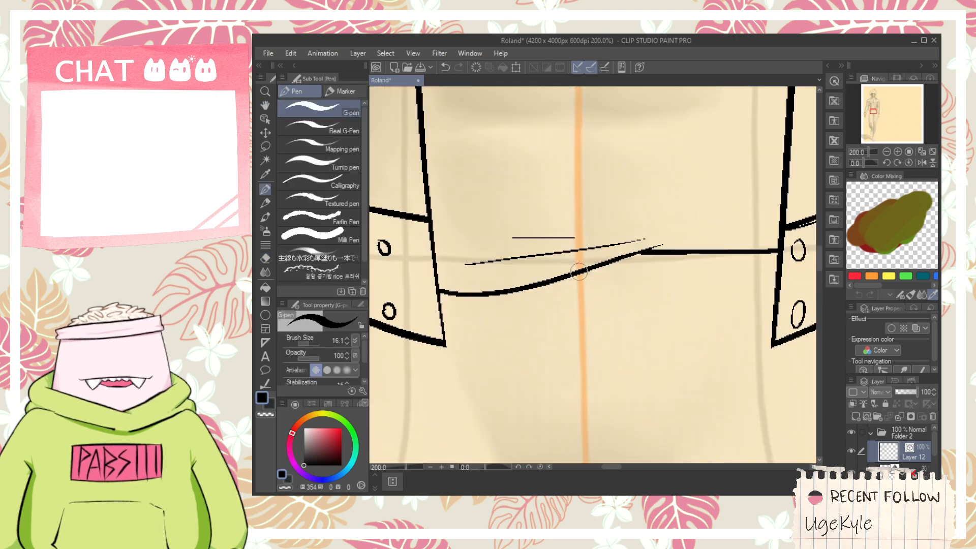
mouse_move(569, 261)
left_mouse_down()
mouse_move(549, 353)
mouse_move(680, 279)
mouse_move(552, 248)
left_mouse_up()
key("ctrl+z")
key("ctrl+z")
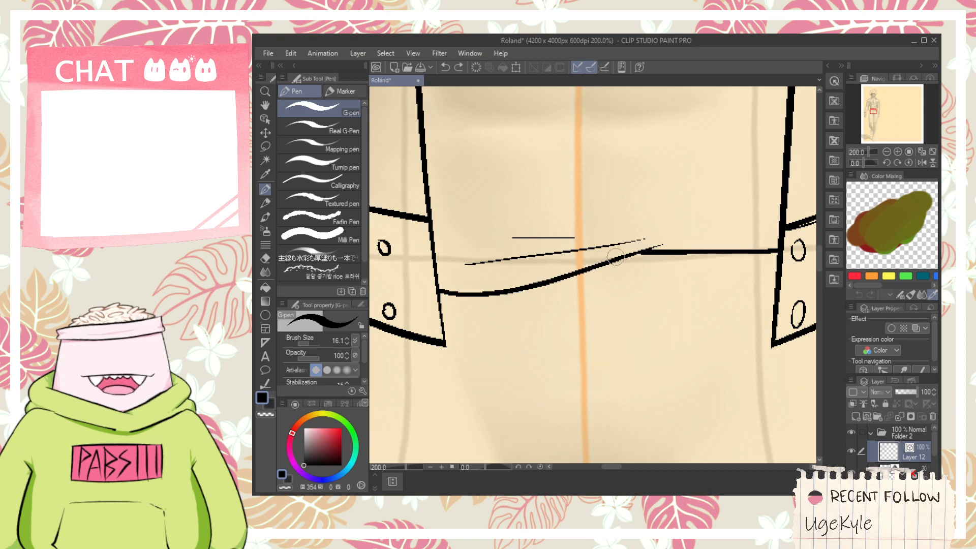
mouse_move(616, 257)
left_mouse_down()
mouse_move(514, 289)
mouse_move(693, 271)
mouse_move(526, 285)
mouse_move(680, 302)
mouse_move(564, 261)
left_mouse_up()
key("ctrl+z")
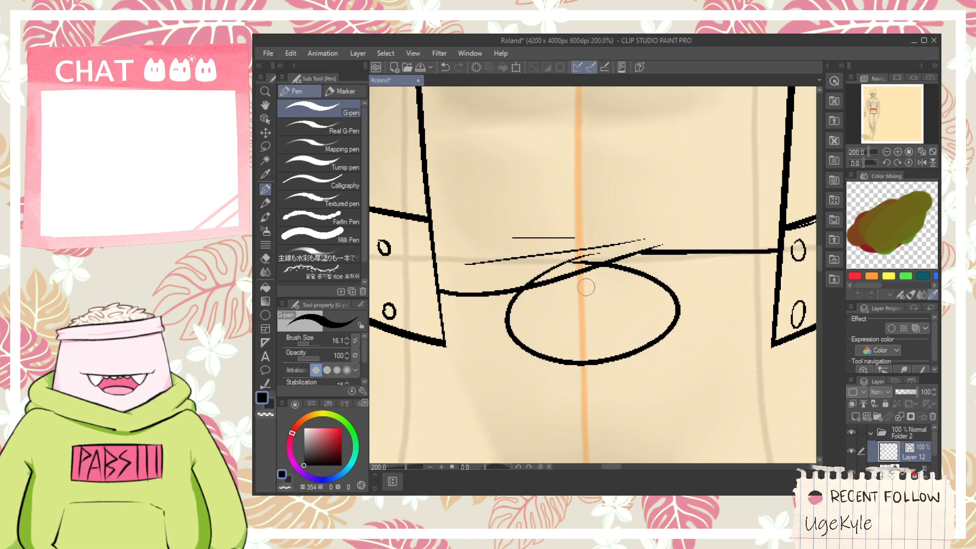
key("e")
left_click(598, 256)
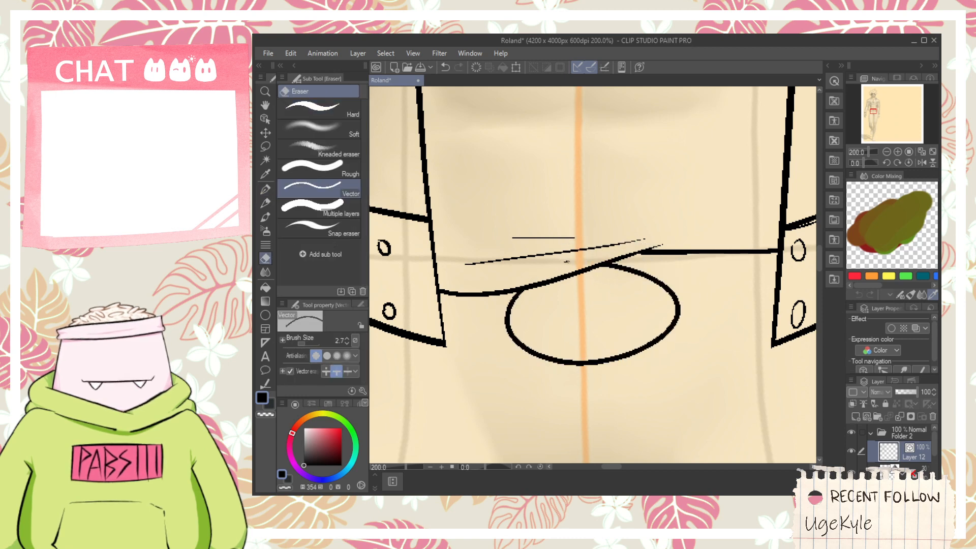
- Draw short, thin highlight curves inside the belt buckle, following its outline at the side, bottom and upper edge
key("p")
scroll(553, 318, "up", 2)
key("ctrl+z")
mouse_move(535, 373)
left_mouse_down()
mouse_move(570, 239)
mouse_move(601, 377)
mouse_move(721, 349)
left_mouse_up()
left_click_drag(763, 279, 674, 235)
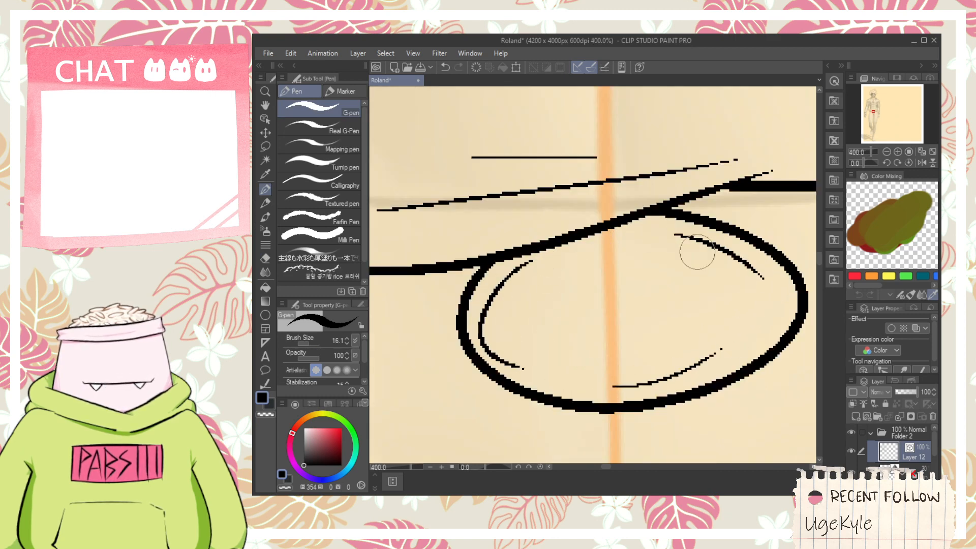
- Draw the belt's lower and upper edges from the buckle to the jacket flap on the right, redoing each line once
scroll(625, 314, "down", 3)
key("h")
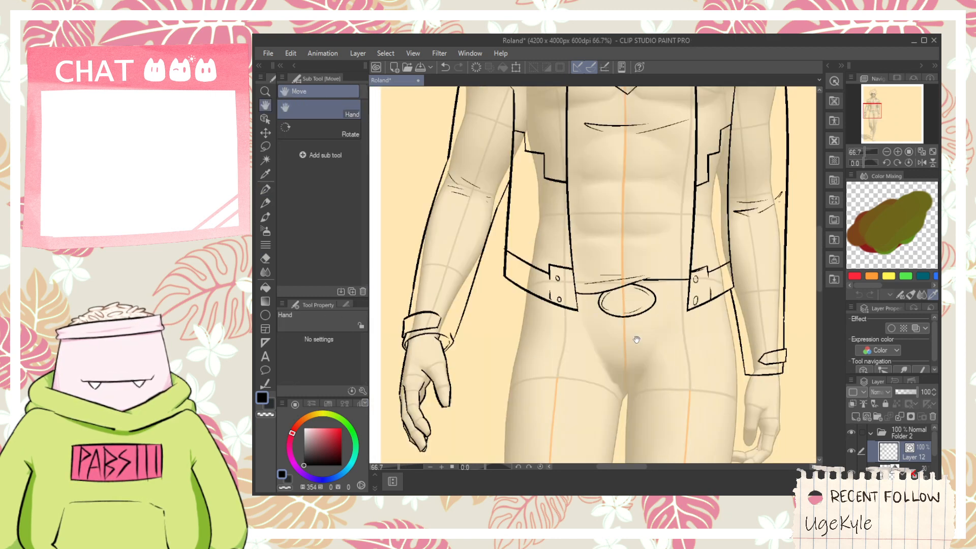
mouse_move(650, 333)
left_mouse_down()
mouse_move(635, 240)
mouse_move(613, 294)
left_mouse_up()
scroll(628, 263, "up", 1)
key("p")
left_click_drag(573, 319, 694, 297)
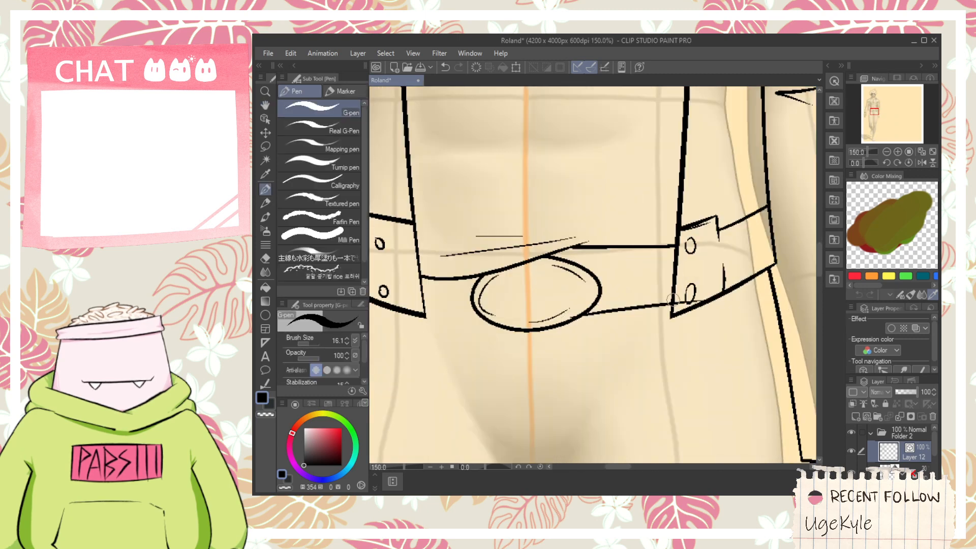
key("ctrl+z")
left_click_drag(583, 303, 672, 300)
left_click_drag(578, 266, 674, 264)
key("ctrl+z")
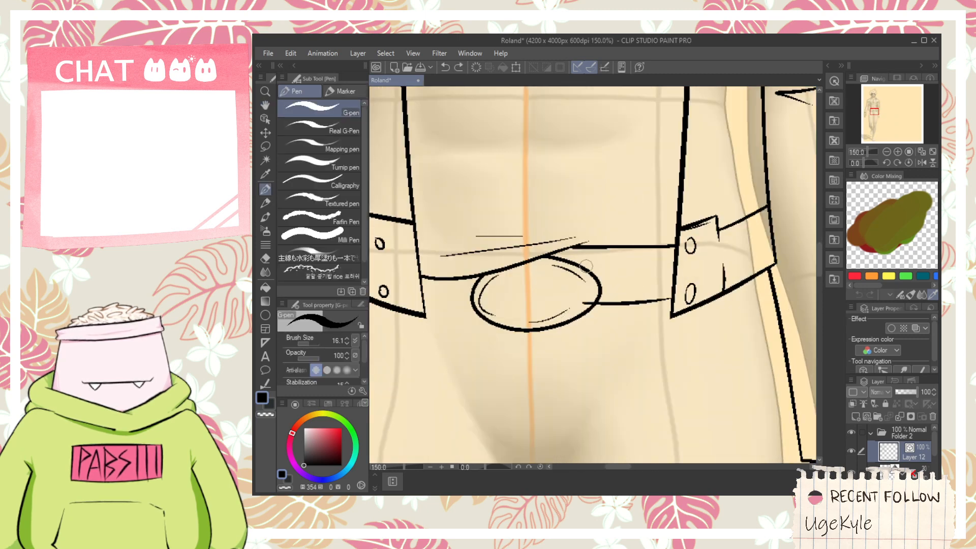
left_click_drag(577, 265, 722, 265)
- Draw two vertical belt loop lines beside the right jacket flap, and erase the belt lines between them and inside the buckle
scroll(694, 266, "up", 1)
left_click_drag(630, 249, 630, 349)
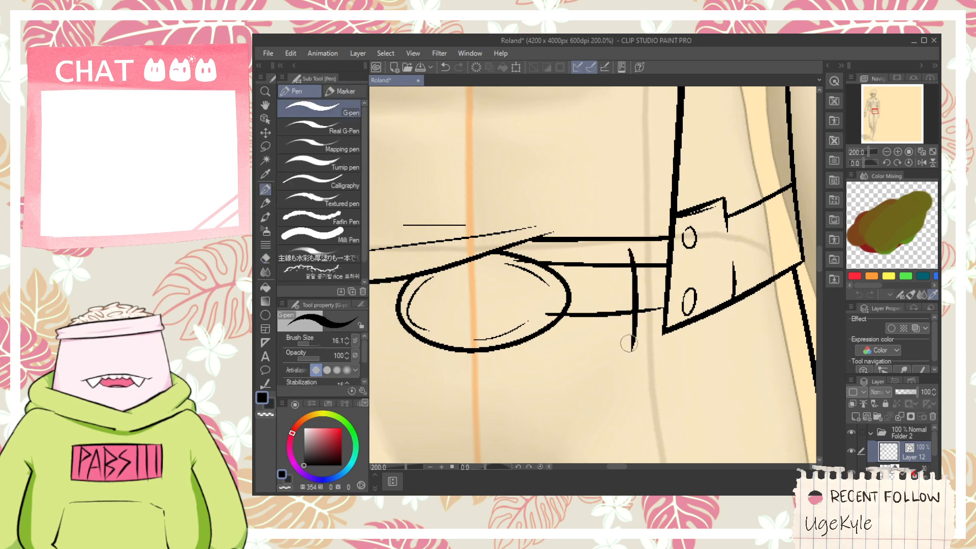
key("ctrl+z")
left_click_drag(631, 257, 630, 333)
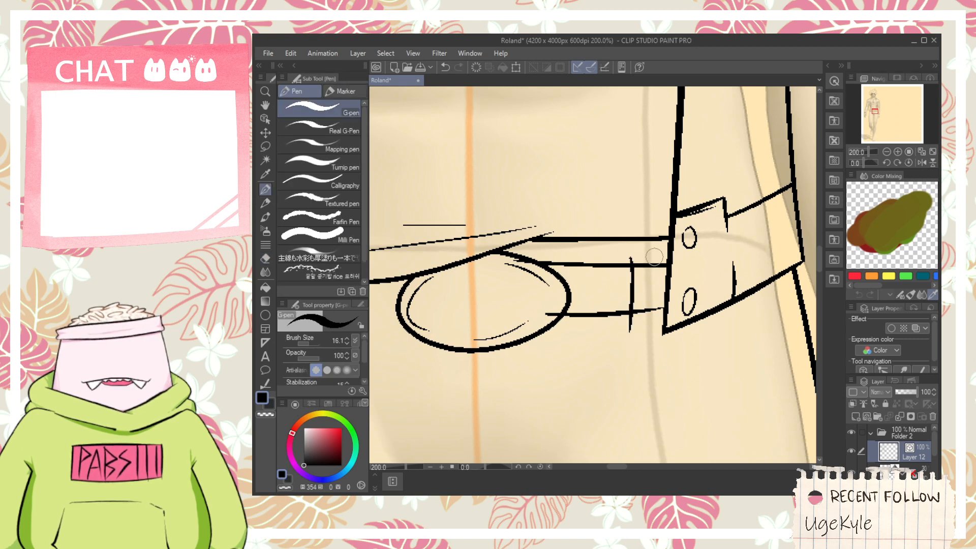
left_click_drag(657, 249, 657, 333)
key("e")
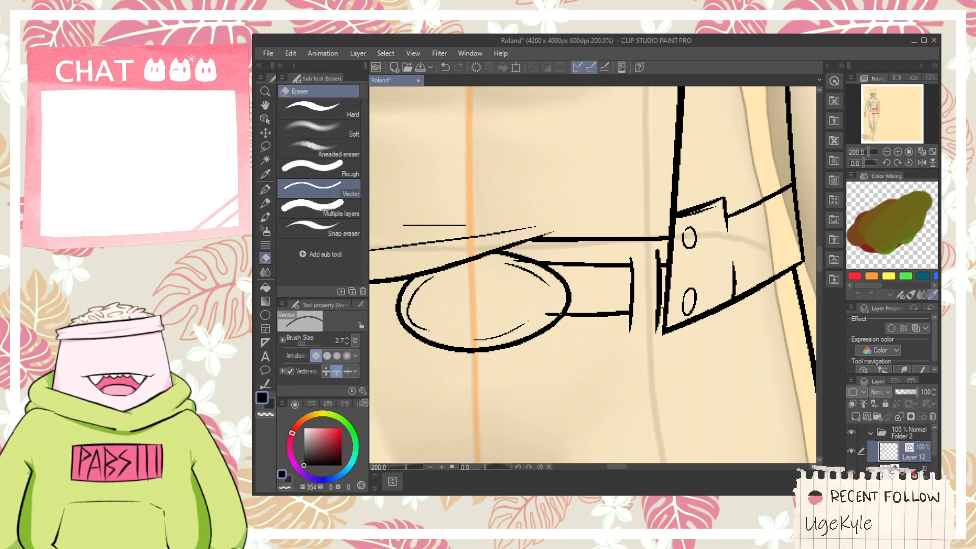
key("space")
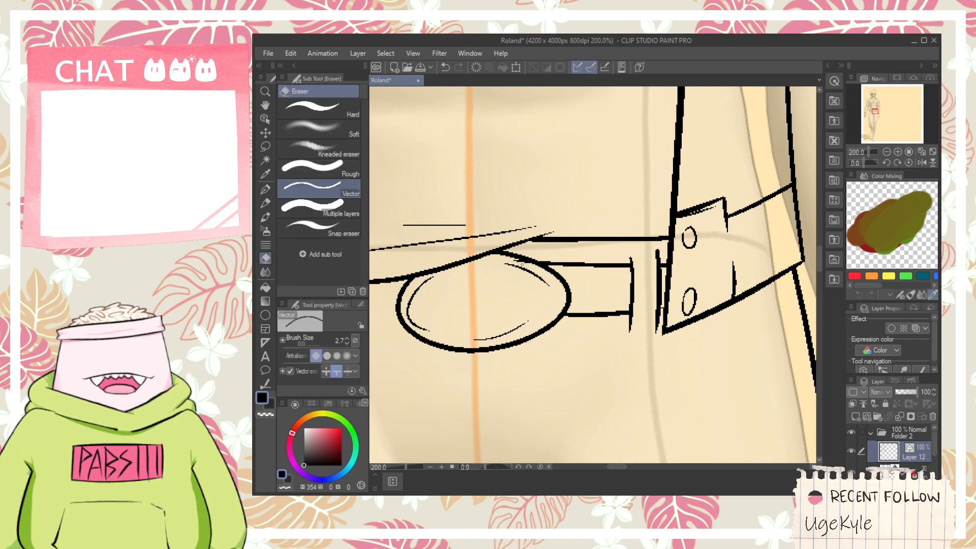
- Draw the belt's lower edge between the left jacket flap and the buckle, redoing it, and erase the ends overlapping both
key("space")
mouse_move(525, 259)
left_mouse_down()
mouse_move(517, 266)
mouse_move(662, 282)
left_mouse_up()
key("p")
key("ctrl+z")
left_click_drag(497, 314, 615, 324)
key("ctrl+z")
mouse_move(482, 307)
left_mouse_down()
mouse_move(623, 313)
mouse_move(603, 321)
left_mouse_up()
key("e")
scroll(603, 321, "up", 1)
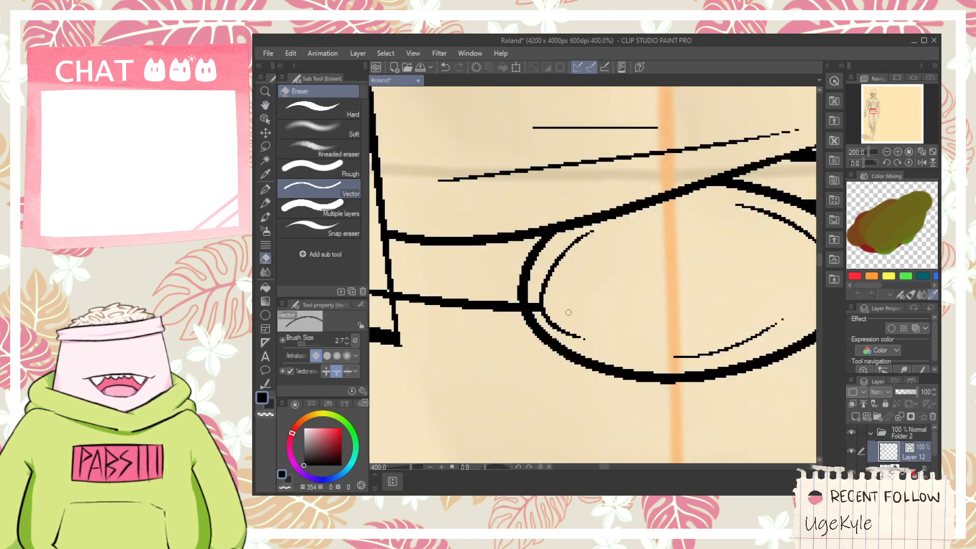
scroll(535, 318, "down", 1)
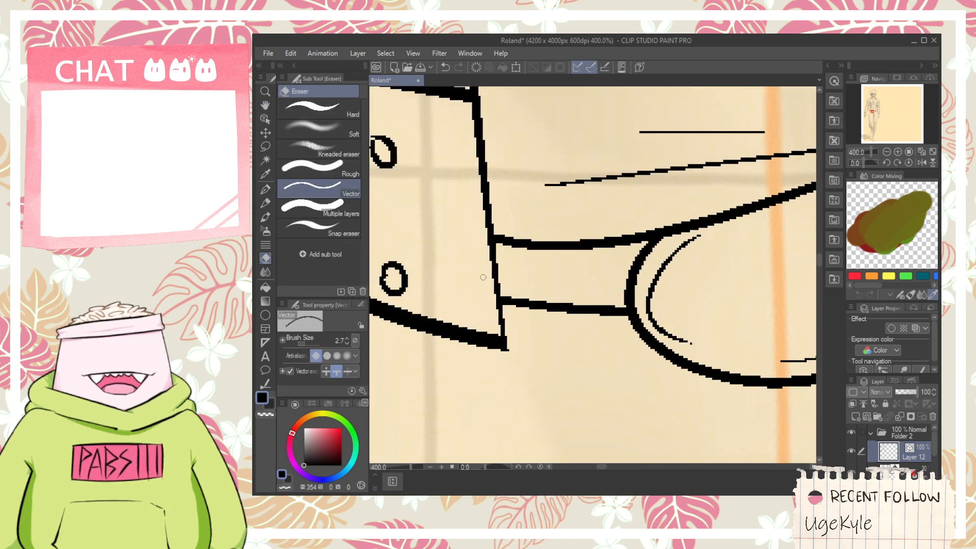
scroll(483, 277, "down", 2)
- Erase the thin highlight curves inside the belt buckle
key("space")
left_click_drag(523, 299, 537, 331)
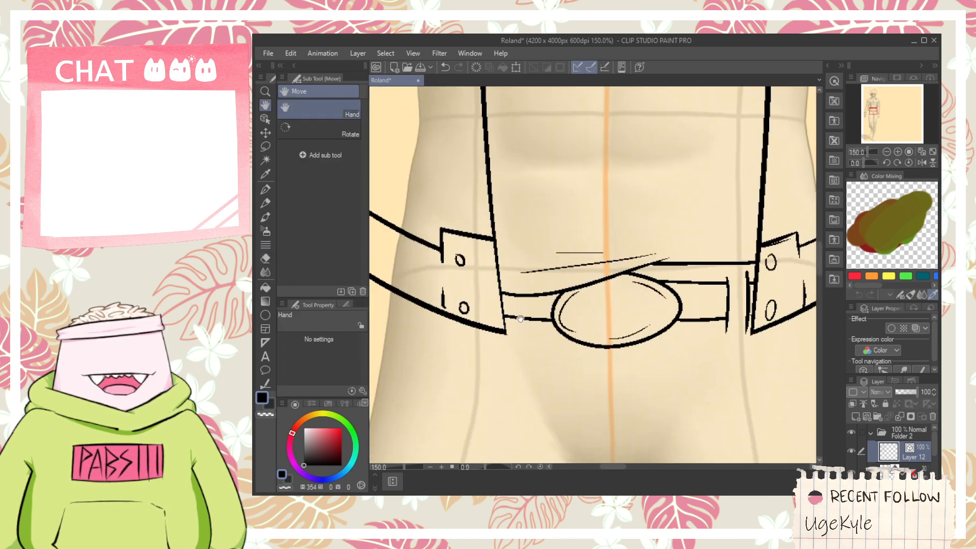
scroll(519, 334, "down", 1)
scroll(529, 346, "down", 1)
left_click_drag(541, 371, 545, 320)
scroll(549, 290, "up", 1)
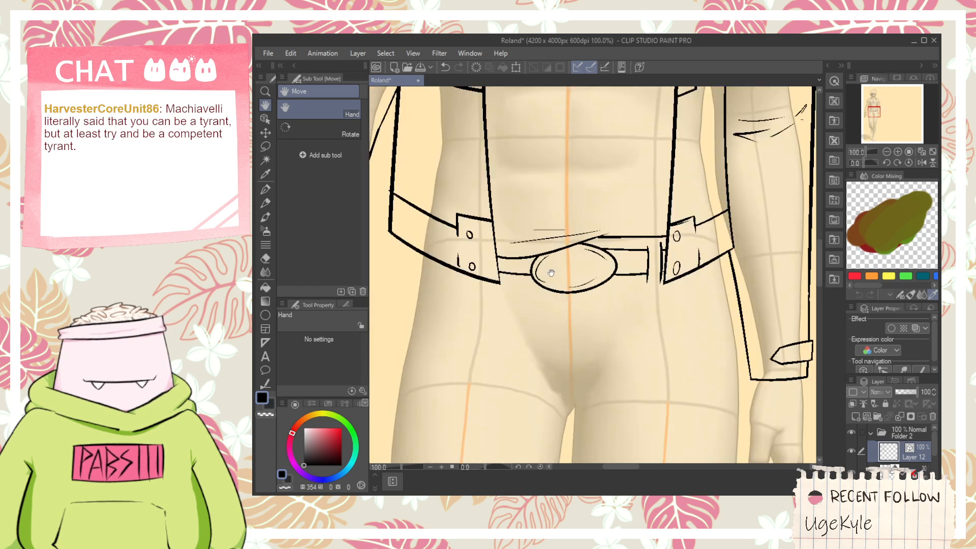
left_click_drag(613, 343, 593, 342)
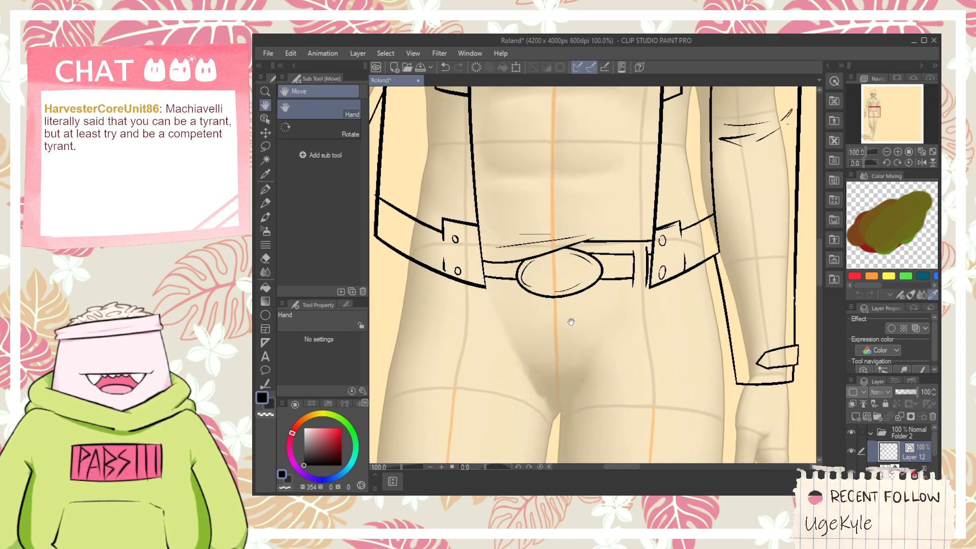
scroll(546, 303, "up", 4)
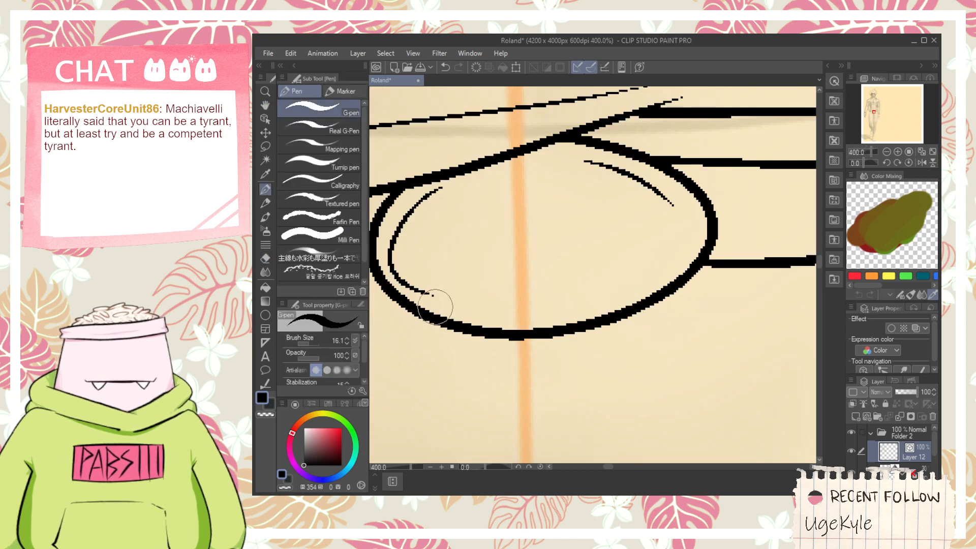
left_click_drag(394, 238, 410, 248)
left_click_drag(615, 179, 616, 169)
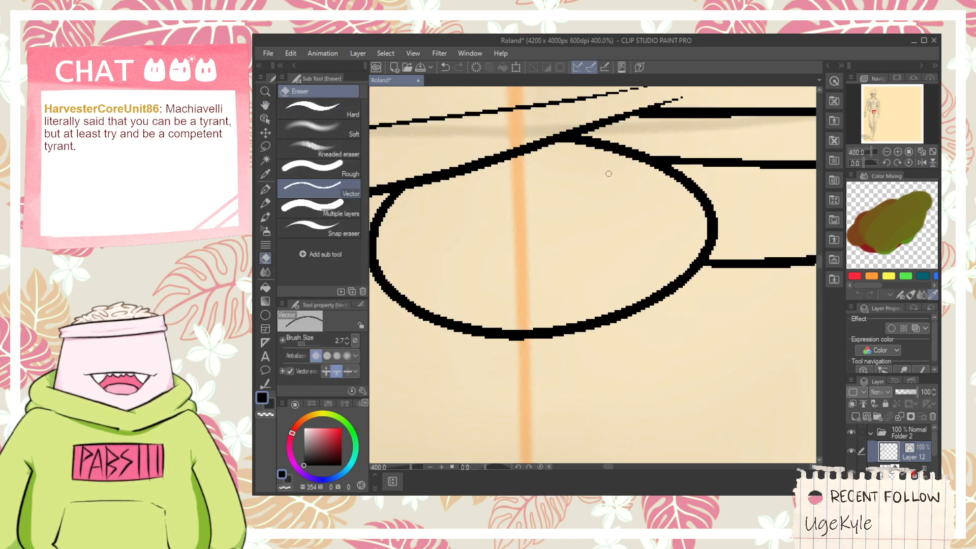
- Draw thin inner rim lines along the buckle's upper right, right and left sides, redoing the left curve
key("p")
mouse_move(554, 154)
left_mouse_down()
mouse_move(670, 198)
mouse_move(682, 255)
left_mouse_up()
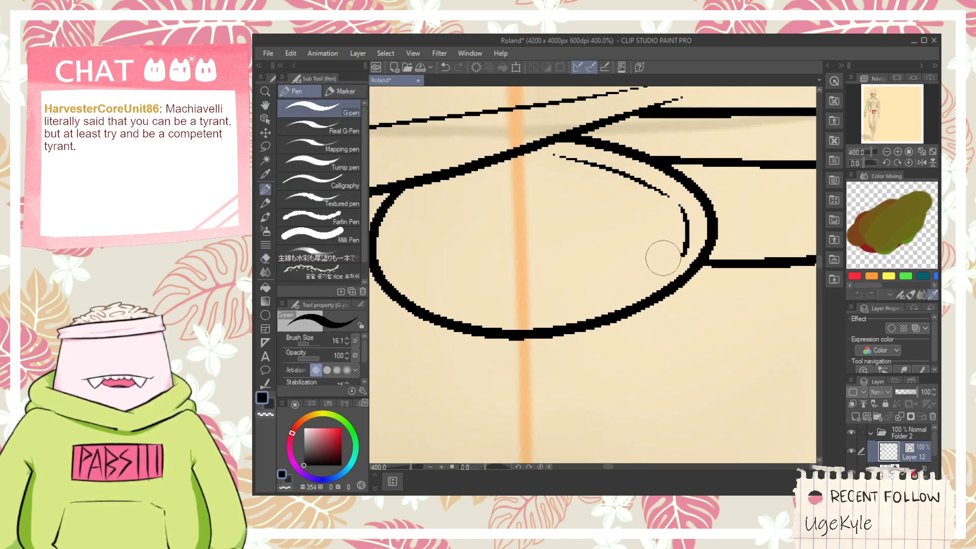
left_click_drag(428, 193, 389, 257)
key("ctrl+z")
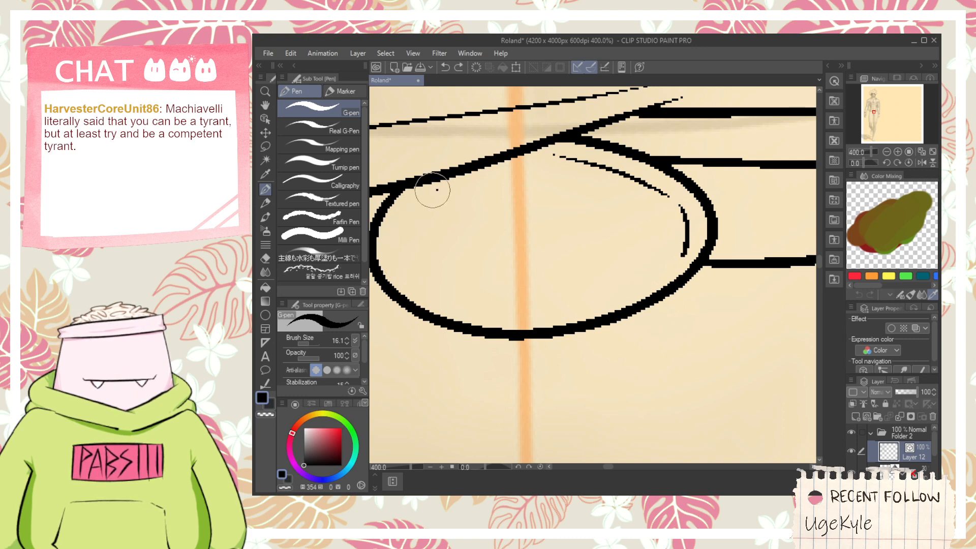
mouse_move(429, 194)
left_mouse_down()
mouse_move(396, 261)
mouse_move(403, 223)
mouse_move(420, 287)
mouse_move(414, 200)
mouse_move(442, 295)
mouse_move(563, 314)
mouse_move(607, 301)
left_mouse_up()
key("ctrl+z")
- Draw the inner rim line along the bottom of the buckle, redoing it to follow the outline up to the right side
key("ctrl+z")
key("ctrl+z")
left_click_drag(455, 301, 662, 250)
key("ctrl+z")
left_click_drag(460, 300, 670, 270)
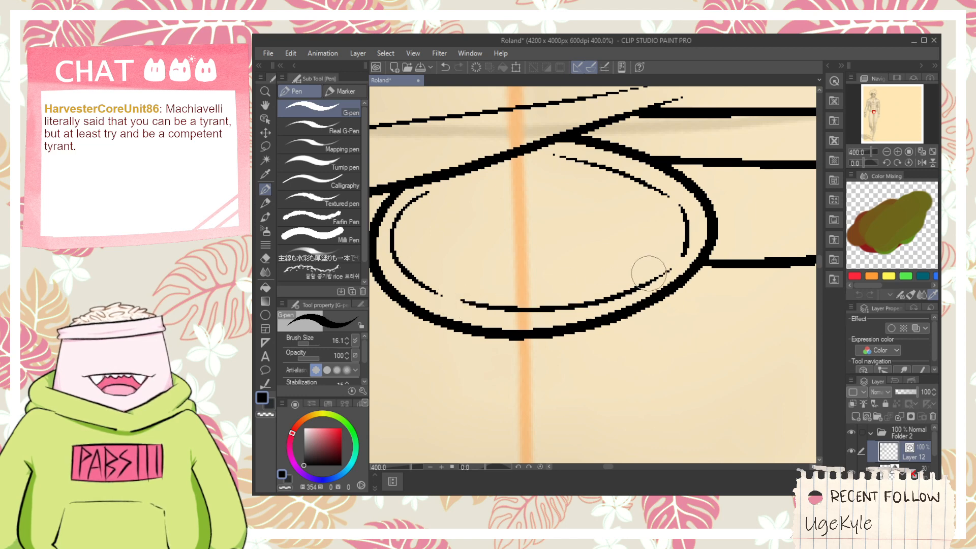
left_click_drag(544, 251, 595, 306)
key("ctrl+z")
mouse_move(503, 361)
left_mouse_down()
mouse_move(696, 333)
mouse_move(717, 319)
left_mouse_up()
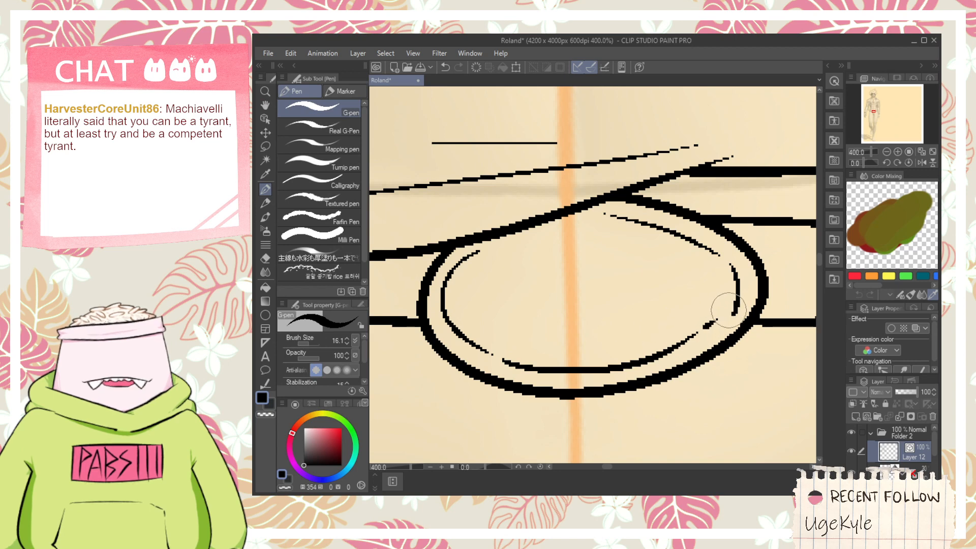
- Select the buckle's upper right and right inner rim strokes and shift them slightly to the left
left_click(265, 119)
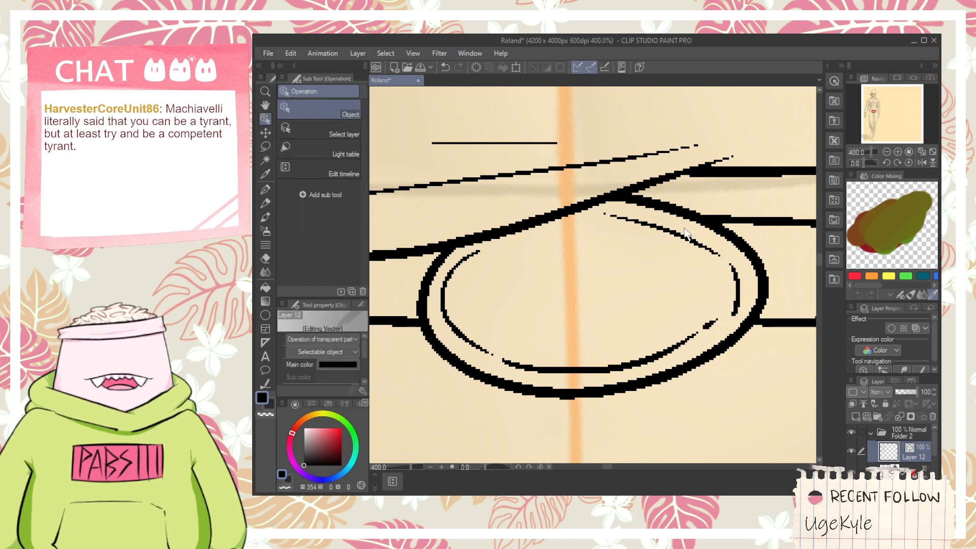
left_click(678, 236)
left_click_drag(742, 283, 736, 280)
key("p")
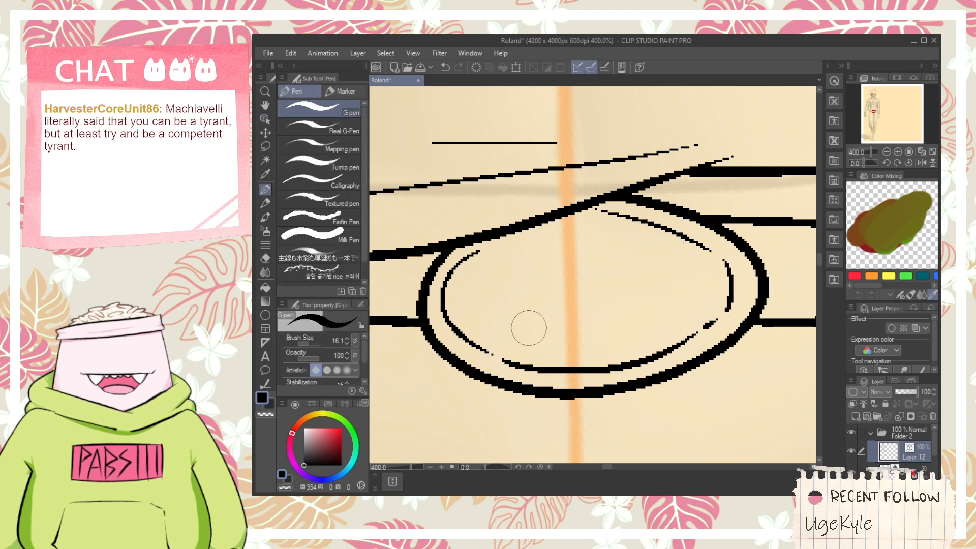
left_click_drag(497, 333, 546, 283)
key("ctrl+z")
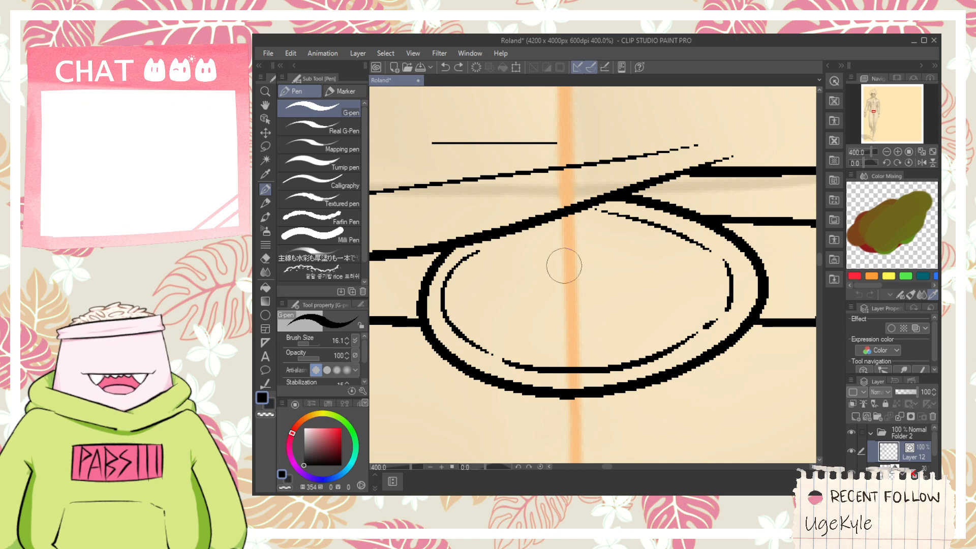
mouse_move(460, 317)
left_mouse_down()
mouse_move(526, 282)
mouse_move(531, 318)
left_mouse_up()
key("ctrl+z")
- Erase the stray stub between the buckle's left inner rim line and the shirt hem
scroll(529, 302, "down", 2)
scroll(529, 301, "down", 6)
key("space")
scroll(531, 317, "up", 2)
scroll(532, 318, "up", 5)
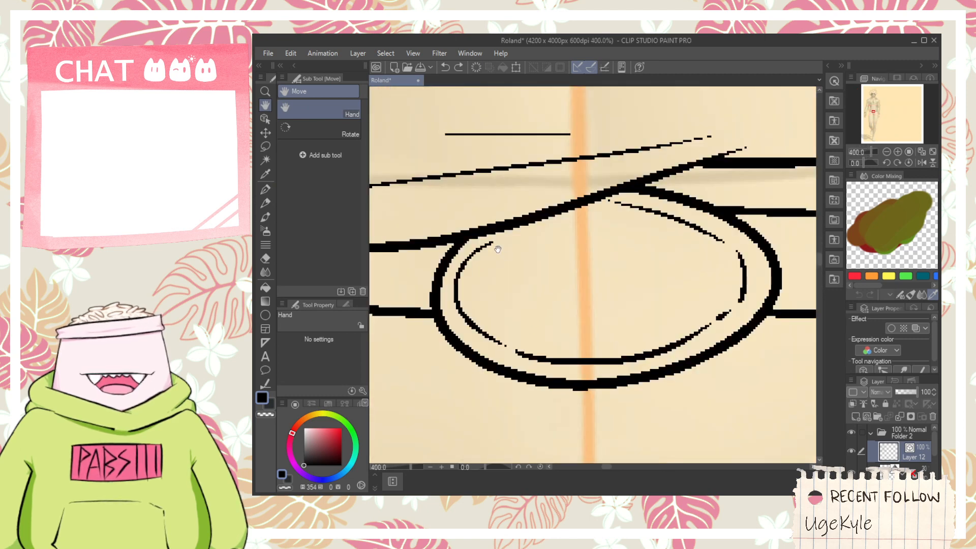
scroll(497, 249, "up", 2)
key("e")
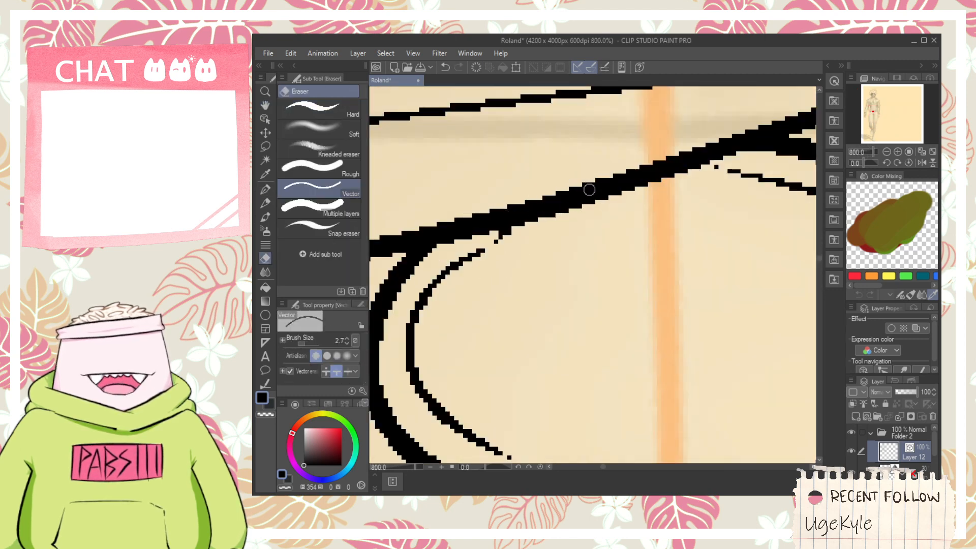
scroll(589, 189, "down", 3)
key("space")
left_click_drag(612, 222, 596, 260)
scroll(541, 255, "up", 3)
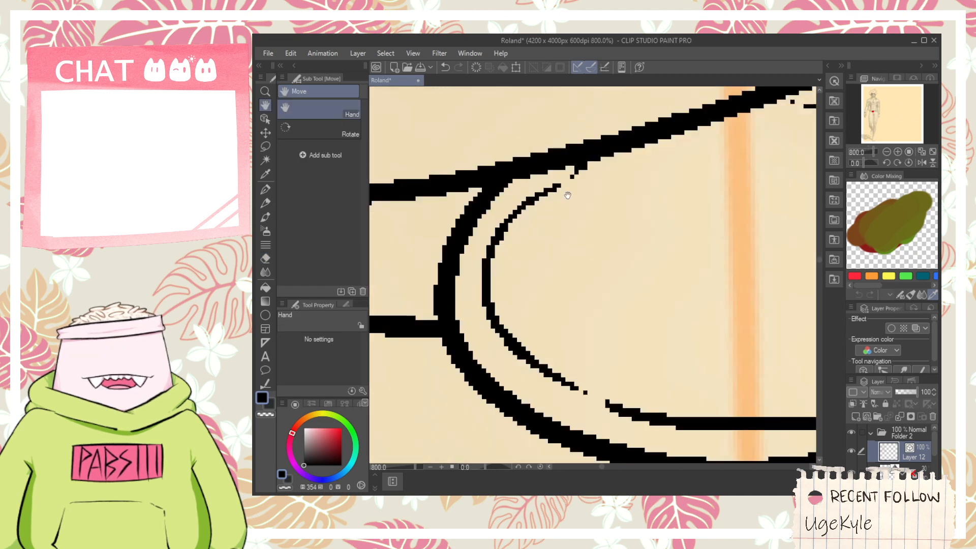
left_click_drag(570, 177, 588, 168)
scroll(605, 168, "down", 2)
key("space")
mouse_move(670, 229)
left_mouse_down()
mouse_move(612, 278)
mouse_move(589, 313)
mouse_move(575, 310)
left_mouse_up()
key("p")
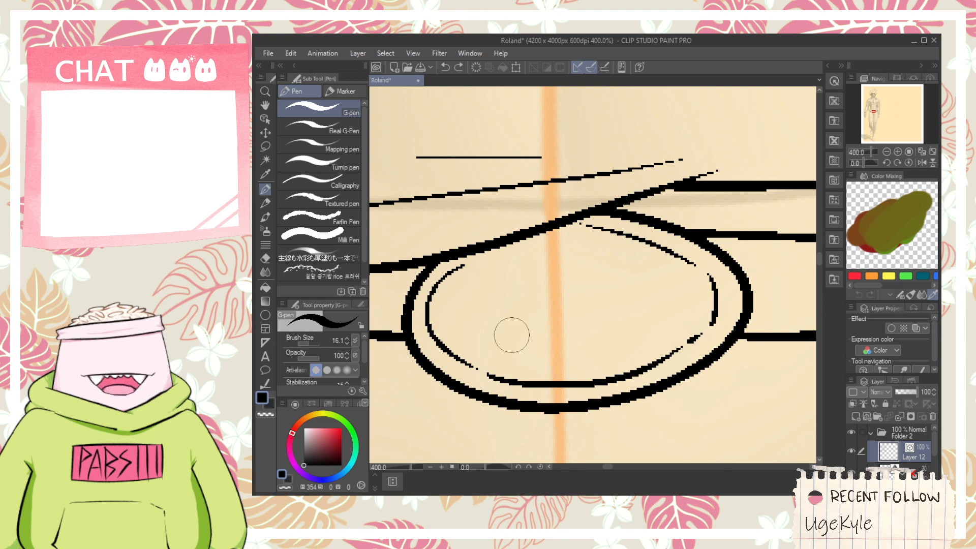
left_click_drag(505, 321, 559, 373)
key("ctrl+z")
left_click_drag(508, 318, 562, 367)
key("ctrl+z")
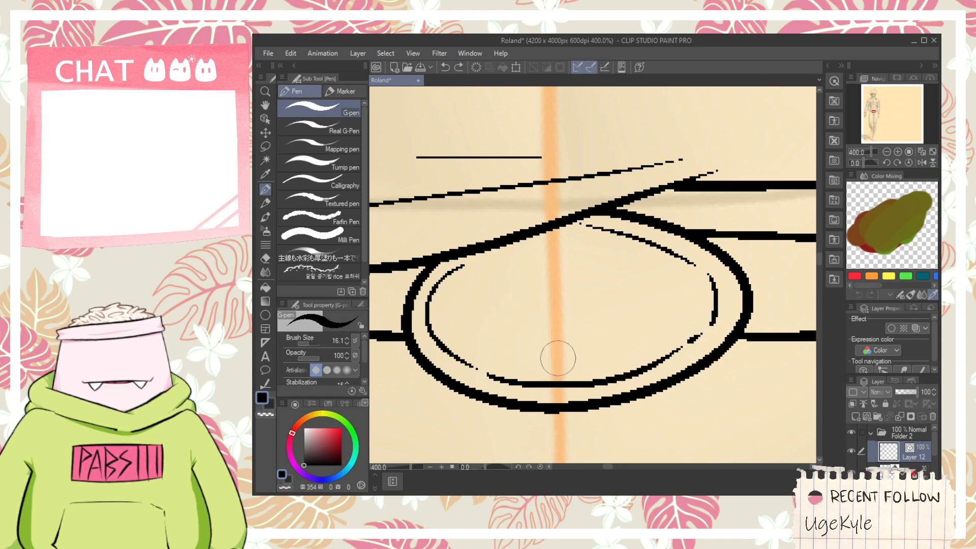
- Check the finished belt against the whole upper body and bring the layers below Layer 12 into view
scroll(667, 441, "down", 6)
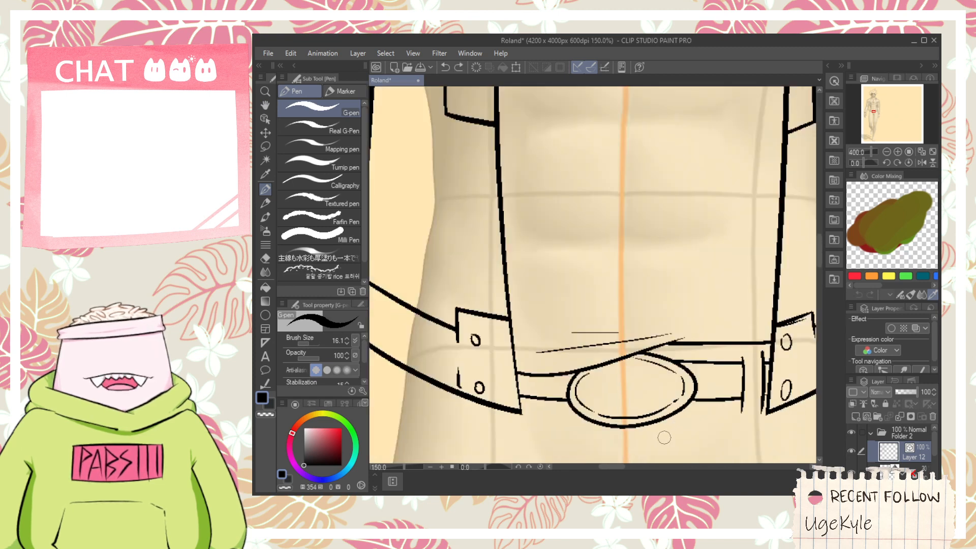
left_click_drag(934, 441, 934, 460)
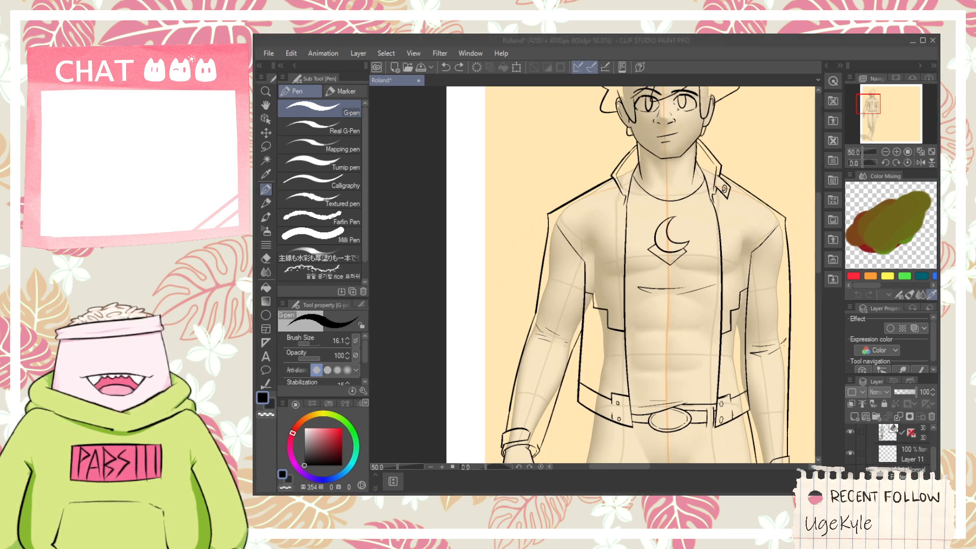
- Show Folder 1 to examine the finished colour reference sheet for the trousers and buckle, and hide it again
left_click(926, 384)
scroll(930, 459, "down", 1)
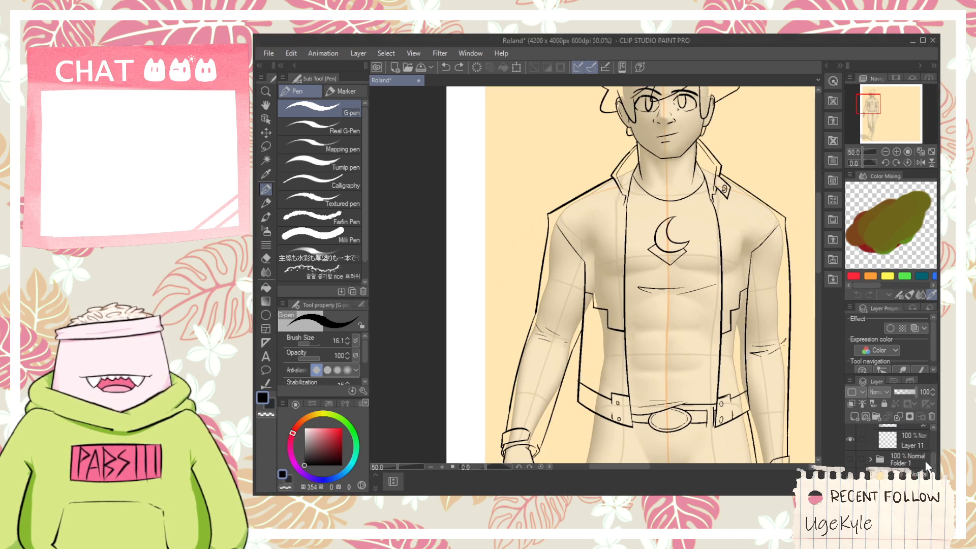
left_click(849, 459)
key("ctrl+minus")
key("ctrl+minus")
left_click_drag(762, 366, 604, 256)
key("ctrl+minus")
key("ctrl+minus")
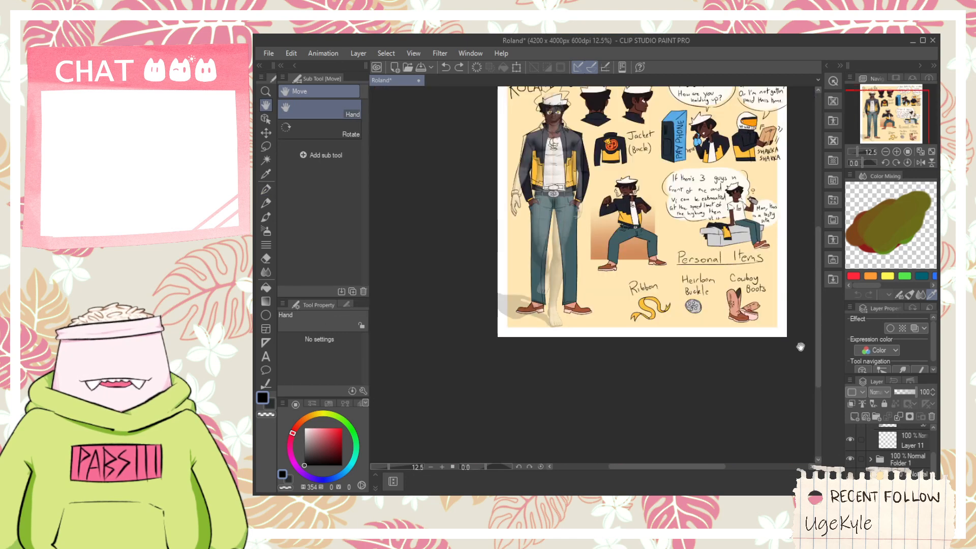
left_click(849, 460)
- Draw five small round studs inside the belt buckle's rim, at the top, upper right, lower right, bottom and lower left
key("ctrl+plus")
key("ctrl+plus")
key("ctrl+plus")
key("ctrl+plus")
key("ctrl+plus")
key("ctrl+plus")
key("ctrl+plus")
key("ctrl+plus")
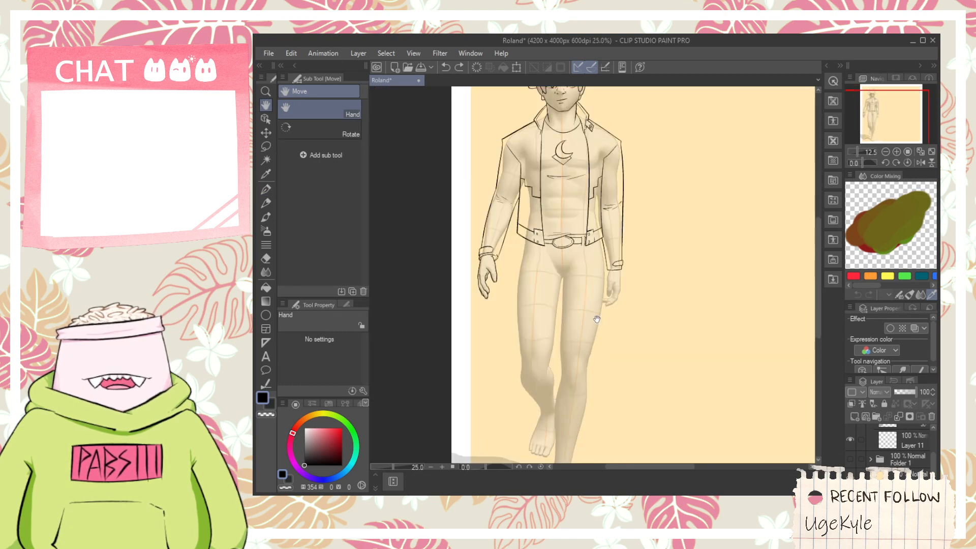
key("ctrl+plus")
key("ctrl+plus")
key("p")
left_click_drag(569, 234, 565, 237)
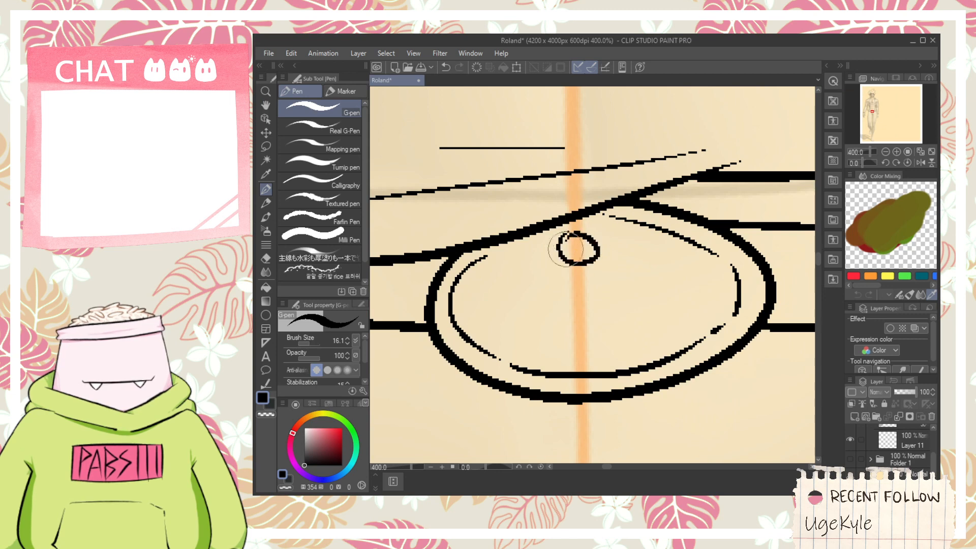
left_click_drag(638, 256, 632, 279)
mouse_move(631, 319)
left_mouse_down()
mouse_move(644, 339)
mouse_move(626, 333)
mouse_move(628, 325)
mouse_move(652, 338)
mouse_move(672, 317)
mouse_move(641, 335)
mouse_move(564, 351)
left_mouse_up()
key("ctrl+z")
key("ctrl+z")
left_click_drag(521, 311, 508, 315)
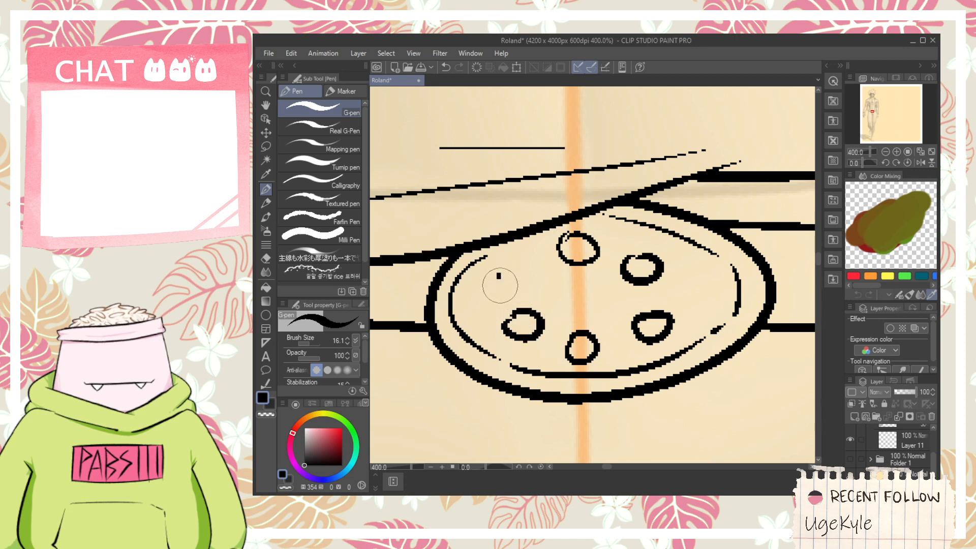
- Add the upper-left stud and a centre stud to complete the buckle's pattern
mouse_move(517, 265)
left_mouse_down()
mouse_move(539, 284)
mouse_move(514, 264)
left_mouse_up()
key("ctrl+z")
mouse_move(570, 284)
left_mouse_down()
mouse_move(581, 307)
mouse_move(584, 289)
mouse_move(574, 286)
mouse_move(572, 359)
left_mouse_up()
key("ctrl+z")
- Try to erase the stray line end hanging below the belt beside the left jacket flap
scroll(603, 306, "down", 3)
scroll(615, 311, "down", 2)
scroll(570, 277, "up", 5)
key("e")
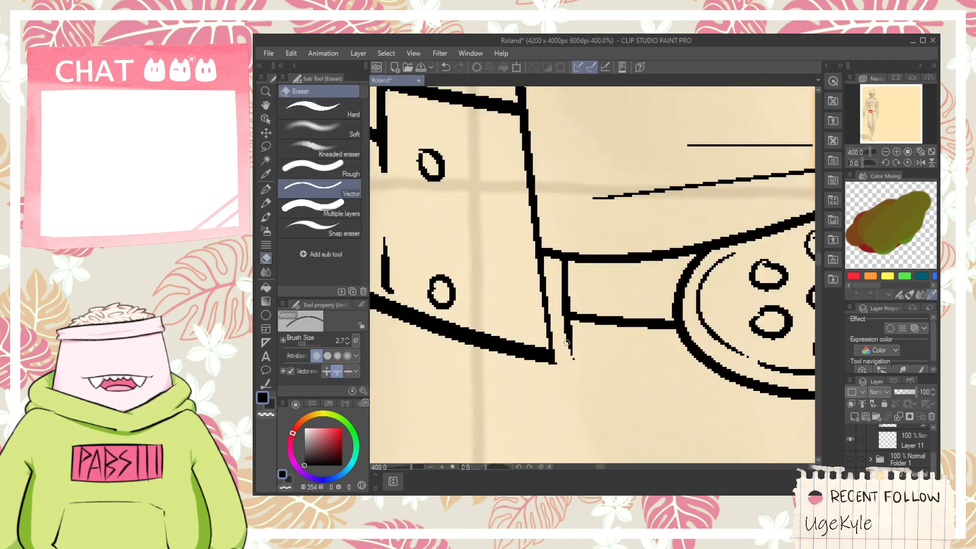
scroll(570, 328, "down", 3)
- Draw the two vertical fly lines from the buckle down to the crotch, with a short diagonal at the left line's lower end
key("space")
mouse_move(657, 392)
left_mouse_down()
mouse_move(562, 291)
mouse_move(570, 438)
left_mouse_up()
key("p")
key("ctrl+z")
left_click_drag(559, 268, 571, 419)
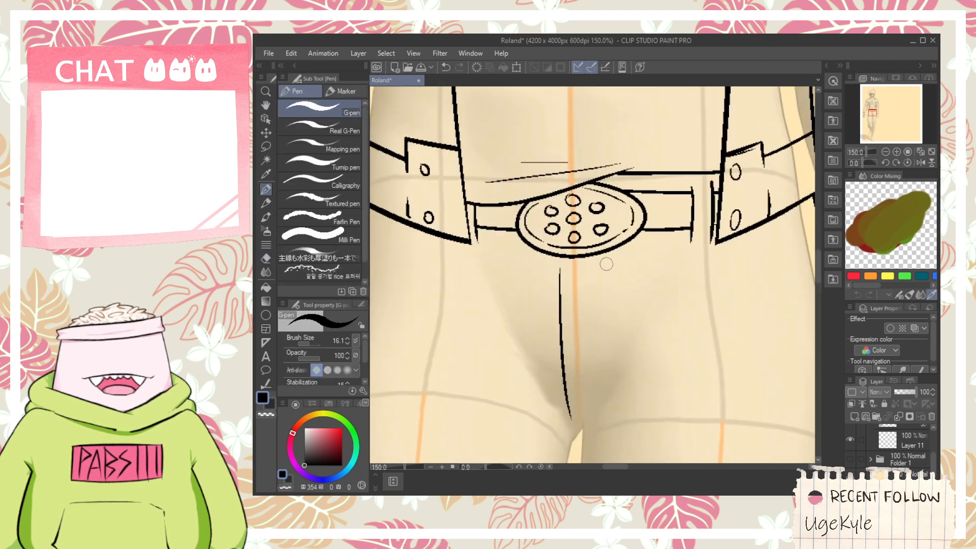
key("ctrl+z")
mouse_move(563, 258)
left_mouse_down()
mouse_move(563, 414)
mouse_move(575, 426)
left_mouse_up()
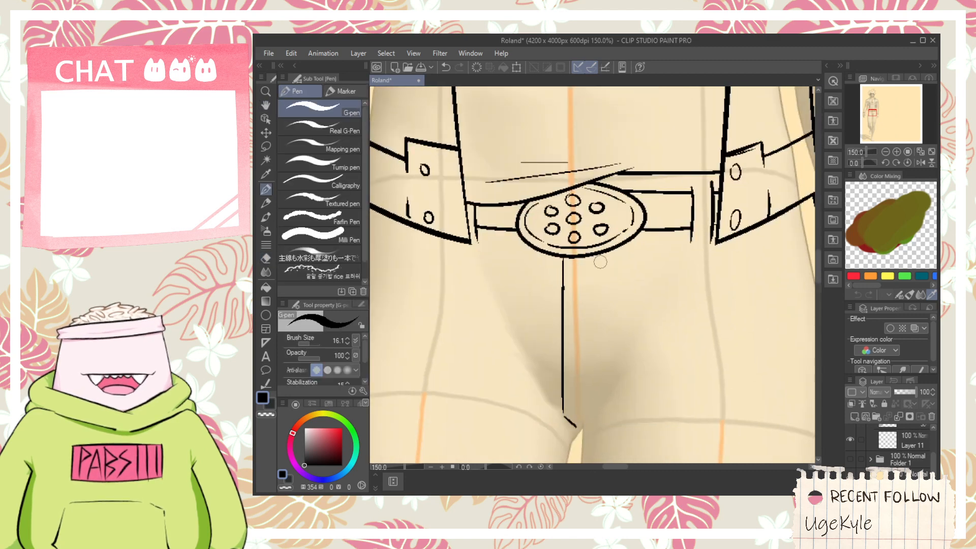
mouse_move(600, 262)
left_mouse_down()
mouse_move(596, 416)
mouse_move(562, 442)
mouse_move(621, 432)
left_mouse_up()
key("ctrl+z")
- Draw the short crotch line and the curved crease folds across the top of the left thigh
scroll(597, 419, "down", 2)
key("space")
mouse_move(565, 418)
left_mouse_down()
mouse_move(596, 343)
mouse_move(454, 328)
mouse_move(602, 327)
left_mouse_up()
scroll(614, 364, "up", 1)
key("space")
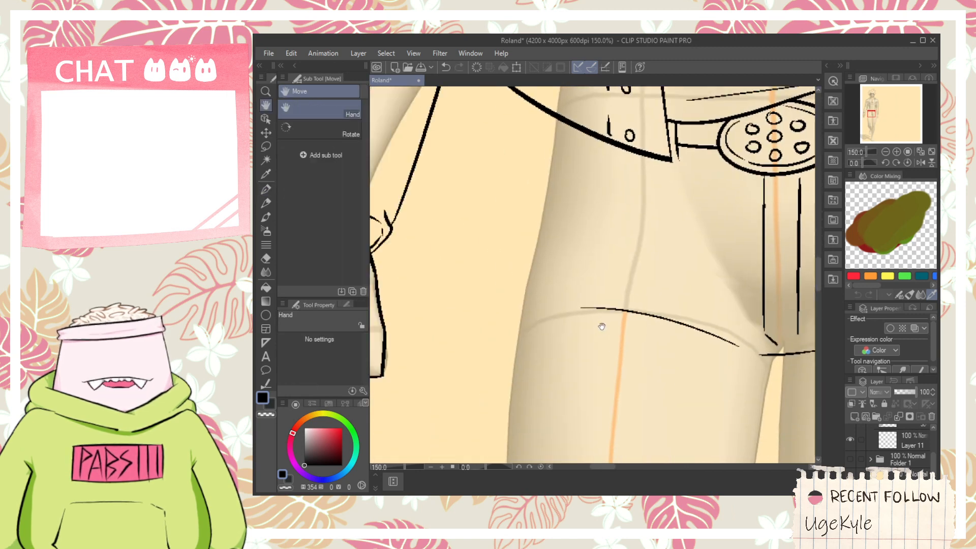
mouse_move(513, 347)
left_mouse_down()
mouse_move(519, 318)
mouse_move(587, 363)
left_mouse_up()
key("ctrl+z")
mouse_move(530, 330)
left_mouse_down()
mouse_move(615, 350)
mouse_move(608, 317)
mouse_move(628, 235)
mouse_move(623, 412)
left_mouse_up()
key("ctrl+z")
key("ctrl+minus")
key("ctrl+minus")
key("space")
key("ctrl+z")
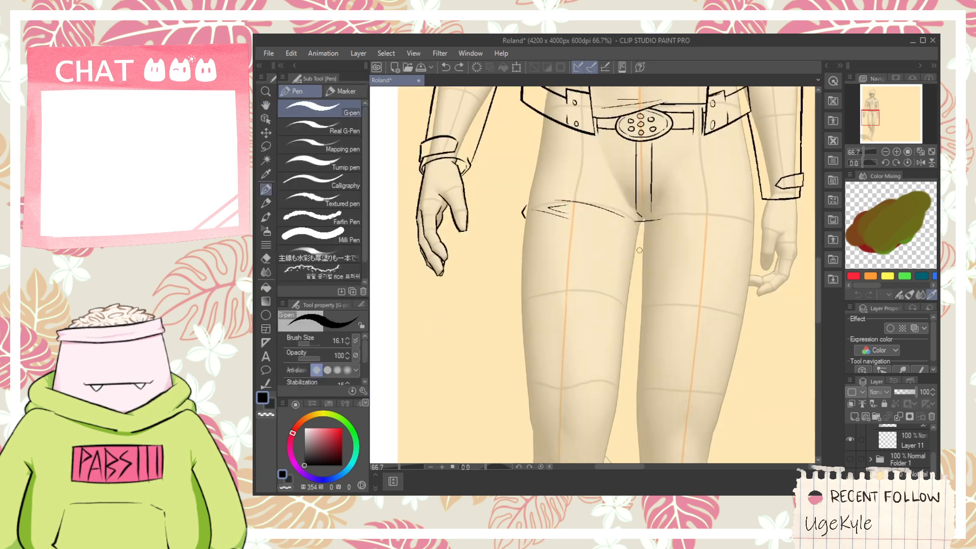
- Draw the left trouser leg's inner line from the crotch down towards the knee
left_click_drag(642, 222, 607, 436)
key("ctrl+z")
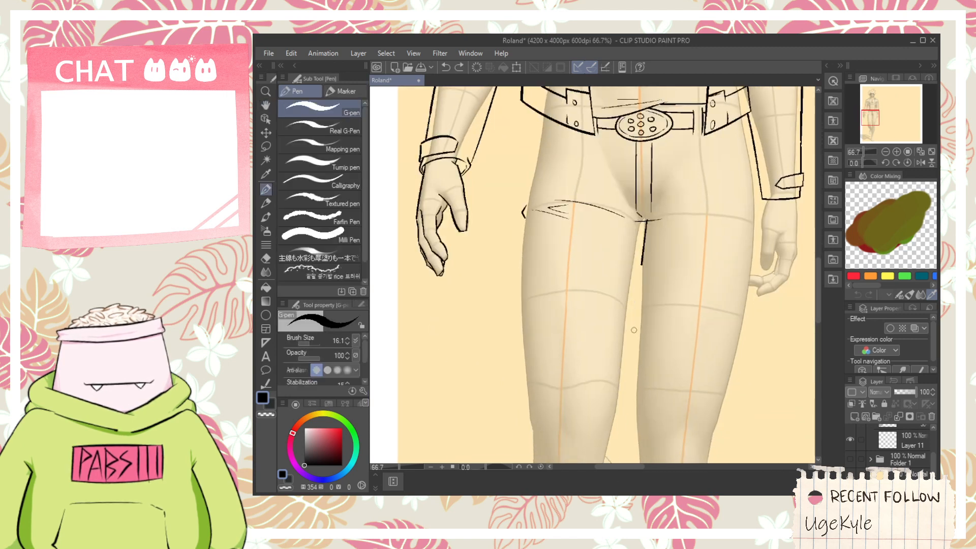
left_click_drag(633, 330, 615, 461)
key("space")
left_click_drag(565, 268, 632, 133)
left_click_drag(623, 89, 548, 461)
- Draw the left trouser leg's outer line from the jacket hem down past the thigh
key("space")
mouse_move(570, 244)
left_mouse_down()
mouse_move(564, 392)
mouse_move(568, 224)
left_mouse_up()
scroll(563, 392, "up", 2)
key("ctrl+z")
mouse_move(522, 412)
left_mouse_down()
mouse_move(565, 153)
mouse_move(561, 175)
left_mouse_up()
key("e")
scroll(583, 216, "down", 3)
- Draw the angled pocket below the left jacket flap, trim its overshooting corner and add a thin parallel seam line
key("space")
scroll(609, 237, "up", 2)
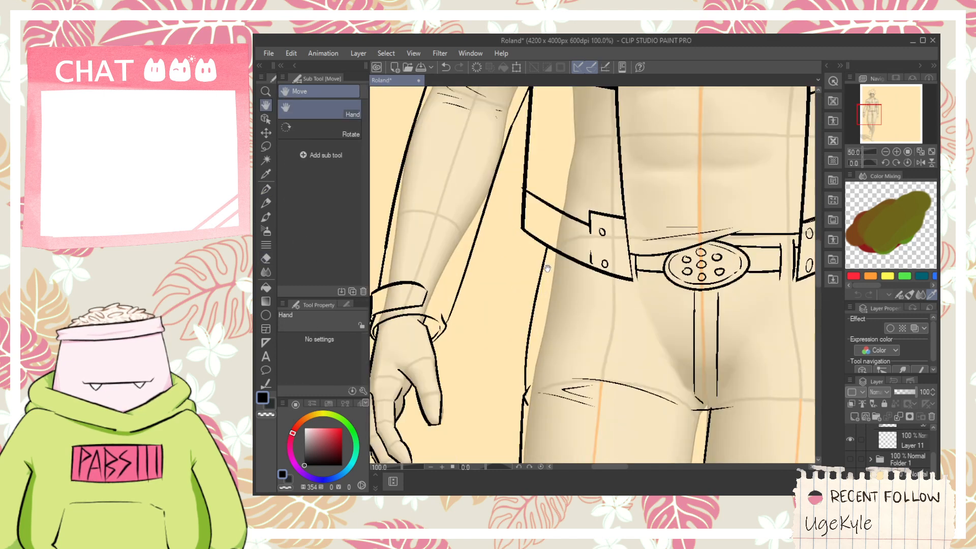
left_click_drag(540, 273, 559, 276)
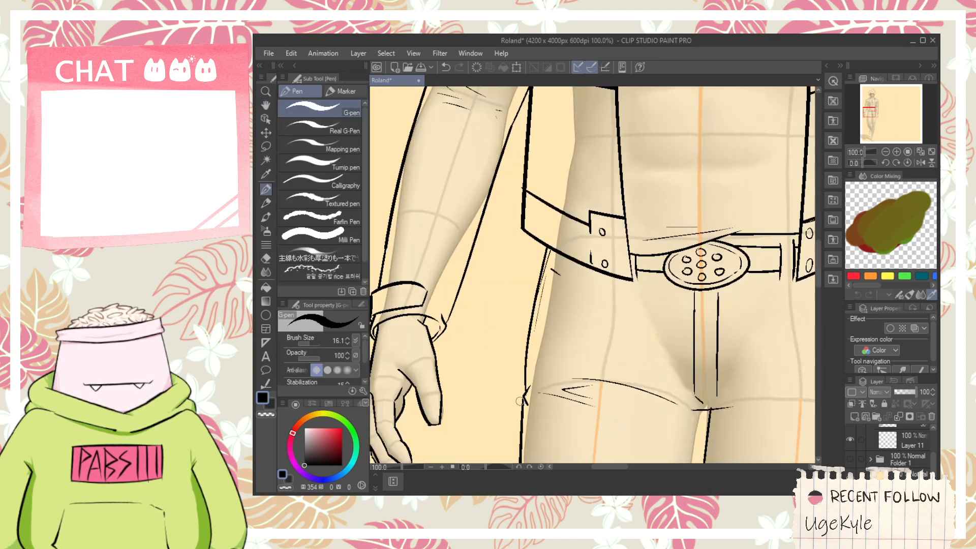
mouse_move(519, 401)
left_mouse_down()
mouse_move(555, 253)
mouse_move(603, 294)
left_mouse_up()
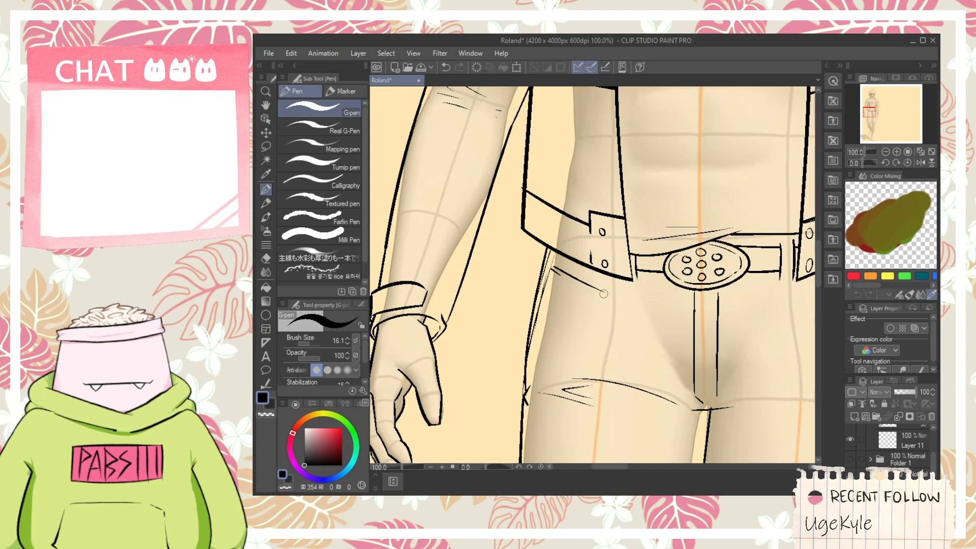
key("e")
scroll(610, 277, "up", 2)
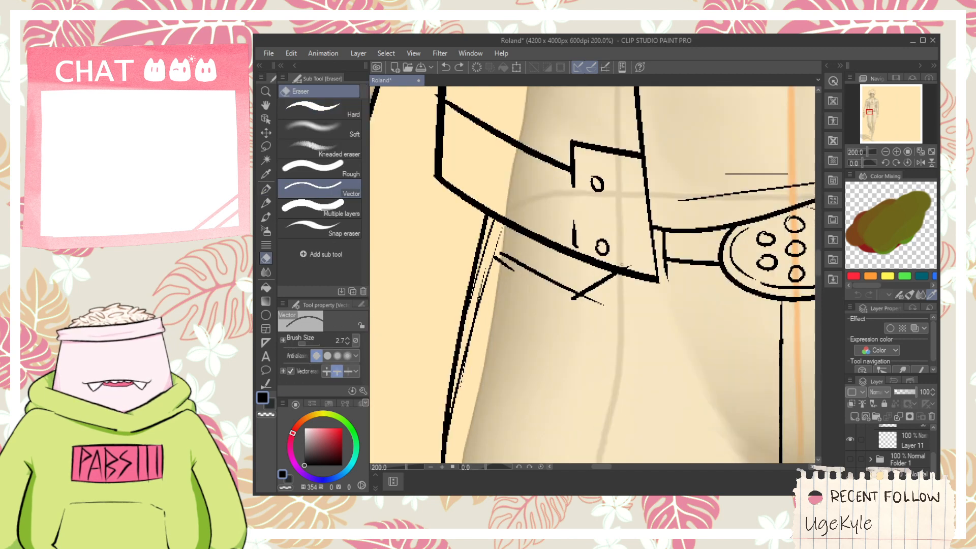
left_click(570, 303)
key("p")
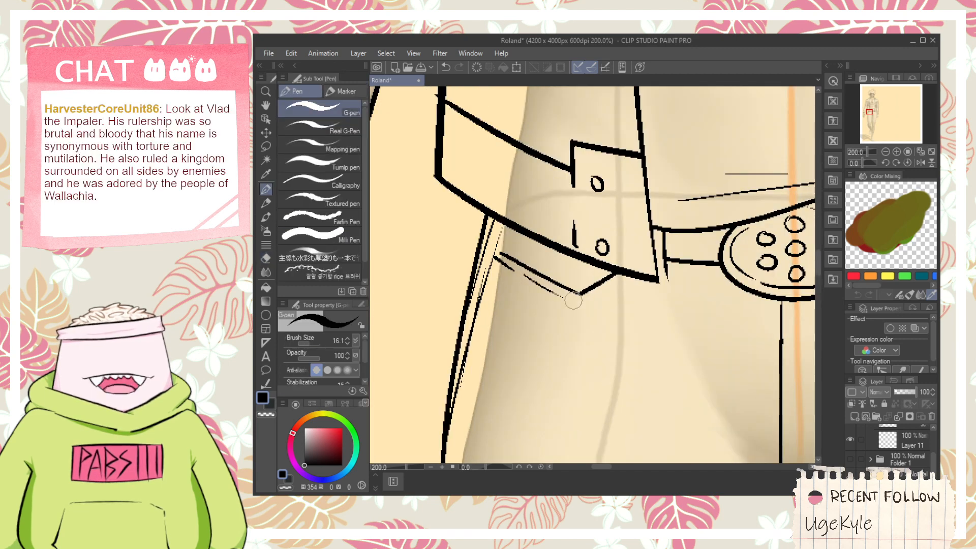
mouse_move(548, 286)
left_mouse_down()
mouse_move(570, 298)
mouse_move(617, 287)
left_mouse_up()
scroll(647, 321, "down", 2)
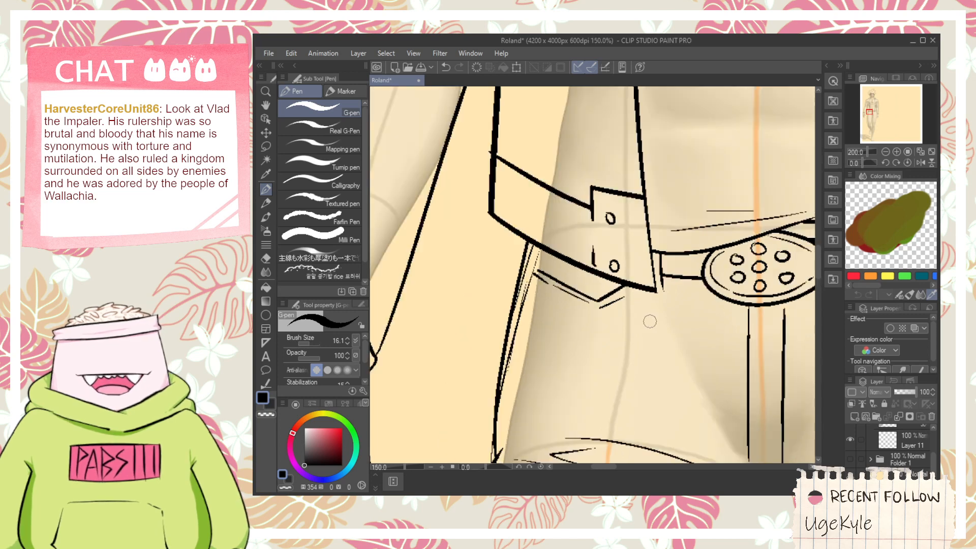
- Examine the belt, fly, crotch and both thighs of the trousers up close and from further out
key("space")
left_click_drag(645, 369, 517, 356)
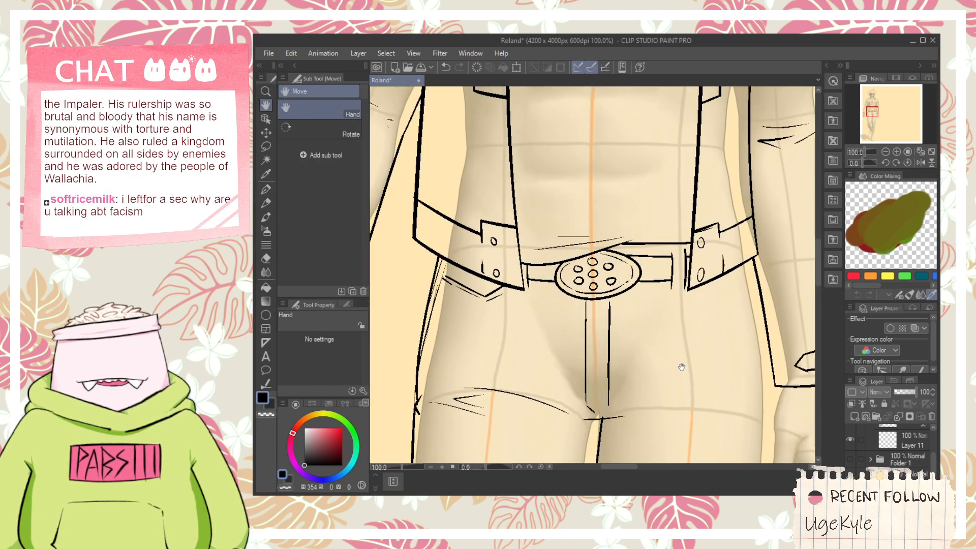
left_click_drag(683, 364, 643, 359)
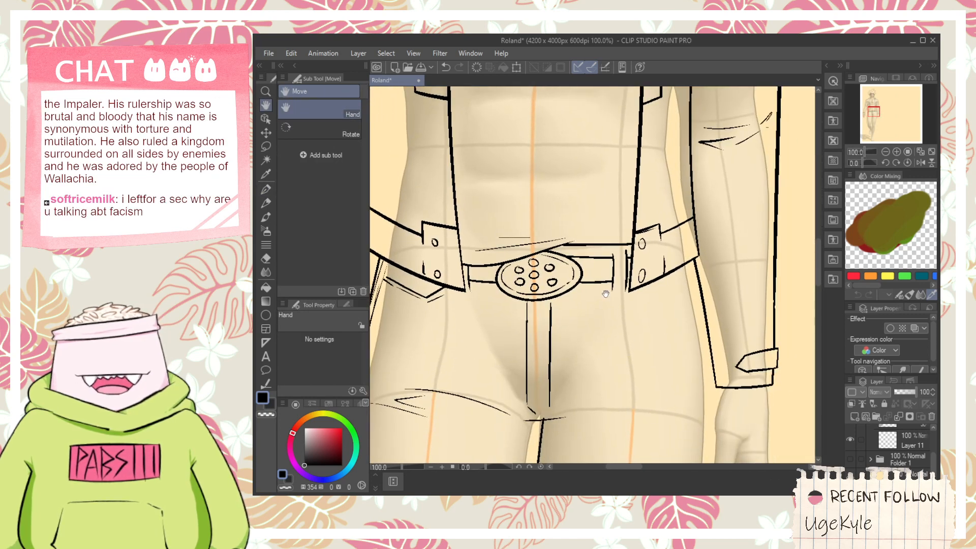
scroll(633, 300, "up", 1)
scroll(633, 299, "down", 3)
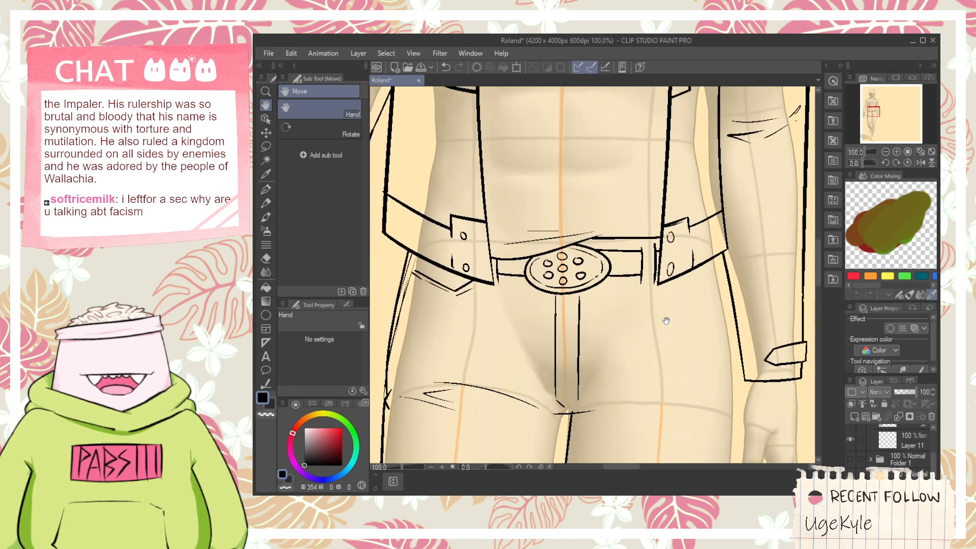
scroll(662, 313, "up", 3)
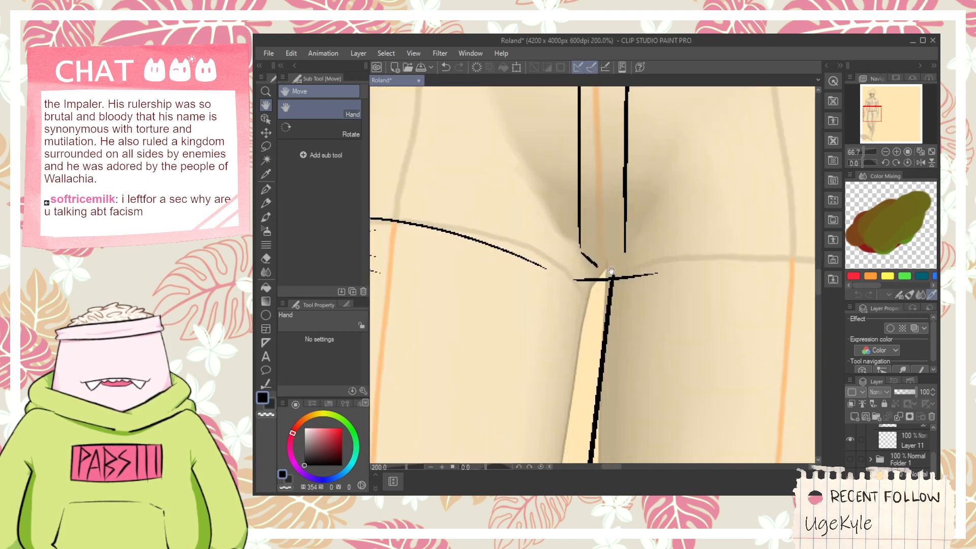
key("e")
scroll(623, 273, "down", 4)
key("h")
scroll(665, 271, "down", 1)
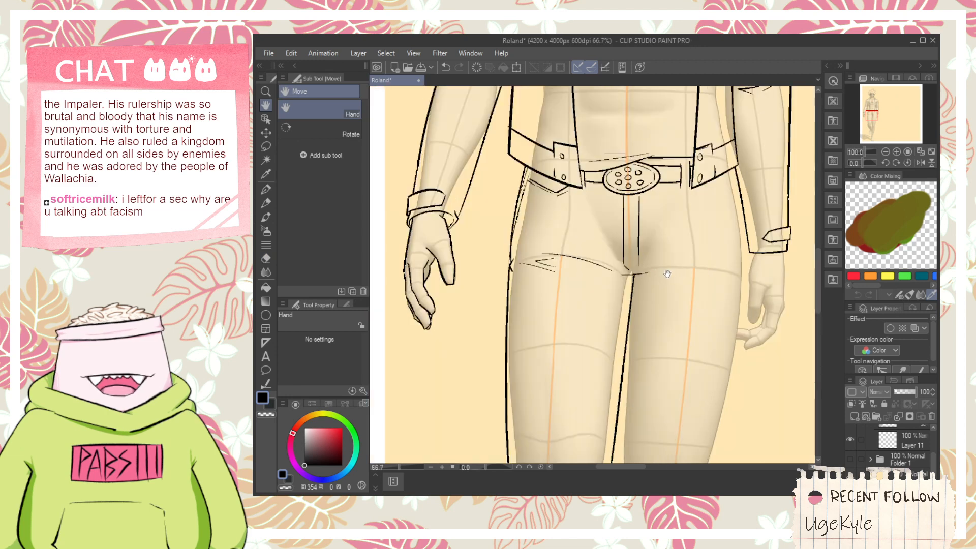
left_click_drag(665, 271, 612, 344)
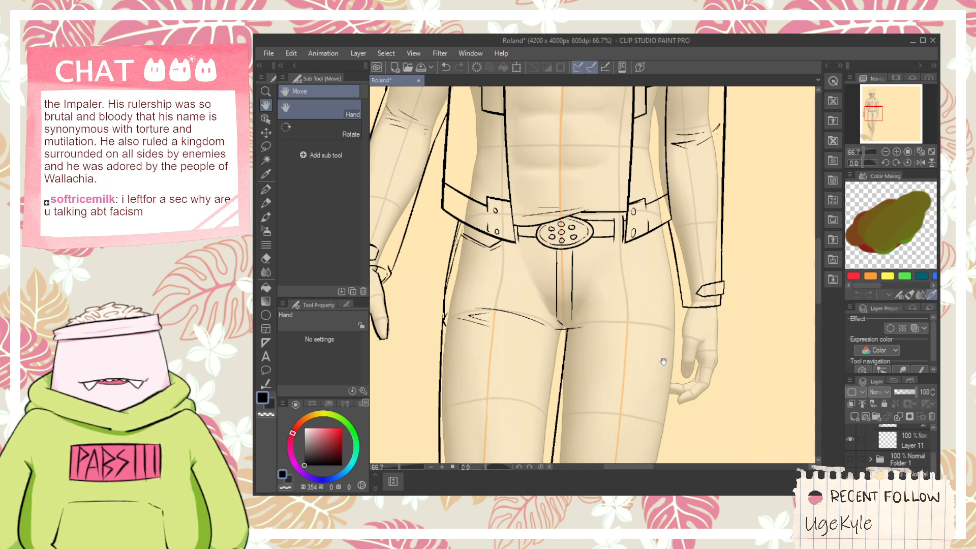
- Draw the right trouser leg's outer line from the jacket flap down the hip, redoing it until it hugs the figure's thigh
left_click_drag(658, 353, 627, 272)
scroll(627, 272, "up", 1)
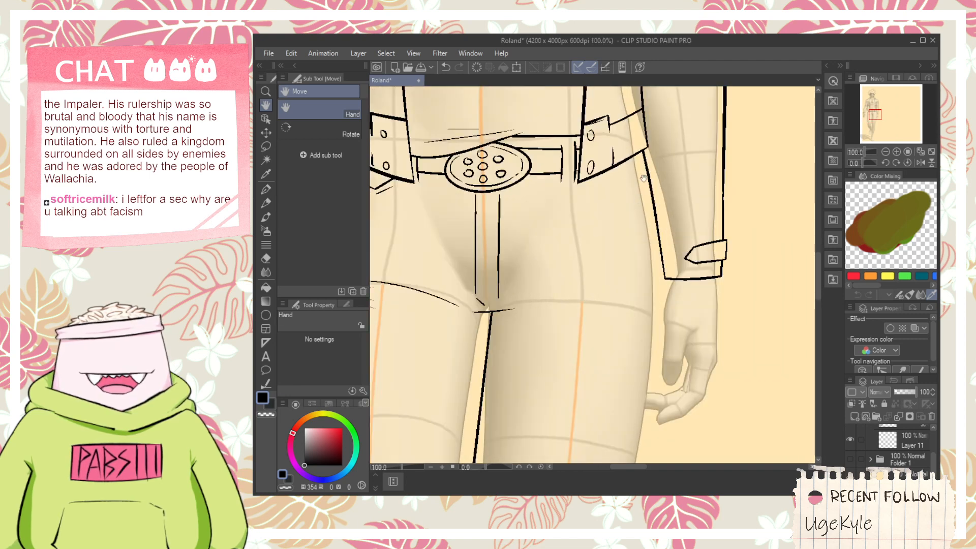
key("p")
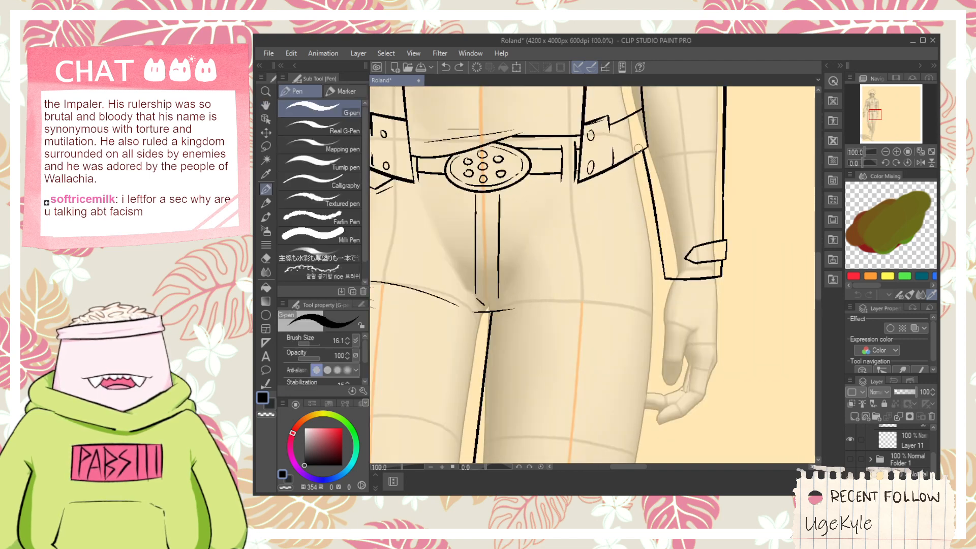
left_click_drag(638, 147, 655, 327)
key("ctrl+z")
left_click_drag(633, 145, 662, 328)
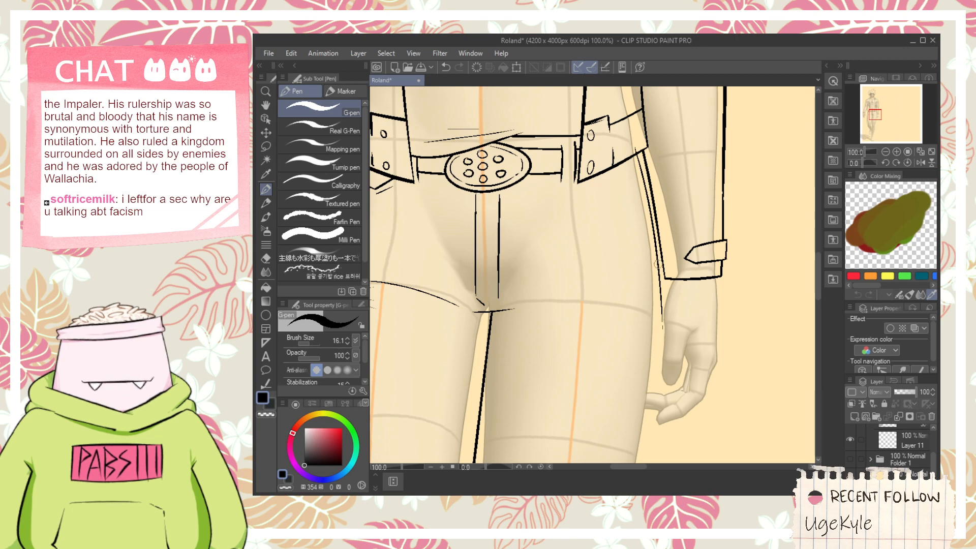
key("ctrl+z")
left_click_drag(636, 145, 654, 330)
key("e")
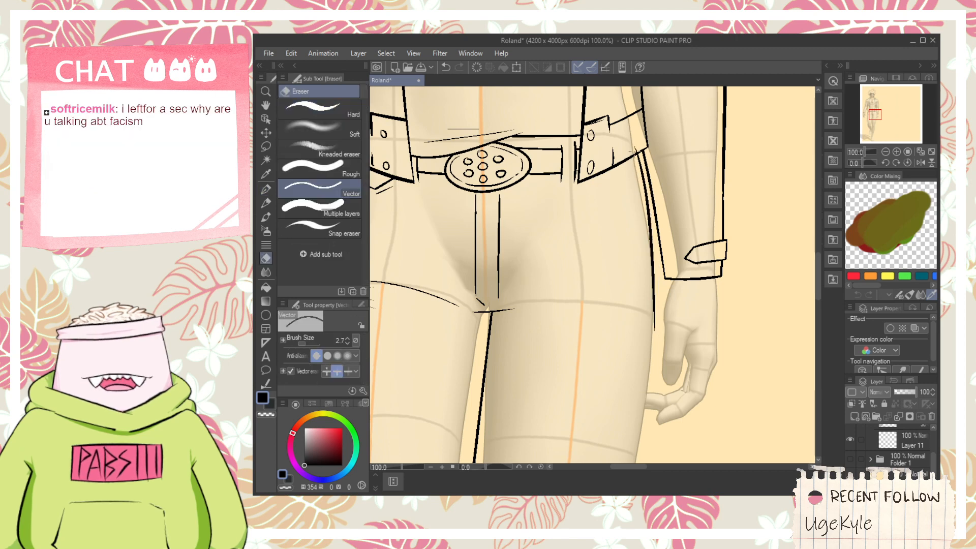
- Draw the right trouser leg's inner line from just below the crotch down to the knee, redoing it closer to the leg
scroll(588, 327, "down", 1)
left_click_drag(588, 327, 562, 266)
key("p")
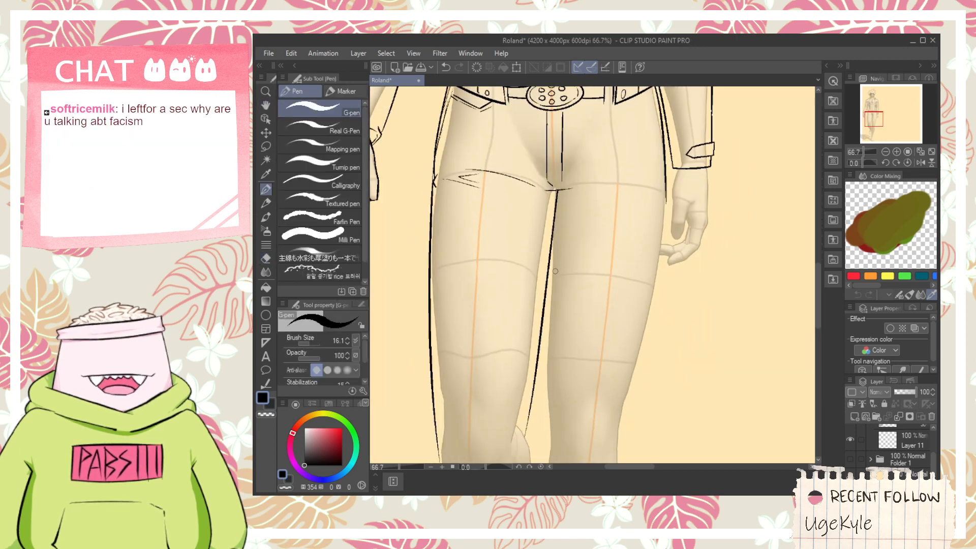
left_click_drag(551, 217, 539, 437)
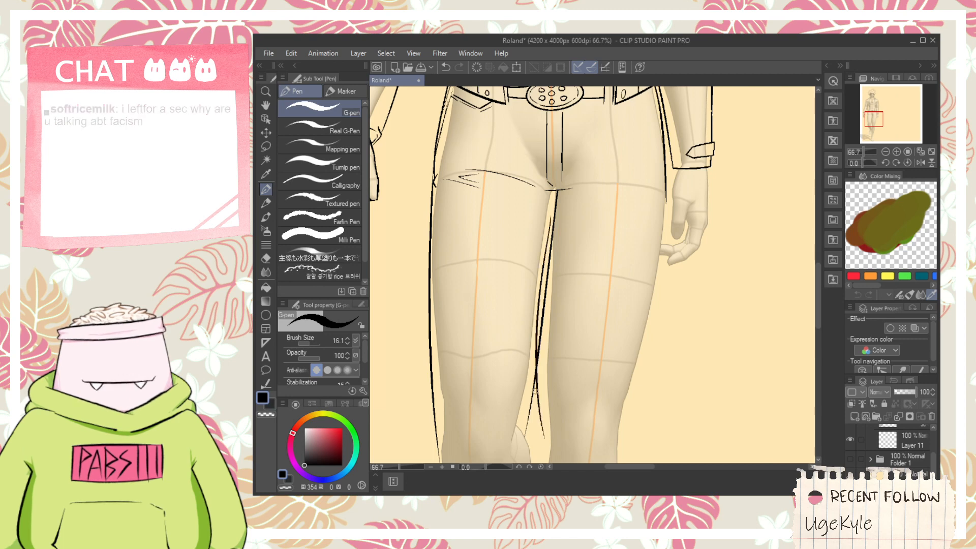
key("ctrl+z")
left_click_drag(556, 205, 543, 455)
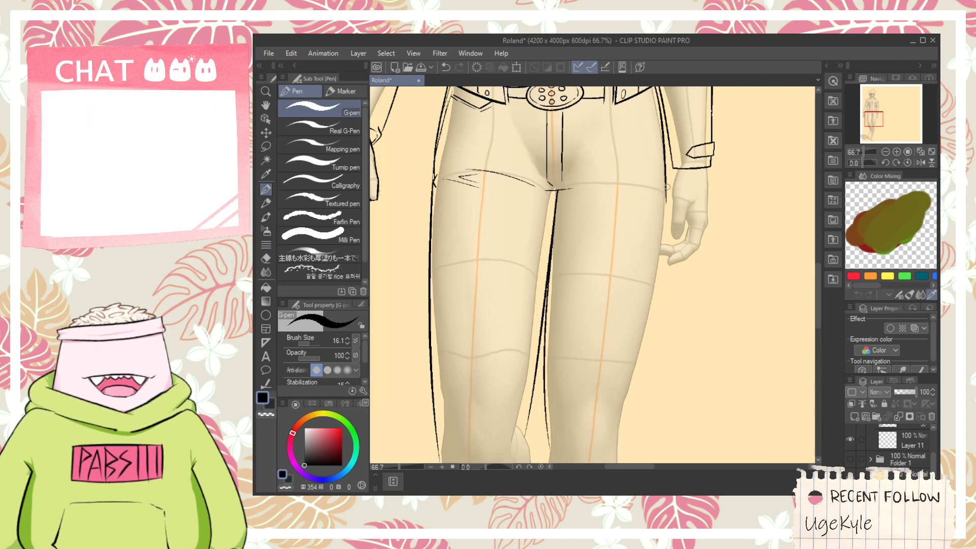
- Extend the right trouser leg's outer line from the upper thigh down to the knee, redoing it with a looser fit
mouse_move(665, 191)
left_mouse_down()
mouse_move(660, 147)
mouse_move(597, 447)
left_mouse_up()
key("ctrl+z")
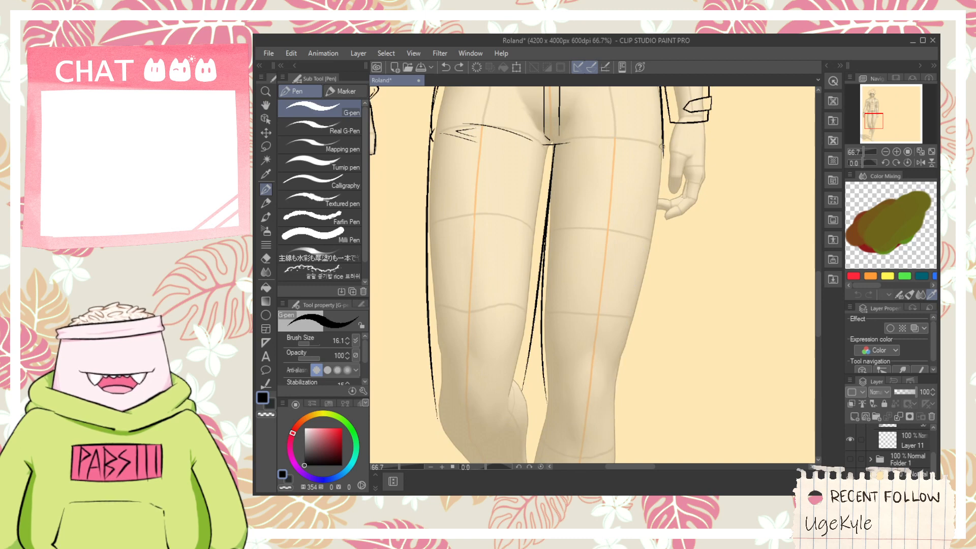
left_click_drag(662, 147, 624, 415)
- Continue the right trouser leg's inner line at the knee with a short jagged bend, redoing strokes until the kink points outward
left_click_drag(544, 460, 568, 343)
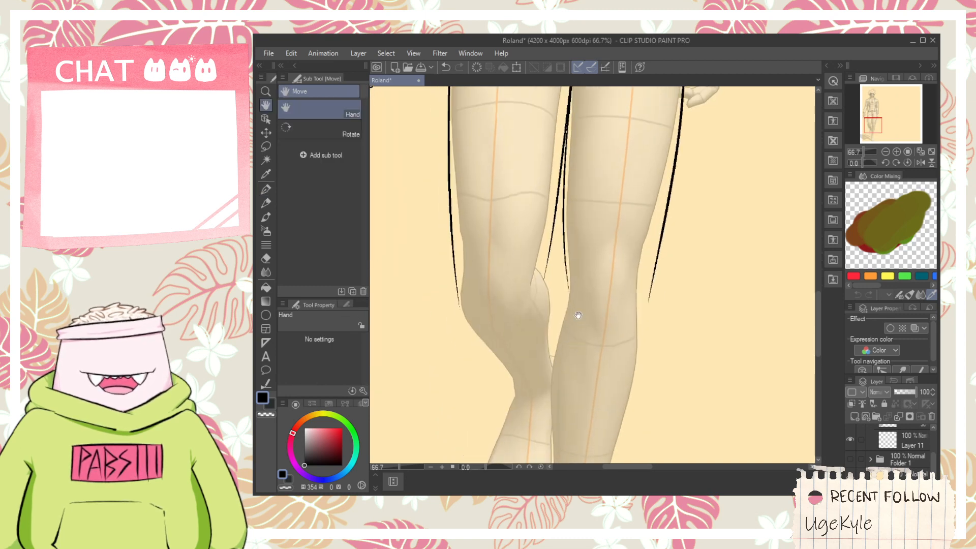
scroll(579, 315, "up", 1)
left_click_drag(558, 299, 558, 339)
key("ctrl+z")
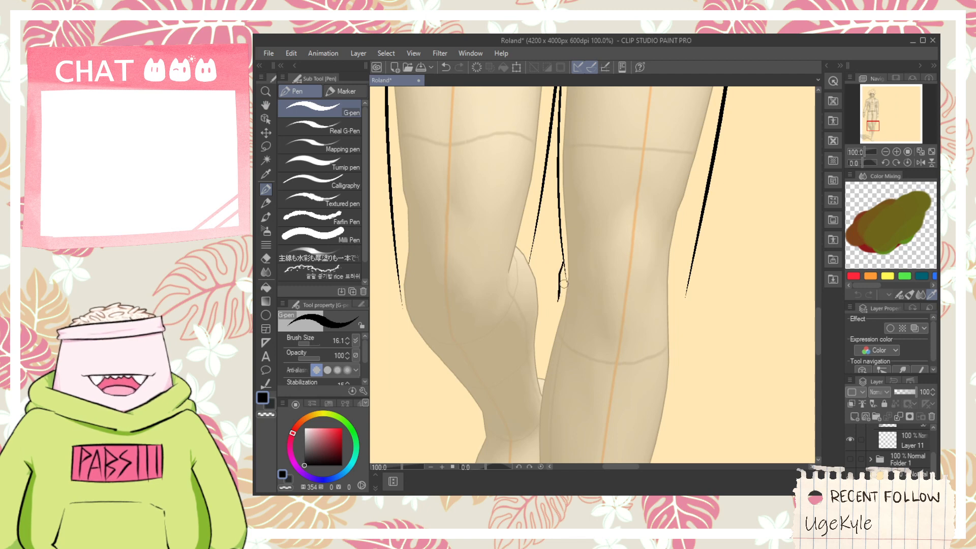
scroll(564, 275, "up", 2)
key("e")
scroll(578, 316, "down", 2)
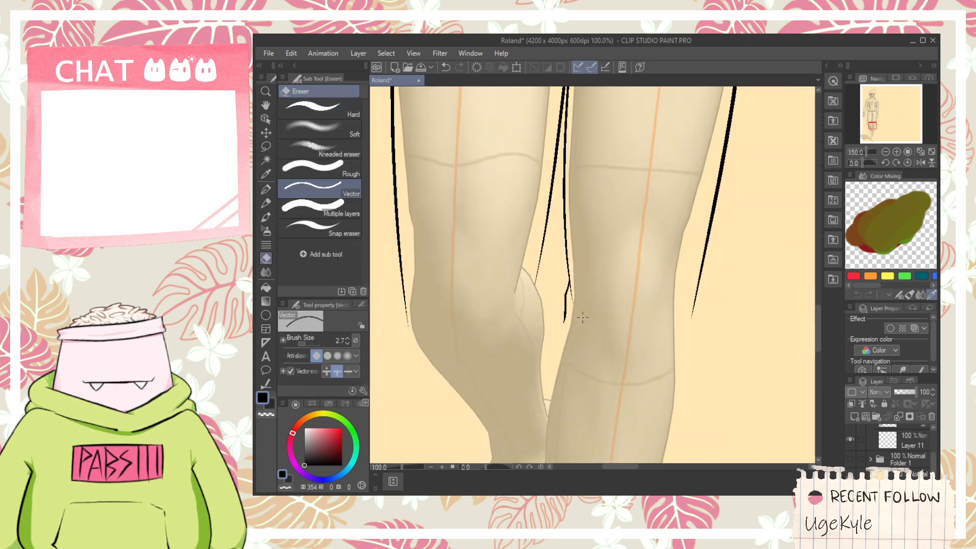
scroll(582, 318, "down", 1)
key("p")
left_click_drag(551, 280, 537, 329)
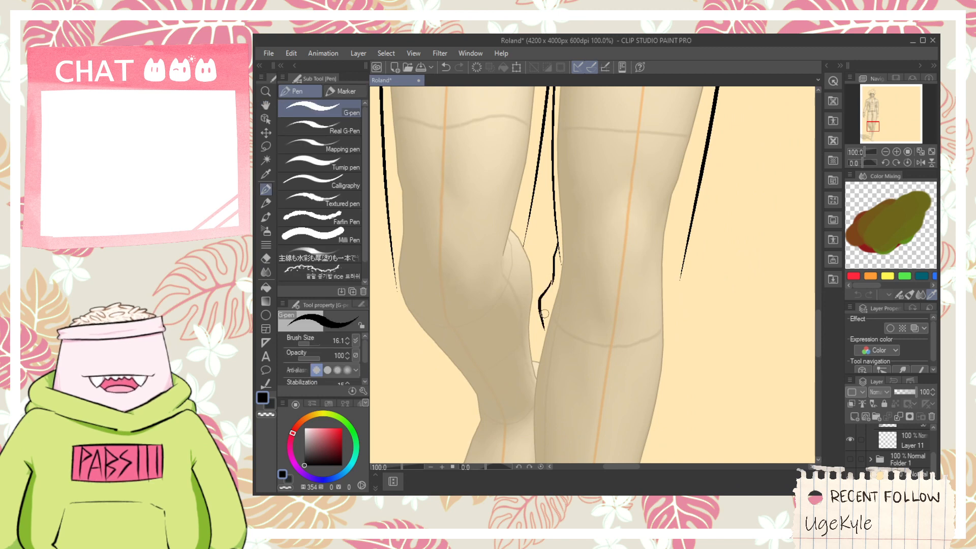
key("ctrl+z")
left_click_drag(552, 280, 557, 349)
key("ctrl+z")
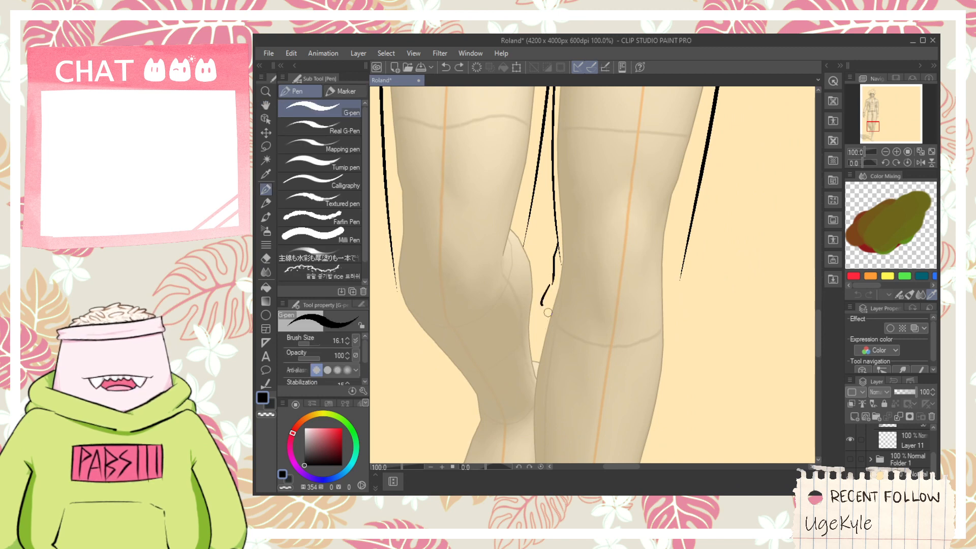
- Draw a large V-shaped fold across the leg just below the right knee, with small creases inside it
mouse_move(541, 304)
left_mouse_down()
mouse_move(610, 392)
mouse_move(675, 340)
left_mouse_up()
scroll(686, 285, "up", 1)
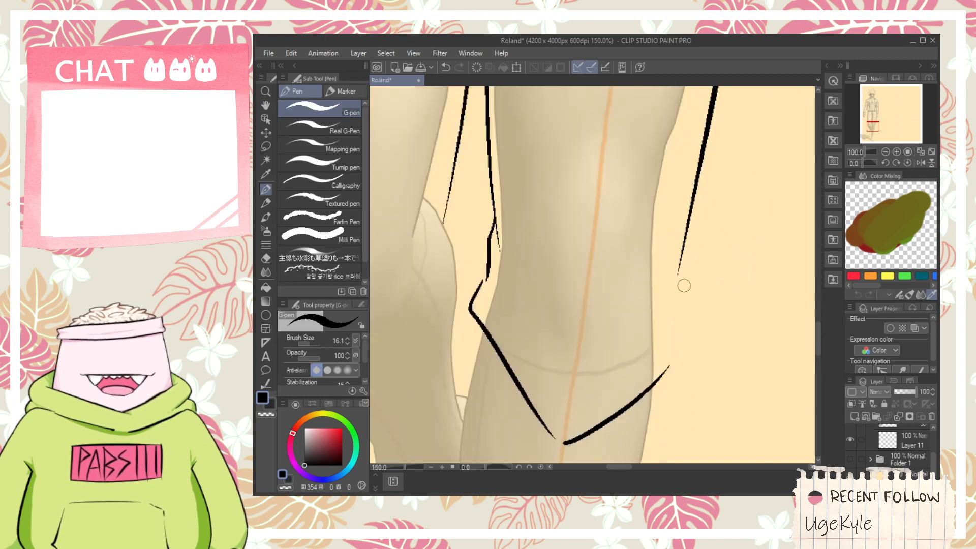
left_click_drag(591, 388, 562, 364)
left_click_drag(562, 365, 664, 366)
- Add a second small pointed crease inside the V-shaped fold on its inner side, redoing it shorter
left_click_drag(564, 410, 511, 330)
key("ctrl+z")
mouse_move(497, 294)
left_mouse_down()
mouse_move(554, 402)
mouse_move(509, 299)
left_mouse_up()
key("ctrl+z")
left_click_drag(557, 411, 512, 289)
key("ctrl+z")
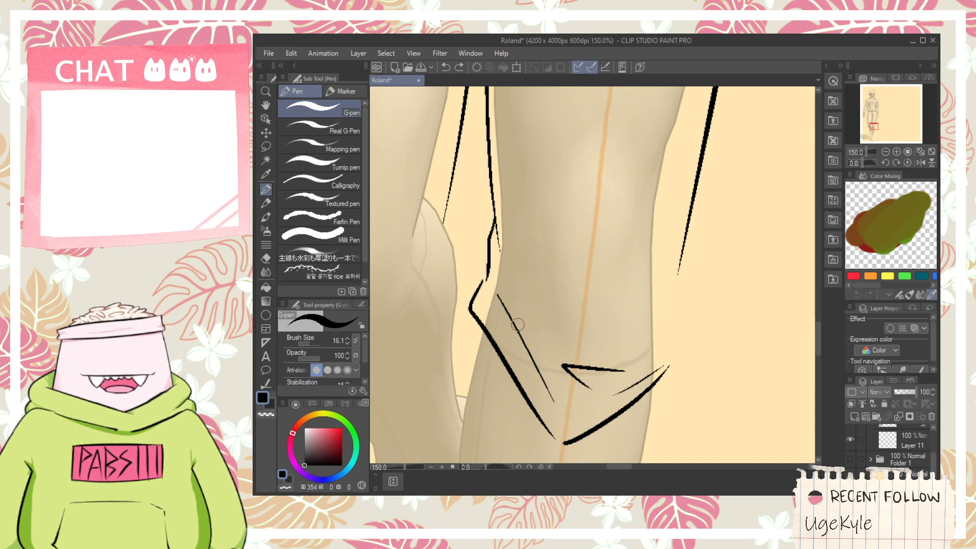
key("ctrl+z")
left_click_drag(565, 416, 532, 365)
left_click_drag(533, 366, 581, 403)
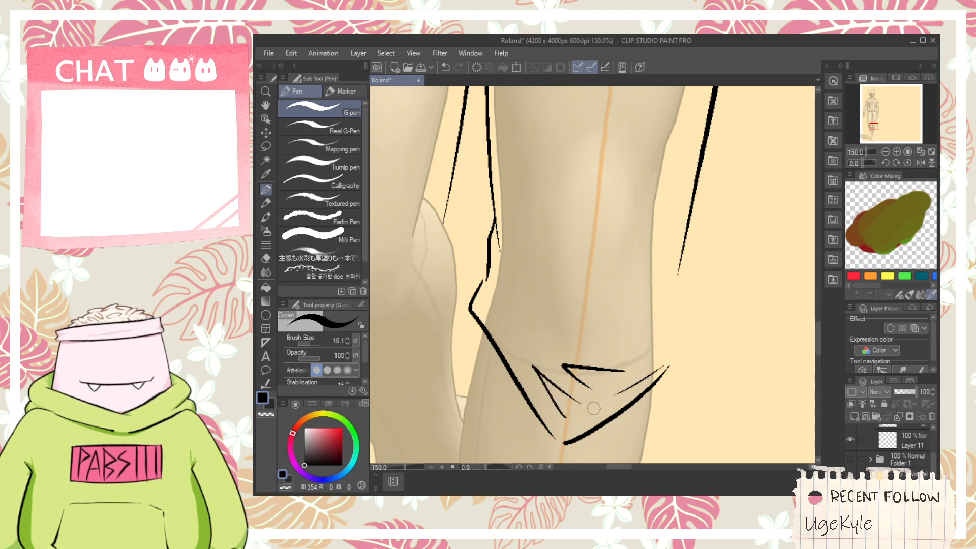
- Draw the outer knee line from the V-shaped fold's outer corner up to the thigh line, redoing it until it rises nearly straight
key("space")
left_click_drag(624, 314, 587, 303)
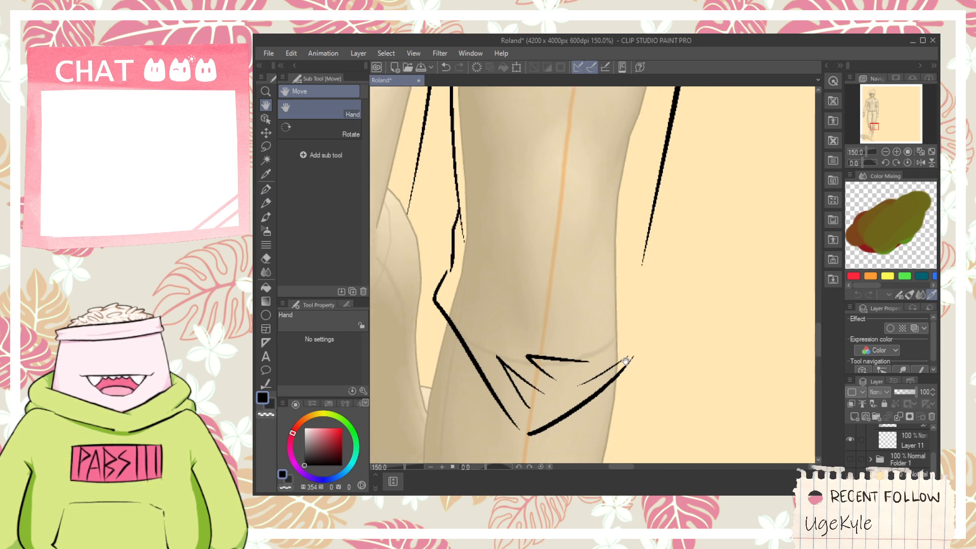
scroll(630, 359, "up", 1)
left_click_drag(630, 357, 660, 255)
key("ctrl+z")
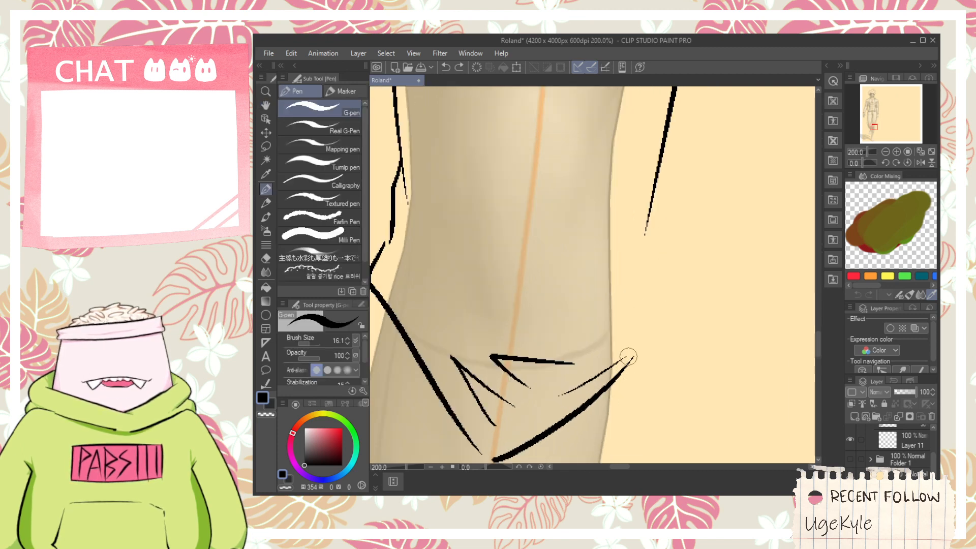
mouse_move(628, 362)
left_mouse_down()
mouse_move(650, 311)
mouse_move(634, 196)
left_mouse_up()
key("ctrl+z")
left_click_drag(629, 358, 654, 203)
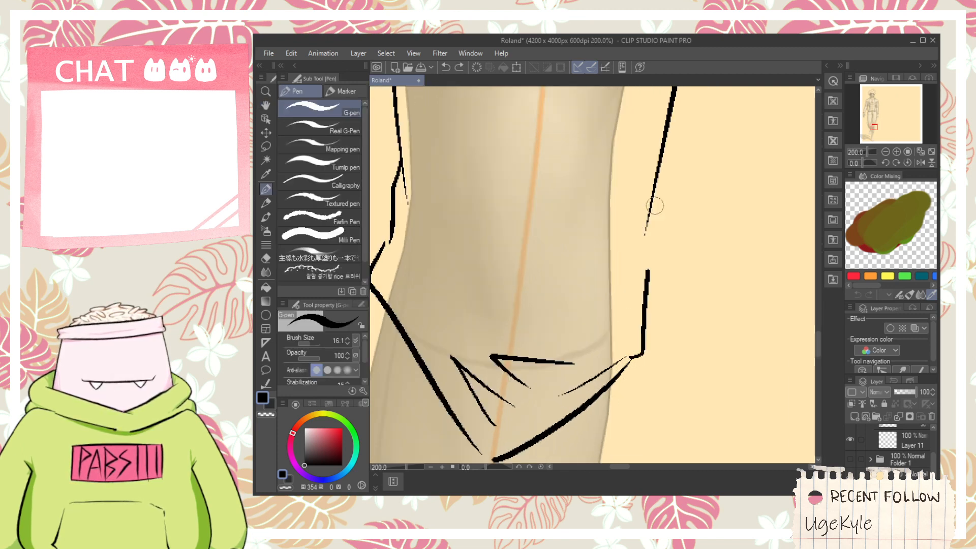
- Trim the overlapping line ends along the inner and outer sides of the right knee
key("e")
scroll(642, 189, "down", 1)
scroll(642, 189, "down", 1)
key("space")
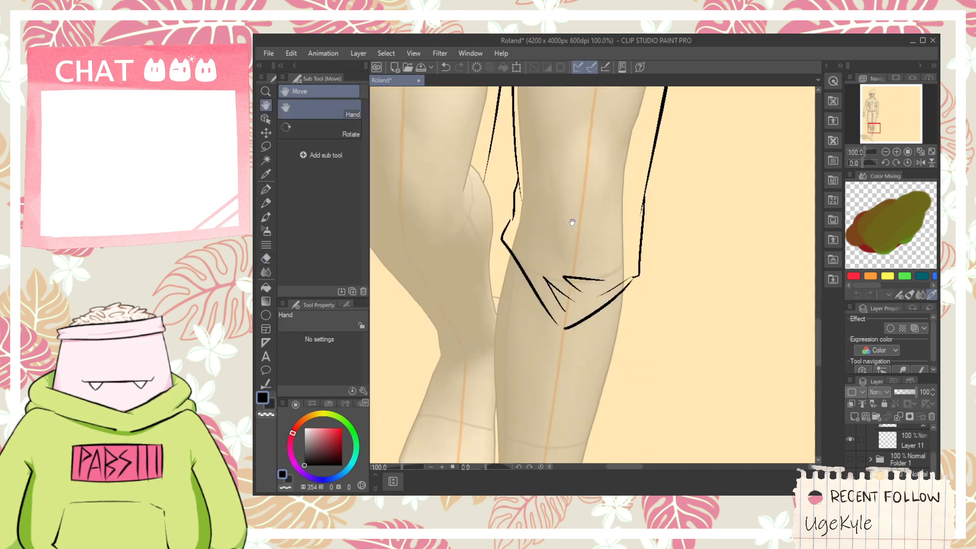
mouse_move(560, 256)
left_mouse_down()
mouse_move(577, 340)
mouse_move(551, 289)
mouse_move(600, 388)
left_mouse_up()
key("p")
scroll(549, 271, "up", 1)
scroll(530, 245, "up", 3)
key("e")
scroll(563, 280, "down", 3)
key("space")
scroll(603, 365, "down", 1)
- Try a slightly curved vertical crease down the front of the right knee
key("p")
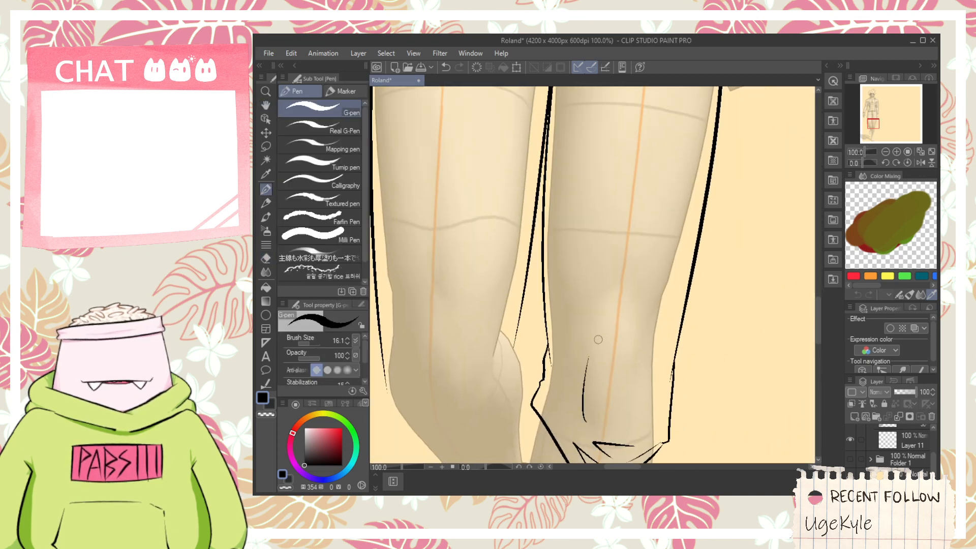
key("space")
scroll(595, 322, "down", 1)
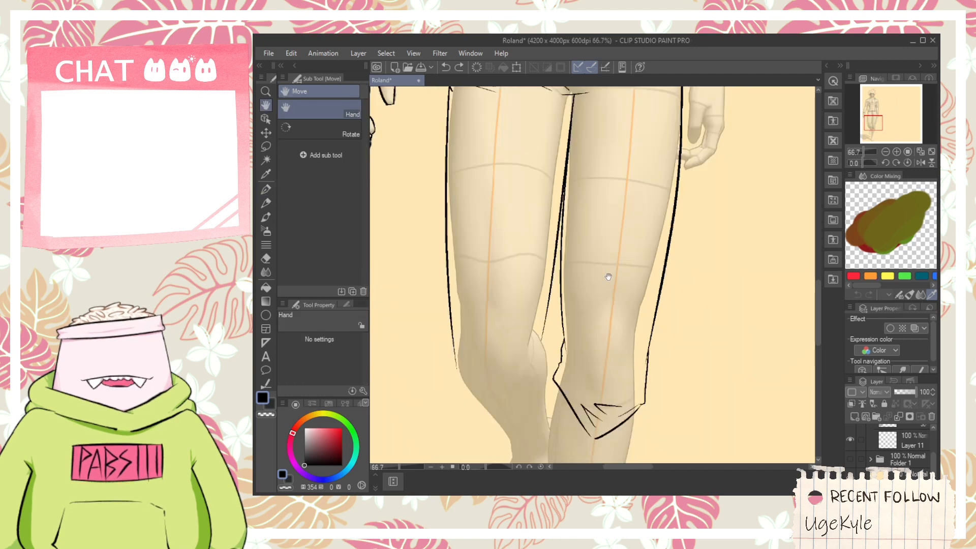
left_click_drag(598, 269, 621, 267)
scroll(501, 349, "up", 2)
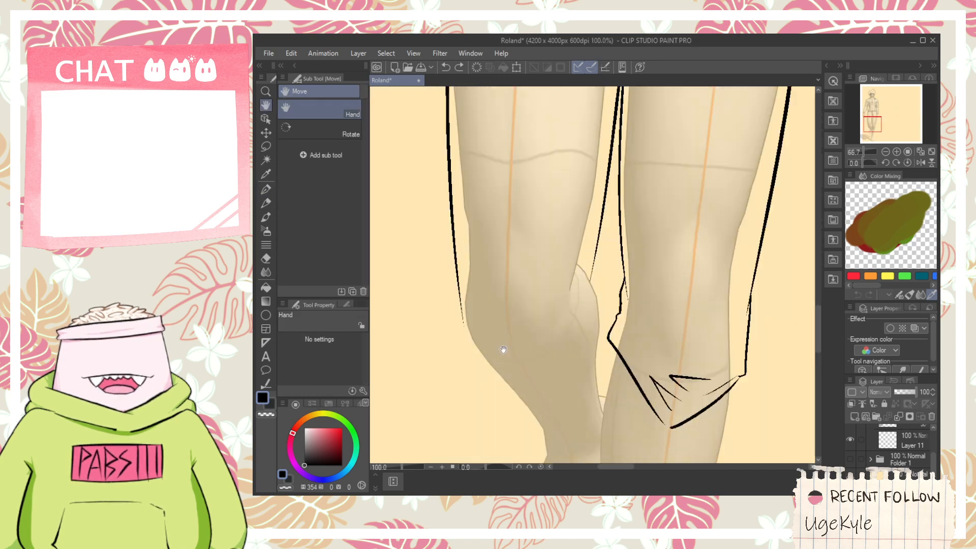
scroll(625, 338, "down", 1)
left_click_drag(688, 413, 584, 240)
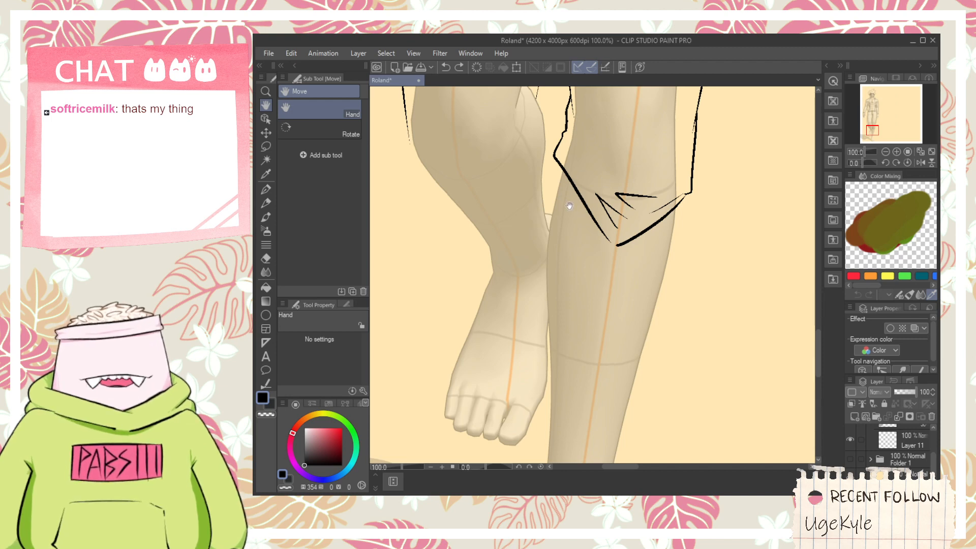
- Join the two lines at the lower tip of the V-shaped fold below the right knee
left_click_drag(590, 266, 584, 204)
scroll(612, 188, "up", 2)
key("p")
mouse_move(589, 170)
left_mouse_down()
mouse_move(610, 180)
mouse_move(589, 243)
left_mouse_up()
key("ctrl+z")
scroll(609, 178, "down", 2)
key("space")
scroll(579, 213, "up", 1)
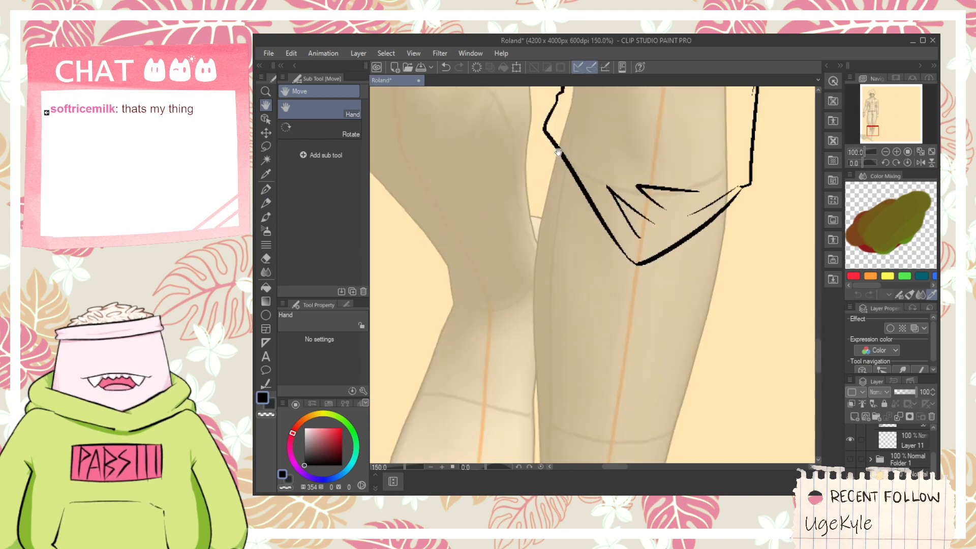
- Try the inner and outer lines of the right lower leg, running down from the V-shaped knee fold
left_click_drag(558, 151, 531, 430)
key("ctrl+z")
scroll(554, 158, "down", 1)
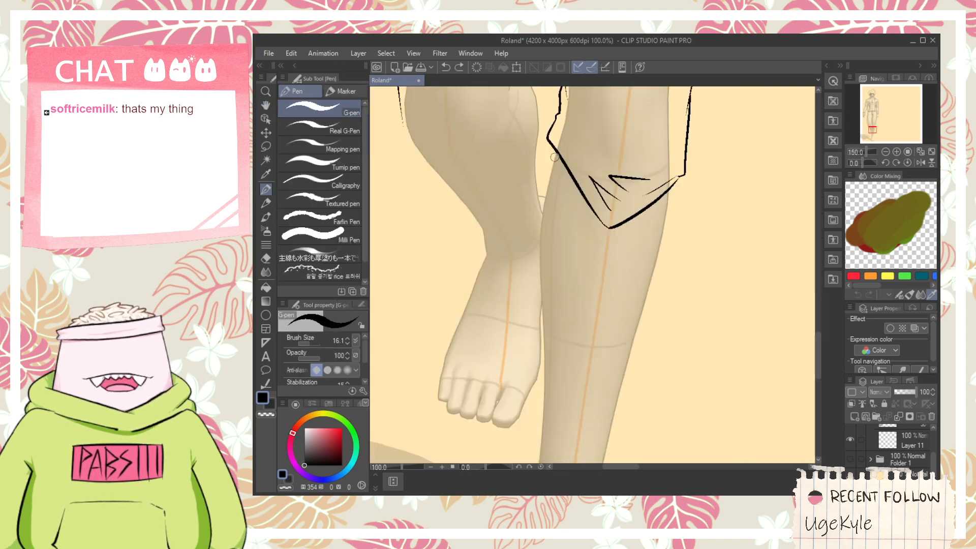
key("space")
left_click_drag(557, 199, 568, 115)
key("space")
mouse_move(668, 104)
left_mouse_down()
mouse_move(643, 144)
mouse_move(601, 321)
left_mouse_up()
scroll(644, 162, "down", 2)
key("space")
scroll(641, 188, "up", 2)
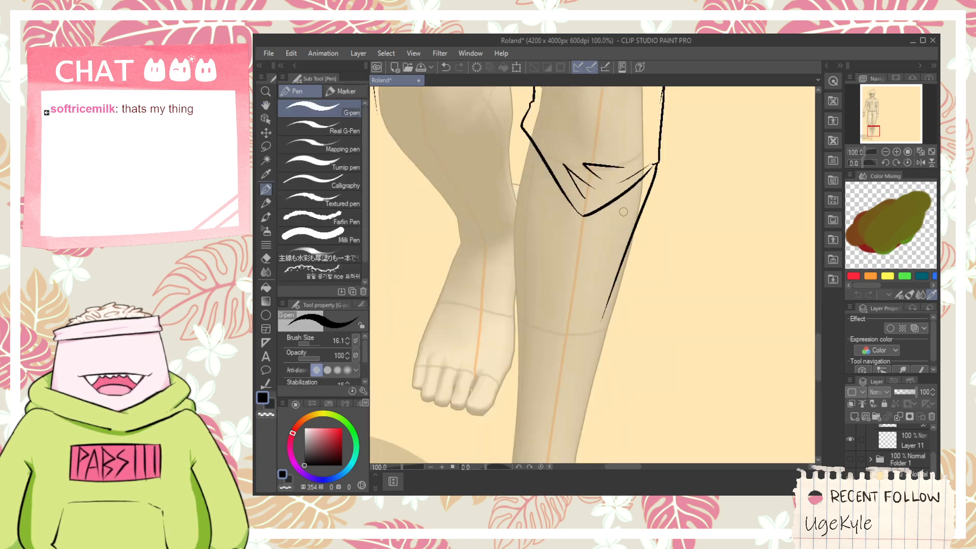
key("space")
left_click_drag(558, 173, 573, 221)
key("ctrl+z")
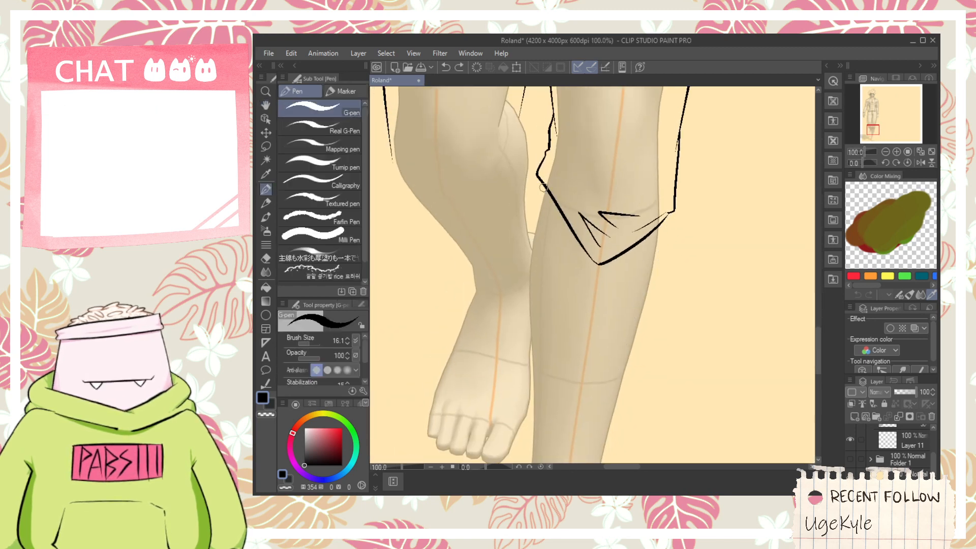
- Draw the right lower leg's inner line from the knee fold's inner corner down the calf, redoing it slightly outside the figure's leg
left_click_drag(543, 180, 529, 492)
key("ctrl+z")
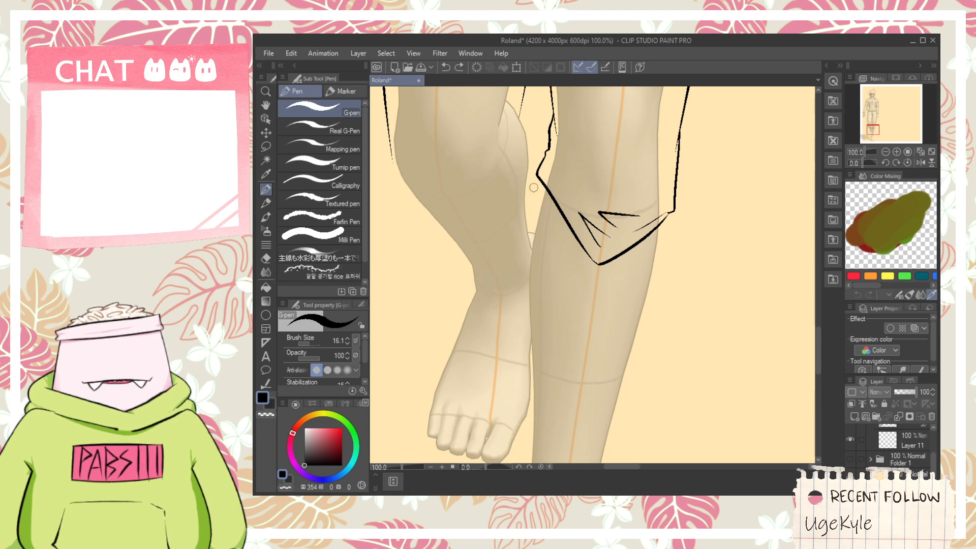
left_click_drag(539, 179, 523, 432)
key("space")
left_click_drag(539, 225, 508, 104)
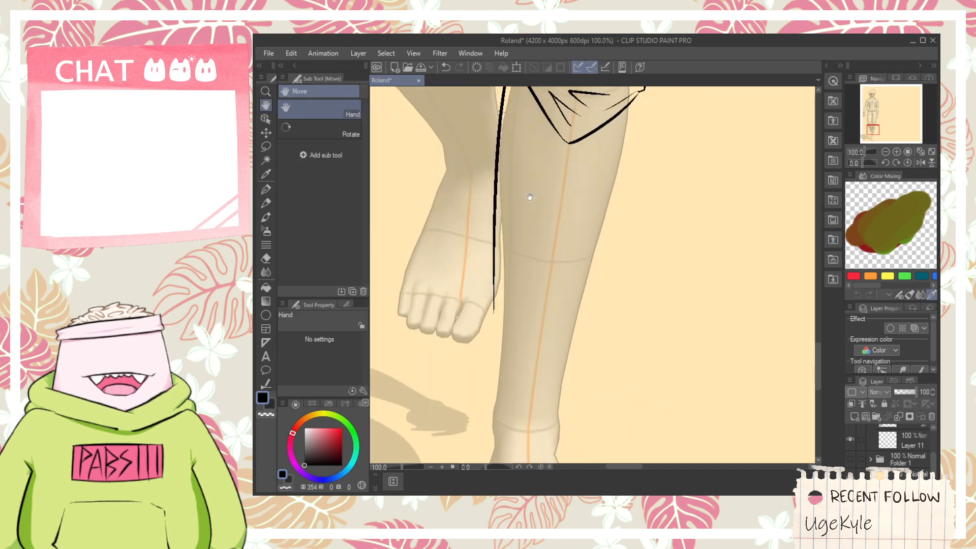
- Draw the right lower leg's outer line from the knee fold's outer corner past the ankle onto the side of the foot
left_click_drag(640, 91, 571, 379)
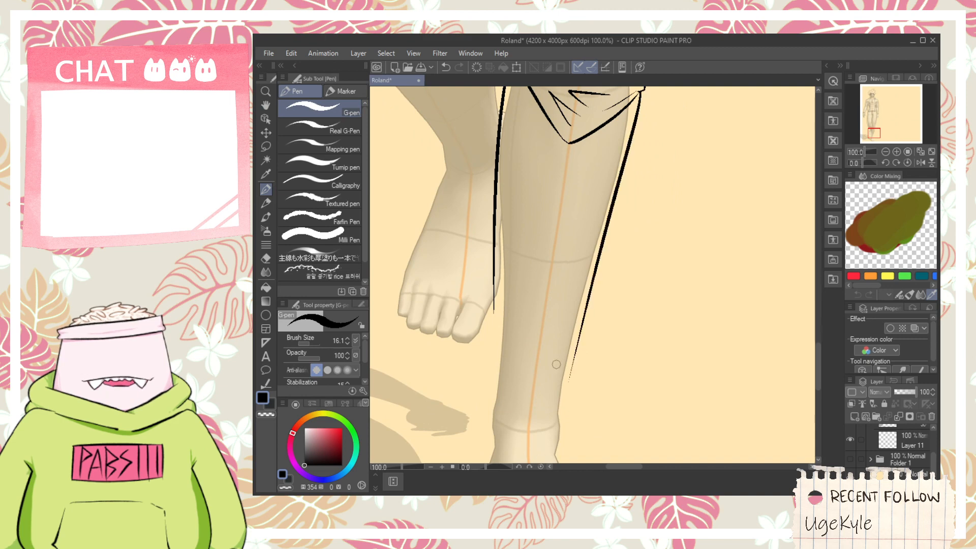
key("space")
left_click_drag(550, 337, 533, 215)
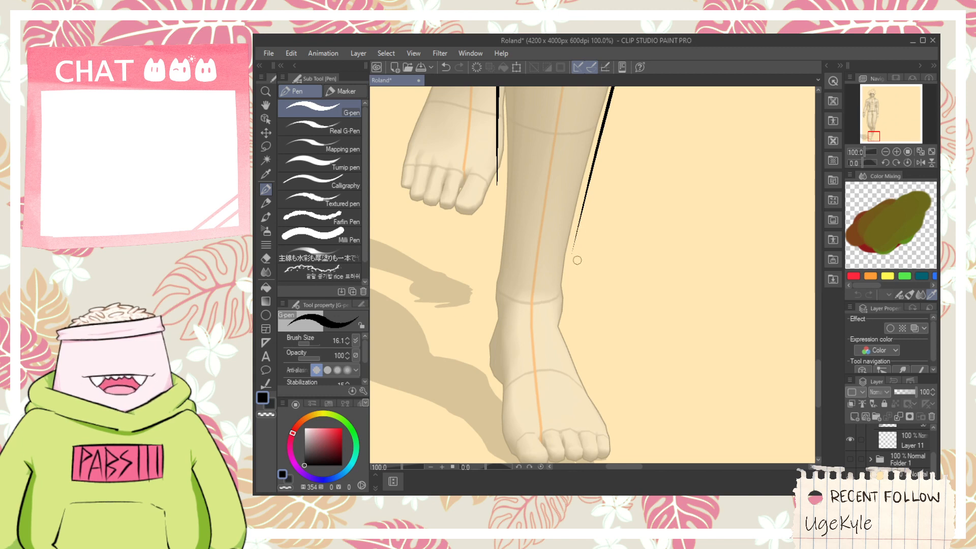
scroll(578, 284, "up", 1)
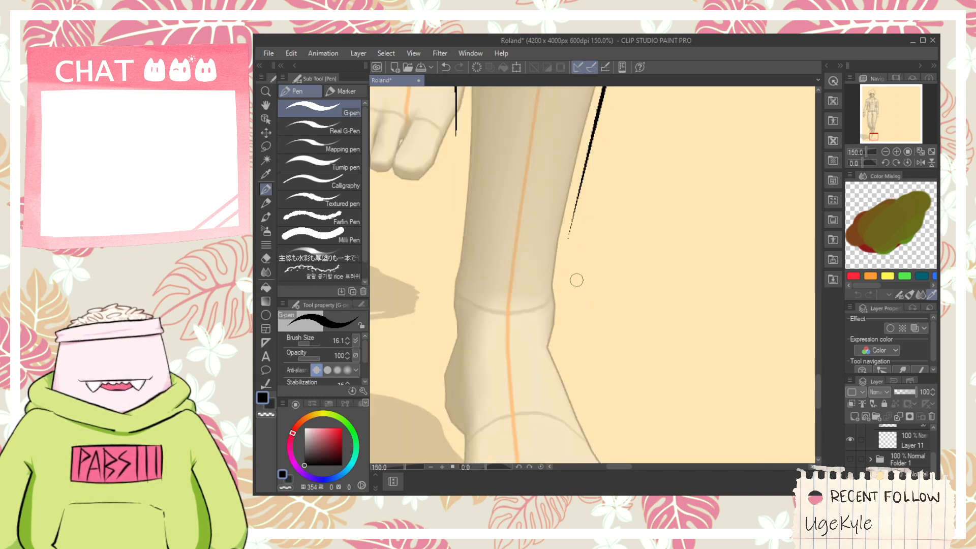
scroll(578, 279, "down", 1)
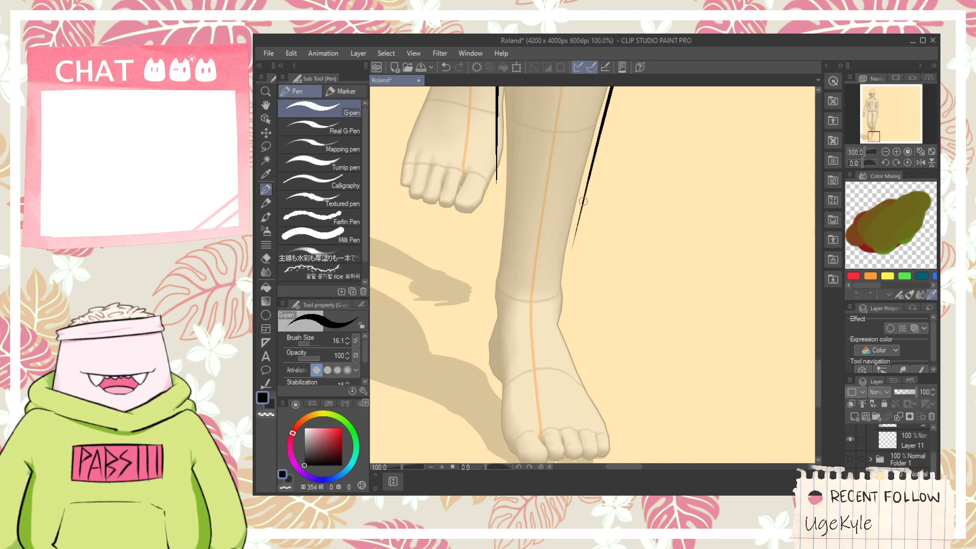
left_click_drag(583, 201, 580, 365)
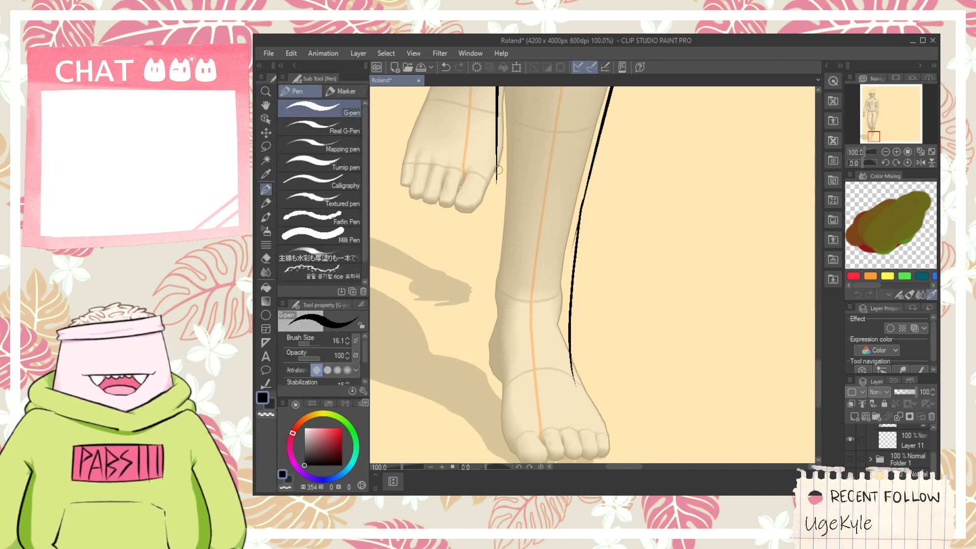
- Try several extensions of the right lower leg's inner line from mid-shin down past the ankle
left_click_drag(496, 174, 487, 355)
key("ctrl+z")
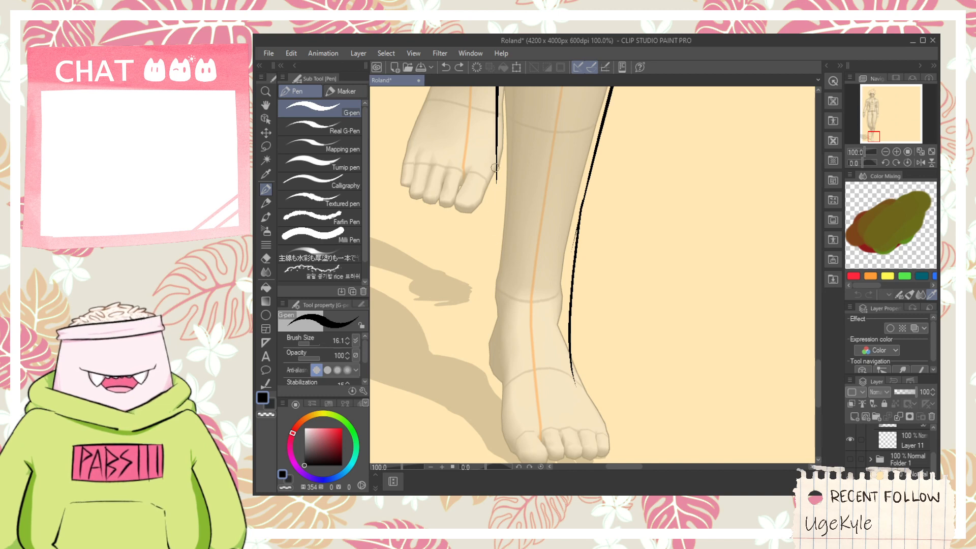
left_click_drag(496, 142, 494, 321)
key("ctrl+z")
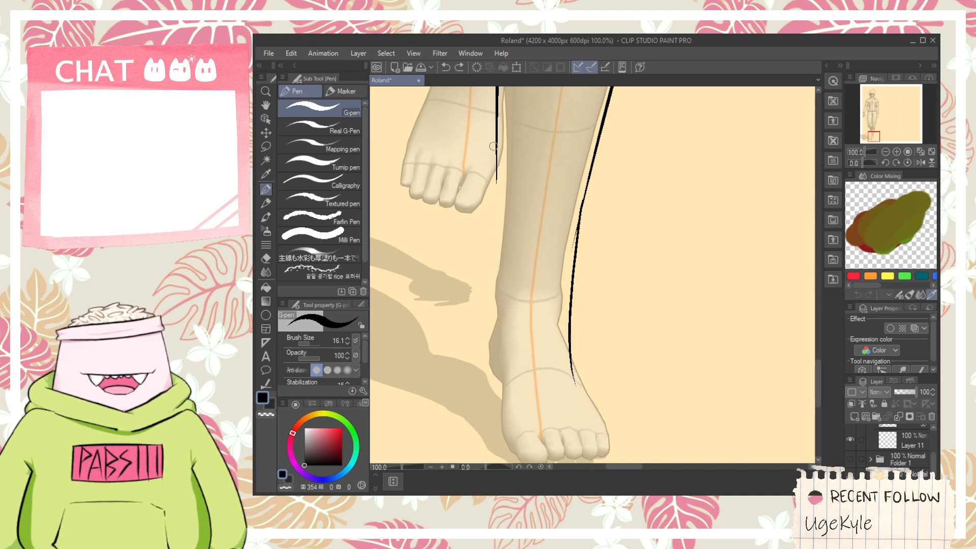
left_click_drag(496, 139, 478, 311)
key("ctrl+z")
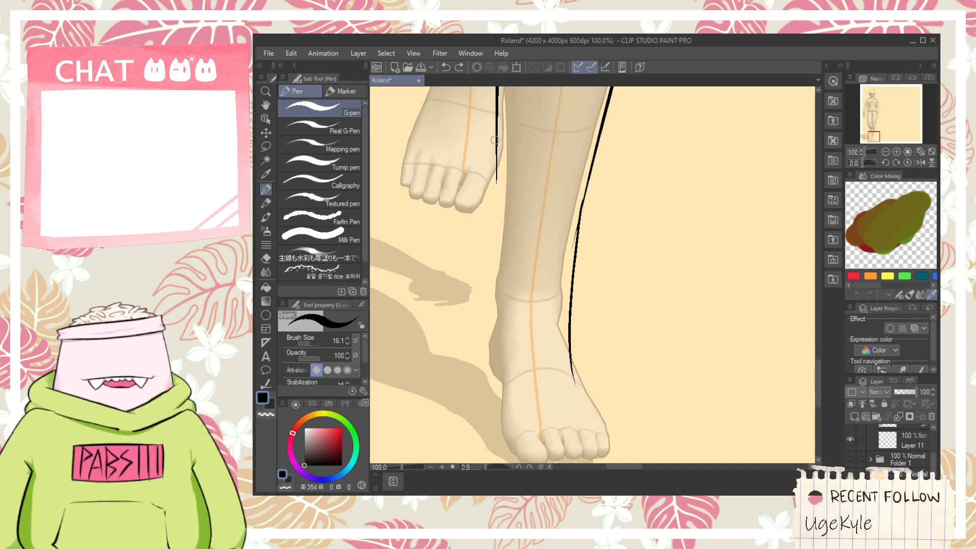
left_click_drag(496, 148, 497, 330)
key("ctrl+z")
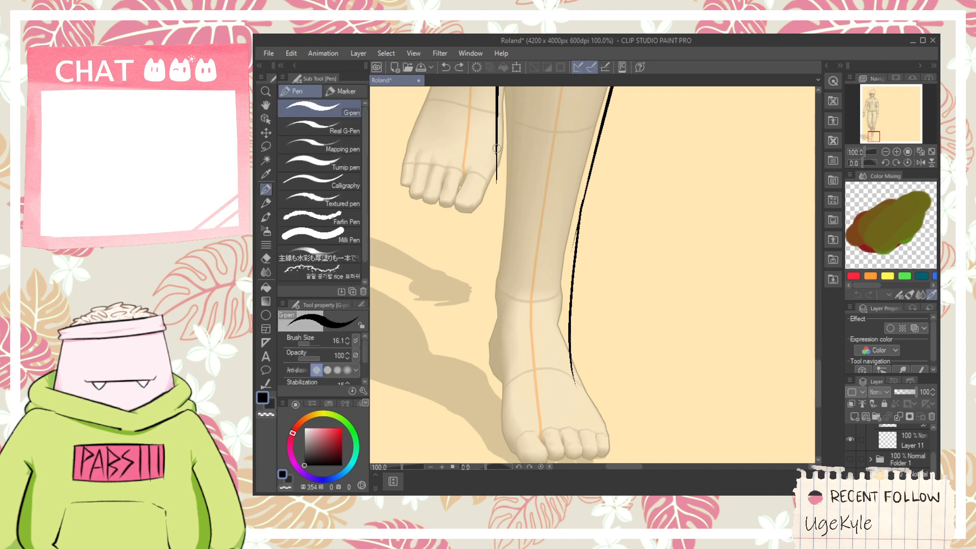
left_click_drag(496, 139, 486, 422)
left_click_drag(497, 259, 496, 303)
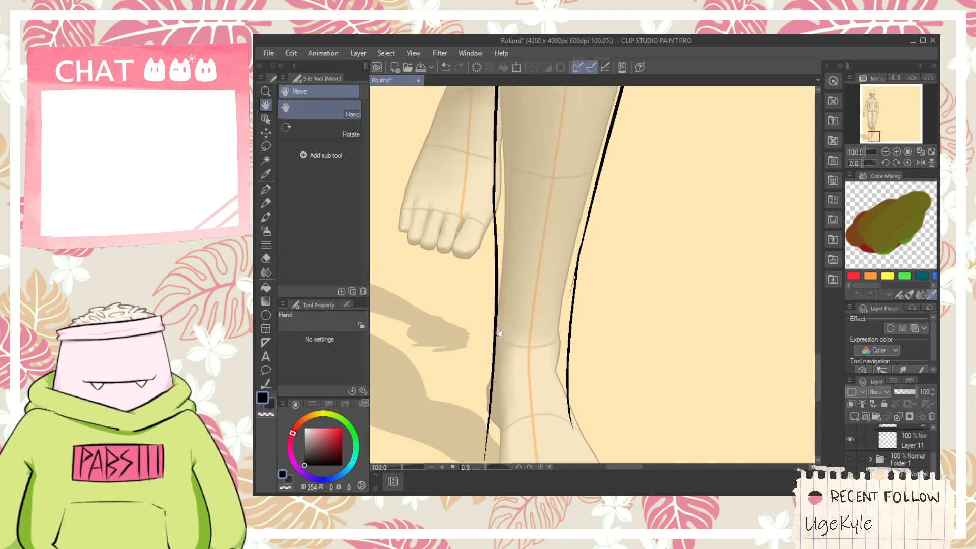
key("ctrl+z")
- Extend the right lower leg's inner line with a curve bulging around the ankle, and erase the old line end inside it
left_click_drag(495, 193, 494, 360)
left_click_drag(494, 302, 502, 274)
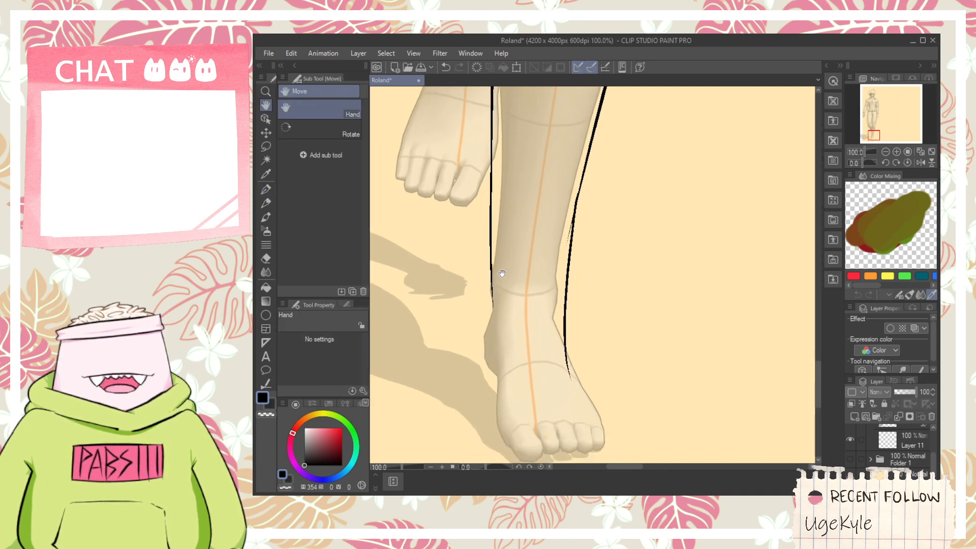
key("space")
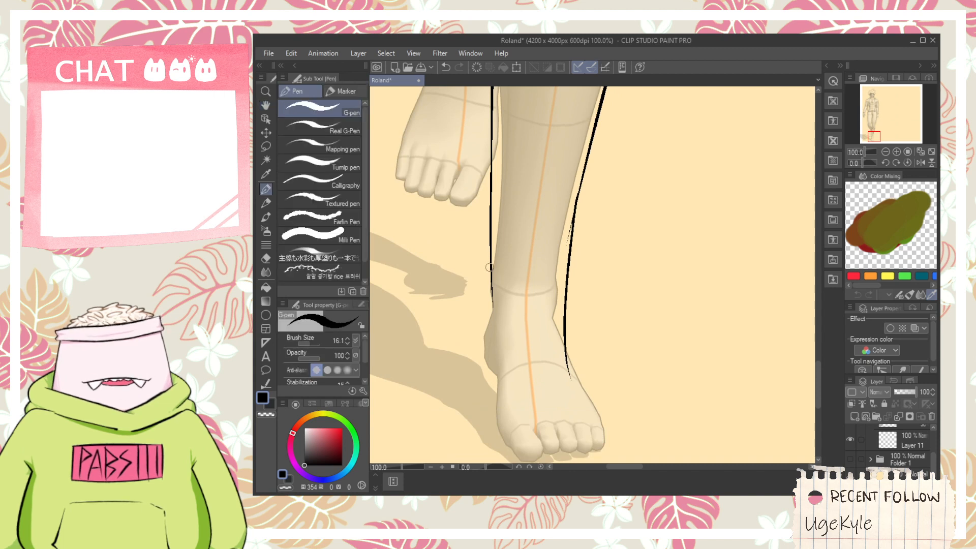
left_click_drag(489, 254, 489, 374)
key("e")
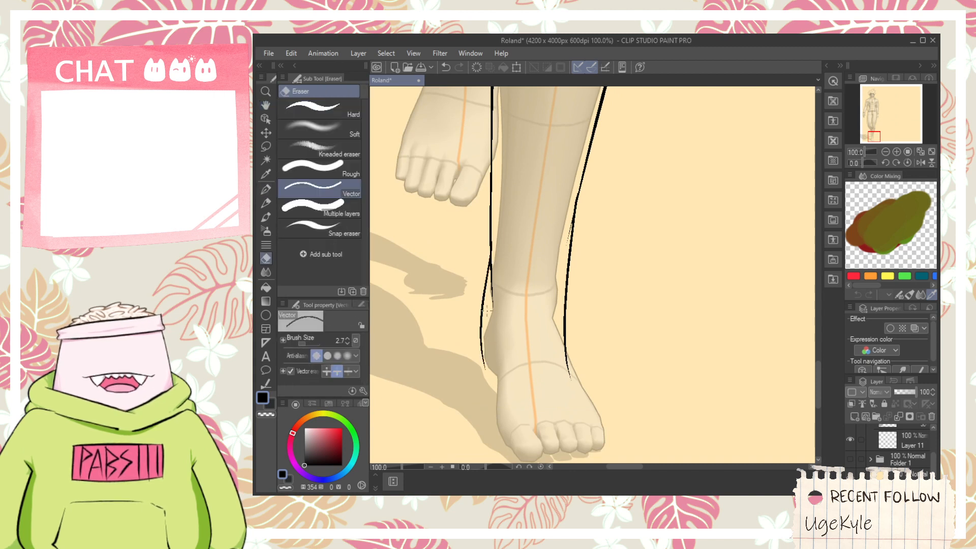
key("space")
left_click_drag(509, 333, 497, 275)
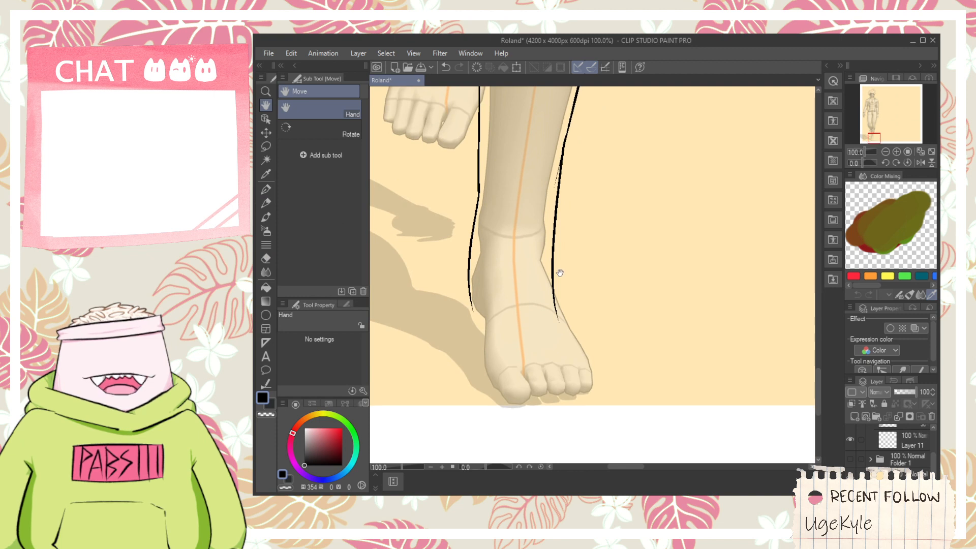
left_click_drag(548, 315, 569, 294)
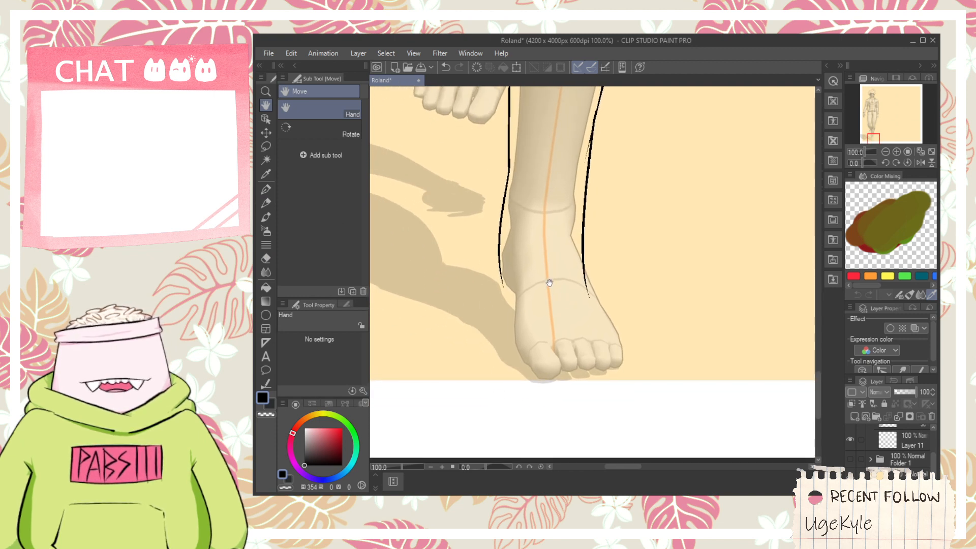
- Draw the right foot's outer edge from the outer ankle down past the little toe, redoing the stroke until it runs smoothly
scroll(572, 287, "up", 2)
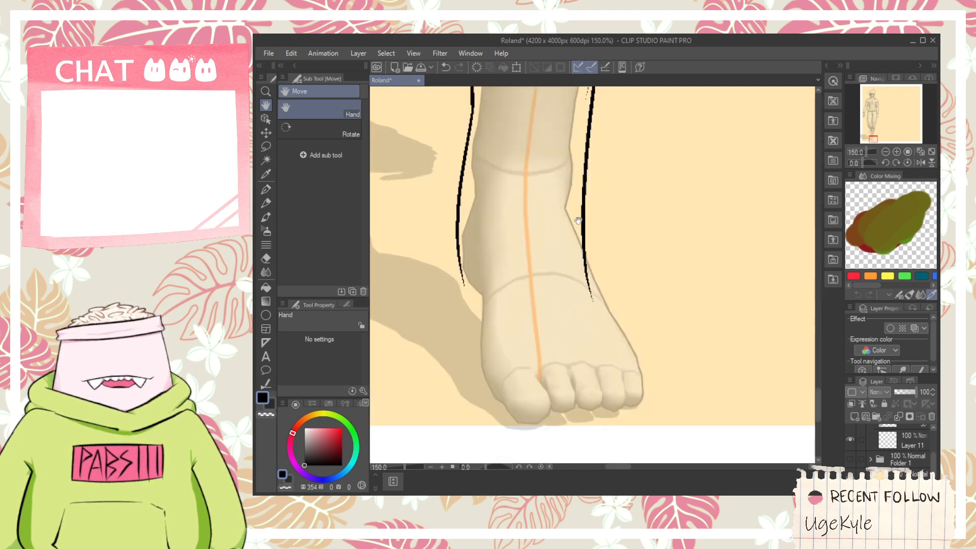
key("p")
key("ctrl+z")
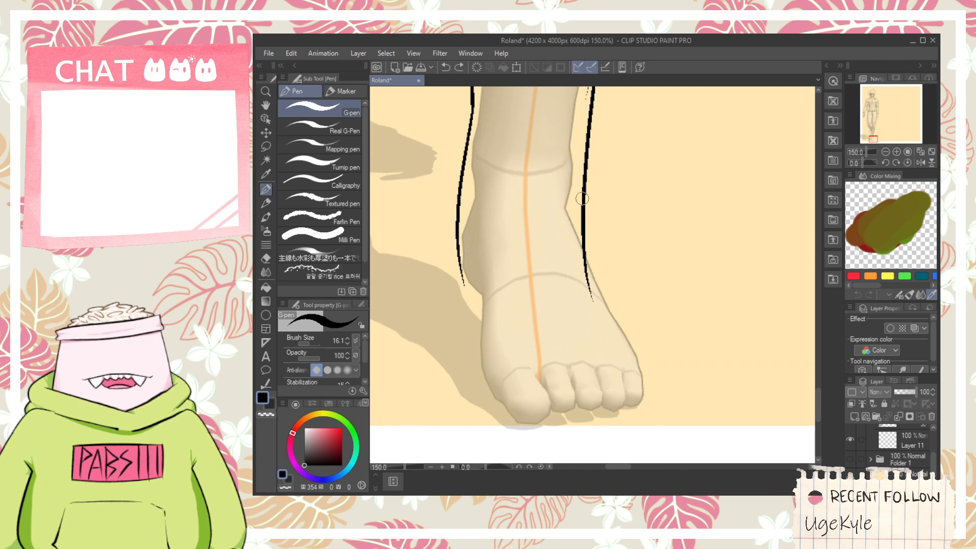
left_click_drag(581, 198, 641, 431)
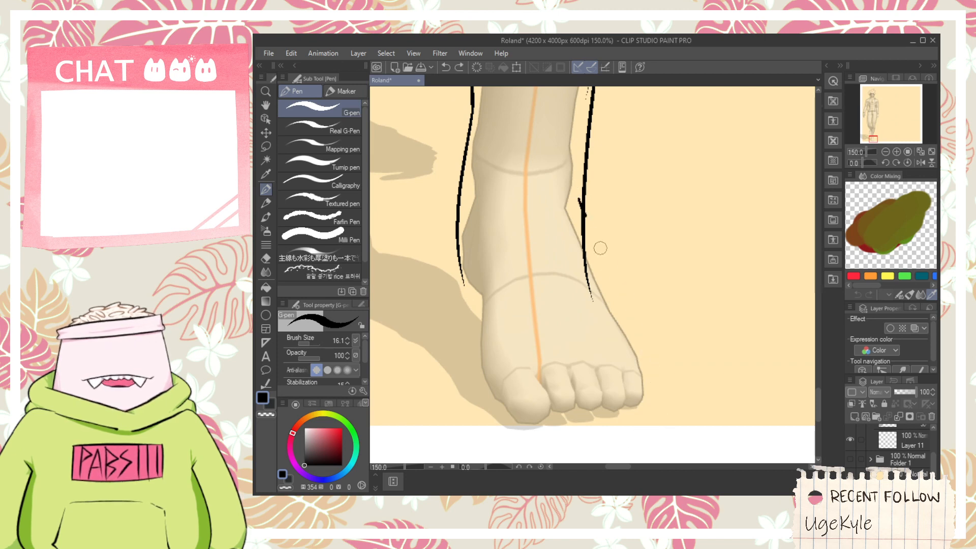
left_click_drag(584, 215, 649, 430)
key("ctrl+z")
mouse_move(581, 189)
left_mouse_down()
mouse_move(648, 367)
mouse_move(633, 392)
mouse_move(649, 406)
left_mouse_up()
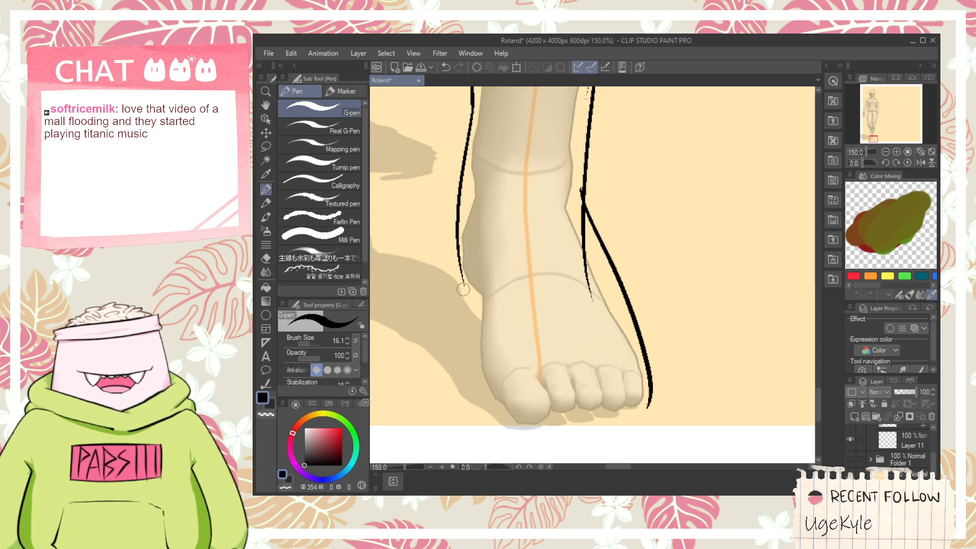
- Draw the right foot's inner heel curve and inner edge, sweeping around beneath the toes to cross the outer edge, retrying the long curve
left_click_drag(458, 265, 483, 305)
key("ctrl+z")
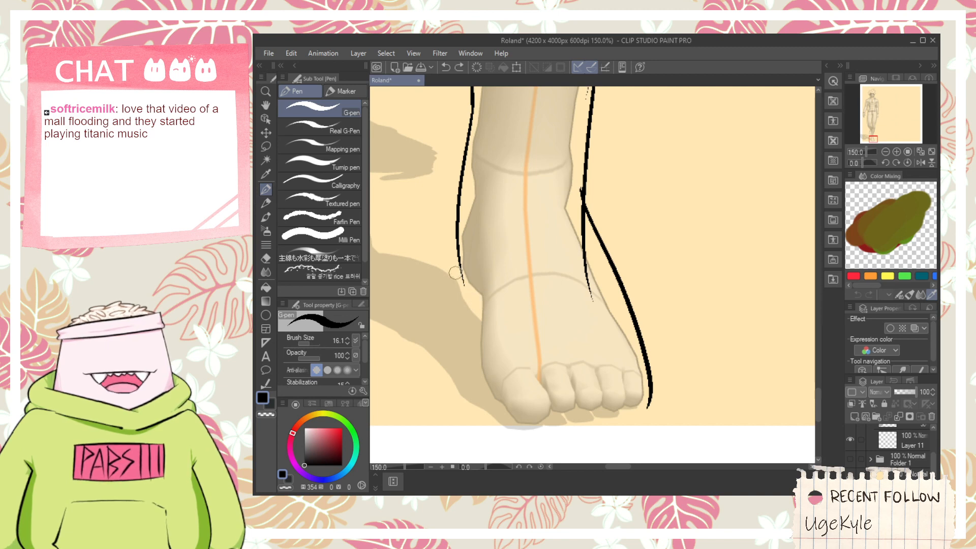
left_click_drag(455, 261, 613, 443)
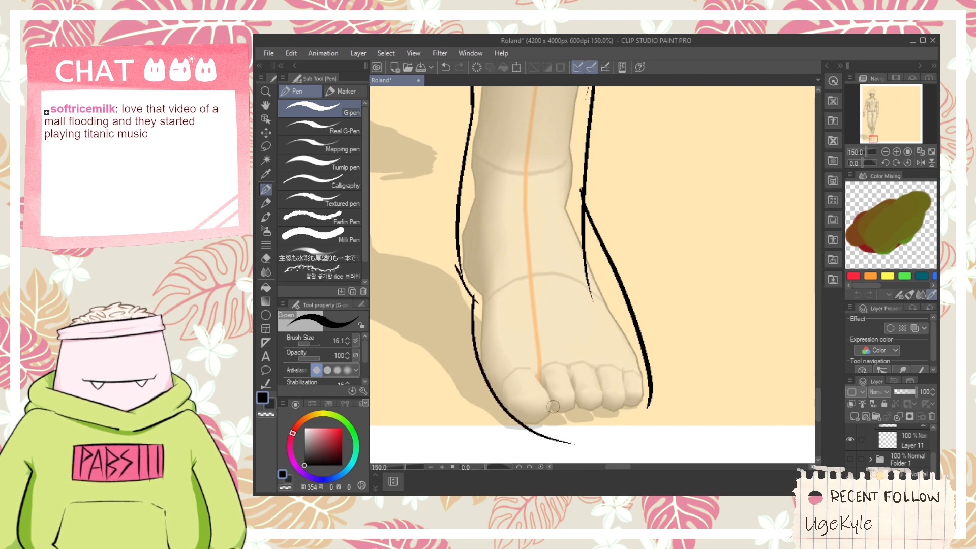
key("ctrl+z")
mouse_move(484, 297)
left_mouse_down()
mouse_move(630, 453)
mouse_move(644, 456)
left_mouse_up()
key("ctrl+z")
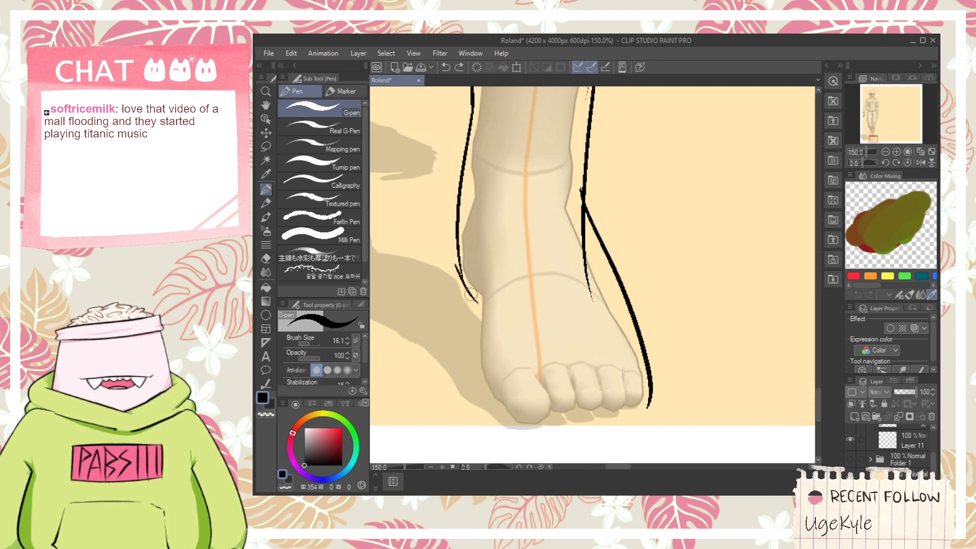
mouse_move(465, 289)
left_mouse_down()
mouse_move(510, 434)
mouse_move(579, 432)
left_mouse_up()
key("ctrl+z")
mouse_move(467, 279)
left_mouse_down()
mouse_move(506, 423)
mouse_move(610, 431)
left_mouse_up()
key("ctrl+z")
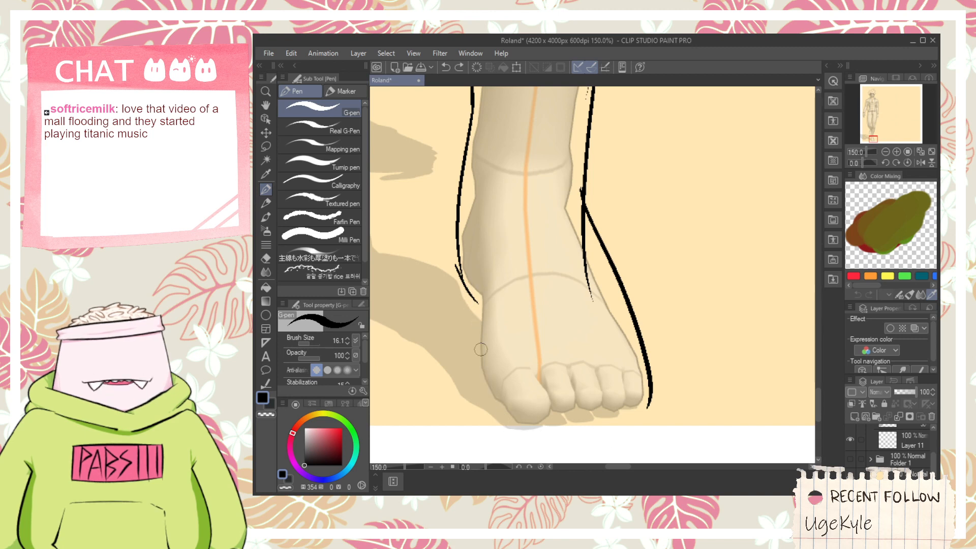
mouse_move(470, 297)
left_mouse_down()
mouse_move(542, 434)
mouse_move(689, 395)
left_mouse_up()
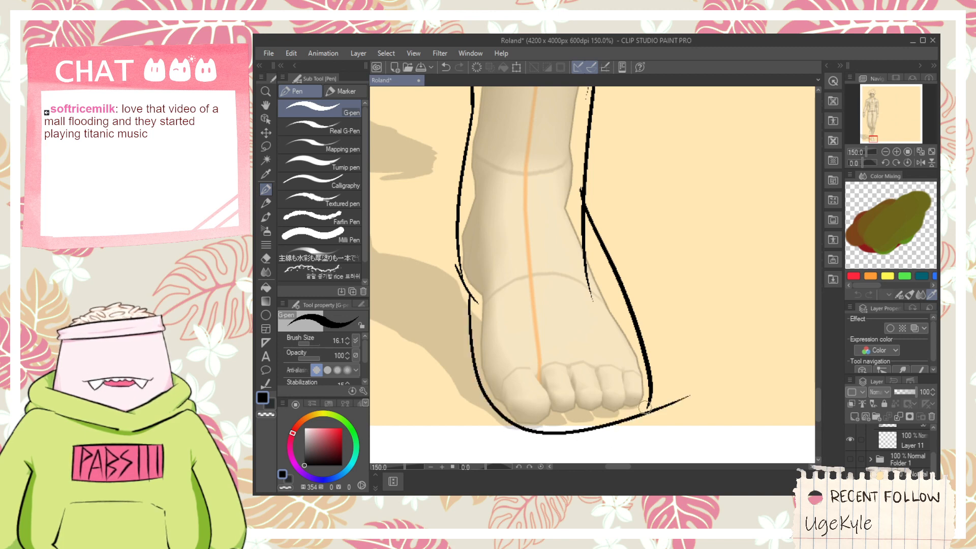
- Erase the overshooting line ends beside the little toe, at the outer ankle and at the inner heel with the Vector eraser
scroll(644, 406, "up", 1)
key("e")
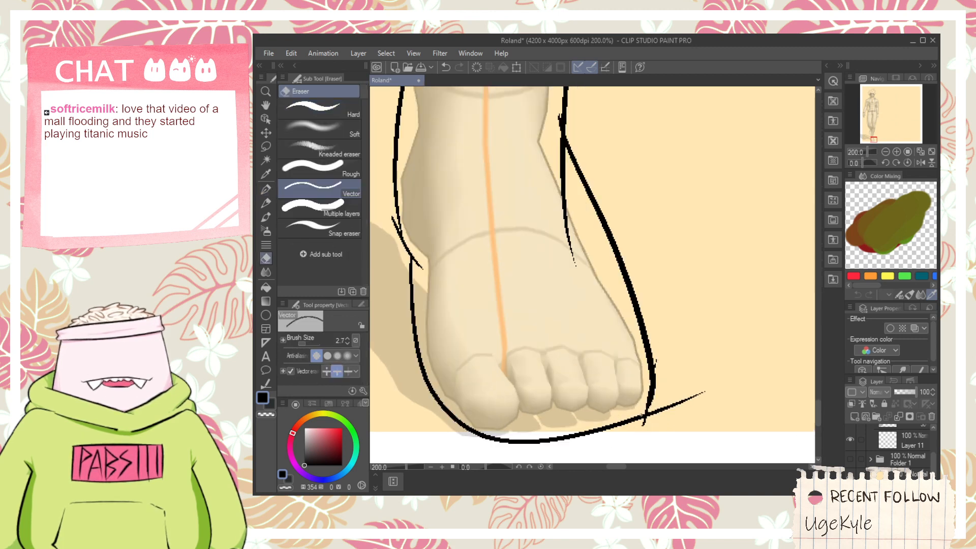
left_click_drag(678, 403, 660, 384)
scroll(649, 356, "down", 1)
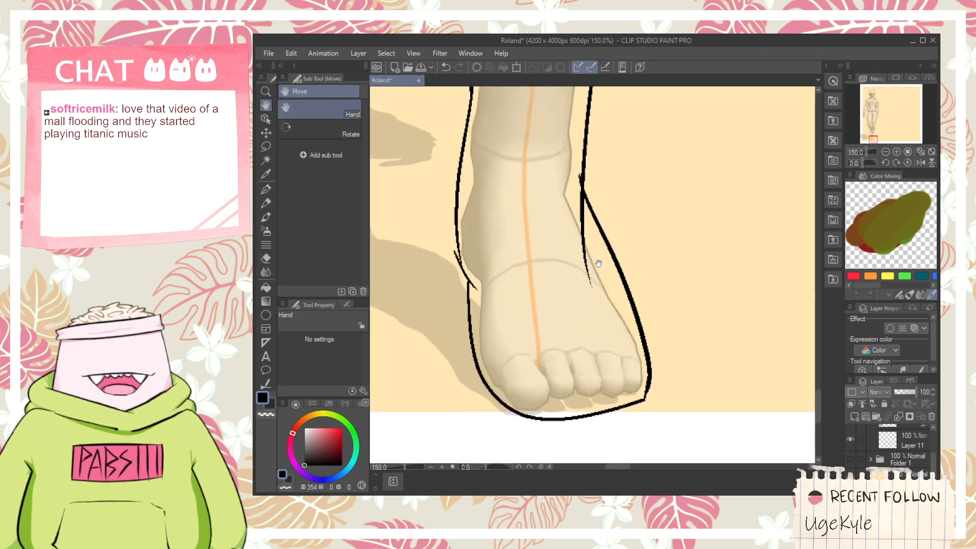
mouse_move(599, 263)
left_mouse_down()
mouse_move(609, 369)
mouse_move(594, 350)
left_mouse_up()
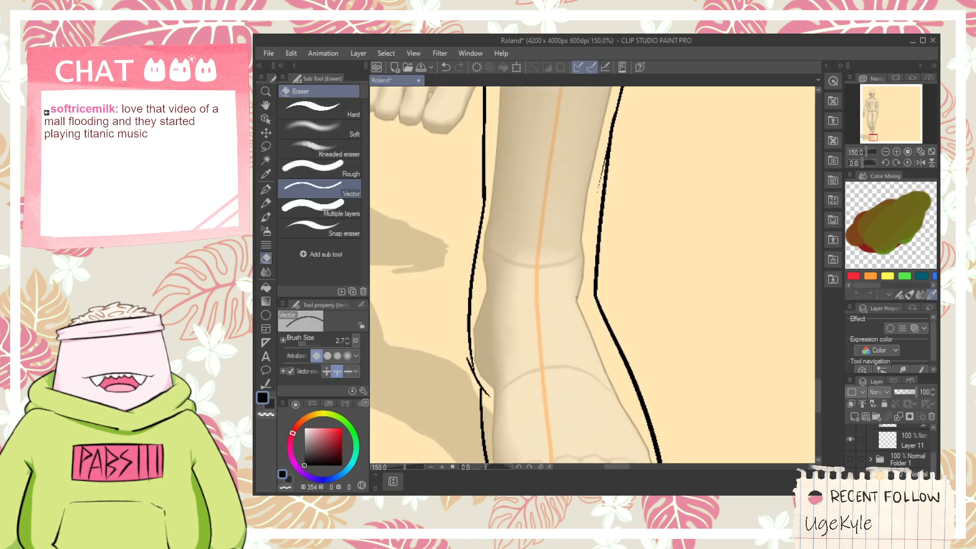
left_click_drag(576, 297, 584, 389)
scroll(611, 284, "down", 3)
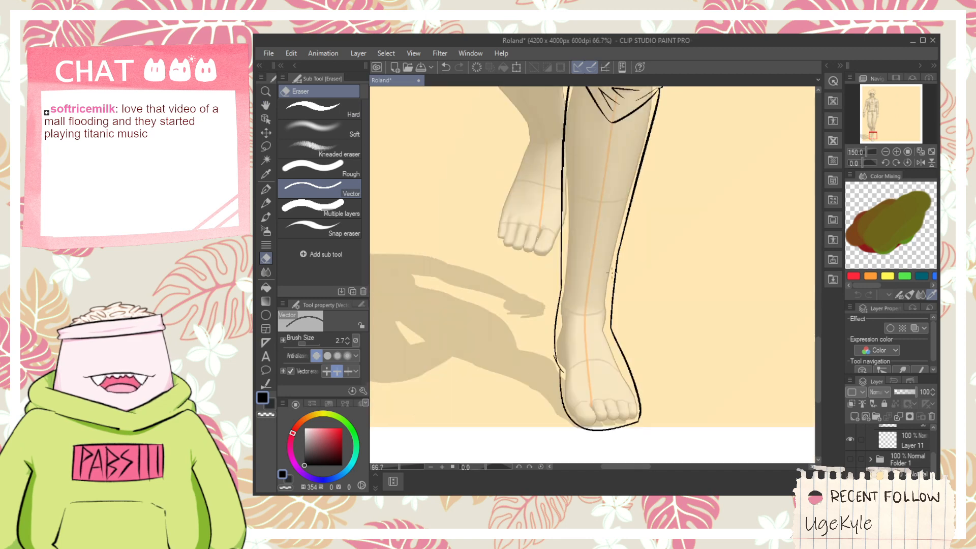
- Draw a near-vertical line from the inner ankle down outside the right foot's heel
key("h")
left_click_drag(579, 254, 595, 304)
scroll(585, 381, "up", 4)
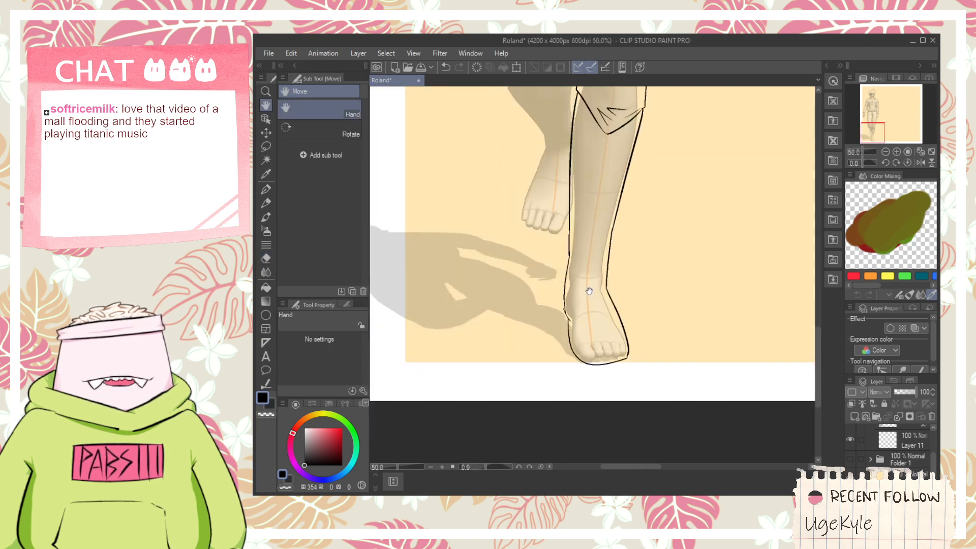
key("e")
key("p")
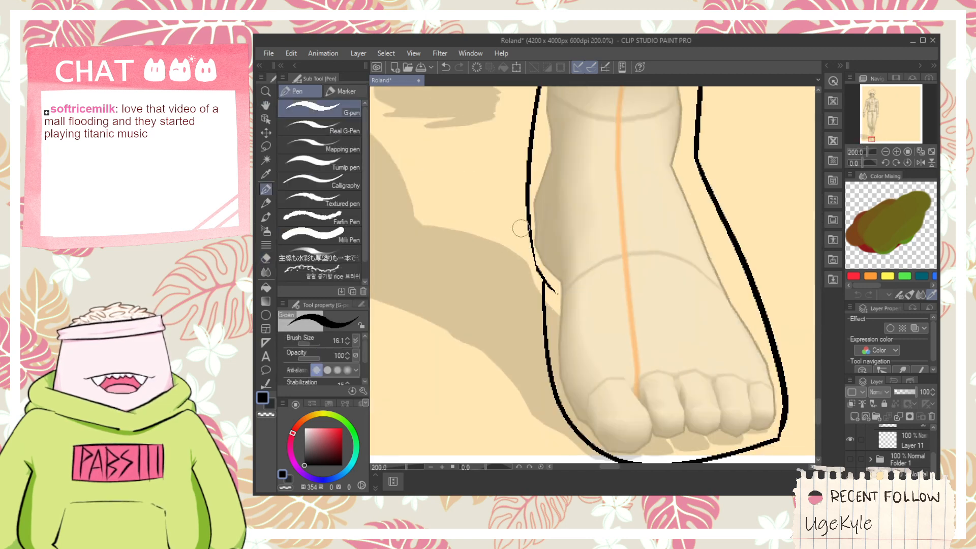
mouse_move(526, 203)
left_mouse_down()
mouse_move(519, 338)
mouse_move(538, 291)
left_mouse_up()
key("h")
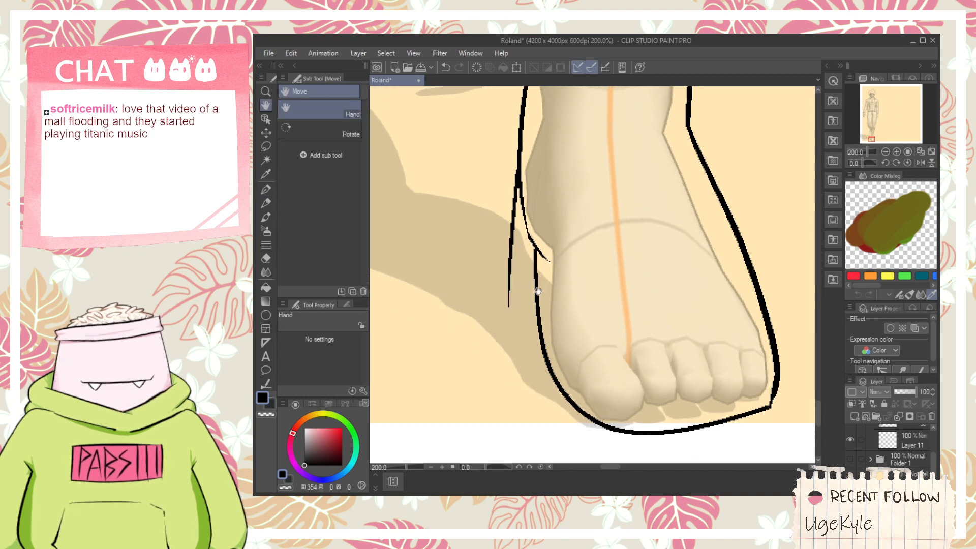
- Add a small pointed notch at the lower end of the outer heel line, and erase the excess line ends around it
key("p")
left_click_drag(508, 262, 527, 287)
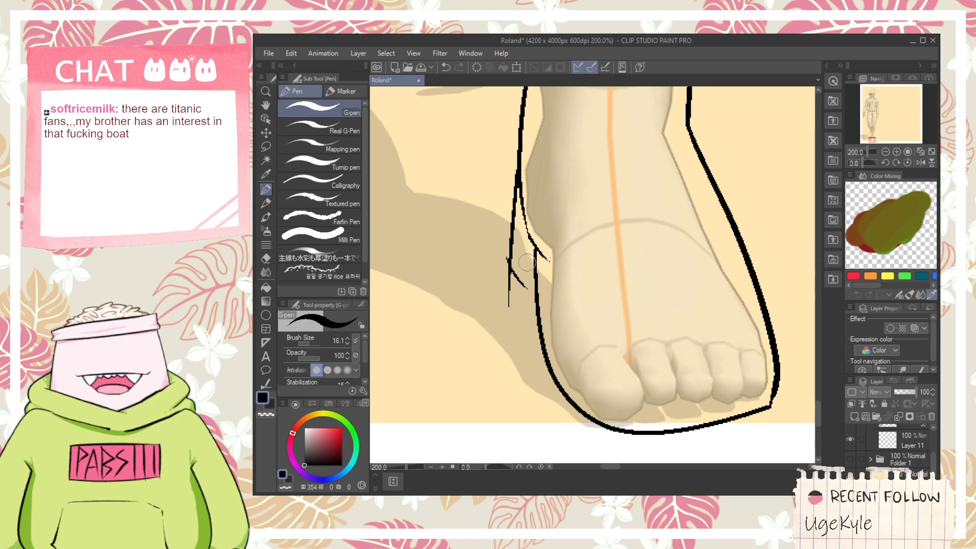
key("ctrl+z")
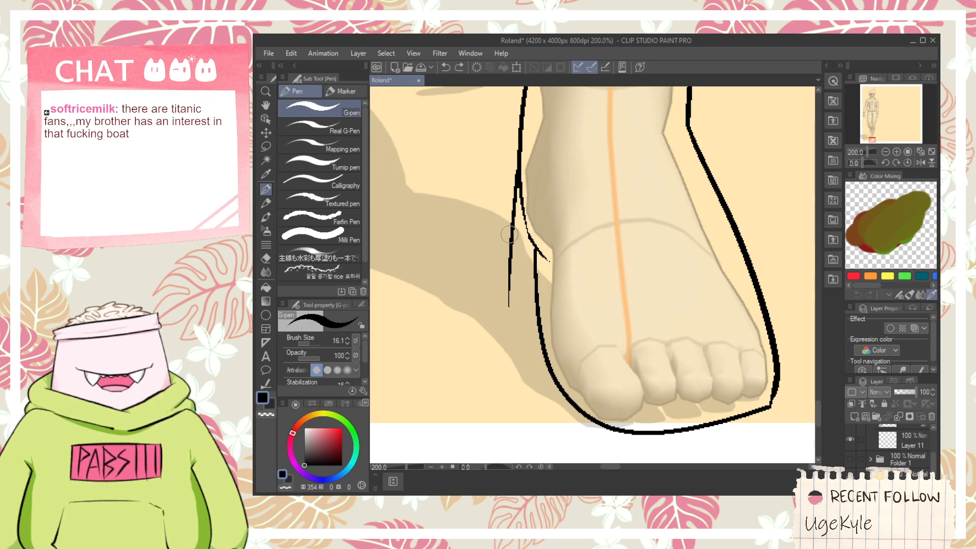
left_click_drag(506, 243, 521, 294)
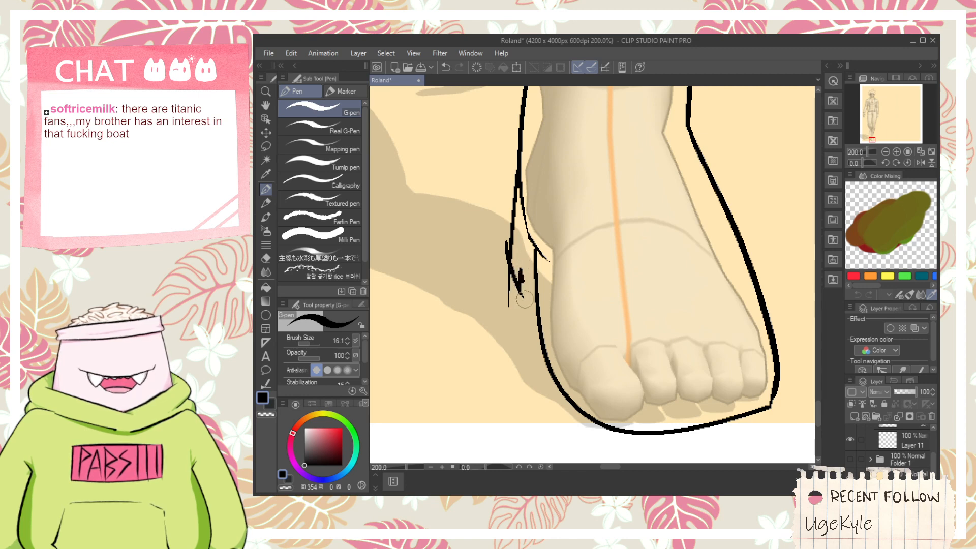
left_click_drag(518, 272, 532, 345)
key("ctrl+z")
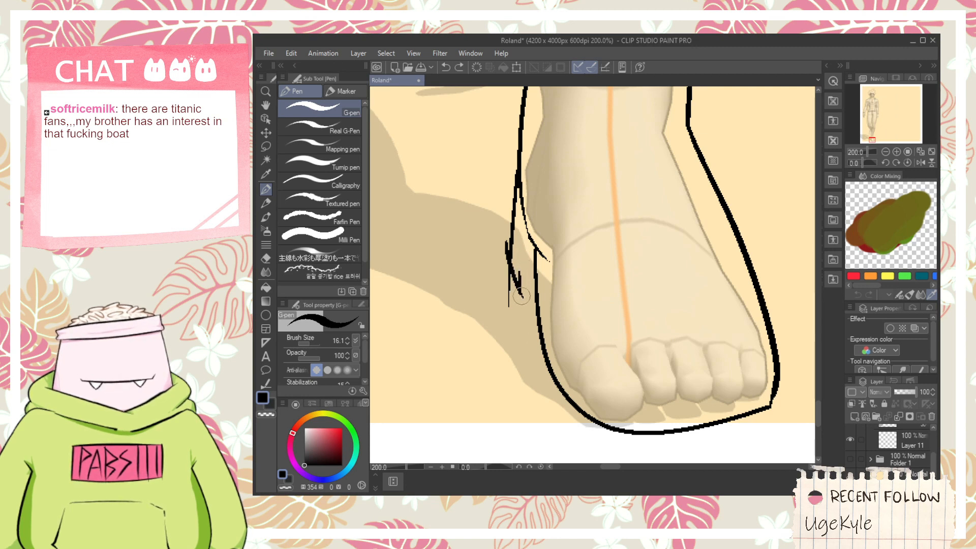
left_click_drag(522, 290, 511, 264)
key("e")
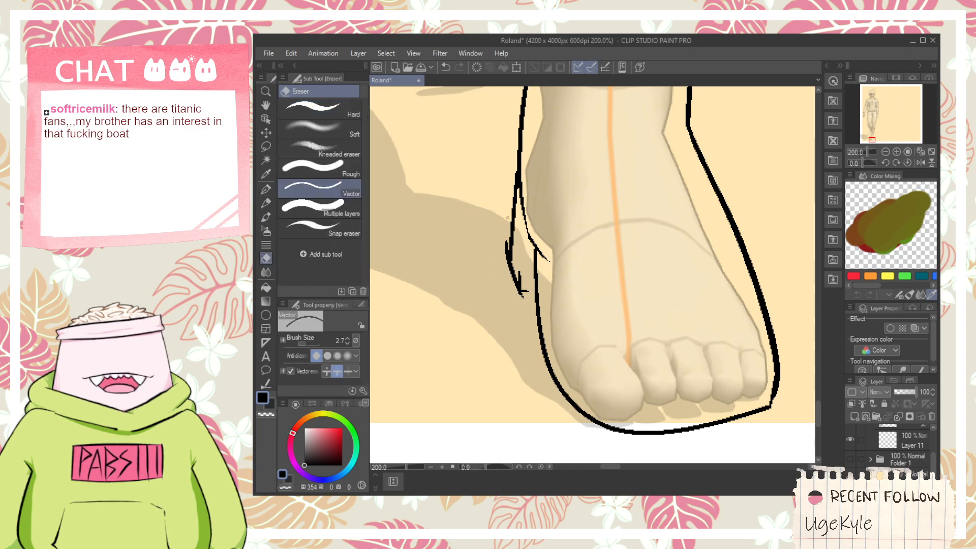
key("p")
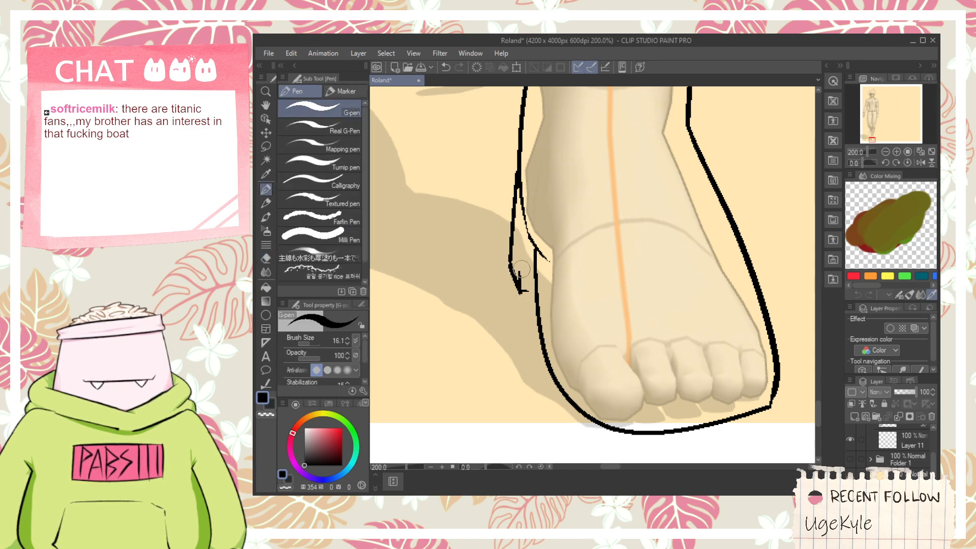
- Draw a second outline from the heel notch down the foot's inner side and beneath the toes to just past the little toe
left_click_drag(522, 277, 531, 388)
key("ctrl+z")
mouse_move(520, 269)
left_mouse_down()
mouse_move(545, 412)
mouse_move(501, 288)
left_mouse_up()
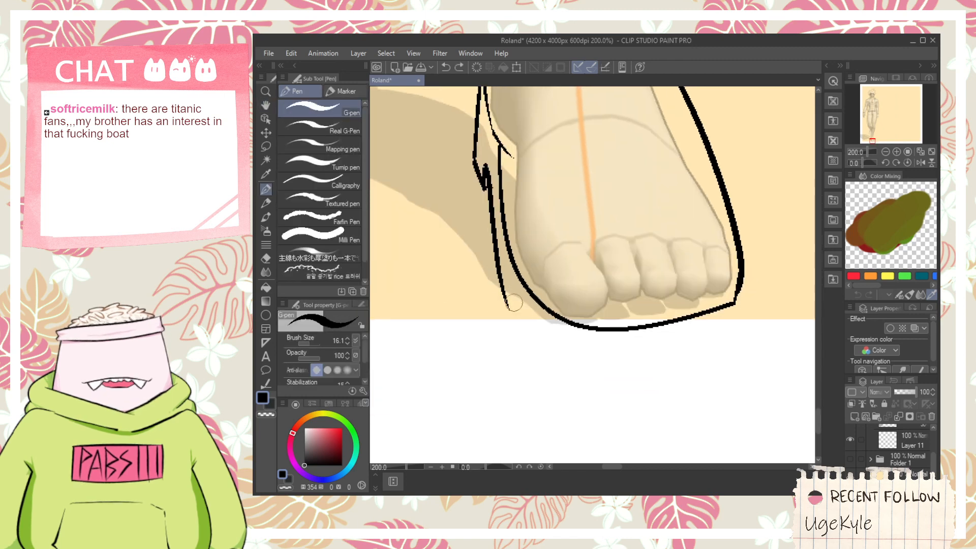
mouse_move(492, 245)
left_mouse_down()
mouse_move(578, 353)
mouse_move(625, 364)
left_mouse_up()
left_click_drag(527, 327, 751, 320)
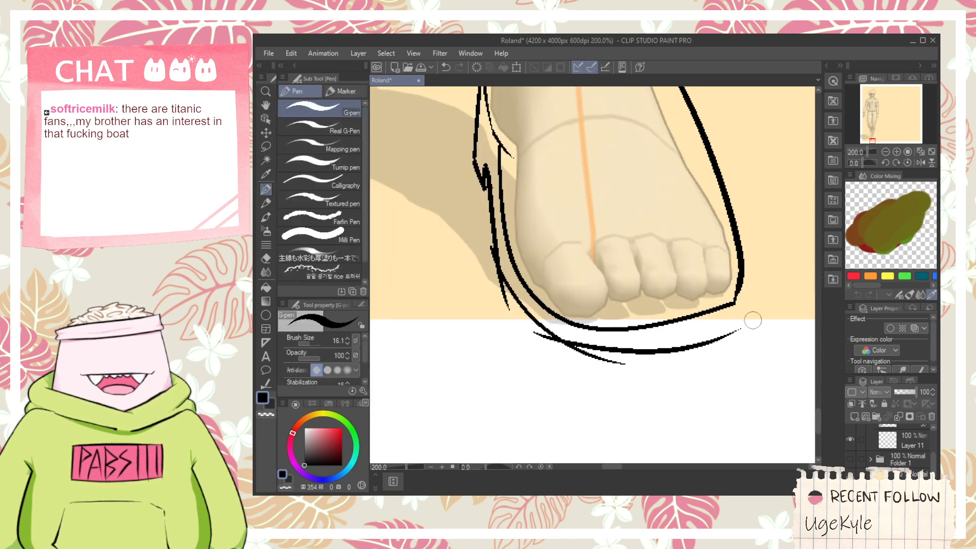
key("ctrl+z")
left_click_drag(535, 330, 745, 328)
key("space")
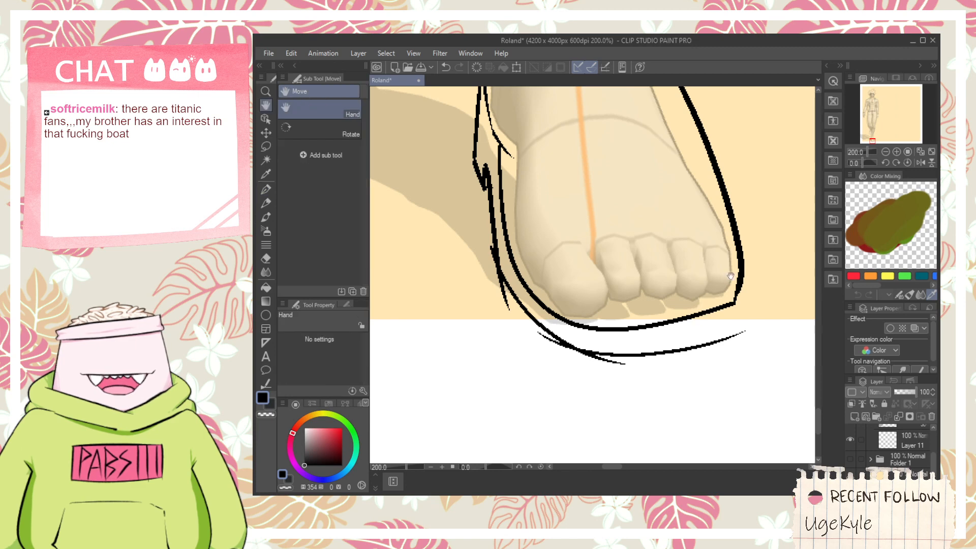
left_click_drag(618, 331, 578, 333)
left_click_drag(694, 339, 709, 327)
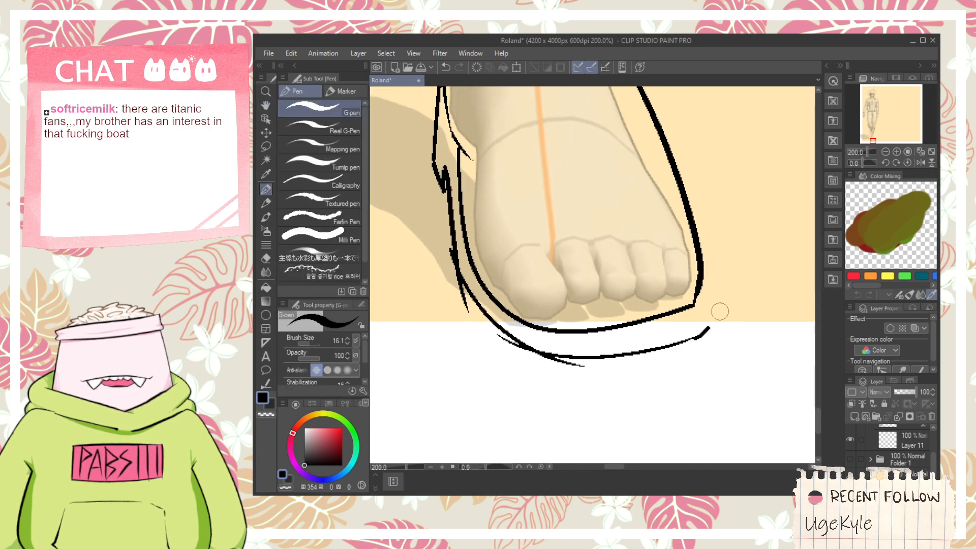
- Draw a four-lobed pinwheel shape on the blank area beside the right lower leg
scroll(690, 287, "down", 1)
key("space")
left_click_drag(701, 199, 475, 332)
mouse_move(588, 299)
left_mouse_down()
mouse_move(623, 232)
mouse_move(670, 207)
mouse_move(665, 253)
mouse_move(701, 251)
mouse_move(720, 295)
mouse_move(666, 333)
left_mouse_up()
key("space")
left_click_drag(649, 285, 581, 332)
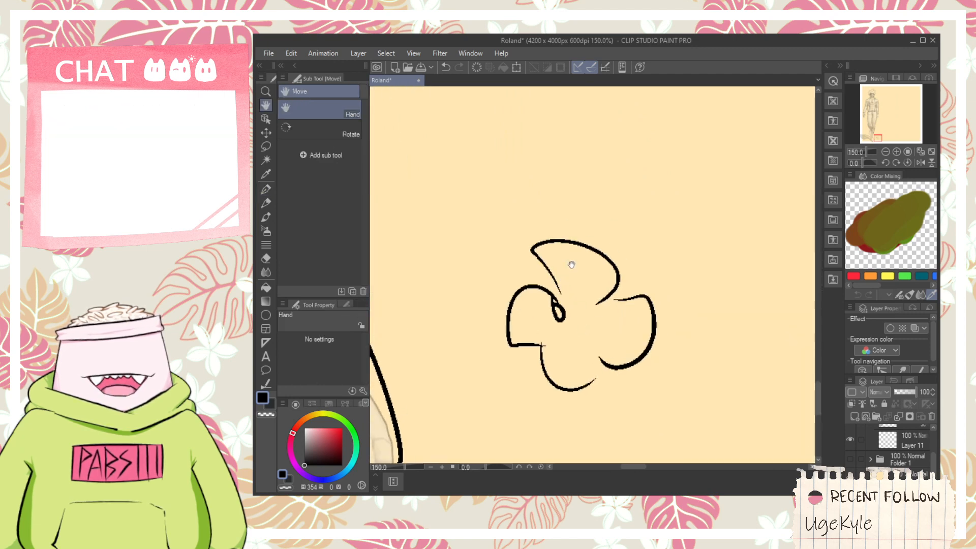
- Sketch a sharp two-line corner above the pinwheel shape and a looping arrow around it that points down to the pinwheel
key("space")
left_click_drag(565, 196, 557, 240)
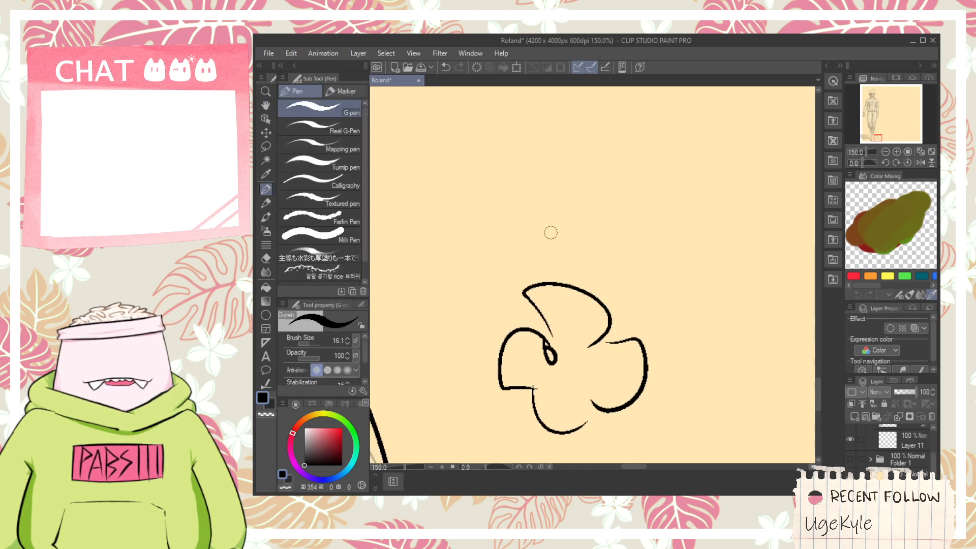
left_click_drag(529, 153, 548, 282)
key("ctrl+z")
mouse_move(574, 235)
left_mouse_down()
mouse_move(551, 158)
mouse_move(702, 122)
left_mouse_up()
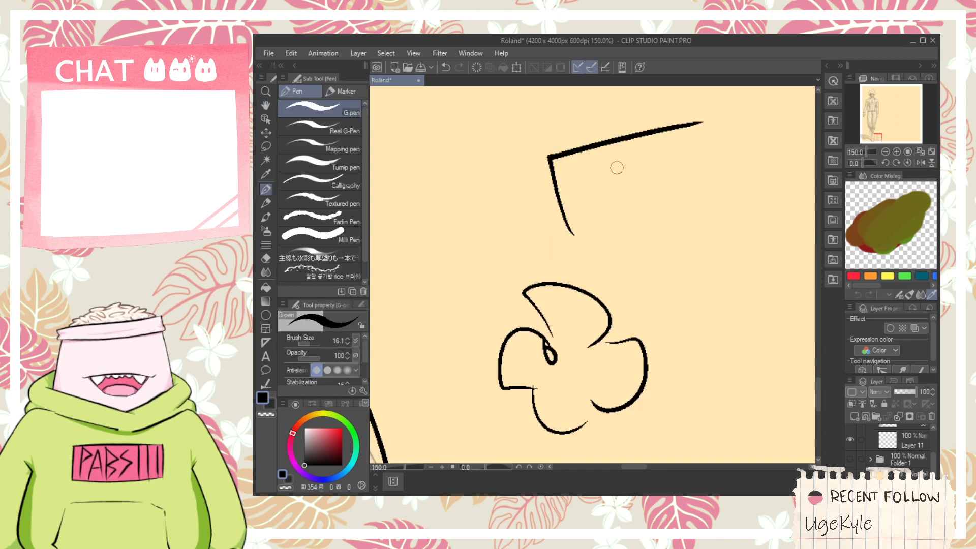
mouse_move(629, 160)
left_mouse_down()
mouse_move(564, 101)
mouse_move(559, 269)
left_mouse_up()
left_click_drag(513, 244, 565, 266)
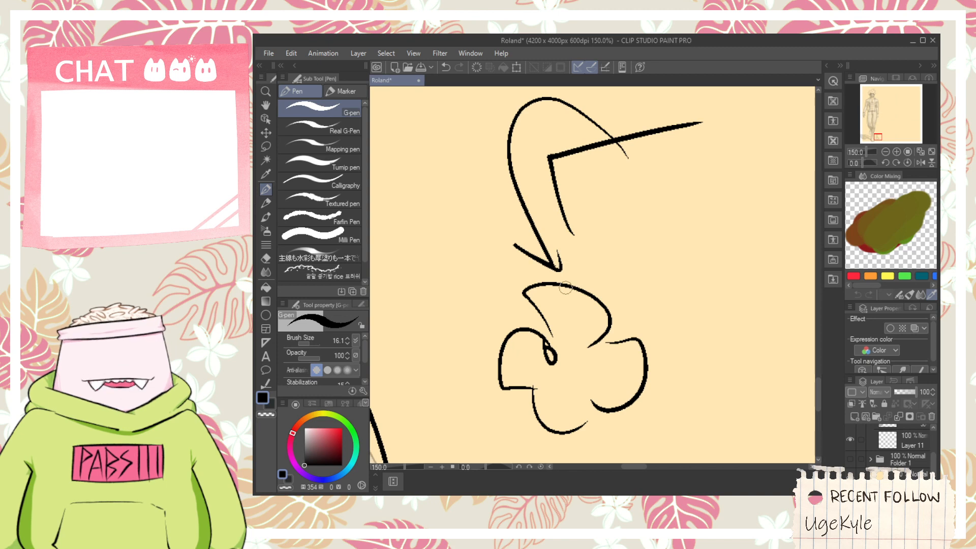
- Add a curly looping arrow with small arrowheads beside the pinwheel doodle, and a short pin with a circular end beneath it
mouse_move(555, 304)
left_mouse_down()
mouse_move(575, 292)
mouse_move(571, 305)
mouse_move(496, 283)
mouse_move(492, 310)
mouse_move(450, 371)
mouse_move(488, 421)
mouse_move(473, 416)
mouse_move(491, 427)
left_mouse_up()
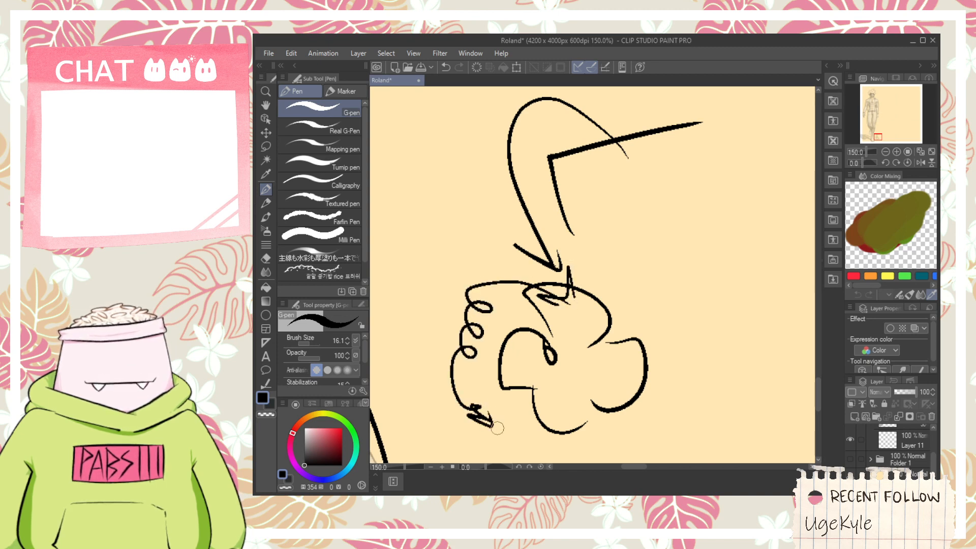
scroll(490, 427, "down", 3)
mouse_move(502, 363)
left_mouse_down()
mouse_move(510, 391)
mouse_move(496, 376)
mouse_move(519, 335)
left_mouse_up()
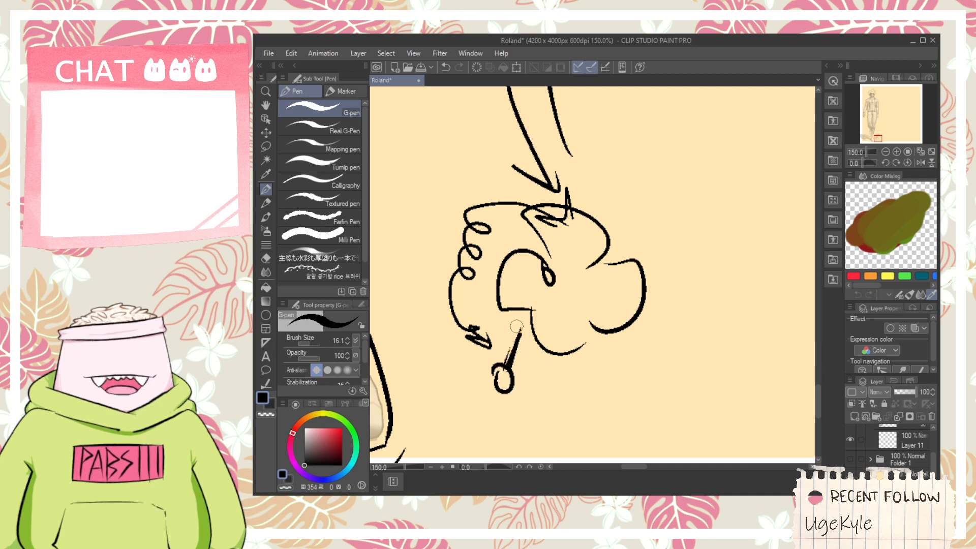
scroll(499, 333, "down", 2)
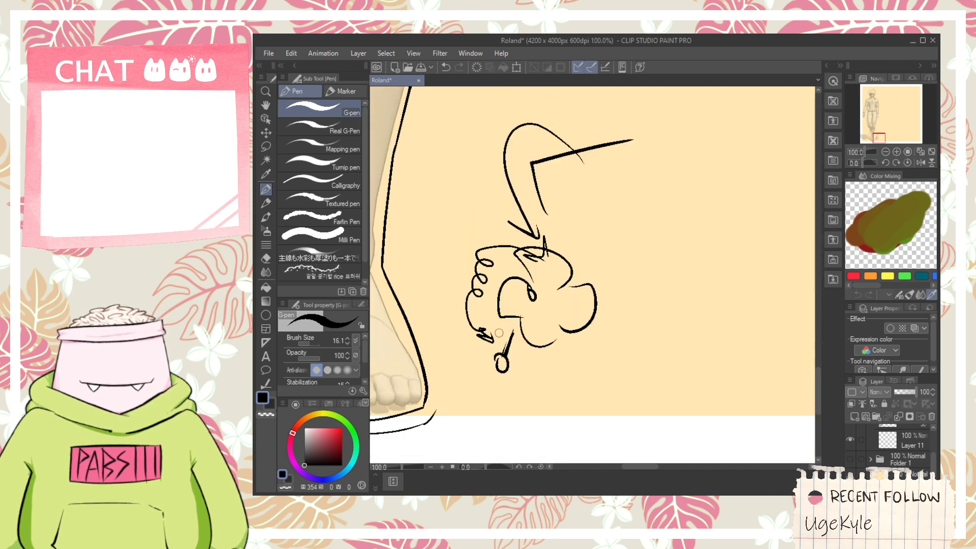
- Select all the doodle lines beside the foot, including the arrows, corner and pinwheel, and delete them
left_click(265, 119)
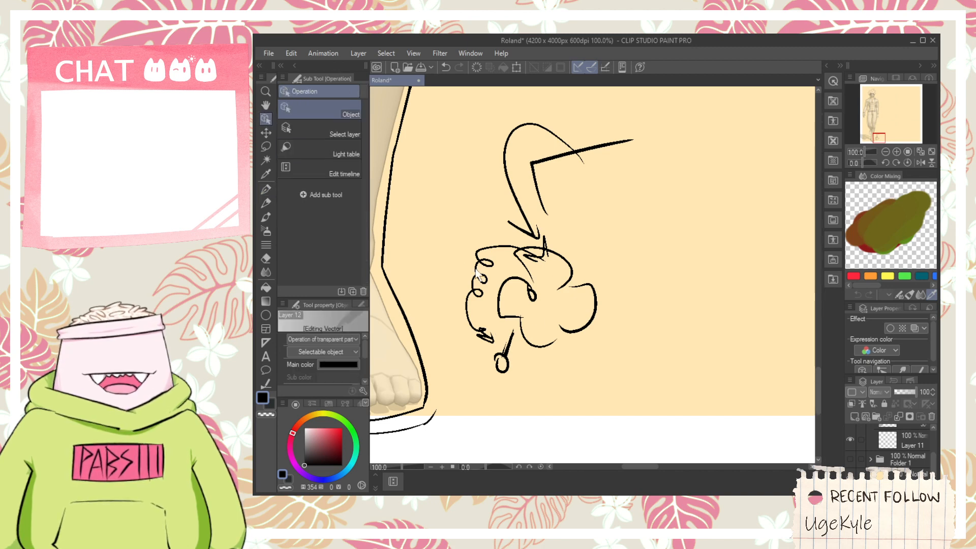
left_click_drag(631, 410, 449, 107)
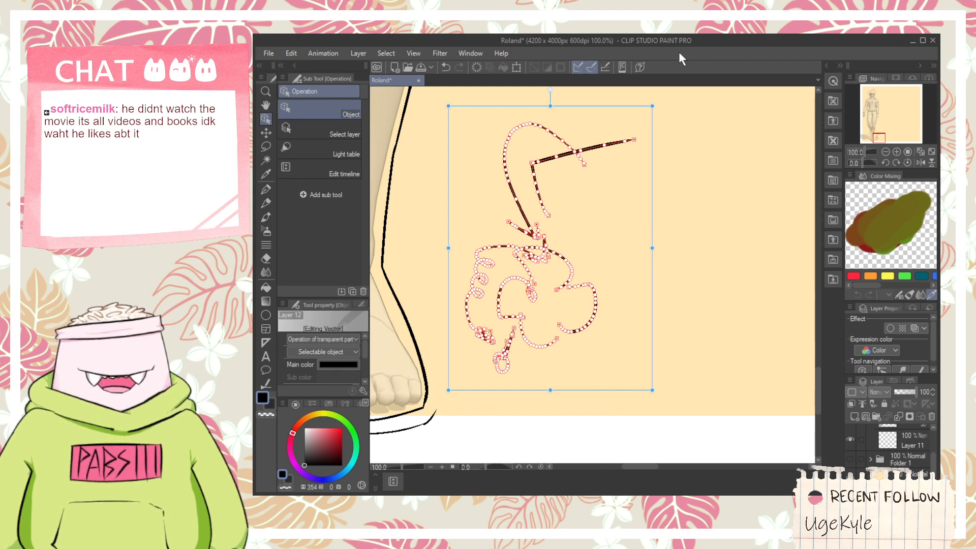
left_click(688, 112)
mouse_move(662, 420)
left_mouse_down()
mouse_move(586, 348)
mouse_move(497, 201)
mouse_move(455, 105)
left_mouse_up()
key("Delete")
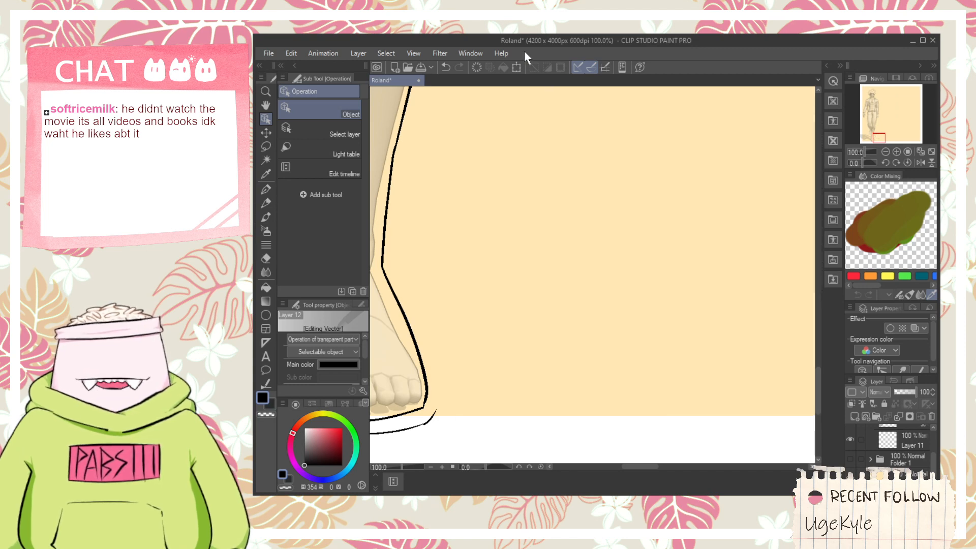
key("space")
left_click_drag(514, 292, 536, 278)
scroll(488, 339, "up", 2)
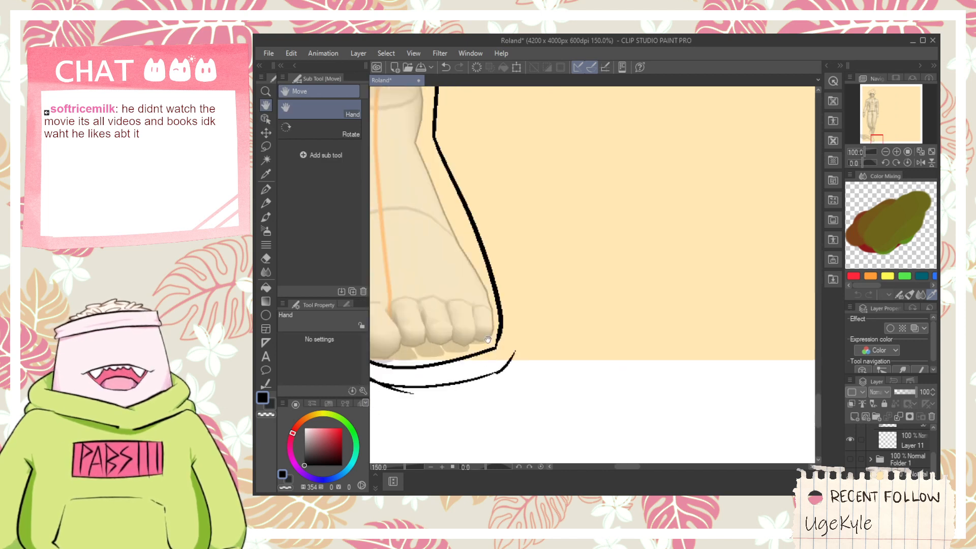
left_click_drag(503, 329, 509, 380)
key("ctrl+z")
key("ctrl+z")
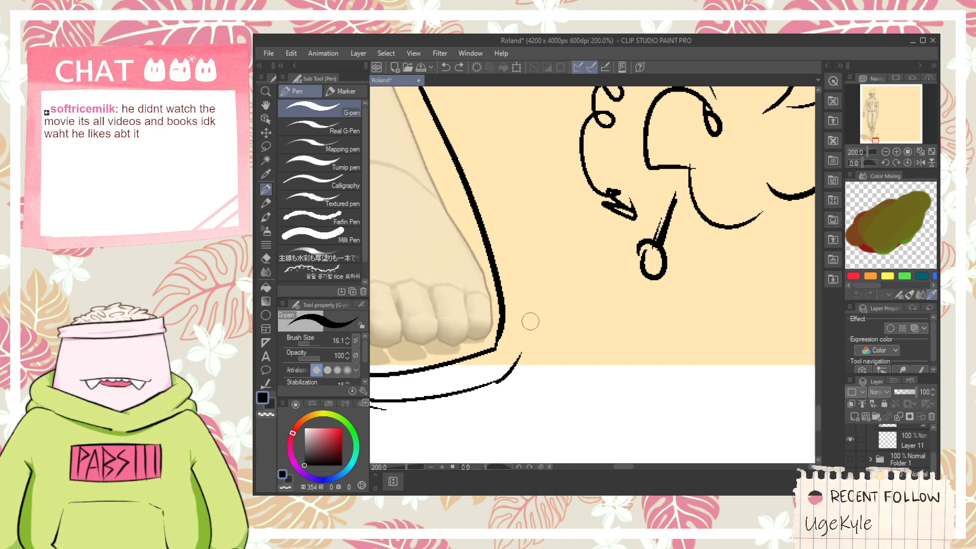
key("ctrl+y")
key("ctrl+y")
- Close the sole's outline beside the little toe with two short angled strokes, and erase the excess tail of the old line
key("space")
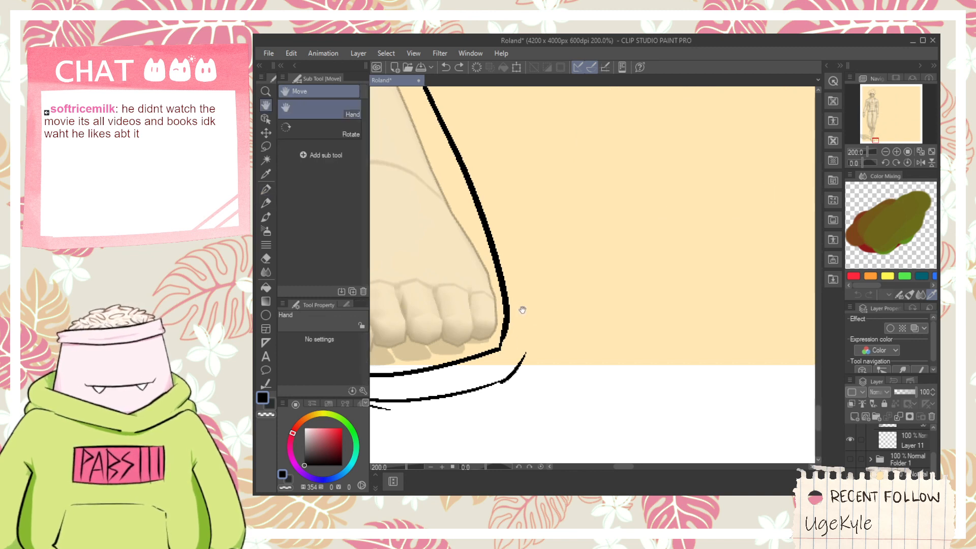
scroll(512, 356, "up", 2)
left_click_drag(512, 356, 599, 309)
left_click_drag(589, 257, 589, 345)
key("ctrl+z")
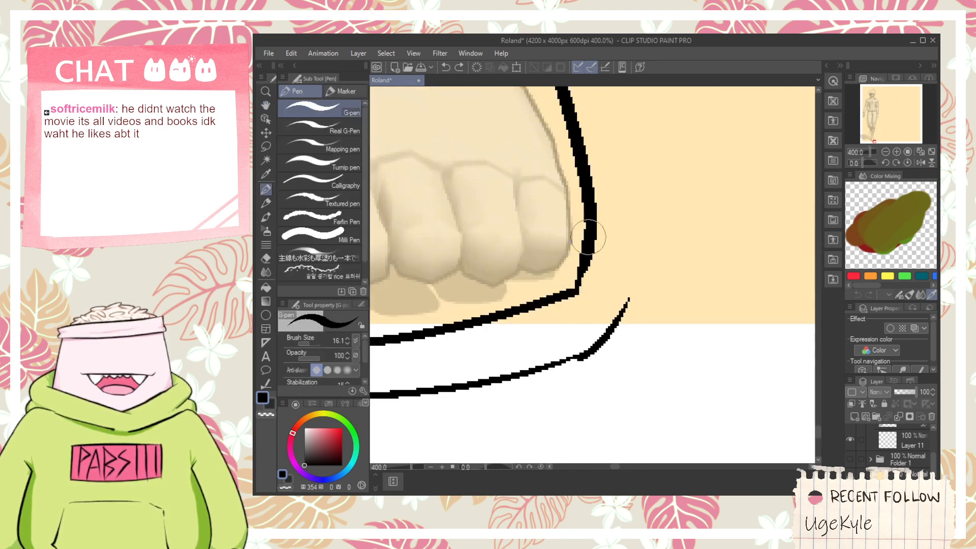
left_click_drag(588, 239, 595, 336)
mouse_move(554, 377)
left_mouse_down()
mouse_move(612, 273)
mouse_move(585, 369)
mouse_move(621, 309)
left_mouse_up()
key("e")
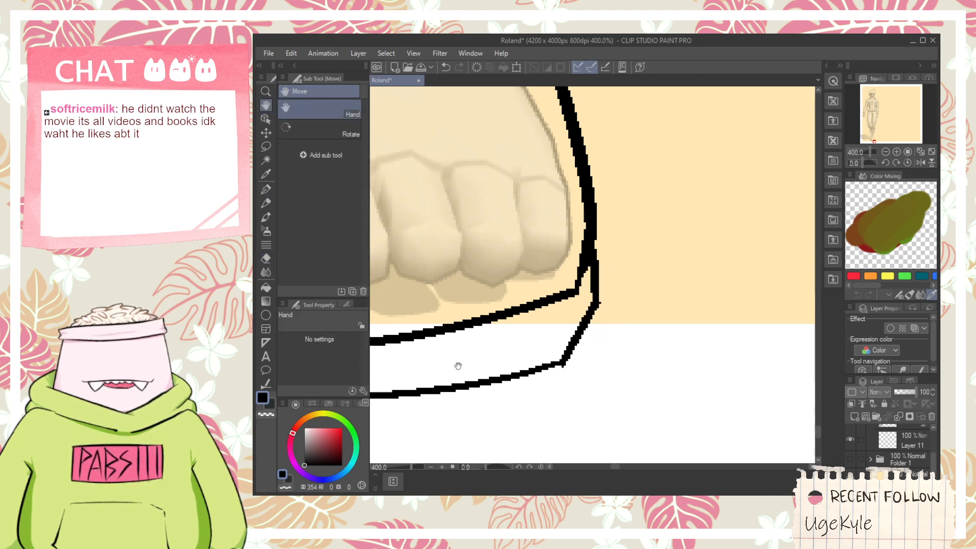
left_click_drag(463, 364, 693, 261)
left_click_drag(531, 292, 496, 304)
- Redraw the foot's inner outline so it bends inward below the heel and curves down past the big toe, then erase the replaced line
scroll(458, 271, "down", 2)
mouse_move(447, 270)
left_mouse_down()
mouse_move(442, 260)
mouse_move(453, 268)
mouse_move(460, 319)
left_mouse_up()
left_click_drag(401, 297, 416, 288)
left_click_drag(410, 237, 455, 328)
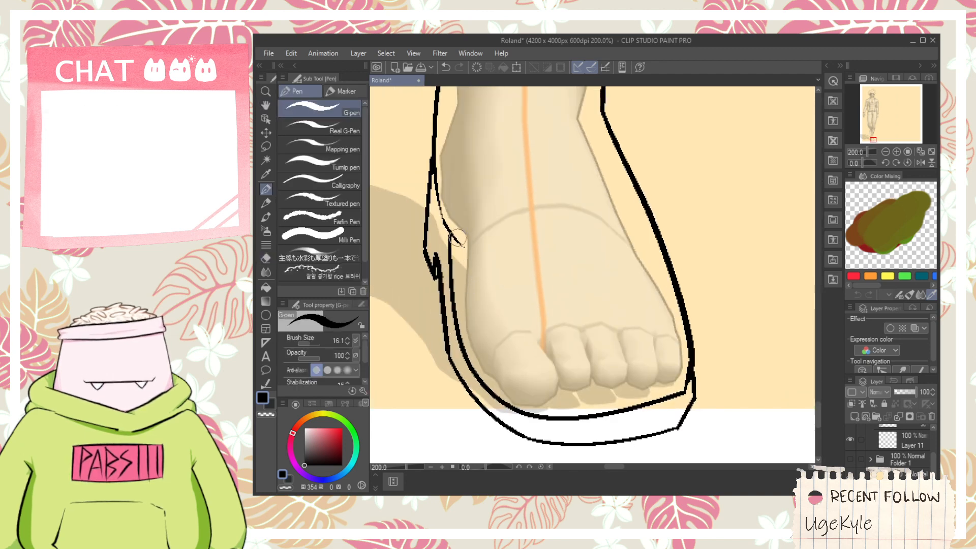
left_click_drag(449, 235, 531, 401)
key("ctrl+z")
left_click_drag(452, 234, 522, 382)
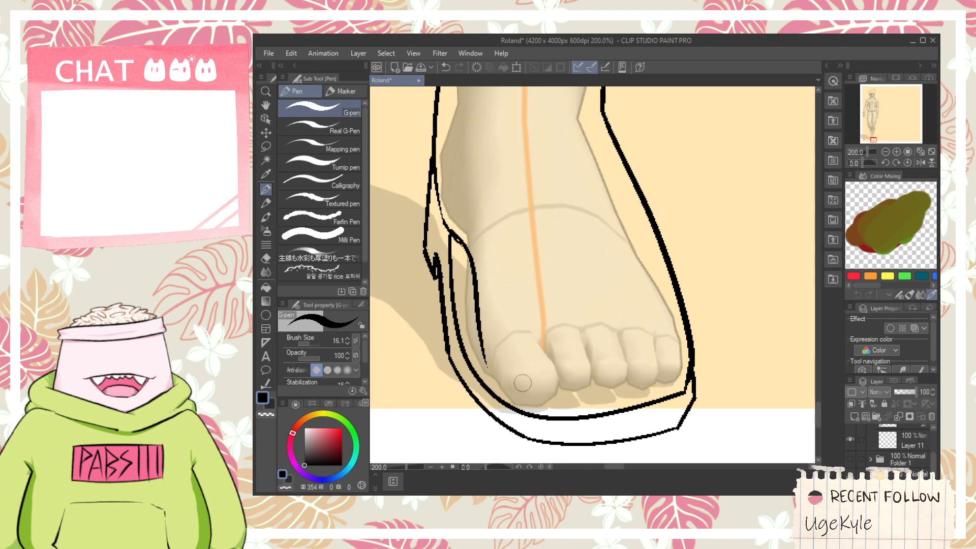
key("ctrl+z")
mouse_move(450, 232)
left_mouse_down()
mouse_move(465, 311)
mouse_move(528, 400)
mouse_move(492, 376)
mouse_move(567, 371)
left_mouse_up()
key("e")
left_click(457, 313)
- Select the sole's lower vector lines around the big toe and beneath the toes, and adjust their position
key("space")
scroll(492, 377, "up", 2)
scroll(455, 366, "down", 2)
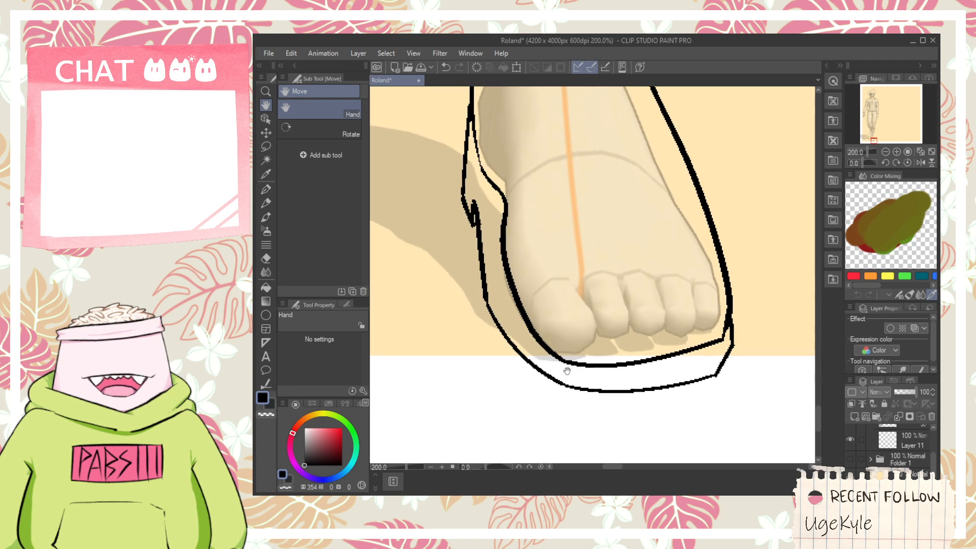
left_click(265, 119)
left_click(570, 392)
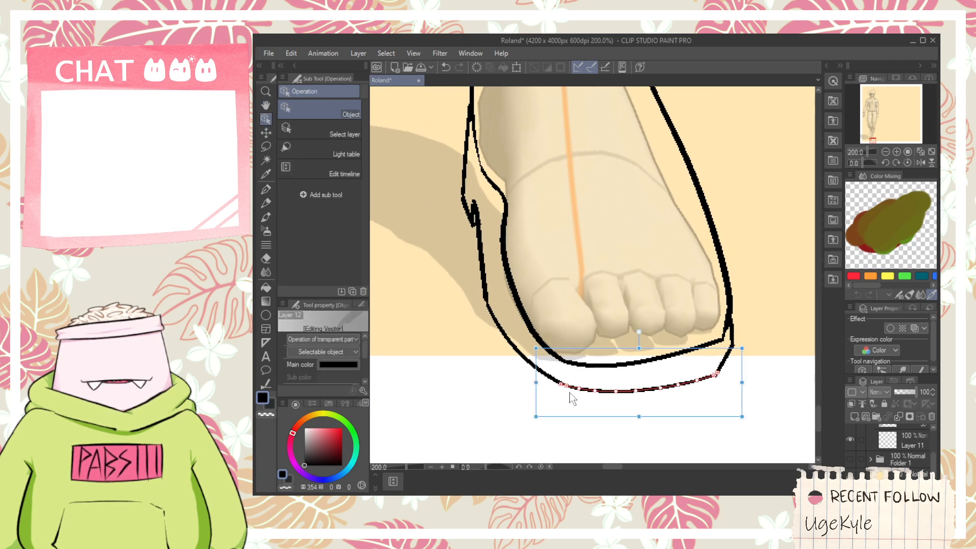
left_click(525, 361, "shift")
left_click_drag(600, 278, 602, 298)
left_click_drag(740, 362, 743, 379)
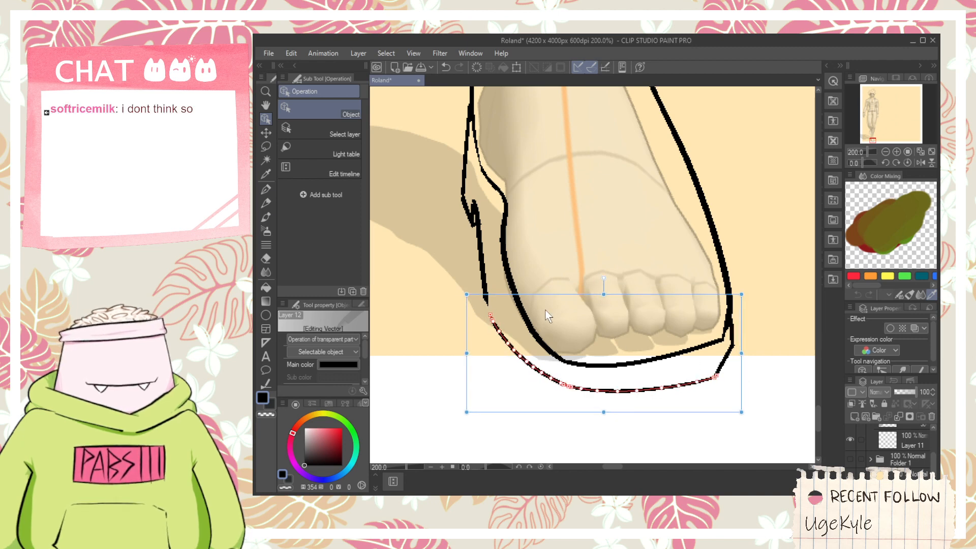
key("p")
scroll(498, 330, "up", 3)
scroll(488, 265, "down", 4)
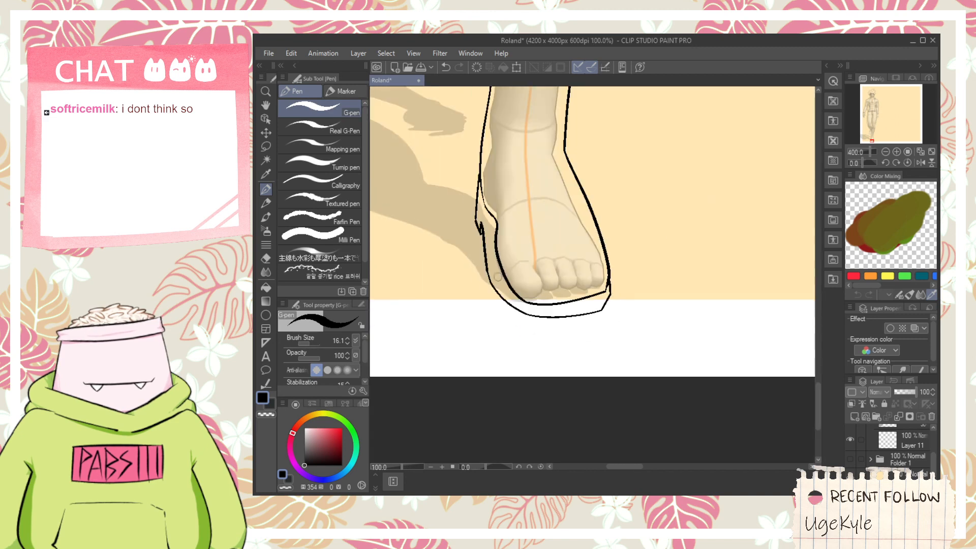
- Draw the shoe's opening below the ankle, dipping on each side with a raised flat section in the middle
key("space")
left_click_drag(542, 239, 523, 394)
scroll(499, 316, "down", 1)
left_click_drag(511, 284, 510, 286)
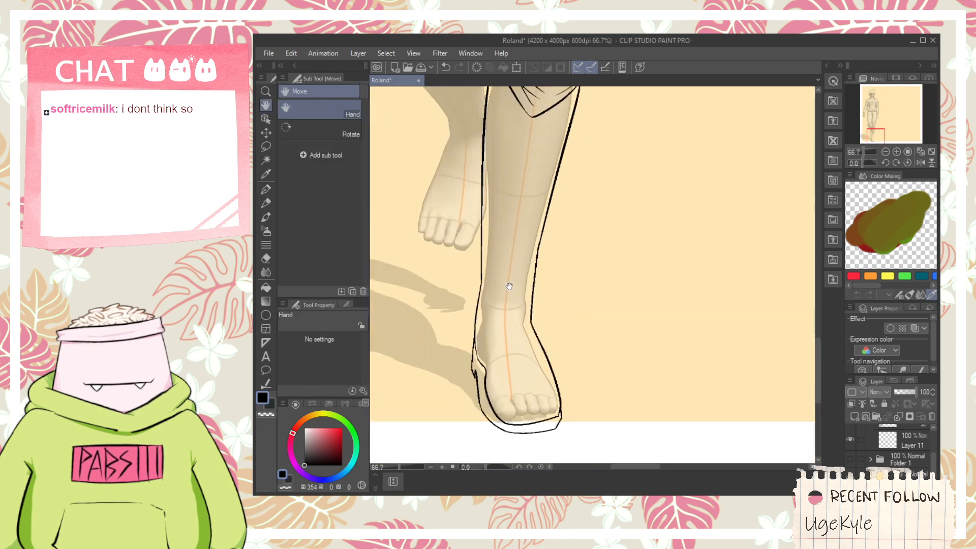
scroll(494, 363, "up", 2)
mouse_move(446, 251)
left_mouse_down()
mouse_move(482, 339)
mouse_move(527, 279)
left_mouse_up()
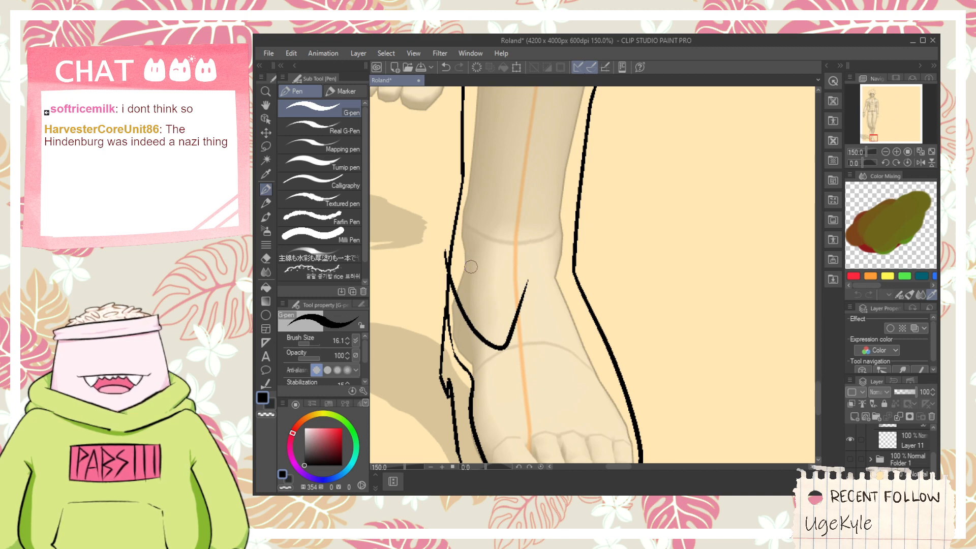
key("ctrl+z")
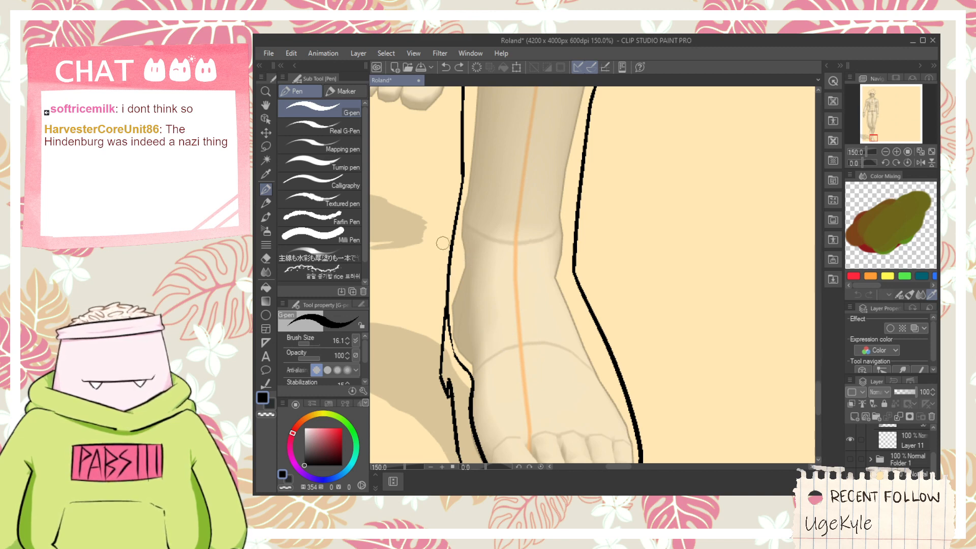
left_click_drag(442, 243, 515, 291)
key("ctrl+z")
left_click_drag(450, 234, 518, 289)
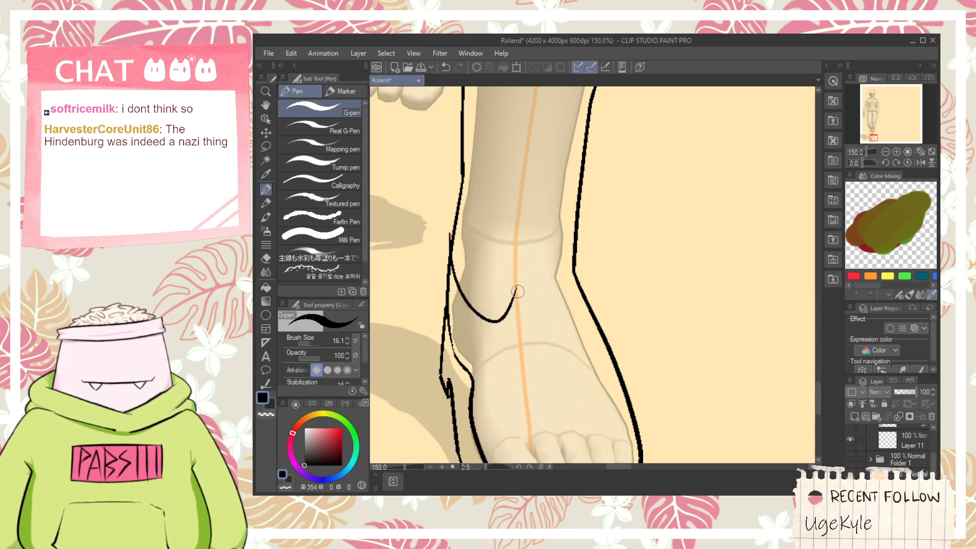
key("ctrl+z")
mouse_move(449, 224)
left_mouse_down()
mouse_move(456, 257)
mouse_move(531, 308)
mouse_move(470, 307)
mouse_move(506, 268)
mouse_move(578, 300)
mouse_move(605, 346)
left_mouse_up()
key("ctrl+z")
key("e")
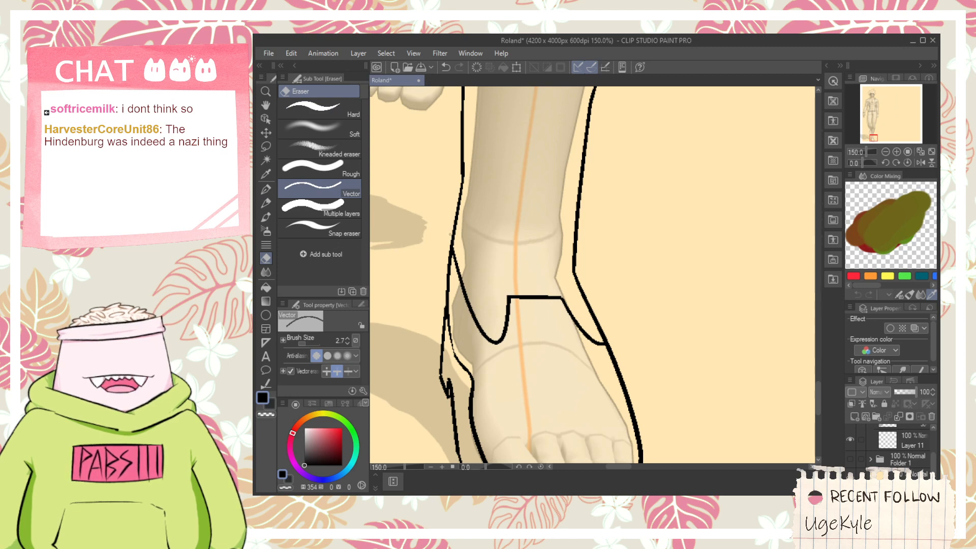
- Draw a short horizontal crease across the ankle above the shoe opening, with a small downward tick beneath it
scroll(457, 249, "down", 2)
left_click_drag(491, 228, 480, 349)
scroll(501, 311, "up", 1)
scroll(492, 324, "up", 1)
scroll(453, 320, "down", 1)
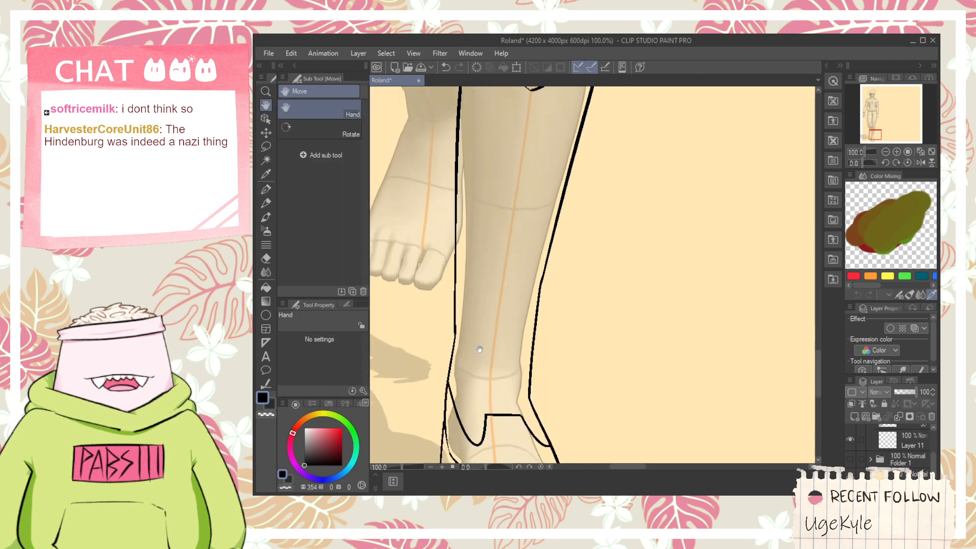
scroll(495, 392, "up", 1)
scroll(504, 407, "down", 1)
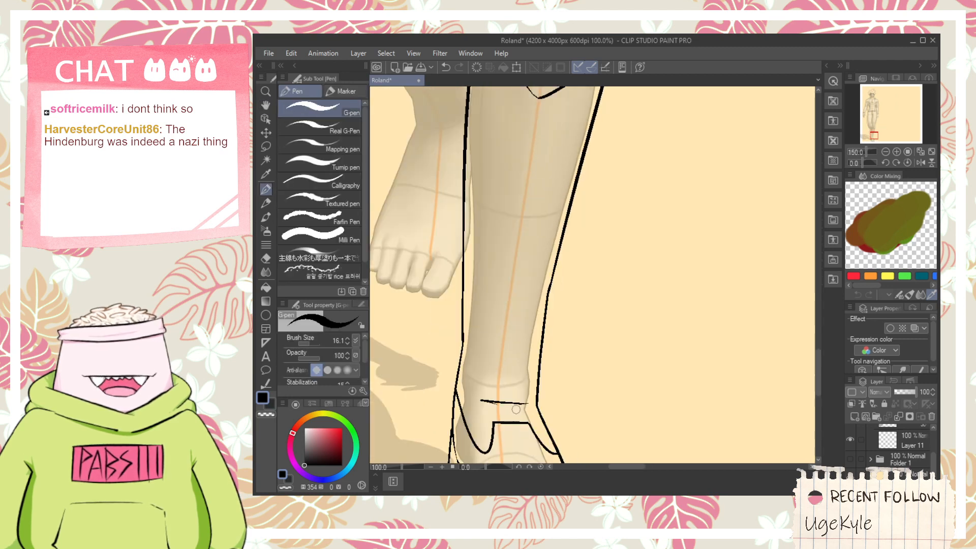
left_click_drag(500, 386, 512, 417)
mouse_move(513, 254)
left_mouse_down()
mouse_move(503, 203)
mouse_move(496, 338)
left_mouse_up()
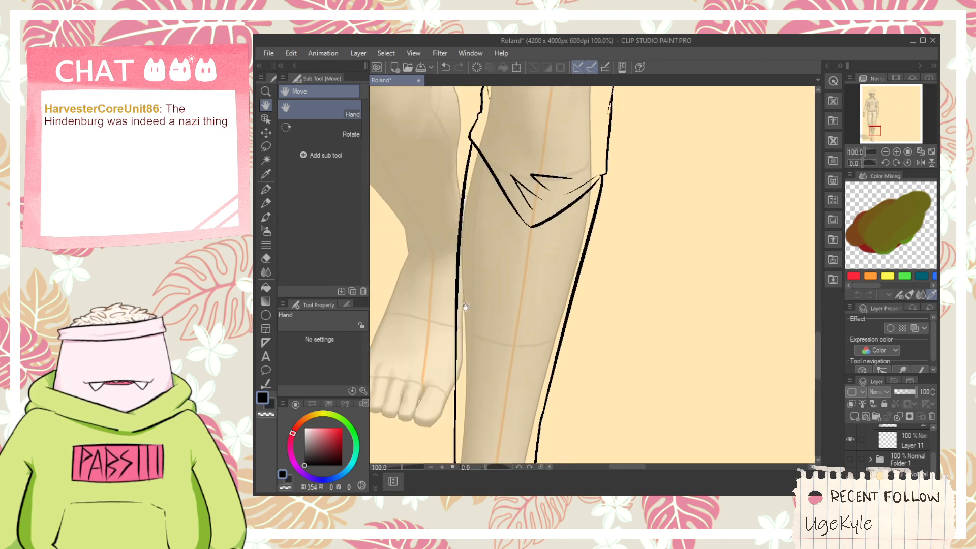
left_click_drag(450, 377, 528, 303)
key("ctrl+z")
key("ctrl+z")
mouse_move(450, 391)
left_mouse_down()
mouse_move(486, 297)
mouse_move(509, 366)
left_mouse_up()
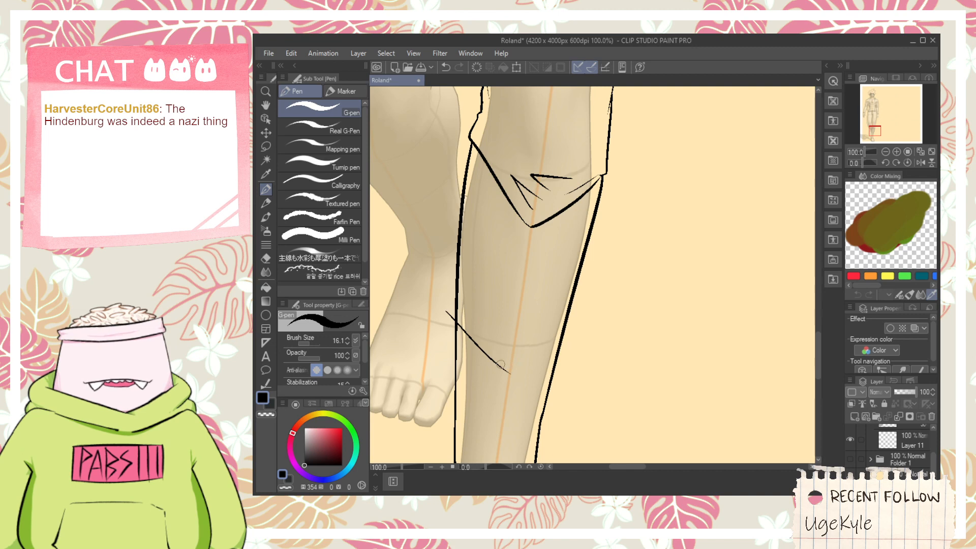
key("ctrl+z")
- Draw a long thin line down the shin from the knee point to the ankle crease
scroll(500, 365, "down", 3)
key("space")
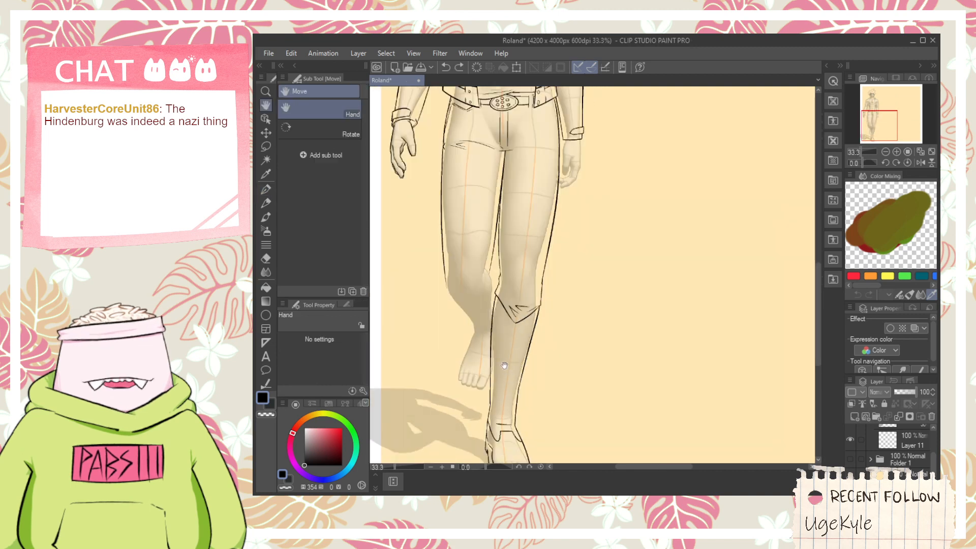
scroll(505, 336, "up", 1)
key("space")
left_click_drag(515, 379, 515, 277)
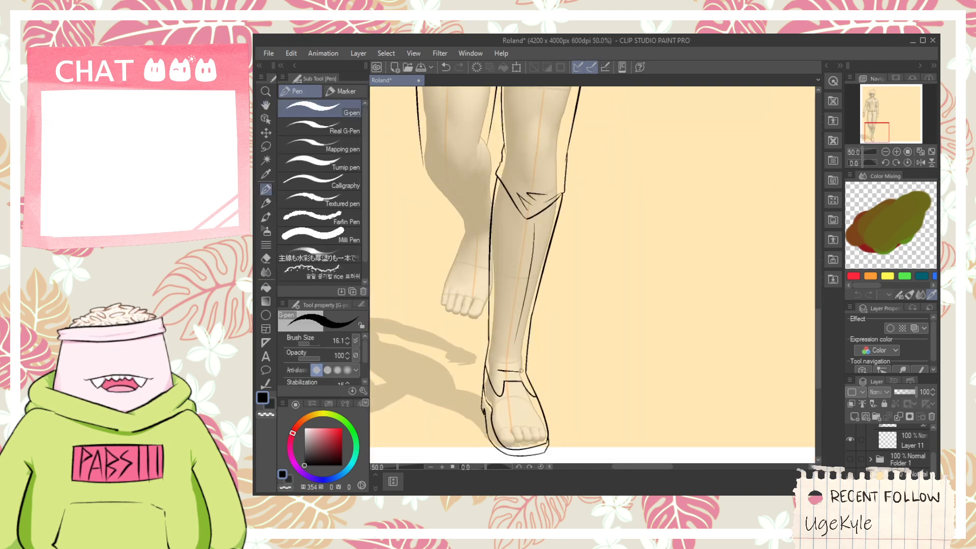
key("ctrl+z")
left_click_drag(533, 220, 517, 362)
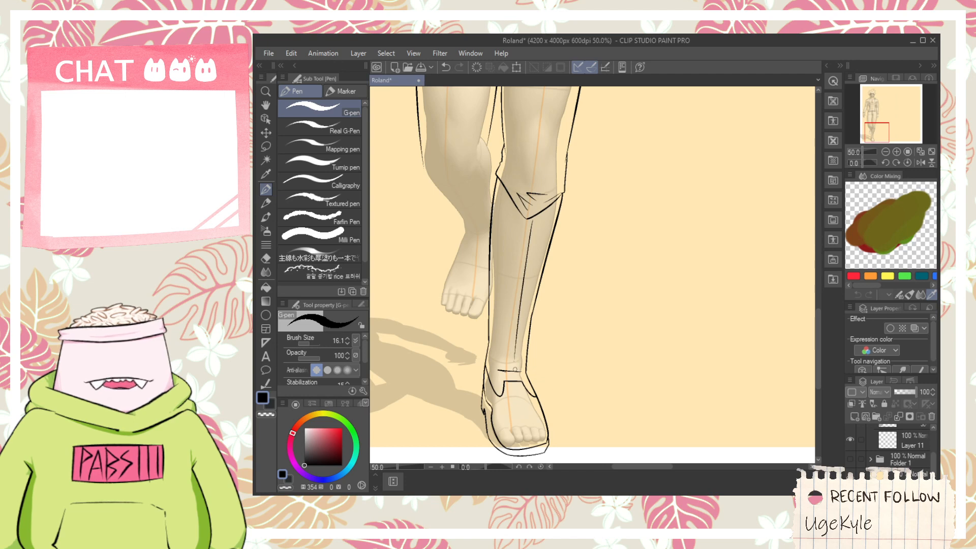
- Redraw the sole's outer outline as a rounder curve from the heel side around the big toe to the line beneath the toes
scroll(513, 378, "up", 1)
scroll(527, 397, "up", 1)
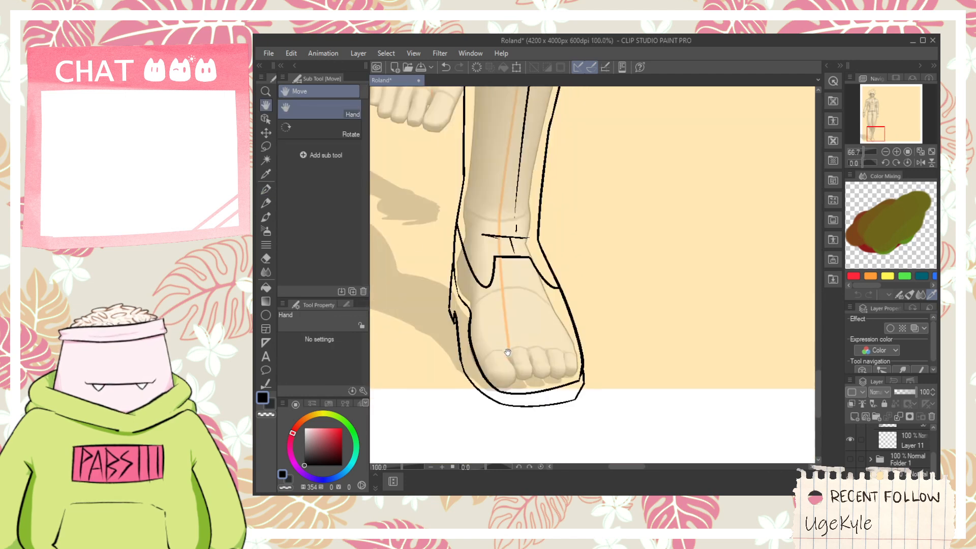
scroll(462, 333, "up", 1)
key("space")
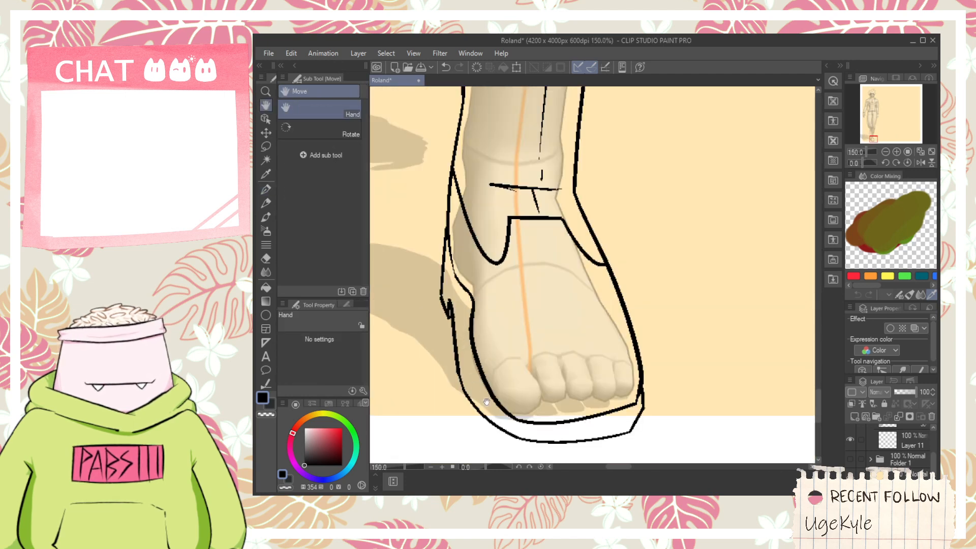
left_click_drag(477, 414, 477, 336)
scroll(478, 336, "down", 1)
scroll(479, 337, "up", 2)
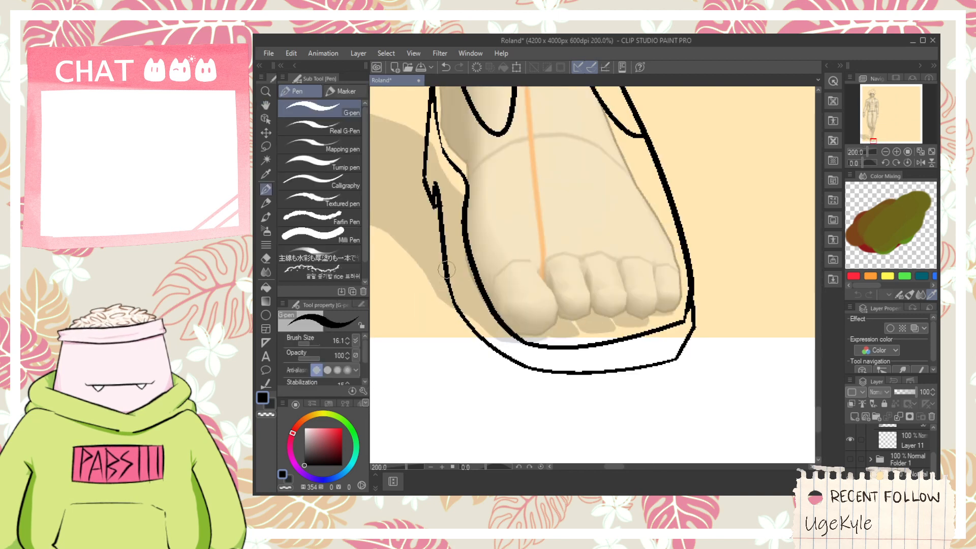
mouse_move(446, 269)
left_mouse_down()
mouse_move(460, 328)
mouse_move(523, 371)
left_mouse_up()
key("ctrl+z")
mouse_move(447, 277)
left_mouse_down()
mouse_move(524, 372)
mouse_move(575, 376)
left_mouse_up()
- Clean up the overlapping line ends where the rounded sole curve meets the heel side and the line beneath the toes
key("e")
mouse_move(523, 358)
left_mouse_down()
mouse_move(514, 366)
mouse_move(532, 371)
left_mouse_up()
key("ctrl+z")
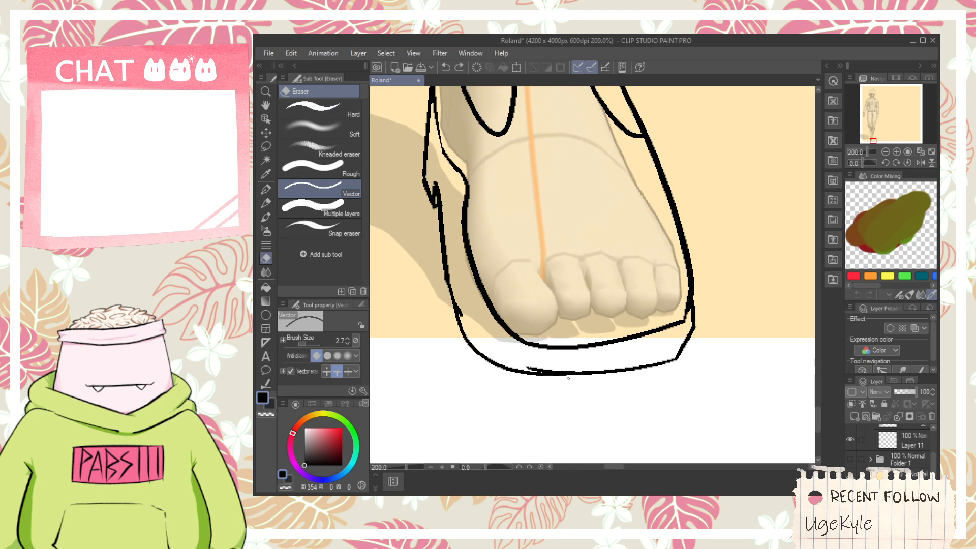
scroll(567, 378, "up", 2)
key("p")
key("e")
mouse_move(463, 351)
left_mouse_down()
mouse_move(476, 336)
mouse_move(536, 345)
left_mouse_up()
scroll(477, 337, "down", 1)
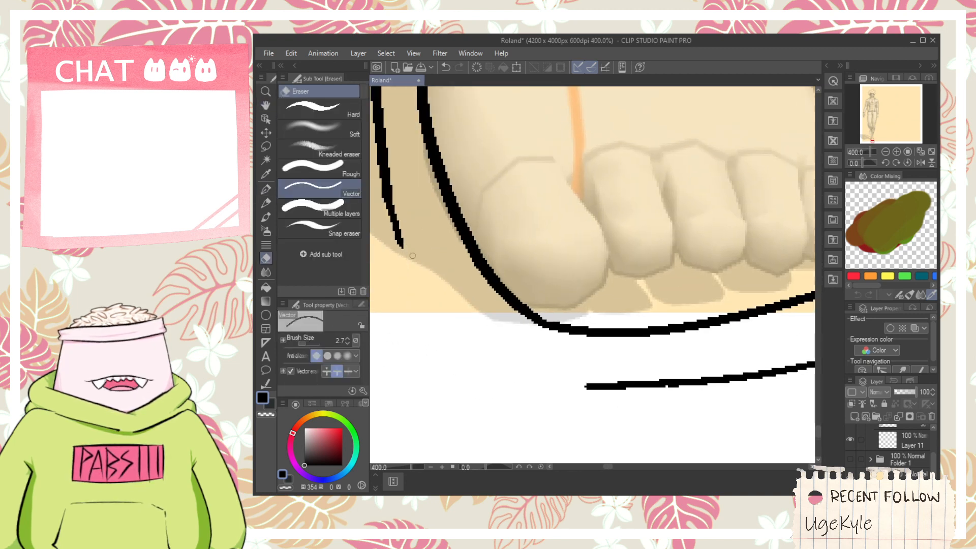
scroll(418, 246, "down", 3)
left_click_drag(402, 167, 441, 251)
scroll(441, 251, "up", 2)
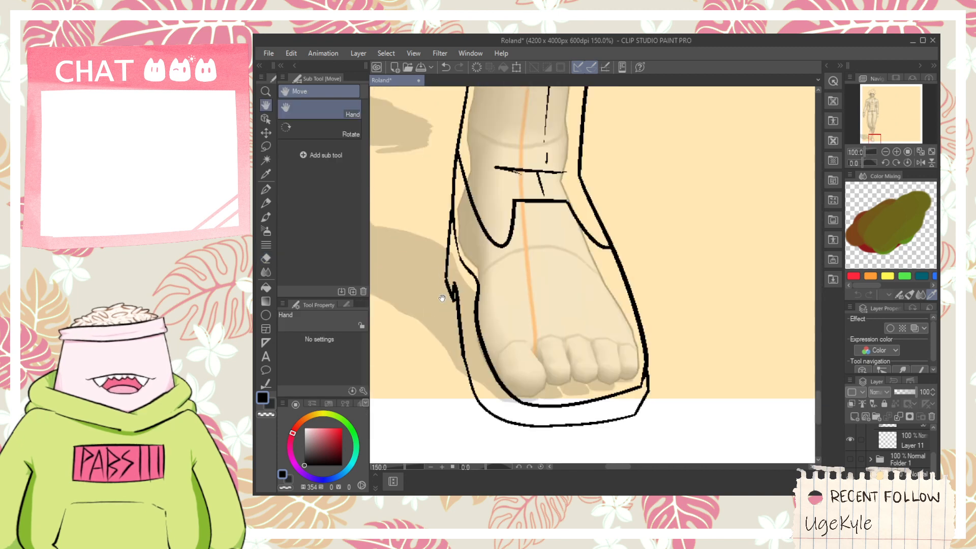
scroll(440, 251, "up", 2)
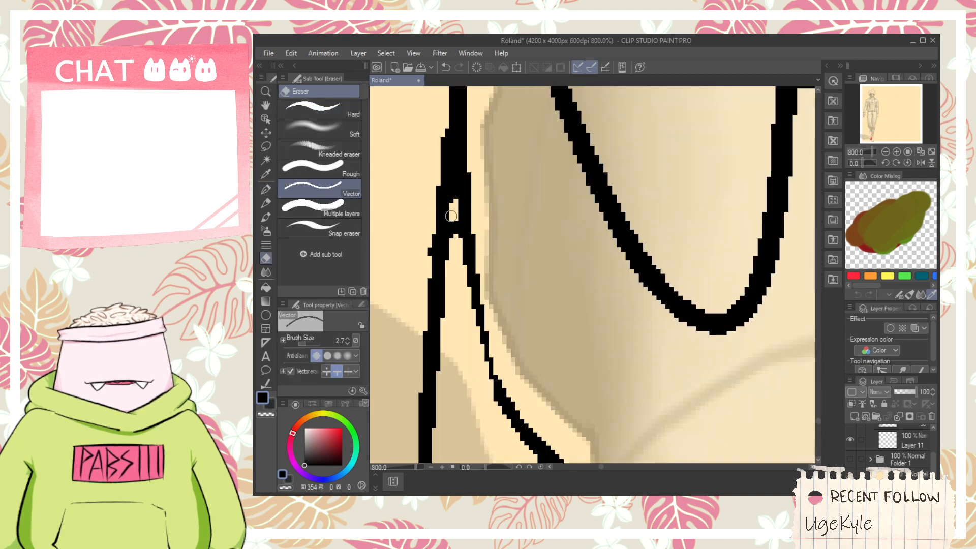
scroll(425, 263, "down", 4)
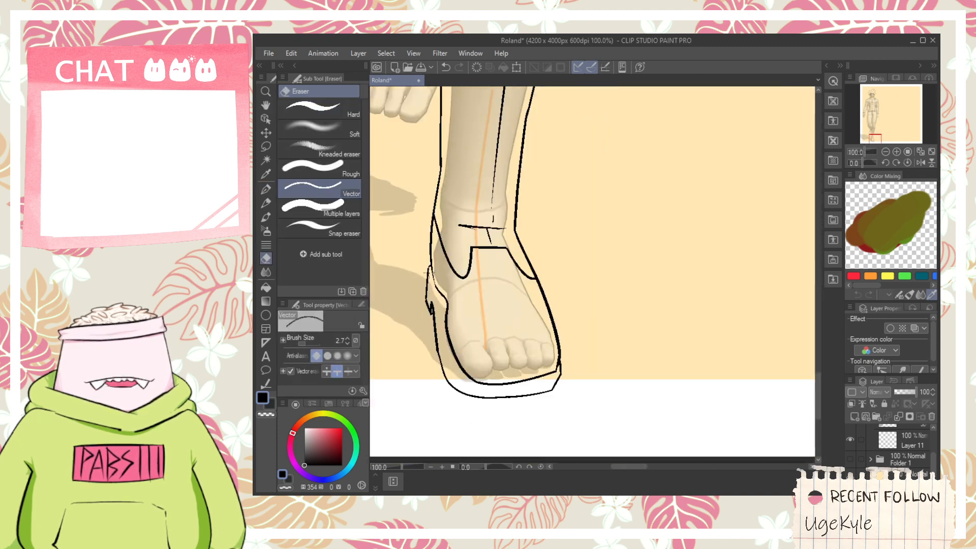
scroll(485, 245, "up", 2)
mouse_move(428, 270)
left_mouse_down()
mouse_move(485, 244)
mouse_move(525, 299)
left_mouse_up()
key("p")
key("ctrl+z")
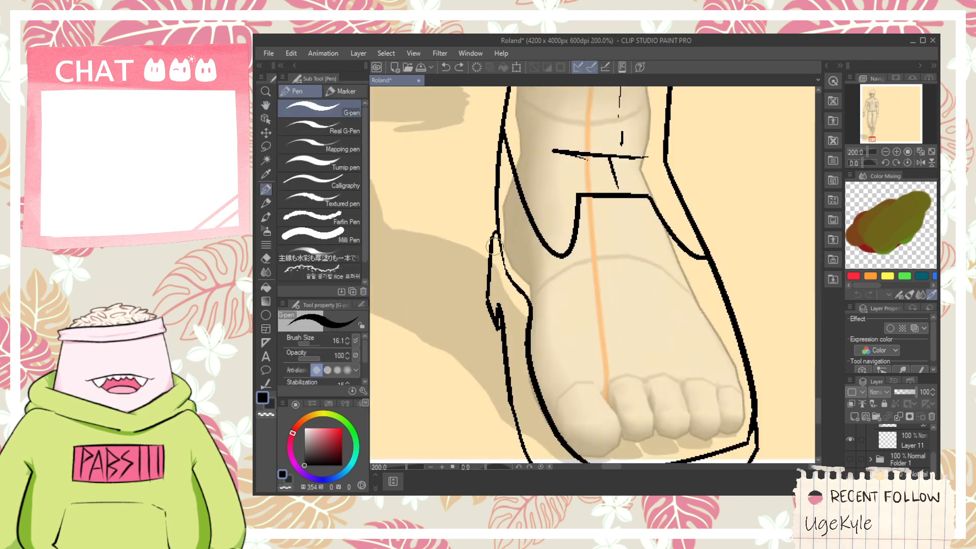
left_click_drag(493, 244, 522, 358)
key("ctrl+z")
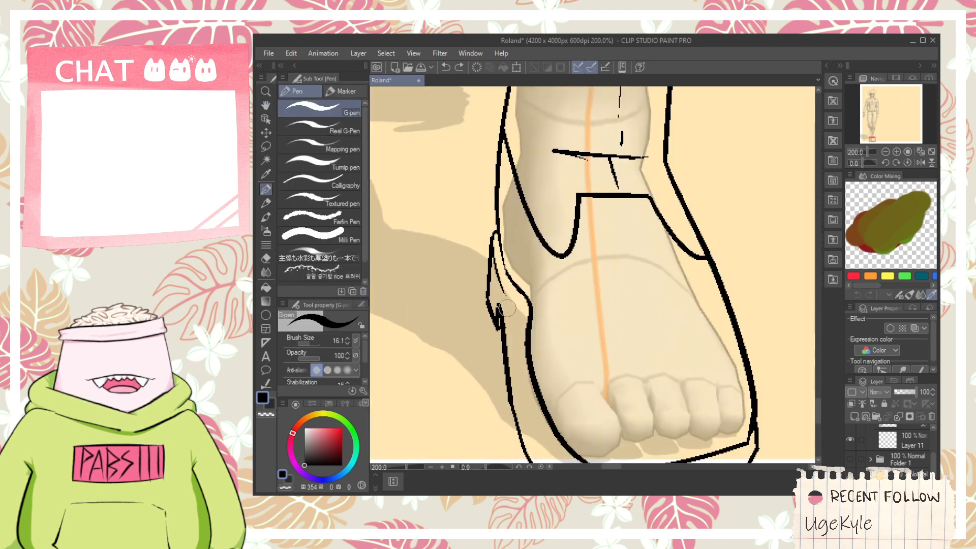
left_click_drag(508, 306, 522, 404)
key("ctrl+z")
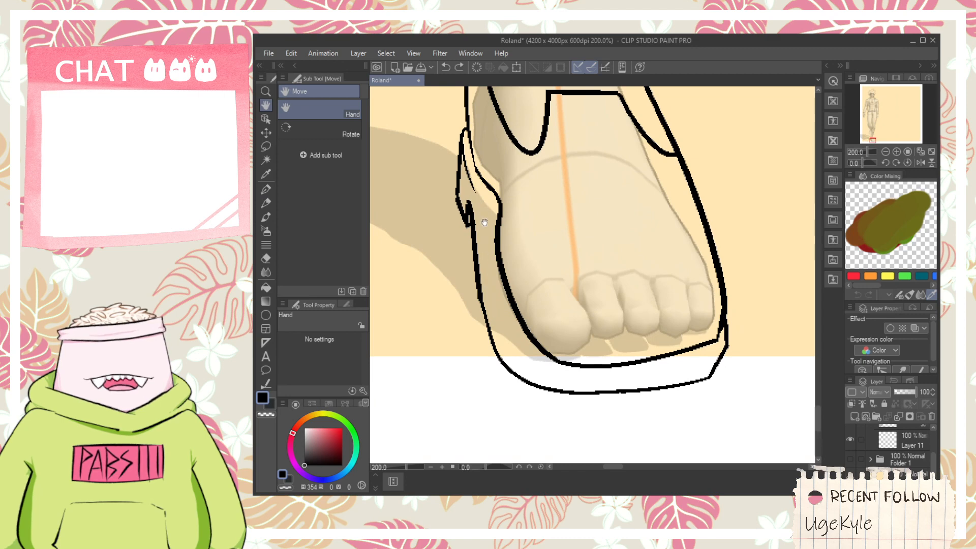
- Draw a thin line inside the sole, running from the heel side around the big toe and beneath the toes to the outer corner
key("p")
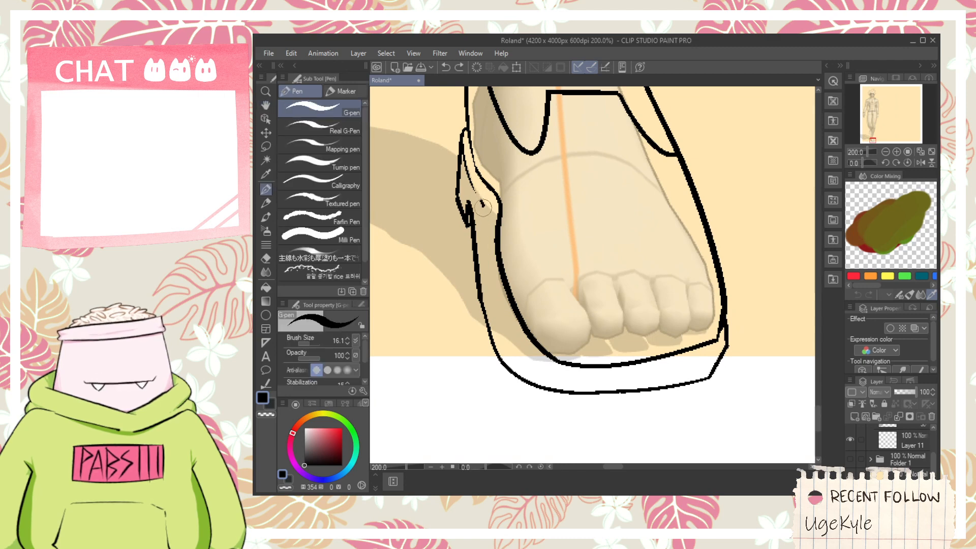
mouse_move(483, 206)
left_mouse_down()
mouse_move(483, 265)
mouse_move(526, 362)
mouse_move(574, 374)
mouse_move(667, 352)
left_mouse_up()
key("ctrl+z")
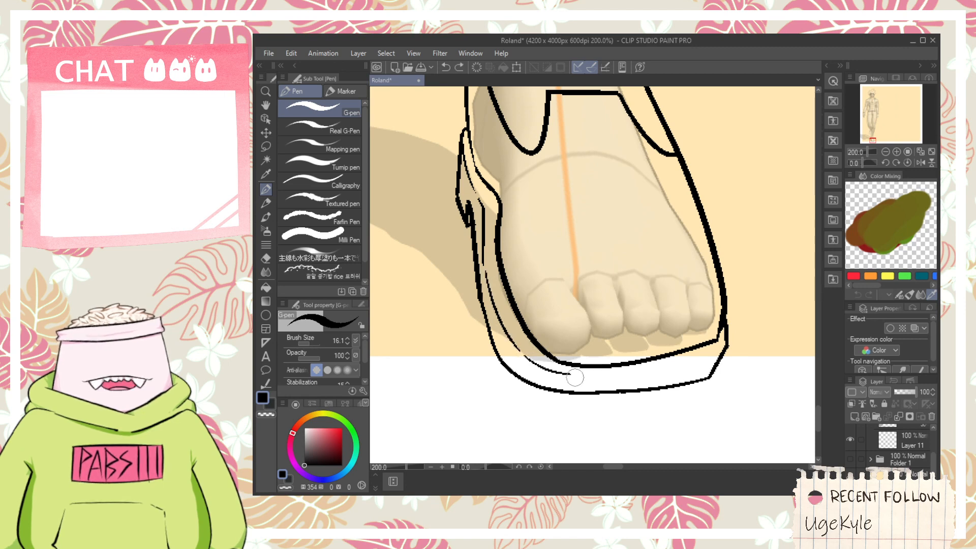
left_click_drag(578, 378, 725, 350)
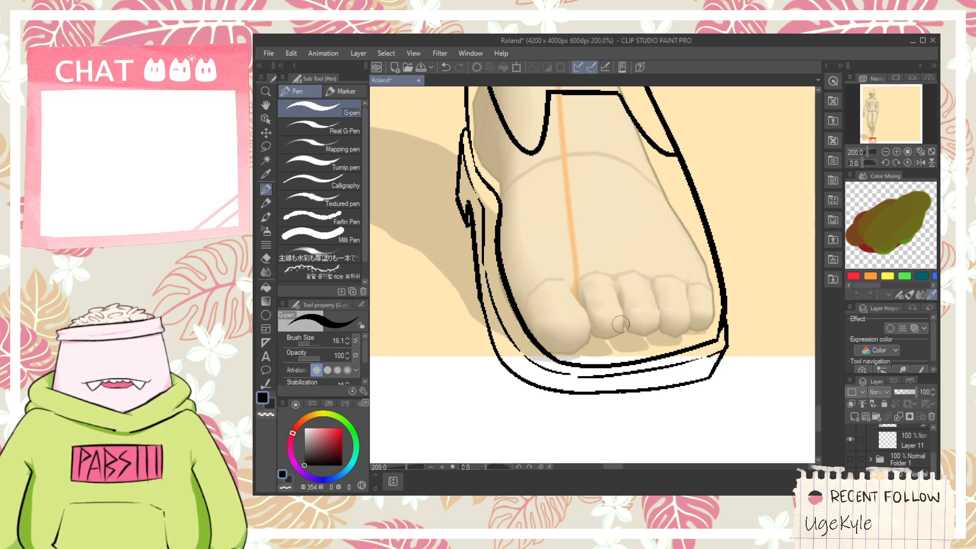
key("ctrl+minus")
key("ctrl+minus")
key("space")
left_click_drag(573, 187, 602, 315)
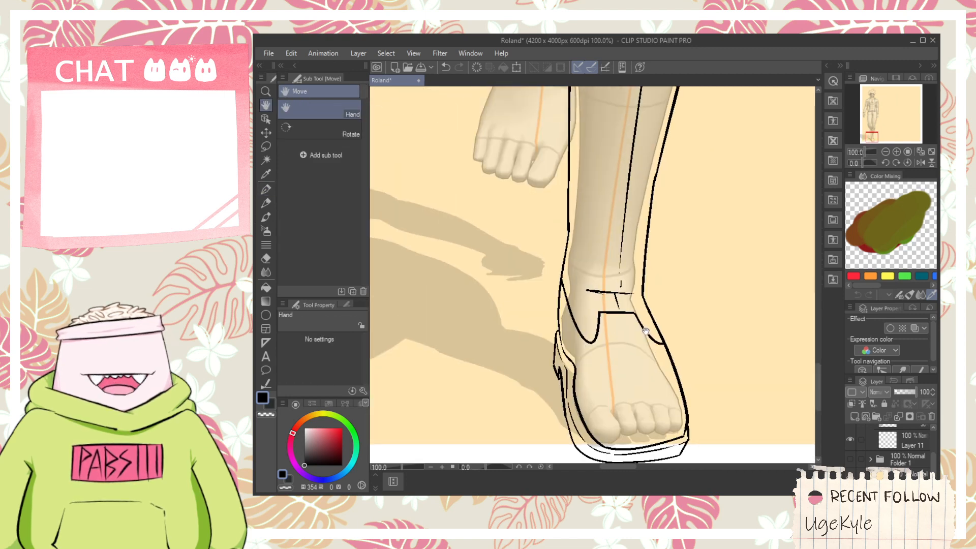
key("ctrl+minus")
left_click_drag(646, 339, 582, 324)
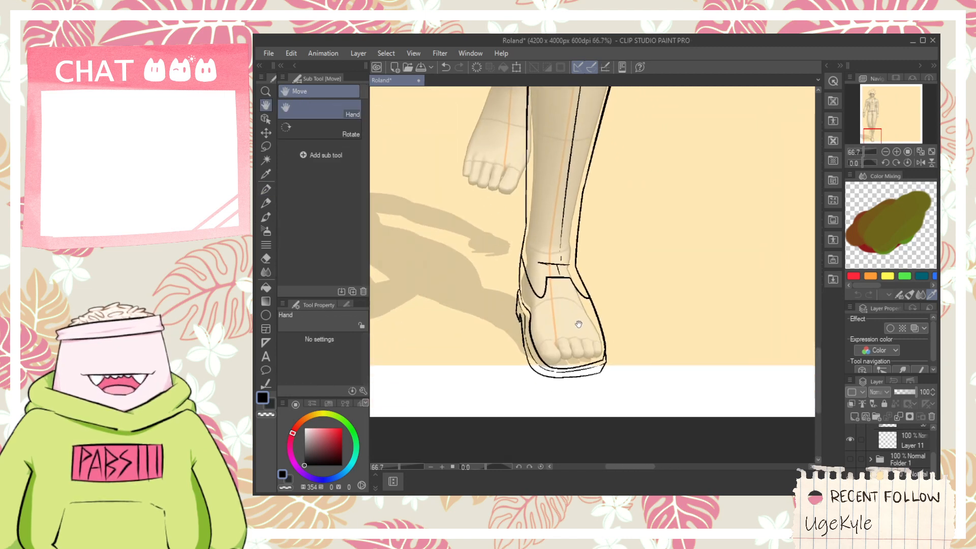
key("ctrl+plus")
left_click_drag(573, 268, 609, 382)
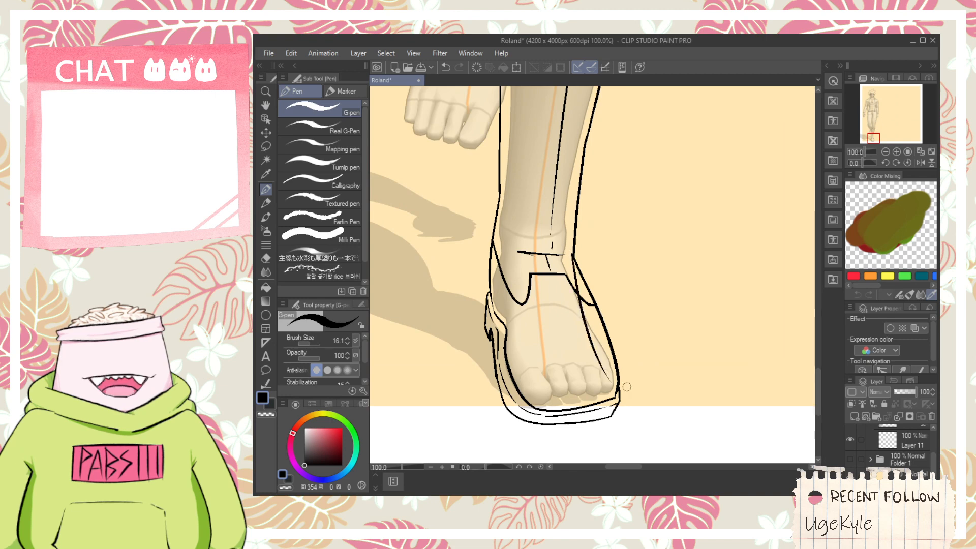
key("ctrl+z")
left_click_drag(584, 304, 645, 373)
key("ctrl+z")
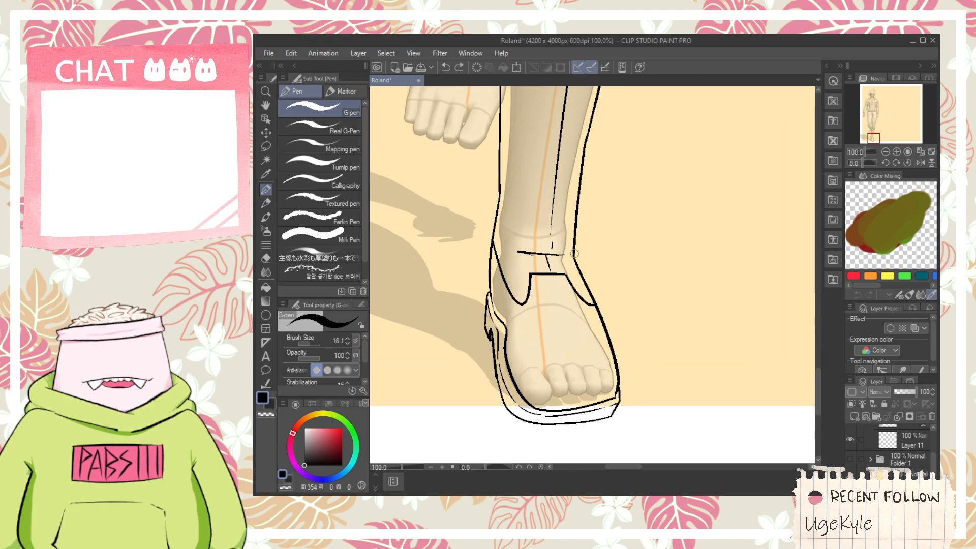
mouse_move(571, 270)
left_mouse_down()
mouse_move(574, 293)
mouse_move(636, 362)
left_mouse_up()
key("ctrl+z")
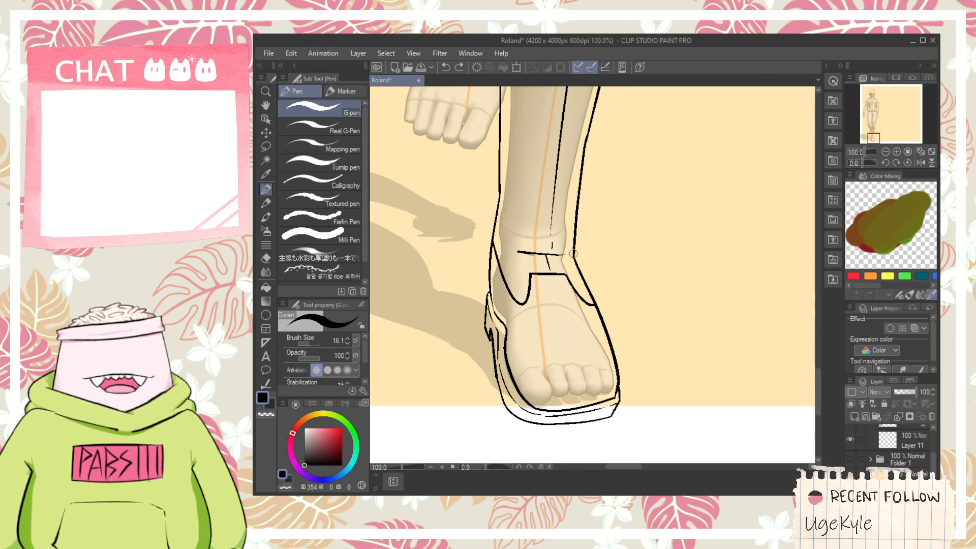
left_click_drag(572, 272, 630, 380)
key("ctrl+z")
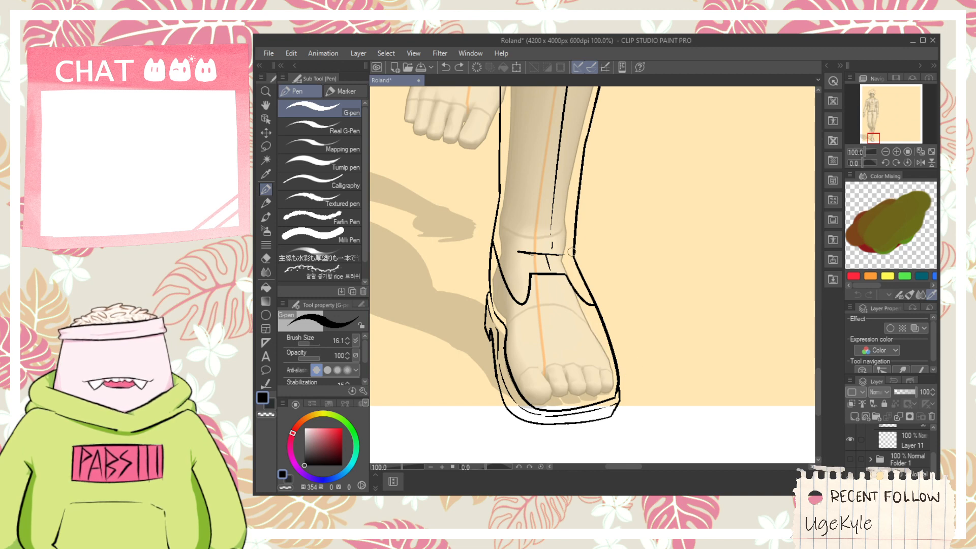
left_click_drag(572, 270, 607, 341)
key("ctrl+z")
left_click_drag(572, 270, 637, 375)
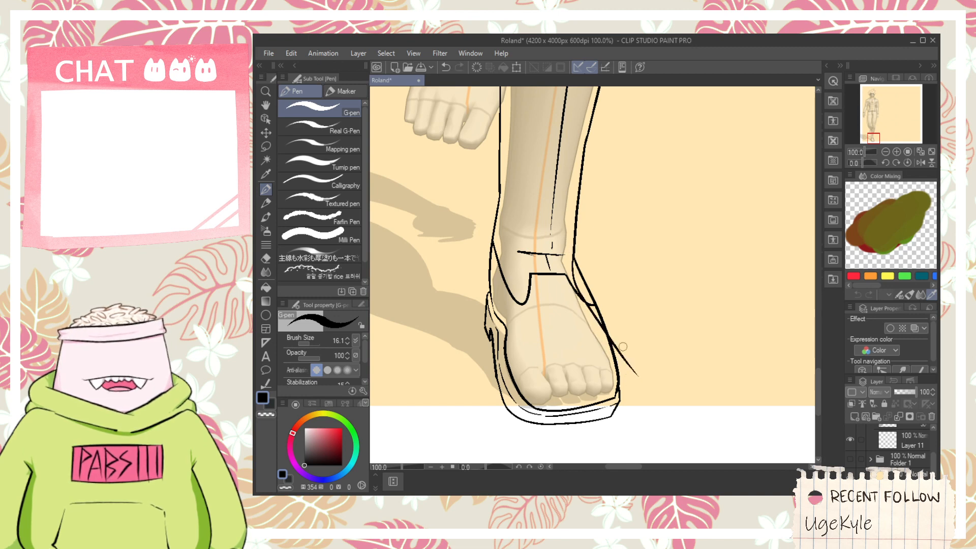
key("ctrl+z")
left_click_drag(572, 259, 634, 399)
key("ctrl+z")
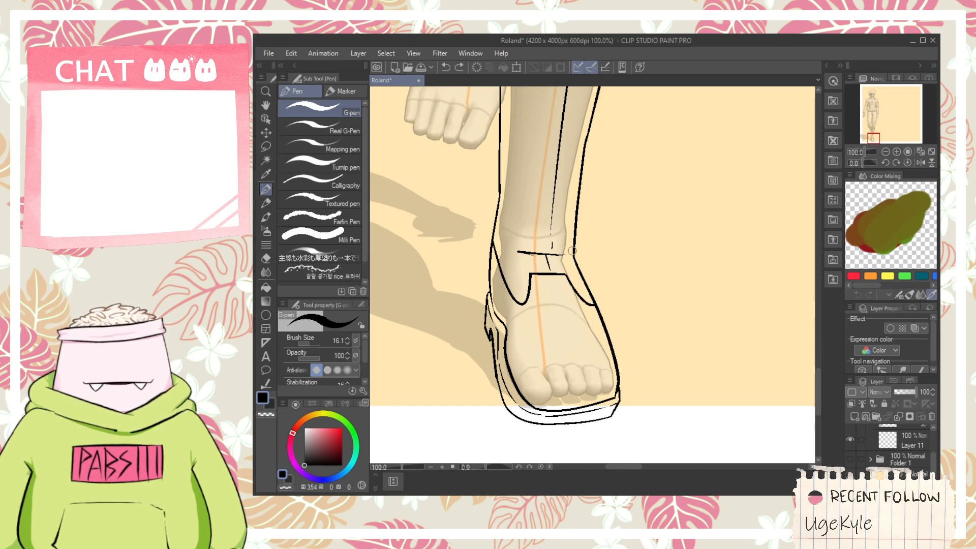
key("ctrl+z")
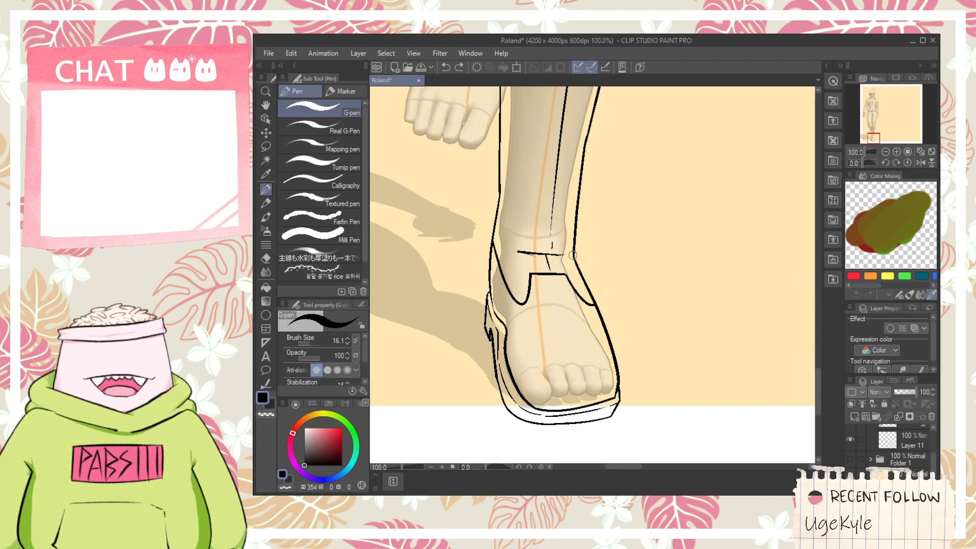
mouse_move(573, 256)
left_mouse_down()
mouse_move(576, 283)
mouse_move(621, 347)
left_mouse_up()
key("ctrl+z")
left_click_drag(574, 268, 630, 356)
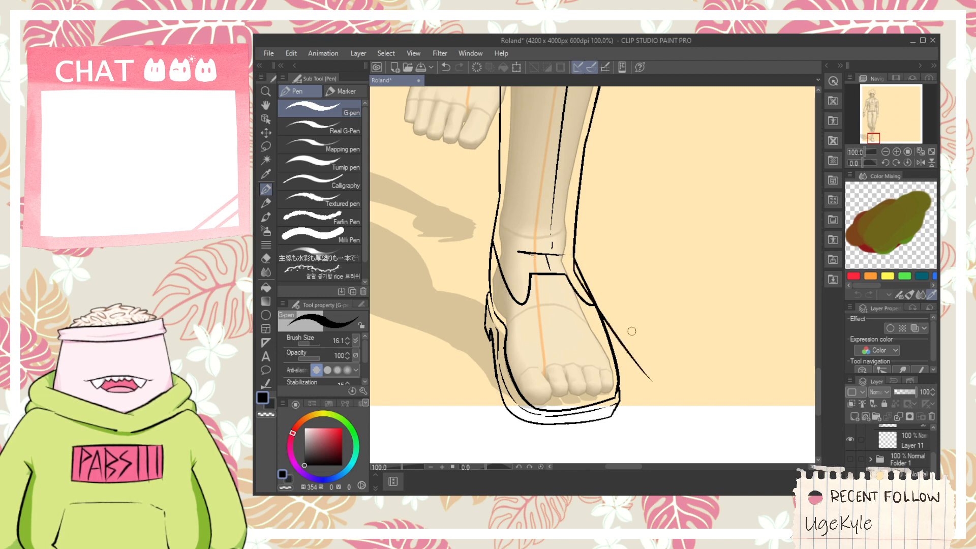
key("ctrl+z")
left_click_drag(580, 266, 625, 346)
key("ctrl+z")
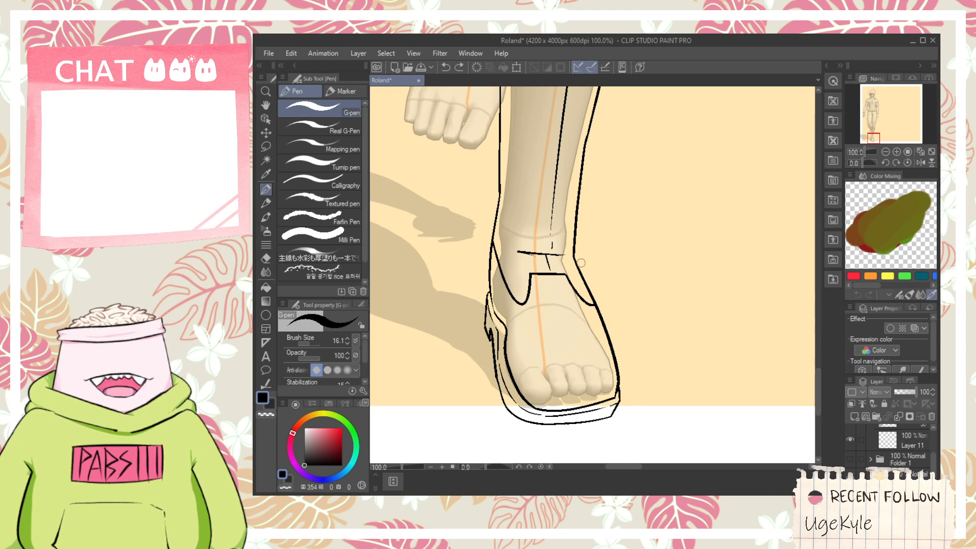
- Redraw the shoe's outer side as a straighter line from the ankle toward the little toe and clean up its overlapping ends
left_click_drag(571, 260, 635, 389)
key("e")
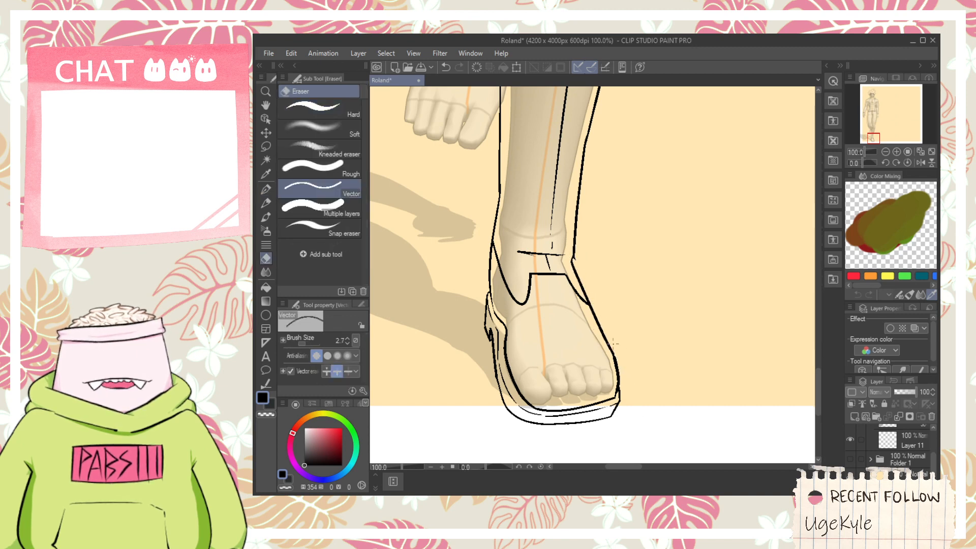
scroll(613, 343, "up", 2)
scroll(564, 223, "down", 5)
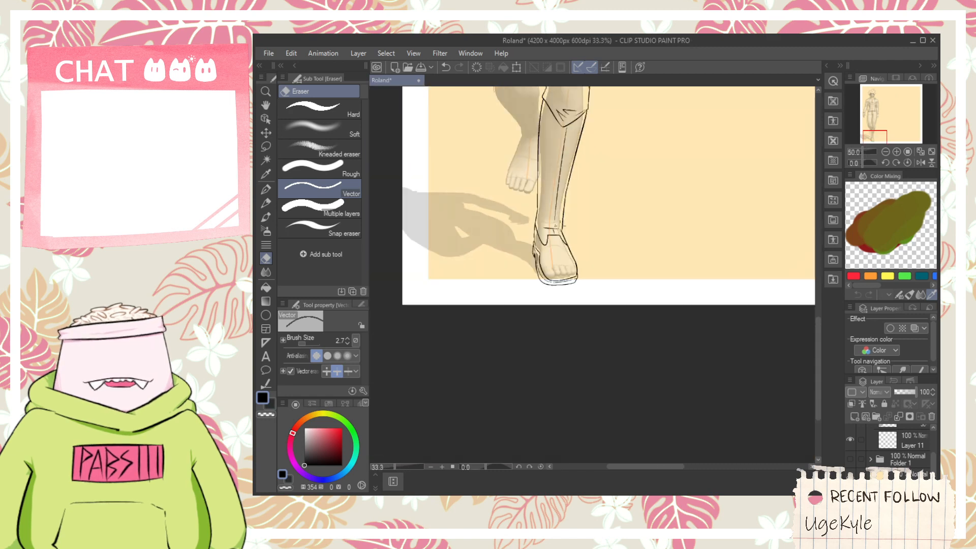
- Draw the bent leg's knee edge from the outer trouser line down to a point below the knee and up toward the inner thigh
key("space")
left_click_drag(530, 109, 566, 235)
scroll(472, 213, "up", 5)
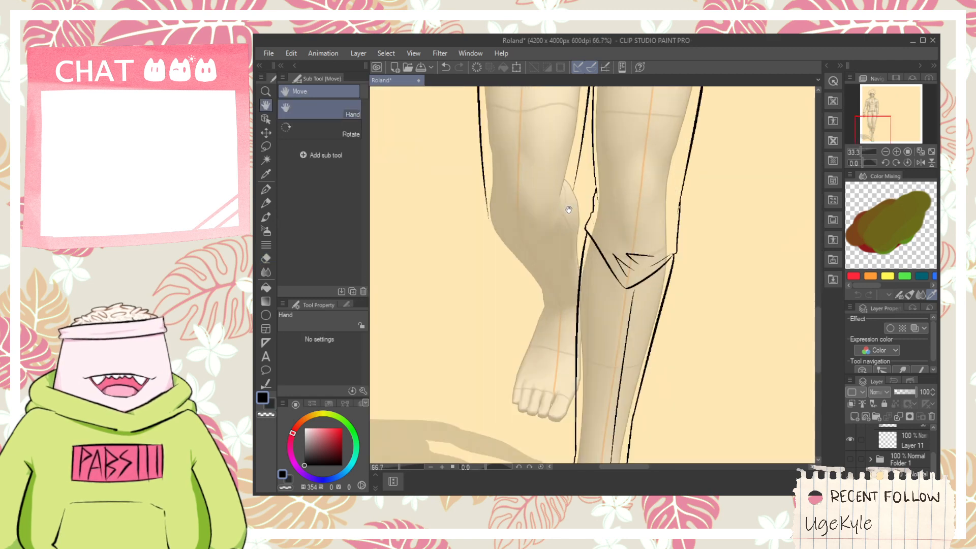
key("p")
mouse_move(480, 206)
left_mouse_down()
mouse_move(488, 252)
mouse_move(589, 281)
left_mouse_up()
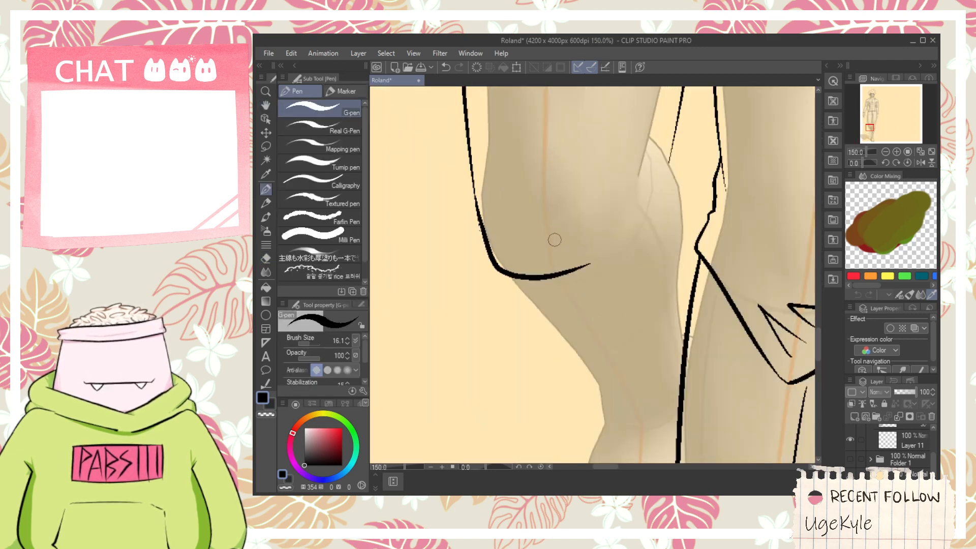
key("ctrl+z")
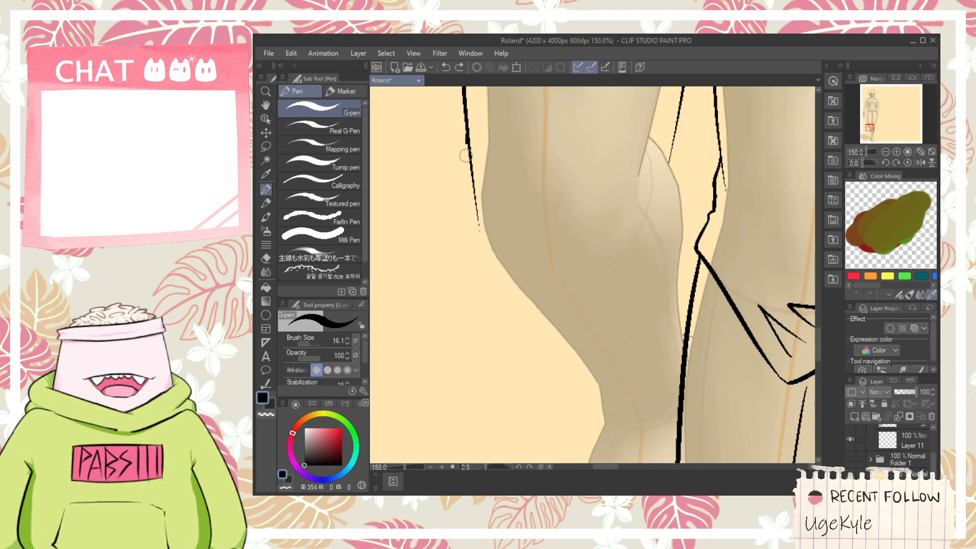
mouse_move(469, 135)
left_mouse_down()
mouse_move(472, 259)
mouse_move(585, 316)
mouse_move(644, 200)
left_mouse_up()
key("ctrl+z")
left_click_drag(579, 315, 658, 162)
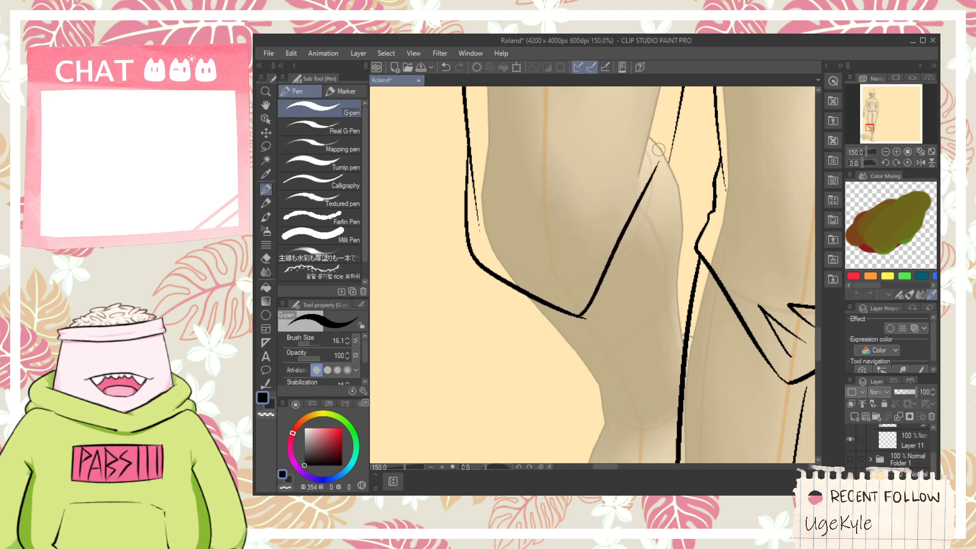
- Extend the bent knee's edge to the inner trouser line and add a diagonal crease running inward from that corner
key("space")
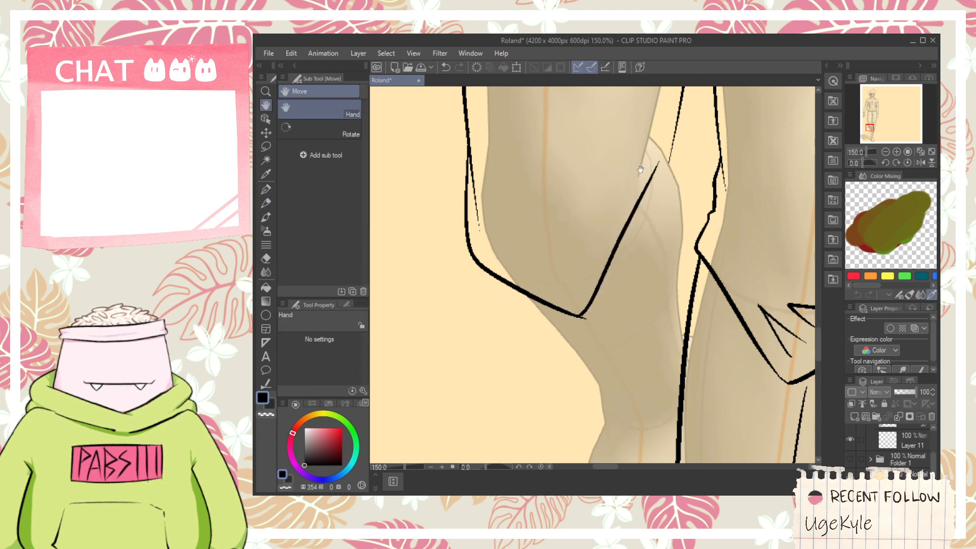
left_click_drag(636, 193, 615, 252)
left_click_drag(651, 217, 599, 258)
left_click_drag(563, 287, 547, 299)
left_click_drag(604, 266, 565, 307)
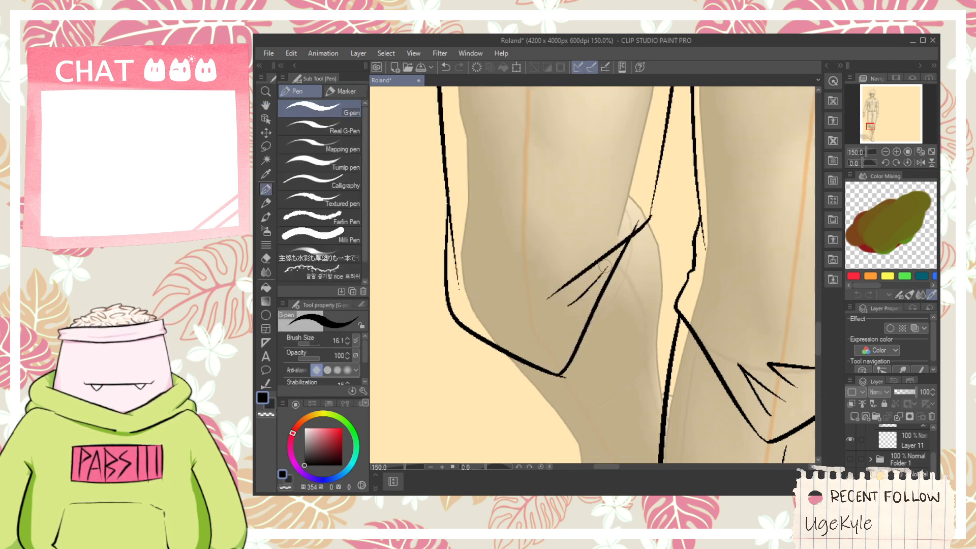
- Replace the small crease tick with a V-shaped fold and a short tick just above the bent knee's lower point
key("ctrl+z")
left_click_drag(491, 341, 552, 350)
mouse_move(491, 340)
left_mouse_down()
mouse_move(560, 321)
mouse_move(515, 329)
mouse_move(567, 301)
left_mouse_up()
key("ctrl+z")
key("ctrl+z")
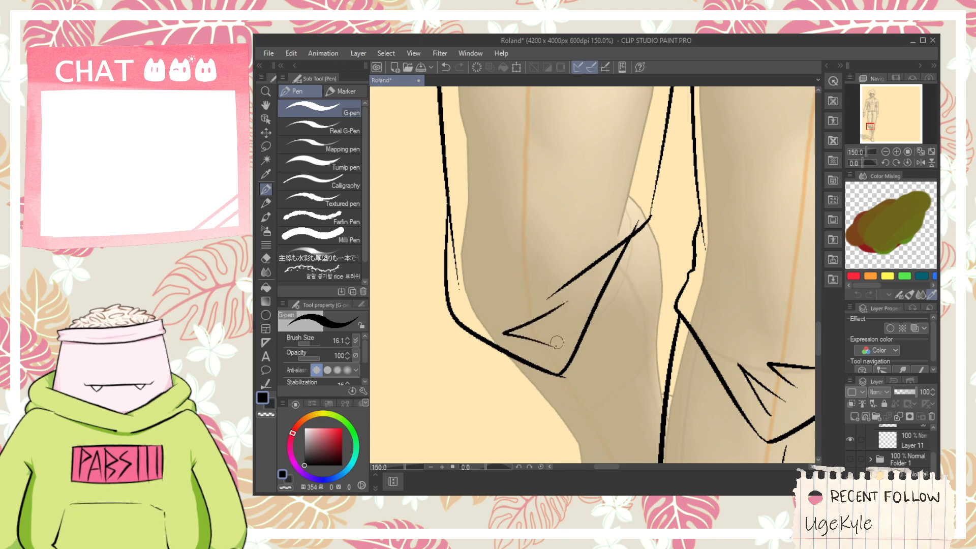
mouse_move(553, 345)
left_mouse_down()
mouse_move(589, 277)
mouse_move(564, 263)
left_mouse_up()
key("ctrl+z")
key("space")
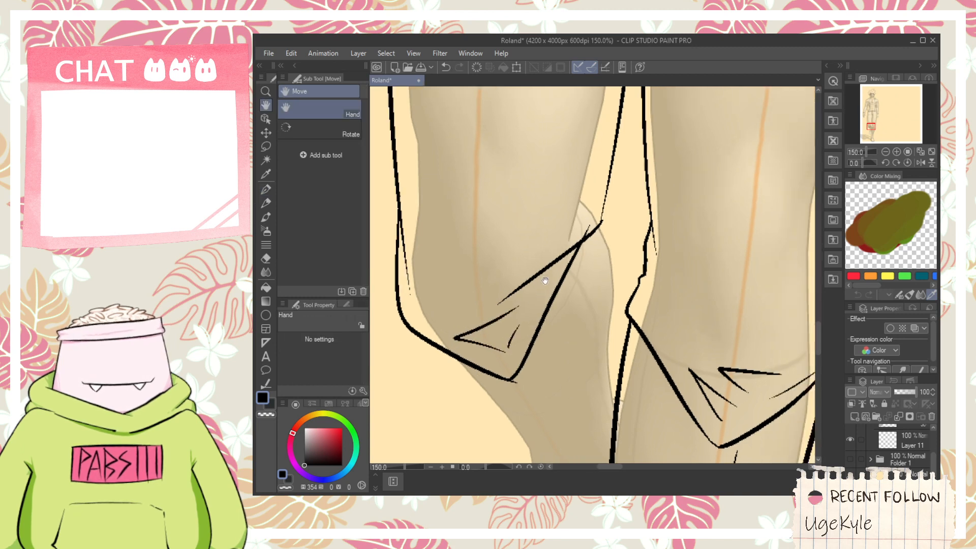
- Erase the overshooting line ends at the bent knee's inner corner and along its outer trouser edge
scroll(589, 215, "up", 1)
key("e")
left_click_drag(591, 227, 582, 237)
scroll(584, 235, "down", 2)
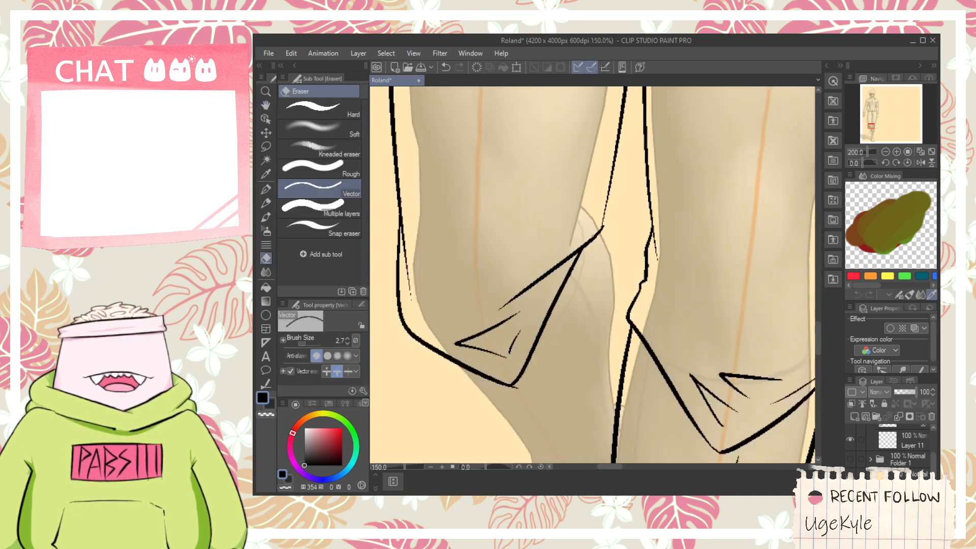
key("space")
left_click_drag(507, 280, 496, 264)
scroll(496, 265, "up", 1)
left_click_drag(468, 224, 516, 276)
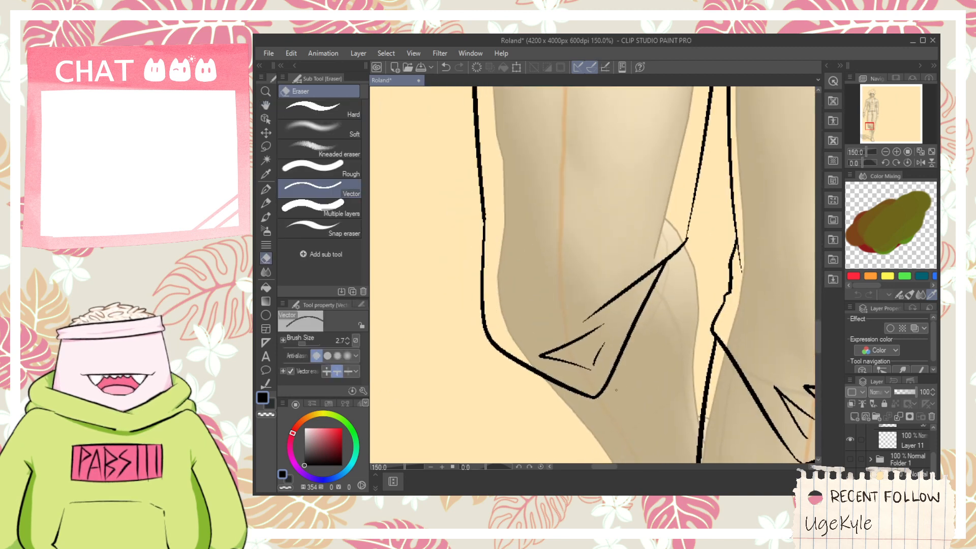
- Draw the bent leg's outer shin line from the knee edge diagonally down toward the ankle
key("space")
left_click_drag(654, 308, 601, 220)
mouse_move(614, 308)
left_mouse_down()
mouse_move(585, 316)
mouse_move(600, 215)
left_mouse_up()
key("p")
scroll(604, 144, "up", 3)
scroll(593, 281, "down", 5)
key("space")
left_click_drag(570, 386, 546, 305)
scroll(537, 264, "up", 1)
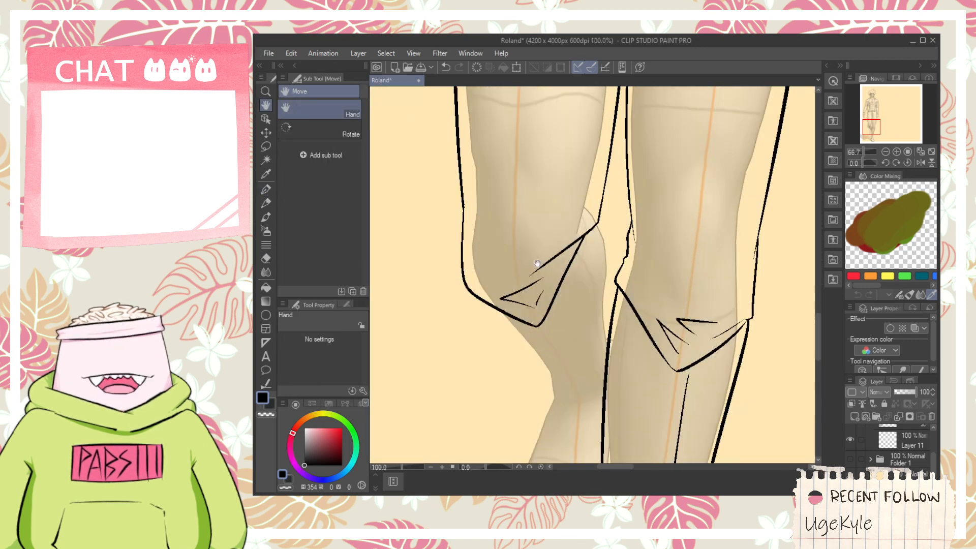
scroll(537, 264, "up", 1)
left_click_drag(538, 348, 529, 281)
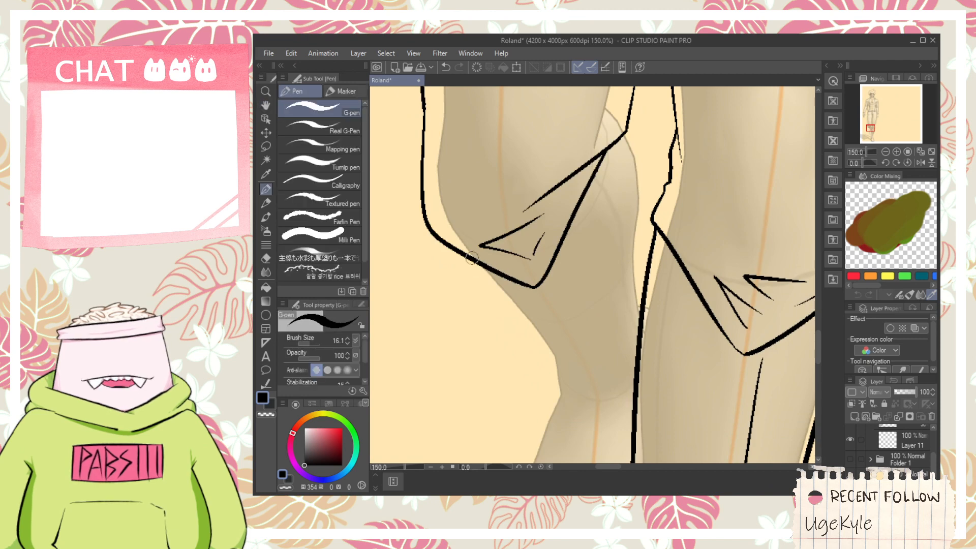
left_click_drag(471, 257, 548, 391)
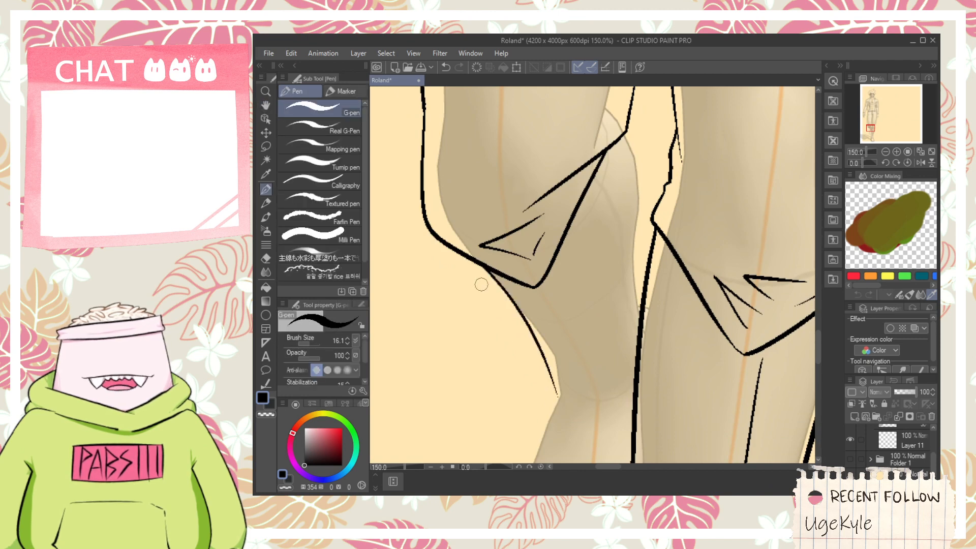
key("ctrl+z")
left_click_drag(463, 257, 544, 399)
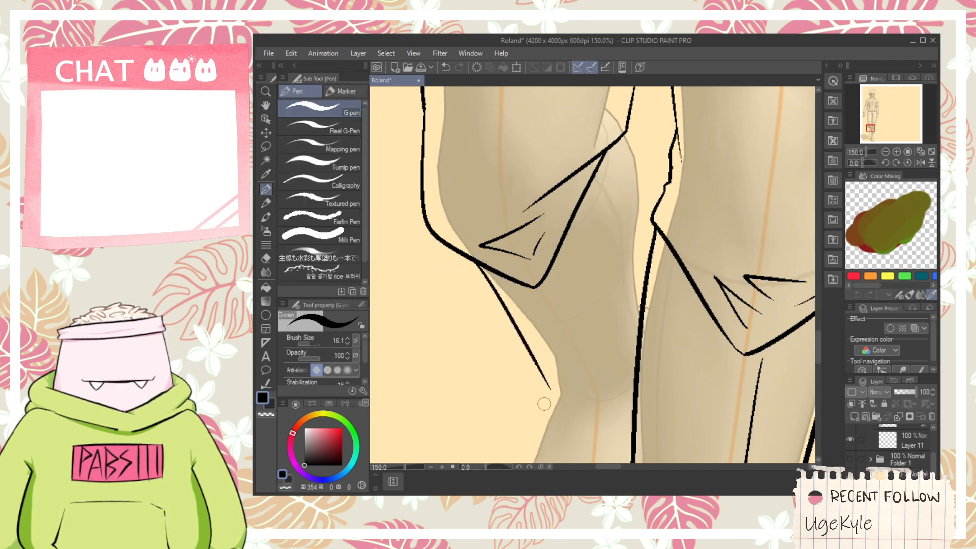
- Redraw the bent leg's outer shin line from just under the knee edge diagonally down along the guide's lower leg
key("ctrl+z")
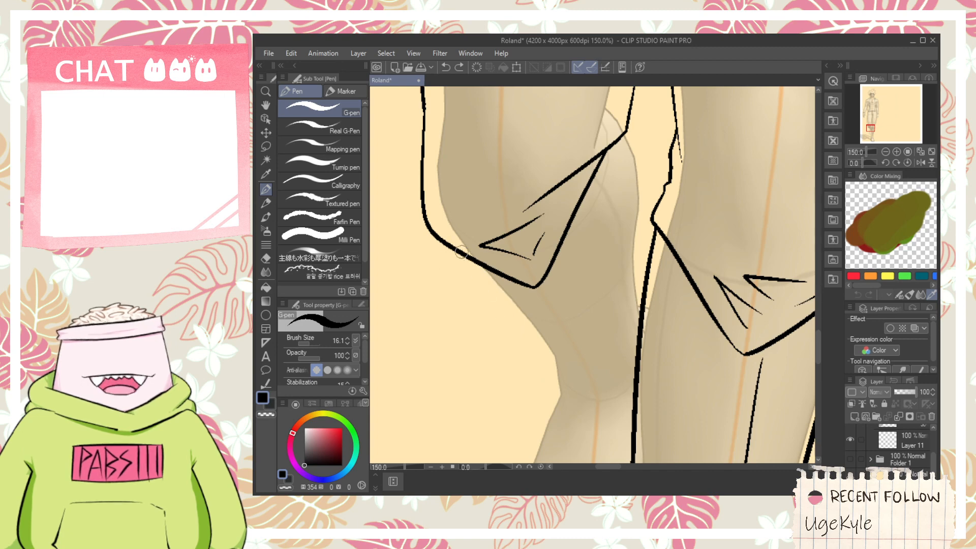
left_click_drag(464, 254, 545, 349)
- Draw the bent leg's inner calf line curving from the knee's inner corner down to meet the other leg's outline
key("h")
left_click_drag(606, 221, 563, 260)
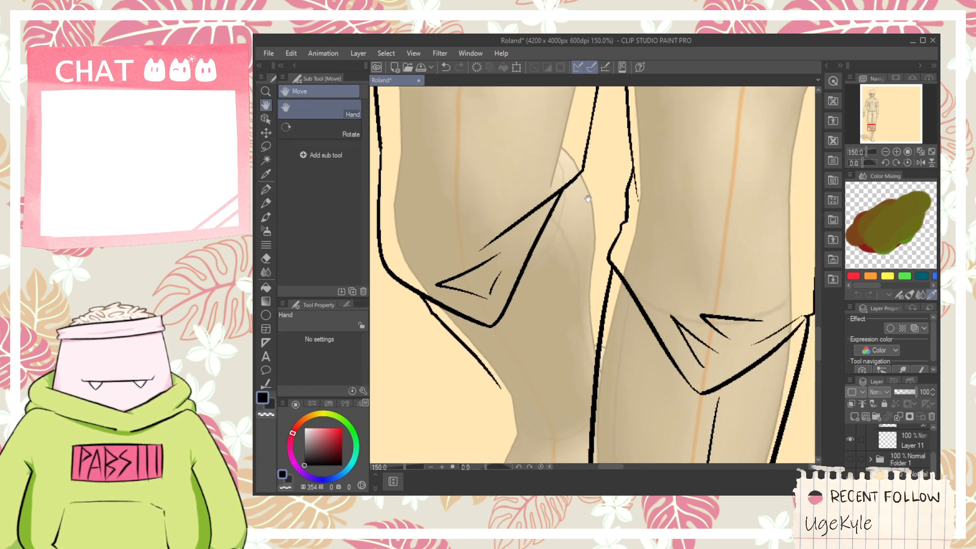
key("p")
left_click_drag(584, 172, 608, 246)
key("ctrl+z")
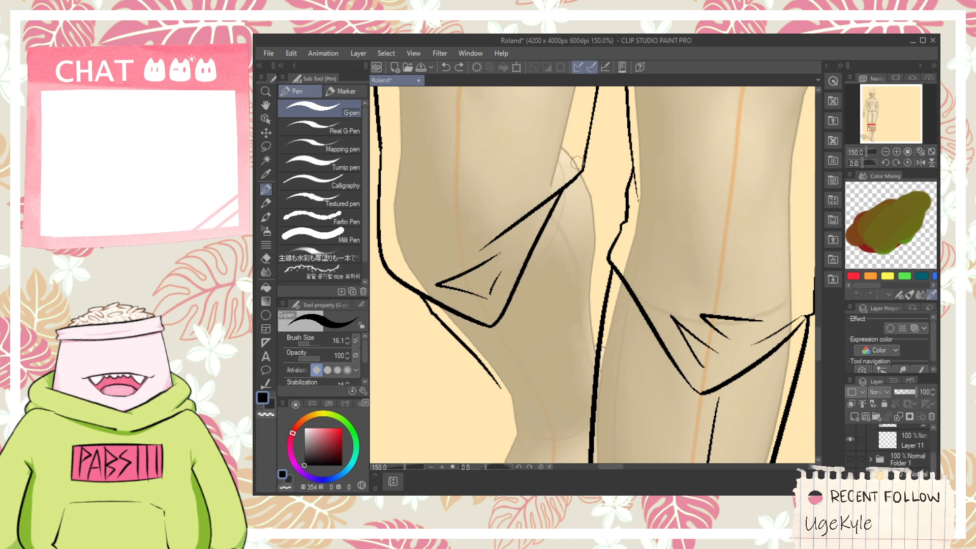
left_click_drag(582, 169, 589, 352)
key("ctrl+z")
mouse_move(572, 147)
left_mouse_down()
mouse_move(586, 173)
mouse_move(593, 390)
left_mouse_up()
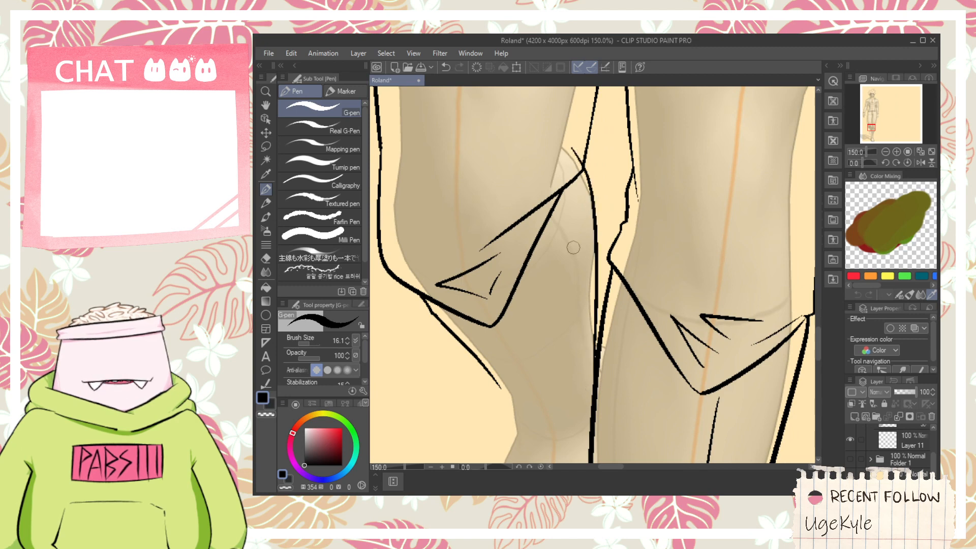
key("ctrl+z")
left_click_drag(578, 157, 594, 351)
key("ctrl+z")
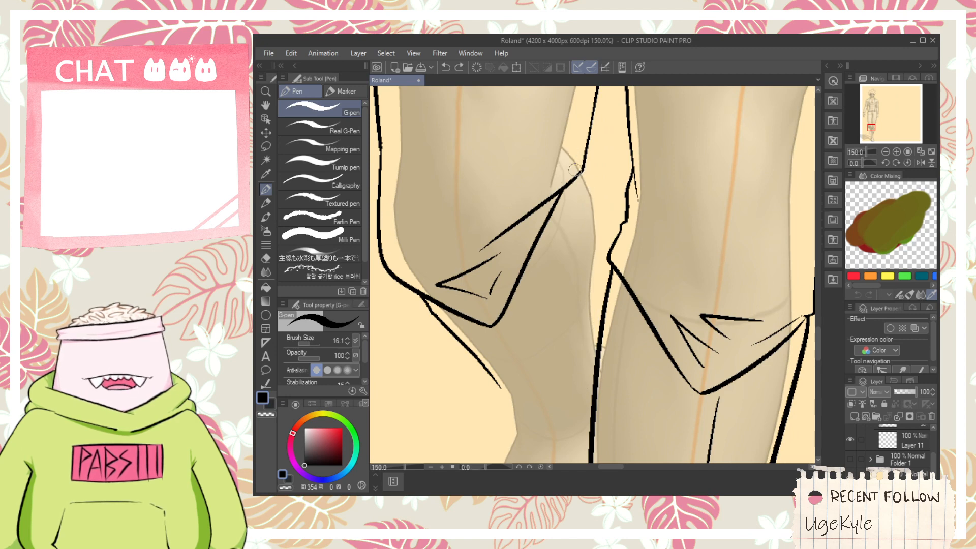
mouse_move(567, 138)
left_mouse_down()
mouse_move(600, 206)
mouse_move(602, 315)
left_mouse_up()
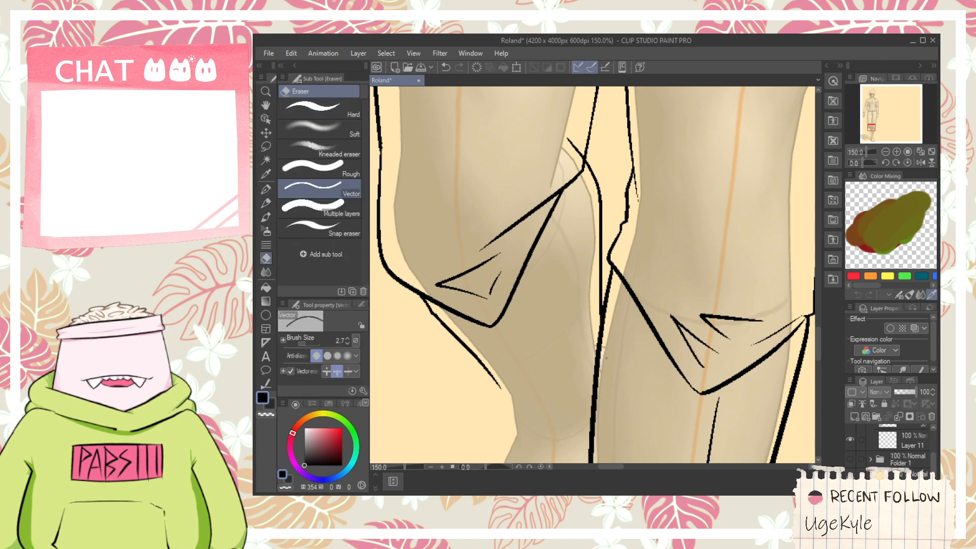
- Add a small notch at the end of the bent leg's shin line and a short vertical ankle line below it
key("space")
left_click_drag(518, 372, 538, 249)
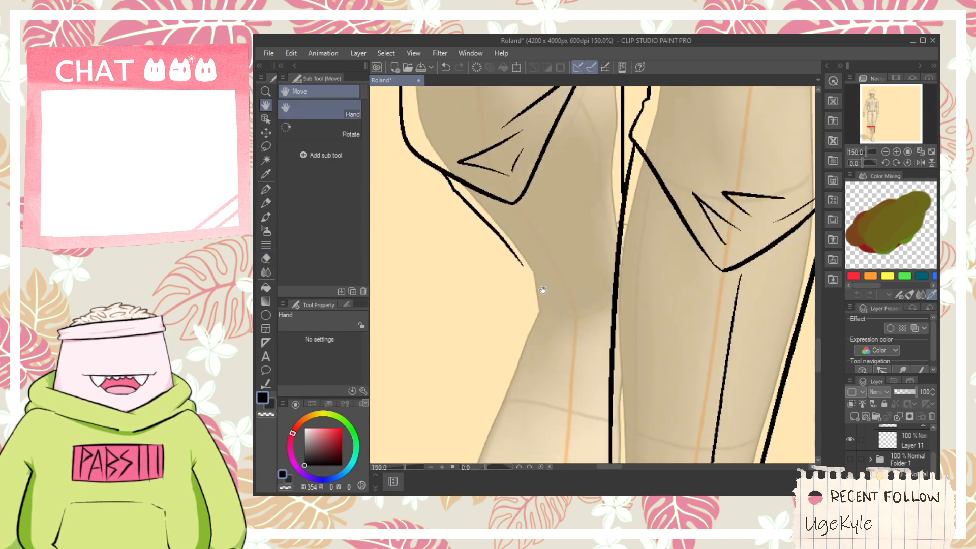
left_click_drag(542, 290, 546, 189)
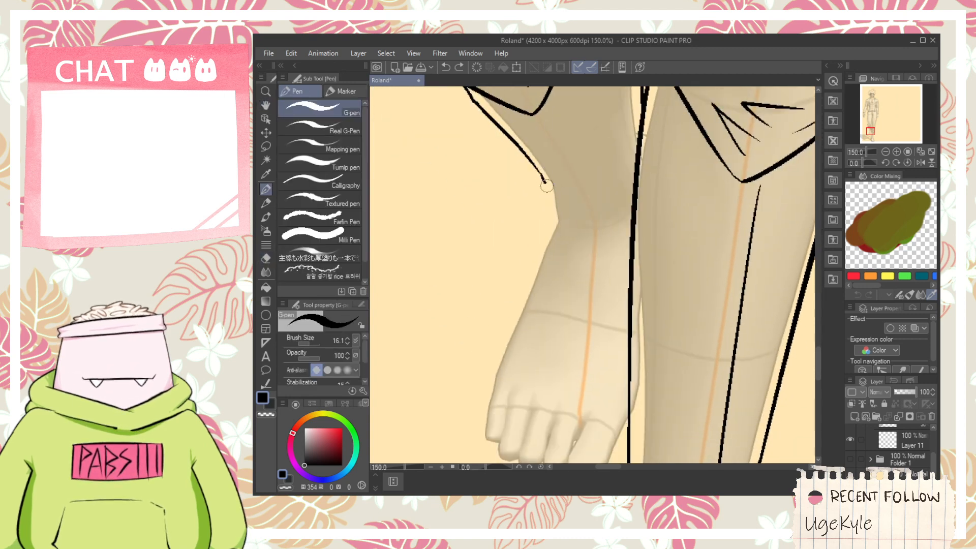
key("ctrl+z")
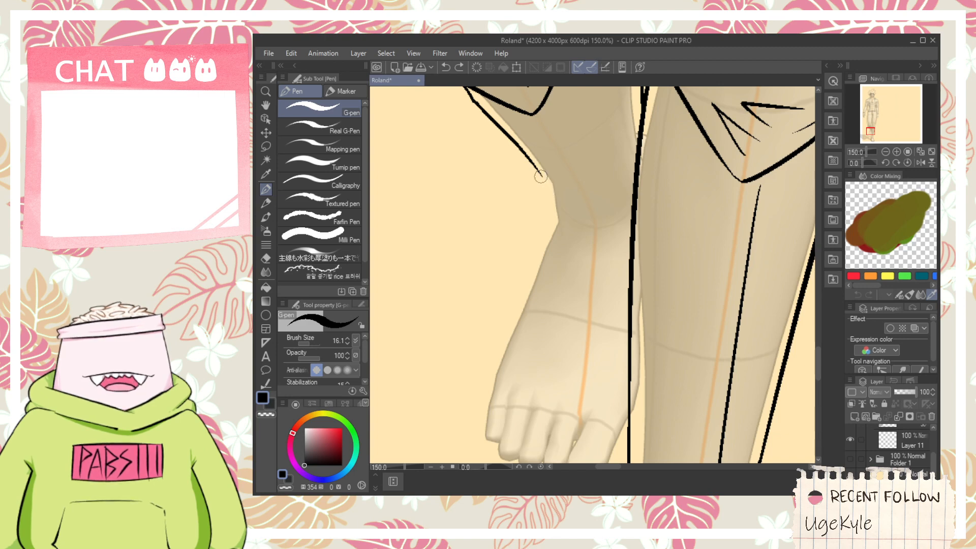
left_click_drag(542, 176, 560, 210)
key("ctrl+z")
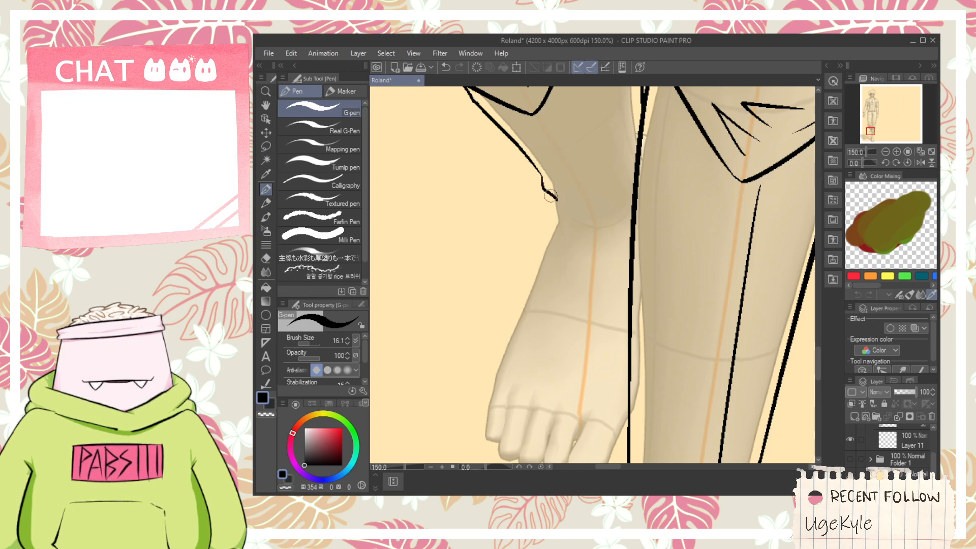
left_click_drag(551, 195, 549, 252)
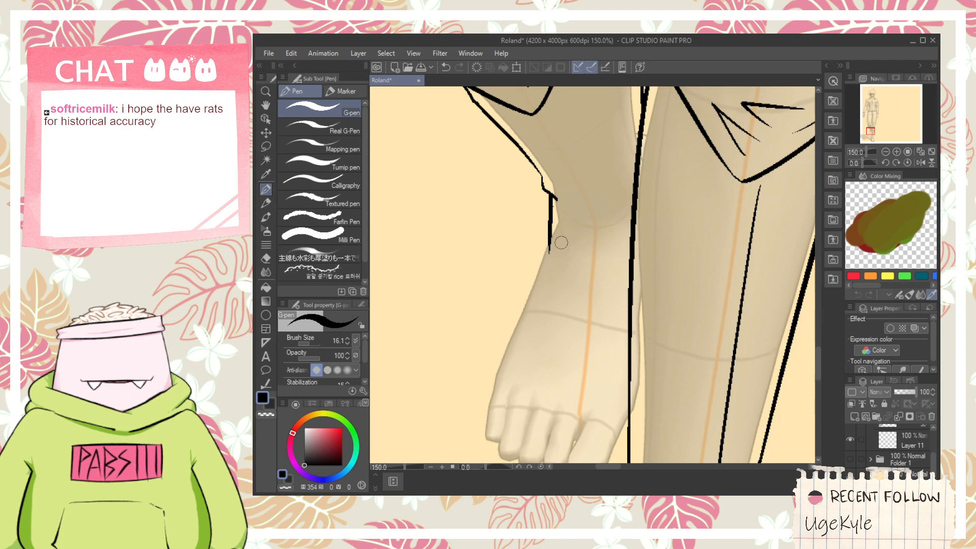
- Draw the shoe's outer side as a curve from the bent leg's ankle down past the guide's smallest toe
key("space")
left_click_drag(574, 308, 592, 275)
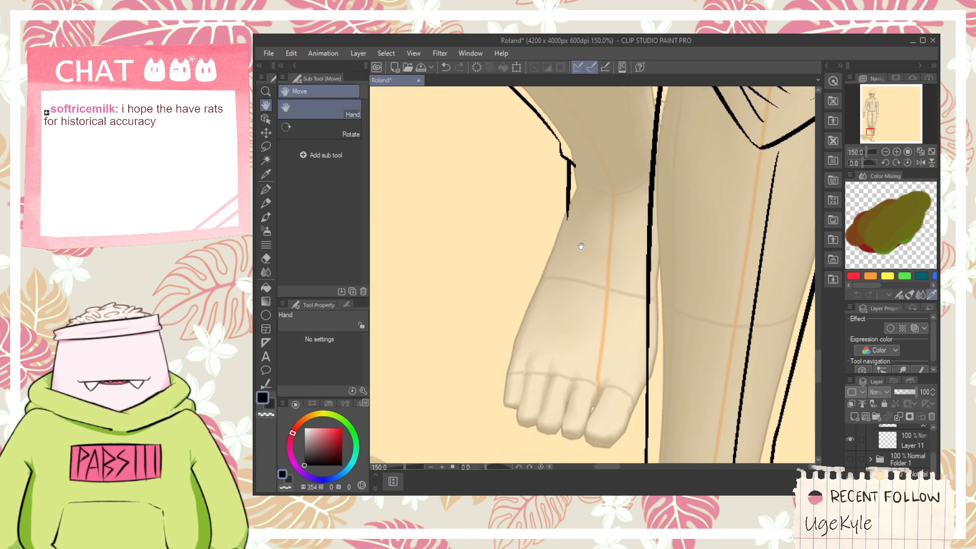
mouse_move(568, 187)
left_mouse_down()
mouse_move(540, 249)
mouse_move(508, 435)
left_mouse_up()
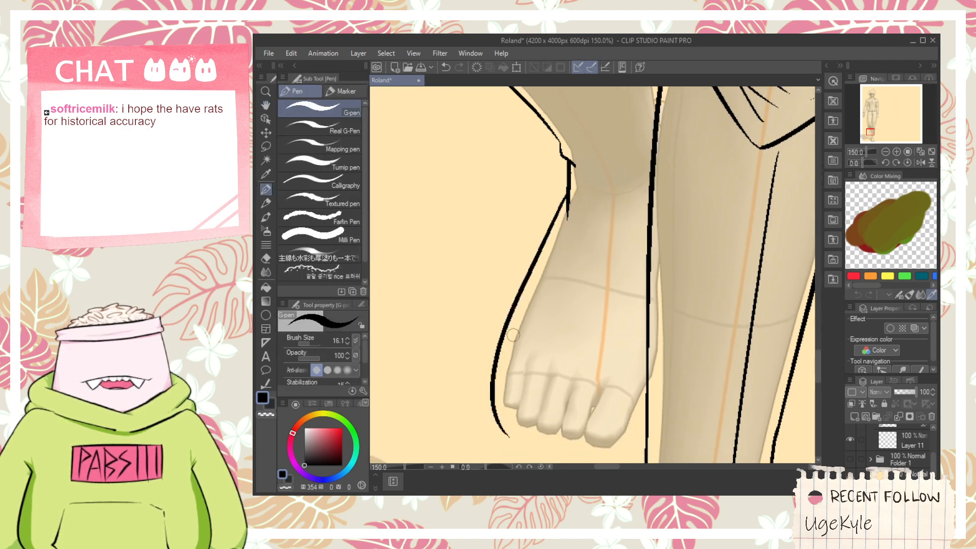
key("ctrl+z")
left_click_drag(559, 231, 483, 427)
key("ctrl+z")
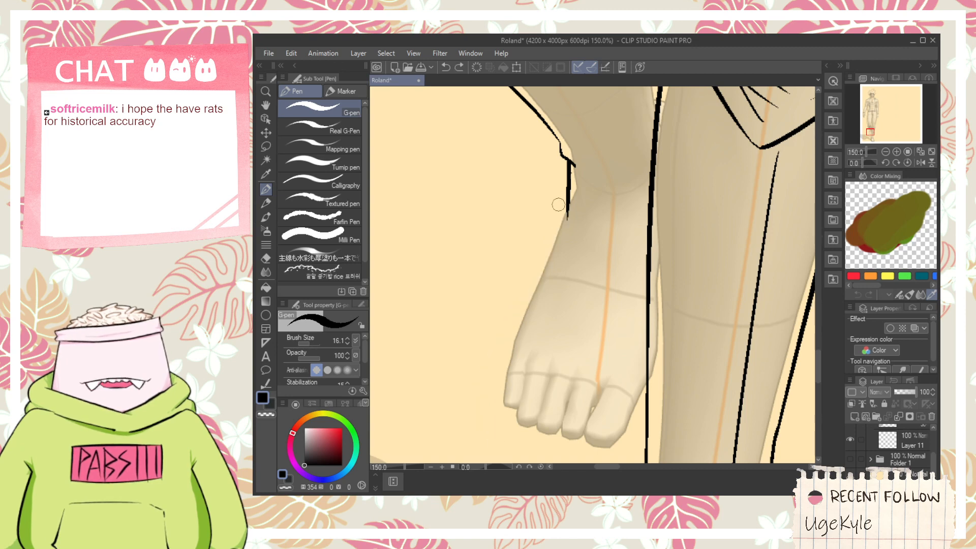
left_click_drag(566, 198, 522, 457)
key("ctrl+z")
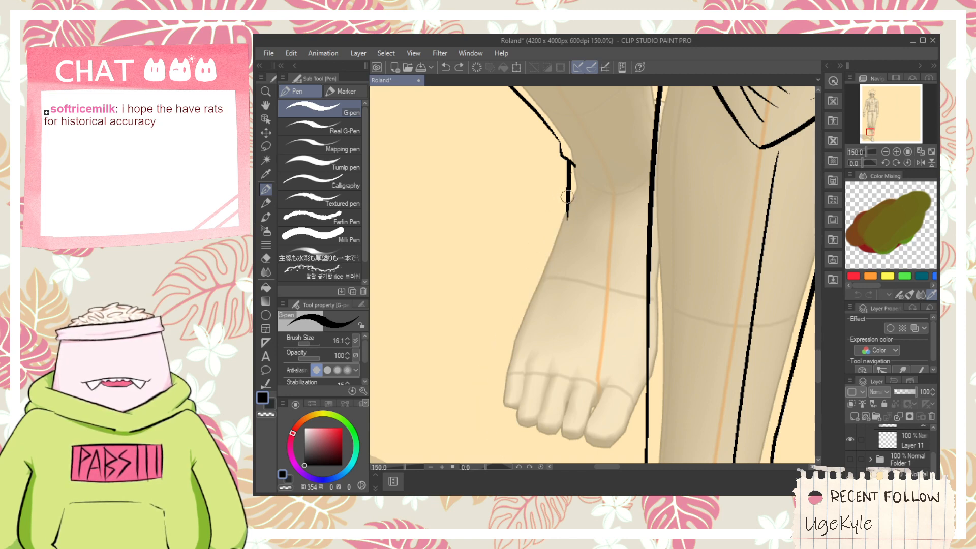
left_click_drag(568, 197, 500, 447)
- Draw the shoe's curved front edge below the guide's toes, from the outer side across to the other leg's line
mouse_move(533, 390)
left_mouse_down()
mouse_move(516, 331)
mouse_move(651, 427)
left_mouse_up()
key("ctrl+z")
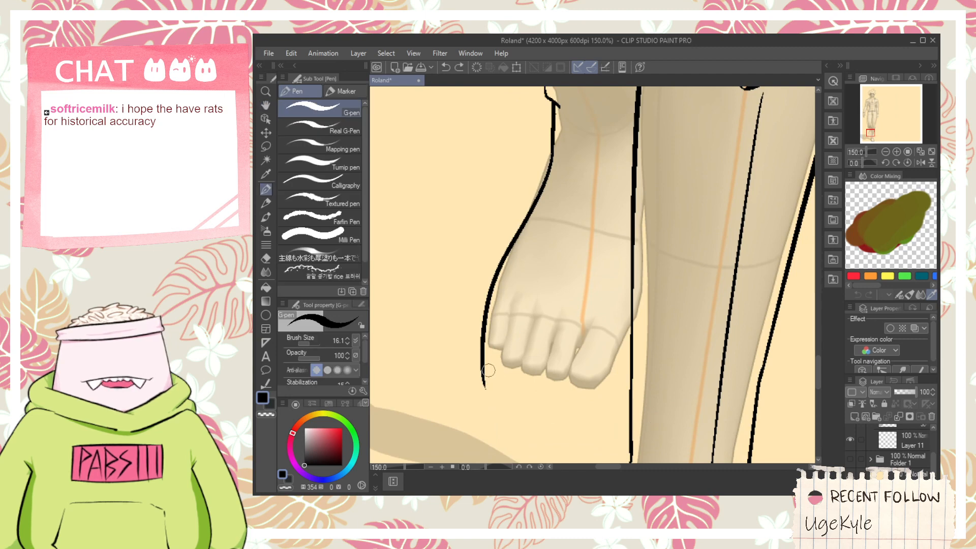
left_click_drag(481, 354, 617, 407)
key("ctrl+z")
left_click_drag(480, 358, 648, 392)
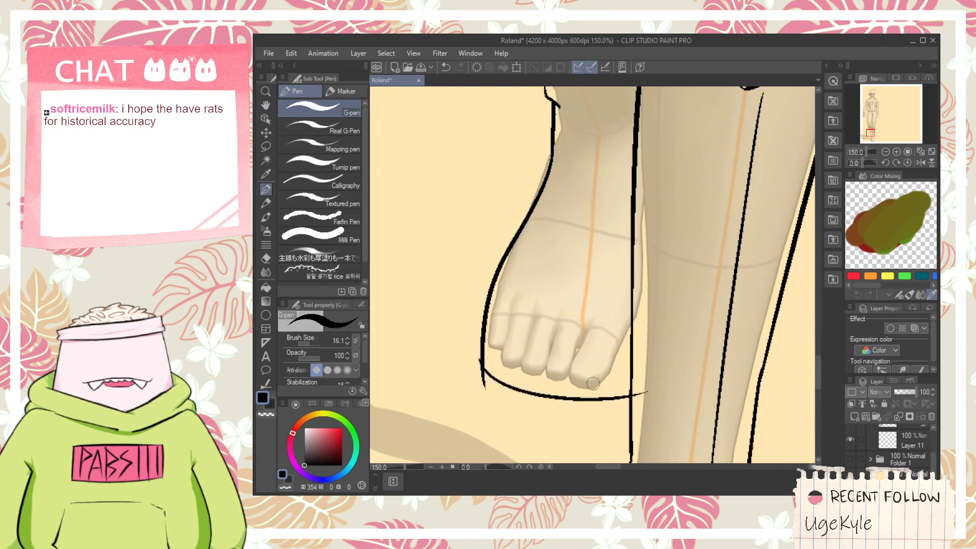
- Draw the angled inner toe edge up to the other leg's line and erase the overshooting ends around the shoe front
key("ctrl+z")
mouse_move(584, 403)
left_mouse_down()
mouse_move(644, 355)
mouse_move(647, 323)
left_mouse_up()
key("ctrl+z")
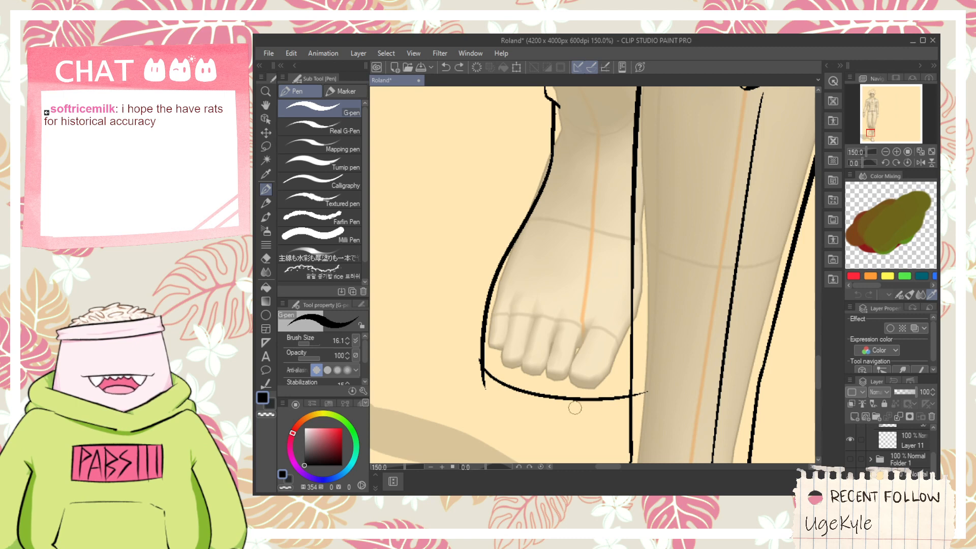
left_click_drag(565, 412, 643, 316)
key("e")
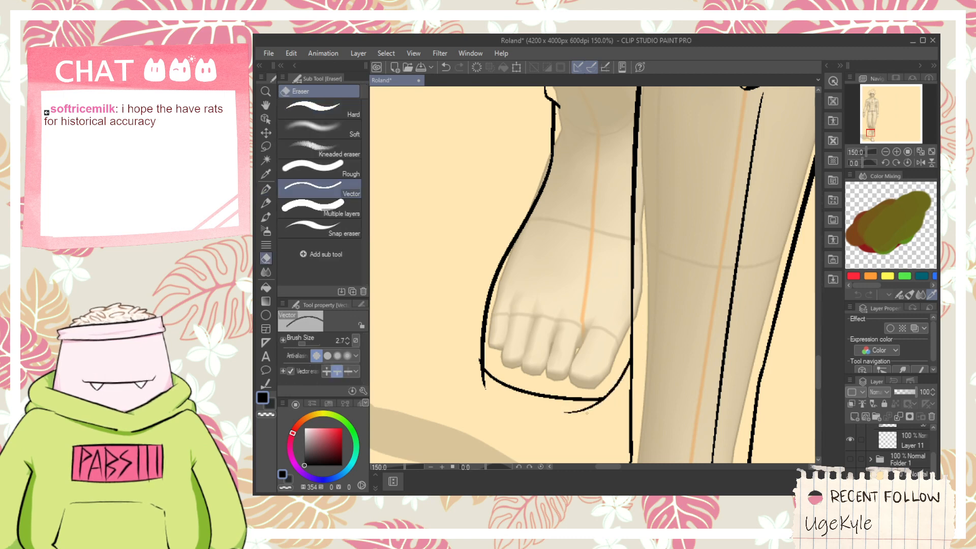
left_click_drag(587, 413, 590, 415)
key("p")
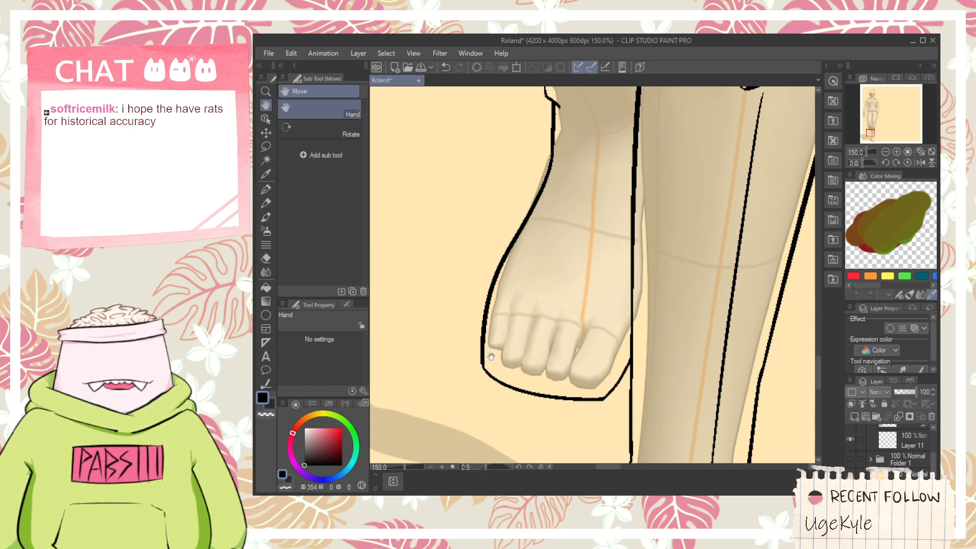
- Draw the short outer side edge of the shoe's sole beside the toe corner
scroll(489, 305, "down", 2)
left_click_drag(483, 294, 485, 355)
key("ctrl+z")
mouse_move(476, 312)
left_mouse_down()
mouse_move(483, 353)
mouse_move(631, 376)
left_mouse_up()
key("ctrl+z")
- Draw the sole's curved bottom edge parallel to the shoe front and erase the ends that overshoot its corners
left_click_drag(476, 338, 619, 364)
key("ctrl+z")
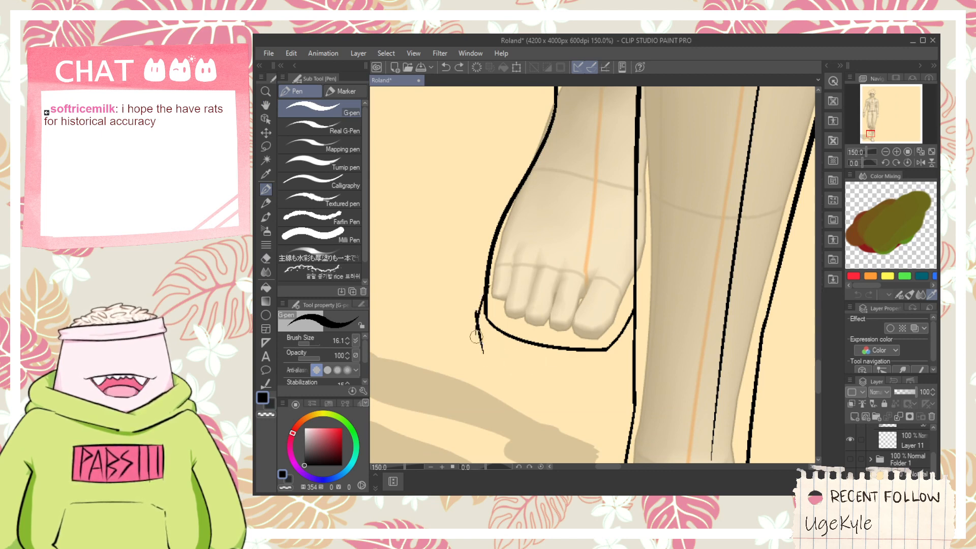
left_click_drag(476, 336, 612, 357)
key("ctrl+z")
left_click_drag(482, 340, 644, 351)
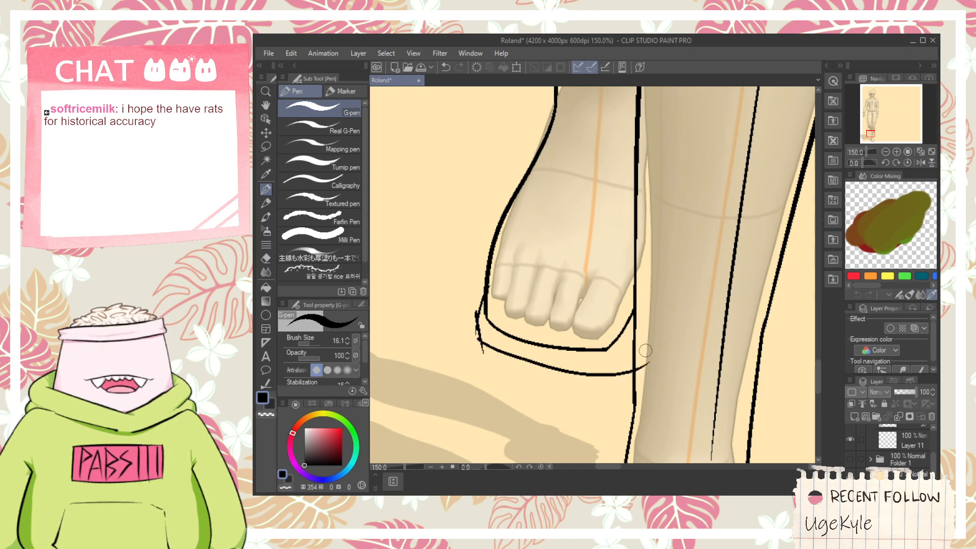
key("ctrl+z")
left_click_drag(475, 339, 631, 357)
key("e")
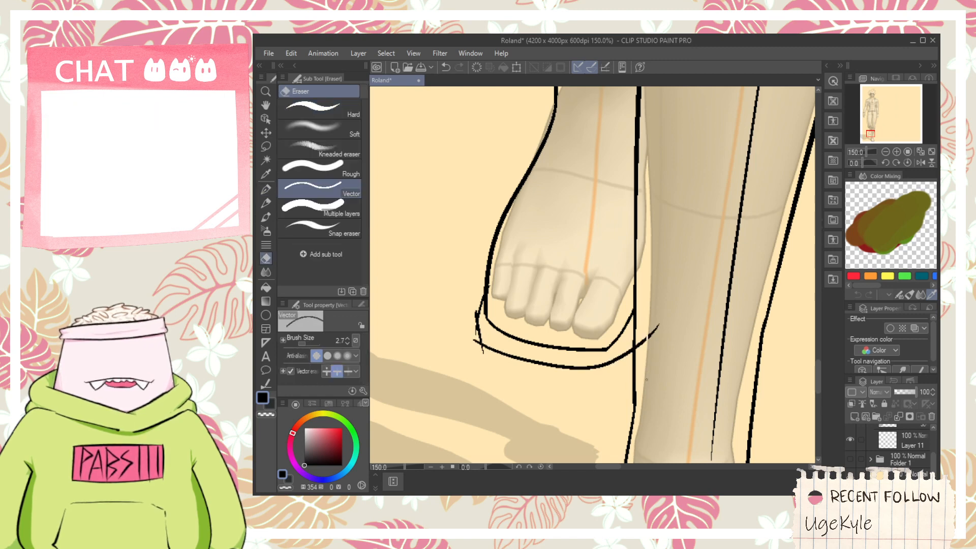
scroll(459, 324, "up", 1)
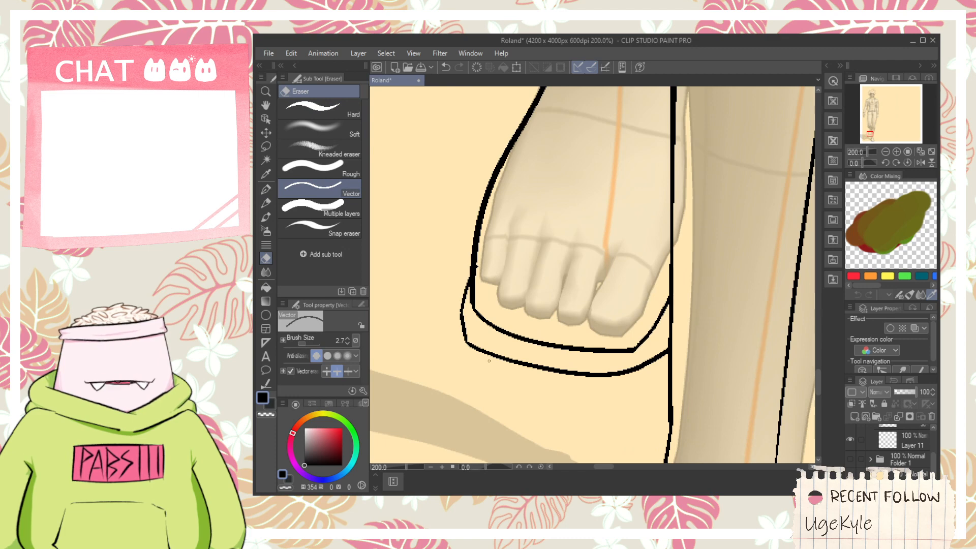
- Start a thin seam line inside the sole, running inward from its outer edge between the upper and bottom outlines
key("p")
left_click_drag(461, 315, 534, 342)
key("ctrl+z")
left_click_drag(462, 316, 604, 352)
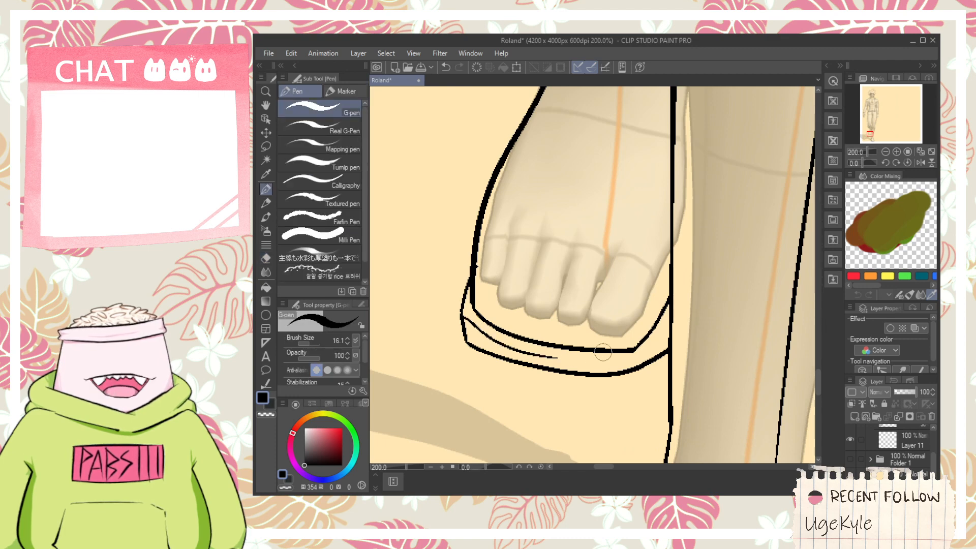
key("ctrl+z")
mouse_move(462, 316)
left_mouse_down()
mouse_move(501, 341)
mouse_move(606, 368)
left_mouse_up()
key("ctrl+z")
- Continue the thin sole seam along the shoe front and curve it up to meet the other leg's line
key("ctrl+z")
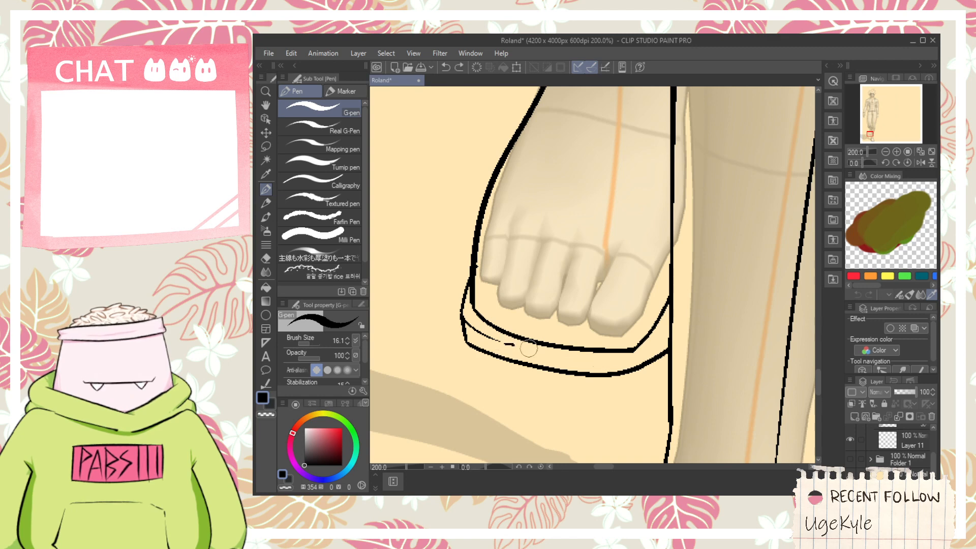
key("ctrl+z")
left_click_drag(528, 348, 608, 359)
key("ctrl+z")
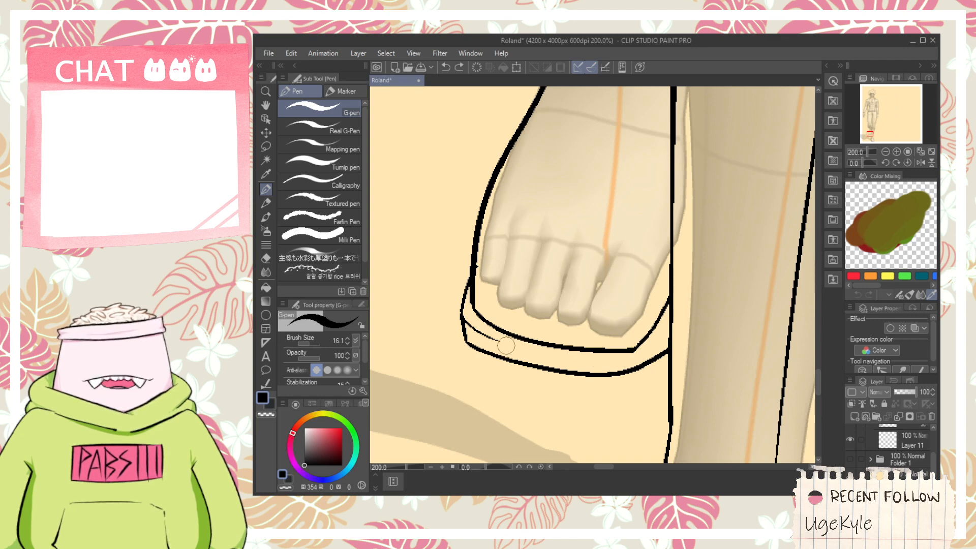
left_click_drag(506, 345, 607, 359)
key("ctrl+z")
left_click_drag(538, 353, 588, 359)
key("ctrl+z")
left_click_drag(478, 337, 605, 361)
key("ctrl+z")
left_click_drag(504, 344, 637, 364)
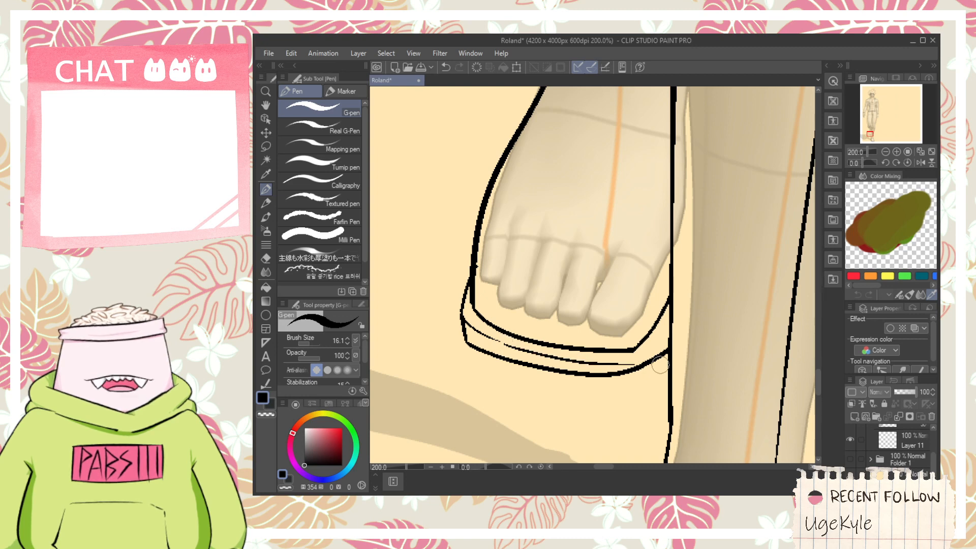
key("ctrl+z")
left_click_drag(506, 344, 617, 351)
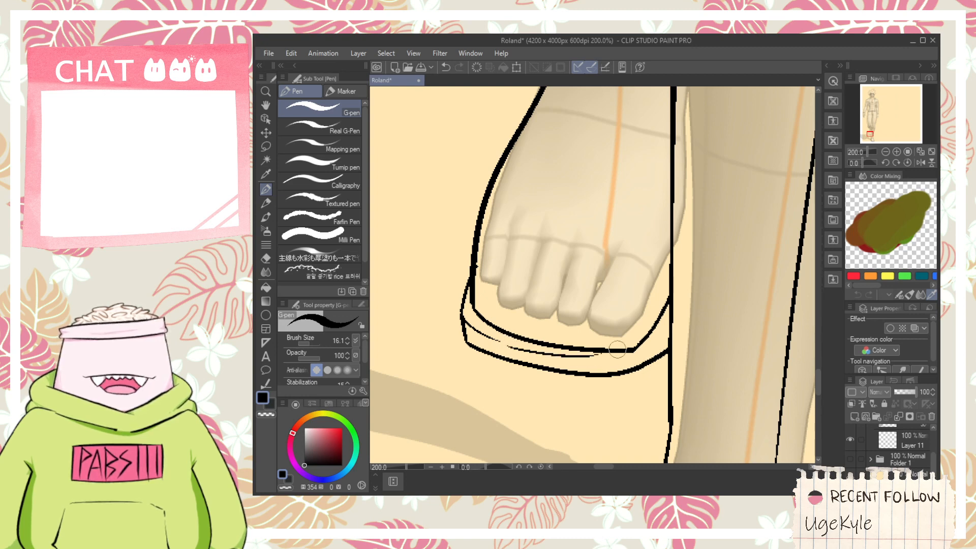
key("ctrl+z")
mouse_move(503, 343)
left_mouse_down()
mouse_move(673, 362)
mouse_move(670, 352)
mouse_move(561, 358)
mouse_move(652, 347)
left_mouse_up()
key("ctrl+z")
key("ctrl+z")
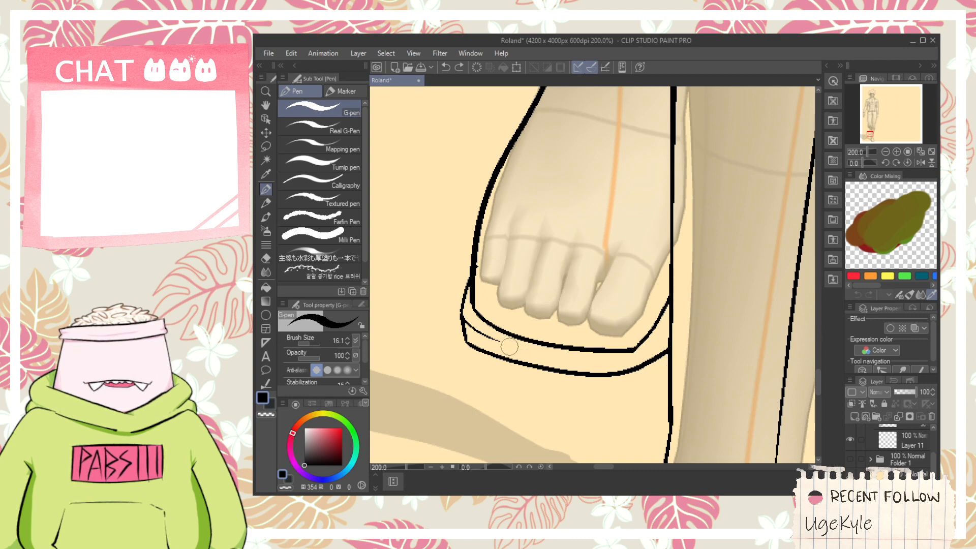
mouse_move(509, 346)
left_mouse_down()
mouse_move(650, 353)
mouse_move(675, 333)
left_mouse_up()
key("ctrl+z")
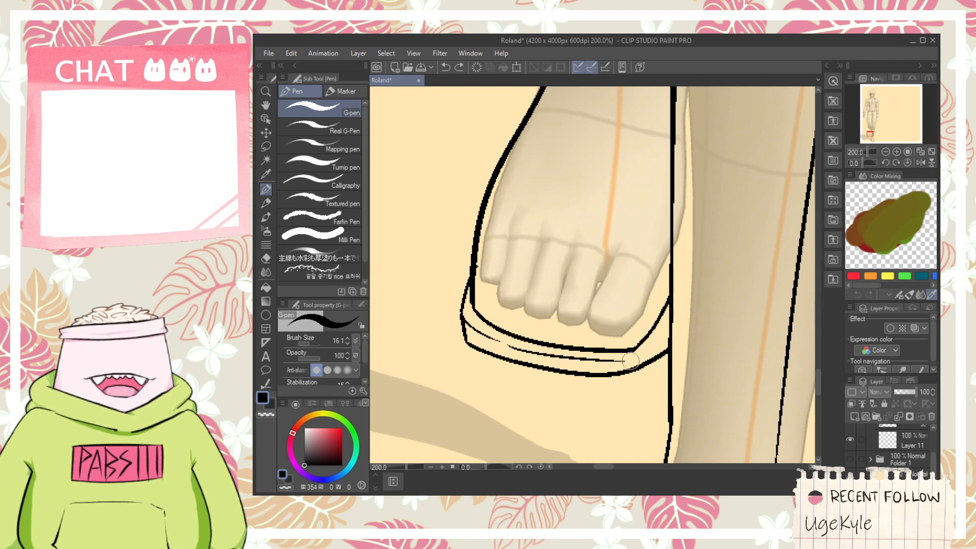
left_click_drag(629, 361, 671, 348)
key("e")
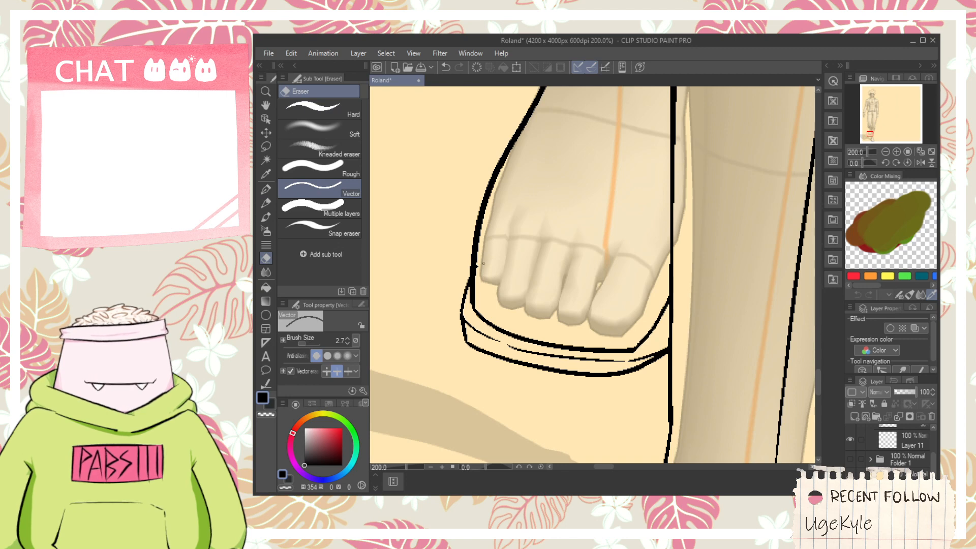
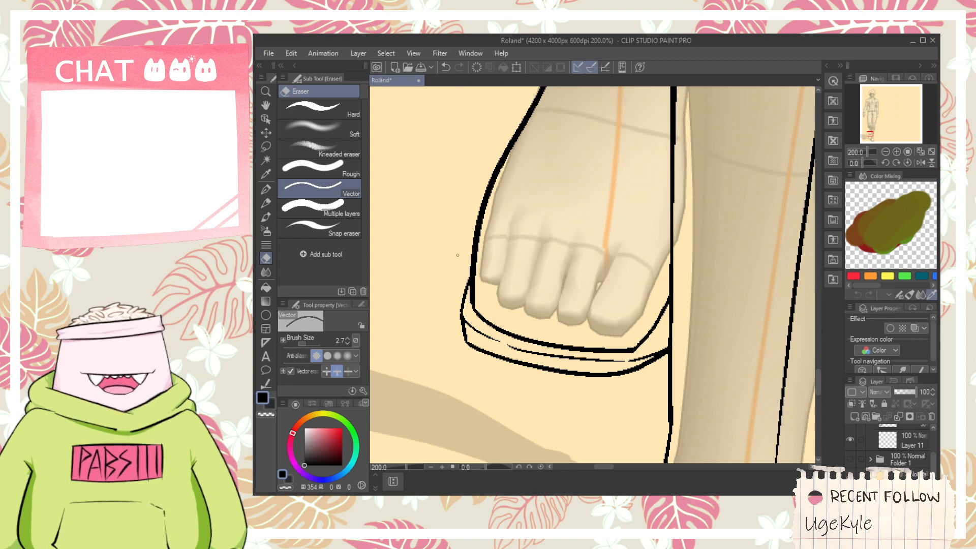
- Draw the stepped top opening of the bent leg's shoe below the ankle and erase stray marks on its outer side
key("space")
left_click_drag(519, 249, 466, 390)
scroll(468, 387, "down", 1)
left_click_drag(479, 329, 525, 176)
scroll(534, 181, "down", 1)
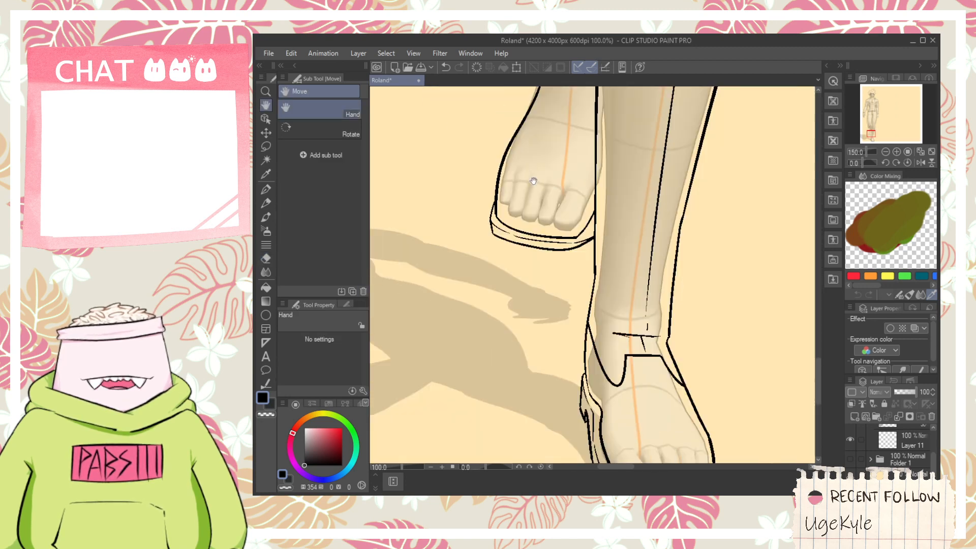
scroll(533, 181, "down", 1)
left_click_drag(543, 221, 513, 316)
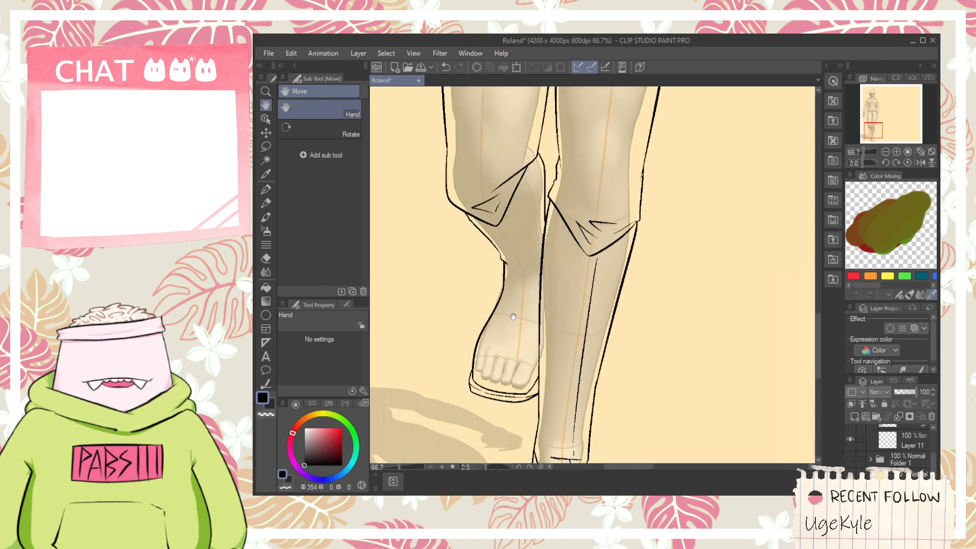
scroll(513, 316, "up", 3)
key("p")
mouse_move(496, 262)
left_mouse_down()
mouse_move(521, 254)
mouse_move(585, 271)
mouse_move(615, 333)
left_mouse_up()
key("ctrl+z")
mouse_move(591, 263)
left_mouse_down()
mouse_move(596, 302)
mouse_move(636, 311)
mouse_move(629, 330)
mouse_move(700, 282)
left_mouse_up()
key("e")
scroll(589, 245, "up", 2)
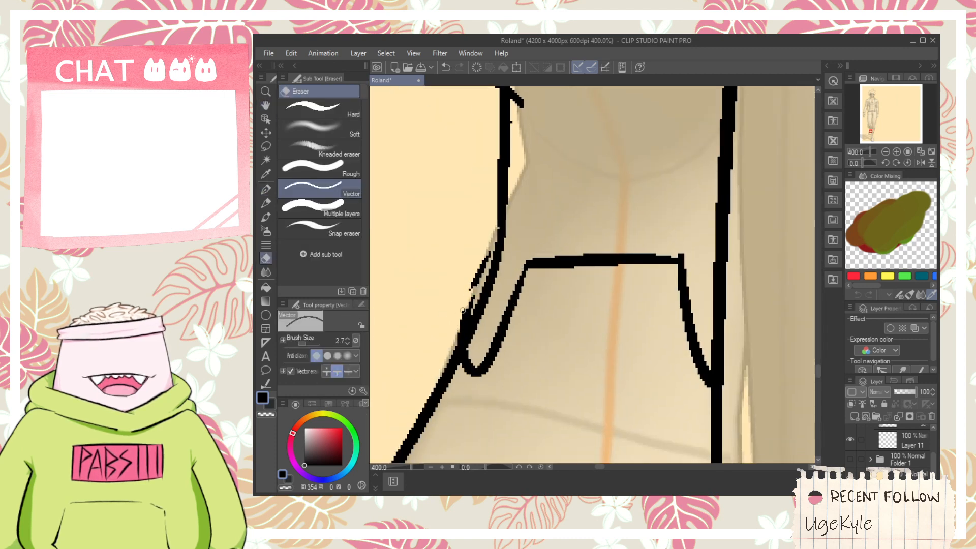
left_click_drag(462, 310, 463, 321)
- Draw short horizontal fold lines across the bent leg's ankle just above the shoe opening
scroll(467, 305, "down", 5)
key("space")
scroll(482, 287, "up", 3)
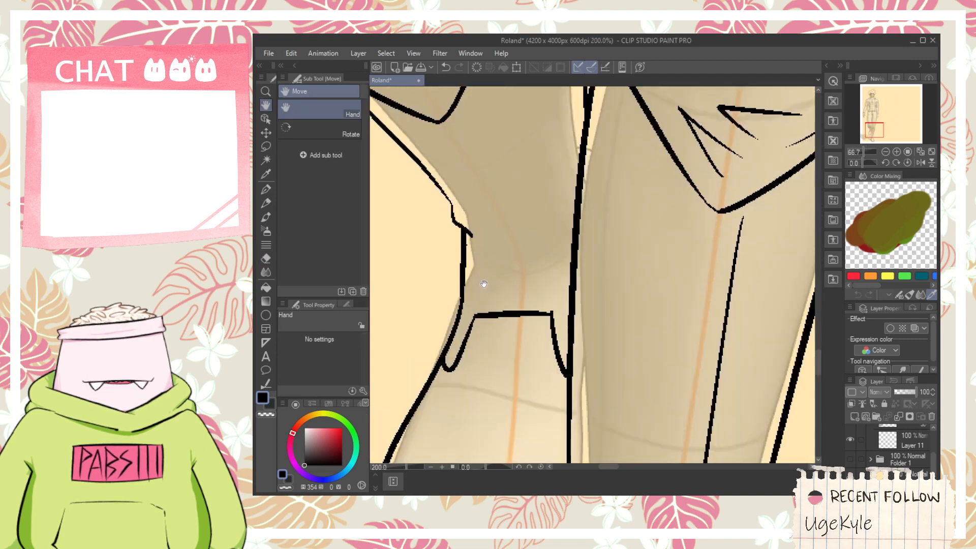
key("p")
mouse_move(472, 262)
left_mouse_down()
mouse_move(550, 277)
mouse_move(555, 323)
mouse_move(570, 291)
left_mouse_up()
key("space")
scroll(566, 289, "down", 1)
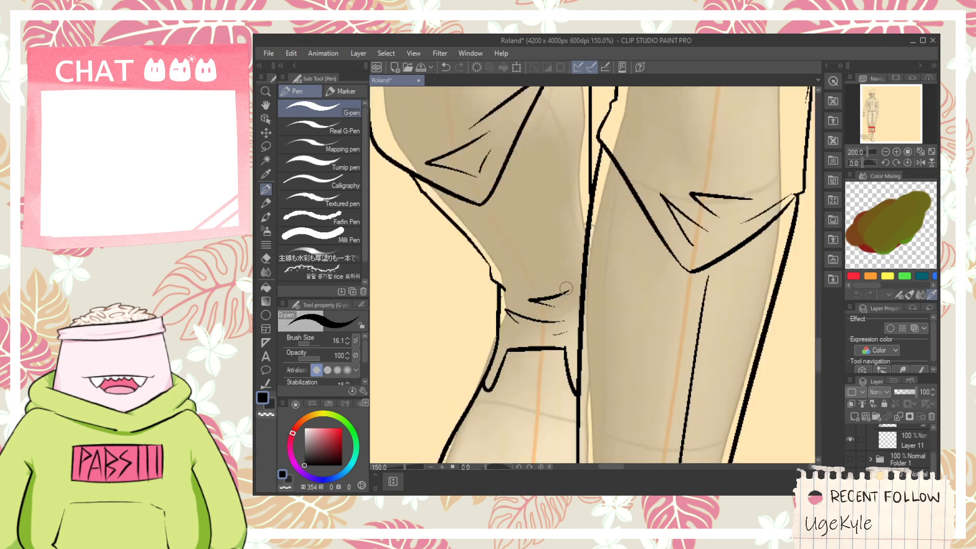
- Draw a thin crease from the tip of the bent leg's trouser cuff down to the ankle folds
scroll(566, 288, "down", 2)
key("space")
scroll(559, 273, "up", 2)
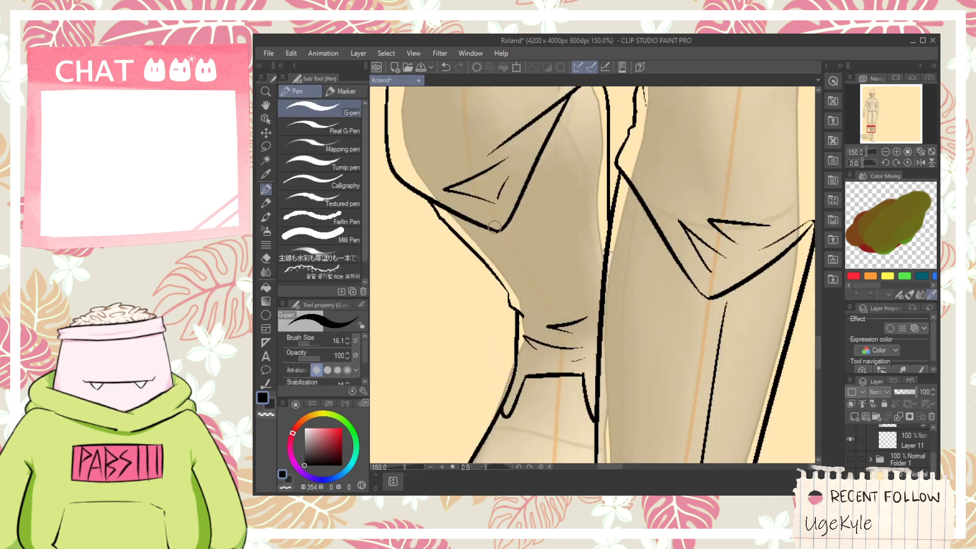
left_click_drag(495, 226, 537, 313)
key("ctrl+z")
left_click_drag(495, 213, 553, 325)
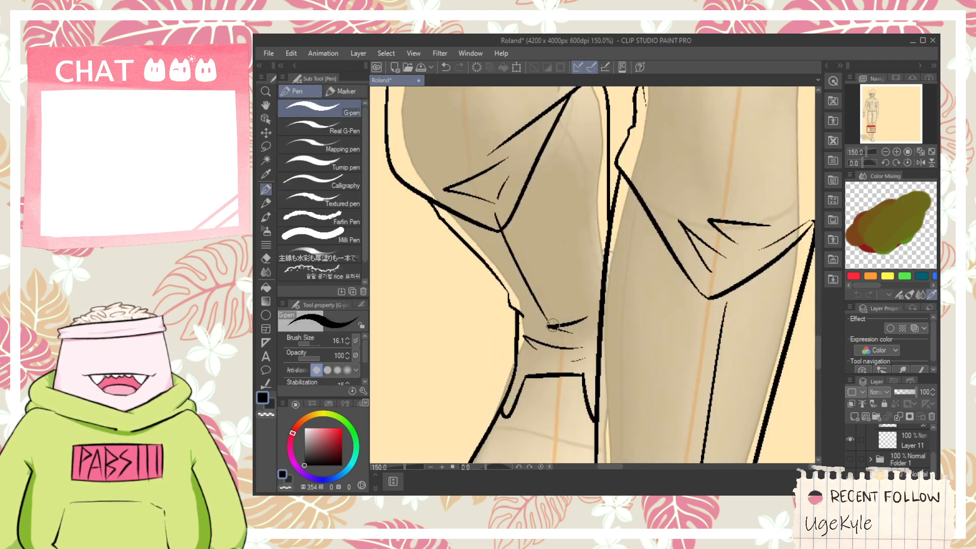
key("space")
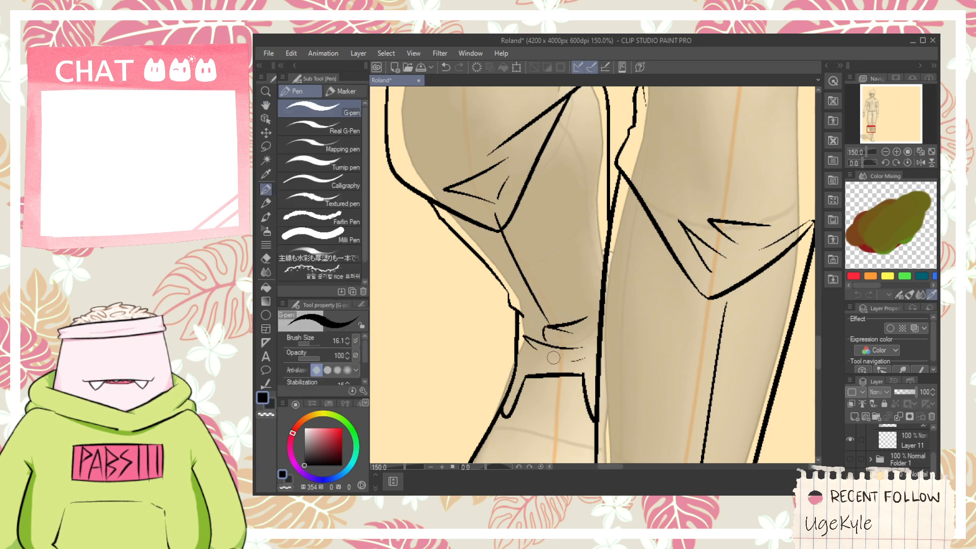
- Redraw the crease's continuation as a short vertical line running from the ankle folds towards the shoe opening
key("ctrl+z")
key("ctrl+z")
left_click_drag(549, 327, 554, 349)
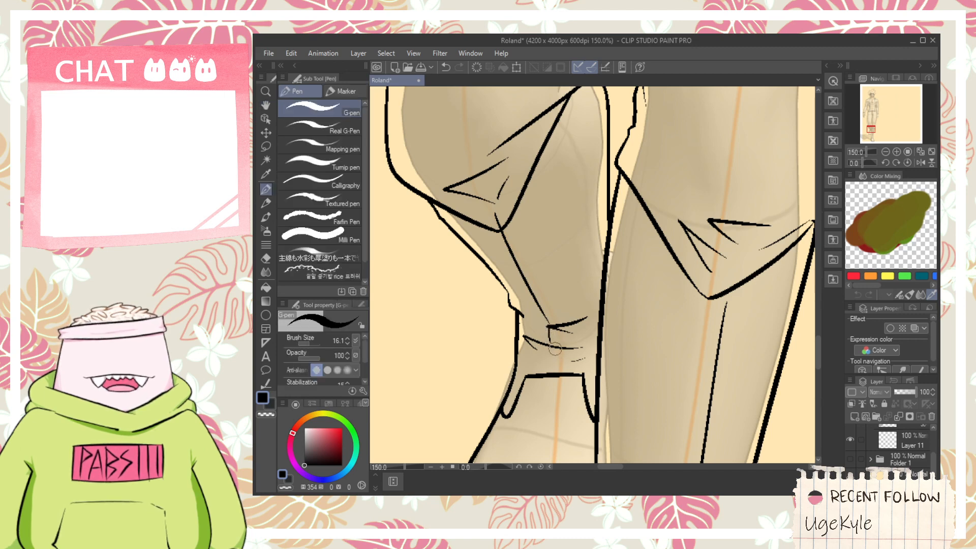
key("ctrl+z")
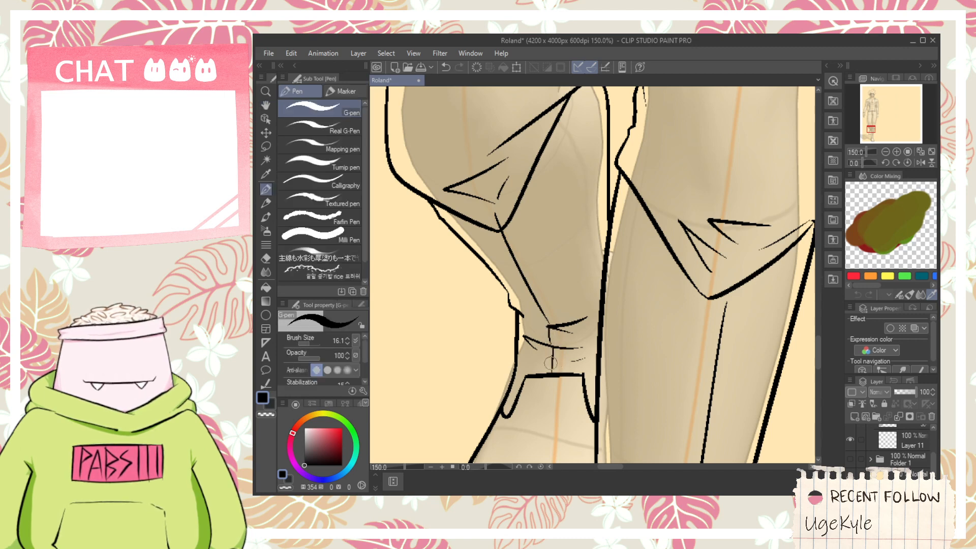
left_click_drag(525, 251, 559, 336)
key("e")
scroll(532, 301, "down", 2)
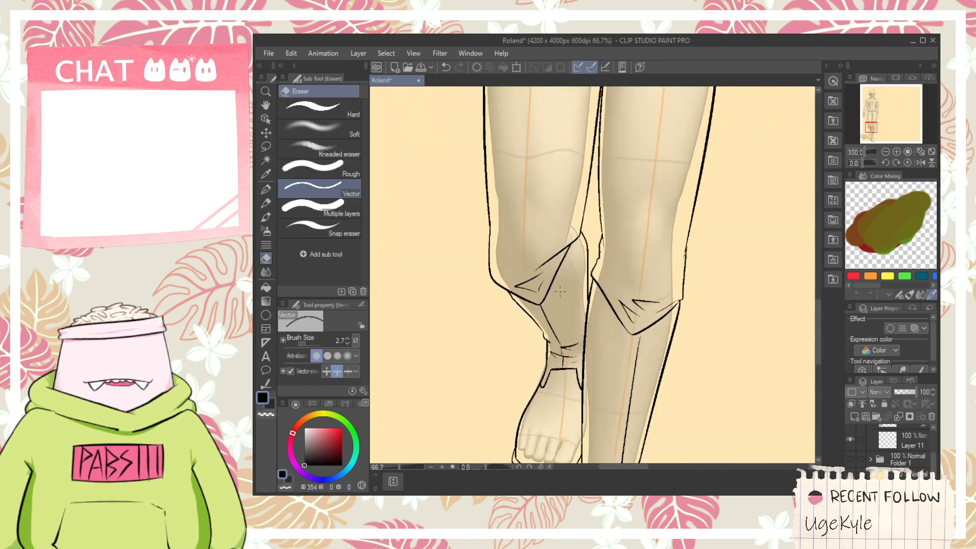
- Draw the outer part of a thin curved toe-cap seam across the toes of the bent leg's shoe
key("space")
left_click_drag(581, 260, 542, 280)
scroll(494, 351, "up", 1)
scroll(493, 351, "up", 1)
key("p")
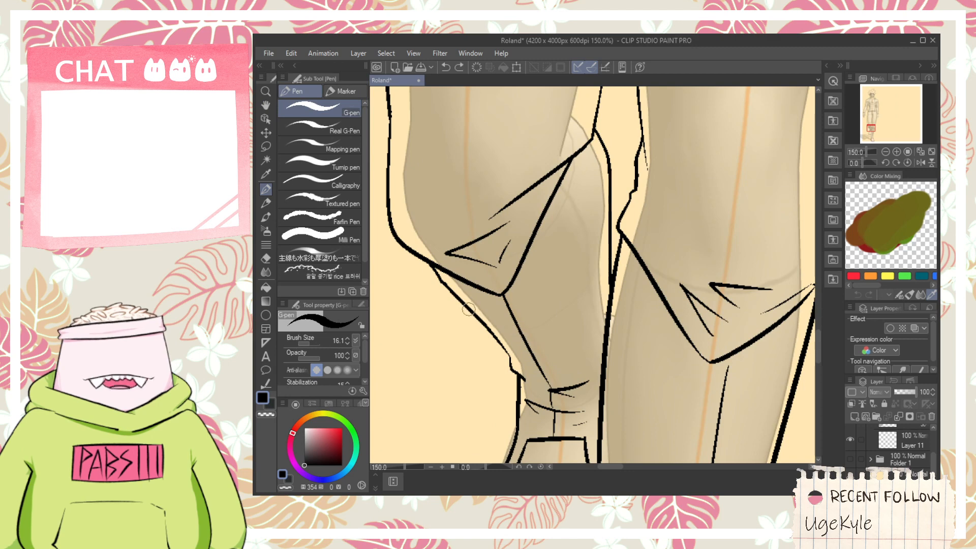
scroll(472, 313, "down", 3)
key("space")
mouse_move(500, 344)
left_mouse_down()
mouse_move(488, 264)
mouse_move(519, 317)
left_mouse_up()
scroll(468, 315, "up", 4)
key("ctrl+z")
key("ctrl+z")
mouse_move(450, 284)
left_mouse_down()
mouse_move(556, 343)
mouse_move(612, 340)
left_mouse_up()
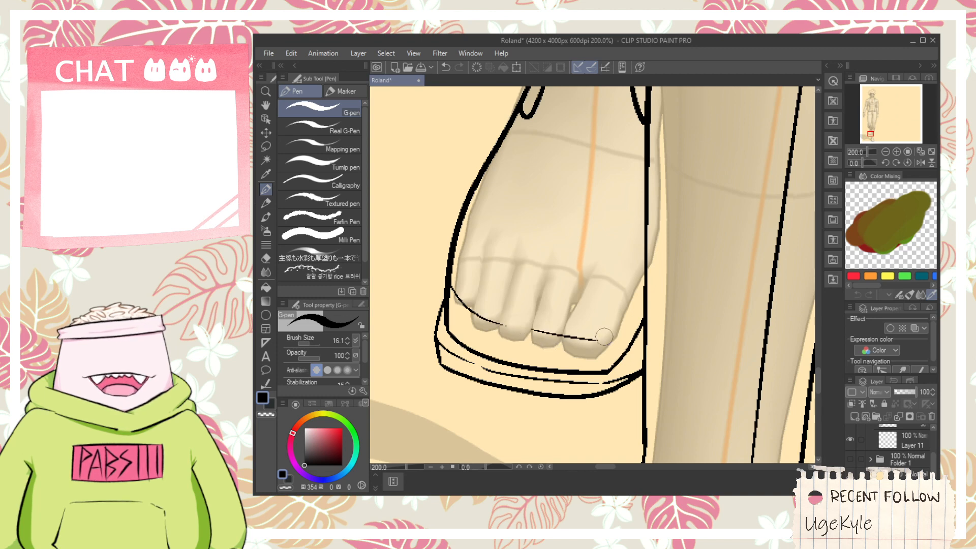
- Redraw the inner part of the toe-cap seam so it curves up over the big toe towards the other leg's line
key("ctrl+z")
left_click_drag(514, 334, 643, 313)
left_click_drag(530, 338, 629, 282)
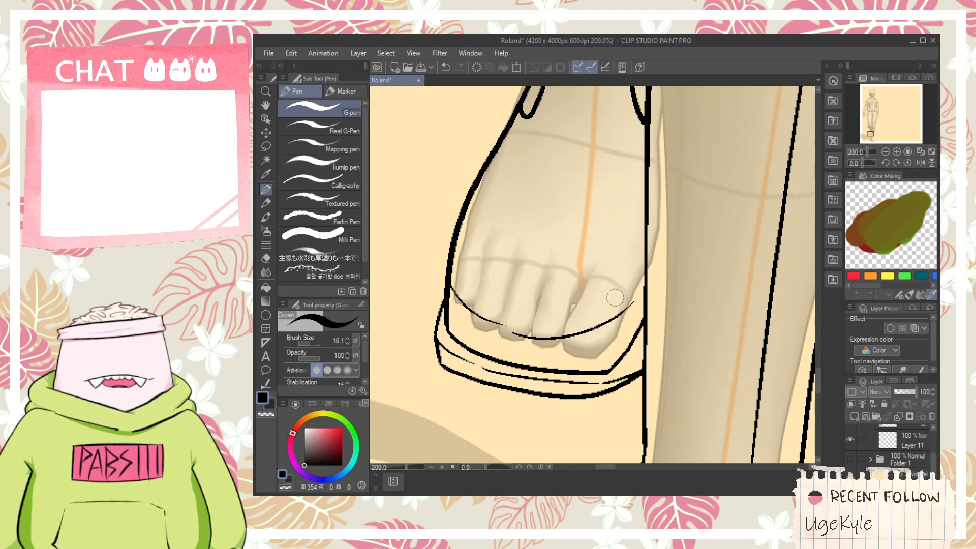
key("ctrl+z")
left_click_drag(512, 327, 629, 283)
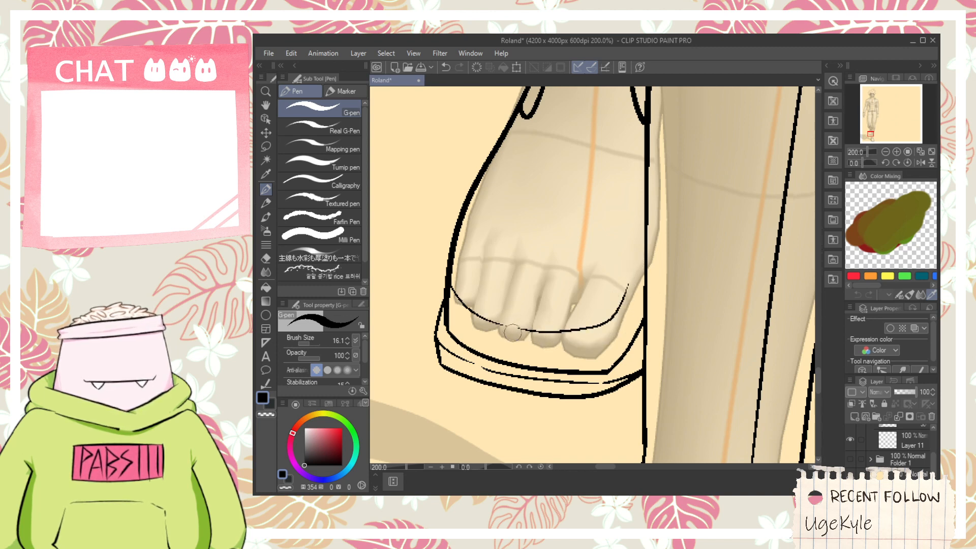
key("ctrl+z")
key("ctrl+z")
left_click_drag(555, 339, 639, 289)
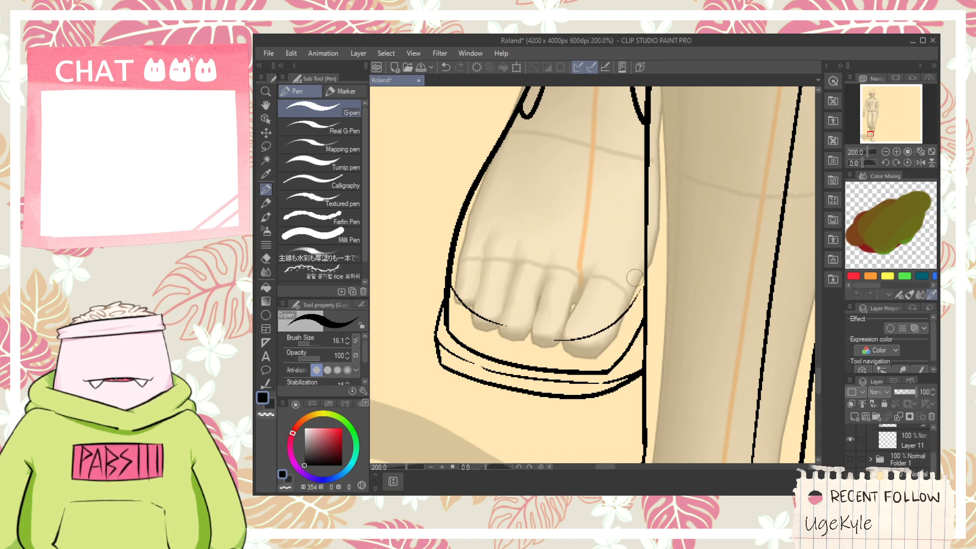
- Draw the sole seam's inner section up to the other leg's line and erase the overshooting end
scroll(489, 275, "down", 1)
scroll(595, 342, "up", 1)
scroll(568, 356, "up", 2)
mouse_move(564, 356)
left_mouse_down()
mouse_move(624, 313)
mouse_move(669, 259)
left_mouse_up()
key("e")
left_click(606, 349)
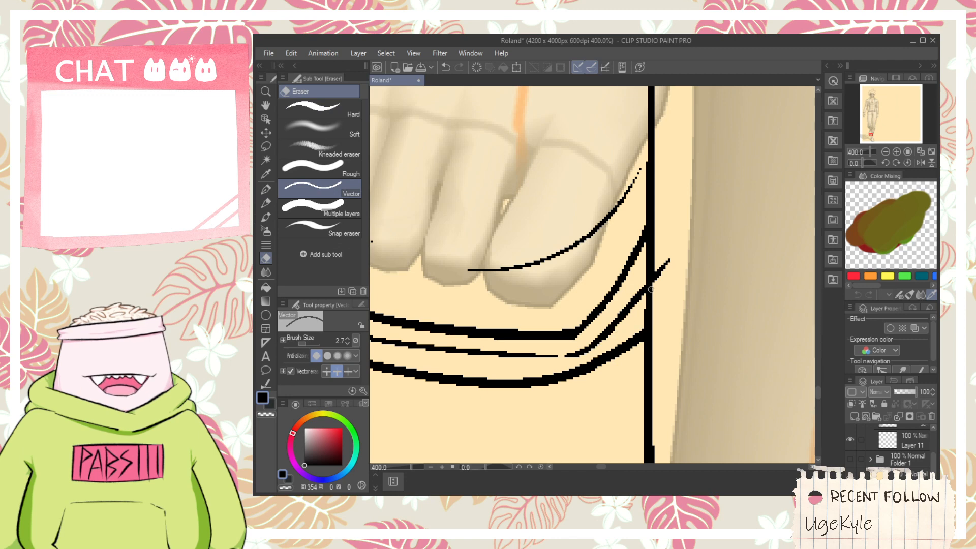
- Draw a short fold line inside the outer corner of the bent leg's trouser cuff
scroll(652, 293, "down", 6)
key("h")
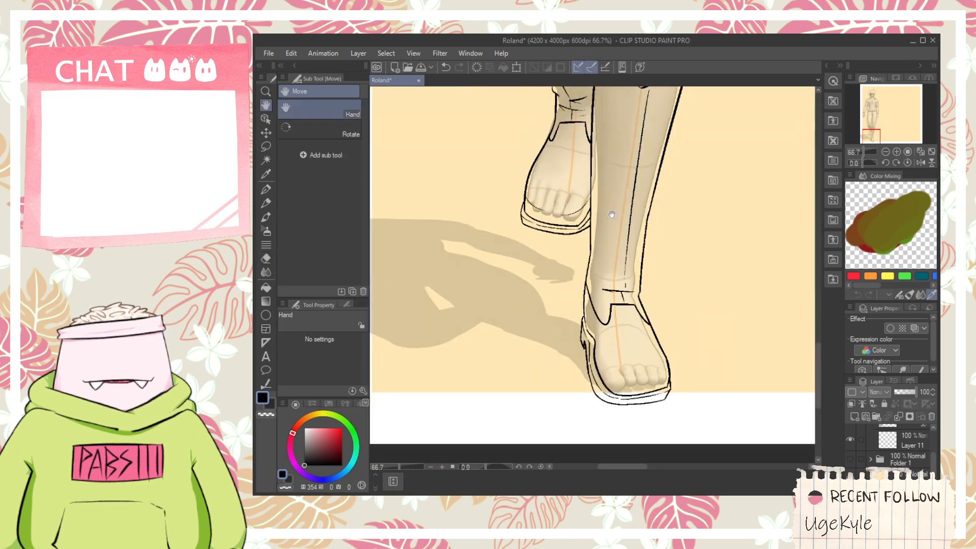
left_click_drag(613, 205, 608, 257)
left_click_drag(613, 206, 595, 340)
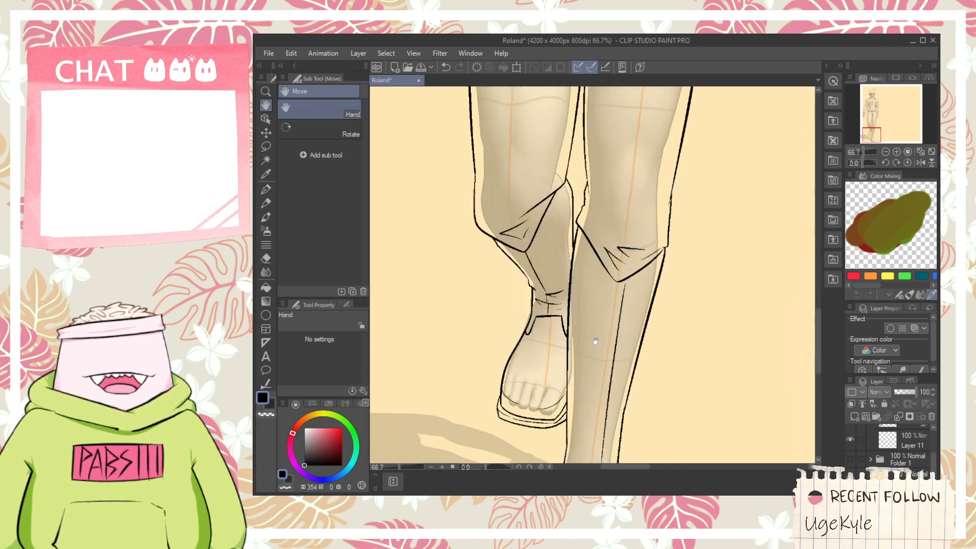
scroll(595, 318, "down", 2)
scroll(585, 254, "up", 3)
scroll(577, 262, "down", 2)
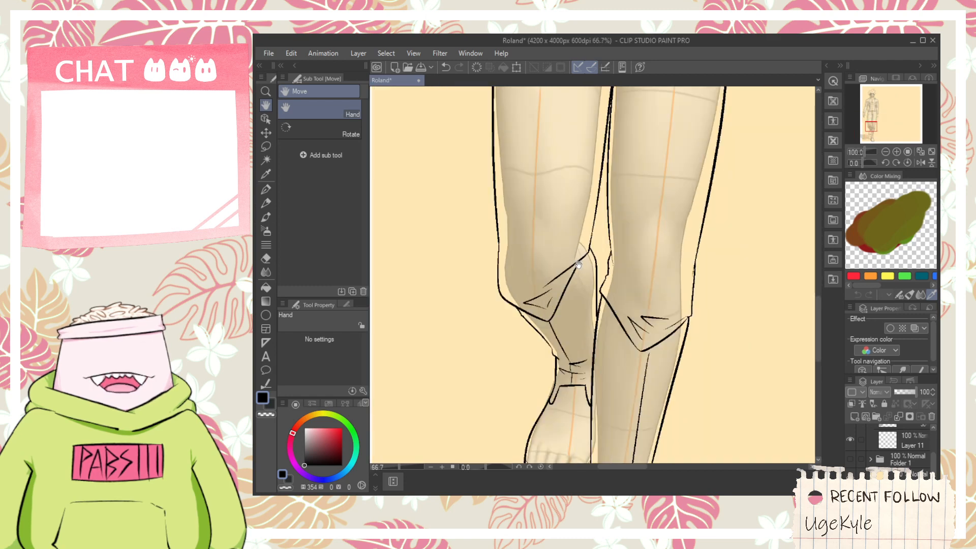
mouse_move(594, 269)
left_mouse_down()
mouse_move(556, 412)
mouse_move(502, 379)
mouse_move(492, 402)
left_mouse_up()
scroll(501, 379, "up", 3)
key("p")
key("ctrl+z")
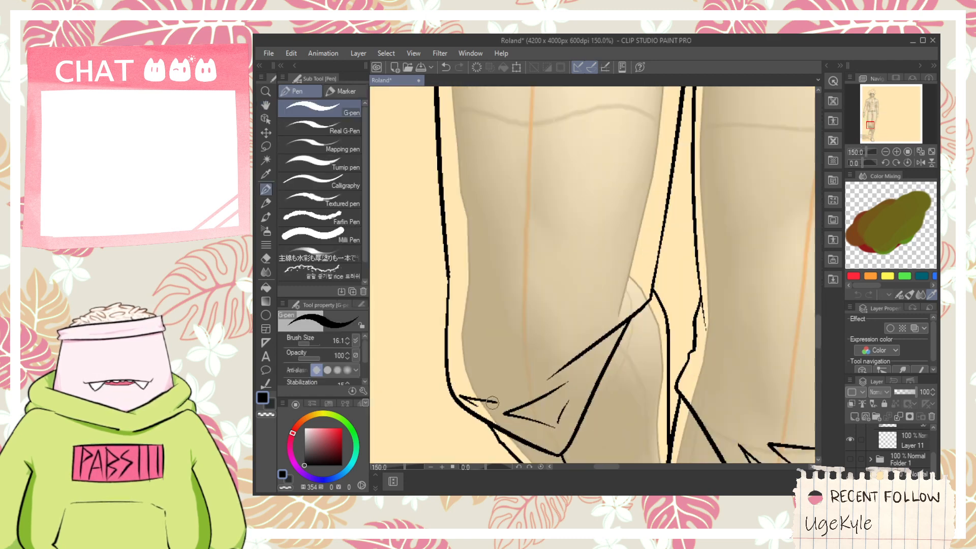
scroll(499, 411, "down", 1)
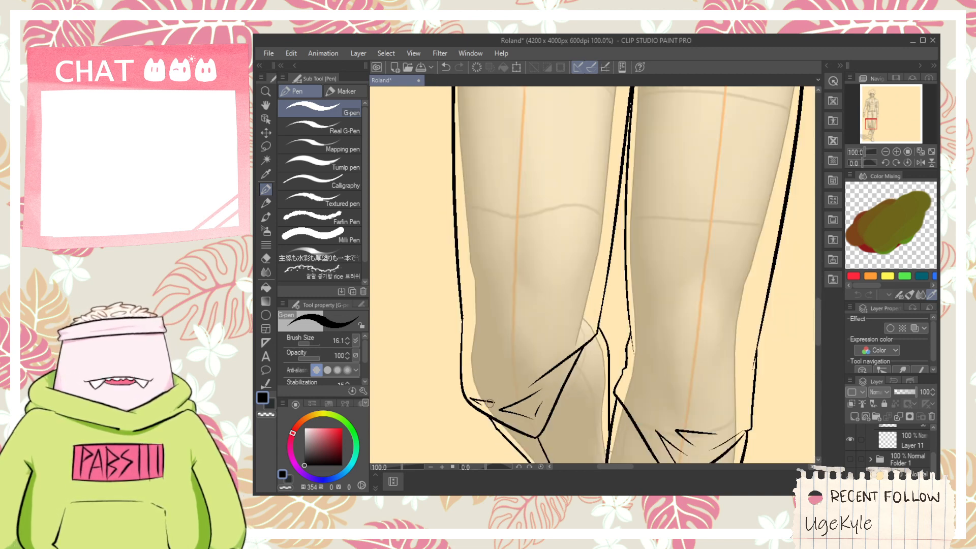
- Draw small pointed folds beside the crotch on the straight leg and a long crease rising outward across its upper thigh
scroll(488, 403, "down", 1)
key("h")
left_click_drag(551, 361, 543, 412)
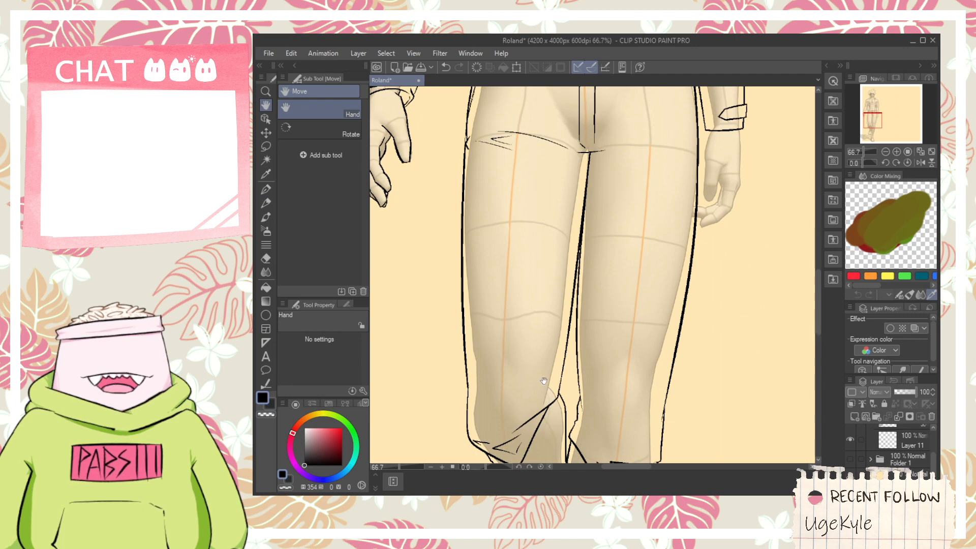
left_click_drag(622, 257, 602, 302)
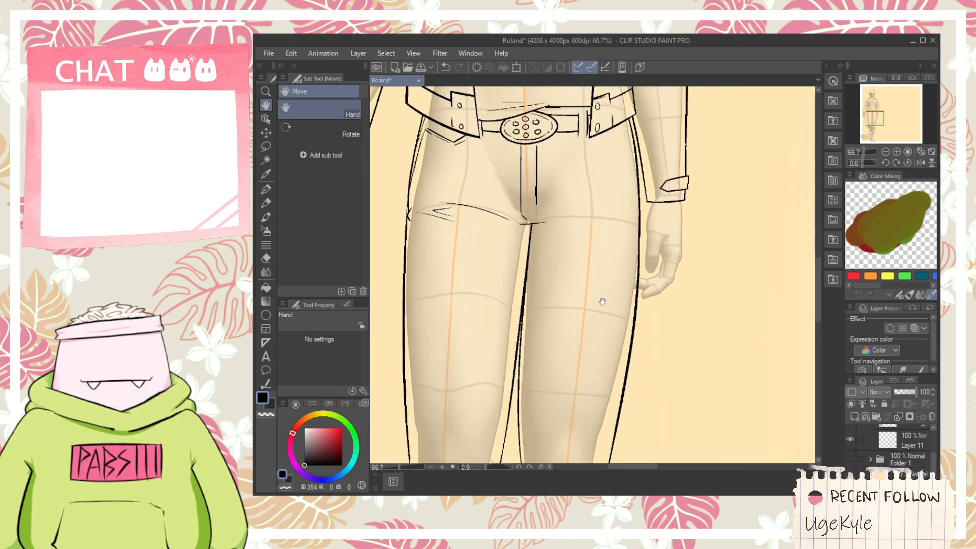
scroll(545, 221, "up", 2)
mouse_move(555, 227)
left_mouse_down()
mouse_move(583, 251)
mouse_move(616, 258)
mouse_move(677, 248)
left_mouse_up()
key("p")
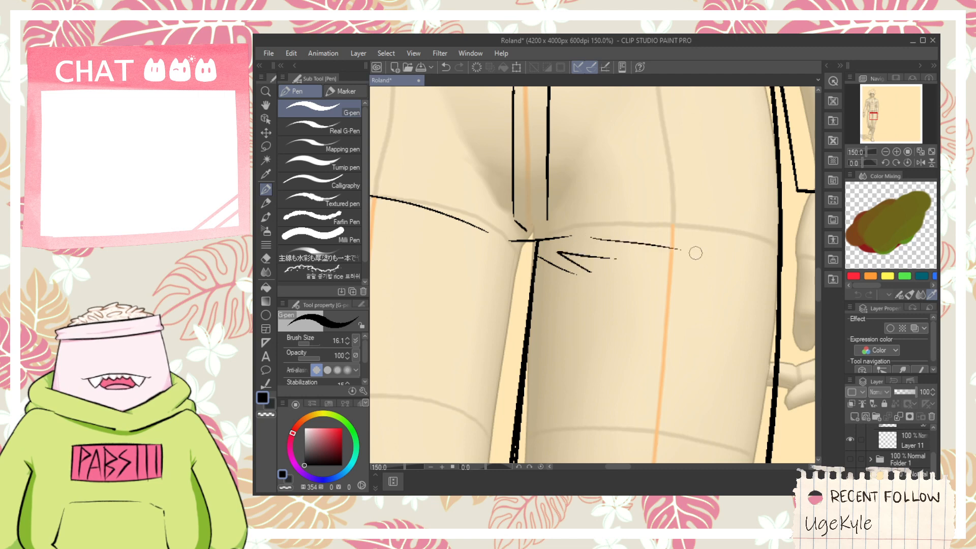
key("ctrl+z")
left_click_drag(585, 232, 741, 211)
scroll(721, 205, "down", 1)
- Draw an angled pocket opening with a parallel stitch line on the straight leg's hip below the jacket flap
left_click_drag(721, 156, 669, 272)
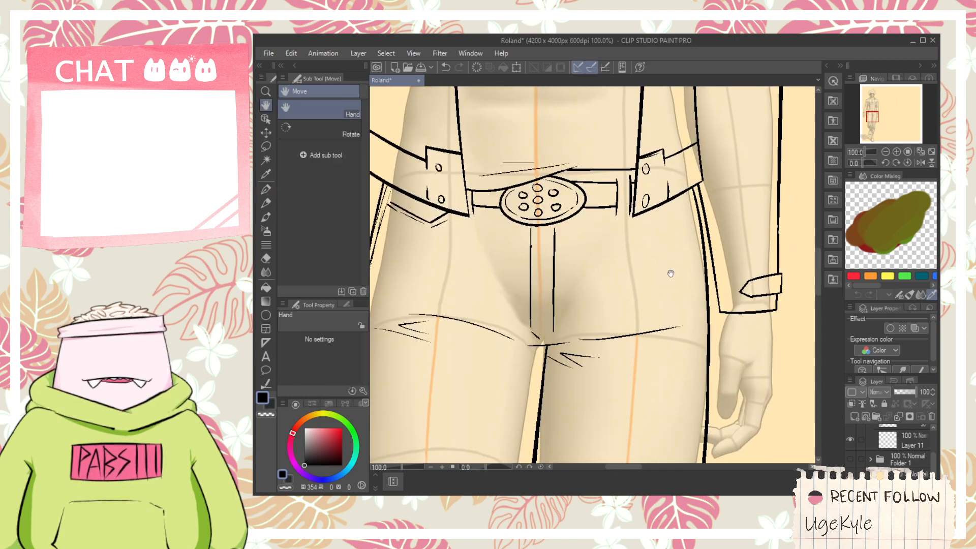
scroll(672, 219, "up", 1)
left_click_drag(675, 191, 718, 231)
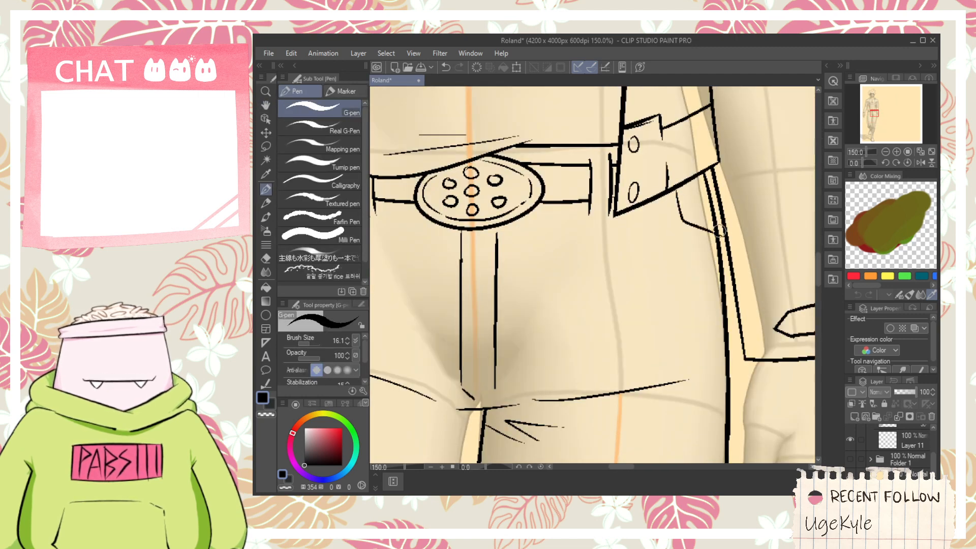
key("ctrl+z")
left_click_drag(661, 216, 717, 239)
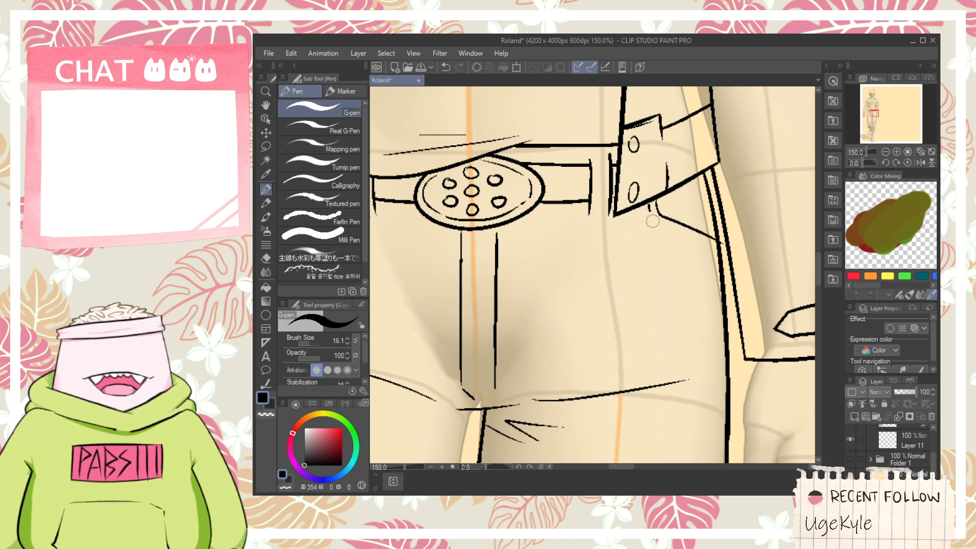
left_click_drag(655, 217, 715, 247)
scroll(704, 220, "down", 1)
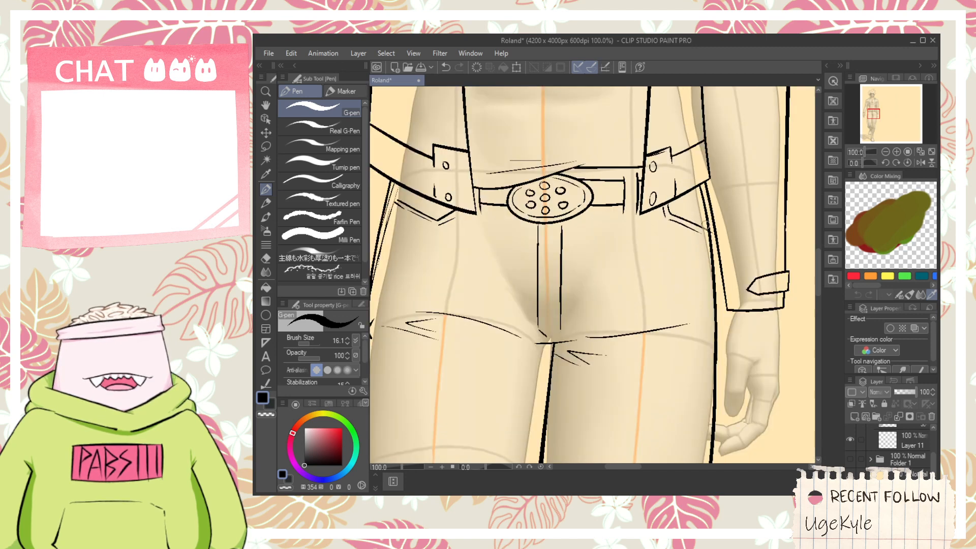
- Erase the rough doubled strokes along the bent leg's outer hip line below the jacket
key("e")
scroll(710, 239, "up", 1)
scroll(712, 245, "down", 3)
scroll(564, 290, "up", 3)
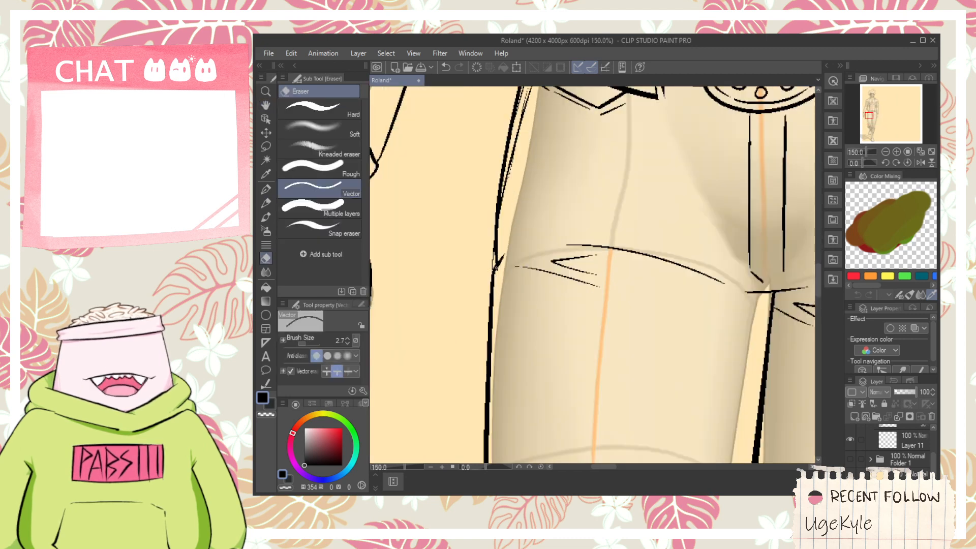
key("space")
left_click_drag(527, 200, 530, 293)
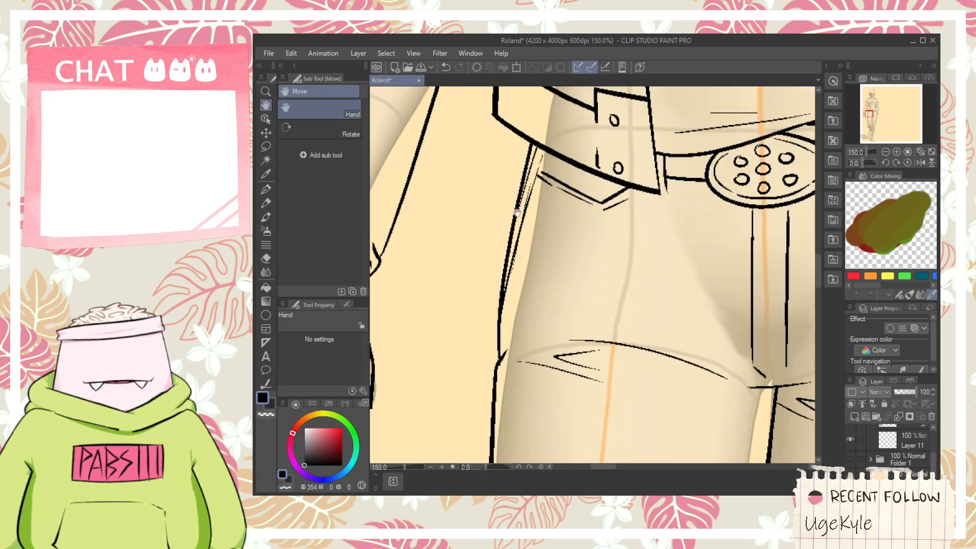
left_click_drag(530, 172, 527, 201)
key("ctrl+z")
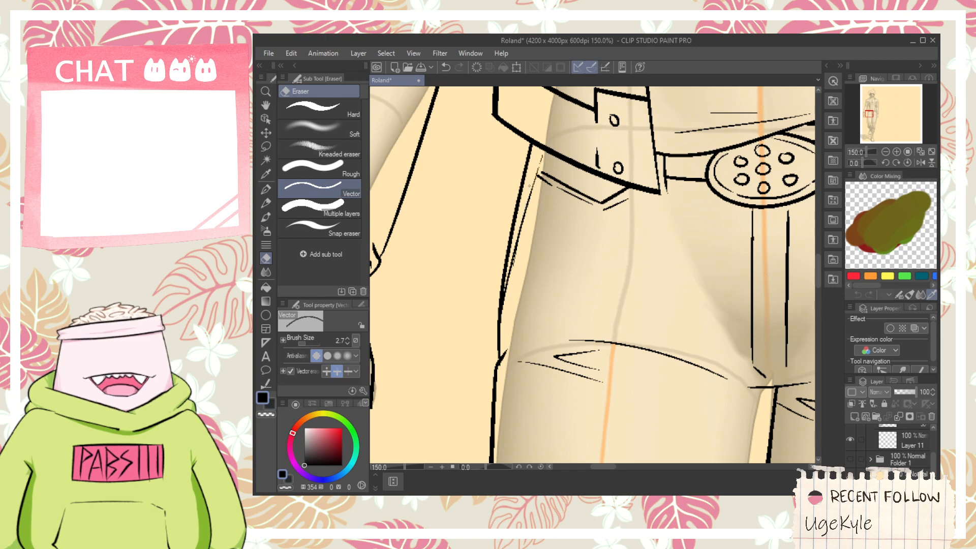
- Add a short stroke extending the bent leg's thigh crease towards the crotch, and undo the diagonal fold below the pocket
scroll(559, 201, "down", 5)
key("space")
left_click_drag(600, 239, 620, 311)
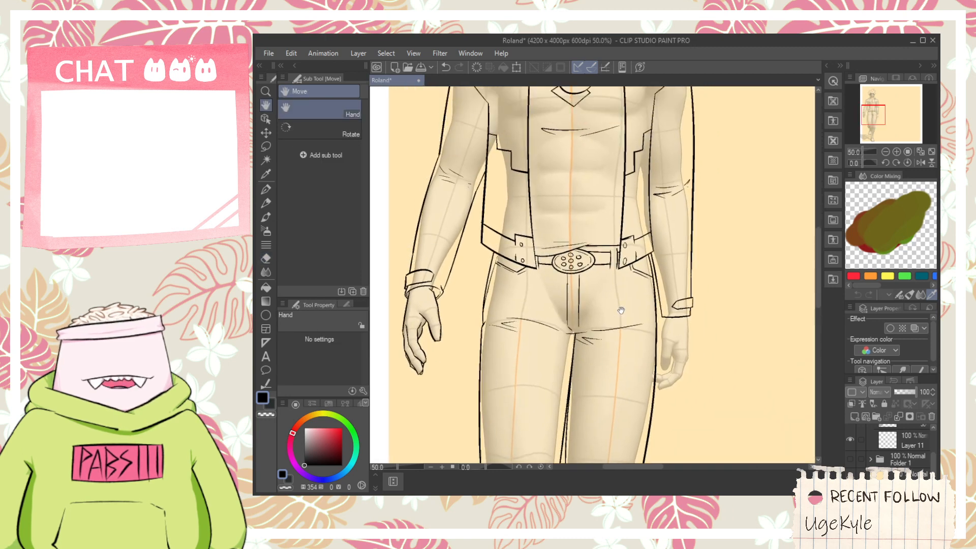
scroll(523, 292, "up", 5)
key("p")
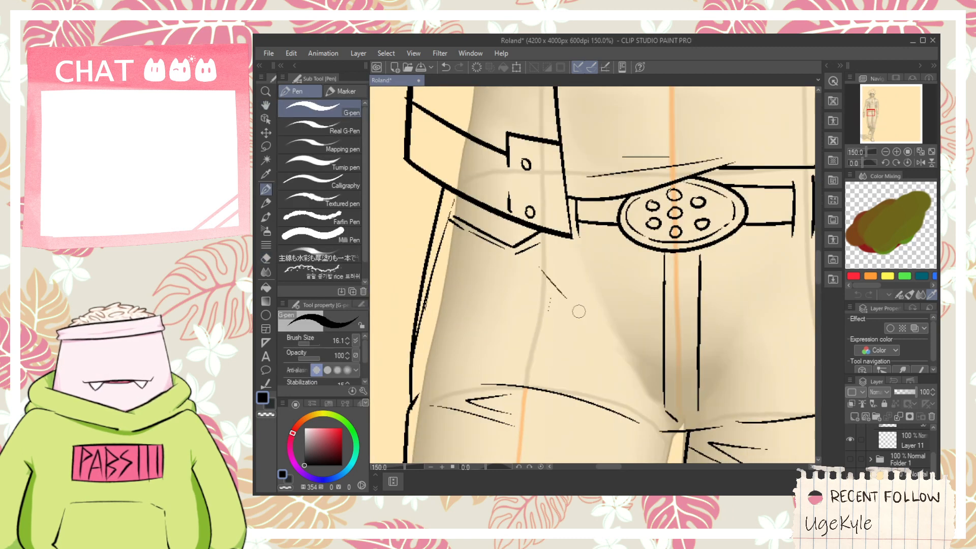
mouse_move(657, 415)
left_mouse_down()
mouse_move(579, 371)
mouse_move(634, 422)
mouse_move(603, 400)
left_mouse_up()
key("ctrl+z")
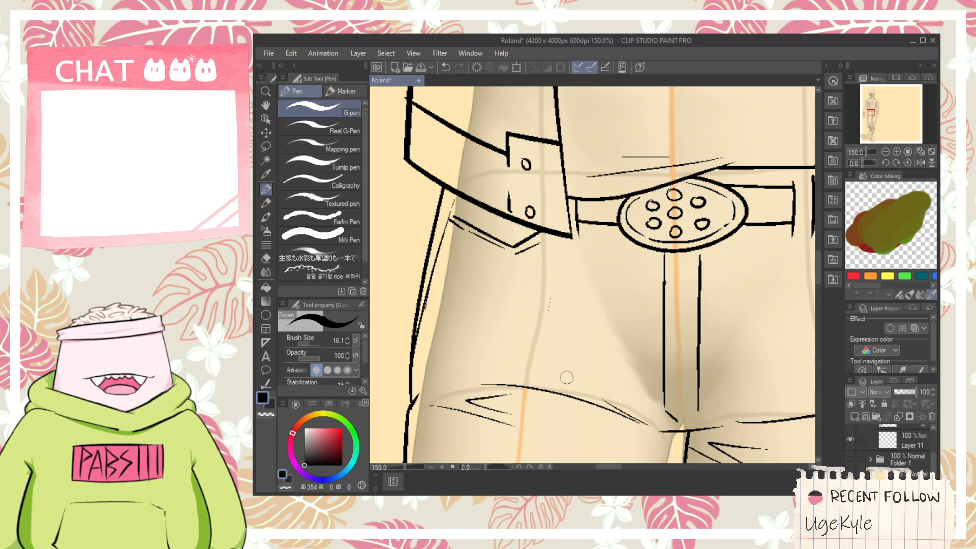
- Add a short crease rising outward from the crotch above the existing crease on the straight leg's upper thigh
left_click_drag(657, 420, 522, 379)
left_click_drag(589, 382, 691, 348)
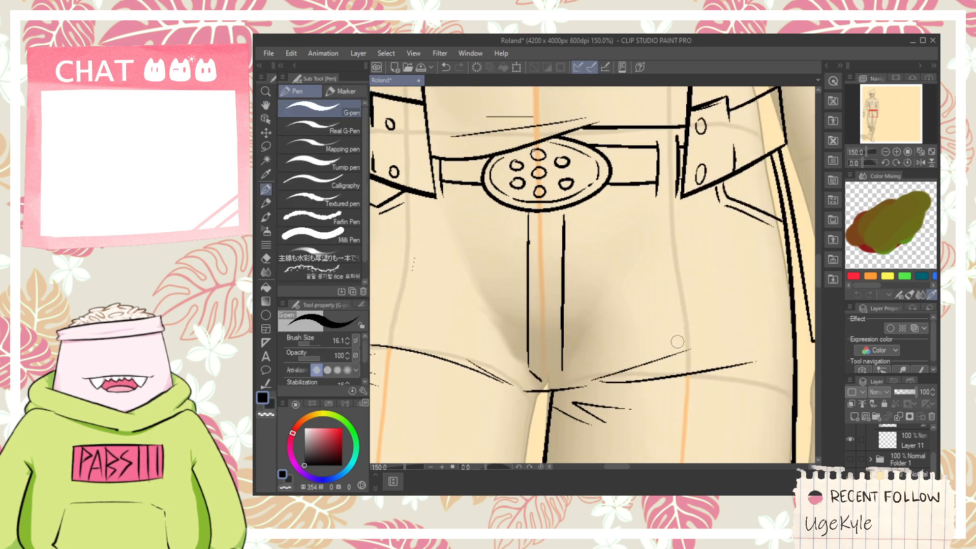
- Move the mouth line and the lower-lip stroke slightly down on the face
scroll(680, 341, "down", 2)
key("space")
scroll(698, 340, "down", 3)
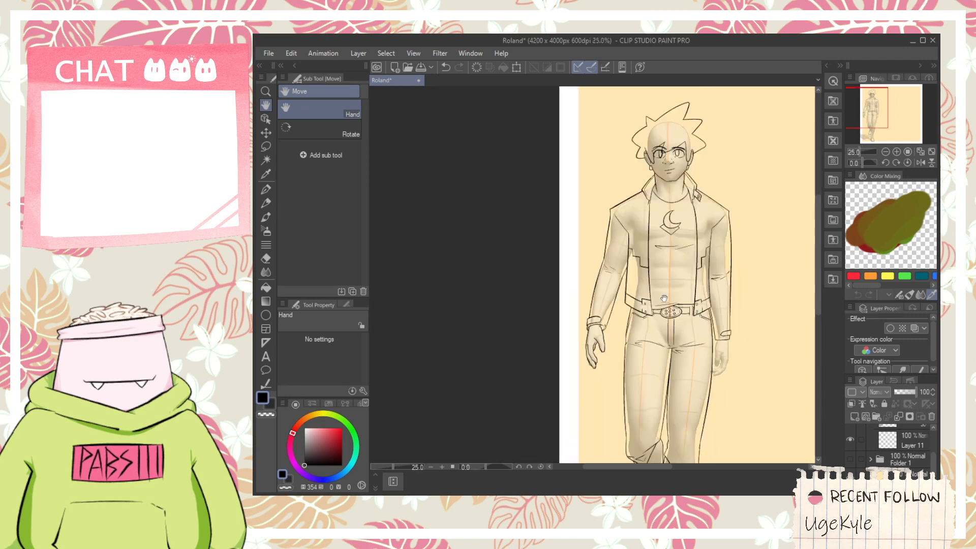
left_click_drag(664, 299, 635, 387)
scroll(673, 327, "up", 3)
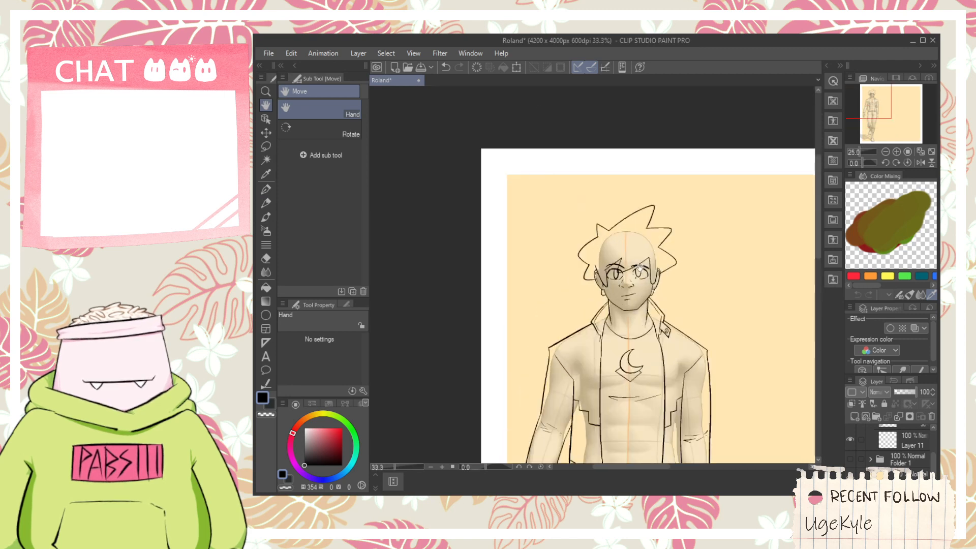
scroll(618, 261, "up", 3)
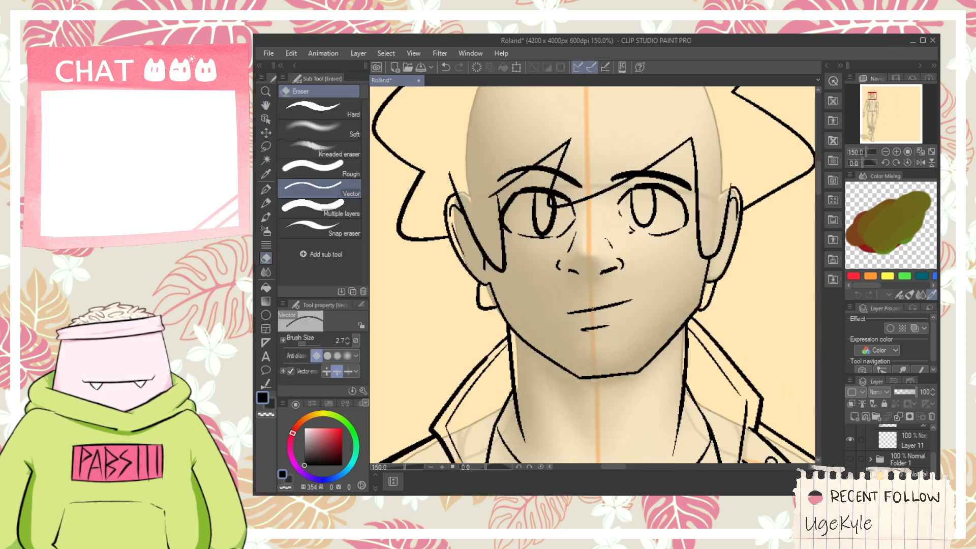
left_click(265, 105)
left_click_drag(419, 235, 415, 217)
left_click(266, 118)
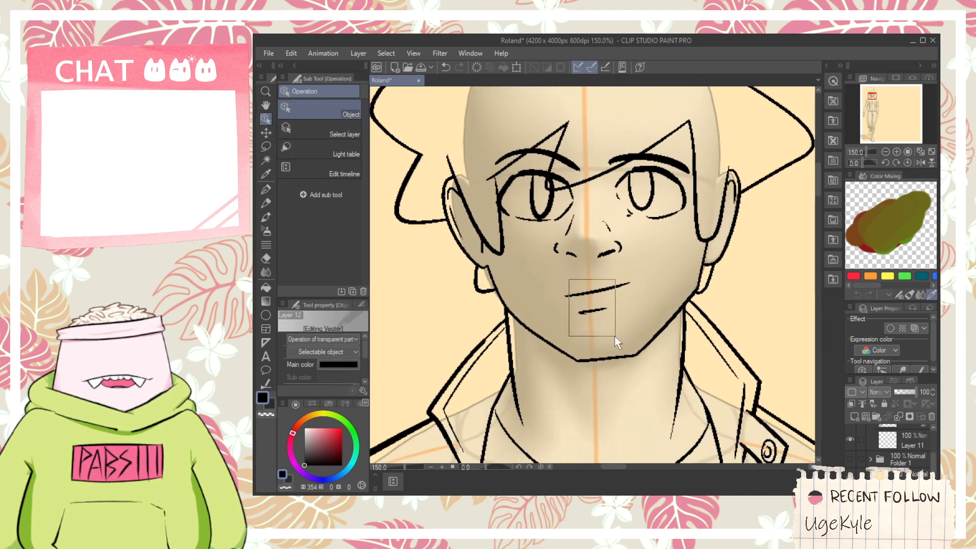
left_click_drag(614, 337, 615, 336)
left_click_drag(614, 265, 615, 276)
key("p")
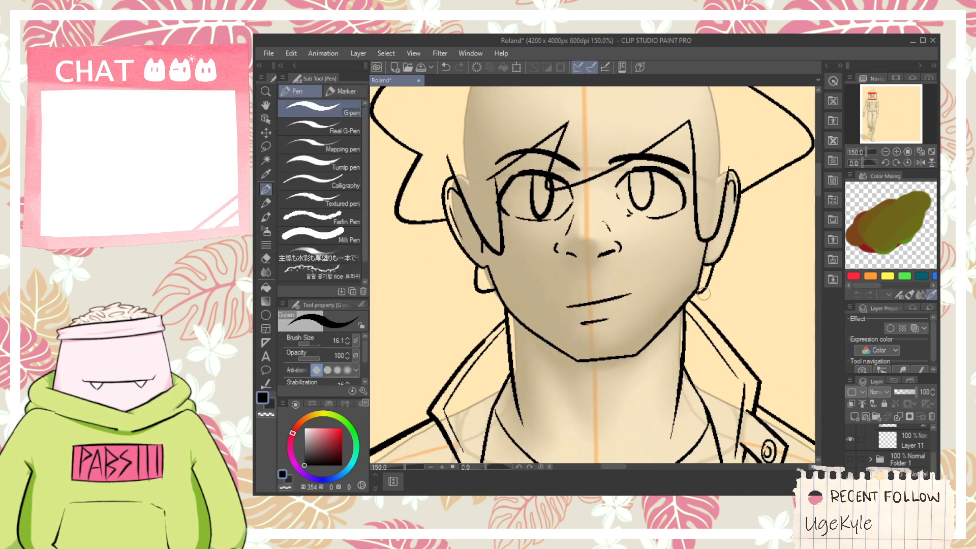
- Draw the outer edge of the hand beside the straight leg, from the sleeve cuff down past the knuckles
scroll(706, 299, "down", 2)
scroll(704, 301, "down", 2)
key("space")
left_click_drag(685, 394, 576, 143)
scroll(590, 295, "down", 1)
left_click_drag(594, 305, 564, 293)
left_click_drag(559, 226, 553, 288)
scroll(538, 303, "up", 1)
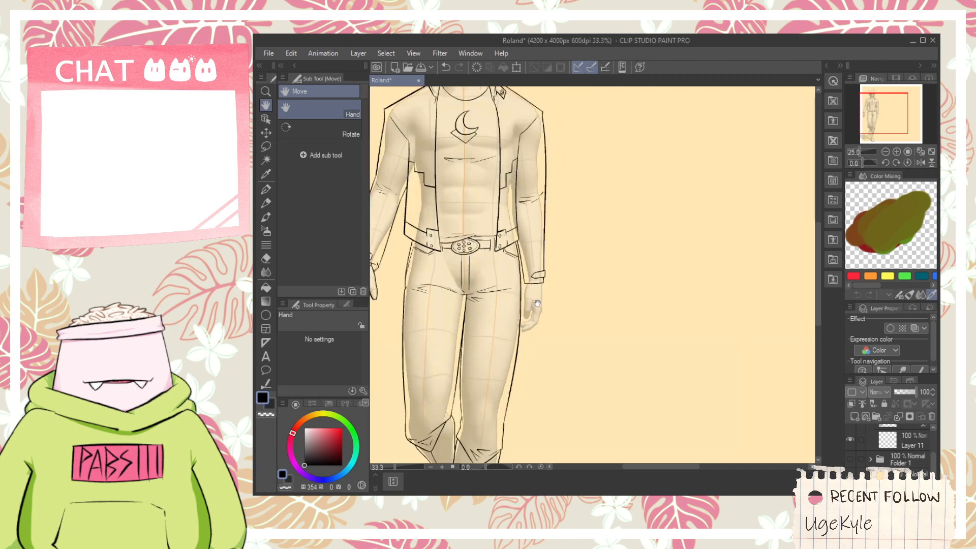
scroll(538, 303, "up", 4)
key("p")
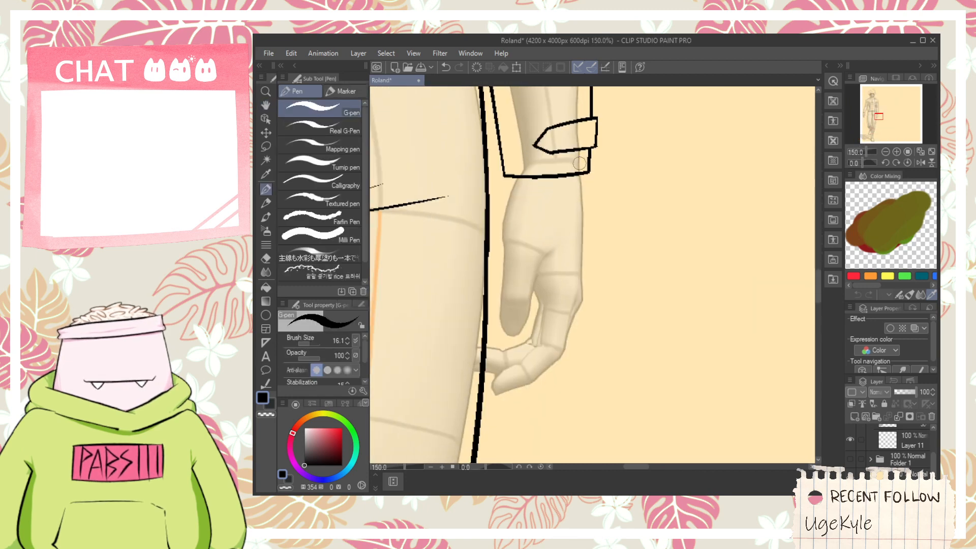
mouse_move(579, 163)
left_mouse_down()
mouse_move(574, 339)
mouse_move(559, 353)
left_mouse_up()
key("ctrl+z")
left_click_drag(580, 168, 577, 356)
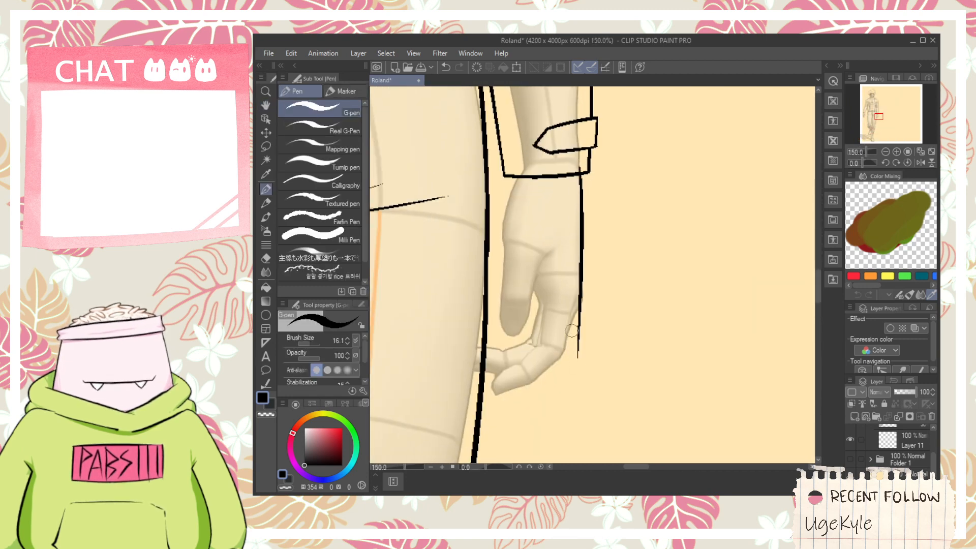
- Outline the upper edge of the curled fingertip and the inner edge of the fingers on the same hand
scroll(492, 389, "up", 1)
left_click_drag(492, 388, 541, 336)
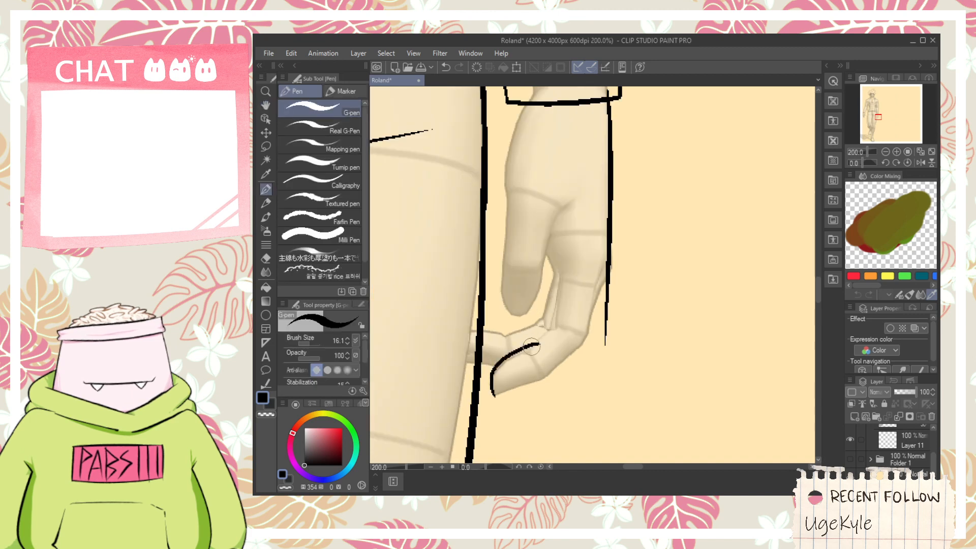
key("ctrl+z")
mouse_move(489, 395)
left_mouse_down()
mouse_move(557, 331)
mouse_move(569, 278)
left_mouse_up()
key("ctrl+z")
left_click_drag(557, 327, 560, 259)
- Draw the lower edge of a slanted hip belt curving from the bent leg's hip across to the straight leg's outer thigh
scroll(561, 277, "down", 4)
key("space")
left_click_drag(455, 244, 592, 270)
left_click_drag(490, 267, 459, 295)
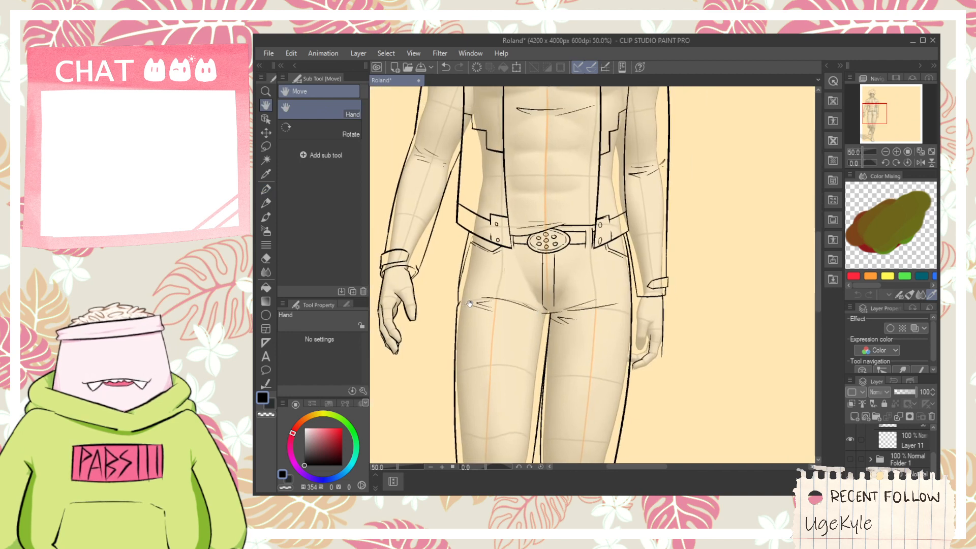
scroll(637, 360, "up", 2)
scroll(617, 345, "down", 2)
scroll(477, 267, "up", 1)
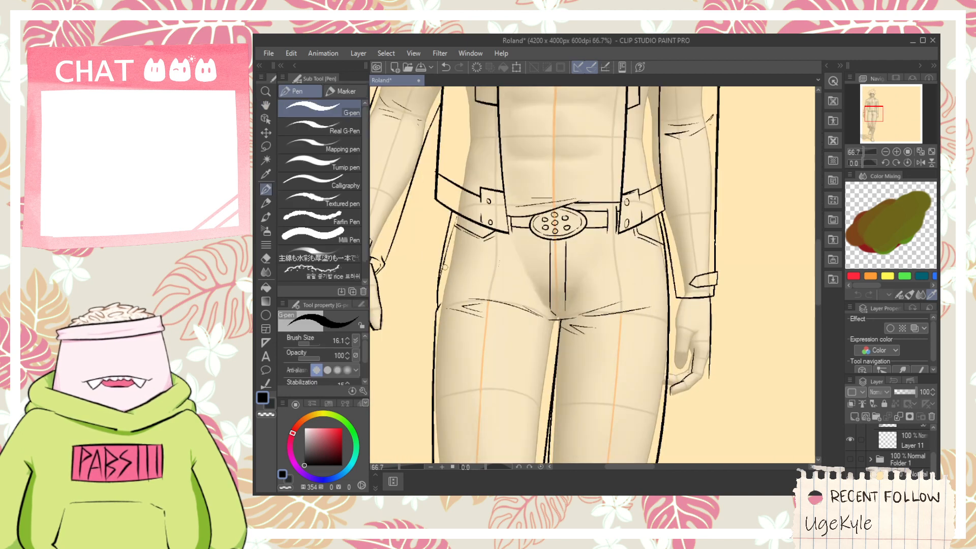
left_click_drag(440, 278, 665, 277)
key("ctrl+z")
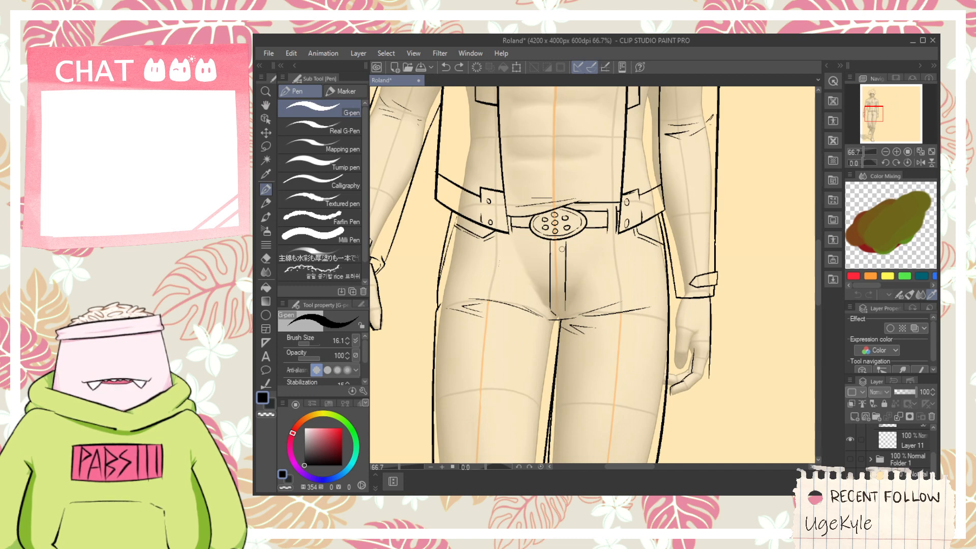
left_click_drag(443, 216, 700, 308)
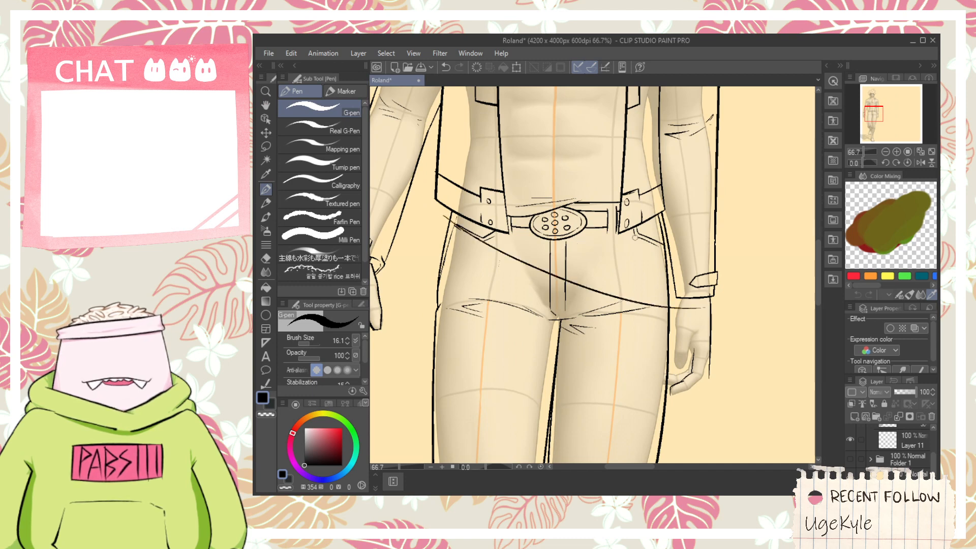
key("ctrl+z")
left_click_drag(450, 216, 668, 305)
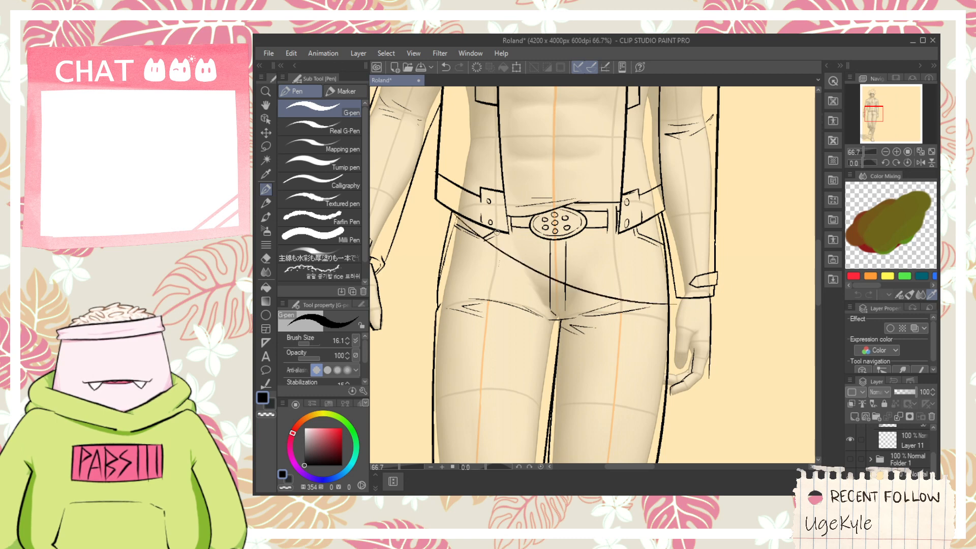
- Draw the slanted hip belt's upper edge as a curve from the jacket flap's corner to the sleeve cuff, redoing it until it fits
mouse_move(458, 226)
left_mouse_down()
mouse_move(710, 298)
mouse_move(638, 300)
left_mouse_up()
key("space")
key("ctrl+plus")
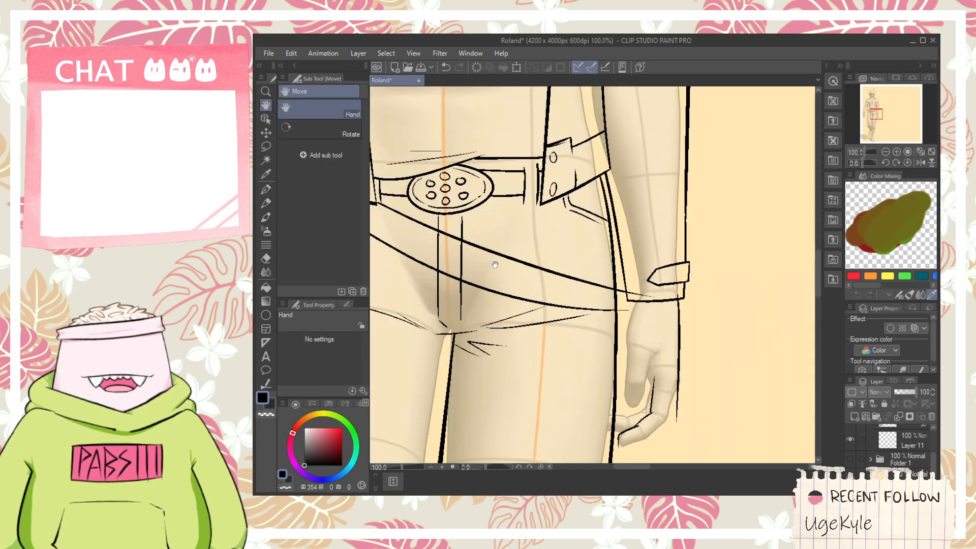
left_click_drag(495, 265, 577, 286)
key("ctrl+z")
left_click_drag(459, 227, 712, 296)
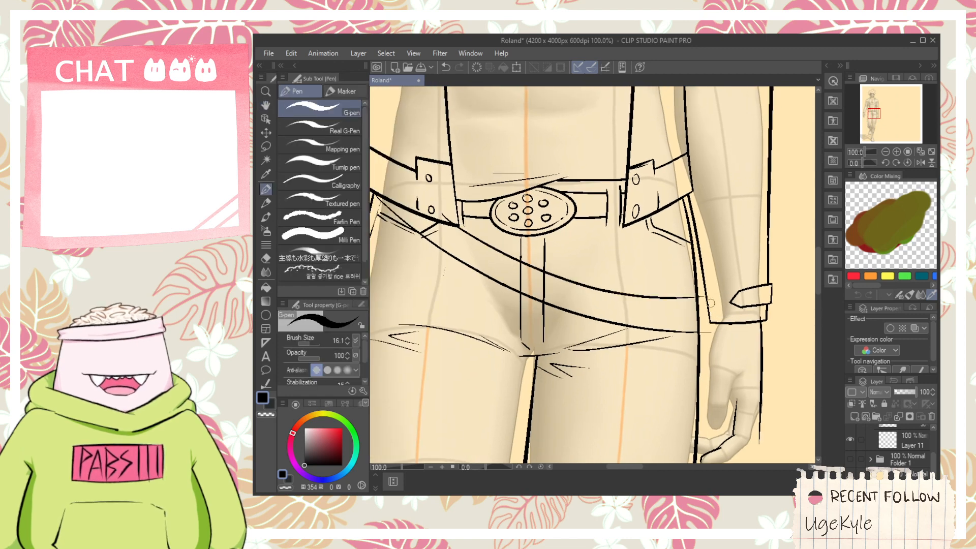
key("ctrl+z")
mouse_move(440, 213)
left_mouse_down()
mouse_move(460, 230)
mouse_move(717, 296)
left_mouse_up()
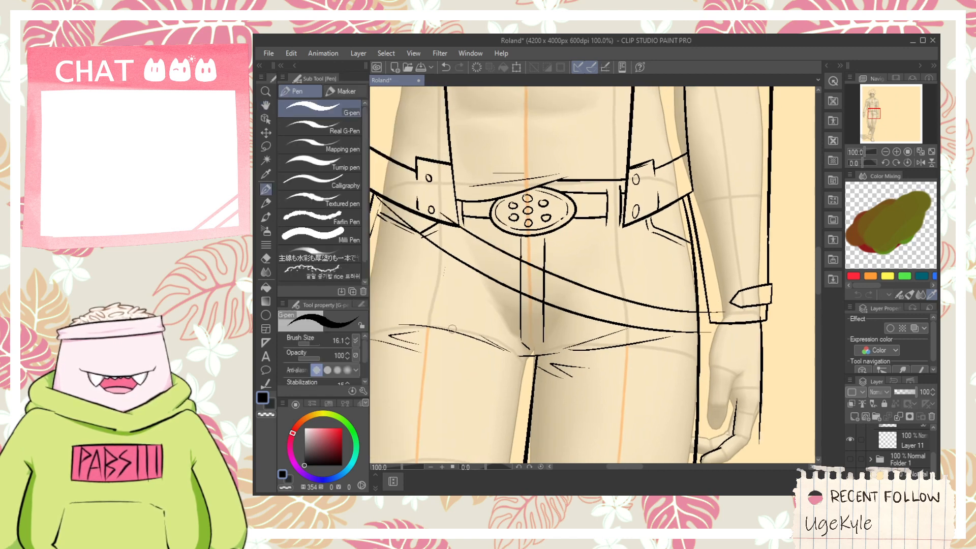
left_click(764, 83)
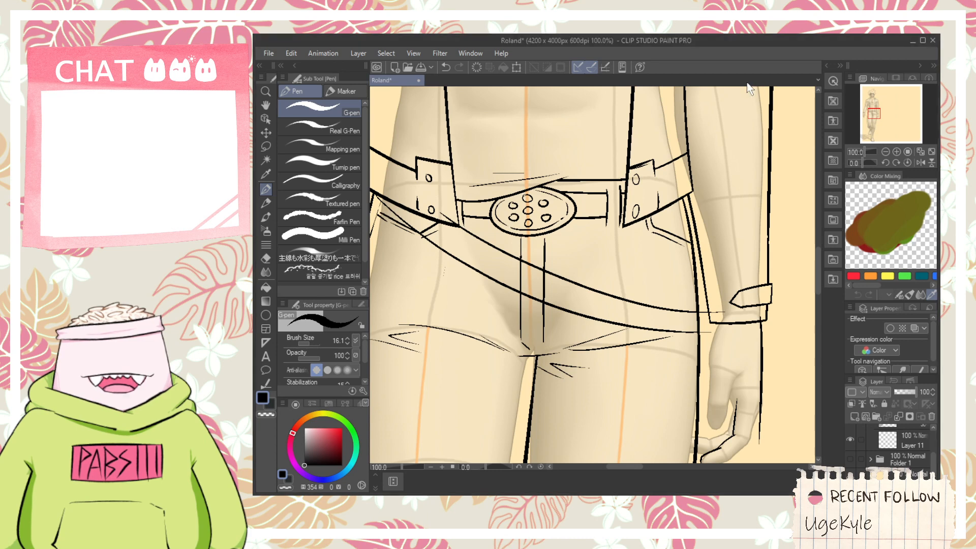
- Erase the trouser fly and pocket lines where the slanted hip belt crosses over them
scroll(712, 298, "up", 3)
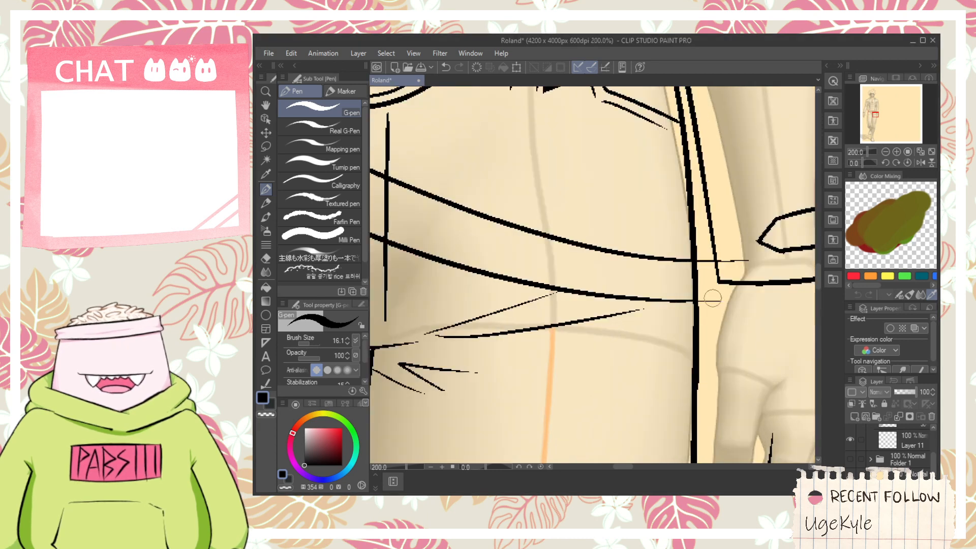
scroll(724, 298, "down", 3)
key("h")
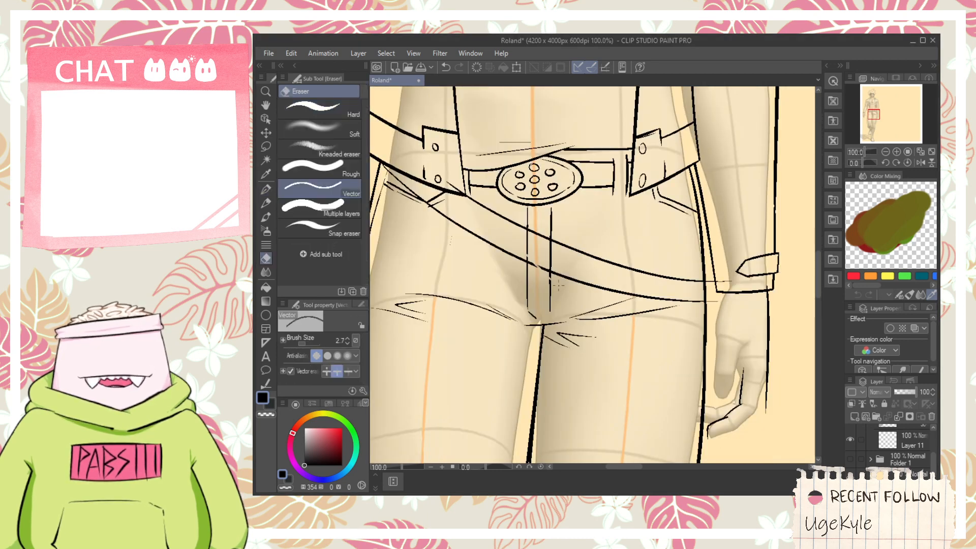
key("e")
scroll(530, 237, "up", 2)
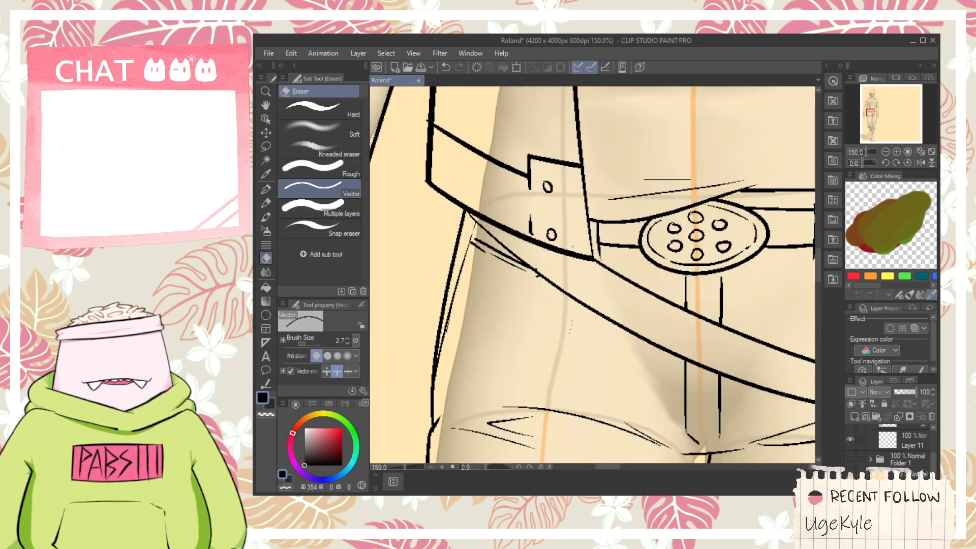
scroll(573, 246, "down", 2)
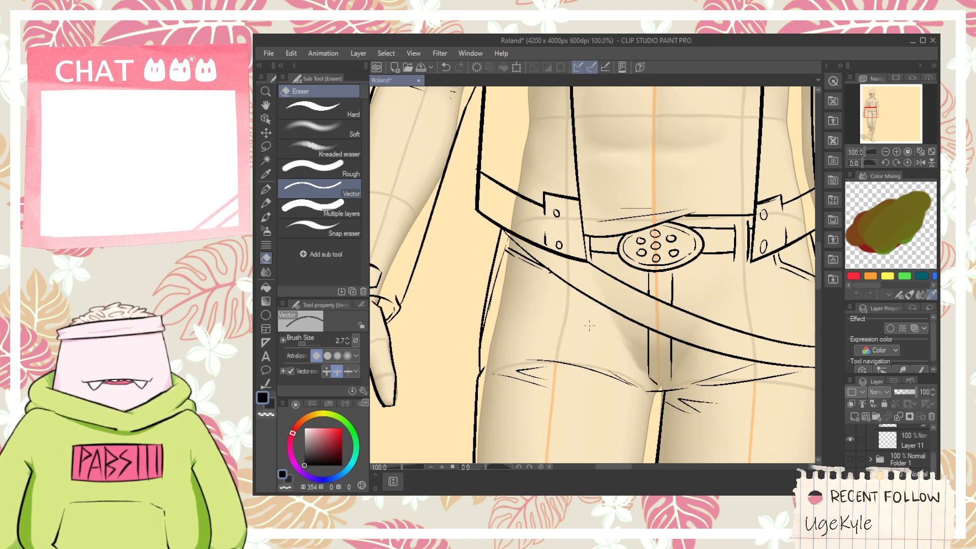
scroll(586, 307, "up", 3)
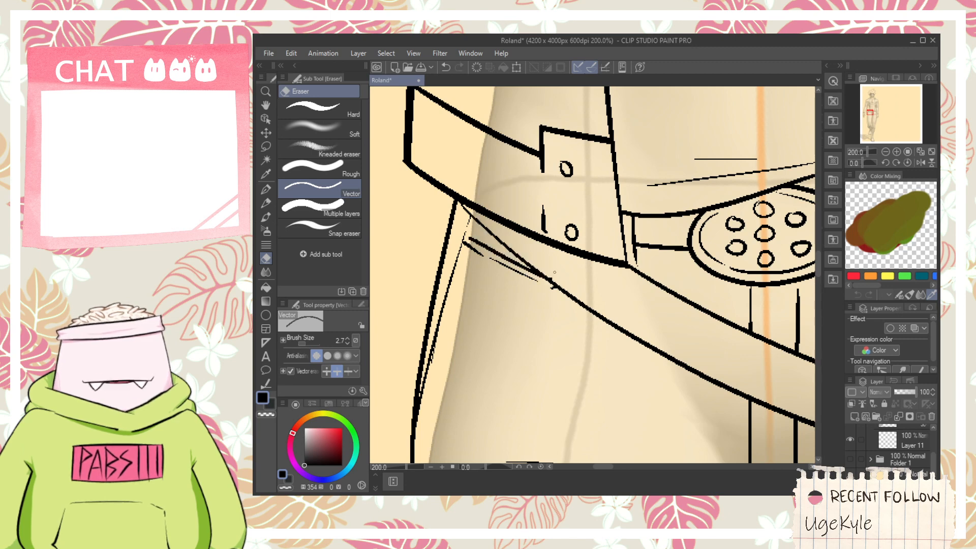
scroll(551, 275, "down", 2)
key("space")
left_click_drag(703, 314, 490, 264)
scroll(625, 308, "up", 1)
scroll(624, 308, "down", 1)
scroll(625, 308, "down", 1)
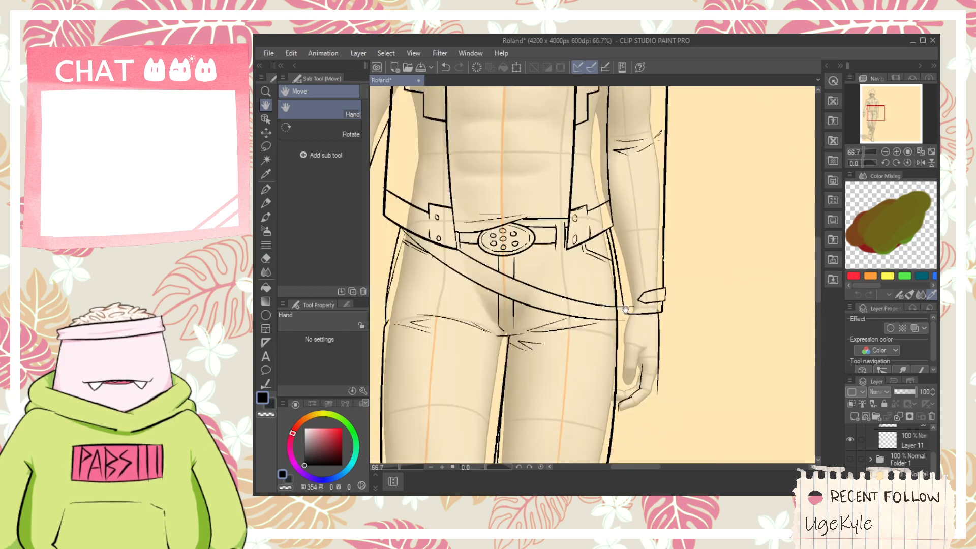
scroll(625, 308, "up", 1)
key("p")
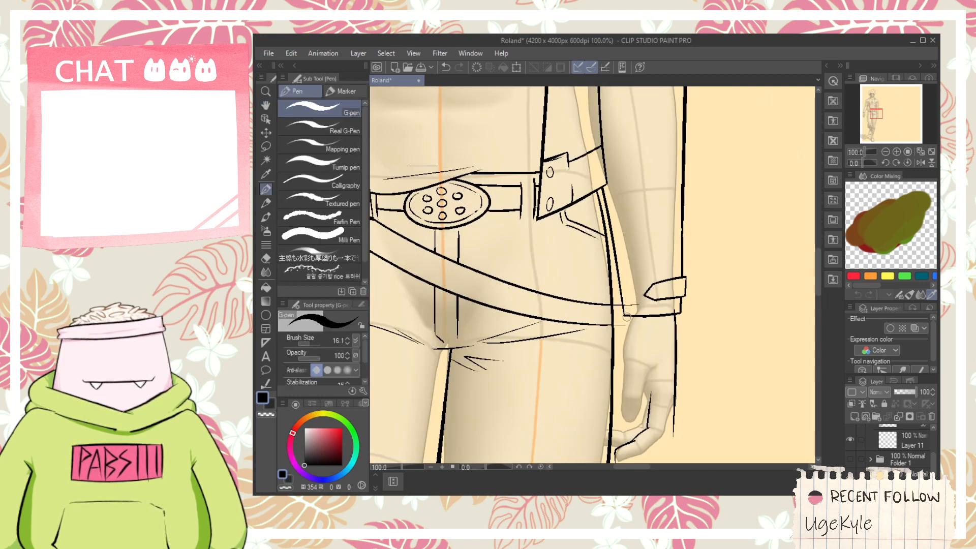
scroll(626, 317, "down", 2)
scroll(622, 310, "up", 1)
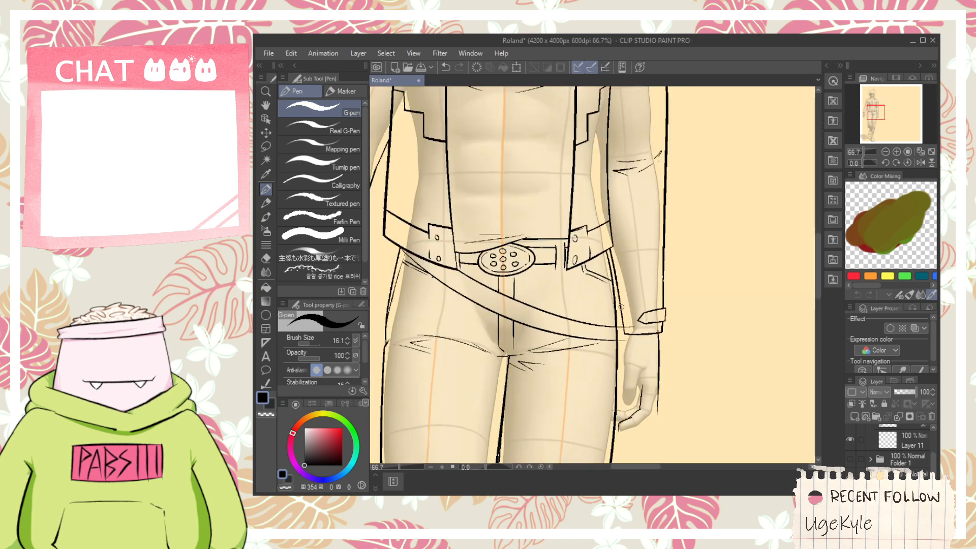
scroll(621, 307, "up", 1)
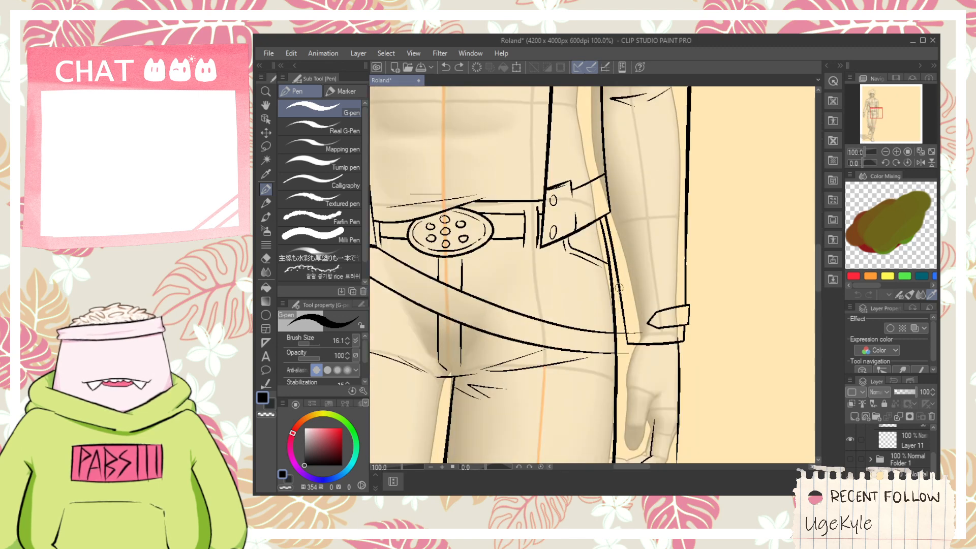
scroll(619, 296, "down", 1)
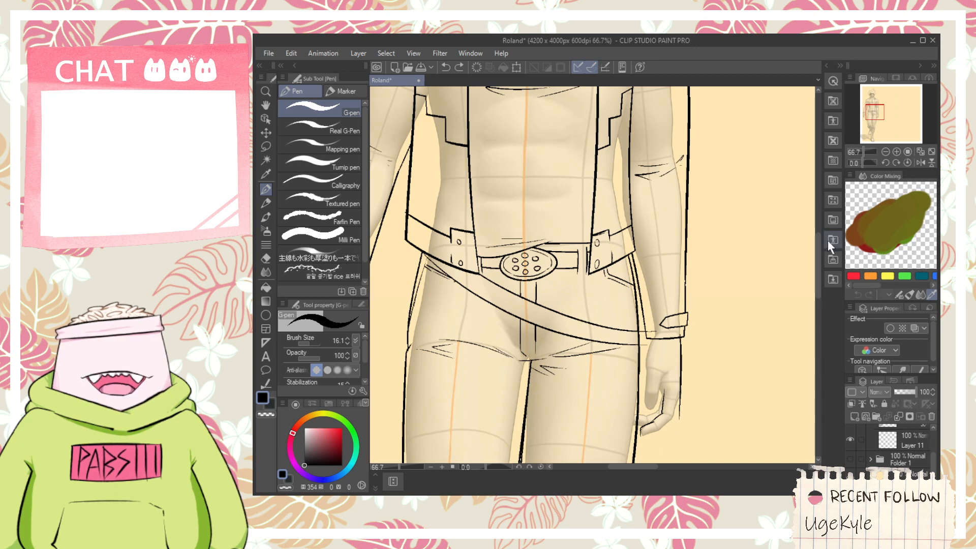
left_click(833, 141)
left_click(833, 142)
left_click(831, 122)
left_click(831, 121)
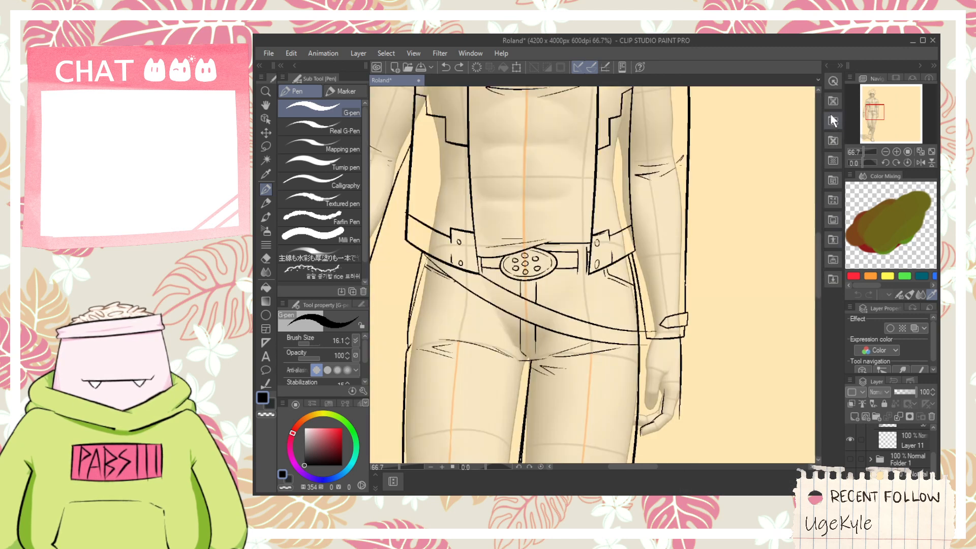
- Close the hip belt's end beside the wrist with a slanted stroke, and erase the sleeve and thigh lines crossing the belt
scroll(639, 383, "up", 2)
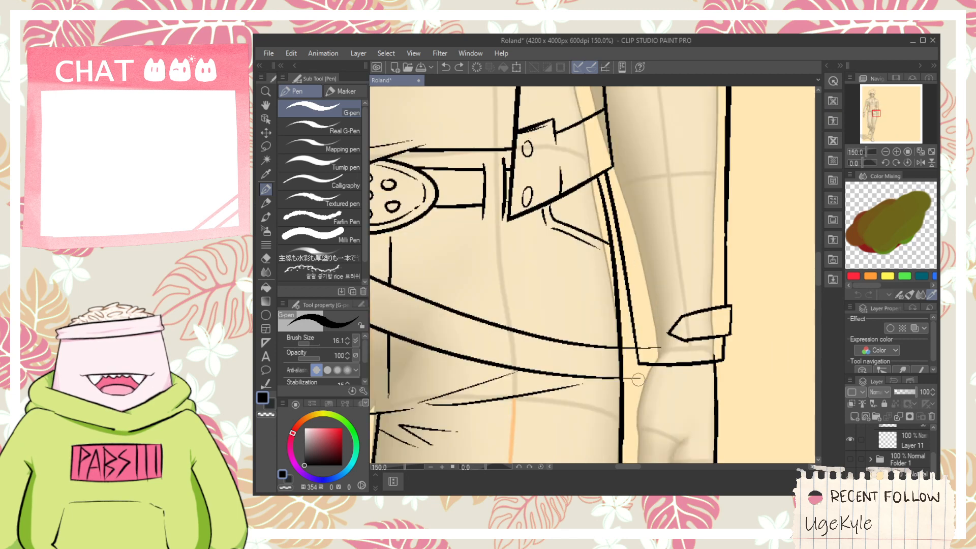
left_click_drag(638, 380, 654, 350)
key("e")
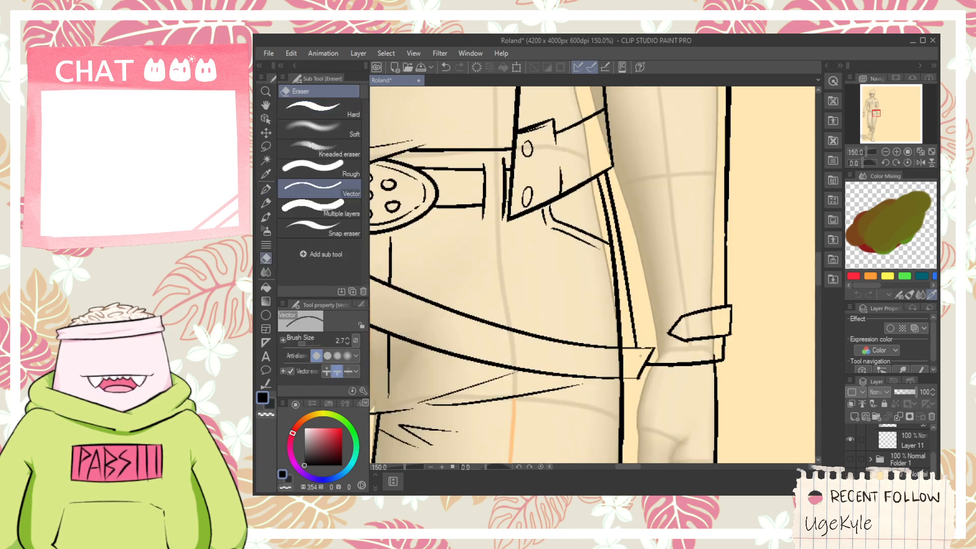
scroll(640, 356, "down", 1)
left_click_drag(607, 356, 586, 331)
scroll(665, 303, "up", 1)
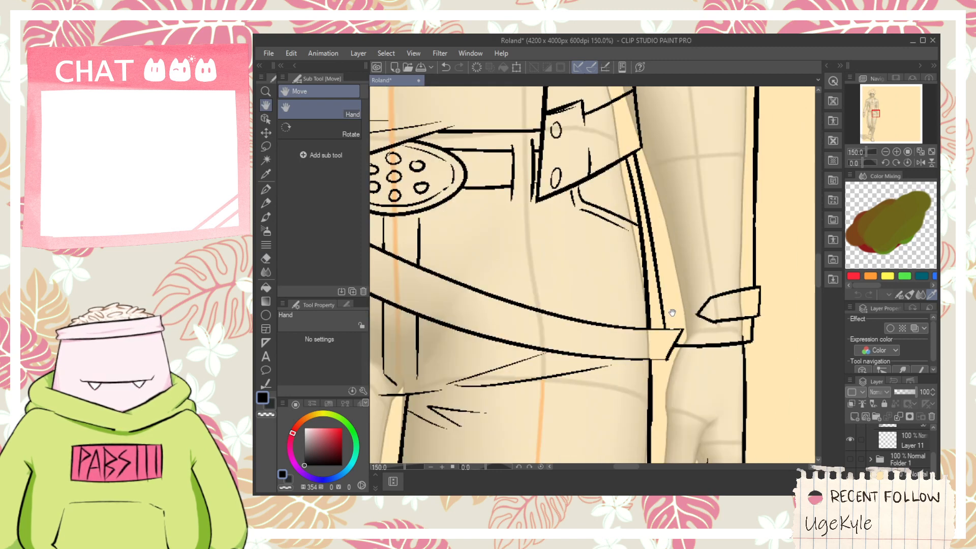
- Sketch two roughly parallel diagonal strokes from beside the hip belt's end down across the wrist and hand as a slanted holster-like shape
scroll(673, 308, "down", 1)
mouse_move(674, 309)
left_mouse_down()
mouse_move(634, 286)
mouse_move(673, 319)
left_mouse_up()
key("ctrl+z")
left_click_drag(630, 263, 690, 348)
left_click_drag(626, 303, 725, 399)
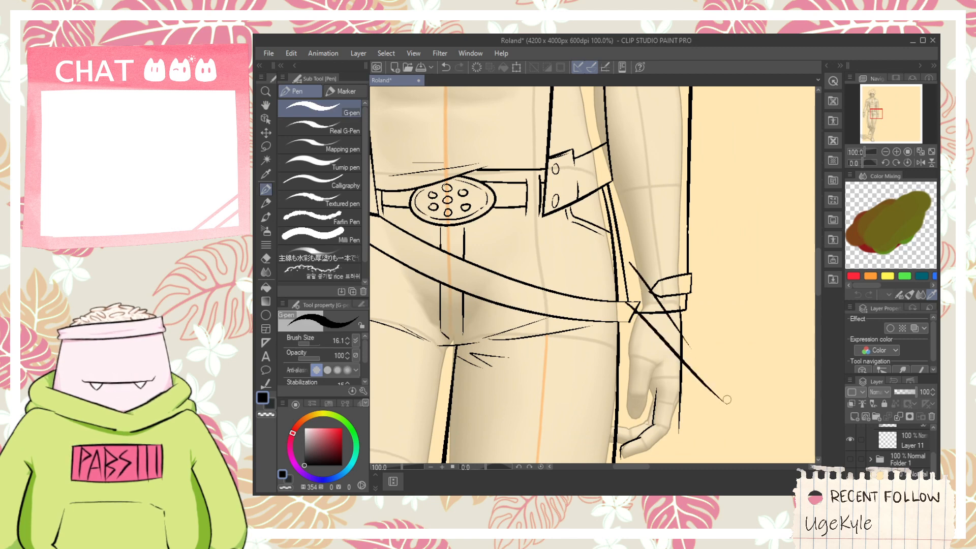
key("ctrl+z")
mouse_move(621, 291)
left_mouse_down()
mouse_move(669, 371)
mouse_move(657, 263)
mouse_move(634, 305)
mouse_move(755, 424)
left_mouse_up()
- Redraw the holster shape's lower section across the hand with parallel diagonal edges, a short slanted inner connector and an angled end
scroll(669, 349, "up", 1)
key("p")
mouse_move(715, 397)
left_mouse_down()
mouse_move(769, 395)
mouse_move(760, 390)
mouse_move(763, 353)
mouse_move(683, 282)
mouse_move(759, 377)
left_mouse_up()
key("ctrl+z")
key("ctrl+z")
key("ctrl+z")
left_click_drag(682, 283, 785, 391)
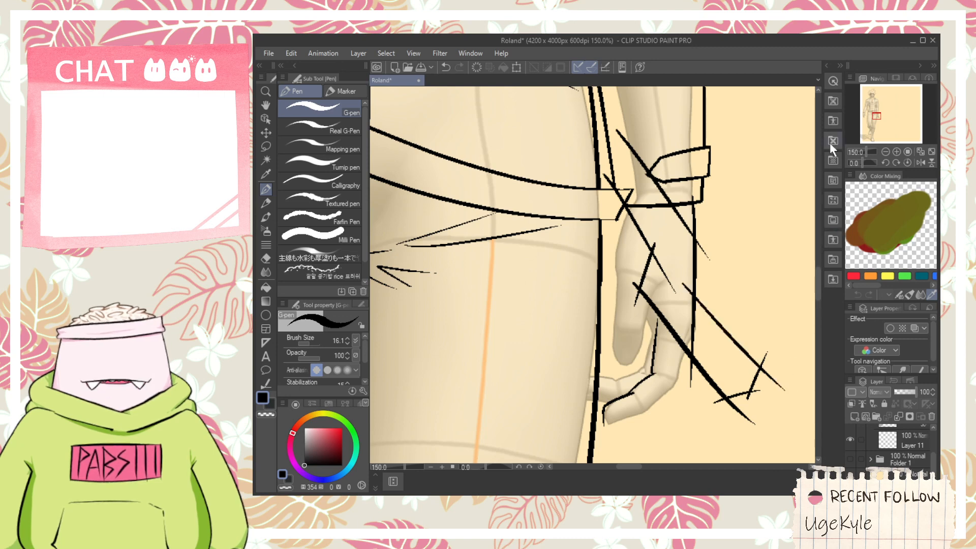
- Join the outer edges of the holster's upper and lower sections with a short slanted stroke, redoing it once
key("h")
left_click_drag(703, 252, 684, 278)
scroll(659, 308, "up", 1)
key("p")
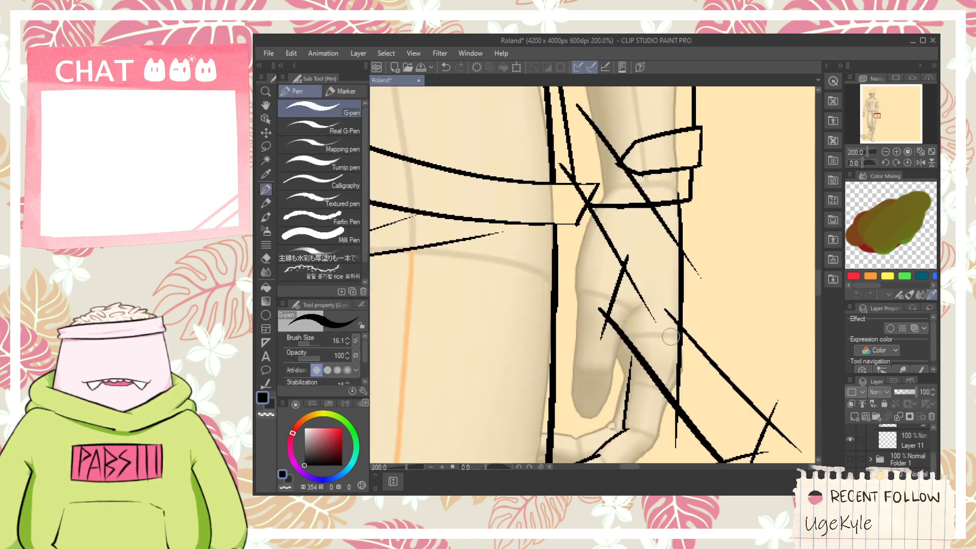
left_click_drag(673, 336, 707, 243)
key("ctrl+z")
left_click_drag(670, 323, 706, 251)
- Erase the overshooting stroke ends at the holster's bends and lower end, and the outer hand line running through it
key("e")
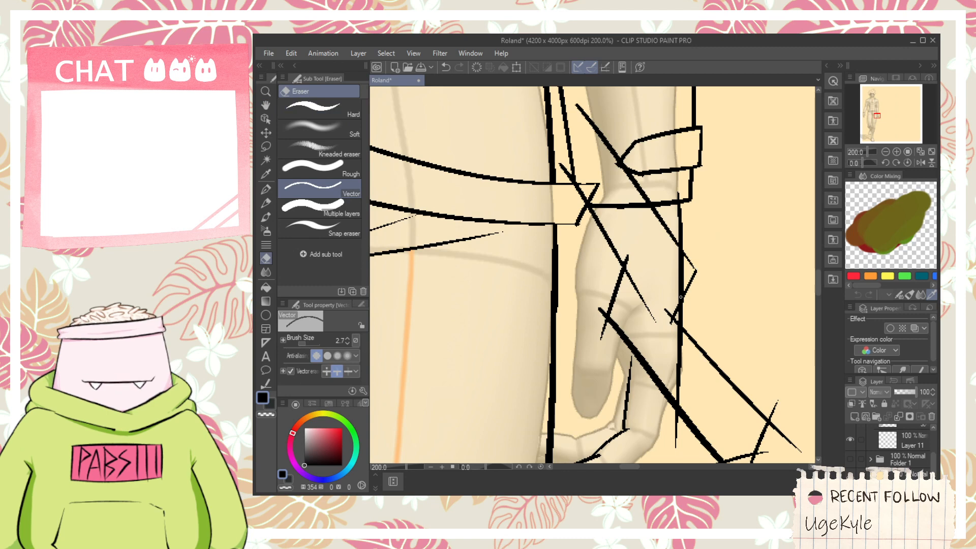
left_click_drag(680, 297, 649, 278)
left_click_drag(593, 301, 612, 332)
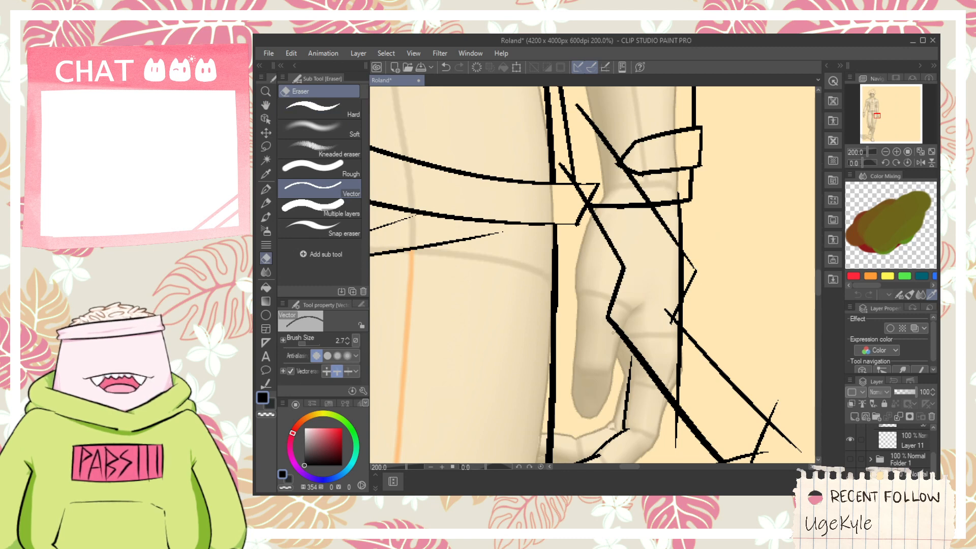
left_click_drag(680, 295, 690, 268)
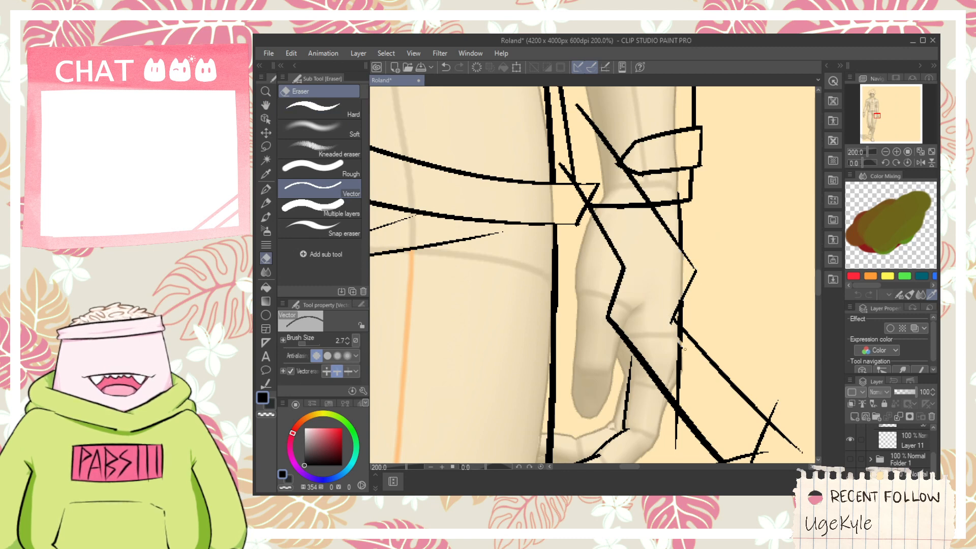
left_click_drag(684, 348, 623, 276)
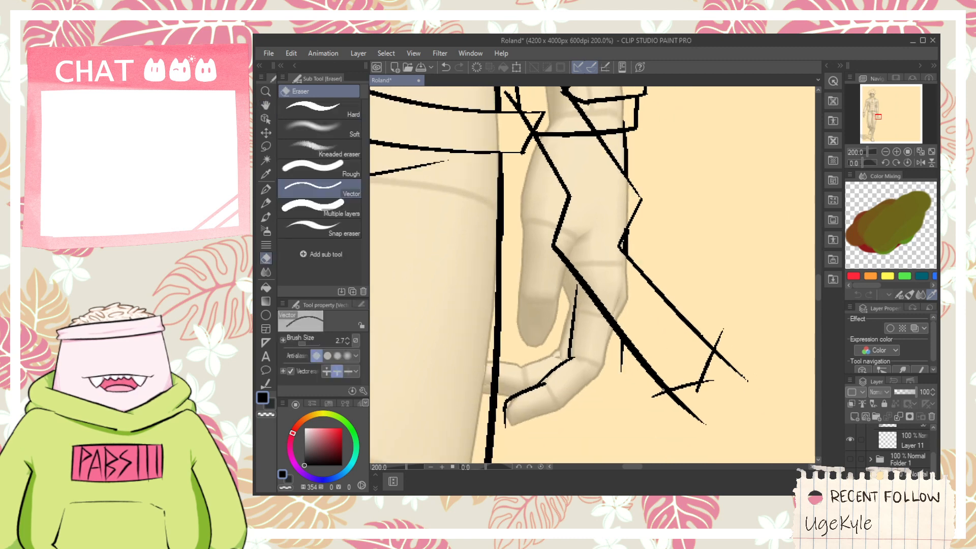
left_click_drag(702, 393, 713, 380)
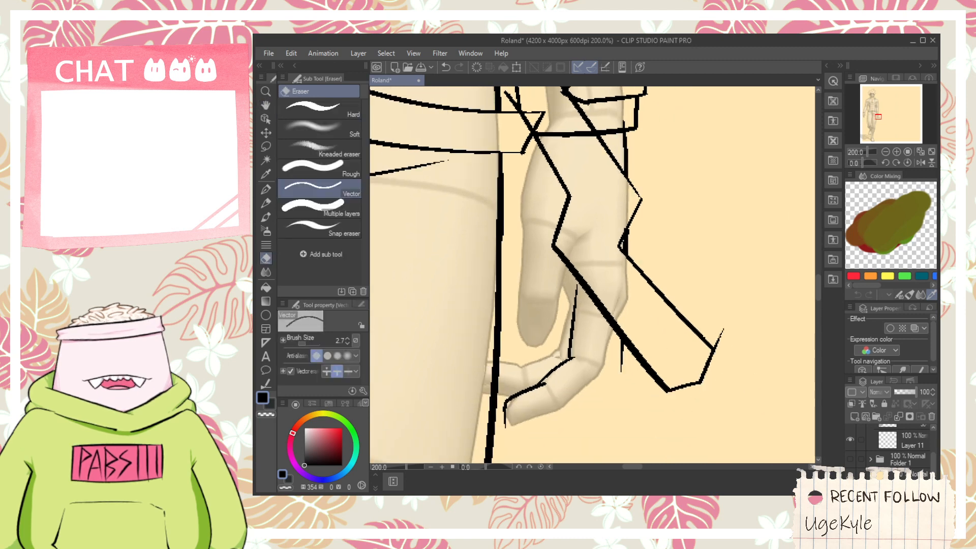
left_click_drag(725, 342, 714, 334)
- Draw short thin lines inside the holster's lower end to form its end face
scroll(681, 378, "up", 2)
key("p")
mouse_move(657, 399)
left_mouse_down()
mouse_move(678, 332)
mouse_move(737, 320)
mouse_move(728, 320)
left_mouse_up()
key("ctrl+z")
scroll(683, 316, "down", 2)
- Erase the sleeve cuff's lower edge where it crosses the holster shape beside the wrist
mouse_move(583, 147)
left_mouse_down()
mouse_move(630, 256)
mouse_move(684, 331)
left_mouse_up()
key("e")
left_click_drag(645, 302, 635, 311)
key("ctrl+z")
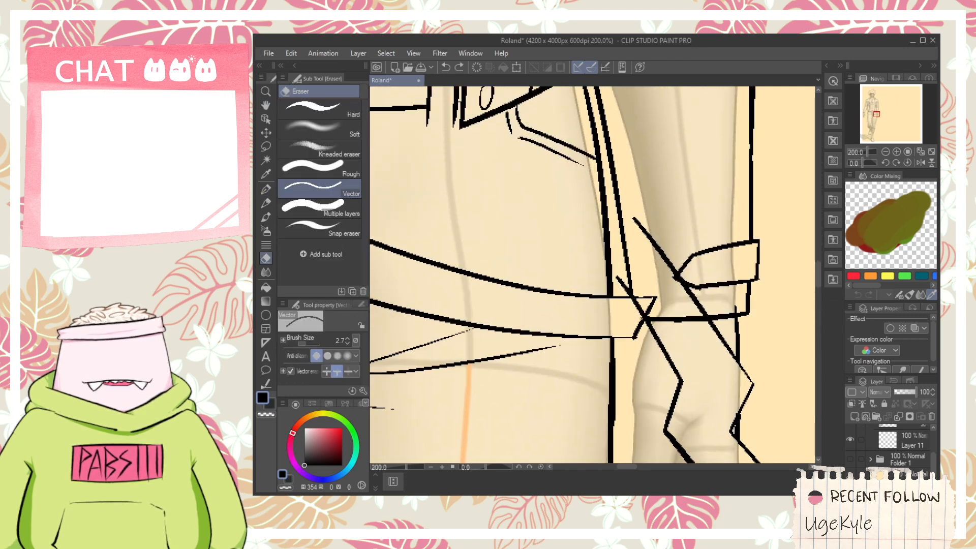
scroll(645, 321, "down", 1)
scroll(645, 317, "down", 3)
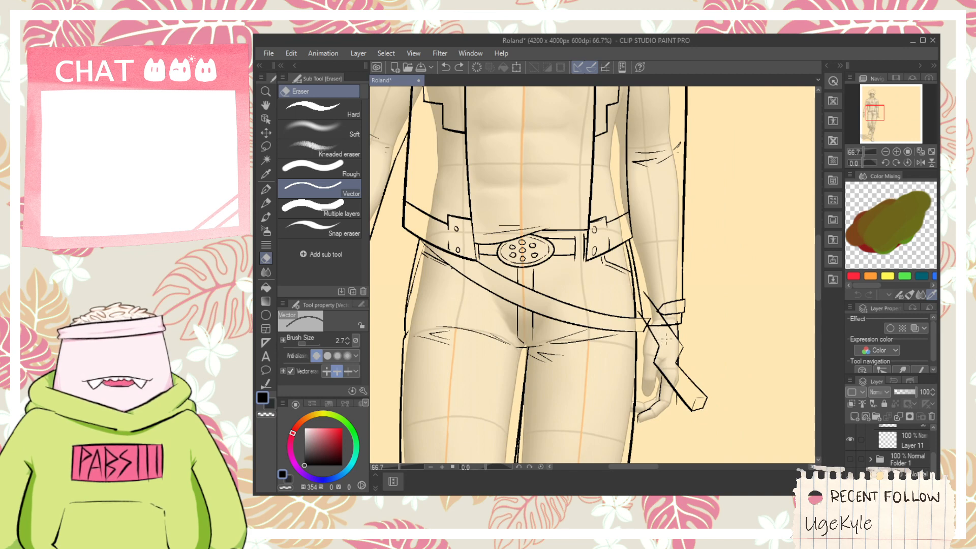
scroll(667, 330, "up", 3)
key("p")
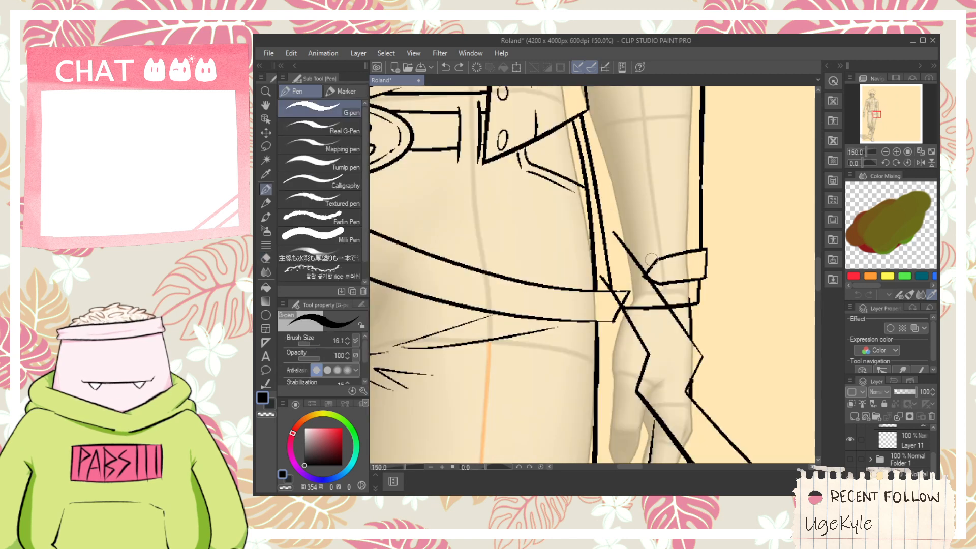
scroll(651, 259, "down", 1)
key("e")
scroll(664, 330, "up", 1)
- Draw thin inner edge lines along the holster's bend and both sections to give it thickness
key("p")
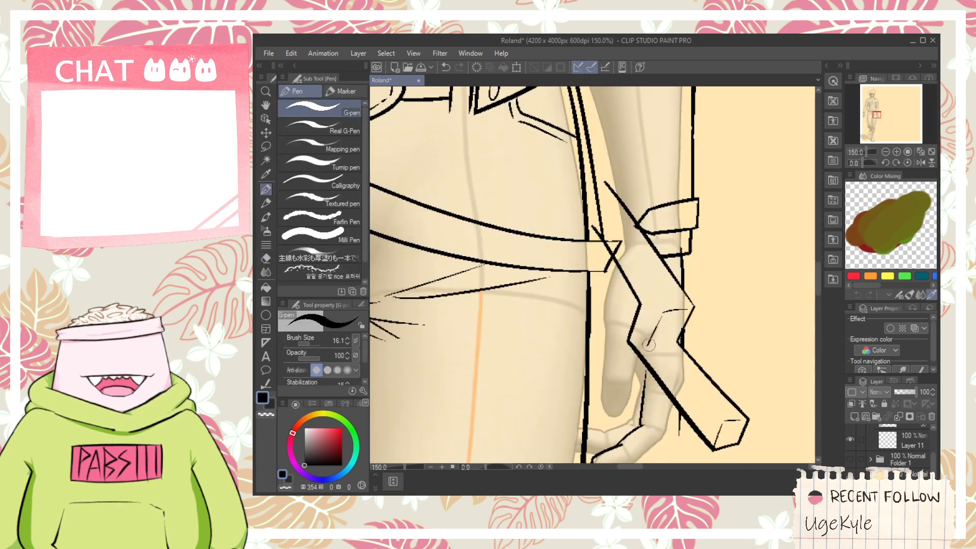
left_click_drag(649, 345, 714, 412)
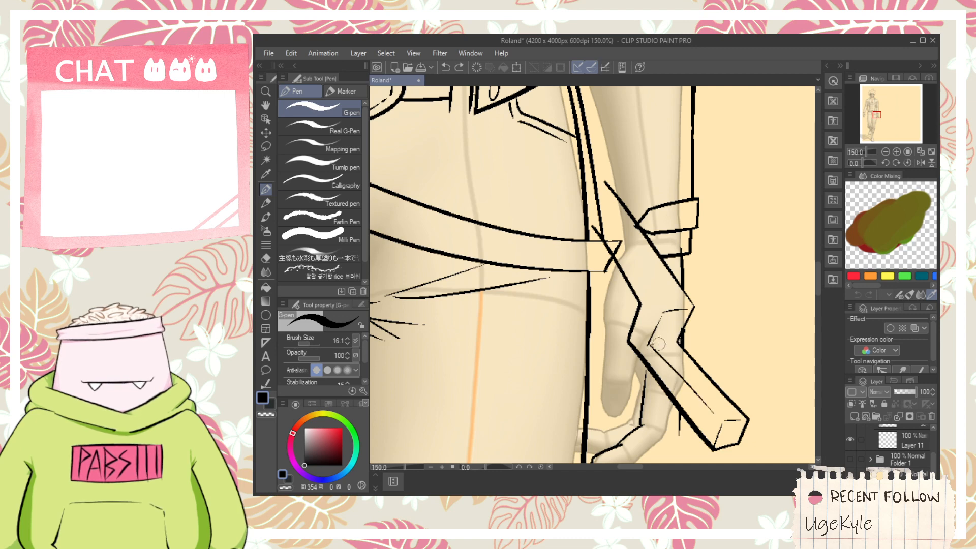
mouse_move(658, 344)
left_mouse_down()
mouse_move(661, 383)
mouse_move(669, 382)
mouse_move(662, 336)
left_mouse_up()
key("space")
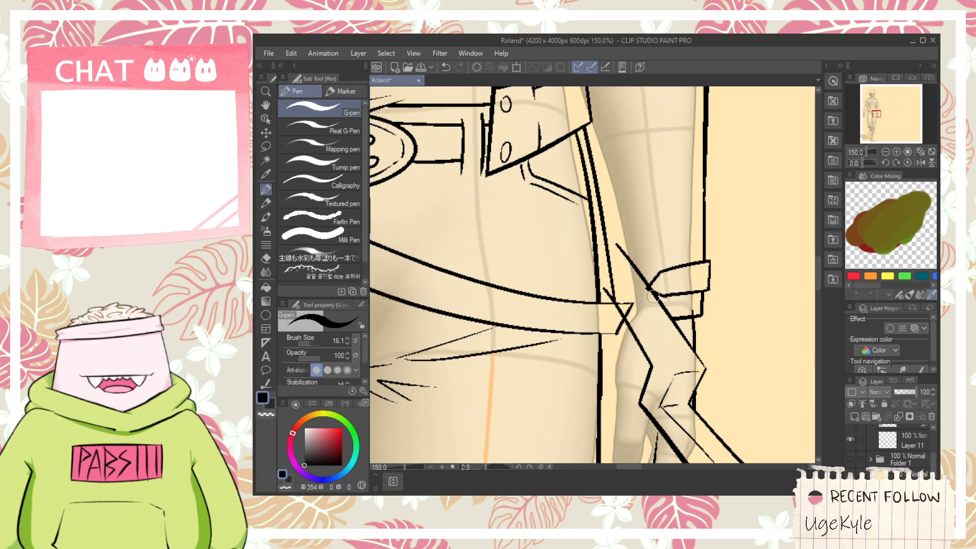
mouse_move(613, 270)
left_mouse_down()
mouse_move(676, 382)
mouse_move(619, 282)
left_mouse_up()
key("ctrl+z")
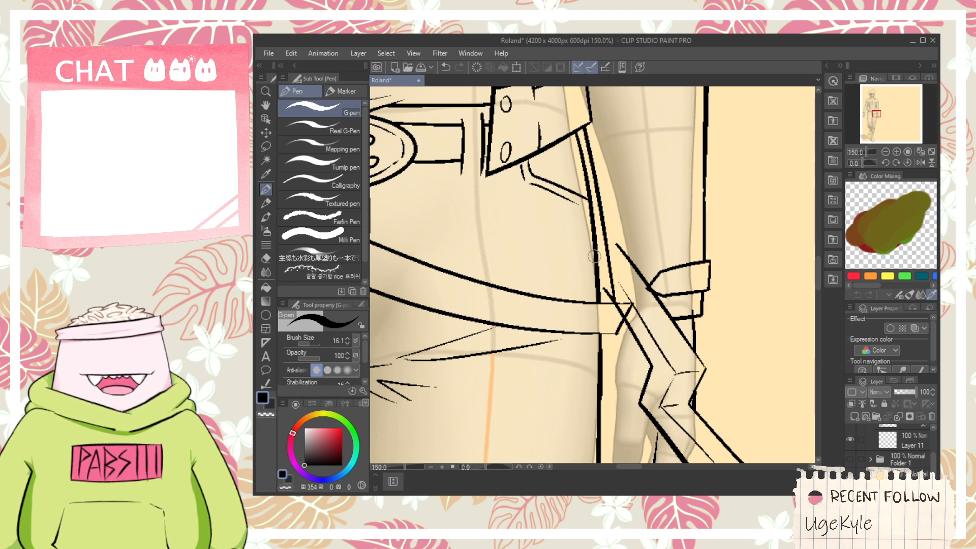
- Select all the vector lines of the holster shape together and move them up and inward, closer to the hip
scroll(621, 300, "down", 2)
key("h")
left_click_drag(675, 355, 643, 327)
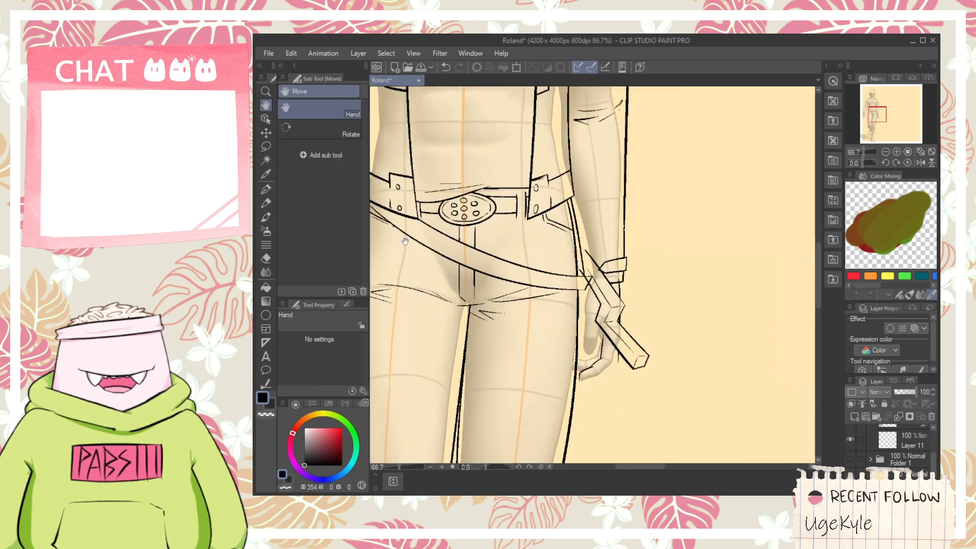
left_click(266, 118)
scroll(625, 366, "up", 2)
left_click_drag(634, 414, 686, 268)
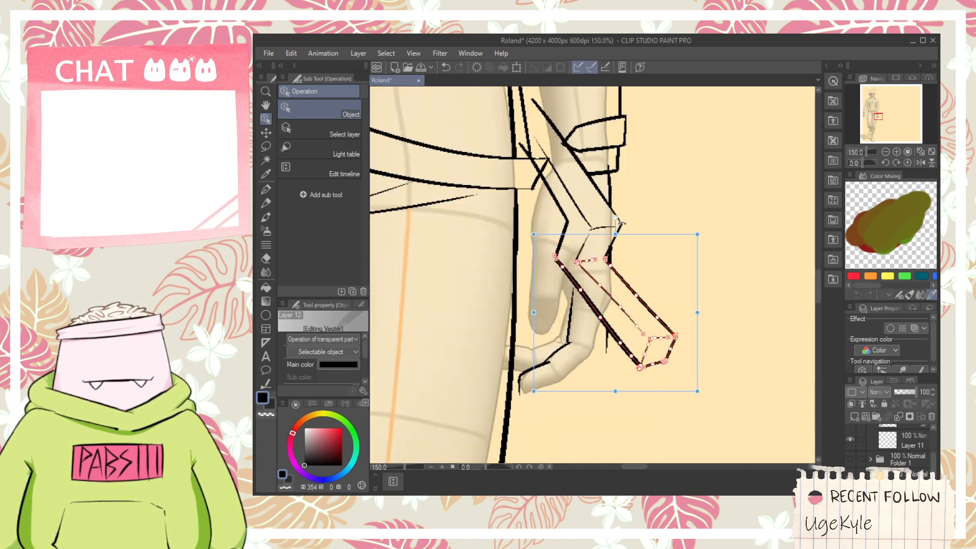
left_click(582, 252, "shift")
left_click(561, 234, "shift")
left_click(559, 204, "shift")
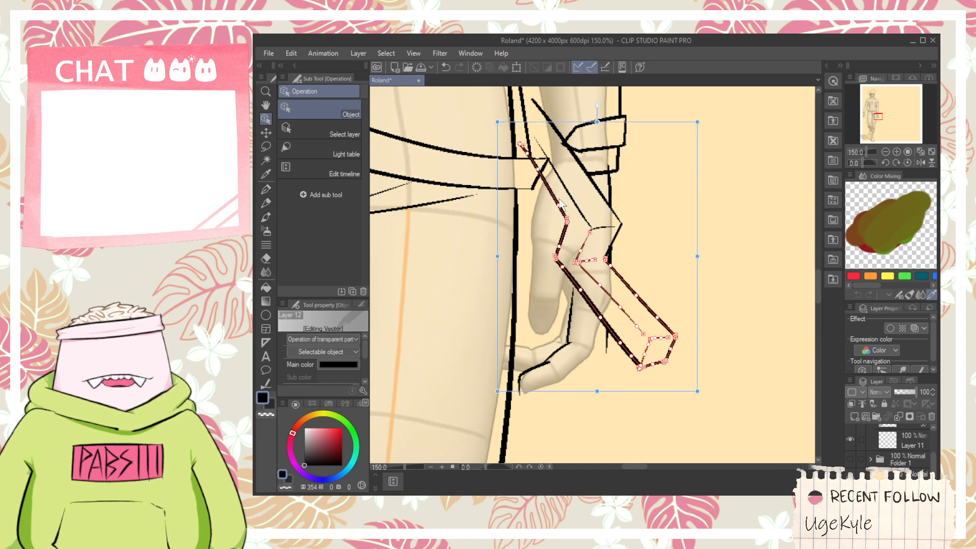
left_click(568, 194, "shift")
left_click(616, 243, "shift")
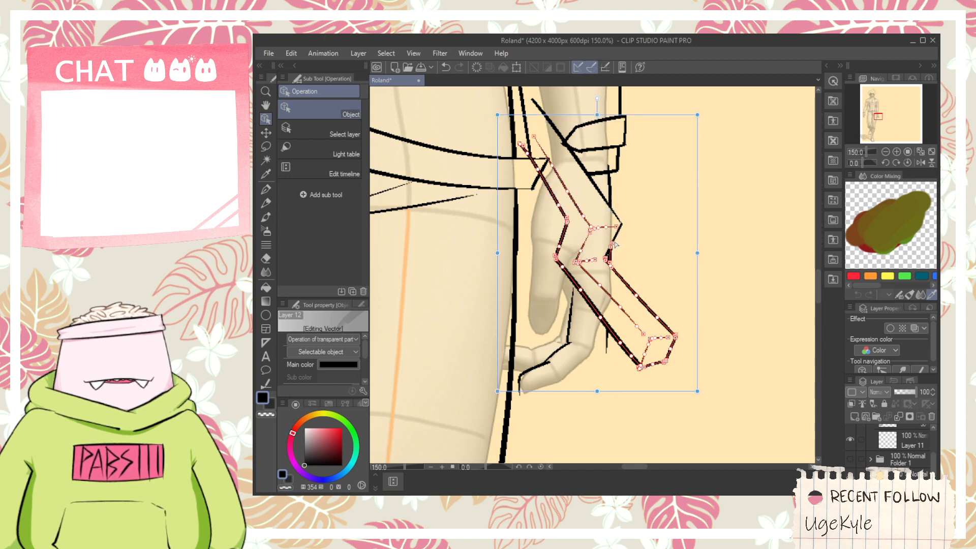
left_click(613, 257)
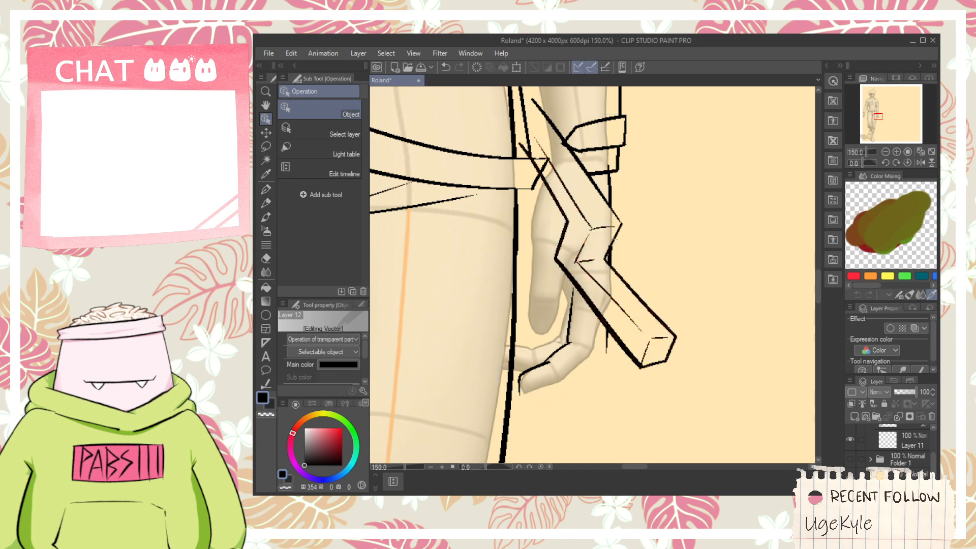
left_click(616, 239)
left_click(591, 187, "shift")
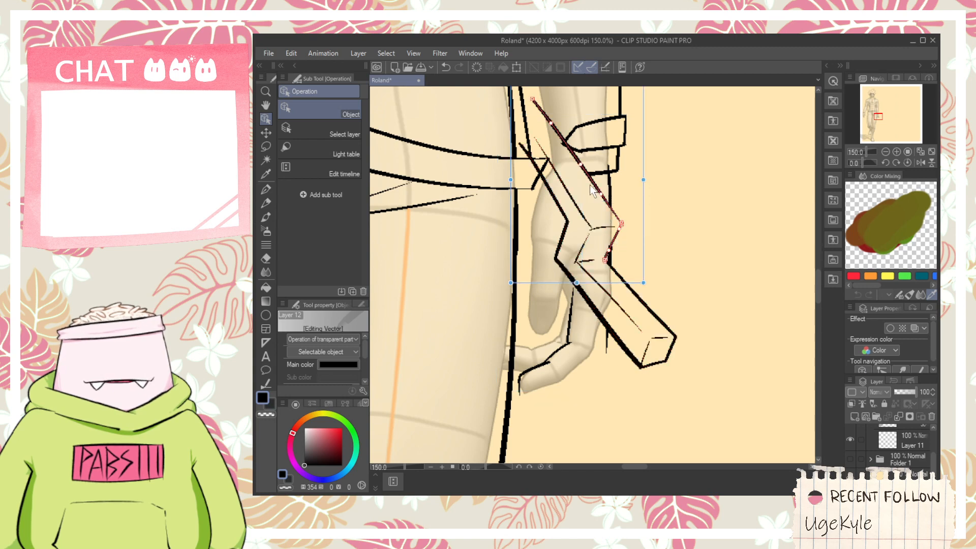
left_click(582, 249, "shift")
left_click(566, 221, "shift")
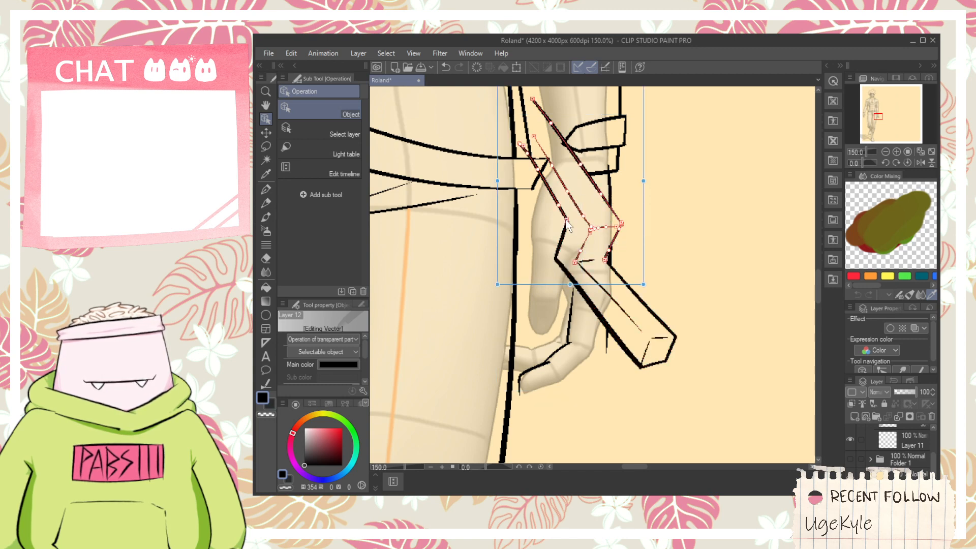
left_click(567, 272, "shift")
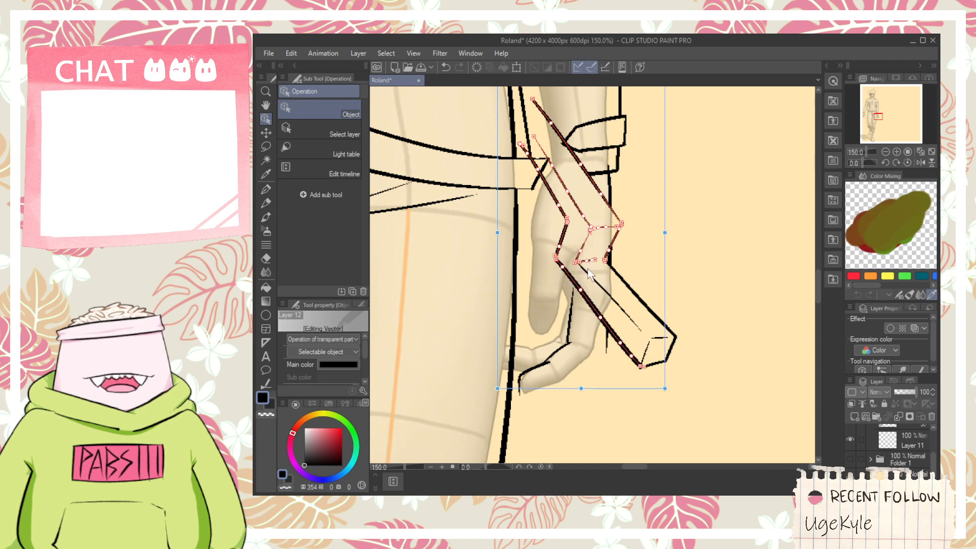
left_click(653, 316, "shift")
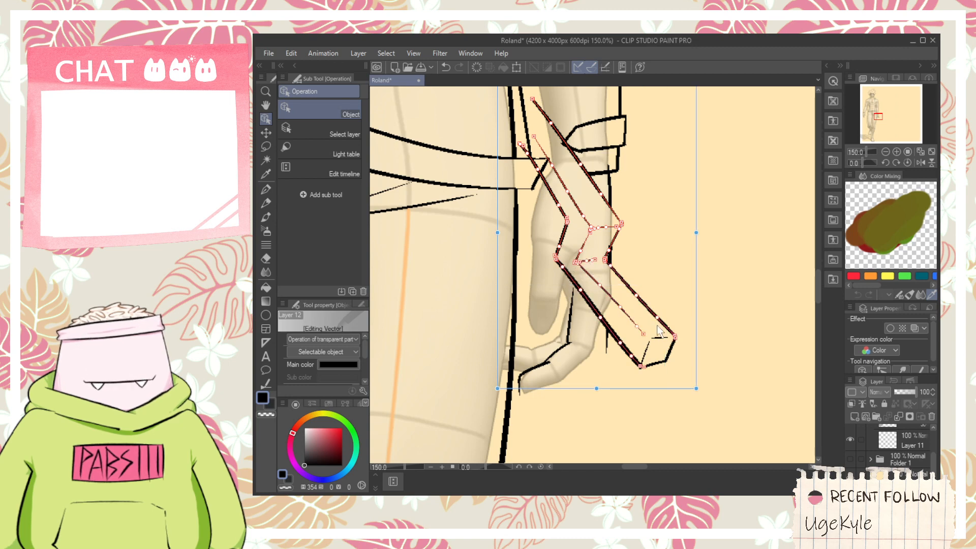
left_click(652, 354, "shift")
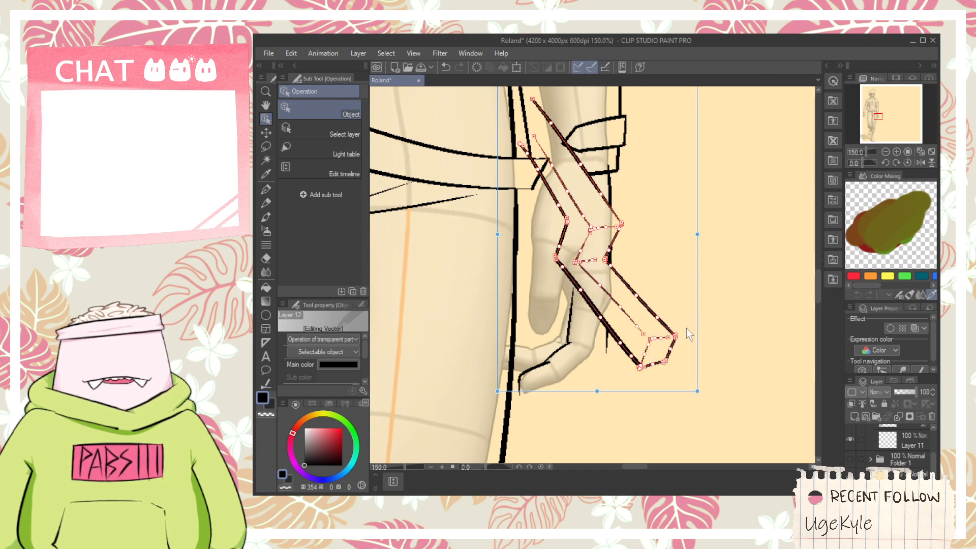
left_click_drag(699, 325, 671, 286)
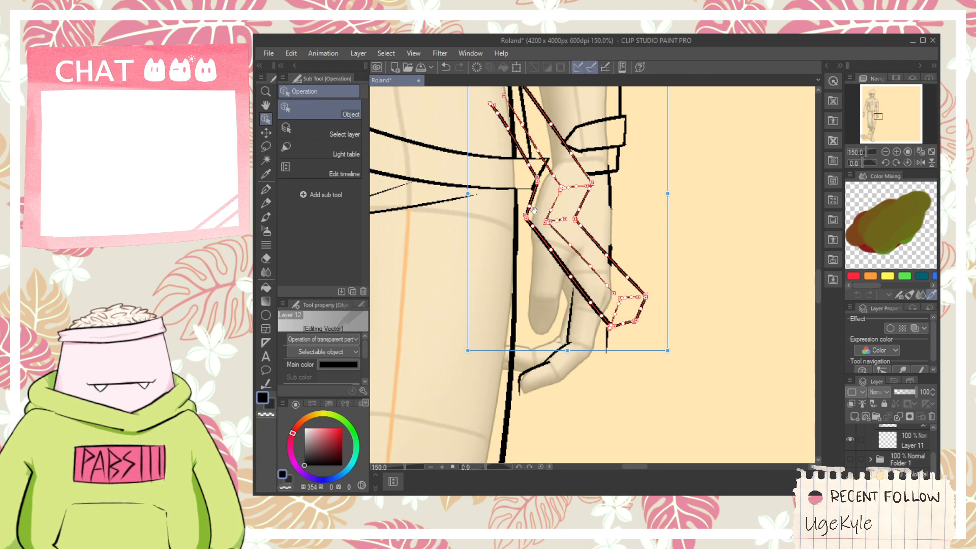
- Erase the hip belt's end and the jacket lines overlapping the holster, plus the stray stroke end at its upper part
key("space")
left_click_drag(489, 108, 512, 248)
scroll(513, 248, "up", 1)
key("e")
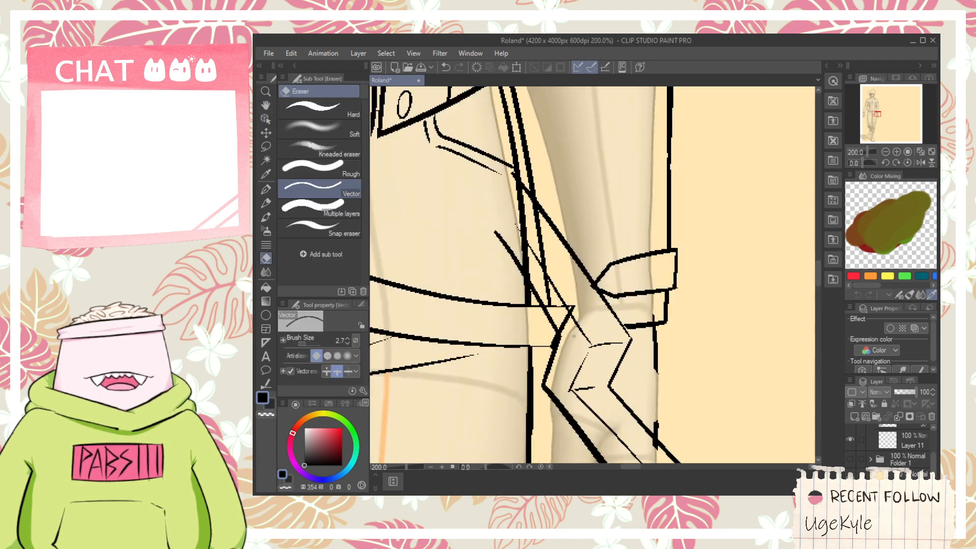
mouse_move(559, 310)
left_mouse_down()
mouse_move(546, 294)
mouse_move(566, 305)
left_mouse_up()
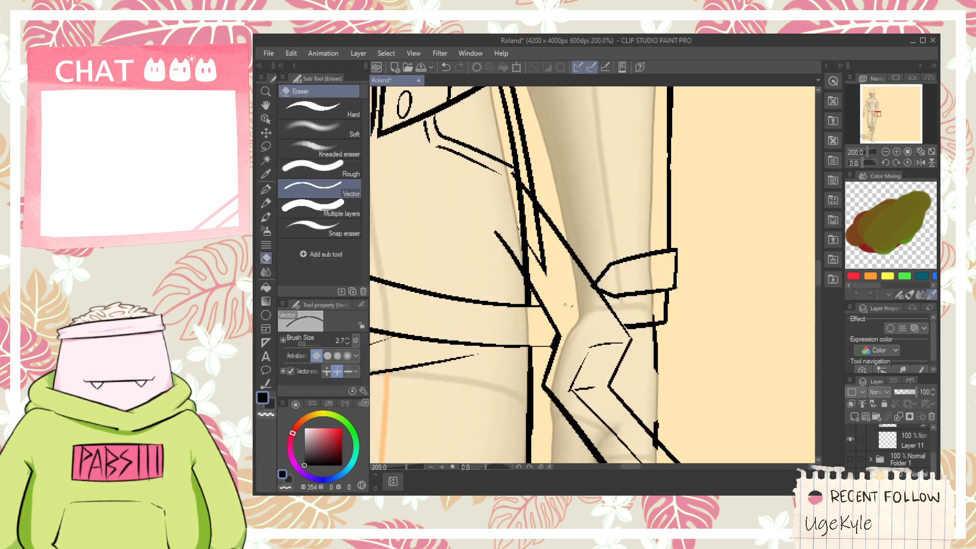
key("ctrl+z")
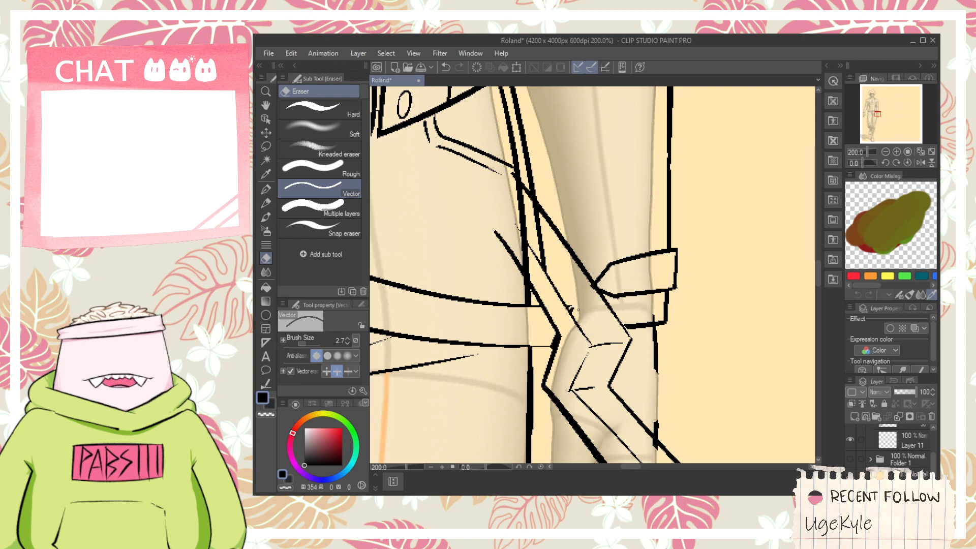
left_click(537, 233)
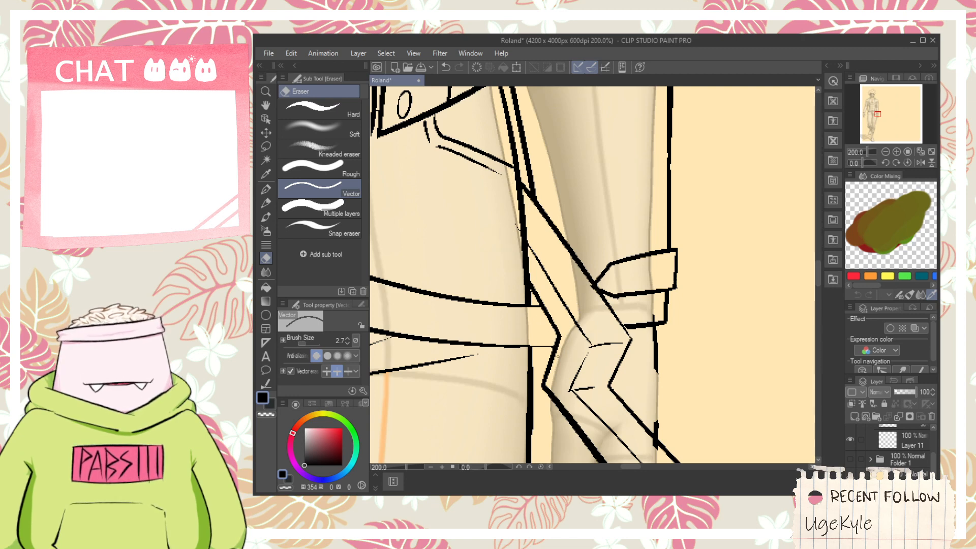
- Redraw the hand's outer edge from the sleeve cuff down to the moved holster, retrying until it fits
scroll(557, 356, "down", 2)
key("space")
scroll(546, 303, "up", 2)
left_click_drag(603, 402, 534, 328)
key("space")
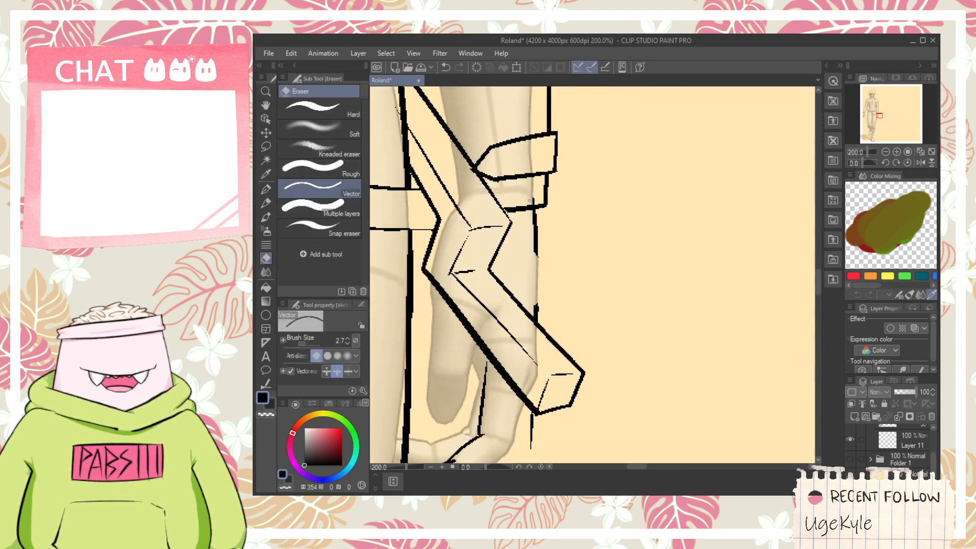
scroll(537, 234, "up", 2)
key("p")
left_click_drag(536, 256, 527, 384)
key("ctrl+z")
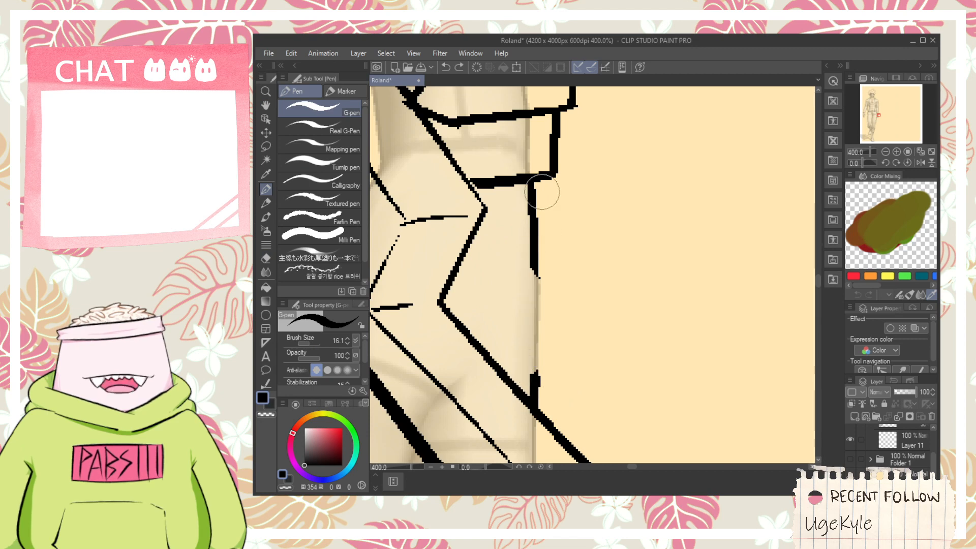
left_click_drag(542, 193, 529, 394)
key("ctrl+z")
mouse_move(531, 219)
left_mouse_down()
mouse_move(531, 409)
mouse_move(552, 188)
left_mouse_up()
key("e")
- Draw the curled finger's lower outline from the fingertip past the knuckles and up to the holster's lower edge
scroll(529, 425, "down", 3)
key("space")
scroll(510, 320, "up", 3)
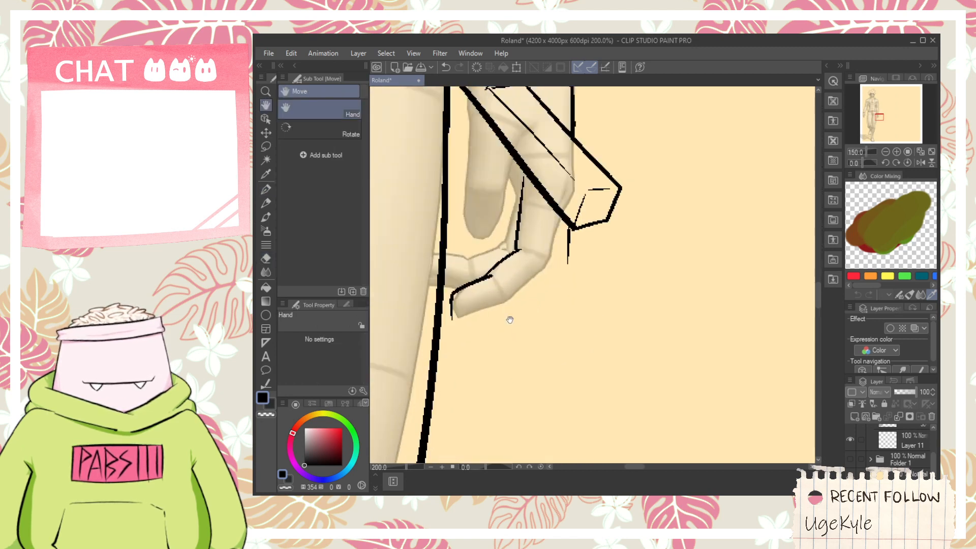
key("p")
left_click_drag(428, 321, 574, 258)
left_click_drag(512, 295, 656, 169)
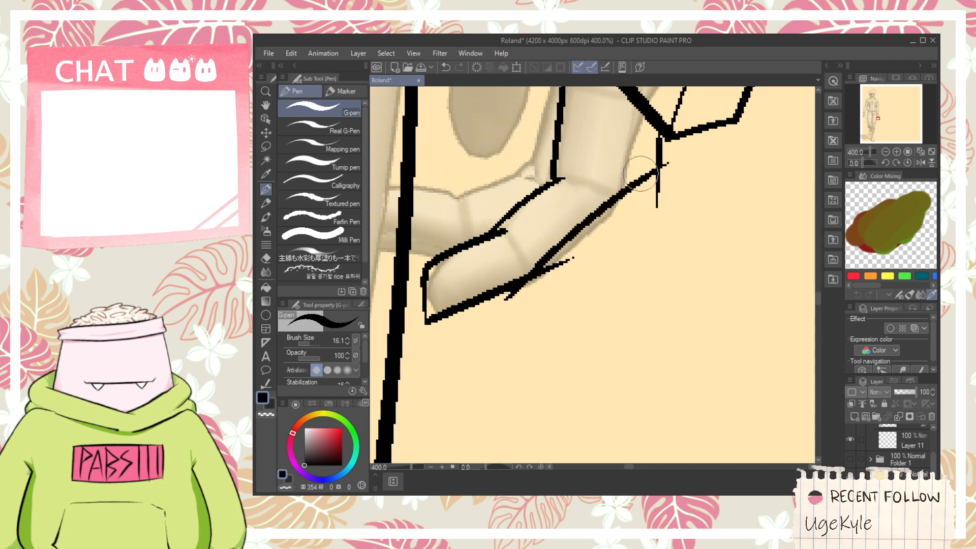
key("ctrl+z")
key("space")
mouse_move(517, 308)
left_mouse_down()
mouse_move(629, 202)
mouse_move(593, 293)
left_mouse_up()
mouse_move(582, 333)
left_mouse_down()
mouse_move(621, 155)
mouse_move(616, 184)
left_mouse_up()
- Erase the overshooting stroke ends around the curled finger's knuckles, fingertip and the line reaching across the leg
key("e")
left_click(618, 280)
left_click(582, 329)
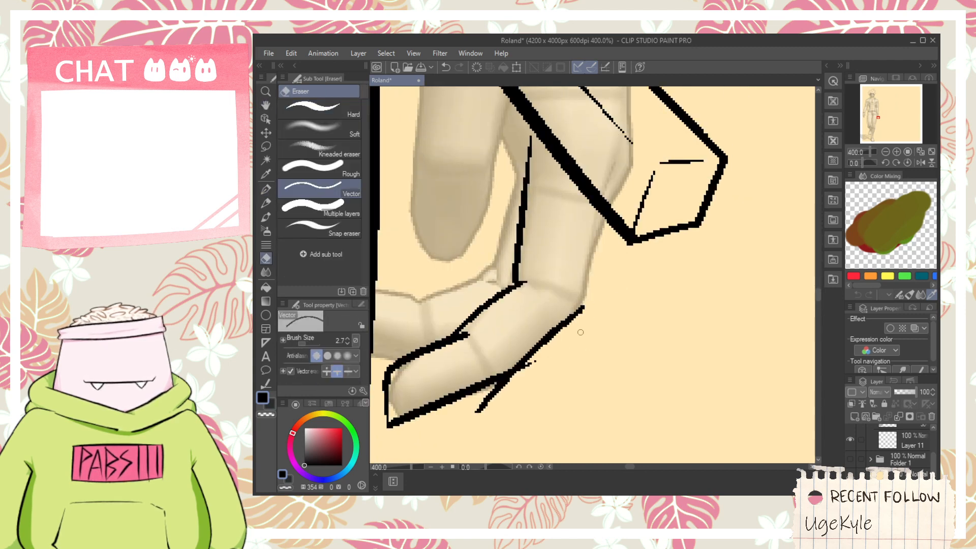
key("ctrl+z")
left_click(471, 418)
key("ctrl+z")
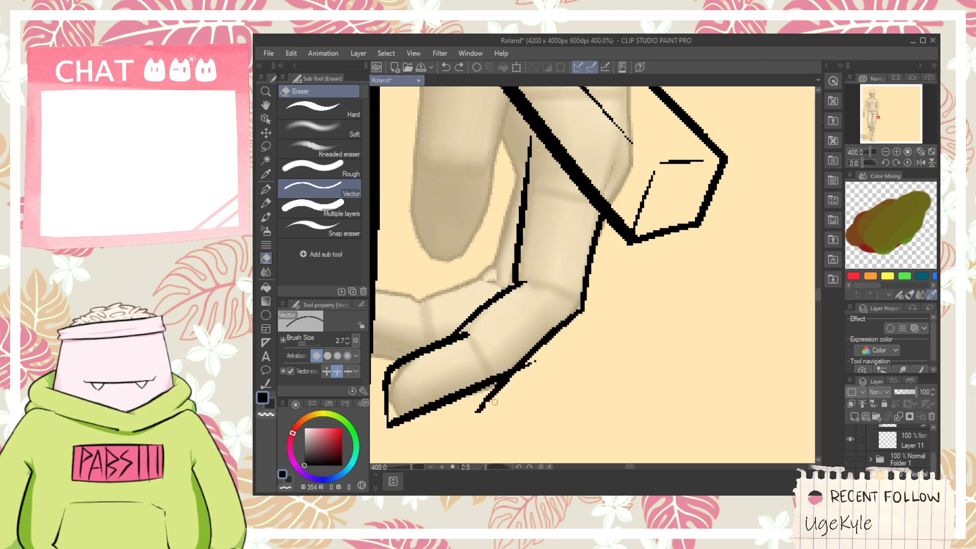
left_click(475, 404)
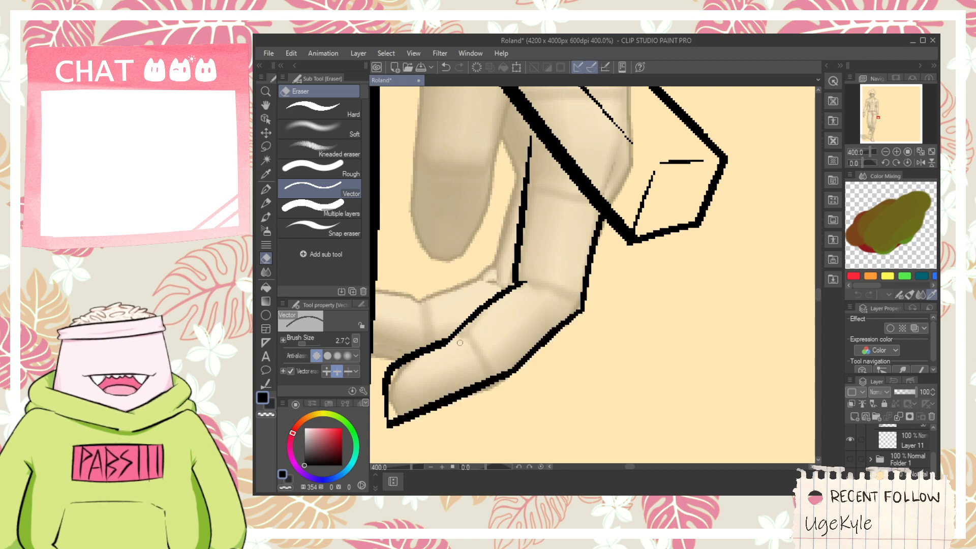
left_click_drag(459, 342, 590, 357)
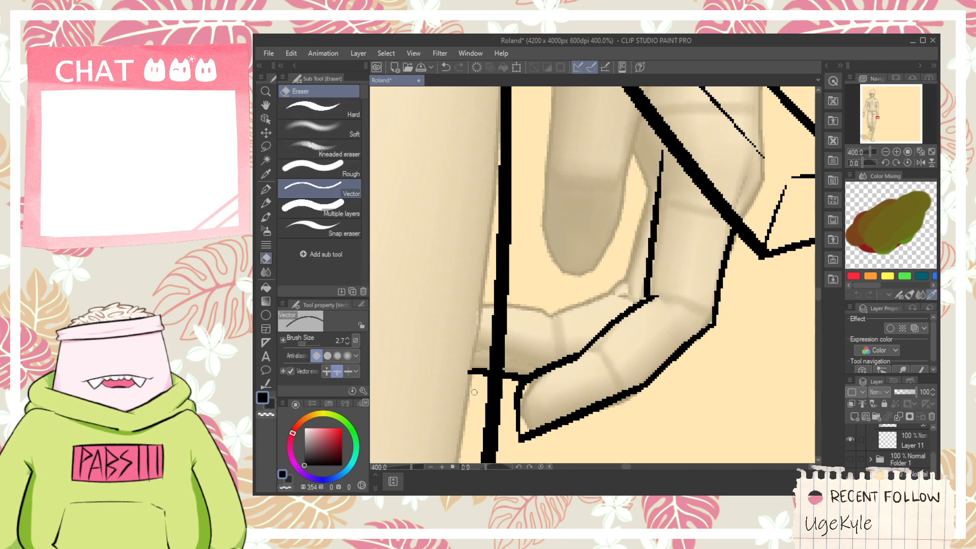
left_click_drag(466, 387, 479, 370)
- Draw the second curled finger's upper outline from the leg line to the knuckle and up towards the holster, retrying until it fits
key("p")
mouse_move(476, 309)
left_mouse_down()
mouse_move(564, 319)
mouse_move(546, 307)
mouse_move(636, 283)
left_mouse_up()
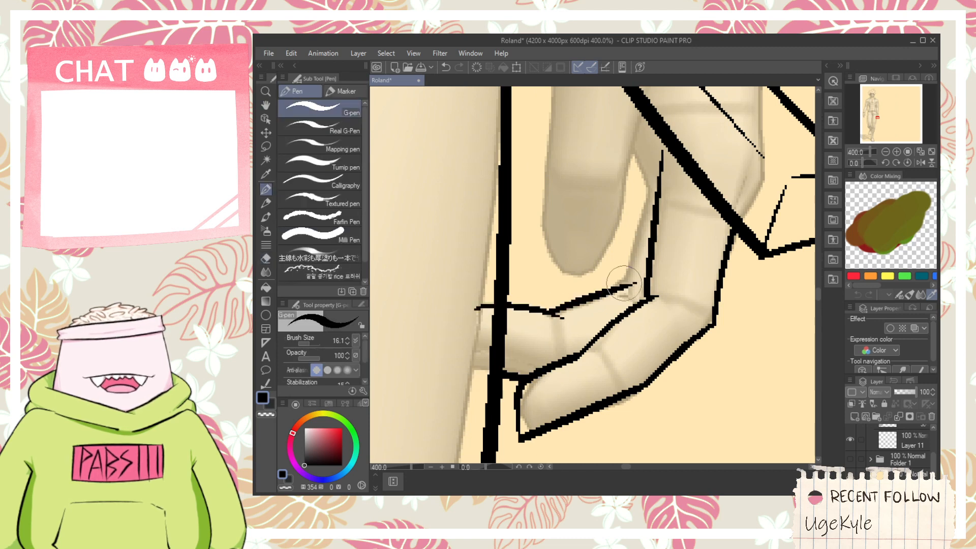
key("ctrl+z")
left_click_drag(528, 327, 625, 292)
key("ctrl+z")
left_click_drag(542, 319, 626, 291)
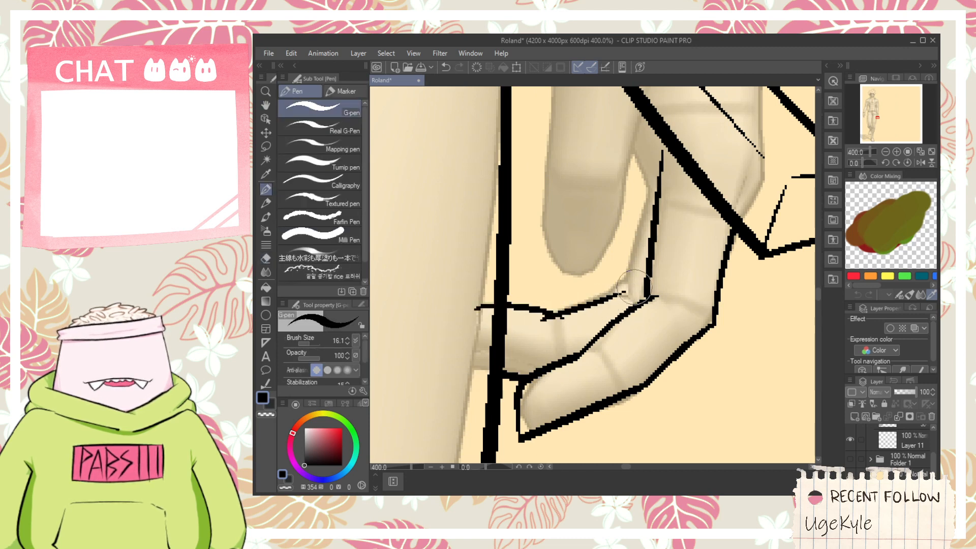
key("ctrl+z")
mouse_move(531, 324)
left_mouse_down()
mouse_move(635, 274)
mouse_move(611, 325)
left_mouse_up()
left_click_drag(603, 362, 634, 224)
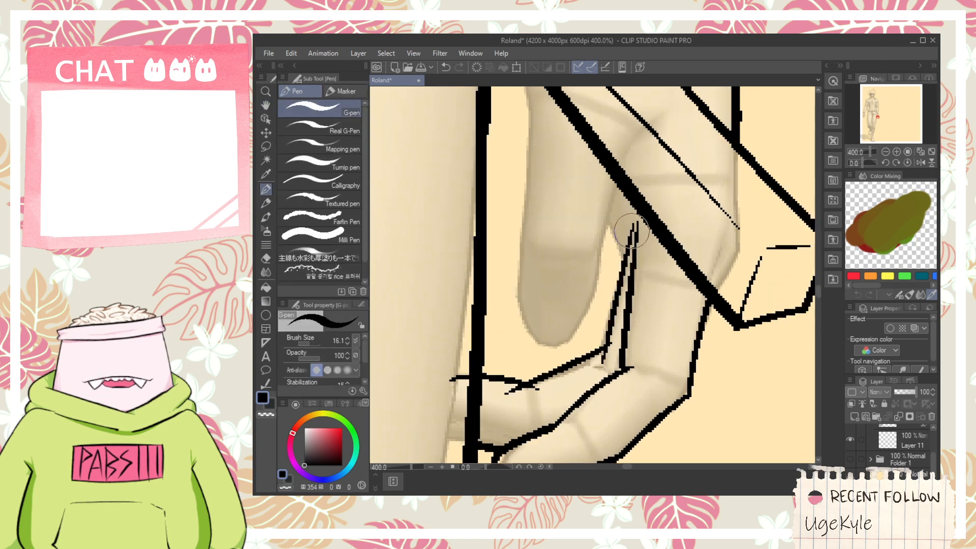
- Draw the hanging finger's leg-side edge from the holster down and around the rounded fingertip, retrying until it follows the guide
key("space")
left_click_drag(589, 192, 588, 250)
left_click_drag(527, 174, 525, 249)
key("ctrl+z")
mouse_move(528, 154)
left_mouse_down()
mouse_move(517, 210)
mouse_move(520, 314)
mouse_move(517, 249)
mouse_move(535, 417)
left_mouse_up()
key("space")
key("ctrl+z")
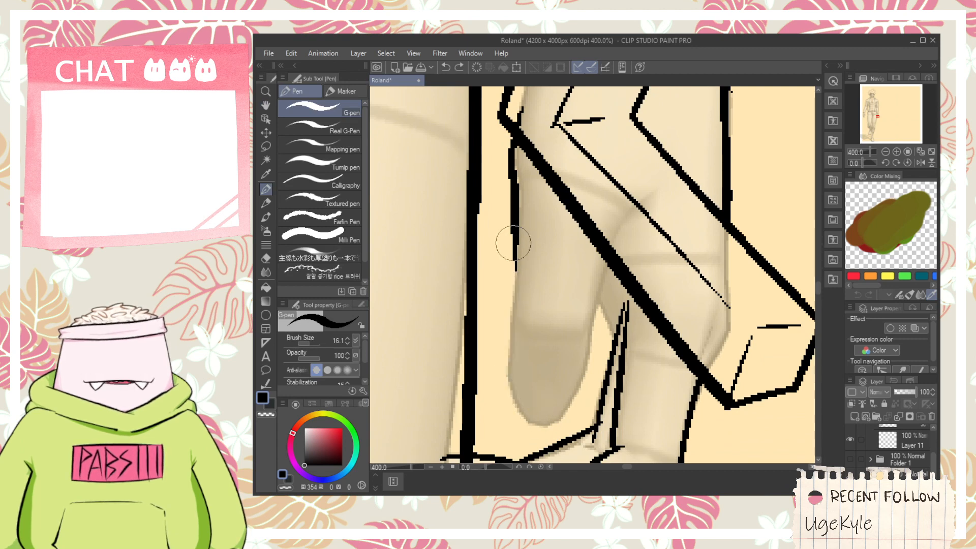
mouse_move(514, 243)
left_mouse_down()
mouse_move(510, 336)
mouse_move(536, 437)
left_mouse_up()
key("ctrl+z")
mouse_move(515, 265)
left_mouse_down()
mouse_move(523, 340)
mouse_move(510, 363)
mouse_move(551, 415)
left_mouse_up()
key("ctrl+z")
mouse_move(516, 282)
left_mouse_down()
mouse_move(514, 408)
mouse_move(545, 426)
left_mouse_up()
key("ctrl+z")
mouse_move(515, 280)
left_mouse_down()
mouse_move(502, 377)
mouse_move(548, 426)
left_mouse_up()
key("ctrl+z")
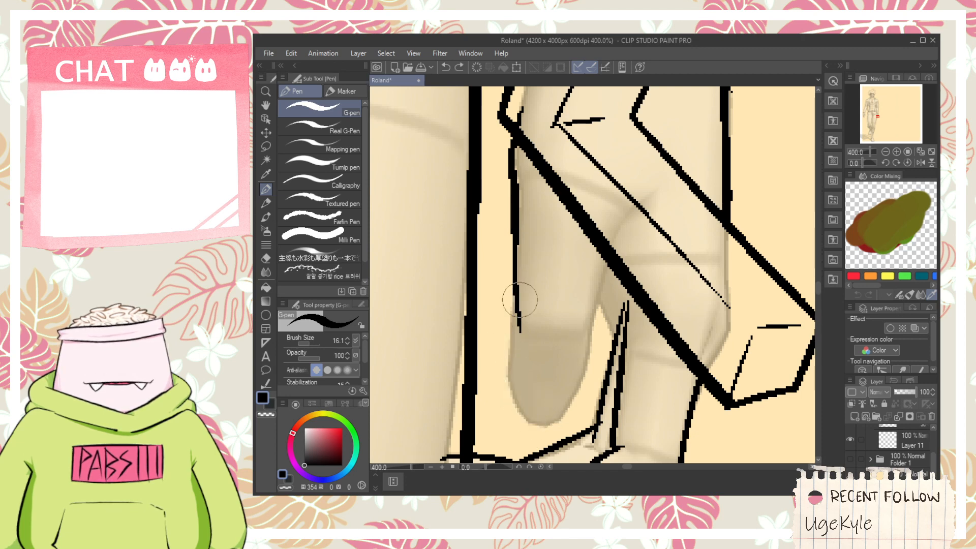
mouse_move(516, 285)
left_mouse_down()
mouse_move(526, 411)
mouse_move(558, 420)
mouse_move(530, 421)
mouse_move(567, 420)
mouse_move(595, 312)
left_mouse_up()
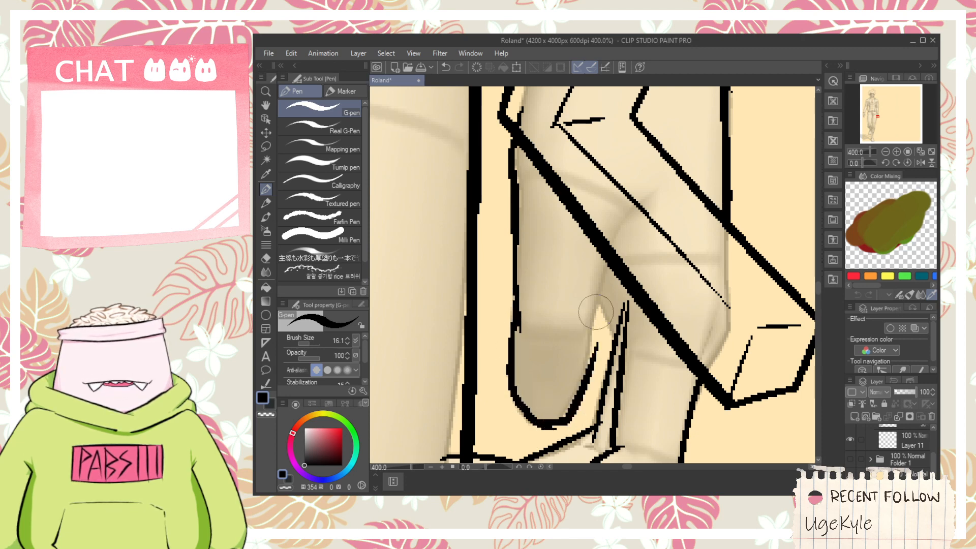
- Draw the hanging finger's other edge up to the holster's lower edge, plus a short line linking it to the curled finger
left_click_drag(589, 376, 590, 316)
key("ctrl+z")
mouse_move(583, 398)
left_mouse_down()
mouse_move(586, 339)
mouse_move(624, 234)
left_mouse_up()
left_click_drag(592, 287, 616, 337)
key("e")
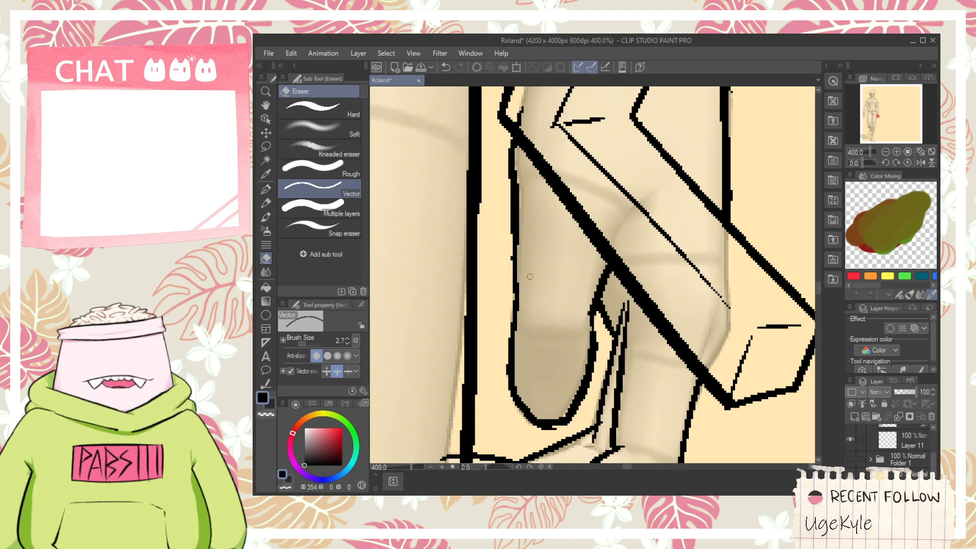
key("ctrl+minus")
key("ctrl+minus")
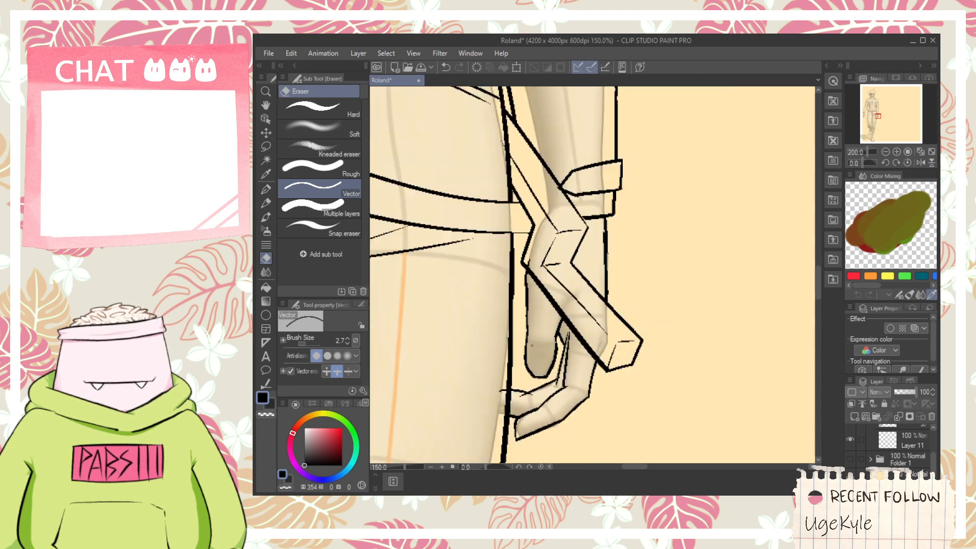
- Add short crease marks on the hanging finger and erase the stray line ends at the curled fingers
key("p")
left_click_drag(526, 336, 548, 339)
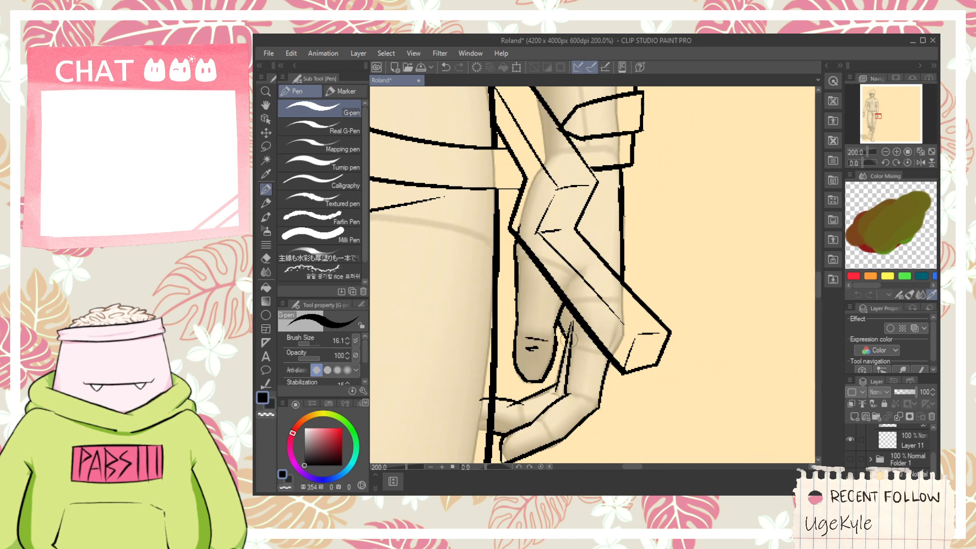
key("e")
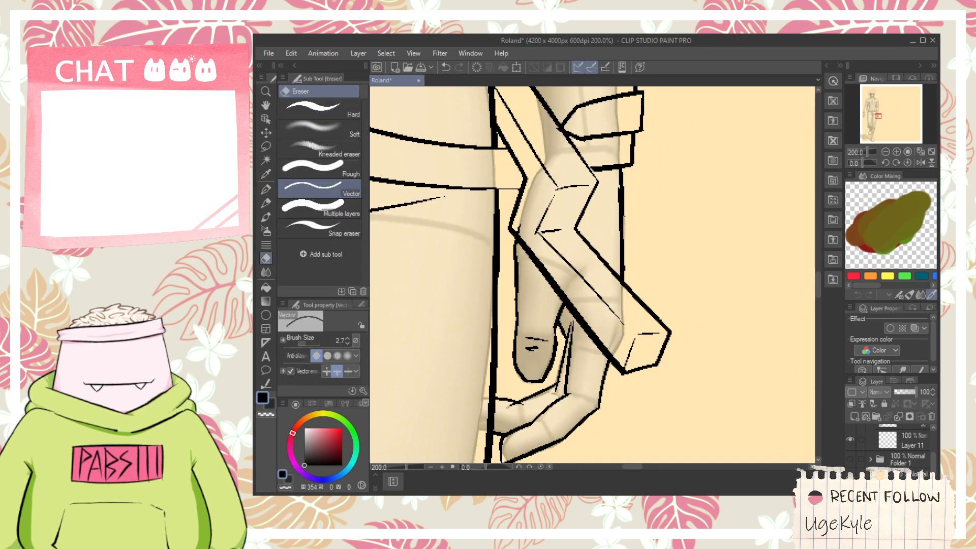
scroll(550, 396, "up", 2)
left_click_drag(562, 372, 578, 367)
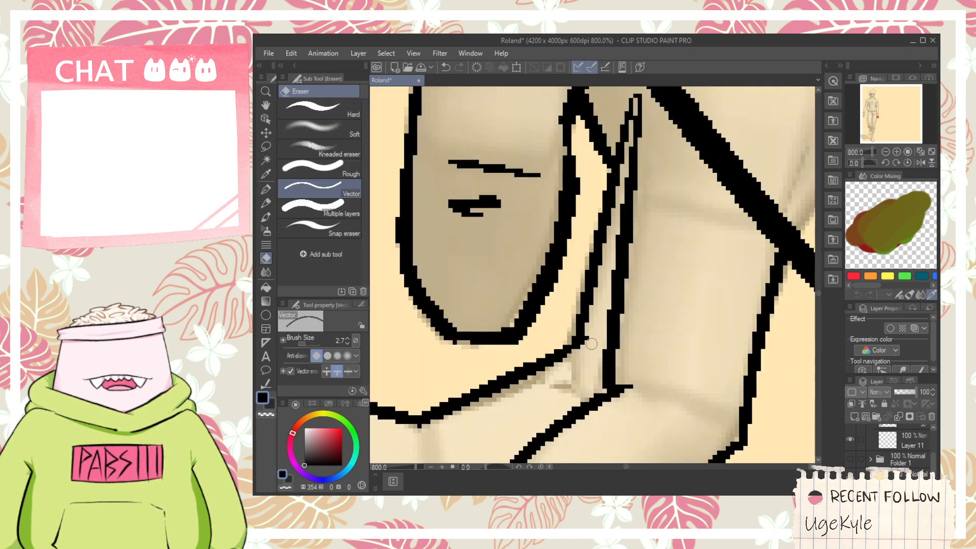
left_click_drag(587, 333, 592, 346)
- Draw a short curved stroke across the upper part of the holster, just below the hip pouch
scroll(582, 327, "down", 1)
key("space")
left_click_drag(591, 291, 569, 352)
key("p")
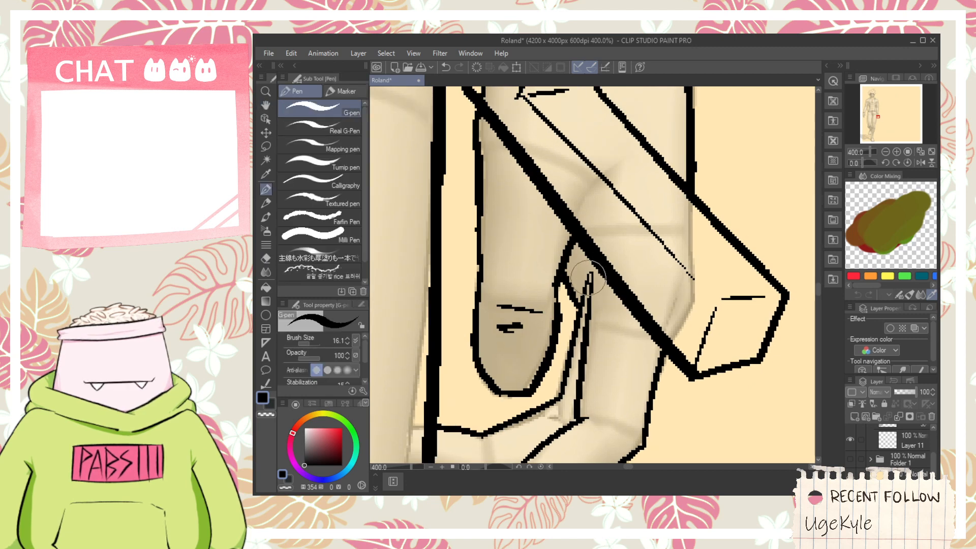
scroll(588, 269, "down", 4)
key("space")
left_click_drag(559, 203, 574, 295)
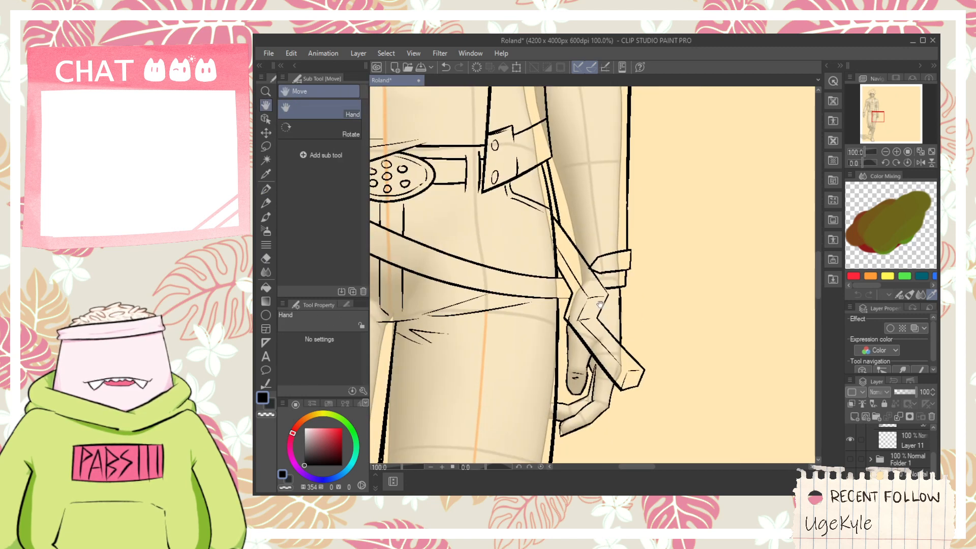
scroll(574, 294, "down", 1)
scroll(572, 222, "up", 2)
key("e")
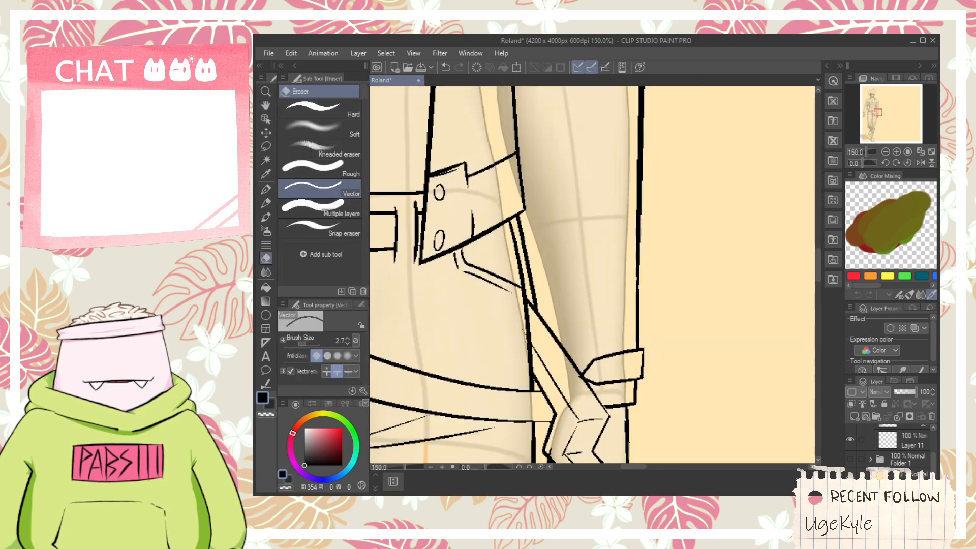
key("p")
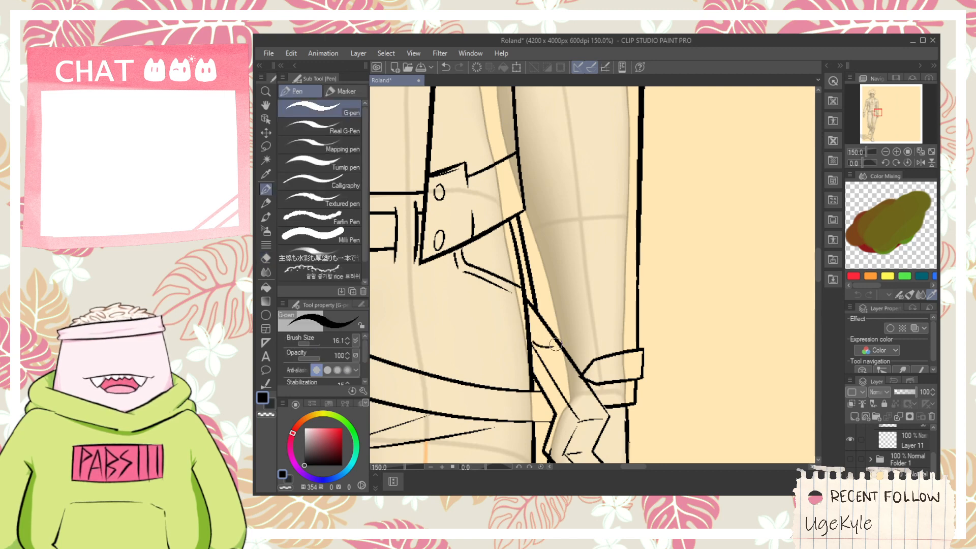
left_click_drag(534, 344, 555, 345)
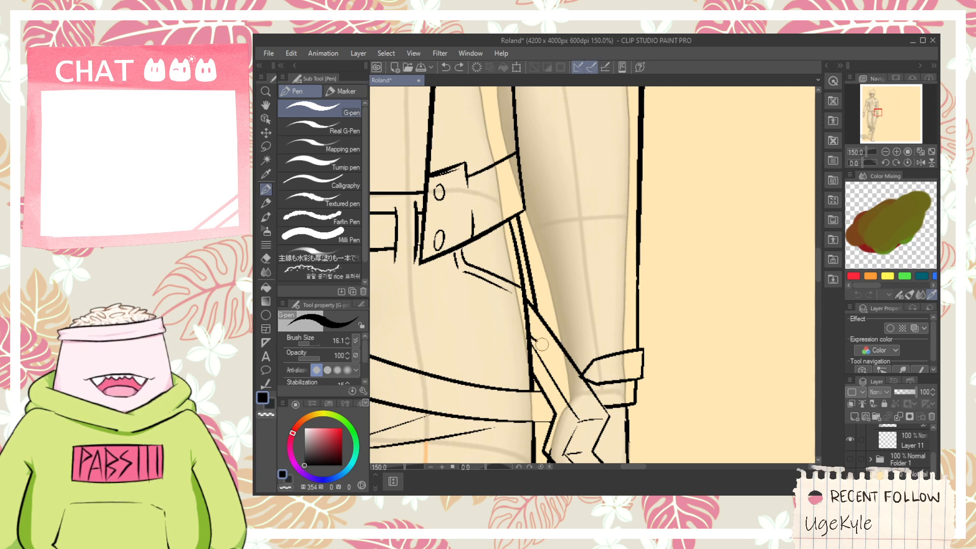
- Draw a long slanted line from the short curve up across the forearm and past the sleeve, retrying until it fits
left_click_drag(561, 342, 636, 239)
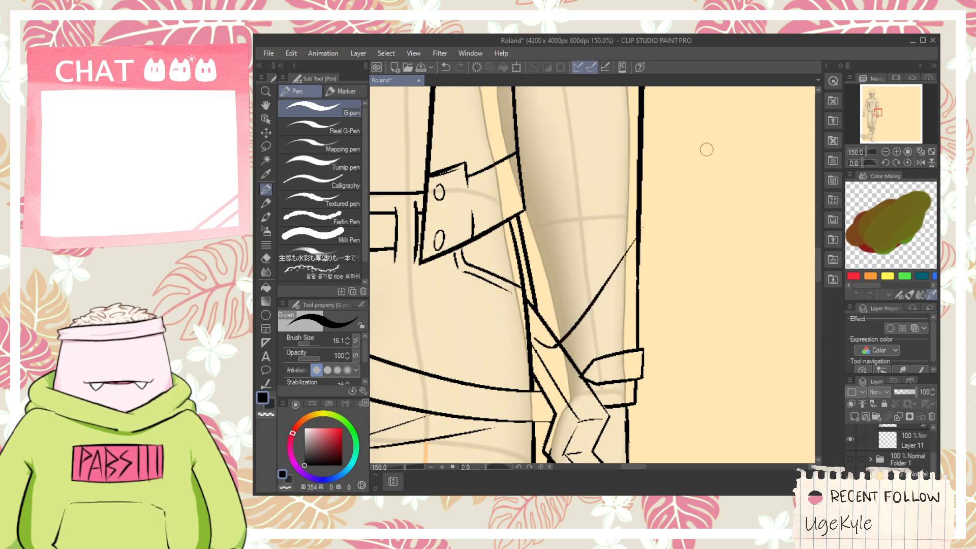
key("ctrl+z")
left_click_drag(554, 344, 628, 238)
scroll(539, 321, "up", 1)
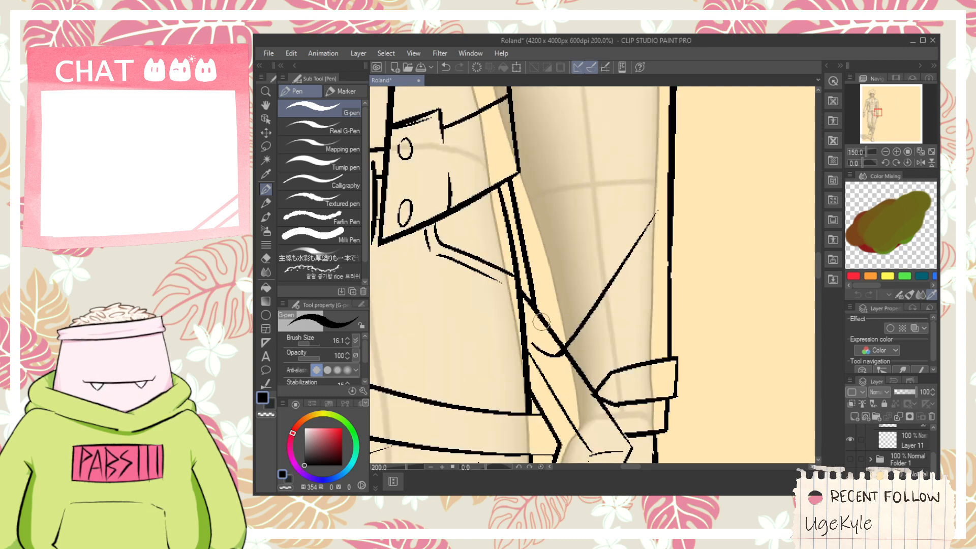
left_click_drag(537, 311, 627, 178)
key("ctrl+z")
key("ctrl+z")
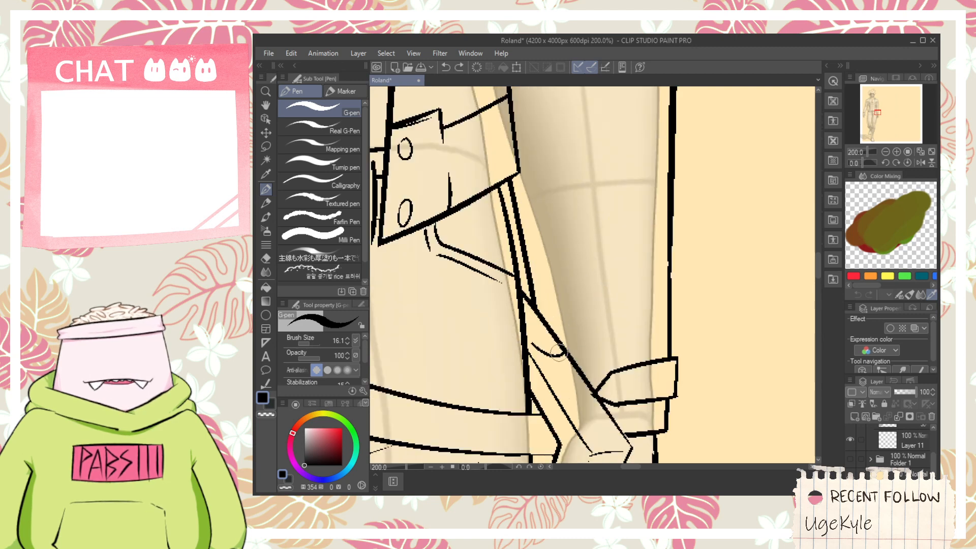
left_click_drag(561, 351, 765, 104)
key("ctrl+z")
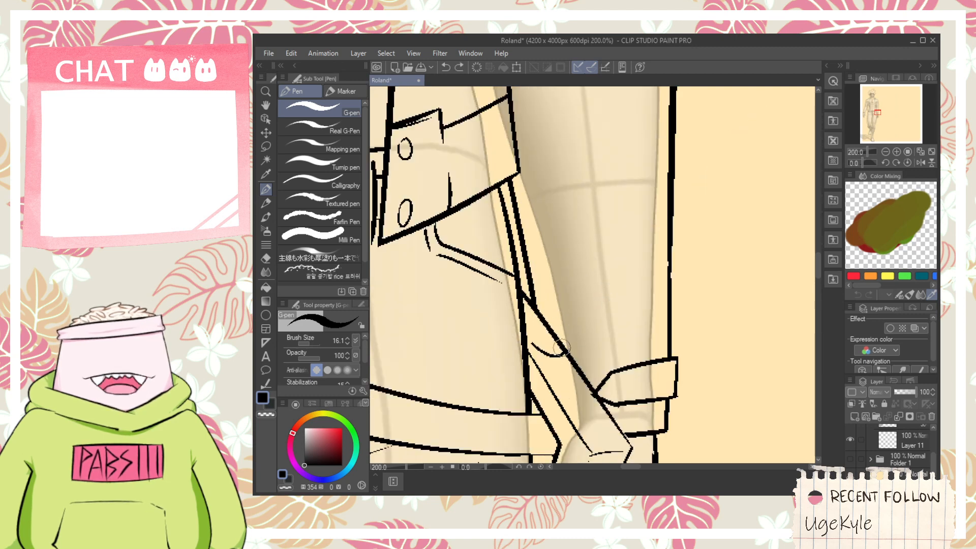
left_click_drag(552, 358, 714, 155)
- Draw a second slanted line parallel above the first, from the hip past the sleeve's outer edge, retrying until it fits
key("ctrl+z")
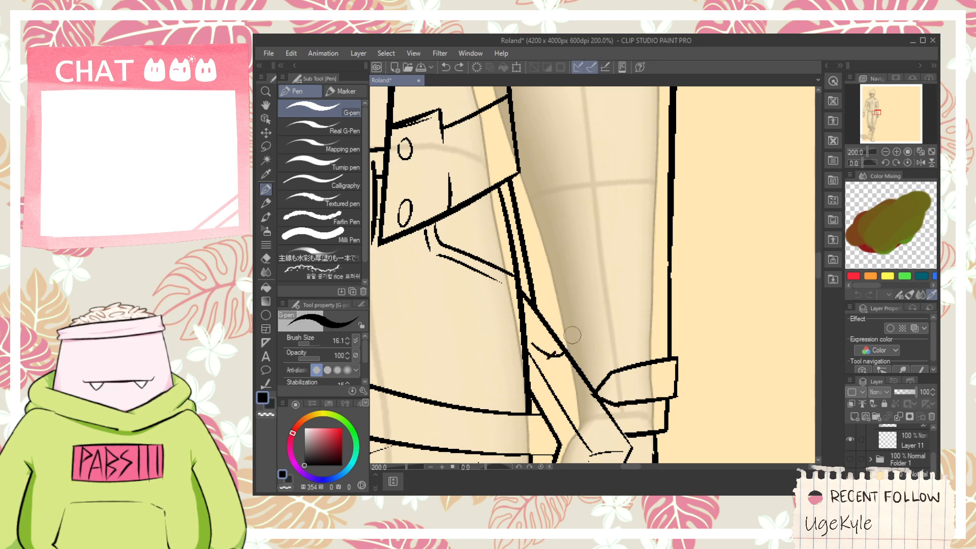
left_click_drag(549, 357, 770, 102)
mouse_move(528, 325)
left_mouse_down()
mouse_move(512, 354)
mouse_move(712, 93)
left_mouse_up()
key("ctrl+z")
left_click_drag(503, 350, 729, 100)
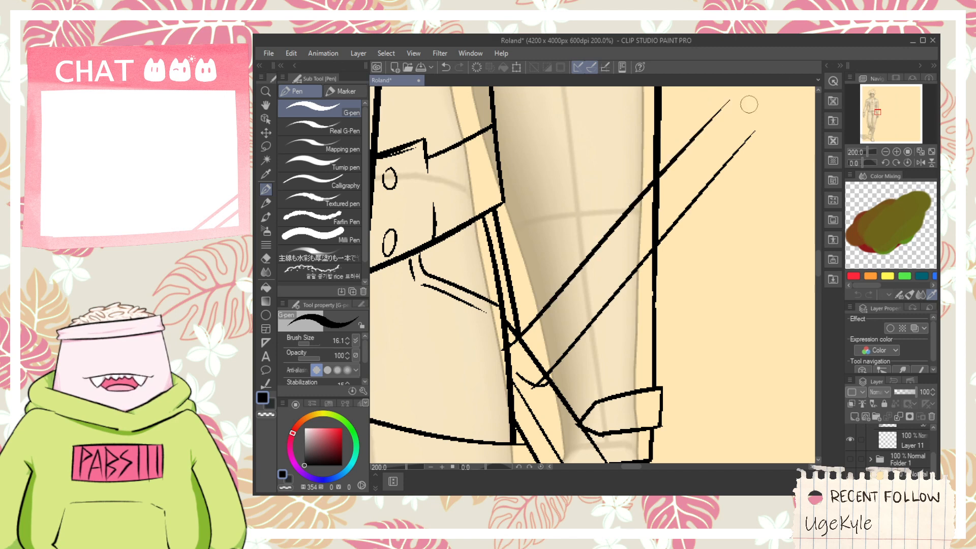
key("ctrl+z")
left_click_drag(522, 340, 721, 85)
key("ctrl+z")
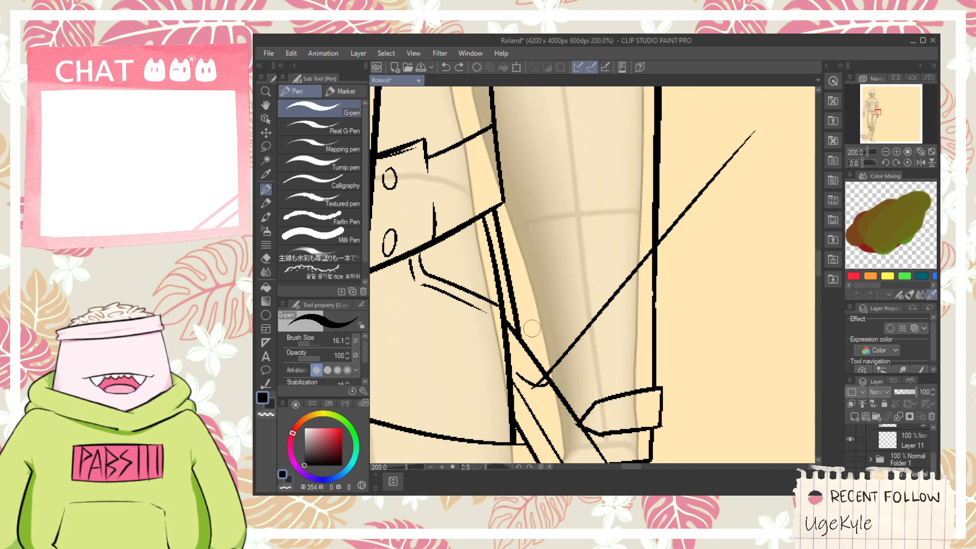
left_click_drag(520, 337, 732, 89)
key("ctrl+z")
mouse_move(490, 356)
left_mouse_down()
mouse_move(686, 144)
mouse_move(621, 218)
left_mouse_up()
key("space")
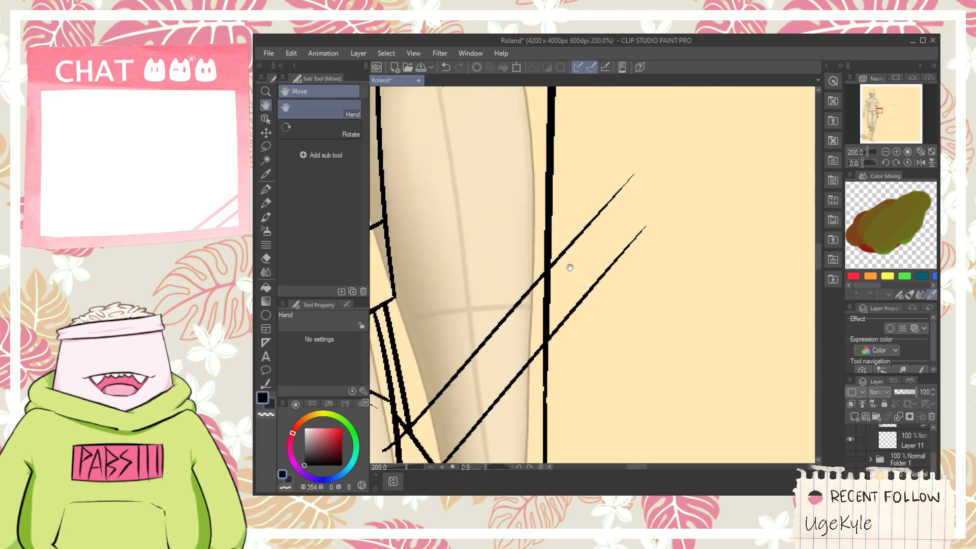
- Erase the holster edge between the two slanted lines and their stray ends at the hip and the short curve
scroll(570, 267, "up", 4)
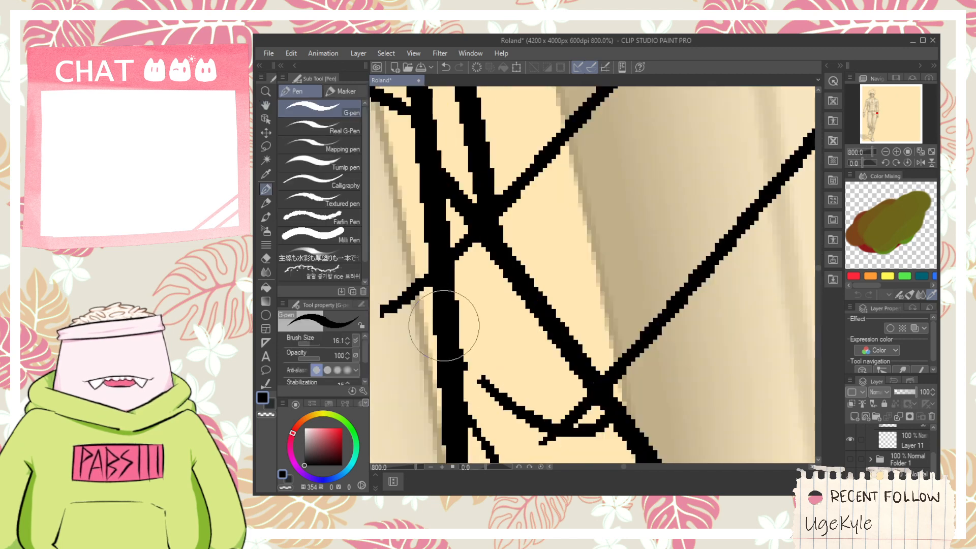
key("e")
left_click_drag(413, 308, 401, 286)
left_click_drag(518, 308, 542, 283)
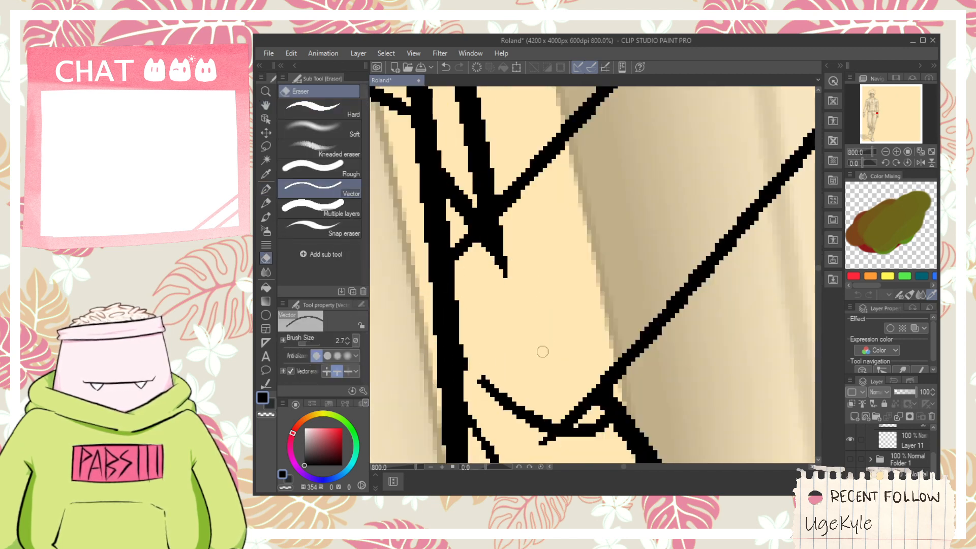
mouse_move(586, 420)
left_mouse_down()
mouse_move(572, 436)
mouse_move(542, 437)
left_mouse_up()
left_click_drag(507, 267, 494, 251)
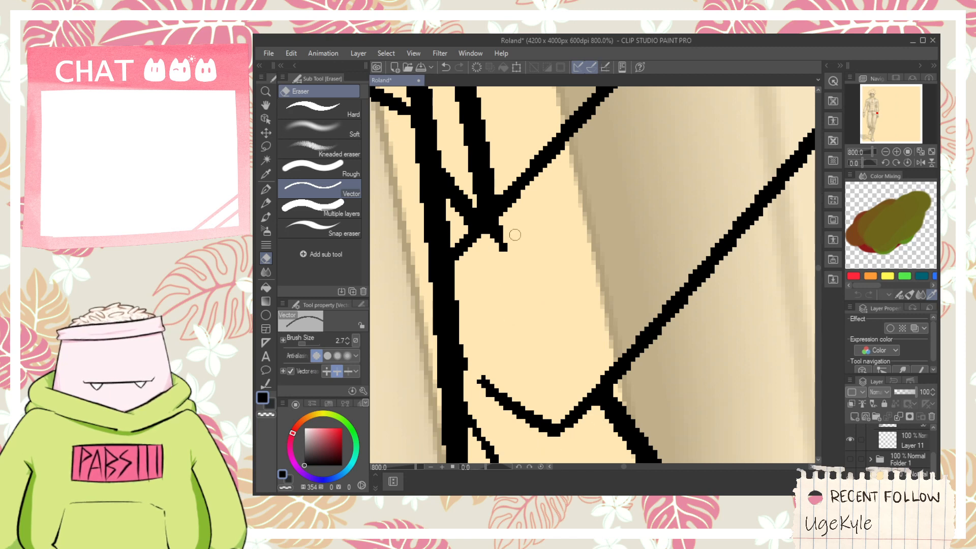
- Thin the holster's thick lower edge with the Adjust line width tool, using Narrow at 0.7
scroll(559, 234, "down", 10)
key("space")
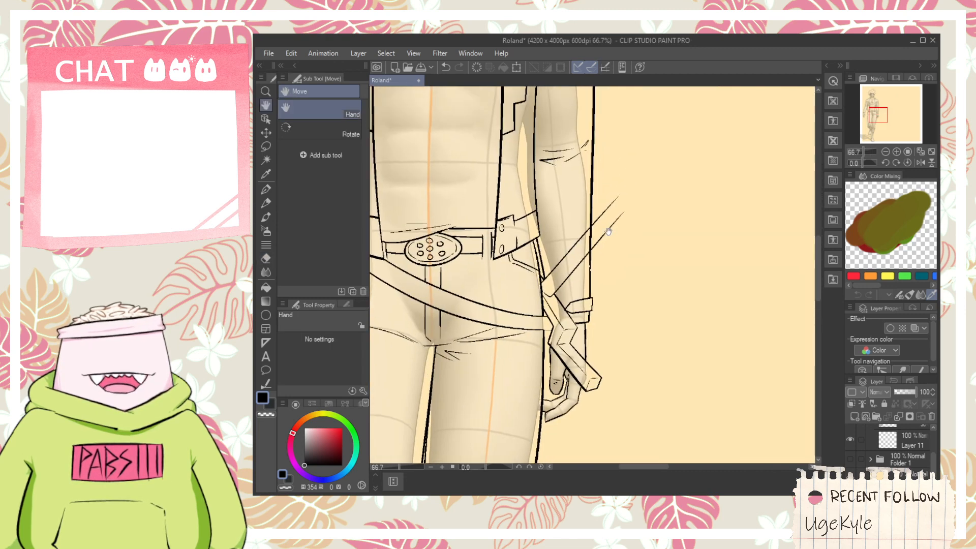
scroll(608, 231, "up", 4)
key("space")
left_click_drag(616, 165, 591, 247)
scroll(578, 208, "up", 1)
scroll(565, 221, "down", 3)
key("space")
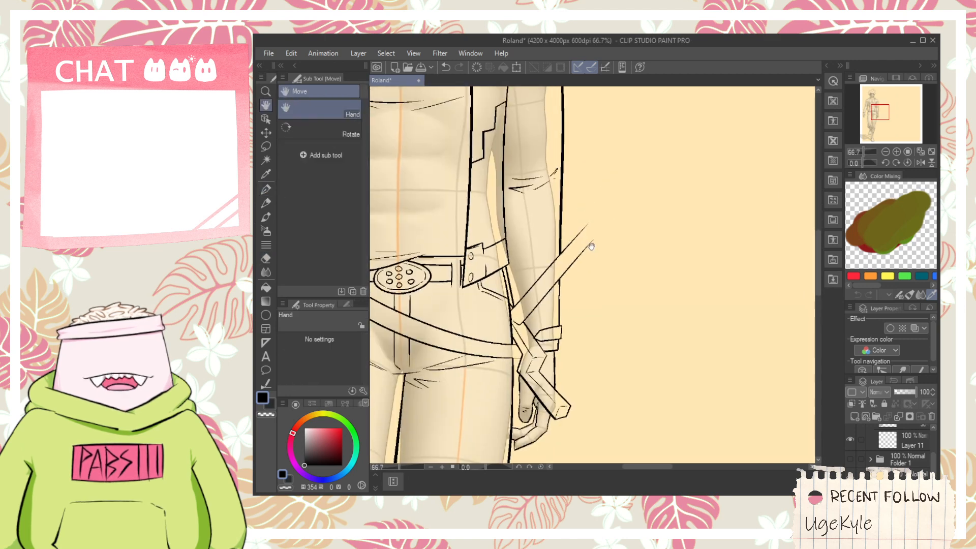
scroll(560, 339, "up", 1)
left_click_drag(566, 377, 588, 261)
scroll(588, 261, "up", 3)
key("e")
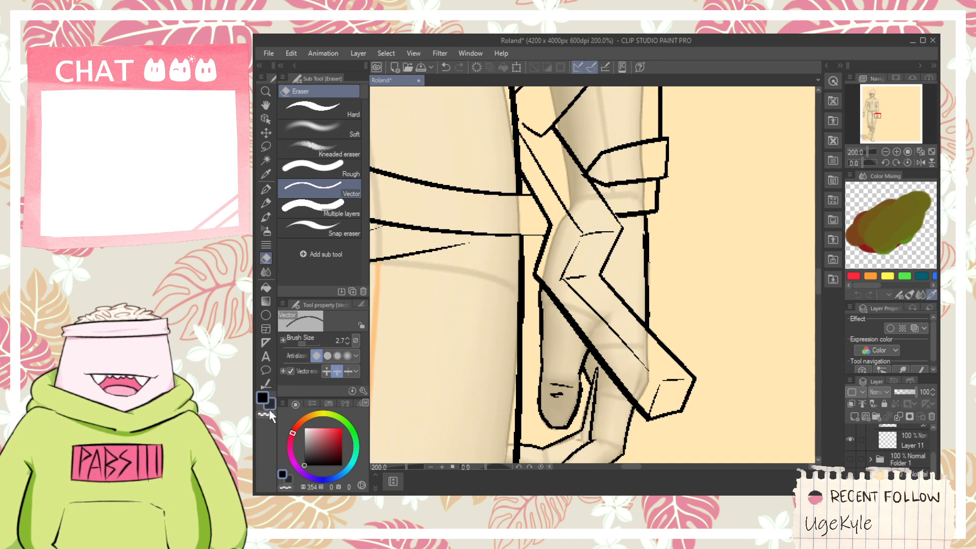
left_click(266, 384)
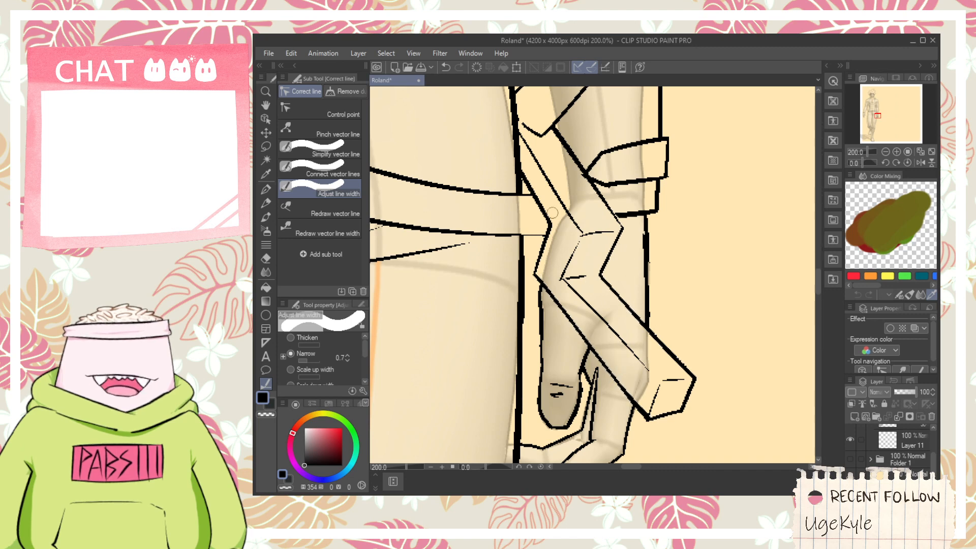
- Select the two parallel slanted lines above the holster and rotate them to a steeper angle
scroll(552, 213, "up", 2)
key("e")
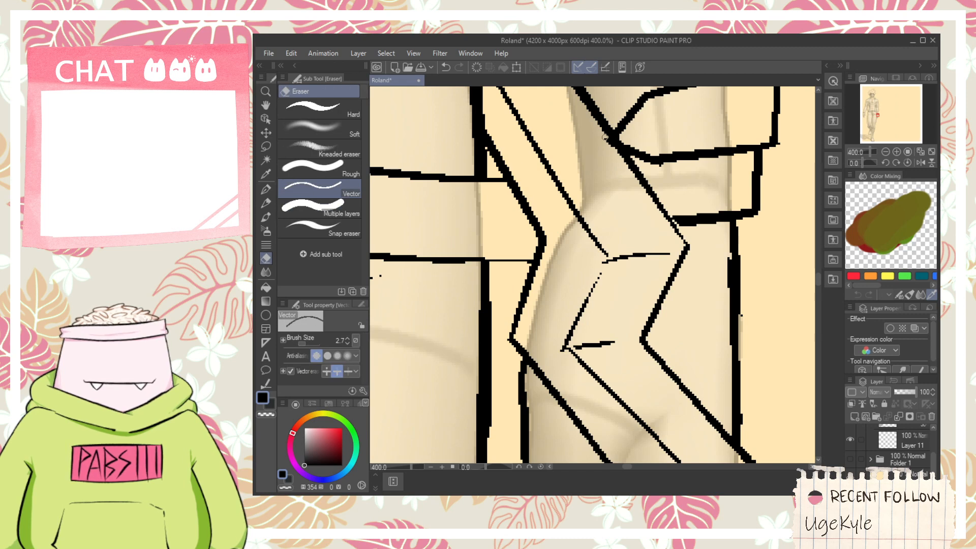
scroll(621, 161, "down", 8)
key("space")
left_click_drag(638, 160, 614, 224)
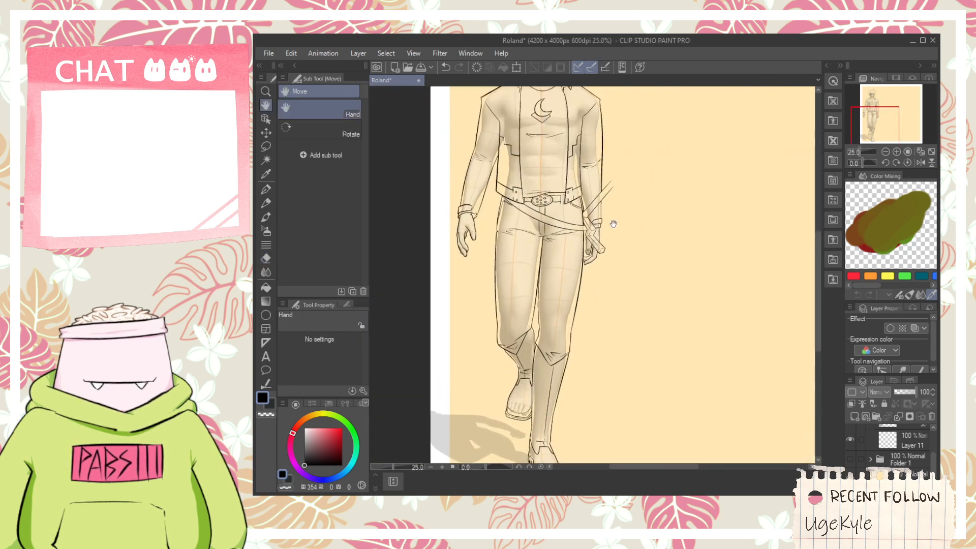
scroll(614, 224, "up", 3)
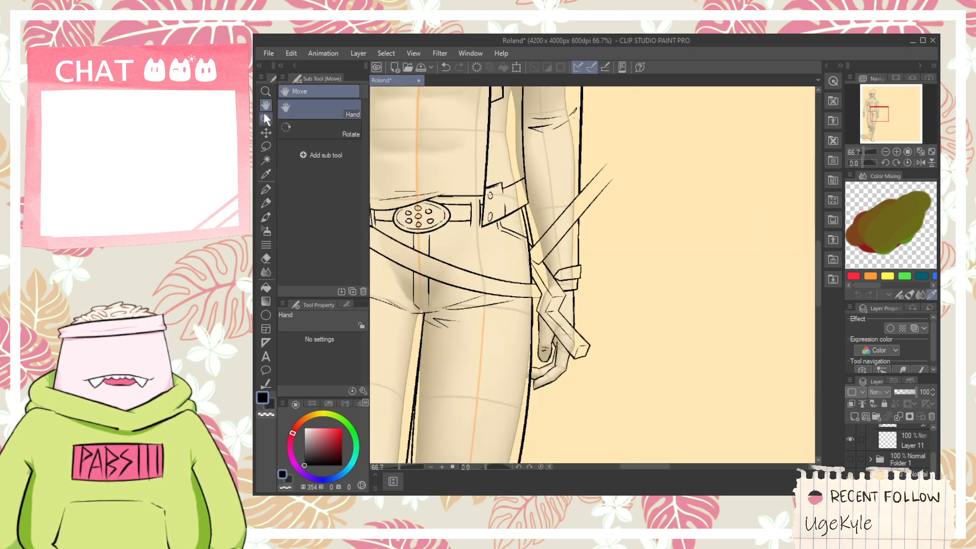
left_click(265, 118)
left_click_drag(547, 196, 591, 248)
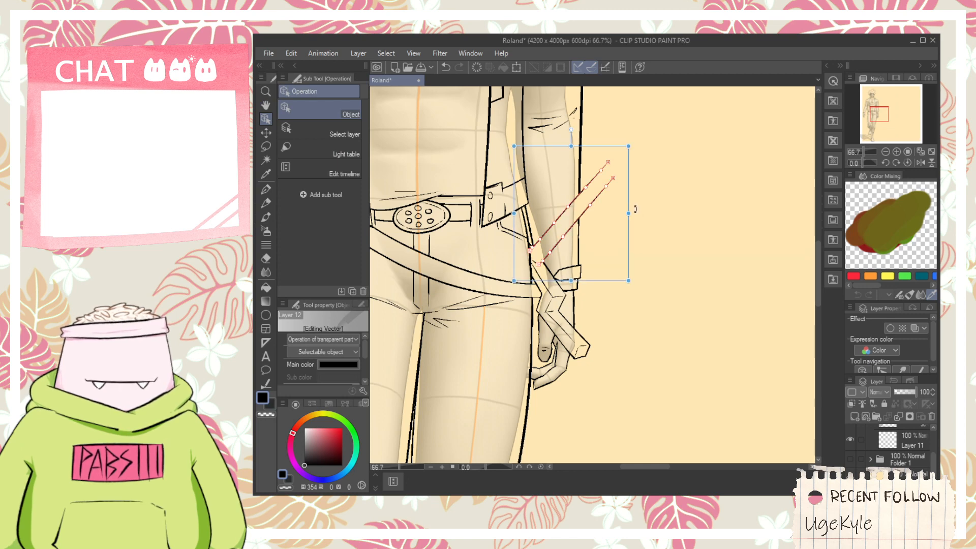
left_click_drag(635, 209, 626, 231)
- Clean up the lower ends of the two slanted lines where they meet the hip and short curve
key("p")
scroll(586, 192, "up", 5)
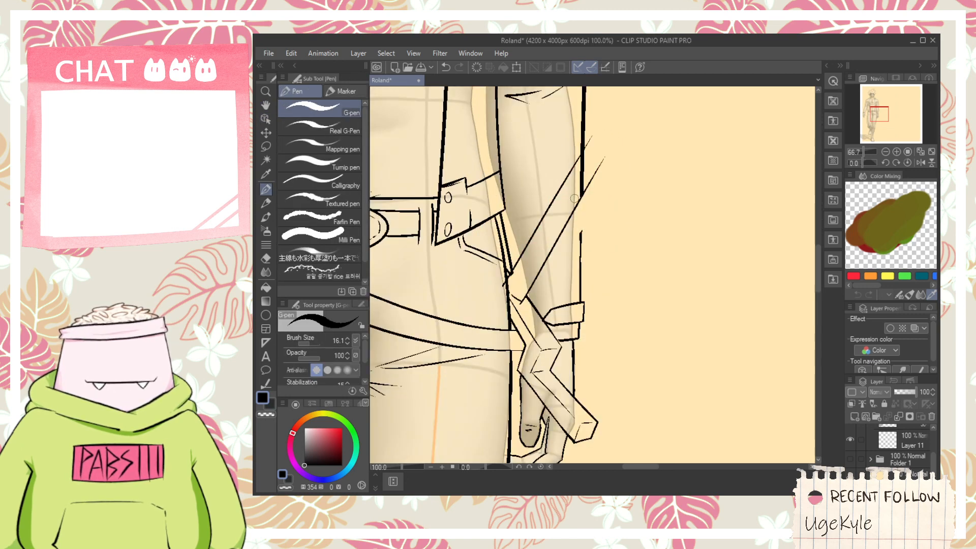
key("e")
left_click_drag(466, 299, 472, 303)
left_click_drag(498, 338, 507, 340)
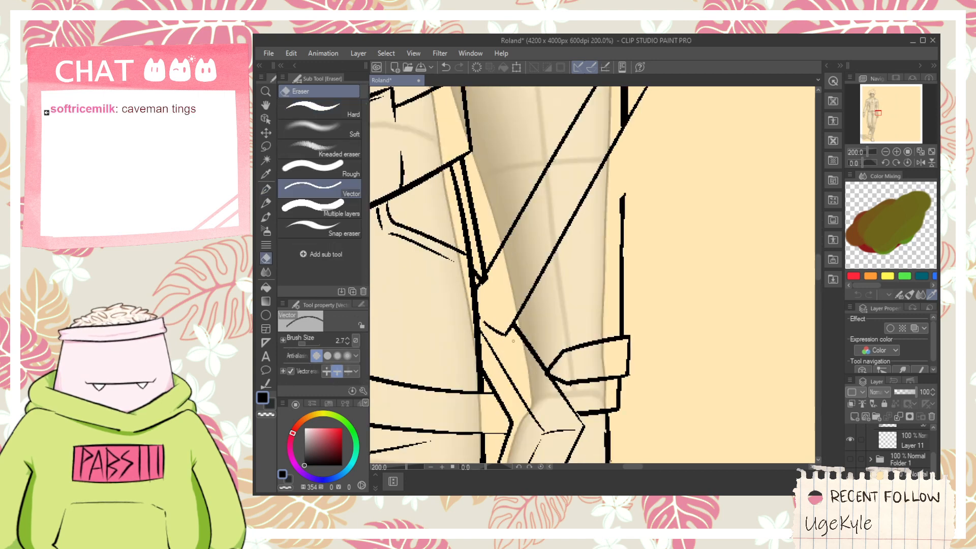
- Draw a curved stroke across the upper ends of the two slanted lines as the cap's lower edge, retrying until it fits
scroll(507, 338, "down", 1)
key("space")
left_click_drag(607, 179, 530, 261)
mouse_move(515, 216)
left_mouse_down()
mouse_move(535, 247)
mouse_move(674, 302)
left_mouse_up()
scroll(538, 252, "up", 3)
key("p")
key("ctrl+z")
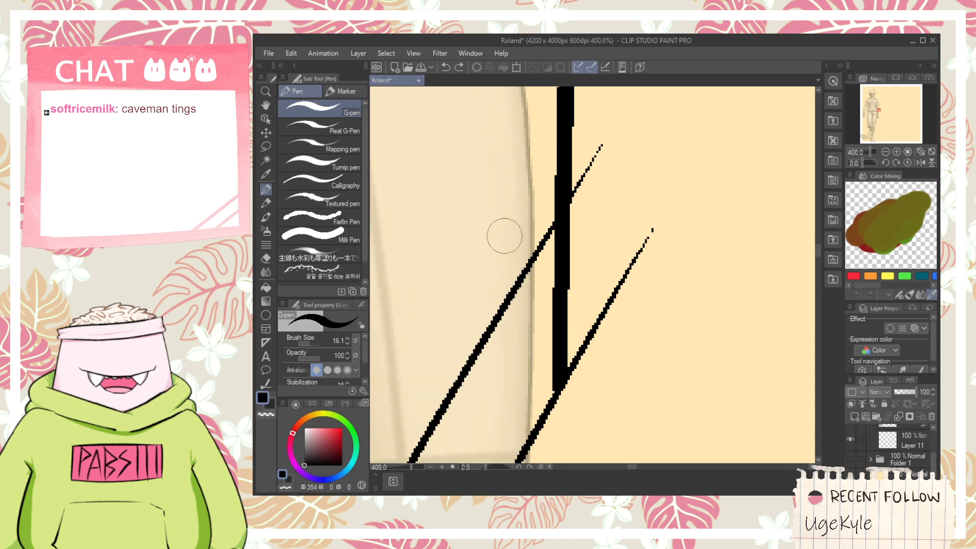
left_click_drag(502, 237, 674, 302)
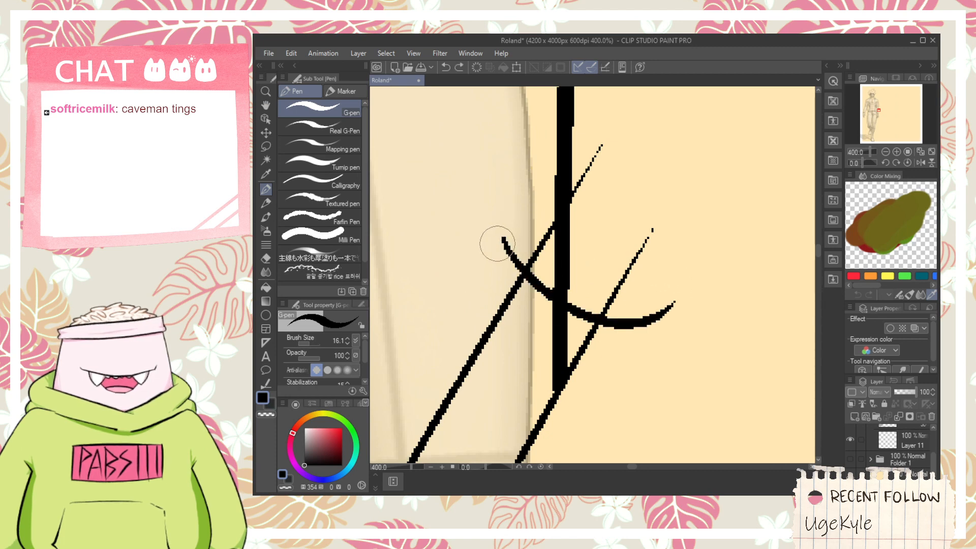
- Draw the cap's upper curve and short side edges to close the rounded shape, redoing strokes that miss
mouse_move(497, 242)
left_mouse_down()
mouse_move(517, 206)
mouse_move(676, 300)
left_mouse_up()
key("ctrl+z")
mouse_move(510, 203)
left_mouse_down()
mouse_move(682, 308)
mouse_move(690, 281)
left_mouse_up()
key("ctrl+z")
left_click_drag(644, 337, 716, 228)
- Erase the cap's overshooting corners, the sleeve and slanted lines inside it, and the slanted line ends beyond it
key("e")
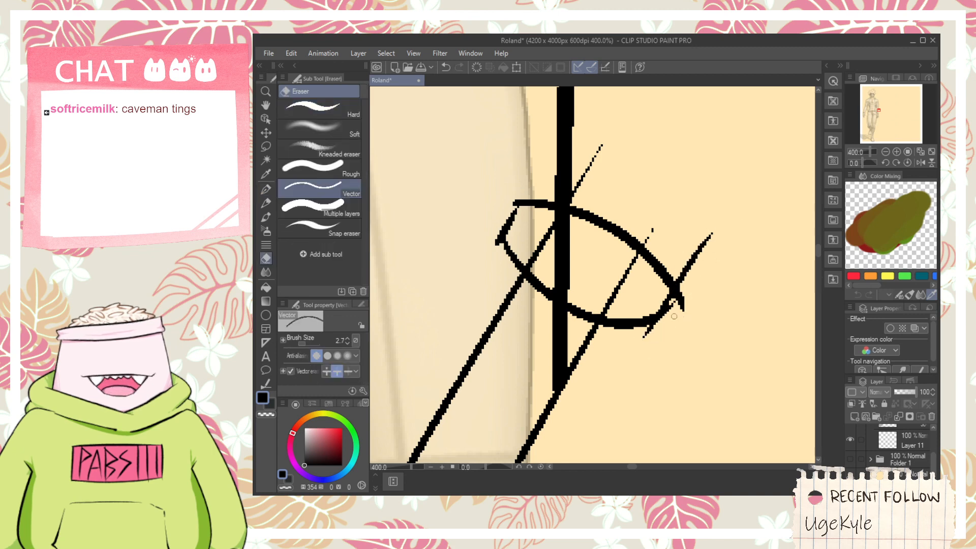
left_click_drag(672, 314, 692, 243)
left_click_drag(559, 313, 572, 328)
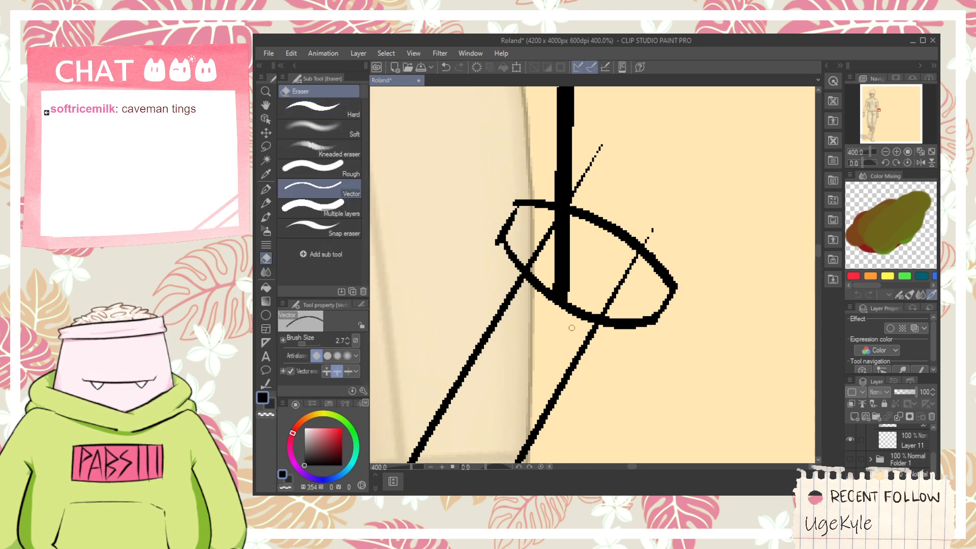
left_click_drag(587, 283, 589, 284)
left_click_drag(580, 270, 629, 303)
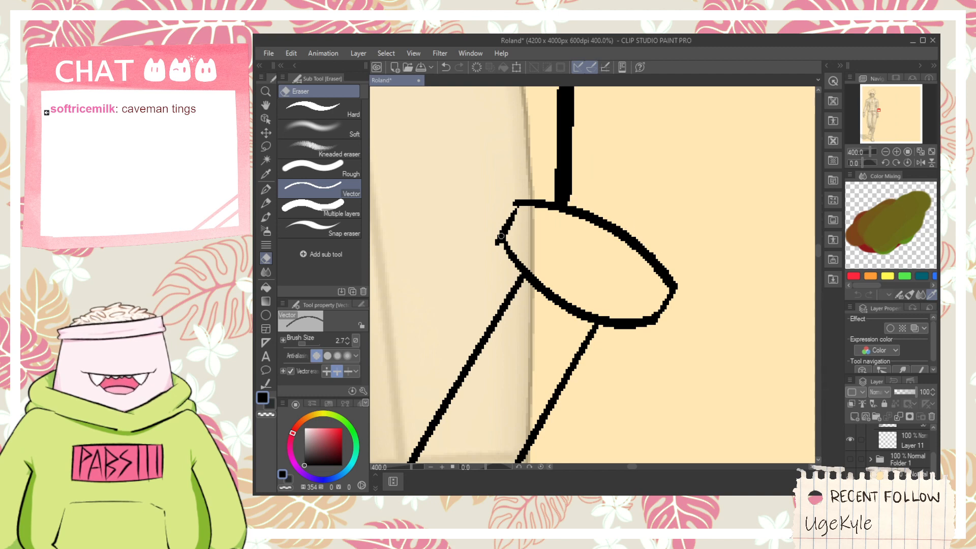
left_click_drag(491, 234, 502, 247)
- Draw an inner curve along the cap's length to give it thickness, retrying until it fits
key("p")
left_click_drag(516, 202, 670, 282)
key("ctrl+z")
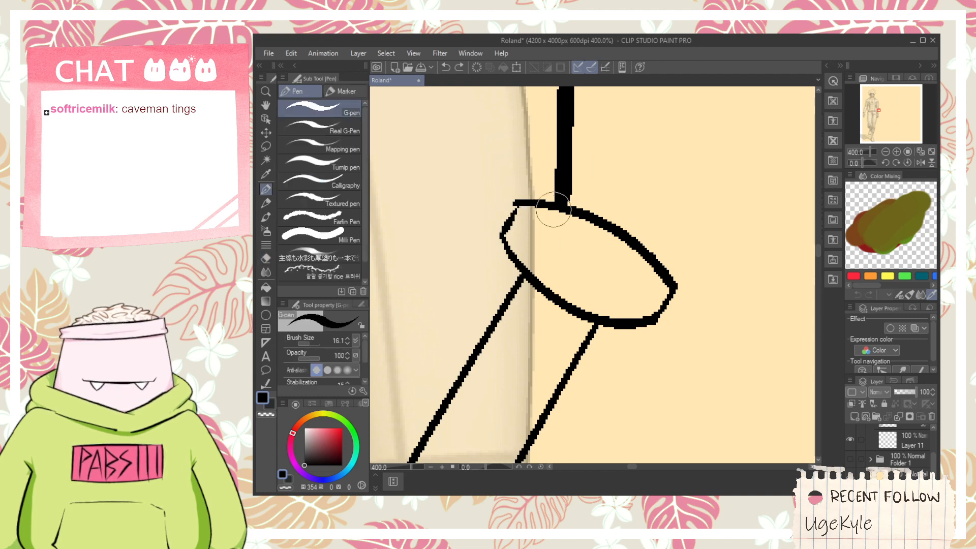
left_click_drag(521, 209, 670, 285)
key("ctrl+z")
left_click_drag(516, 209, 657, 296)
- Redraw the sleeve's outer edge from the slanted shaft down to the cuff and erase the excess above the shaft
scroll(657, 287, "down", 3)
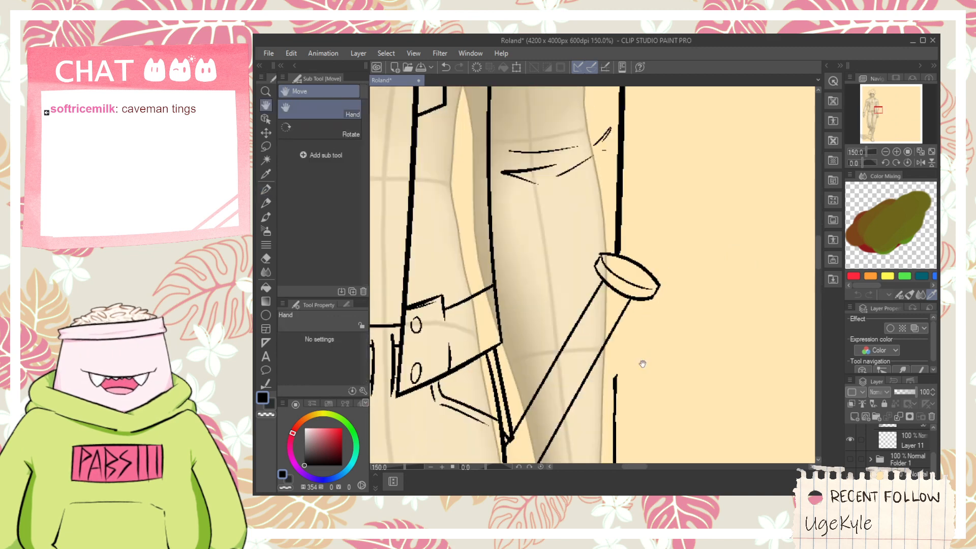
left_click_drag(642, 363, 638, 247)
scroll(622, 247, "up", 1)
left_click_drag(605, 175, 605, 323)
key("e")
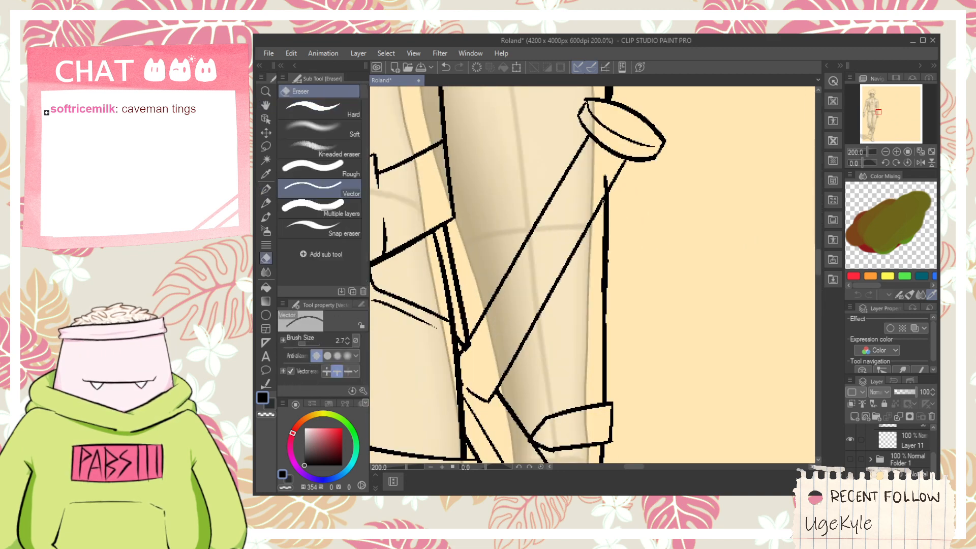
scroll(613, 293, "down", 3)
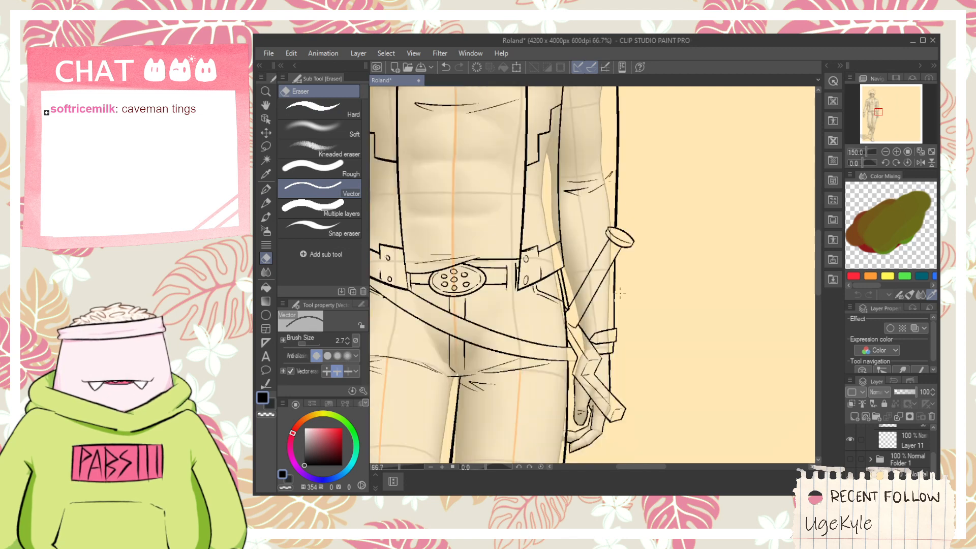
- Redraw the cuff flap's pointed end closer to the sleeve's outer edge and erase the old, longer point
key("space")
scroll(611, 281, "up", 1)
key("p")
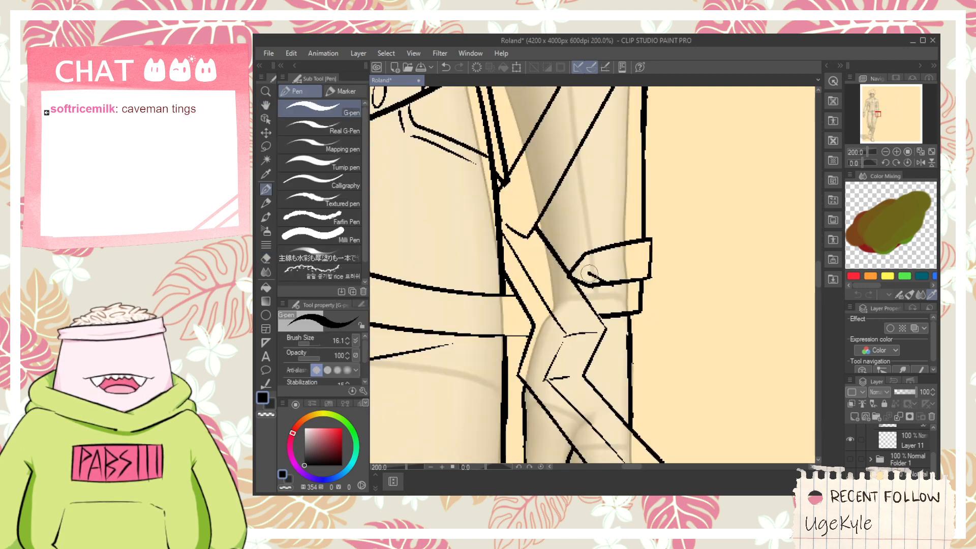
key("ctrl+z")
mouse_move(594, 264)
left_mouse_down()
mouse_move(625, 293)
mouse_move(611, 281)
mouse_move(640, 214)
left_mouse_up()
key("ctrl+z")
scroll(607, 273, "up", 2)
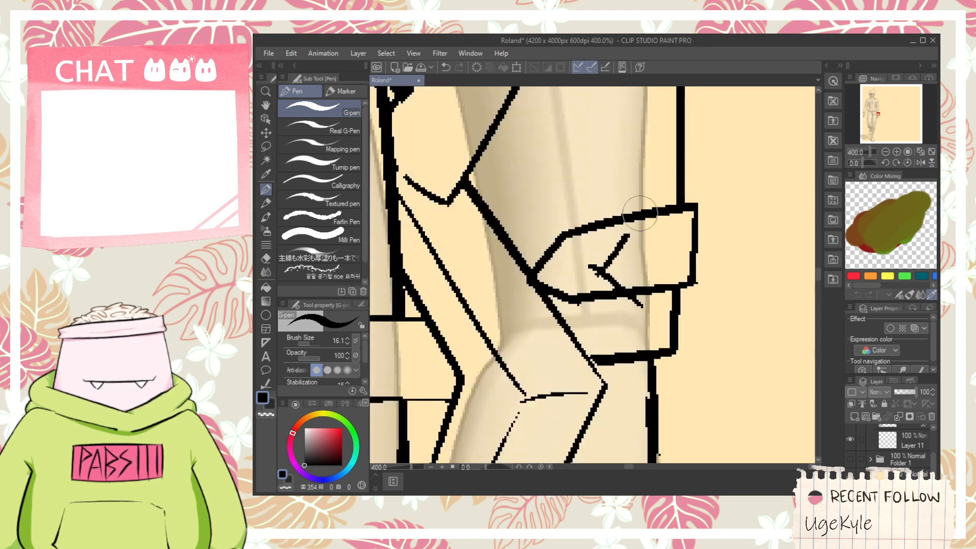
key("ctrl+z")
mouse_move(594, 276)
left_mouse_down()
mouse_move(660, 176)
mouse_move(652, 195)
left_mouse_up()
key("e")
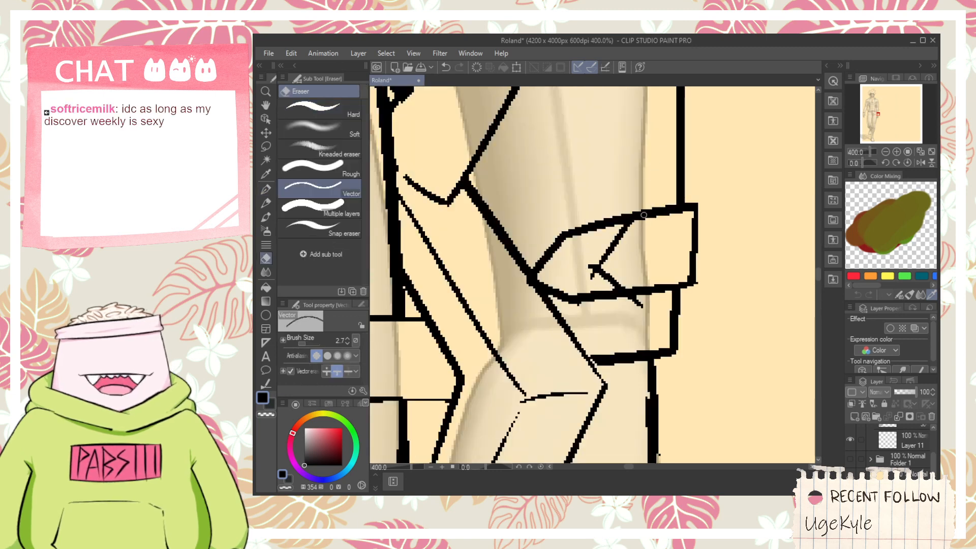
mouse_move(617, 319)
left_mouse_down()
mouse_move(596, 297)
mouse_move(637, 307)
mouse_move(609, 307)
mouse_move(547, 223)
mouse_move(524, 278)
mouse_move(569, 270)
mouse_move(588, 250)
mouse_move(590, 221)
mouse_move(582, 282)
mouse_move(584, 262)
left_mouse_up()
scroll(569, 248, "down", 3)
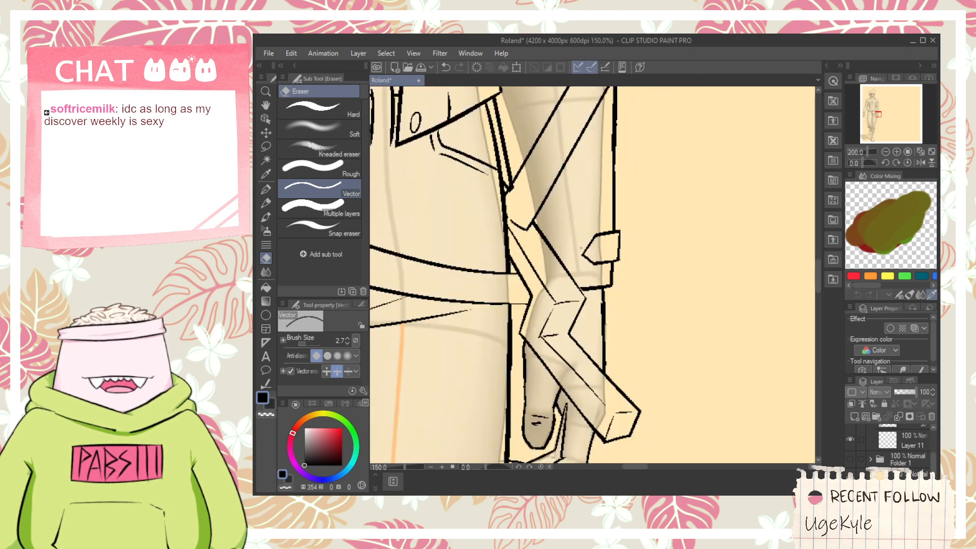
- Draw a short slanted end on the diagonal belt at the holster and erase the belt's lower line beyond it
key("space")
left_click_drag(521, 325, 607, 277)
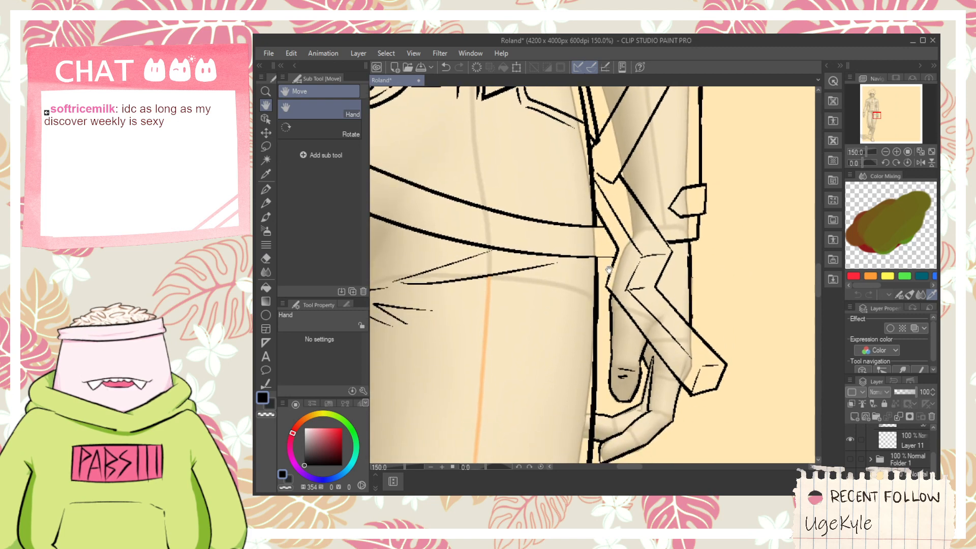
scroll(609, 269, "up", 5)
key("p")
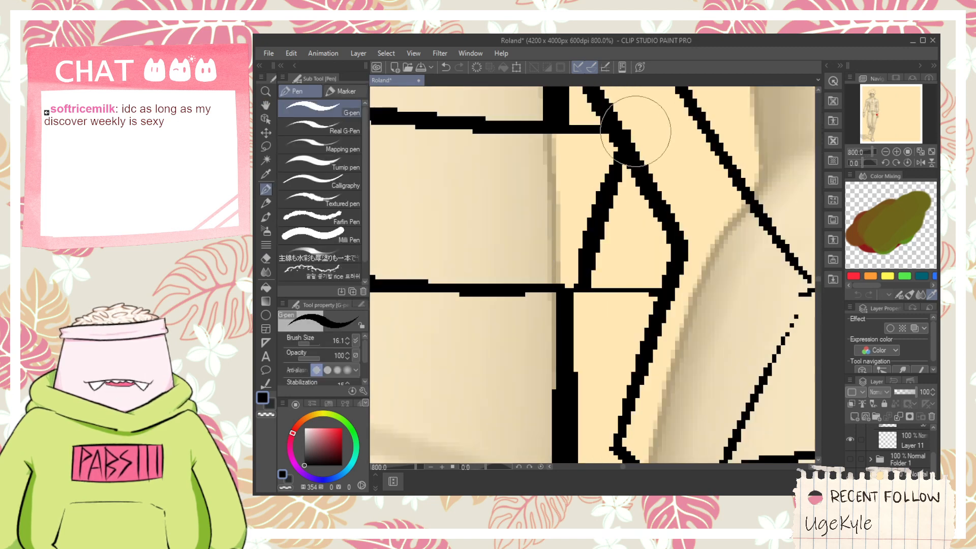
key("e")
left_click(604, 292)
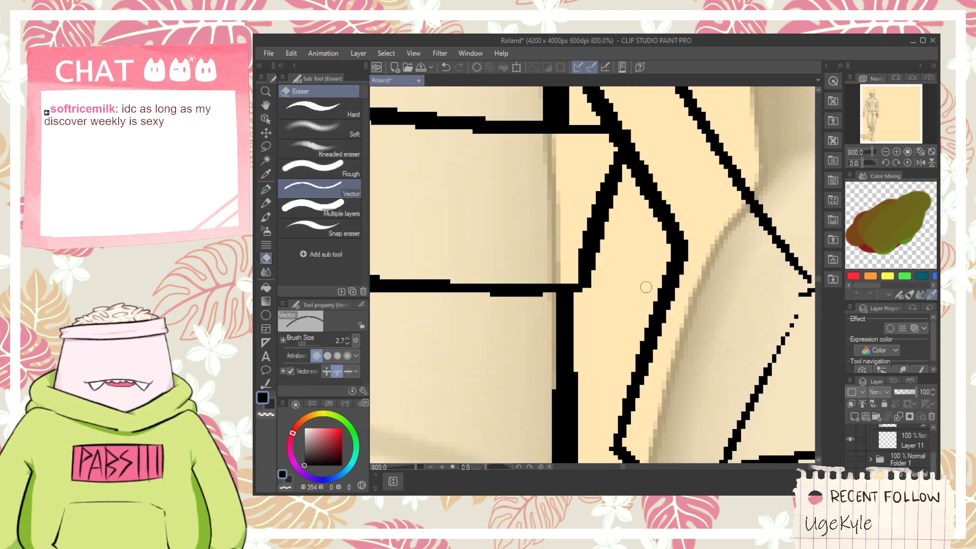
- Draw a short horizontal line across the holster's bend beside the belt end and erase its overshoot
scroll(646, 288, "down", 7)
key("space")
left_click_drag(645, 287, 678, 274)
scroll(645, 288, "up", 4)
key("p")
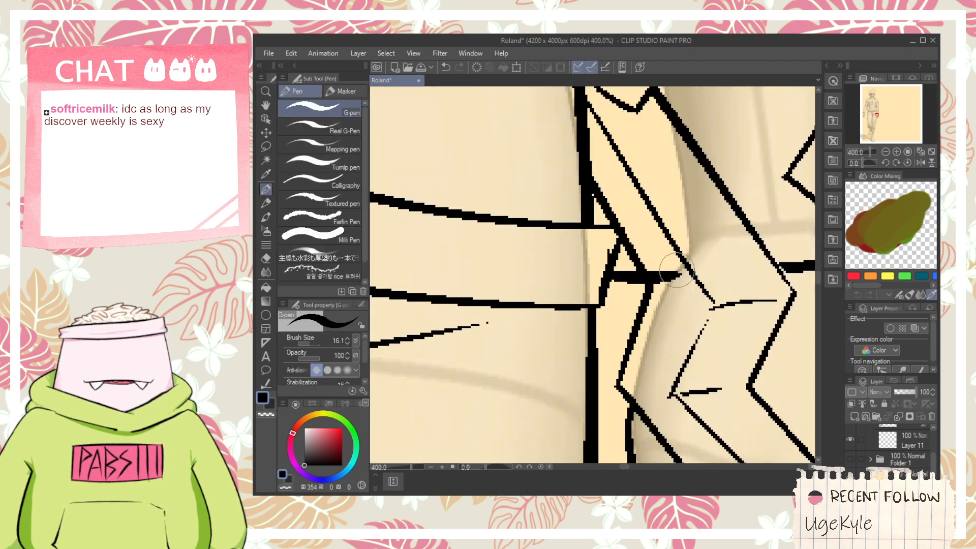
key("e")
left_click(670, 276)
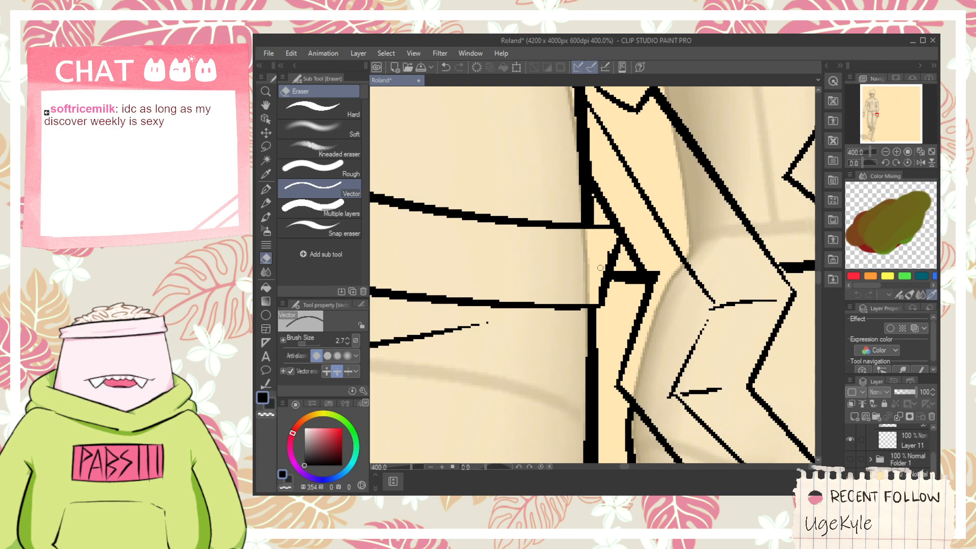
- Examine how the diagonal belt runs from the opposite hip across the waist to the holster
scroll(614, 238, "down", 6)
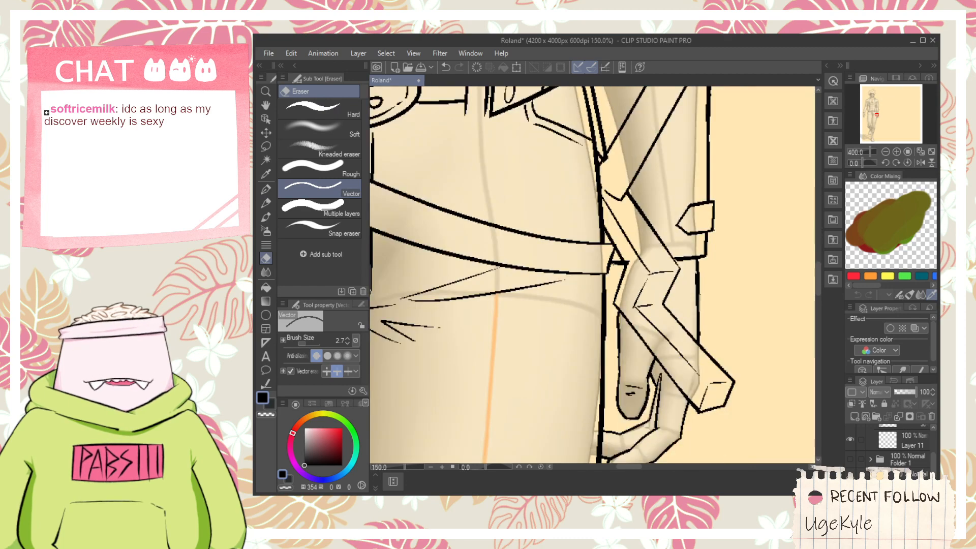
key("space")
left_click_drag(565, 270, 586, 278)
scroll(585, 279, "up", 3)
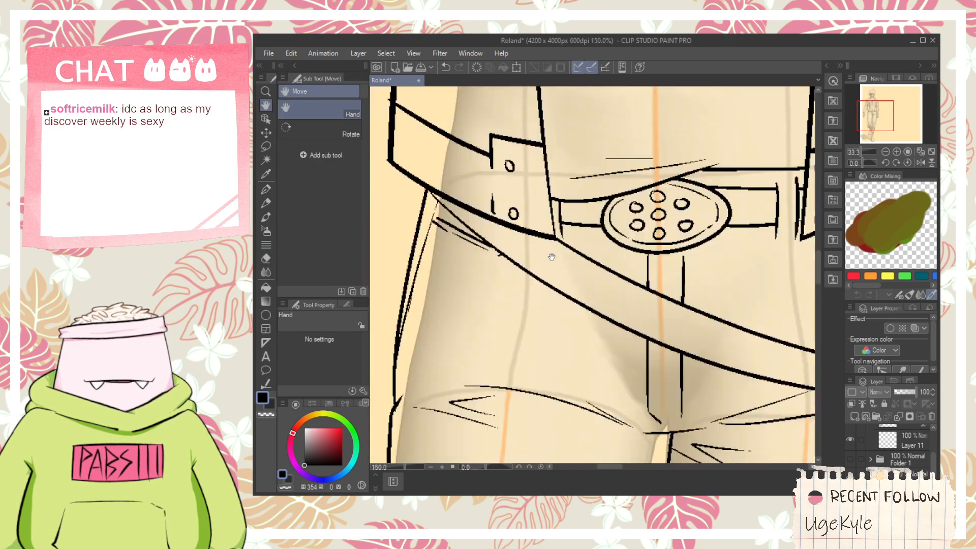
scroll(643, 347, "down", 1)
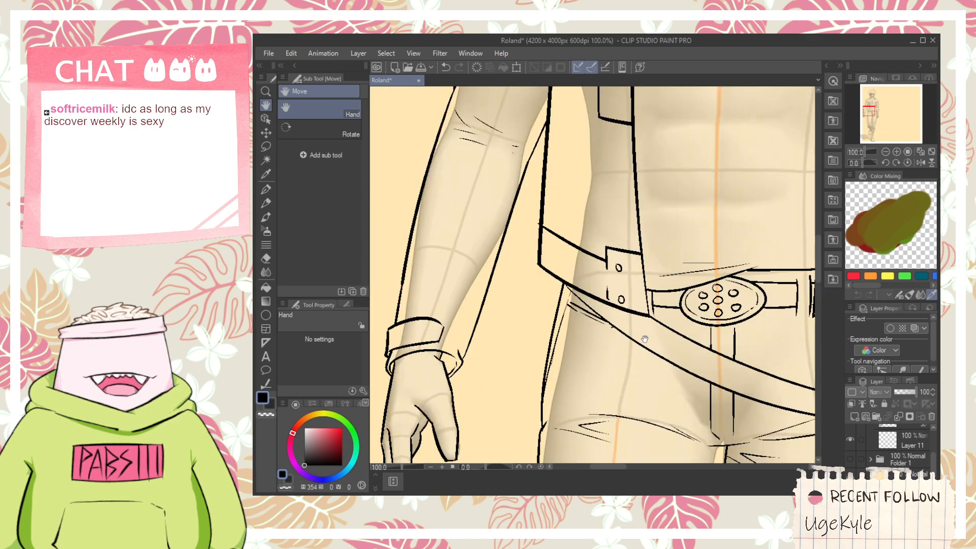
left_click_drag(680, 357, 598, 299)
left_click_drag(682, 338, 626, 308)
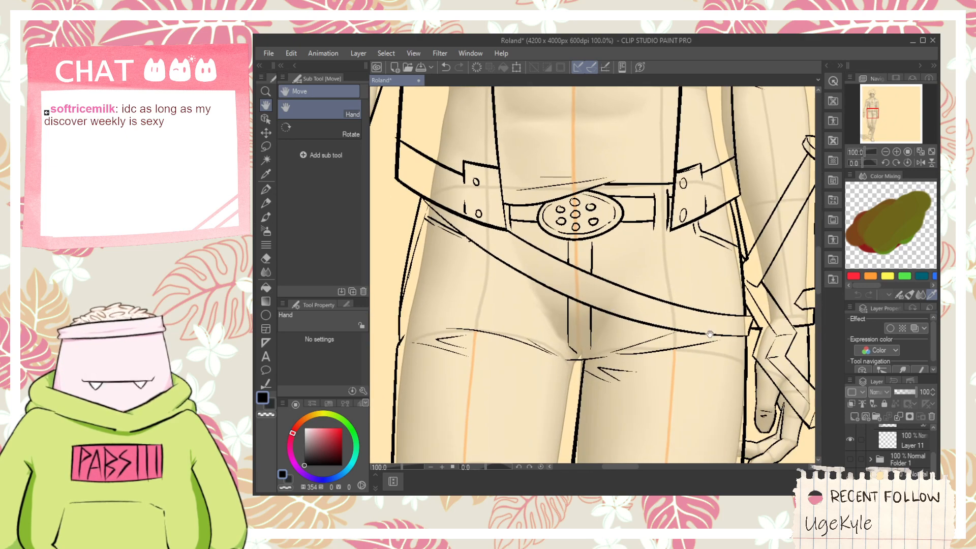
scroll(710, 334, "up", 1)
left_click_drag(717, 331, 584, 323)
scroll(653, 300, "down", 1)
scroll(653, 299, "up", 2)
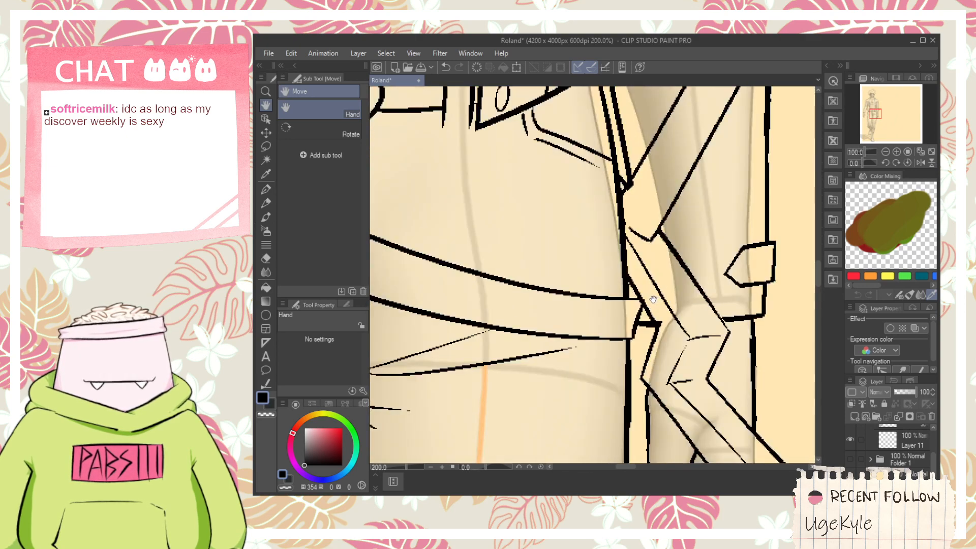
- Curve the belt's lower edge up into the holster's short horizontal line and erase the old slanted end
scroll(653, 300, "up", 1)
scroll(651, 304, "down", 1)
scroll(644, 320, "up", 4)
mouse_move(590, 388)
left_mouse_down()
mouse_move(692, 244)
mouse_move(697, 265)
left_mouse_up()
key("e")
left_click_drag(634, 325, 613, 335)
scroll(627, 294, "down", 9)
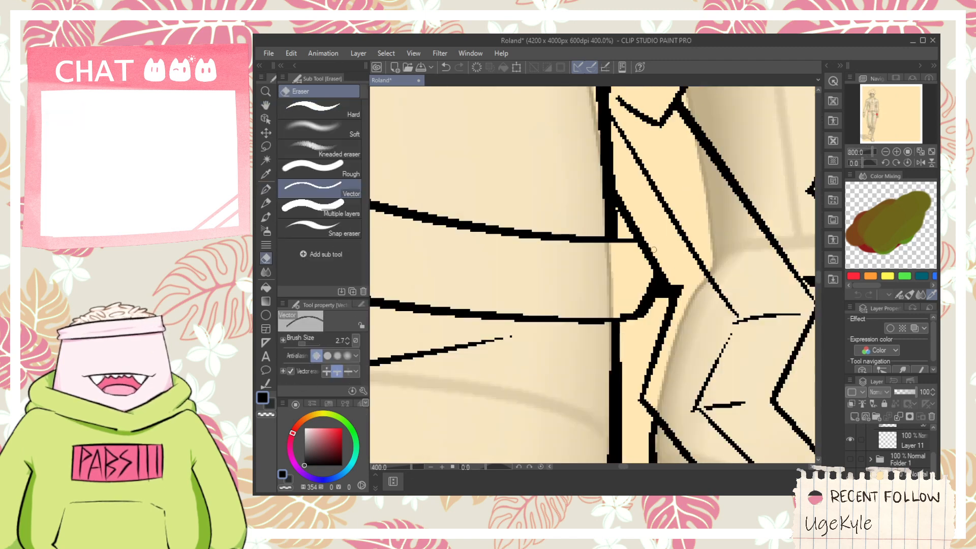
- Look over the legs, knees, torso and whole figure to check the line art
key("space")
mouse_move(632, 309)
left_mouse_down()
mouse_move(628, 239)
mouse_move(585, 222)
left_mouse_up()
scroll(500, 328, "up", 2)
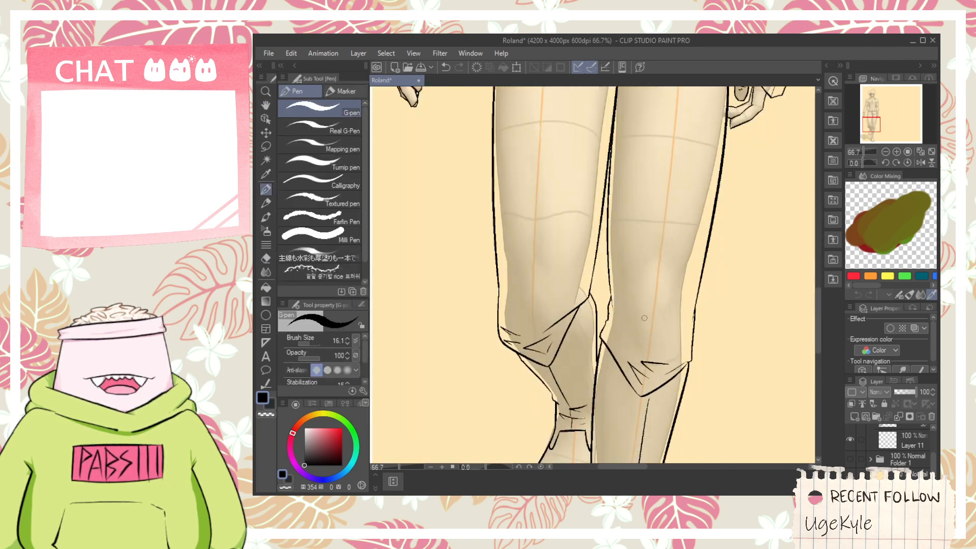
scroll(644, 317, "up", 1)
scroll(609, 336, "down", 4)
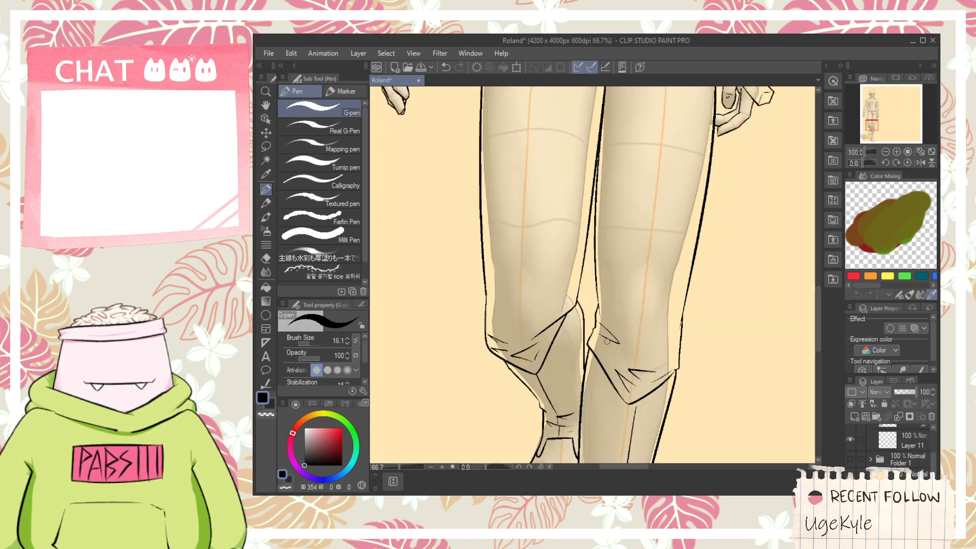
left_click_drag(623, 281, 629, 360)
scroll(629, 360, "down", 1)
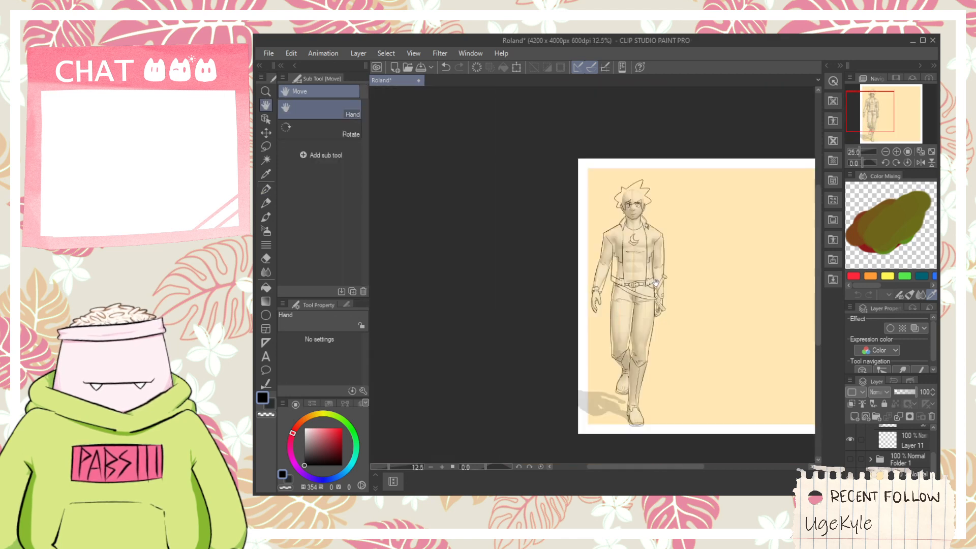
scroll(629, 271, "up", 3)
left_click_drag(630, 270, 642, 349)
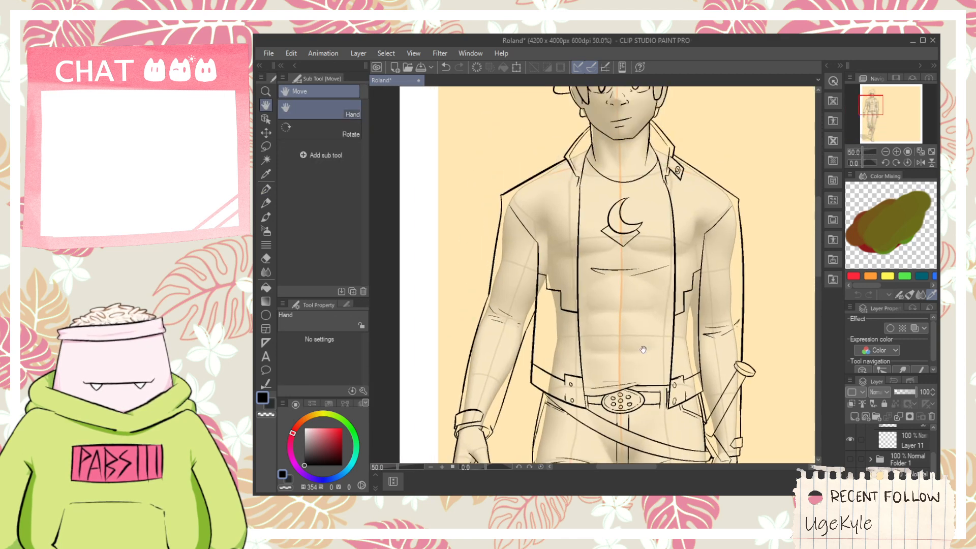
key("p")
scroll(661, 290, "down", 2)
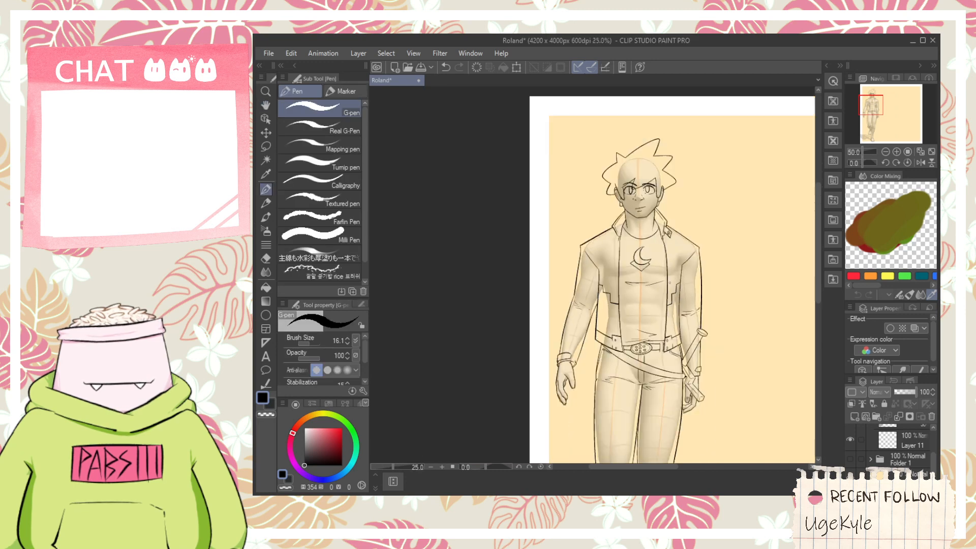
- Draw the collarbone and neck tendon lines at the base of the neck above the shirt neckline, redoing the unsatisfactory strokes
key("space")
mouse_move(639, 226)
left_mouse_down()
mouse_move(574, 156)
mouse_move(568, 312)
left_mouse_up()
scroll(568, 312, "up", 2)
scroll(568, 312, "up", 3)
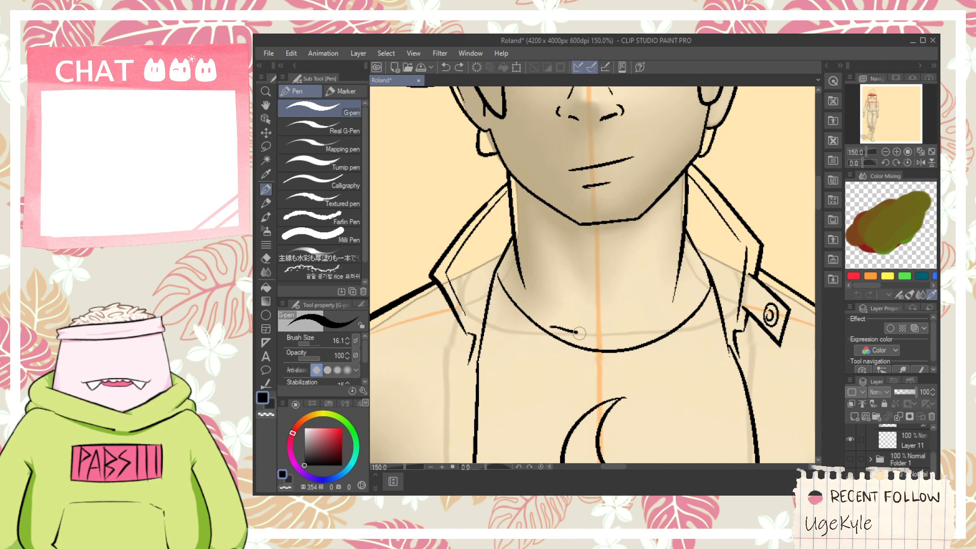
mouse_move(605, 340)
left_mouse_down()
mouse_move(642, 321)
mouse_move(562, 267)
left_mouse_up()
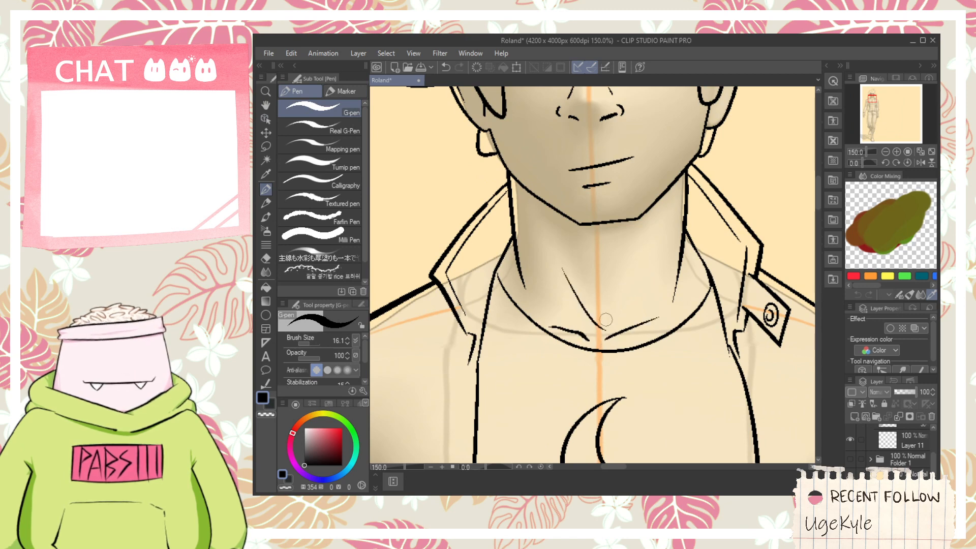
key("ctrl+z")
left_click_drag(590, 336, 553, 252)
left_click_drag(619, 322, 632, 281)
scroll(635, 260, "down", 5)
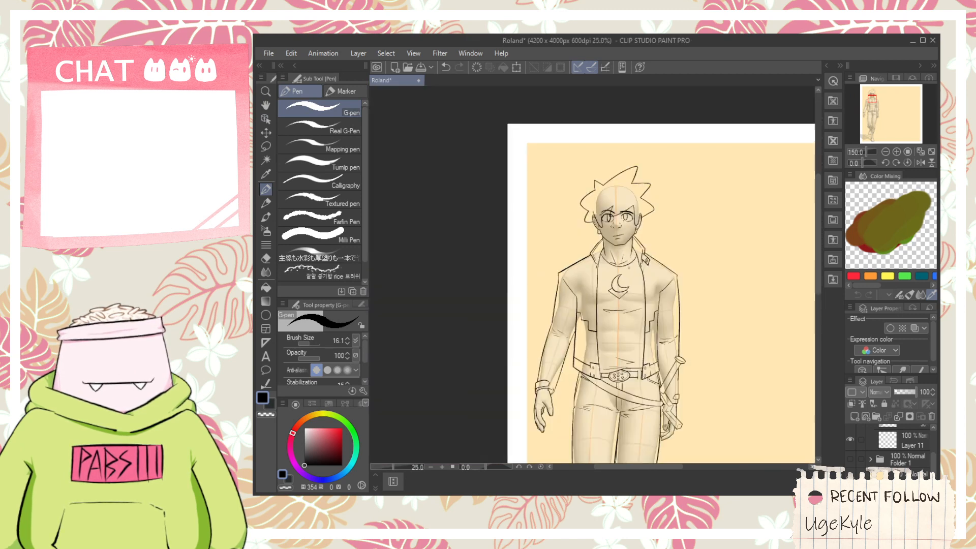
- Hide the 3D figure and examine the clean line art over the whole body, the trousers and the knees
left_click_drag(697, 376, 631, 257)
scroll(905, 447, "up", 5)
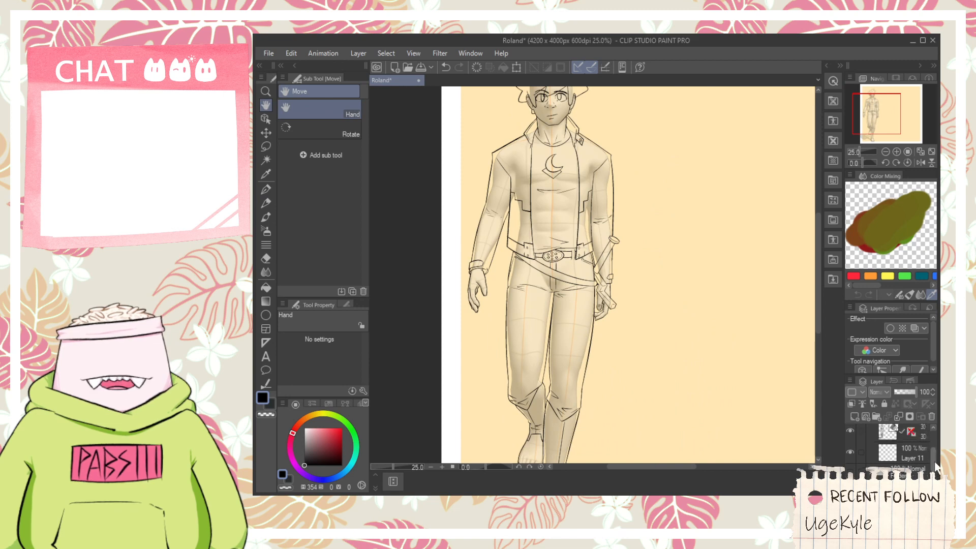
left_click(911, 451)
scroll(704, 376, "down", 2)
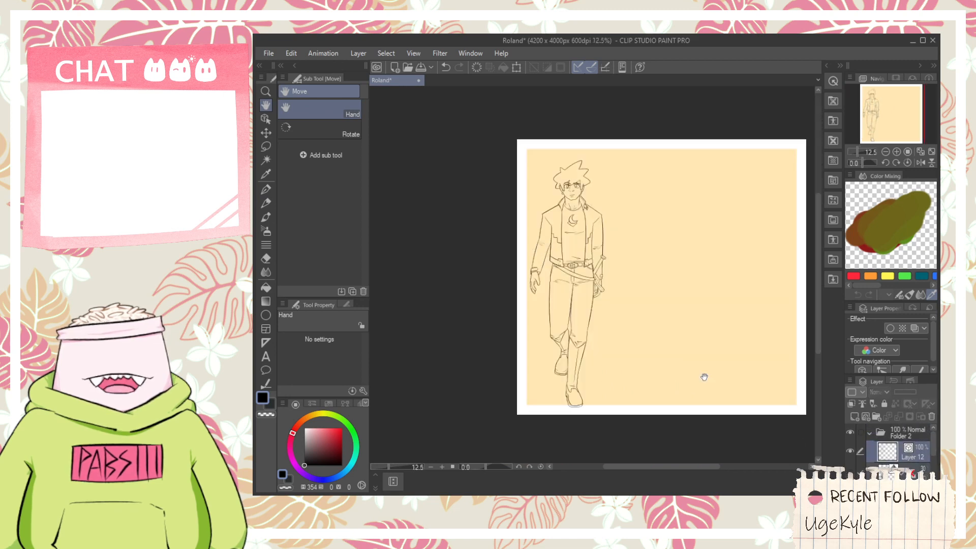
left_click_drag(668, 355, 667, 361)
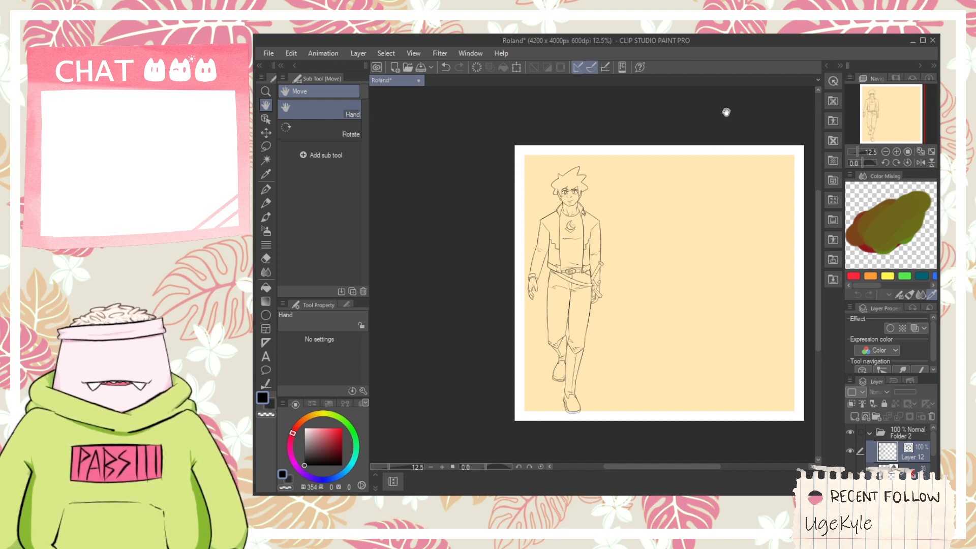
scroll(545, 322, "up", 4)
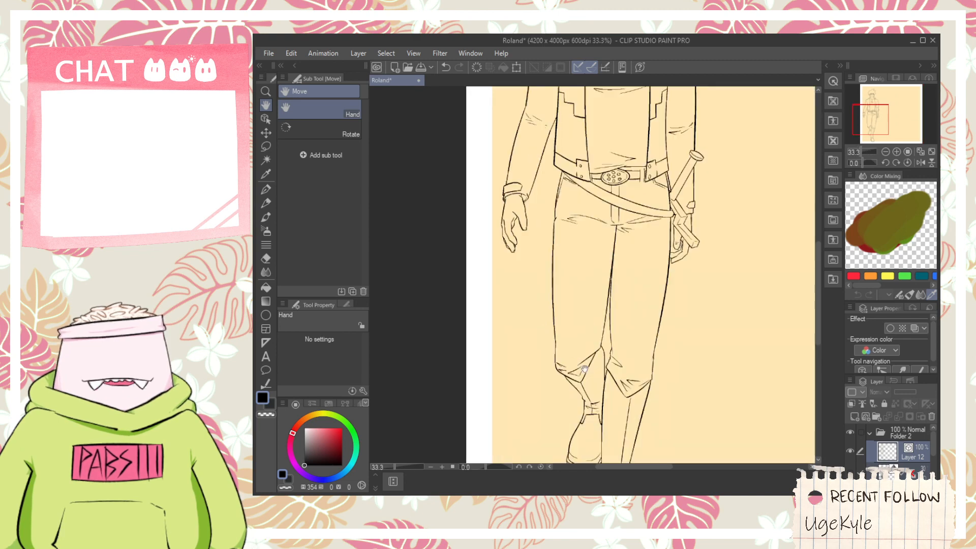
scroll(593, 373, "up", 3)
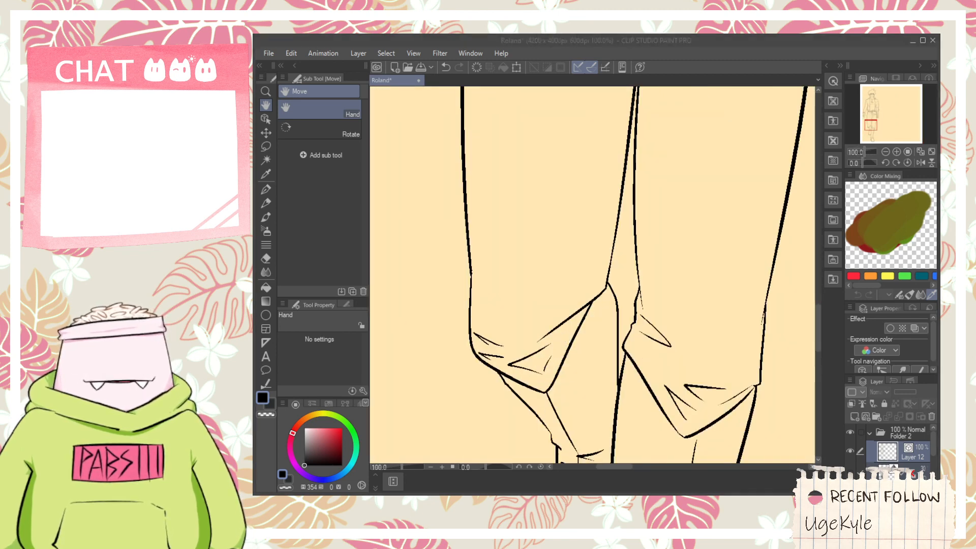
scroll(671, 244, "down", 4)
left_click_drag(679, 256, 525, 405)
scroll(596, 344, "down", 2)
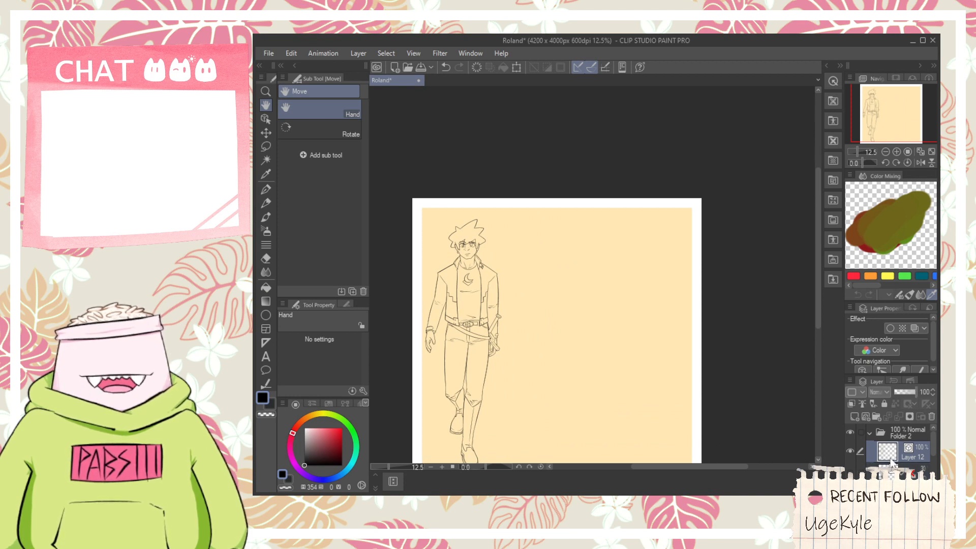
- Show the Roland reference sheet in Folder 1, lower its opacity to 25%, and reselect Layer 12
left_click_drag(933, 448, 933, 464)
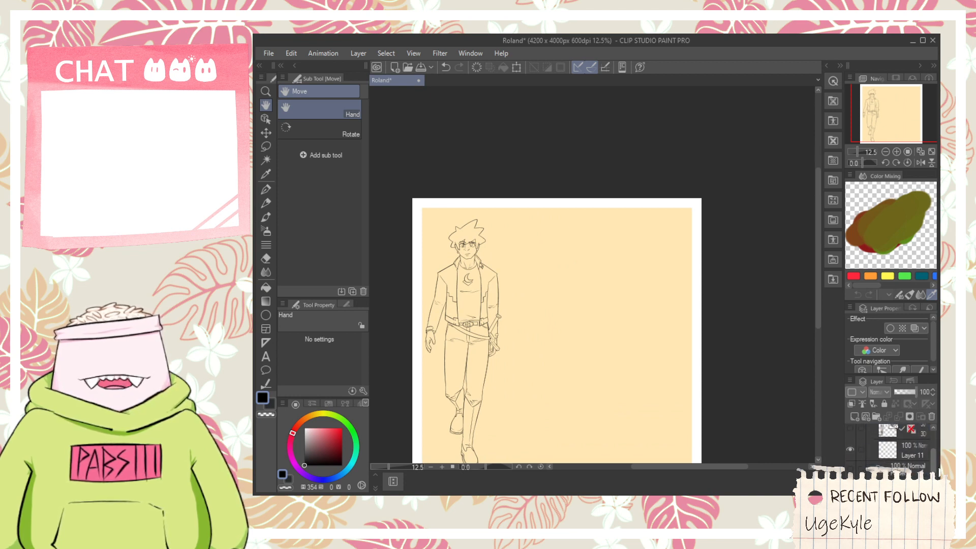
left_click(850, 471)
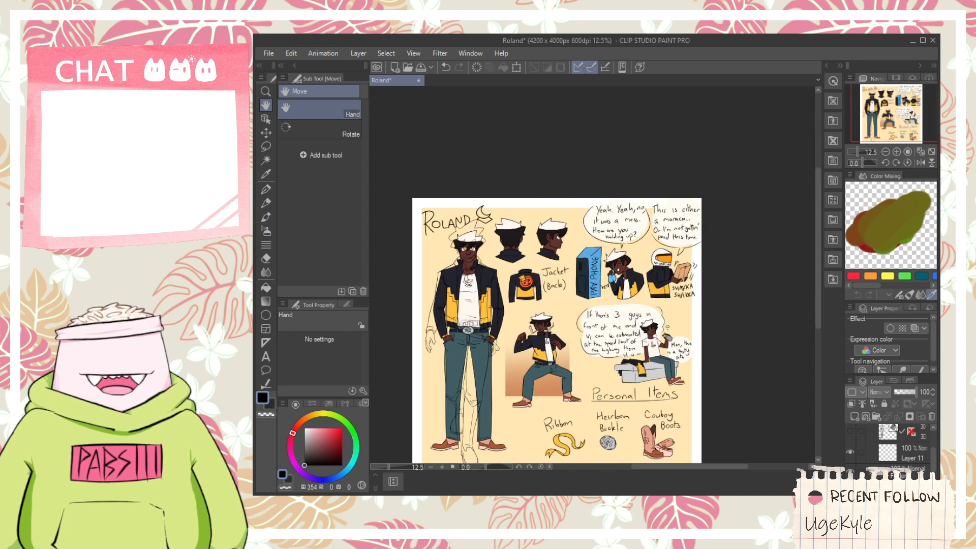
left_click_drag(907, 392, 899, 391)
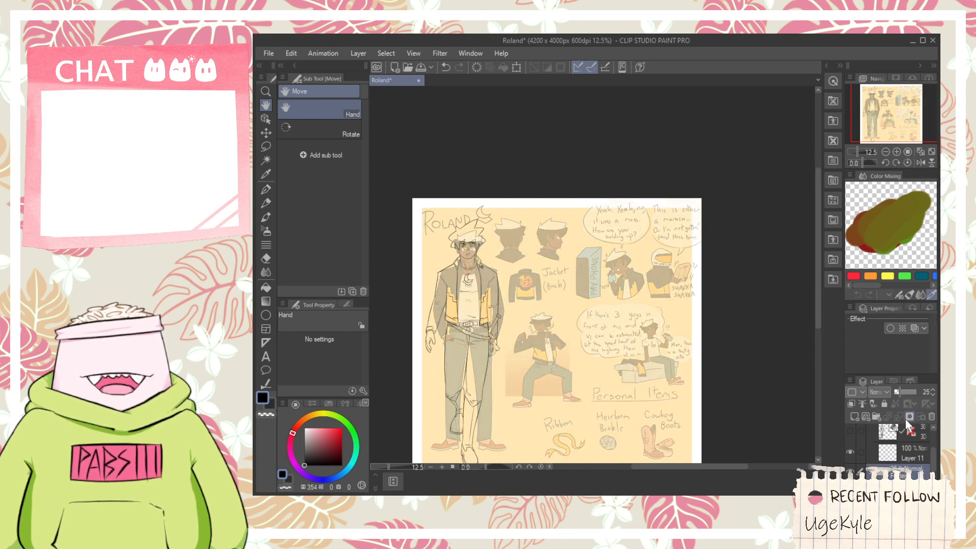
left_click_drag(933, 456, 931, 433)
left_click(905, 457)
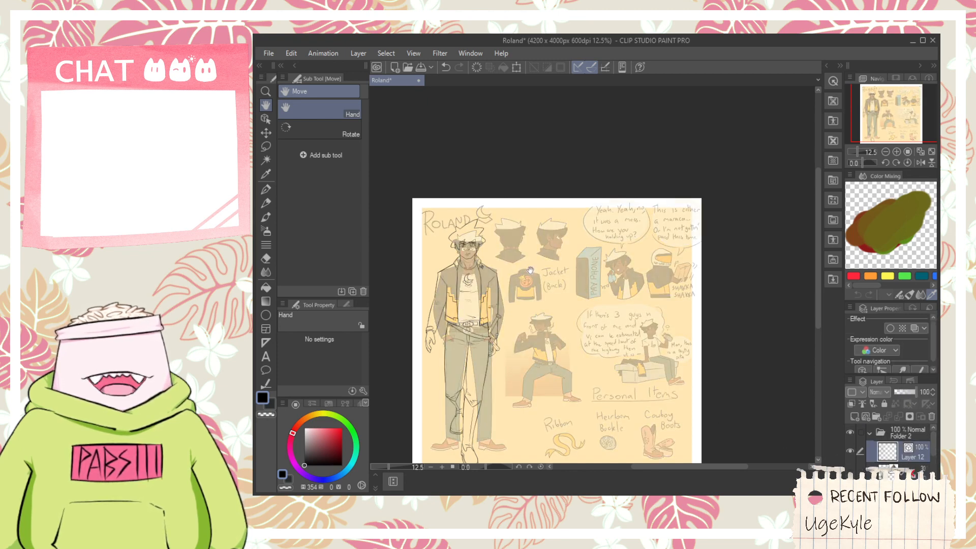
scroll(530, 269, "up", 4)
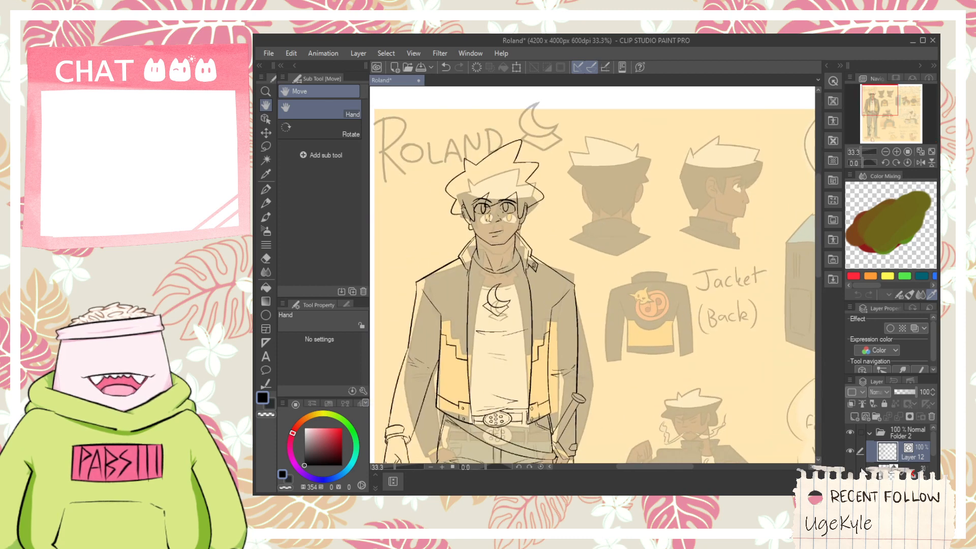
- Show the 3D male figure again and select its layer for editing with the Object operation tool
left_click(851, 472)
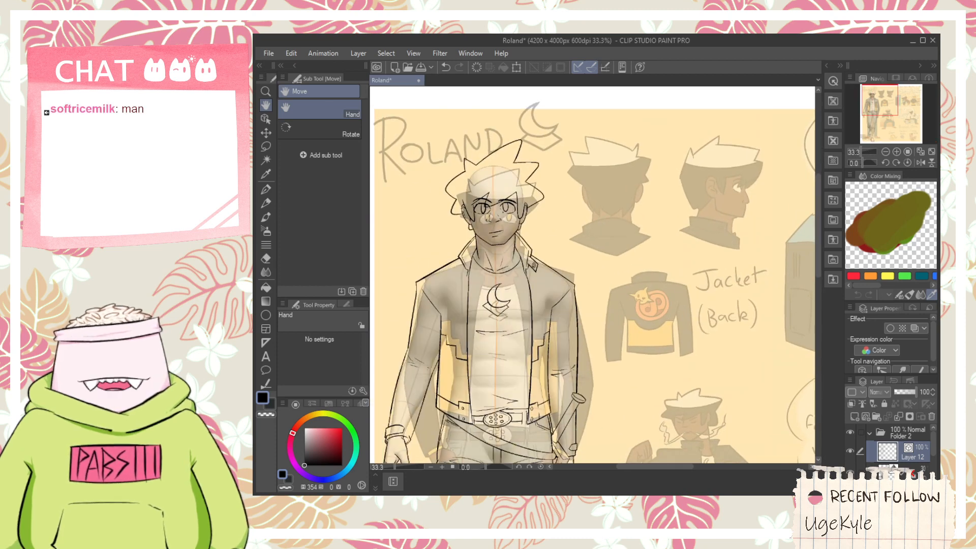
left_click(265, 119)
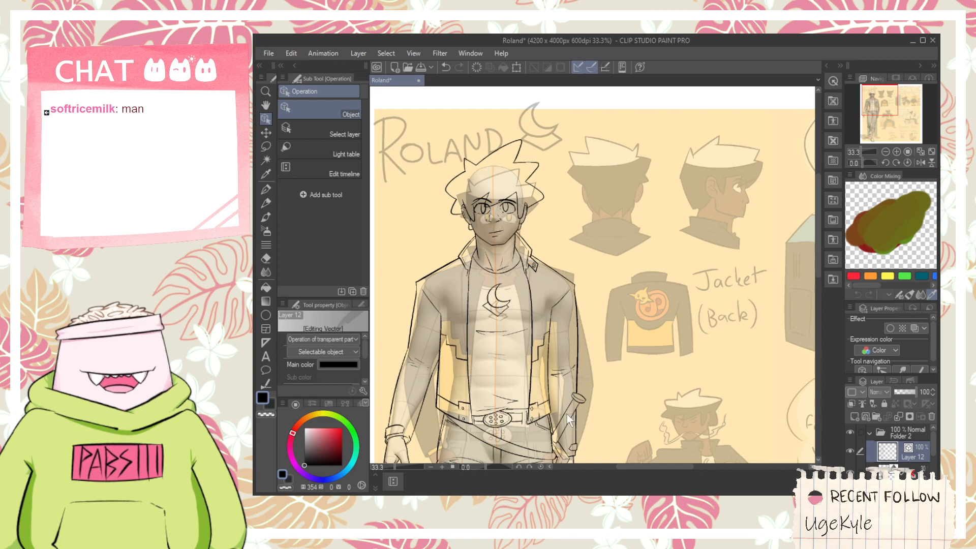
left_click(911, 470)
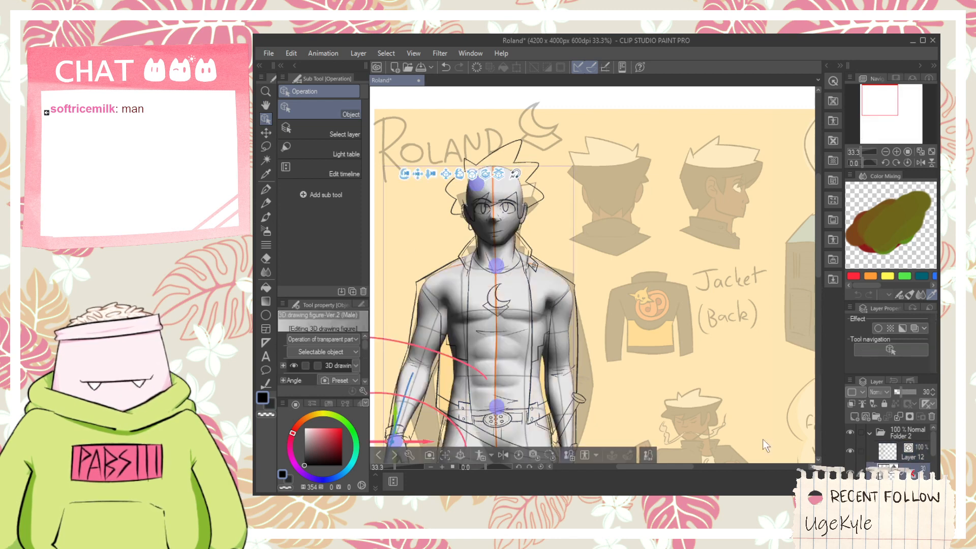
scroll(478, 350, "down", 6)
scroll(480, 380, "up", 3)
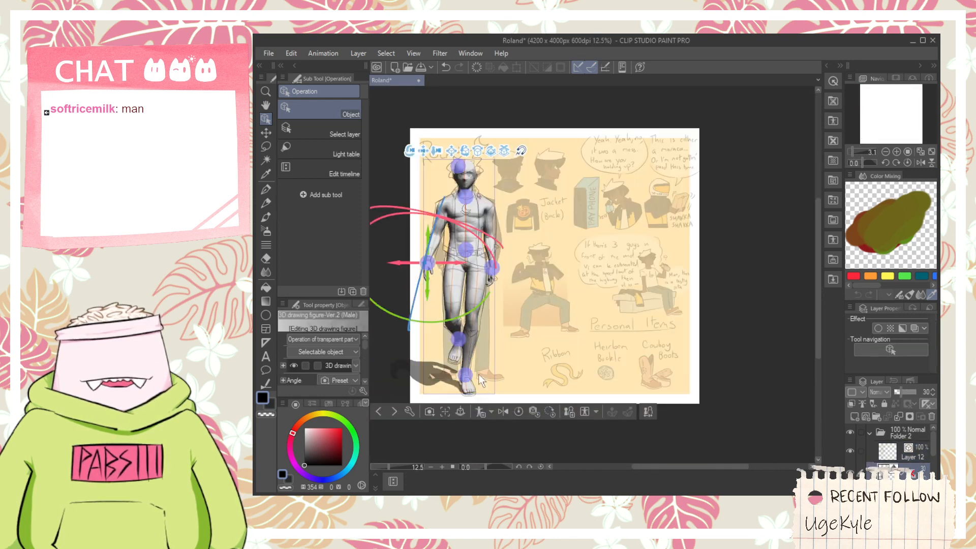
- Rotate the 3D figure to a side profile with its face turned to the right
left_click(466, 333)
left_click(463, 238)
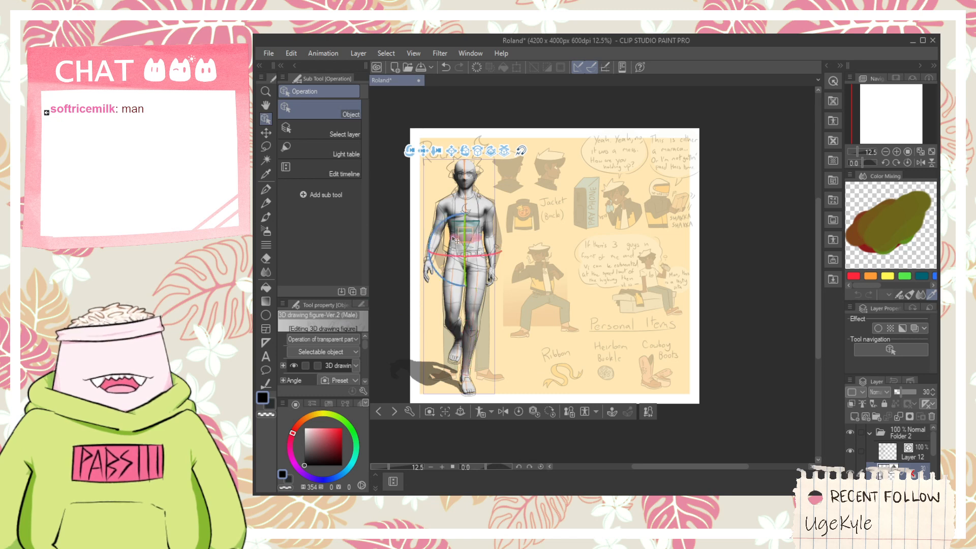
left_click(463, 238)
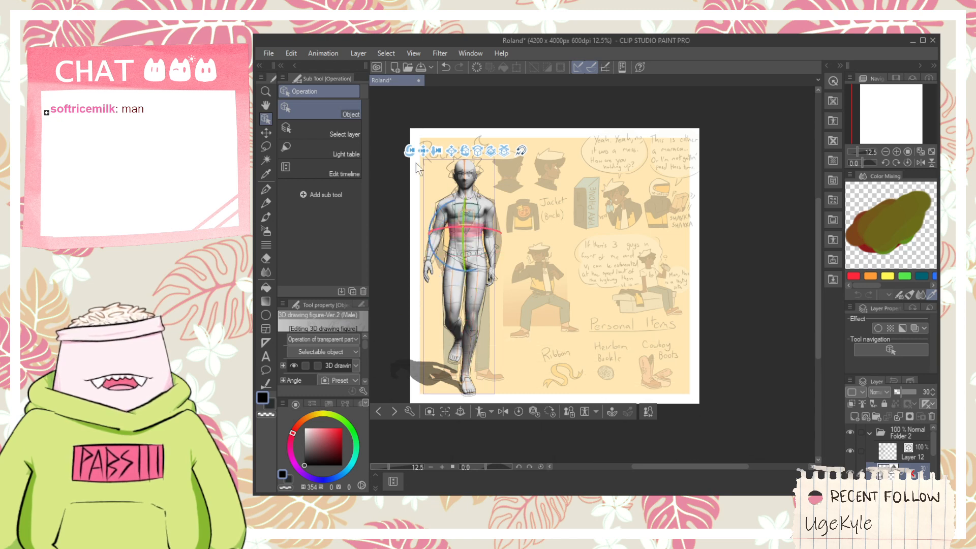
left_click_drag(466, 153, 553, 164)
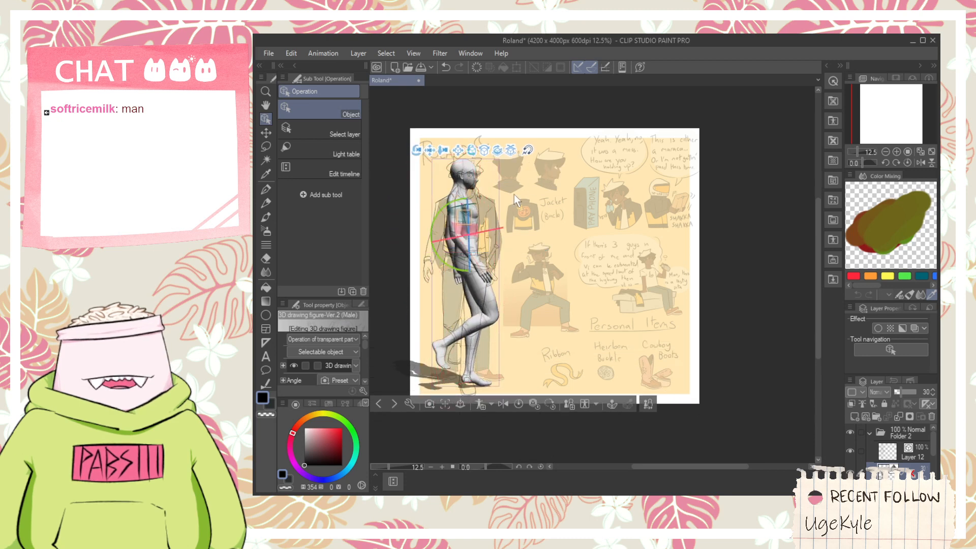
- Move the side-view 3D figure to the right so it stands beside the finished front-view drawing
left_click(467, 179)
left_click(467, 178)
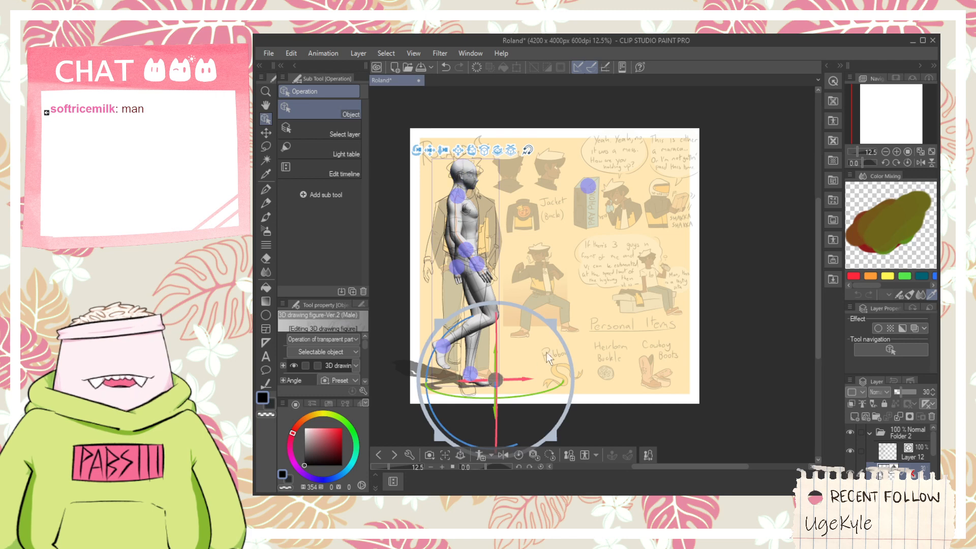
mouse_move(525, 380)
left_mouse_down()
mouse_move(577, 381)
mouse_move(548, 350)
mouse_move(518, 364)
left_mouse_up()
scroll(499, 153, "up", 3)
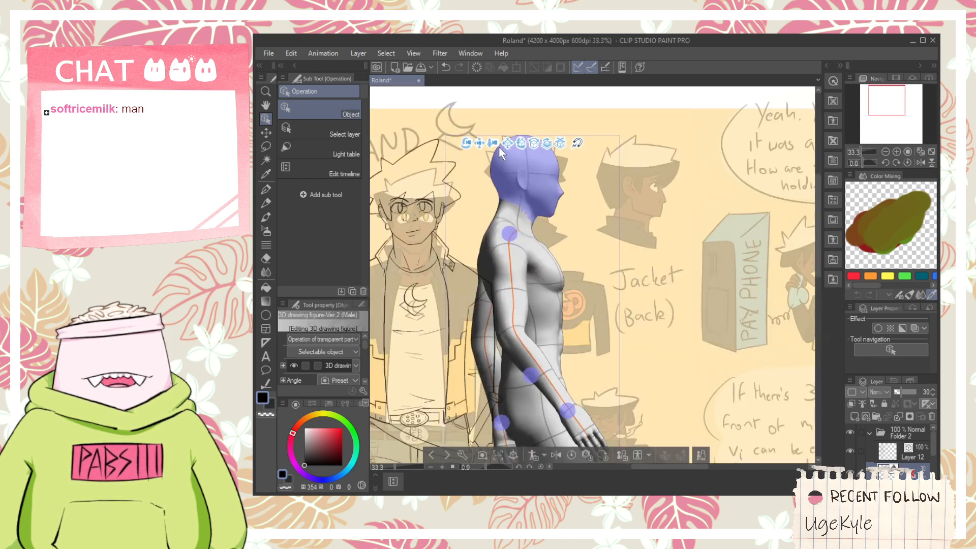
scroll(597, 406, "down", 3)
scroll(599, 410, "down", 3)
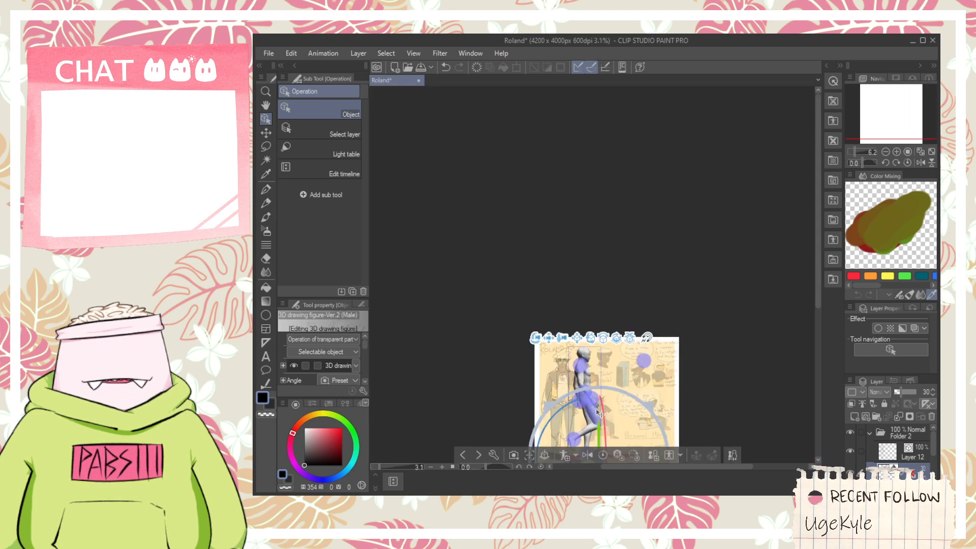
scroll(595, 402, "up", 3)
left_click_drag(593, 397, 540, 420)
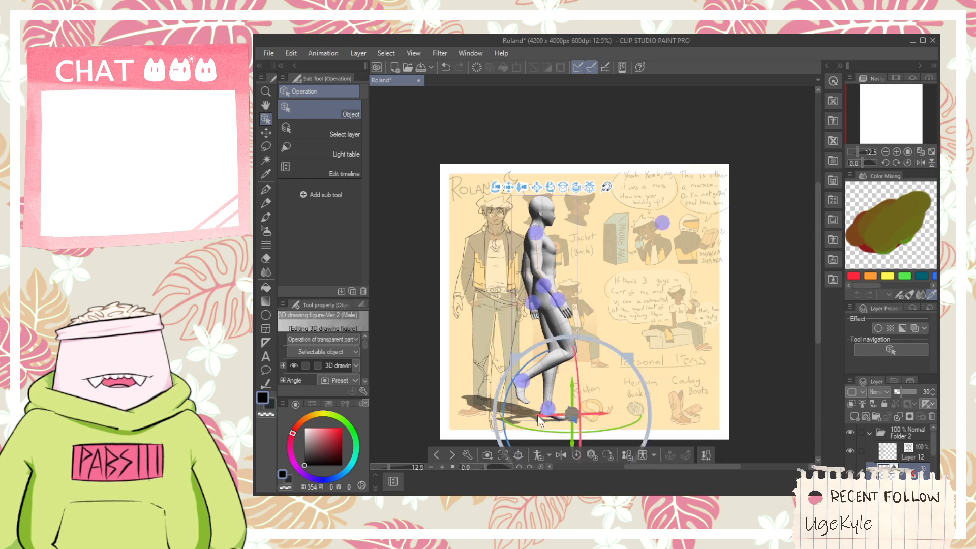
- Make Layer 12 the drawing layer and hide the reference sheet in Folder 1
left_click(872, 450)
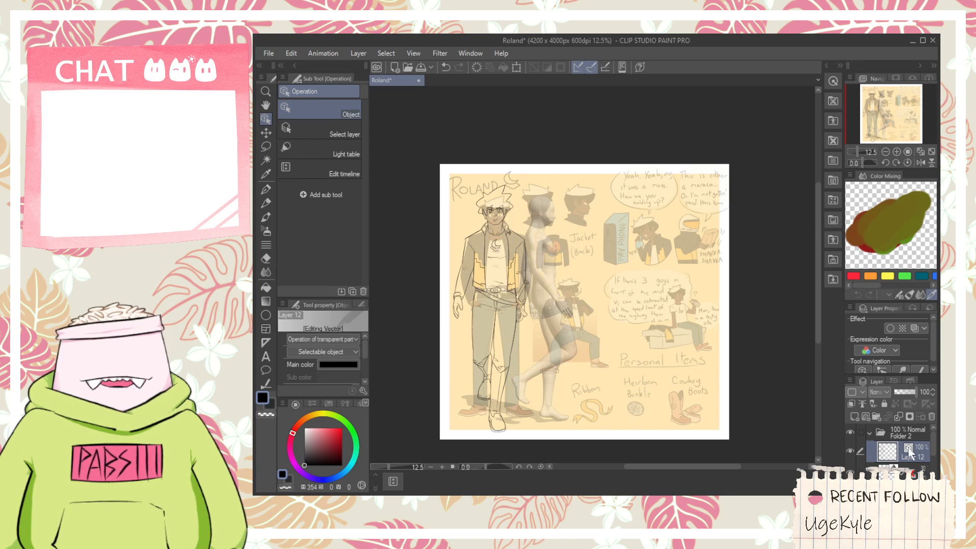
scroll(933, 452, "down", 2)
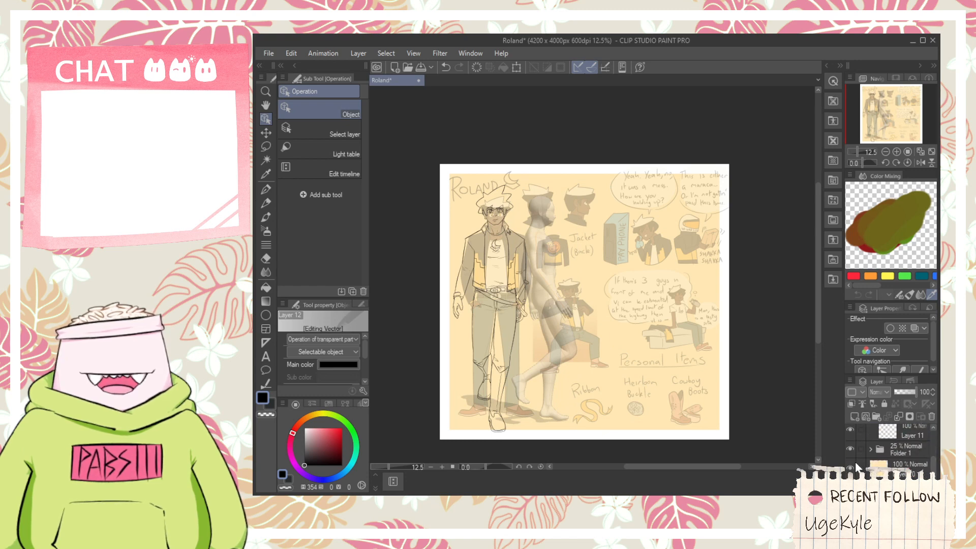
left_click(849, 449)
scroll(926, 433, "up", 2)
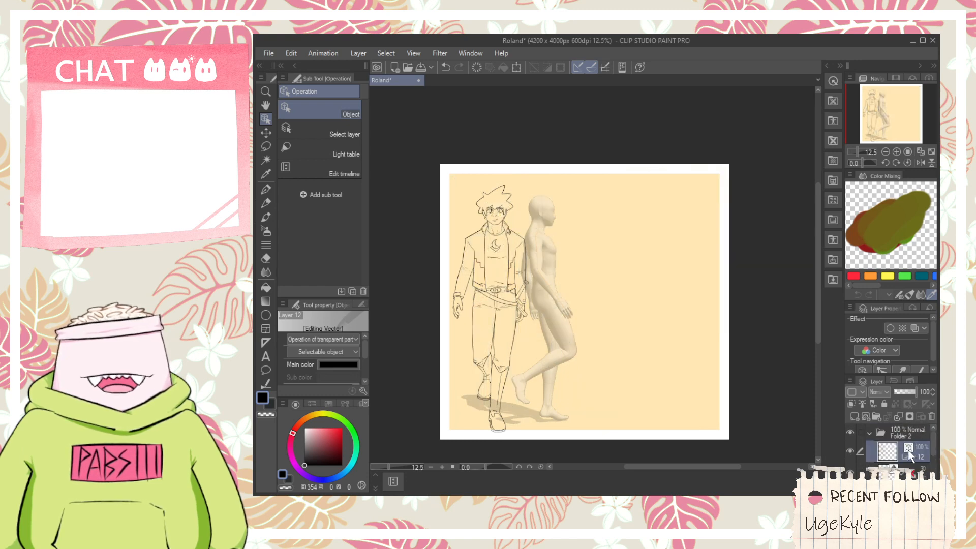
- Draw the jacket collar's back, top and front edges around the side-view figure's neck with the G-pen, undoing the first attempt
scroll(526, 232, "up", 5)
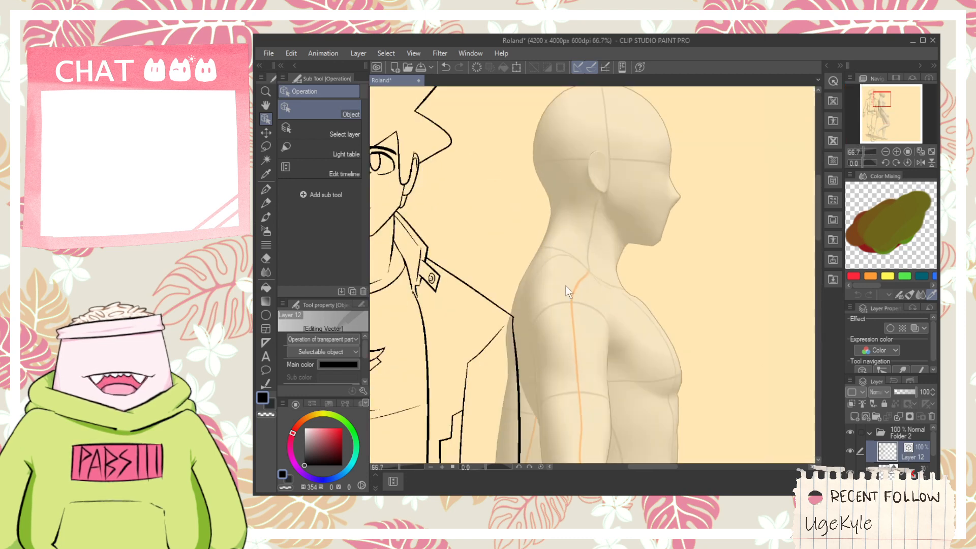
key("space")
left_click_drag(598, 296, 582, 331)
scroll(499, 293, "up", 3)
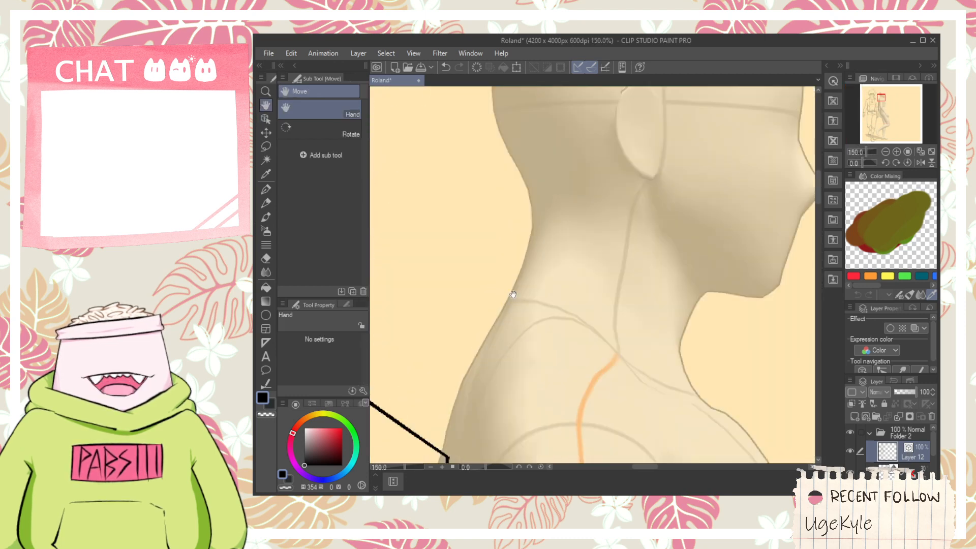
scroll(513, 294, "down", 1)
mouse_move(523, 312)
left_mouse_down()
mouse_move(559, 321)
mouse_move(540, 259)
mouse_move(684, 331)
left_mouse_up()
key("ctrl+z")
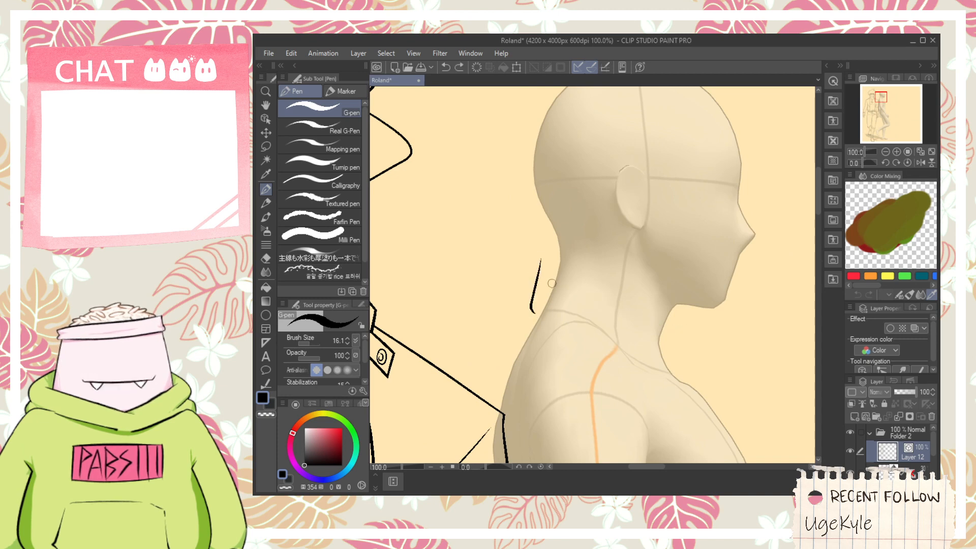
mouse_move(531, 267)
left_mouse_down()
mouse_move(667, 300)
mouse_move(641, 390)
left_mouse_up()
scroll(664, 302, "up", 1)
key("e")
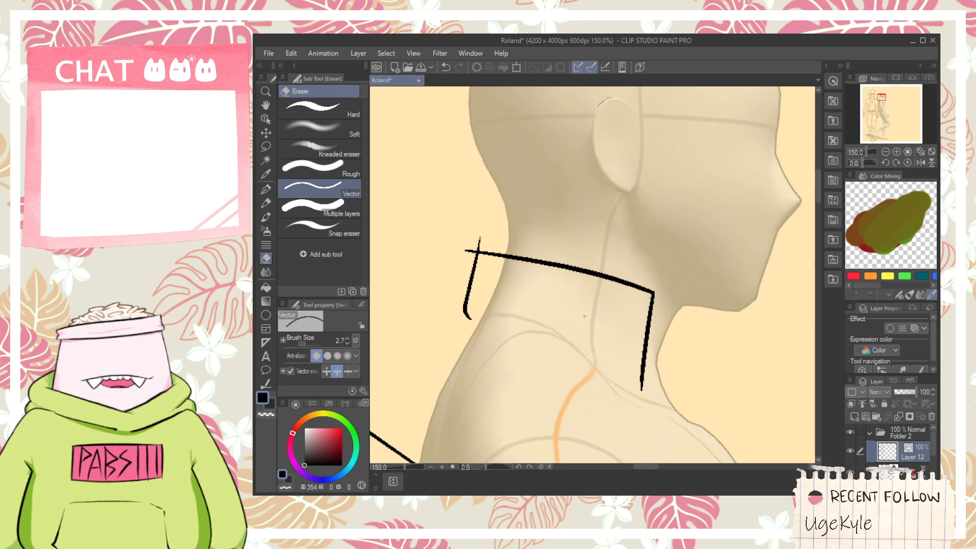
key("p")
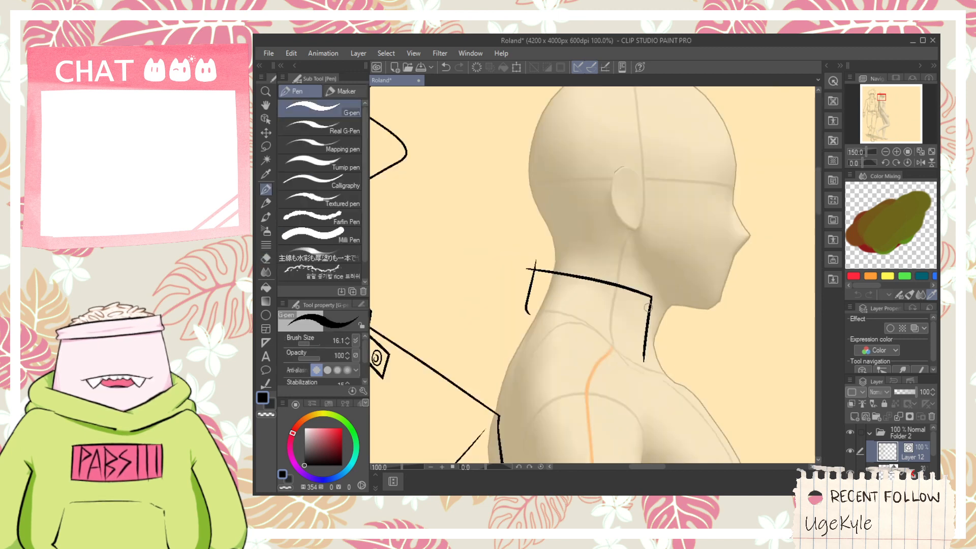
- Draw a small oval button near the front edge of the side-view jacket collar
scroll(650, 315, "down", 4)
scroll(669, 330, "up", 6)
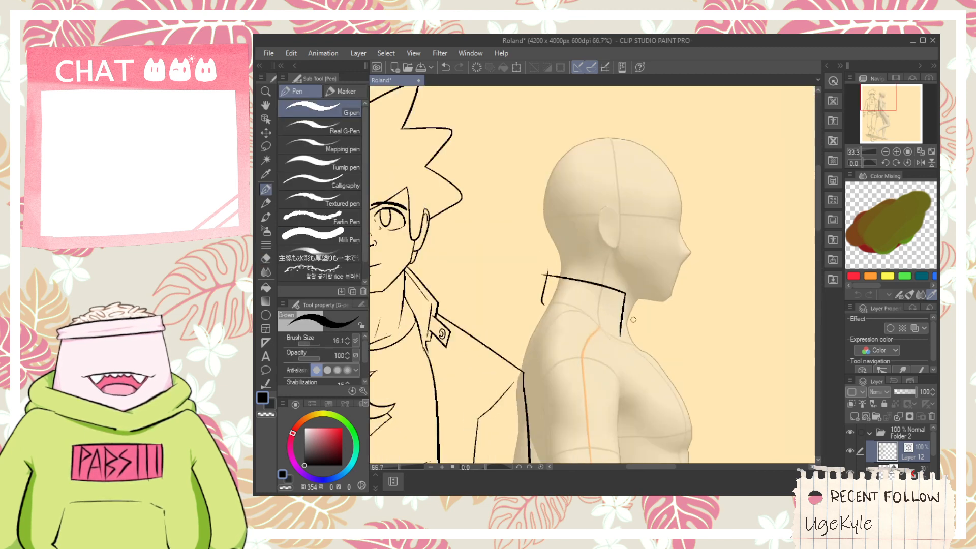
left_click_drag(592, 291, 586, 295)
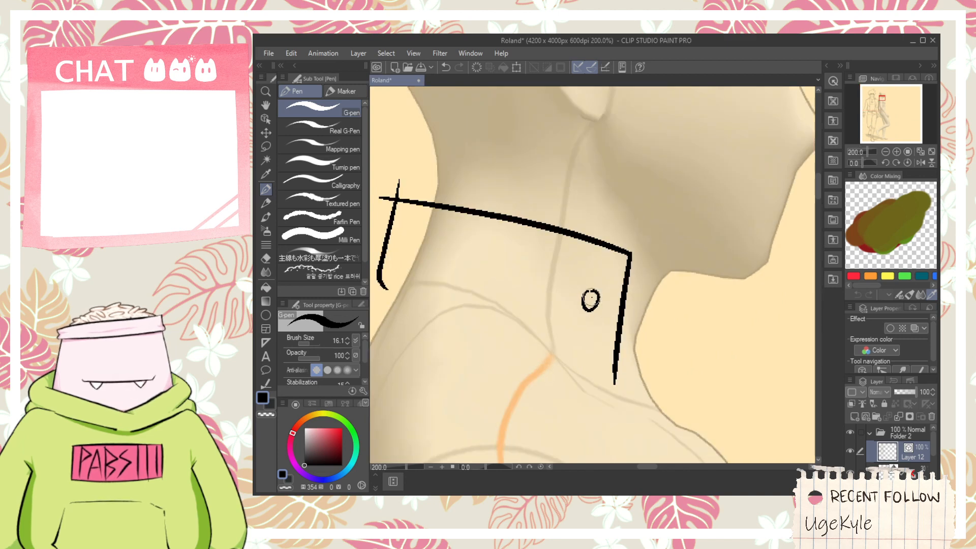
- Draw the jacket's back line from the collar's lower rear corner down over the upper back
key("h")
left_click_drag(680, 289, 601, 312)
scroll(594, 326, "down", 1)
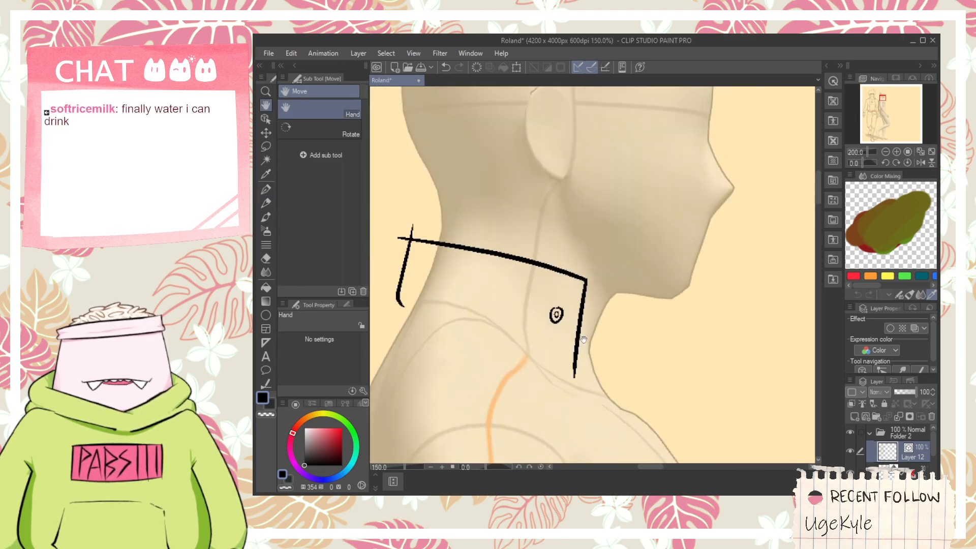
left_click_drag(519, 386, 600, 335)
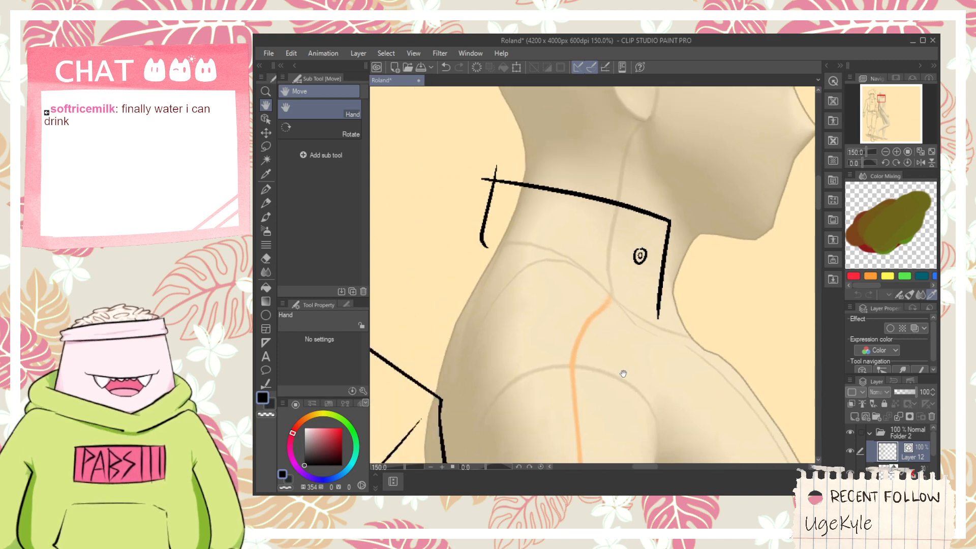
key("p")
left_click_drag(487, 247, 420, 367)
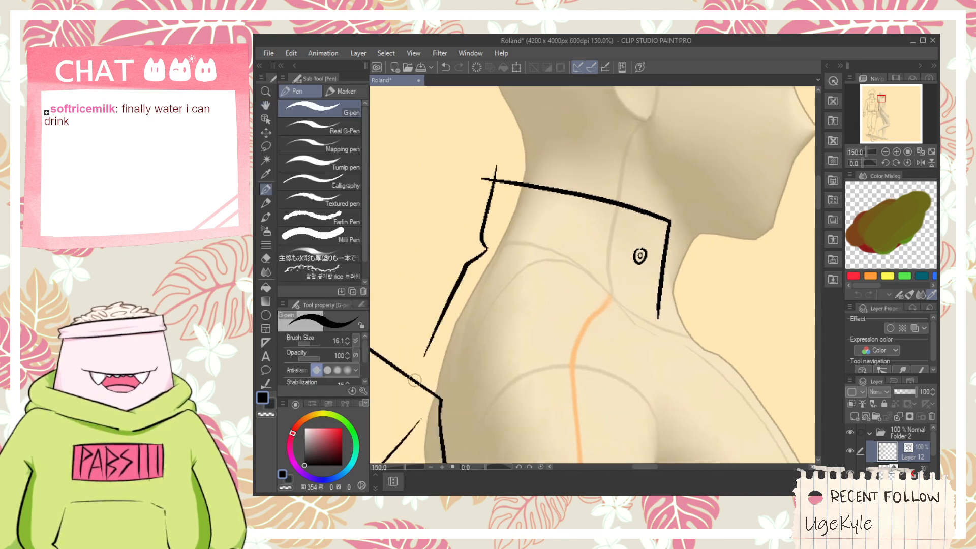
- Draw a long diagonal edge across the torso from the upper back to the chest, undoing the first attempts
scroll(470, 389, "down", 1)
left_click_drag(483, 389, 455, 354)
left_click_drag(404, 325, 651, 454)
key("ctrl+z")
left_click_drag(397, 323, 644, 422)
key("ctrl+z")
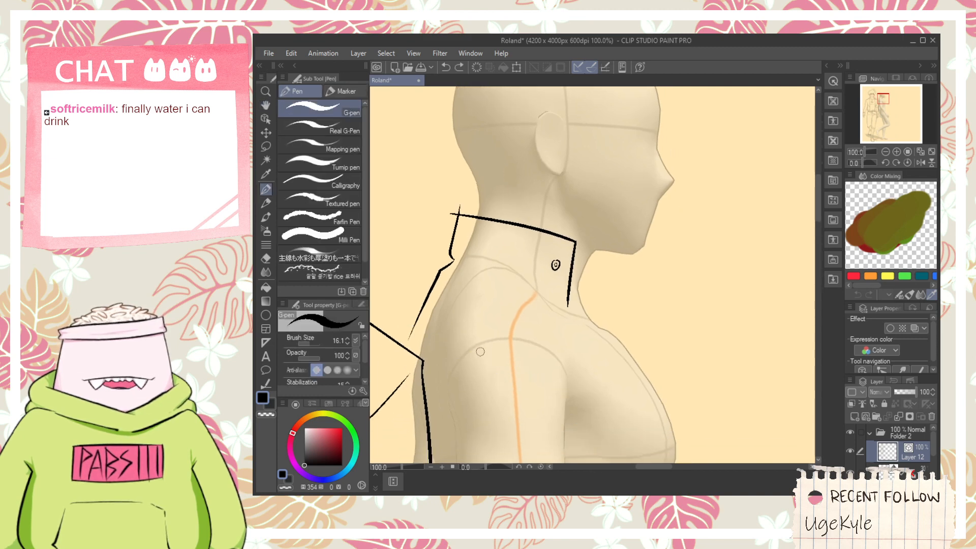
left_click_drag(398, 326, 694, 436)
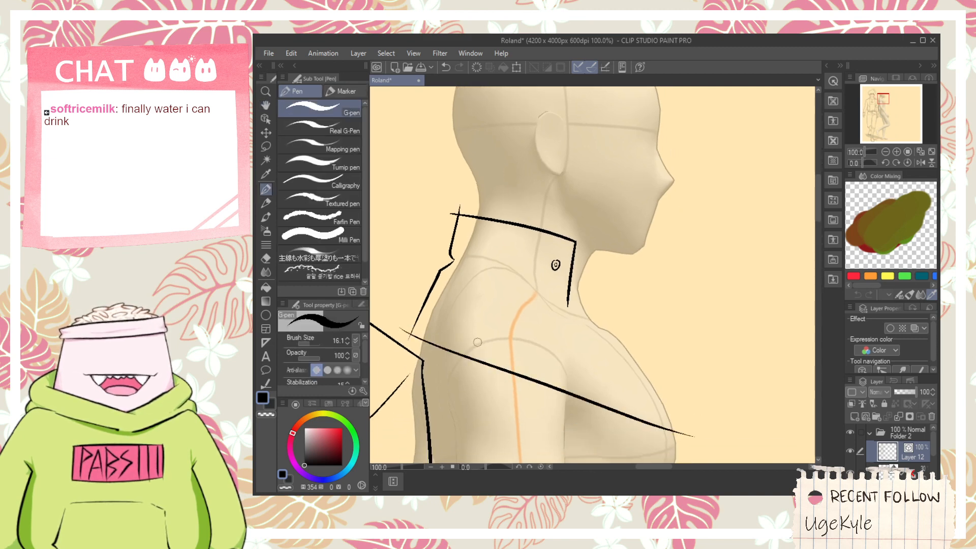
- Add fold lines over the jacket's shoulder and a short crease rising from the diagonal edge near the chest
scroll(430, 330, "up", 1)
left_click_drag(407, 308, 508, 244)
left_click_drag(538, 271, 627, 339)
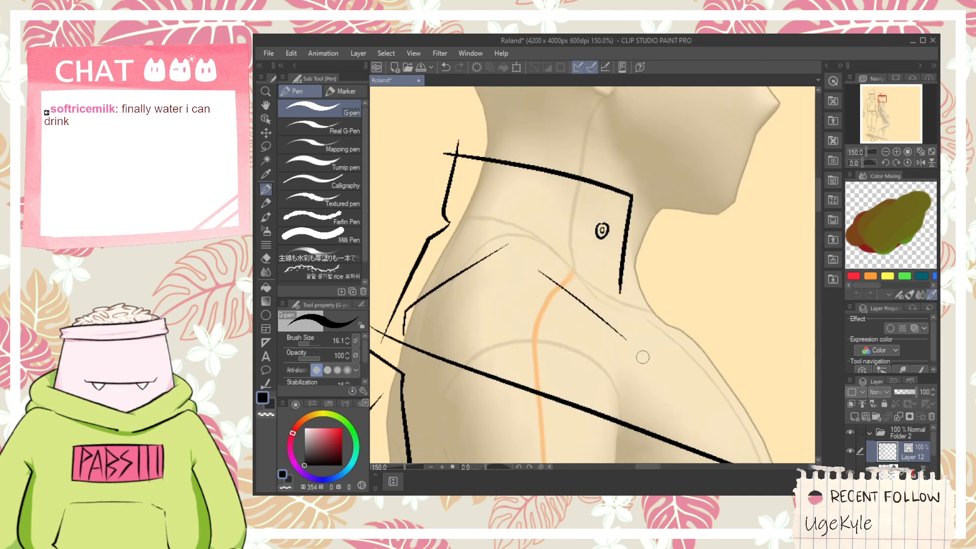
key("ctrl+z")
left_click_drag(644, 430, 646, 397)
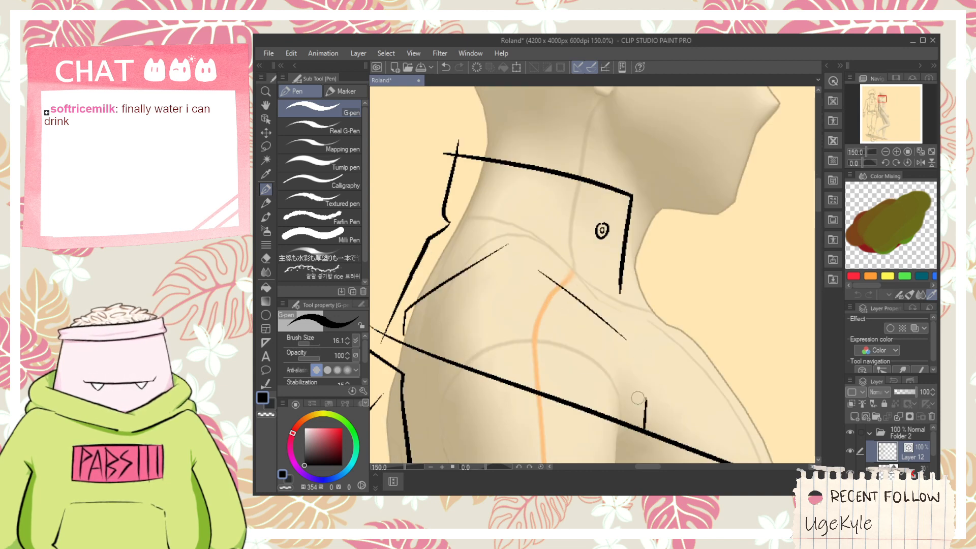
- Erase the overshooting line ends where the jacket's back line meets the diagonal edge, using the Vector eraser
key("space")
left_click_drag(503, 329, 650, 333)
key("e")
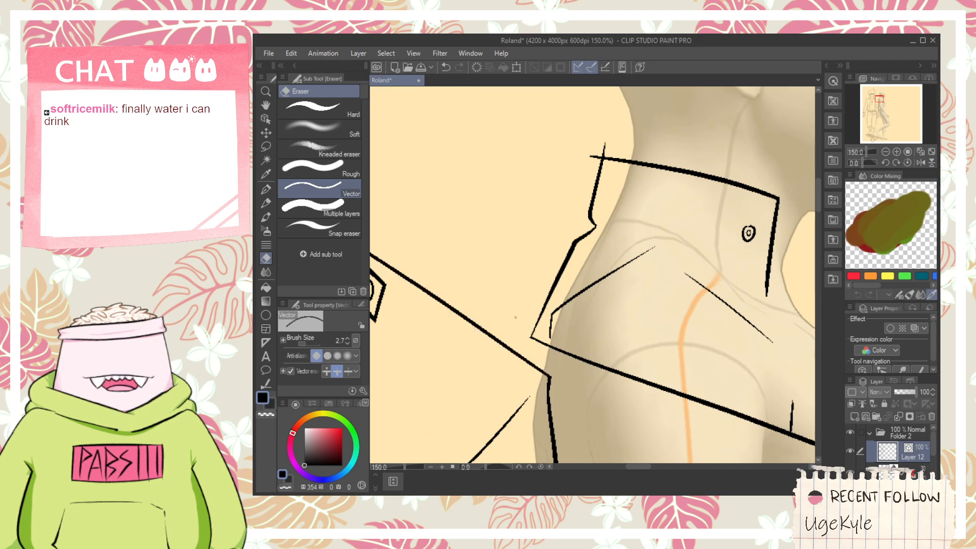
- Discard a trial front-edge stroke and trim the tapered lower end of the collar's front edge
scroll(512, 320, "down", 1)
key("space")
left_click_drag(720, 331, 637, 320)
scroll(636, 320, "up", 1)
scroll(586, 287, "up", 1)
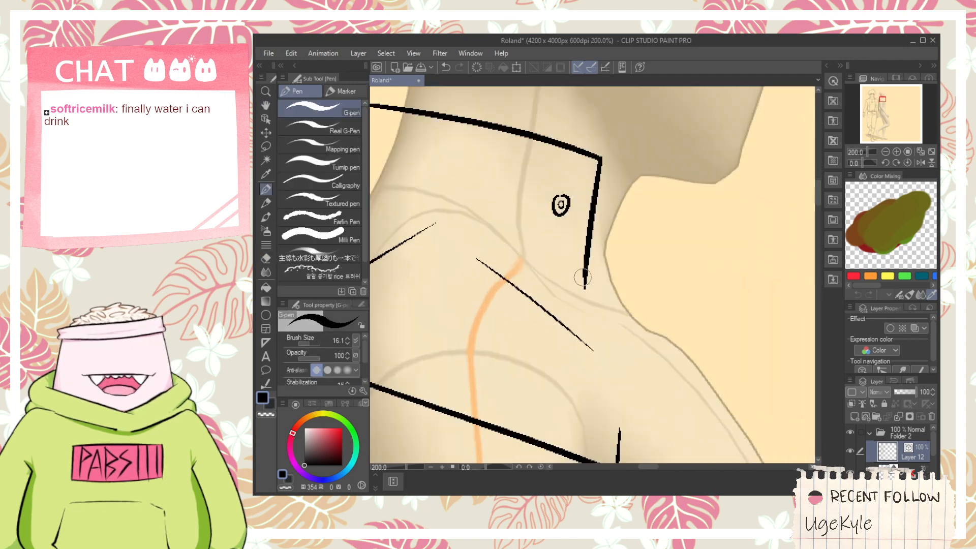
mouse_move(586, 268)
left_mouse_down()
mouse_move(556, 272)
mouse_move(614, 310)
mouse_move(589, 262)
mouse_move(640, 352)
mouse_move(673, 449)
mouse_move(623, 374)
left_mouse_up()
key("ctrl+z")
key("e")
left_click(585, 281)
left_click(593, 266)
- Draw the notch under the collar and the jacket's front edge down to the diagonal edge, trimming the excess
key("space")
key("p")
key("e")
key("space")
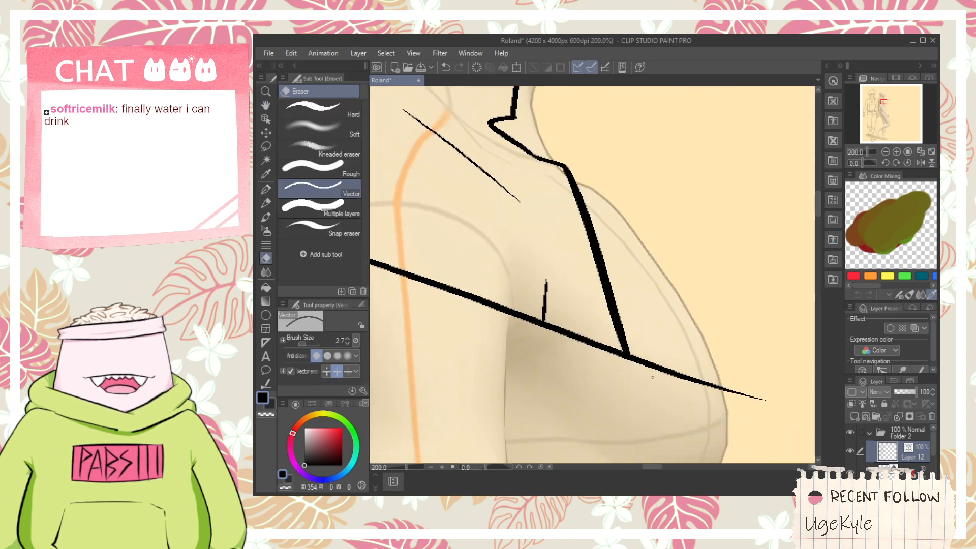
- Draw the far jacket panel over the chest with a short curved top and a front edge reaching the diagonal line
key("space")
left_click_drag(657, 253, 643, 367)
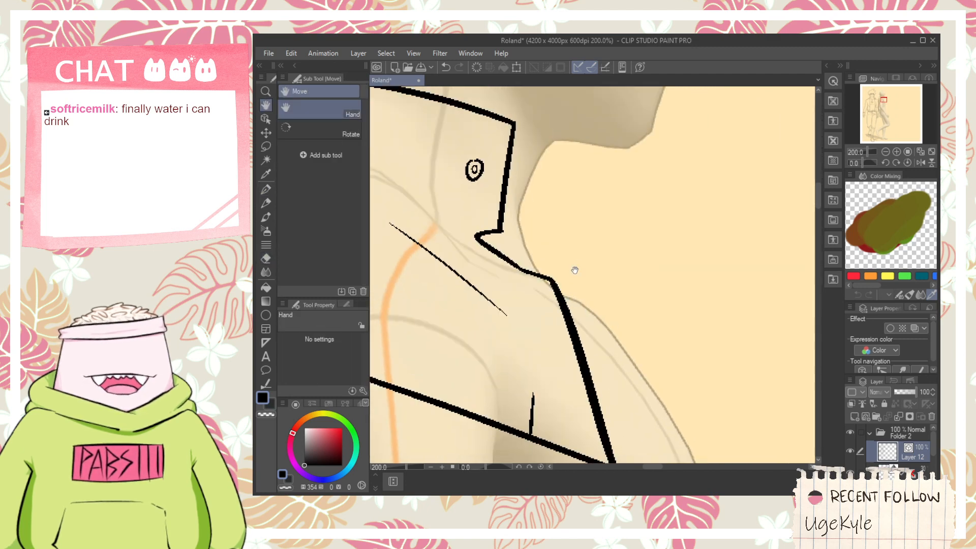
left_click_drag(573, 268, 591, 351)
key("p")
mouse_move(600, 386)
left_mouse_down()
mouse_move(595, 328)
mouse_move(619, 329)
mouse_move(548, 266)
mouse_move(658, 460)
left_mouse_up()
key("ctrl+z")
key("space")
key("e")
left_click_drag(656, 379, 677, 377)
key("space")
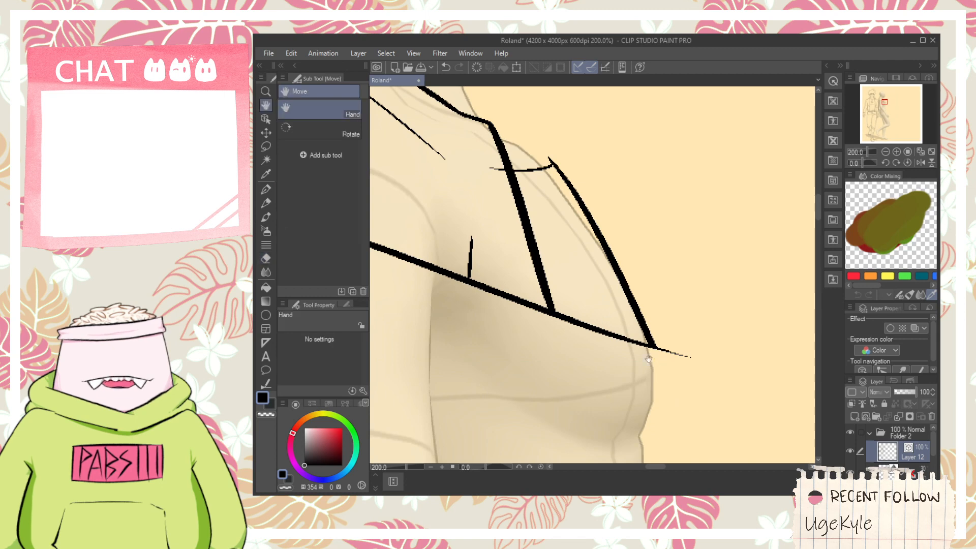
- Draw short broken strokes for the rear jaw just below the ear, undoing the longer jaw attempts
left_click_drag(535, 231, 611, 370)
key("space")
left_click_drag(565, 294, 613, 410)
scroll(593, 351, "down", 1)
left_click_drag(590, 316, 524, 338)
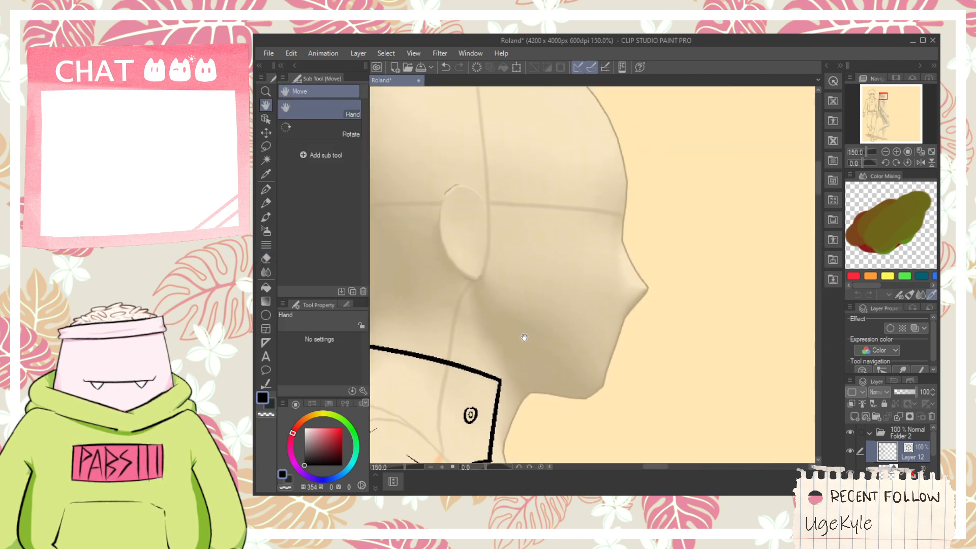
scroll(524, 330, "up", 1)
key("p")
mouse_move(459, 269)
left_mouse_down()
mouse_move(474, 333)
mouse_move(611, 420)
left_mouse_up()
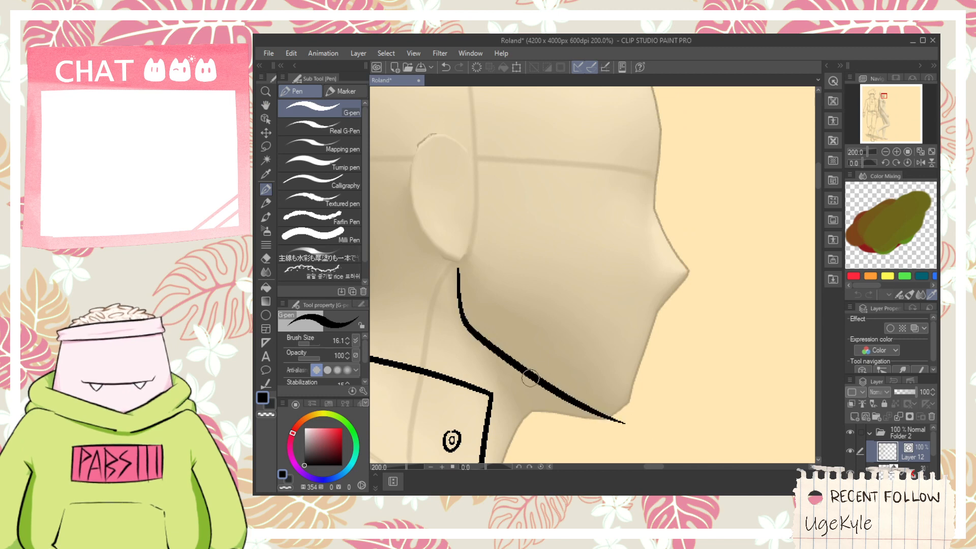
key("ctrl+z")
left_click_drag(459, 268, 482, 325)
key("ctrl+z")
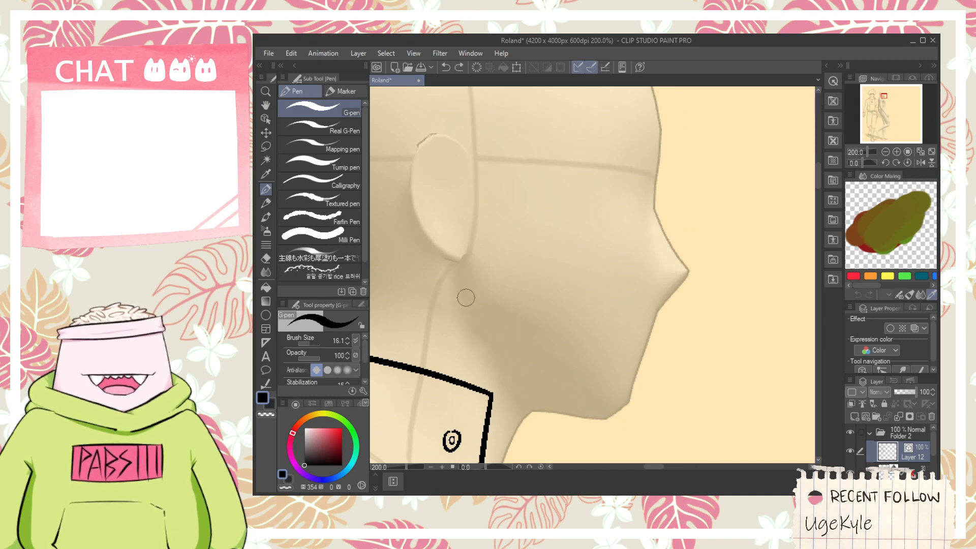
left_click_drag(460, 268, 471, 323)
left_click_drag(497, 346, 603, 406)
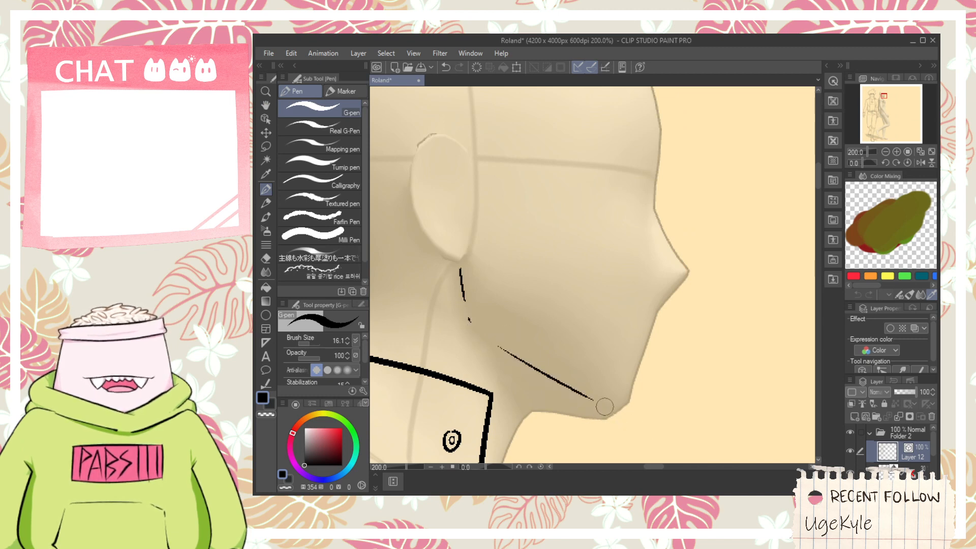
key("ctrl+z")
mouse_move(547, 395)
left_mouse_down()
mouse_move(623, 422)
mouse_move(631, 374)
left_mouse_up()
key("ctrl+z")
- Draw the rounded chin and the lower face profile up to the base of the nose, redoing the upper stroke
key("ctrl+z")
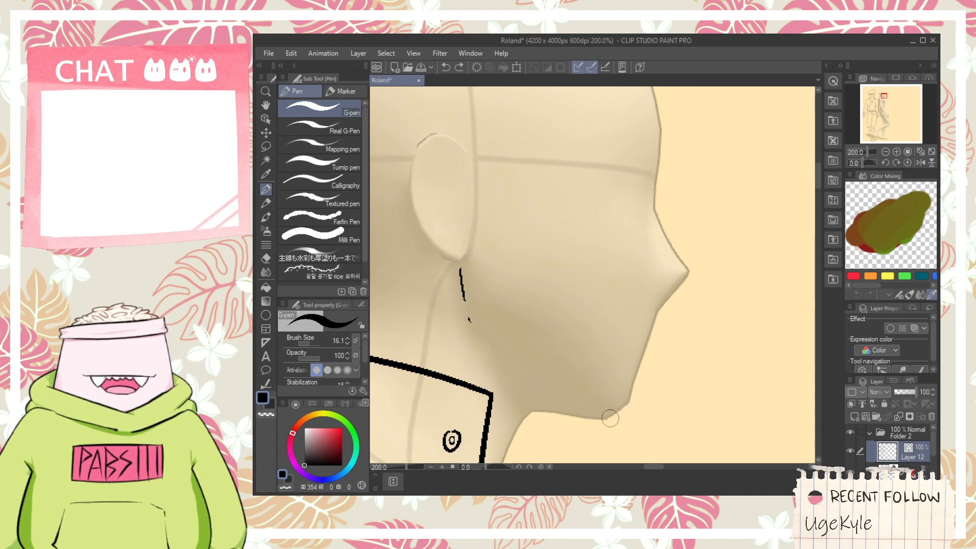
mouse_move(604, 421)
left_mouse_down()
mouse_move(642, 386)
mouse_move(622, 413)
mouse_move(661, 280)
left_mouse_up()
key("ctrl+z")
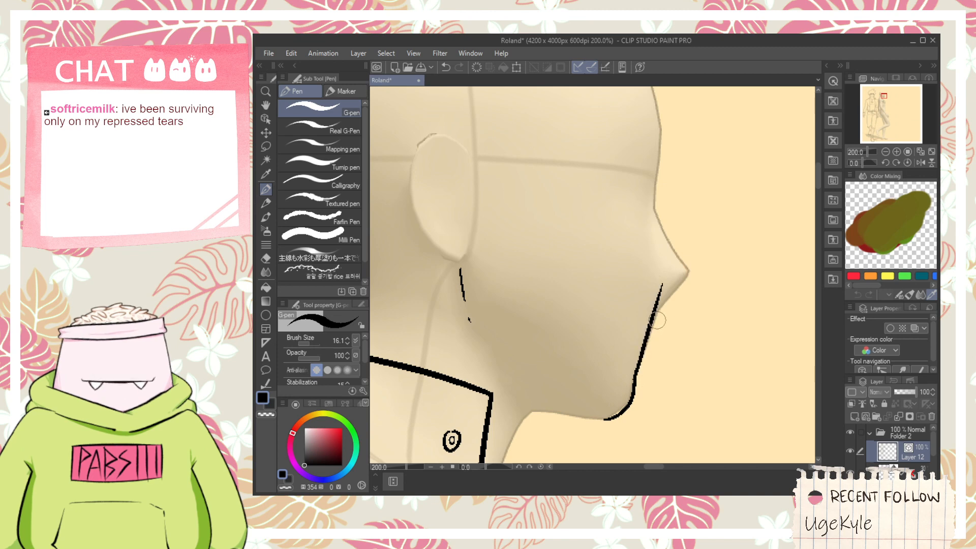
key("ctrl+z")
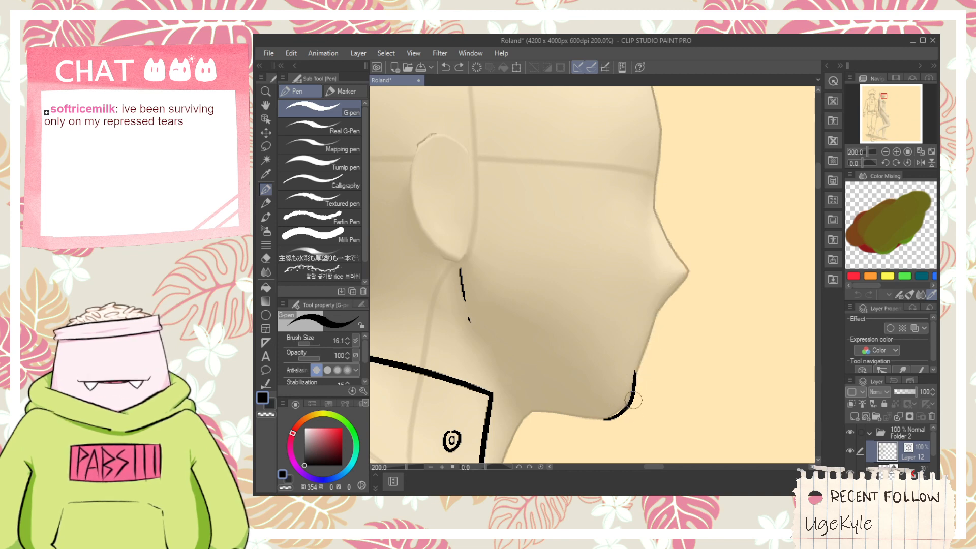
left_click_drag(628, 391, 658, 286)
scroll(648, 332, "up", 3)
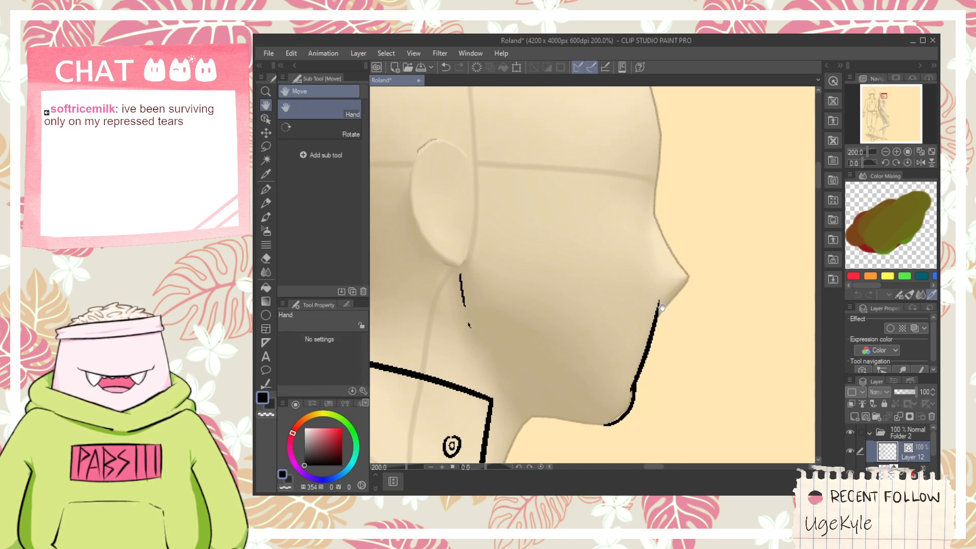
- Draw the underside of the nose from the upper lip out to the tip, undoing the first stroke
key("ctrl+z")
left_click_drag(655, 331, 693, 300)
key("ctrl+z")
left_click_drag(656, 330, 694, 300)
- Draw the nose bridge down to a rounded tip joining the underside, undoing the failed strokes
key("space")
left_click_drag(670, 269, 664, 322)
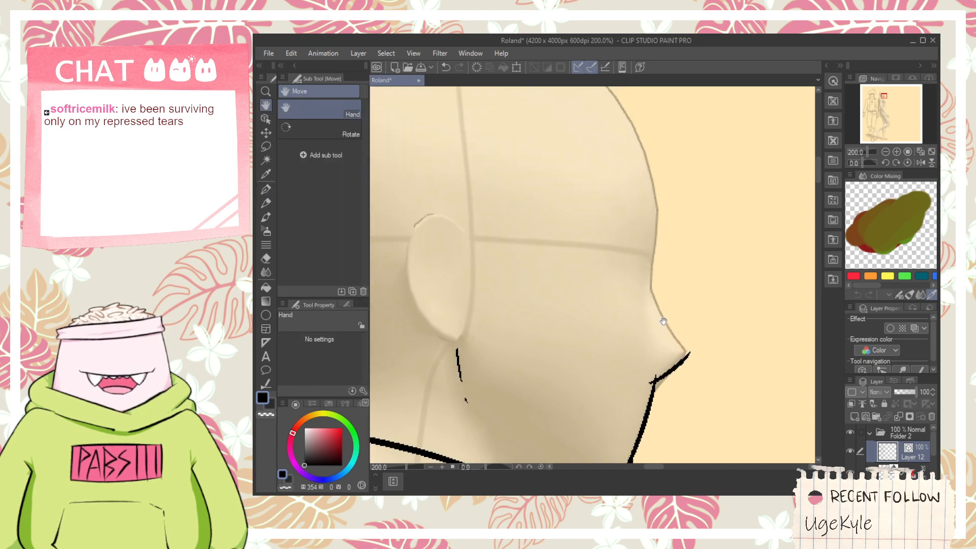
left_click_drag(650, 285, 685, 353)
key("ctrl+z")
mouse_move(641, 279)
left_mouse_down()
mouse_move(682, 359)
mouse_move(667, 364)
mouse_move(687, 357)
left_mouse_up()
key("ctrl+z")
key("ctrl+z")
key("e")
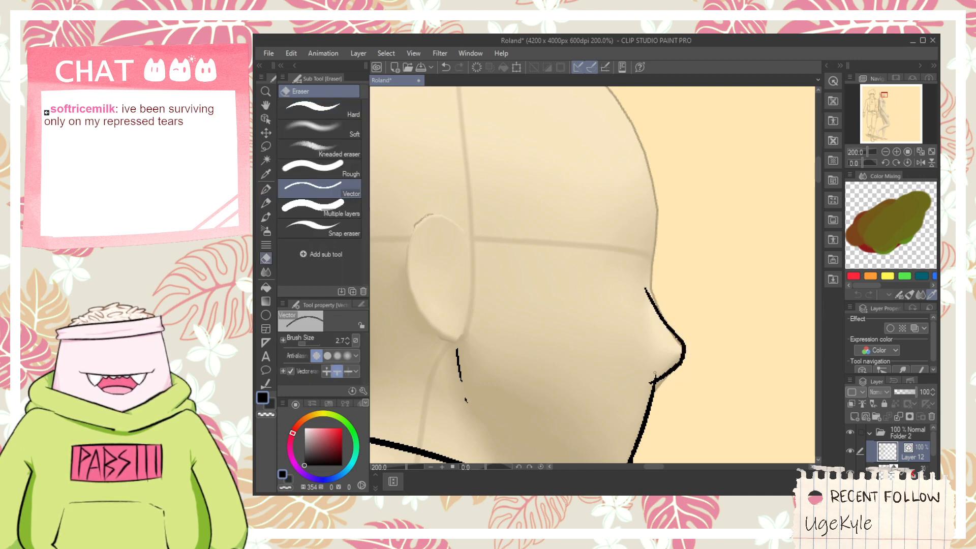
- Draw a small curved nostril wing behind the tip of the nose
scroll(636, 377, "up", 2)
key("p")
left_click_drag(642, 391, 640, 333)
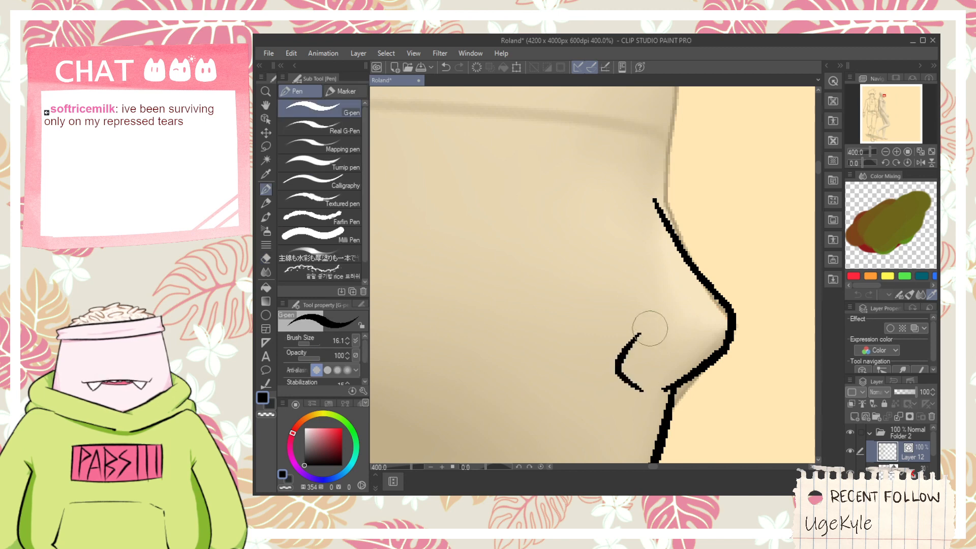
- Draw the underside of the jaw from the top of the throat forward to the chin
scroll(666, 367, "down", 2)
key("space")
left_click_drag(666, 412, 686, 304)
scroll(565, 372, "up", 2)
left_click_drag(536, 379, 719, 399)
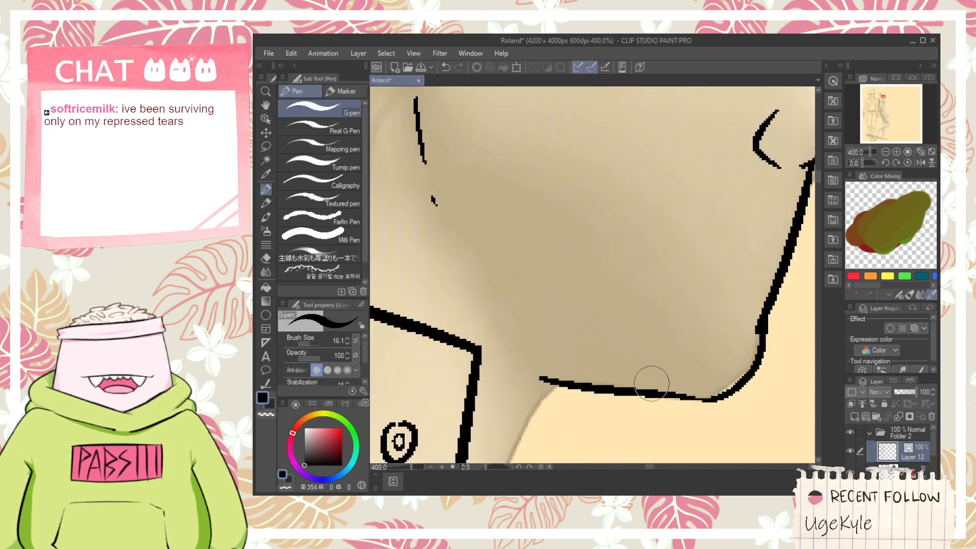
- Draw the front of the neck from the jaw to the collar opening with two angled strokes, redoing the lower one
key("space")
mouse_move(584, 420)
left_mouse_down()
mouse_move(679, 249)
mouse_move(621, 346)
left_mouse_up()
scroll(679, 248, "down", 2)
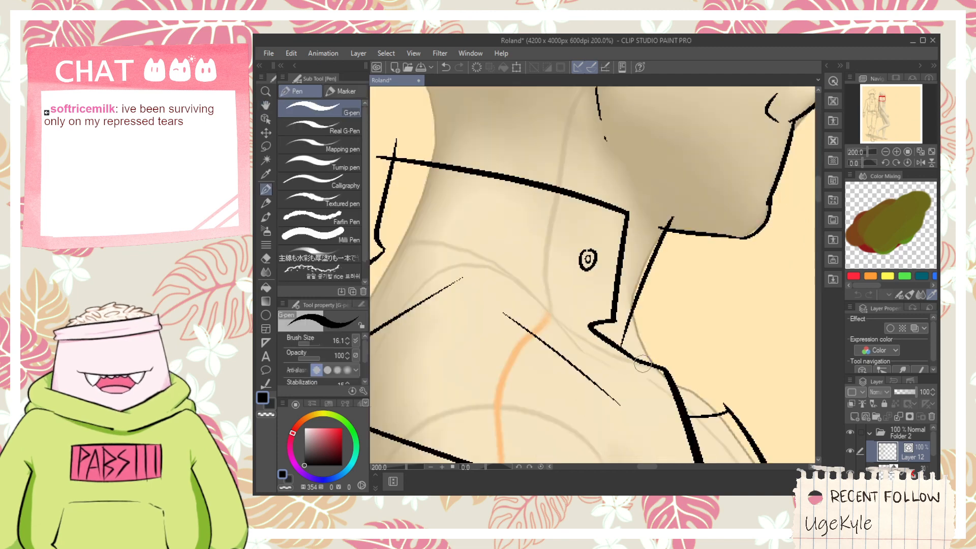
left_click_drag(631, 302, 662, 391)
key("ctrl+z")
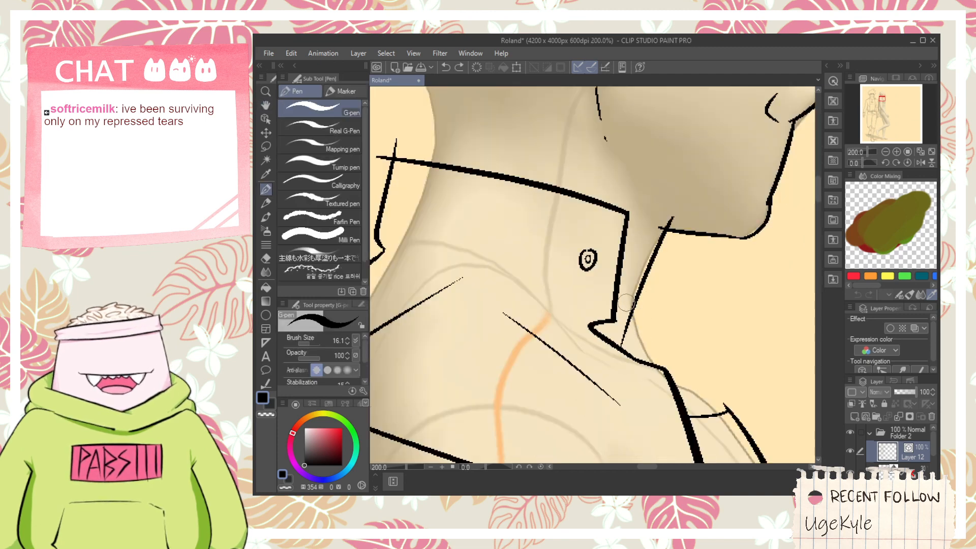
left_click_drag(627, 302, 664, 394)
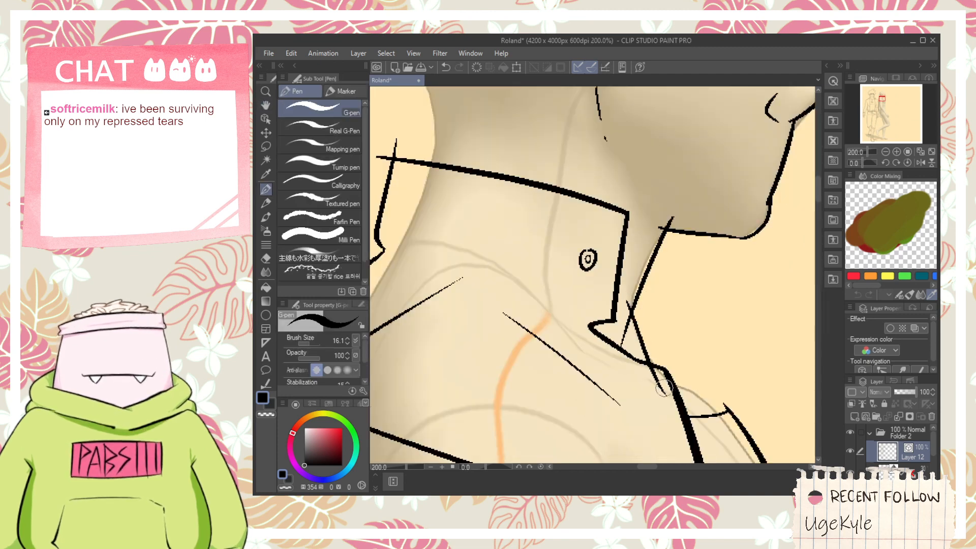
- Trim the stray line ends at the far jacket panel's upper corner and where the neck lines cross
key("space")
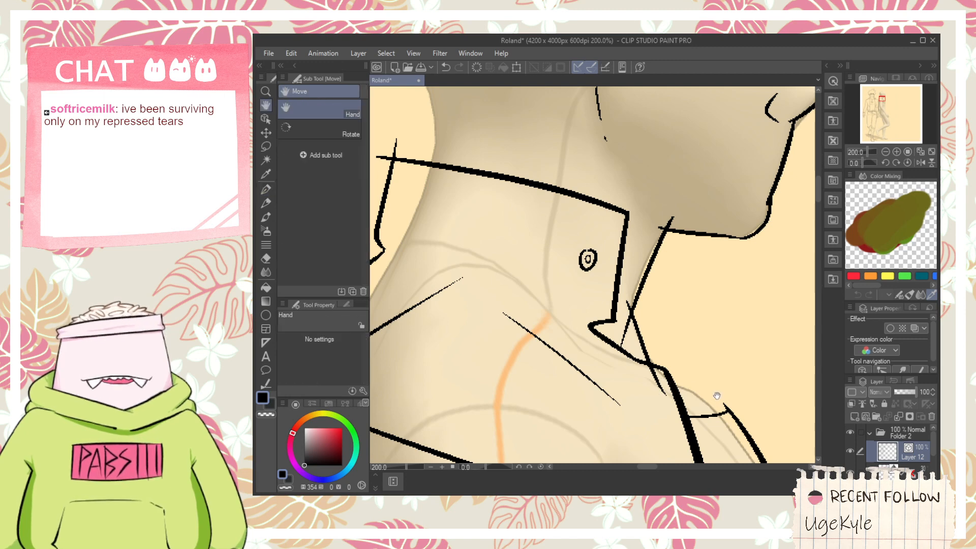
left_click_drag(720, 382, 688, 359)
scroll(688, 360, "up", 2)
key("e")
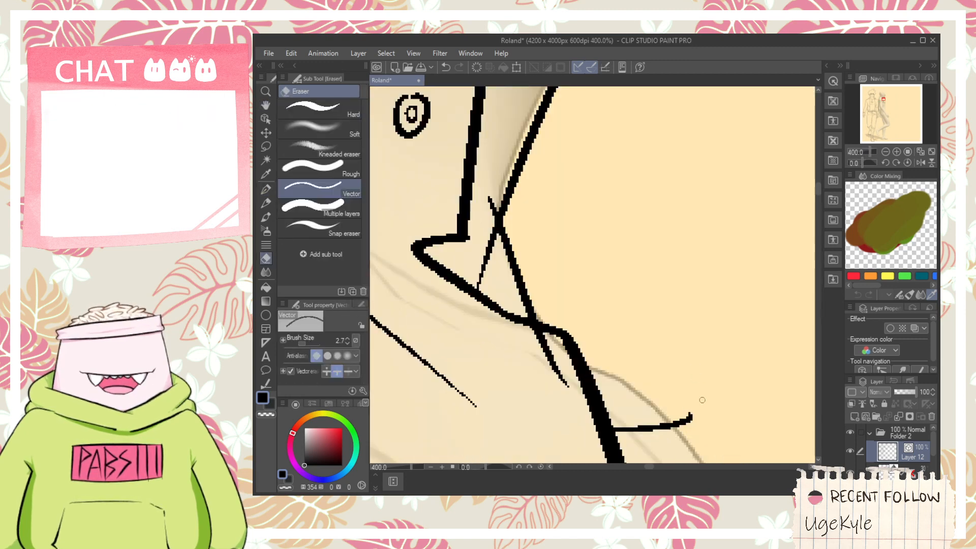
scroll(673, 401, "up", 2)
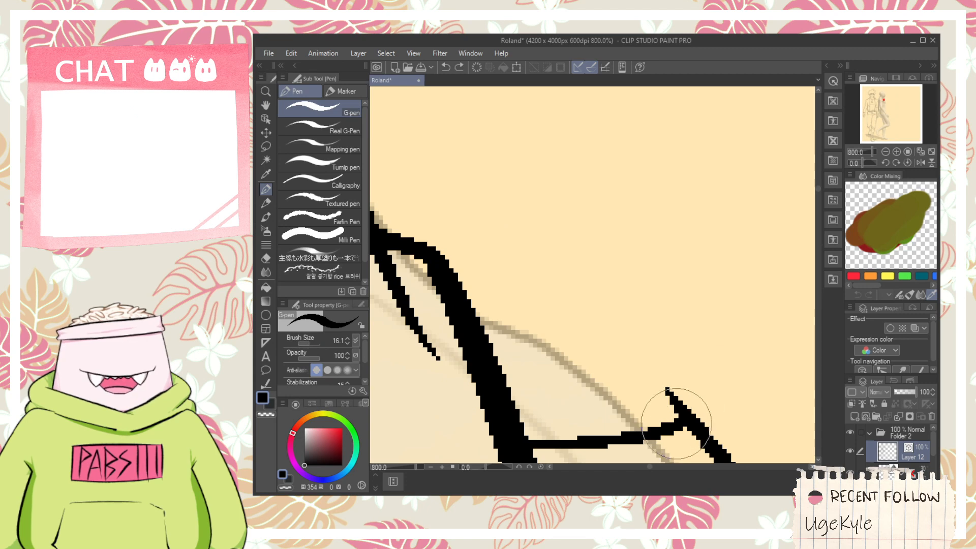
key("ctrl+z")
mouse_move(670, 406)
left_mouse_down()
mouse_move(679, 393)
mouse_move(692, 400)
left_mouse_up()
scroll(686, 399, "down", 2)
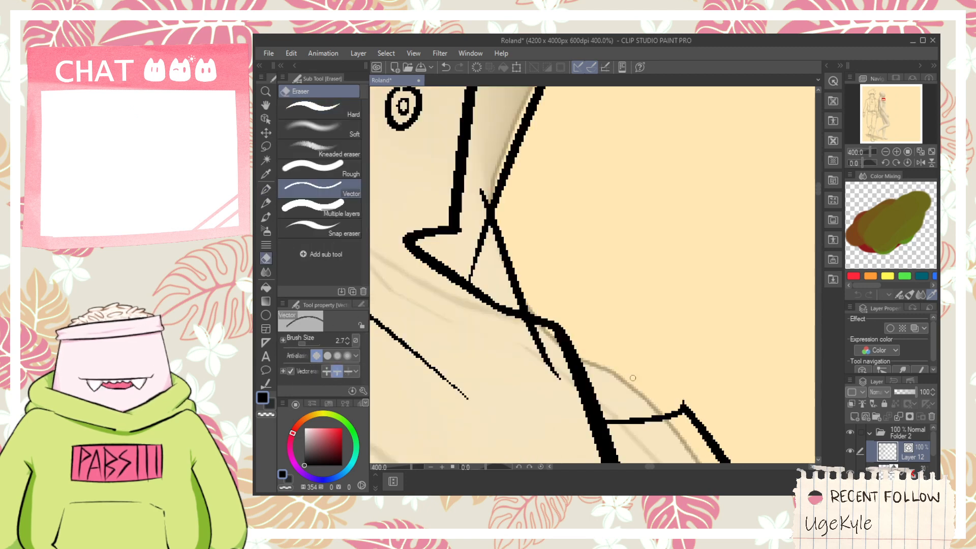
left_click(543, 359)
left_click_drag(478, 257, 483, 196)
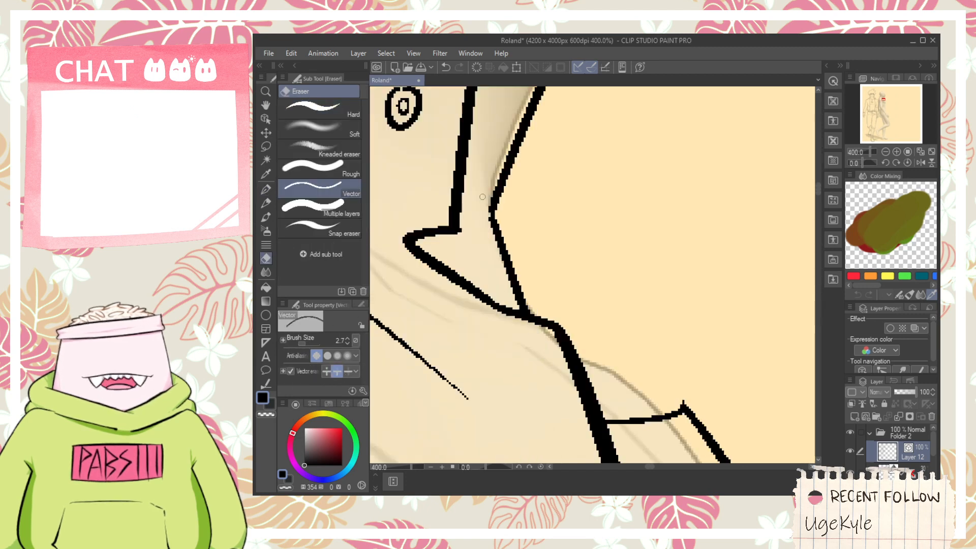
- Draw the upper chest curve between the jacket's front edge and the far panel, erasing its overshoot
key("p")
mouse_move(558, 352)
left_mouse_down()
mouse_move(602, 365)
mouse_move(681, 446)
left_mouse_up()
key("e")
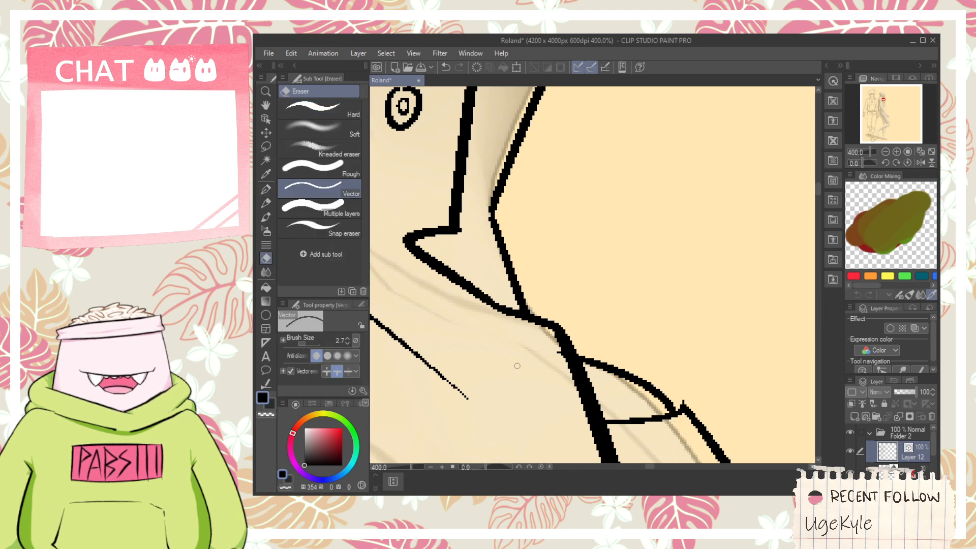
left_click(560, 351)
- Trim the neck line's end at the jaw and try a jaw line sloping from the throat up toward the ear
scroll(560, 351, "down", 3)
key("space")
left_click_drag(563, 297, 569, 386)
scroll(569, 326, "up", 1)
left_click(569, 320)
key("space")
left_click_drag(546, 270, 574, 319)
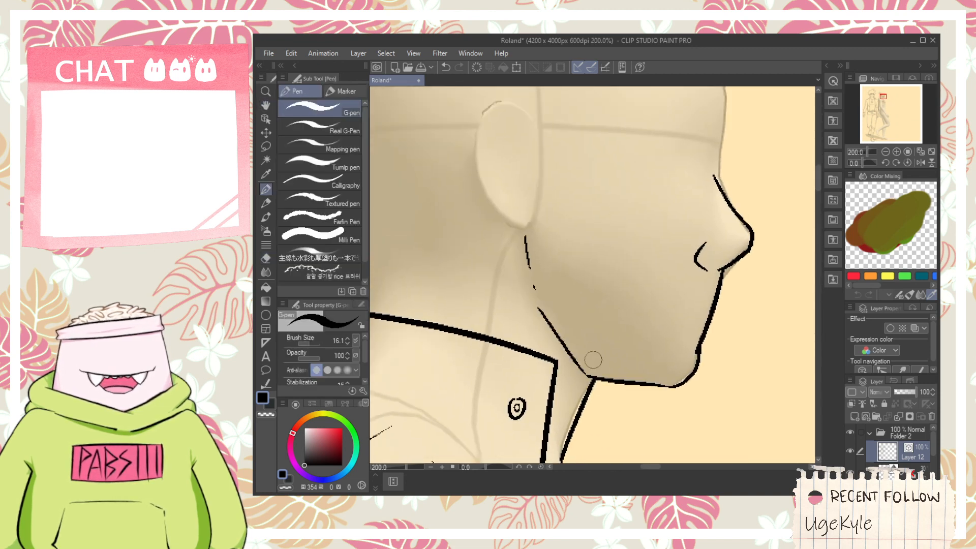
key("space")
left_click_drag(672, 306, 629, 337)
scroll(647, 349, "up", 1)
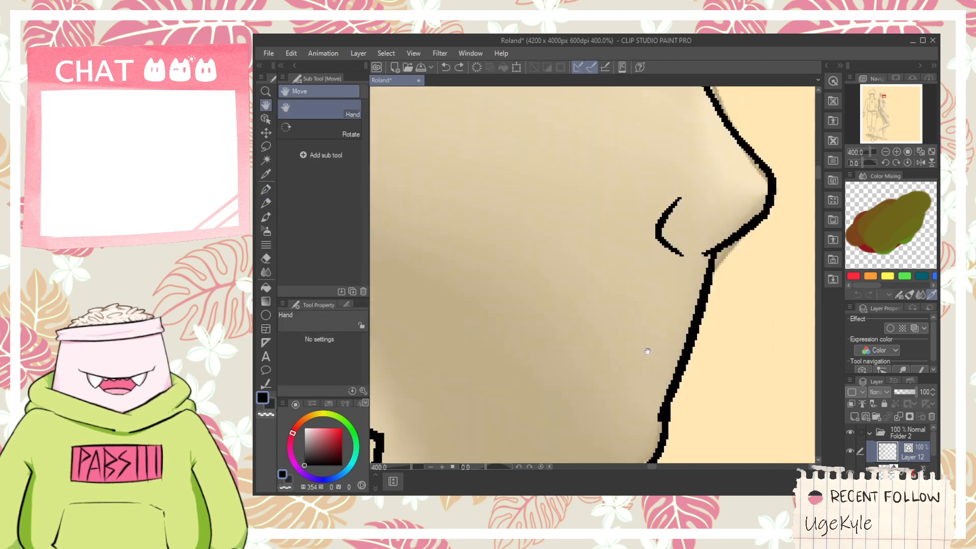
- Redraw the profile between nose and chin with protruding upper and lower lips, erasing the old line between them
mouse_move(680, 369)
left_mouse_down()
mouse_move(584, 324)
mouse_move(555, 293)
left_mouse_up()
key("ctrl+z")
left_click_drag(667, 364, 572, 326)
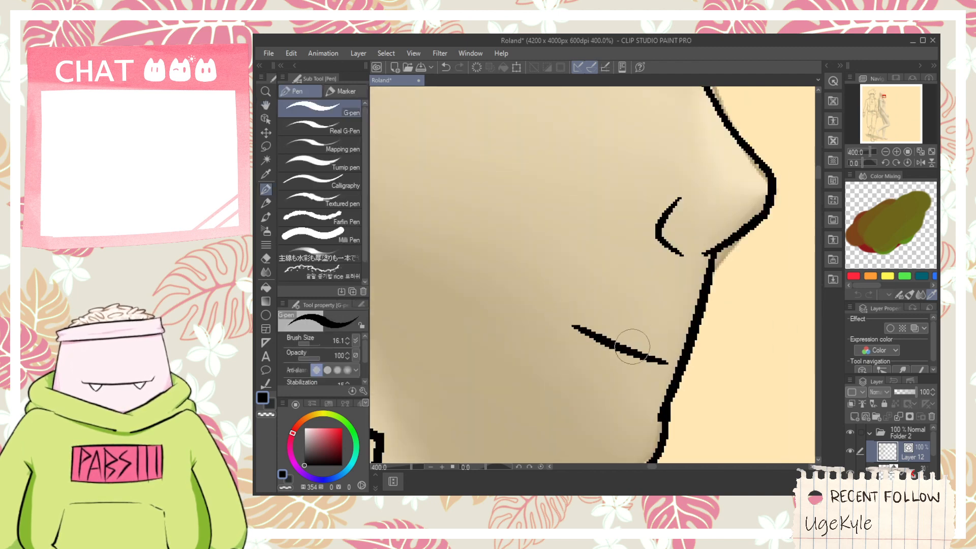
mouse_move(672, 405)
left_mouse_down()
mouse_move(677, 325)
mouse_move(704, 321)
mouse_move(686, 276)
mouse_move(690, 315)
mouse_move(678, 294)
mouse_move(693, 279)
mouse_move(697, 195)
left_mouse_up()
key("ctrl+z")
left_click_drag(676, 259, 686, 265)
key("e")
left_click_drag(661, 324, 668, 333)
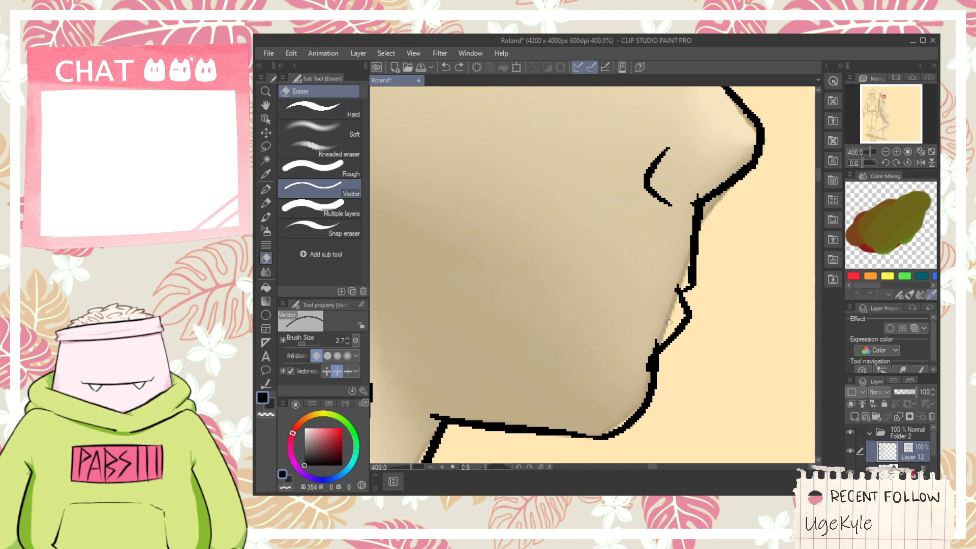
- Draw the mouth line slanting back from between the lips, with a short tick at the mouth corner
scroll(669, 322, "up", 5)
scroll(651, 258, "down", 6)
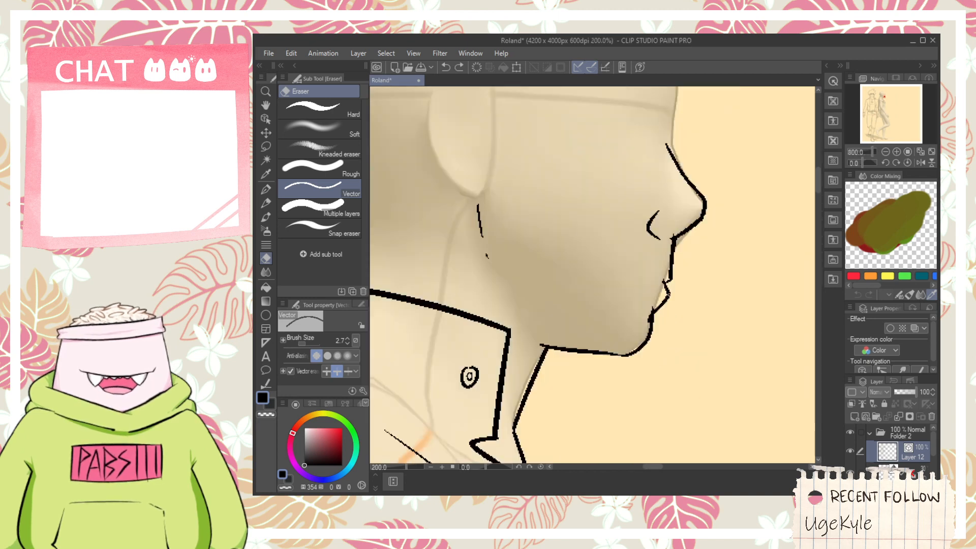
scroll(631, 358, "up", 4)
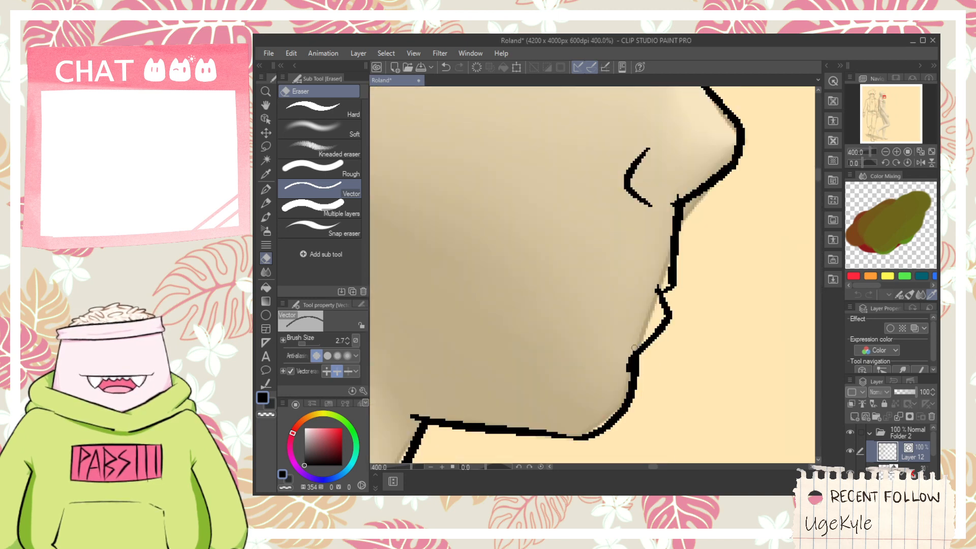
key("space")
mouse_move(672, 197)
left_mouse_down()
mouse_move(656, 282)
mouse_move(677, 259)
left_mouse_up()
key("space")
key("p")
mouse_move(641, 338)
left_mouse_down()
mouse_move(670, 346)
mouse_move(590, 329)
mouse_move(615, 380)
left_mouse_up()
key("ctrl+z")
scroll(600, 352, "down", 3)
- Outline the ear around the 3D head's ear, with a short earlobe curve and a rim looping over the top, redoing uneven strokes
key("space")
key("space")
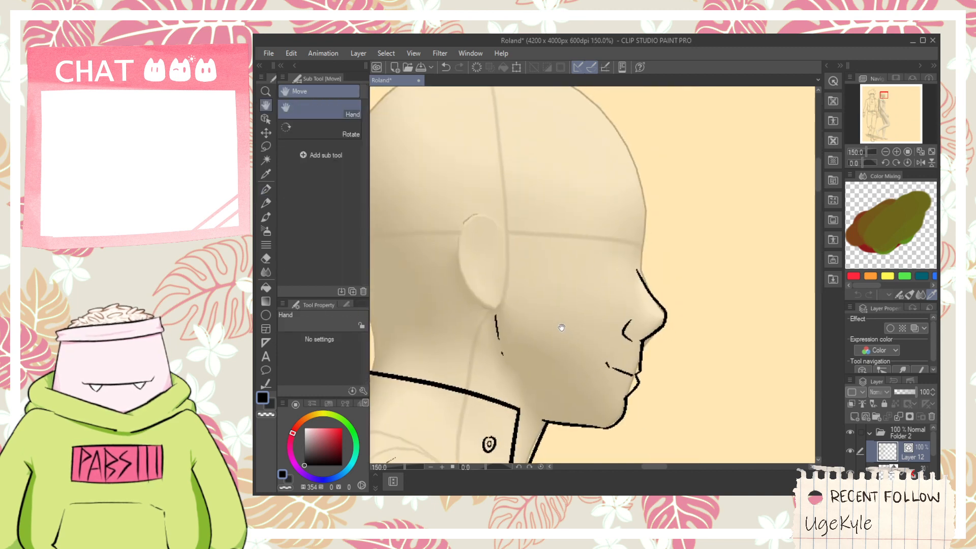
left_click_drag(485, 270, 569, 298)
scroll(531, 258, "up", 1)
left_click_drag(583, 350, 545, 224)
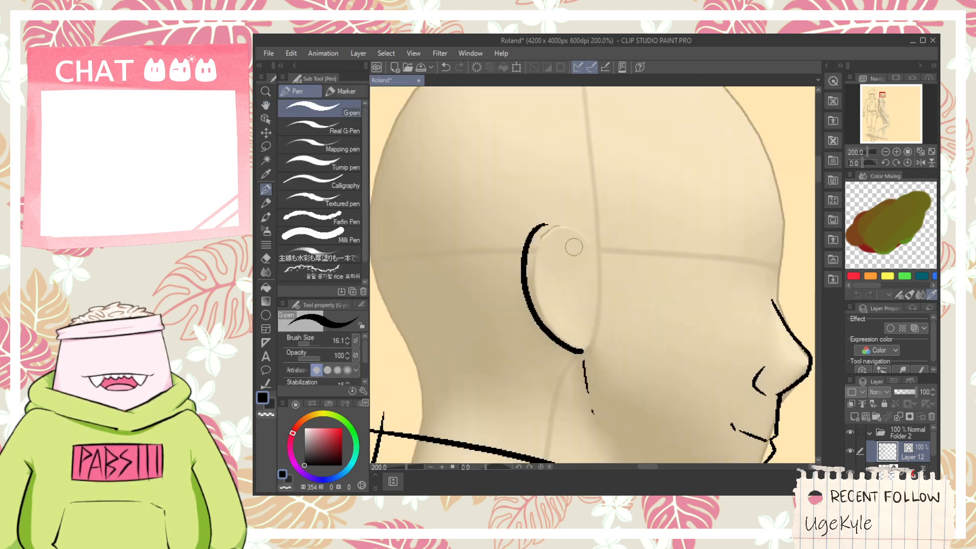
key("ctrl+z")
mouse_move(582, 351)
left_mouse_down()
mouse_move(556, 343)
mouse_move(538, 240)
left_mouse_up()
key("ctrl+z")
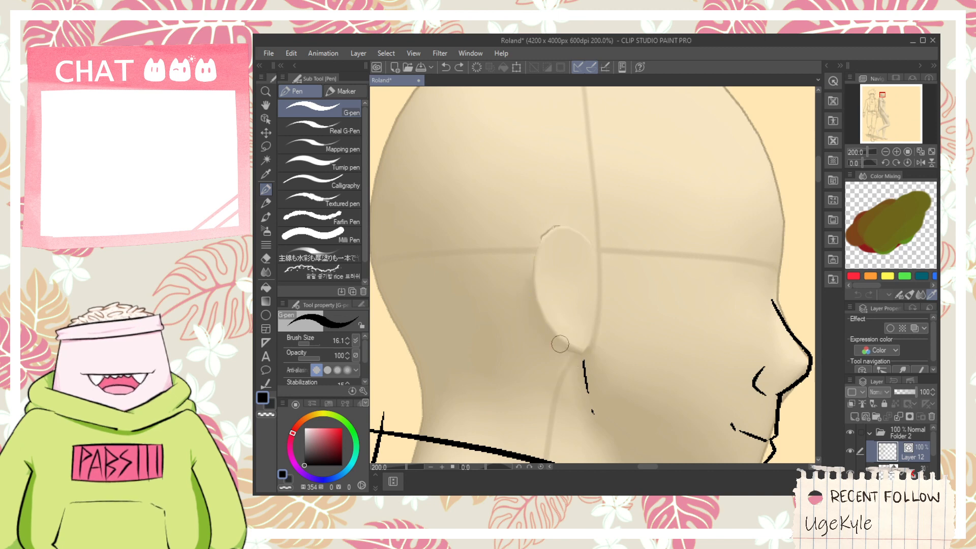
mouse_move(565, 351)
left_mouse_down()
mouse_move(545, 229)
mouse_move(584, 257)
left_mouse_up()
key("ctrl+z")
left_click_drag(562, 350, 578, 232)
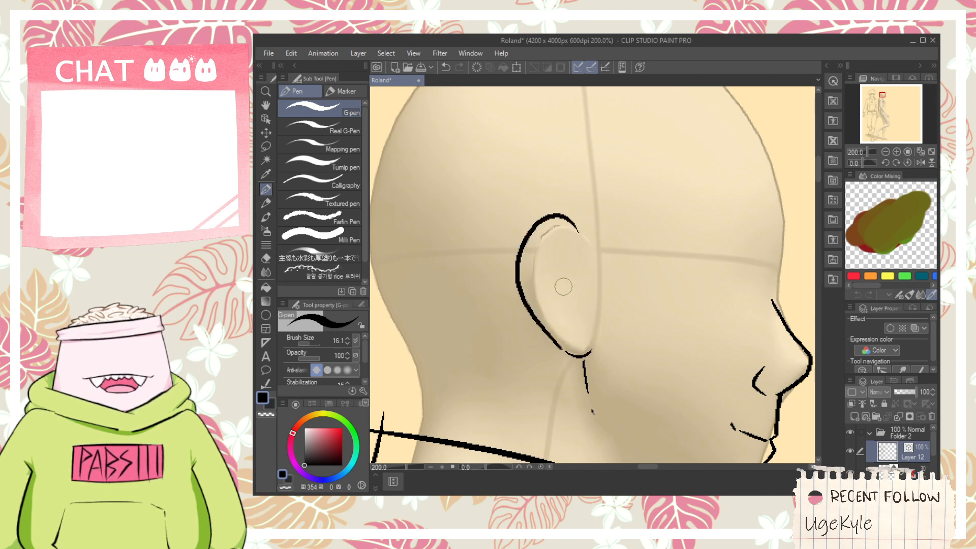
key("ctrl+z")
mouse_move(565, 350)
left_mouse_down()
mouse_move(517, 276)
mouse_move(606, 247)
left_mouse_up()
key("ctrl+z")
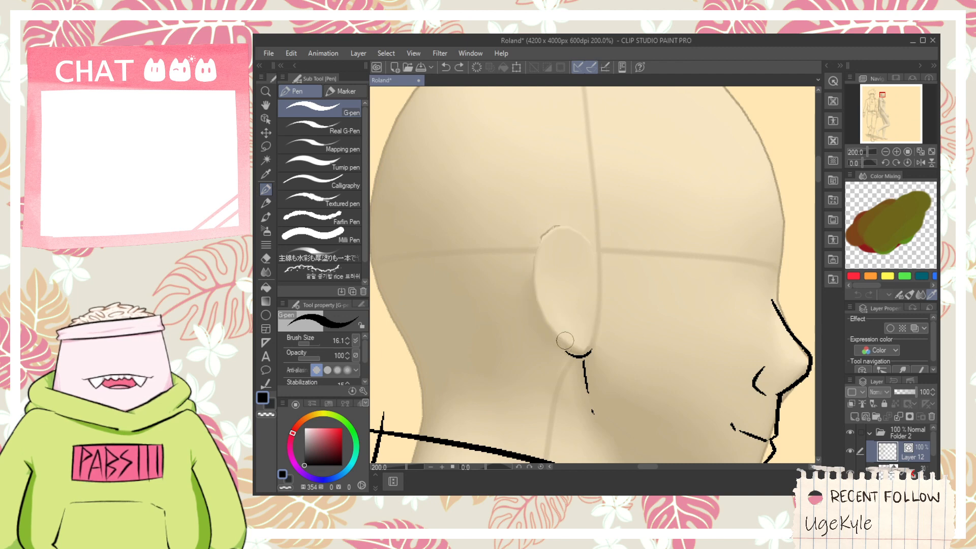
mouse_move(565, 340)
left_mouse_down()
mouse_move(522, 289)
mouse_move(593, 269)
left_mouse_up()
- Draw the ear's inner rim as an arch below the top edge and a thick short curve for the tragus
scroll(579, 303, "up", 2)
key("space")
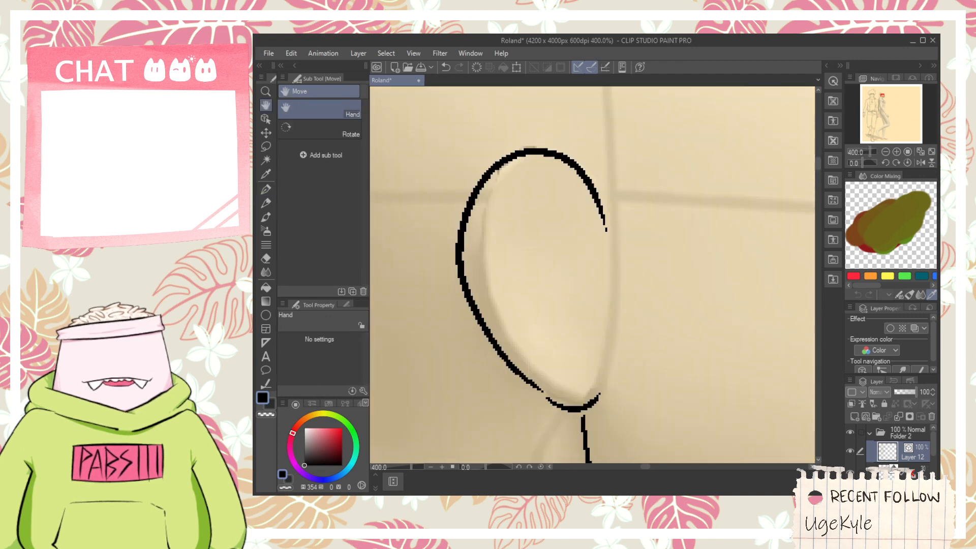
mouse_move(545, 372)
left_mouse_down()
mouse_move(503, 286)
mouse_move(546, 189)
left_mouse_up()
key("ctrl+z")
left_click_drag(513, 349, 547, 184)
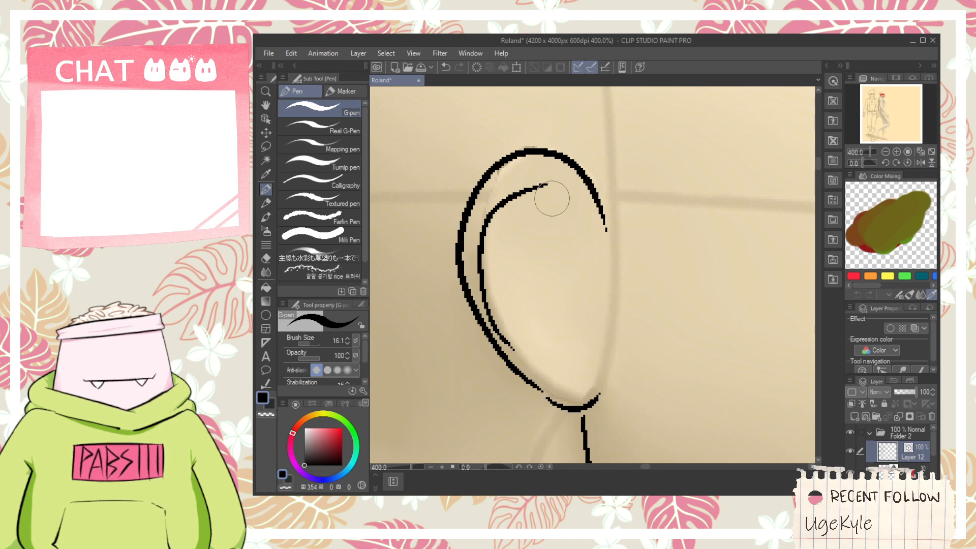
key("ctrl+z")
left_click_drag(514, 338, 559, 203)
key("ctrl+z")
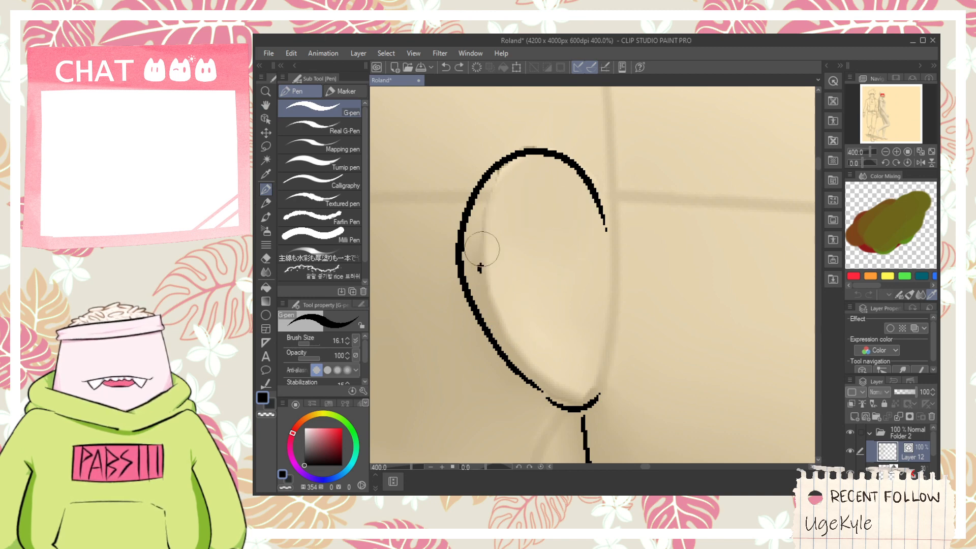
key("ctrl+z")
mouse_move(470, 267)
left_mouse_down()
mouse_move(581, 200)
mouse_move(549, 192)
mouse_move(581, 223)
mouse_move(603, 324)
left_mouse_up()
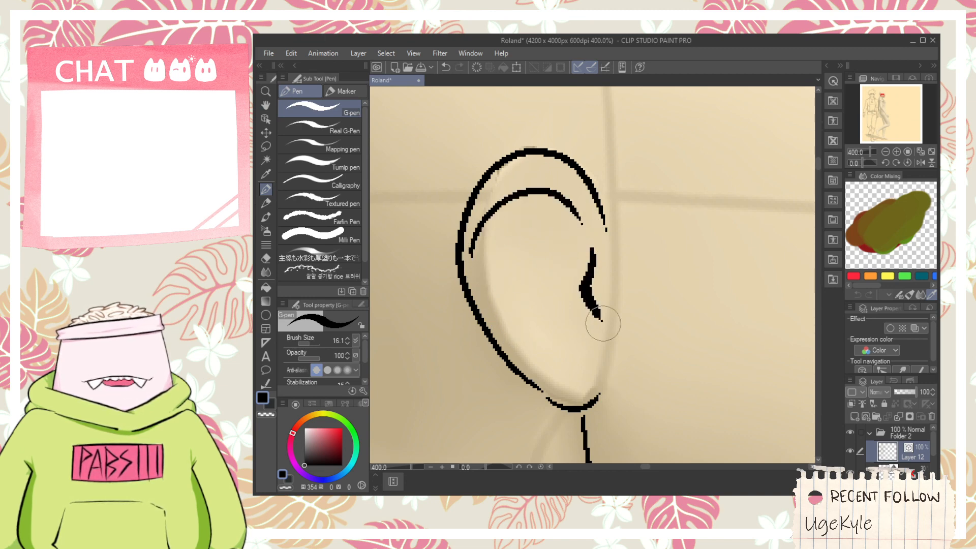
- Add the ear's inner folds: an arched line, a small tick above it and a curve along the rear rim
mouse_move(470, 255)
left_mouse_down()
mouse_move(562, 258)
mouse_move(580, 285)
mouse_move(578, 267)
left_mouse_up()
key("ctrl+z")
left_click_drag(540, 230, 558, 239)
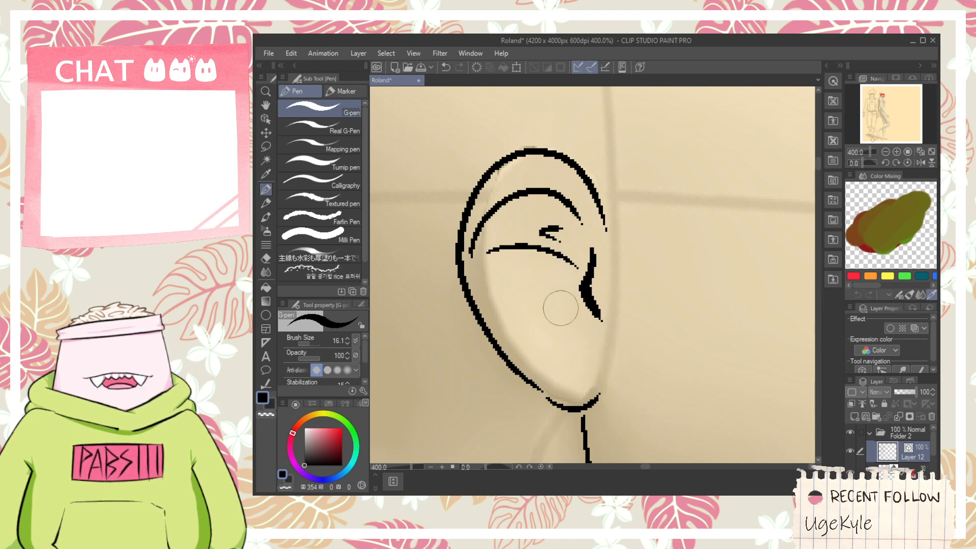
left_click_drag(479, 265, 516, 341)
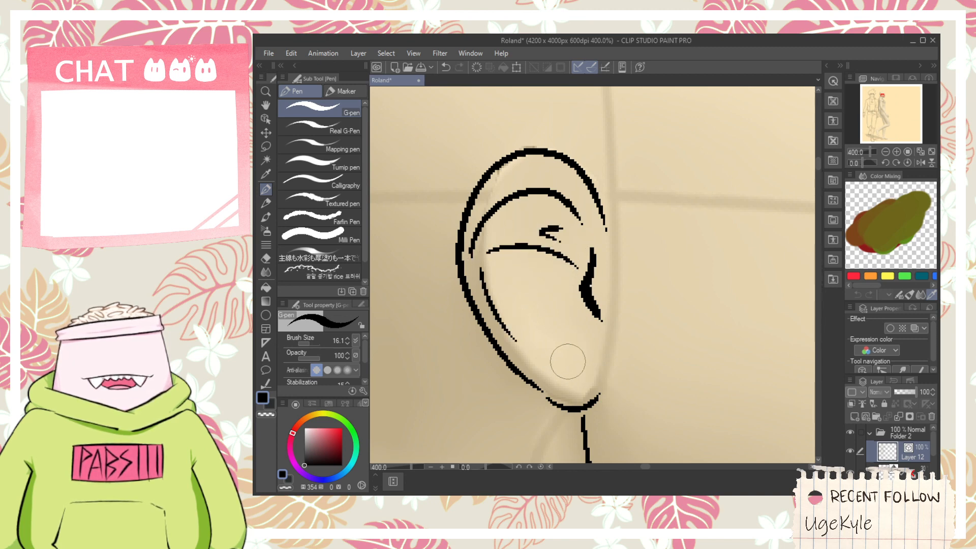
- Draw the sideburn as a rounded point from the ear's front edge down the cheek and back up toward the temple
scroll(566, 375, "down", 3)
key("space")
mouse_move(612, 311)
left_mouse_down()
mouse_move(582, 277)
mouse_move(561, 345)
left_mouse_up()
scroll(555, 300, "up", 1)
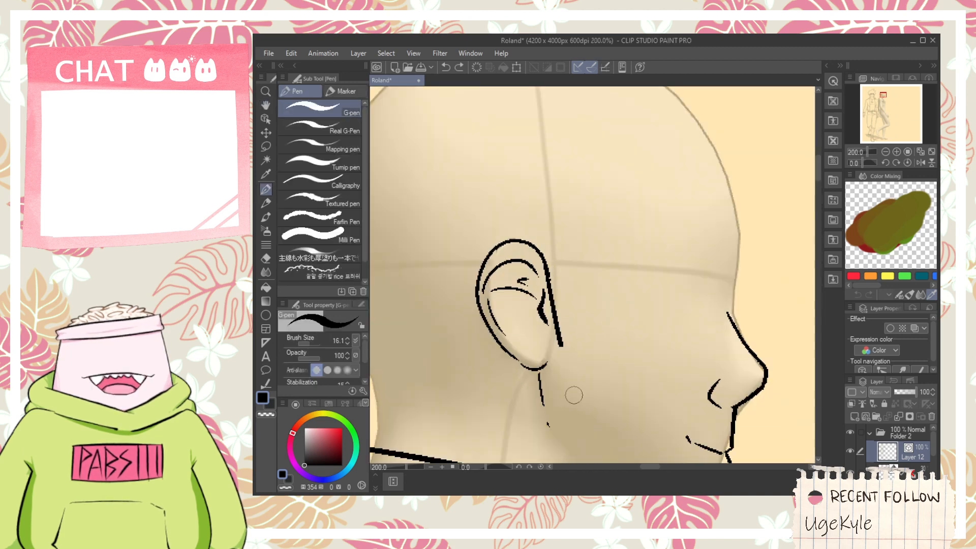
left_click_drag(574, 395, 598, 333)
key("ctrl+z")
left_click_drag(544, 253, 633, 202)
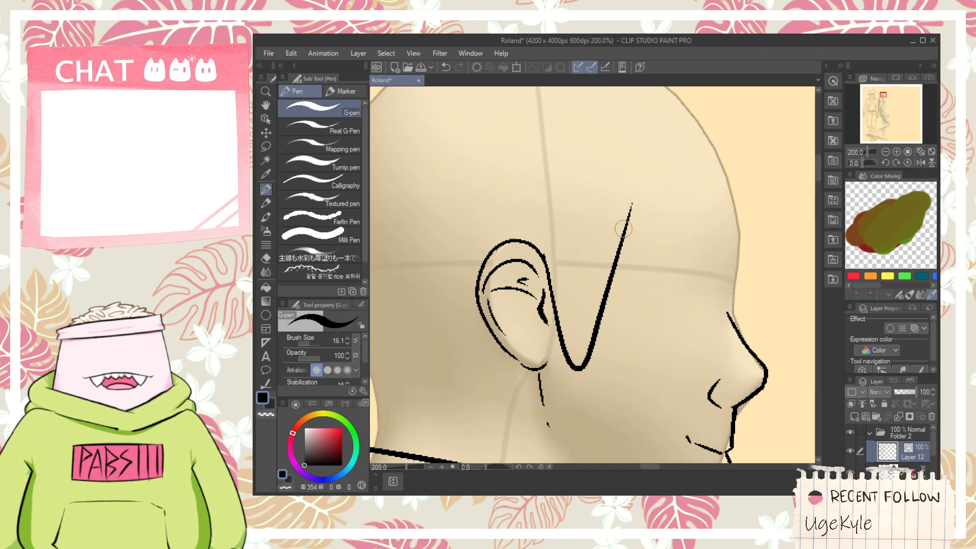
- Draw the hairline rising across the forehead and a pointed bang hanging to the nose bridge, trimming the hairline's front overshoot
left_click_drag(599, 241, 755, 175)
key("ctrl+z")
mouse_move(593, 244)
left_mouse_down()
mouse_move(742, 188)
mouse_move(762, 300)
left_mouse_up()
key("ctrl+z")
mouse_move(731, 187)
left_mouse_down()
mouse_move(724, 208)
mouse_move(776, 260)
left_mouse_up()
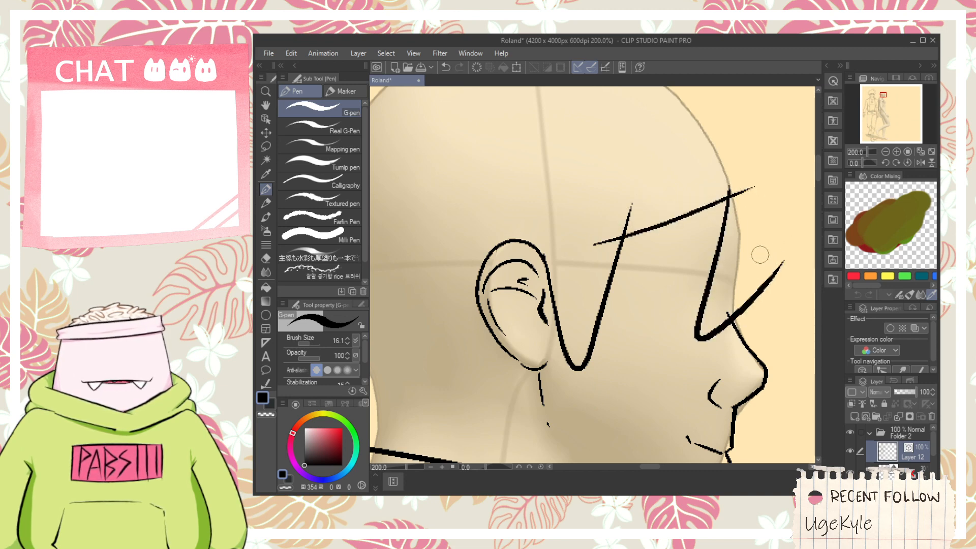
key("e")
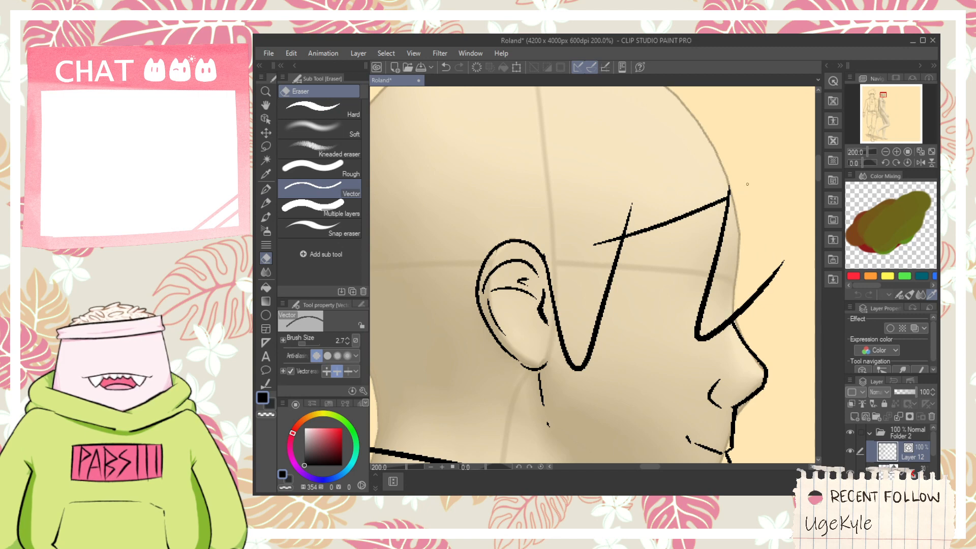
- Trim the sideburn's tip above the hairline and the crossing line ends at the collar's rear upper corner
key("space")
left_click_drag(634, 210, 706, 181)
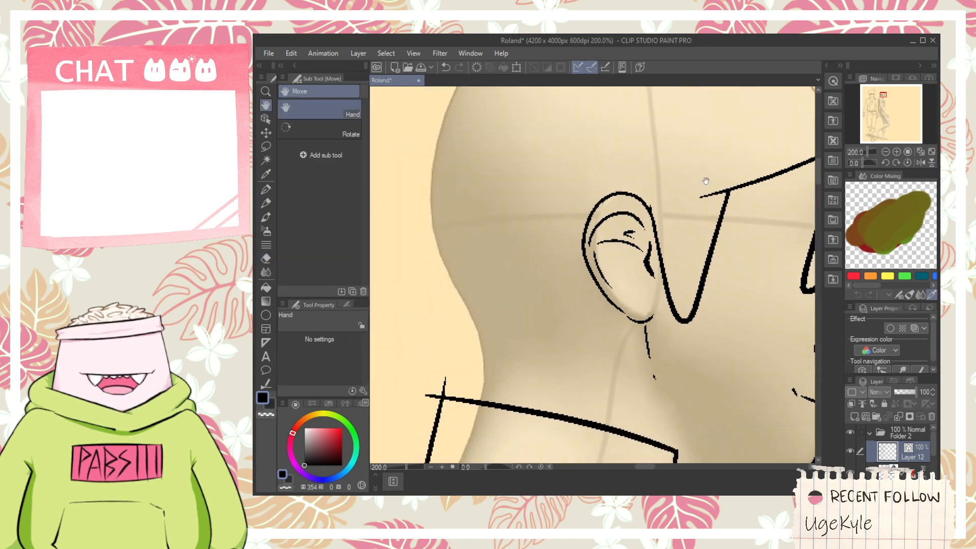
left_click_drag(633, 320, 645, 318)
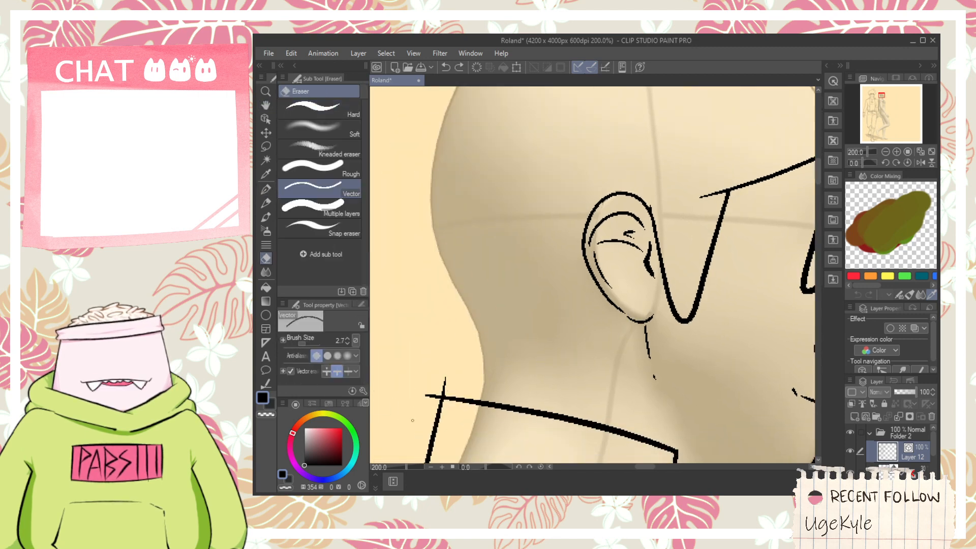
key("space")
left_click_drag(509, 357, 561, 196)
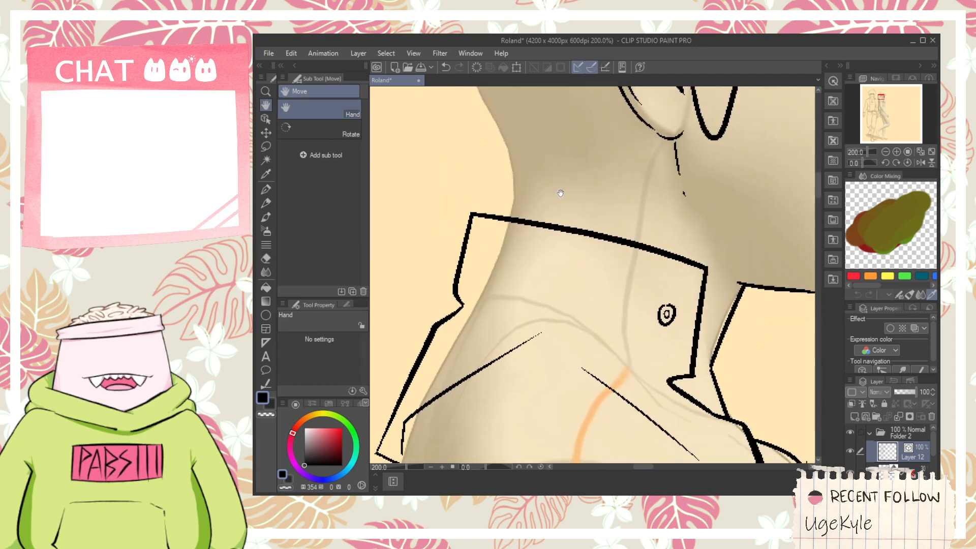
- Draw the far side of the open collar in front of the neck, with a stepped flap, a notch and a lapel edge
left_click_drag(724, 330, 590, 277)
key("p")
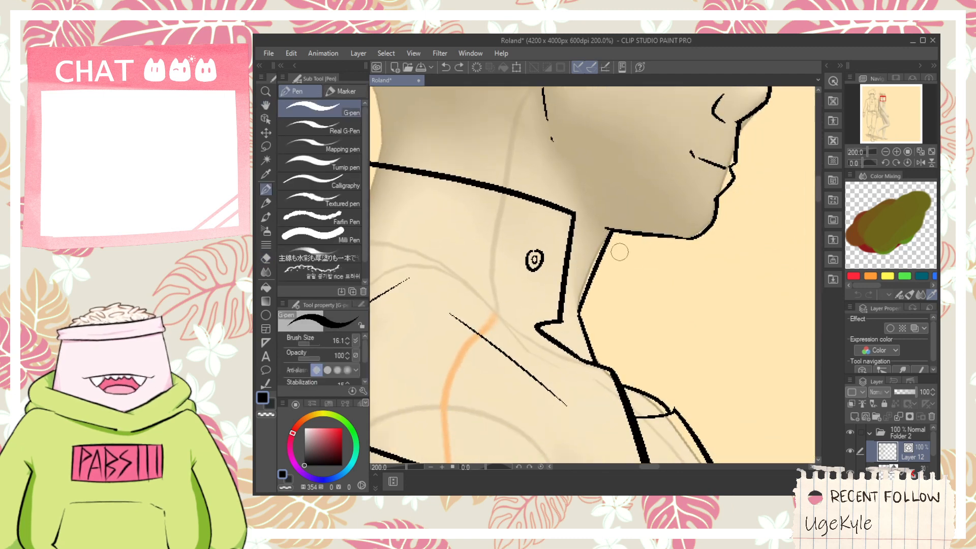
mouse_move(593, 236)
left_mouse_down()
mouse_move(656, 255)
mouse_move(641, 284)
mouse_move(693, 272)
mouse_move(677, 330)
left_mouse_up()
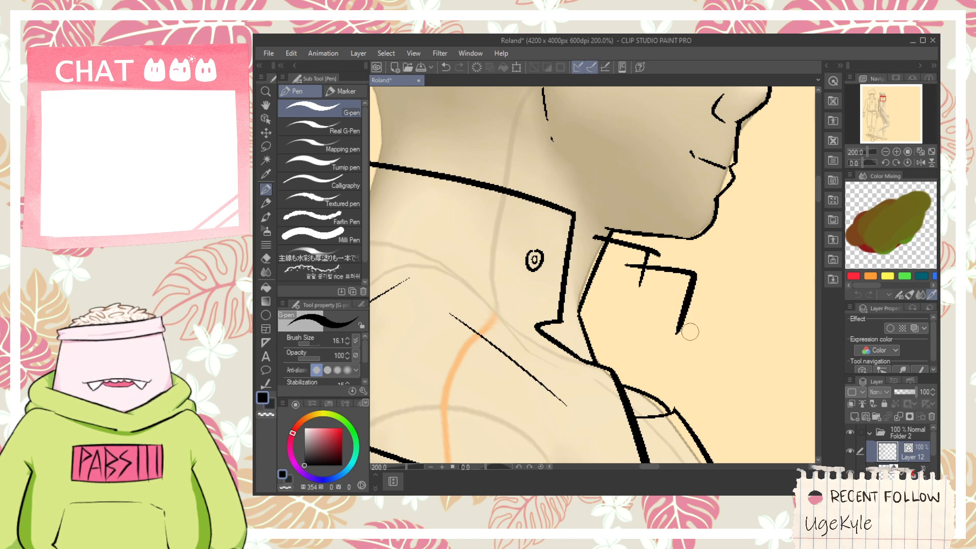
mouse_move(611, 314)
left_mouse_down()
mouse_move(687, 328)
mouse_move(628, 320)
mouse_move(622, 302)
mouse_move(654, 344)
mouse_move(670, 339)
mouse_move(684, 408)
mouse_move(674, 336)
mouse_move(688, 432)
mouse_move(656, 381)
left_mouse_up()
key("ctrl+z")
- Erase the stray line end below the rounded tip of the far collar's notch, undoing the cuts that miss
key("ctrl+z")
key("e")
scroll(604, 303, "up", 2)
left_click_drag(605, 281, 596, 291)
key("ctrl+z")
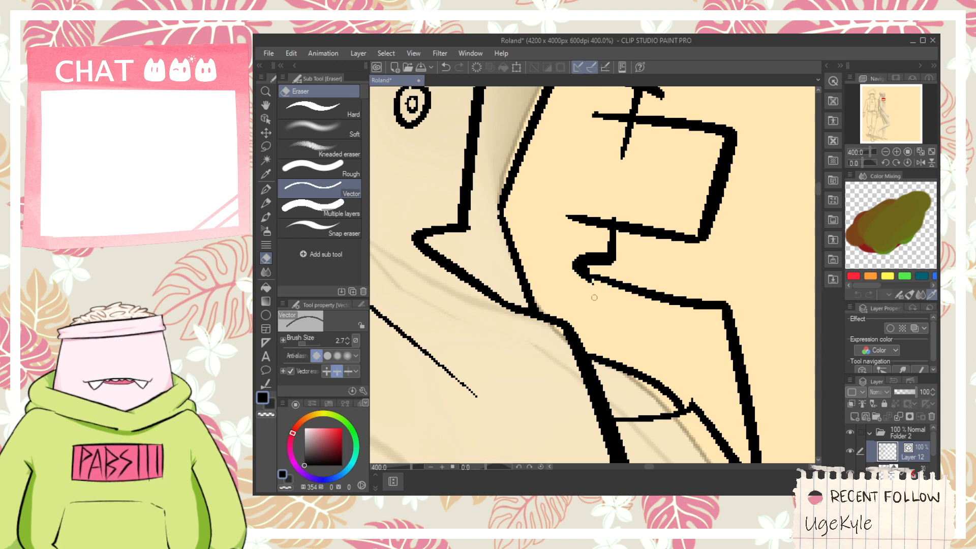
left_click(585, 284)
key("ctrl+z")
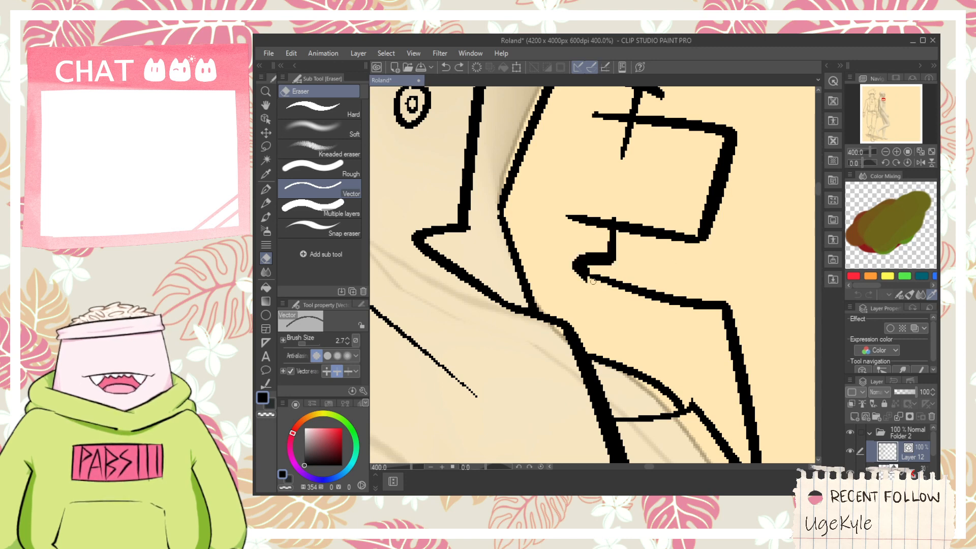
scroll(585, 272, "up", 2)
key("p")
key("e")
left_click(575, 281)
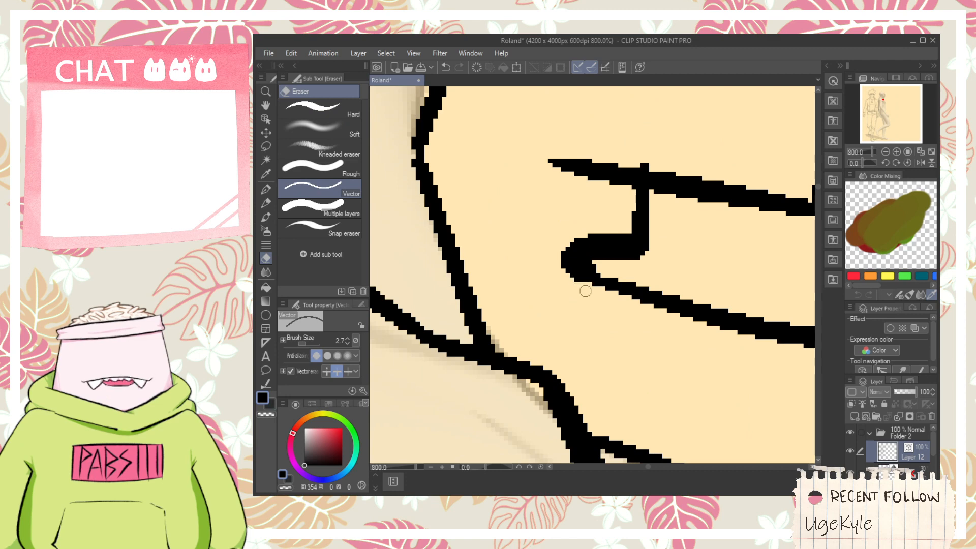
- Tidy the far collar's remaining line ends and draw a double-ring button on its flap
scroll(585, 290, "down", 4)
mouse_move(607, 238)
left_mouse_down()
mouse_move(621, 312)
mouse_move(647, 323)
mouse_move(656, 297)
mouse_move(665, 319)
left_mouse_up()
scroll(582, 256, "up", 2)
left_click(567, 262)
key("p")
scroll(669, 330, "down", 7)
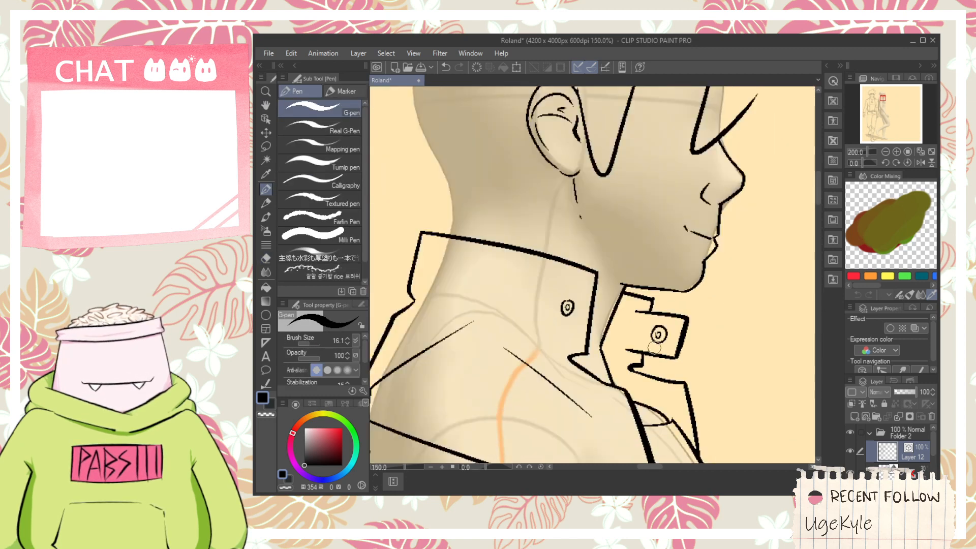
- Draw the nape hair as a hooked stroke from above the collar's back up to the ear, undoing poor strokes
key("h")
scroll(658, 346, "up", 4)
key("p")
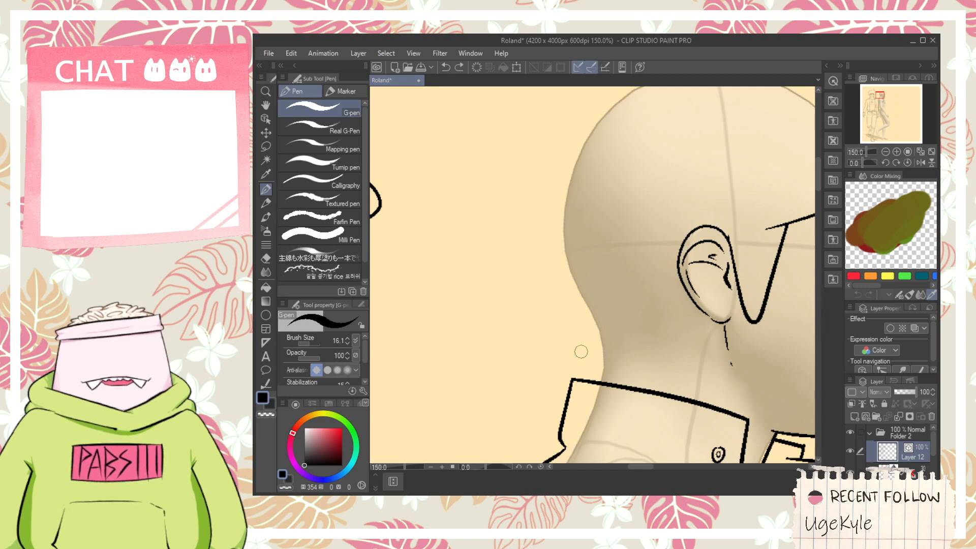
mouse_move(592, 362)
left_mouse_down()
mouse_move(694, 312)
mouse_move(591, 340)
mouse_move(529, 156)
left_mouse_up()
key("ctrl+z")
key("ctrl+z")
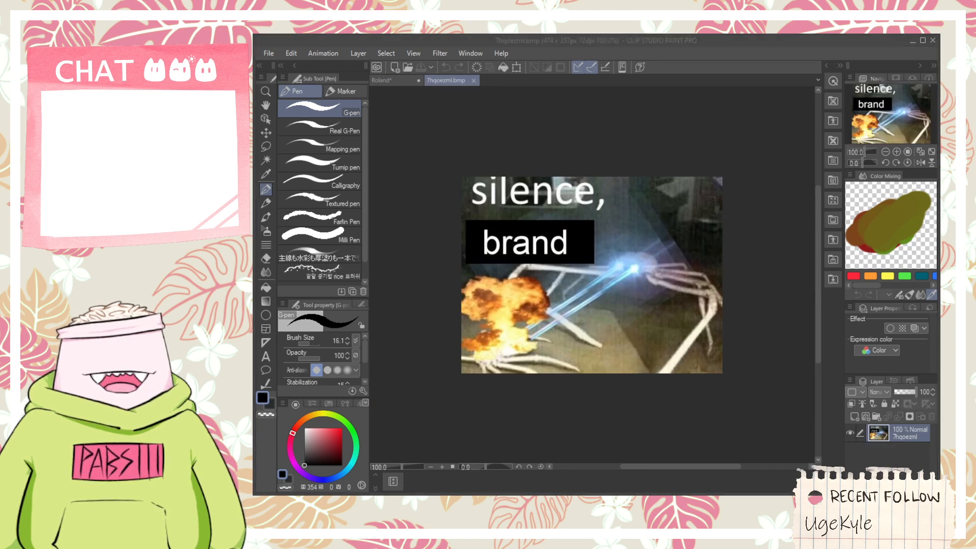
- Close the 7hqoezml.bmp image and return to the Roland drawing
left_click(758, 109)
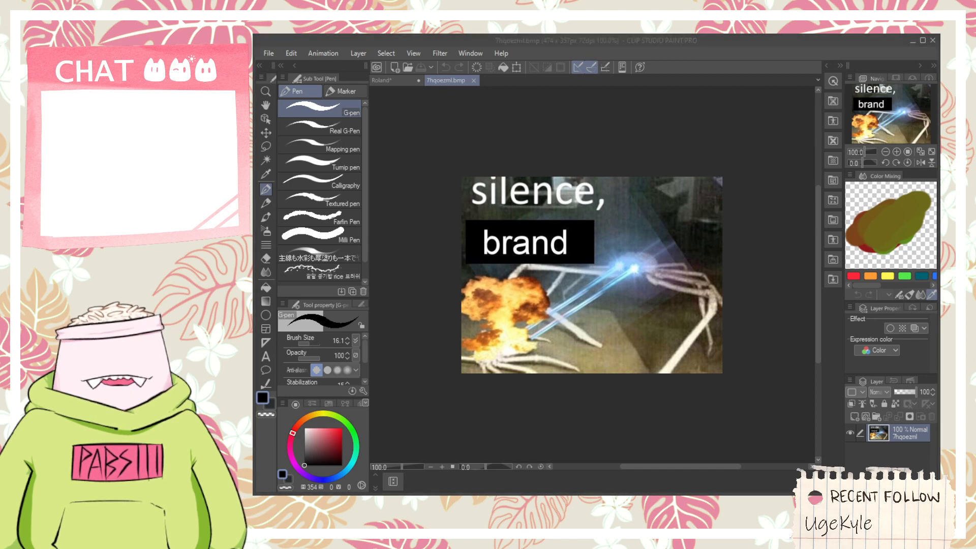
left_click(679, 46)
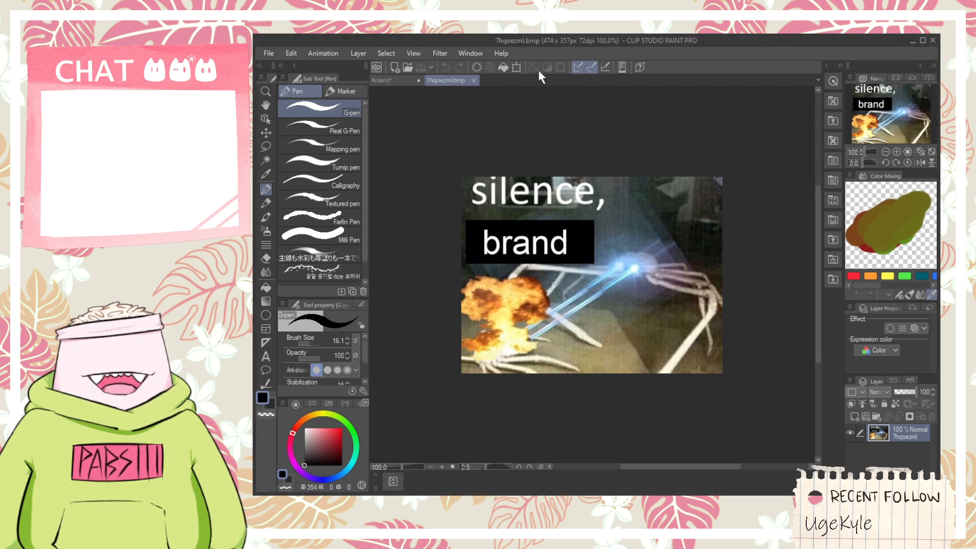
left_click(473, 80)
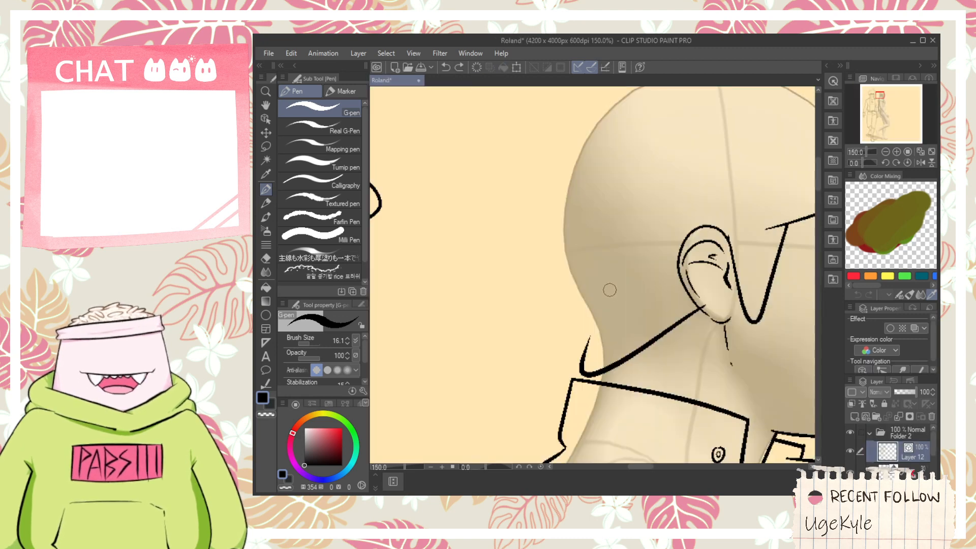
- Trim the nape hair line where it meets the ear and draw a short inner curve above the earlobe
key("space")
left_click_drag(612, 242, 559, 313)
key("e")
scroll(657, 370, "up", 1)
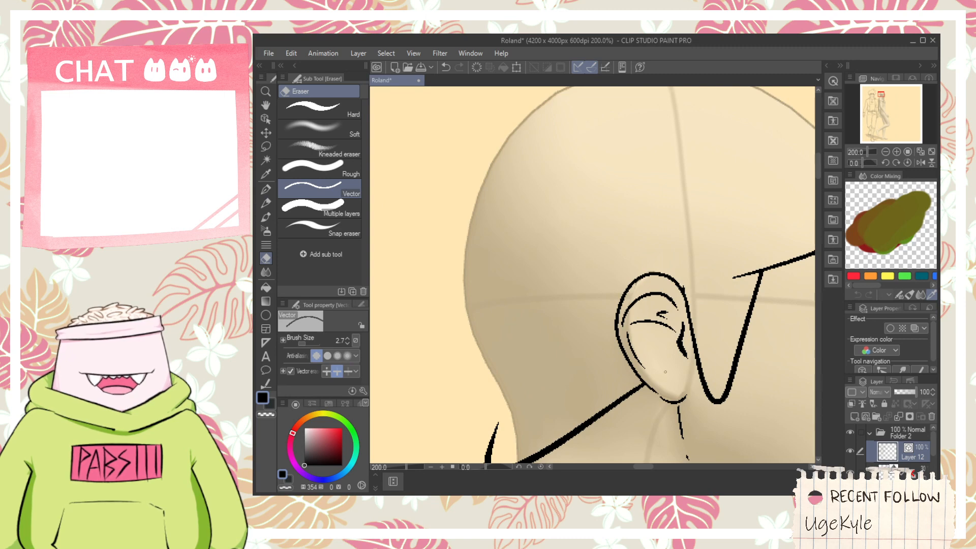
key("p")
scroll(683, 377, "up", 2)
left_click_drag(628, 371, 673, 355)
scroll(677, 360, "down", 2)
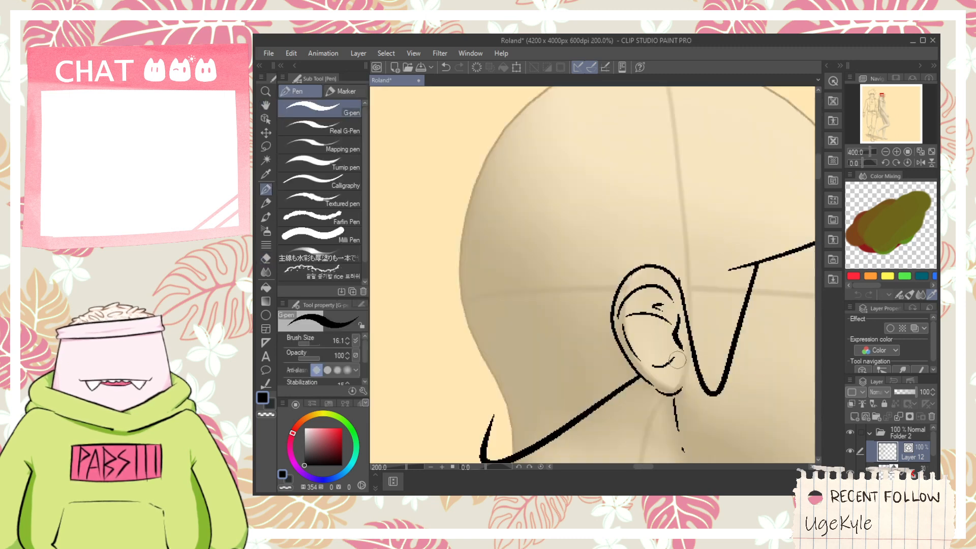
- Remove the short fold strokes inside the upper half of the side view's ear
key("e")
mouse_move(658, 319)
left_mouse_down()
mouse_move(661, 293)
mouse_move(635, 324)
left_mouse_up()
scroll(670, 308, "up", 2)
key("ctrl+z")
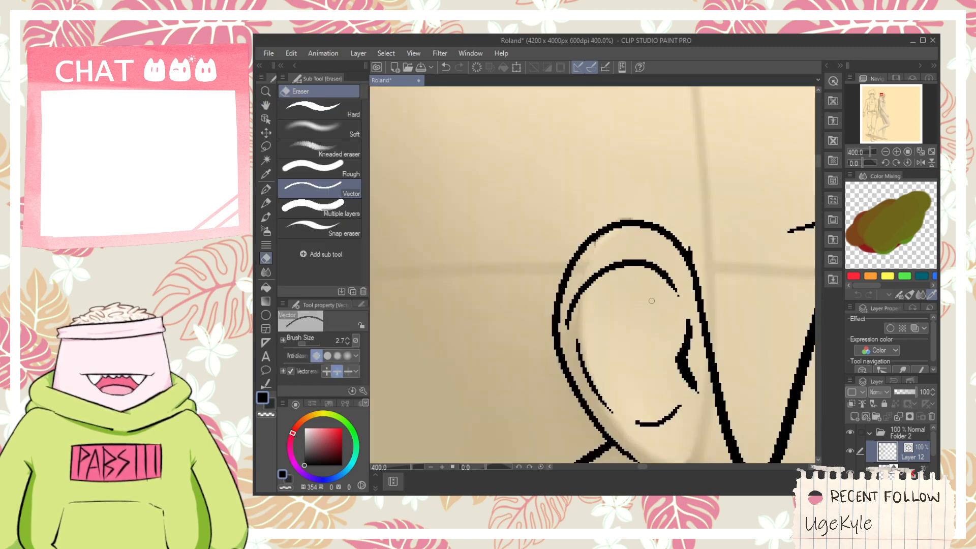
- Narrow the ear by shifting the back of its outer rim and inner arc towards the face, and trim the rim's overshoot at the hair line
key("p")
left_click(265, 118)
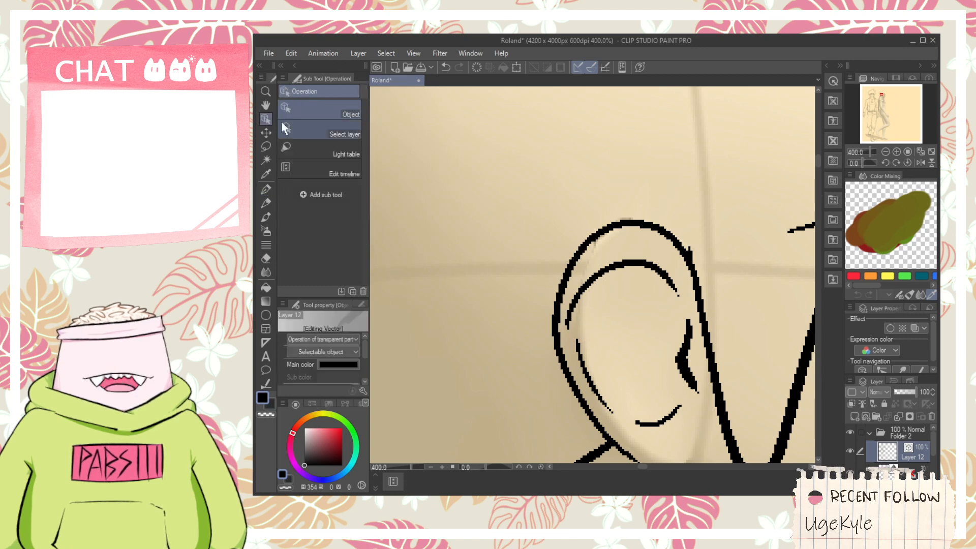
left_click(598, 285)
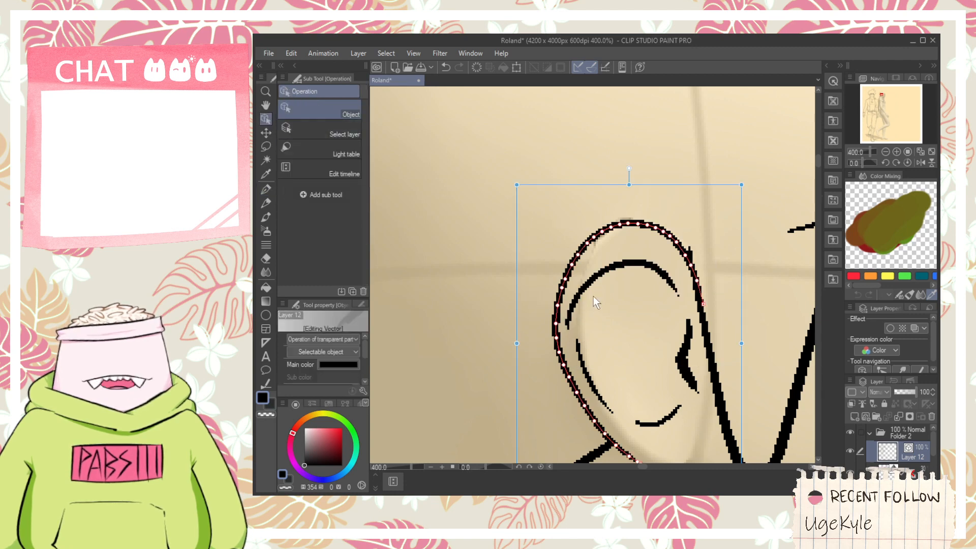
left_click(575, 298)
mouse_move(545, 298)
left_mouse_down()
mouse_move(553, 294)
mouse_move(546, 297)
left_mouse_up()
left_click(569, 300)
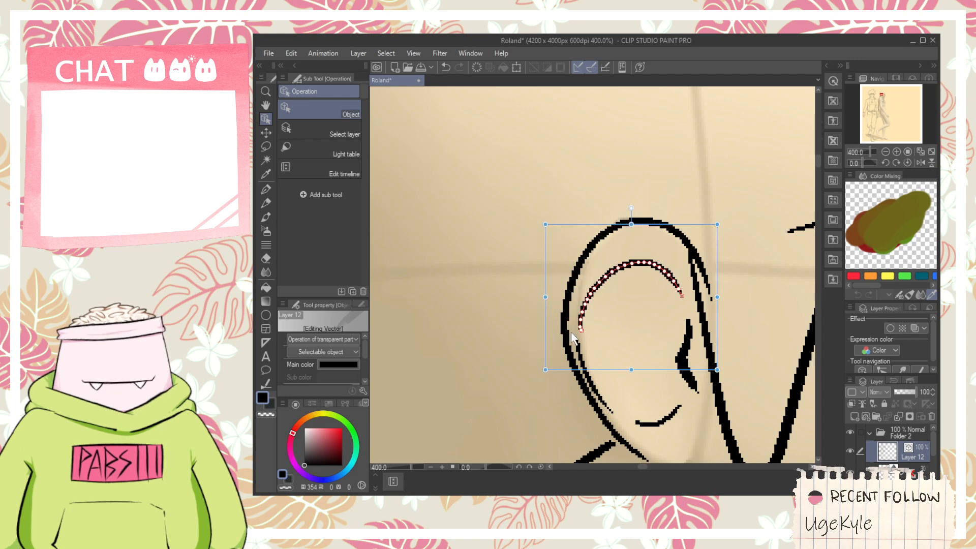
key("p")
key("e")
left_click(707, 278)
scroll(706, 278, "down", 2)
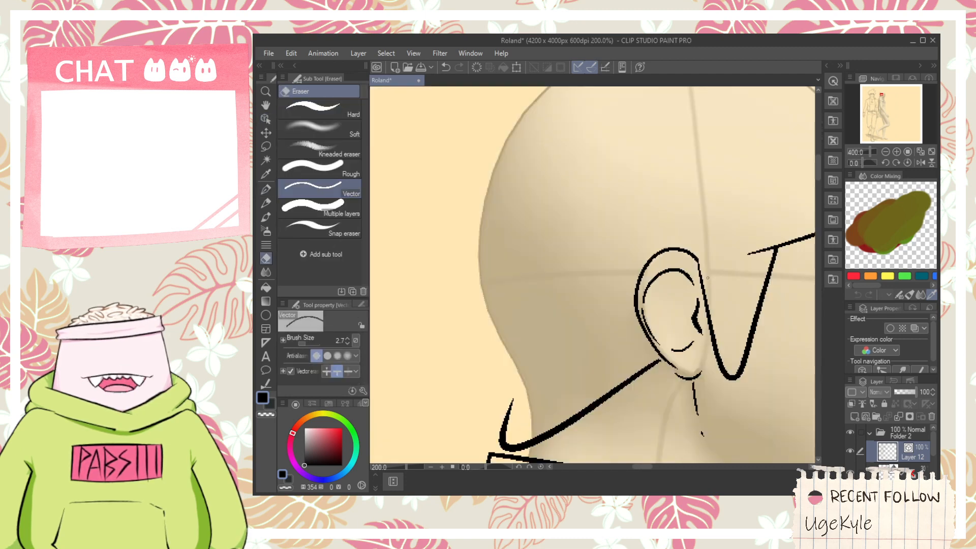
- Join the ear's back rim to the earlobe with a short stroke, undoing poor tries, and erase the overlapping line ends
scroll(707, 356, "up", 2)
key("p")
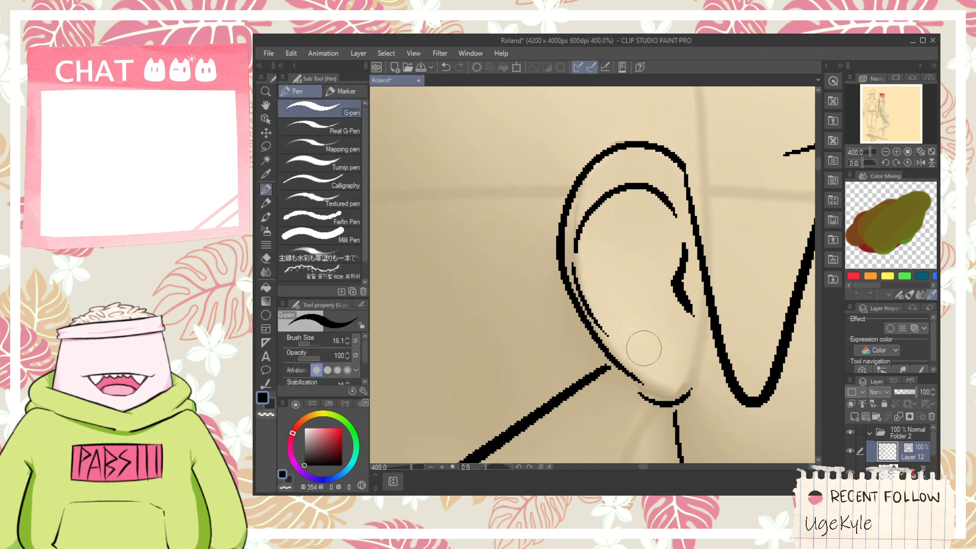
left_click_drag(647, 396, 632, 345)
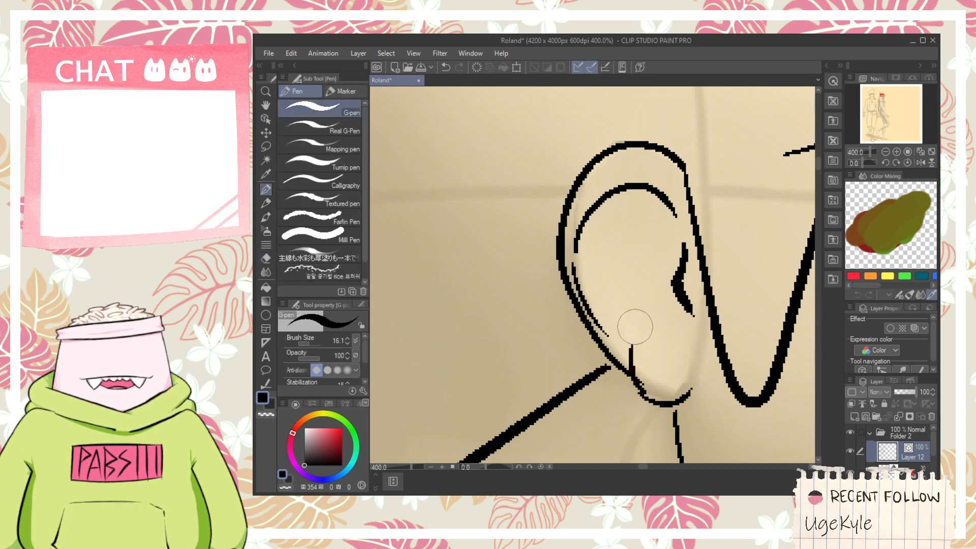
key("ctrl+z")
left_click_drag(644, 391, 631, 339)
key("ctrl+z")
left_click_drag(641, 393, 618, 349)
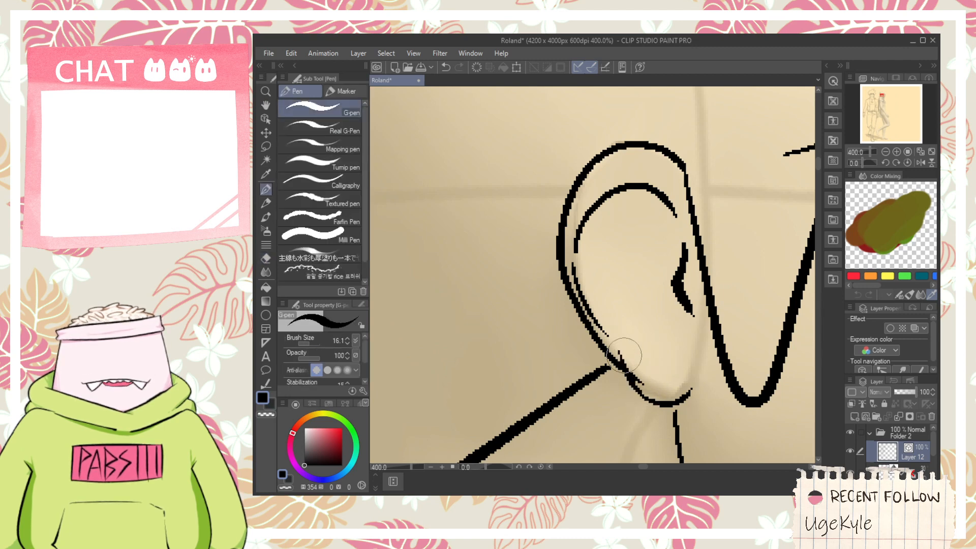
key("e")
key("space")
left_click_drag(689, 331, 685, 341)
- Draw the inner ear details: a short mark below the tragus, an arched fold across the middle and a curved fold descending from it
key("p")
left_click_drag(688, 336, 688, 346)
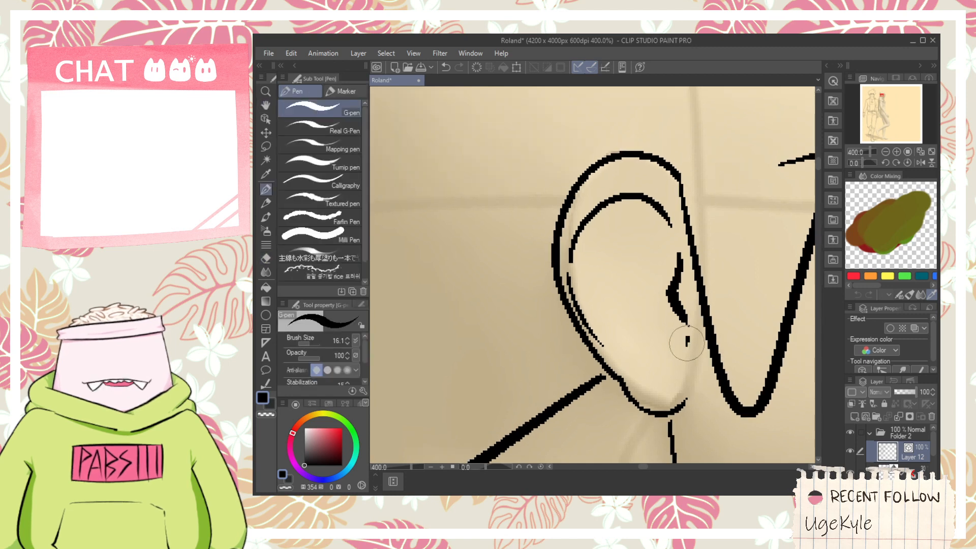
left_click_drag(579, 270, 660, 234)
key("ctrl+z")
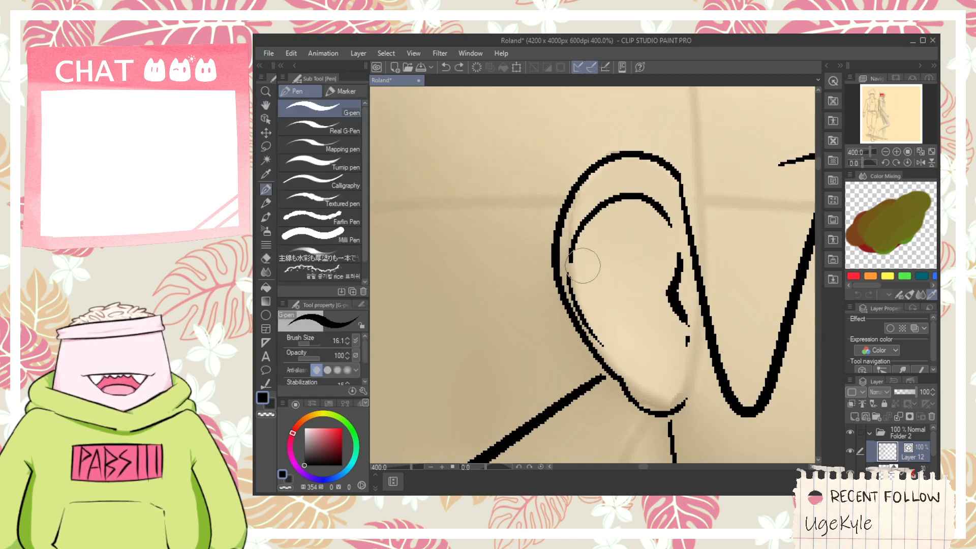
left_click_drag(578, 262, 681, 277)
mouse_move(610, 262)
left_mouse_down()
mouse_move(611, 341)
mouse_move(609, 252)
left_mouse_up()
key("ctrl+z")
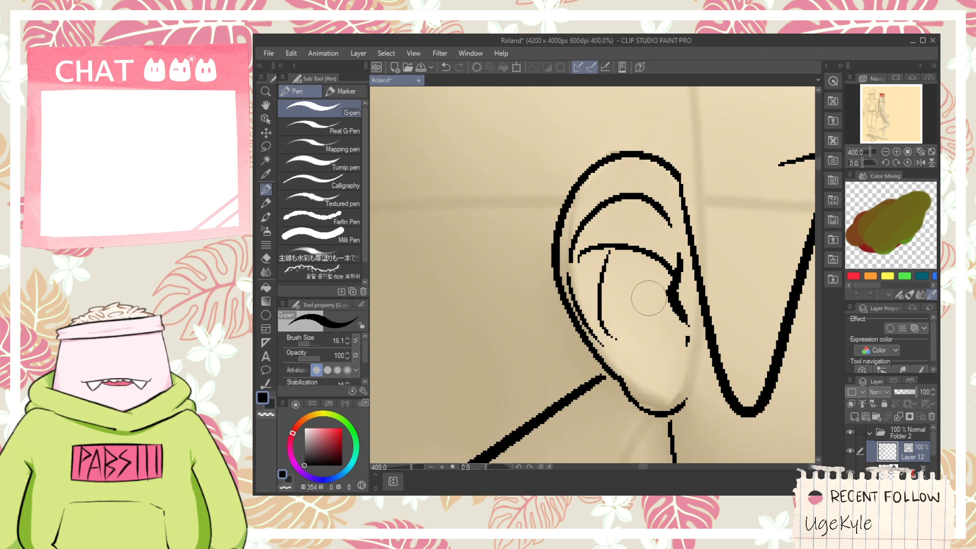
- Draw the back hair outline as an angular stroke from the nape hair's tip up to the back of the crown, undoing poor strokes
scroll(642, 296, "down", 3)
key("space")
left_click_drag(641, 296, 643, 327)
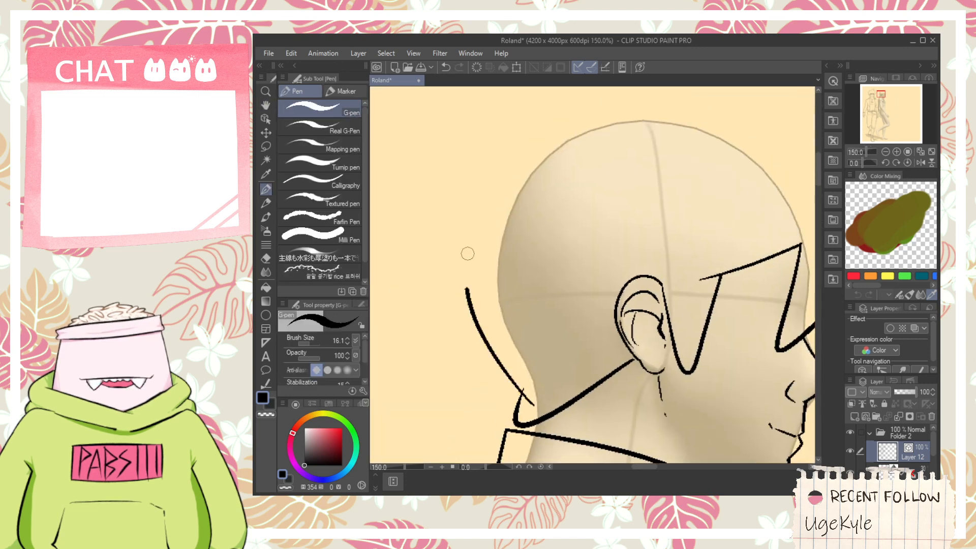
mouse_move(518, 406)
left_mouse_down()
mouse_move(501, 178)
mouse_move(518, 166)
mouse_move(528, 230)
left_mouse_up()
key("space")
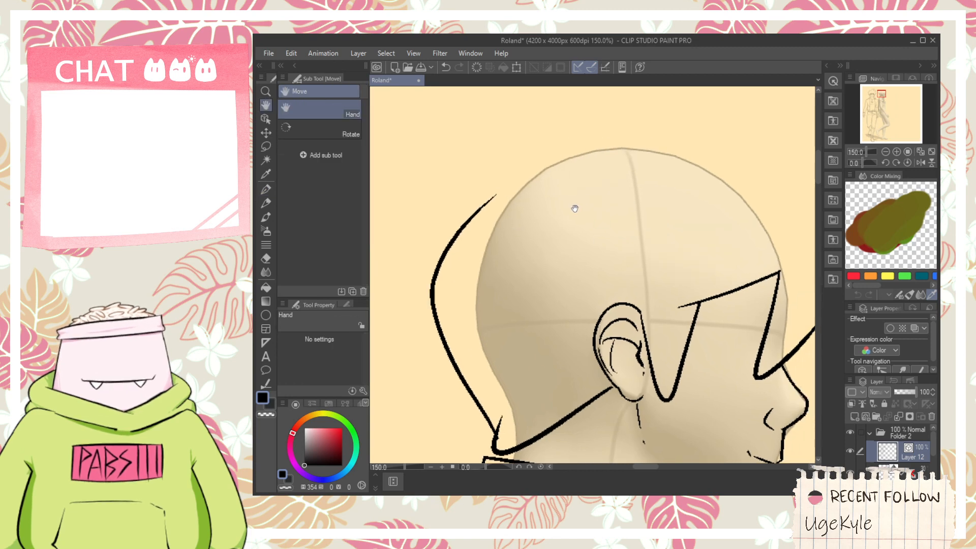
left_click_drag(593, 162, 558, 195)
scroll(517, 213, "down", 1)
key("space")
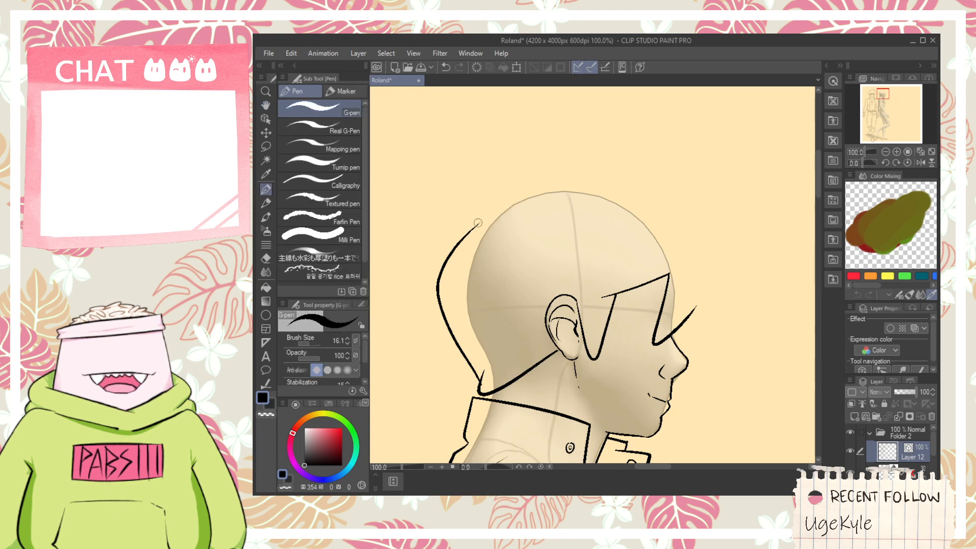
key("ctrl+z")
mouse_move(482, 380)
left_mouse_down()
mouse_move(434, 277)
mouse_move(501, 203)
left_mouse_up()
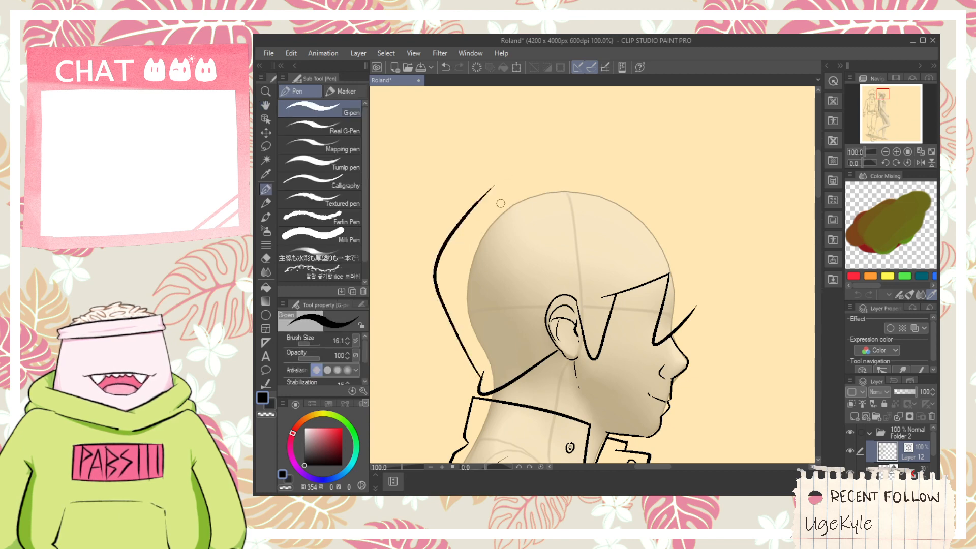
key("ctrl+z")
mouse_move(480, 384)
left_mouse_down()
mouse_move(456, 340)
mouse_move(513, 201)
left_mouse_up()
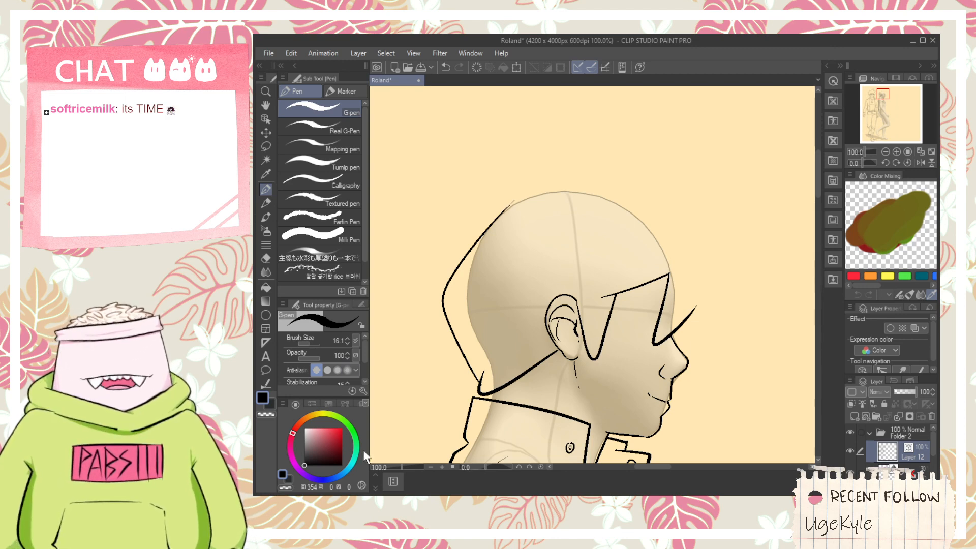
- Switch from the Roland drawing to another open window
key("alt+Tab")
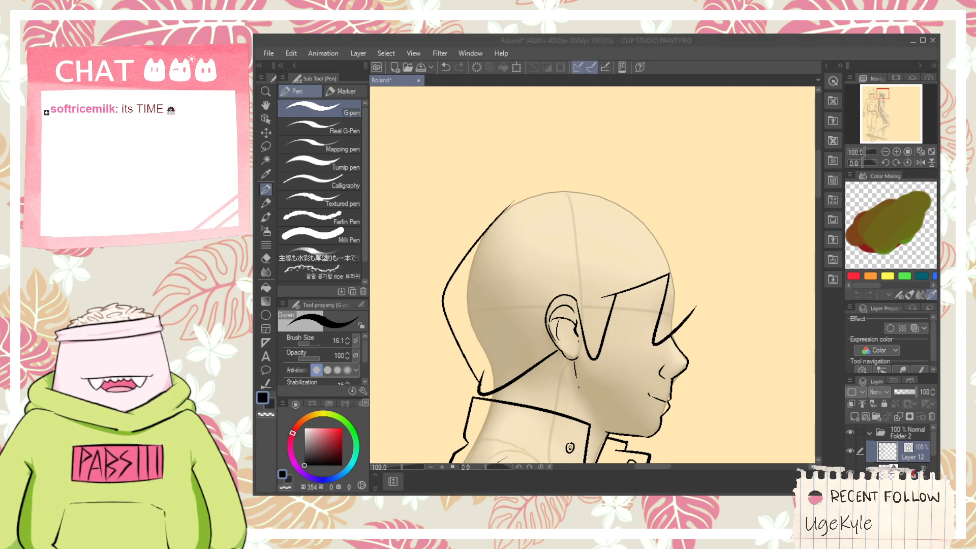
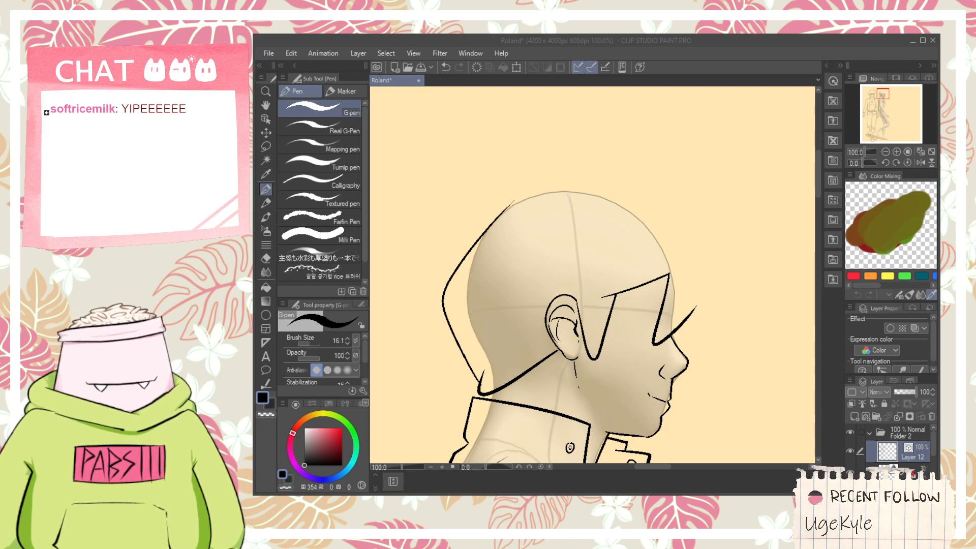
- Switch to the browser's 2.5 minute timer, move its window clear of the canvas, start it, and return to the drawing
key("alt+Tab")
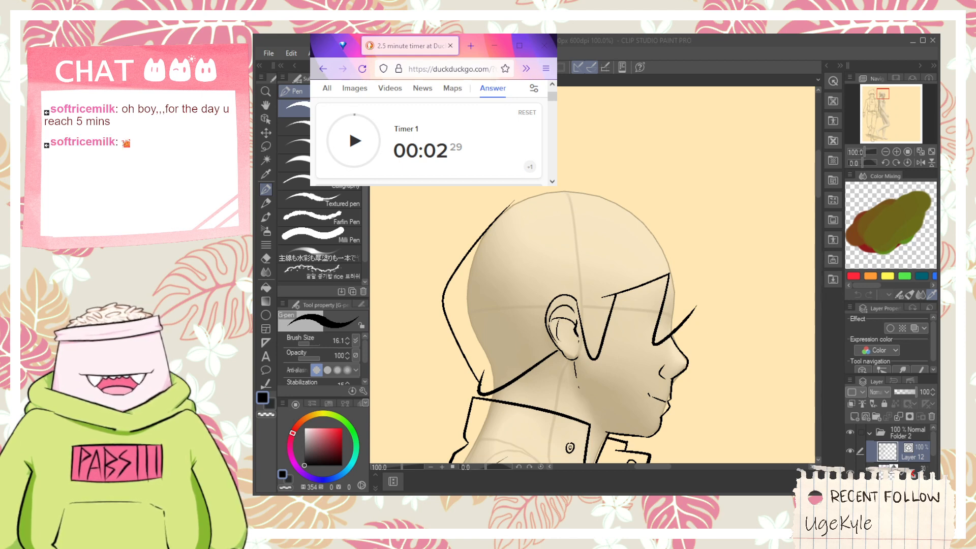
left_click_drag(433, 109, 790, 88)
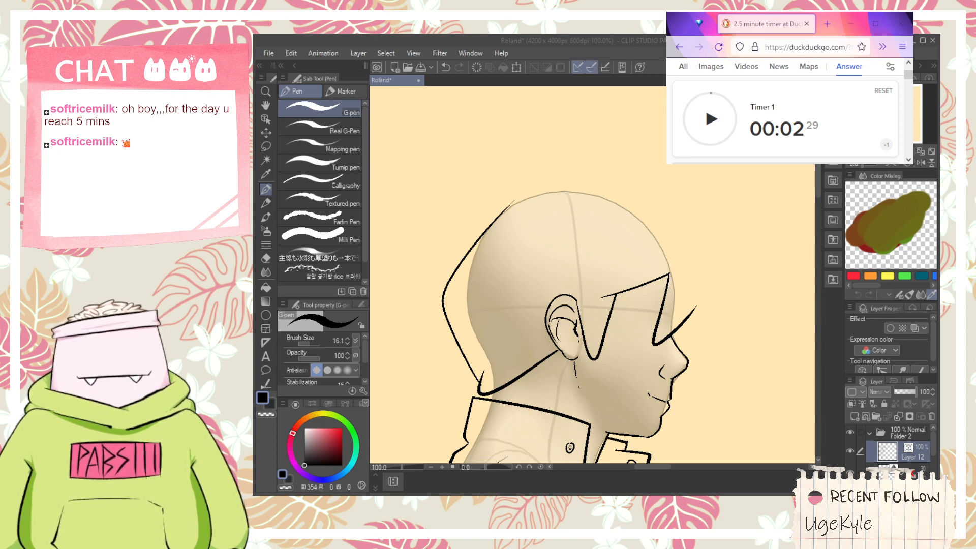
left_click(710, 119)
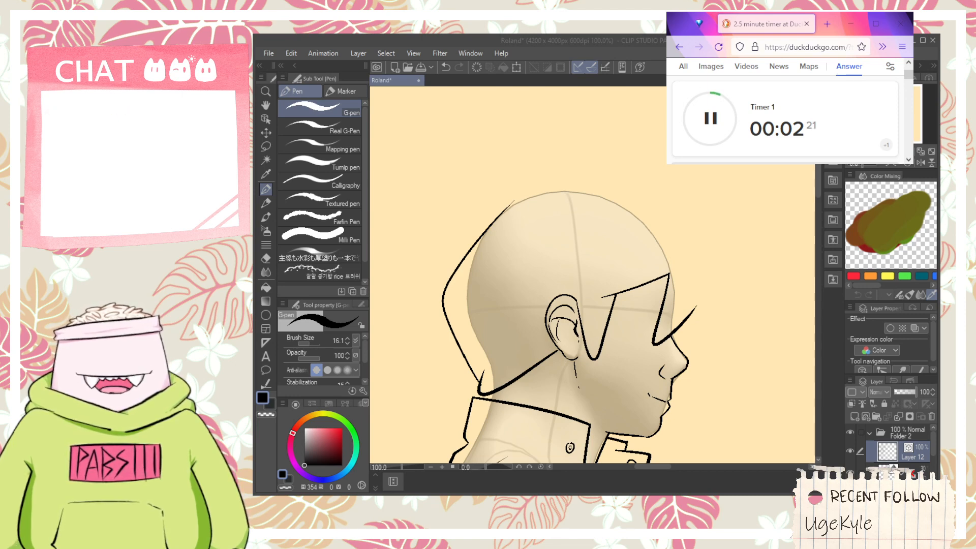
left_click(650, 43)
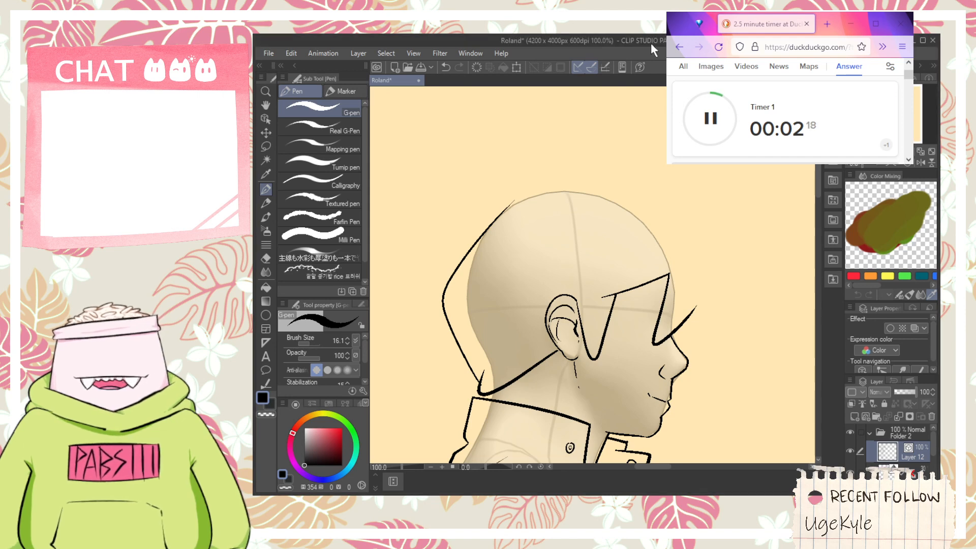
- Draw a long curved hair strand sweeping up and forward from the bridge of the profile figure's nose with the G-pen
key("h")
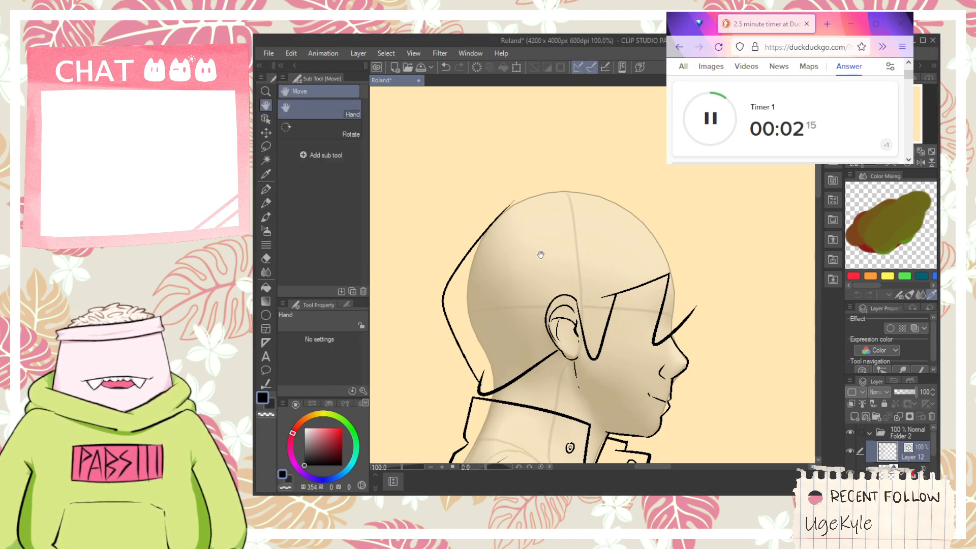
scroll(523, 221, "up", 2)
key("p")
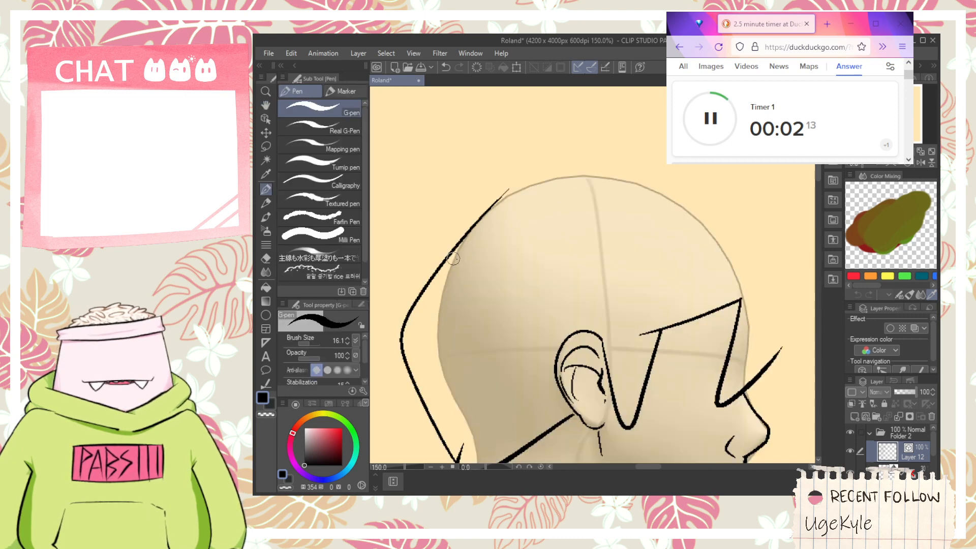
key("ctrl+z")
key("space")
left_click_drag(642, 257, 541, 196)
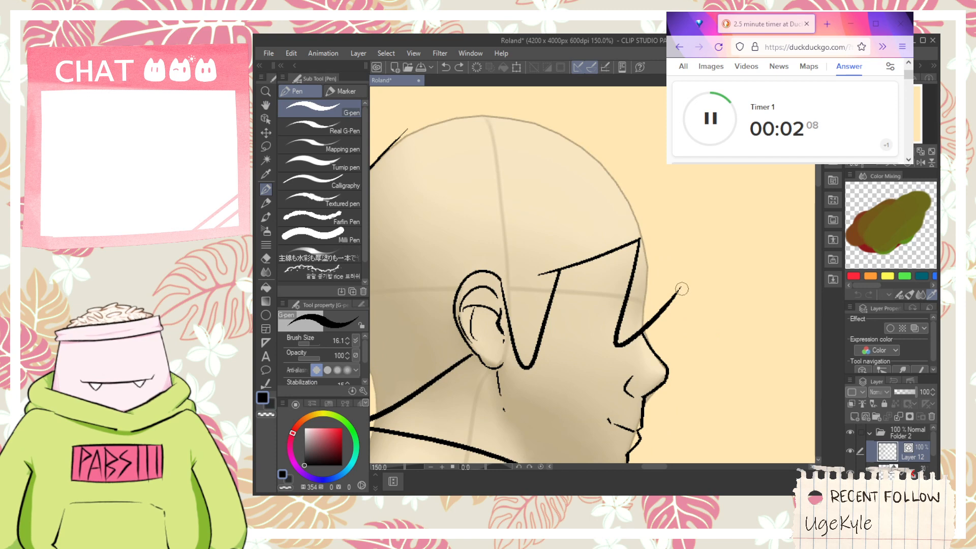
mouse_move(682, 288)
left_mouse_down()
mouse_move(748, 265)
mouse_move(660, 126)
left_mouse_up()
key("ctrl+z")
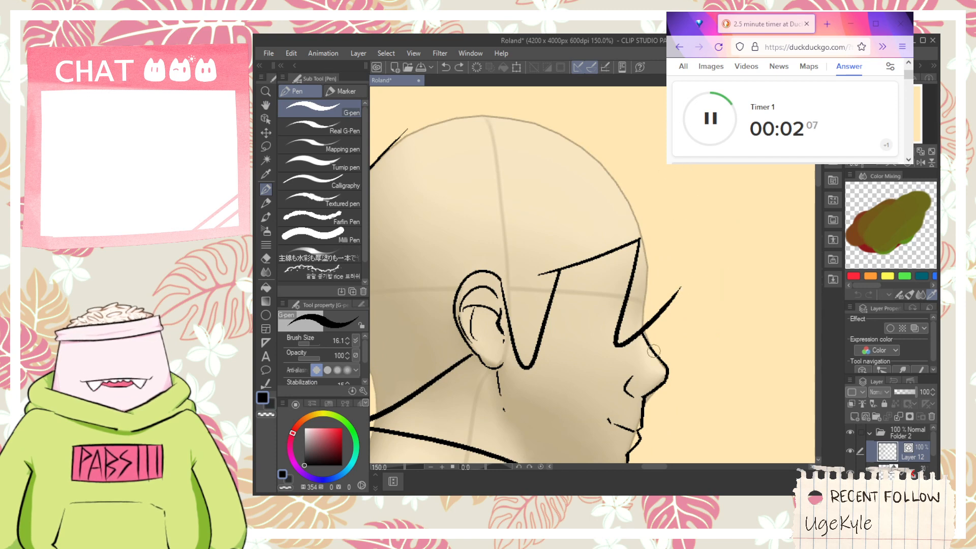
left_click_drag(649, 350, 729, 224)
key("space")
left_click_drag(649, 219, 729, 259)
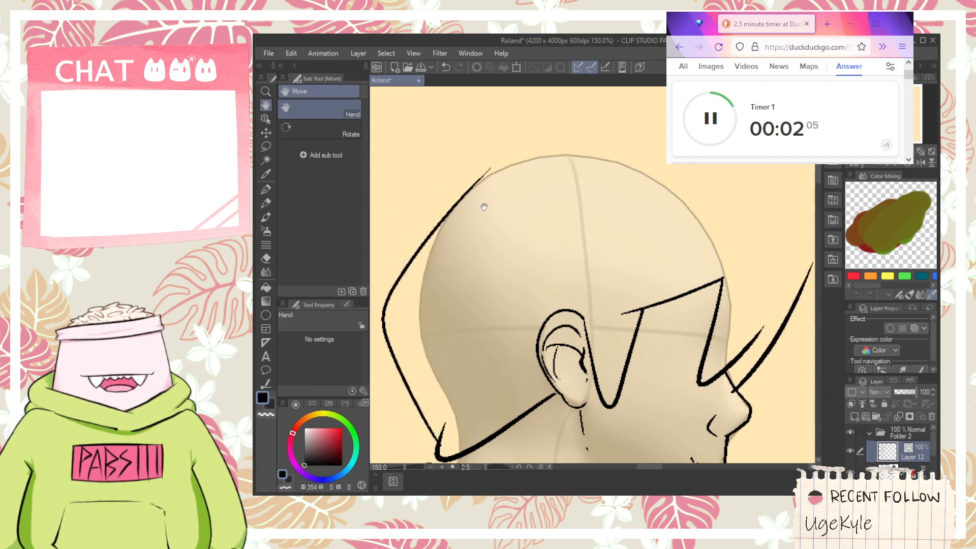
mouse_move(475, 227)
left_mouse_down()
mouse_move(505, 273)
mouse_move(560, 220)
left_mouse_up()
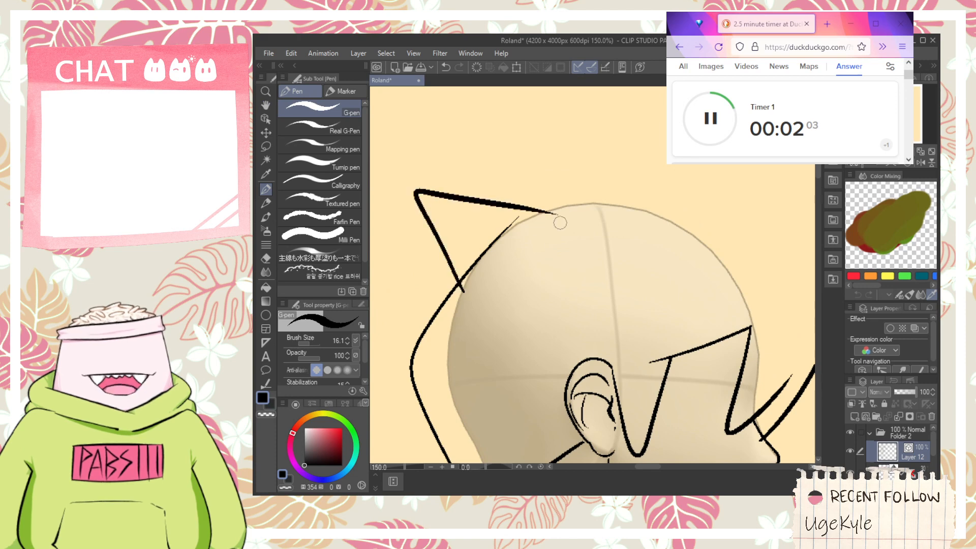
key("ctrl+z")
mouse_move(459, 294)
left_mouse_down()
mouse_move(440, 184)
mouse_move(538, 183)
left_mouse_up()
key("ctrl+z")
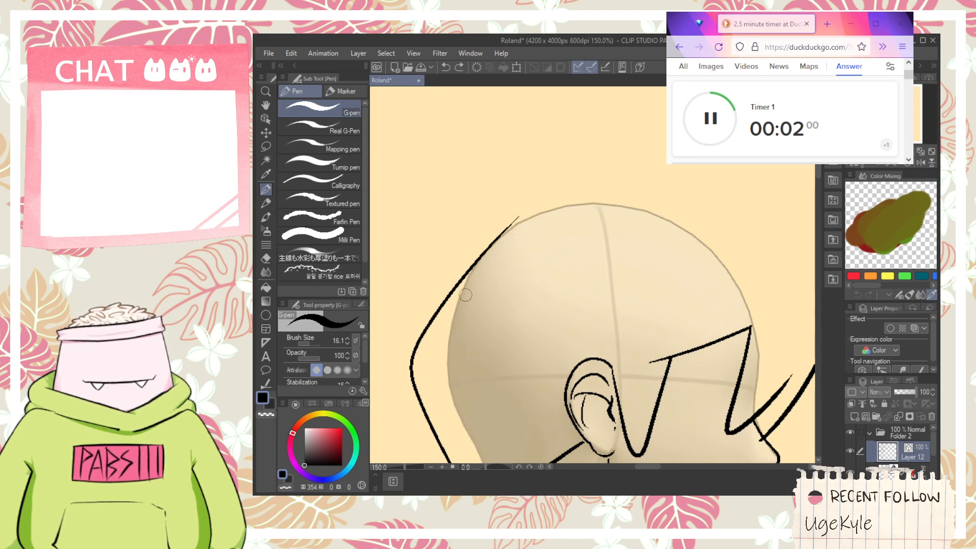
left_click_drag(464, 295, 544, 227)
key("ctrl+z")
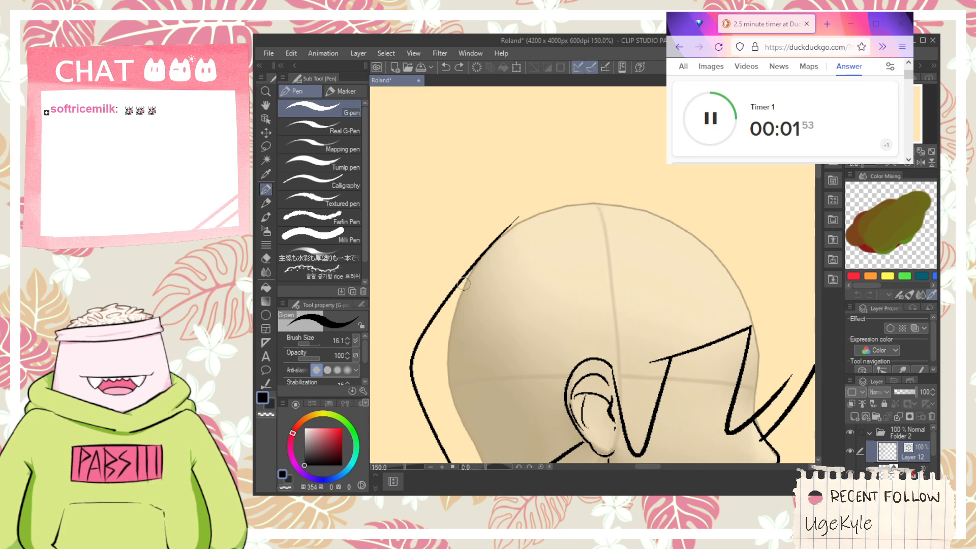
- Draw the profile figure's spiky hair outline from the back of the head, over the crown, down to the front strand
mouse_move(460, 279)
left_mouse_down()
mouse_move(435, 228)
mouse_move(539, 228)
mouse_move(599, 135)
mouse_move(636, 160)
left_mouse_up()
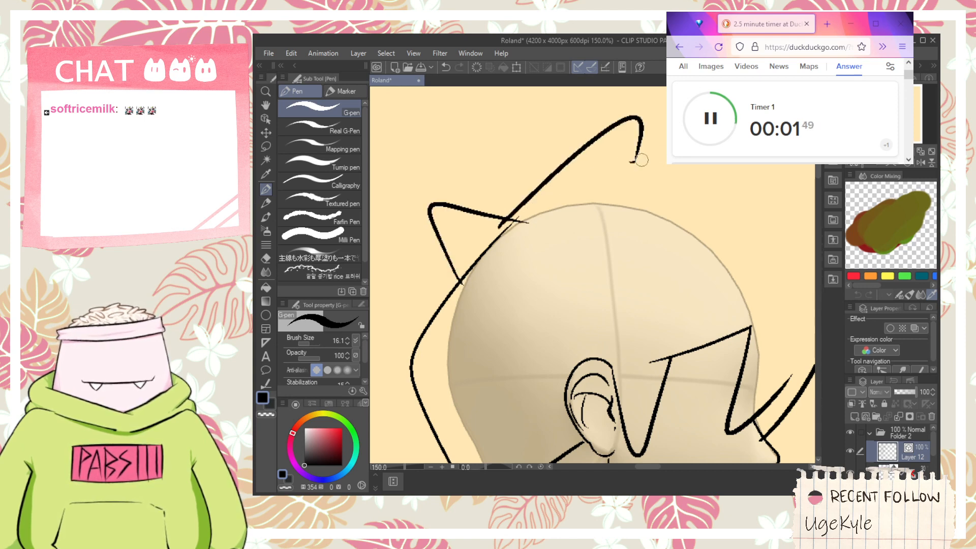
key("space")
mouse_move(758, 234)
left_mouse_down()
mouse_move(615, 181)
mouse_move(651, 157)
mouse_move(676, 254)
left_mouse_up()
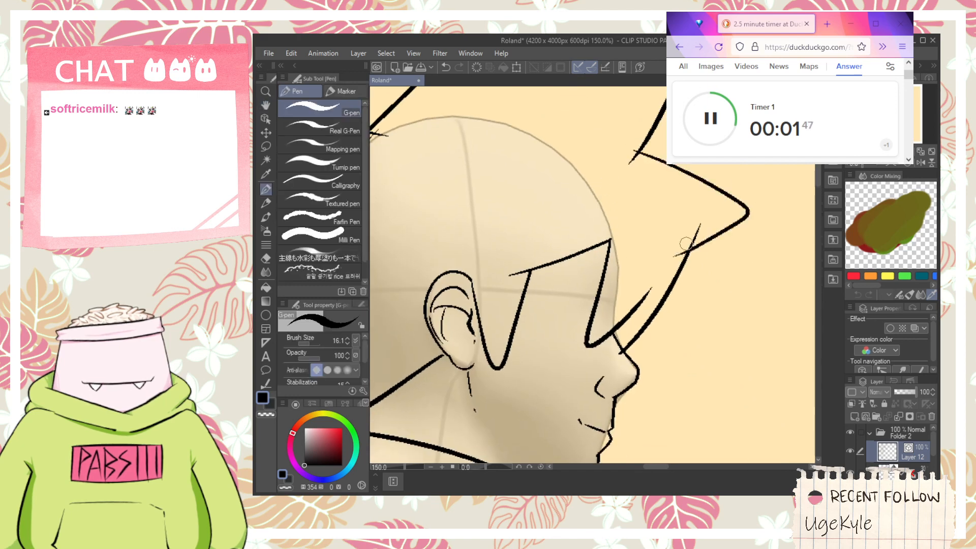
- Trim the overlapping line ends where the profile figure's hair spikes meet, using the Vector eraser
key("e")
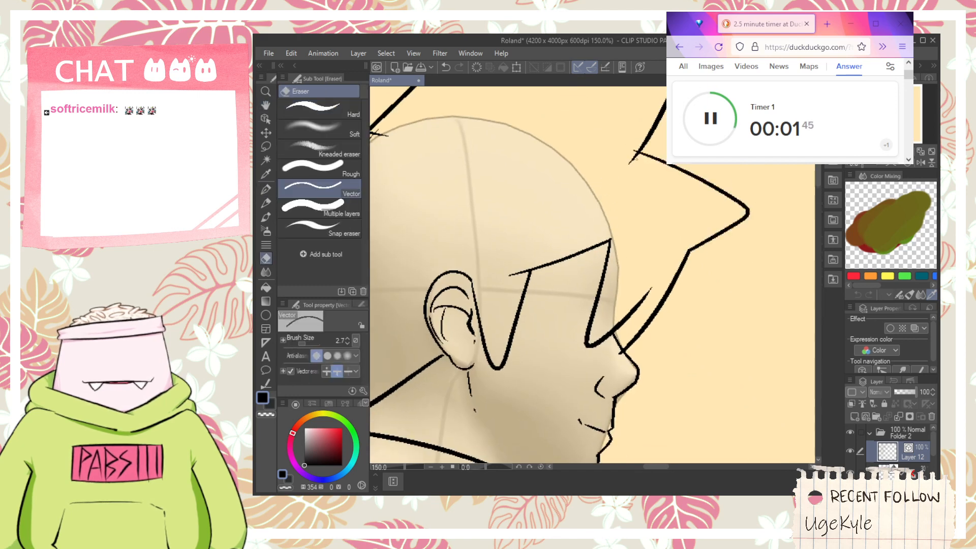
mouse_move(636, 159)
left_mouse_down()
mouse_move(634, 150)
mouse_move(653, 191)
mouse_move(635, 213)
left_mouse_up()
scroll(626, 154, "down", 3)
key("space")
scroll(625, 212, "up", 2)
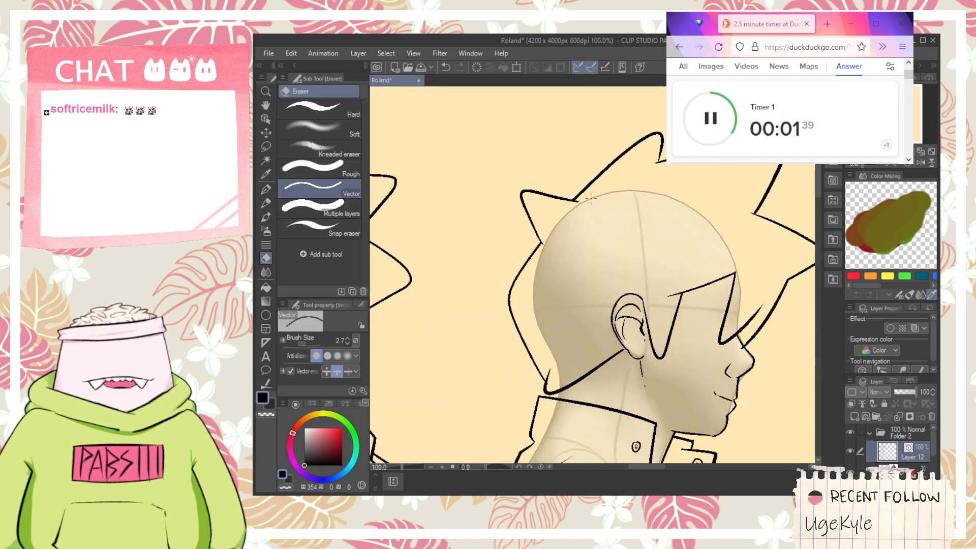
scroll(591, 198, "down", 2)
key("space")
left_click_drag(590, 270, 570, 273)
scroll(564, 274, "up", 3)
scroll(565, 280, "down", 1)
key("space")
left_click_drag(645, 283, 565, 197)
mouse_move(701, 263)
left_mouse_down()
mouse_move(507, 283)
mouse_move(668, 290)
left_mouse_up()
key("p")
left_click_drag(578, 290, 642, 272)
left_click_drag(530, 232, 603, 254)
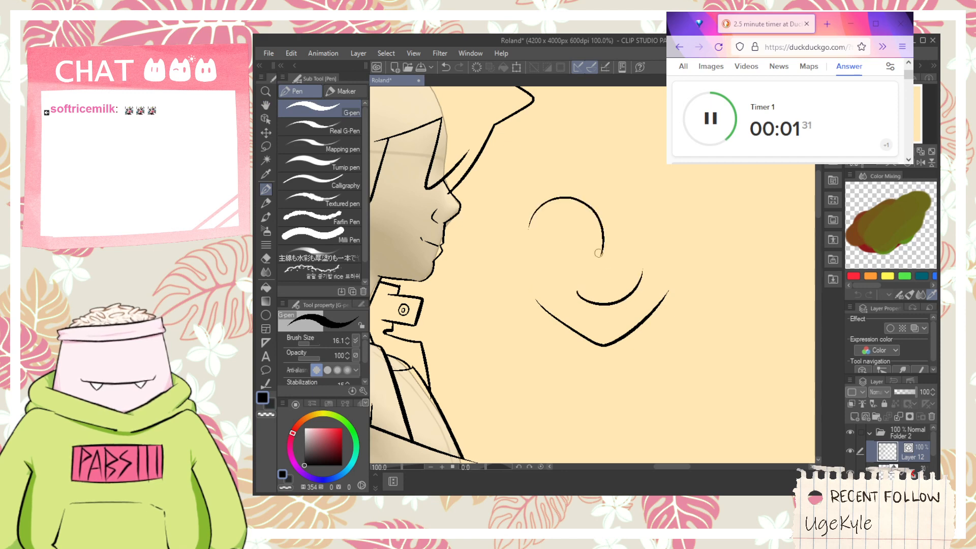
mouse_move(568, 213)
left_mouse_down()
mouse_move(567, 250)
mouse_move(592, 216)
mouse_move(564, 251)
mouse_move(566, 209)
left_mouse_up()
key("ctrl+z")
key("ctrl+z")
key("ctrl+z")
key("ctrl+z")
key("ctrl+z")
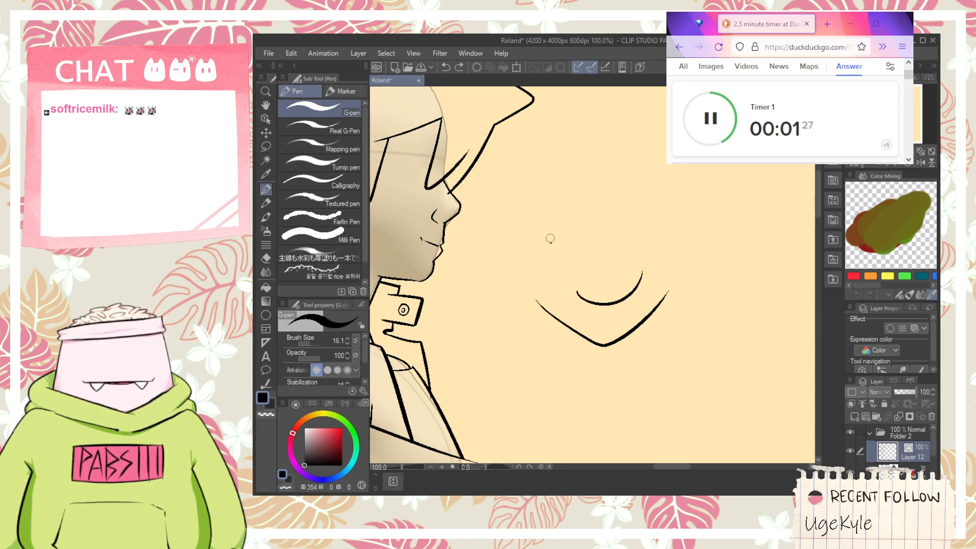
left_click_drag(550, 243, 574, 222)
left_click_drag(565, 225, 561, 240)
key("ctrl+z")
key("ctrl+z")
key("ctrl+z")
mouse_move(638, 241)
left_mouse_down()
mouse_move(634, 229)
mouse_move(621, 241)
left_mouse_up()
scroll(522, 250, "down", 1)
left_click_drag(523, 249, 502, 297)
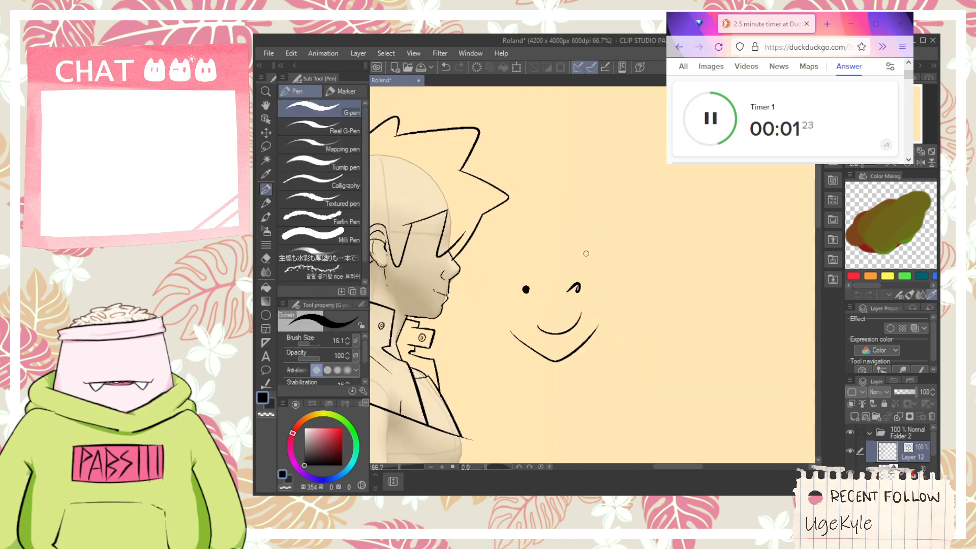
mouse_move(580, 253)
left_mouse_down()
mouse_move(527, 214)
mouse_move(550, 157)
mouse_move(582, 175)
left_mouse_up()
left_click_drag(563, 172, 509, 133)
mouse_move(509, 133)
left_mouse_down()
mouse_move(581, 150)
mouse_move(613, 206)
mouse_move(628, 269)
left_mouse_up()
key("space")
left_click_drag(660, 308, 588, 284)
key("ctrl+z")
key("ctrl+z")
key("ctrl+z")
key("ctrl+z")
key("ctrl+z")
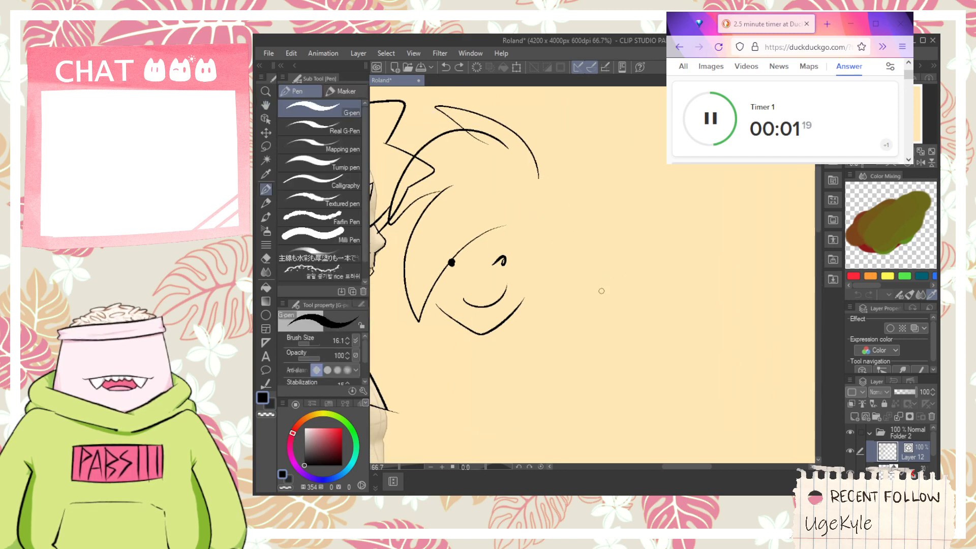
key("ctrl+z")
key("ctrl+z")
key("ctrl+z")
key("ctrl+z")
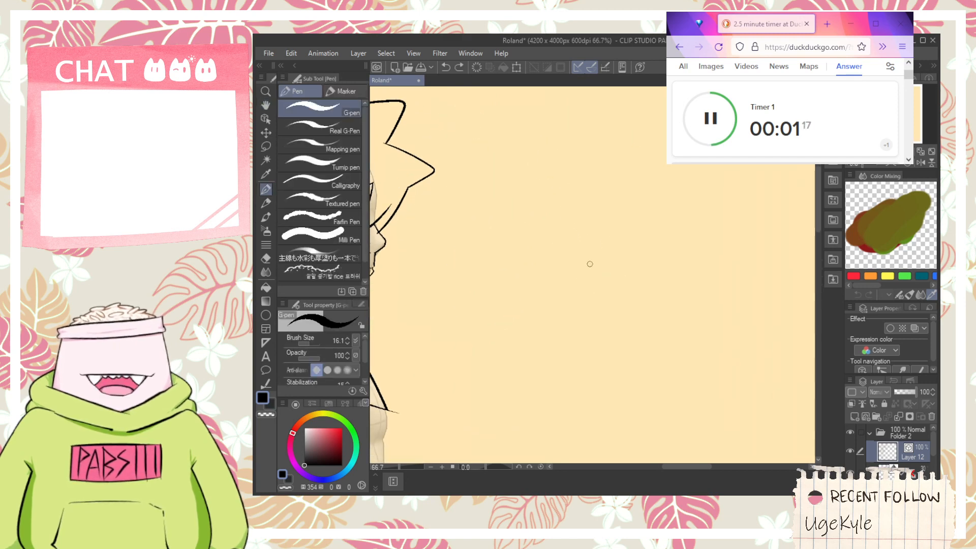
- Draw a thick arched upper eyelid on the profile face between the two fringe strands
key("space")
left_click_drag(435, 244, 534, 227)
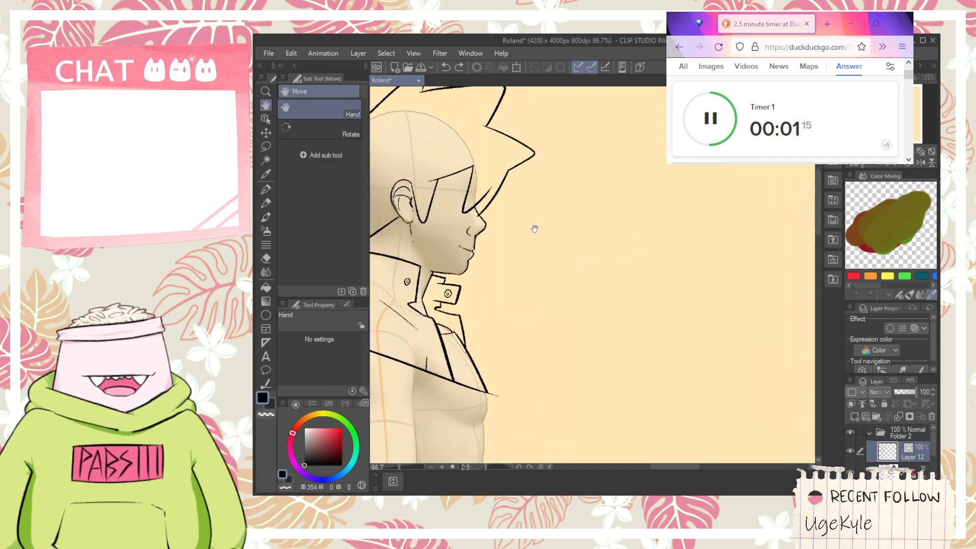
mouse_move(452, 183)
left_mouse_down()
mouse_move(557, 239)
mouse_move(569, 274)
mouse_move(636, 204)
mouse_move(658, 234)
mouse_move(649, 306)
left_mouse_up()
scroll(569, 274, "up", 2)
scroll(569, 274, "up", 4)
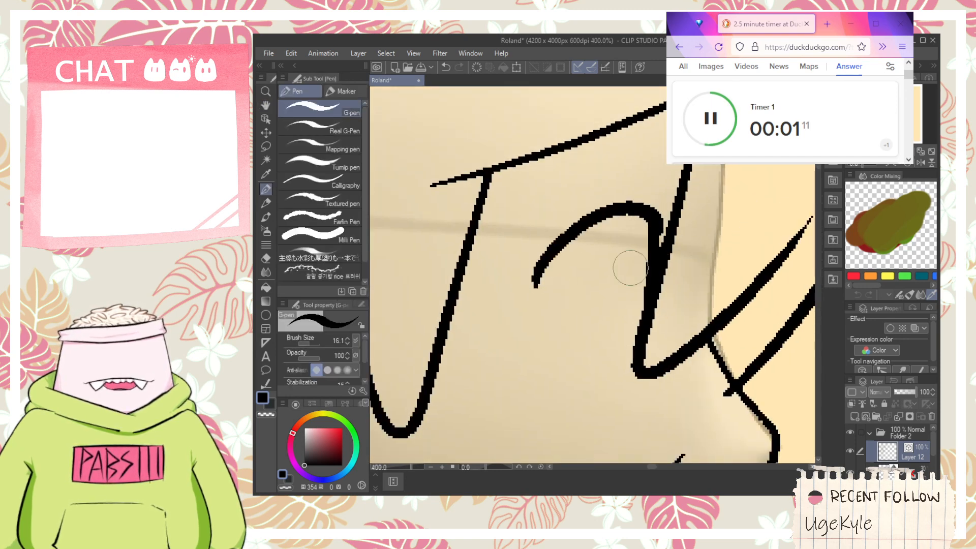
left_click_drag(620, 219, 624, 293)
key("ctrl+z")
key("ctrl+z")
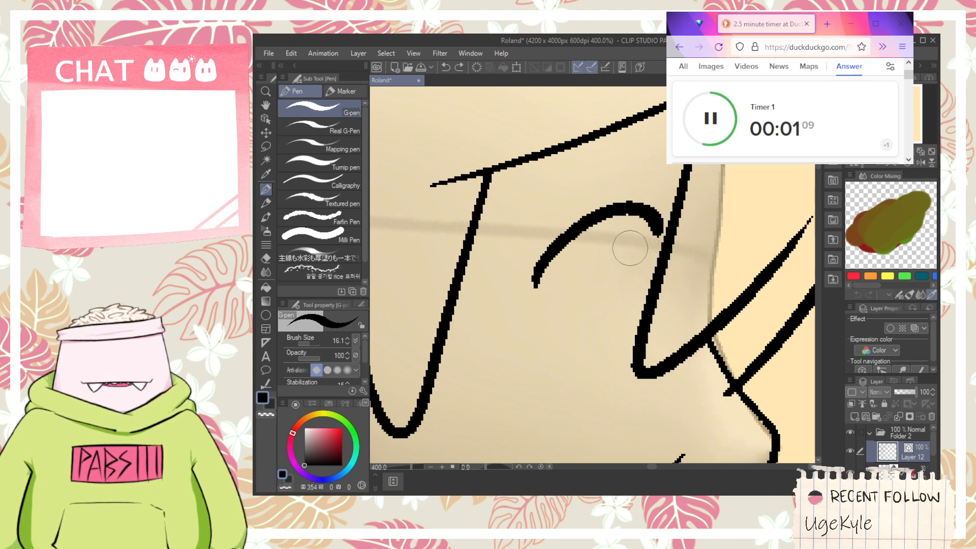
- Draw the front edge of the profile eye and a thin curved iris line beneath the upper eyelid
key("space")
scroll(589, 244, "down", 8)
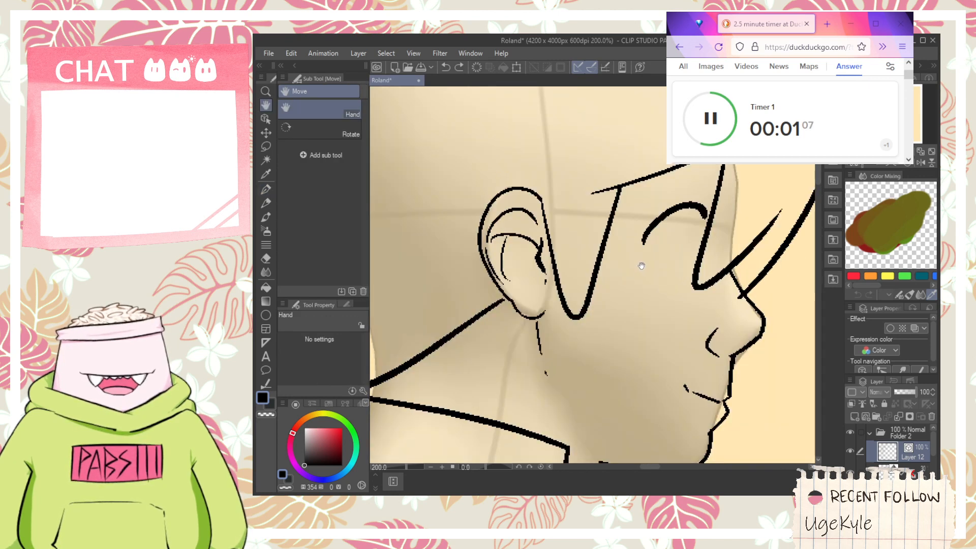
left_click_drag(653, 260, 686, 239)
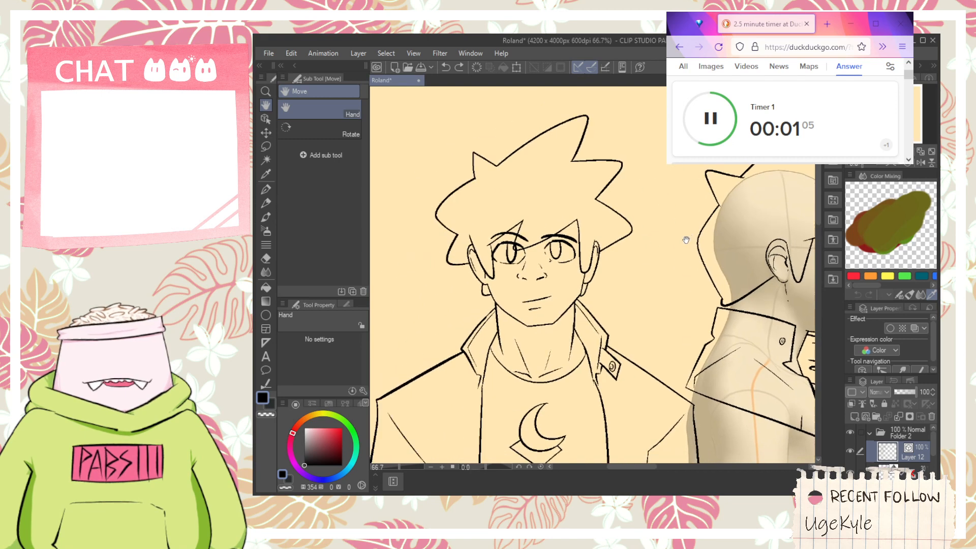
left_click_drag(742, 254, 534, 232)
scroll(608, 242, "up", 1)
scroll(608, 242, "up", 2)
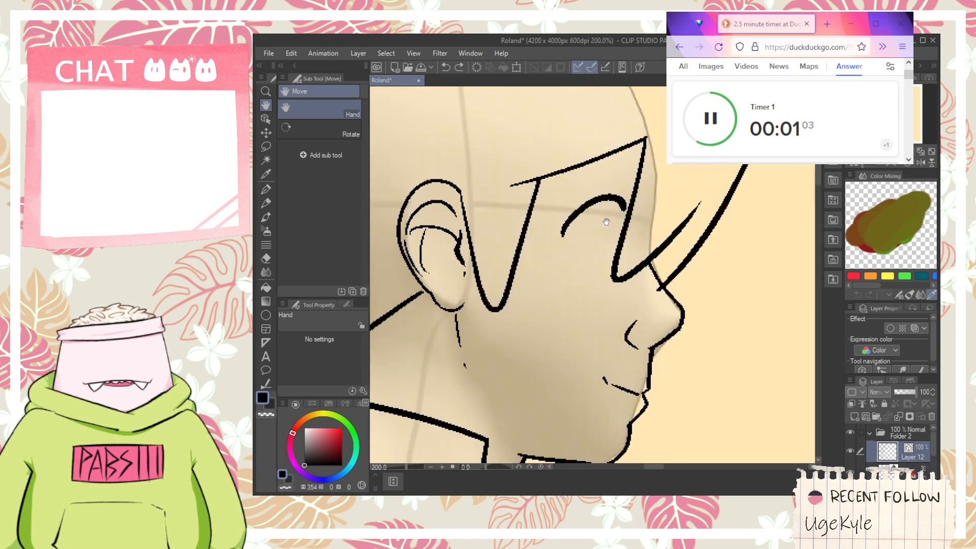
key("p")
scroll(608, 242, "up", 2)
left_click_drag(621, 263, 596, 321)
key("ctrl+z")
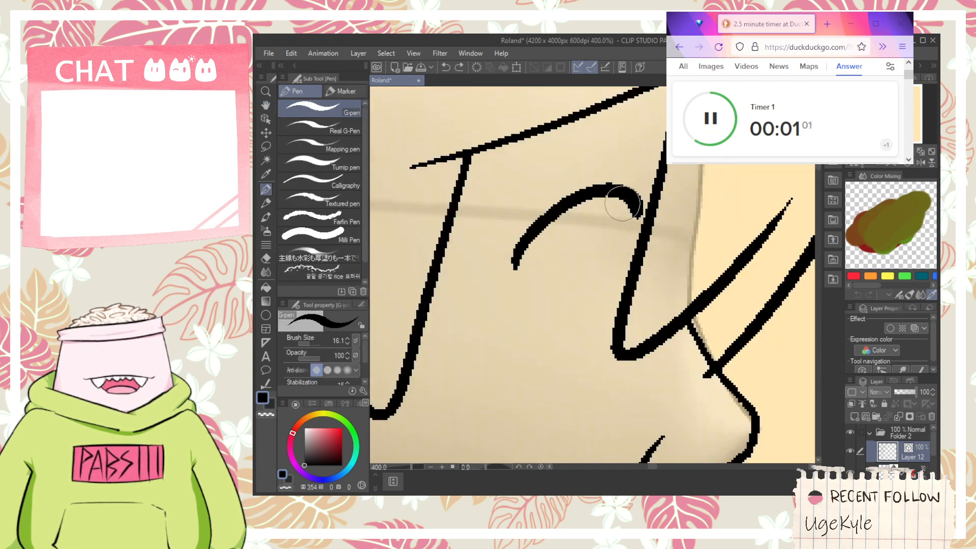
left_click_drag(629, 203, 631, 271)
left_click_drag(600, 197, 609, 300)
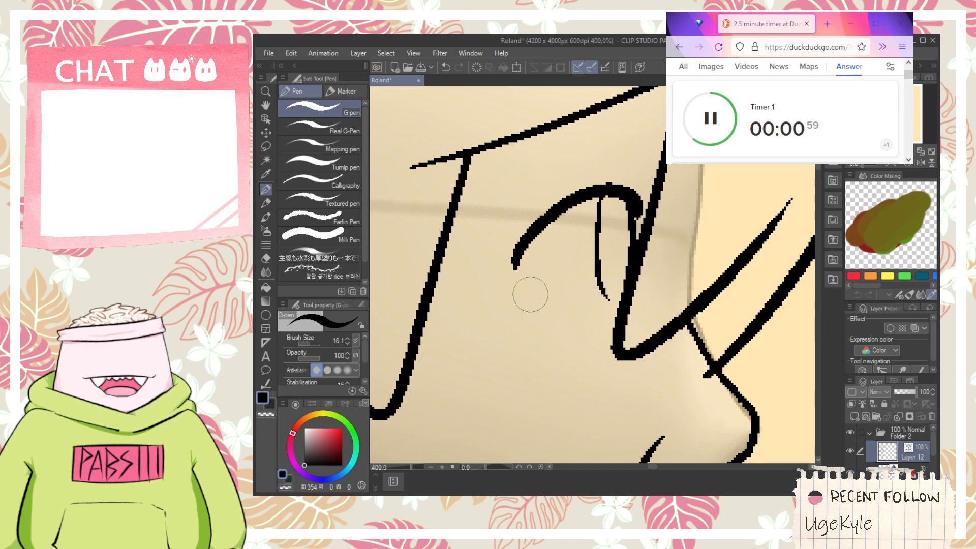
- Draw a thin curved lower eyelid under the iris, reaching the front fringe strand
left_click_drag(523, 287, 612, 326)
key("ctrl+z")
left_click_drag(523, 289, 613, 325)
key("space")
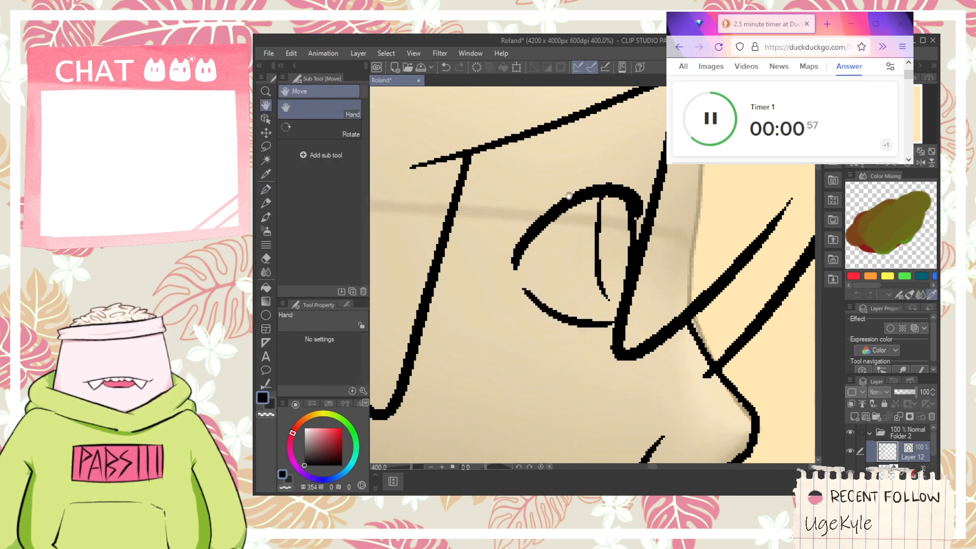
- Draw a tapered, angular eyebrow above the profile eye, with a small crease mark just over the eyelid
left_click_drag(544, 179, 549, 239)
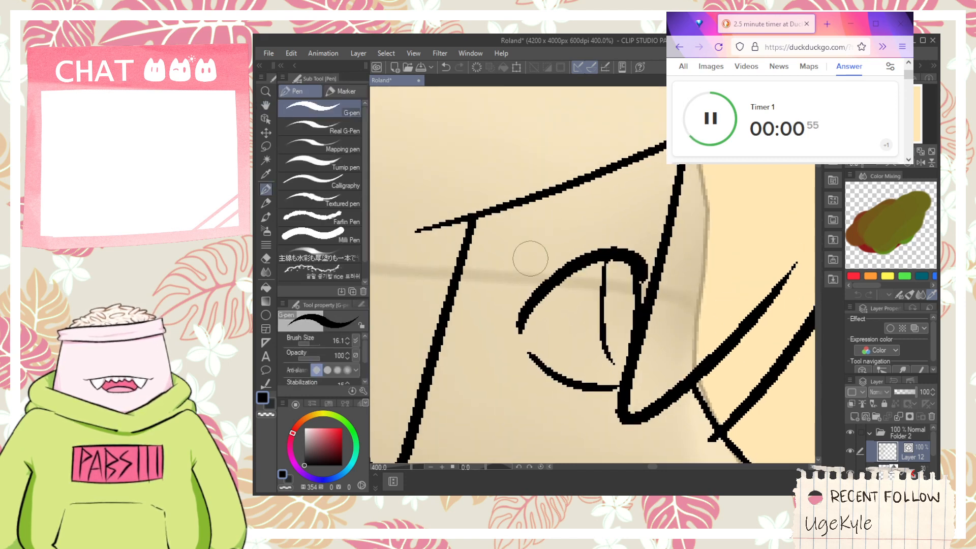
left_click_drag(633, 228, 639, 243)
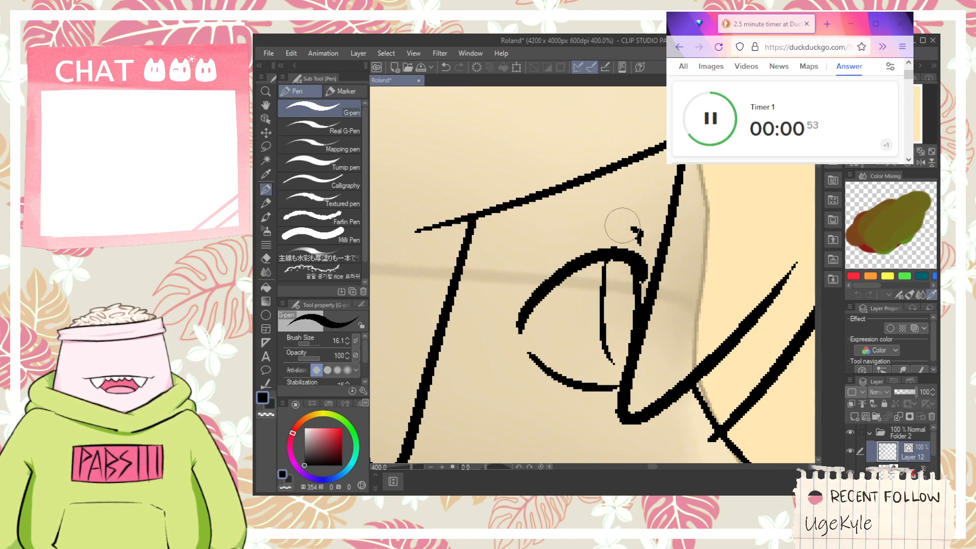
left_click_drag(534, 181, 664, 224)
mouse_move(521, 178)
left_mouse_down()
mouse_move(558, 172)
mouse_move(670, 215)
left_mouse_up()
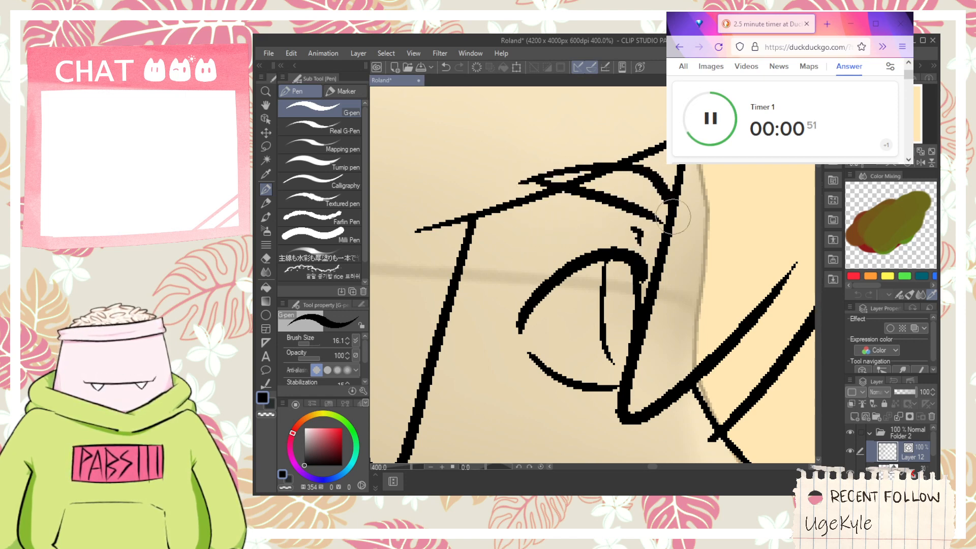
key("ctrl+z")
mouse_move(524, 177)
left_mouse_down()
mouse_move(546, 170)
mouse_move(652, 207)
left_mouse_up()
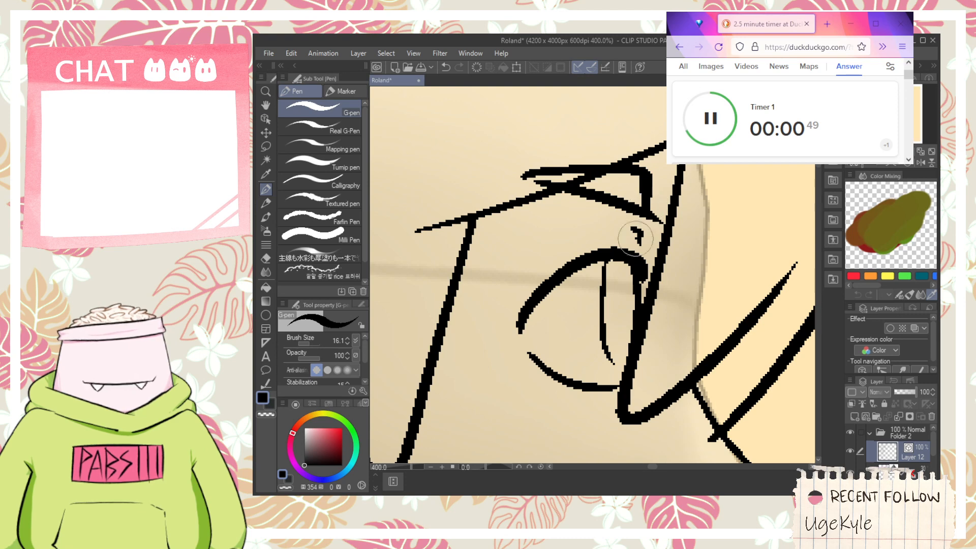
mouse_move(670, 387)
left_mouse_down()
mouse_move(645, 361)
mouse_move(594, 253)
mouse_move(619, 279)
left_mouse_up()
scroll(593, 253, "down", 3)
scroll(612, 275, "up", 3)
key("e")
scroll(615, 280, "down", 3)
key("h")
scroll(606, 292, "down", 4)
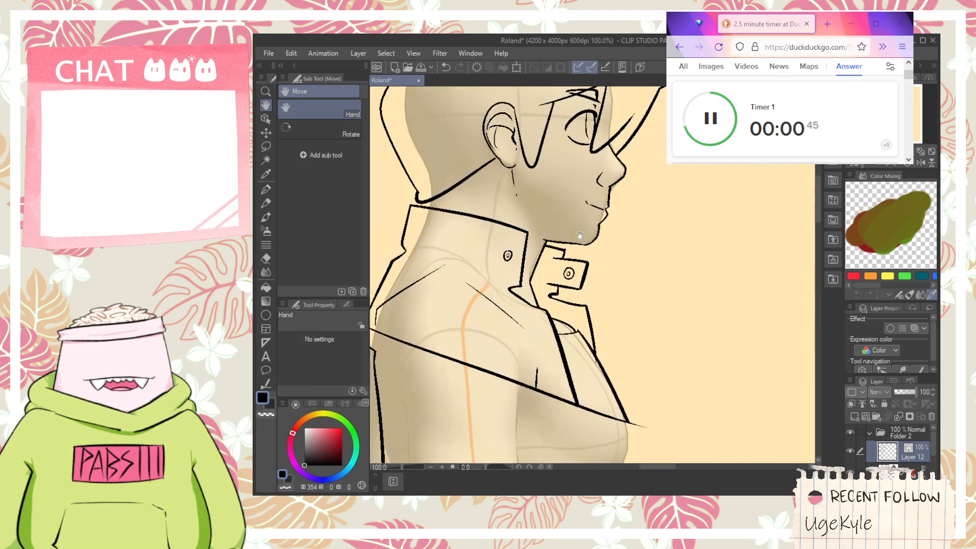
- Duplicate the front view's head, collar and upper jacket lines and place the copy to the right of the side view
left_click_drag(655, 341, 655, 316)
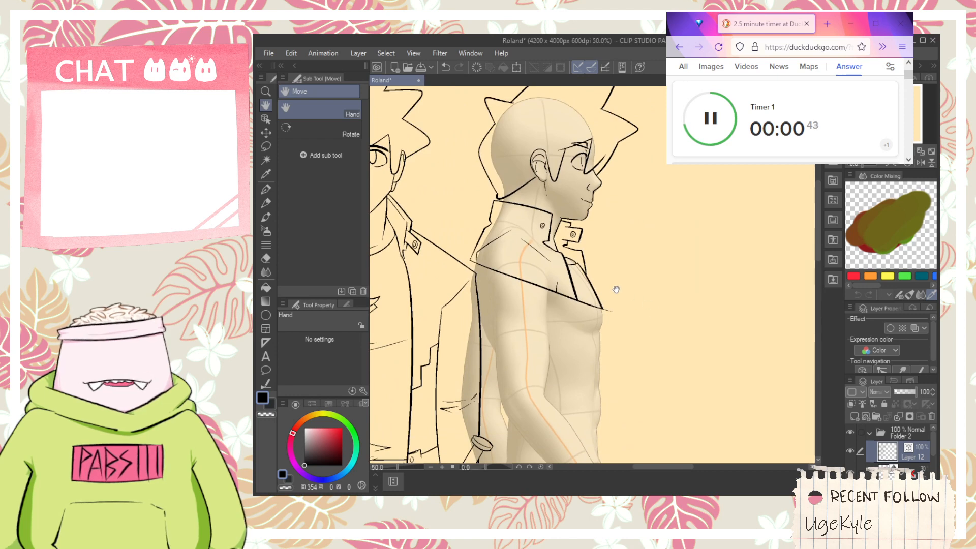
scroll(616, 287, "down", 2)
left_click(264, 118)
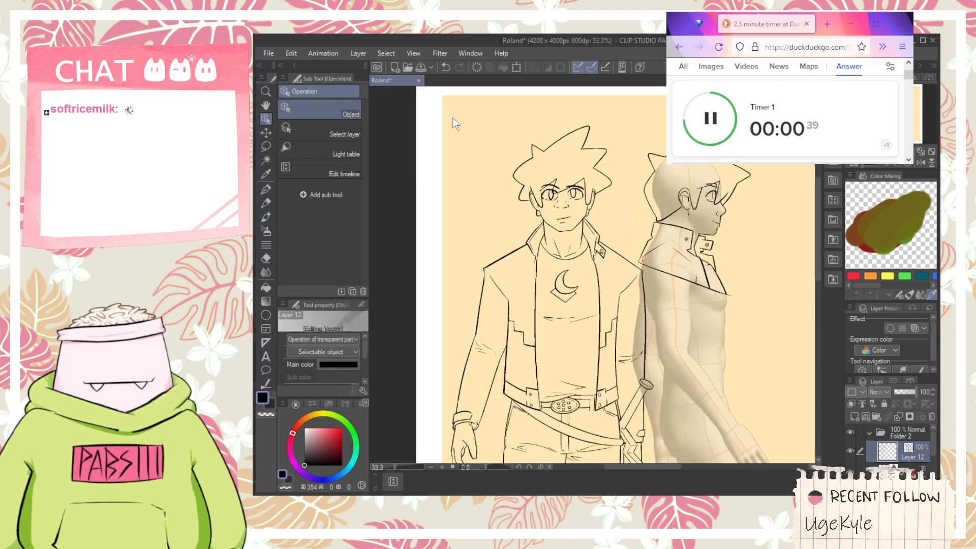
left_click_drag(452, 117, 639, 294)
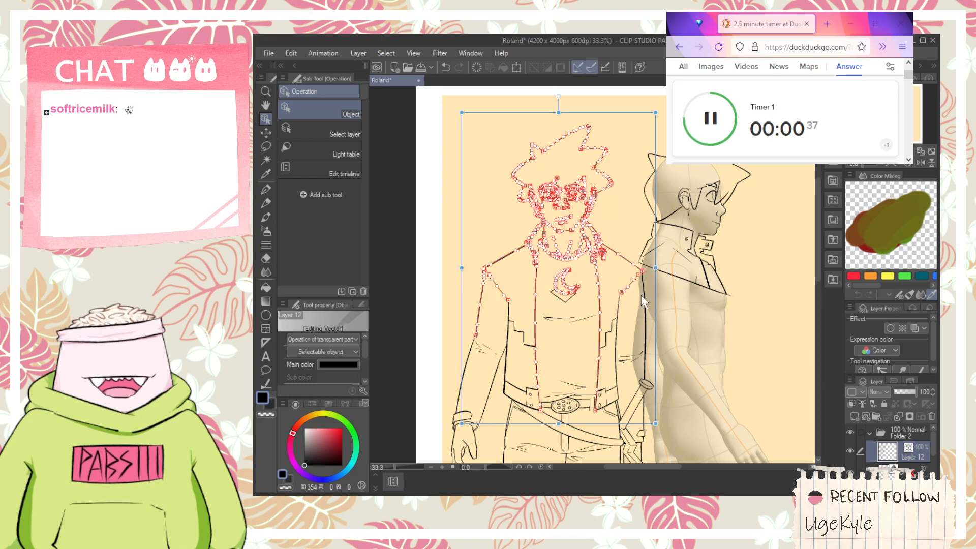
left_click(639, 297, "shift")
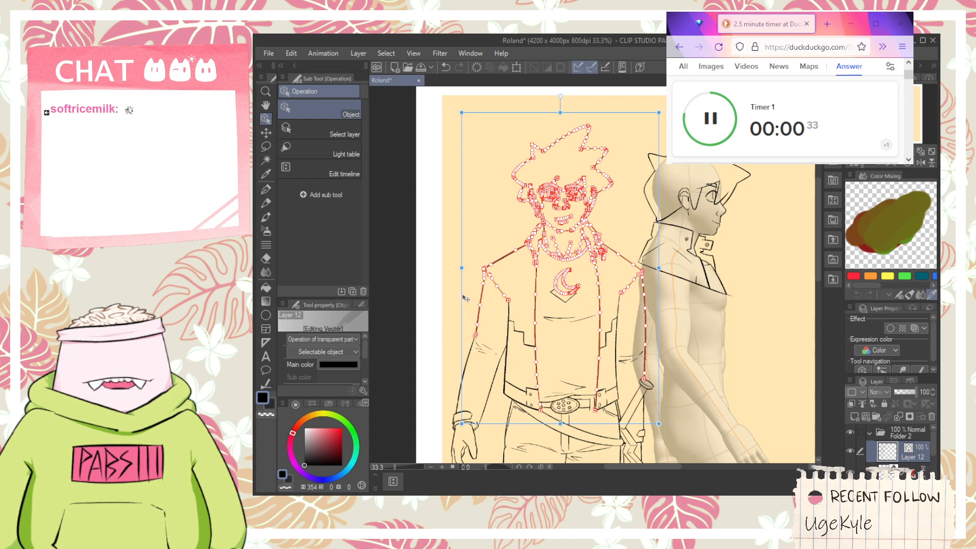
left_click_drag(466, 300, 721, 303)
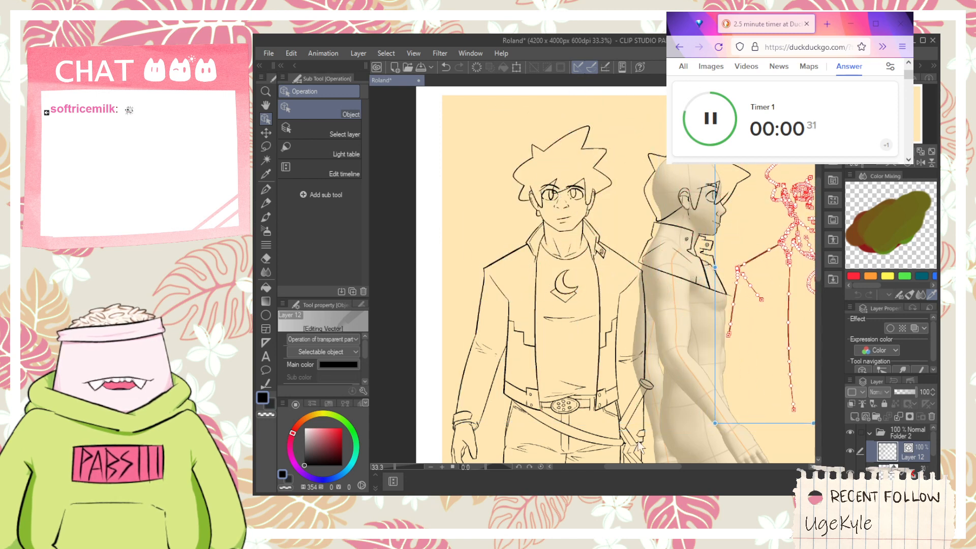
left_click_drag(612, 465, 648, 466)
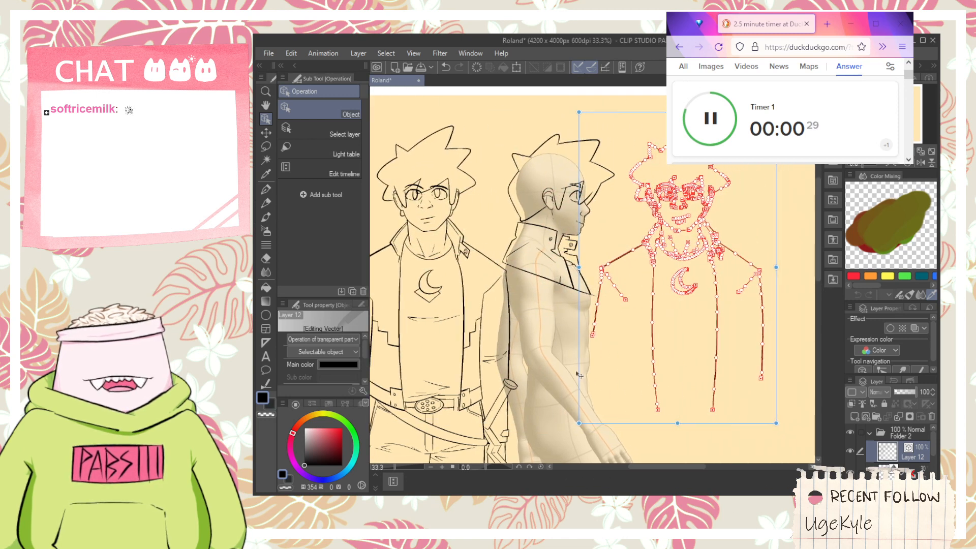
left_click_drag(583, 383, 600, 383)
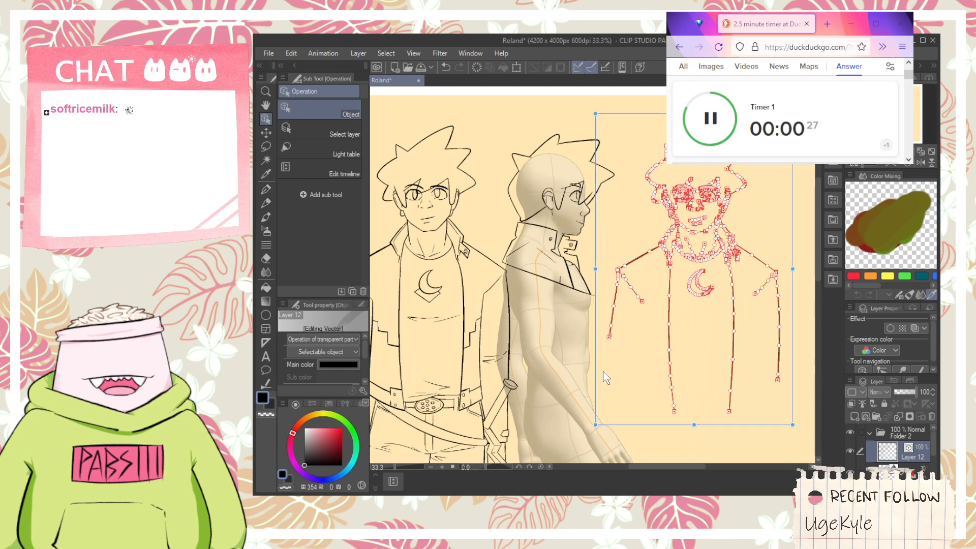
left_click(672, 108)
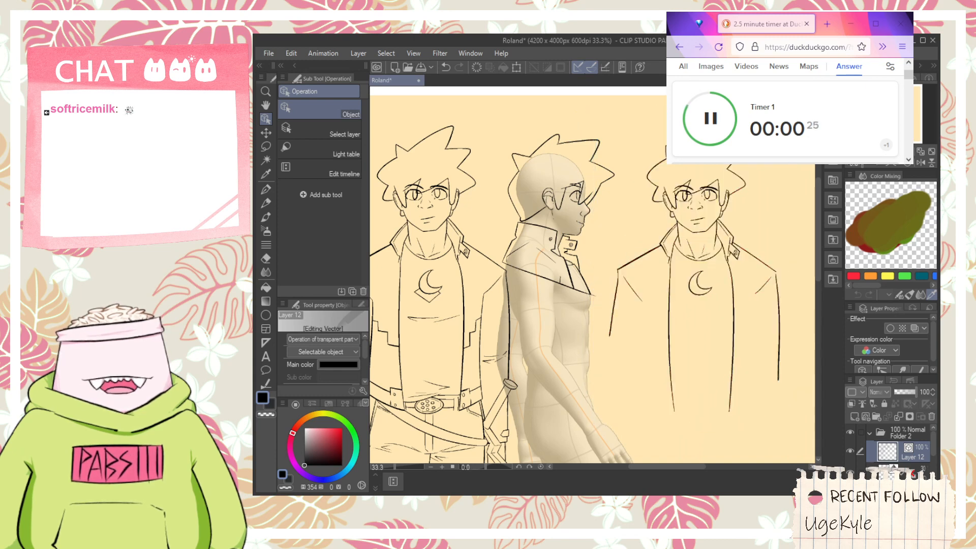
- Reselect all the vector lines of the copied upper body, including the shoulder, sleeve and crease strokes
left_click_drag(577, 425, 654, 350)
mouse_move(608, 415)
left_mouse_down()
mouse_move(631, 324)
mouse_move(761, 121)
mouse_move(802, 121)
left_mouse_up()
left_click(635, 223)
mouse_move(646, 102)
left_mouse_down()
mouse_move(715, 186)
mouse_move(786, 367)
left_mouse_up()
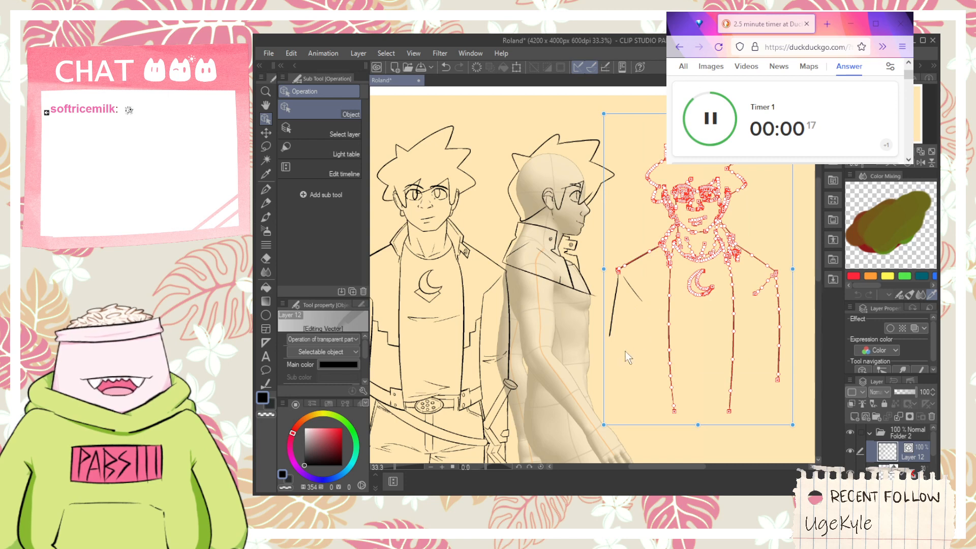
left_click(620, 286, "shift")
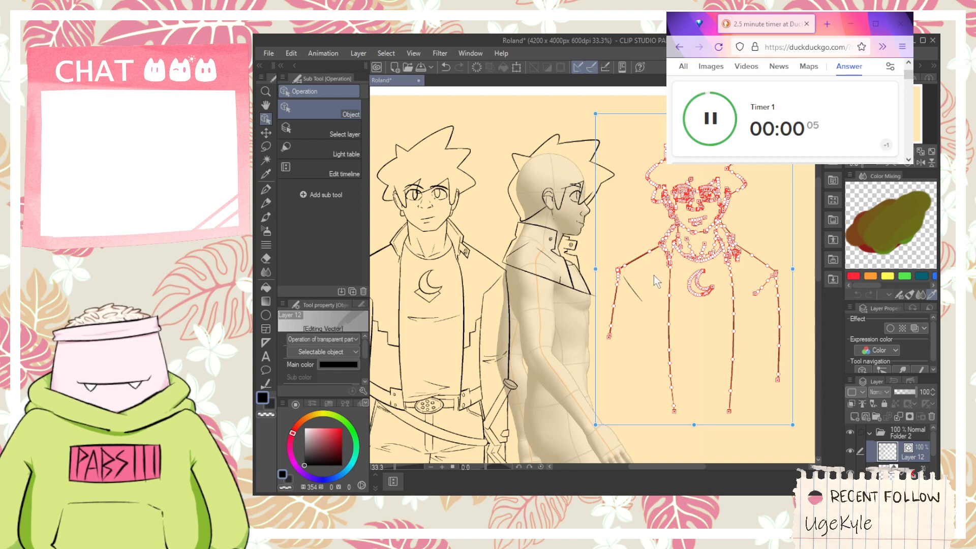
left_click(639, 291, "shift")
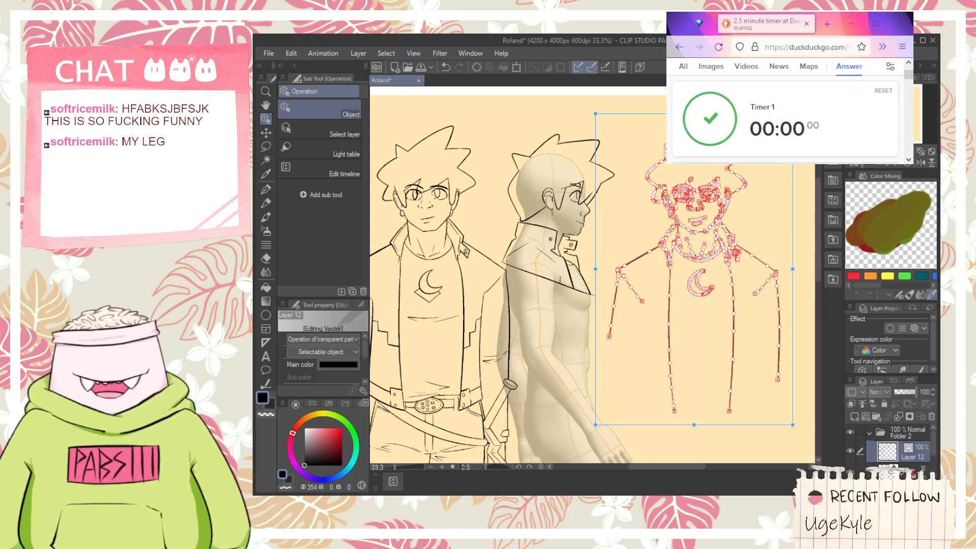
- Close the browser window with the timer and return to the drawing
key("alt+Tab")
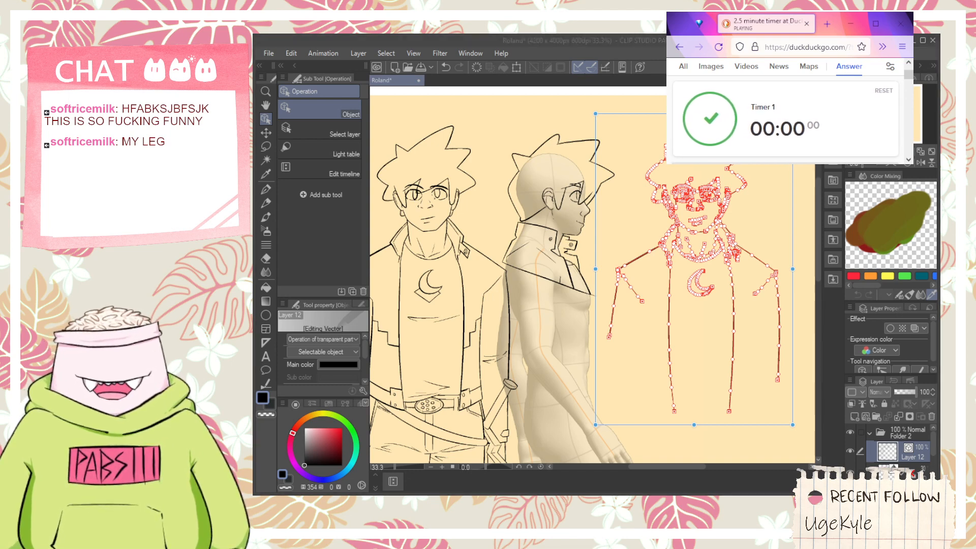
left_click(900, 24)
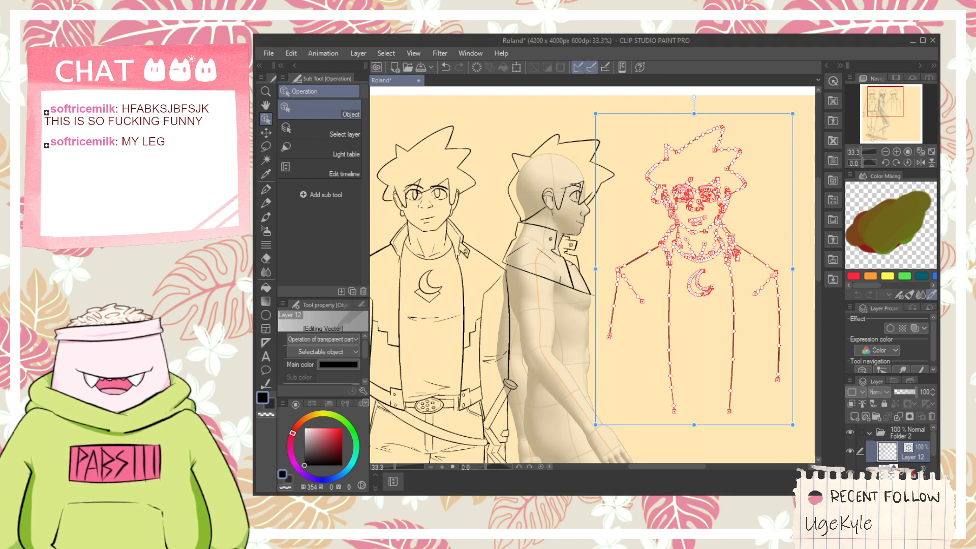
key("alt+Tab")
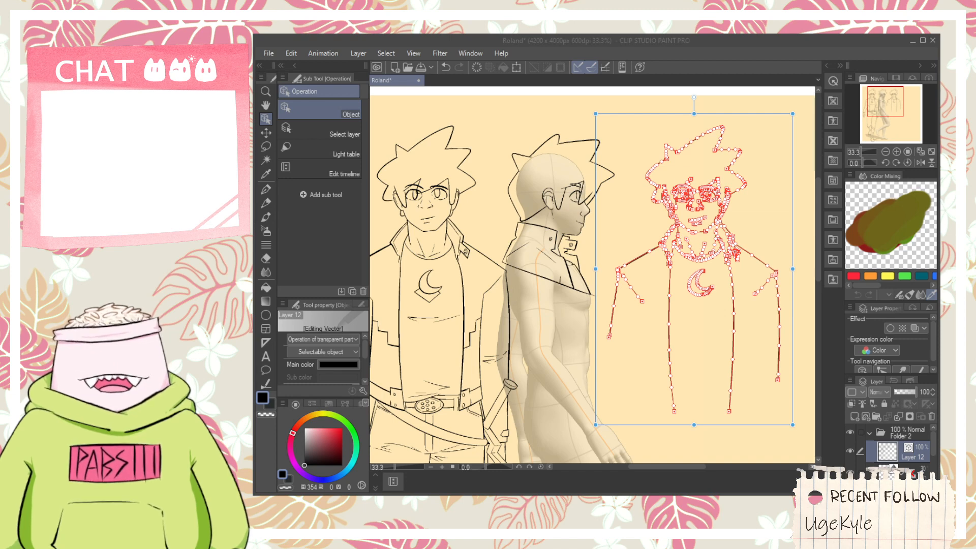
left_click(734, 110)
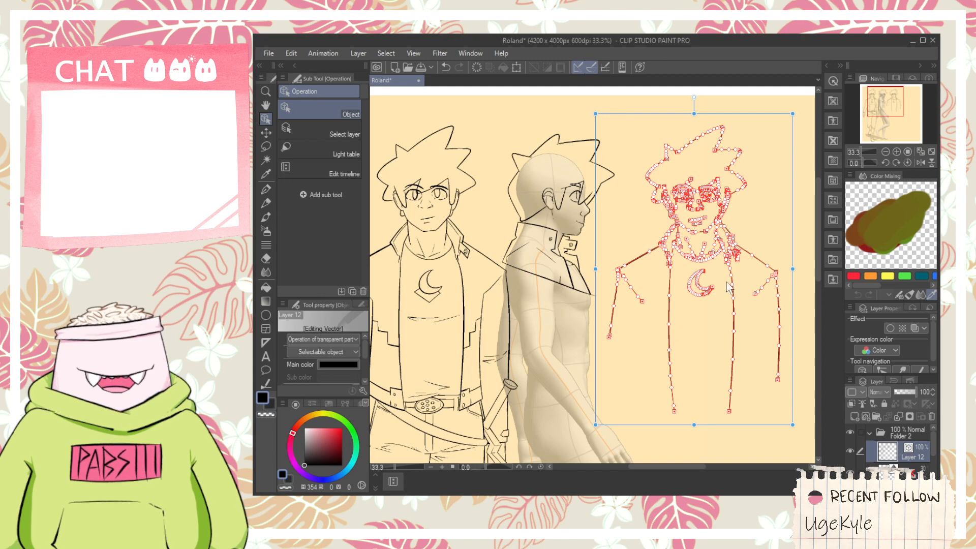
- Mirror the copied upper body horizontally, reposition it just beside the side view and adjust its width
left_click_drag(597, 267, 482, 321)
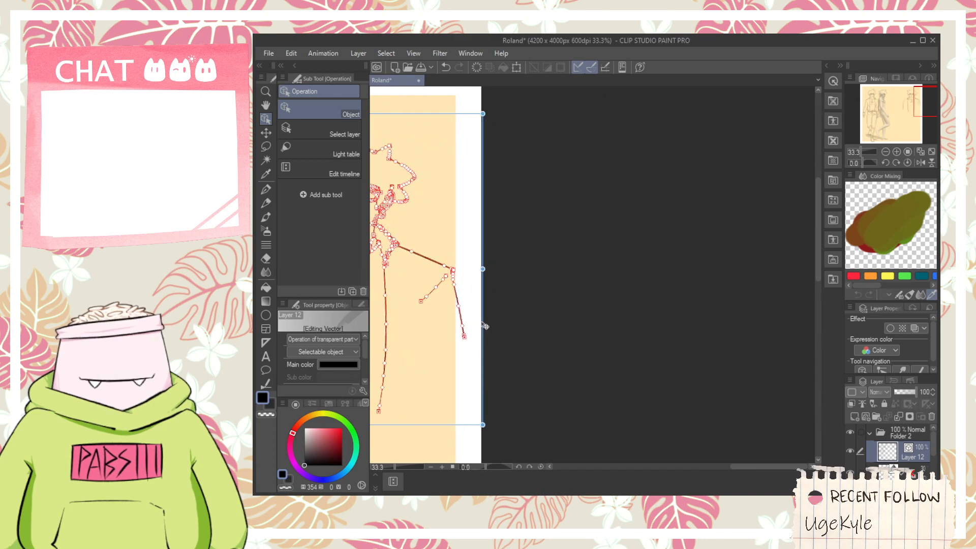
scroll(481, 315, "down", 5)
scroll(382, 304, "up", 4)
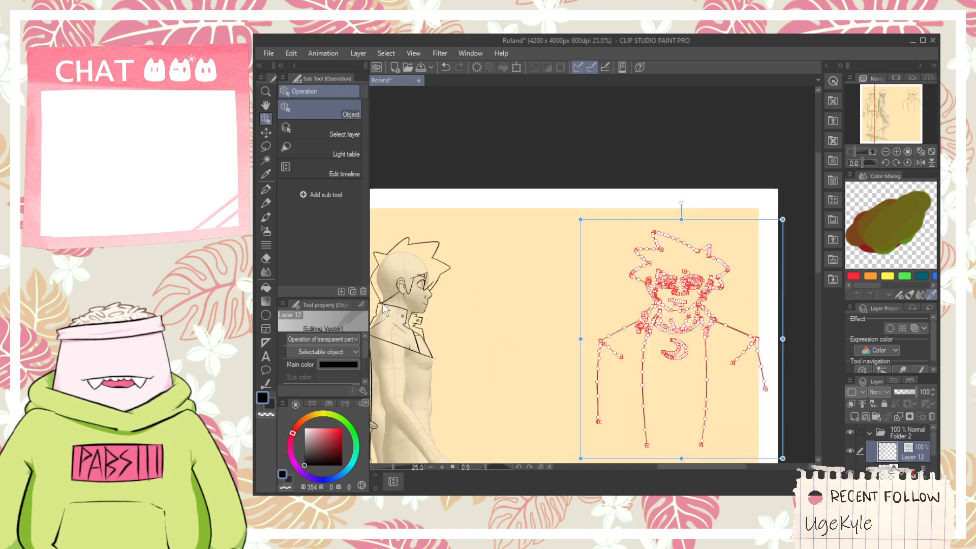
left_click_drag(782, 339, 741, 348)
left_click_drag(745, 382, 594, 385)
scroll(593, 385, "down", 4)
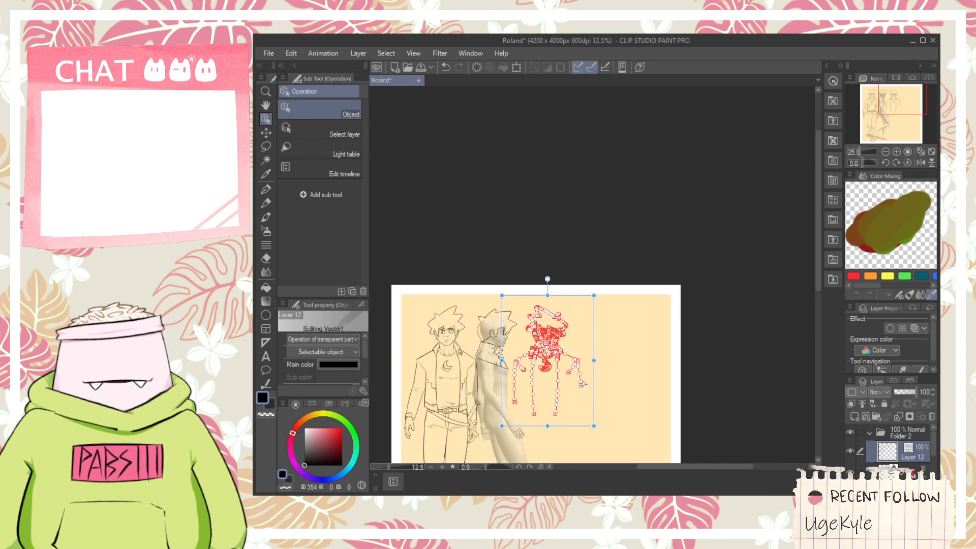
scroll(558, 388, "up", 4)
left_click_drag(700, 330, 695, 328)
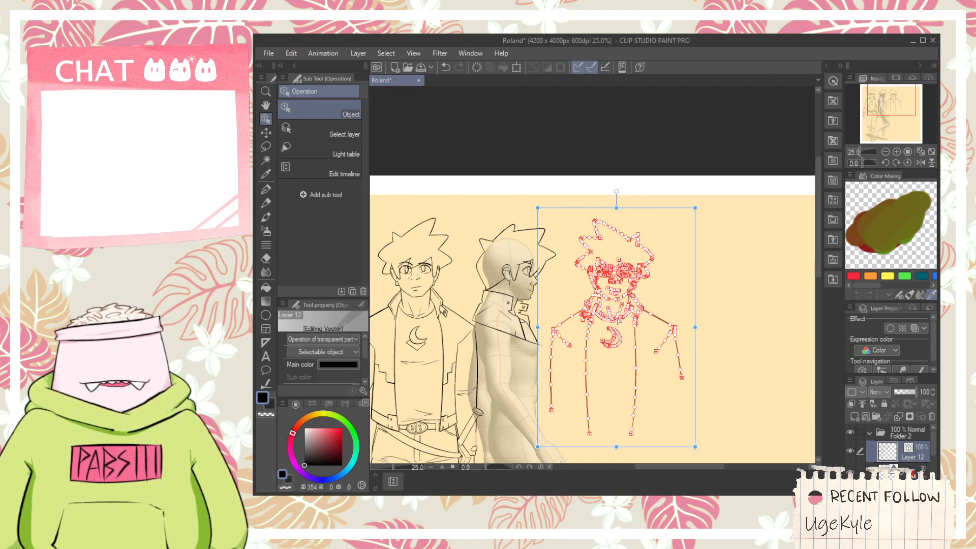
- Draw two long slanting lines across the copied torso below the moon emblem, converging in a shallow V
key("h")
scroll(604, 362, "up", 2)
key("p")
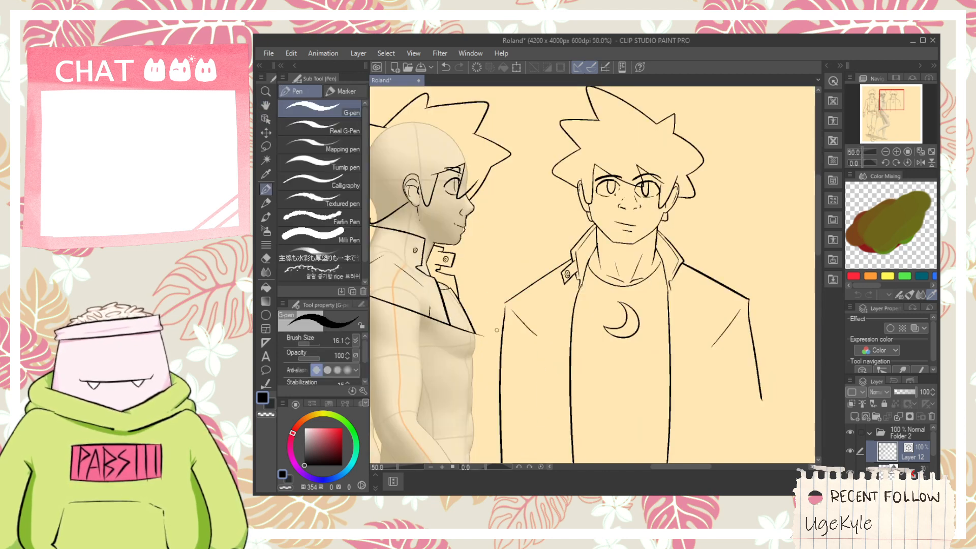
left_click_drag(492, 327, 649, 376)
key("ctrl+z")
mouse_move(485, 361)
left_mouse_down()
mouse_move(628, 405)
mouse_move(812, 317)
left_mouse_up()
key("ctrl+z")
left_click_drag(608, 408, 760, 341)
key("ctrl+z")
left_click_drag(605, 416, 813, 326)
- Erase the slanting line's end beyond the right sleeve and the right jacket edge beneath it with the vector eraser
key("e")
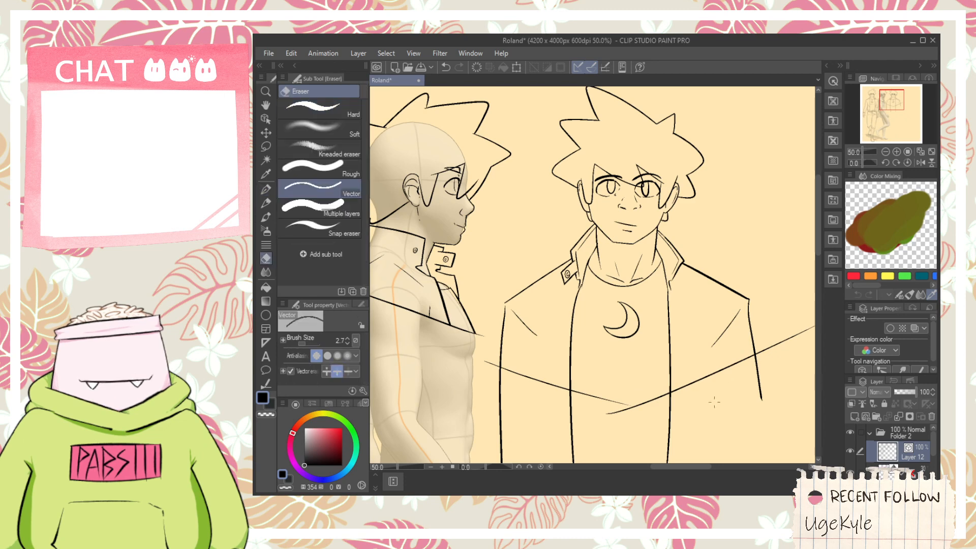
left_click(786, 338)
left_click_drag(704, 416, 643, 415)
- Extend the left slanting line with the G-pen until it crosses the right one at the point of the V
scroll(624, 413, "up", 3)
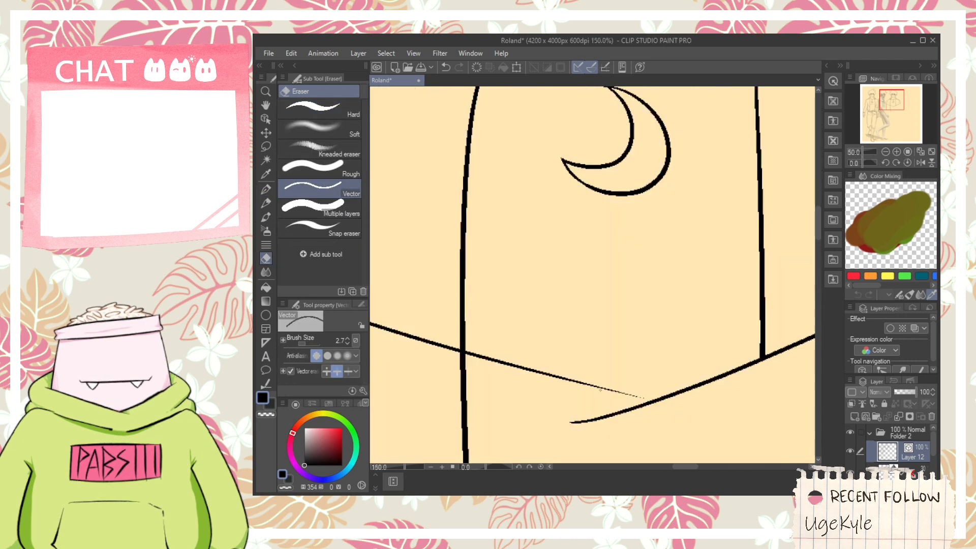
key("p")
left_click_drag(584, 383, 699, 423)
key("ctrl+z")
left_click_drag(579, 382, 722, 424)
key("ctrl+z")
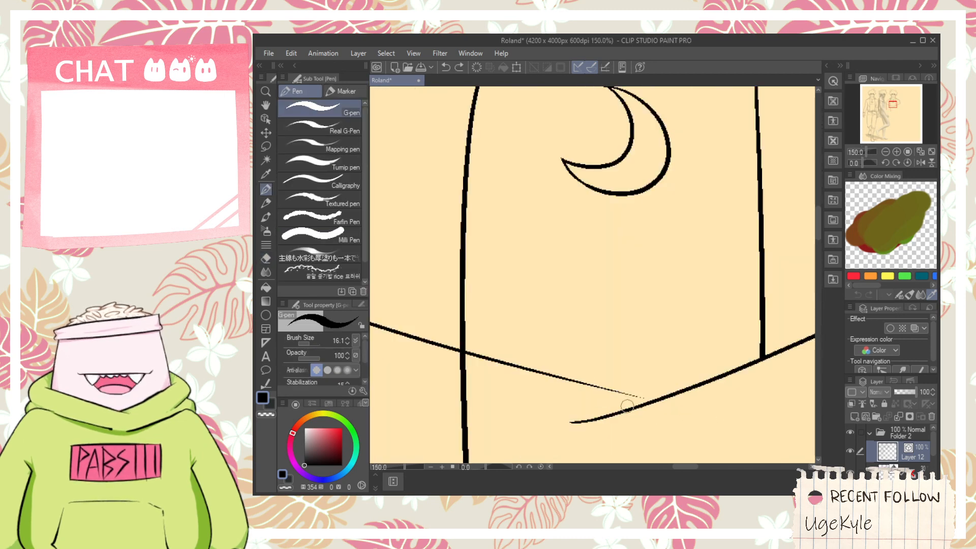
left_click_drag(573, 382, 714, 427)
key("ctrl+z")
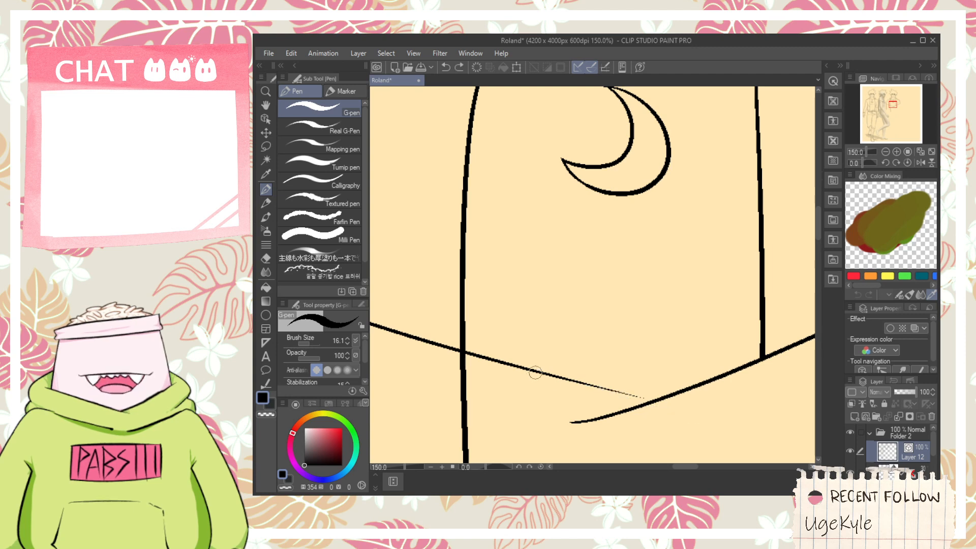
left_click_drag(531, 369, 676, 419)
key("ctrl+z")
left_click_drag(516, 370, 676, 424)
key("ctrl+z")
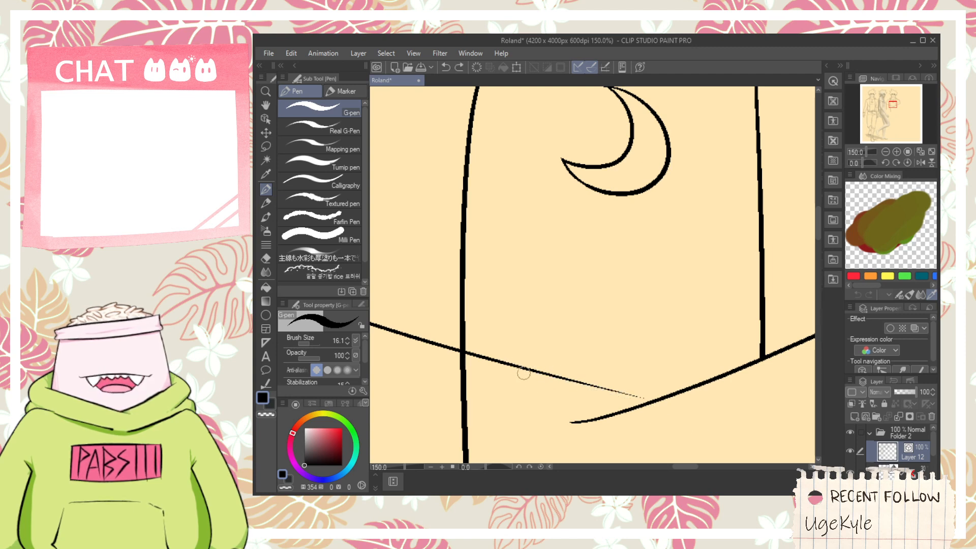
left_click_drag(514, 362, 695, 414)
- Trim the overshooting tips at the V's point and erase the jacket and sleeve lines hanging below it
key("e")
mouse_move(635, 400)
left_mouse_down()
mouse_move(672, 401)
mouse_move(620, 416)
mouse_move(681, 405)
left_mouse_up()
key("ctrl+z")
key("space")
left_click_drag(557, 378, 703, 387)
left_click_drag(621, 382, 391, 340)
scroll(420, 343, "down", 2)
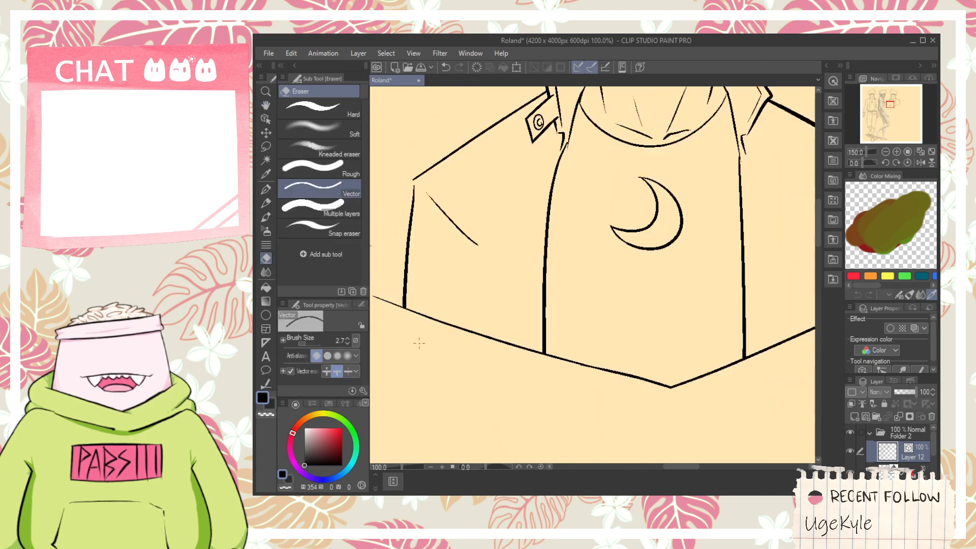
key("space")
left_click_drag(441, 321, 529, 348)
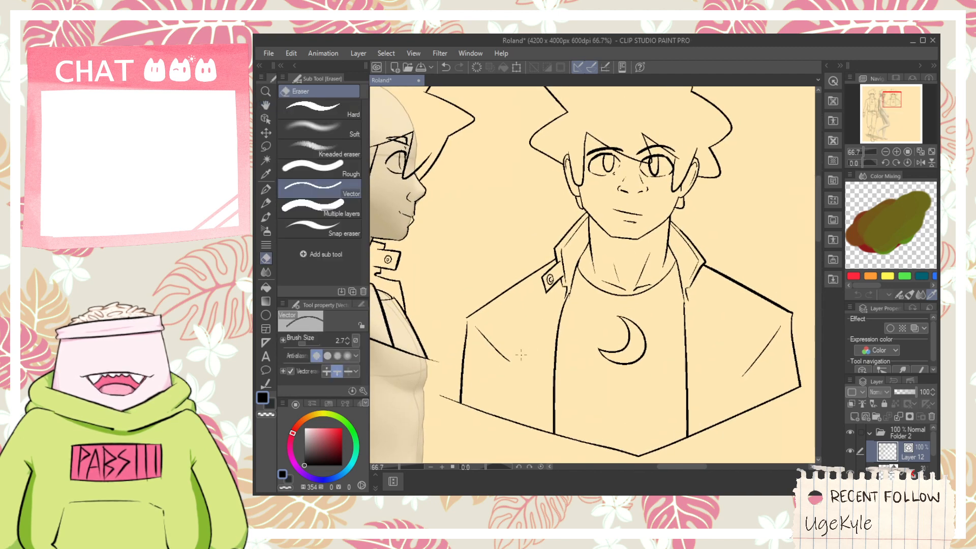
- Erase the left eye, left eyebrow and part of the mouth and chin on the copied face, keeping the fringe line intact
key("space")
left_click_drag(628, 319, 610, 325)
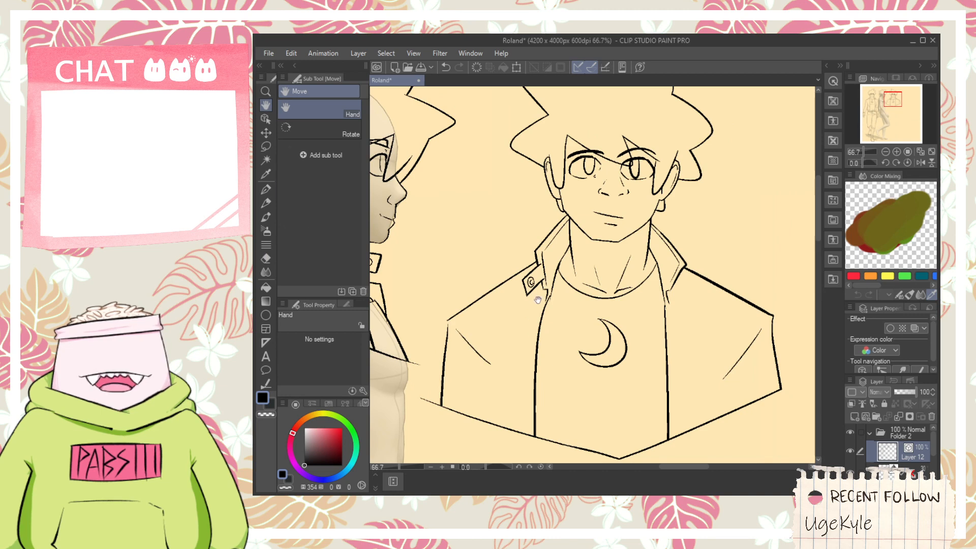
key("e")
key("space")
mouse_move(587, 251)
left_mouse_down()
mouse_move(542, 367)
mouse_move(523, 277)
mouse_move(536, 280)
left_mouse_up()
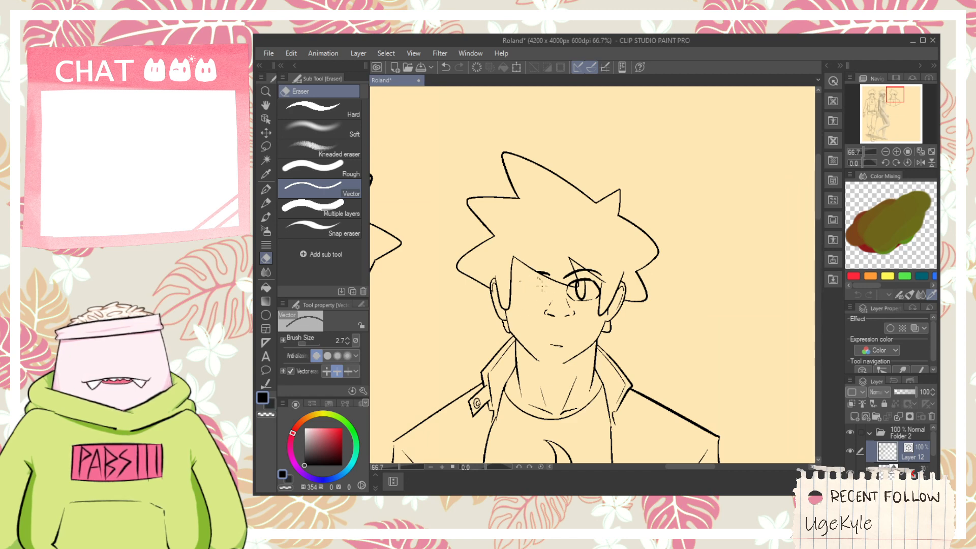
scroll(542, 284, "up", 2)
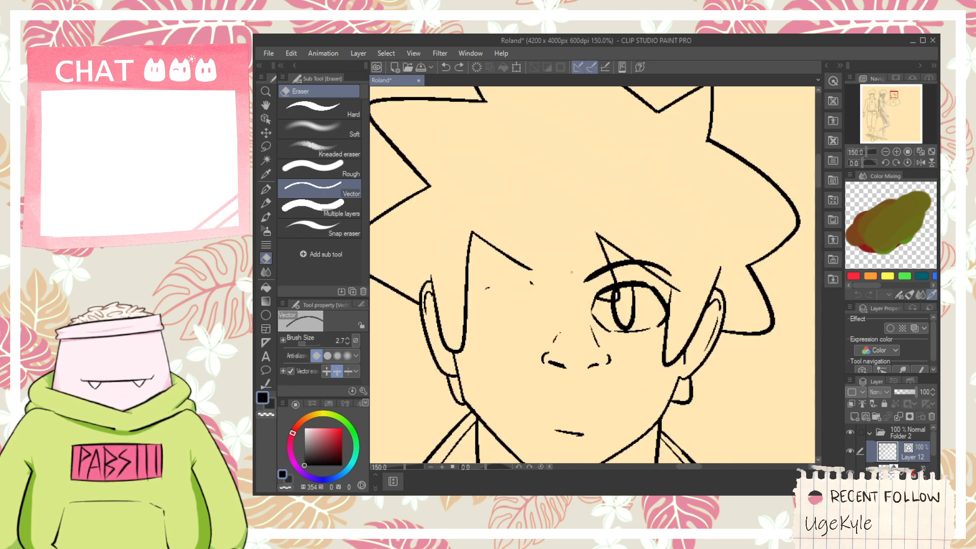
key("ctrl+z")
mouse_move(548, 264)
left_mouse_down()
mouse_move(542, 273)
mouse_move(599, 278)
left_mouse_up()
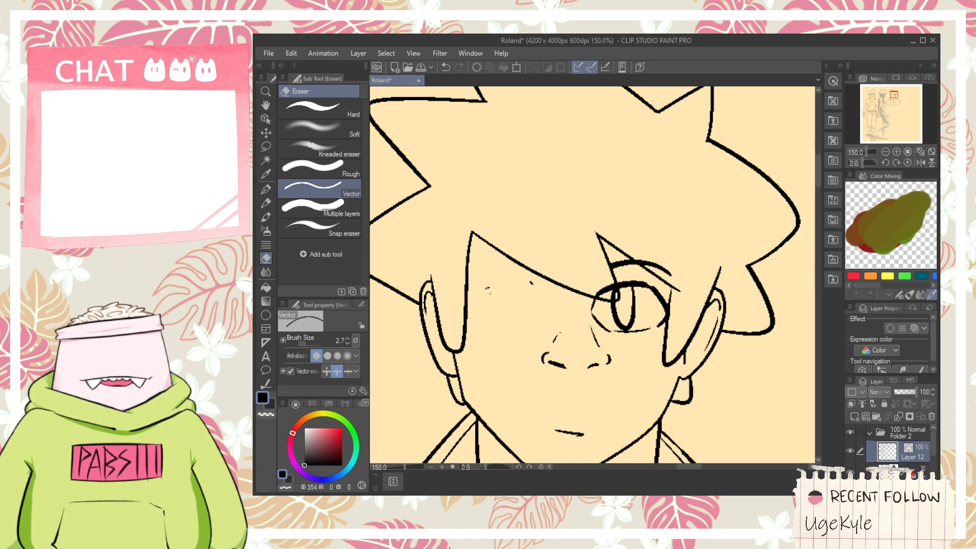
- Erase the right eye, right eyebrow and part of the nose on the copied face, leaving the fringe outline clean
mouse_move(591, 341)
left_mouse_down()
mouse_move(653, 319)
mouse_move(659, 307)
left_mouse_up()
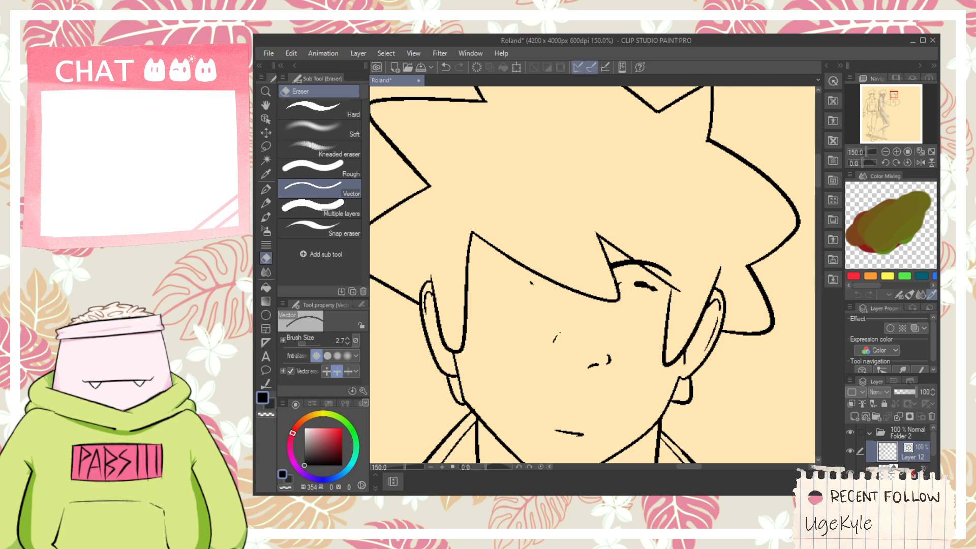
left_click_drag(611, 266, 632, 262)
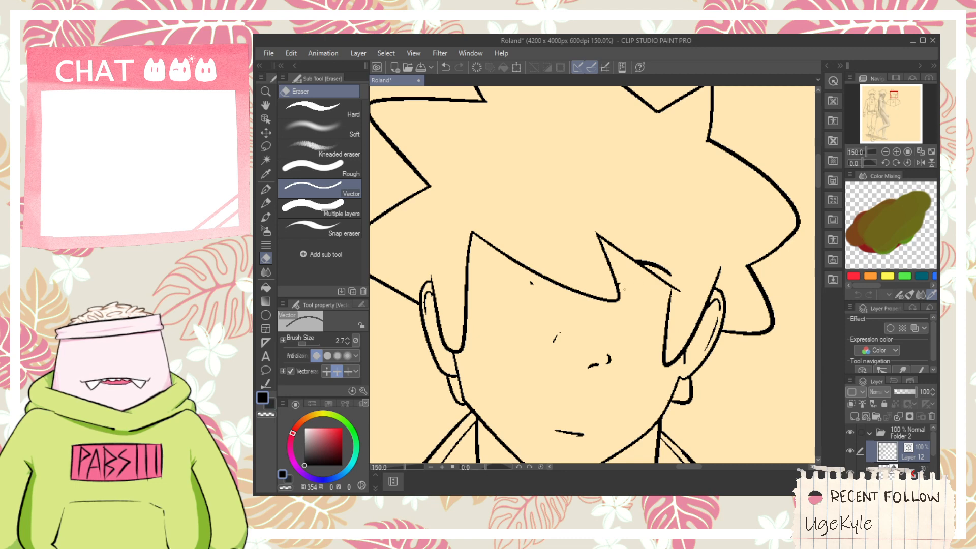
left_click_drag(647, 264, 669, 272)
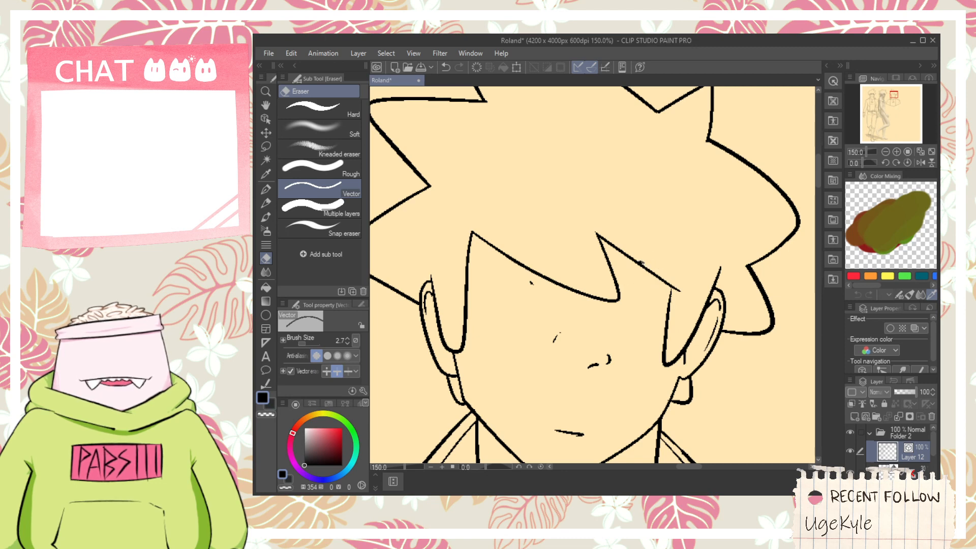
left_click(643, 263)
key("ctrl+z")
scroll(593, 275, "down", 2)
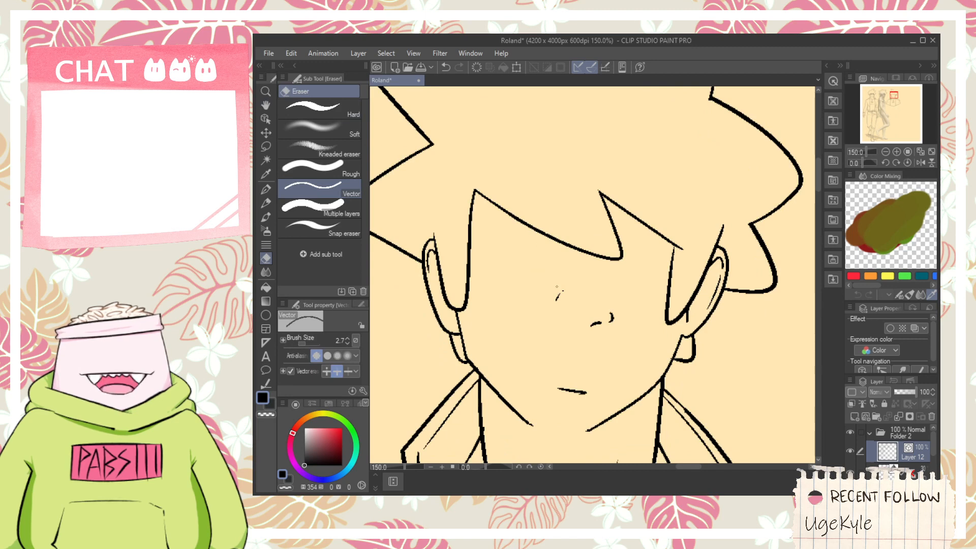
- Erase the remaining nose, mouth and chin marks and the throat and collarbone lines on the copied figure
left_click_drag(602, 309, 614, 314)
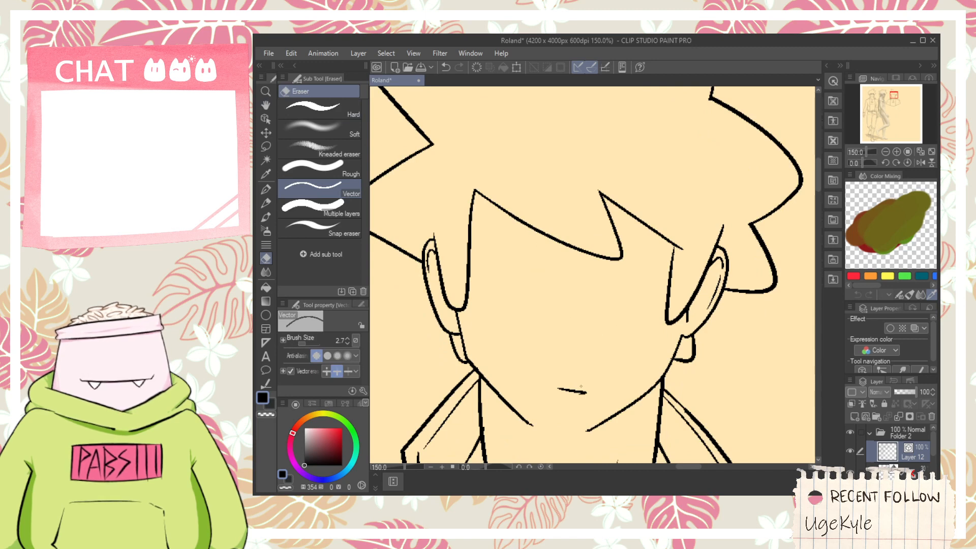
scroll(571, 396, "down", 5)
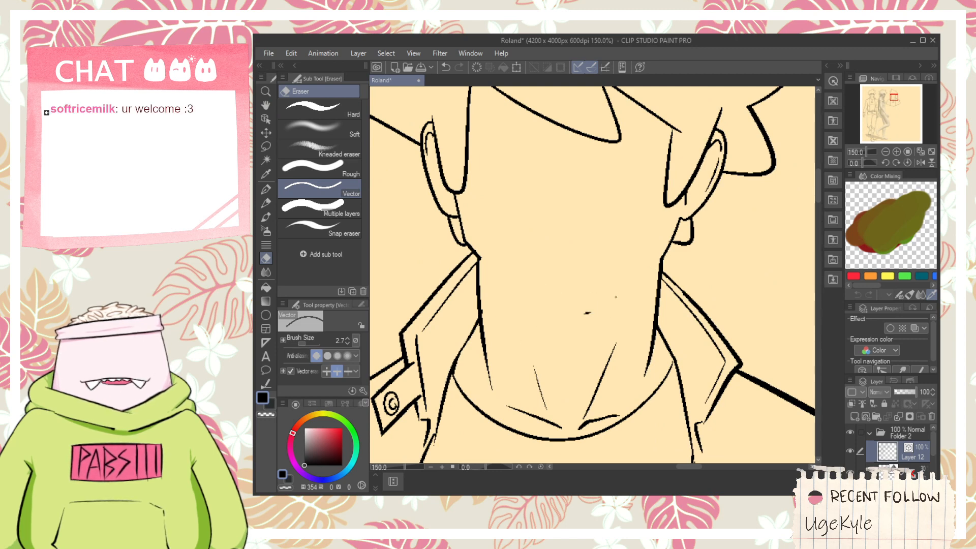
left_click_drag(497, 377, 483, 375)
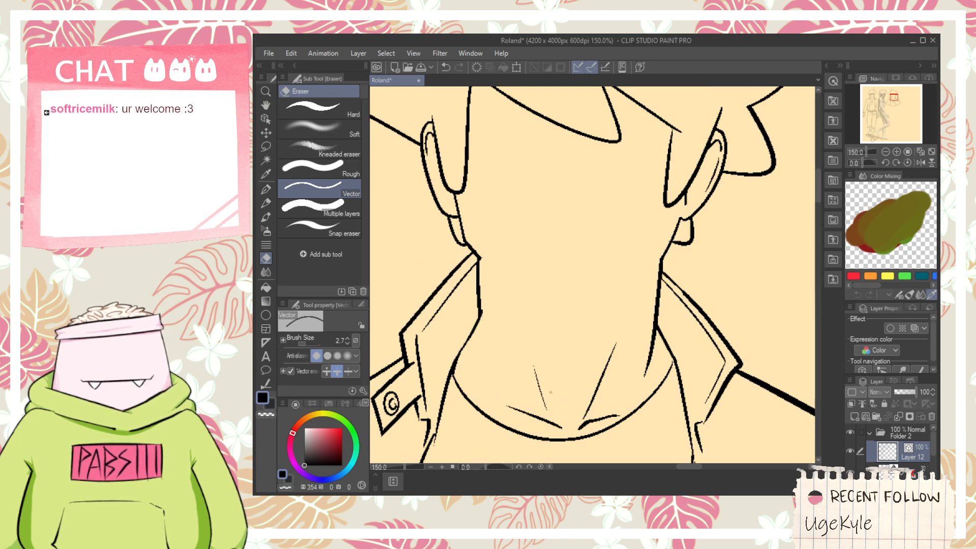
left_click_drag(534, 410, 531, 422)
left_click_drag(591, 405, 586, 428)
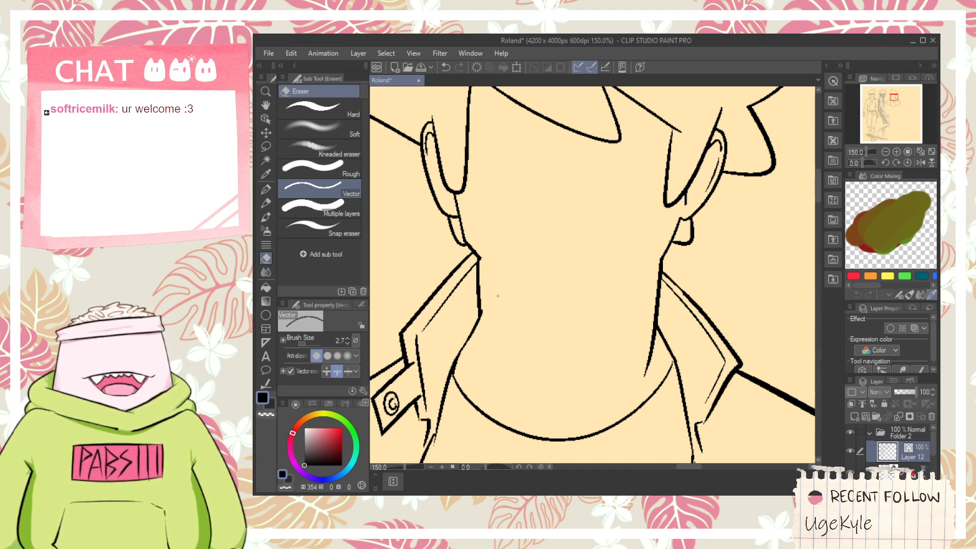
- Ink an arched collar line across the back of the neck with the G-pen and slightly narrow the curve so its ends meet the collar edges
scroll(501, 257, "up", 1)
key("p")
mouse_move(468, 251)
left_mouse_down()
mouse_move(643, 242)
mouse_move(705, 278)
left_mouse_up()
key("ctrl+z")
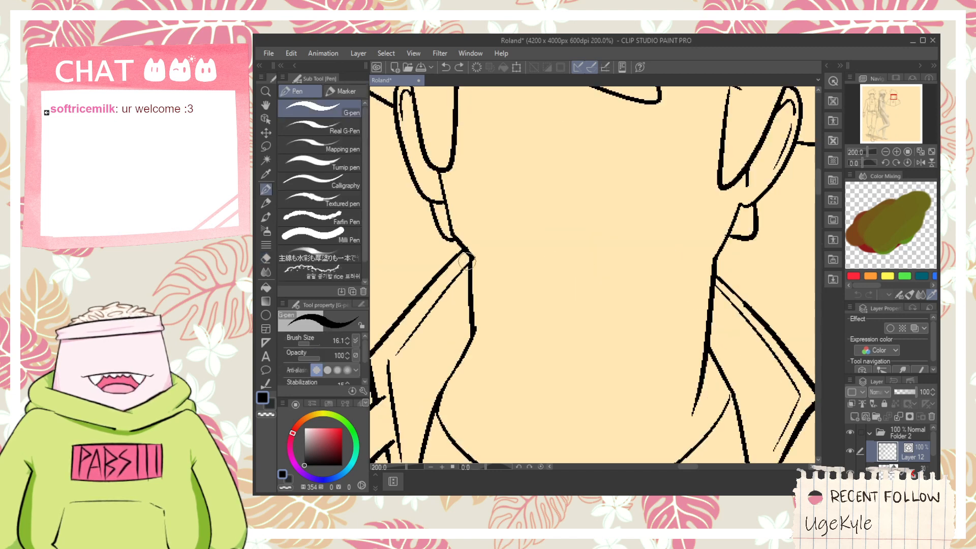
mouse_move(467, 250)
left_mouse_down()
mouse_move(564, 201)
mouse_move(702, 284)
left_mouse_up()
key("ctrl+z")
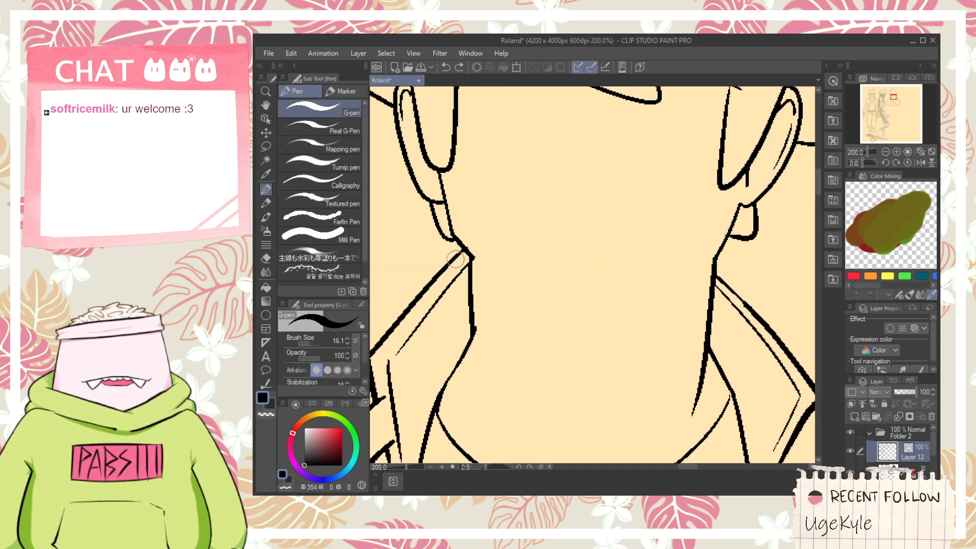
left_click_drag(465, 250, 714, 265)
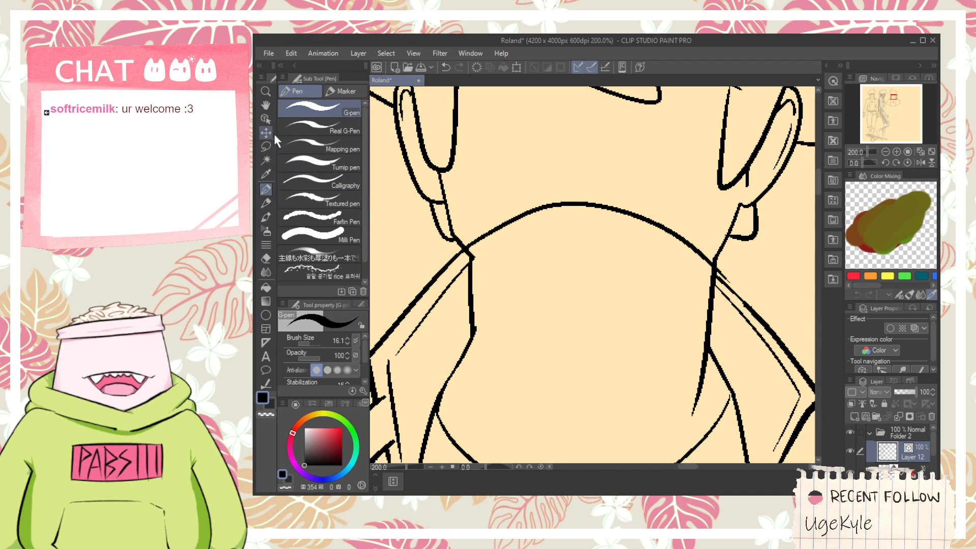
left_click(266, 118)
left_click(621, 210)
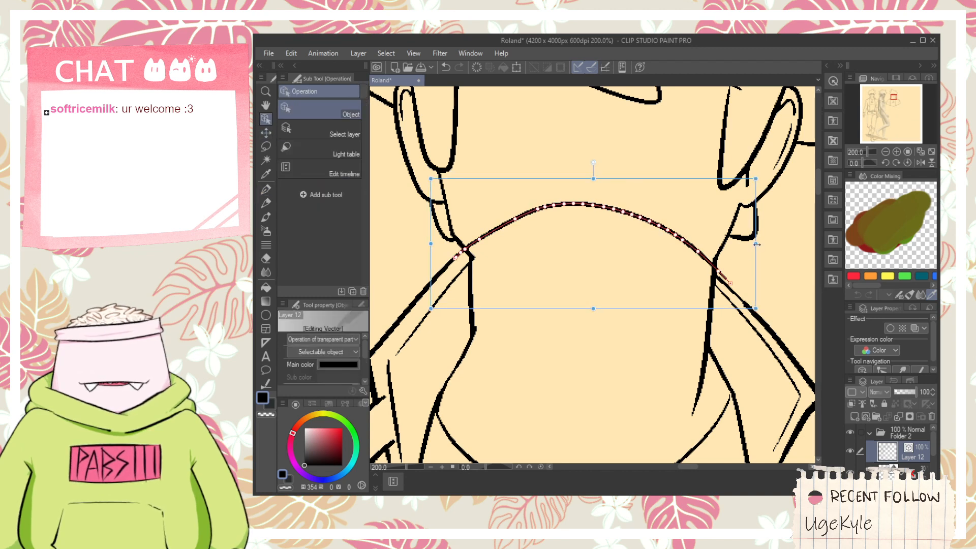
left_click_drag(756, 244, 750, 244)
- Erase the buttoned tab and the inner collar lines on the left side of the jacket, keeping the outer collar outline
key("e")
scroll(591, 298, "down", 1)
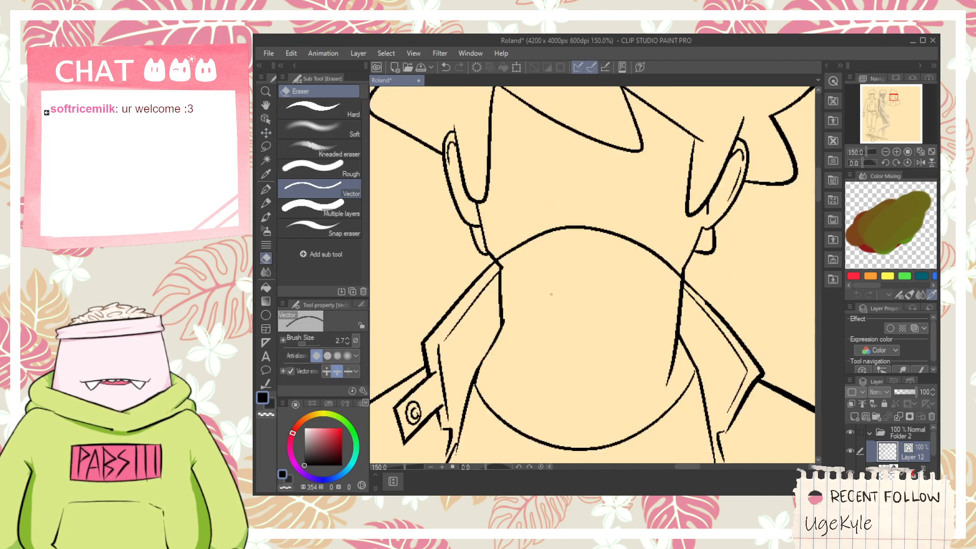
left_click_drag(551, 295, 557, 235)
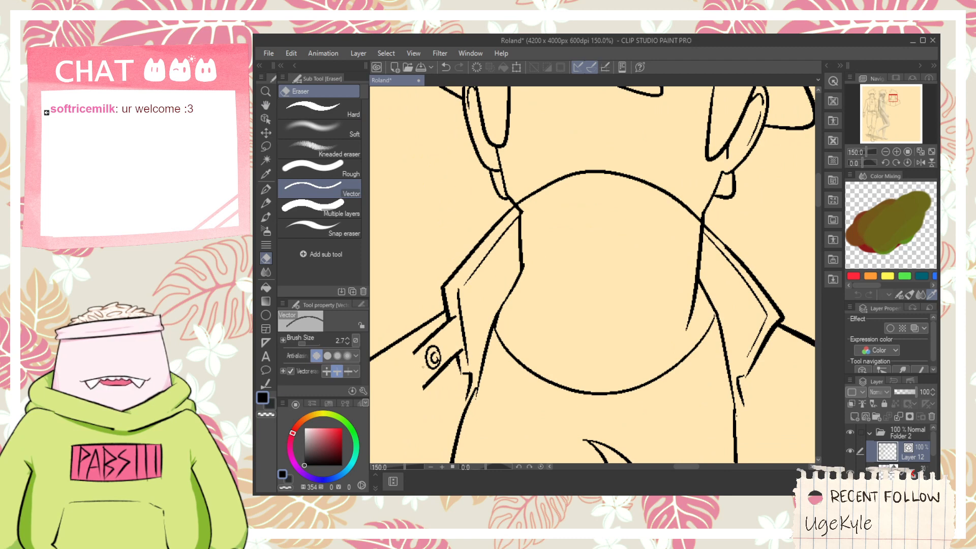
mouse_move(425, 358)
left_mouse_down()
mouse_move(425, 390)
mouse_move(431, 345)
mouse_move(456, 333)
left_mouse_up()
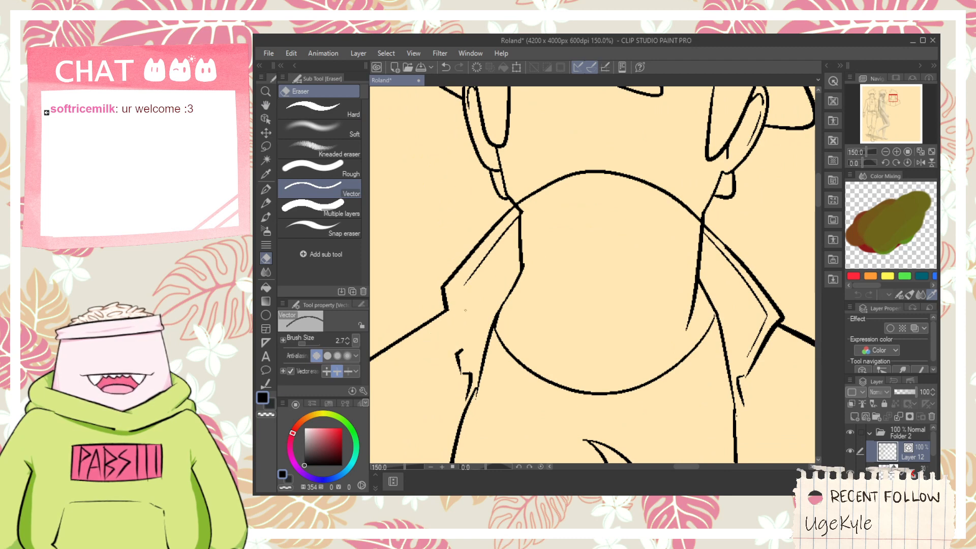
left_click_drag(453, 382, 507, 302)
left_click_drag(482, 260, 503, 239)
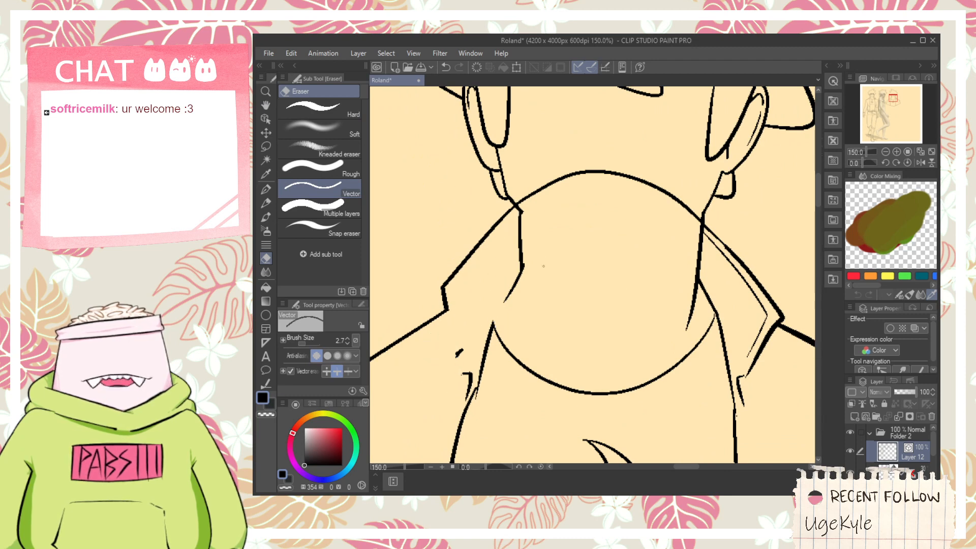
- Erase the inner collar lines on the right side and the neck lines below the arched collar
mouse_move(726, 264)
left_mouse_down()
mouse_move(752, 325)
mouse_move(740, 365)
left_mouse_up()
left_click_drag(702, 232, 714, 311)
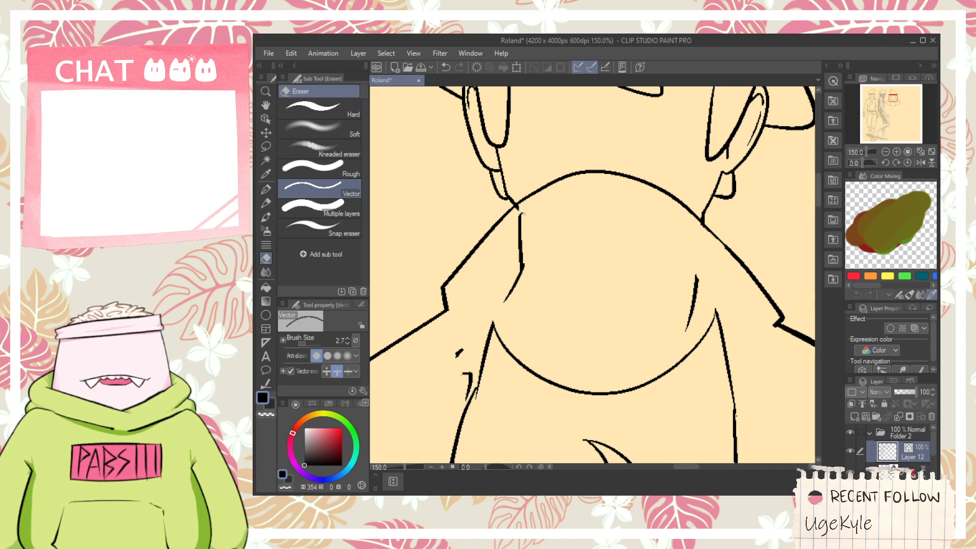
left_click(524, 214)
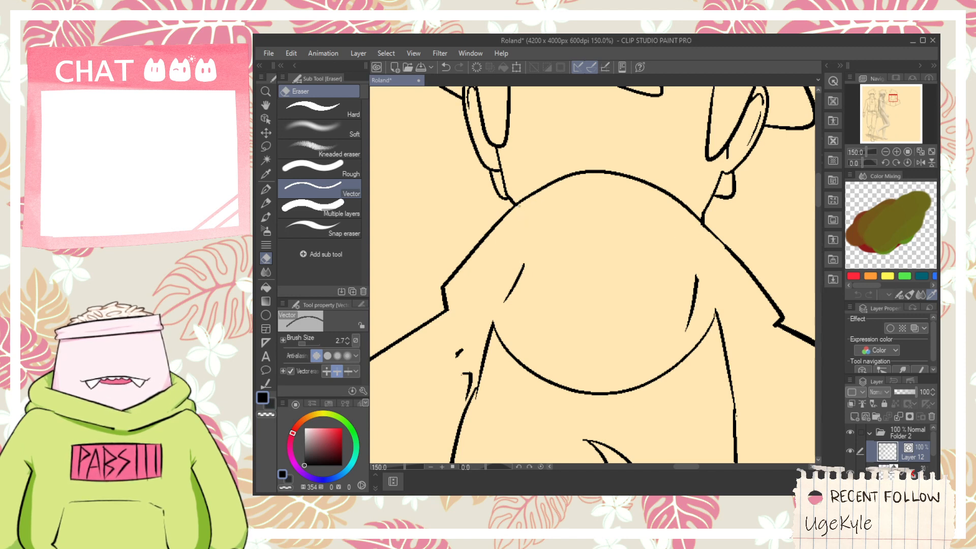
scroll(642, 281, "down", 3)
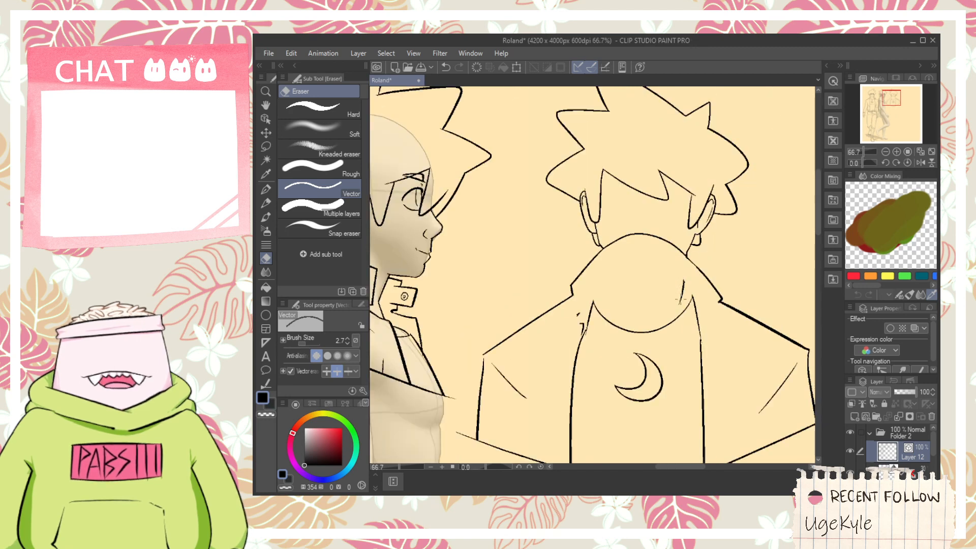
- Select and delete the shirt neckline, crescent moon emblem and both jacket front edges as vector objects
key("space")
left_click_drag(627, 368, 590, 270)
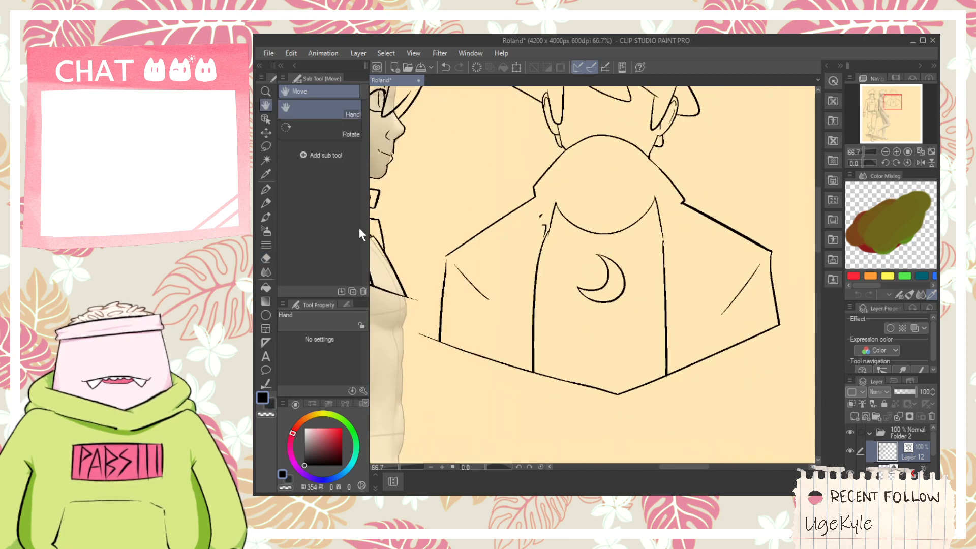
left_click(265, 119)
left_click_drag(512, 312, 678, 224)
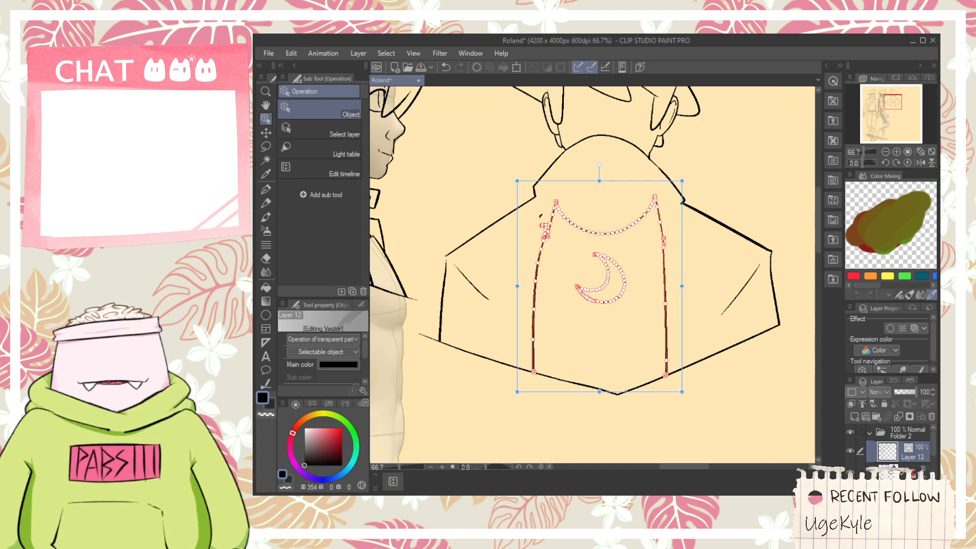
key("Delete")
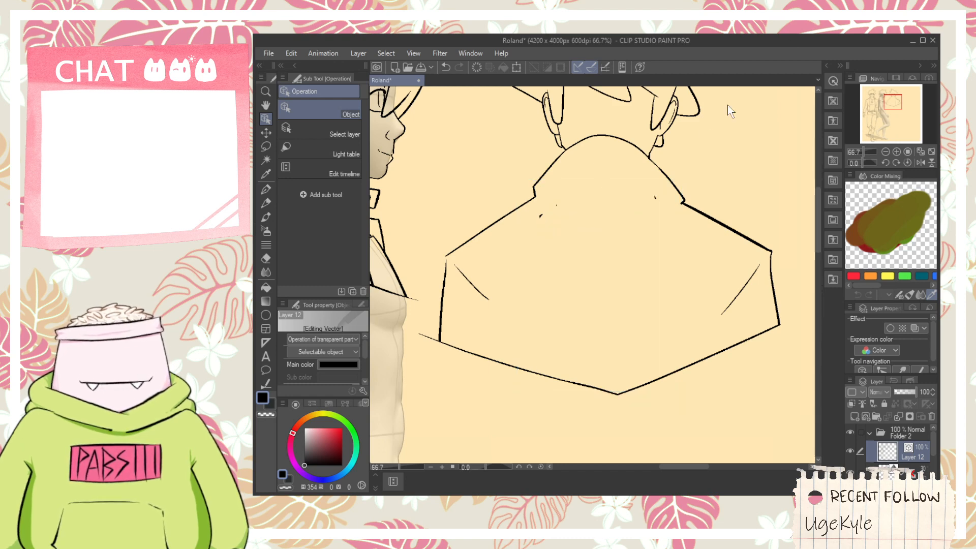
- Delete the small leftover line fragments beneath the collar
left_click_drag(527, 250, 661, 201)
left_click(688, 285)
left_click_drag(615, 285, 549, 218)
left_click(514, 236)
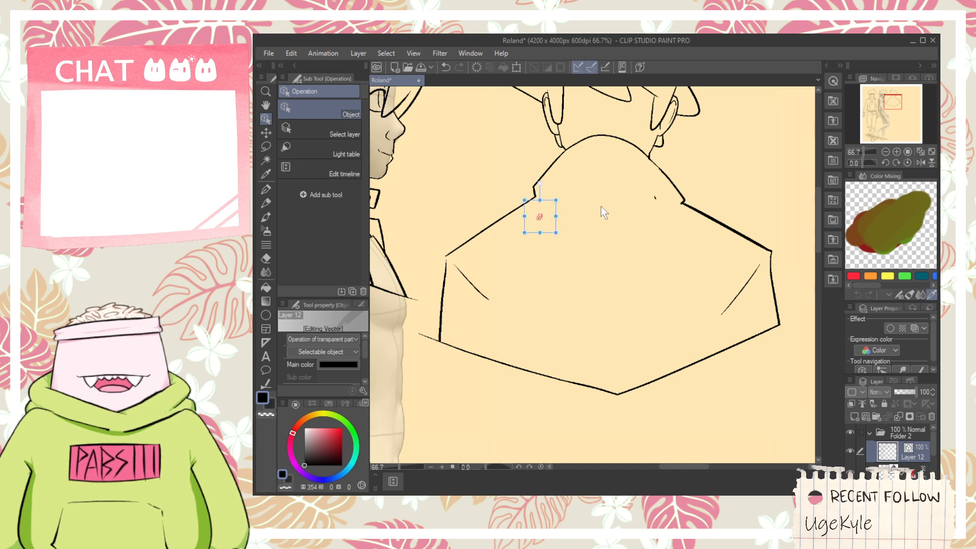
key("Delete")
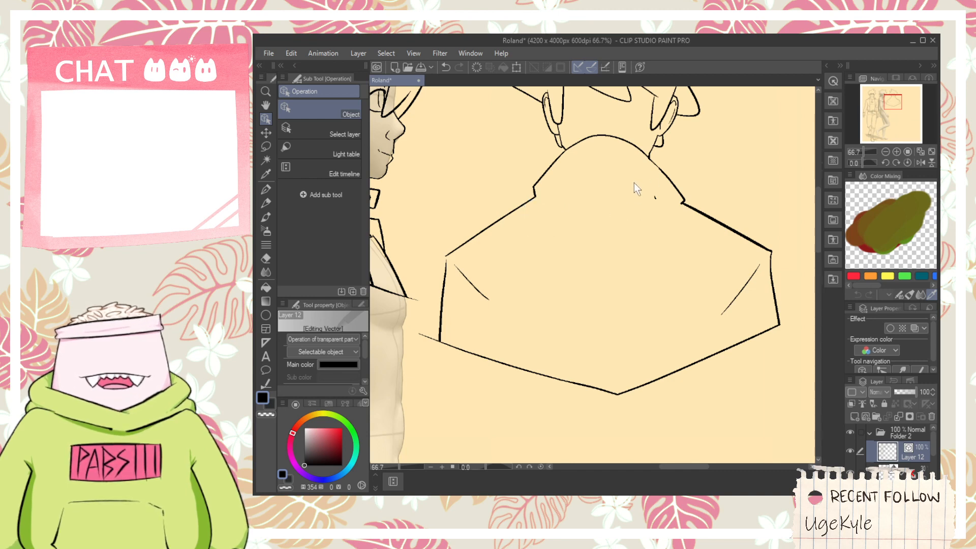
left_click_drag(661, 222, 662, 223)
key("Delete")
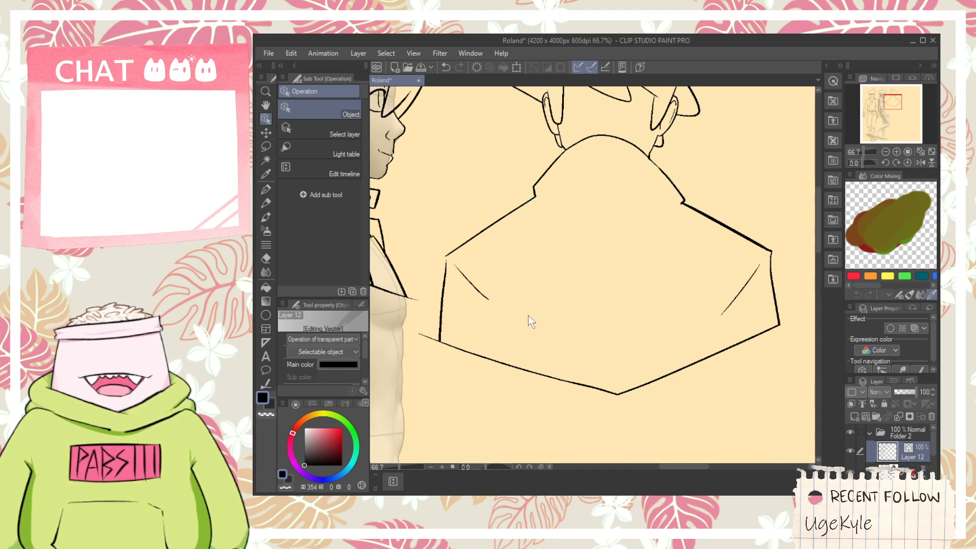
left_click(624, 490)
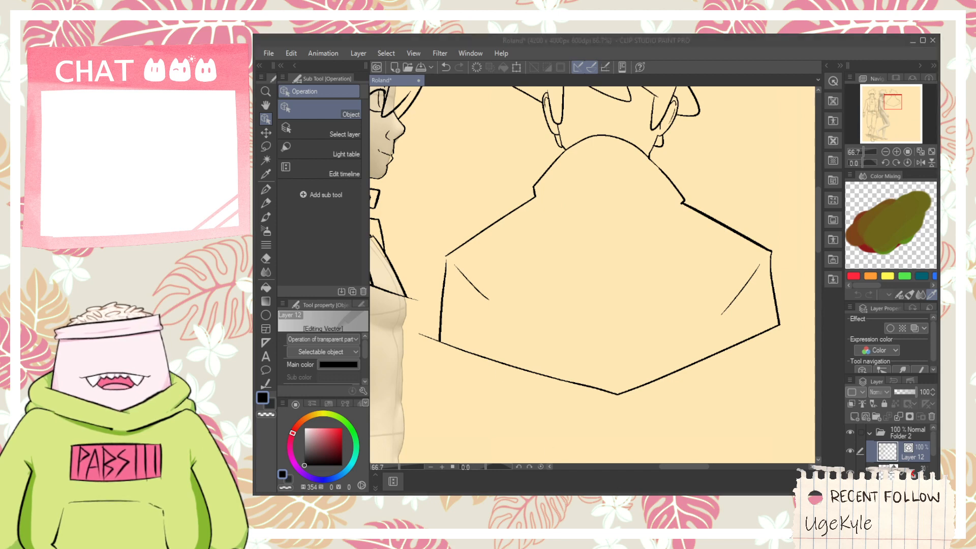
left_click(640, 186)
- Ink the left half of the collar's lower edge as a shallow curve starting at the left collar corner
scroll(611, 196, "up", 3)
key("p")
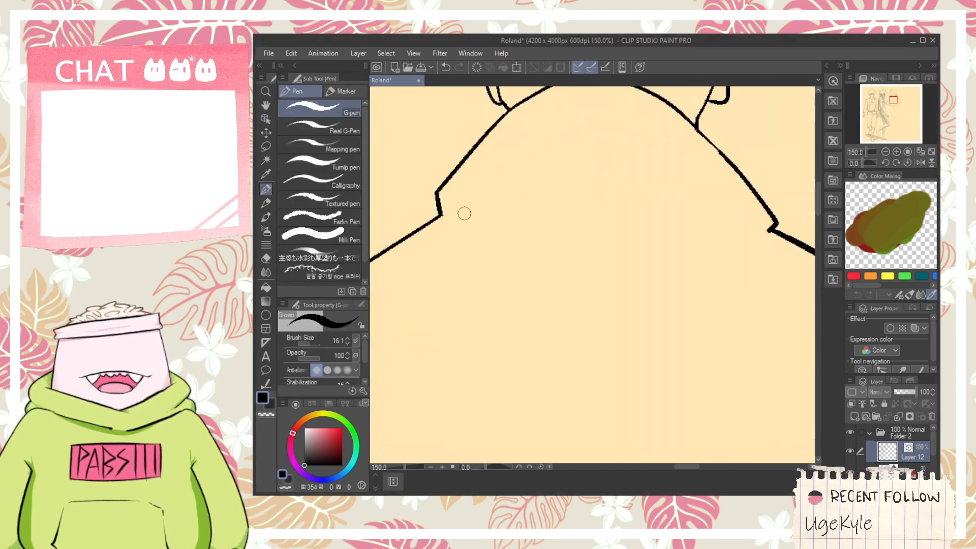
left_click_drag(457, 214, 514, 192)
key("ctrl+z")
key("ctrl+z")
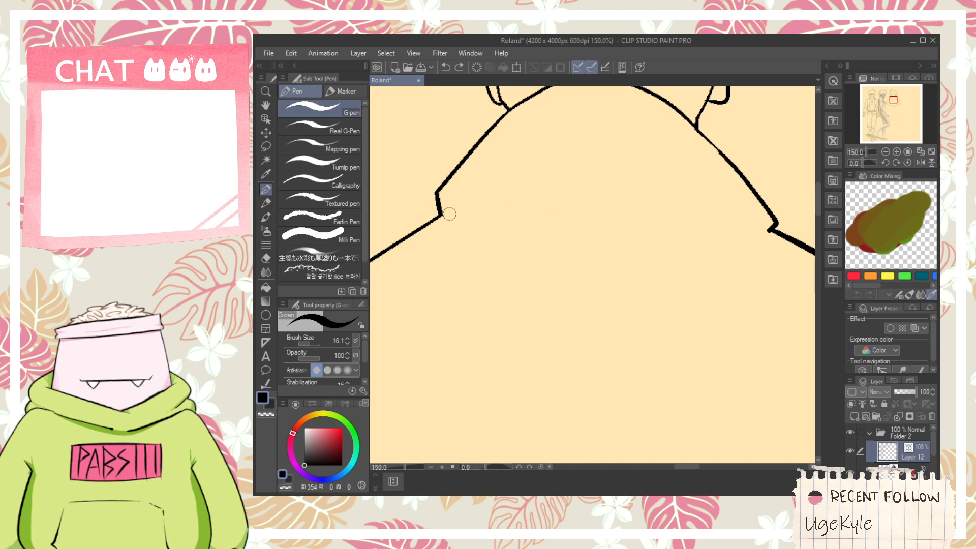
mouse_move(448, 213)
left_mouse_down()
mouse_move(540, 197)
mouse_move(614, 200)
left_mouse_up()
key("ctrl+z")
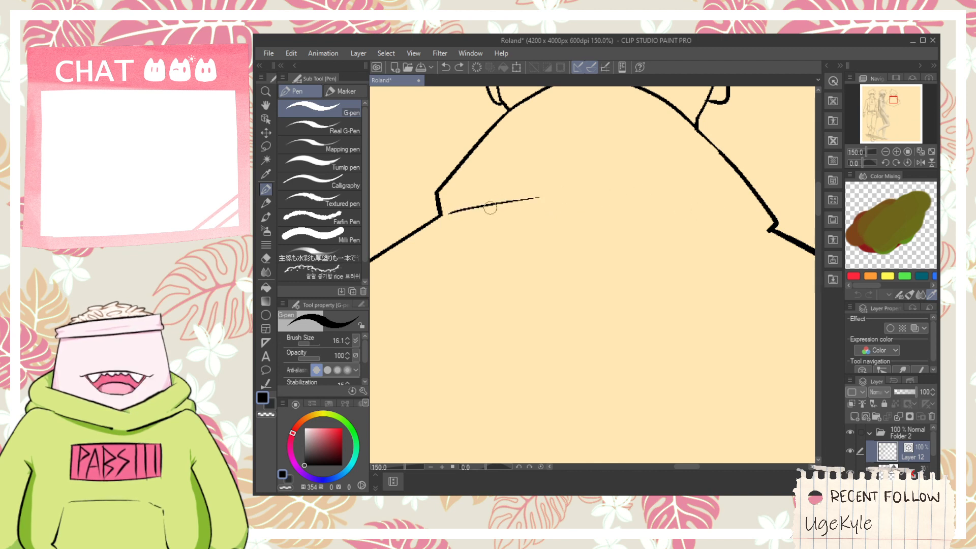
key("ctrl+z")
left_click_drag(448, 214, 565, 179)
- Ink the right half of the collar's lower edge towards the right collar corner and add short crease marks at the centre
key("ctrl+z")
left_click_drag(454, 213, 561, 195)
left_click_drag(650, 206, 762, 203)
key("ctrl+z")
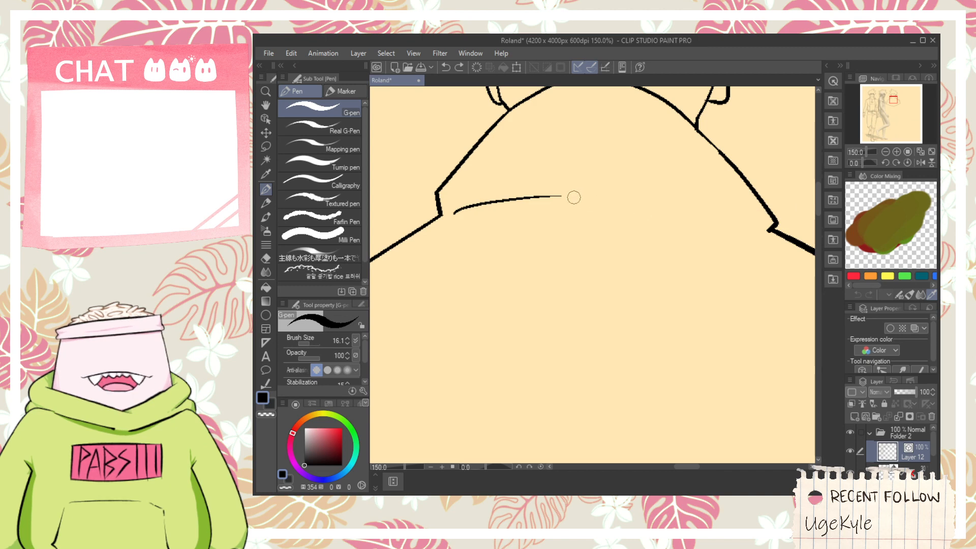
mouse_move(575, 196)
left_mouse_down()
mouse_move(587, 233)
mouse_move(589, 216)
mouse_move(709, 206)
mouse_move(782, 235)
left_mouse_up()
scroll(739, 215, "up", 1)
key("e")
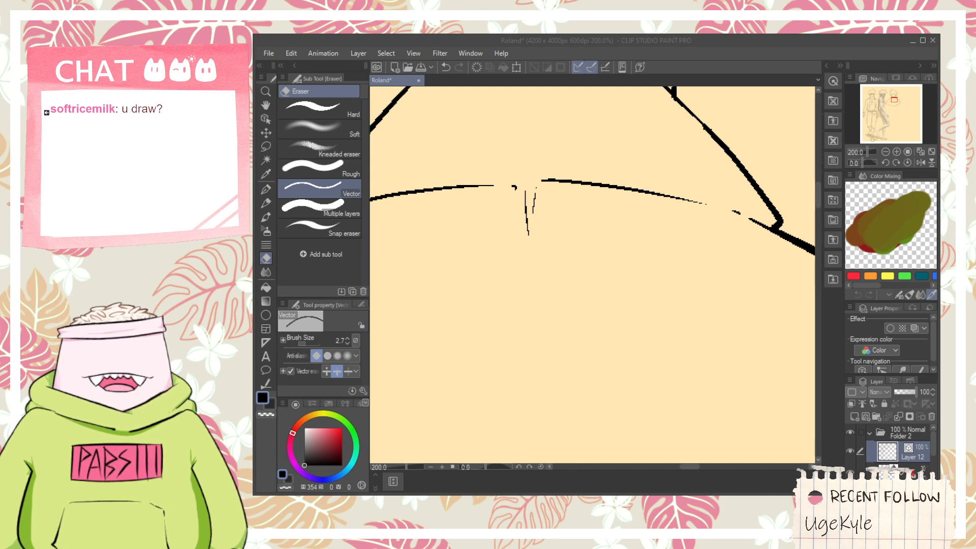
left_click(732, 80)
- Redraw the short edge at the collar's right corner with the G-pen so it drops straight to the shoulder line
scroll(590, 276, "down", 3)
key("space")
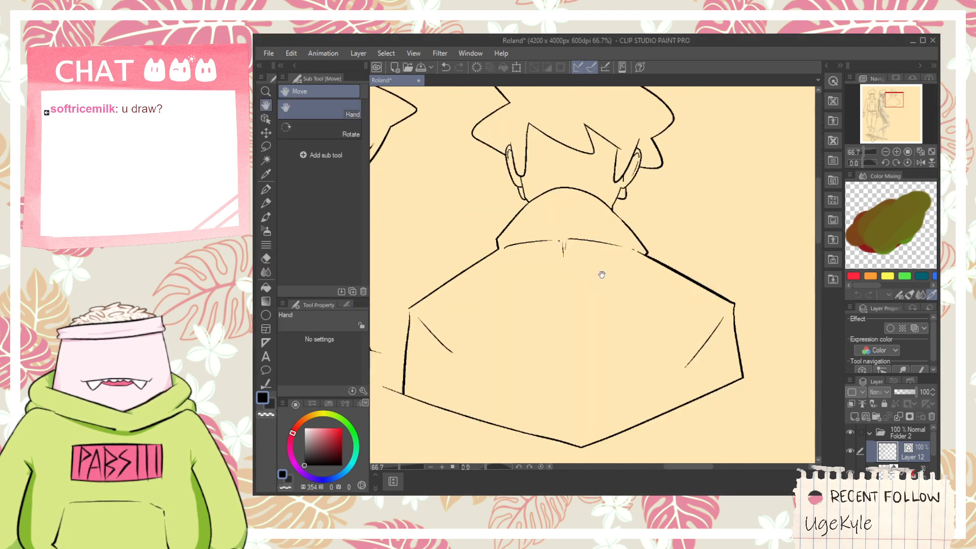
left_click_drag(603, 275, 582, 193)
scroll(612, 152, "up", 3)
key("p")
left_click_drag(633, 162, 647, 276)
key("ctrl+z")
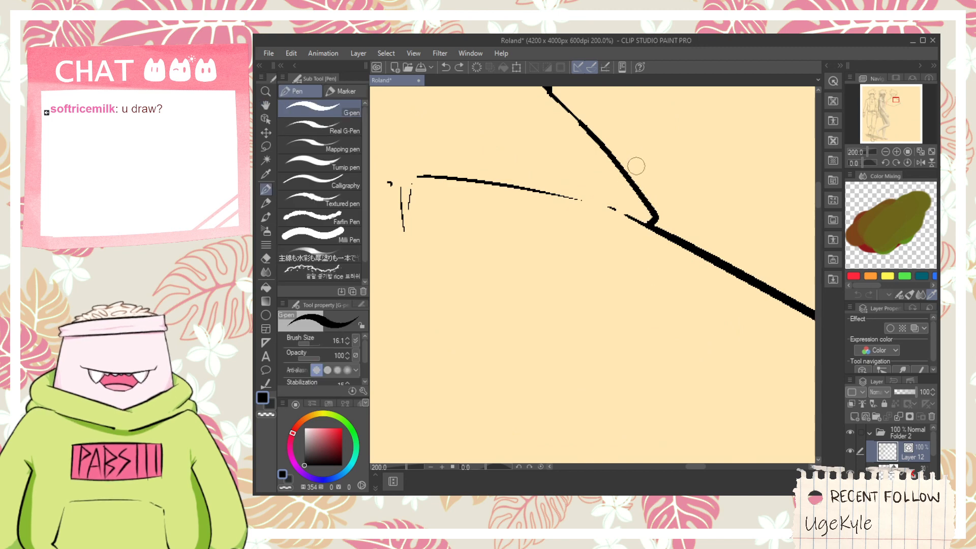
mouse_move(636, 167)
left_mouse_down()
mouse_move(641, 243)
mouse_move(648, 205)
left_mouse_up()
key("e")
scroll(654, 257, "down", 4)
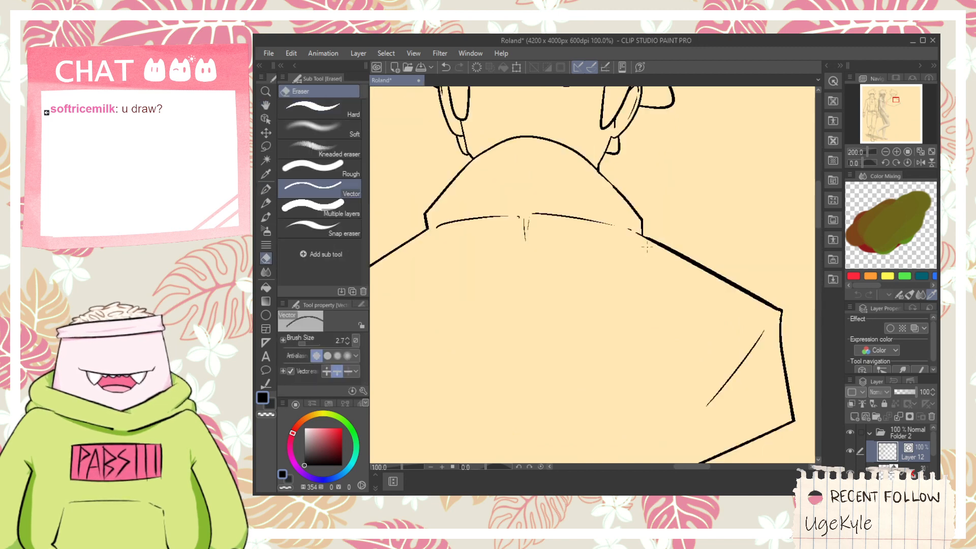
- Ink a vertical line from the left sleeve's fold down to the jacket hem and trim the part overshooting the hem
key("space")
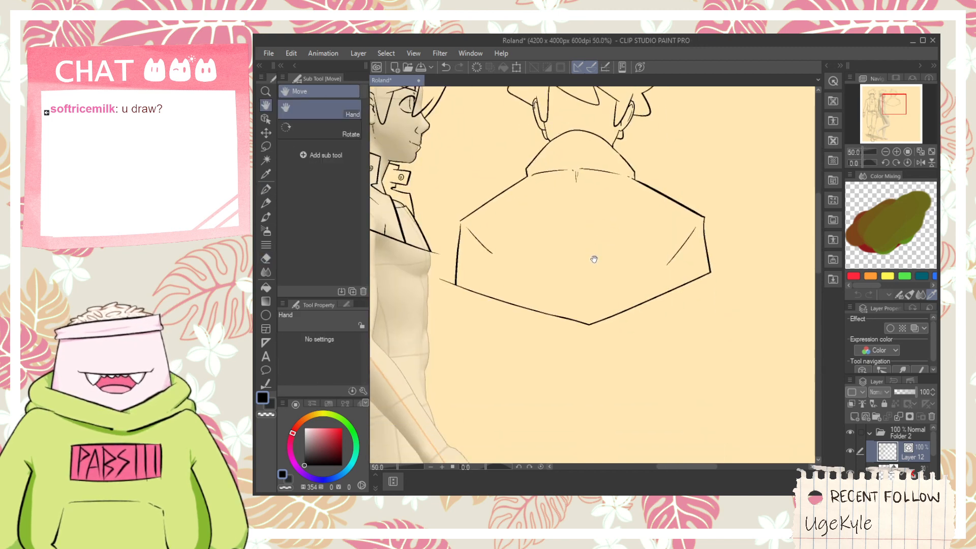
scroll(523, 264, "up", 1)
mouse_move(527, 259)
left_mouse_down()
mouse_move(466, 213)
mouse_move(485, 339)
left_mouse_up()
key("p")
key("ctrl+z")
left_click_drag(479, 181, 482, 331)
key("e")
left_click_drag(475, 297, 490, 300)
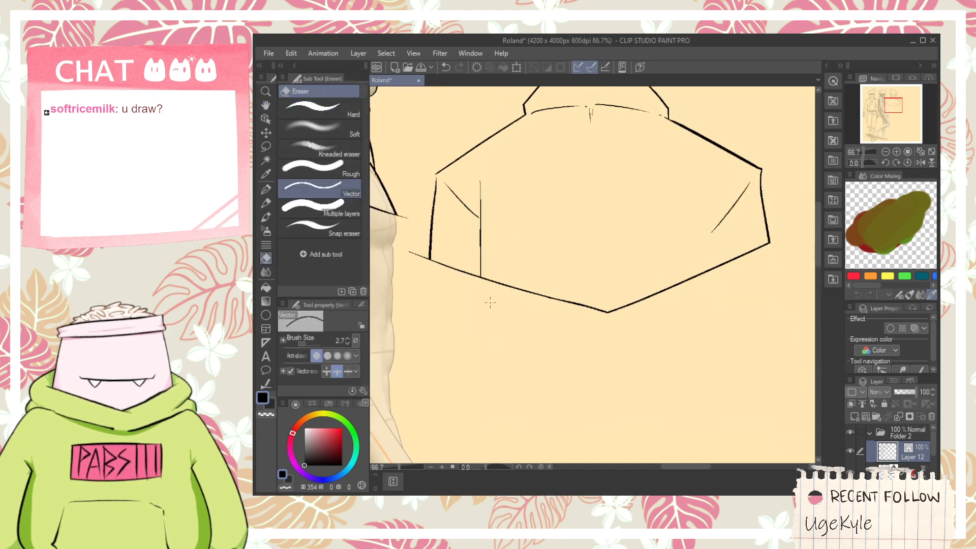
- Connect the left fold line's tip to the vertical line with a short stroke and erase the excess above the joint
mouse_move(475, 203)
left_mouse_down()
mouse_move(491, 216)
mouse_move(480, 224)
left_mouse_up()
key("ctrl+z")
scroll(478, 214, "up", 3)
key("p")
key("e")
scroll(481, 196, "up", 3)
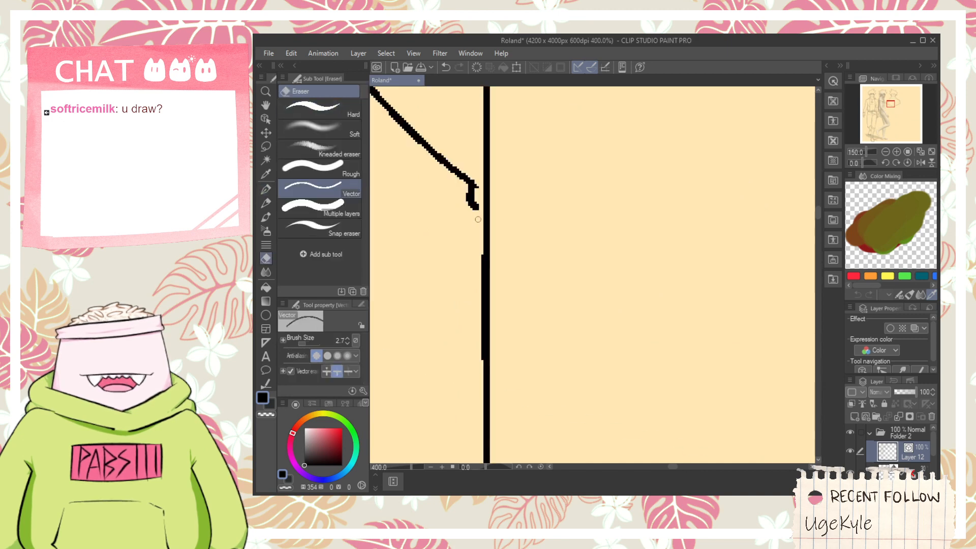
key("p")
left_click_drag(495, 261, 496, 264)
key("e")
left_click_drag(483, 167, 494, 190)
left_click_drag(498, 248, 490, 251)
scroll(495, 234, "down", 4)
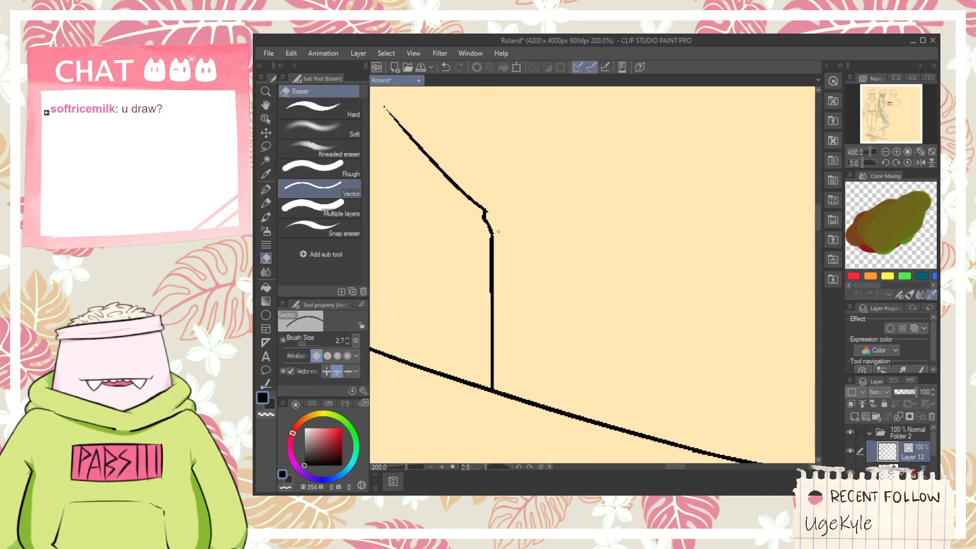
key("space")
mouse_move(597, 219)
left_mouse_down()
mouse_move(551, 225)
mouse_move(523, 259)
mouse_move(594, 280)
left_mouse_up()
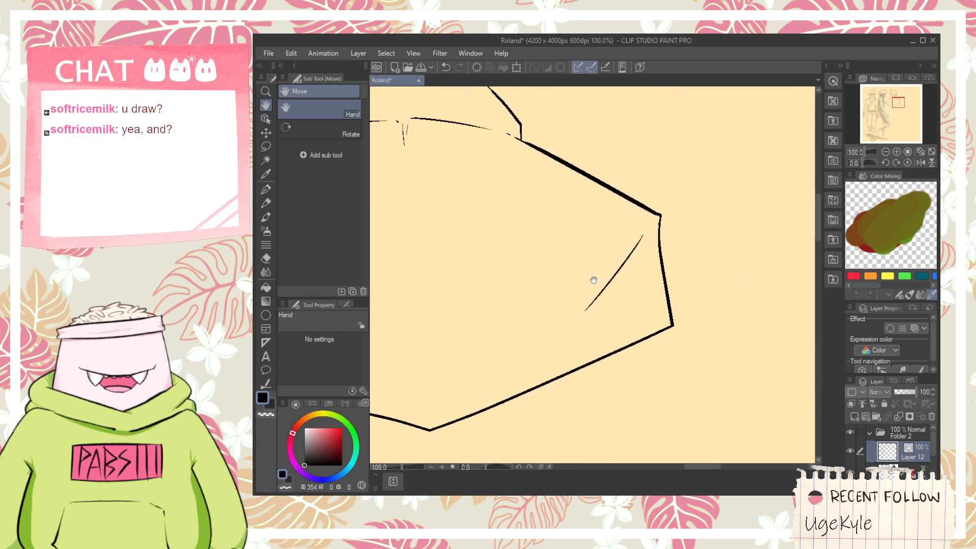
- Ink a vertical line with the G-pen from the right sleeve's fold down past the jacket hem
scroll(604, 352, "up", 1)
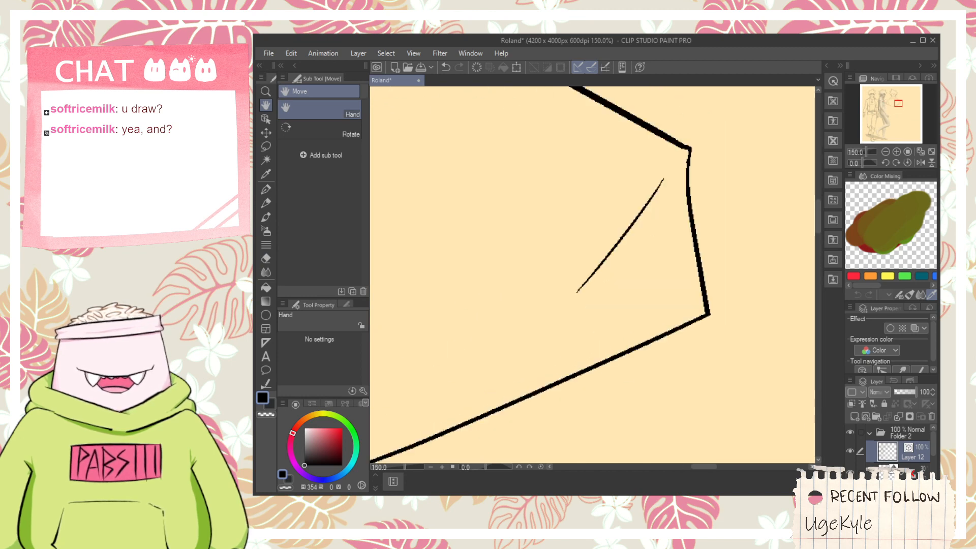
key("p")
left_click_drag(603, 388, 601, 349)
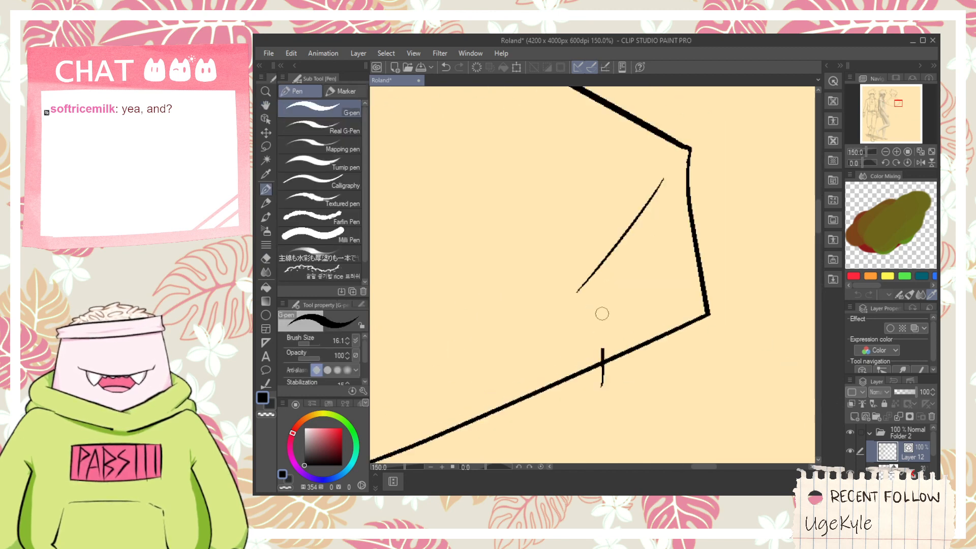
key("ctrl+z")
left_click_drag(606, 387, 602, 281)
key("ctrl+z")
left_click_drag(583, 392, 584, 299)
key("ctrl+z")
left_click_drag(592, 375, 592, 303)
key("ctrl+z")
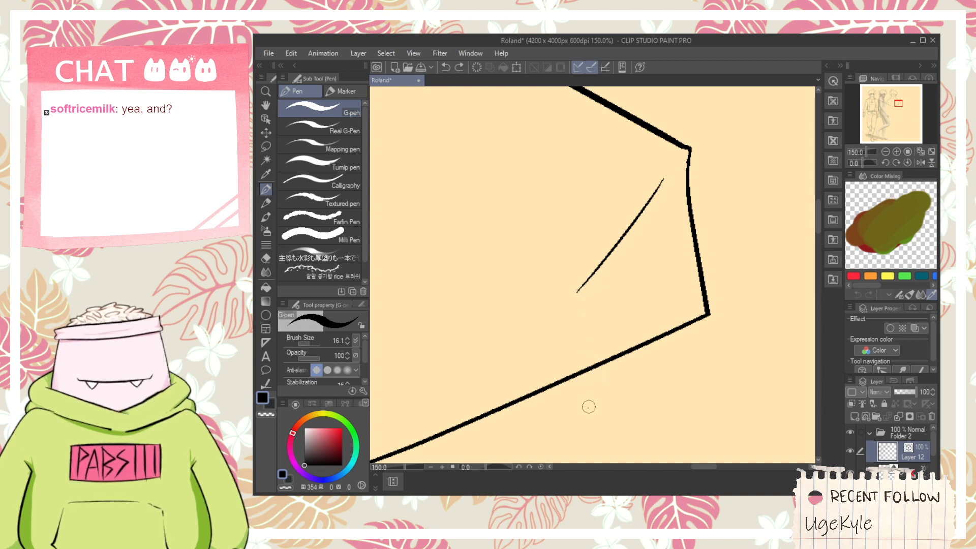
mouse_move(588, 405)
left_mouse_down()
mouse_move(581, 279)
mouse_move(577, 293)
left_mouse_up()
- Trim the part of the right vertical line that overshoots the jacket hem with the vector eraser
key("e")
scroll(579, 278, "down", 1)
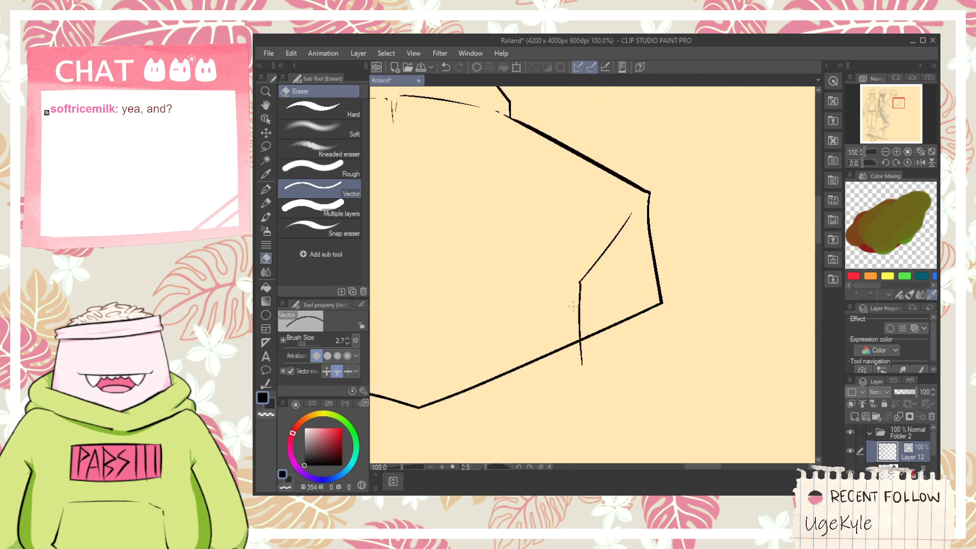
key("space")
left_click_drag(498, 250, 642, 258)
mouse_move(508, 201)
left_mouse_down()
mouse_move(618, 220)
mouse_move(565, 226)
left_mouse_up()
- Ink a small angled tab on the hem beside the left vertical line and erase its overshooting ends
key("p")
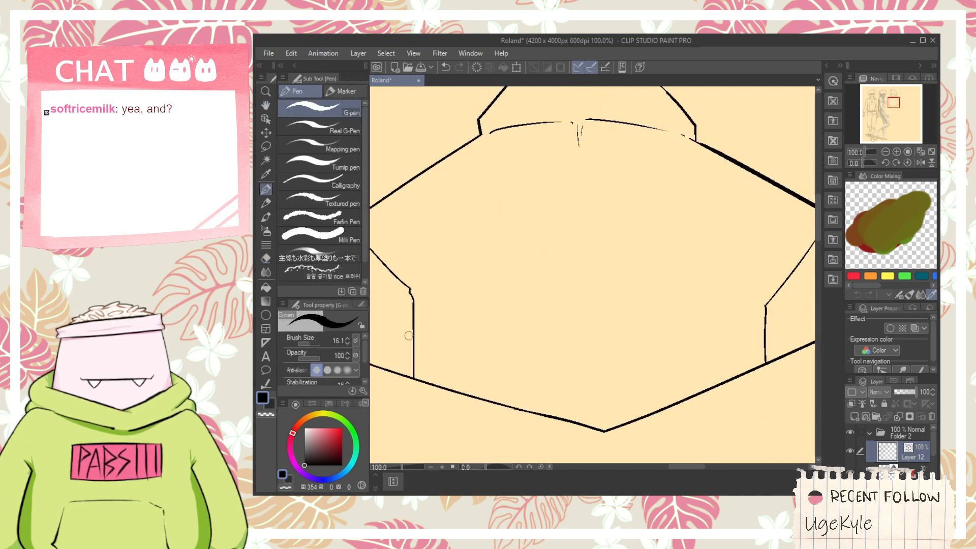
left_click_drag(409, 366, 502, 371)
key("ctrl+z")
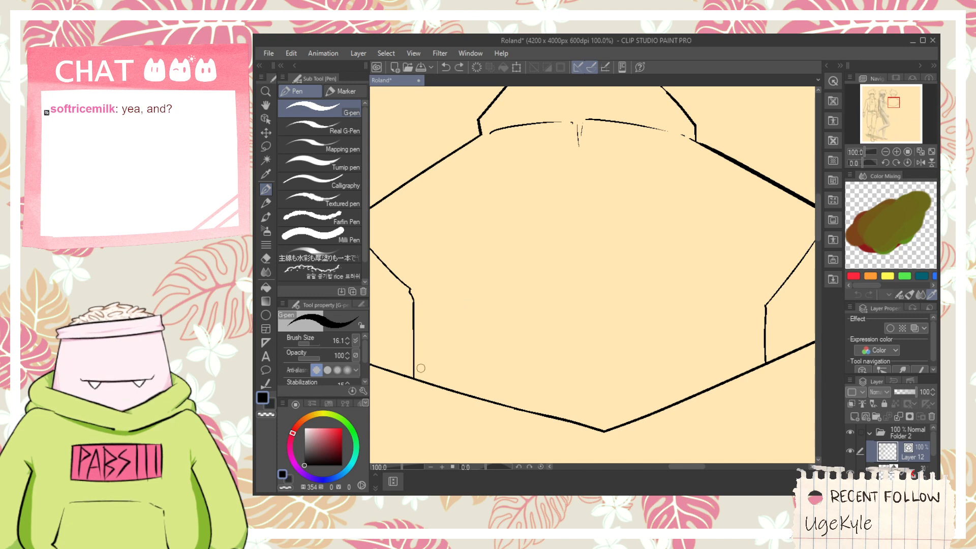
left_click_drag(410, 367, 481, 374)
key("ctrl+z")
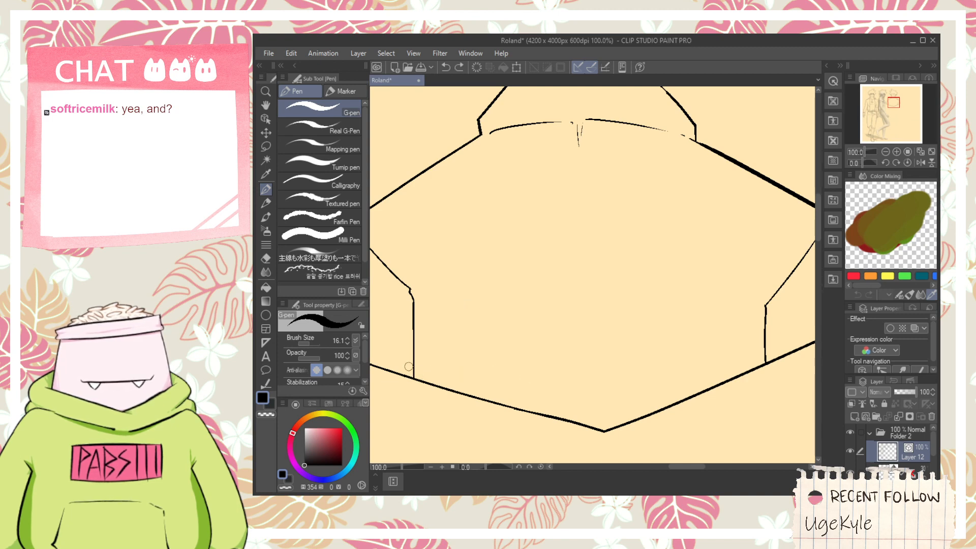
mouse_move(408, 365)
left_mouse_down()
mouse_move(447, 377)
mouse_move(471, 414)
left_mouse_up()
key("e")
left_click_drag(435, 373, 426, 369)
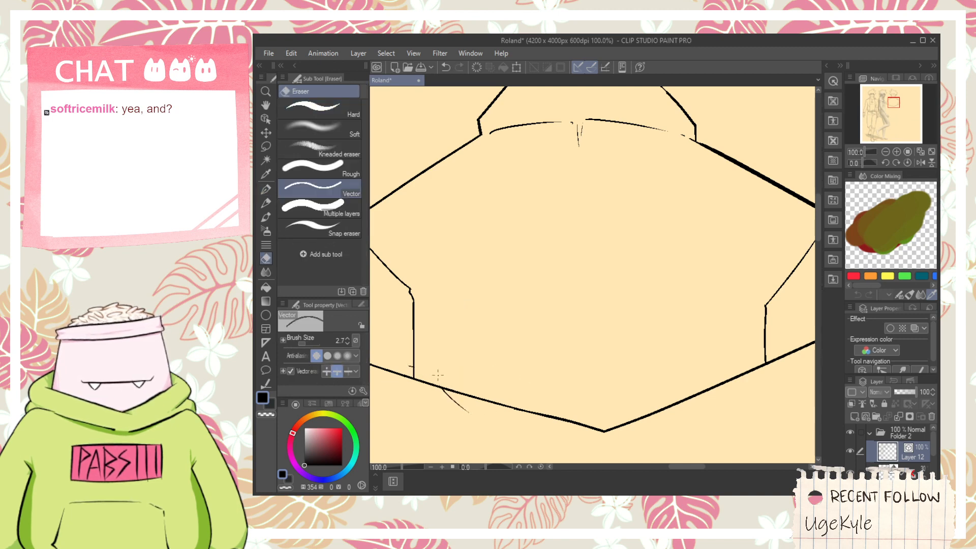
key("ctrl+z")
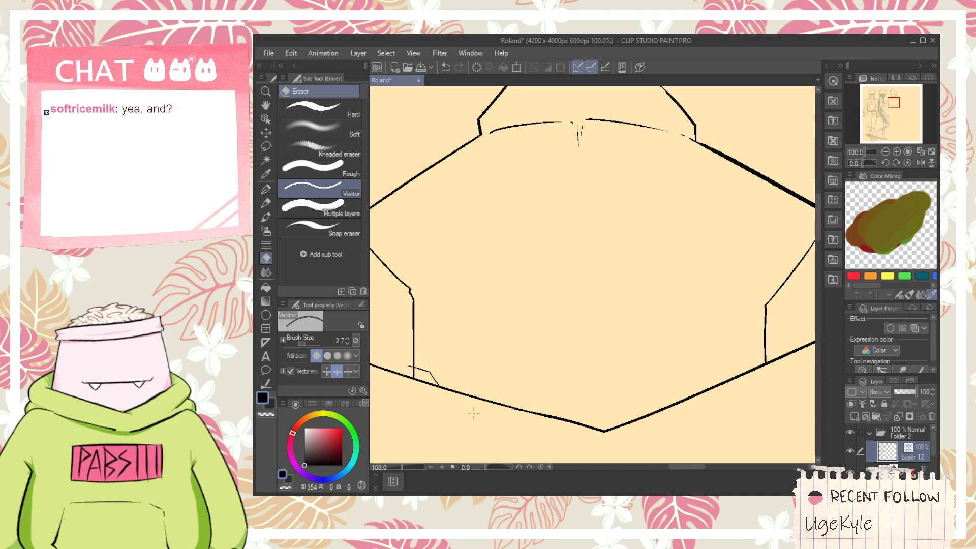
key("ctrl+z")
left_click_drag(414, 365, 409, 368)
- Ink a matching angled tab on the hem beside the right vertical line and trim its excess
key("space")
key("p")
mouse_move(702, 389)
left_mouse_down()
mouse_move(578, 365)
mouse_move(614, 341)
left_mouse_up()
left_click_drag(603, 349, 642, 330)
key("e")
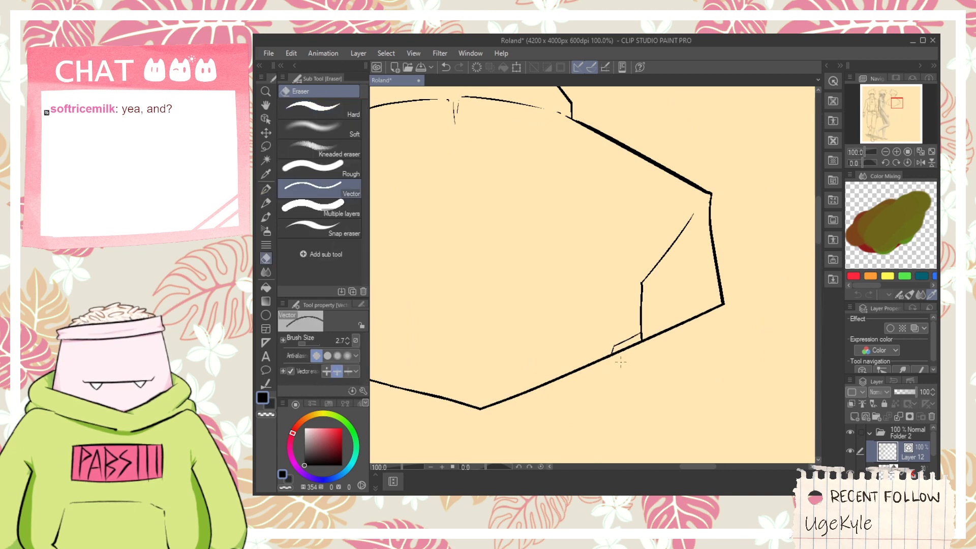
scroll(583, 333, "down", 2)
scroll(520, 292, "up", 1)
key("space")
left_click_drag(515, 282, 527, 253)
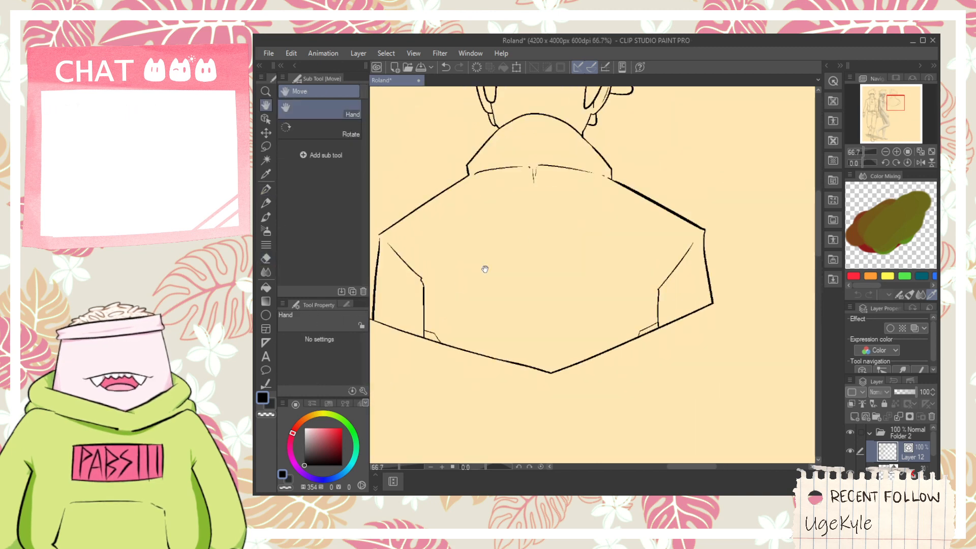
key("p")
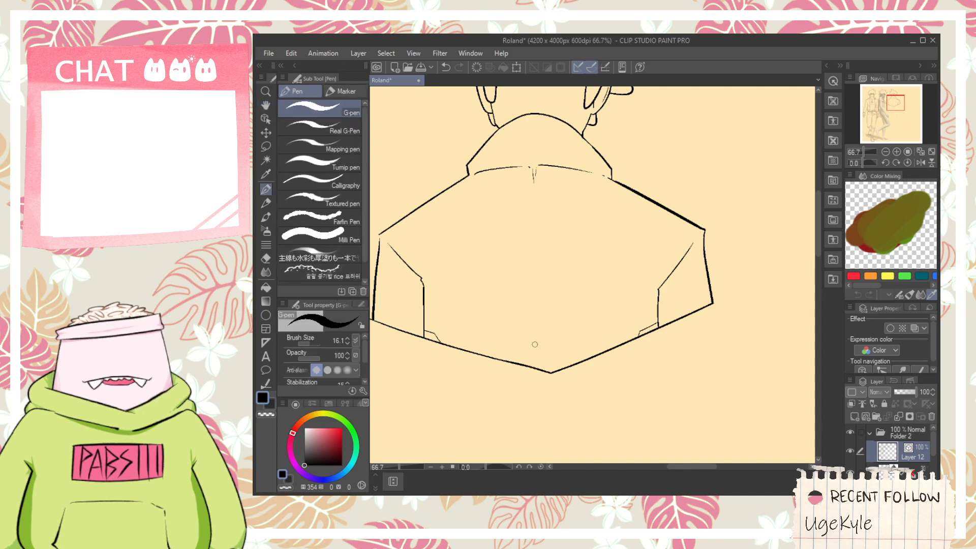
mouse_move(535, 344)
left_mouse_down()
mouse_move(586, 211)
mouse_move(618, 263)
left_mouse_up()
key("ctrl+z")
- Draw a thin outlined circle on the middle of the jacket's back with the Ellipse tool
left_click(268, 316)
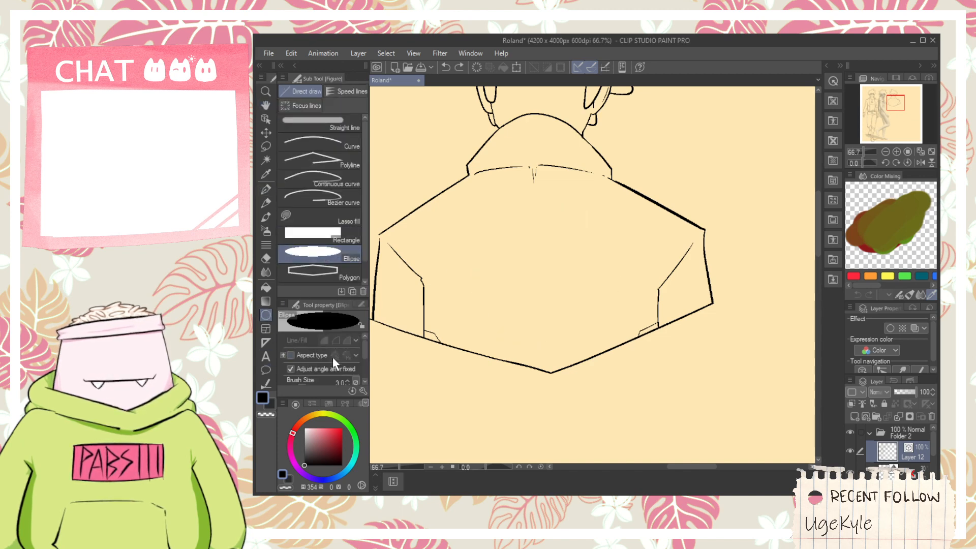
scroll(362, 349, "down", 1)
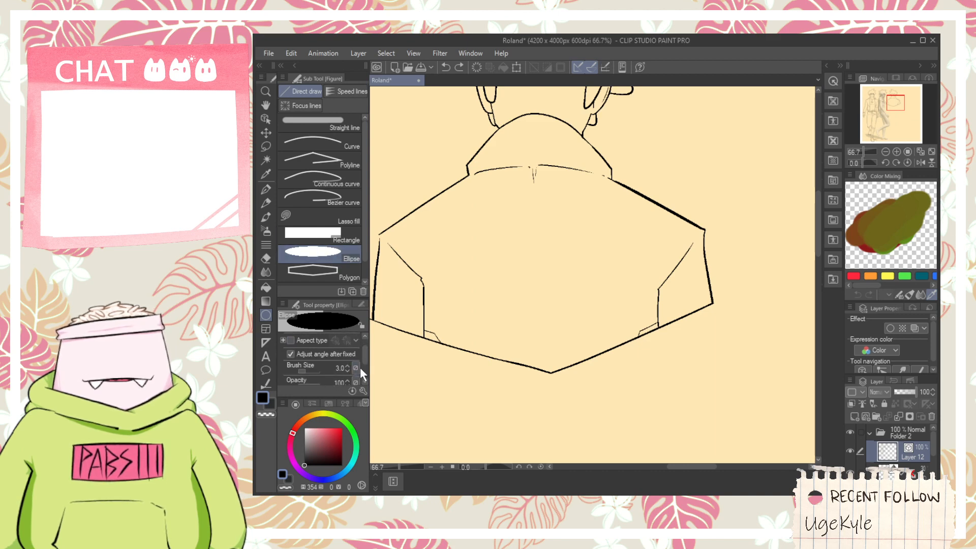
scroll(365, 362, "up", 1)
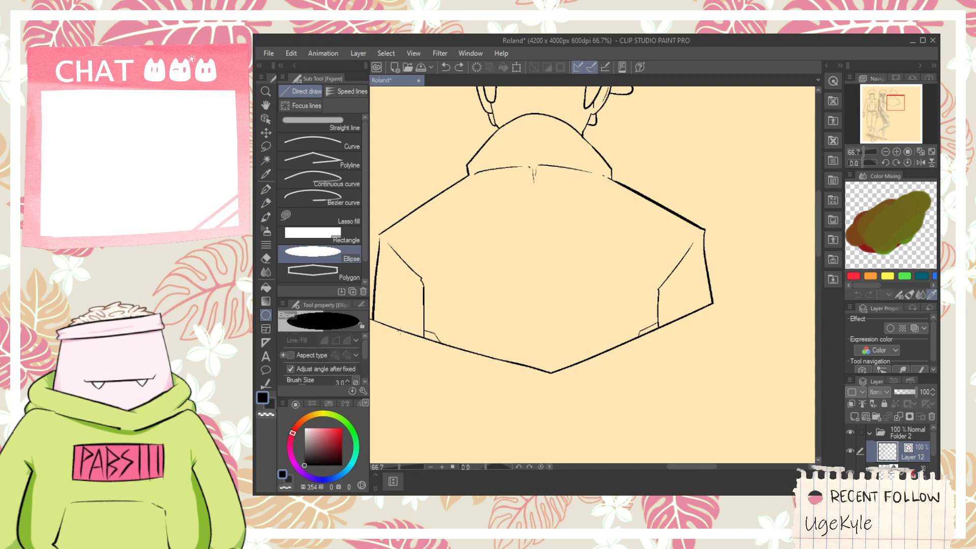
left_click_drag(479, 224, 617, 347)
- Centre the circle under the collar's crease marks and enlarge it to nearly reach the jacket's lower point
left_click(266, 118)
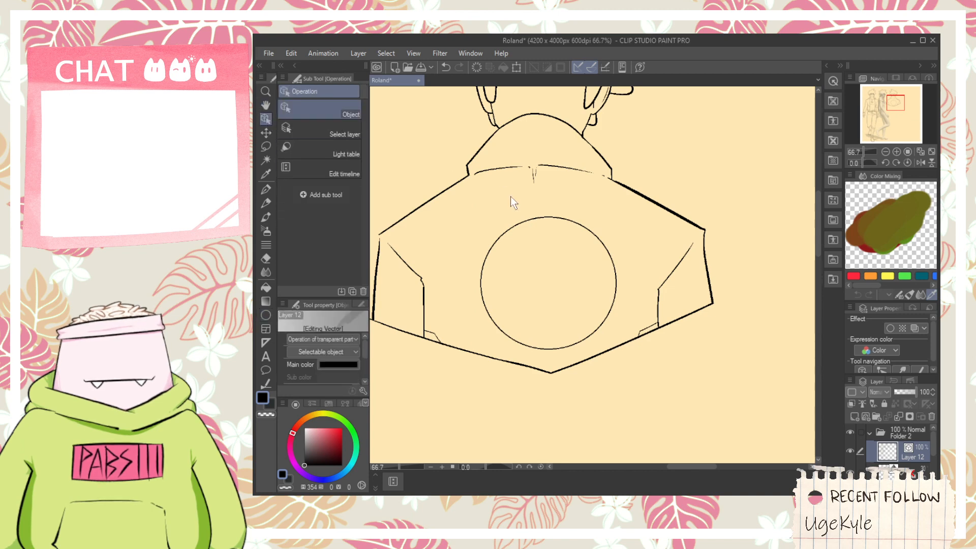
left_click(523, 222)
left_click_drag(523, 222, 506, 209)
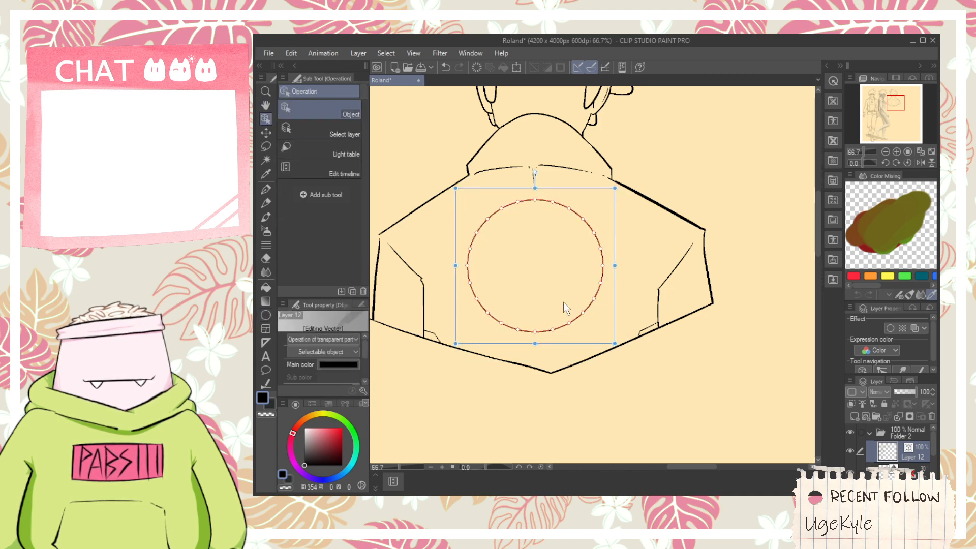
left_click_drag(615, 346, 637, 355)
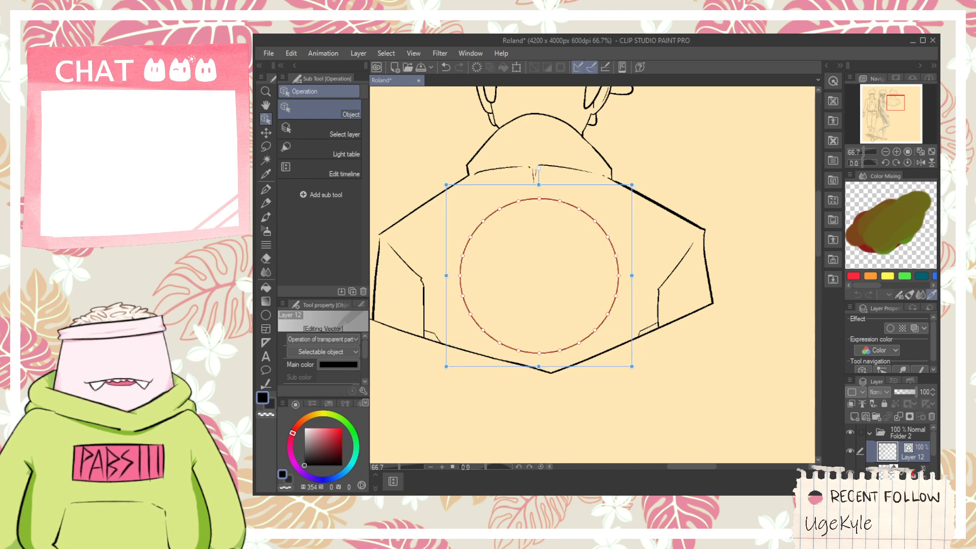
- Thicken the circle's lower arc on both sides using Adjust line width
left_click(266, 383)
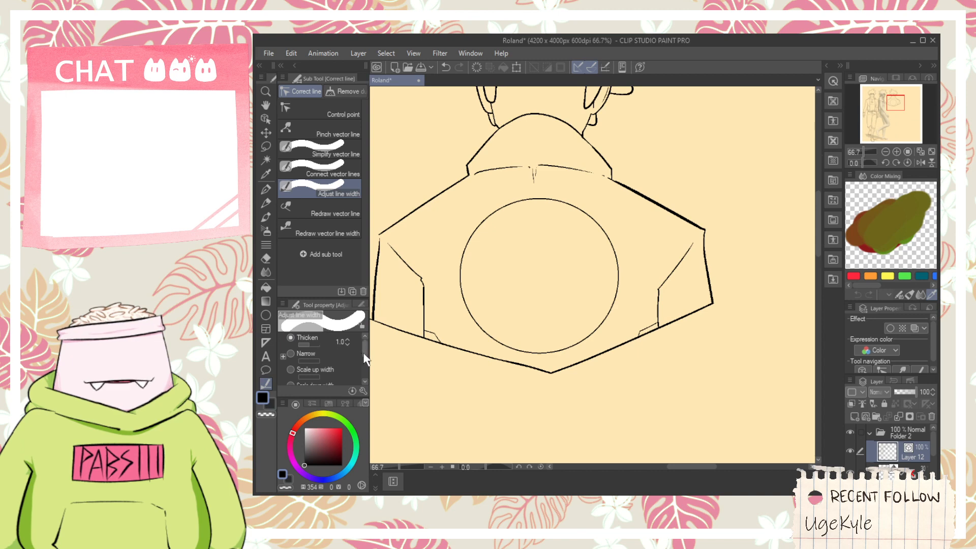
left_click_drag(364, 357, 370, 385)
mouse_move(464, 310)
left_mouse_down()
mouse_move(546, 354)
mouse_move(565, 350)
left_mouse_up()
mouse_move(453, 316)
left_mouse_down()
mouse_move(534, 352)
mouse_move(564, 350)
left_mouse_up()
left_click_drag(574, 342, 602, 333)
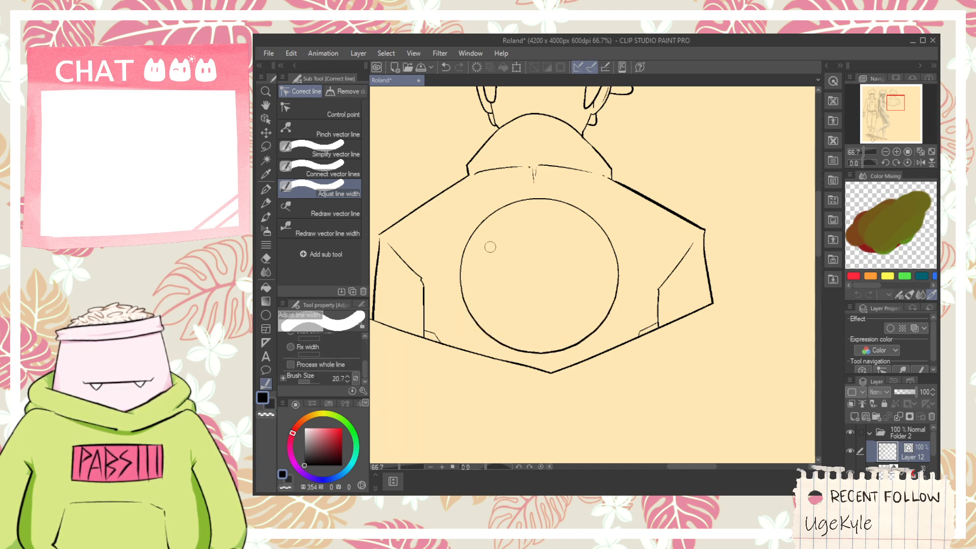
left_click_drag(459, 297, 559, 351)
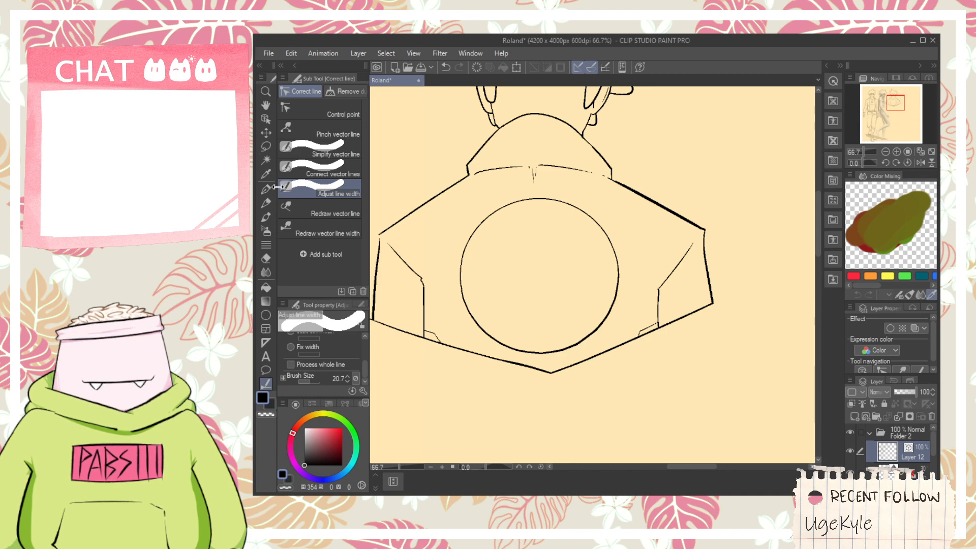
- Duplicate the circle and scale the copy down slightly so it forms a concentric inner ring
left_click(265, 119)
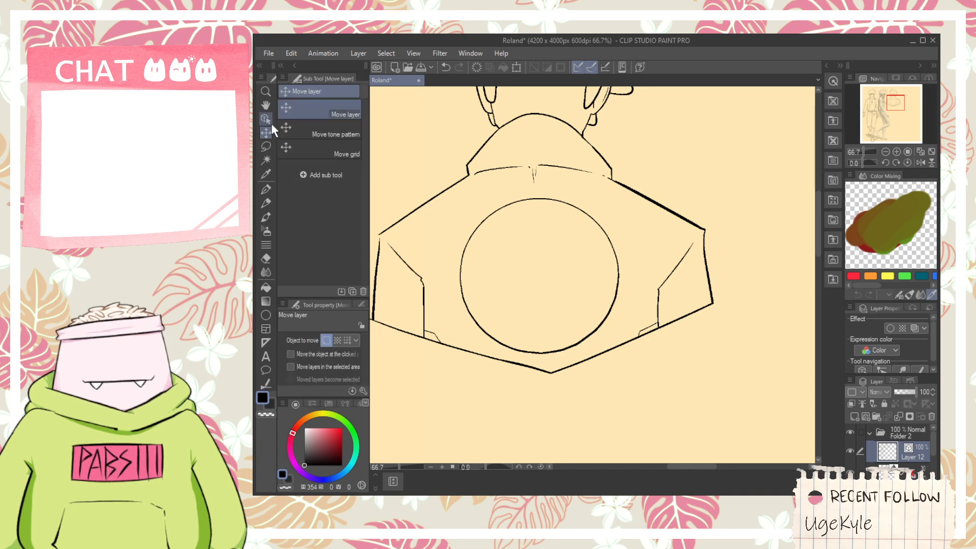
left_click(489, 224)
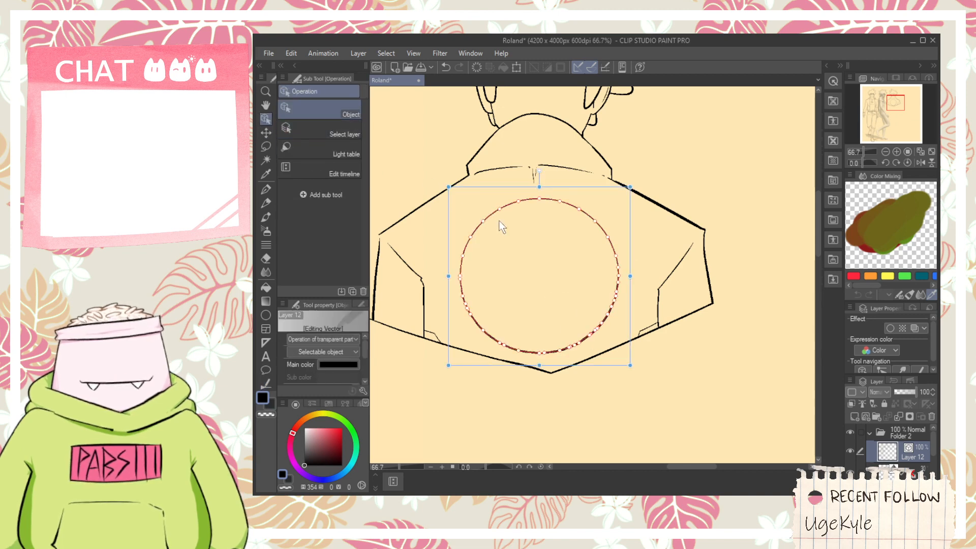
left_click_drag(457, 191, 479, 204)
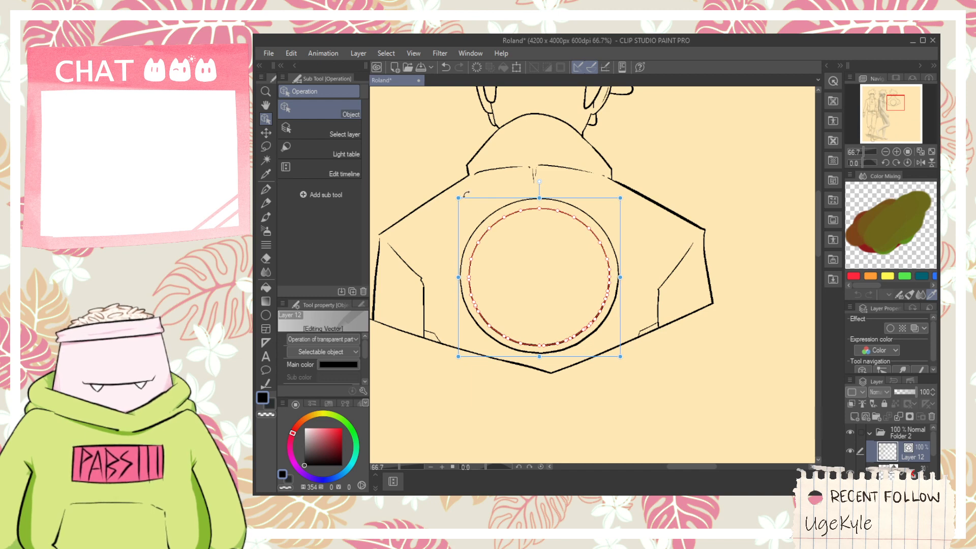
key("p")
scroll(536, 271, "up", 3)
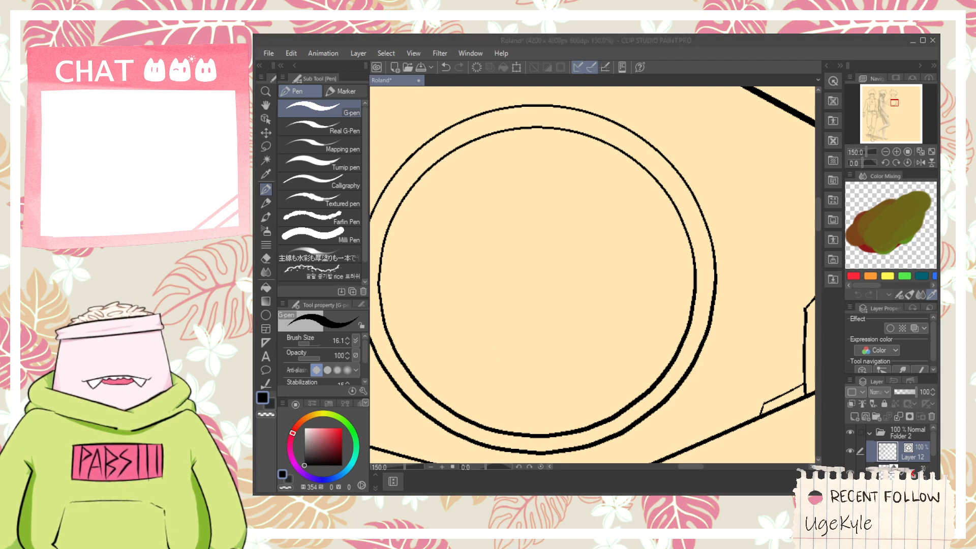
key("space")
left_click_drag(519, 267, 535, 274)
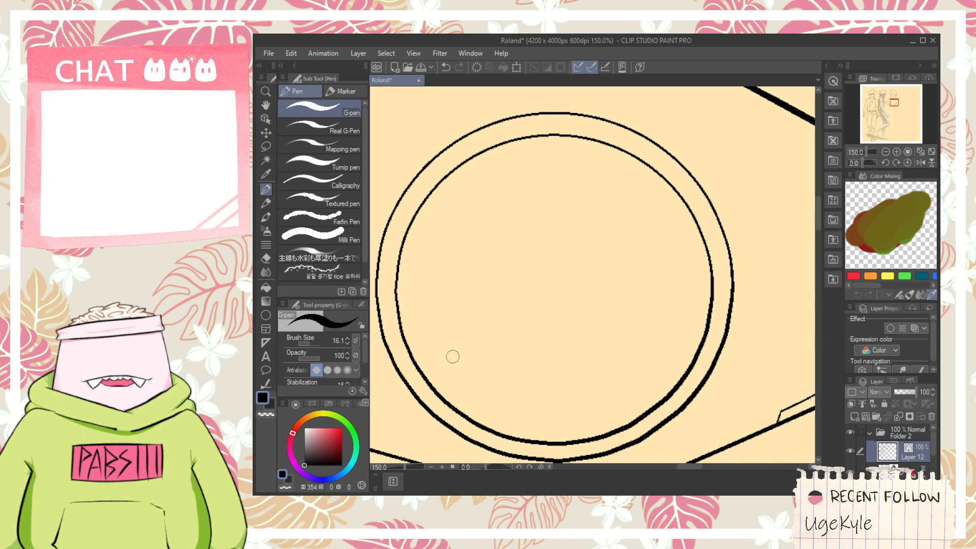
left_click_drag(453, 357, 465, 392)
key("ctrl+z")
left_click_drag(458, 330, 459, 397)
key("ctrl+z")
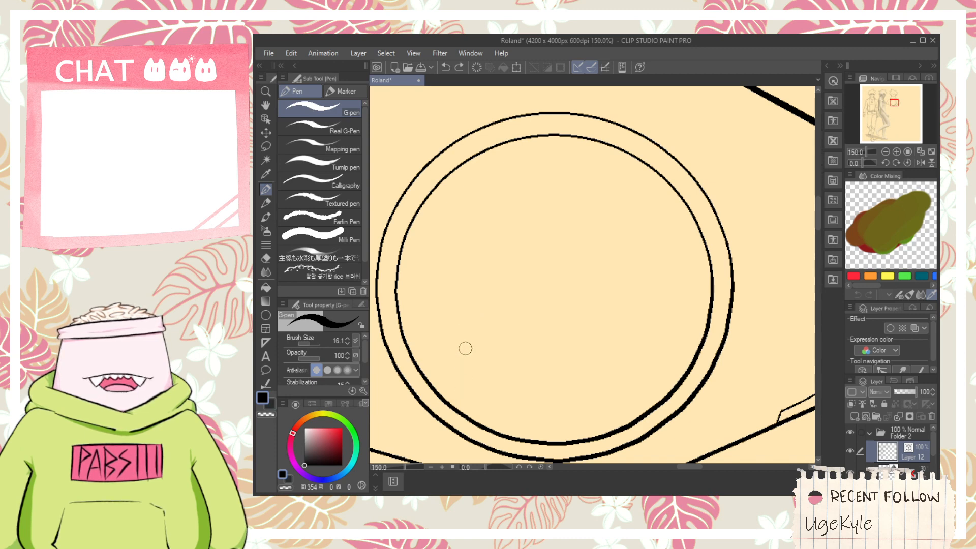
key("ctrl+z")
mouse_move(471, 327)
left_mouse_down()
mouse_move(471, 367)
mouse_move(608, 355)
mouse_move(616, 333)
left_mouse_up()
key("ctrl+z")
left_click_drag(448, 327, 506, 444)
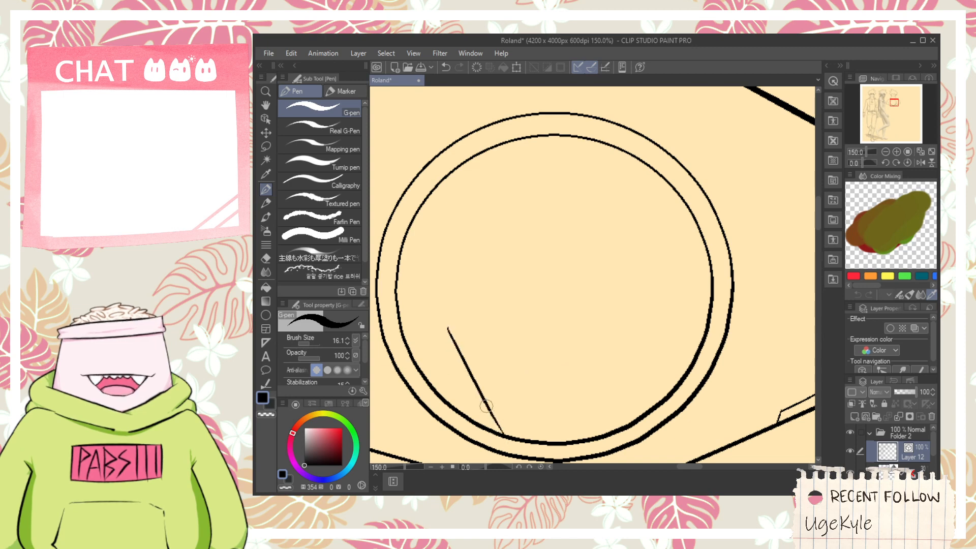
key("ctrl+z")
left_click_drag(436, 326, 477, 404)
key("ctrl+z")
mouse_move(450, 308)
left_mouse_down()
mouse_move(485, 406)
mouse_move(464, 376)
left_mouse_up()
key("ctrl+z")
key("ctrl+z")
mouse_move(444, 301)
left_mouse_down()
mouse_move(472, 402)
mouse_move(625, 376)
left_mouse_up()
key("ctrl+z")
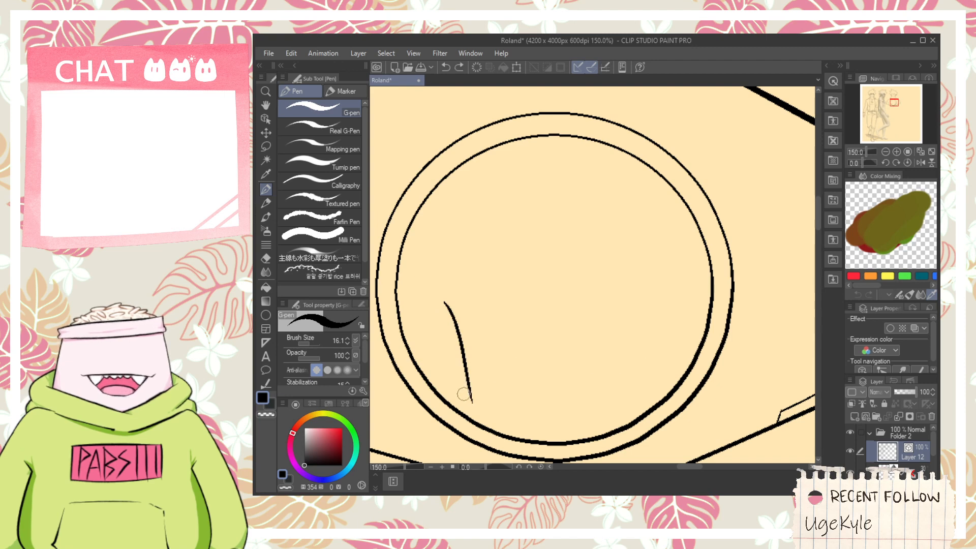
key("ctrl+z")
mouse_move(431, 315)
left_mouse_down()
mouse_move(461, 385)
mouse_move(577, 396)
left_mouse_up()
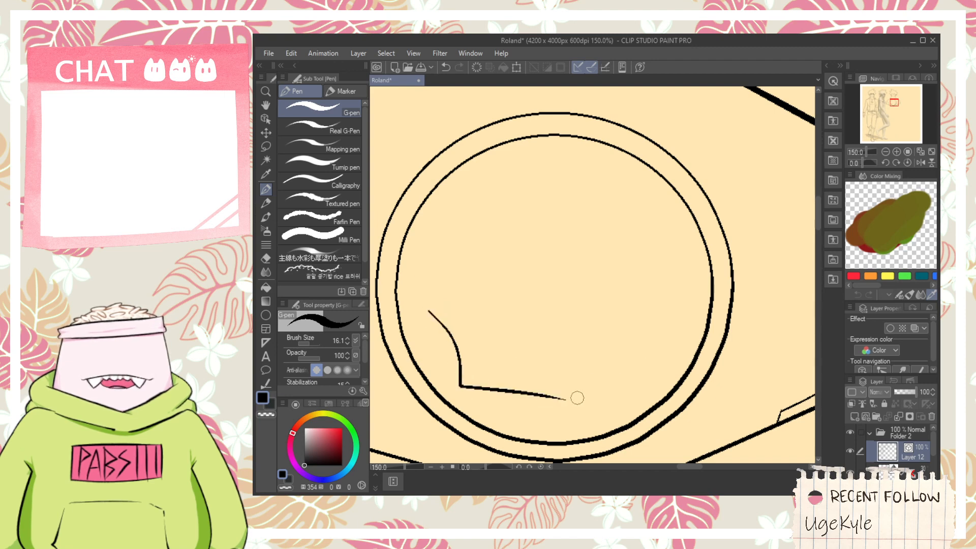
key("ctrl+z")
left_click_drag(465, 386, 606, 400)
key("ctrl+z")
left_click_drag(462, 380, 584, 398)
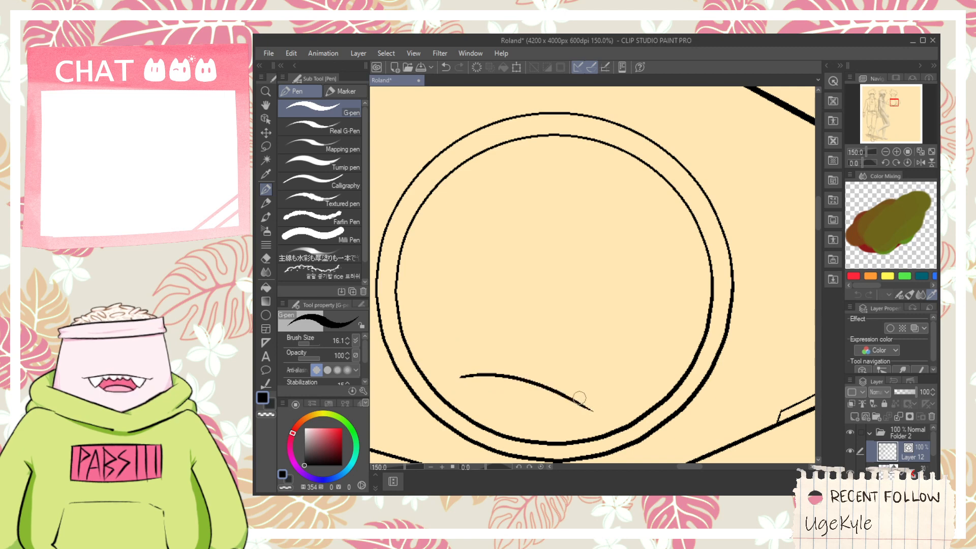
key("ctrl+z")
left_click_drag(457, 377, 654, 371)
key("ctrl+z")
mouse_move(464, 389)
left_mouse_down()
mouse_move(645, 380)
mouse_move(635, 376)
mouse_move(665, 224)
mouse_move(630, 176)
left_mouse_up()
key("ctrl+z")
mouse_move(665, 225)
left_mouse_down()
mouse_move(593, 152)
mouse_move(514, 237)
left_mouse_up()
key("ctrl+z")
left_click_drag(605, 161, 514, 213)
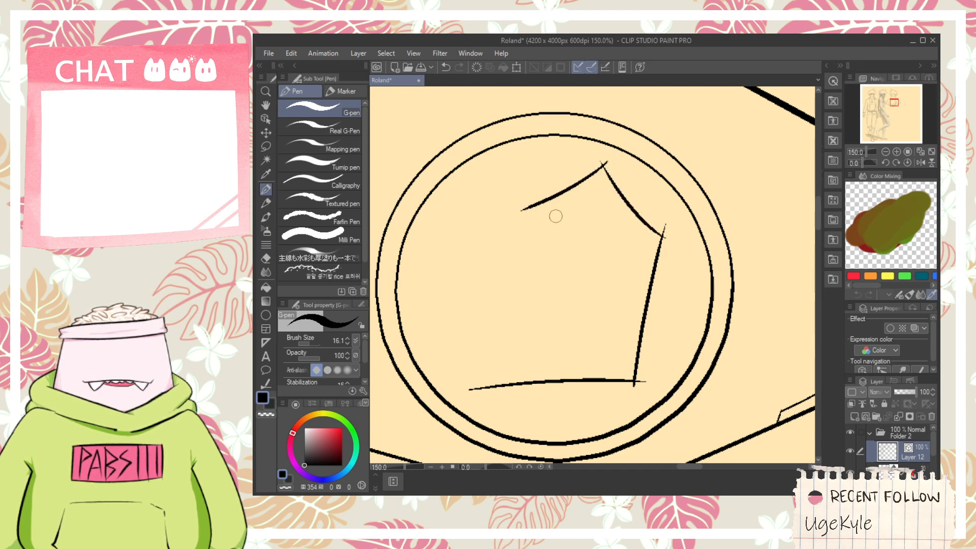
key("ctrl+z")
key("ctrl+z")
key("ctrl+z")
key("ctrl+z")
key("ctrl+z")
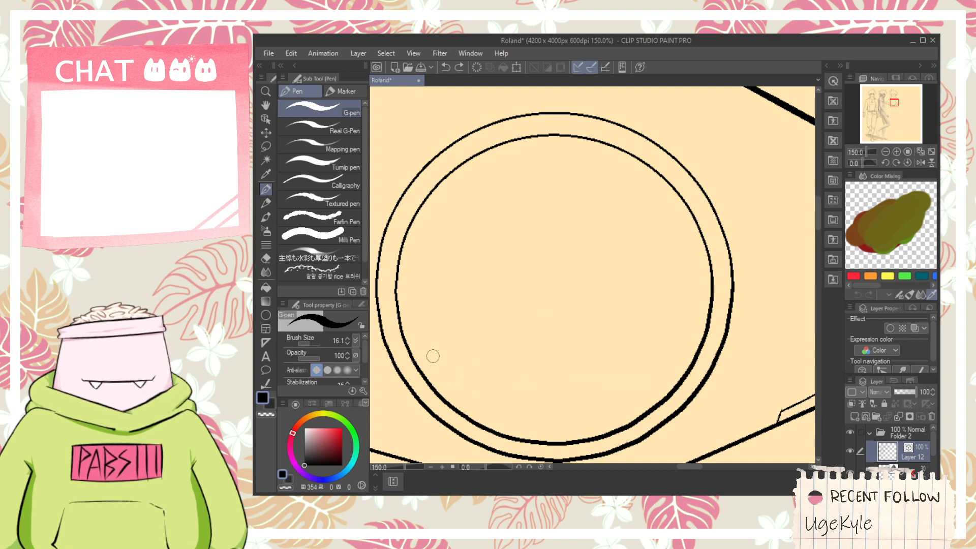
left_click_drag(432, 355, 607, 384)
key("ctrl+z")
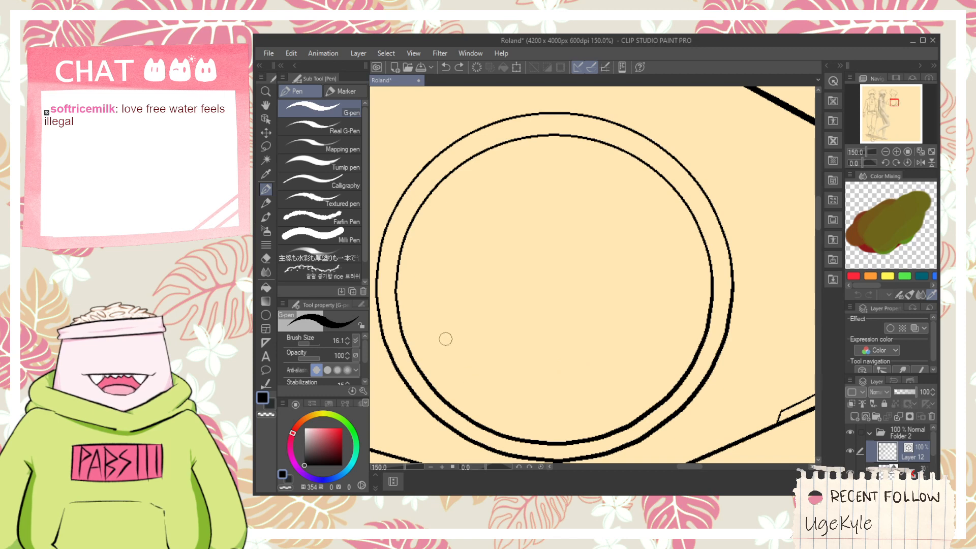
mouse_move(445, 339)
left_mouse_down()
mouse_move(555, 368)
mouse_move(659, 262)
mouse_move(500, 399)
mouse_move(659, 328)
left_mouse_up()
key("ctrl+z")
key("ctrl+z")
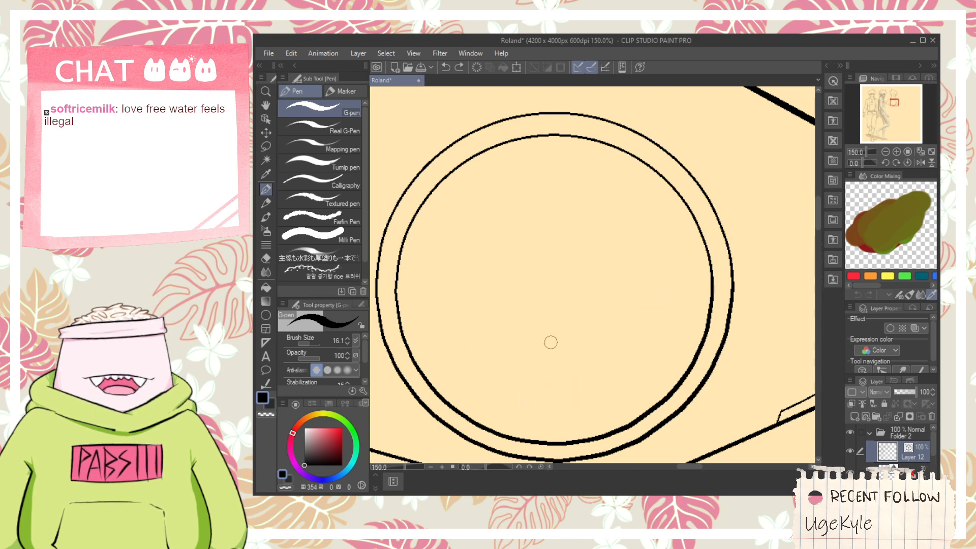
left_click_drag(474, 349, 495, 402)
key("ctrl+z")
left_click_drag(466, 310, 485, 410)
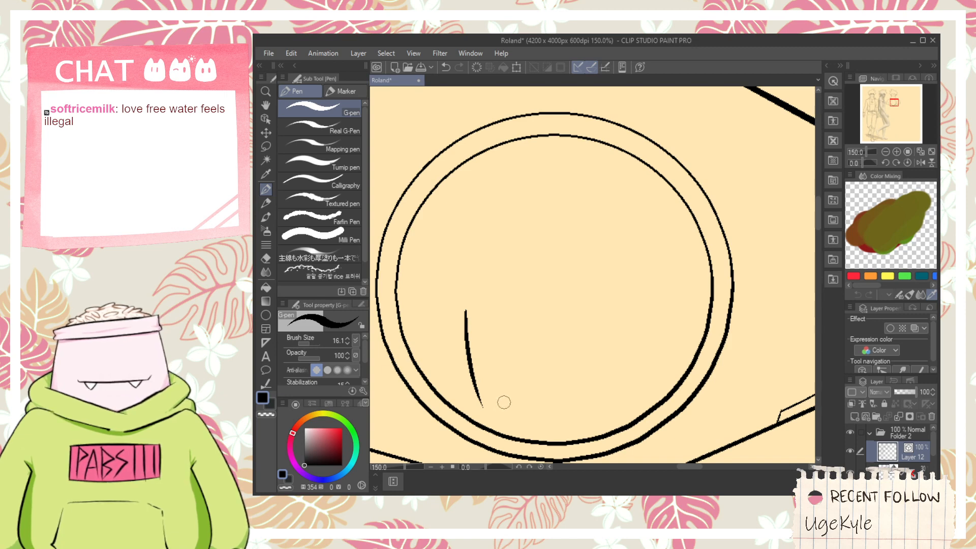
key("ctrl+z")
left_click_drag(455, 316, 569, 382)
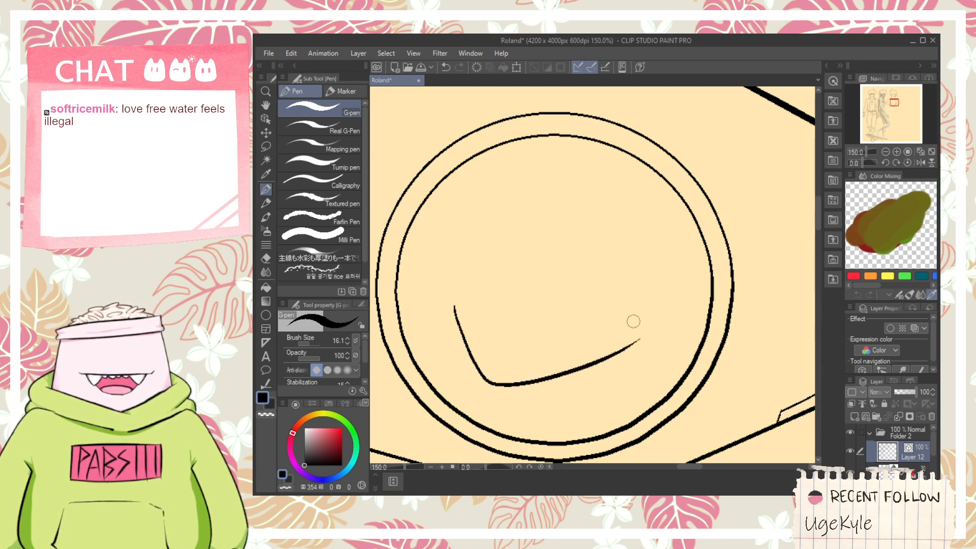
key("ctrl+z")
mouse_move(456, 314)
left_mouse_down()
mouse_move(468, 354)
mouse_move(654, 331)
left_mouse_up()
key("ctrl+z")
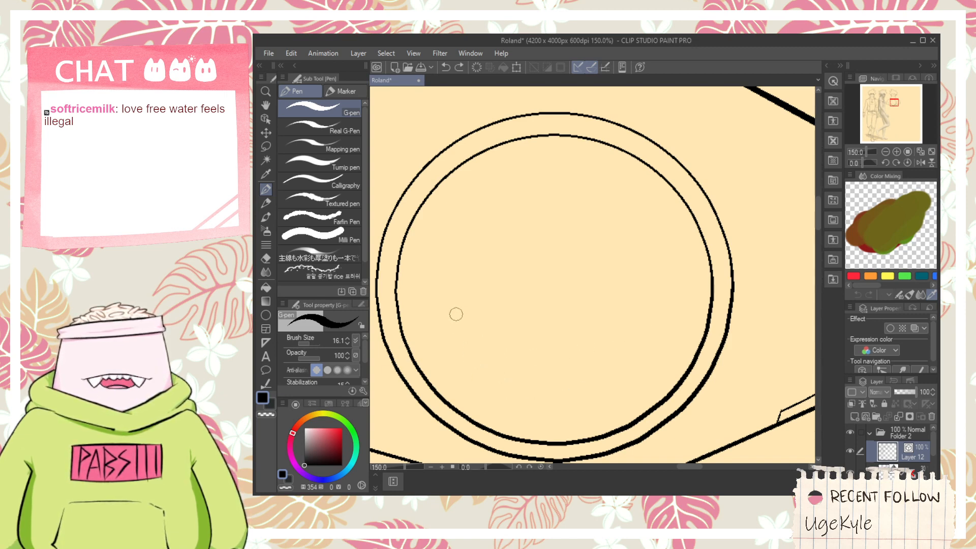
left_click_drag(455, 311, 630, 365)
key("ctrl+z")
mouse_move(456, 305)
left_mouse_down()
mouse_move(495, 386)
mouse_move(610, 357)
left_mouse_up()
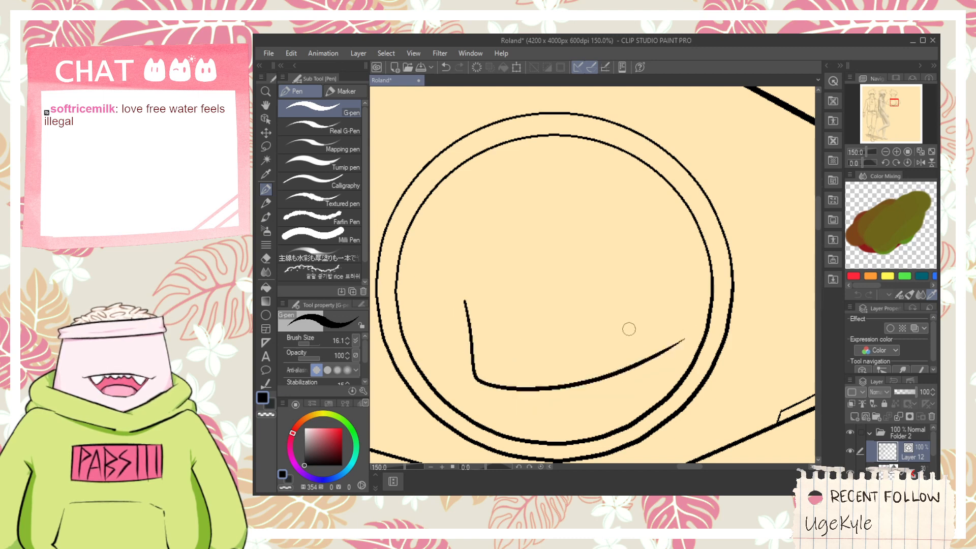
key("ctrl+z")
left_click_drag(452, 322, 475, 382)
key("ctrl+z")
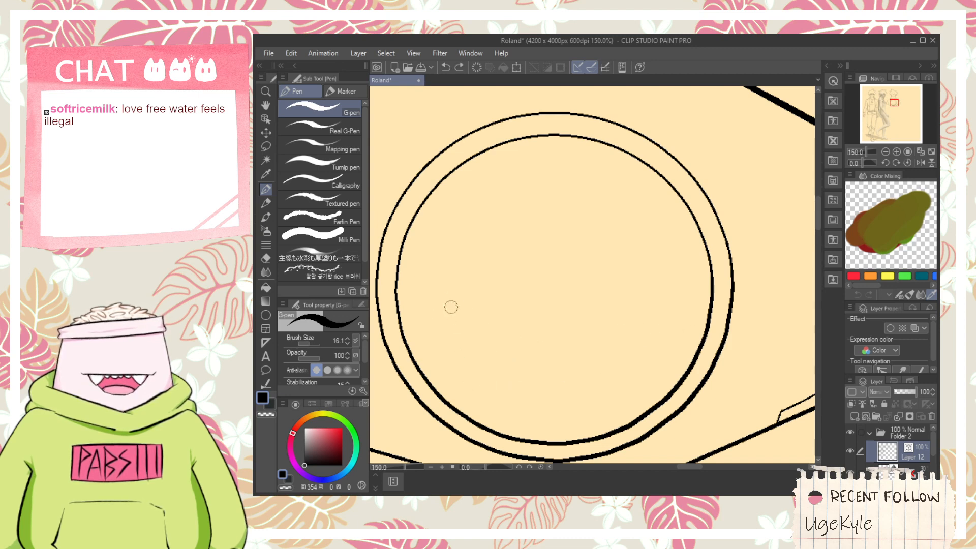
left_click_drag(451, 296, 473, 387)
key("ctrl+z")
mouse_move(451, 291)
left_mouse_down()
mouse_move(554, 399)
mouse_move(639, 368)
mouse_move(576, 201)
left_mouse_up()
key("ctrl+z")
mouse_move(643, 374)
left_mouse_down()
mouse_move(651, 206)
mouse_move(539, 199)
left_mouse_up()
key("ctrl+z")
left_click_drag(646, 375, 527, 206)
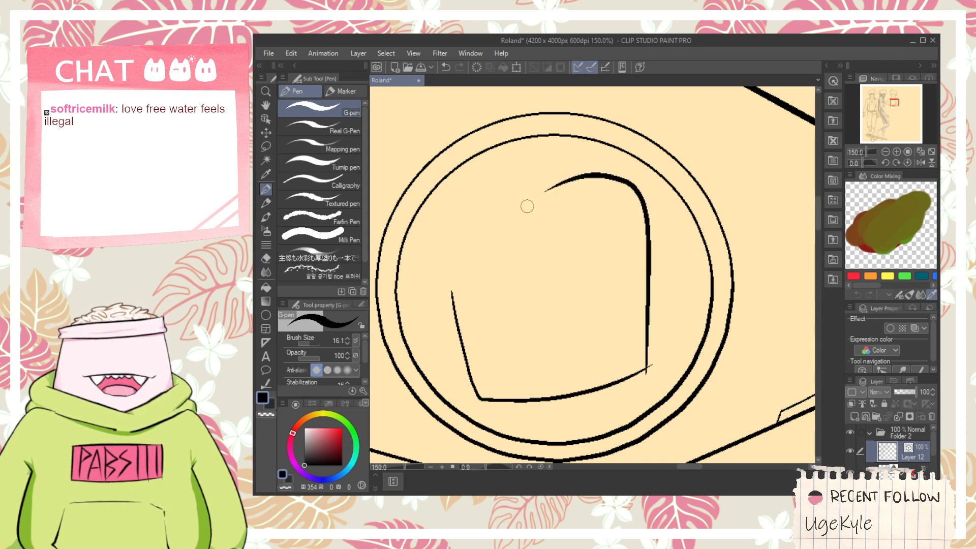
key("ctrl+z")
key("ctrl+z")
mouse_move(443, 320)
left_mouse_down()
mouse_move(469, 405)
mouse_move(706, 316)
left_mouse_up()
key("ctrl+z")
left_click_drag(472, 337, 490, 409)
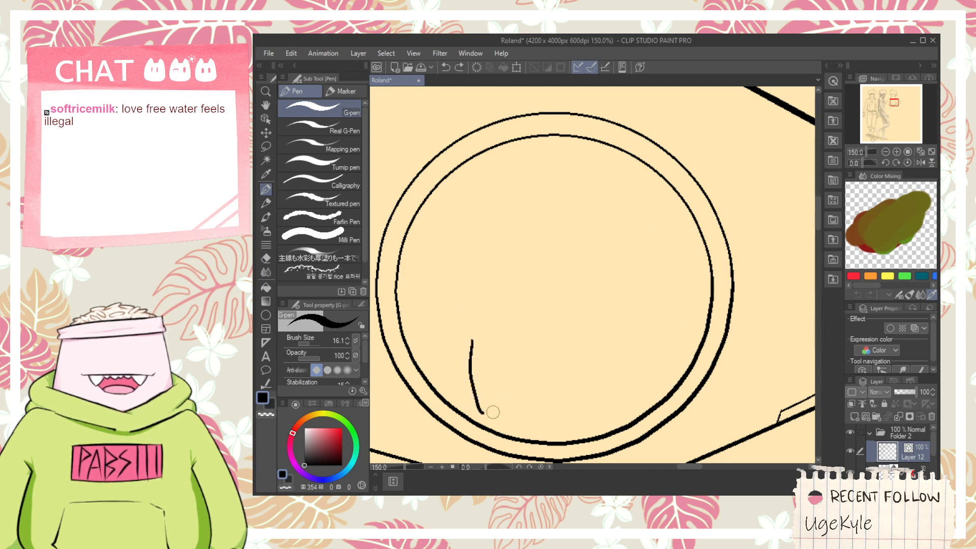
key("ctrl+z")
mouse_move(470, 334)
left_mouse_down()
mouse_move(474, 359)
mouse_move(520, 397)
mouse_move(658, 323)
left_mouse_up()
key("ctrl+z")
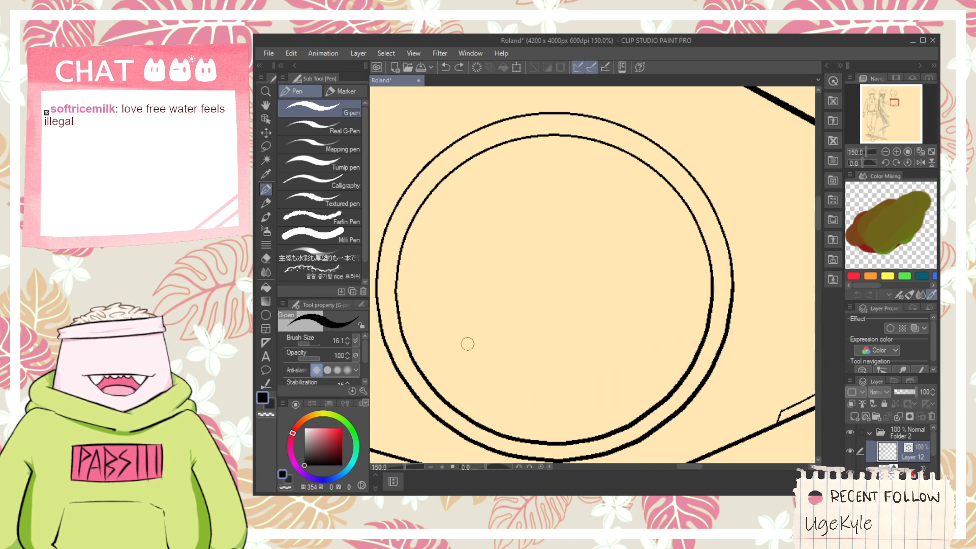
mouse_move(468, 344)
left_mouse_down()
mouse_move(499, 396)
mouse_move(674, 286)
left_mouse_up()
key("ctrl+z")
left_click_drag(468, 369, 647, 327)
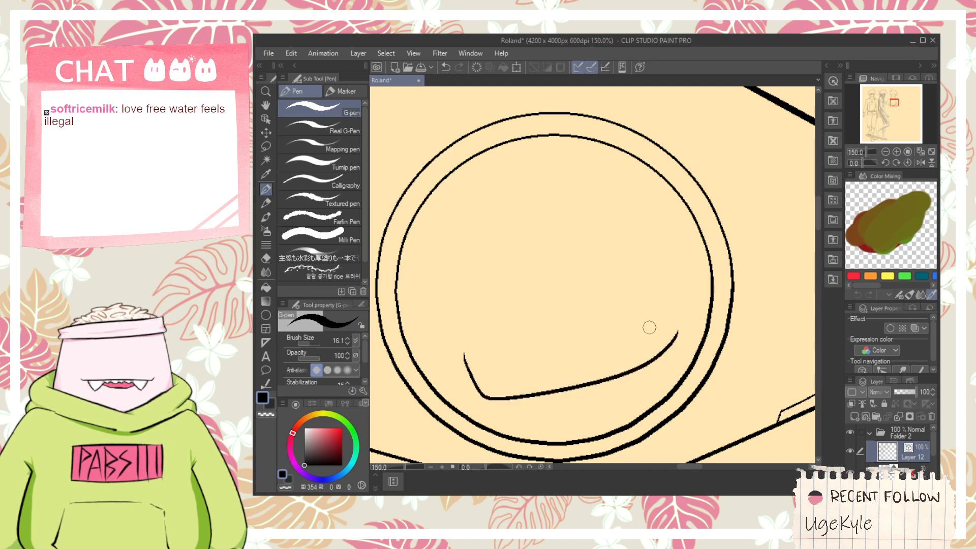
key("ctrl+z")
mouse_move(456, 346)
left_mouse_down()
mouse_move(479, 396)
mouse_move(651, 360)
left_mouse_up()
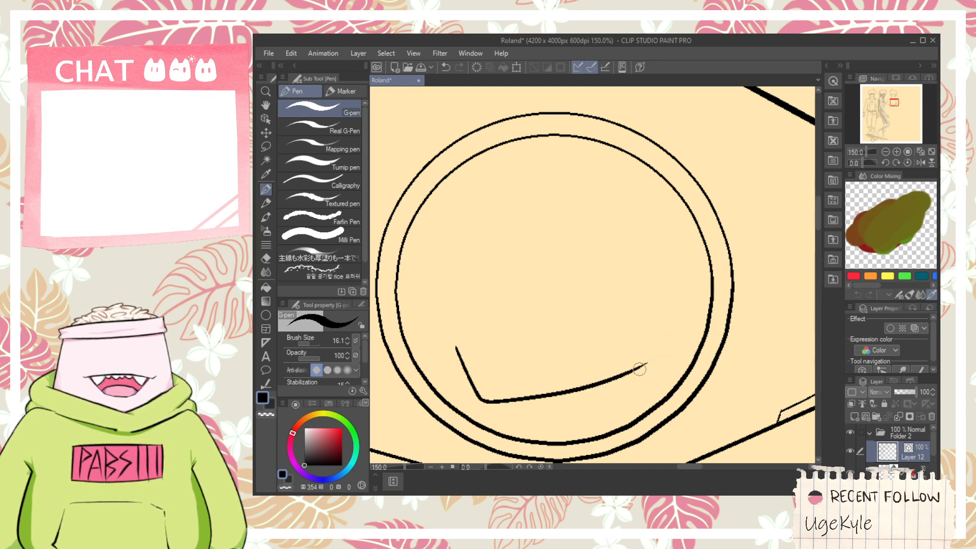
key("ctrl+z")
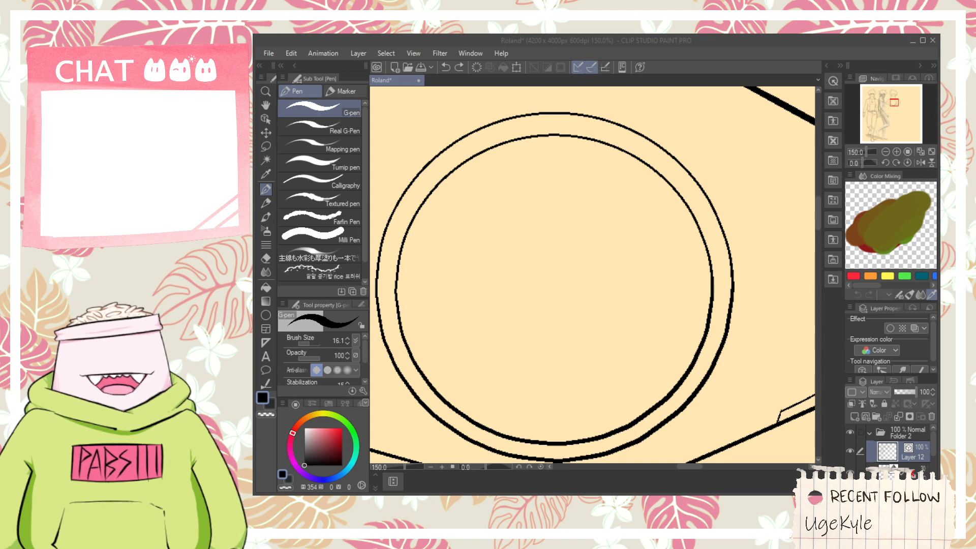
- Open the MARTCH Day 26 illustration as a reference and examine the crescent-moon face emblem on the jacket's back
left_click(723, 407)
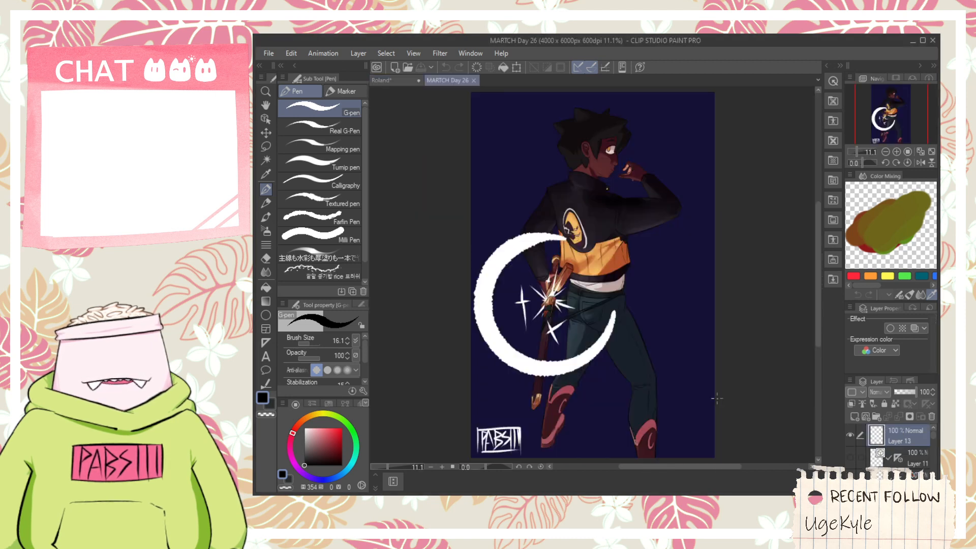
scroll(580, 215, "up", 5)
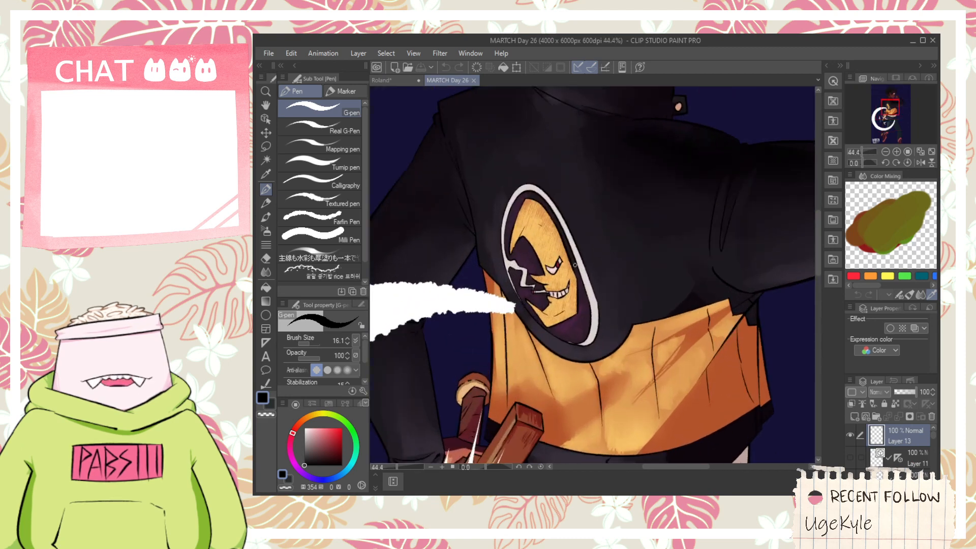
scroll(460, 278, "up", 3)
scroll(592, 305, "down", 3)
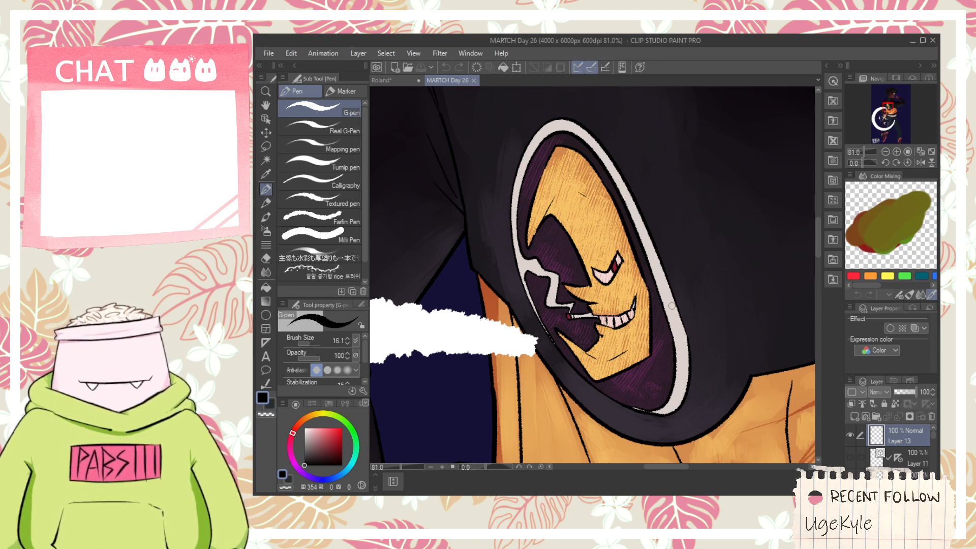
left_click(377, 79)
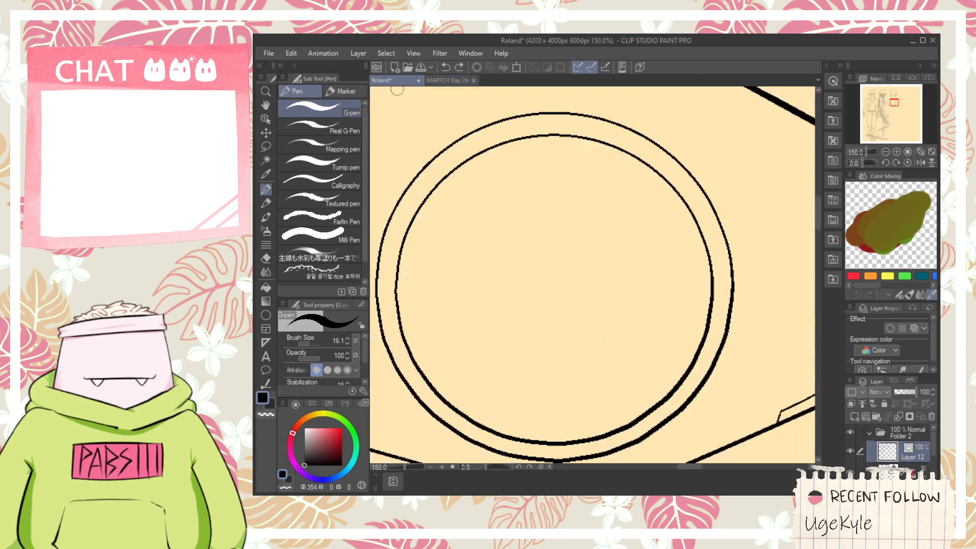
key("e")
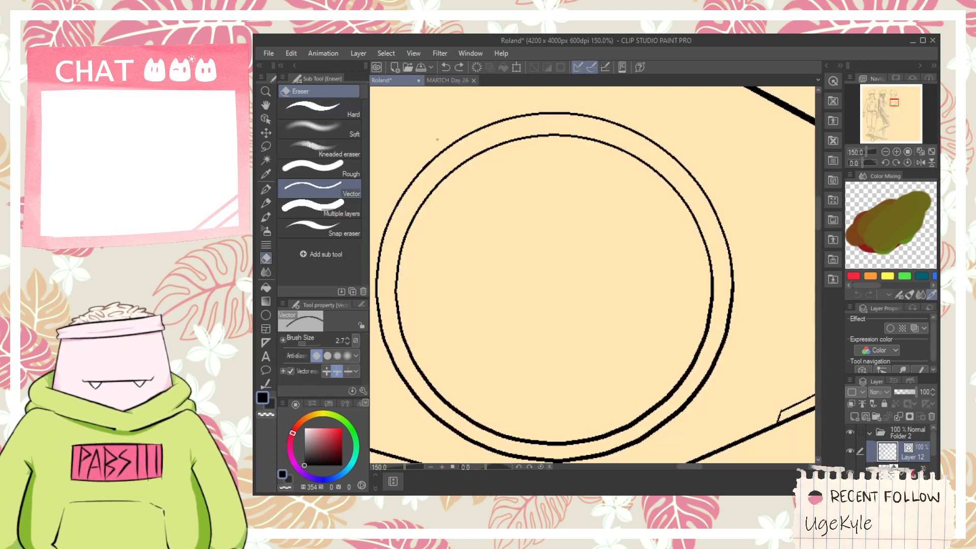
left_click(446, 79)
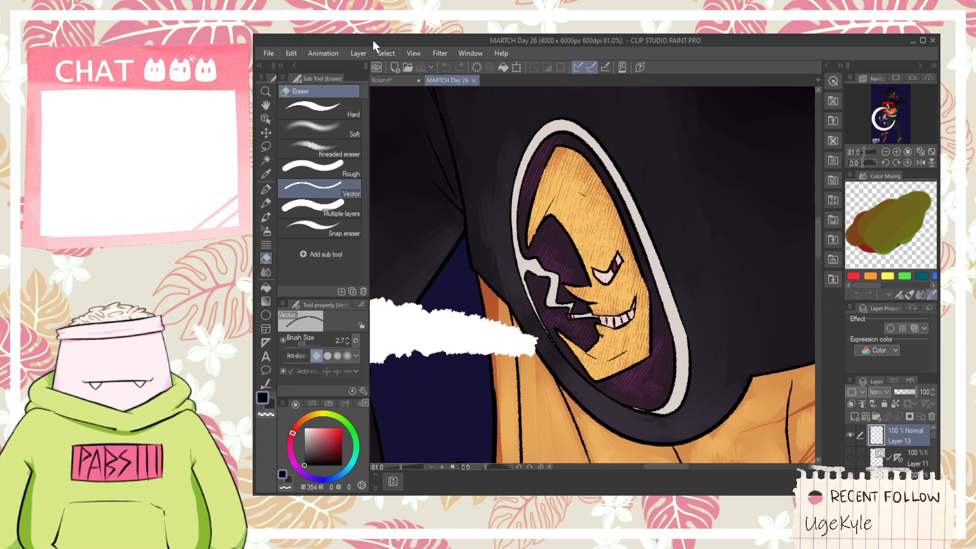
left_click(389, 80)
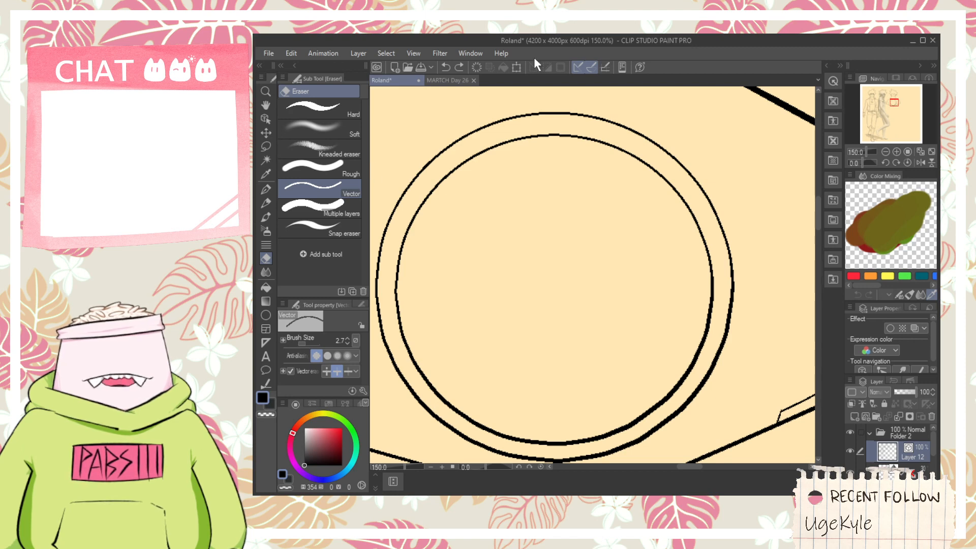
key("p")
mouse_move(471, 244)
left_mouse_down()
mouse_move(540, 164)
mouse_move(623, 264)
left_mouse_up()
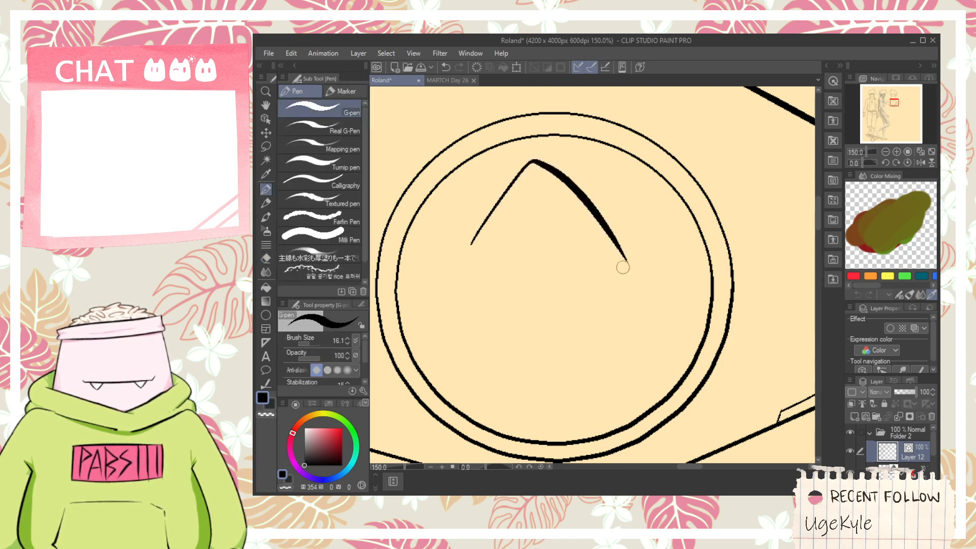
key("ctrl+z")
mouse_move(474, 253)
left_mouse_down()
mouse_move(500, 218)
mouse_move(660, 259)
left_mouse_up()
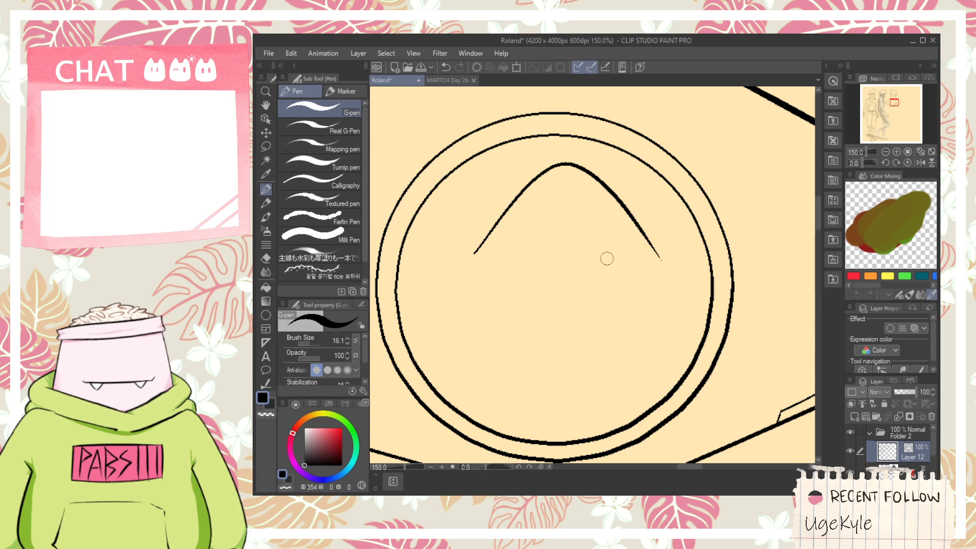
mouse_move(634, 213)
left_mouse_down()
mouse_move(626, 354)
mouse_move(531, 399)
left_mouse_up()
key("ctrl+z")
key("ctrl+z")
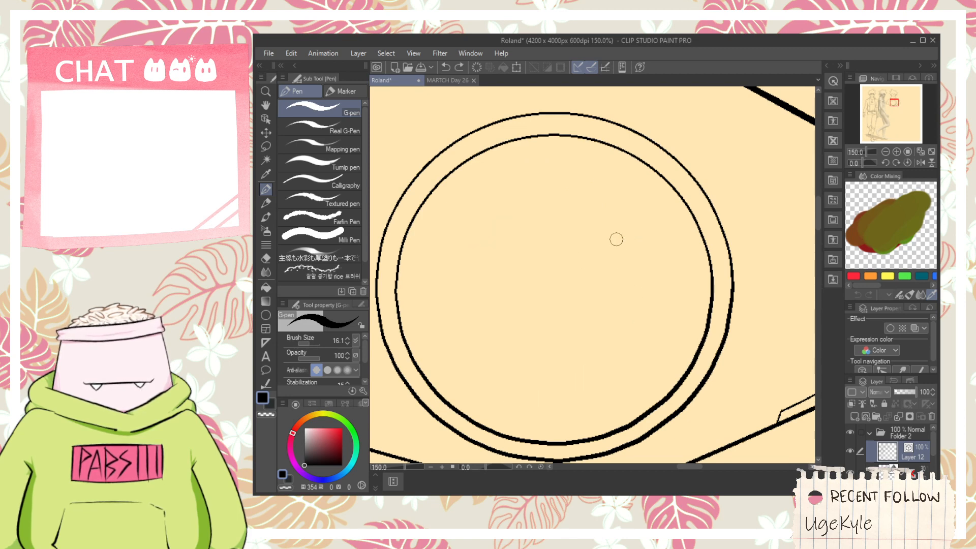
mouse_move(538, 167)
left_mouse_down()
mouse_move(568, 193)
mouse_move(546, 285)
mouse_move(560, 309)
mouse_move(597, 310)
mouse_move(552, 304)
mouse_move(593, 292)
left_mouse_up()
key("ctrl+z")
key("ctrl+z")
- Ink an angular grinning mouth in the middle of the inner ring with the G-pen and erase its overshooting line ends
key("ctrl+z")
mouse_move(533, 293)
left_mouse_down()
mouse_move(604, 309)
mouse_move(612, 284)
left_mouse_up()
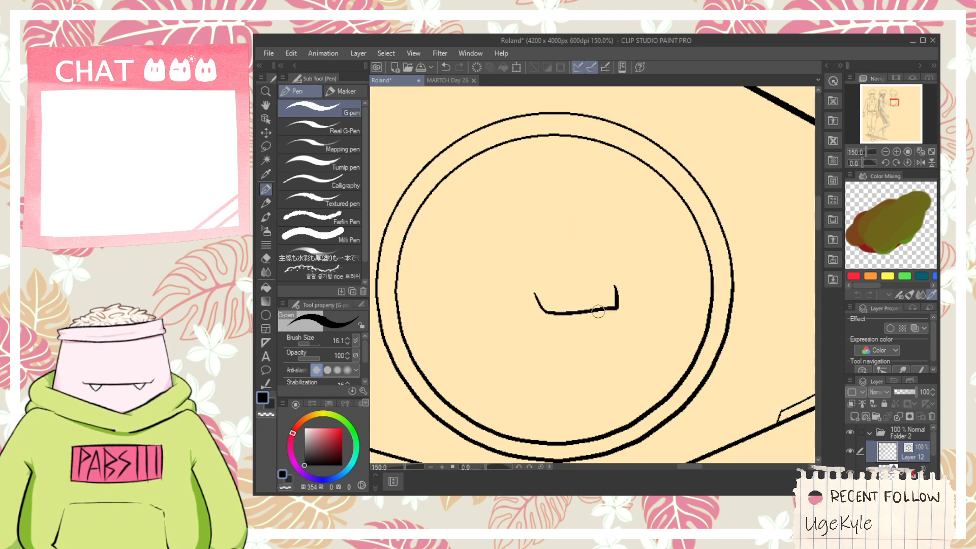
key("ctrl+z")
mouse_move(546, 303)
left_mouse_down()
mouse_move(605, 302)
mouse_move(612, 284)
mouse_move(615, 331)
left_mouse_up()
scroll(615, 296, "up", 1)
key("ctrl+z")
mouse_move(609, 282)
left_mouse_down()
mouse_move(622, 319)
mouse_move(541, 357)
left_mouse_up()
key("ctrl+z")
key("ctrl+z")
mouse_move(534, 302)
left_mouse_down()
mouse_move(531, 333)
mouse_move(617, 290)
mouse_move(616, 304)
left_mouse_up()
key("ctrl+z")
left_click_drag(516, 327, 612, 295)
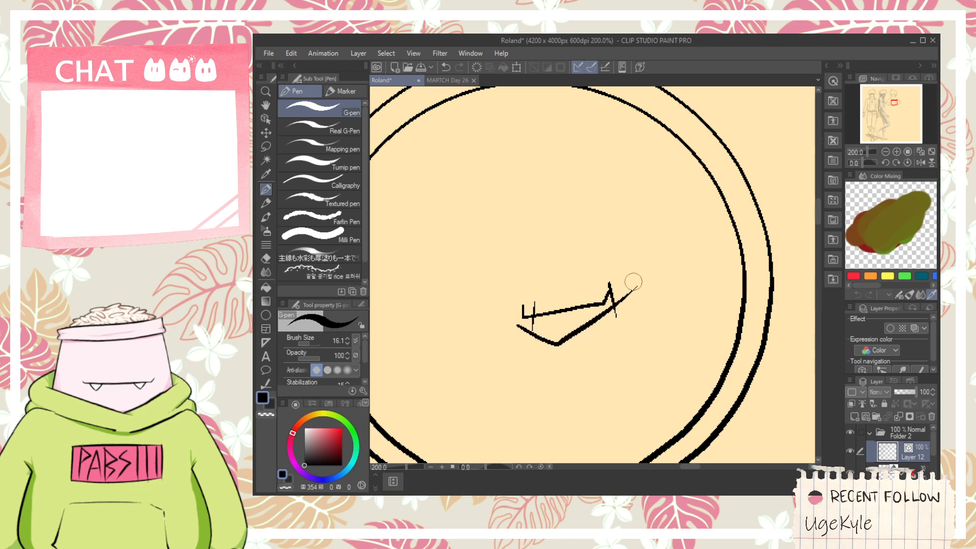
key("e")
scroll(615, 297, "up", 2)
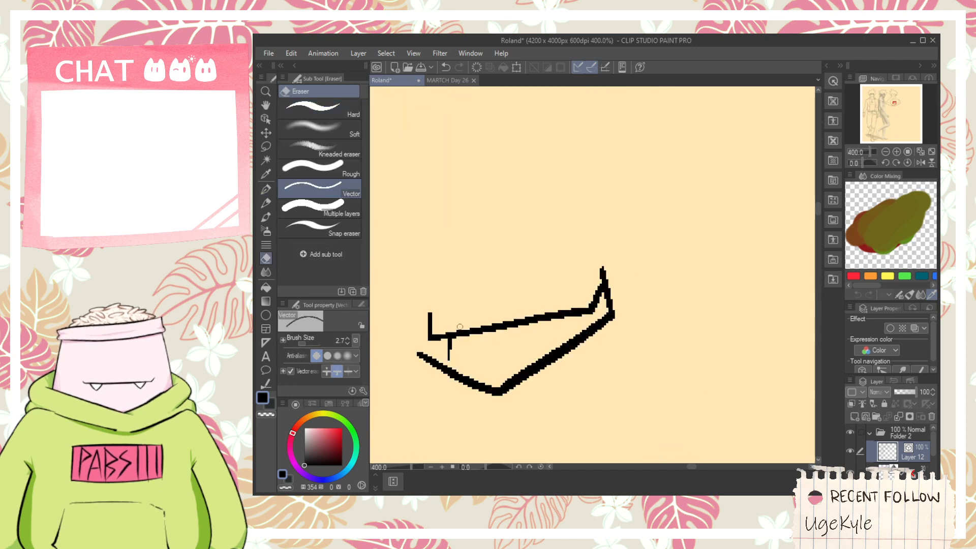
- Draw short vertical strokes inside the mouth to separate the teeth
key("p")
left_click_drag(481, 331, 476, 377)
left_click_drag(519, 325, 515, 360)
left_click_drag(567, 307, 559, 337)
- Draw the stepped lower lip and chin descending from the mouth's left corner into the crescent's inner lower curve
scroll(549, 328, "down", 2)
key("space")
mouse_move(474, 321)
left_mouse_down()
mouse_move(519, 297)
mouse_move(527, 326)
mouse_move(554, 351)
mouse_move(562, 299)
mouse_move(508, 388)
left_mouse_up()
scroll(513, 334, "up", 2)
scroll(561, 359, "down", 2)
key("space")
key("ctrl+z")
mouse_move(559, 297)
left_mouse_down()
mouse_move(534, 305)
mouse_move(543, 342)
mouse_move(545, 302)
mouse_move(538, 350)
mouse_move(539, 304)
mouse_move(562, 294)
left_mouse_up()
key("ctrl+z")
key("ctrl+z")
key("e")
key("p")
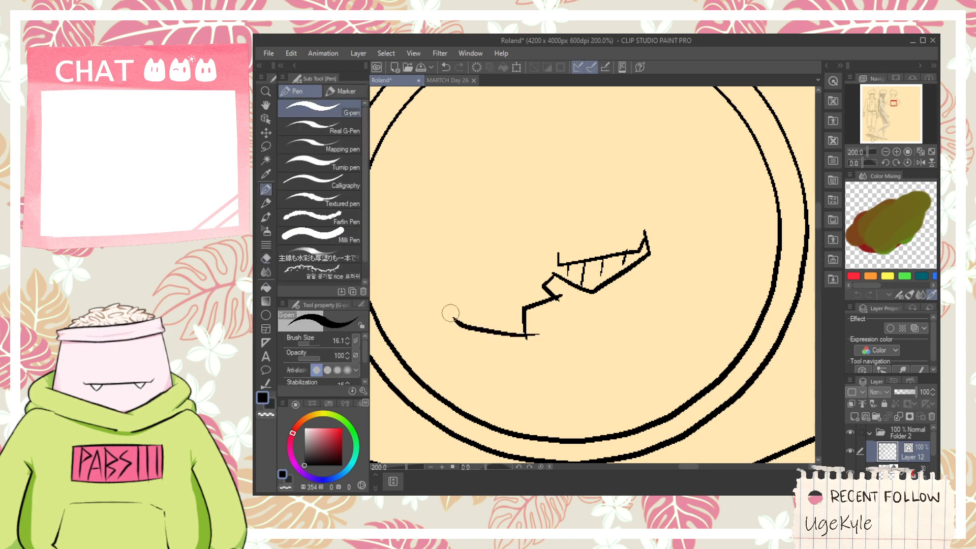
- Draw the crescent's pointed lower tip and its outer edge along the bottom and up the right side
mouse_move(440, 230)
left_mouse_down()
mouse_move(444, 304)
mouse_move(592, 338)
mouse_move(459, 307)
mouse_move(454, 252)
mouse_move(426, 381)
left_mouse_up()
key("ctrl+z")
mouse_move(415, 345)
left_mouse_down()
mouse_move(574, 417)
mouse_move(756, 265)
mouse_move(710, 246)
mouse_move(678, 273)
left_mouse_up()
key("space")
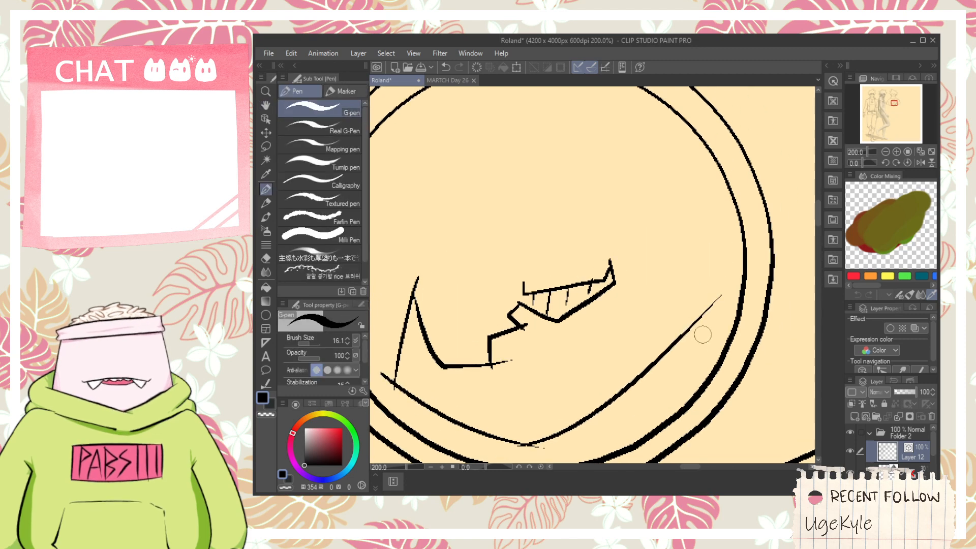
key("ctrl+z")
mouse_move(699, 332)
left_mouse_down()
mouse_move(663, 162)
mouse_move(696, 308)
mouse_move(635, 109)
left_mouse_up()
key("space")
left_click_drag(634, 150, 683, 194)
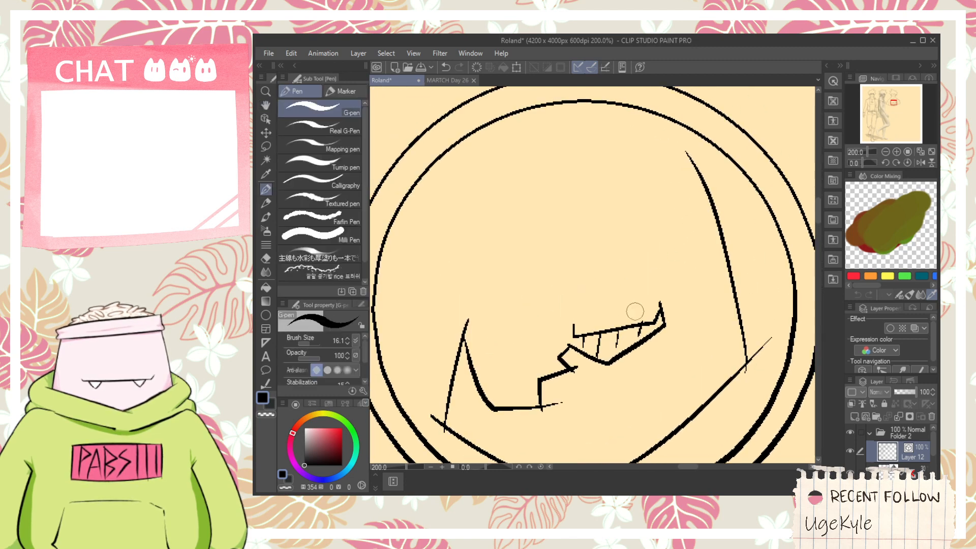
- Draw the stepped upper lip and pointed nose above the mouth's left corner
scroll(601, 325, "up", 2)
mouse_move(537, 321)
left_mouse_down()
mouse_move(584, 313)
mouse_move(561, 311)
mouse_move(555, 268)
mouse_move(609, 269)
mouse_move(616, 218)
mouse_move(642, 216)
mouse_move(635, 269)
left_mouse_up()
key("ctrl+z")
key("e")
scroll(604, 280, "down", 2)
key("space")
key("p")
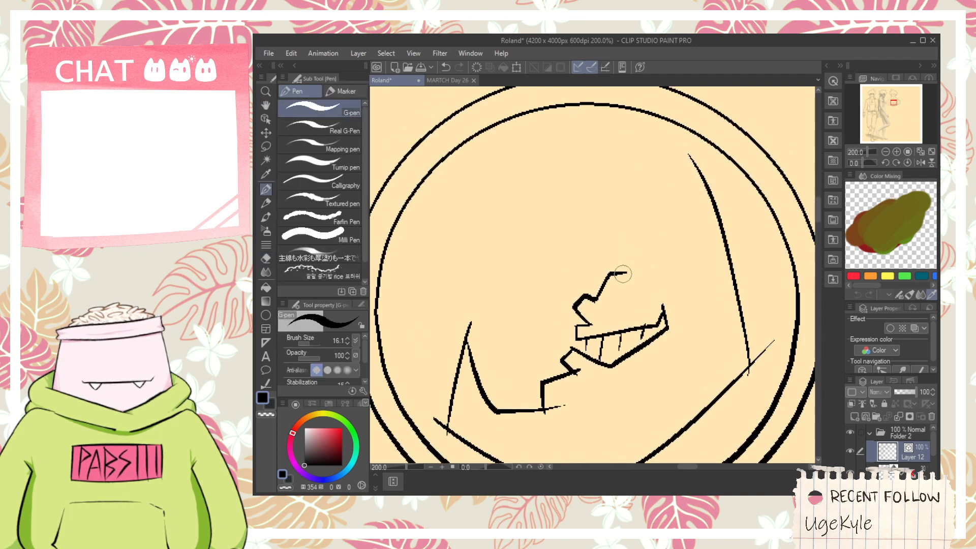
- Redraw the upper part of the nose as a jagged zigzag leading up towards the forehead
key("ctrl+z")
key("ctrl+z")
scroll(596, 309, "up", 2)
mouse_move(592, 307)
left_mouse_down()
mouse_move(644, 267)
mouse_move(610, 287)
mouse_move(611, 300)
mouse_move(629, 265)
mouse_move(592, 207)
left_mouse_up()
key("e")
scroll(610, 287, "down", 2)
key("space")
key("p")
- Draw the curved forehead and the crescent's pointed upper tip, joining the top edge to the right side
key("ctrl+z")
mouse_move(629, 267)
left_mouse_down()
mouse_move(573, 149)
mouse_move(501, 187)
mouse_move(575, 141)
left_mouse_up()
key("ctrl+z")
mouse_move(509, 191)
left_mouse_down()
mouse_move(608, 122)
mouse_move(719, 177)
mouse_move(706, 173)
left_mouse_up()
- Erase the overshooting line ends around the crescent's upper tip and top corners with the Vector eraser
key("e")
key("ctrl+z")
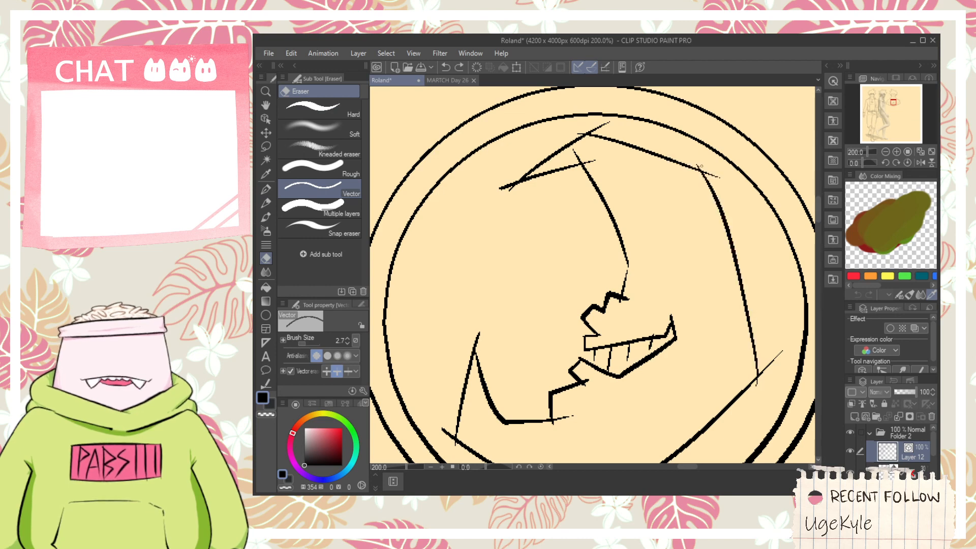
scroll(612, 135, "up", 3)
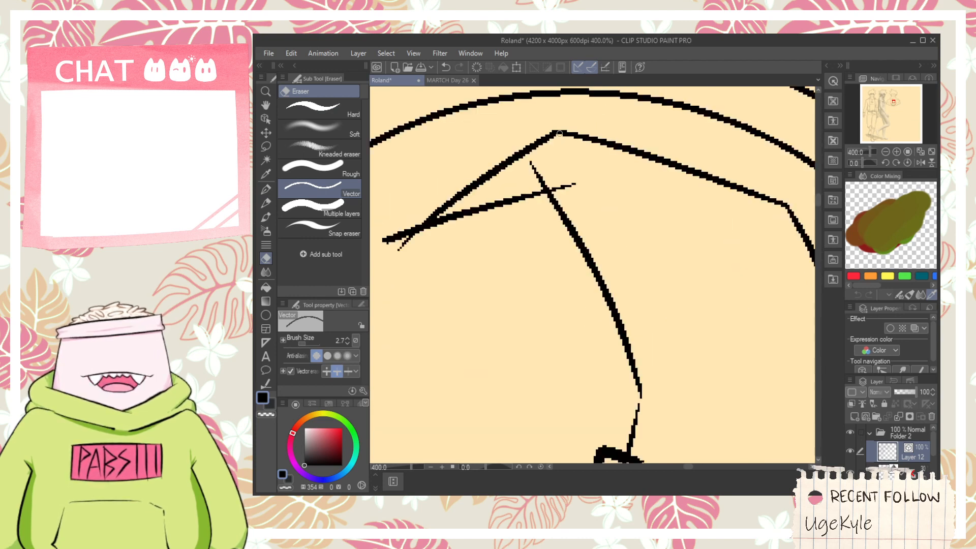
left_click(538, 173)
left_click(564, 187)
left_click_drag(413, 256, 415, 257)
scroll(434, 255, "down", 3)
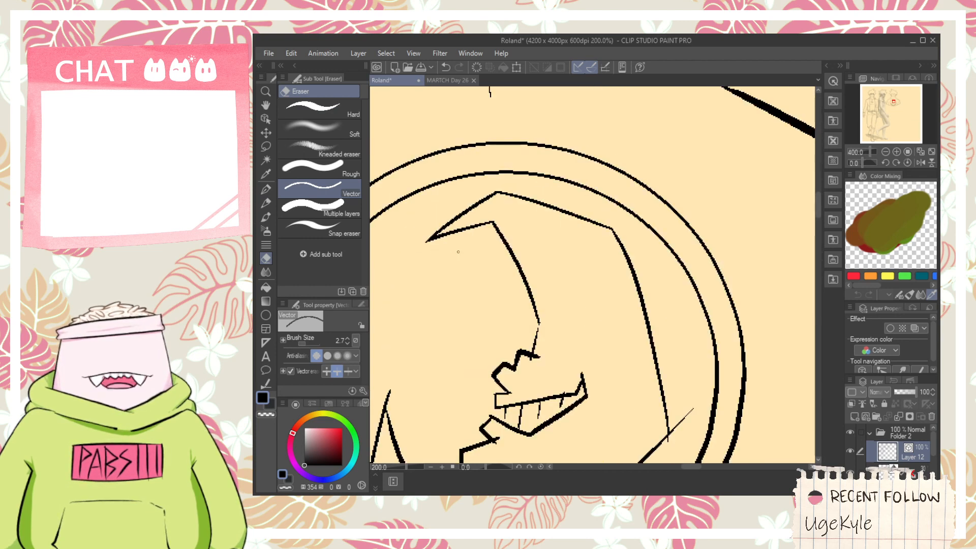
- Trim the crossing line ends at the crescent's lower tip, bottom point and lower right corner with the Vector eraser
left_click_drag(503, 290, 594, 124)
scroll(593, 124, "up", 1)
left_click_drag(443, 321, 439, 306)
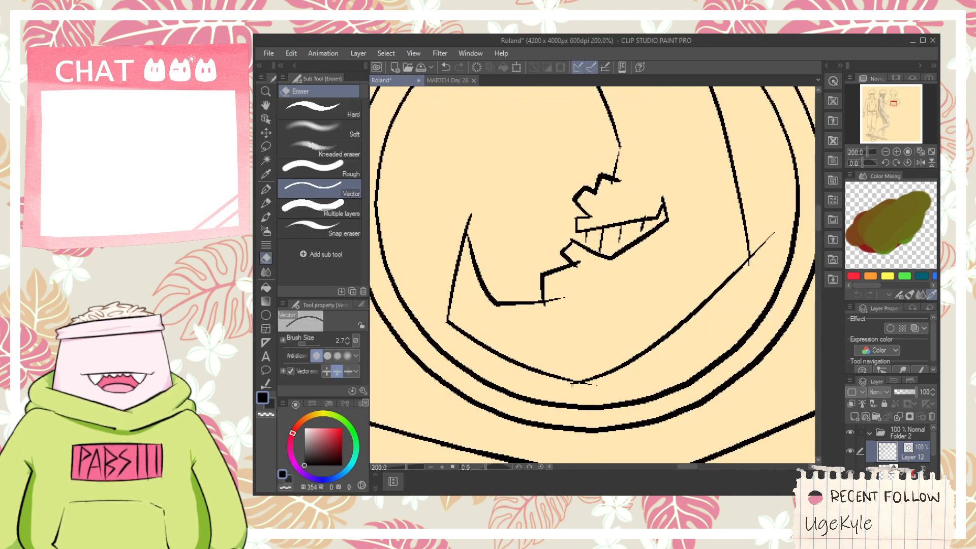
scroll(601, 387, "up", 2)
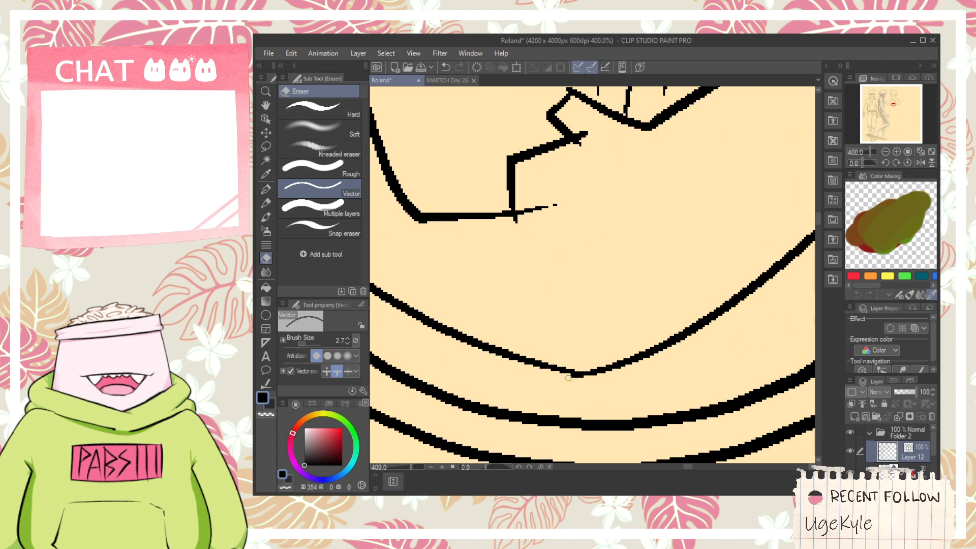
scroll(569, 377, "down", 2)
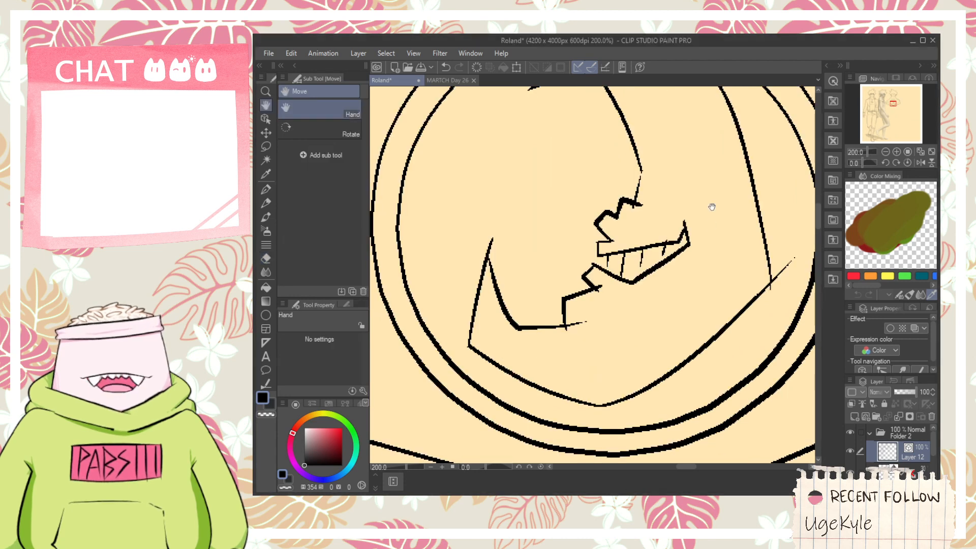
scroll(710, 207, "up", 2)
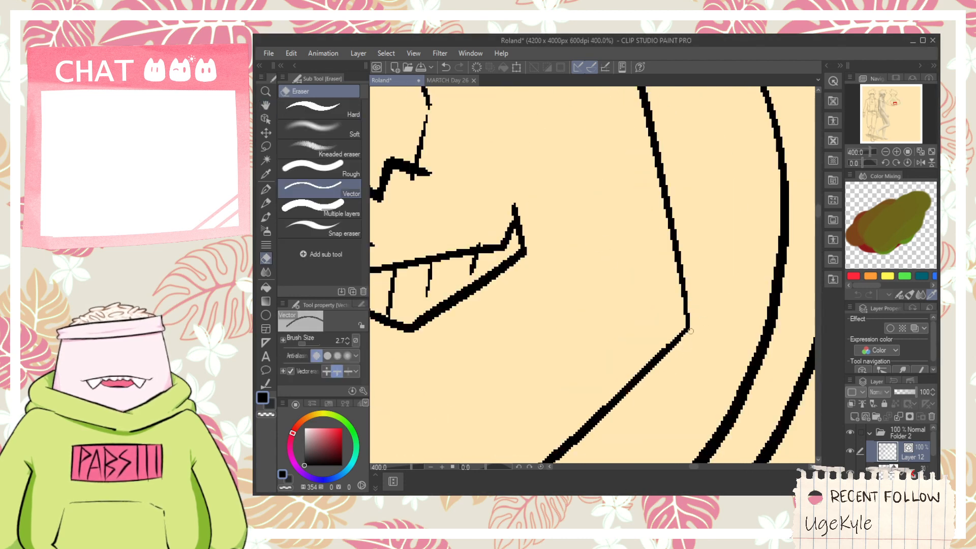
- Trim the overshooting line ends at the crescent's lower tip, chin, lips and nose with the Vector eraser
scroll(637, 241, "down", 3)
key("space")
left_click_drag(564, 287, 638, 255)
scroll(549, 213, "up", 3)
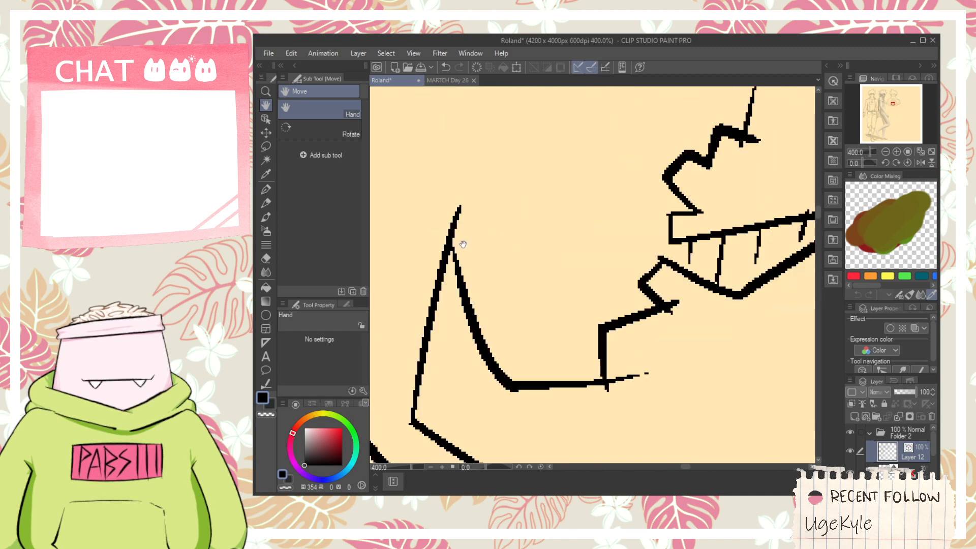
key("e")
left_click(457, 220)
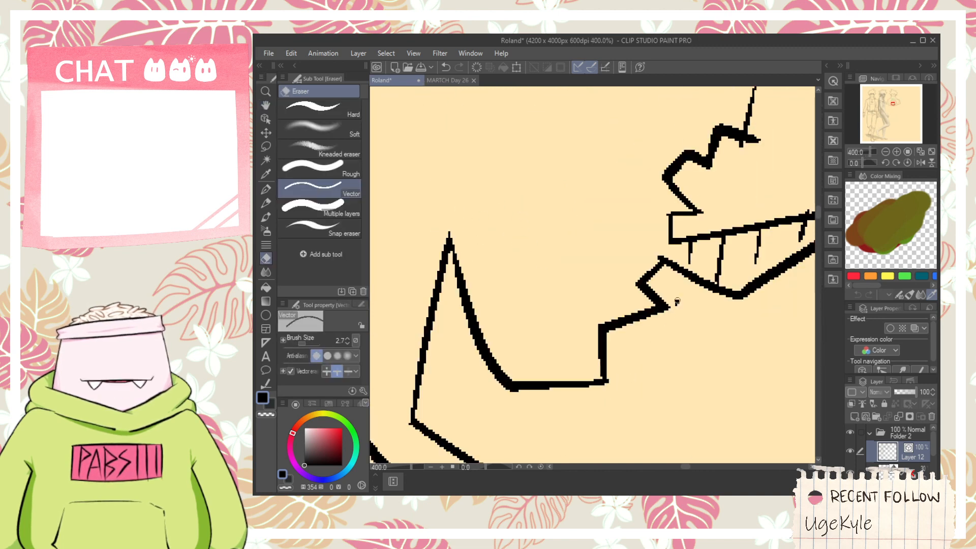
scroll(677, 302, "down", 3)
key("space")
scroll(630, 227, "up", 4)
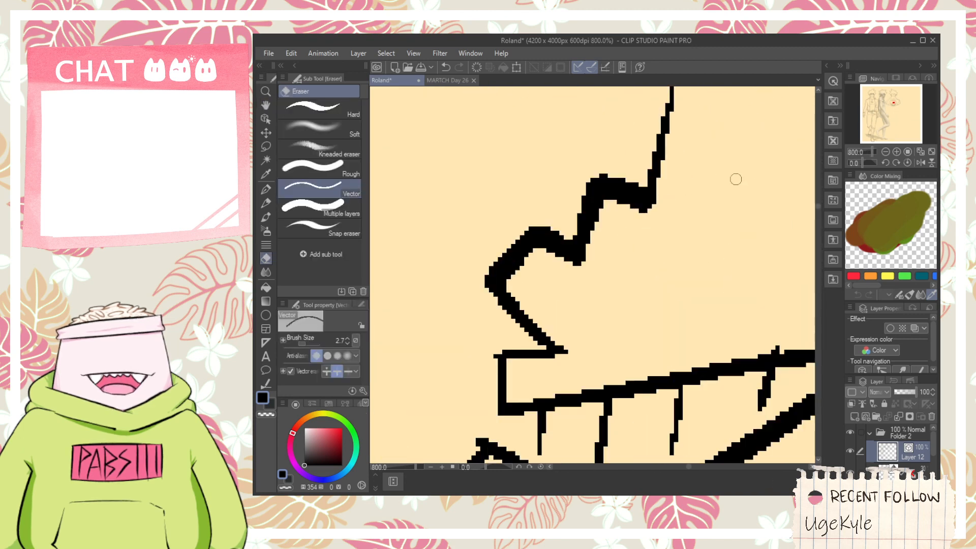
- Draw a short, thick curved nostril stroke above the grinning mouth with the G-pen
scroll(736, 179, "down", 3)
key("space")
scroll(605, 296, "up", 3)
key("p")
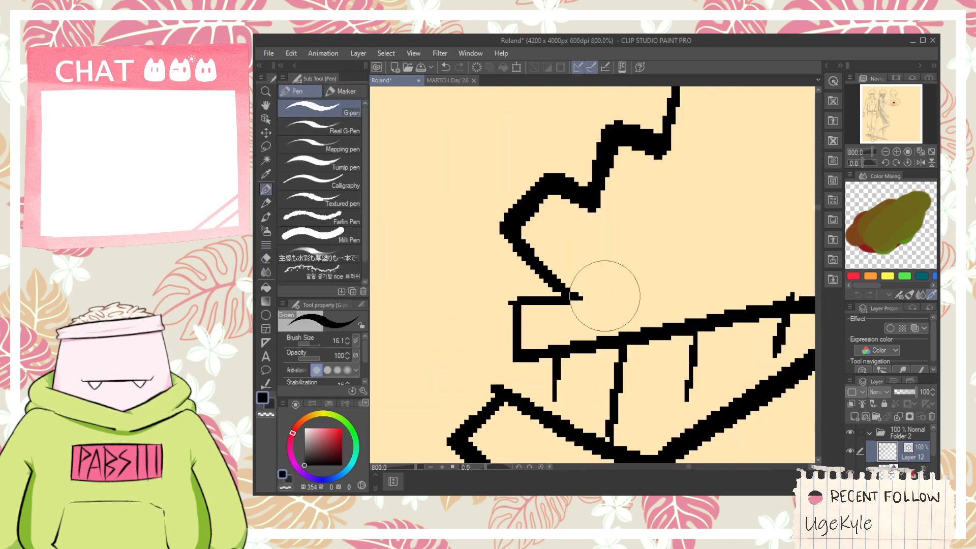
left_click_drag(612, 284, 683, 245)
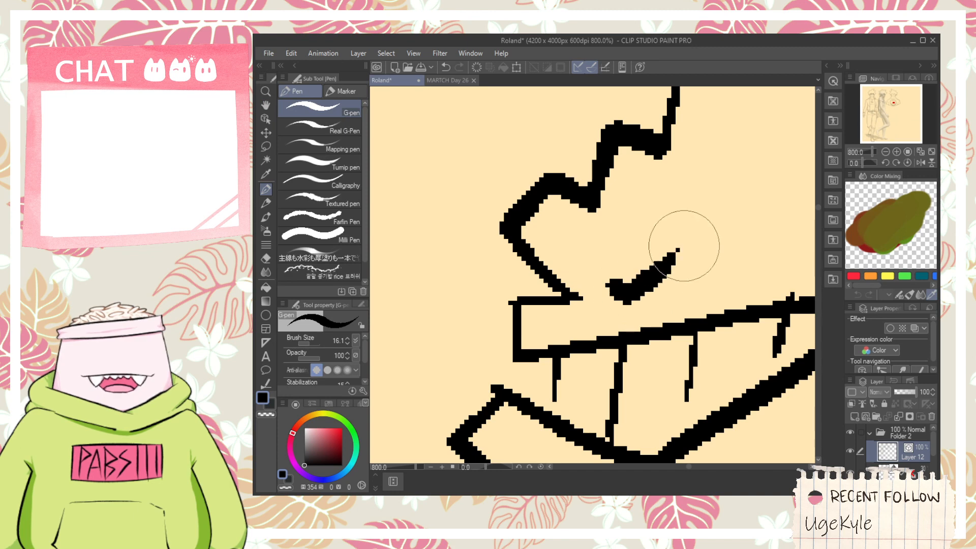
- Draw a slanted, pointed eye with a straight upper lid and an iris line beside the bridge of the nose
scroll(683, 246, "down", 3)
key("space")
mouse_move(678, 212)
left_mouse_down()
mouse_move(582, 215)
mouse_move(606, 253)
left_mouse_up()
mouse_move(584, 203)
left_mouse_down()
mouse_move(584, 279)
mouse_move(658, 213)
left_mouse_up()
key("ctrl+z")
key("ctrl+z")
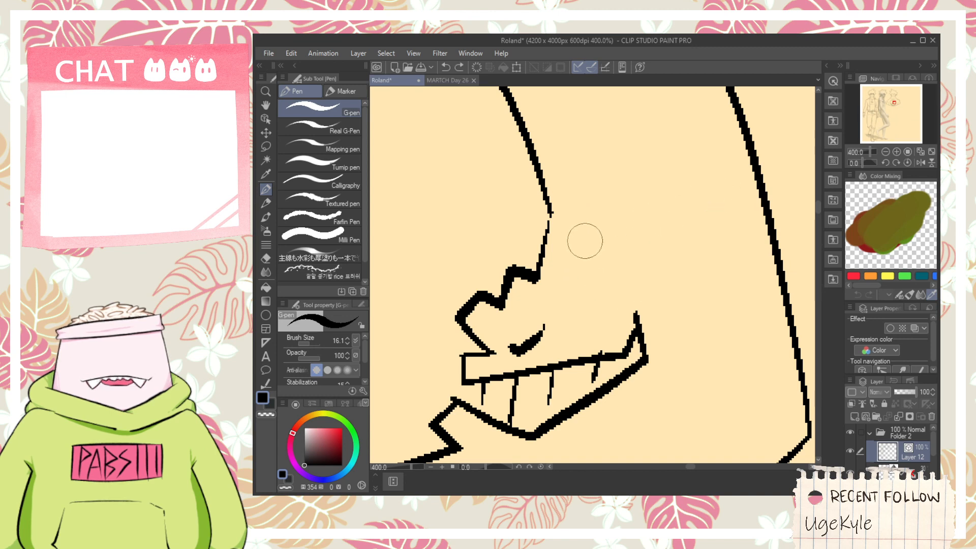
left_click_drag(580, 234, 687, 208)
key("ctrl+z")
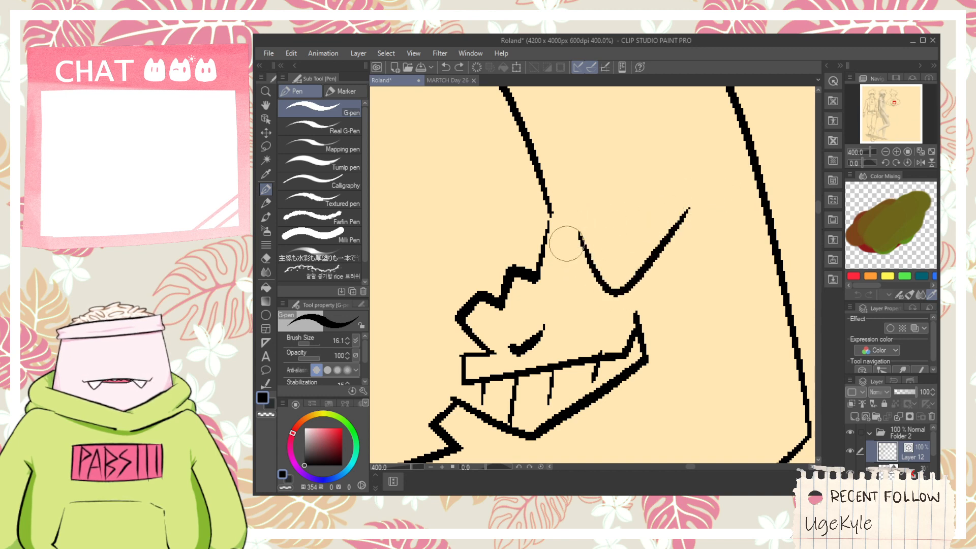
mouse_move(573, 233)
left_mouse_down()
mouse_move(633, 234)
mouse_move(682, 207)
left_mouse_up()
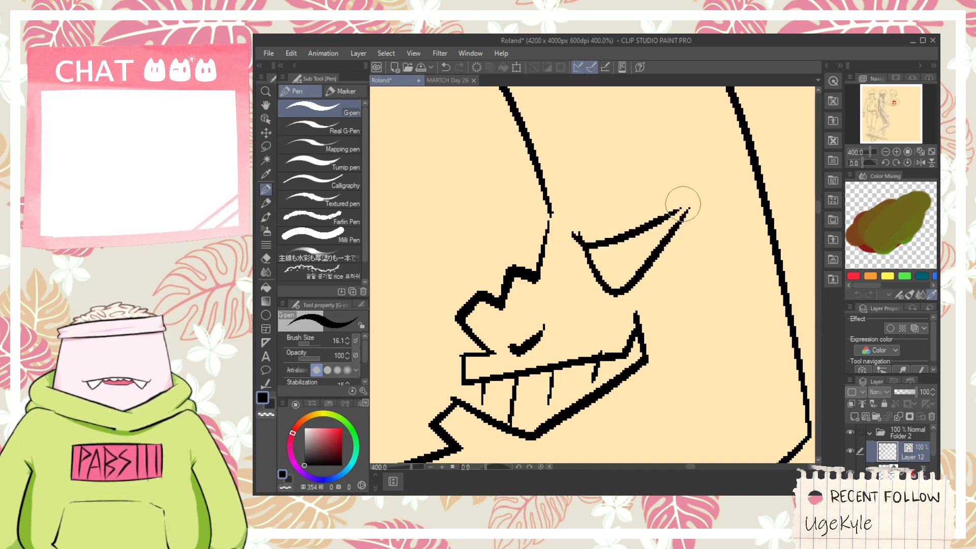
mouse_move(608, 241)
left_mouse_down()
mouse_move(645, 244)
mouse_move(639, 268)
left_mouse_up()
key("ctrl+z")
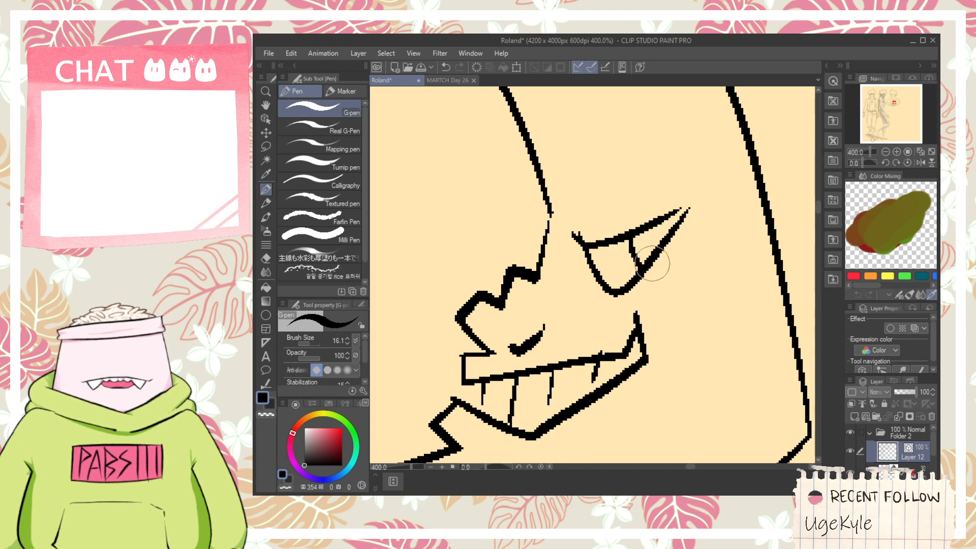
- Draw thin broken accent lines inside the crescent, parallel to its upper and upper right edges
key("e")
scroll(587, 238, "down", 4)
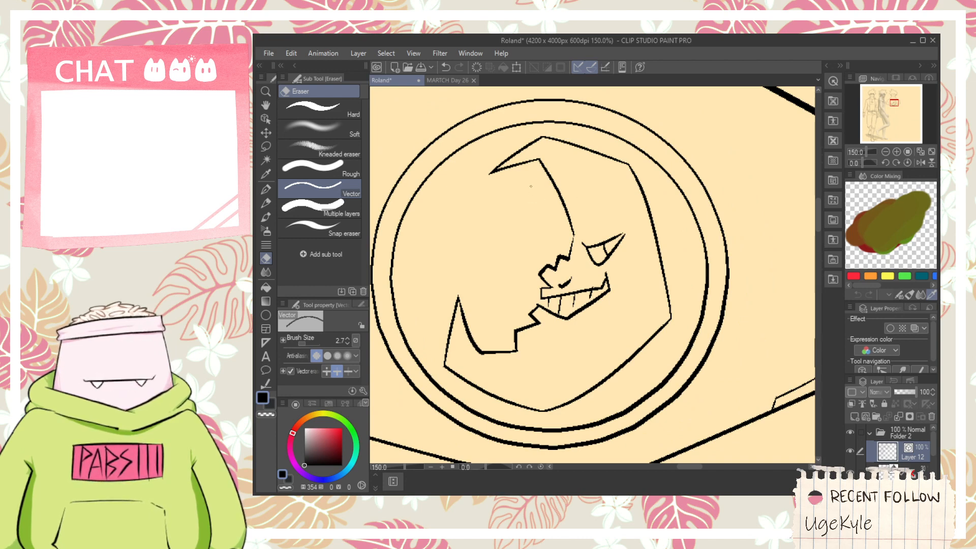
scroll(535, 154, "up", 1)
key("p")
mouse_move(546, 159)
left_mouse_down()
mouse_move(624, 188)
mouse_move(664, 252)
left_mouse_up()
- Draw two thin accent lines inside the crescent's lower part, following the bottom edges on both sides of the point
key("h")
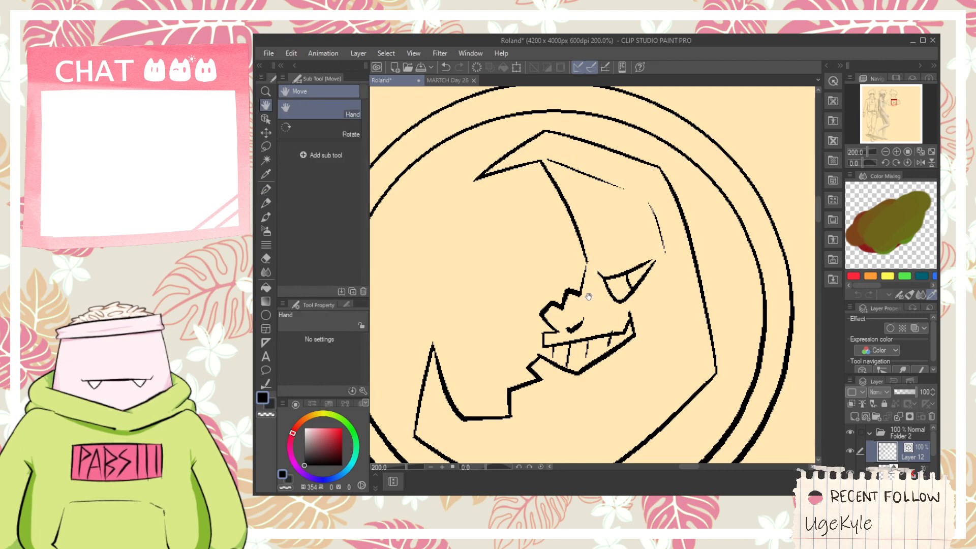
scroll(471, 421, "up", 4)
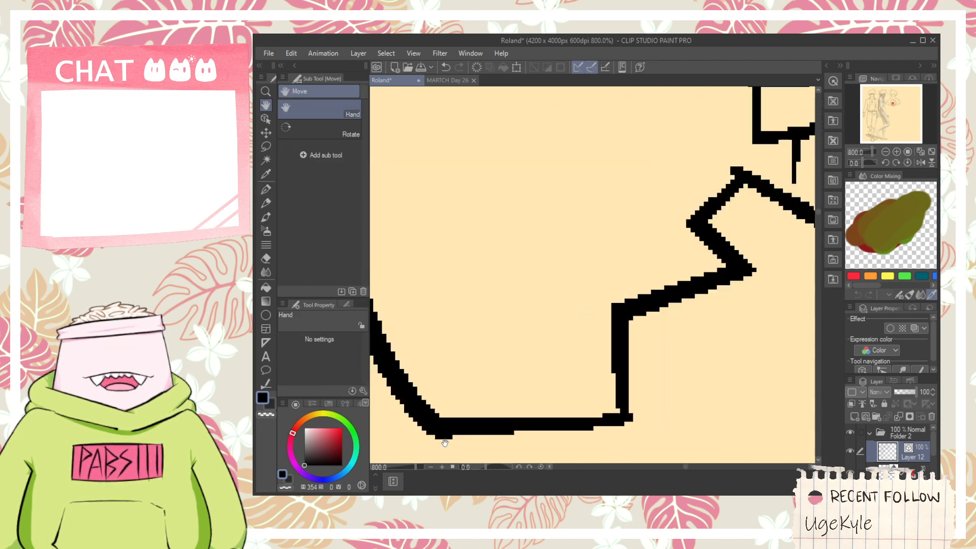
scroll(473, 414, "down", 5)
left_click_drag(474, 413, 458, 250)
key("p")
scroll(460, 321, "up", 1)
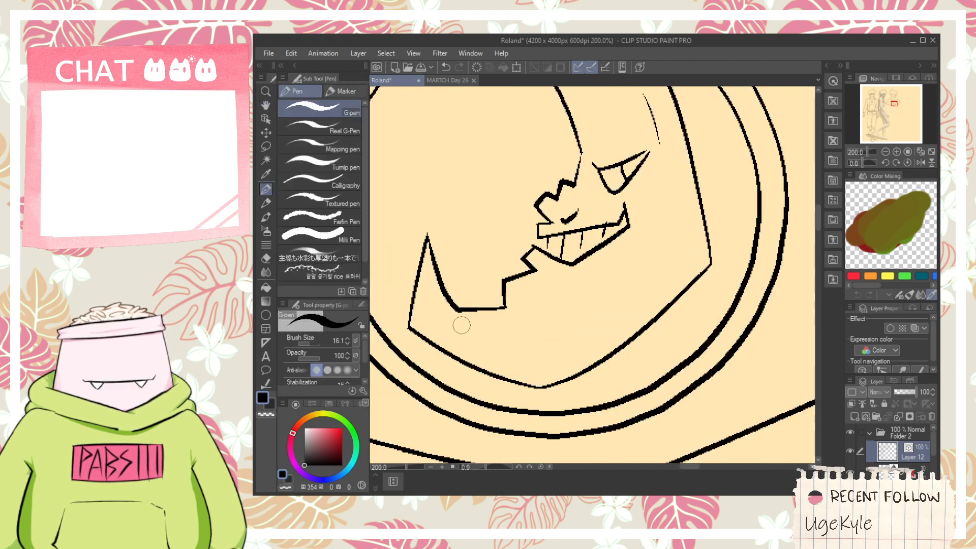
mouse_move(462, 315)
left_mouse_down()
mouse_move(553, 351)
mouse_move(658, 291)
left_mouse_up()
key("ctrl+z")
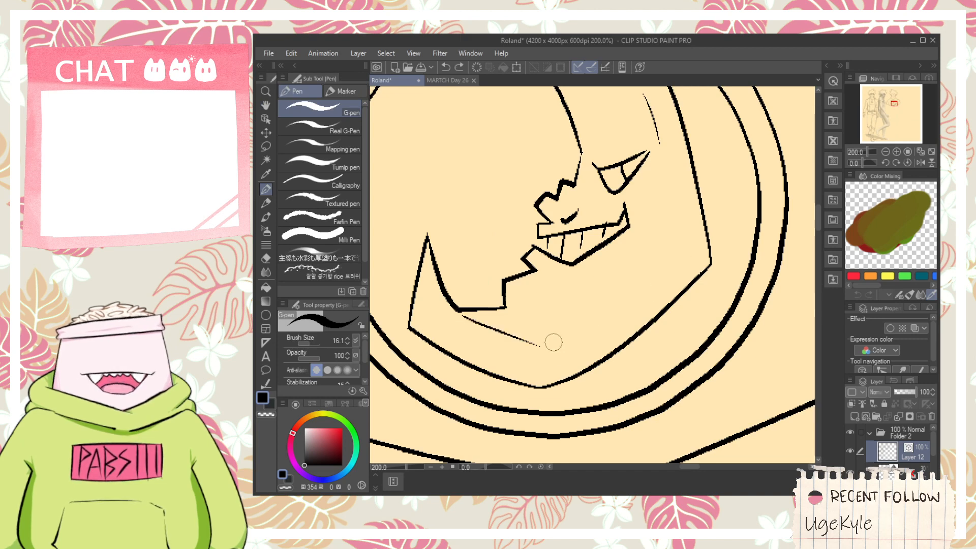
left_click_drag(551, 342, 658, 265)
- Extend the accent line down the right side of the face, beside the eye and mouth
key("h")
left_click_drag(666, 224, 663, 271)
key("p")
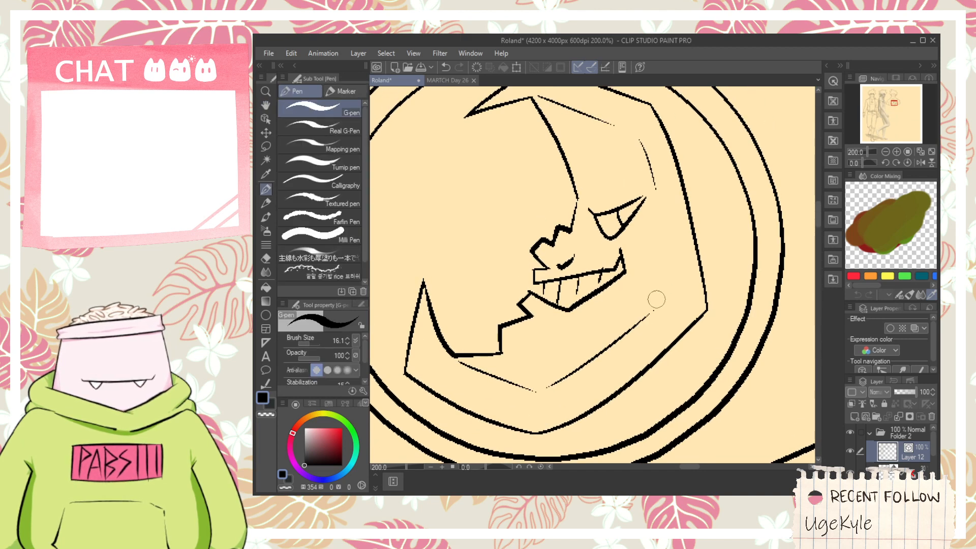
left_click_drag(645, 170, 664, 292)
key("ctrl+z")
left_click_drag(654, 197, 666, 288)
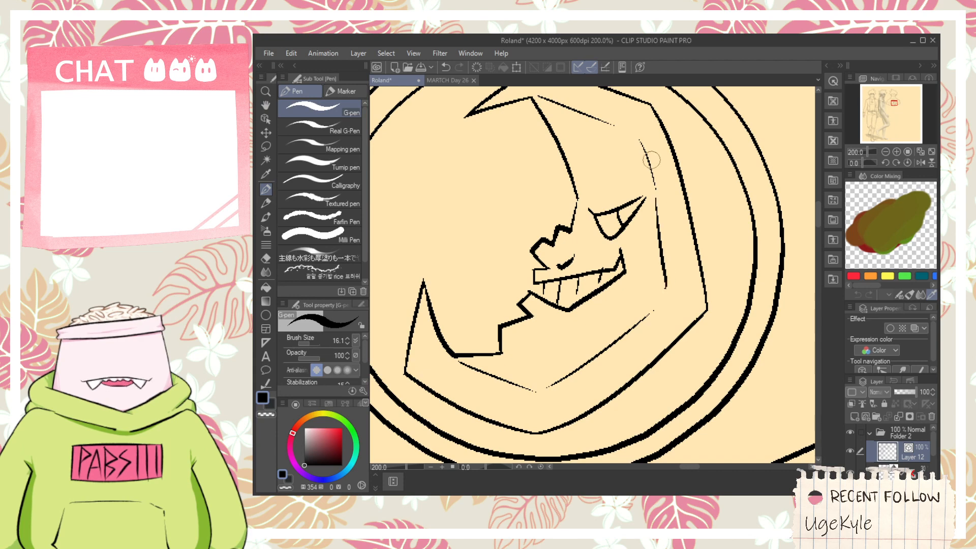
- Add a short frown crease between the forehead line and the eye, and try a thick eyebrow stroke above it
key("h")
scroll(651, 185, "up", 2)
left_click_drag(650, 167, 624, 180)
scroll(635, 179, "down", 3)
scroll(621, 198, "up", 1)
scroll(621, 198, "up", 2)
key("p")
left_click_drag(579, 205, 674, 160)
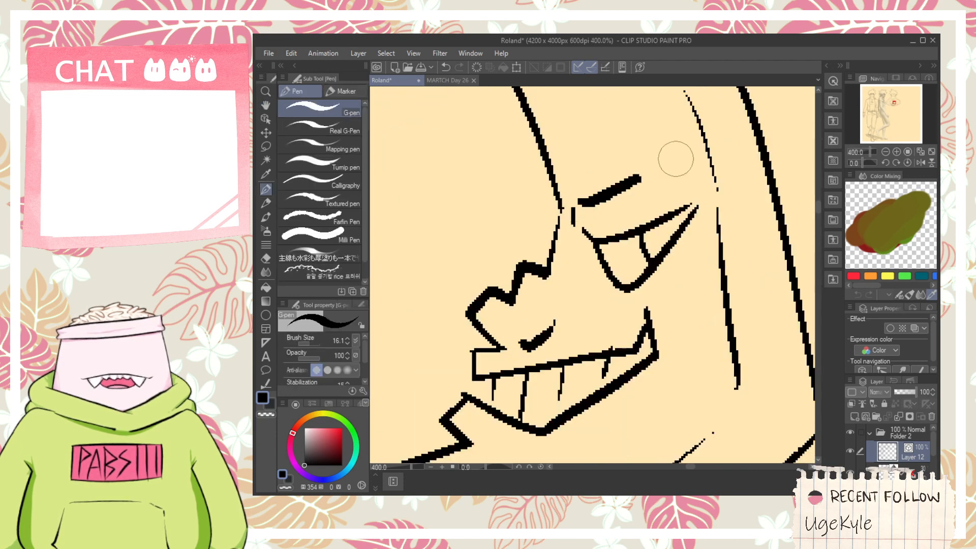
key("ctrl+z")
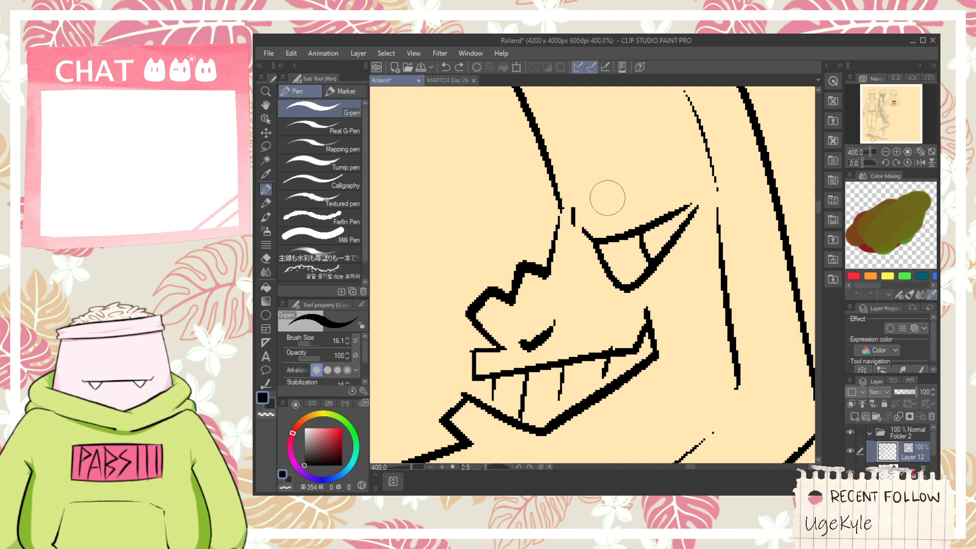
- Draw a cigarette rising diagonally from the mouth with two long parallel lines and crossing strokes at its tip
scroll(607, 197, "down", 2)
scroll(470, 201, "up", 2)
left_click_drag(623, 395, 467, 242)
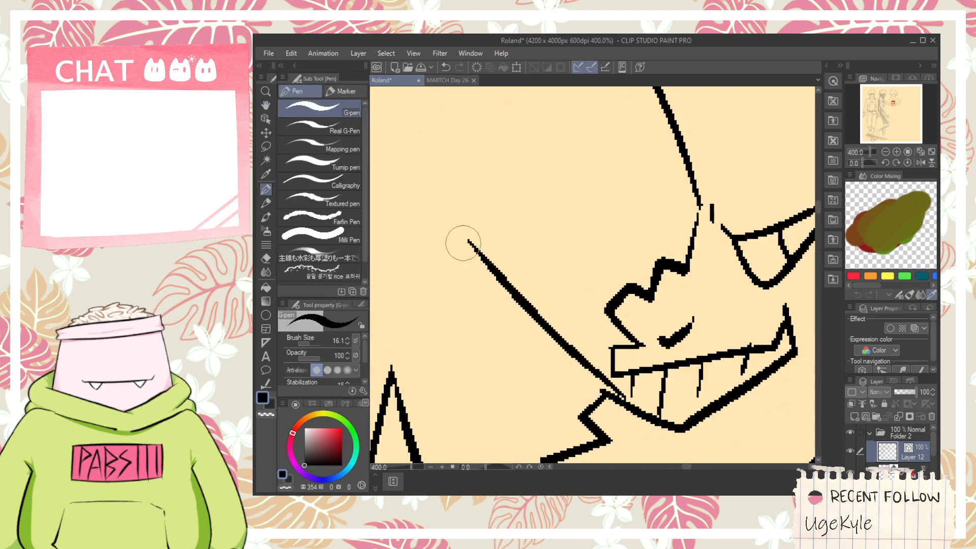
left_click_drag(476, 316, 539, 232)
key("ctrl+z")
mouse_move(470, 286)
left_mouse_down()
mouse_move(539, 203)
mouse_move(600, 351)
left_mouse_up()
key("ctrl+z")
left_click_drag(499, 210, 610, 351)
key("ctrl+z")
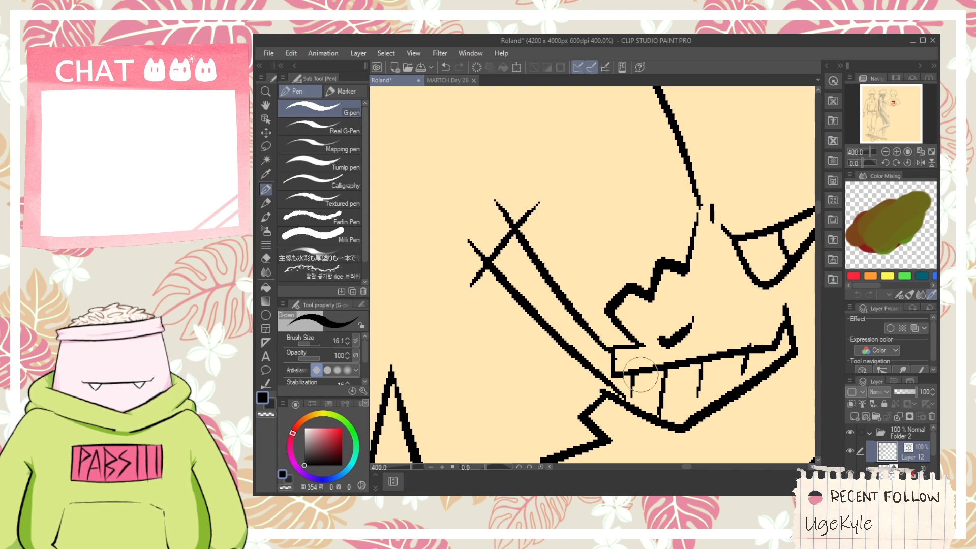
- Erase the line ends overshooting the corners of the cigarette's tip
key("e")
mouse_move(475, 252)
left_mouse_down()
mouse_move(472, 222)
mouse_move(541, 209)
left_mouse_up()
scroll(542, 208, "down", 2)
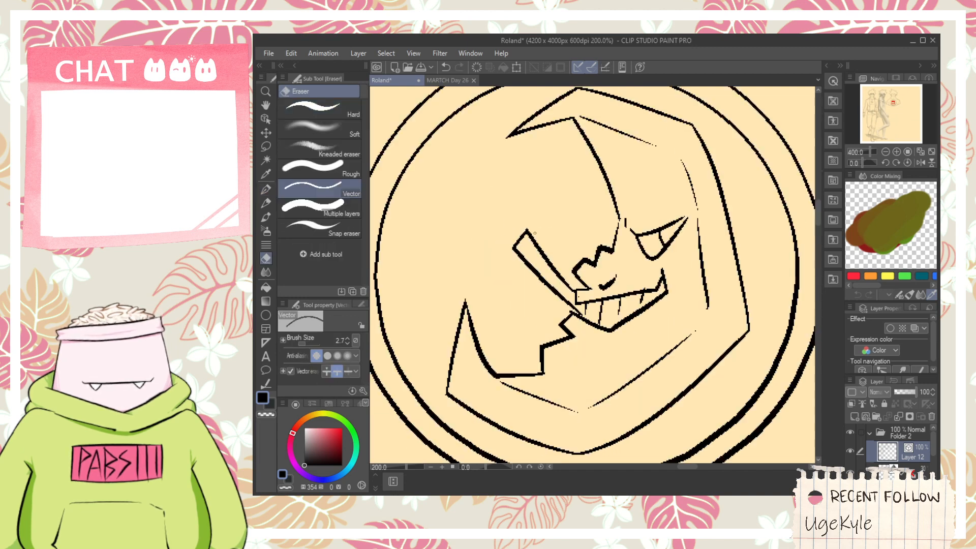
- Add short crosswise strokes near the cigarette's tip to mark its burning end
scroll(527, 235, "up", 2)
key("p")
mouse_move(524, 257)
left_mouse_down()
mouse_move(537, 252)
mouse_move(535, 230)
mouse_move(552, 236)
mouse_move(575, 276)
mouse_move(464, 265)
mouse_move(565, 228)
left_mouse_up()
key("ctrl+z")
scroll(551, 264, "down", 3)
key("space")
scroll(576, 276, "up", 1)
key("ctrl+z")
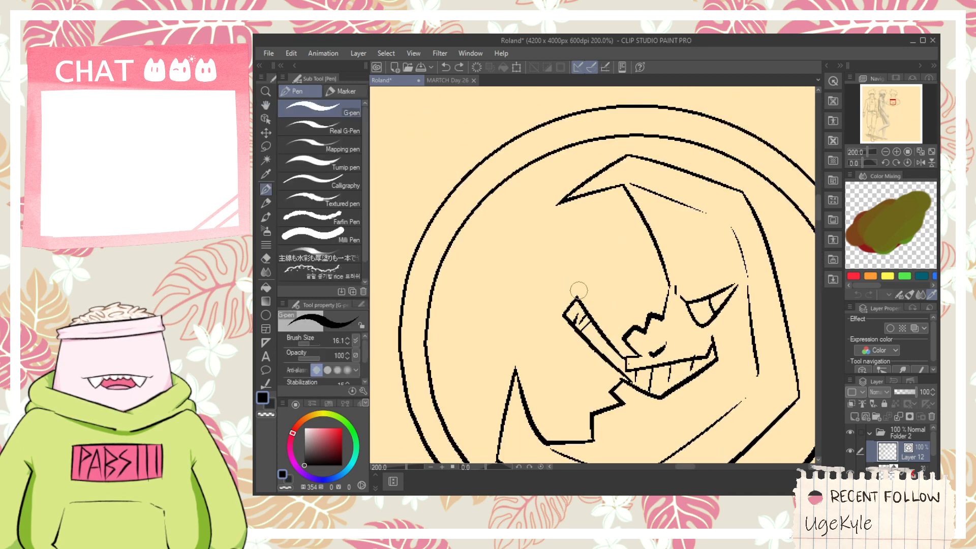
- Draw the narrow start of the smoke rising from the cigarette's tip, bending left into a rounded curl
mouse_move(573, 281)
left_mouse_down()
mouse_move(521, 264)
mouse_move(516, 246)
left_mouse_up()
key("ctrl+z")
mouse_move(577, 304)
left_mouse_down()
mouse_move(576, 280)
mouse_move(511, 267)
mouse_move(510, 259)
left_mouse_up()
key("ctrl+z")
mouse_move(576, 274)
left_mouse_down()
mouse_move(512, 259)
mouse_move(599, 275)
left_mouse_up()
key("ctrl+z")
key("ctrl+z")
left_click_drag(524, 262, 590, 276)
key("ctrl+z")
- Draw the smoke's wavy upper edge and connect the trail to the emblem's inner ring
key("ctrl+z")
left_click_drag(519, 265, 583, 273)
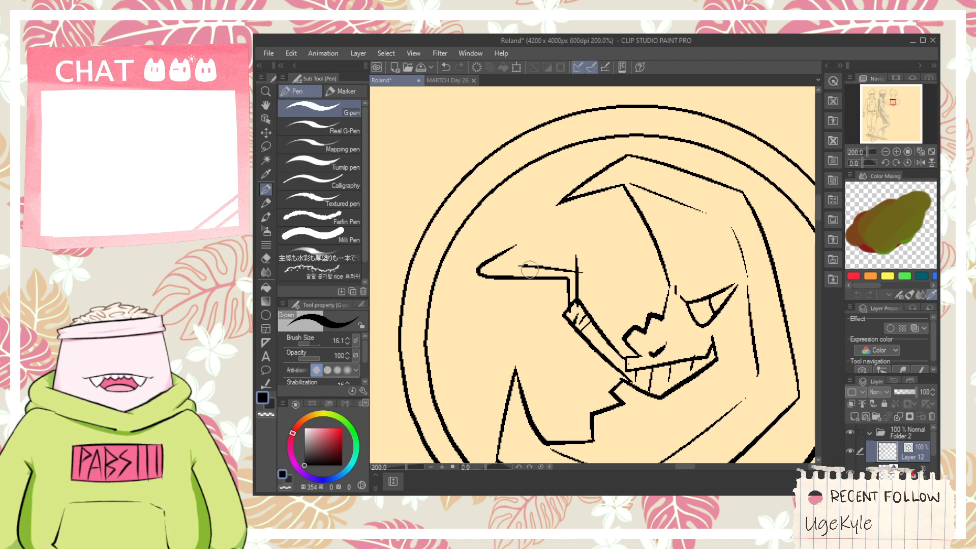
mouse_move(524, 268)
left_mouse_down()
mouse_move(575, 212)
mouse_move(559, 210)
mouse_move(550, 262)
mouse_move(511, 191)
left_mouse_up()
key("ctrl+z")
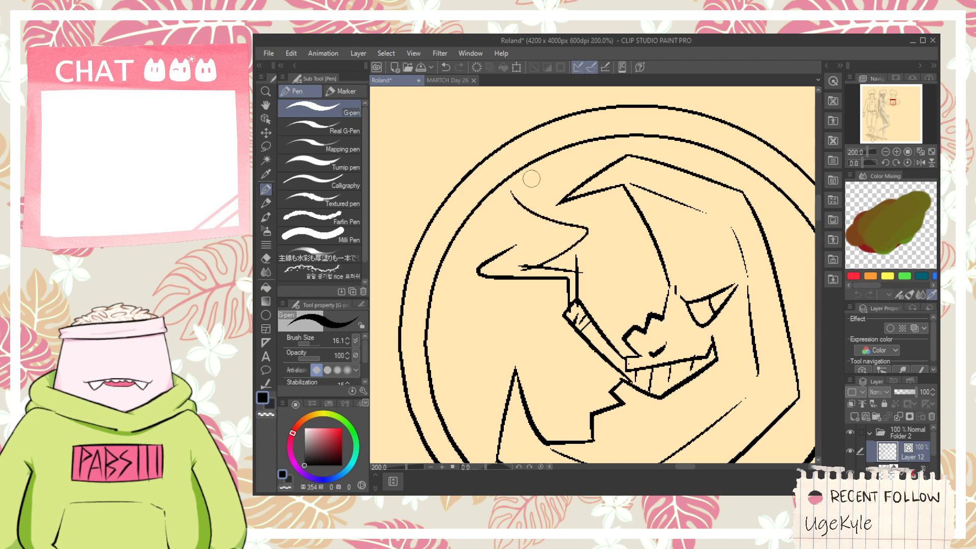
key("ctrl+z")
mouse_move(521, 265)
left_mouse_down()
mouse_move(544, 259)
mouse_move(514, 220)
mouse_move(590, 145)
left_mouse_up()
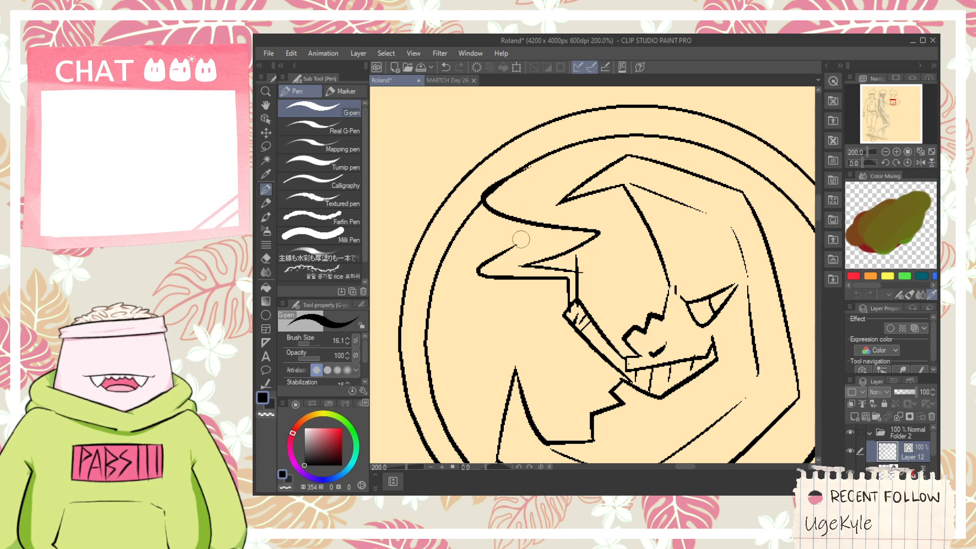
scroll(521, 239, "up", 1)
mouse_move(526, 257)
left_mouse_down()
mouse_move(508, 267)
mouse_move(366, 180)
left_mouse_up()
- Erase the smoke's overshooting line ends and the piece of inner ring crossing the smoke with the Vector eraser
key("e")
left_click_drag(433, 216, 492, 235)
left_click_drag(440, 223, 426, 230)
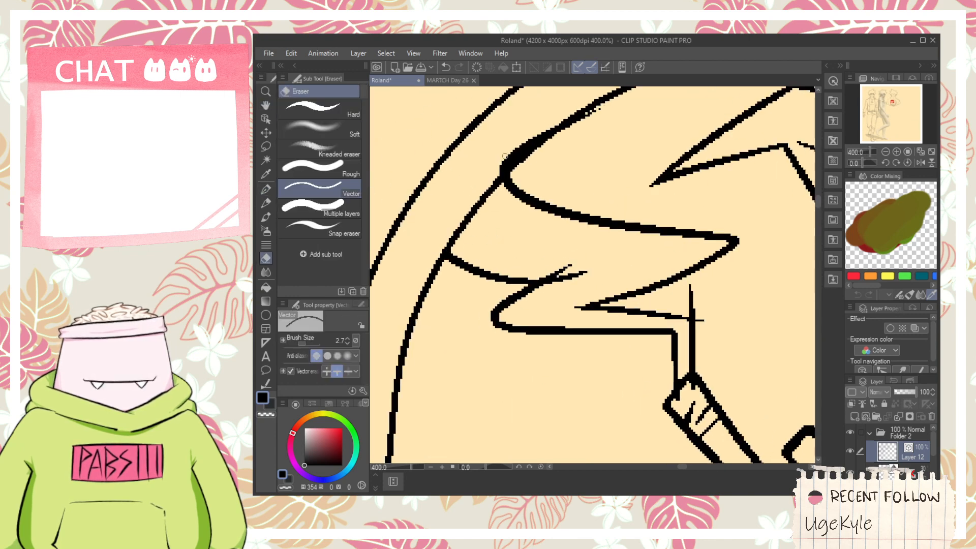
left_click_drag(473, 201, 489, 237)
mouse_move(519, 141)
left_mouse_down()
mouse_move(547, 118)
mouse_move(539, 136)
mouse_move(582, 118)
left_mouse_up()
scroll(589, 142, "down", 2)
scroll(590, 221, "up", 2)
left_click_drag(565, 185, 578, 201)
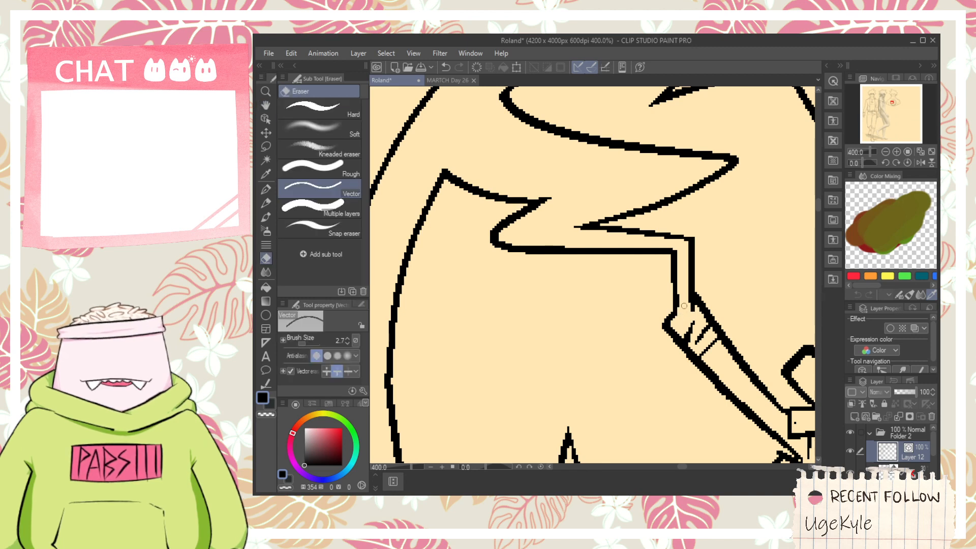
- Draw a flat horizontal base line for a cloud across the crescent's lower tip
scroll(689, 312, "down", 2)
key("space")
left_click_drag(648, 282, 562, 246)
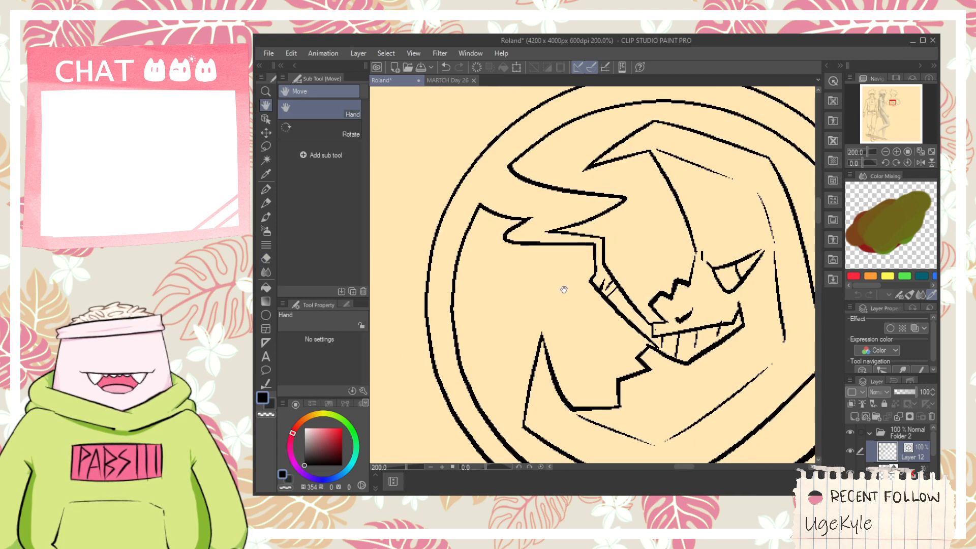
scroll(563, 289, "up", 2)
key("p")
left_click_drag(474, 381, 619, 387)
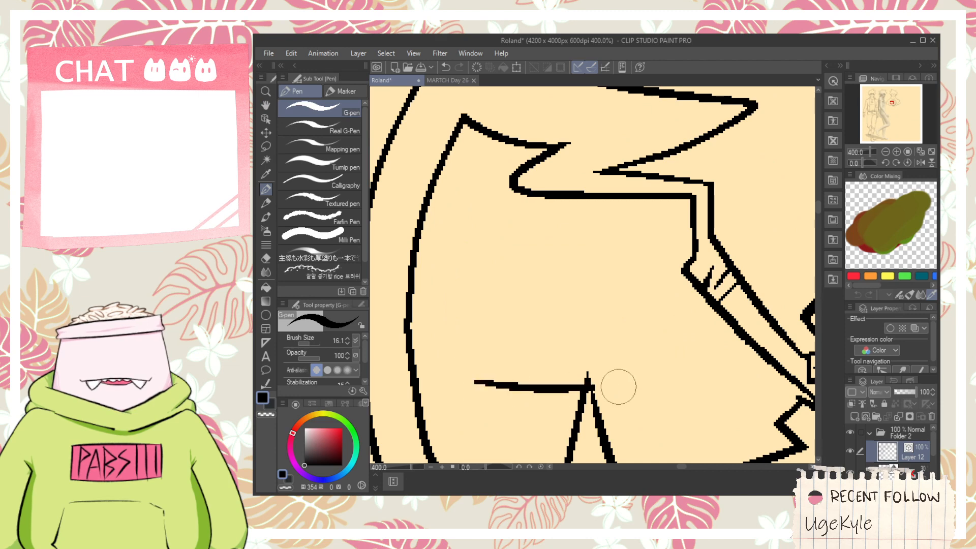
key("ctrl+z")
left_click_drag(474, 408, 699, 415)
key("ctrl+z")
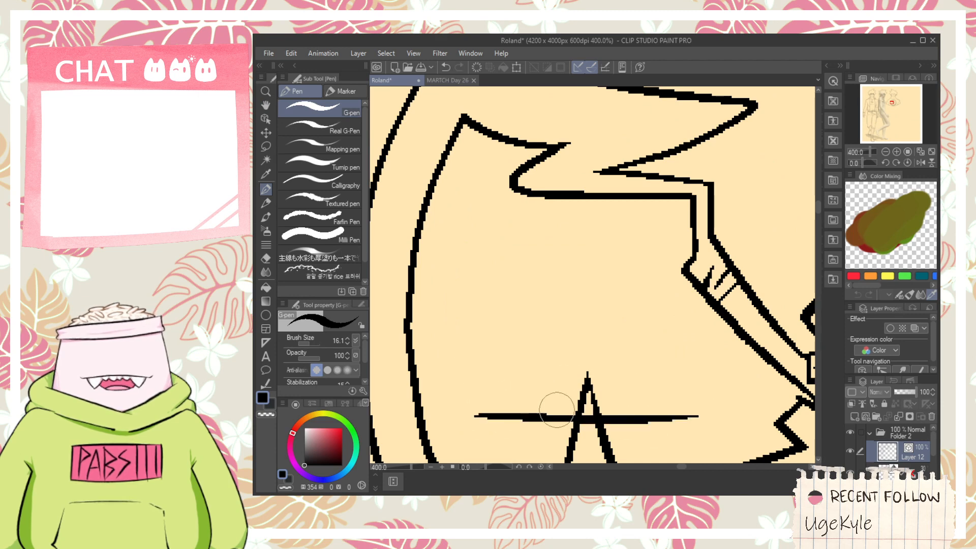
- Draw the cloud's rounded left end, join it to the inner ring with a straight line, and trim the overshoot
left_click_drag(488, 414, 510, 358)
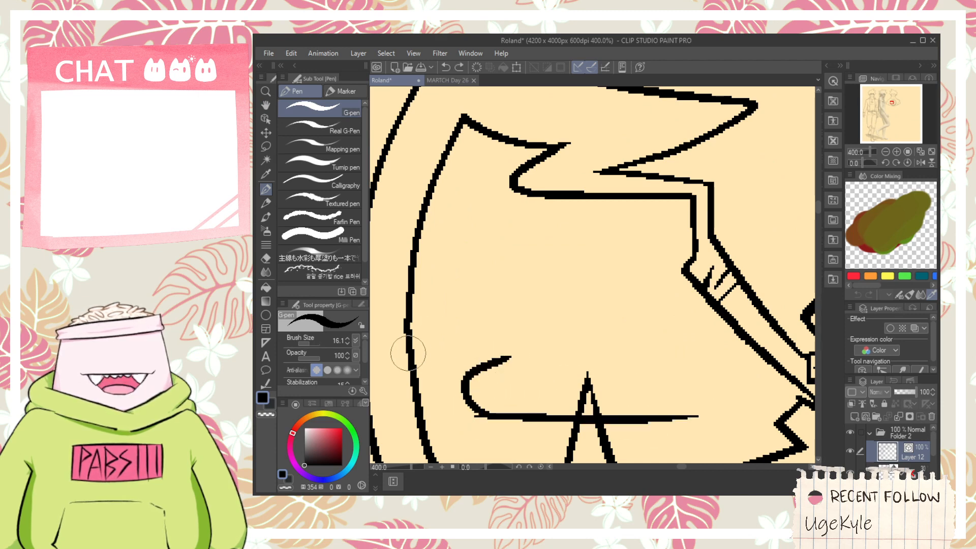
left_click_drag(401, 349, 523, 346)
key("ctrl+z")
left_click_drag(395, 366, 519, 367)
key("e")
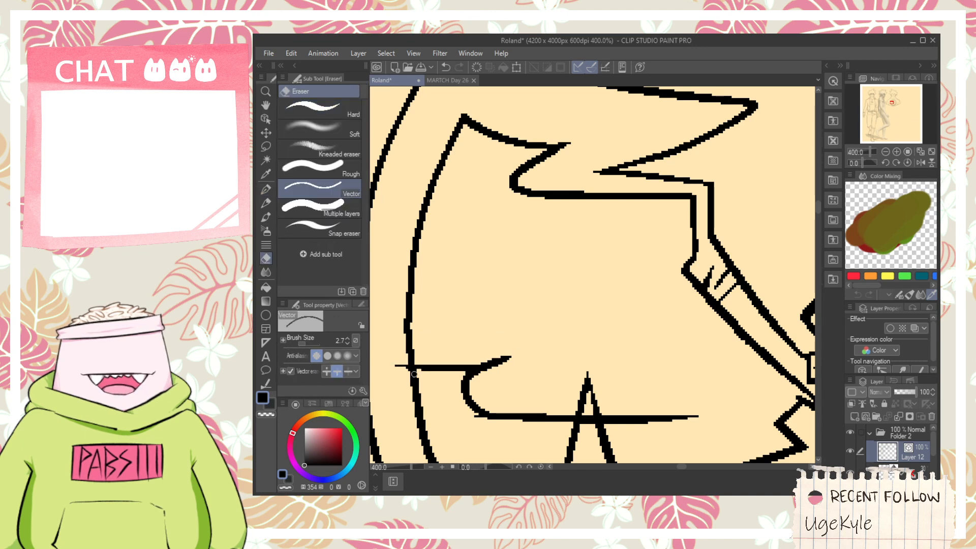
left_click_drag(401, 361, 402, 367)
- Draw the cloud's upper outline from the inner ring as two rounded bumps curving down to its base line
key("p")
left_click_drag(413, 275, 538, 275)
key("ctrl+z")
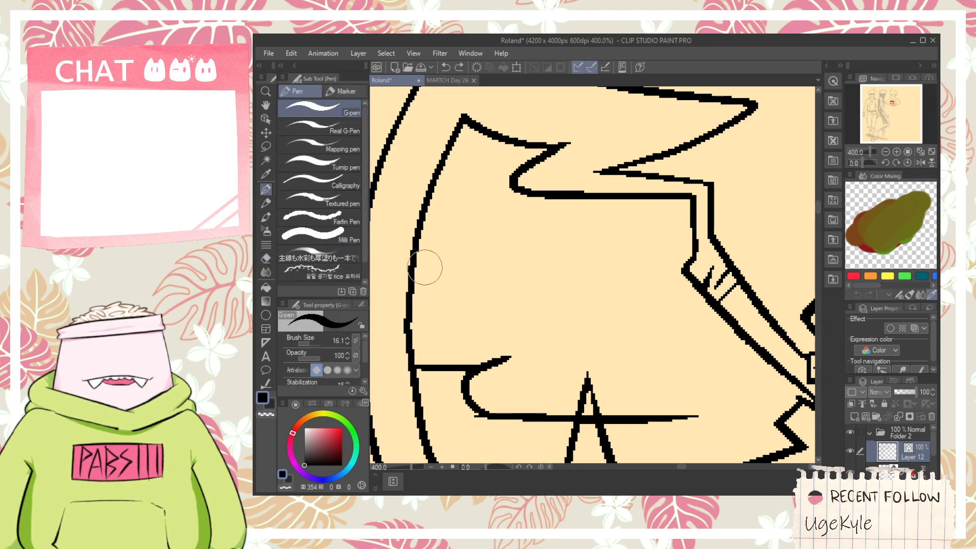
mouse_move(400, 248)
left_mouse_down()
mouse_move(637, 255)
mouse_move(534, 358)
mouse_move(644, 426)
left_mouse_up()
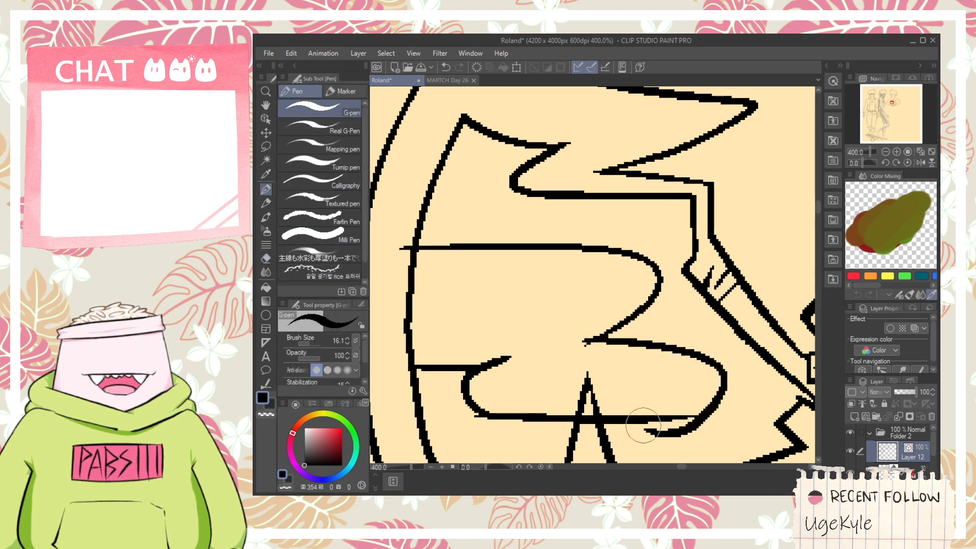
key("ctrl+z")
mouse_move(583, 339)
left_mouse_down()
mouse_move(631, 331)
mouse_move(660, 398)
left_mouse_up()
key("ctrl+z")
mouse_move(576, 337)
left_mouse_down()
mouse_move(705, 369)
mouse_move(638, 424)
left_mouse_up()
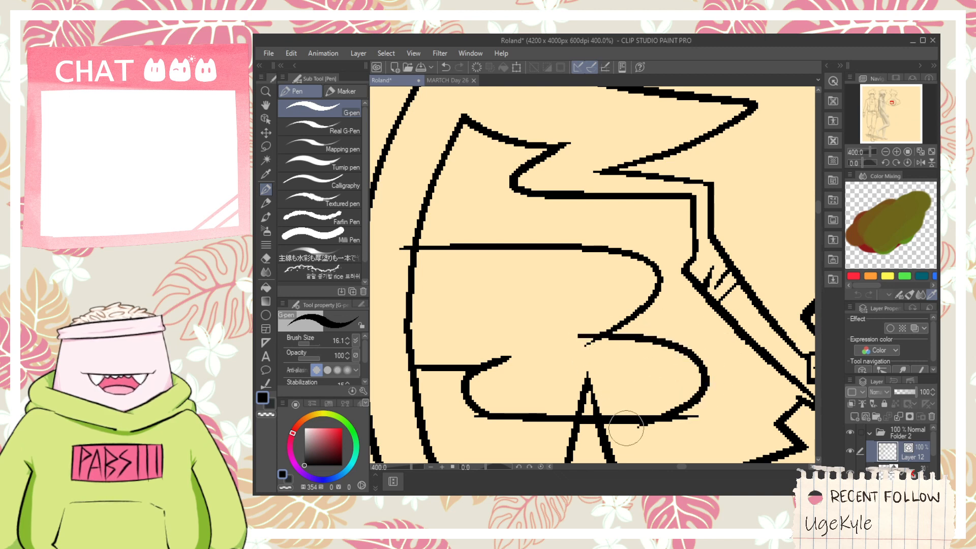
- Trim the cloud outline's overshooting ends and erase the piece of inner ring inside the cloud with the Vector eraser
key("e")
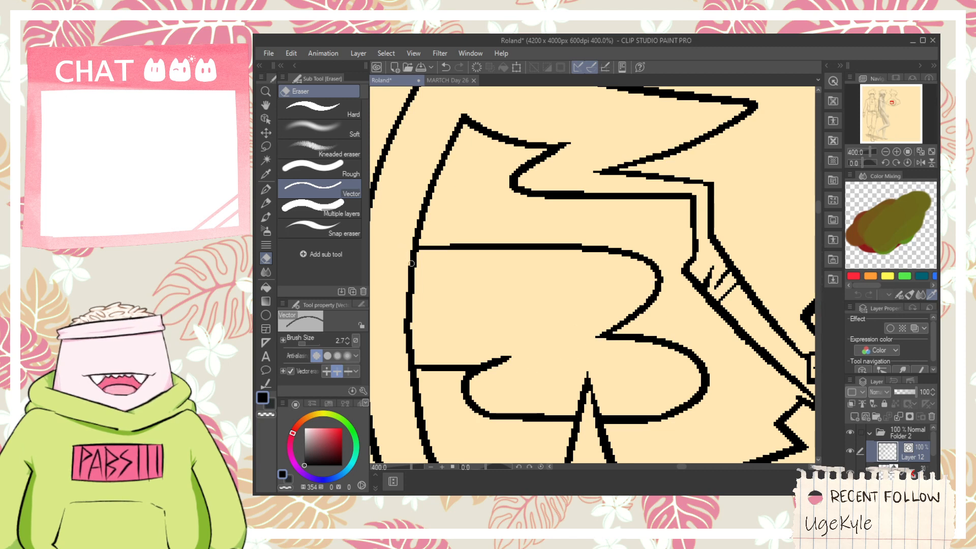
left_click_drag(411, 263, 416, 313)
scroll(463, 287, "down", 3)
key("space")
left_click_drag(562, 249, 465, 257)
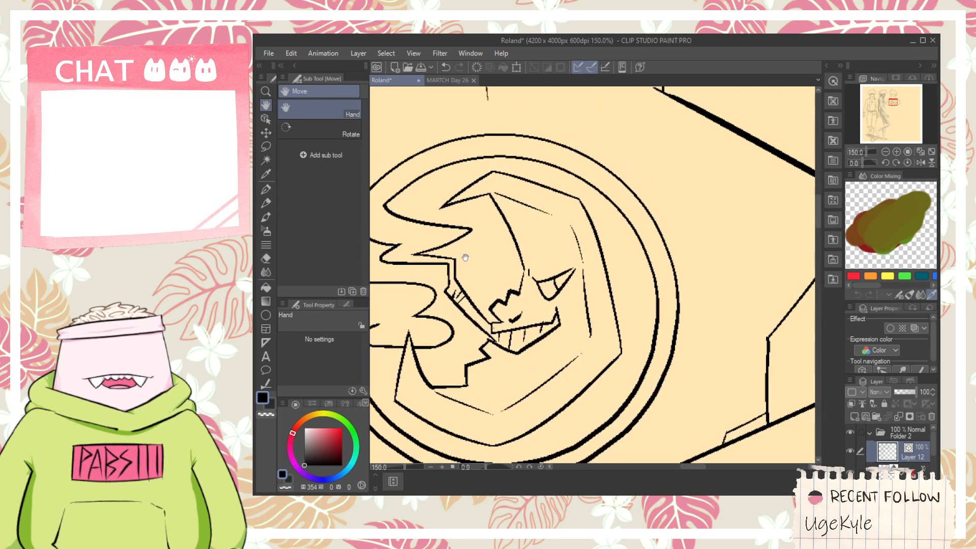
- Draw a small rounded cloud end against the crescent's inner edge, above the nose, with its open side on the crescent
scroll(528, 214, "up", 1)
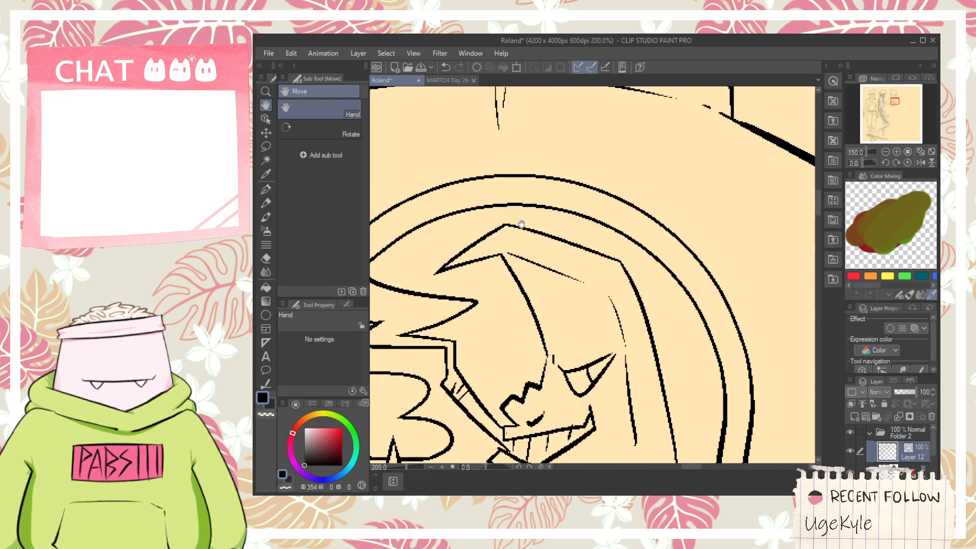
left_click_drag(525, 260, 555, 255)
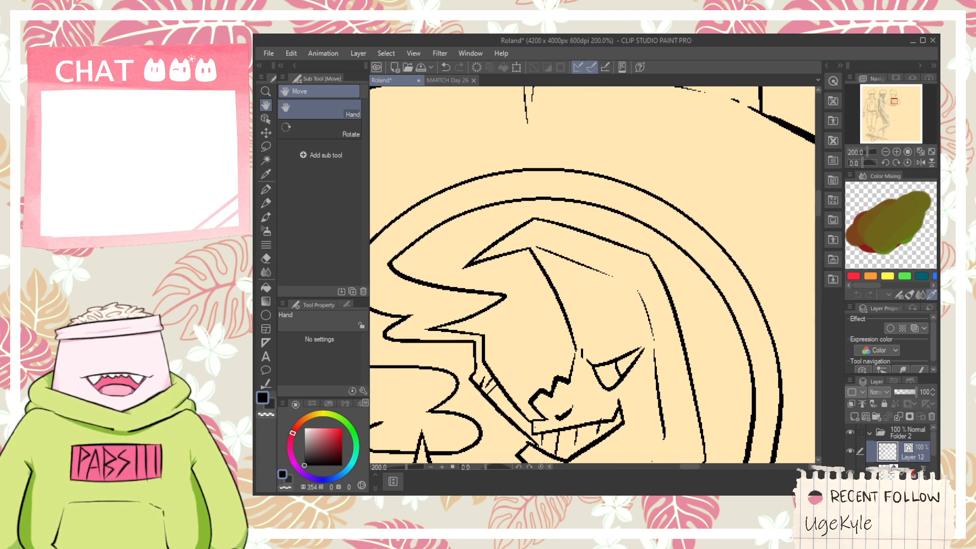
left_click_drag(625, 248, 674, 193)
scroll(619, 304, "up", 2)
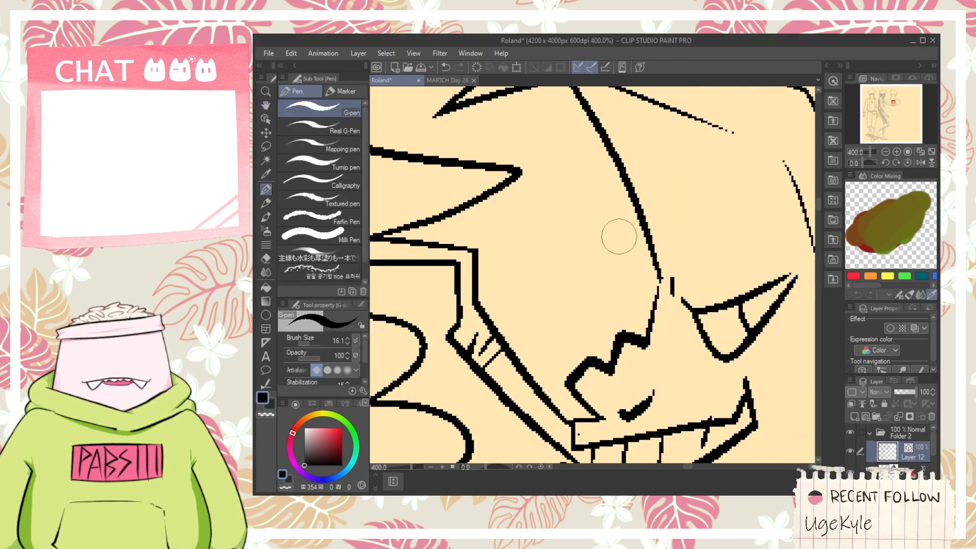
mouse_move(633, 239)
left_mouse_down()
mouse_move(597, 315)
mouse_move(524, 317)
mouse_move(609, 250)
mouse_move(661, 309)
mouse_move(589, 231)
mouse_move(601, 340)
left_mouse_up()
key("ctrl+z")
key("e")
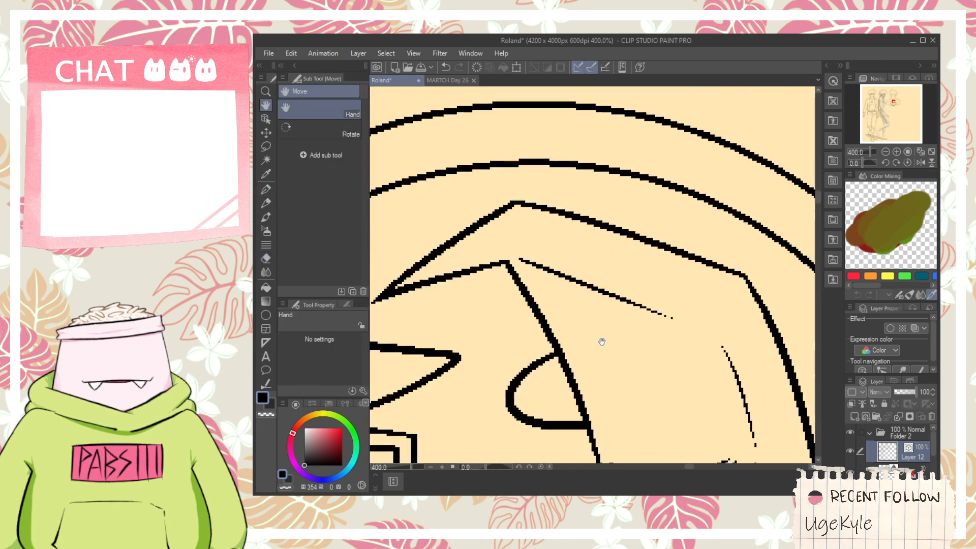
- Draw a short curved cloud edge rising from the crescent's upper outer edge across the inner ring
scroll(590, 269, "down", 2)
scroll(583, 216, "down", 2)
key("p")
scroll(580, 213, "up", 2)
left_click_drag(574, 239, 599, 264)
mouse_move(577, 209)
left_mouse_down()
mouse_move(600, 184)
mouse_move(608, 266)
mouse_move(601, 221)
mouse_move(590, 211)
left_mouse_up()
key("ctrl+z")
key("e")
key("p")
left_click_drag(616, 286, 661, 277)
key("ctrl+z")
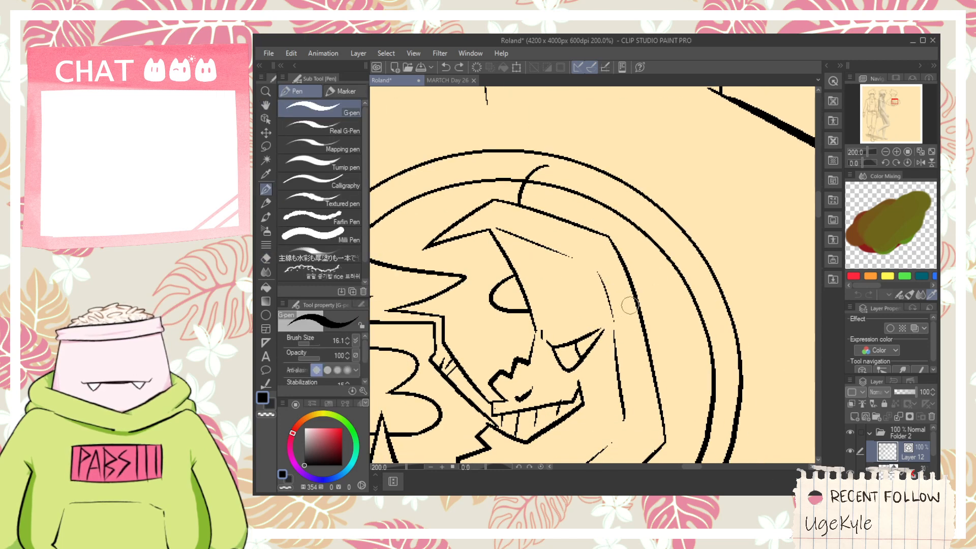
- Draw a rounded cloud bump on the crescent's outer edge with a flat top line reaching the inner ring
mouse_move(629, 307)
left_mouse_down()
mouse_move(645, 275)
mouse_move(686, 274)
left_mouse_up()
key("ctrl+z")
key("ctrl+z")
- Erase the inner ring between the two outer cloud edges, plus the overshoots above the ring and inside the crescent
key("e")
left_click(632, 242)
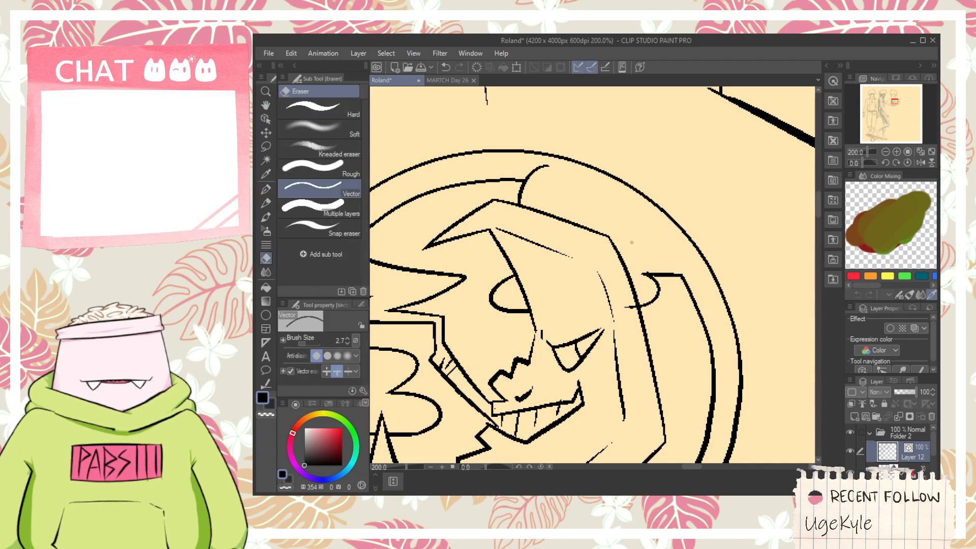
left_click(536, 171)
scroll(628, 286, "up", 2)
left_click(634, 330)
scroll(626, 320, "down", 4)
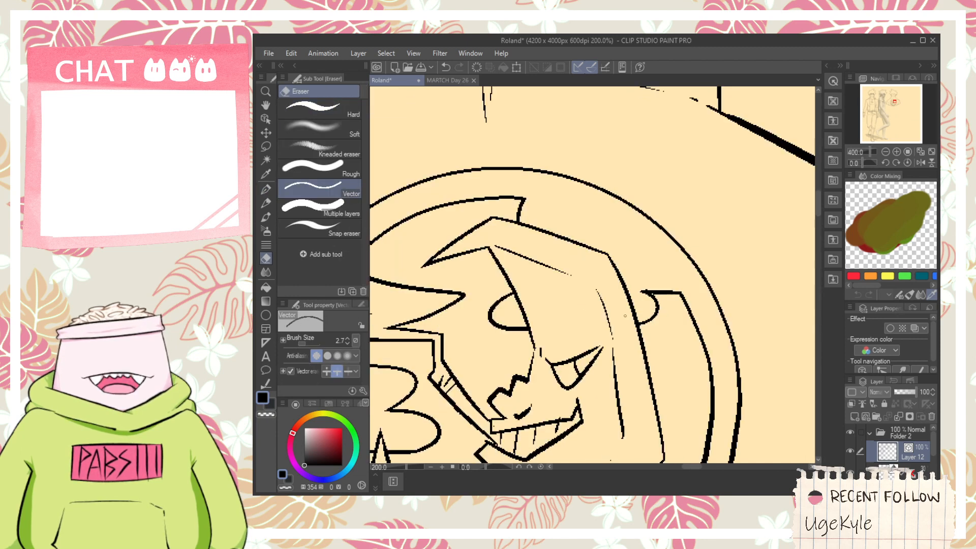
- Draw a long straight diagonal line across the front view's legs and a shorter line beside its lower end
left_click_drag(615, 323, 591, 206)
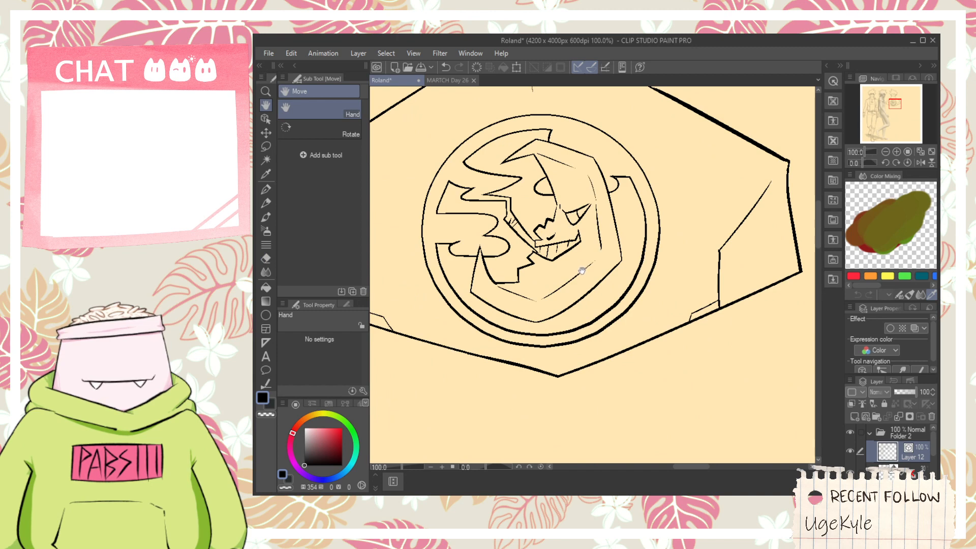
scroll(580, 274, "down", 6)
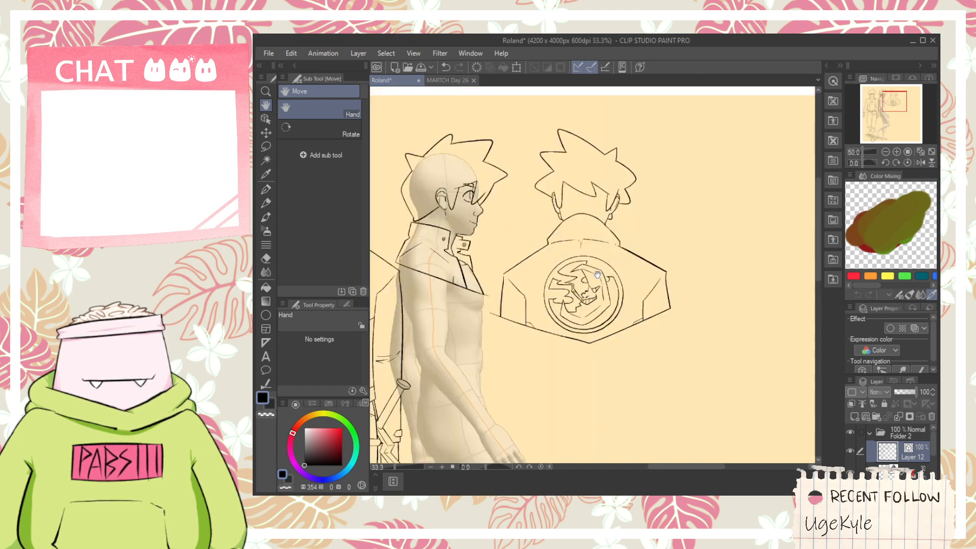
left_click_drag(607, 280, 583, 255)
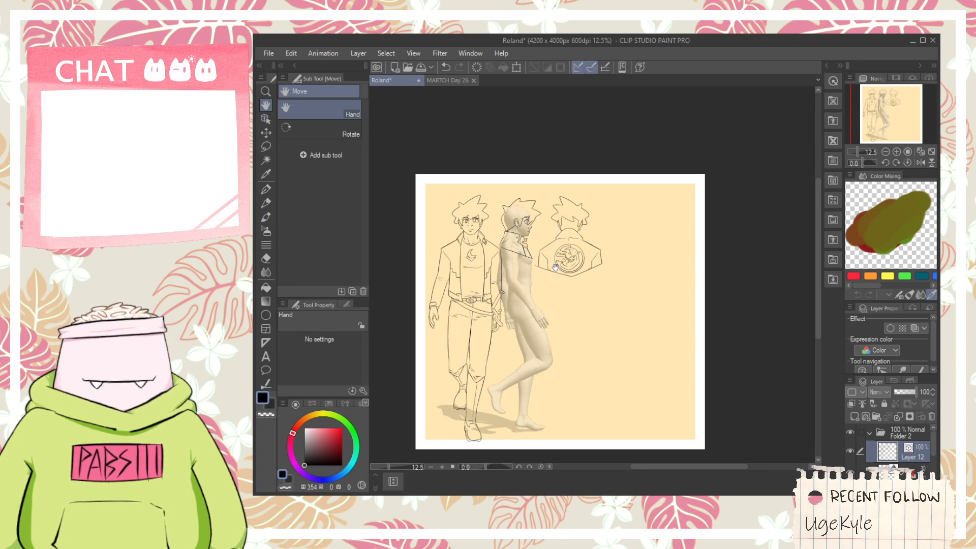
scroll(555, 267, "up", 4)
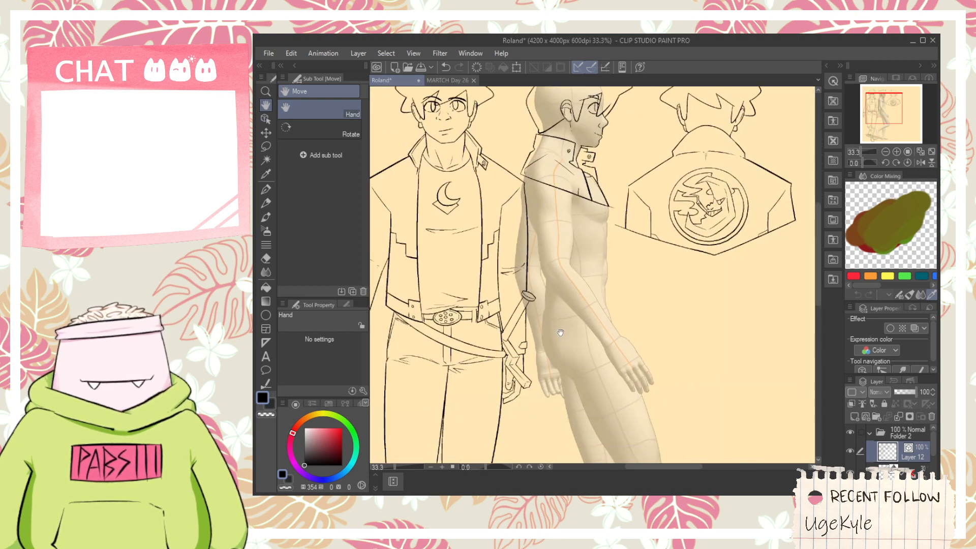
scroll(560, 333, "down", 1)
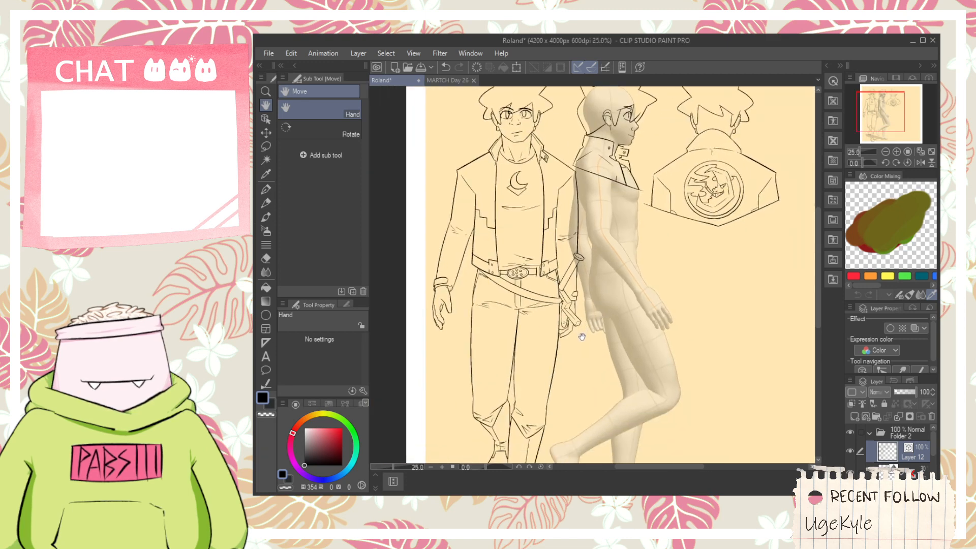
left_click_drag(513, 383, 573, 323)
scroll(573, 323, "up", 1)
key("p")
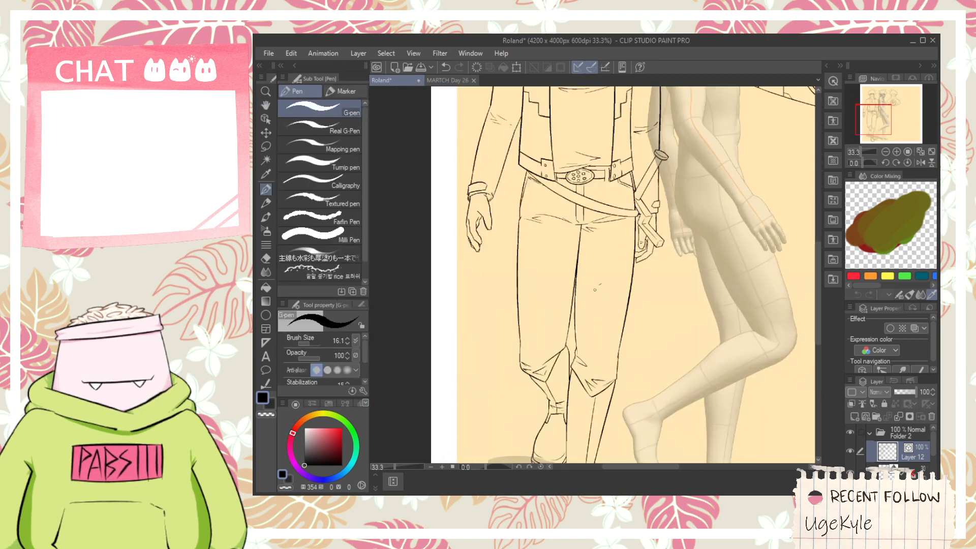
left_click_drag(470, 438, 597, 287)
key("ctrl+z")
mouse_move(484, 417)
left_mouse_down()
mouse_move(616, 296)
mouse_move(623, 271)
left_mouse_up()
key("ctrl+z")
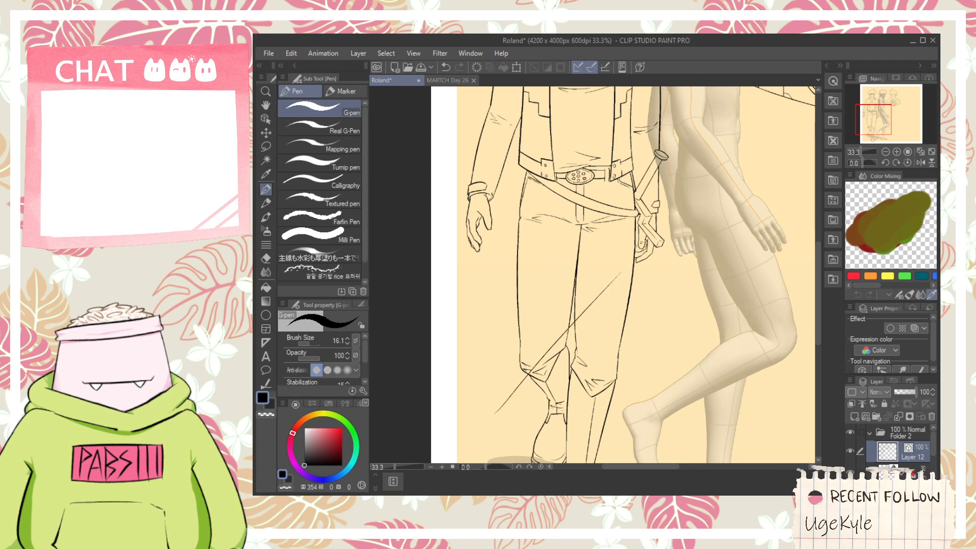
scroll(490, 422, "up", 1)
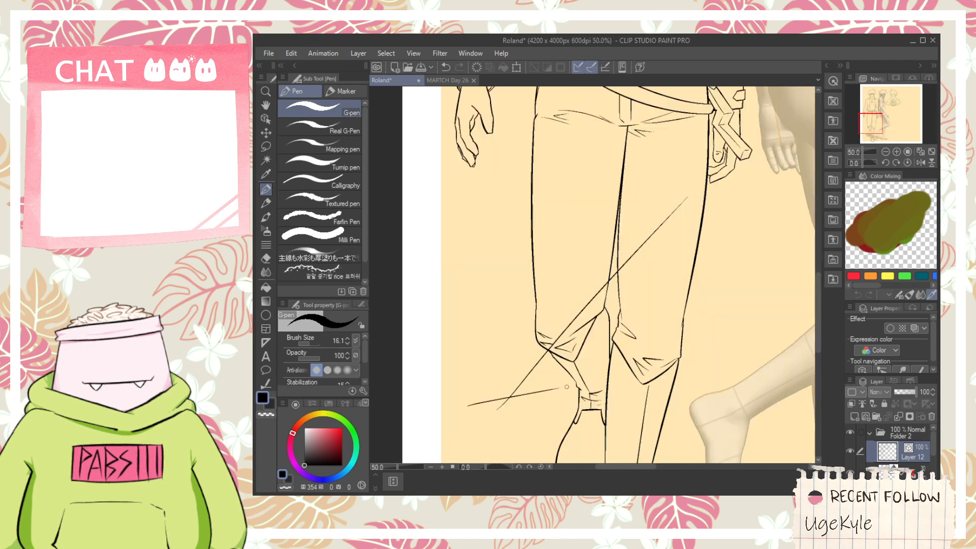
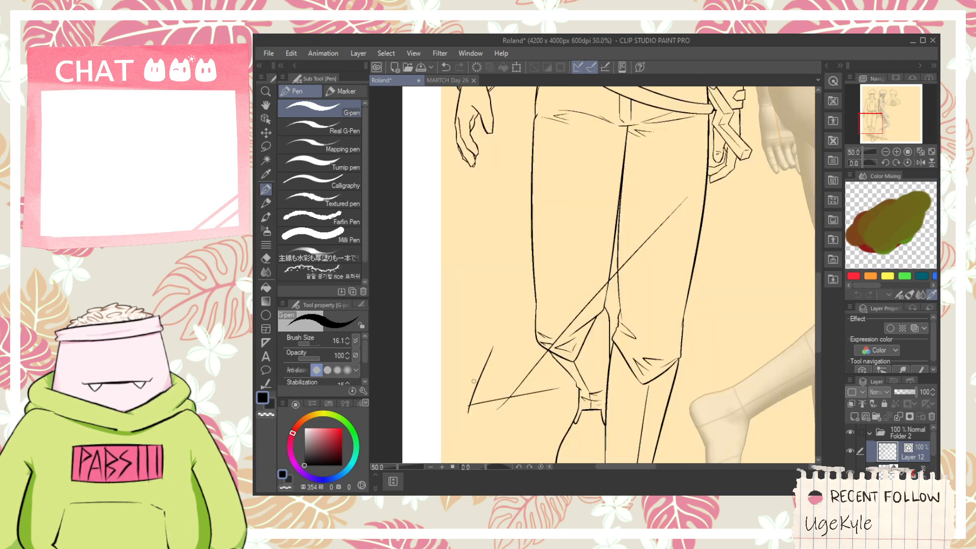
- Draw a second long diagonal line across the front view's left-hand leg, parallel to the first, and erase the first one's upper overshoot
left_click_drag(473, 381, 587, 231)
scroll(579, 282, "up", 1)
key("e")
left_click_drag(645, 238, 655, 250)
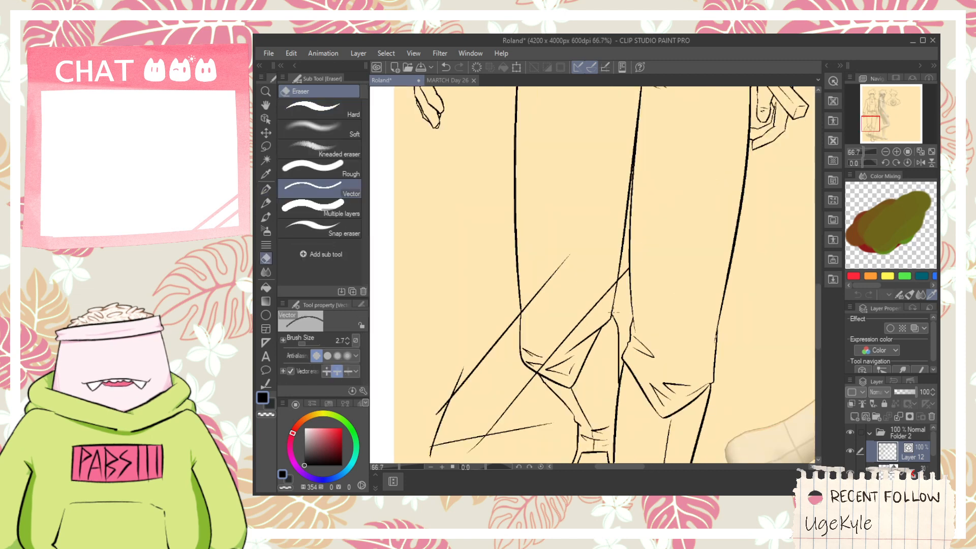
left_click_drag(572, 324, 579, 330)
scroll(580, 328, "down", 1)
scroll(584, 328, "down", 1)
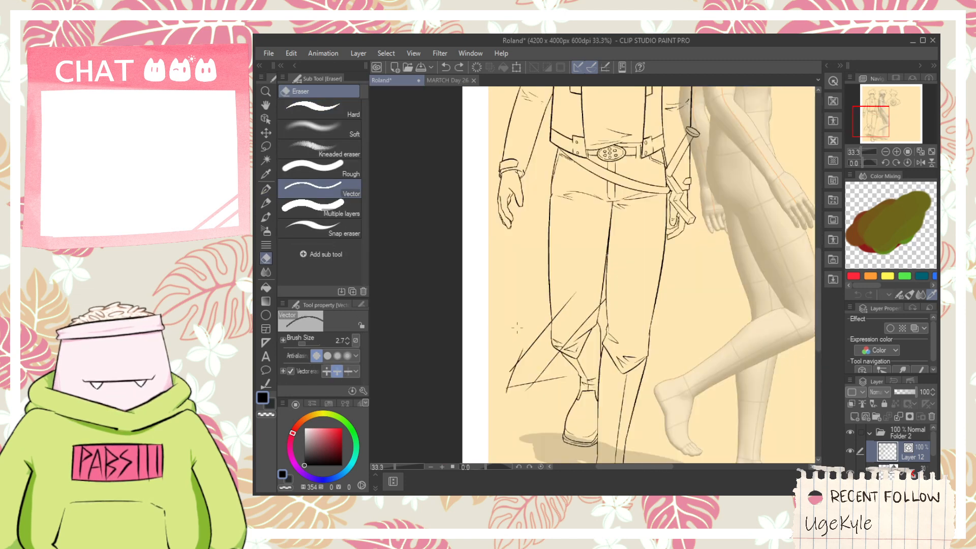
- Select the loose diagonal lines around the front view's left-hand leg and stretch them up and to the right
key("space")
left_click_drag(516, 321, 525, 362)
scroll(525, 360, "down", 1)
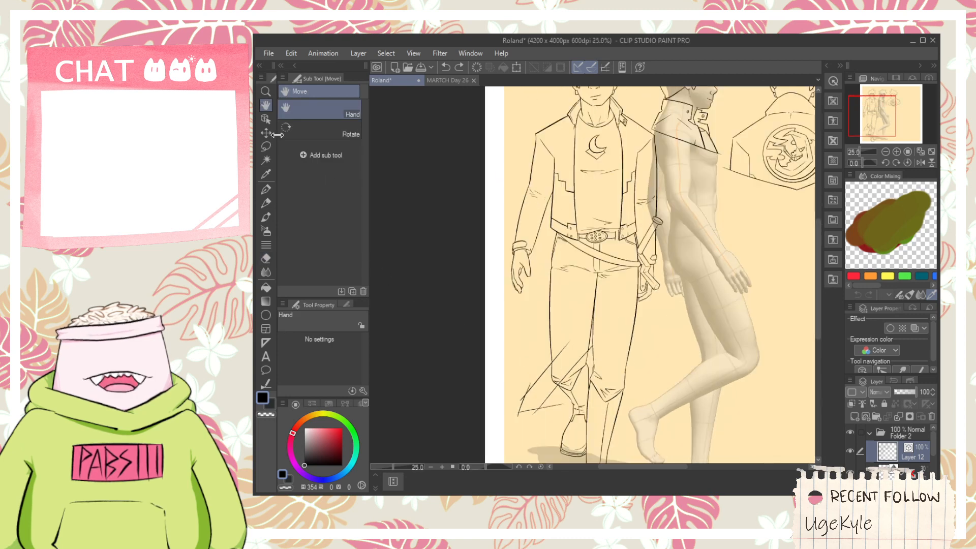
key("o")
left_click(524, 396)
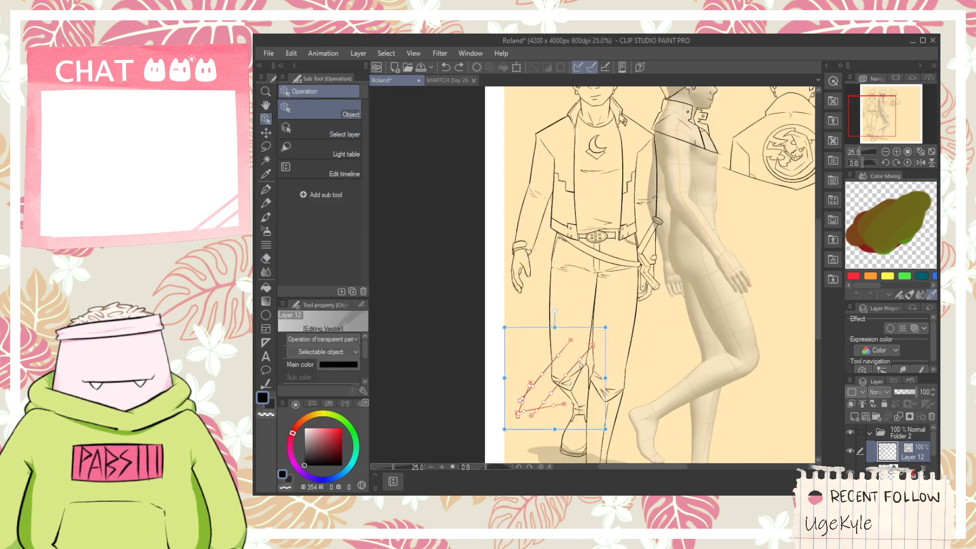
mouse_move(562, 327)
left_mouse_down()
mouse_move(552, 298)
mouse_move(590, 289)
left_mouse_up()
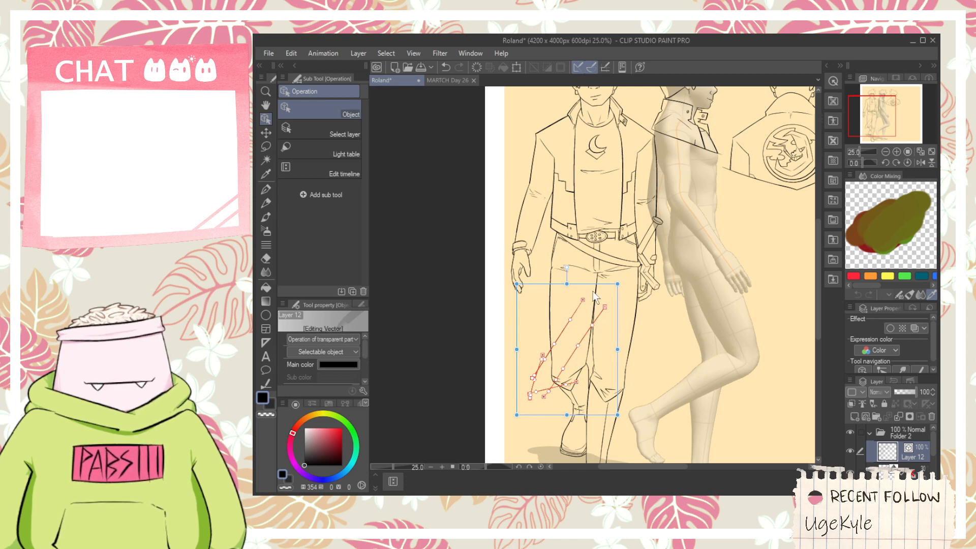
left_click(600, 282)
key("Delete")
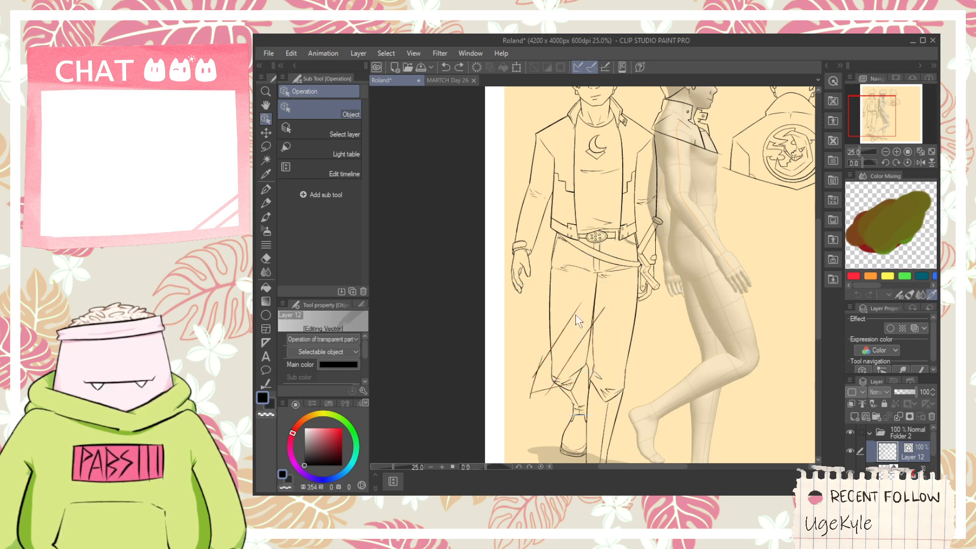
- Reselect all the loose diagonal lines together and move them further up and right over the leg
left_click(574, 348)
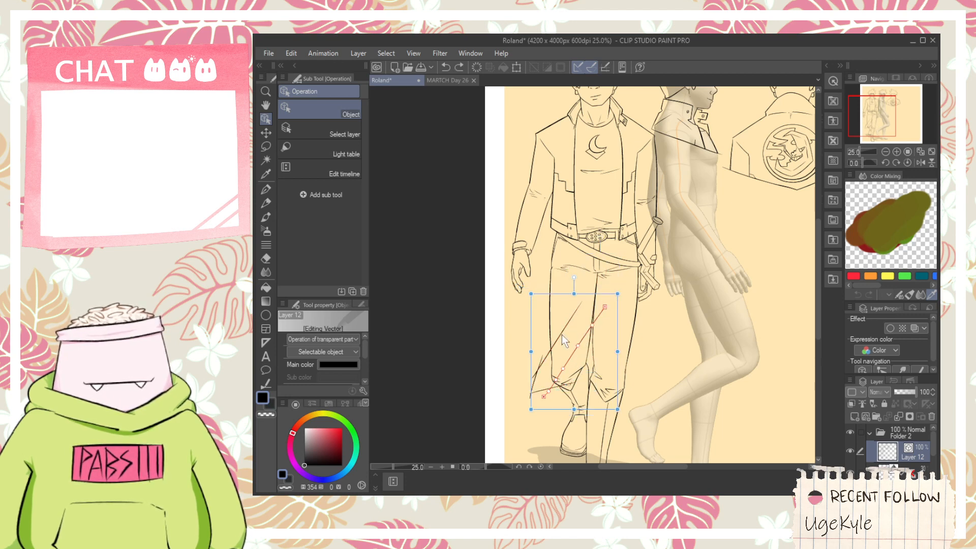
left_click(540, 392, "shift")
left_click(544, 394, "shift")
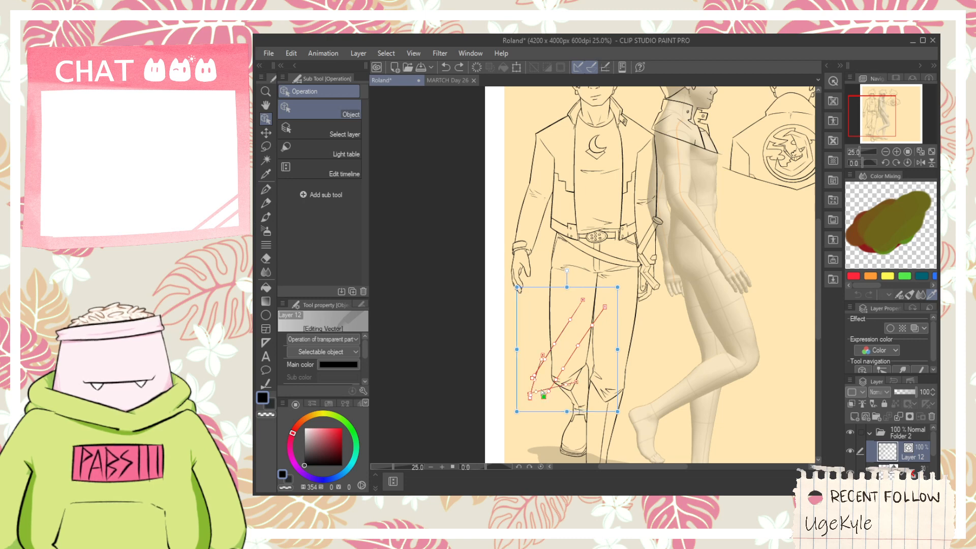
left_click_drag(583, 287, 603, 273)
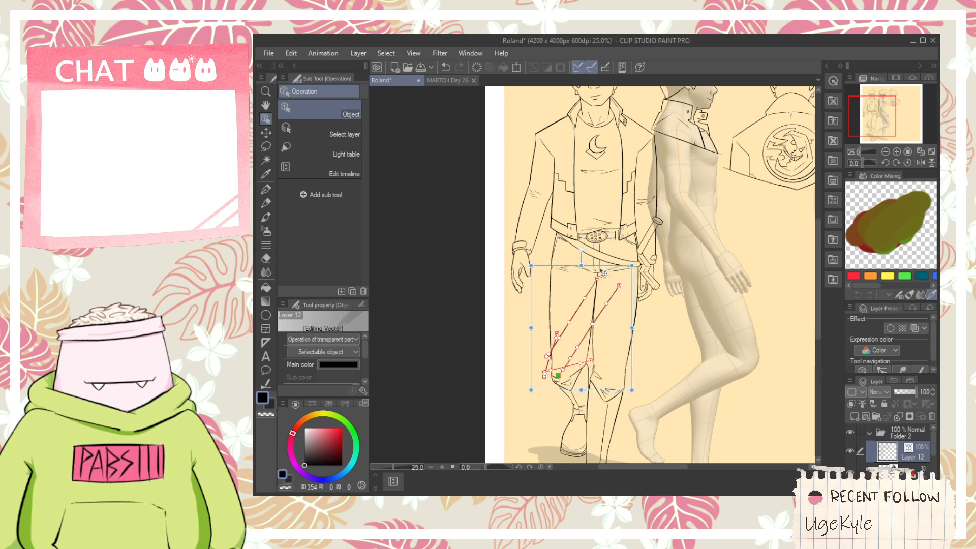
- Erase the long diagonals and overshoots, keeping only a small pointed flap outside the front view's left-hand leg above the knee
key("e")
scroll(571, 289, "up", 5)
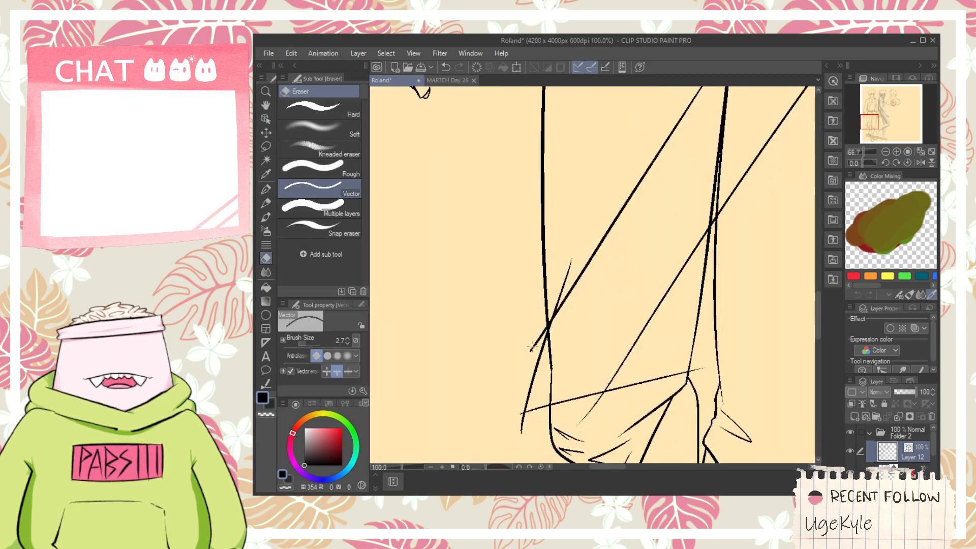
left_click(570, 289)
left_click(556, 294)
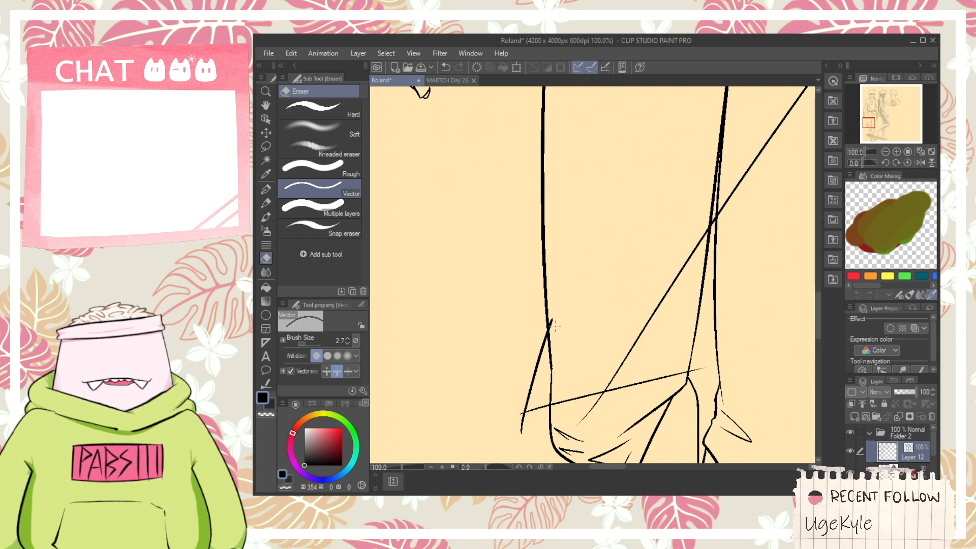
left_click(522, 422)
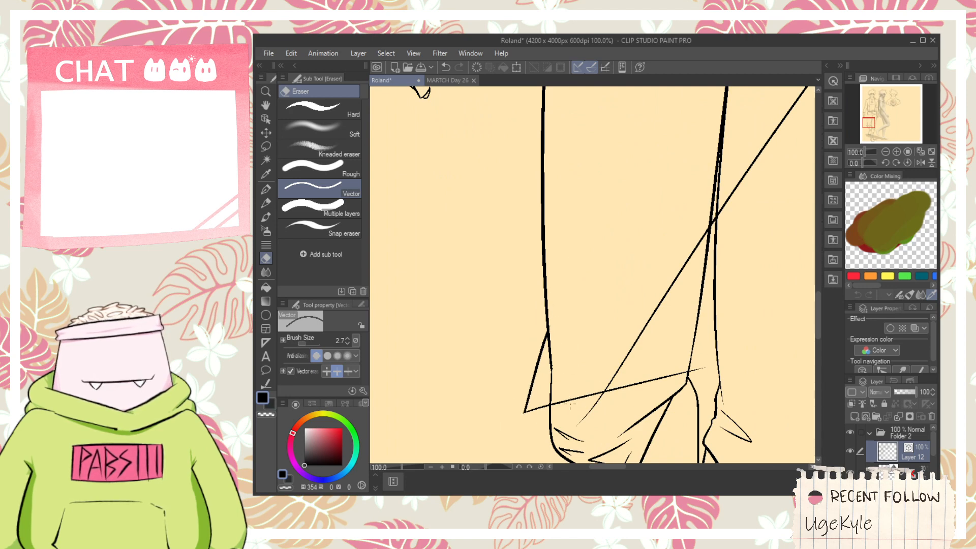
left_click_drag(599, 401, 713, 376)
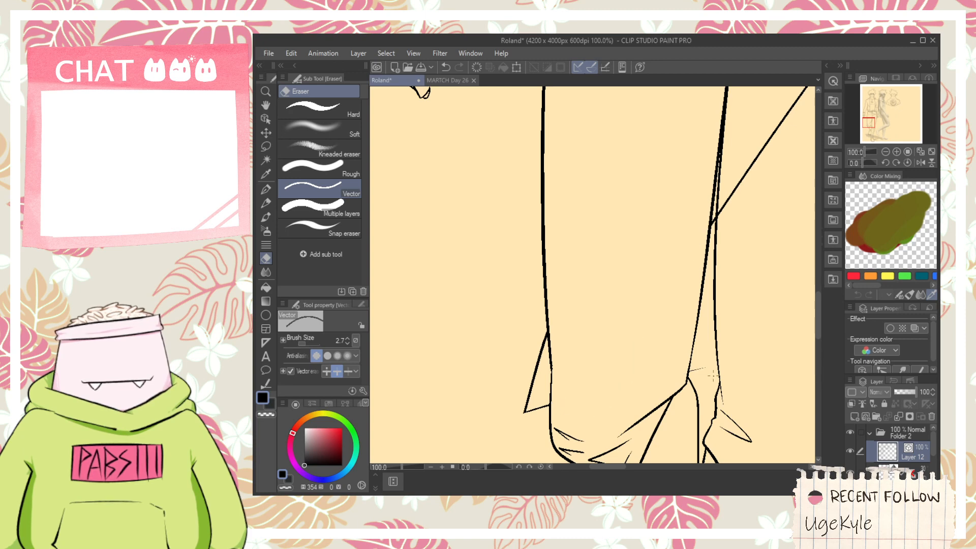
scroll(702, 359, "down", 6)
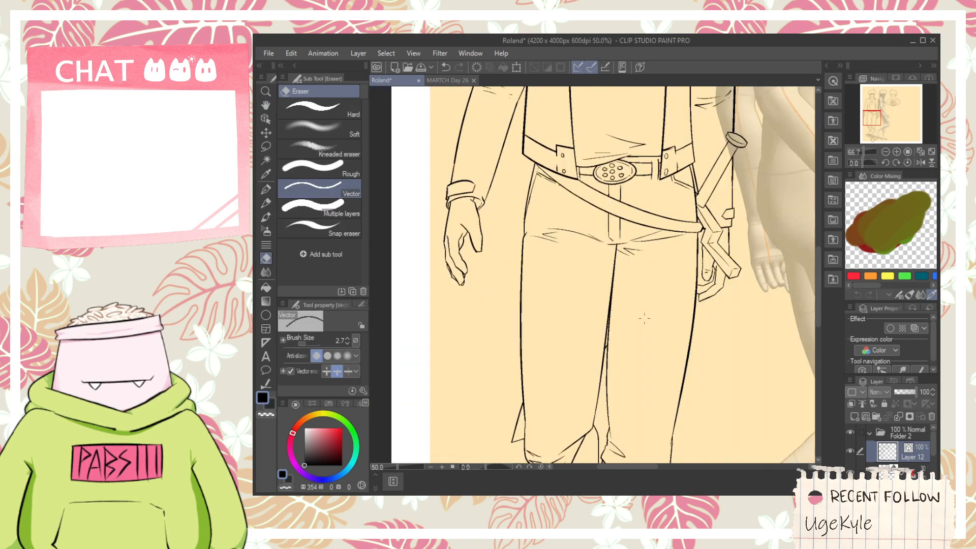
- Select the side view's hair, face and collar lines and move them slightly up and to the left
key("space")
left_click_drag(646, 322, 611, 313)
left_click_drag(711, 336, 565, 340)
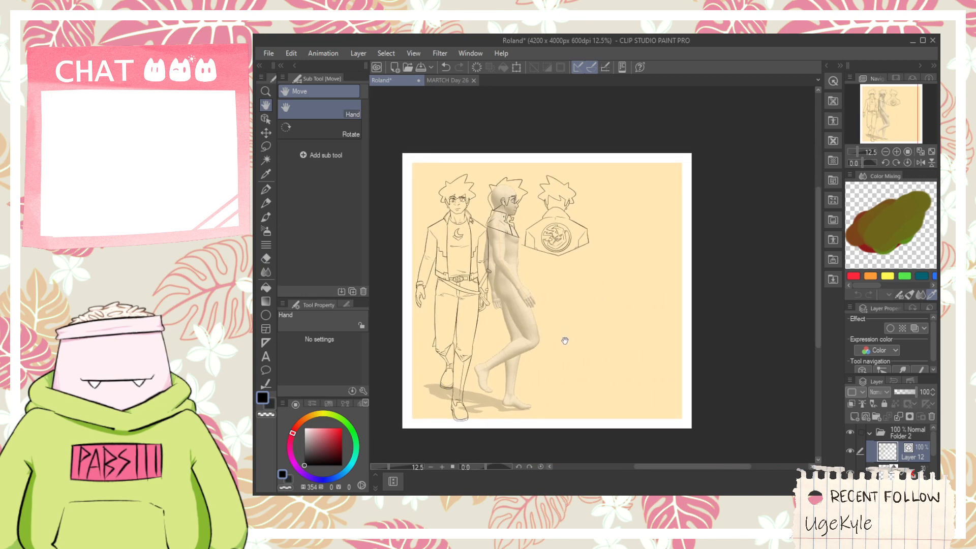
left_click_drag(590, 288, 596, 309)
left_click_drag(555, 260, 603, 301)
scroll(584, 281, "up", 3)
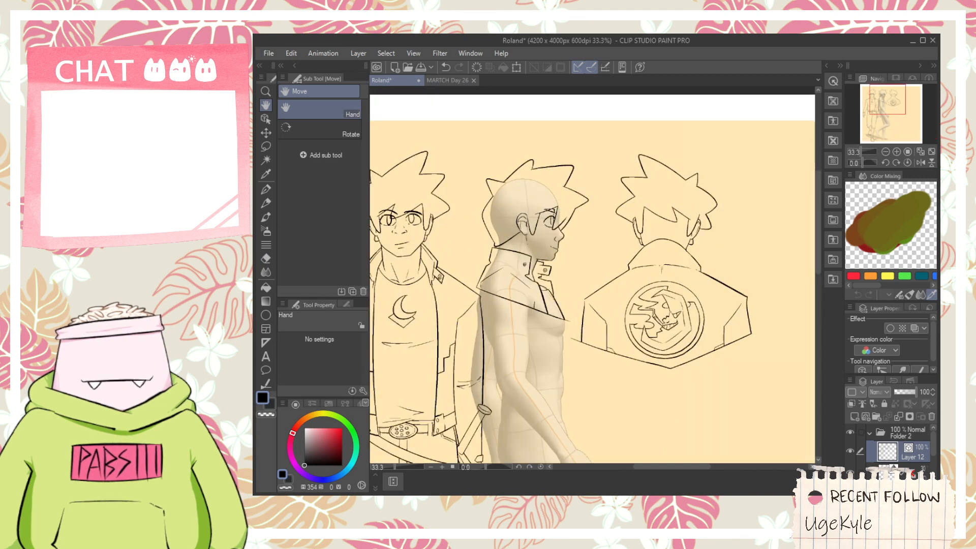
left_click(265, 119)
left_click_drag(473, 135, 582, 284)
left_click_drag(536, 346, 565, 246)
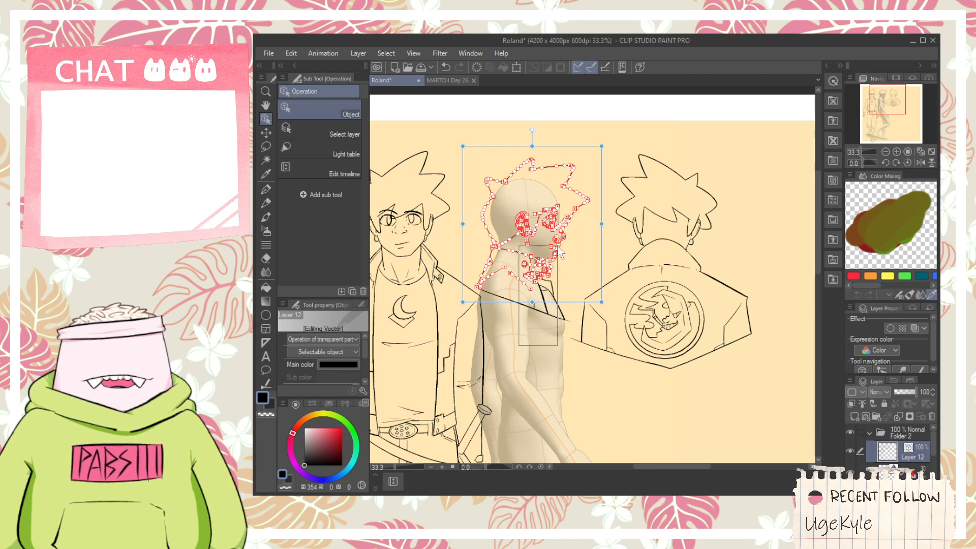
left_click_drag(546, 335, 543, 317)
left_click(538, 389)
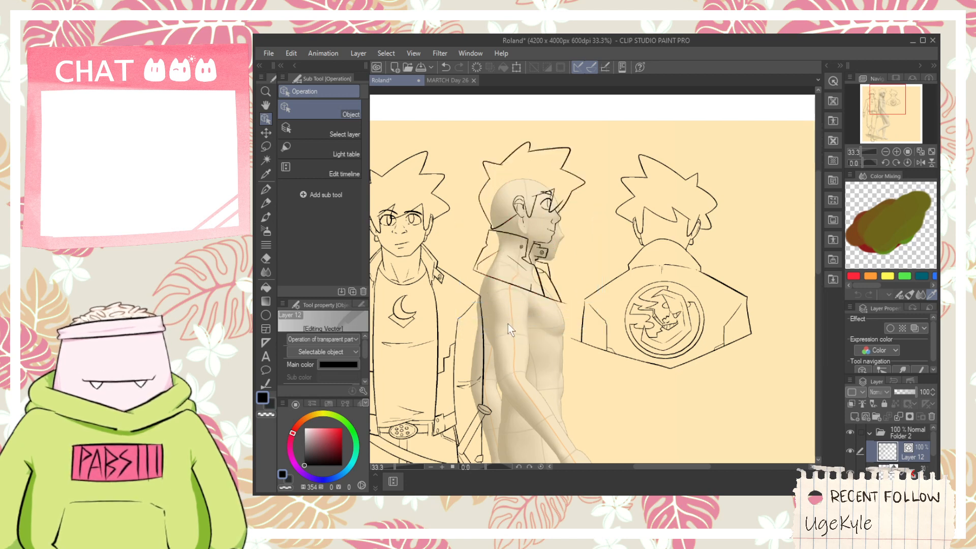
- Draw a diagonal hairline from the side view's nape up to the ear, redoing the stroke until it ends behind the earlobe
key("p")
scroll(501, 228, "up", 5)
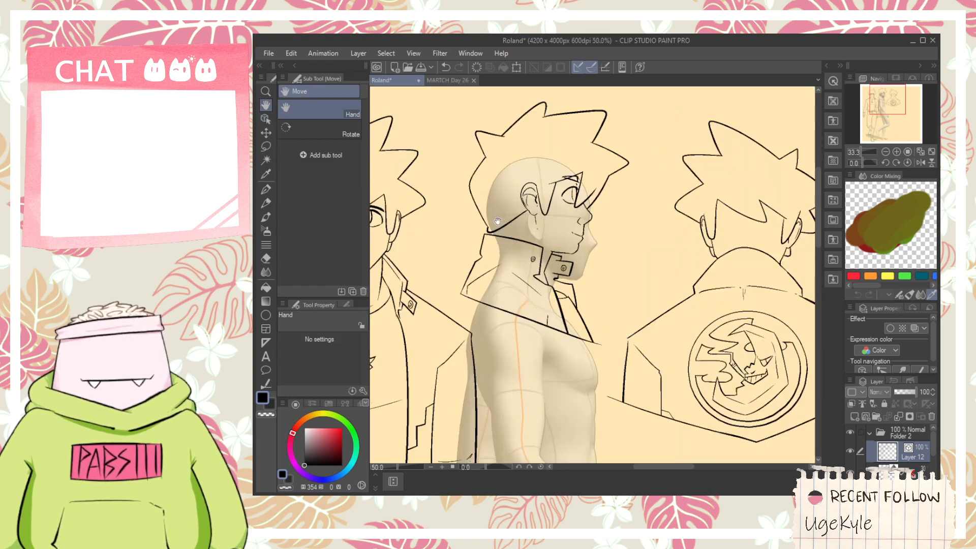
key("ctrl+z")
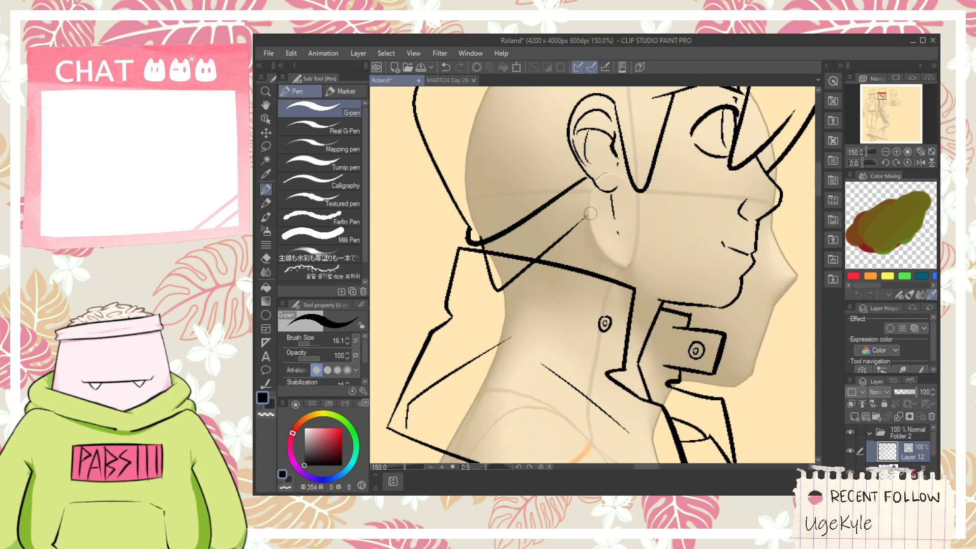
key("ctrl+z")
left_click_drag(507, 297, 623, 186)
key("ctrl+z")
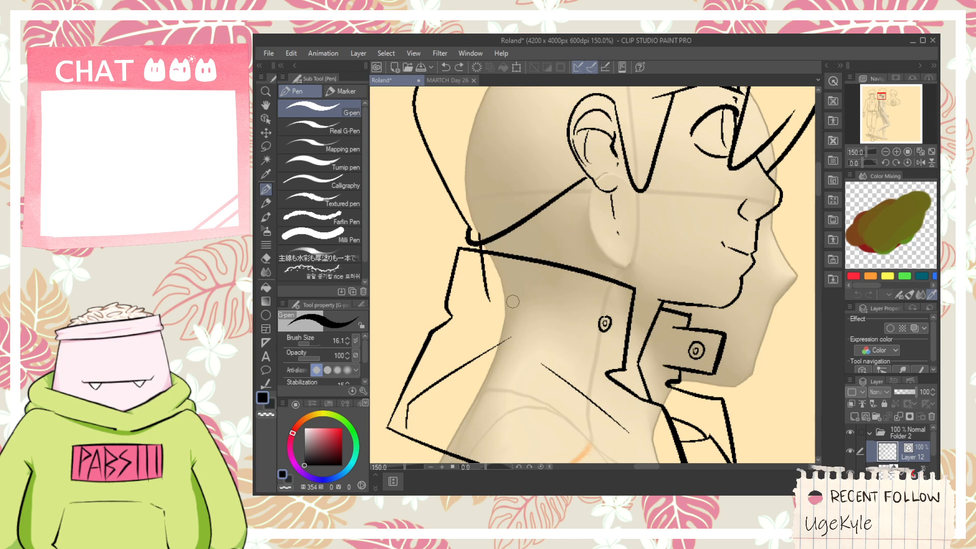
left_click_drag(512, 300, 590, 231)
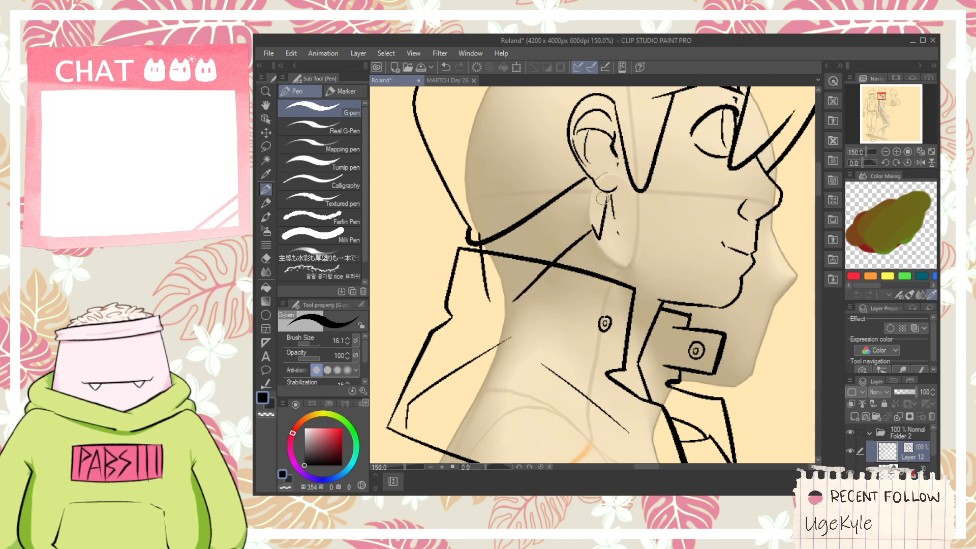
- Erase the side view's old curved nape hairline and the stroke ends that overshoot below the collar's top edge
key("e")
scroll(613, 192, "up", 1)
left_click_drag(512, 208, 535, 226)
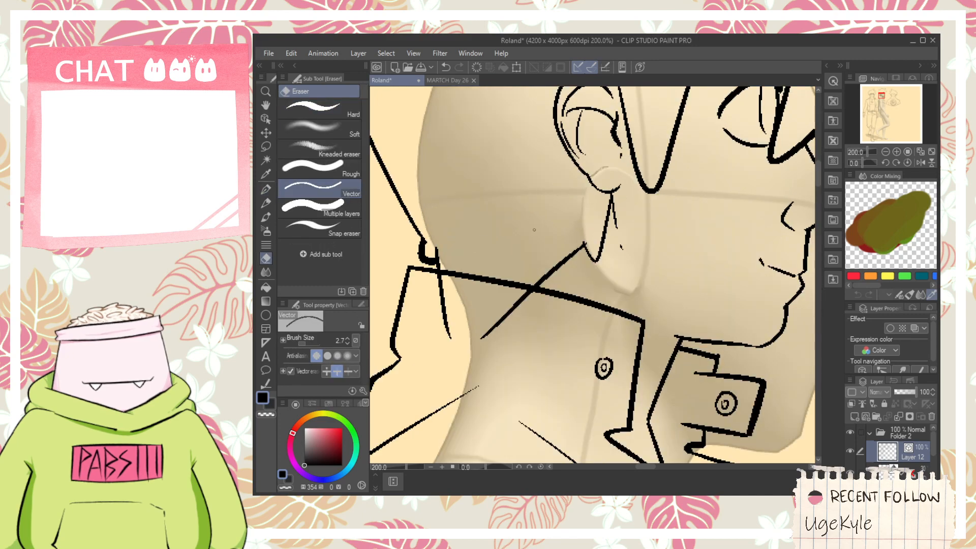
scroll(446, 240, "up", 2)
left_click_drag(391, 359, 686, 361)
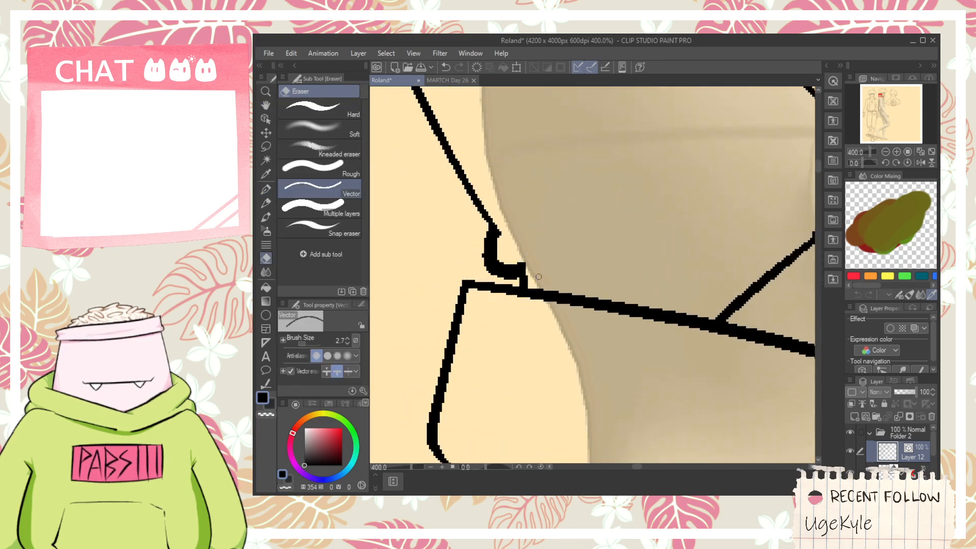
- Erase the back view's hair lock beside the left-hand ear and the adjoining lower hairline
scroll(539, 277, "down", 7)
left_click_drag(623, 345, 527, 282)
scroll(527, 282, "down", 1)
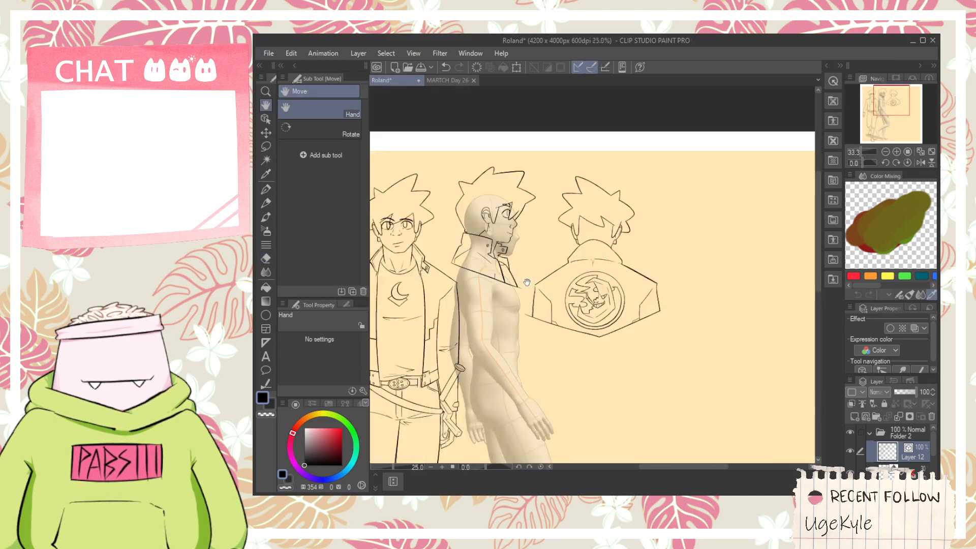
scroll(598, 224, "up", 4)
key("e")
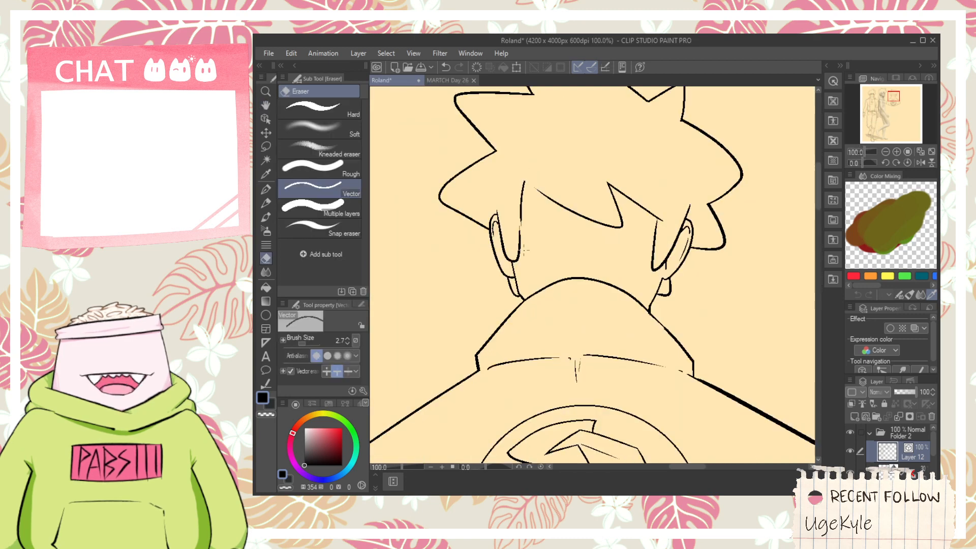
scroll(526, 250, "up", 4)
key("h")
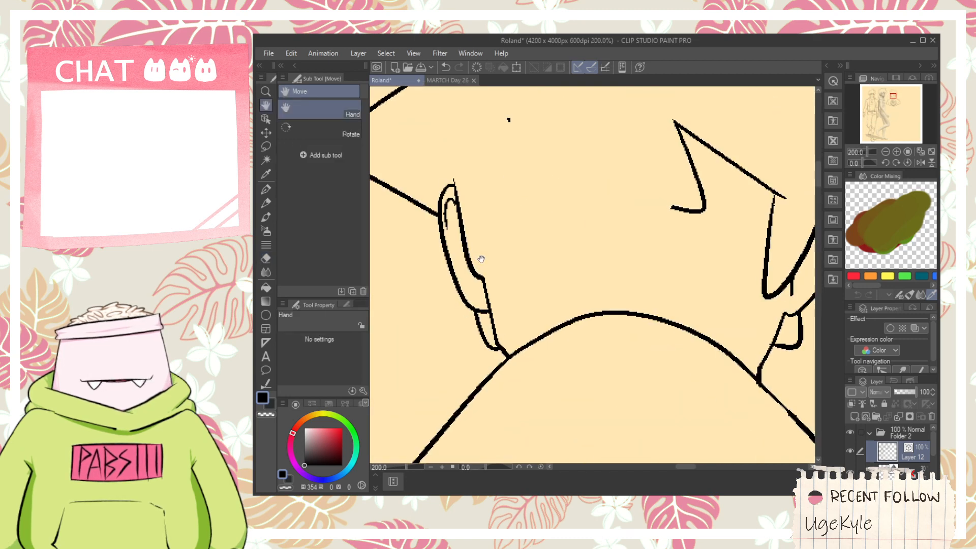
- Draw a line down the inner side of the back view's left-hand ear and erase the old inner ear and lobe lines
left_click_drag(481, 259, 512, 305)
key("p")
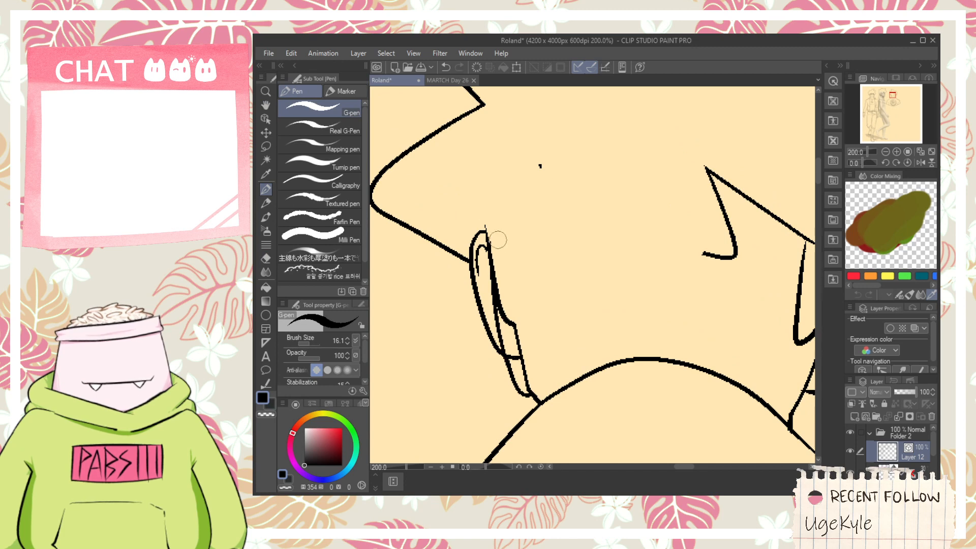
key("e")
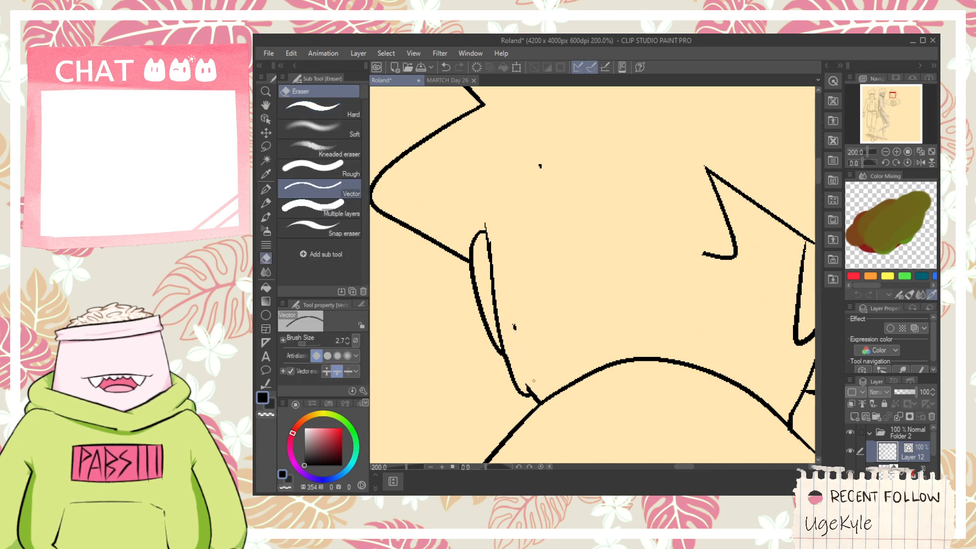
scroll(517, 333, "down", 4)
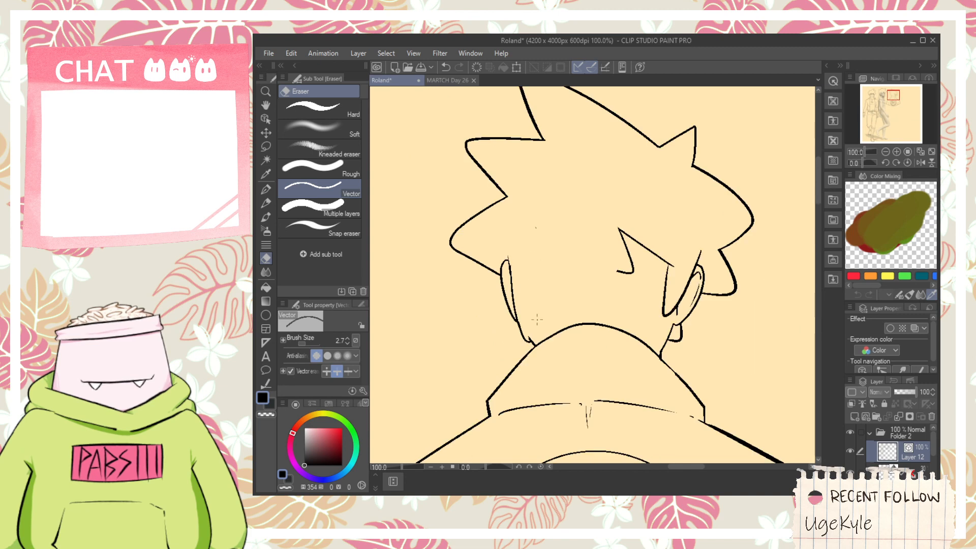
- Draw a short neck line from the back view's left-hand earlobe down across the collar edge
scroll(536, 320, "up", 4)
key("p")
left_click_drag(507, 313, 541, 375)
key("e")
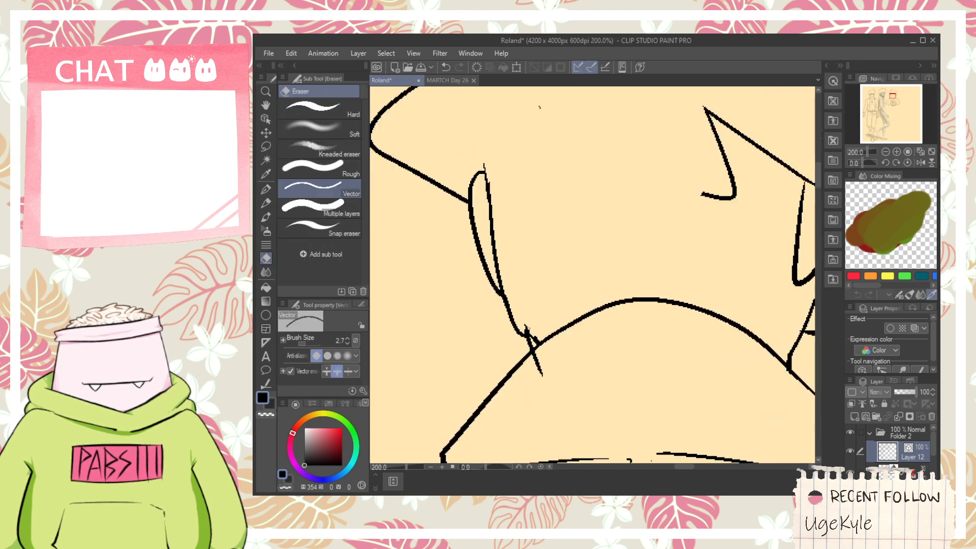
- Erase the lines separating the lobe from the back view's right-hand ear and from the neck
scroll(539, 363, "down", 1)
key("space")
left_click_drag(652, 343, 463, 338)
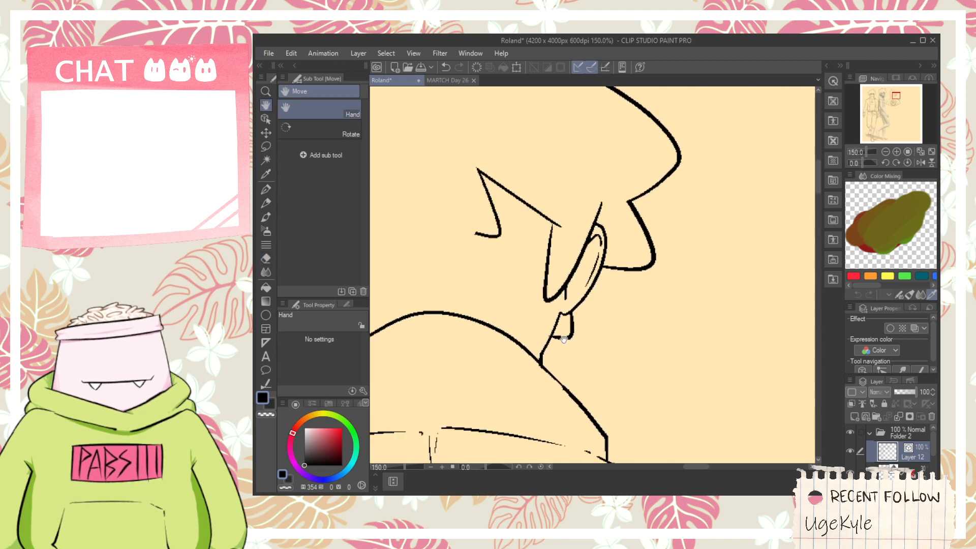
scroll(554, 330, "up", 1)
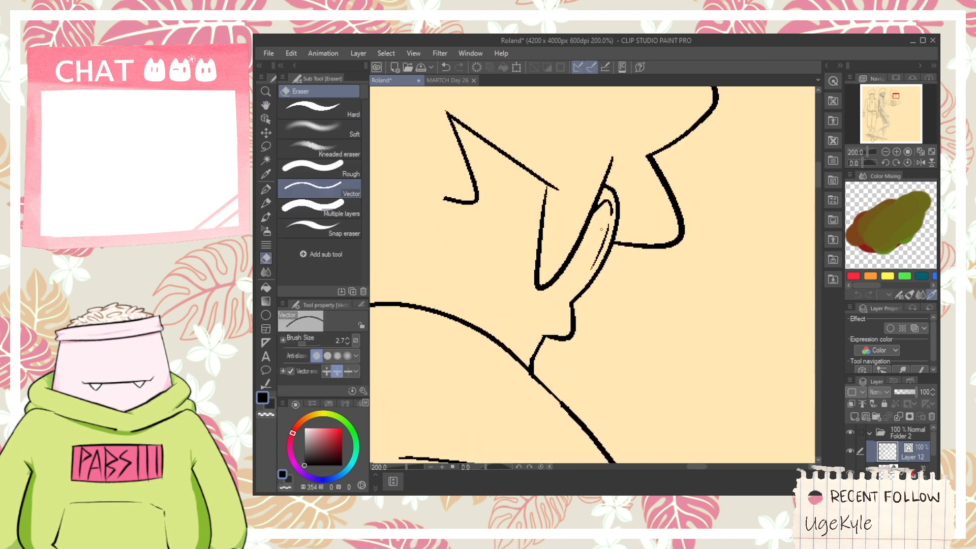
- Draw a straight line from the right-hand earlobe up past the ear's top and erase the hair lock beside it
key("p")
left_click_drag(569, 336, 612, 148)
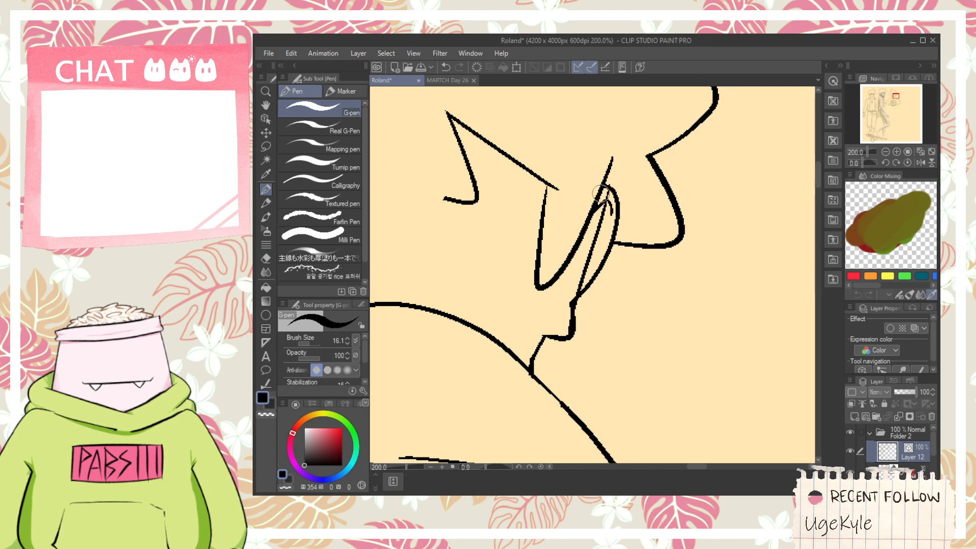
key("ctrl+z")
left_click_drag(570, 335, 612, 140)
key("e")
left_click_drag(586, 204, 573, 293)
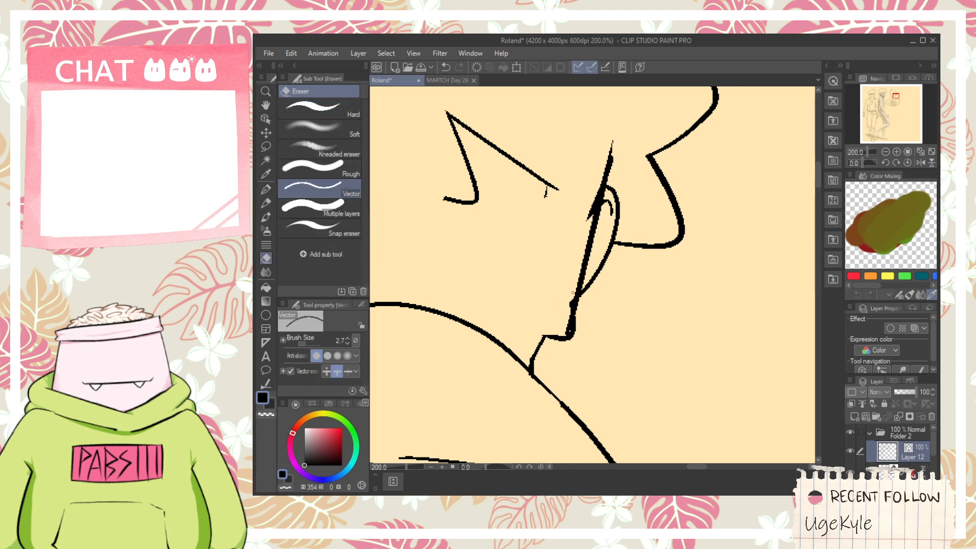
- Erase the stray hair lock beside the back view's right-hand ear, including its leftover marks and the spur crossing the straight ear line
mouse_move(518, 244)
left_mouse_down()
mouse_move(526, 208)
mouse_move(507, 166)
mouse_move(475, 218)
left_mouse_up()
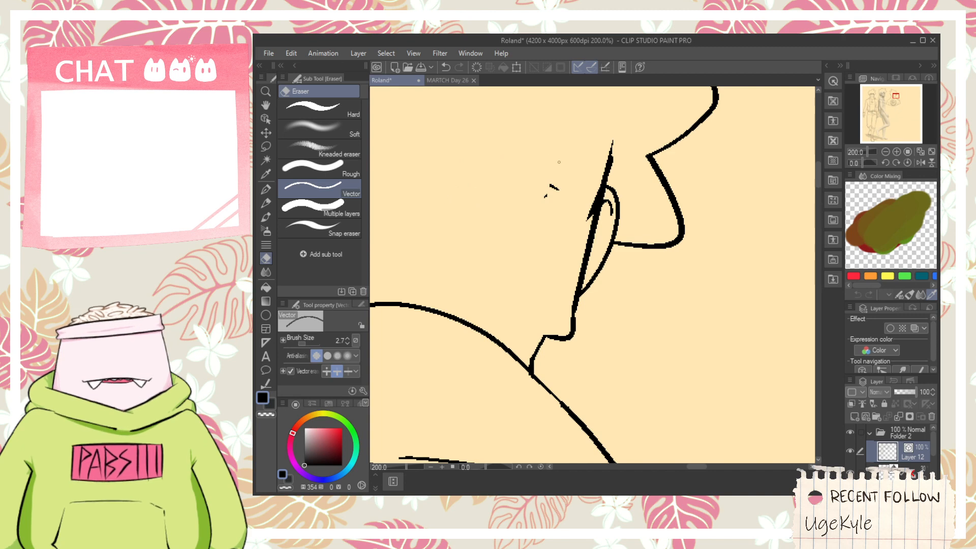
left_click_drag(548, 184, 556, 215)
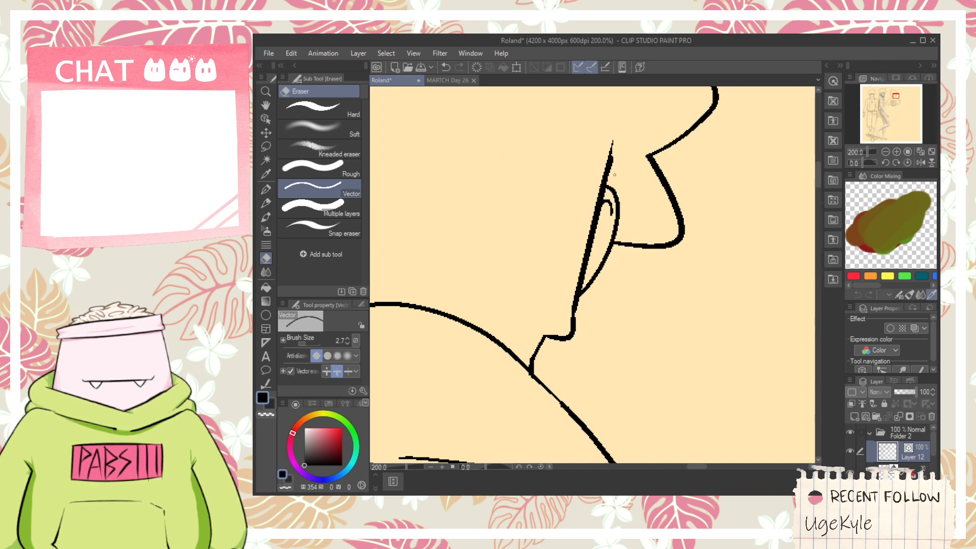
- Draw a slanted neck line from below the back view's right-hand ear to the collar and erase its overshooting end and the old neck line
key("space")
left_click_drag(549, 344, 589, 278)
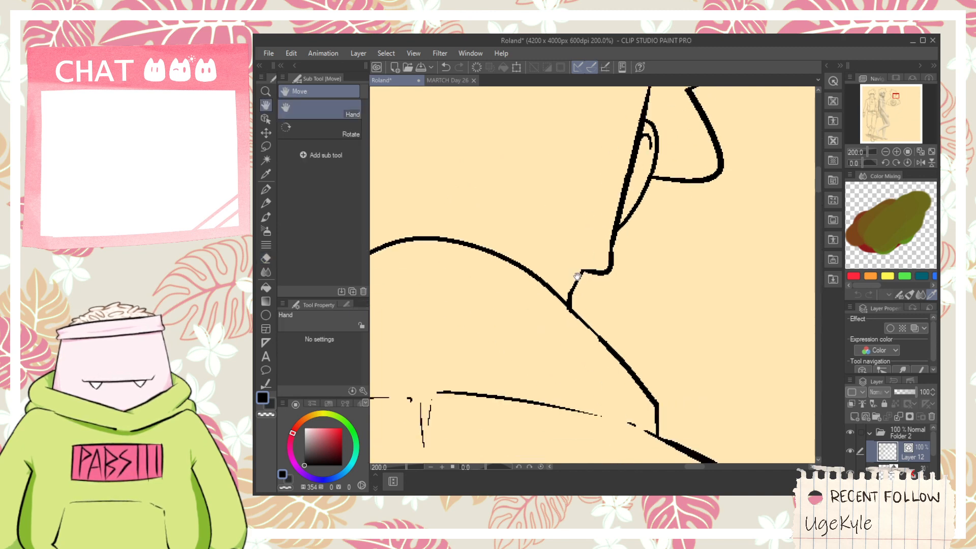
key("p")
key("e")
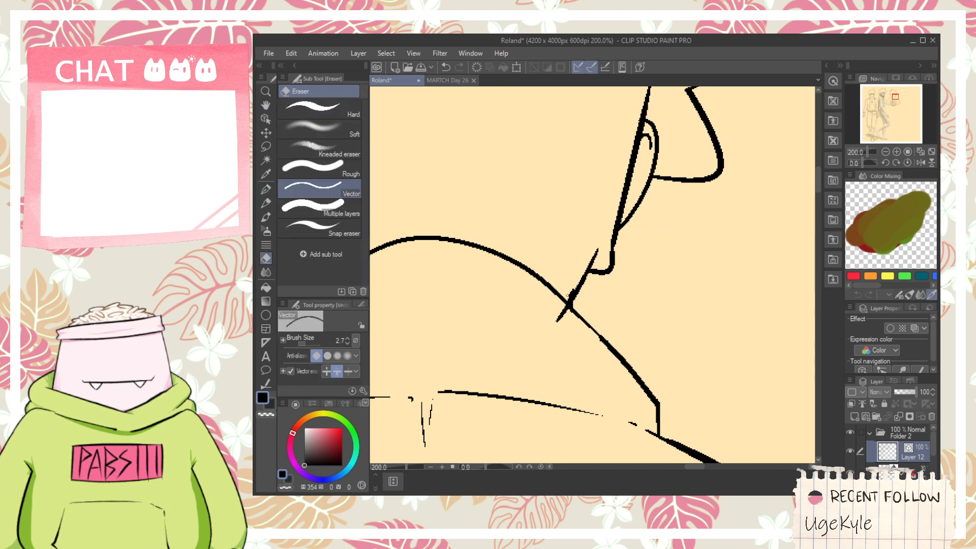
left_click_drag(588, 254, 599, 258)
key("ctrl+minus")
key("ctrl+minus")
key("ctrl+minus")
key("ctrl+minus")
key("ctrl+minus")
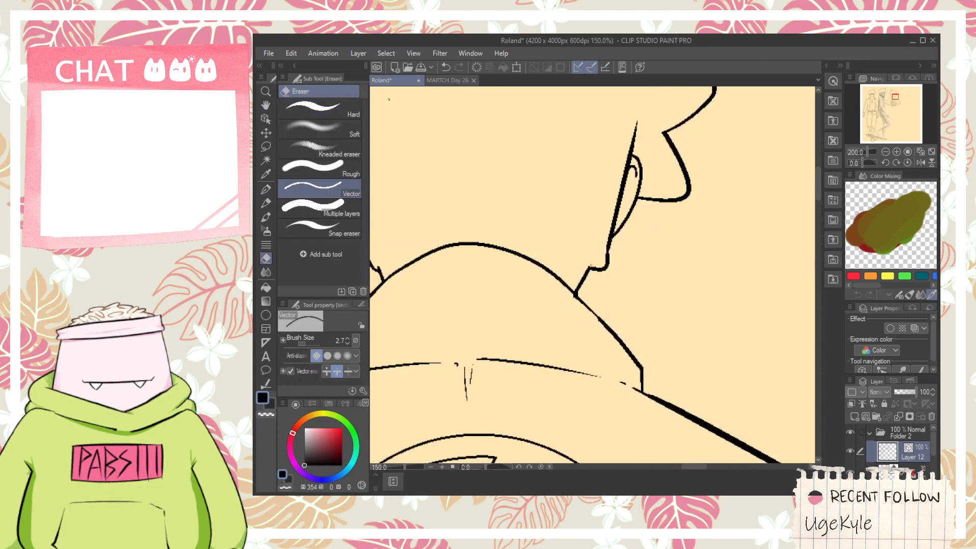
- Show the rough sketch in Folder 1 beneath the line art, examine the planned poses and layout, and hide the folder again
key("space")
left_click_drag(611, 318, 583, 257)
left_click_drag(500, 349, 586, 361)
key("ctrl+minus")
key("ctrl+minus")
key("ctrl+minus")
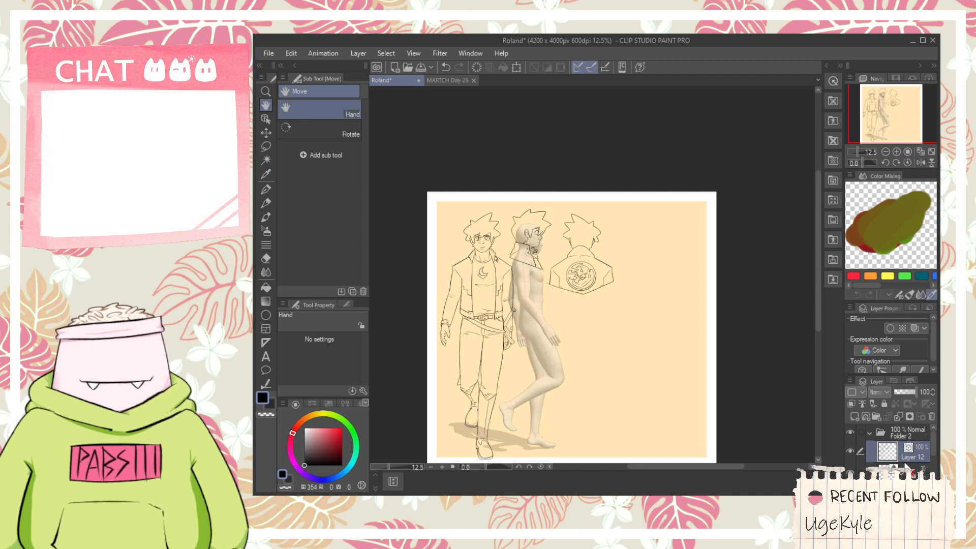
scroll(932, 443, "down", 3)
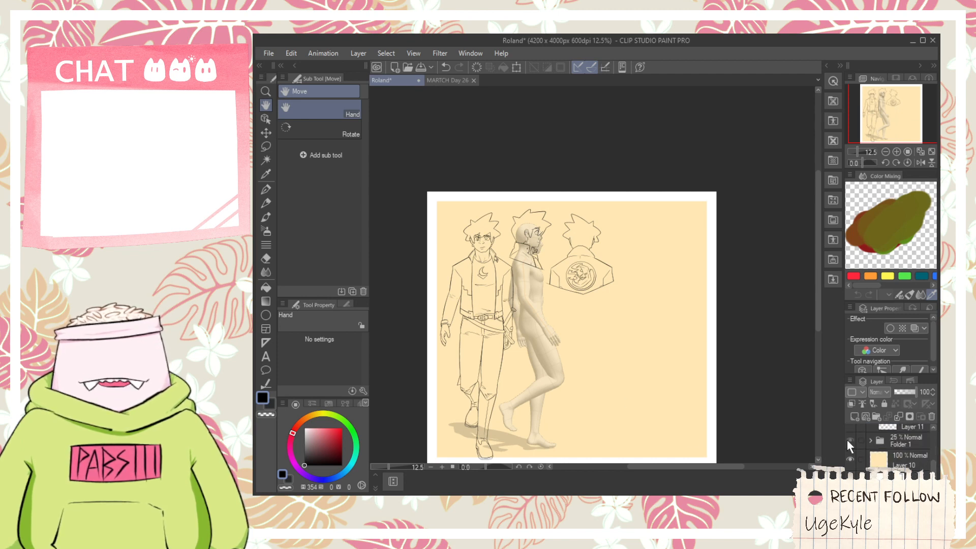
left_click(848, 441)
scroll(648, 338, "up", 3)
scroll(635, 339, "down", 3)
left_click_drag(546, 389, 583, 337)
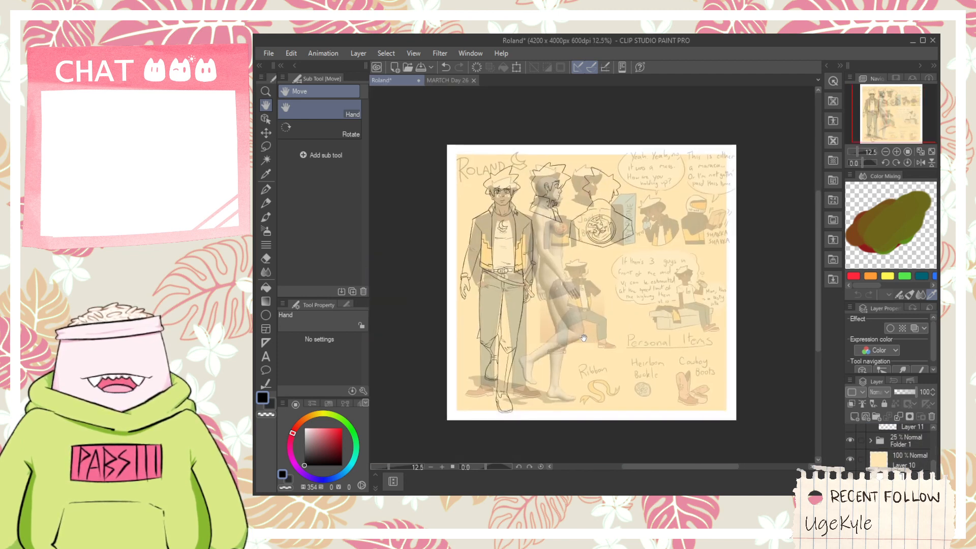
scroll(584, 338, "up", 4)
scroll(579, 303, "down", 2)
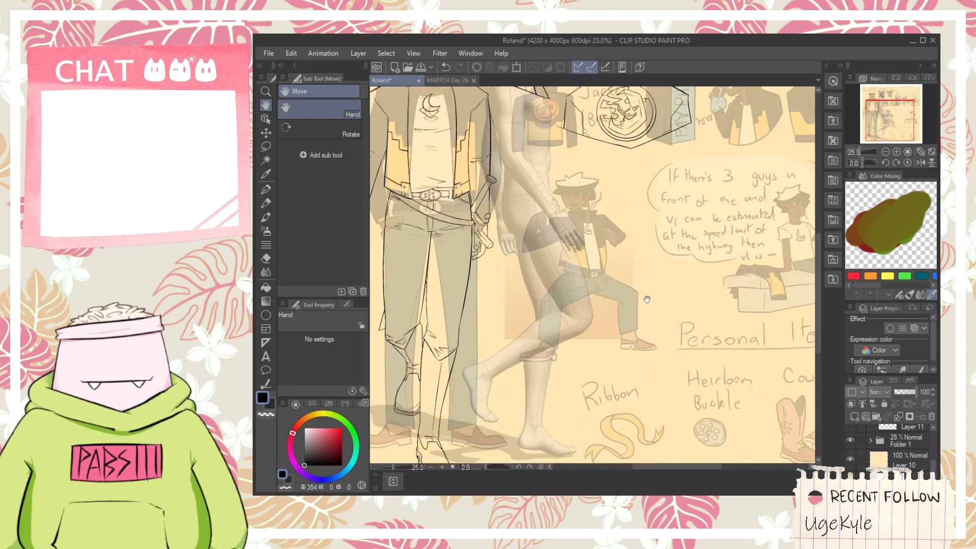
scroll(567, 221, "up", 1)
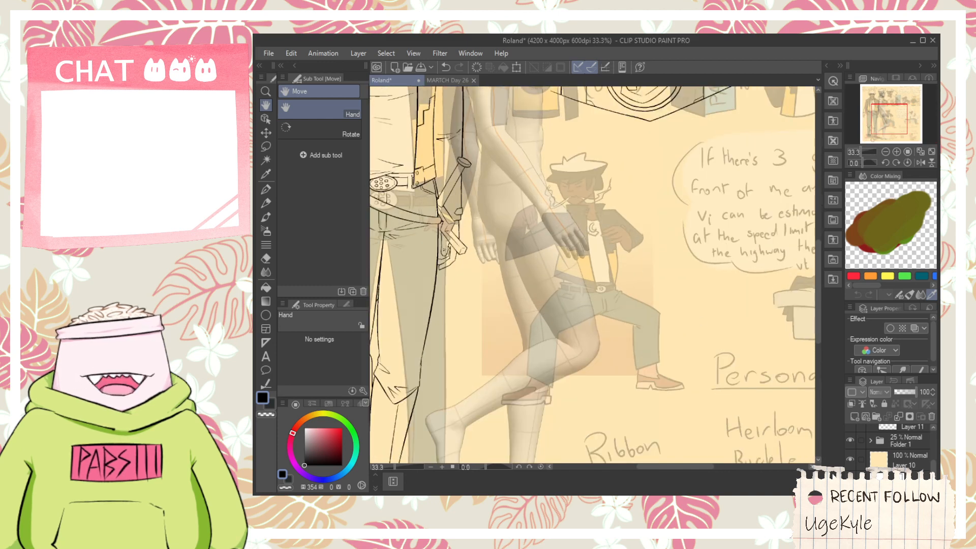
left_click(849, 440)
- Open the downloaded materials in the material library
left_click(832, 242)
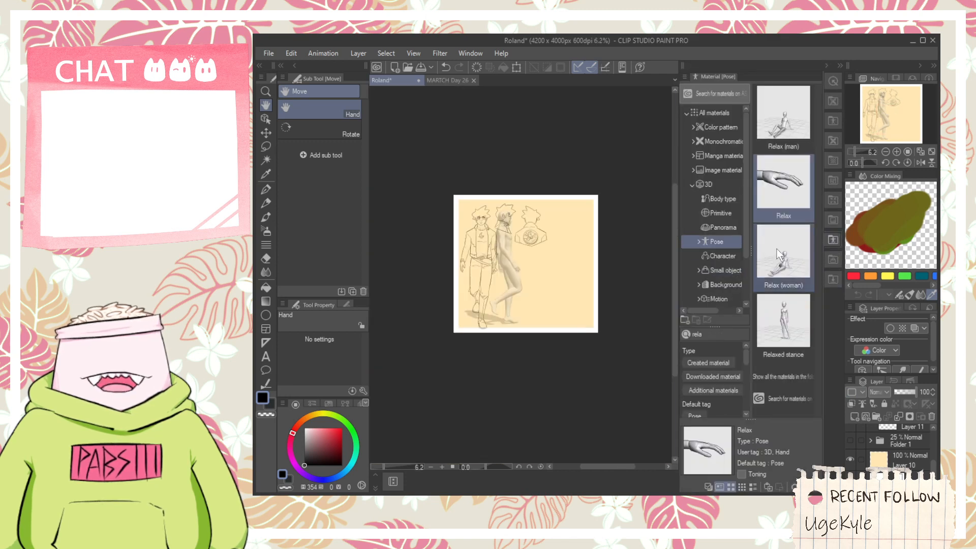
left_click(830, 279)
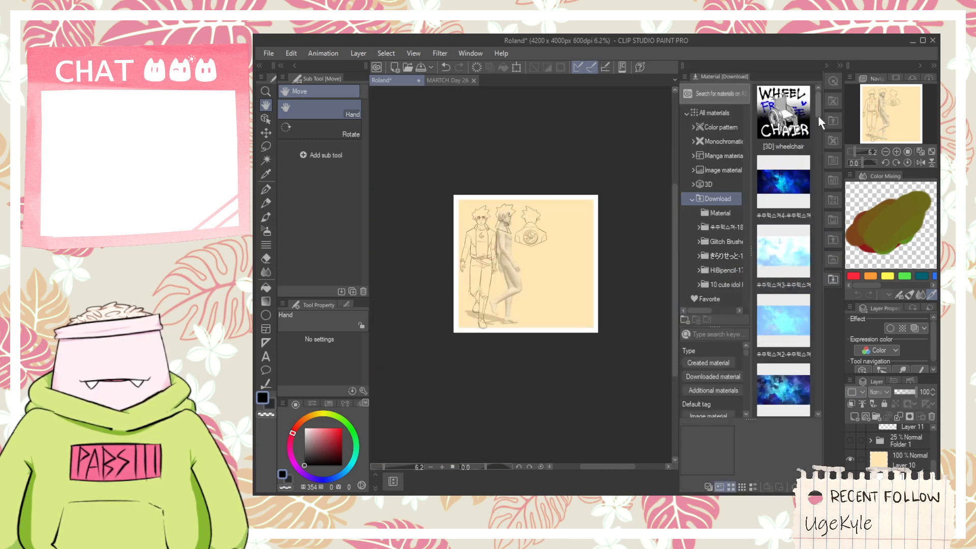
left_click_drag(818, 114, 647, 260)
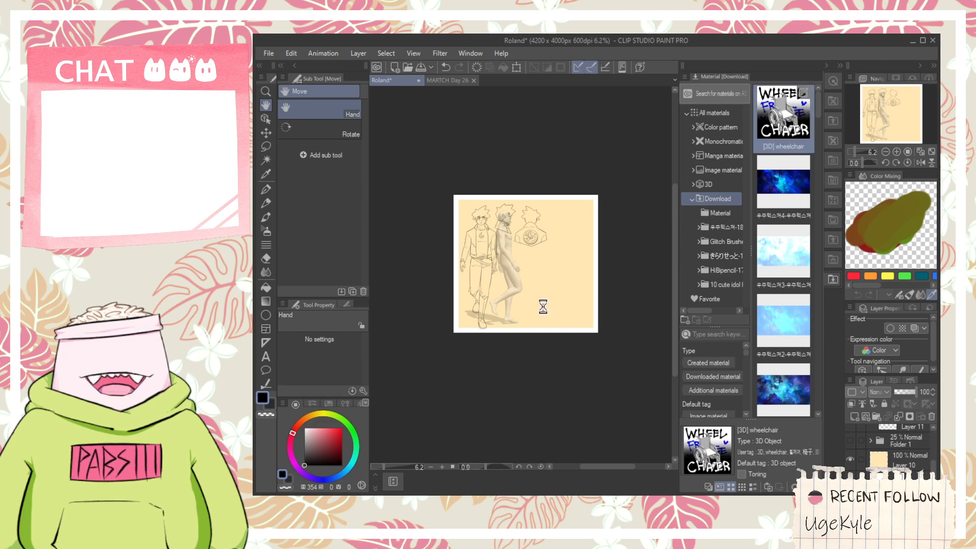
scroll(555, 318, "up", 4)
scroll(447, 325, "down", 2)
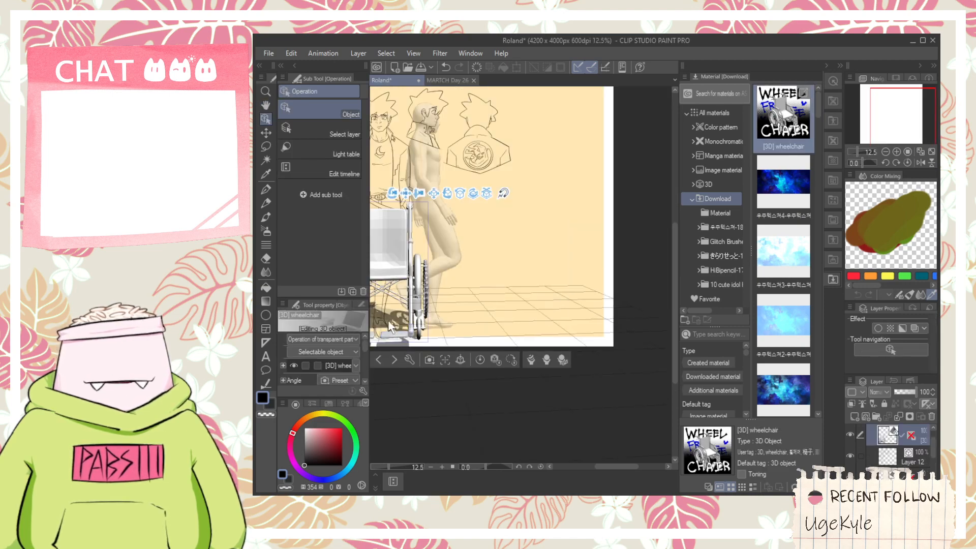
left_click_drag(388, 321, 554, 341)
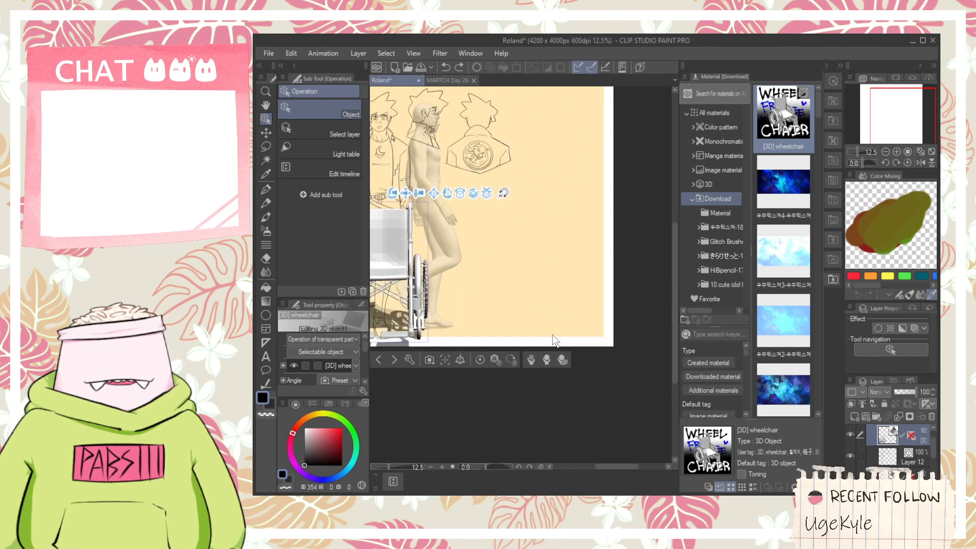
key("ctrl+z")
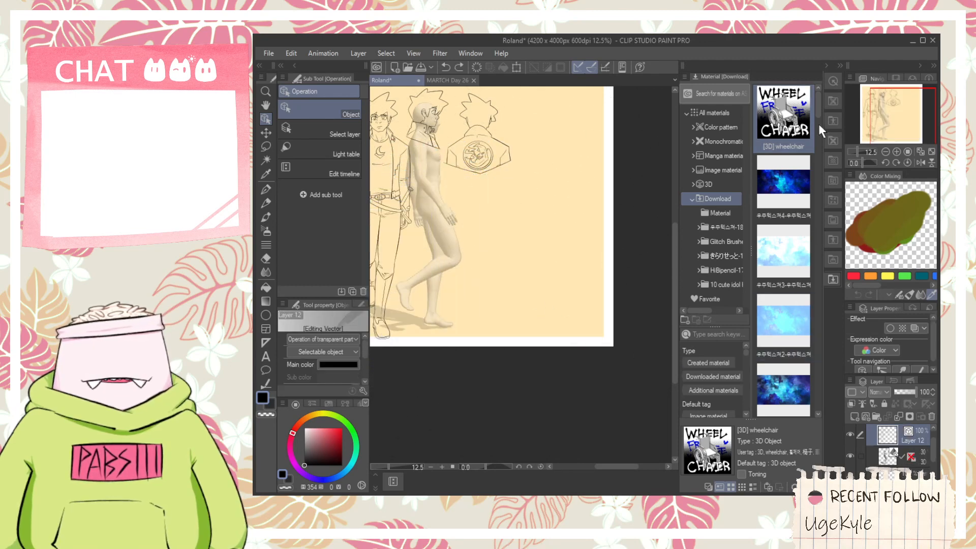
- Apply the downloaded ハイキック pose to the 3D drawing figure and rotate the figure to show the raised leg in profile
scroll(818, 123, "down", 5)
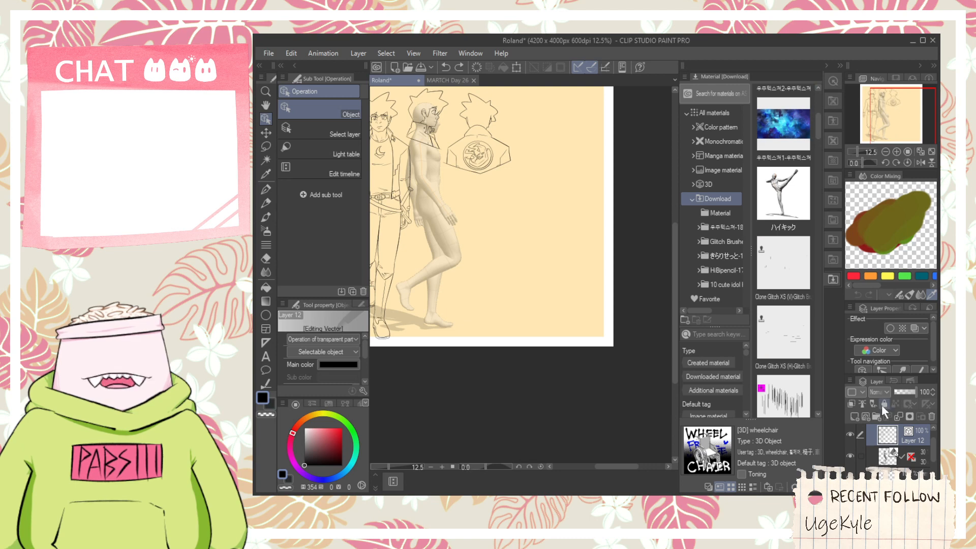
left_click(887, 456)
left_click_drag(783, 195, 421, 185)
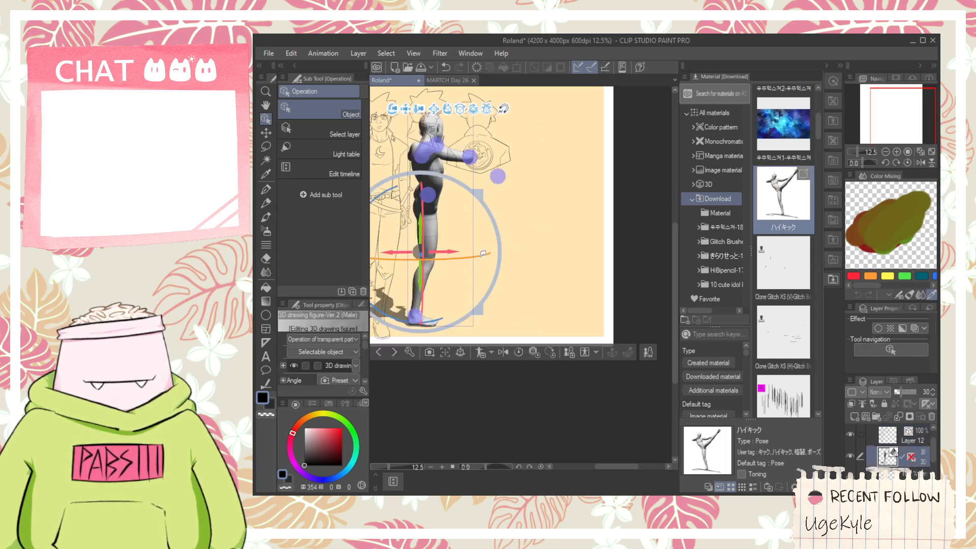
left_click_drag(482, 253, 431, 274)
scroll(439, 278, "down", 5)
scroll(415, 286, "up", 5)
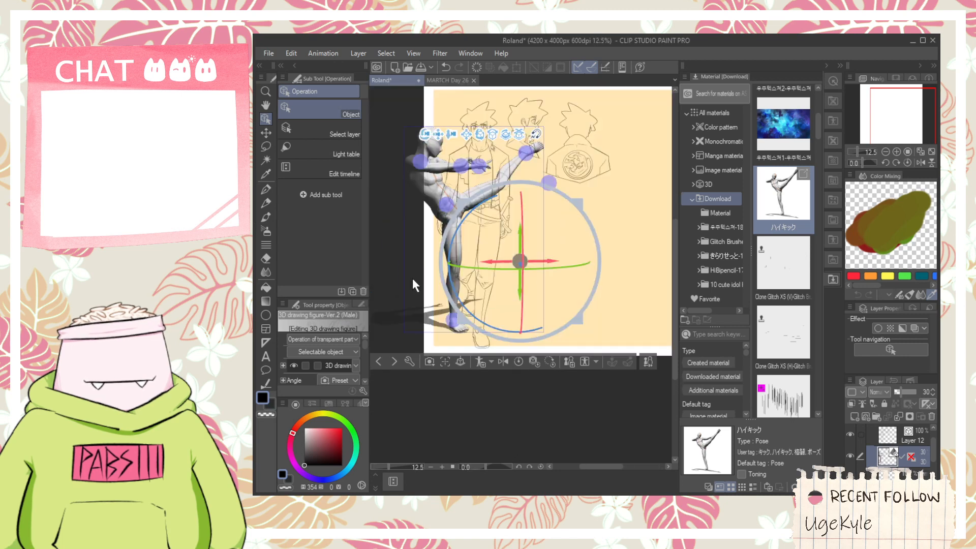
- Move the kicking 3D figure beside the front view and down below the back view's jacket emblem
left_click_drag(545, 258, 594, 300)
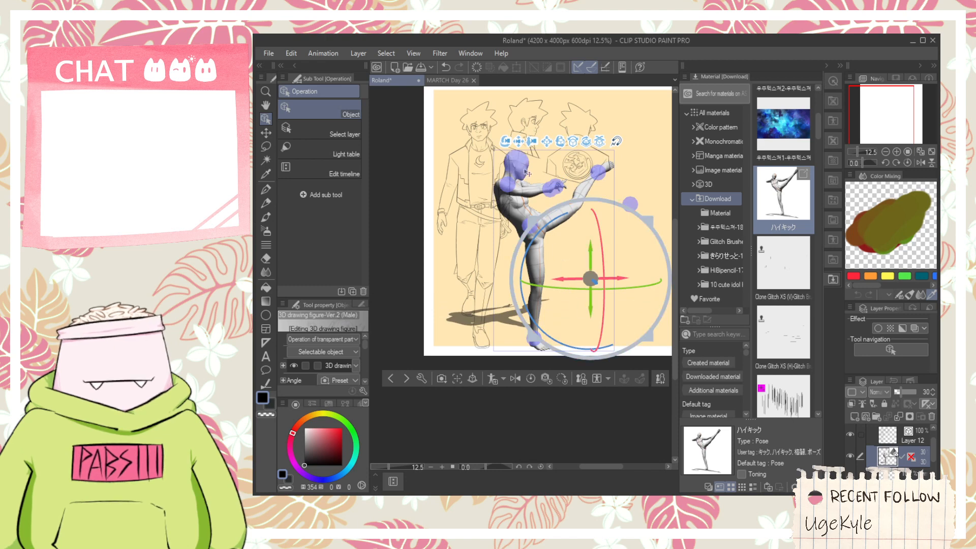
left_click_drag(519, 143, 547, 99)
scroll(550, 137, "up", 2)
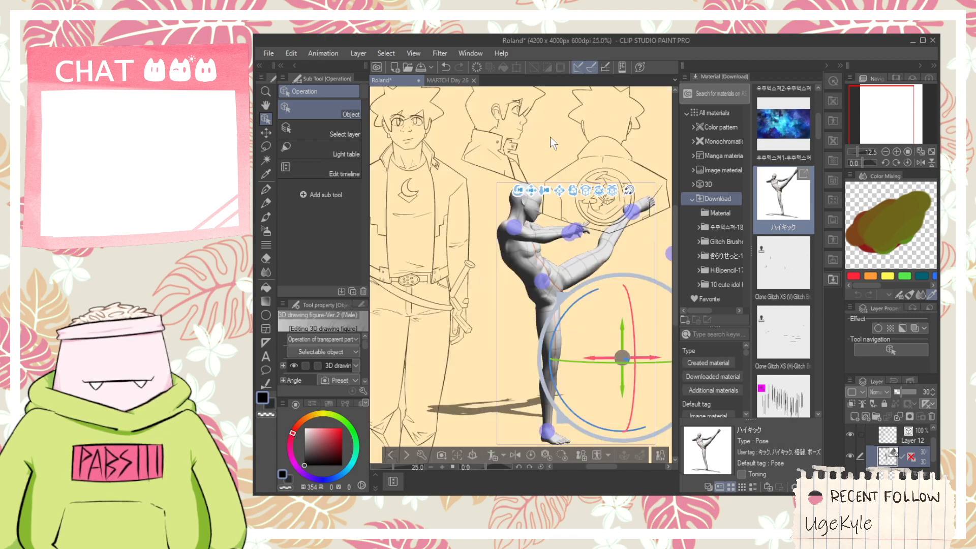
left_click_drag(569, 244, 556, 189)
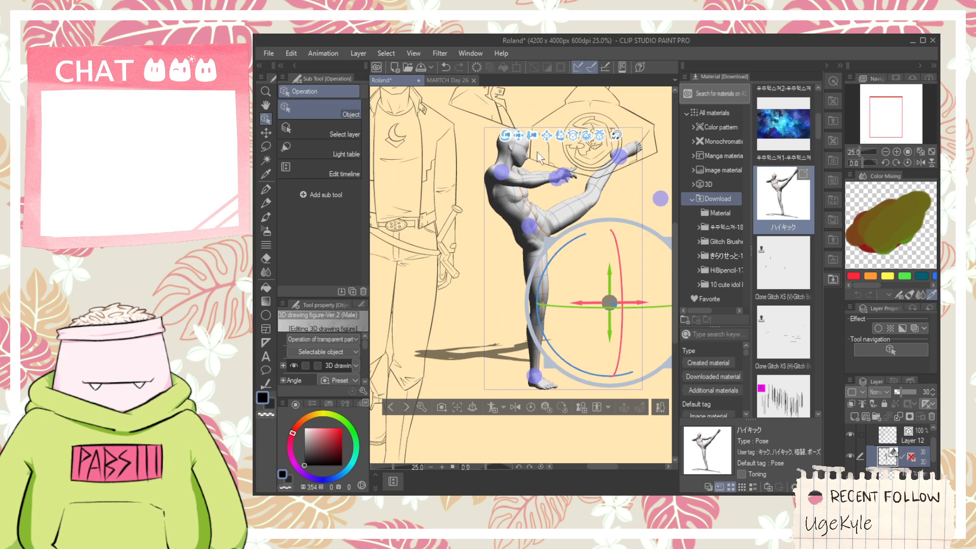
left_click_drag(520, 143, 512, 197)
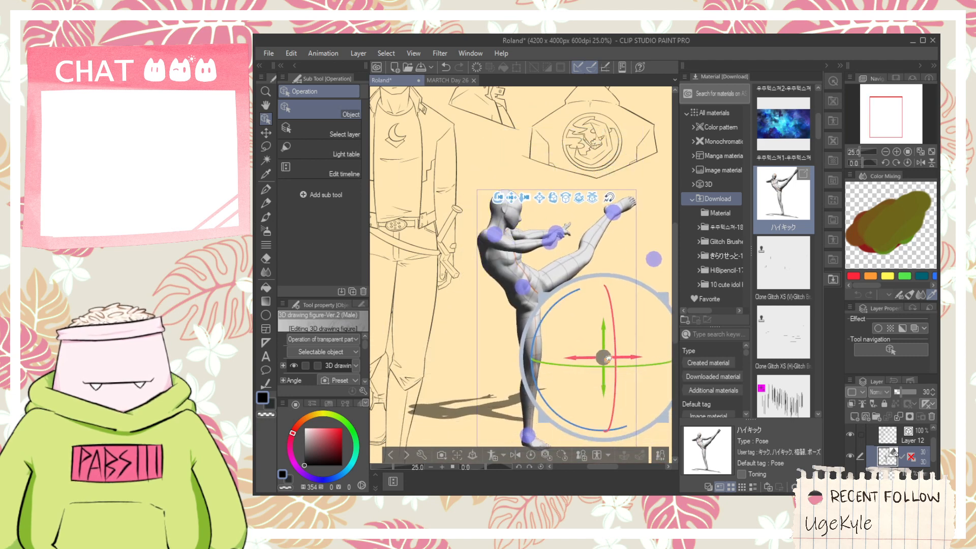
- Turn the kicking 3D figure around its vertical axis until its raised leg points towards the front view
left_click_drag(631, 365, 494, 381)
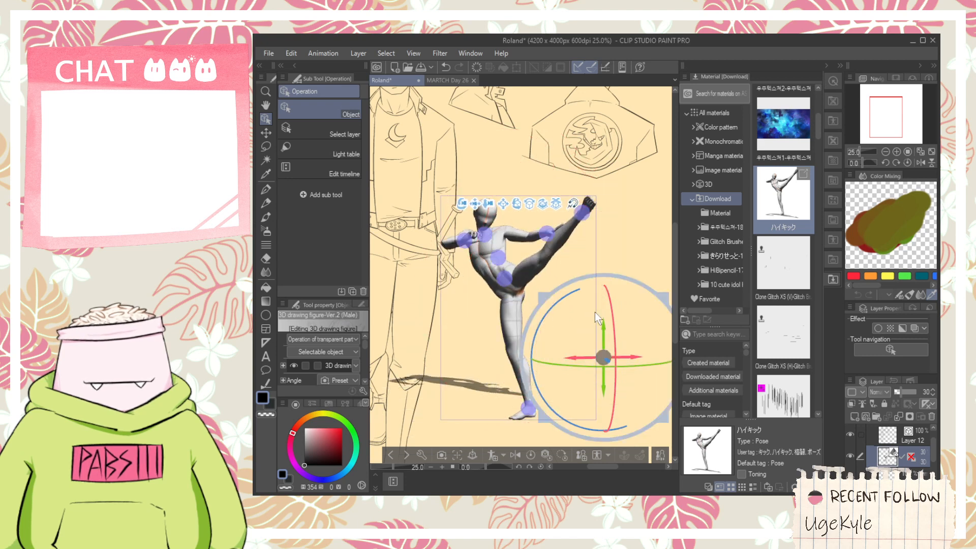
left_click_drag(459, 209, 457, 229)
scroll(426, 184, "down", 2)
scroll(506, 258, "up", 2)
left_click(515, 381)
scroll(514, 365, "down", 2)
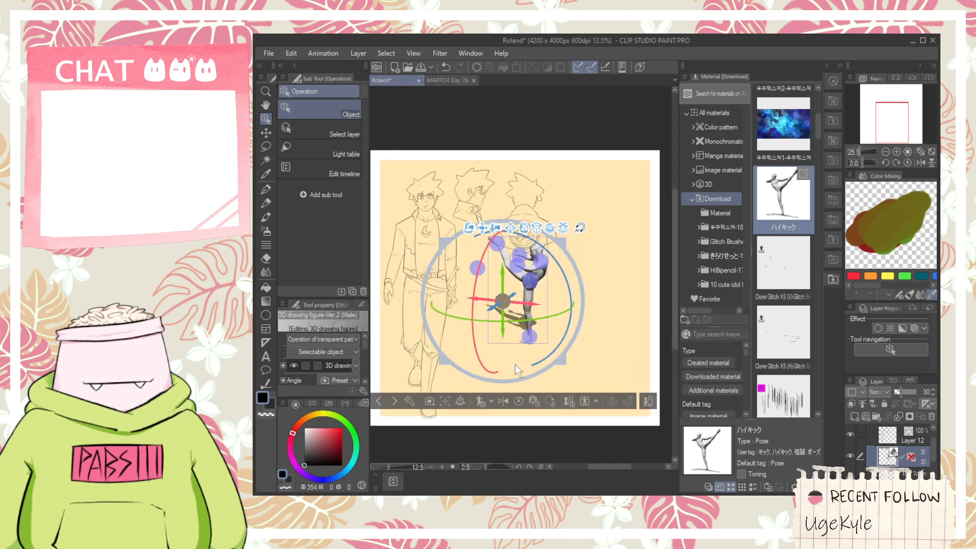
scroll(516, 294, "up", 2)
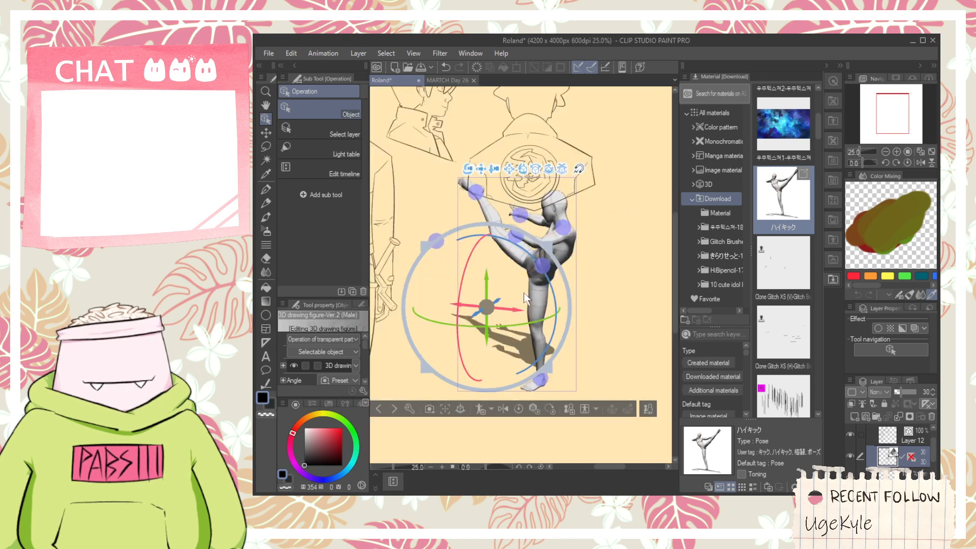
- Rotate the kicking figure so its torso opens towards the viewer and place it in the empty area beneath the back view
left_click_drag(473, 324, 542, 298)
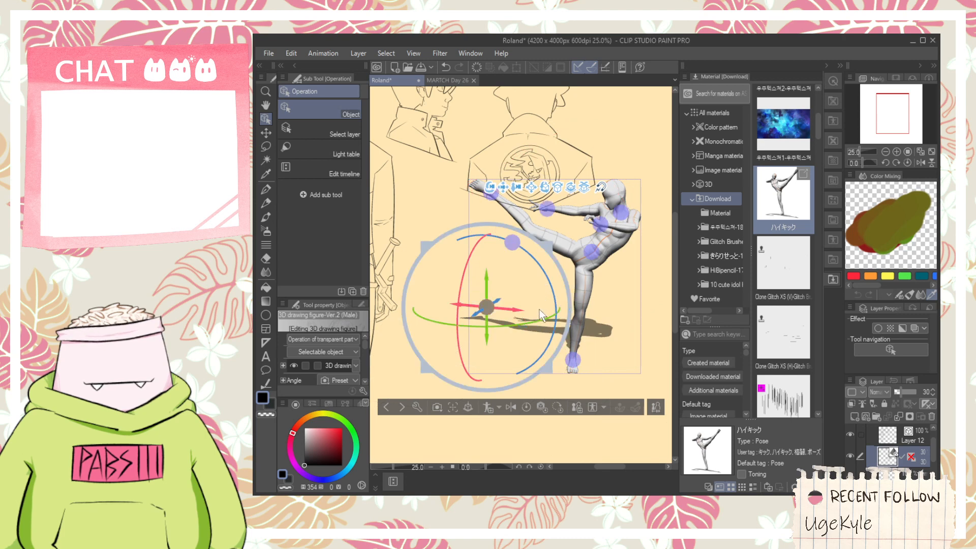
scroll(538, 303, "down", 3)
scroll(542, 301, "up", 3)
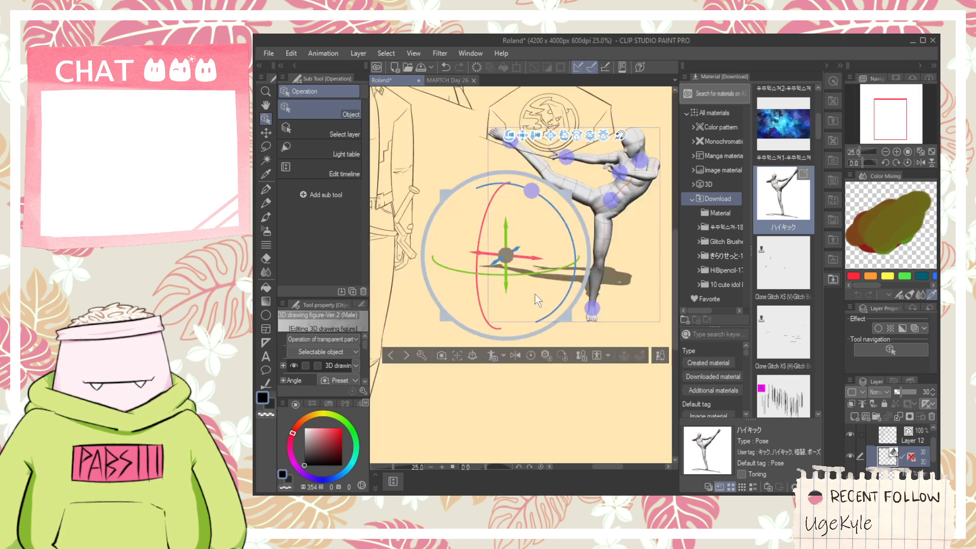
left_click(591, 216)
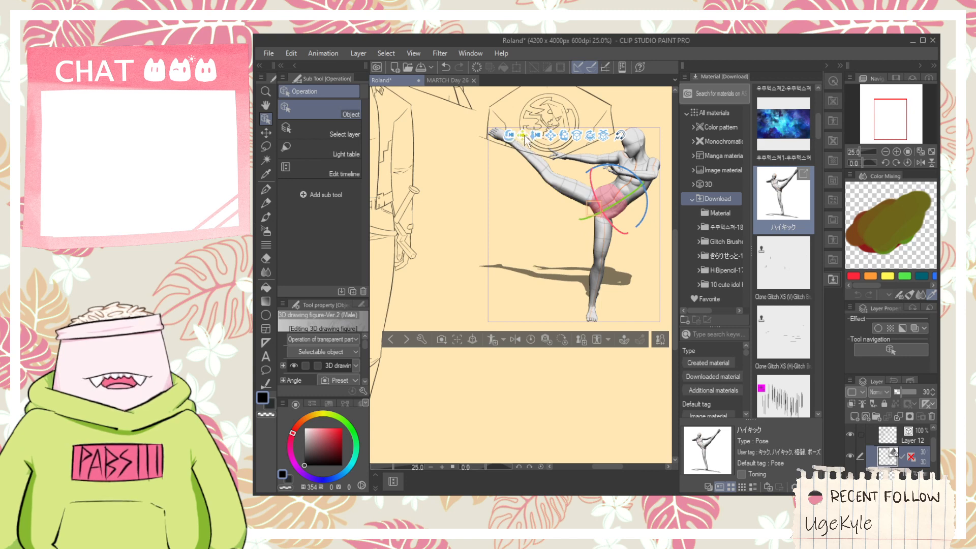
left_click_drag(527, 142, 467, 191)
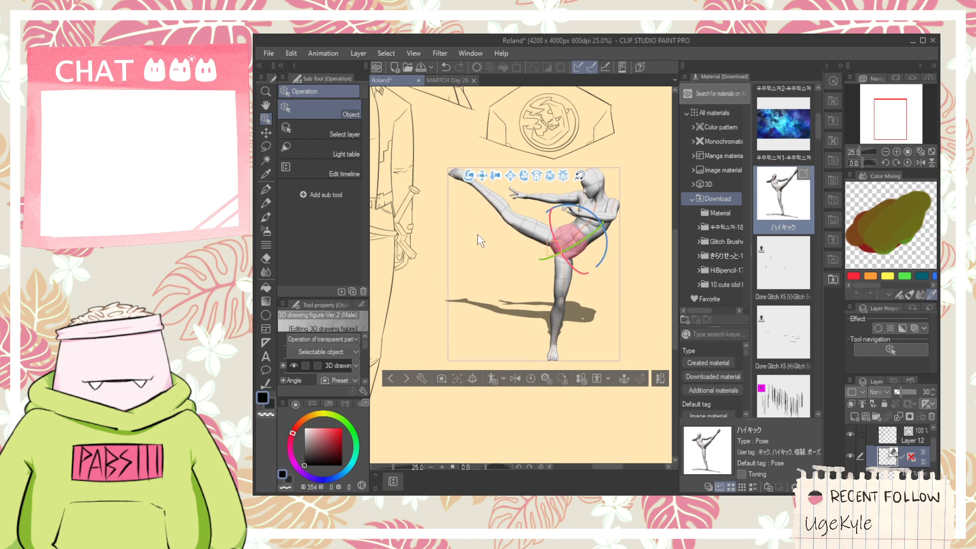
- On Layer 12, ink a short vertical line beside the 3D figure's standing foot and a curve beneath its toes with the G-pen
left_click(826, 66)
left_click(889, 432)
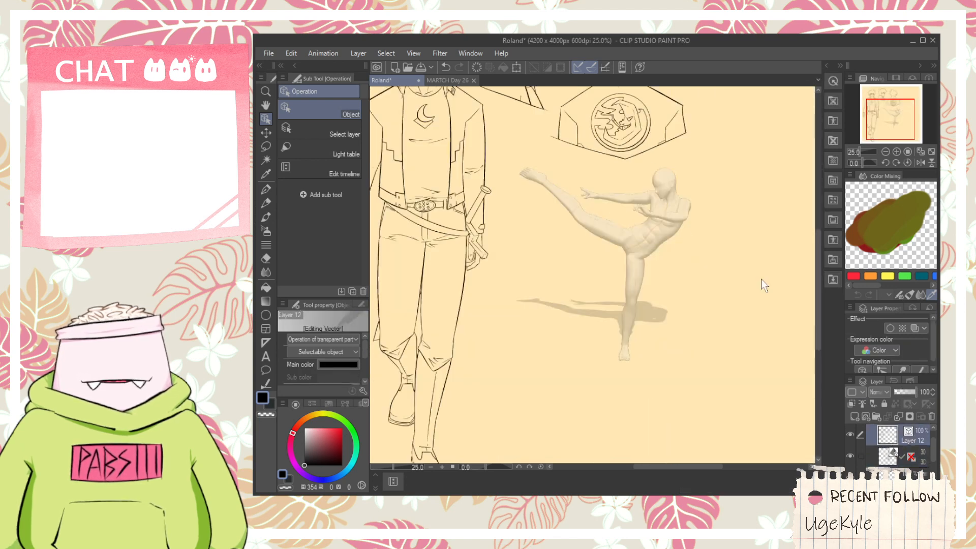
key("space")
left_click_drag(657, 362, 633, 333)
scroll(601, 336, "up", 3)
scroll(588, 325, "up", 2)
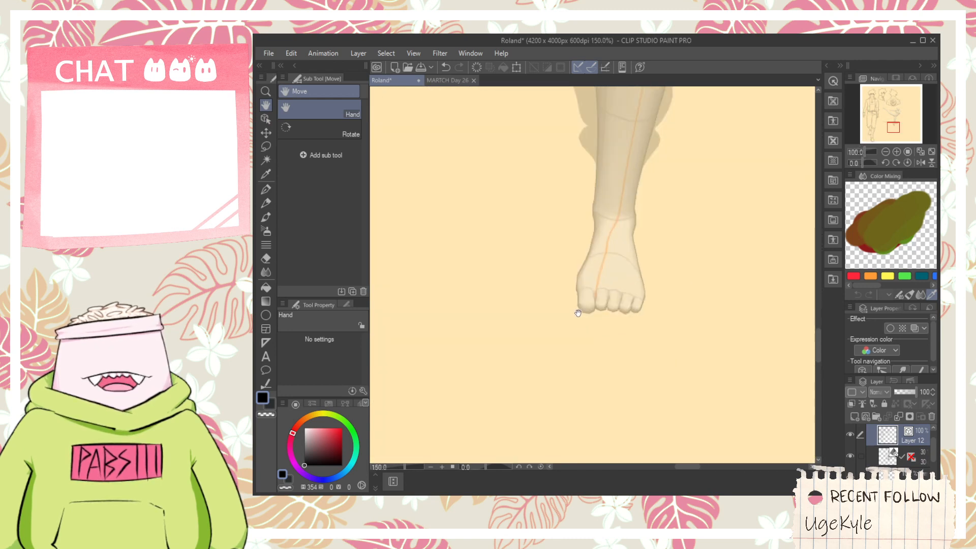
key("p")
scroll(575, 305, "up", 2)
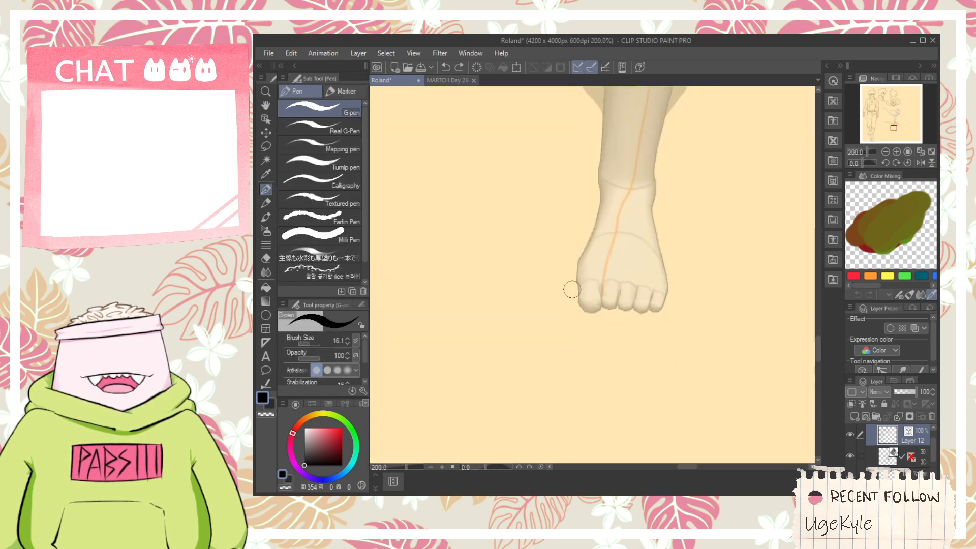
left_click_drag(563, 293, 692, 294)
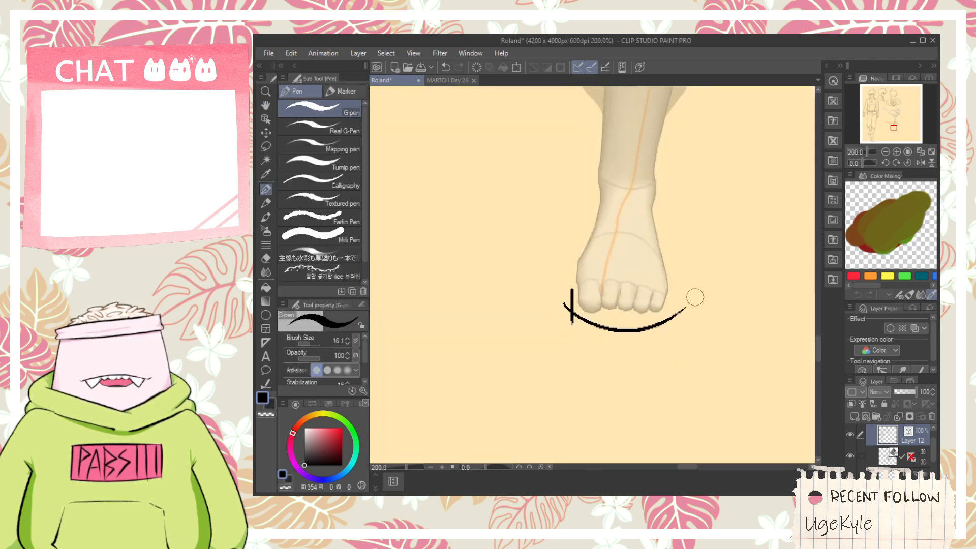
- Undo the curve beneath the 3D figure's toes, redraw it from the short vertical line, and trim the overhanging ends with the vector eraser
key("ctrl+z")
key("ctrl+z")
left_click_drag(564, 294, 654, 319)
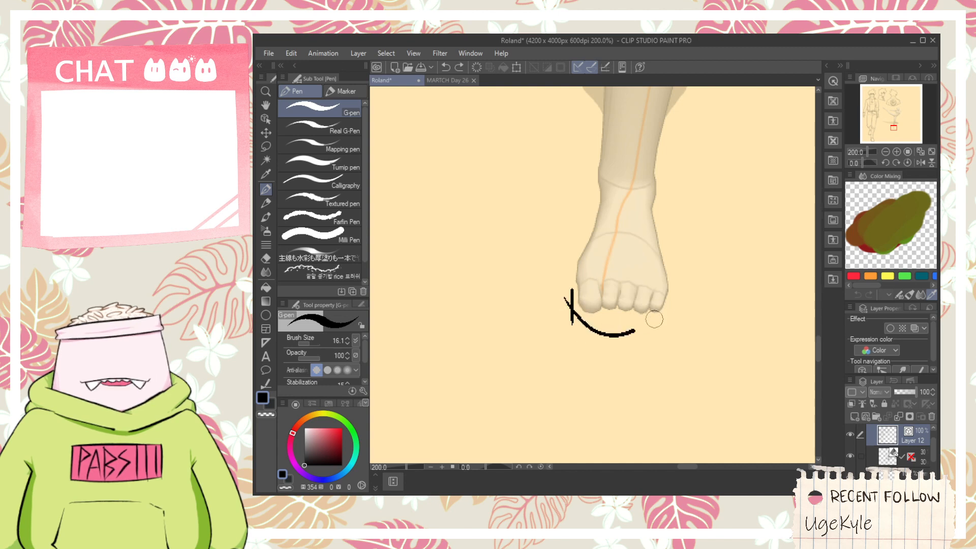
scroll(604, 313, "up", 2)
key("e")
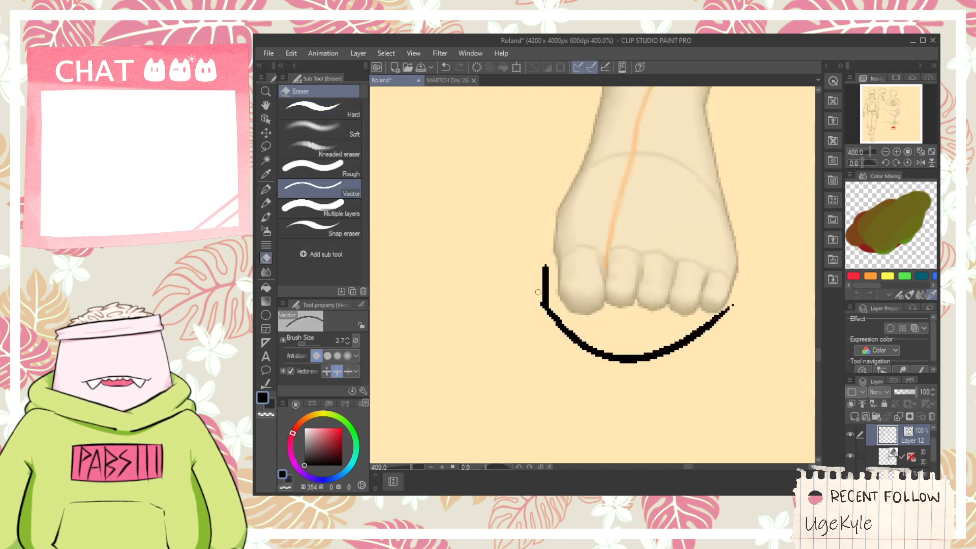
- Select the short vertical line and the sole curve as vector objects and extend the curve's right end outward past the little toe
key("ctrl+minus")
left_click(265, 118)
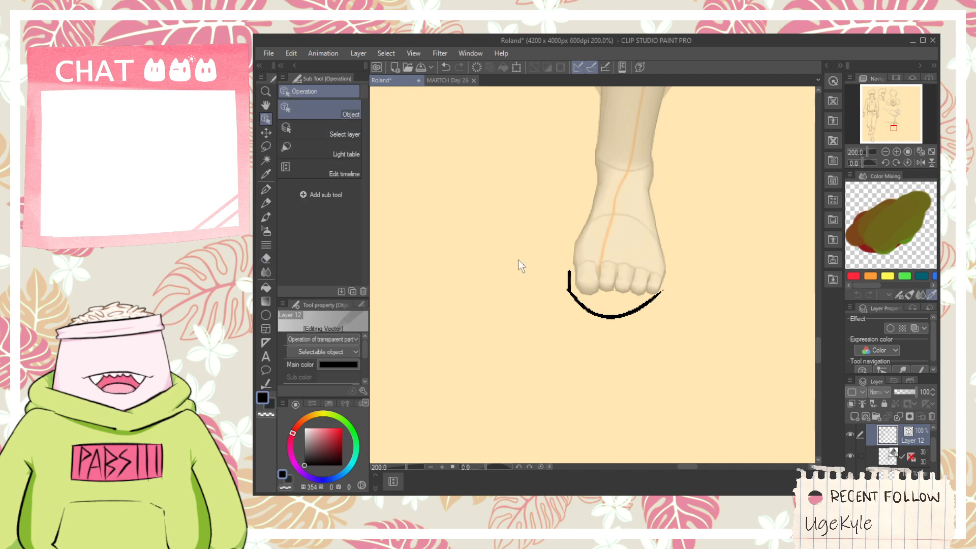
left_click_drag(513, 246, 632, 331)
mouse_move(692, 294)
left_mouse_down()
mouse_move(718, 303)
mouse_move(717, 313)
mouse_move(704, 290)
mouse_move(706, 313)
left_mouse_up()
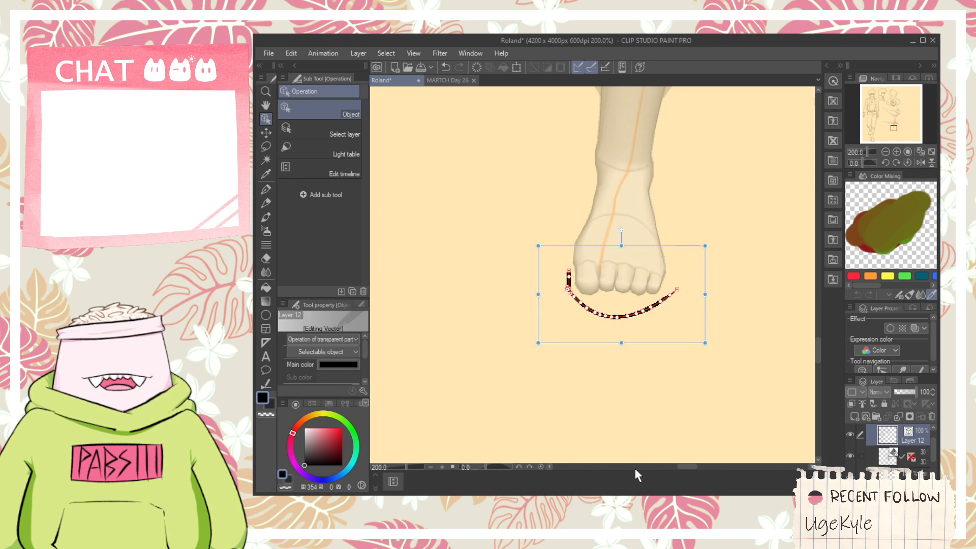
scroll(616, 214, "up", 2)
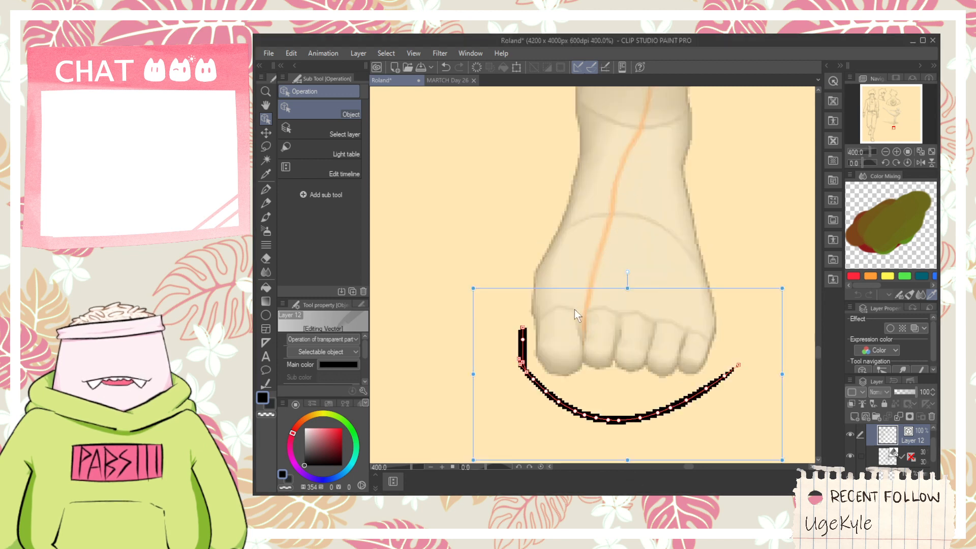
- Ink a second curve with the G-pen from the top of the short vertical line across just below the toes
key("p")
mouse_move(524, 329)
left_mouse_down()
mouse_move(577, 382)
mouse_move(727, 364)
left_mouse_up()
key("space")
left_click_drag(562, 301, 547, 356)
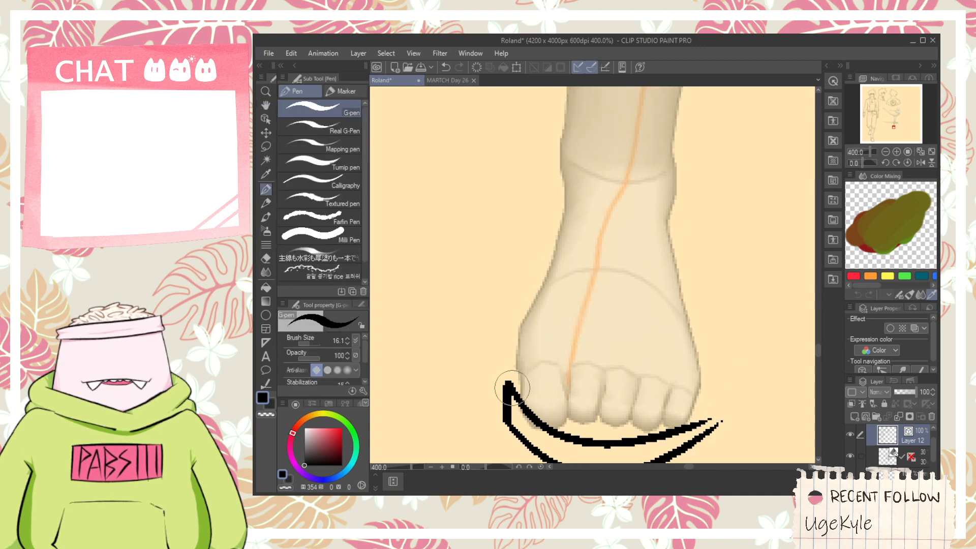
- Ink the left outline of the boot's foot from the sole up to the ankle, retrying until the curve follows the 3D foot
left_click_drag(510, 387, 546, 274)
key("ctrl+z")
left_click_drag(506, 376, 518, 300)
key("ctrl+z")
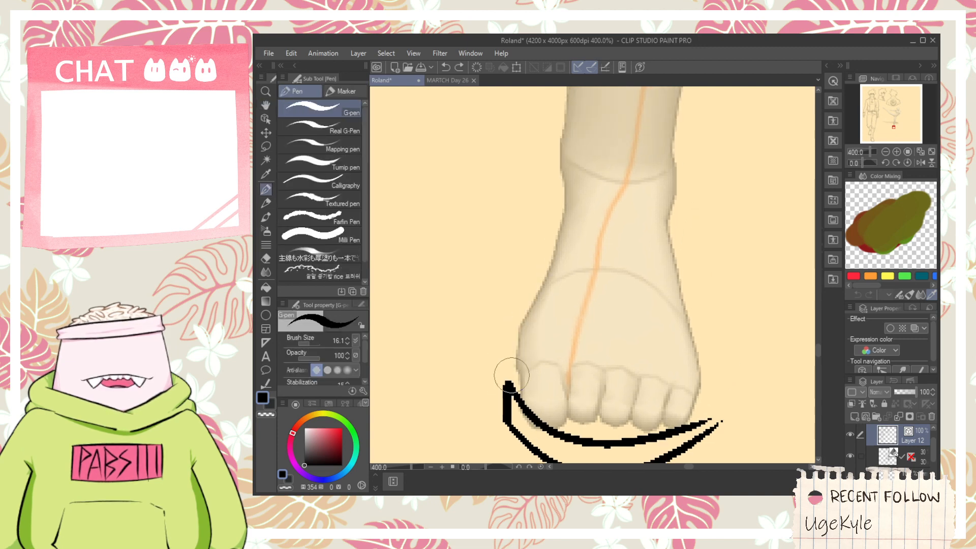
mouse_move(510, 371)
left_mouse_down()
mouse_move(515, 326)
mouse_move(589, 183)
left_mouse_up()
key("ctrl+z")
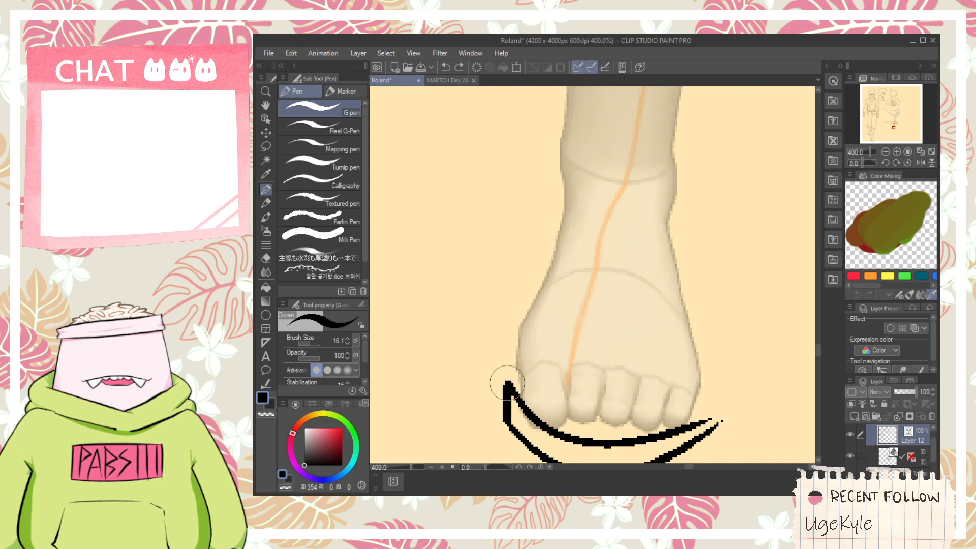
left_click_drag(508, 388, 508, 340)
key("ctrl+z")
mouse_move(505, 392)
left_mouse_down()
mouse_move(505, 344)
mouse_move(577, 175)
left_mouse_up()
key("ctrl+z")
mouse_move(512, 387)
left_mouse_down()
mouse_move(511, 321)
mouse_move(567, 188)
left_mouse_up()
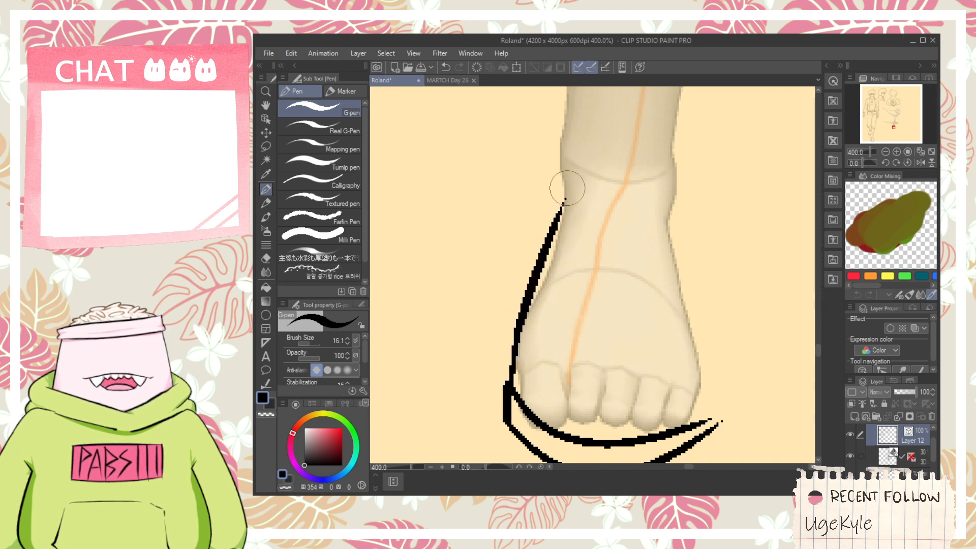
- Ink the right outline of the boot's foot from the sole around the little toe and up towards the ankle
key("space")
left_click_drag(701, 395, 692, 363)
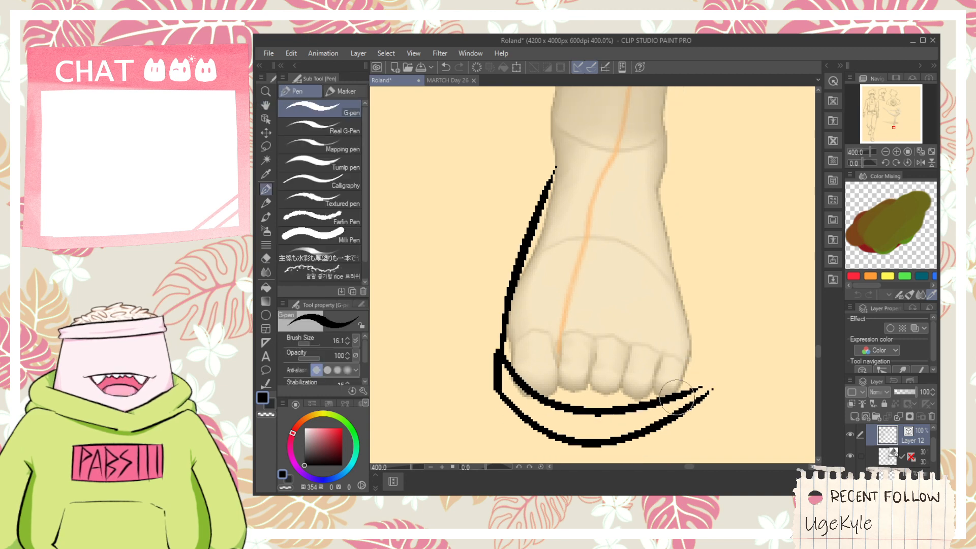
left_click_drag(677, 396, 682, 264)
key("ctrl+z")
left_click_drag(679, 399, 702, 326)
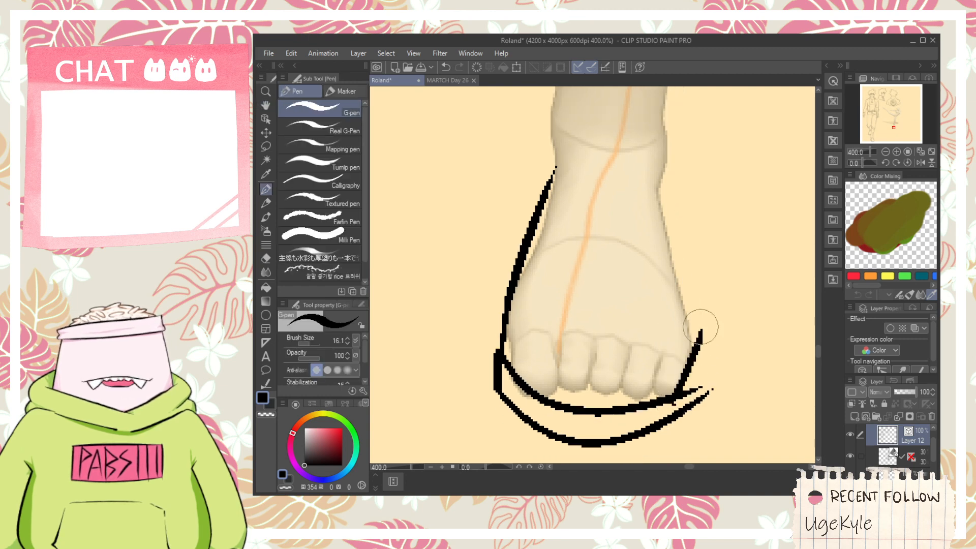
key("ctrl+z")
mouse_move(674, 399)
left_mouse_down()
mouse_move(690, 279)
mouse_move(687, 178)
left_mouse_up()
key("ctrl+z")
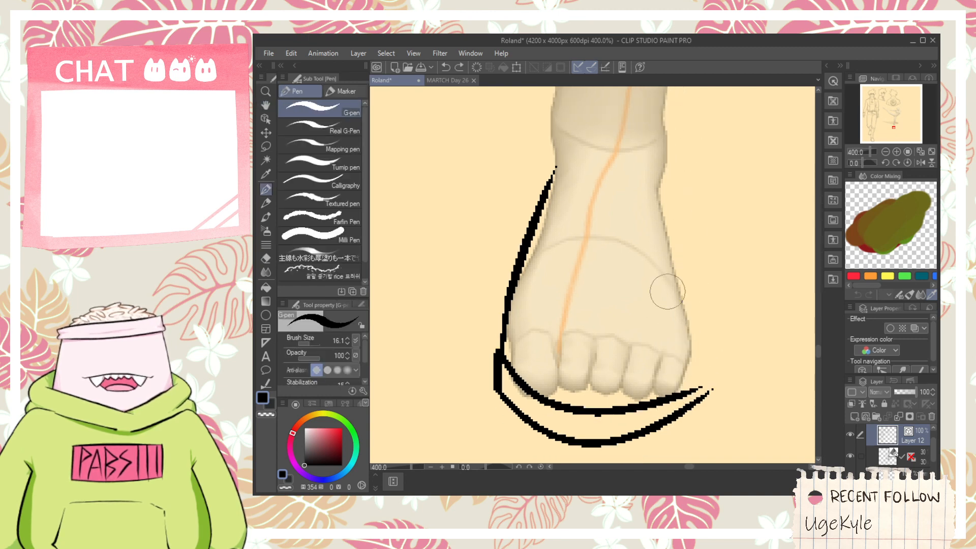
mouse_move(664, 410)
left_mouse_down()
mouse_move(688, 318)
mouse_move(655, 176)
left_mouse_up()
key("space")
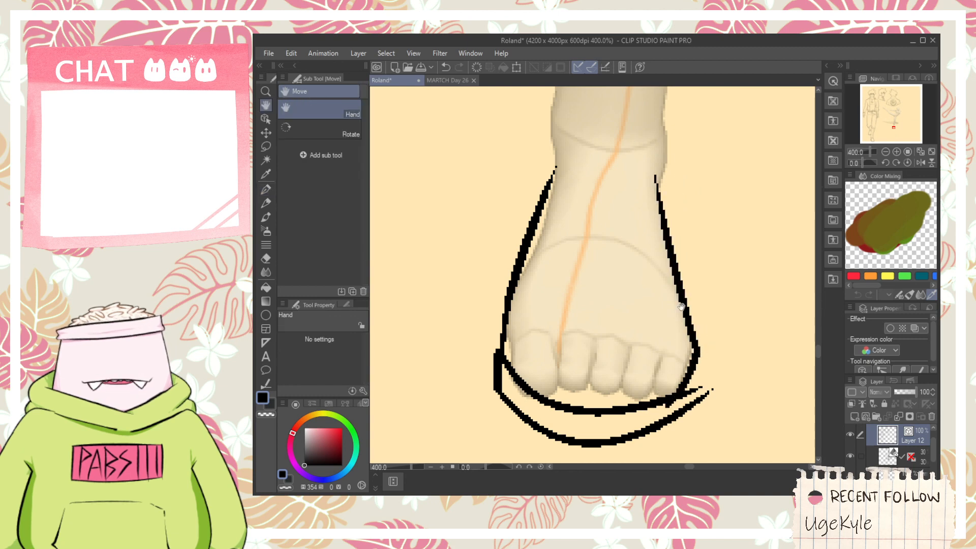
- Close the sole's right end with a short vertical line and erase the overhanging ends of both sole curves
key("e")
left_click_drag(669, 404, 667, 410)
key("ctrl+z")
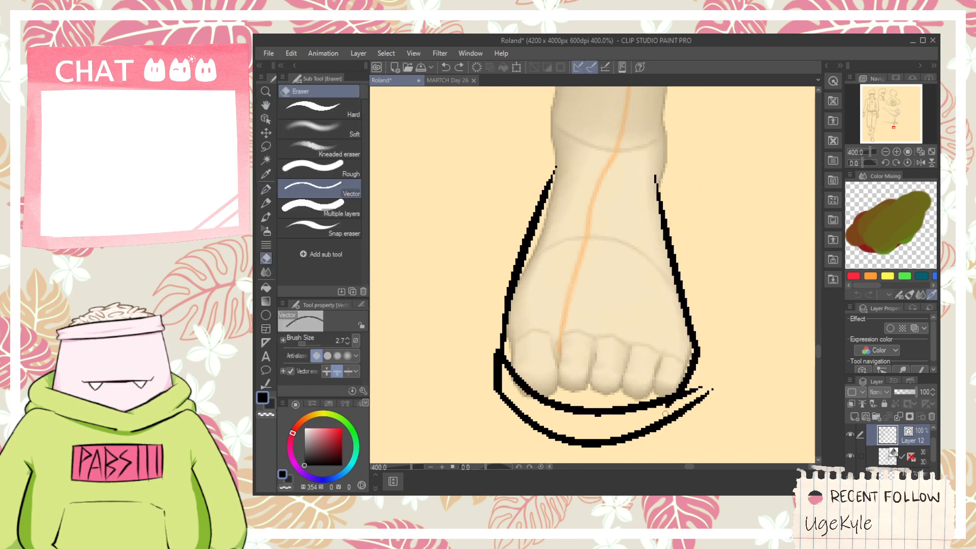
key("p")
left_click_drag(695, 370, 694, 403)
key("ctrl+z")
key("e")
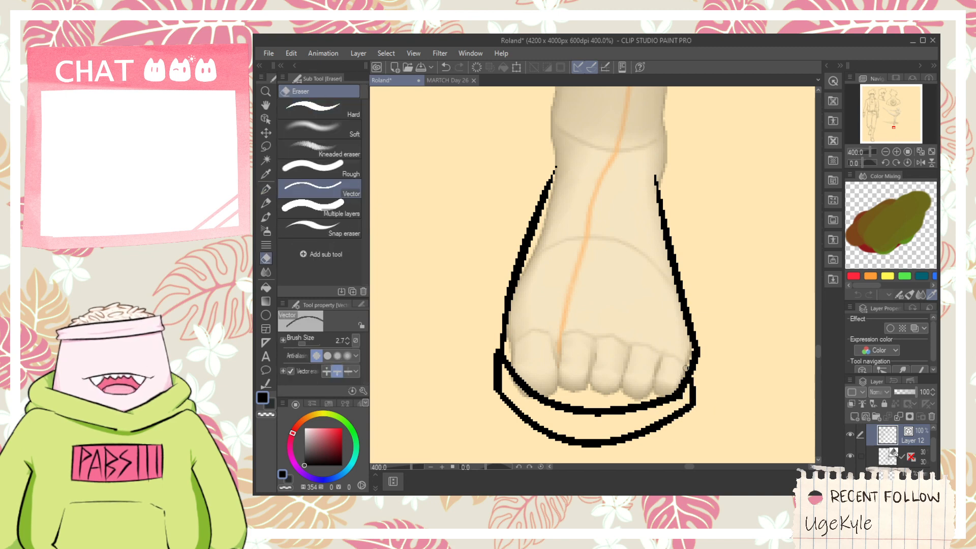
- Ink a line from above the ankle down to the foot's left outline and erase the end that sticks out
scroll(653, 337, "down", 1)
key("space")
left_click_drag(613, 252, 606, 310)
scroll(603, 316, "up", 1)
scroll(569, 353, "down", 1)
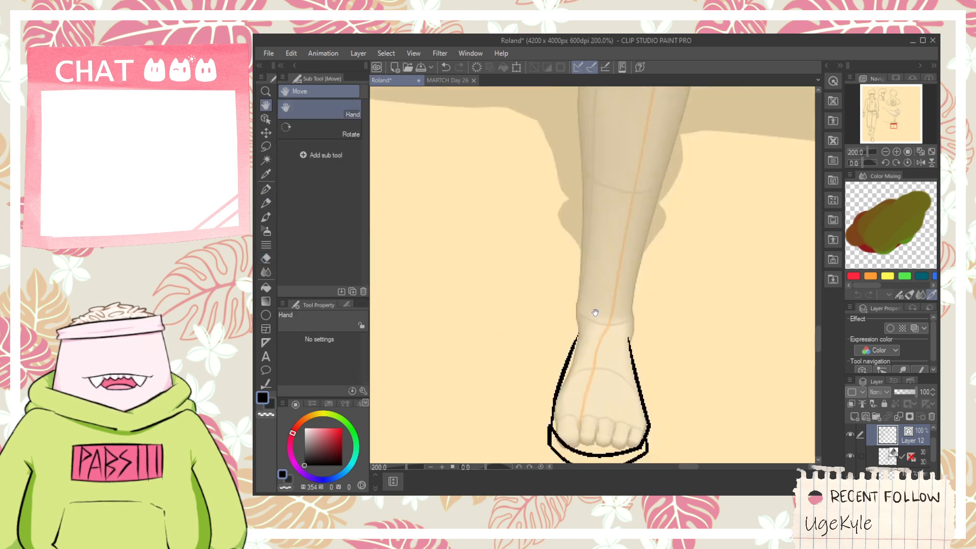
scroll(595, 312, "up", 1)
key("p")
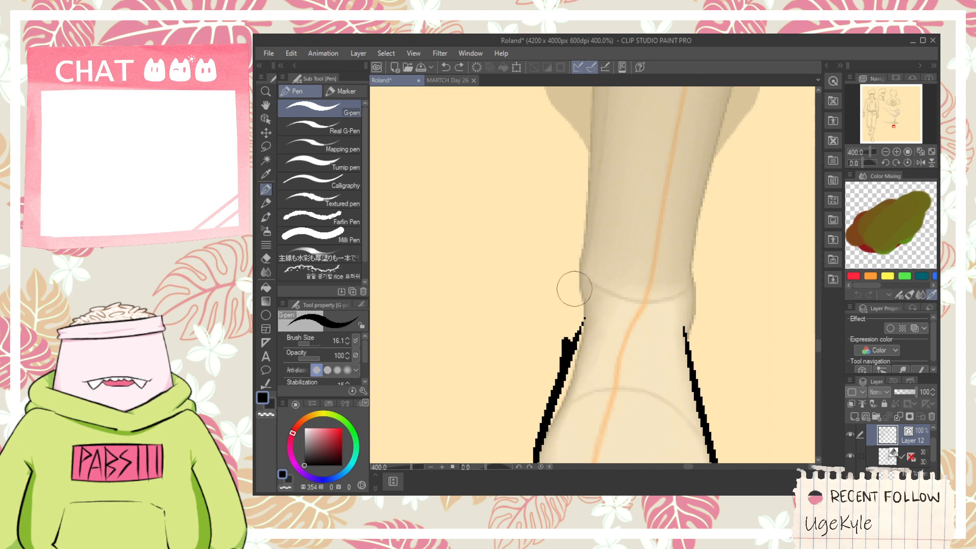
left_click_drag(581, 233, 566, 356)
key("e")
scroll(650, 364, "down", 2)
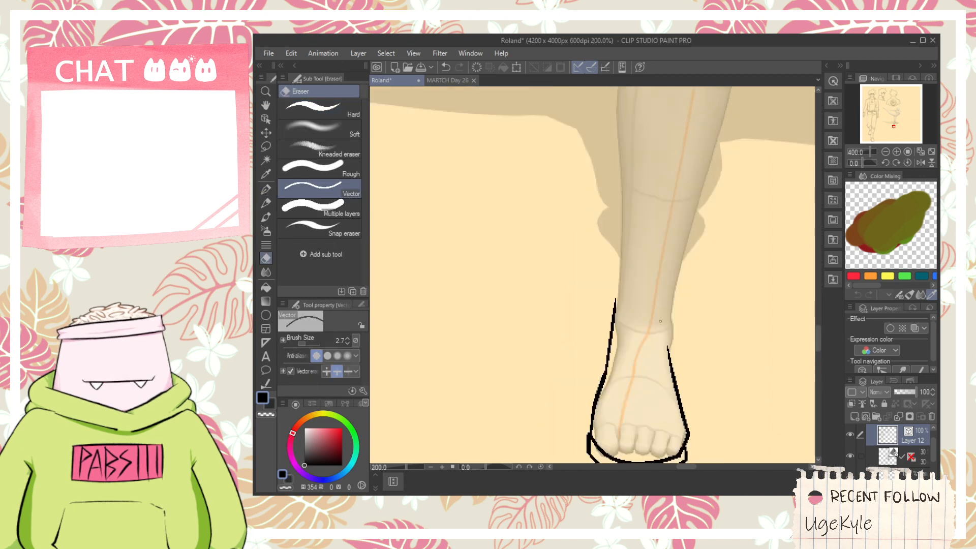
- Ink the left outline of the boot shaft from above the ankle up along the shin with the G-pen
left_click_drag(637, 283, 625, 392)
key("p")
left_click_drag(598, 430, 606, 264)
key("ctrl+z")
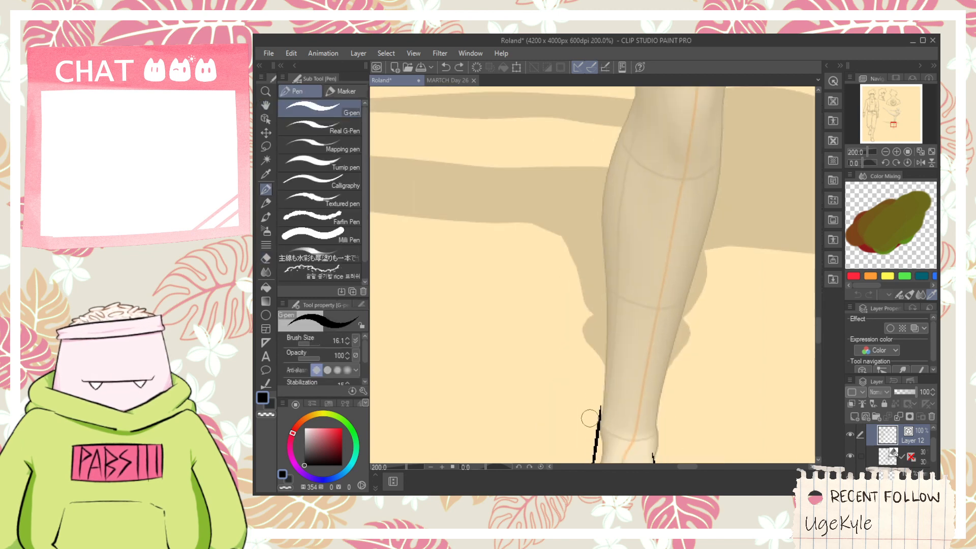
left_click_drag(597, 424, 599, 252)
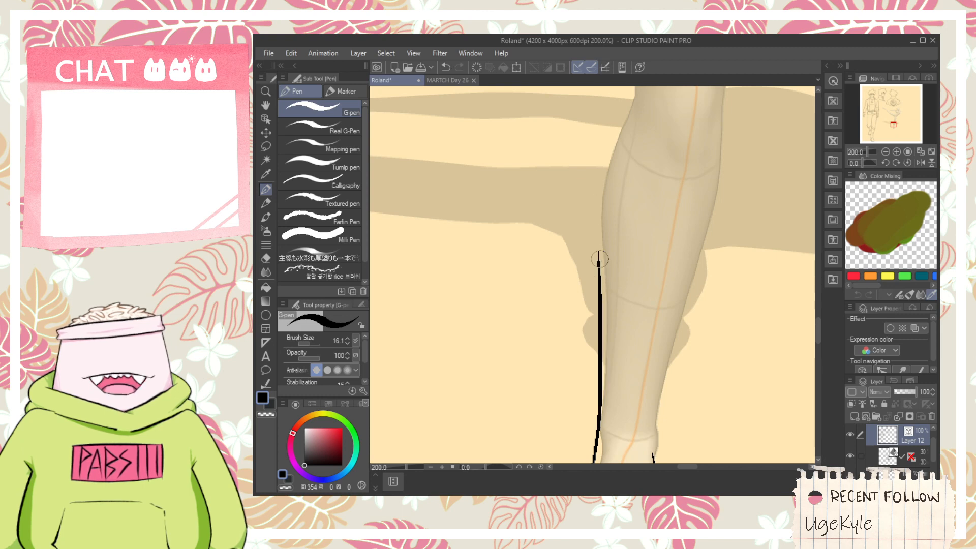
- Ink the boot's rounded top from the shaft's left outline, arching below the knee and curving down onto the middle of the shin
scroll(597, 213, "down", 5)
key("h")
left_click_drag(518, 246, 569, 283)
left_click_drag(638, 259, 692, 217)
scroll(693, 217, "up", 5)
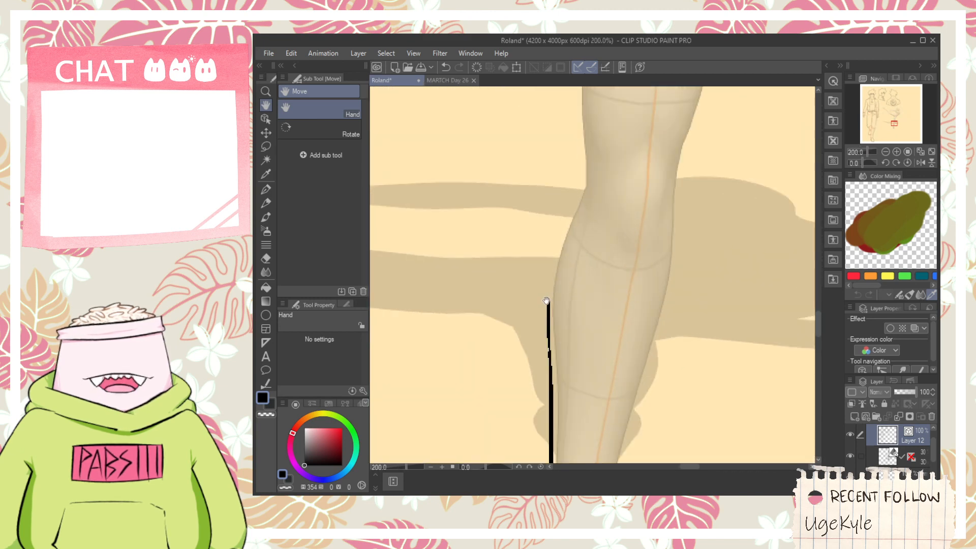
key("p")
mouse_move(548, 305)
left_mouse_down()
mouse_move(575, 230)
mouse_move(613, 325)
left_mouse_up()
key("ctrl+z")
left_click_drag(549, 305, 616, 391)
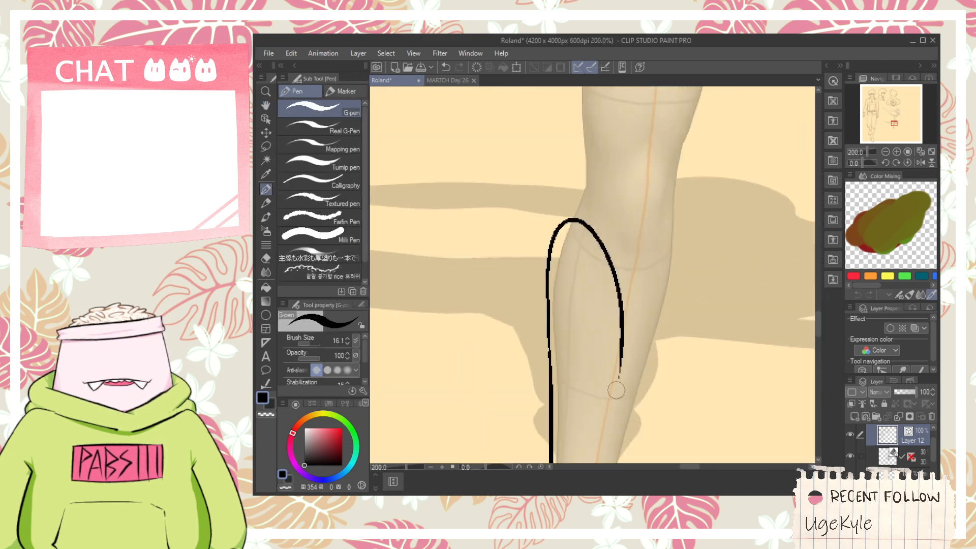
- Ink a short horizontal tick across the arched line on the shin and erase the part of the line below it
mouse_move(609, 340)
left_mouse_down()
mouse_move(585, 272)
mouse_move(596, 305)
mouse_move(644, 173)
left_mouse_up()
key("ctrl+z")
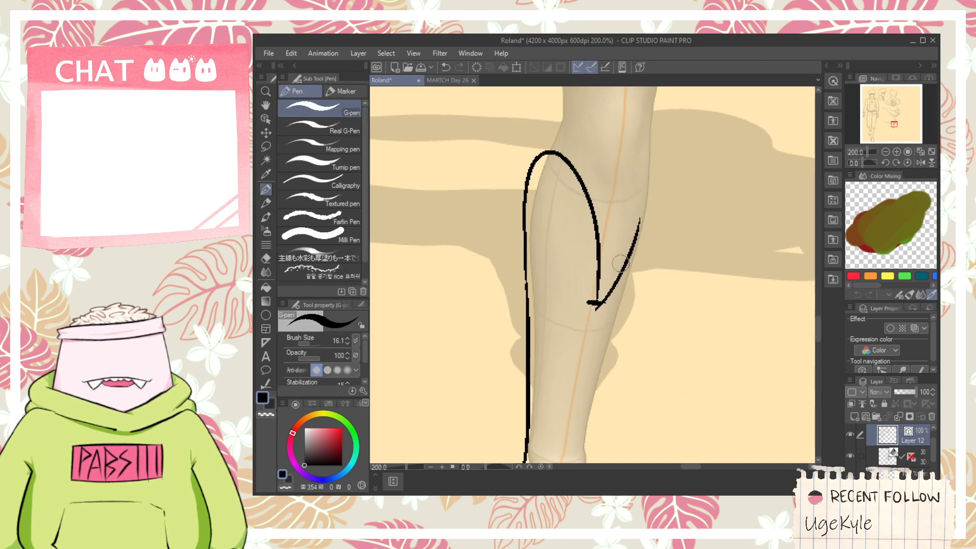
key("ctrl+z")
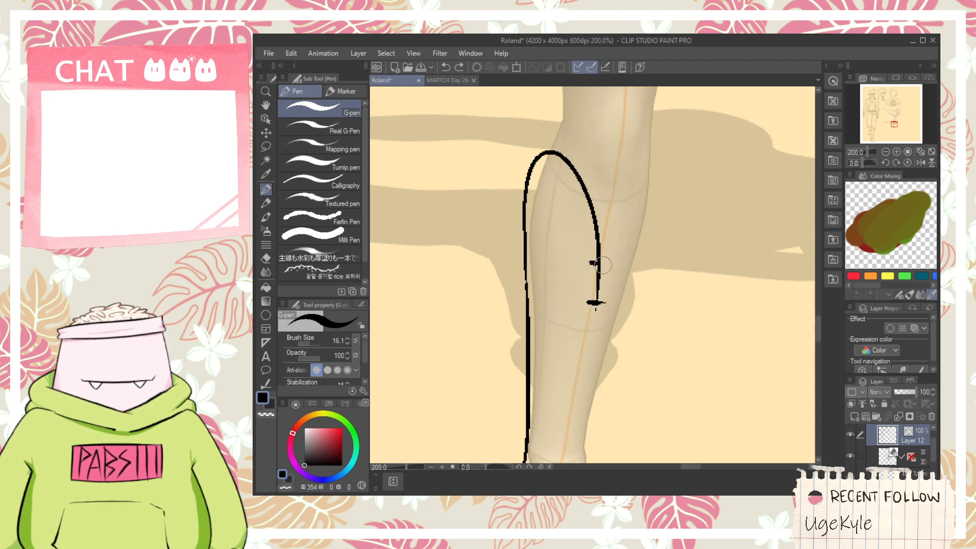
key("ctrl+z")
key("ctrl+z")
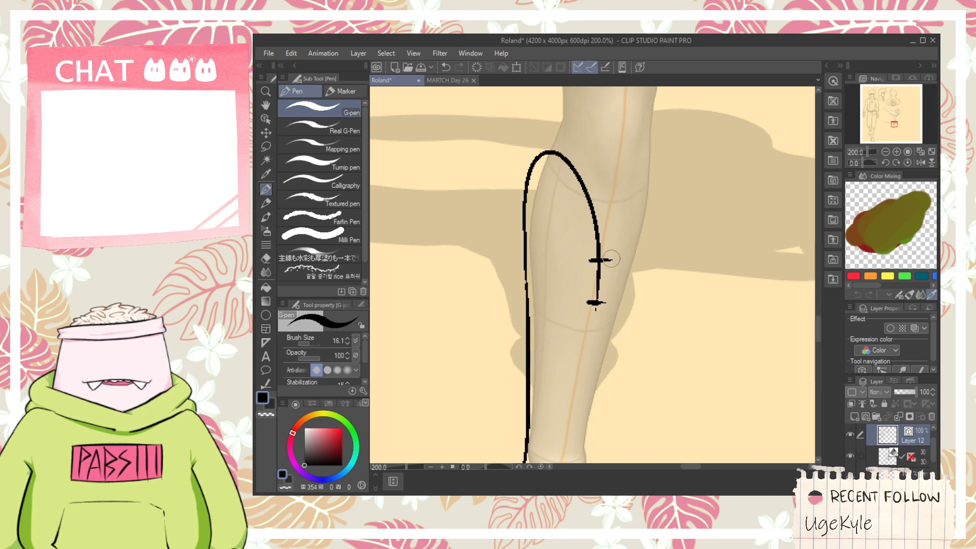
key("ctrl+z")
key("e")
left_click_drag(598, 266, 595, 306)
scroll(630, 237, "up", 3)
key("p")
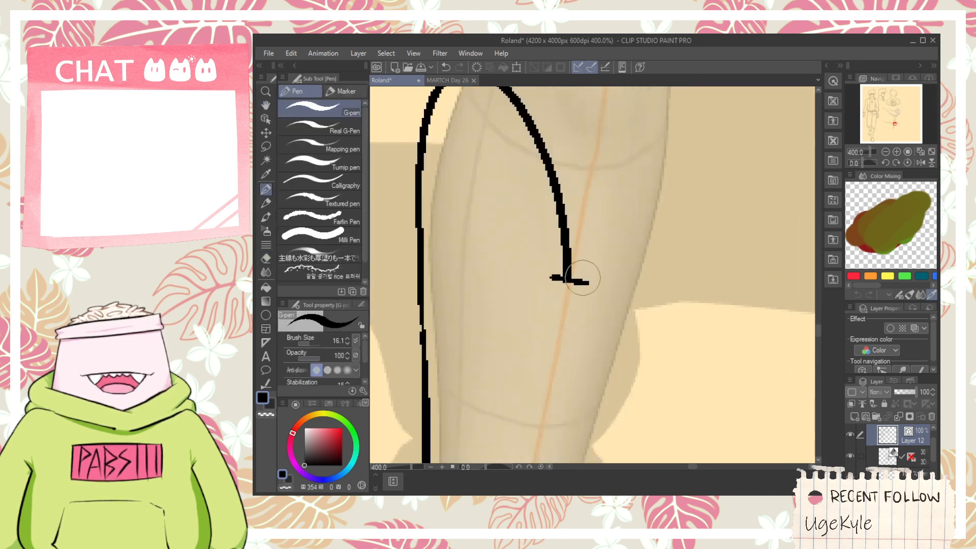
- Ink a diagonal line from the short tick on the shin up to the right edge of the calf
left_click_drag(577, 282, 650, 155)
key("ctrl+z")
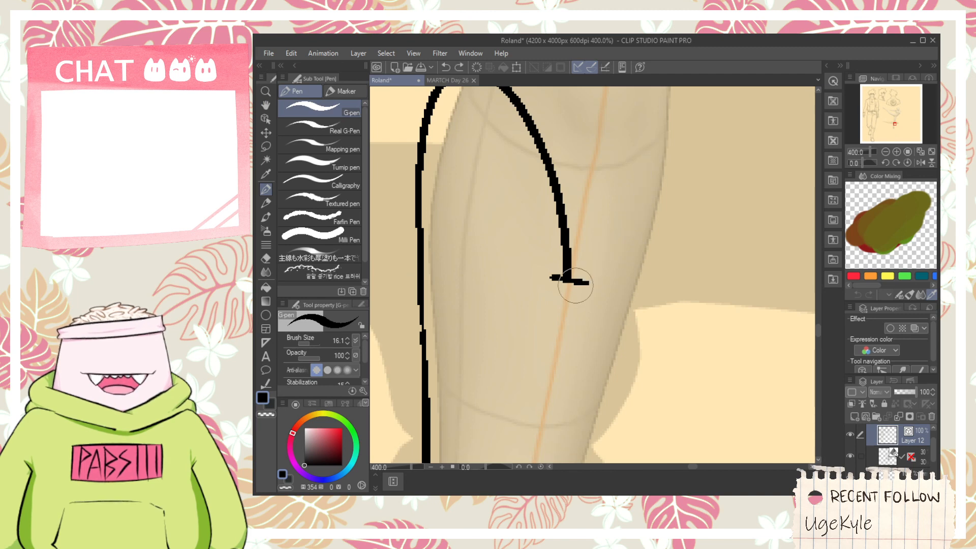
left_click_drag(575, 282, 681, 131)
- Ink short diagonal crease lines across the front of the boot's ankle, undoing the misplaced stroke
scroll(654, 229, "down", 4)
key("space")
left_click_drag(592, 368, 570, 307)
scroll(571, 307, "up", 1)
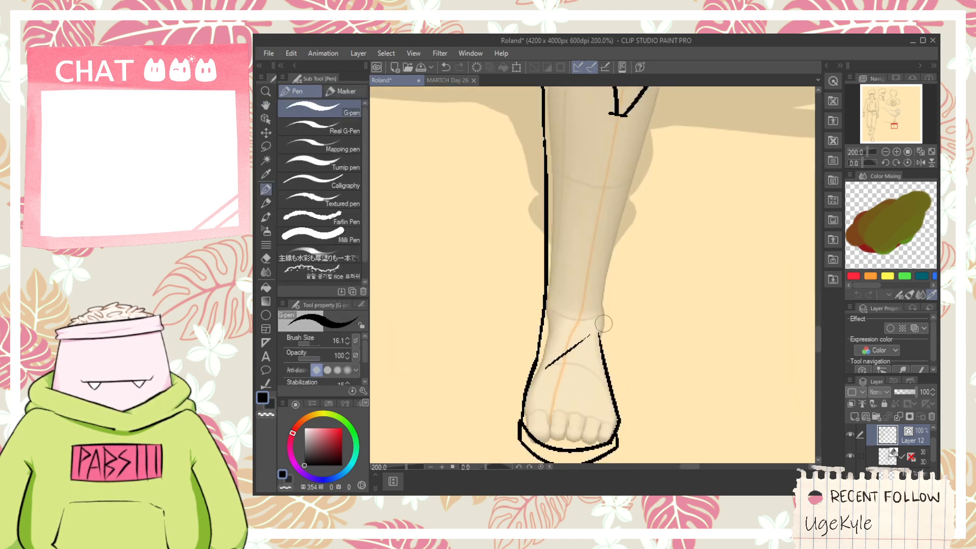
key("ctrl+z")
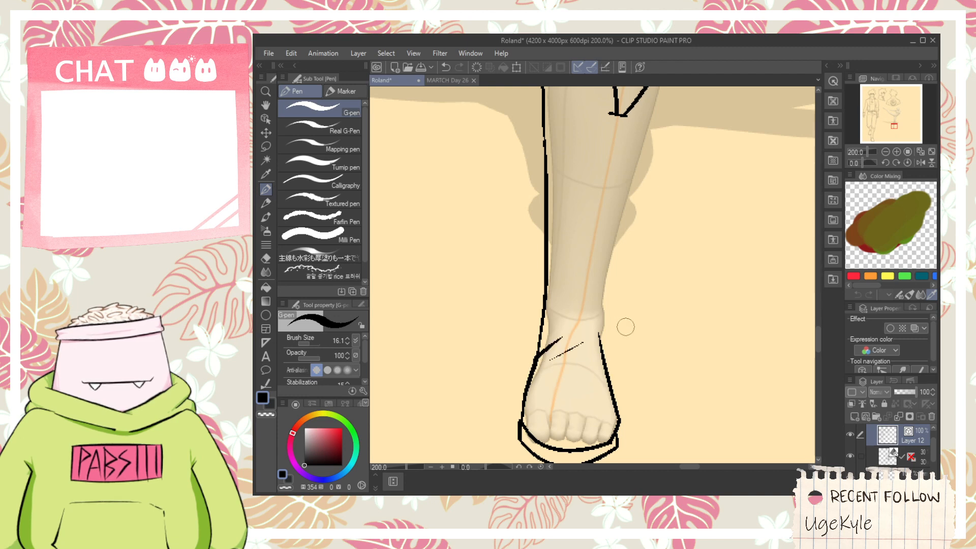
- Ink the right outline of the boot shaft from the tip of the diagonal top edge down towards the ankle
key("space")
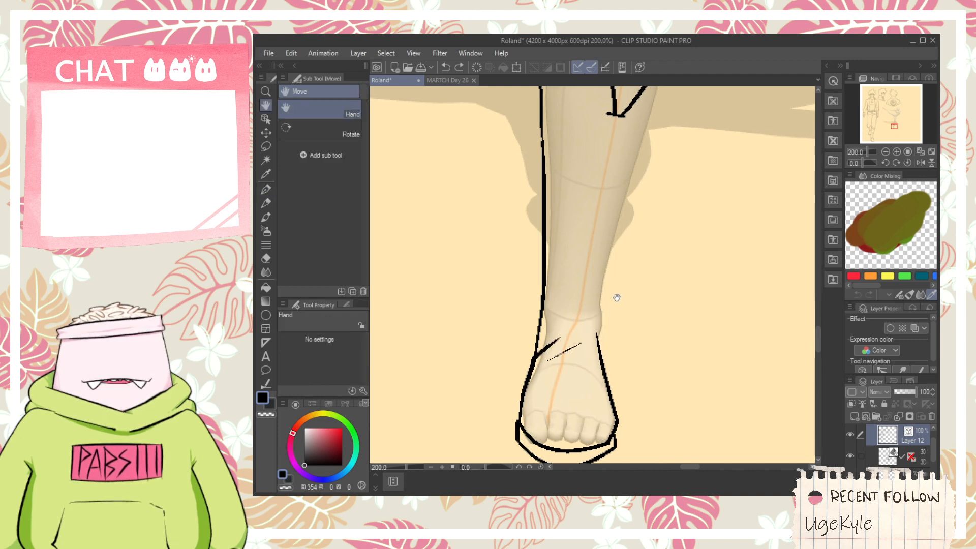
left_click_drag(619, 296, 575, 392)
left_click_drag(627, 143, 550, 408)
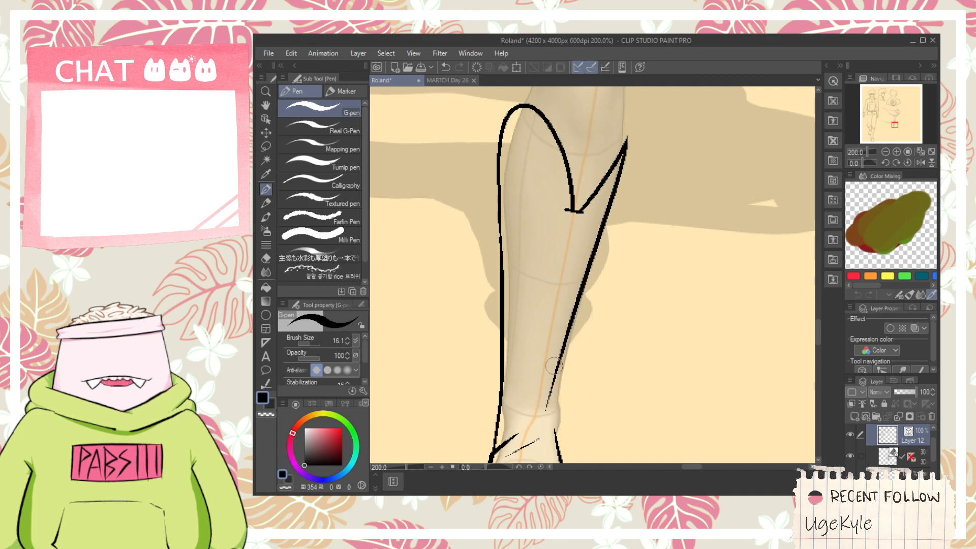
key("ctrl+z")
left_click_drag(627, 146, 564, 356)
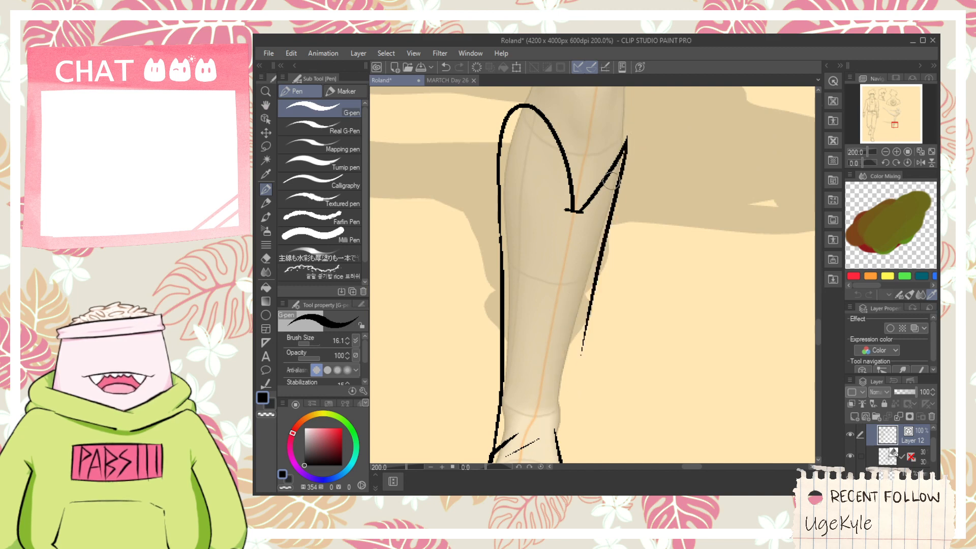
key("ctrl+z")
left_click_drag(628, 138, 557, 379)
key("ctrl+z")
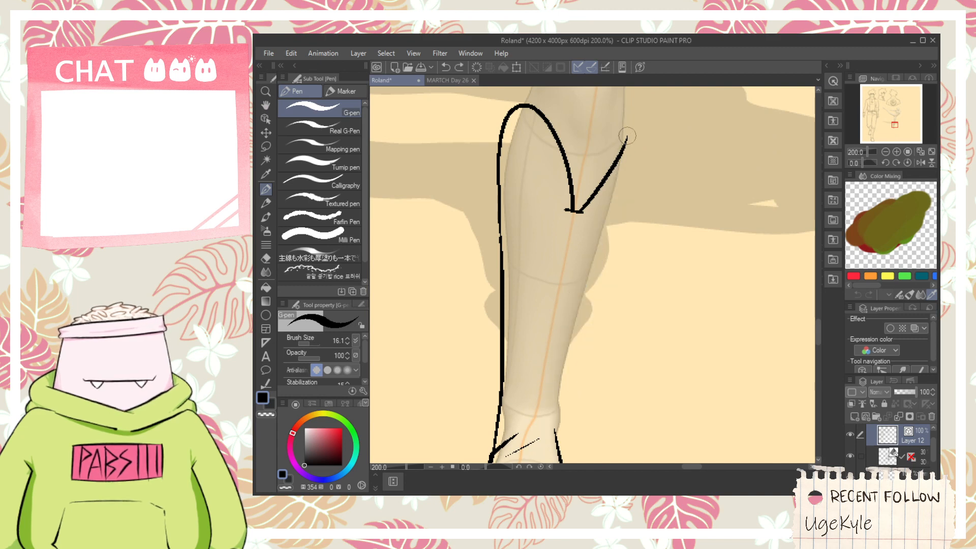
left_click_drag(627, 138, 566, 376)
- Ink the lower right outline of the boot shaft into the foot outline at the ankle and erase the overlapping stub
key("space")
left_click_drag(599, 287, 595, 285)
scroll(580, 361, "up", 2)
left_click_drag(580, 361, 585, 236)
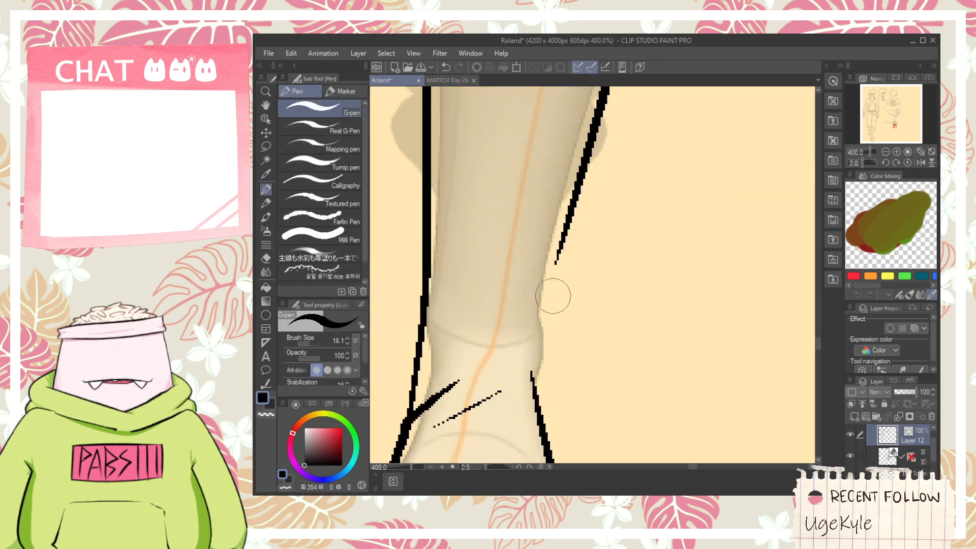
key("space")
left_click_drag(556, 294, 559, 228)
left_click_drag(589, 153, 548, 346)
key("ctrl+z")
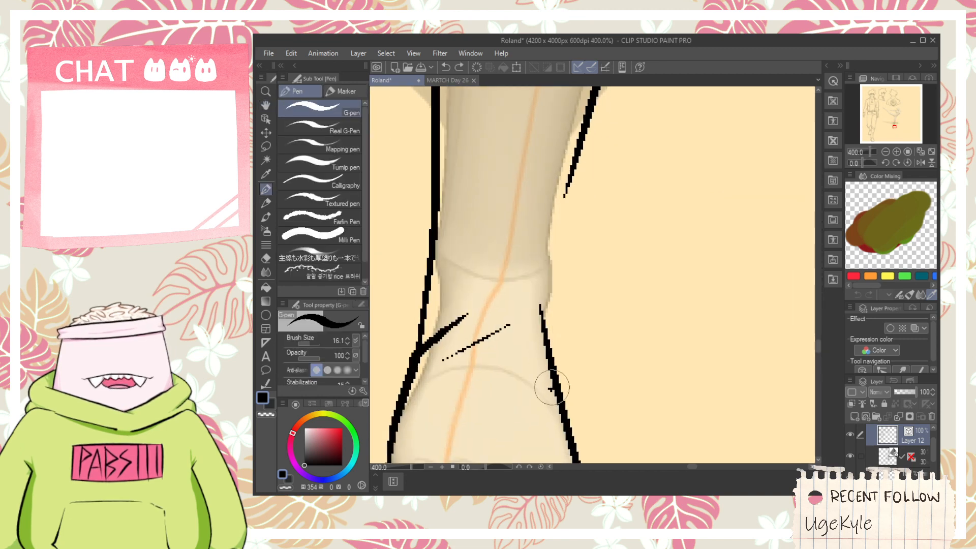
left_click_drag(542, 380, 591, 96)
key("ctrl+z")
mouse_move(542, 381)
left_mouse_down()
mouse_move(584, 105)
mouse_move(577, 139)
mouse_move(573, 124)
mouse_move(587, 95)
mouse_move(543, 292)
left_mouse_up()
key("e")
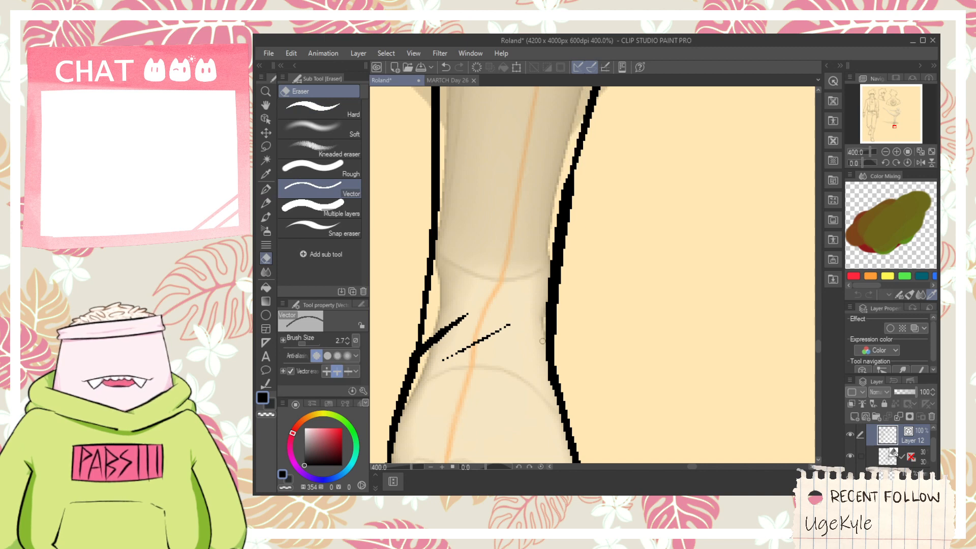
- Ink two short diagonal crease lines on the right half of the boot's ankle, above the existing thin crease
scroll(542, 363, "down", 3)
key("space")
mouse_move(540, 353)
left_mouse_down()
mouse_move(550, 299)
mouse_move(564, 285)
mouse_move(539, 282)
mouse_move(555, 265)
left_mouse_up()
scroll(520, 305, "up", 1)
scroll(547, 276, "up", 2)
key("p")
key("ctrl+z")
scroll(549, 292, "down", 3)
key("space")
scroll(515, 308, "up", 3)
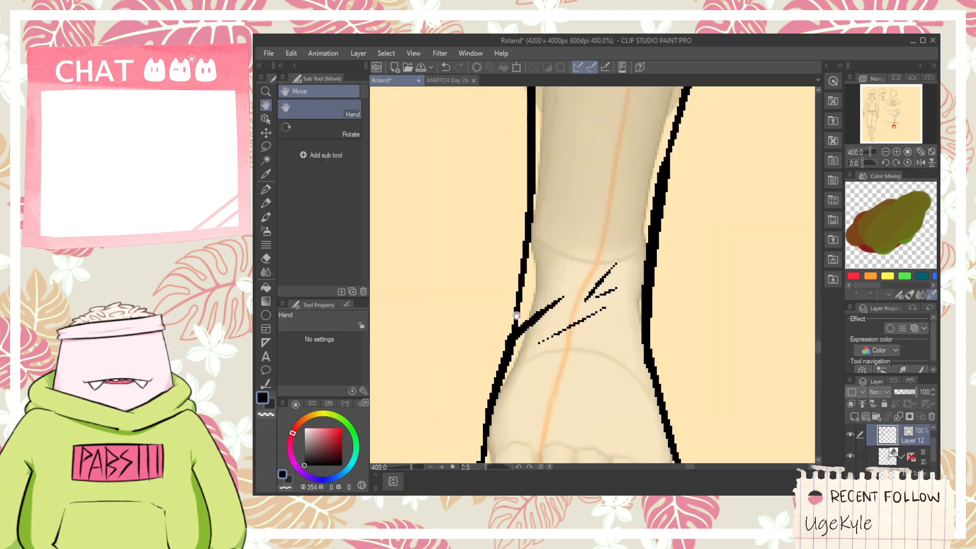
- Ink a small bulging fold on the left side of the boot's ankle and erase the old outline behind it
scroll(516, 315, "up", 2)
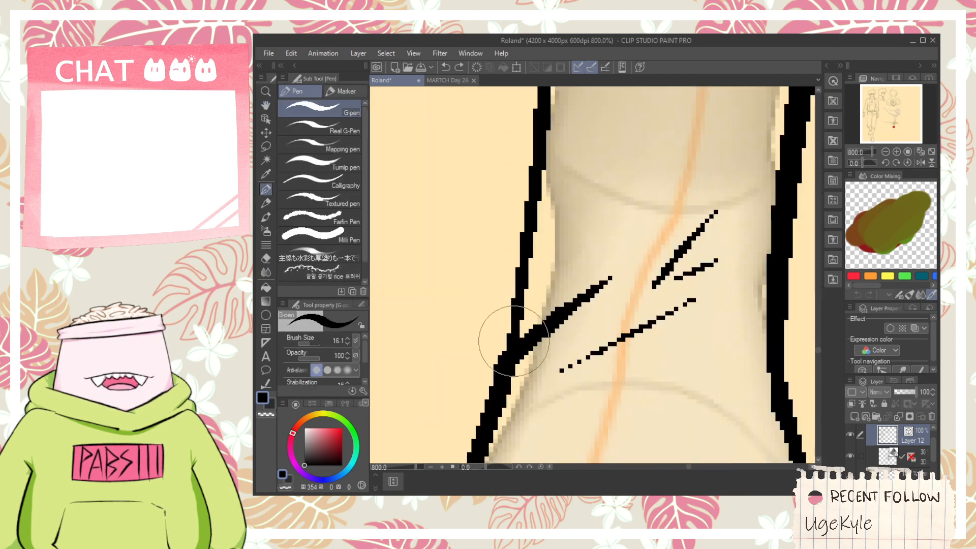
left_click_drag(511, 337, 531, 237)
key("e")
left_click_drag(514, 287, 525, 297)
scroll(568, 199, "down", 4)
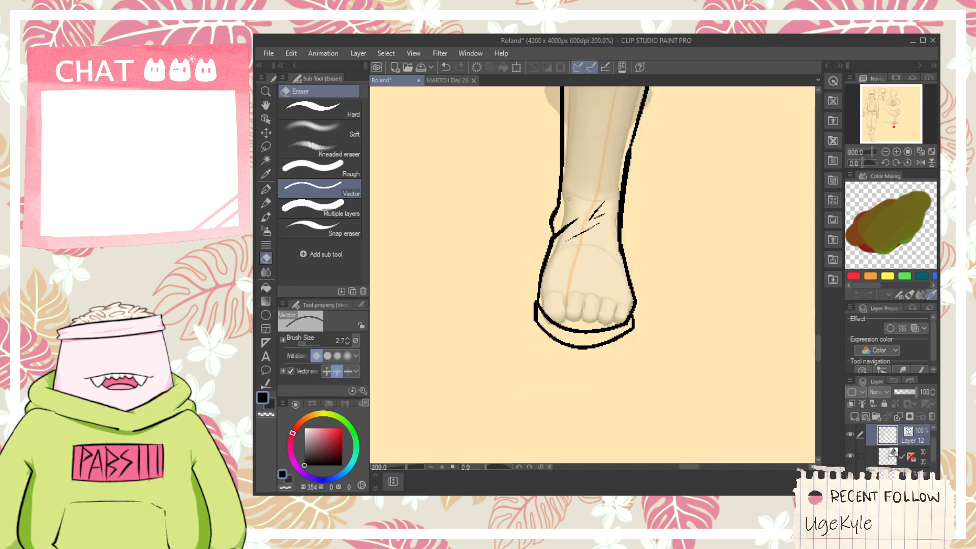
- Ink short, nearly horizontal crease lines on the left half of the ankle, beside the bulging fold
key("space")
mouse_move(569, 199)
left_mouse_down()
mouse_move(542, 274)
mouse_move(560, 262)
left_mouse_up()
key("p")
key("ctrl+z")
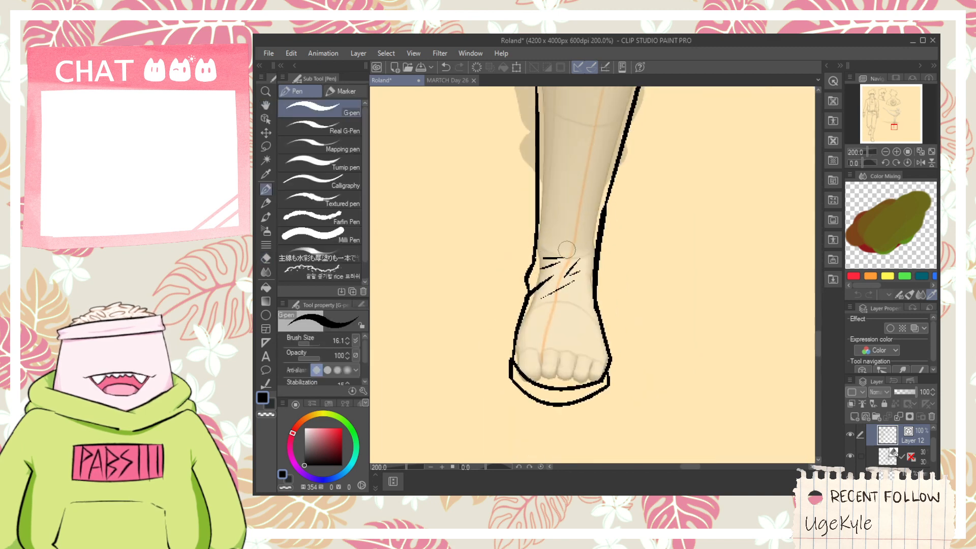
scroll(567, 250, "down", 3)
key("space")
scroll(573, 208, "up", 3)
mouse_move(583, 183)
left_mouse_down()
mouse_move(573, 208)
mouse_move(590, 154)
left_mouse_up()
scroll(573, 208, "down", 3)
scroll(538, 300, "up", 4)
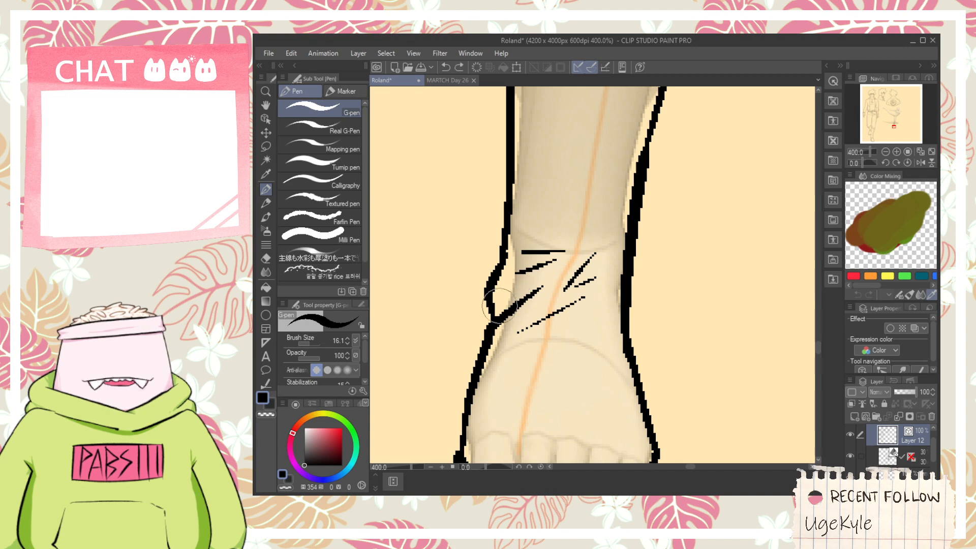
- Ink a crease line from the left ankle fold across to the boot's right outline, undoing the misplaced strokes
mouse_move(540, 288)
left_mouse_down()
mouse_move(530, 277)
mouse_move(577, 270)
mouse_move(561, 270)
mouse_move(630, 307)
left_mouse_up()
key("ctrl+z")
key("ctrl+z")
key("e")
scroll(611, 264, "down", 4)
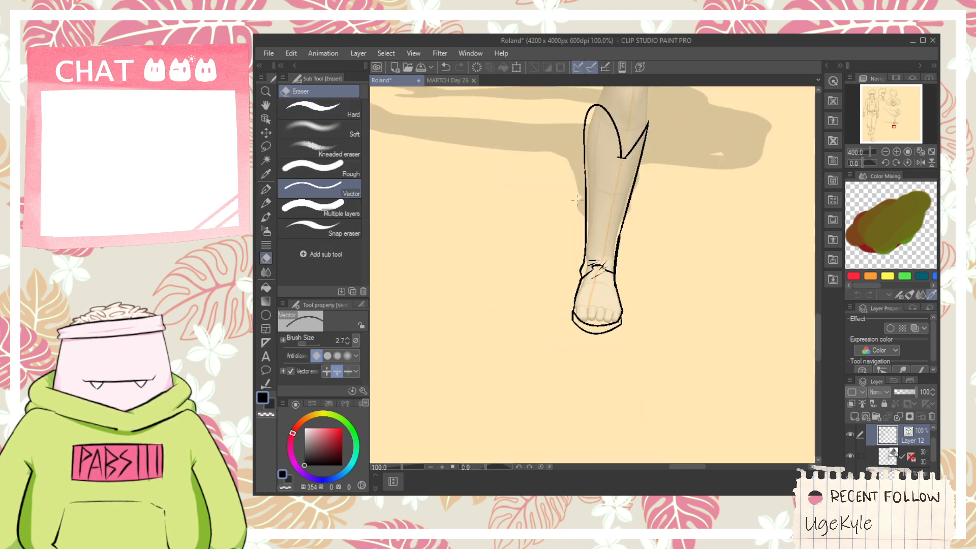
- Ink short creases above the boot's V-shaped notch and the trouser's right edge rising from the boot tip beside the knee
key("space")
left_click_drag(576, 200, 538, 264)
left_click_drag(573, 134, 507, 263)
scroll(512, 301, "up", 2)
key("p")
scroll(537, 368, "up", 2)
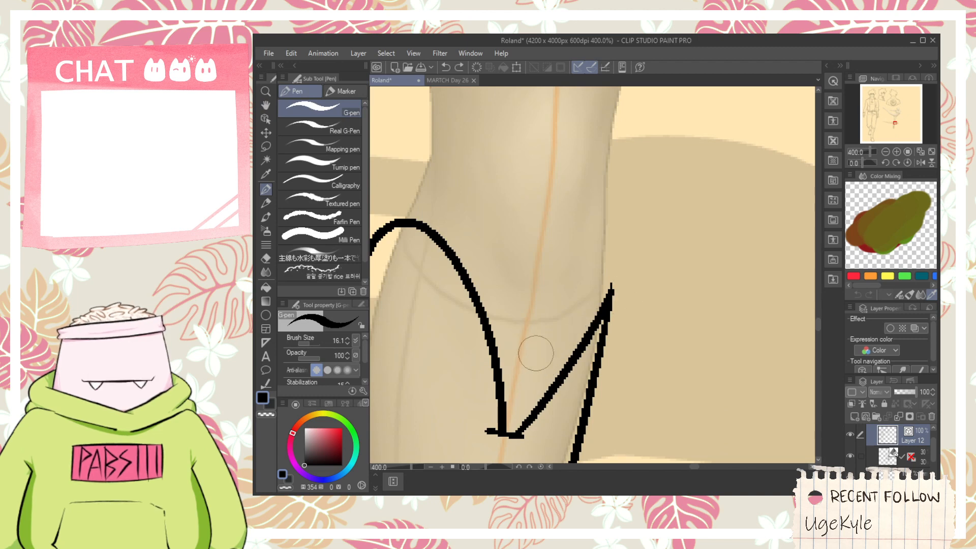
mouse_move(529, 349)
left_mouse_down()
mouse_move(593, 335)
mouse_move(635, 271)
mouse_move(605, 151)
left_mouse_up()
key("ctrl+z")
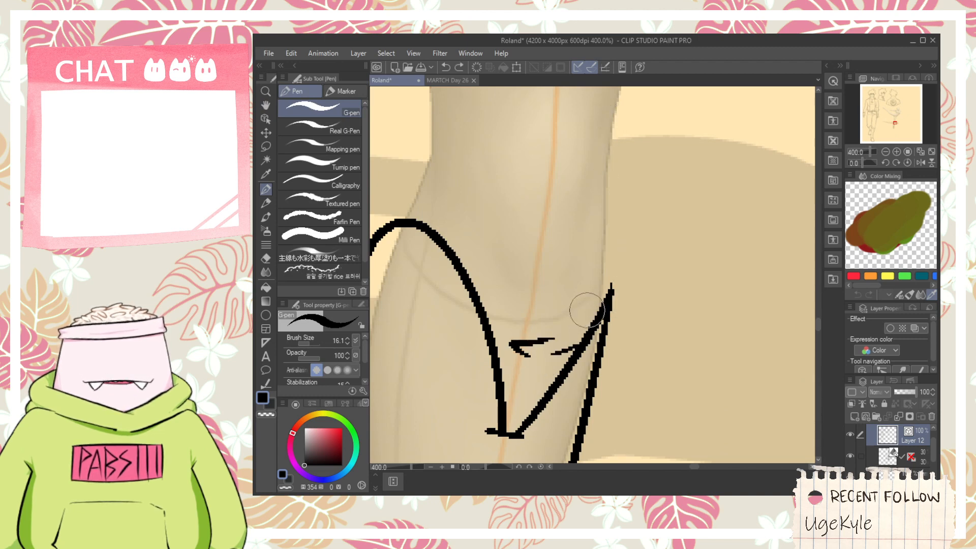
mouse_move(583, 326)
left_mouse_down()
mouse_move(631, 195)
mouse_move(623, 97)
left_mouse_up()
scroll(621, 99, "down", 2)
- Ink the trouser's gathered left edge from the boot's arched top up to the knee and erase the piece below the arch
key("space")
left_click_drag(543, 186, 542, 324)
scroll(540, 323, "down", 1)
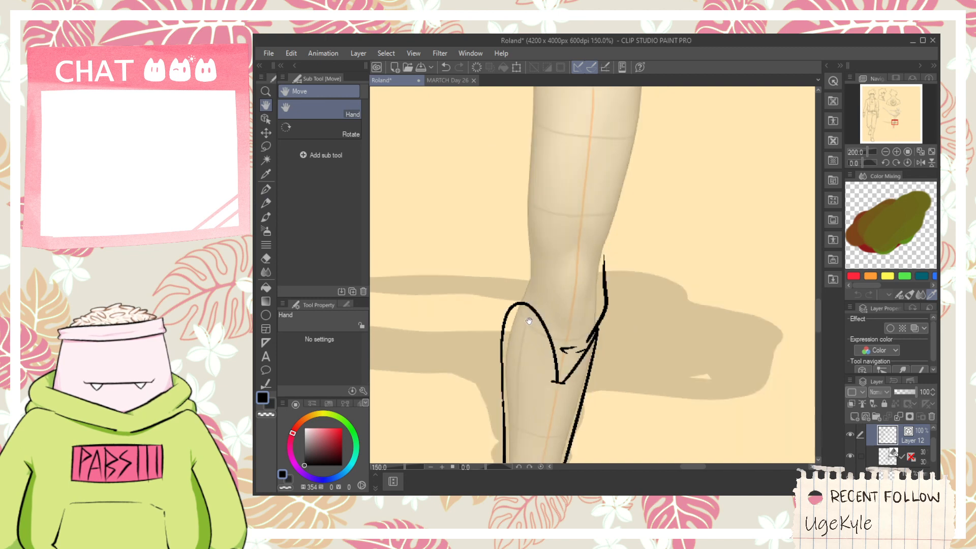
left_click_drag(560, 241, 553, 318)
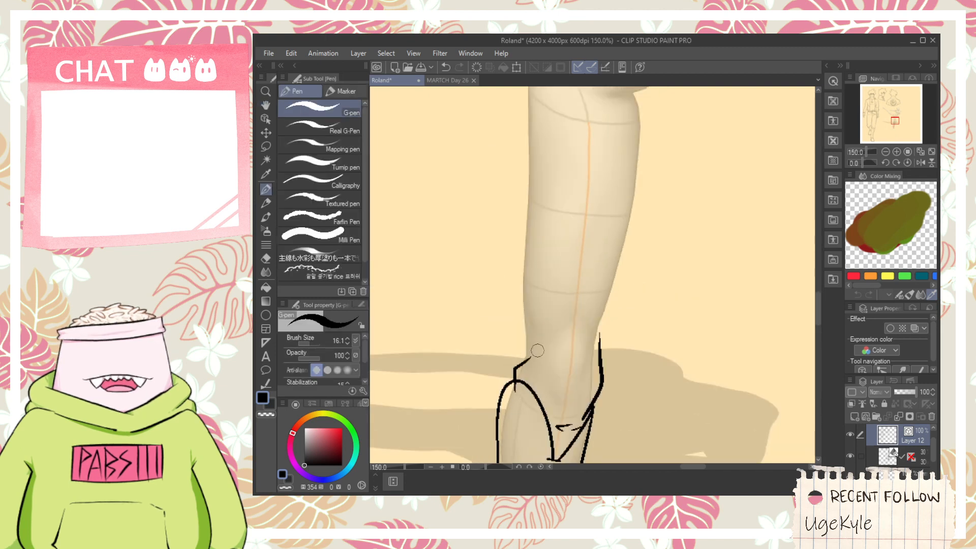
scroll(527, 373, "up", 1)
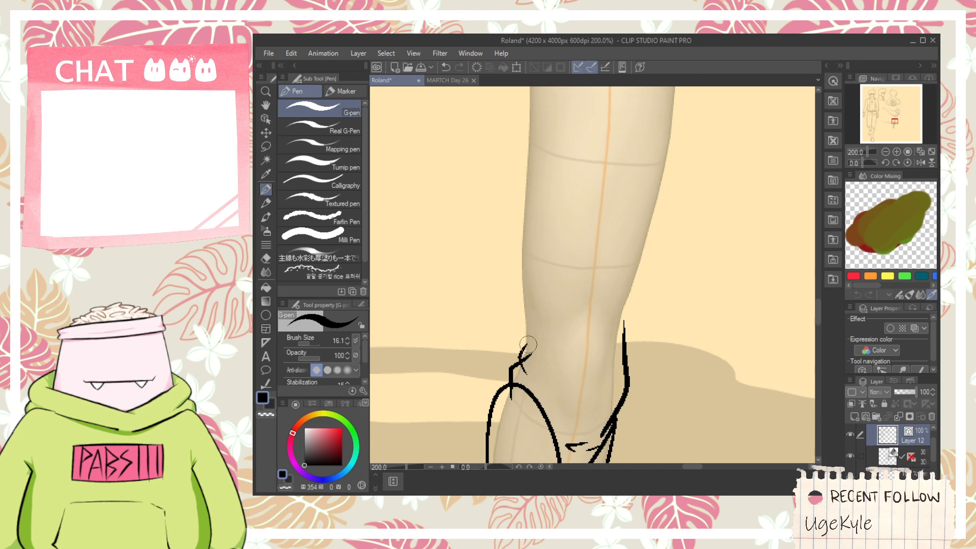
key("e")
scroll(527, 364, "up", 2)
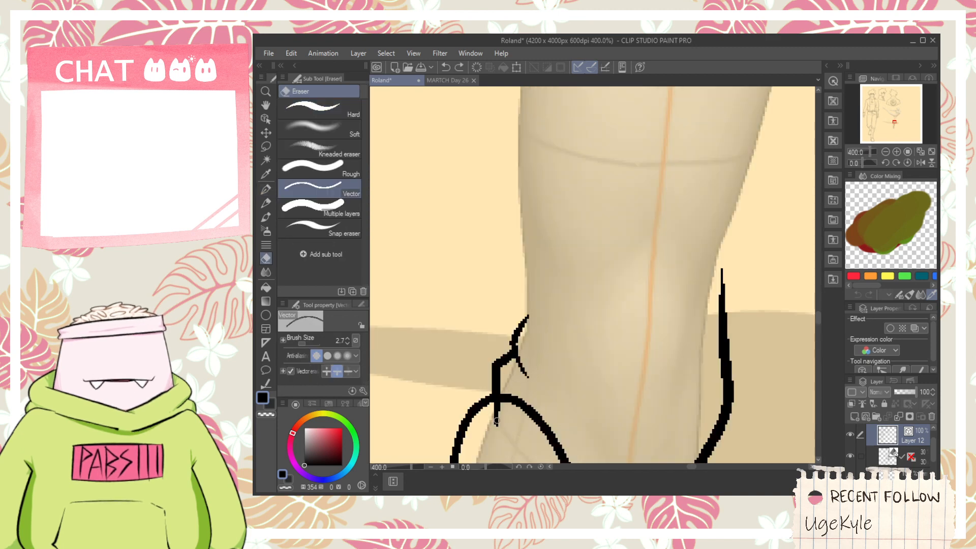
- Ink thin fold lines in the trouser fabric just above the right side of the boot's arched top
scroll(554, 368, "down", 2)
key("space")
left_click_drag(562, 388, 546, 296)
scroll(546, 296, "up", 2)
key("p")
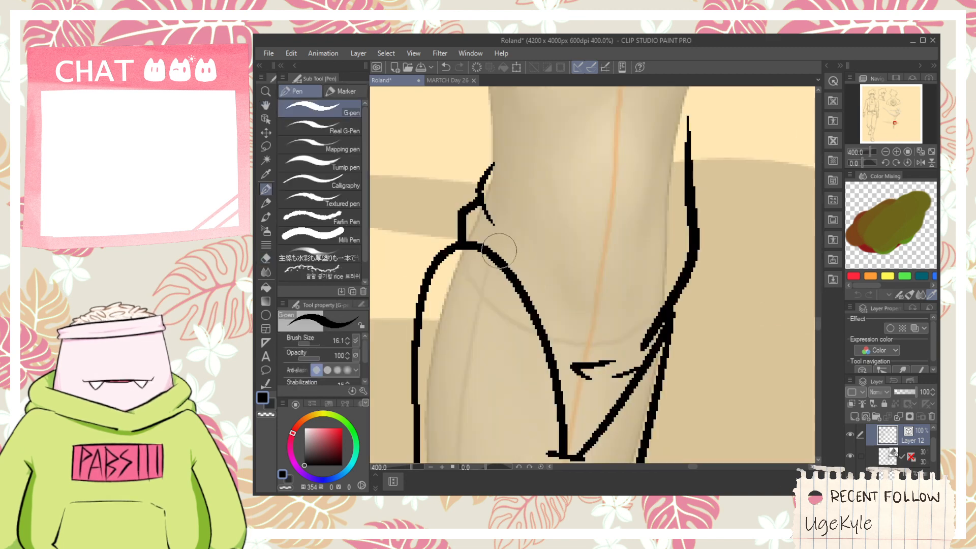
left_click_drag(497, 251, 522, 278)
left_click_drag(546, 310, 581, 335)
- Ink the standing leg's left trouser outline from the knee up to the crotch, undoing the misplaced first stroke
scroll(593, 333, "down", 3)
key("space")
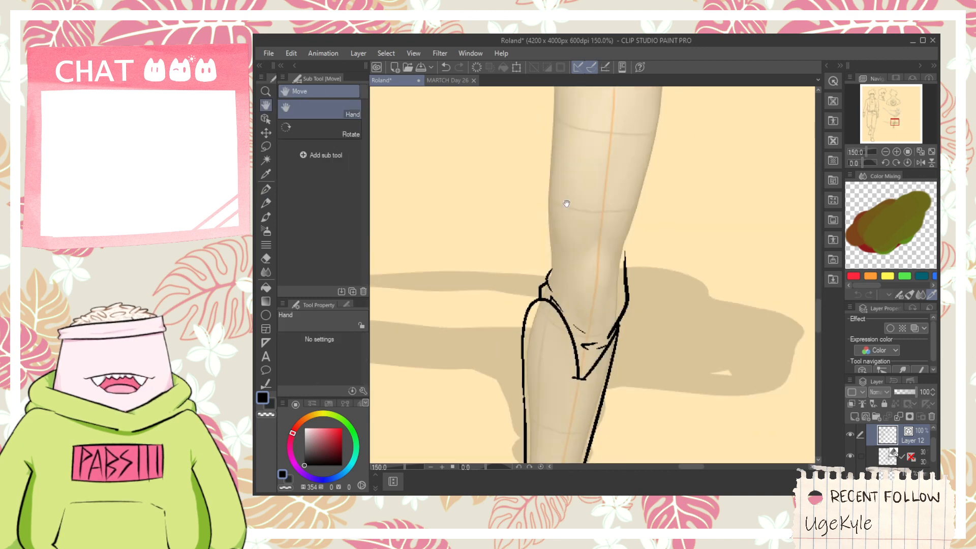
left_click_drag(567, 204, 552, 259)
scroll(552, 259, "down", 2)
scroll(551, 259, "up", 4)
key("p")
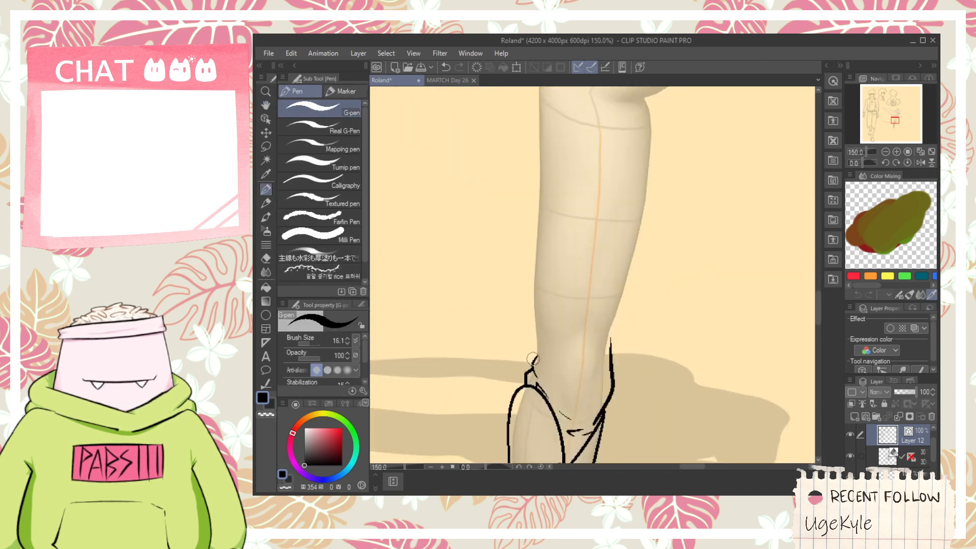
left_click_drag(536, 364, 521, 97)
key("ctrl+z")
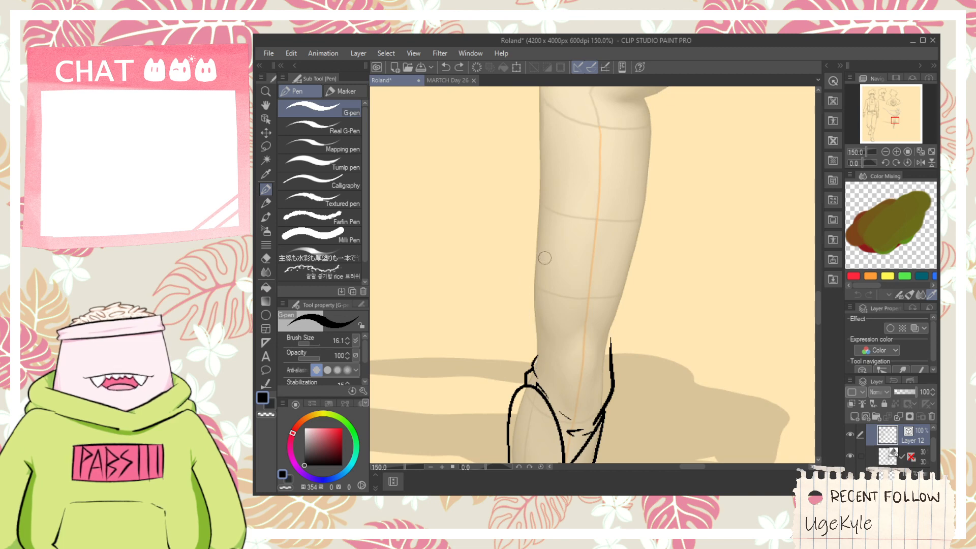
scroll(544, 233, "down", 2)
key("space")
left_click_drag(553, 202, 544, 272)
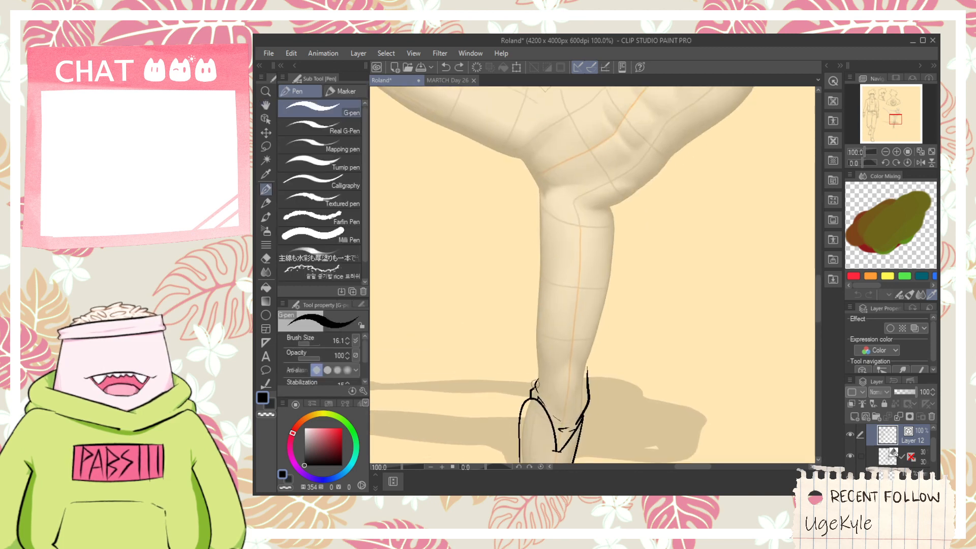
left_click_drag(536, 378, 539, 161)
- Ink the standing leg's right trouser outline from the knee up to the hip, redoing misplaced strokes and erasing the old stub
left_click_drag(587, 387, 624, 199)
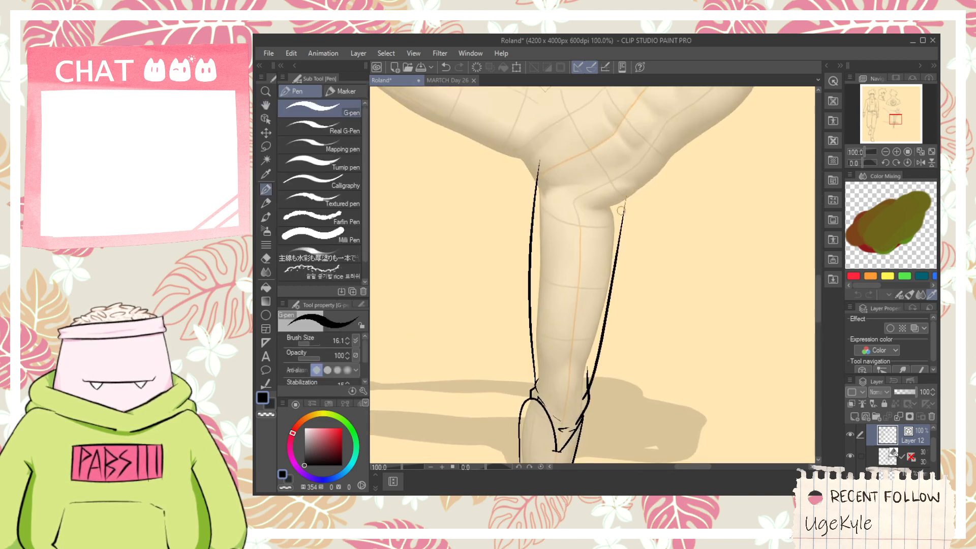
key("ctrl+z")
left_click_drag(583, 396, 603, 188)
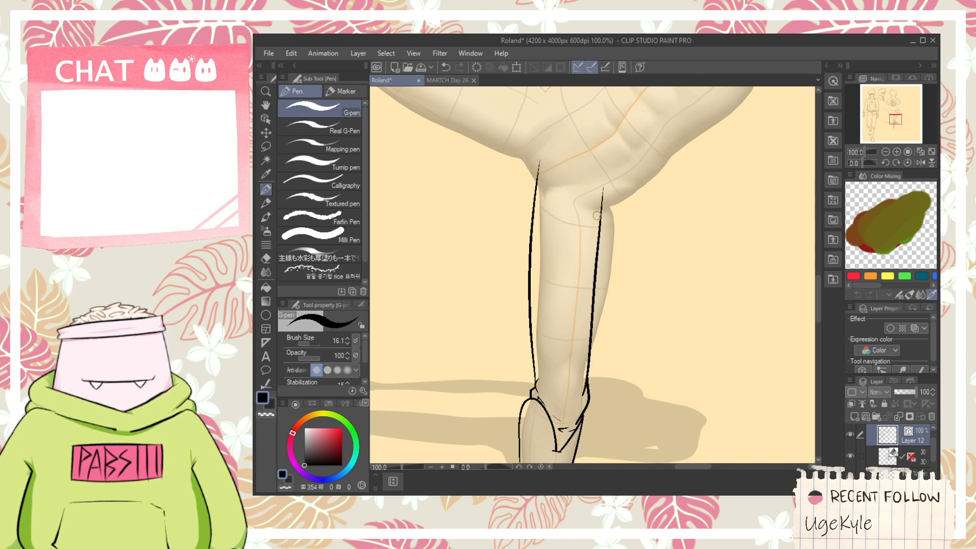
key("ctrl+z")
left_click_drag(614, 258, 624, 189)
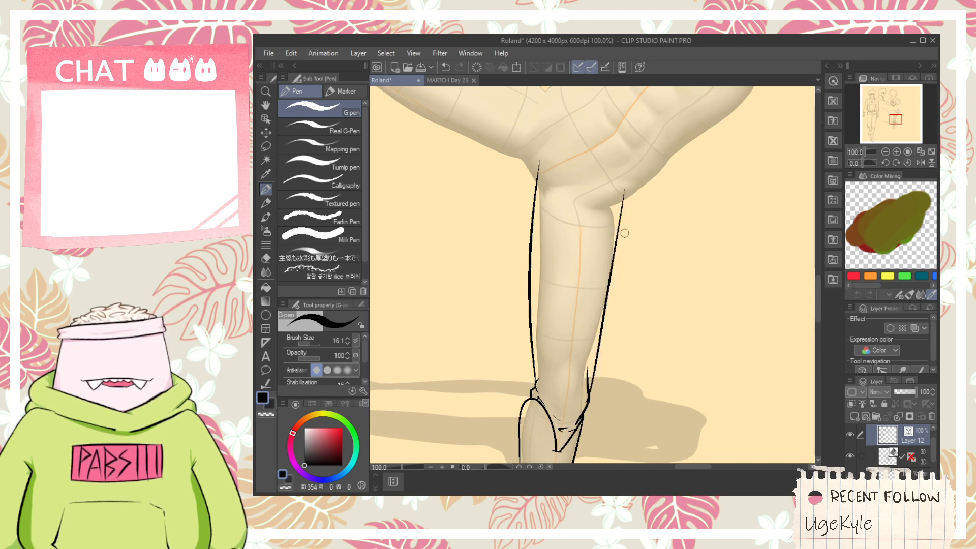
key("e")
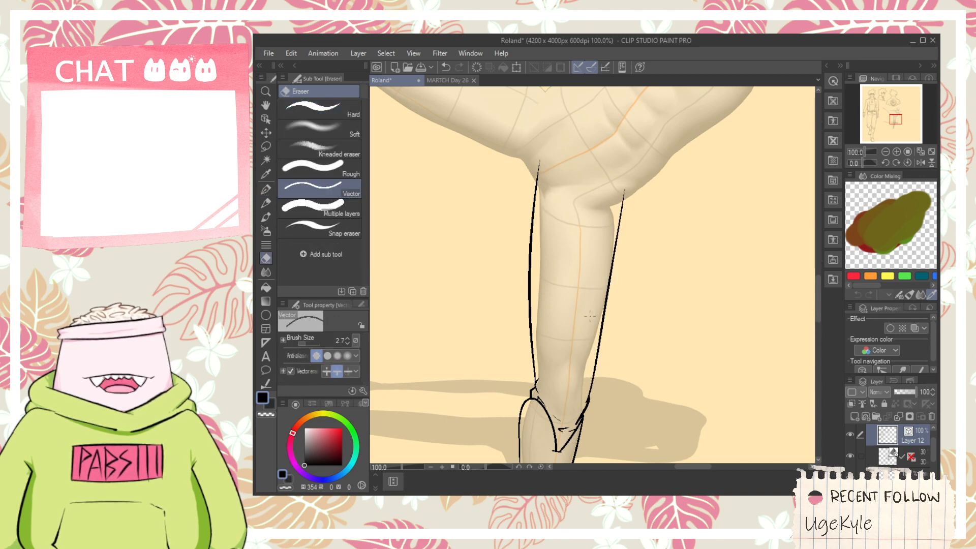
- Ink a diagonal crotch line from the raised thigh's underside down to the left trouser outline and erase the outline's protruding tip
key("space")
left_click_drag(565, 266, 614, 290)
scroll(605, 229, "down", 1)
scroll(609, 197, "up", 3)
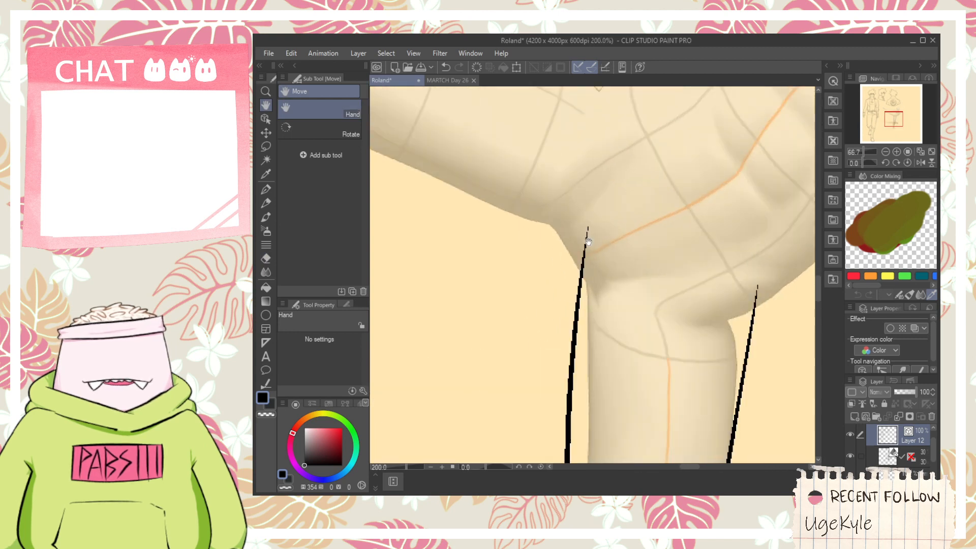
key("p")
mouse_move(547, 221)
left_mouse_down()
mouse_move(590, 304)
mouse_move(589, 357)
left_mouse_up()
key("e")
key("p")
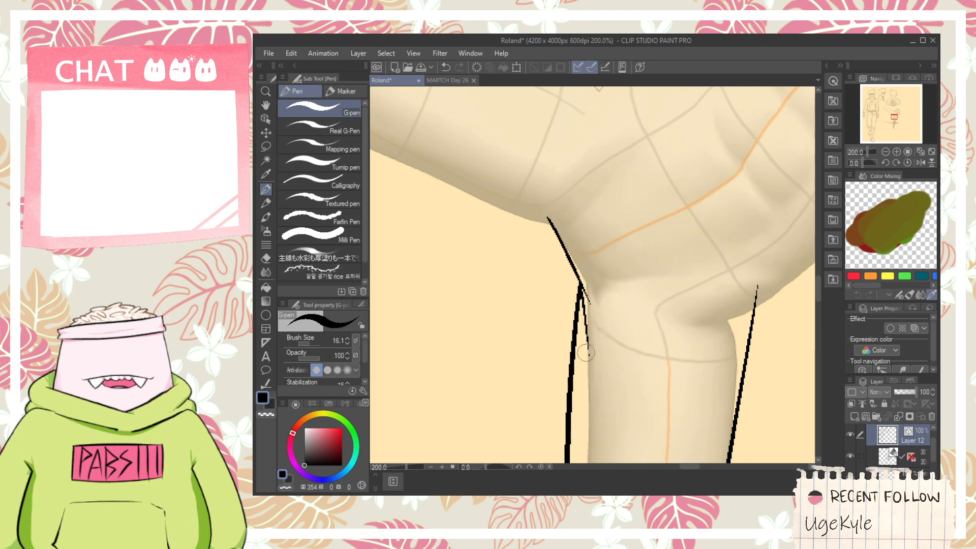
- Ink a short crease running down from where the crotch line meets the left trouser outline, redoing it until it fits
key("ctrl+z")
left_click_drag(575, 280, 590, 381)
key("e")
key("ctrl+z")
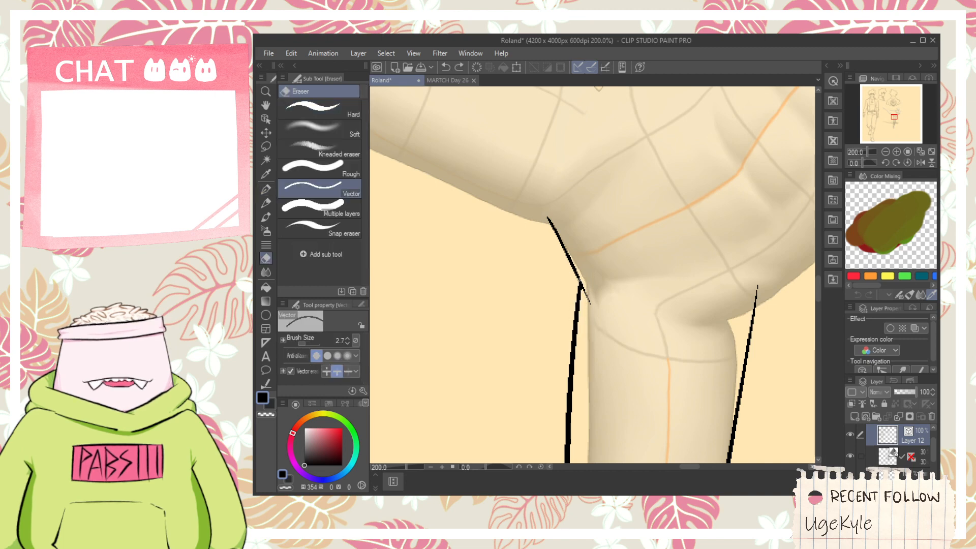
key("p")
left_click_drag(579, 278, 596, 354)
key("ctrl+z")
left_click_drag(579, 280, 595, 350)
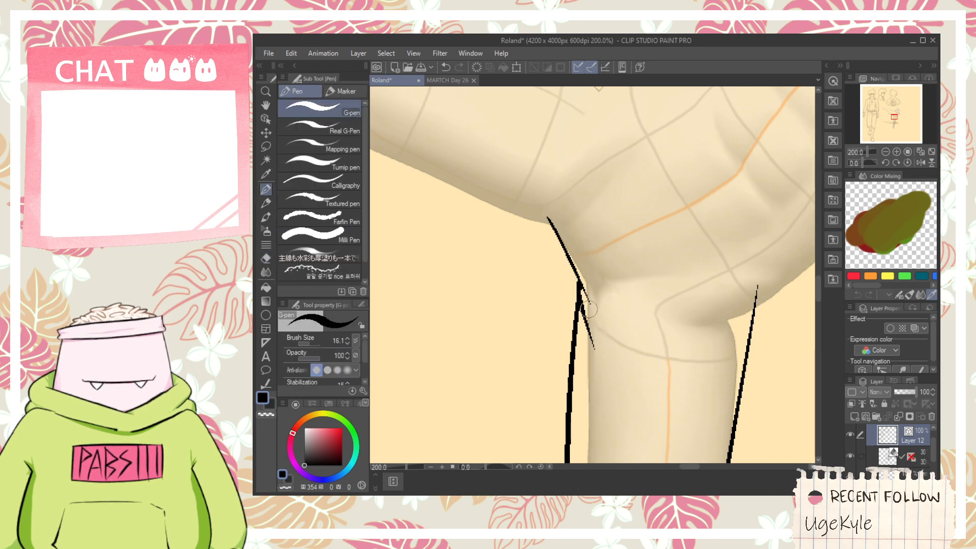
key("e")
left_click(582, 293)
key("ctrl+z")
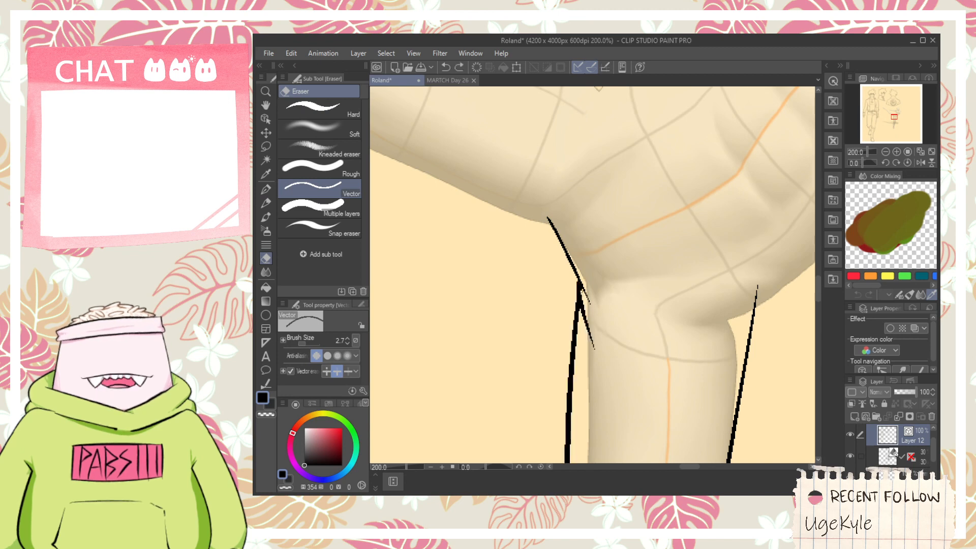
- Ink a nearly horizontal crease across the top of the standing thigh with short fold ticks at its left end
key("p")
left_click_drag(600, 307, 667, 335)
key("ctrl+z")
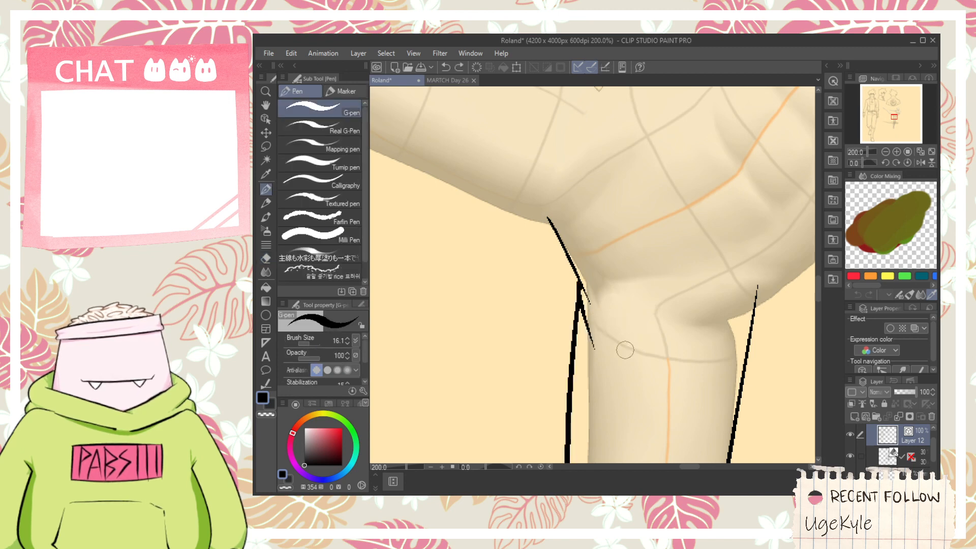
left_click_drag(607, 333, 716, 330)
- Bend the toes of the 3D figure's raised foot downward on the 3D drawing figure layer
key("h")
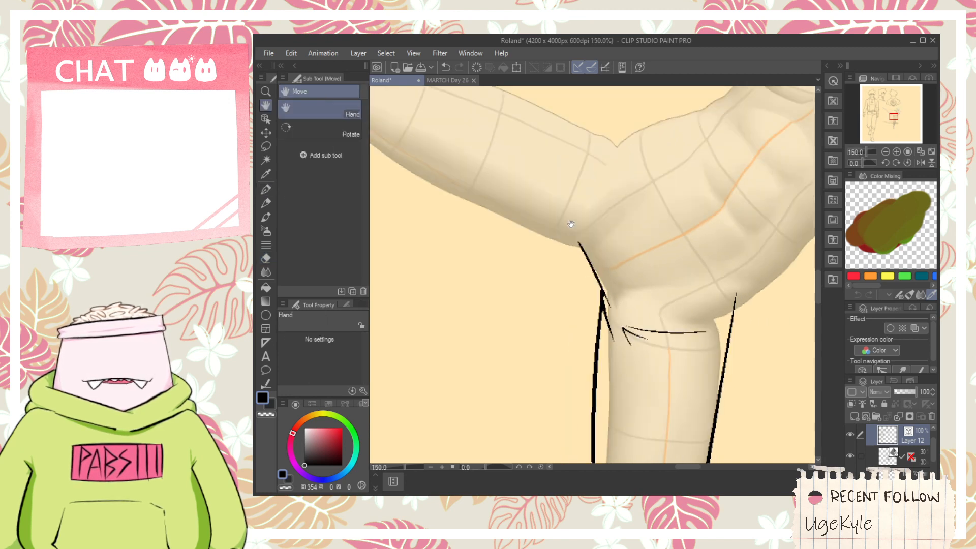
left_click_drag(571, 220, 610, 260)
scroll(610, 261, "down", 1)
left_click_drag(585, 204, 705, 232)
scroll(648, 216, "down", 1)
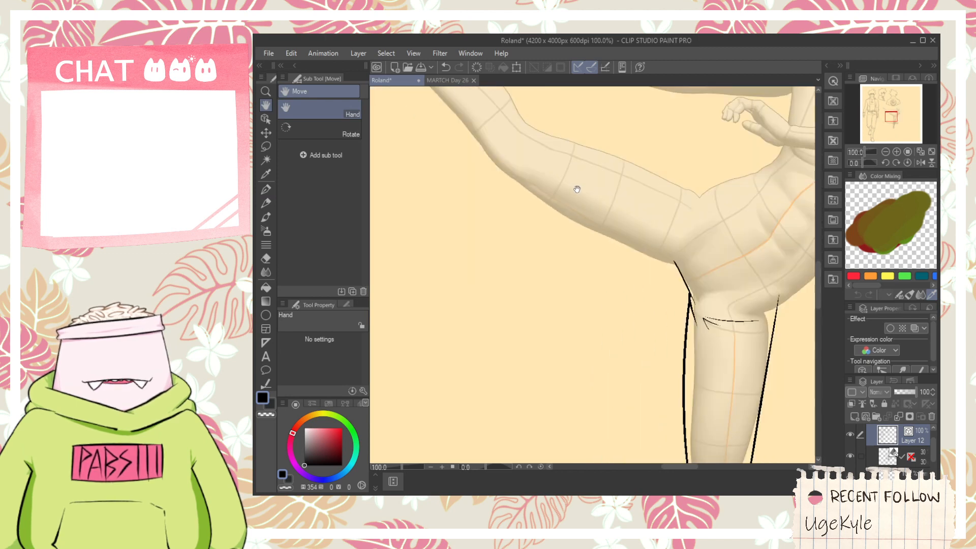
left_click_drag(557, 151, 622, 254)
scroll(502, 204, "up", 2)
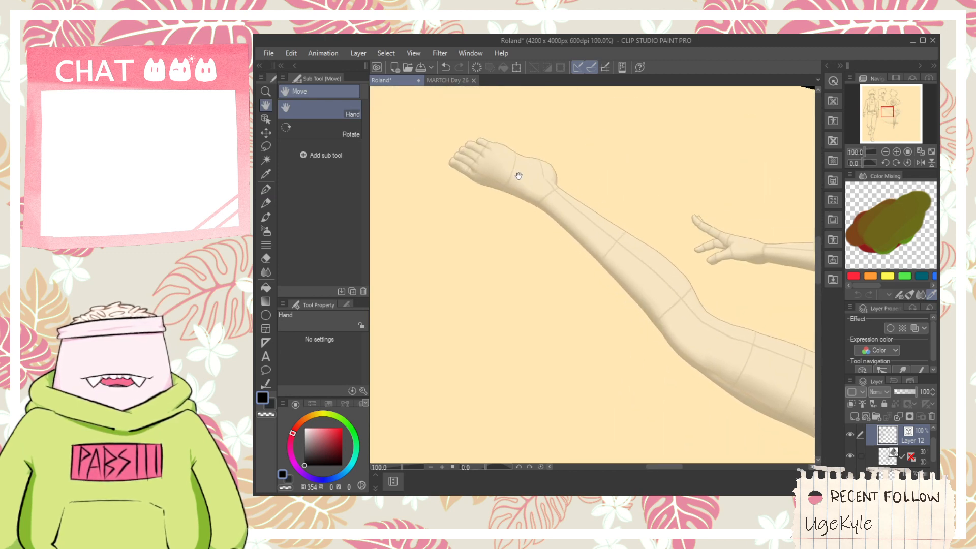
key("p")
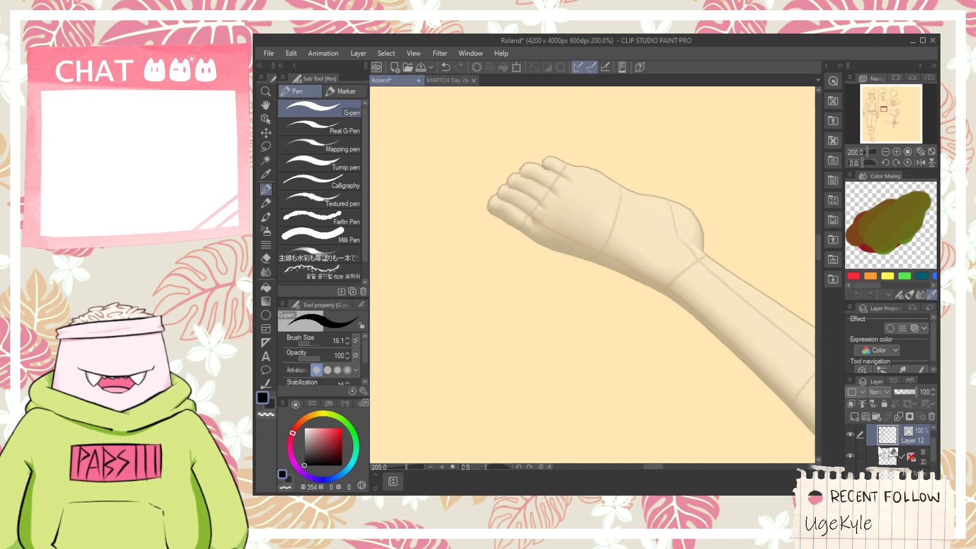
left_click(859, 455)
left_click(265, 119)
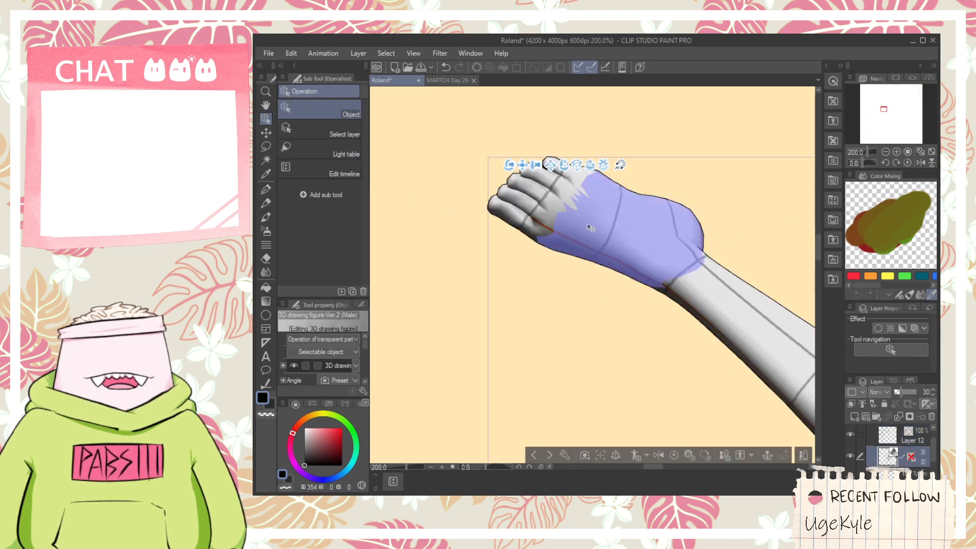
key("ctrl+z")
left_click(541, 227)
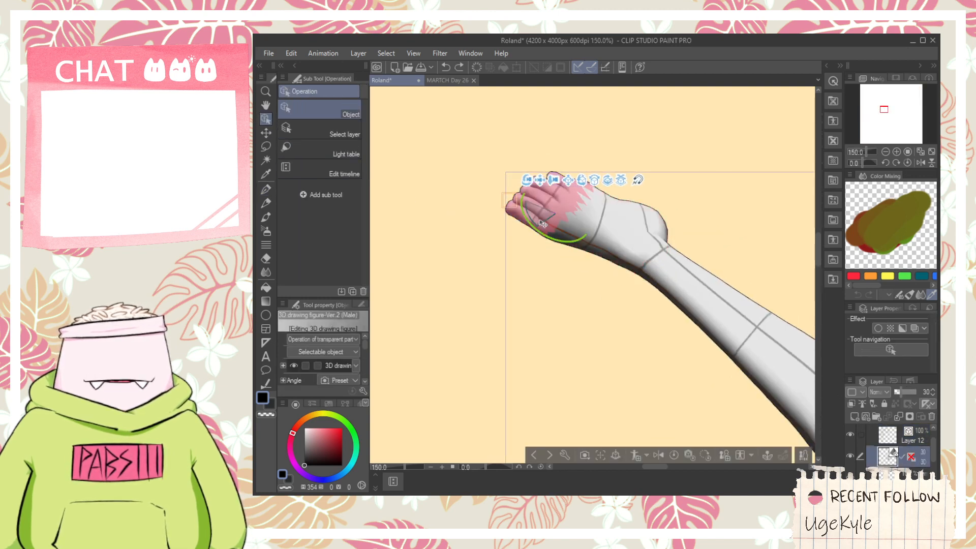
left_click_drag(536, 224, 594, 254)
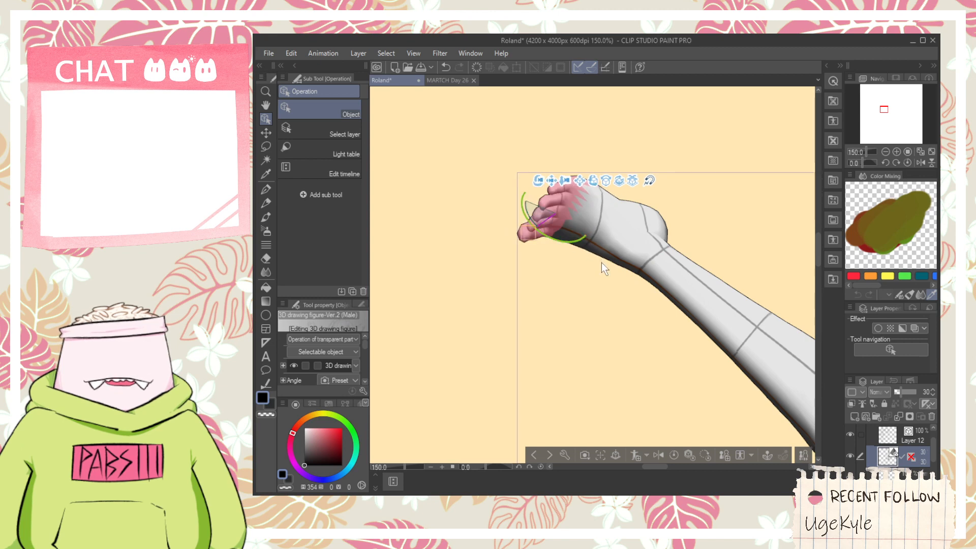
- Rotate the 3D figure's raised foot at the ankle so that its toes point down
scroll(599, 263, "down", 1)
left_click_drag(598, 300, 488, 248)
scroll(519, 273, "down", 2)
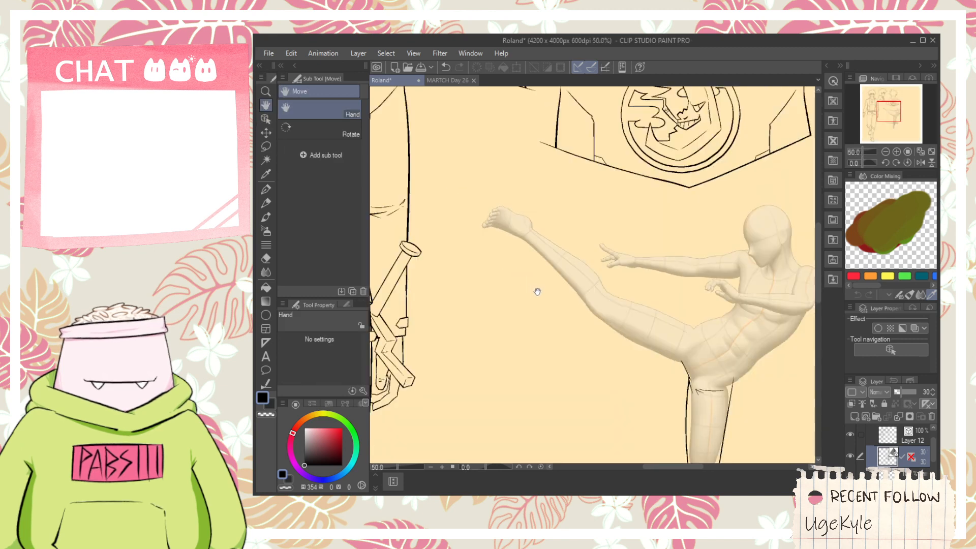
scroll(516, 233, "up", 1)
left_click(266, 118)
left_click(503, 226)
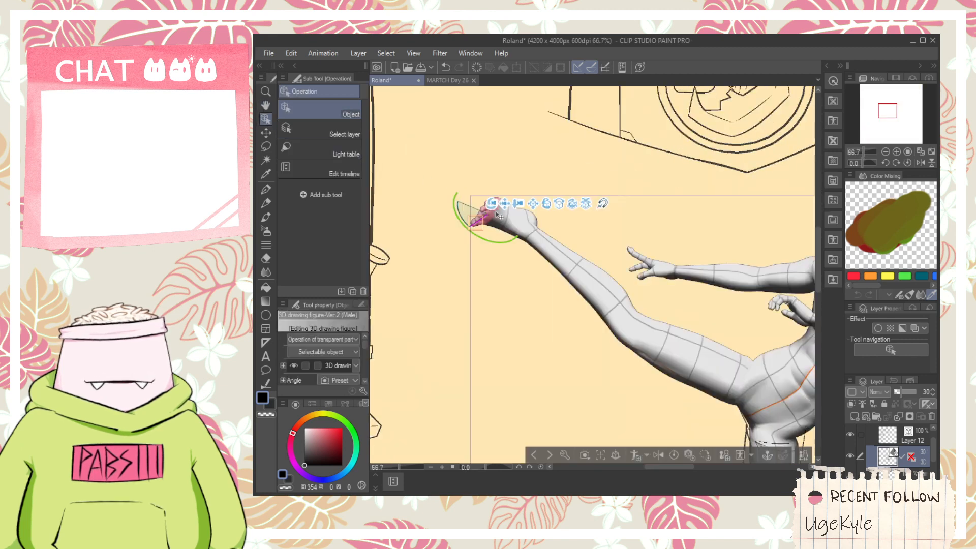
left_click(503, 226)
mouse_move(506, 243)
left_mouse_down()
mouse_move(520, 259)
mouse_move(523, 236)
left_mouse_up()
scroll(532, 242, "down", 1)
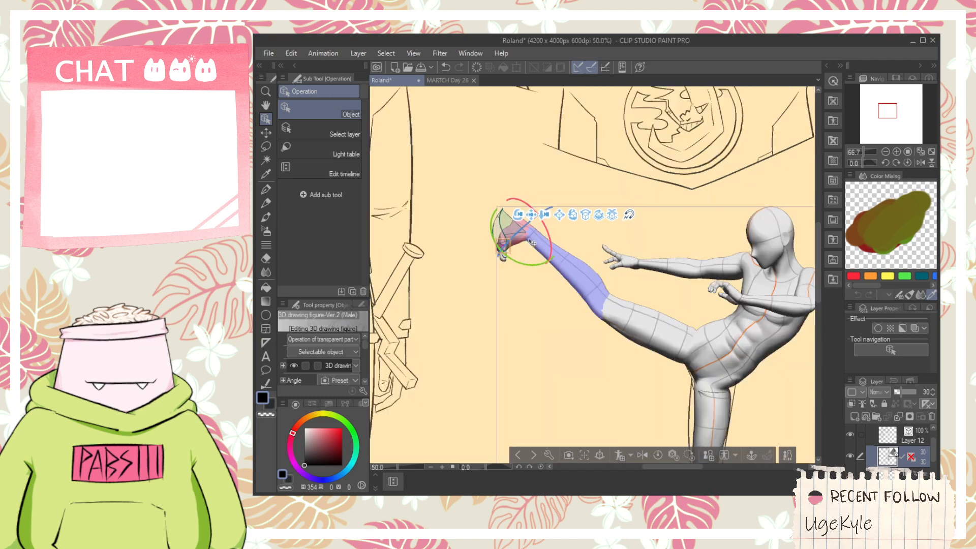
- Return to Layer 12 with the G-pen, with the reposed raised foot in close view for inking
key("space")
left_click_drag(565, 342, 507, 226)
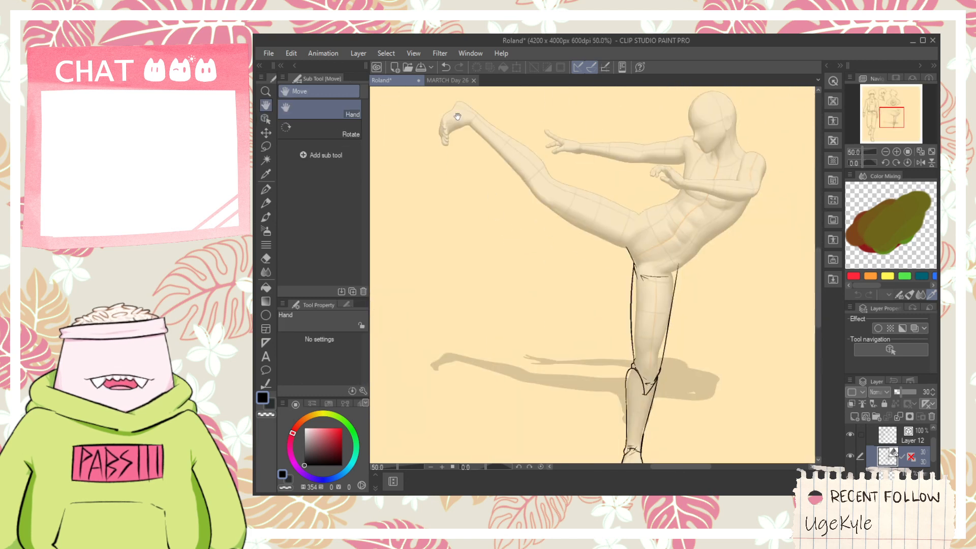
left_click_drag(464, 159, 537, 215)
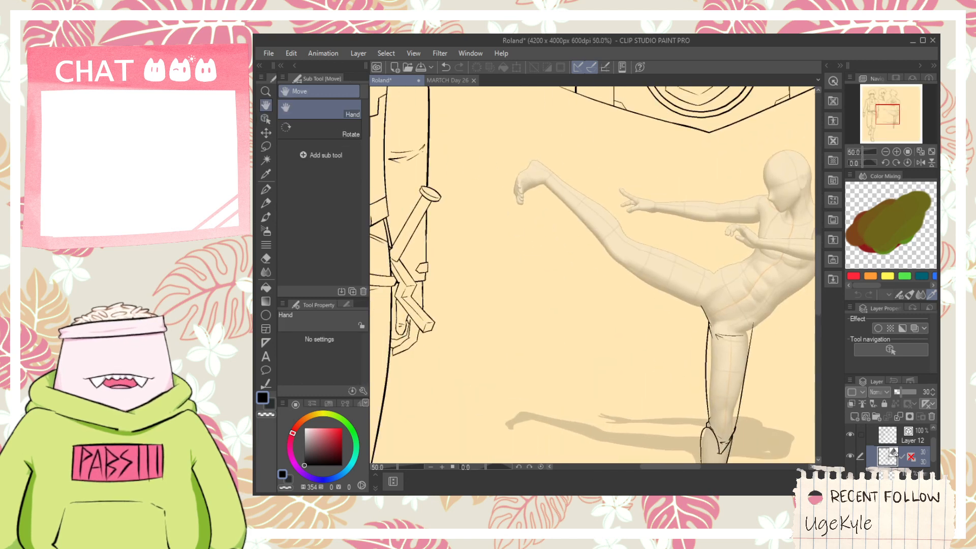
left_click(544, 217)
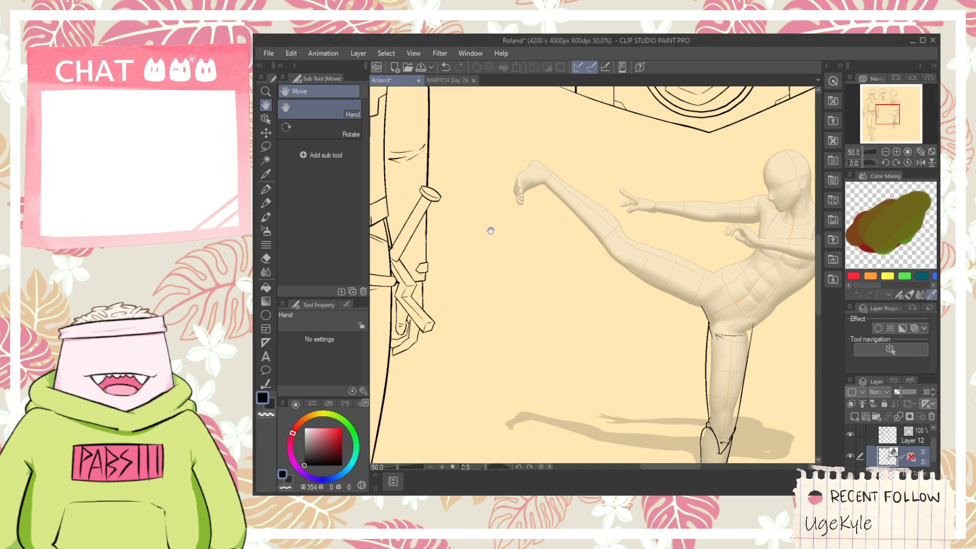
scroll(526, 174, "up", 2)
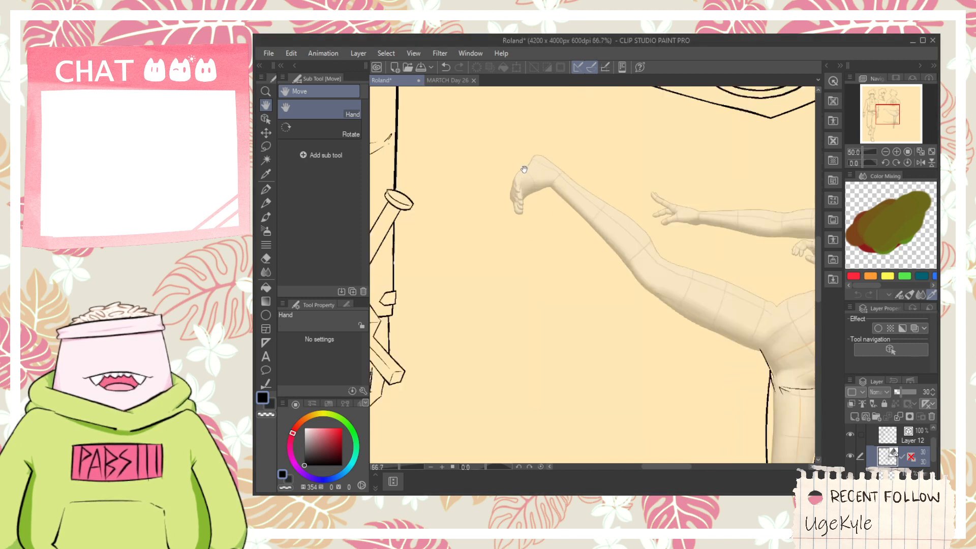
scroll(556, 189, "up", 1)
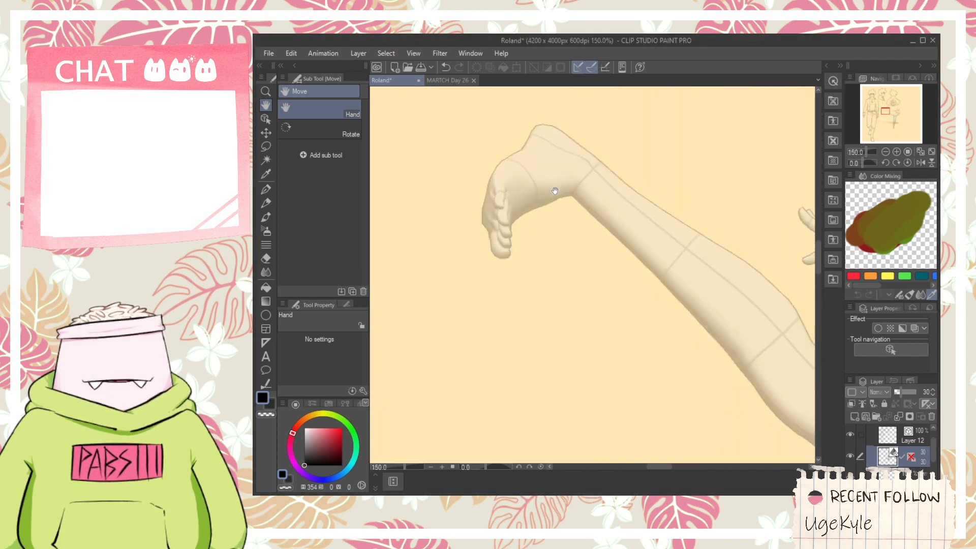
key("p")
left_click(895, 437)
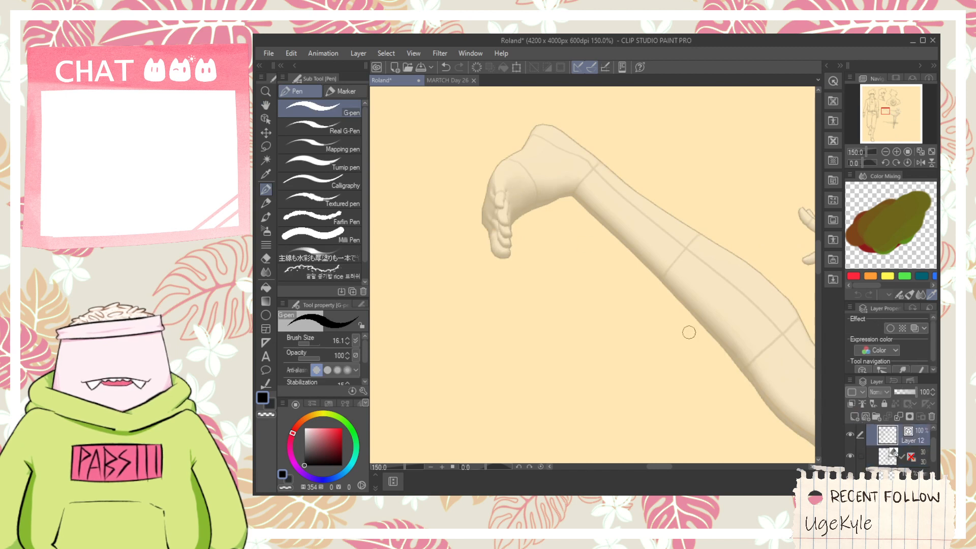
scroll(536, 231, "up", 1)
mouse_move(530, 232)
left_mouse_down()
mouse_move(540, 184)
mouse_move(531, 233)
left_mouse_up()
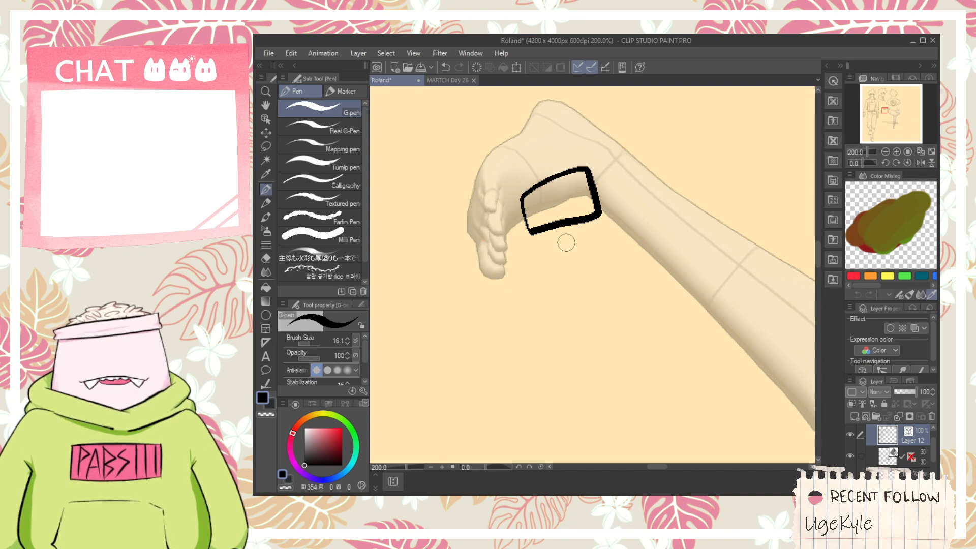
key("ctrl+z")
mouse_move(480, 244)
left_mouse_down()
mouse_move(472, 164)
mouse_move(470, 248)
left_mouse_up()
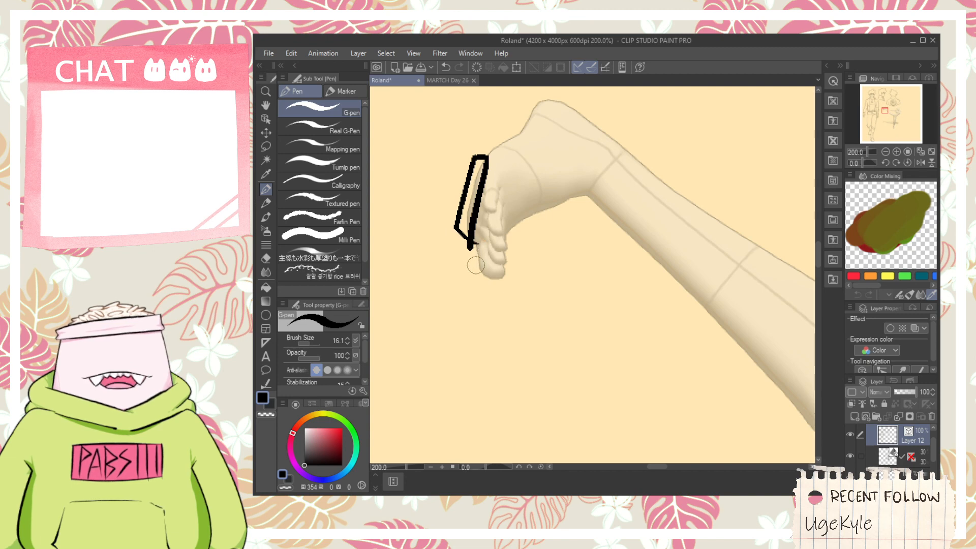
key("ctrl+z")
key("ctrl+z")
left_click_drag(461, 208, 468, 256)
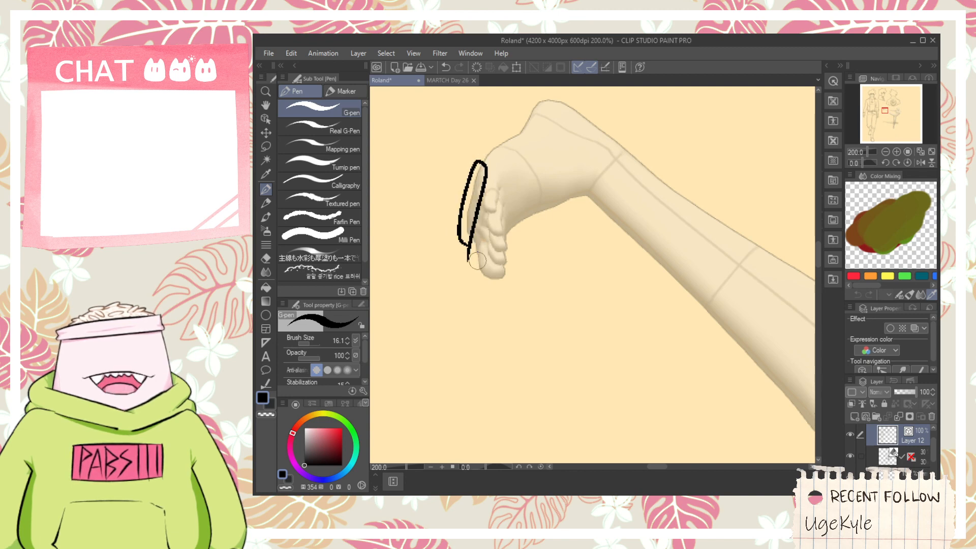
key("ctrl+z")
mouse_move(466, 195)
left_mouse_down()
mouse_move(470, 247)
mouse_move(480, 214)
left_mouse_up()
key("ctrl+z")
key("ctrl+z")
- Ink two steep creases across the raised thigh near the hip and short folds fanning out from the crotch line
scroll(485, 224, "down", 1)
scroll(485, 224, "down", 3)
key("h")
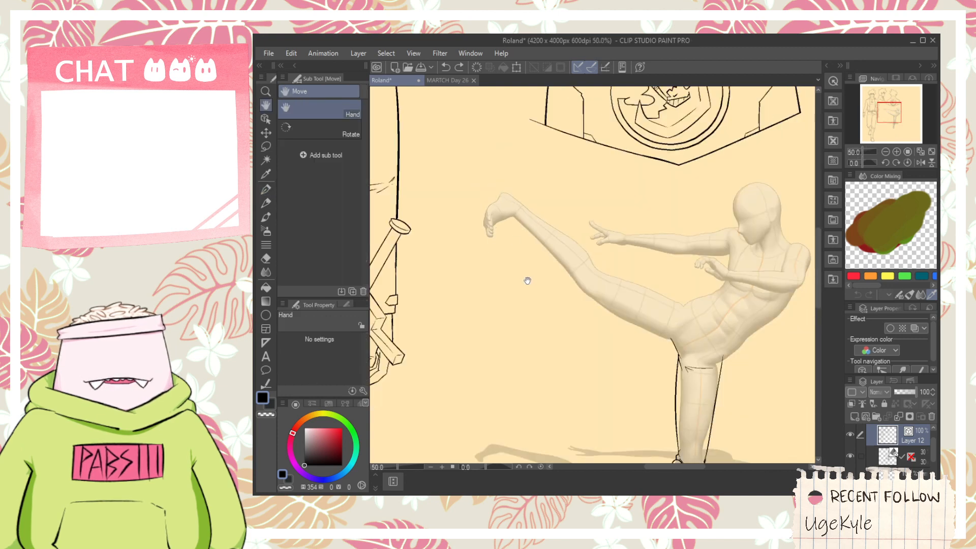
left_click_drag(526, 277, 510, 240)
scroll(638, 253, "up", 5)
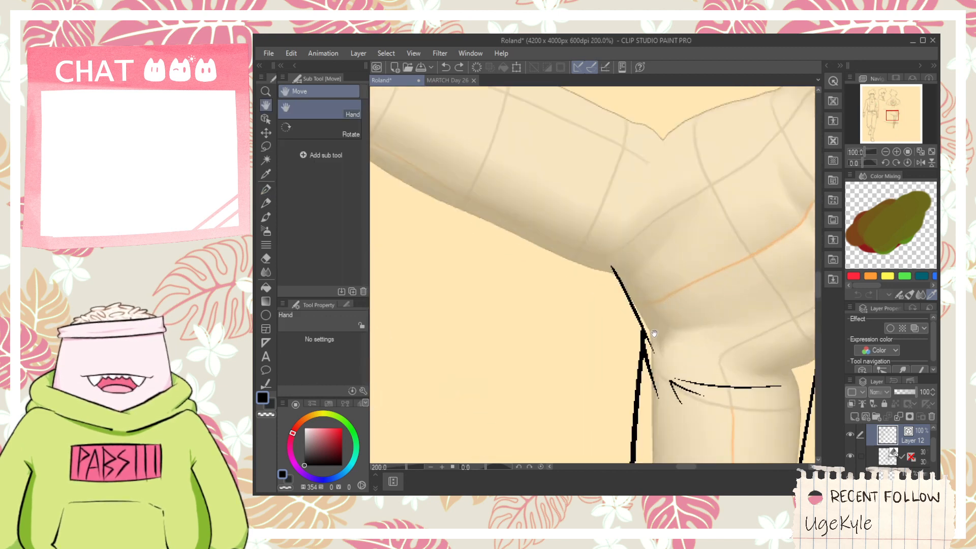
key("p")
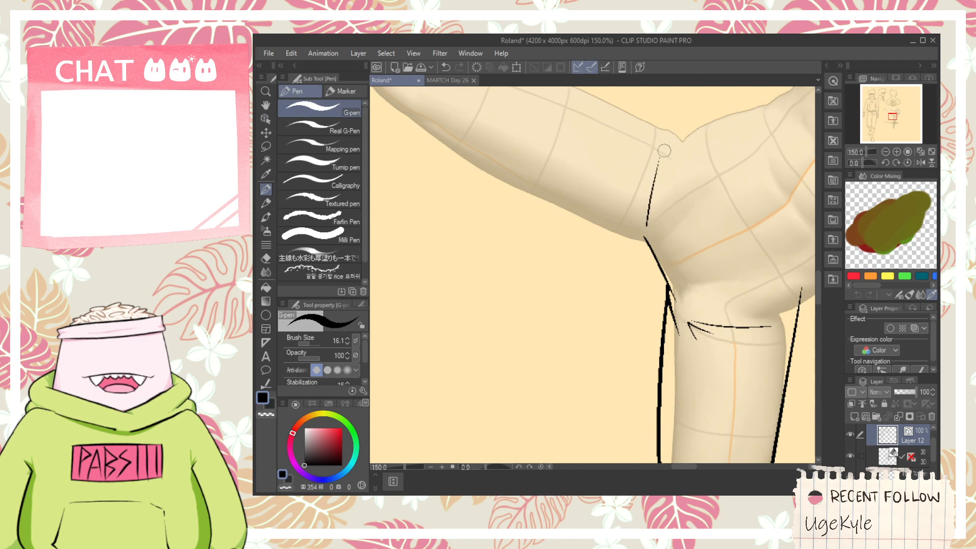
key("ctrl+z")
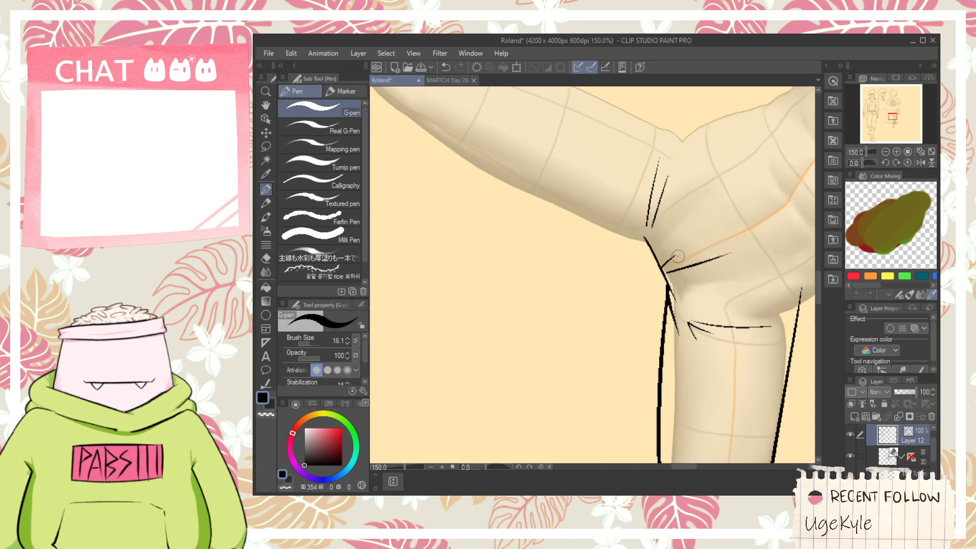
- Ink the nose on the figure's head and a diagonal line from under the nose to the chin
scroll(666, 195, "down", 1)
key("space")
left_click_drag(666, 191, 570, 205)
scroll(599, 198, "down", 1)
left_click_drag(620, 160, 558, 258)
scroll(559, 226, "up", 3)
scroll(549, 213, "down", 1)
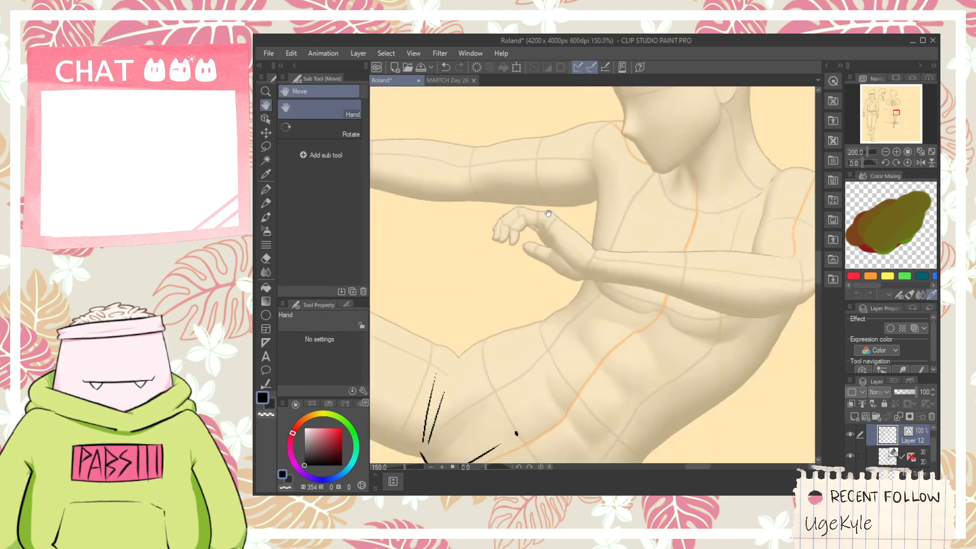
mouse_move(632, 134)
left_mouse_down()
mouse_move(551, 263)
mouse_move(537, 271)
mouse_move(579, 284)
left_mouse_up()
scroll(536, 270, "up", 1)
scroll(536, 270, "up", 2)
left_click_drag(525, 270, 544, 196)
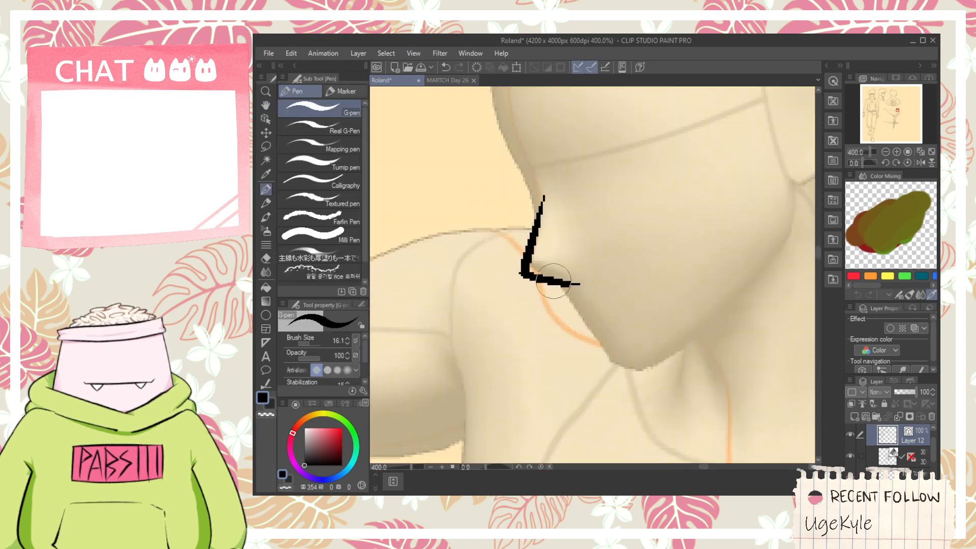
left_click_drag(555, 283, 623, 367)
key("ctrl+z")
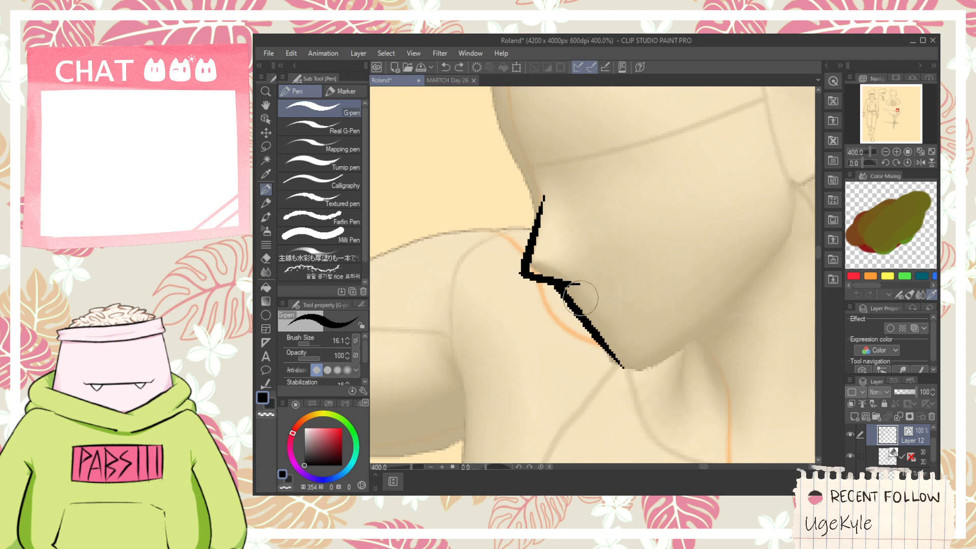
- Ink a short upward-slanting mouth line on the face just behind the chin line, redoing it until it fits
mouse_move(581, 299)
left_mouse_down()
mouse_move(664, 290)
mouse_move(653, 311)
left_mouse_up()
key("ctrl+z")
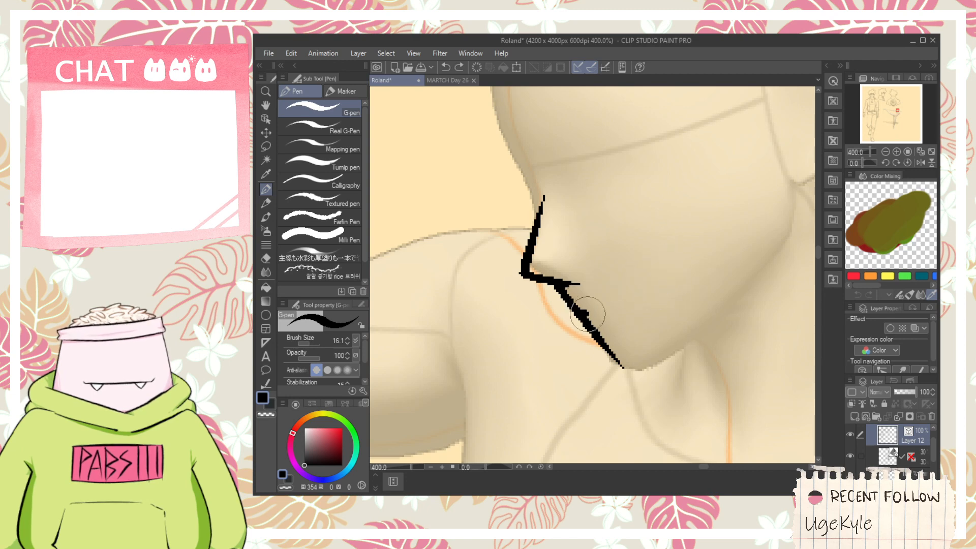
left_click_drag(582, 305, 663, 290)
key("ctrl+z")
mouse_move(605, 320)
left_mouse_down()
mouse_move(639, 285)
mouse_move(568, 345)
left_mouse_up()
- Ink the jawline from the chin up to the base of the ear, redoing misplaced strokes and erasing the protruding tip
scroll(600, 311, "down", 3)
scroll(565, 349, "up", 3)
left_click_drag(542, 378, 686, 239)
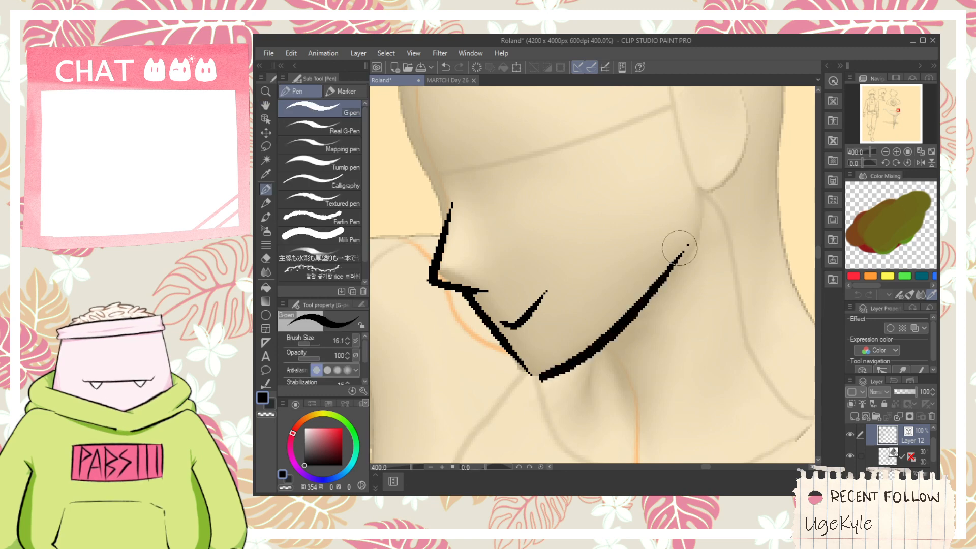
key("ctrl+z")
mouse_move(531, 383)
left_mouse_down()
mouse_move(592, 353)
mouse_move(690, 264)
left_mouse_up()
key("ctrl+z")
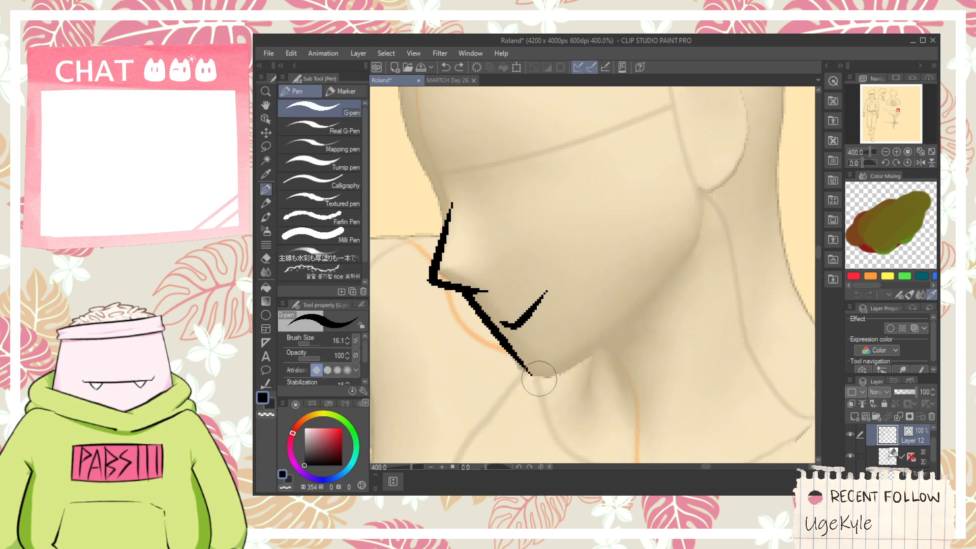
left_click_drag(534, 381, 722, 211)
left_click_drag(660, 218, 636, 289)
left_click_drag(681, 321, 681, 227)
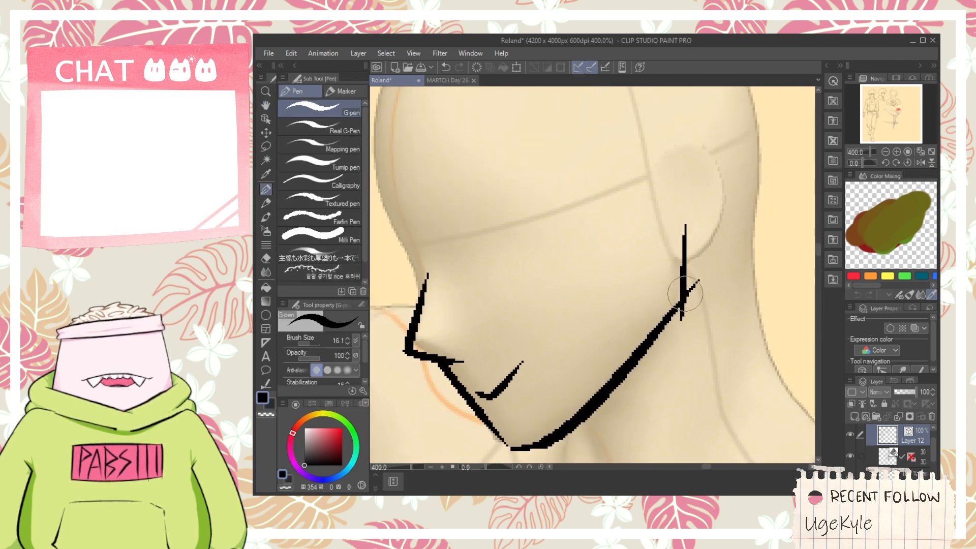
key("ctrl+z")
mouse_move(681, 314)
left_mouse_down()
mouse_move(677, 256)
mouse_move(686, 295)
left_mouse_up()
key("e")
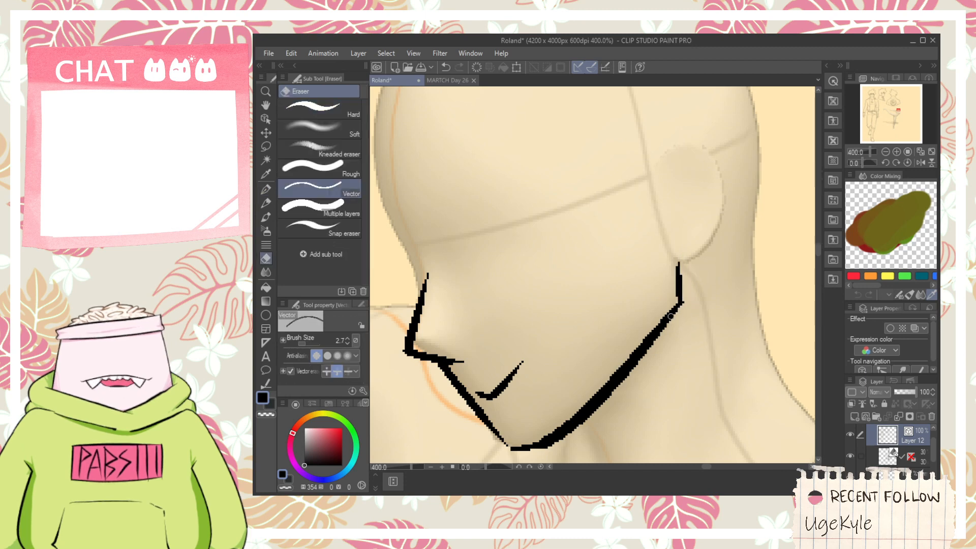
- Ink a short stroke at the top of the nose bridge, where it meets the brow
scroll(465, 309, "down", 2)
left_click_drag(444, 261, 471, 295)
scroll(483, 312, "up", 2)
key("p")
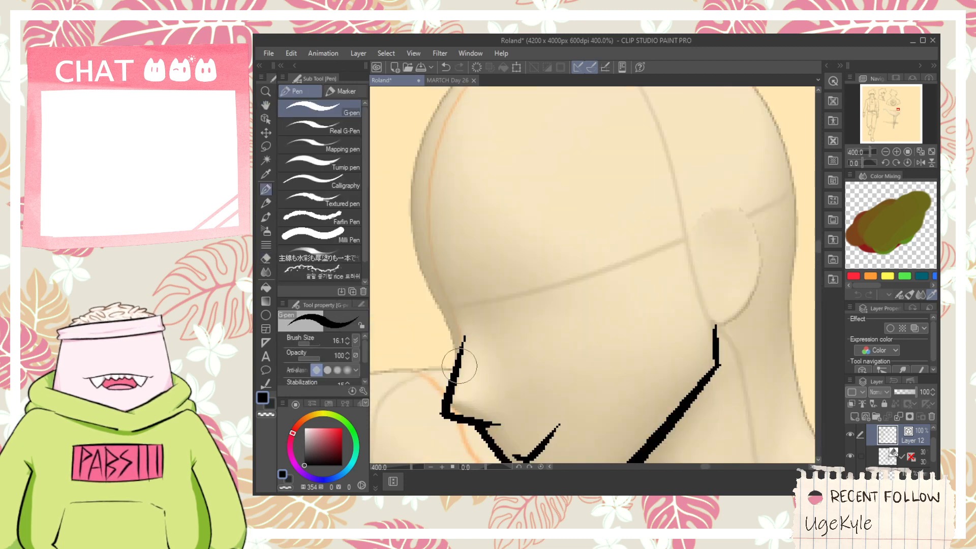
left_click_drag(459, 365, 450, 340)
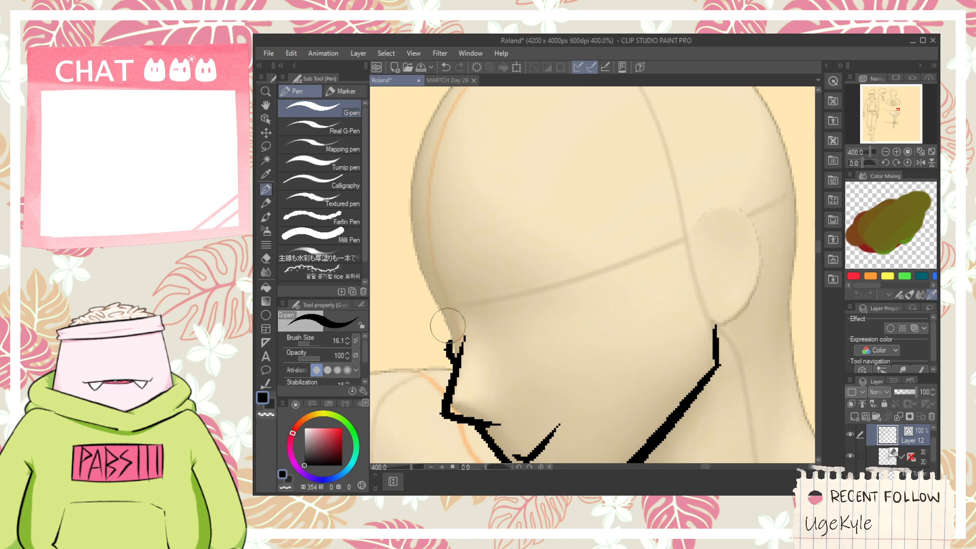
- Ink an arched upper eye line over the figure's horizontal face guide, redoing it until the curve fits
mouse_move(489, 304)
left_mouse_down()
mouse_move(507, 272)
mouse_move(590, 277)
left_mouse_up()
key("ctrl+z")
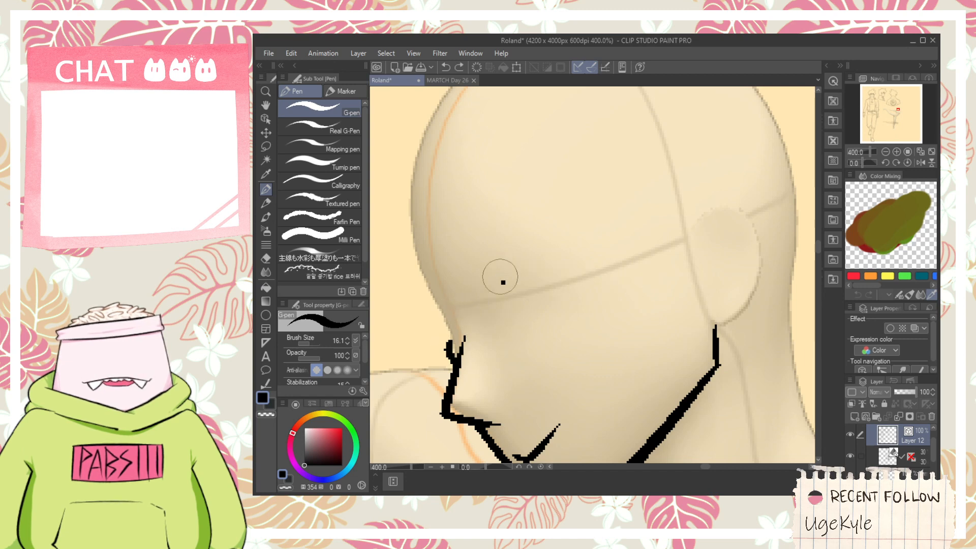
left_click_drag(488, 302, 588, 276)
key("ctrl+z")
left_click_drag(497, 295, 592, 299)
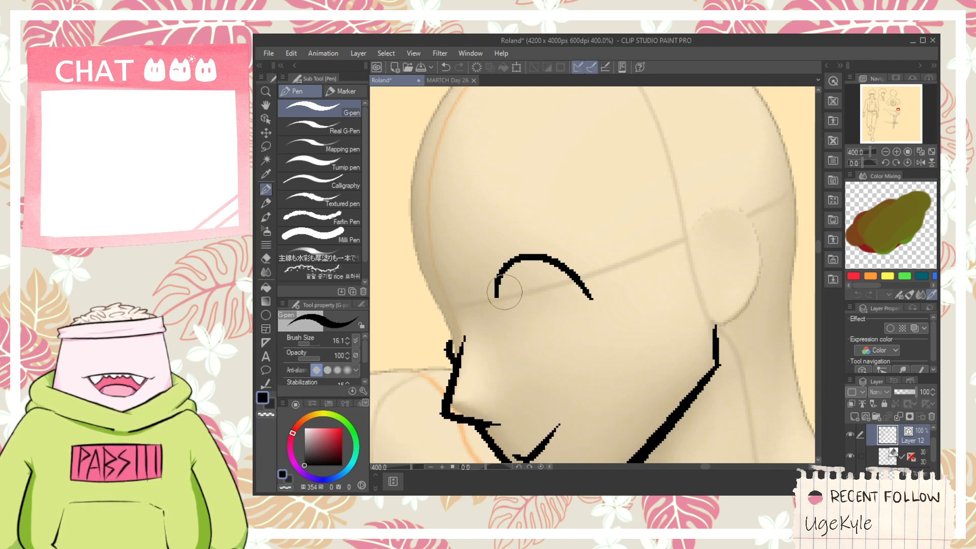
- Ink a narrow looped iris under the upper eye line and a small slanted far eye beside the nose bridge, undoing stray strokes
left_click_drag(507, 273, 515, 296)
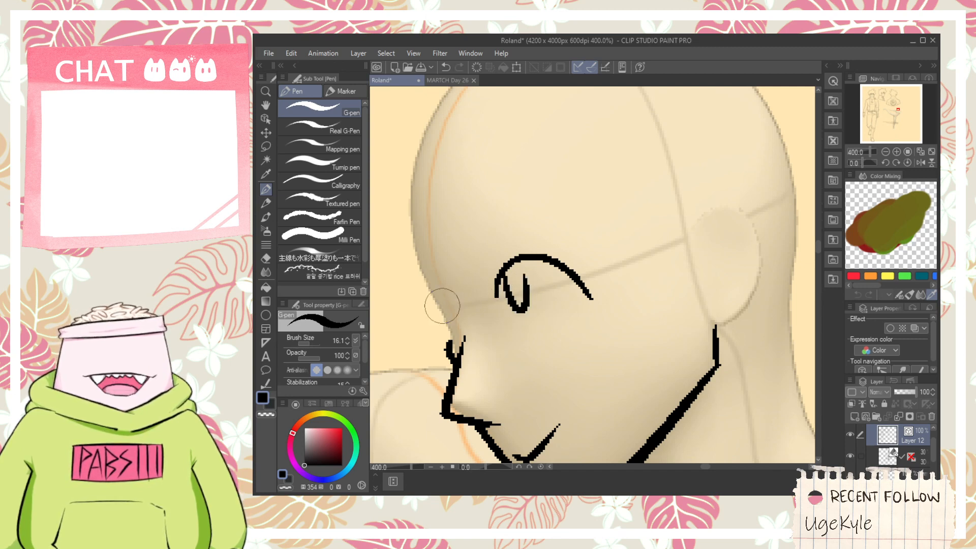
mouse_move(429, 307)
left_mouse_down()
mouse_move(457, 322)
mouse_move(448, 330)
mouse_move(439, 309)
mouse_move(450, 328)
mouse_move(453, 320)
left_mouse_up()
key("ctrl+z")
key("ctrl+z")
key("space")
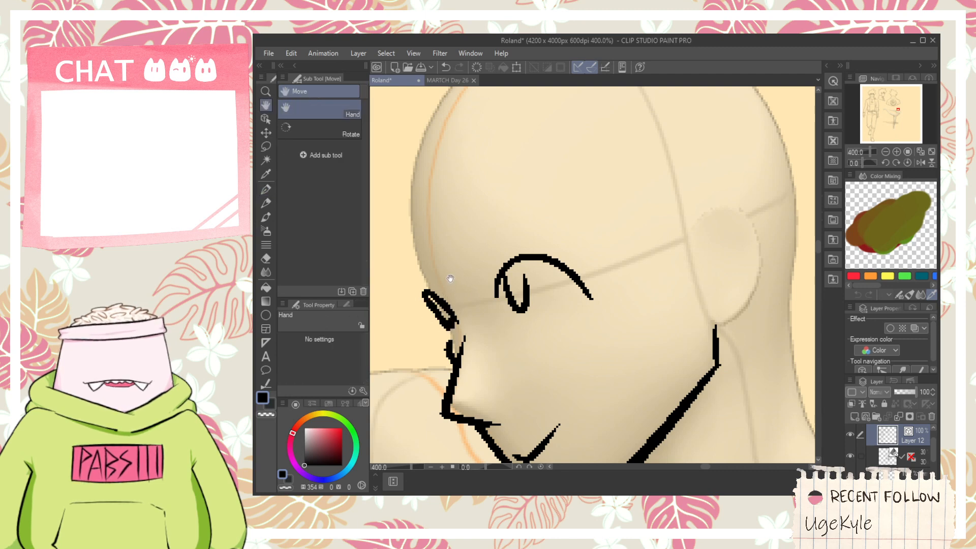
scroll(450, 279, "down", 2)
scroll(417, 267, "up", 2)
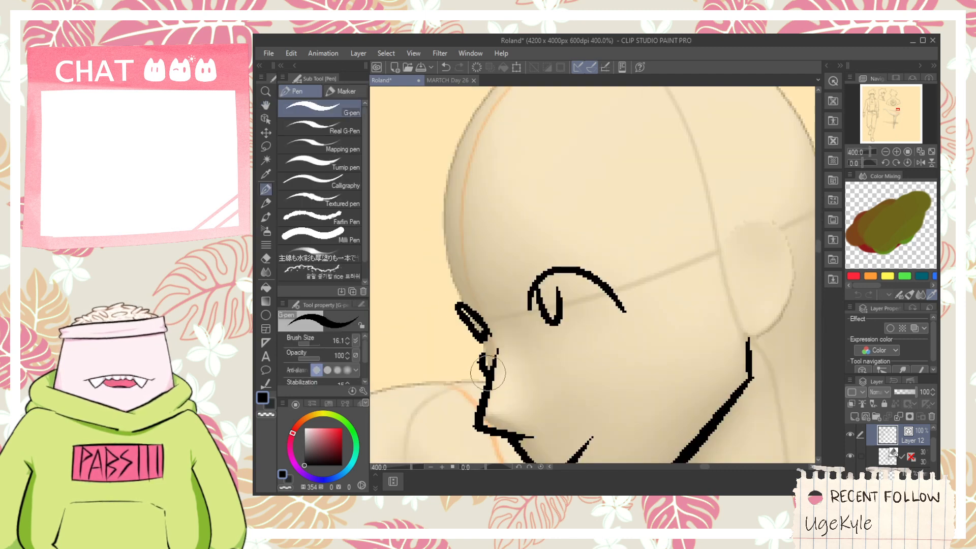
mouse_move(479, 367)
left_mouse_down()
mouse_move(424, 313)
mouse_move(417, 280)
left_mouse_up()
key("ctrl+z")
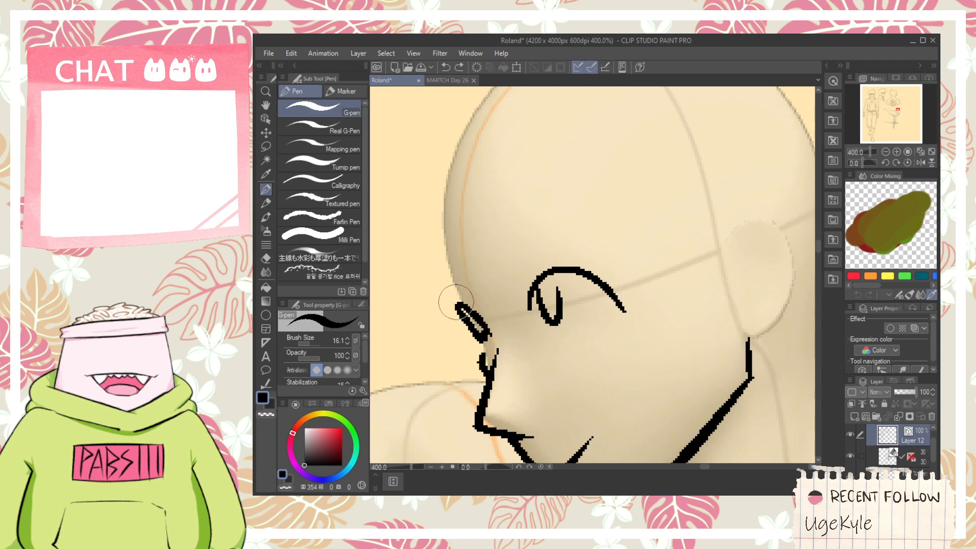
- Ink the pointed fringe across the forehead, peaking above the eye and curving up in front of the ear, redoing its rear lock
scroll(487, 374, "down", 6)
key("space")
scroll(568, 264, "down", 2)
left_click_drag(451, 314, 568, 281)
scroll(582, 304, "up", 8)
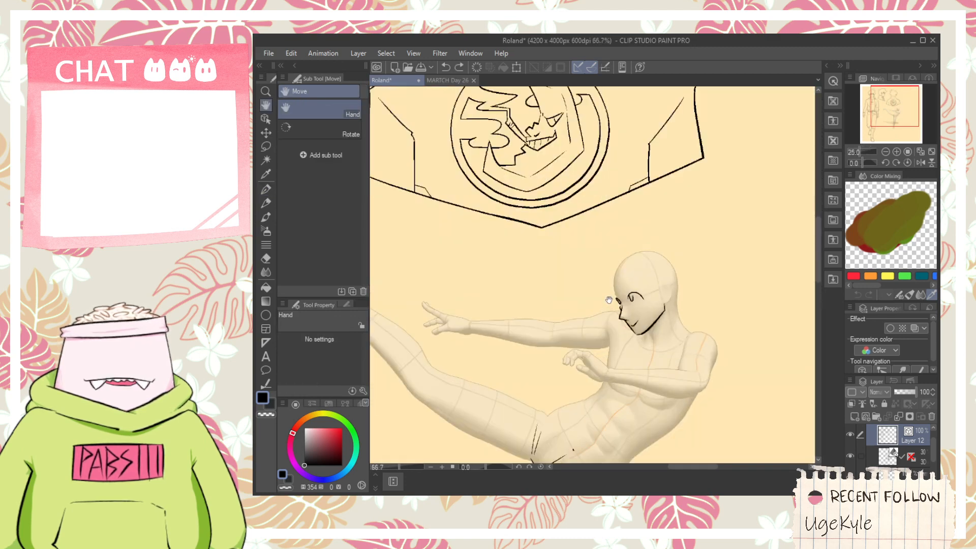
mouse_move(517, 235)
left_mouse_down()
mouse_move(533, 313)
mouse_move(611, 165)
left_mouse_up()
scroll(660, 191, "down", 2)
key("space")
mouse_move(659, 191)
left_mouse_down()
mouse_move(640, 196)
mouse_move(574, 266)
left_mouse_up()
scroll(573, 266, "up", 2)
key("ctrl+z")
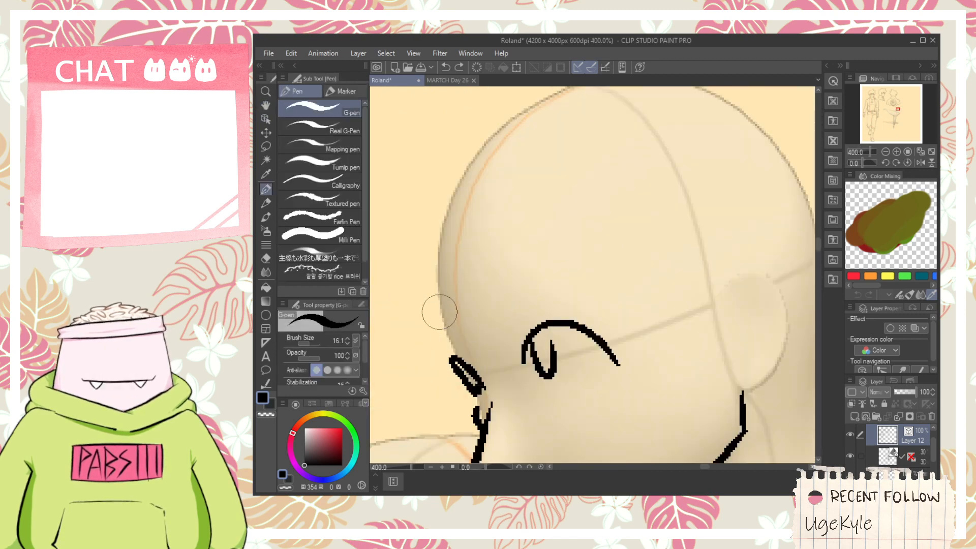
mouse_move(438, 311)
left_mouse_down()
mouse_move(467, 391)
mouse_move(568, 210)
mouse_move(565, 223)
mouse_move(564, 215)
mouse_move(676, 392)
left_mouse_up()
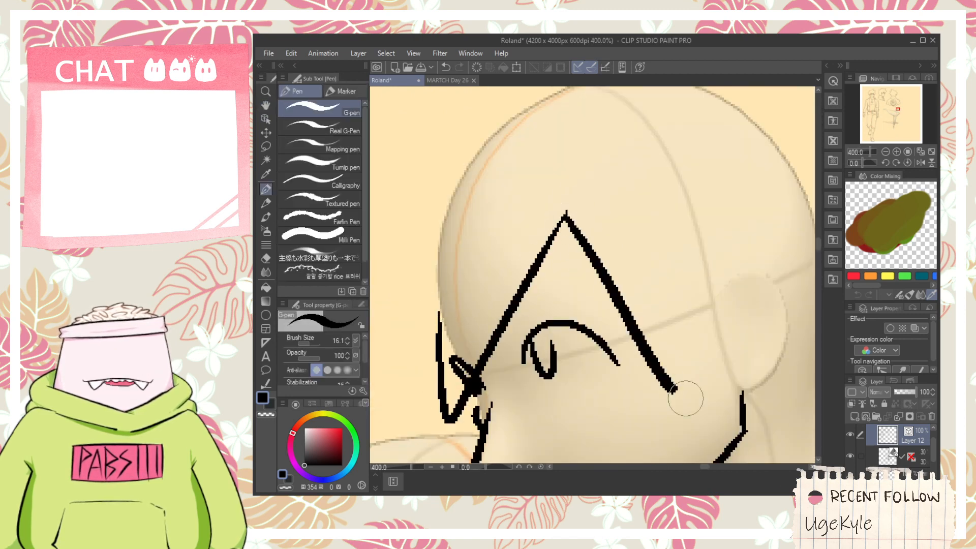
key("ctrl+z")
left_click_drag(563, 212, 675, 262)
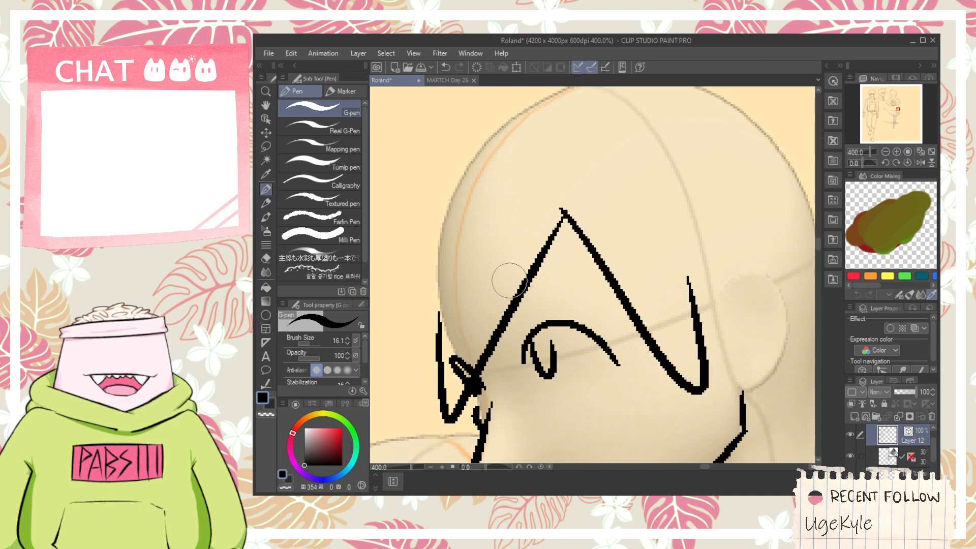
- Ink a large rounded hair tuft projecting forward from the forehead, redoing the curve until it reaches the skull's upper front
scroll(510, 280, "down", 6)
key("space")
left_click_drag(414, 271, 603, 250)
scroll(547, 226, "down", 1)
scroll(548, 226, "down", 1)
left_click_drag(659, 267, 587, 262)
scroll(587, 262, "up", 5)
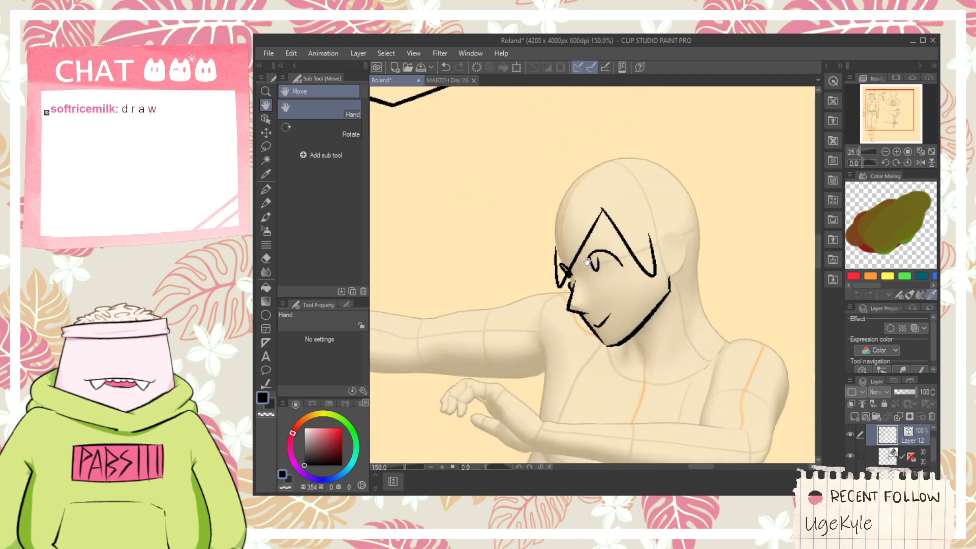
key("ctrl+z")
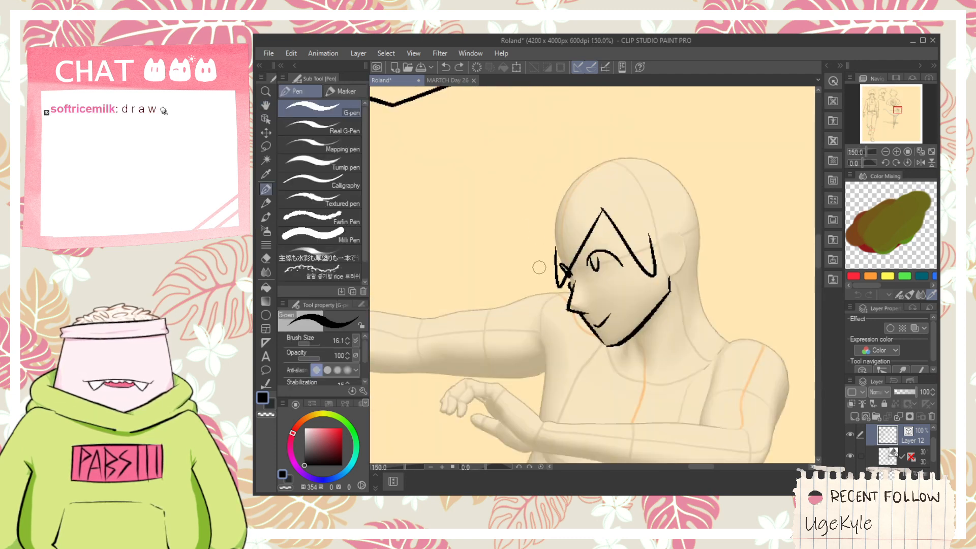
scroll(549, 260, "up", 1)
left_click_drag(527, 261, 553, 224)
key("ctrl+z")
left_click_drag(565, 261, 547, 189)
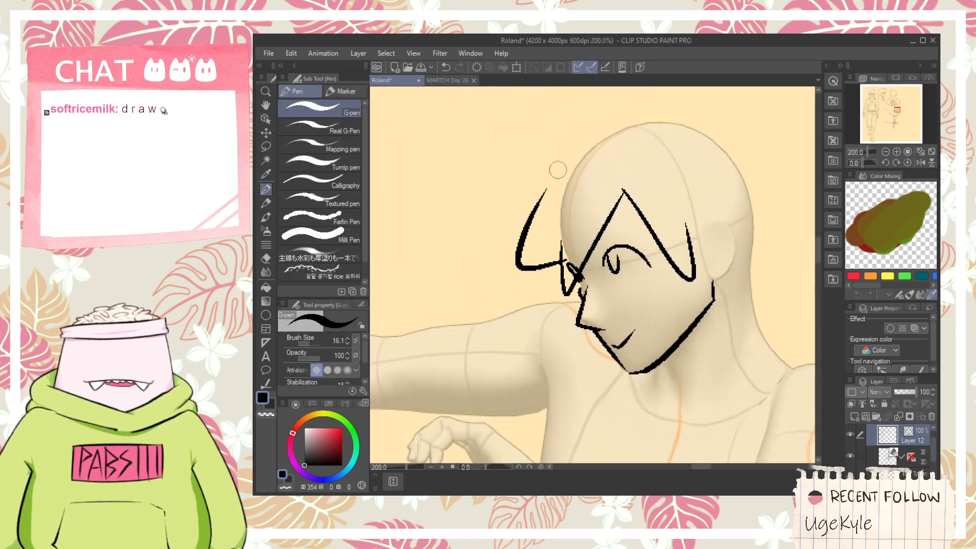
key("ctrl+z")
left_click_drag(564, 265, 547, 184)
key("ctrl+z")
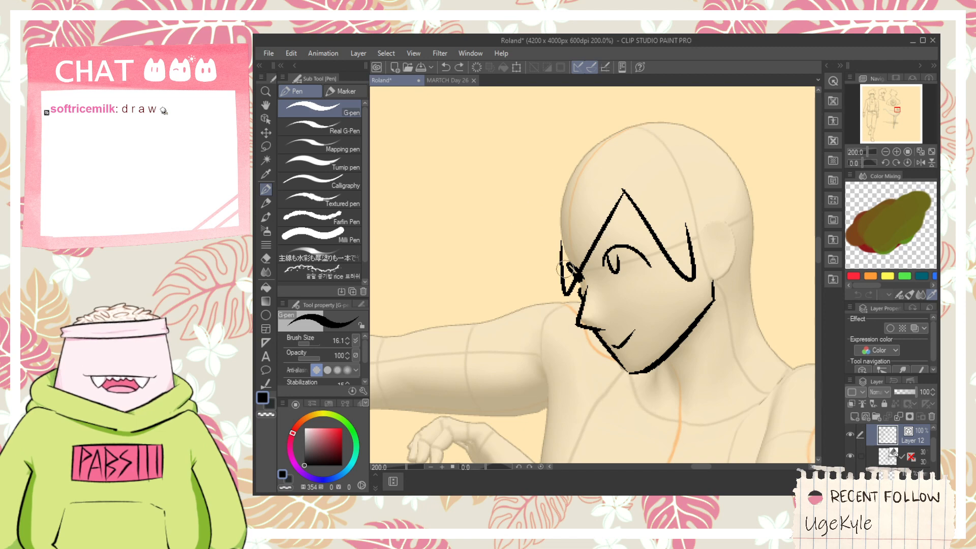
left_click_drag(562, 269, 552, 167)
key("ctrl+z")
mouse_move(563, 266)
left_mouse_down()
mouse_move(517, 233)
mouse_move(582, 162)
left_mouse_up()
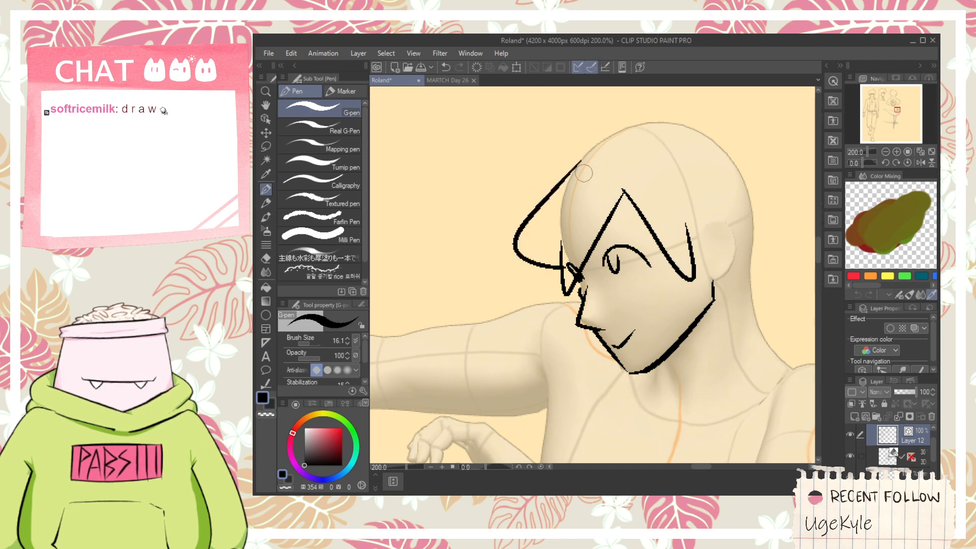
- Ink the two eyebrows, a short one above the far eye and a longer slanted one above the near eye
key("space")
left_click_drag(573, 199, 554, 308)
key("e")
key("space")
scroll(553, 310, "up", 2)
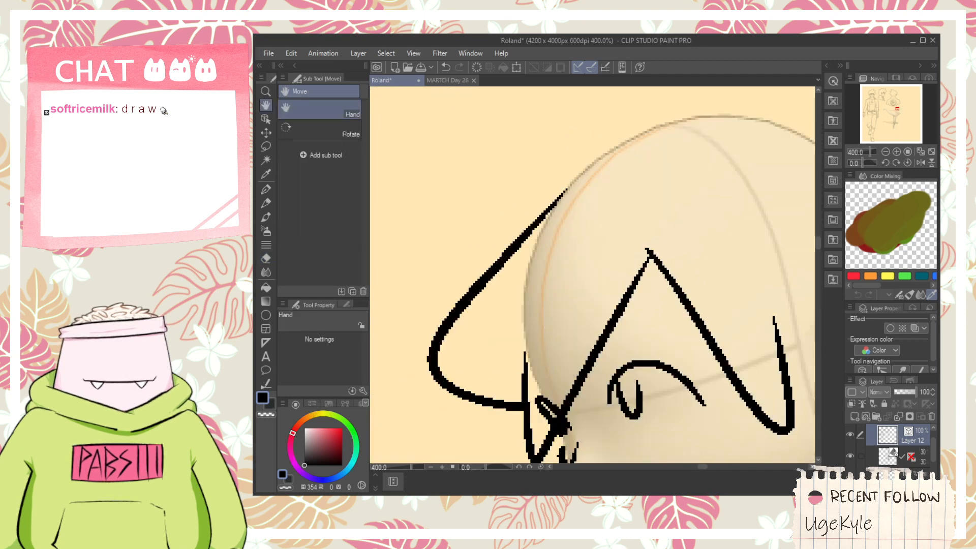
key("p")
mouse_move(533, 371)
left_mouse_down()
mouse_move(553, 385)
mouse_move(661, 318)
left_mouse_up()
- Ink a sharp forward hair spike above the front tuft and erase the part of the tuft line that overlaps it
key("space")
scroll(605, 285, "down", 2)
left_click_drag(603, 264, 603, 297)
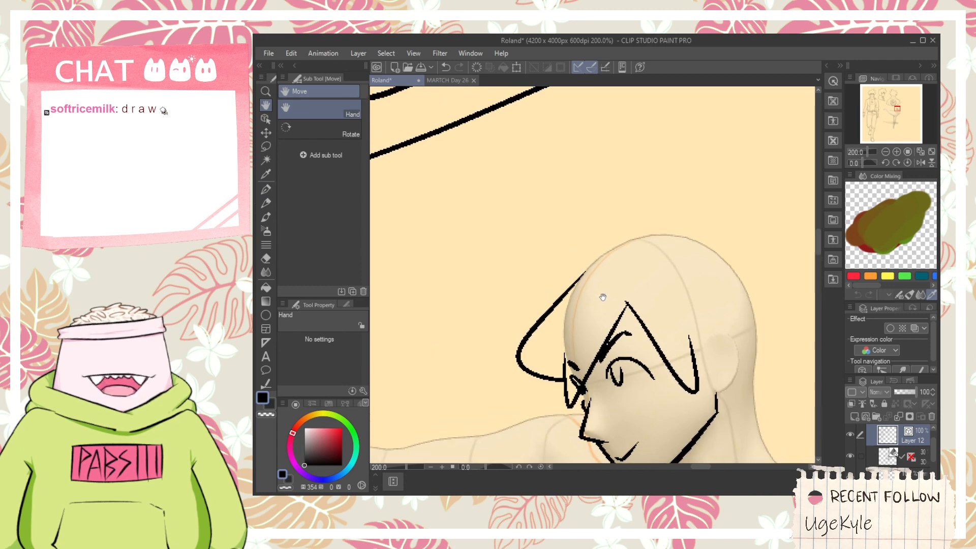
scroll(585, 295, "up", 2)
mouse_move(547, 349)
left_mouse_down()
mouse_move(504, 317)
mouse_move(603, 254)
mouse_move(568, 259)
mouse_move(606, 249)
left_mouse_up()
key("ctrl+z")
key("e")
left_click_drag(558, 290, 574, 325)
scroll(574, 324, "down", 2)
key("p")
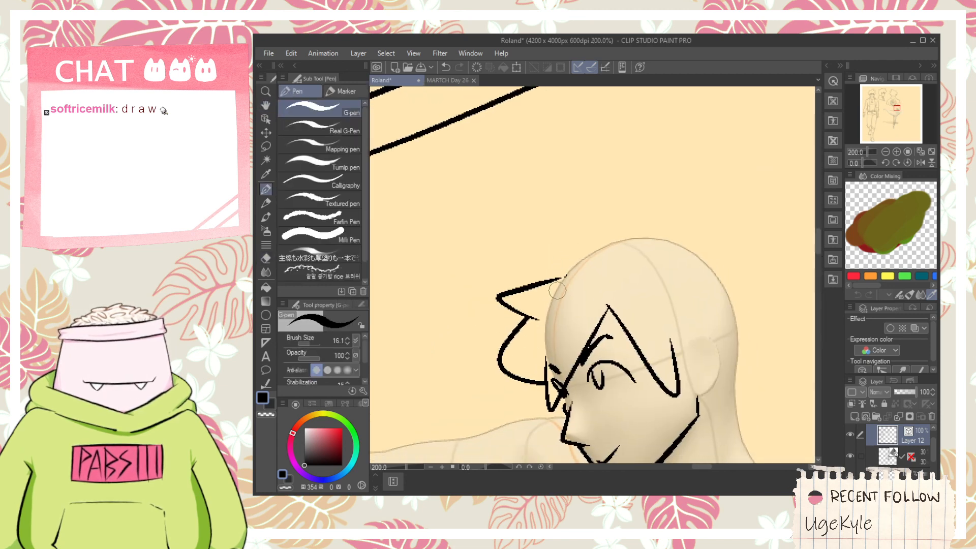
- Ink a small upright hair spike above the sharp forward one, redoing misplaced strokes
mouse_move(552, 285)
left_mouse_down()
mouse_move(566, 271)
mouse_move(539, 246)
mouse_move(569, 265)
mouse_move(551, 284)
mouse_move(560, 278)
mouse_move(523, 288)
mouse_move(625, 234)
left_mouse_up()
key("ctrl+z")
key("e")
key("ctrl+z")
key("space")
key("p")
key("ctrl+z")
- Ink a tall hair spike rising over the top of the head, redoing it until the shape fits
mouse_move(525, 287)
left_mouse_down()
mouse_move(664, 170)
mouse_move(668, 199)
mouse_move(642, 167)
mouse_move(645, 218)
left_mouse_up()
key("ctrl+z")
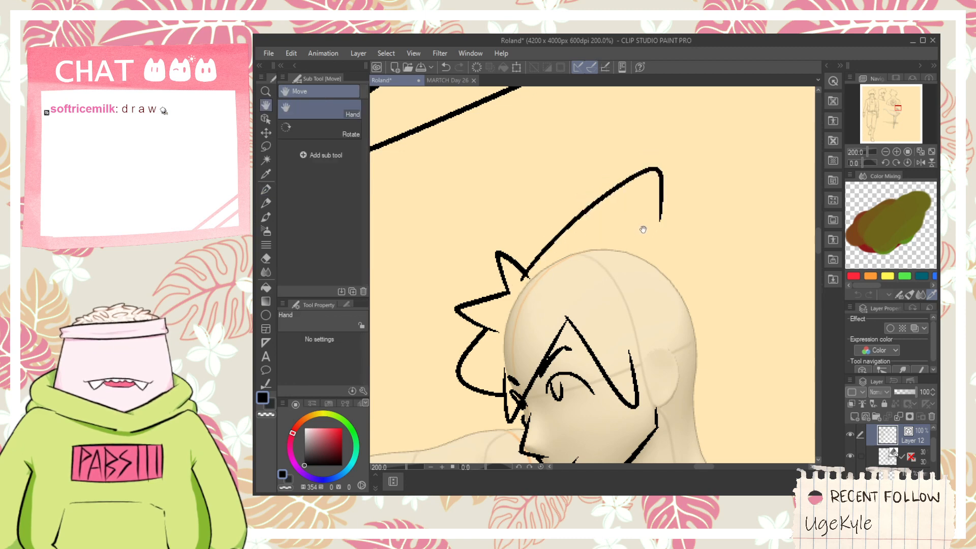
key("ctrl+z")
mouse_move(527, 278)
left_mouse_down()
mouse_move(655, 175)
mouse_move(656, 249)
mouse_move(610, 194)
mouse_move(679, 223)
left_mouse_up()
key("space")
- Ink a wide hair spike at the back of the head, redoing it with a shorter tip that sweeps down towards the ear
key("ctrl+z")
mouse_move(605, 199)
left_mouse_down()
mouse_move(701, 226)
mouse_move(625, 265)
left_mouse_up()
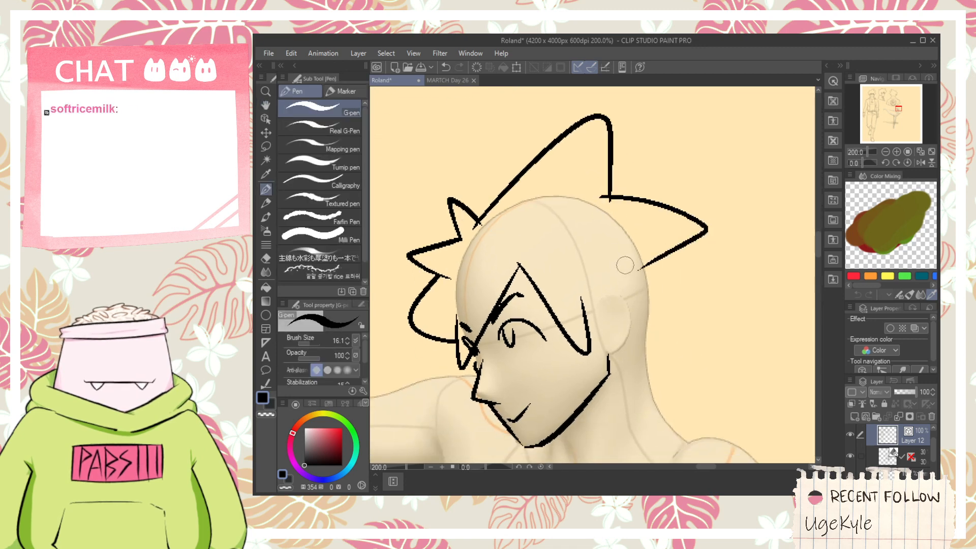
key("ctrl+z")
mouse_move(596, 186)
left_mouse_down()
mouse_move(685, 203)
mouse_move(626, 285)
left_mouse_up()
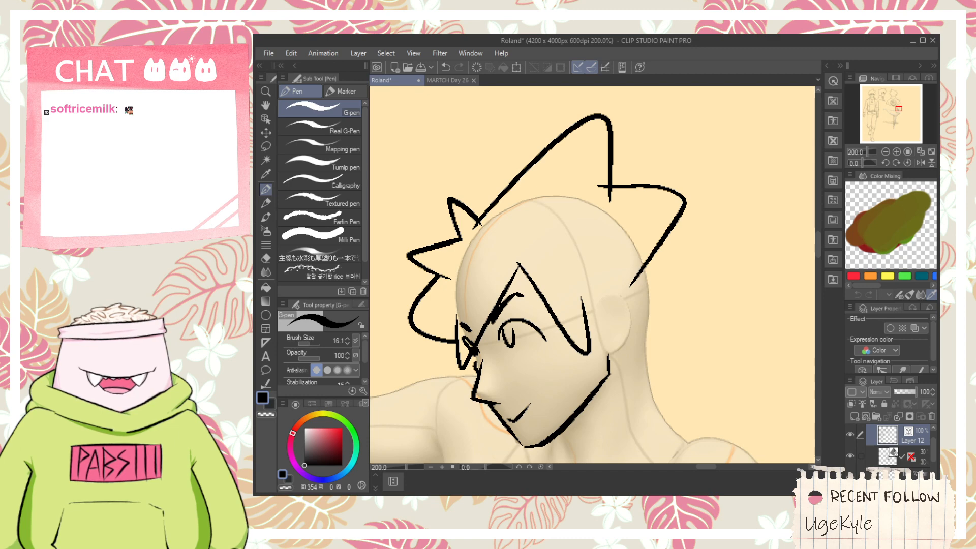
- Ink the ear's outline over the figure's ear and add the inner fold lines, redoing misplaced strokes
scroll(629, 270, "up", 1)
key("space")
left_click_drag(667, 287, 608, 244)
scroll(607, 249, "down", 1)
scroll(582, 285, "up", 1)
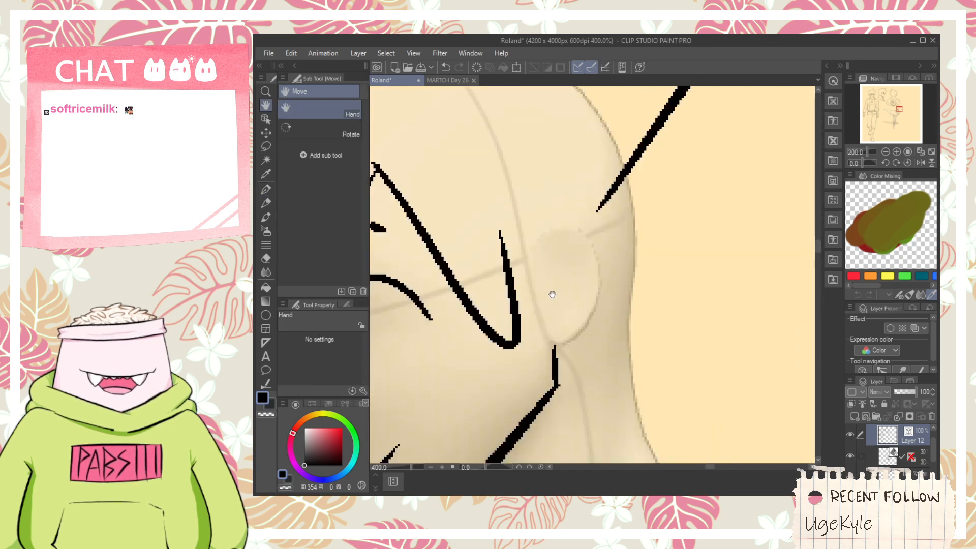
mouse_move(512, 255)
left_mouse_down()
mouse_move(585, 233)
mouse_move(557, 335)
left_mouse_up()
key("ctrl+z")
mouse_move(522, 239)
left_mouse_down()
mouse_move(568, 363)
mouse_move(558, 360)
mouse_move(523, 254)
left_mouse_up()
key("ctrl+z")
left_click_drag(540, 320, 551, 230)
left_click_drag(562, 228, 582, 244)
scroll(580, 280, "down", 1)
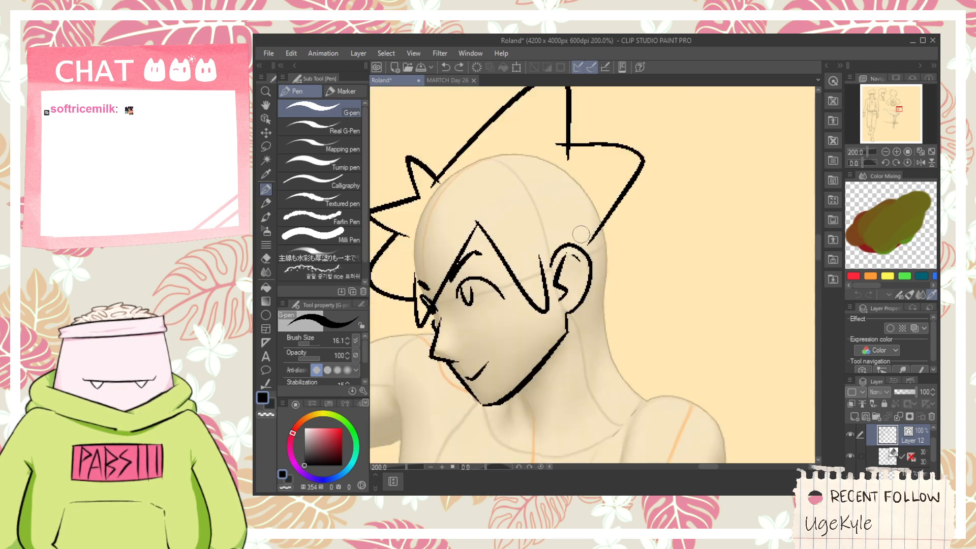
- Rework the rear end of the fringe lock so it meets the front of the ear, erasing the surplus line
scroll(548, 290, "up", 1)
left_click_drag(546, 339, 548, 235)
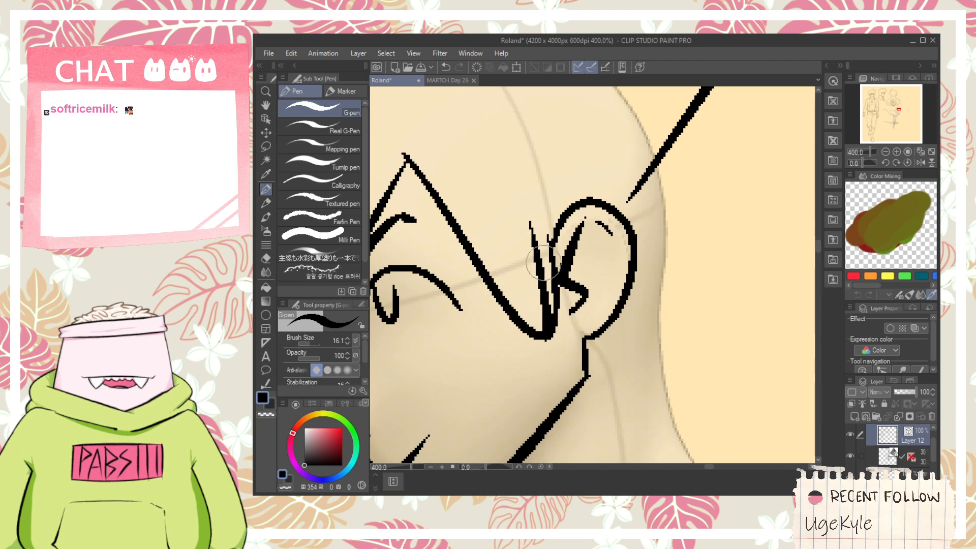
key("e")
left_click(540, 279)
key("ctrl+z")
scroll(542, 348, "up", 1)
key("p")
left_click_drag(545, 319, 568, 296)
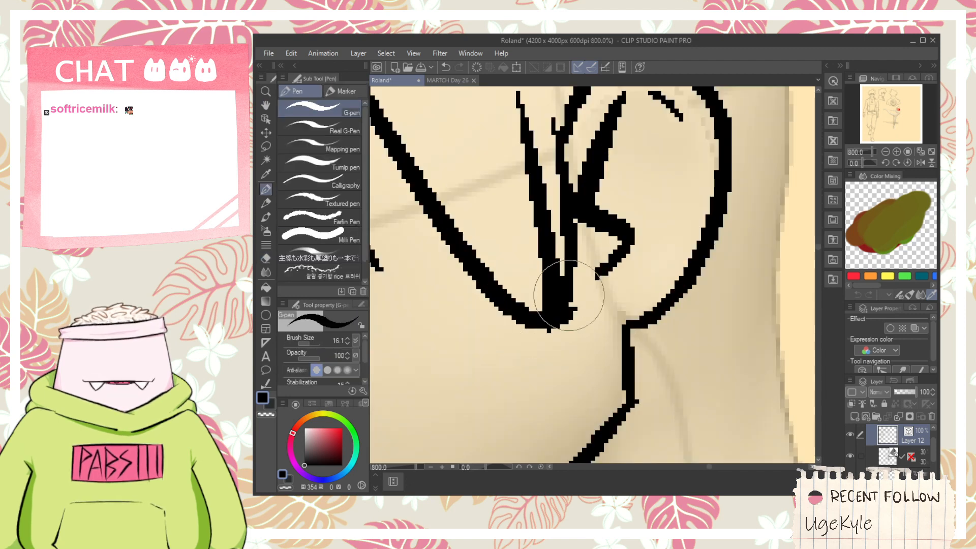
scroll(569, 296, "down", 2)
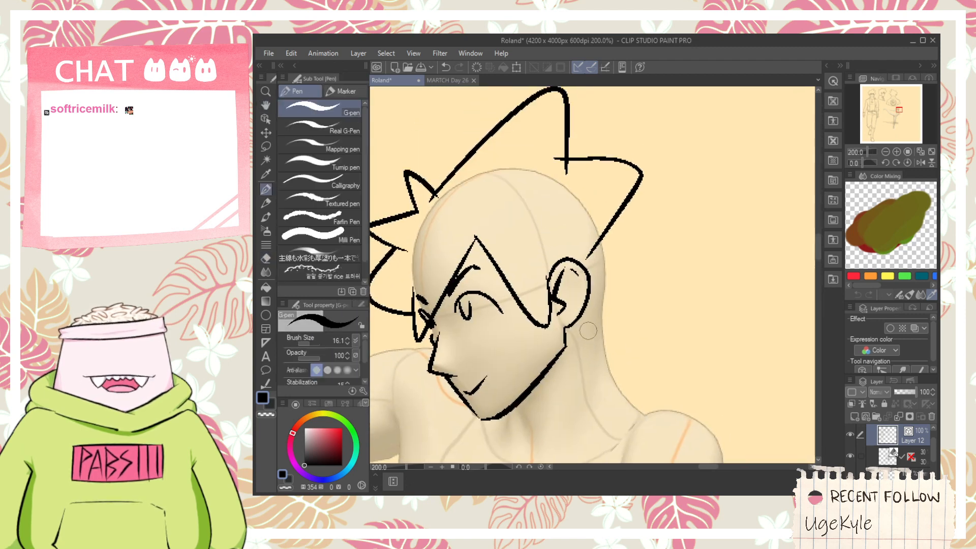
- Ink the back hair outline from the rear spike down to a rounded tuft behind the ear and erase overlapping line ends
mouse_move(569, 329)
left_mouse_down()
mouse_move(614, 307)
mouse_move(620, 226)
mouse_move(593, 257)
left_mouse_up()
key("e")
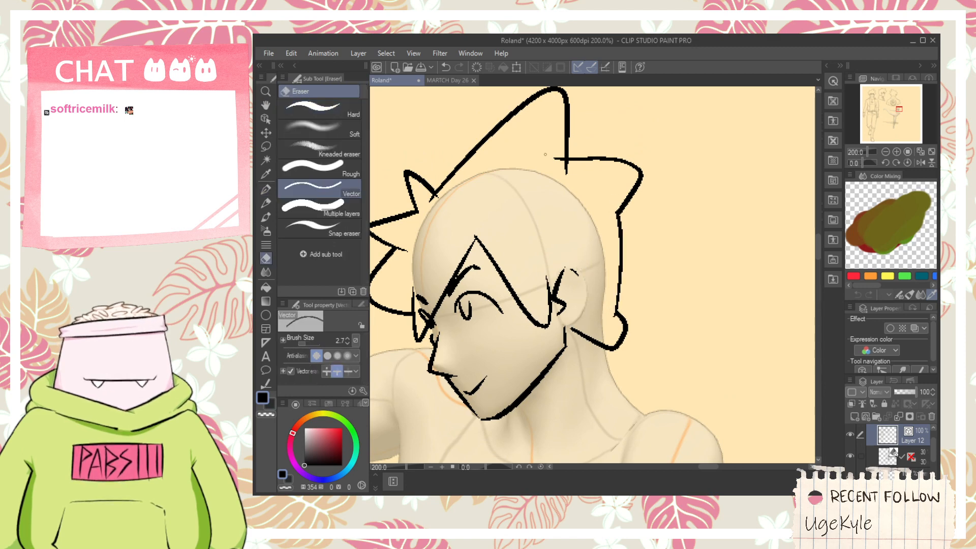
scroll(572, 260, "down", 1)
key("space")
left_click_drag(554, 283, 551, 245)
scroll(551, 245, "up", 1)
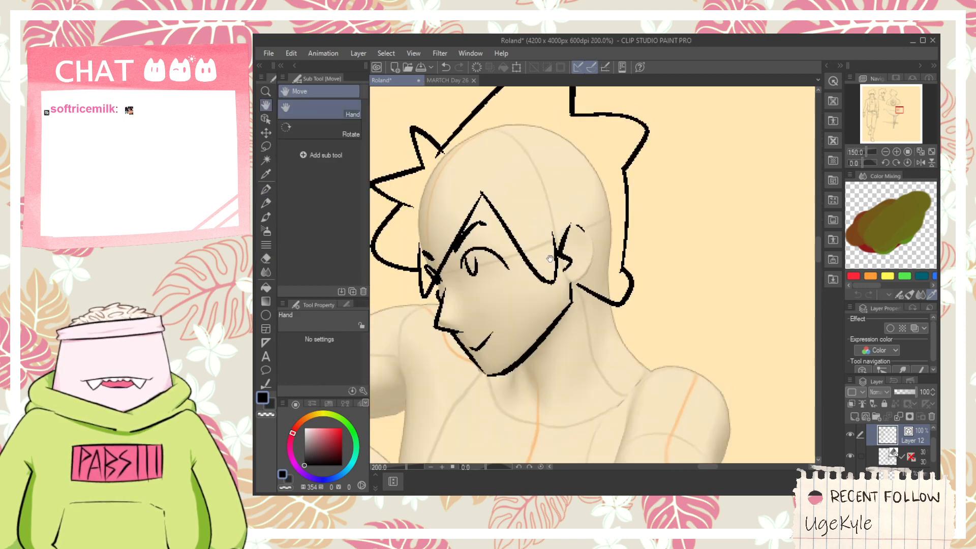
- Undo the last erasures around the ear and back hair outline
left_click_drag(529, 366, 517, 311)
key("p")
scroll(504, 318, "up", 1)
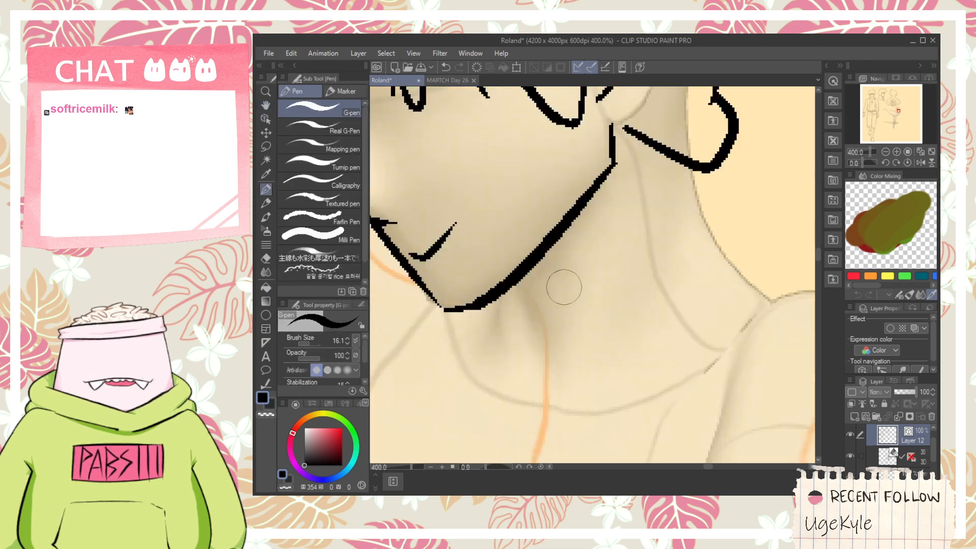
key("space")
left_click_drag(660, 157, 566, 335)
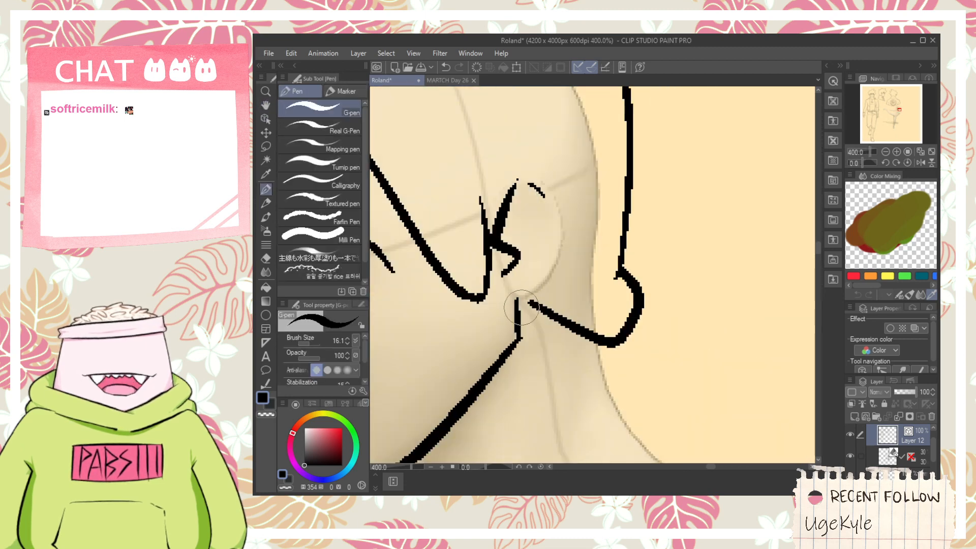
key("ctrl+z")
key("ctrl+z")
- Erase the line ends that cross at the rear hair spikes and the tuft behind the ear
scroll(542, 272, "down", 1)
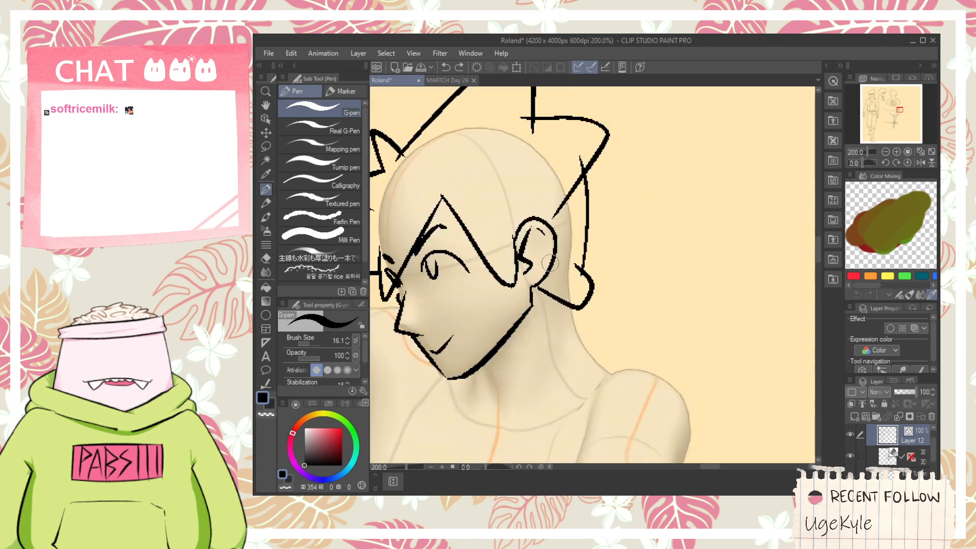
key("space")
left_click_drag(568, 170, 570, 216)
key("e")
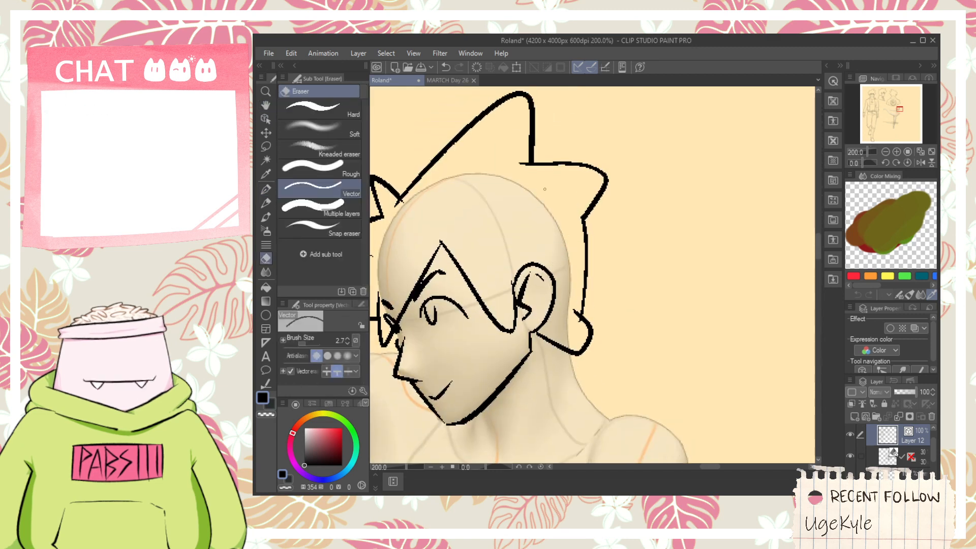
scroll(587, 301, "up", 1)
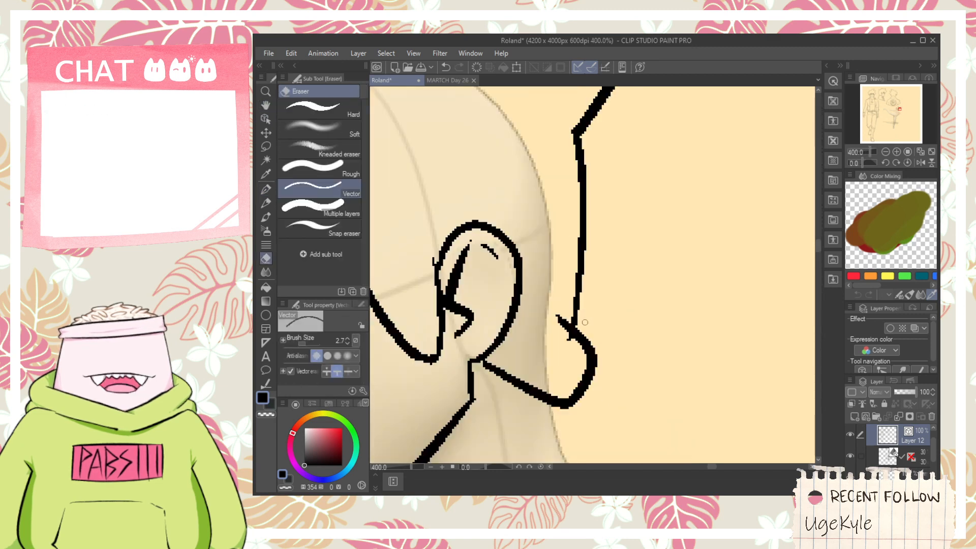
left_click_drag(574, 317, 559, 327)
- Redraw the back hair line straight from the rear spike's tip down to the nape tuft and erase the spike's old lower edge
key("p")
scroll(564, 371, "down", 1)
key("space")
mouse_move(559, 380)
left_mouse_down()
mouse_move(563, 391)
mouse_move(595, 213)
left_mouse_up()
key("ctrl+z")
key("ctrl+z")
key("e")
left_click(573, 278)
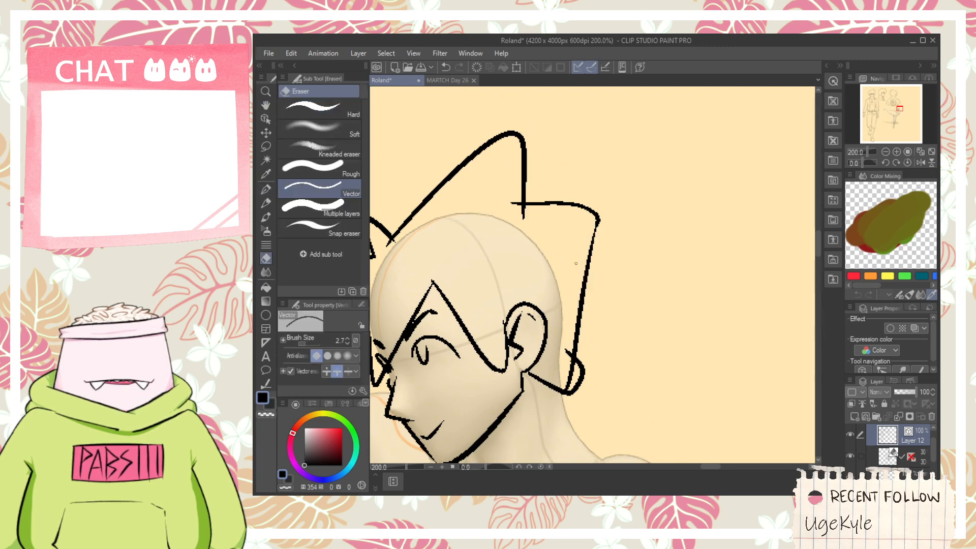
scroll(583, 371, "down", 6)
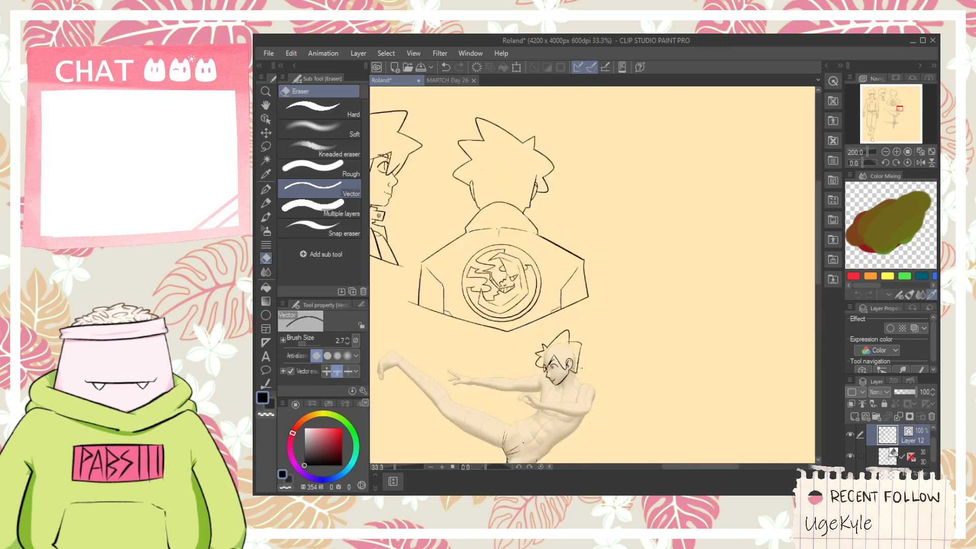
key("space")
left_click_drag(517, 348, 635, 320)
scroll(667, 350, "up", 6)
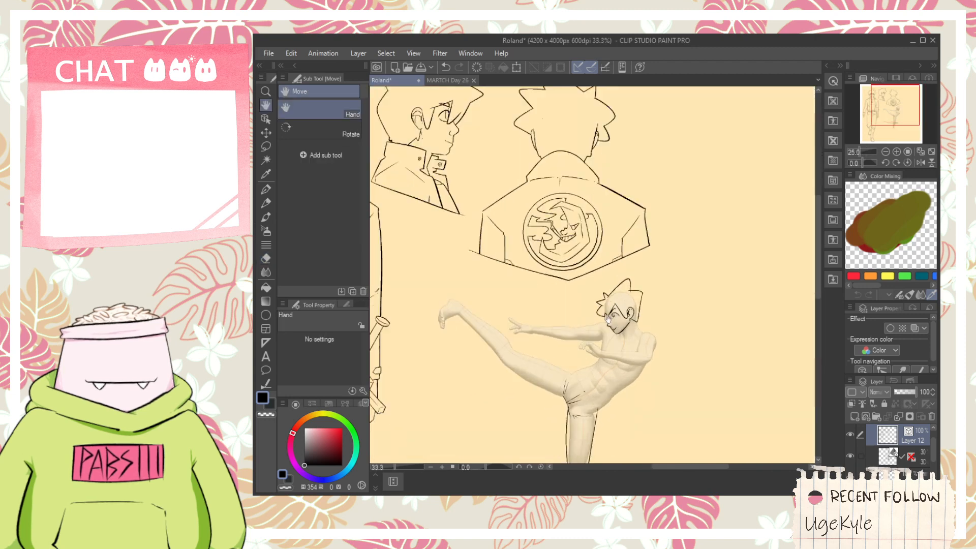
scroll(591, 228, "down", 4)
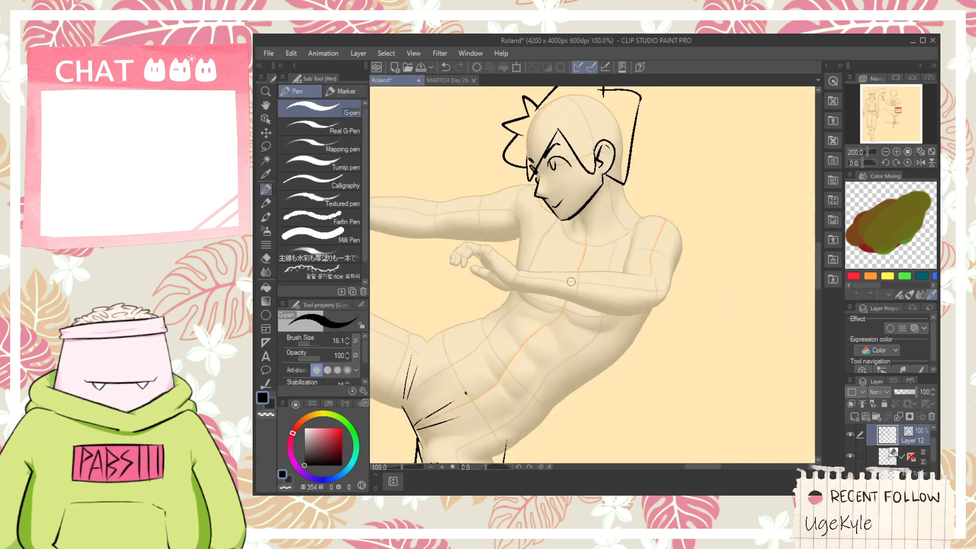
- Ink the raised foot's shoe front with short strokes beside and below the toes
key("space")
left_click_drag(498, 340, 622, 326)
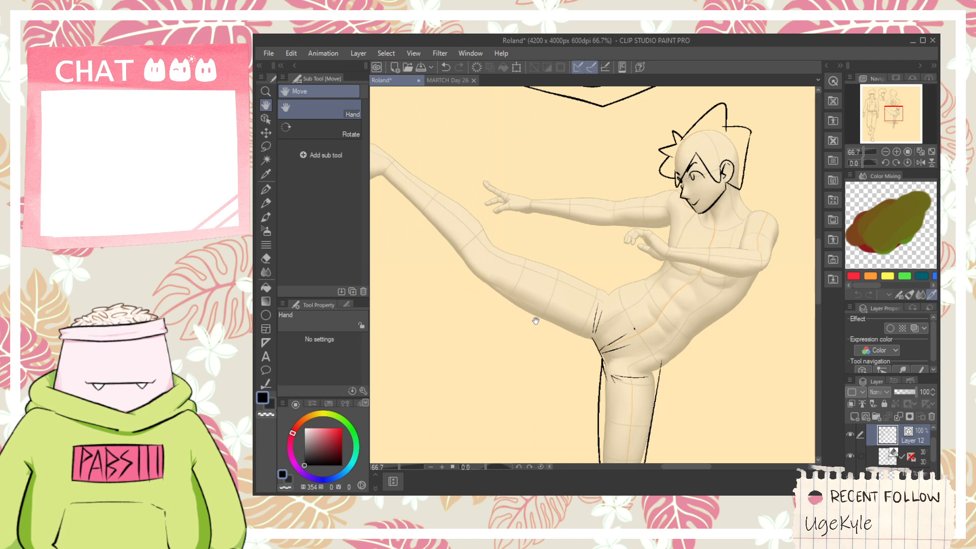
left_click_drag(460, 264, 650, 314)
scroll(538, 238, "up", 2)
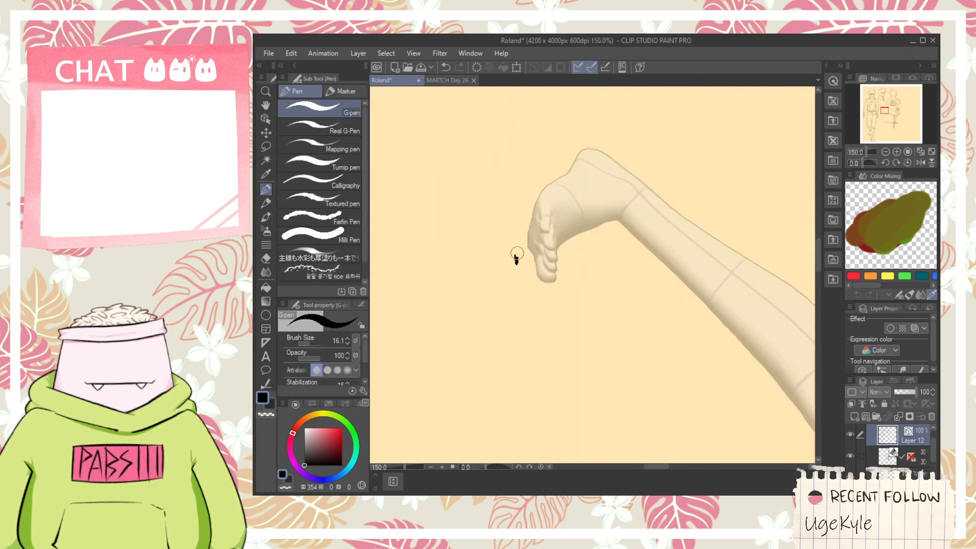
key("ctrl+z")
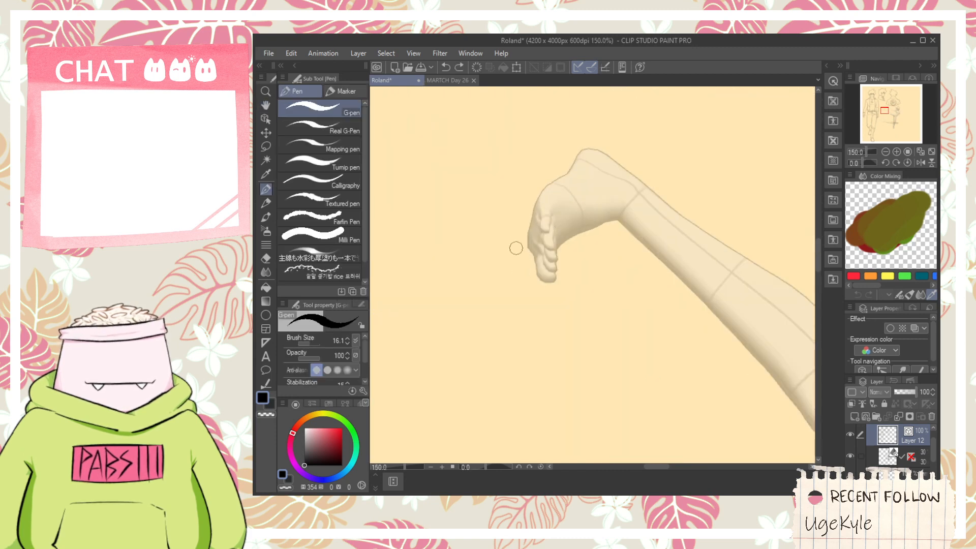
left_click_drag(517, 227, 520, 272)
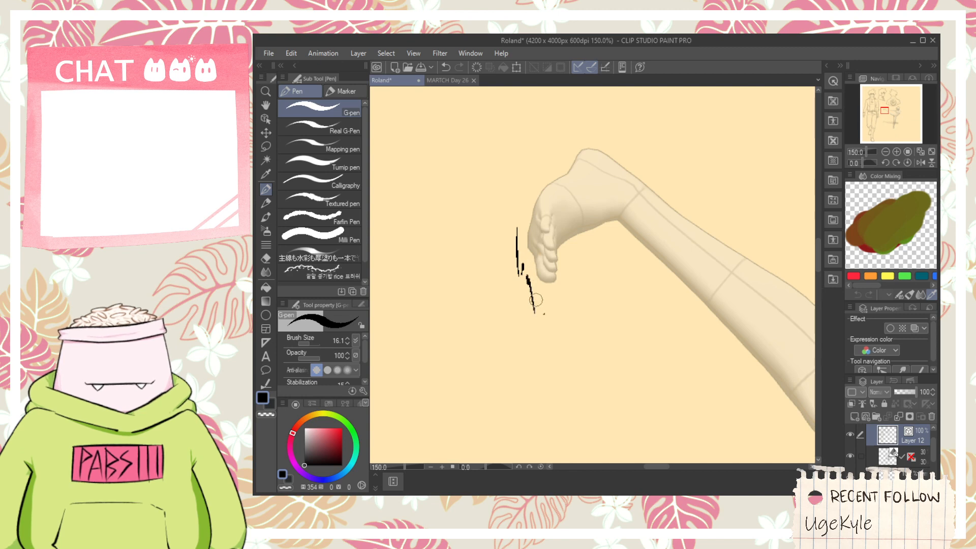
left_click_drag(550, 248, 548, 284)
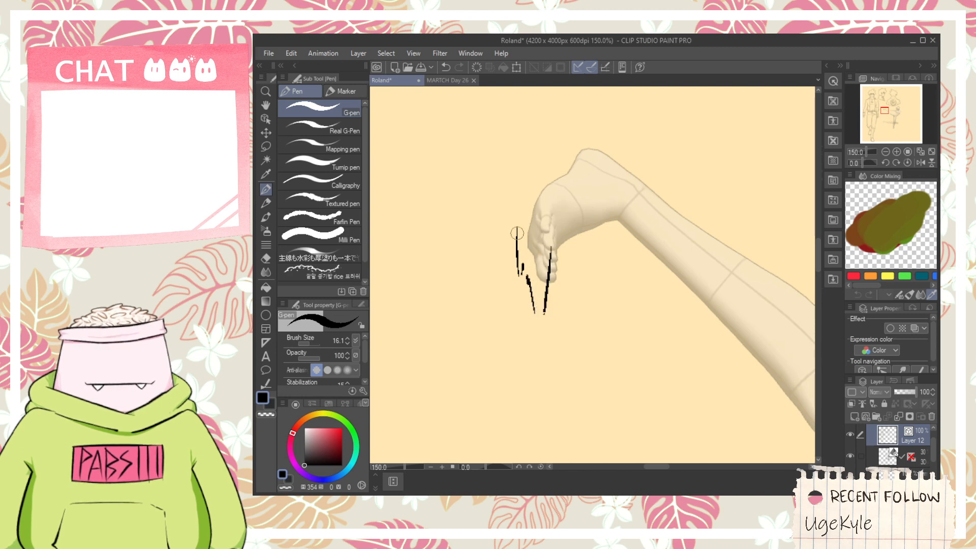
- Ink the sole's outer edge with sketchy strokes from beside the toes up past the heel
left_click_drag(520, 226, 524, 207)
left_click_drag(524, 224, 550, 131)
key("ctrl+z")
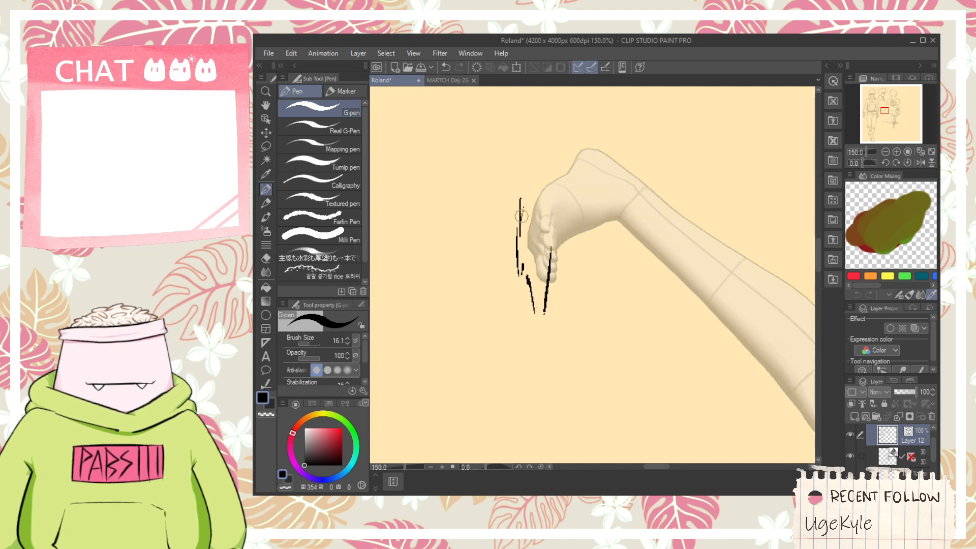
left_click_drag(523, 224, 603, 87)
key("ctrl+z")
scroll(528, 216, "down", 1)
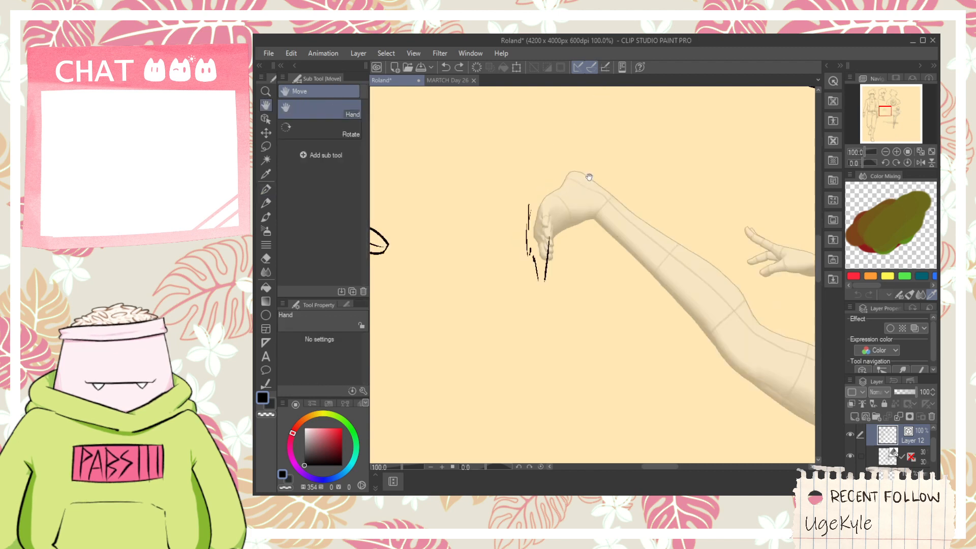
left_click_drag(532, 214, 527, 224)
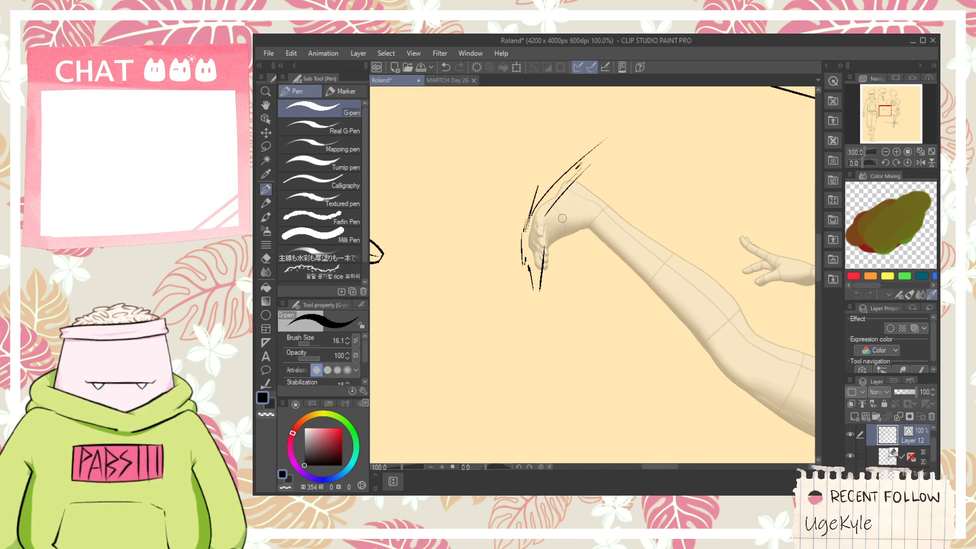
- Ink the shoe's inner edge from the toe tip up the instep and add short marks at the heel
scroll(545, 263, "up", 1)
left_click_drag(538, 285, 557, 244)
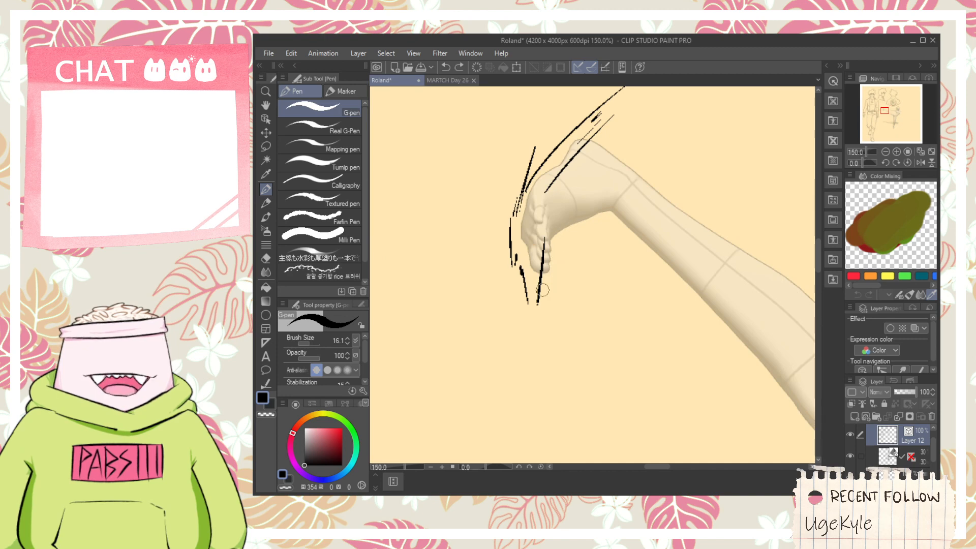
mouse_move(547, 283)
left_mouse_down()
mouse_move(551, 225)
mouse_move(558, 266)
mouse_move(560, 226)
left_mouse_up()
key("ctrl+z")
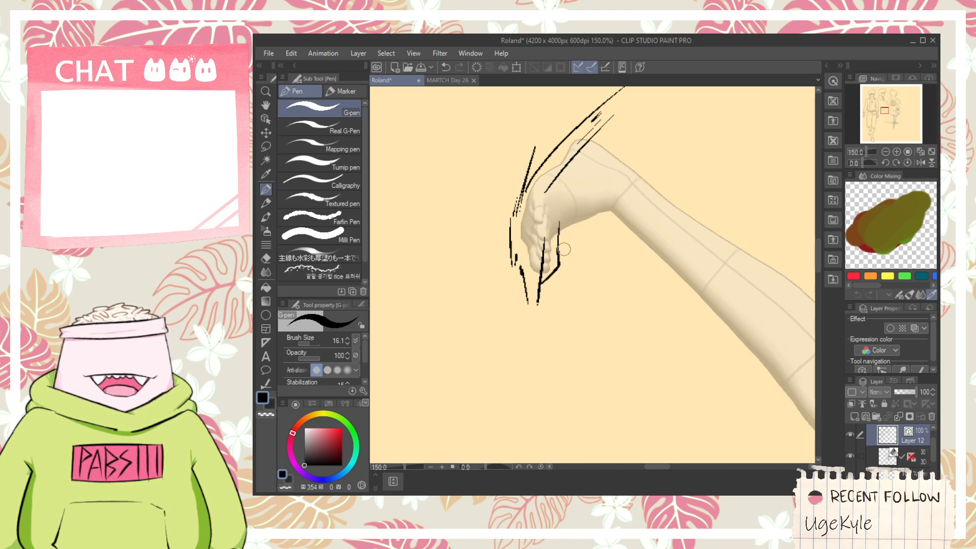
key("ctrl+z")
mouse_move(554, 271)
left_mouse_down()
mouse_move(597, 221)
mouse_move(512, 219)
mouse_move(511, 166)
left_mouse_up()
scroll(611, 237, "down", 2)
key("space")
scroll(514, 226, "up", 1)
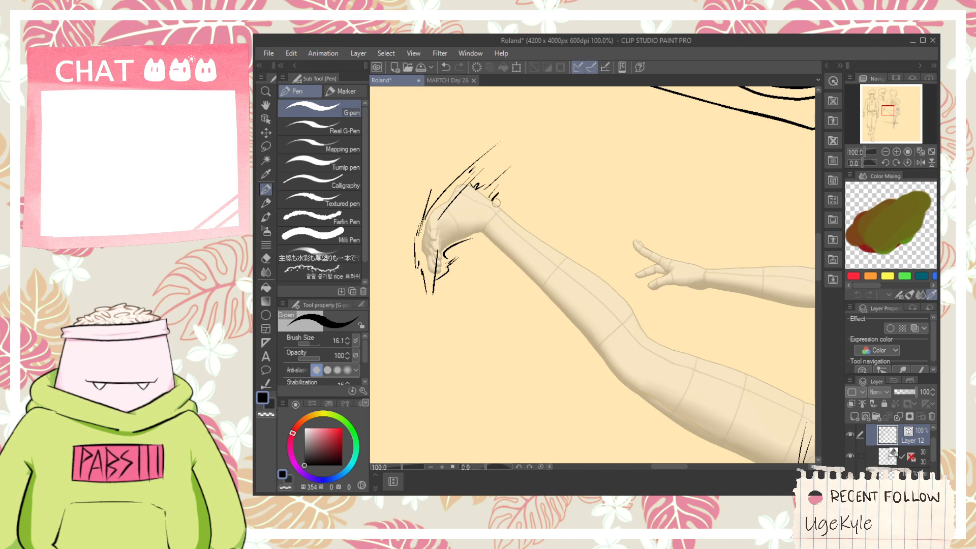
- Ink a short upper line past the ankle and a long lower line from the instep along the raised lower leg
left_click_drag(495, 204, 538, 230)
left_click_drag(473, 237, 546, 327)
key("ctrl+z")
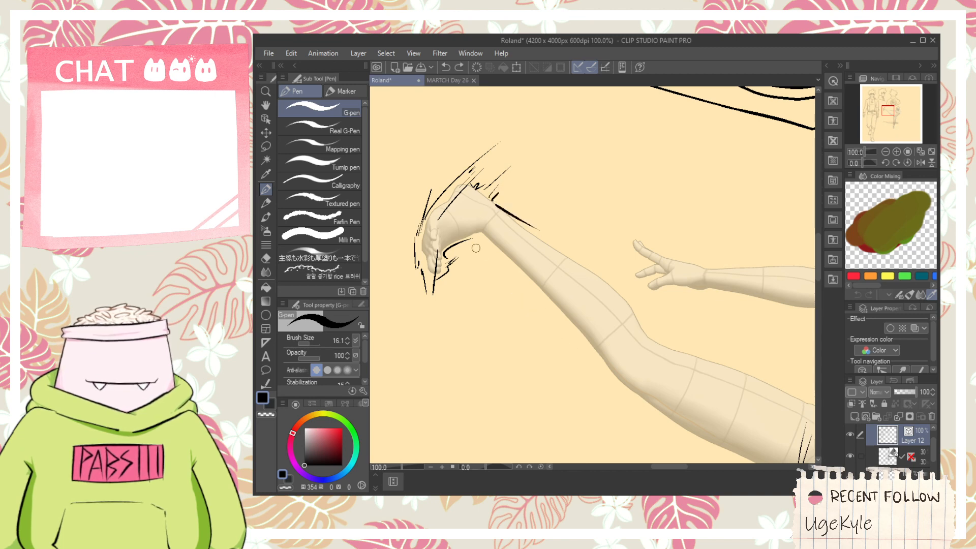
left_click_drag(470, 238, 530, 291)
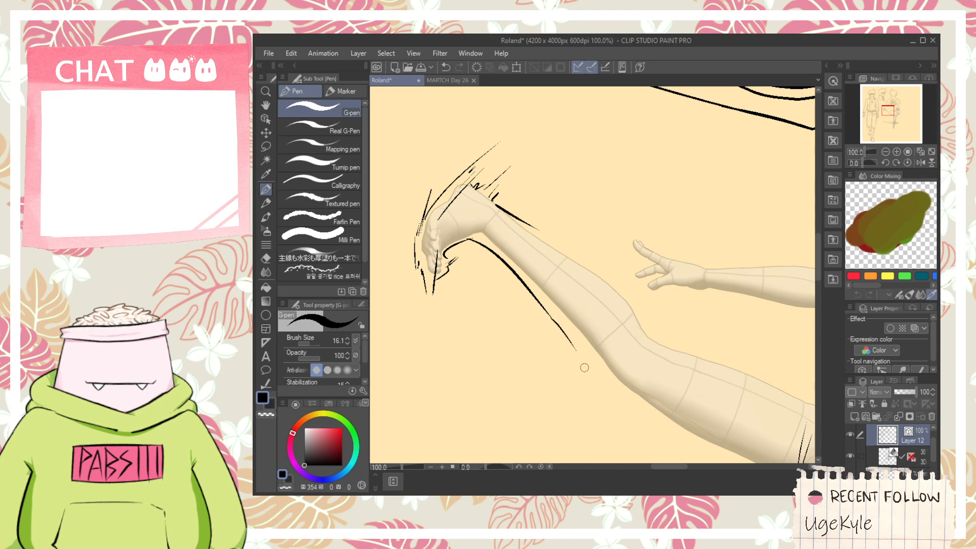
- Extend the lower leg's underside line toward the knee and ink a pointed cuff edge across the leg below the knee
scroll(568, 341, "up", 1)
key("ctrl+z")
mouse_move(537, 301)
left_mouse_down()
mouse_move(578, 370)
mouse_move(547, 314)
mouse_move(597, 362)
mouse_move(681, 325)
left_mouse_up()
key("ctrl+z")
key("ctrl+z")
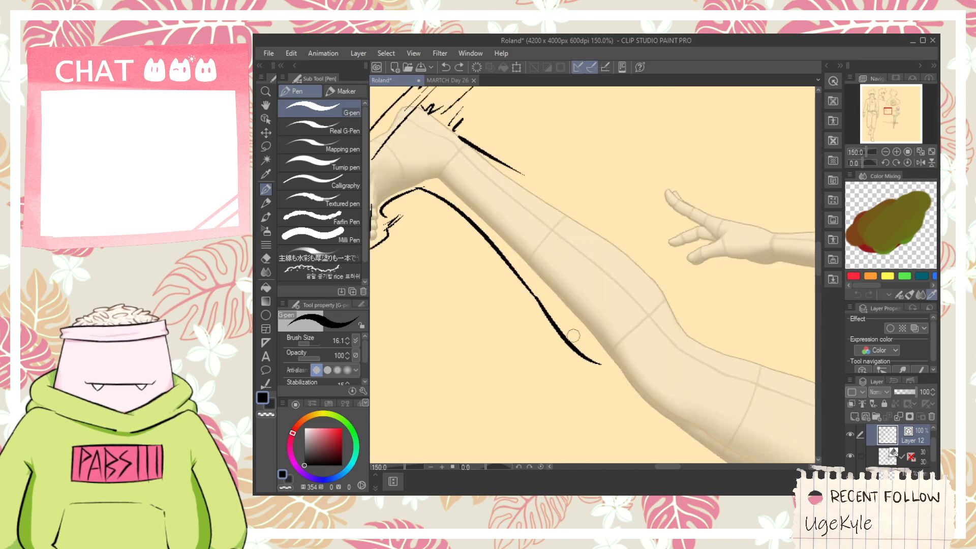
left_click_drag(573, 336, 663, 323)
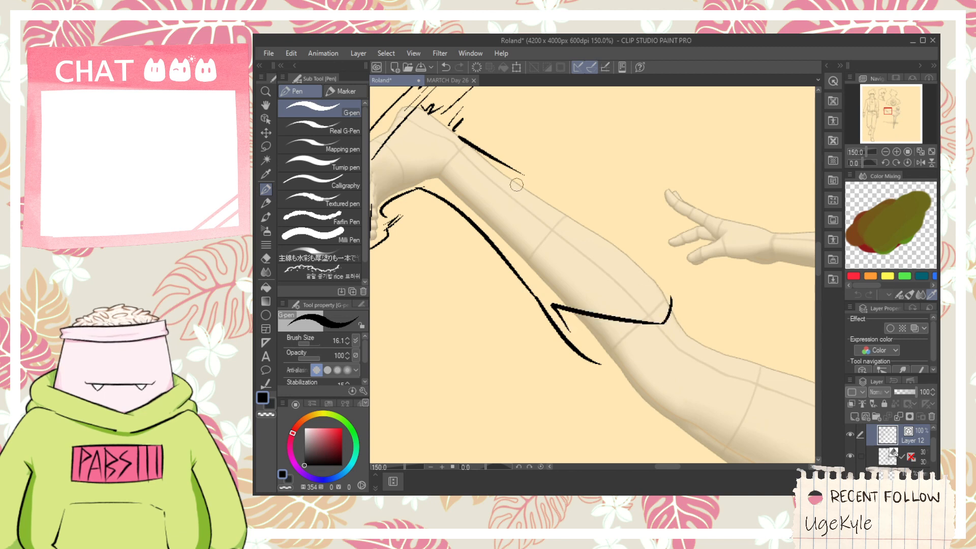
- Ink the lower leg's bulging upper line from past the ankle to the cuff's upper end
left_click_drag(515, 172, 630, 254)
key("ctrl+z")
left_click_drag(521, 172, 699, 310)
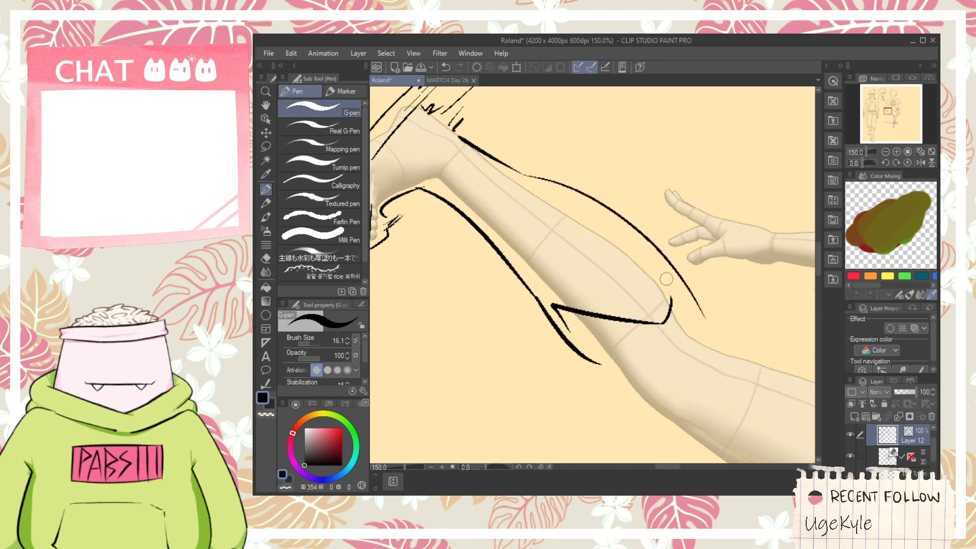
key("ctrl+z")
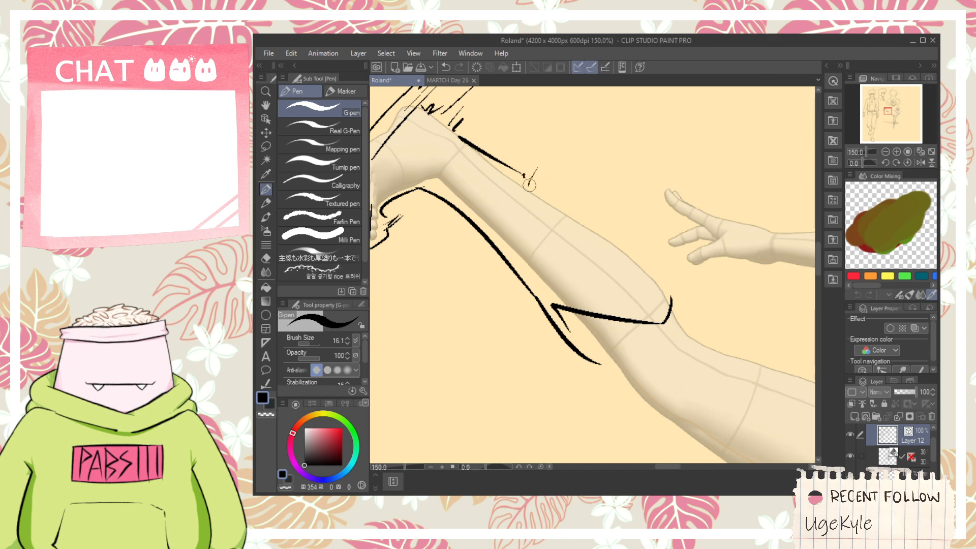
mouse_move(539, 184)
left_mouse_down()
mouse_move(668, 270)
mouse_move(667, 320)
left_mouse_up()
key("e")
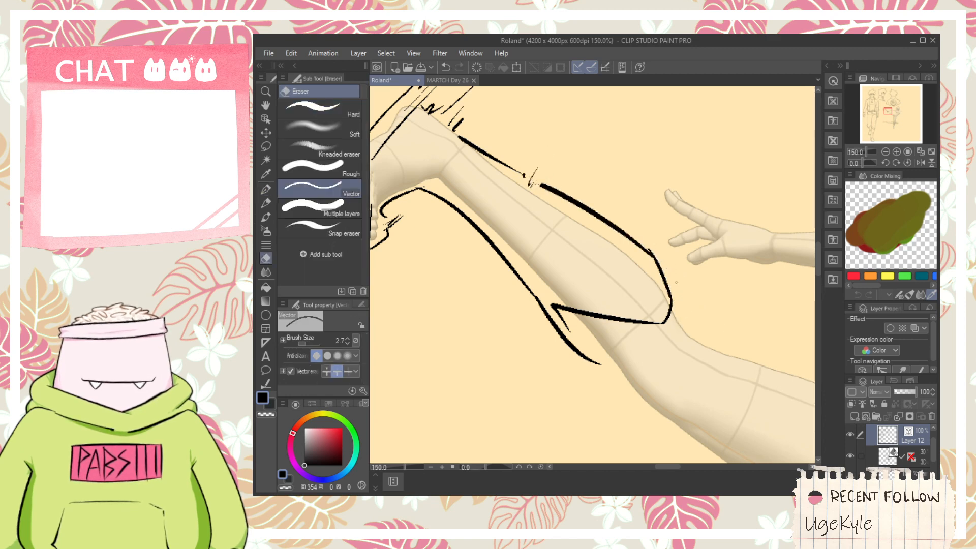
left_click_drag(656, 247, 647, 249)
key("ctrl+z")
- Ink a curved line from the cuff's lower corner down beneath the start of the thigh
key("space")
left_click_drag(641, 342, 522, 255)
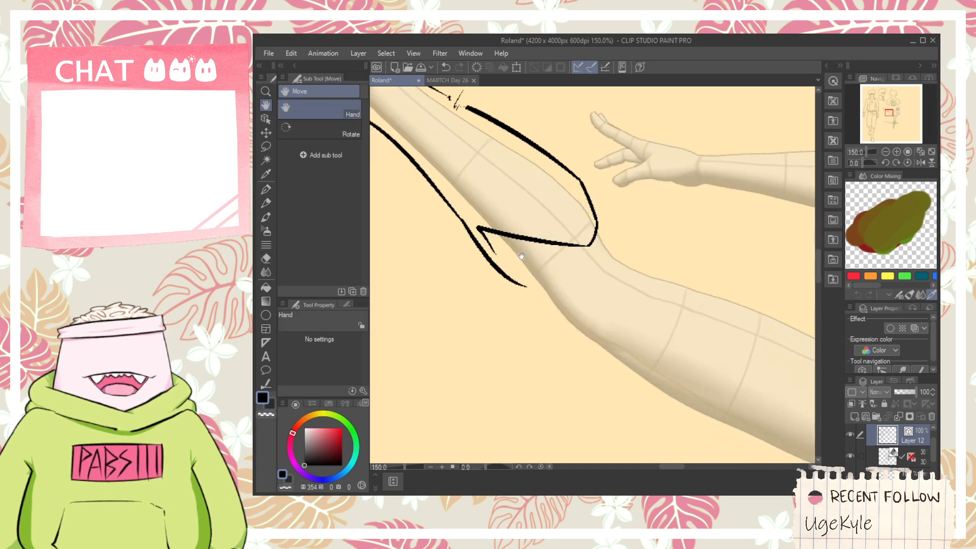
key("p")
left_click_drag(484, 230, 557, 335)
key("space")
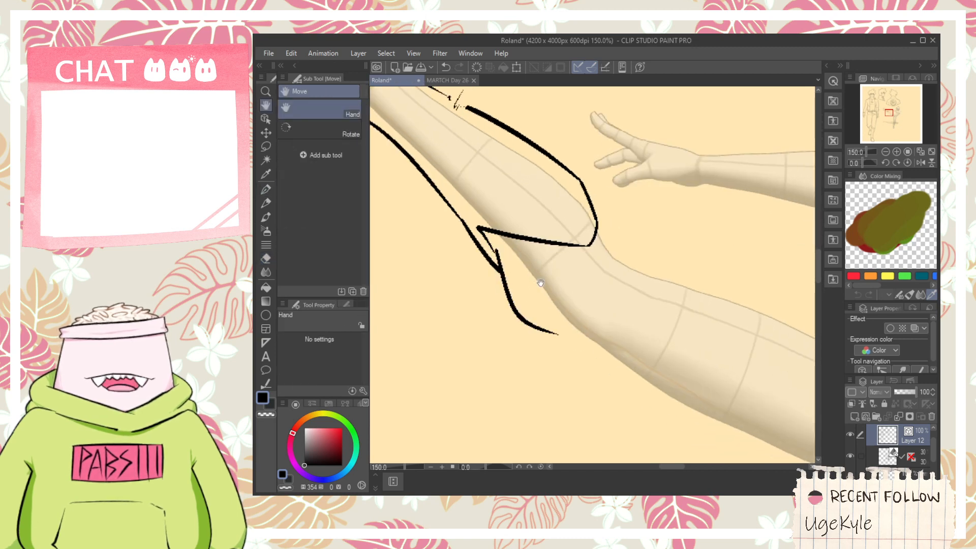
- Ink a small stepped bump where the cuff meets the knee, with short fold marks beneath it
left_click_drag(641, 242, 571, 218)
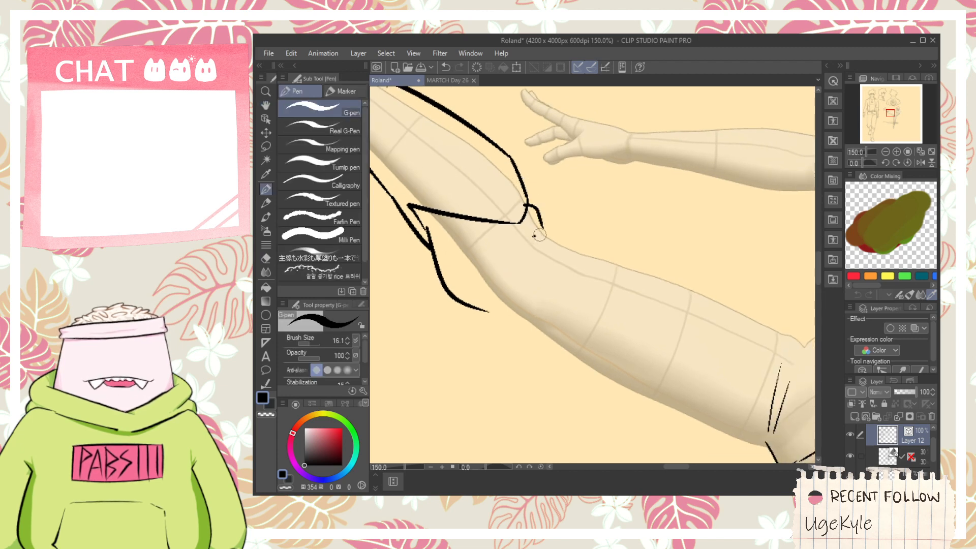
left_click_drag(545, 243, 546, 270)
key("ctrl+z")
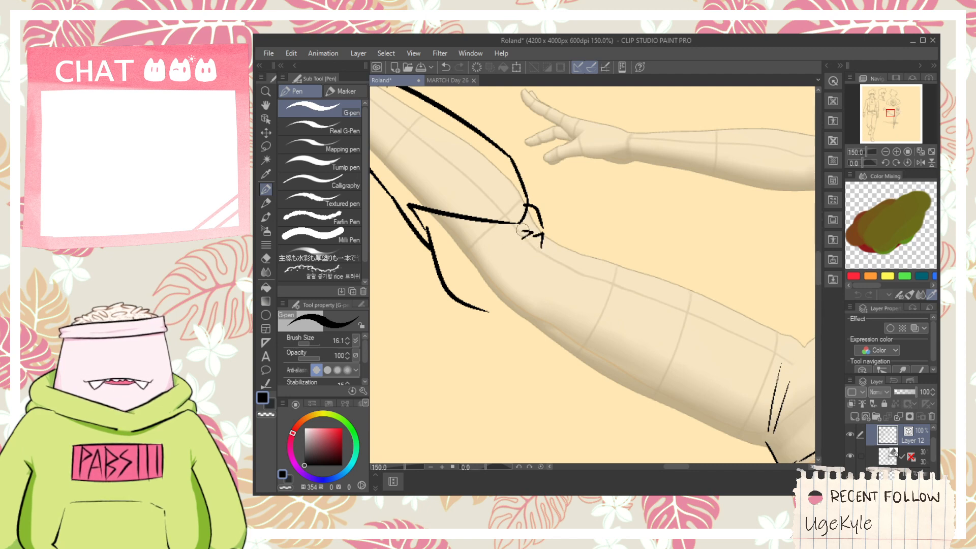
key("space")
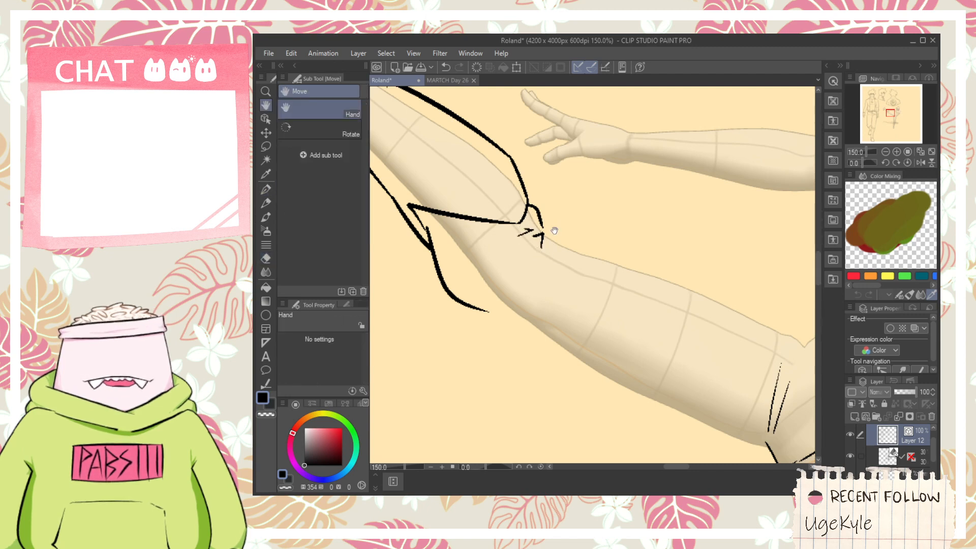
mouse_move(539, 222)
left_mouse_down()
mouse_move(511, 215)
mouse_move(519, 227)
left_mouse_up()
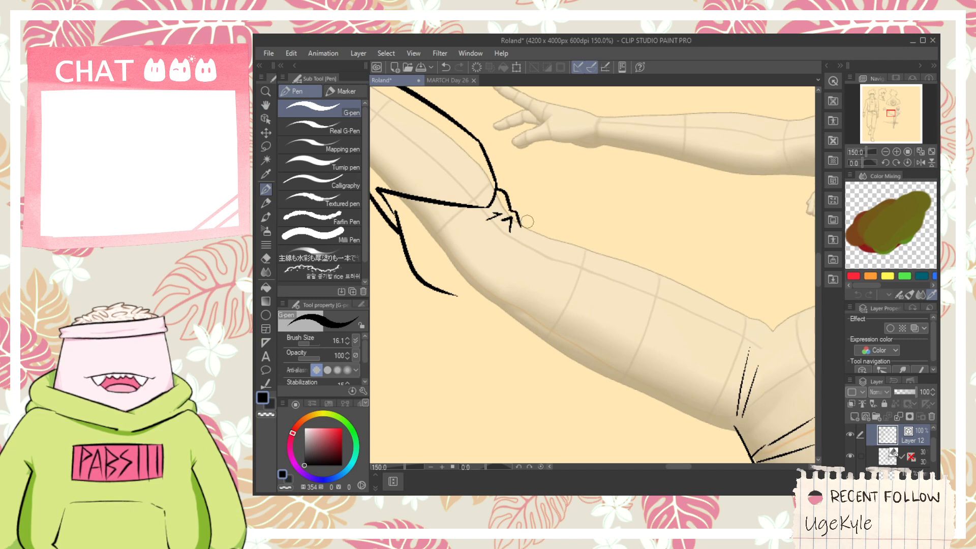
- Erase the curved line beneath the knee and shorten the end of the lower leg's underside line
key("space")
left_click_drag(455, 308, 446, 297)
key("space")
left_click_drag(417, 262, 497, 289)
key("e")
key("p")
key("e")
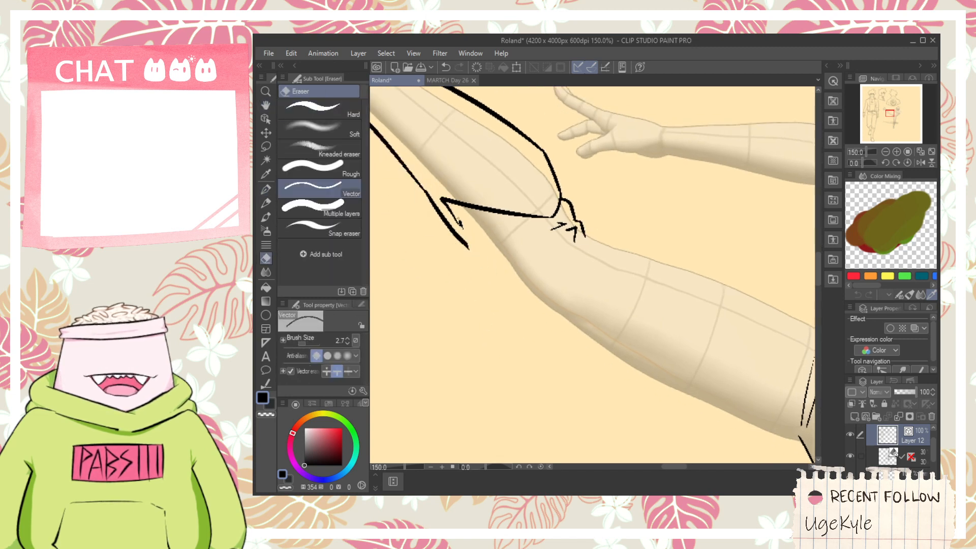
- Redraw the line from the cuff's lower corner closer to the leg and join the lower leg's line end to it
key("p")
mouse_move(458, 222)
left_mouse_down()
mouse_move(534, 284)
mouse_move(548, 336)
left_mouse_up()
key("ctrl+z")
mouse_move(457, 222)
left_mouse_down()
mouse_move(520, 303)
mouse_move(563, 328)
left_mouse_up()
key("e")
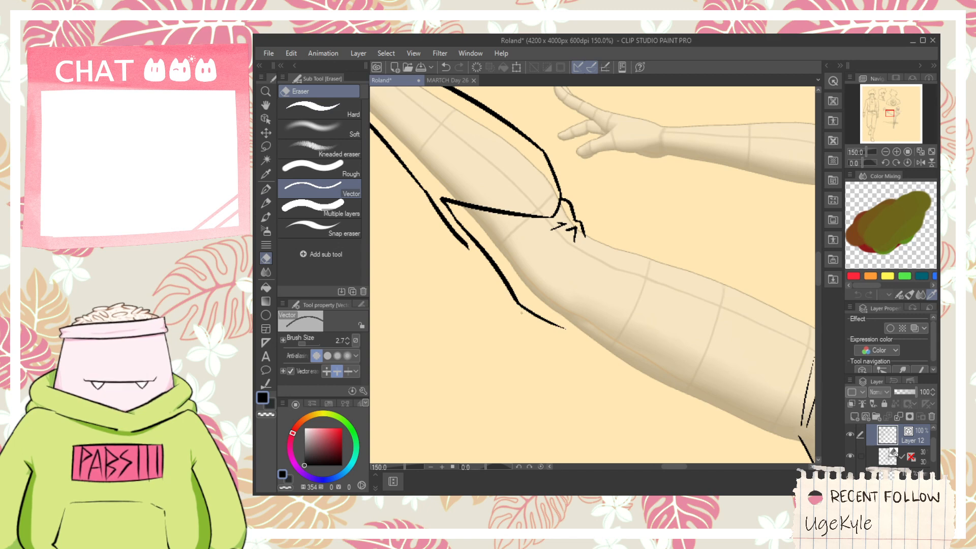
scroll(521, 312, "up", 5)
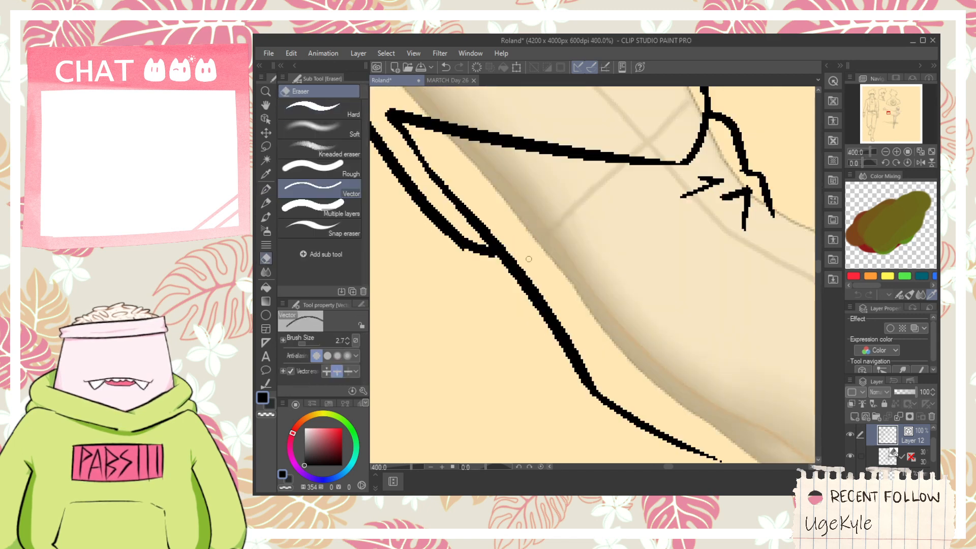
scroll(529, 259, "down", 4)
key("space")
left_click_drag(605, 347, 510, 325)
scroll(507, 254, "up", 1)
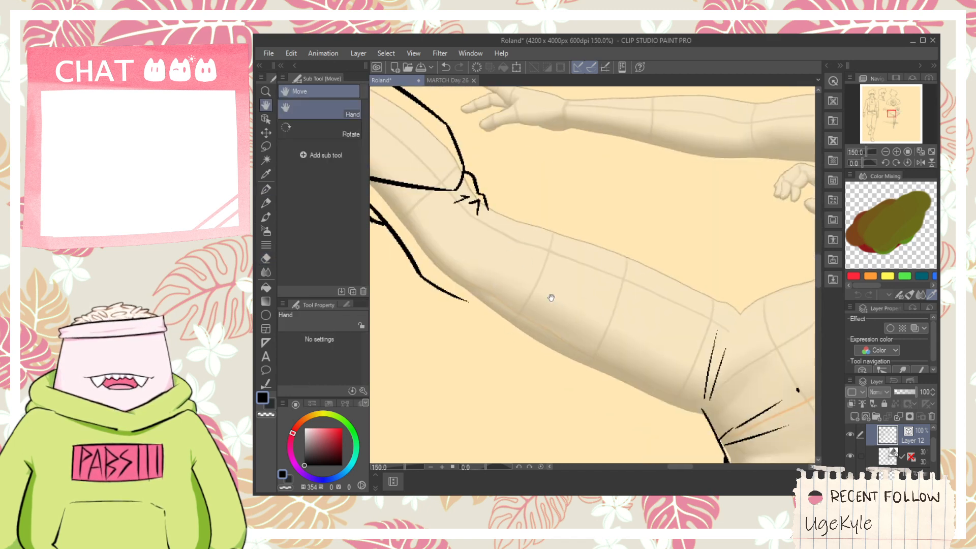
left_click_drag(551, 298, 545, 218)
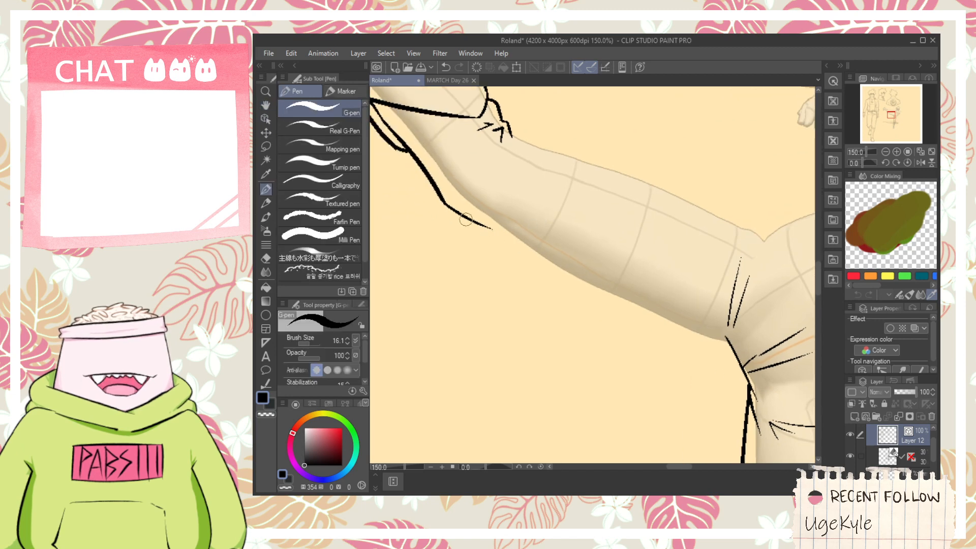
left_click_drag(466, 220, 724, 335)
key("ctrl+z")
left_click_drag(448, 207, 697, 316)
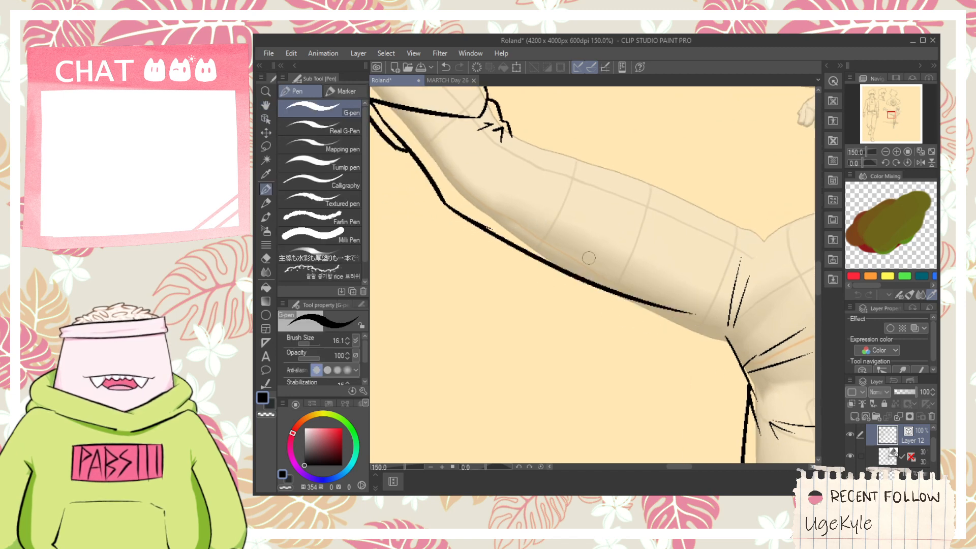
key("ctrl+z")
left_click_drag(457, 209, 758, 337)
key("e")
key("ctrl+z")
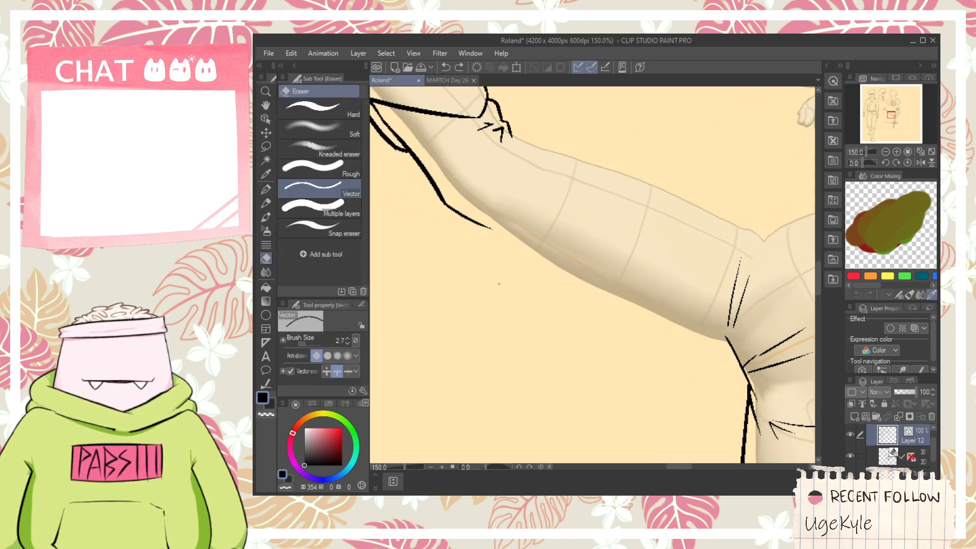
- Ink the raised thigh's underside as one smooth curve from beneath the knee to the crotch folds and erase its overrun
key("p")
left_click_drag(457, 210, 724, 329)
key("ctrl+z")
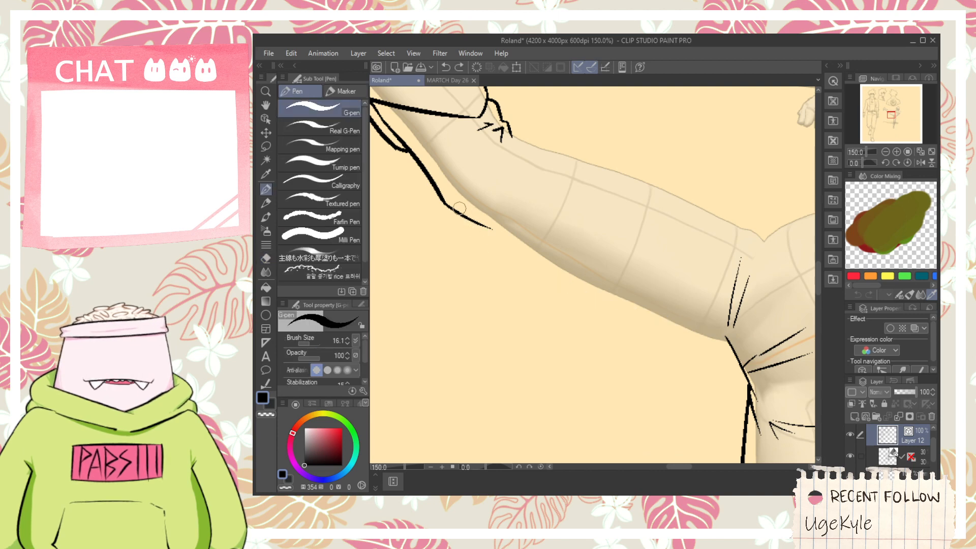
left_click_drag(459, 208, 772, 357)
key("e")
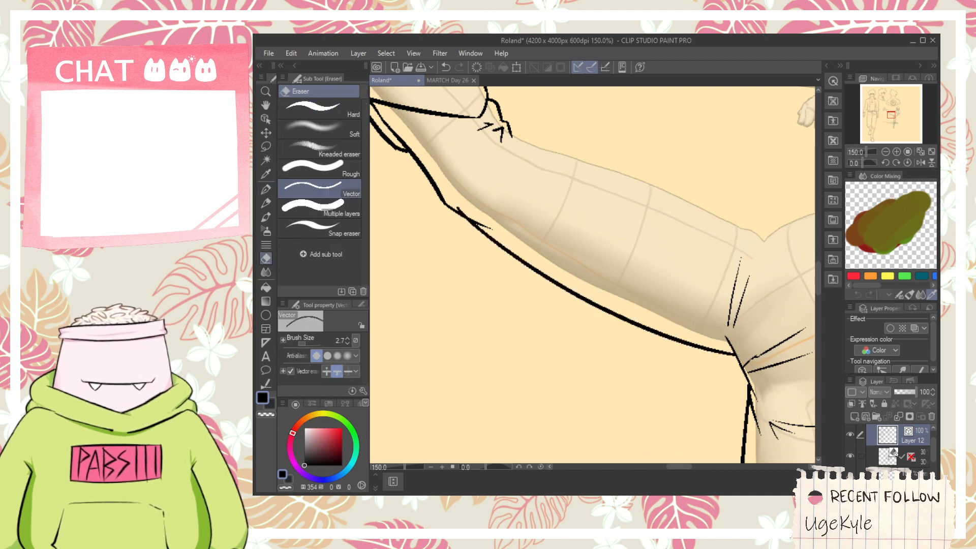
scroll(732, 343, "up", 1)
key("p")
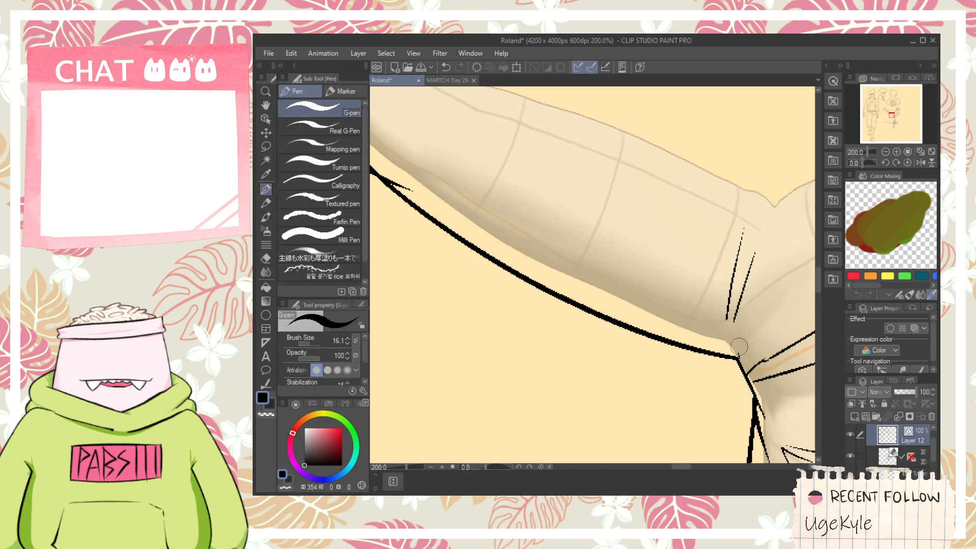
scroll(712, 304, "down", 1)
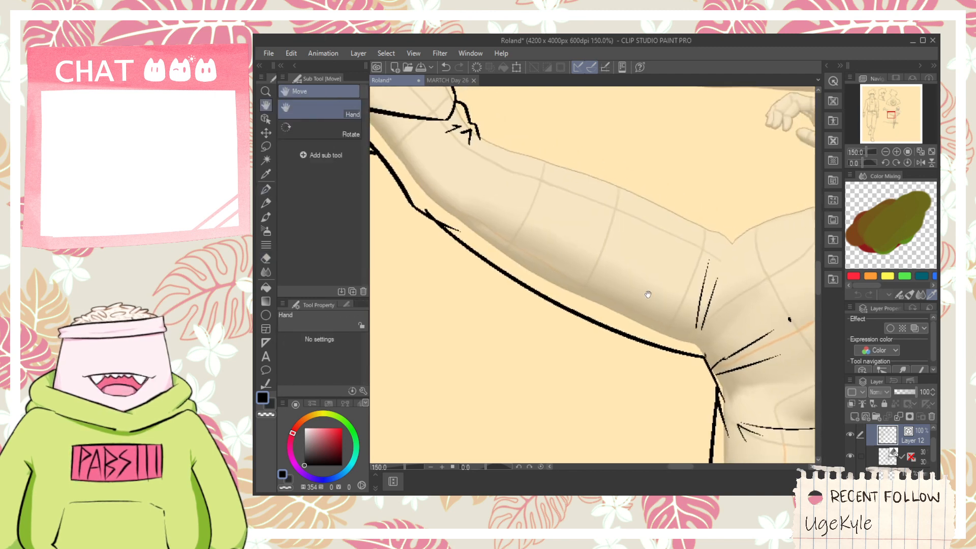
- Erase the crossing overruns on the raised thigh's underside and ink its top outline from the knee folds to the hip
key("e")
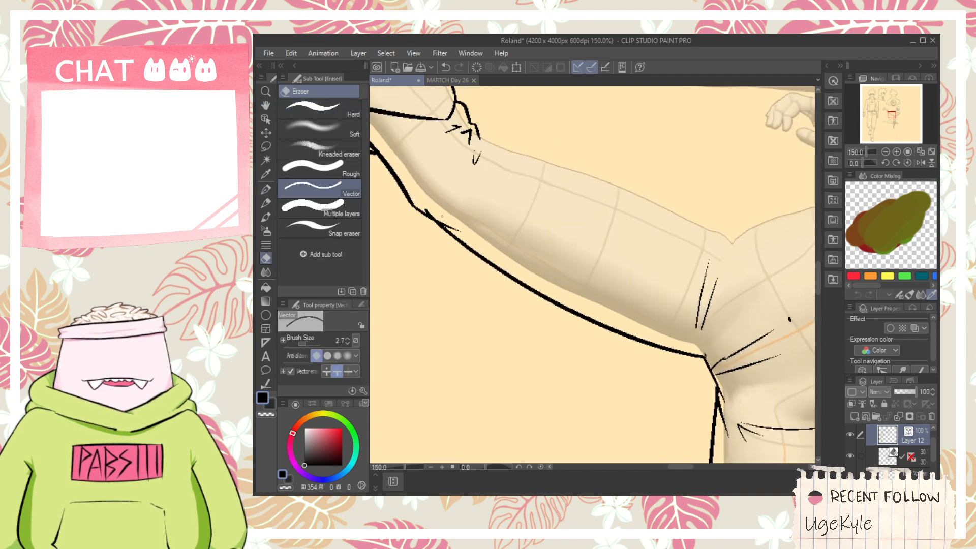
key("p")
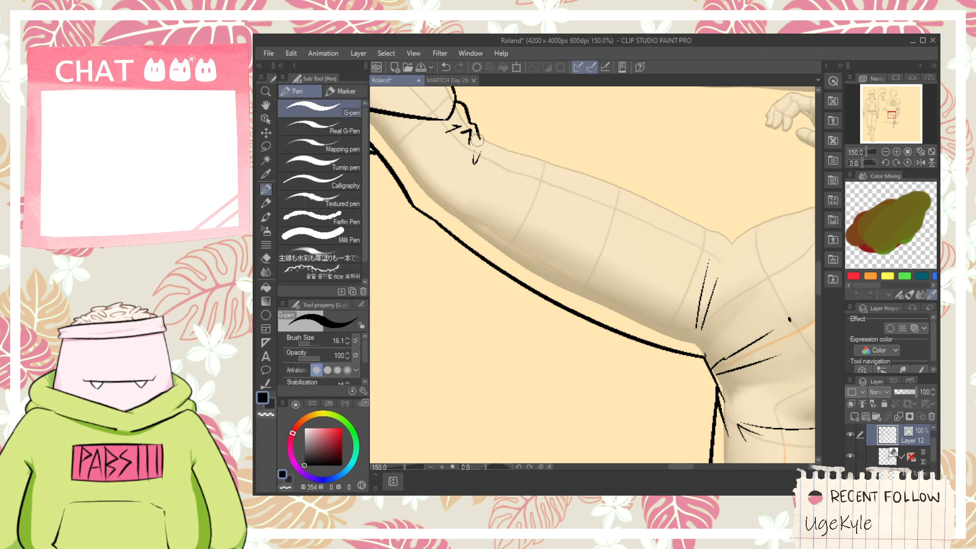
mouse_move(477, 140)
left_mouse_down()
mouse_move(600, 176)
mouse_move(782, 279)
left_mouse_up()
key("ctrl+z")
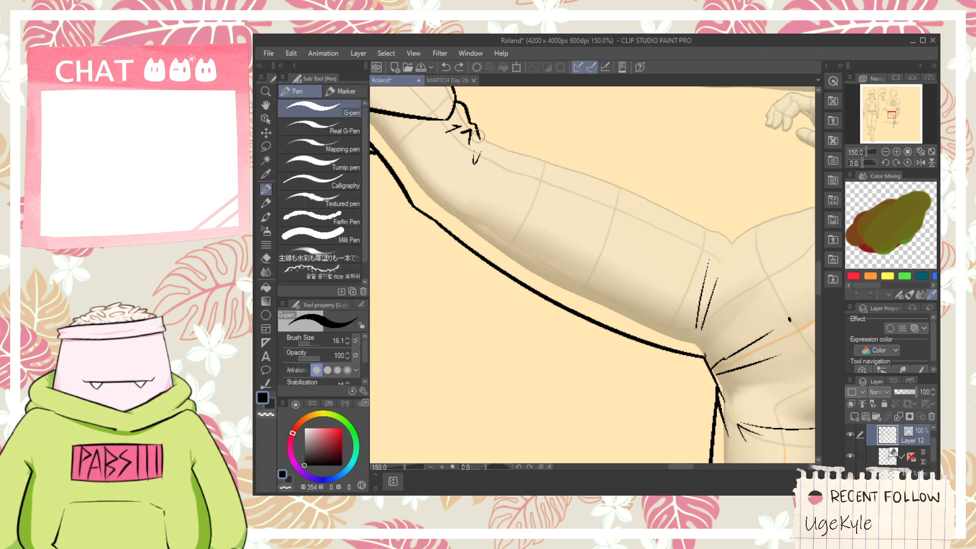
mouse_move(478, 136)
left_mouse_down()
mouse_move(618, 167)
mouse_move(753, 244)
left_mouse_up()
key("ctrl+z")
left_click_drag(595, 163, 740, 245)
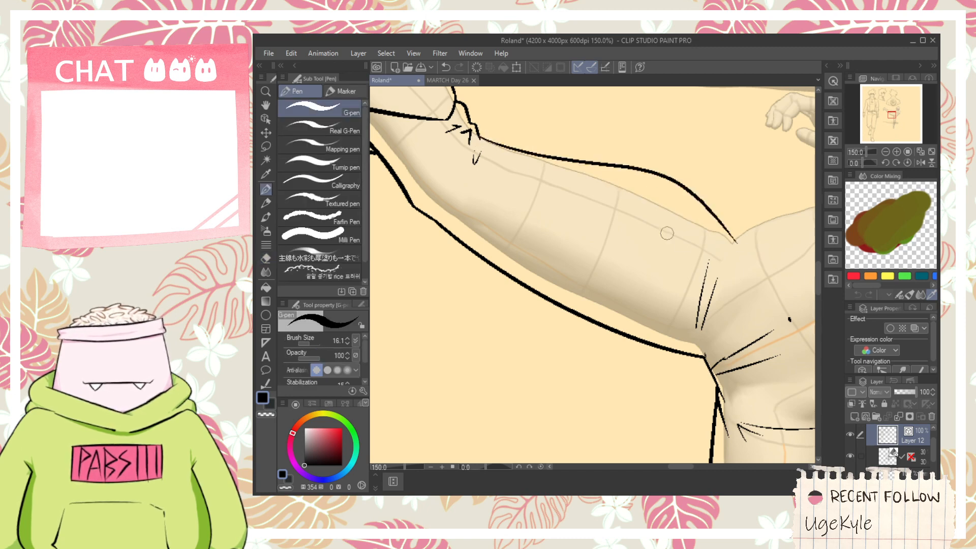
key("ctrl+z")
mouse_move(478, 138)
left_mouse_down()
mouse_move(745, 254)
mouse_move(638, 240)
mouse_move(653, 196)
mouse_move(620, 179)
mouse_move(666, 205)
mouse_move(668, 217)
mouse_move(661, 203)
mouse_move(713, 205)
mouse_move(691, 204)
mouse_move(799, 358)
left_mouse_up()
- Ink a small jagged crease where the thigh's top outline meets the hip and a curved waistline down across the pelvis
scroll(707, 233, "down", 2)
key("space")
scroll(617, 220, "up", 2)
key("e")
key("p")
key("ctrl+z")
mouse_move(682, 195)
left_mouse_down()
mouse_move(793, 367)
mouse_move(688, 275)
left_mouse_up()
- Ink a short line at the back of the hips above the standing leg and erase the hip crease's overrun past the waistline
key("space")
scroll(688, 276, "up", 1)
mouse_move(669, 349)
left_mouse_down()
mouse_move(706, 307)
mouse_move(689, 311)
left_mouse_up()
key("e")
scroll(689, 309, "down", 1)
key("space")
left_click_drag(533, 258, 540, 285)
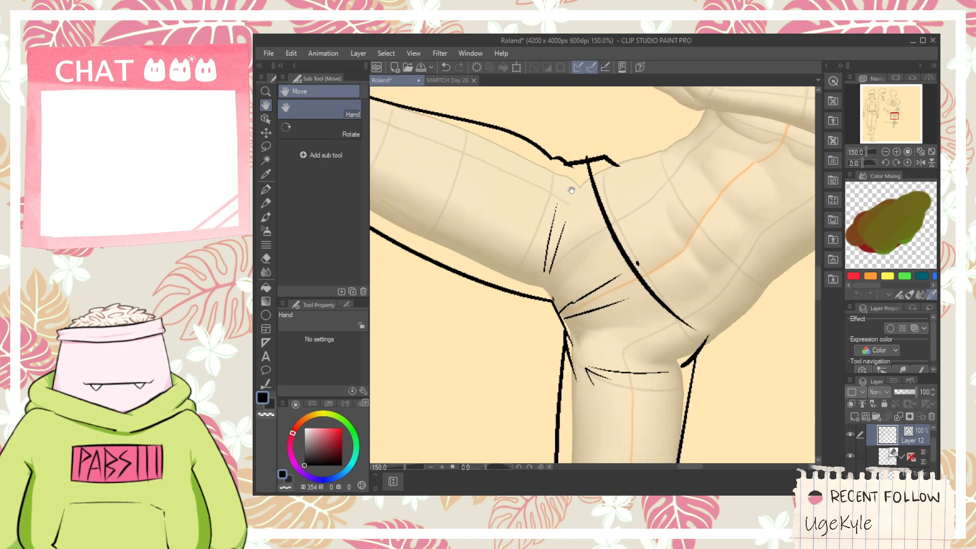
left_click_drag(611, 153, 603, 165)
- Redraw the upper waistline as a steep drop from the hip with a stepped corner, and ink the torso outline from the hip crease
key("p")
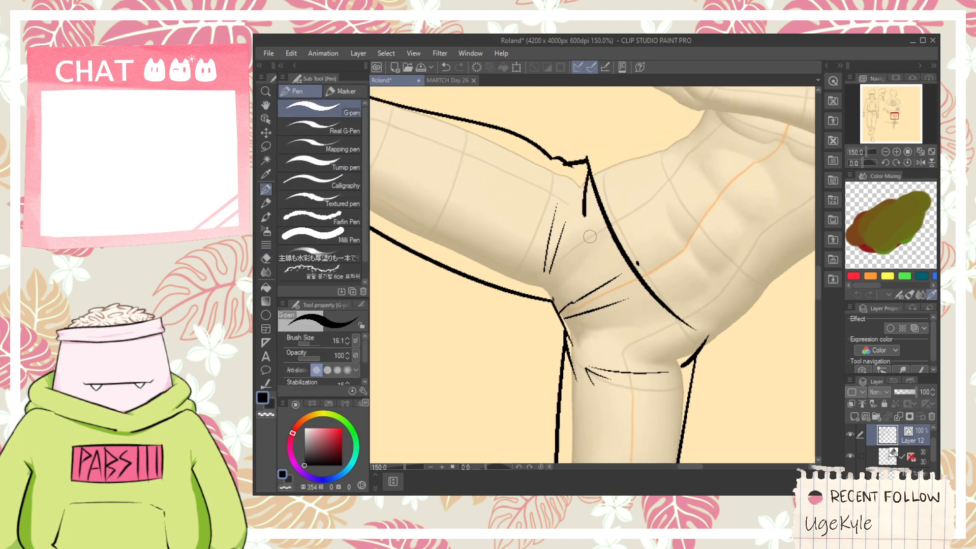
left_click_drag(589, 236, 619, 247)
key("ctrl+z")
mouse_move(588, 165)
left_mouse_down()
mouse_move(614, 261)
mouse_move(592, 172)
mouse_move(638, 260)
mouse_move(633, 254)
left_mouse_up()
key("ctrl+z")
key("e")
key("p")
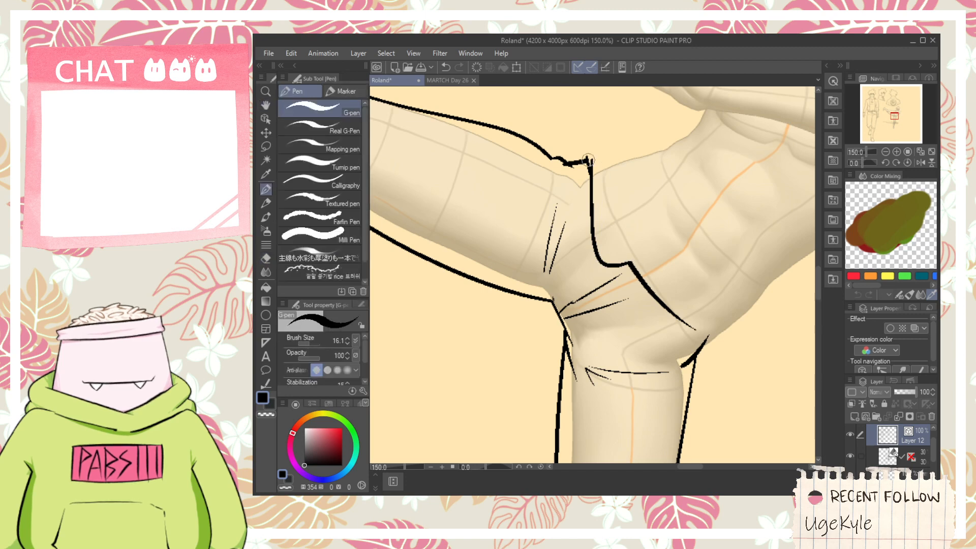
left_click_drag(613, 148, 615, 148)
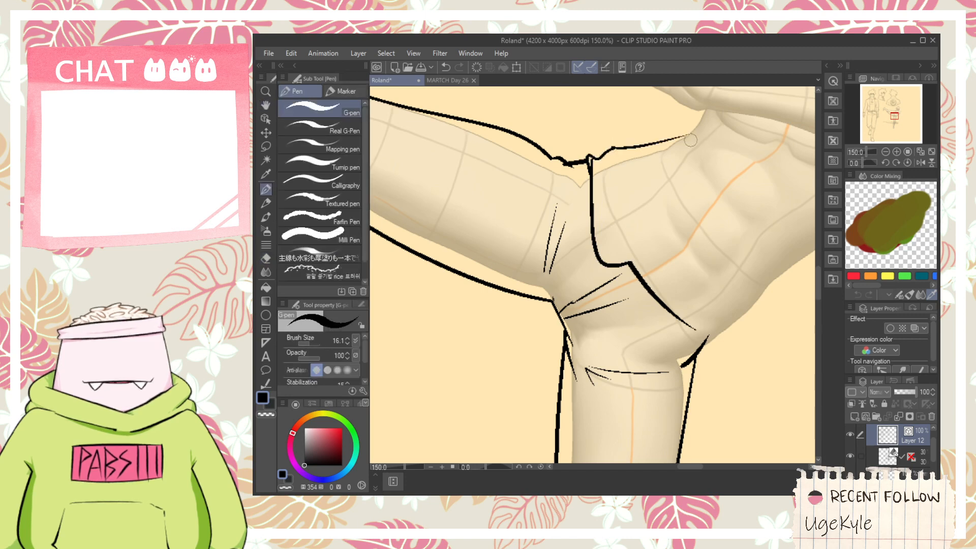
- Replace the waistline's stepped corner with a straight diagonal from the foot of the steep section and erase the leftover corner lines
left_click_drag(664, 237, 612, 229)
key("ctrl+plus")
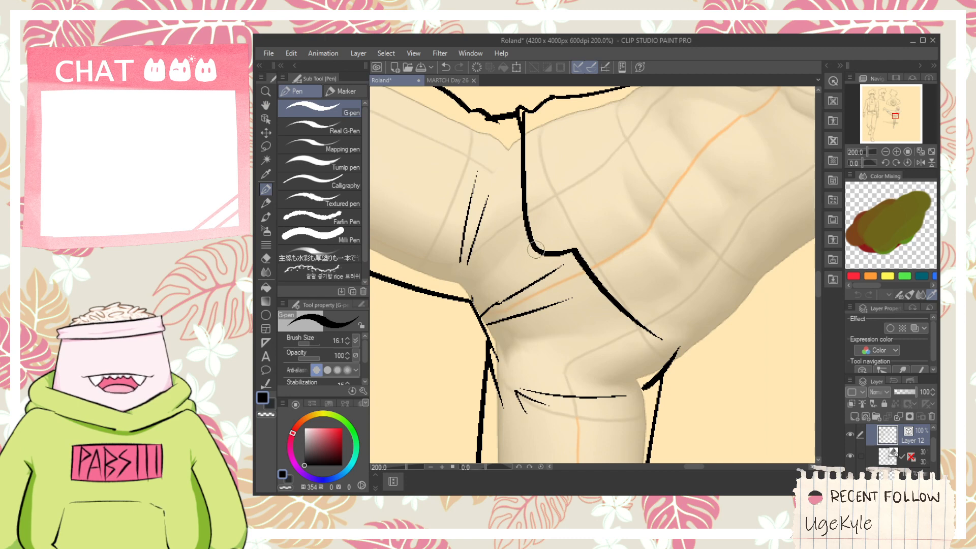
left_click_drag(536, 249, 636, 308)
key("e")
left_click(570, 252)
key("ctrl+z")
scroll(542, 248, "up", 2)
key("p")
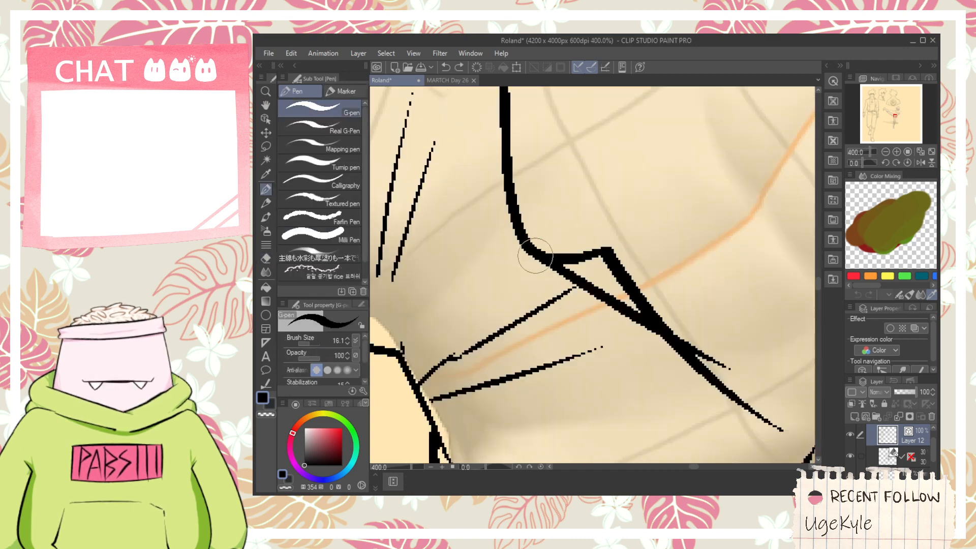
key("e")
left_click(572, 254)
left_click(626, 281)
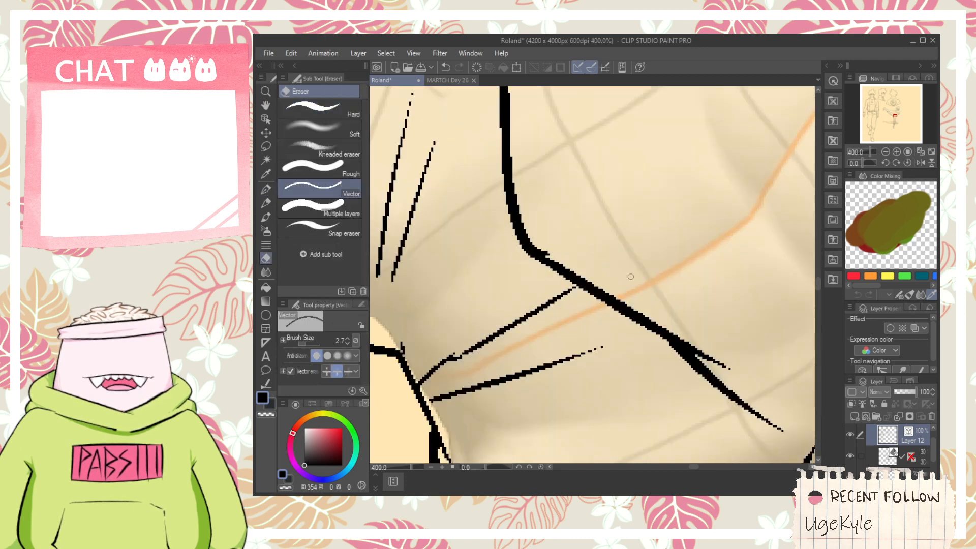
left_click(549, 252)
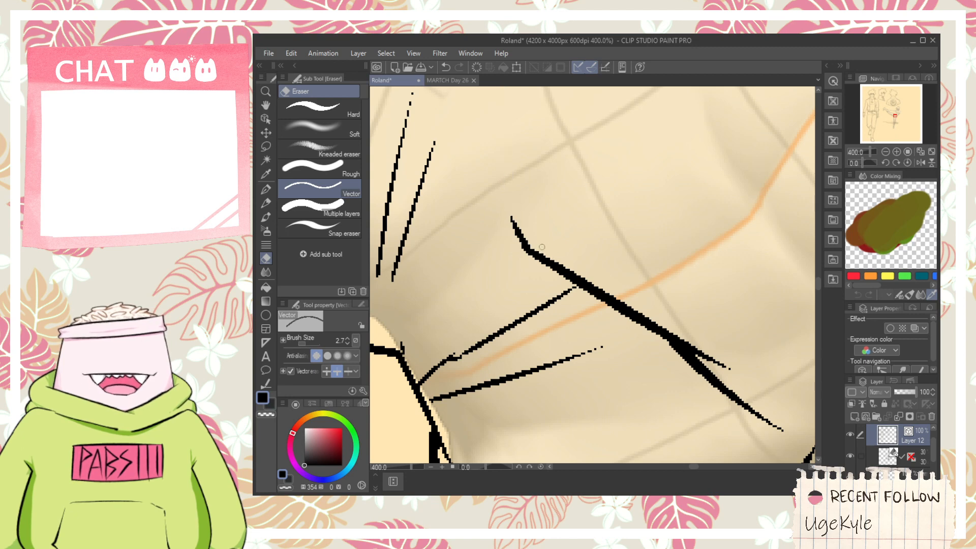
key("ctrl+z")
- Select the waistline's steep vector stroke and move its end point onto the diagonal line to smooth the bend
key("p")
left_click(266, 118)
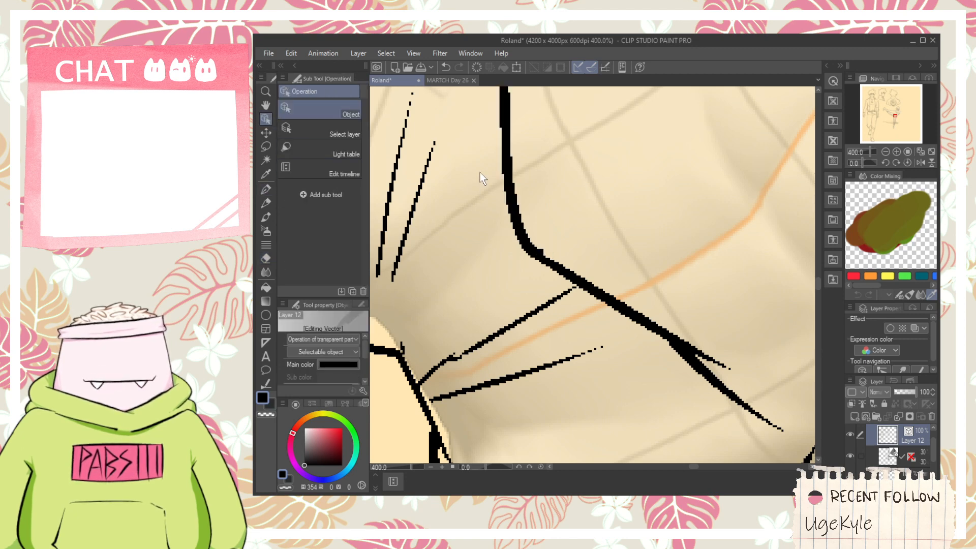
left_click(510, 165)
scroll(546, 255, "up", 1)
left_click_drag(545, 250, 565, 282)
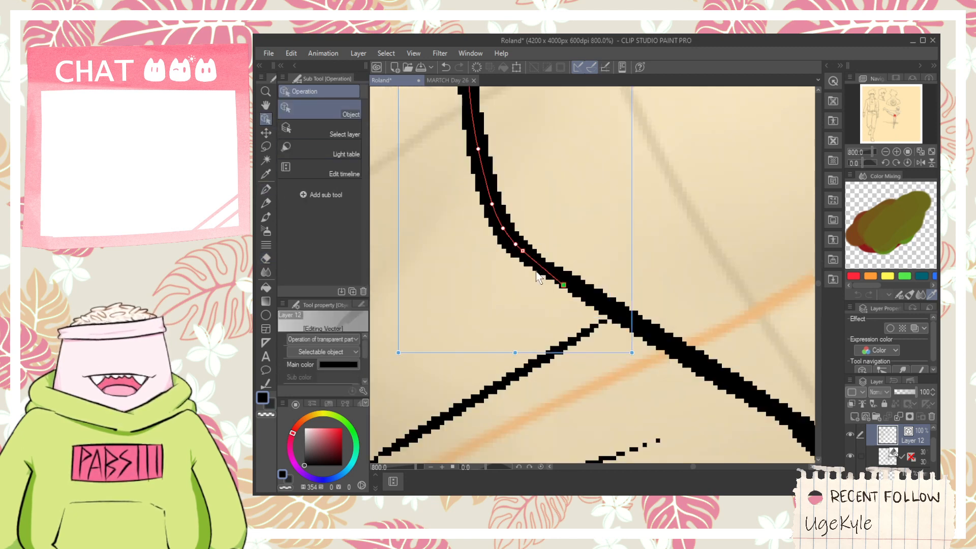
- Ink short tapered strokes just above the waistline's diagonal section
scroll(522, 264, "down", 4)
key("space")
scroll(559, 276, "up", 1)
key("p")
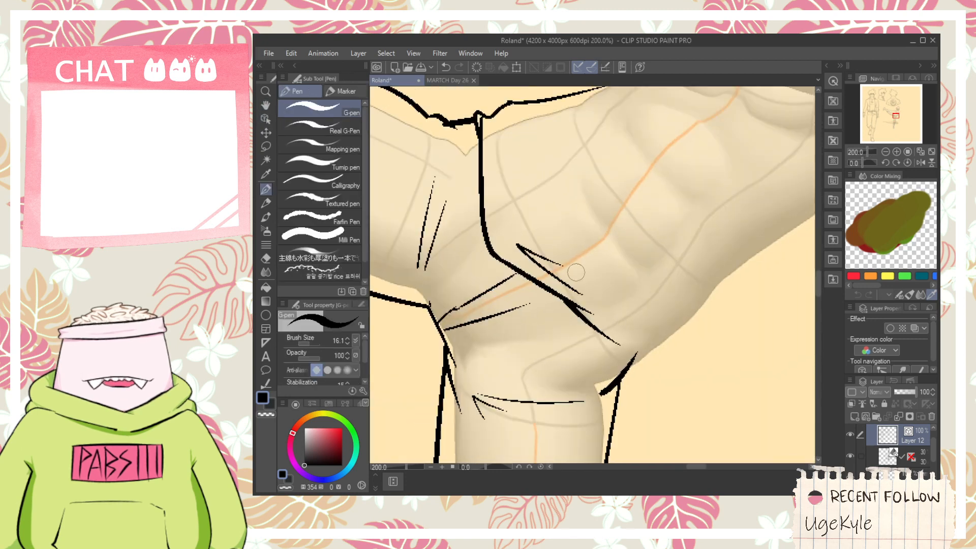
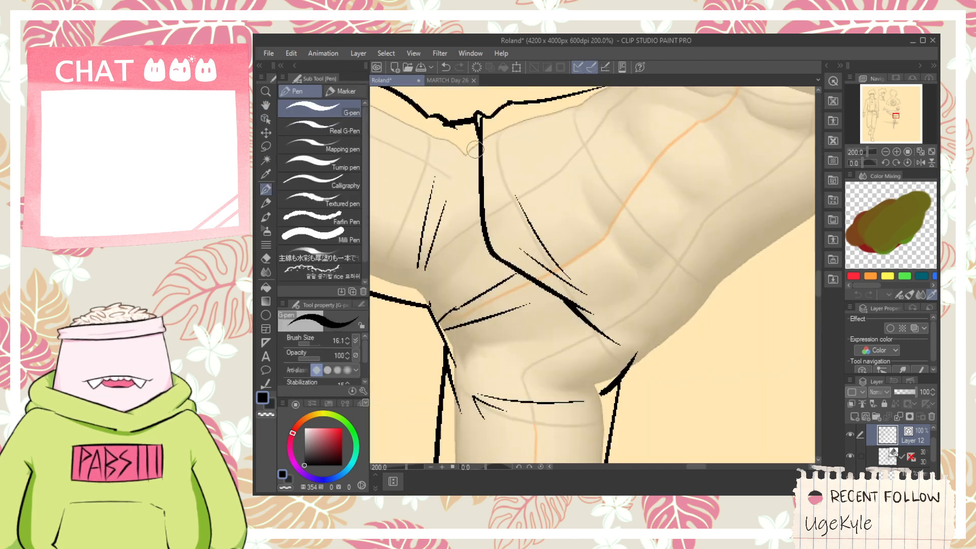
- Extend the waistline's diagonal to the back outline and ink a short stroke up the lower back
scroll(475, 149, "up", 2)
key("e")
scroll(581, 230, "down", 4)
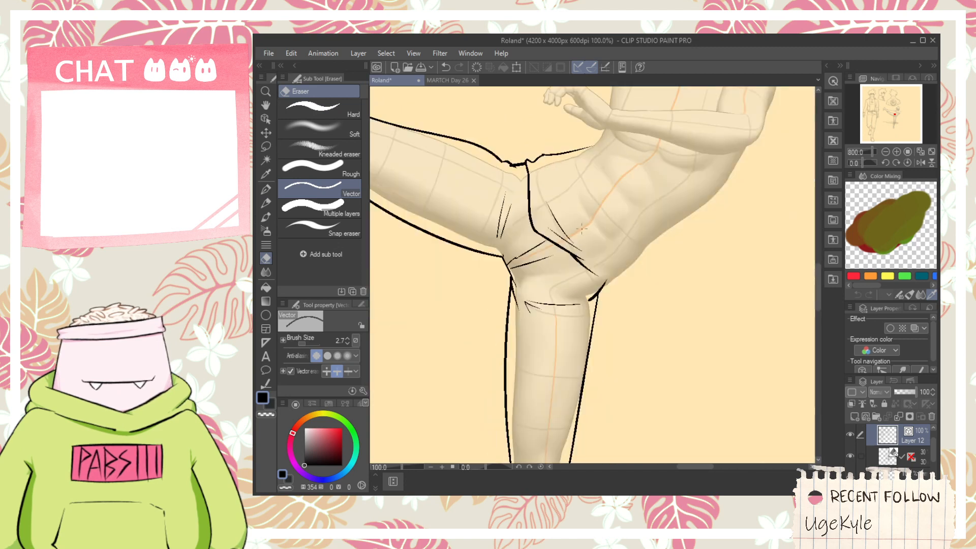
key("space")
scroll(548, 300, "up", 4)
mouse_move(605, 273)
left_mouse_down()
mouse_move(548, 299)
mouse_move(571, 315)
mouse_move(639, 262)
left_mouse_up()
key("p")
scroll(567, 316, "down", 2)
key("ctrl+z")
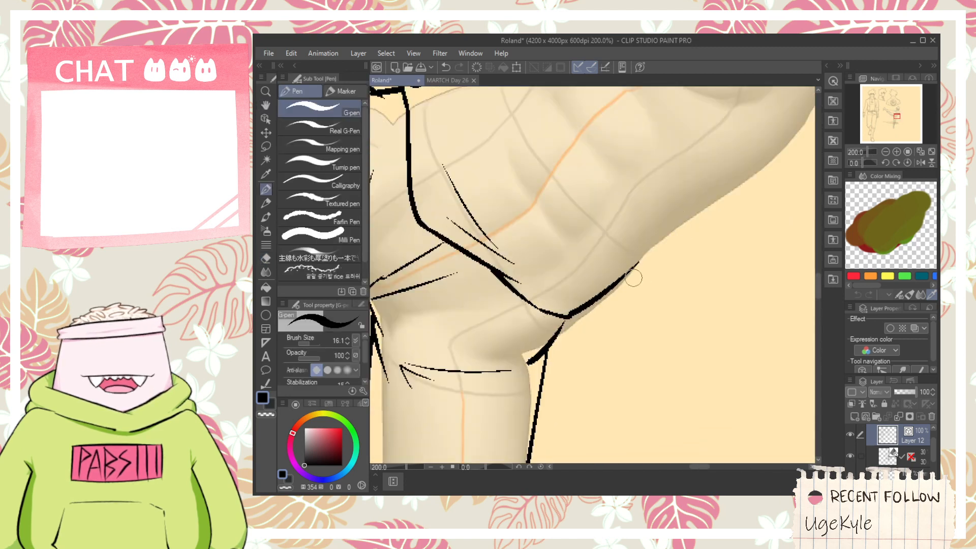
- Ink the near sleeve's hem as a wide arc across the upper arm just above the elbow, redrawing the curve until it fits
key("space")
scroll(633, 277, "down", 1)
left_click_drag(609, 303, 597, 322)
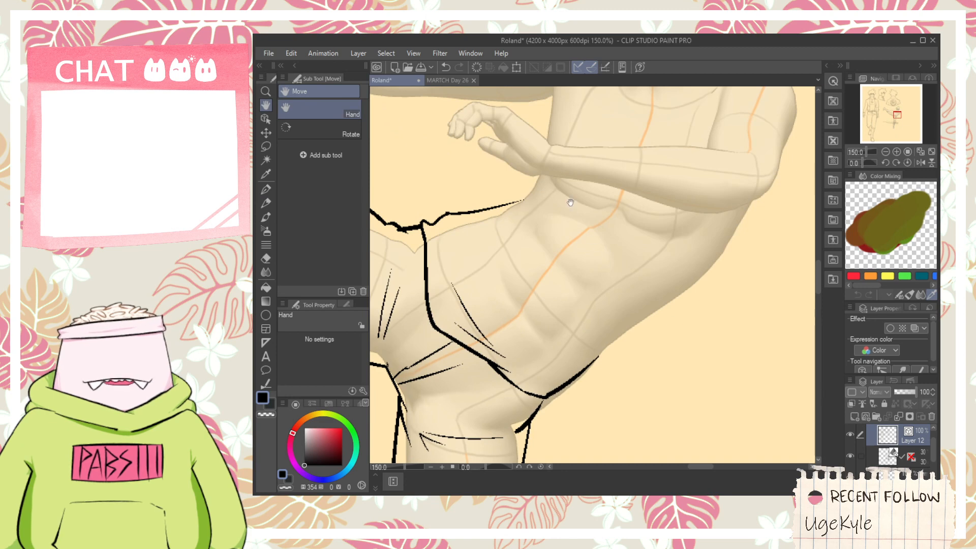
left_click_drag(570, 202, 532, 286)
scroll(694, 204, "up", 1)
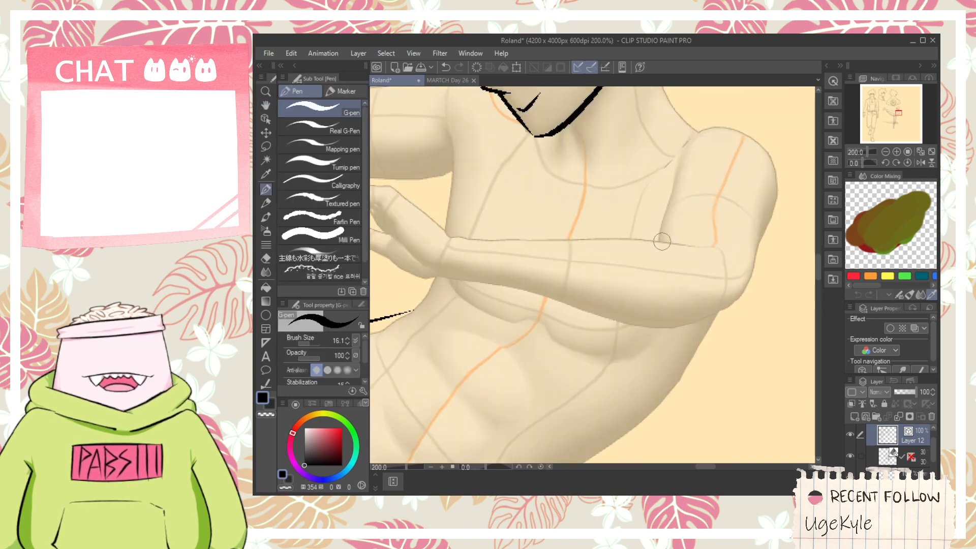
mouse_move(661, 241)
left_mouse_down()
mouse_move(684, 226)
mouse_move(746, 247)
left_mouse_up()
key("ctrl+z")
left_click_drag(659, 241, 754, 268)
key("space")
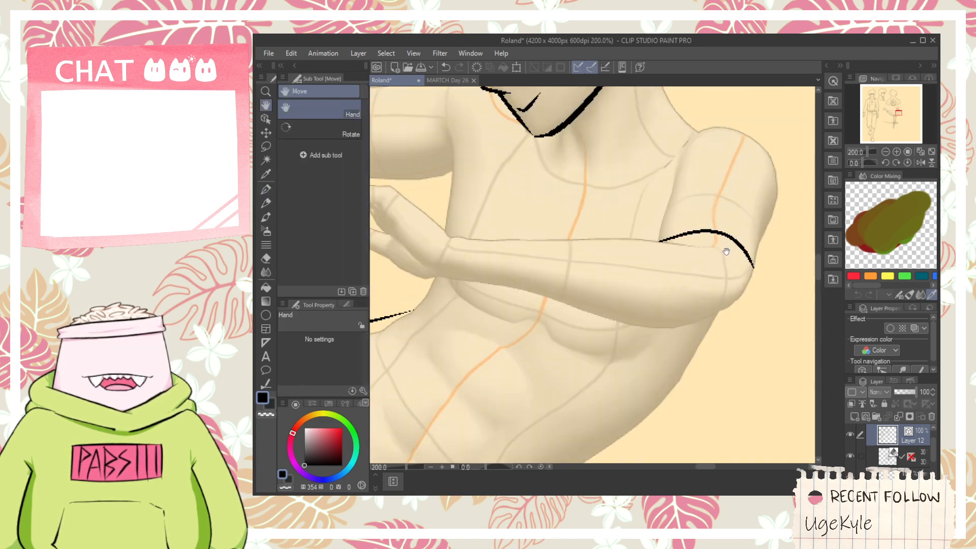
key("ctrl+z")
left_click_drag(661, 240, 745, 277)
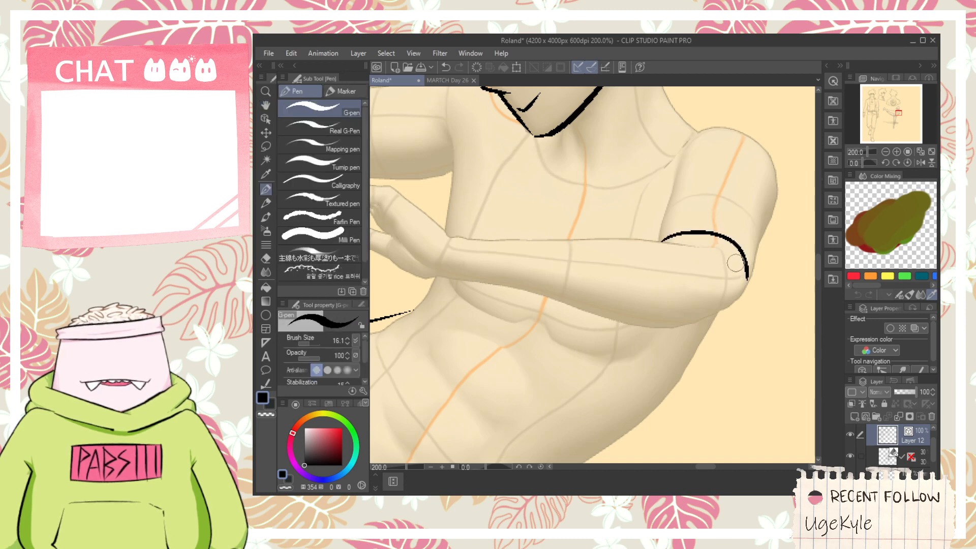
key("ctrl+z")
left_click_drag(656, 231, 762, 261)
key("ctrl+z")
left_click_drag(660, 227, 762, 261)
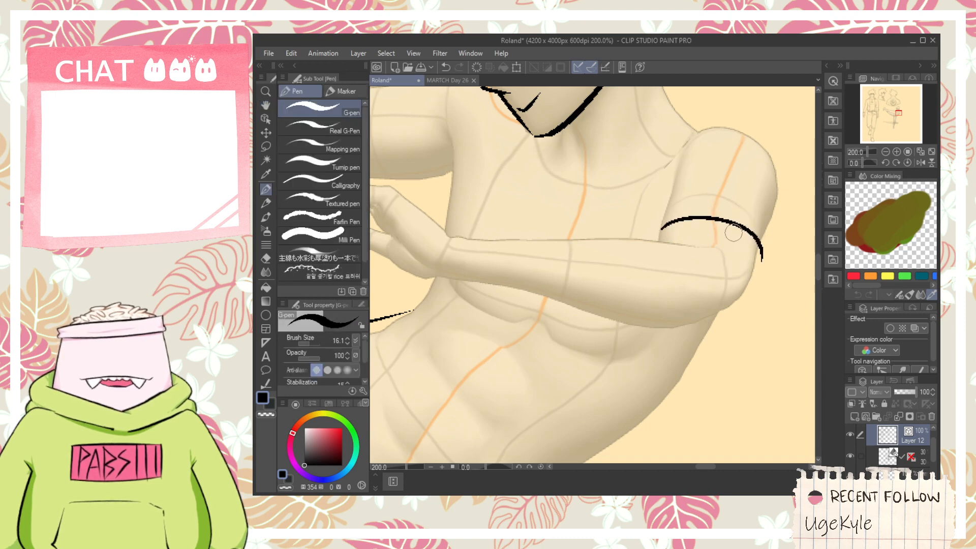
- Ink the near sleeve's inner edge as a small folded corner beside the hem with tapered strokes rising toward the armpit
key("space")
left_click_drag(594, 223, 655, 258)
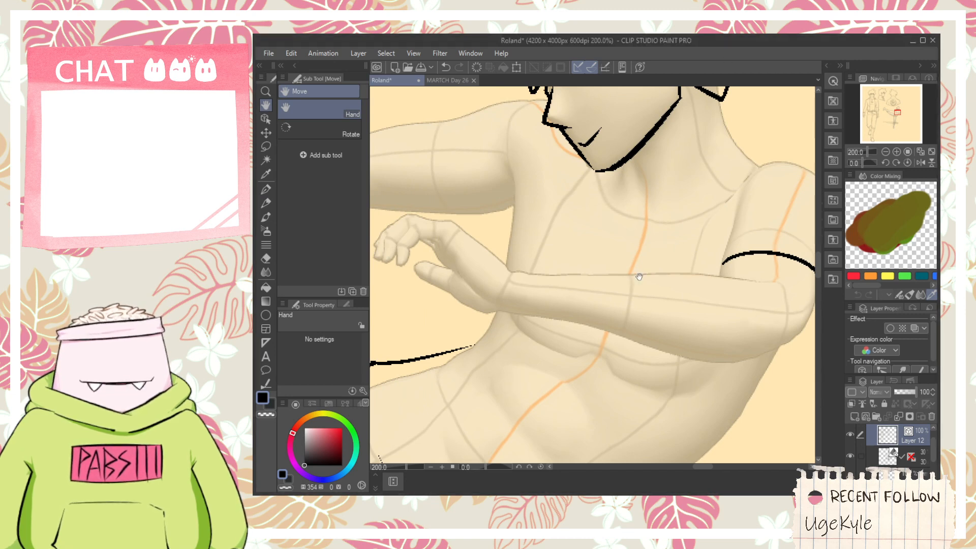
left_click_drag(639, 276, 549, 247)
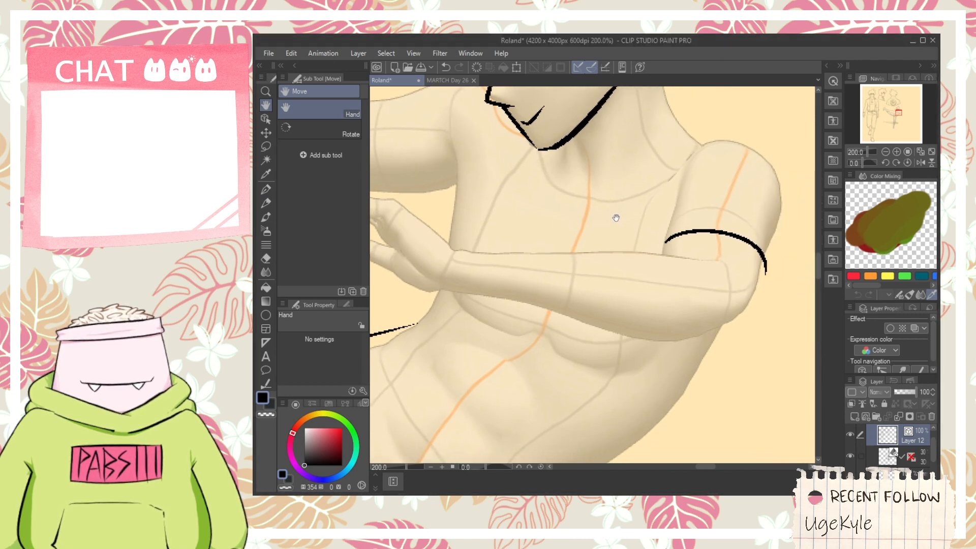
scroll(618, 204, "up", 5)
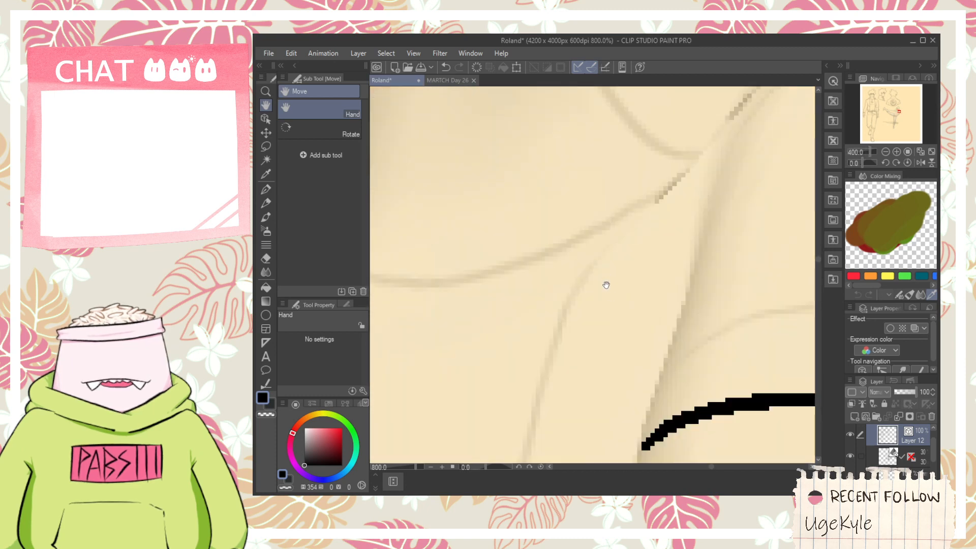
left_click_drag(645, 446, 604, 344)
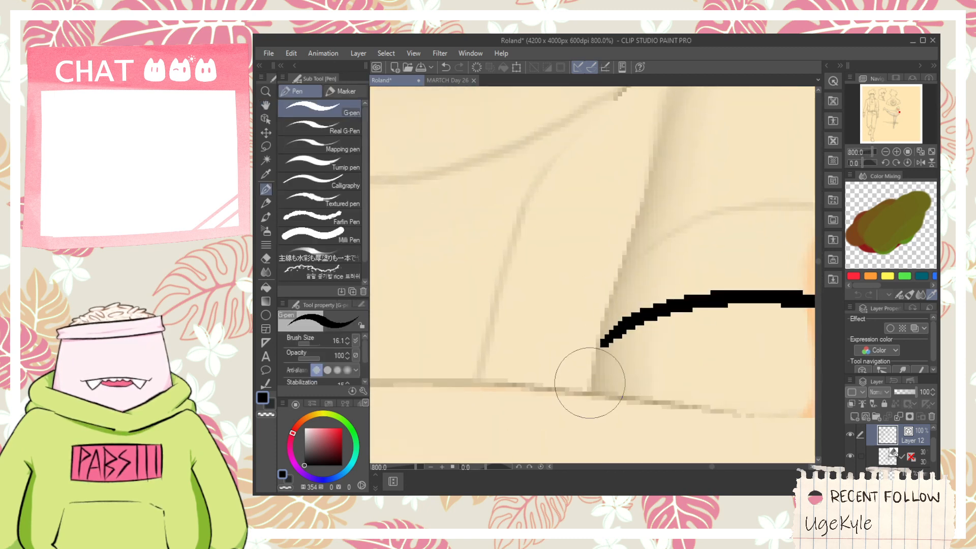
mouse_move(587, 383)
left_mouse_down()
mouse_move(569, 369)
mouse_move(586, 323)
left_mouse_up()
key("ctrl+z")
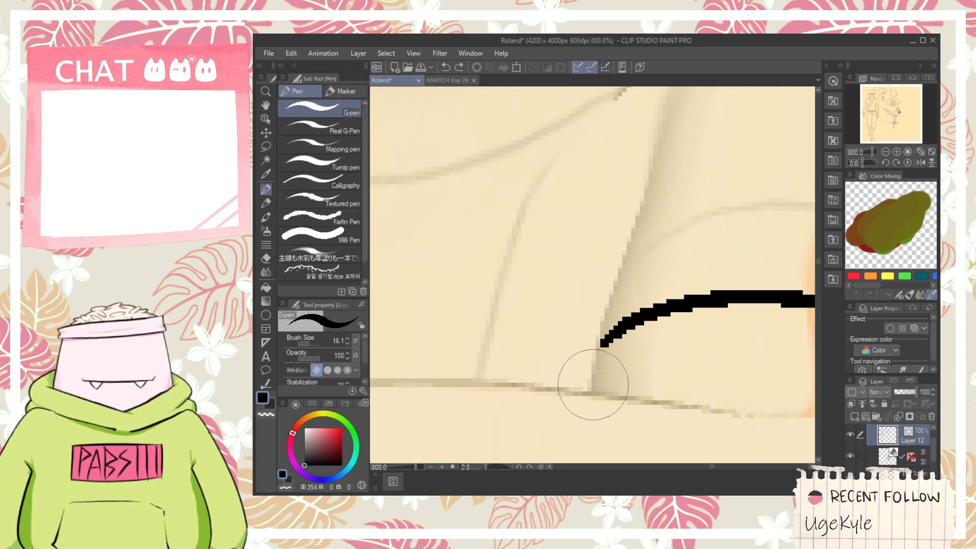
mouse_move(591, 383)
left_mouse_down()
mouse_move(579, 319)
mouse_move(613, 268)
mouse_move(599, 296)
left_mouse_up()
left_click_drag(576, 339, 632, 177)
key("ctrl+z")
left_click_drag(576, 336, 615, 233)
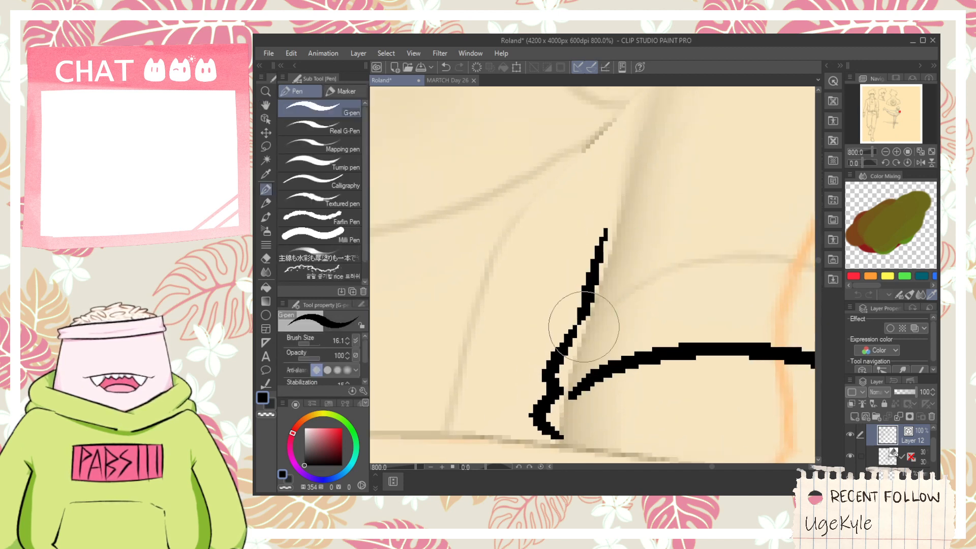
left_click_drag(583, 325, 645, 189)
- Reshape the near sleeve hem's vector stroke, narrowing it slightly and joining its inner end to the folded corner
scroll(670, 173, "down", 2)
key("space")
left_click_drag(691, 210, 605, 262)
scroll(660, 257, "up", 1)
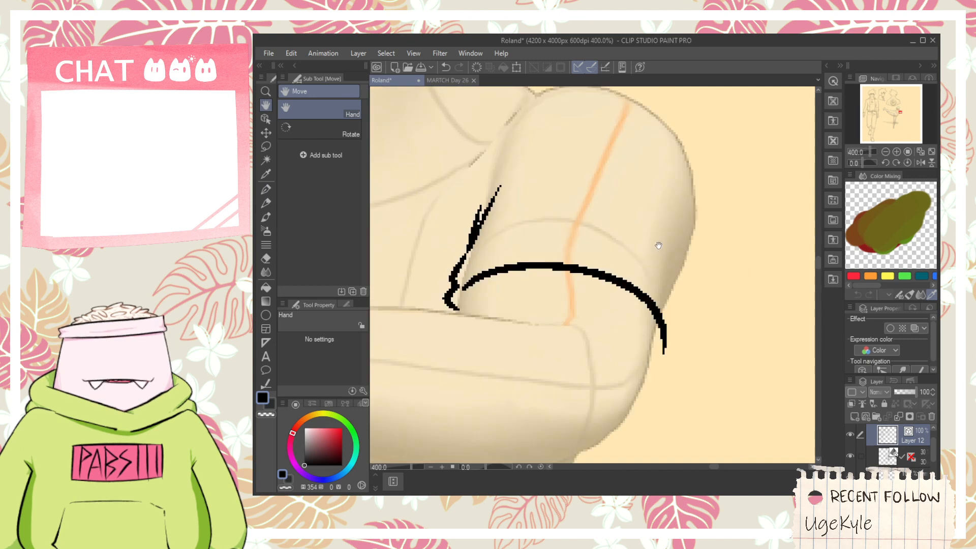
left_click_drag(660, 243, 674, 320)
left_click_drag(686, 356, 674, 298)
scroll(664, 337, "up", 1)
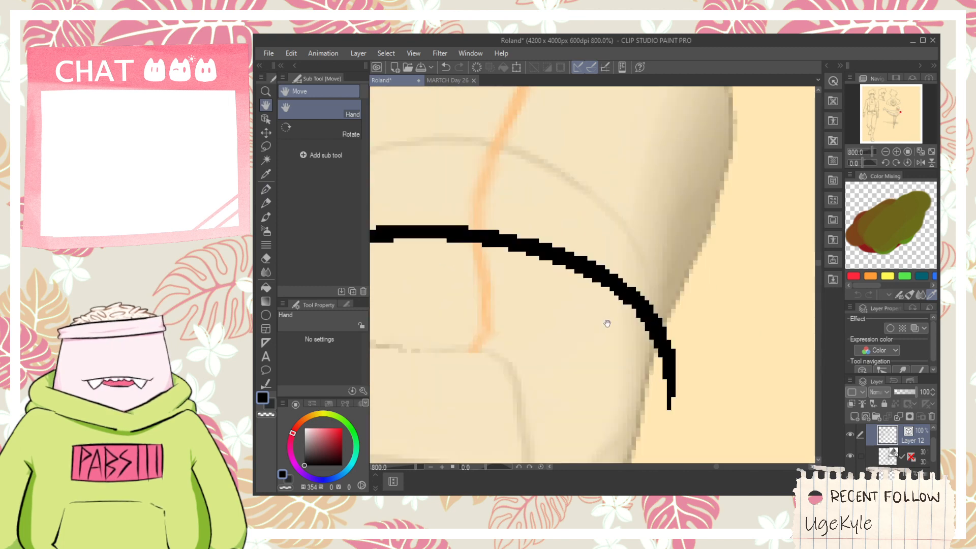
scroll(565, 301, "down", 1)
left_click(266, 118)
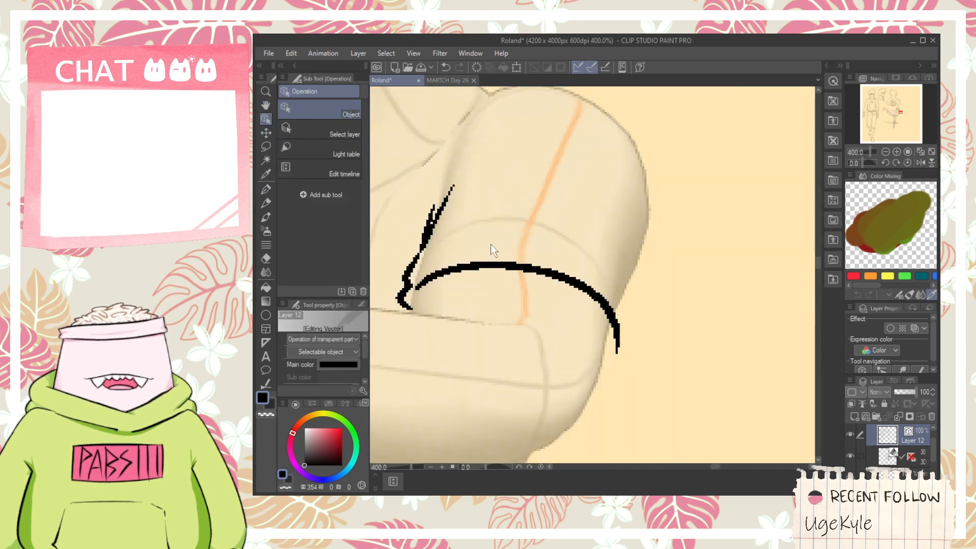
left_click(610, 287)
left_click_drag(656, 313, 640, 317)
scroll(431, 318, "down", 2)
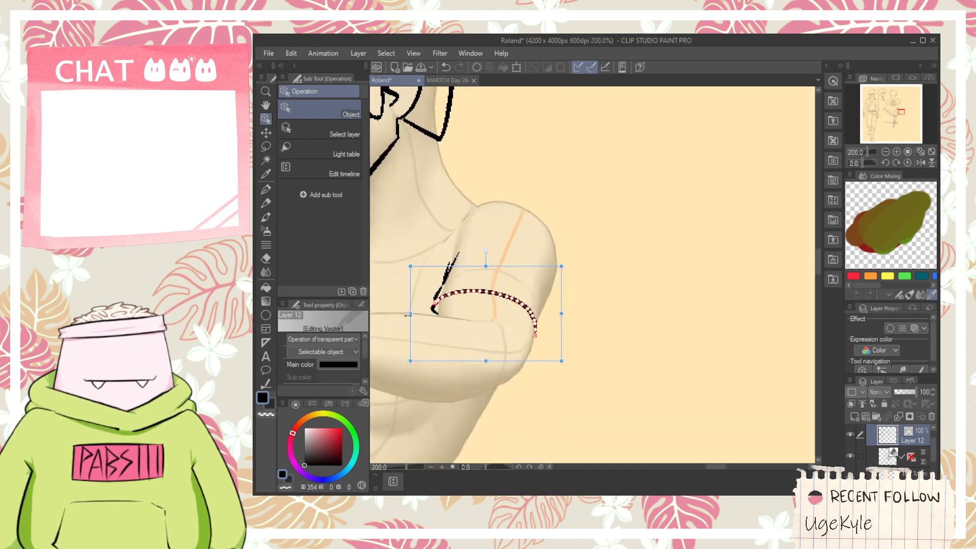
left_click_drag(407, 313, 419, 314)
scroll(430, 315, "up", 4)
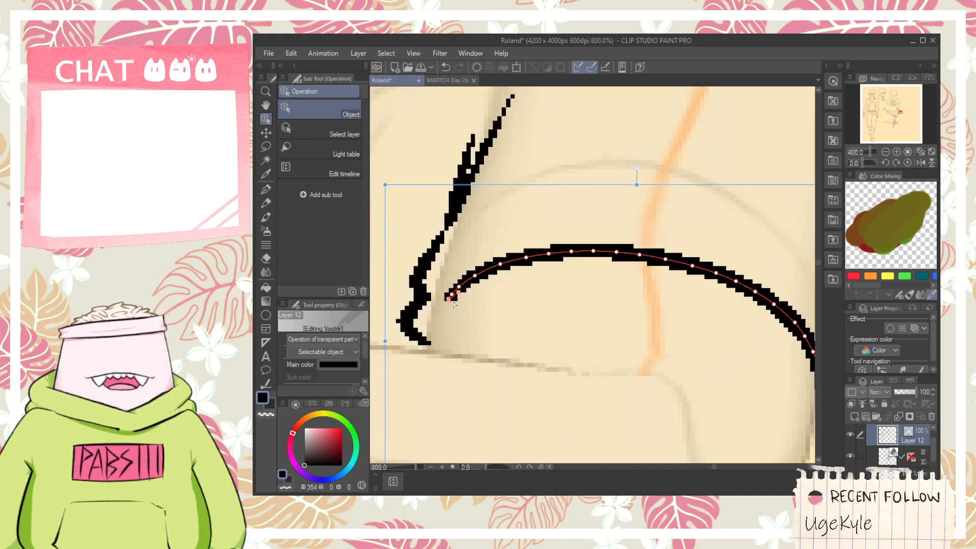
key("p")
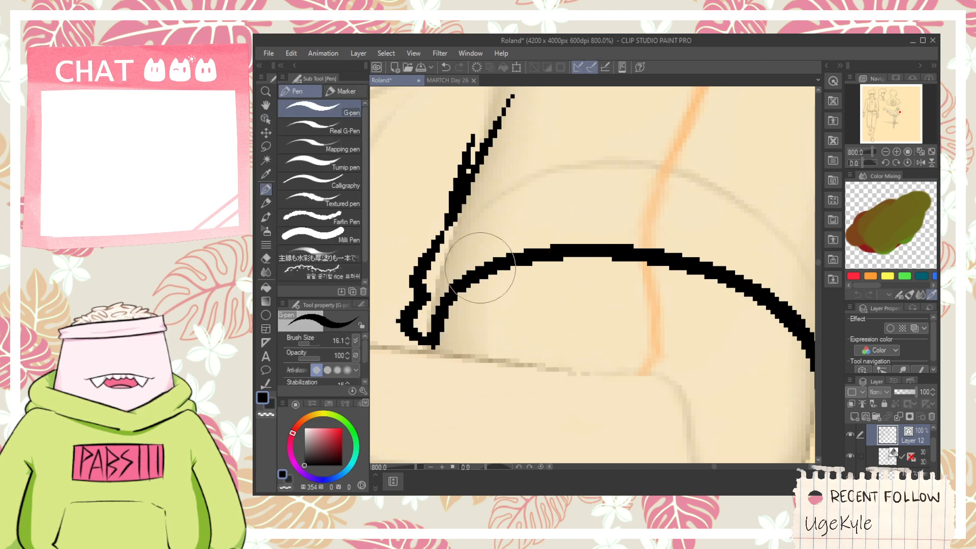
- Ink the shirt's round neckline from beneath the chin around to the base of the neck
scroll(485, 284, "down", 4)
key("h")
left_click_drag(532, 201, 558, 183)
scroll(555, 176, "up", 2)
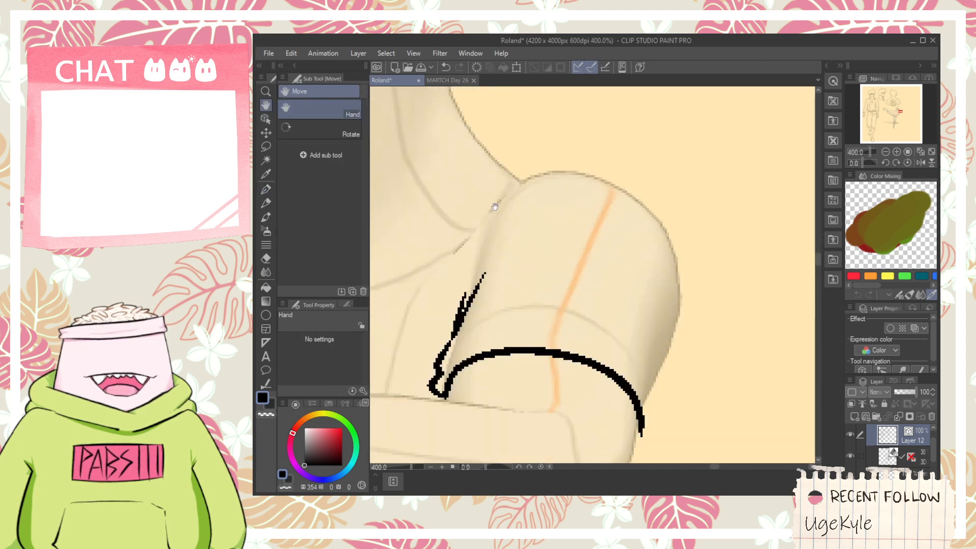
left_click_drag(488, 206, 670, 171)
scroll(661, 175, "down", 2)
scroll(548, 186, "up", 2)
key("p")
mouse_move(517, 163)
left_mouse_down()
mouse_move(536, 259)
mouse_move(812, 120)
left_mouse_up()
key("h")
mouse_move(711, 131)
left_mouse_down()
mouse_move(591, 263)
mouse_move(542, 345)
left_mouse_up()
- Redraw the back of the neck as a line from the hair to the neckline and trim the overshooting ends
key("p")
left_click_drag(575, 239, 658, 362)
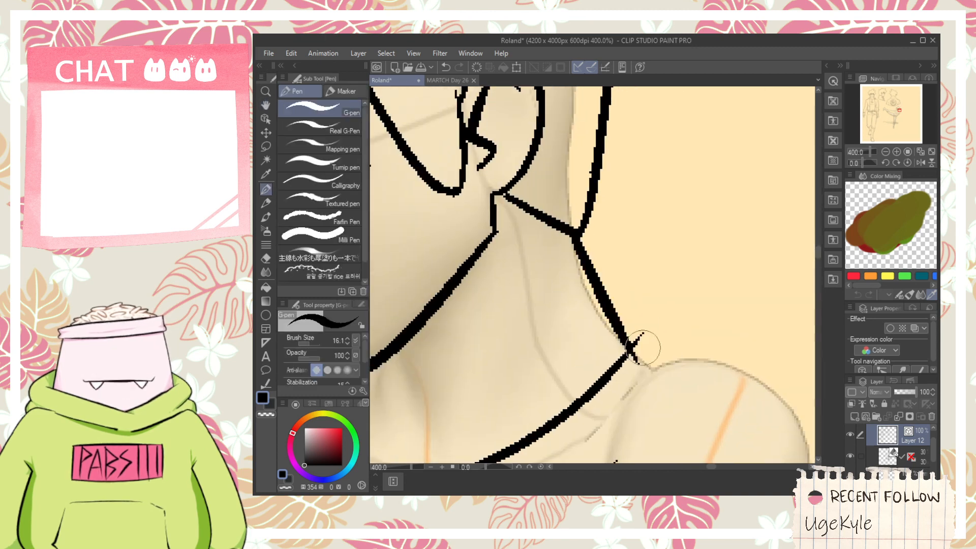
key("ctrl+z")
left_click_drag(570, 230, 639, 338)
key("e")
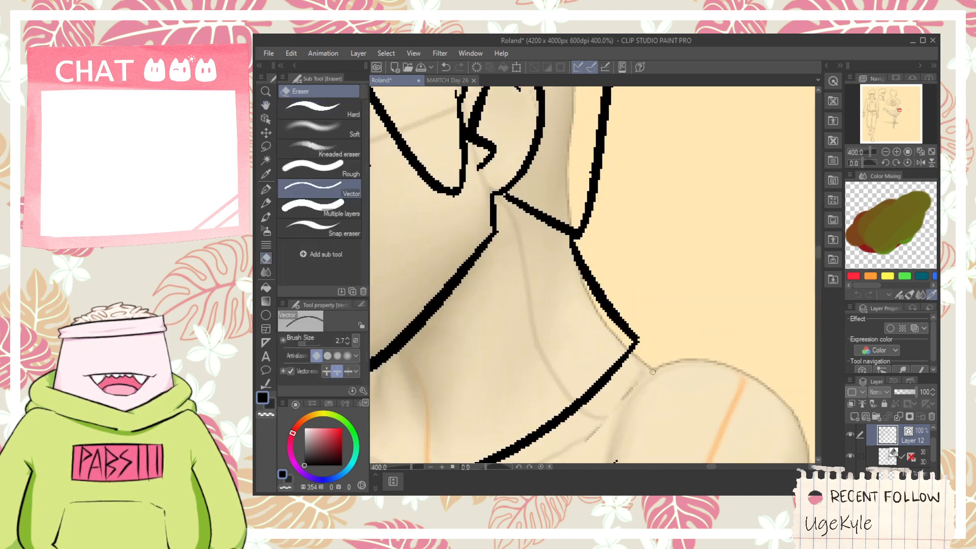
- Ink the neck details beneath the jaw with a short vertical stroke, a long curved tendon line and a small crease
key("space")
mouse_move(441, 392)
left_mouse_down()
mouse_move(594, 309)
mouse_move(603, 318)
left_mouse_up()
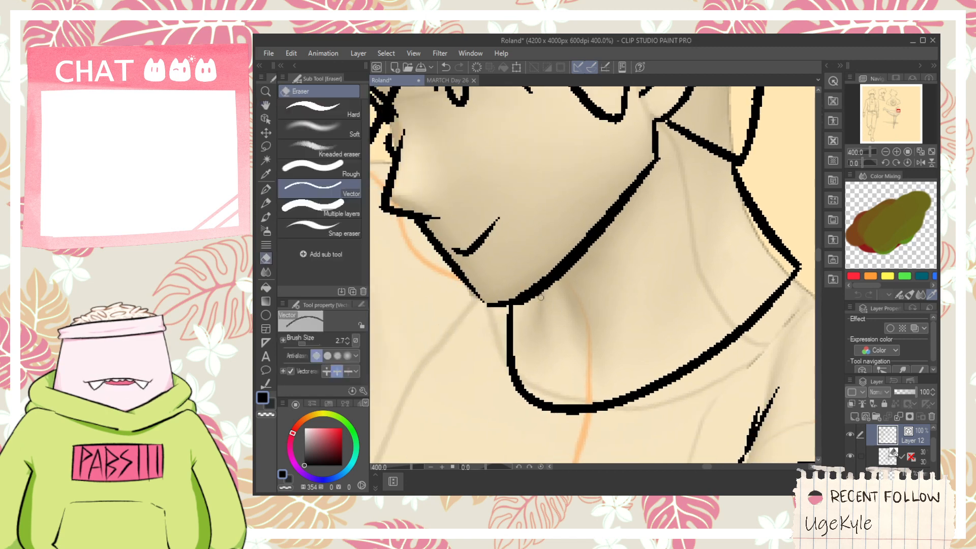
key("p")
left_click_drag(540, 384, 540, 316)
left_click_drag(562, 389, 636, 237)
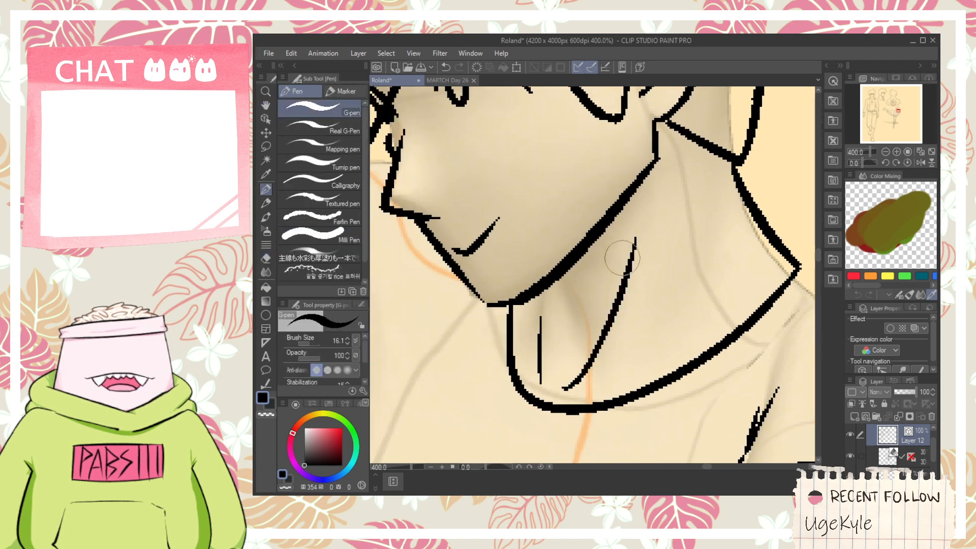
scroll(571, 324, "down", 3)
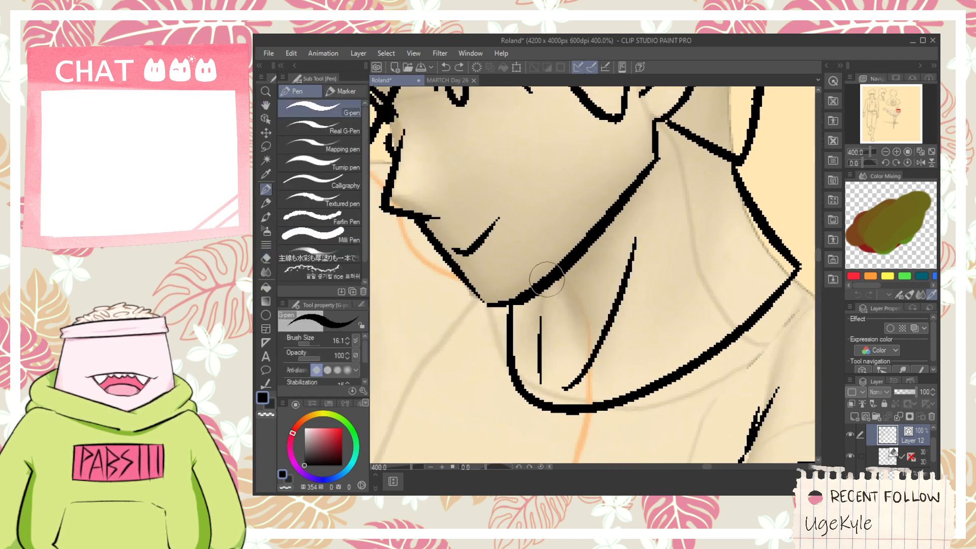
scroll(570, 325, "down", 1)
key("space")
mouse_move(653, 314)
left_mouse_down()
mouse_move(583, 245)
mouse_move(664, 288)
left_mouse_up()
scroll(617, 237, "up", 1)
key("ctrl+z")
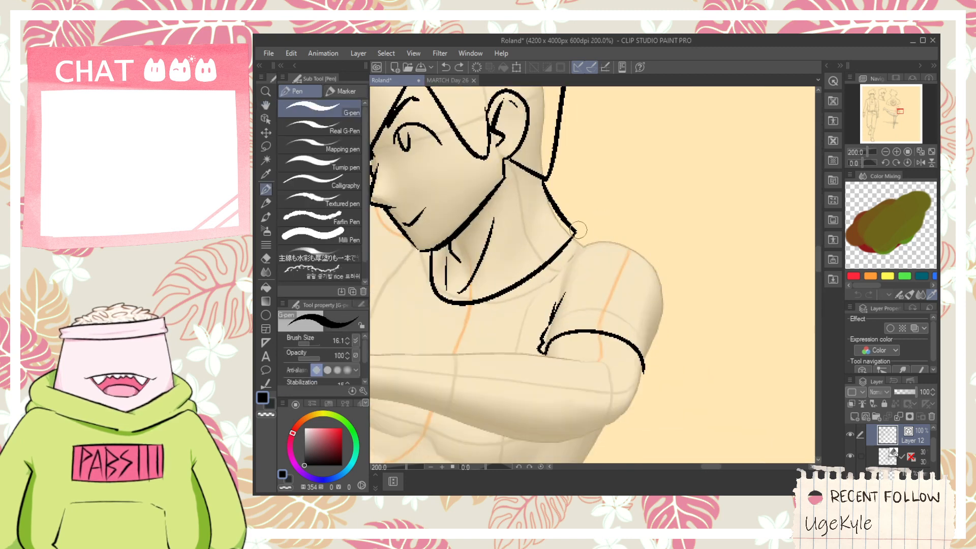
- Ink the near shoulder's outline as a rounded arc running from the neckline's corner over the upper arm
left_click_drag(581, 234, 670, 291)
key("ctrl+z")
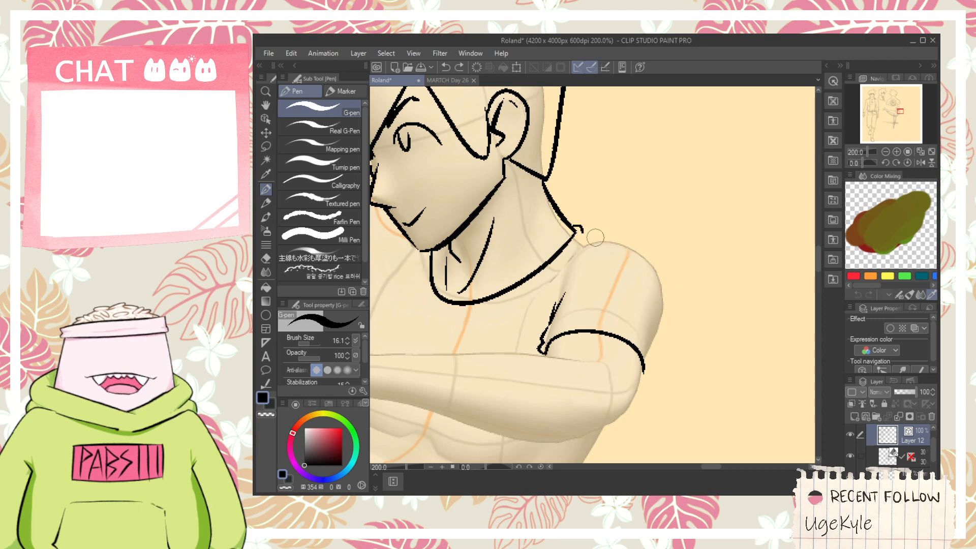
left_click_drag(582, 233, 674, 296)
scroll(676, 330, "up", 2)
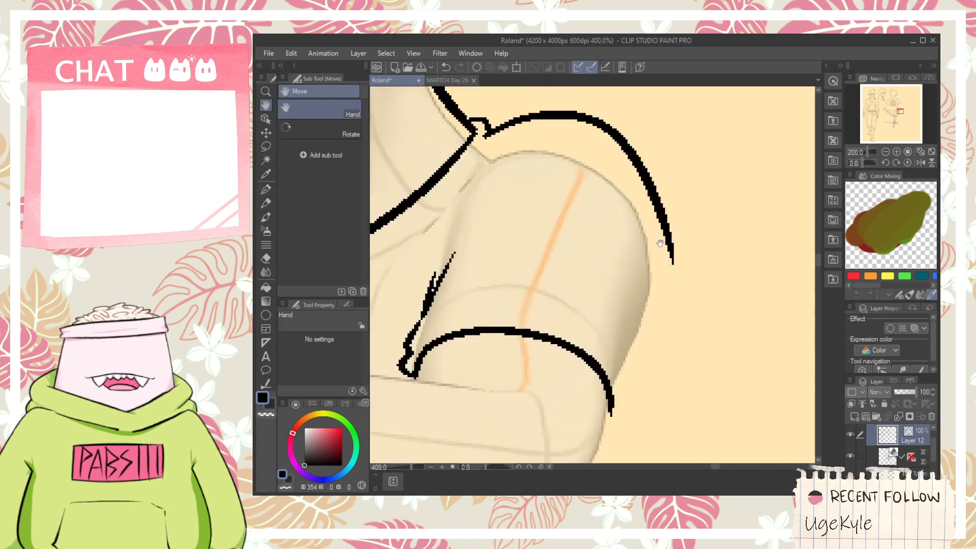
- Ink the near sleeve's folded outer corner and outer edge up to the shoulder arc, and erase the overshoot
mouse_move(670, 253)
left_mouse_down()
mouse_move(612, 461)
mouse_move(618, 391)
left_mouse_up()
key("ctrl+z")
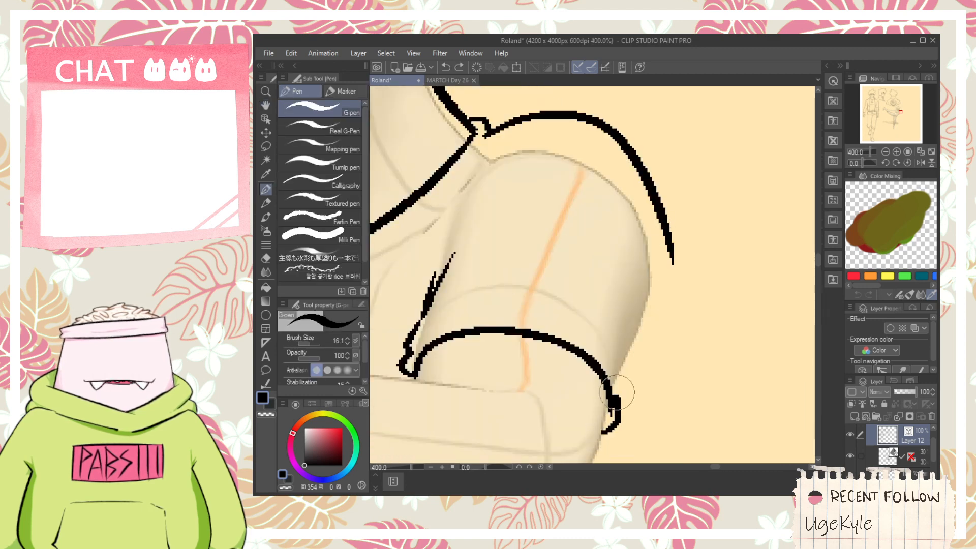
key("ctrl+z")
mouse_move(603, 428)
left_mouse_down()
mouse_move(626, 406)
mouse_move(619, 383)
mouse_move(692, 239)
left_mouse_up()
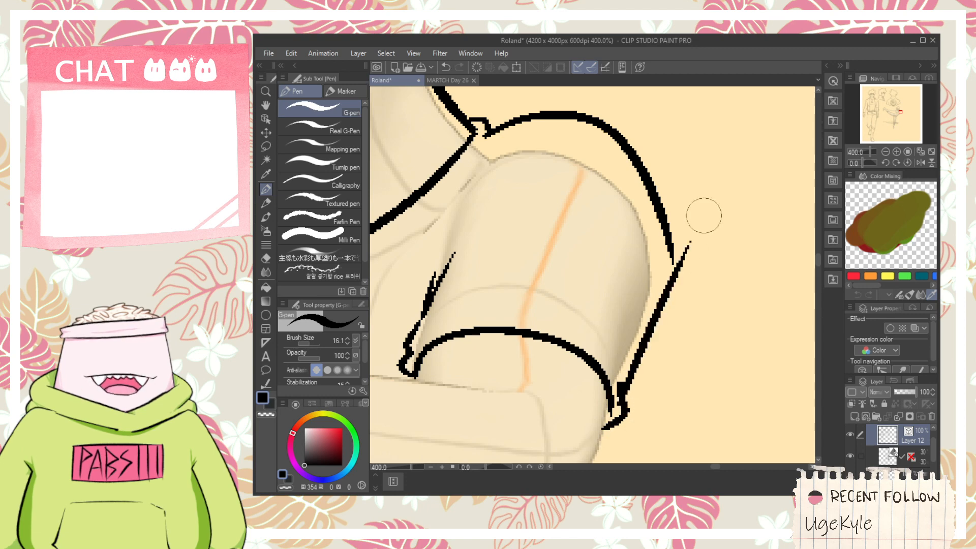
key("ctrl+z")
left_click_drag(620, 394, 670, 223)
key("e")
left_click_drag(673, 275, 674, 238)
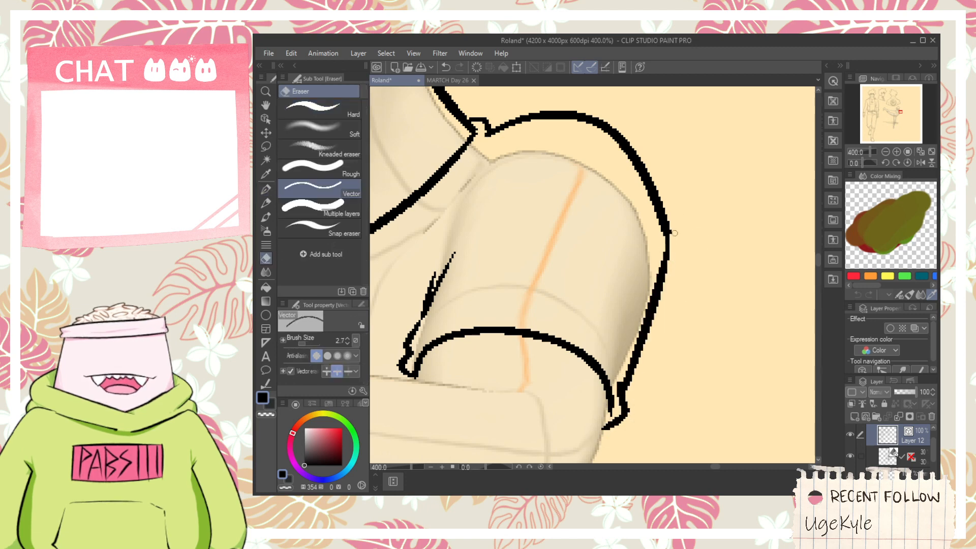
- Ink a short stepped corner at the end of the front waistline, just below the near hand's wrist
scroll(671, 249, "down", 3)
key("space")
left_click_drag(555, 254, 670, 164)
left_click_drag(591, 277, 591, 213)
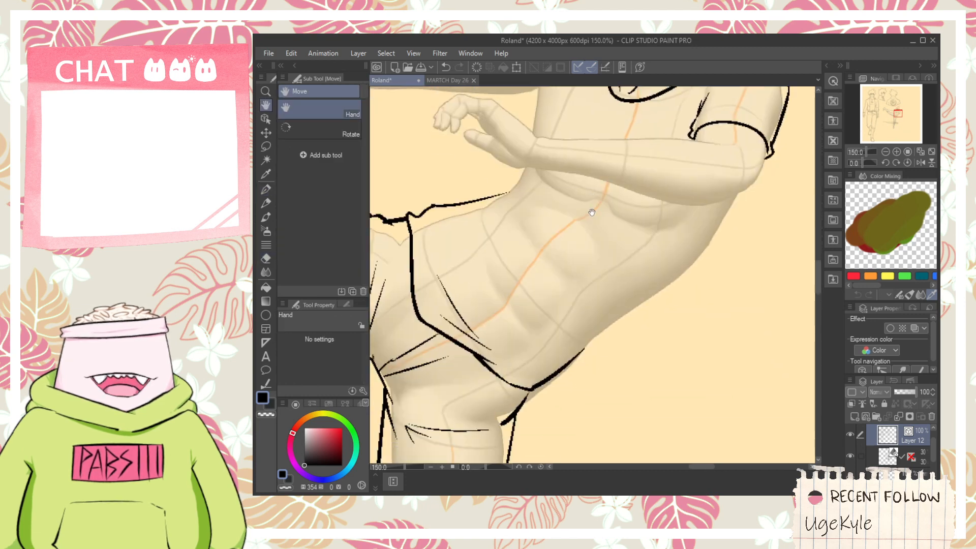
scroll(595, 361, "up", 1)
scroll(578, 342, "down", 1)
left_click_drag(559, 279, 534, 396)
key("p")
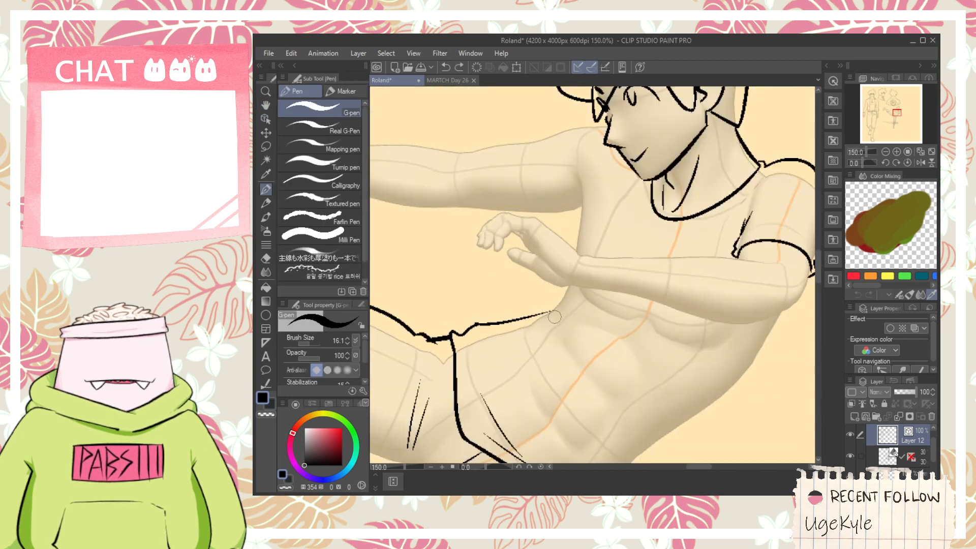
key("e")
scroll(554, 310, "up", 1)
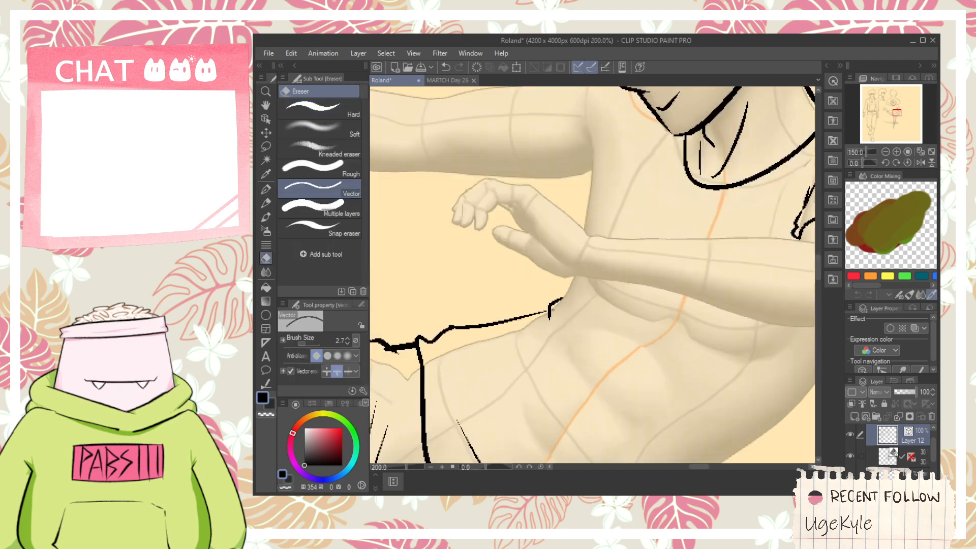
scroll(554, 309, "down", 1)
scroll(554, 157, "up", 1)
- Ink the shirt's front edge from the waist up to the far armpit and add a tapered armpit crease
key("p")
left_click_drag(567, 349, 579, 158)
left_click_drag(540, 202, 608, 242)
scroll(565, 221, "up", 2)
mouse_move(553, 130)
left_mouse_down()
mouse_move(558, 321)
mouse_move(696, 339)
mouse_move(587, 304)
mouse_move(642, 348)
mouse_move(589, 229)
left_mouse_up()
- Ink the shirt's front edge up to the far armpit, joined to the far sleeve's underside and cuff line
key("h")
key("p")
key("e")
key("p")
key("ctrl+z")
mouse_move(625, 332)
left_mouse_down()
mouse_move(587, 224)
mouse_move(616, 232)
mouse_move(600, 283)
mouse_move(599, 192)
left_mouse_up()
key("ctrl+minus")
key("ctrl+minus")
key("h")
key("ctrl+plus")
key("ctrl+plus")
key("p")
key("ctrl+z")
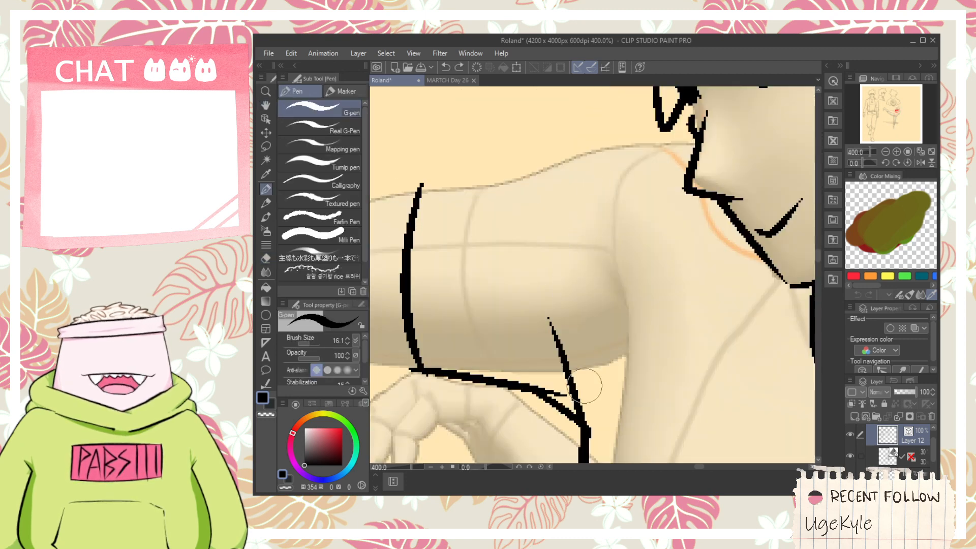
- Ink a broken armhole seam on the far shoulder, with a short upper arc and a long tapered line beside the armpit
left_click_drag(587, 400, 570, 272)
key("ctrl+z")
mouse_move(594, 408)
left_mouse_down()
mouse_move(610, 218)
mouse_move(627, 192)
mouse_move(693, 147)
mouse_move(599, 213)
mouse_move(611, 237)
mouse_move(689, 150)
left_mouse_up()
key("ctrl+z")
key("ctrl+z")
key("space")
left_click_drag(574, 193, 659, 185)
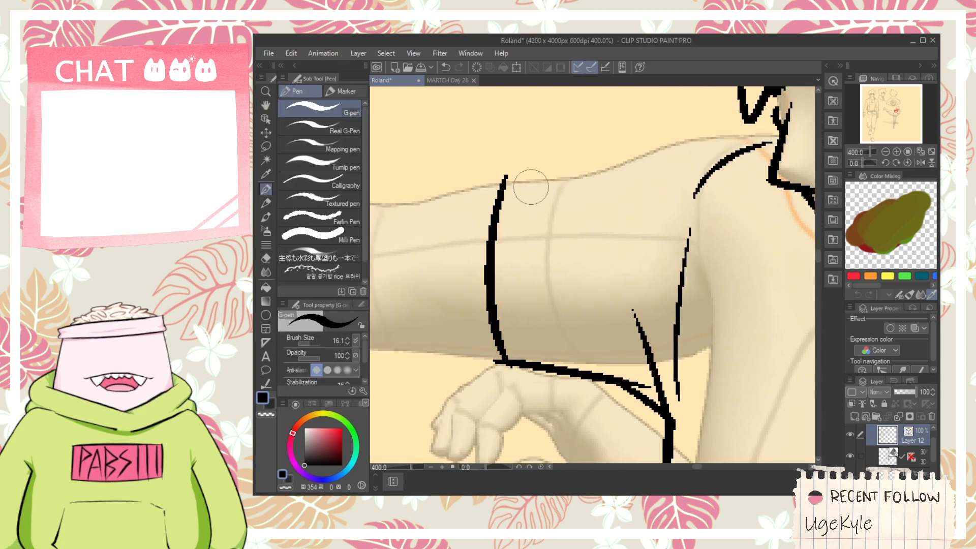
- Ink the far sleeve's top edge from the cuff corner over the shoulder to the face's chin line
mouse_move(506, 179)
left_mouse_down()
mouse_move(587, 176)
mouse_move(722, 128)
left_mouse_up()
key("ctrl+z")
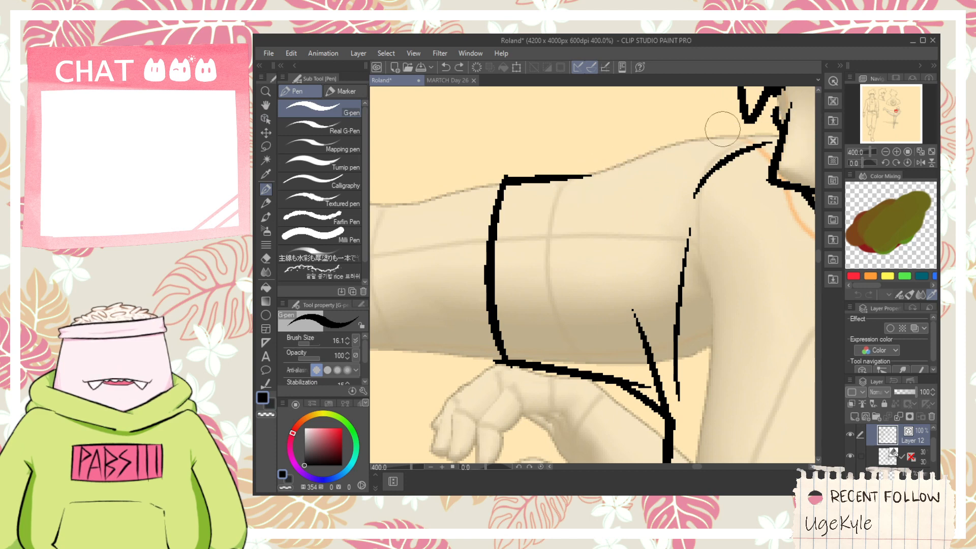
left_click_drag(574, 176, 772, 123)
key("ctrl+z")
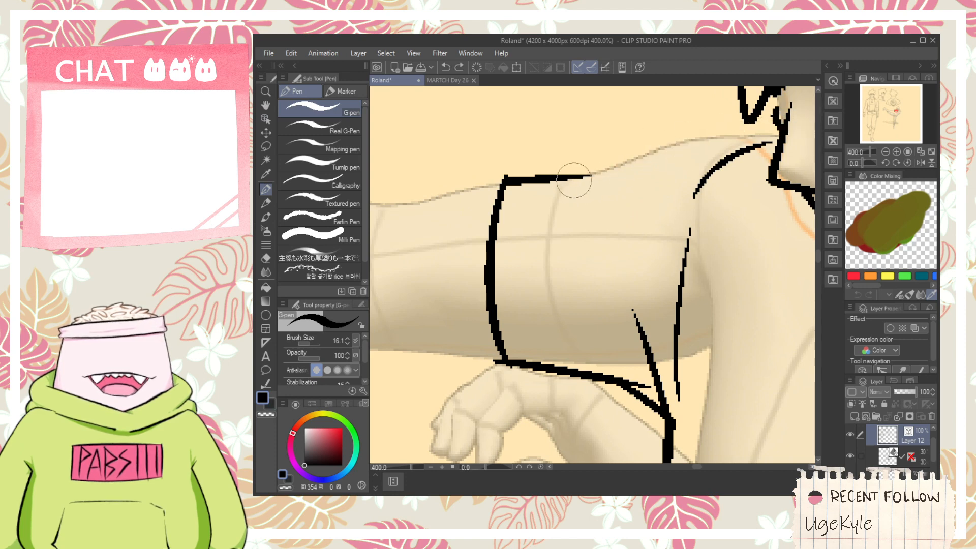
left_click_drag(573, 179, 770, 119)
key("ctrl+z")
left_click_drag(582, 175, 772, 140)
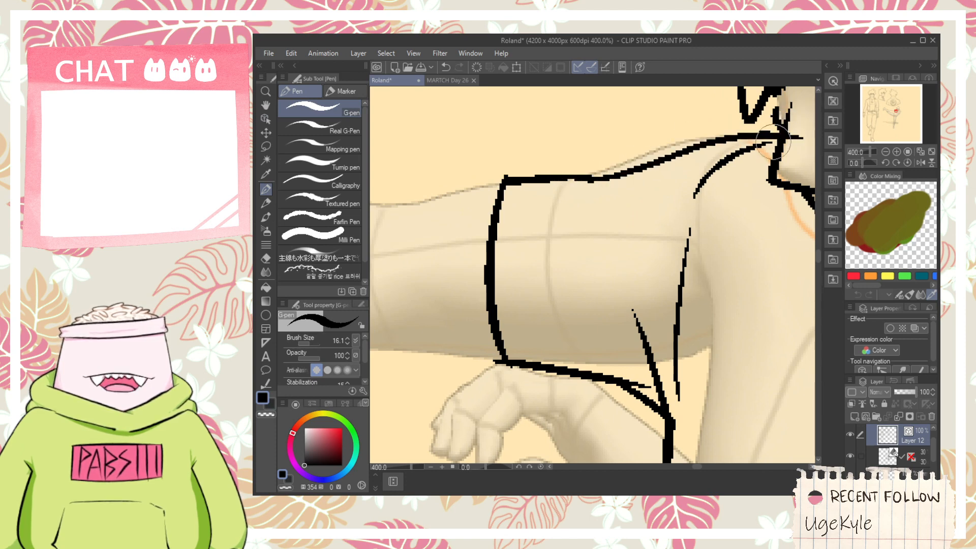
key("ctrl+z")
mouse_move(572, 178)
left_mouse_down()
mouse_move(701, 131)
mouse_move(782, 131)
left_mouse_up()
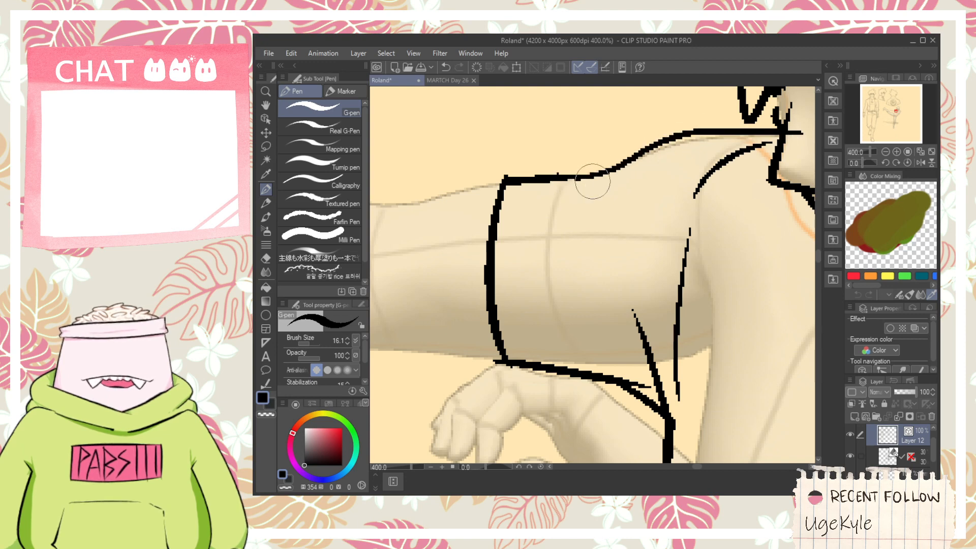
key("ctrl+z")
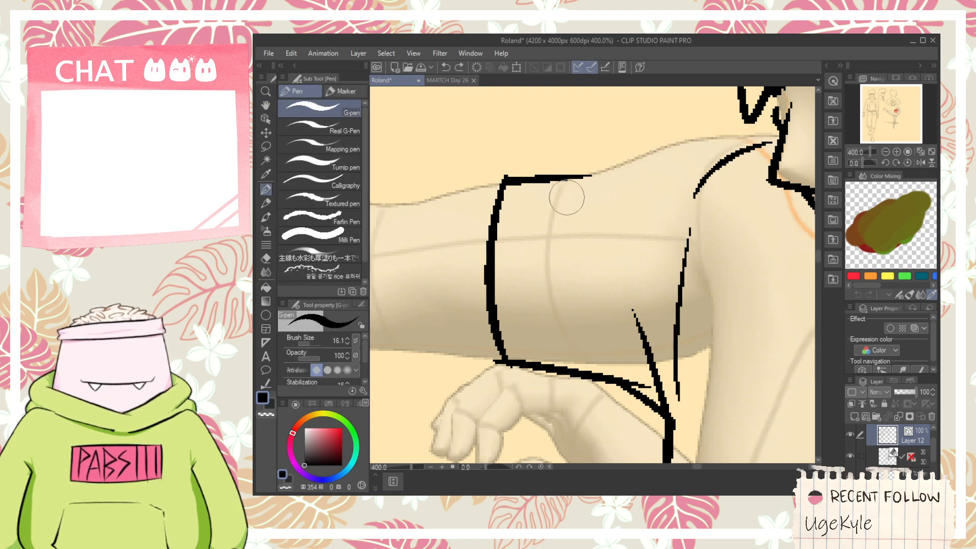
key("space")
mouse_move(613, 183)
left_mouse_down()
mouse_move(559, 232)
mouse_move(523, 242)
mouse_move(685, 196)
left_mouse_up()
- Erase the far sleeve's overshoots at the chin line and at the cuff's lower corner
scroll(481, 236, "up", 1)
scroll(478, 237, "down", 1)
key("e")
scroll(693, 193, "down", 3)
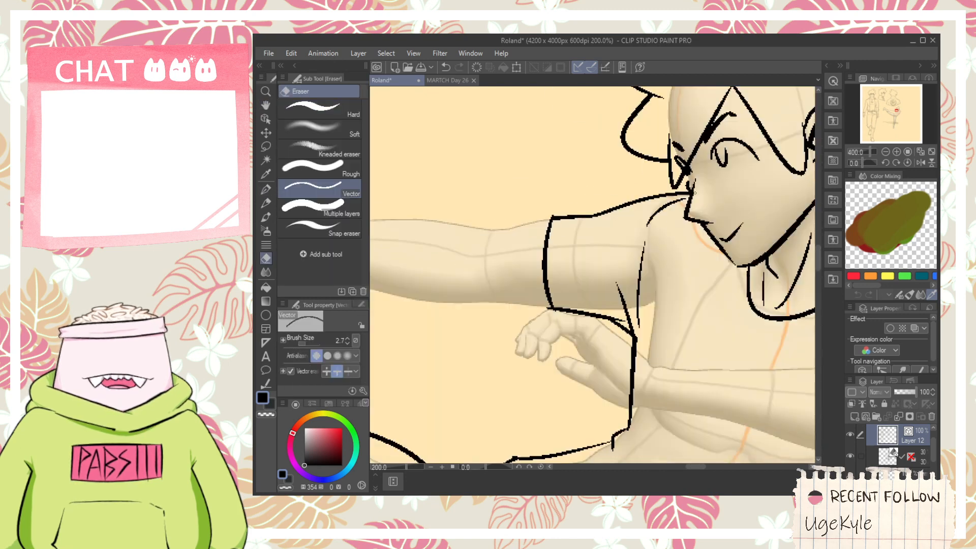
scroll(585, 232, "up", 5)
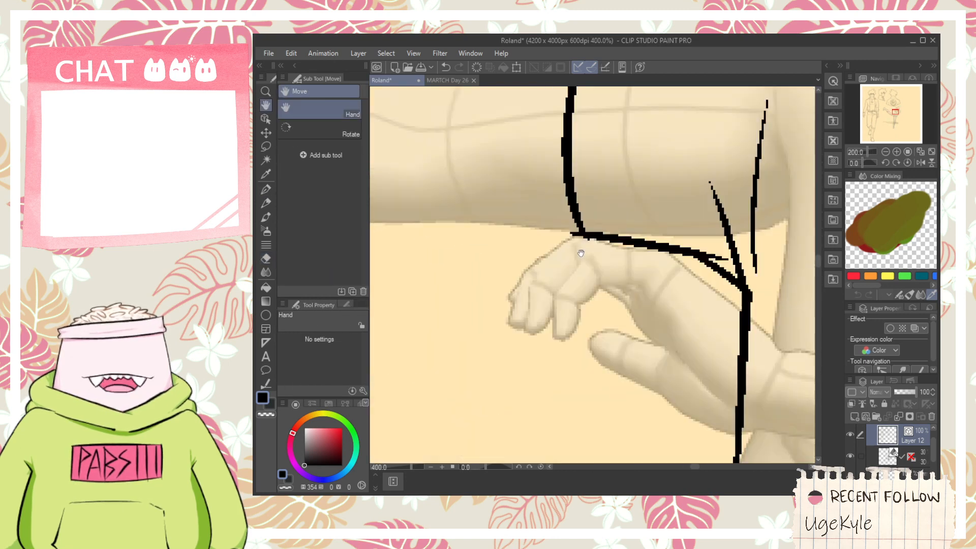
left_click(586, 231)
scroll(607, 246, "down", 4)
- Adjust the 3D figure's near forearm and hand slightly, and make Layer 12 active again for inking
key("space")
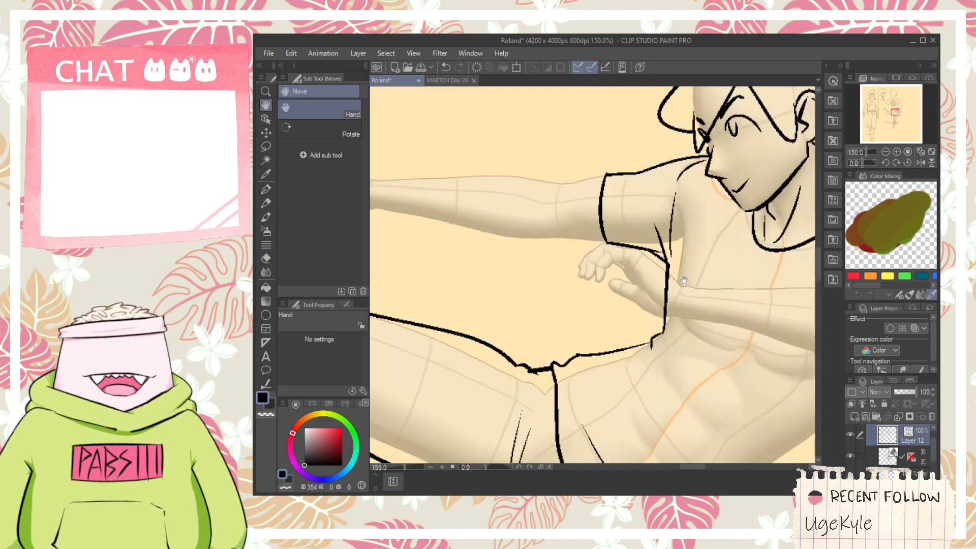
left_click_drag(735, 262, 537, 242)
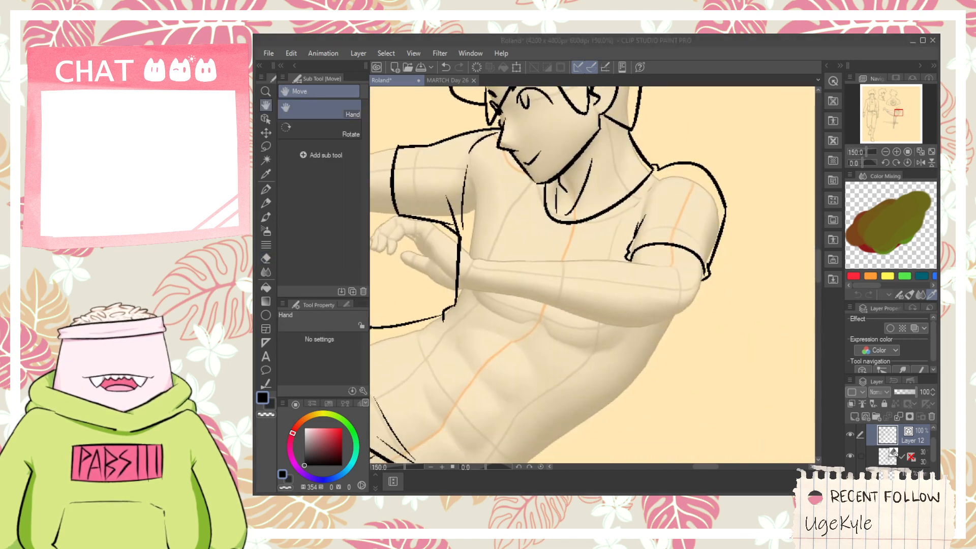
left_click(731, 70)
scroll(454, 255, "up", 1)
left_click_drag(453, 253, 687, 338)
scroll(589, 274, "down", 2)
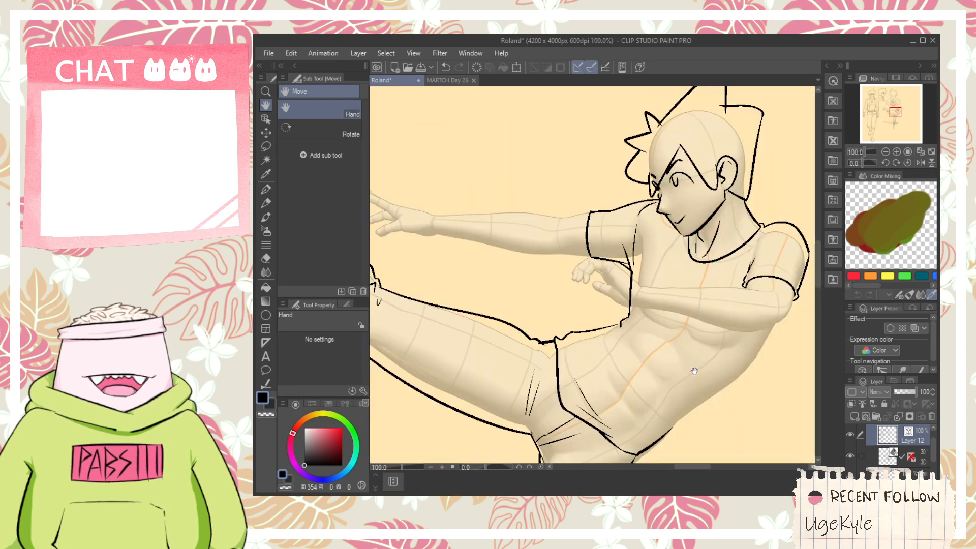
left_click_drag(694, 371, 522, 328)
key("alt+[")
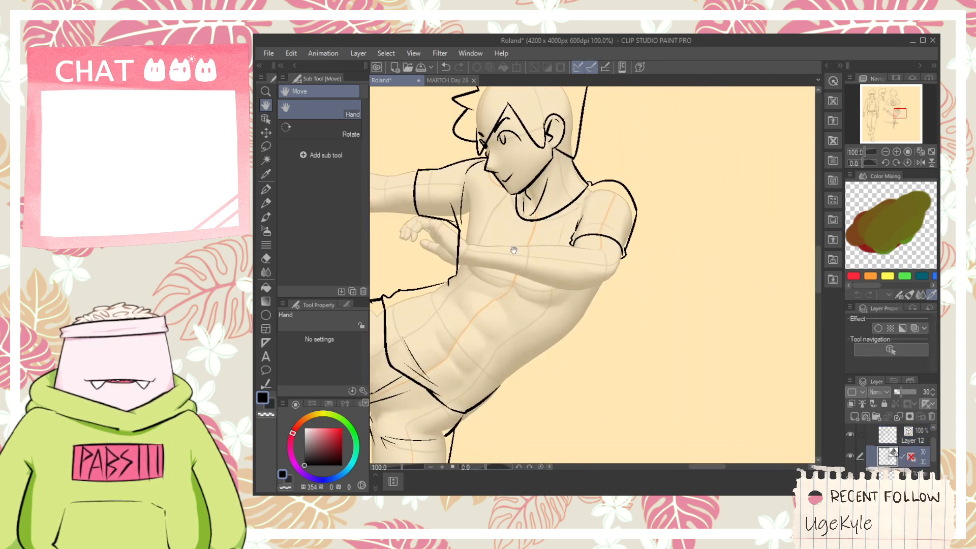
left_click(266, 119)
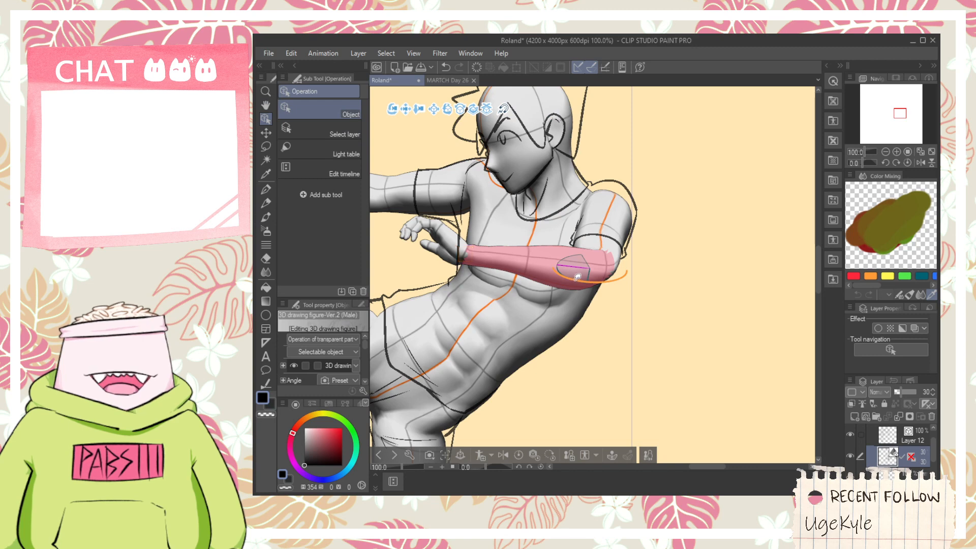
left_click_drag(578, 276, 581, 291)
left_click(877, 437)
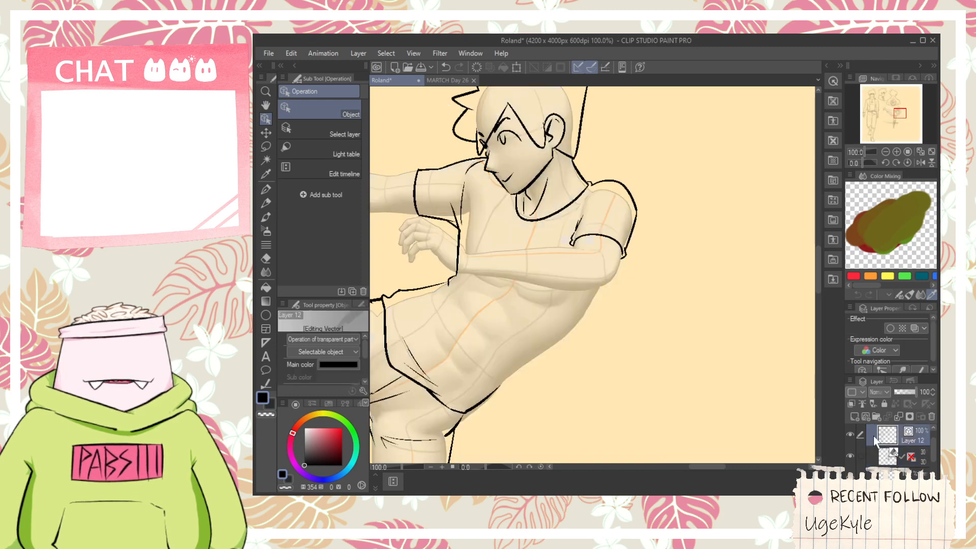
- Ink the far hand's thumb, with its lower edge running toward the wrist and its upper edge running into the palm
key("h")
scroll(532, 309, "up", 2)
left_click_drag(532, 309, 686, 281)
scroll(567, 311, "up", 4)
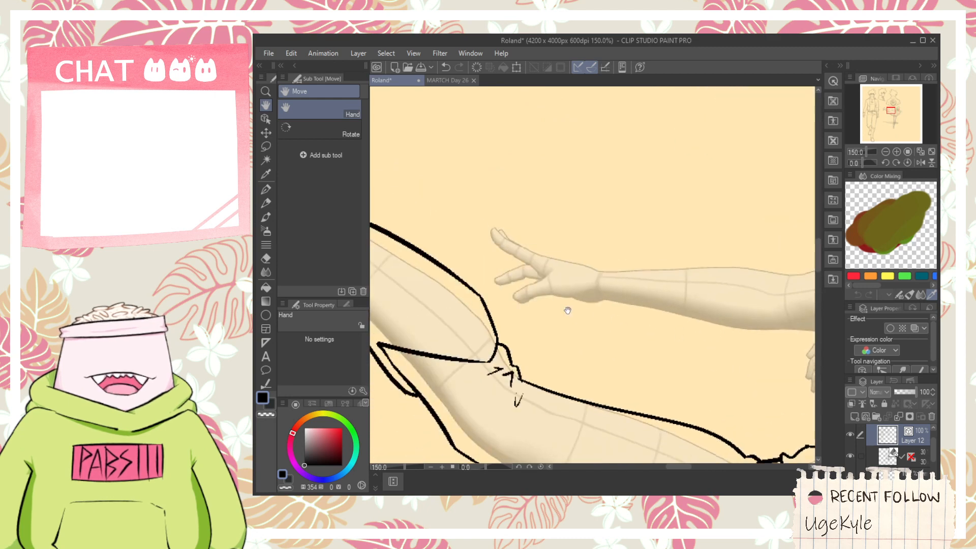
key("p")
left_click_drag(477, 315, 692, 304)
key("ctrl+z")
left_click_drag(468, 317, 678, 328)
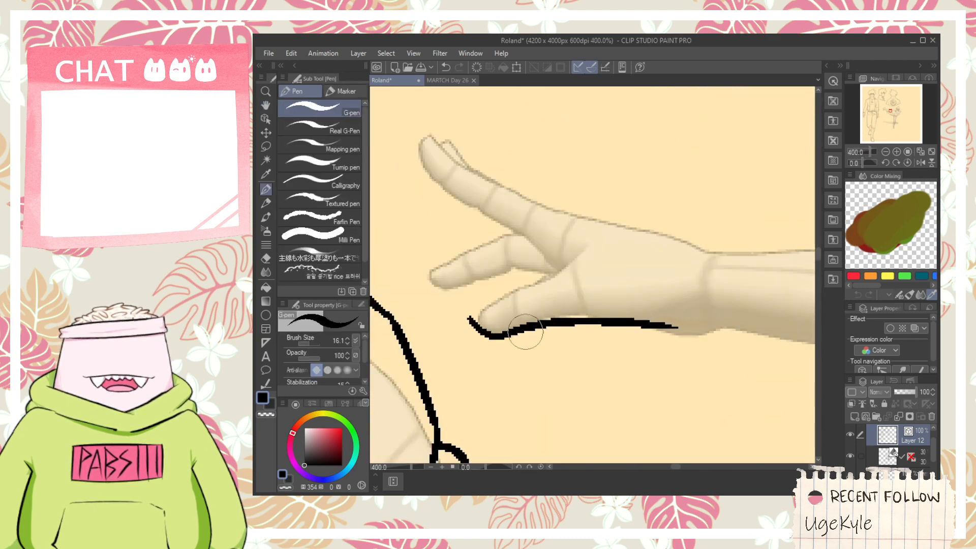
left_click_drag(463, 319, 611, 260)
key("ctrl+z")
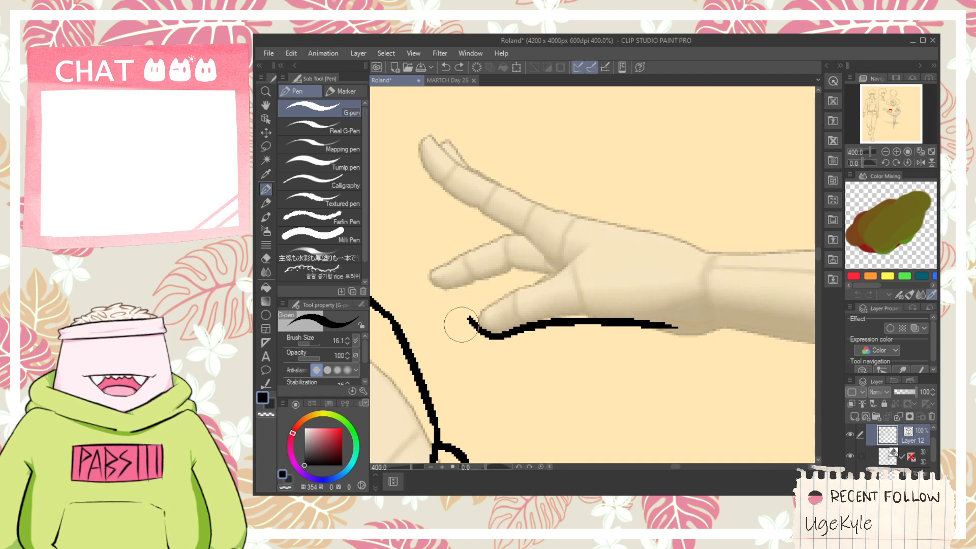
left_click_drag(466, 324, 618, 248)
key("ctrl+z")
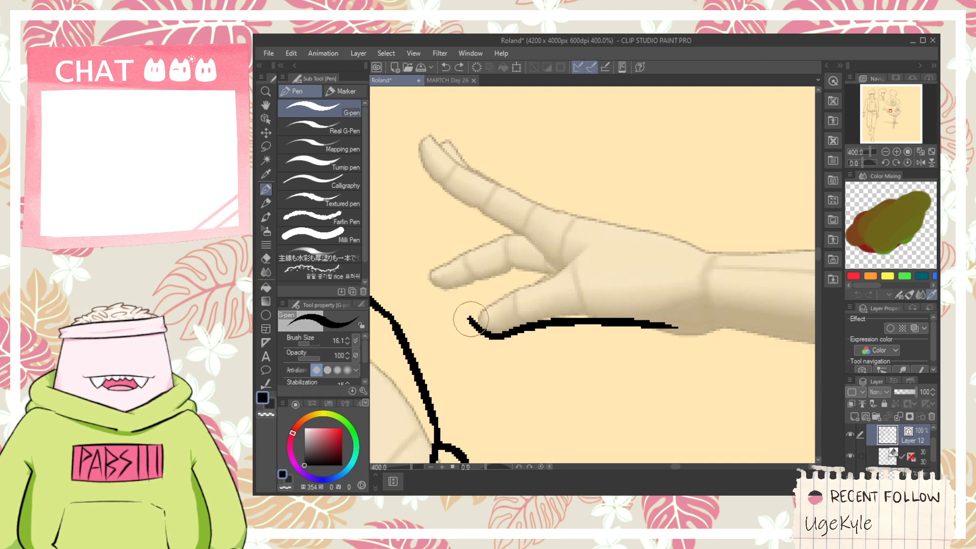
mouse_move(470, 319)
left_mouse_down()
mouse_move(596, 238)
mouse_move(547, 331)
left_mouse_up()
scroll(548, 331, "up", 1)
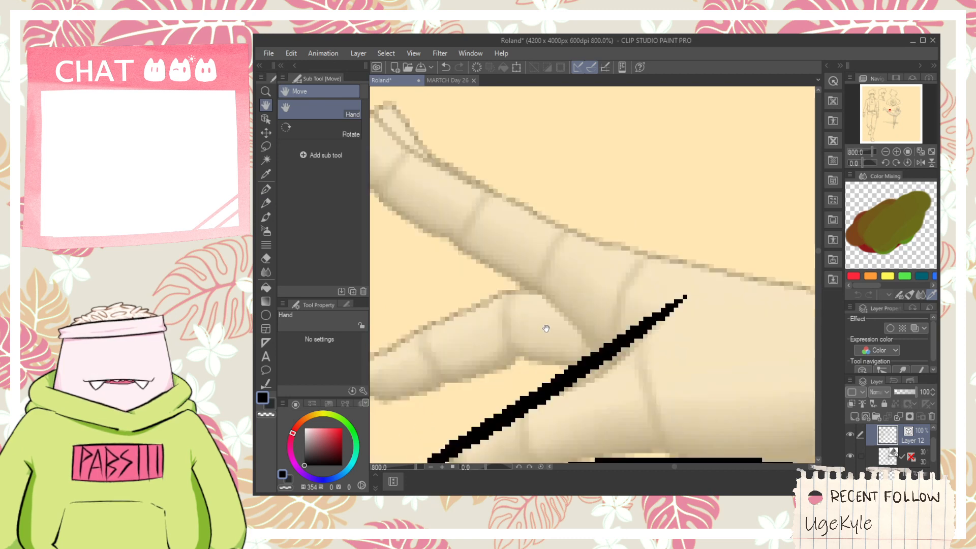
- Ink the tip and lower edge of the finger above the thumb, curving down to the thumb's upper line
scroll(538, 327, "down", 1)
scroll(451, 363, "up", 1)
left_click_drag(458, 347, 697, 311)
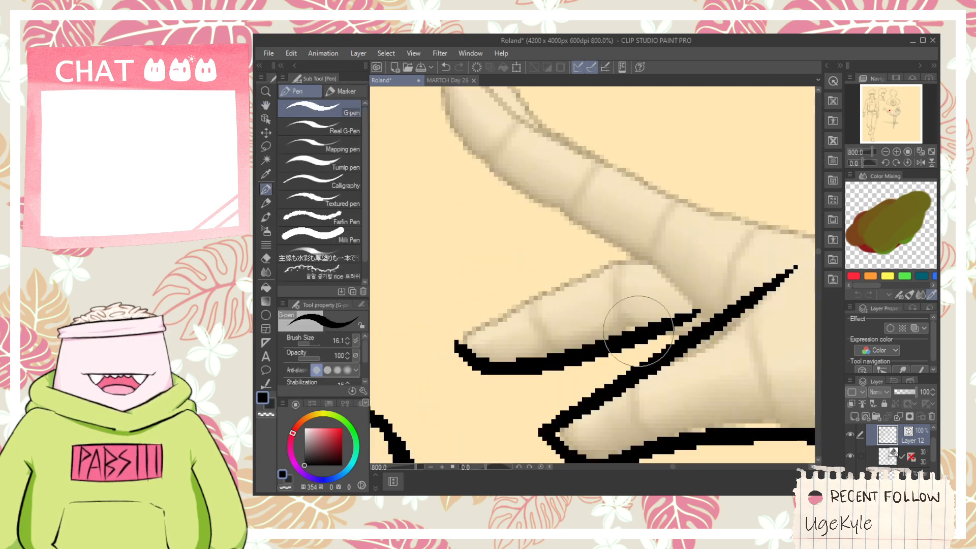
key("ctrl+z")
mouse_move(456, 344)
left_mouse_down()
mouse_move(514, 368)
mouse_move(674, 319)
mouse_move(634, 318)
mouse_move(639, 313)
mouse_move(684, 337)
left_mouse_up()
key("e")
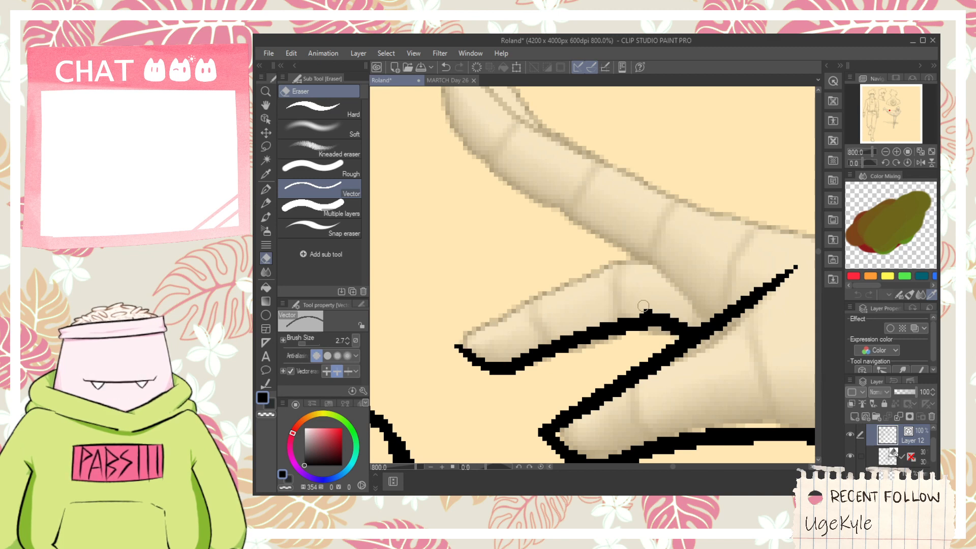
- Ink the upper edge of the finger above the thumb with a bend at the knuckle, and erase the stray ends
key("p")
left_click_drag(457, 344, 649, 232)
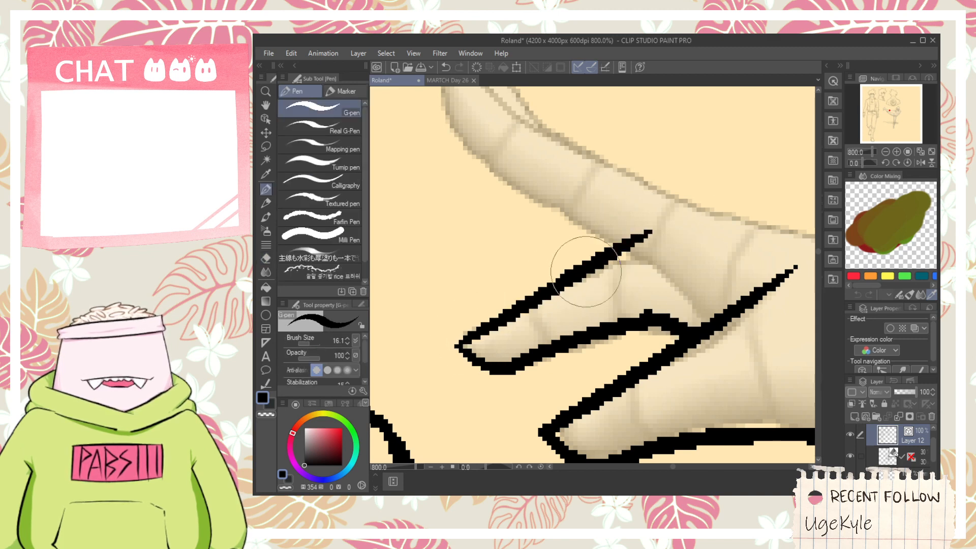
left_click_drag(563, 271, 651, 260)
key("ctrl+z")
left_click_drag(553, 262, 671, 261)
key("e")
left_click(553, 263)
key("p")
left_click_drag(553, 258, 726, 232)
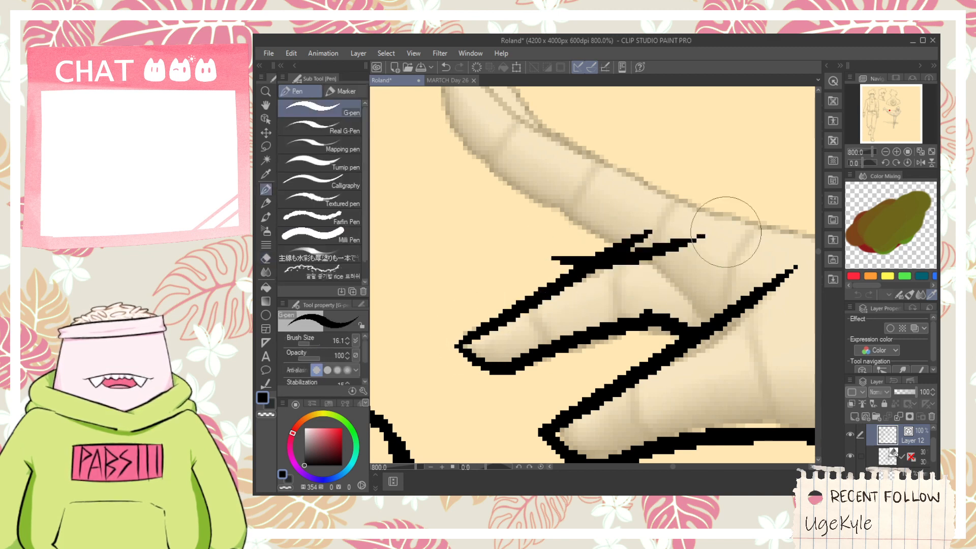
key("ctrl+z")
key("e")
left_click_drag(562, 270, 567, 256)
- Ink the raised top finger's rounded tip and underside, continuing down to the thumb's line
scroll(599, 241, "down", 2)
left_click_drag(584, 199, 554, 305)
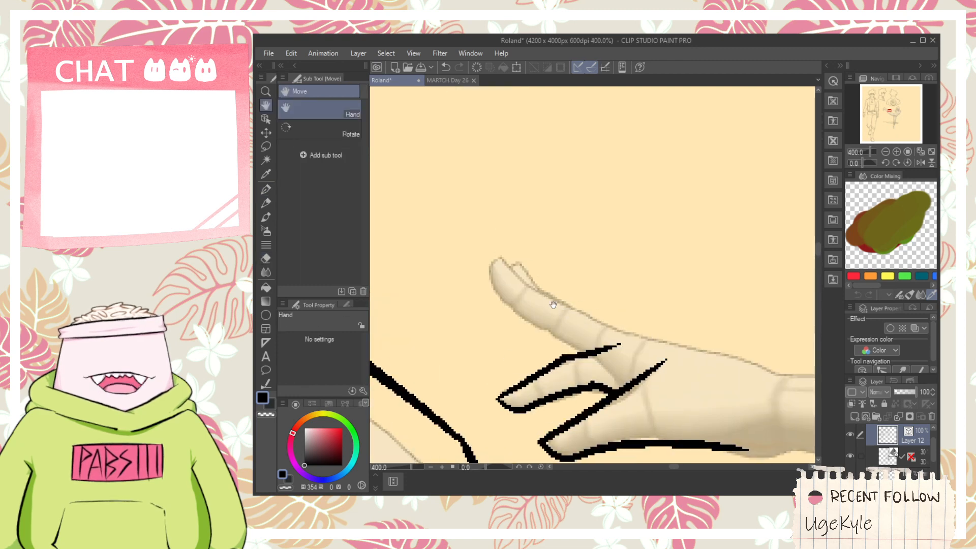
key("p")
left_click_drag(493, 267, 618, 373)
key("ctrl+z")
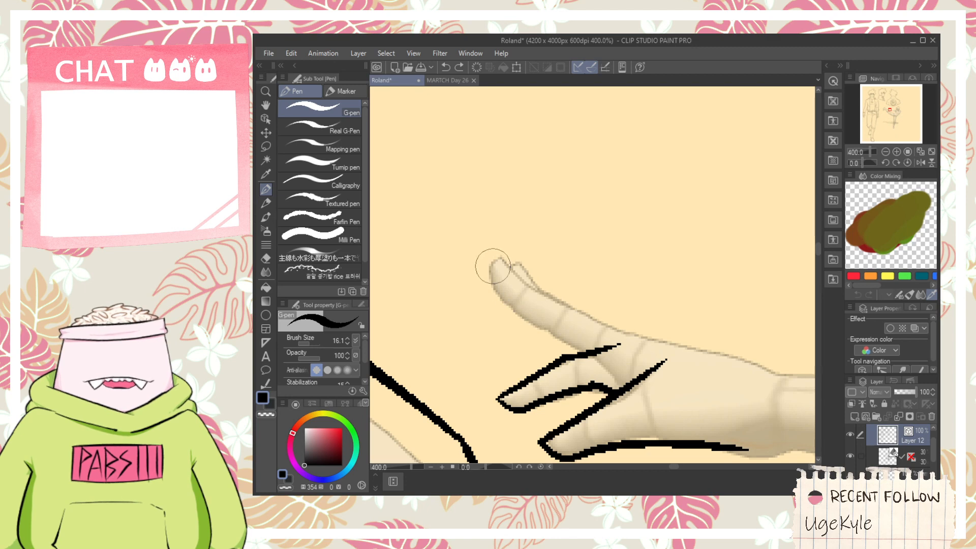
mouse_move(492, 266)
left_mouse_down()
mouse_move(563, 340)
mouse_move(601, 357)
mouse_move(585, 358)
mouse_move(636, 407)
left_mouse_up()
scroll(620, 379, "up", 2)
left_click_drag(605, 364, 633, 375)
key("e")
key("p")
- Finish the raised finger's tip and ink the narrow fingertip peeking out behind it
mouse_move(422, 193)
left_mouse_down()
mouse_move(455, 228)
mouse_move(435, 203)
mouse_move(554, 274)
left_mouse_up()
key("ctrl+z")
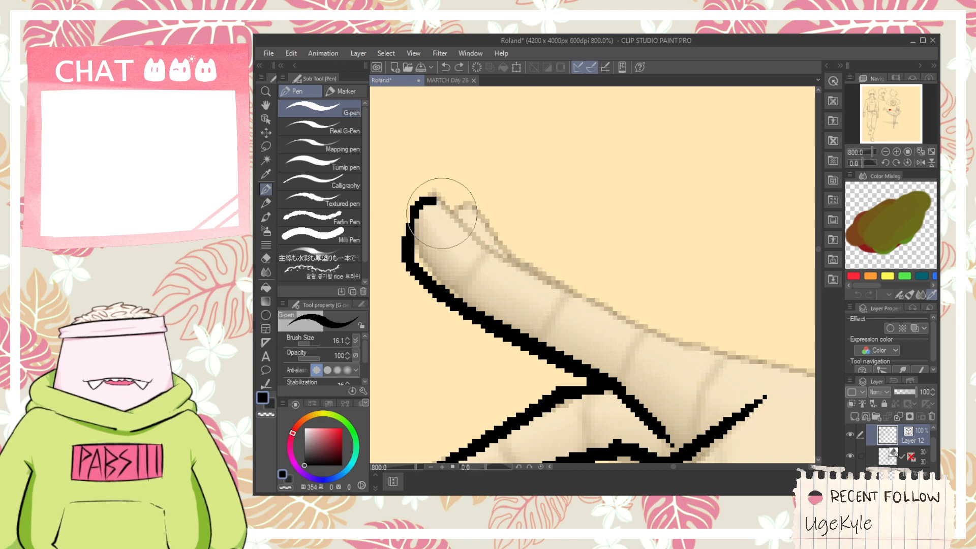
mouse_move(447, 215)
left_mouse_down()
mouse_move(510, 265)
mouse_move(457, 210)
mouse_move(476, 204)
mouse_move(566, 295)
mouse_move(475, 295)
left_mouse_up()
key("ctrl+z")
key("space")
scroll(472, 294, "down", 2)
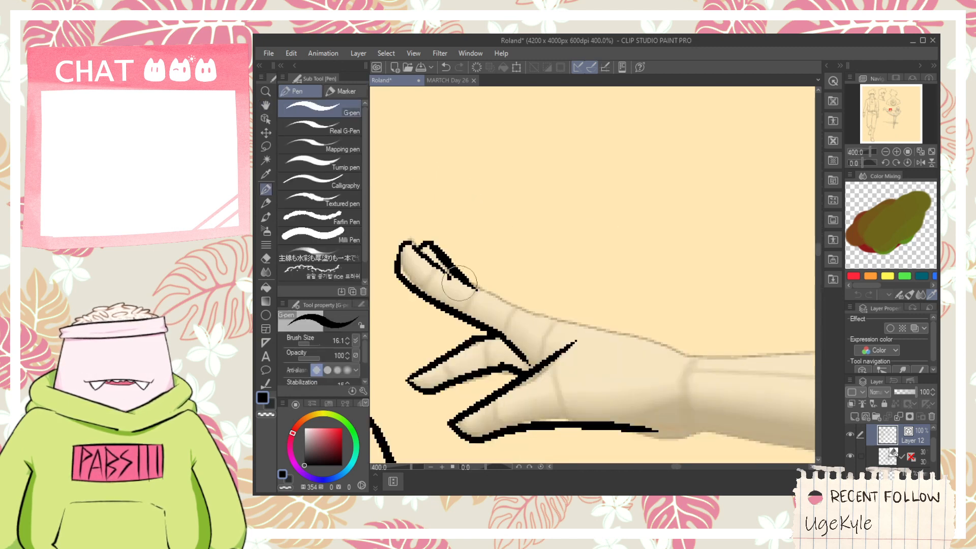
- Ink the top contour of the far hand from the raised finger along the back of the hand toward the wrist
key("space")
left_click_drag(623, 347, 582, 304)
left_click_drag(496, 333, 526, 328)
scroll(479, 351, "up", 2)
mouse_move(459, 312)
left_mouse_down()
mouse_move(501, 379)
mouse_move(540, 279)
mouse_move(602, 330)
left_mouse_up()
scroll(520, 350, "down", 2)
scroll(523, 355, "up", 2)
- Ink short crosswise band lines over the far hand's fingers and knuckles
key("space")
mouse_move(465, 281)
left_mouse_down()
mouse_move(477, 328)
mouse_move(517, 279)
left_mouse_up()
left_click_drag(545, 330, 545, 294)
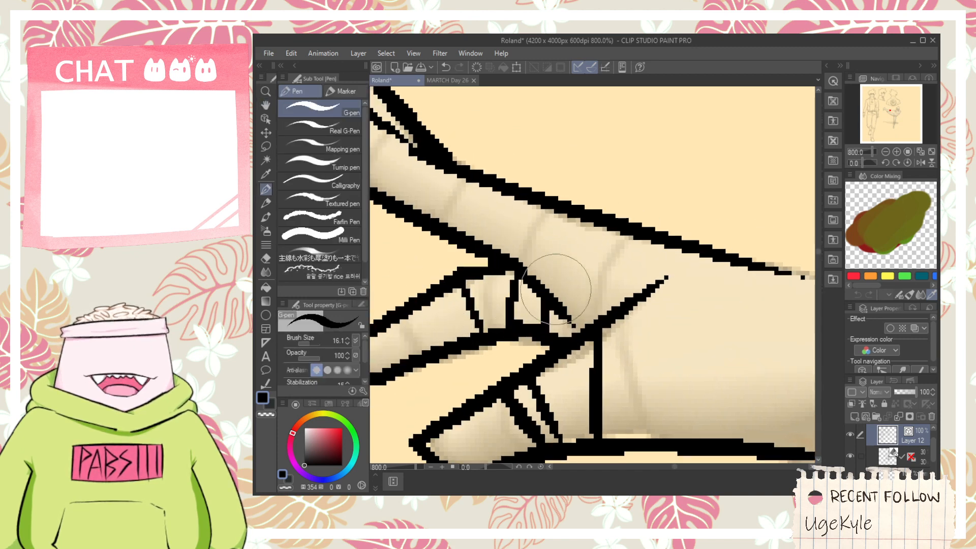
key("space")
mouse_move(531, 243)
left_mouse_down()
mouse_move(536, 294)
mouse_move(534, 222)
left_mouse_up()
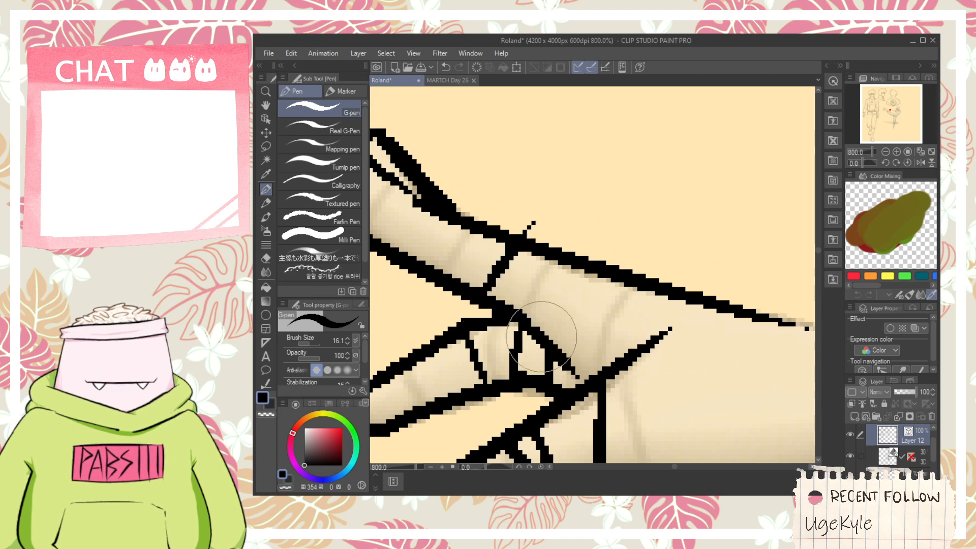
left_click_drag(544, 329, 560, 275)
left_click_drag(576, 366, 626, 262)
- Ink a diagonal line from the thumb's crease to the heel of the hand and a second line to the hand's back
scroll(633, 251, "down", 2)
key("space")
left_click_drag(661, 334, 529, 338)
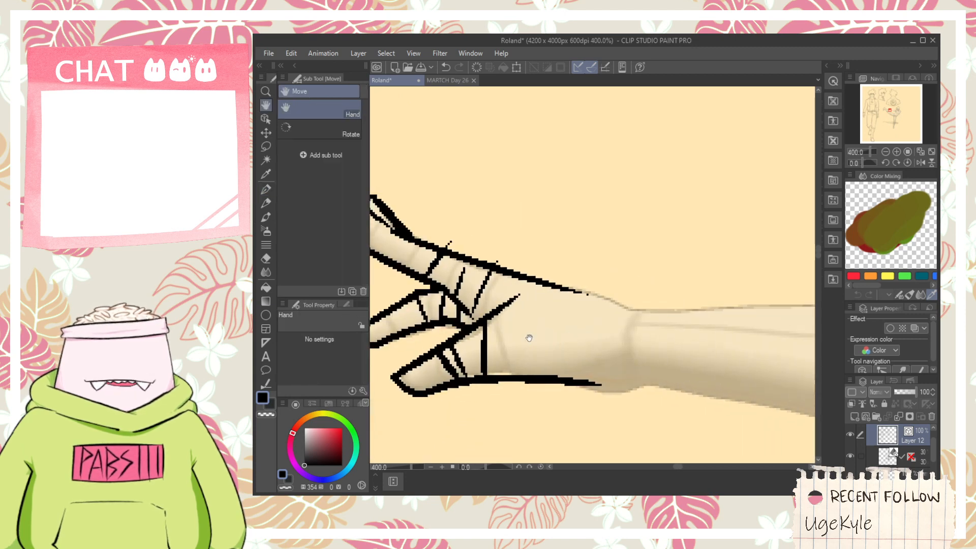
scroll(527, 337, "up", 2)
left_click_drag(497, 260, 660, 420)
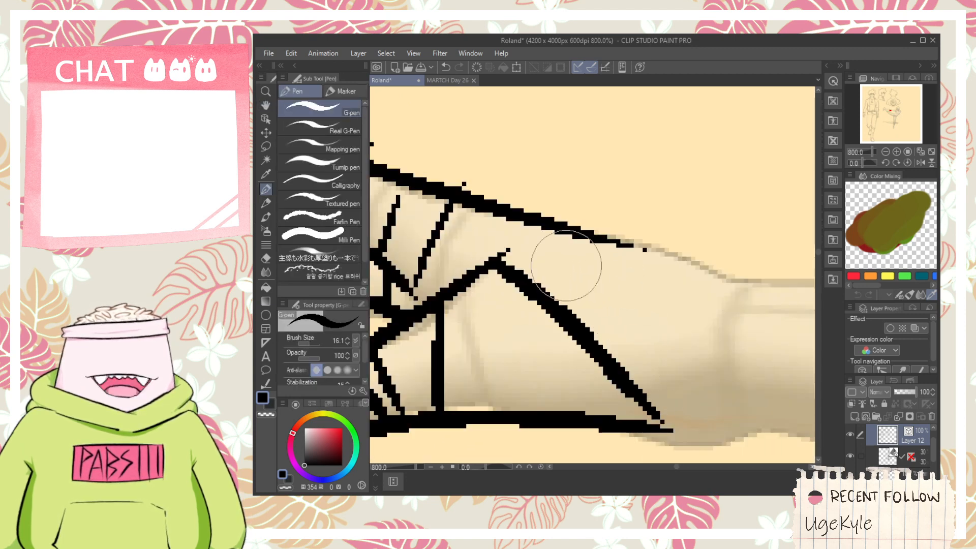
left_click_drag(497, 260, 609, 244)
- Ink the curved heel of the far hand and a rounded line across the wrist from the hand's back to the heel
scroll(590, 269, "down", 2)
key("space")
left_click_drag(636, 332, 543, 343)
scroll(543, 344, "up", 2)
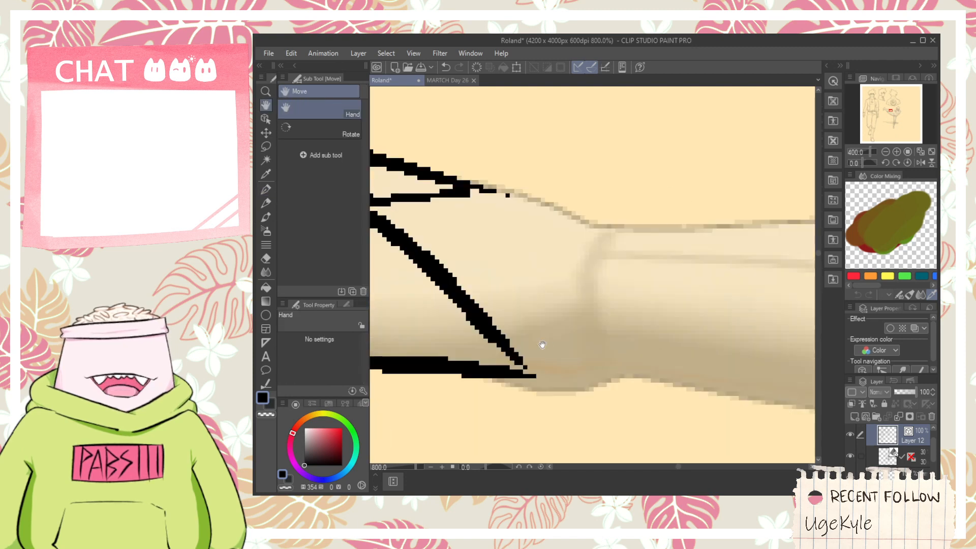
mouse_move(500, 377)
left_mouse_down()
mouse_move(604, 401)
mouse_move(666, 366)
left_mouse_up()
scroll(610, 346, "down", 2)
key("space")
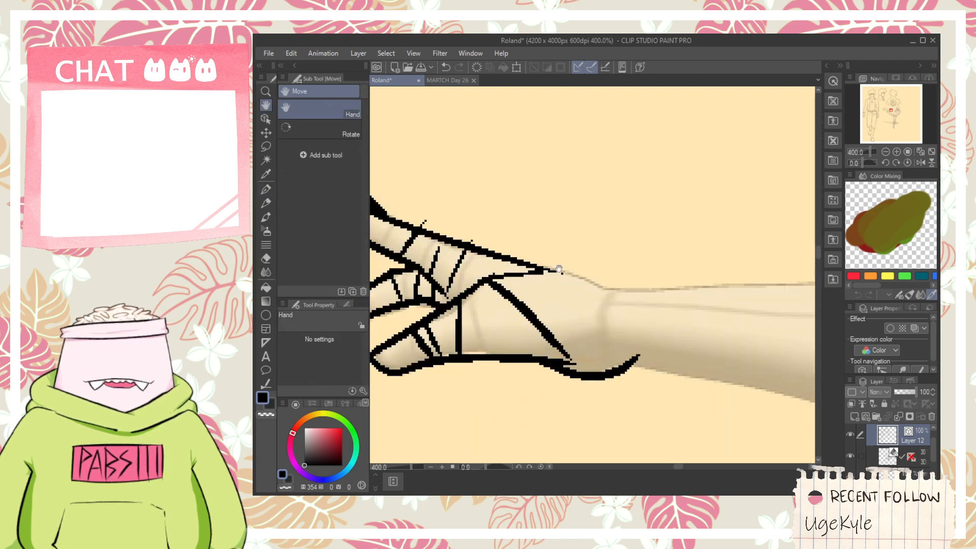
left_click_drag(576, 282, 614, 362)
key("ctrl+z")
left_click_drag(552, 270, 615, 363)
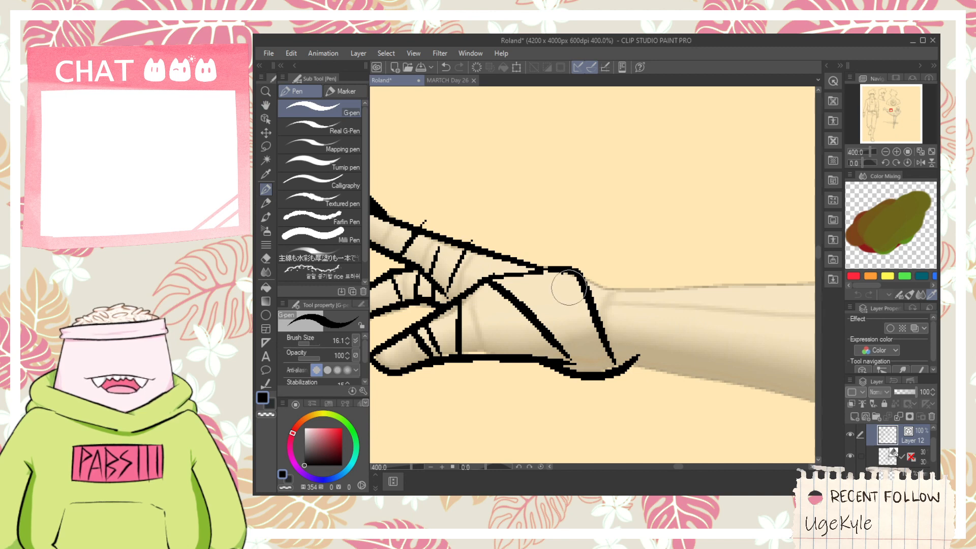
key("space")
scroll(632, 367, "down", 4)
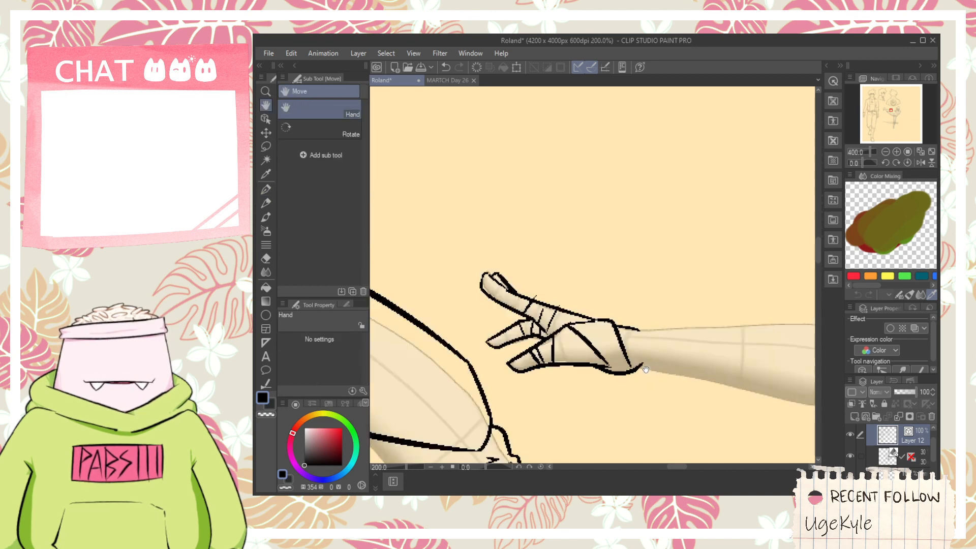
scroll(575, 337, "up", 4)
scroll(616, 355, "down", 2)
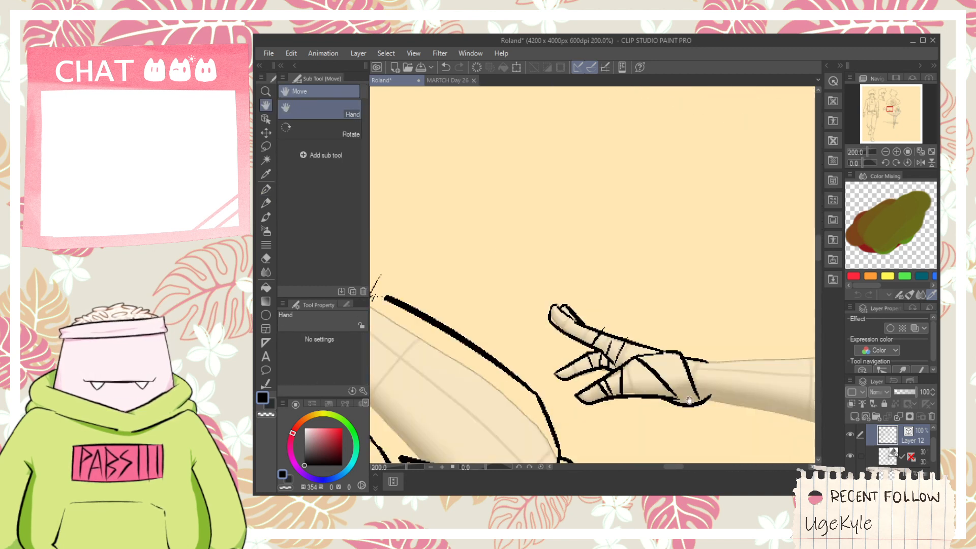
mouse_move(700, 407)
left_mouse_down()
mouse_move(549, 342)
mouse_move(694, 353)
left_mouse_up()
scroll(532, 341, "up", 2)
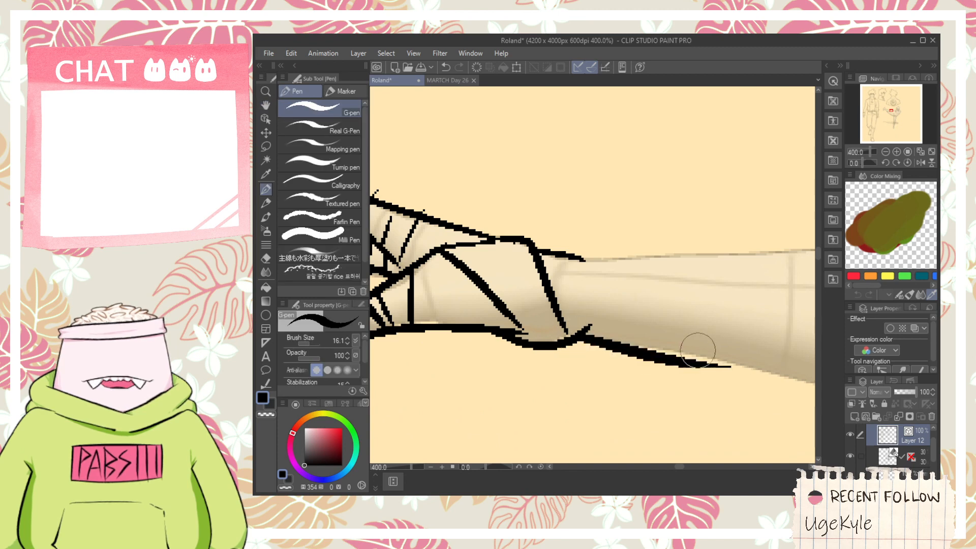
key("ctrl+z")
left_click_drag(584, 335, 700, 357)
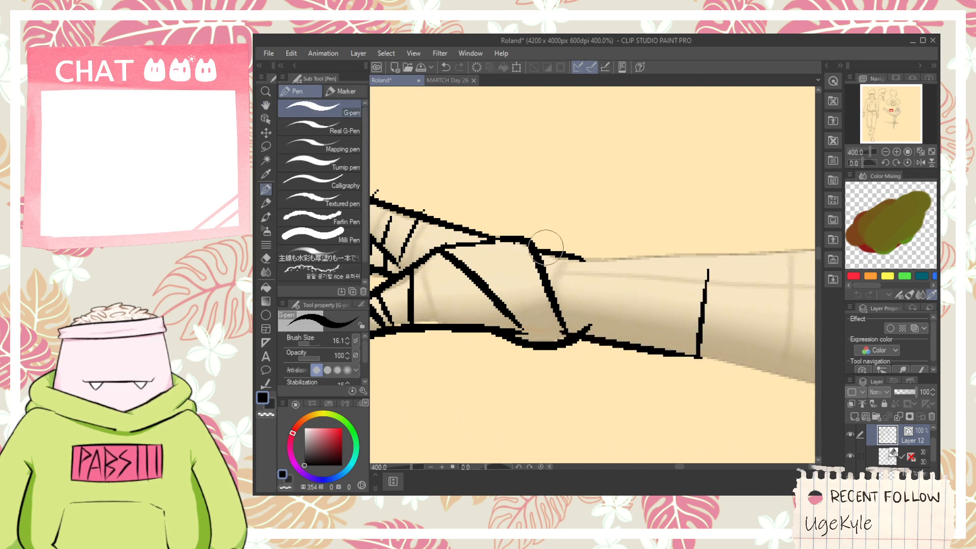
left_click_drag(546, 247, 752, 243)
key("ctrl+z")
key("ctrl+z")
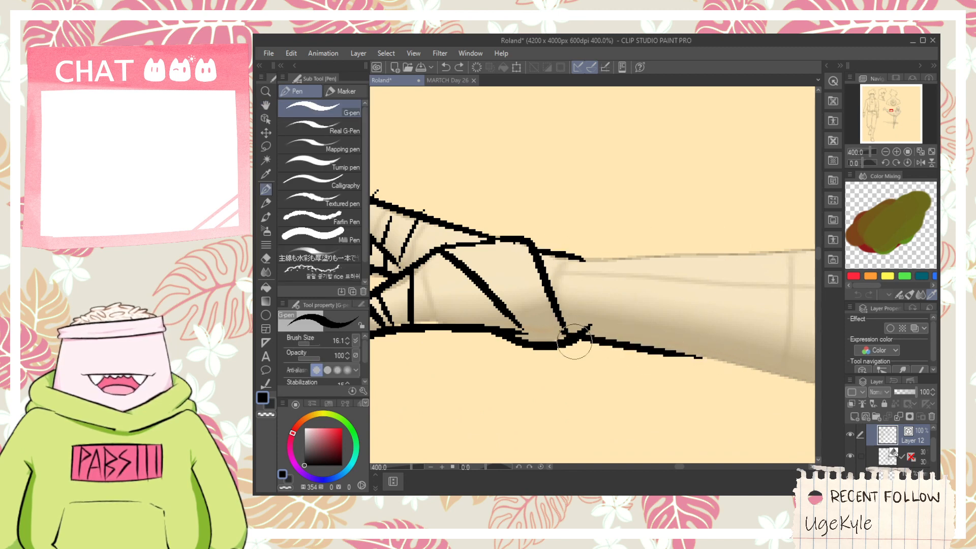
key("ctrl+z")
- Ink the far wrist wrap's lower and upper edges with a closing line across the forearm, and trim the overshooting ends
mouse_move(585, 338)
left_mouse_down()
mouse_move(766, 363)
mouse_move(715, 273)
mouse_move(720, 226)
left_mouse_up()
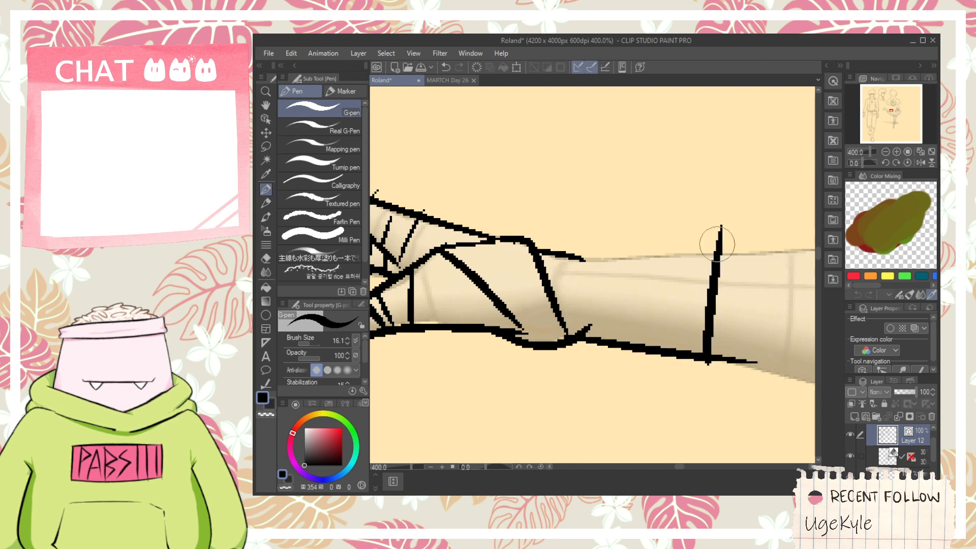
left_click_drag(539, 248, 745, 249)
key("e")
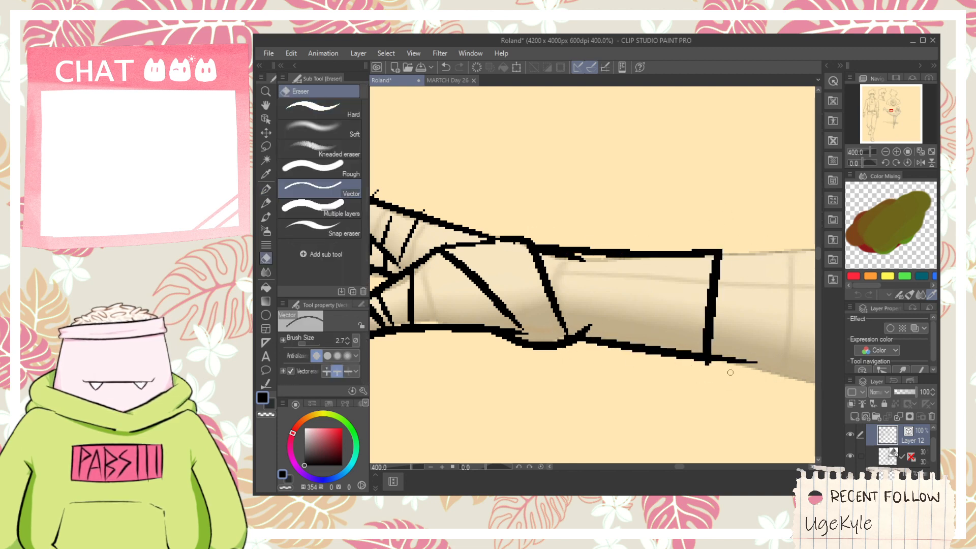
mouse_move(569, 261)
left_mouse_down()
mouse_move(574, 254)
mouse_move(587, 339)
mouse_move(646, 264)
left_mouse_up()
- Clear the stray stub at the far wrist and ink crosswise band lines over the wrist wrap
key("p")
key("ctrl+z")
left_click(562, 263)
key("e")
key("p")
key("ctrl+z")
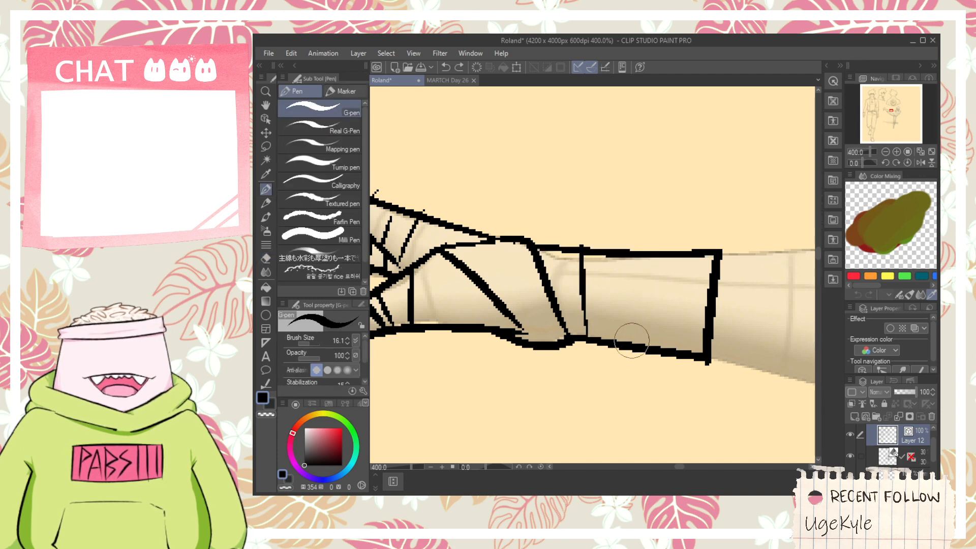
left_click_drag(680, 298, 679, 349)
- Ink the jagged fingerless-glove edge over the near hand's knuckles, with short lines between the fingers
scroll(675, 315, "down", 5)
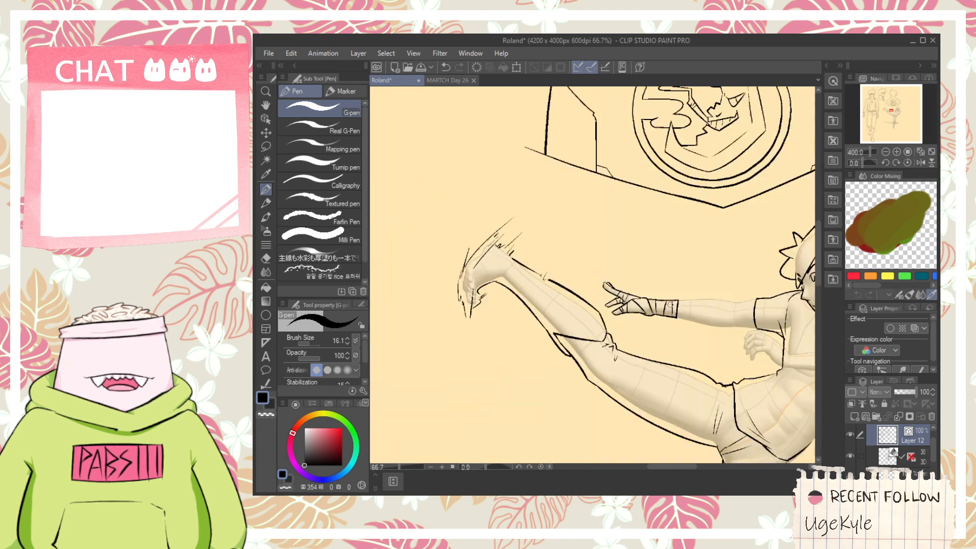
key("space")
mouse_move(762, 366)
left_mouse_down()
mouse_move(614, 312)
mouse_move(639, 309)
mouse_move(605, 326)
left_mouse_up()
scroll(614, 313, "up", 2)
scroll(613, 312, "up", 1)
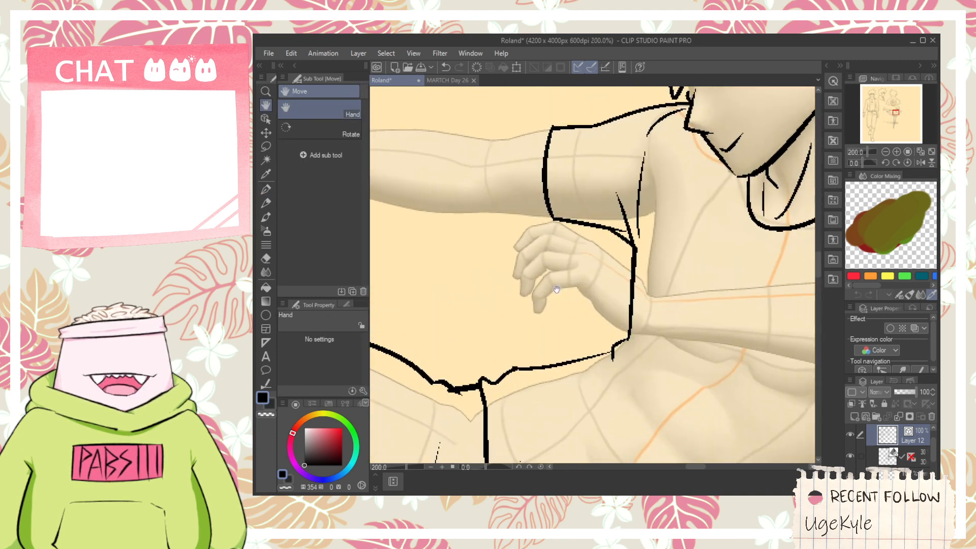
scroll(557, 291, "up", 5)
mouse_move(549, 304)
left_mouse_down()
mouse_move(594, 257)
mouse_move(561, 268)
mouse_move(531, 248)
mouse_move(620, 232)
left_mouse_up()
left_click_drag(548, 308, 664, 304)
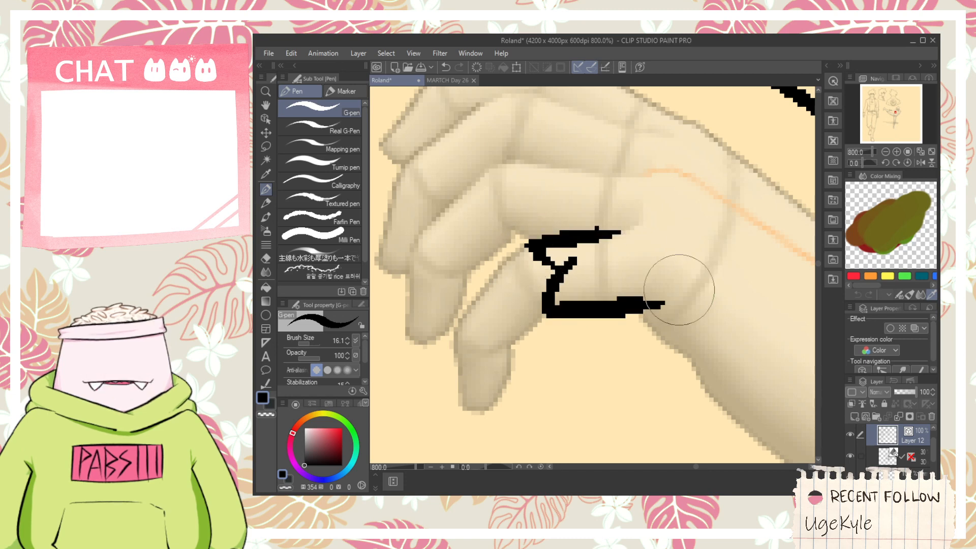
left_click_drag(642, 227, 638, 310)
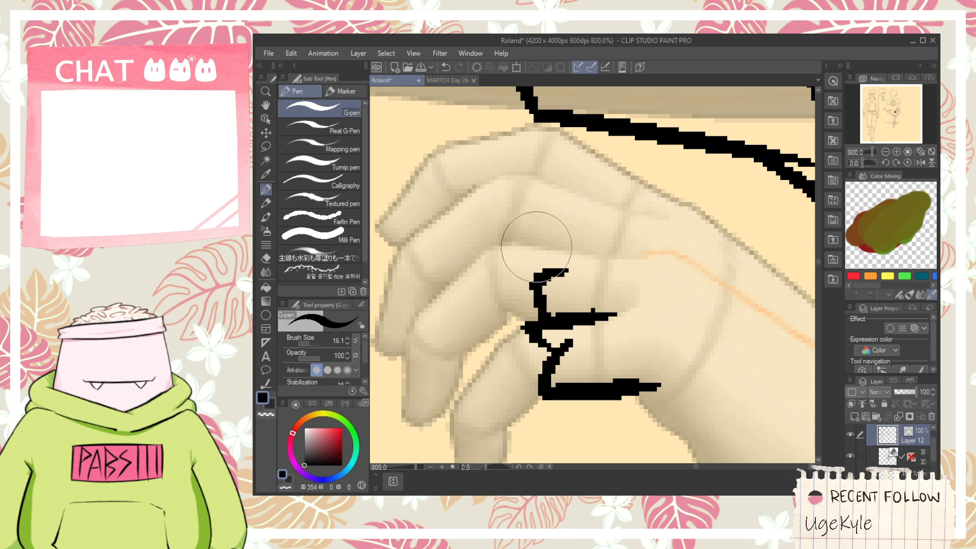
left_click_drag(657, 258, 662, 319)
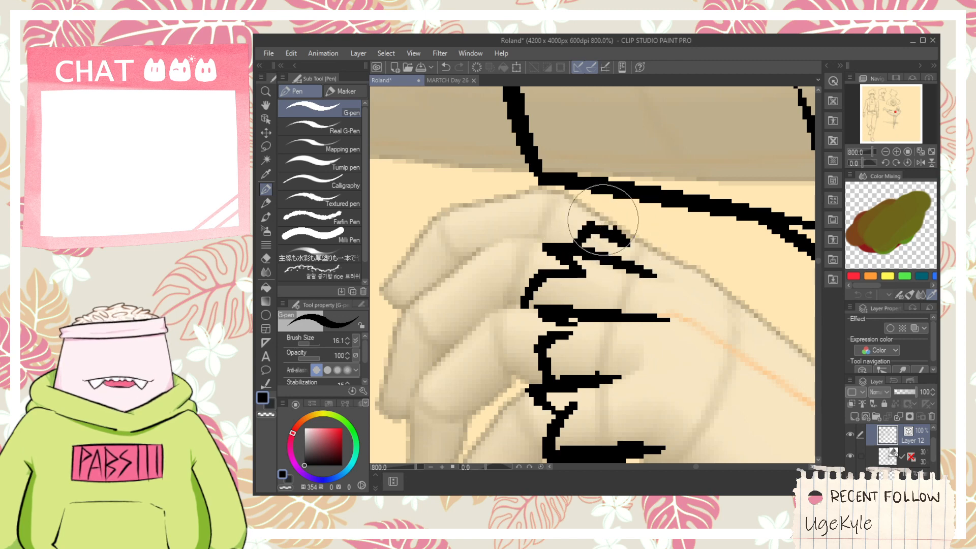
- Ink the upper contour of the near hand from the top knuckle along the back of the hand
left_click_drag(601, 214, 700, 241)
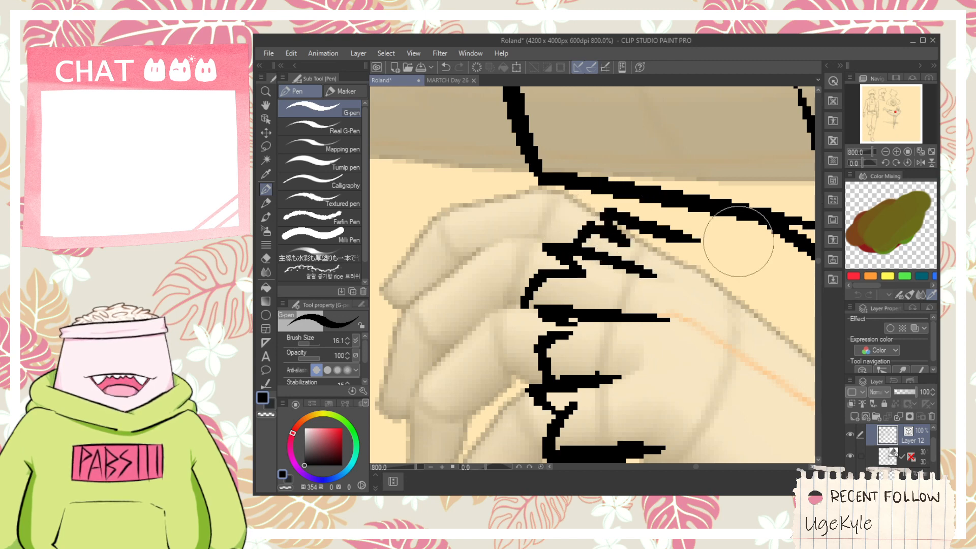
scroll(699, 242, "down", 2)
key("space")
left_click_drag(696, 300, 583, 288)
scroll(583, 288, "up", 2)
key("ctrl+z")
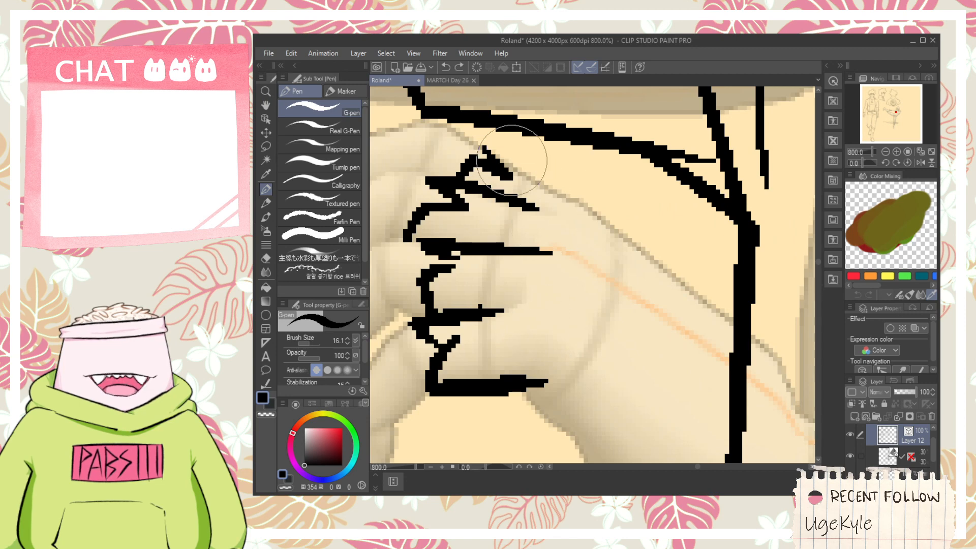
left_click_drag(489, 147, 595, 214)
- Ink a band line across the near hand behind the knuckles and a diagonal line from its lower edge toward the back
left_click_drag(523, 392, 559, 198)
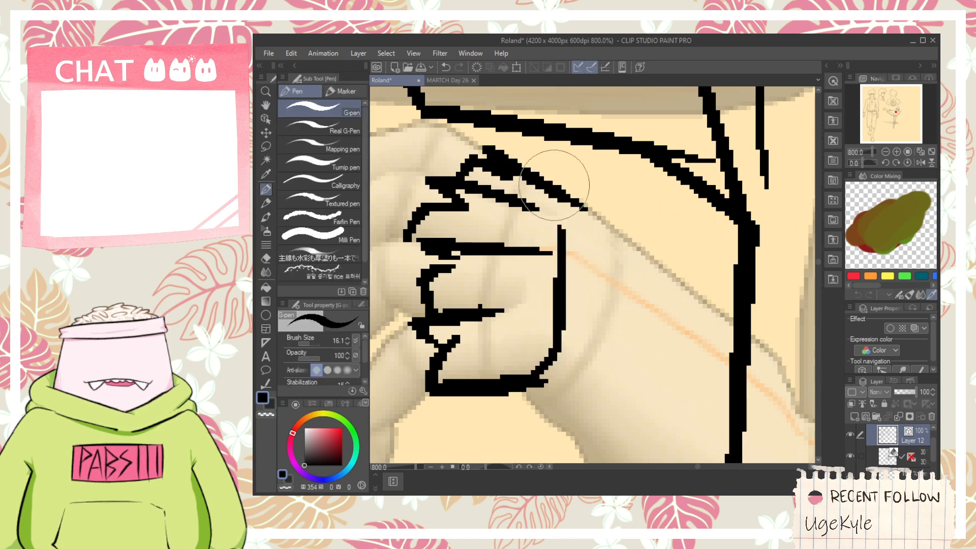
key("ctrl+z")
left_click_drag(501, 403, 553, 215)
left_click_drag(531, 394, 621, 288)
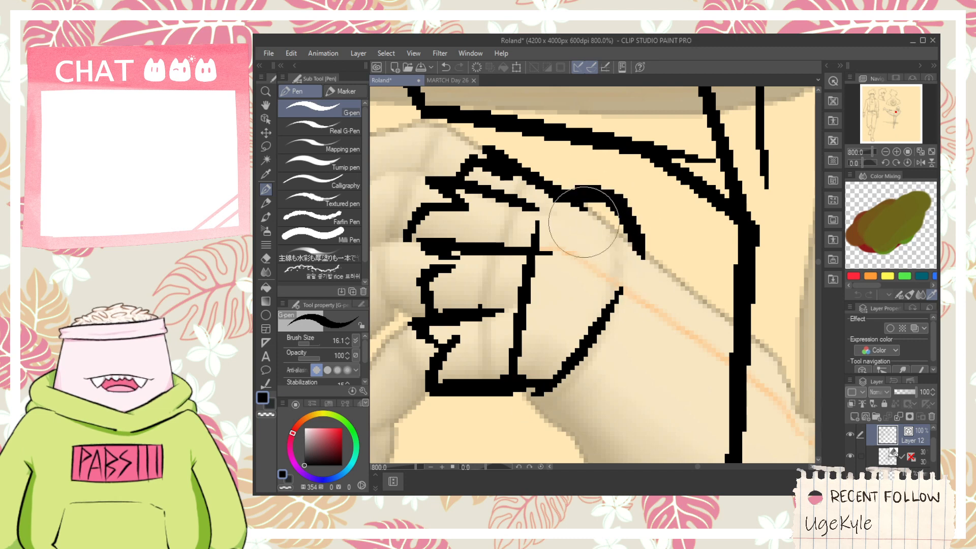
- Ink a diagonal line from the glove edge at the near hand's lowest knuckle up to the band line across the hand
key("e")
key("space")
left_click_drag(606, 264, 575, 190)
scroll(578, 221, "down", 2)
left_click_drag(601, 248, 590, 224)
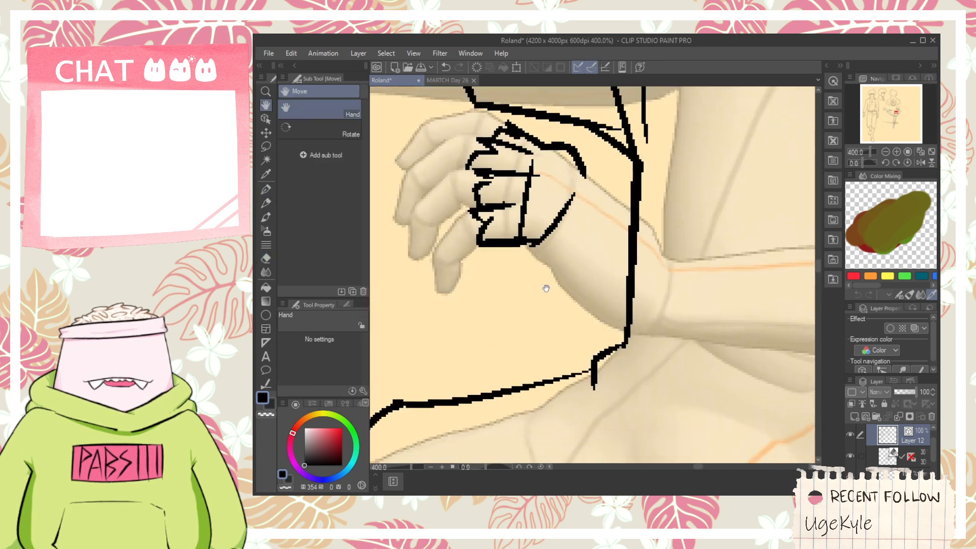
scroll(546, 288, "up", 2)
left_click_drag(546, 288, 620, 342)
scroll(583, 297, "up", 2)
key("p")
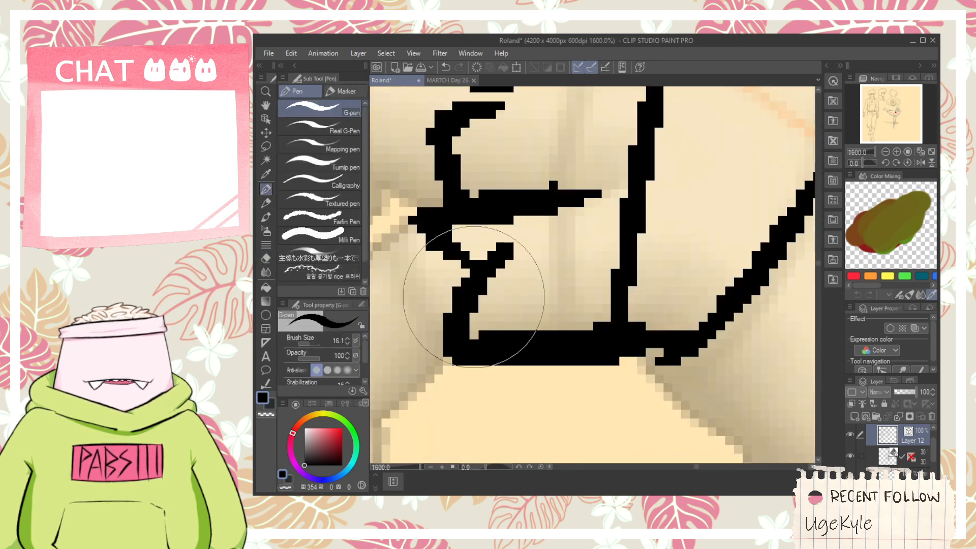
mouse_move(474, 297)
left_mouse_down()
mouse_move(608, 191)
mouse_move(581, 286)
mouse_move(635, 282)
left_mouse_up()
key("space")
scroll(605, 196, "down", 2)
scroll(581, 286, "up", 2)
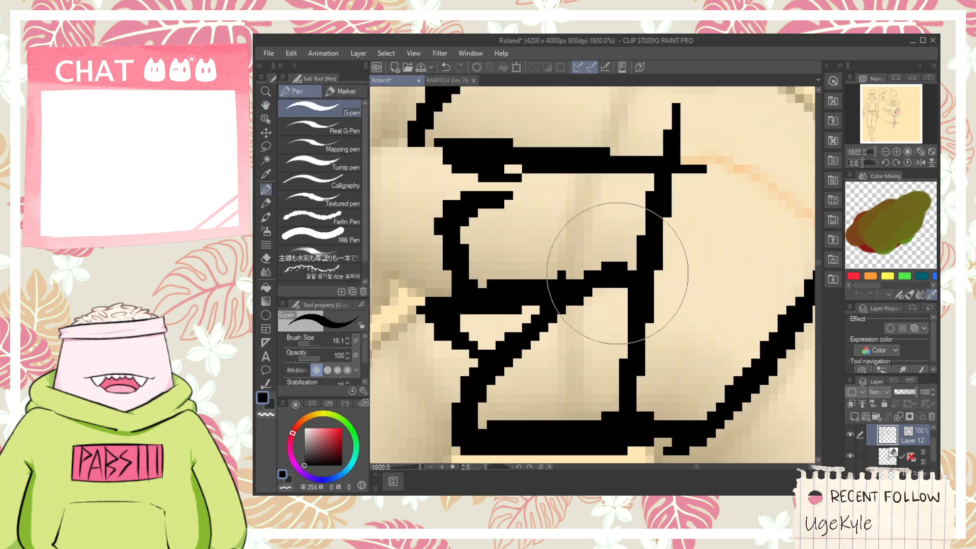
- Ink the near hand's lower contour toward the wrist and a curved band line from it up to the back of the hand
scroll(530, 203, "down", 2)
key("e")
key("space")
mouse_move(588, 263)
left_mouse_down()
mouse_move(519, 253)
mouse_move(541, 233)
left_mouse_up()
scroll(542, 233, "up", 2)
key("p")
mouse_move(480, 243)
left_mouse_down()
mouse_move(541, 298)
mouse_move(638, 151)
mouse_move(594, 251)
left_mouse_up()
key("space")
left_click_drag(563, 195, 605, 262)
key("space")
mouse_move(542, 417)
left_mouse_down()
mouse_move(527, 272)
mouse_move(663, 391)
left_mouse_up()
key("ctrl+z")
mouse_move(495, 267)
left_mouse_down()
mouse_move(515, 301)
mouse_move(679, 390)
left_mouse_up()
- Ink the upper contour from the back of the near hand to the wrist and erase the torso outline crossing the hand
scroll(632, 330, "down", 2)
key("space")
mouse_move(609, 222)
left_mouse_down()
mouse_move(581, 260)
mouse_move(517, 186)
left_mouse_up()
scroll(575, 249, "up", 2)
key("space")
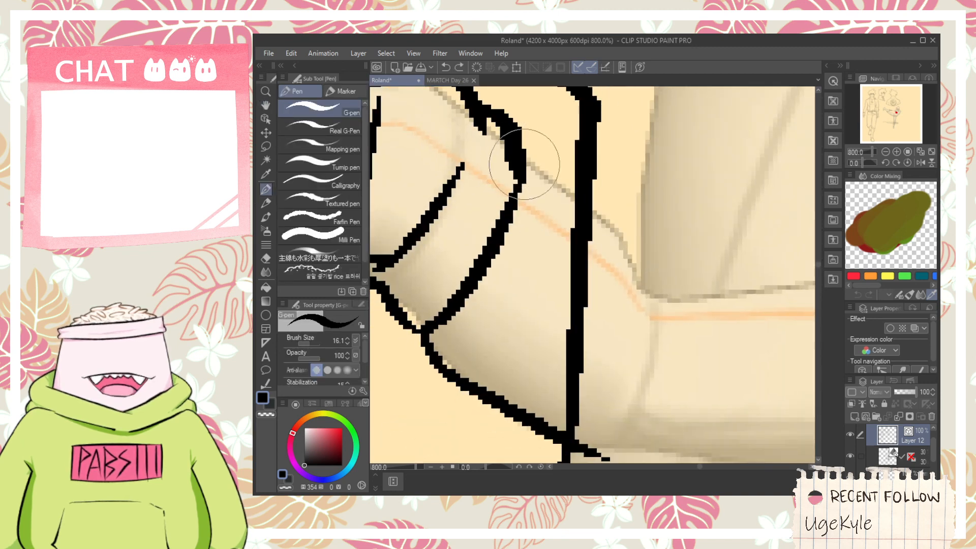
left_click_drag(511, 127, 670, 270)
left_click_drag(621, 212, 662, 297)
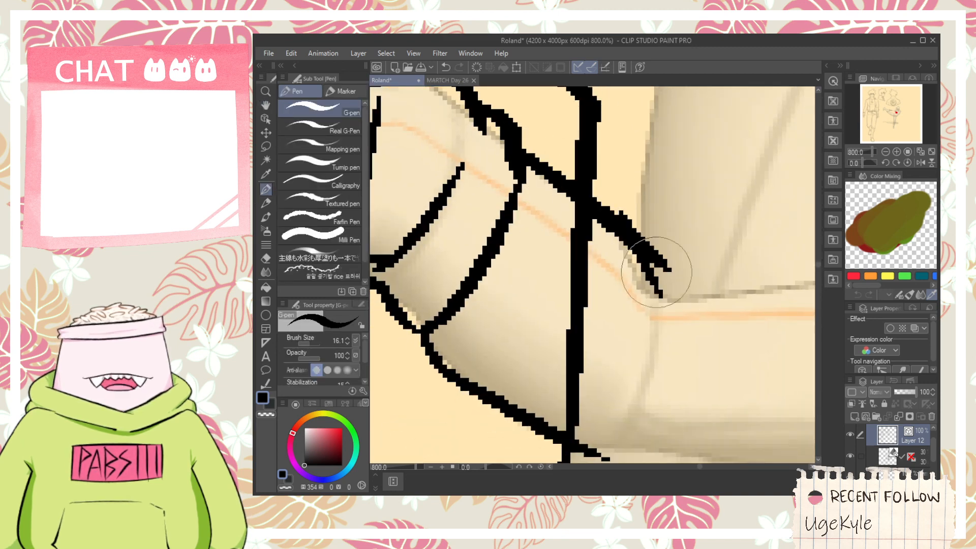
key("e")
mouse_move(568, 303)
left_mouse_down()
mouse_move(595, 308)
mouse_move(564, 226)
left_mouse_up()
- Ink a line across the near wrist from the heel of the hand to the upper contour and trim the stray ends
key("space")
key("p")
left_click_drag(554, 353, 604, 267)
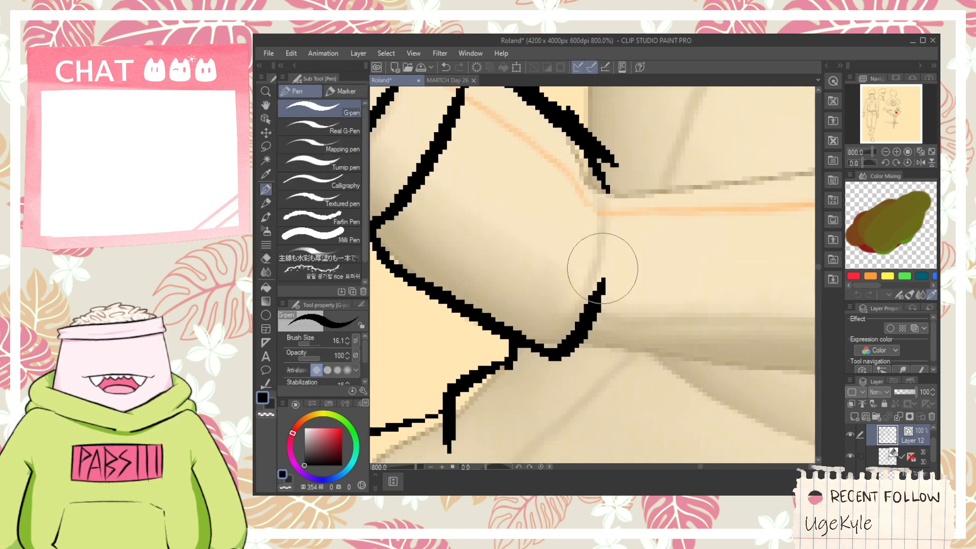
key("ctrl+z")
left_click_drag(556, 351, 616, 244)
key("ctrl+z")
mouse_move(556, 354)
left_mouse_down()
mouse_move(611, 200)
mouse_move(581, 237)
left_mouse_up()
key("e")
scroll(653, 218, "down", 2)
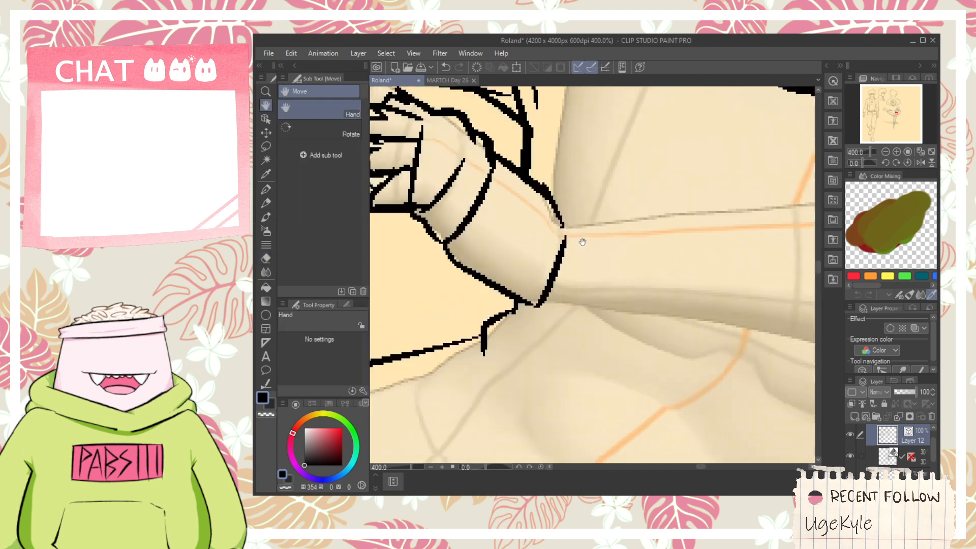
- Ink the first forearm wrap band beyond the near wrist with its lower edge, curved cross line and upper edge
scroll(555, 269, "up", 2)
key("p")
left_click_drag(507, 338, 613, 341)
key("ctrl+z")
mouse_move(515, 334)
left_mouse_down()
mouse_move(676, 350)
mouse_move(631, 175)
left_mouse_up()
left_click_drag(550, 170, 716, 165)
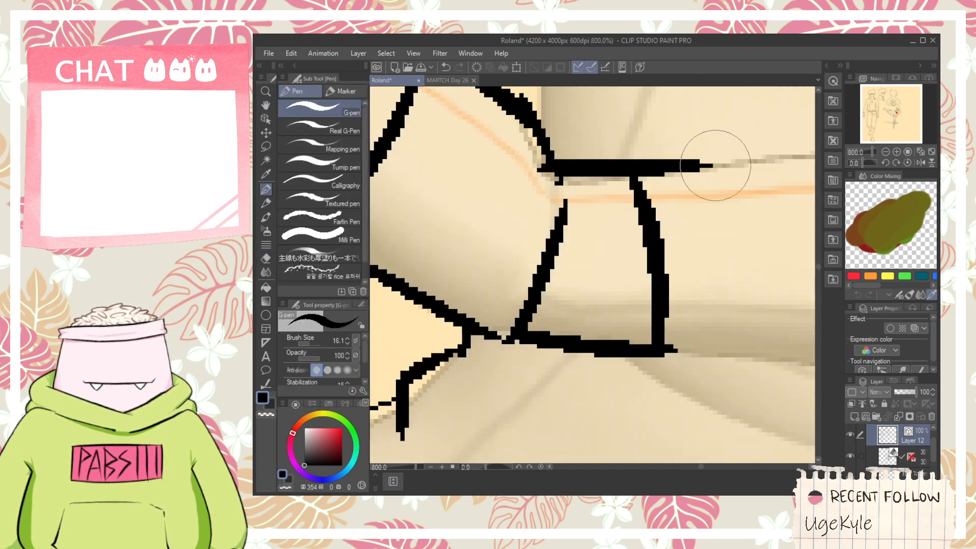
- Extend the near forearm wrap with a second band, closed by a curved line across the forearm
mouse_move(655, 348)
left_mouse_down()
mouse_move(762, 368)
mouse_move(486, 359)
left_mouse_up()
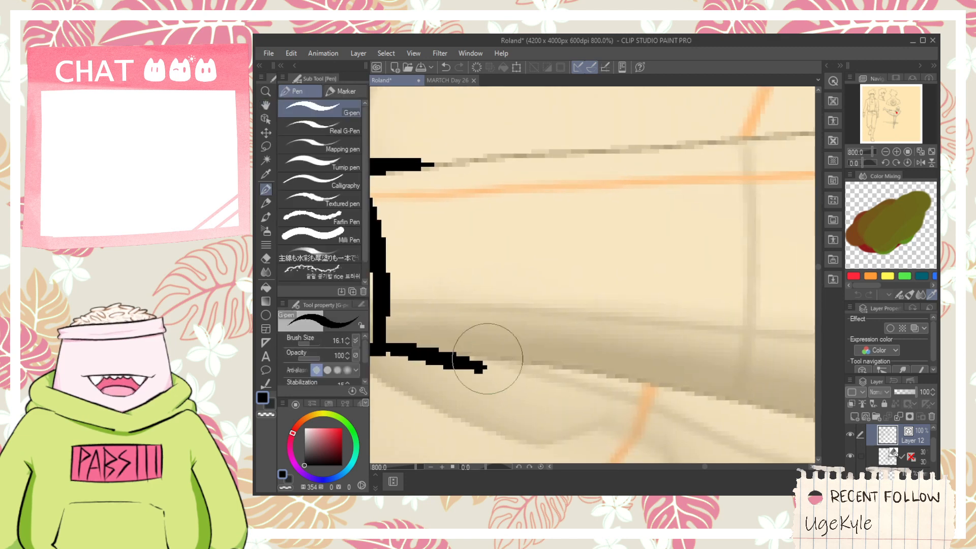
left_click_drag(506, 295, 610, 286)
mouse_move(582, 359)
left_mouse_down()
mouse_move(555, 147)
mouse_move(574, 146)
left_mouse_up()
key("space")
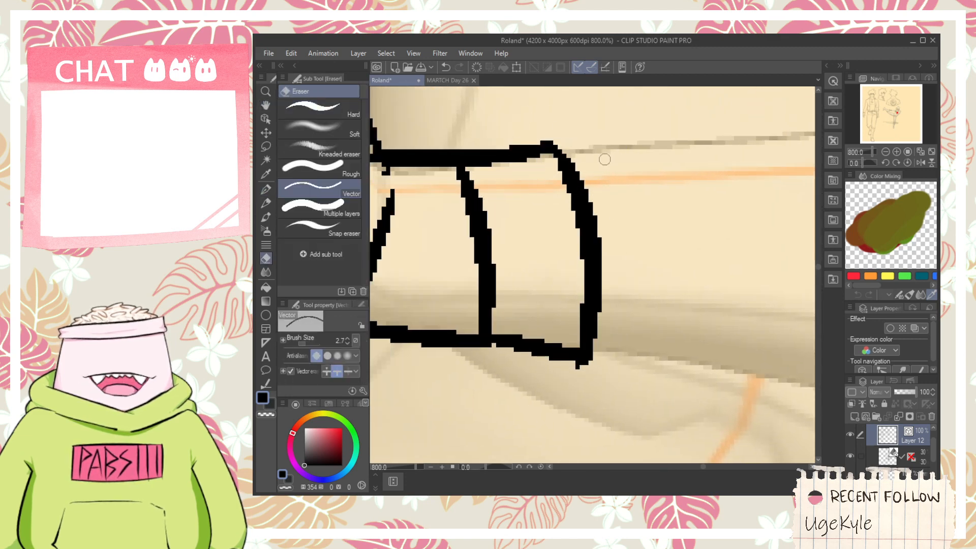
- Ink both sides and the tip of the near hand's lowest finger up to the glove edge, and trim its overlapping corner
scroll(603, 157, "down", 4)
scroll(619, 254, "up", 4)
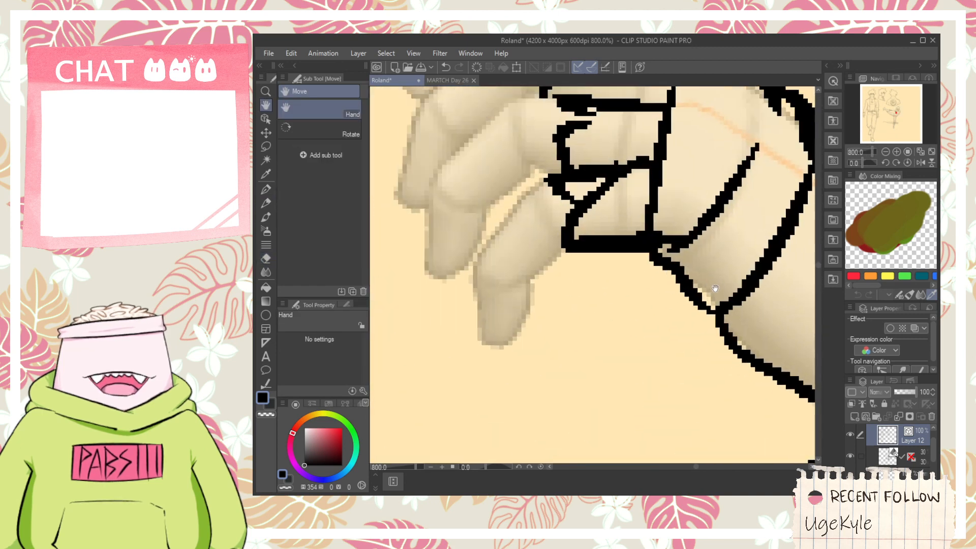
mouse_move(467, 267)
left_mouse_down()
mouse_move(484, 376)
mouse_move(536, 312)
left_mouse_up()
key("ctrl+z")
mouse_move(471, 340)
left_mouse_down()
mouse_move(531, 319)
mouse_move(534, 289)
mouse_move(513, 344)
mouse_move(537, 276)
mouse_move(500, 303)
mouse_move(486, 278)
mouse_move(565, 216)
left_mouse_up()
key("ctrl+z")
key("space")
key("ctrl+z")
mouse_move(454, 305)
left_mouse_down()
mouse_move(528, 208)
mouse_move(539, 209)
mouse_move(486, 256)
mouse_move(551, 215)
left_mouse_up()
key("ctrl+z")
left_click_drag(514, 320, 566, 276)
key("e")
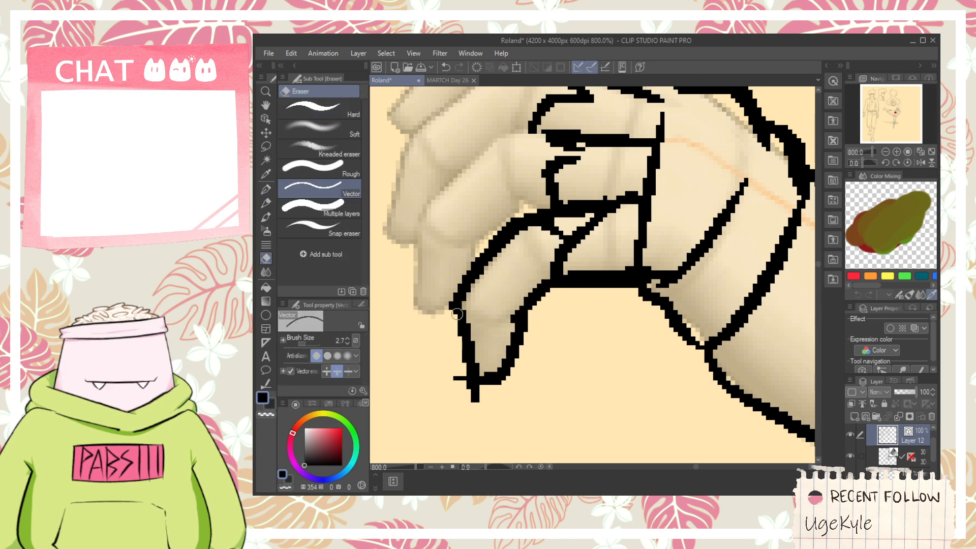
scroll(459, 296, "up", 1)
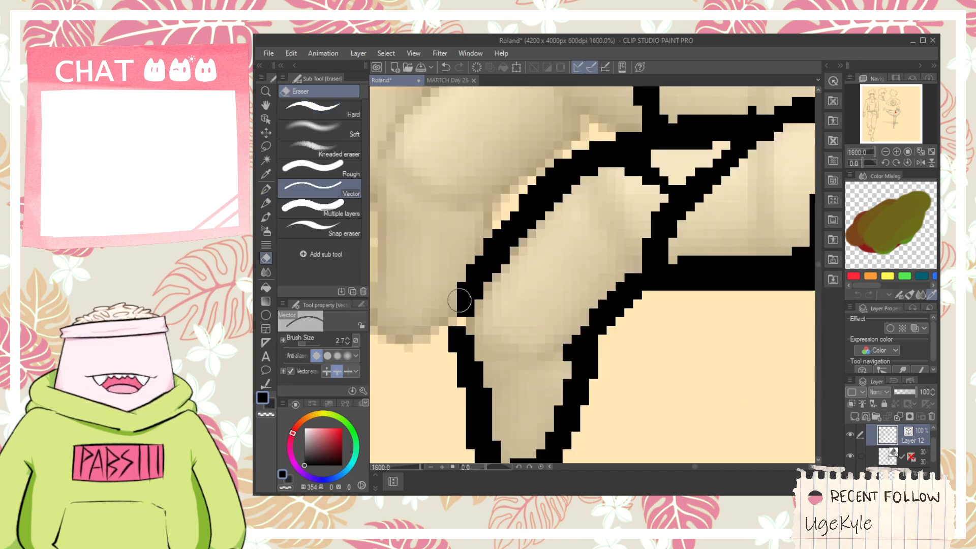
- Ink the tip and outer side of the near hand's second-lowest finger beside the lowest finger
key("p")
mouse_move(459, 327)
left_mouse_down()
mouse_move(464, 315)
mouse_move(428, 387)
left_mouse_up()
scroll(473, 303, "down", 1)
key("space")
scroll(428, 387, "up", 1)
mouse_move(411, 355)
left_mouse_down()
mouse_move(460, 359)
mouse_move(515, 342)
left_mouse_up()
key("space")
left_click_drag(452, 311, 462, 375)
mouse_move(432, 418)
left_mouse_down()
mouse_move(437, 261)
mouse_move(576, 117)
left_mouse_up()
- Complete the second-lowest finger's contour up to the glove edge at its knuckle
scroll(563, 182, "down", 1)
key("space")
left_click_drag(566, 183, 519, 246)
scroll(518, 246, "up", 1)
mouse_move(502, 390)
left_mouse_down()
mouse_move(503, 351)
mouse_move(615, 252)
mouse_move(633, 275)
mouse_move(622, 325)
left_mouse_up()
key("e")
scroll(637, 269, "down", 1)
key("space")
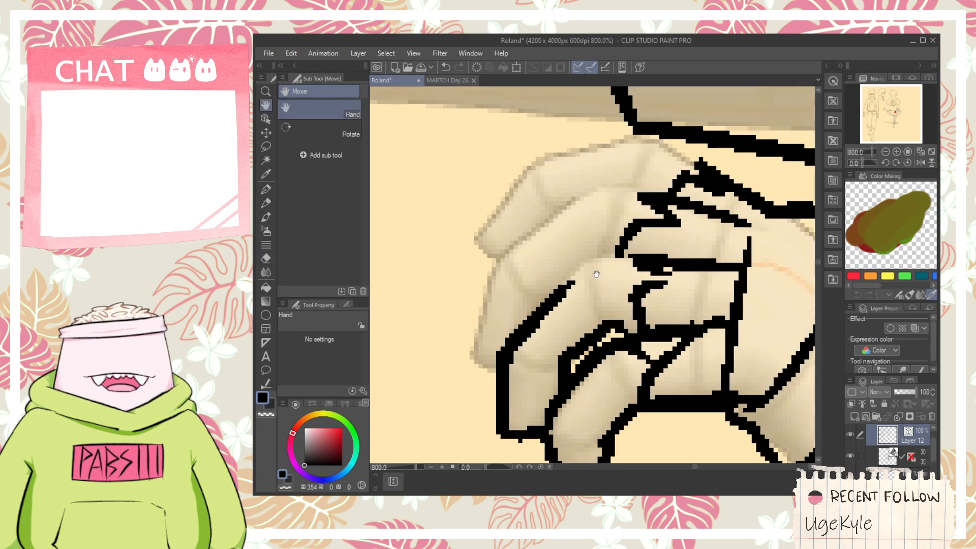
key("space")
left_click_drag(584, 248, 594, 291)
- Ink the third finger's outer side and upper contour up to the glove edge, and trim the overshoot at its bend
key("p")
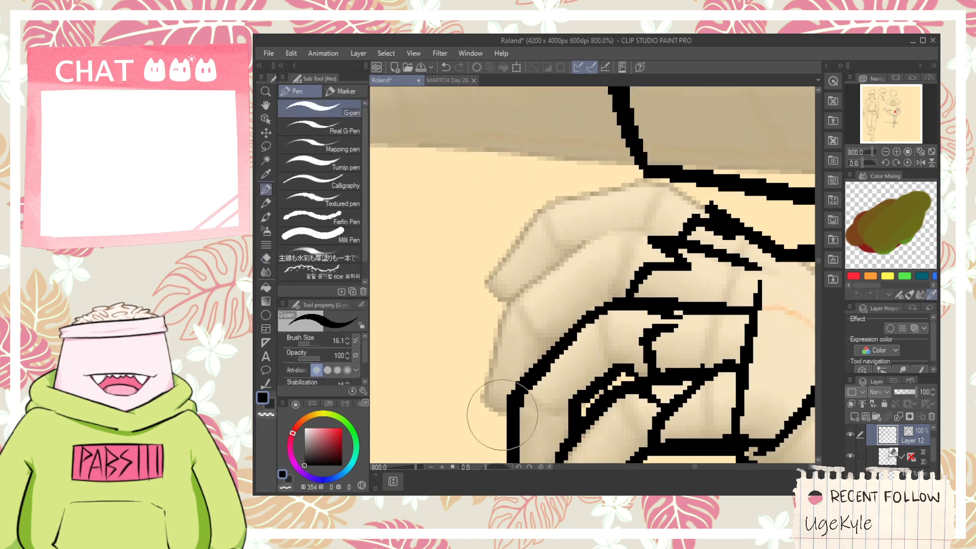
mouse_move(509, 409)
left_mouse_down()
mouse_move(487, 407)
mouse_move(516, 278)
left_mouse_up()
mouse_move(488, 313)
left_mouse_down()
mouse_move(589, 228)
mouse_move(547, 280)
mouse_move(628, 214)
mouse_move(575, 251)
mouse_move(597, 218)
left_mouse_up()
key("ctrl+z")
key("ctrl+z")
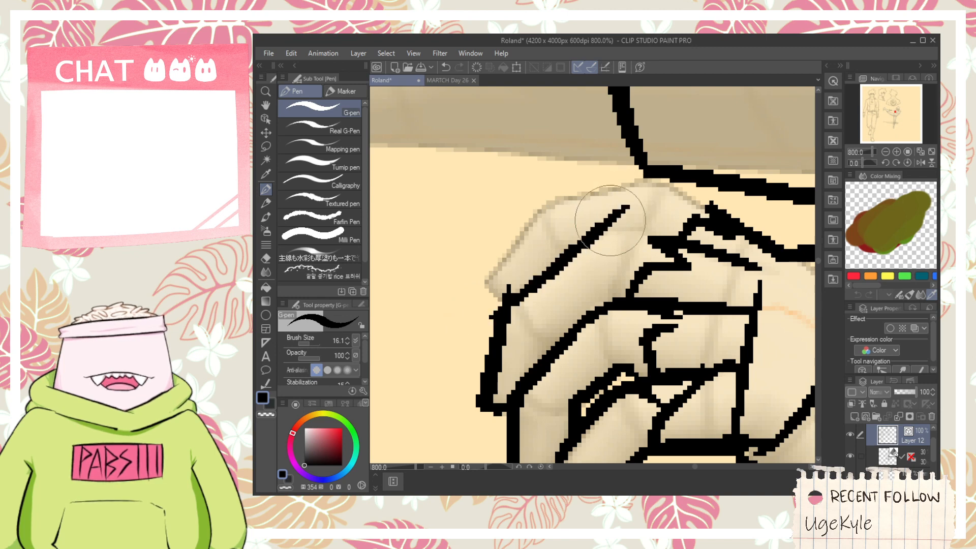
key("e")
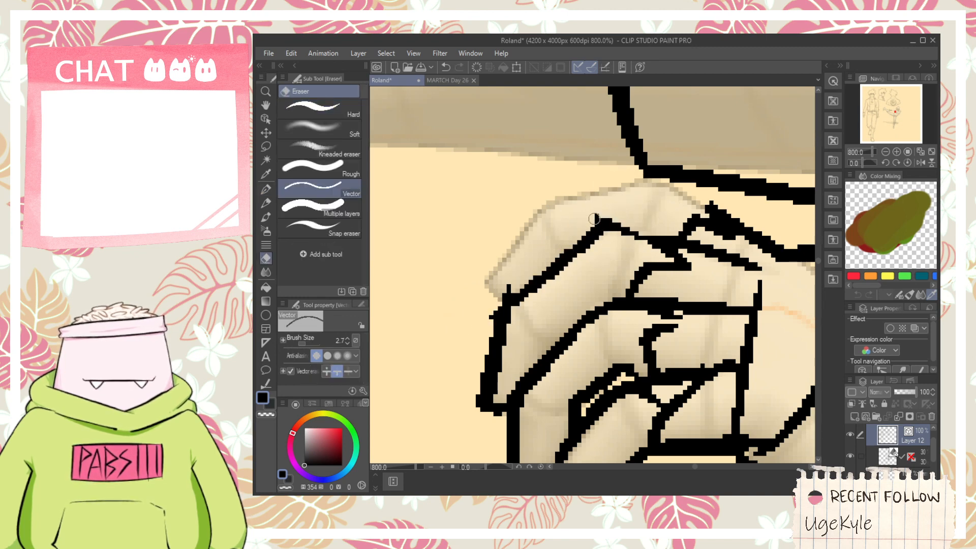
key("p")
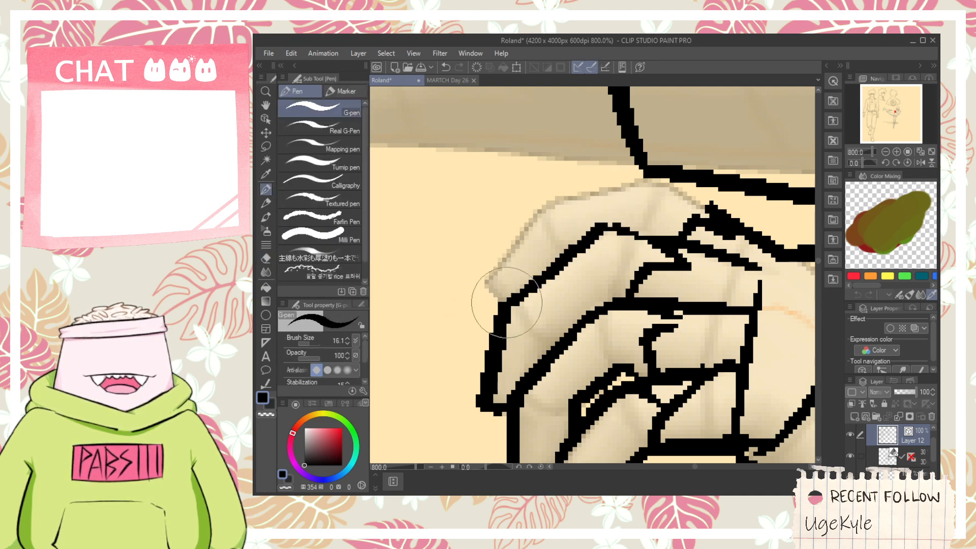
- Ink the near hand's uppermost finger from its tip over the knuckle to the glove edge, and trim the overshooting ends
left_click_drag(476, 287, 564, 178)
key("ctrl+z")
left_click_drag(512, 210, 713, 159)
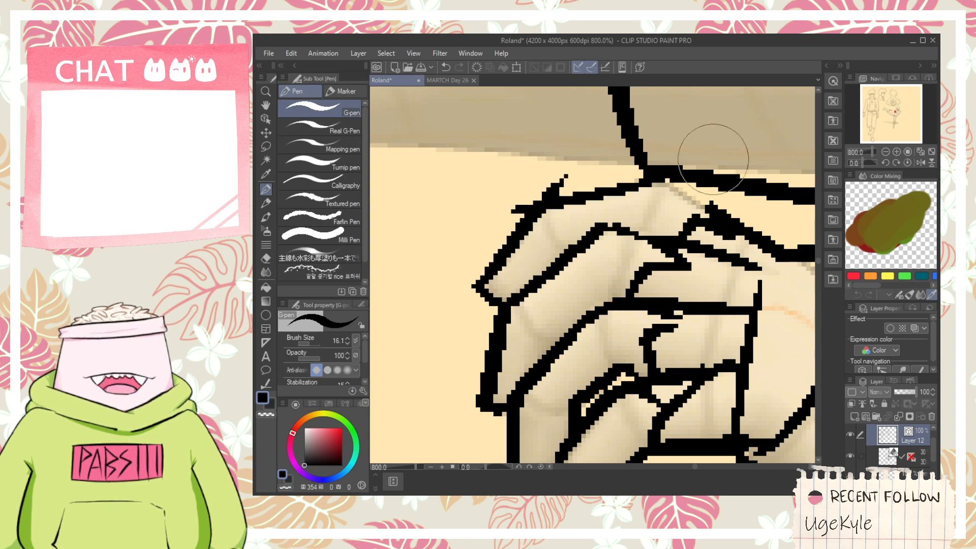
left_click_drag(618, 180, 734, 234)
key("ctrl+z")
left_click_drag(627, 183, 731, 220)
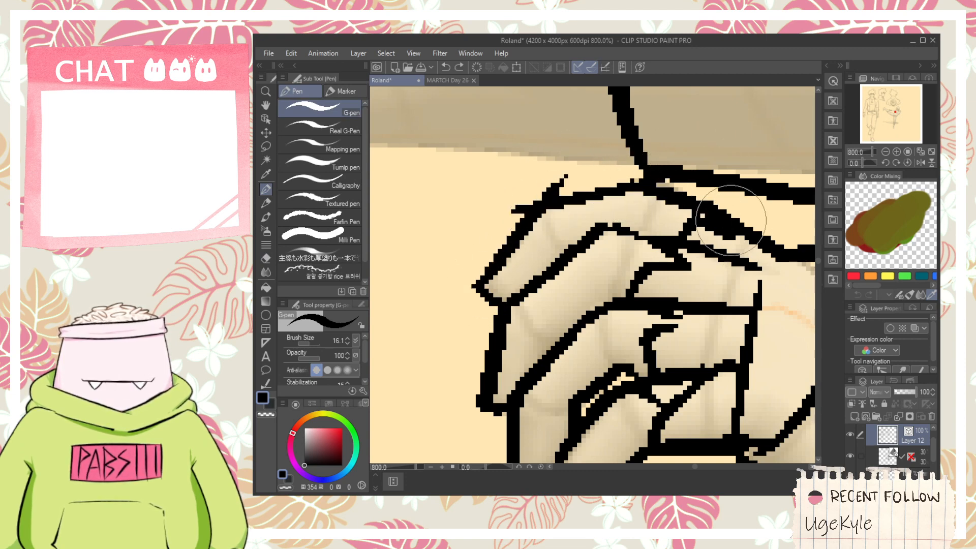
key("e")
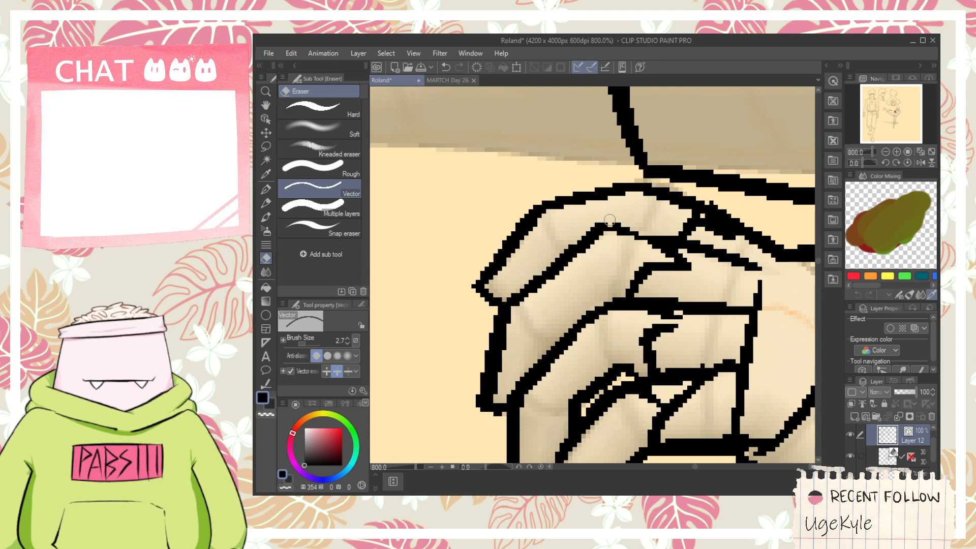
scroll(601, 233, "down", 5)
- Ink a small protruding fold at the armpit behind the near wrist, and erase its overlapping lines
key("space")
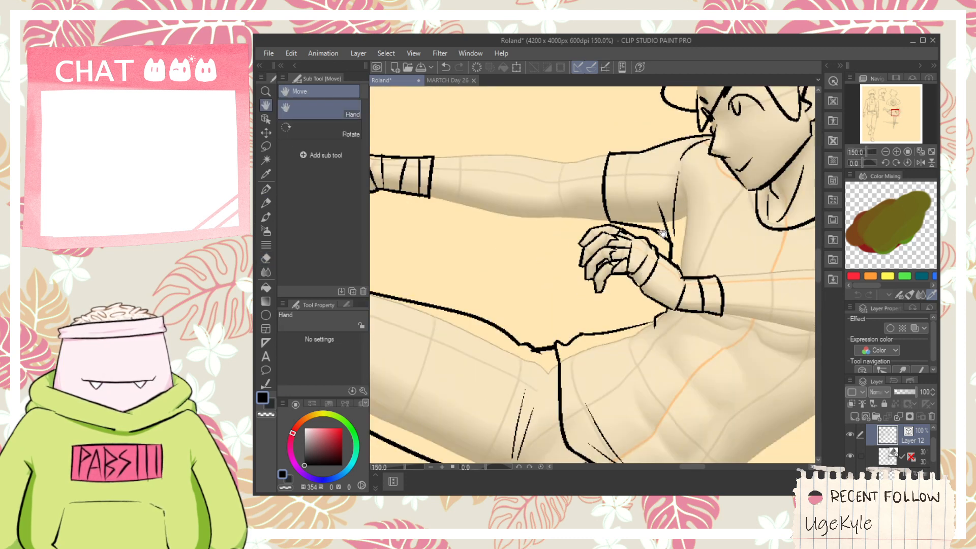
scroll(662, 232, "up", 5)
key("p")
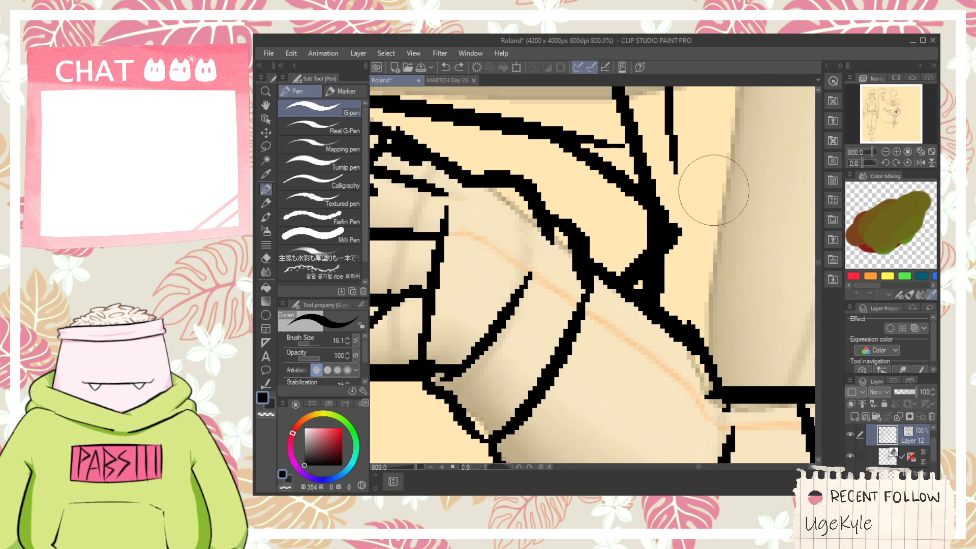
left_click_drag(735, 172, 669, 227)
left_click_drag(681, 326, 707, 231)
mouse_move(679, 223)
left_mouse_down()
mouse_move(740, 221)
mouse_move(718, 276)
mouse_move(702, 276)
mouse_move(745, 269)
left_mouse_up()
key("e")
mouse_move(666, 273)
left_mouse_down()
mouse_move(641, 287)
mouse_move(664, 296)
left_mouse_up()
key("ctrl+z")
mouse_move(729, 173)
left_mouse_down()
mouse_move(707, 192)
mouse_move(708, 230)
mouse_move(702, 210)
left_mouse_up()
scroll(709, 225, "down", 5)
scroll(710, 231, "up", 5)
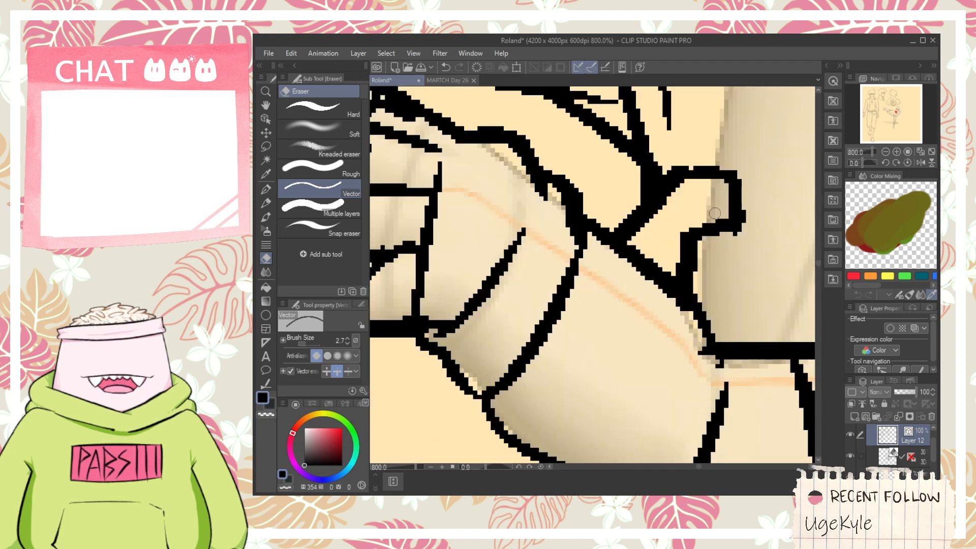
- Ink the extended arm's lower and upper forearm contours from the wrist wrap to the elbow
key("p")
scroll(643, 233, "down", 10)
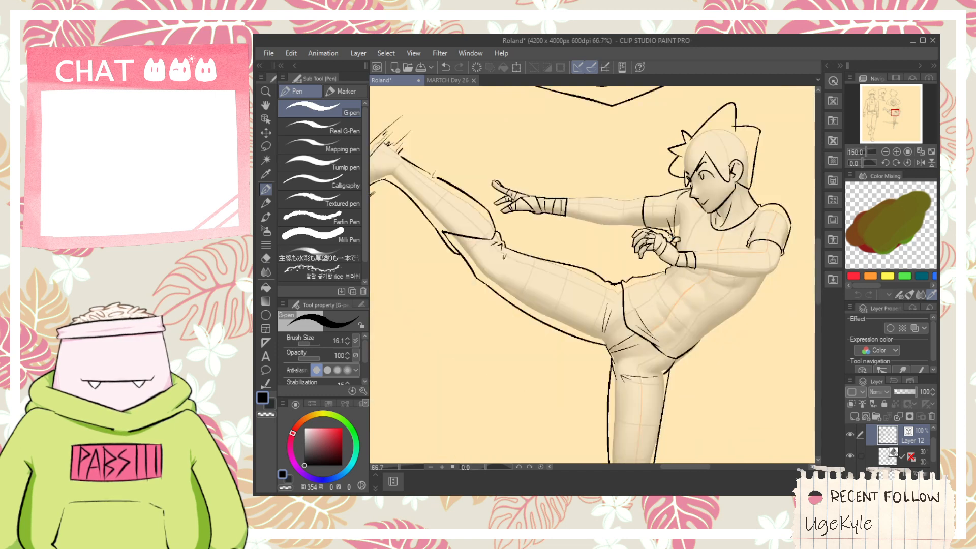
key("h")
scroll(613, 209, "up", 6)
key("p")
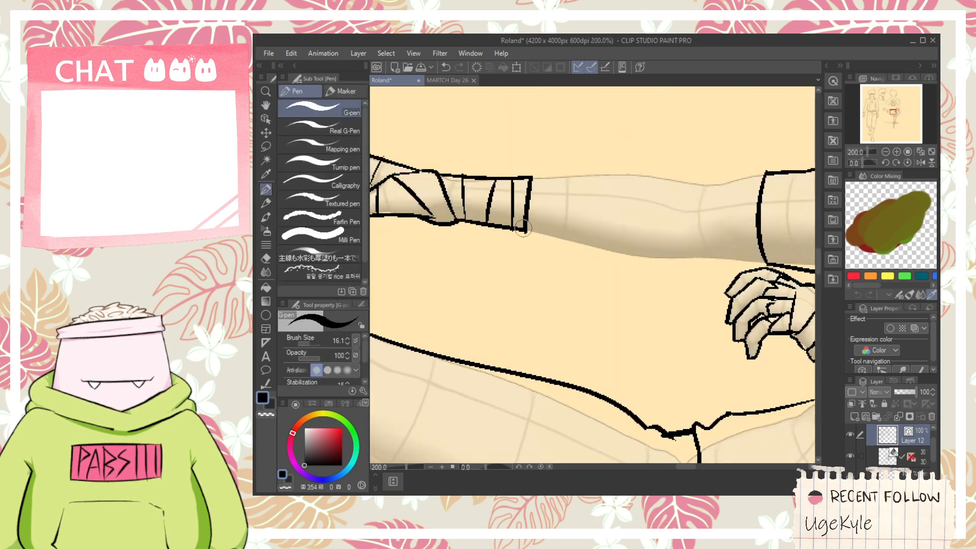
left_click_drag(527, 231, 723, 261)
left_click_drag(528, 181, 753, 201)
key("ctrl+z")
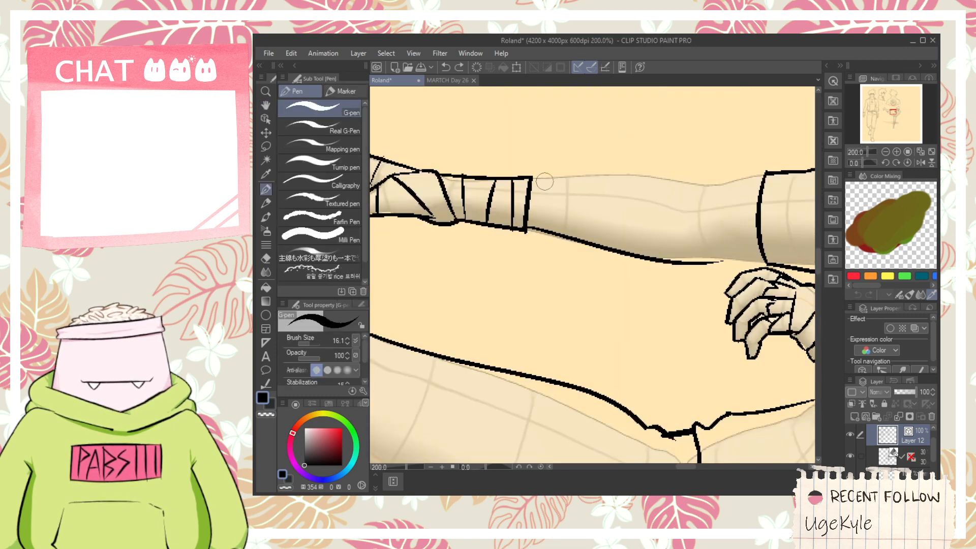
mouse_move(531, 179)
left_mouse_down()
mouse_move(654, 174)
mouse_move(703, 183)
mouse_move(581, 235)
left_mouse_up()
- Ink the underside of the extended upper arm up to the sleeve, and trim the overshoot at the elbow
key("space")
scroll(587, 241, "up", 2)
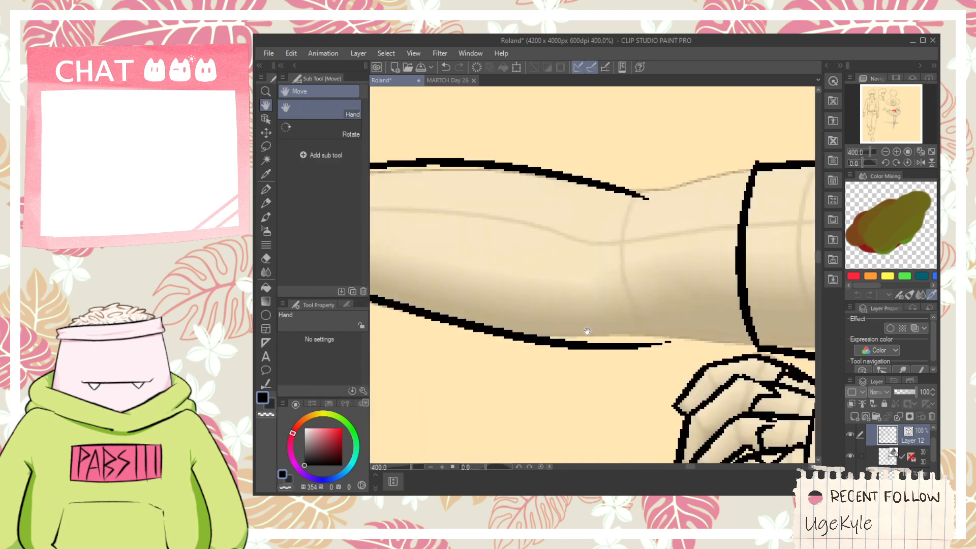
mouse_move(514, 338)
left_mouse_down()
mouse_move(686, 338)
mouse_move(740, 365)
mouse_move(747, 332)
left_mouse_up()
key("ctrl+z")
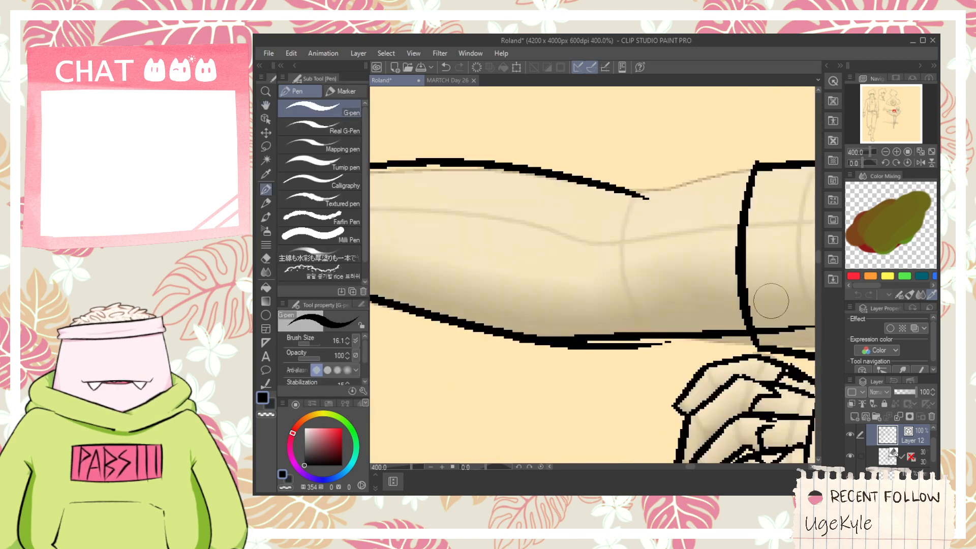
key("e")
left_click_drag(629, 348, 655, 342)
- Ink the top contour of the extended upper arm from the elbow to the sleeve, and trim the crossing ends
key("p")
left_click_drag(574, 202, 764, 185)
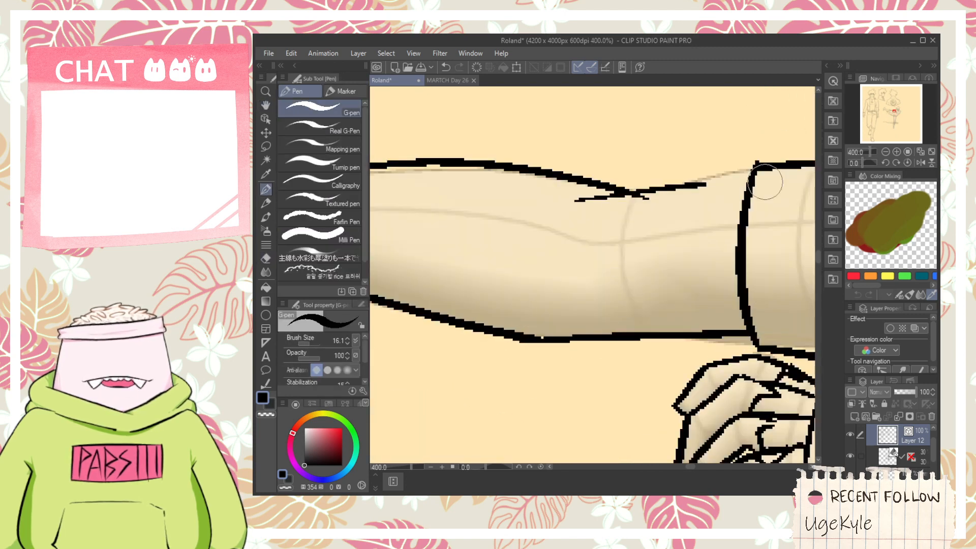
key("ctrl+z")
mouse_move(600, 203)
left_mouse_down()
mouse_move(763, 184)
mouse_move(754, 172)
left_mouse_up()
key("ctrl+z")
key("e")
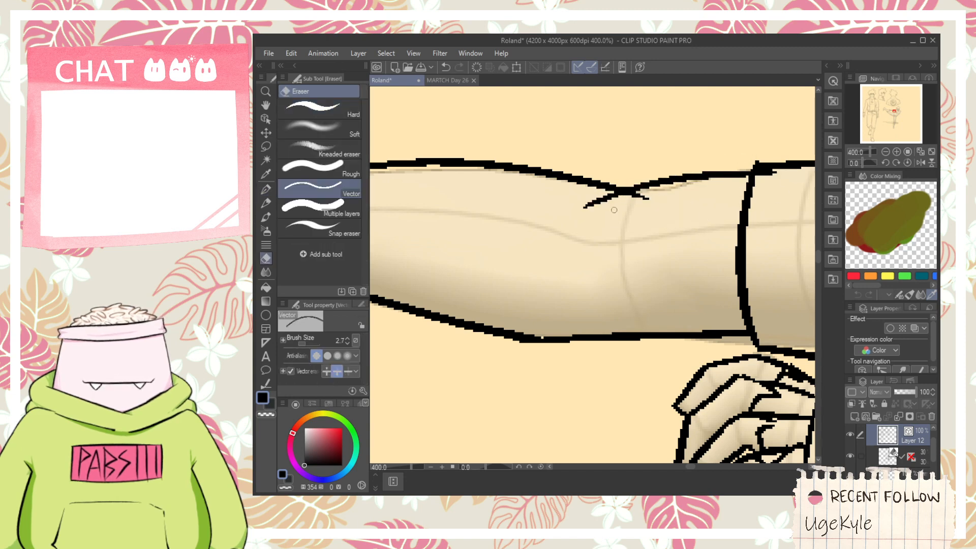
left_click_drag(646, 192, 635, 204)
- Add a short crease line inside the extended arm near the elbow
scroll(594, 199, "down", 3)
scroll(594, 215, "up", 1)
key("p")
left_click_drag(589, 226, 651, 248)
scroll(692, 258, "down", 3)
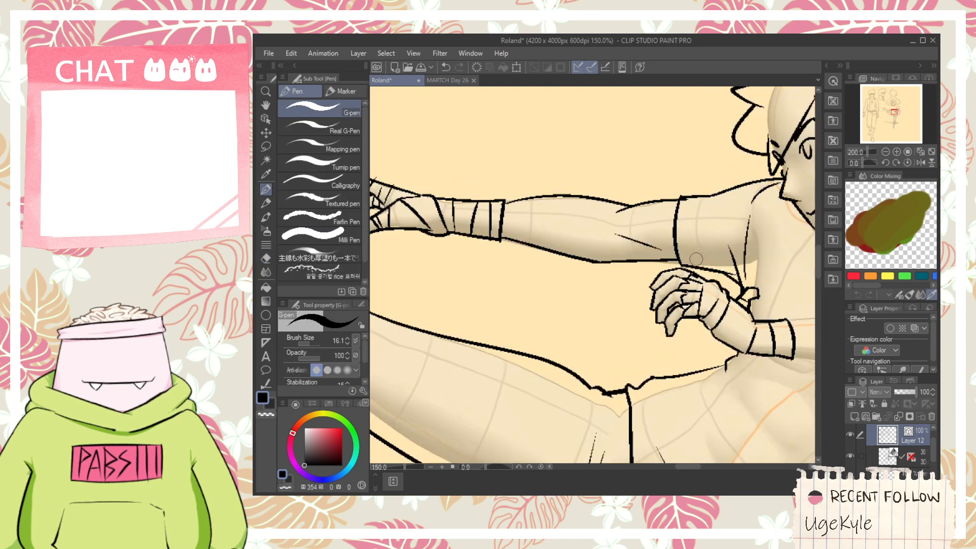
scroll(680, 250, "up", 2)
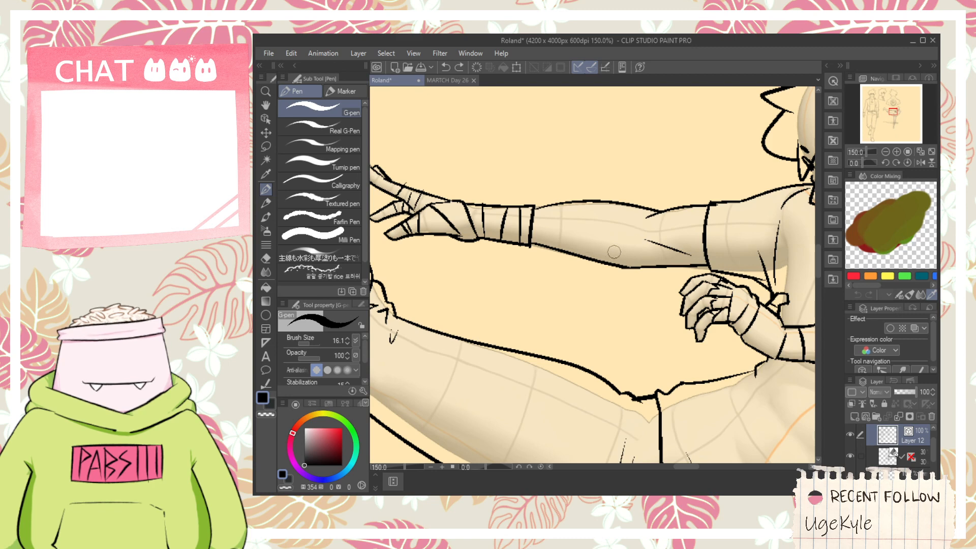
scroll(639, 226, "down", 5)
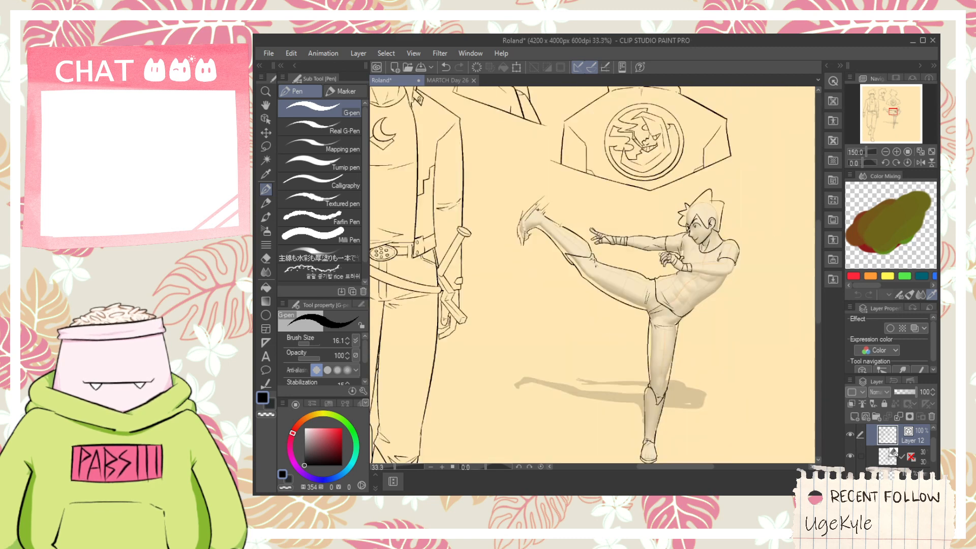
- Ink the near forearm's lower contour from the wrist wrap to the elbow
key("h")
scroll(613, 297, "up", 1)
scroll(613, 298, "up", 4)
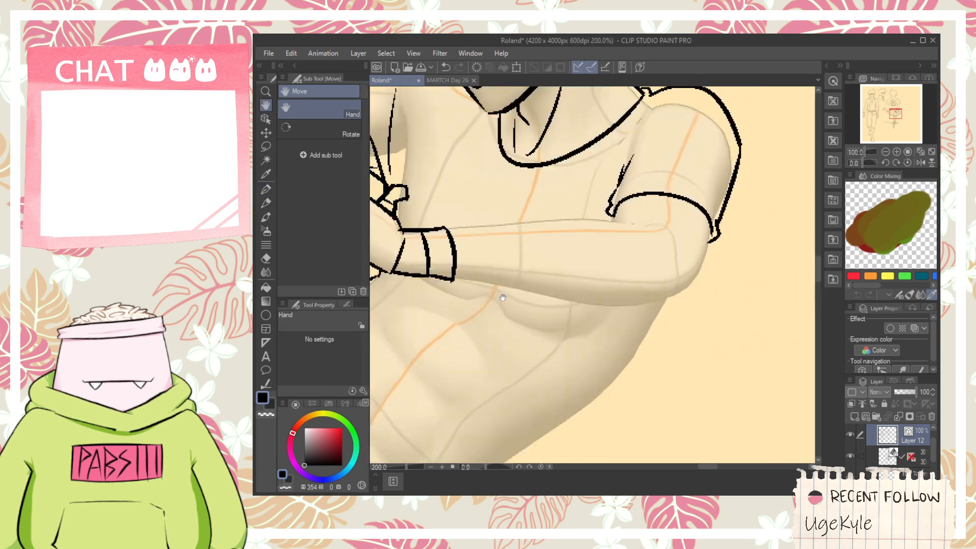
key("p")
left_click_drag(447, 279, 702, 277)
key("ctrl+z")
left_click_drag(455, 279, 698, 305)
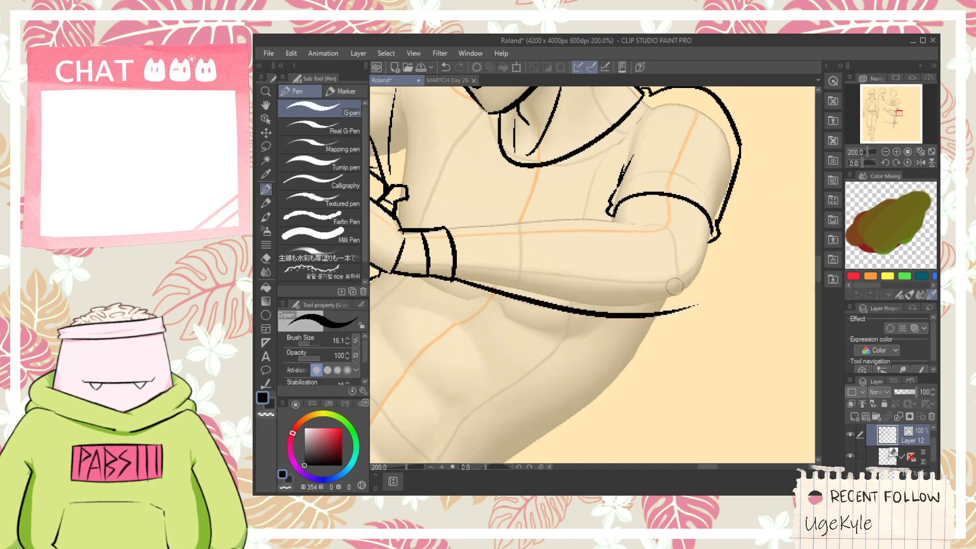
- Ink the near forearm's upper contour curving into the elbow, and the outer arm edge from the sleeve down to the elbow tip
left_click_drag(545, 232, 681, 226)
key("ctrl+z")
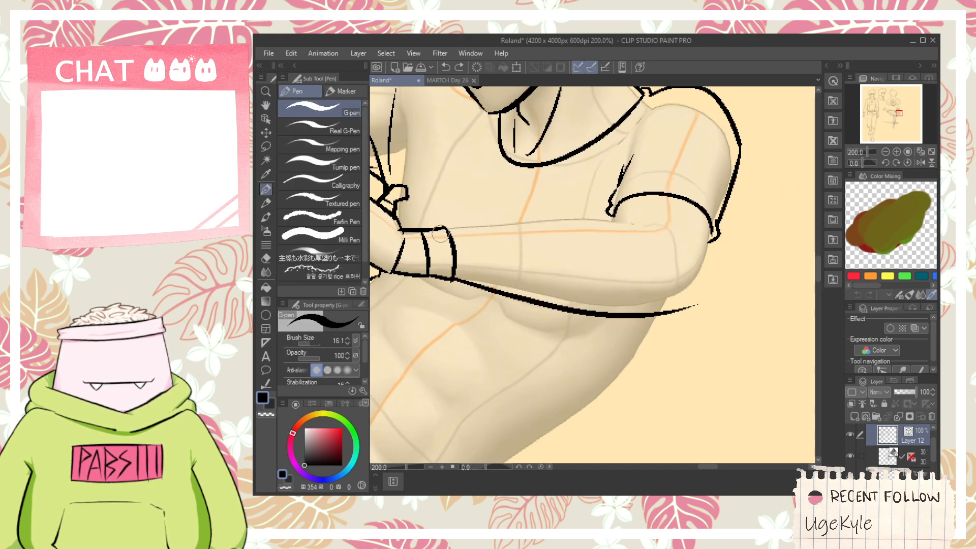
left_click_drag(441, 234, 604, 223)
key("ctrl+z")
mouse_move(436, 230)
left_mouse_down()
mouse_move(595, 226)
mouse_move(684, 250)
mouse_move(681, 370)
left_mouse_up()
scroll(701, 231, "up", 2)
key("space")
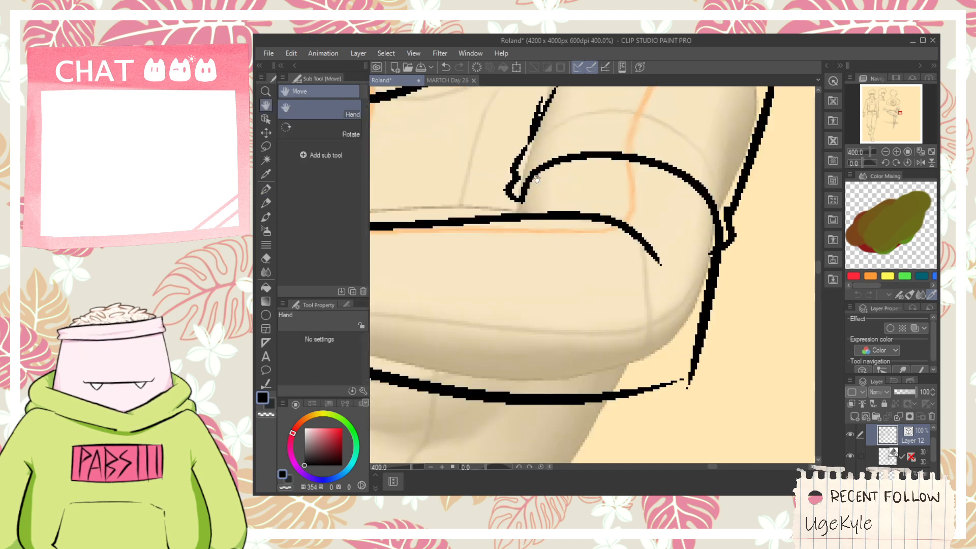
mouse_move(525, 186)
left_mouse_down()
mouse_move(509, 268)
mouse_move(534, 237)
left_mouse_up()
key("e")
- Try to ink the back contour from the shirt hem up to the near arm
scroll(568, 262, "down", 4)
scroll(568, 262, "down", 2)
key("space")
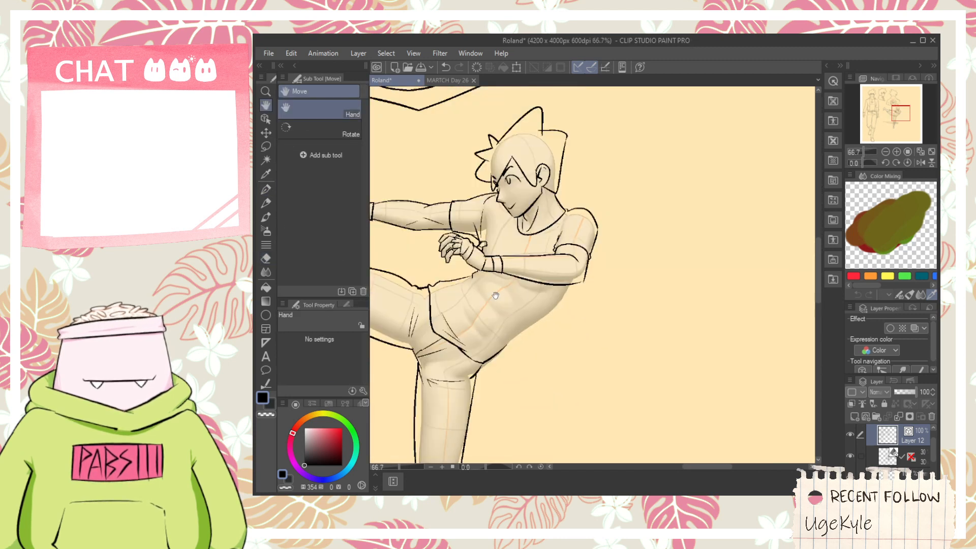
left_click_drag(550, 306, 625, 269)
scroll(625, 269, "up", 3)
key("p")
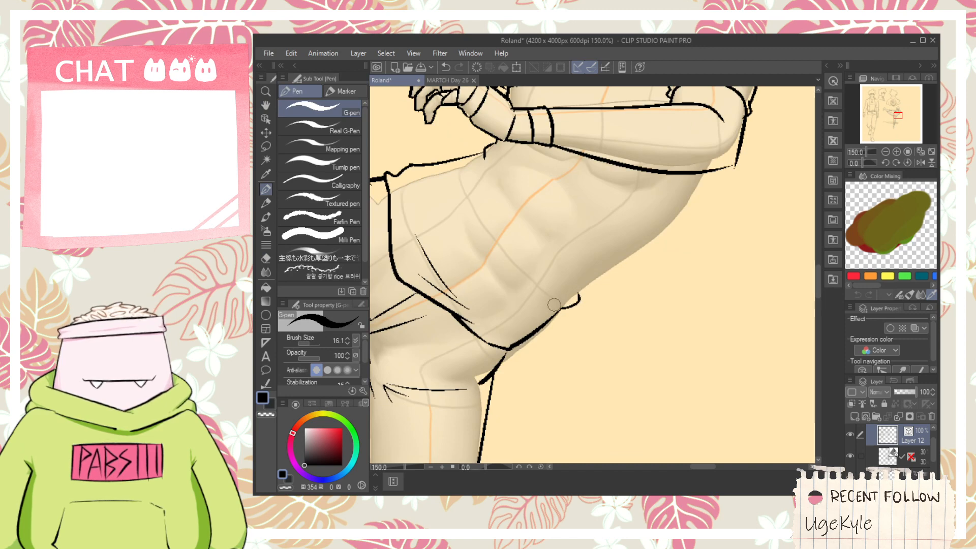
left_click_drag(575, 299, 721, 195)
key("ctrl+z")
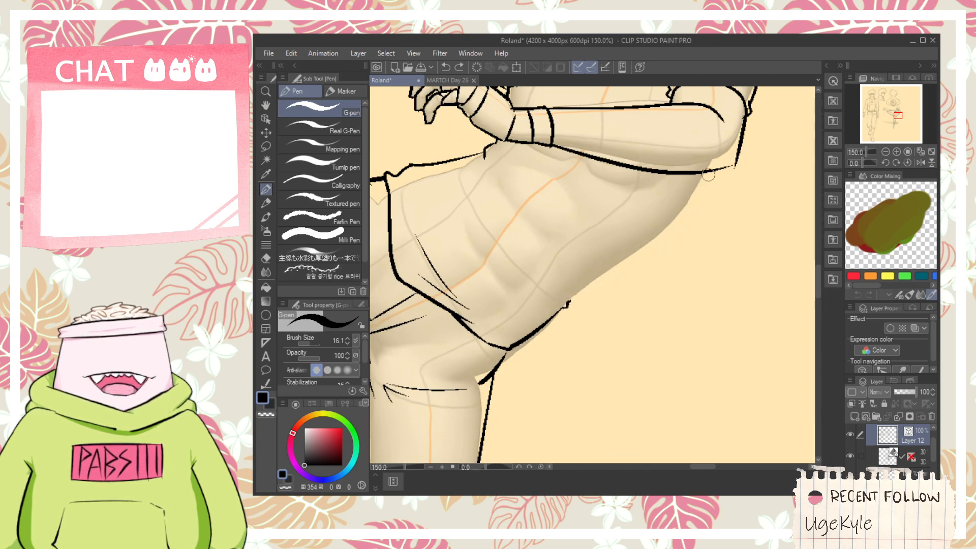
key("ctrl+z")
key("ctrl+z")
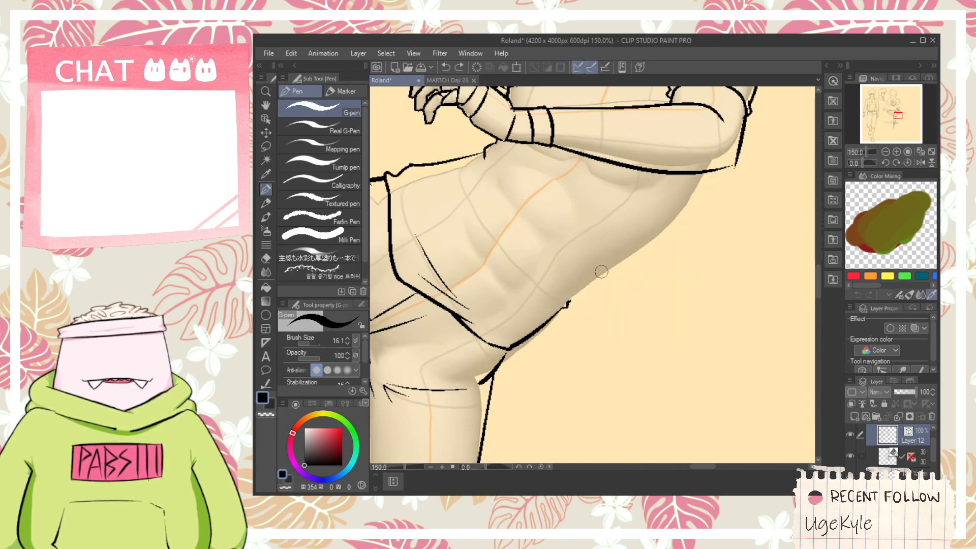
left_click_drag(569, 302, 695, 174)
- Erase the stray bump at the lower back, ink the back contour from the shirt hem to the near arm, and trim stray ends
key("ctrl+z")
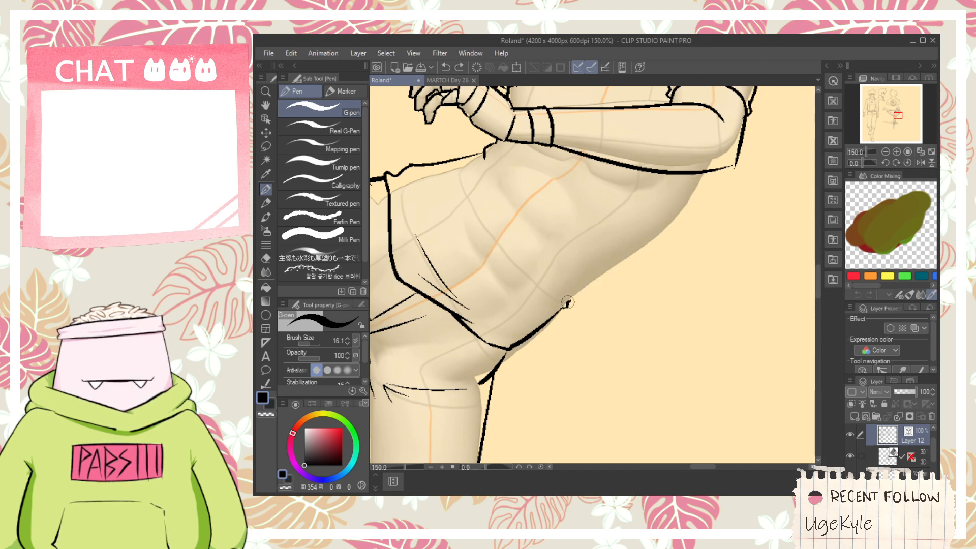
key("e")
mouse_move(569, 301)
left_mouse_down()
mouse_move(569, 341)
mouse_move(599, 371)
left_mouse_up()
key("p")
left_click_drag(549, 415, 729, 265)
key("ctrl+z")
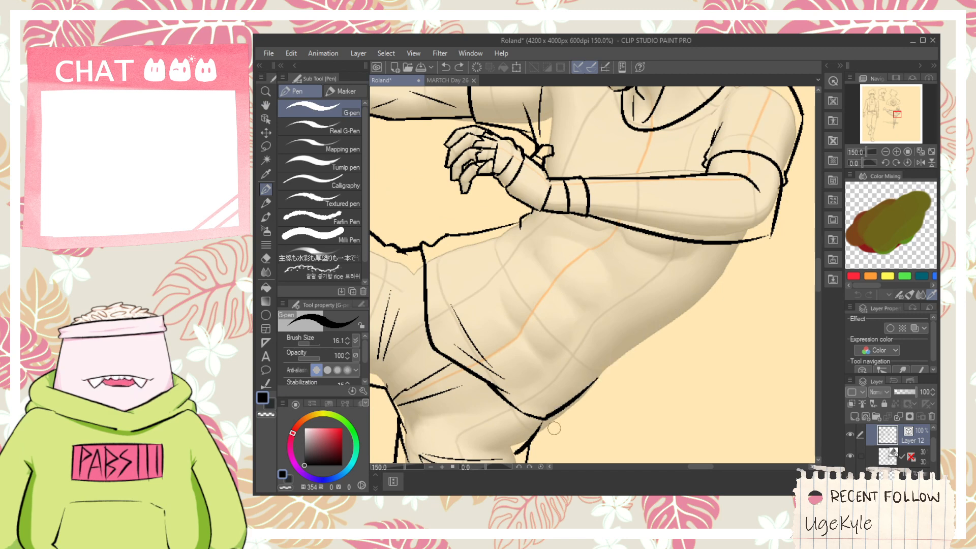
left_click_drag(543, 417, 741, 266)
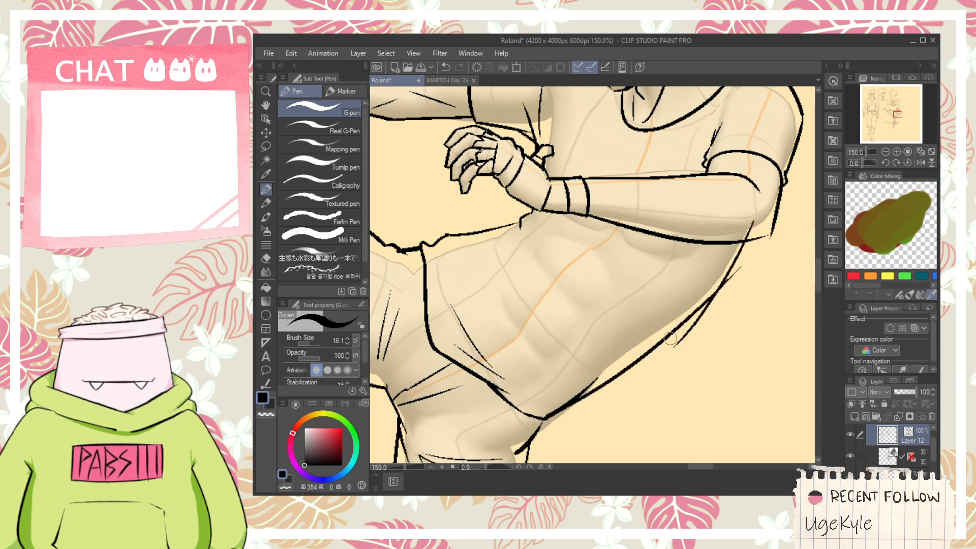
key("e")
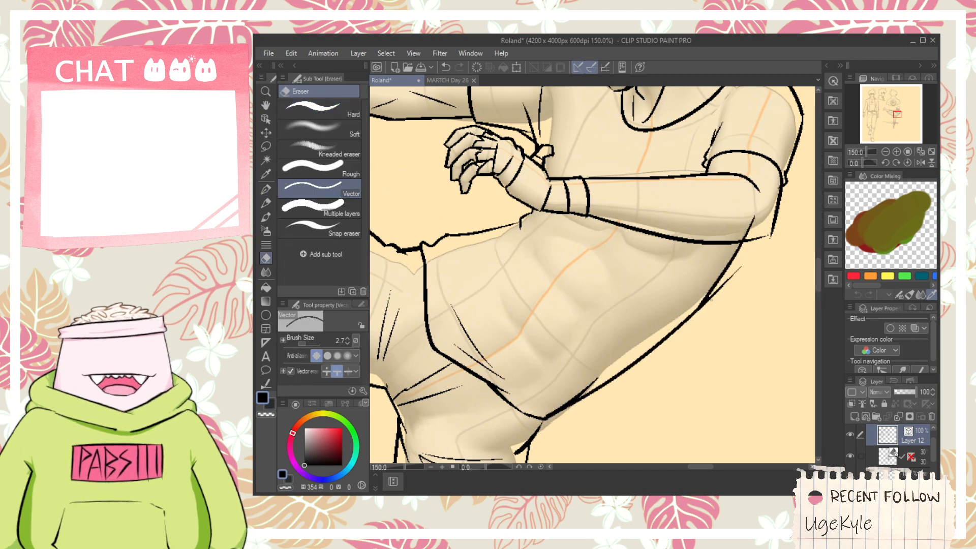
scroll(747, 223, "up", 1)
scroll(765, 226, "up", 2)
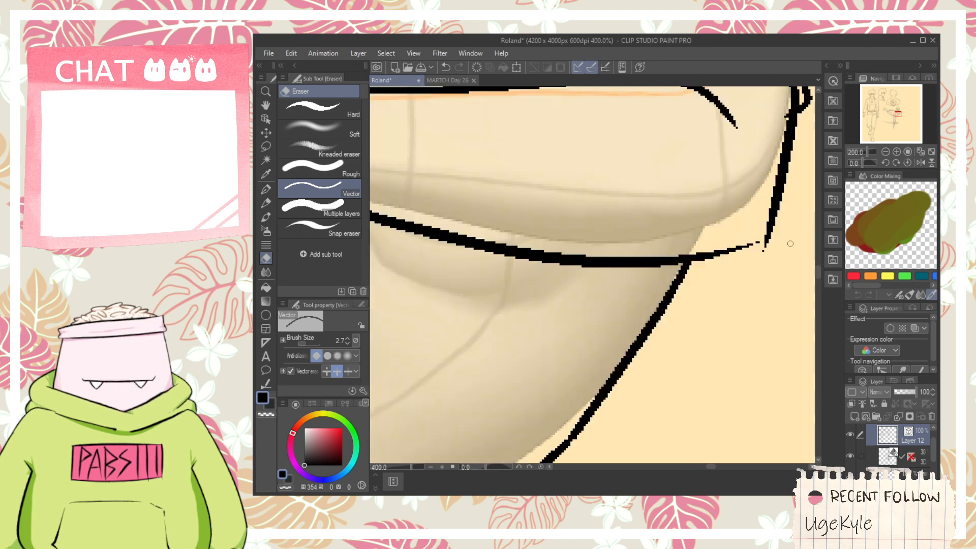
- Close the tip of the near elbow between the forearm's underside and the outer arm line, and trim the excess
key("p")
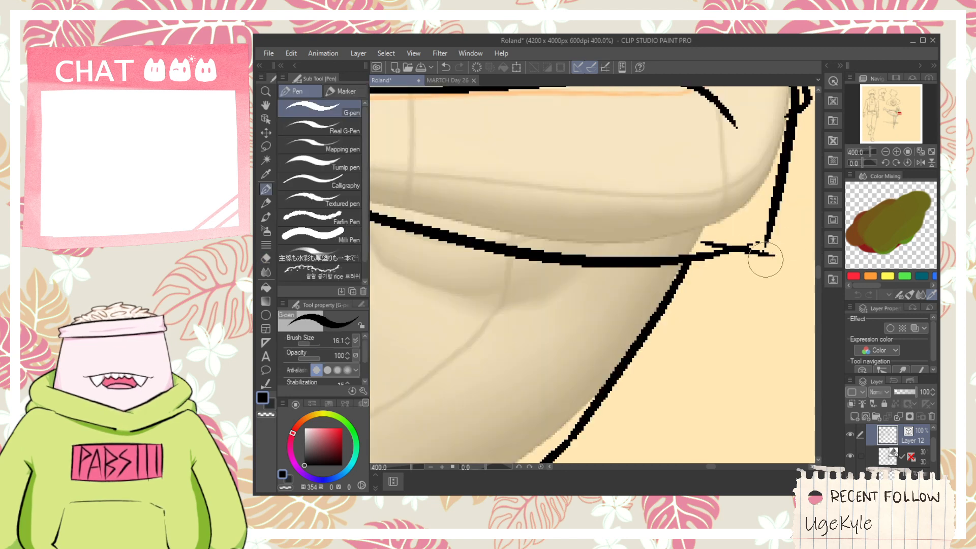
mouse_move(682, 254)
left_mouse_down()
mouse_move(754, 258)
mouse_move(697, 247)
mouse_move(761, 252)
mouse_move(768, 236)
mouse_move(750, 246)
left_mouse_up()
key("ctrl+z")
key("e")
key("p")
key("e")
scroll(751, 246, "down", 4)
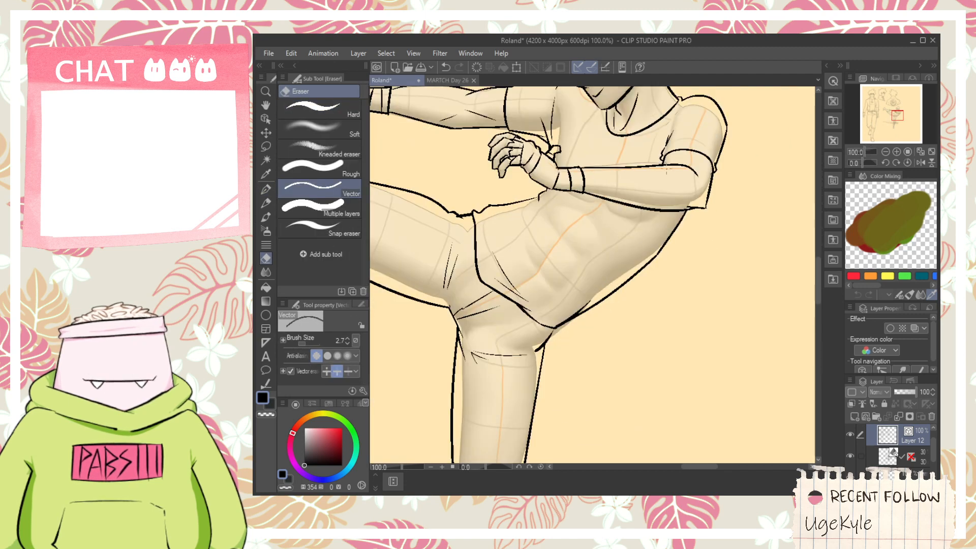
- Draw a long fabric crease across the lower shirt from the front of the hip toward the back
key("space")
left_click_drag(649, 222, 672, 177)
scroll(573, 181, "up", 2)
key("p")
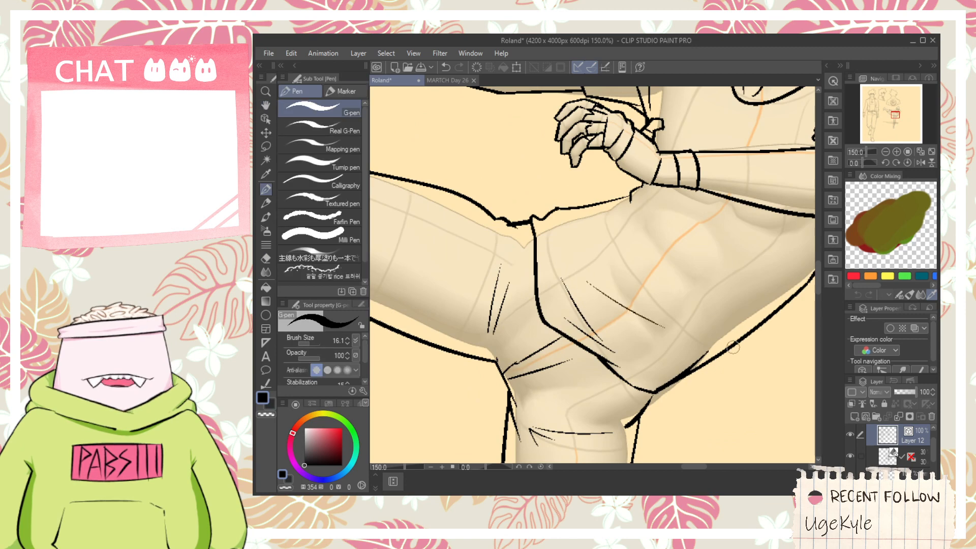
left_click_drag(590, 306, 754, 299)
key("ctrl+z")
left_click_drag(589, 304, 723, 330)
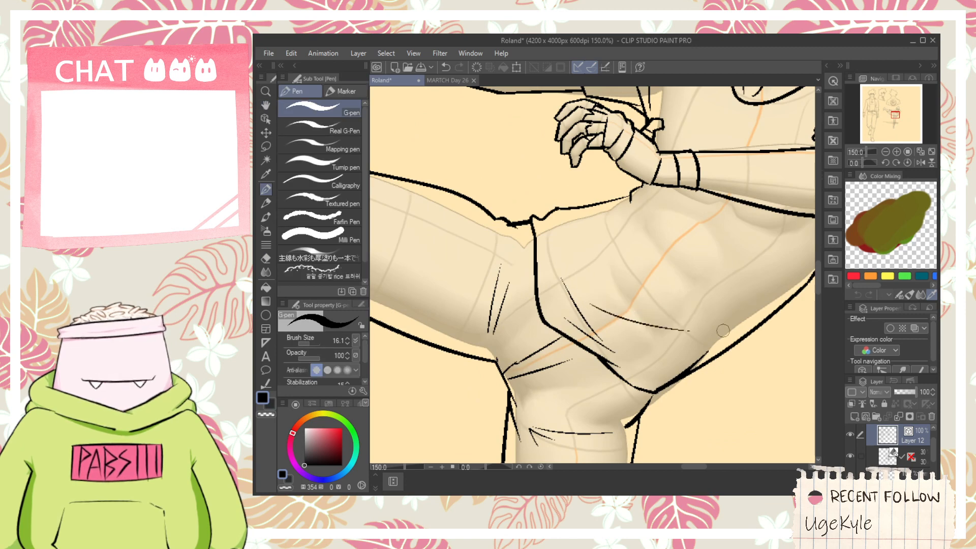
left_click_drag(585, 306, 749, 339)
key("ctrl+z")
left_click_drag(575, 281, 707, 341)
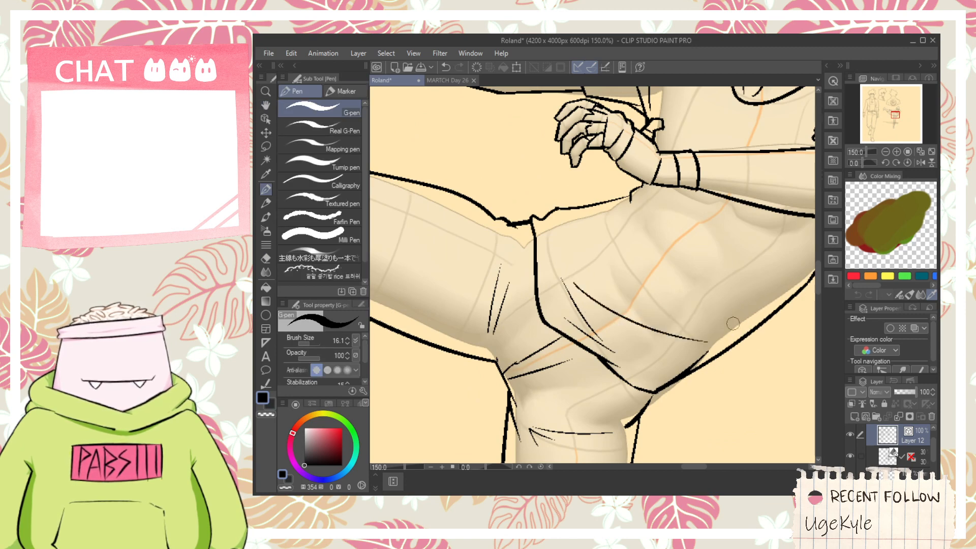
scroll(691, 306, "up", 2)
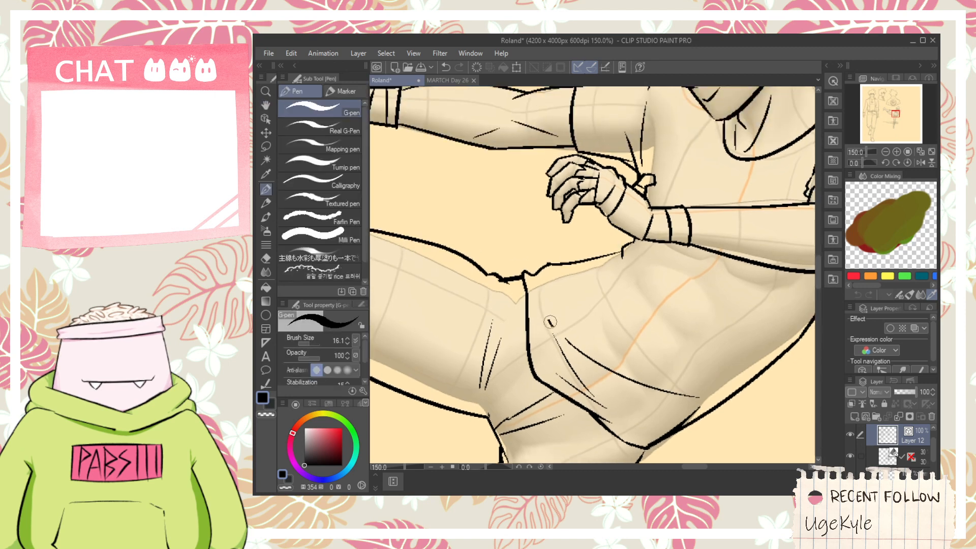
- Draw a crescent moon emblem on the shirt's chest just above the near forearm and trim the line overlap
left_click_drag(648, 318, 577, 368)
scroll(641, 236, "up", 3)
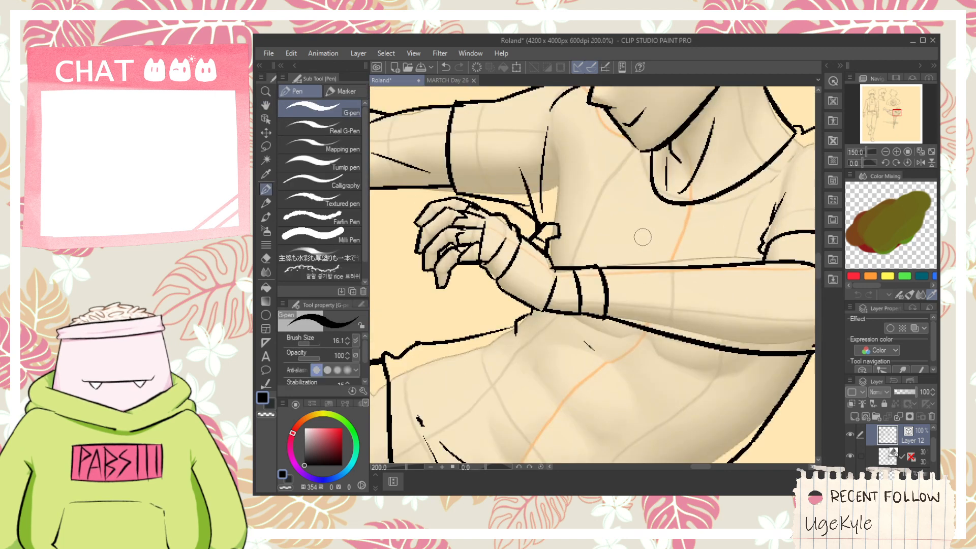
mouse_move(621, 292)
left_mouse_down()
mouse_move(689, 199)
mouse_move(676, 293)
left_mouse_up()
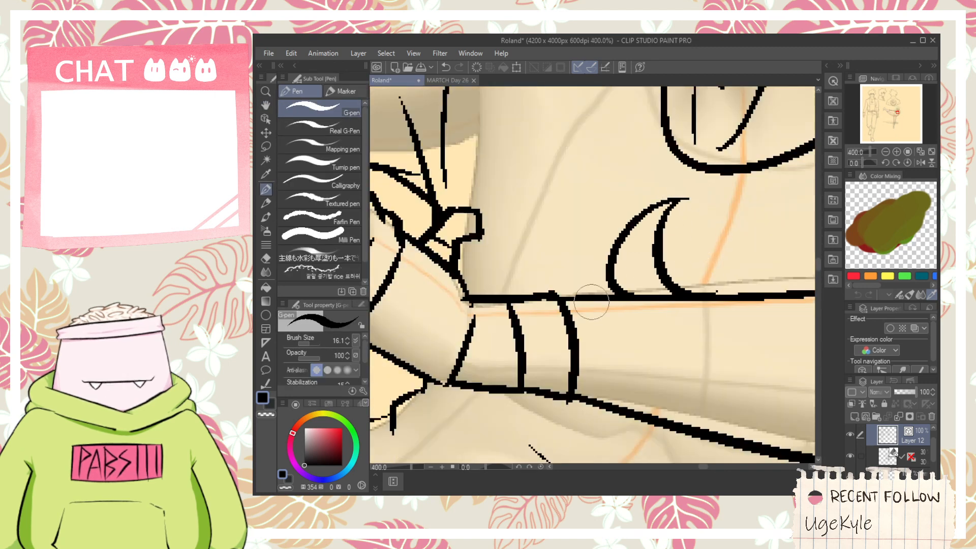
mouse_move(593, 307)
left_mouse_down()
mouse_move(572, 268)
mouse_move(610, 257)
left_mouse_up()
key("e")
left_click_drag(590, 305, 596, 312)
scroll(606, 310, "down", 8)
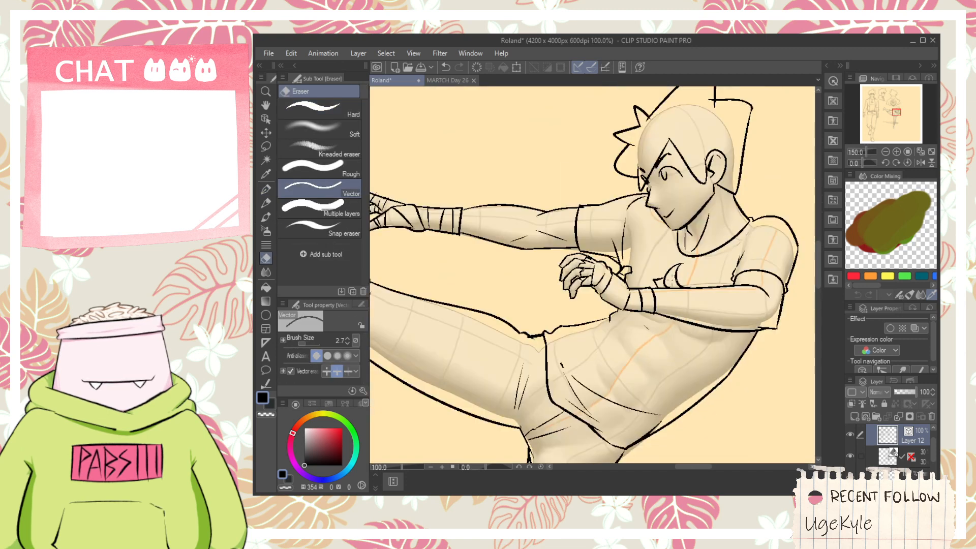
- Try to draw a large curved motion line sweeping from the raised foot around the figure
left_click_drag(559, 222, 623, 200)
scroll(623, 200, "up", 2)
key("p")
left_click_drag(524, 194, 797, 238)
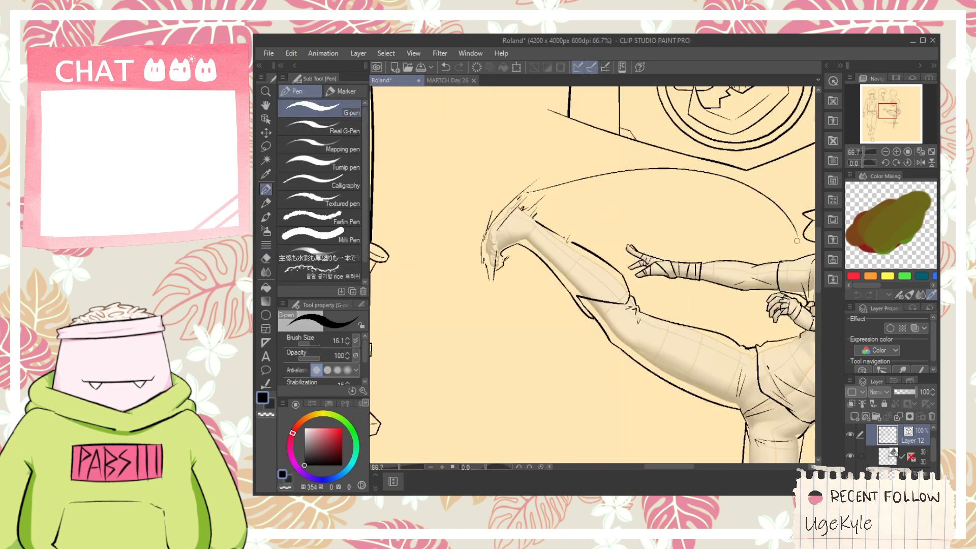
key("ctrl+z")
mouse_move(533, 198)
left_mouse_down()
mouse_move(808, 290)
mouse_move(444, 404)
left_mouse_up()
key("ctrl+z")
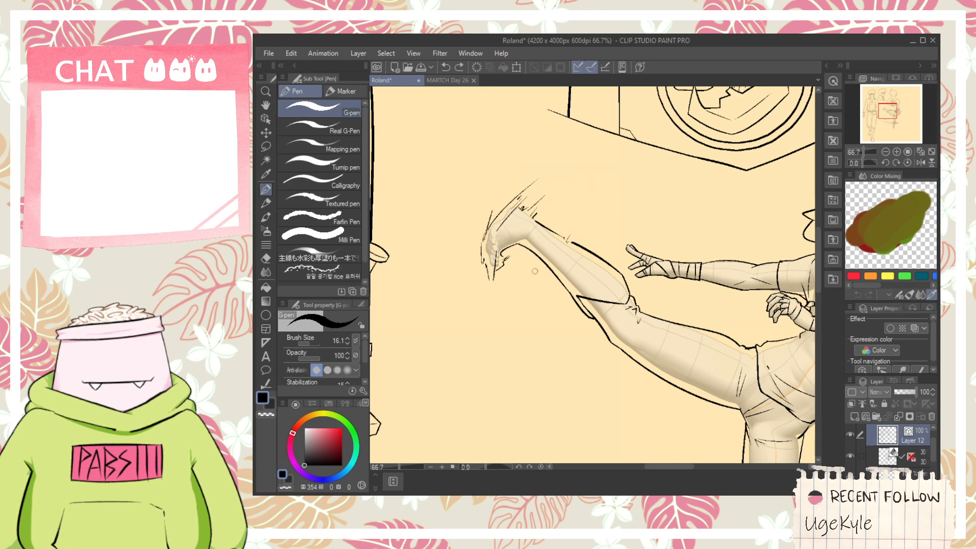
left_click_drag(569, 174, 495, 422)
key("ctrl+z")
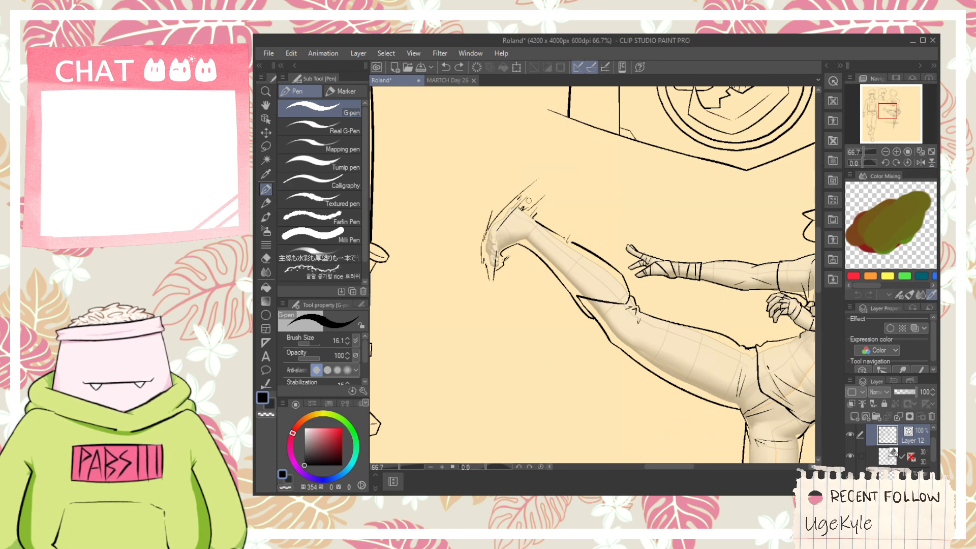
left_click_drag(528, 200, 635, 460)
key("ctrl+z")
left_click_drag(527, 195, 519, 442)
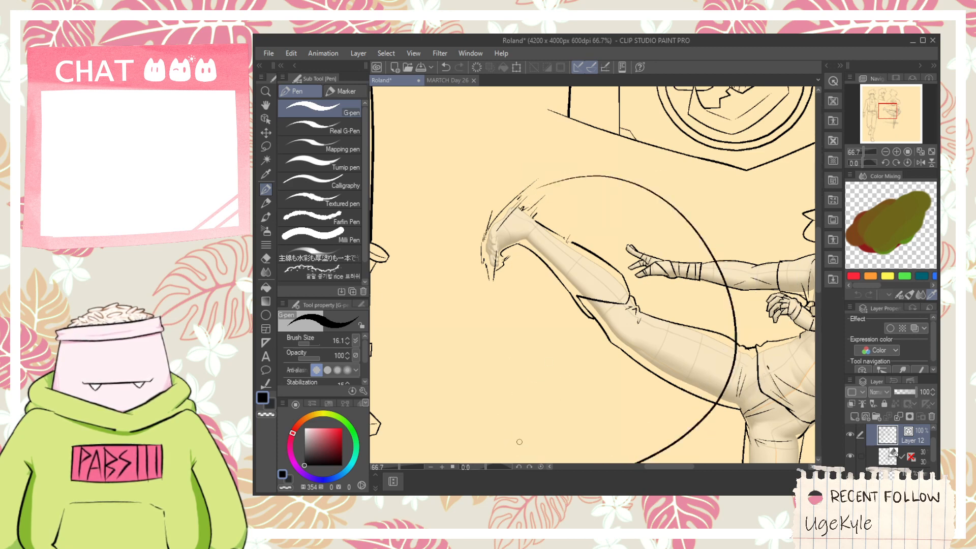
key("ctrl+z")
- Draw a large motion arc from the raised foot, across the torso and around behind the figure to the standing shin
scroll(618, 363, "down", 1)
scroll(576, 265, "up", 1)
mouse_move(576, 266)
left_mouse_down()
mouse_move(511, 155)
mouse_move(564, 394)
mouse_move(557, 352)
left_mouse_up()
scroll(511, 155, "down", 1)
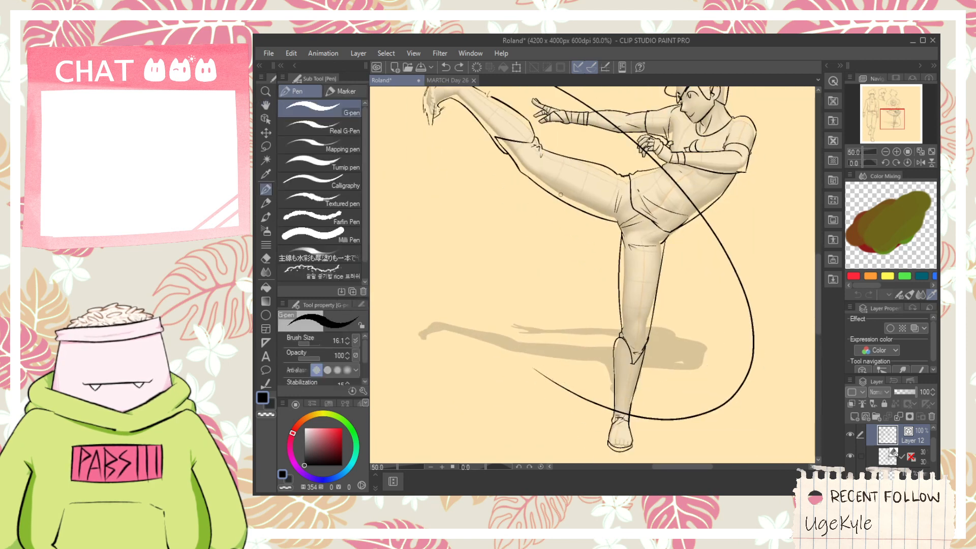
- Add a narrower copy of the motion arc inside the first one as the kick trail's inner edge
scroll(568, 183, "down", 1)
key("o")
left_click(533, 116)
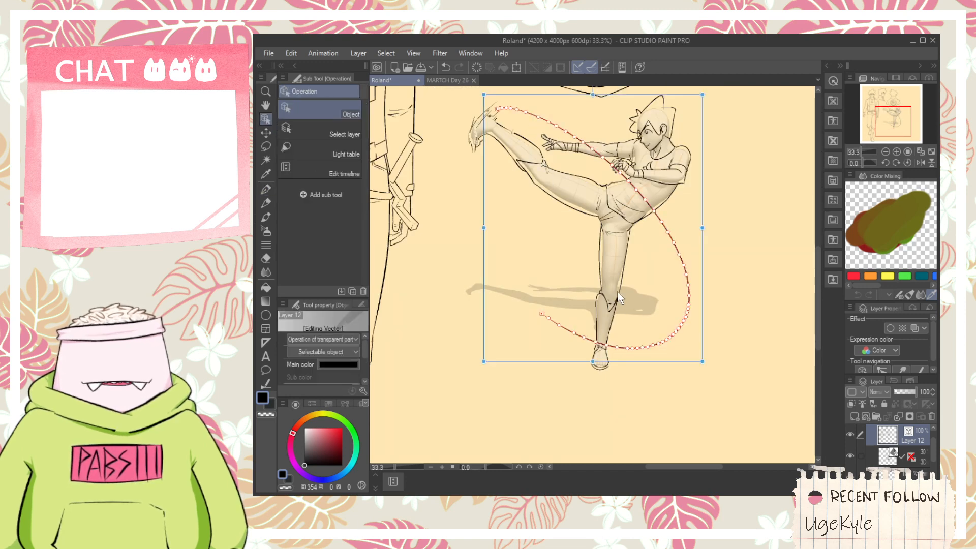
left_click_drag(656, 364, 640, 357)
scroll(592, 191, "down", 1)
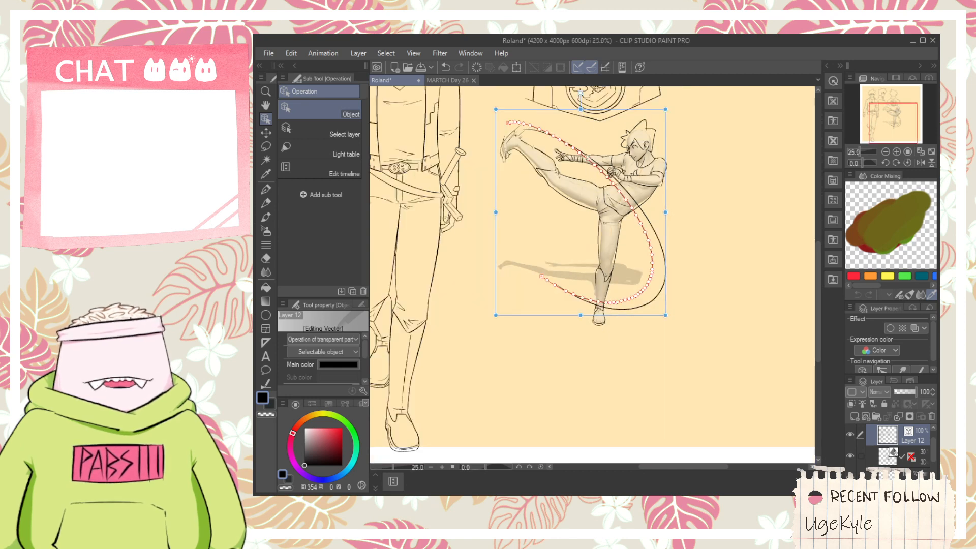
left_click_drag(581, 118, 584, 176)
- Remove the inner motion arc where it crosses the far hand, including the leftover segment over the fingers
key("p")
scroll(585, 148, "up", 2)
key("space")
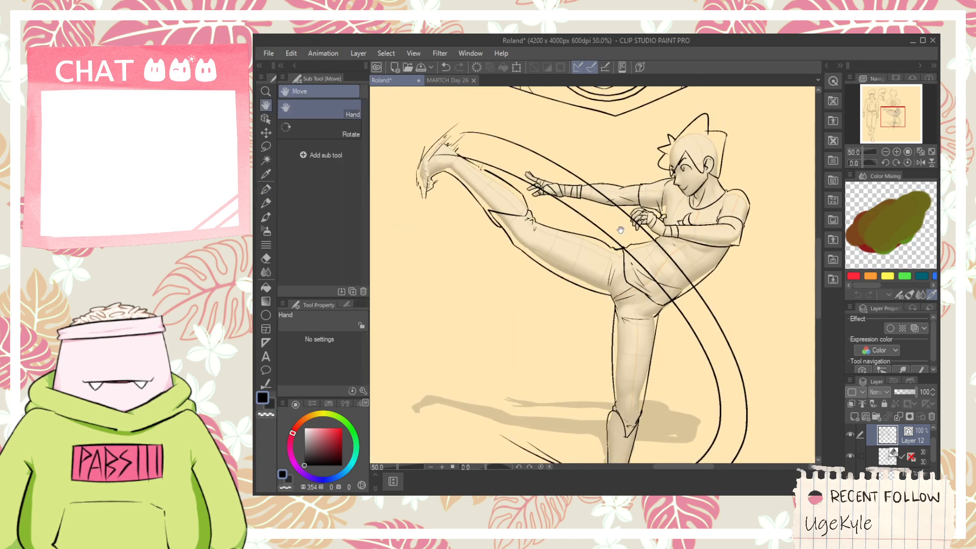
scroll(577, 185, "up", 1)
scroll(573, 189, "up", 4)
key("e")
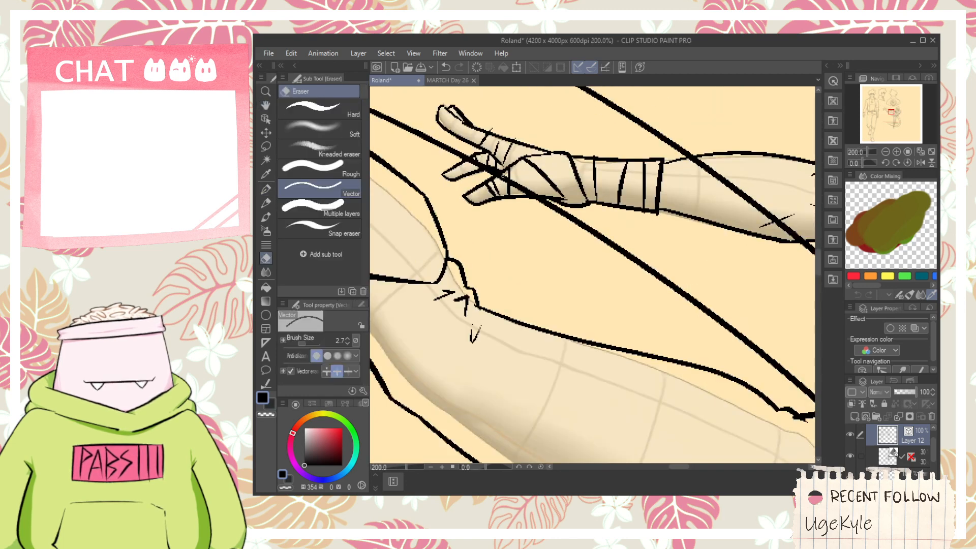
scroll(470, 161, "up", 3)
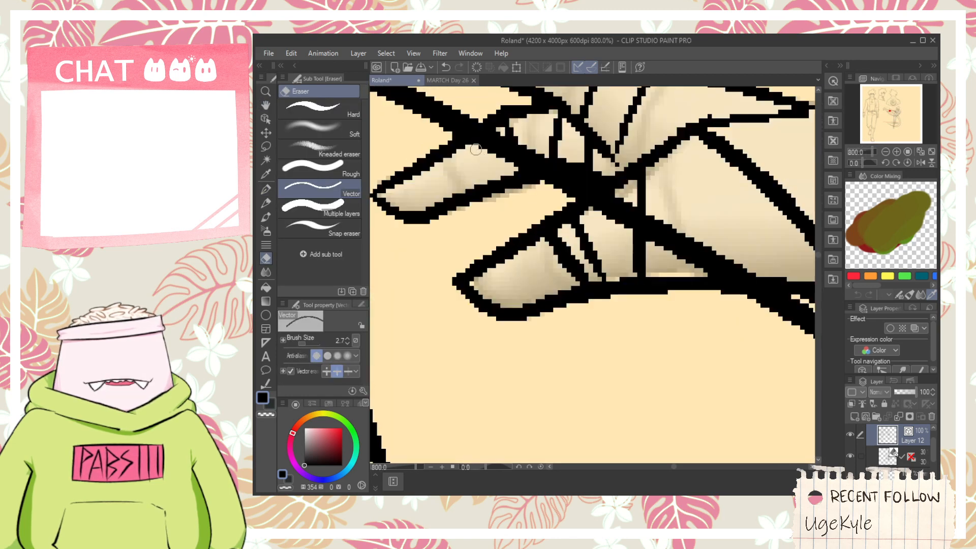
left_click_drag(490, 162, 520, 156)
left_click_drag(685, 231, 676, 244)
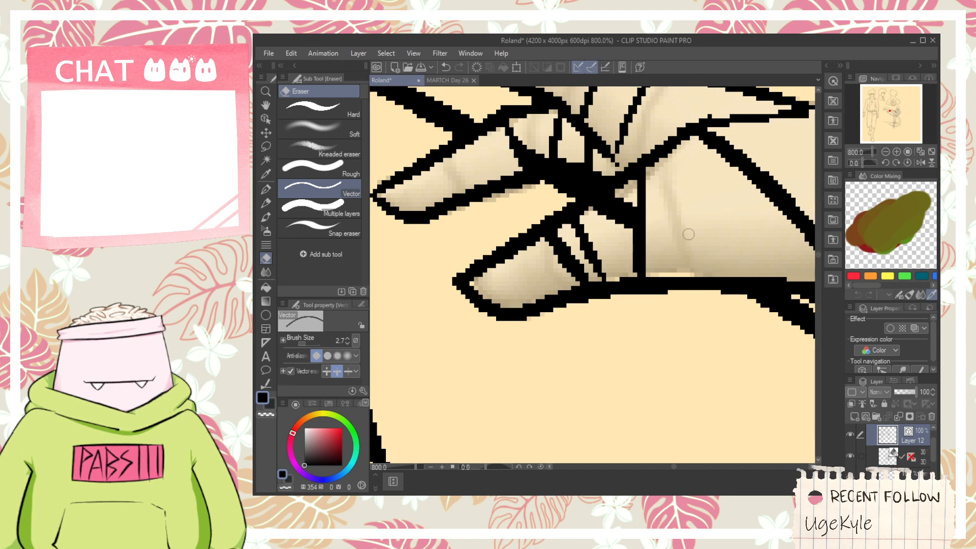
left_click(265, 119)
left_click(613, 221)
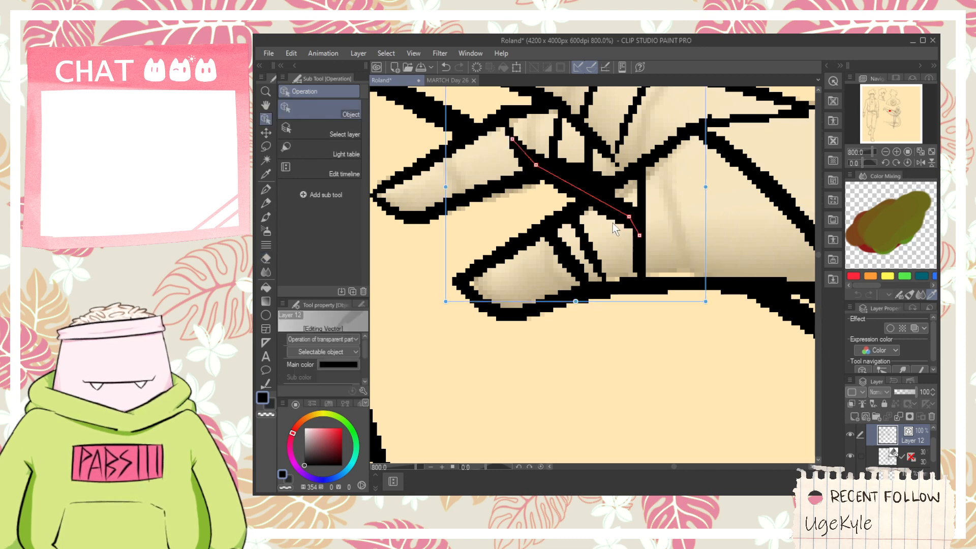
key("Delete")
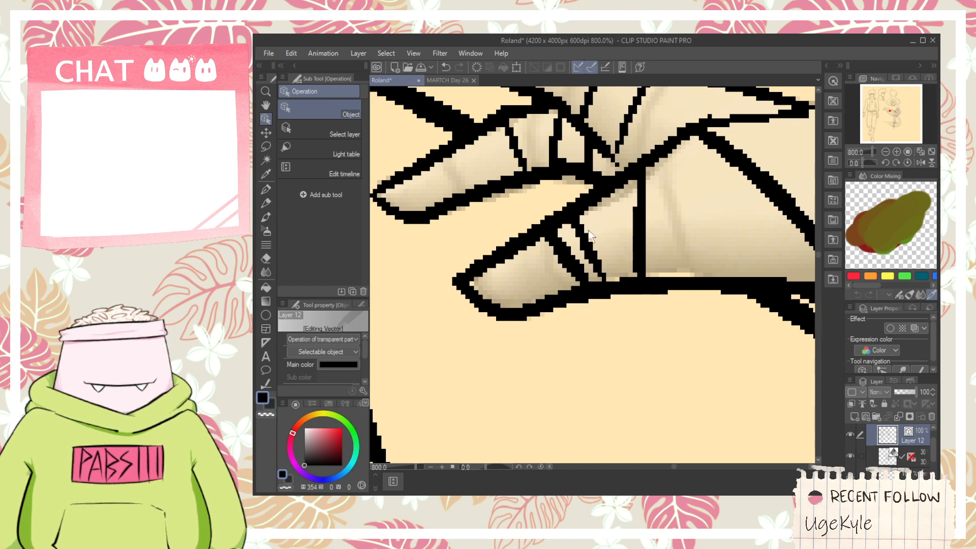
- Erase the two motion arcs where they overlap the far arm, the near hand and the torso
scroll(589, 230, "down", 7)
key("space")
left_click_drag(638, 255, 490, 239)
key("e")
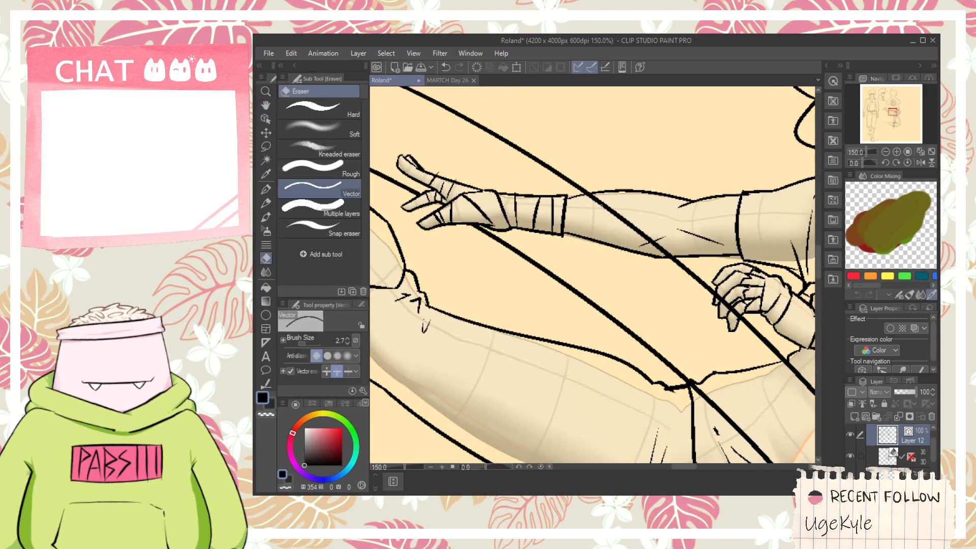
scroll(490, 240, "down", 4)
scroll(574, 237, "up", 7)
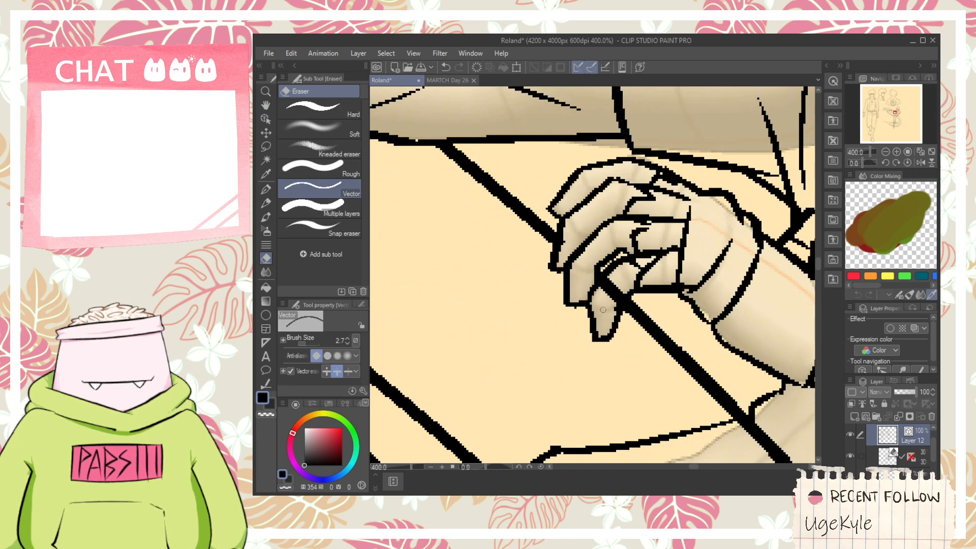
scroll(602, 310, "down", 6)
key("space")
left_click_drag(610, 351, 592, 268)
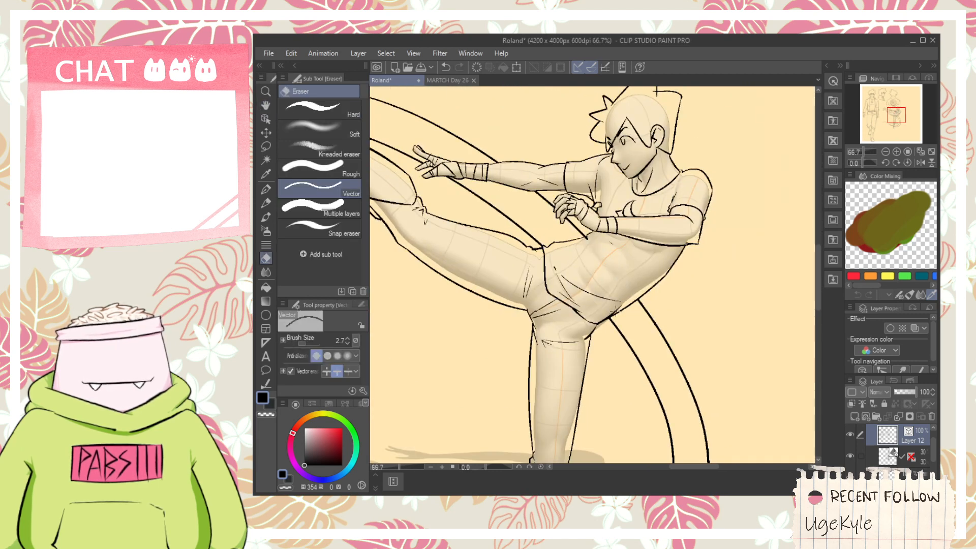
- Trim the motion trail's long tail ends beyond the standing leg's lower shin
scroll(600, 305, "up", 3)
scroll(600, 305, "down", 5)
key("space")
left_click_drag(599, 366, 600, 302)
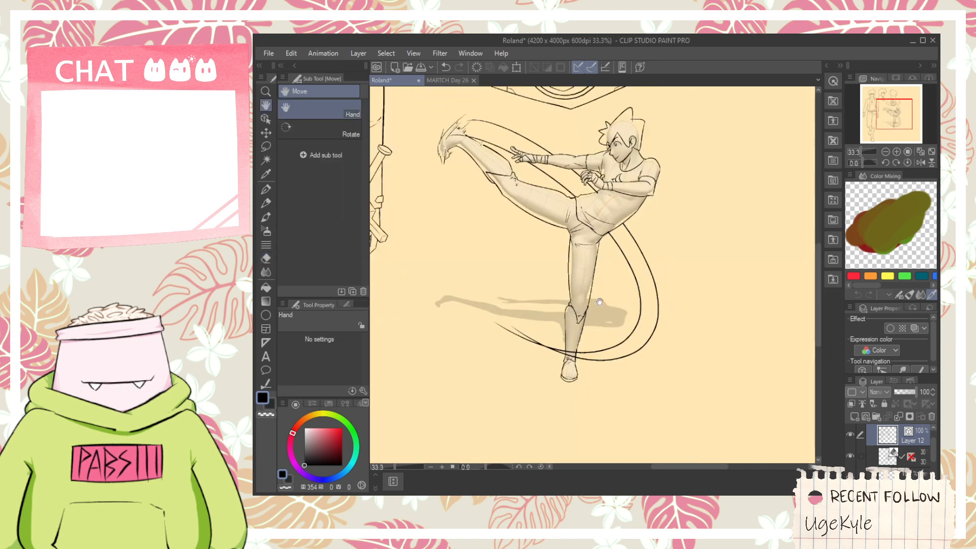
scroll(599, 302, "up", 5)
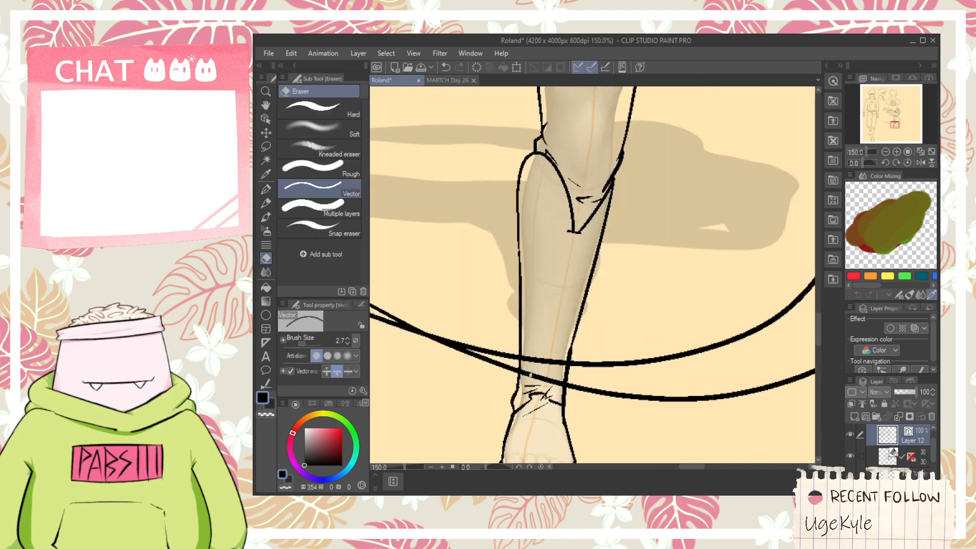
scroll(474, 313, "down", 5)
key("space")
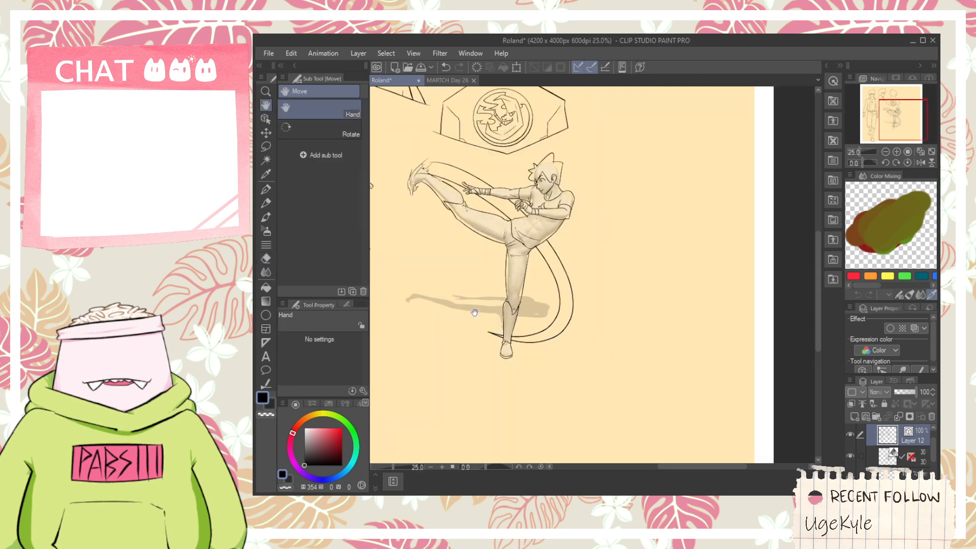
- Hide the 3D figure layer and check the line art on the whole character sheet
left_click_drag(470, 297, 560, 296)
scroll(559, 342, "down", 2)
scroll(569, 267, "up", 2)
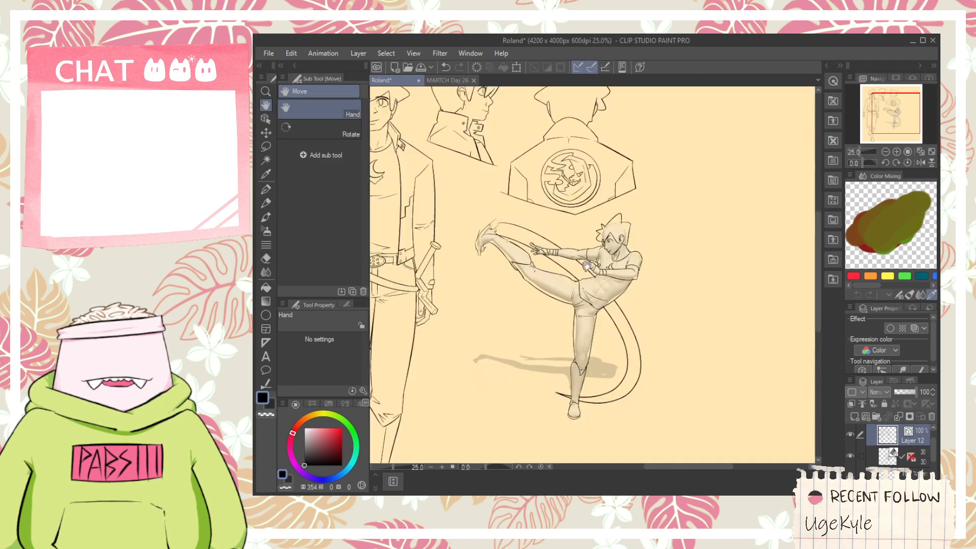
left_click(850, 456)
scroll(719, 382, "down", 2)
left_click_drag(630, 315, 626, 267)
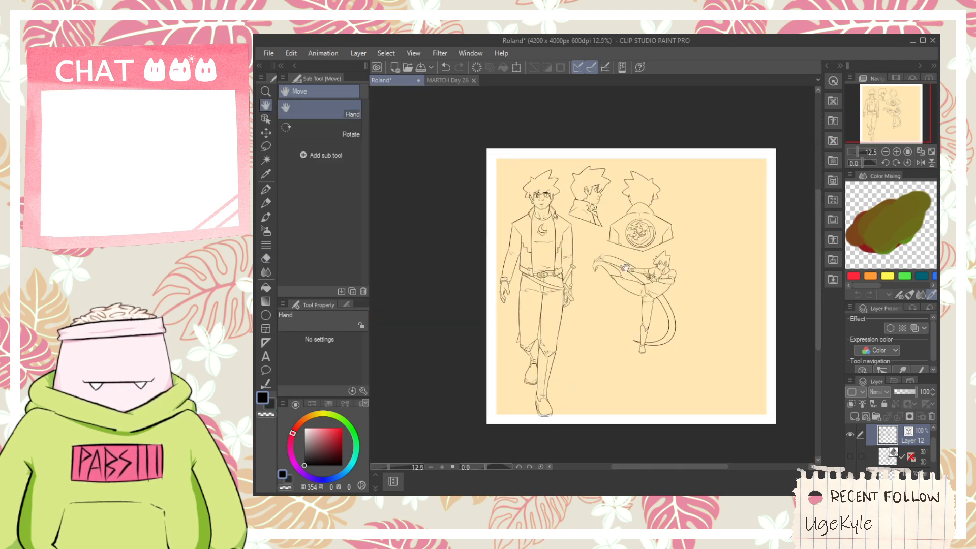
- Try to draw a curve joining the top of the raised foot to the outer motion arc
left_click(264, 118)
scroll(590, 261, "up", 7)
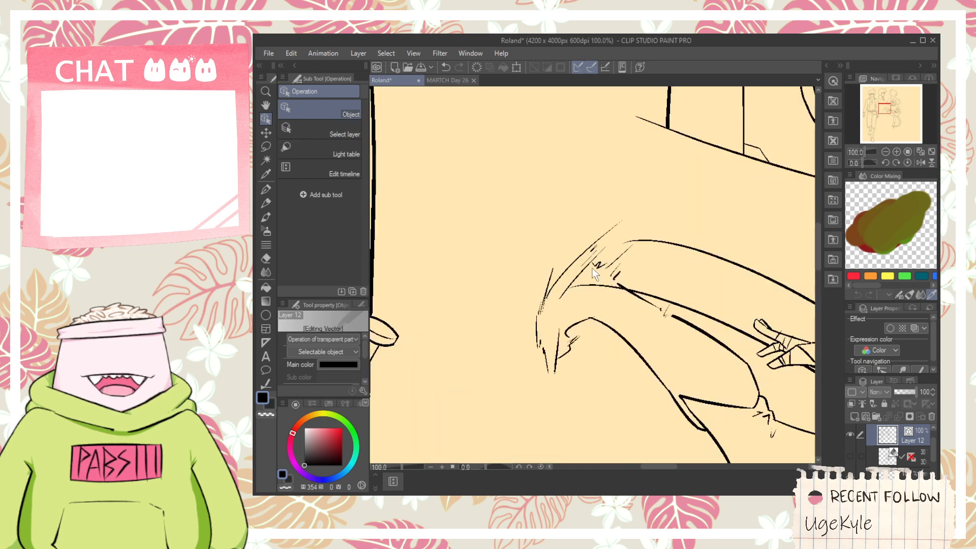
key("p")
left_click_drag(542, 297, 687, 237)
key("ctrl+z")
left_click_drag(558, 264, 693, 223)
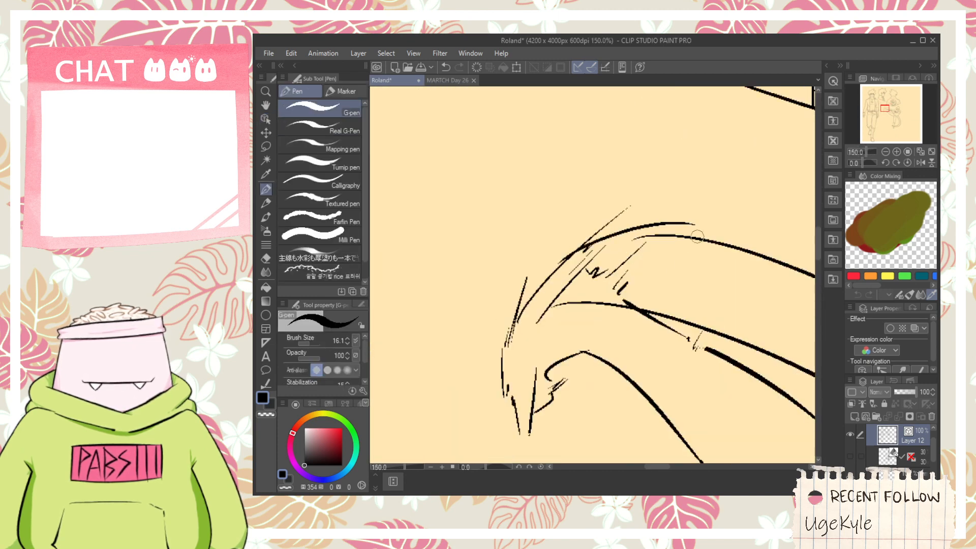
key("ctrl+z")
left_click_drag(563, 266, 715, 240)
- Trim the inner motion arc's tip near the raised foot and erase the shin's upper outline beside the ankle
key("e")
key("ctrl+z")
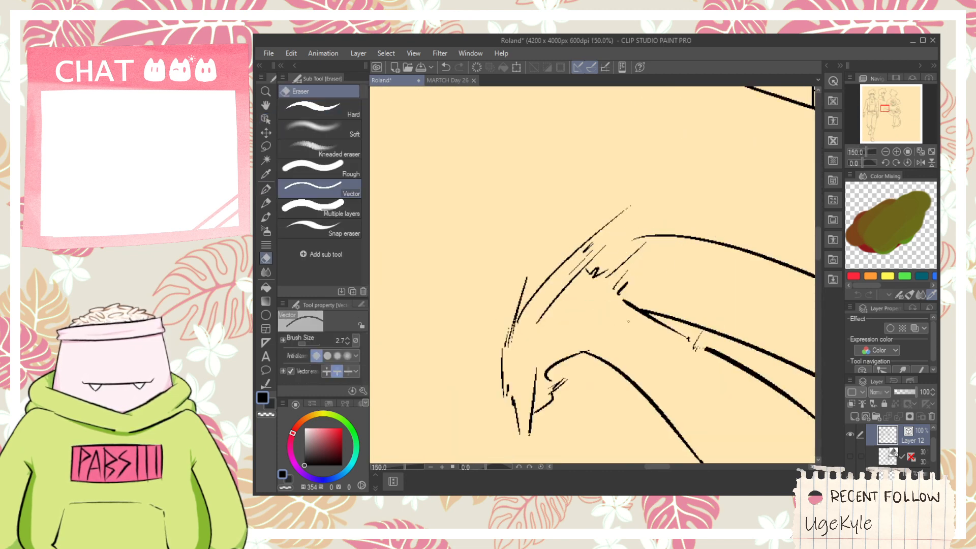
key("p")
left_click_drag(701, 349, 601, 278)
key("ctrl+z")
mouse_move(523, 255)
left_mouse_down()
mouse_move(745, 304)
mouse_move(669, 276)
mouse_move(740, 316)
left_mouse_up()
key("e")
left_click_drag(584, 246, 576, 255)
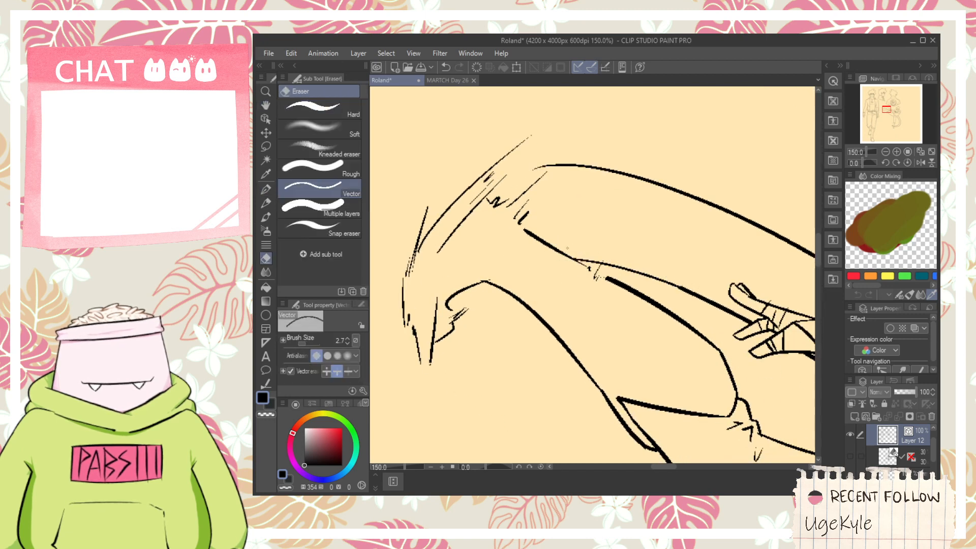
- Blend the raised foot into the motion trail with short speed lines and a stroke linking its top to the outer arc
key("p")
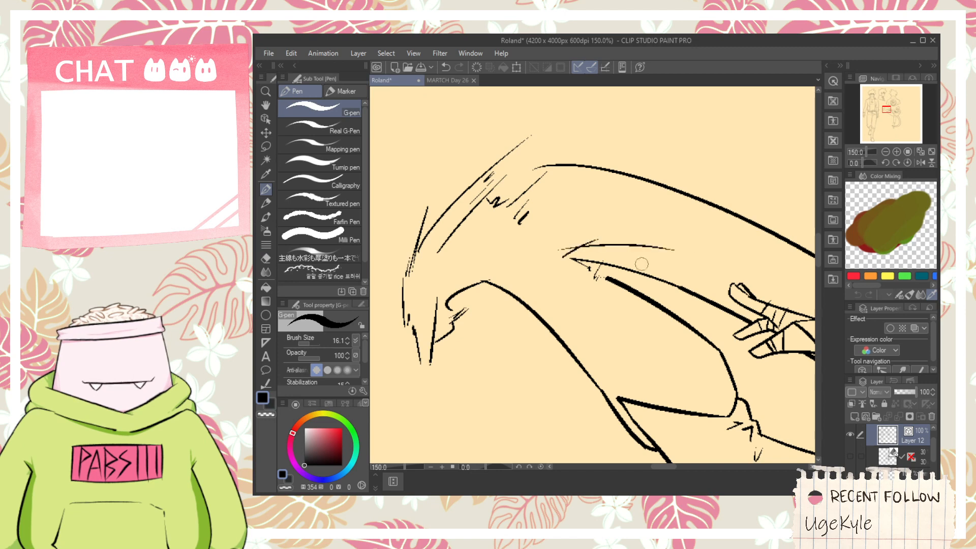
key("ctrl+z")
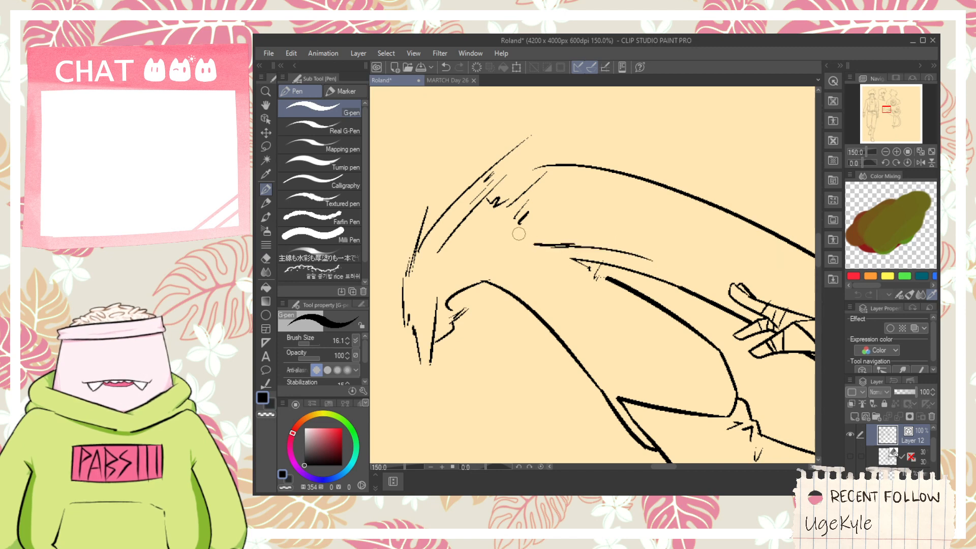
scroll(522, 173, "up", 1)
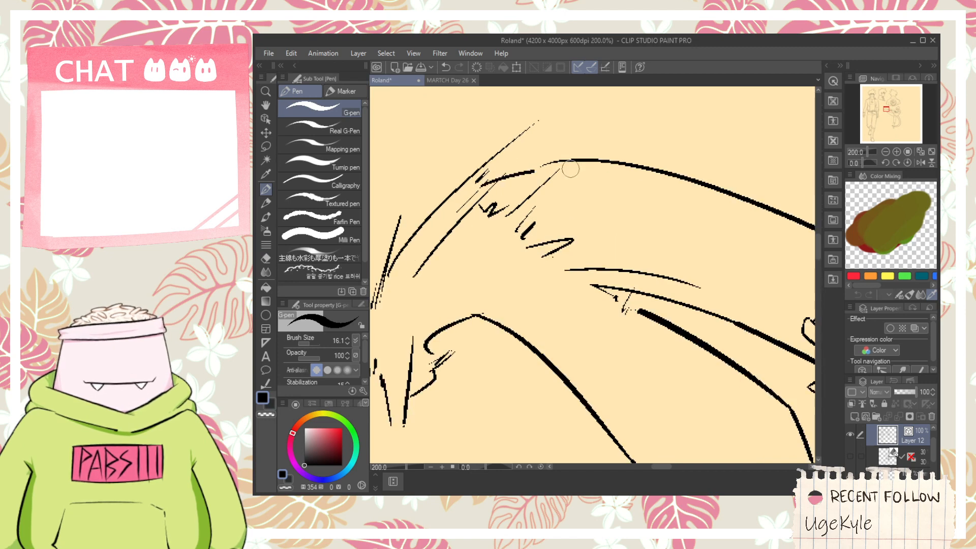
left_click_drag(570, 169, 575, 169)
key("ctrl+z")
left_click_drag(482, 183, 623, 164)
- Draw an additional rounded spike on top of the kicking figure's hair, just in front of the existing tall spike
scroll(600, 177, "down", 4)
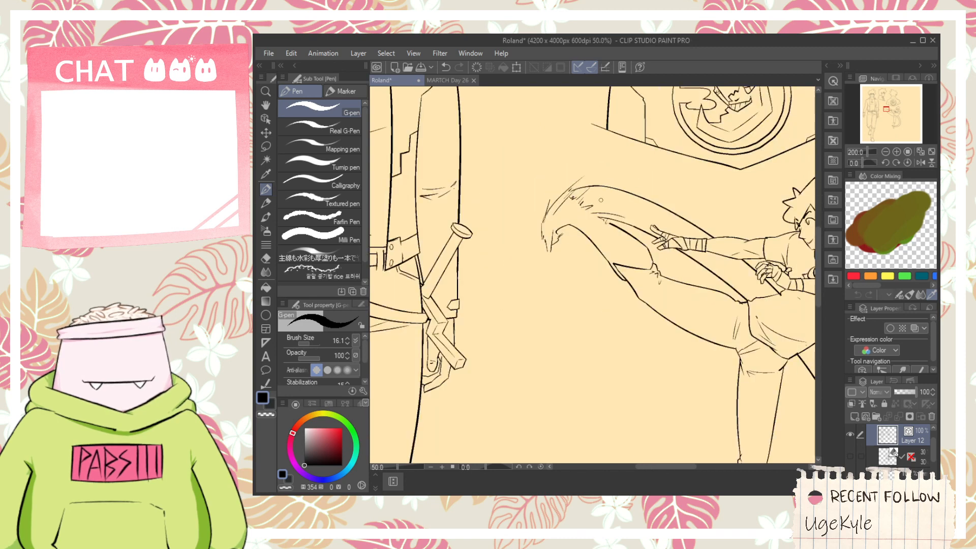
scroll(601, 199, "down", 2)
key("h")
left_click_drag(648, 287, 599, 320)
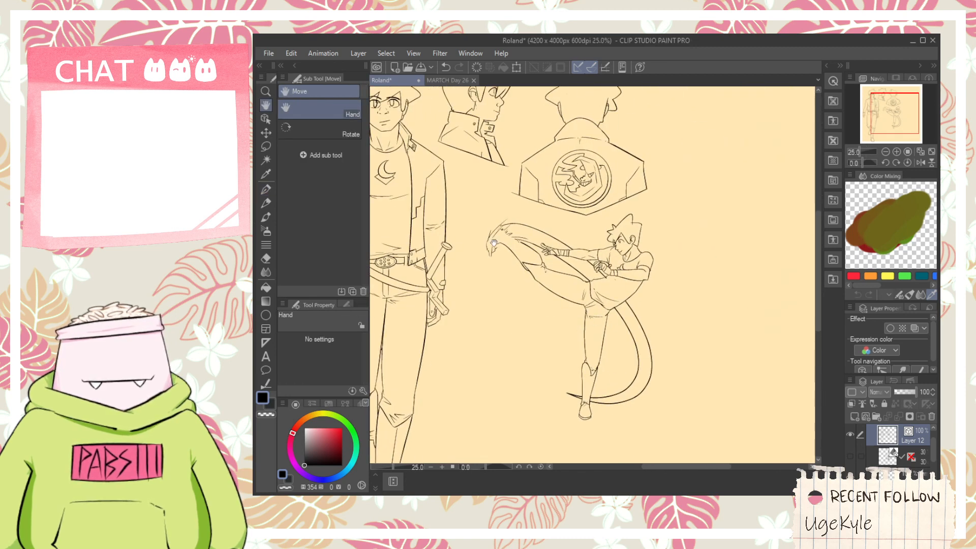
scroll(617, 243, "up", 3)
key("e")
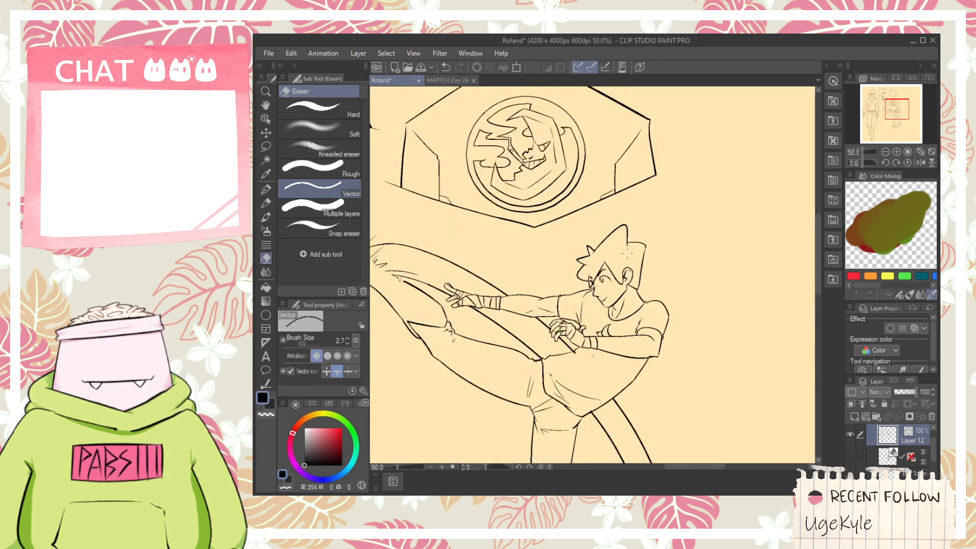
scroll(583, 247, "up", 2)
key("p")
left_click_drag(584, 248, 655, 257)
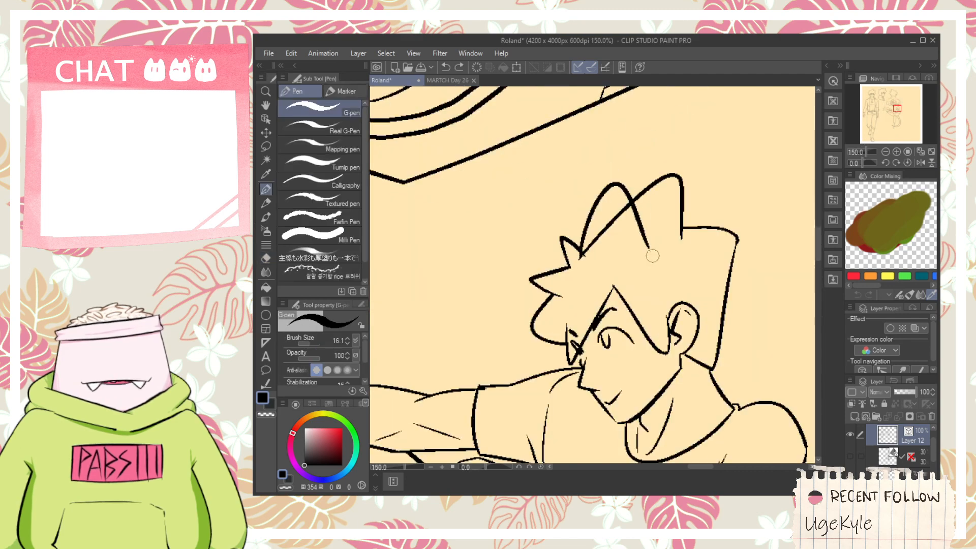
key("ctrl+z")
left_click_drag(582, 265, 644, 254)
- Erase the old front slope of the kicking figure's tall hair spike where it crosses the additional spike
scroll(639, 238, "down", 3)
scroll(639, 238, "down", 1)
key("space")
left_click_drag(492, 206, 718, 289)
mouse_move(741, 325)
left_mouse_down()
mouse_move(477, 264)
mouse_move(562, 238)
left_mouse_up()
scroll(617, 270, "up", 2)
scroll(591, 264, "up", 2)
key("e")
left_click(506, 247)
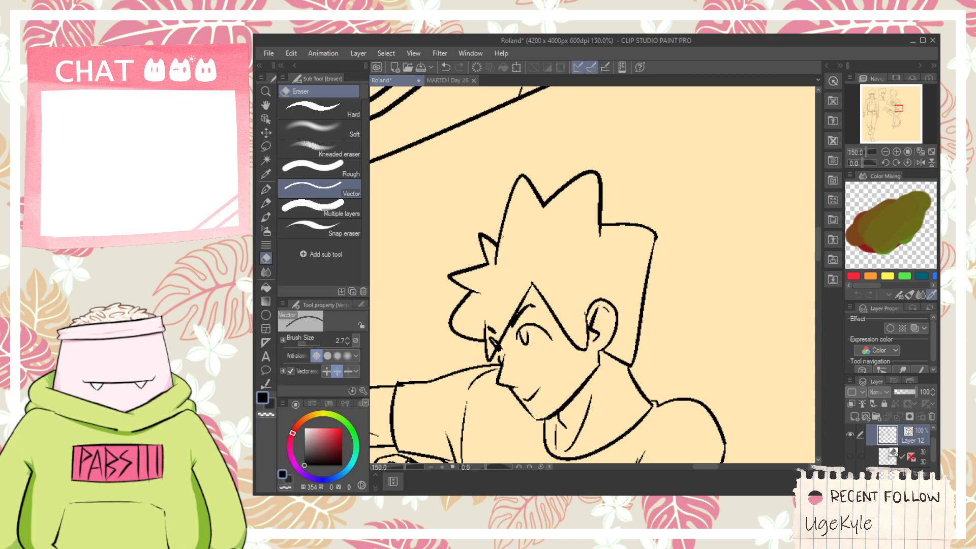
scroll(505, 248, "down", 5)
scroll(506, 247, "up", 1)
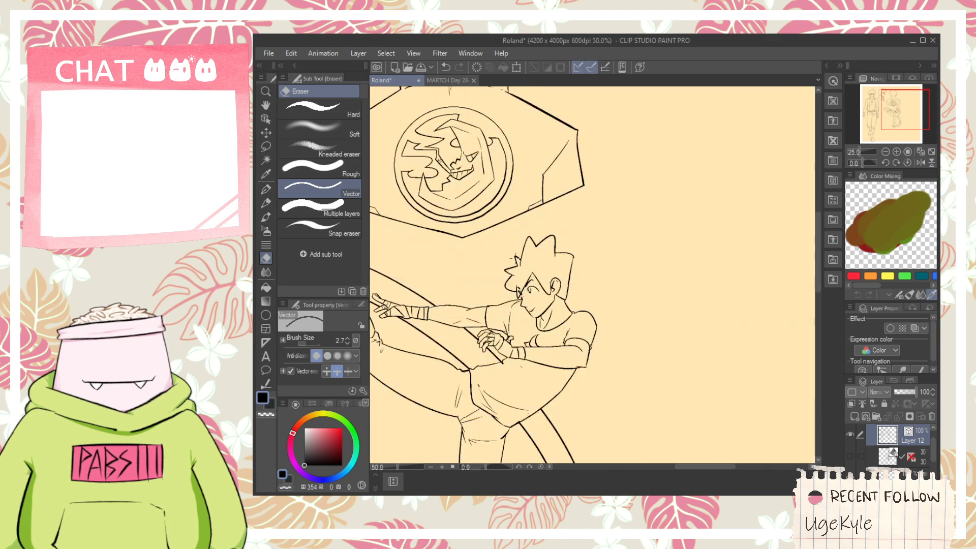
- Redraw the small tuft at the front of the kicking figure's hair as an upright, squared point and erase its old lines
scroll(512, 258, "up", 3)
key("p")
scroll(524, 290, "down", 4)
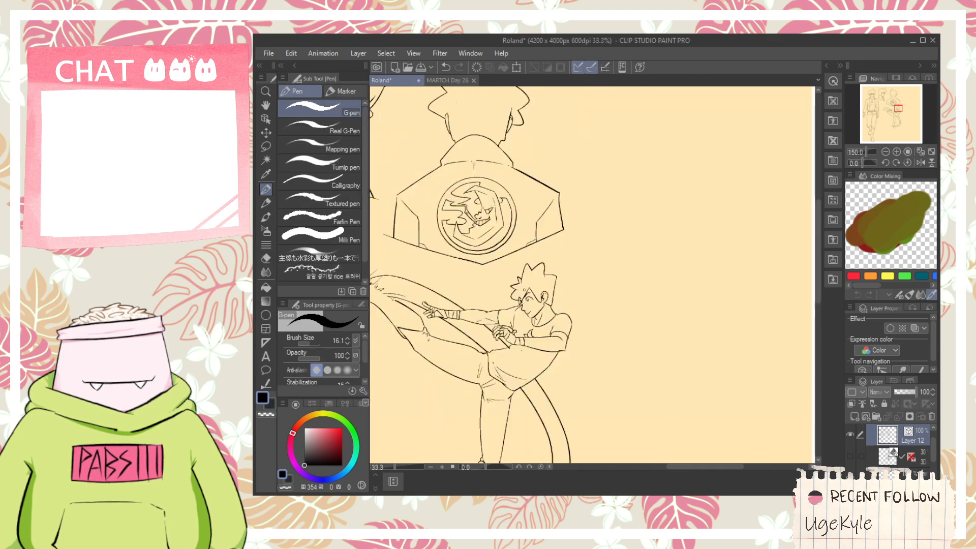
scroll(523, 264, "up", 10)
key("e")
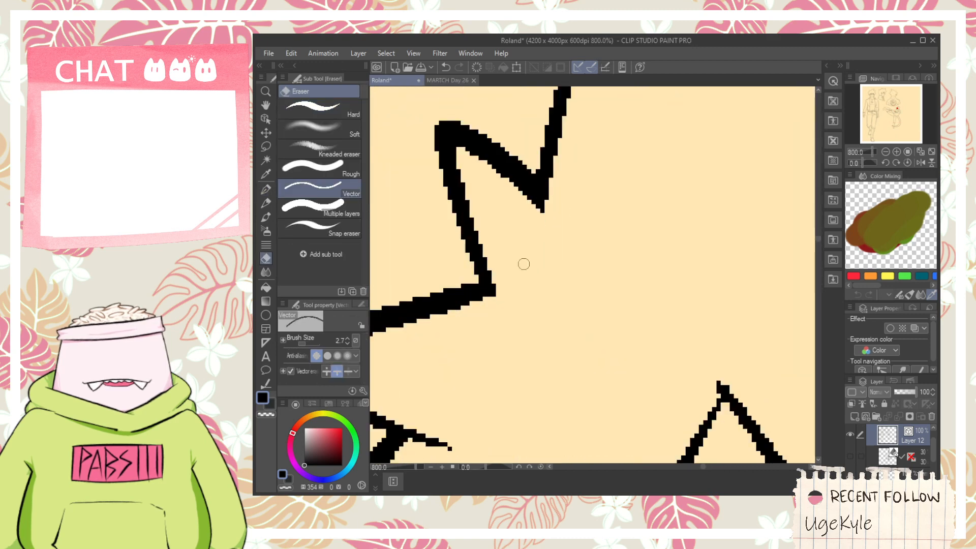
scroll(524, 264, "down", 4)
scroll(512, 282, "up", 2)
key("p")
key("e")
scroll(459, 258, "down", 2)
key("space")
mouse_move(460, 300)
left_mouse_down()
mouse_move(459, 261)
mouse_move(532, 306)
mouse_move(487, 303)
mouse_move(564, 283)
left_mouse_up()
key("p")
key("ctrl+z")
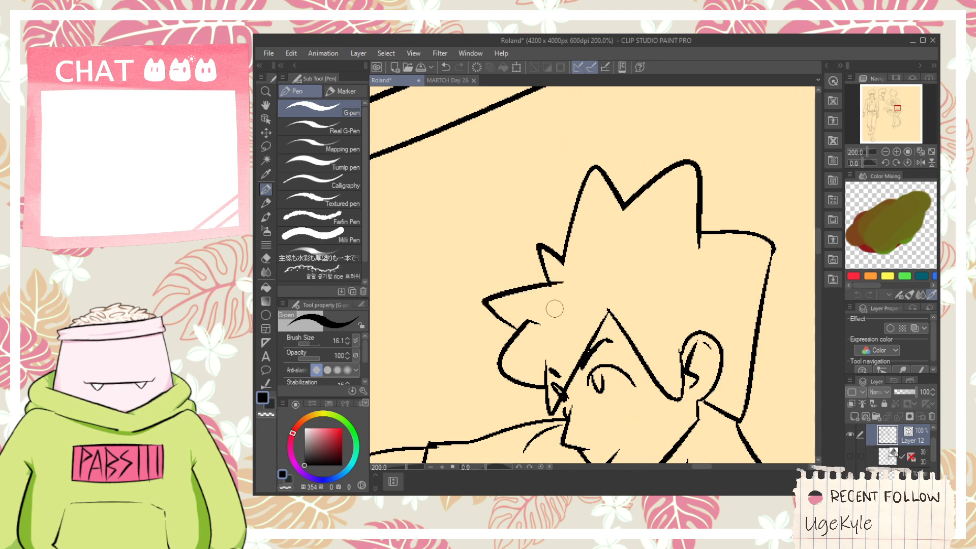
left_click_drag(531, 255, 570, 251)
key("e")
left_click_drag(541, 286, 549, 261)
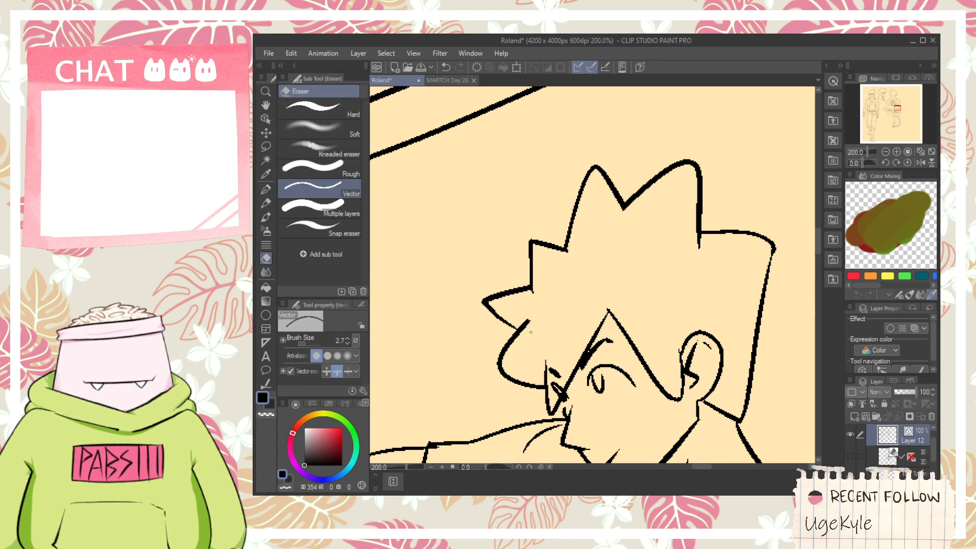
- Erase the front hair tufts and redraw the forward spike above the forehead as a larger, sharper wedge
scroll(530, 328, "down", 6)
scroll(522, 327, "up", 4)
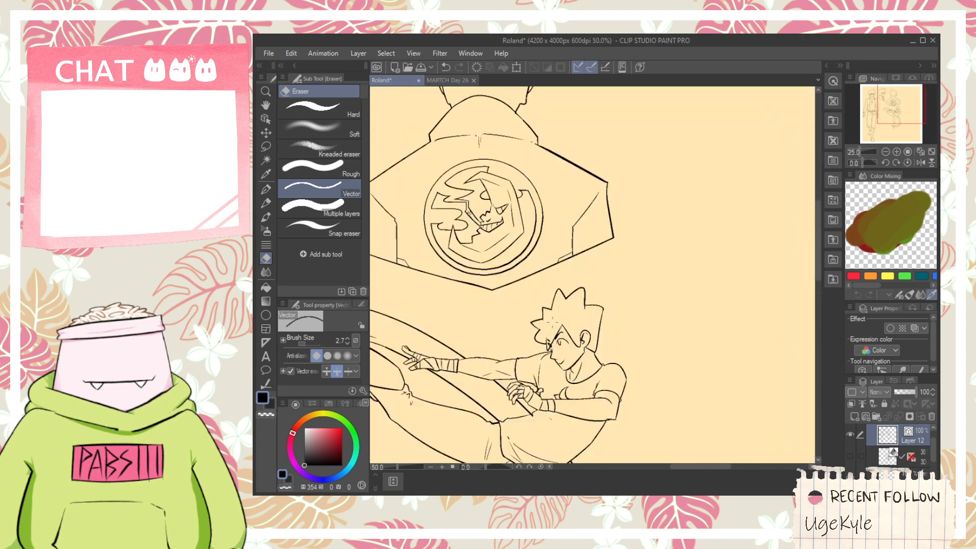
left_click_drag(520, 329, 542, 292)
key("p")
scroll(529, 341, "up", 1)
mouse_move(528, 348)
left_mouse_down()
mouse_move(519, 343)
mouse_move(538, 289)
left_mouse_up()
key("ctrl+z")
mouse_move(529, 350)
left_mouse_down()
mouse_move(503, 325)
mouse_move(537, 282)
left_mouse_up()
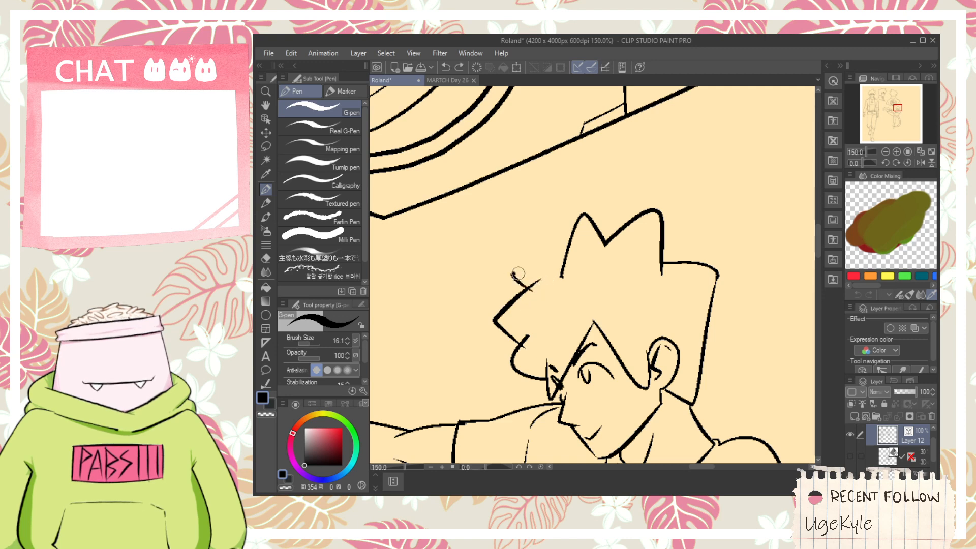
- Draw a long spike sweeping up from the small front tuft, and erase the rounded front spike and the overlapping line ends
mouse_move(541, 277)
left_mouse_down()
mouse_move(619, 239)
mouse_move(569, 251)
mouse_move(626, 252)
left_mouse_up()
key("ctrl+z")
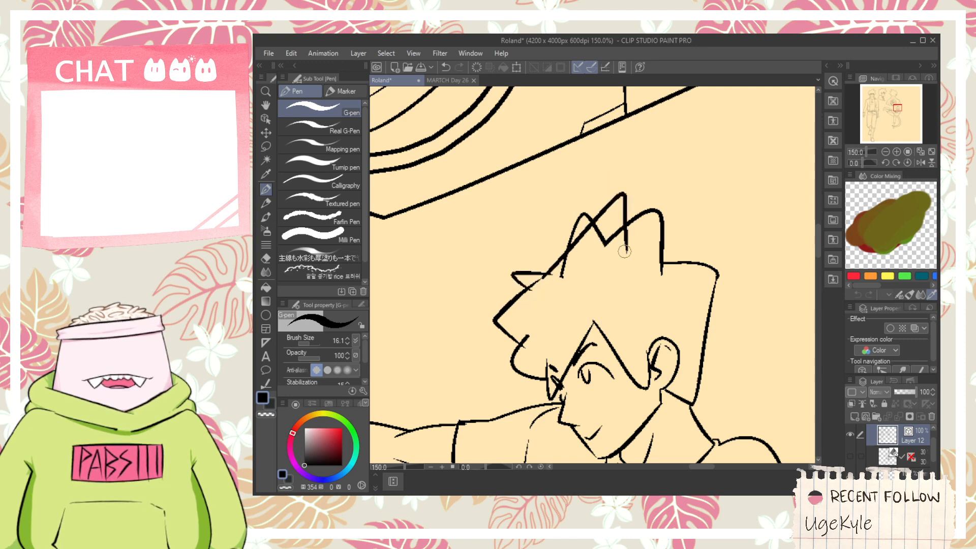
key("e")
left_click_drag(593, 241, 603, 229)
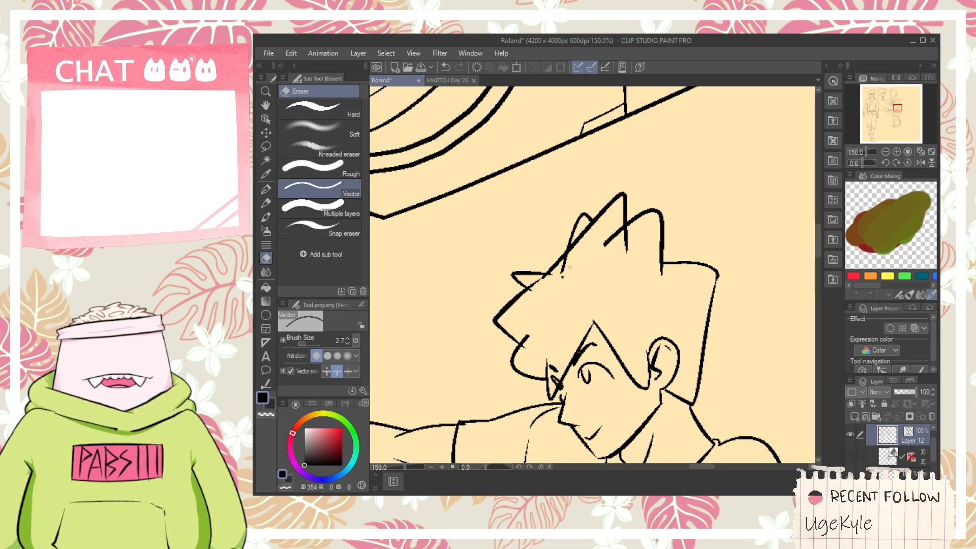
left_click_drag(569, 267, 560, 264)
left_click_drag(580, 225, 586, 208)
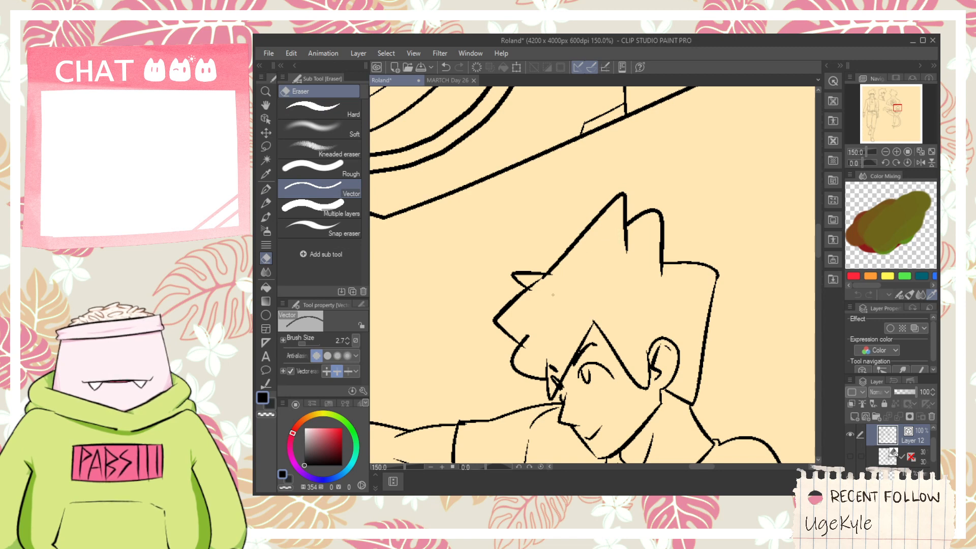
scroll(553, 295, "up", 1)
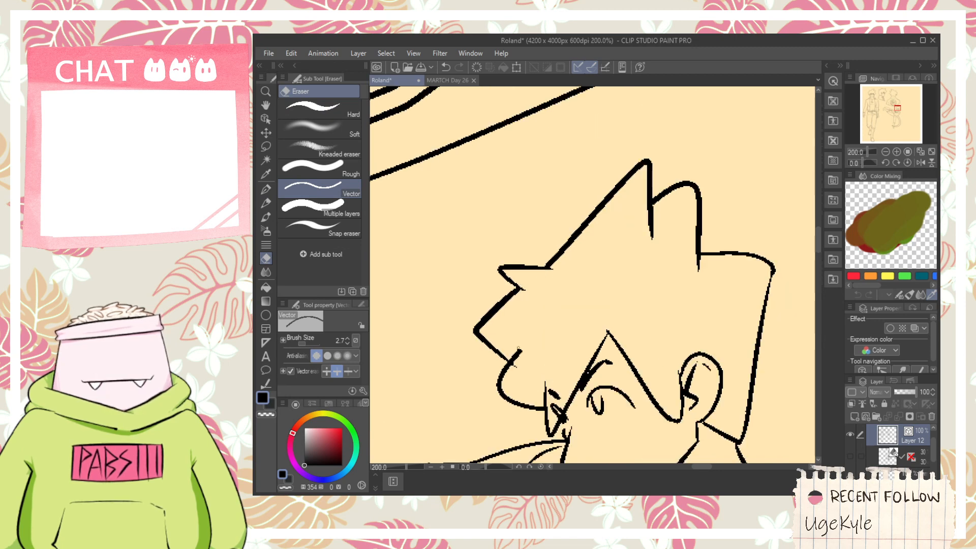
scroll(670, 265, "down", 4)
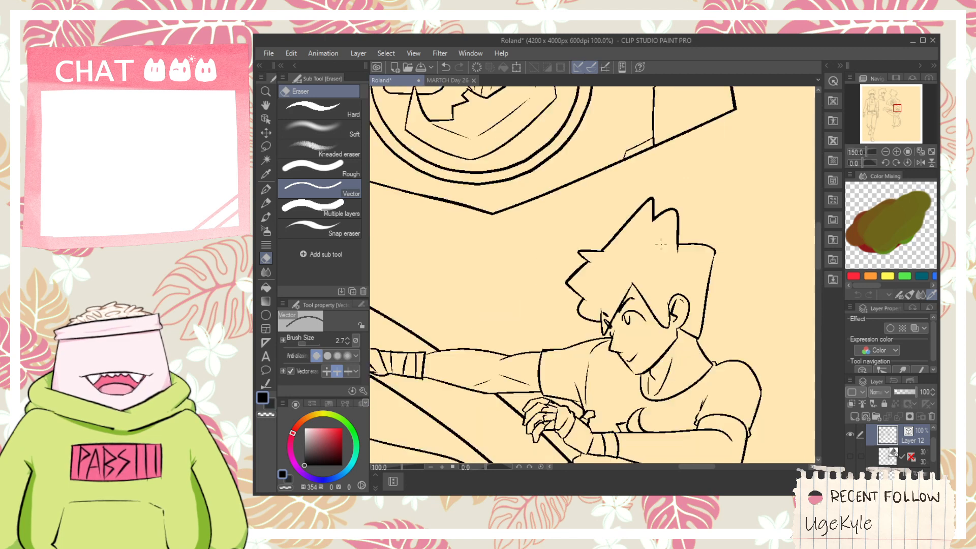
- Select all vector lines of the high-kick figure and nudge it slightly toward the standing figure
scroll(671, 265, "down", 5)
key("space")
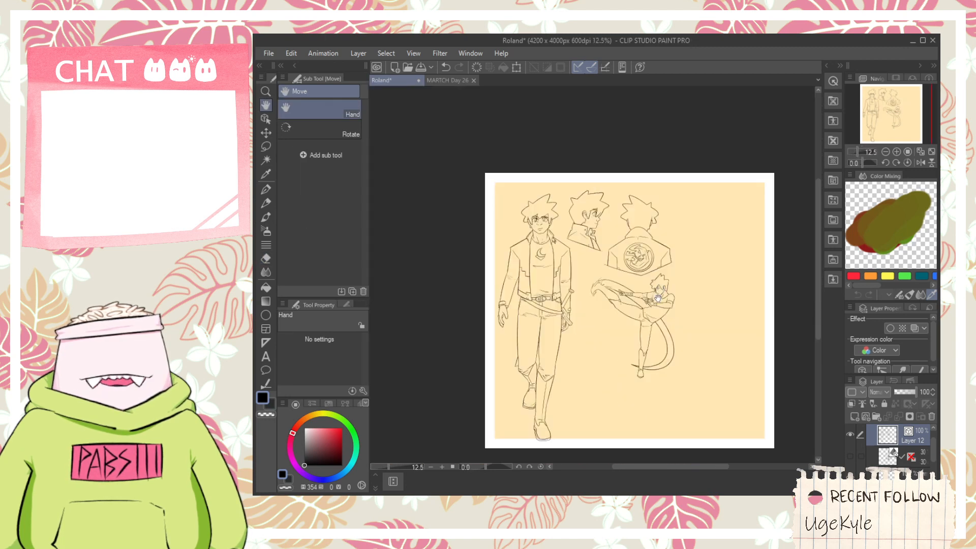
left_click_drag(526, 265, 459, 273)
left_click(265, 131)
left_click(266, 118)
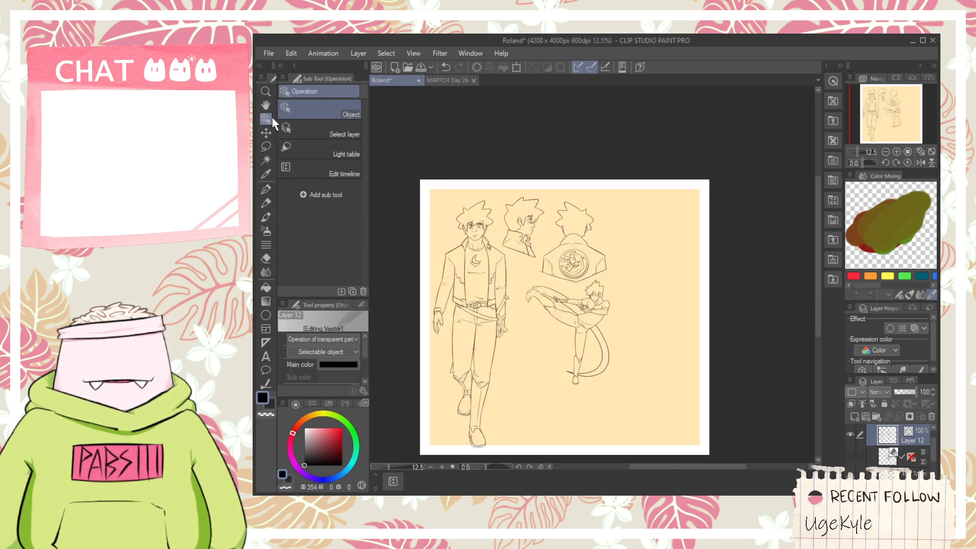
scroll(637, 370, "up", 2)
left_click_drag(629, 436, 402, 211)
mouse_move(530, 194)
left_mouse_down()
mouse_move(509, 199)
mouse_move(532, 191)
left_mouse_up()
scroll(529, 197, "down", 2)
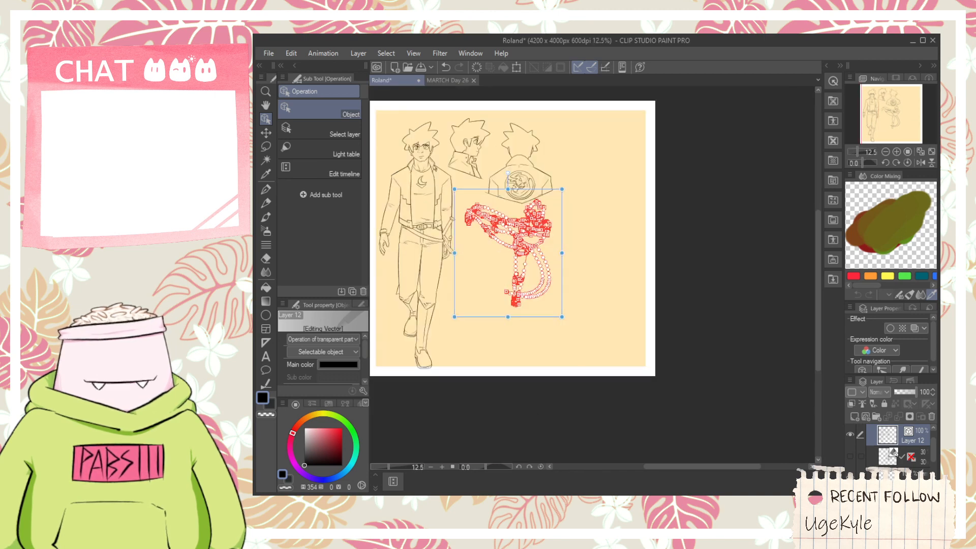
- Examine the high-kick figure's placement below the jacket view and its raised foot up close
scroll(598, 217, "up", 2)
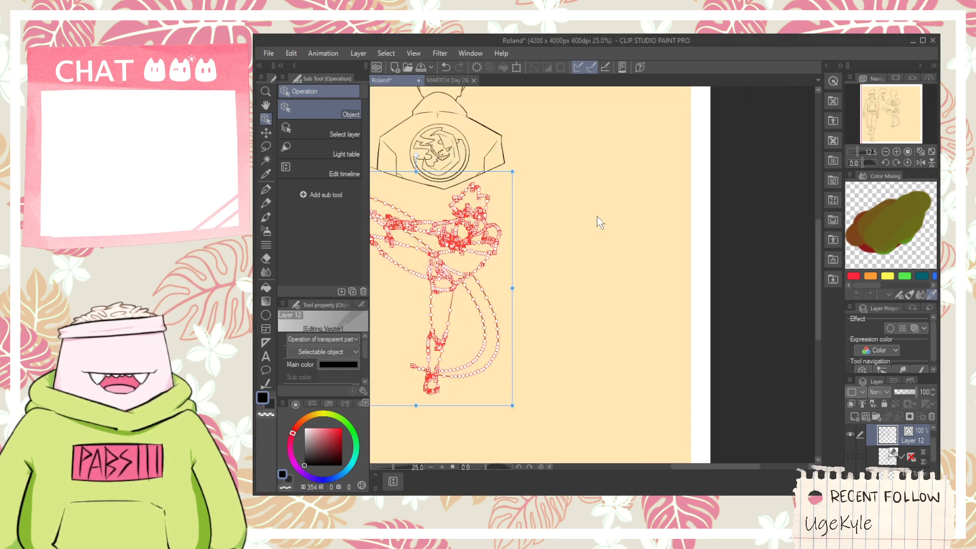
key("space")
left_click_drag(570, 226, 654, 305)
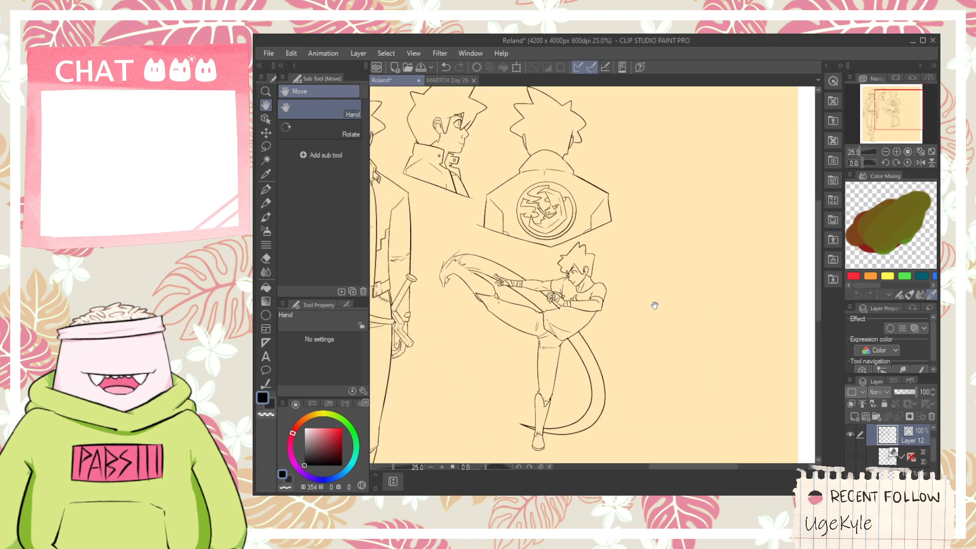
scroll(454, 244, "up", 1)
scroll(454, 244, "up", 4)
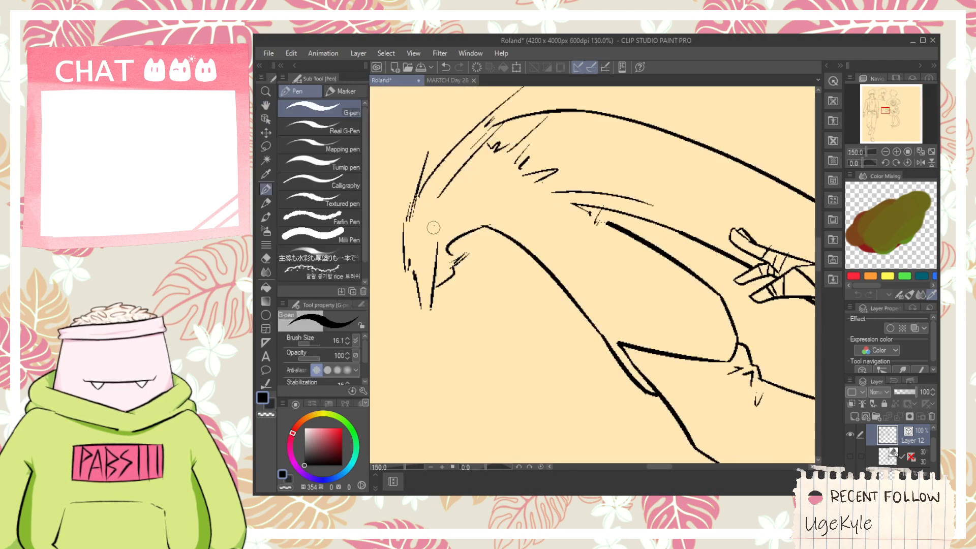
scroll(488, 206, "down", 4)
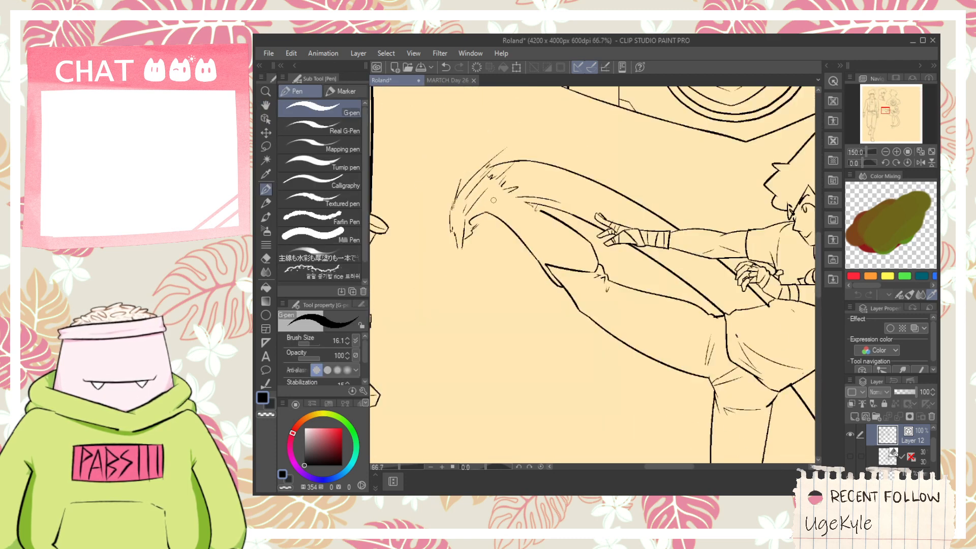
key("space")
scroll(686, 201, "down", 1)
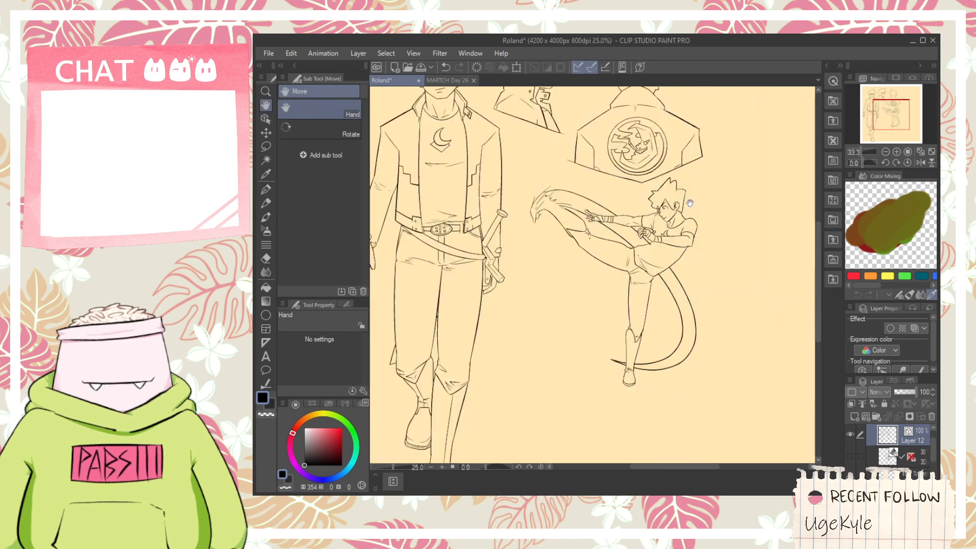
- Select all vector lines of the high-kick figure, move it slightly away from the standing figure and downward, and deselect it
left_click_drag(719, 192, 647, 175)
left_click(265, 118)
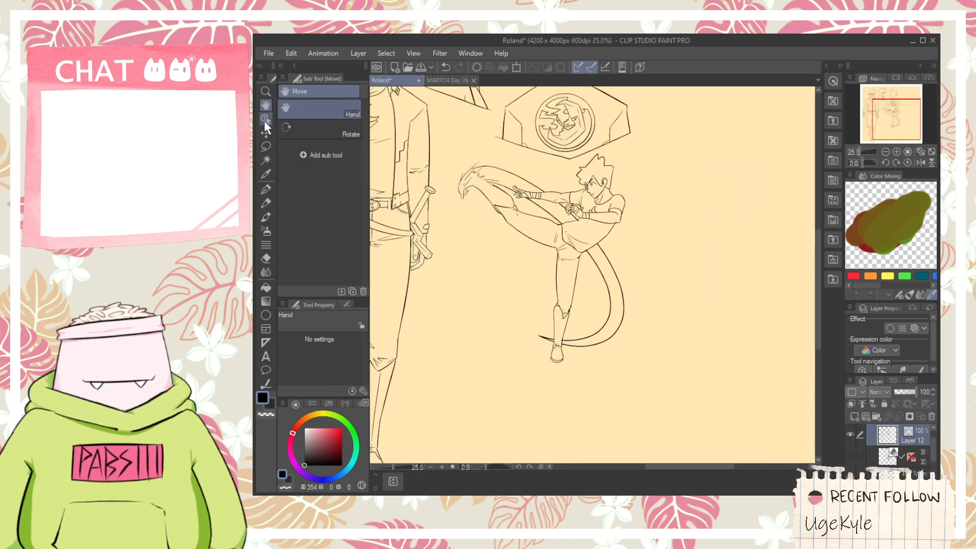
left_click_drag(638, 405, 456, 165)
left_click_drag(641, 240, 659, 248)
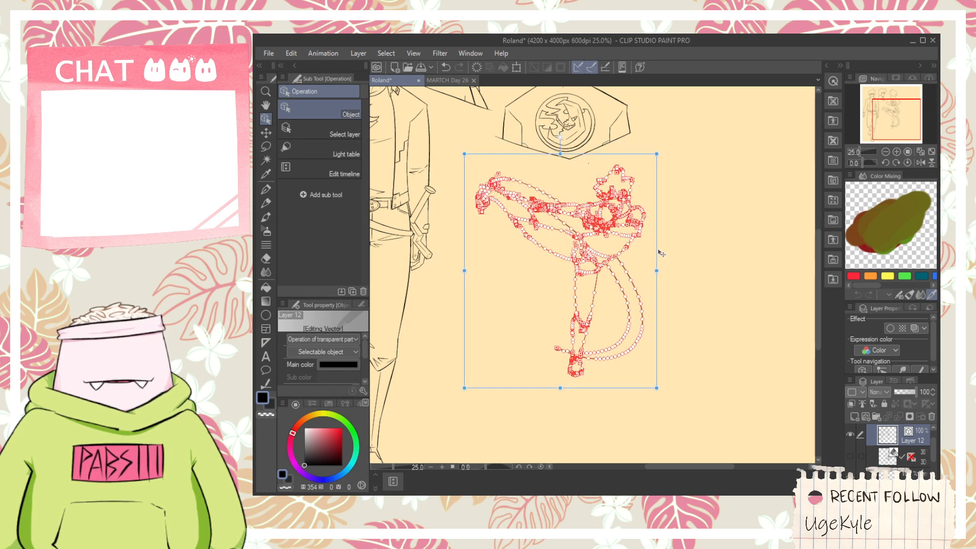
left_click(737, 330)
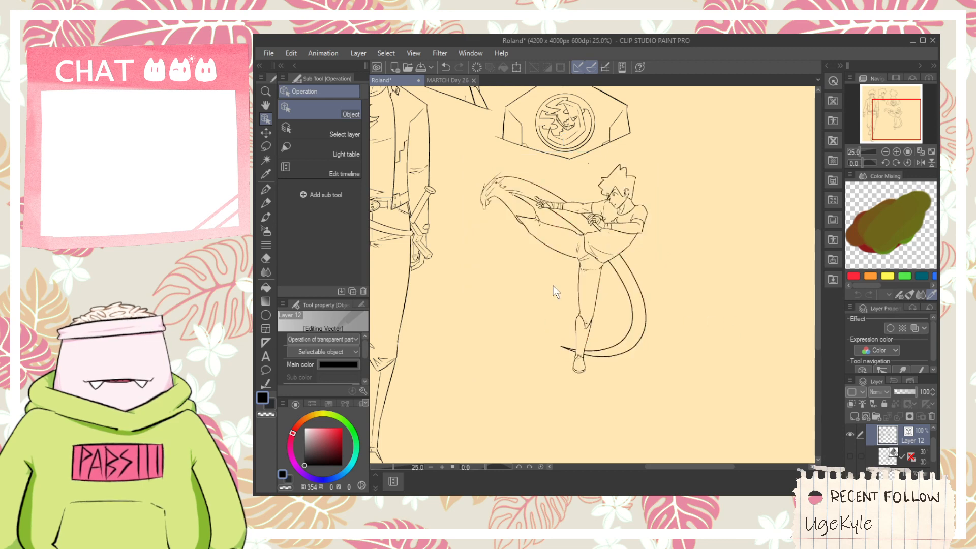
- Select and delete the stray mark between the jacket view and the high-kick figure's head
left_click_drag(588, 163, 604, 156)
left_click(686, 158)
key("Delete")
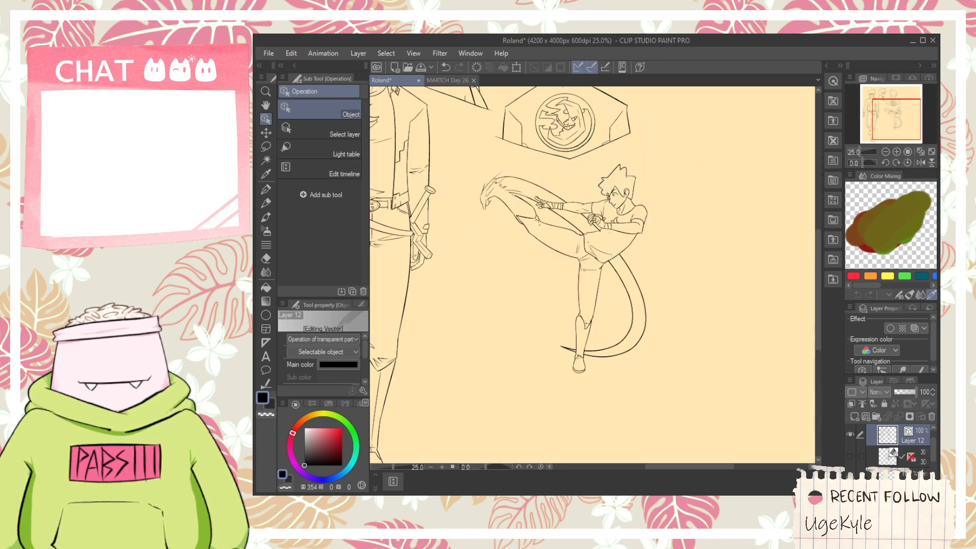
scroll(586, 172, "up", 2)
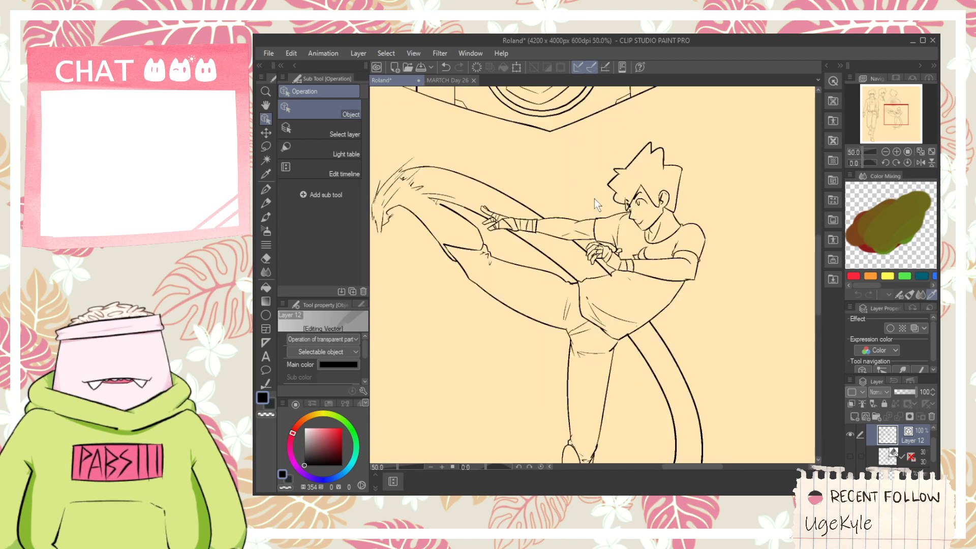
scroll(595, 199, "down", 2)
key("h")
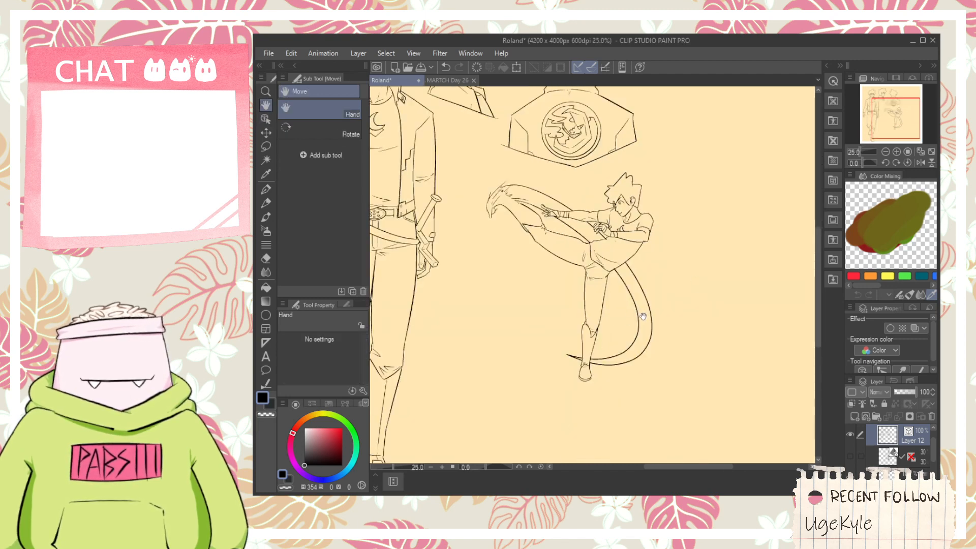
left_click(715, 130)
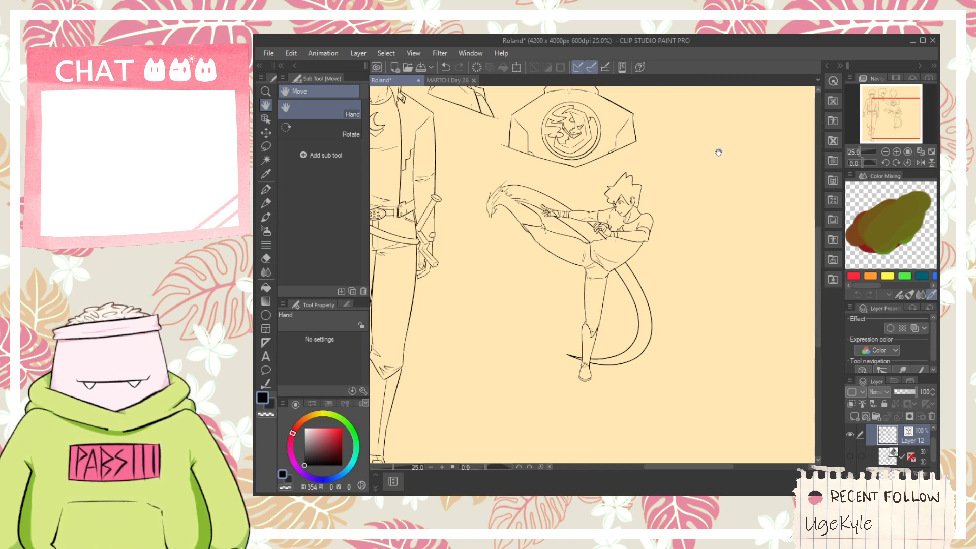
- Show the faded reference sketches in Folder 1 and bring the figure beside the payphone into close view for inking
mouse_move(692, 247)
left_mouse_down()
mouse_move(587, 405)
mouse_move(601, 414)
left_mouse_up()
left_click_drag(933, 453, 933, 470)
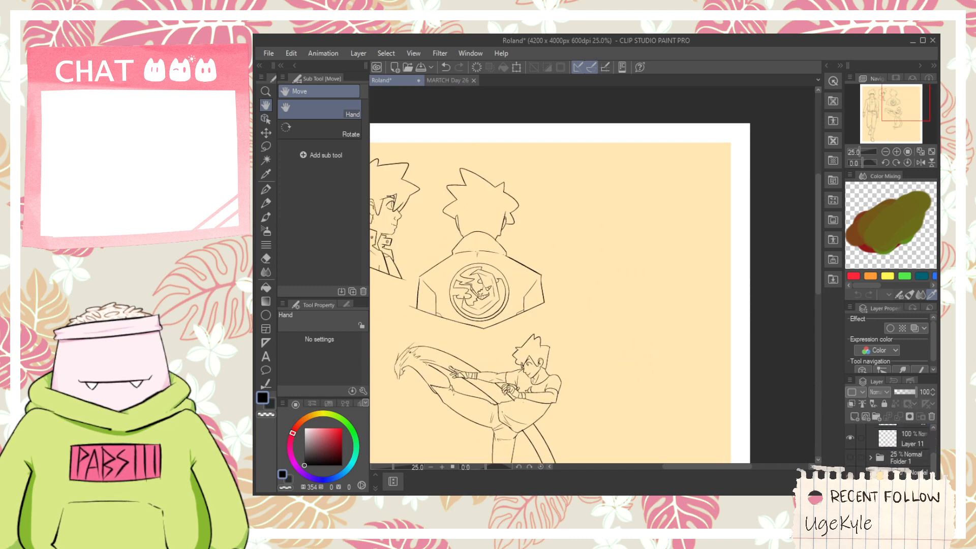
left_click(850, 457)
mouse_move(642, 294)
left_mouse_down()
mouse_move(613, 286)
mouse_move(611, 296)
left_mouse_up()
scroll(576, 269, "up", 1)
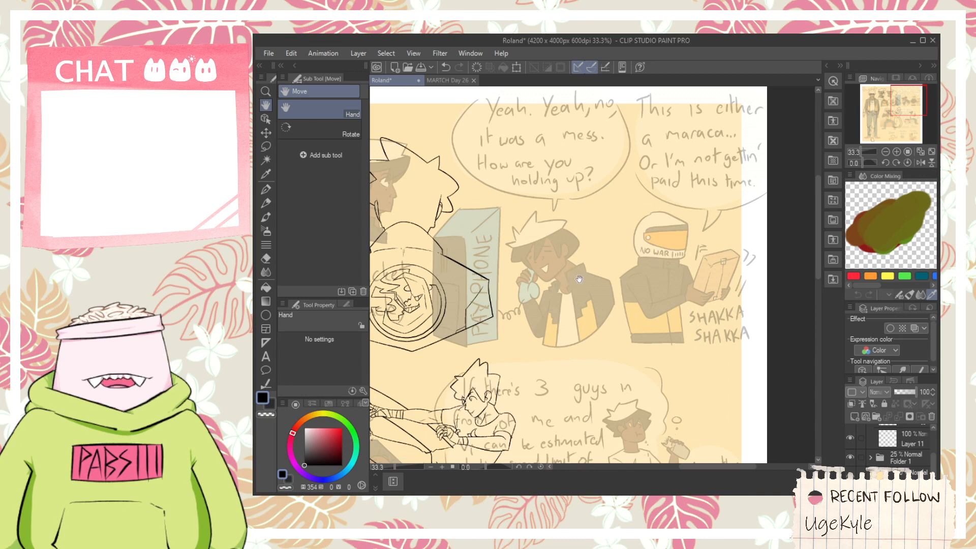
key("p")
scroll(566, 287, "up", 1)
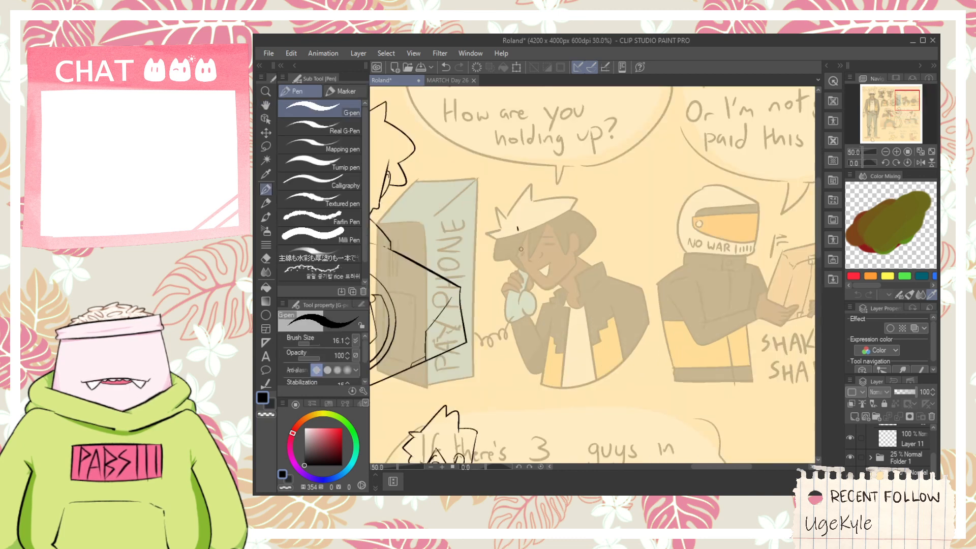
left_click_drag(520, 229, 521, 407)
key("ctrl+z")
left_click_drag(510, 184, 519, 378)
key("ctrl+z")
left_click_drag(511, 188, 523, 387)
scroll(570, 266, "down", 1)
key("ctrl+z")
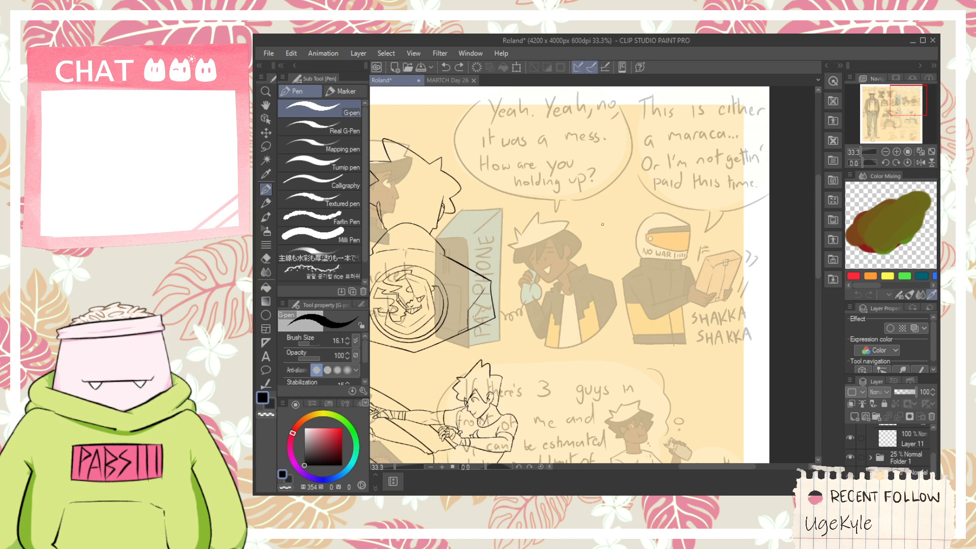
- Ink the payphone box's left vertical edge, slanted upper-left edge and long top edge over the phone figure's sketch
scroll(602, 224, "up", 1)
scroll(526, 247, "down", 1)
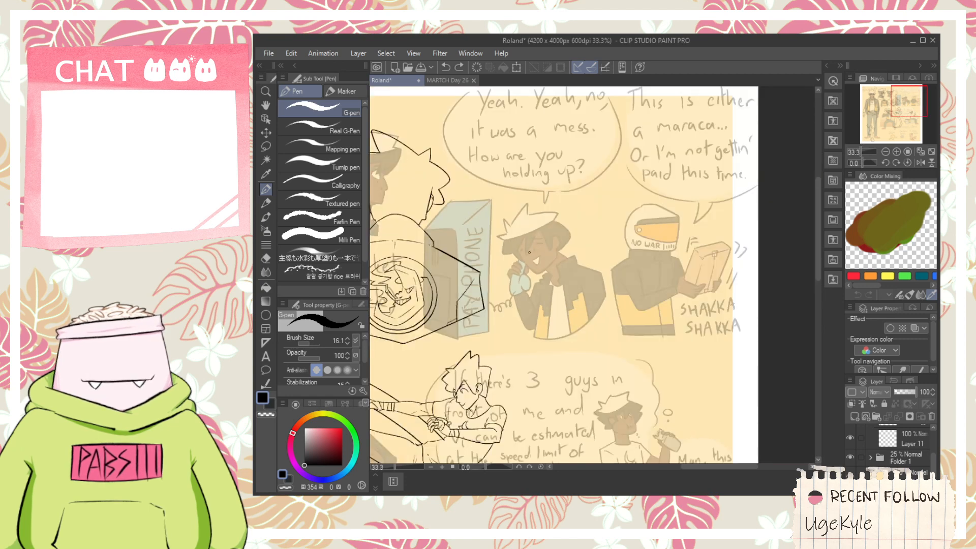
left_click_drag(516, 225, 521, 345)
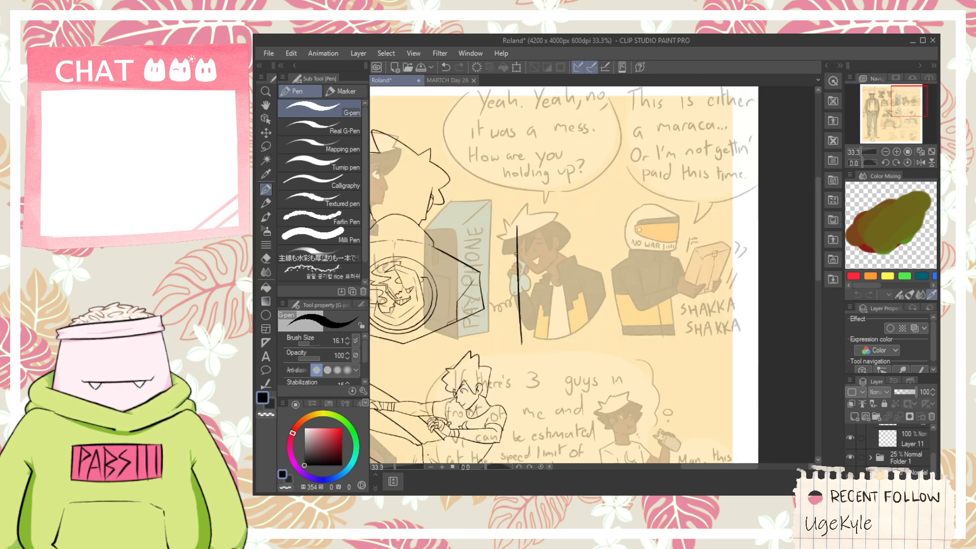
left_click_drag(568, 189, 590, 165)
key("ctrl+z")
left_click_drag(510, 247, 593, 149)
left_click_drag(534, 194, 593, 194)
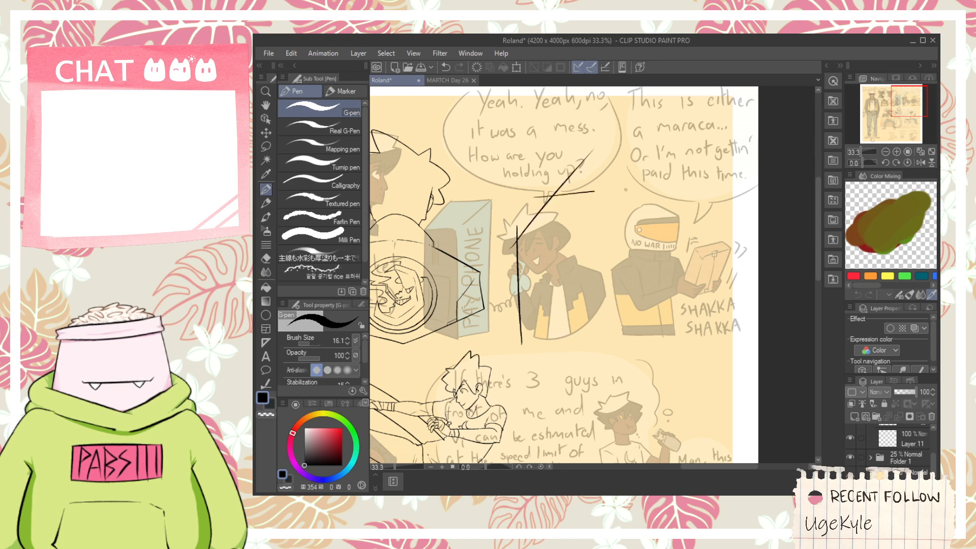
key("ctrl+z")
key("ctrl+z")
left_click_drag(512, 246, 573, 161)
left_click_drag(526, 202, 663, 200)
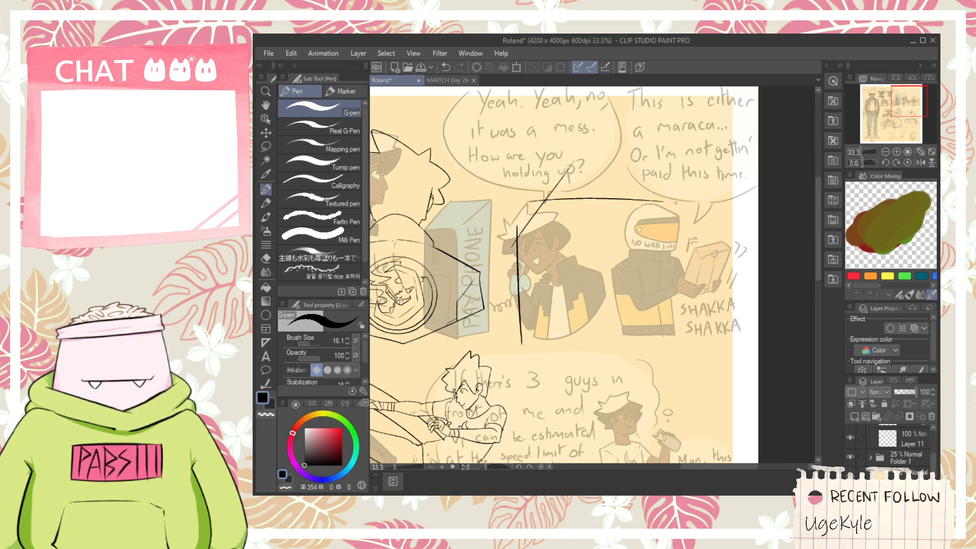
key("ctrl+z")
key("ctrl+y")
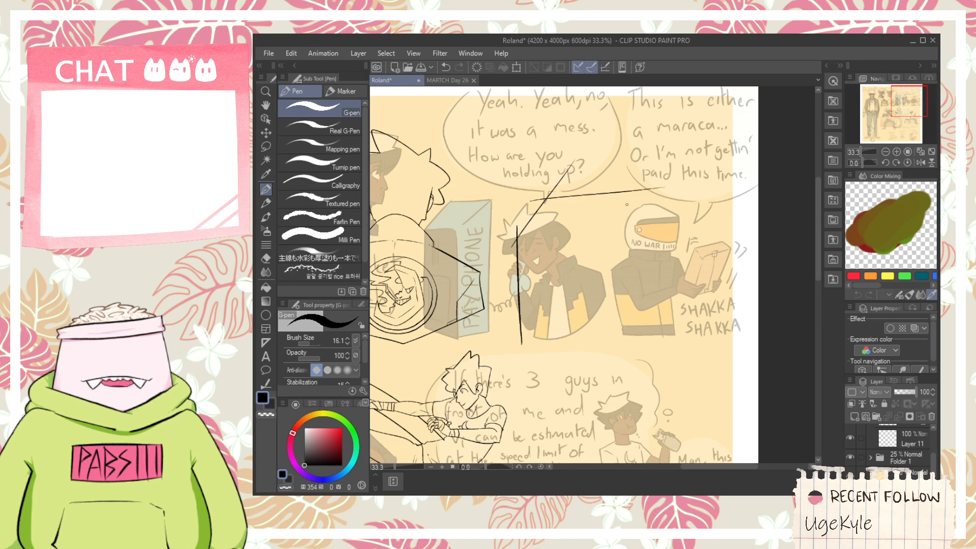
- Ink the payphone box's long right vertical edge between the phone figure and the helmeted figure
left_click_drag(631, 177, 613, 369)
key("ctrl+z")
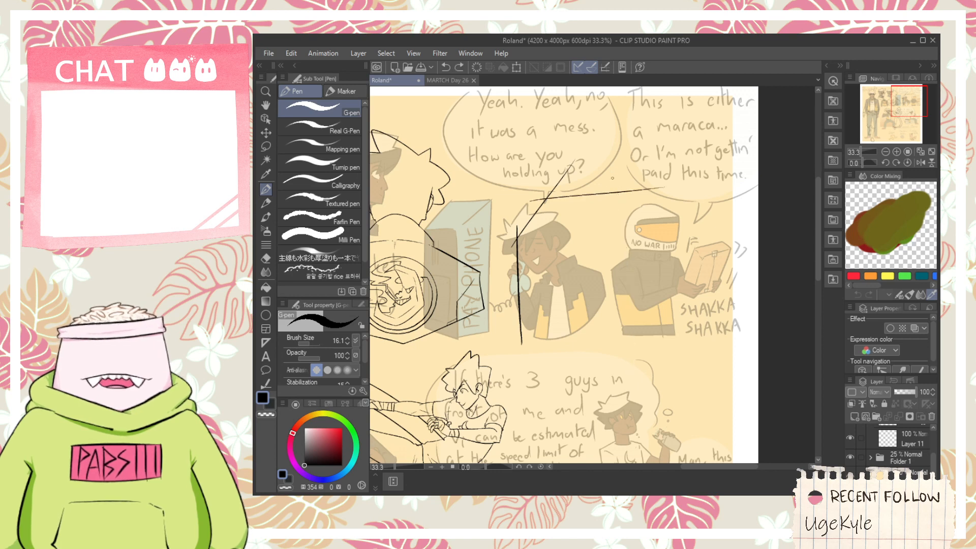
left_click_drag(623, 165, 617, 371)
key("ctrl+z")
left_click_drag(605, 177, 623, 363)
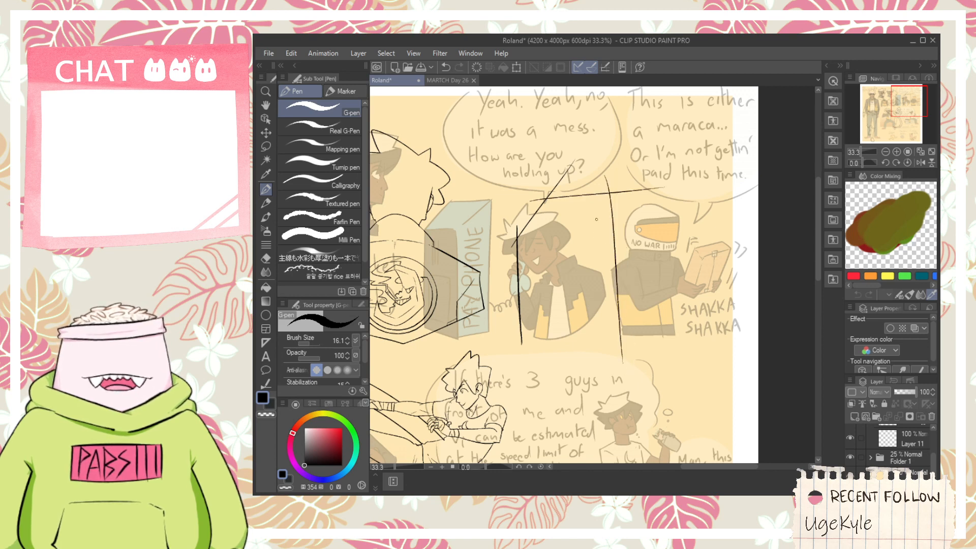
- Trim the overshooting line ends at the payphone box's upper corners with the Vector eraser and hide the Folder 1 sketches
scroll(596, 219, "up", 1)
key("e")
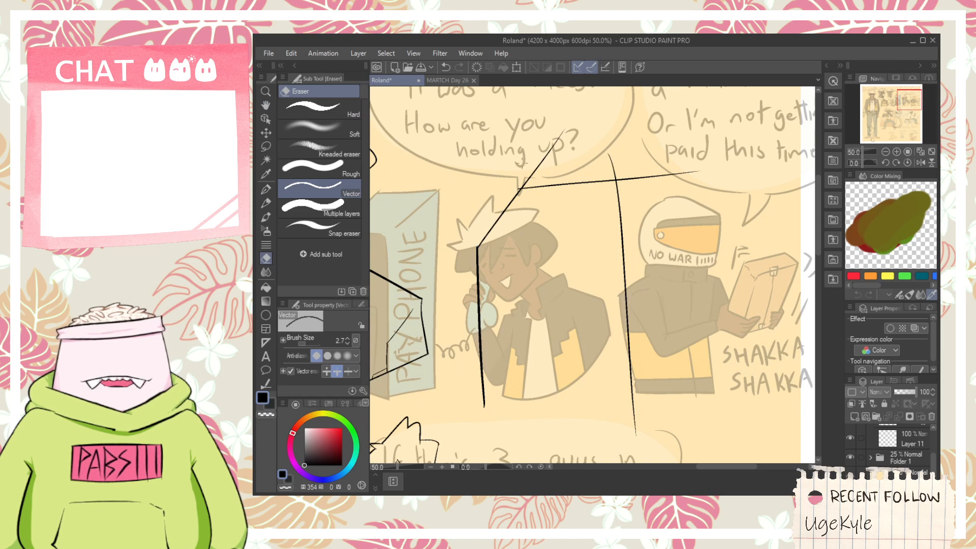
left_click_drag(537, 155, 563, 162)
scroll(518, 175, "up", 1)
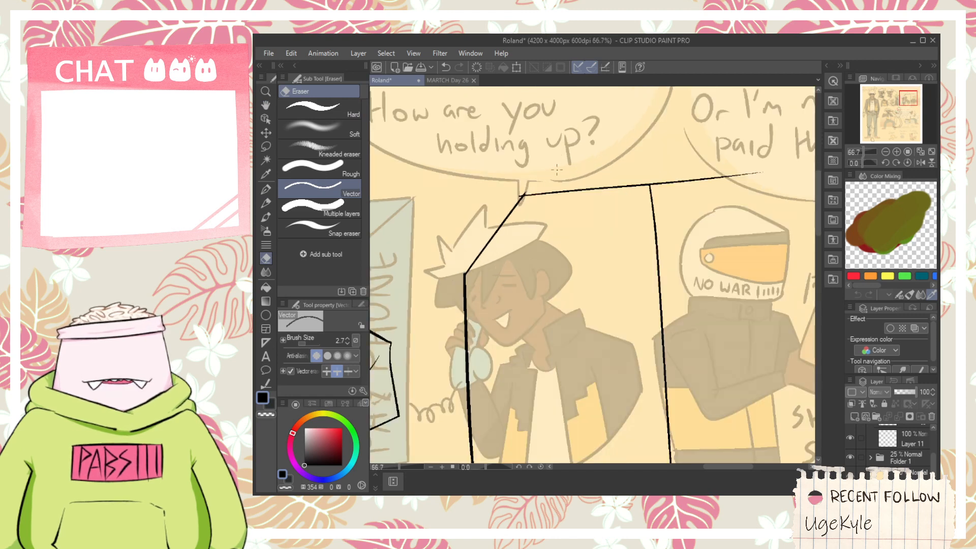
left_click(852, 455)
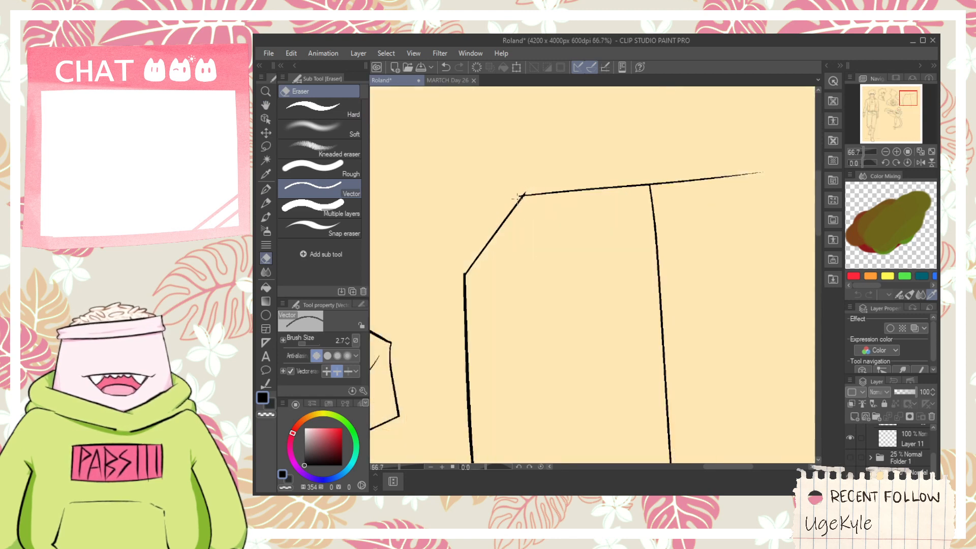
left_click_drag(683, 166, 690, 208)
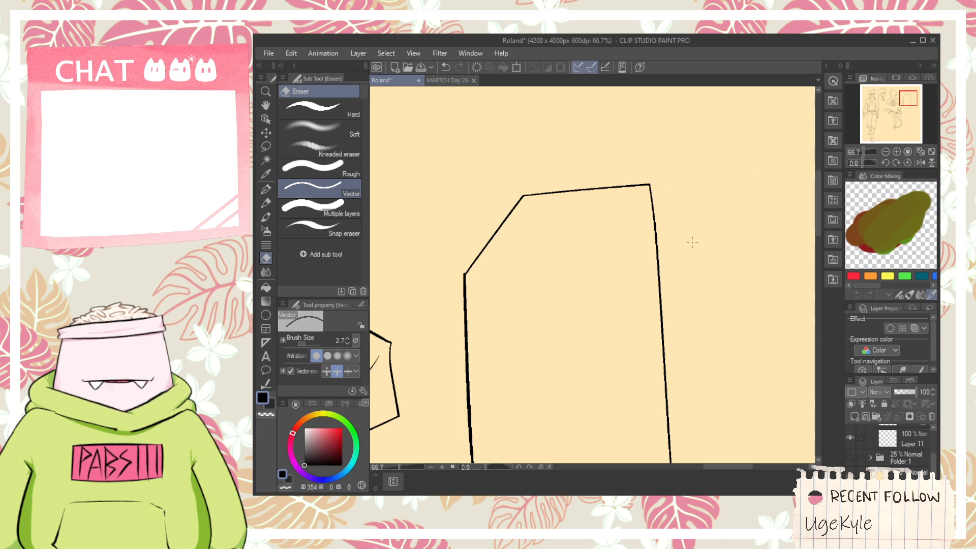
- Ink the payphone box's inner edges: the front face's top edge, the receding diagonal and the long front corner line
key("p")
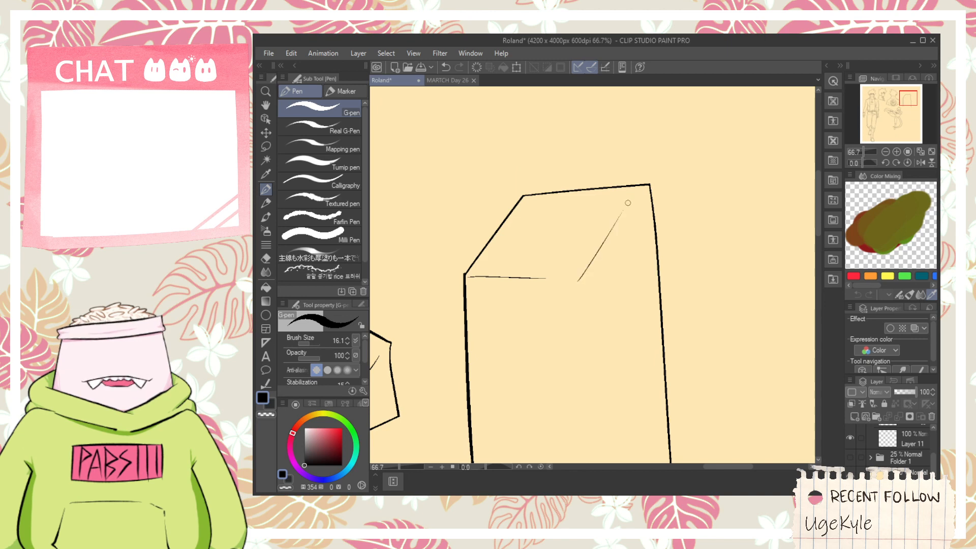
scroll(592, 297, "down", 1)
key("space")
left_click_drag(584, 348, 556, 246)
left_click_drag(547, 187, 559, 418)
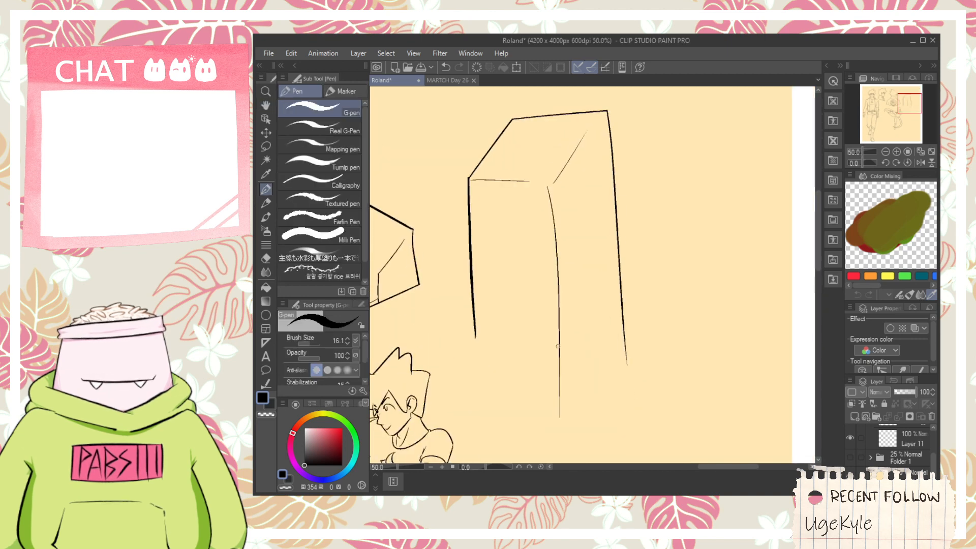
key("ctrl+z")
left_click_drag(550, 186, 568, 406)
scroll(628, 364, "up", 1)
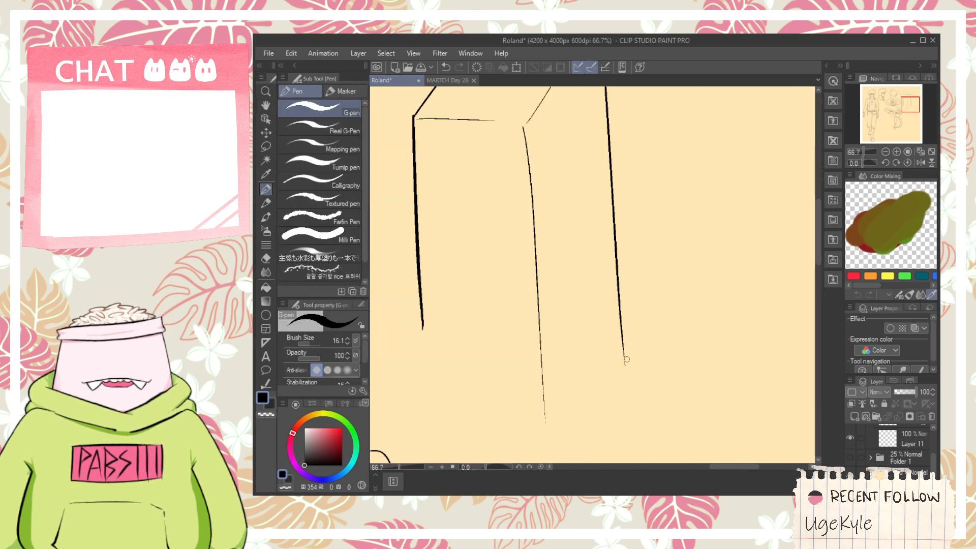
- Ink the payphone box's two bottom edges so they meet at the front corner line
left_click_drag(629, 365, 532, 386)
key("ctrl+z")
left_click_drag(632, 357, 533, 387)
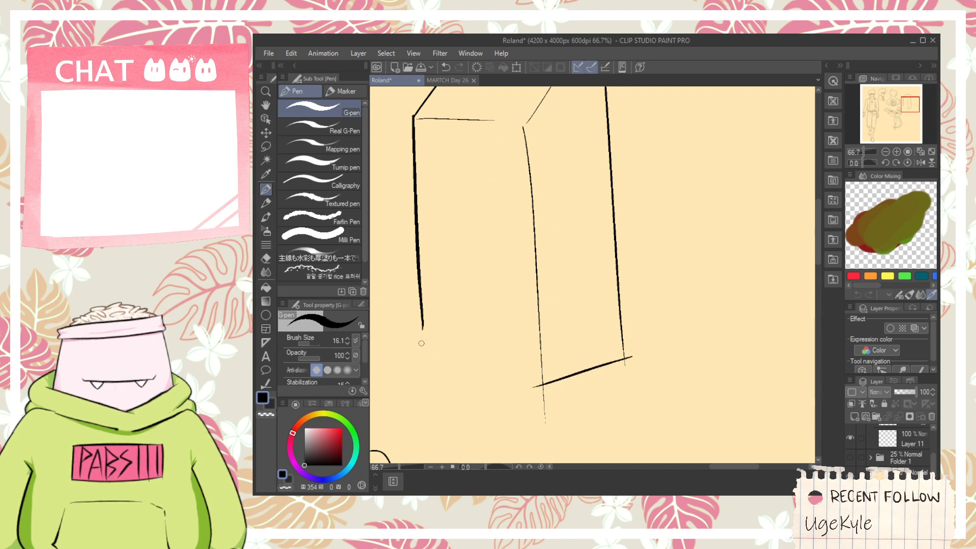
left_click_drag(420, 348, 566, 399)
key("ctrl+z")
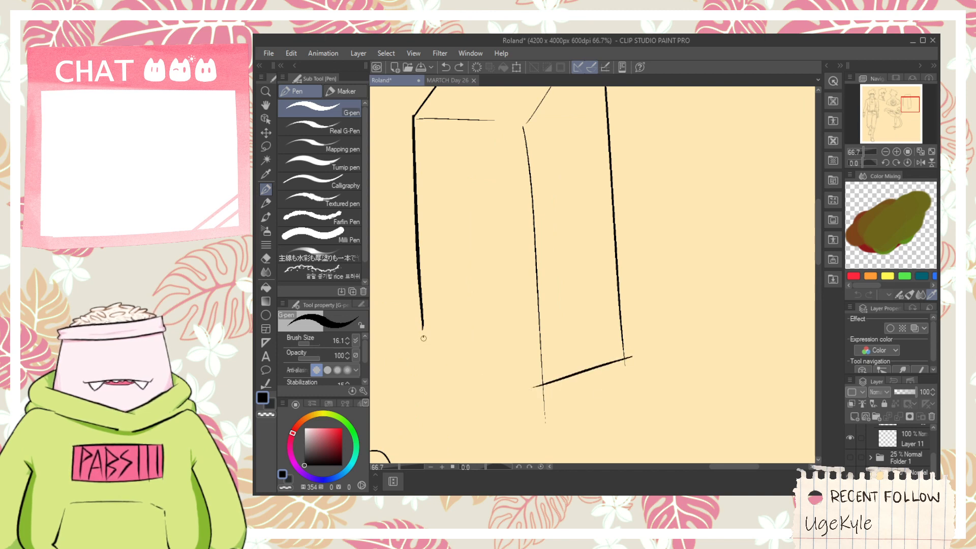
left_click_drag(424, 338, 576, 405)
key("ctrl+z")
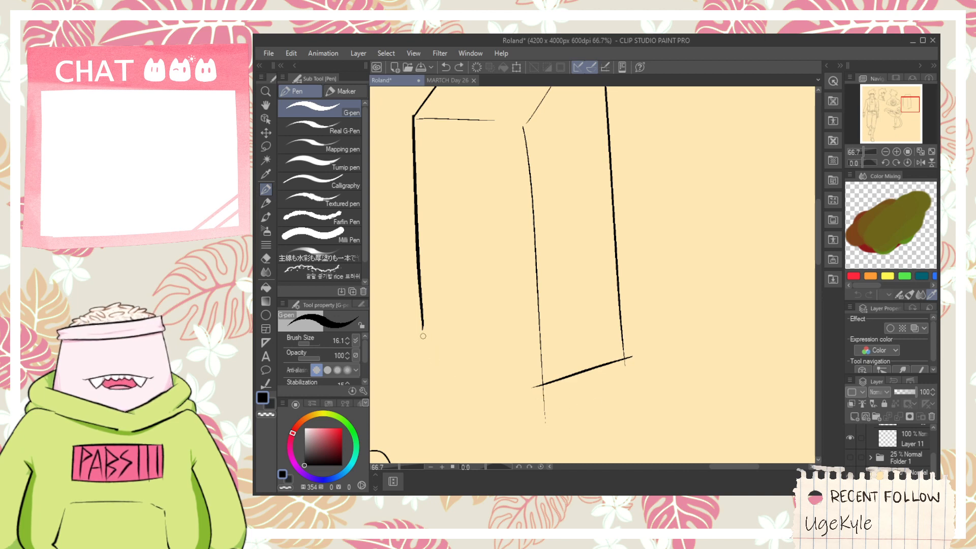
left_click_drag(423, 335, 568, 388)
- Trim the overshooting line ends at the payphone box's bottom corners with the Vector eraser
key("e")
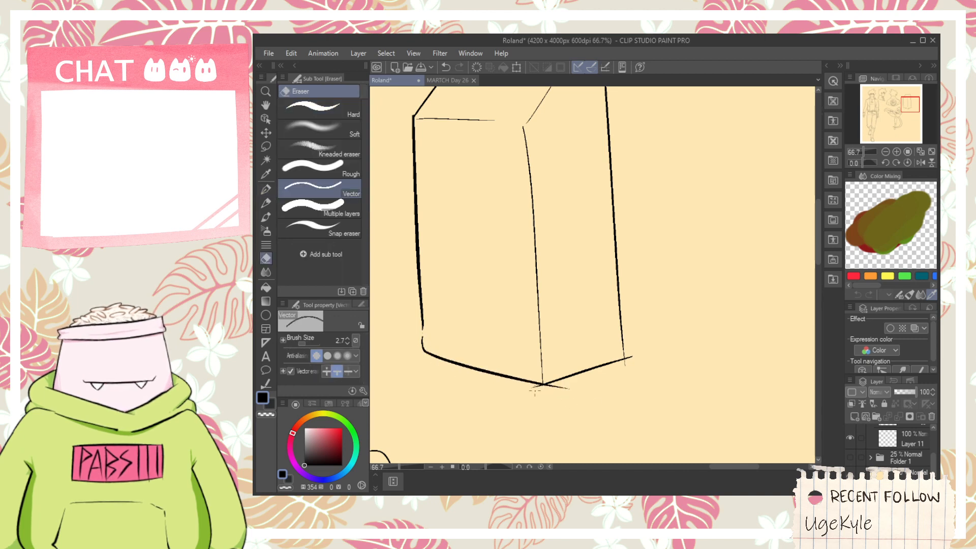
left_click(534, 388)
left_click(558, 387)
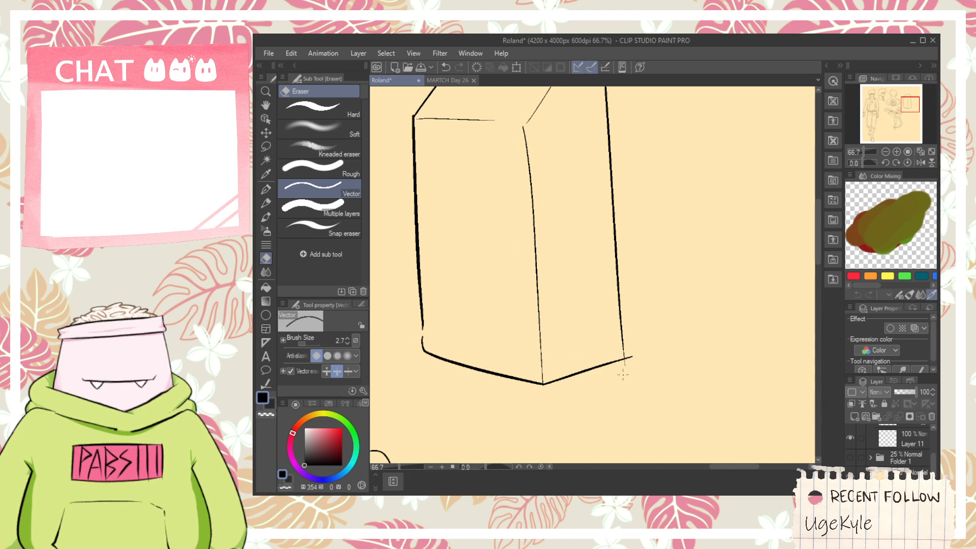
left_click(633, 357)
key("ctrl+z")
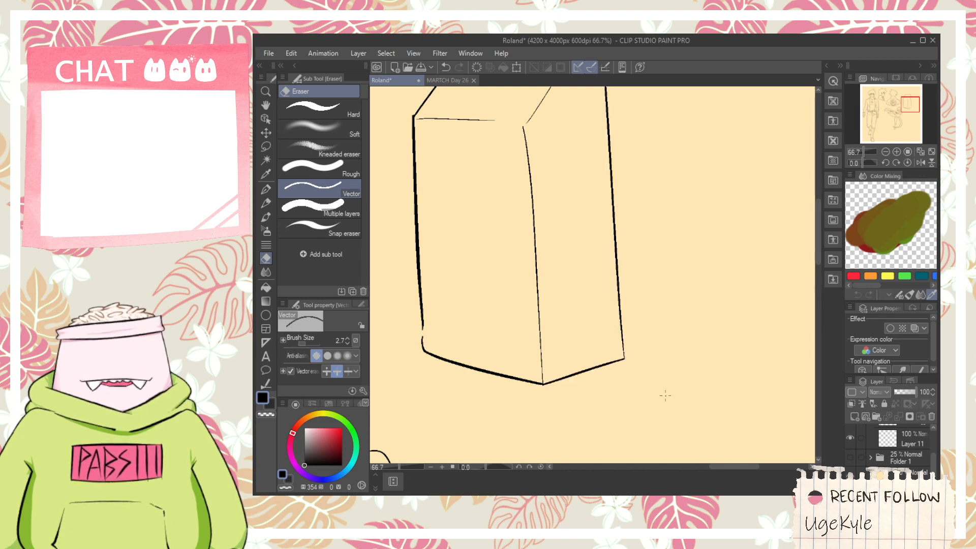
- Show Folder 1, lower its opacity to 18%, and select Layer 12 in Folder 2 for inking
left_click(849, 458)
left_click(897, 457)
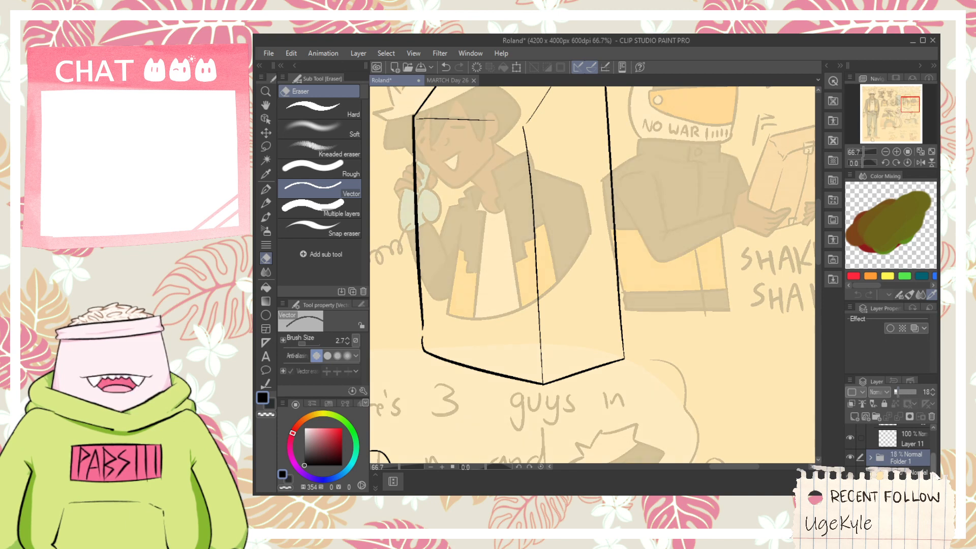
left_click_drag(933, 460, 933, 436)
left_click(908, 445)
- Ink a curly phone cord extending from the lower part of the payphone box's right edge
key("space")
scroll(609, 237, "down", 1)
left_click_drag(612, 229, 579, 299)
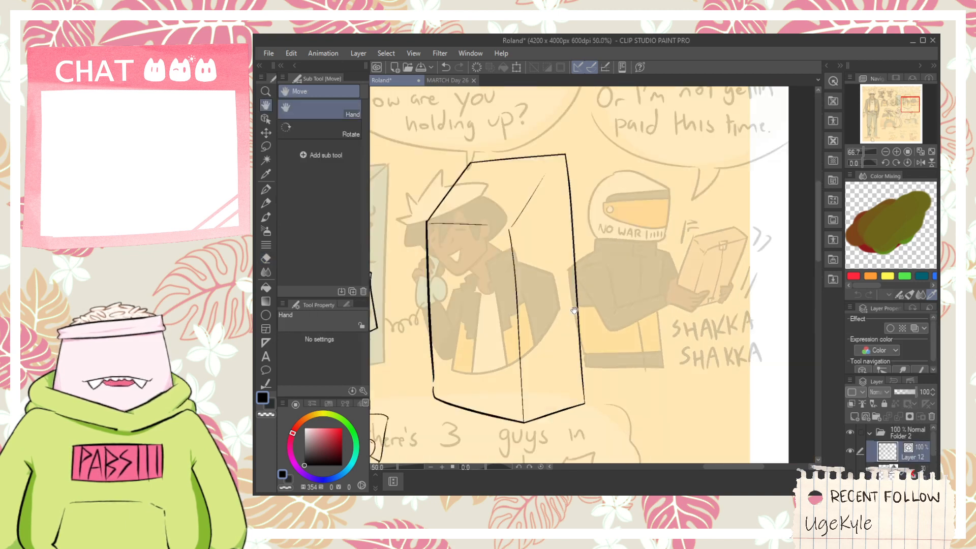
left_click_drag(660, 331, 573, 350)
scroll(569, 353, "up", 1)
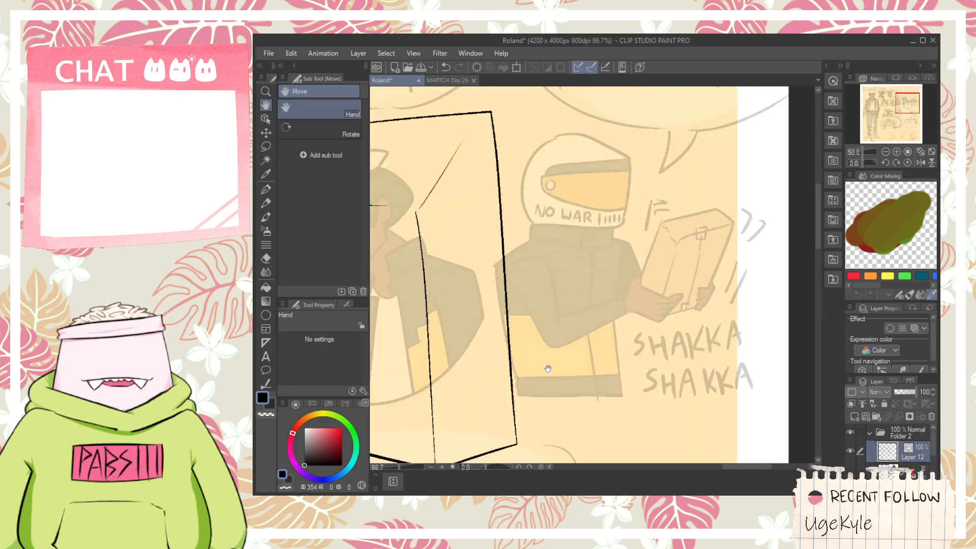
mouse_move(495, 400)
left_mouse_down()
mouse_move(521, 374)
mouse_move(577, 358)
left_mouse_up()
key("ctrl+z")
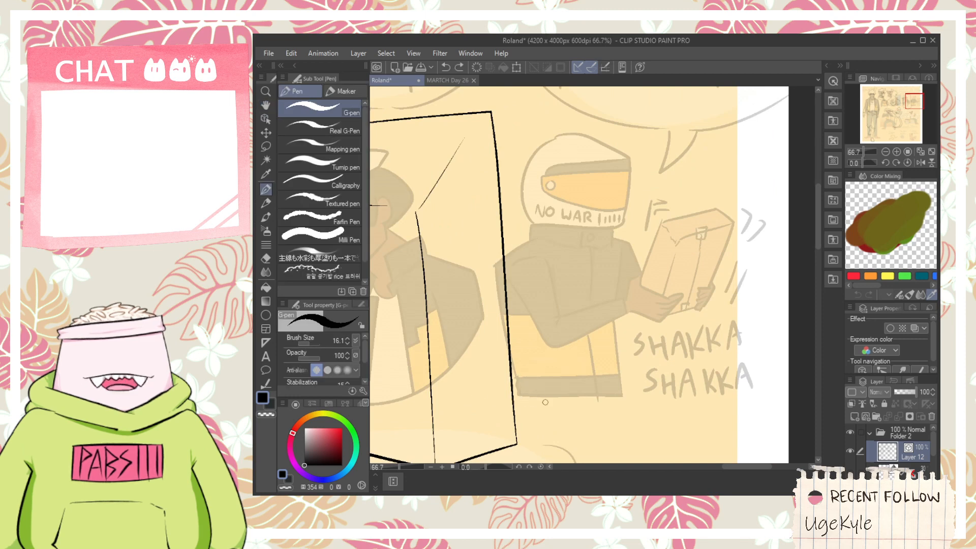
mouse_move(524, 396)
left_mouse_down()
mouse_move(561, 396)
mouse_move(592, 364)
left_mouse_up()
key("ctrl+z")
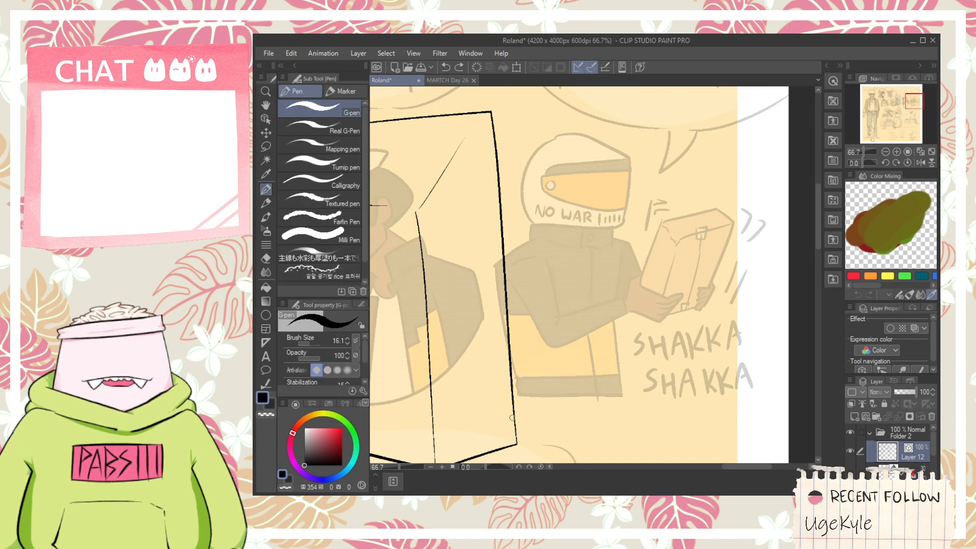
mouse_move(521, 394)
left_mouse_down()
mouse_move(583, 359)
mouse_move(585, 370)
left_mouse_up()
scroll(571, 388, "down", 1)
key("space")
scroll(585, 370, "up", 1)
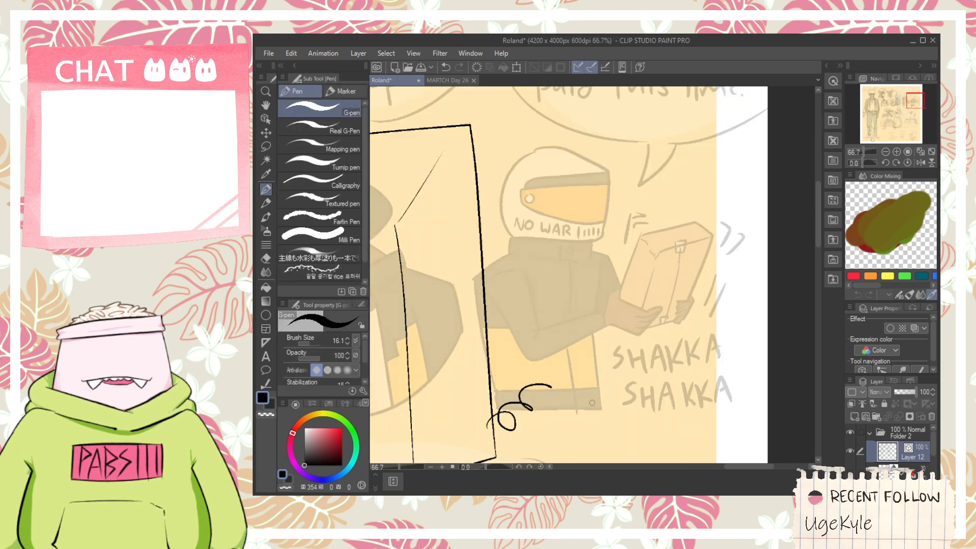
- Ink two short diagonal strokes across the box's right edge above the cord and a small curved stroke between them
key("space")
left_click_drag(507, 267, 553, 275)
scroll(553, 274, "up", 1)
scroll(519, 211, "down", 1)
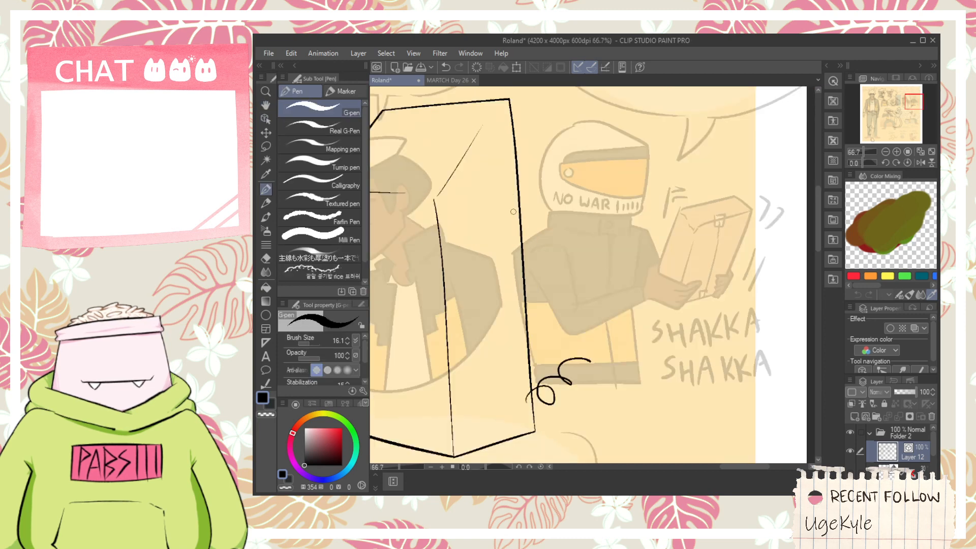
mouse_move(525, 265)
left_mouse_down()
mouse_move(553, 296)
mouse_move(554, 318)
left_mouse_up()
key("ctrl+z")
left_click_drag(497, 288, 557, 318)
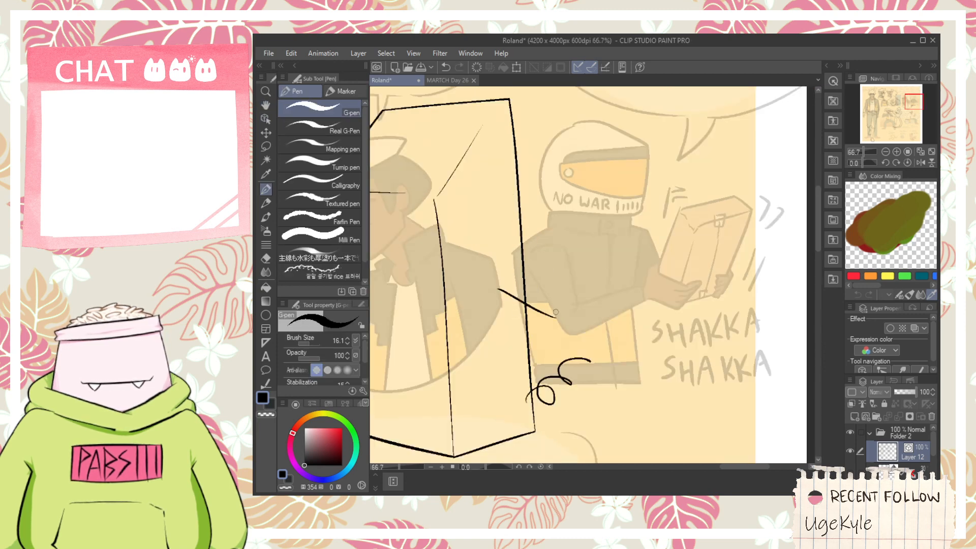
key("ctrl+z")
left_click_drag(507, 247, 565, 273)
scroll(550, 303, "up", 1)
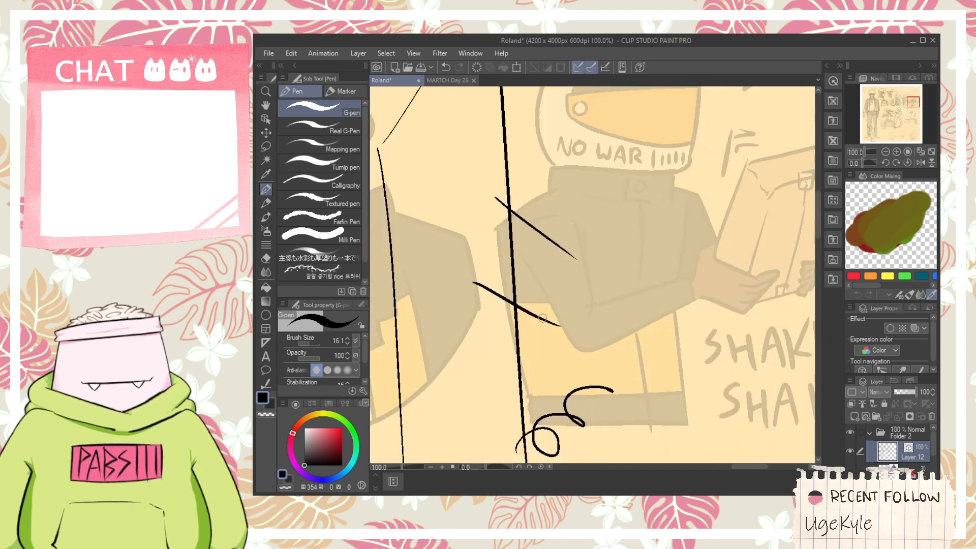
left_click_drag(542, 313, 575, 278)
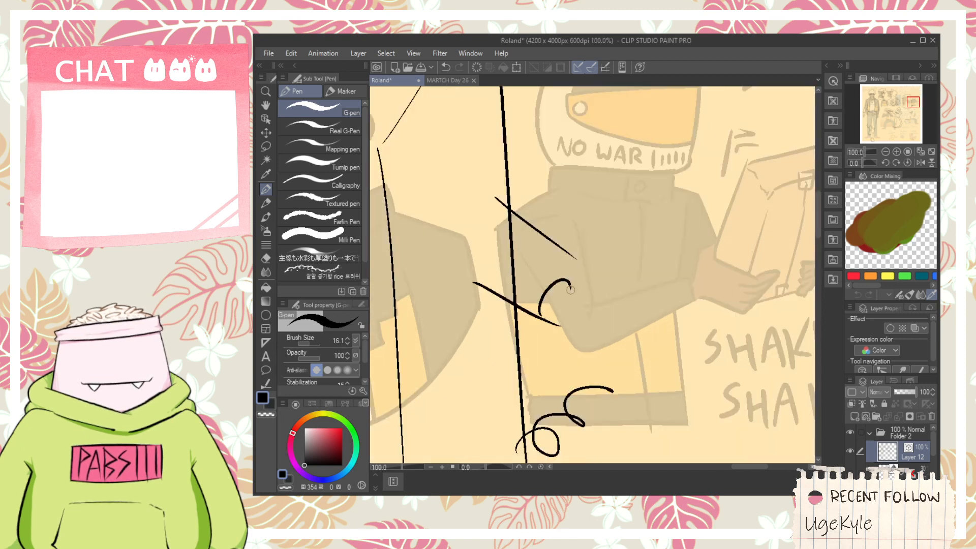
key("ctrl+z")
left_click_drag(540, 307, 582, 268)
- Ink a long curved stroke crossing the upper part of the payphone box's right edge towards the helmeted figure
key("e")
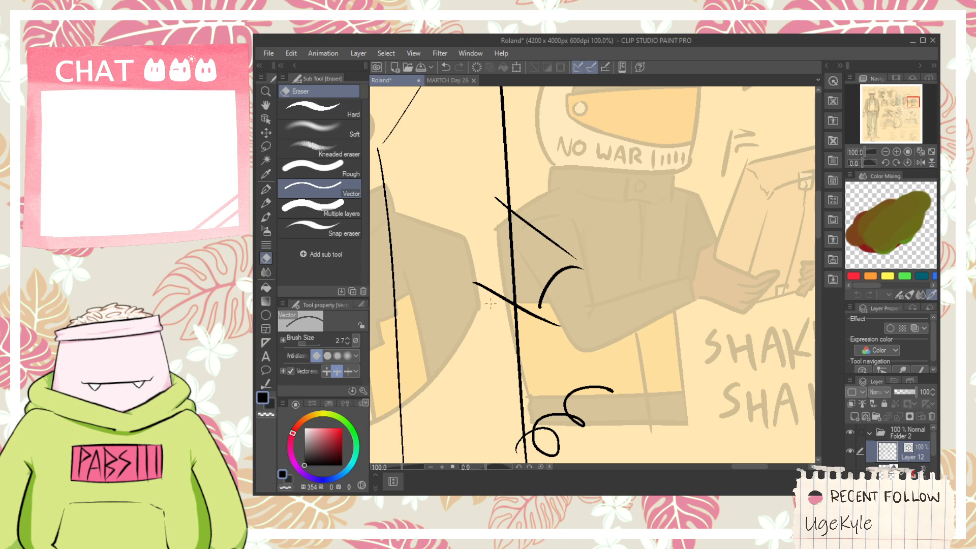
scroll(507, 246, "down", 1)
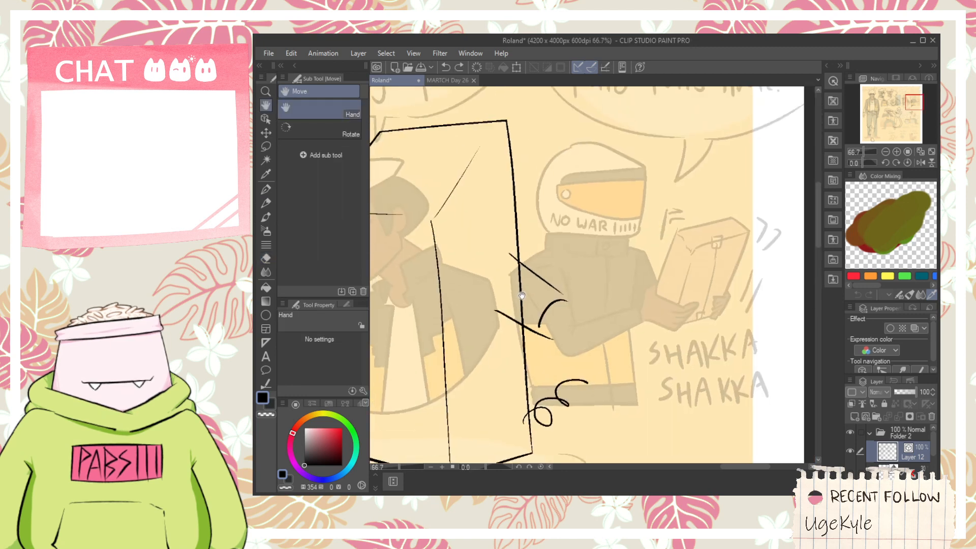
key("p")
left_click_drag(450, 257, 558, 220)
key("ctrl+z")
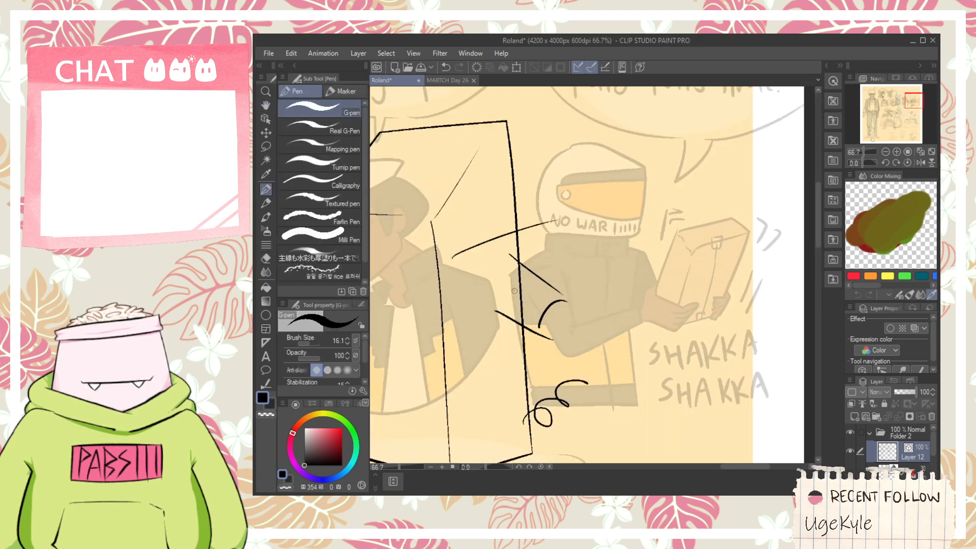
- Ink a short, nearly horizontal stroke between the finger lines and another short stroke near the helmet's lower edge
left_click_drag(523, 284, 593, 276)
key("ctrl+z")
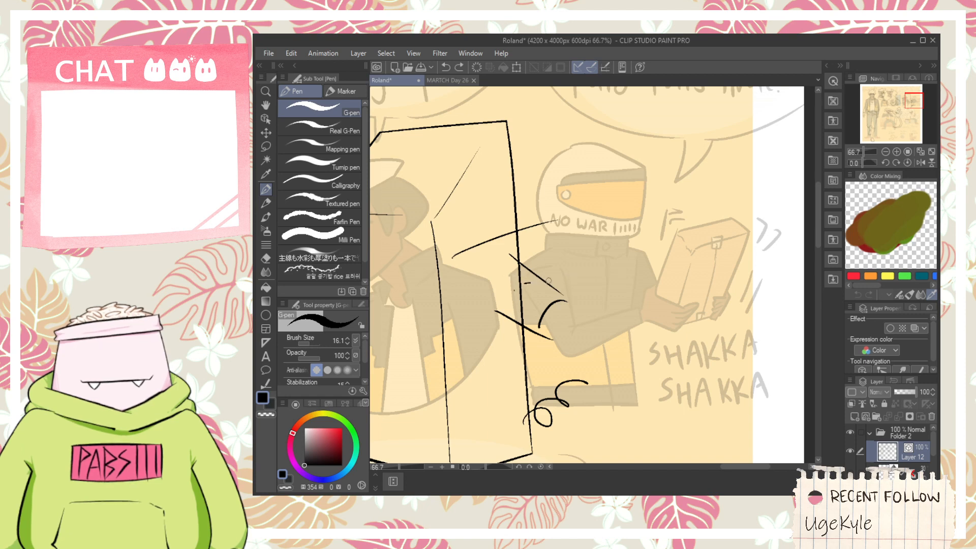
left_click_drag(525, 283, 590, 271)
key("ctrl+z")
left_click_drag(531, 284, 587, 275)
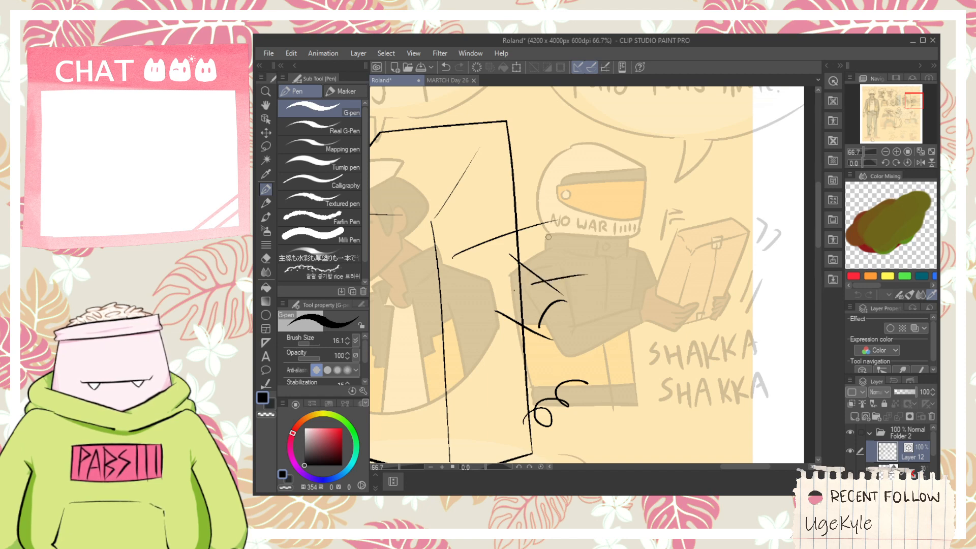
key("ctrl+z")
mouse_move(534, 220)
left_mouse_down()
mouse_move(558, 219)
mouse_move(539, 205)
mouse_move(605, 219)
mouse_move(571, 242)
mouse_move(615, 240)
left_mouse_up()
key("ctrl+z")
- Examine the character sheet's inked poses, jacket views and kicking figure, comparing them with the payphone box drawing
scroll(606, 248, "down", 5)
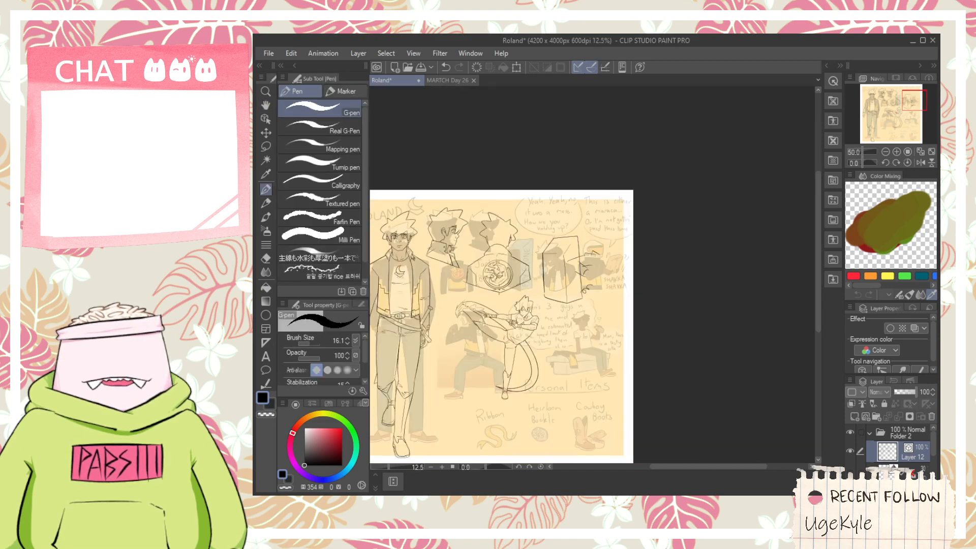
key("space")
left_click_drag(452, 259, 551, 234)
scroll(554, 234, "up", 4)
scroll(554, 234, "down", 2)
left_click_drag(676, 349, 590, 289)
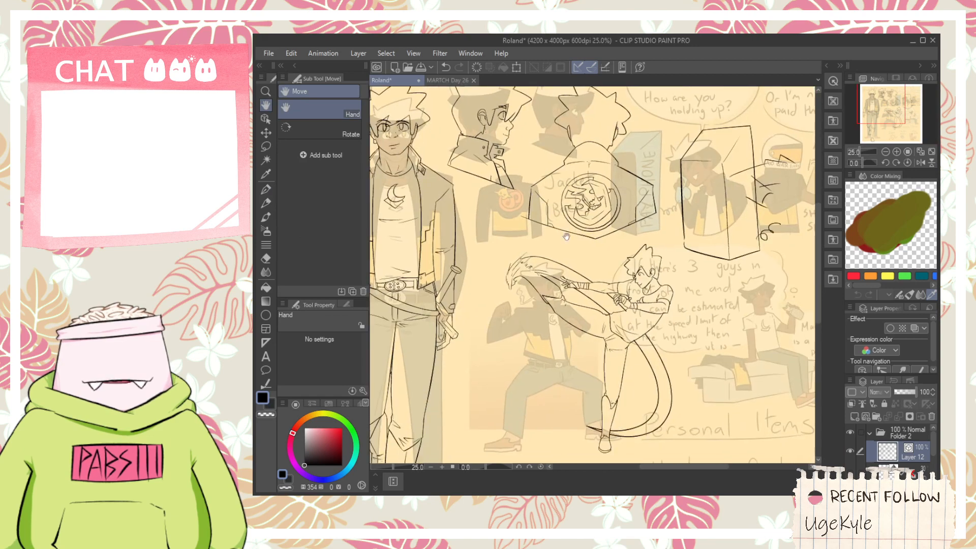
scroll(590, 290, "up", 4)
scroll(590, 289, "down", 3)
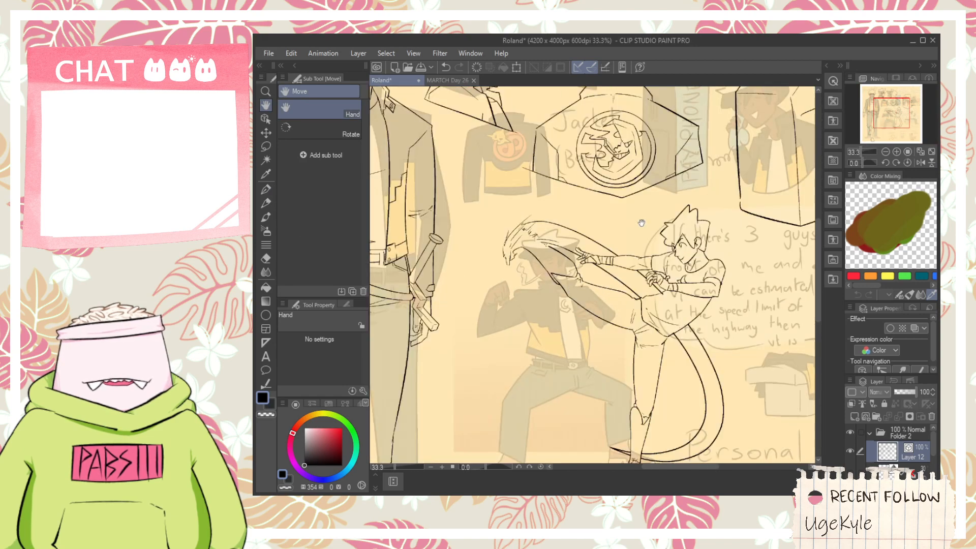
left_click_drag(641, 221, 521, 327)
scroll(695, 228, "up", 3)
scroll(695, 228, "down", 4)
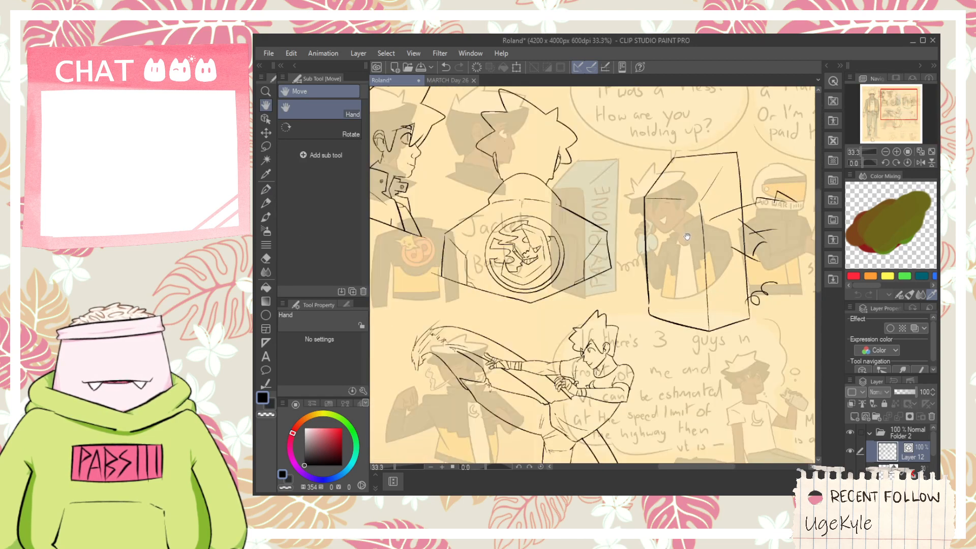
scroll(452, 238, "up", 2)
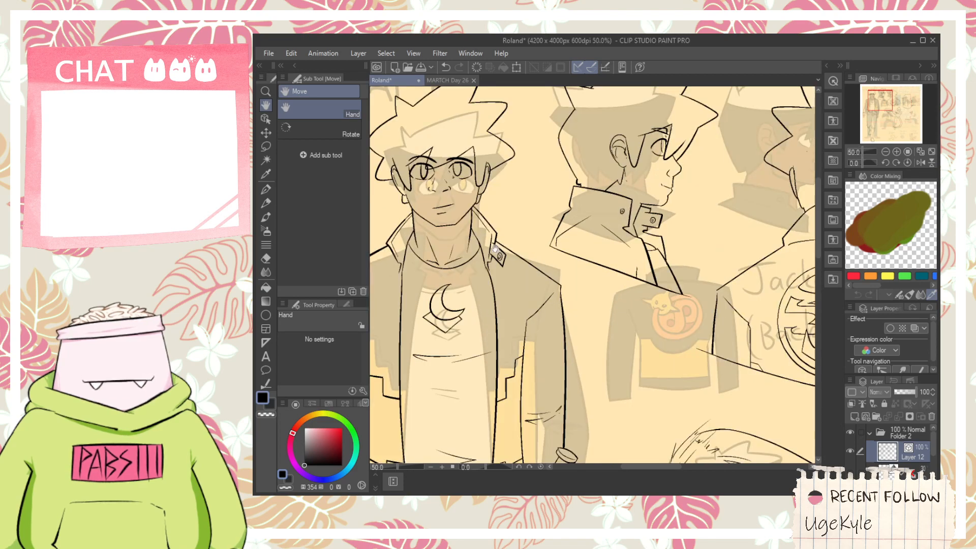
scroll(495, 249, "down", 2)
left_click_drag(810, 315, 559, 338)
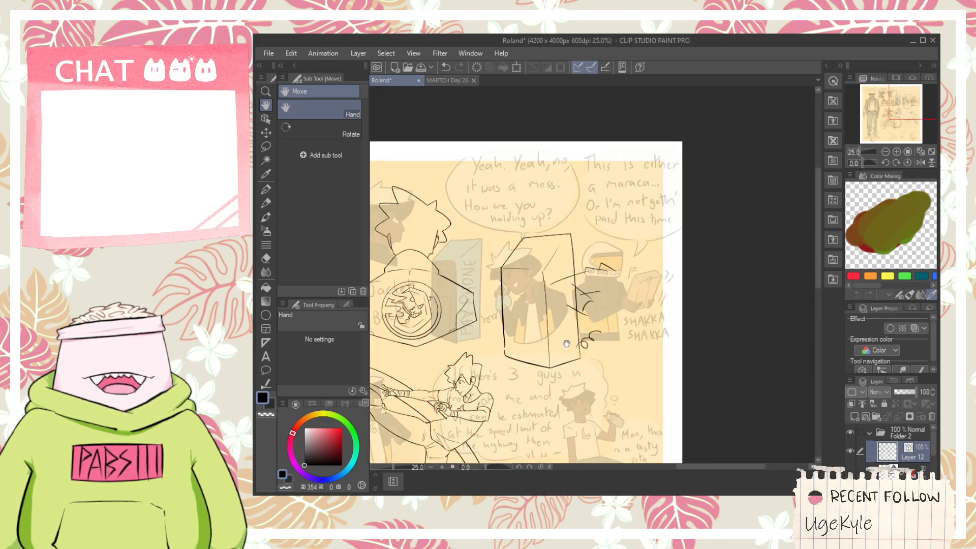
key("alt+Tab")
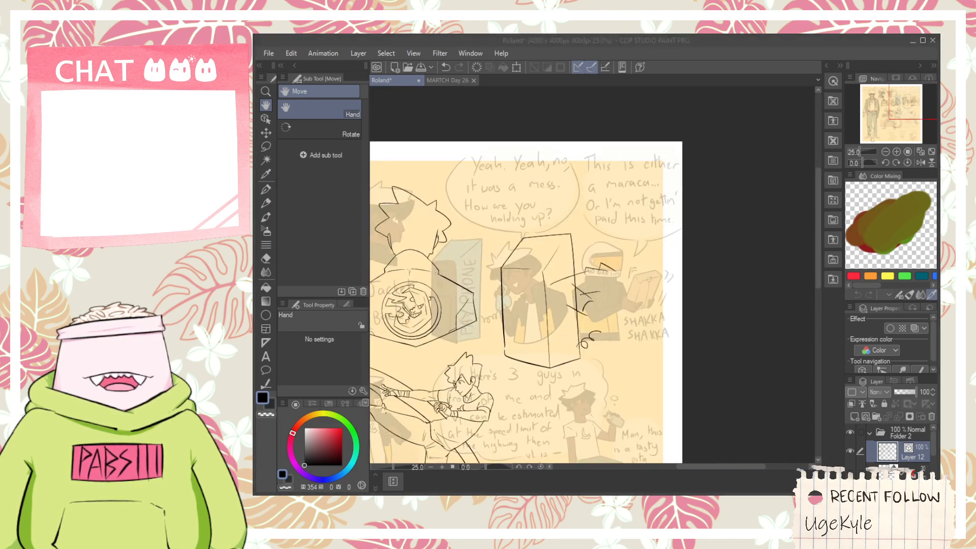
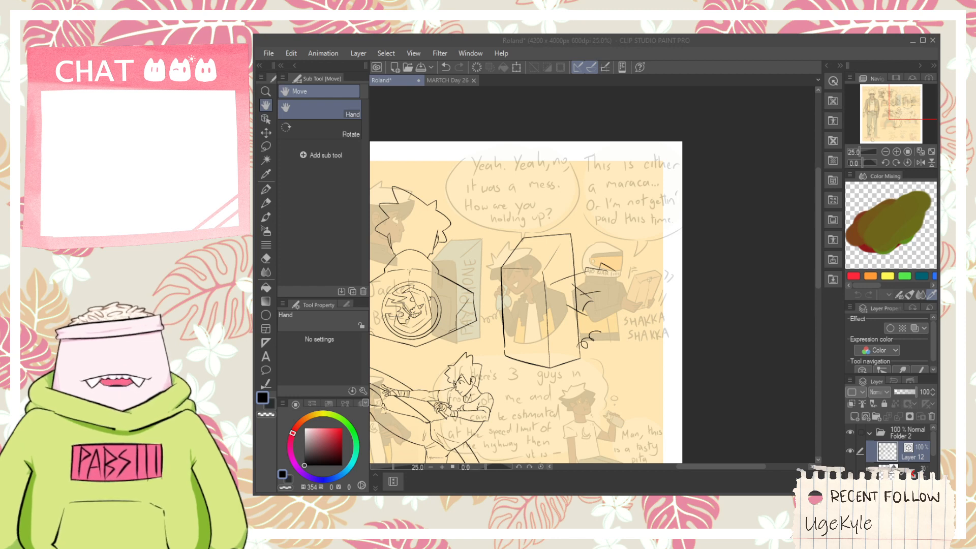
- Ink a short hooked stroke at the end of the angular line over the helmet's lower band
left_click(648, 175)
scroll(526, 302, "up", 2)
left_click_drag(634, 339, 552, 327)
scroll(584, 279, "up", 1)
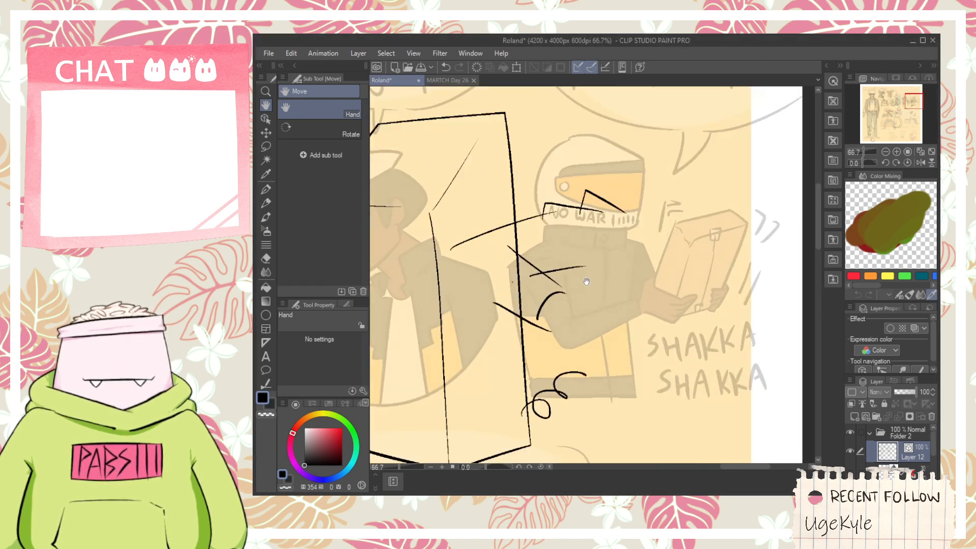
left_click_drag(610, 281, 560, 303)
scroll(559, 304, "up", 1)
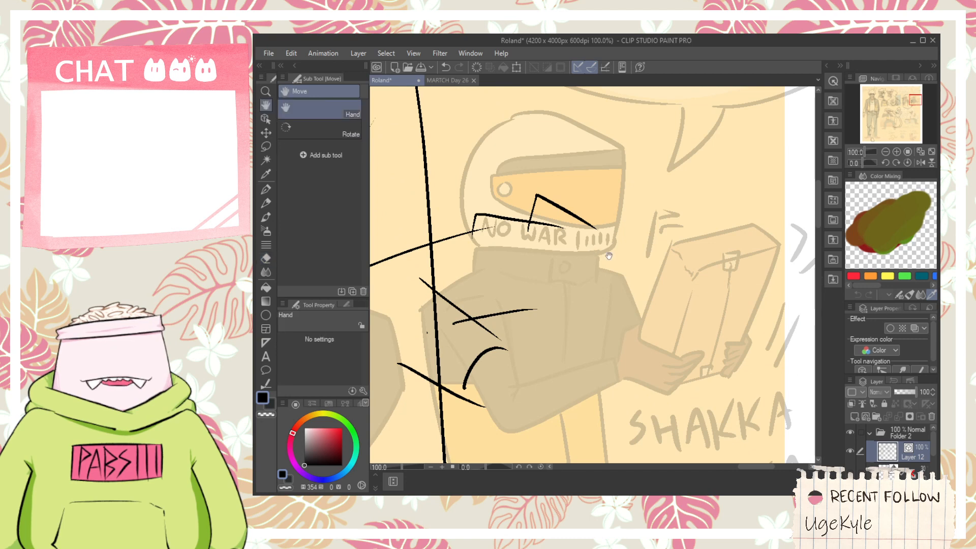
left_click_drag(594, 223, 560, 400)
scroll(584, 262, "down", 1)
scroll(559, 275, "up", 1)
key("ctrl+z")
- Ink the two long sides of a narrow forearm running down from the curved arc beside the payphone box
left_click_drag(561, 261, 579, 338)
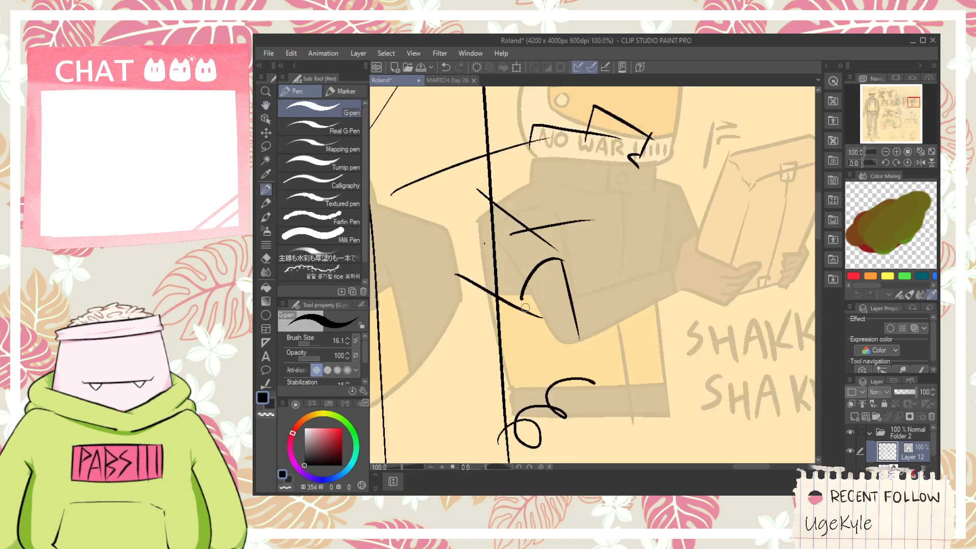
left_click_drag(522, 296, 527, 362)
key("ctrl+z")
left_click_drag(522, 294, 536, 399)
scroll(528, 363, "up", 1)
key("ctrl+z")
- Ink the jagged knuckle outline that closes the forearm's lower end as a fist
key("ctrl+z")
mouse_move(491, 369)
left_mouse_down()
mouse_move(517, 381)
mouse_move(566, 371)
mouse_move(567, 382)
mouse_move(590, 363)
mouse_move(582, 375)
mouse_move(601, 317)
left_mouse_up()
key("ctrl+z")
key("ctrl+z")
key("ctrl+z")
mouse_move(590, 367)
left_mouse_down()
mouse_move(604, 324)
mouse_move(588, 366)
mouse_move(605, 364)
mouse_move(601, 318)
left_mouse_up()
key("ctrl+z")
key("ctrl+z")
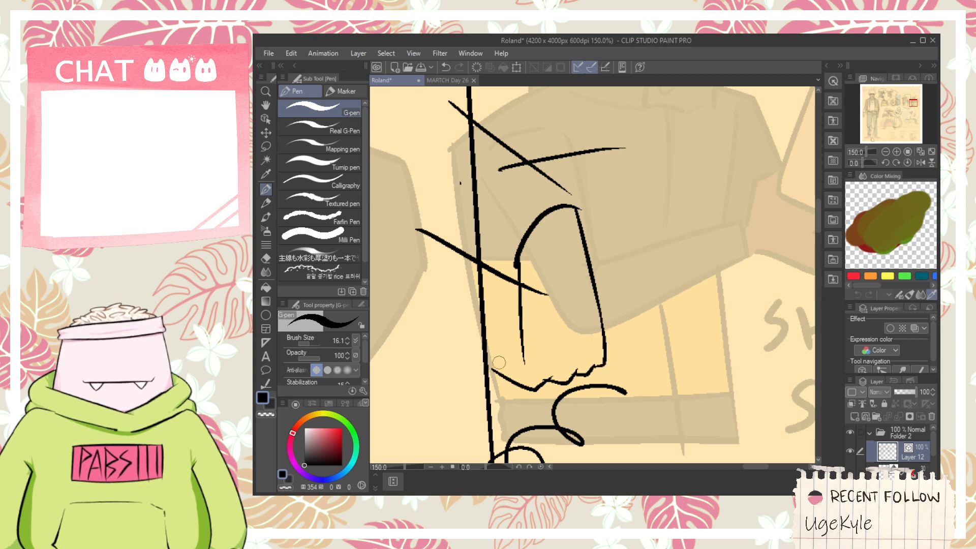
- Ink the thumb's outer side and top edge beside the fist, with a short crease stroke inside it
scroll(502, 368, "up", 1)
mouse_move(497, 373)
left_mouse_down()
mouse_move(508, 319)
mouse_move(533, 355)
left_mouse_up()
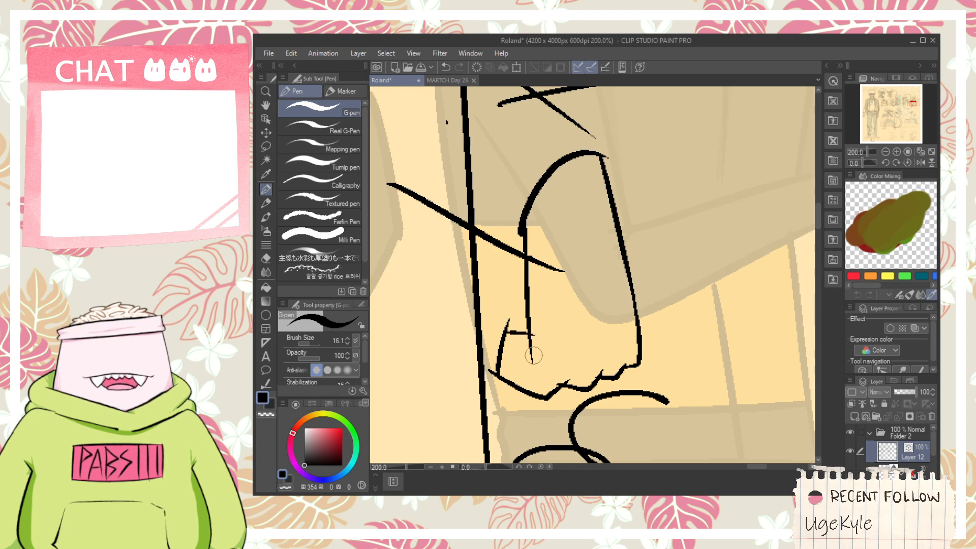
scroll(520, 363, "up", 2)
key("ctrl+z")
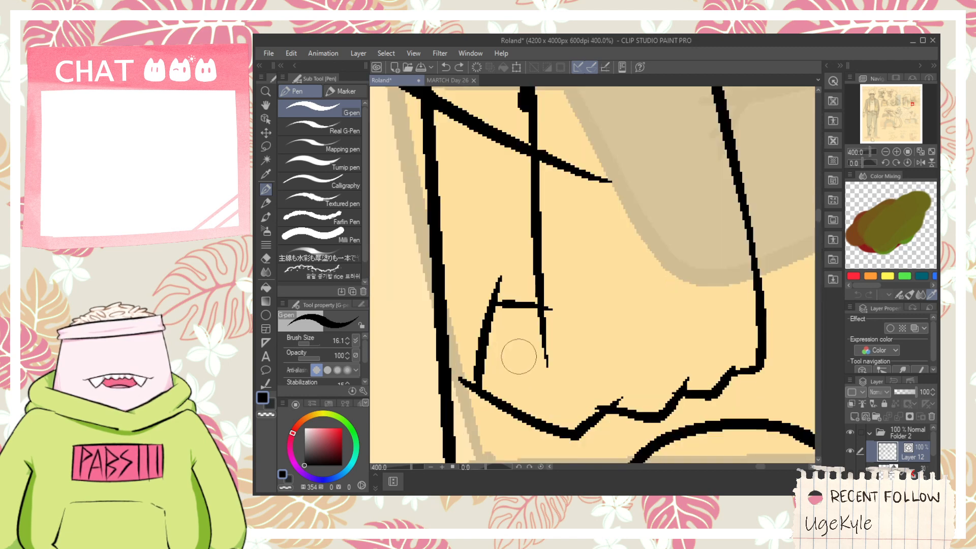
left_click_drag(504, 364, 543, 348)
- Erase the overshooting line ends around the thumb so its outline has clean corners
key("e")
left_click_drag(469, 376, 463, 388)
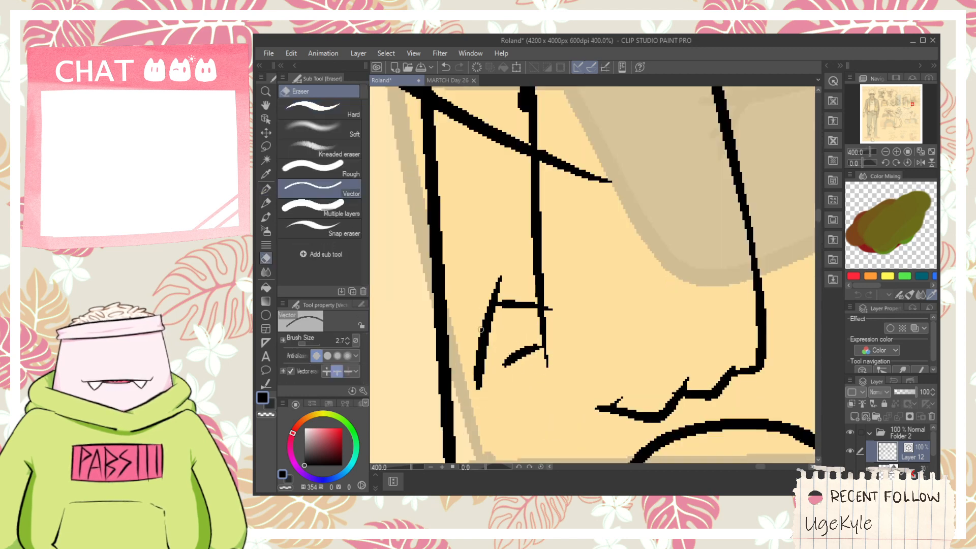
key("ctrl+z")
scroll(469, 399, "up", 2)
key("p")
key("e")
mouse_move(494, 356)
left_mouse_down()
mouse_move(497, 381)
mouse_move(467, 371)
left_mouse_up()
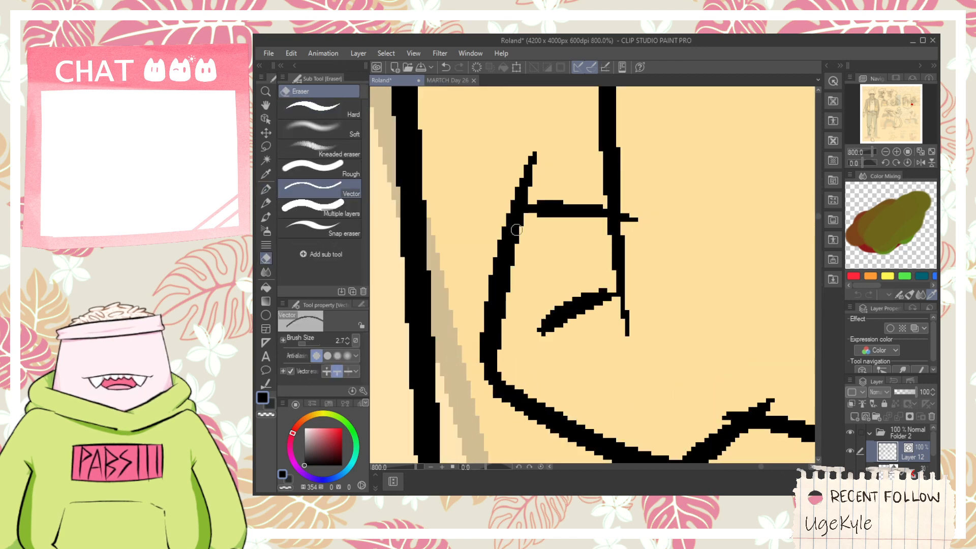
left_click(512, 184)
- Ink a second short crease inside the thumb and erase the diagonal stroke's end that crosses the forearm
key("p")
left_click_drag(542, 294, 621, 295)
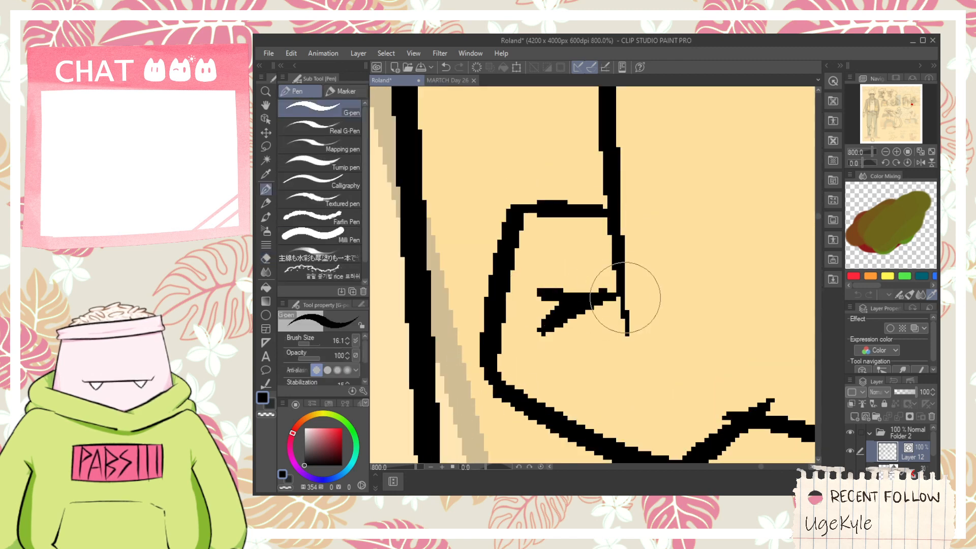
scroll(598, 282, "down", 7)
key("e")
left_click_drag(619, 179, 556, 305)
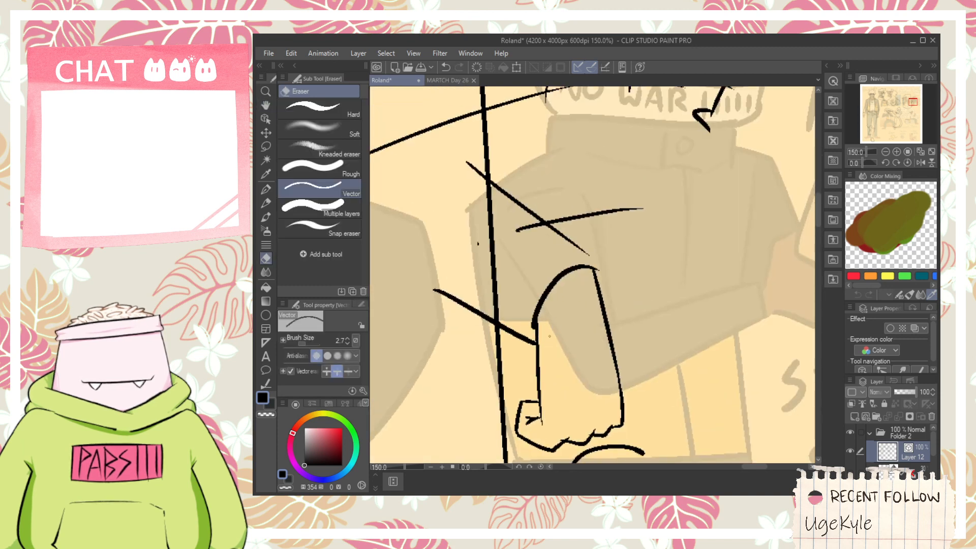
- Erase the overshooting ends where the angular strokes meet over the helmet's lettered band
scroll(549, 336, "down", 2)
left_click_drag(541, 220, 575, 290)
key("ctrl+z")
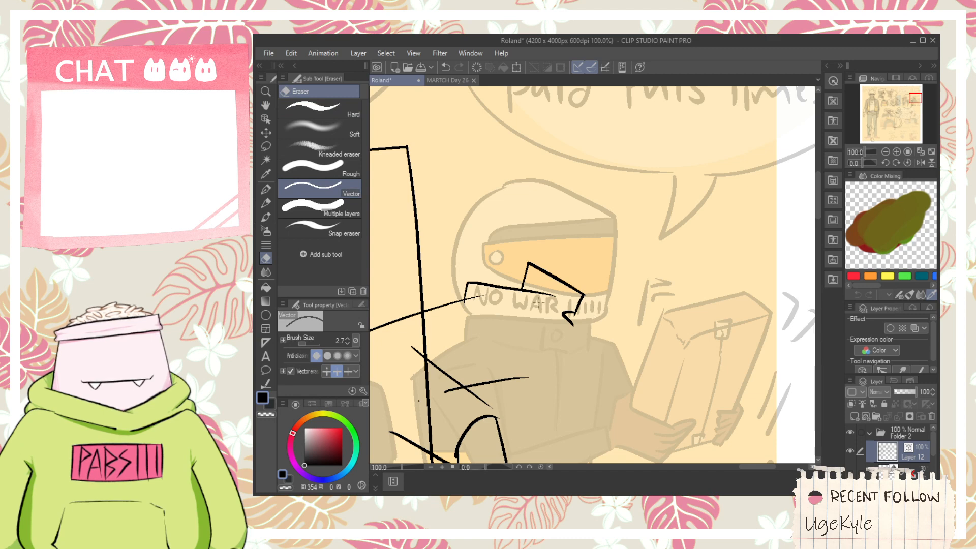
scroll(547, 305, "up", 2)
key("p")
key("e")
key("p")
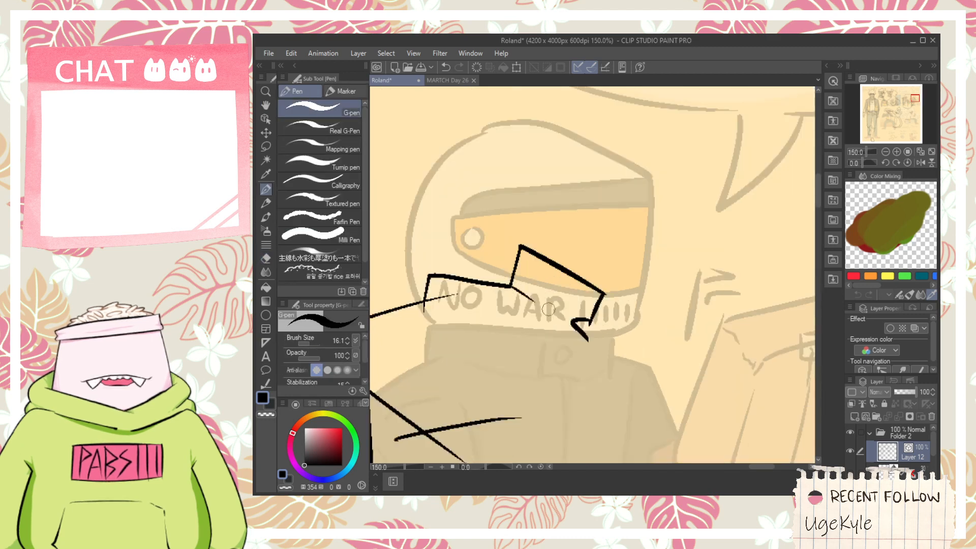
key("e")
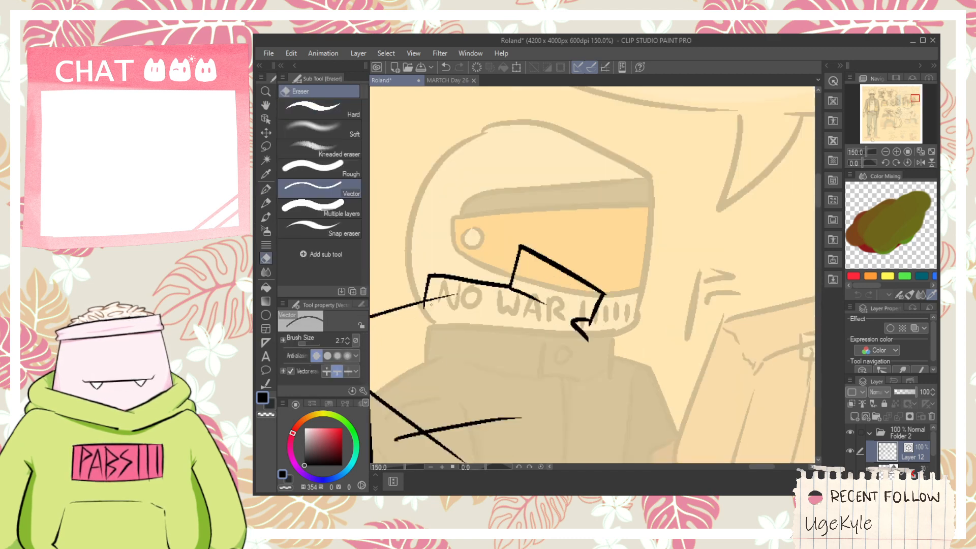
key("p")
- Ink a thin curved stroke continuing the long shoulder line just below the angular shape
mouse_move(444, 313)
left_mouse_down()
mouse_move(458, 294)
mouse_move(522, 320)
left_mouse_up()
key("ctrl+z")
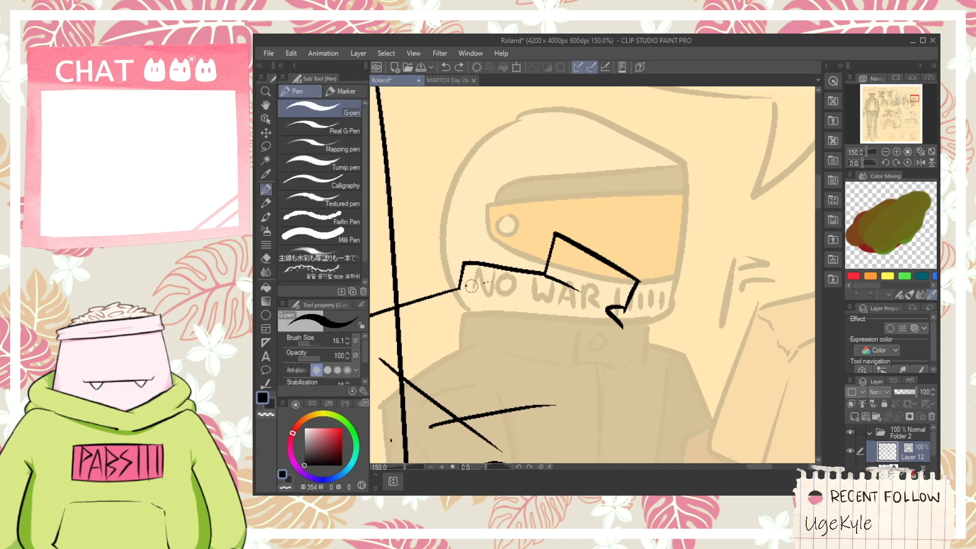
key("e")
key("p")
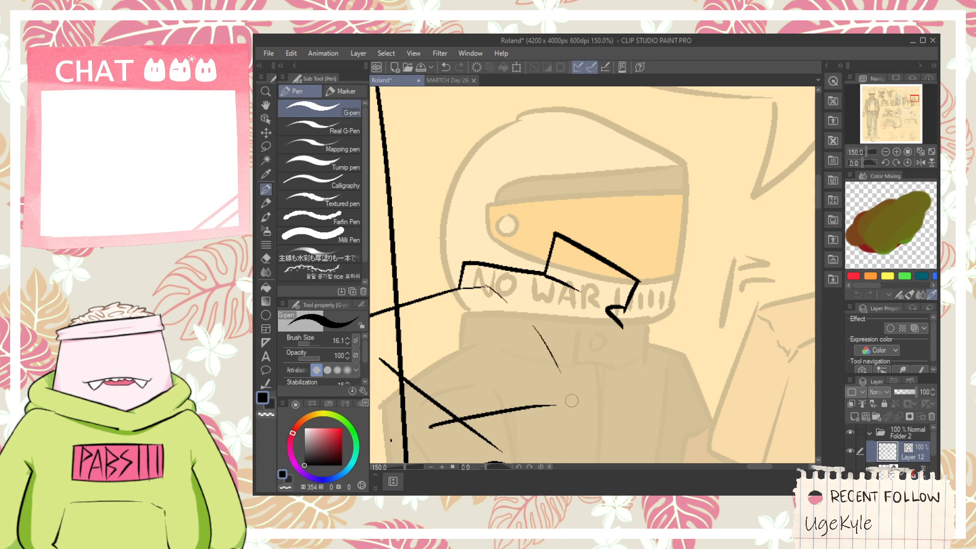
- Ink a slightly curved vertical stroke down to the short horizontal stroke and trim that stroke's ends
scroll(554, 375, "down", 1)
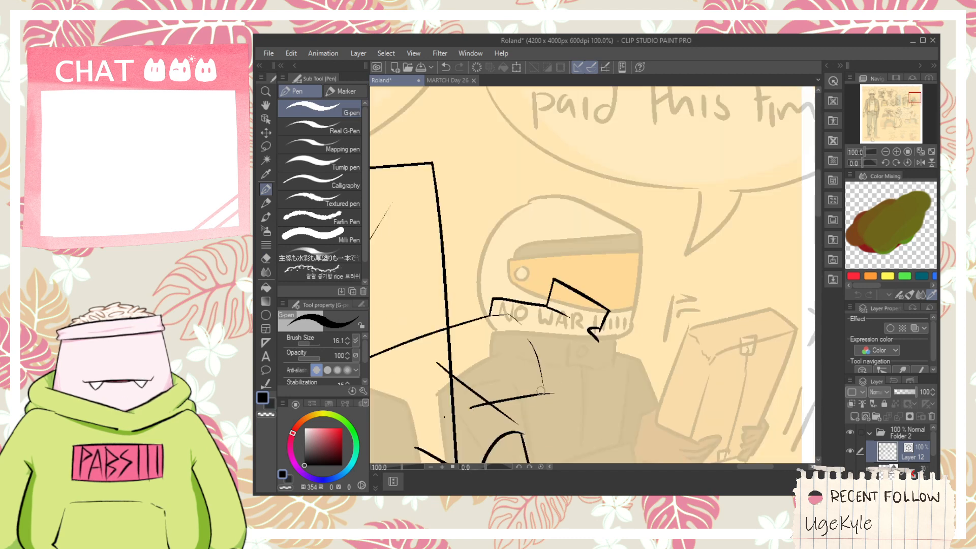
scroll(540, 391, "up", 1)
key("ctrl+z")
left_click_drag(513, 303, 522, 387)
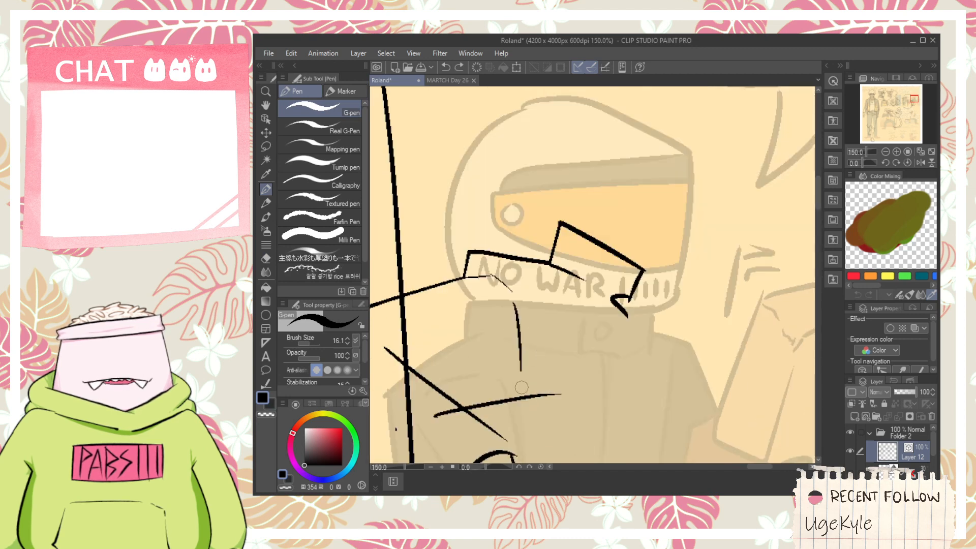
key("e")
left_click(526, 392)
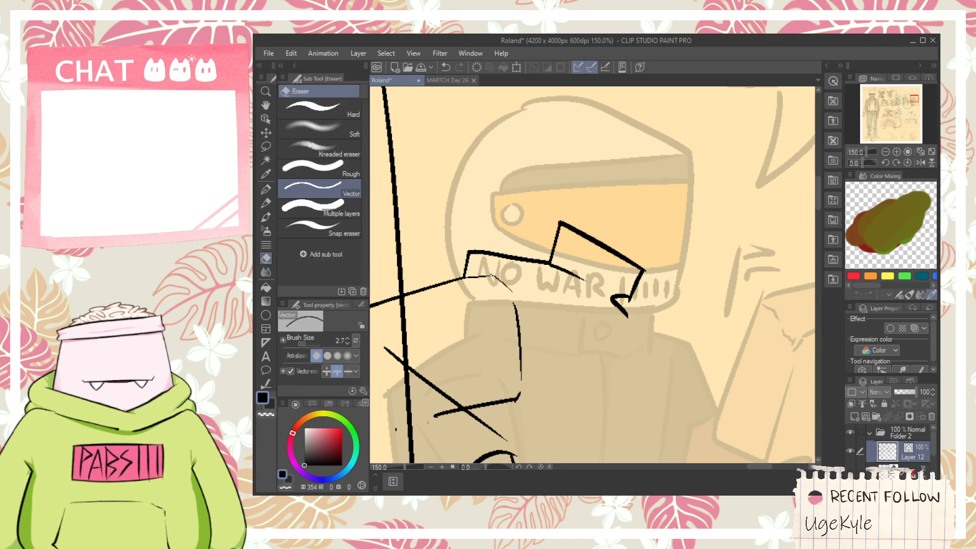
left_click(440, 412)
left_click_drag(450, 413, 499, 377)
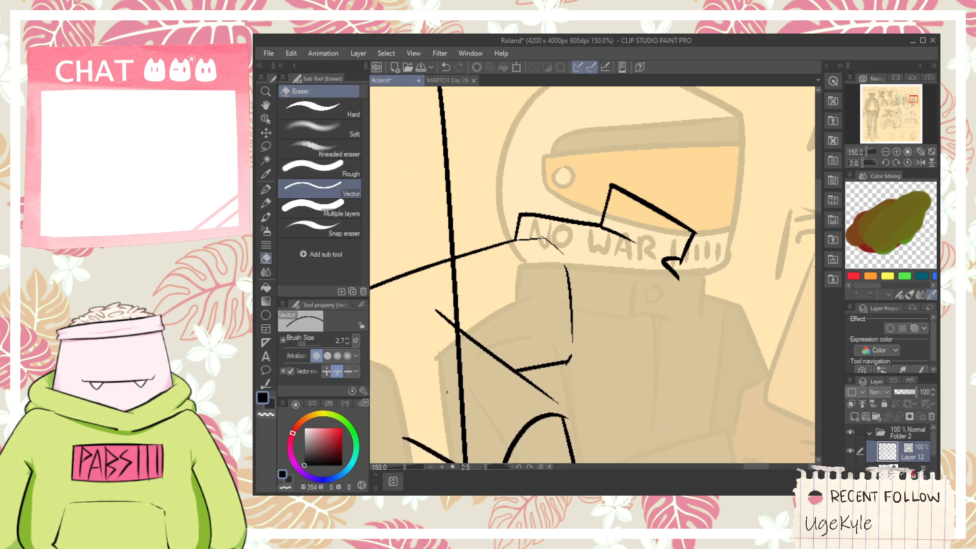
- Add another loop to the upper end of the coiled cord beside the fist
scroll(564, 348, "down", 1)
scroll(564, 349, "down", 1)
left_click_drag(611, 338, 577, 349)
scroll(618, 317, "up", 1)
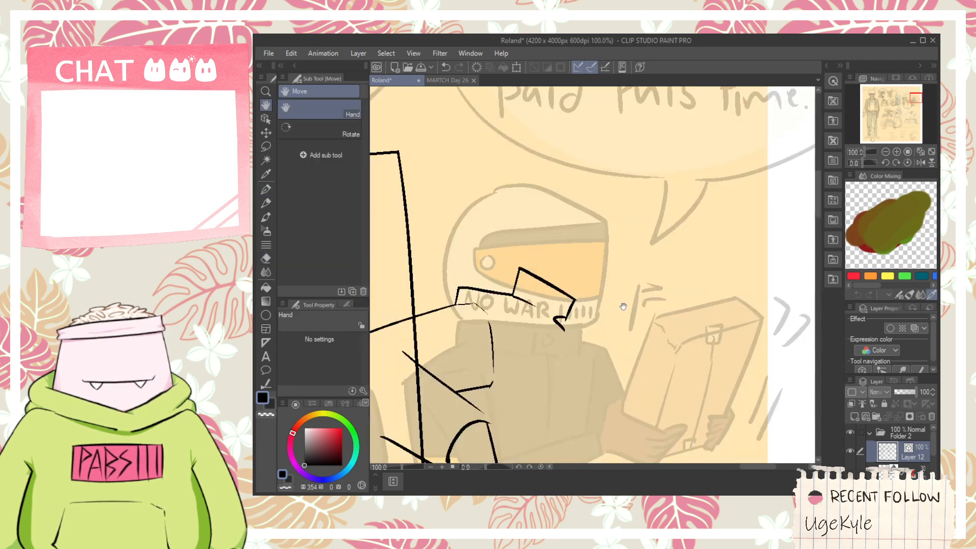
key("p")
key("space")
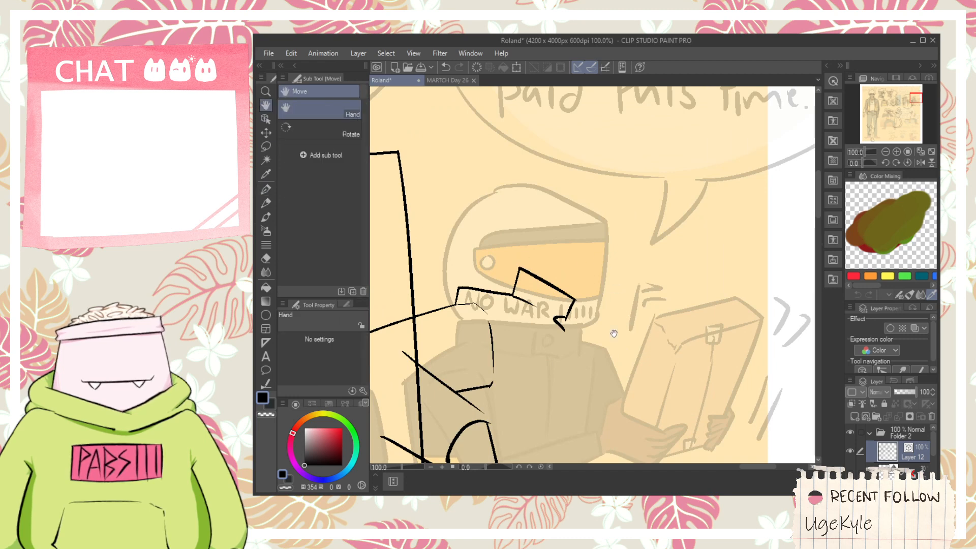
scroll(617, 336, "down", 1)
left_click_drag(609, 383, 608, 268)
scroll(568, 357, "up", 1)
left_click_drag(544, 362, 536, 358)
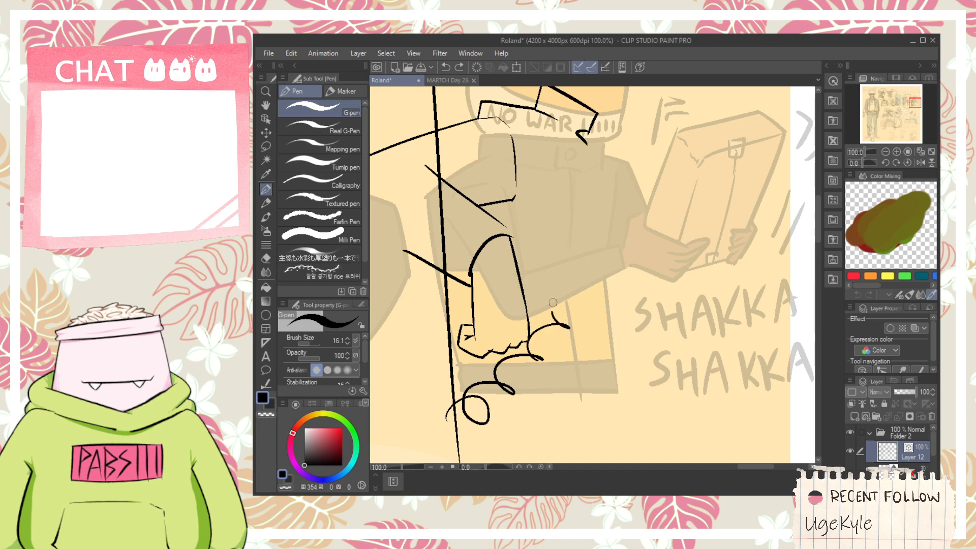
- Try to extend the coiled cord with more loops up past the helmeted figure's shoulder
mouse_move(553, 302)
left_mouse_down()
mouse_move(598, 291)
mouse_move(615, 258)
left_mouse_up()
key("space")
mouse_move(647, 174)
left_mouse_down()
mouse_move(653, 291)
mouse_move(623, 285)
left_mouse_up()
scroll(624, 267, "up", 1)
key("e")
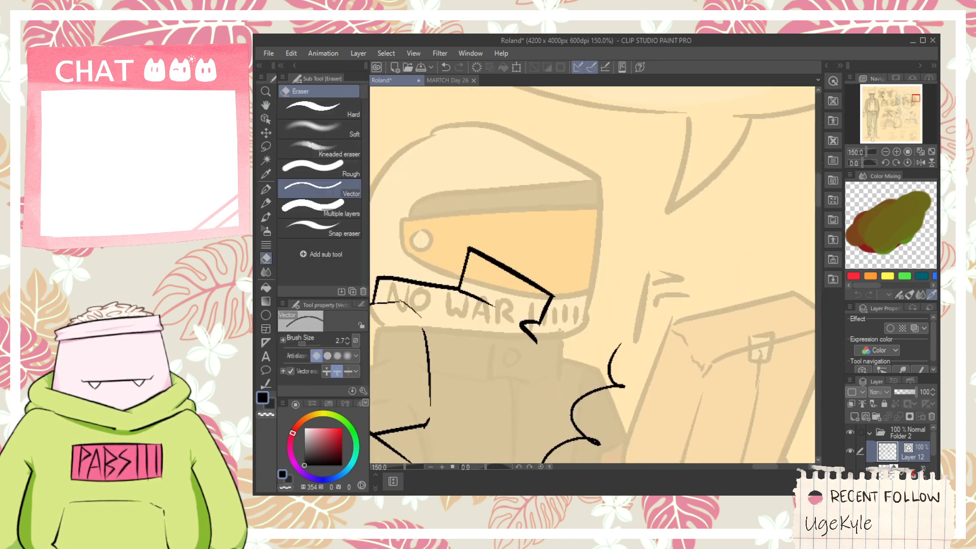
scroll(560, 329, "down", 1)
key("ctrl+z")
key("space")
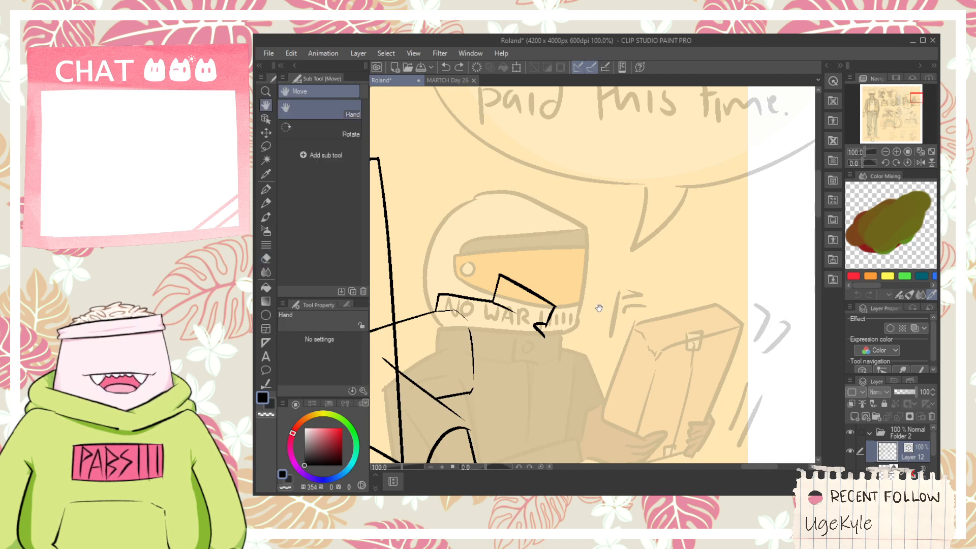
- Ink a short neck stroke across the angular collar and the face's left jaw line over the visor
scroll(599, 308, "up", 1)
key("p")
mouse_move(487, 331)
left_mouse_down()
mouse_move(507, 256)
mouse_move(549, 310)
mouse_move(530, 261)
mouse_move(562, 310)
mouse_move(667, 344)
mouse_move(701, 288)
left_mouse_up()
key("ctrl+z")
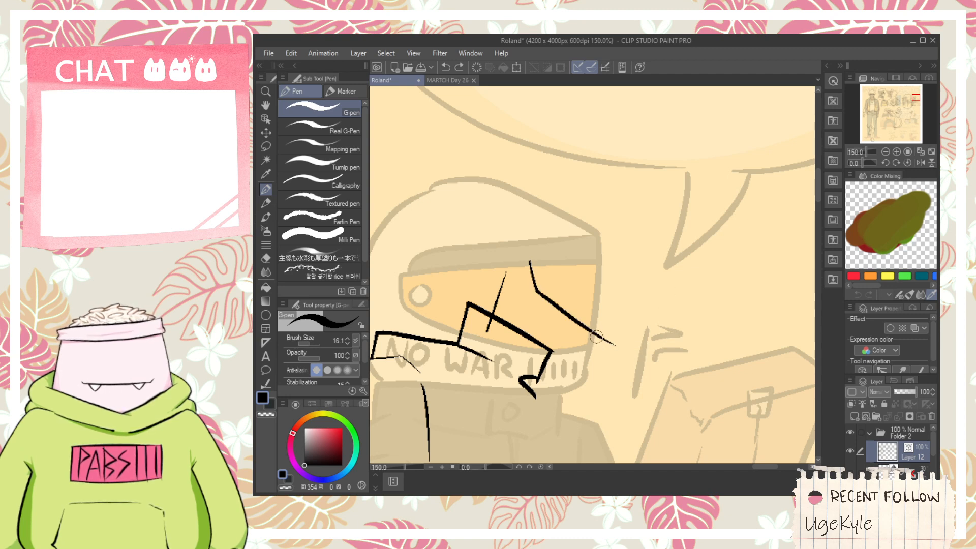
- Ink the chin and the right side of the face, and trim the overlapping line ends at the chin
left_click_drag(613, 344, 719, 197)
key("ctrl+z")
mouse_move(582, 335)
left_mouse_down()
mouse_move(643, 339)
mouse_move(719, 214)
left_mouse_up()
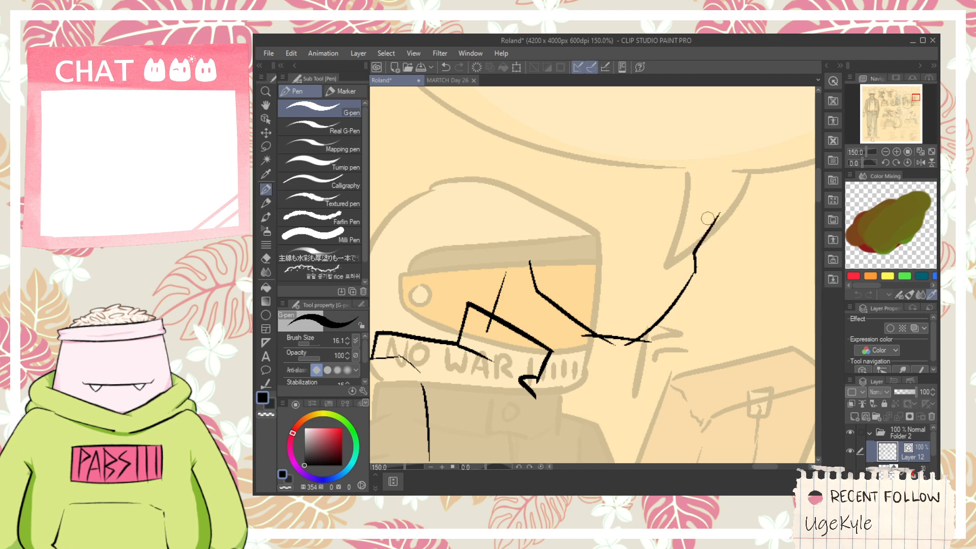
key("e")
key("ctrl+z")
left_click_drag(586, 334, 590, 340)
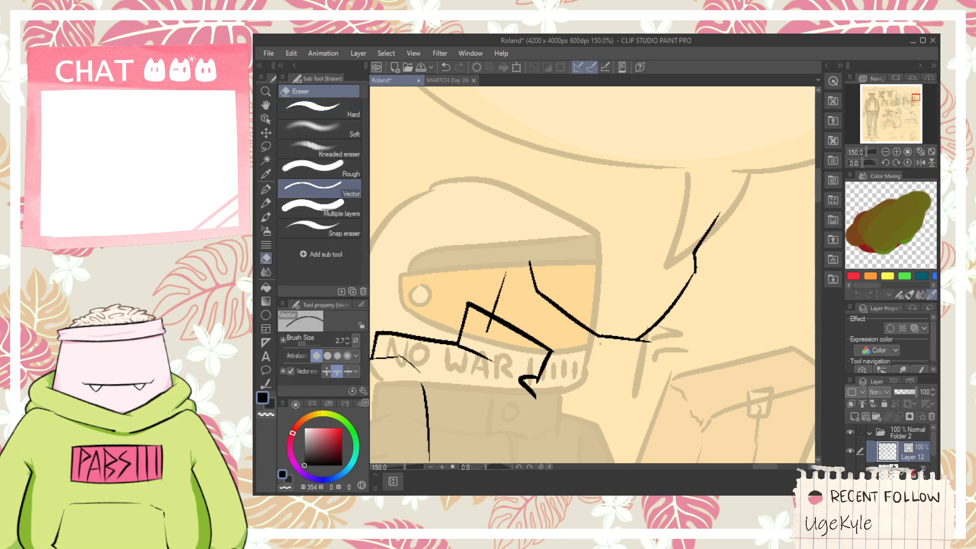
scroll(619, 319, "up", 1)
- Ink the mouth as a nearly straight line with small ticks at its ends above the chin
key("p")
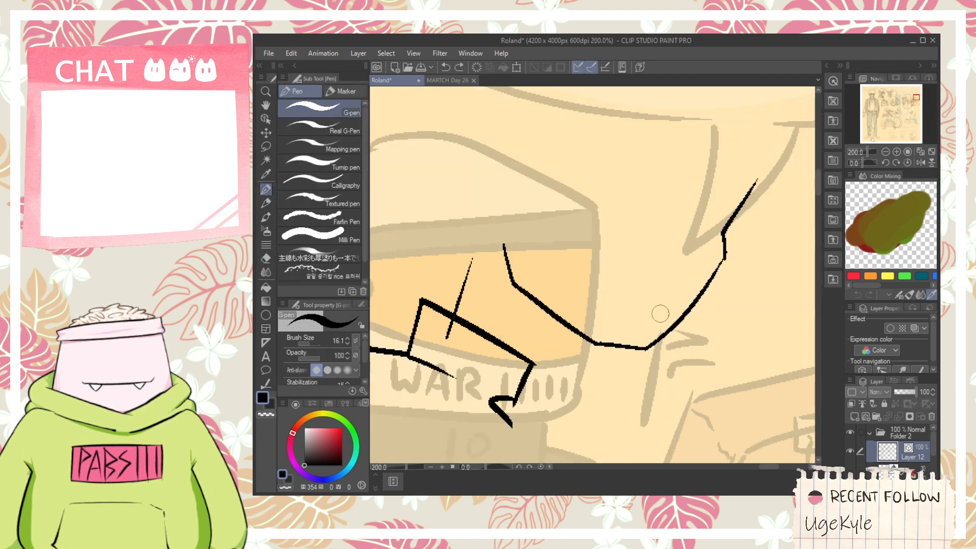
mouse_move(609, 304)
left_mouse_down()
mouse_move(673, 306)
mouse_move(653, 311)
left_mouse_up()
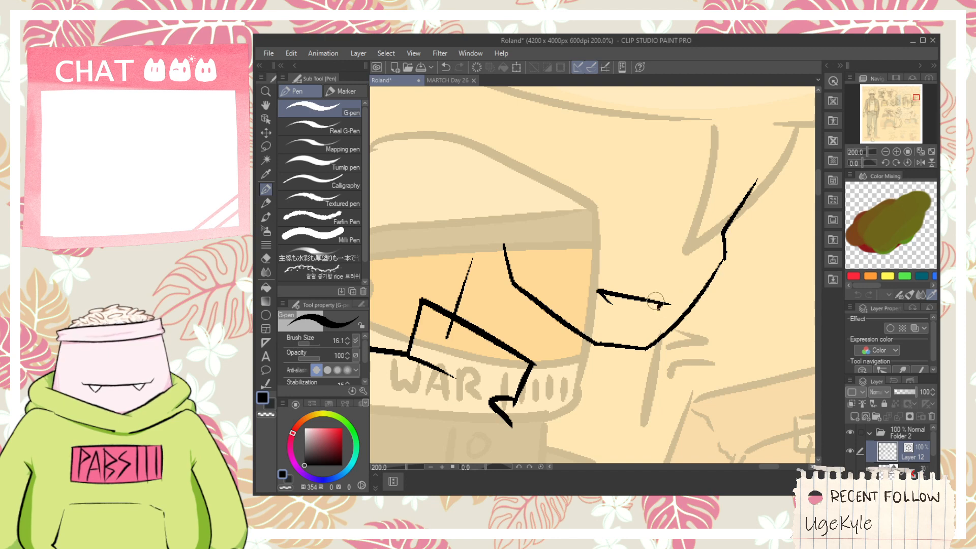
scroll(635, 271, "down", 1)
- Ink the nose above the mouth with a small nostril mark, a curved underside and a short bridge line
scroll(633, 283, "up", 1)
mouse_move(645, 261)
left_mouse_down()
mouse_move(634, 287)
mouse_move(674, 282)
mouse_move(650, 295)
mouse_move(628, 284)
mouse_move(661, 241)
left_mouse_up()
key("ctrl+z")
key("ctrl+z")
key("ctrl+z")
key("ctrl+z")
key("ctrl+z")
left_click_drag(663, 276, 662, 240)
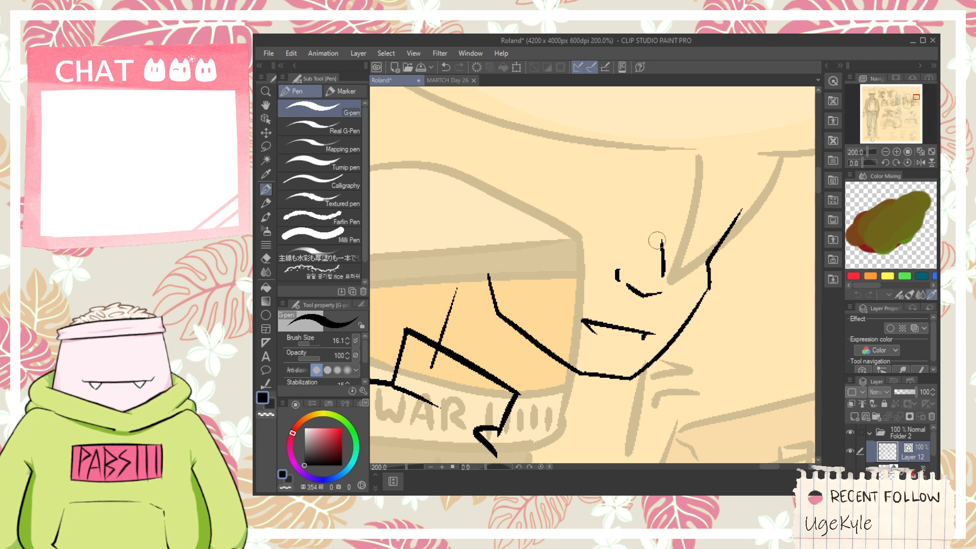
- Try to ink the line above the face's left eye
key("space")
left_click_drag(615, 317, 662, 371)
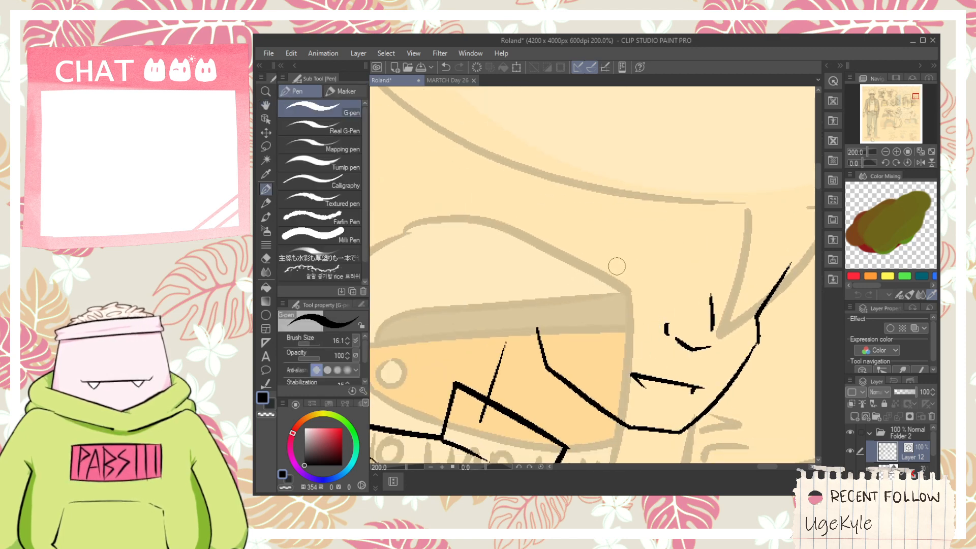
left_click_drag(611, 258, 652, 229)
key("ctrl+z")
left_click_drag(612, 258, 658, 226)
key("ctrl+z")
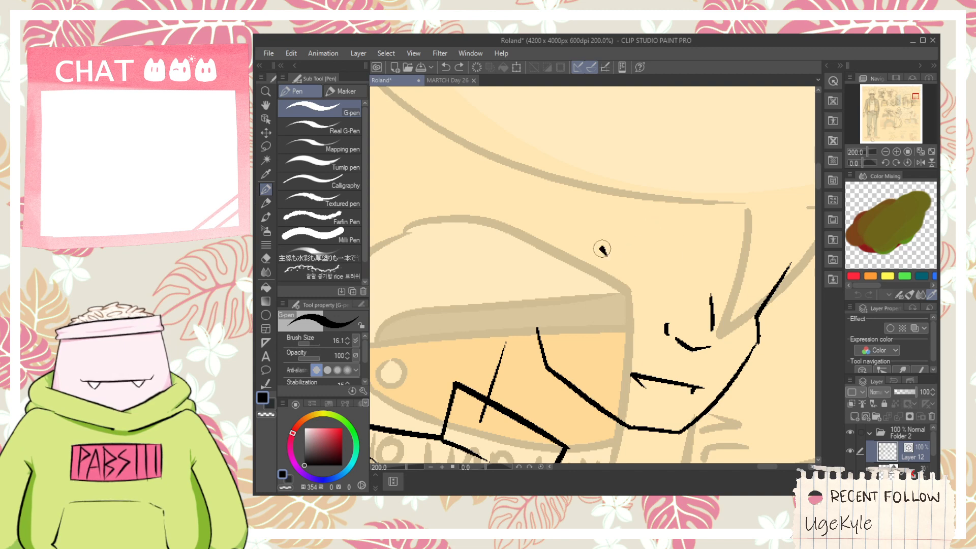
left_click_drag(612, 258, 670, 271)
key("ctrl+z")
- Ink the slanted upper lines of both eyes on either side of the nose bridge
mouse_move(611, 258)
left_mouse_down()
mouse_move(681, 275)
mouse_move(657, 276)
left_mouse_up()
left_click_drag(661, 277, 662, 286)
mouse_move(727, 289)
left_mouse_down()
mouse_move(751, 298)
mouse_move(707, 290)
mouse_move(751, 301)
mouse_move(737, 308)
left_mouse_up()
key("ctrl+z")
key("ctrl+z")
key("ctrl+z")
key("ctrl+z")
- Ink the curved iris arcs beneath the upper lines of both eyes
left_click_drag(624, 277, 665, 285)
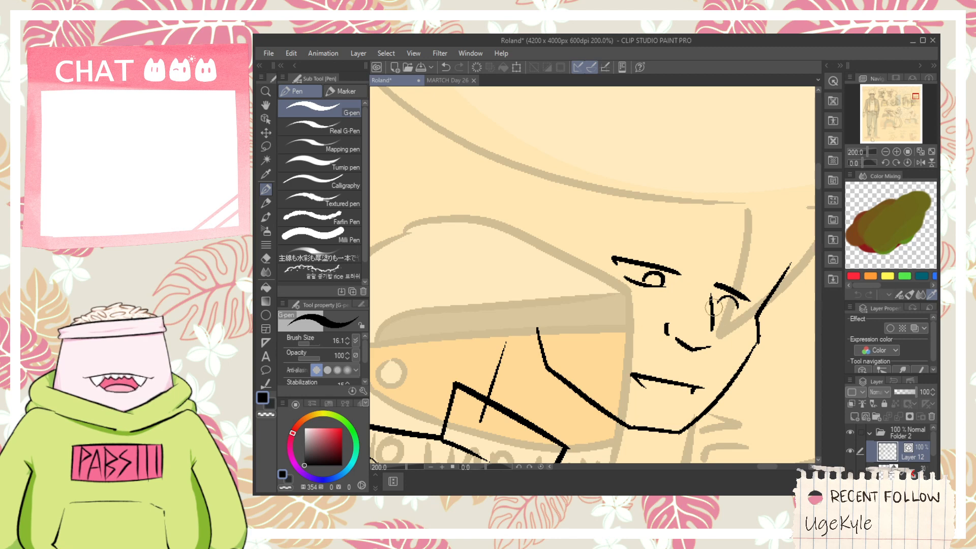
key("ctrl+z")
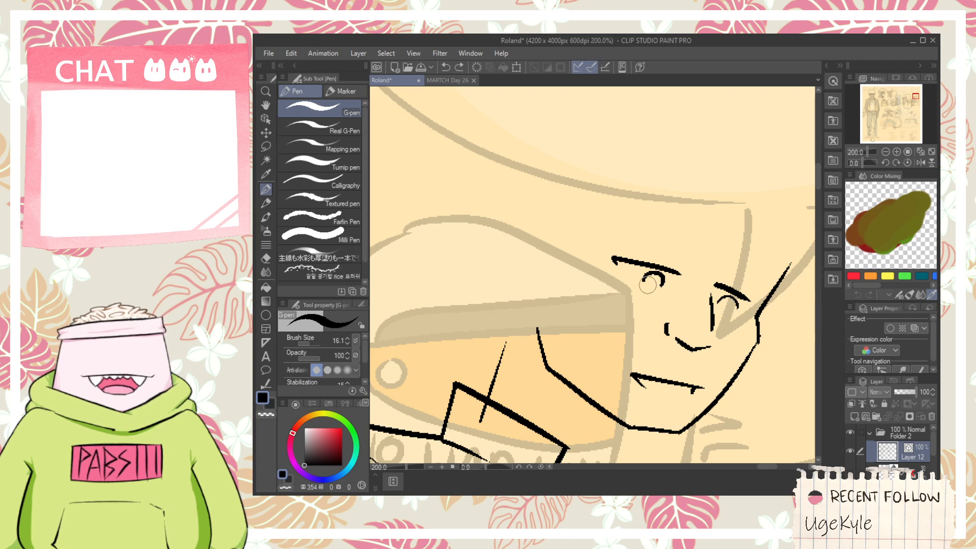
left_click_drag(644, 277, 620, 298)
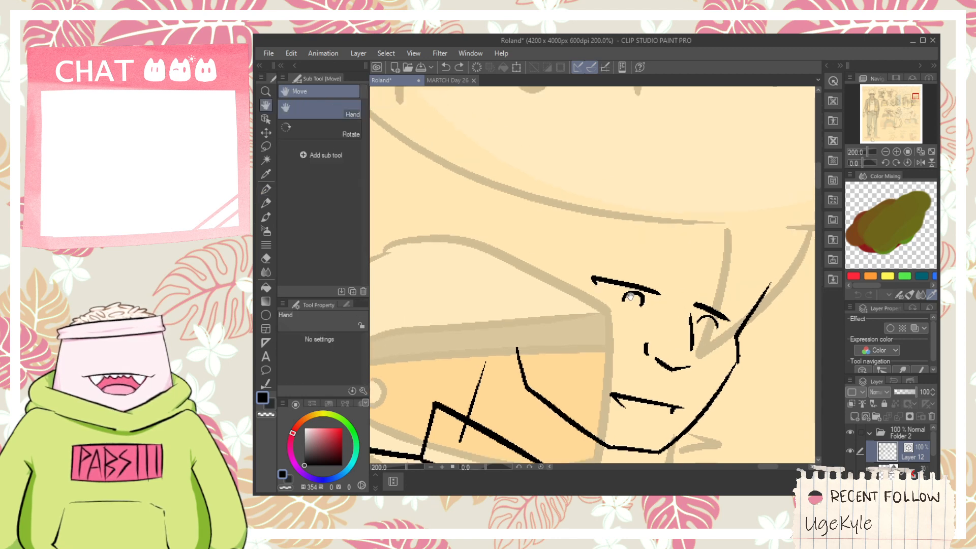
left_click_drag(515, 349, 500, 247)
key("ctrl+z")
key("ctrl+minus")
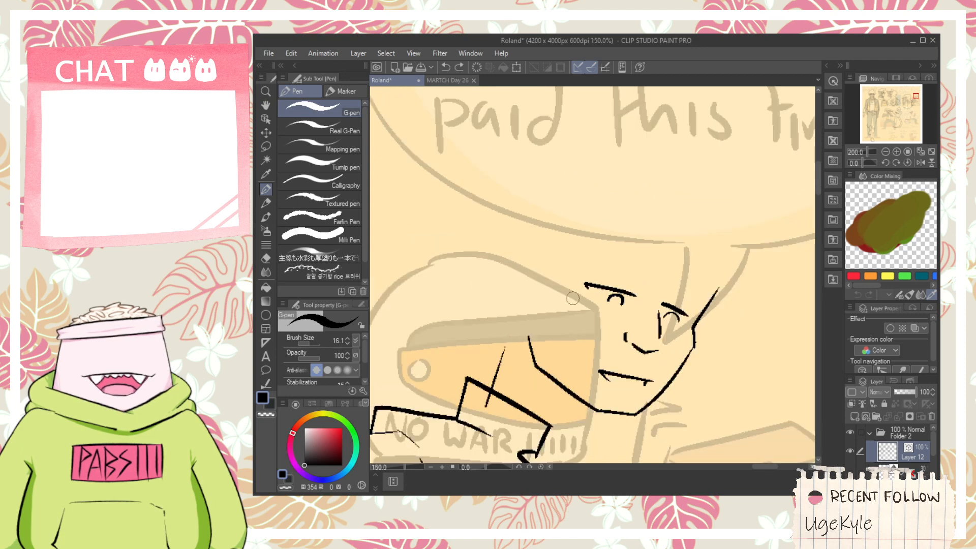
left_click_drag(701, 382, 590, 269)
left_click_drag(722, 401, 652, 248)
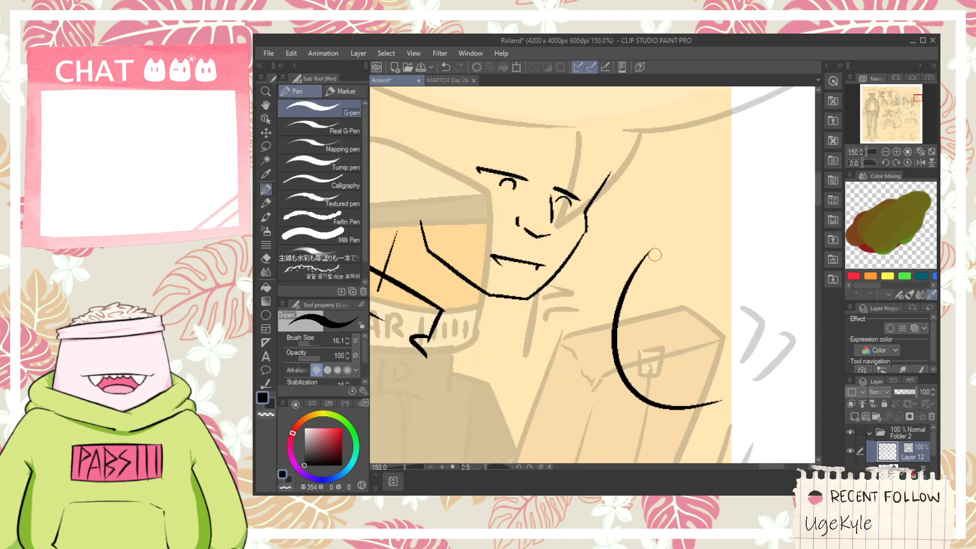
left_click_drag(602, 297, 664, 279)
key("ctrl+z")
key("ctrl+z")
mouse_move(576, 384)
left_mouse_down()
mouse_move(713, 284)
mouse_move(729, 323)
left_mouse_up()
key("ctrl+minus")
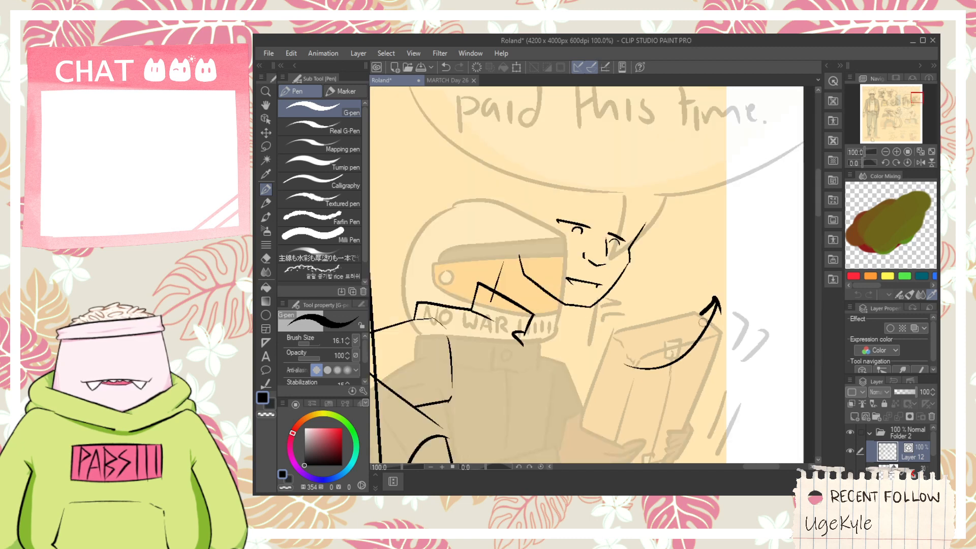
left_click(265, 118)
left_click(673, 355)
key("Delete")
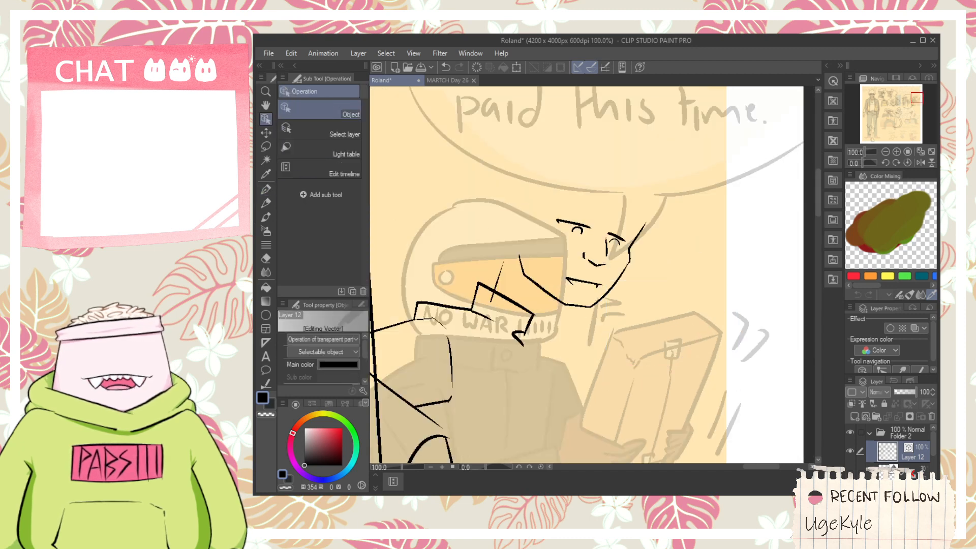
- Trim the part of the neck line that overshoots into the collar with the vector eraser
key("e")
key("ctrl+plus")
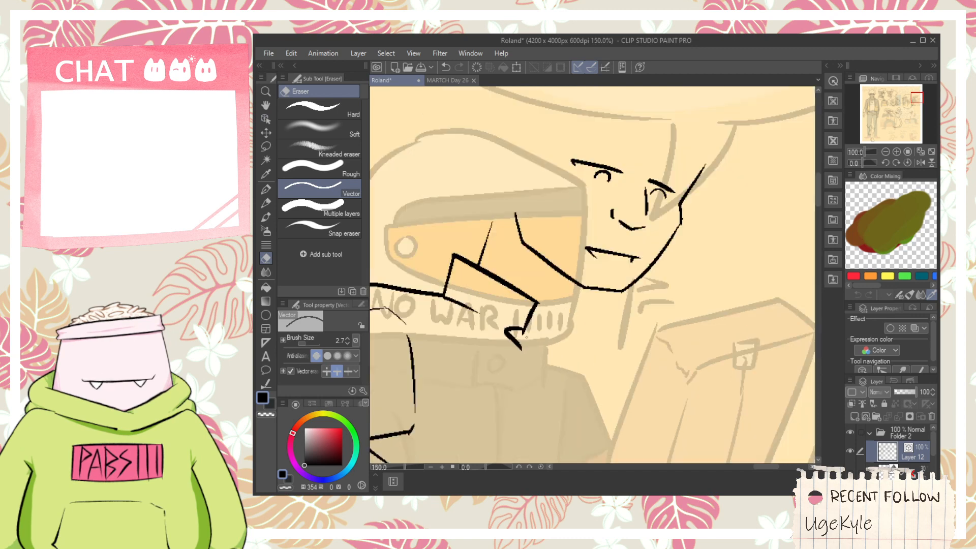
scroll(526, 337, "up", 1)
scroll(526, 337, "down", 1)
key("space")
left_click_drag(586, 165, 602, 272)
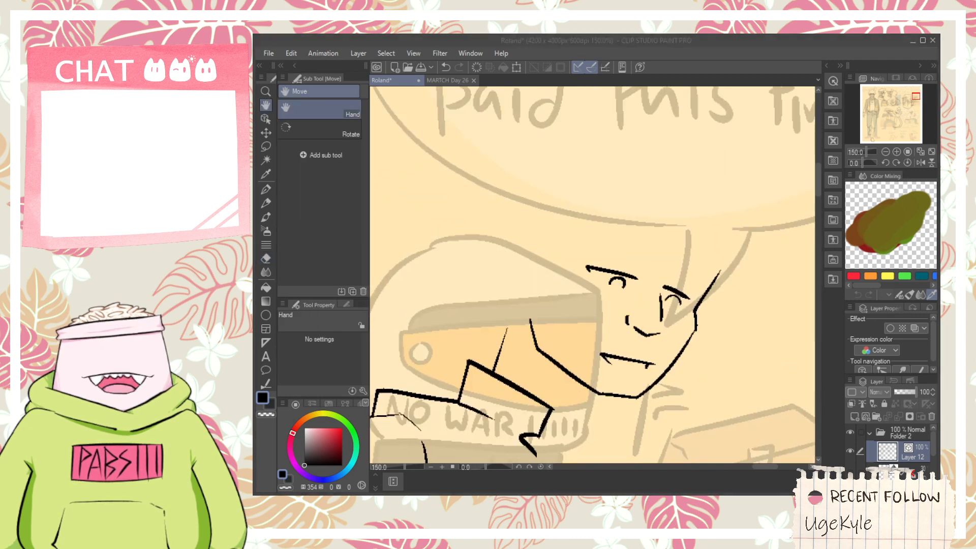
scroll(528, 292, "up", 1)
- Ink the ear above the jaw's rear end, with a rounded outer rim, an inner fold and a small mark near the lobe
key("p")
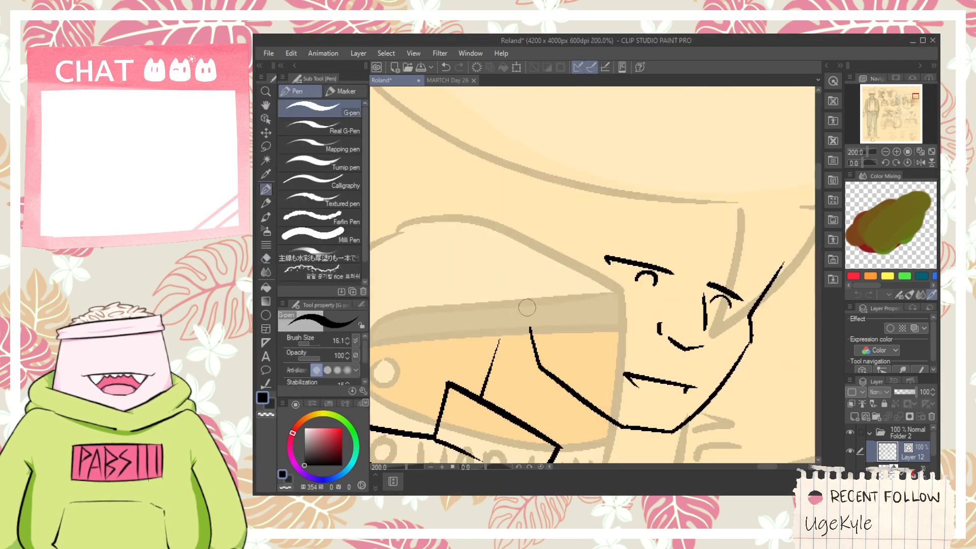
mouse_move(526, 308)
left_mouse_down()
mouse_move(503, 291)
mouse_move(536, 269)
left_mouse_up()
key("ctrl+z")
mouse_move(525, 307)
left_mouse_down()
mouse_move(509, 232)
mouse_move(534, 265)
mouse_move(519, 214)
mouse_move(555, 259)
left_mouse_up()
key("ctrl+z")
key("ctrl+z")
key("ctrl+z")
mouse_move(527, 318)
left_mouse_down()
mouse_move(528, 218)
mouse_move(492, 226)
mouse_move(547, 229)
left_mouse_up()
key("ctrl+z")
mouse_move(525, 313)
left_mouse_down()
mouse_move(499, 263)
mouse_move(544, 252)
mouse_move(505, 225)
mouse_move(530, 270)
mouse_move(533, 329)
left_mouse_up()
scroll(525, 267, "up", 2)
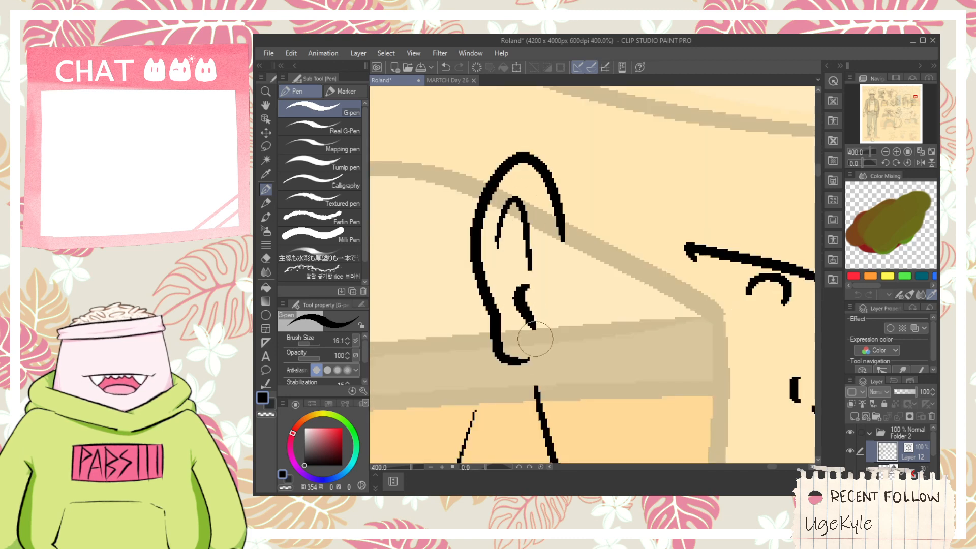
scroll(529, 348, "down", 2)
left_click_drag(568, 287, 544, 234)
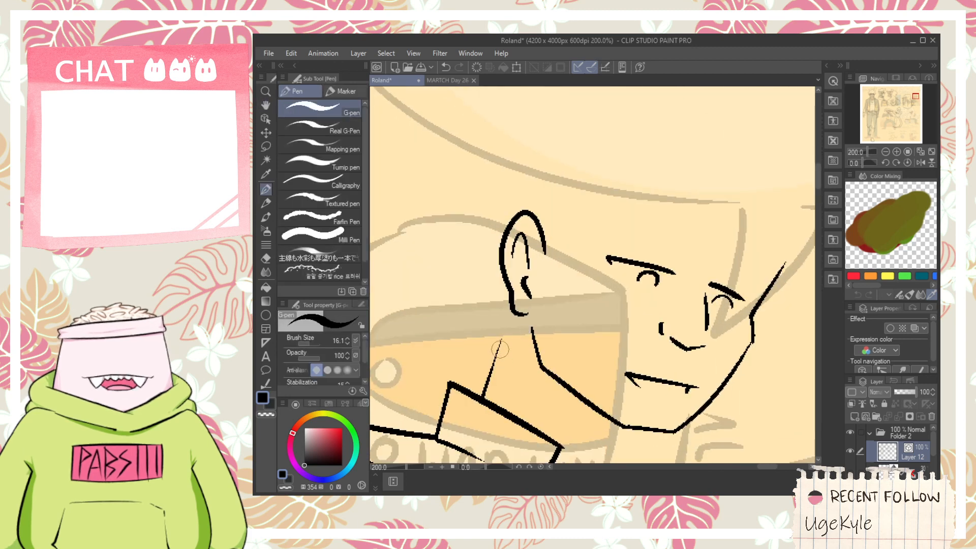
- Ink the back of the head from a pointed nape below the ear up to the crown, and trim the neck line above it
mouse_move(532, 336)
left_mouse_down()
mouse_move(505, 319)
mouse_move(516, 345)
mouse_move(492, 293)
mouse_move(456, 256)
mouse_move(526, 172)
left_mouse_up()
key("ctrl+z")
key("ctrl+z")
mouse_move(481, 320)
left_mouse_down()
mouse_move(450, 220)
mouse_move(531, 156)
left_mouse_up()
key("e")
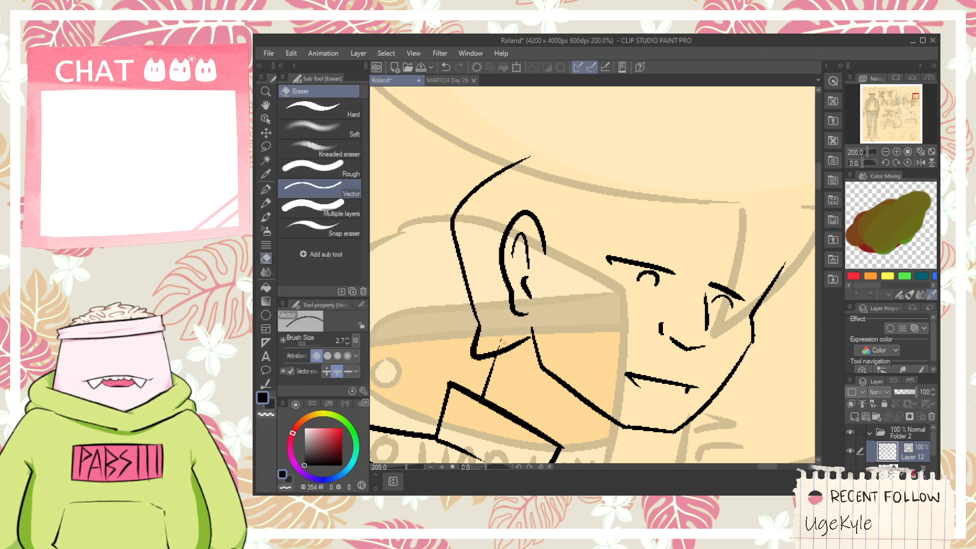
key("space")
left_click_drag(530, 236, 539, 322)
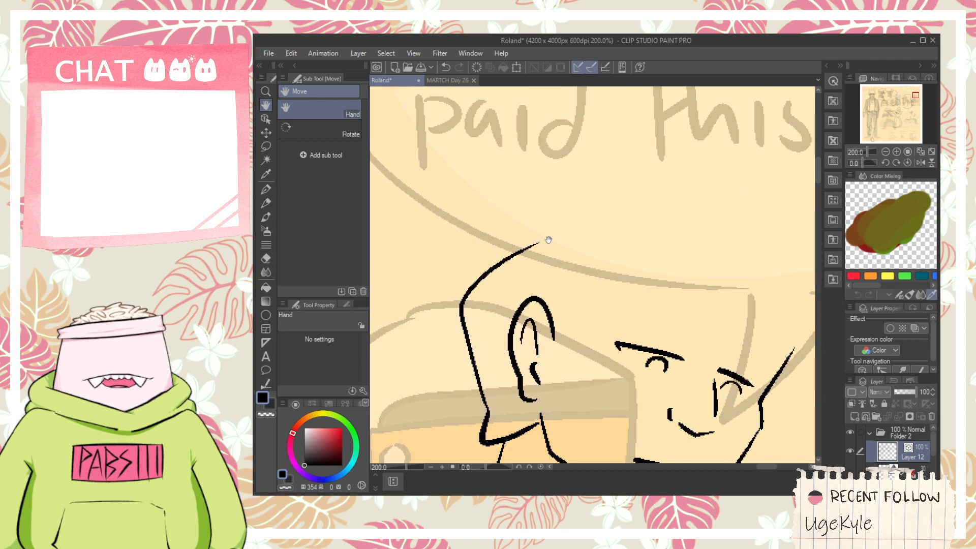
left_click_drag(548, 240, 547, 259)
- Ink the hair's back tuft above the crown and a small pointed spike rising from its end
key("p")
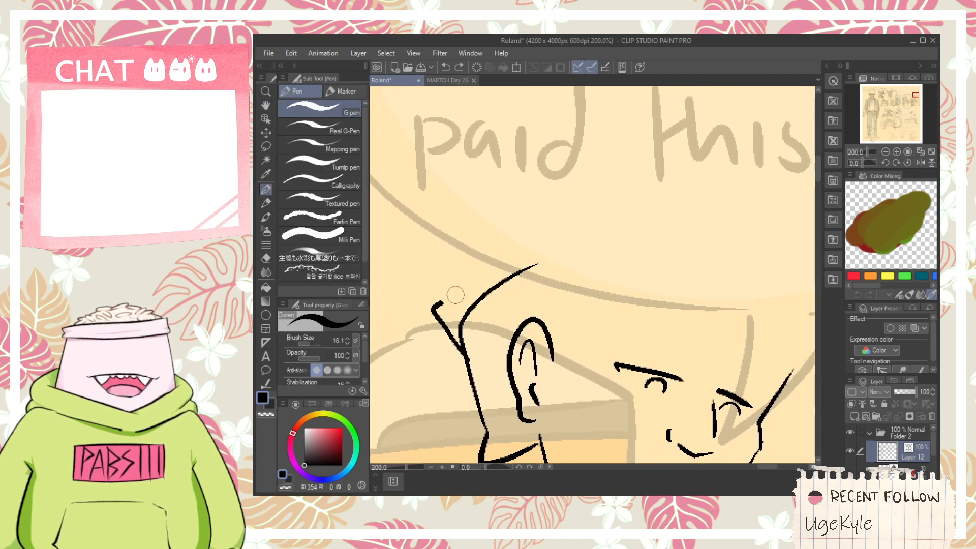
mouse_move(495, 294)
left_mouse_down()
mouse_move(468, 224)
mouse_move(565, 218)
mouse_move(566, 230)
left_mouse_up()
key("ctrl+z")
key("ctrl+z")
mouse_move(515, 290)
left_mouse_down()
mouse_move(559, 228)
mouse_move(613, 231)
left_mouse_up()
key("ctrl+z")
left_click_drag(689, 226, 630, 208)
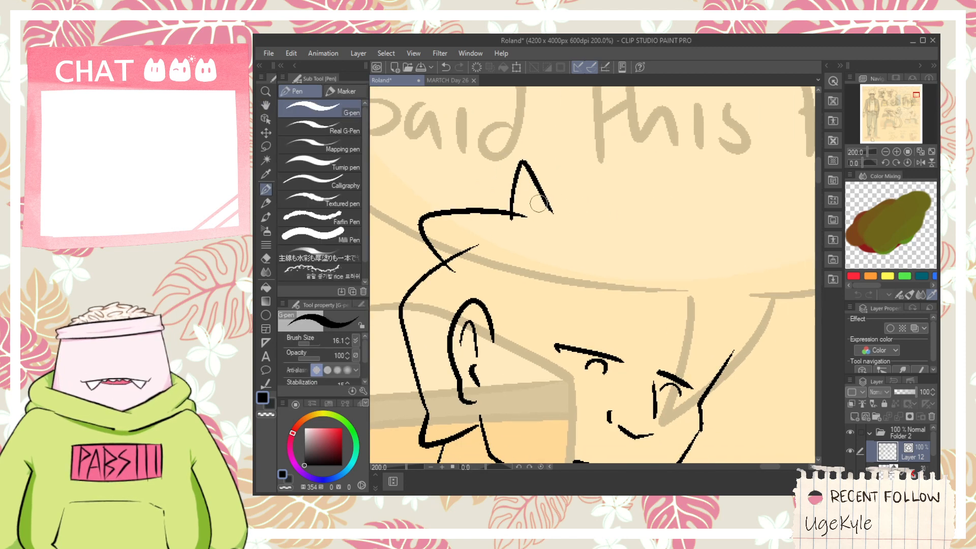
- Ink the long curved top of the hair from the small spike to a large front tip that turns back down
left_click_drag(538, 203, 754, 167)
key("ctrl+z")
mouse_move(546, 205)
left_mouse_down()
mouse_move(730, 224)
mouse_move(714, 250)
left_mouse_up()
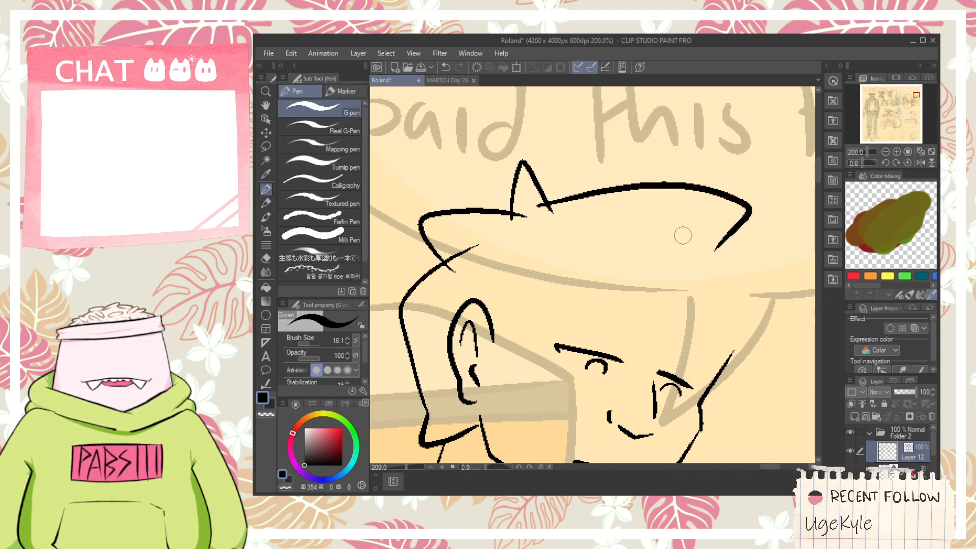
key("ctrl+z")
left_click_drag(539, 204, 709, 269)
key("ctrl+z")
mouse_move(535, 206)
left_mouse_down()
mouse_move(786, 190)
mouse_move(713, 239)
left_mouse_up()
key("ctrl+z")
mouse_move(539, 207)
left_mouse_down()
mouse_move(762, 203)
mouse_move(701, 273)
mouse_move(672, 224)
left_mouse_up()
key("space")
scroll(662, 230, "down", 1)
left_click_drag(574, 220, 623, 283)
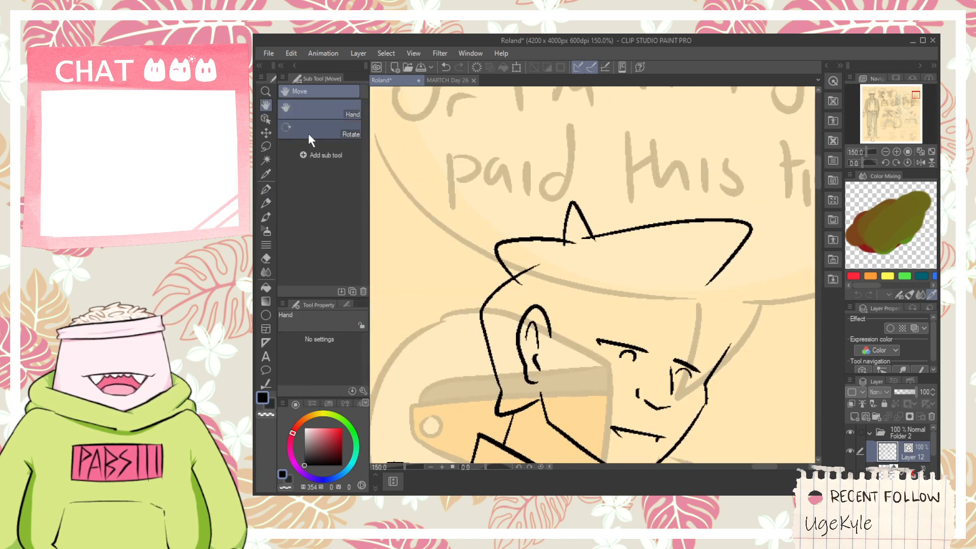
- Select the upper hair strokes, tilt them so the front tip points upward, and reposition them on the head
key("o")
left_click_drag(525, 150, 654, 278)
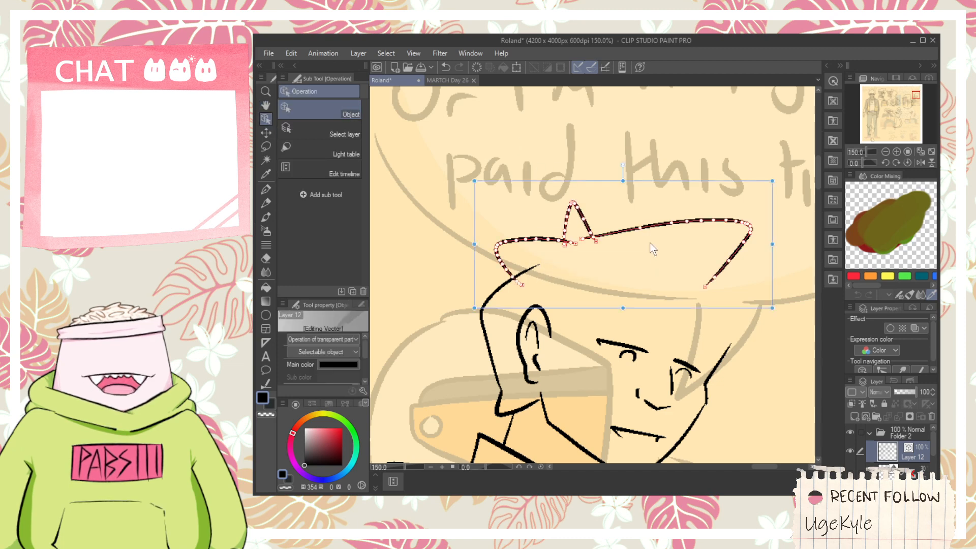
mouse_move(624, 179)
left_mouse_down()
mouse_move(625, 164)
mouse_move(635, 173)
left_mouse_up()
mouse_move(763, 234)
left_mouse_down()
mouse_move(736, 142)
mouse_move(762, 100)
left_mouse_up()
left_click_drag(700, 118, 688, 112)
key("p")
mouse_move(729, 219)
left_mouse_down()
mouse_move(668, 188)
mouse_move(688, 263)
left_mouse_up()
key("ctrl+z")
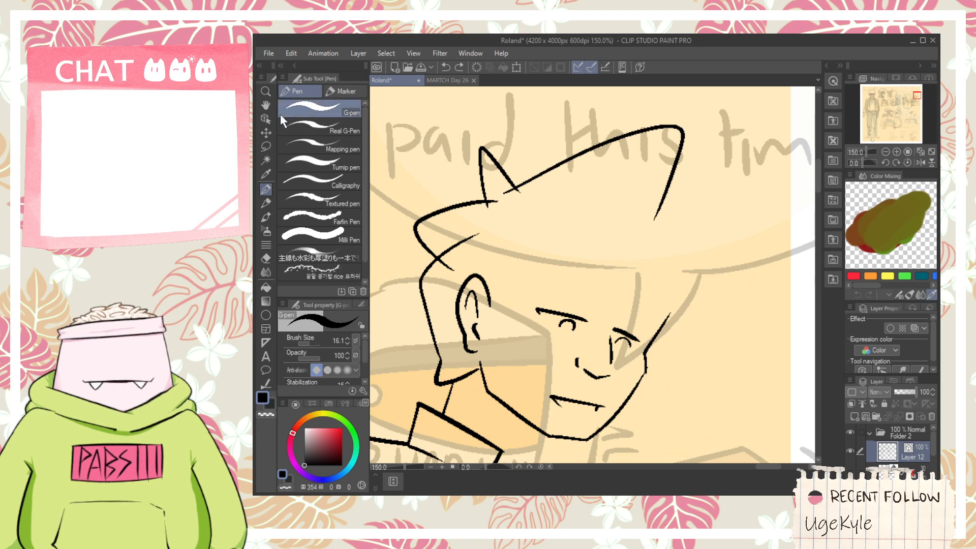
- Rotate the small hair spike slightly clockwise so that it joins the neighbouring hair outlines
key("o")
left_click(482, 152)
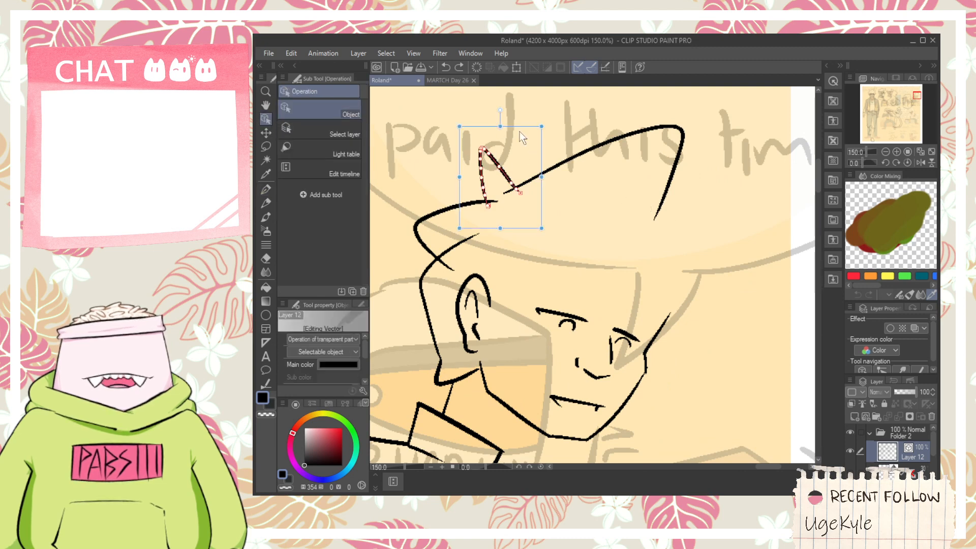
left_click_drag(517, 119, 535, 129)
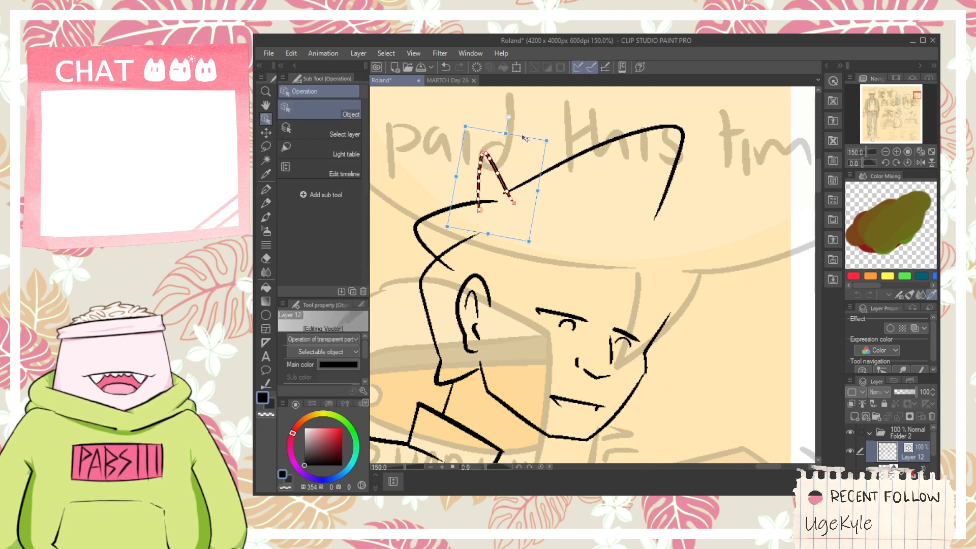
- Ink the rounded front hair spike from below the large tip outward and back in toward the forehead
key("e")
key("p")
mouse_move(627, 203)
left_mouse_down()
mouse_move(741, 220)
mouse_move(734, 254)
mouse_move(651, 316)
left_mouse_up()
key("ctrl+z")
key("ctrl+z")
mouse_move(631, 206)
left_mouse_down()
mouse_move(740, 277)
mouse_move(686, 295)
left_mouse_up()
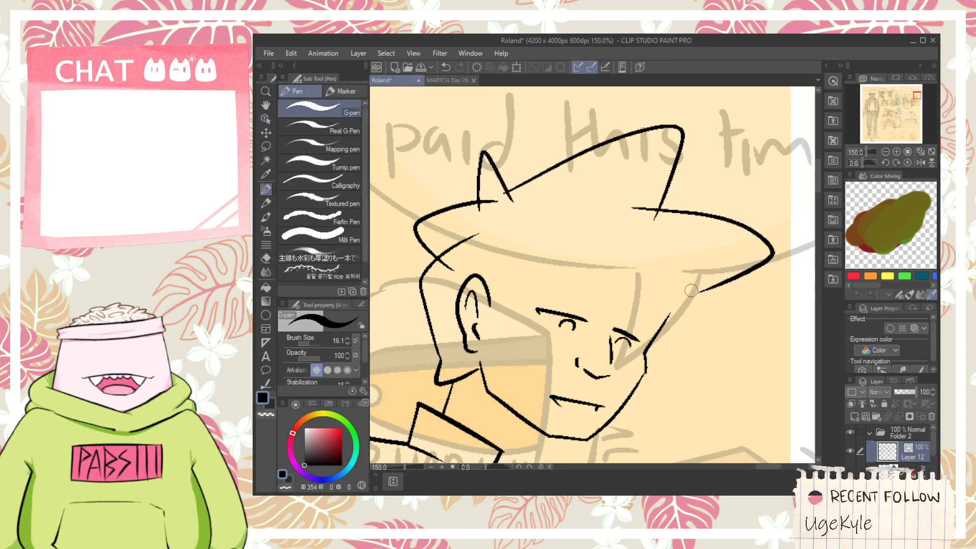
key("ctrl+z")
mouse_move(635, 208)
left_mouse_down()
mouse_move(750, 245)
mouse_move(663, 308)
left_mouse_up()
key("ctrl+z")
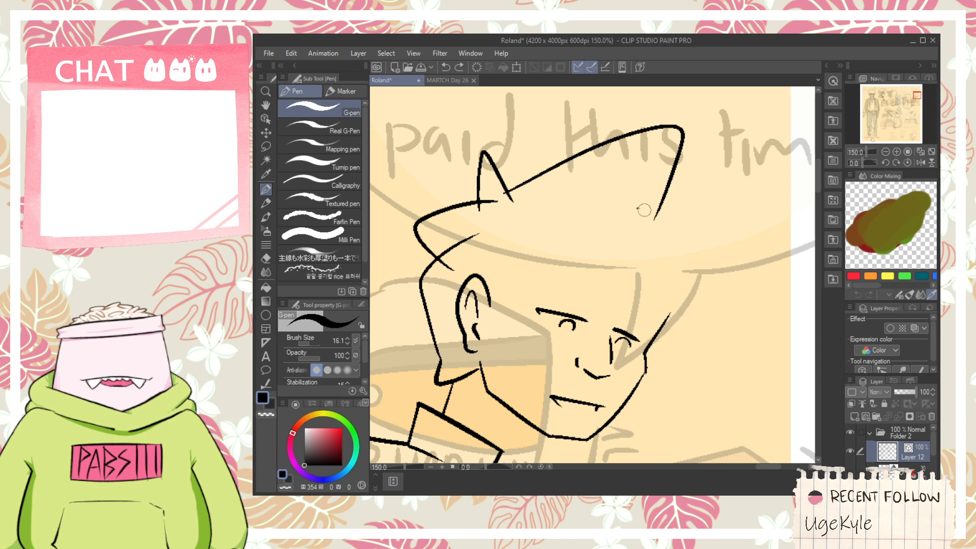
left_click_drag(637, 208, 694, 278)
key("ctrl+z")
left_click_drag(638, 201, 676, 284)
key("ctrl+z")
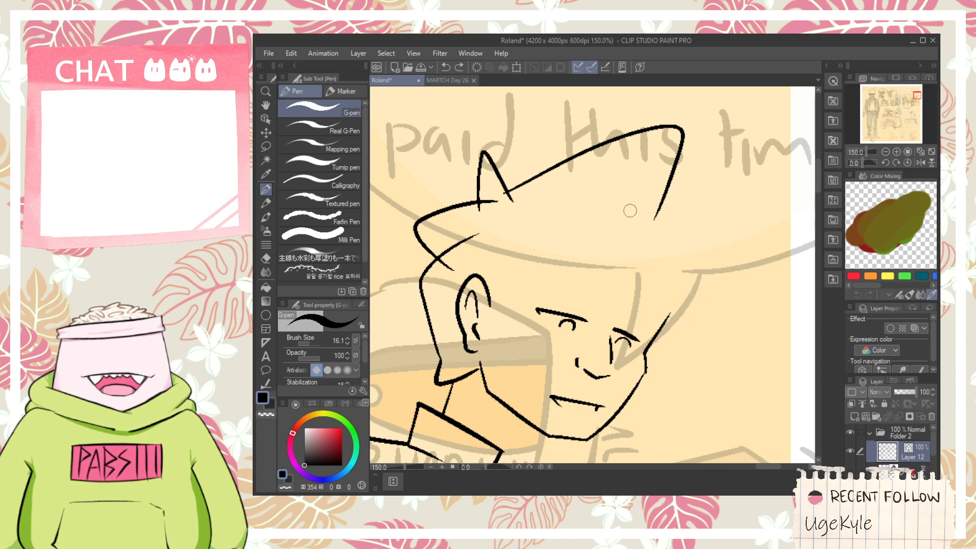
left_click_drag(631, 208, 679, 296)
- Ink the jagged fringe from the ear across the forehead over the eyes, and the hair line down the far side of the face
scroll(526, 293, "up", 1)
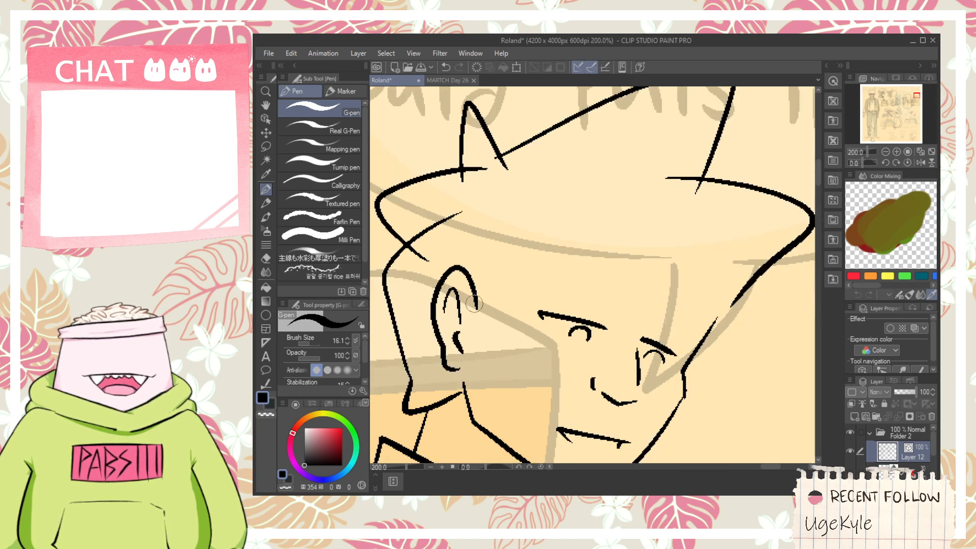
mouse_move(480, 304)
left_mouse_down()
mouse_move(525, 286)
mouse_move(480, 355)
mouse_move(528, 264)
mouse_move(693, 249)
left_mouse_up()
key("ctrl+z")
key("ctrl+z")
mouse_move(509, 289)
left_mouse_down()
mouse_move(660, 286)
mouse_move(715, 316)
left_mouse_up()
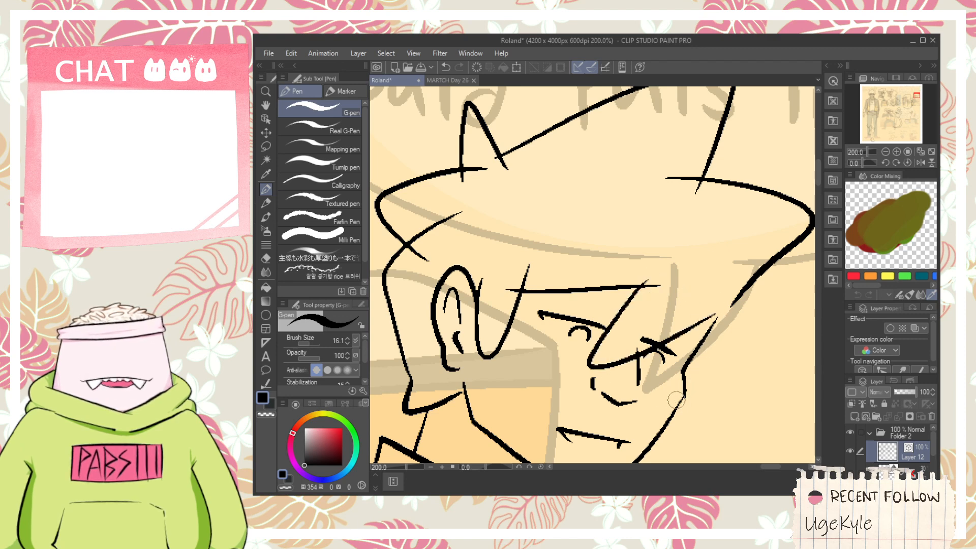
mouse_move(676, 400)
left_mouse_down()
mouse_move(716, 358)
mouse_move(755, 259)
left_mouse_up()
- Trim the overshooting line ends where the hair spikes, crown and fringe cross with the vector eraser
key("e")
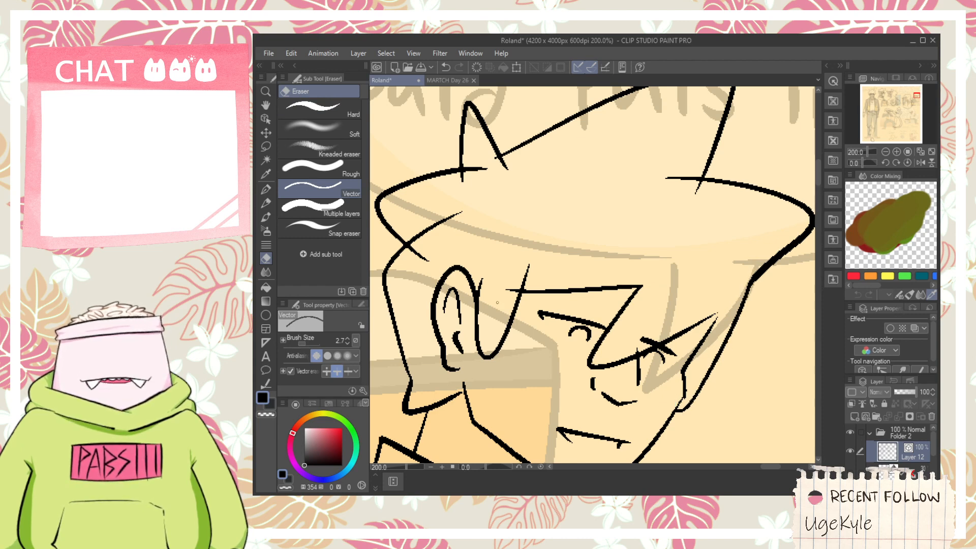
left_click_drag(507, 262, 584, 317)
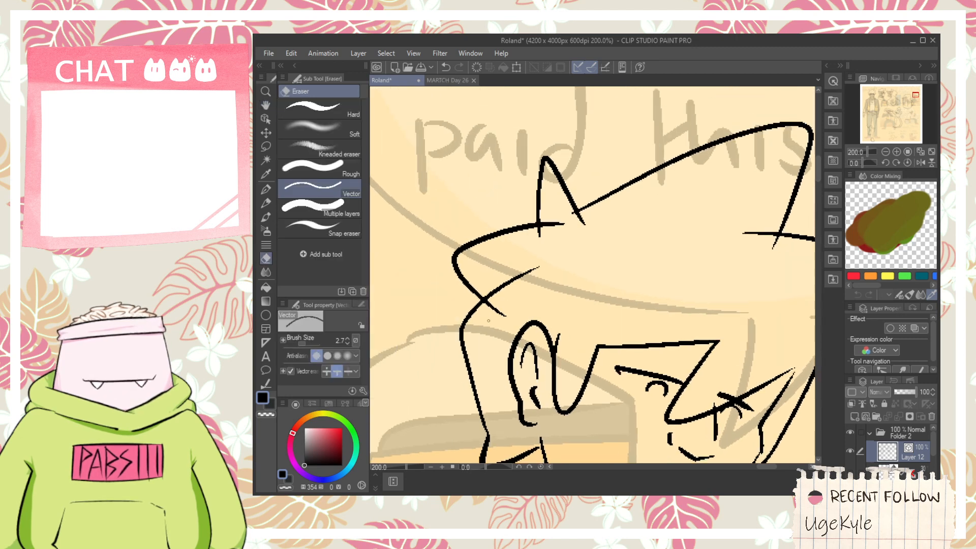
left_click_drag(488, 321, 547, 247)
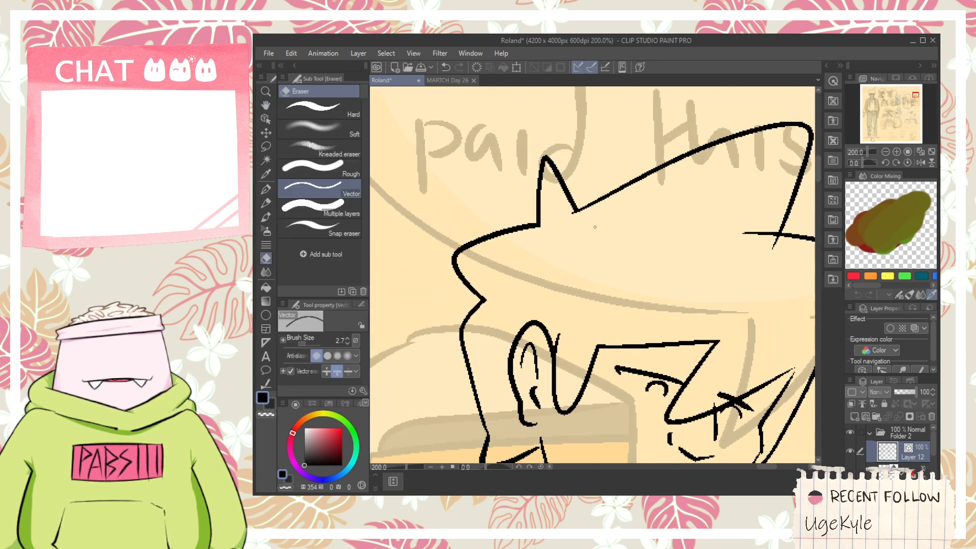
left_click_drag(639, 257, 563, 250)
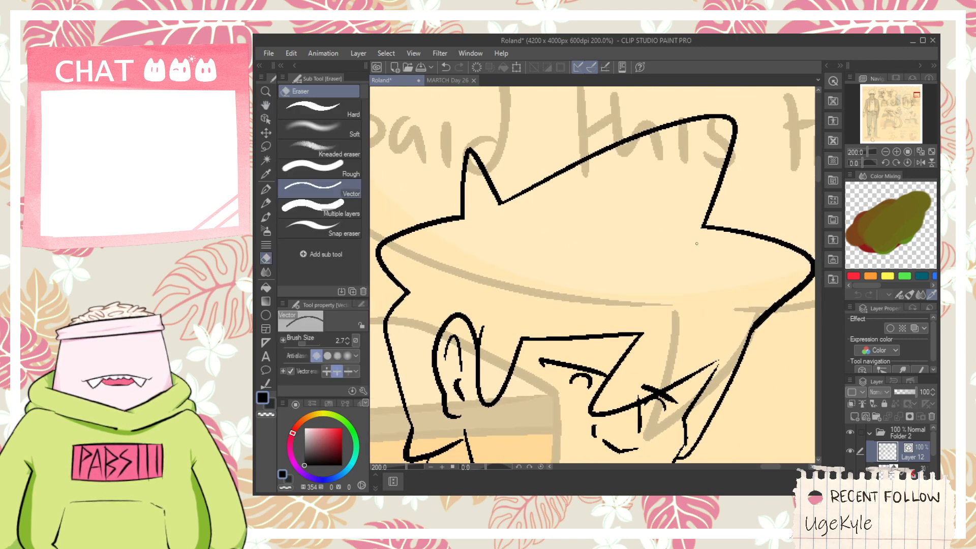
scroll(695, 240, "down", 2)
left_click_drag(678, 260, 677, 272)
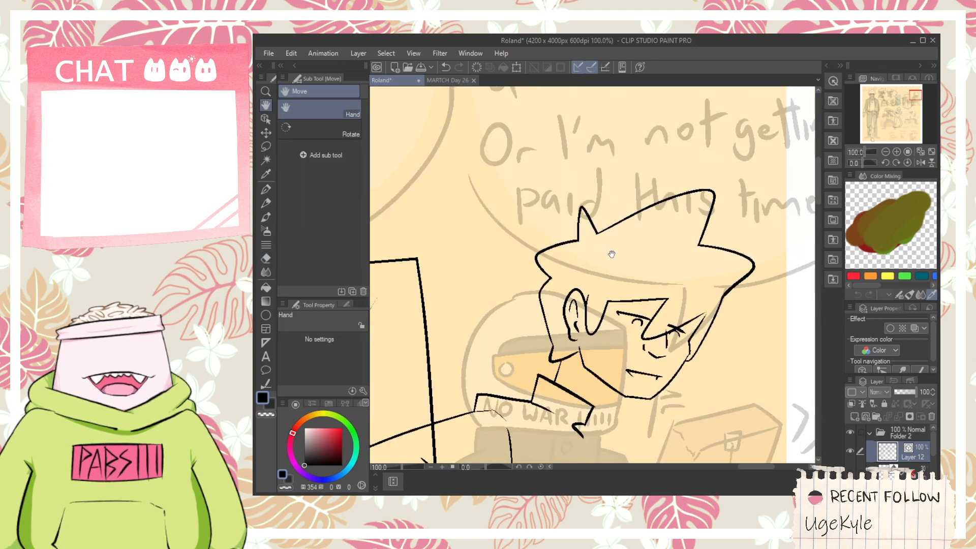
- Ink the front neck line and the far side of the open collar below the chin
scroll(671, 358, "up", 2)
scroll(651, 352, "down", 2)
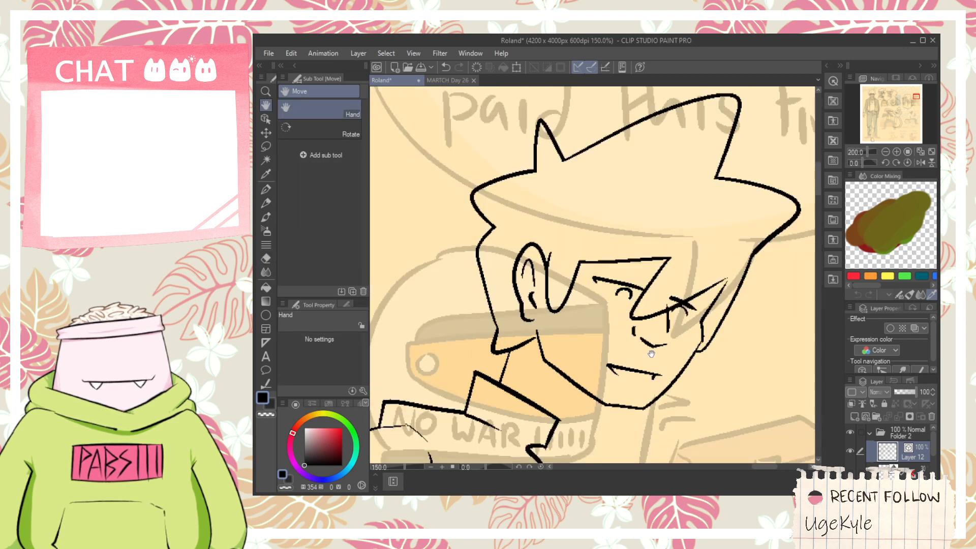
left_click_drag(637, 392, 646, 331)
mouse_move(638, 331)
left_mouse_down()
mouse_move(698, 364)
mouse_move(678, 367)
mouse_move(713, 392)
mouse_move(682, 409)
mouse_move(658, 391)
mouse_move(664, 379)
mouse_move(651, 396)
left_mouse_up()
scroll(668, 399, "down", 1)
scroll(668, 402, "up", 1)
key("space")
scroll(626, 387, "down", 2)
scroll(625, 390, "down", 2)
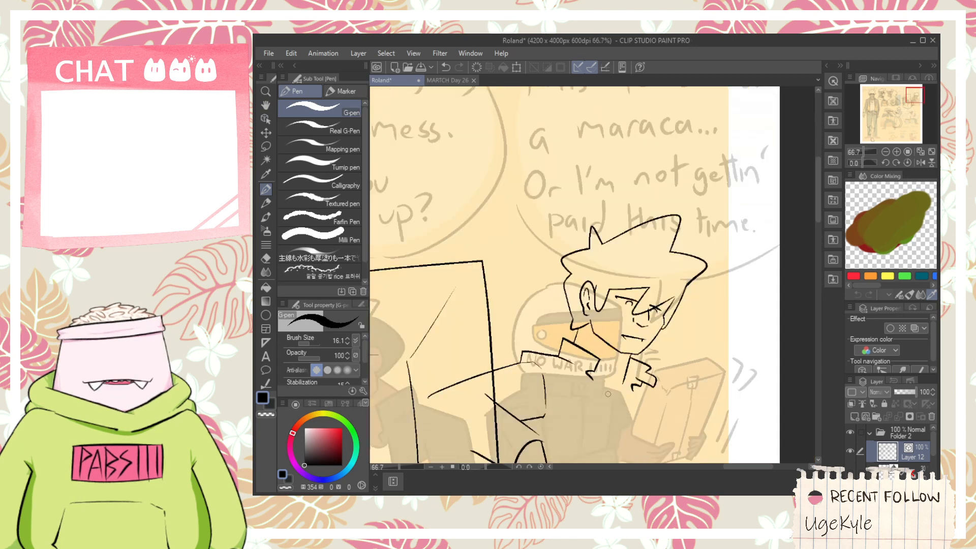
- Ink the round mouthpiece of the phone handset beside the chin and the outer edge of the hand behind it
scroll(610, 396, "up", 2)
scroll(595, 401, "down", 2)
key("space")
scroll(580, 404, "up", 1)
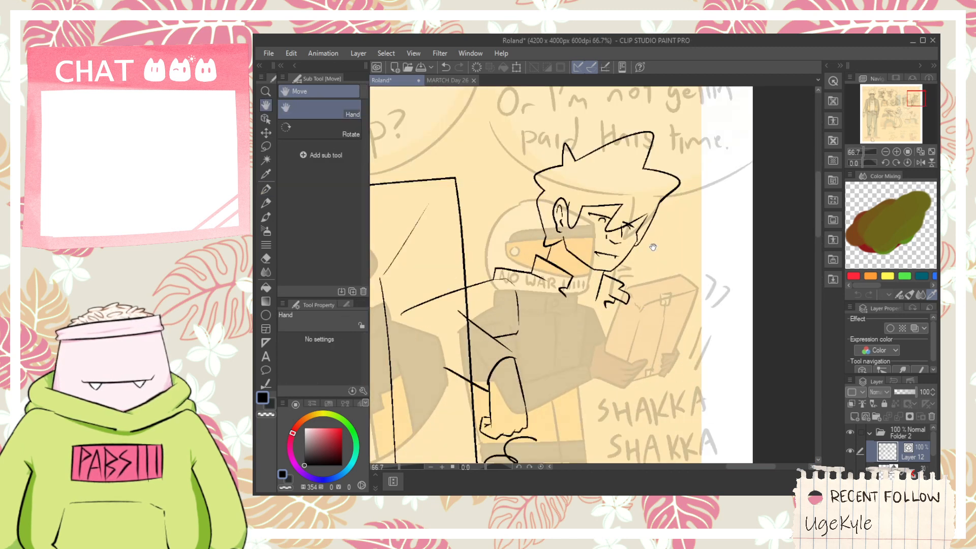
scroll(653, 247, "up", 1)
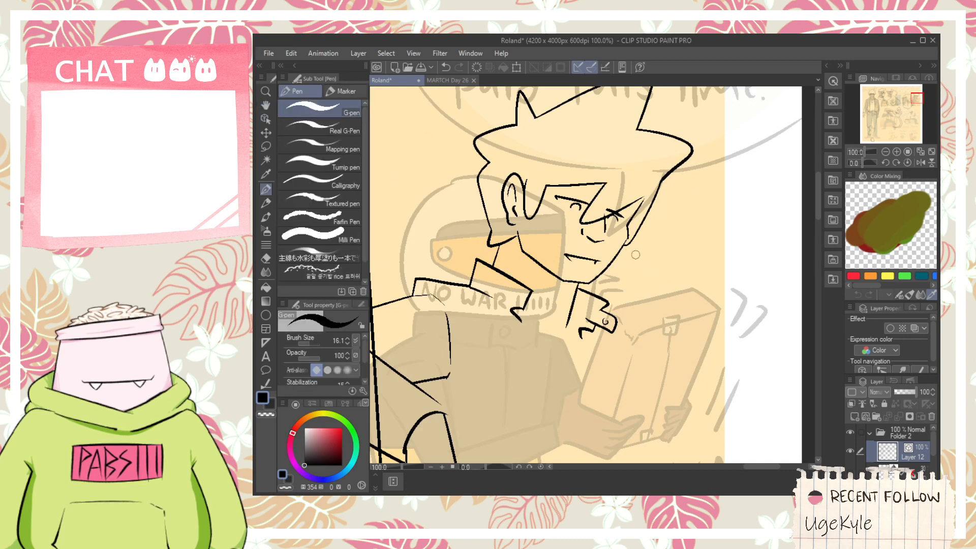
key("ctrl+z")
mouse_move(638, 266)
left_mouse_down()
mouse_move(629, 308)
mouse_move(664, 292)
left_mouse_up()
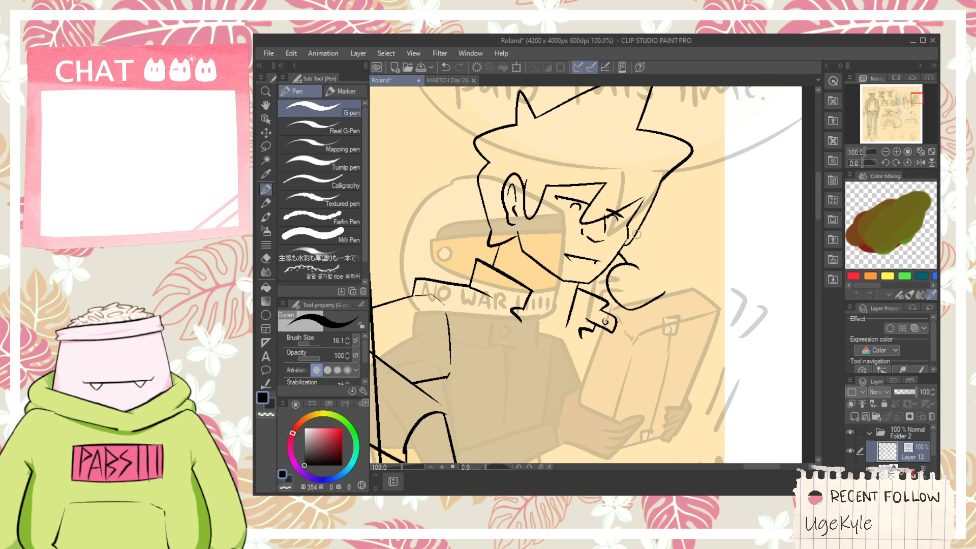
left_click_drag(635, 232, 656, 259)
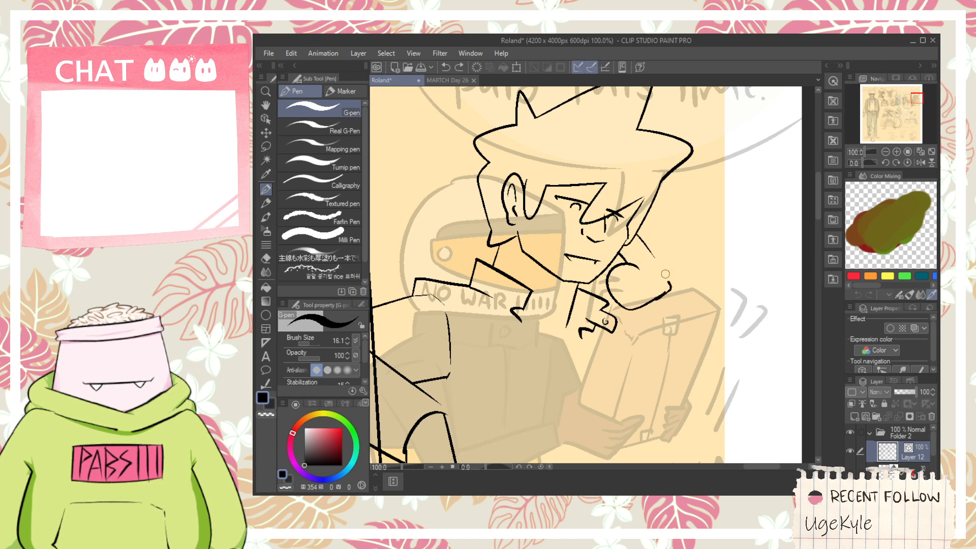
- Dot the speaker holes inside the handset's round mouthpiece
scroll(654, 248, "up", 1)
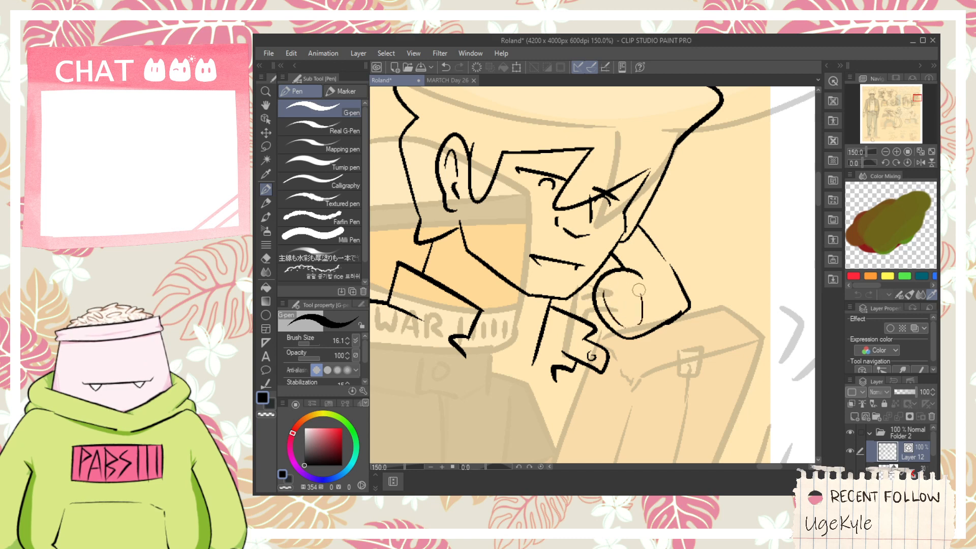
left_click(621, 290)
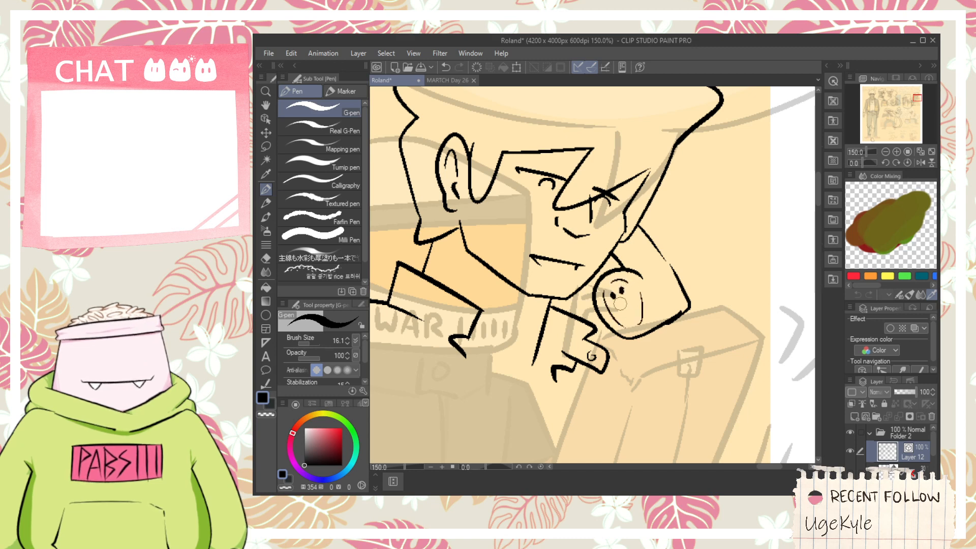
left_click(615, 308)
left_click(621, 304)
left_click(630, 299)
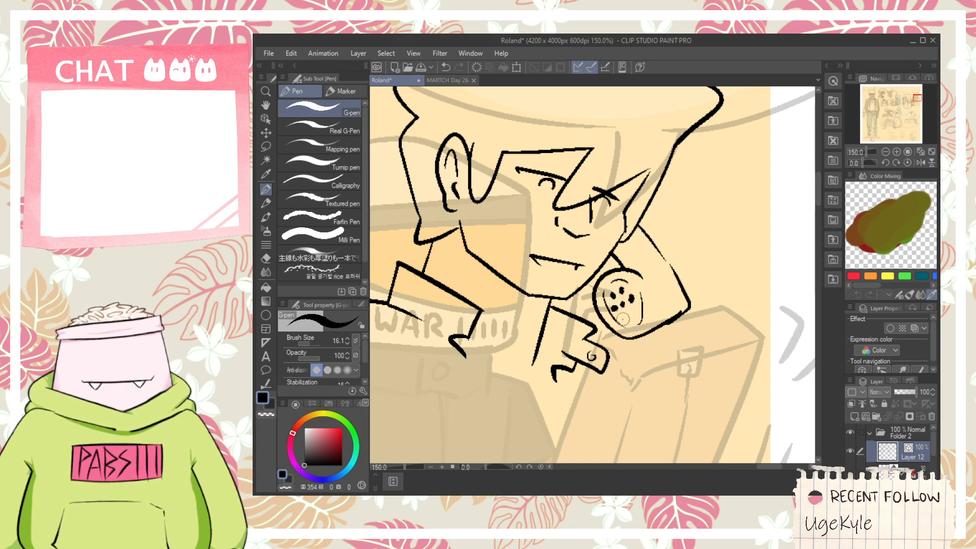
- Ink the bent contour line from the top of the mouthpiece across to the outer edge of the hand
scroll(635, 304, "down", 1)
key("space")
left_click_drag(644, 289, 647, 310)
scroll(646, 310, "up", 1)
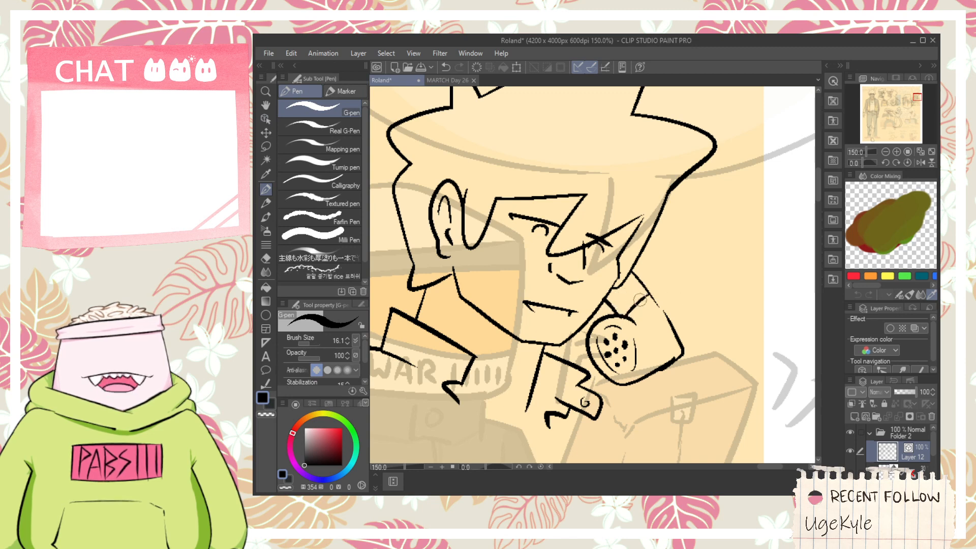
scroll(641, 305, "up", 3)
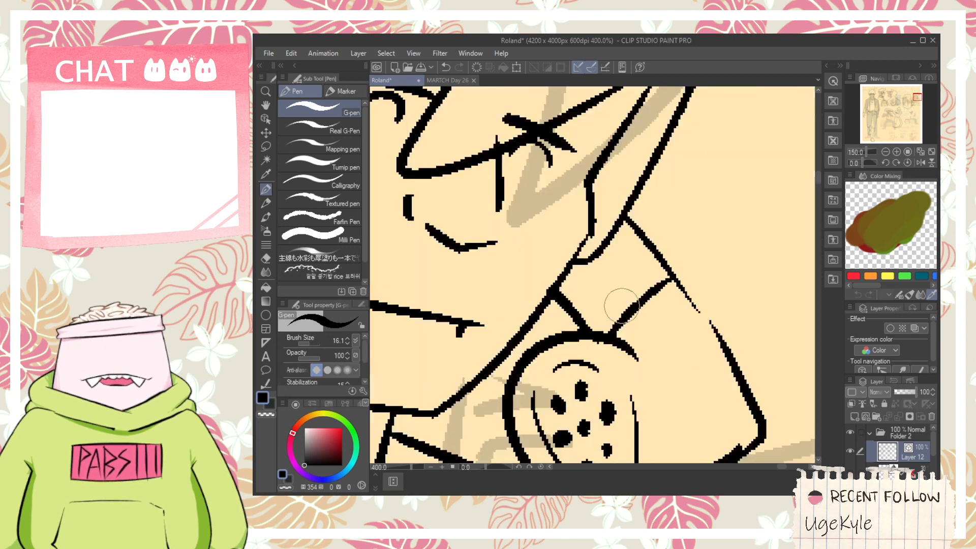
key("e")
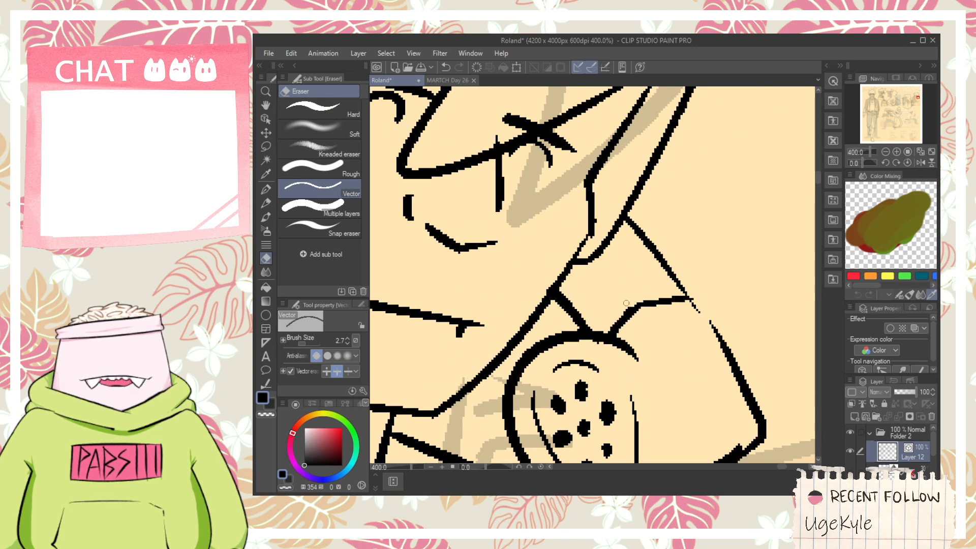
- Redraw the short lines joining the mouthpiece to the jaw and the hand, and erase the old crossing stroke
key("p")
left_click_drag(570, 334, 606, 269)
key("ctrl+z")
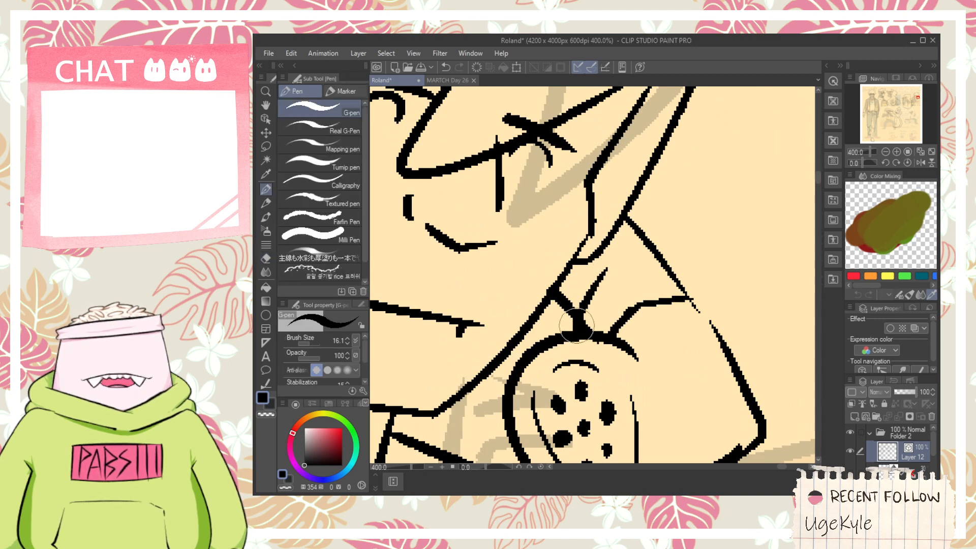
key("ctrl+z")
left_click_drag(575, 330, 607, 267)
left_click_drag(556, 338, 538, 324)
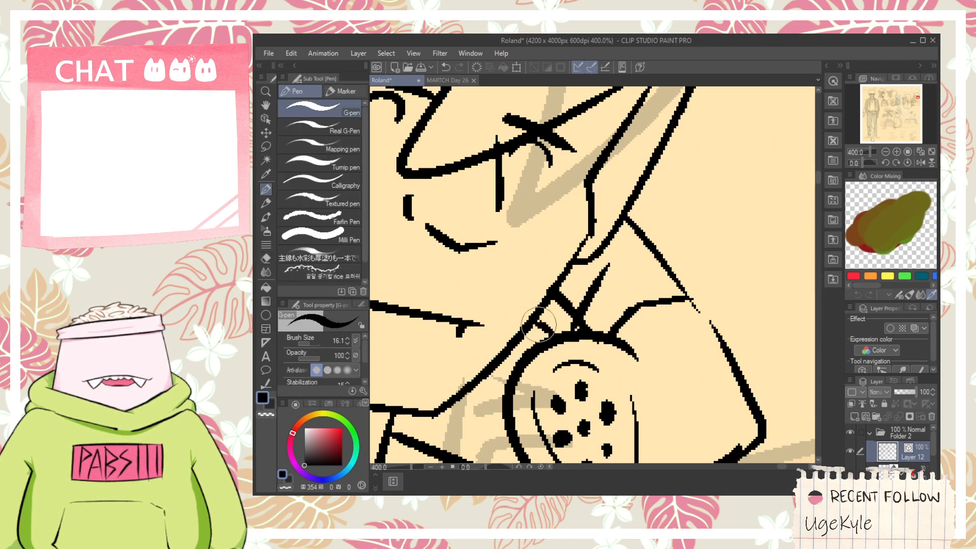
key("e")
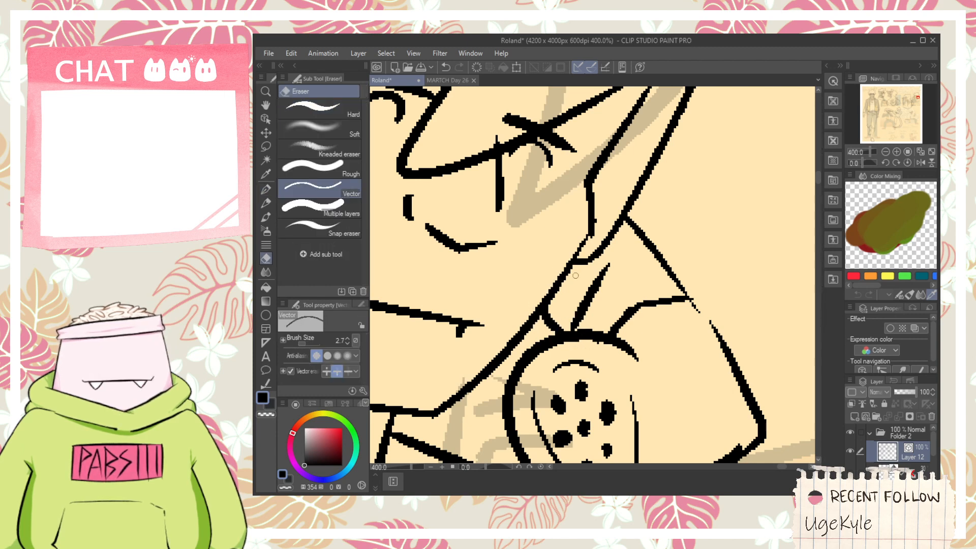
- Erase the thin back-of-hand line and redraw it as a thicker angular outline from the hair down to the handset's outer edge
scroll(577, 277, "down", 3)
key("space")
scroll(608, 290, "up", 1)
mouse_move(625, 276)
left_mouse_down()
mouse_move(608, 291)
mouse_move(580, 283)
left_mouse_up()
key("p")
scroll(592, 296, "up", 2)
key("e")
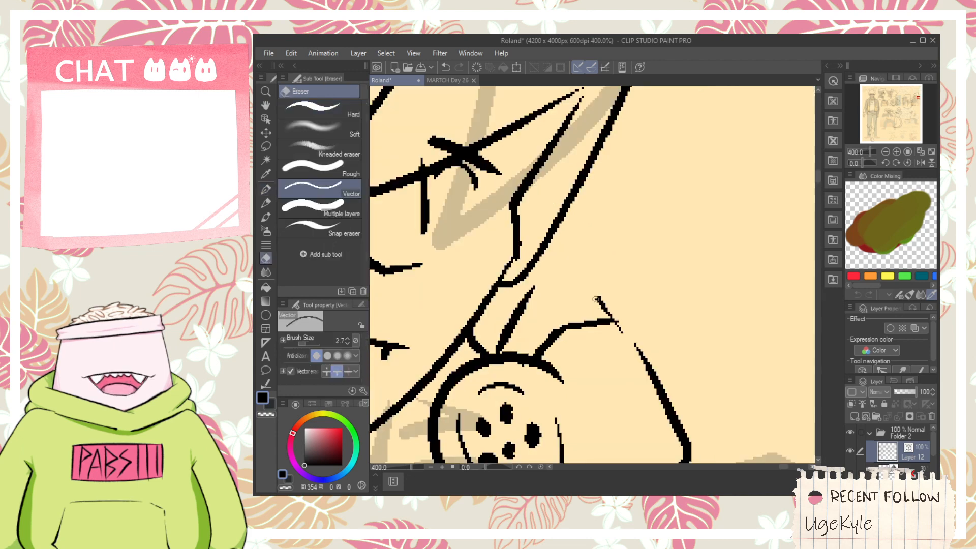
key("p")
left_click_drag(577, 197, 692, 304)
key("ctrl+z")
mouse_move(578, 197)
left_mouse_down()
mouse_move(692, 305)
mouse_move(646, 370)
left_mouse_up()
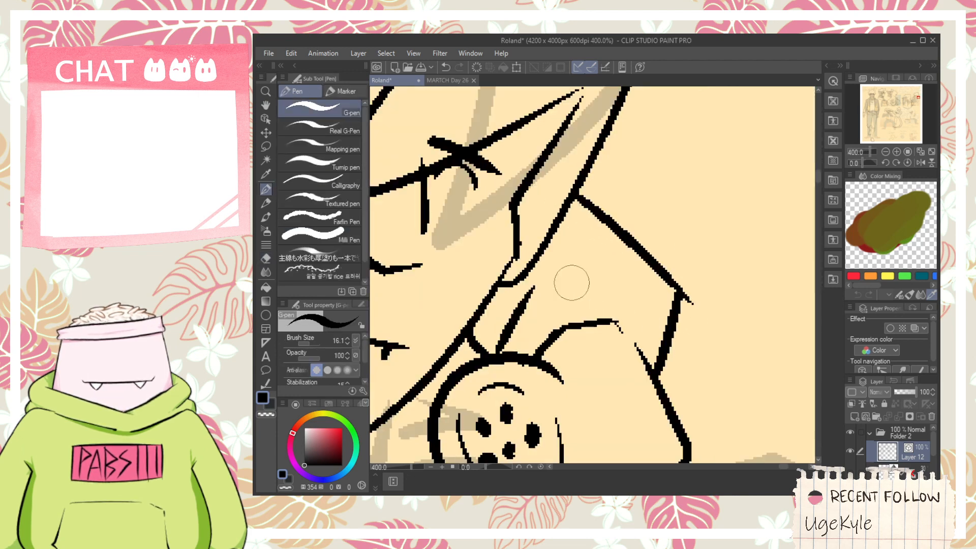
- Ink the finger lines inside the hand gripping the handset
left_click_drag(534, 286, 626, 268)
left_click_drag(547, 233, 586, 233)
scroll(597, 254, "down", 3)
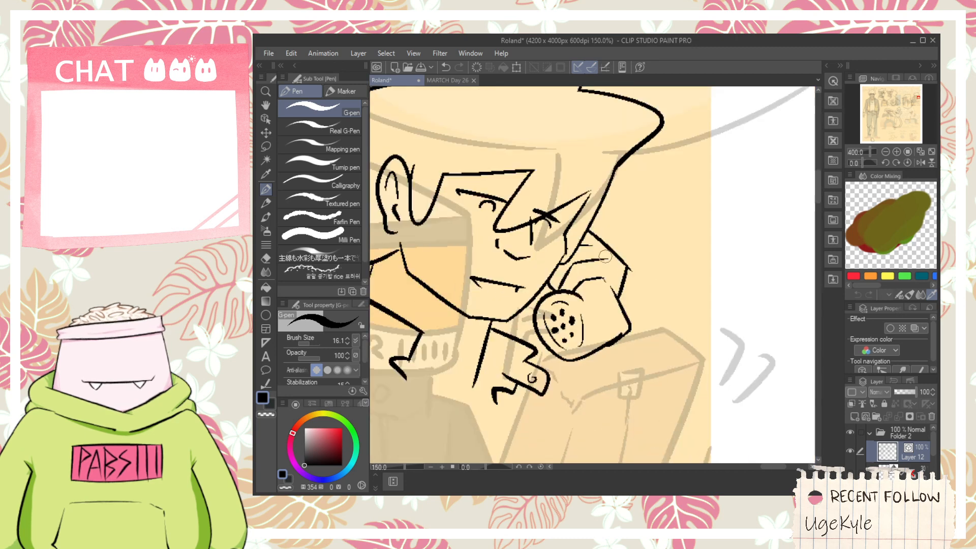
key("e")
scroll(559, 295, "up", 5)
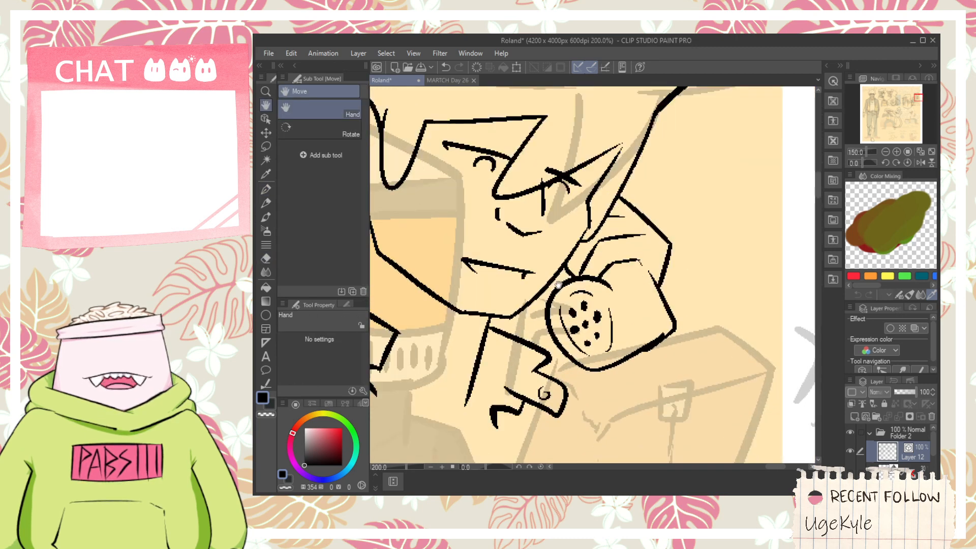
key("p")
scroll(578, 292, "down", 3)
- Ink the outer and inner forearm lines running down from the hand that holds the handset
key("h")
left_click_drag(643, 298, 649, 243)
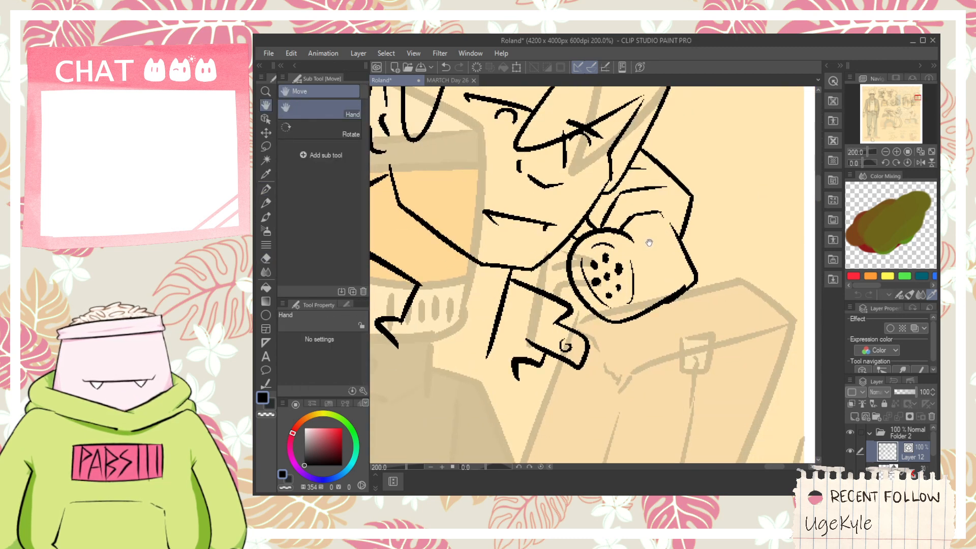
scroll(675, 302, "down", 2)
left_click_drag(627, 333, 695, 202)
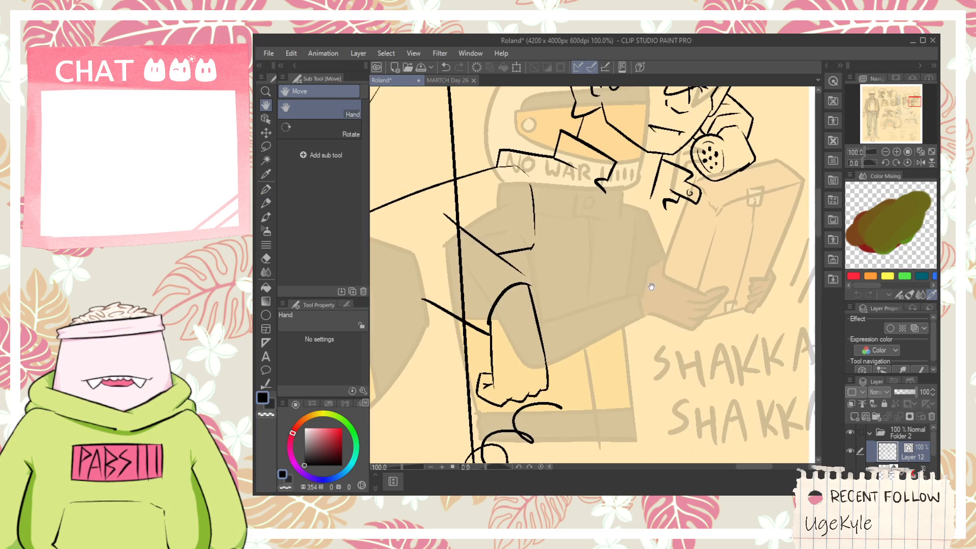
key("p")
left_click_drag(664, 301, 615, 337)
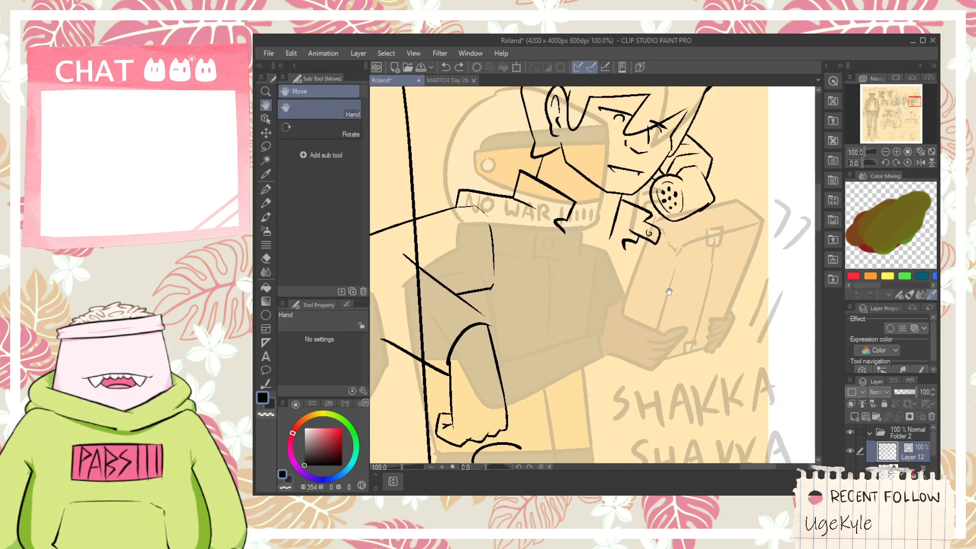
mouse_move(702, 165)
left_mouse_down()
mouse_move(666, 210)
mouse_move(761, 304)
left_mouse_up()
key("ctrl+z")
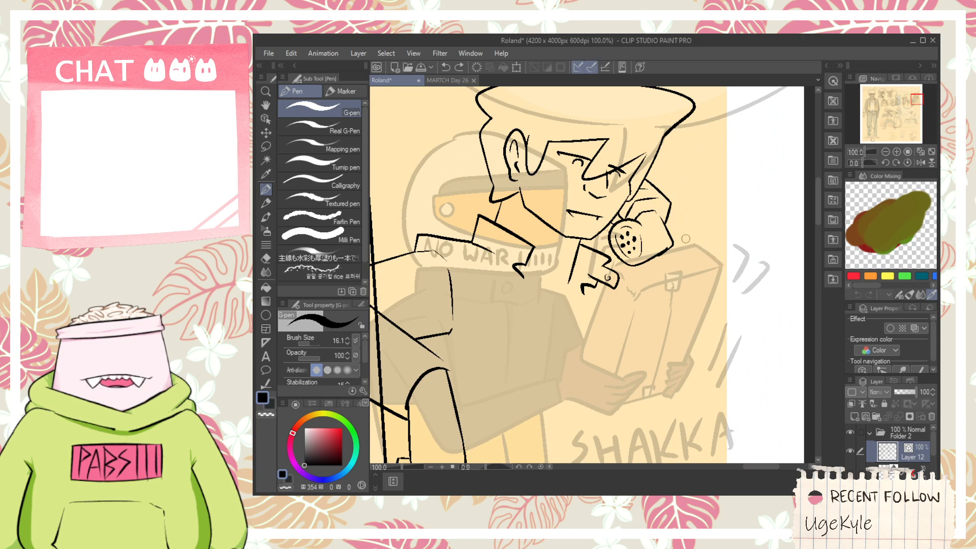
left_click_drag(669, 211, 766, 331)
left_click_drag(641, 255, 711, 351)
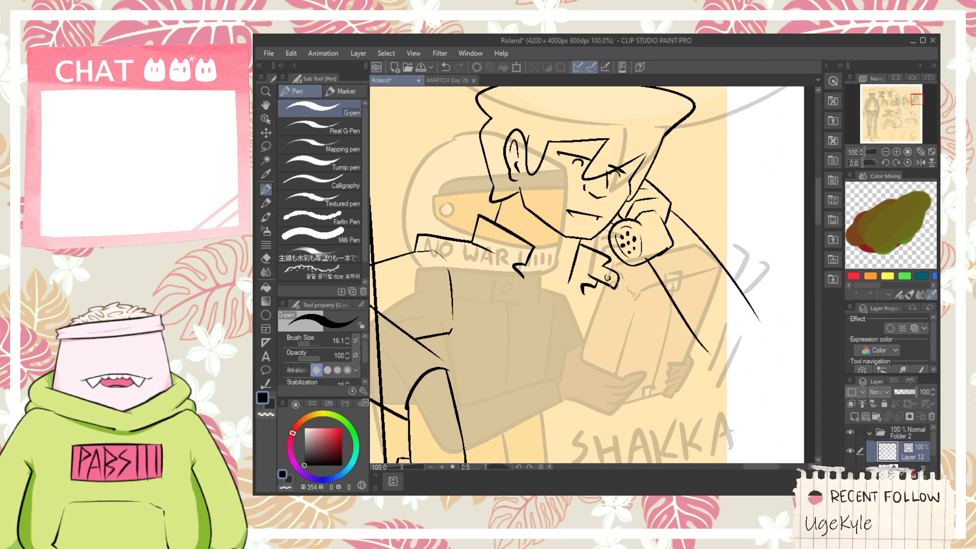
- Ink the shoulder line from the collar corner across the forearm, with a short jacket line beneath it
mouse_move(619, 284)
left_mouse_down()
mouse_move(648, 334)
mouse_move(703, 321)
left_mouse_up()
key("ctrl+z")
left_click_drag(621, 290, 707, 311)
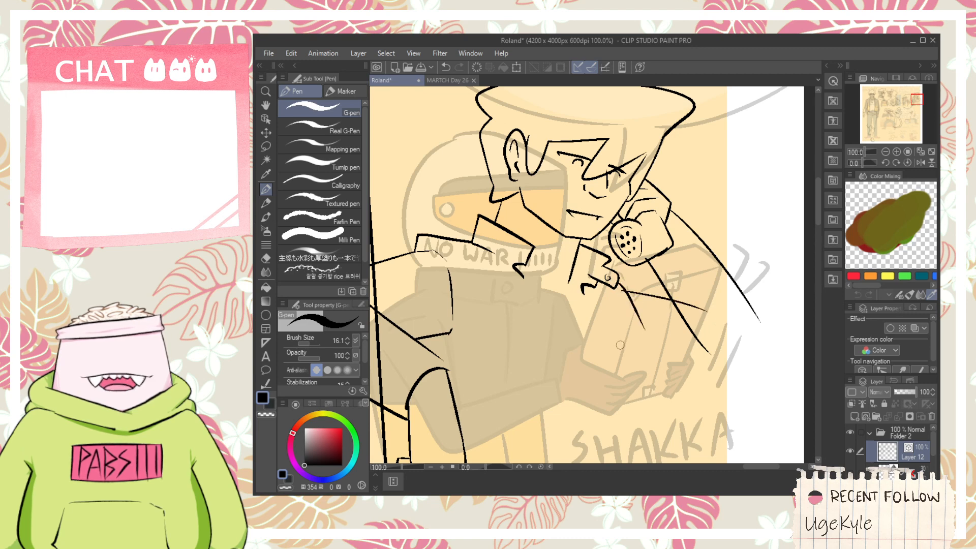
- Ink the curved underside of the raised arm's sleeve and close the elbow up to the outer forearm line
left_click_drag(620, 345, 787, 359)
key("ctrl+z")
left_click_drag(629, 365, 763, 362)
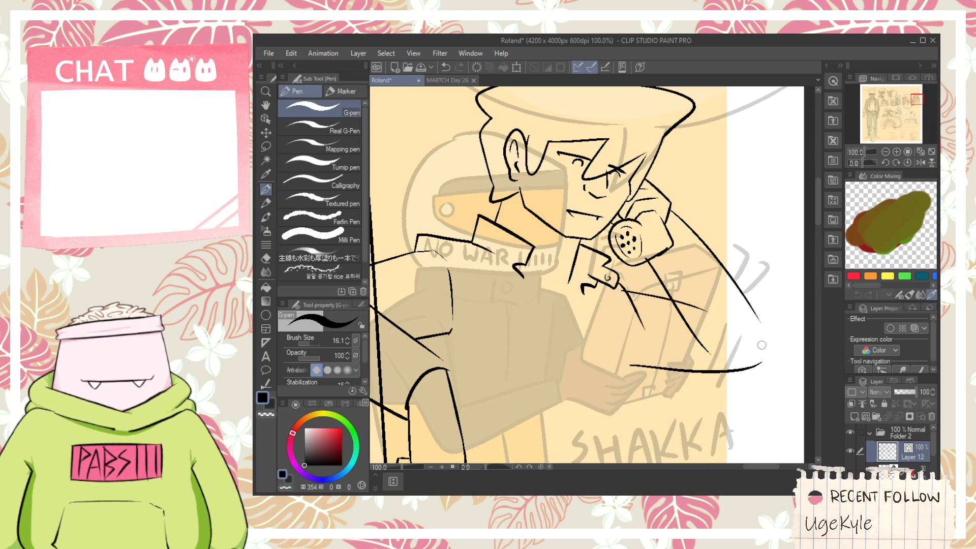
scroll(762, 345, "up", 1)
left_click_drag(758, 312, 755, 401)
key("ctrl+z")
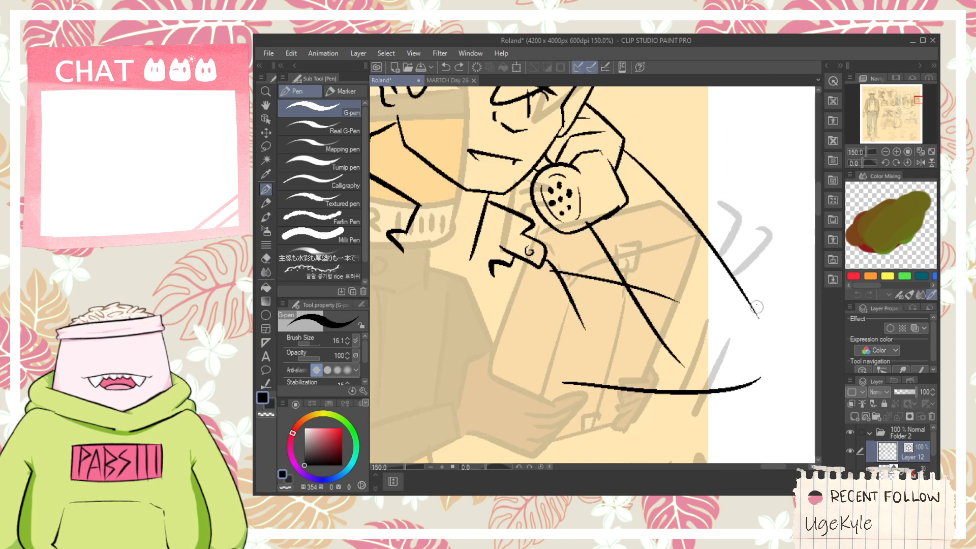
left_click_drag(757, 305, 752, 399)
- Trim the overshooting line ends at the elbow and where the shoulder line crosses the forearm with the vector eraser
key("e")
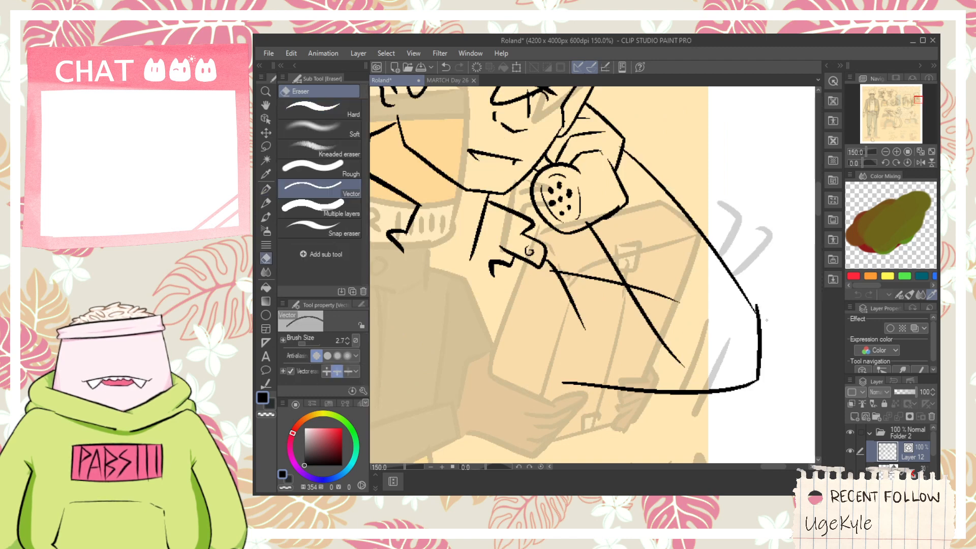
left_click(759, 315)
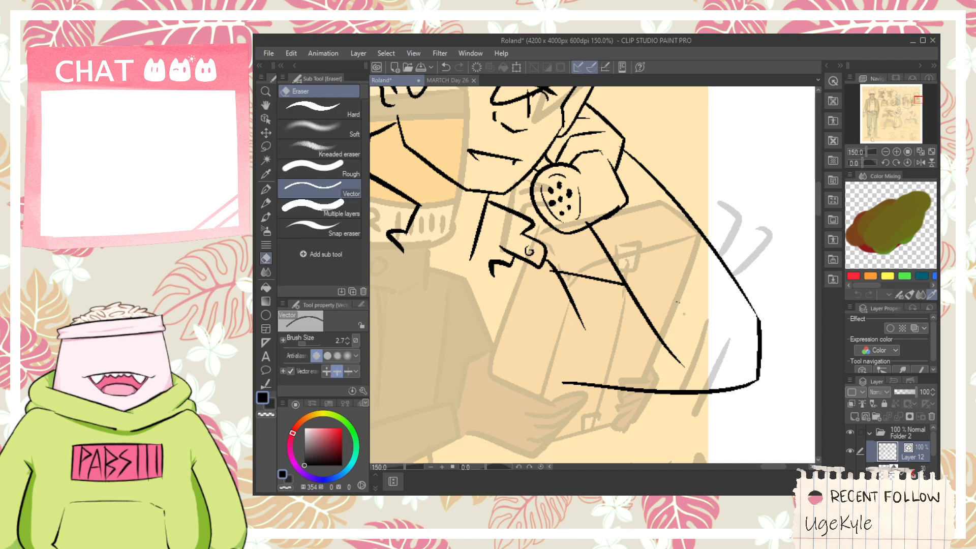
scroll(671, 290, "up", 4)
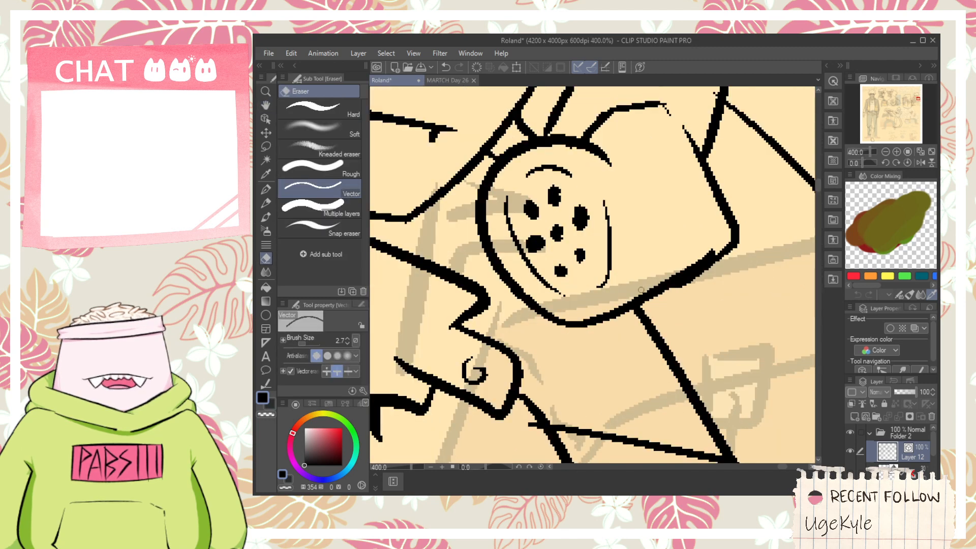
scroll(641, 290, "down", 2)
- Clean up the overlapping strokes on the handset's lower edge and add a curved rim line behind the mouthpiece
scroll(670, 282, "up", 4)
key("p")
mouse_move(679, 258)
left_mouse_down()
mouse_move(761, 159)
mouse_move(738, 222)
mouse_move(635, 308)
left_mouse_up()
key("e")
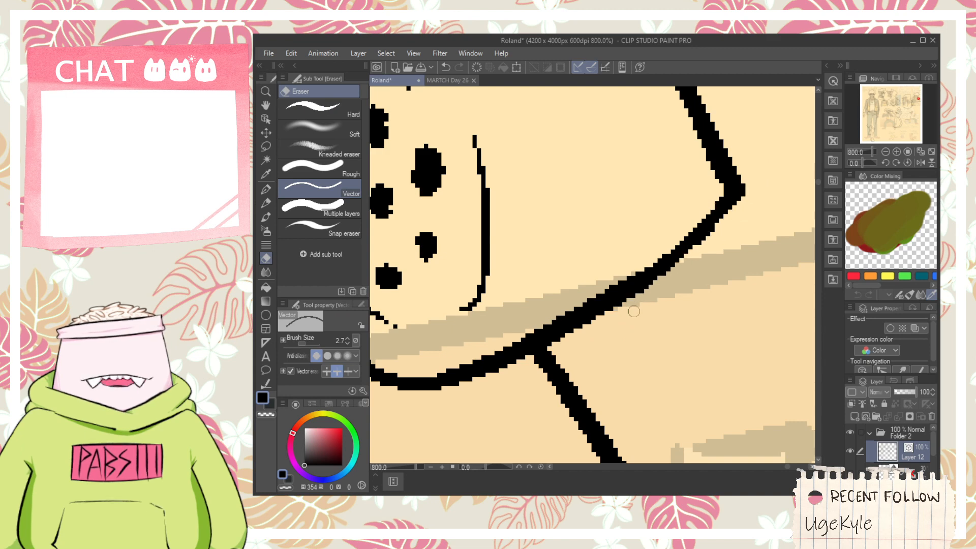
scroll(640, 306, "down", 5)
scroll(628, 254, "up", 1)
key("p")
mouse_move(625, 259)
left_mouse_down()
mouse_move(634, 314)
mouse_move(670, 333)
mouse_move(656, 240)
left_mouse_up()
- Trim the shoulder line's overshoot where it meets the jacket line below the collar
scroll(636, 315, "down", 1)
key("space")
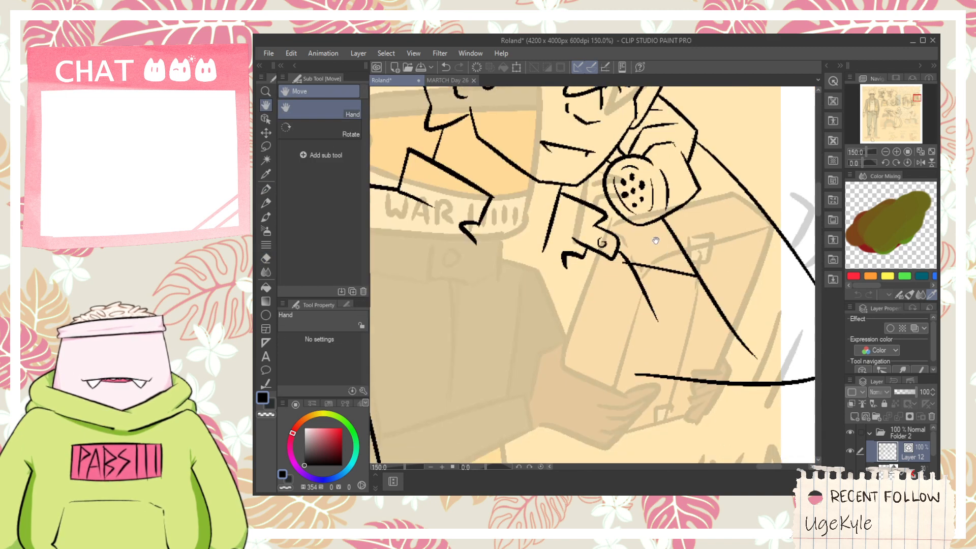
scroll(632, 263, "up", 1)
key("e")
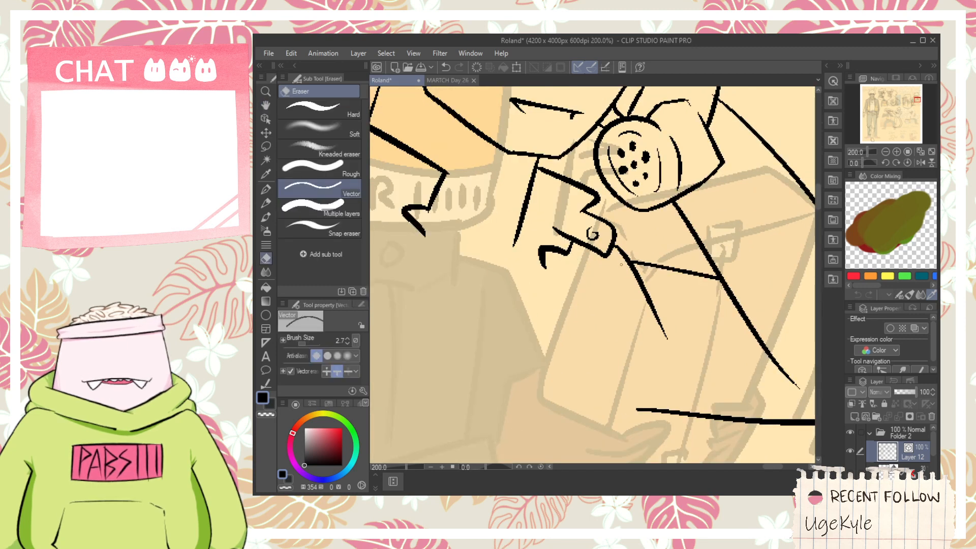
scroll(621, 264, "down", 4)
key("space")
left_click_drag(595, 350, 607, 288)
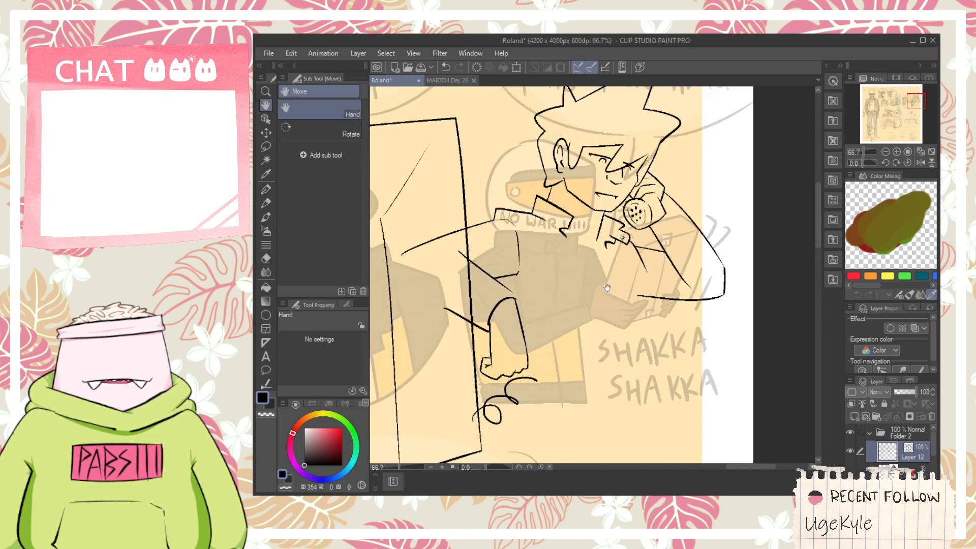
scroll(553, 356, "up", 2)
key("p")
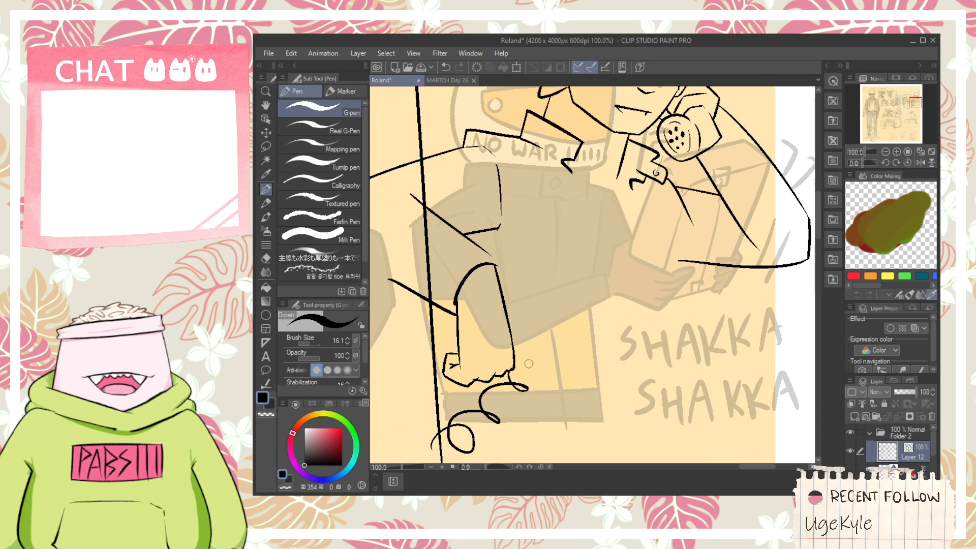
left_click_drag(515, 363, 570, 364)
key("ctrl+z")
key("ctrl+z")
key("ctrl+z")
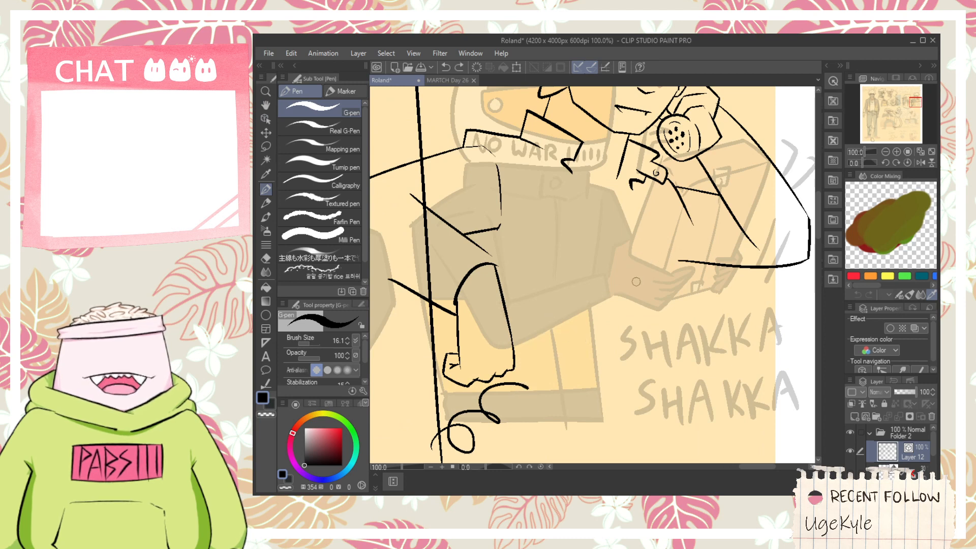
mouse_move(518, 382)
left_mouse_down()
mouse_move(553, 307)
mouse_move(568, 299)
mouse_move(601, 314)
left_mouse_up()
key("ctrl+z")
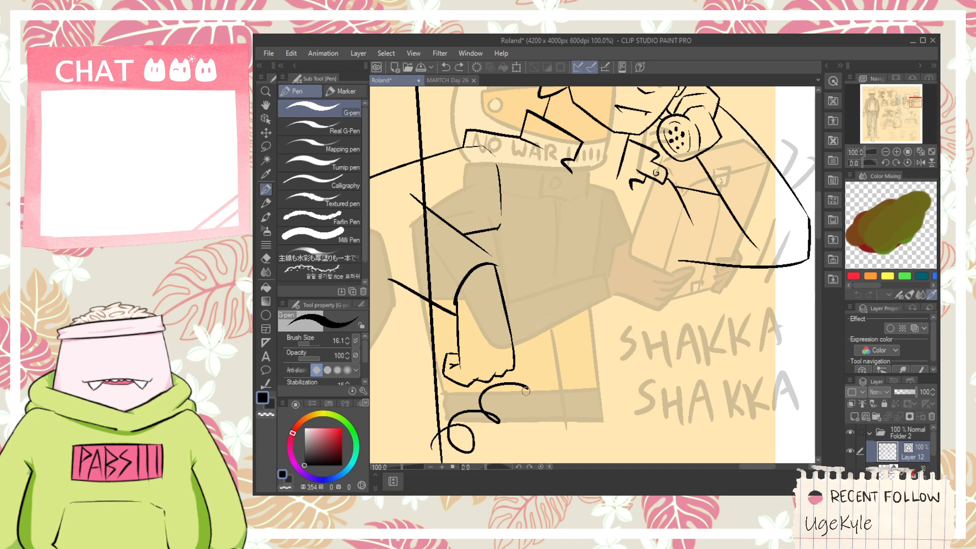
mouse_move(514, 371)
left_mouse_down()
mouse_move(591, 353)
mouse_move(568, 338)
mouse_move(625, 308)
left_mouse_up()
key("ctrl+z")
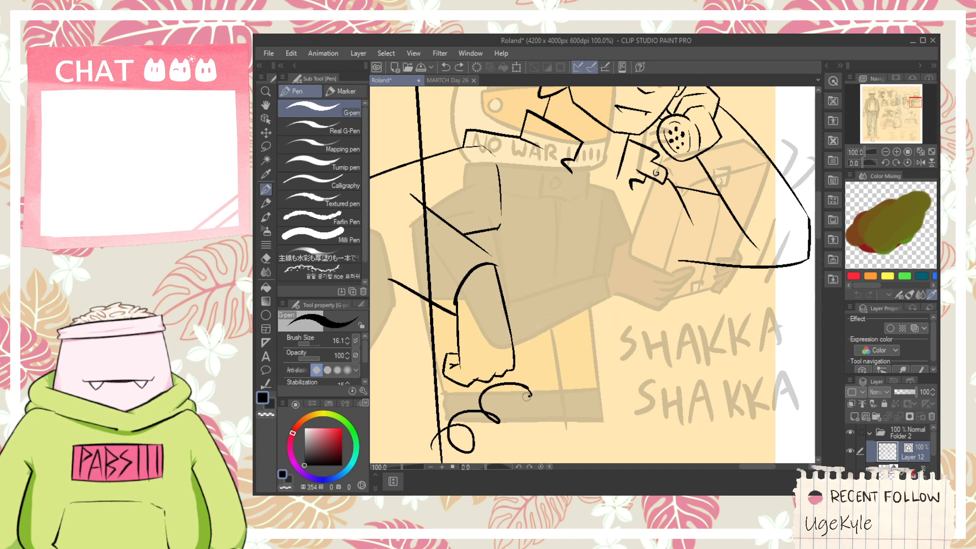
- Ink the next loops of the coiled phone cord, running from the lower curls up toward the raised forearm
mouse_move(527, 397)
left_mouse_down()
mouse_move(547, 362)
mouse_move(576, 363)
left_mouse_up()
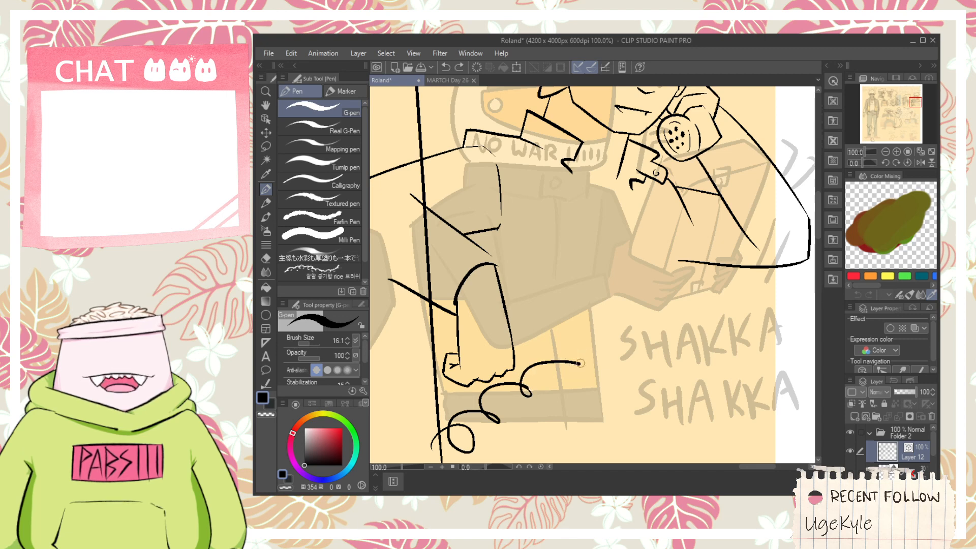
mouse_move(579, 363)
left_mouse_down()
mouse_move(638, 331)
mouse_move(628, 304)
left_mouse_up()
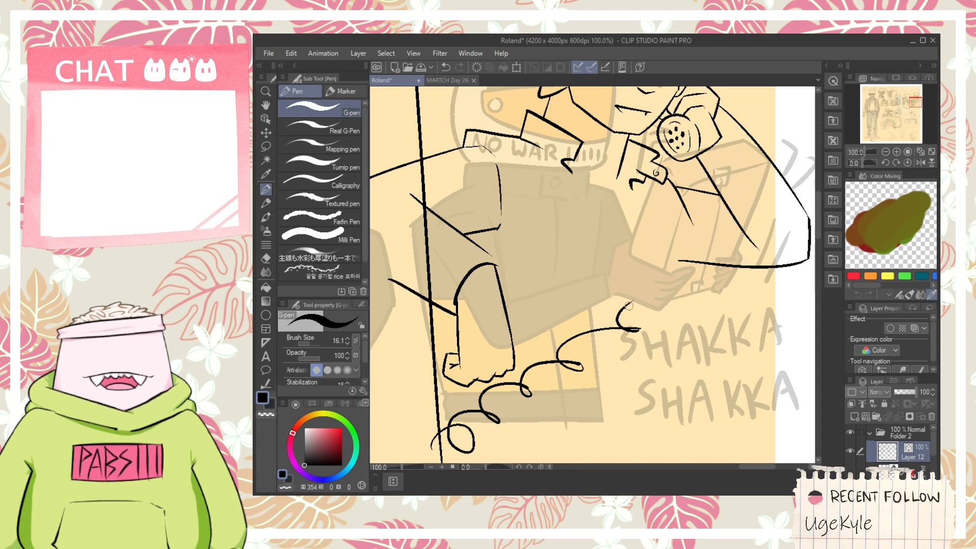
mouse_move(629, 304)
left_mouse_down()
mouse_move(672, 298)
mouse_move(645, 302)
mouse_move(671, 289)
mouse_move(651, 287)
mouse_move(671, 274)
mouse_move(704, 274)
mouse_move(683, 275)
mouse_move(695, 246)
mouse_move(677, 286)
mouse_move(665, 286)
mouse_move(700, 222)
left_mouse_up()
key("ctrl+z")
key("ctrl+z")
key("ctrl+z")
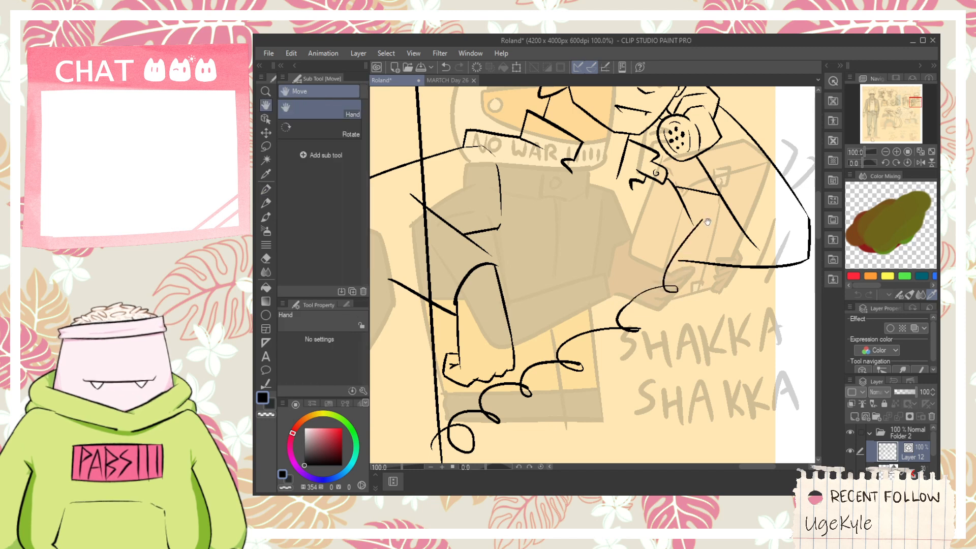
- Ink the cord's final loop and connect the cord up to the crossing lines below the handset
scroll(704, 222, "up", 2)
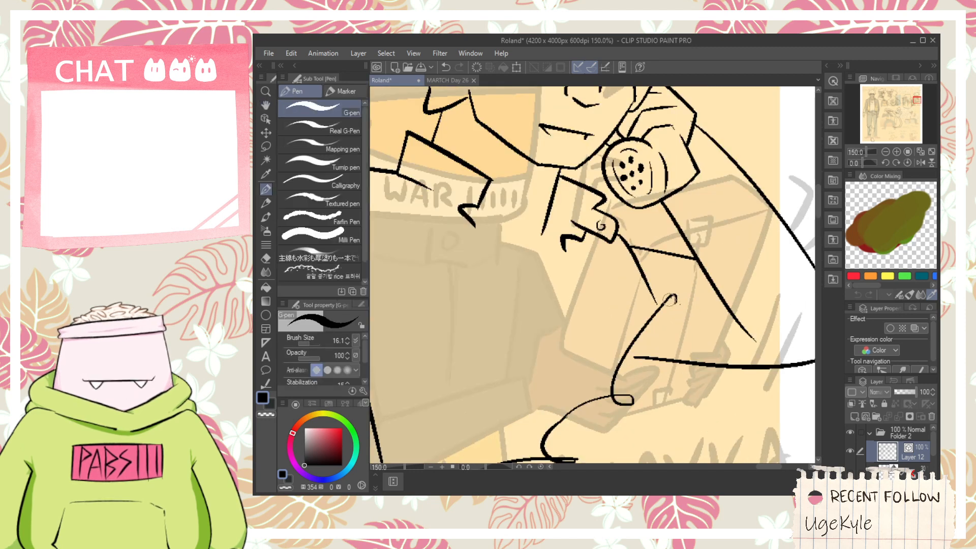
mouse_move(670, 299)
left_mouse_down()
mouse_move(658, 319)
mouse_move(682, 230)
left_mouse_up()
key("ctrl+z")
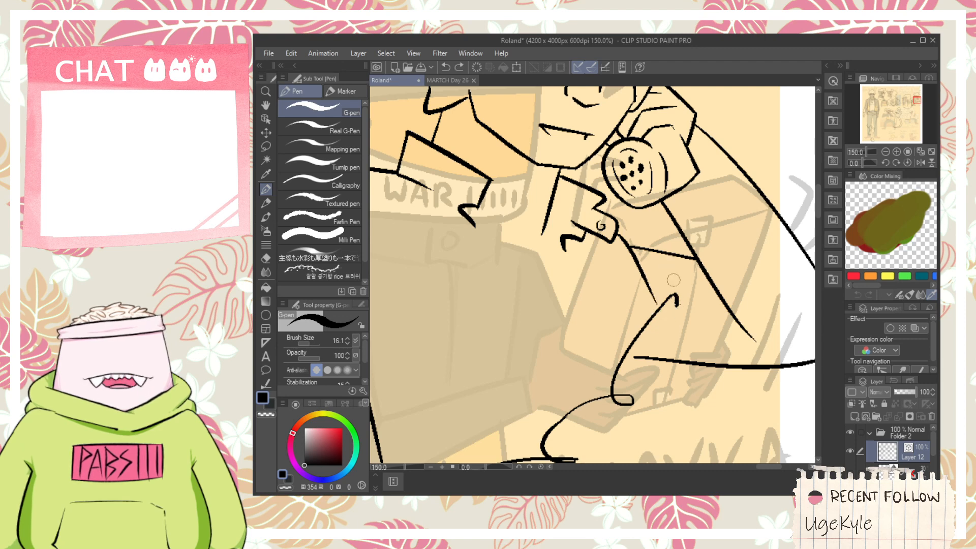
left_click_drag(645, 319, 721, 188)
key("ctrl+z")
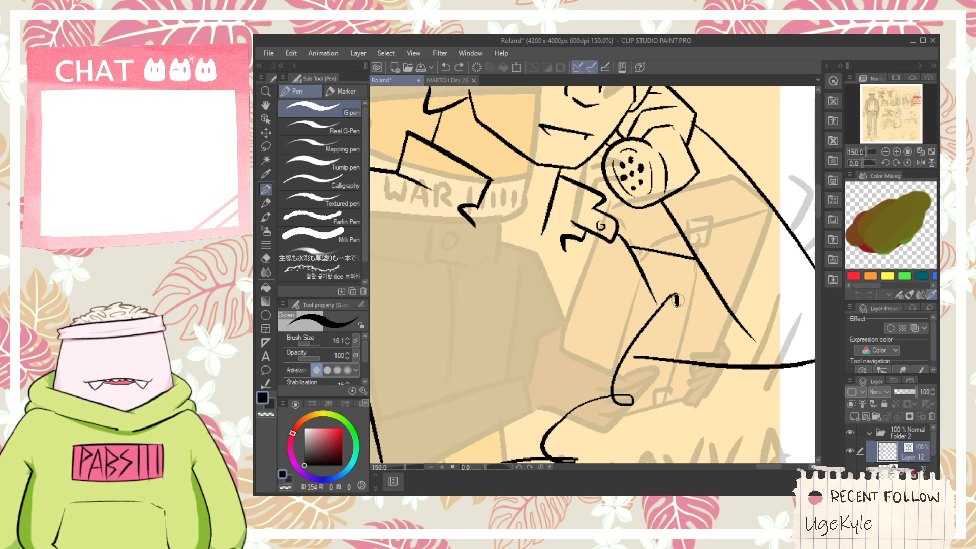
left_click_drag(657, 325, 670, 206)
- Ink the long front edge of the jacket from the left collar tip down past the waist
scroll(683, 216, "down", 1)
key("space")
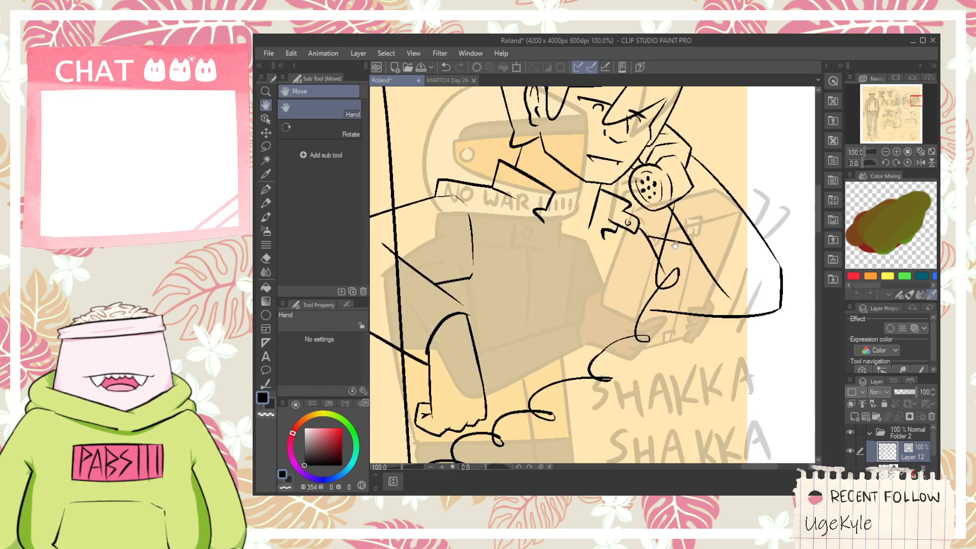
mouse_move(641, 304)
left_mouse_down()
mouse_move(671, 248)
mouse_move(636, 251)
mouse_move(653, 272)
left_mouse_up()
left_click_drag(610, 206, 593, 438)
- Ink a small pointed corner joining the sleeve's diagonal line to the outer edge of the lowered forearm
key("space")
mouse_move(525, 287)
left_mouse_down()
mouse_move(569, 263)
mouse_move(590, 311)
left_mouse_up()
scroll(570, 263, "up", 2)
key("ctrl+z")
mouse_move(569, 262)
left_mouse_down()
mouse_move(596, 292)
mouse_move(586, 319)
mouse_move(627, 324)
left_mouse_up()
key("e")
key("space")
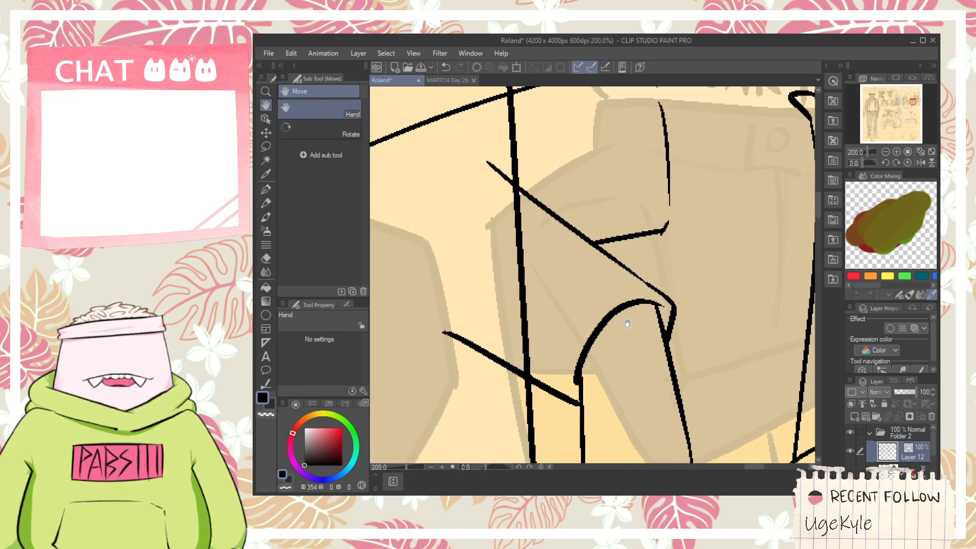
scroll(545, 313, "up", 2)
left_click_drag(547, 312, 562, 332)
- Ink the rolled cuff band above the lowered forearm and trim its overlapping lines with the vector eraser
key("p")
mouse_move(697, 210)
left_mouse_down()
mouse_move(583, 316)
mouse_move(586, 328)
mouse_move(642, 324)
mouse_move(803, 221)
left_mouse_up()
key("ctrl+z")
left_click_drag(621, 335, 802, 248)
key("space")
mouse_move(726, 203)
left_mouse_down()
mouse_move(722, 229)
mouse_move(650, 233)
mouse_move(710, 300)
left_mouse_up()
key("ctrl+z")
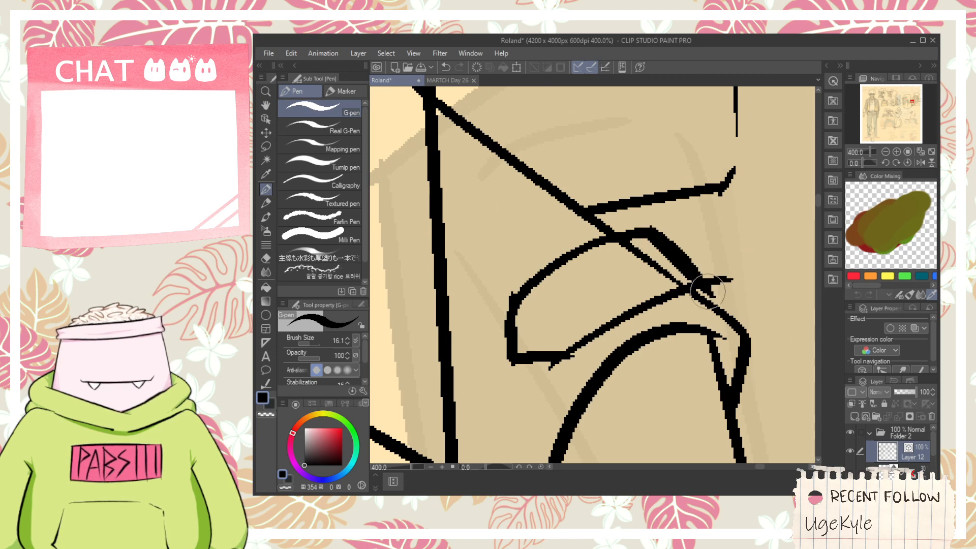
key("e")
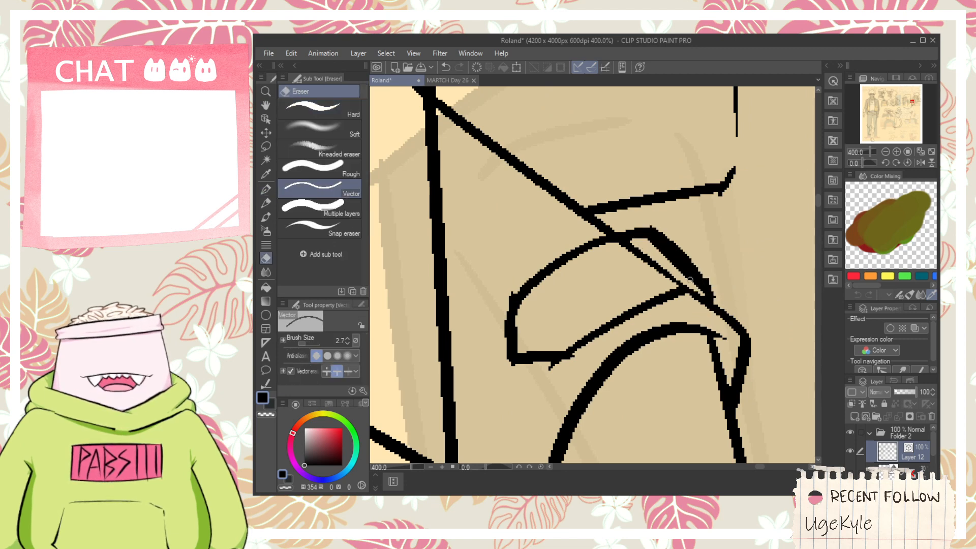
left_click(657, 272)
mouse_move(576, 370)
left_mouse_down()
mouse_move(548, 368)
mouse_move(573, 367)
left_mouse_up()
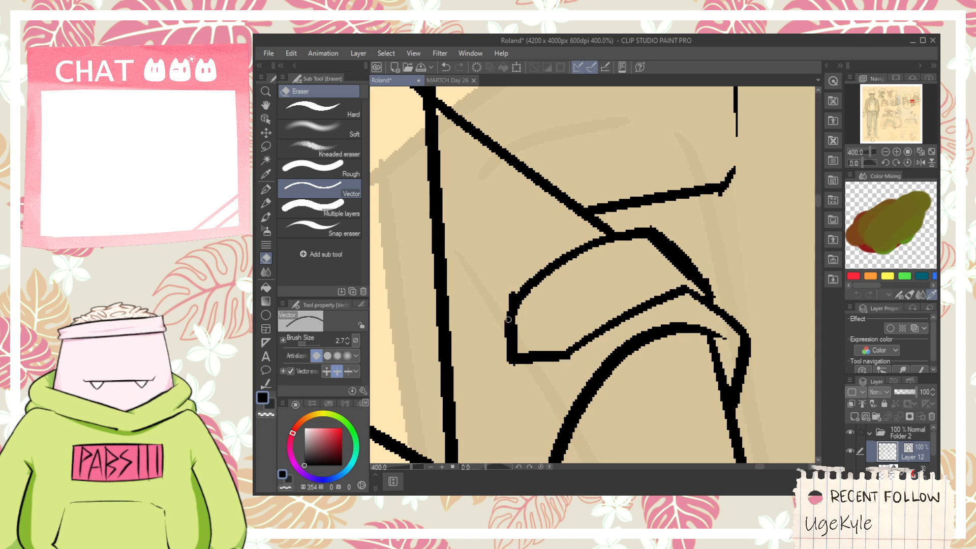
- Erase the shoulder and sleeve line ends that cross over the payphone box's edge
scroll(513, 284, "down", 4)
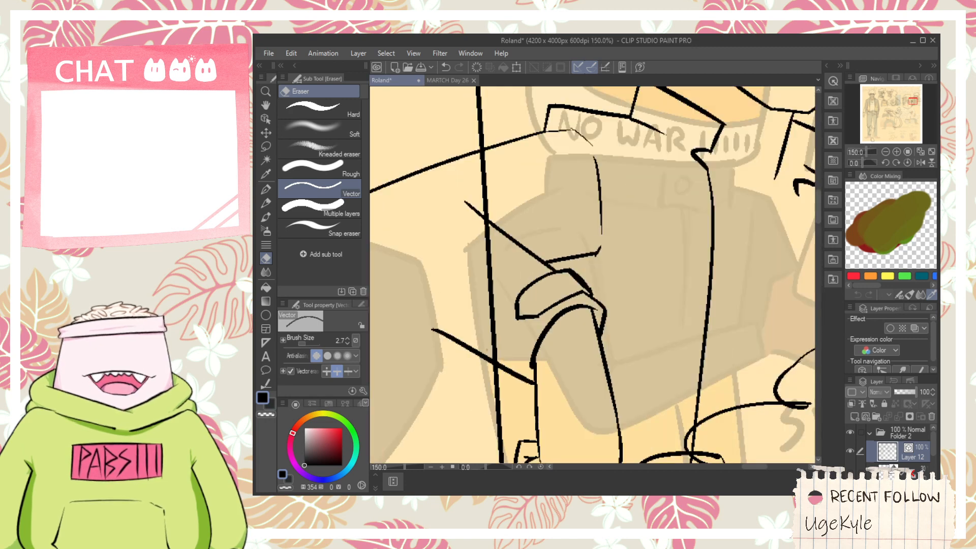
left_click(478, 355)
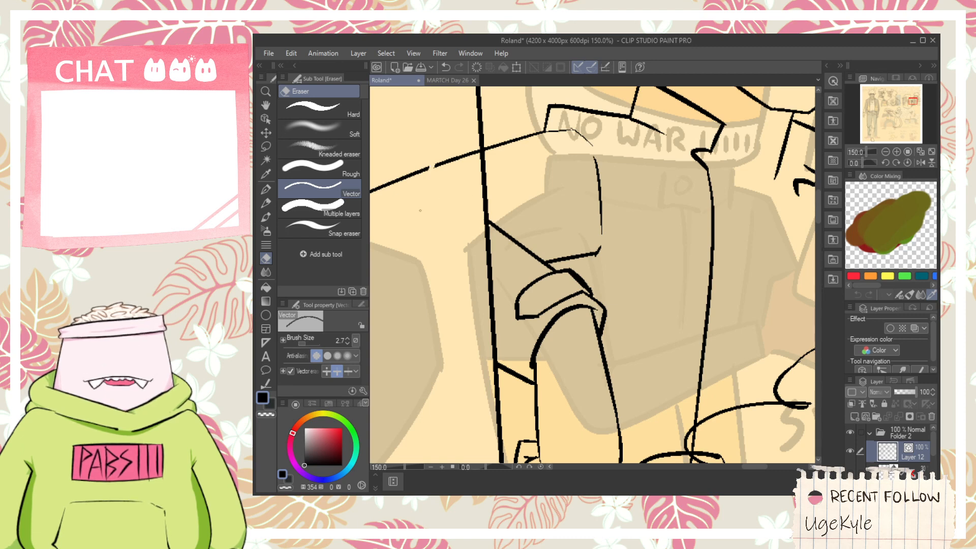
left_click_drag(420, 210, 419, 215)
- Ink the jacket's opposite front edge as a long curve from the right collar down past the waist
key("space")
left_click_drag(421, 214, 519, 260)
scroll(511, 261, "down", 2)
left_click_drag(572, 319, 499, 262)
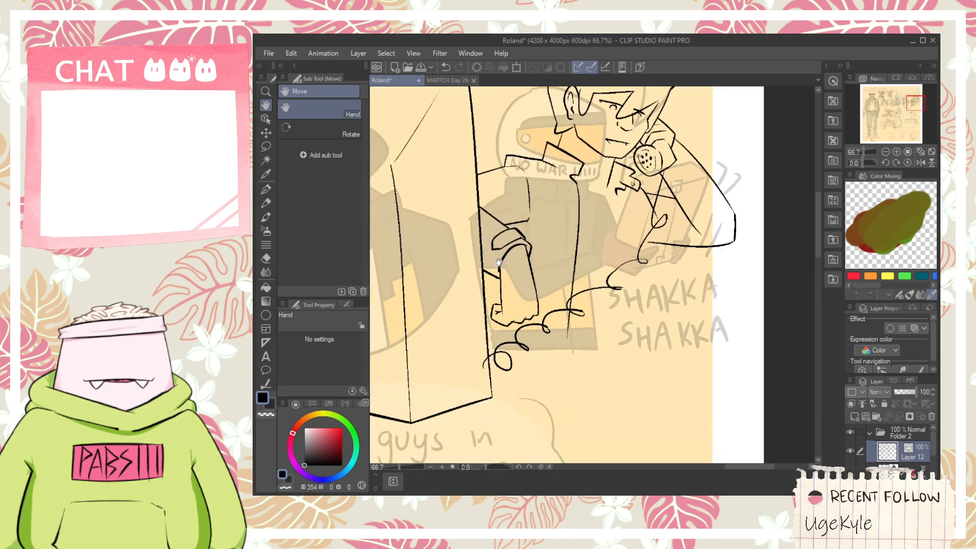
scroll(619, 196, "up", 1)
key("p")
left_click_drag(602, 174, 629, 363)
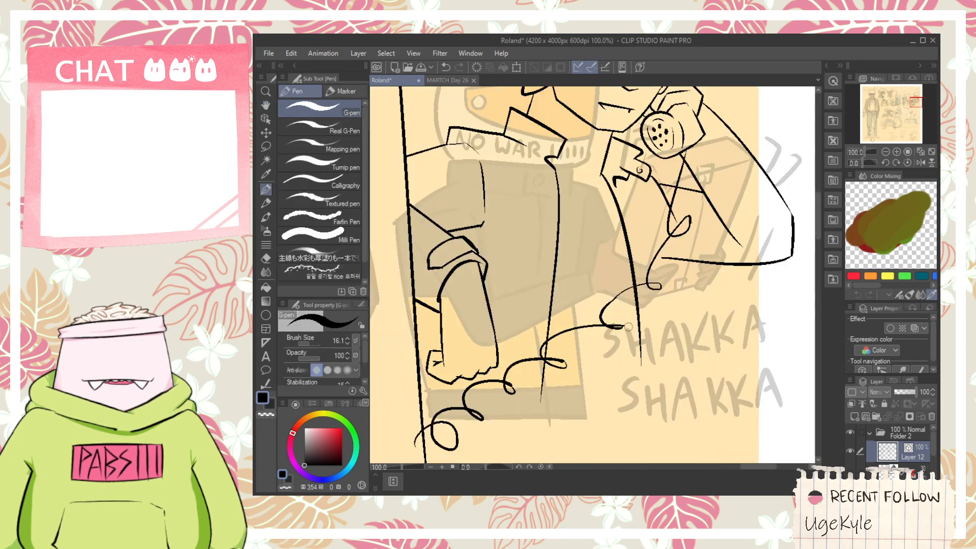
key("ctrl+z")
mouse_move(600, 172)
left_mouse_down()
mouse_move(622, 262)
mouse_move(628, 394)
left_mouse_up()
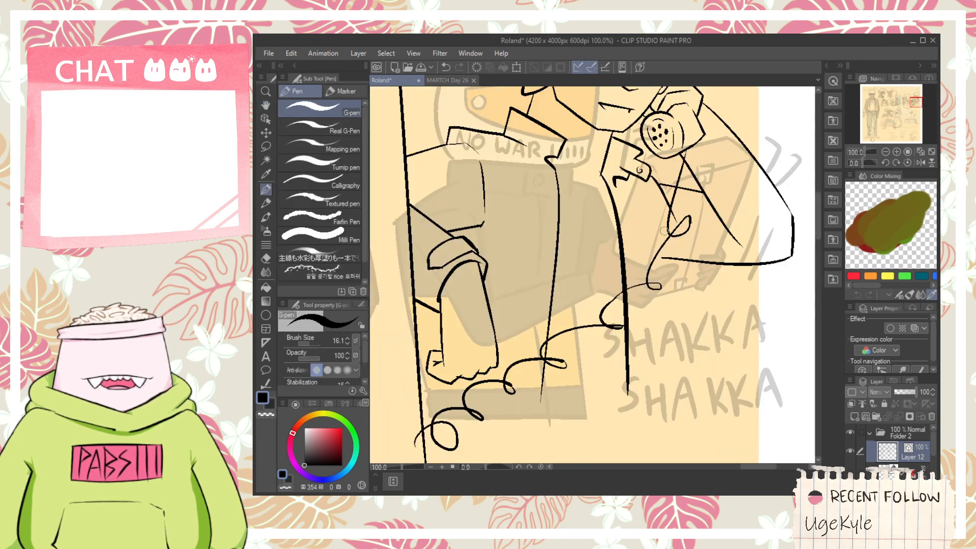
- Ink the right jacket panel's outer side and slanted bottom hem, trimming the overshooting line ends at the corners
left_click_drag(672, 259, 665, 426)
key("ctrl+z")
scroll(626, 395, "up", 1)
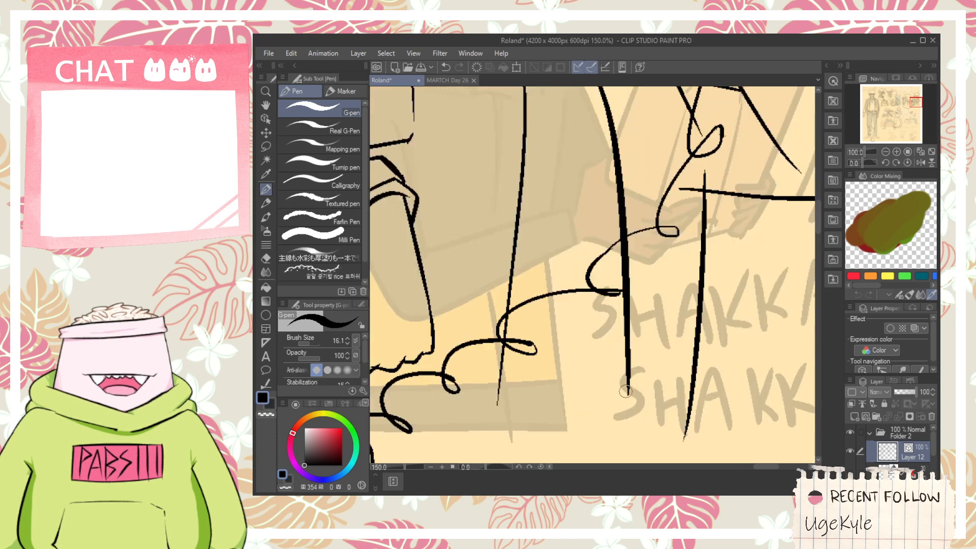
mouse_move(605, 387)
left_mouse_down()
mouse_move(702, 362)
mouse_move(684, 382)
left_mouse_up()
key("e")
left_click_drag(637, 387, 624, 377)
key("ctrl+z")
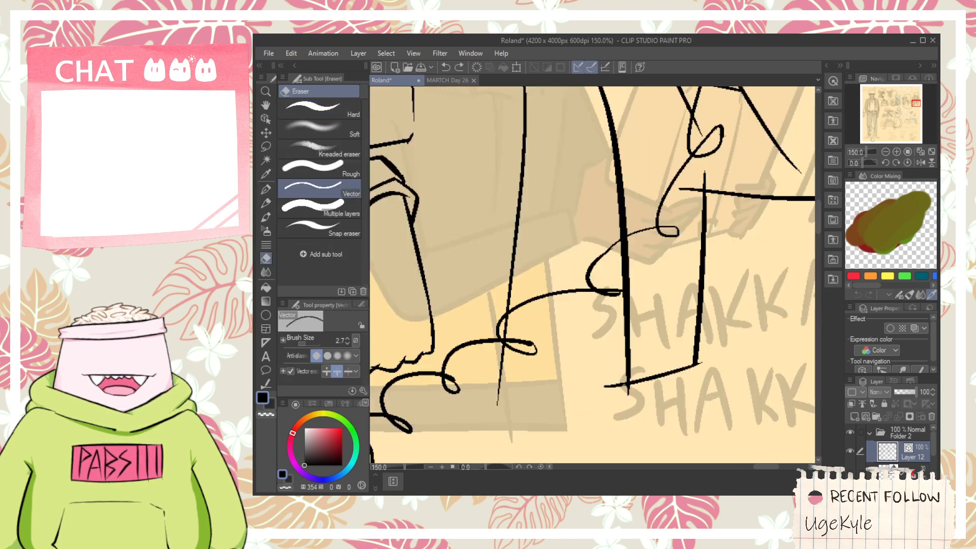
scroll(705, 374, "down", 1)
scroll(519, 406, "up", 1)
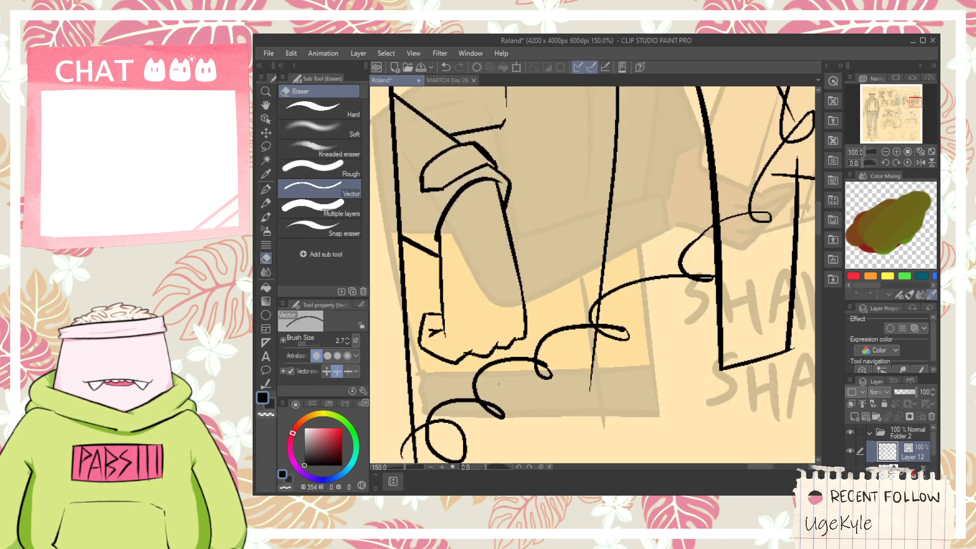
- Ink the left jacket panel's bottom hem from the payphone box to the front edge and trim its ends
key("space")
left_click_drag(519, 405, 614, 417)
key("p")
mouse_move(507, 365)
left_mouse_down()
mouse_move(591, 399)
mouse_move(719, 409)
left_mouse_up()
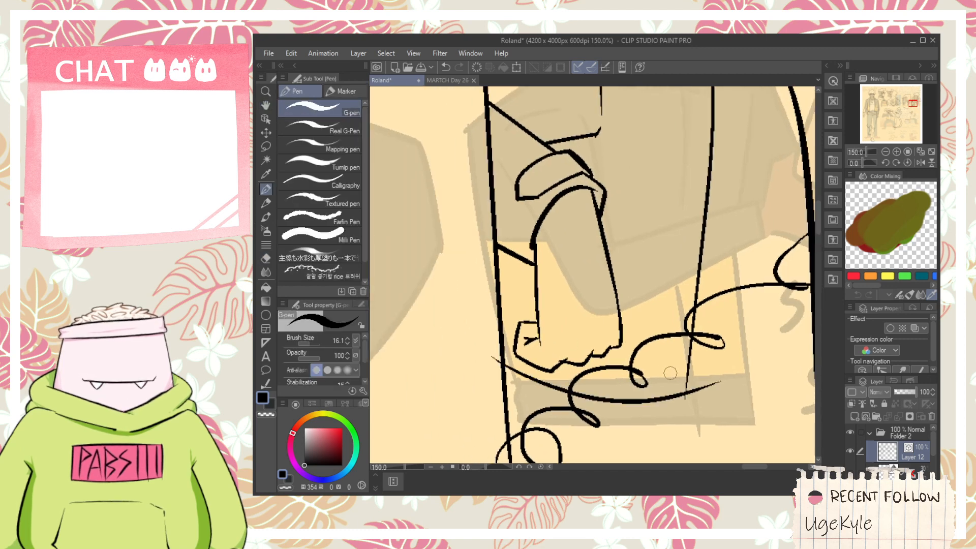
key("ctrl+z")
mouse_move(485, 379)
left_mouse_down()
mouse_move(714, 406)
mouse_move(686, 369)
mouse_move(689, 351)
left_mouse_up()
scroll(690, 409, "up", 1)
key("e")
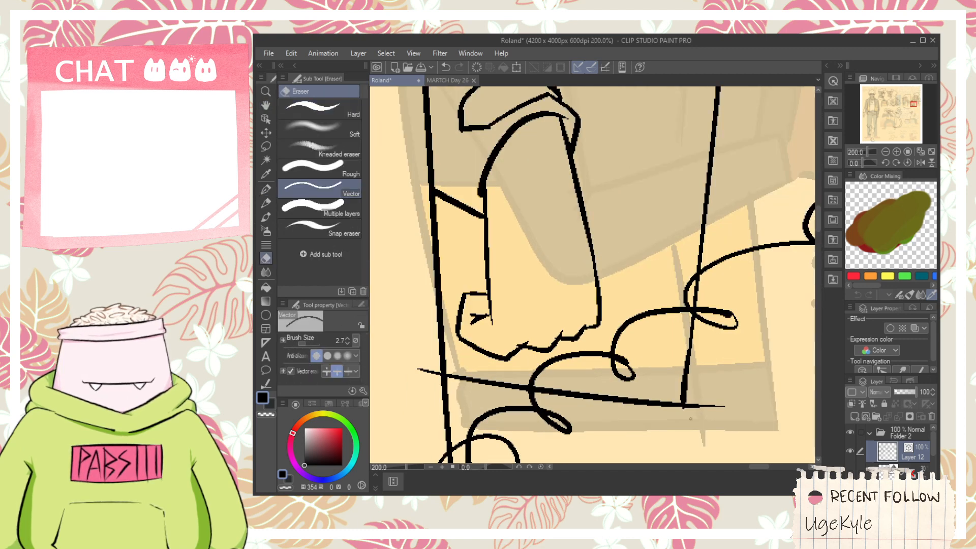
scroll(469, 362, "down", 4)
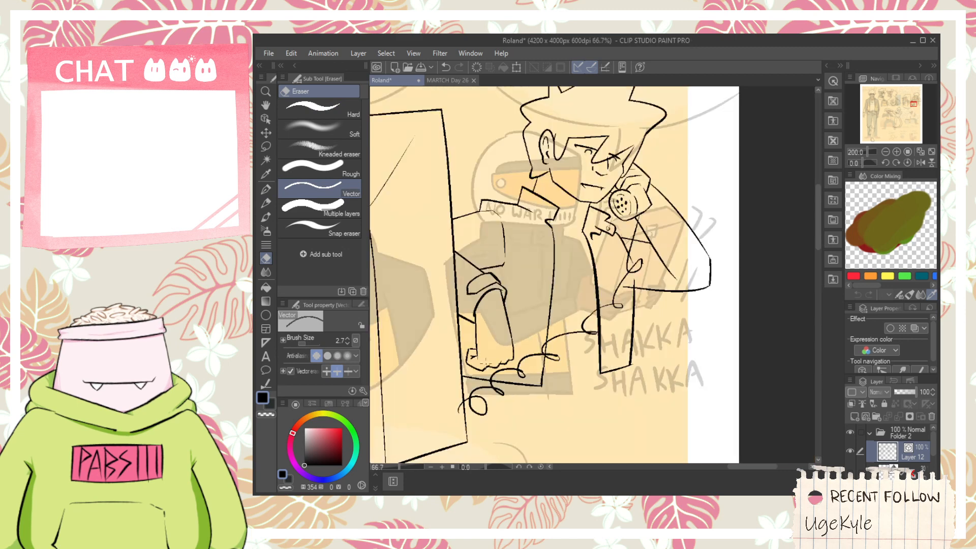
- Ink a short side line behind the lowered forearm and a stair-stepped stripe across both jacket panels
key("space")
scroll(542, 259, "up", 2)
left_click_drag(482, 327, 582, 218)
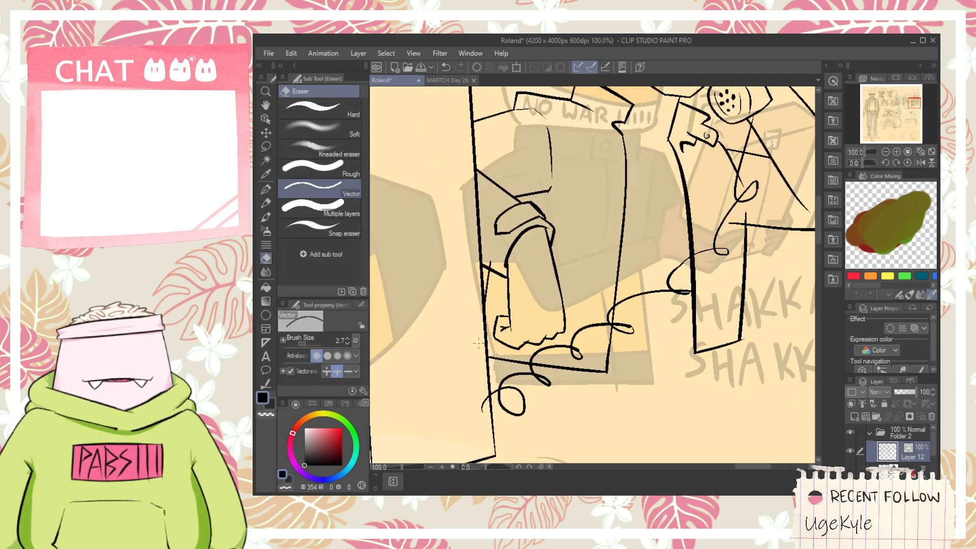
key("space")
left_click_drag(593, 221, 559, 322)
key("p")
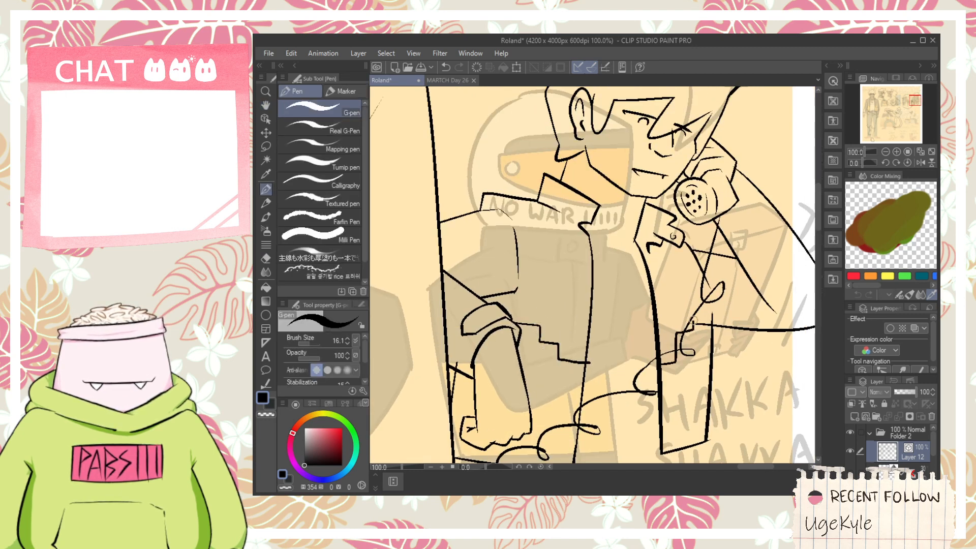
mouse_move(693, 321)
left_mouse_down()
mouse_move(712, 315)
mouse_move(706, 329)
left_mouse_up()
key("e")
- Ink a hem band line above the left jacket panel's bottom edge and trim its overshooting ends
key("space")
scroll(604, 381, "down", 1)
left_click_drag(589, 384, 567, 309)
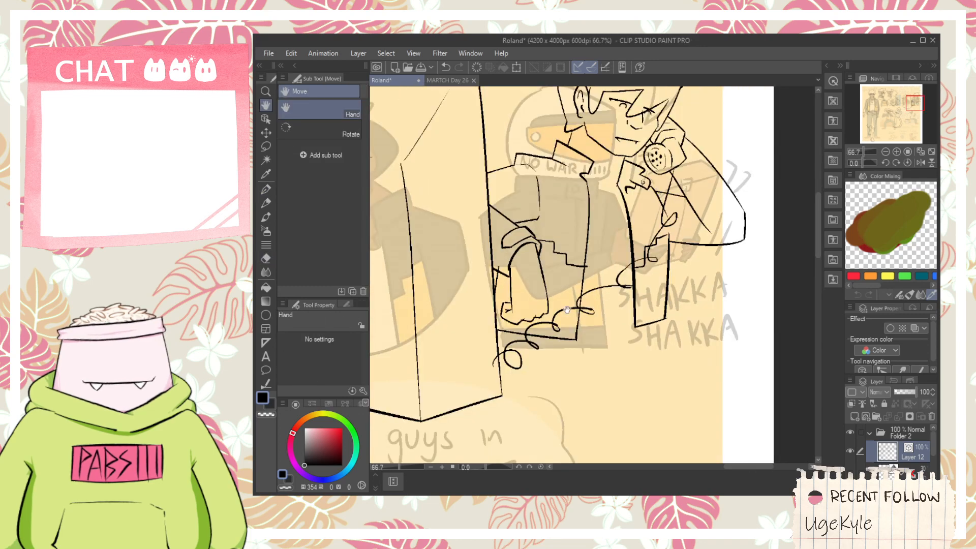
scroll(567, 310, "up", 1)
key("p")
left_click_drag(463, 306, 584, 328)
scroll(584, 329, "up", 1)
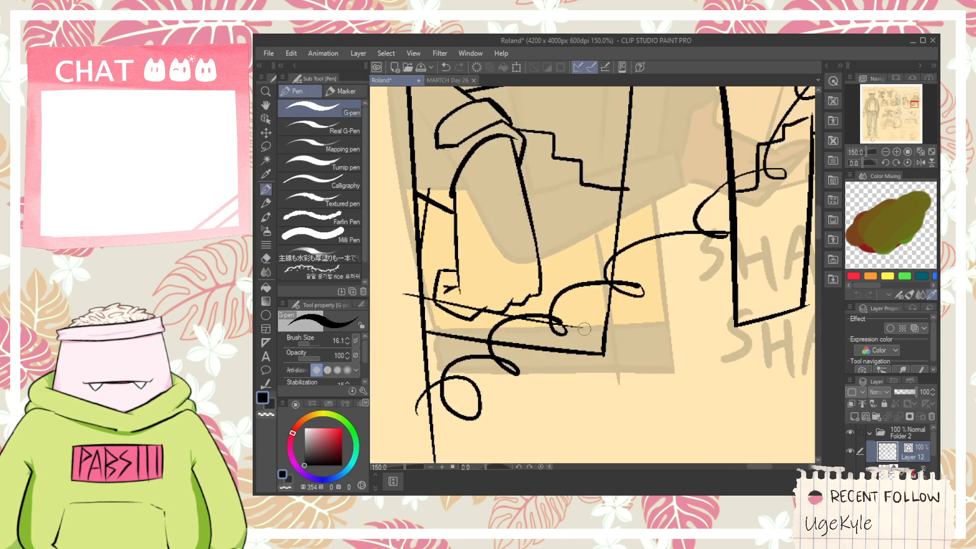
scroll(521, 327, "up", 1)
key("e")
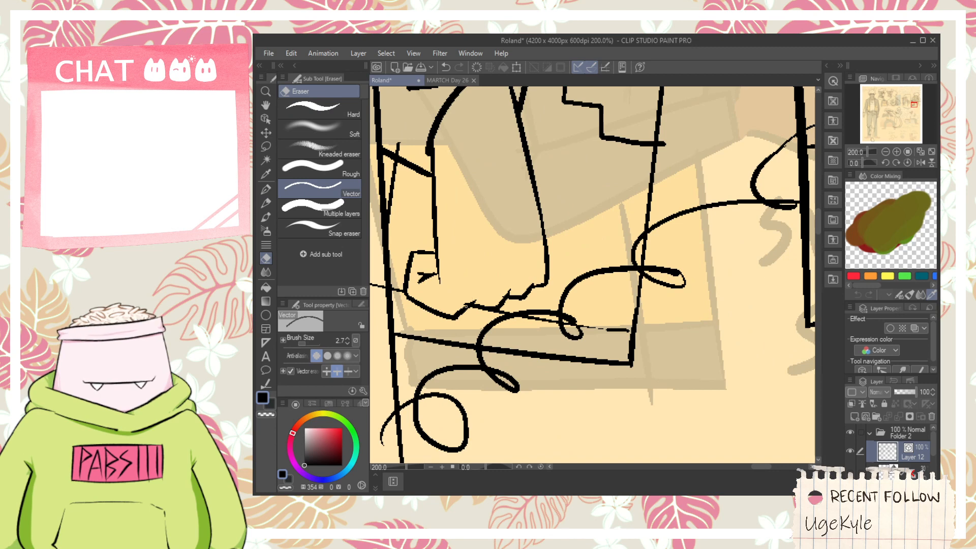
scroll(468, 303, "down", 2)
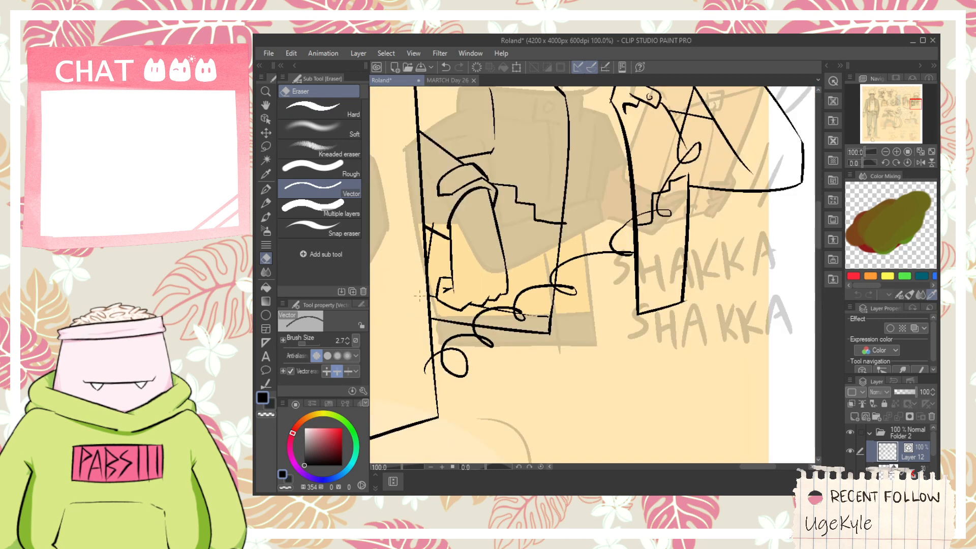
- Ink the matching hem band line just above the right jacket panel's bottom edge
scroll(722, 224, "up", 1)
key("p")
left_click_drag(596, 334, 670, 318)
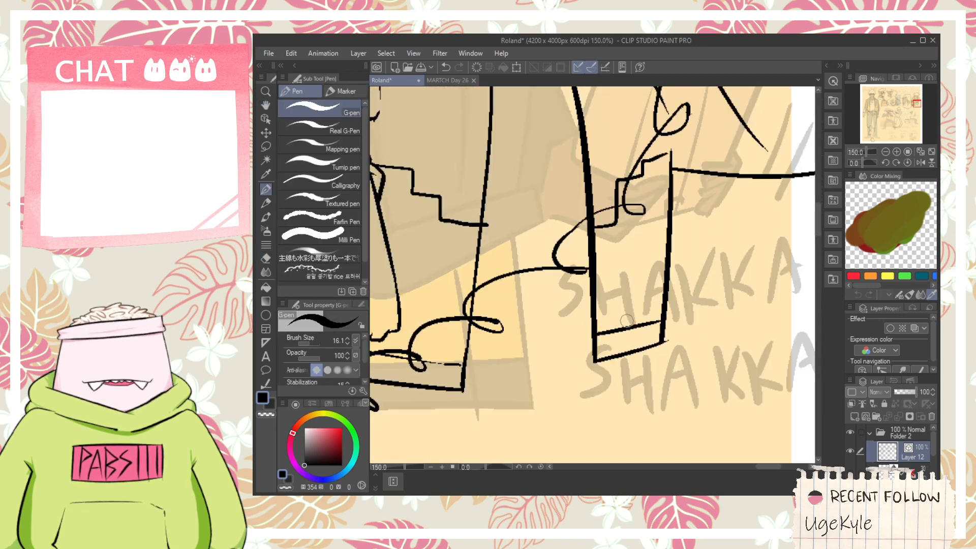
scroll(626, 320, "down", 1)
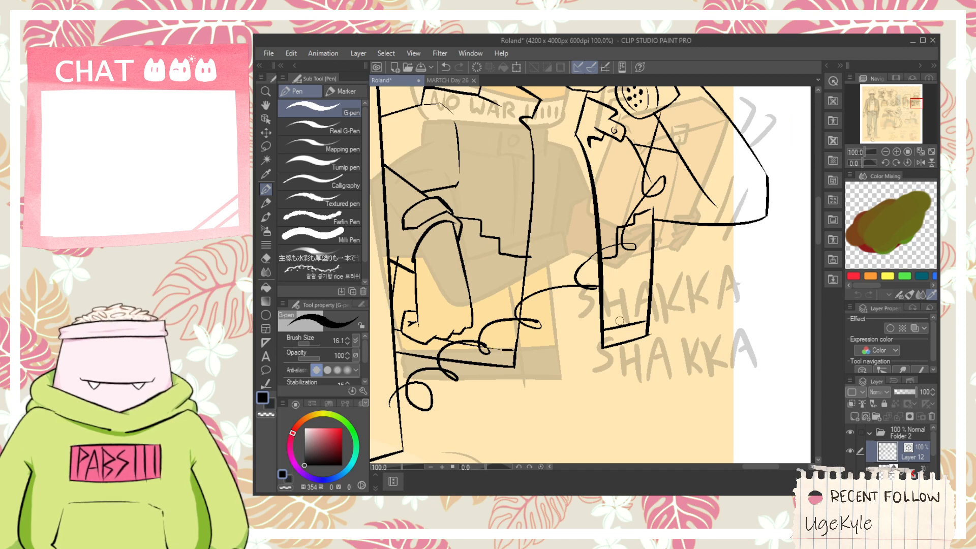
- Ink a curved shirt neckline between the two jacket panels of the figure at the payphone box
left_click_drag(538, 263, 553, 343)
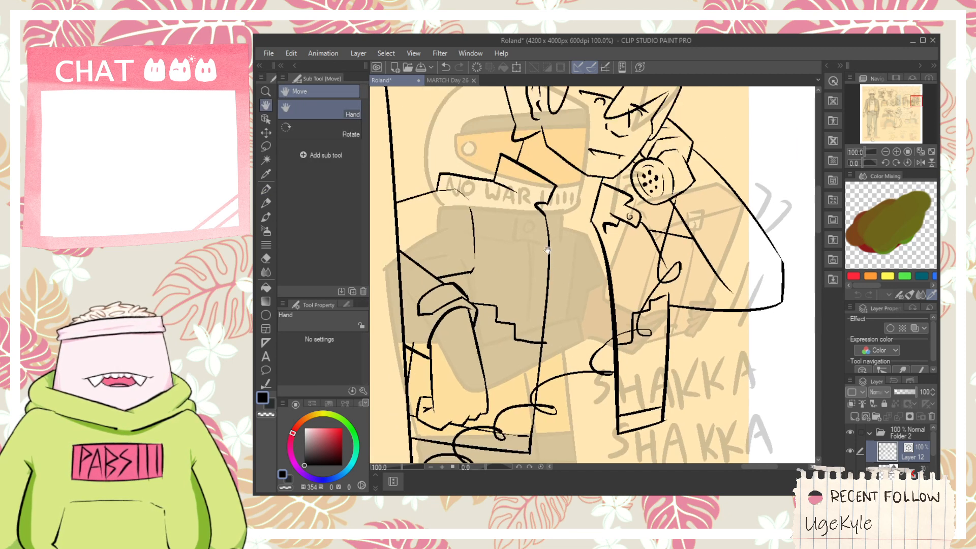
scroll(548, 229, "up", 1)
left_click_drag(538, 226, 625, 269)
key("ctrl+z")
left_click_drag(537, 222, 632, 247)
key("ctrl+z")
key("e")
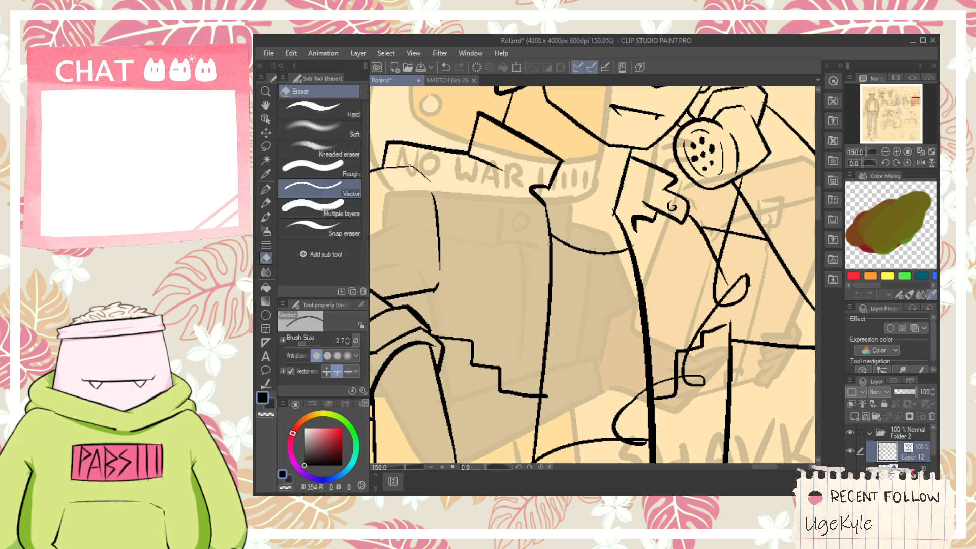
- Ink a second neckline edge above the first curve and short slanted neck lines meeting at its centre
scroll(601, 215, "up", 1)
left_click_drag(588, 222, 605, 266)
key("p")
mouse_move(552, 265)
left_mouse_down()
mouse_move(607, 289)
mouse_move(635, 276)
mouse_move(605, 317)
mouse_move(571, 254)
left_mouse_up()
key("ctrl+z")
left_click_drag(621, 341, 634, 302)
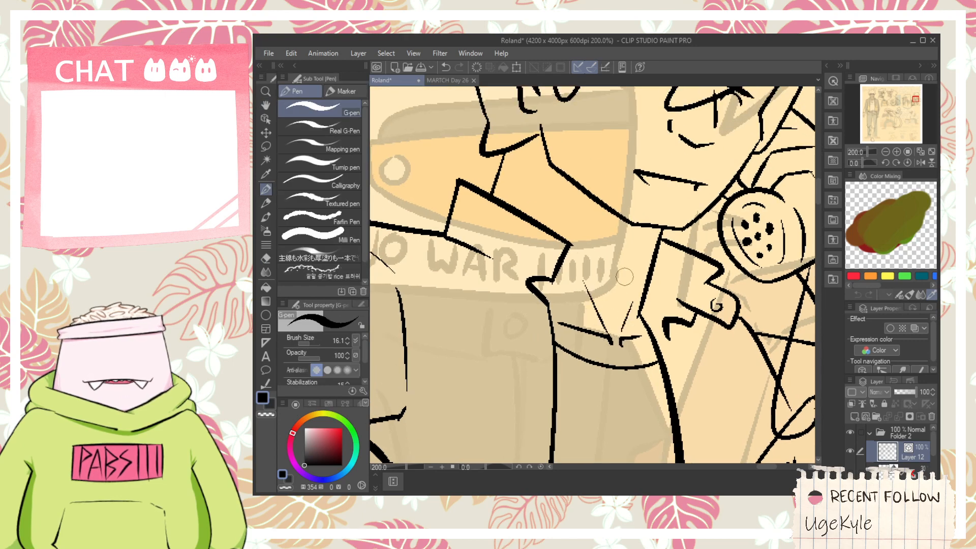
- Ink the left side and short top edge of an inner panel on the payphone box's left face
scroll(621, 297, "down", 4)
left_click_drag(565, 425, 544, 270)
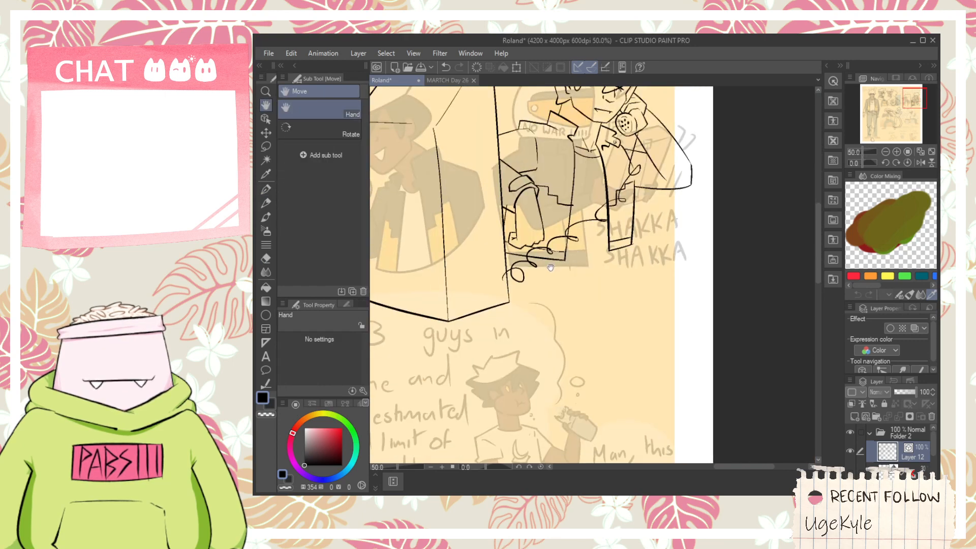
scroll(543, 270, "up", 2)
key("h")
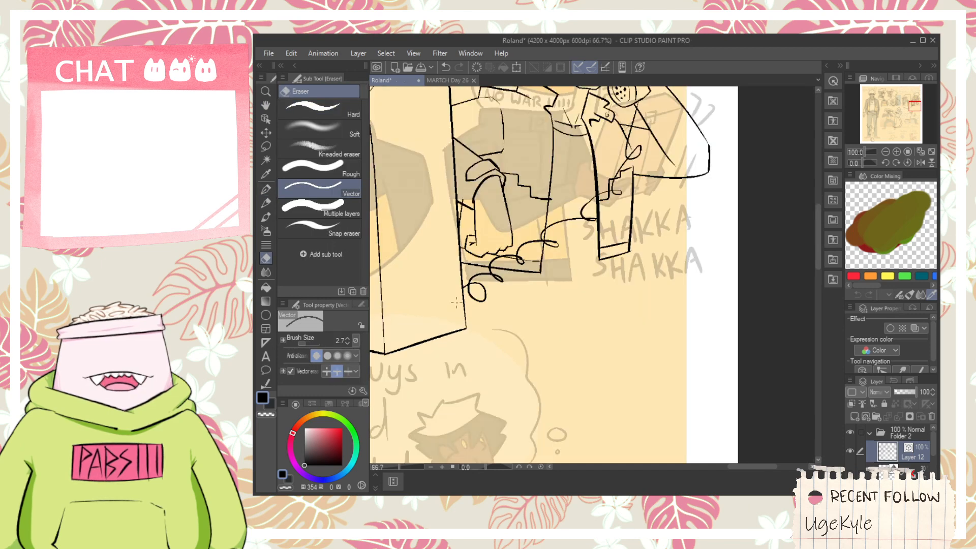
scroll(459, 331, "down", 1)
left_click_drag(459, 332, 545, 426)
mouse_move(386, 395)
left_mouse_down()
mouse_move(455, 353)
mouse_move(429, 223)
left_mouse_up()
key("p")
key("ctrl+z")
left_click_drag(441, 339, 439, 237)
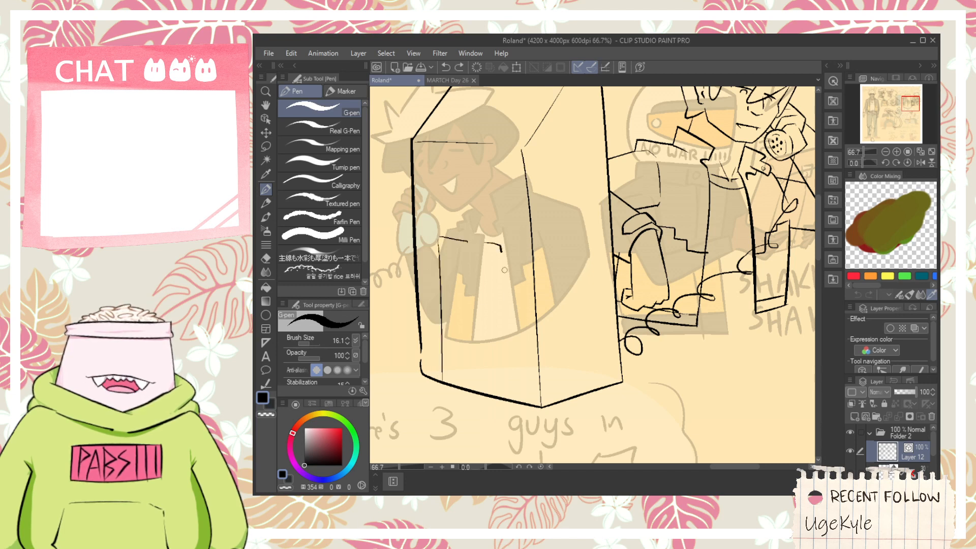
- Ink the inner panel's right vertical side on the payphone box's left face, running down from its top edge
left_click_drag(505, 270, 517, 394)
key("ctrl+z")
left_click_drag(478, 249, 506, 395)
key("ctrl+z")
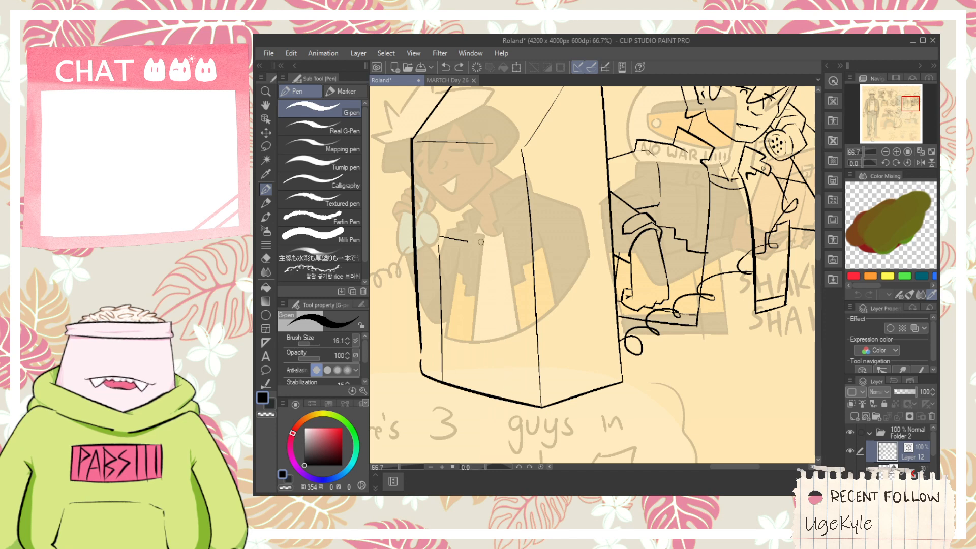
left_click_drag(496, 243, 506, 395)
key("ctrl+z")
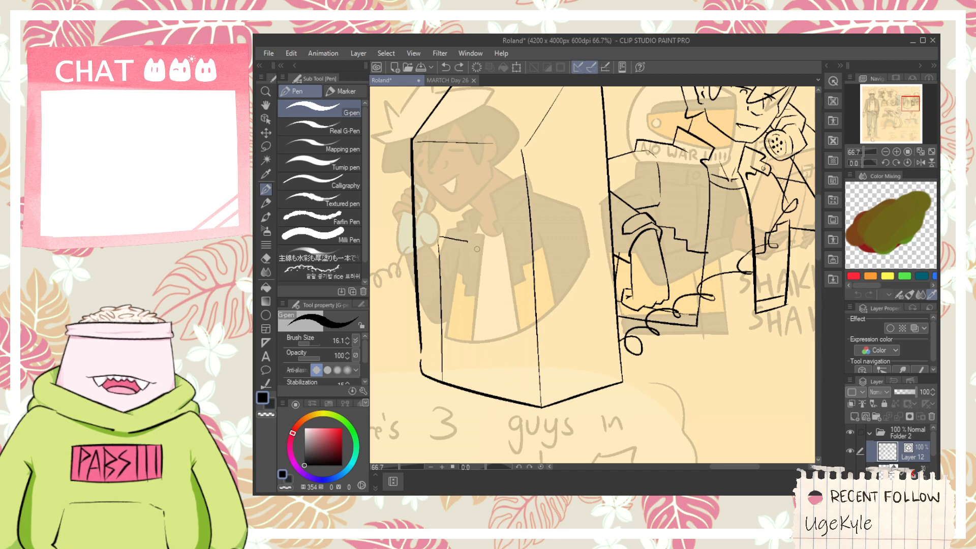
left_click_drag(476, 249, 506, 398)
key("ctrl+z")
left_click_drag(475, 238, 496, 384)
scroll(501, 351, "down", 1)
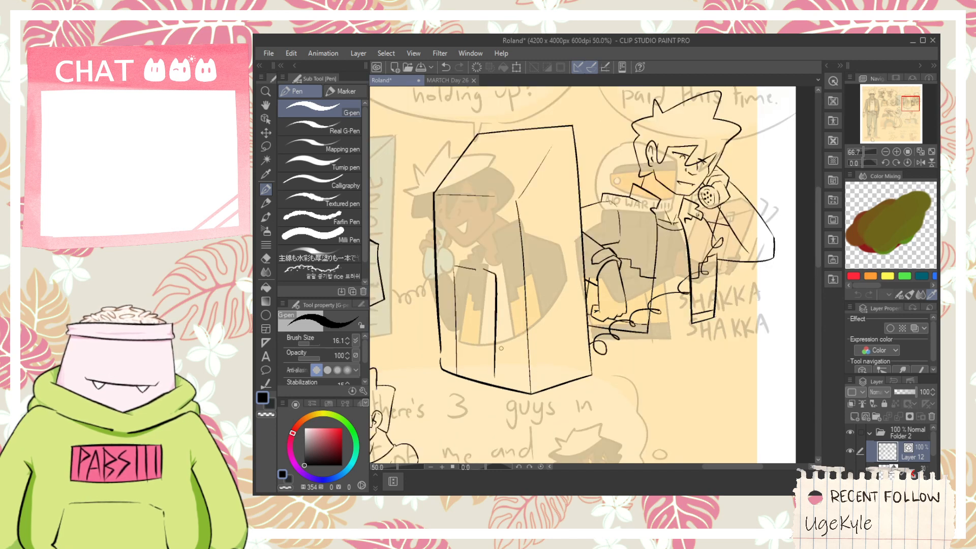
- Ink a short side line and a long slanted bottom line beneath the payphone figure's jacket panels
key("space")
left_click_drag(501, 348, 383, 387)
left_click_drag(478, 377, 477, 282)
scroll(476, 282, "up", 1)
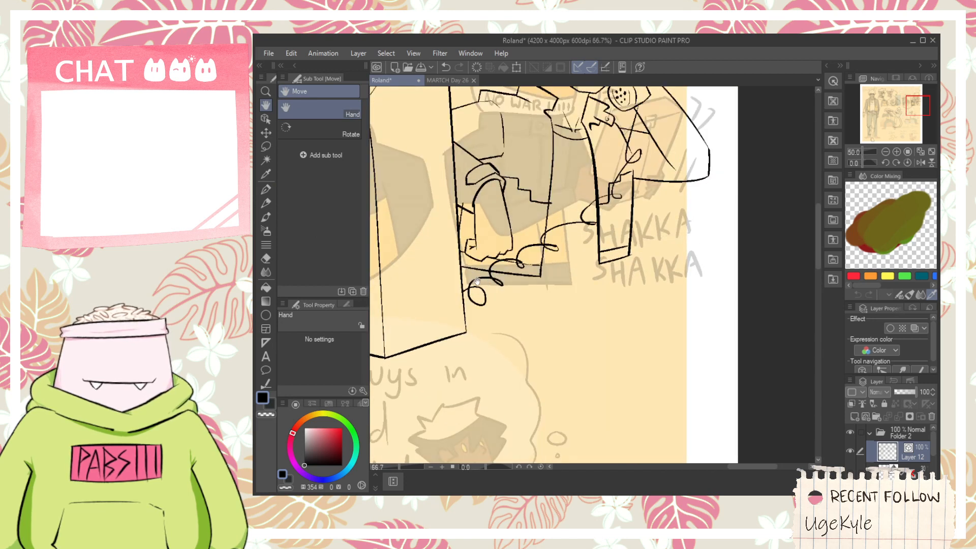
left_click_drag(472, 315, 608, 283)
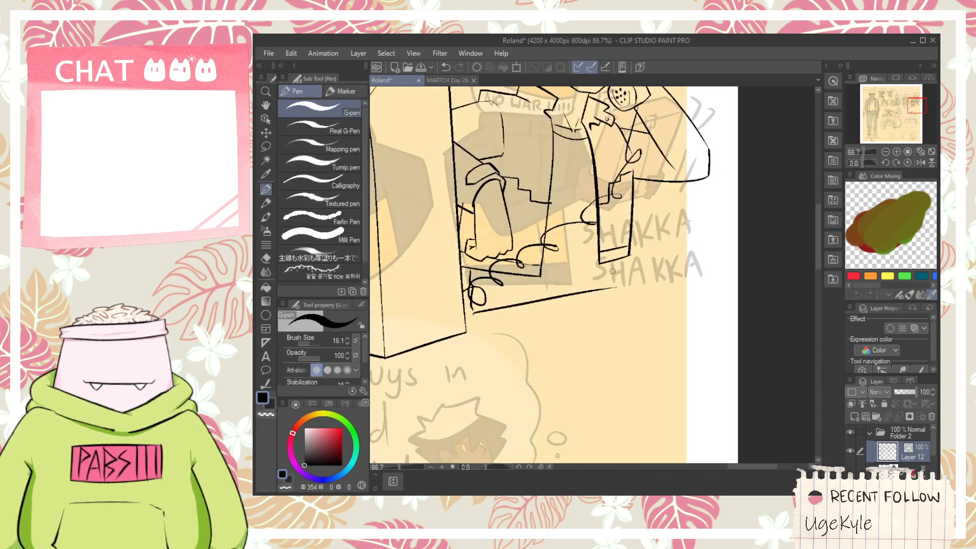
scroll(614, 279, "down", 5)
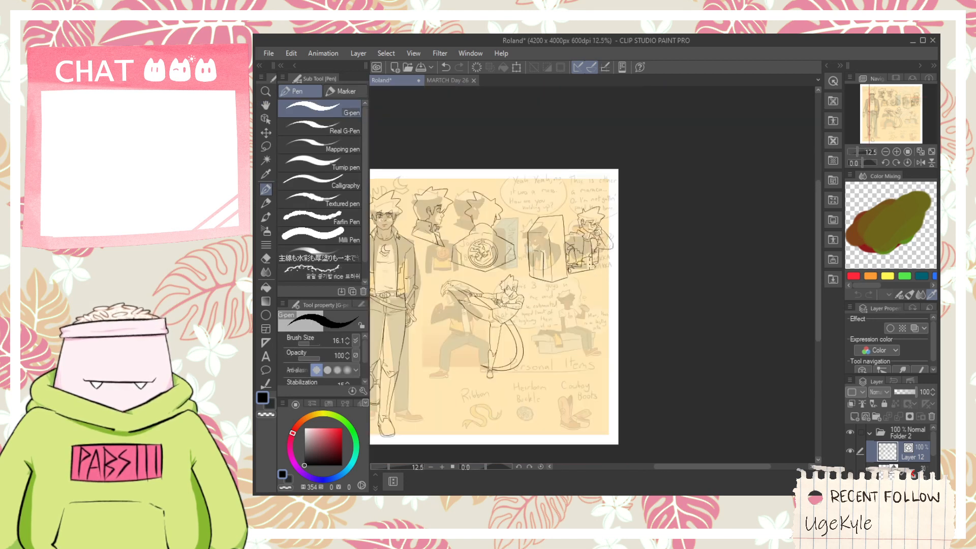
- Start a new pose in the space beside the crouching reference figure by inking a fluffy, cloud-shaped outline
key("space")
scroll(631, 299, "up", 4)
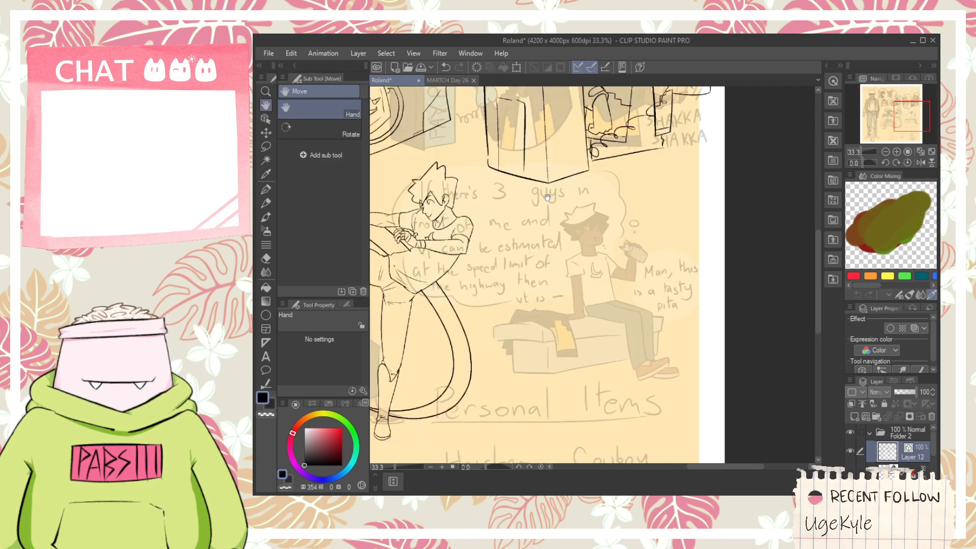
scroll(559, 173, "down", 4)
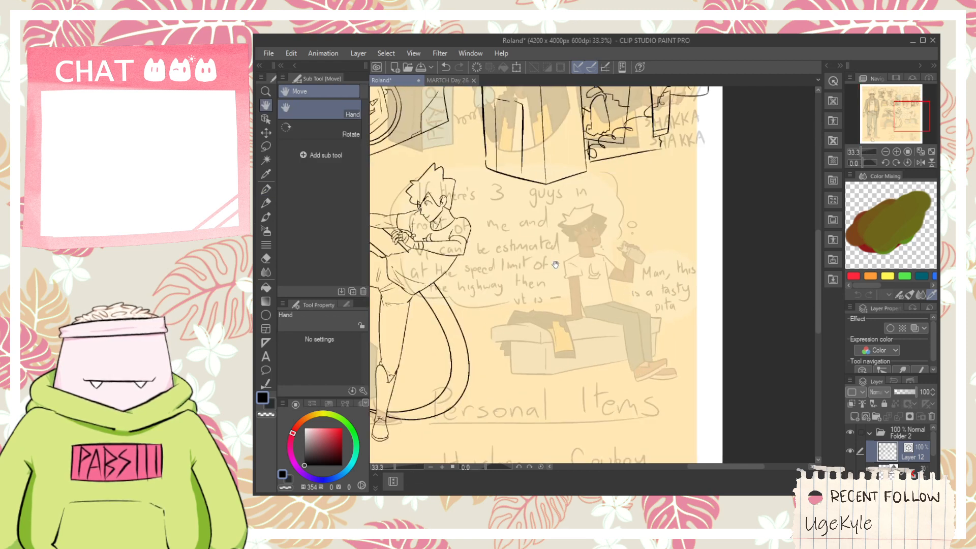
scroll(569, 183, "up", 5)
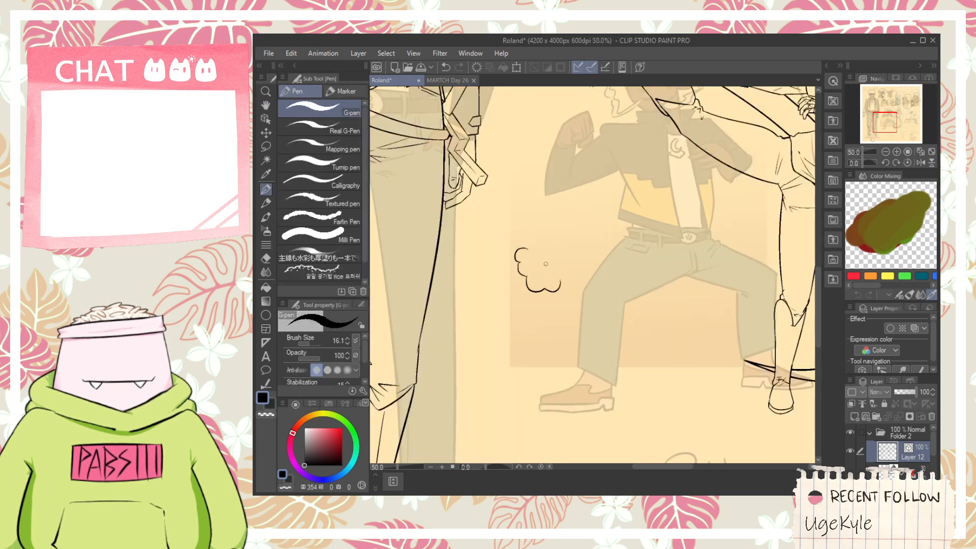
scroll(552, 277, "up", 1)
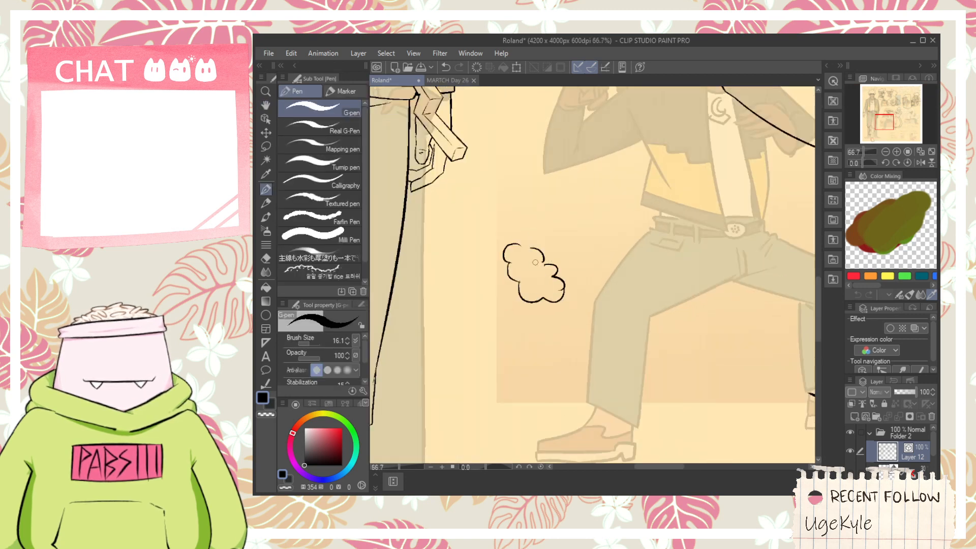
key("ctrl+z")
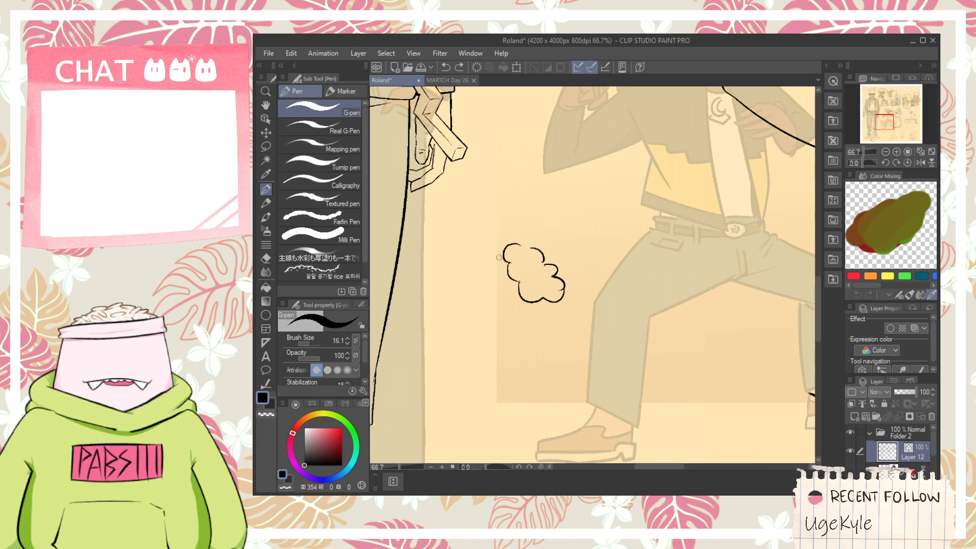
- Ink the bent sleeve's outer curve from the cloud shape around the elbow, with inner arm and crease lines
left_click_drag(499, 257, 429, 361)
key("ctrl+z")
left_click_drag(503, 256, 412, 360)
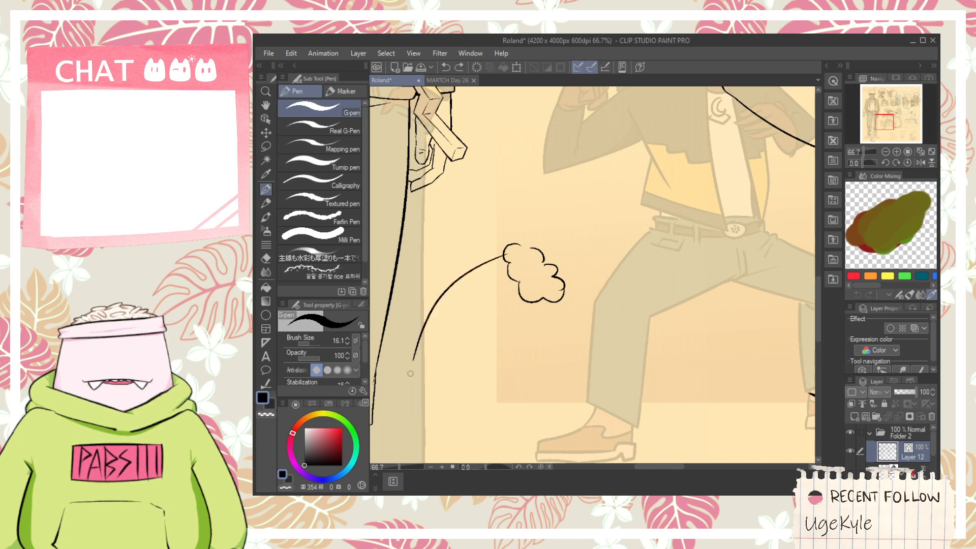
key("ctrl+z")
mouse_move(504, 256)
left_mouse_down()
mouse_move(484, 268)
mouse_move(539, 401)
left_mouse_up()
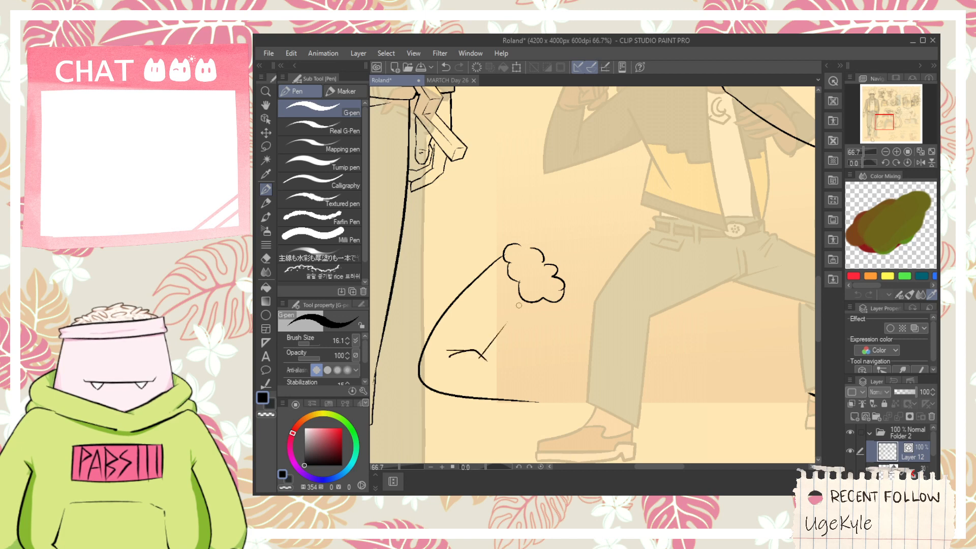
key("h")
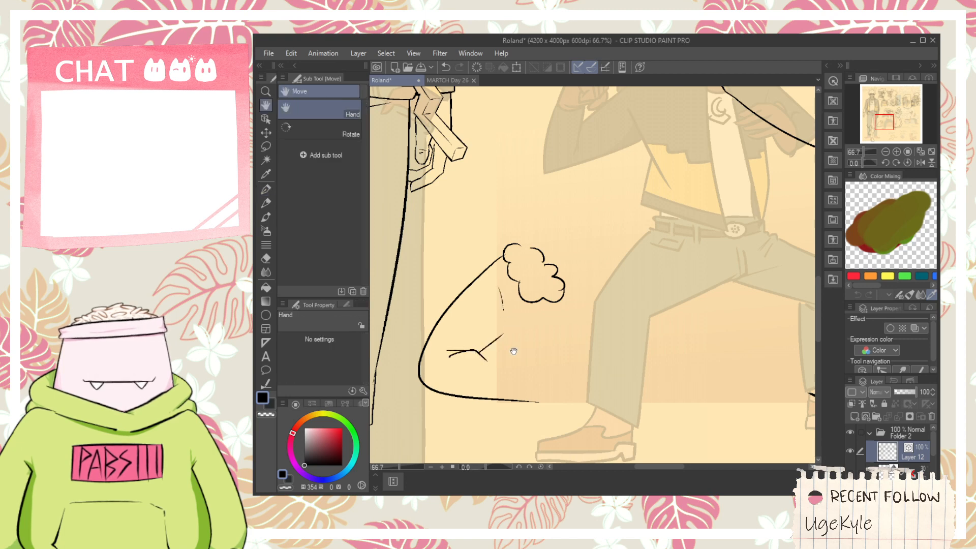
- Ink the forearm's upper edge and both sides of the cuff at the end of the bent sleeve
scroll(508, 361, "up", 1)
key("p")
mouse_move(468, 347)
left_mouse_down()
mouse_move(563, 364)
mouse_move(519, 426)
left_mouse_up()
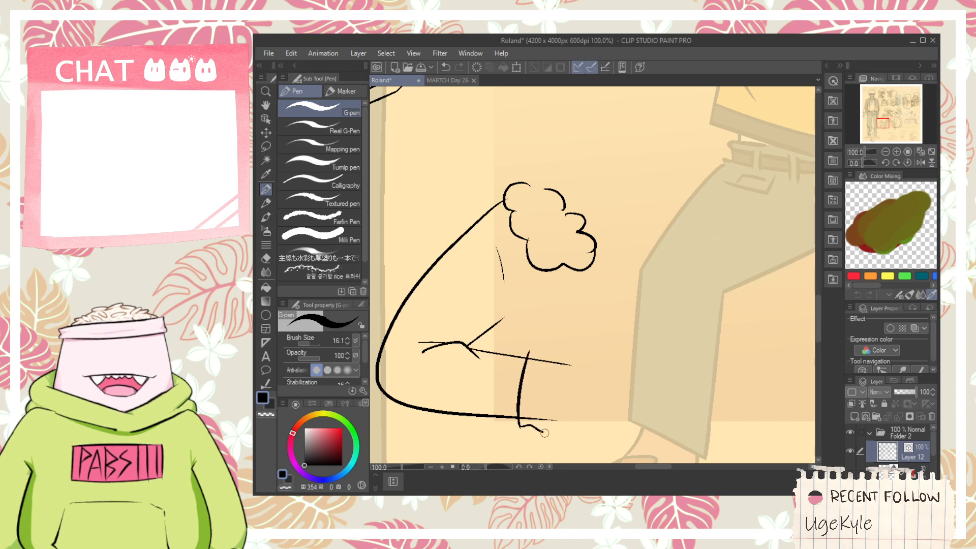
left_click_drag(555, 362, 554, 431)
scroll(539, 349, "up", 1)
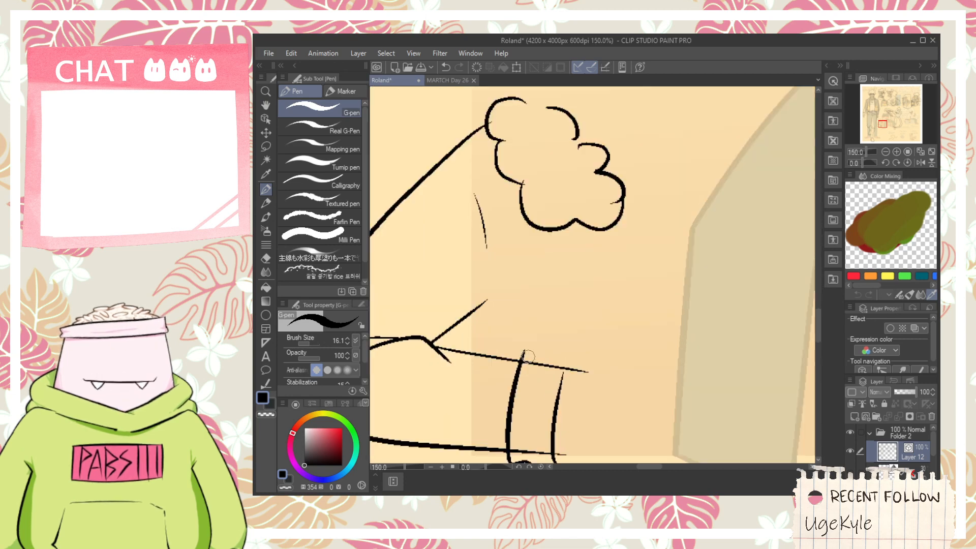
- Ink the cuff's bumpy top edge and trim the sleeve lines that overshoot into the cuff
mouse_move(522, 358)
left_mouse_down()
mouse_move(558, 357)
mouse_move(569, 376)
mouse_move(573, 368)
mouse_move(548, 358)
left_mouse_up()
key("ctrl+z")
key("e")
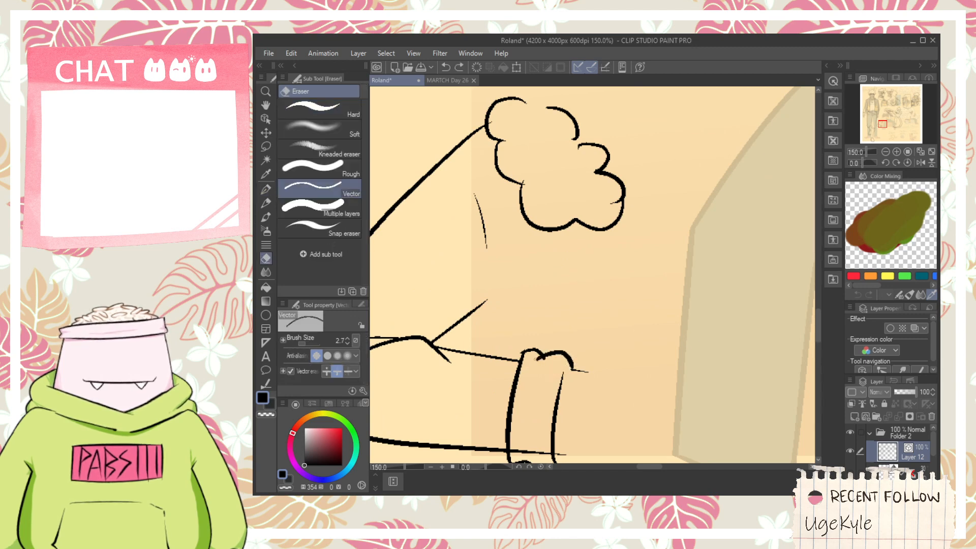
key("space")
mouse_move(559, 378)
left_mouse_down()
mouse_move(538, 336)
mouse_move(560, 336)
left_mouse_up()
scroll(526, 392, "up", 1)
mouse_move(508, 410)
left_mouse_down()
mouse_move(508, 423)
mouse_move(581, 400)
left_mouse_up()
key("space")
key("p")
key("ctrl+z")
scroll(526, 396, "down", 1)
key("space")
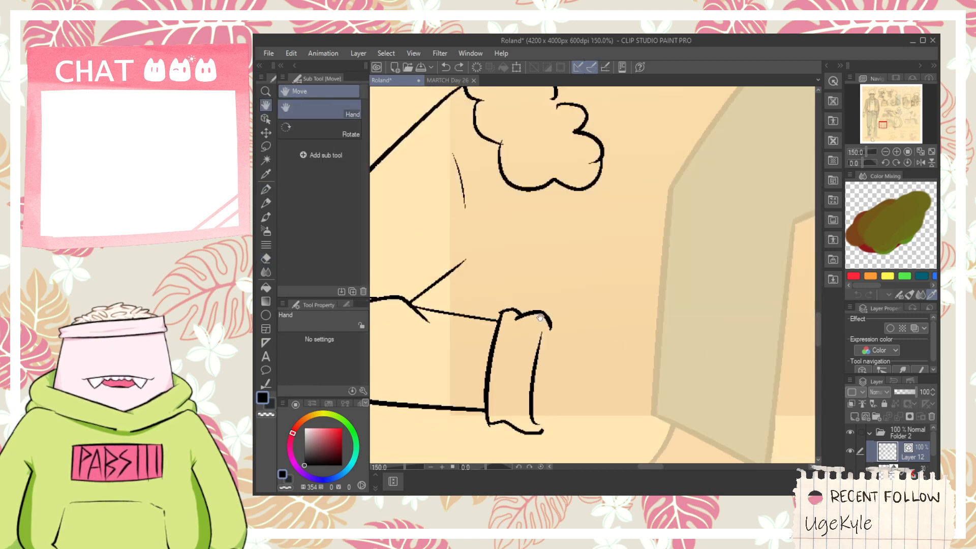
- Ink short fold lines inside the elbow of the bent sleeve
left_click_drag(530, 215, 557, 268)
key("e")
key("space")
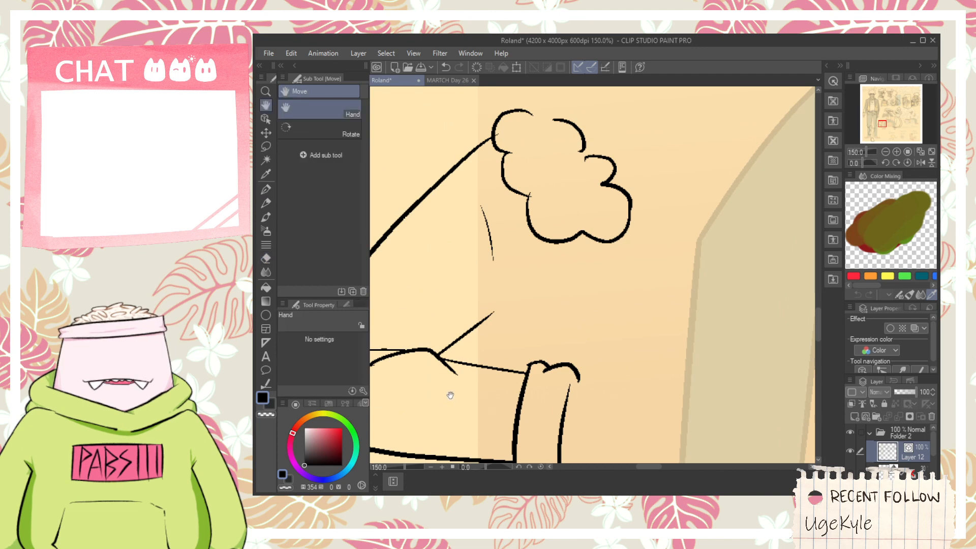
scroll(477, 379, "down", 2)
key("space")
scroll(490, 377, "up", 2)
mouse_move(439, 385)
left_mouse_down()
mouse_move(490, 377)
mouse_move(526, 348)
mouse_move(495, 387)
left_mouse_up()
key("p")
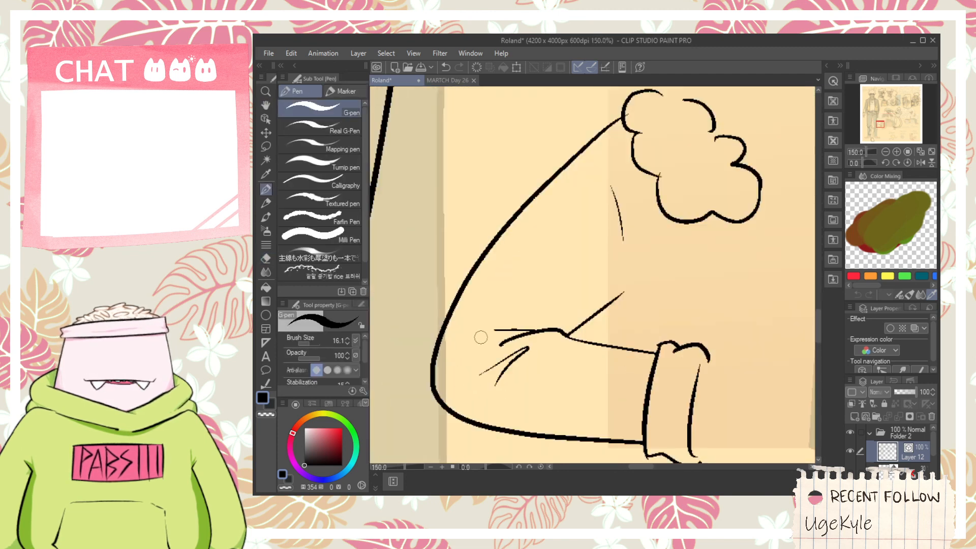
- Ink a vertical torso line crossing the forearm and a shallow curved line below the sleeve
scroll(480, 339, "down", 1)
key("space")
left_click_drag(601, 327, 557, 311)
key("ctrl+z")
left_click_drag(514, 286, 512, 447)
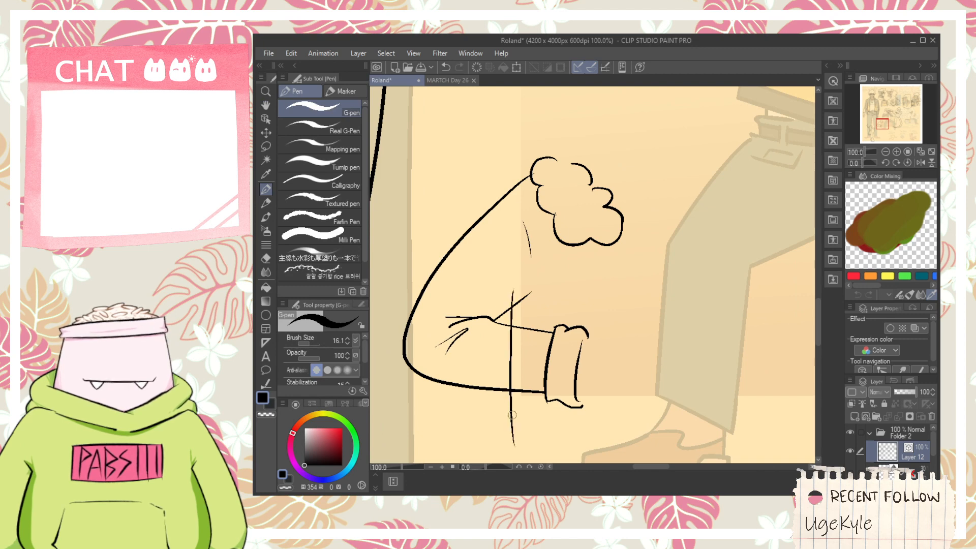
key("ctrl+z")
left_click_drag(503, 294, 507, 454)
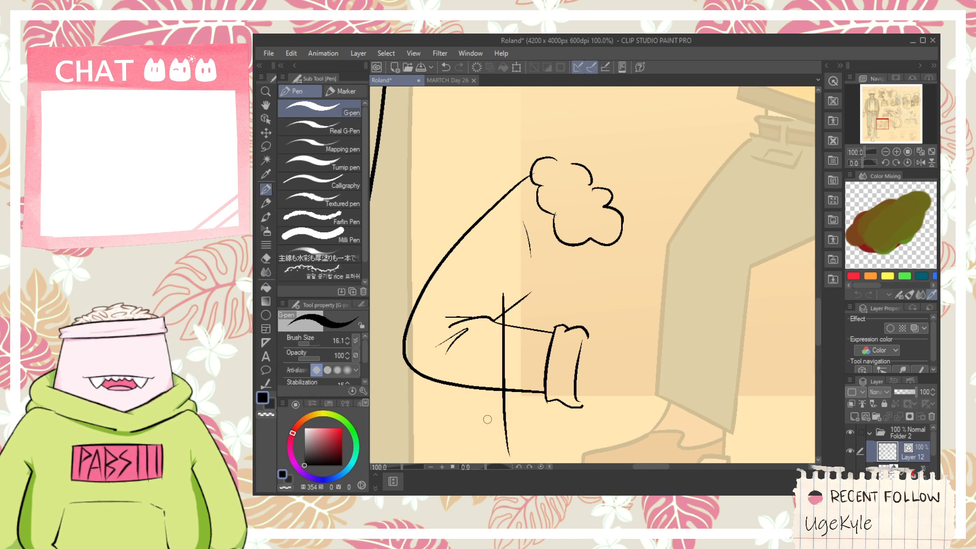
key("ctrl+z")
mouse_move(507, 278)
left_mouse_down()
mouse_move(501, 418)
mouse_move(598, 441)
left_mouse_up()
key("ctrl+z")
mouse_move(486, 413)
left_mouse_down()
mouse_move(528, 428)
mouse_move(638, 421)
left_mouse_up()
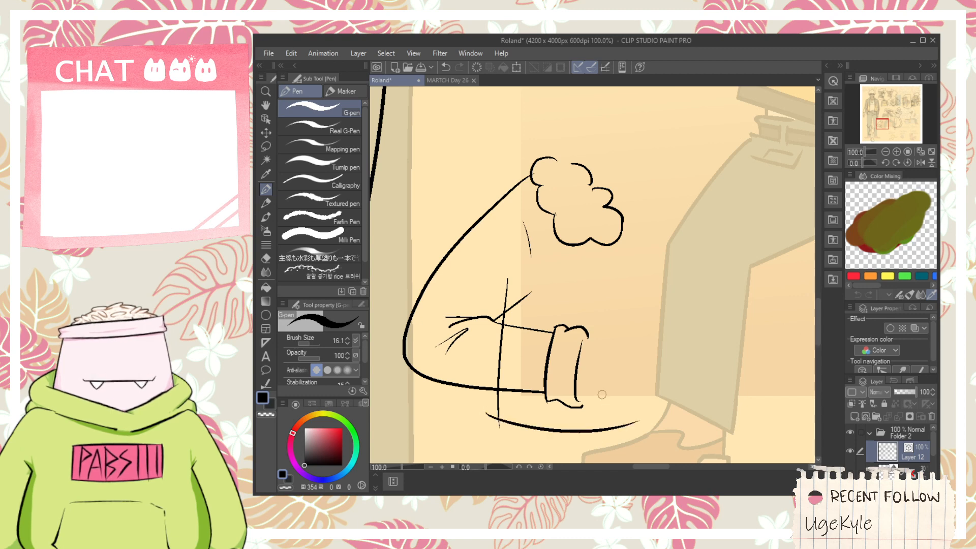
- Close the cuff's lower corner and ink the wrist's lower edge extending from the cuff
scroll(602, 394, "up", 2)
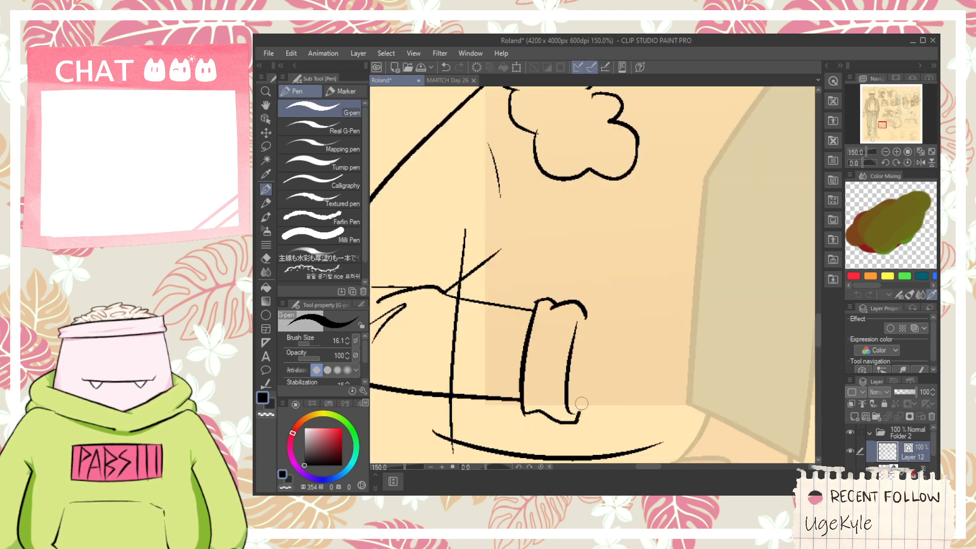
left_click_drag(564, 389, 681, 399)
key("ctrl+z")
left_click_drag(563, 389, 659, 386)
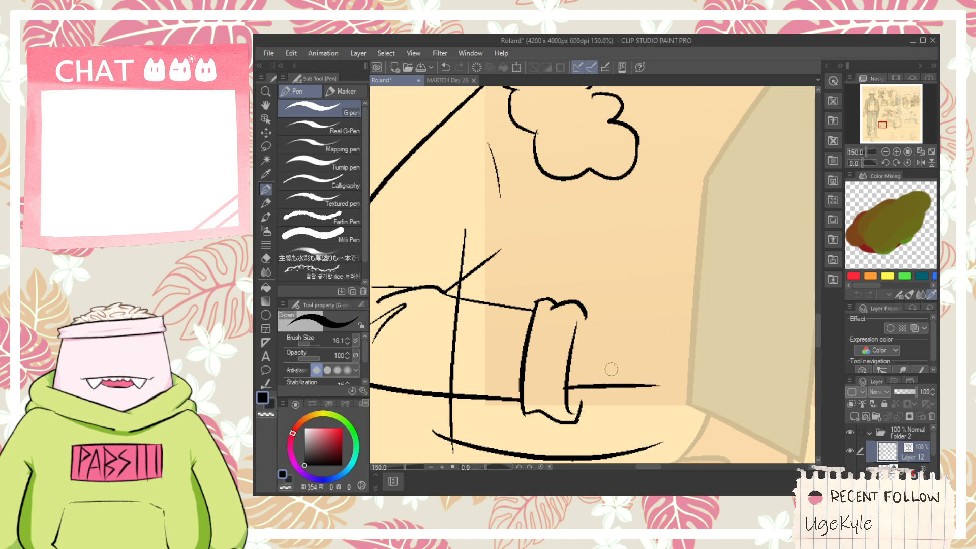
- Ink the wrist's upper edge sloping outward from the cuff
left_click_drag(577, 322, 668, 348)
key("ctrl+z")
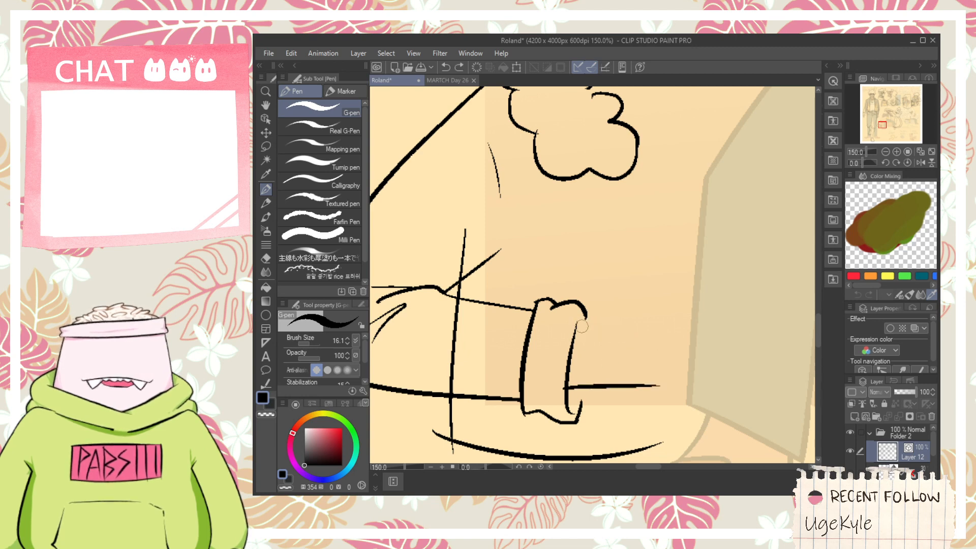
mouse_move(577, 322)
left_mouse_down()
mouse_move(653, 331)
mouse_move(592, 315)
left_mouse_up()
key("space")
key("ctrl+z")
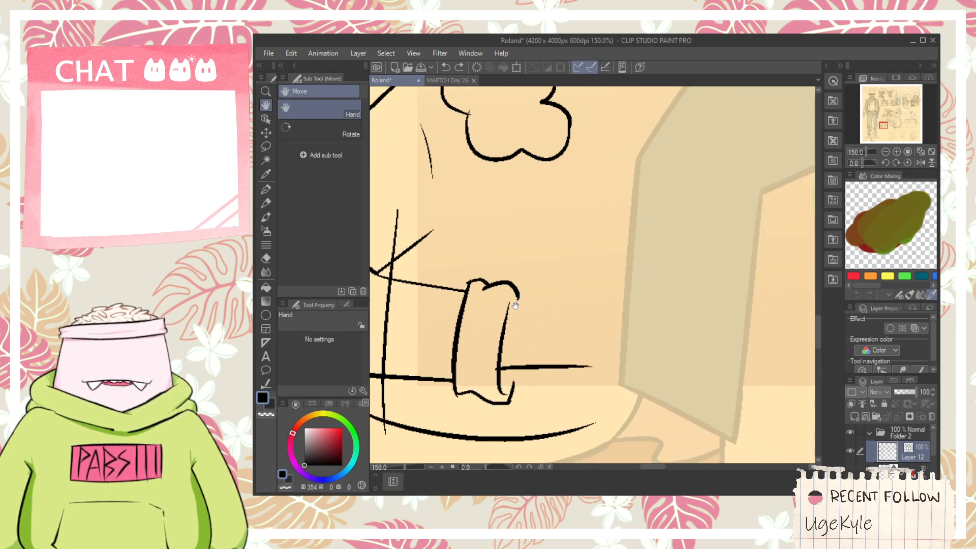
mouse_move(509, 302)
left_mouse_down()
mouse_move(598, 315)
mouse_move(578, 315)
mouse_move(607, 279)
mouse_move(614, 308)
left_mouse_up()
key("ctrl+z")
- Ink the hand's lower edge, the pointed thumb bump and the knuckled fingers of the fist
key("ctrl+z")
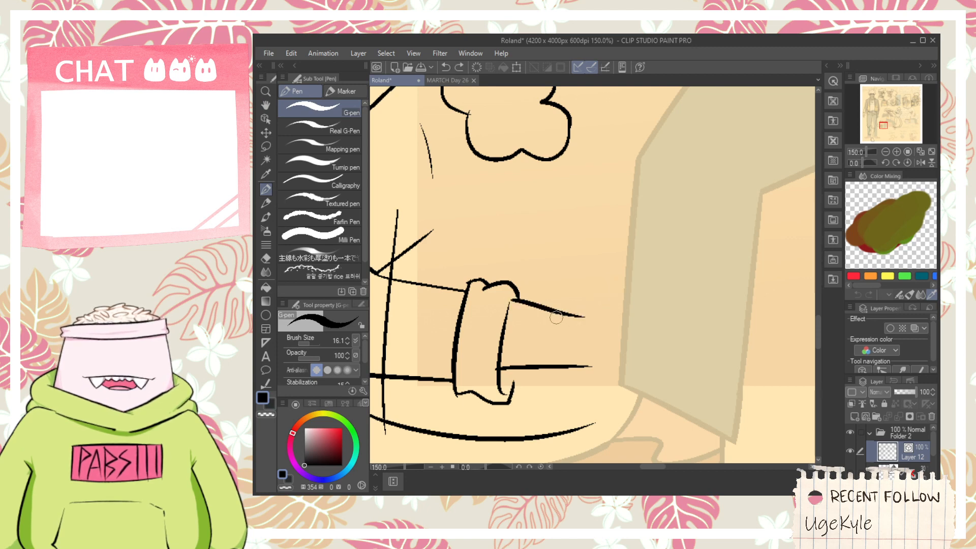
left_click_drag(536, 370, 616, 383)
key("ctrl+z")
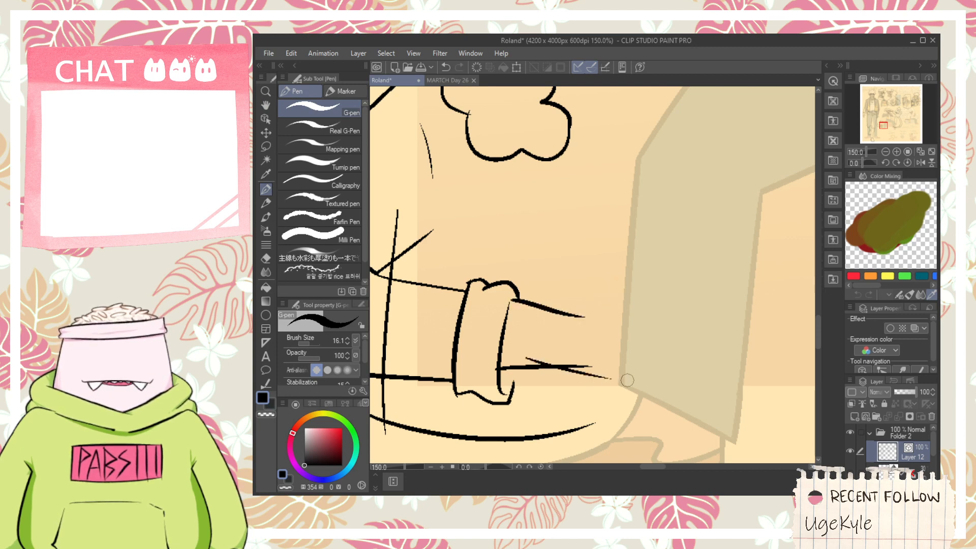
left_click_drag(556, 368, 604, 376)
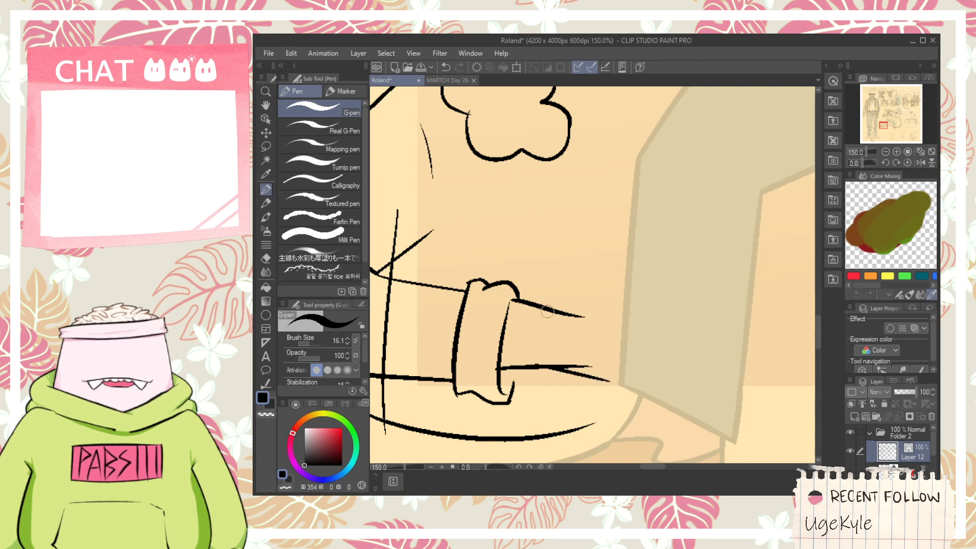
mouse_move(547, 309)
left_mouse_down()
mouse_move(583, 305)
mouse_move(584, 290)
mouse_move(587, 312)
mouse_move(627, 301)
mouse_move(619, 294)
mouse_move(631, 332)
left_mouse_up()
key("ctrl+z")
key("ctrl+z")
key("ctrl+z")
left_click_drag(605, 380, 633, 352)
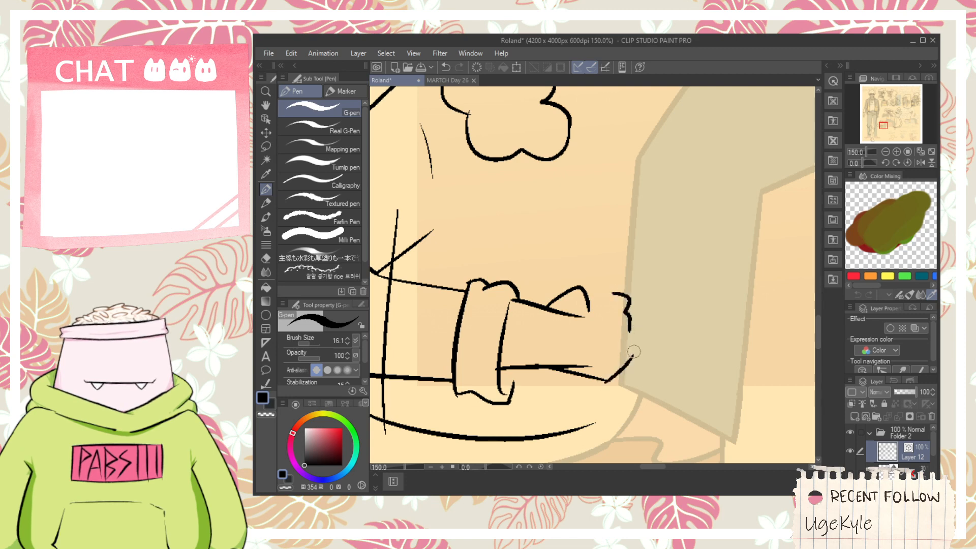
- Trim the overshooting wrist line under the hand and close the cuff's lower corner up to the wrist
key("e")
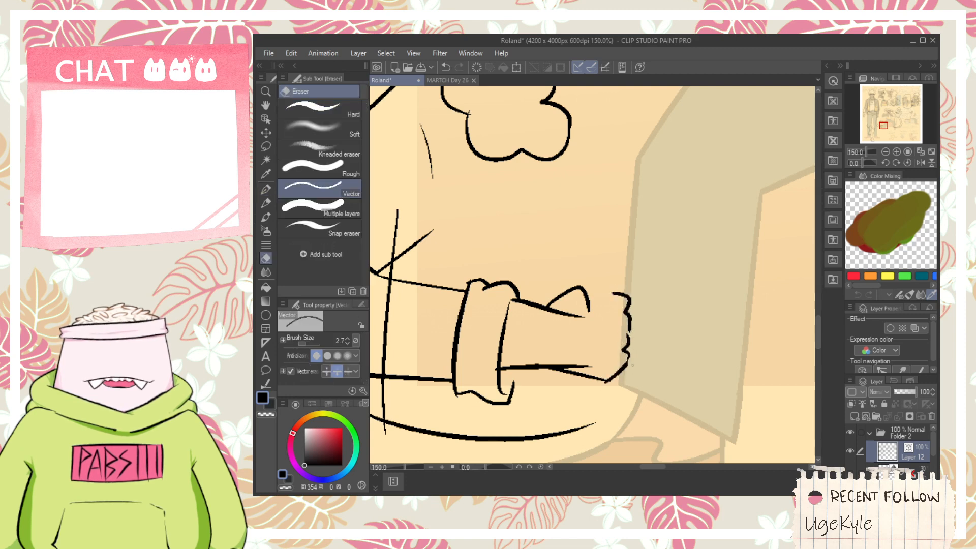
scroll(630, 344, "up", 1)
left_click_drag(567, 367, 565, 364)
scroll(483, 408, "up", 2)
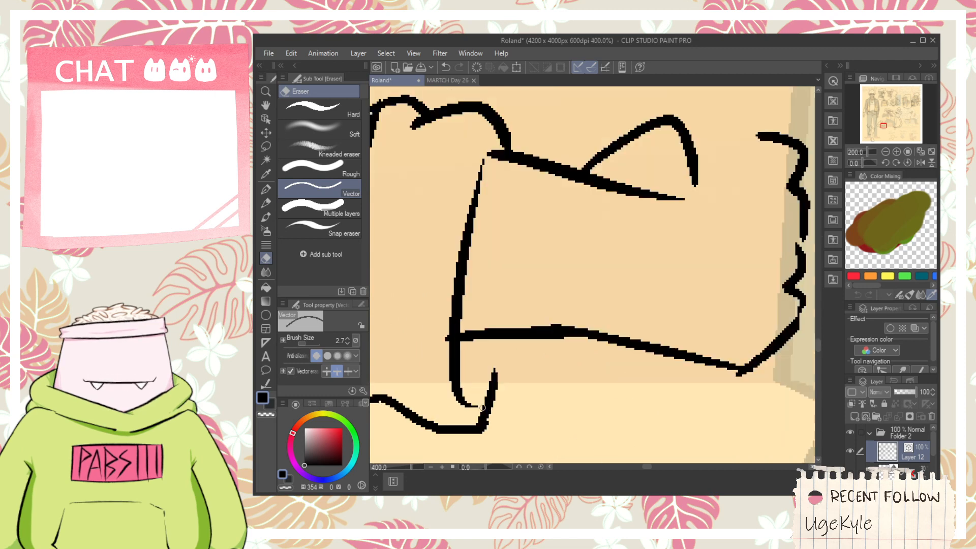
key("p")
left_click_drag(491, 398, 500, 315)
key("e")
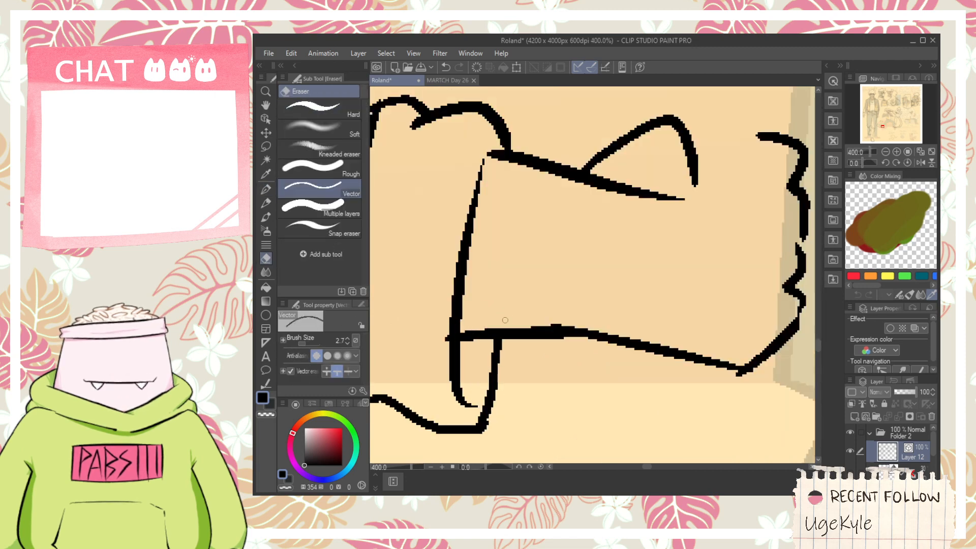
- Trim the wrist's upper line where it runs past the start of the thumb
scroll(446, 346, "down", 2)
key("space")
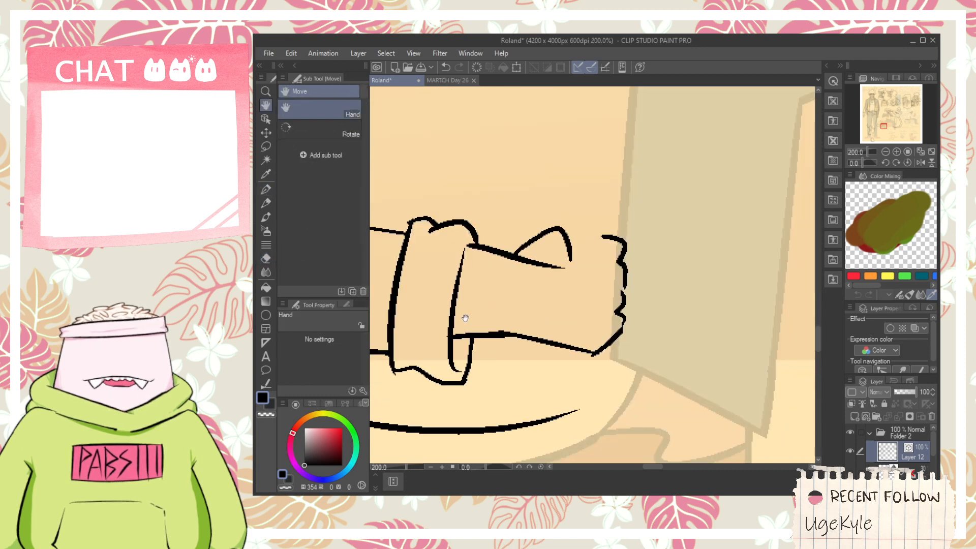
left_click_drag(464, 317, 458, 356)
scroll(592, 331, "up", 2)
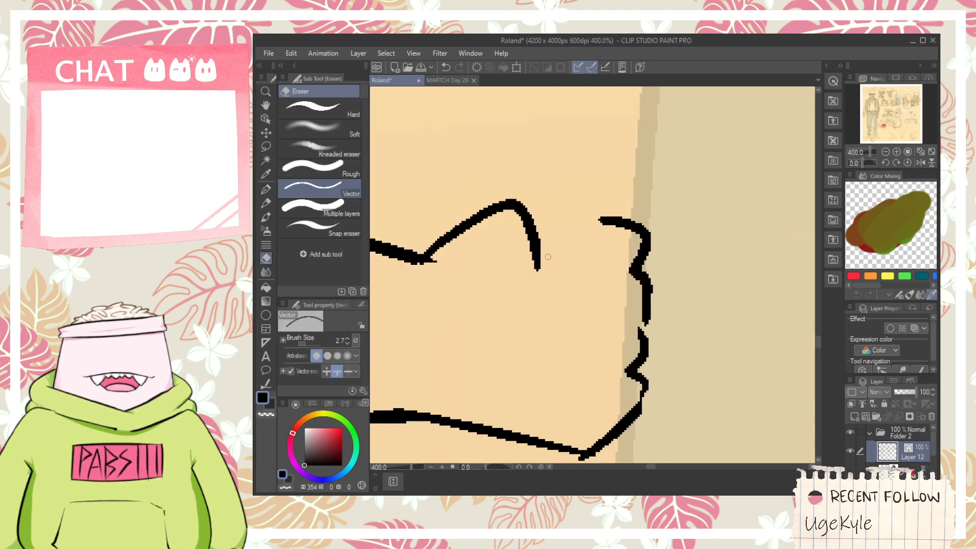
scroll(508, 270, "down", 2)
key("ctrl+z")
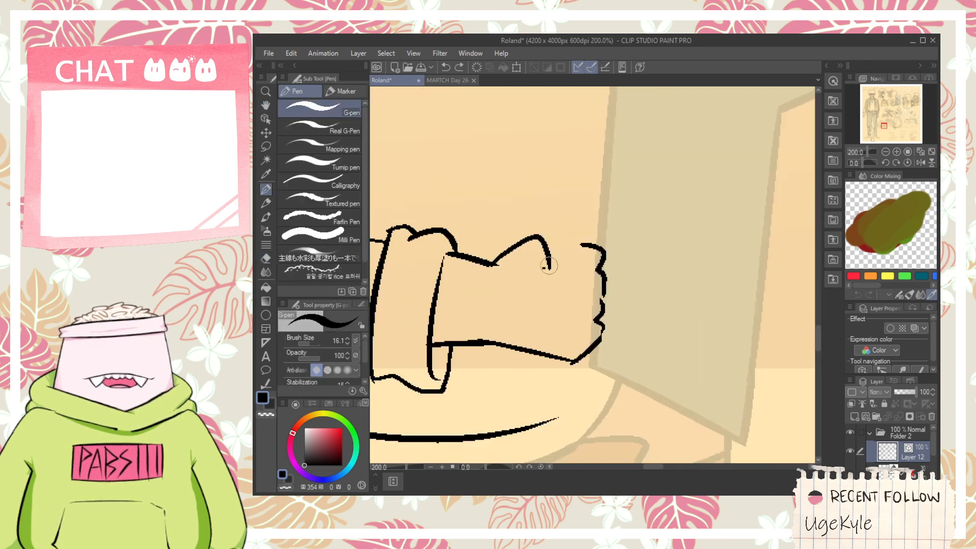
- Ink the thumb's base with a short crease and a line rising toward the knuckles
left_click_drag(546, 267, 574, 249)
key("e")
scroll(554, 268, "down", 1)
scroll(555, 270, "down", 1)
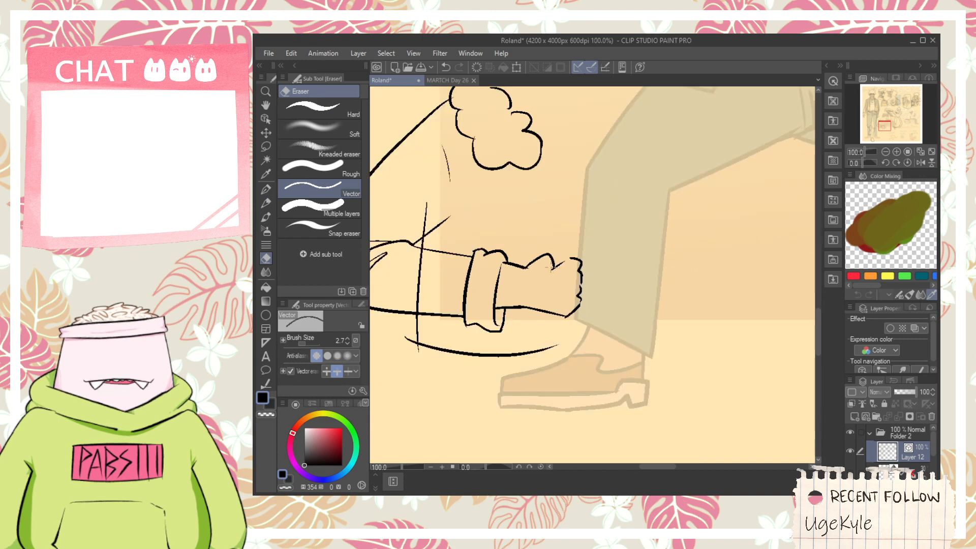
scroll(553, 271, "up", 2)
key("p")
left_click_drag(554, 269, 537, 268)
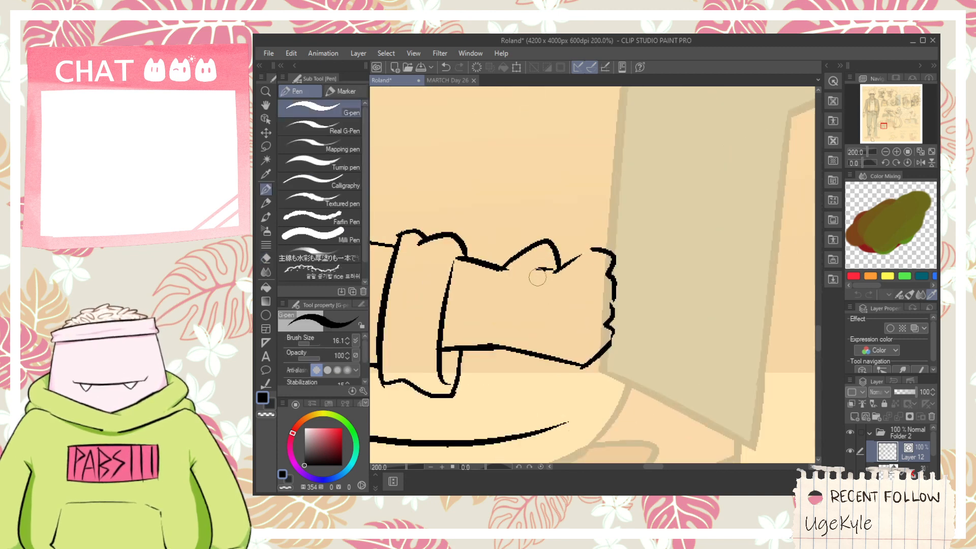
- Ink the torso's front edge from the fluffy collar to the fist, trim it inside the hand, and join the top knuckle to it
scroll(508, 259, "down", 1)
key("h")
left_click_drag(503, 255, 519, 324)
key("p")
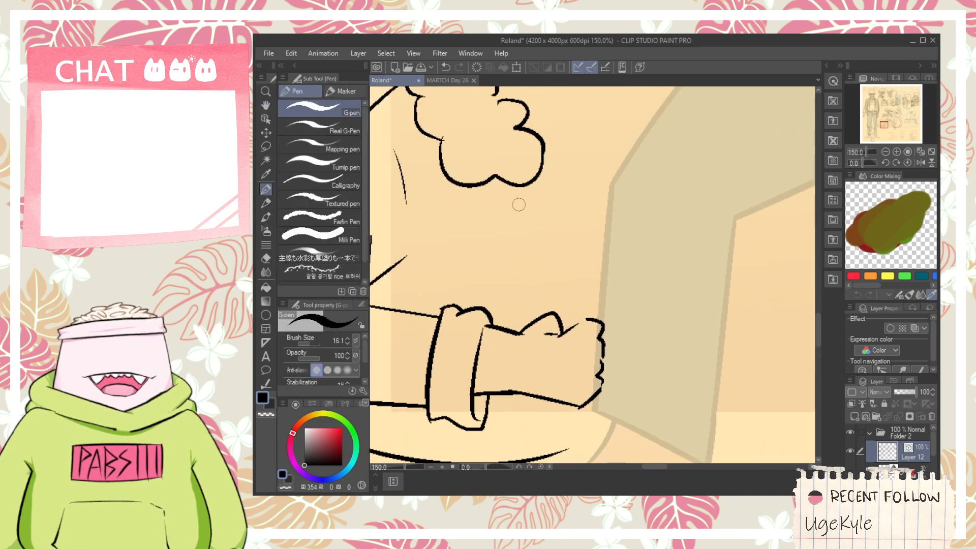
left_click_drag(535, 169, 585, 427)
key("e")
left_click(585, 389)
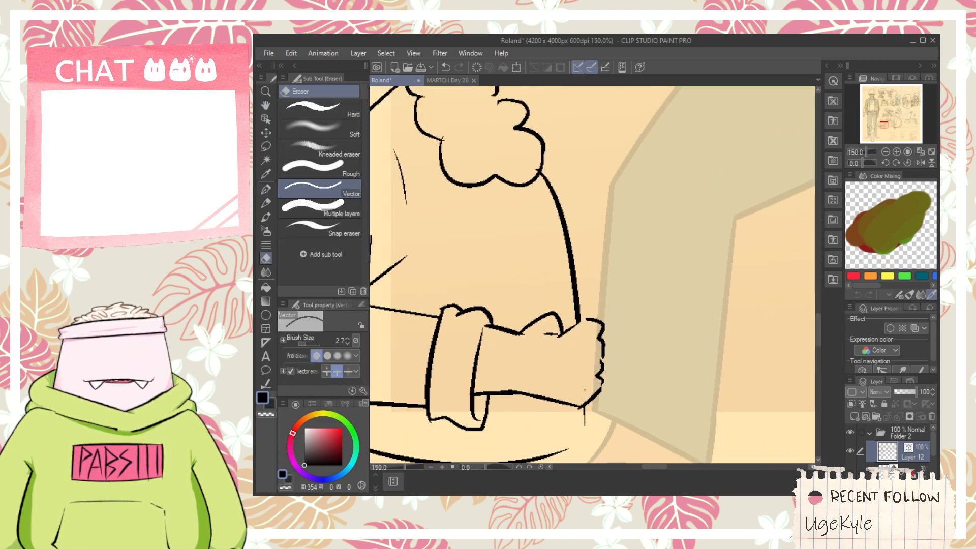
scroll(567, 376, "up", 5)
key("p")
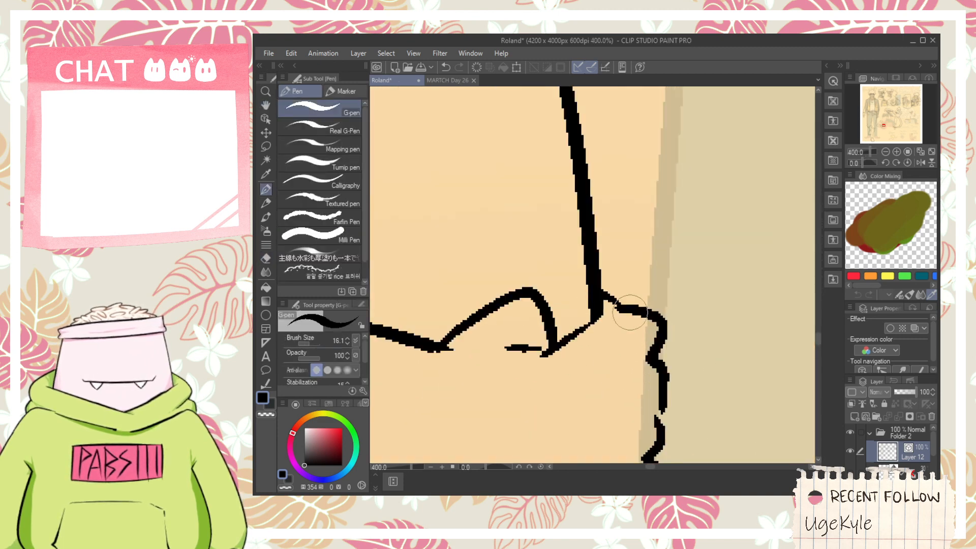
key("e")
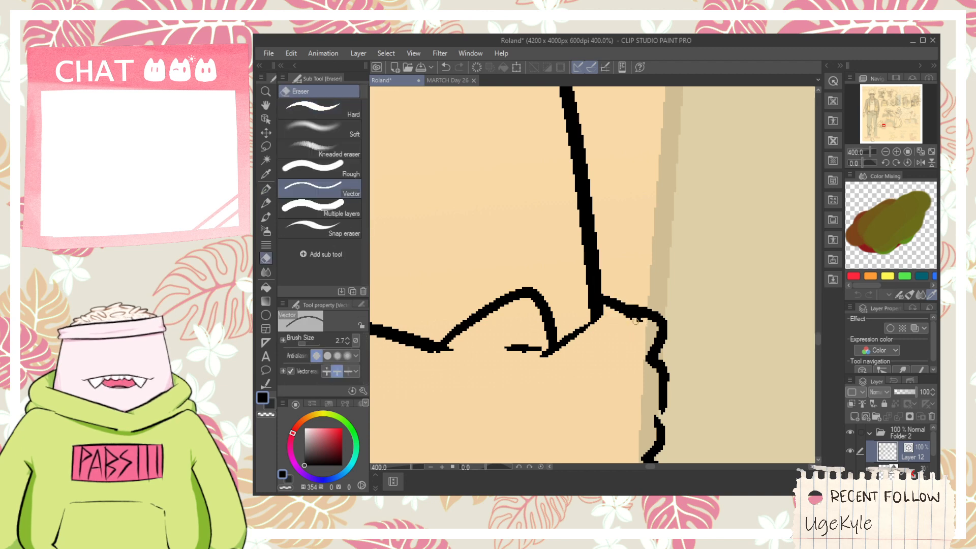
- Trim the vertical torso line where it crosses the forearm and ink a short dash above the sleeve
scroll(635, 321, "down", 3)
key("space")
left_click_drag(434, 447, 454, 392)
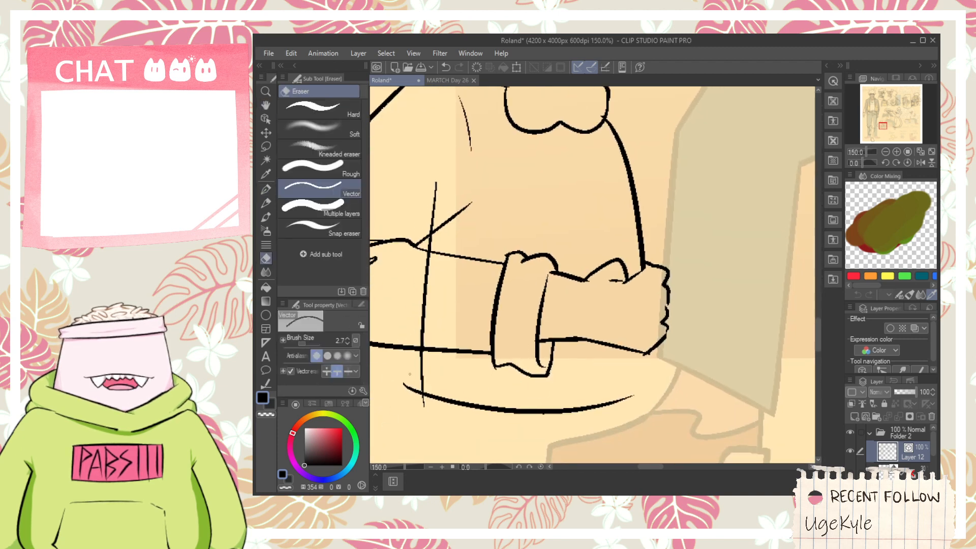
left_click(426, 295)
left_click(429, 211)
key("p")
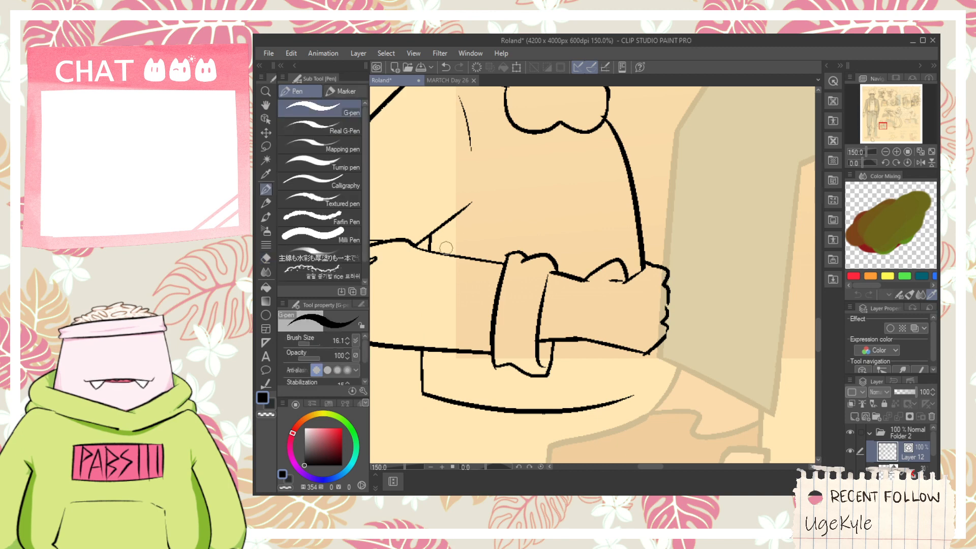
key("ctrl+z")
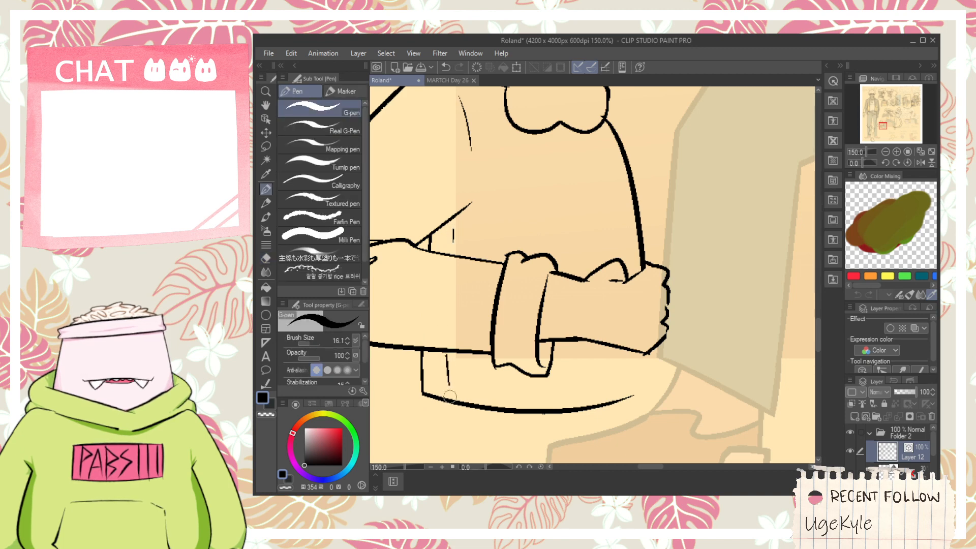
key("ctrl+z")
- Ink the upper edge of the band below the sleeve and close its far end up to the fist
left_click_drag(423, 375, 612, 378)
key("ctrl+z")
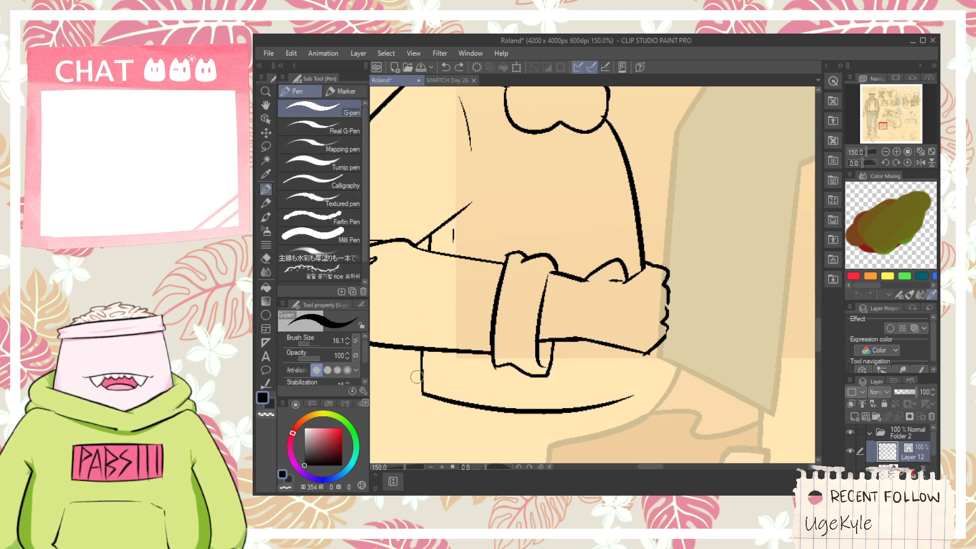
left_click_drag(424, 376, 613, 376)
key("ctrl+z")
mouse_move(424, 376)
left_mouse_down()
mouse_move(598, 385)
mouse_move(639, 336)
mouse_move(660, 342)
mouse_move(658, 288)
left_mouse_up()
scroll(644, 376, "up", 3)
key("e")
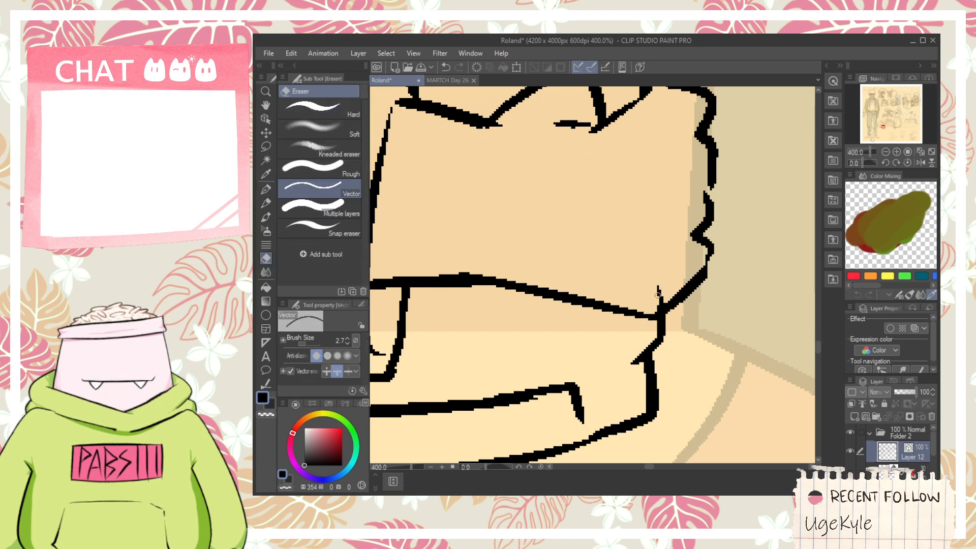
- Ink an extra curl on top of the fluffy collar and trim the overlapping line beneath it
scroll(655, 293, "down", 4)
key("space")
left_click_drag(627, 243, 583, 280)
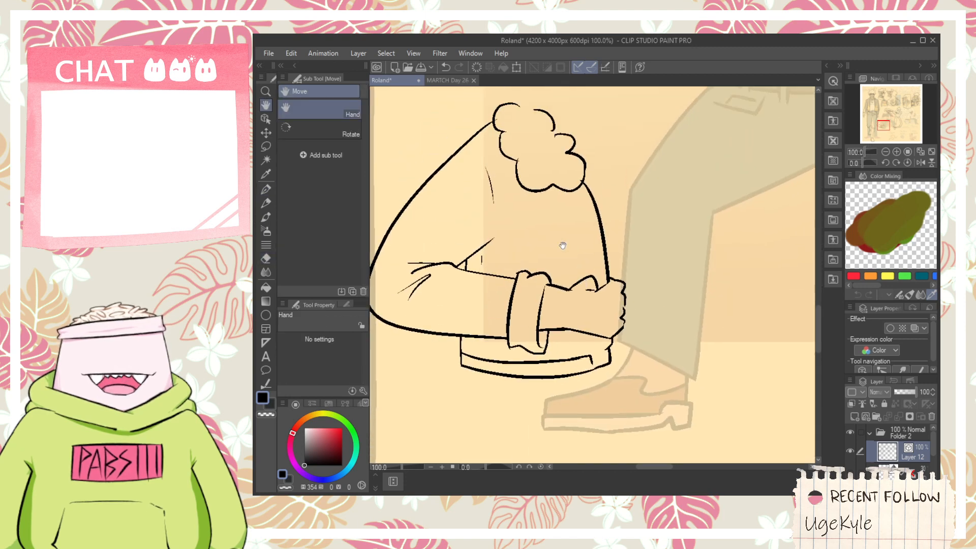
scroll(563, 245, "up", 1)
left_click_drag(559, 230, 543, 351)
left_click_drag(565, 268, 561, 344)
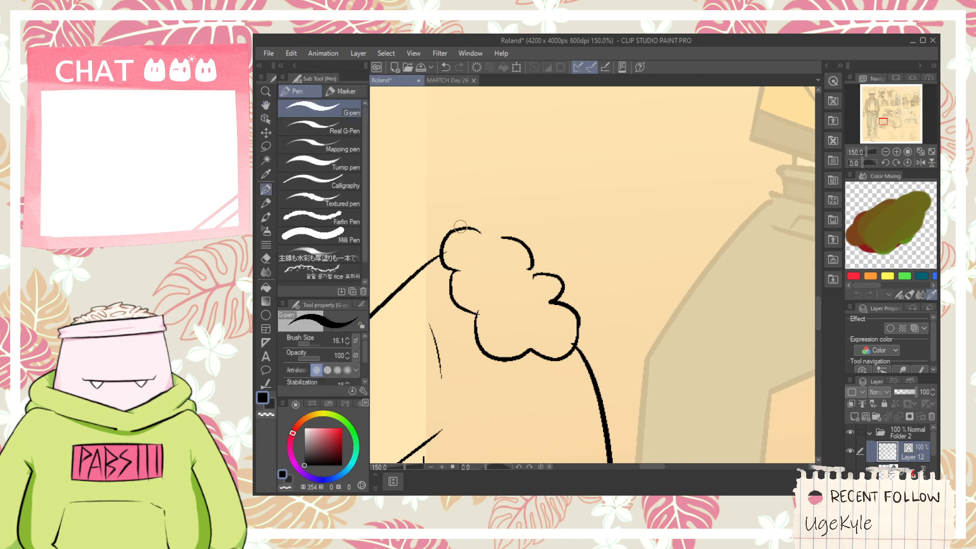
key("e")
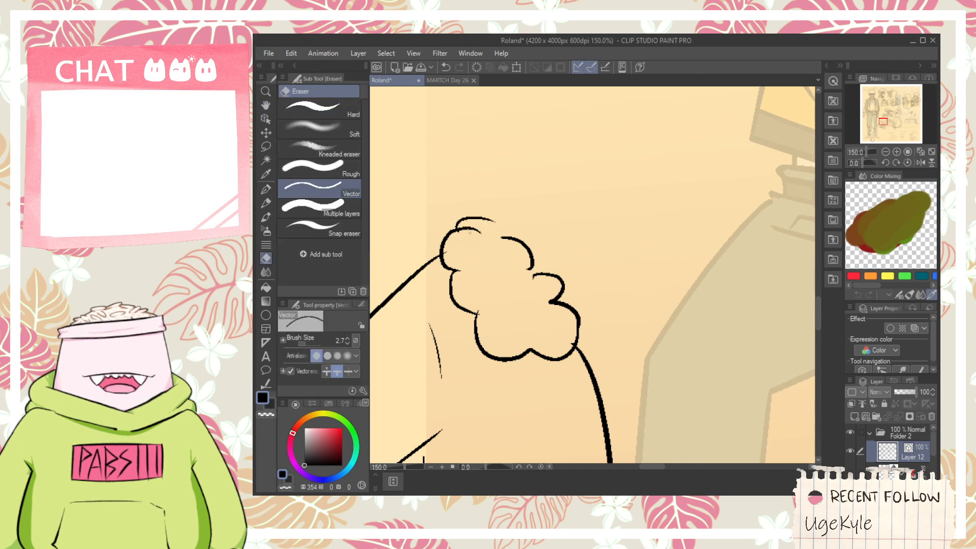
scroll(457, 251, "down", 2)
key("space")
left_click_drag(526, 212, 525, 262)
scroll(519, 225, "up", 1)
- Ink two vertical neck lines, the collar's far fluffy section, and small curls inside both fluffy sections
key("p")
left_click_drag(465, 291, 464, 267)
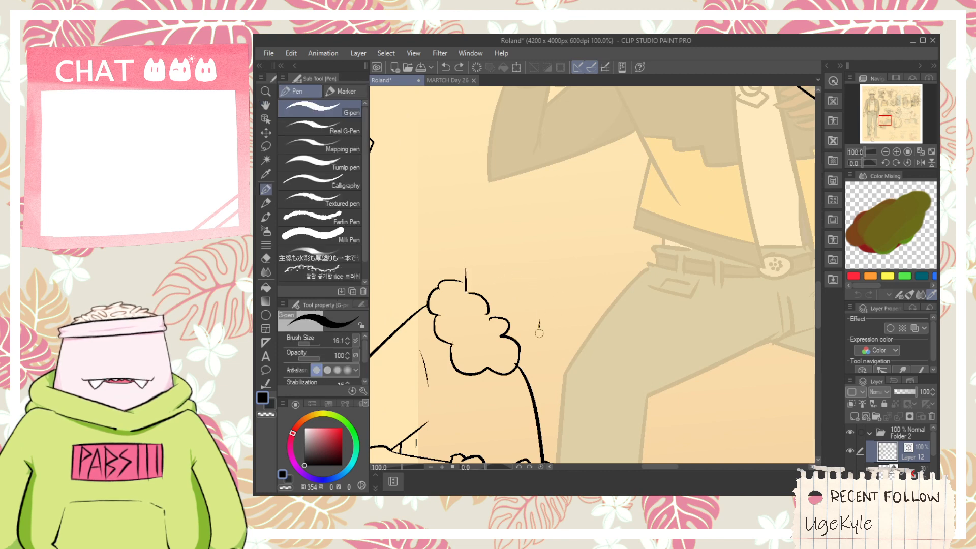
left_click_drag(539, 333, 539, 337)
mouse_move(560, 295)
left_mouse_down()
mouse_move(572, 305)
mouse_move(565, 326)
mouse_move(590, 316)
mouse_move(608, 336)
left_mouse_up()
key("ctrl+z")
left_click_drag(539, 330, 557, 346)
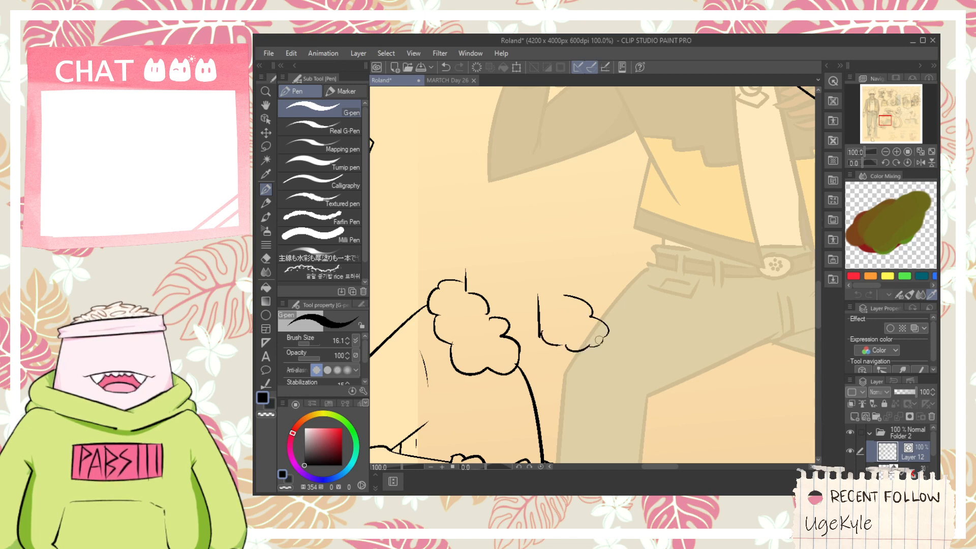
scroll(599, 340, "up", 1)
mouse_move(543, 308)
left_mouse_down()
mouse_move(568, 309)
mouse_move(693, 368)
left_mouse_up()
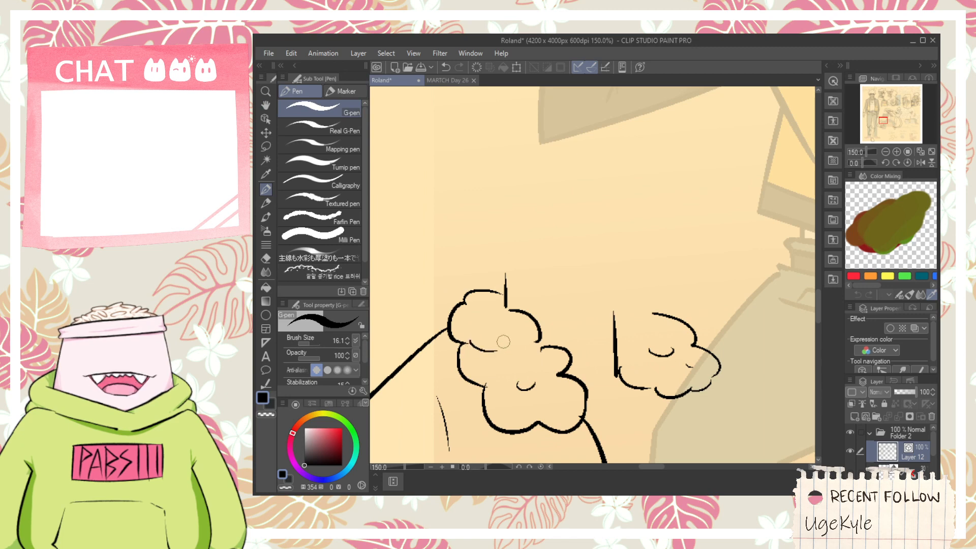
- Ink the curved jaw and chin line above the neck
left_click_drag(540, 290, 502, 292)
mouse_move(508, 295)
left_mouse_down()
mouse_move(584, 308)
mouse_move(623, 293)
mouse_move(625, 261)
left_mouse_up()
key("ctrl+z")
left_click_drag(560, 271, 614, 271)
key("ctrl+z")
- Ink the face's small smile, the ear and the pointed bangs across the forehead
key("ctrl+z")
key("ctrl+z")
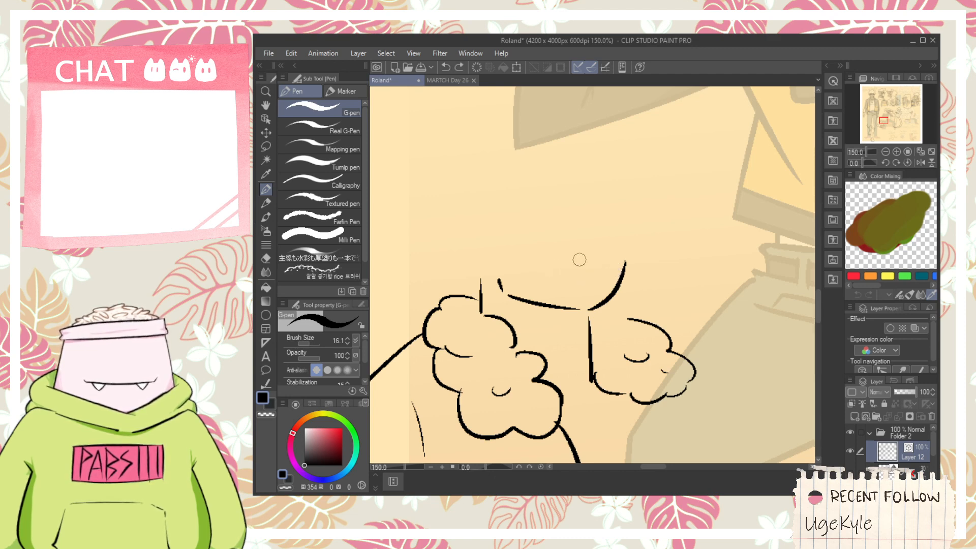
mouse_move(558, 254)
left_mouse_down()
mouse_move(585, 267)
mouse_move(601, 258)
left_mouse_up()
mouse_move(552, 216)
left_mouse_down()
mouse_move(521, 198)
mouse_move(533, 253)
mouse_move(483, 257)
mouse_move(514, 297)
left_mouse_up()
key("space")
key("ctrl+z")
mouse_move(509, 248)
left_mouse_down()
mouse_move(513, 291)
mouse_move(527, 283)
mouse_move(532, 223)
mouse_move(517, 267)
mouse_move(537, 230)
mouse_move(595, 275)
mouse_move(636, 231)
left_mouse_up()
key("ctrl+z")
key("ctrl+z")
mouse_move(536, 231)
left_mouse_down()
mouse_move(605, 202)
mouse_move(648, 212)
mouse_move(661, 313)
left_mouse_up()
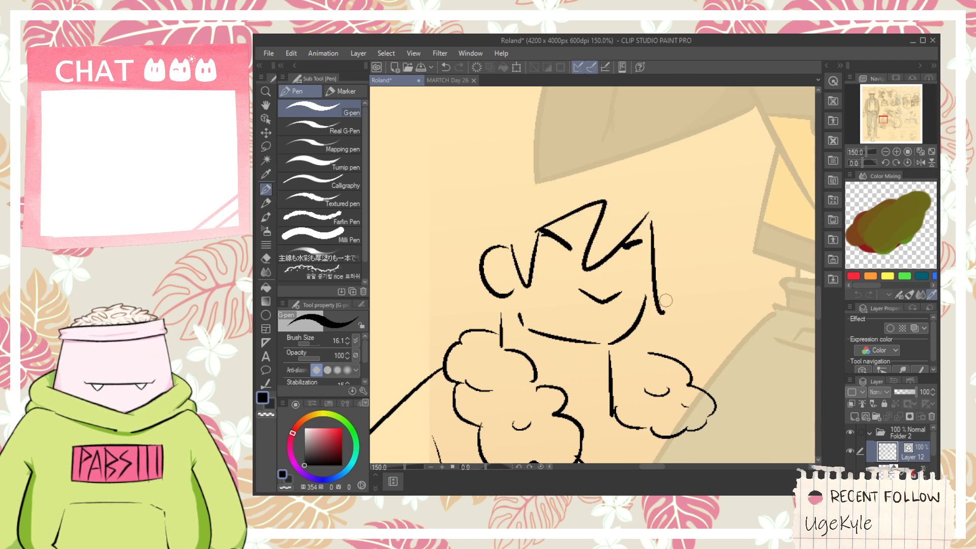
- Ink the pointed side lock beside the face and the spiky outline of the hair's back and top
key("ctrl+z")
left_click_drag(649, 213, 651, 294)
left_click_drag(667, 240, 661, 285)
mouse_move(473, 282)
left_mouse_down()
mouse_move(533, 313)
mouse_move(510, 265)
mouse_move(555, 173)
mouse_move(633, 104)
mouse_move(623, 179)
mouse_move(586, 214)
mouse_move(594, 178)
mouse_move(641, 237)
left_mouse_up()
key("ctrl+z")
key("space")
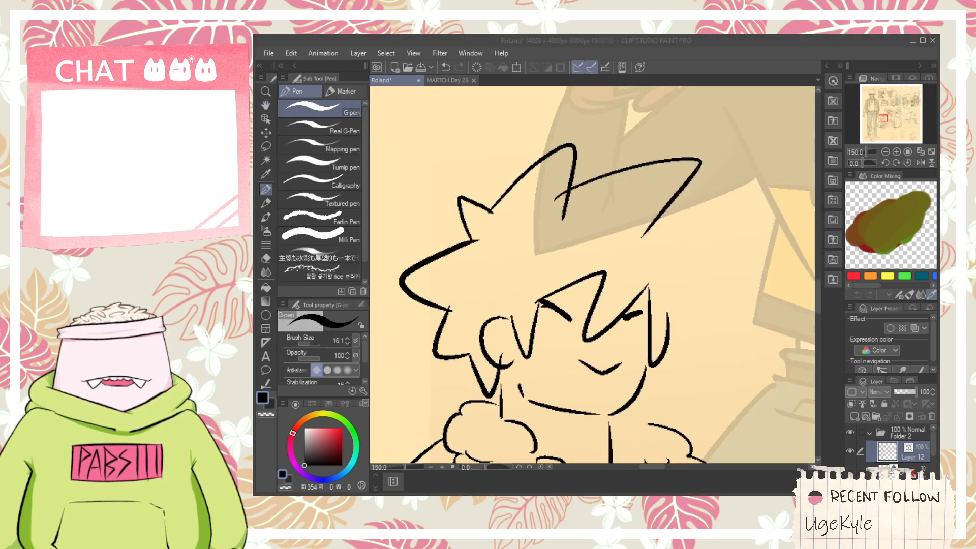
- Replace the hair's front outline with a wide pointed spike on top and a rounded lock curving down beside the face's far side
key("ctrl+z")
key("ctrl+z")
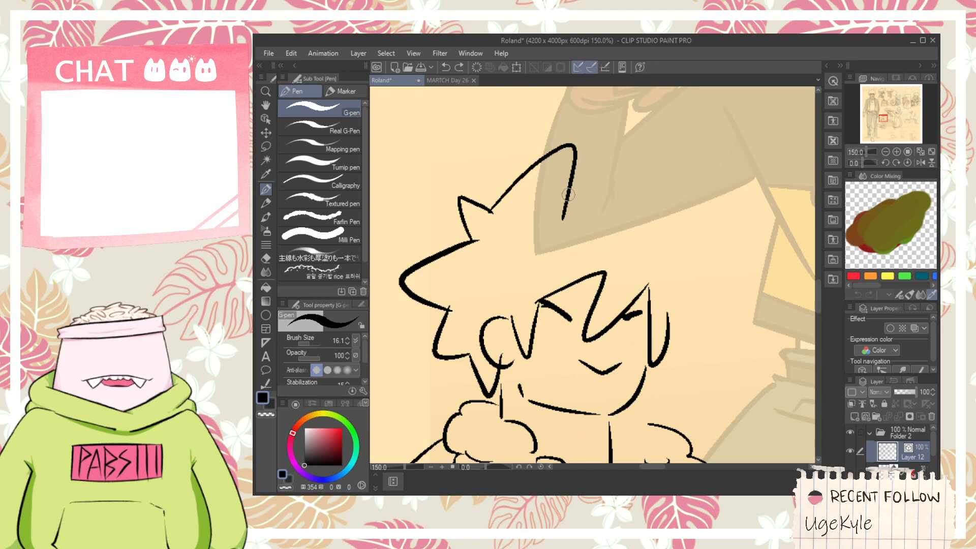
mouse_move(567, 195)
left_mouse_down()
mouse_move(604, 178)
mouse_move(666, 255)
left_mouse_up()
key("ctrl+z")
mouse_move(550, 189)
left_mouse_down()
mouse_move(705, 159)
mouse_move(667, 237)
left_mouse_up()
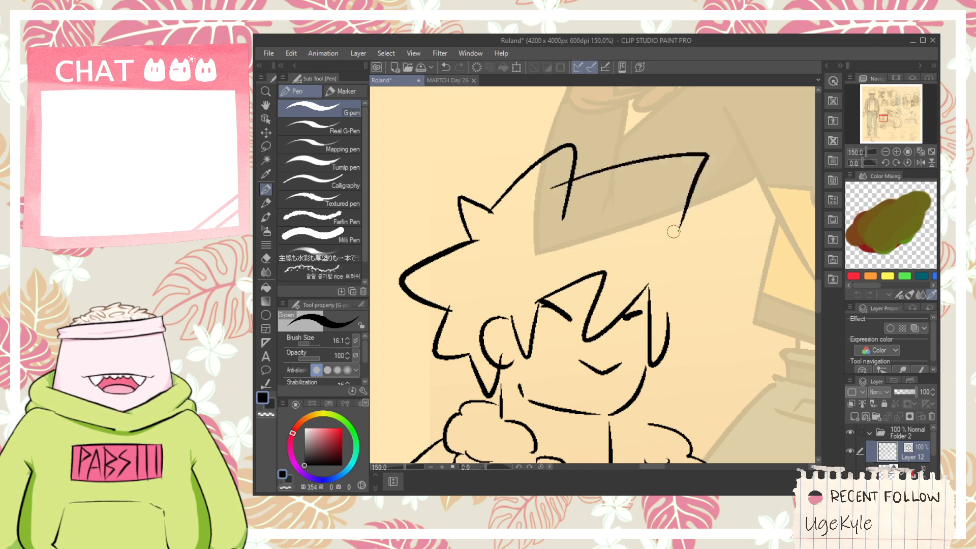
key("ctrl+z")
mouse_move(558, 184)
left_mouse_down()
mouse_move(629, 162)
mouse_move(654, 235)
left_mouse_up()
key("ctrl+z")
mouse_move(552, 198)
left_mouse_down()
mouse_move(644, 172)
mouse_move(714, 210)
mouse_move(567, 187)
mouse_move(659, 232)
left_mouse_up()
key("ctrl+z")
key("ctrl+z")
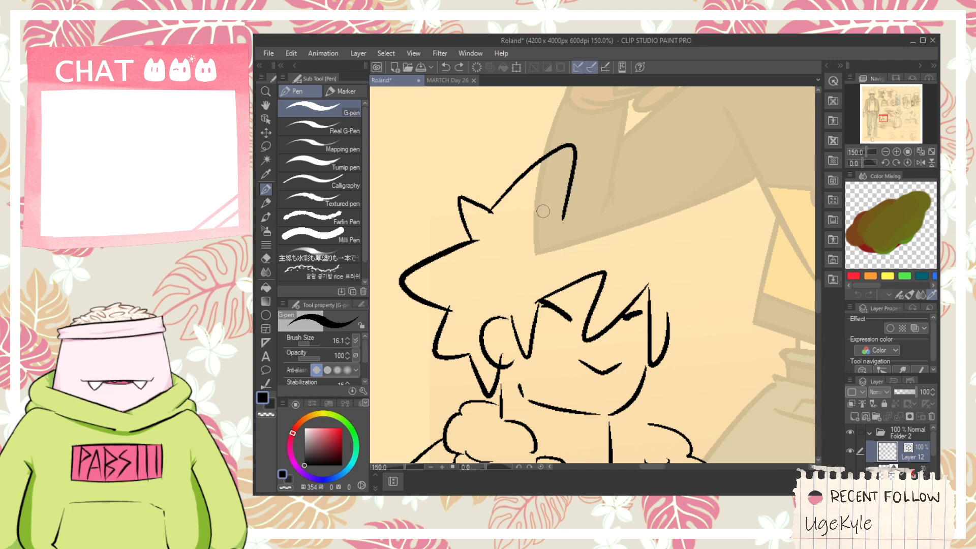
mouse_move(541, 203)
left_mouse_down()
mouse_move(584, 190)
mouse_move(708, 169)
mouse_move(666, 238)
left_mouse_up()
key("ctrl+z")
mouse_move(548, 199)
left_mouse_down()
mouse_move(670, 217)
mouse_move(666, 252)
mouse_move(614, 175)
mouse_move(669, 260)
mouse_move(685, 306)
mouse_move(659, 338)
mouse_move(665, 326)
left_mouse_up()
key("ctrl+z")
- Trim the overlapping line ends where the top hair spikes meet using the Vector eraser
key("space")
key("e")
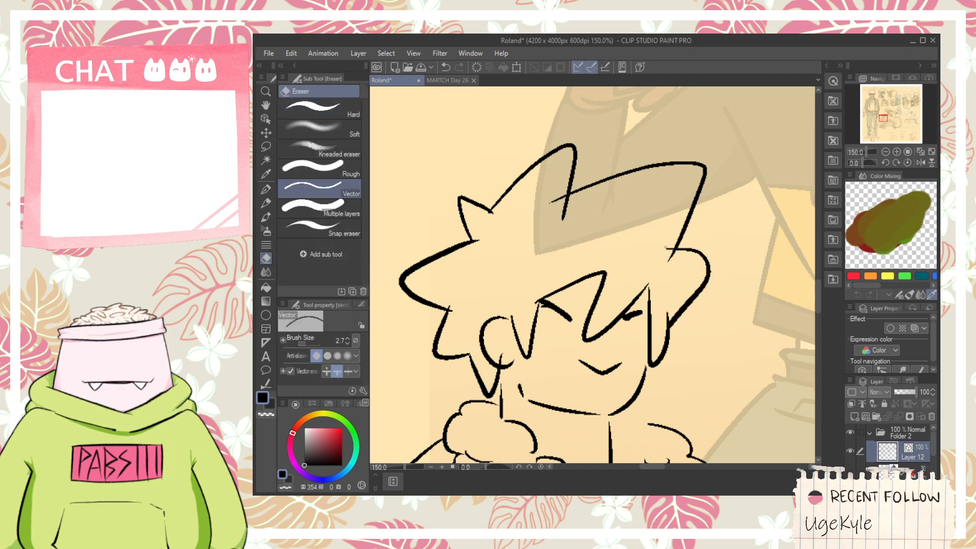
left_click_drag(555, 198, 565, 210)
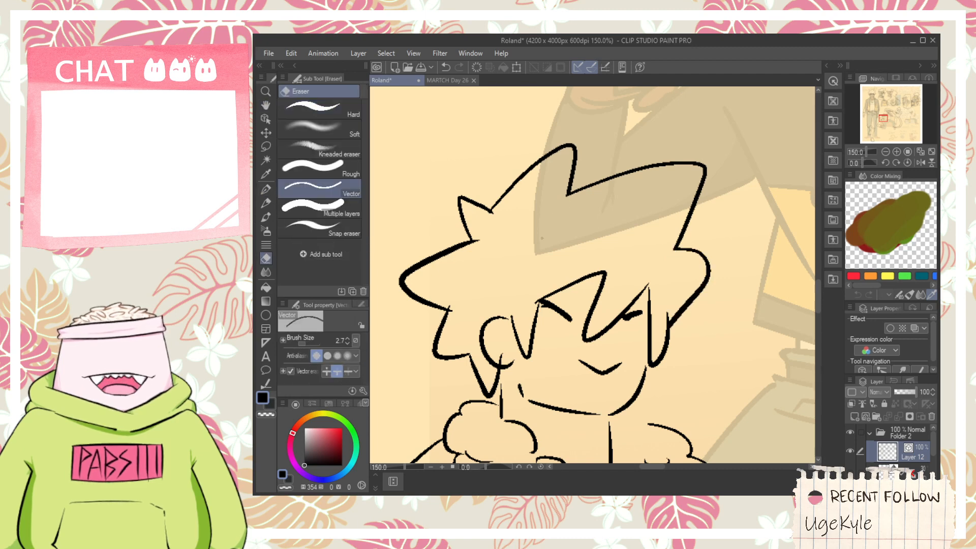
- Ink the inner ear details with curved inner lines and a small dark notch near the face
key("space")
mouse_move(497, 340)
left_mouse_down()
mouse_move(529, 277)
mouse_move(531, 303)
left_mouse_up()
scroll(529, 274, "up", 1)
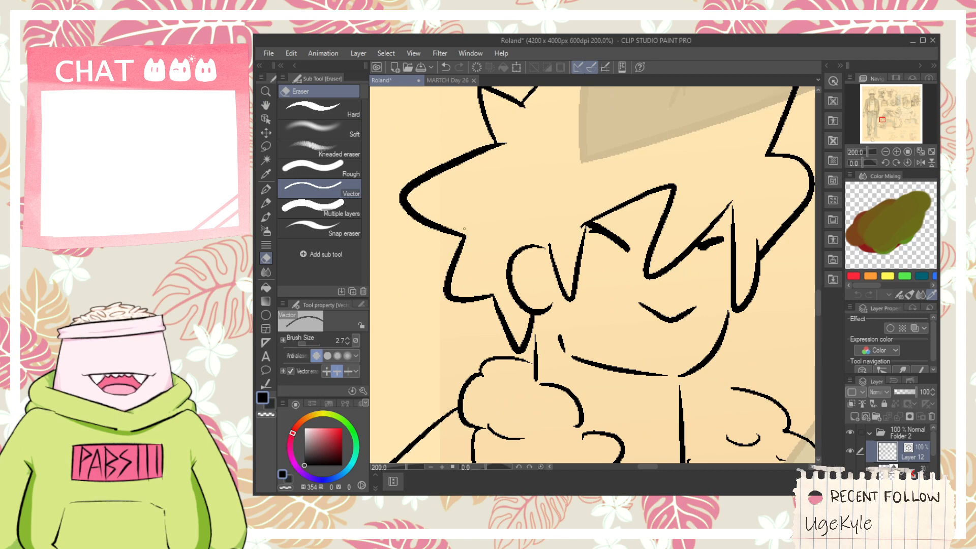
scroll(531, 269, "up", 2)
key("p")
left_click(560, 279)
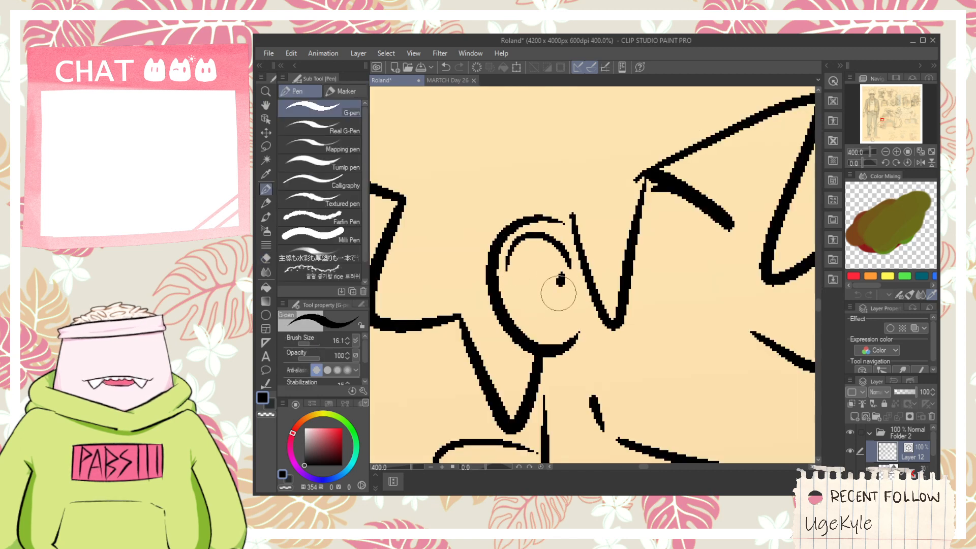
left_click_drag(558, 293, 574, 320)
mouse_move(514, 267)
left_mouse_down()
mouse_move(553, 274)
mouse_move(536, 280)
left_mouse_up()
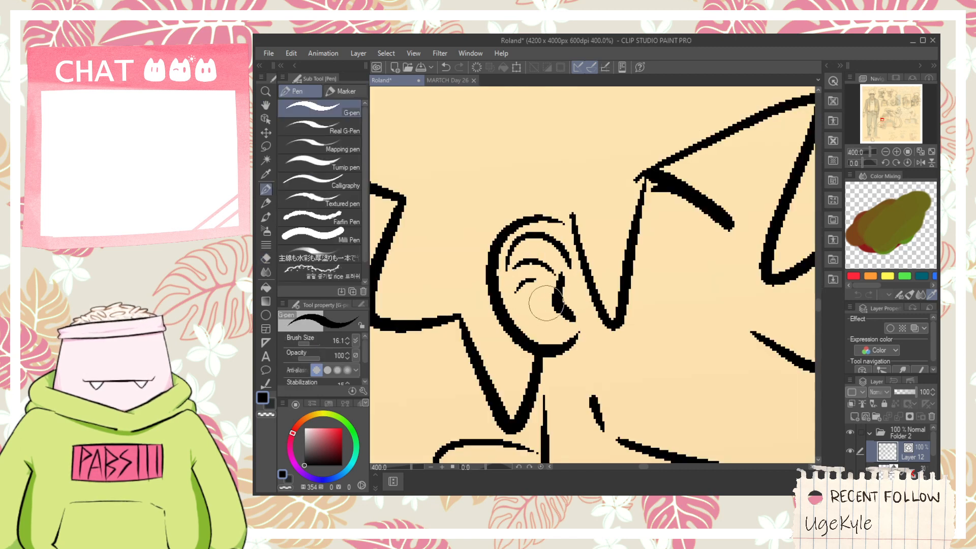
- Ink the jacket's far front edge as a long curve running down from the far fluffy collar section
scroll(544, 299, "down", 4)
key("space")
left_click_drag(587, 344, 562, 282)
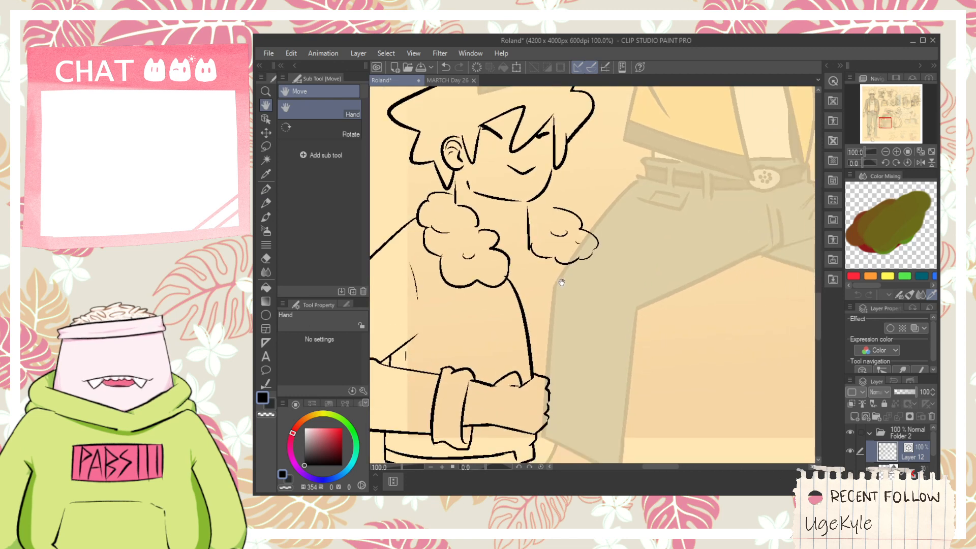
left_click_drag(566, 328, 578, 267)
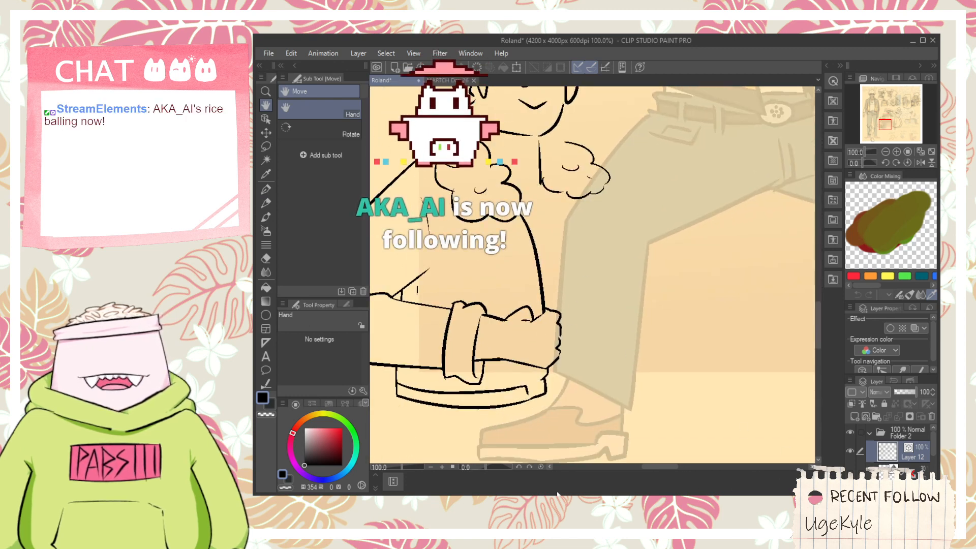
left_click(598, 246)
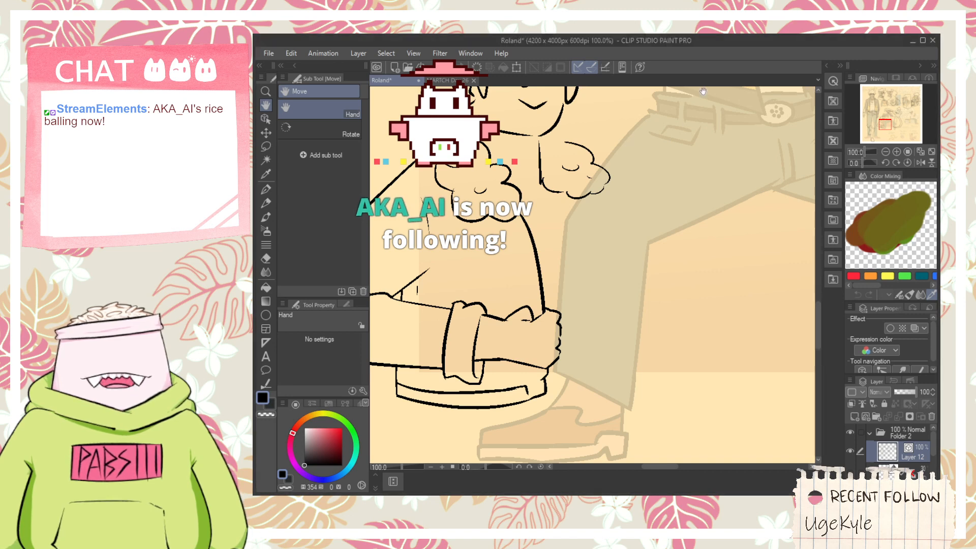
left_click_drag(611, 229, 622, 271)
key("ctrl+plus")
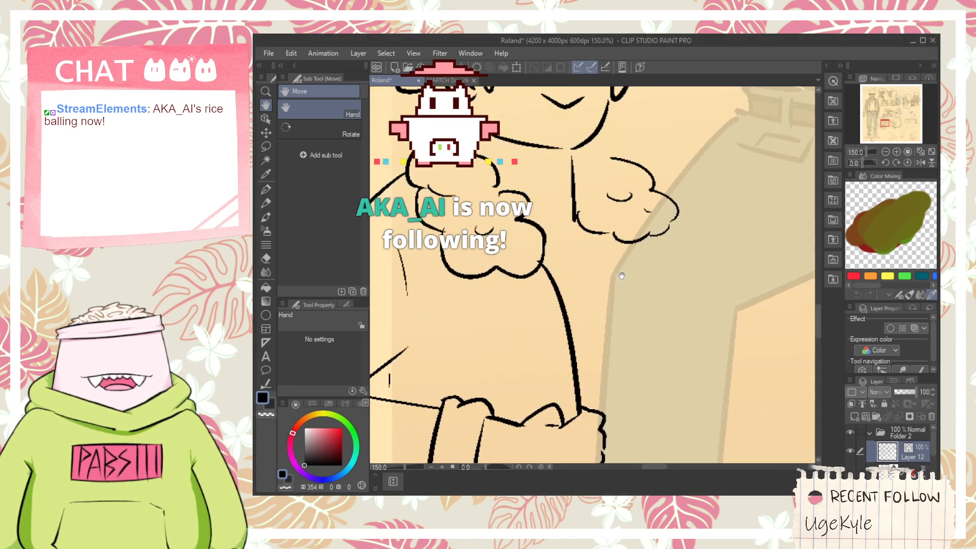
key("p")
mouse_move(582, 224)
left_mouse_down()
mouse_move(657, 370)
mouse_move(647, 409)
mouse_move(606, 318)
left_mouse_up()
- Ink the stacked curled fingers of a fist gripping the lower end of the jacket's far edge
key("h")
key("p")
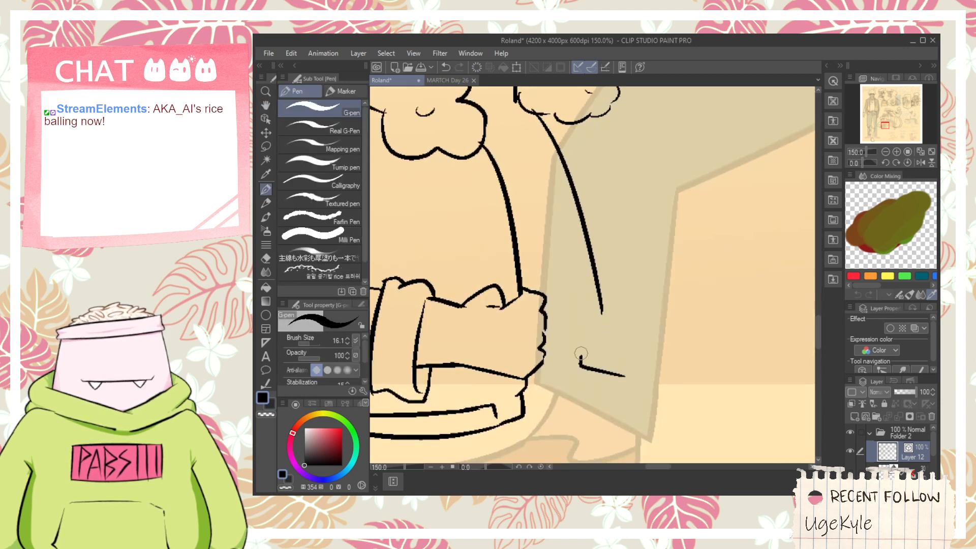
mouse_move(575, 335)
left_mouse_down()
mouse_move(615, 347)
mouse_move(582, 318)
left_mouse_up()
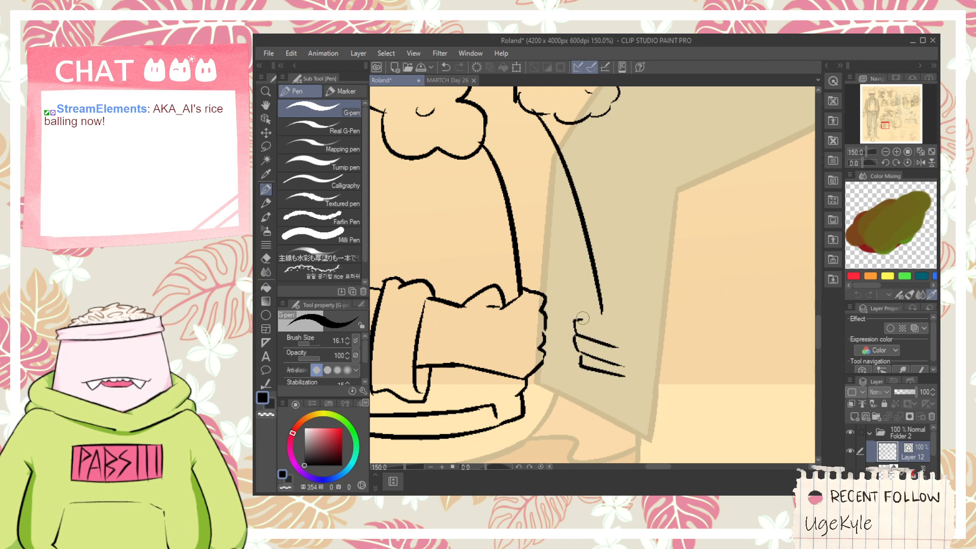
scroll(597, 305, "up", 1)
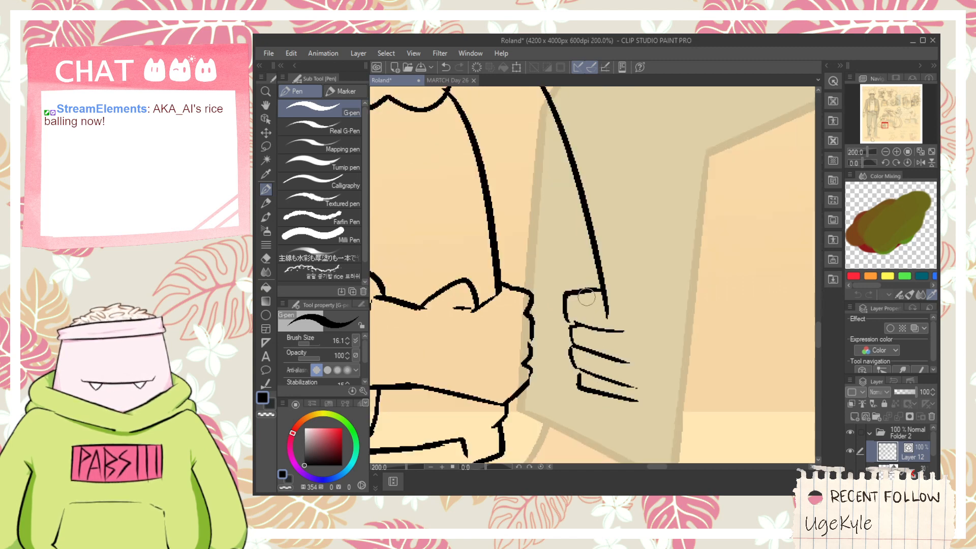
- Erase the jacket edge's overshoot inside the fist and ink the knuckle contour closing the fist's outer side
key("e")
left_click_drag(611, 305, 602, 309)
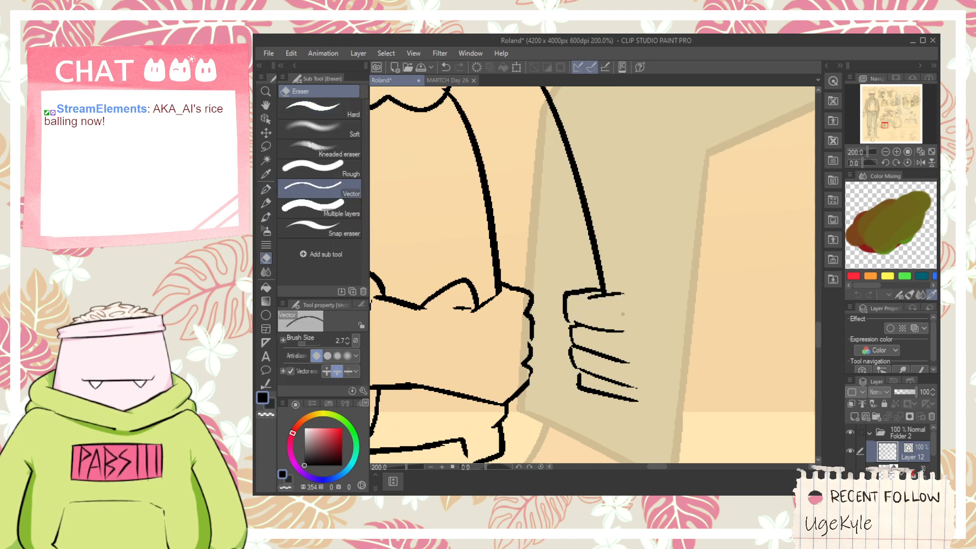
key("p")
scroll(597, 265, "down", 1)
scroll(615, 277, "up", 1)
mouse_move(608, 276)
left_mouse_down()
mouse_move(629, 328)
mouse_move(631, 384)
mouse_move(650, 339)
left_mouse_up()
key("ctrl+z")
scroll(642, 373, "up", 2)
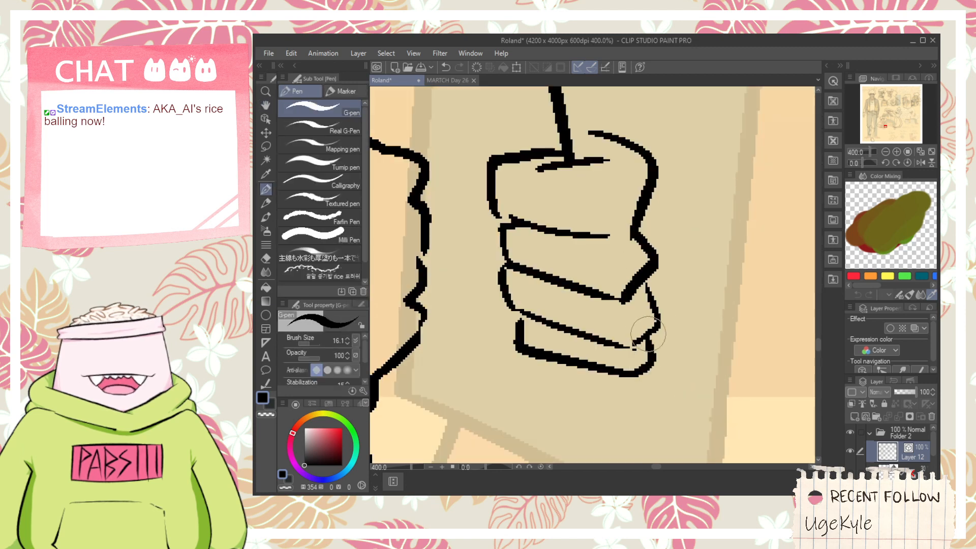
- Ink a small rounded thumb tip above the fist beside the jacket edge
scroll(645, 338, "down", 2)
left_click_drag(606, 235, 633, 273)
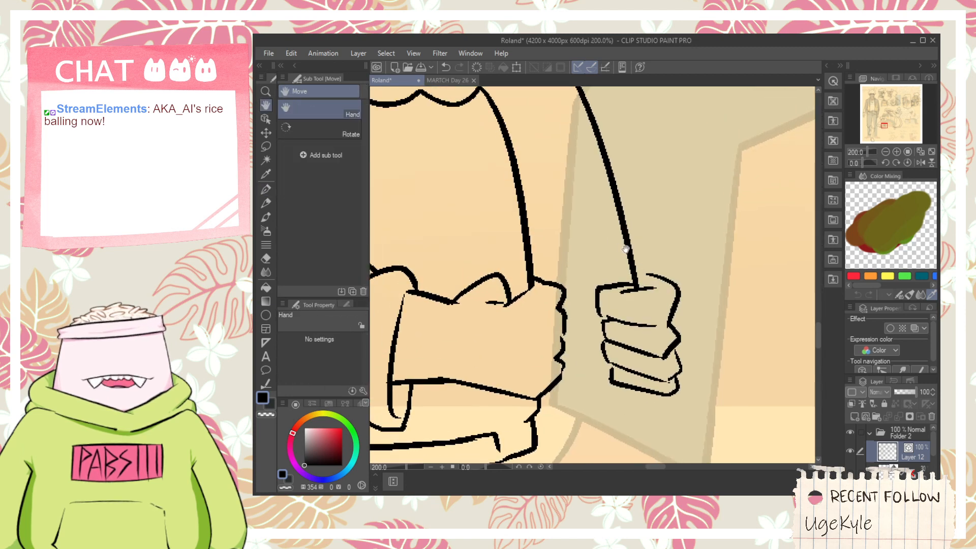
scroll(628, 249, "up", 2)
mouse_move(634, 234)
left_mouse_down()
mouse_move(669, 255)
mouse_move(646, 293)
left_mouse_up()
scroll(648, 288, "down", 3)
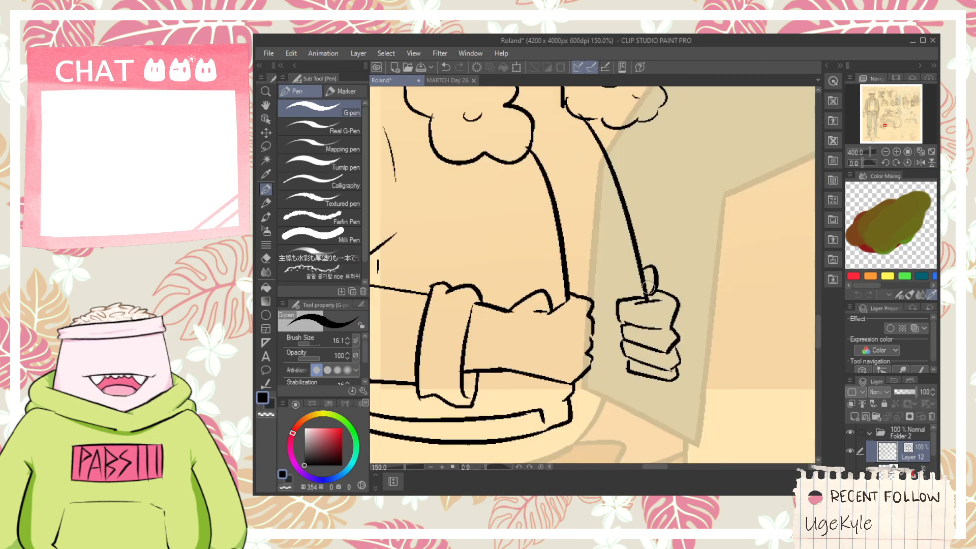
- Ink thin fold lines rising from the thumb and short jagged shoulder strokes beside the far collar section
left_click_drag(626, 199, 652, 304)
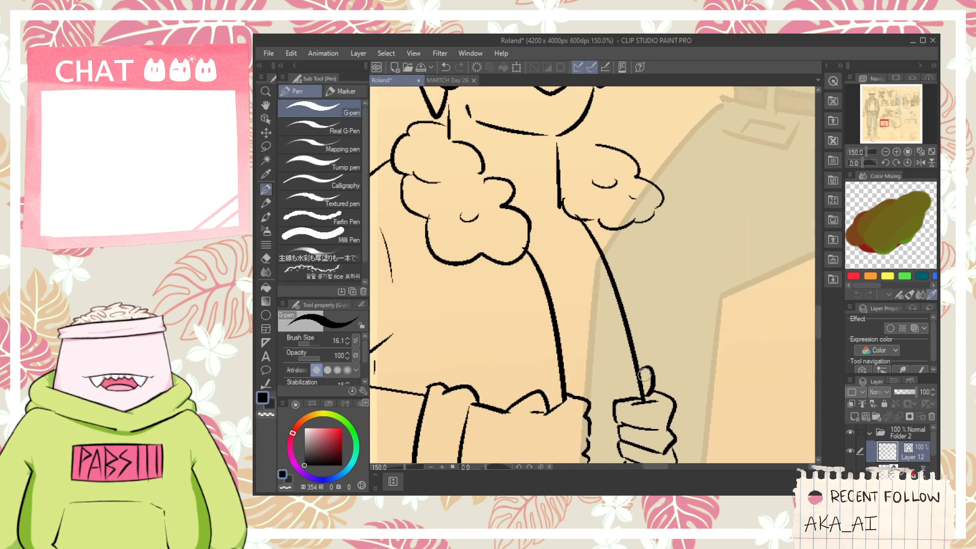
left_click_drag(644, 375, 657, 220)
key("ctrl+z")
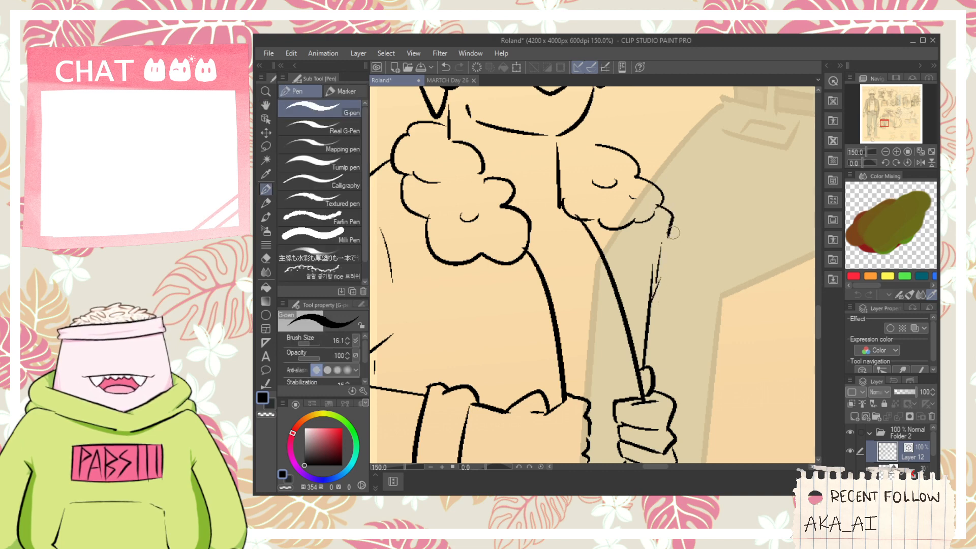
key("ctrl+z")
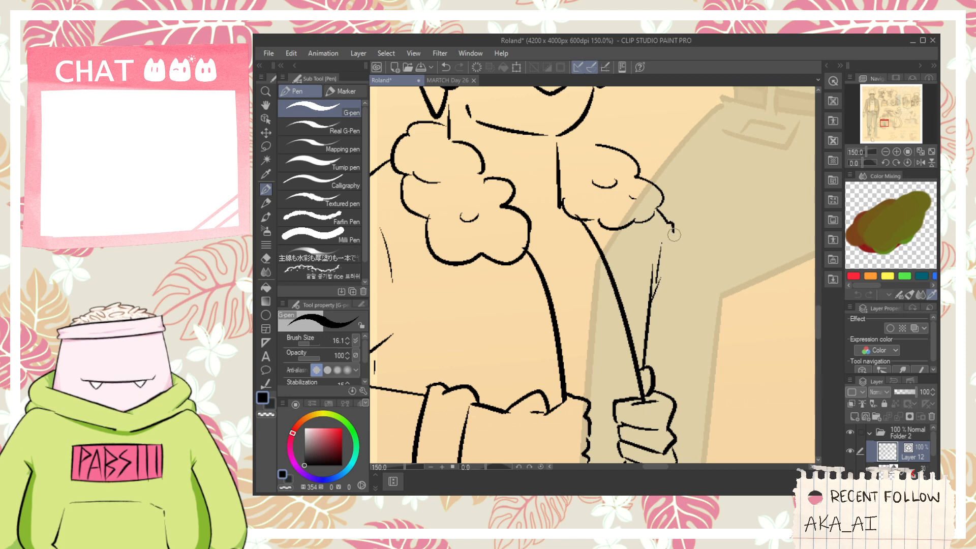
left_click_drag(681, 240, 686, 252)
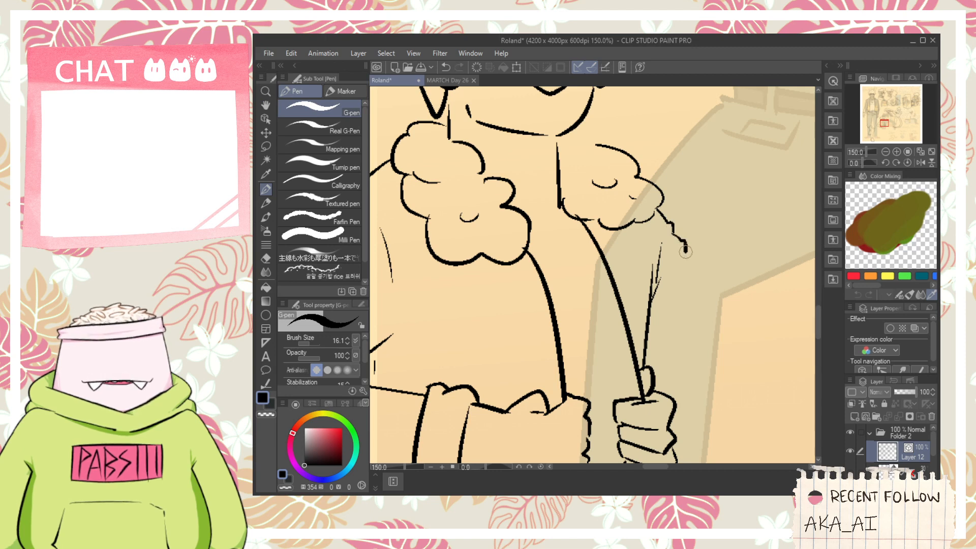
- Ink a short diagonal line for the wrist's underside, extending outward from the fist's lower knuckles
key("space")
left_click_drag(688, 307, 652, 242)
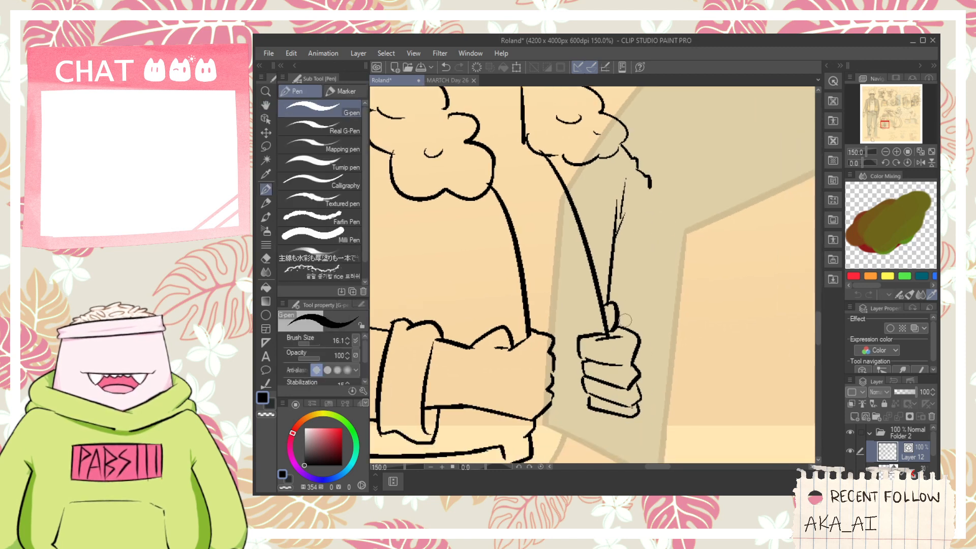
left_click_drag(620, 329, 662, 309)
key("ctrl+z")
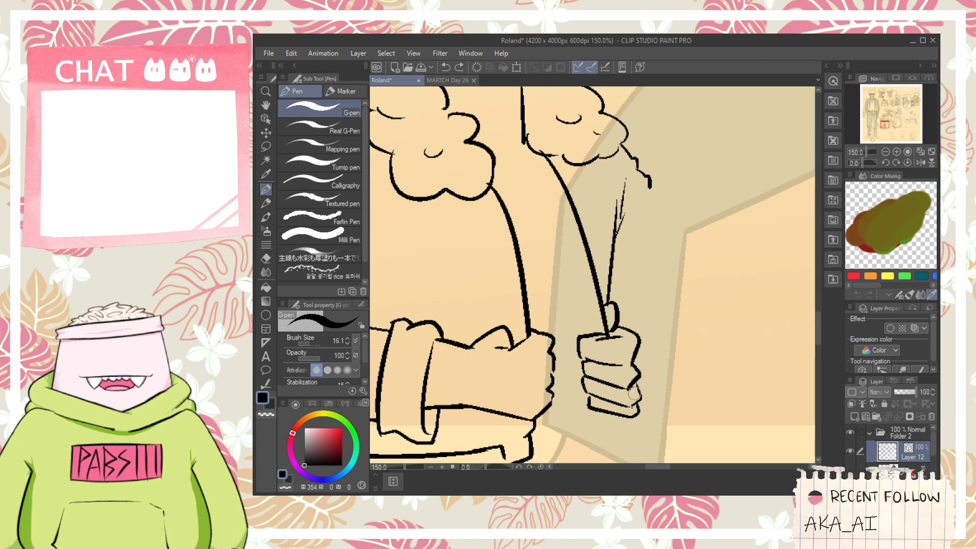
left_click_drag(633, 393, 661, 358)
key("ctrl+z")
left_click_drag(634, 389, 676, 362)
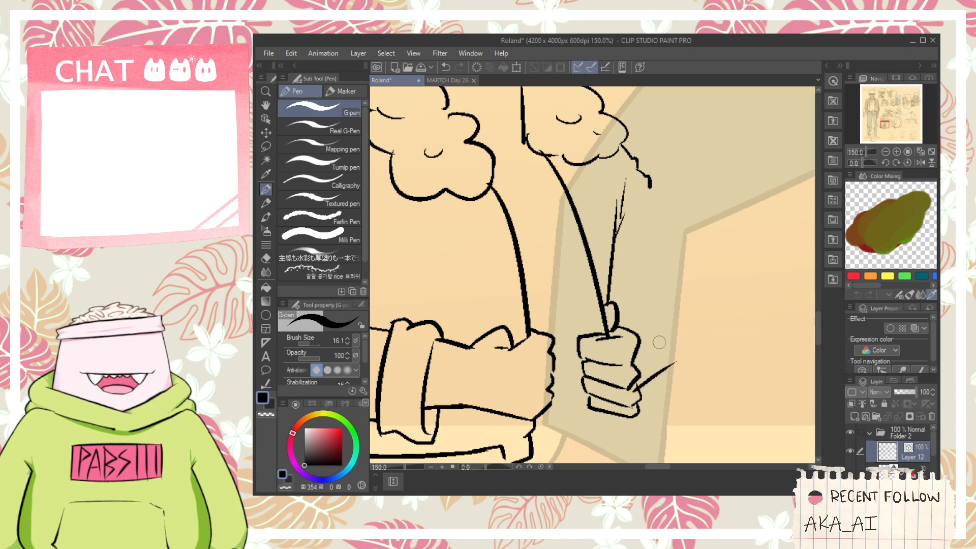
key("ctrl+z")
left_click_drag(629, 389, 678, 357)
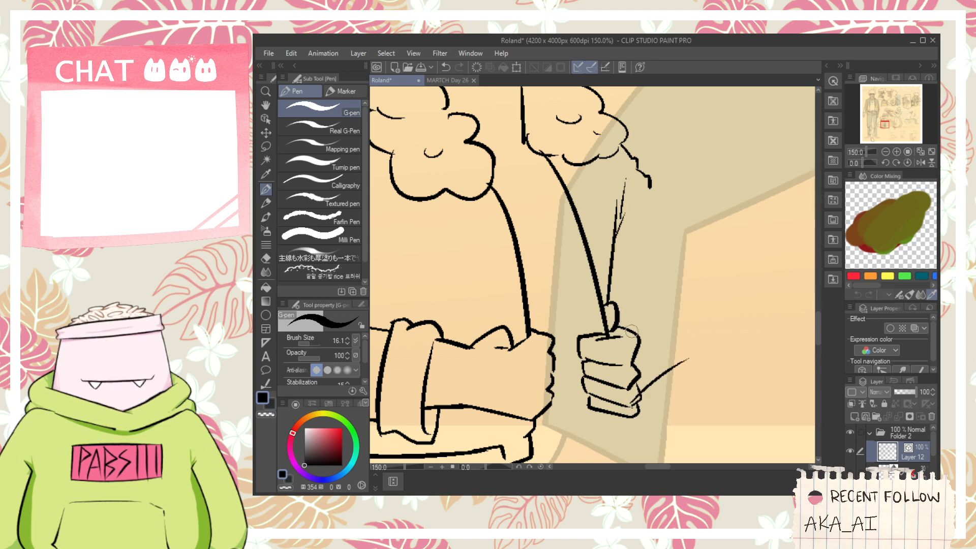
key("ctrl+z")
left_click_drag(634, 392, 672, 361)
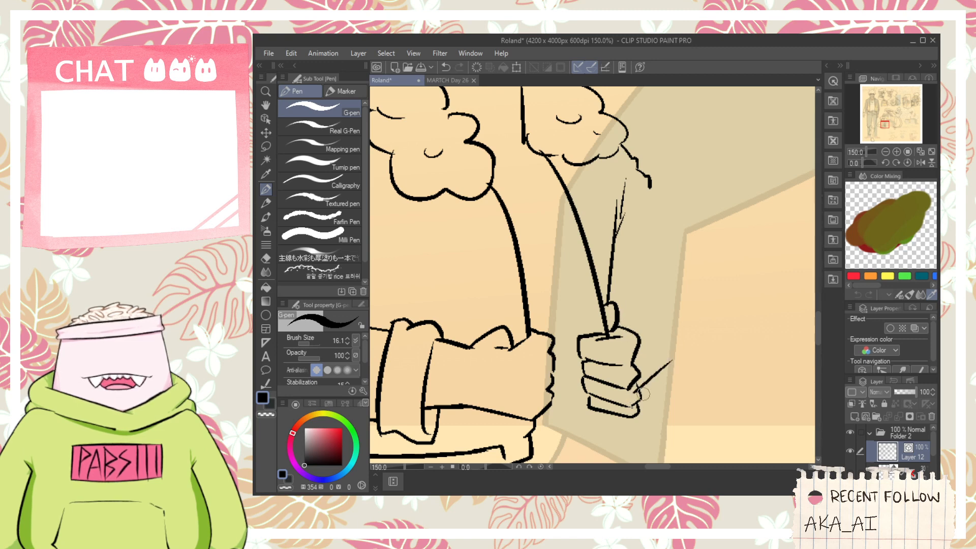
key("ctrl+z")
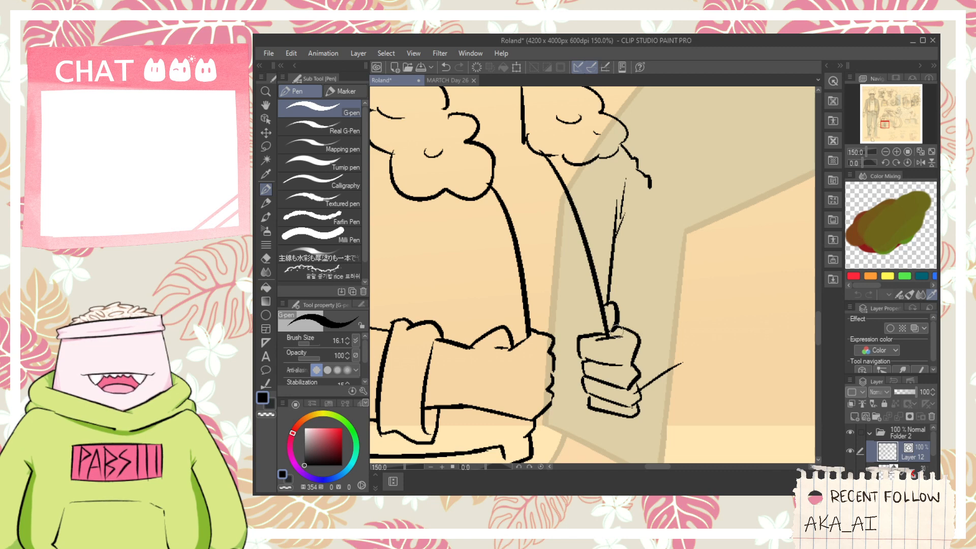
- Ink the sleeve's inner cuff edge as a curve around the wrist and clean up its crossing with the wrist line
mouse_move(616, 330)
left_mouse_down()
mouse_move(638, 312)
mouse_move(675, 368)
mouse_move(673, 390)
left_mouse_up()
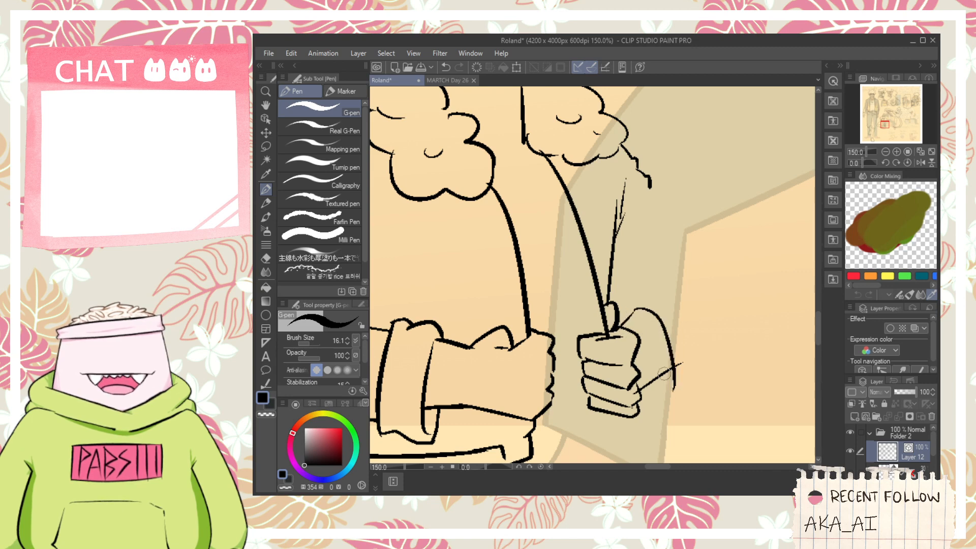
key("ctrl+z")
left_click_drag(622, 323, 684, 367)
key("e")
scroll(653, 381, "up", 1)
key("p")
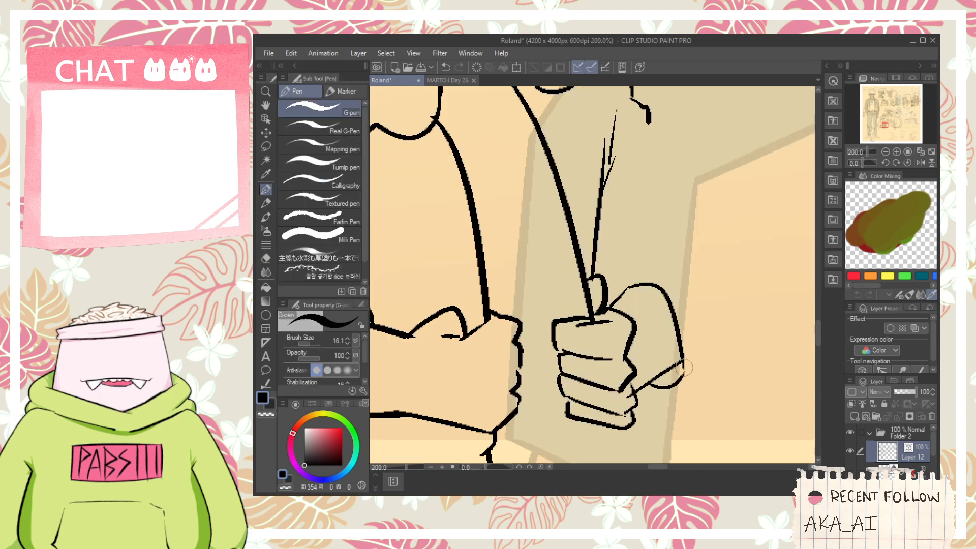
- Ink the outer edge of the rolled cuff as a larger curve wrapping around the inner cuff edge
mouse_move(635, 393)
left_mouse_down()
mouse_move(697, 385)
mouse_move(708, 363)
left_mouse_up()
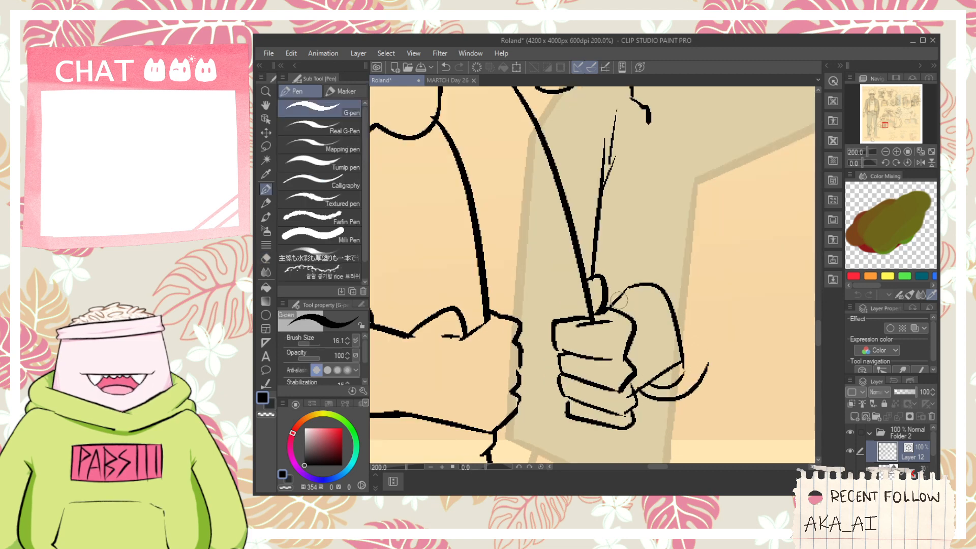
mouse_move(617, 301)
left_mouse_down()
mouse_move(643, 264)
mouse_move(617, 275)
mouse_move(652, 248)
mouse_move(699, 317)
left_mouse_up()
key("ctrl+z")
key("ctrl+z")
mouse_move(629, 268)
left_mouse_down()
mouse_move(661, 256)
mouse_move(679, 274)
mouse_move(702, 348)
left_mouse_up()
key("ctrl+z")
left_click_drag(683, 276, 717, 368)
key("ctrl+z")
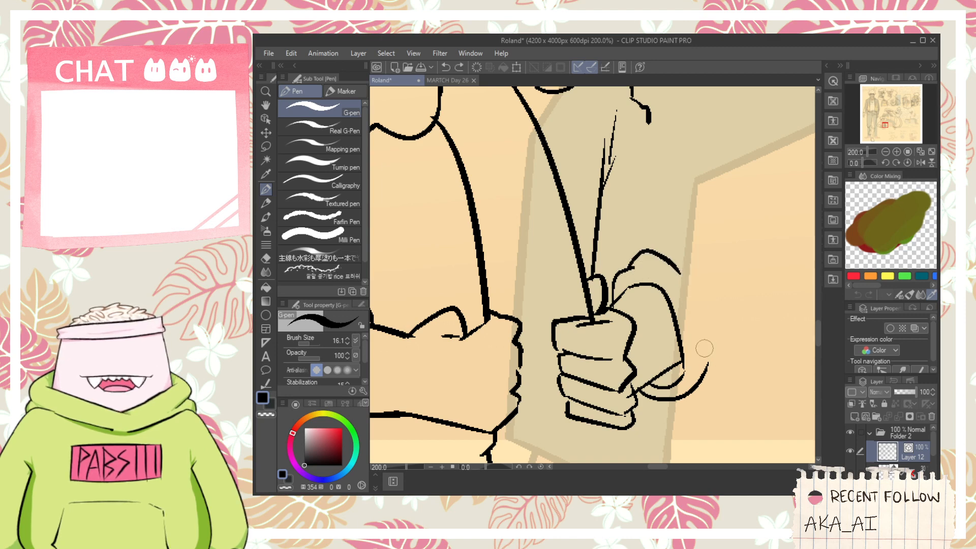
left_click_drag(683, 277, 704, 355)
- Ink the far arm's outer contour from the jagged shoulder strokes down around the elbow to the cuff
key("ctrl+z")
mouse_move(684, 278)
left_mouse_down()
mouse_move(705, 360)
mouse_move(694, 385)
left_mouse_up()
scroll(705, 356, "down", 1)
mouse_move(656, 228)
left_mouse_down()
mouse_move(745, 384)
mouse_move(692, 429)
mouse_move(686, 284)
left_mouse_up()
key("ctrl+z")
key("ctrl+z")
mouse_move(655, 228)
left_mouse_down()
mouse_move(716, 336)
mouse_move(700, 406)
mouse_move(678, 416)
left_mouse_up()
key("e")
scroll(642, 326, "up", 1)
key("p")
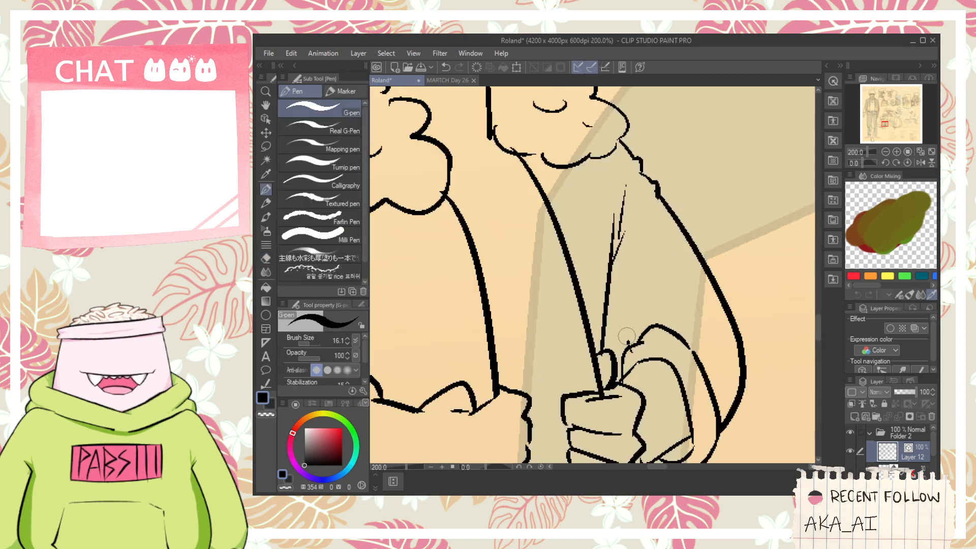
- Ink short crease strokes where the far arm's sleeve folds in above the rolled cuff
left_click_drag(626, 336, 674, 308)
key("ctrl+z")
left_click_drag(633, 350, 677, 316)
key("ctrl+z")
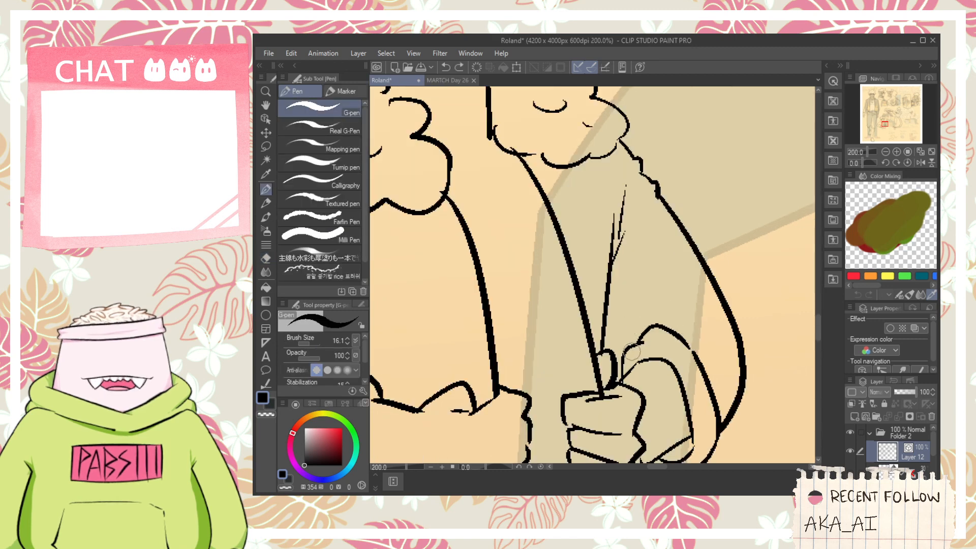
left_click_drag(632, 351, 663, 320)
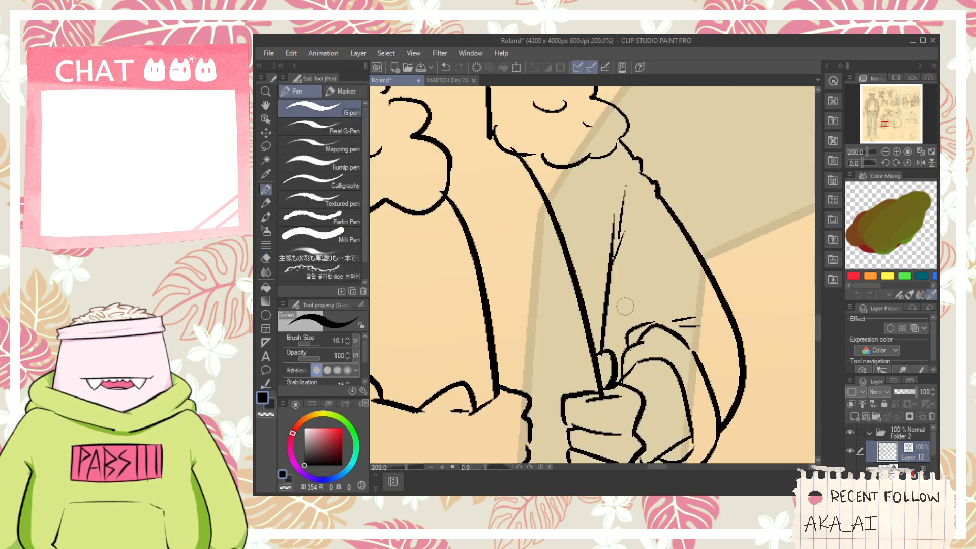
key("e")
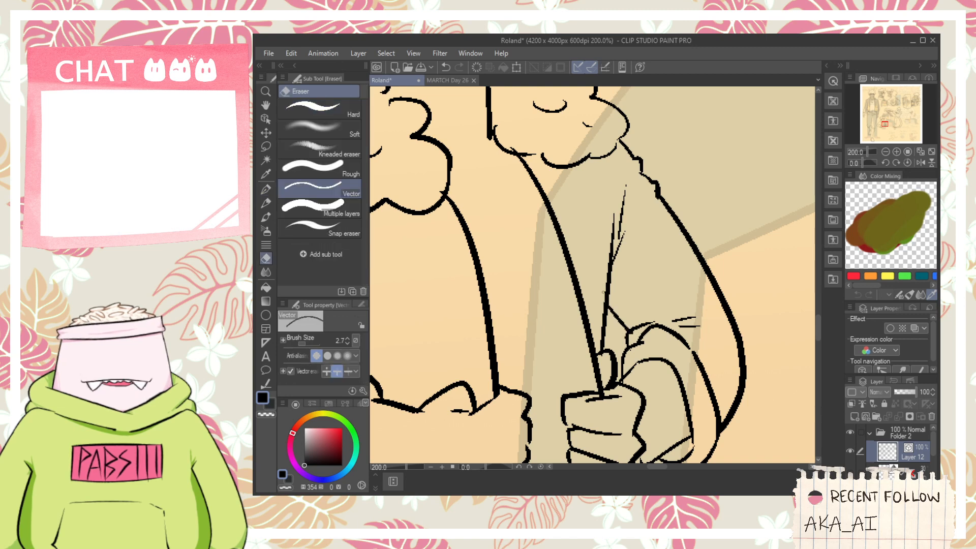
- Ink the shirt's neckline as a shallow curve between the two fluffy collar halves
key("space")
mouse_move(567, 371)
left_mouse_down()
mouse_move(620, 292)
mouse_move(657, 280)
left_mouse_up()
scroll(619, 289, "down", 1)
scroll(610, 172, "up", 1)
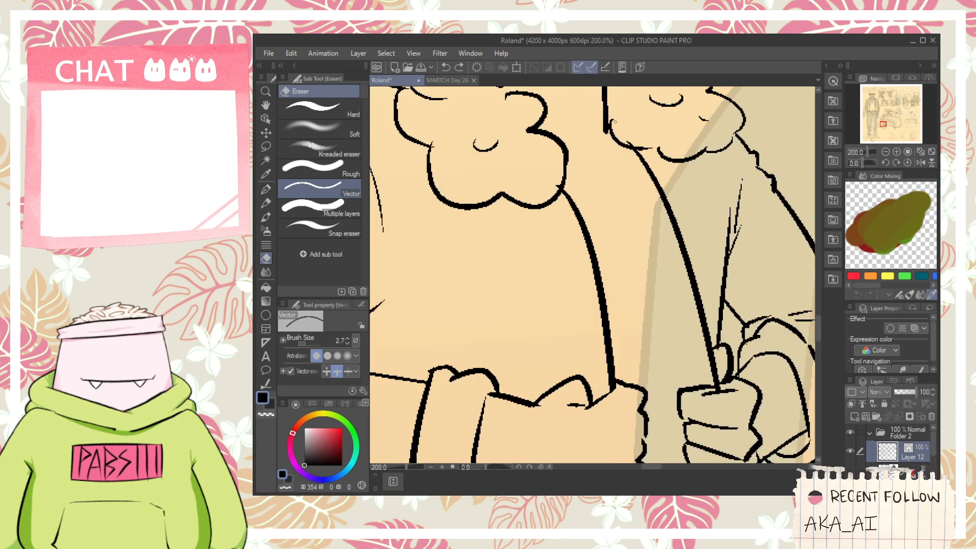
key("space")
left_click_drag(602, 175, 626, 271)
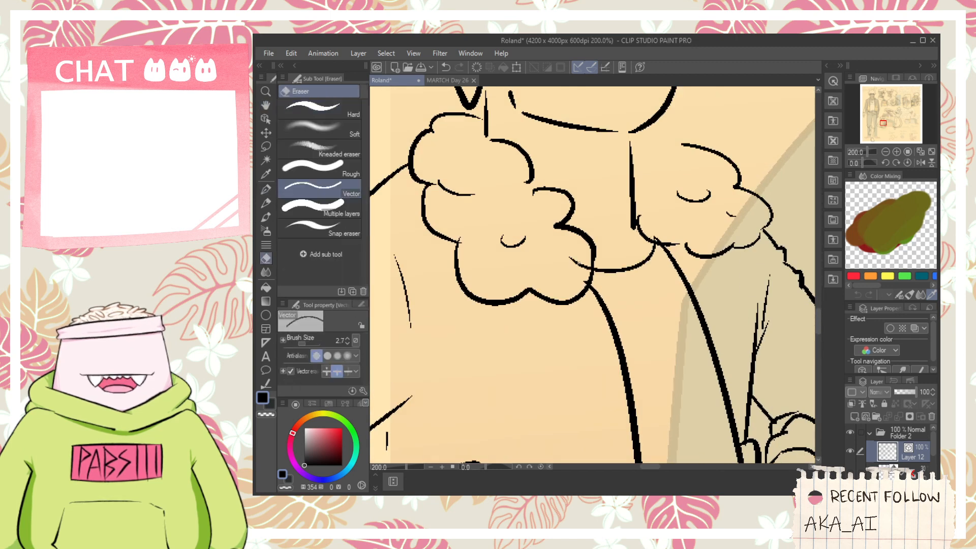
- Join the vertical neck line to the far collar's lower fluff and thicken the corner where it meets the neckline
scroll(630, 208, "up", 4)
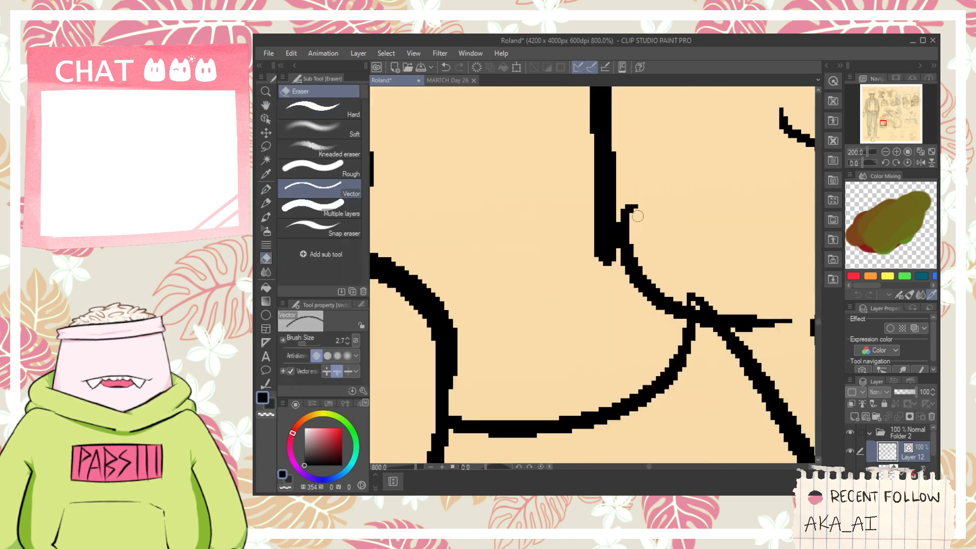
key("p")
left_click_drag(605, 245, 786, 317)
key("space")
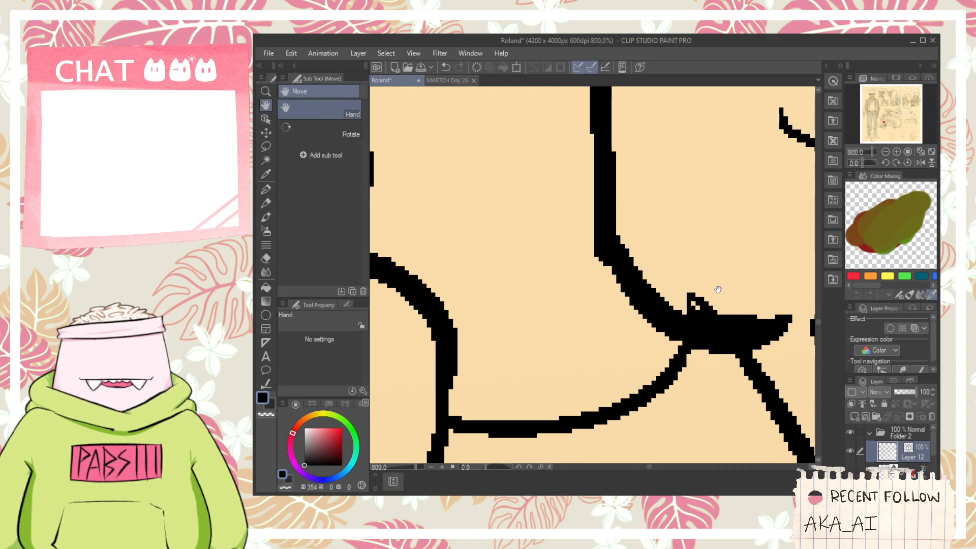
key("e")
mouse_move(717, 288)
left_mouse_down()
mouse_move(627, 248)
mouse_move(600, 250)
mouse_move(618, 264)
mouse_move(581, 262)
mouse_move(637, 271)
left_mouse_up()
scroll(617, 268, "down", 6)
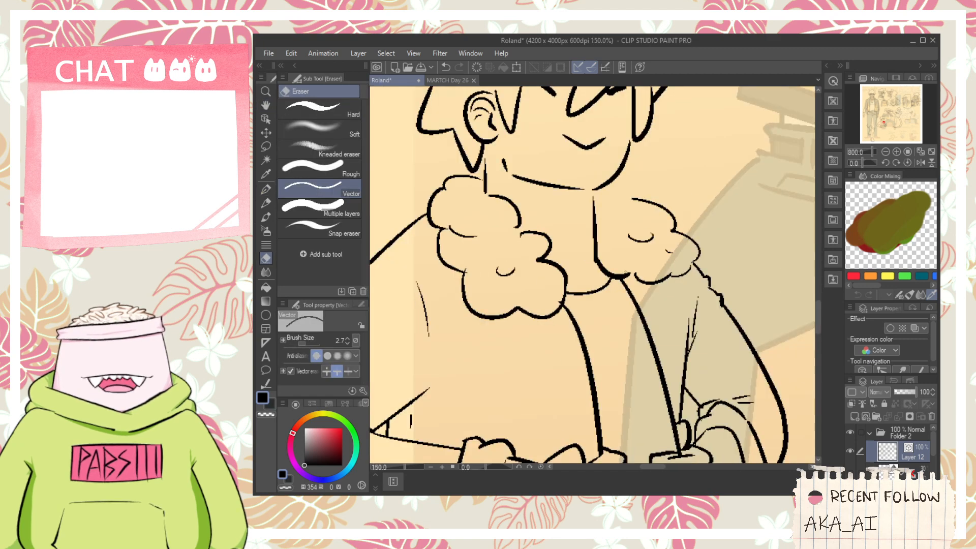
- Ink short collarbone strokes above the shirt neckline and a small diagonal line on the neck
key("space")
left_click_drag(591, 217, 591, 255)
scroll(591, 256, "up", 1)
scroll(591, 256, "up", 3)
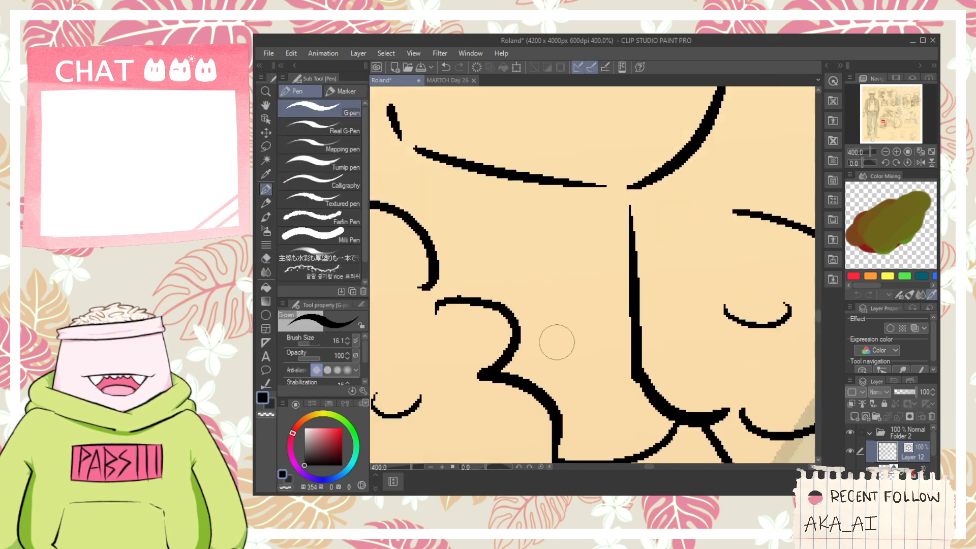
key("space")
left_click_drag(555, 342, 612, 392)
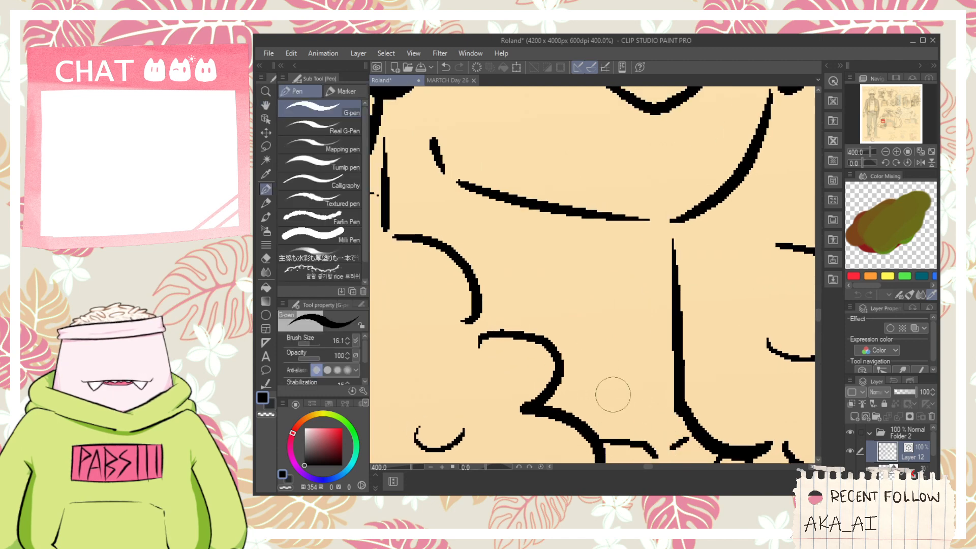
scroll(581, 333, "down", 3)
scroll(626, 333, "up", 3)
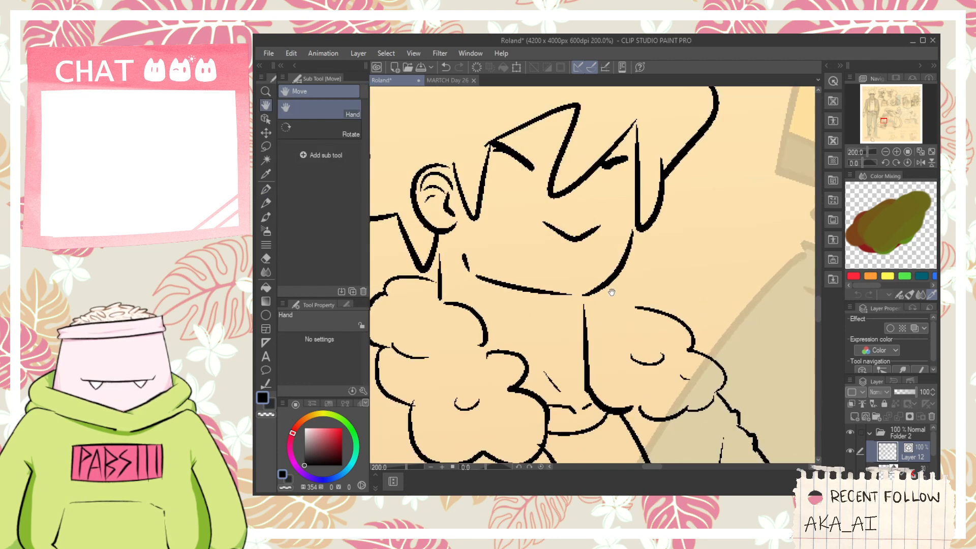
left_click_drag(610, 279, 656, 343)
scroll(650, 342, "down", 5)
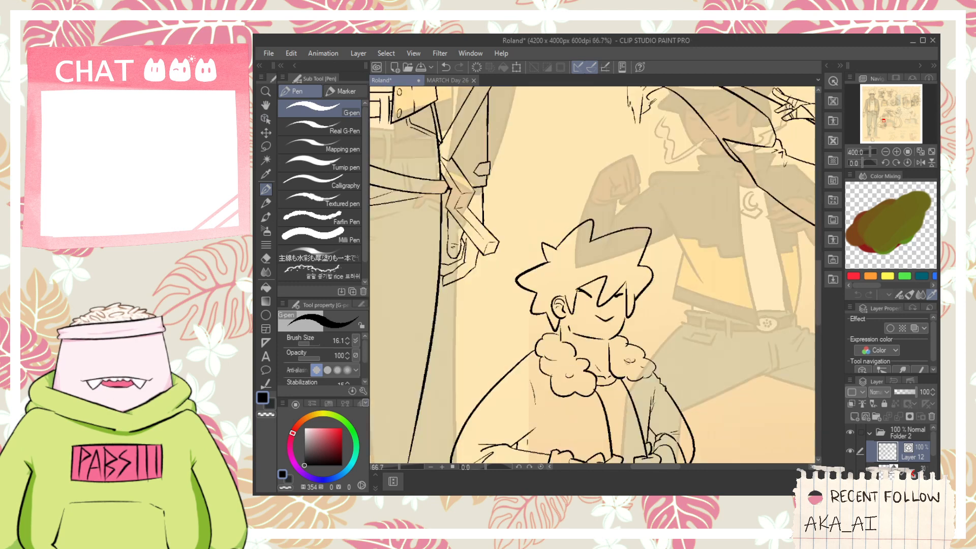
- Ink the strip of jacket edge hanging below the gripping fist, with a curve running back up to the cuff
key("space")
left_click_drag(556, 447, 549, 314)
scroll(549, 314, "up", 4)
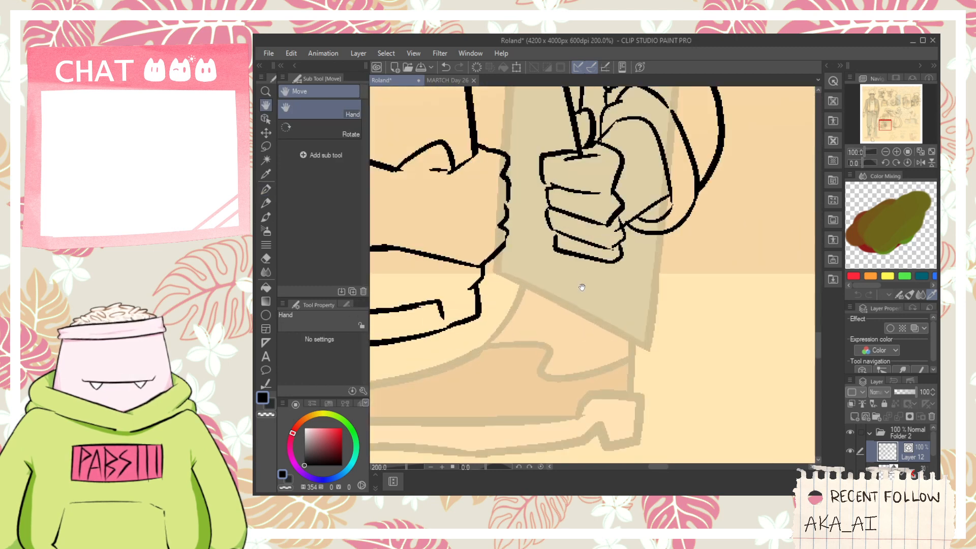
mouse_move(577, 256)
left_mouse_down()
mouse_move(581, 305)
mouse_move(592, 269)
mouse_move(617, 245)
left_mouse_up()
key("ctrl+z")
mouse_move(588, 297)
left_mouse_down()
mouse_move(643, 248)
mouse_move(635, 219)
left_mouse_up()
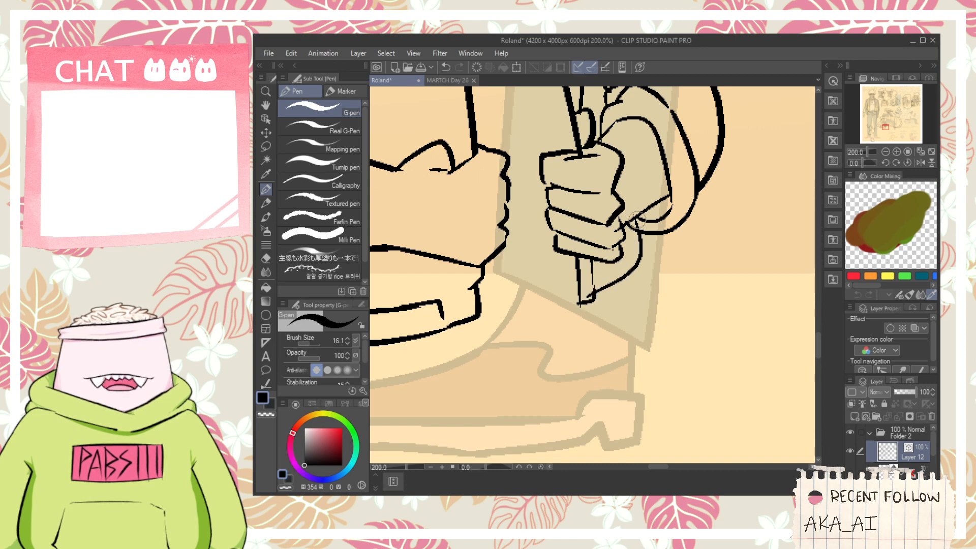
scroll(635, 219, "up", 2)
key("e")
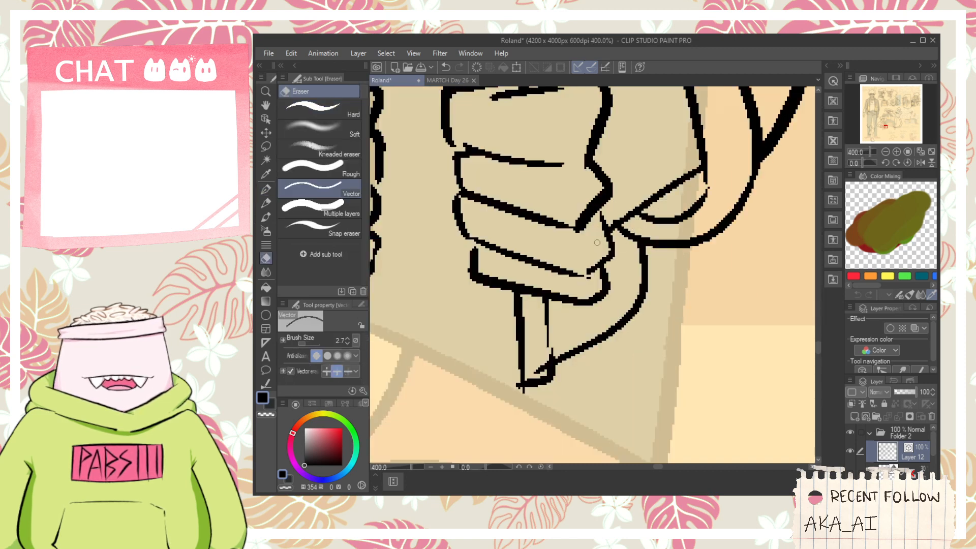
scroll(568, 299, "down", 2)
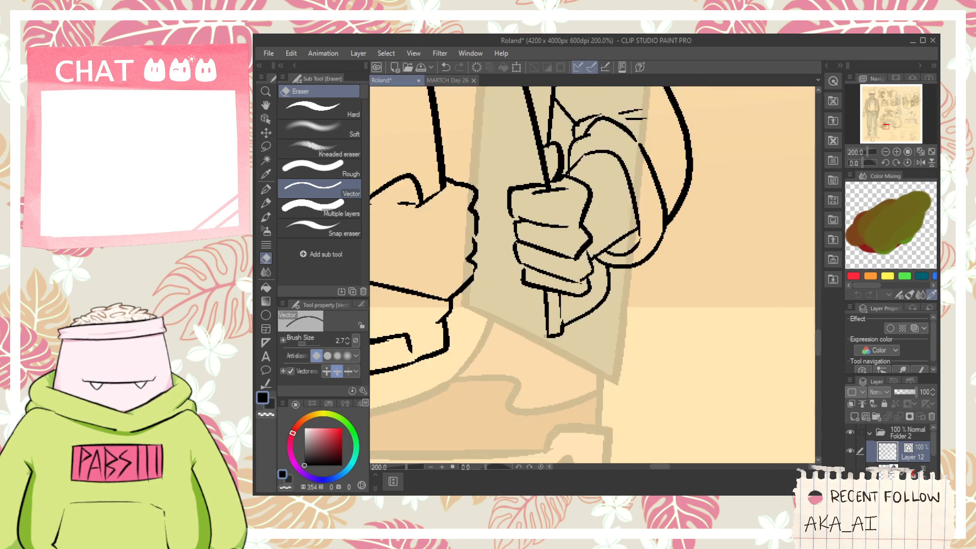
- Ink a long curved hem line beneath the jacket's waistband, extending toward the jacket edge below the fist
scroll(546, 336, "down", 2)
key("space")
left_click_drag(505, 191, 572, 239)
left_click_drag(530, 328, 575, 257)
key("p")
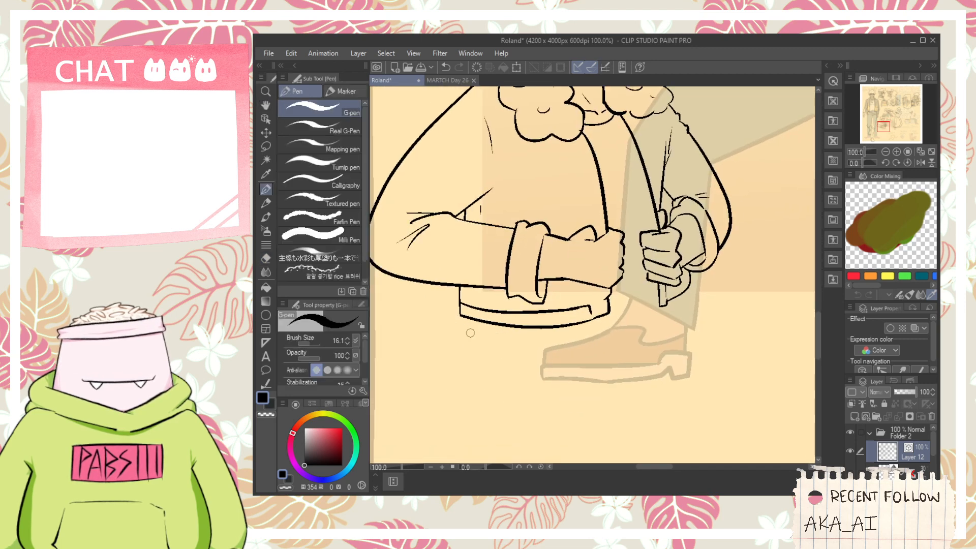
left_click_drag(555, 345, 663, 337)
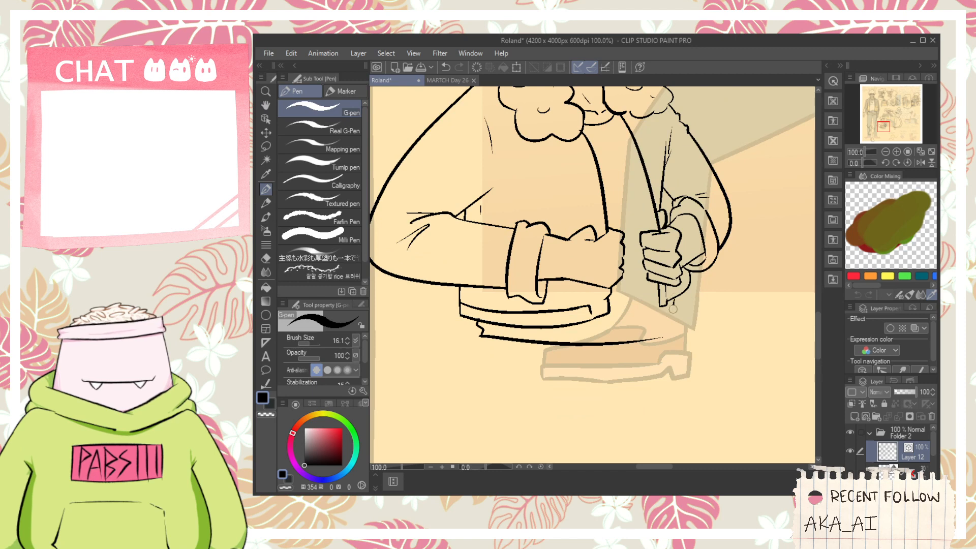
- Ink a crescent moon emblem on the shirt's chest between the open jacket edges
scroll(669, 333, "up", 4)
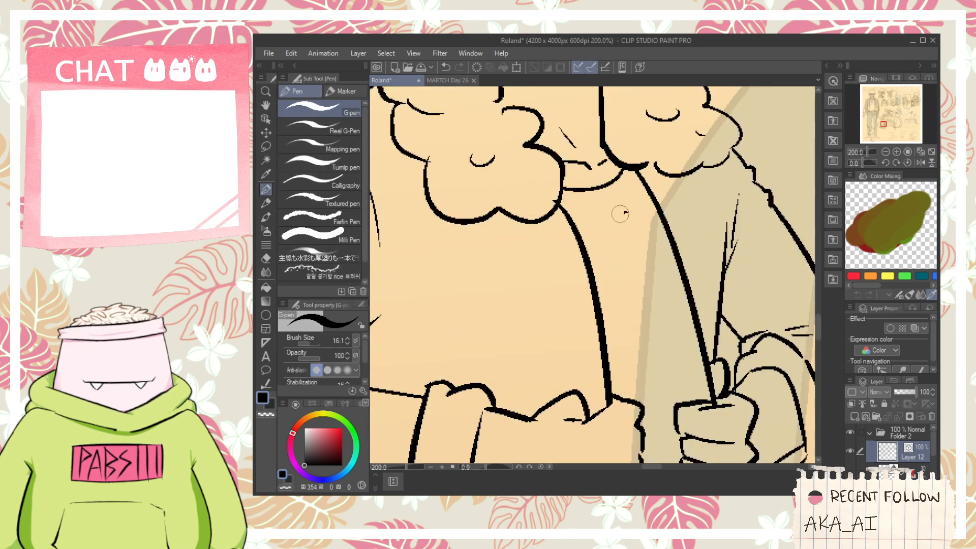
left_click_drag(628, 212, 663, 290)
mouse_move(624, 217)
left_mouse_down()
mouse_move(642, 310)
mouse_move(661, 299)
mouse_move(626, 265)
left_mouse_up()
key("e")
key("p")
scroll(621, 276, "down", 6)
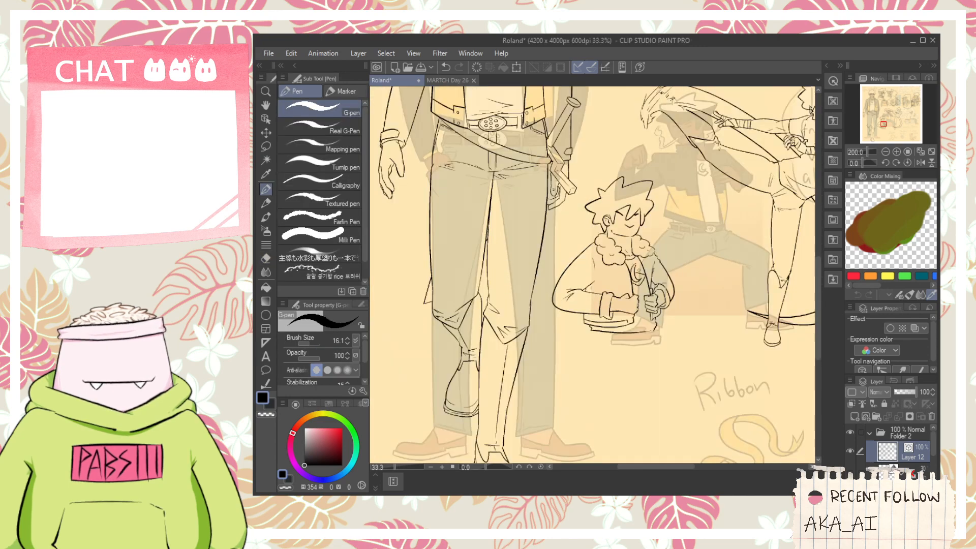
- Ink a four-pointed sparkle beside the near shoulder, undoing and redrawing its strokes as needed
key("space")
left_click_drag(588, 311, 538, 293)
scroll(511, 308, "up", 3)
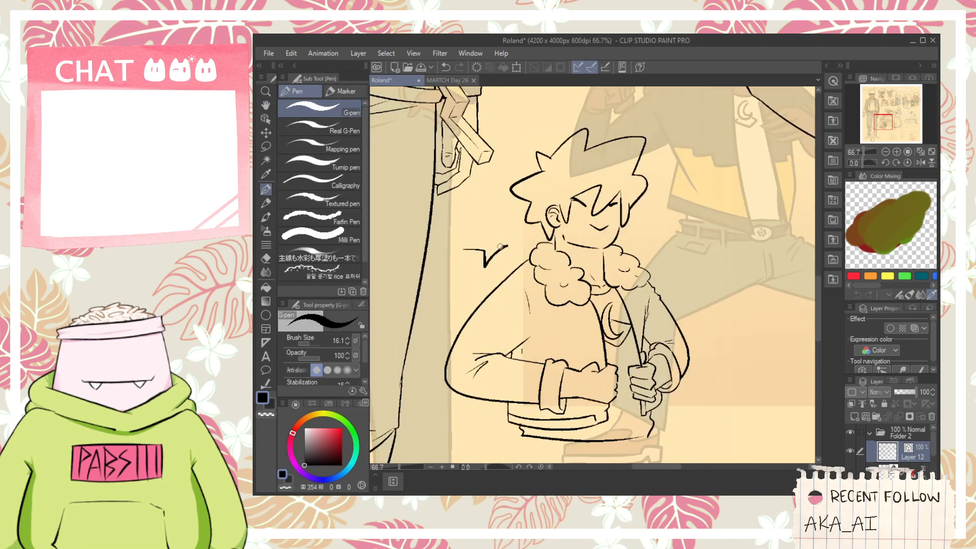
mouse_move(500, 246)
left_mouse_down()
mouse_move(488, 225)
mouse_move(503, 257)
mouse_move(487, 258)
mouse_move(508, 255)
mouse_move(496, 246)
mouse_move(500, 219)
mouse_move(500, 243)
mouse_move(516, 239)
left_mouse_up()
key("ctrl+z")
scroll(482, 245, "up", 1)
key("ctrl+z")
scroll(477, 257, "up", 1)
key("ctrl+z")
scroll(556, 268, "down", 2)
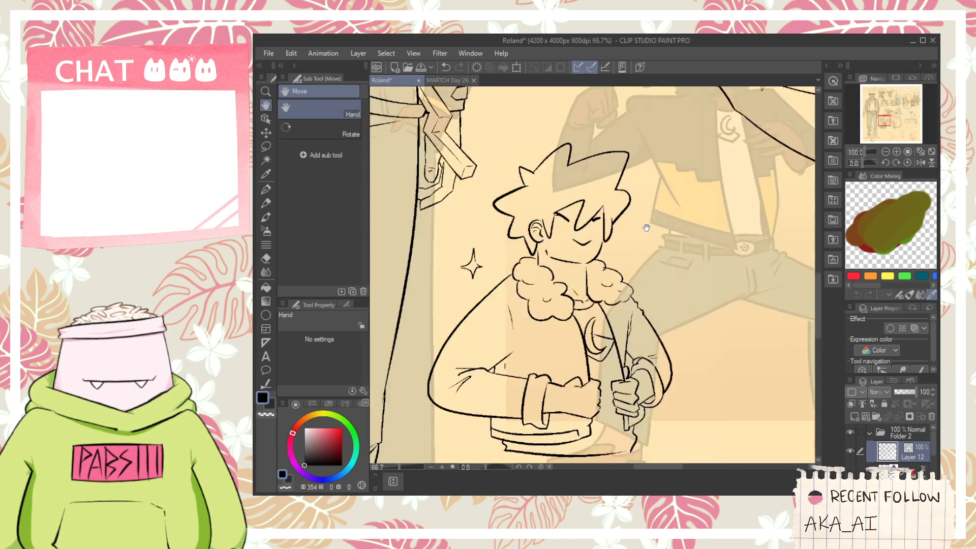
- Ink a second four-pointed sparkle beside the face on the far-shoulder side and clean up its points
scroll(627, 237, "up", 1)
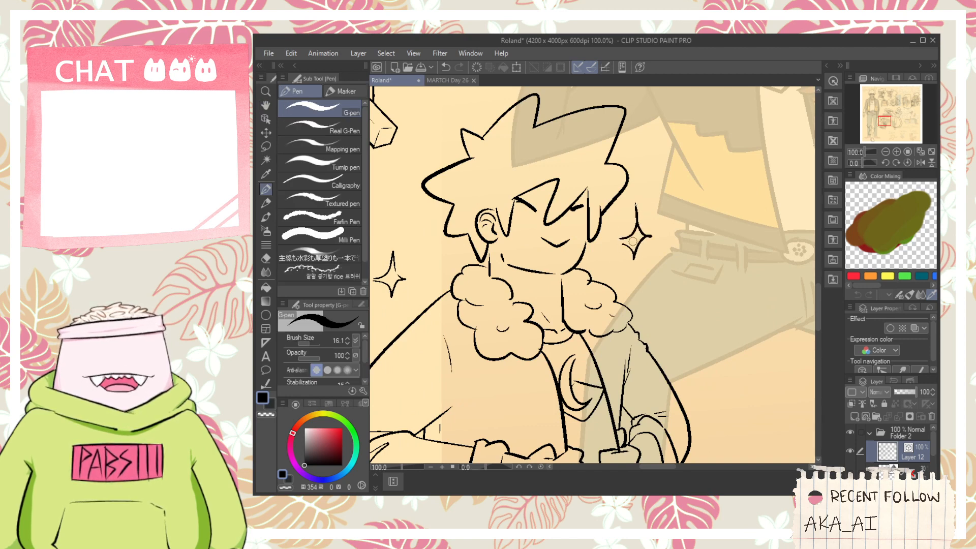
scroll(633, 242, "up", 1)
key("e")
scroll(660, 236, "up", 1)
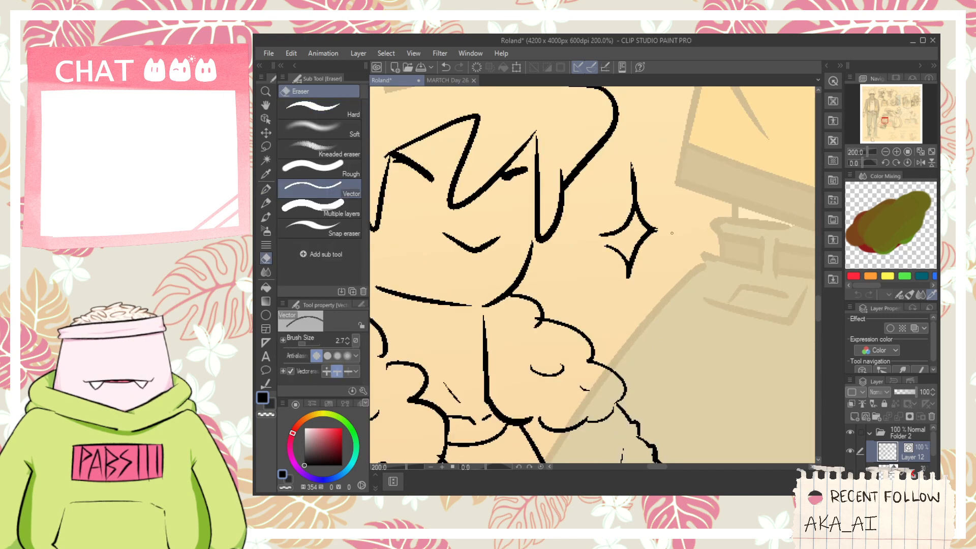
scroll(589, 288, "down", 3)
key("p")
scroll(588, 288, "up", 1)
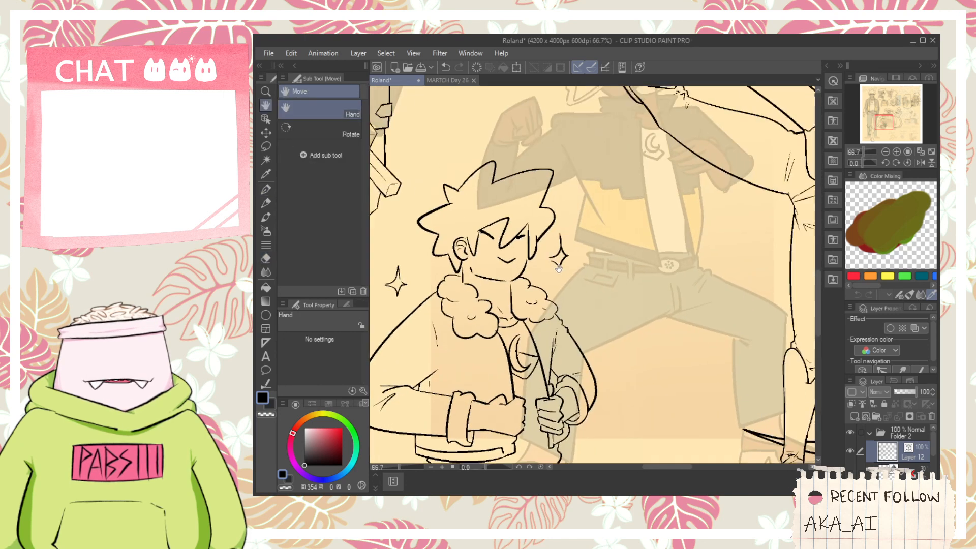
left_click_drag(599, 272, 649, 273)
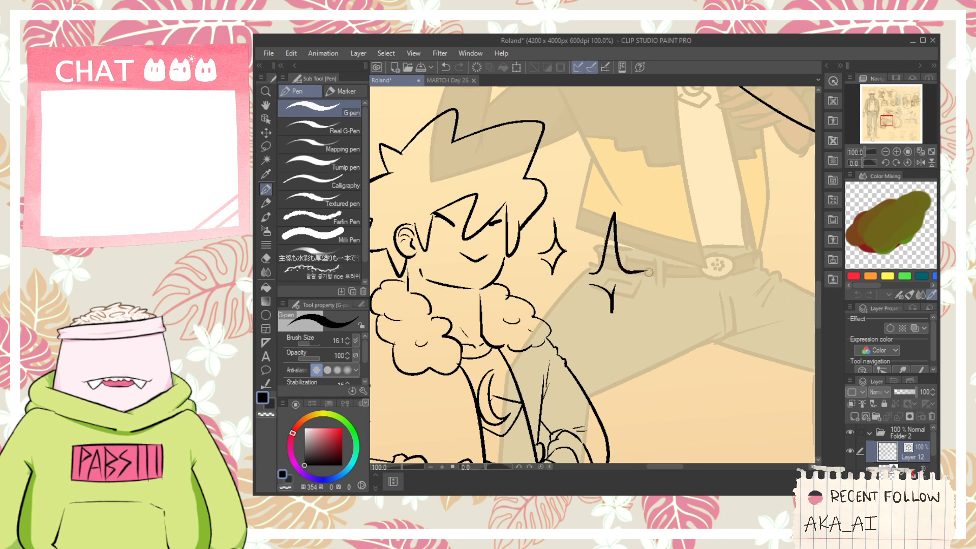
key("ctrl+z")
key("ctrl+z")
key("ctrl+z")
- Ink another four-pointed sparkle above the spiky hair on the ear side
scroll(549, 232, "down", 1)
key("space")
left_click_drag(457, 155, 543, 211)
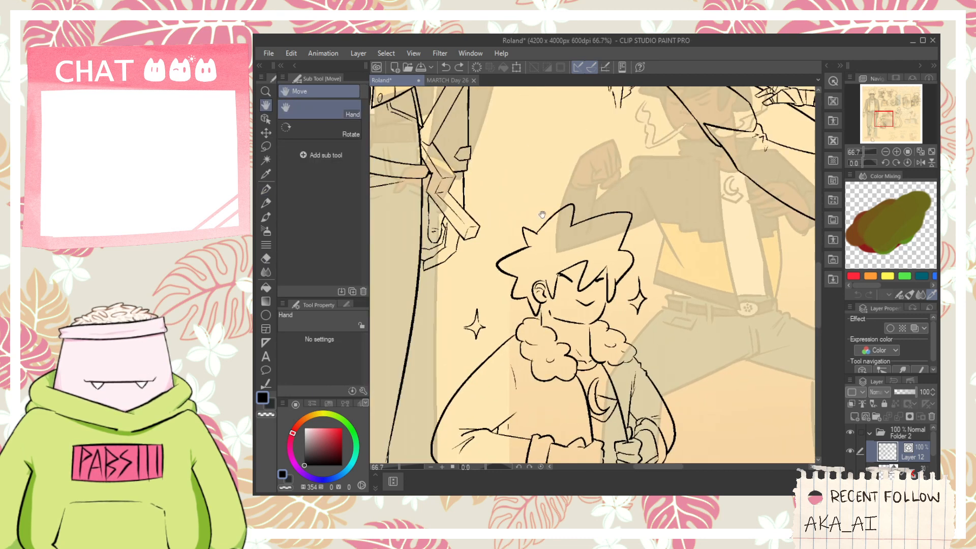
scroll(543, 214, "down", 2)
scroll(546, 225, "up", 2)
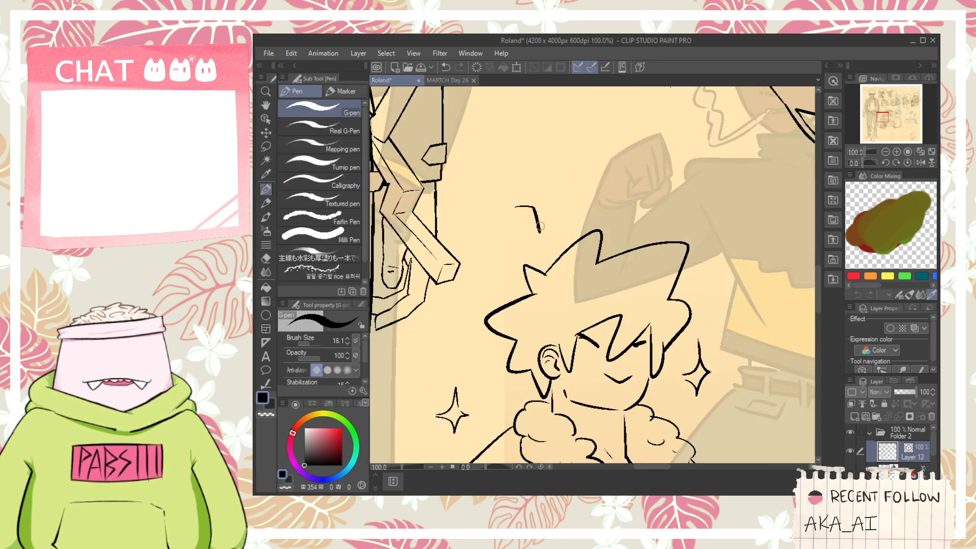
key("ctrl+z")
left_click_drag(538, 232, 549, 213)
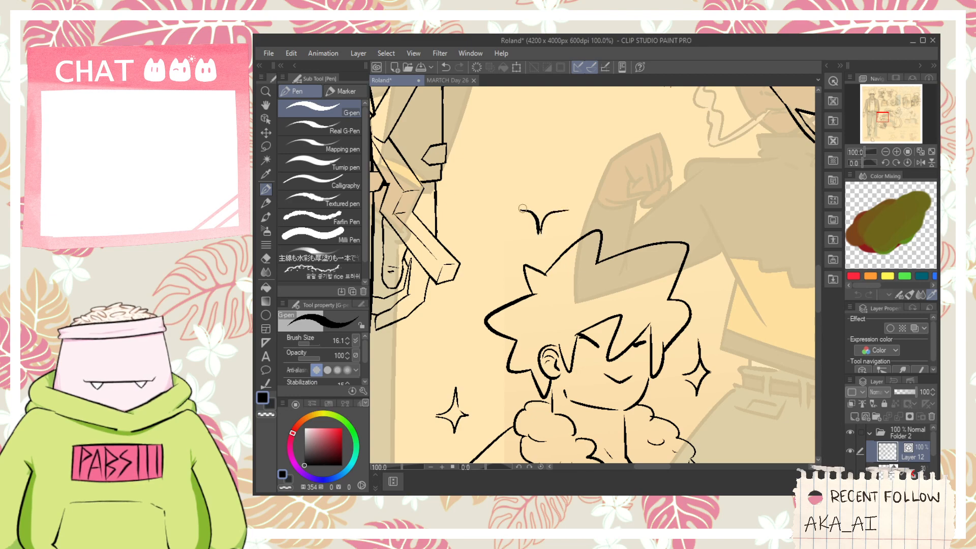
- Examine the whole character sheet, comparing the new jacket pose with the other inked figures and remaining sketches
scroll(580, 223, "down", 8)
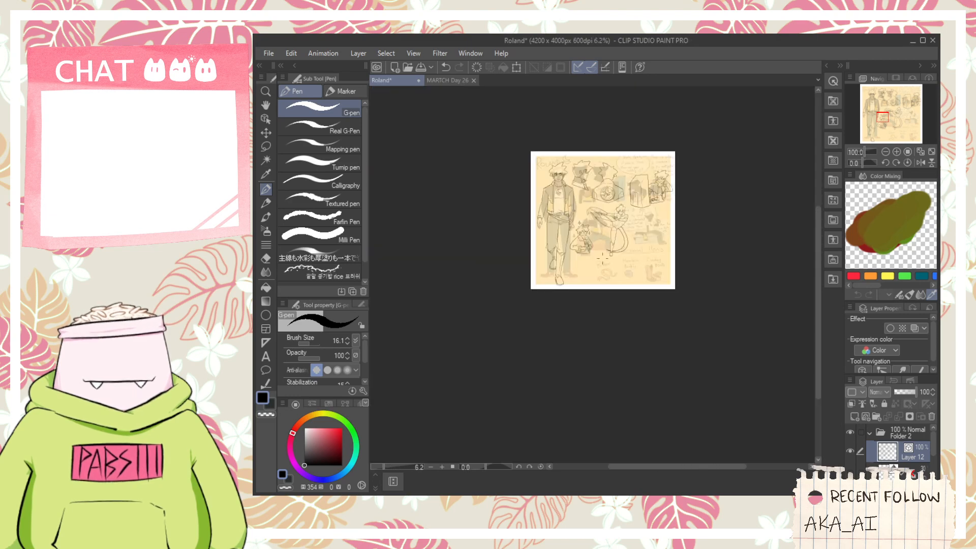
scroll(622, 258, "up", 4)
left_click_drag(669, 205, 632, 238)
mouse_move(581, 276)
left_mouse_down()
mouse_move(601, 306)
mouse_move(581, 301)
left_mouse_up()
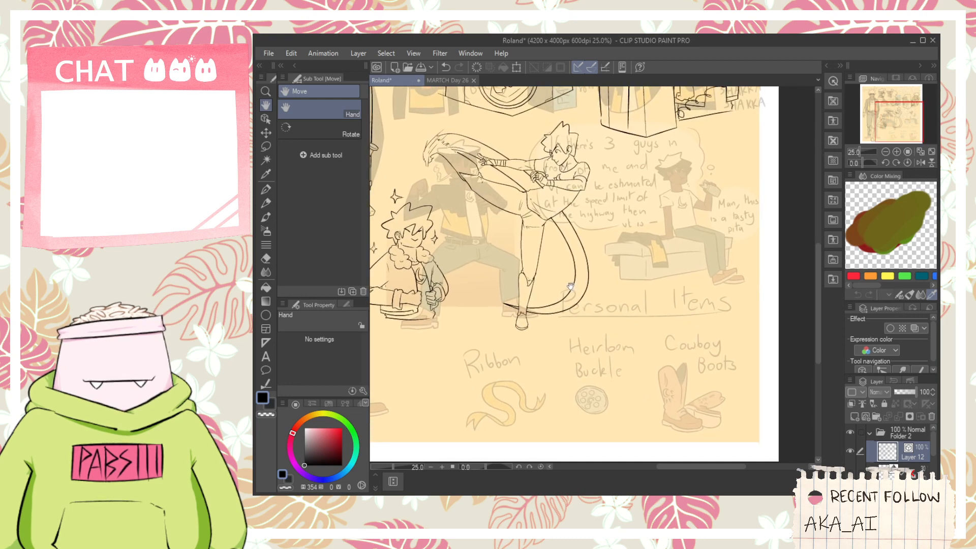
mouse_move(687, 196)
left_mouse_down()
mouse_move(613, 276)
mouse_move(654, 346)
left_mouse_up()
left_click_drag(583, 256, 678, 310)
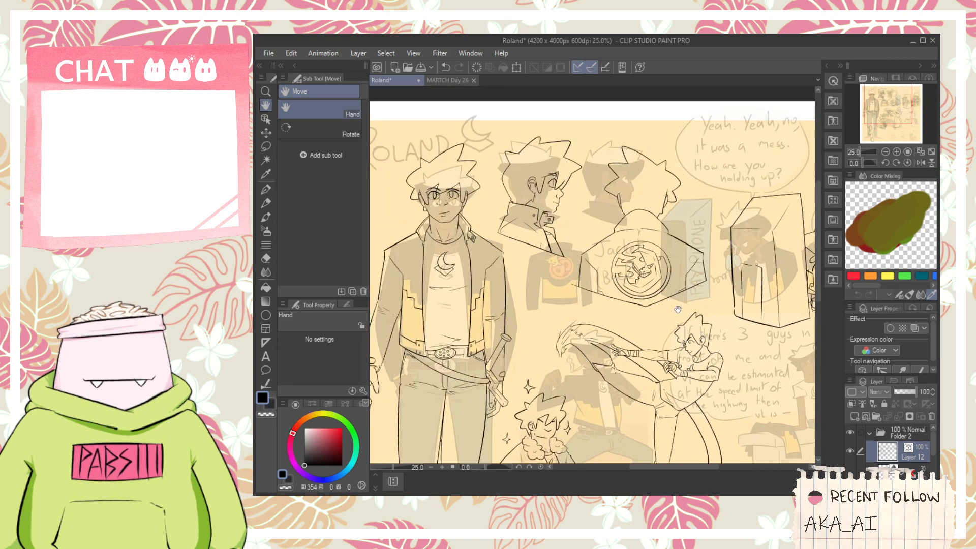
scroll(678, 310, "down", 2)
left_click_drag(686, 378, 626, 313)
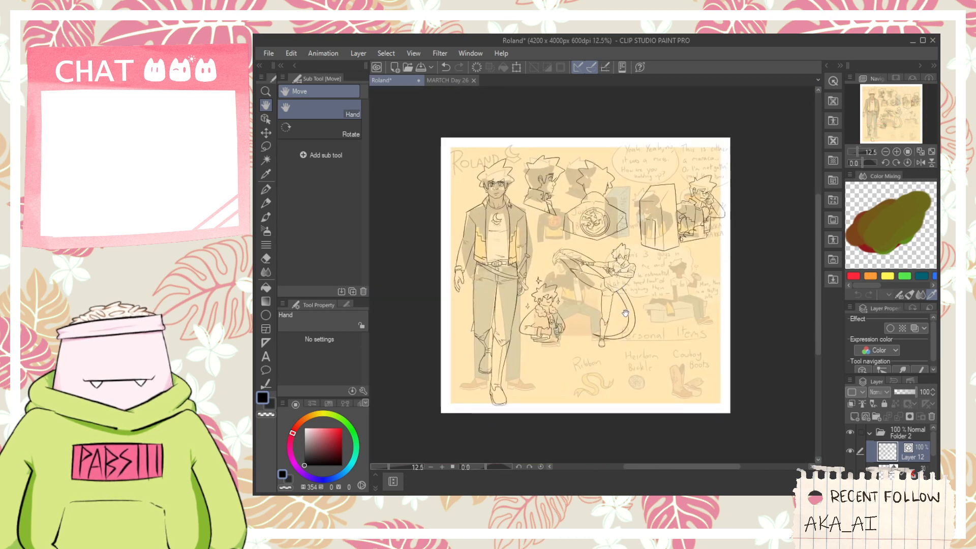
scroll(446, 357, "up", 2)
left_click_drag(701, 267, 602, 281)
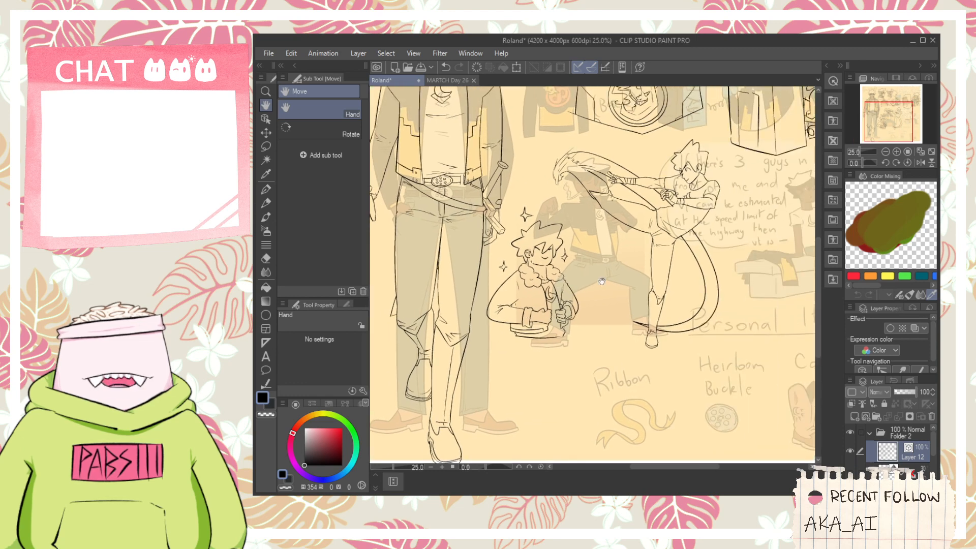
- Select the jacket pose's vector lines together with its sparkles and shift them slightly away from the large standing figure
left_click(265, 119)
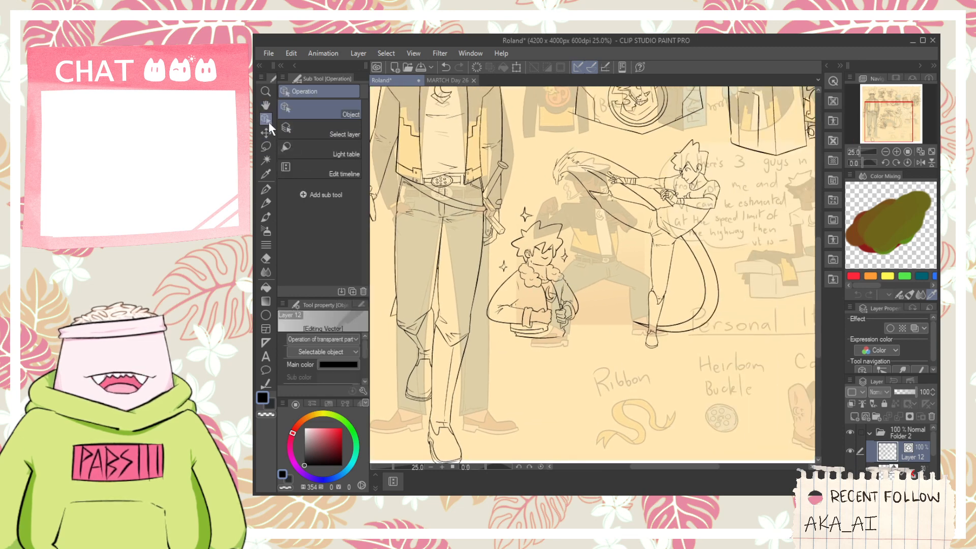
left_click_drag(529, 296, 485, 239)
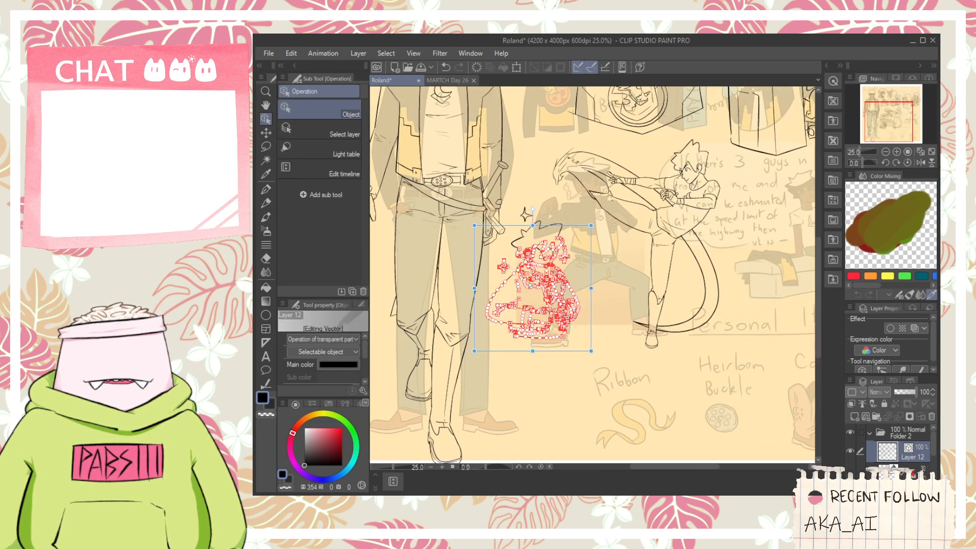
left_click_drag(514, 181, 603, 254)
left_click(740, 302)
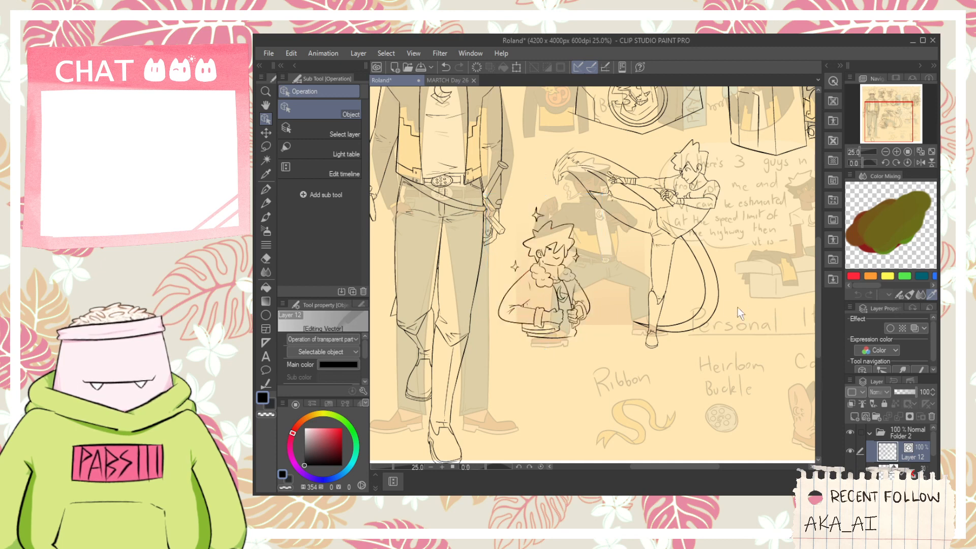
- Examine the uninked sketch of the figure sitting on the sofa beside the kicking pose
key("space")
left_click_drag(785, 200, 573, 317)
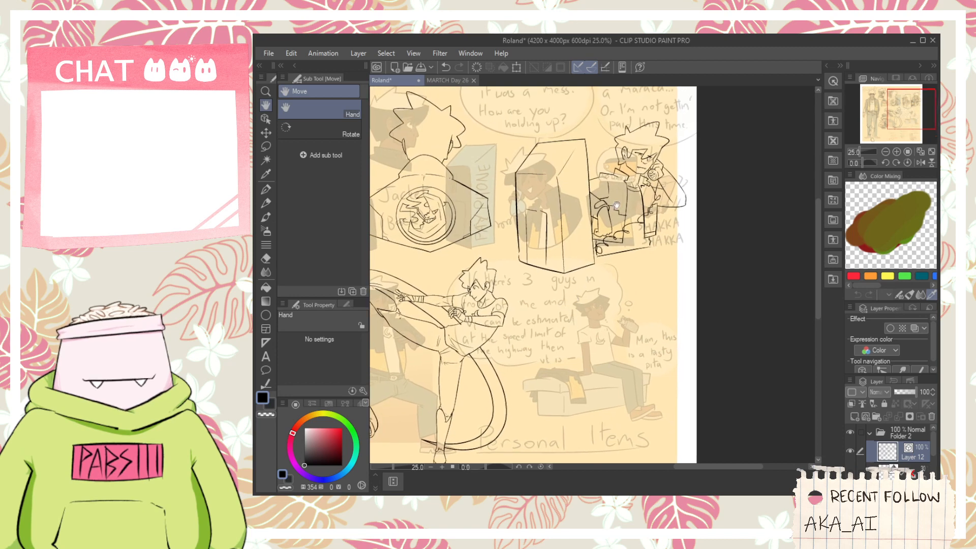
left_click_drag(594, 372, 576, 288)
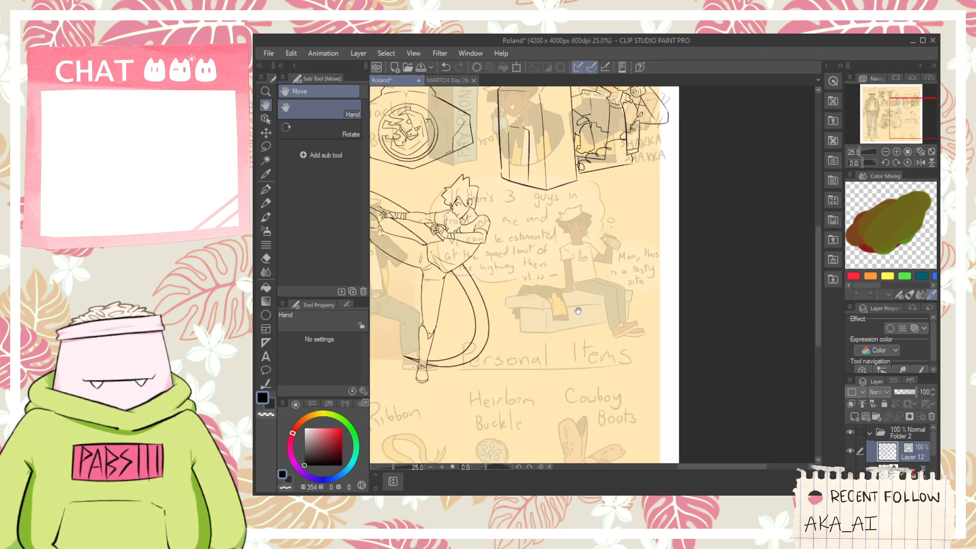
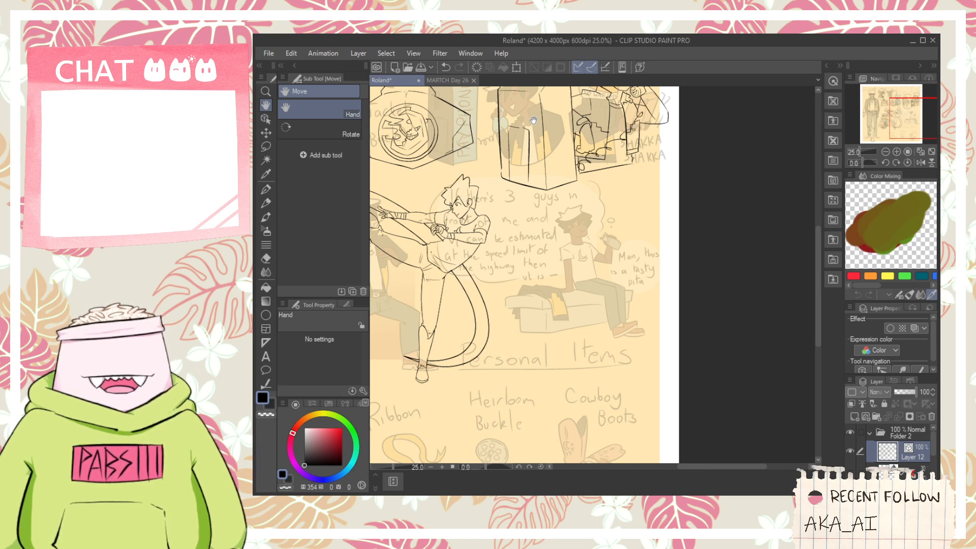
- Ink the short vertical edge at the near end of the bench seat with the G-pen, tracing the faded sketch
left_click(600, 494)
left_click(683, 64)
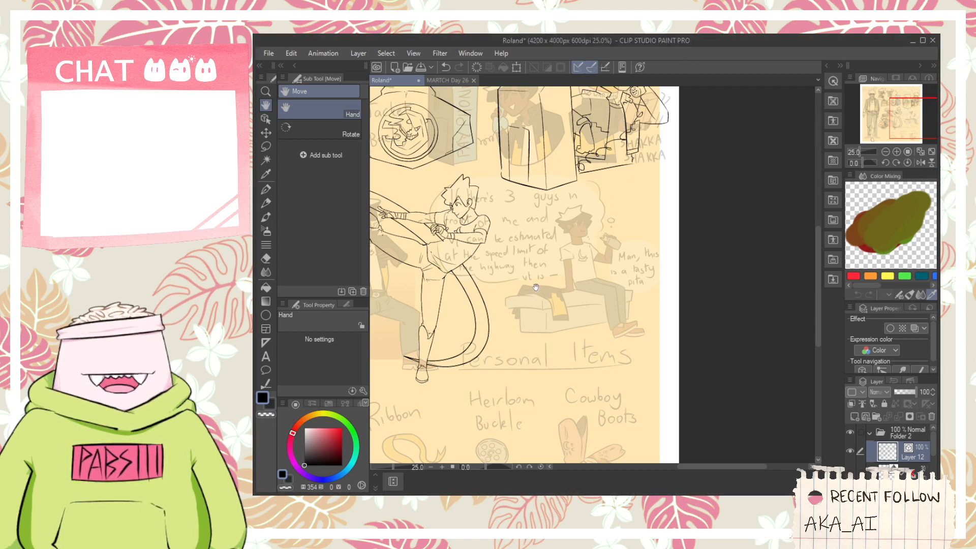
scroll(558, 270, "up", 1)
left_click_drag(566, 279, 583, 312)
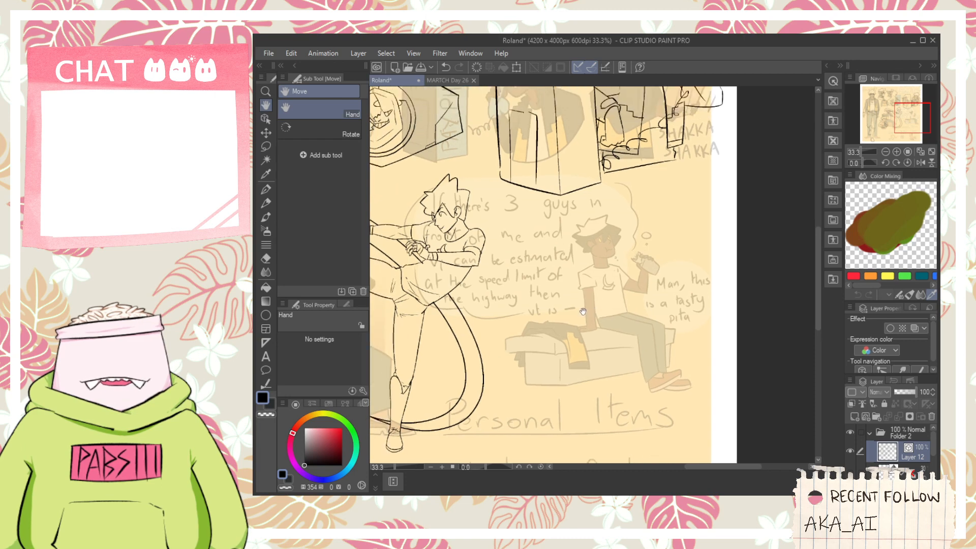
scroll(523, 381, "up", 2)
key("p")
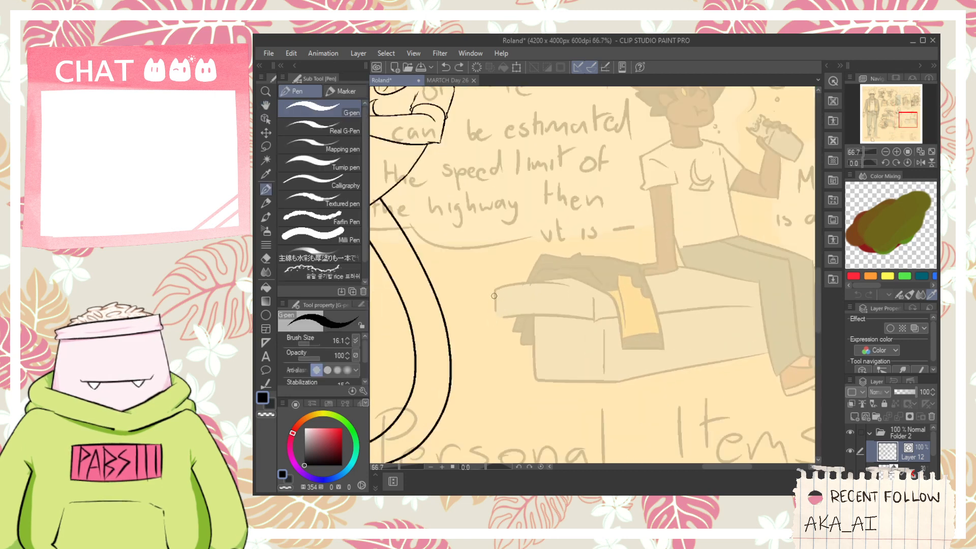
left_click_drag(584, 322, 591, 323)
key("ctrl+z")
- Ink the near lower edge of the bench seat and its long upper edge running toward the seated figure's legs
left_click_drag(487, 316, 594, 328)
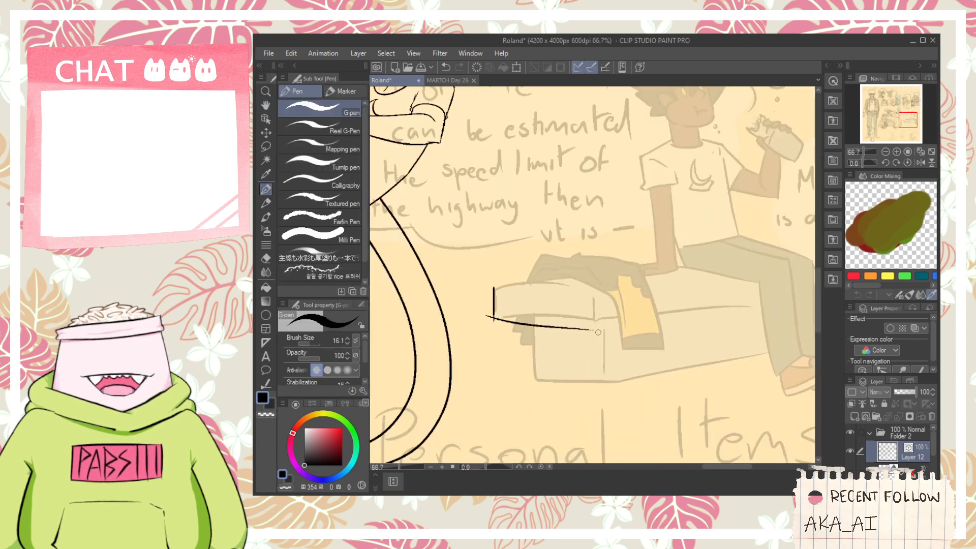
key("ctrl+z")
key("ctrl+z")
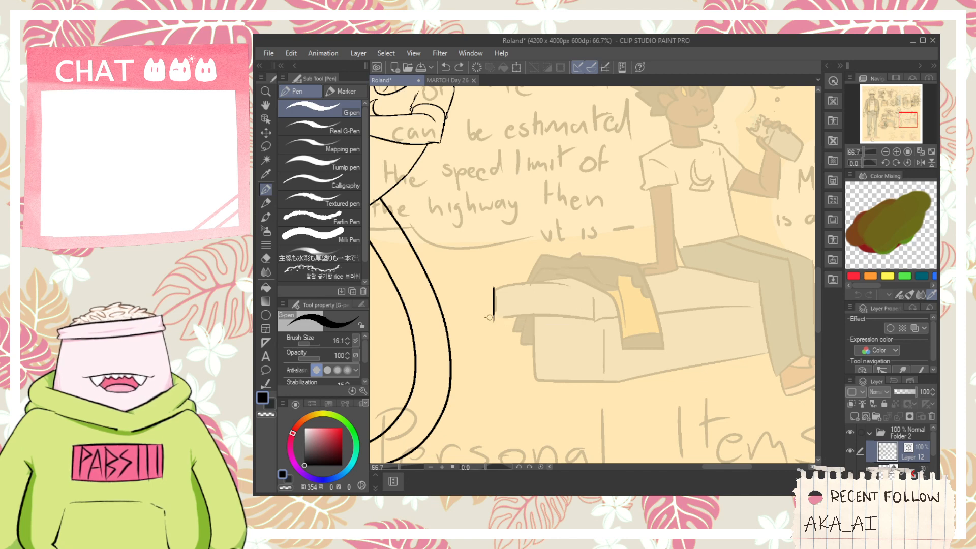
left_click_drag(486, 318, 605, 323)
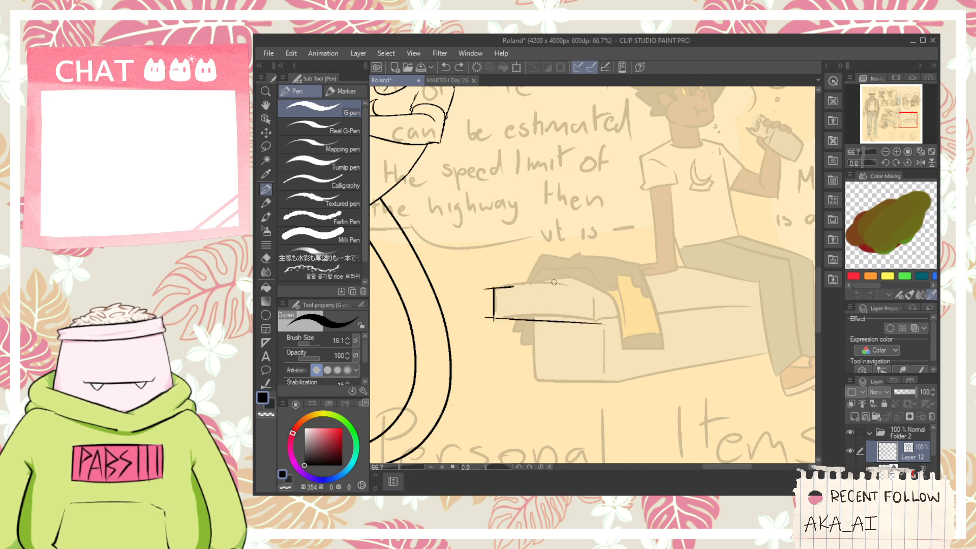
left_click_drag(486, 289, 742, 253)
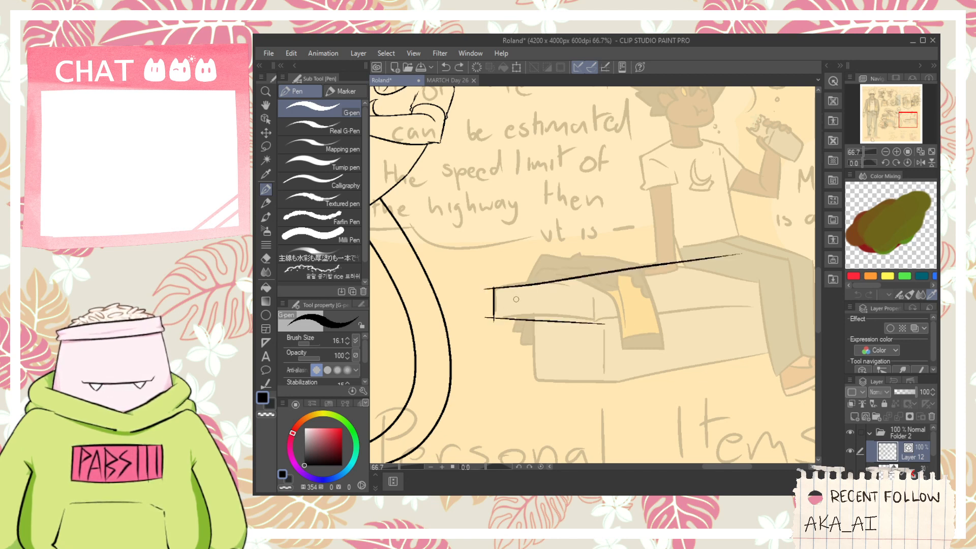
left_click_drag(492, 290, 590, 300)
scroll(578, 199, "down", 1)
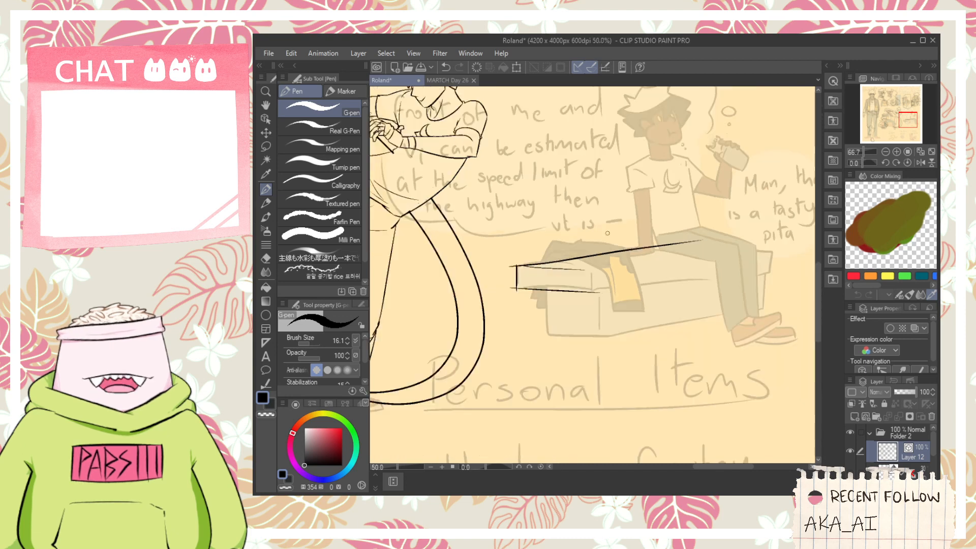
key("ctrl+z")
- Trim the overshooting line ends at the near corners of the bench seat with the Vector eraser
scroll(557, 270, "up", 1)
scroll(498, 268, "up", 1)
key("e")
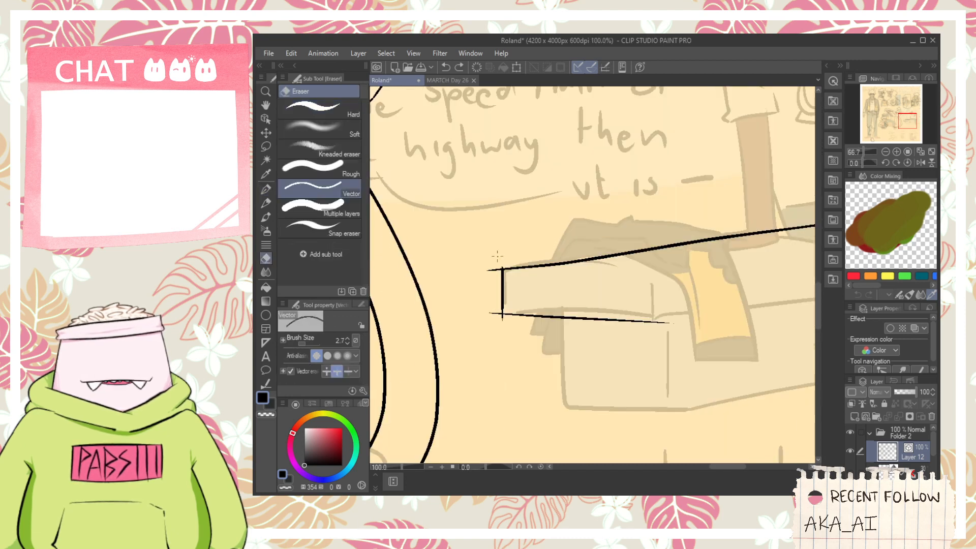
key("ctrl+z")
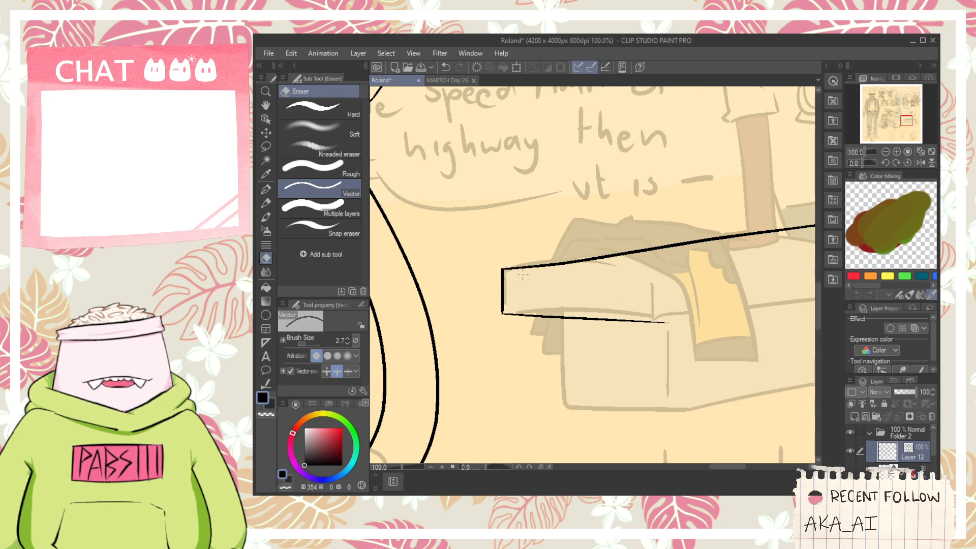
- Ink the bench seat's inner front edge, its short corner edge and the long lower edge running toward the figure's legs
key("p")
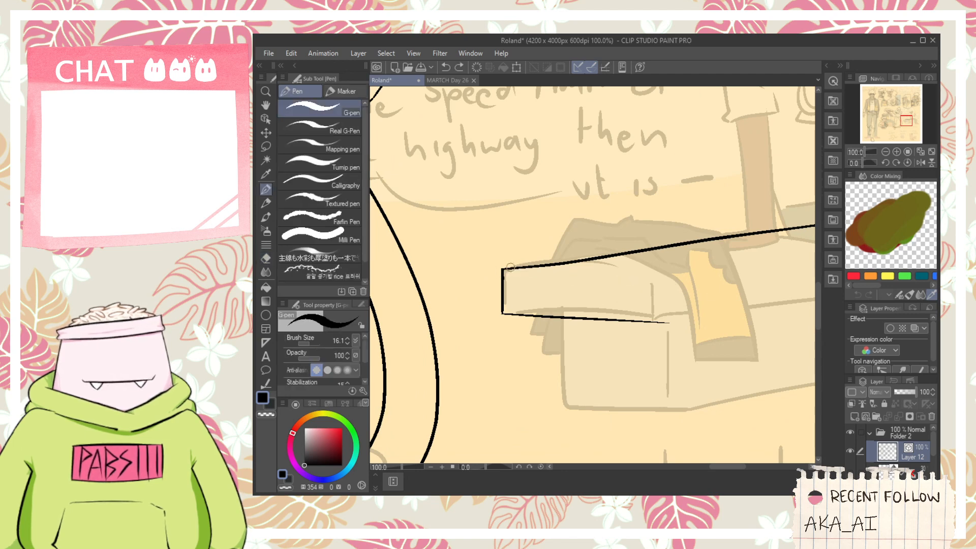
mouse_move(526, 270)
left_mouse_down()
mouse_move(667, 274)
mouse_move(570, 284)
left_mouse_up()
left_click_drag(534, 324, 754, 291)
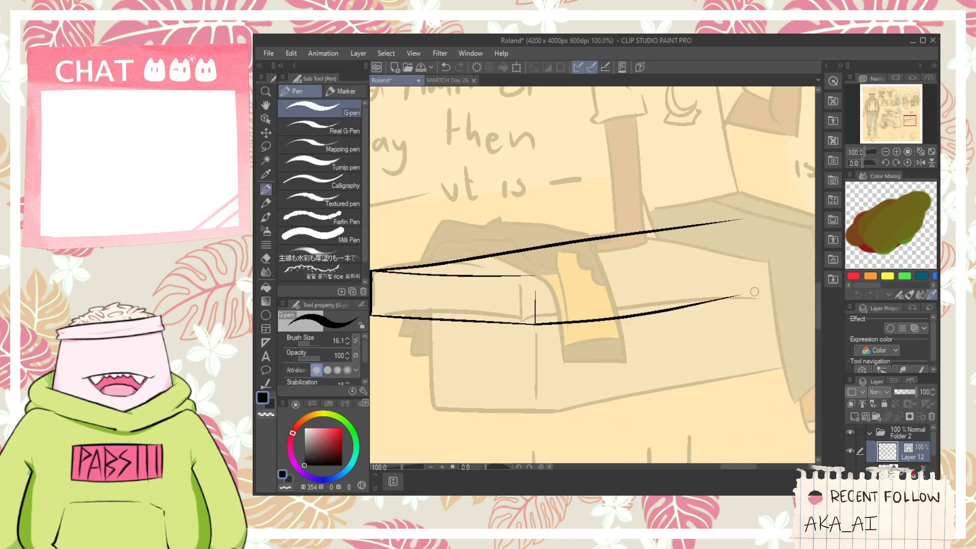
key("ctrl+z")
left_click_drag(534, 324, 750, 287)
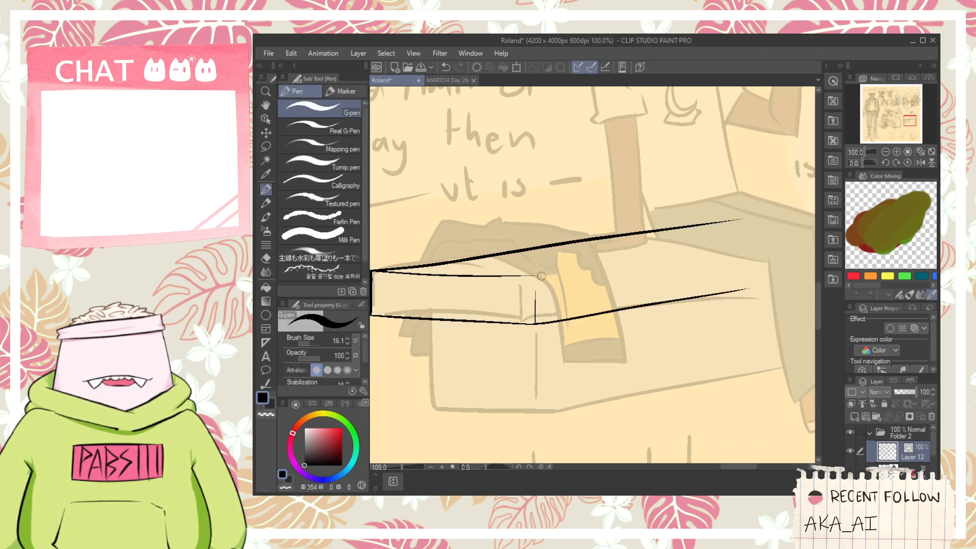
left_click_drag(541, 276, 678, 270)
key("ctrl+z")
mouse_move(480, 335)
left_mouse_down()
mouse_move(553, 248)
mouse_move(502, 334)
left_mouse_up()
key("ctrl+z")
- Ink the near vertical edge and the short bottom edge of the bench base below the seat
mouse_move(498, 217)
left_mouse_down()
mouse_move(503, 322)
mouse_move(656, 338)
left_mouse_up()
key("ctrl+z")
left_click_drag(502, 326, 653, 347)
key("ctrl+z")
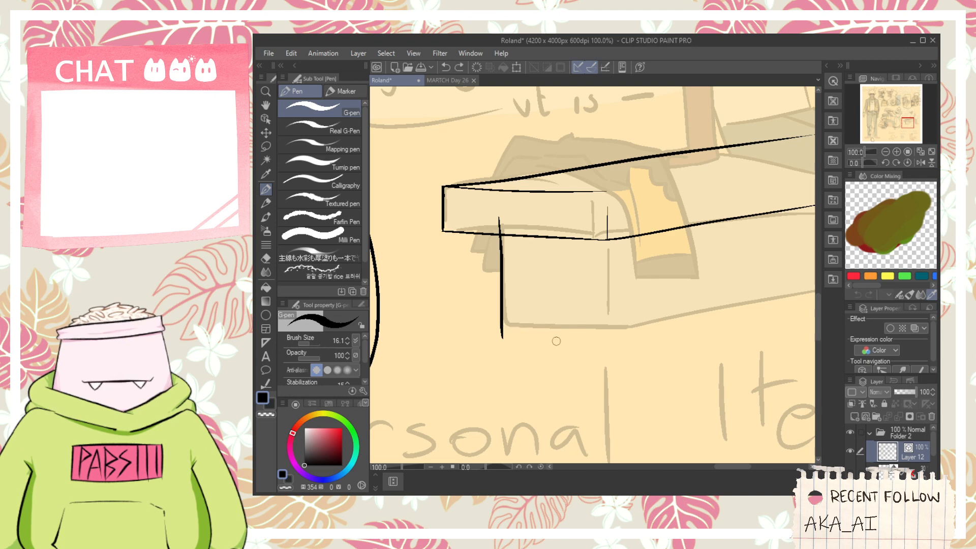
mouse_move(515, 323)
left_mouse_down()
mouse_move(650, 343)
mouse_move(610, 333)
left_mouse_up()
scroll(629, 346, "down", 1)
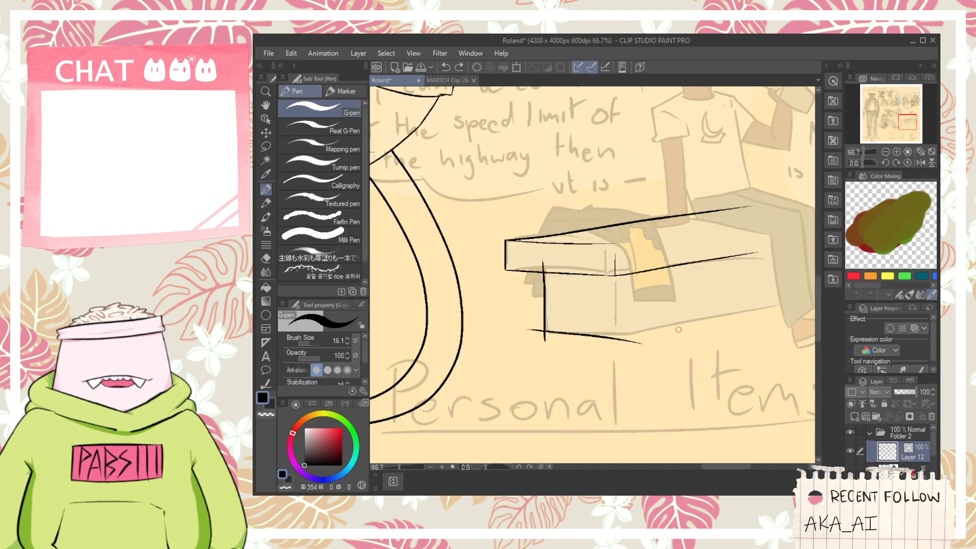
- Ink the long bottom edge of the bench base as one straight stroke from its front corner past the figure's feet
left_click_drag(678, 330, 521, 363)
left_click_drag(452, 375, 696, 326)
key("ctrl+z")
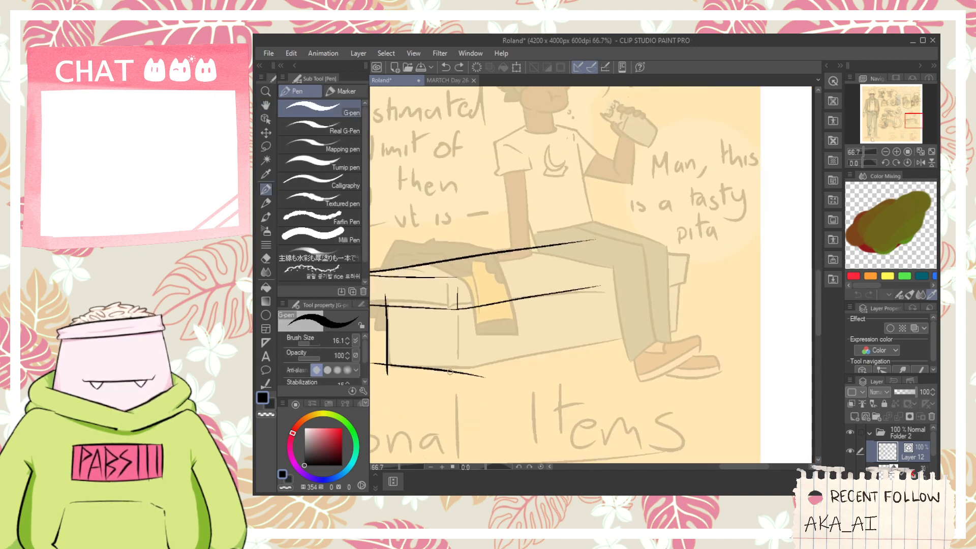
left_click_drag(447, 375, 677, 307)
key("ctrl+z")
left_click_drag(437, 378, 711, 327)
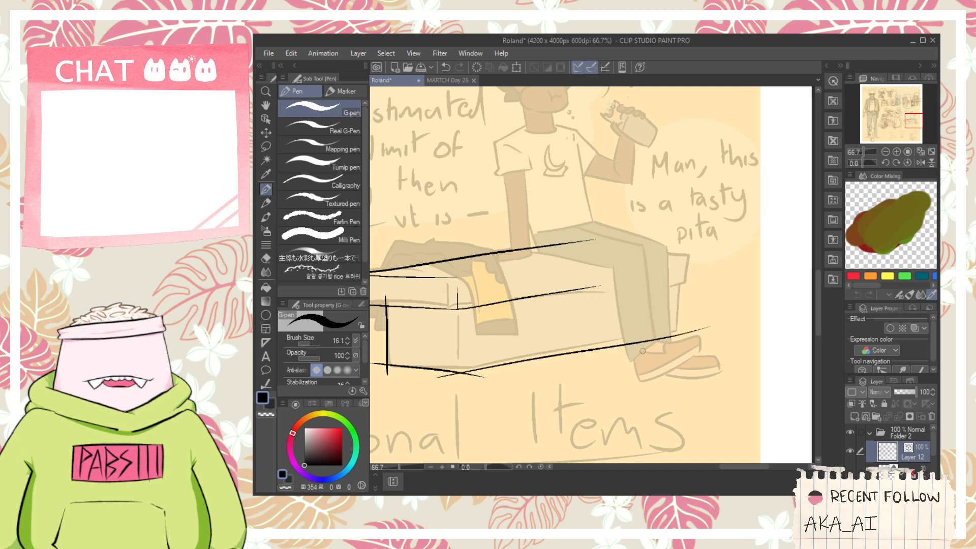
key("ctrl+z")
left_click_drag(442, 378, 673, 318)
key("ctrl+z")
left_click_drag(435, 377, 705, 315)
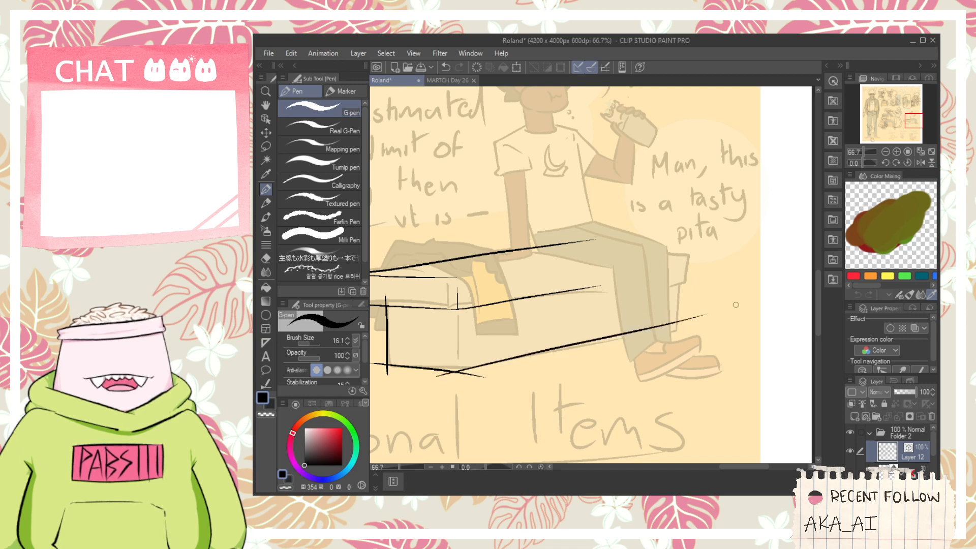
- Ink the far end of the bench seat behind the figure's knees and trim the line overshooting its upper corner
scroll(620, 244, "up", 1)
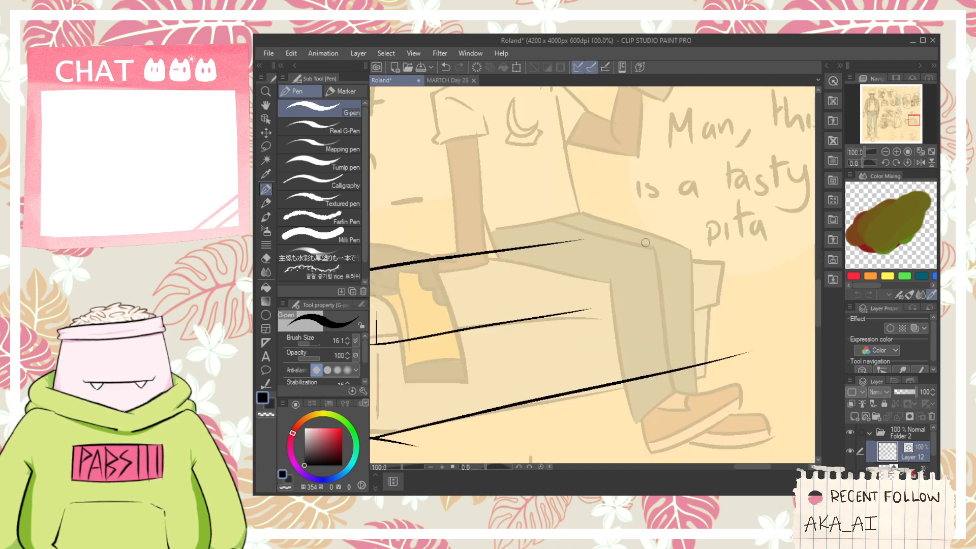
left_click_drag(646, 243, 769, 248)
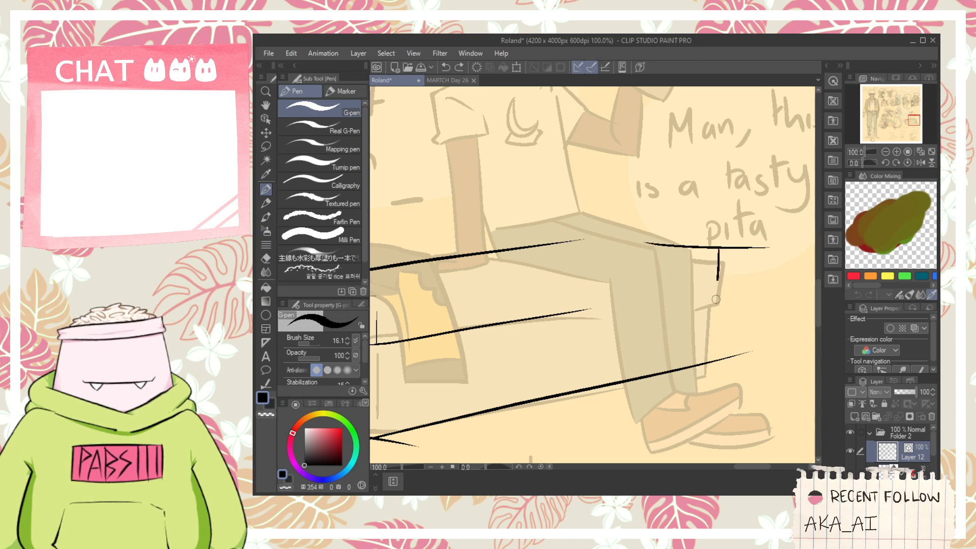
key("e")
left_click_drag(716, 299, 724, 288)
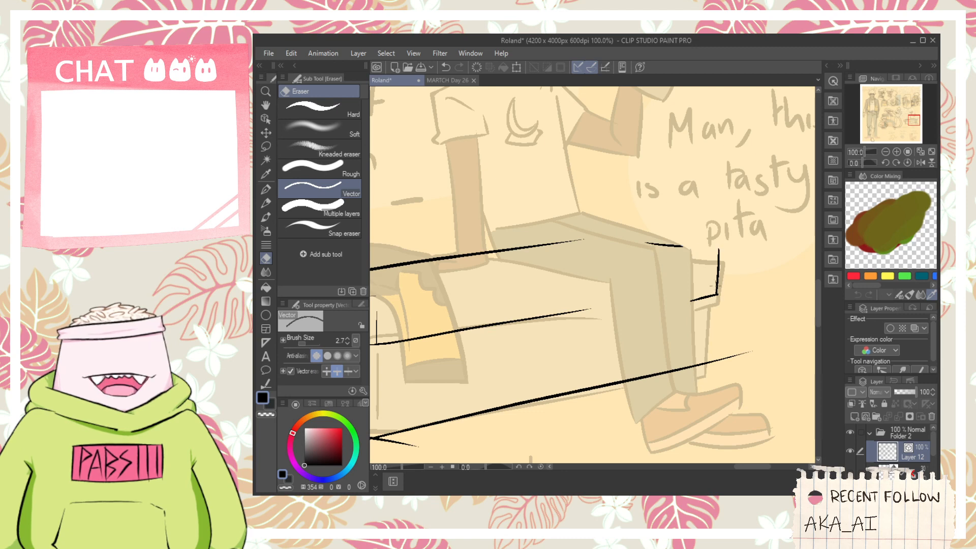
scroll(729, 248, "up", 2)
key("p")
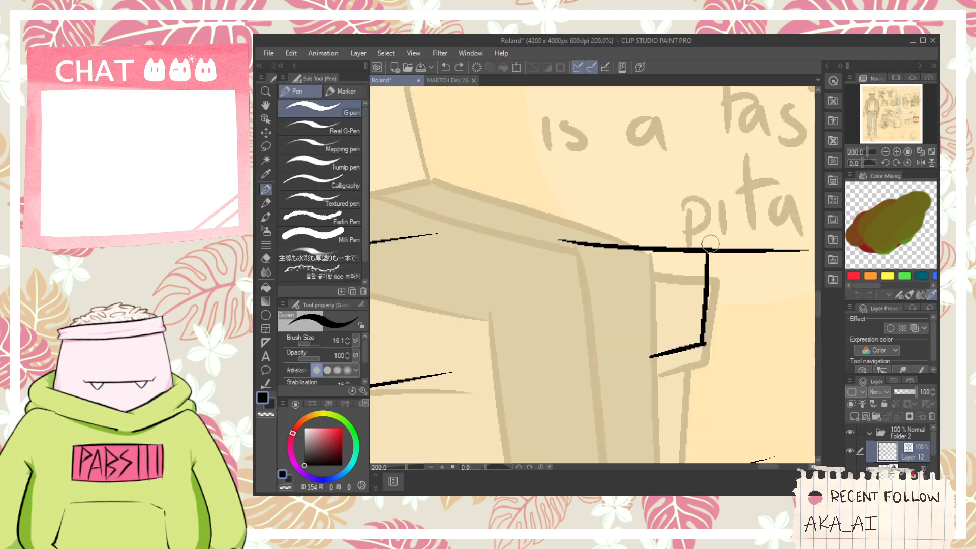
key("e")
mouse_move(709, 251)
left_mouse_down()
mouse_move(707, 243)
mouse_move(718, 250)
left_mouse_up()
scroll(712, 249, "down", 1)
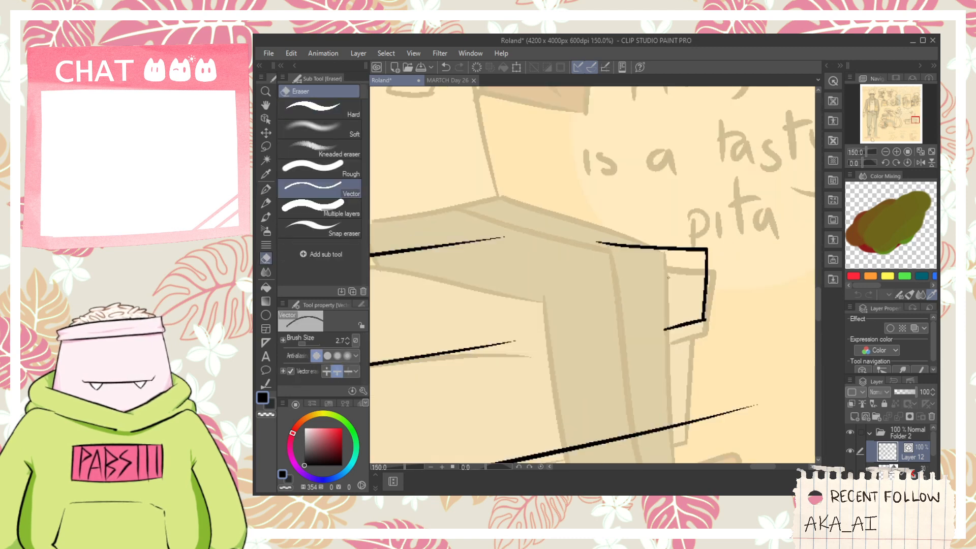
- Ink the far vertical edge of the bench base and trim the line ends that overshoot it
key("space")
left_click_drag(681, 347, 690, 262)
key("p")
mouse_move(696, 221)
left_mouse_down()
mouse_move(691, 355)
mouse_move(701, 341)
left_mouse_up()
key("e")
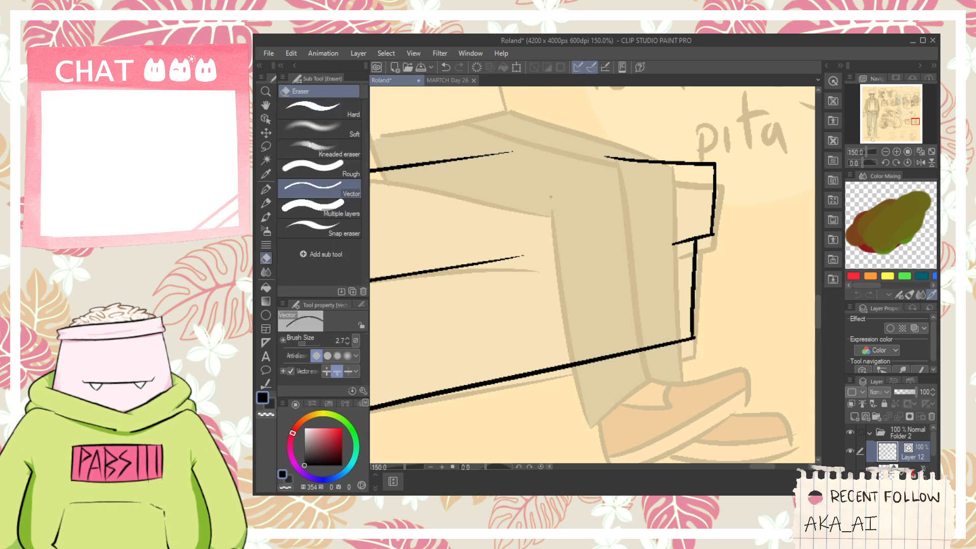
- Ink the seated figure's puffed cheek and the curve of the jaw over the sketch
scroll(519, 186, "down", 3)
key("space")
left_click_drag(518, 178, 630, 308)
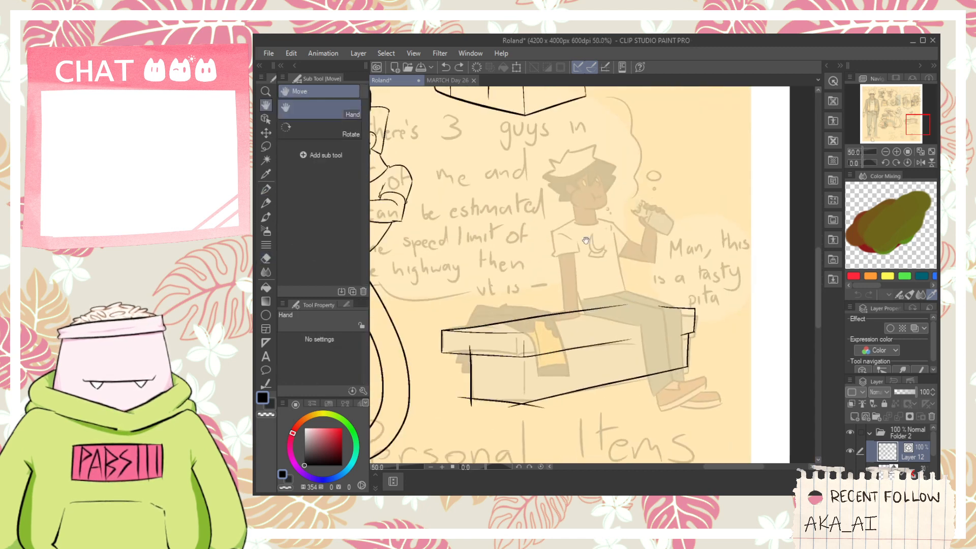
scroll(633, 254, "up", 3)
scroll(653, 256, "down", 2)
left_click_drag(679, 245, 665, 246)
scroll(599, 193, "up", 6)
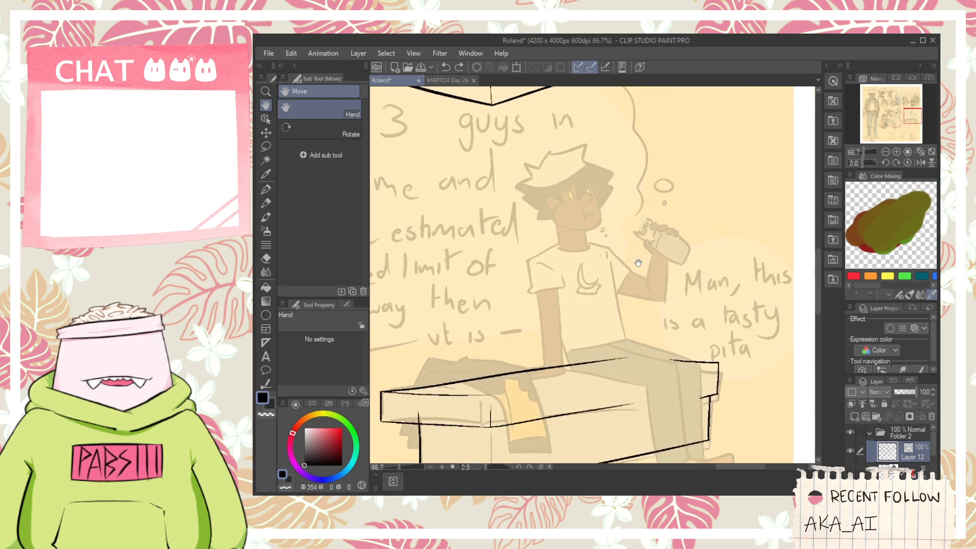
mouse_move(576, 199)
left_mouse_down()
mouse_move(564, 258)
mouse_move(487, 330)
mouse_move(593, 386)
left_mouse_up()
key("ctrl+z")
left_click_drag(543, 259, 563, 398)
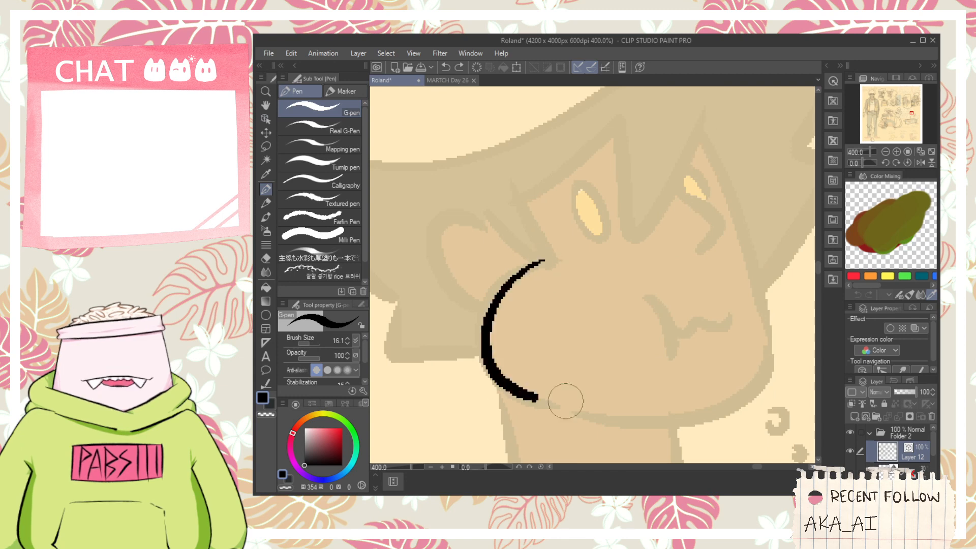
left_click_drag(618, 366, 578, 329)
left_click_drag(548, 371, 732, 319)
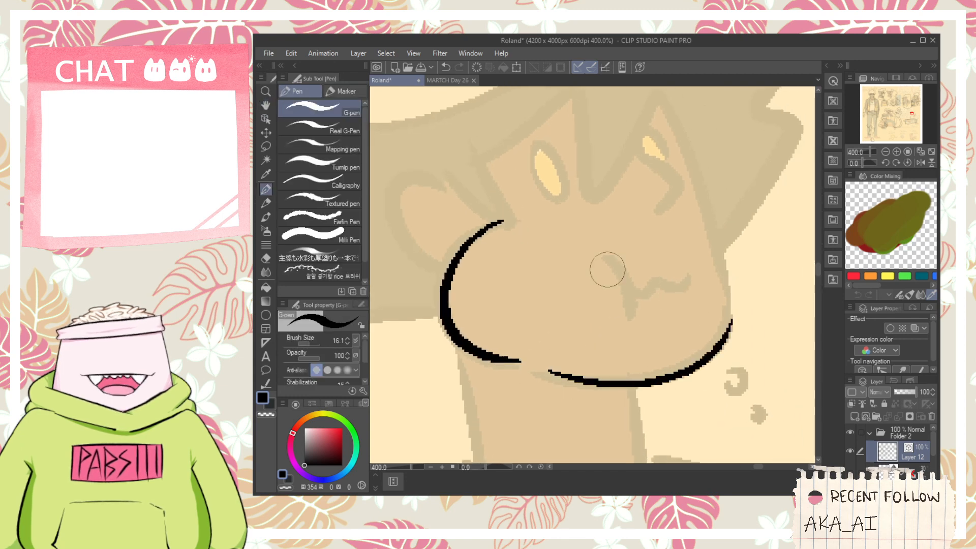
- Ink the seated figure's wavy mouth with its cheek crease, the nose and the near oval eye
left_click_drag(602, 258, 609, 330)
left_click_drag(620, 289, 695, 280)
mouse_move(621, 216)
left_mouse_down()
mouse_move(637, 261)
mouse_move(640, 193)
left_mouse_up()
key("ctrl+z")
key("ctrl+z")
mouse_move(667, 277)
left_mouse_down()
mouse_move(702, 246)
mouse_move(666, 280)
mouse_move(706, 263)
mouse_move(701, 235)
mouse_move(654, 219)
mouse_move(657, 244)
left_mouse_up()
key("ctrl+z")
key("ctrl+z")
mouse_move(599, 212)
left_mouse_down()
mouse_move(585, 235)
mouse_move(601, 211)
left_mouse_up()
- Ink the seated figure's ear beside the cheek, including its inner fold lines
scroll(554, 247, "down", 2)
left_click_drag(520, 263, 560, 282)
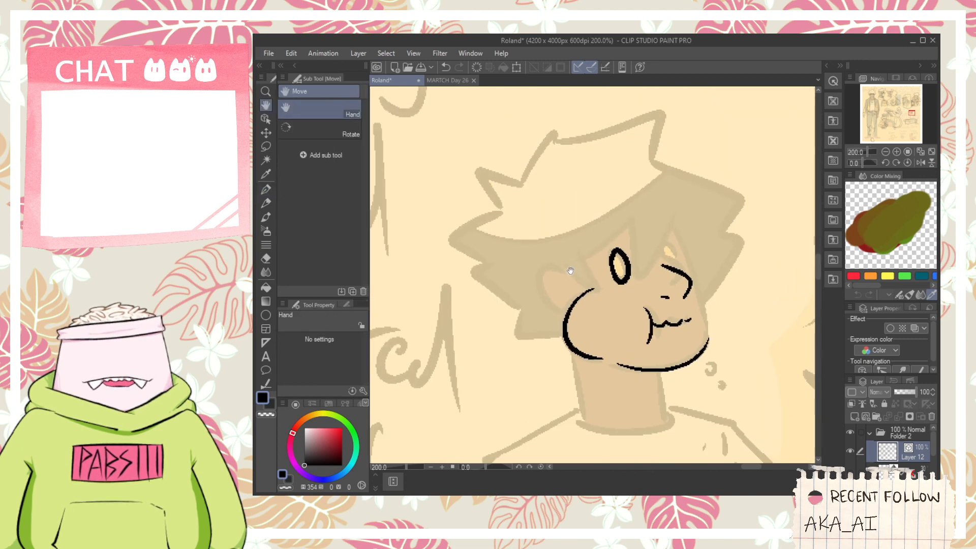
scroll(560, 281, "up", 2)
mouse_move(575, 334)
left_mouse_down()
mouse_move(564, 247)
mouse_move(595, 278)
mouse_move(548, 301)
mouse_move(613, 302)
mouse_move(593, 301)
mouse_move(579, 328)
left_mouse_up()
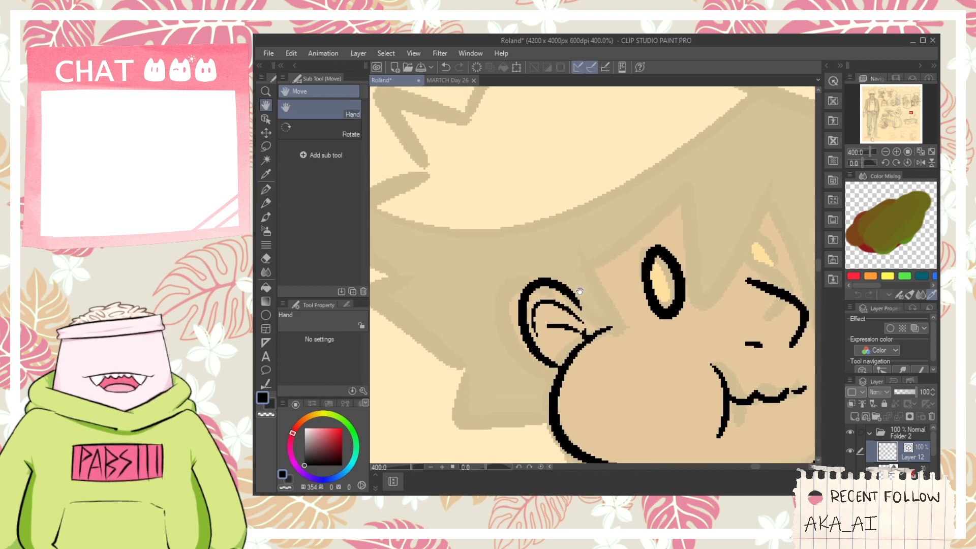
- Ink the pointed hair locks falling across the forehead from the ear to the far side of the face
mouse_move(571, 286)
left_mouse_down()
mouse_move(597, 312)
mouse_move(608, 254)
mouse_move(644, 340)
mouse_move(634, 217)
left_mouse_up()
key("ctrl+z")
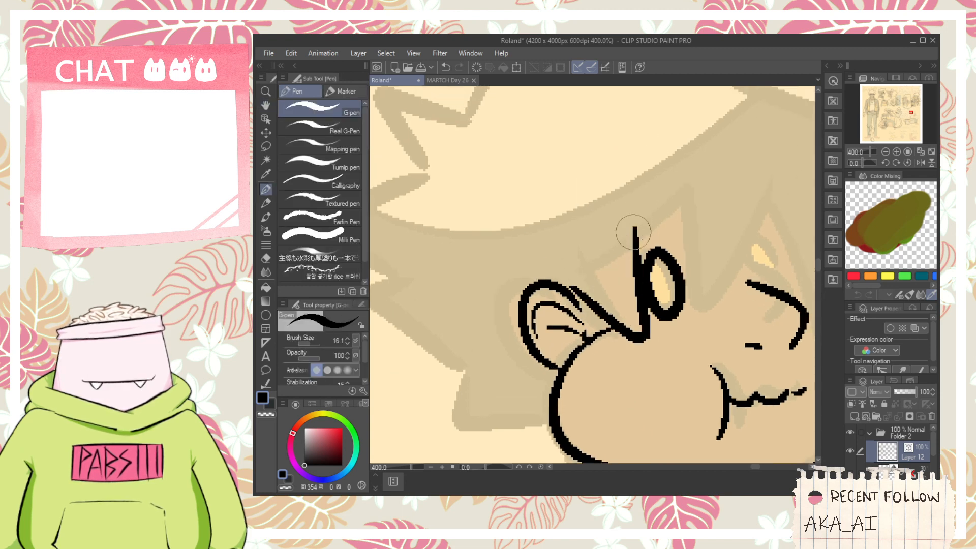
mouse_move(613, 251)
left_mouse_down()
mouse_move(768, 174)
mouse_move(701, 324)
left_mouse_up()
key("ctrl+z")
mouse_move(629, 237)
left_mouse_down()
mouse_move(698, 280)
mouse_move(818, 186)
left_mouse_up()
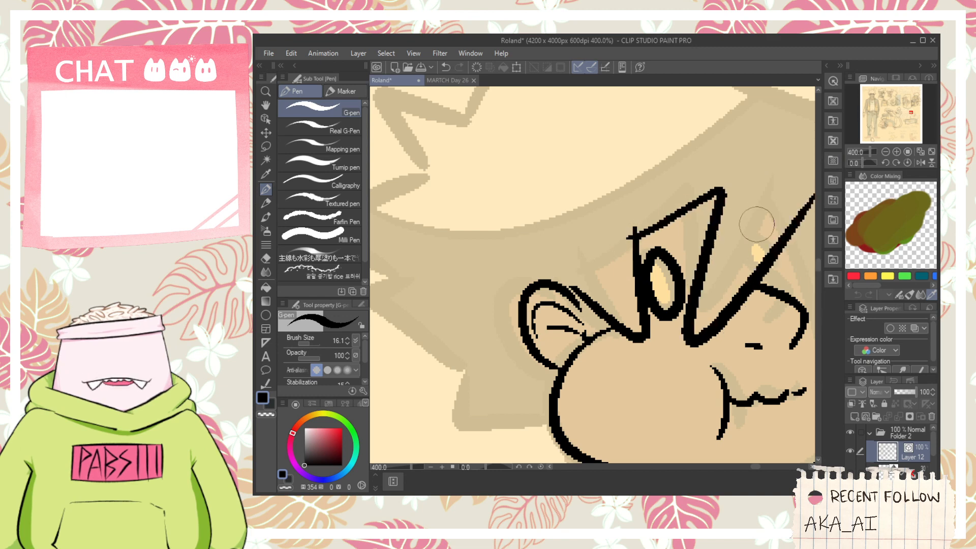
mouse_move(756, 224)
left_mouse_down()
mouse_move(615, 220)
mouse_move(691, 364)
left_mouse_up()
- Ink the seated figure's far eye beside the hair lock above the nose
scroll(636, 262, "up", 2)
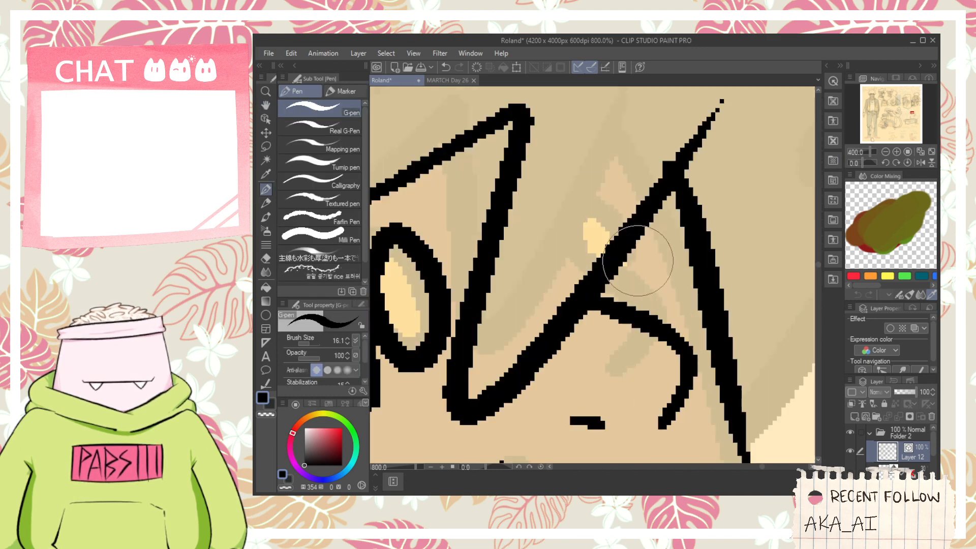
mouse_move(612, 293)
left_mouse_down()
mouse_move(672, 244)
mouse_move(657, 298)
mouse_move(612, 211)
mouse_move(642, 301)
left_mouse_up()
key("ctrl+z")
key("ctrl+z")
scroll(645, 302, "down", 2)
left_click_drag(593, 270, 599, 252)
scroll(622, 265, "down", 2)
- Erase the overshooting line end at the hair lock's corner above the near eye with the Vector eraser
key("e")
scroll(638, 240, "up", 2)
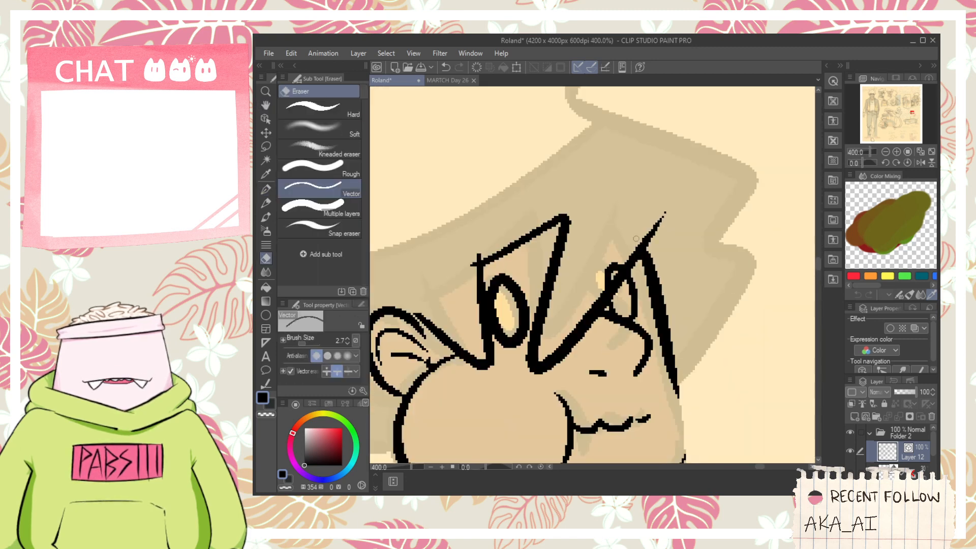
scroll(636, 239, "down", 2)
scroll(493, 262, "up", 2)
key("p")
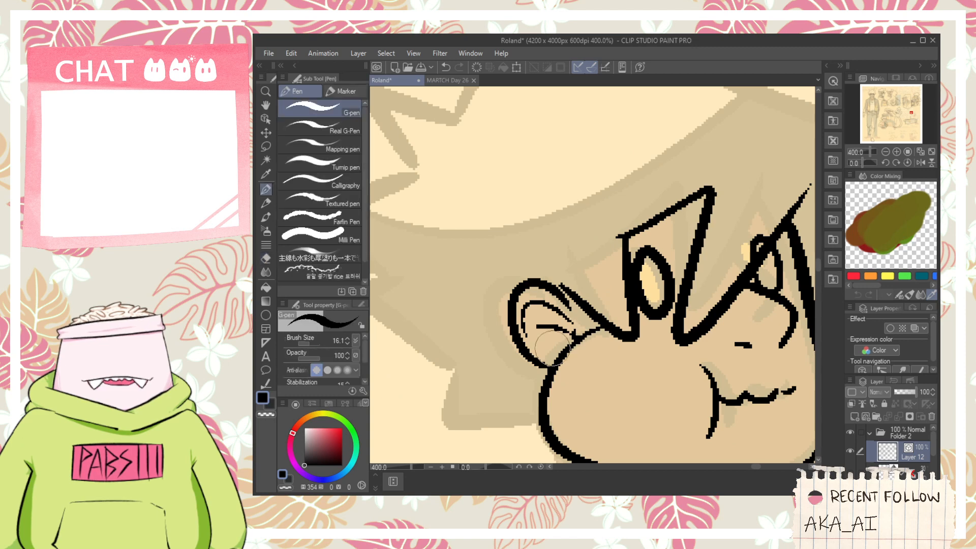
- Ink the lower back hair locks of the seated figure, from the cheek outward and up behind the ear
left_click_drag(551, 346, 596, 324)
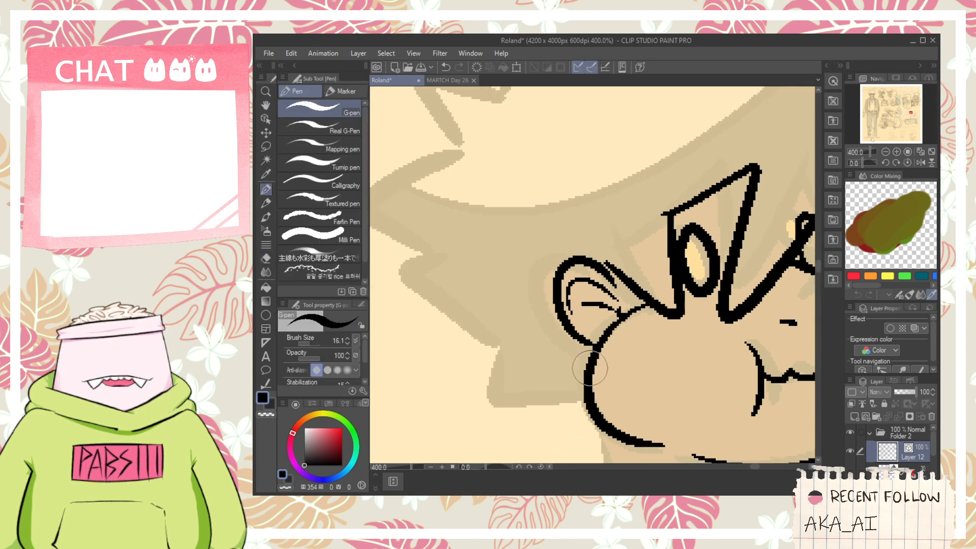
left_click_drag(584, 401, 511, 275)
key("ctrl+z")
mouse_move(585, 401)
left_mouse_down()
mouse_move(510, 274)
mouse_move(554, 331)
mouse_move(527, 325)
mouse_move(546, 356)
mouse_move(531, 290)
left_mouse_up()
scroll(537, 307, "down", 2)
scroll(559, 347, "up", 2)
scroll(519, 323, "down", 2)
key("ctrl+z")
- Ink the spiky crown outline of the hair, from the back locks over the top to the tall front spike
mouse_move(548, 358)
left_mouse_down()
mouse_move(531, 267)
mouse_move(537, 296)
mouse_move(623, 186)
left_mouse_up()
key("e")
key("p")
key("ctrl+z")
mouse_move(564, 266)
left_mouse_down()
mouse_move(686, 173)
mouse_move(682, 261)
mouse_move(594, 237)
mouse_move(673, 290)
left_mouse_up()
key("ctrl+z")
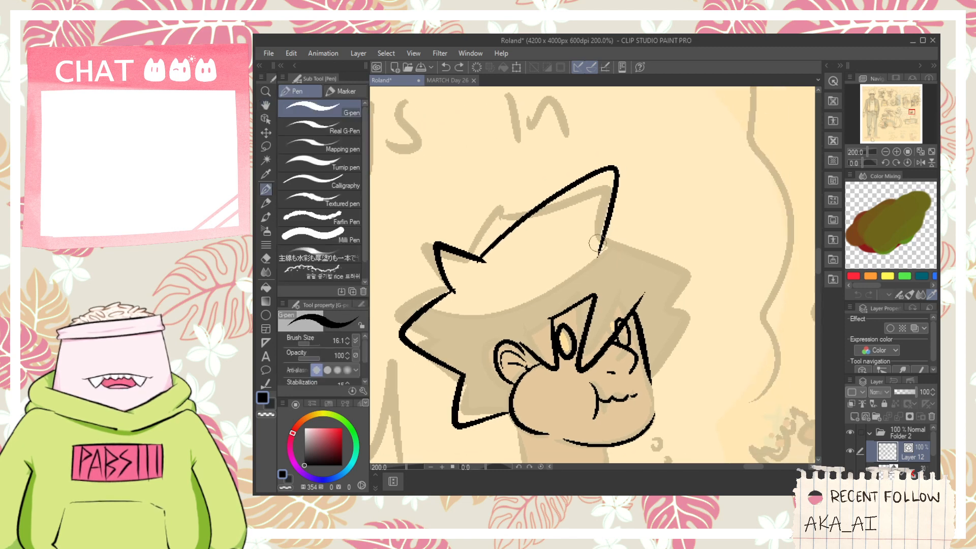
- Ink the large front hair lock from the tall crown spike outward and down toward the far eye
mouse_move(597, 236)
left_mouse_down()
mouse_move(717, 219)
mouse_move(693, 288)
mouse_move(639, 227)
mouse_move(671, 314)
left_mouse_up()
key("ctrl+z")
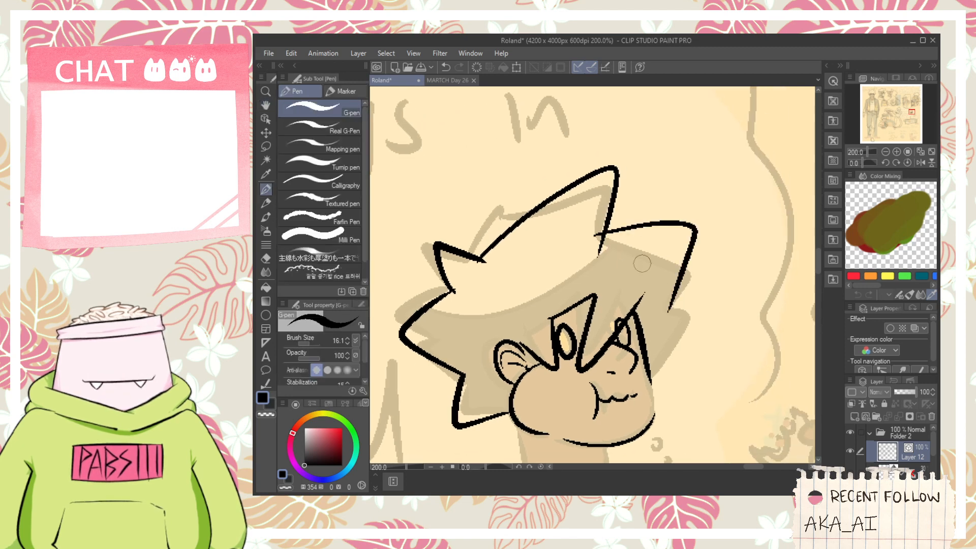
key("ctrl+z")
left_click_drag(593, 237, 650, 319)
key("ctrl+z")
mouse_move(593, 235)
left_mouse_down()
mouse_move(684, 282)
mouse_move(658, 325)
left_mouse_up()
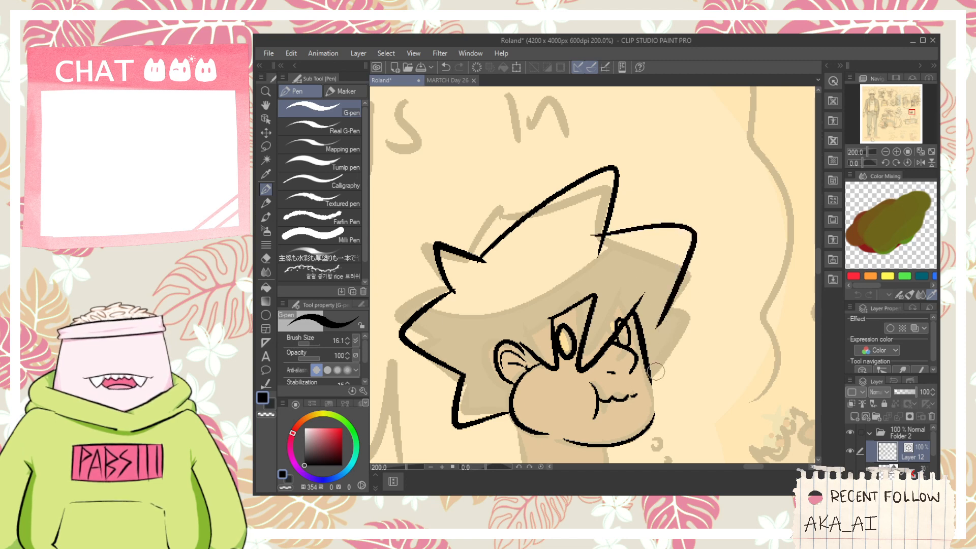
- Extend the front hair lock down to the far temple and trim the excess at its joint with the Vector eraser
scroll(655, 373, "up", 2)
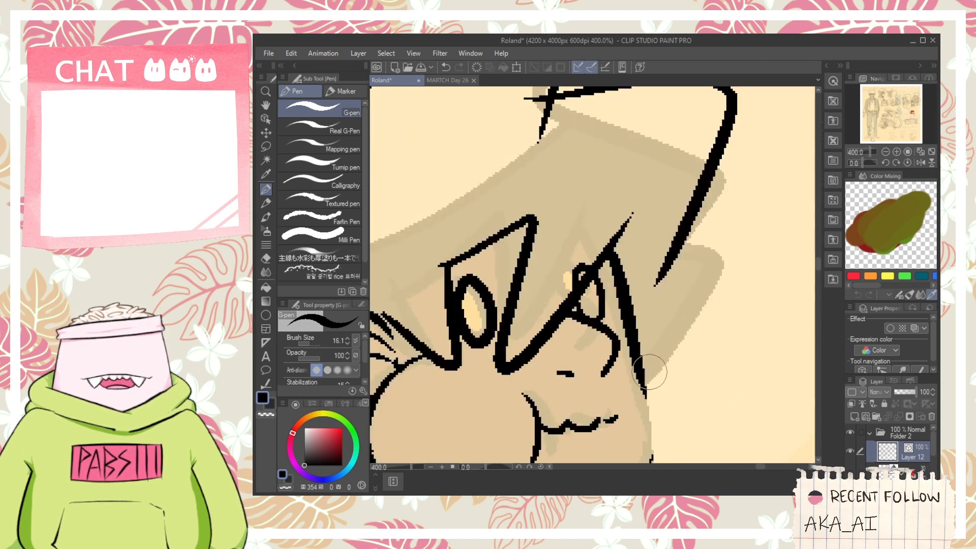
left_click_drag(651, 381, 675, 203)
key("e")
left_click_drag(667, 239, 658, 277)
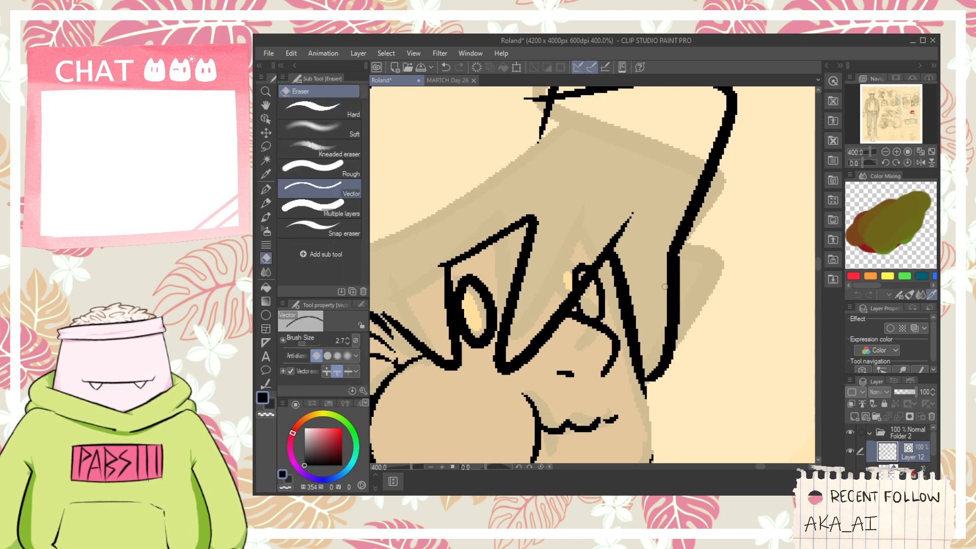
scroll(668, 288, "down", 3)
- Ink the far cheek contour from the hair tip at the temple down to the chin line
key("space")
left_click_drag(664, 329, 652, 284)
scroll(651, 283, "up", 5)
key("p")
left_click_drag(626, 242, 613, 437)
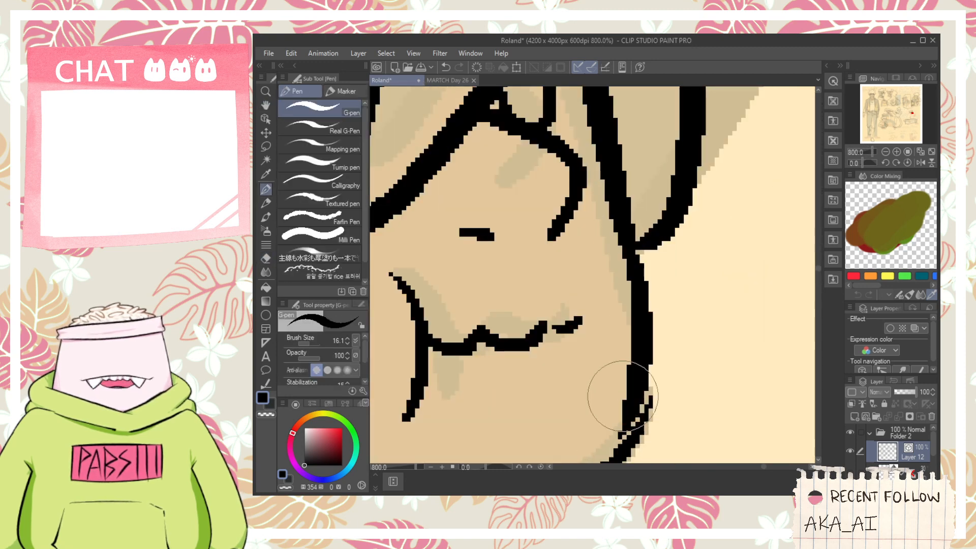
key("ctrl+z")
left_click_drag(639, 254, 605, 432)
- Ink the short curved lower lip line beneath the chewing mouth
scroll(568, 348, "down", 4)
scroll(556, 318, "up", 4)
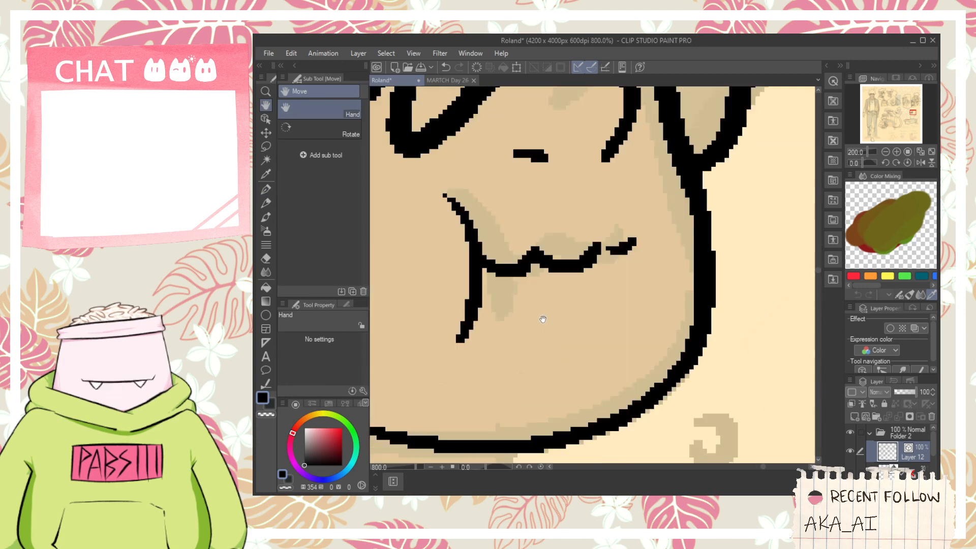
left_click_drag(528, 321, 617, 296)
scroll(616, 296, "down", 5)
scroll(566, 342, "up", 1)
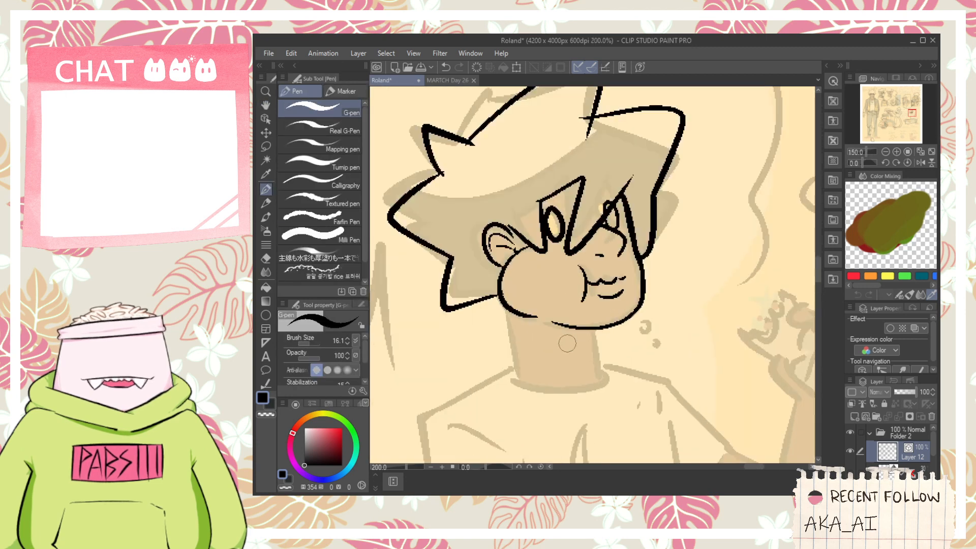
- Ink the near flap of the upturned jacket collar beneath the cheek and erase the overlap at the jaw
key("space")
left_click_drag(550, 350, 560, 325)
scroll(525, 303, "up", 2)
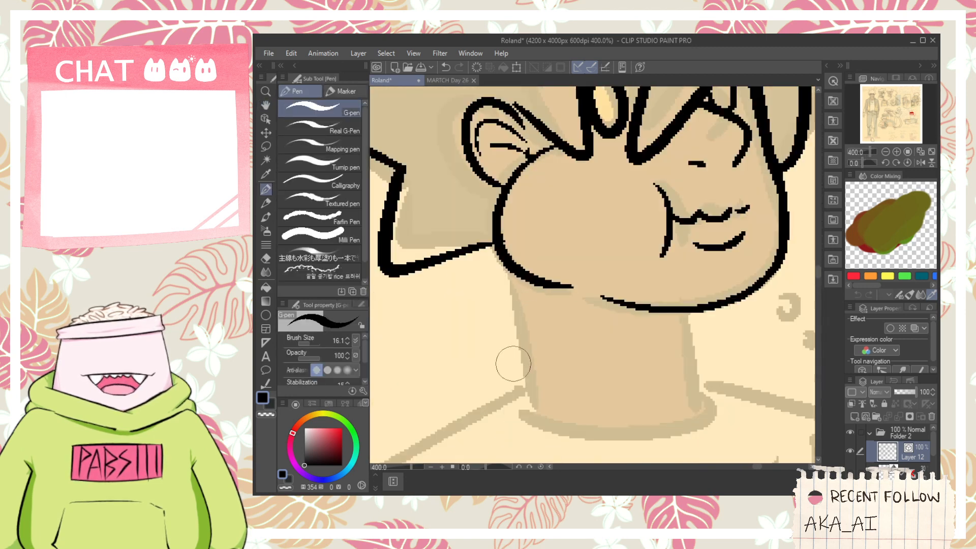
mouse_move(507, 370)
left_mouse_down()
mouse_move(489, 287)
mouse_move(606, 310)
mouse_move(611, 374)
left_mouse_up()
key("ctrl+z")
mouse_move(515, 295)
left_mouse_down()
mouse_move(580, 308)
mouse_move(602, 397)
left_mouse_up()
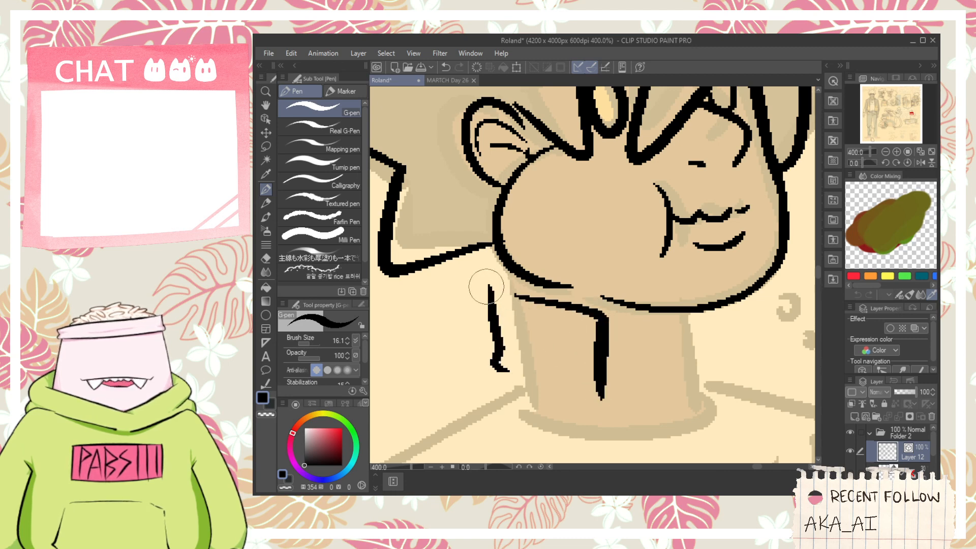
mouse_move(486, 287)
left_mouse_down()
mouse_move(526, 268)
mouse_move(511, 259)
mouse_move(516, 293)
left_mouse_up()
key("ctrl+z")
key("e")
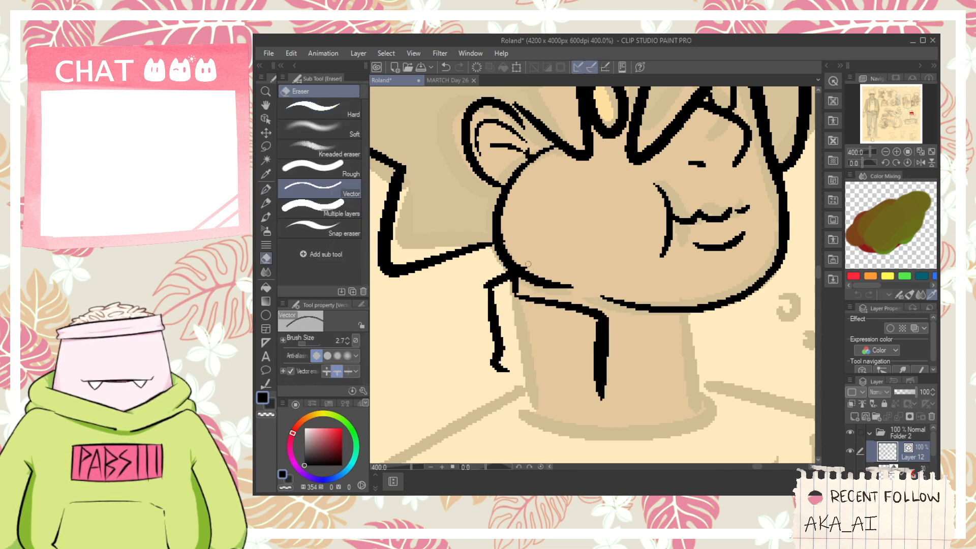
left_click(529, 265)
- Ink the far collar flap beside the neck, with a round button inside it
scroll(529, 260, "down", 2)
key("space")
left_click_drag(624, 309, 582, 289)
scroll(582, 289, "up", 2)
key("p")
mouse_move(581, 238)
left_mouse_down()
mouse_move(606, 289)
mouse_move(660, 344)
mouse_move(604, 323)
left_mouse_up()
left_click_drag(632, 289, 630, 304)
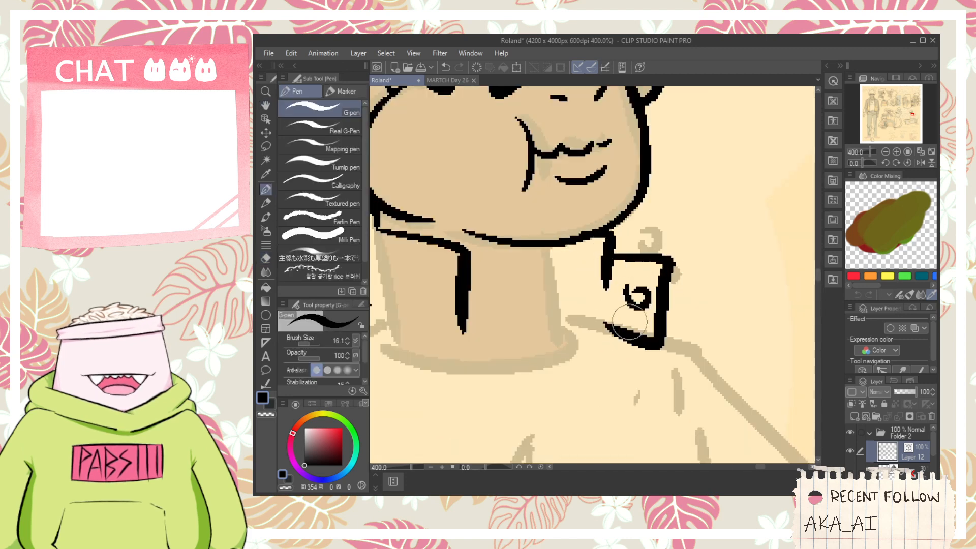
scroll(619, 320, "down", 2)
key("ctrl+z")
scroll(627, 306, "up", 2)
left_click_drag(595, 336, 607, 291)
scroll(608, 305, "down", 4)
scroll(611, 307, "up", 4)
key("e")
scroll(609, 301, "down", 4)
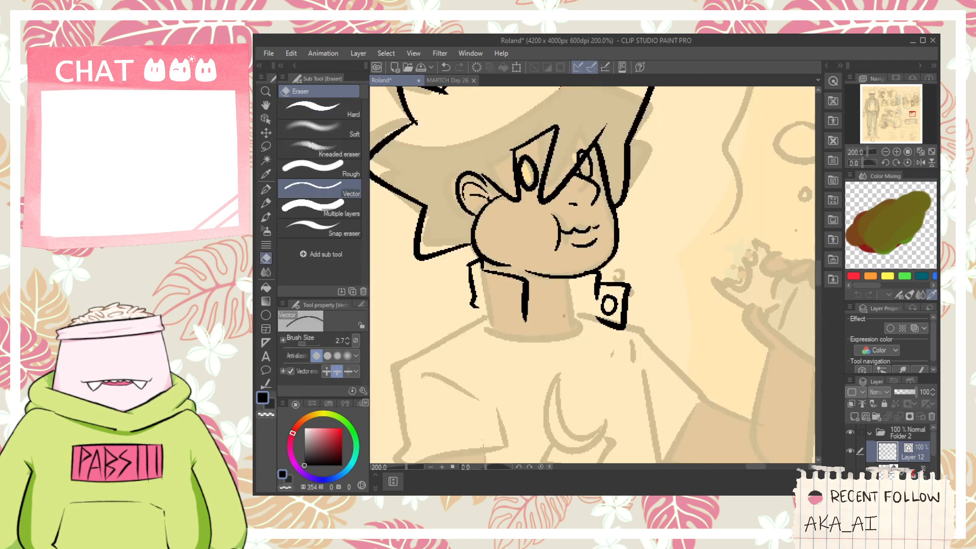
- Ink the far side of the neck between the collar flaps and finish the near collar's lower tip
key("p")
scroll(604, 299, "up", 2)
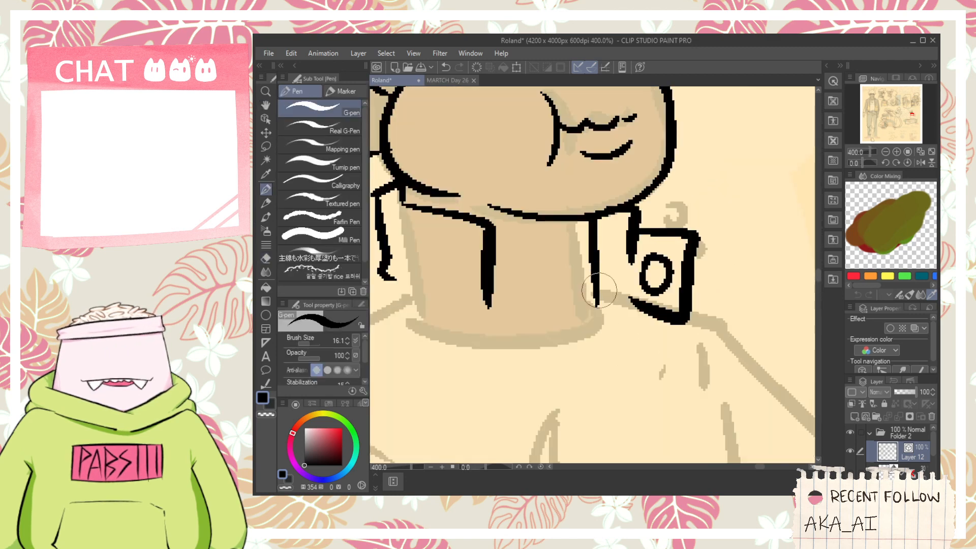
scroll(600, 292, "down", 2)
left_click_drag(599, 292, 618, 273)
key("e")
mouse_move(561, 290)
left_mouse_down()
mouse_move(554, 280)
mouse_move(593, 283)
left_mouse_up()
- Ink the near shoulder from the collar and the outer edge of the jacket sleeve down to its cuff on the bench
key("p")
left_click_drag(539, 249, 416, 361)
left_click_drag(591, 307, 645, 160)
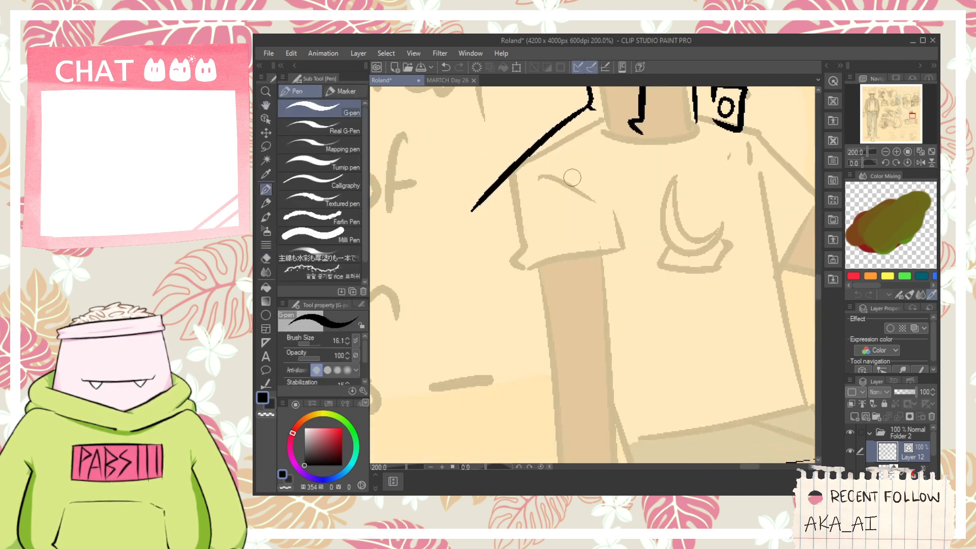
scroll(509, 198, "down", 1)
mouse_move(509, 197)
left_mouse_down()
mouse_move(511, 172)
mouse_move(542, 343)
left_mouse_up()
key("ctrl+z")
mouse_move(497, 161)
left_mouse_down()
mouse_move(540, 374)
mouse_move(534, 392)
mouse_move(597, 389)
mouse_move(592, 394)
mouse_move(577, 203)
left_mouse_up()
key("ctrl+z")
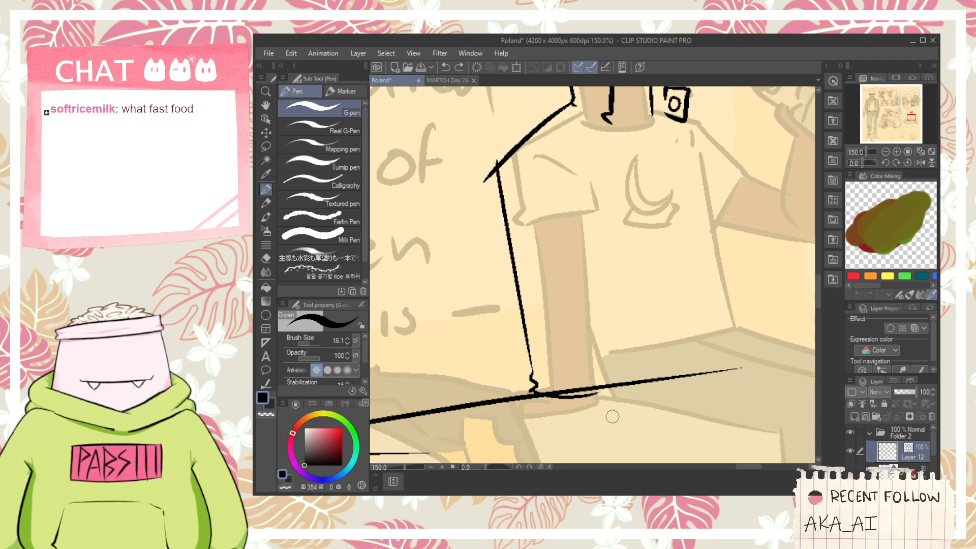
- Ink the near sleeve's inner edge and upper fold lines, and trim the overshoot at the shoulder corner
left_click_drag(605, 400, 577, 220)
key("ctrl+z")
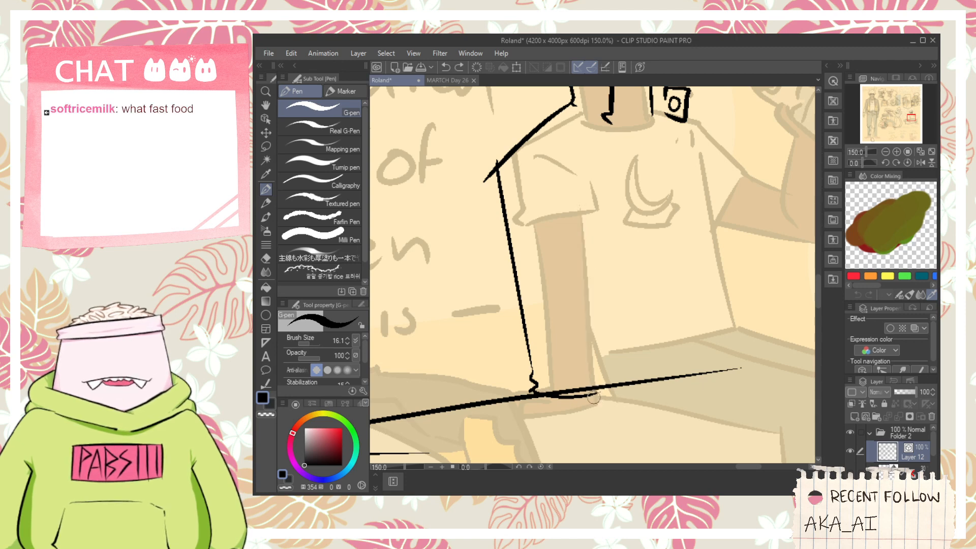
left_click_drag(593, 398, 584, 220)
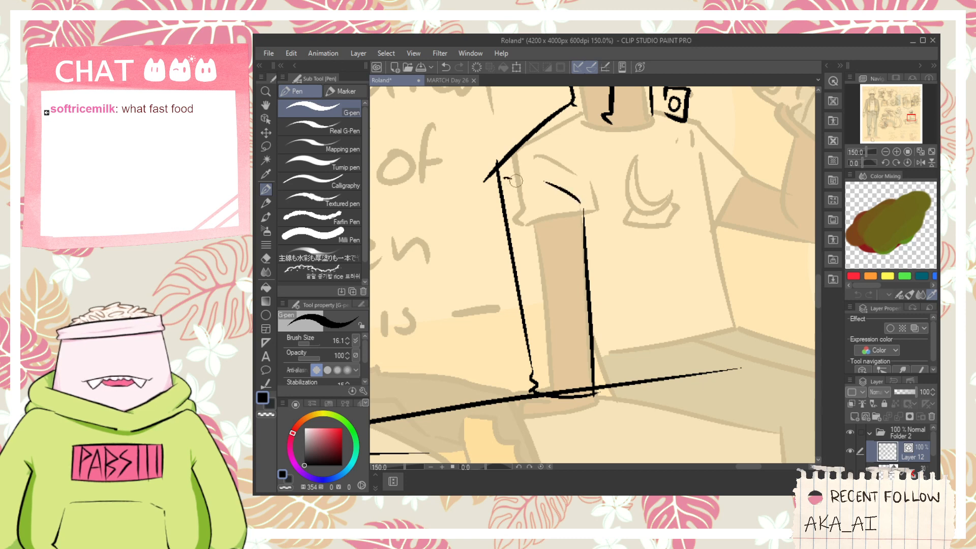
key("e")
key("space")
left_click_drag(576, 169, 551, 200)
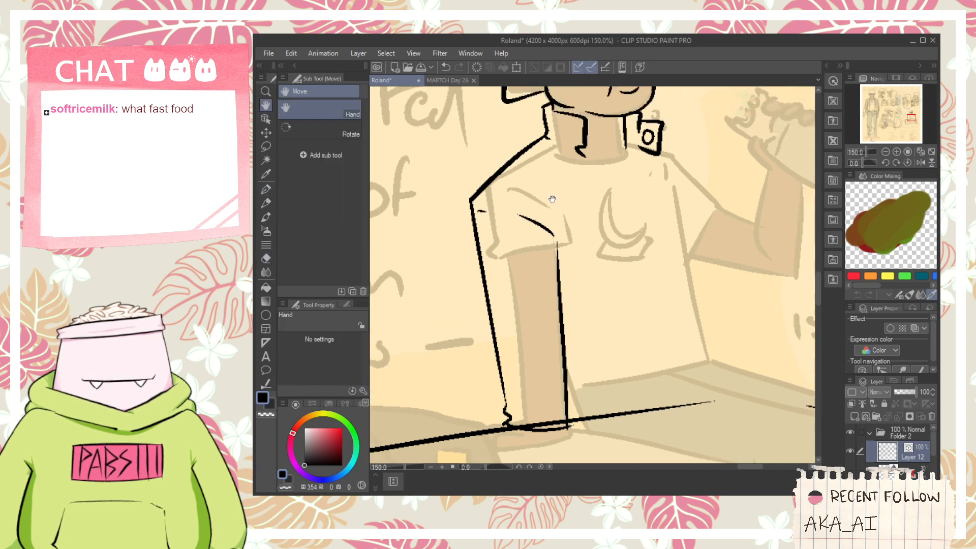
- Ink the jacket's near front edge from the collar tip down, add its bottom hem, and trim the overlapping line ends
left_click_drag(634, 200, 610, 206)
key("p")
left_click_drag(558, 157, 596, 386)
key("ctrl+z")
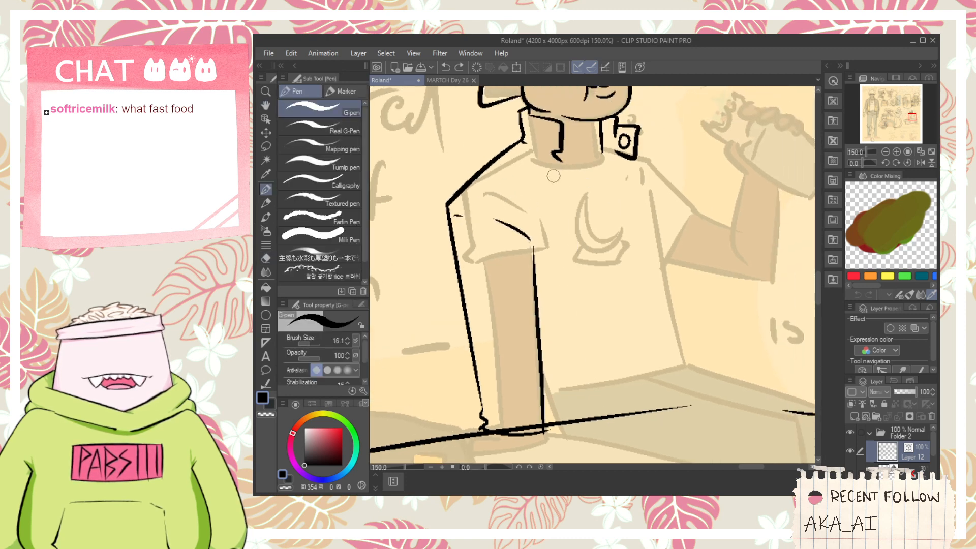
left_click_drag(568, 161, 595, 303)
key("ctrl+z")
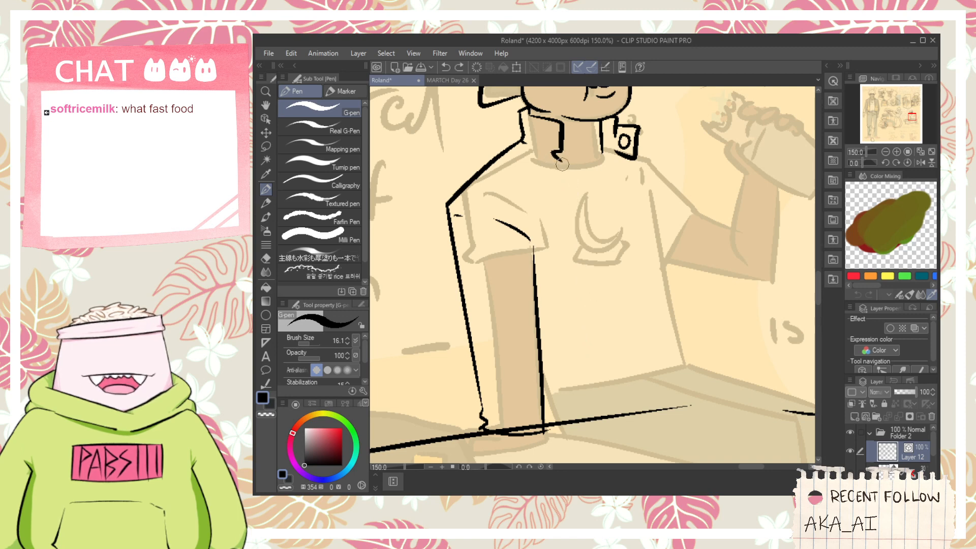
left_click_drag(566, 164, 598, 410)
left_click_drag(532, 398, 600, 406)
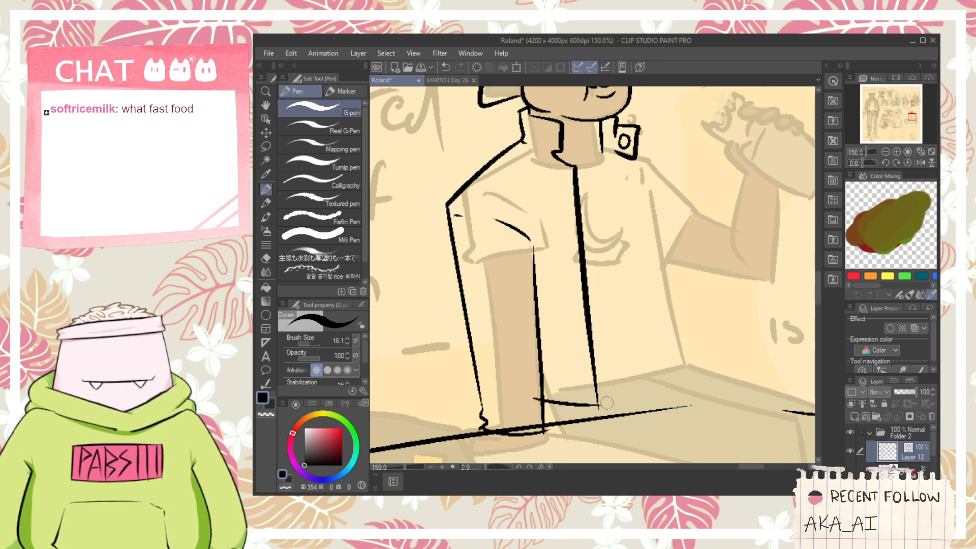
key("e")
key("space")
left_click_drag(576, 346, 536, 390)
key("p")
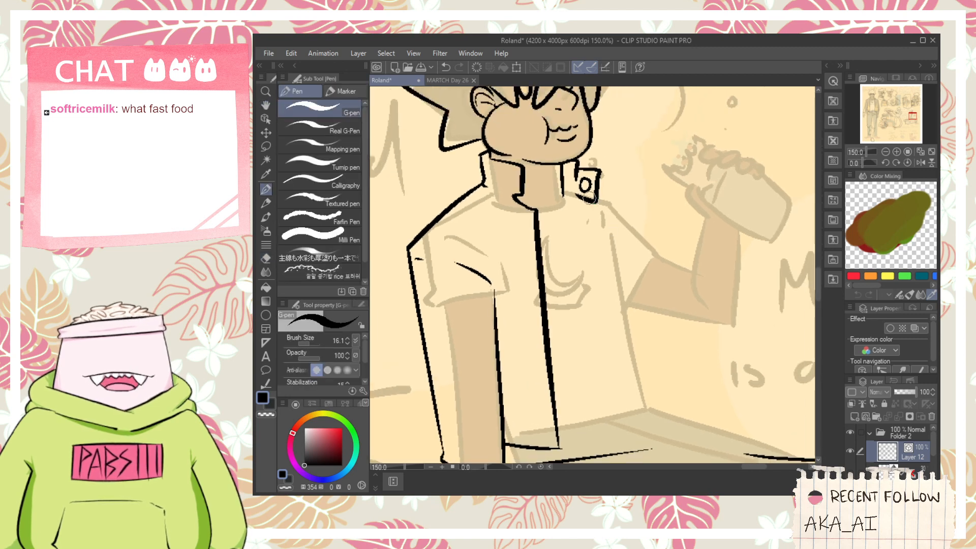
left_click_drag(574, 198, 593, 224)
key("ctrl+z")
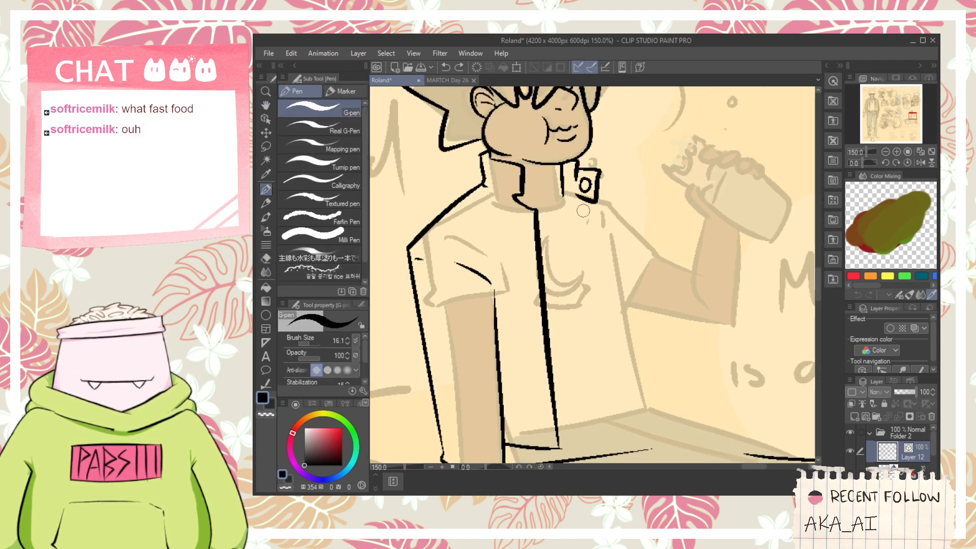
left_click_drag(577, 203, 645, 478)
key("ctrl+z")
left_click_drag(573, 208, 649, 427)
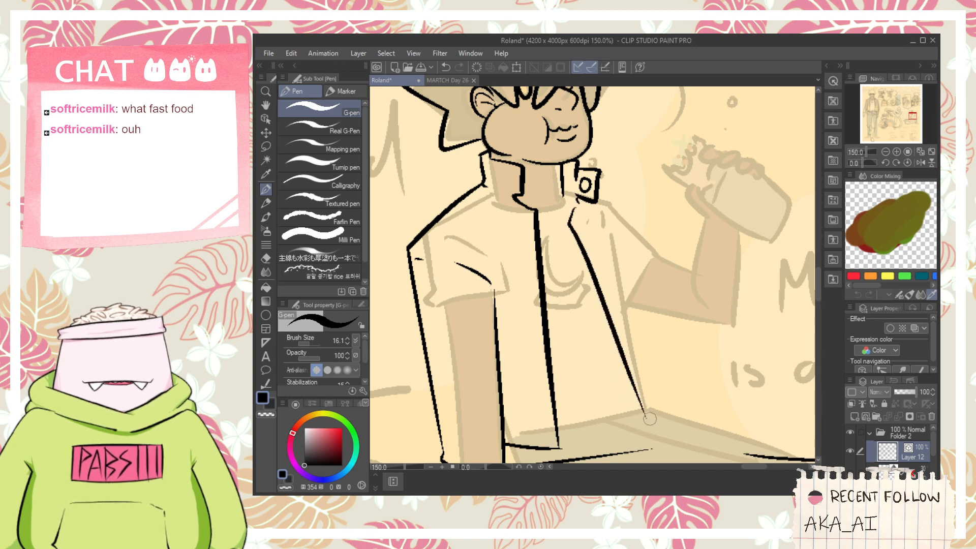
key("ctrl+z")
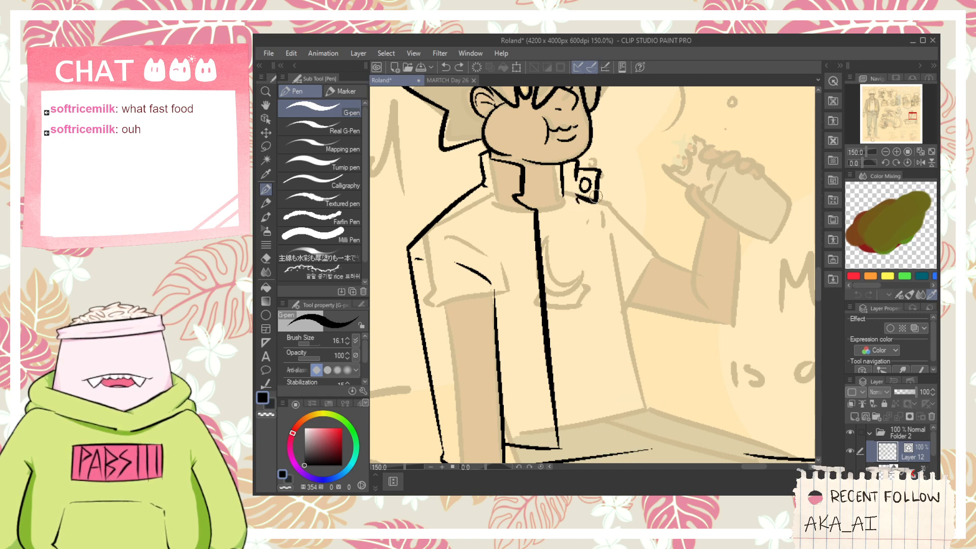
- Ink the far shoulder and the top of the raised arm's sleeve, from the collar button to the elbow crease
left_click_drag(619, 199, 697, 271)
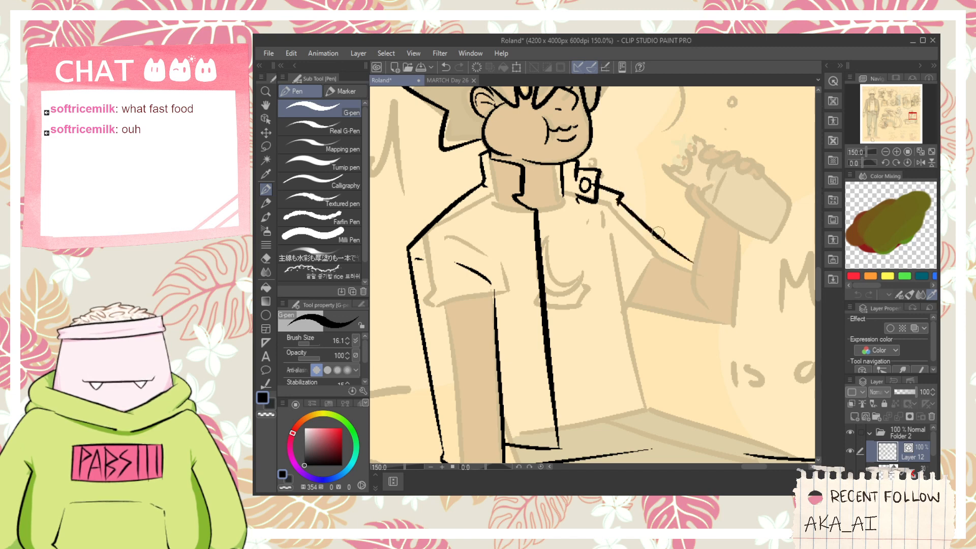
key("ctrl+z")
left_click_drag(617, 196, 699, 272)
- Ink the underside of the raised arm's sleeve from the torso out to the elbow
mouse_move(614, 301)
left_mouse_down()
mouse_move(716, 344)
mouse_move(736, 352)
left_mouse_up()
key("ctrl+z")
key("ctrl+z")
key("ctrl+z")
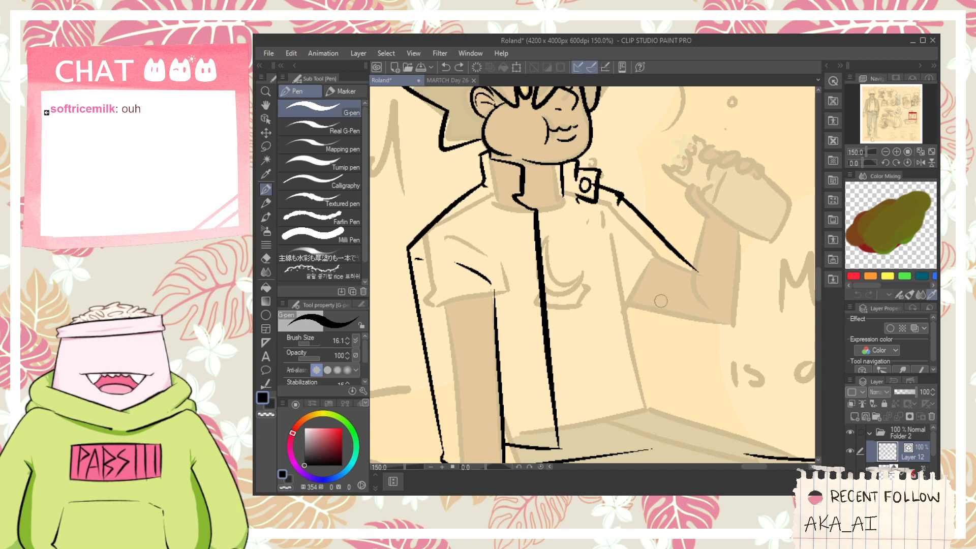
left_click_drag(598, 295, 750, 352)
key("space")
left_click_drag(718, 298, 662, 319)
scroll(620, 289, "up", 1)
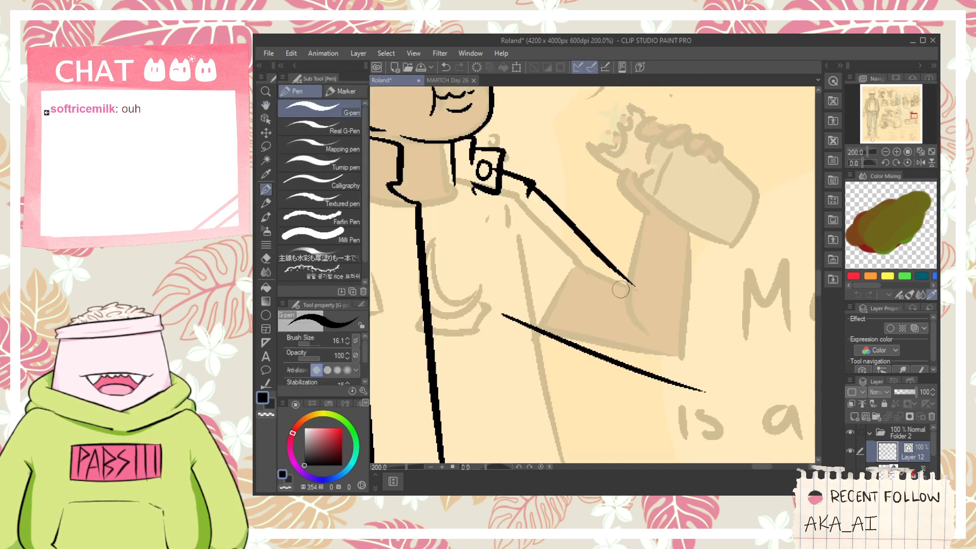
- Ink the fold lines at the elbow crease and the outer edge of the raised forearm's sleeve
key("ctrl+z")
left_click_drag(628, 274, 615, 313)
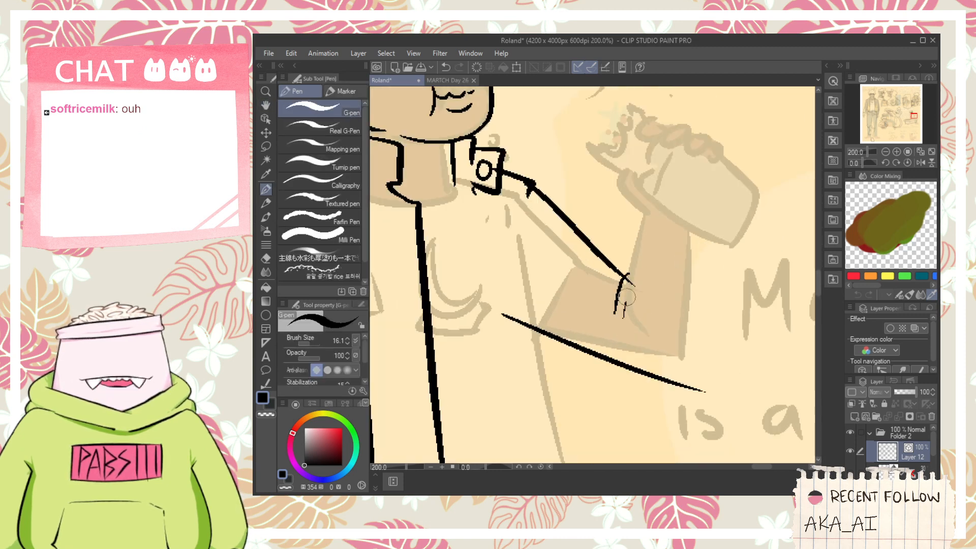
key("ctrl+z")
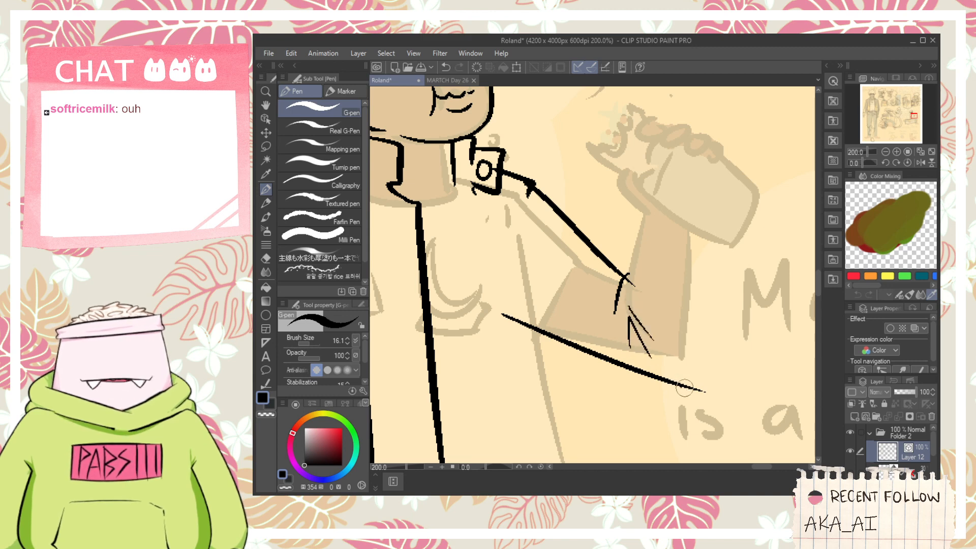
left_click_drag(684, 388, 701, 247)
key("ctrl+z")
mouse_move(670, 390)
left_mouse_down()
mouse_move(701, 284)
mouse_move(694, 253)
left_mouse_up()
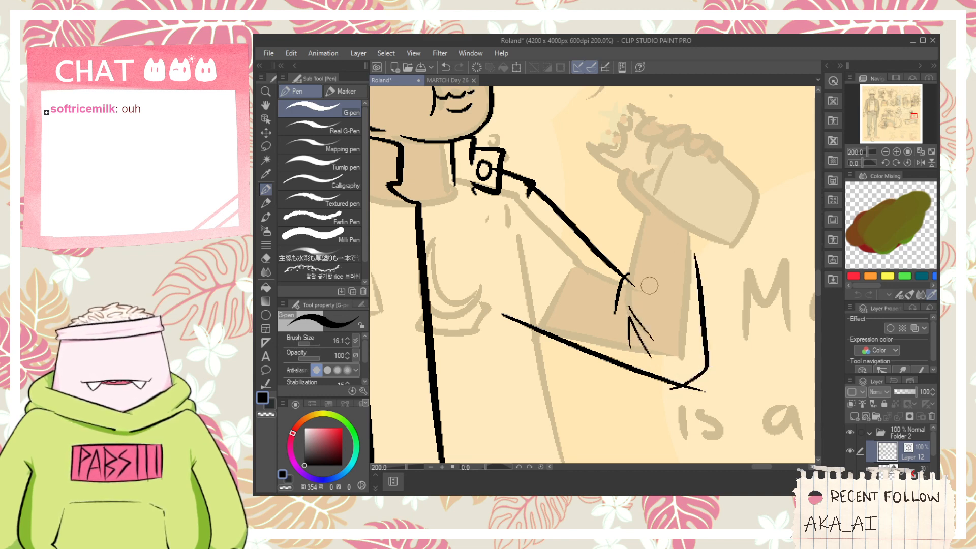
- Ink the inner edge of the raised forearm's sleeve and its cuff line at the wrist
left_click_drag(634, 304, 631, 199)
key("ctrl+z")
mouse_move(630, 303)
left_mouse_down()
mouse_move(632, 200)
mouse_move(632, 277)
mouse_move(641, 204)
mouse_move(698, 233)
left_mouse_up()
key("ctrl+z")
key("ctrl+z")
key("ctrl+z")
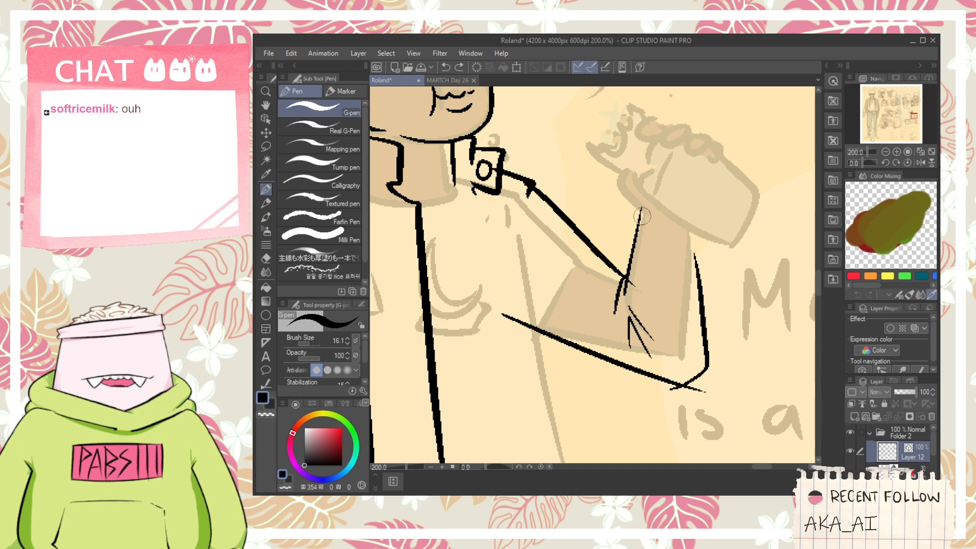
left_click_drag(641, 220, 691, 230)
key("ctrl+z")
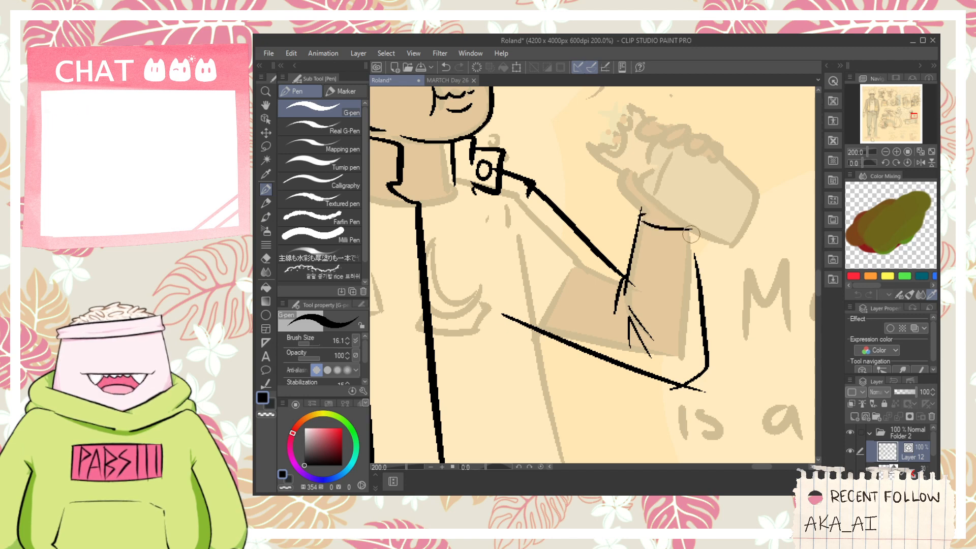
- Ink the missing stretch of the raised forearm's outer sleeve edge up to the cuff line at the wrist
scroll(645, 213, "up", 2)
key("e")
left_click_drag(635, 206, 643, 216)
key("p")
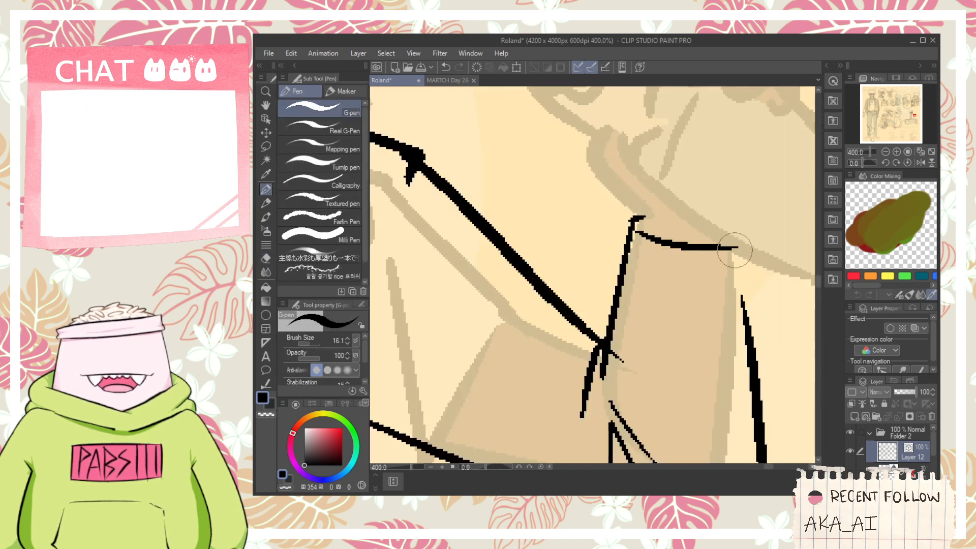
left_click_drag(745, 245, 740, 369)
key("e")
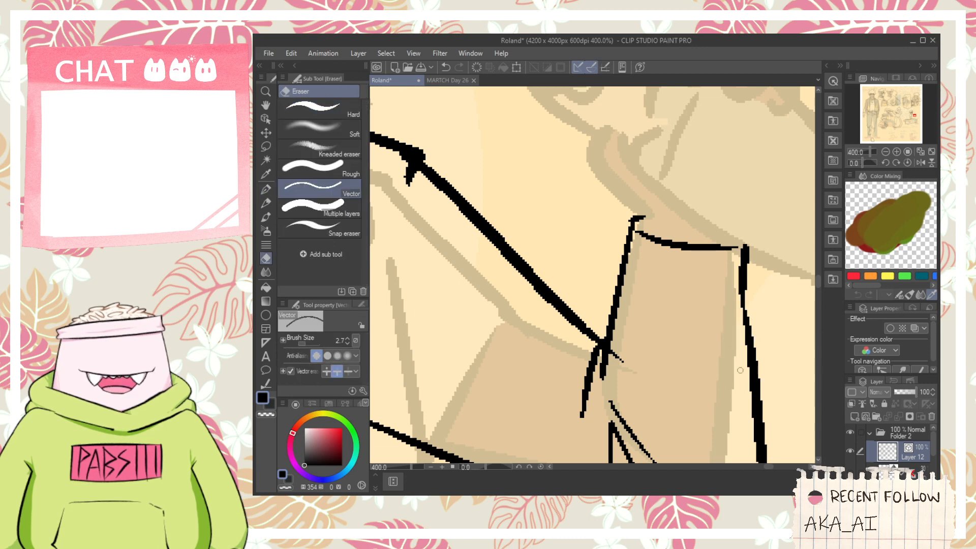
- Trim the strokes overshooting the elbow corner and the cuff of the raised arm's sleeve
scroll(719, 340, "down", 2)
key("space")
mouse_move(694, 299)
left_mouse_down()
mouse_move(625, 324)
mouse_move(661, 231)
left_mouse_up()
mouse_move(668, 375)
left_mouse_down()
mouse_move(698, 375)
mouse_move(698, 388)
mouse_move(680, 384)
mouse_move(695, 389)
left_mouse_up()
key("ctrl+z")
key("ctrl+z")
scroll(682, 379, "up", 2)
- Ink the far side edge of the open jacket as one long line from below the shoulder to the hem
key("ctrl+z")
scroll(694, 387, "down", 2)
scroll(689, 387, "down", 1)
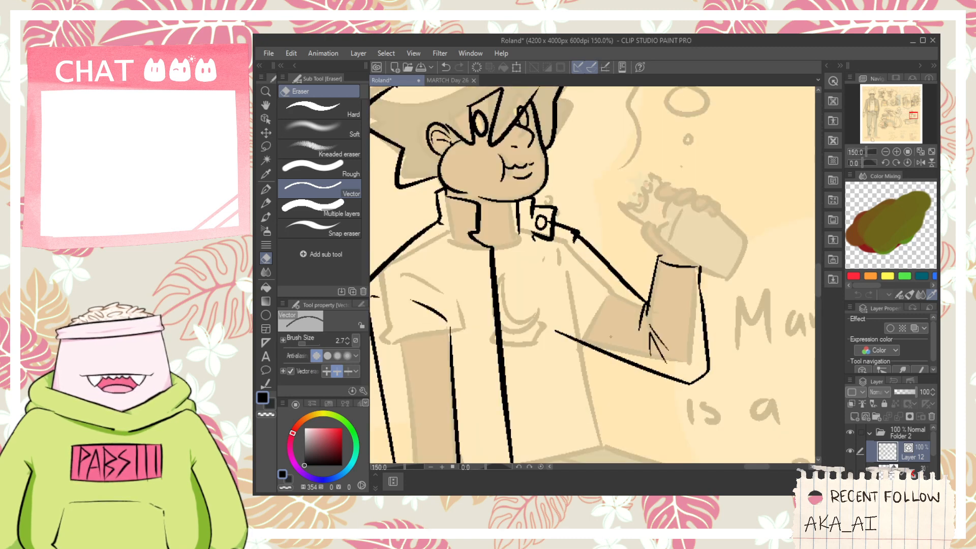
key("p")
mouse_move(588, 311)
left_mouse_down()
mouse_move(616, 262)
mouse_move(650, 386)
left_mouse_up()
key("ctrl+z")
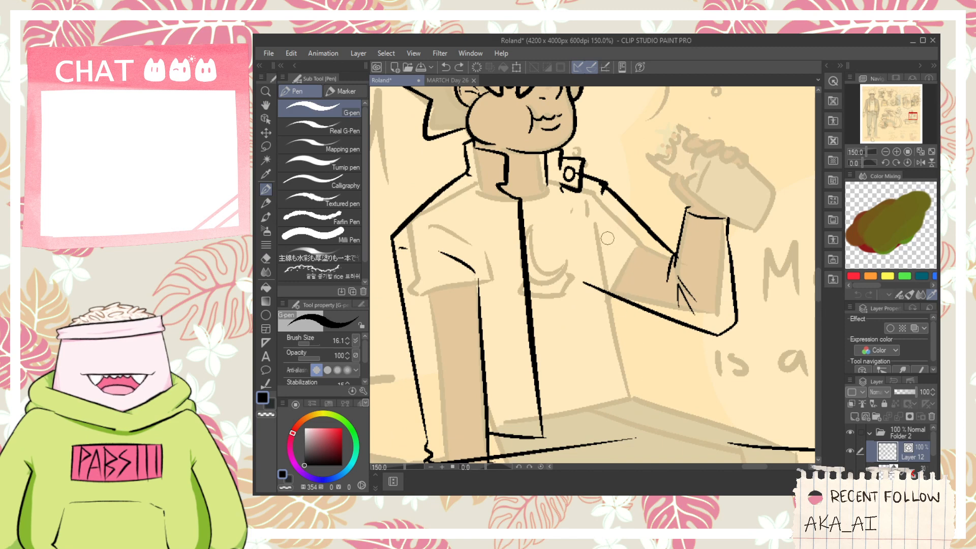
left_click_drag(603, 210, 640, 374)
key("ctrl+z")
left_click_drag(606, 225, 650, 438)
key("ctrl+z")
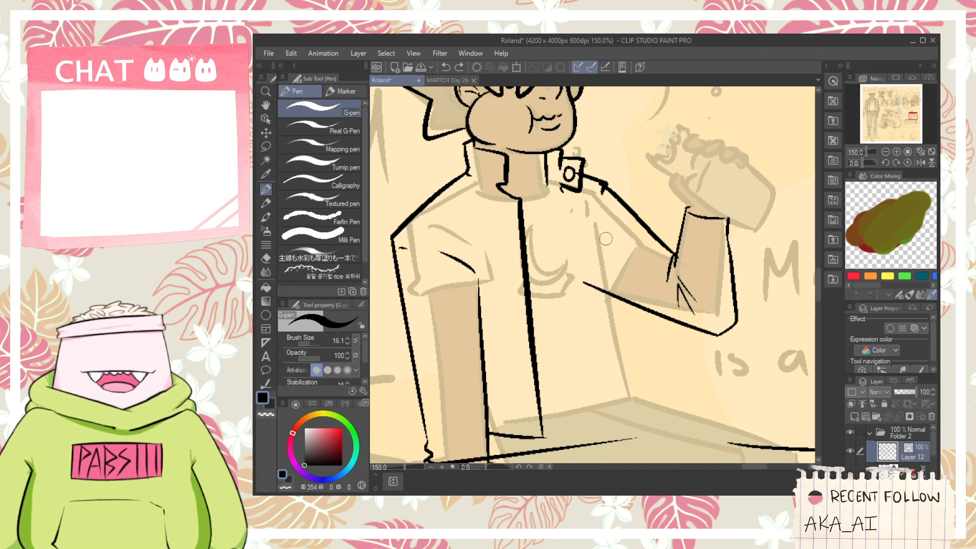
left_click_drag(600, 202, 632, 391)
key("ctrl+z")
left_click_drag(604, 208, 644, 402)
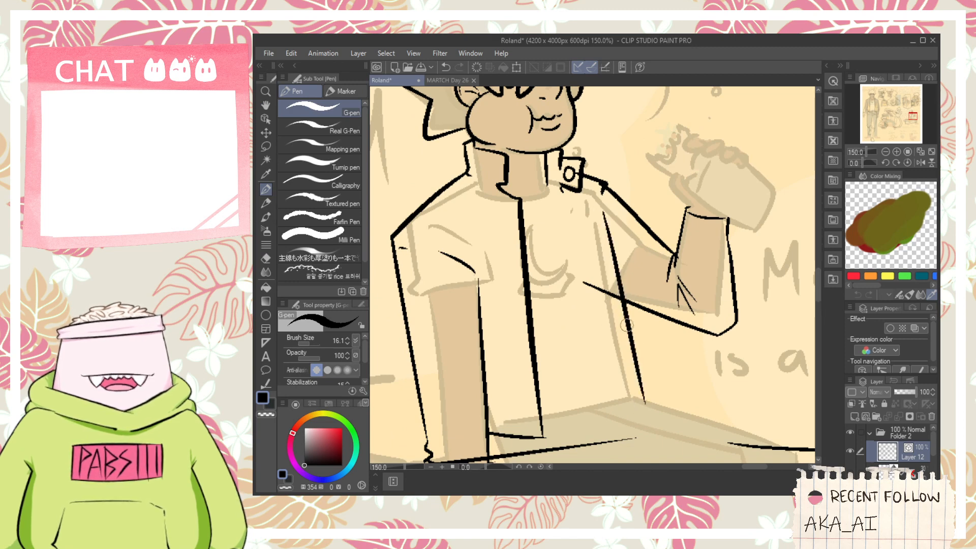
- Ink the front edge of the far jacket panel from the collar down and close its hem
left_click_drag(554, 198, 598, 376)
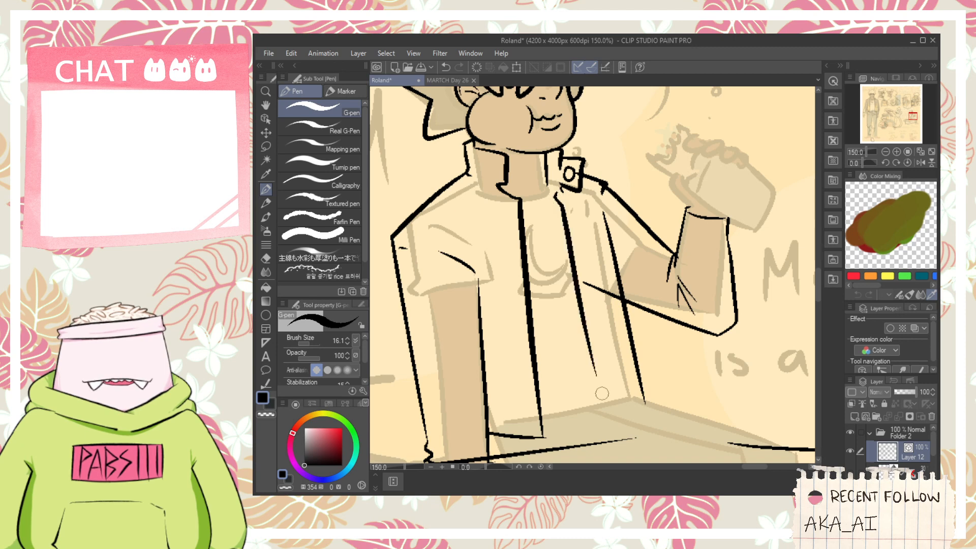
key("ctrl+z")
left_click_drag(559, 193, 602, 351)
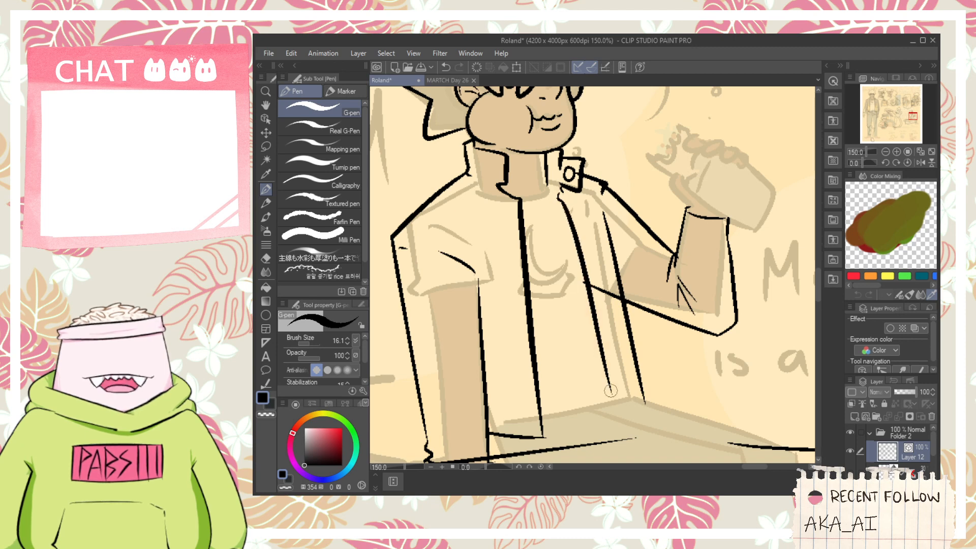
scroll(619, 395, "up", 3)
left_click_drag(597, 388, 691, 382)
key("e")
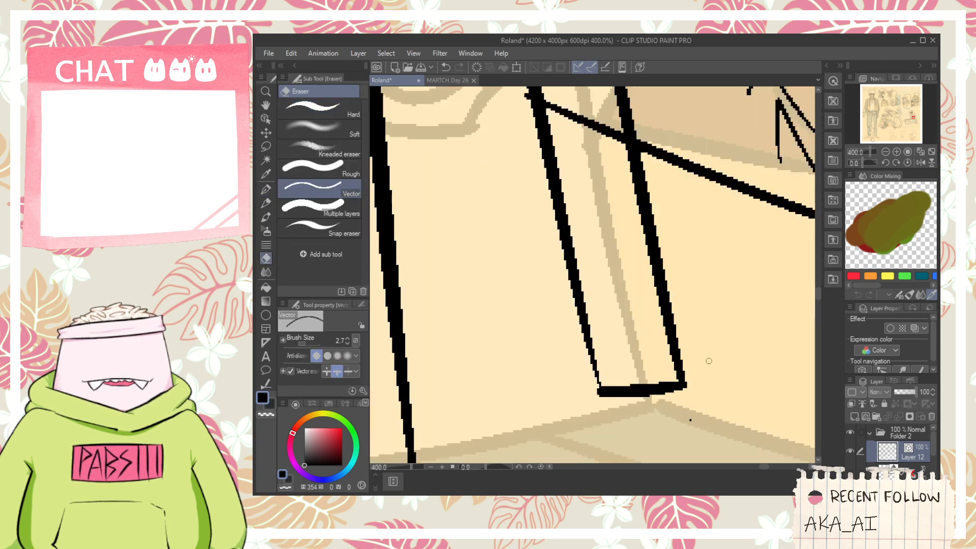
- Redraw the near jacket panel's hem slightly higher and erase the old hem and leftover line ends
scroll(693, 416, "down", 3)
key("p")
scroll(540, 390, "up", 1)
left_click_drag(534, 395, 602, 395)
key("ctrl+z")
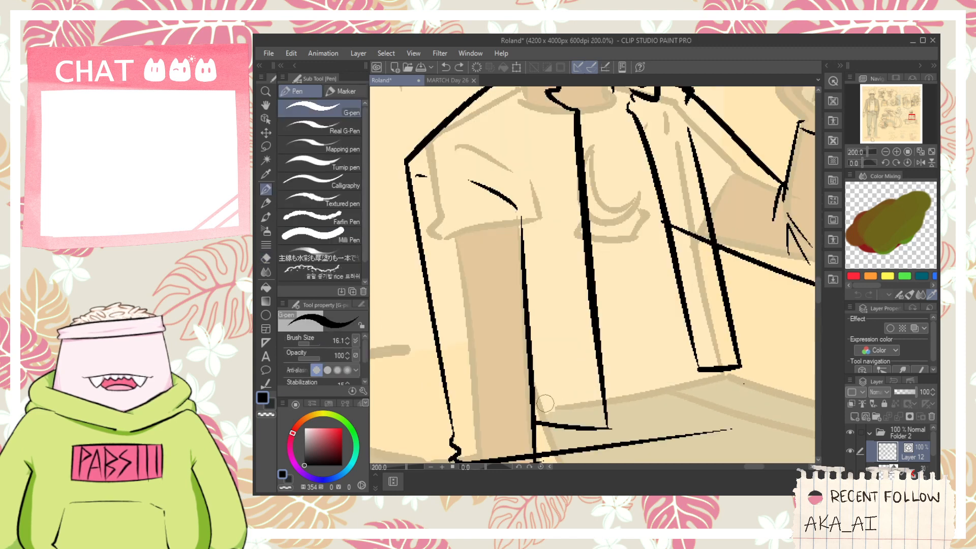
left_click_drag(507, 396, 636, 389)
key("e")
left_click_drag(607, 424, 616, 412)
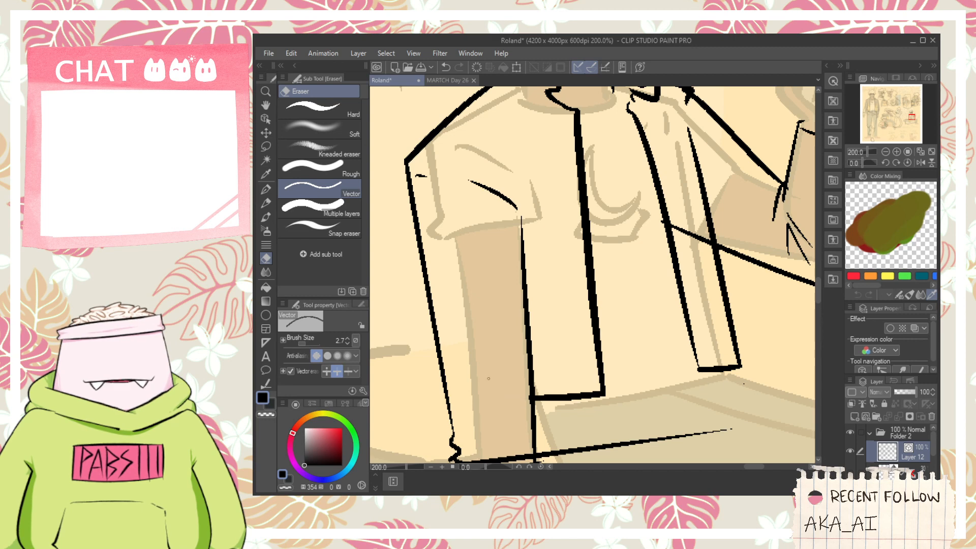
- Ink the shirt's curved neckline and the short collar line joining the neck to the far jacket panel
scroll(480, 367, "down", 1)
key("space")
left_click_drag(555, 172, 546, 301)
scroll(548, 298, "up", 3)
key("p")
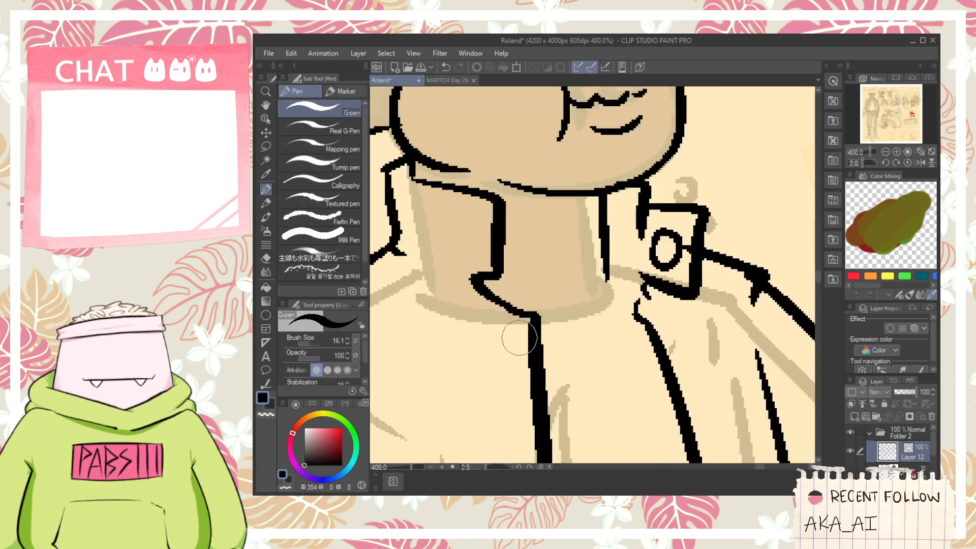
left_click_drag(511, 338, 648, 321)
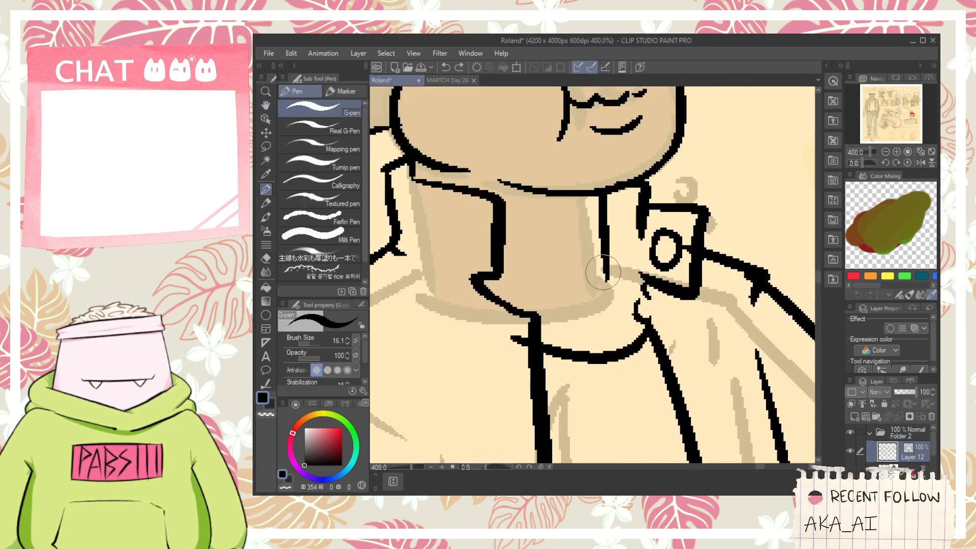
left_click_drag(603, 272, 649, 309)
key("e")
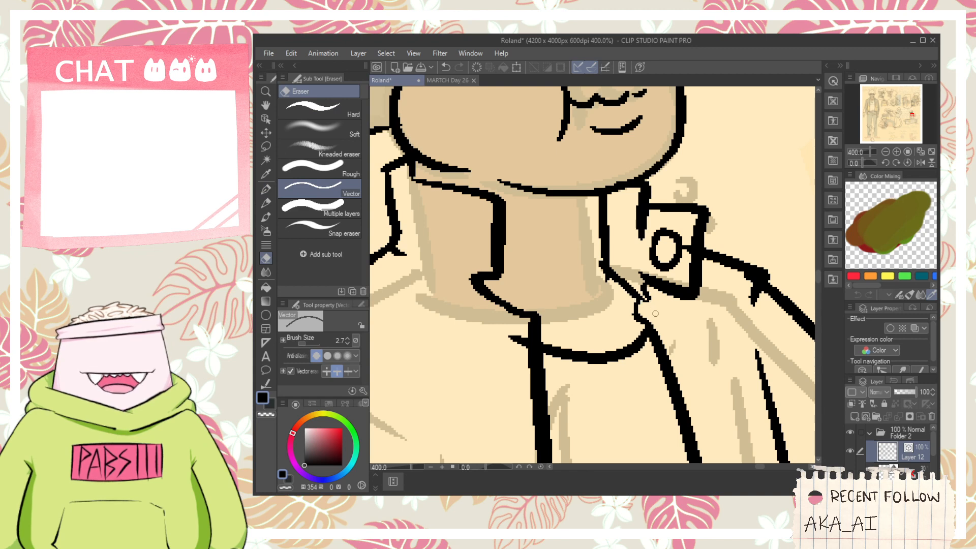
- Erase the neckline end overshooting the near jacket edge and the sleeve line crossing the far jacket panel
scroll(655, 314, "down", 3)
key("space")
left_click_drag(611, 328, 581, 294)
scroll(581, 294, "up", 1)
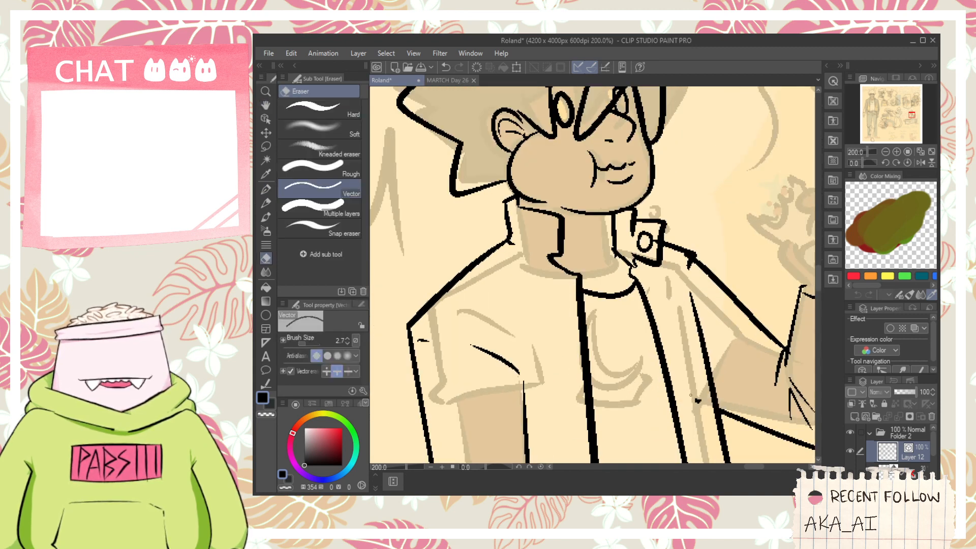
- Ink the crescent emblem on the shirt's chest and the lower edge of the shape beneath it
key("p")
scroll(650, 417, "up", 2)
mouse_move(510, 351)
left_mouse_down()
mouse_move(543, 369)
mouse_move(658, 334)
left_mouse_up()
mouse_move(576, 218)
left_mouse_down()
mouse_move(539, 333)
mouse_move(637, 304)
left_mouse_up()
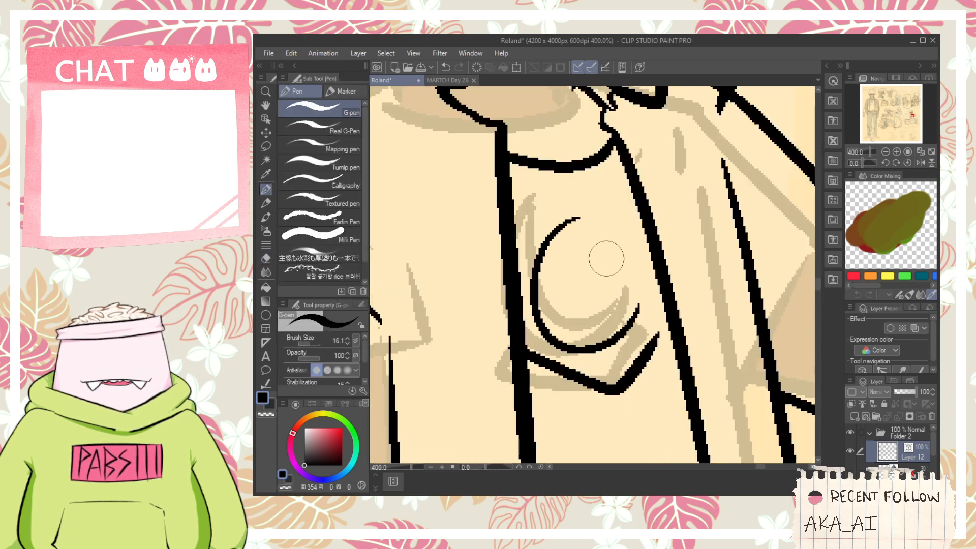
mouse_move(578, 220)
left_mouse_down()
mouse_move(561, 275)
mouse_move(628, 287)
mouse_move(570, 239)
mouse_move(633, 292)
left_mouse_up()
key("ctrl+z")
key("ctrl+z")
left_click_drag(578, 219, 644, 302)
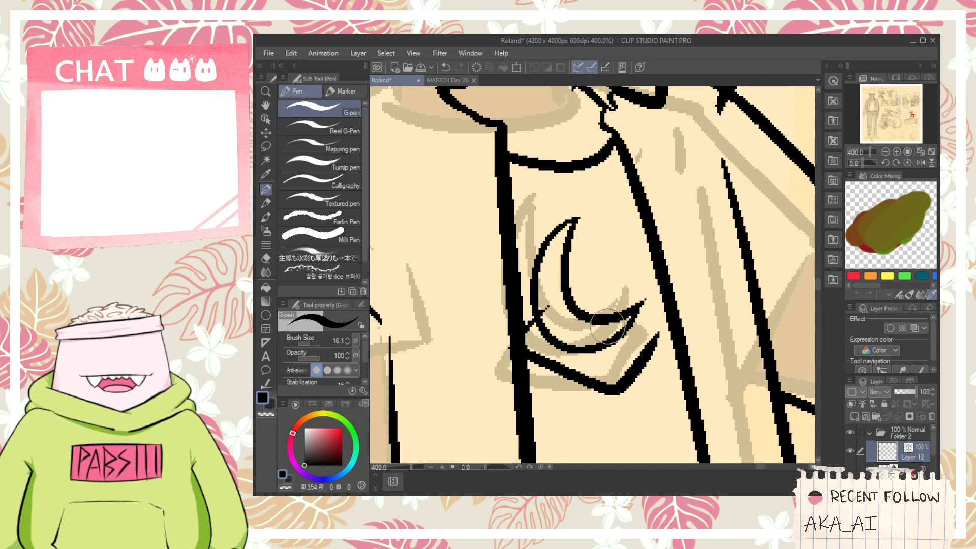
- Close the far corner of the shape beneath the crescent emblem with a short stroke
key("e")
key("p")
mouse_move(630, 319)
left_mouse_down()
mouse_move(656, 346)
mouse_move(650, 332)
left_mouse_up()
key("e")
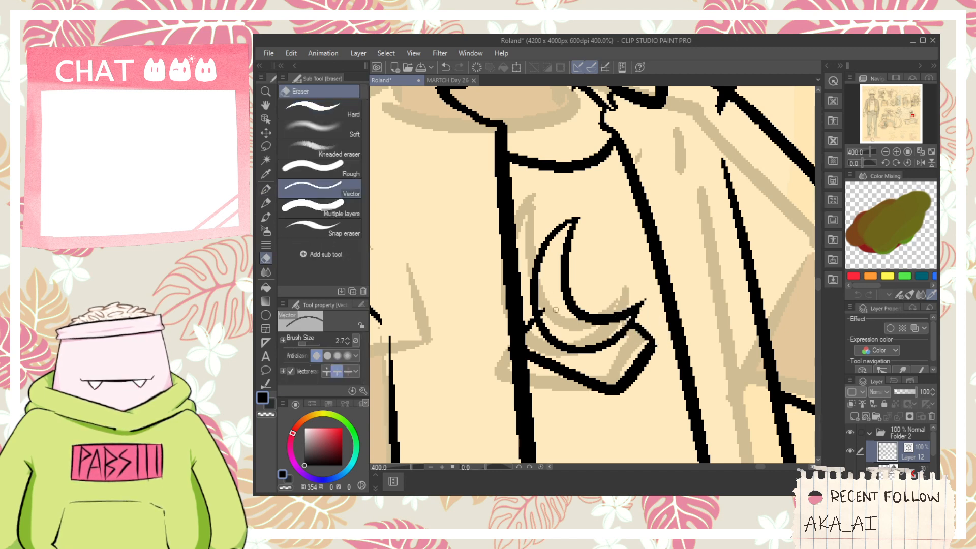
- Ink the shirt's curved hem between the two jacket panels, with a small fold at its far end
scroll(555, 309, "down", 5)
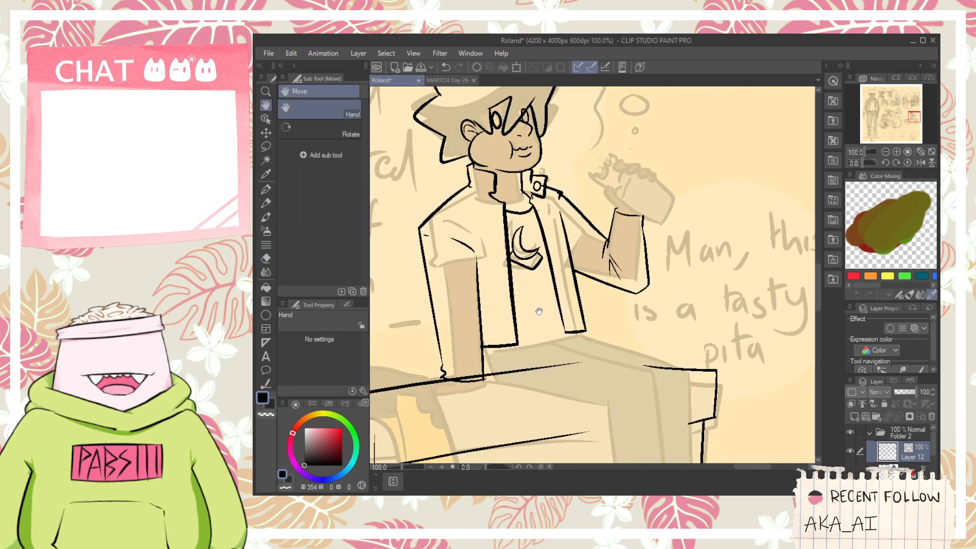
scroll(539, 312, "up", 1)
key("p")
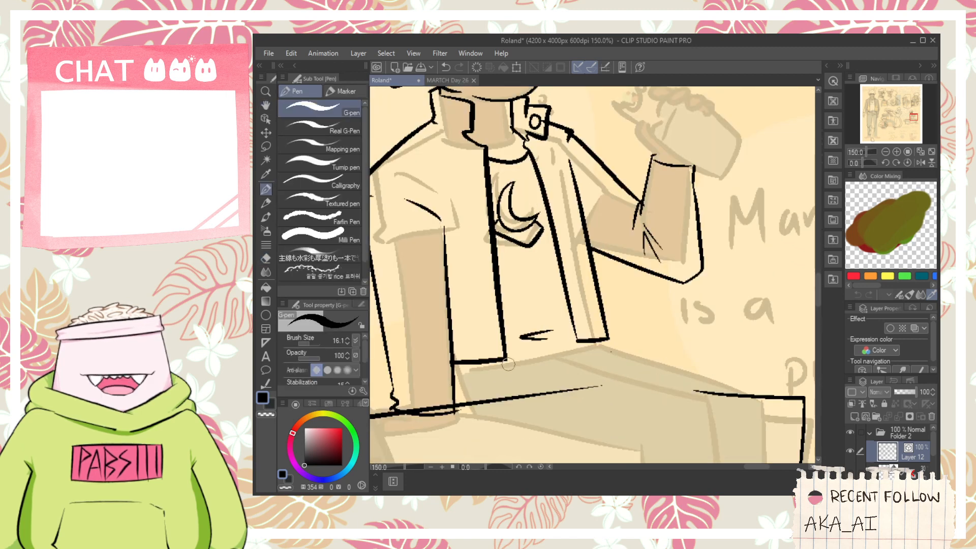
scroll(467, 366, "up", 1)
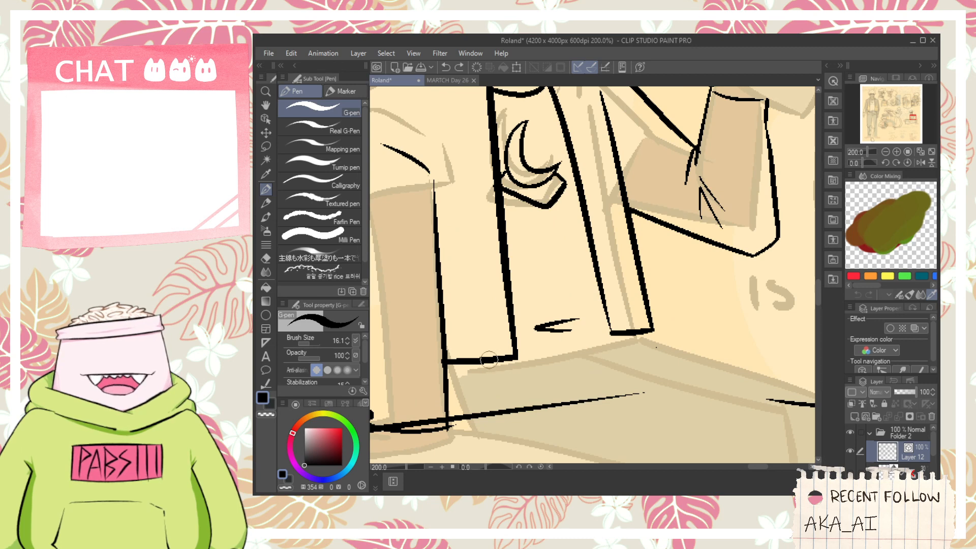
left_click_drag(489, 359, 608, 320)
mouse_move(579, 358)
left_mouse_down()
mouse_move(591, 318)
mouse_move(617, 288)
left_mouse_up()
key("ctrl+z")
key("ctrl+z")
left_click_drag(589, 319, 611, 292)
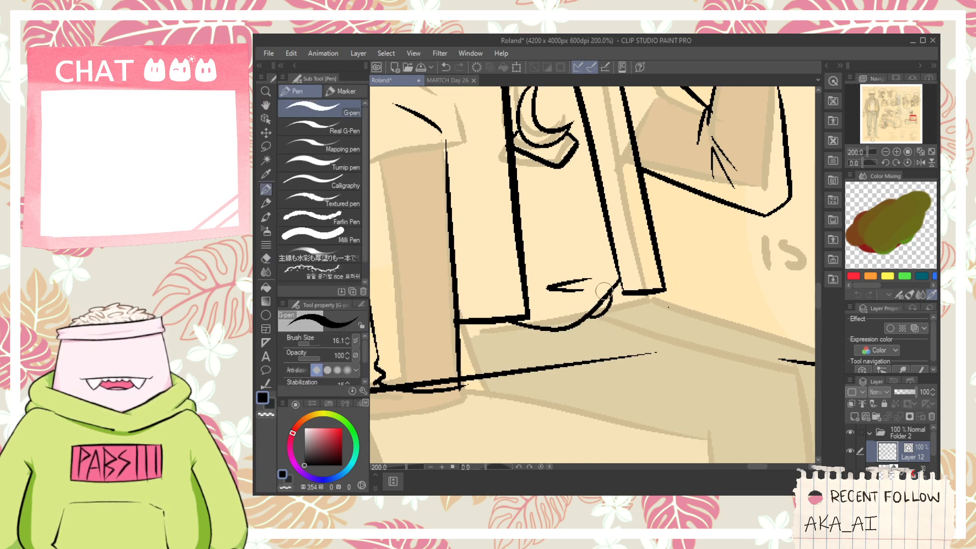
key("space")
left_click_drag(464, 325, 487, 404)
key("ctrl+z")
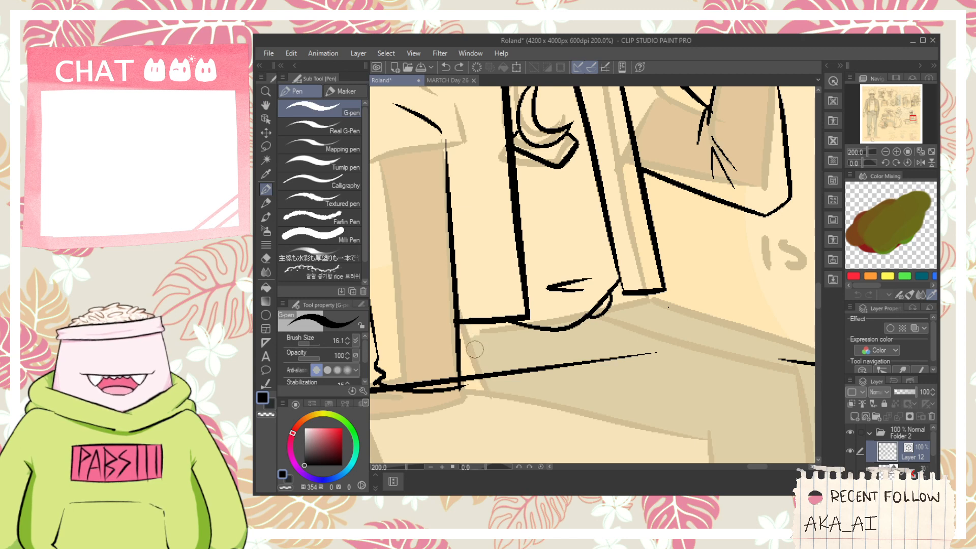
- Erase the bench line crossing the lowered arm's wrist and the stray marks around the wrist
key("e")
left_click(451, 383)
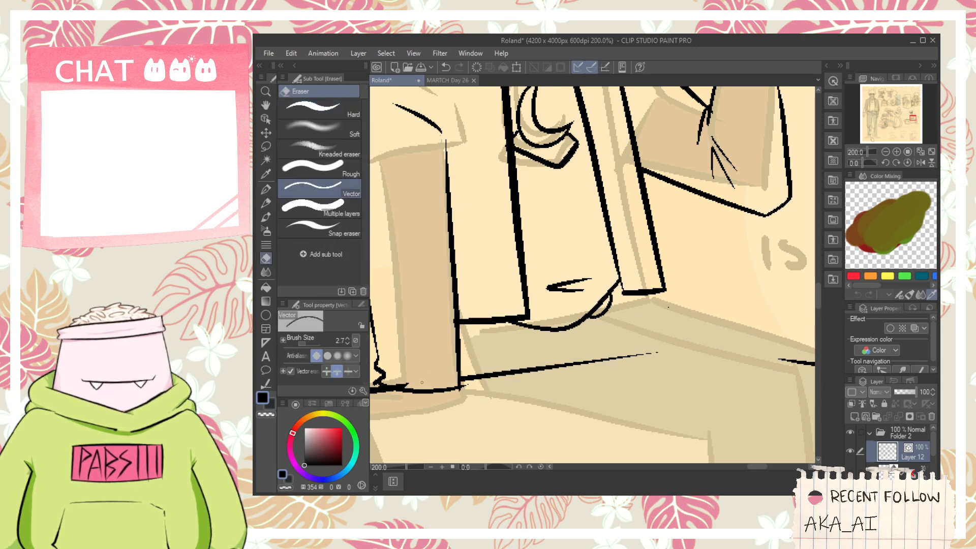
key("space")
left_click_drag(422, 375, 490, 355)
scroll(461, 365, "up", 2)
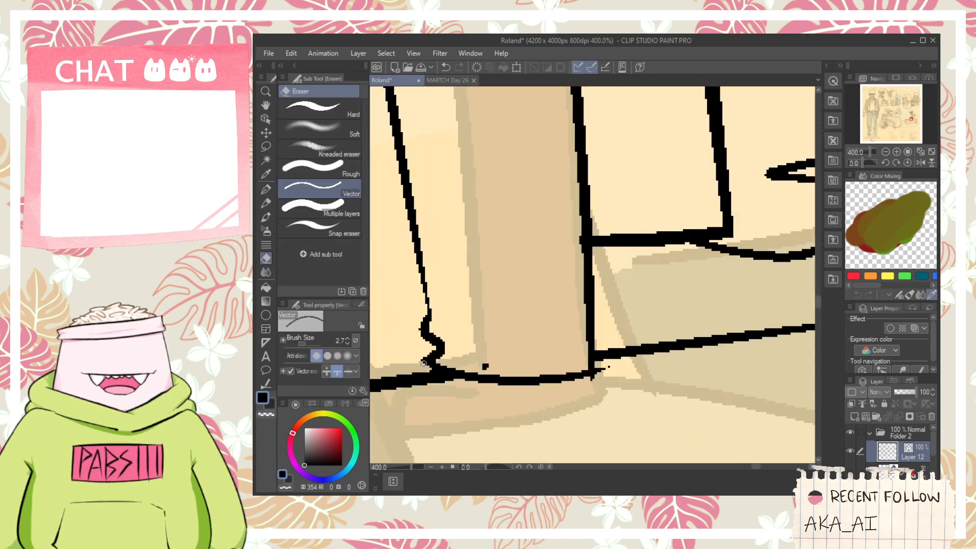
key("space")
left_click_drag(602, 373, 684, 277)
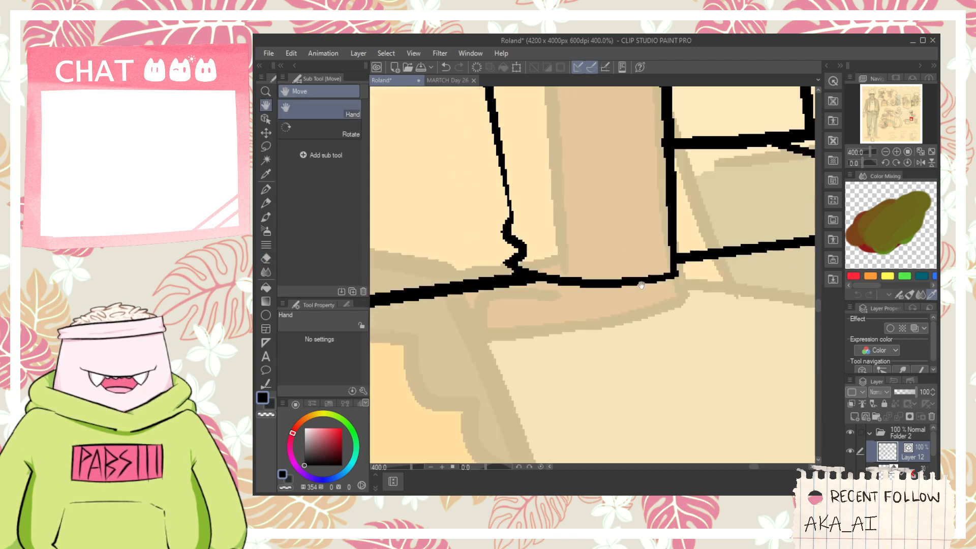
- Ink the lower edge of the hand resting on the bench up to the wrist and erase the overlapping stroke end
key("p")
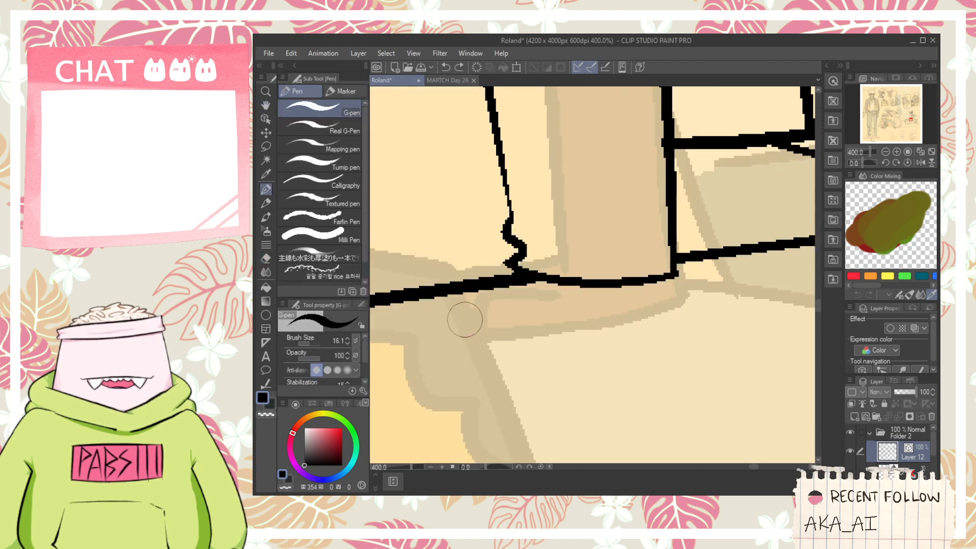
mouse_move(430, 348)
left_mouse_down()
mouse_move(607, 320)
mouse_move(656, 302)
left_mouse_up()
left_click_drag(568, 331, 672, 277)
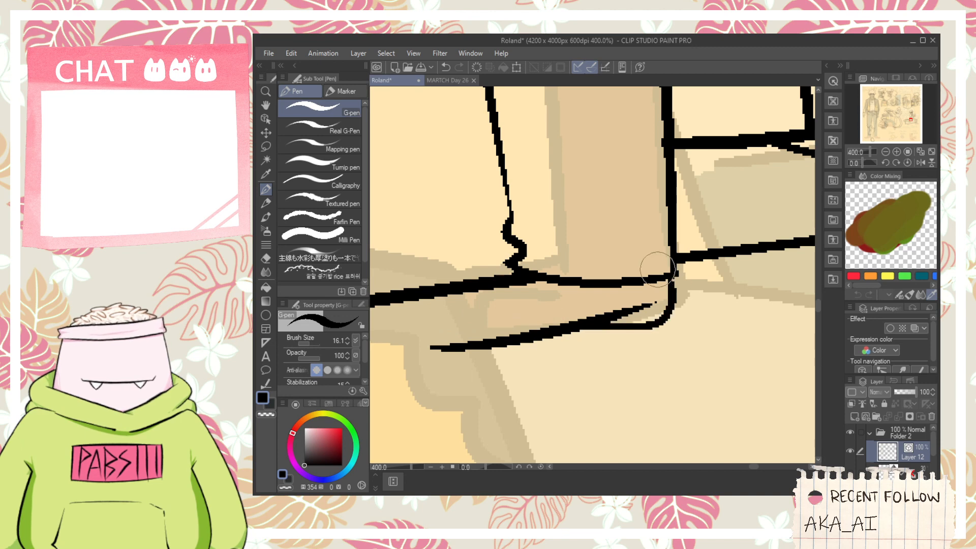
key("e")
left_click_drag(647, 314, 638, 305)
key("space")
left_click_drag(488, 319, 573, 320)
key("p")
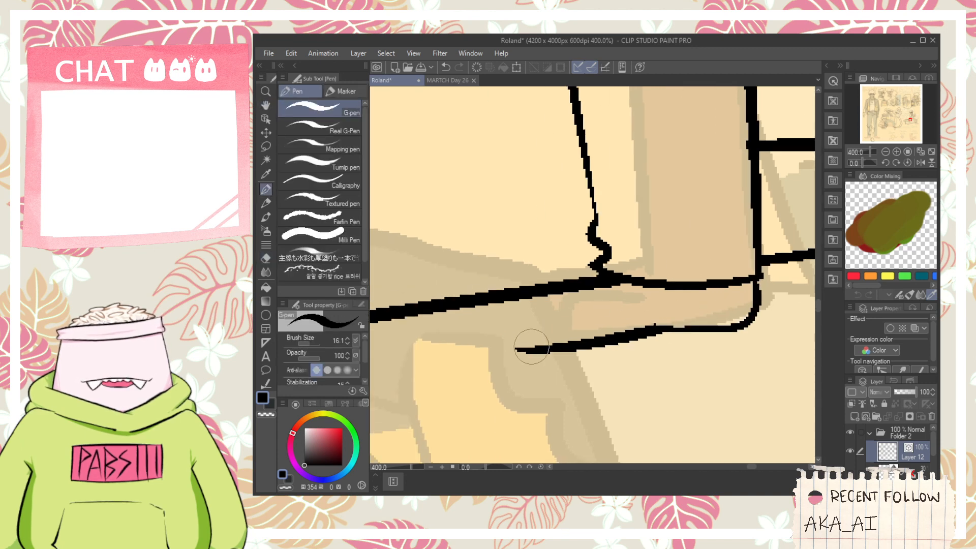
- Ink the fingers of the hand resting on the bench and erase the lines overlapping between them
left_click_drag(531, 347, 609, 306)
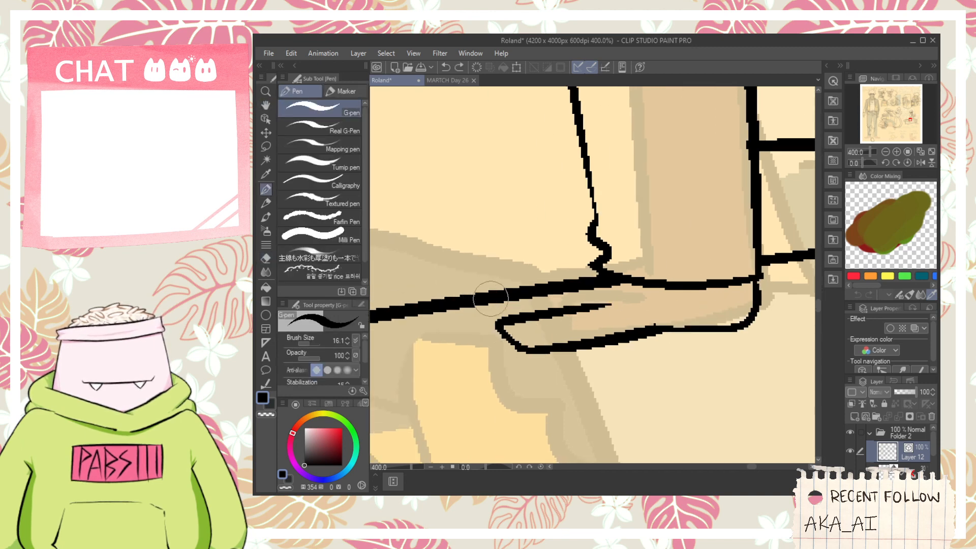
left_click_drag(491, 298, 607, 326)
key("ctrl+z")
mouse_move(456, 294)
left_mouse_down()
mouse_move(454, 270)
mouse_move(620, 260)
mouse_move(580, 295)
left_mouse_up()
key("e")
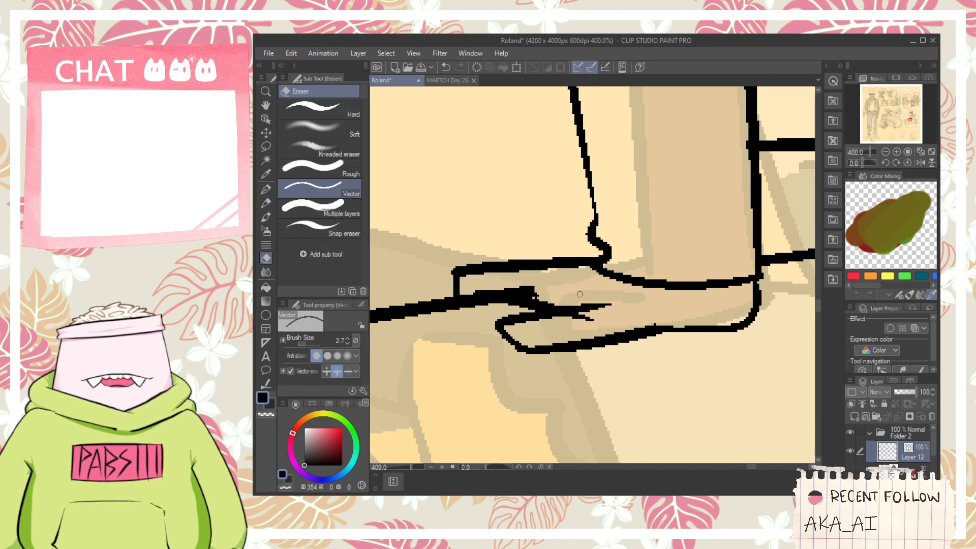
left_click_drag(514, 285, 557, 291)
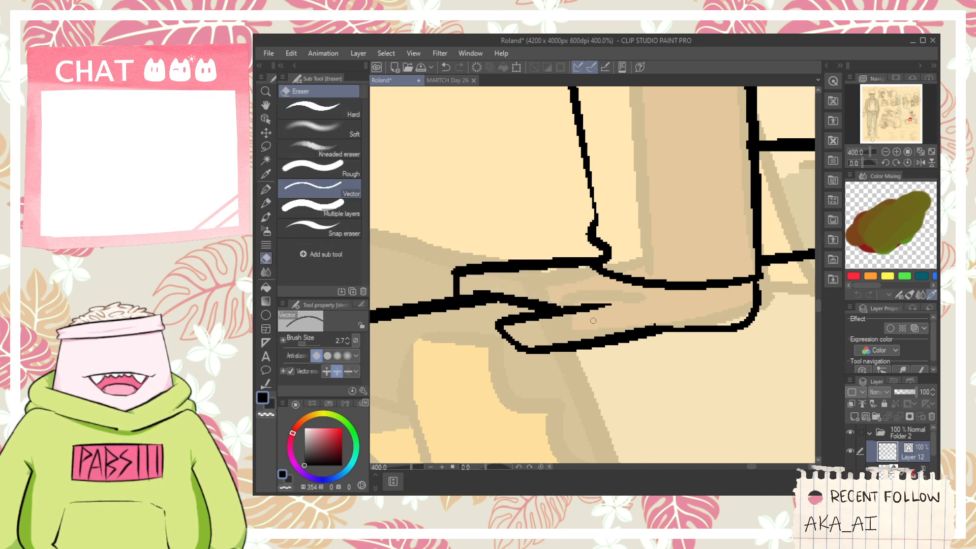
- Ink the waistband and a small belt loop between the shirt's hem and the far jacket panel's hem
key("p")
scroll(574, 251, "down", 3)
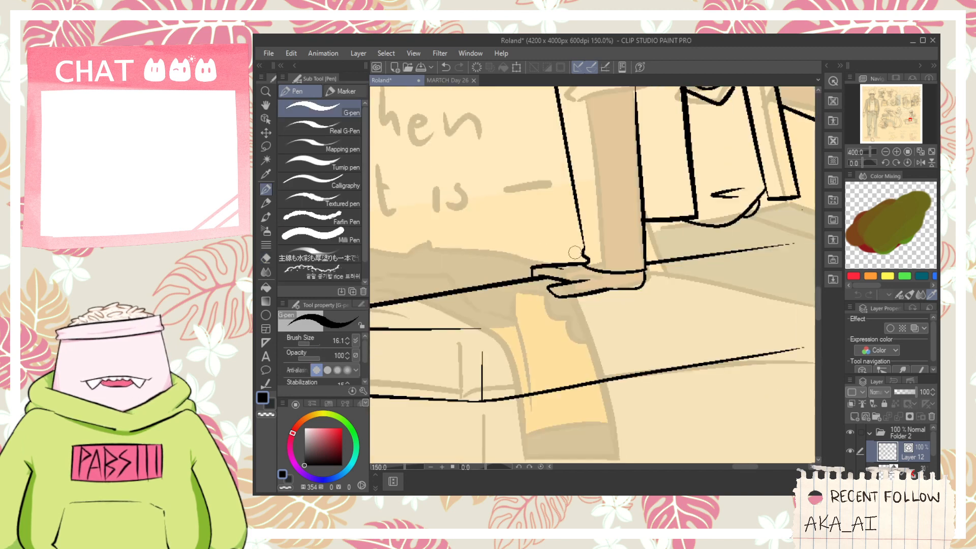
scroll(574, 252, "down", 2)
key("space")
left_click_drag(661, 200, 595, 248)
scroll(608, 275, "up", 7)
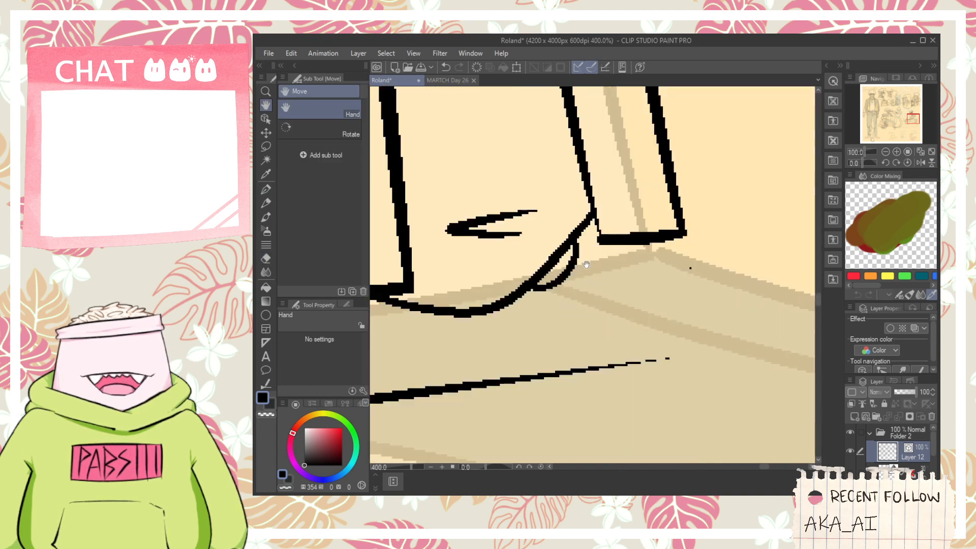
left_click_drag(542, 282, 720, 248)
left_click_drag(664, 216, 679, 276)
mouse_move(701, 219)
left_mouse_down()
mouse_move(712, 261)
mouse_move(706, 252)
mouse_move(626, 276)
mouse_move(653, 249)
mouse_move(652, 226)
left_mouse_up()
key("e")
key("space")
key("p")
key("e")
scroll(644, 237, "down", 6)
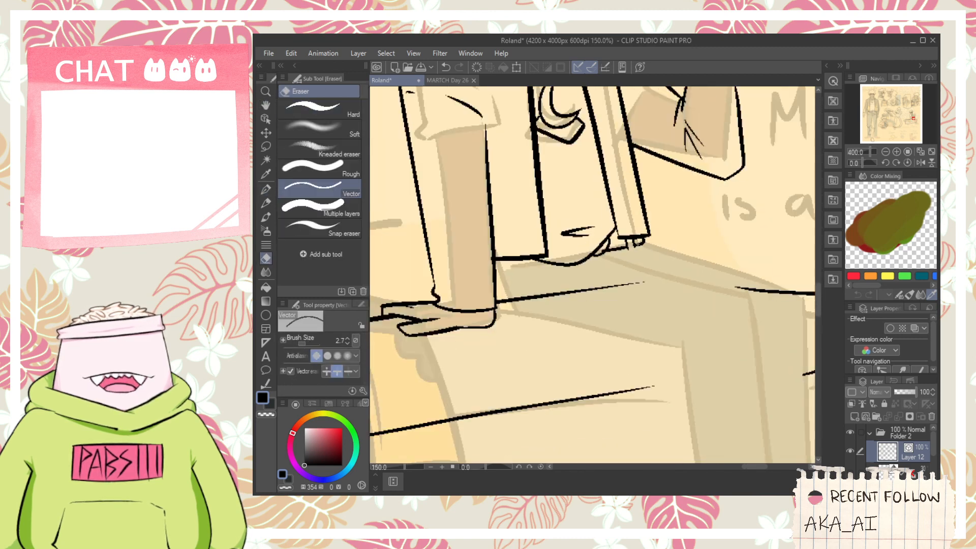
- Ink the waistband edge and a small belt loop below the near jacket panel's hem and erase the overlapping strokes
scroll(503, 274, "up", 3)
key("p")
left_click_drag(498, 256, 599, 261)
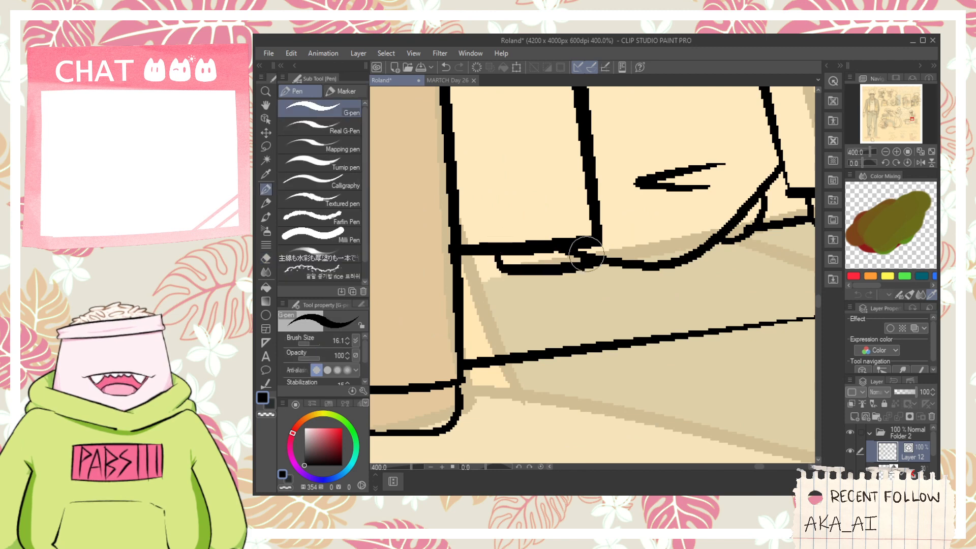
mouse_move(474, 261)
left_mouse_down()
mouse_move(477, 282)
mouse_move(491, 273)
mouse_move(481, 269)
left_mouse_up()
key("ctrl+z")
key("e")
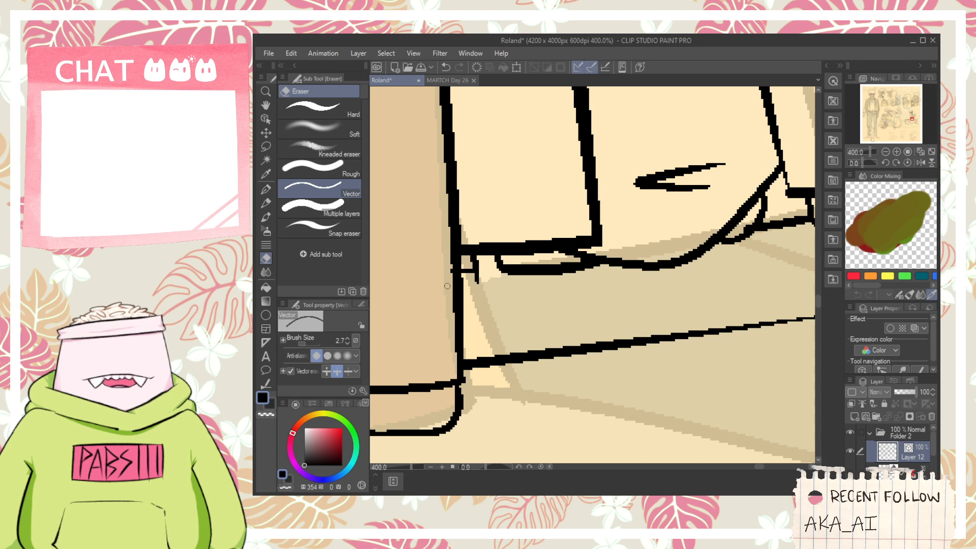
scroll(447, 285, "down", 5)
key("p")
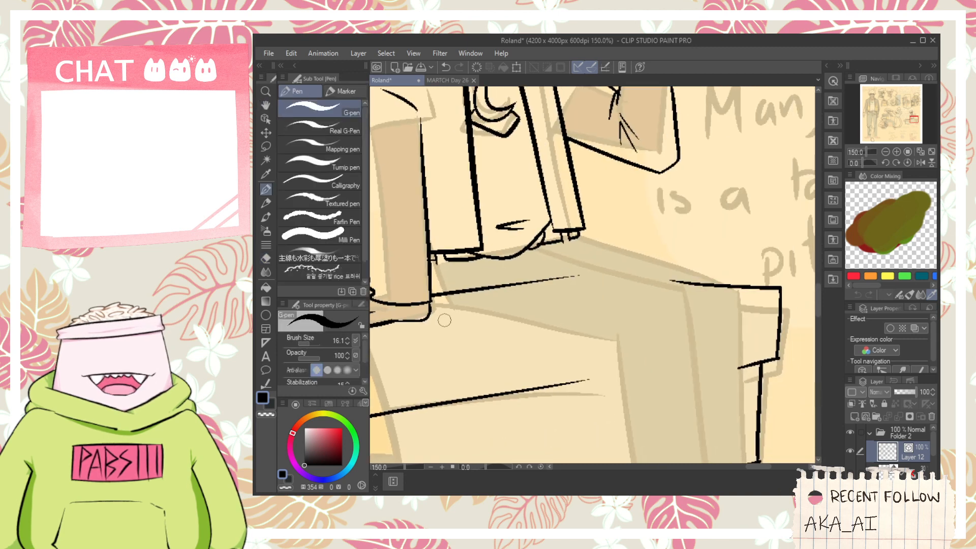
left_click_drag(429, 314, 535, 347)
left_click_drag(520, 261, 665, 293)
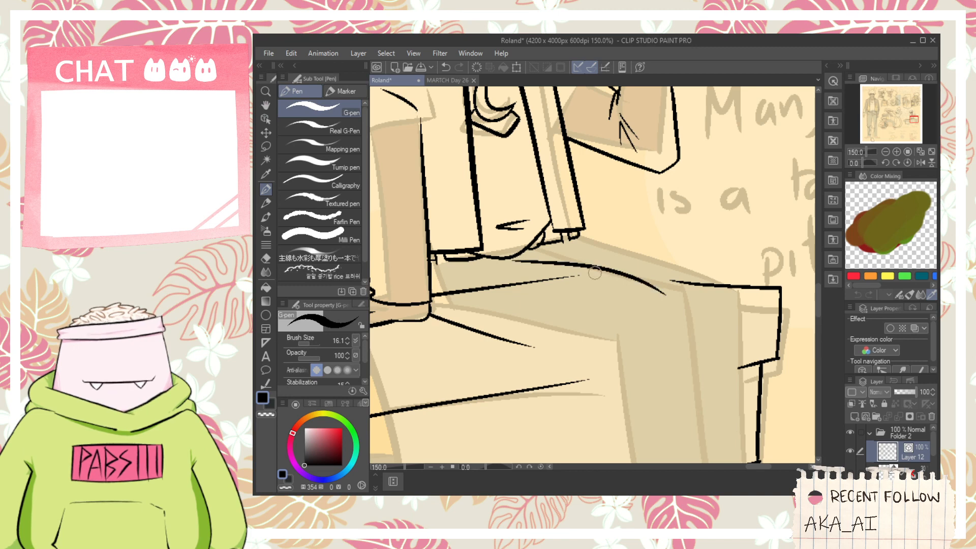
key("ctrl+z")
left_click_drag(519, 260, 662, 340)
key("ctrl+z")
- Ink the curved underside and the sloping top edge of the near thigh, from the lowered hand and waist towards the knee
key("ctrl+z")
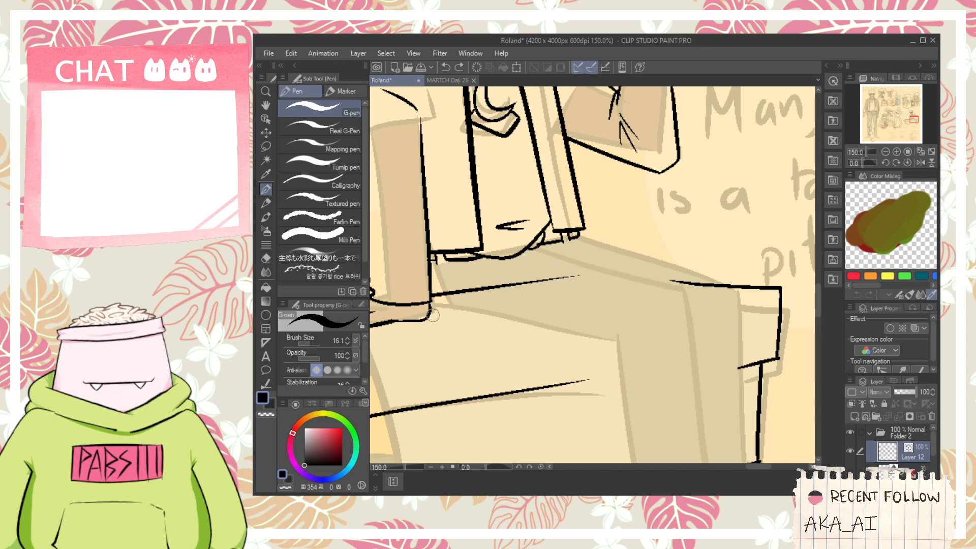
left_click_drag(429, 314, 599, 327)
left_click_drag(534, 248, 637, 277)
key("ctrl+z")
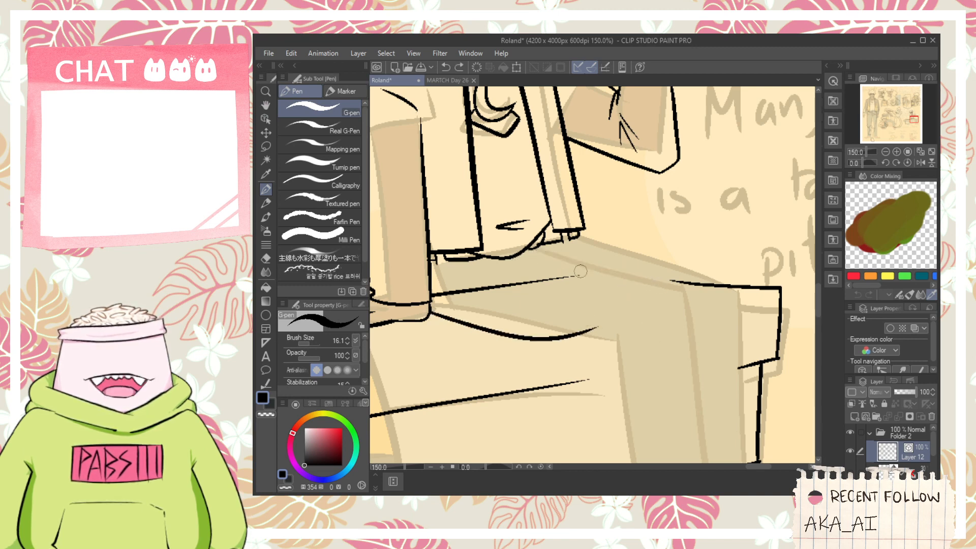
mouse_move(542, 265)
left_mouse_down()
mouse_move(680, 414)
mouse_move(676, 445)
left_mouse_up()
key("ctrl+z")
key("space")
left_click_drag(577, 326, 622, 239)
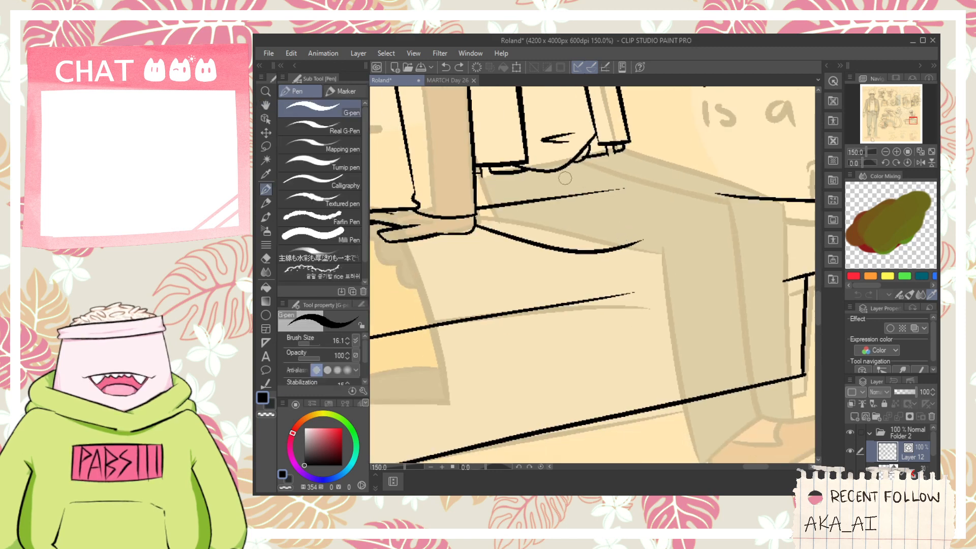
mouse_move(561, 173)
left_mouse_down()
mouse_move(714, 203)
mouse_move(642, 197)
mouse_move(718, 222)
mouse_move(656, 173)
left_mouse_up()
- Ink a short crease at the underside of the thigh and the front edge of the bent knee
key("ctrl+z")
key("space")
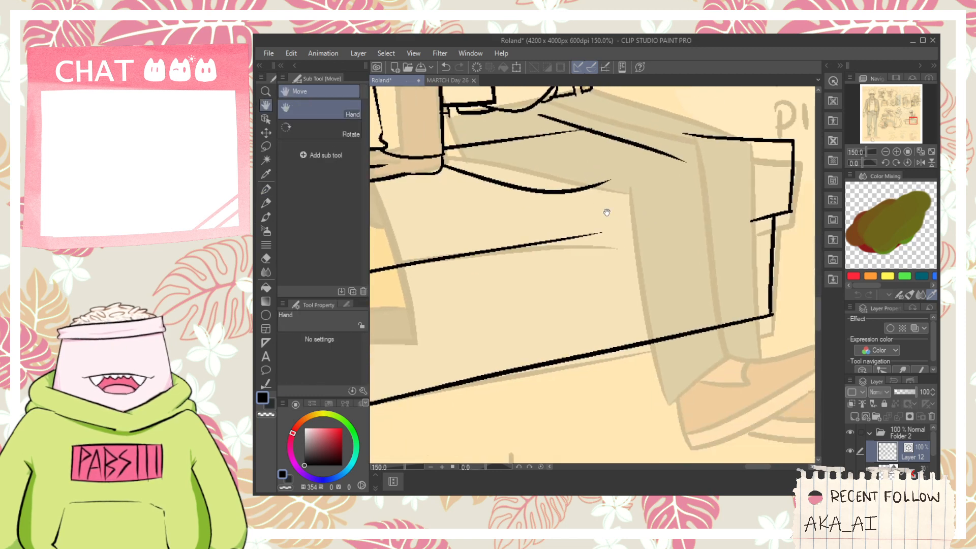
key("ctrl+z")
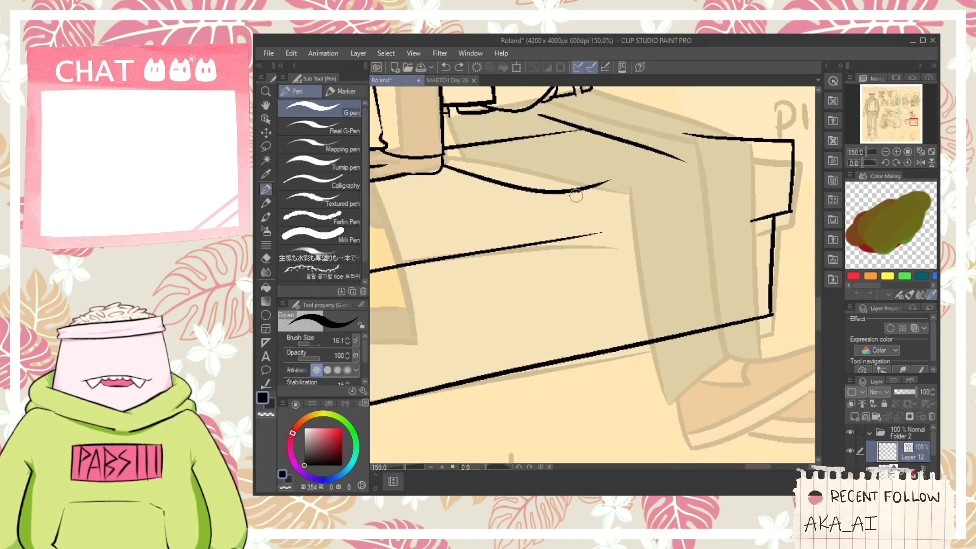
left_click_drag(575, 195, 602, 239)
key("ctrl+z")
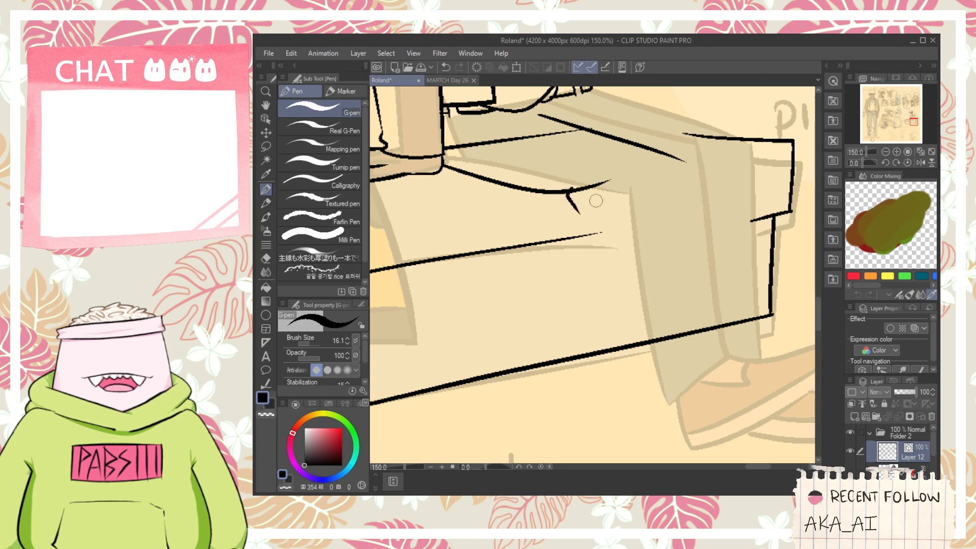
left_click_drag(640, 148, 678, 230)
key("ctrl+z")
left_click_drag(654, 150, 681, 224)
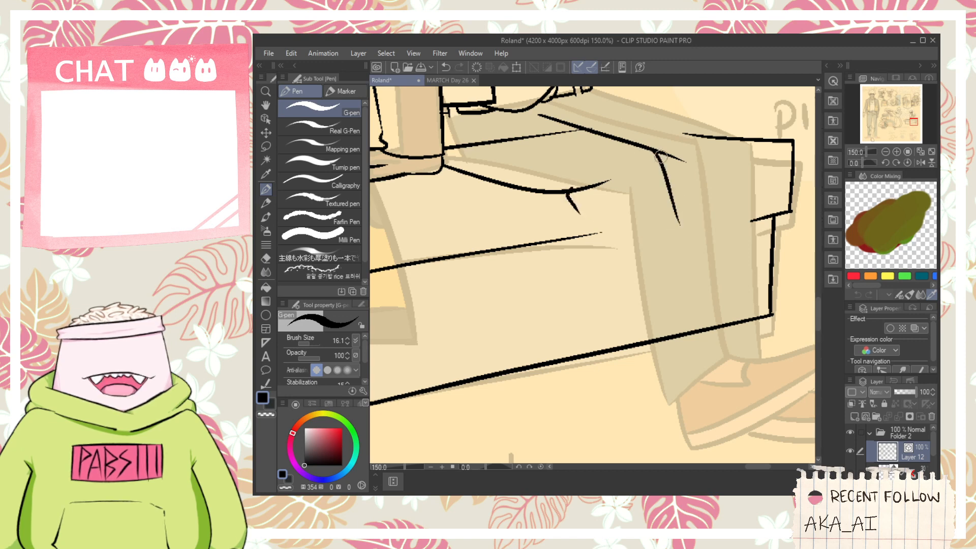
- Ink the rounded top of the lower leg below the knee and close the pointed trouser edge at its front
scroll(602, 209, "up", 1)
left_click_drag(569, 264, 666, 254)
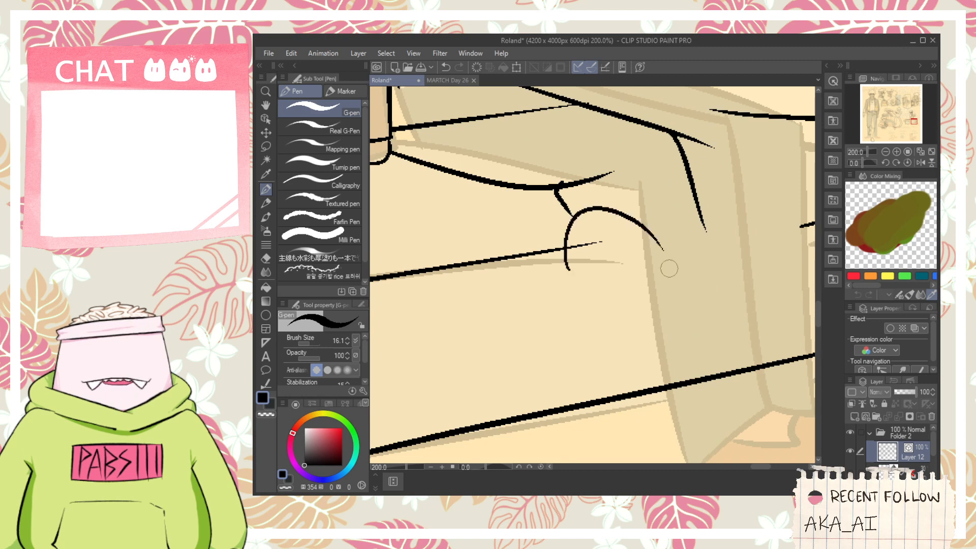
key("ctrl+z")
left_click_drag(576, 262, 716, 293)
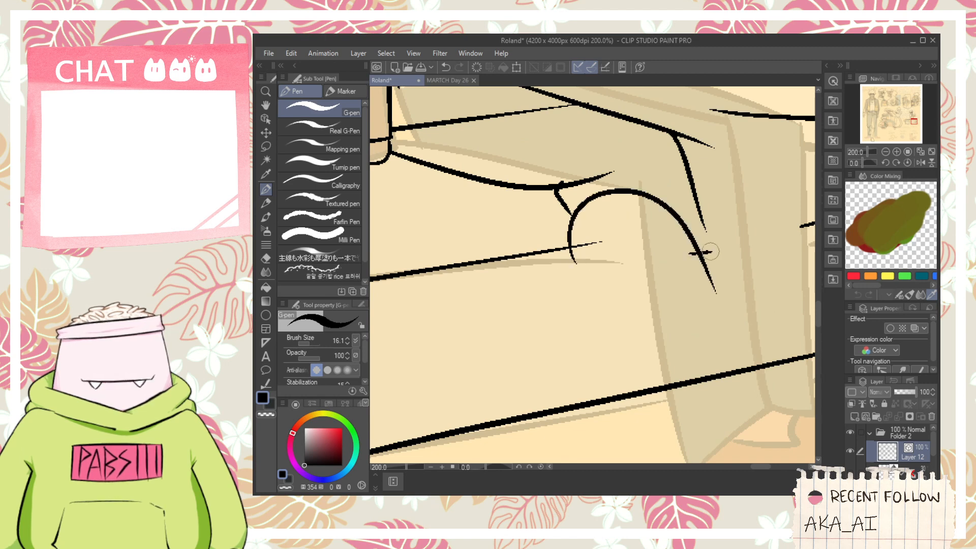
mouse_move(688, 249)
left_mouse_down()
mouse_move(707, 247)
mouse_move(699, 220)
left_mouse_up()
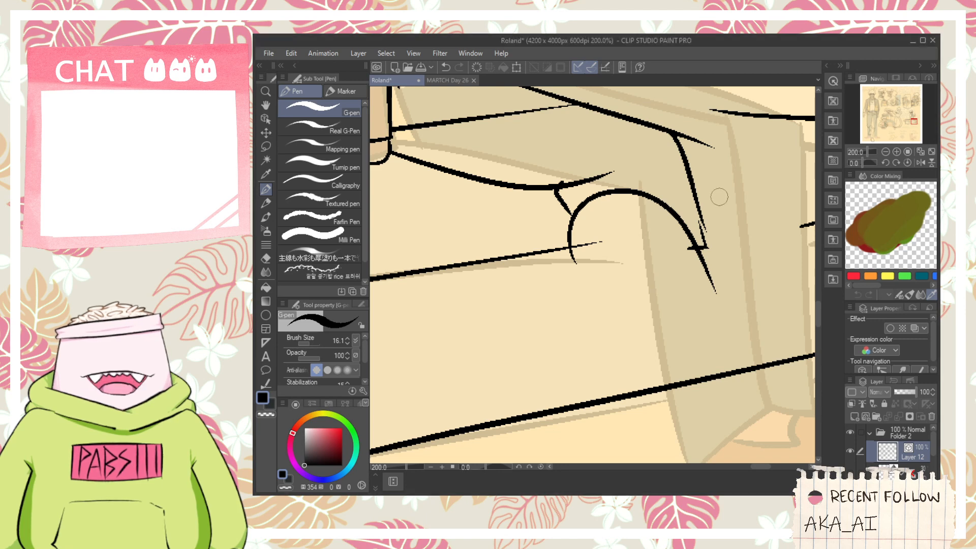
left_click_drag(702, 219, 710, 248)
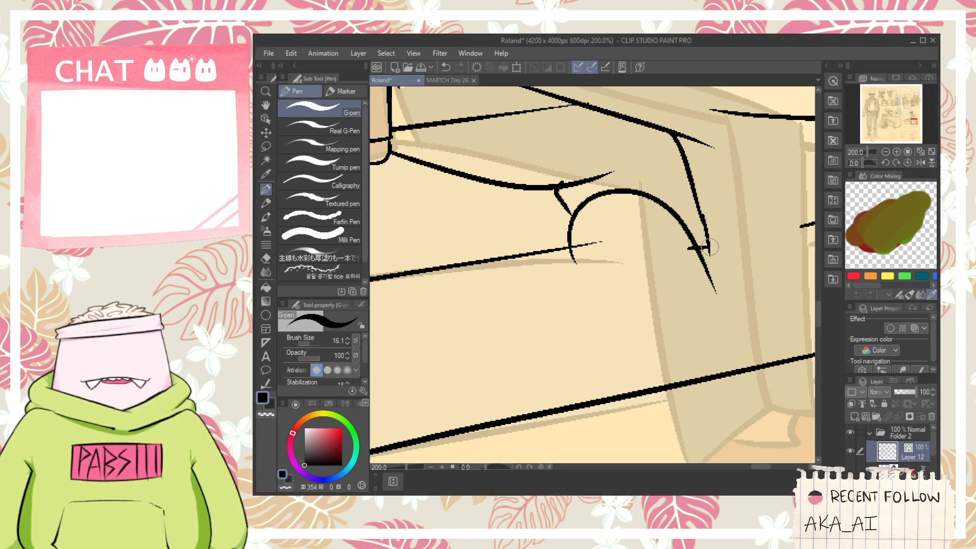
- Ink the short upper part of the shin's front edge beside the trouser edge
left_click_drag(692, 192, 720, 240)
key("ctrl+z")
left_click_drag(697, 191, 731, 280)
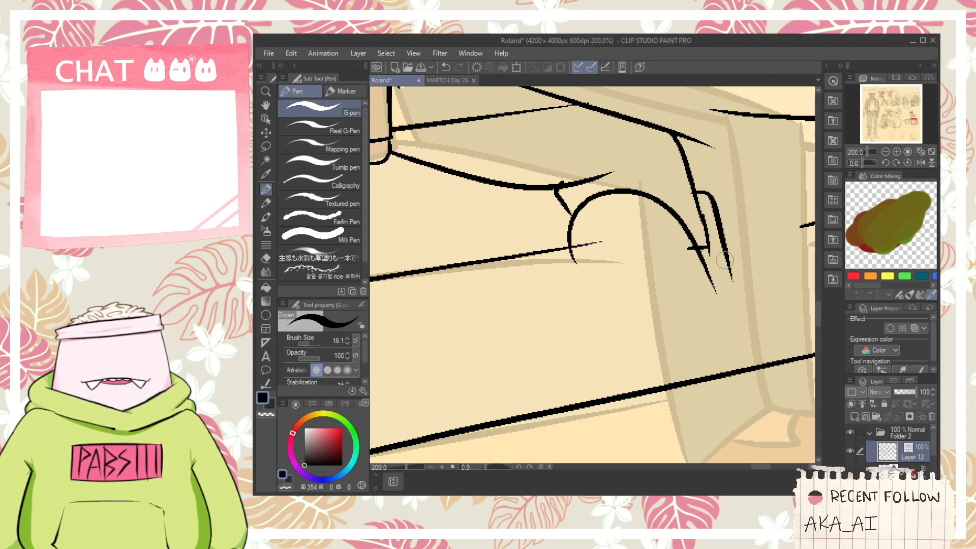
key("ctrl+z")
mouse_move(687, 192)
left_mouse_down()
mouse_move(727, 283)
mouse_move(646, 215)
left_mouse_up()
key("space")
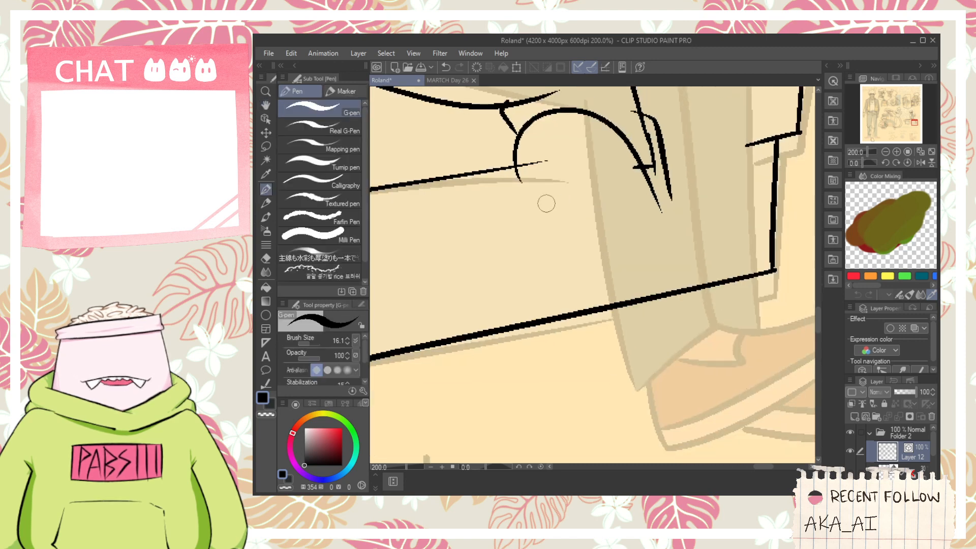
- Ink the back edge of the calf down towards the heel and erase the stroke ends crossing around the knee
key("ctrl+z")
left_click_drag(516, 168, 637, 377)
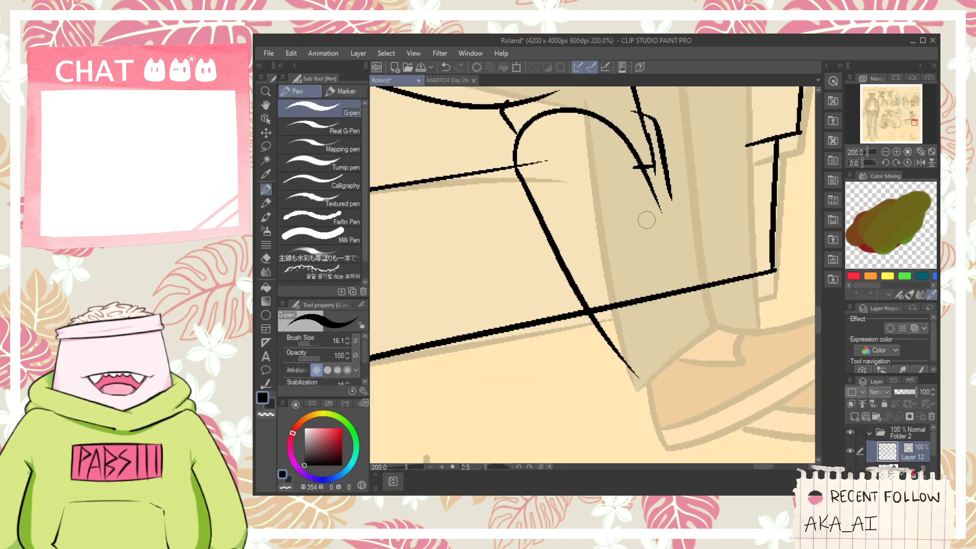
key("e")
left_click(655, 178)
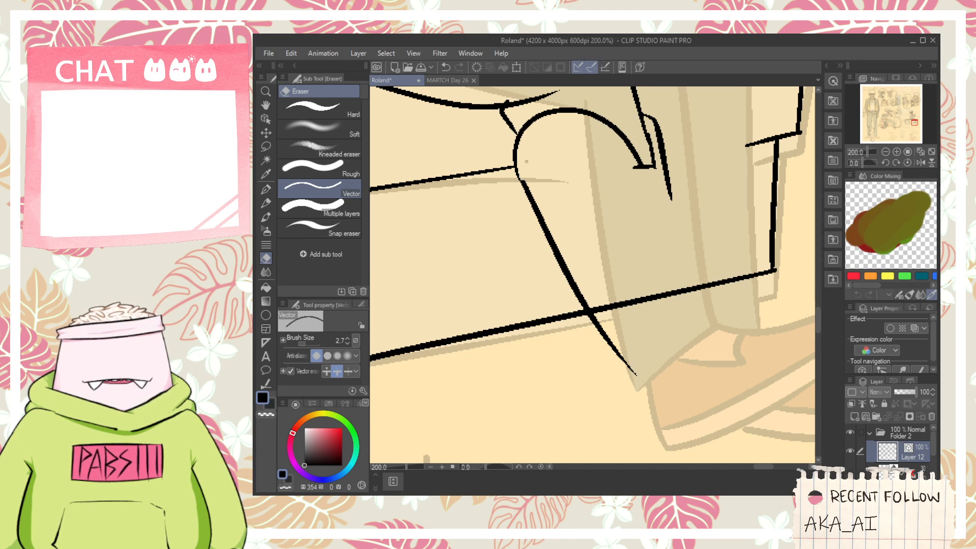
- Extend the shin's front edge down to the ankle and ink the back of the near shoe's heel
scroll(593, 188, "down", 2)
key("p")
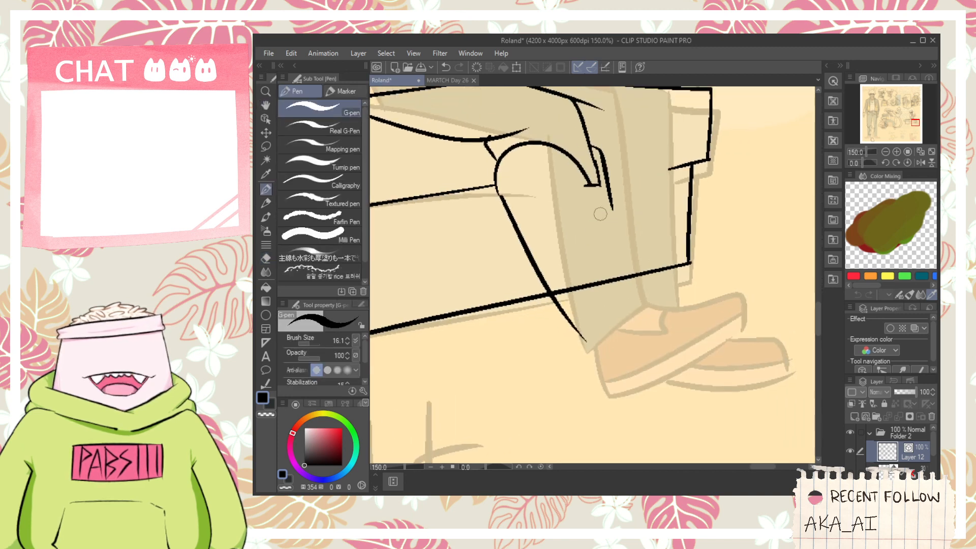
left_click_drag(609, 207, 646, 328)
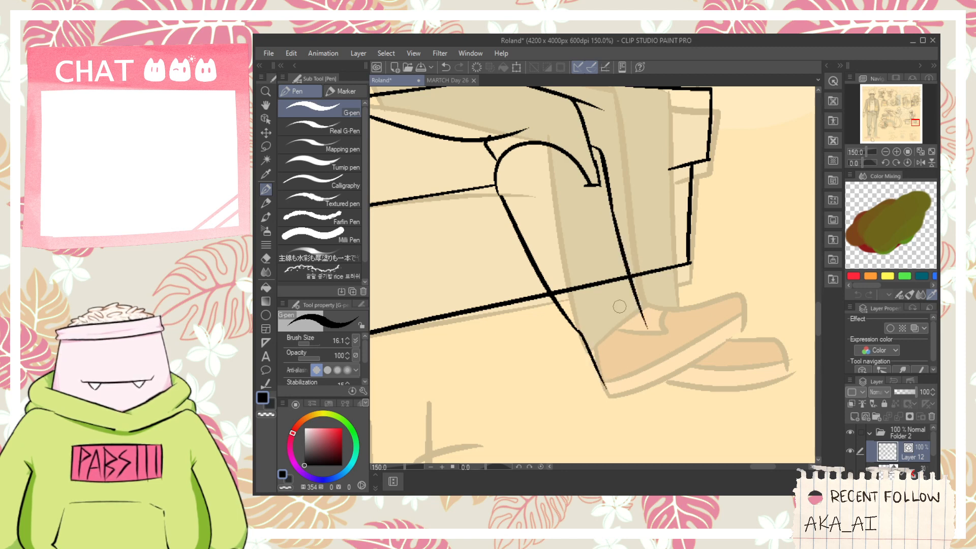
- Ink the near shoe's top, toe and sole seam and erase the bench line crossing the lower leg
left_click_drag(624, 313, 748, 288)
scroll(687, 344, "up", 2)
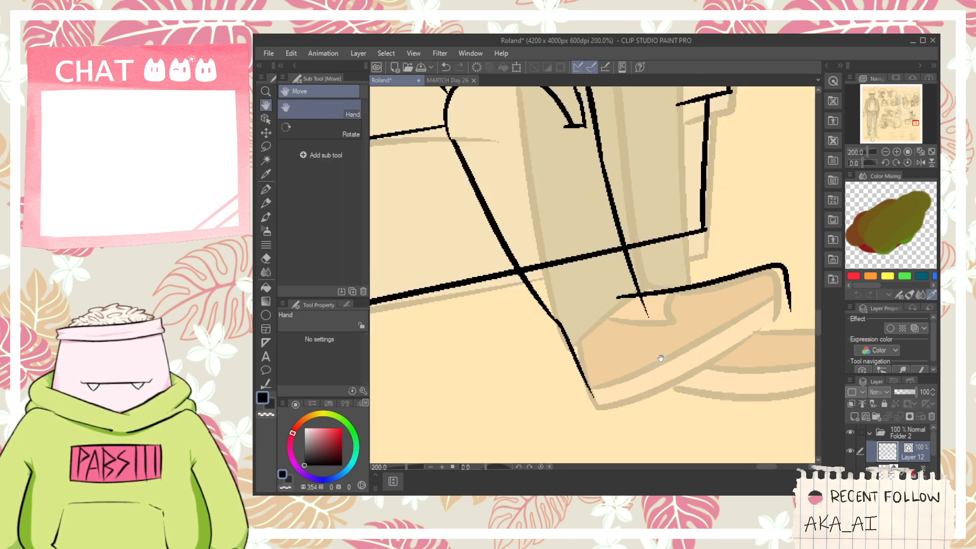
left_click_drag(551, 335, 752, 247)
key("e")
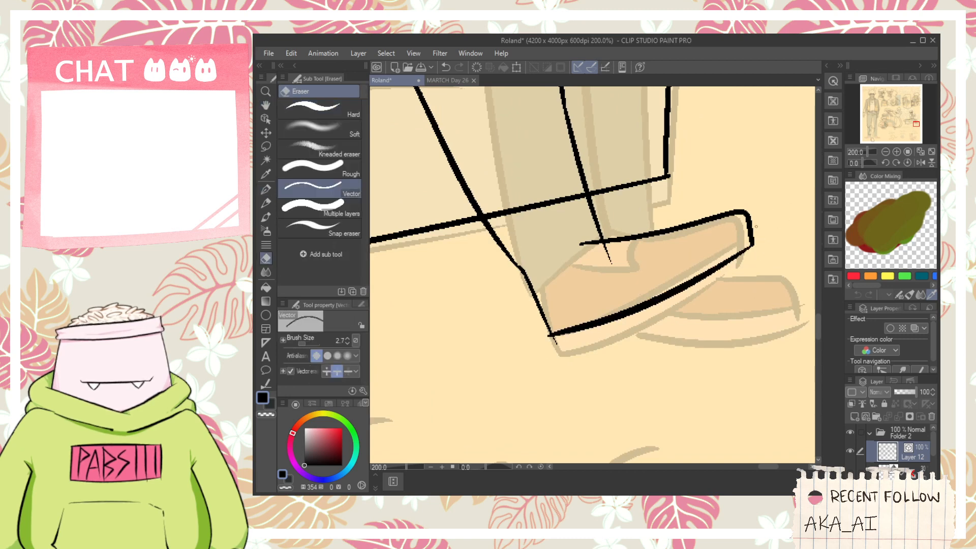
left_click_drag(556, 203, 561, 257)
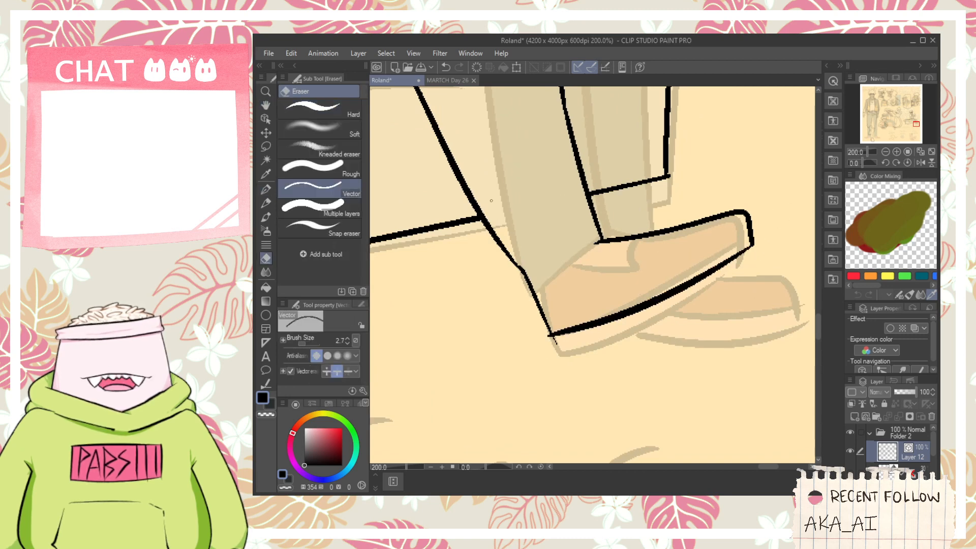
- Ink the near shoe's sole from the heel to the toe and erase the overlapping stroke ends
key("p")
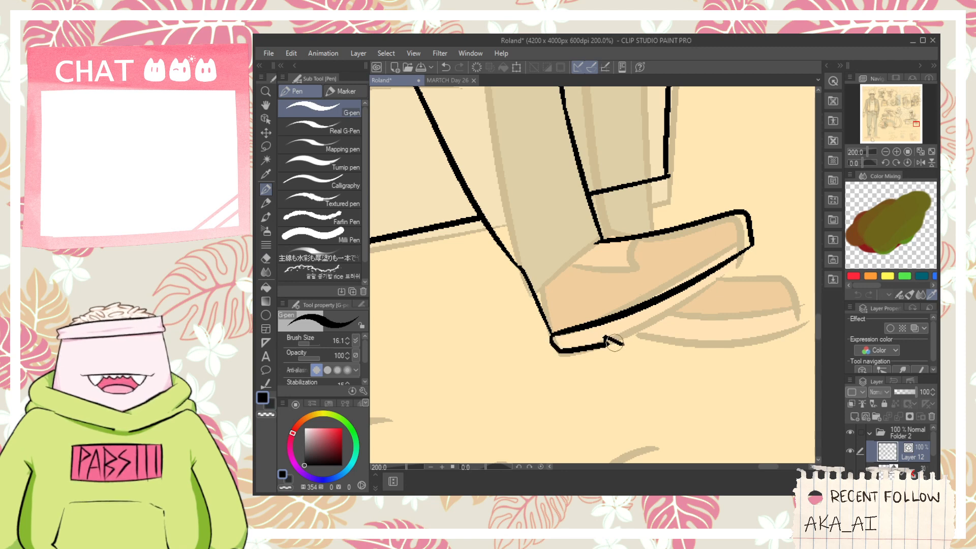
mouse_move(607, 339)
left_mouse_down()
mouse_move(773, 249)
mouse_move(762, 239)
mouse_move(772, 269)
left_mouse_up()
scroll(763, 244, "up", 2)
key("e")
key("space")
left_click_drag(557, 352, 626, 302)
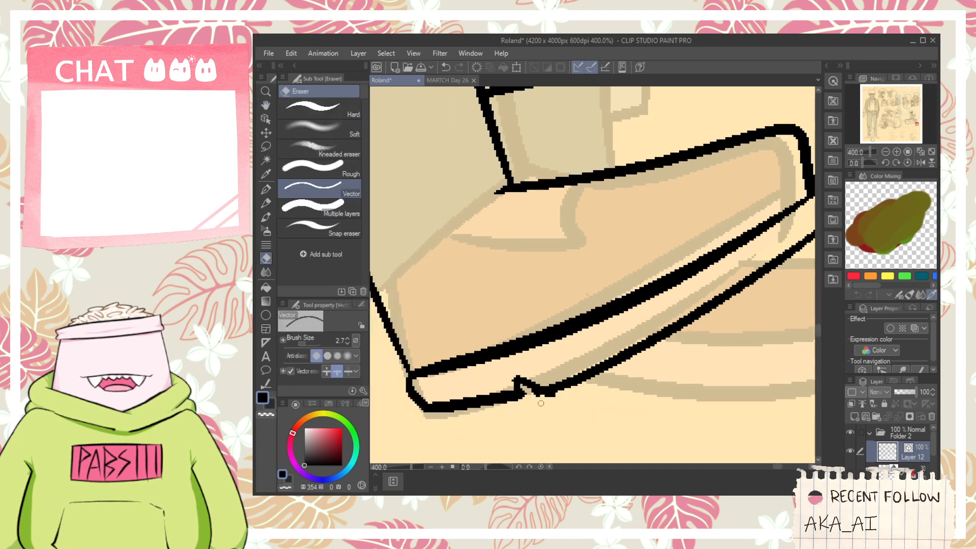
- Ink the curved opening of the near shoe across the ankle
scroll(562, 405, "down", 2)
key("space")
left_click_drag(562, 405, 606, 428)
key("p")
scroll(542, 389, "up", 2)
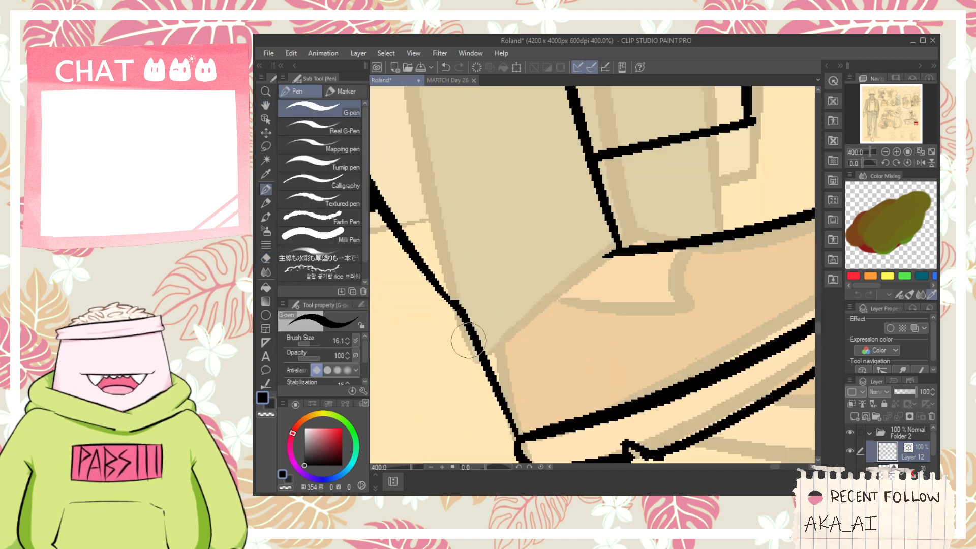
mouse_move(473, 338)
left_mouse_down()
mouse_move(555, 343)
mouse_move(630, 282)
mouse_move(629, 253)
left_mouse_up()
- Erase the stray stroke ends around the knee and the bench line crossing the near thigh
scroll(631, 285, "down", 3)
key("space")
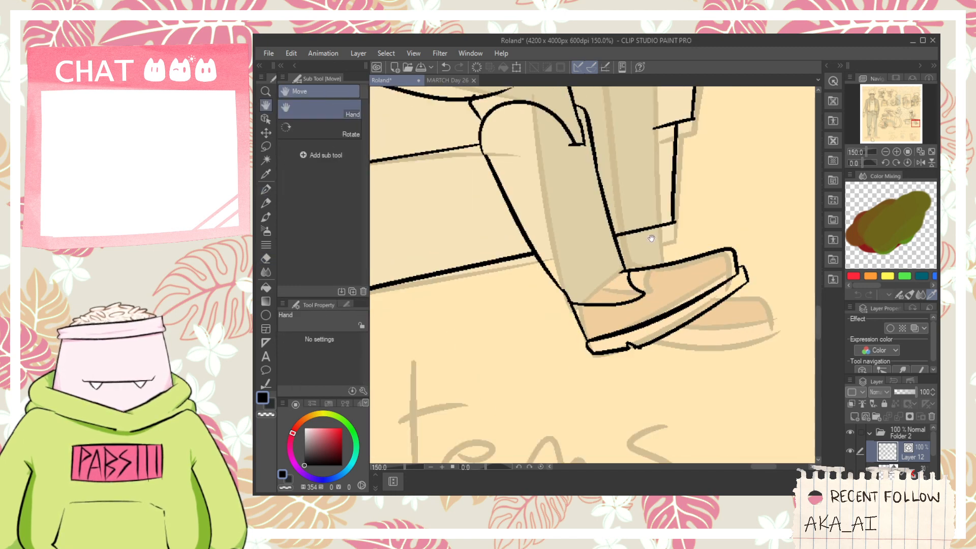
mouse_move(650, 211)
left_mouse_down()
mouse_move(630, 291)
mouse_move(633, 330)
mouse_move(642, 366)
mouse_move(668, 384)
left_mouse_up()
scroll(532, 287, "down", 1)
left_click_drag(532, 287, 592, 261)
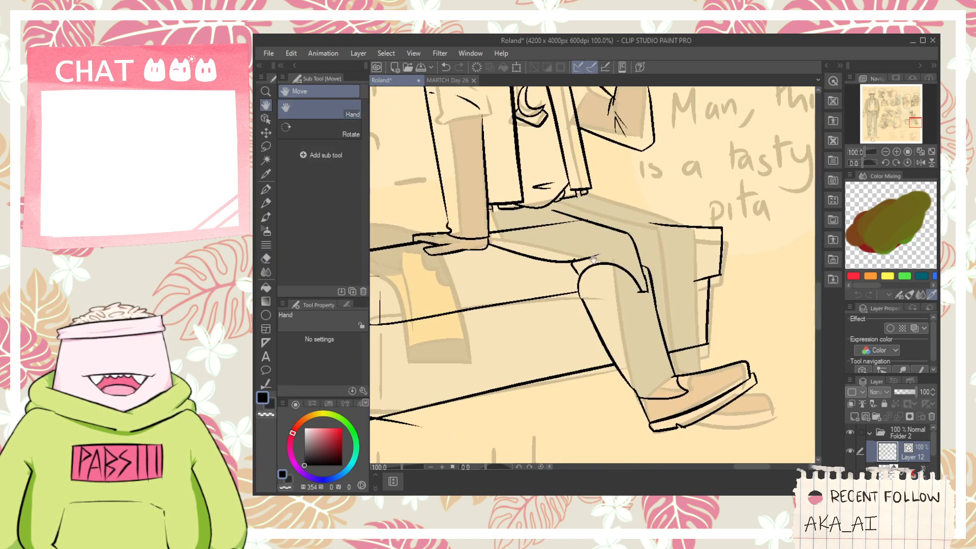
scroll(581, 262, "up", 1)
scroll(577, 261, "up", 1)
scroll(610, 299, "up", 1)
key("e")
scroll(530, 264, "down", 1)
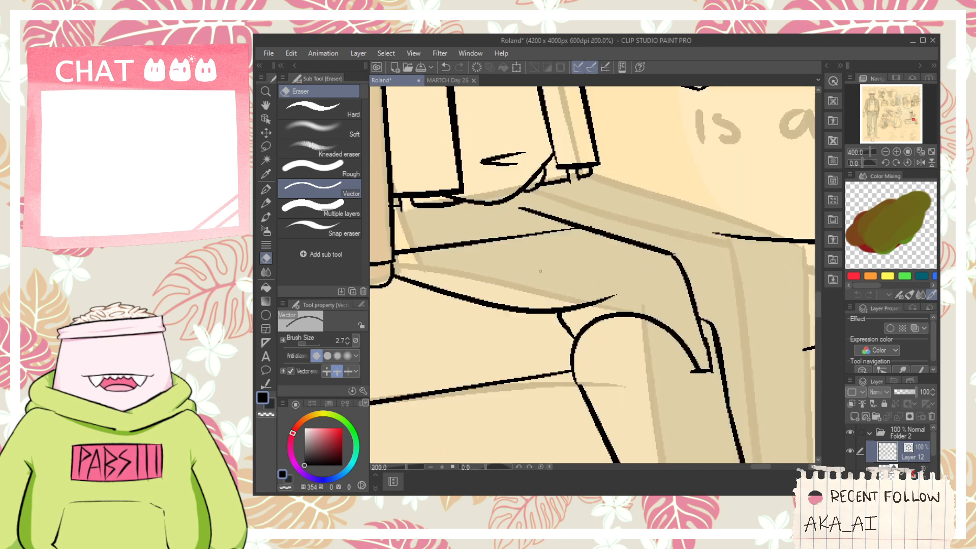
left_click_drag(426, 260, 407, 247)
scroll(416, 255, "down", 1)
- Ink a double crescent motif with a small looped stroke beneath it on the lower leg below the knee
scroll(563, 346, "up", 3)
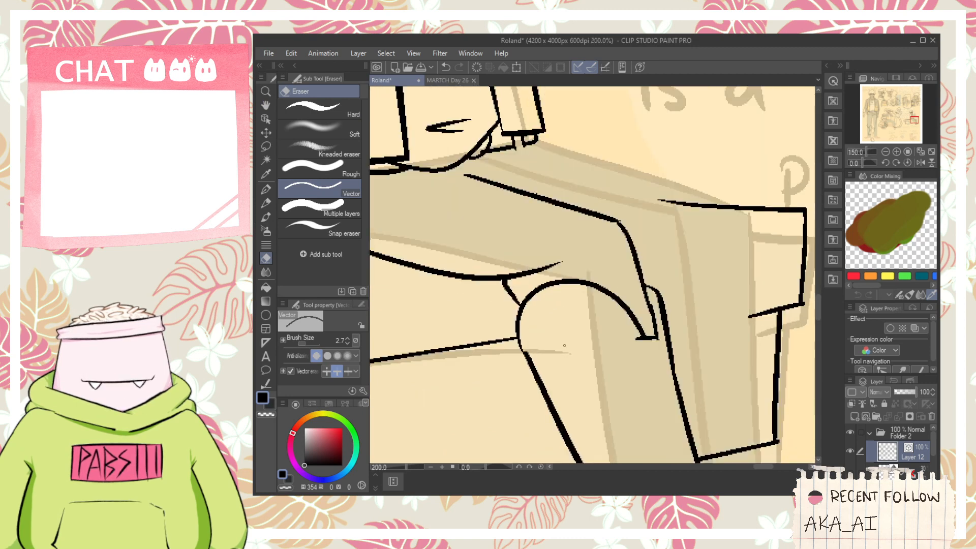
key("p")
left_click_drag(553, 331, 542, 240)
left_click_drag(549, 204, 602, 238)
left_click_drag(598, 263, 555, 210)
left_click_drag(577, 301, 570, 246)
left_click_drag(523, 269, 606, 223)
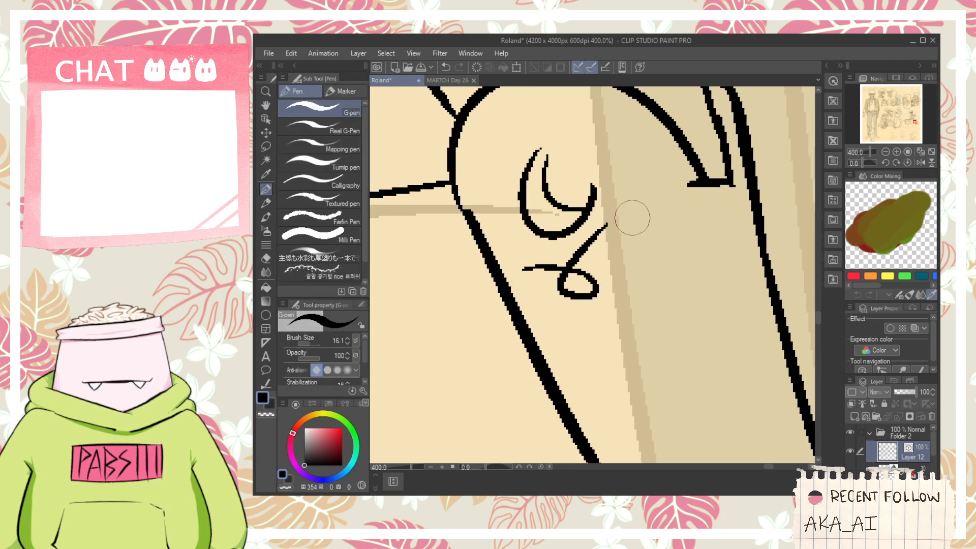
- Examine the inked leg with the crescent motif on the other figure and the line art over the hat-wearing figure's sketch
scroll(616, 232, "down", 7)
mouse_move(395, 203)
left_mouse_down()
mouse_move(618, 256)
mouse_move(625, 275)
mouse_move(617, 235)
left_mouse_up()
scroll(609, 269, "up", 6)
key("p")
mouse_move(594, 297)
left_mouse_down()
mouse_move(599, 323)
mouse_move(621, 307)
mouse_move(619, 385)
left_mouse_up()
scroll(624, 319, "down", 4)
scroll(629, 317, "up", 2)
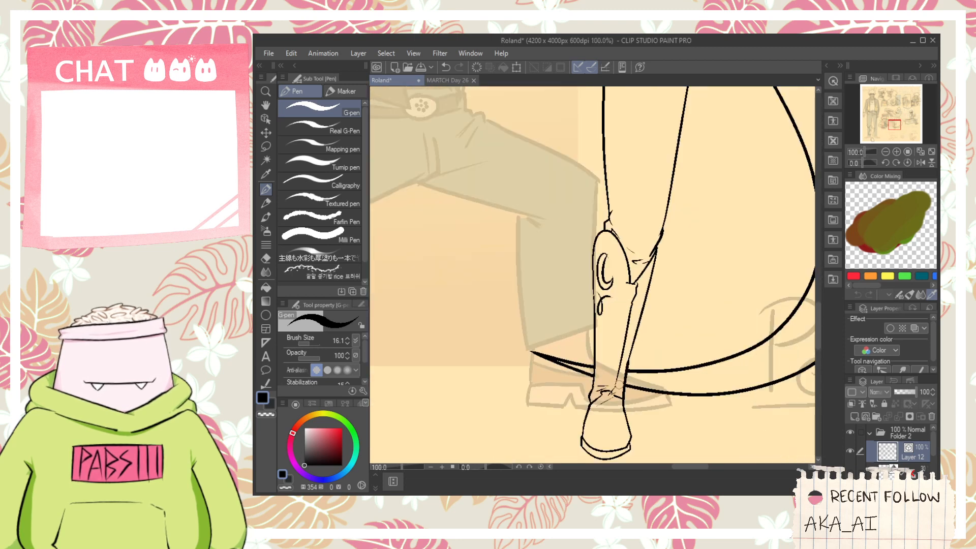
scroll(617, 382, "down", 3)
key("space")
left_click_drag(549, 206, 588, 270)
scroll(588, 270, "up", 1)
scroll(587, 270, "up", 2)
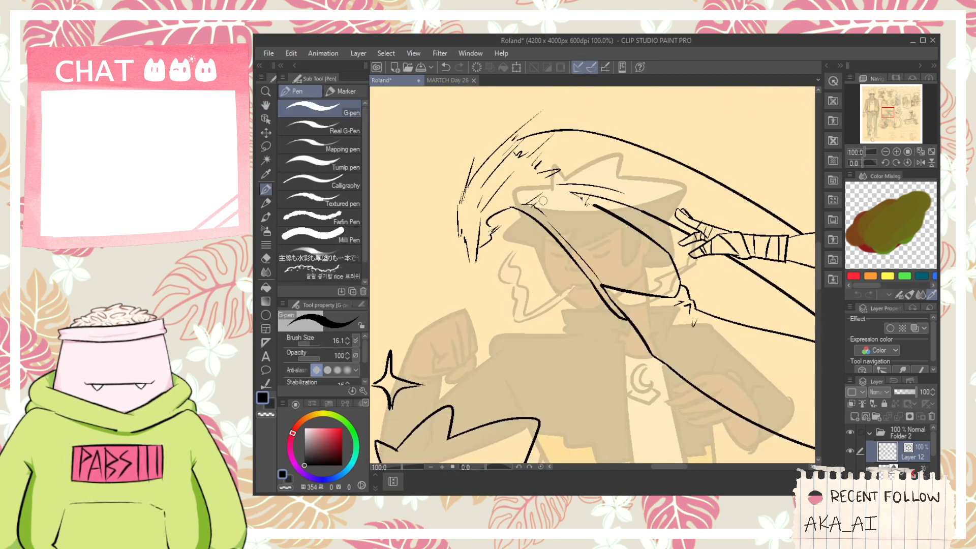
scroll(634, 260, "up", 2)
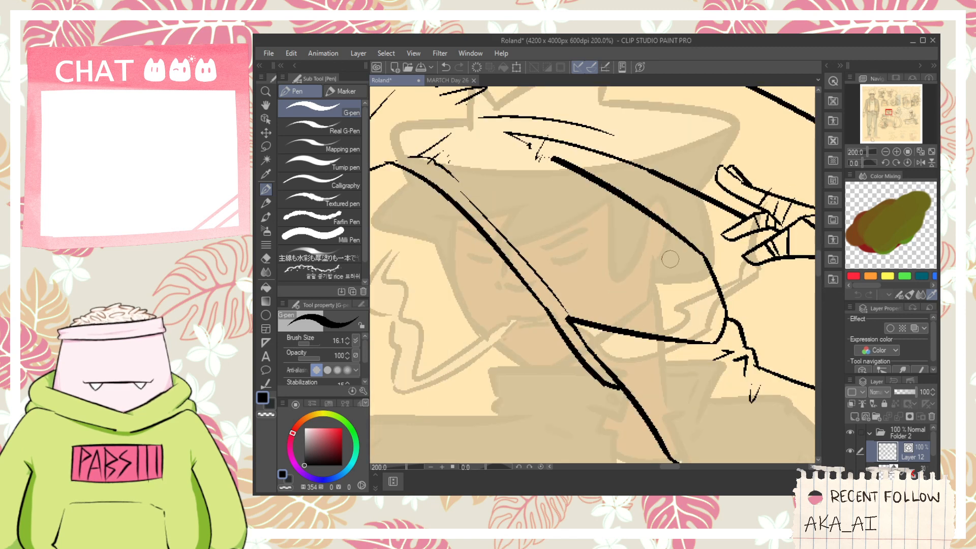
- Ink a crescent motif with a small looped stroke beside it on the kicking figure's raised leg
mouse_move(669, 256)
left_mouse_down()
mouse_move(692, 292)
mouse_move(683, 297)
left_mouse_up()
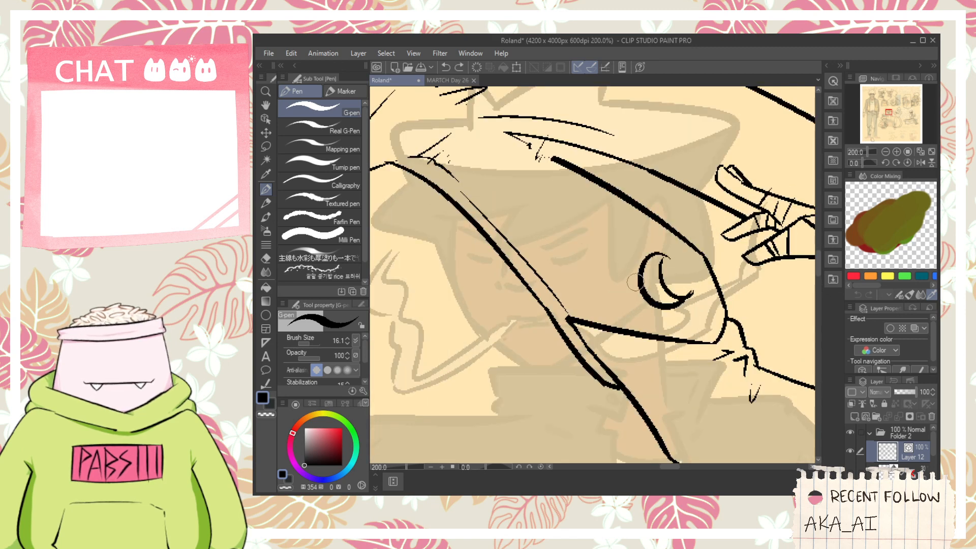
mouse_move(657, 240)
left_mouse_down()
mouse_move(606, 221)
mouse_move(617, 272)
left_mouse_up()
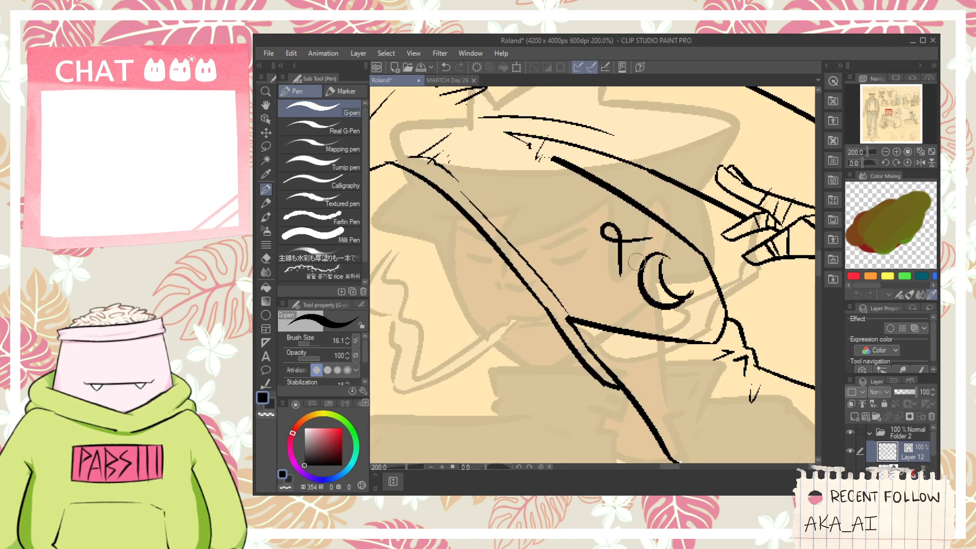
- Ink a crescent motif with a small looped stroke beneath it on the standing figure's front shin, just below the trouser cuff
scroll(647, 253, "down", 5)
mouse_move(478, 378)
left_mouse_down()
mouse_move(622, 205)
mouse_move(599, 291)
left_mouse_up()
scroll(592, 296, "up", 4)
key("ctrl+z")
left_click_drag(613, 167, 610, 272)
left_click_drag(608, 275, 616, 182)
left_click_drag(620, 227, 606, 163)
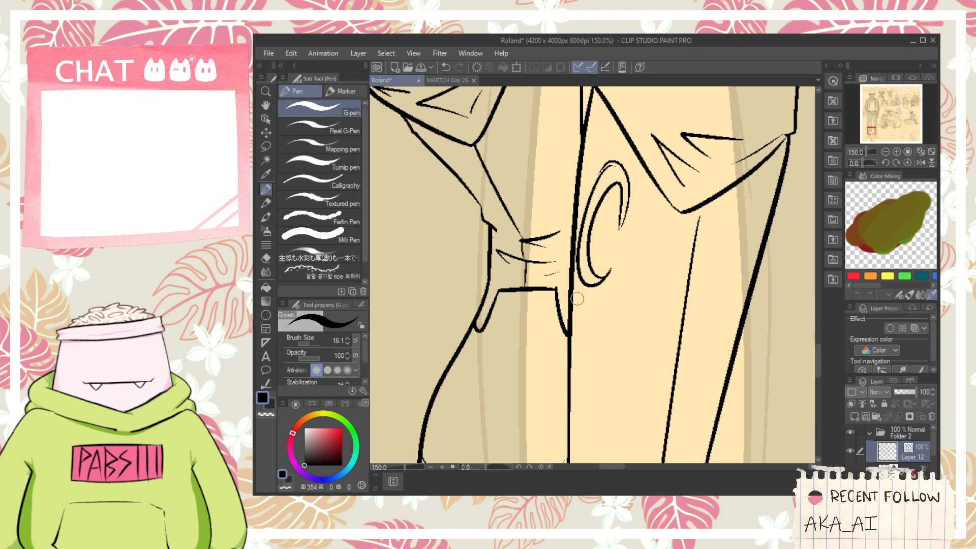
left_click_drag(573, 293, 585, 355)
scroll(624, 280, "down", 3)
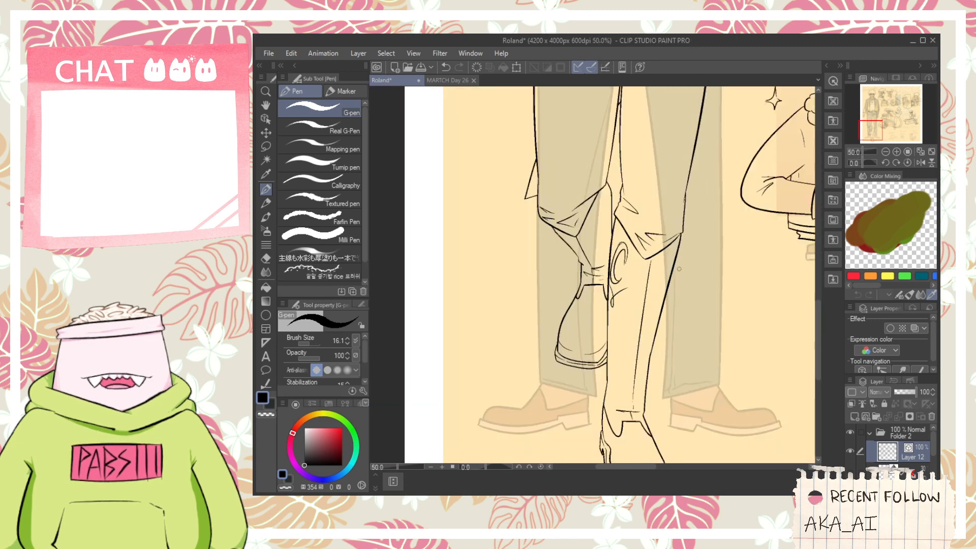
- Ink a matching crescent motif on the standing figure's other leg, beside the folded trouser cuff
scroll(667, 274, "up", 3)
scroll(671, 262, "down", 3)
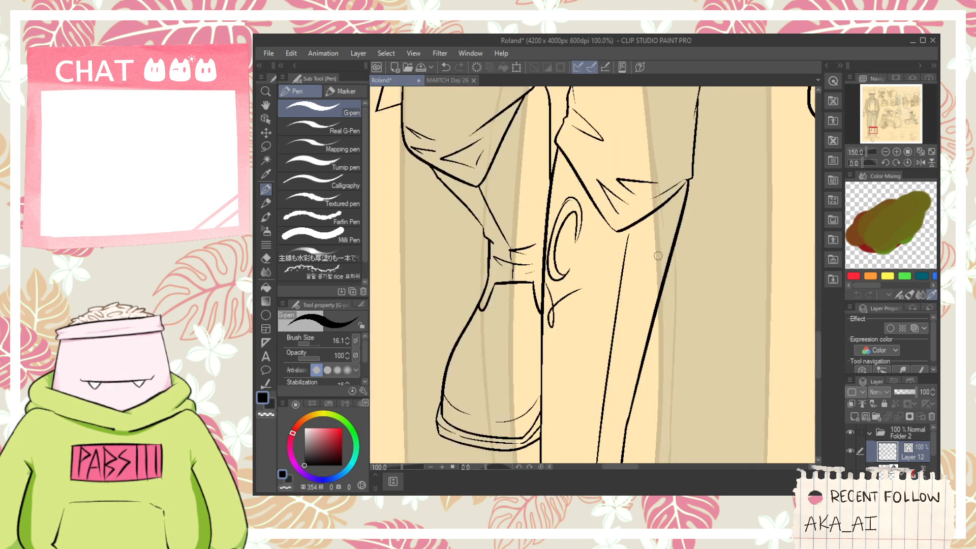
scroll(592, 201, "up", 4)
mouse_move(587, 171)
left_mouse_down()
mouse_move(606, 242)
mouse_move(559, 248)
mouse_move(612, 233)
left_mouse_up()
key("ctrl+z")
left_click_drag(582, 171, 608, 238)
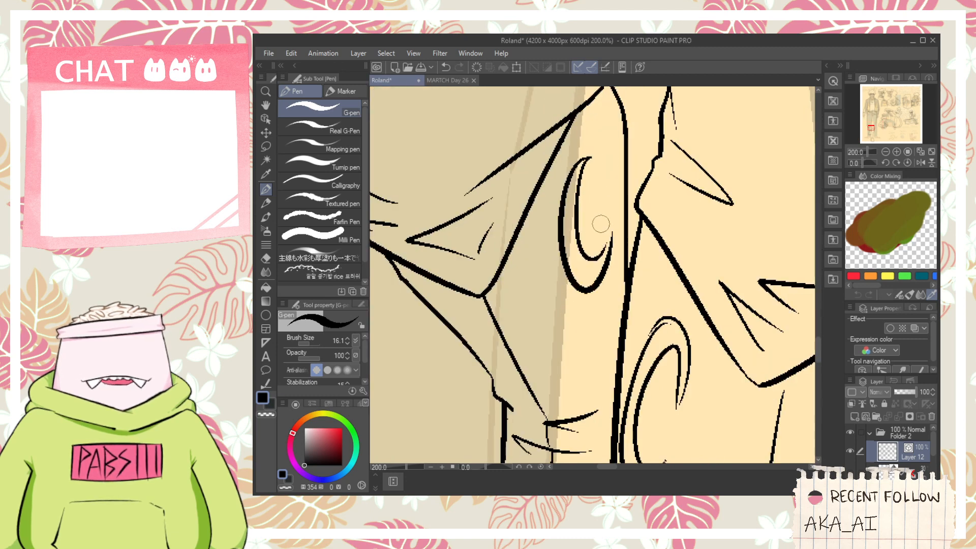
key("ctrl+z")
left_click_drag(567, 313, 605, 293)
scroll(609, 290, "down", 5)
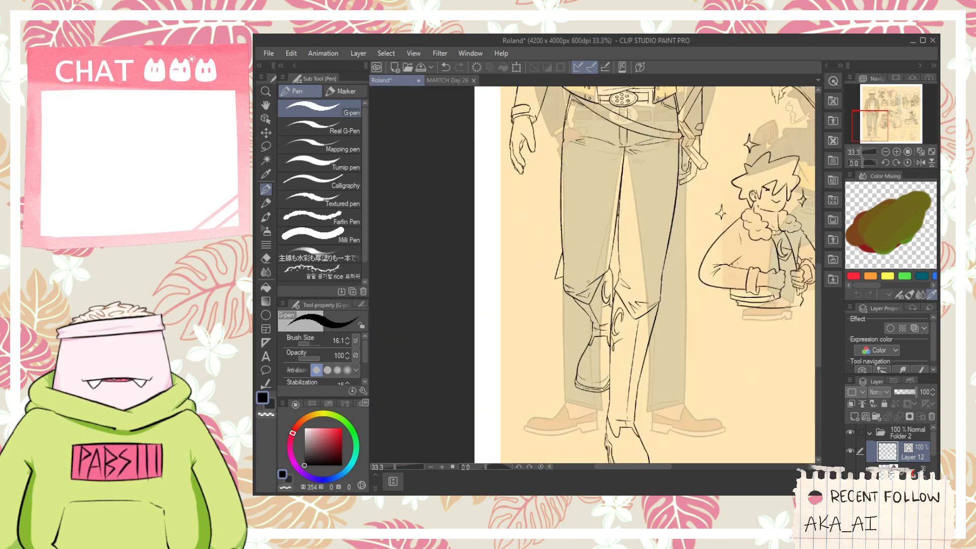
- Erase the crossing marks at the end of the eye stroke on the fur-collared figure framed by sparkles
key("space")
left_click_drag(610, 202, 597, 310)
scroll(600, 275, "down", 3)
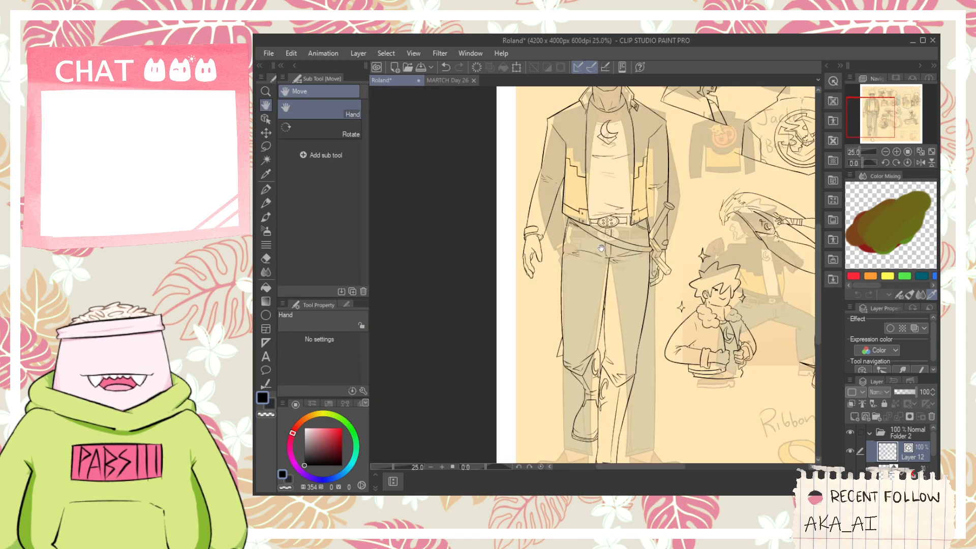
scroll(643, 306, "up", 3)
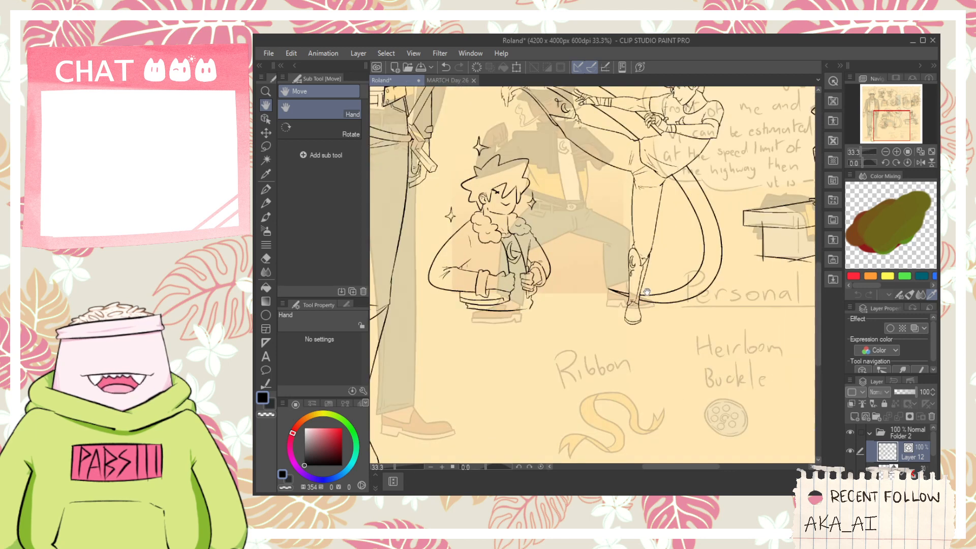
scroll(496, 214, "up", 5)
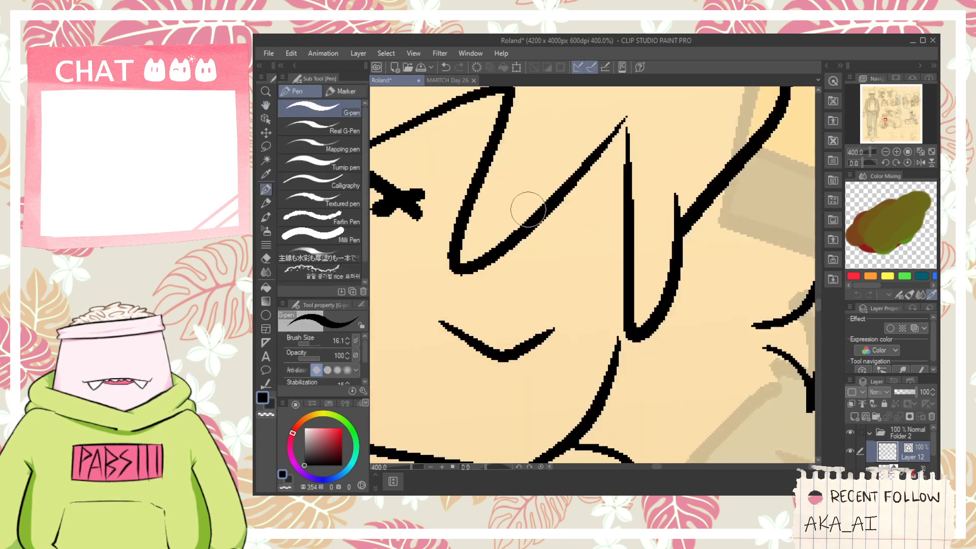
left_click_drag(494, 212, 552, 250)
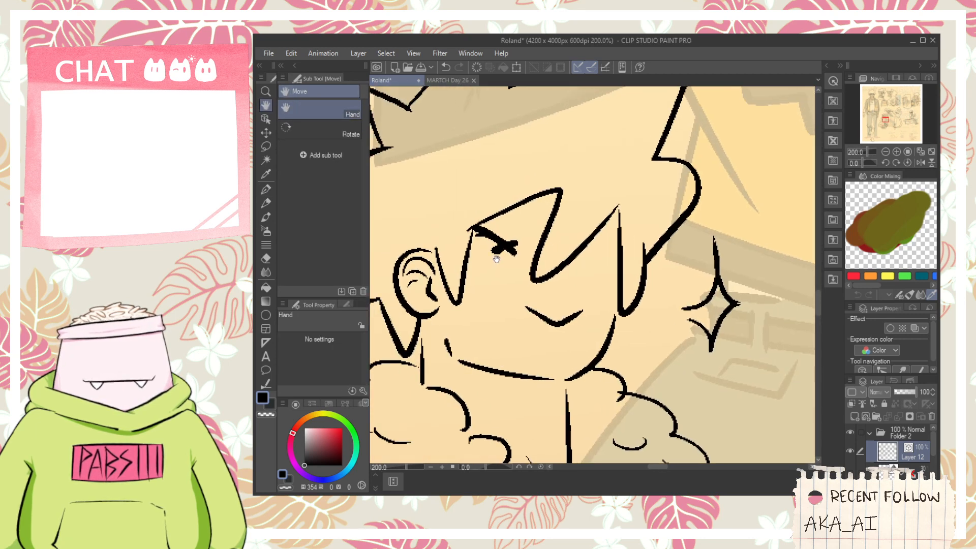
key("e")
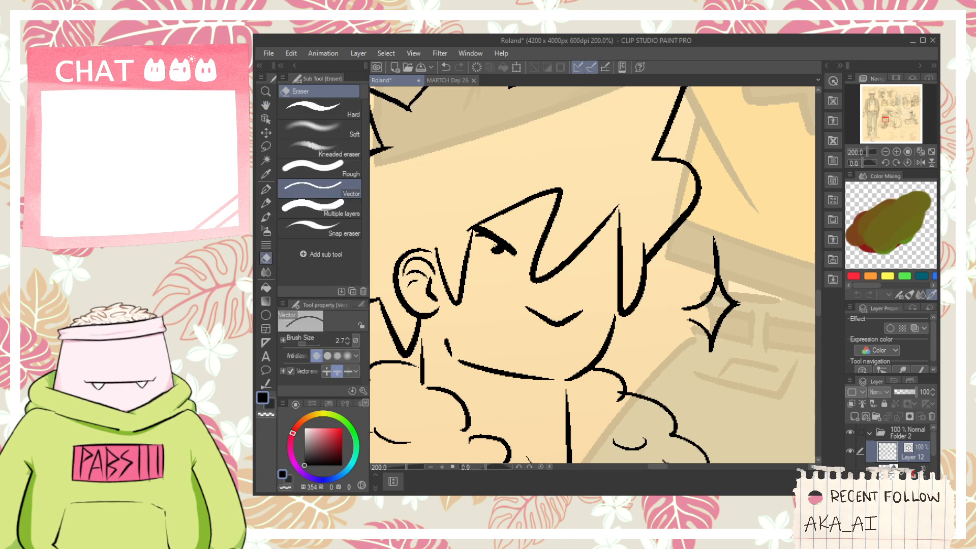
- Ink the two eyebrows across the fringe of the fur-collared figure
key("p")
left_click_drag(486, 195, 524, 243)
key("ctrl+z")
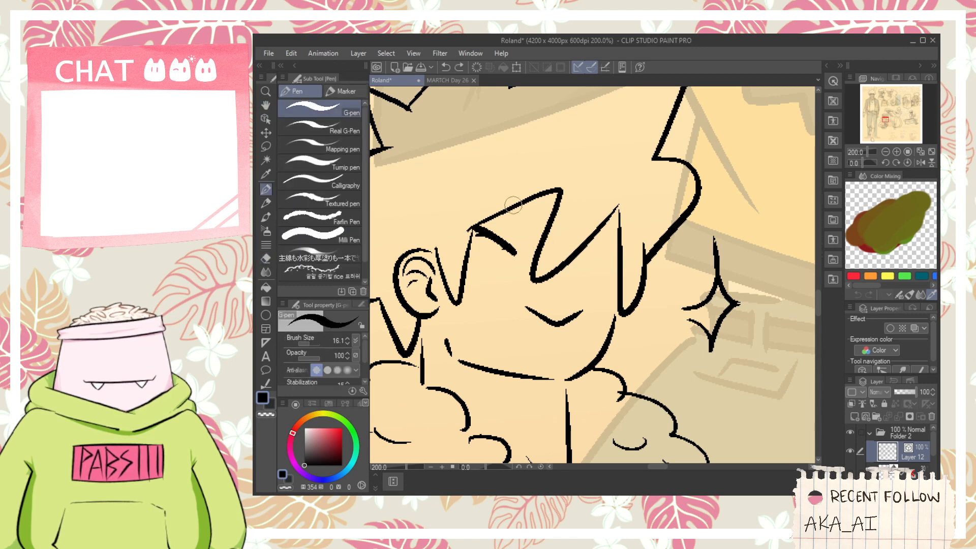
mouse_move(497, 193)
left_mouse_down()
mouse_move(526, 235)
mouse_move(630, 210)
left_mouse_up()
key("ctrl+z")
left_click_drag(584, 245, 657, 213)
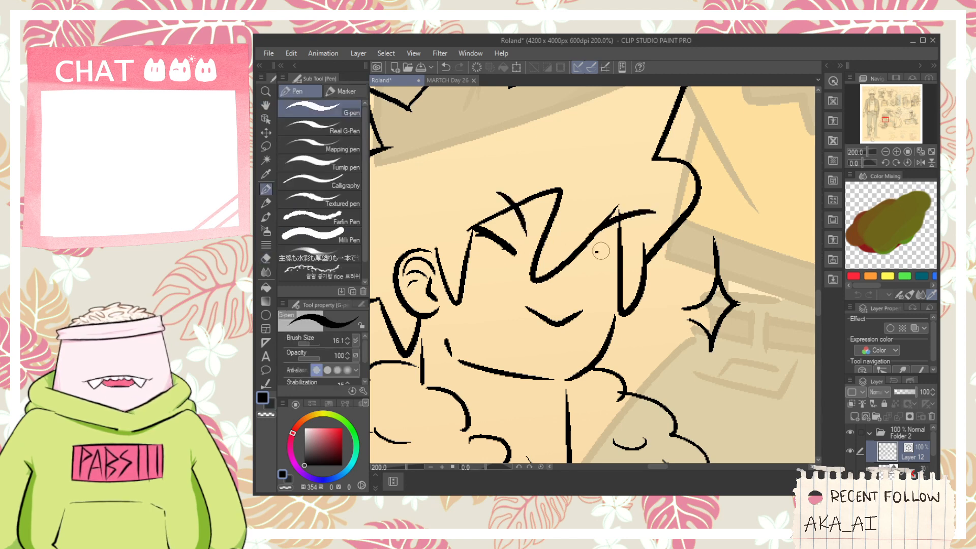
- Ink the second closed eye and the small nose marks above the mouth of the fur-collared figure
scroll(618, 249, "down", 3)
scroll(594, 271, "up", 3)
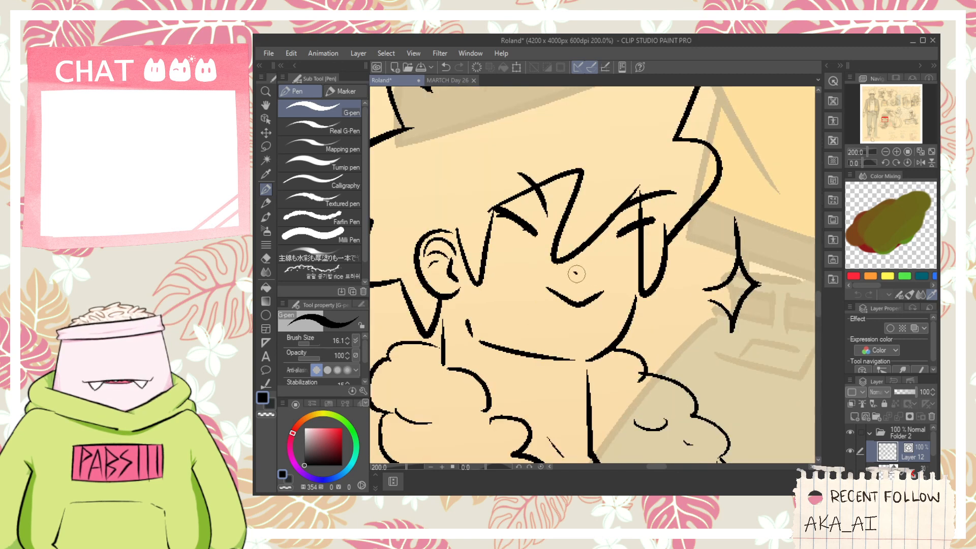
left_click_drag(576, 273, 582, 277)
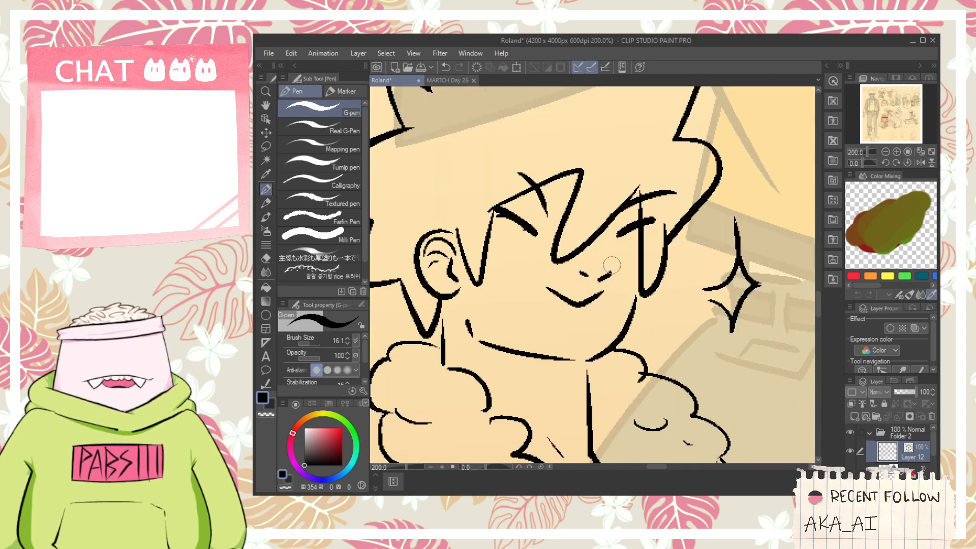
scroll(602, 238, "down", 8)
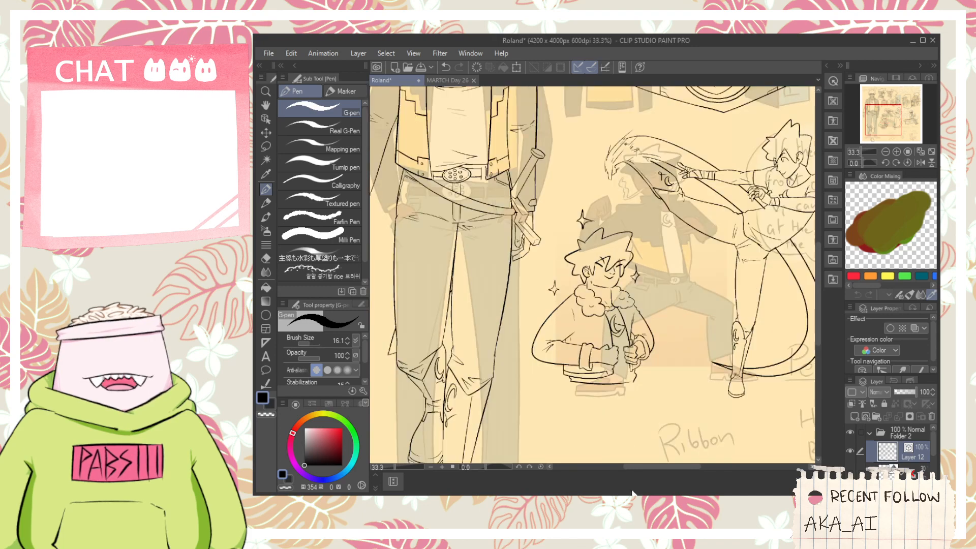
- Erase the overshooting line ends at the lower front corner of the bench
scroll(712, 137, "down", 3)
key("space")
left_click_drag(742, 254, 610, 351)
scroll(635, 320, "up", 3)
key("e")
scroll(640, 316, "up", 3)
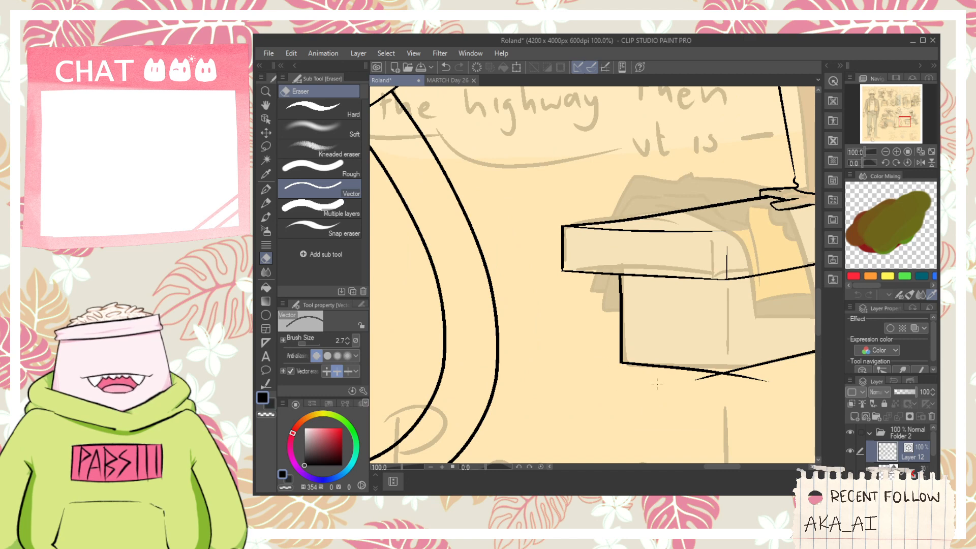
scroll(616, 342, "up", 2)
- Ink the vertical corner edge of the bench base from its lower front corner up towards the seat
key("p")
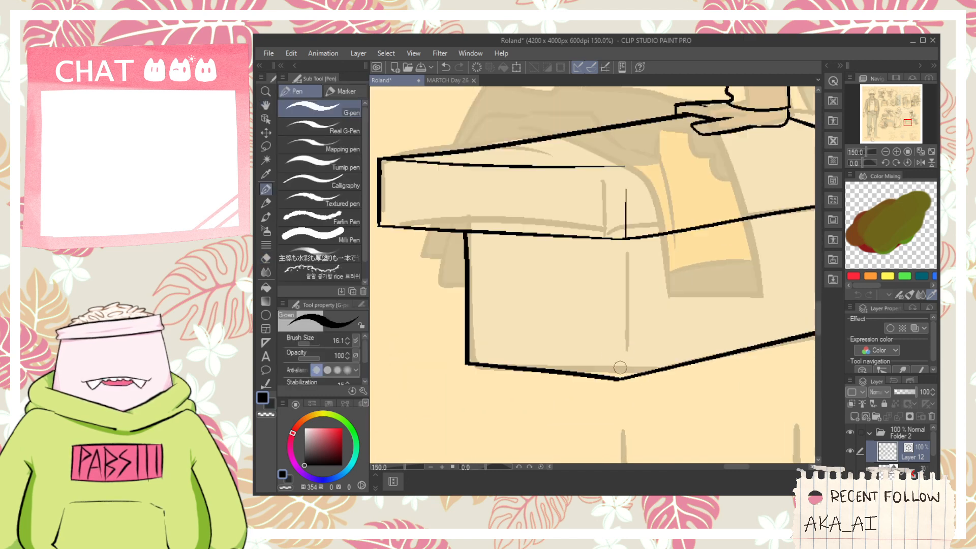
left_click_drag(615, 254, 617, 378)
key("ctrl+z")
left_click_drag(612, 285, 616, 379)
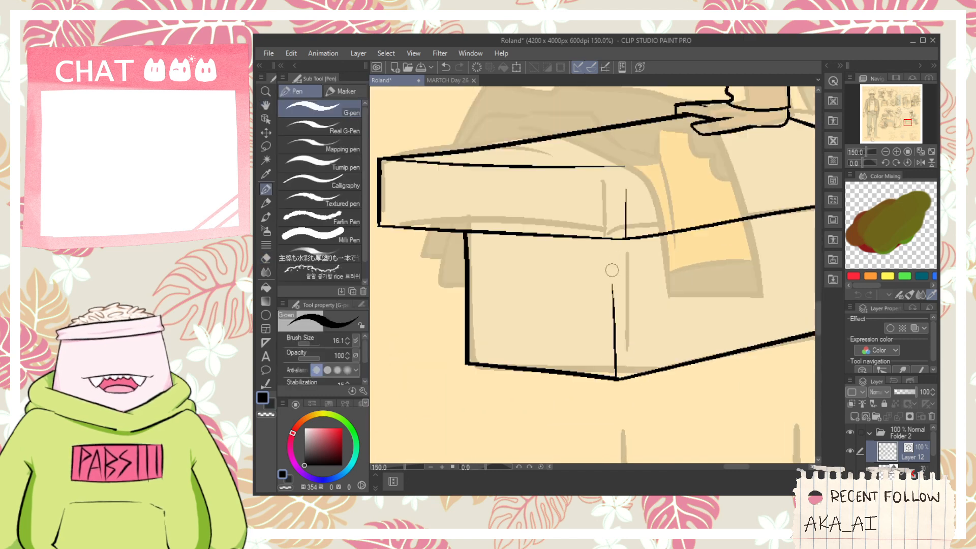
scroll(617, 292, "down", 2)
key("space")
left_click_drag(617, 305, 571, 359)
key("ctrl+z")
scroll(571, 369, "up", 2)
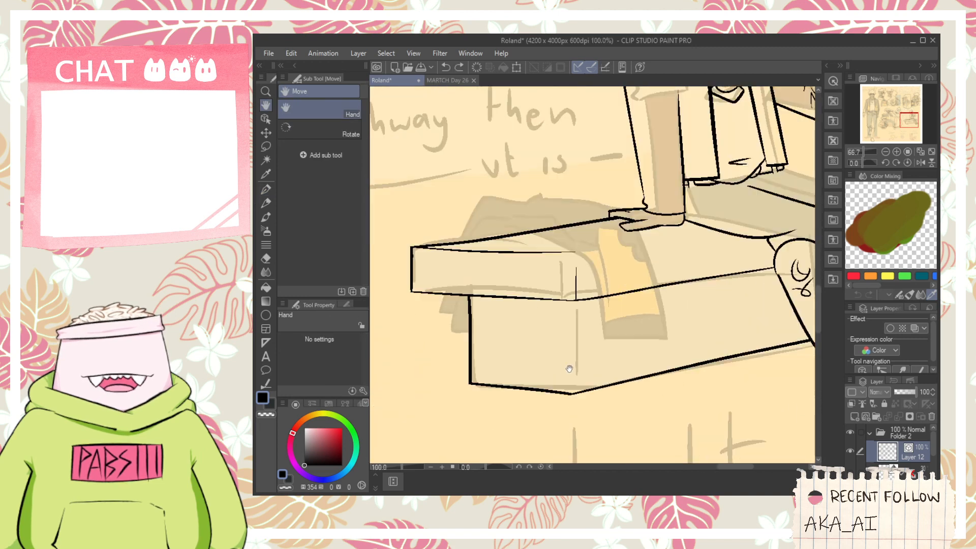
left_click_drag(571, 402, 570, 304)
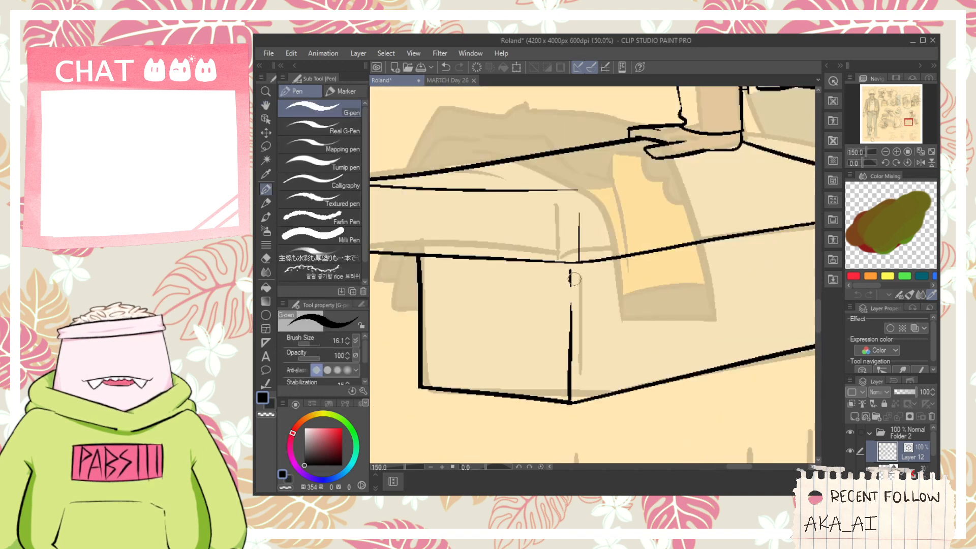
- Ink the upper outline of the seated figure's far thigh from the jacket hem over the bent knee
scroll(574, 279, "down", 2)
scroll(567, 241, "up", 1)
mouse_move(573, 237)
left_mouse_down()
mouse_move(712, 219)
mouse_move(505, 244)
left_mouse_up()
key("space")
left_click_drag(660, 248, 607, 256)
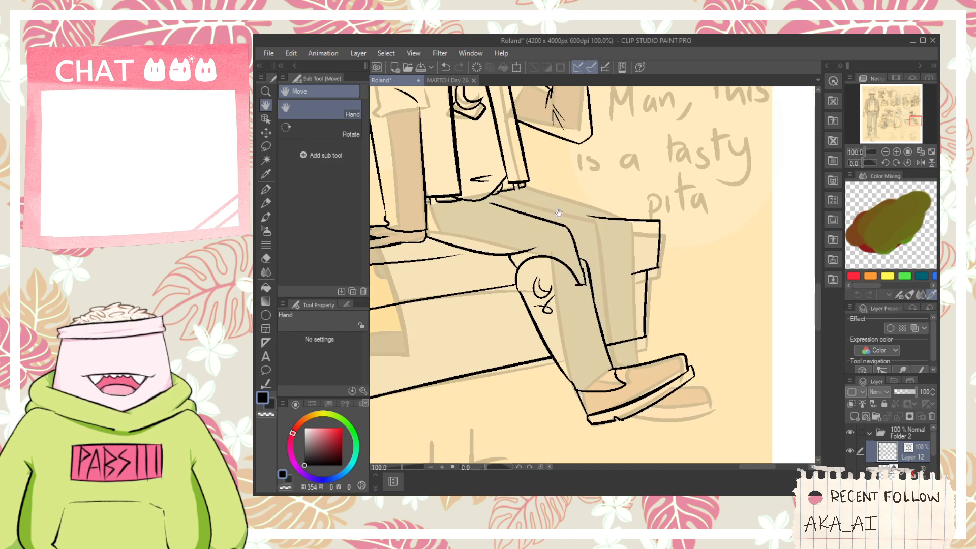
scroll(559, 212, "up", 2)
left_click_drag(526, 190, 672, 228)
key("ctrl+z")
left_click_drag(522, 191, 739, 279)
key("ctrl+z")
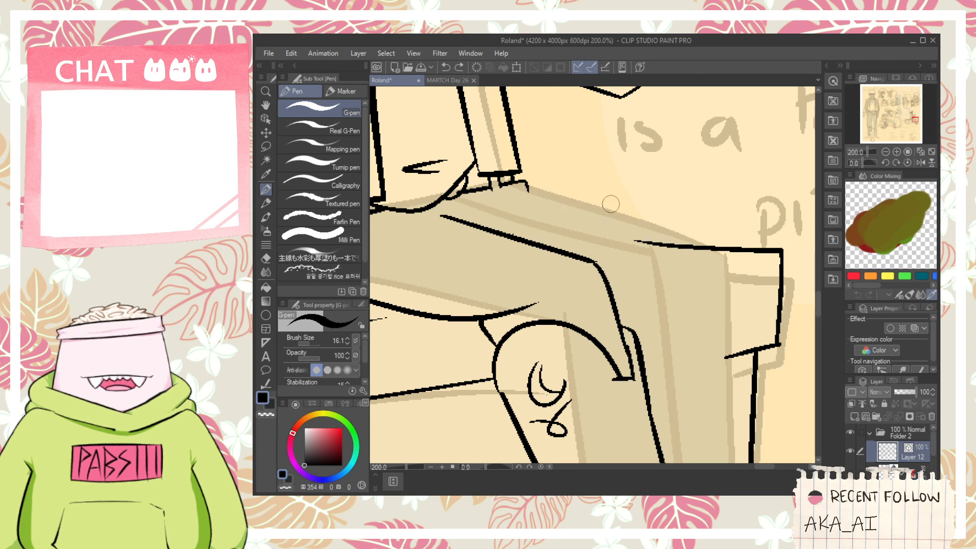
mouse_move(525, 190)
left_mouse_down()
mouse_move(711, 268)
mouse_move(653, 231)
mouse_move(666, 269)
left_mouse_up()
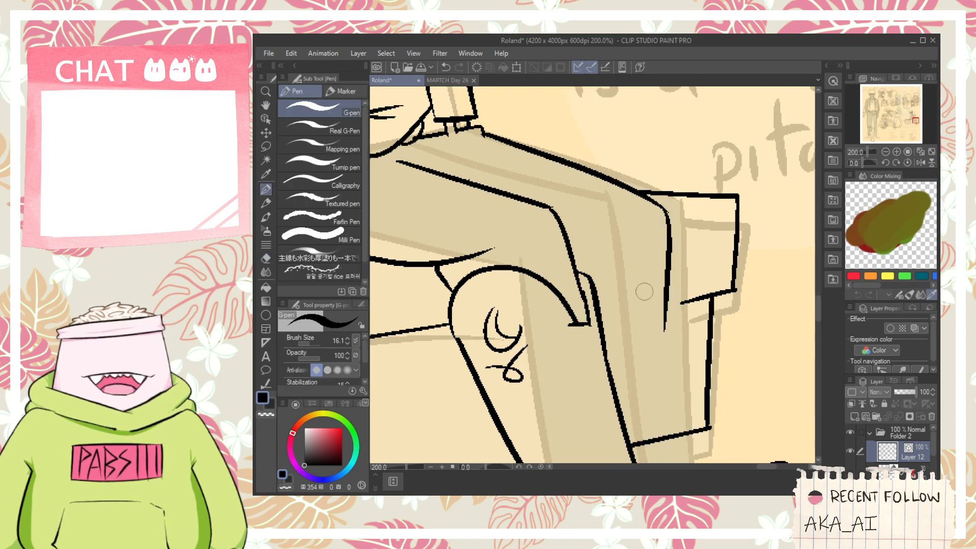
- Ink the curved trouser hem beneath the seated figure's far knee, joining it to the knee outline
left_click_drag(575, 259, 638, 320)
key("ctrl+z")
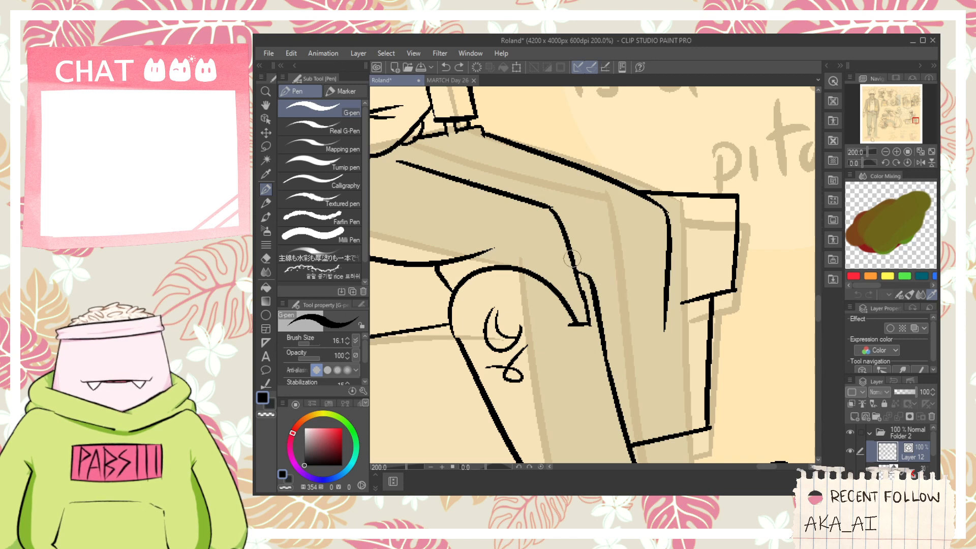
left_click_drag(573, 258, 638, 321)
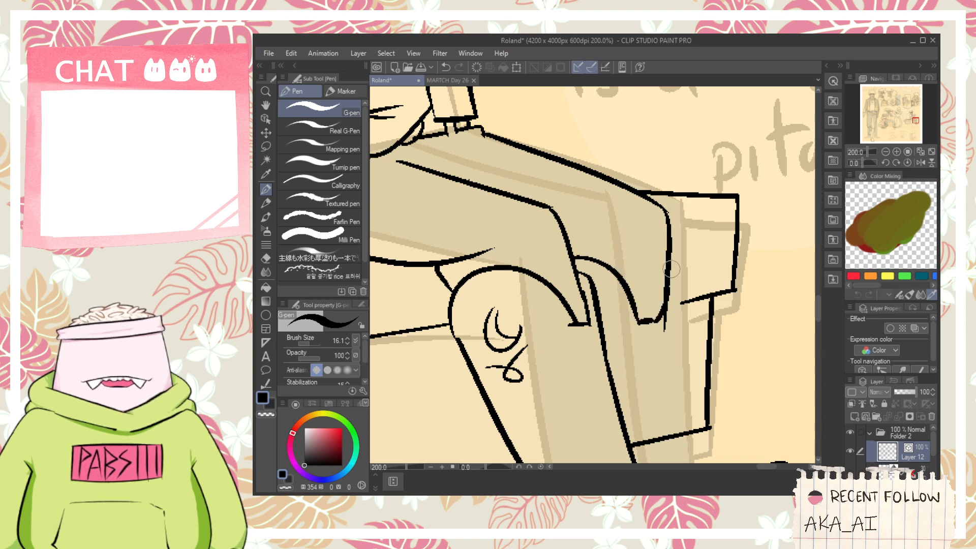
mouse_move(671, 269)
left_mouse_down()
mouse_move(663, 348)
mouse_move(631, 234)
left_mouse_up()
- Ink the outer outline of the seated figure's far lower leg from the trouser hem to the ankle
key("space")
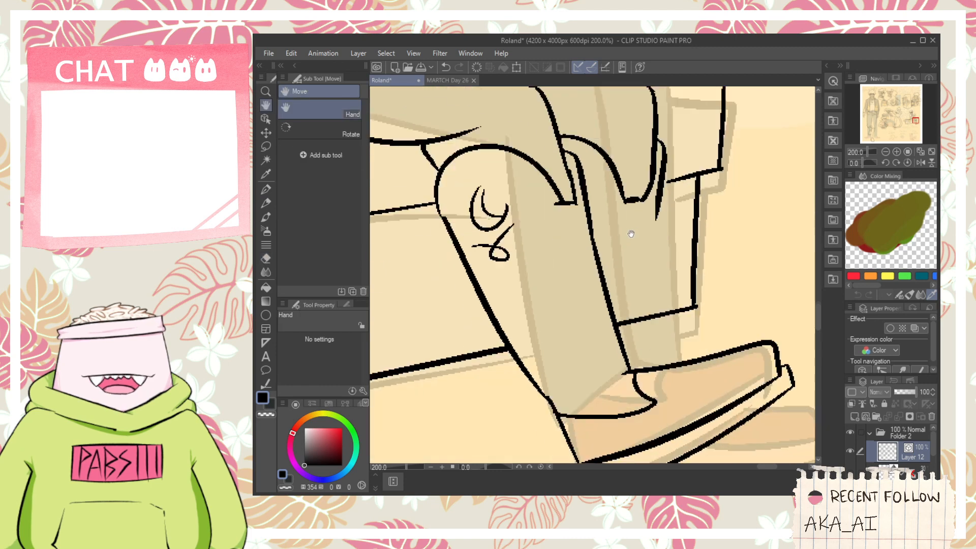
left_click_drag(659, 200, 660, 364)
key("ctrl+z")
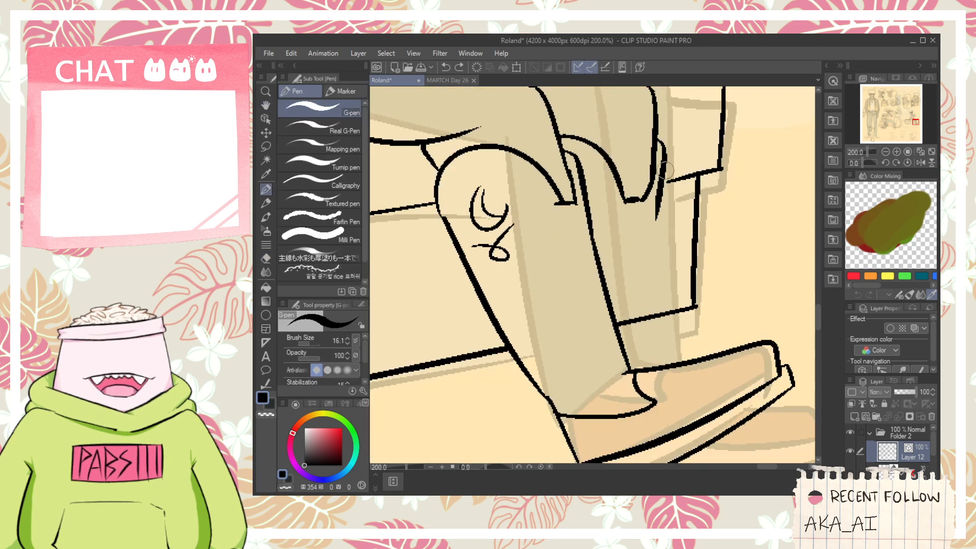
mouse_move(664, 173)
left_mouse_down()
mouse_move(653, 348)
mouse_move(670, 339)
mouse_move(630, 315)
left_mouse_up()
key("space")
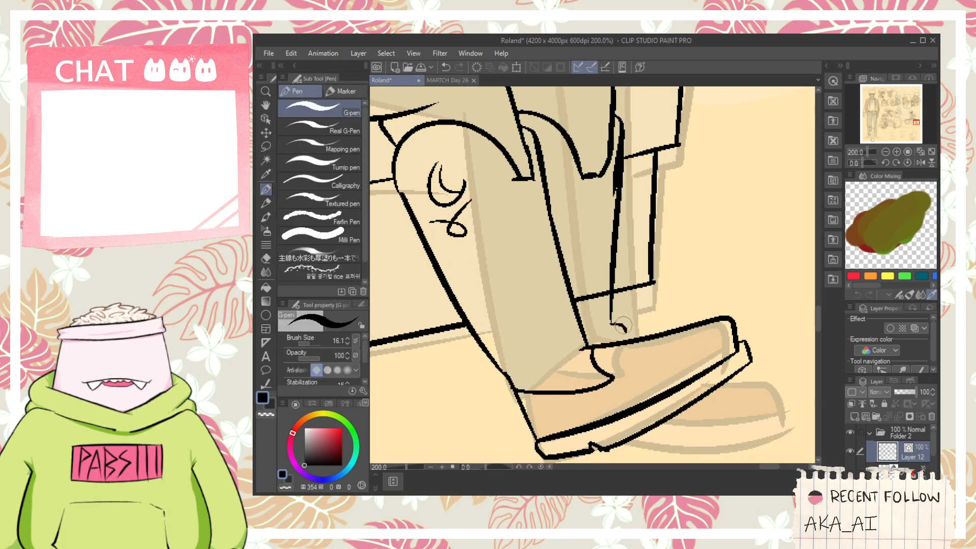
- Erase the bench's lower line where it crosses the seated figure's far lower leg
key("e")
left_click(595, 295)
scroll(583, 259, "up", 4)
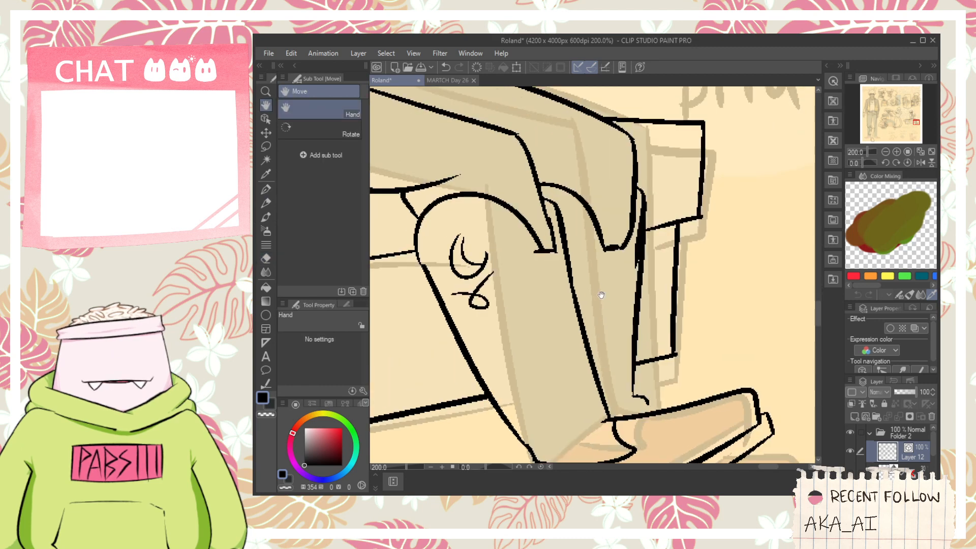
- Ink the partly hidden crescent and looped motif on the far shin, along the near leg's edge
key("p")
left_click_drag(566, 213, 554, 235)
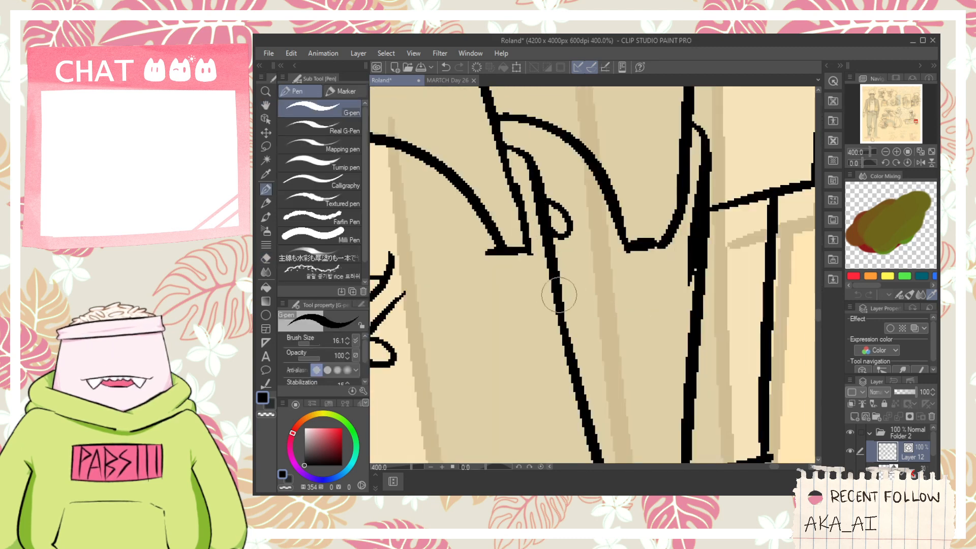
left_click_drag(566, 295, 565, 323)
left_click_drag(579, 362, 602, 347)
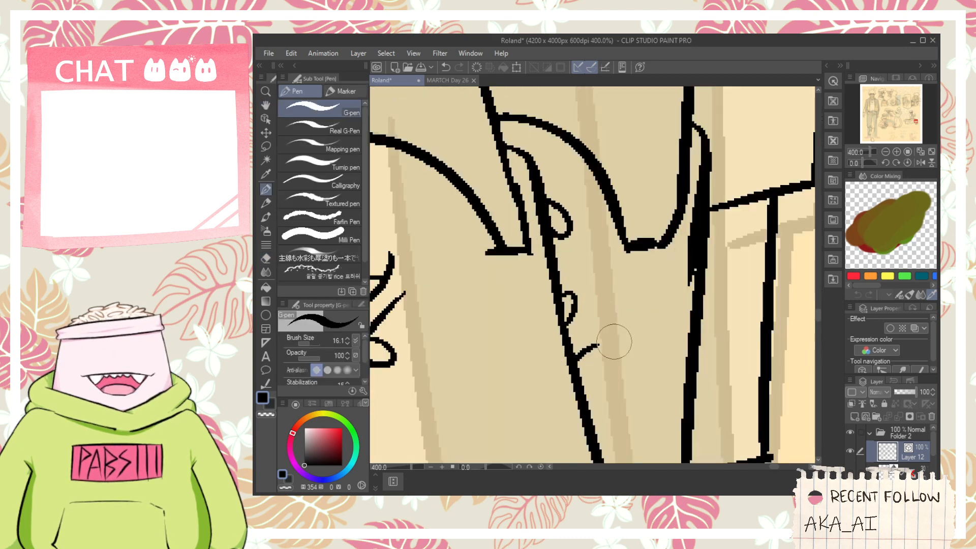
- Ink the thin crease down the seated figure's far lower leg and the small hooked line at its ankle
scroll(615, 343, "down", 3)
scroll(617, 342, "up", 1)
key("space")
mouse_move(624, 316)
left_mouse_down()
mouse_move(592, 265)
mouse_move(609, 362)
left_mouse_up()
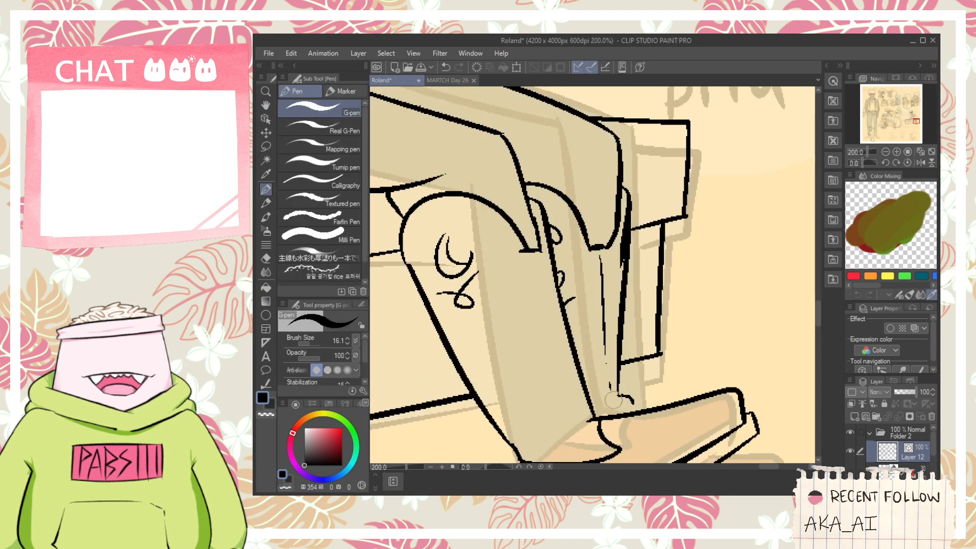
left_click_drag(613, 400, 621, 409)
key("space")
left_click_drag(621, 409, 596, 354)
key("ctrl+z")
mouse_move(580, 293)
left_mouse_down()
mouse_move(593, 348)
mouse_move(586, 333)
left_mouse_up()
key("space")
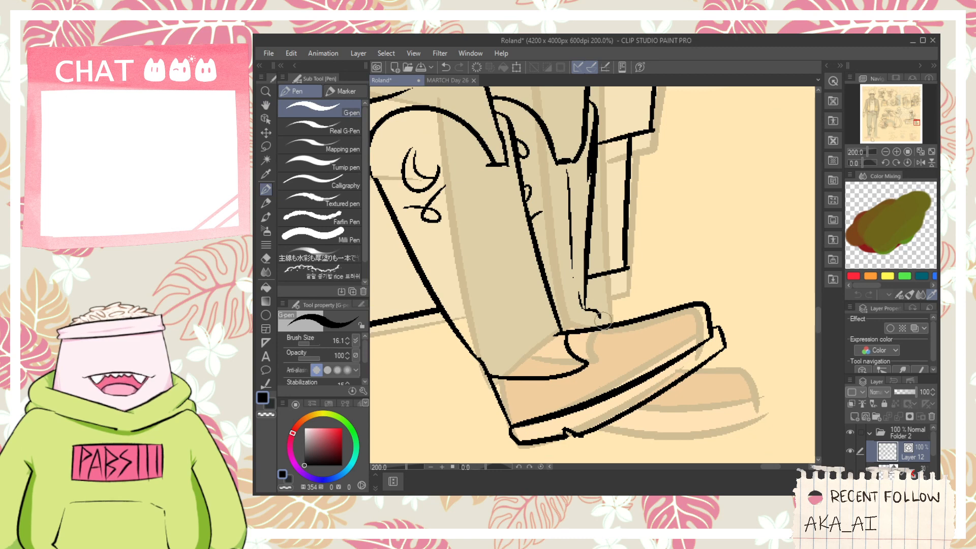
- Ink the sole of the seated figure's far shoe: curved underside, upper seam line and squared toe end
key("space")
left_click_drag(633, 363, 621, 331)
scroll(615, 357, "up", 2)
left_click_drag(551, 430, 768, 445)
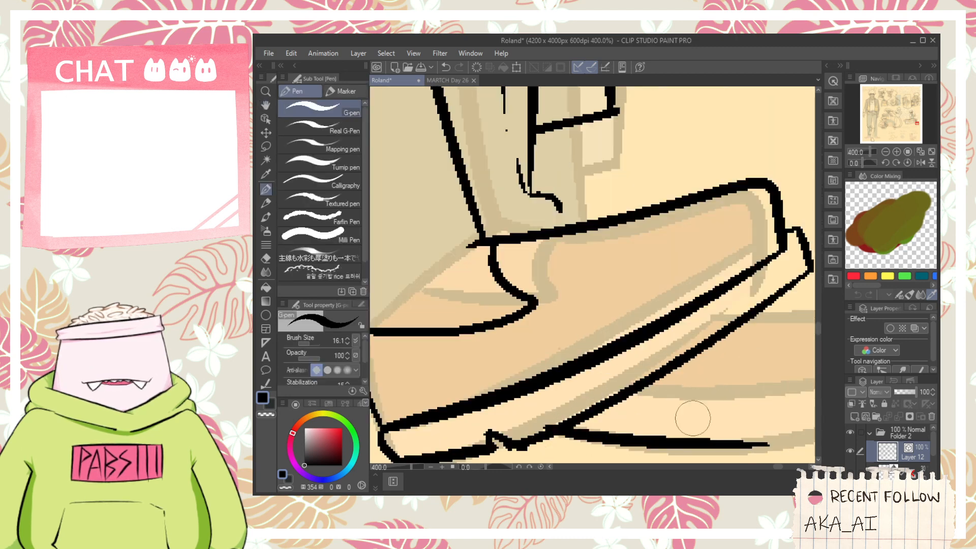
key("ctrl+z")
scroll(645, 373, "down", 2)
key("space")
left_click_drag(678, 400, 577, 376)
scroll(565, 369, "up", 2)
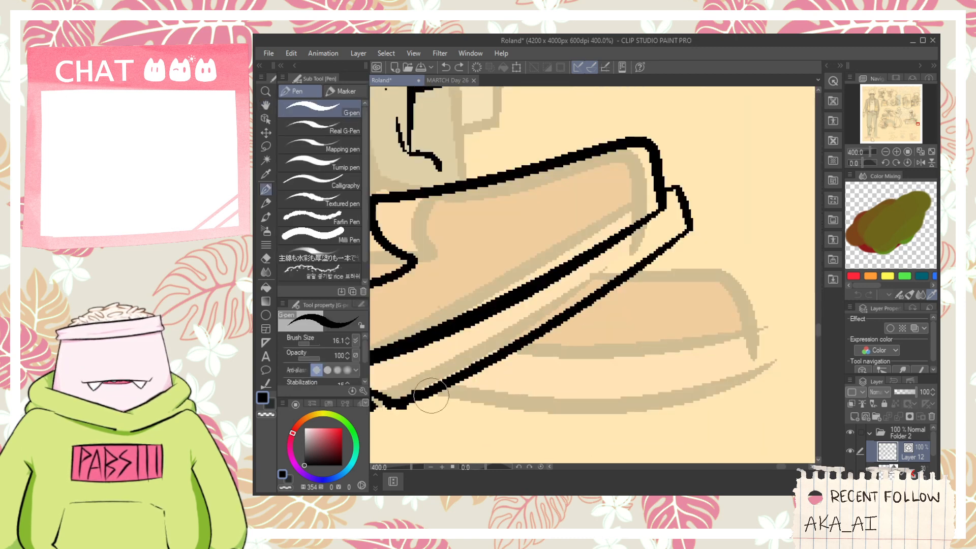
left_click_drag(421, 387, 752, 359)
key("ctrl+z")
left_click_drag(425, 383, 785, 369)
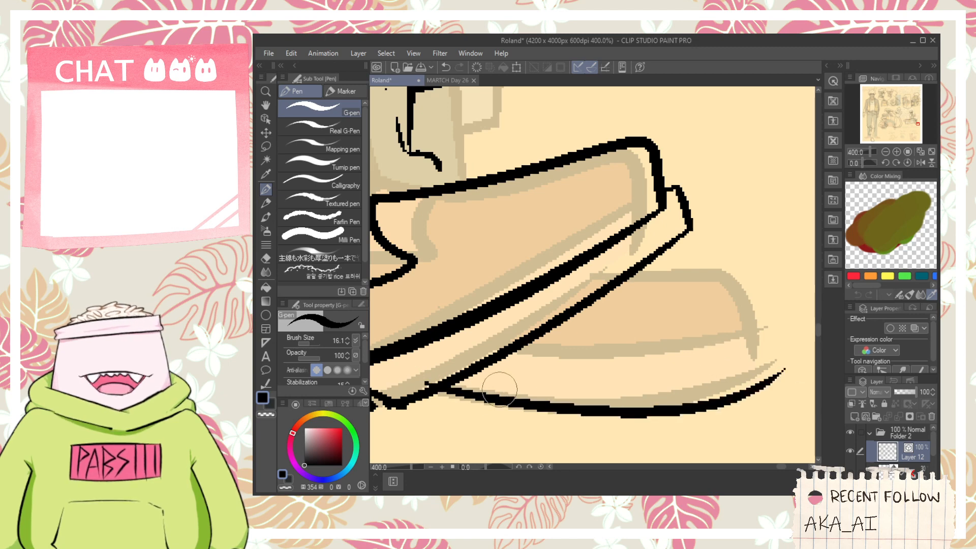
mouse_move(488, 353)
left_mouse_down()
mouse_move(768, 328)
mouse_move(776, 385)
left_mouse_up()
key("e")
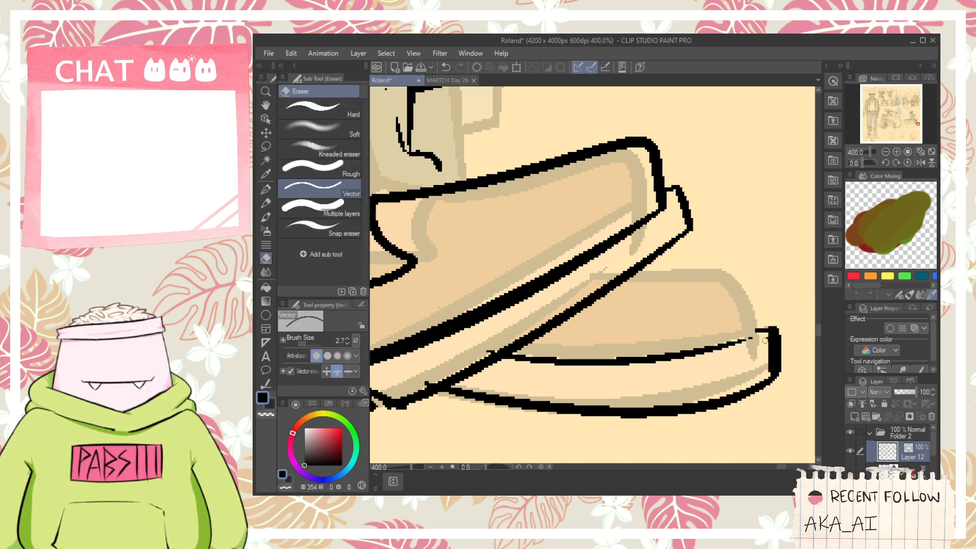
- Ink the far shoe's sloped toe upper above the sole and trim the line ends overlapping the near shoe and sole
key("p")
mouse_move(757, 335)
left_mouse_down()
mouse_move(758, 289)
mouse_move(603, 261)
mouse_move(617, 250)
mouse_move(758, 347)
left_mouse_up()
key("ctrl+z")
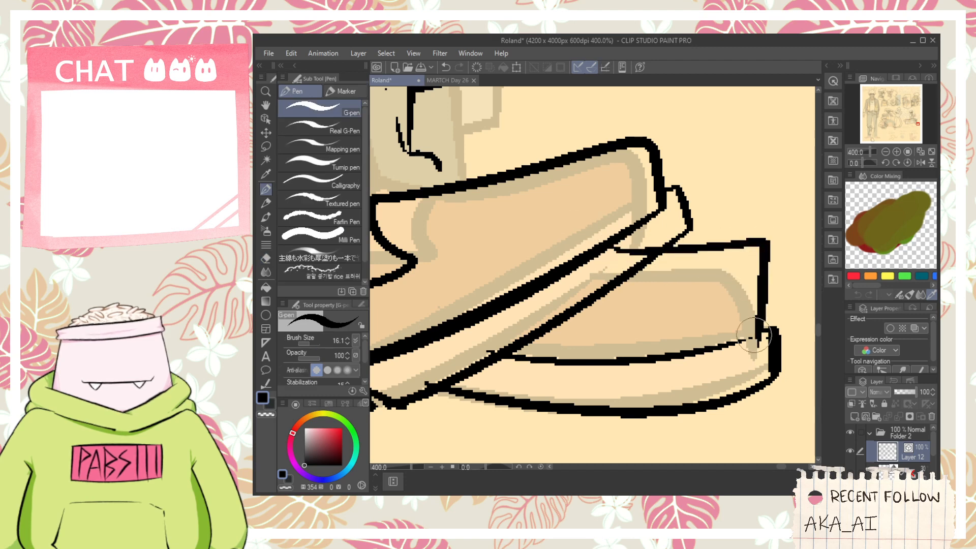
key("ctrl+z")
left_click_drag(643, 248, 757, 356)
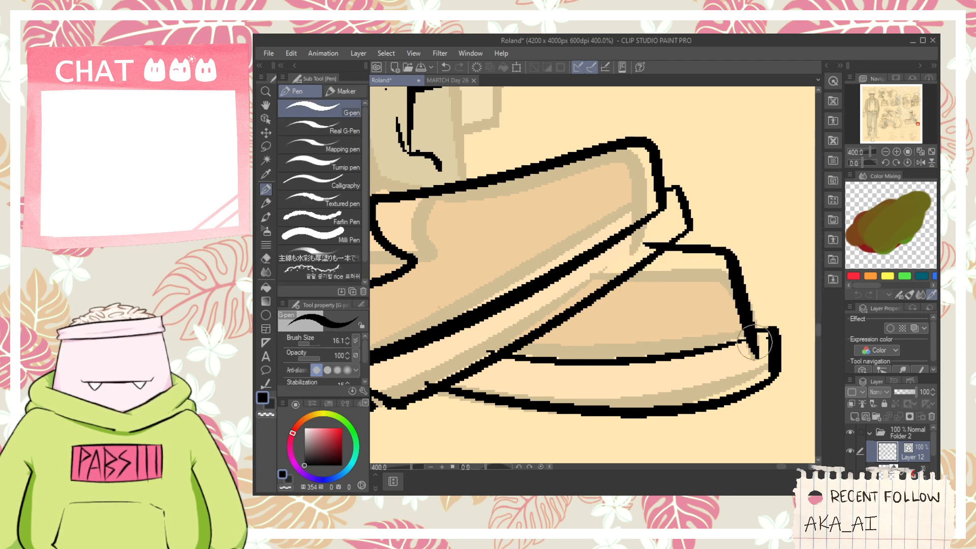
key("e")
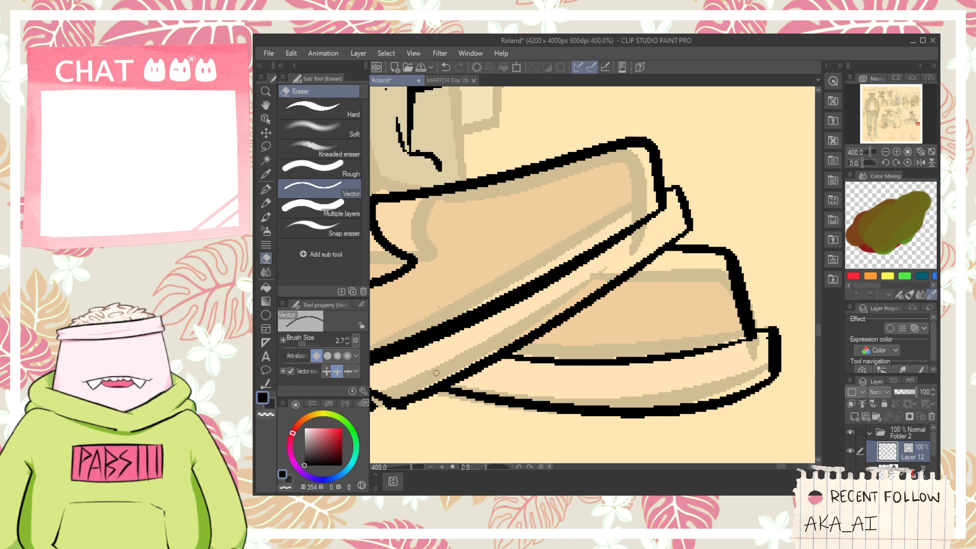
- Ink the short curved line joining the far ankle's hook to the top of the near shoe
scroll(415, 331, "down", 4)
key("space")
scroll(462, 255, "up", 1)
mouse_move(427, 260)
left_mouse_down()
mouse_move(463, 256)
mouse_move(481, 297)
left_mouse_up()
scroll(463, 256, "up", 3)
key("p")
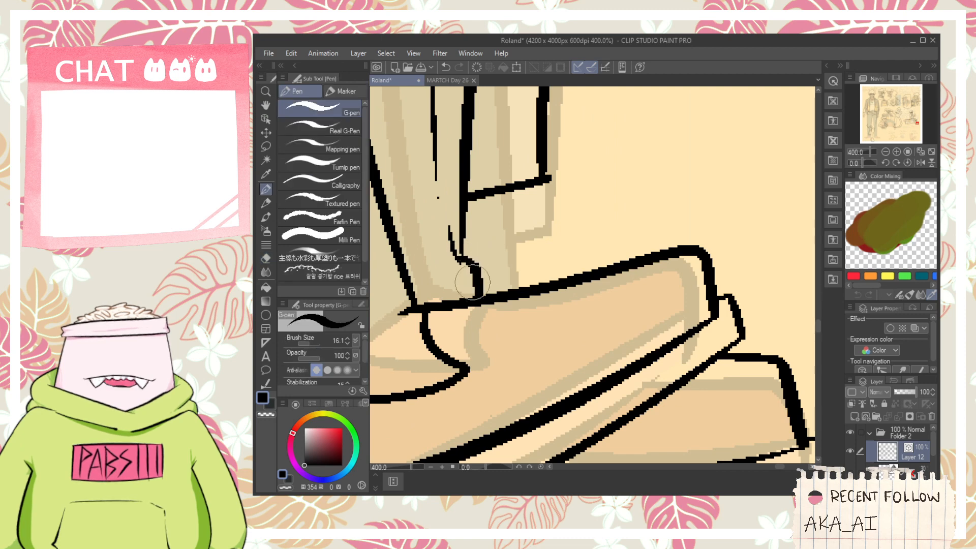
key("ctrl+z")
mouse_move(460, 261)
left_mouse_down()
mouse_move(475, 266)
mouse_move(482, 293)
mouse_move(479, 284)
left_mouse_up()
- Clean up the stray end of the crease line beside the far ankle with the vector eraser
key("space")
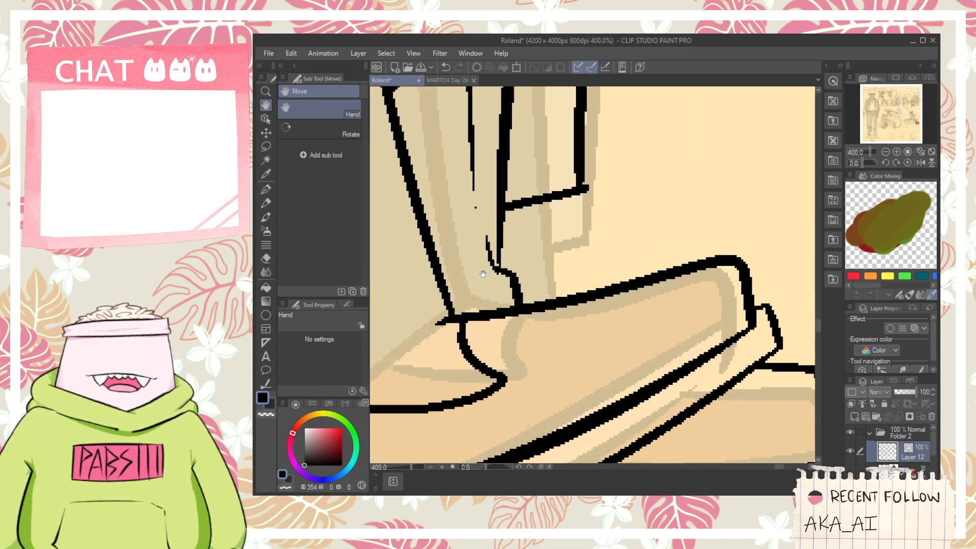
key("e")
left_click_drag(487, 241, 492, 265)
key("p")
mouse_move(475, 223)
left_mouse_down()
mouse_move(502, 301)
mouse_move(470, 197)
left_mouse_up()
key("ctrl+z")
scroll(476, 241, "down", 7)
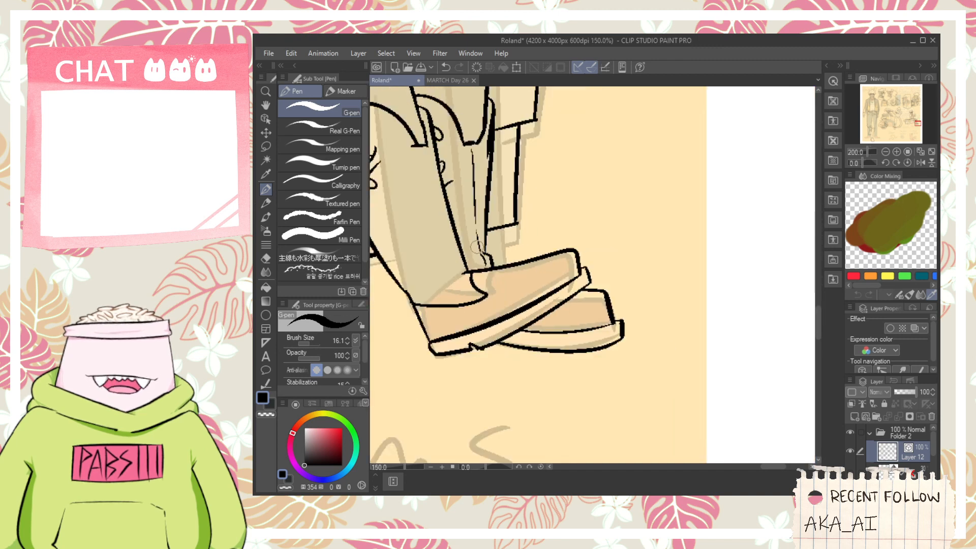
- Ink short fabric fold lines on the near trouser leg just above the curved hem at the knee
key("space")
scroll(441, 216, "up", 5)
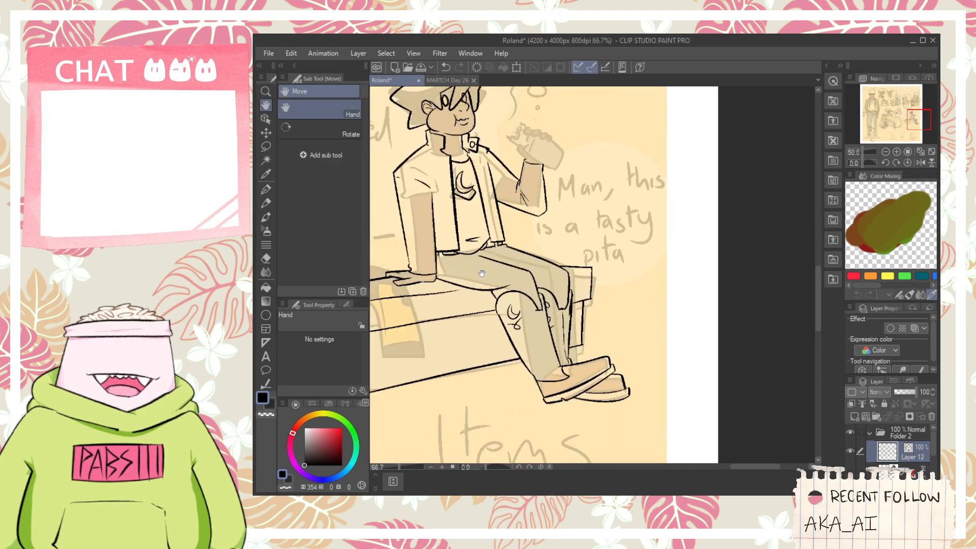
key("e")
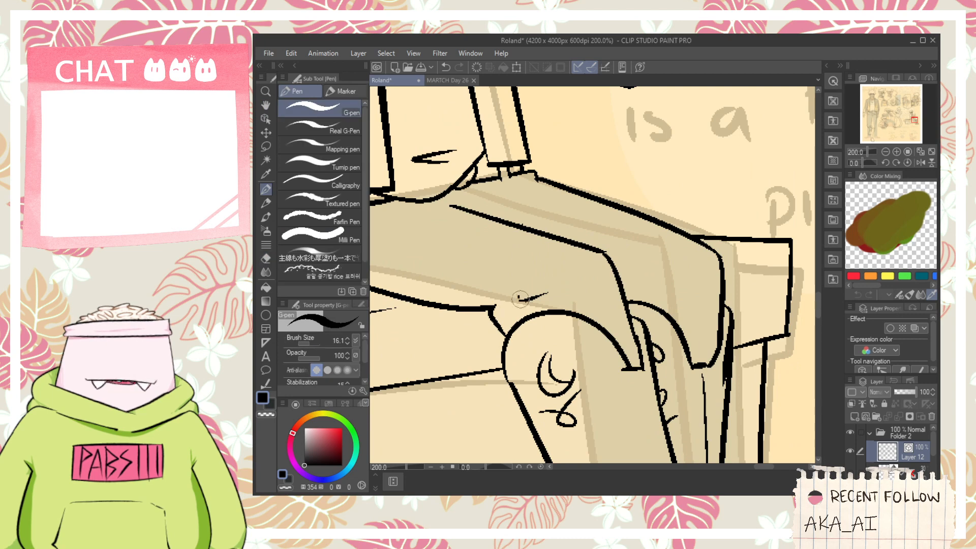
key("p")
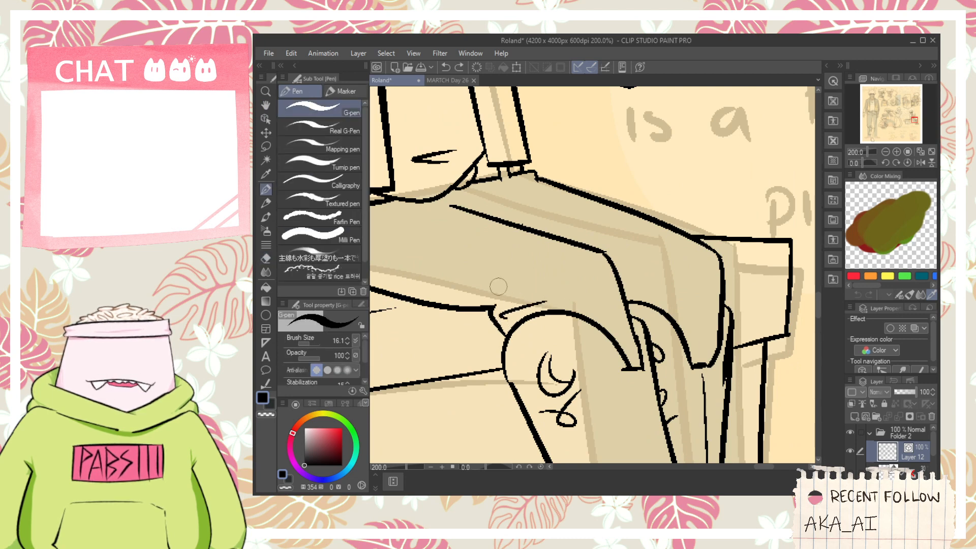
left_click_drag(498, 298, 548, 289)
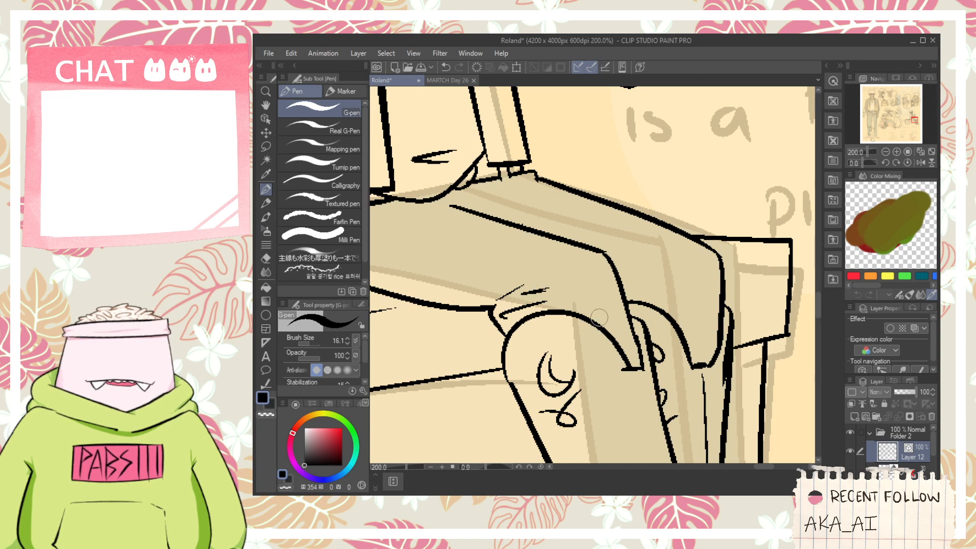
- Ink the thumb, the base of the palm and the first three curled fingers of the hand holding the pita
scroll(614, 325, "down", 6)
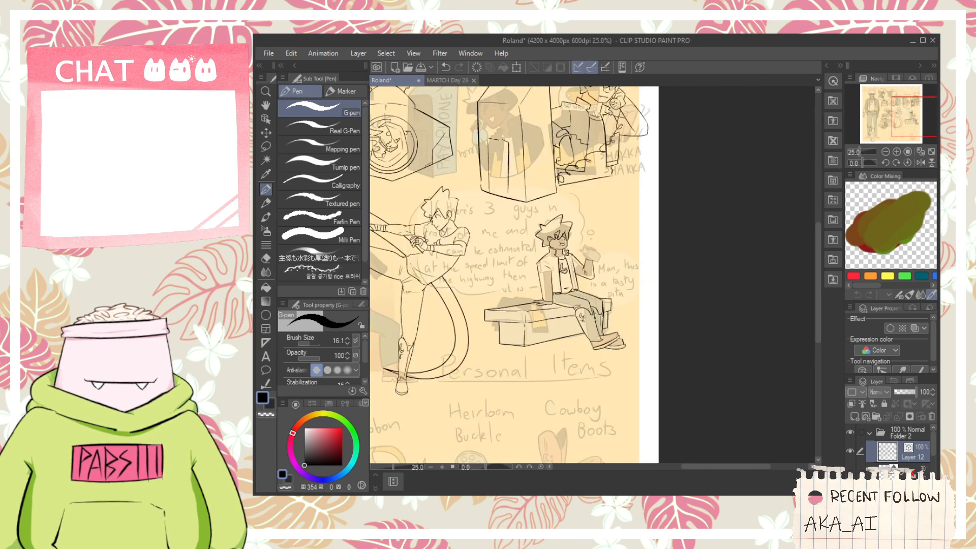
scroll(604, 244, "up", 4)
scroll(604, 240, "up", 4)
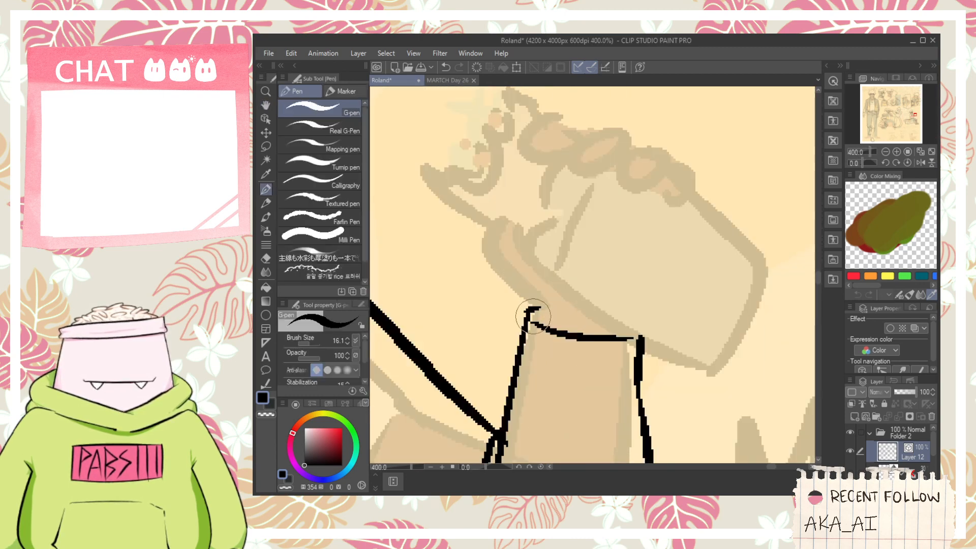
mouse_move(531, 309)
left_mouse_down()
mouse_move(468, 238)
mouse_move(536, 231)
mouse_move(515, 255)
mouse_move(586, 314)
left_mouse_up()
mouse_move(555, 155)
left_mouse_down()
mouse_move(512, 224)
mouse_move(556, 193)
left_mouse_up()
mouse_move(489, 176)
left_mouse_down()
mouse_move(483, 219)
mouse_move(569, 187)
mouse_move(547, 201)
left_mouse_up()
mouse_move(555, 243)
left_mouse_down()
mouse_move(572, 198)
mouse_move(586, 227)
mouse_move(568, 236)
mouse_move(603, 235)
mouse_move(596, 222)
mouse_move(628, 236)
mouse_move(611, 250)
mouse_move(626, 235)
mouse_move(631, 265)
left_mouse_up()
key("ctrl+z")
- Ink the rounded little finger at the end of the row of curled fingers
key("ctrl+z")
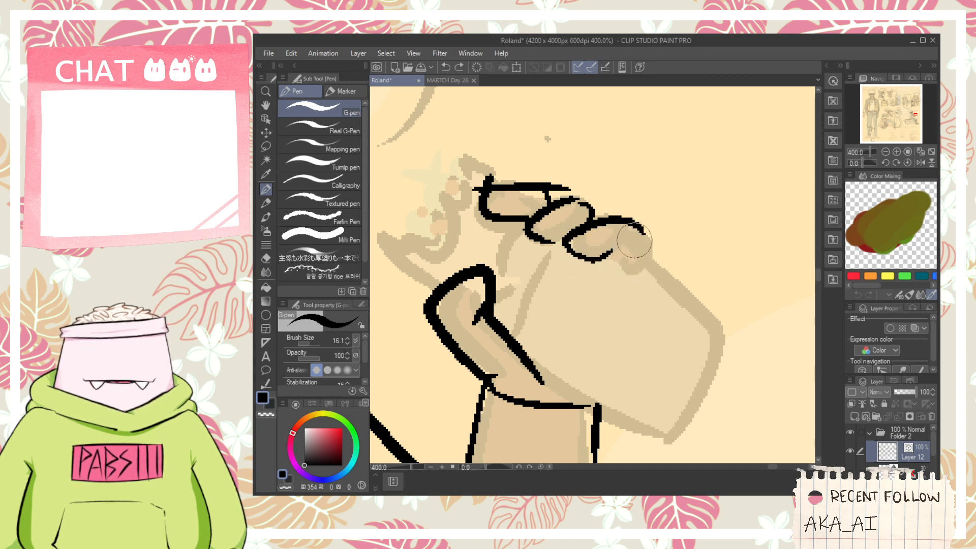
mouse_move(641, 232)
left_mouse_down()
mouse_move(630, 265)
mouse_move(651, 259)
mouse_move(610, 250)
mouse_move(656, 241)
left_mouse_up()
key("ctrl+z")
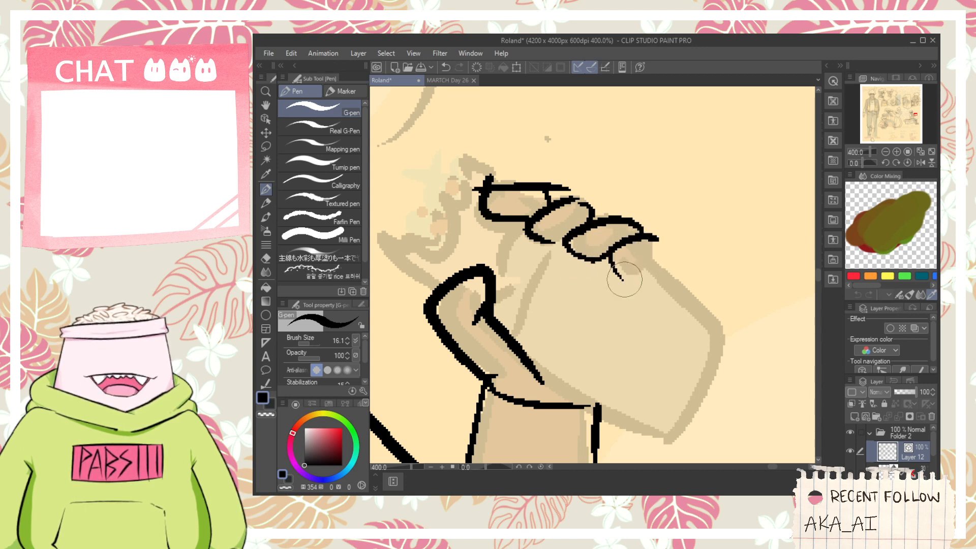
mouse_move(624, 279)
left_mouse_down()
mouse_move(663, 257)
mouse_move(655, 261)
left_mouse_up()
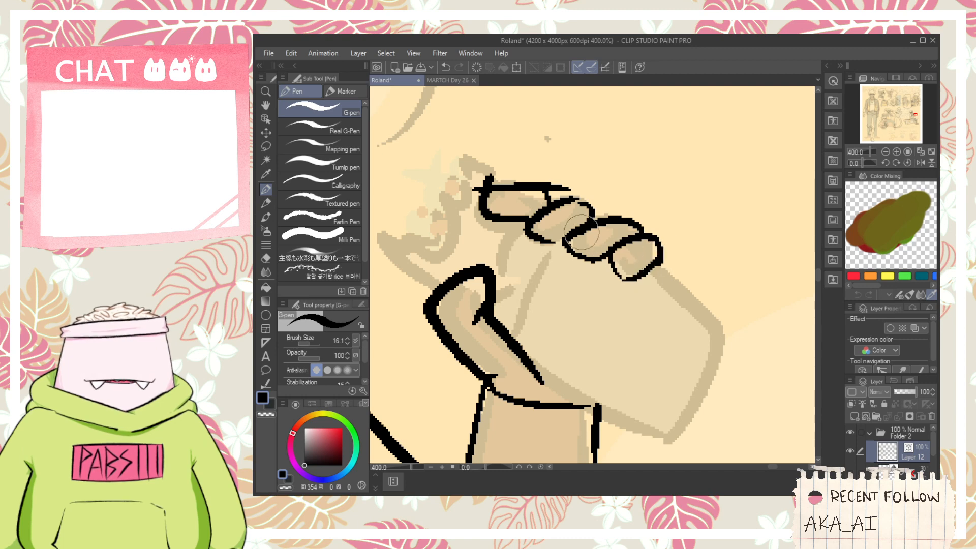
- Erase the overshooting line ends around the index finger with the vector eraser
scroll(563, 208, "up", 2)
left_click_drag(534, 274, 580, 266)
key("e")
left_click_drag(550, 176, 549, 159)
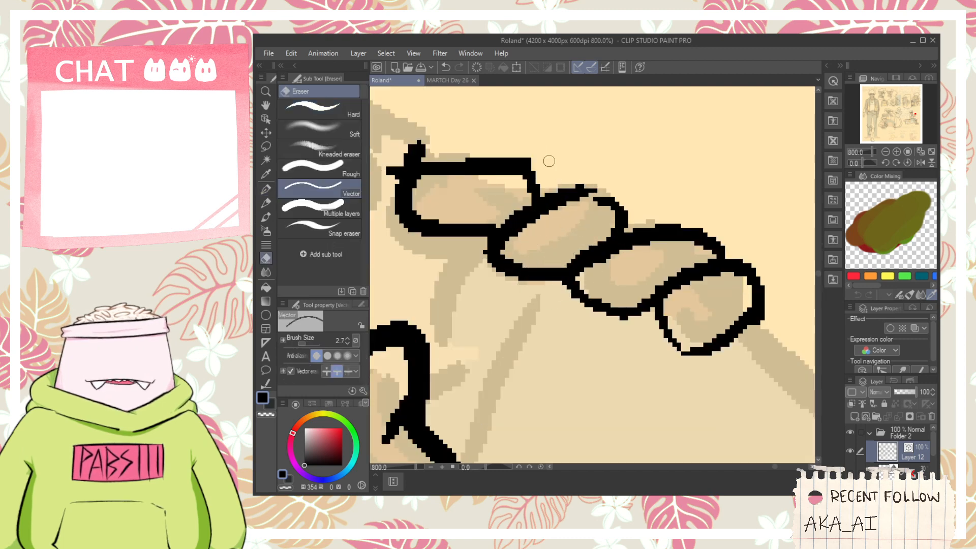
mouse_move(389, 163)
left_mouse_down()
mouse_move(393, 175)
mouse_move(430, 154)
left_mouse_up()
- Ink the outline of the wrapped pita below the fingers and trim the overshoot at its outer corner
scroll(470, 199, "down", 2)
key("space")
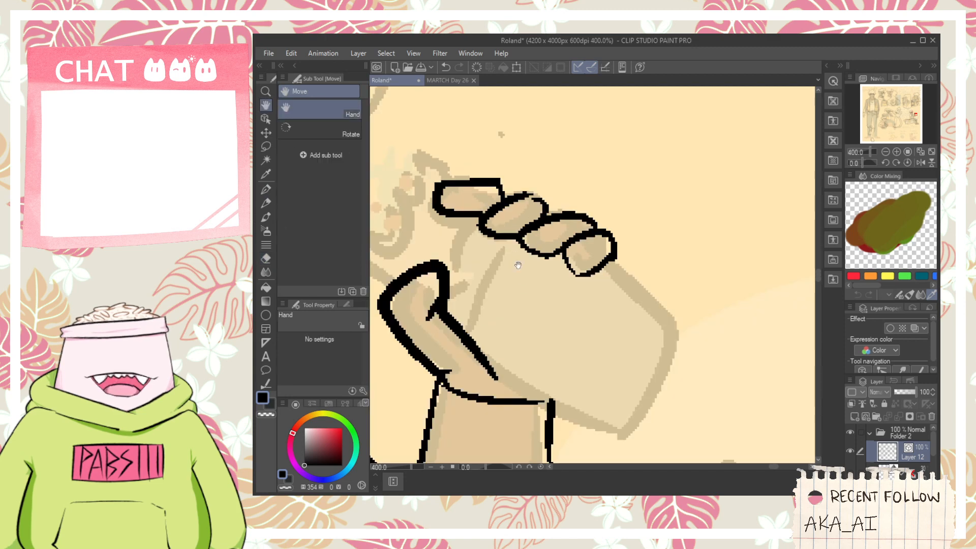
left_click_drag(518, 277, 534, 227)
key("p")
mouse_move(478, 284)
left_mouse_down()
mouse_move(640, 381)
mouse_move(674, 254)
left_mouse_up()
left_click_drag(625, 202, 701, 266)
scroll(684, 258, "up", 2)
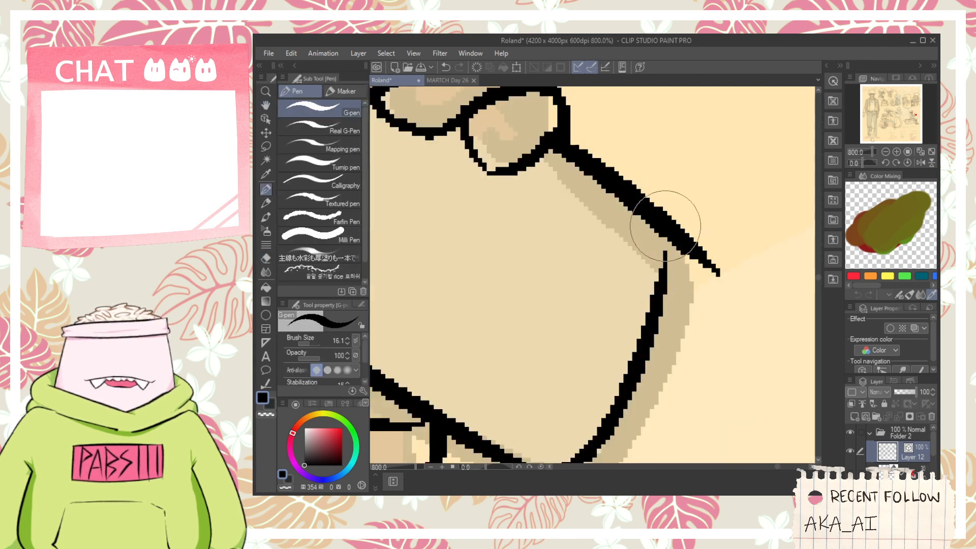
key("e")
mouse_move(665, 220)
left_mouse_down()
mouse_move(668, 295)
mouse_move(695, 244)
left_mouse_up()
- Ink the wrapper's folded corners on both sides of the thumb and the crease lines across the wrapped pita
scroll(675, 258, "down", 2)
key("space")
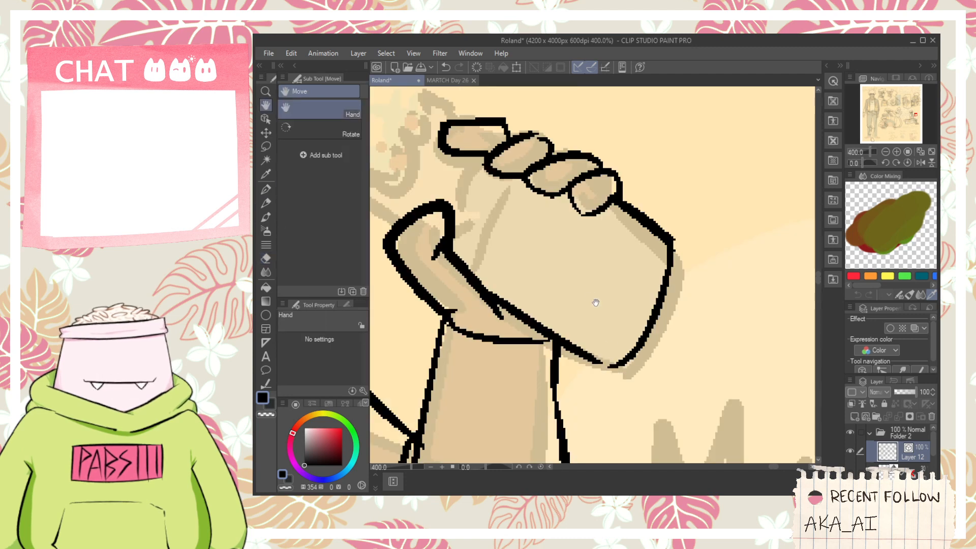
mouse_move(479, 234)
left_mouse_down()
mouse_move(517, 265)
mouse_move(588, 291)
left_mouse_up()
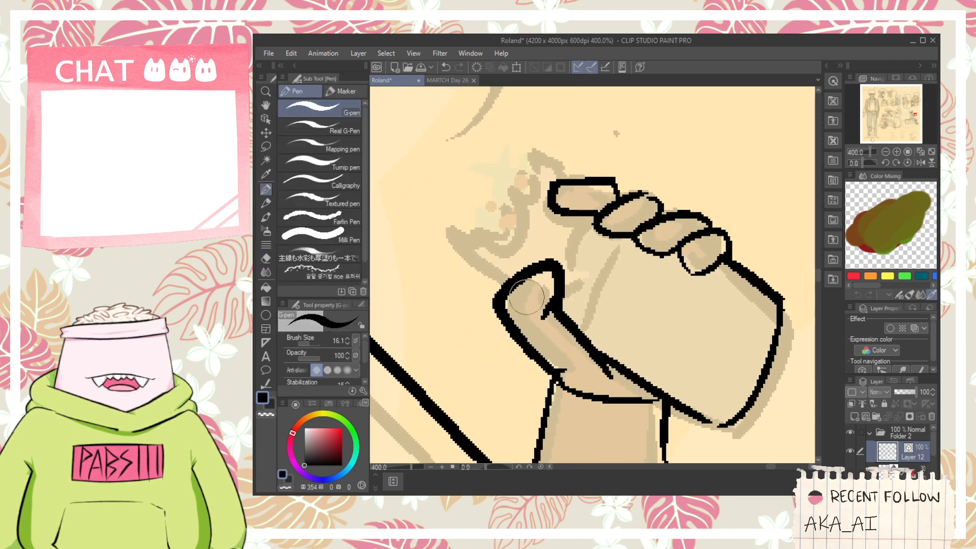
mouse_move(503, 326)
left_mouse_down()
mouse_move(449, 298)
mouse_move(464, 276)
mouse_move(489, 295)
left_mouse_up()
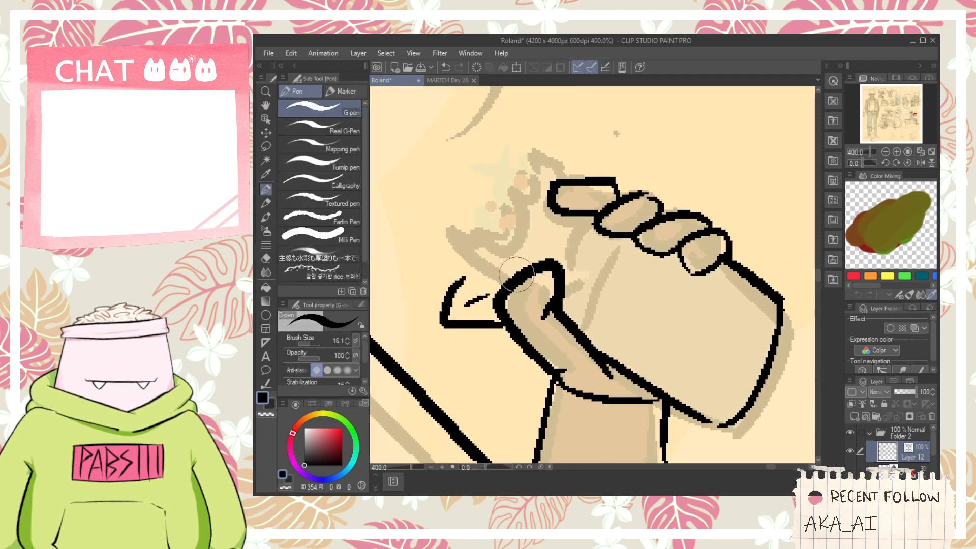
left_click_drag(566, 281, 596, 297)
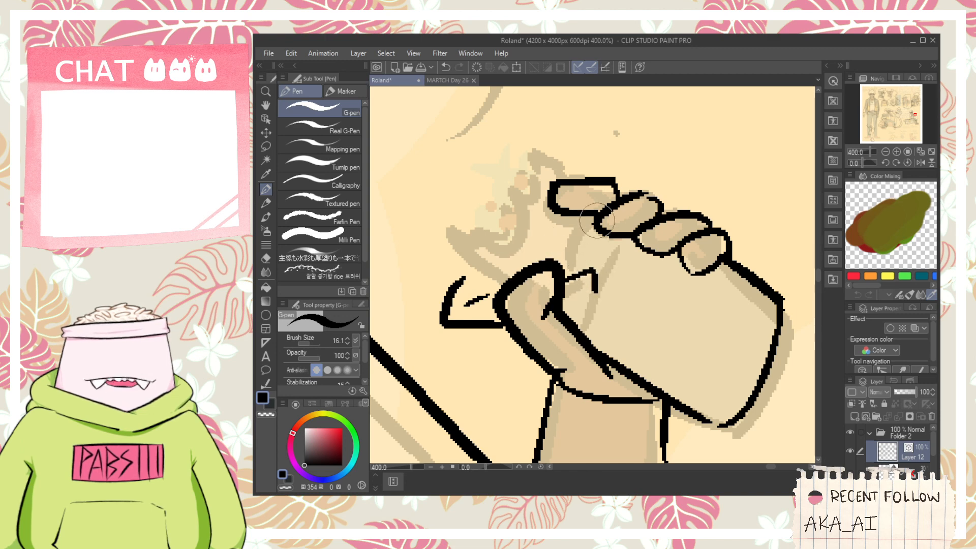
left_click_drag(584, 217, 581, 265)
key("ctrl+z")
mouse_move(597, 300)
left_mouse_down()
mouse_move(684, 370)
mouse_move(716, 420)
left_mouse_up()
left_click_drag(704, 381, 766, 316)
- Close the wrapper flap beside the thumb and ink the small wrapper peak above the index finger
key("space")
mouse_move(652, 259)
left_mouse_down()
mouse_move(671, 296)
mouse_move(728, 311)
left_mouse_up()
left_click_drag(559, 333, 573, 326)
key("space")
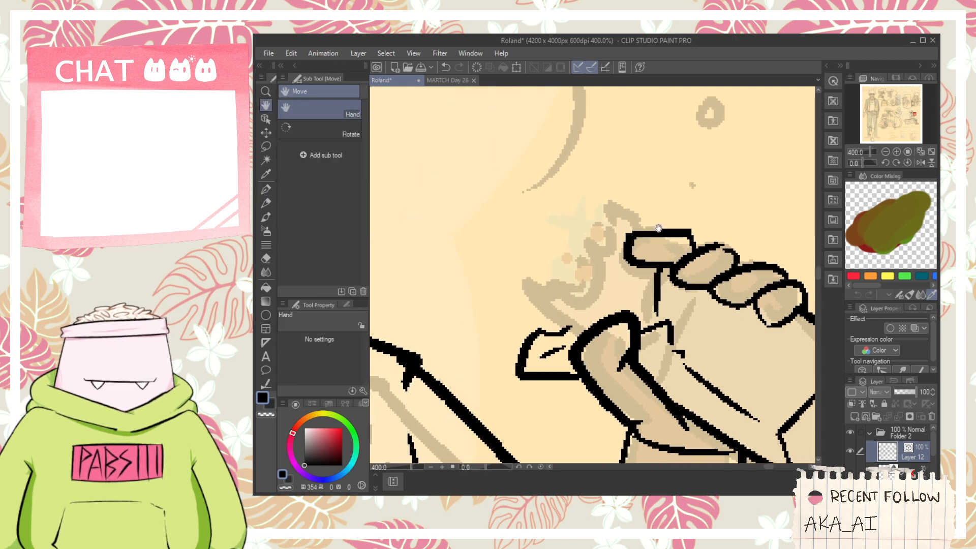
left_click_drag(633, 279, 630, 285)
left_click_drag(640, 228, 680, 233)
- Ink the pita's curved bitten edge and the bumpy filling sticking out between the thumb and fingers
key("space")
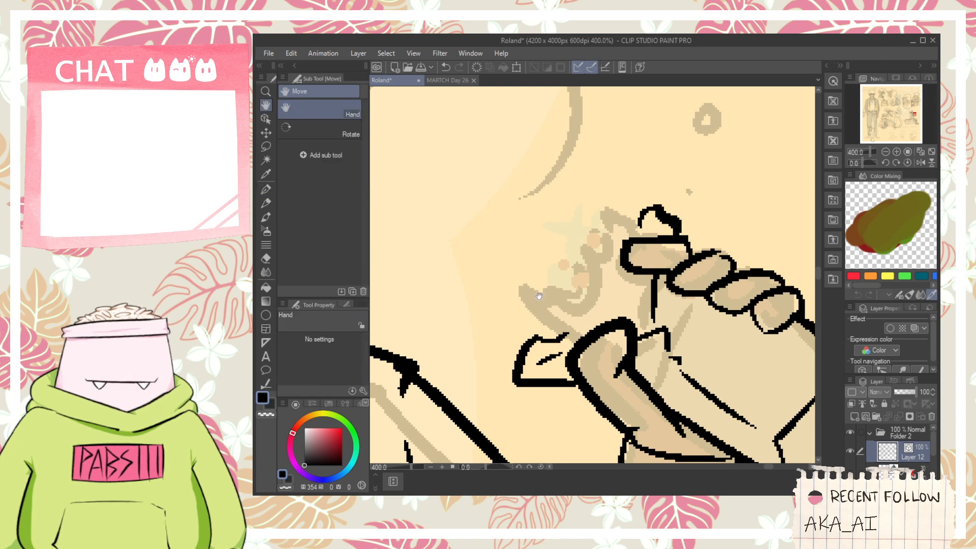
mouse_move(573, 334)
left_mouse_down()
mouse_move(519, 288)
mouse_move(565, 325)
mouse_move(527, 299)
mouse_move(611, 301)
mouse_move(586, 312)
mouse_move(611, 280)
left_mouse_up()
key("ctrl+z")
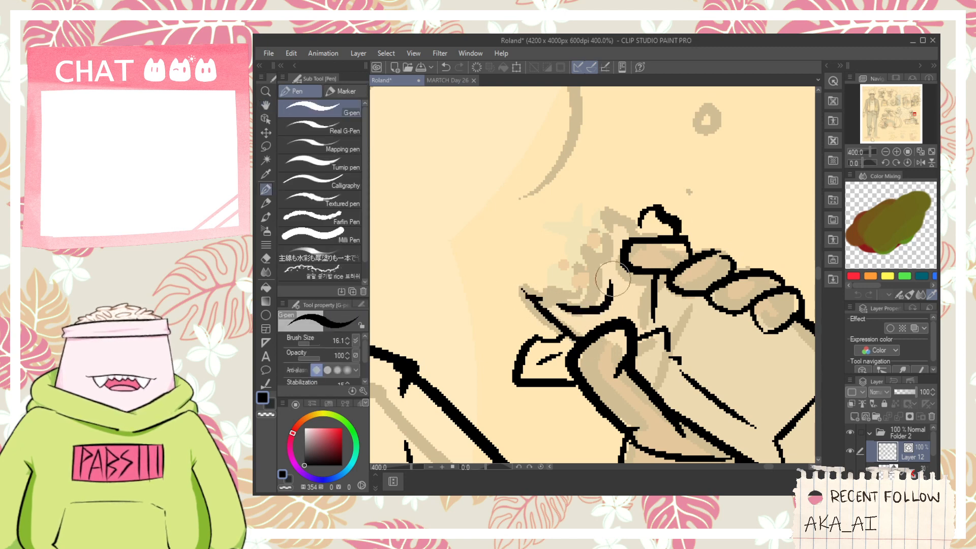
key("ctrl+z")
mouse_move(557, 311)
left_mouse_down()
mouse_move(596, 257)
mouse_move(601, 266)
mouse_move(624, 252)
left_mouse_up()
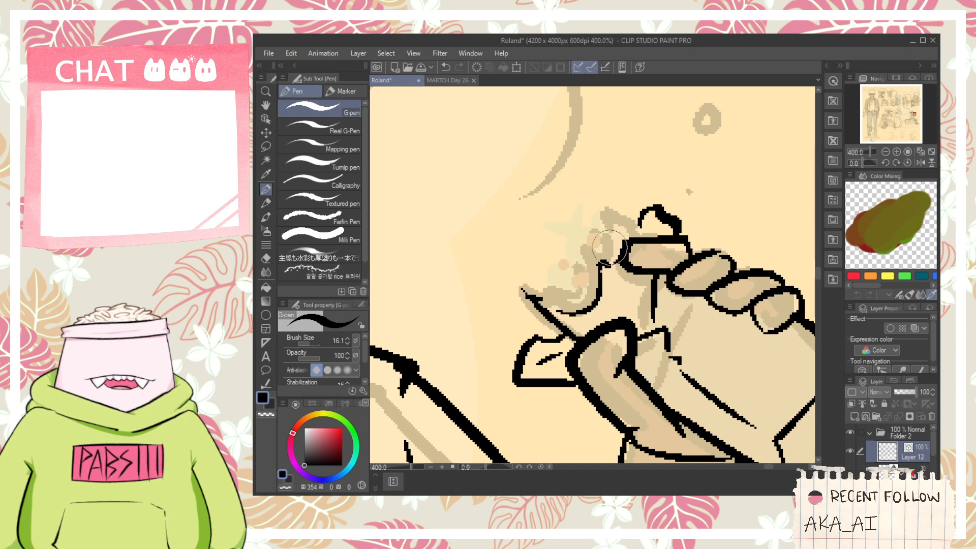
mouse_move(552, 296)
left_mouse_down()
mouse_move(570, 307)
mouse_move(586, 298)
mouse_move(619, 224)
mouse_move(581, 248)
mouse_move(555, 289)
mouse_move(565, 292)
mouse_move(551, 275)
mouse_move(571, 262)
mouse_move(584, 222)
mouse_move(631, 204)
mouse_move(653, 211)
left_mouse_up()
left_click(616, 229)
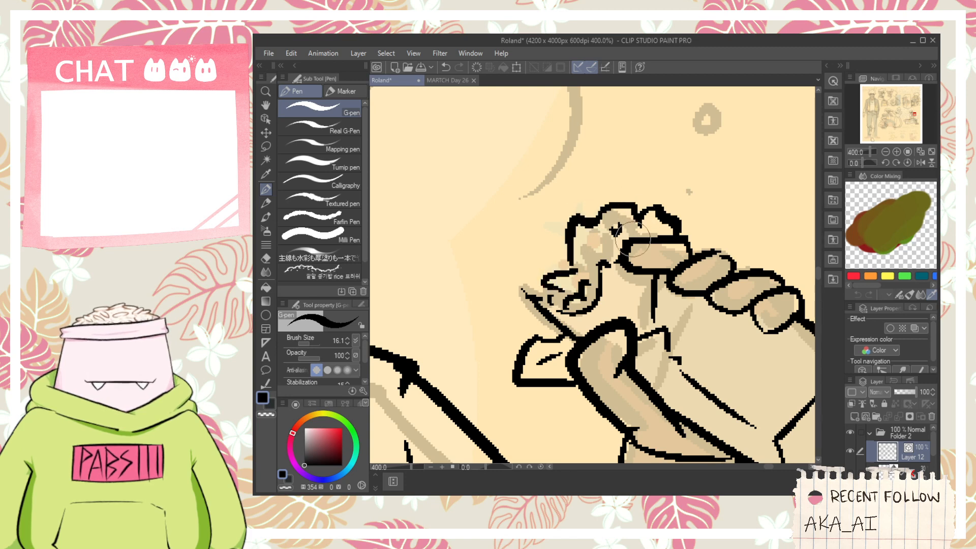
- Review the inked seated figure and the overall character sheet for remaining sketches
scroll(633, 239, "down", 6)
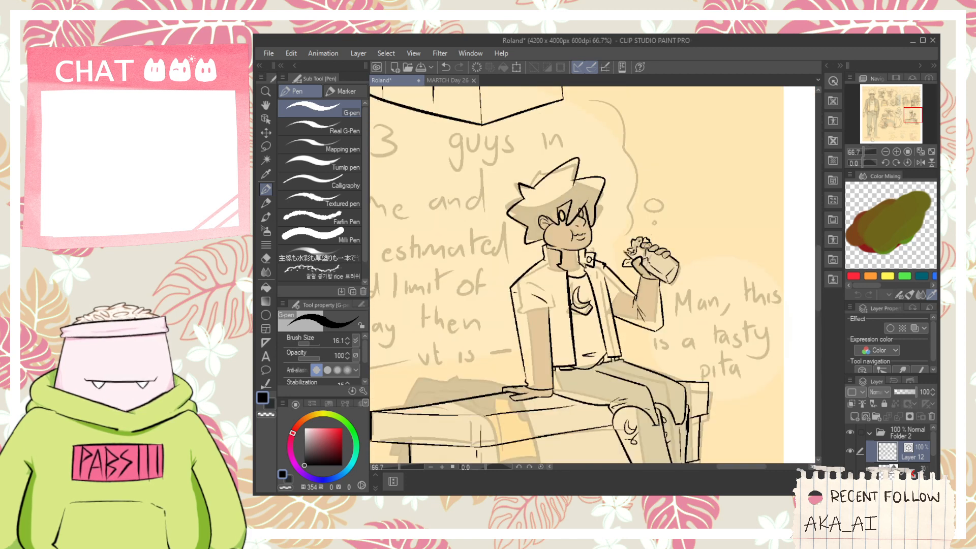
key("space")
left_click_drag(553, 191, 546, 152)
scroll(546, 152, "down", 1)
left_click_drag(545, 262, 560, 222)
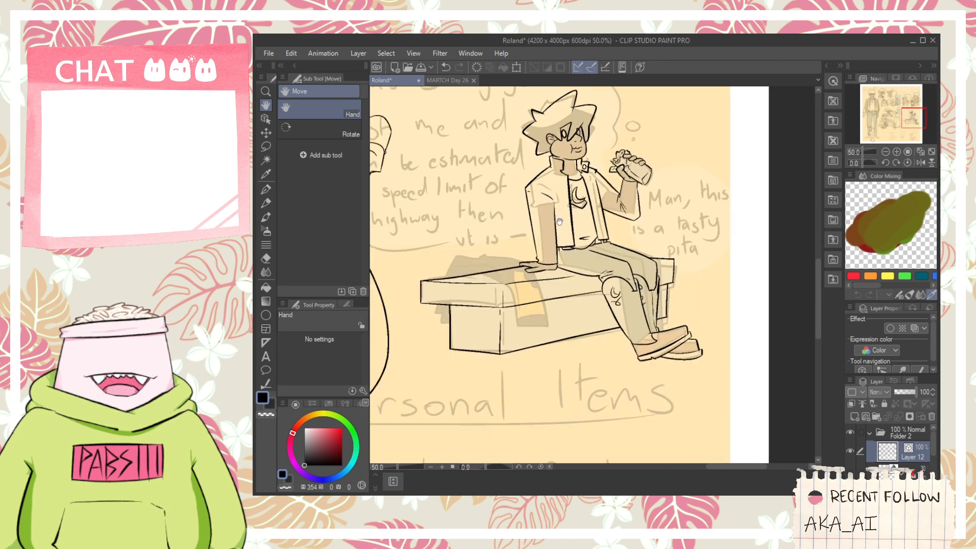
scroll(564, 206, "down", 1)
left_click_drag(536, 165, 630, 227)
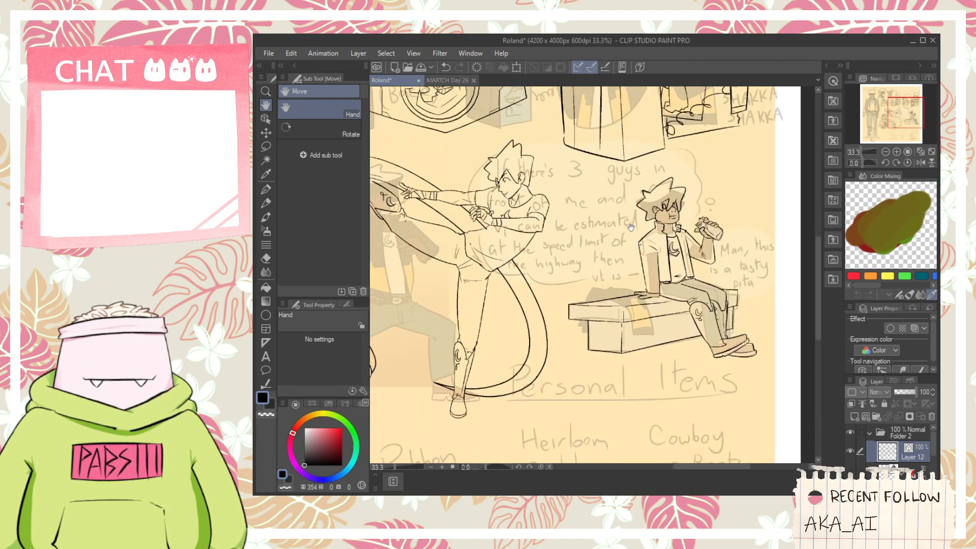
scroll(618, 248, "down", 3)
left_click_drag(592, 308, 599, 260)
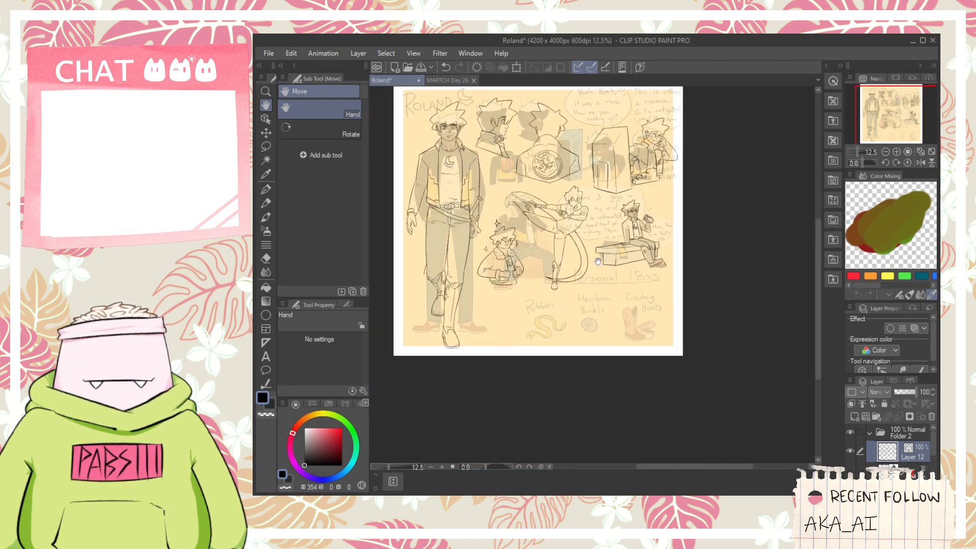
- Look over the lower half of the character sheet, from the seated figure to the empty area beside the standing figure's shoes
scroll(599, 257, "up", 4)
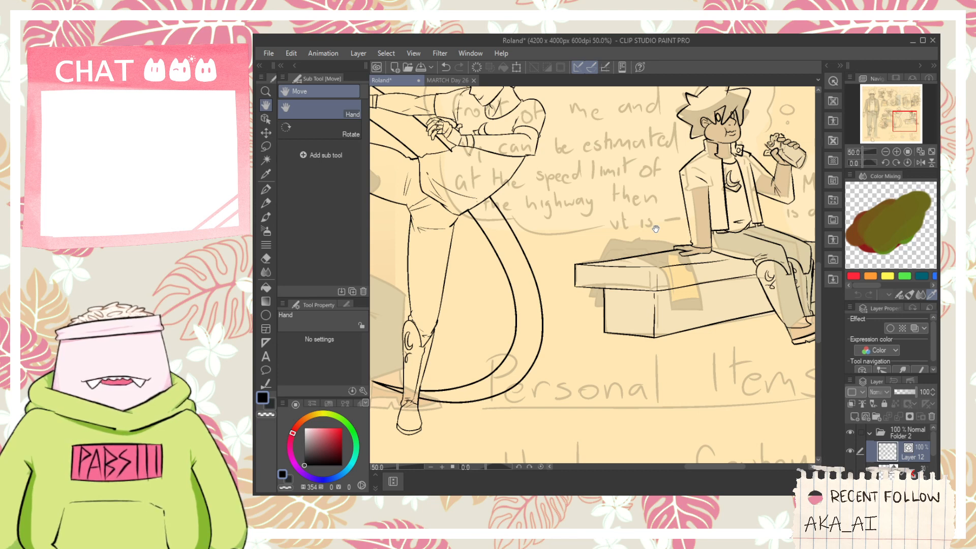
scroll(648, 287, "down", 2)
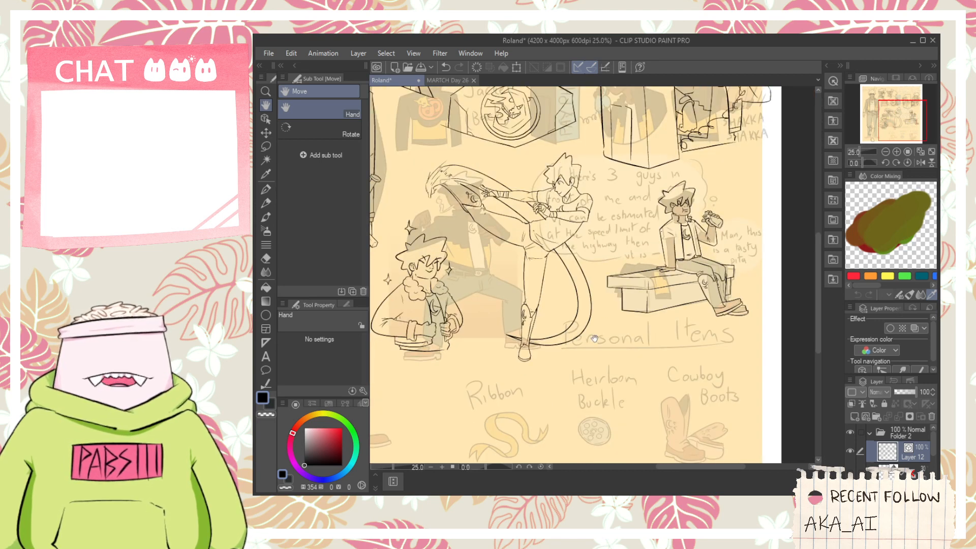
left_click_drag(591, 387, 613, 357)
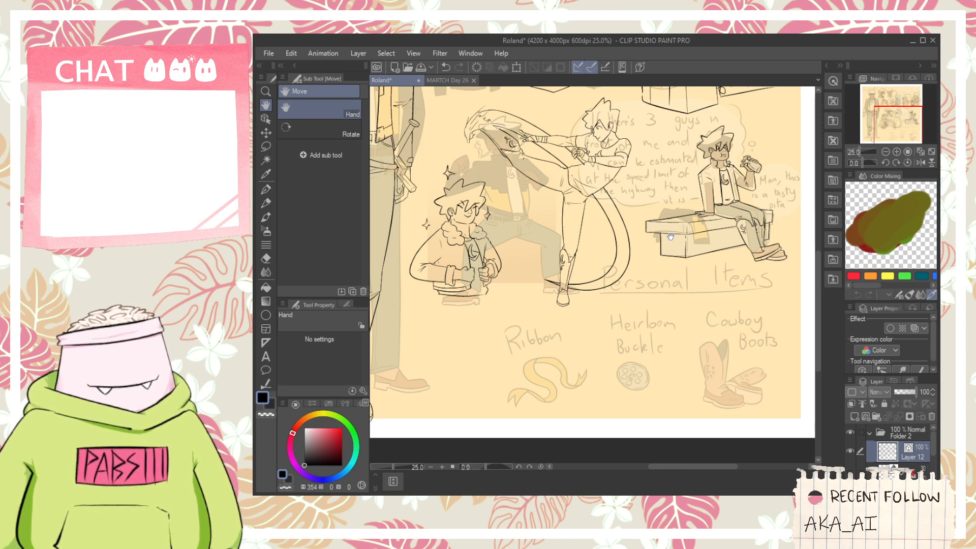
scroll(668, 235, "down", 2)
left_click_drag(612, 288, 670, 267)
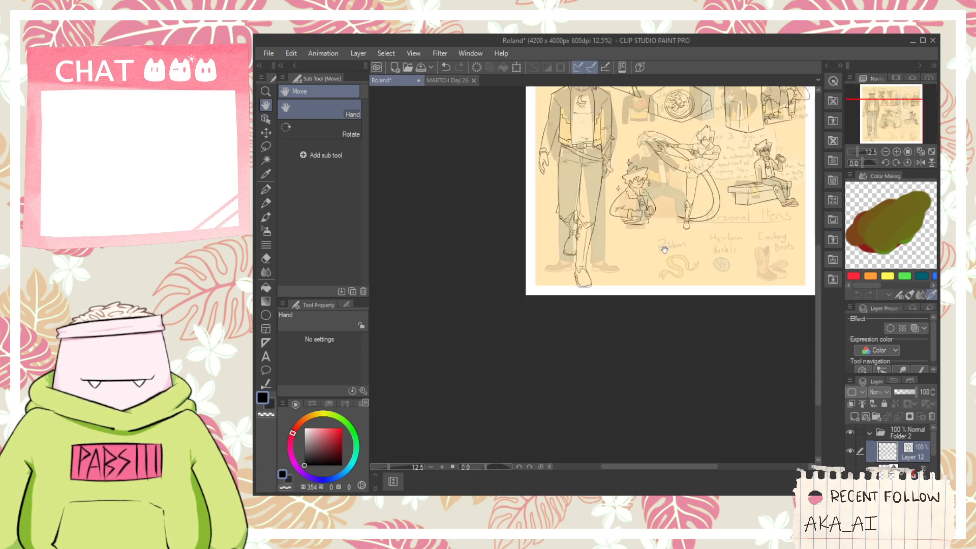
scroll(643, 260, "up", 2)
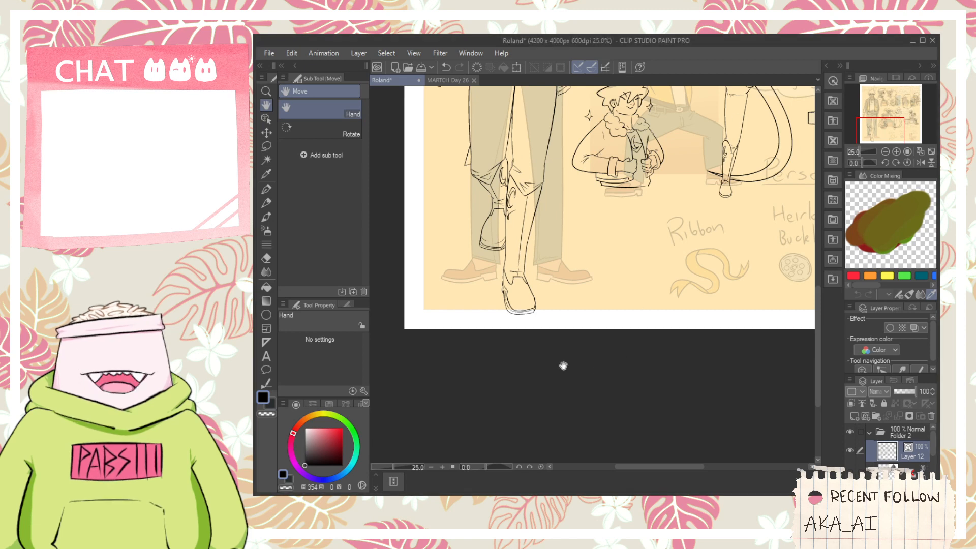
scroll(589, 325, "up", 1)
left_click_drag(610, 277, 614, 312)
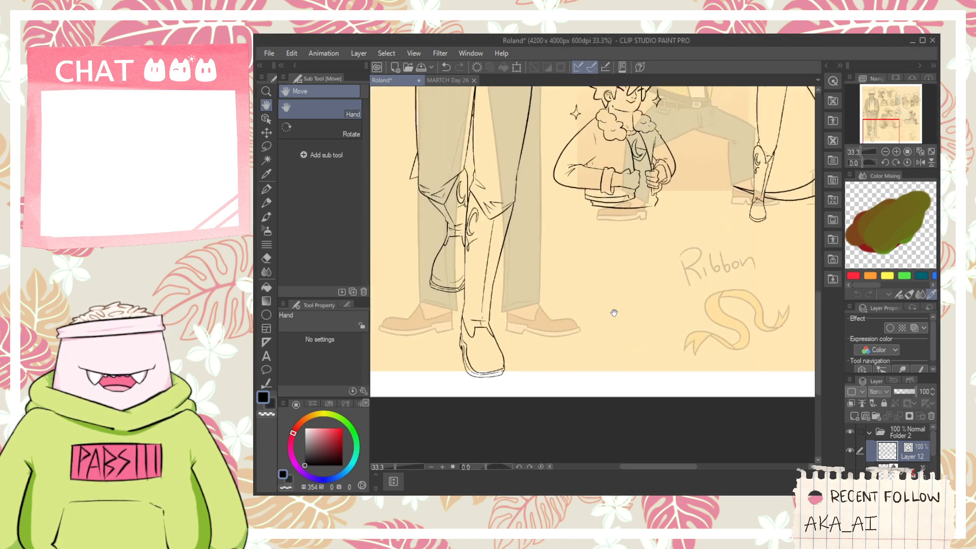
scroll(612, 312, "up", 1)
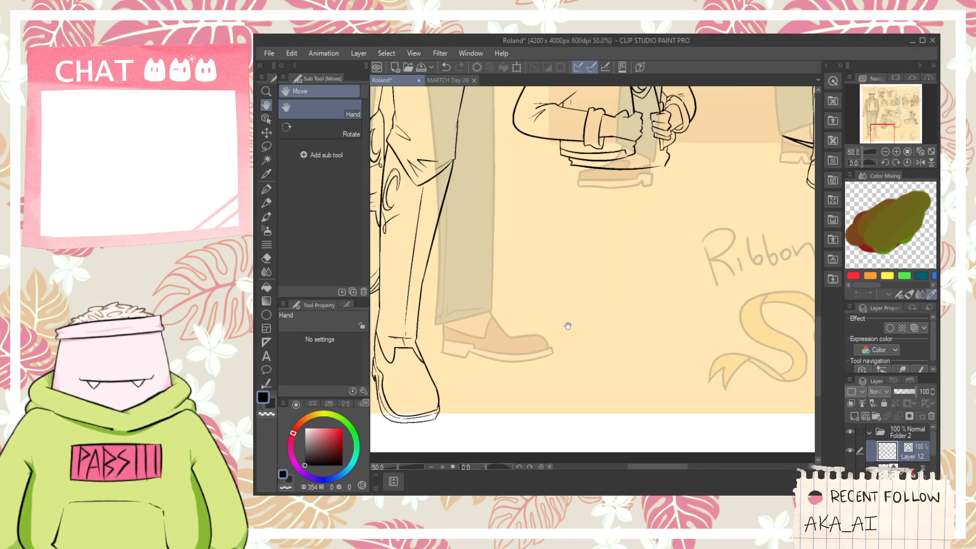
key("p")
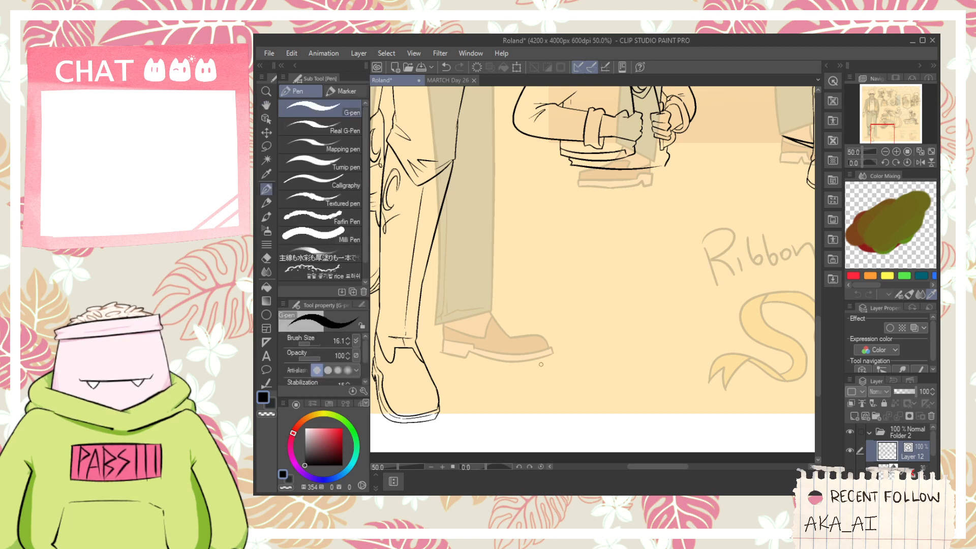
key("ctrl+z")
scroll(575, 361, "down", 4)
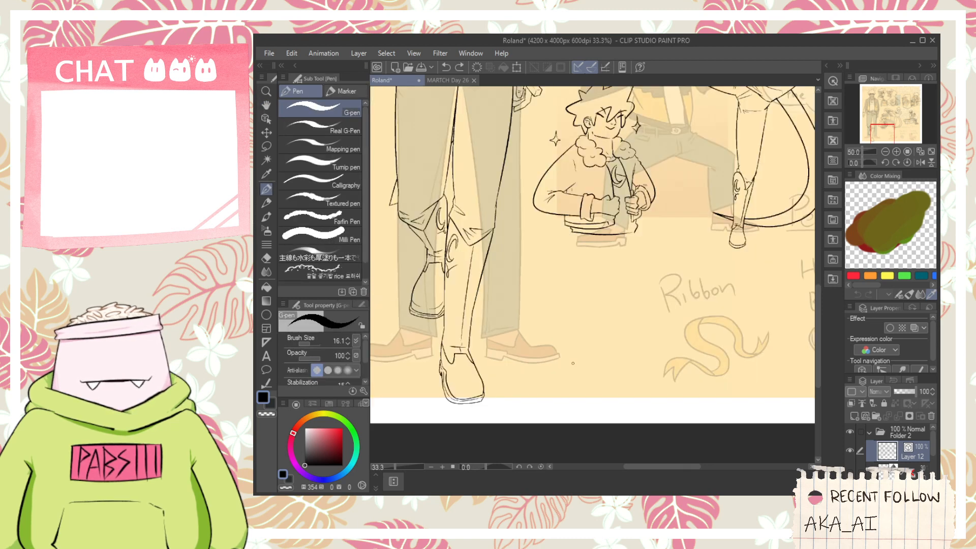
- Ink the cuff opening and inner bend of a new sleeve in the empty space beside the standing figure's faded shoe
key("space")
left_click_drag(616, 311, 608, 322)
scroll(574, 385, "up", 2)
scroll(574, 385, "up", 3)
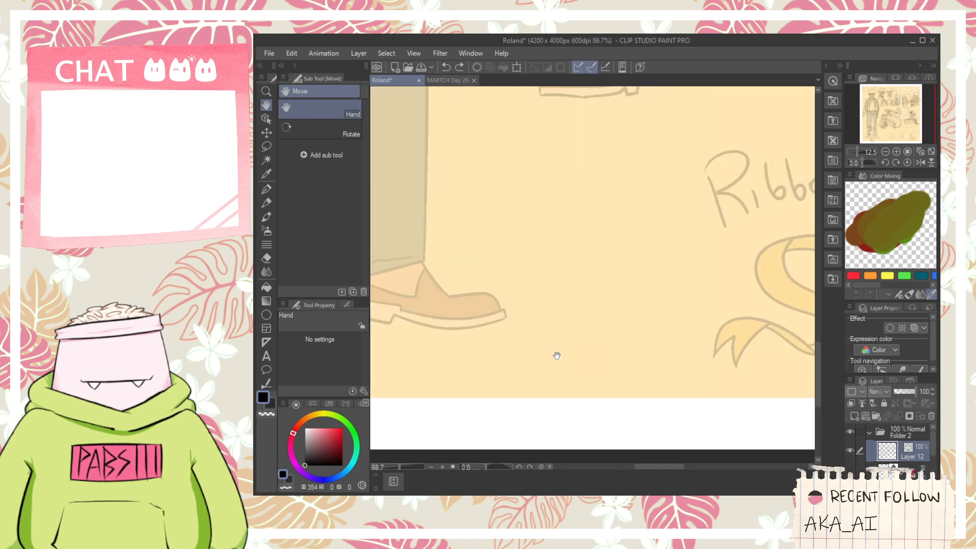
key("space")
left_click_drag(497, 271, 609, 278)
scroll(605, 269, "down", 1)
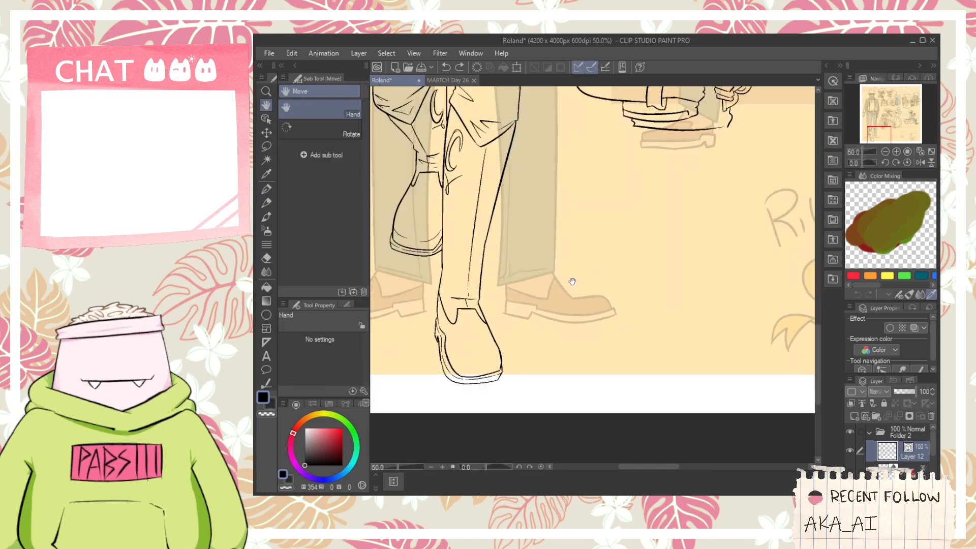
left_click_drag(603, 314, 608, 329)
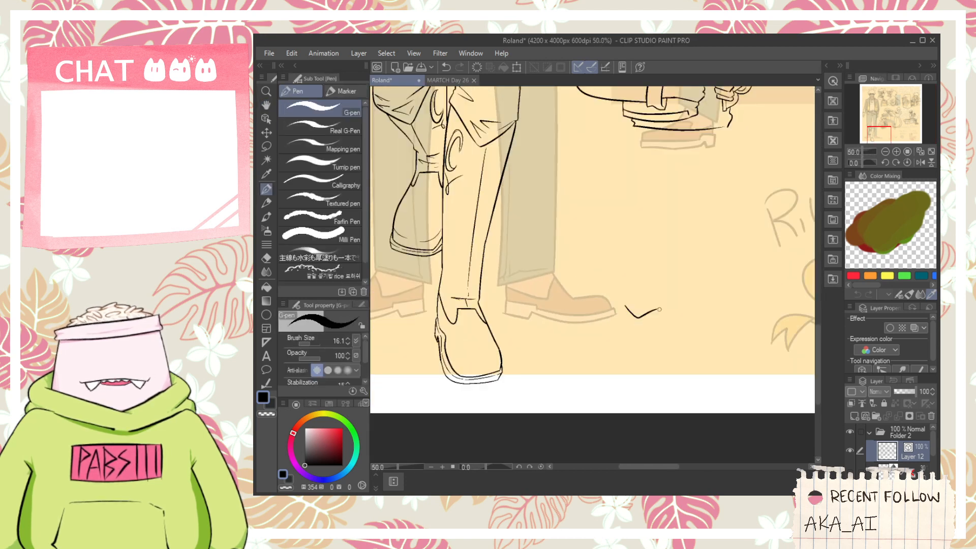
scroll(641, 306, "up", 1)
key("ctrl+z")
left_click_drag(625, 301, 649, 286)
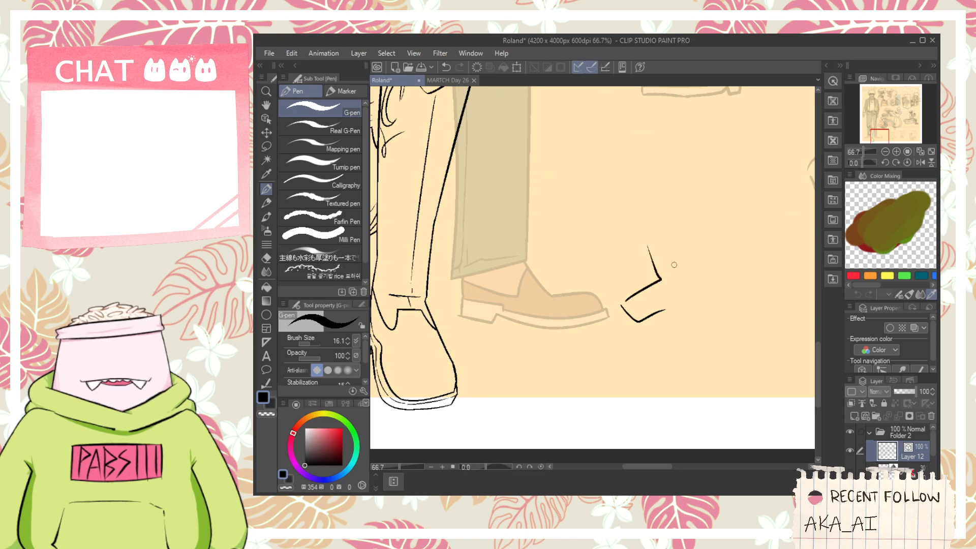
- Ink the new sleeve's underside up to the elbow and its outer edge rising from there
key("ctrl+z")
key("ctrl+z")
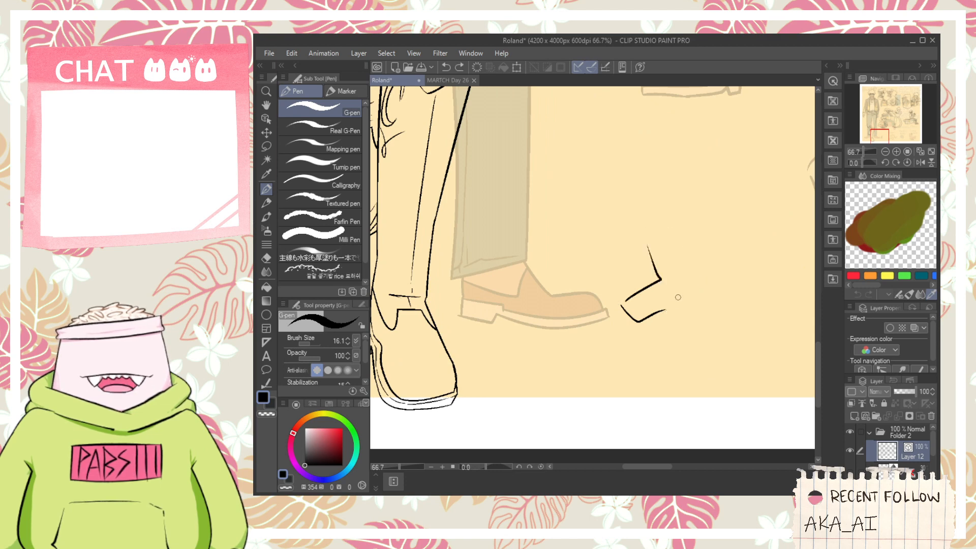
mouse_move(667, 308)
left_mouse_down()
mouse_move(697, 304)
mouse_move(691, 252)
left_mouse_up()
key("ctrl+z")
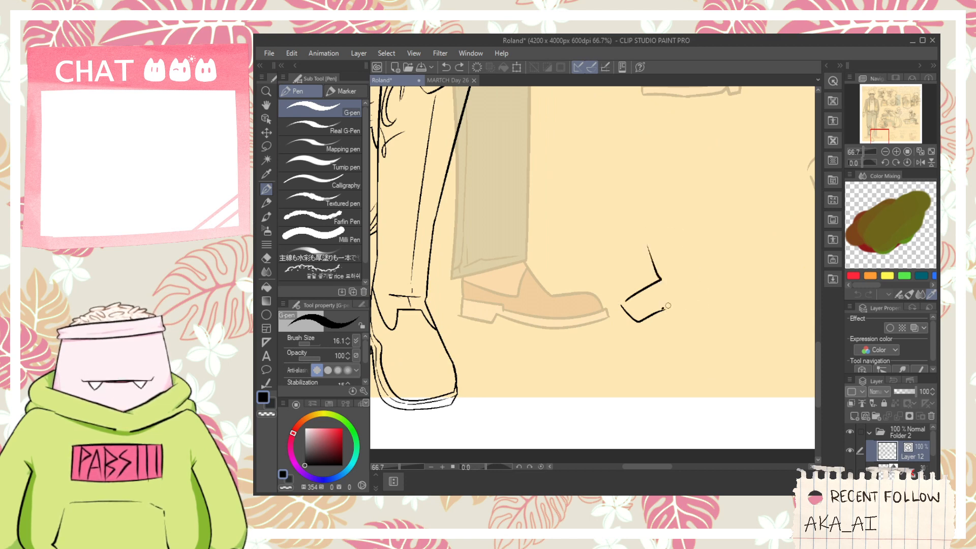
key("ctrl+z")
mouse_move(663, 309)
left_mouse_down()
mouse_move(700, 283)
mouse_move(648, 316)
mouse_move(701, 290)
mouse_move(686, 225)
left_mouse_up()
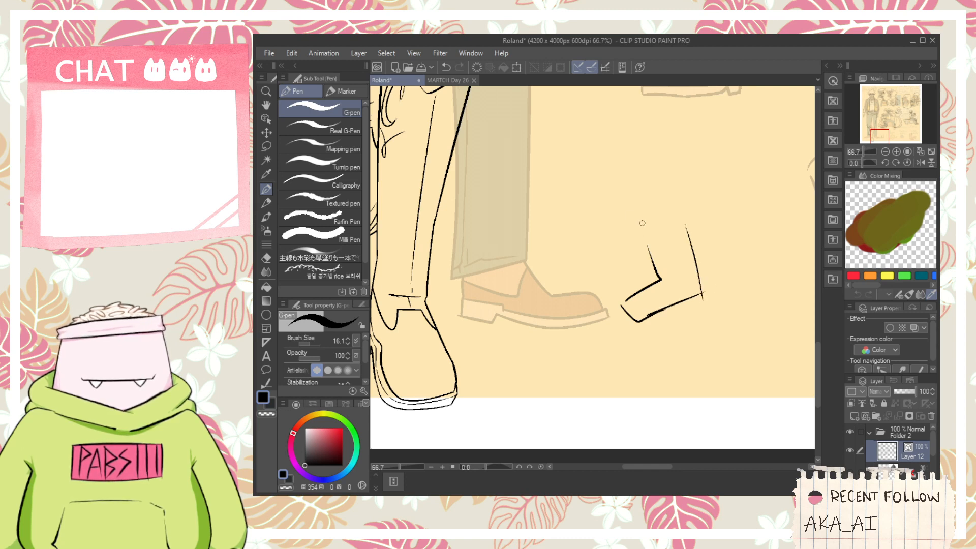
- Ink a hand hanging out of the new sleeve's cuff, with the thumb pointing sideways and the fingers drooping down
scroll(635, 313, "up", 1)
mouse_move(620, 297)
left_mouse_down()
mouse_move(599, 307)
mouse_move(616, 369)
left_mouse_up()
key("ctrl+z")
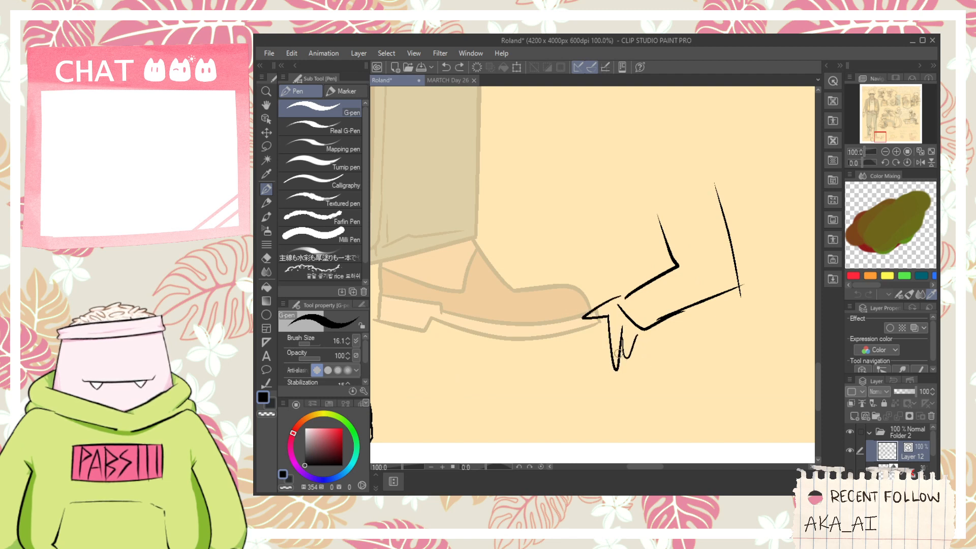
left_click_drag(638, 364, 657, 325)
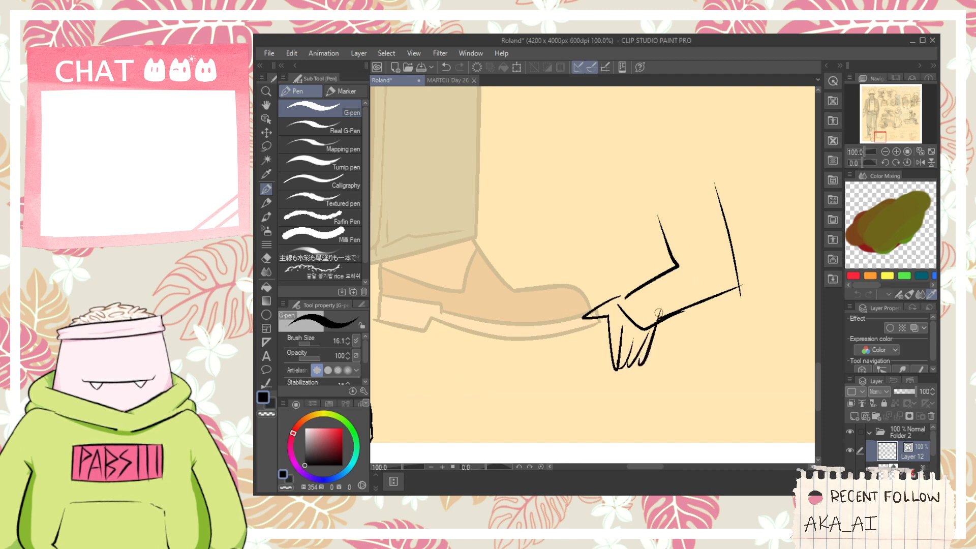
key("e")
scroll(654, 300, "down", 1)
- Ink a near-vertical body line beside the new bent arm
key("space")
left_click_drag(624, 289, 649, 307)
key("p")
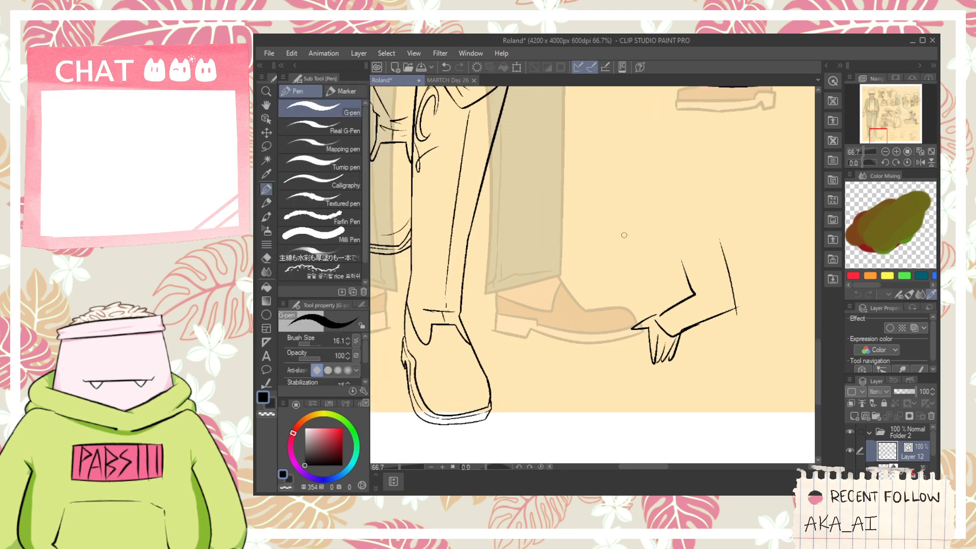
mouse_move(627, 231)
left_mouse_down()
mouse_move(617, 327)
mouse_move(631, 285)
mouse_move(686, 294)
left_mouse_up()
key("ctrl+z")
key("ctrl+z")
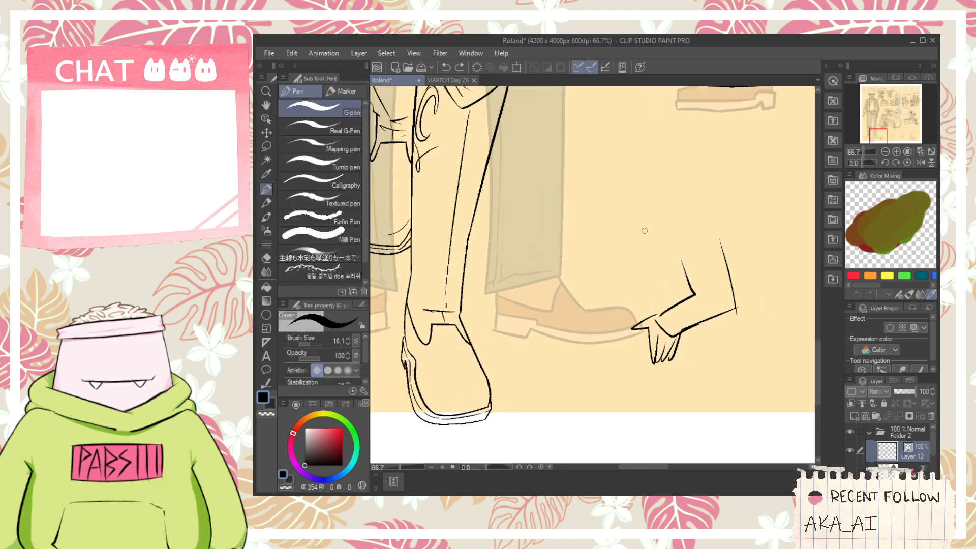
left_click_drag(644, 231, 644, 301)
- Ink a jagged pointed piece below the fur-collared figure's hand and a thin diagonal stick beside it with a capped end
scroll(641, 280, "down", 1)
key("space")
mouse_move(793, 103)
left_mouse_down()
mouse_move(685, 272)
mouse_move(702, 294)
left_mouse_up()
scroll(718, 233, "up", 1)
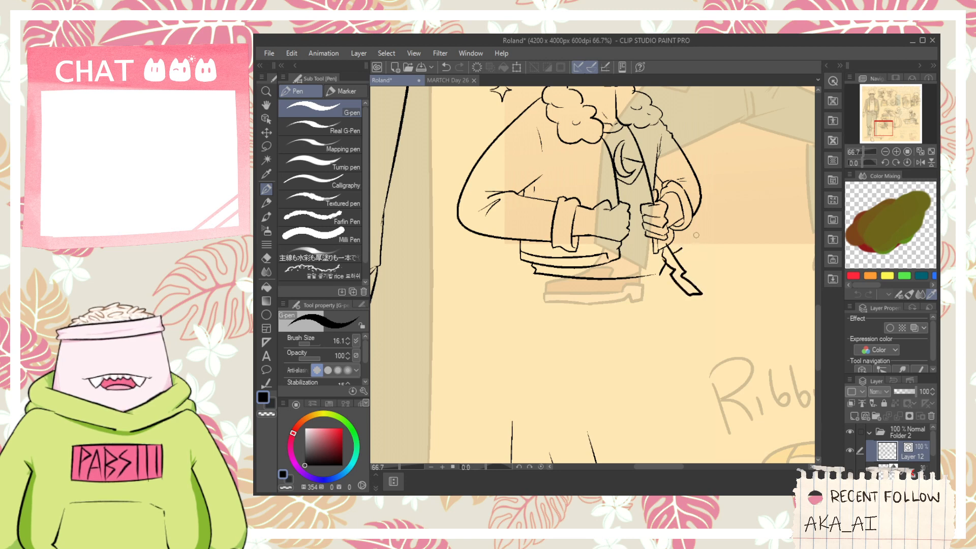
left_click_drag(723, 209, 682, 248)
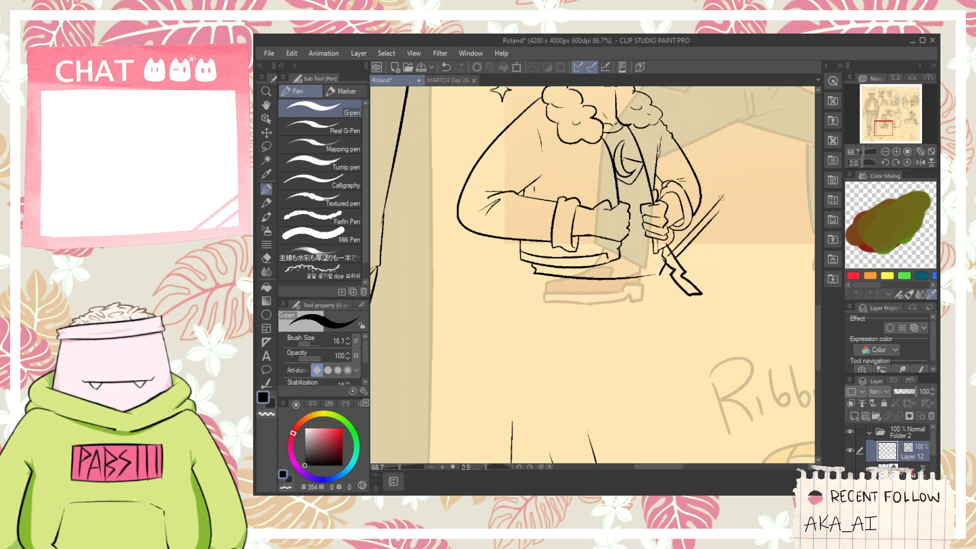
key("e")
scroll(722, 210, "up", 1)
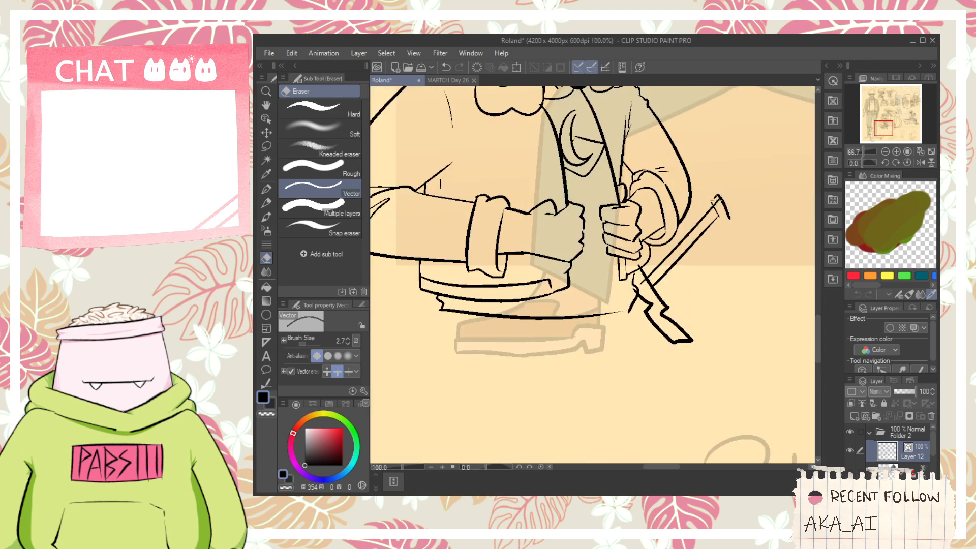
- Ink a curved hanging band from the kicking figure's hip across the upper thigh of the standing leg
scroll(722, 209, "down", 3)
scroll(600, 187, "up", 2)
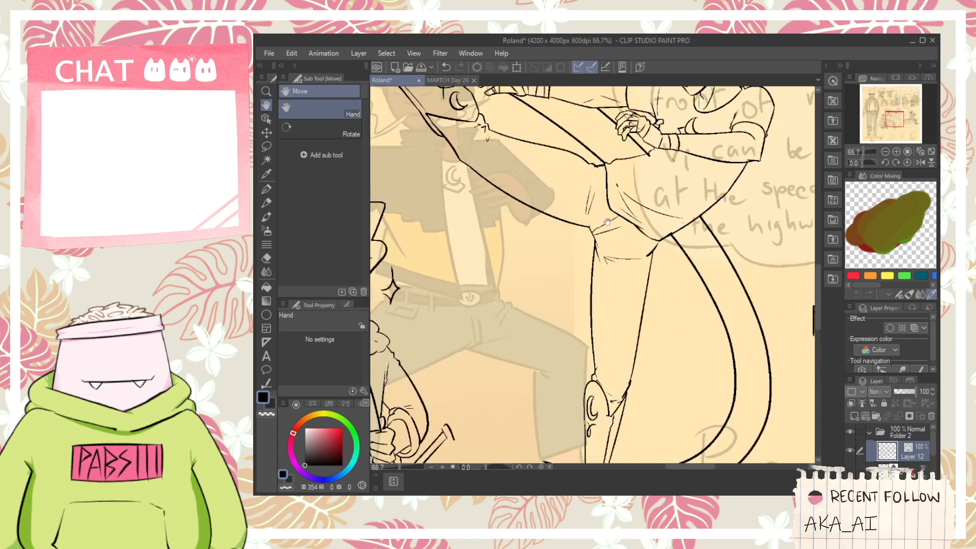
key("p")
mouse_move(603, 170)
left_mouse_down()
mouse_move(606, 258)
mouse_move(632, 251)
left_mouse_up()
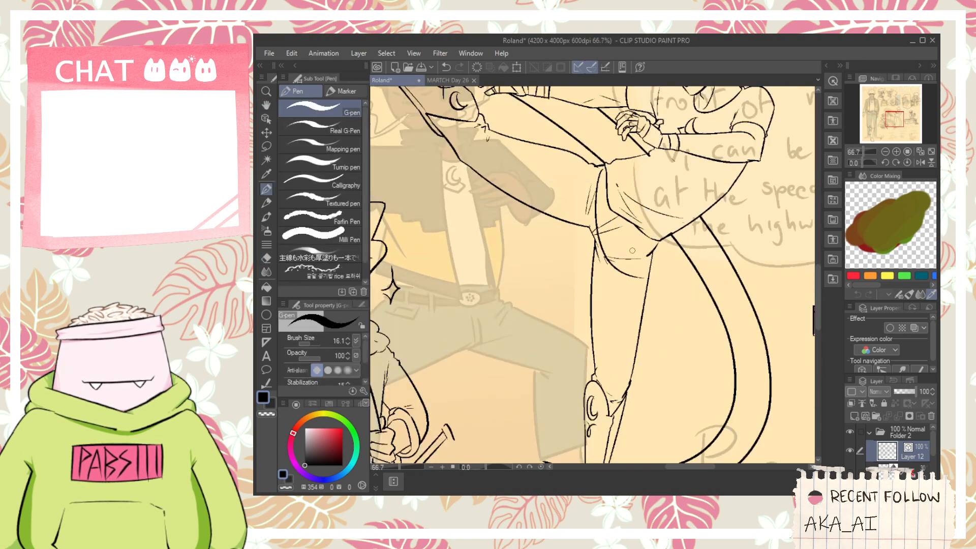
key("e")
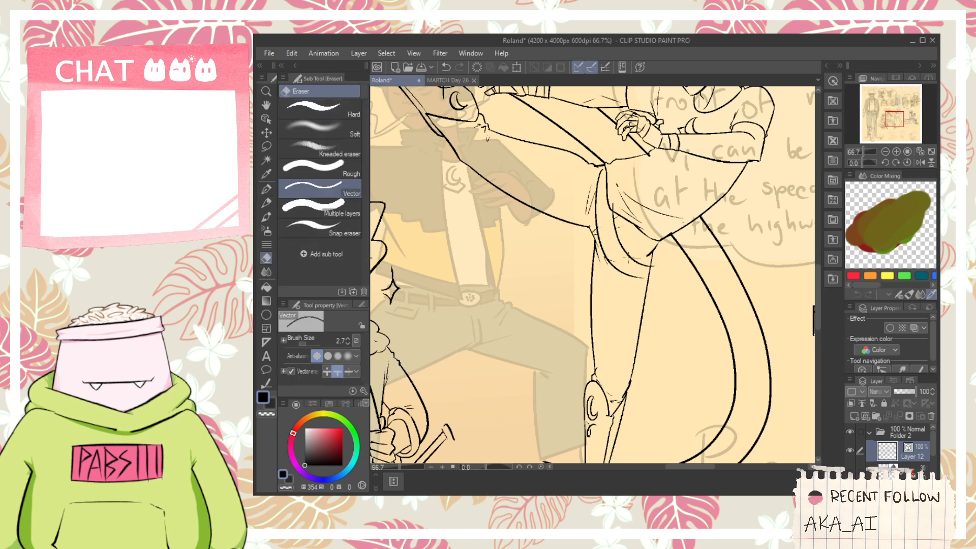
scroll(658, 269, "up", 1)
- Ink short crossing strokes for a narrow strap piece at the lower end of the curved thigh band
key("p")
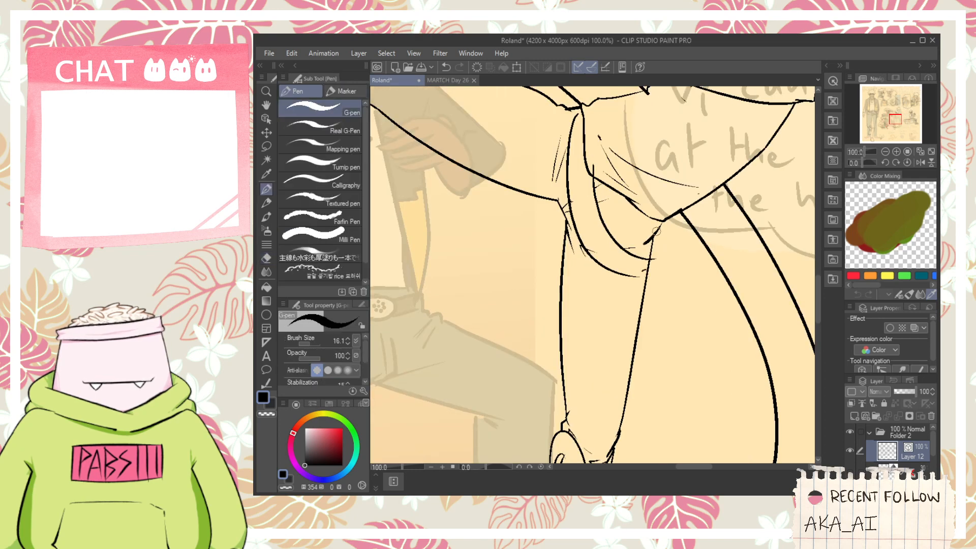
left_click_drag(664, 230, 609, 248)
key("ctrl+z")
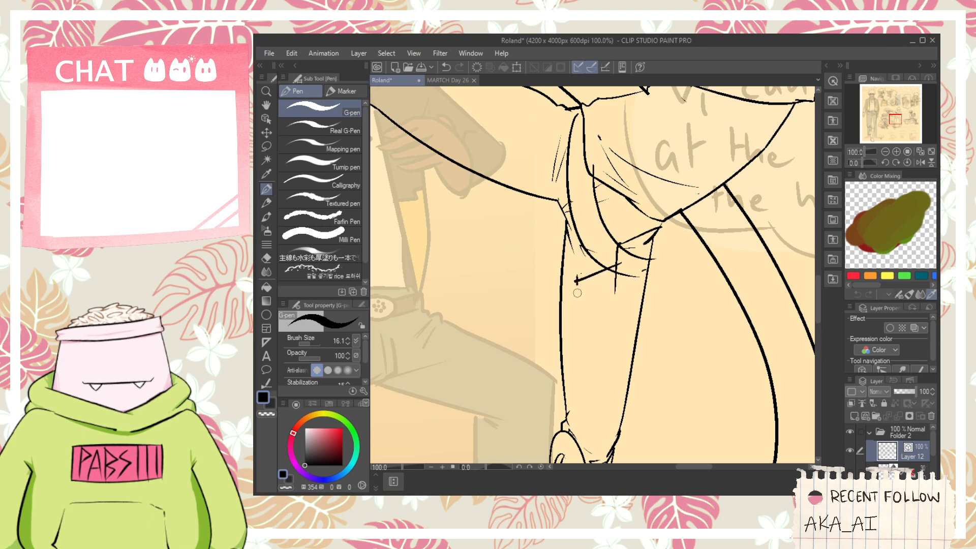
left_click_drag(580, 299, 643, 259)
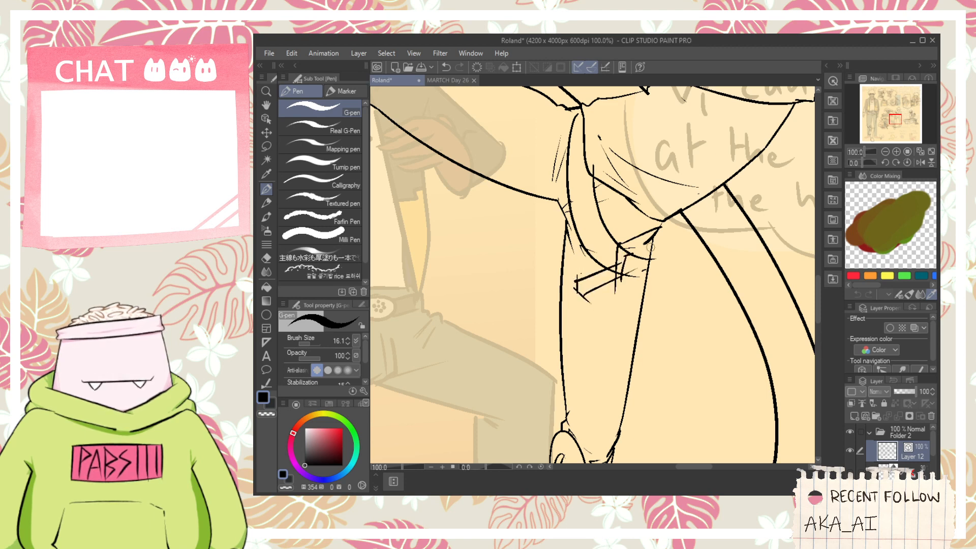
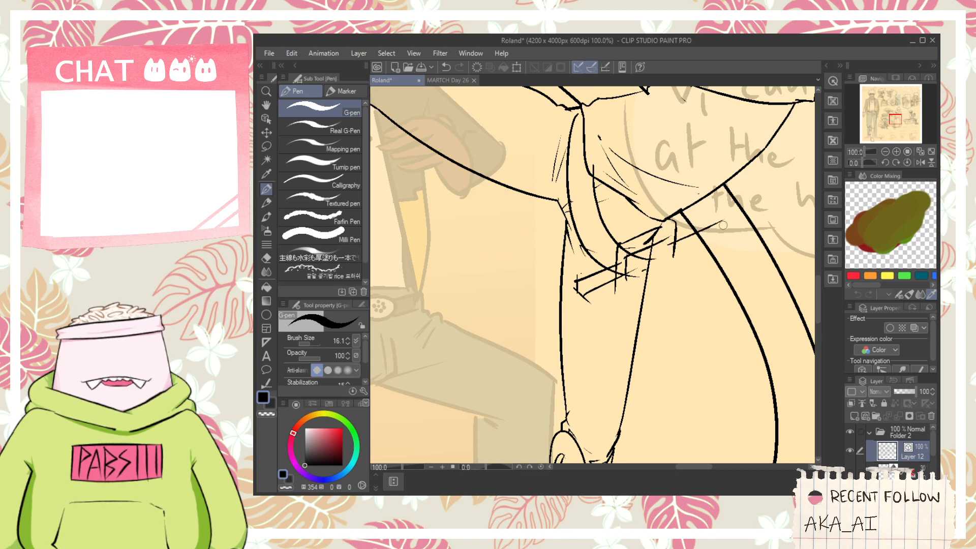
- Ink the outer arm of the crossguard as a narrow slanted bar with an angled end beneath the kicking figure's hip
left_click_drag(667, 264, 734, 221)
key("ctrl+z")
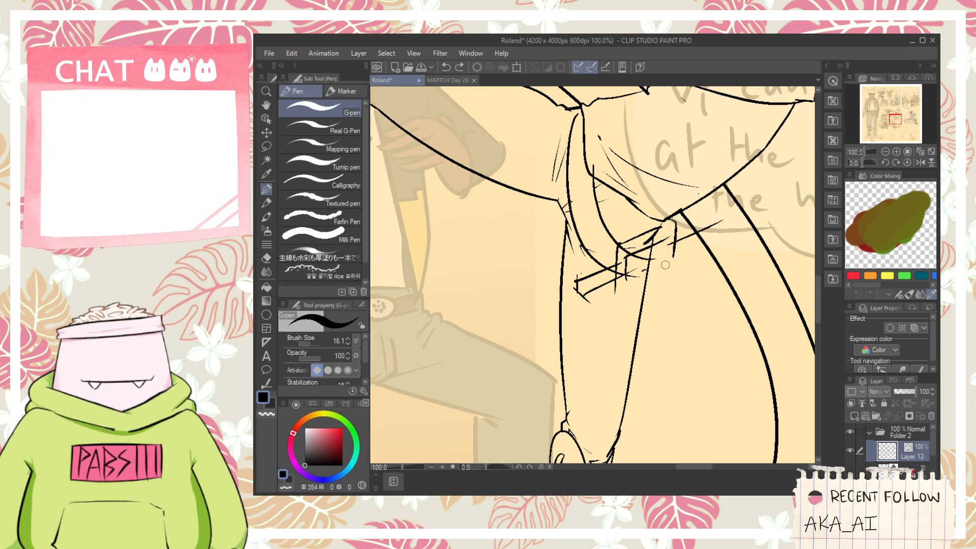
mouse_move(661, 267)
left_mouse_down()
mouse_move(725, 221)
mouse_move(722, 247)
mouse_move(684, 260)
mouse_move(727, 238)
mouse_move(711, 230)
mouse_move(711, 252)
left_mouse_up()
key("ctrl+z")
key("ctrl+z")
scroll(721, 236, "up", 1)
- Erase the overlapping strap, leg and outline strokes that cross the crossguard
key("e")
left_click_drag(714, 211, 721, 221)
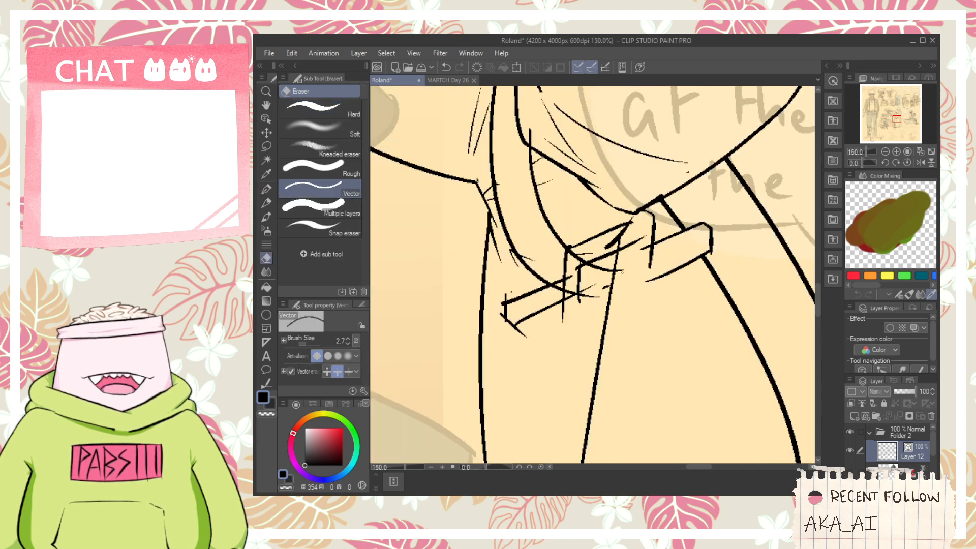
scroll(523, 300, "up", 1)
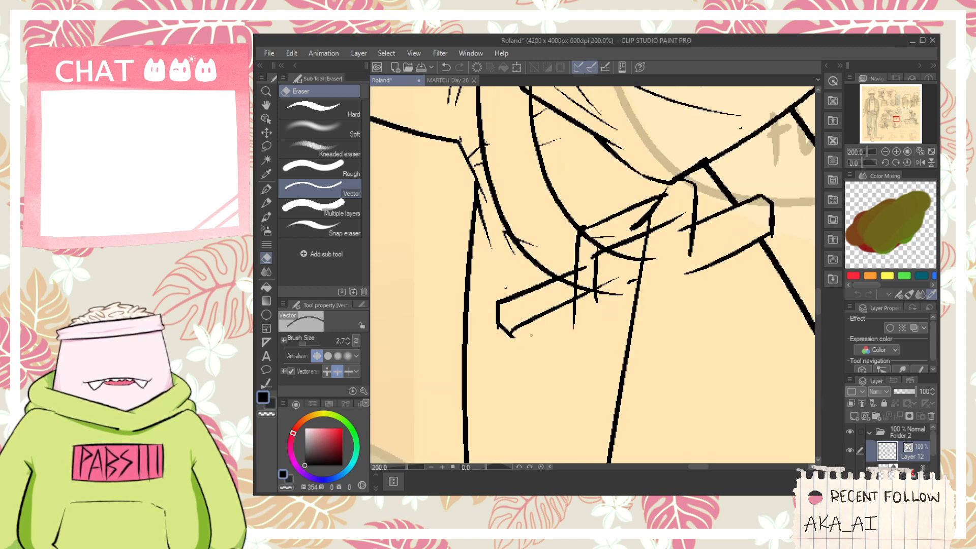
mouse_move(556, 290)
left_mouse_down()
mouse_move(587, 281)
mouse_move(593, 233)
mouse_move(660, 201)
left_mouse_up()
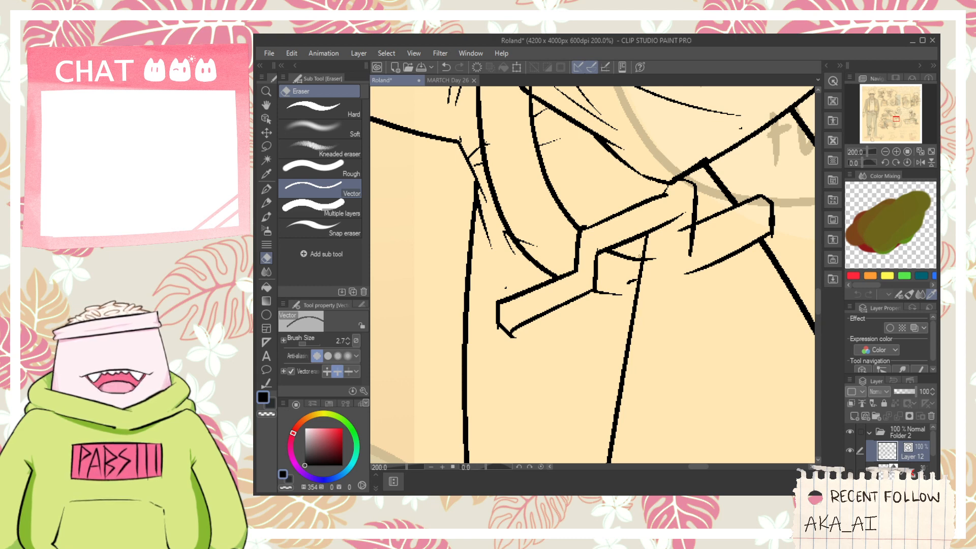
- Ink a long near-vertical line hanging from the crossguard's middle as the first edge of the sword's lower part
key("p")
scroll(639, 256, "down", 4)
left_click_drag(614, 250, 618, 427)
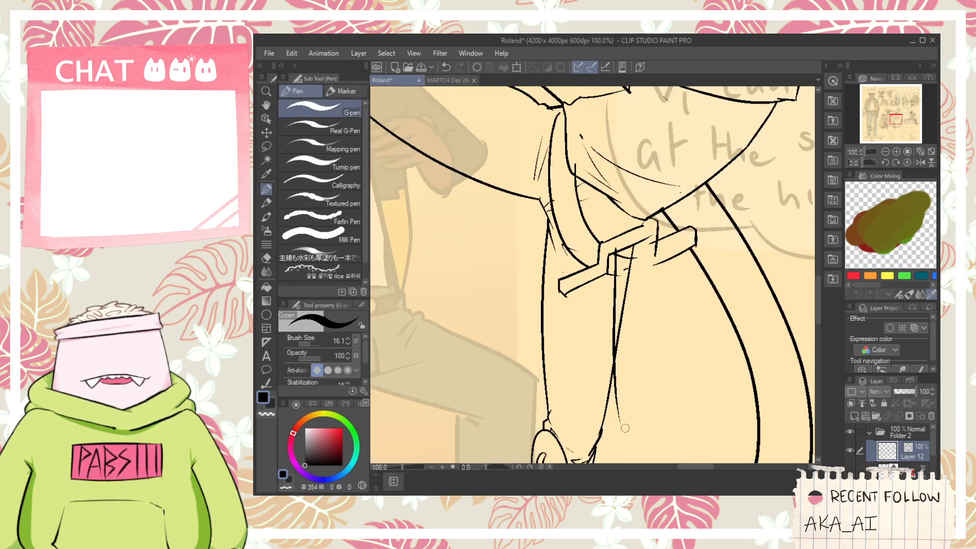
key("ctrl+z")
left_click_drag(621, 248, 622, 463)
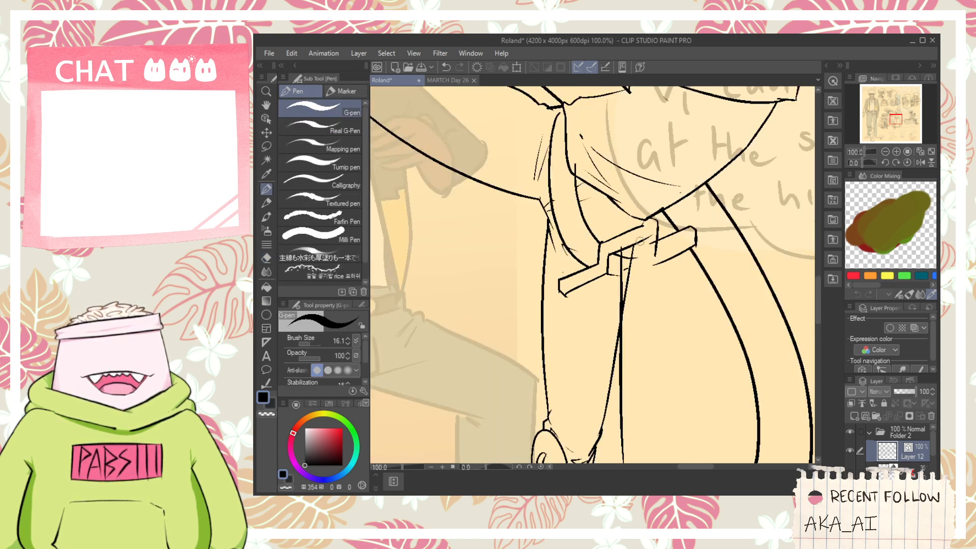
key("ctrl+z")
left_click_drag(613, 249, 614, 453)
key("ctrl+z")
left_click_drag(614, 244, 613, 424)
key("ctrl+z")
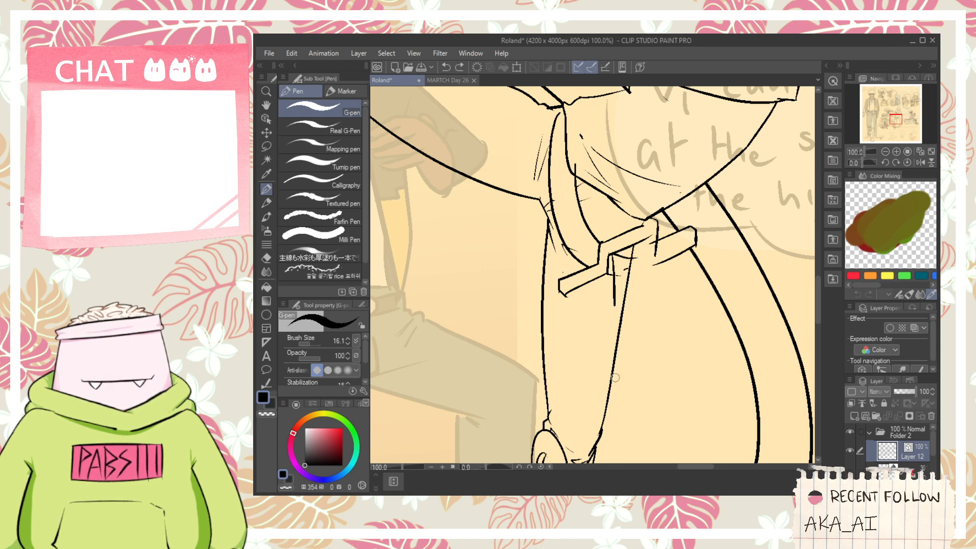
left_click_drag(614, 305, 618, 430)
- Ink a second long vertical line parallel to the first sword edge, starting under the crossguard
left_click_drag(646, 235, 648, 440)
key("ctrl+z")
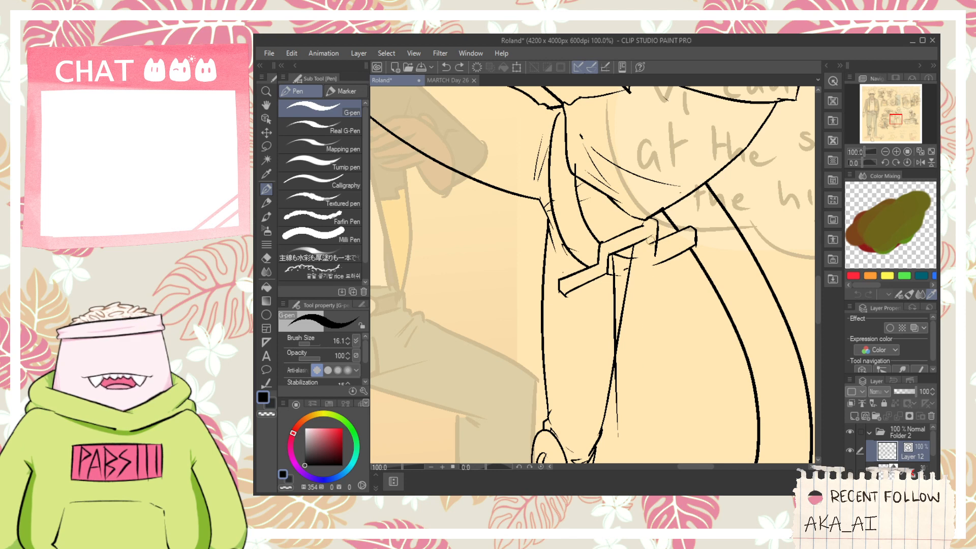
left_click_drag(645, 223, 659, 445)
key("ctrl+z")
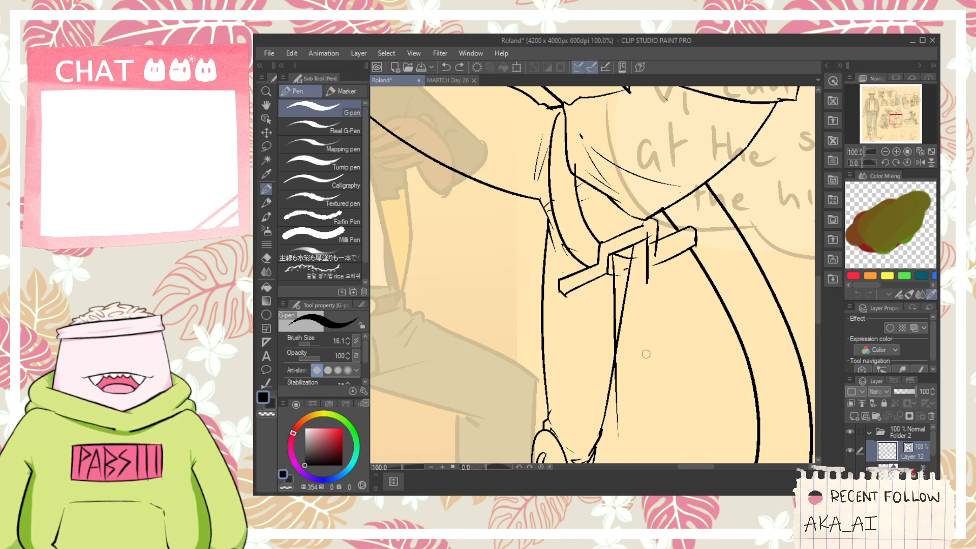
left_click_drag(646, 353, 649, 418)
key("ctrl+z")
left_click_drag(641, 238, 648, 422)
key("ctrl+z")
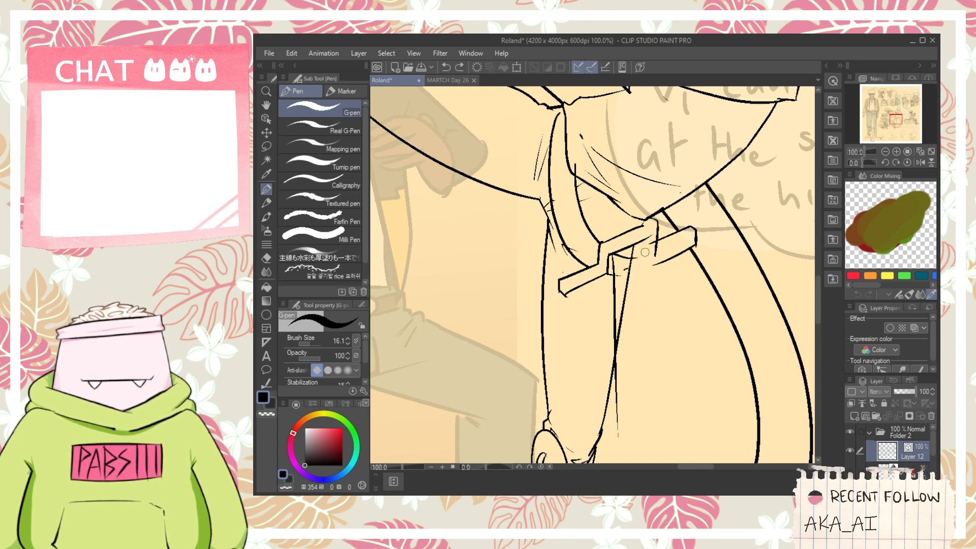
mouse_move(644, 239)
left_mouse_down()
mouse_move(649, 413)
mouse_move(631, 316)
left_mouse_up()
- Close the sword's lower end with an angled point, extend the outer edge down to it and erase the overshooting strokes
key("space")
scroll(632, 315, "up", 2)
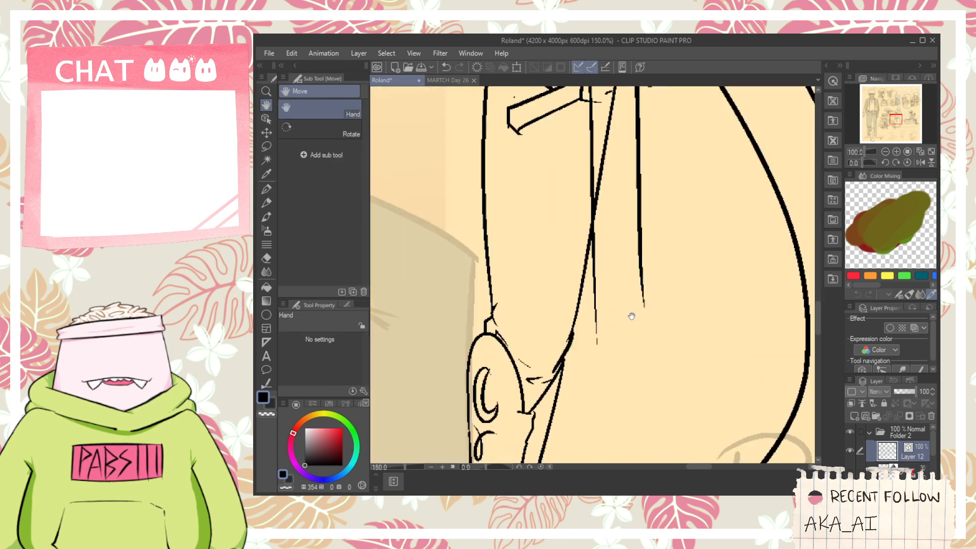
mouse_move(585, 337)
left_mouse_down()
mouse_move(591, 358)
mouse_move(629, 375)
left_mouse_up()
key("ctrl+z")
mouse_move(585, 304)
left_mouse_down()
mouse_move(587, 356)
mouse_move(596, 370)
mouse_move(587, 340)
mouse_move(627, 388)
left_mouse_up()
key("ctrl+z")
key("ctrl+z")
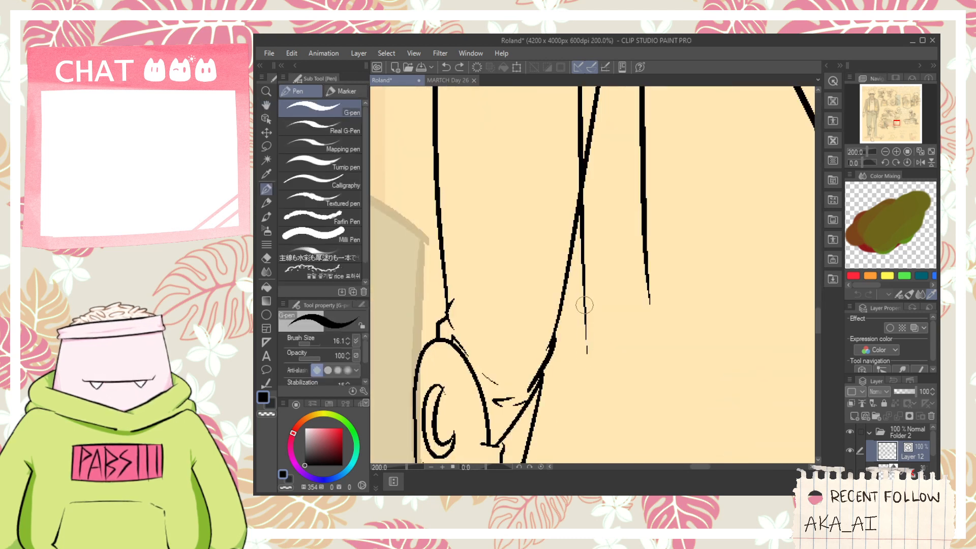
mouse_move(585, 305)
left_mouse_down()
mouse_move(588, 355)
mouse_move(642, 388)
mouse_move(631, 384)
mouse_move(667, 309)
left_mouse_up()
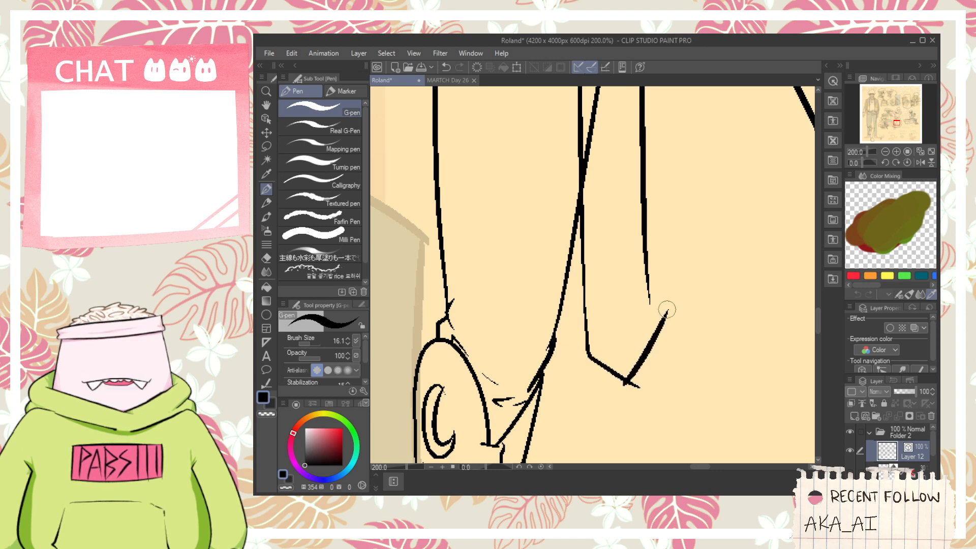
left_click_drag(646, 264, 655, 369)
key("ctrl+z")
left_click_drag(647, 259, 652, 401)
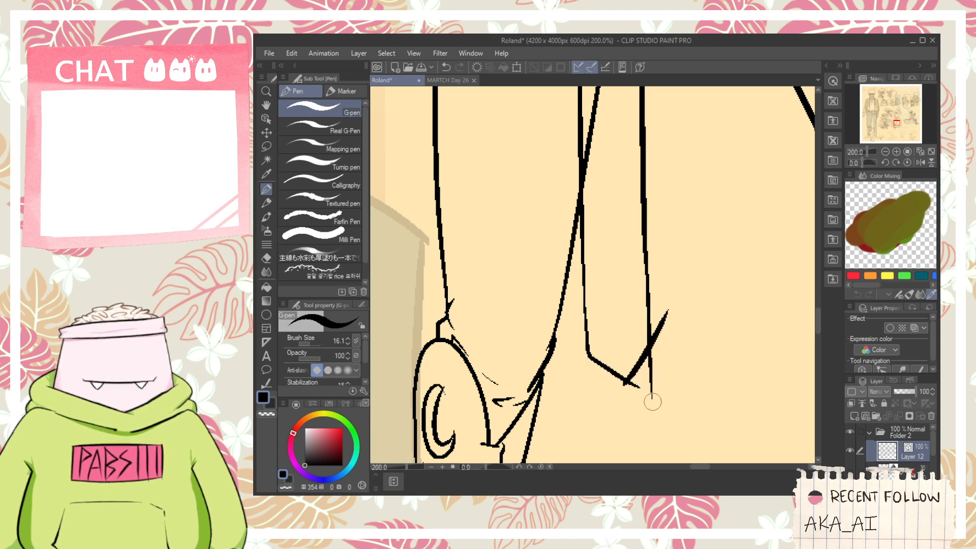
key("e")
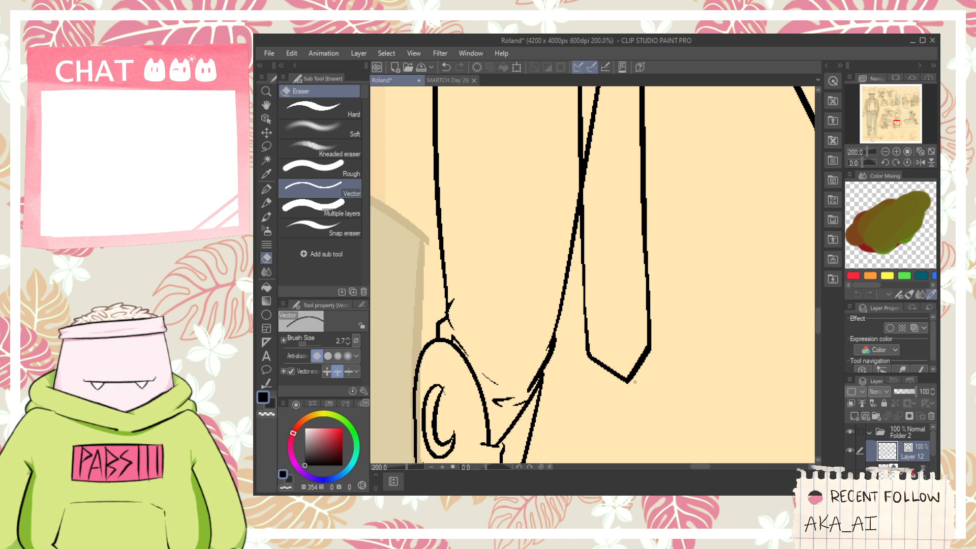
- Ink a curved collar band around the top of the sword just below the crossguard
scroll(635, 381, "down", 1)
key("space")
left_click_drag(630, 279, 633, 415)
scroll(629, 330, "down", 2)
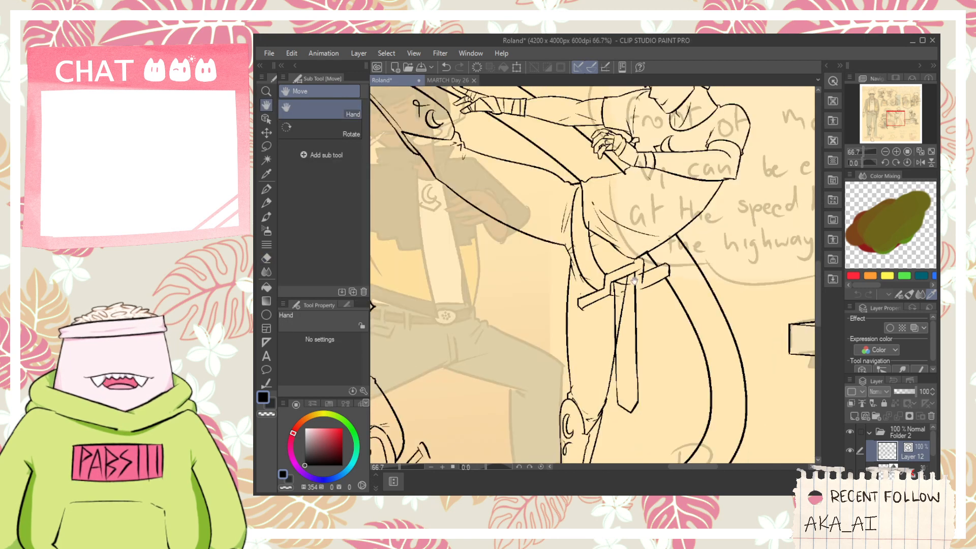
scroll(622, 305, "up", 3)
key("p")
left_click_drag(588, 316, 687, 290)
key("ctrl+z")
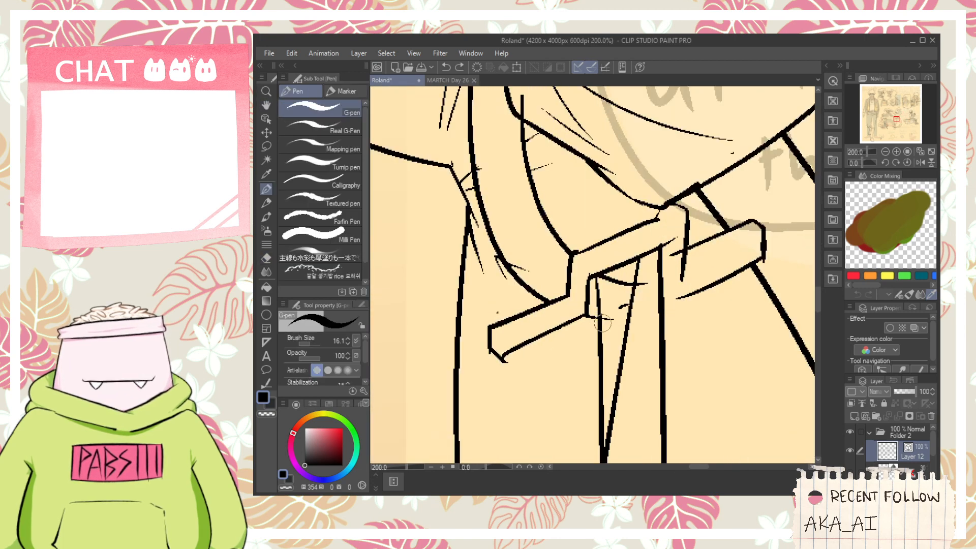
mouse_move(587, 318)
left_mouse_down()
mouse_move(637, 321)
mouse_move(680, 276)
mouse_move(659, 257)
mouse_move(668, 242)
mouse_move(660, 241)
mouse_move(690, 265)
mouse_move(681, 357)
left_mouse_up()
scroll(665, 270, "up", 2)
key("ctrl+z")
key("ctrl+z")
mouse_move(656, 235)
left_mouse_down()
mouse_move(675, 371)
mouse_move(681, 339)
left_mouse_up()
- Erase the sword edges showing through the collar band and the leg outline crossing the sword
key("e")
scroll(716, 304, "down", 2)
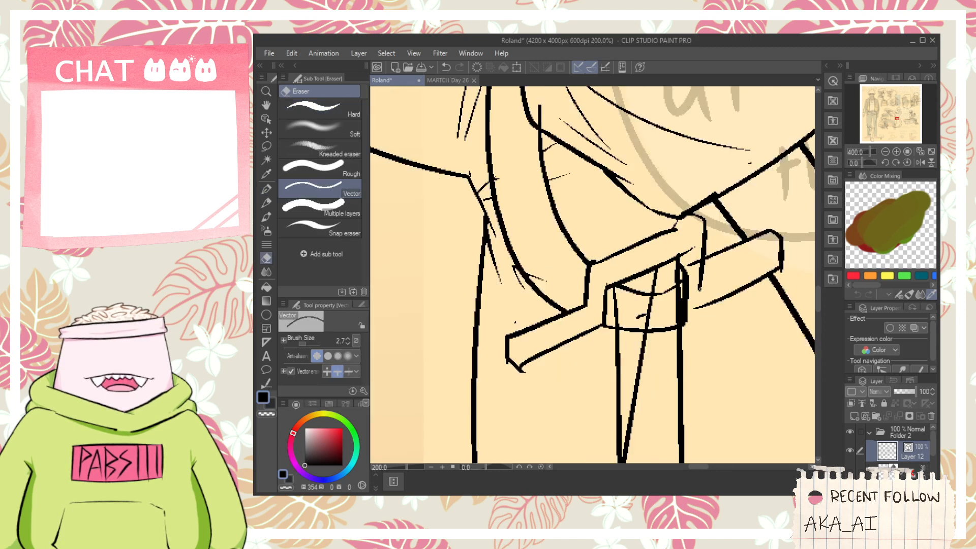
scroll(666, 308, "up", 4)
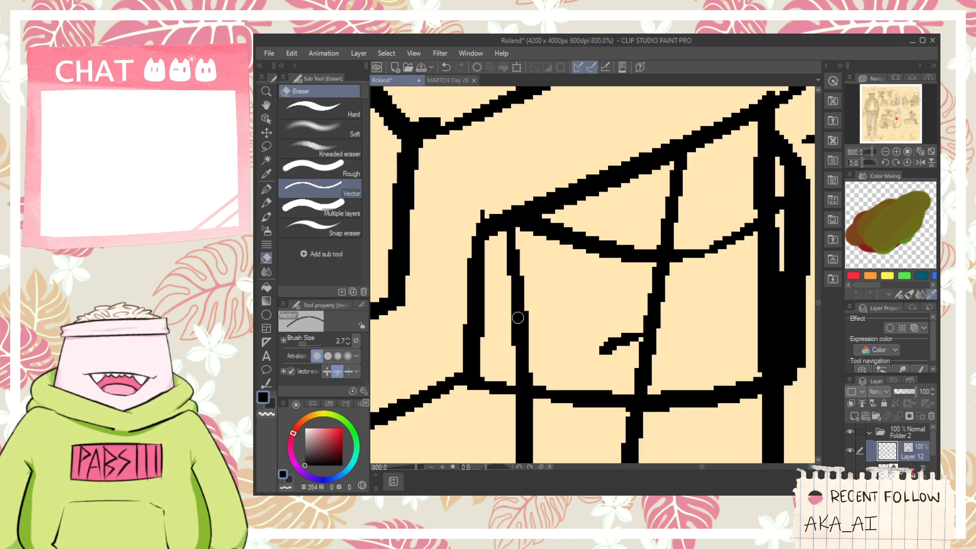
mouse_move(517, 318)
left_mouse_down()
mouse_move(573, 344)
mouse_move(654, 338)
mouse_move(658, 296)
mouse_move(599, 320)
mouse_move(662, 273)
mouse_move(644, 329)
left_mouse_up()
key("h")
scroll(662, 284, "down", 4)
key("space")
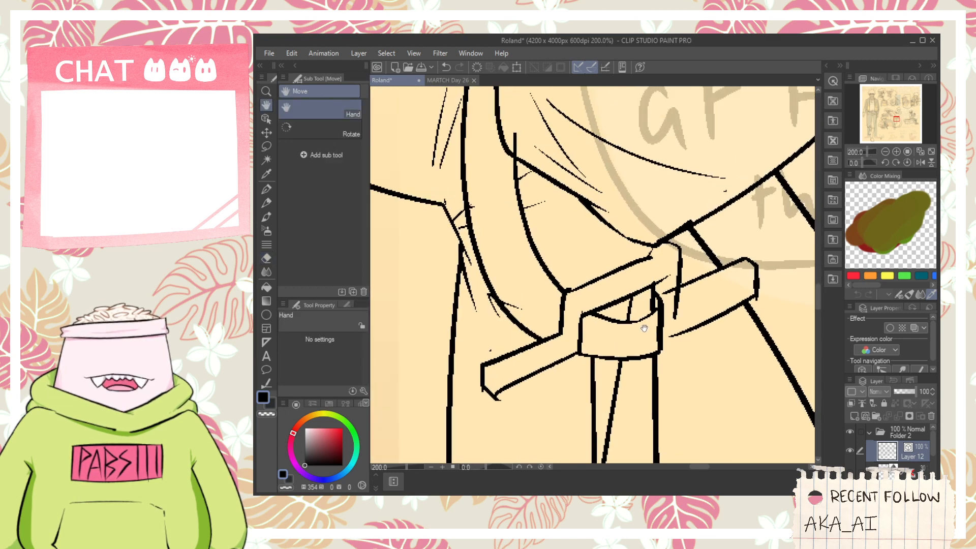
scroll(644, 329, "down", 4)
key("e")
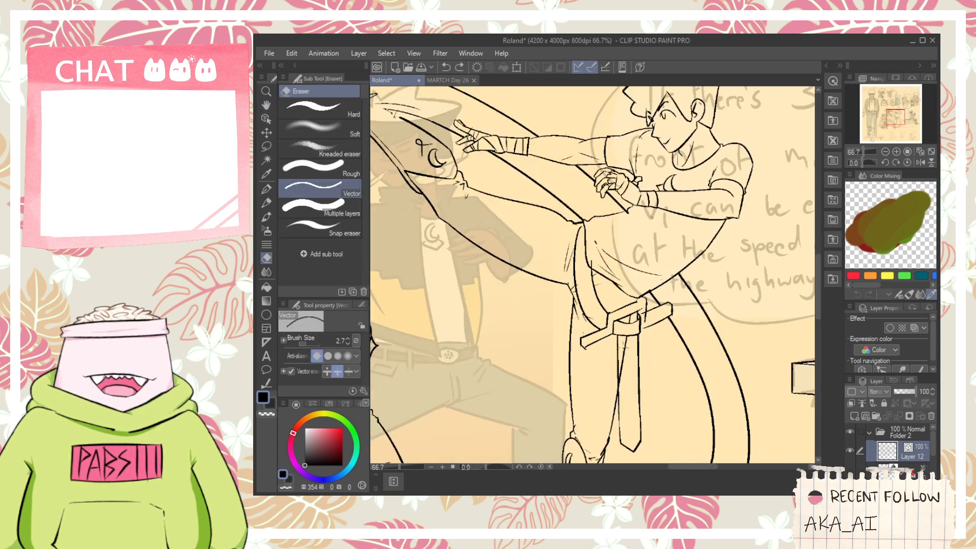
scroll(626, 360, "up", 4)
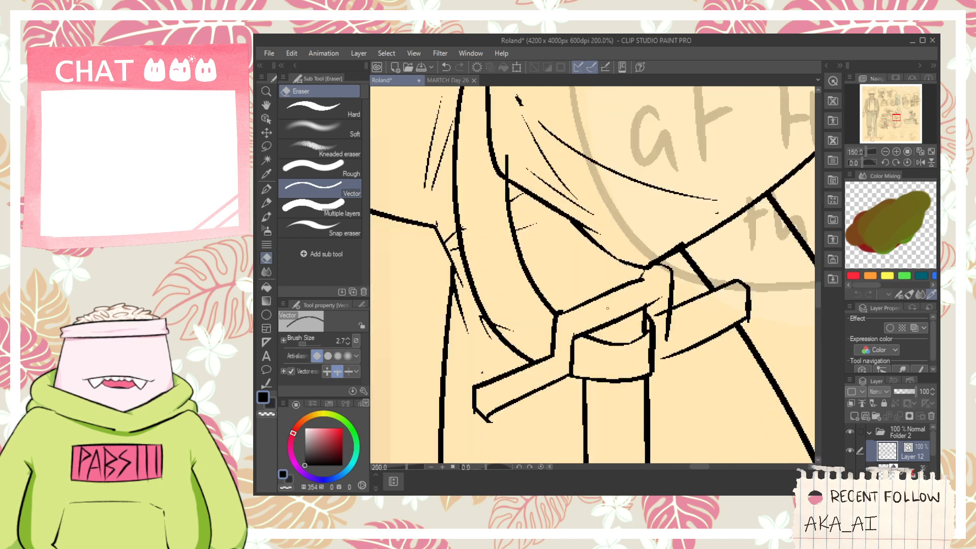
- Ink a long vertical handle line rising from the crossguard across the hip
key("p")
left_click_drag(602, 304, 600, 201)
key("ctrl+z")
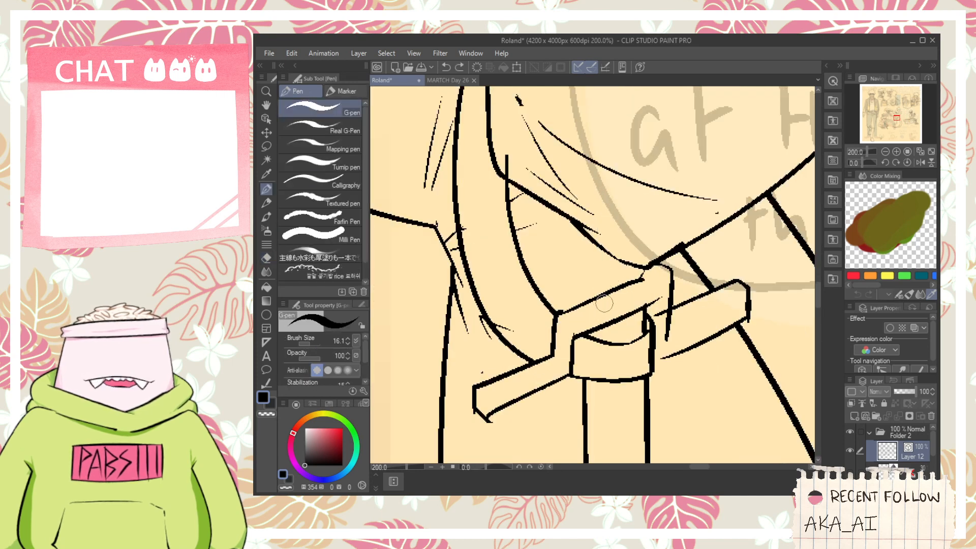
left_click_drag(599, 311, 596, 127)
key("ctrl+z")
left_click_drag(597, 310, 595, 129)
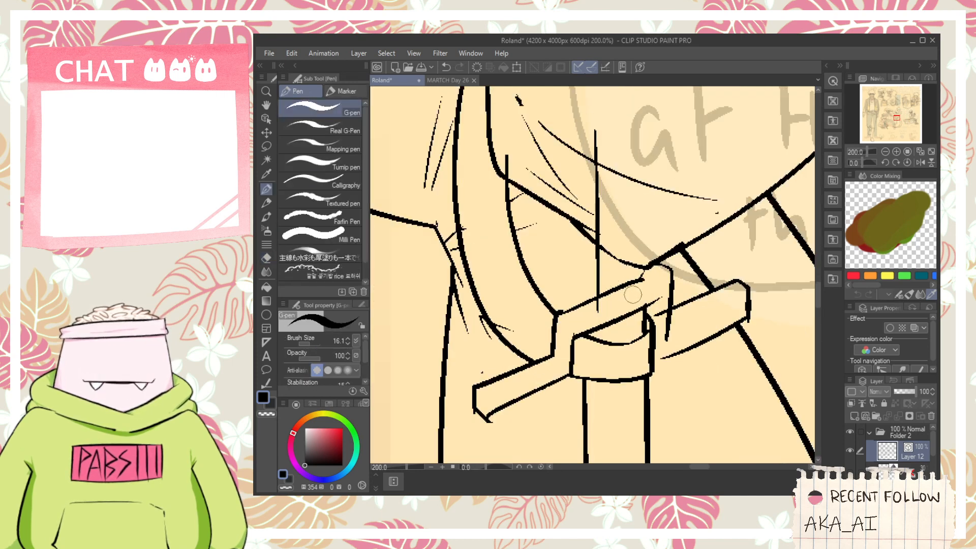
- Extend the crossguard's upper edge straight to its outer corner and erase the old rounded corner stroke
scroll(641, 289, "up", 2)
mouse_move(623, 272)
left_mouse_down()
mouse_move(716, 219)
mouse_move(703, 253)
mouse_move(718, 253)
mouse_move(726, 237)
left_mouse_up()
key("ctrl+z")
key("ctrl+z")
key("ctrl+z")
mouse_move(628, 274)
left_mouse_down()
mouse_move(736, 226)
mouse_move(704, 247)
left_mouse_up()
key("e")
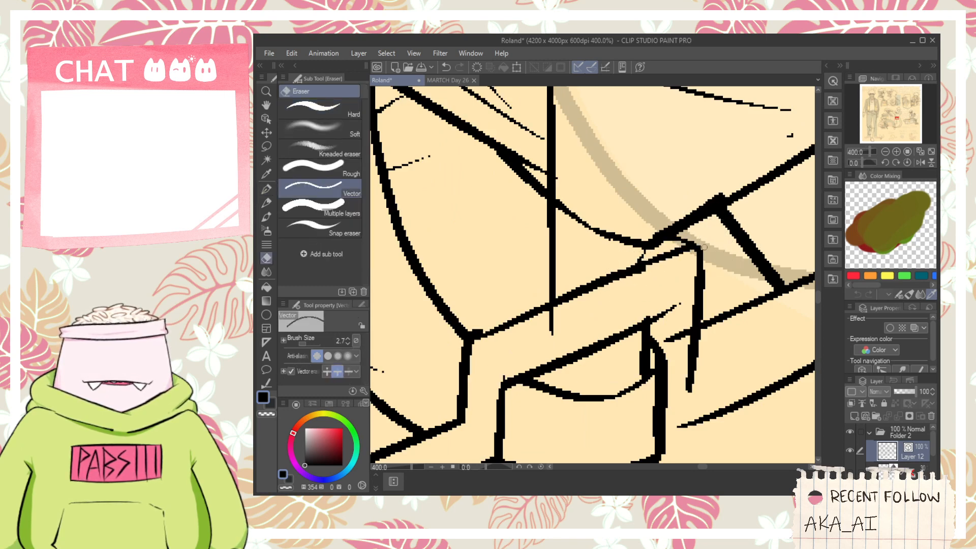
left_click(678, 243)
key("ctrl+z")
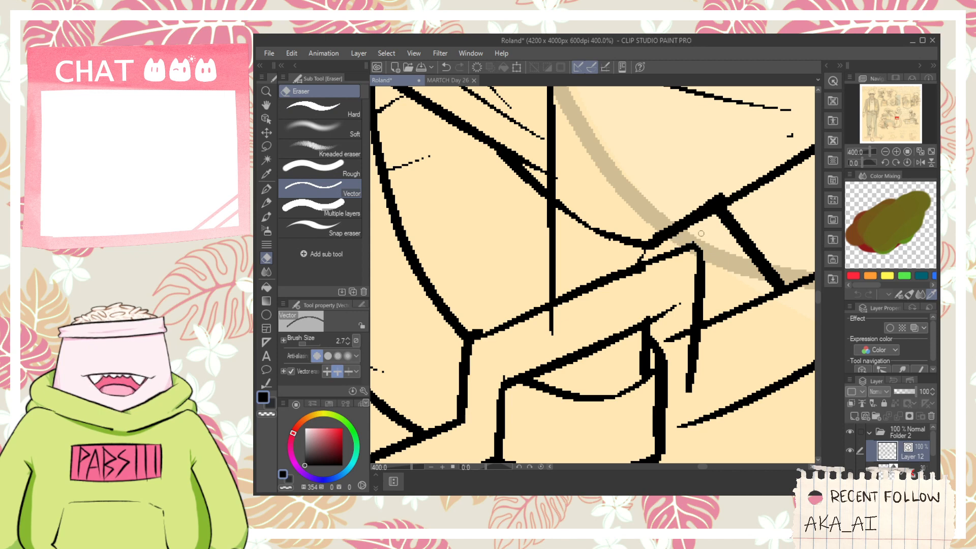
- Join the outer arm's lower edge to the collar band and trim the crossguard lines that overshoot its inner corner
key("space")
left_click_drag(678, 351, 662, 295)
key("p")
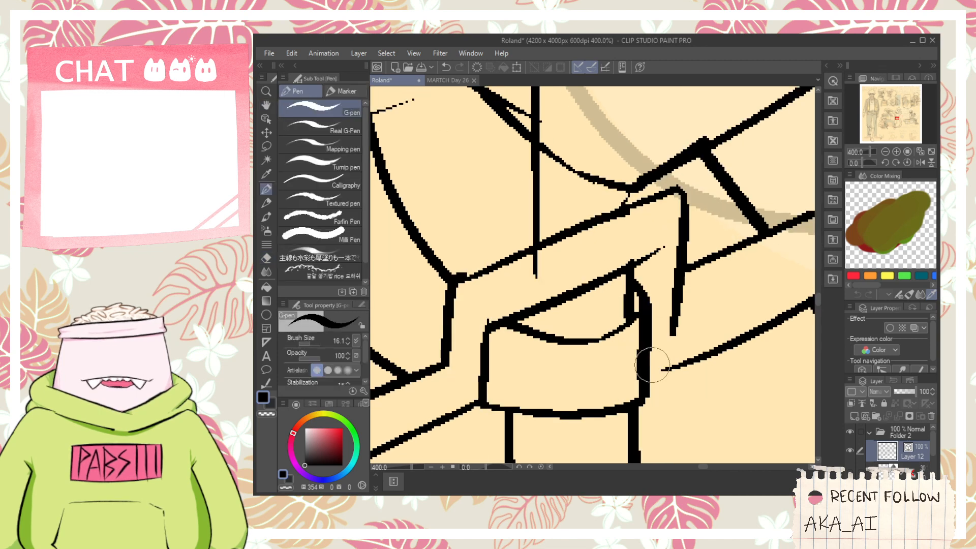
left_click_drag(644, 356, 666, 373)
scroll(663, 353, "down", 2)
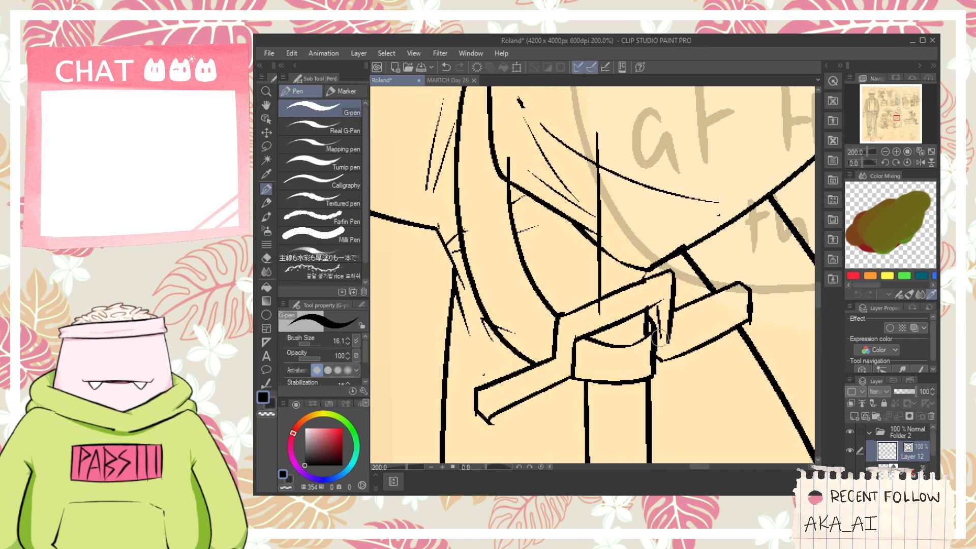
key("e")
key("p")
- Redraw the upright edge beside the outer arm and ink a parallel depth line along that arm of the crossguard
scroll(671, 278, "up", 2)
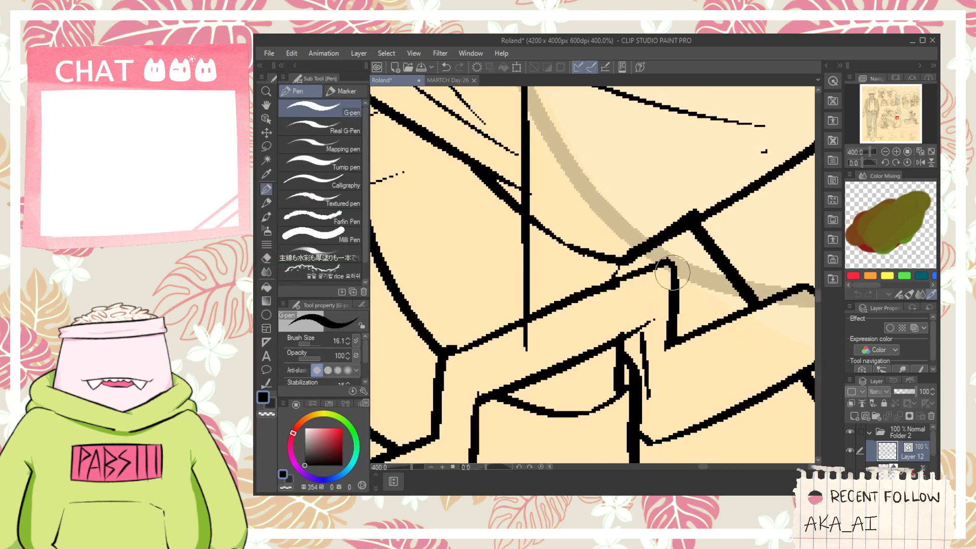
left_click_drag(673, 272, 686, 404)
key("ctrl+z")
mouse_move(675, 269)
left_mouse_down()
mouse_move(676, 392)
mouse_move(652, 344)
mouse_move(797, 250)
left_mouse_up()
key("e")
key("p")
key("ctrl+z")
left_click_drag(643, 339, 787, 272)
scroll(740, 270, "down", 2)
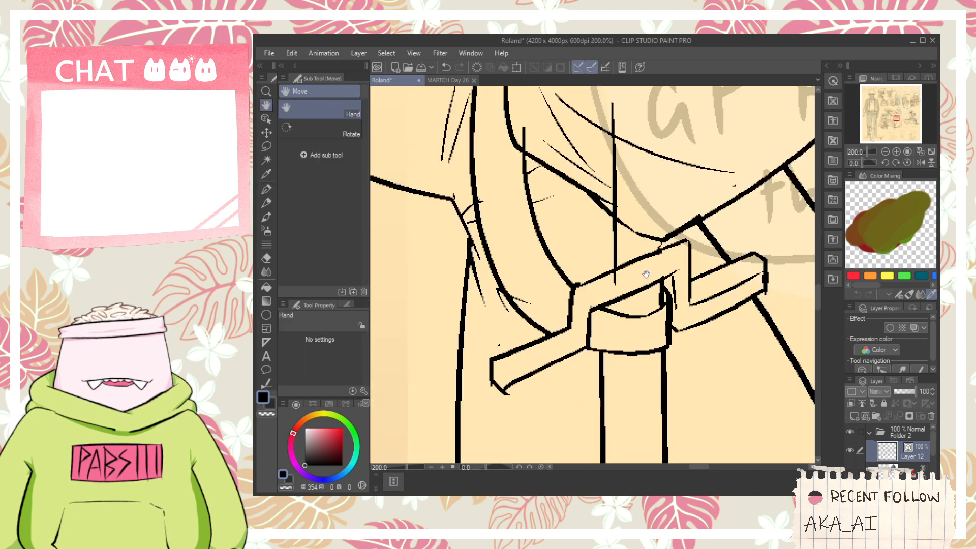
- Ink a parallel depth line along the raised middle of the crossguard, with short connecting strokes at its corners
scroll(601, 303, "up", 2)
mouse_move(576, 293)
left_mouse_down()
mouse_move(756, 231)
mouse_move(624, 274)
mouse_move(783, 206)
mouse_move(612, 277)
mouse_move(801, 188)
mouse_move(763, 177)
left_mouse_up()
key("ctrl+z")
key("ctrl+z")
key("e")
key("p")
key("ctrl+z")
left_click_drag(793, 213, 765, 177)
key("e")
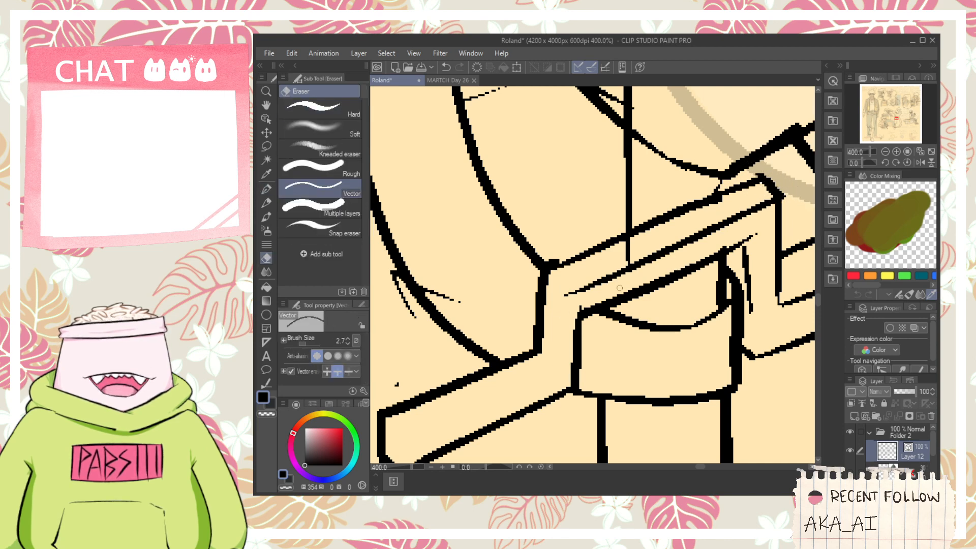
key("p")
left_click_drag(547, 275, 560, 290)
key("space")
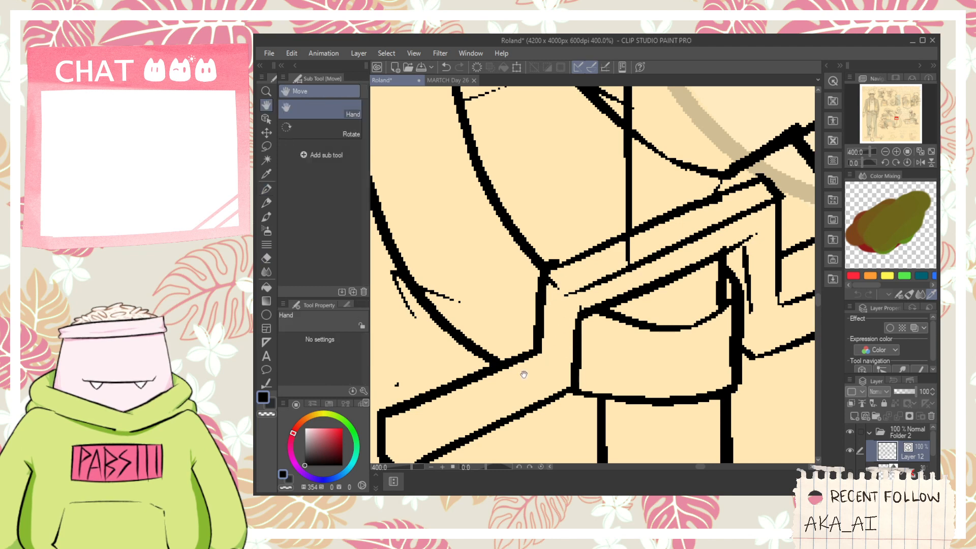
- Clean the tip of the crossguard's lower arm and ink depth lines along it and up its inner corner
left_click_drag(524, 375, 574, 340)
key("e")
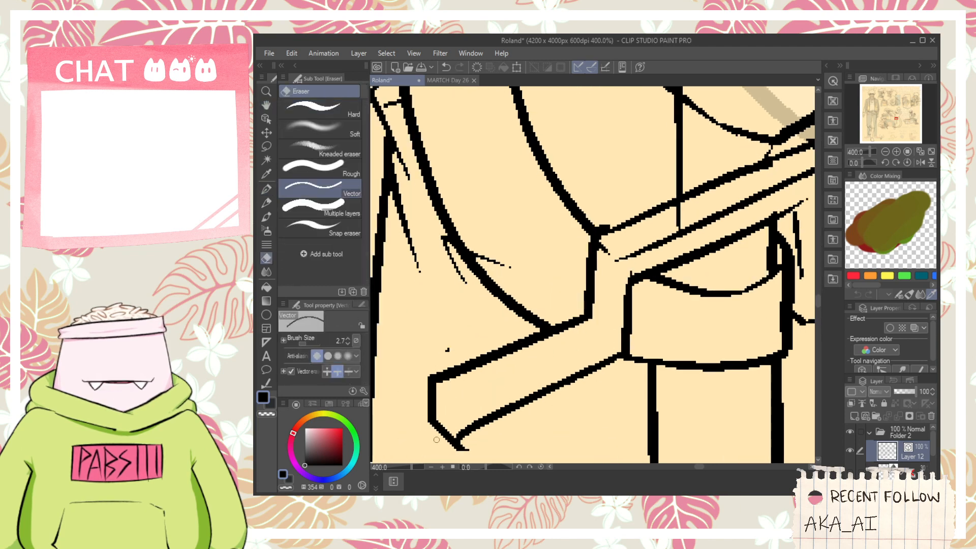
left_click_drag(436, 439, 463, 449)
key("p")
mouse_move(435, 388)
left_mouse_down()
mouse_move(461, 408)
mouse_move(600, 335)
left_mouse_up()
key("ctrl+z")
left_click_drag(467, 404, 583, 353)
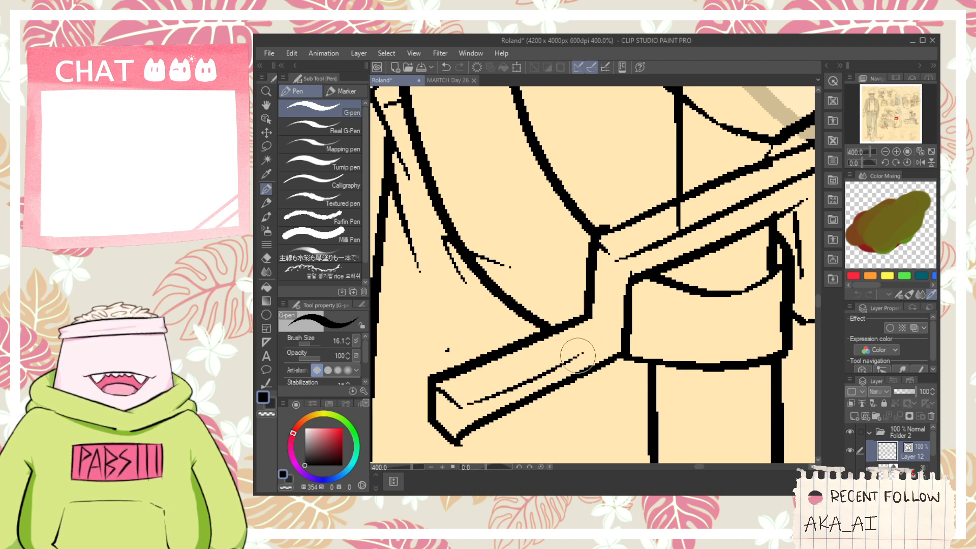
key("ctrl+z")
mouse_move(461, 406)
left_mouse_down()
mouse_move(608, 340)
mouse_move(616, 320)
mouse_move(586, 319)
mouse_move(612, 332)
mouse_move(607, 266)
mouse_move(632, 272)
mouse_move(613, 340)
mouse_move(613, 265)
left_mouse_up()
key("e")
key("p")
key("ctrl+z")
mouse_move(610, 334)
left_mouse_down()
mouse_move(613, 259)
mouse_move(584, 366)
left_mouse_up()
- Ink two parallel upright lines rising from the crossguard as the sword's grip, redrawing the second one
scroll(616, 261, "down", 2)
left_click_drag(646, 337, 640, 228)
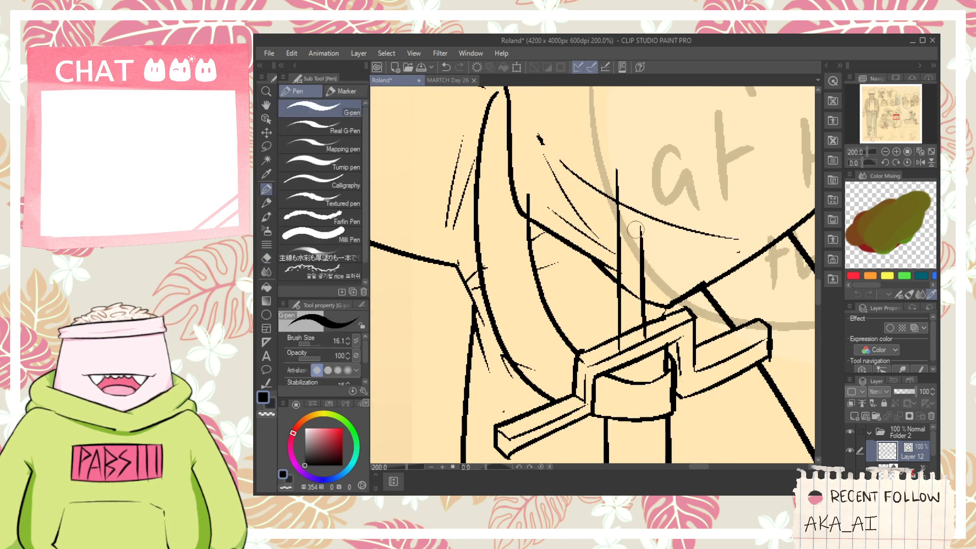
key("ctrl+z")
mouse_move(646, 337)
left_mouse_down()
mouse_move(645, 186)
mouse_move(635, 182)
left_mouse_up()
- Cap the sword's grip with a flat oval pommel and erase the grip line ends that overshoot it
scroll(635, 168, "up", 2)
mouse_move(574, 212)
left_mouse_down()
mouse_move(636, 203)
mouse_move(560, 216)
mouse_move(690, 201)
mouse_move(569, 205)
mouse_move(684, 203)
left_mouse_up()
key("ctrl+z")
key("ctrl+z")
mouse_move(568, 203)
left_mouse_down()
mouse_move(566, 182)
mouse_move(714, 201)
mouse_move(682, 213)
mouse_move(673, 186)
mouse_move(674, 217)
left_mouse_up()
key("e")
mouse_move(678, 182)
left_mouse_down()
mouse_move(676, 215)
mouse_move(649, 258)
left_mouse_up()
- Erase the clothing lines that cross the inside of the sword's grip
key("p")
key("e")
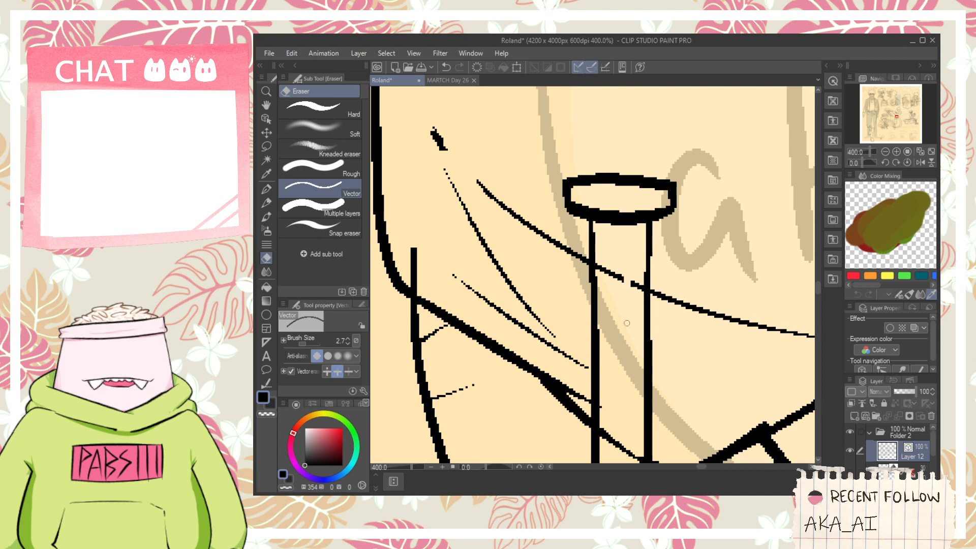
left_click_drag(627, 322, 627, 328)
key("space")
mouse_move(630, 330)
left_mouse_down()
mouse_move(632, 242)
mouse_move(621, 352)
mouse_move(619, 303)
left_mouse_up()
key("space")
scroll(616, 310, "up", 1)
- Close the base of the grip where it meets the crossguard and trim the overshooting lines there
key("p")
left_click_drag(551, 422, 659, 397)
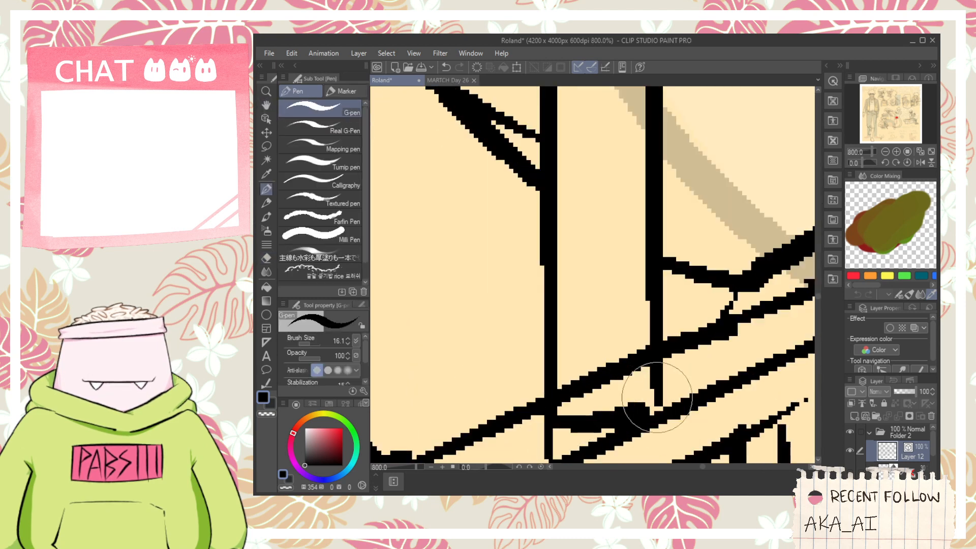
key("e")
left_click_drag(547, 450, 553, 440)
left_click_drag(590, 390, 594, 374)
scroll(601, 345, "down", 4)
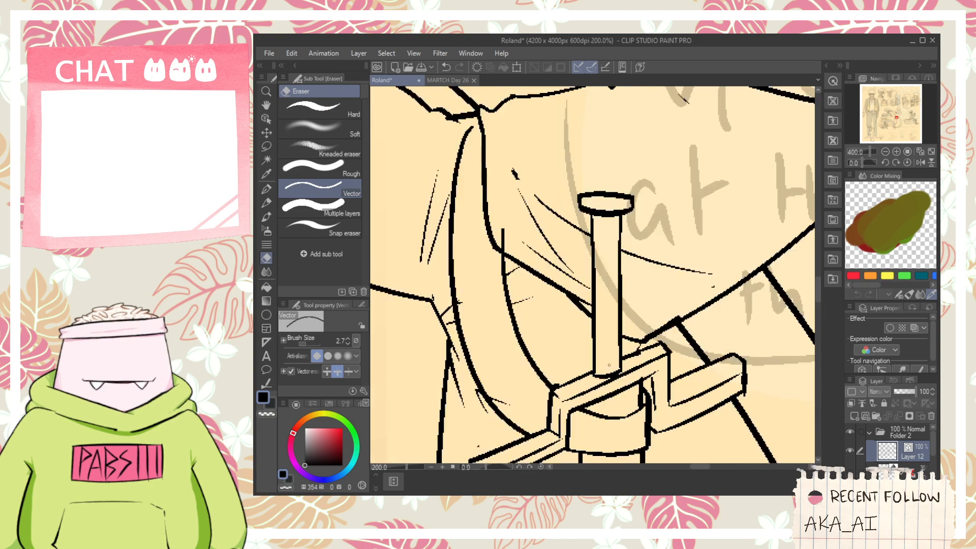
- Add short fabric crease strokes on the kicking figure's hip beside the pommel
key("space")
scroll(609, 302, "down", 4)
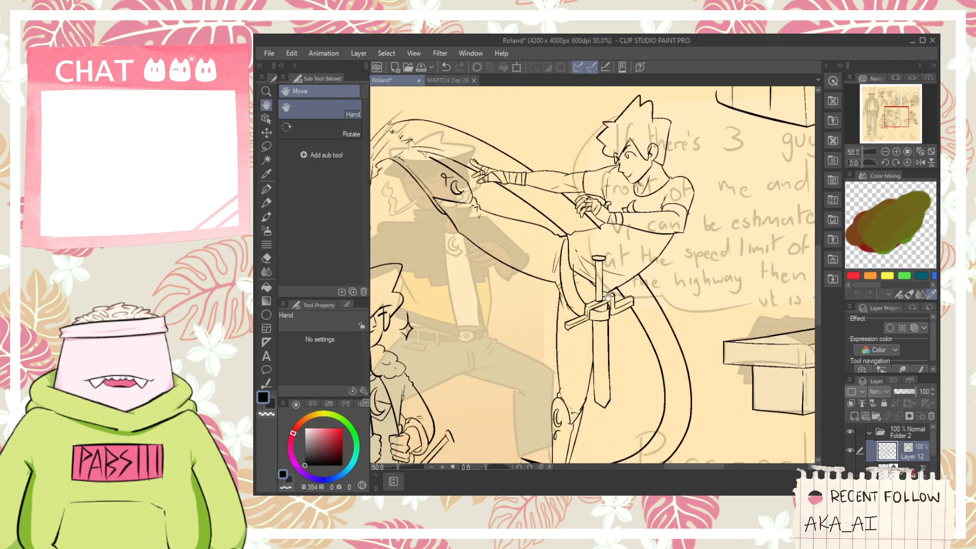
scroll(602, 275, "up", 4)
key("p")
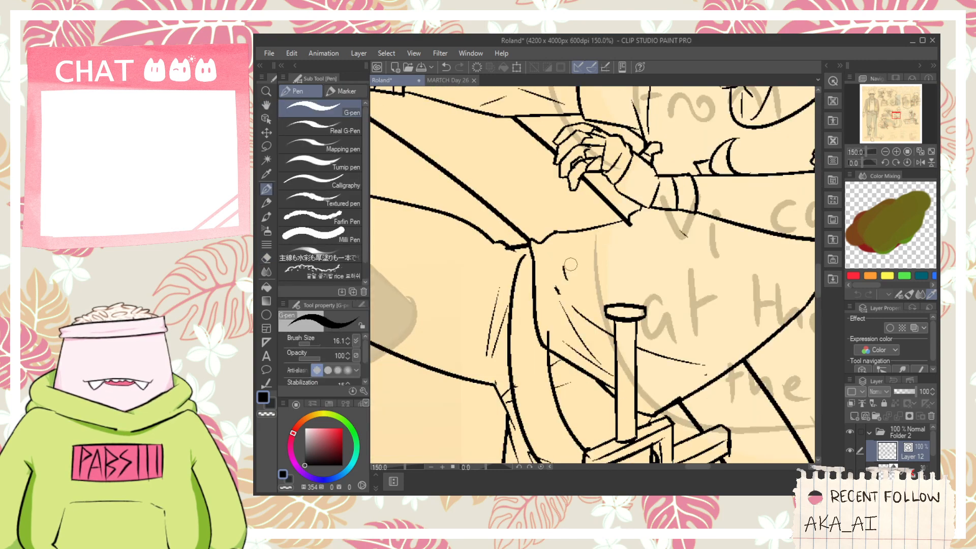
key("e")
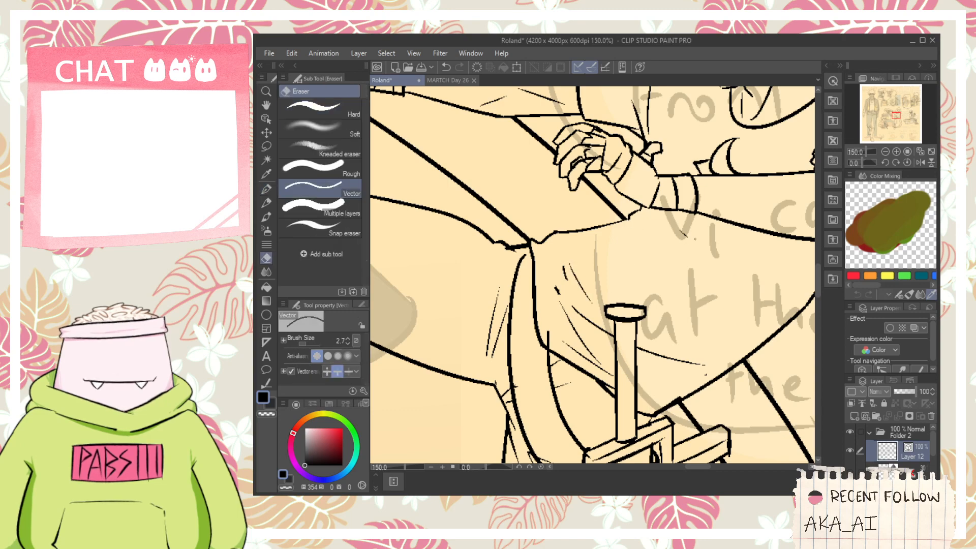
- On the unfinished bent-arm figure below, ink the torso's bottom hem from the front line to the forearm and trim the overlap
scroll(684, 245, "down", 4)
key("space")
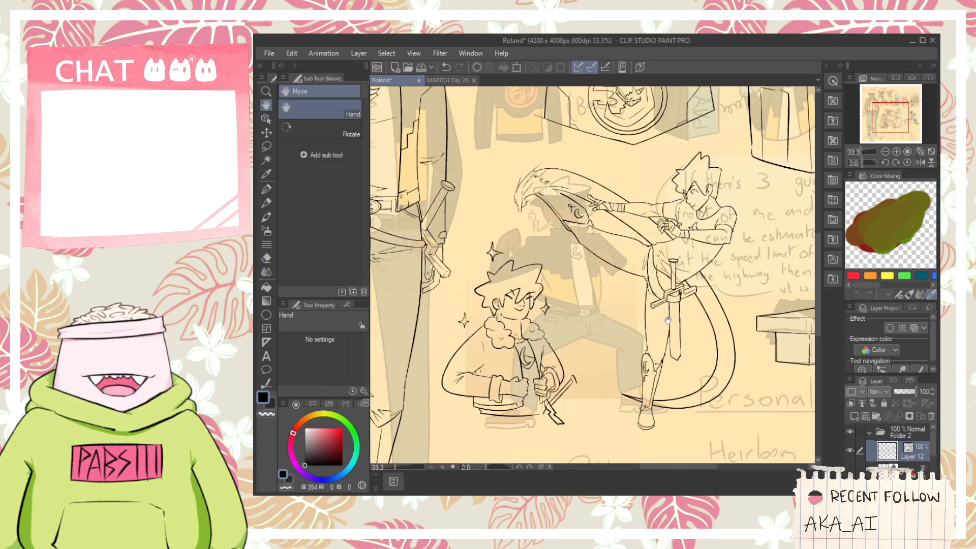
mouse_move(651, 350)
left_mouse_down()
mouse_move(637, 239)
mouse_move(659, 251)
left_mouse_up()
scroll(637, 239, "down", 1)
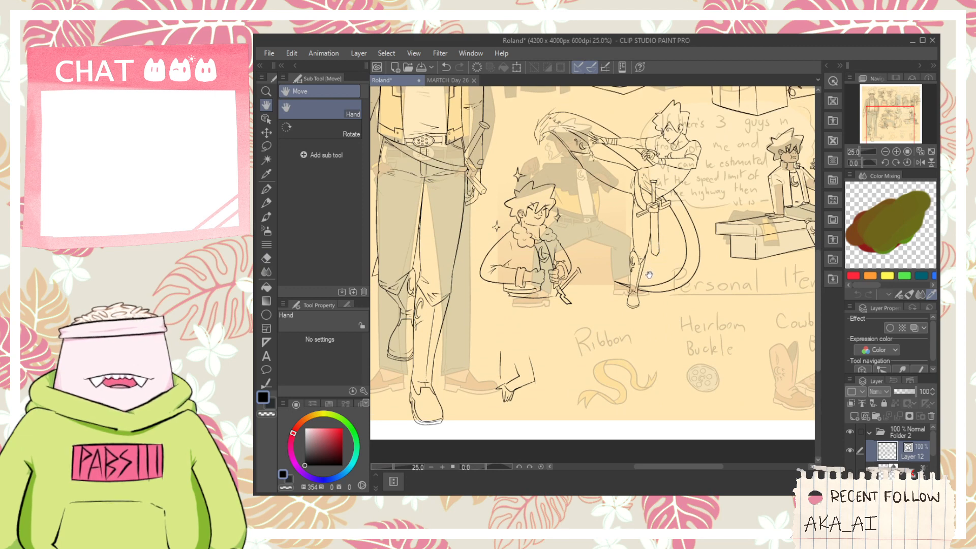
scroll(503, 378, "up", 4)
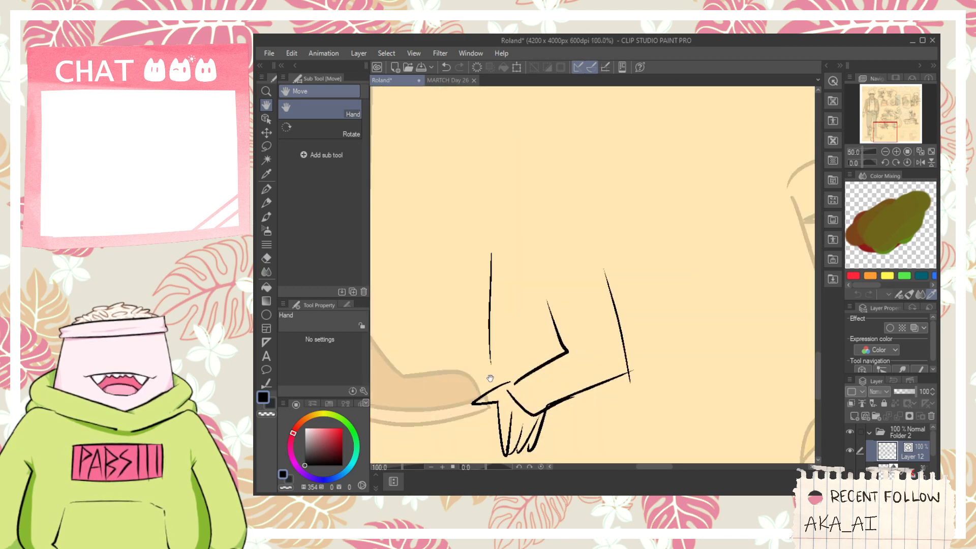
key("p")
left_click_drag(487, 358, 568, 352)
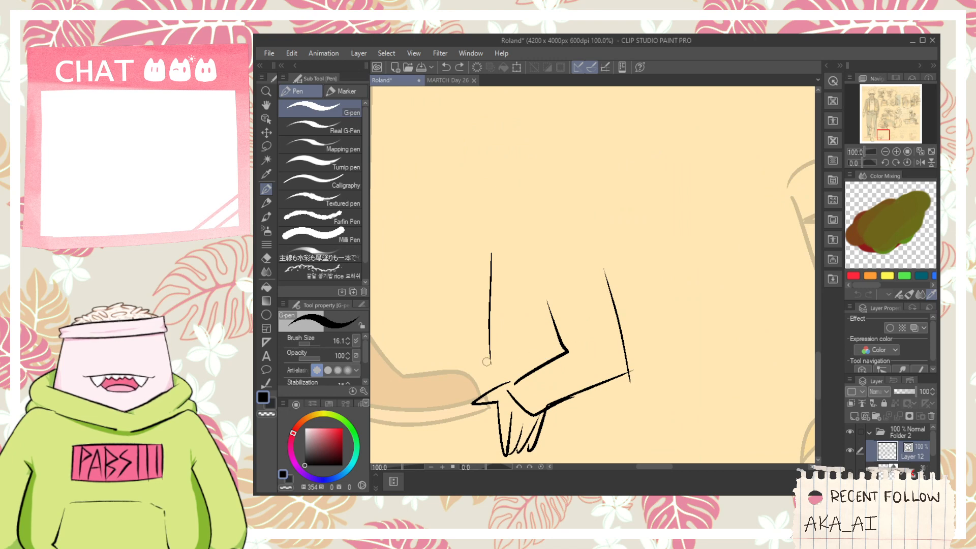
left_click_drag(486, 362, 592, 370)
key("e")
left_click(567, 367)
scroll(508, 382, "up", 1)
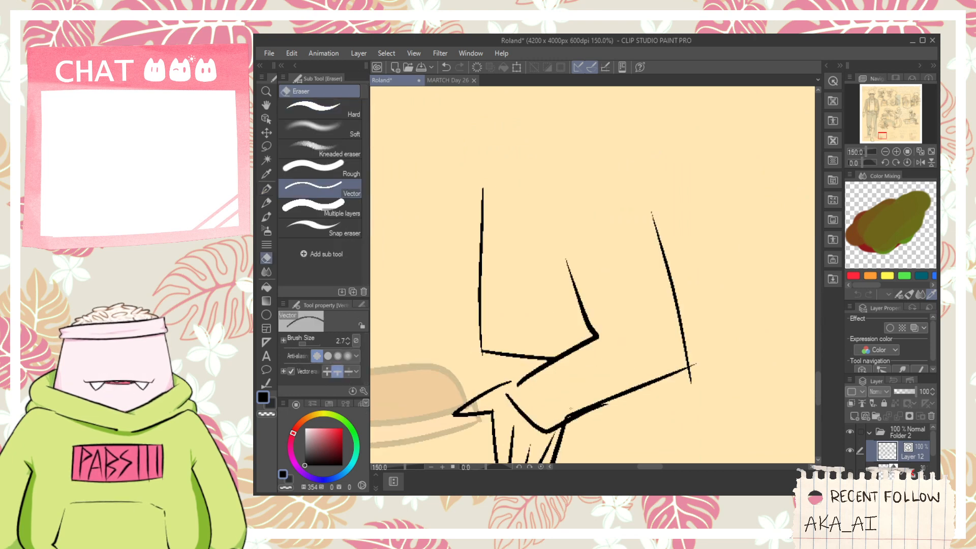
- Ink the short wrist edge between forearm and hand, erase the stray stub, and join the hand's upper line to the wrist
scroll(582, 420, "up", 1)
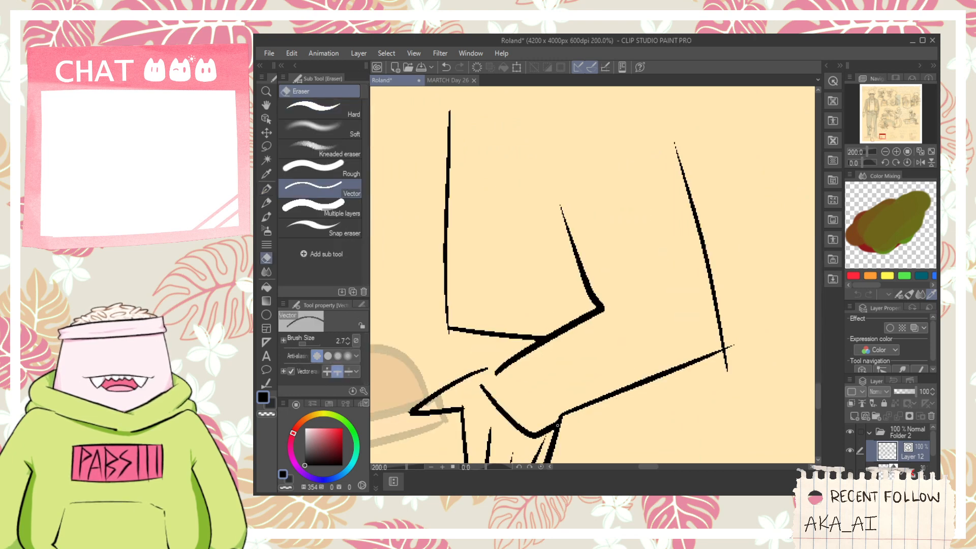
key("p")
key("e")
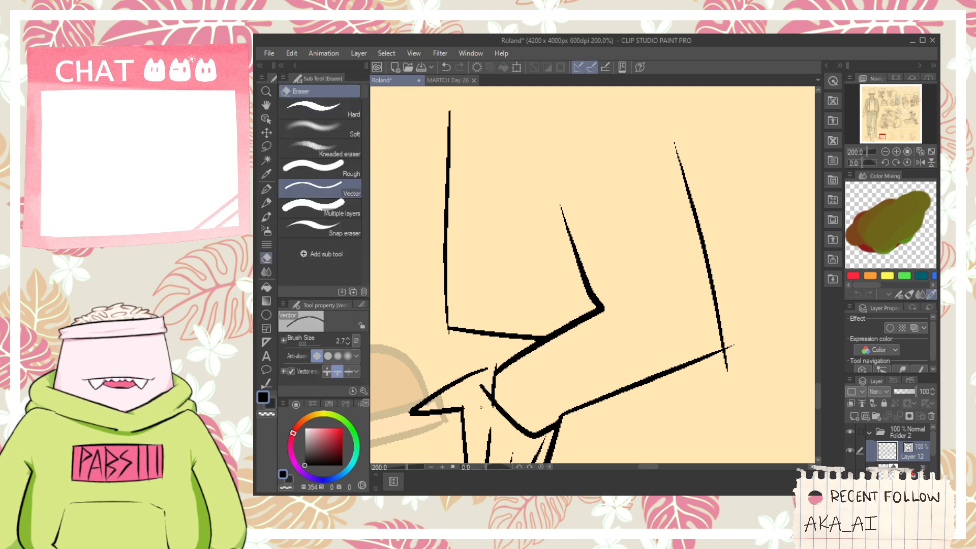
left_click(486, 390)
scroll(486, 384, "up", 2)
key("p")
left_click_drag(480, 353, 506, 361)
key("e")
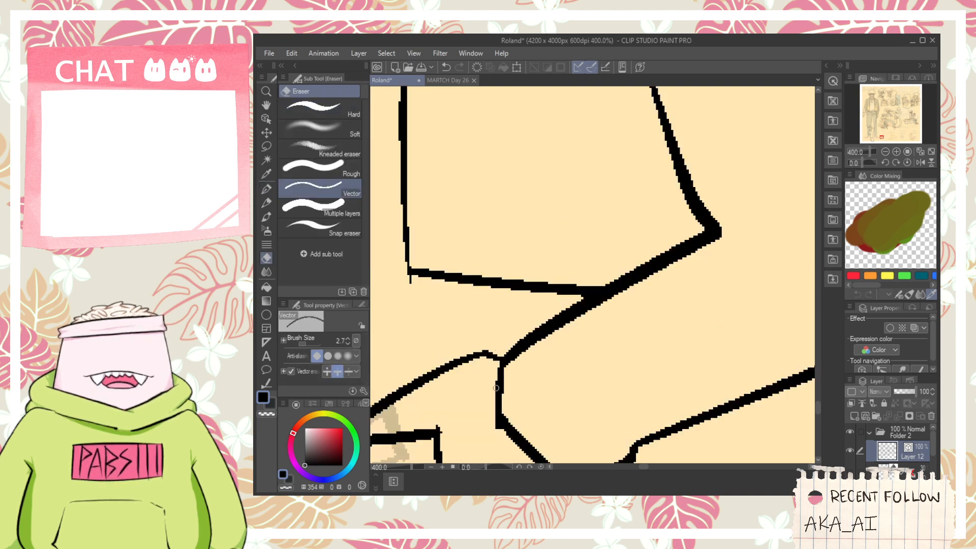
- Ink a small curled loop at the wrist end of the forearm's lower edge and erase the overlapping line ends
scroll(494, 409, "down", 2)
key("p")
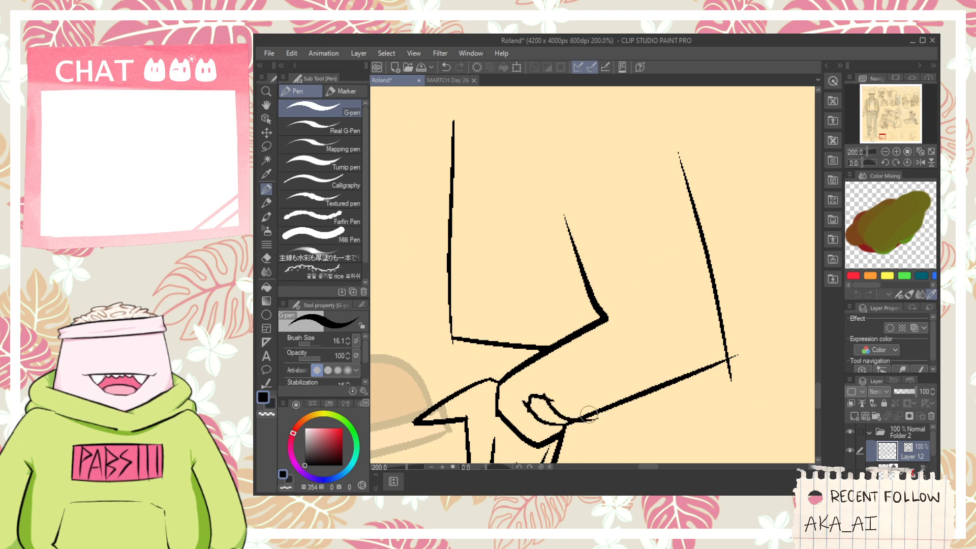
key("e")
scroll(588, 414, "up", 2)
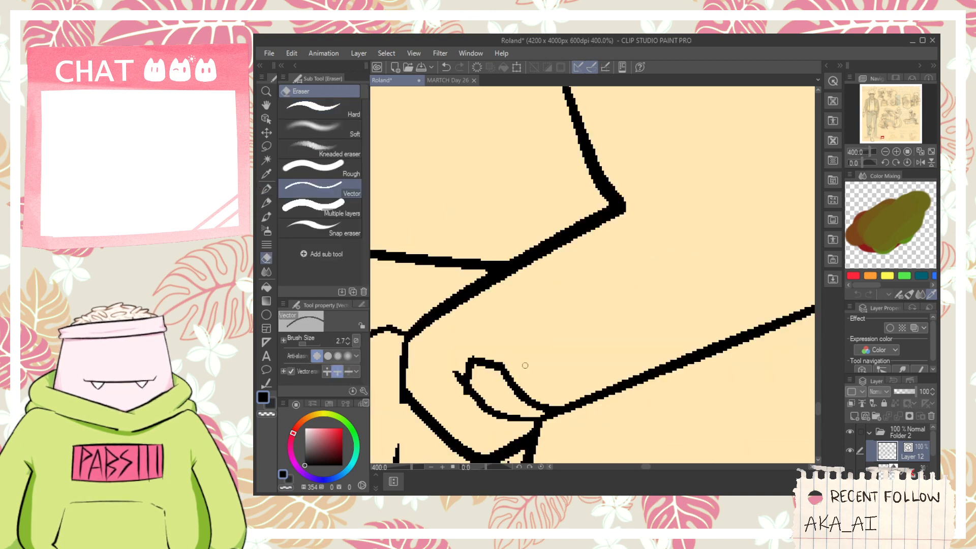
scroll(470, 405, "down", 4)
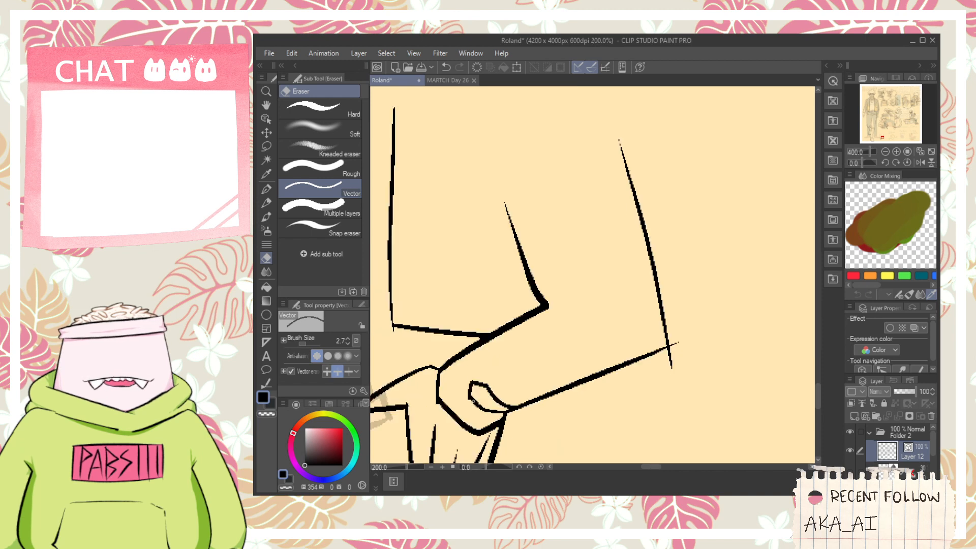
- Trim the overshooting line ends at the outer elbow and ink short crease strokes at the inner elbow
scroll(584, 378, "up", 2)
left_click(560, 363)
key("ctrl+z")
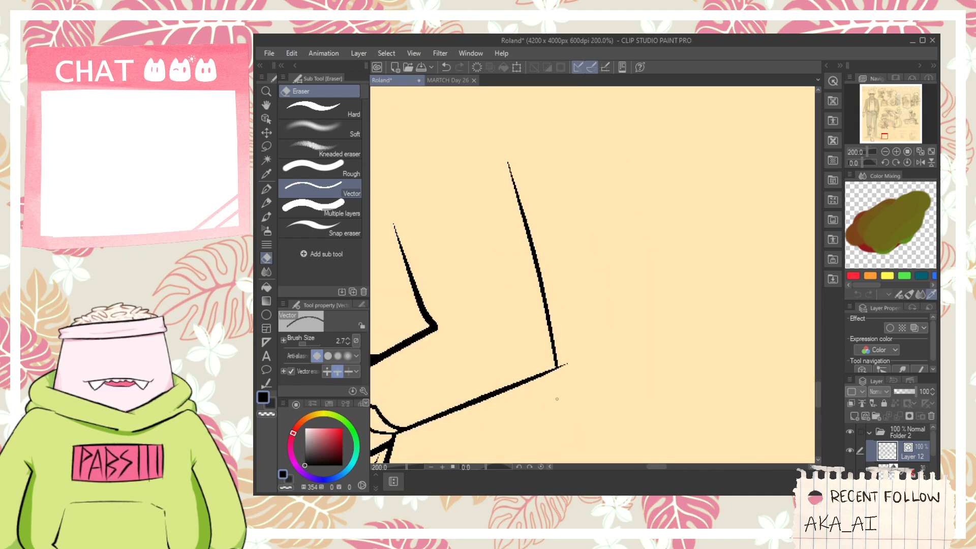
left_click_drag(565, 374, 565, 358)
left_click_drag(575, 343, 652, 349)
key("p")
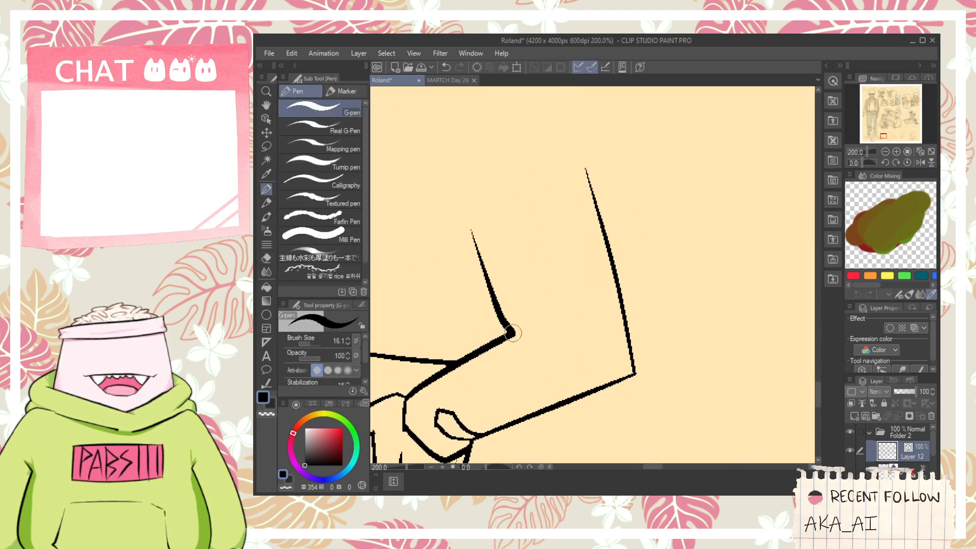
mouse_move(509, 339)
left_mouse_down()
mouse_move(548, 343)
mouse_move(584, 327)
left_mouse_up()
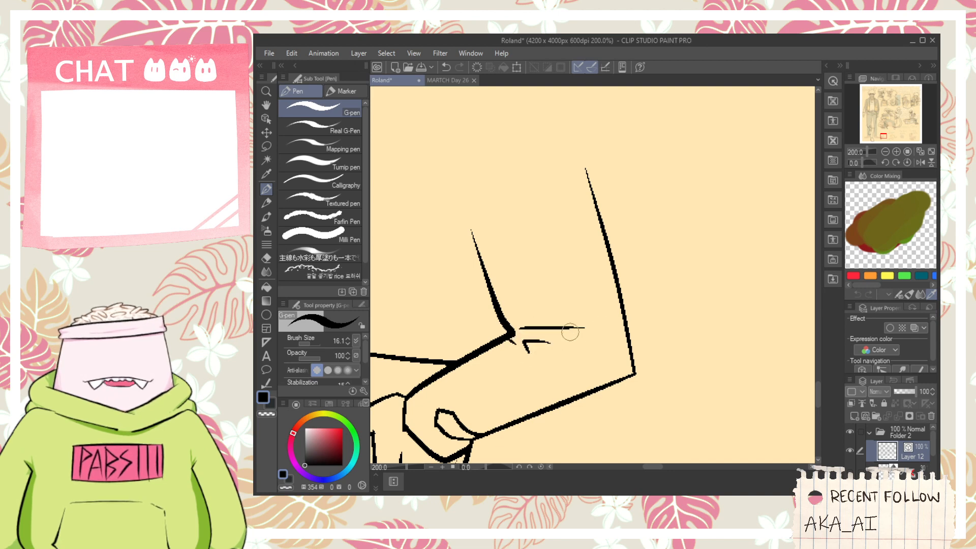
- Ink the sloping shoulder line down to the upper arm and a curved sleeve seam below it
scroll(558, 333, "down", 2)
left_click_drag(545, 290, 571, 340)
key("p")
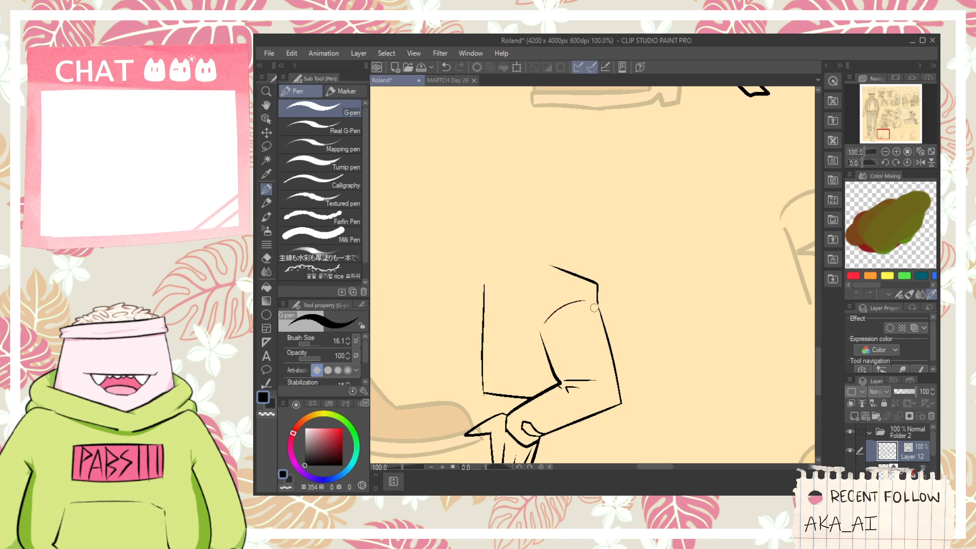
key("ctrl+z")
left_click_drag(574, 305, 612, 320)
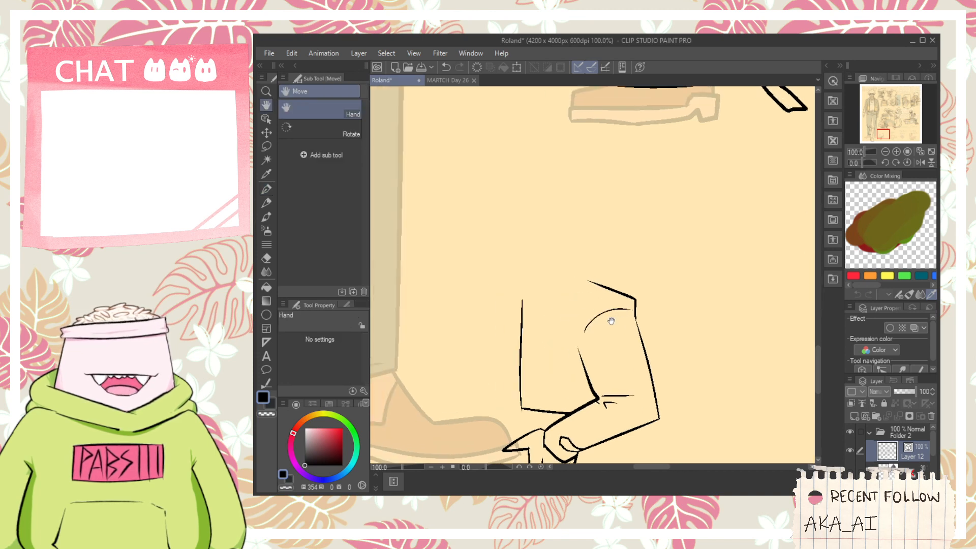
- Ink a stepped line across the chest from the sleeve seam to the front, and a waistband line above the hem
scroll(599, 313, "up", 1)
left_click_drag(527, 348, 560, 309)
left_click_drag(516, 336, 611, 301)
mouse_move(571, 388)
left_mouse_down()
mouse_move(567, 342)
mouse_move(609, 355)
left_mouse_up()
key("e")
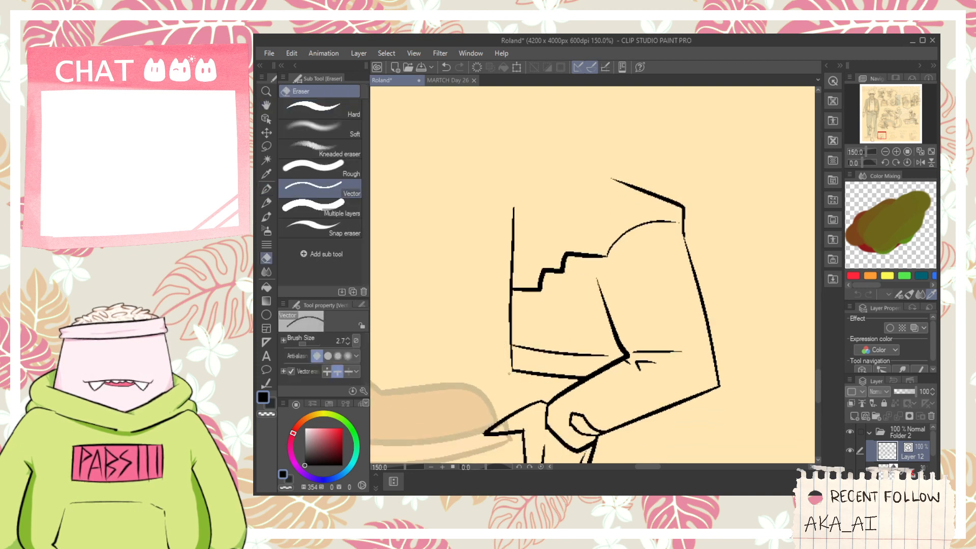
- Shorten the top of the torso's front line and ink a small notched clasp shape above it
left_click_drag(512, 208, 506, 264)
key("p")
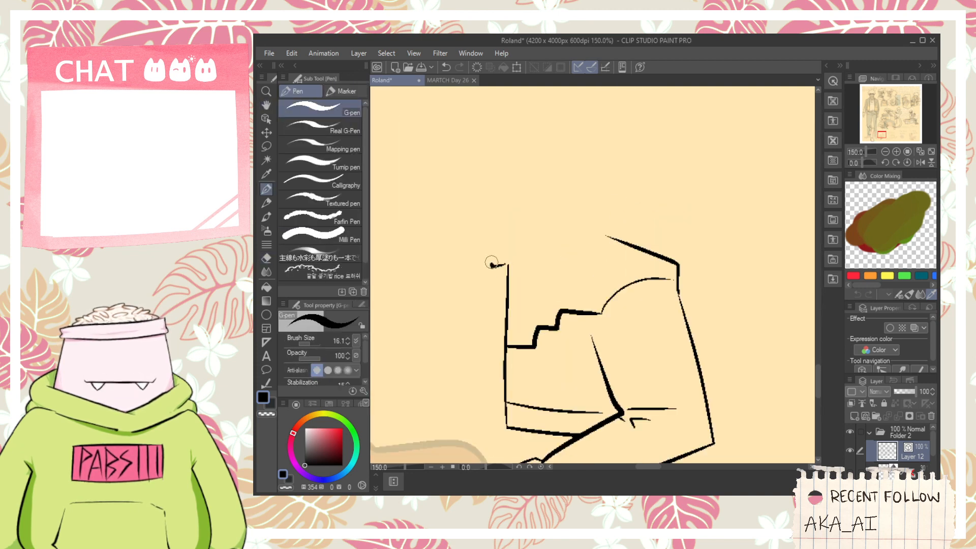
key("ctrl+z")
key("ctrl+z")
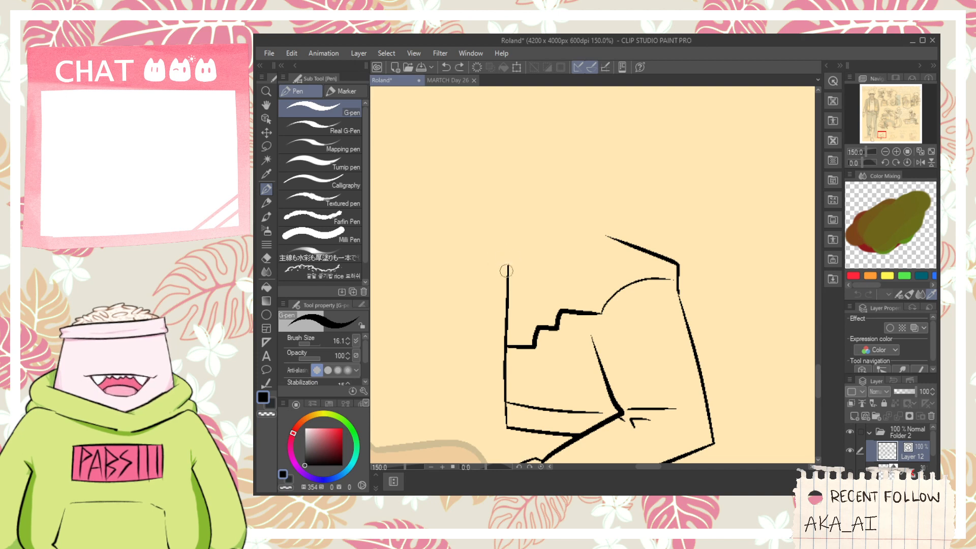
scroll(509, 252, "up", 1)
key("e")
mouse_move(508, 265)
left_mouse_down()
mouse_move(501, 277)
mouse_move(527, 258)
mouse_move(503, 265)
mouse_move(531, 229)
mouse_move(645, 190)
left_mouse_up()
key("p")
key("ctrl+z")
key("ctrl+z")
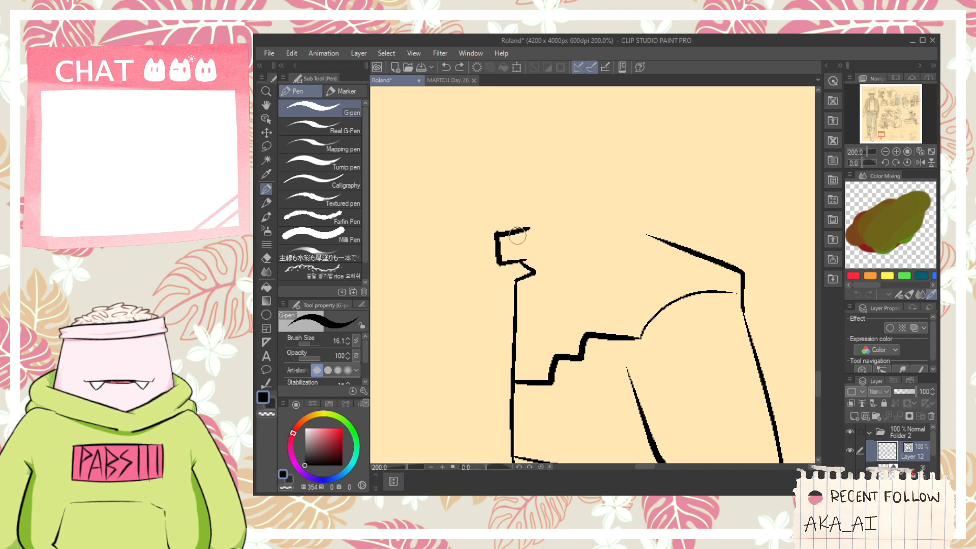
- Ink the collar's sloping upper edge and its back edge, and draw a small circle inside the clasp
left_click_drag(515, 230, 624, 177)
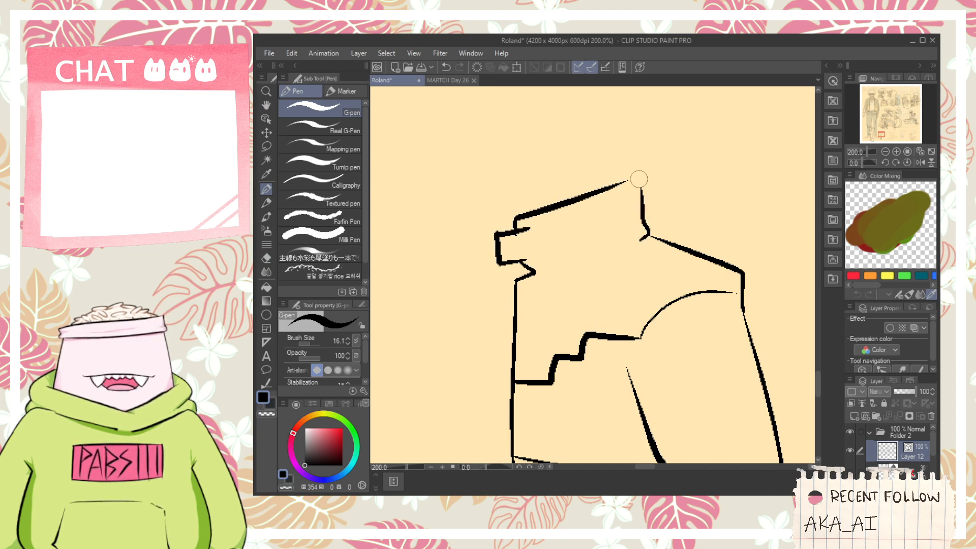
key("e")
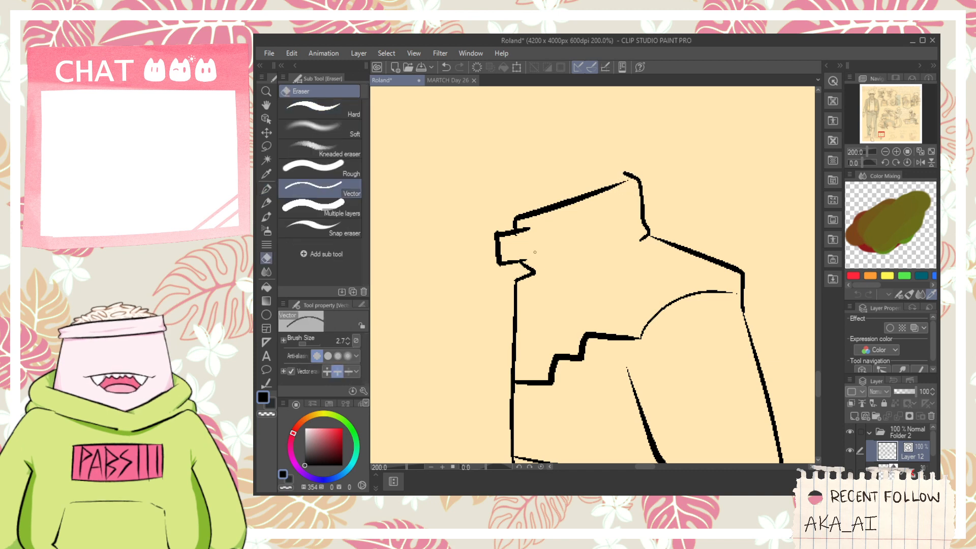
scroll(509, 245, "up", 1)
key("p")
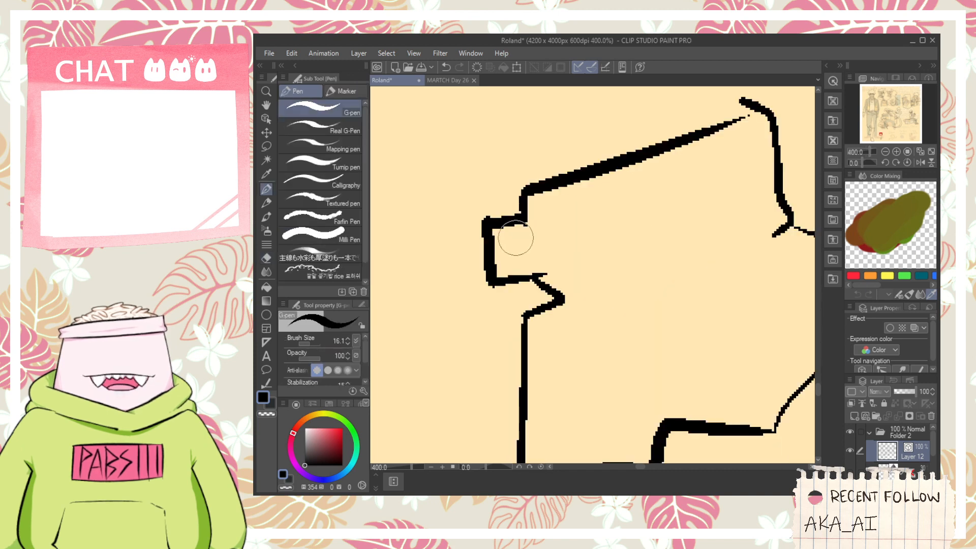
mouse_move(509, 243)
left_mouse_down()
mouse_move(533, 239)
mouse_move(542, 251)
mouse_move(514, 237)
mouse_move(567, 254)
left_mouse_up()
scroll(532, 244, "down", 1)
key("ctrl+z")
scroll(526, 245, "up", 1)
scroll(530, 262, "down", 3)
key("space")
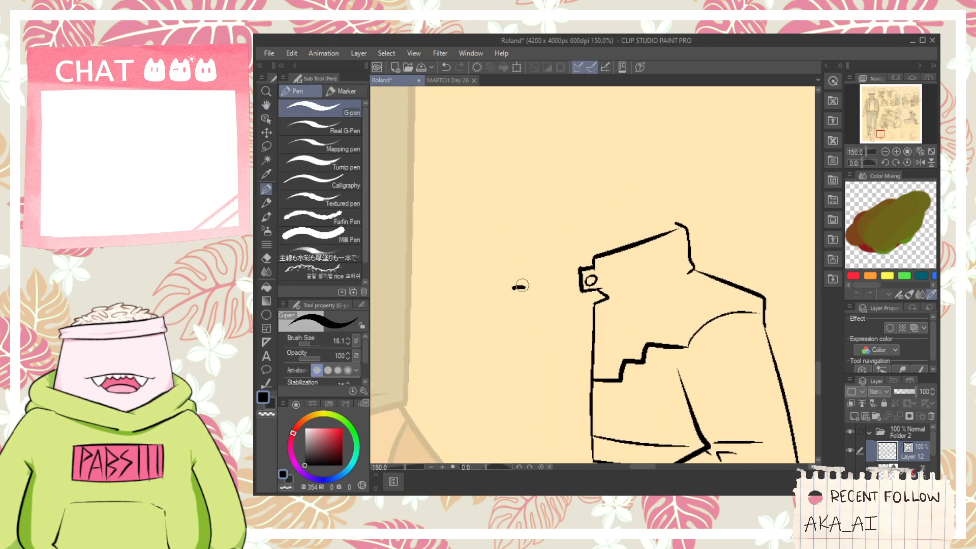
- Ink the start of the figure's face, with a short angular outline and a long curved line above the collar
mouse_move(502, 277)
left_mouse_down()
mouse_move(498, 254)
mouse_move(526, 244)
left_mouse_up()
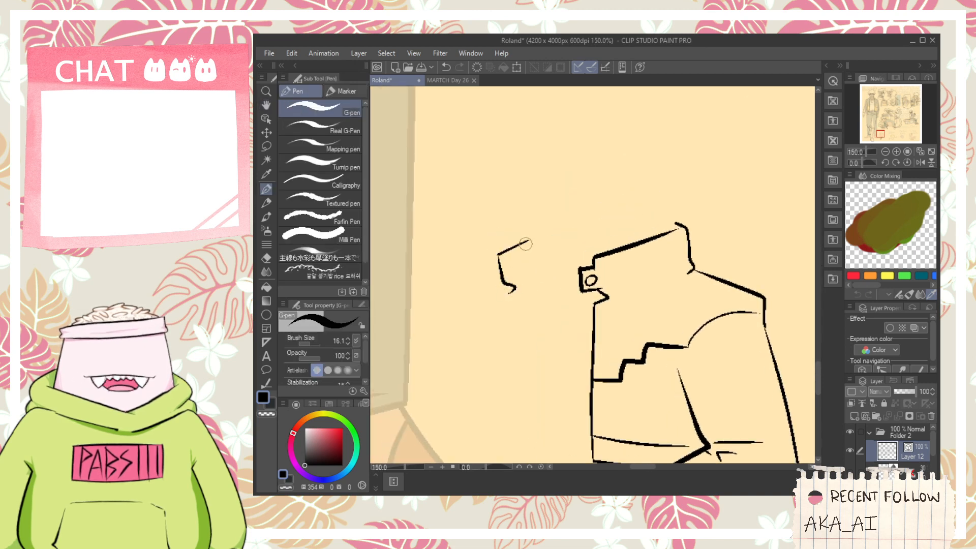
key("e")
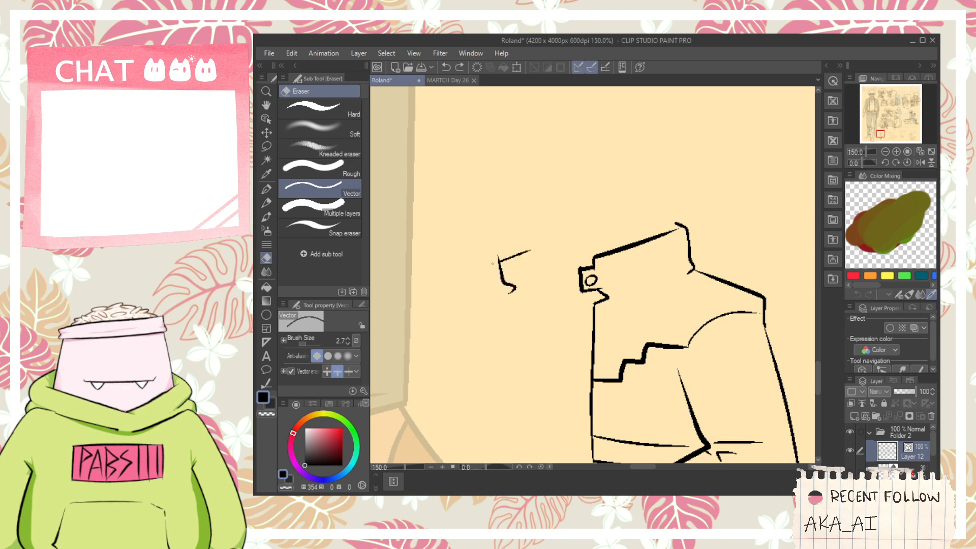
key("space")
mouse_move(537, 247)
left_mouse_down()
mouse_move(547, 273)
mouse_move(595, 240)
left_mouse_up()
key("p")
key("ctrl+z")
mouse_move(518, 248)
left_mouse_down()
mouse_move(648, 222)
mouse_move(645, 266)
left_mouse_up()
key("space")
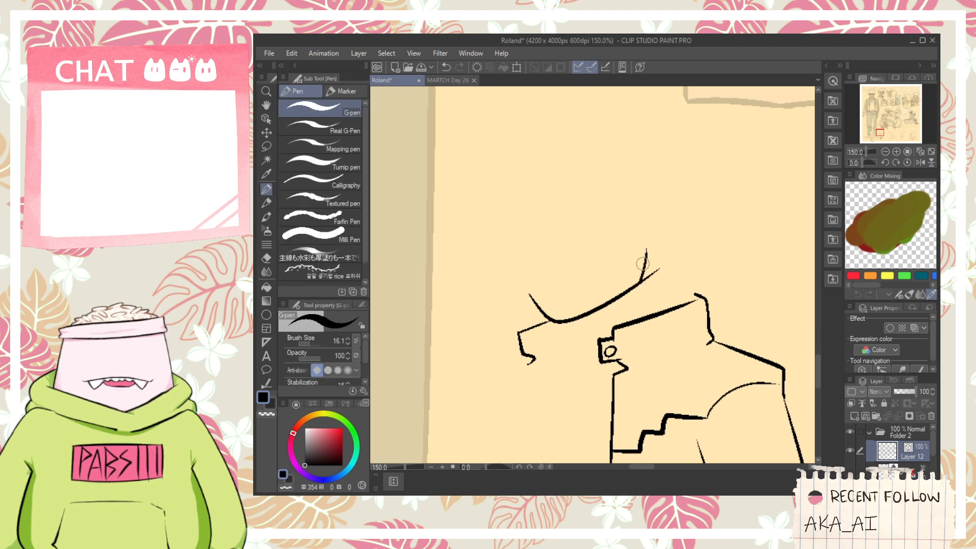
scroll(642, 264, "down", 4)
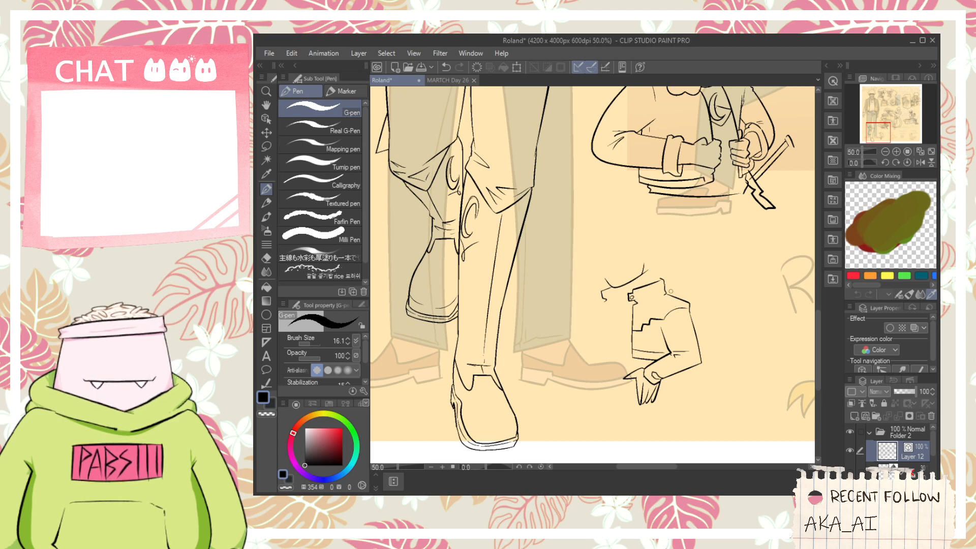
- Ink the ear as a tall oval at the upper end of the jawline, with a small curl inside
scroll(652, 278, "up", 4)
key("e")
key("space")
scroll(636, 234, "up", 1)
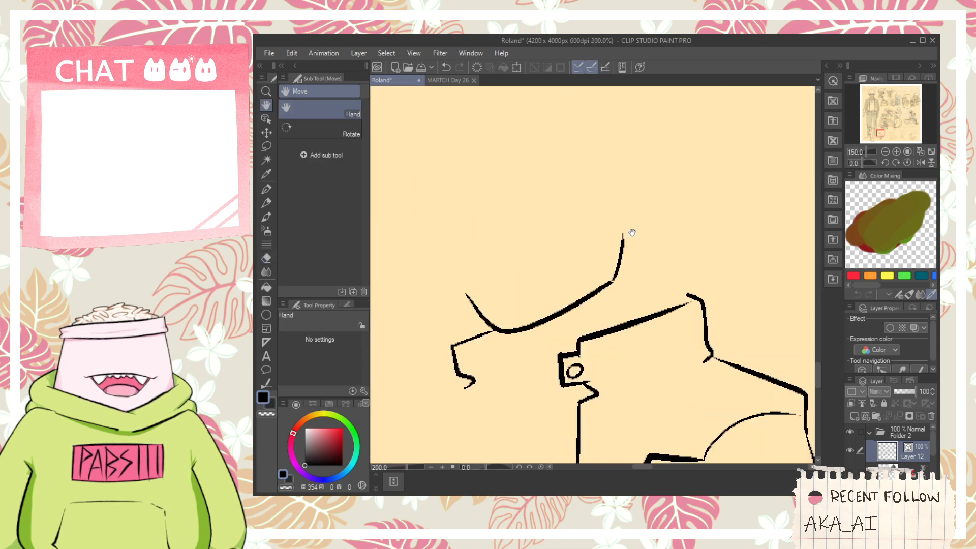
key("p")
mouse_move(616, 238)
left_mouse_down()
mouse_move(652, 188)
mouse_move(611, 208)
mouse_move(619, 235)
mouse_move(629, 218)
left_mouse_up()
key("ctrl+z")
key("e")
key("p")
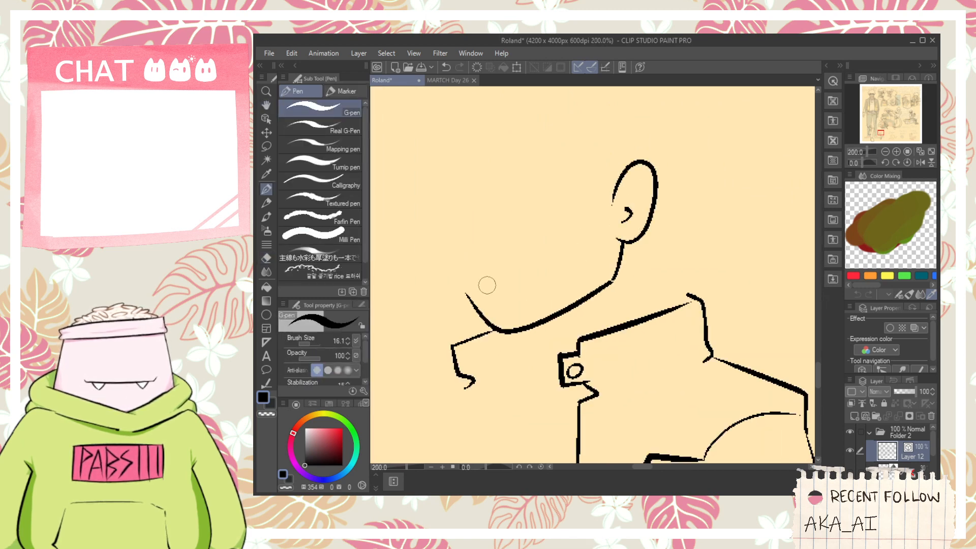
- Ink the facial features: a smiling mouth with the tongue out, two curved eyes and small nose marks
left_click_drag(487, 287, 551, 265)
key("space")
left_click_drag(536, 225, 572, 260)
mouse_move(494, 241)
left_mouse_down()
mouse_move(527, 261)
mouse_move(555, 238)
mouse_move(598, 224)
left_mouse_up()
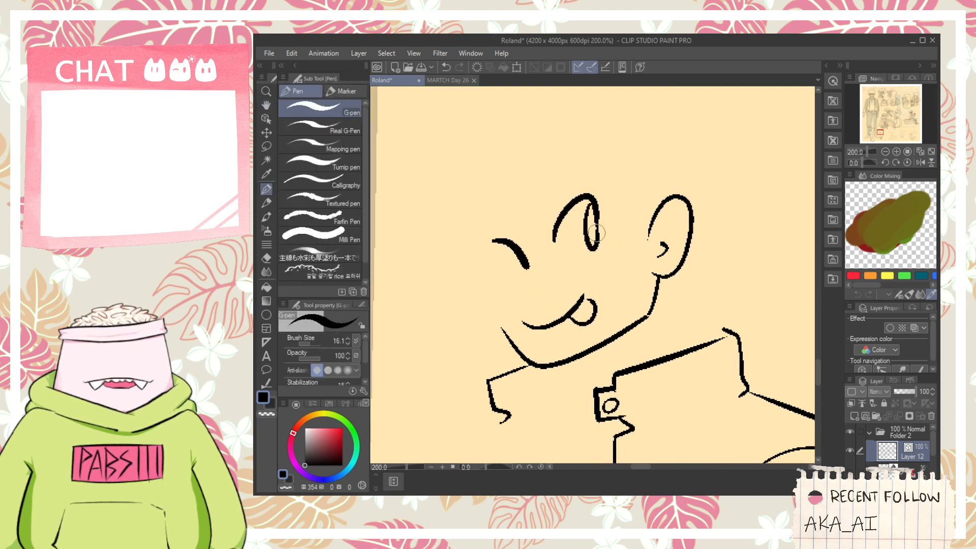
scroll(593, 242, "down", 1)
scroll(544, 288, "up", 1)
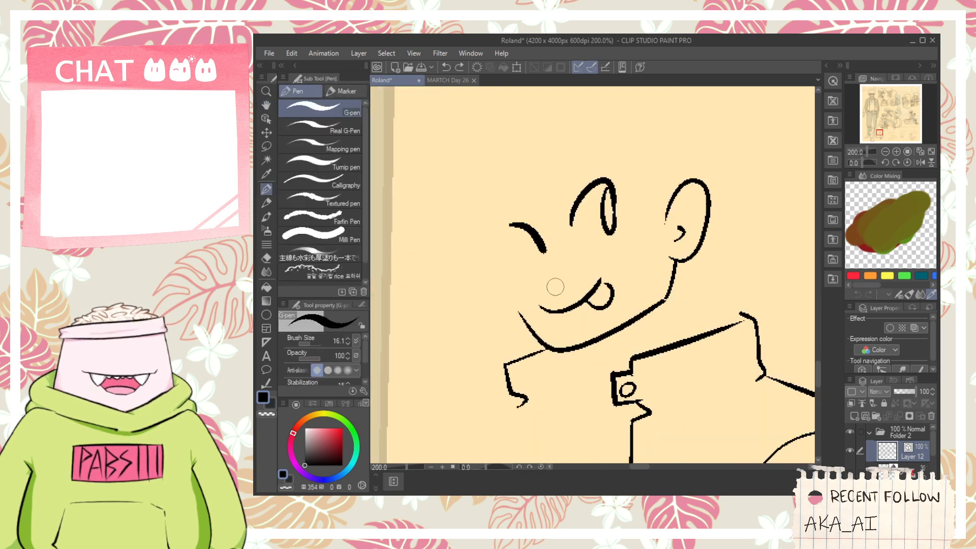
scroll(573, 275, "down", 1)
mouse_move(565, 279)
left_mouse_down()
mouse_move(577, 273)
mouse_move(564, 283)
left_mouse_up()
key("space")
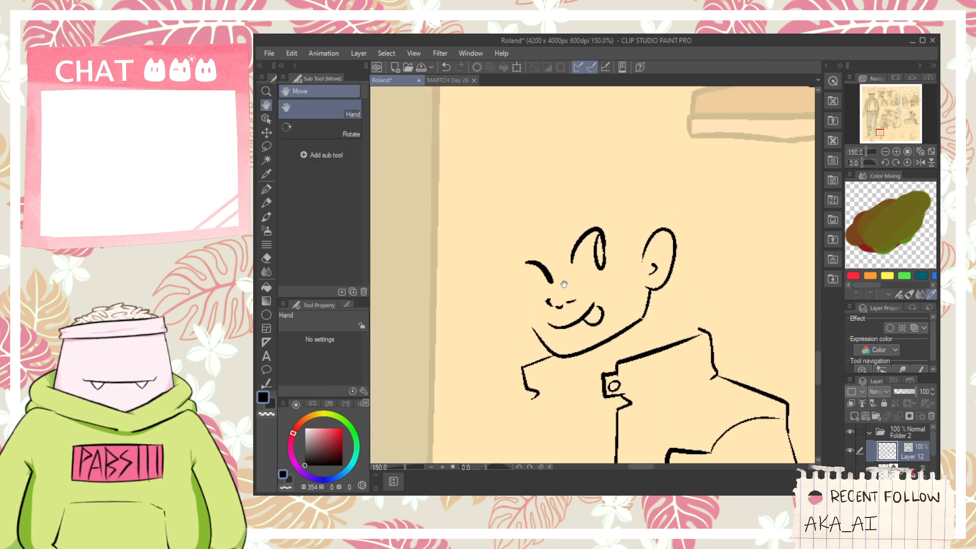
- Ink the front side of the face and a pointed fringe falling across the eyes to the ear
mouse_move(535, 331)
left_mouse_down()
mouse_move(527, 279)
mouse_move(597, 203)
mouse_move(636, 228)
mouse_move(650, 262)
mouse_move(642, 221)
mouse_move(636, 245)
left_mouse_up()
key("ctrl+z")
key("ctrl+z")
key("space")
key("ctrl+z")
key("ctrl+y")
key("space")
- Ink the spiky hair outline from the front of the face over the crown to the back of the head
left_click_drag(551, 310, 520, 257)
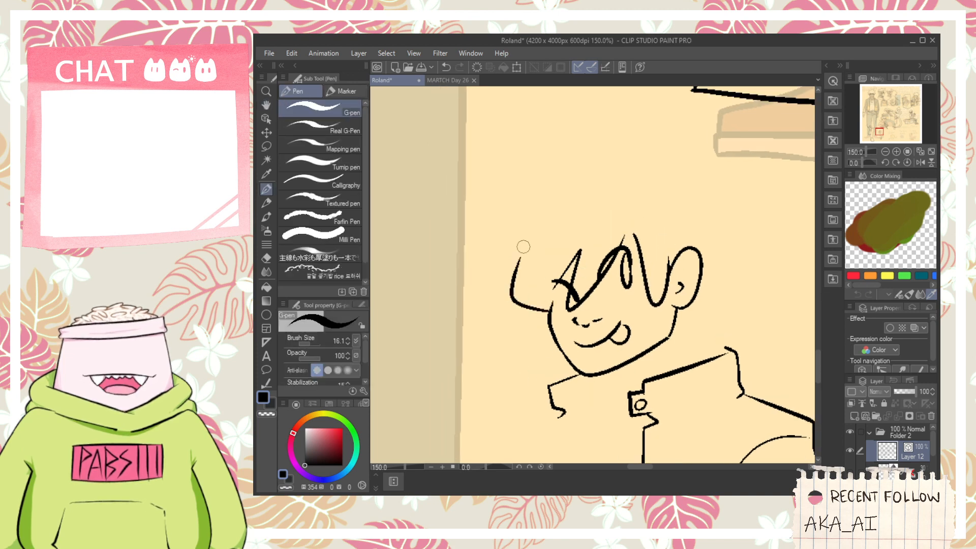
key("ctrl+z")
mouse_move(550, 310)
left_mouse_down()
mouse_move(494, 296)
mouse_move(530, 244)
left_mouse_up()
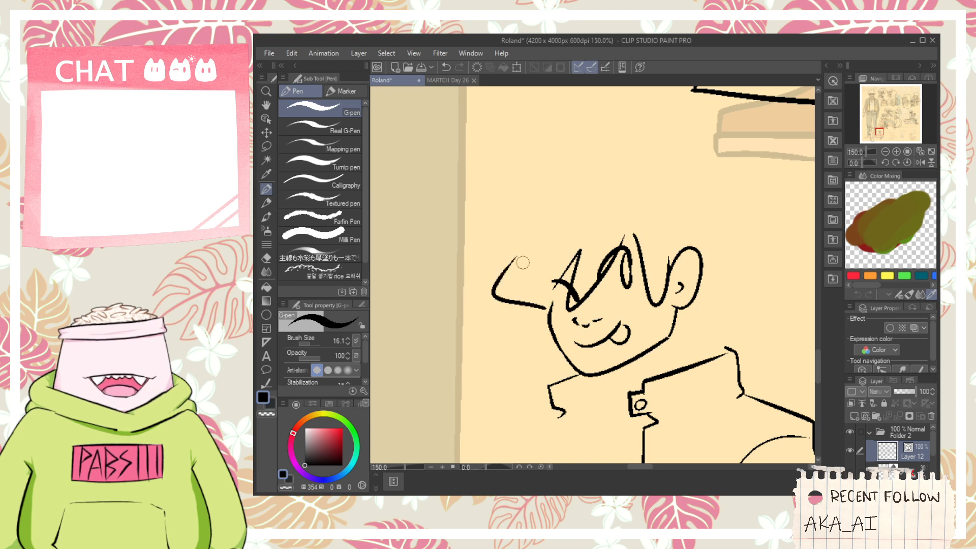
key("ctrl+z")
mouse_move(548, 308)
left_mouse_down()
mouse_move(528, 302)
mouse_move(522, 201)
left_mouse_up()
key("ctrl+z")
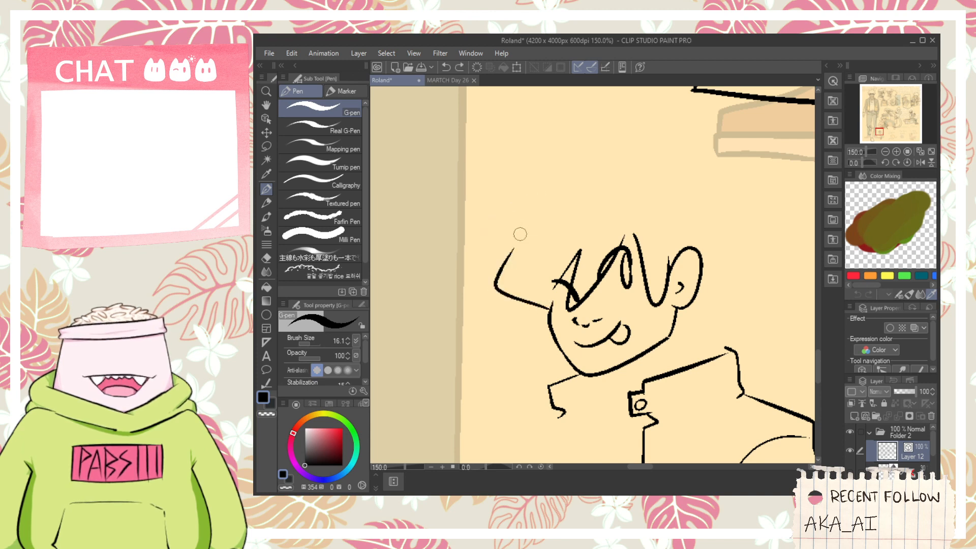
mouse_move(515, 257)
left_mouse_down()
mouse_move(511, 214)
mouse_move(546, 199)
mouse_move(575, 203)
mouse_move(515, 166)
mouse_move(554, 195)
mouse_move(599, 118)
mouse_move(632, 176)
mouse_move(701, 134)
mouse_move(696, 223)
left_mouse_up()
key("ctrl+z")
key("ctrl+z")
mouse_move(623, 178)
left_mouse_down()
mouse_move(661, 158)
mouse_move(679, 233)
mouse_move(628, 172)
mouse_move(720, 170)
mouse_move(707, 232)
left_mouse_up()
key("ctrl+z")
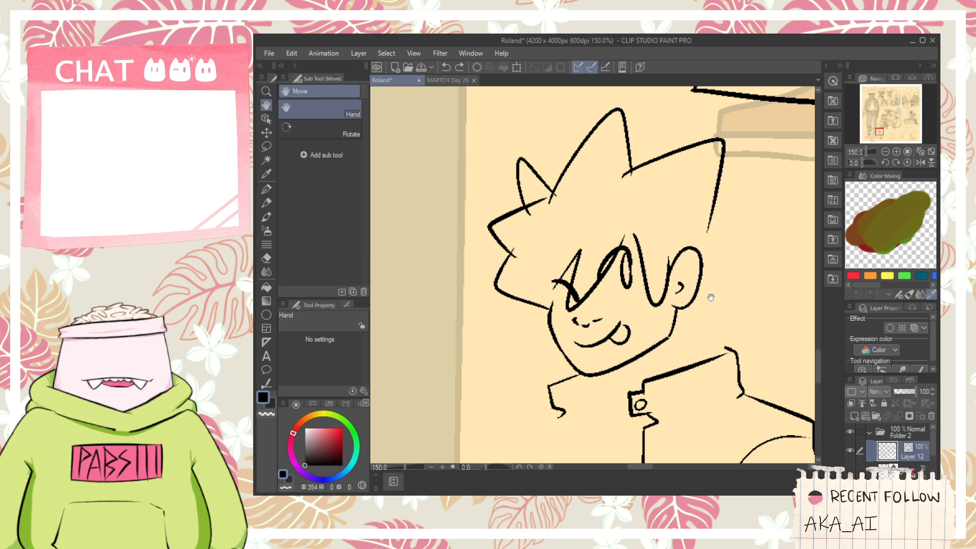
- Ink a short line running back from the base of the ear as the hair's lower edge
scroll(632, 331, "up", 1)
mouse_move(707, 299)
left_mouse_down()
mouse_move(661, 299)
mouse_move(630, 333)
mouse_move(675, 327)
left_mouse_up()
key("ctrl+z")
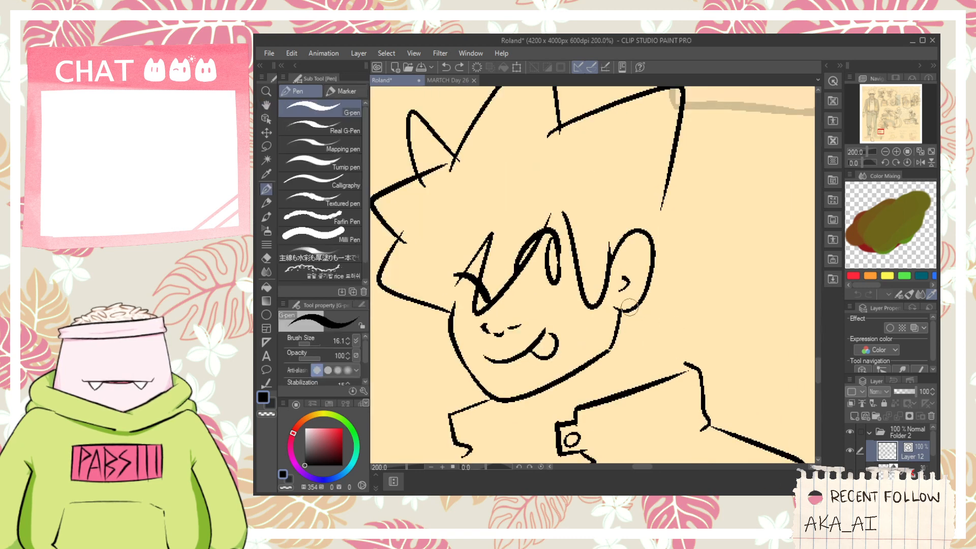
mouse_move(620, 310)
left_mouse_down()
mouse_move(692, 324)
mouse_move(680, 323)
mouse_move(666, 205)
left_mouse_up()
key("ctrl+z")
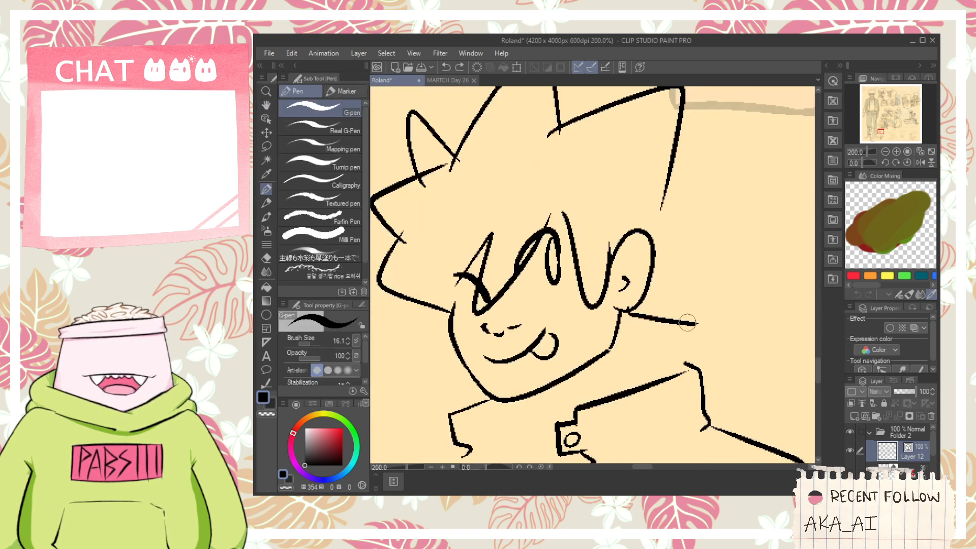
left_click_drag(688, 332, 678, 290)
key("ctrl+z")
left_click_drag(676, 331, 686, 248)
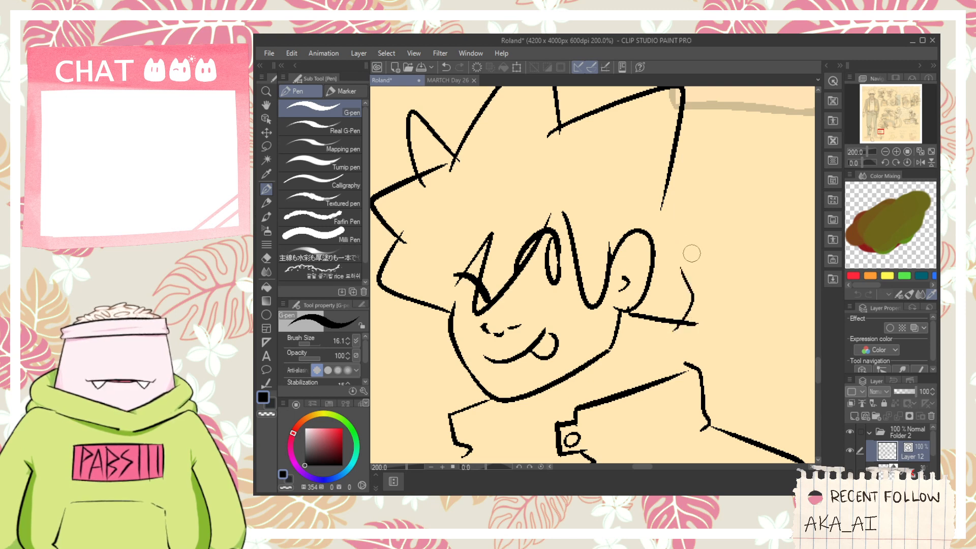
key("ctrl+z")
left_click_drag(679, 329, 669, 248)
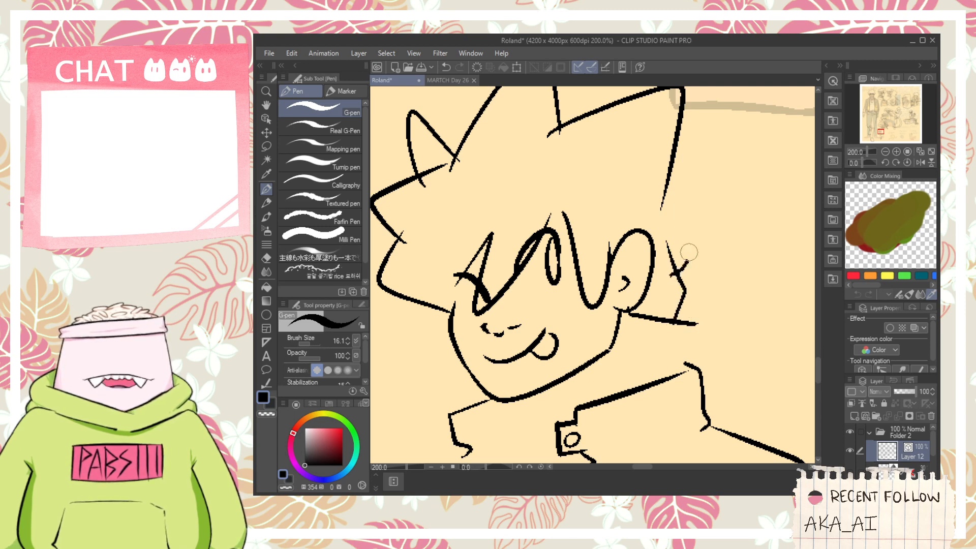
key("ctrl+z")
key("ctrl+z")
- Ink the back of the hair with a small step below the rear spike, down to the lower hair edge
left_click_drag(689, 150, 682, 179)
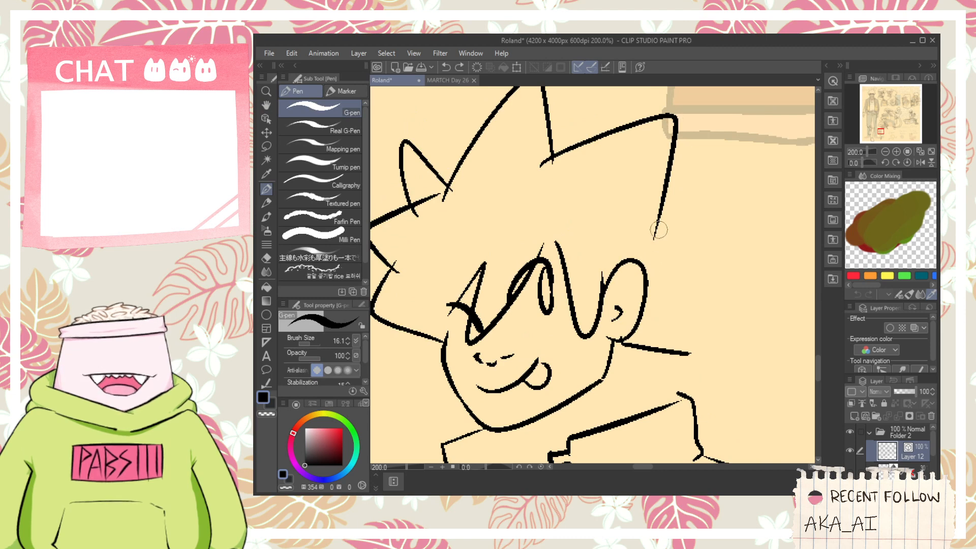
mouse_move(657, 239)
left_mouse_down()
mouse_move(672, 253)
mouse_move(684, 345)
left_mouse_up()
key("ctrl+z")
mouse_move(656, 235)
left_mouse_down()
mouse_move(668, 257)
mouse_move(673, 319)
left_mouse_up()
key("ctrl+z")
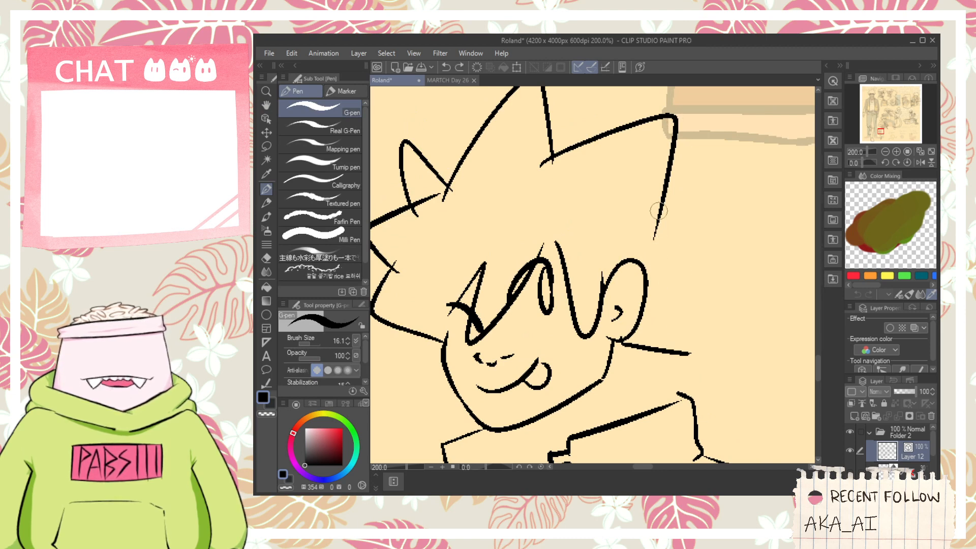
mouse_move(654, 207)
left_mouse_down()
mouse_move(691, 235)
mouse_move(660, 366)
mouse_move(673, 347)
mouse_move(666, 372)
left_mouse_up()
key("ctrl+z")
- Erase the overshooting line ends where the hair spikes cross, leaving clean corners around the head
key("e")
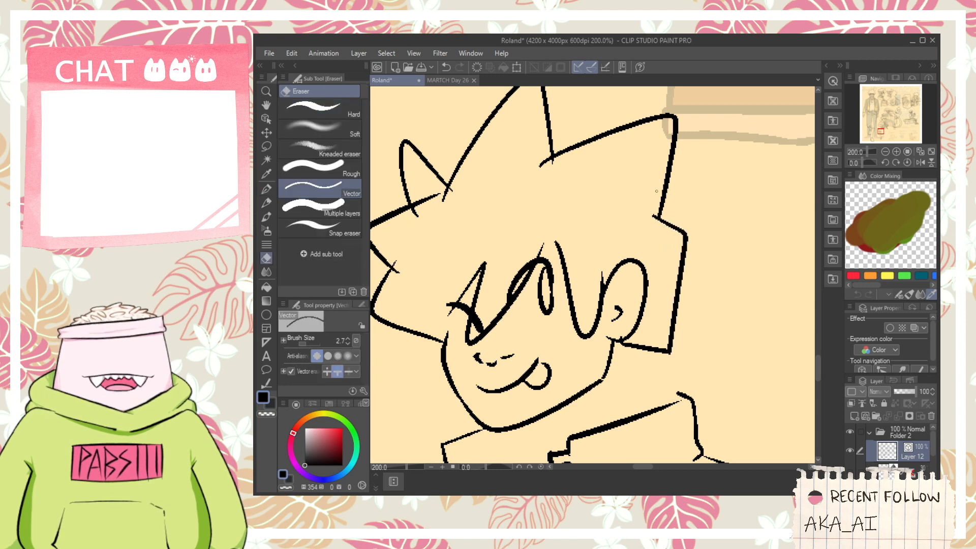
mouse_move(656, 191)
left_mouse_down()
mouse_move(652, 237)
mouse_move(707, 285)
left_mouse_up()
key("ctrl+z")
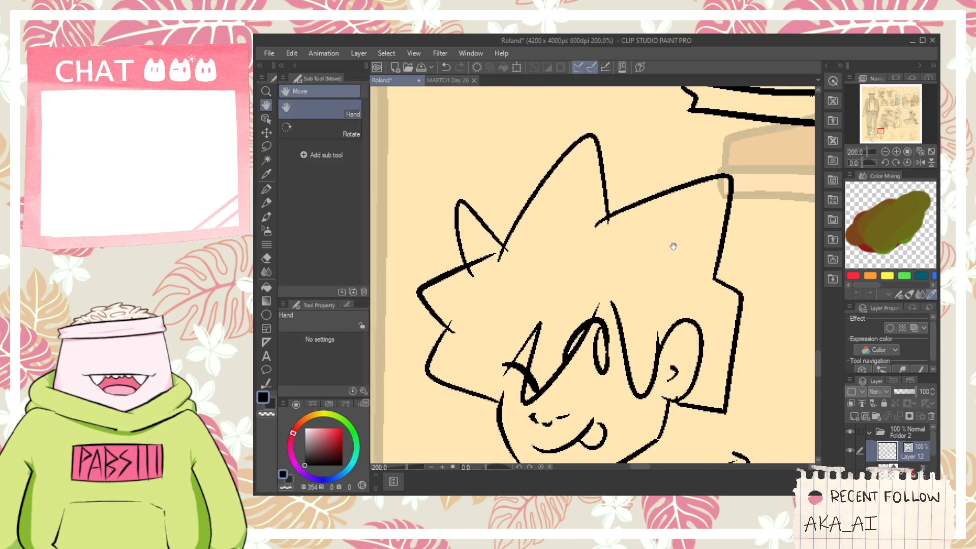
left_click_drag(558, 257, 629, 258)
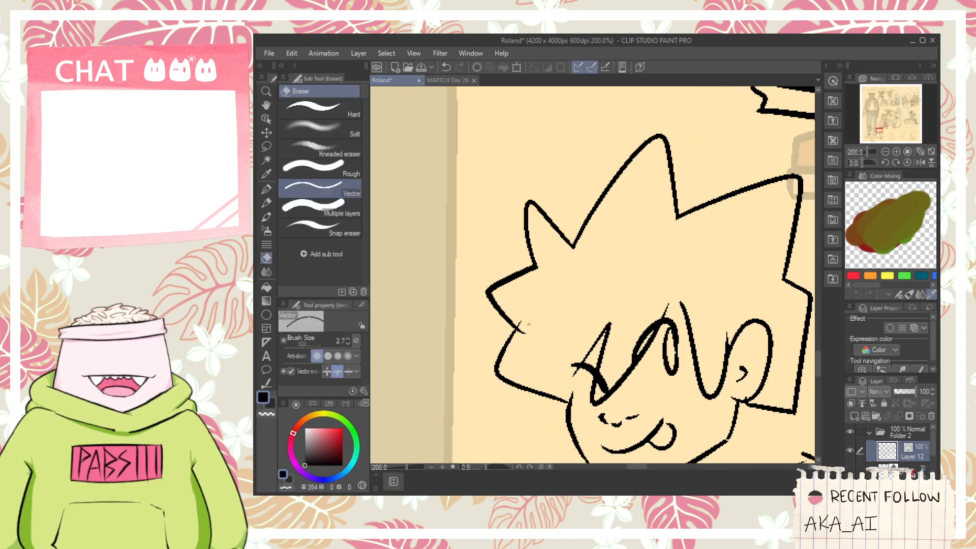
left_click_drag(548, 349, 542, 305)
- Ink a short, pointed strand of hair where the front hair edge meets the face
scroll(568, 354, "up", 2)
key("p")
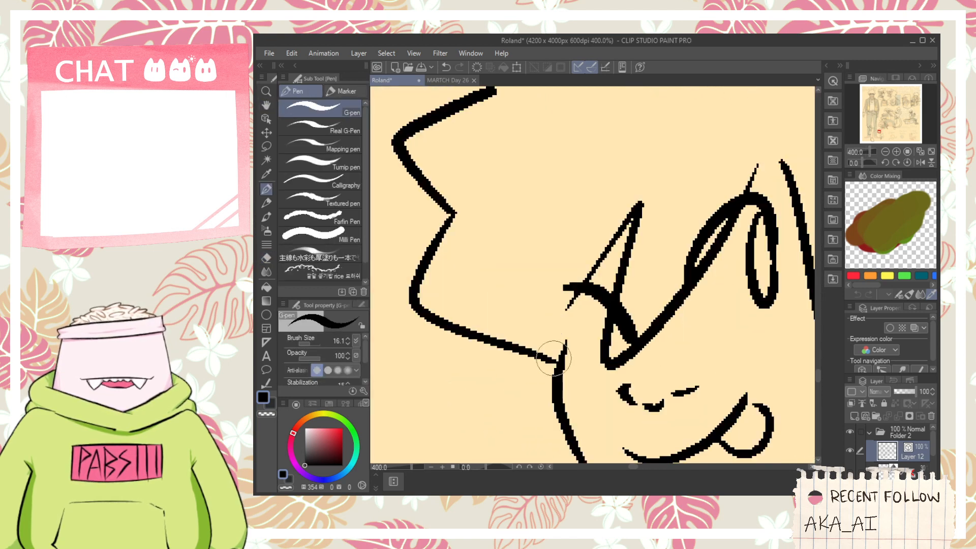
mouse_move(554, 366)
left_mouse_down()
mouse_move(555, 344)
mouse_move(569, 357)
mouse_move(561, 254)
left_mouse_up()
key("ctrl+z")
mouse_move(560, 365)
left_mouse_down()
mouse_move(565, 324)
mouse_move(556, 359)
left_mouse_up()
key("e")
key("ctrl+z")
scroll(563, 355, "down", 4)
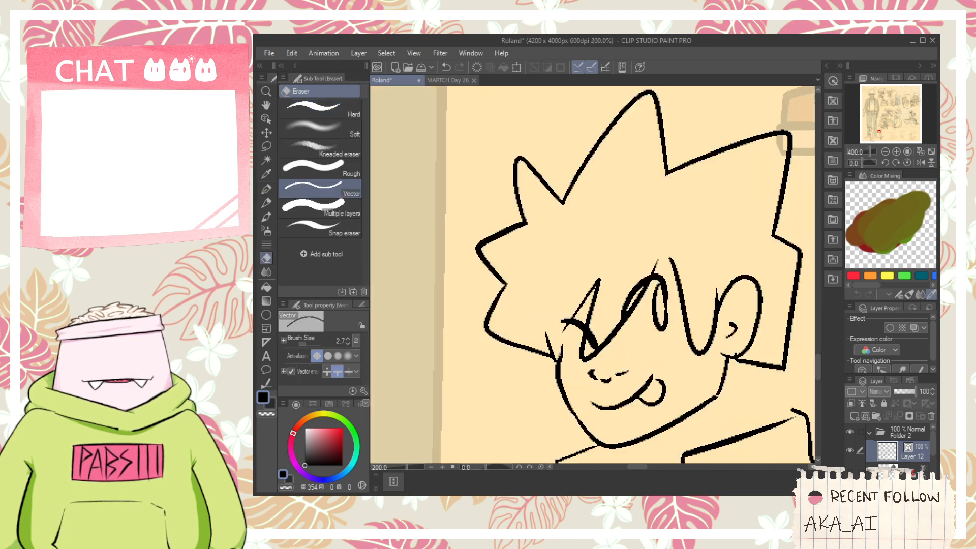
- Ink the back of the neck from the hair down to the collar and trim its overshoot there
left_click_drag(620, 389, 592, 312)
scroll(592, 312, "up", 1)
scroll(650, 260, "up", 1)
key("p")
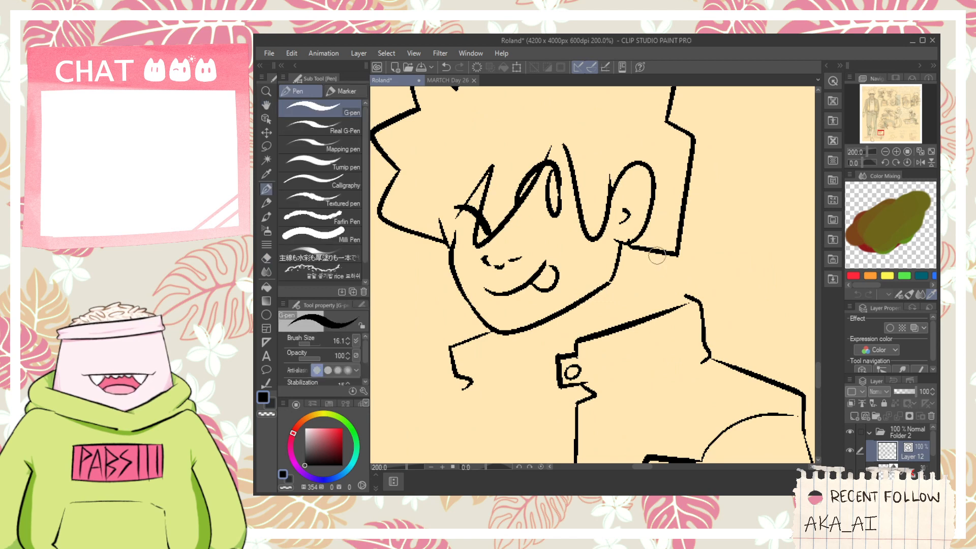
key("ctrl+z")
left_click_drag(662, 255, 683, 320)
key("e")
key("p")
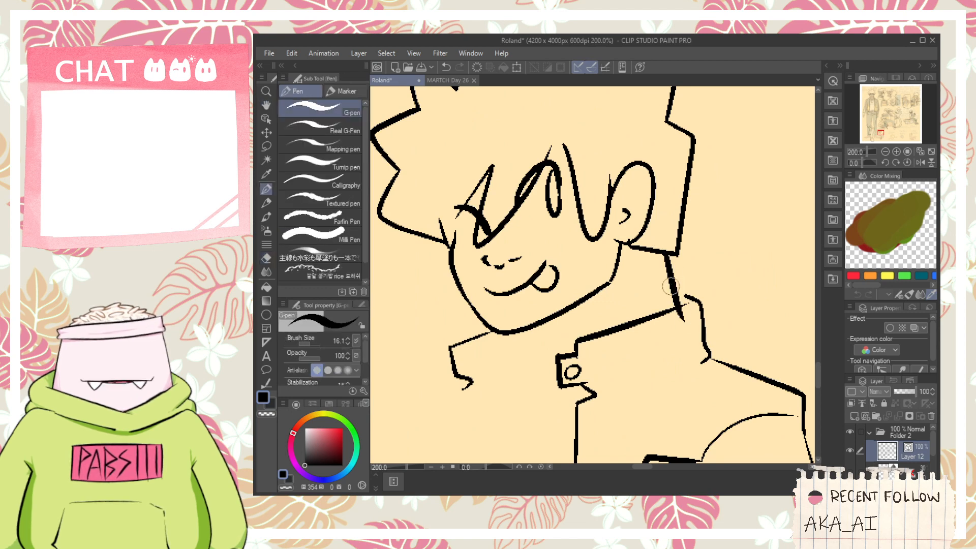
key("e")
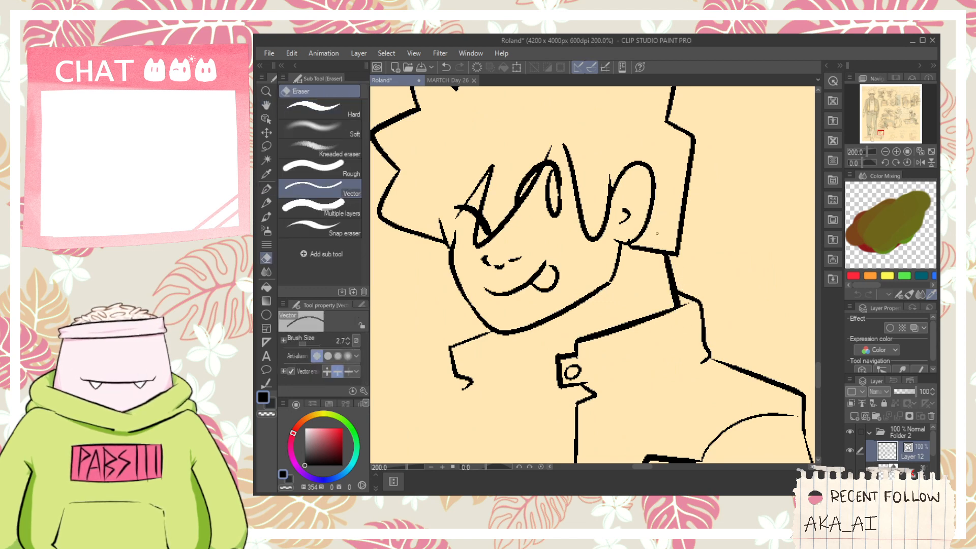
- Ink the front of the neck below the chin and a curved shirt neckline meeting the collar, trimming the overlap
scroll(656, 233, "up", 2)
scroll(660, 249, "down", 3)
key("space")
left_click_drag(607, 311, 608, 268)
scroll(600, 269, "up", 1)
key("p")
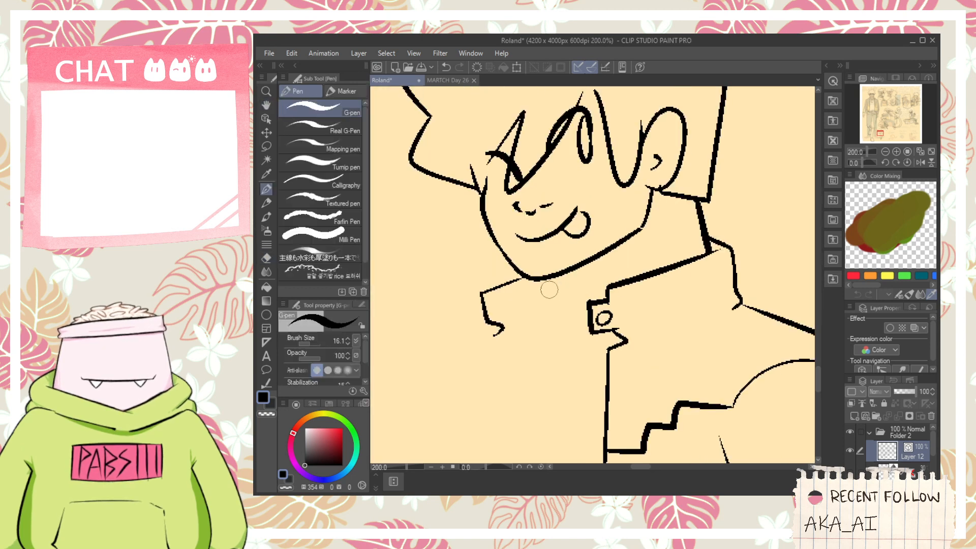
mouse_move(549, 277)
left_mouse_down()
mouse_move(577, 341)
mouse_move(624, 344)
mouse_move(610, 363)
mouse_move(625, 353)
left_mouse_up()
key("ctrl+z")
key("e")
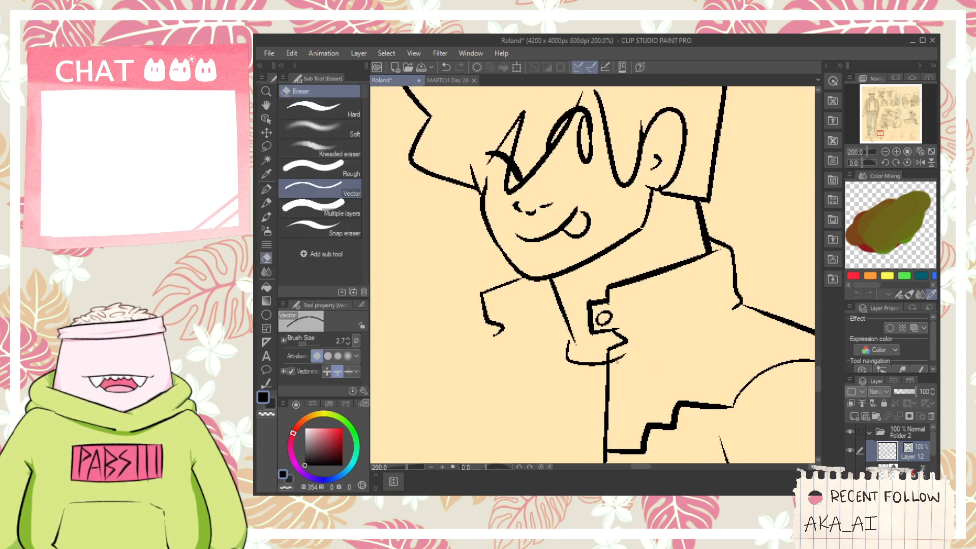
key("ctrl+z")
key("p")
mouse_move(574, 337)
left_mouse_down()
mouse_move(638, 340)
mouse_move(622, 360)
left_mouse_up()
key("e")
key("space")
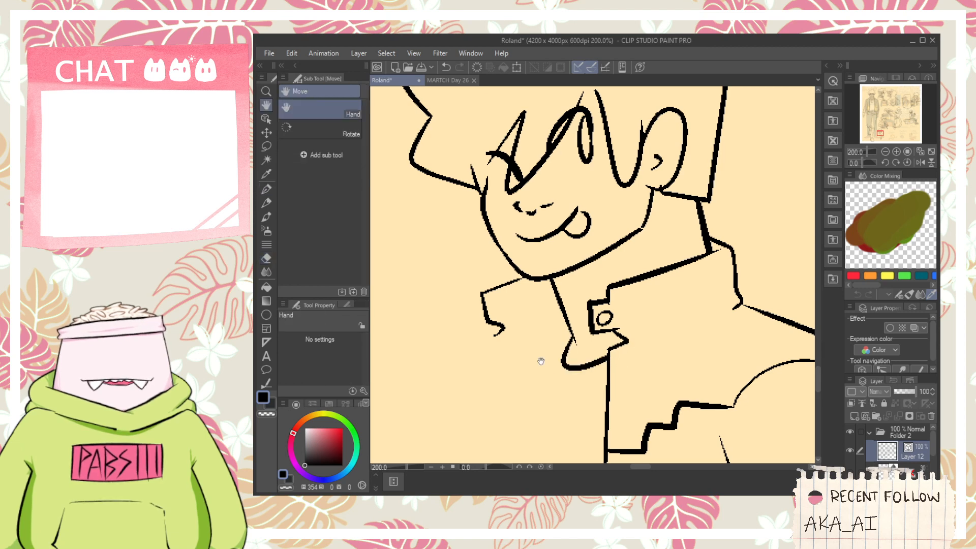
- Ink the far jacket front with a line below the collar notch, a long curved inner edge and a short hem
mouse_move(541, 361)
left_mouse_down()
mouse_move(594, 301)
mouse_move(565, 368)
mouse_move(571, 283)
left_mouse_up()
key("ctrl+minus")
key("space")
left_click_drag(598, 208, 568, 385)
key("ctrl+z")
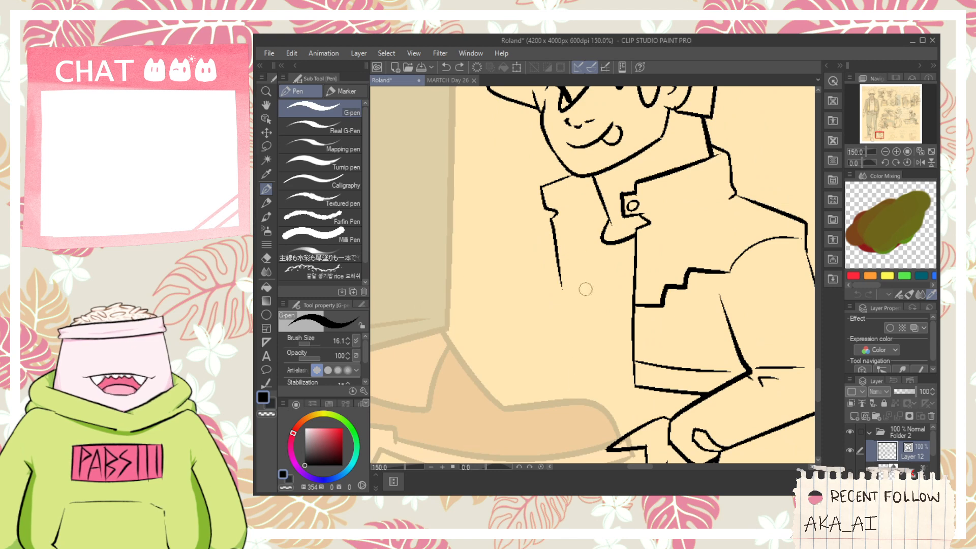
mouse_move(605, 205)
left_mouse_down()
mouse_move(586, 378)
mouse_move(536, 354)
mouse_move(515, 224)
left_mouse_up()
scroll(584, 375, "up", 1)
key("ctrl+z")
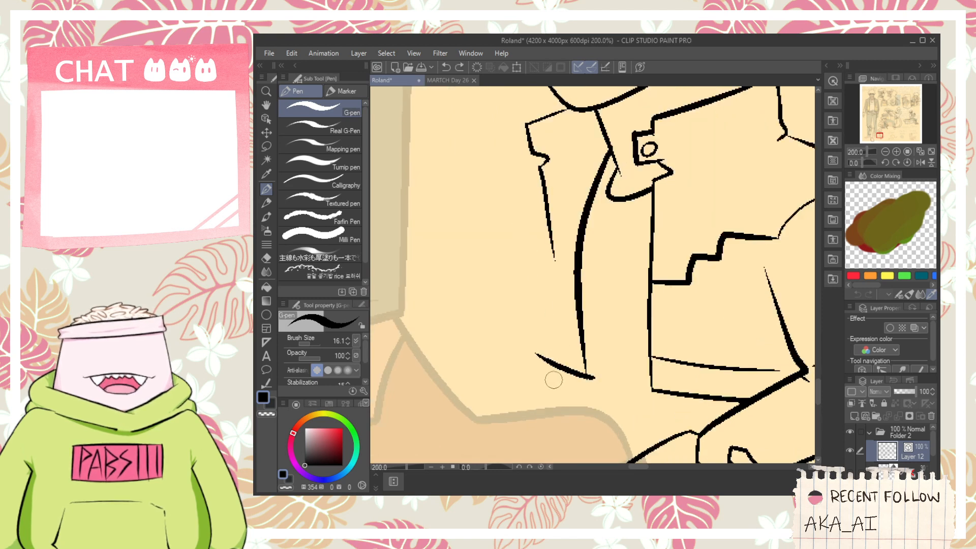
- Ink the far jacket front's outer edge and a short shoulder line from the collar, and trim the hem corners
mouse_move(553, 379)
left_mouse_down()
mouse_move(522, 208)
mouse_move(541, 224)
mouse_move(572, 289)
left_mouse_up()
key("space")
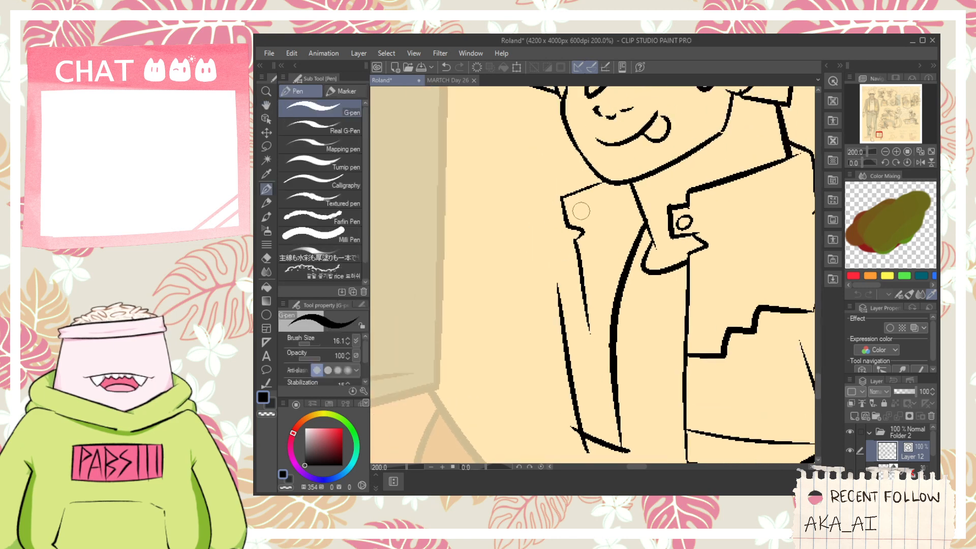
mouse_move(588, 208)
left_mouse_down()
mouse_move(550, 218)
mouse_move(603, 196)
mouse_move(582, 205)
left_mouse_up()
key("ctrl+z")
key("e")
key("space")
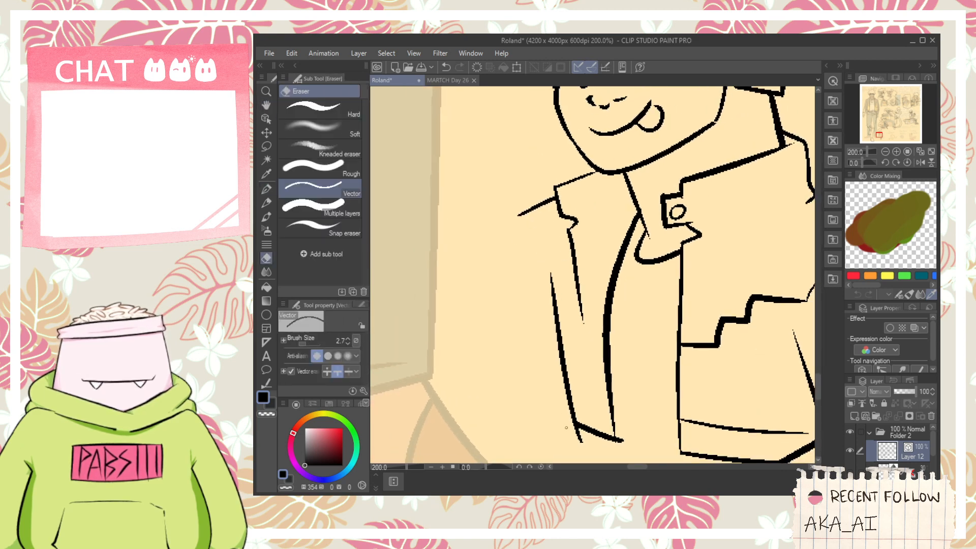
key("p")
key("e")
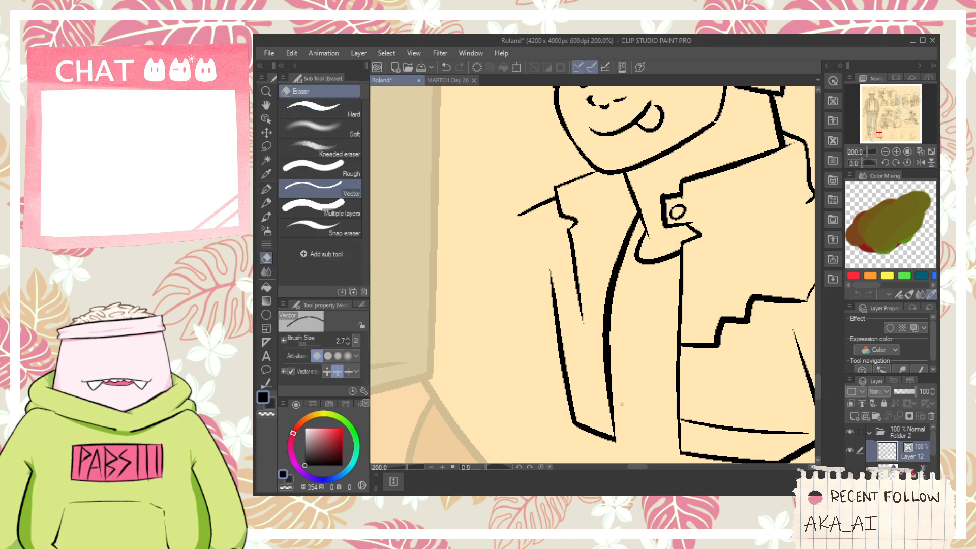
- Ink a waistband line above the far jacket front's hem and extend the collar-notch line down to it
key("p")
left_click_drag(565, 397, 632, 420)
key("ctrl+z")
key("e")
left_click(625, 419)
key("p")
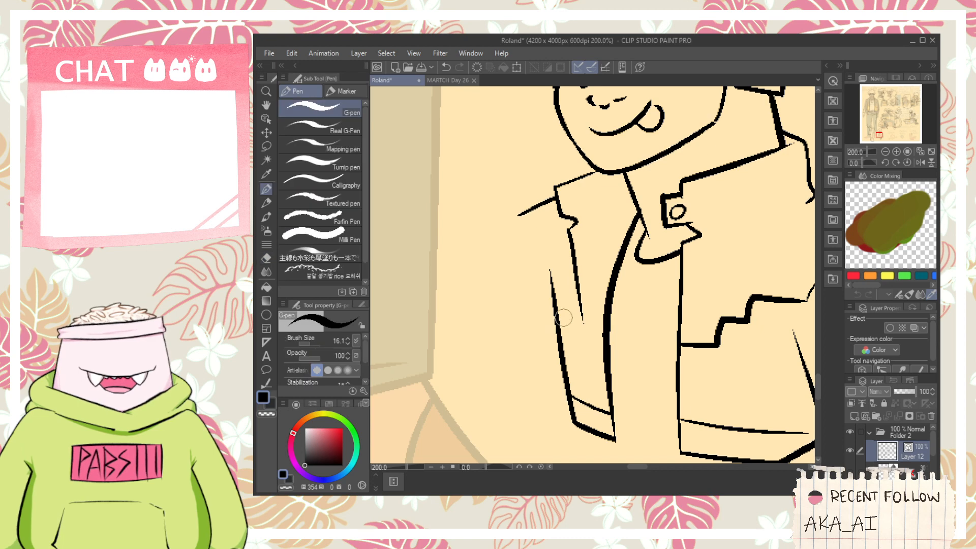
left_click_drag(589, 332, 601, 394)
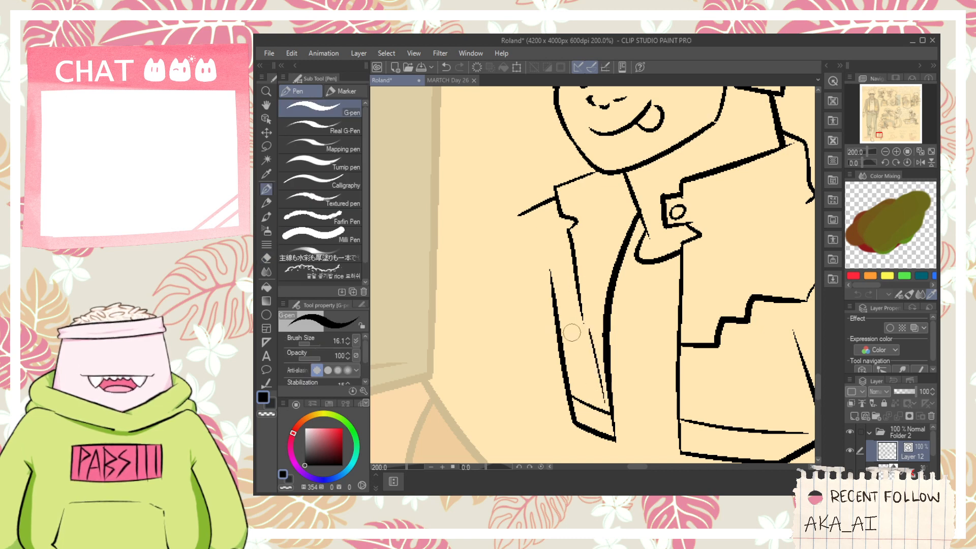
- Ink a small stepped seam across the far jacket front to match the one on the near side
mouse_move(558, 300)
left_mouse_down()
mouse_move(572, 334)
mouse_move(638, 335)
left_mouse_up()
key("ctrl+z")
key("ctrl+z")
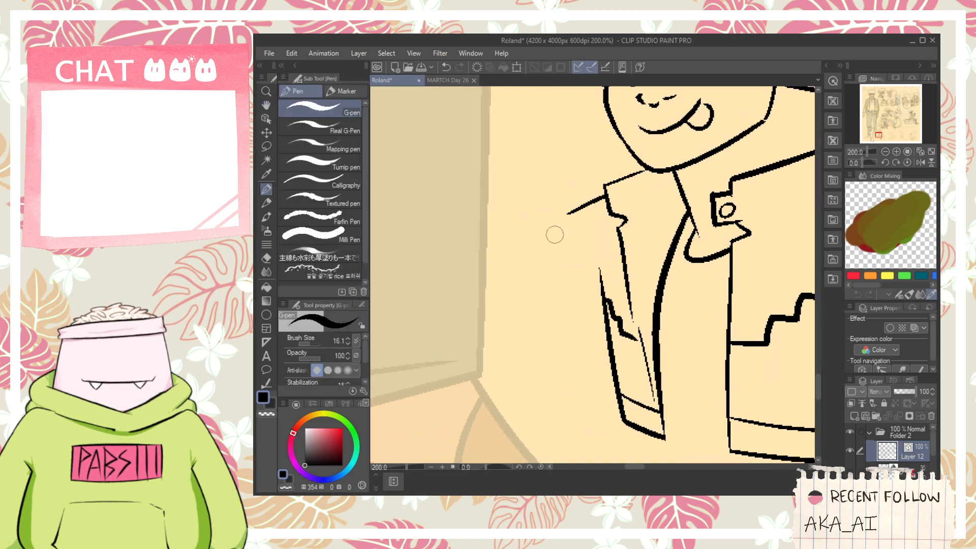
scroll(574, 274, "down", 1)
left_click_drag(599, 320, 478, 350)
key("ctrl+z")
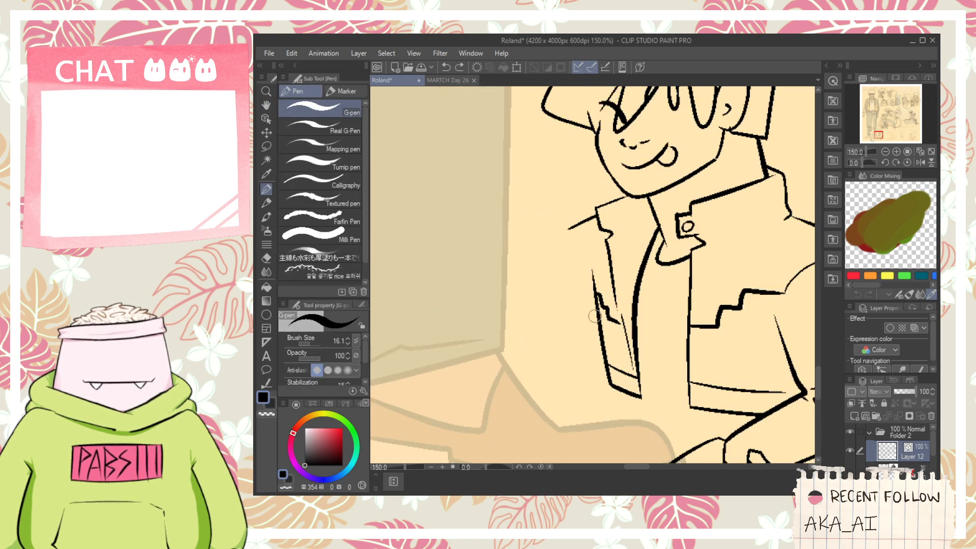
left_click_drag(598, 305, 471, 328)
key("h")
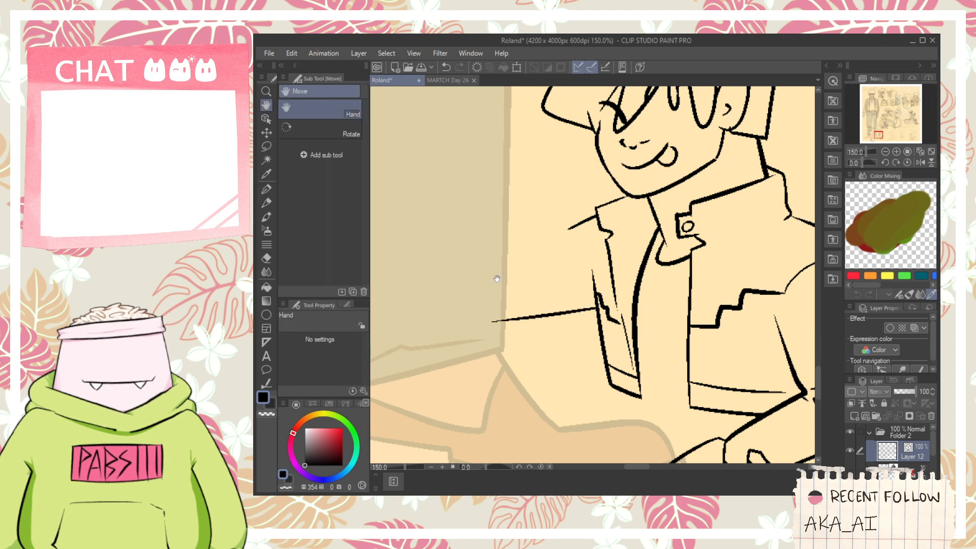
left_click_drag(519, 256, 599, 255)
key("ctrl+z")
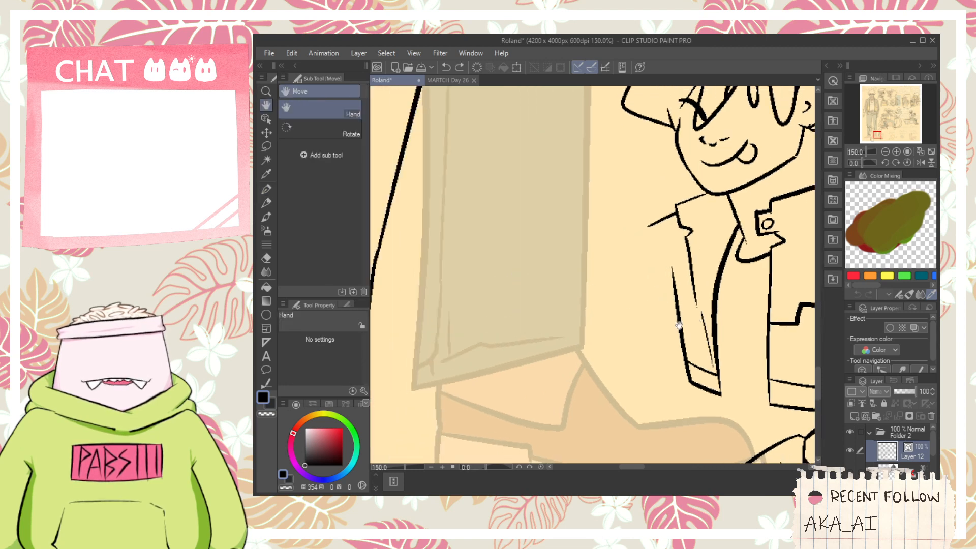
key("ctrl+y")
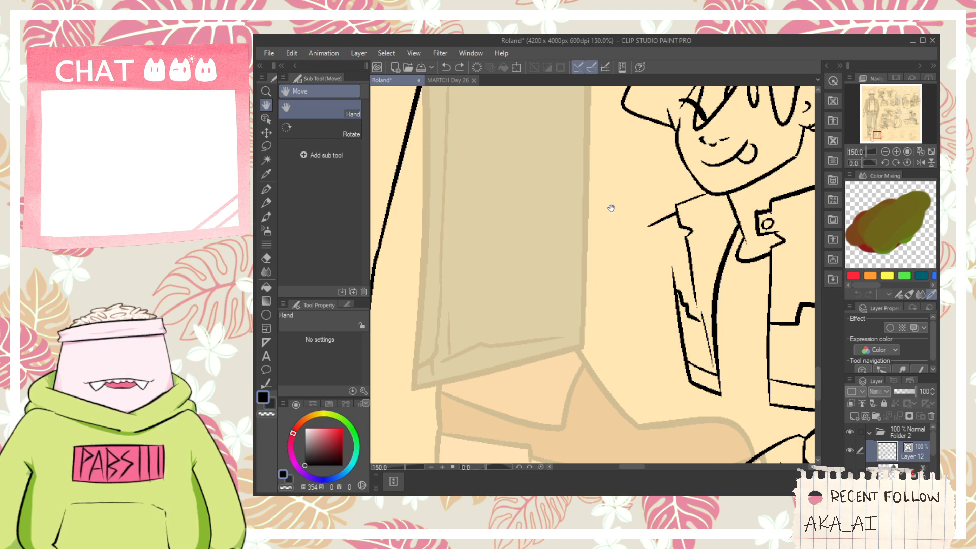
key("p")
left_click_drag(538, 184, 548, 236)
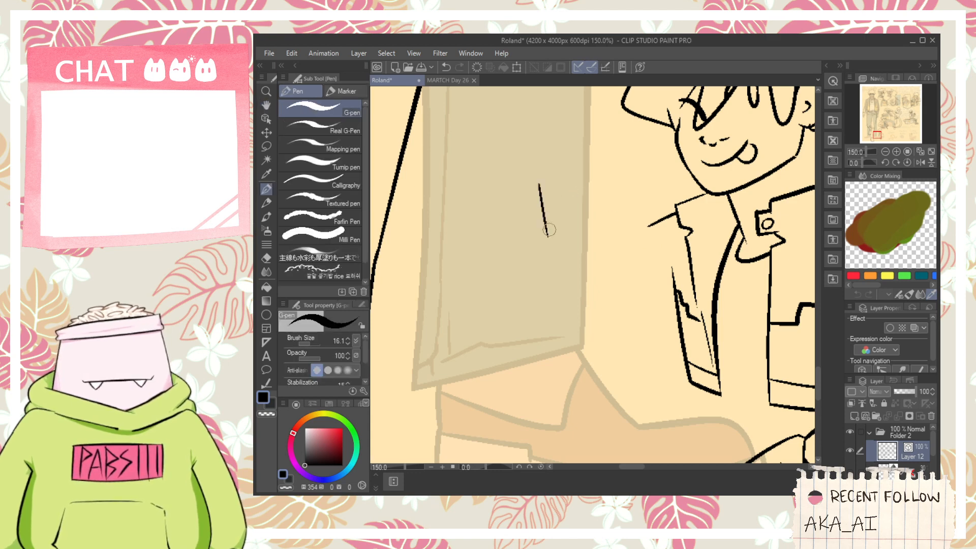
key("ctrl+z")
key("ctrl+z")
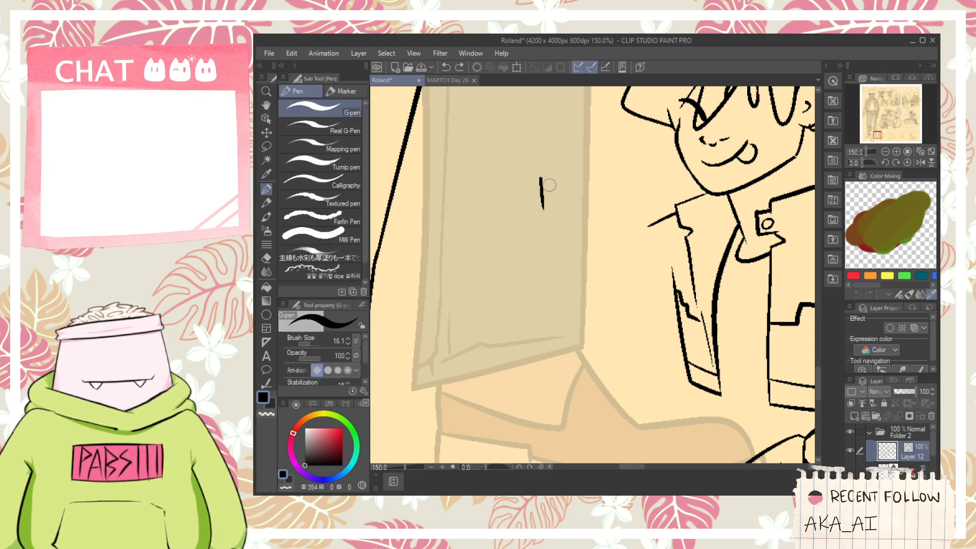
mouse_move(562, 187)
left_mouse_down()
mouse_move(568, 212)
mouse_move(598, 203)
left_mouse_up()
key("ctrl+z")
scroll(596, 193, "up", 1)
key("ctrl+z")
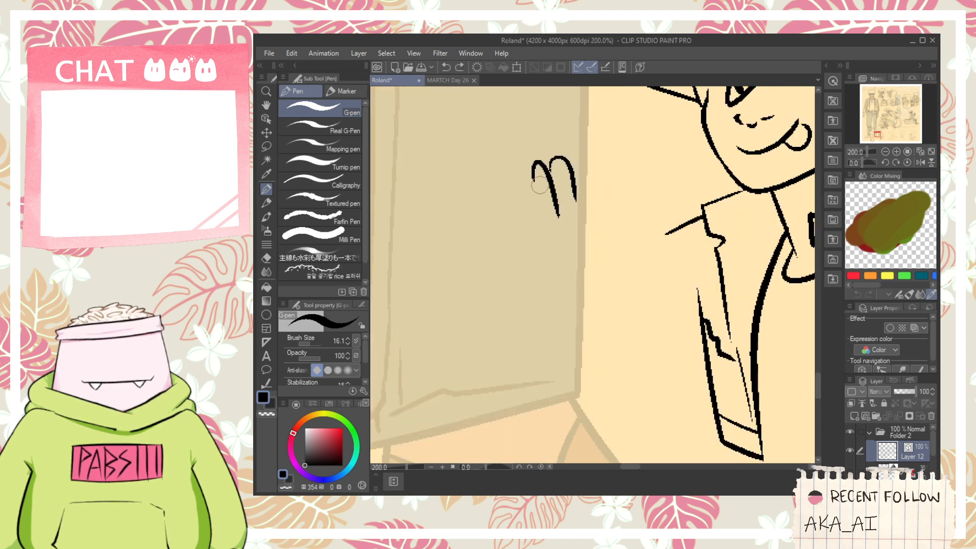
- Ink the slanted upper edge of a fist beside the figure's far shoulder and the first short finger lines beneath it
key("ctrl+z")
key("ctrl+z")
left_click_drag(524, 175, 635, 127)
key("ctrl+z")
mouse_move(526, 175)
left_mouse_down()
mouse_move(602, 143)
mouse_move(609, 193)
left_mouse_up()
key("ctrl+z")
key("ctrl+z")
mouse_move(600, 159)
left_mouse_down()
mouse_move(603, 195)
mouse_move(559, 175)
left_mouse_up()
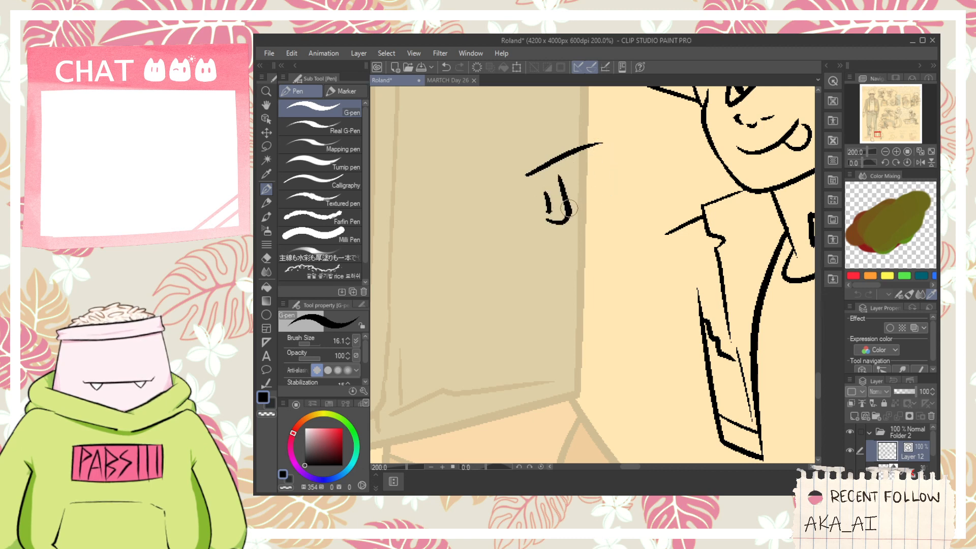
- Ink the fist's remaining finger lines with short fingertip edges stepping up toward its outer side
left_click_drag(566, 220, 592, 166)
key("ctrl+z")
mouse_move(564, 222)
left_mouse_down()
mouse_move(595, 147)
mouse_move(572, 165)
left_mouse_up()
key("ctrl+z")
mouse_move(589, 216)
left_mouse_down()
mouse_move(602, 188)
mouse_move(596, 162)
left_mouse_up()
key("ctrl+z")
key("ctrl+z")
key("ctrl+z")
key("ctrl+z")
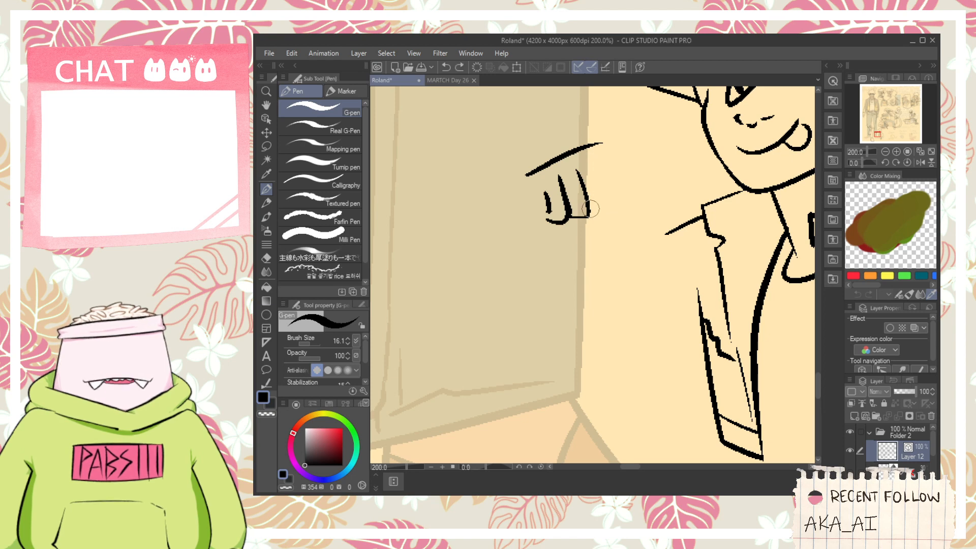
left_click_drag(599, 206, 588, 150)
key("ctrl+z")
mouse_move(589, 209)
left_mouse_down()
mouse_move(588, 157)
mouse_move(600, 145)
left_mouse_up()
- Join the fist's upper outer corner and ink a curved thumb shape beneath the fingertips
scroll(600, 144, "up", 2)
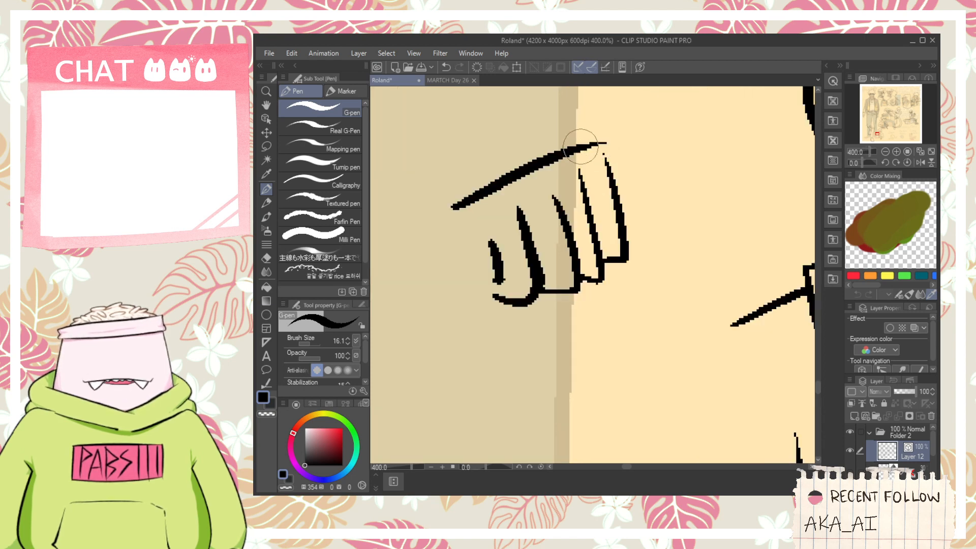
key("e")
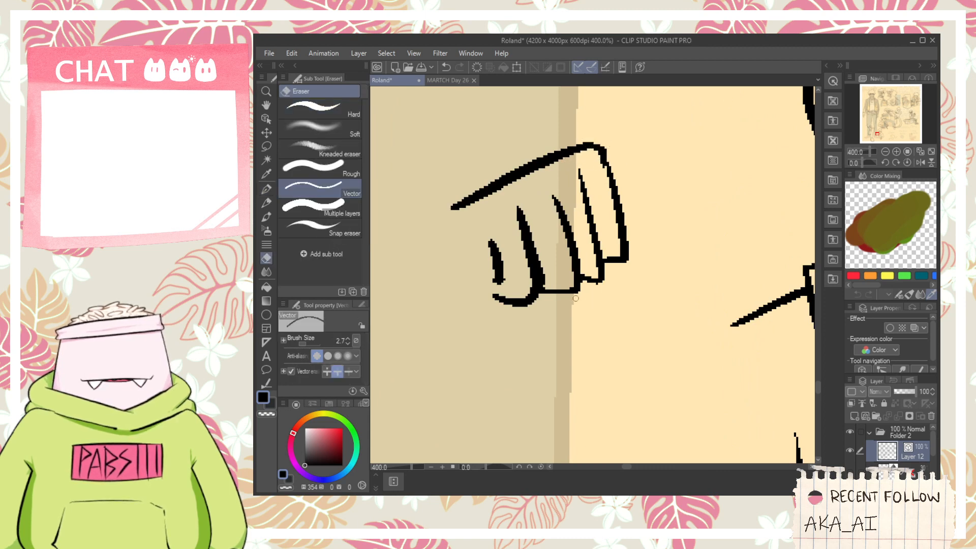
key("p")
mouse_move(527, 306)
left_mouse_down()
mouse_move(536, 320)
mouse_move(628, 297)
left_mouse_up()
key("ctrl+z")
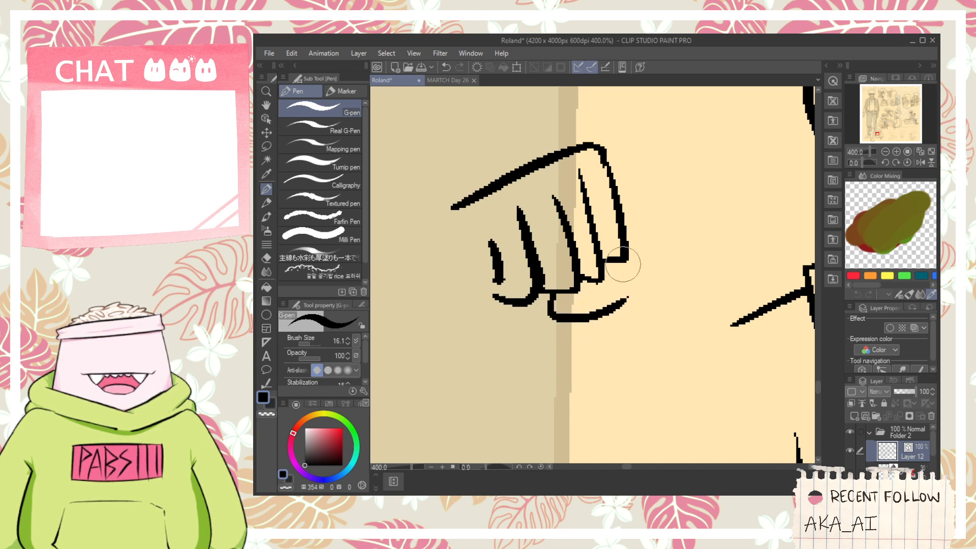
key("h")
scroll(625, 294, "down", 2)
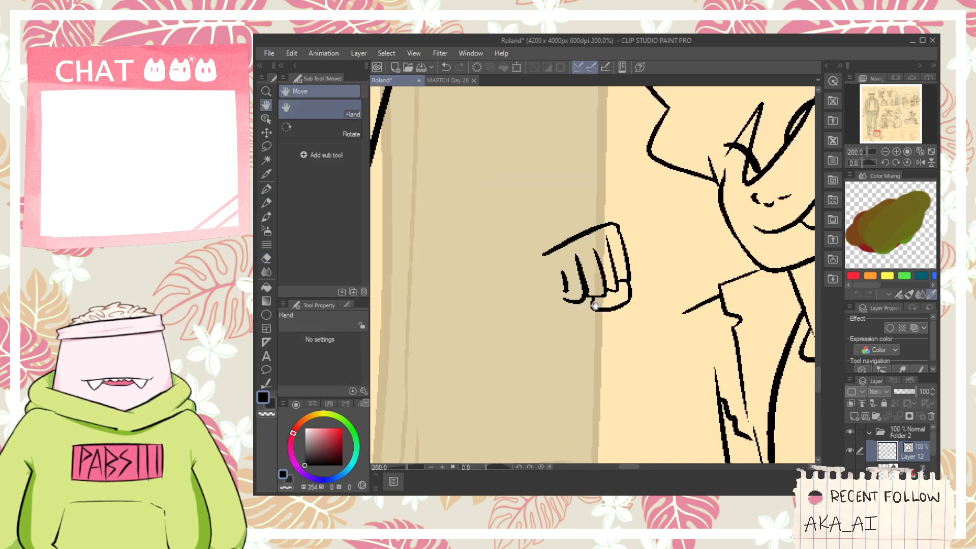
left_click_drag(594, 305, 601, 292)
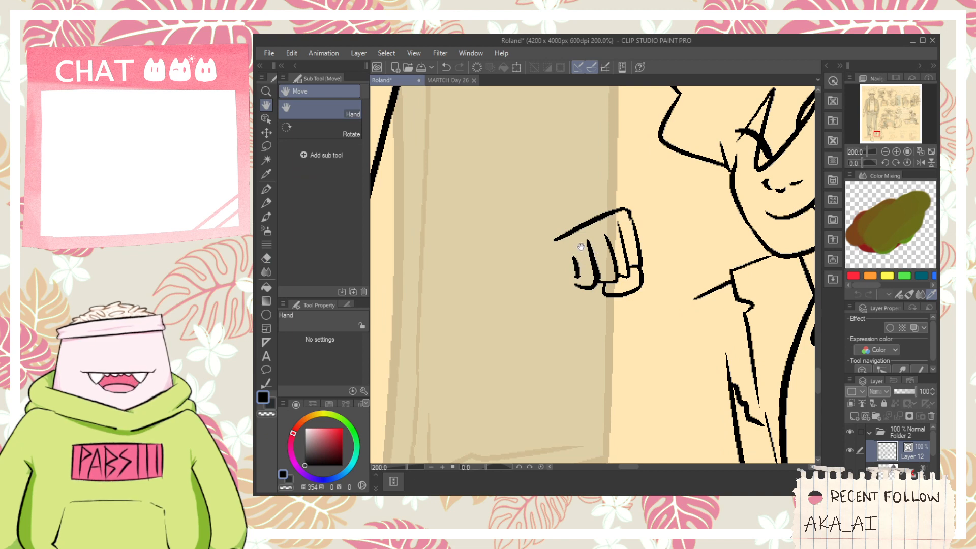
- Ink a long straight line slanting down and away from the fist as the lower edge of a cylindrical shaft
key("p")
left_click_drag(579, 274, 514, 315)
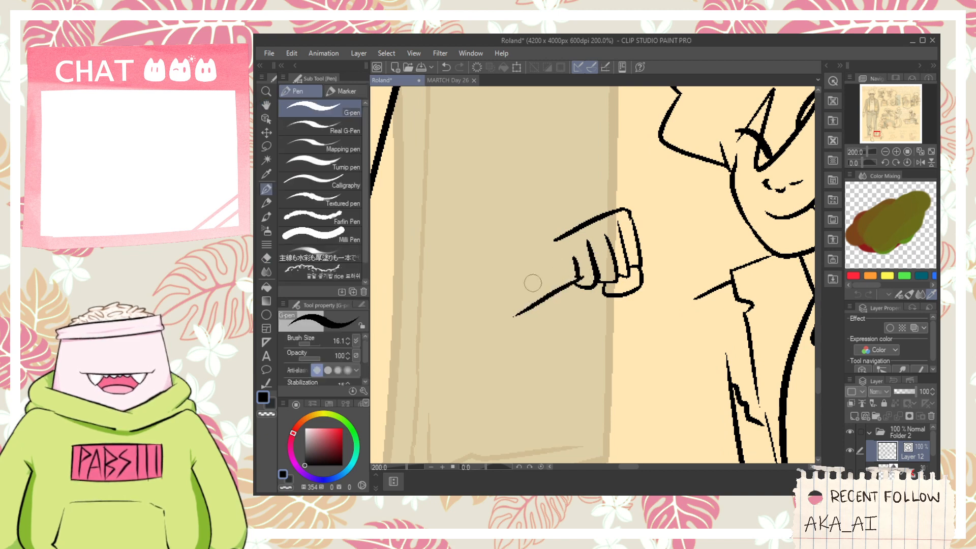
key("ctrl+z")
left_click_drag(584, 267, 482, 318)
key("ctrl+z")
left_click_drag(579, 275, 470, 350)
key("ctrl+z")
left_click_drag(578, 276, 439, 334)
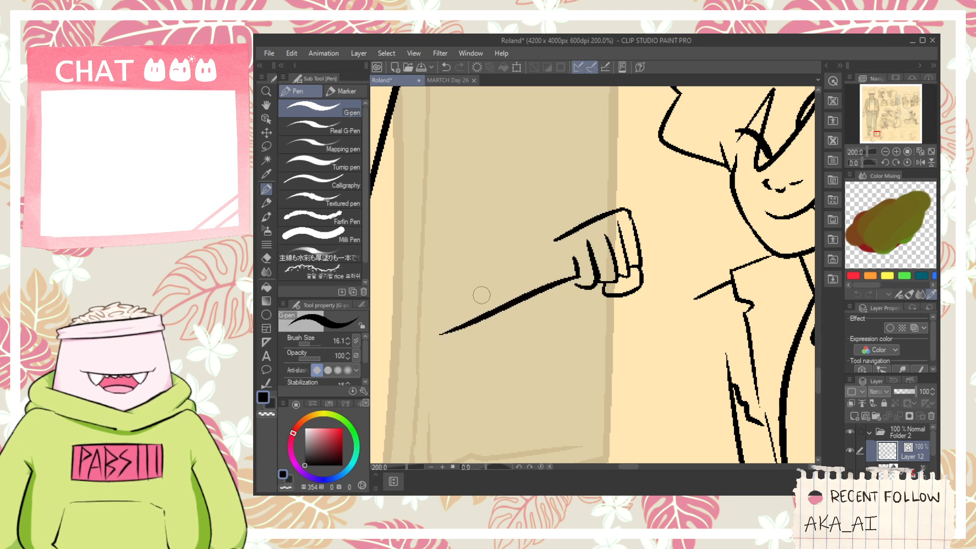
- Ink a rounded cap with an inner curved line at the shaft's far end
mouse_move(458, 282)
left_mouse_down()
mouse_move(488, 340)
mouse_move(488, 278)
mouse_move(477, 279)
mouse_move(482, 383)
left_mouse_up()
key("ctrl+z")
scroll(466, 282, "up", 3)
key("e")
left_click(444, 375)
key("p")
left_click_drag(435, 279, 488, 262)
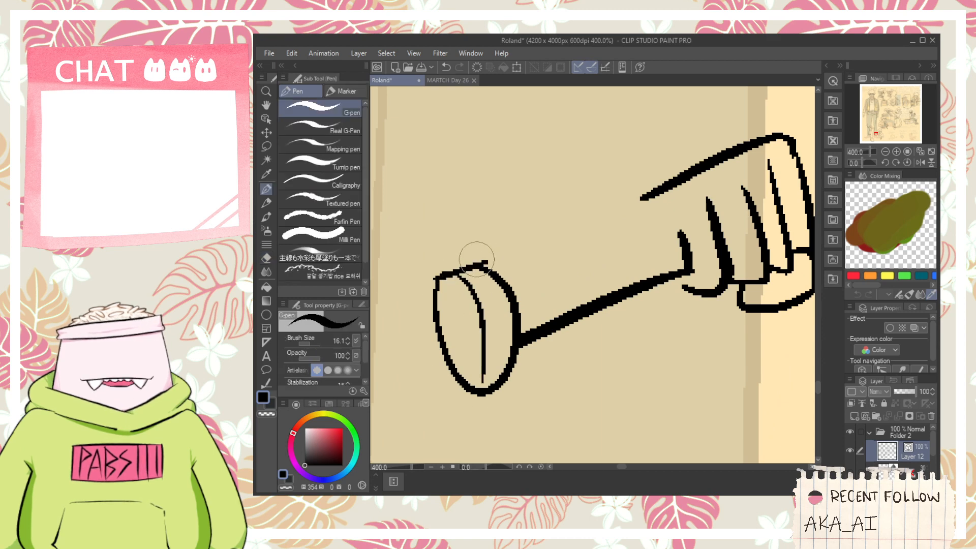
- Trim the cap's upper overshoot, replace its rounded underside with a slanted straight edge and clean the lower corner
key("e")
left_click(487, 263)
key("p")
key("ctrl+z")
mouse_move(463, 393)
left_mouse_down()
mouse_move(501, 384)
mouse_move(523, 362)
left_mouse_up()
key("e")
left_click(505, 384)
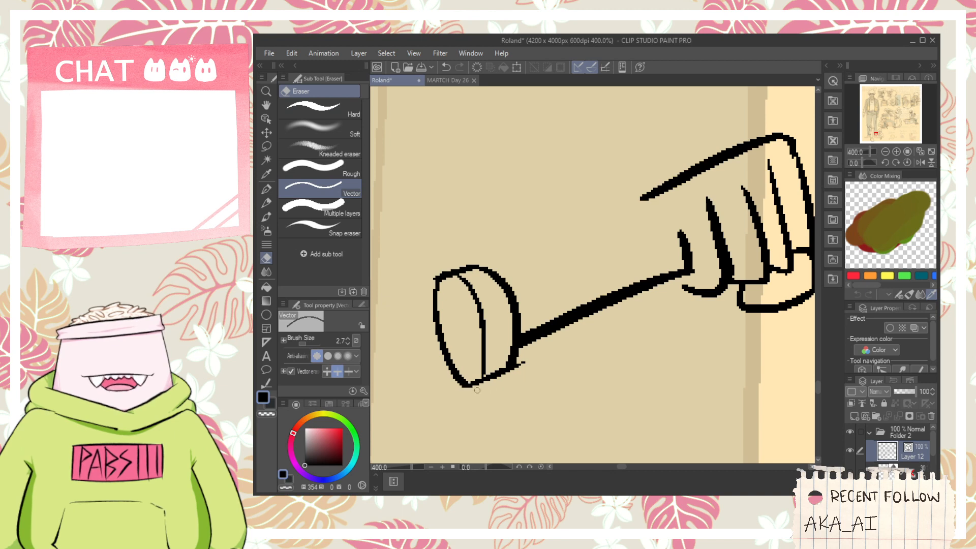
- Ink the shaft's upper edge from cap to fist and a short line linking it to the hand's upper edge, trimming the overlap
key("p")
left_click_drag(530, 348, 487, 366)
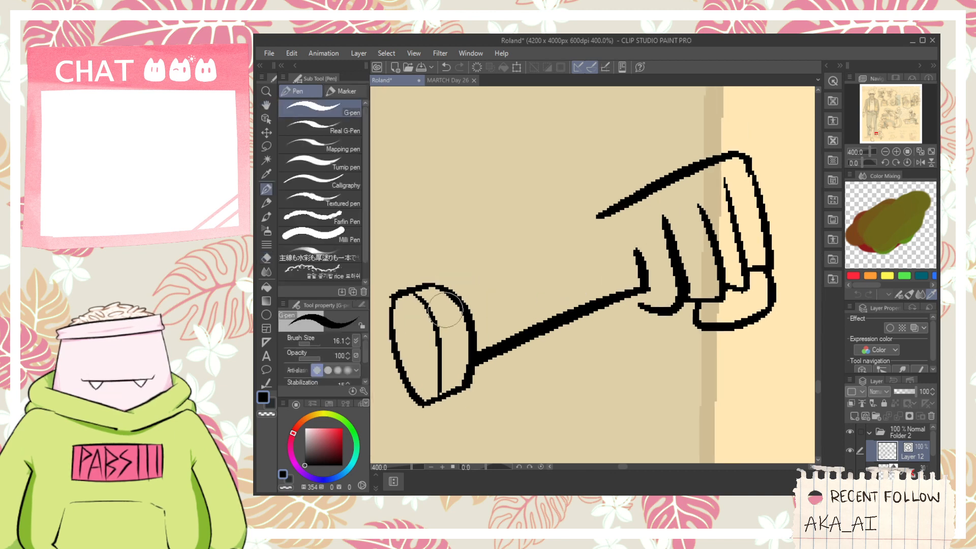
mouse_move(434, 306)
left_mouse_down()
mouse_move(595, 249)
mouse_move(638, 245)
left_mouse_up()
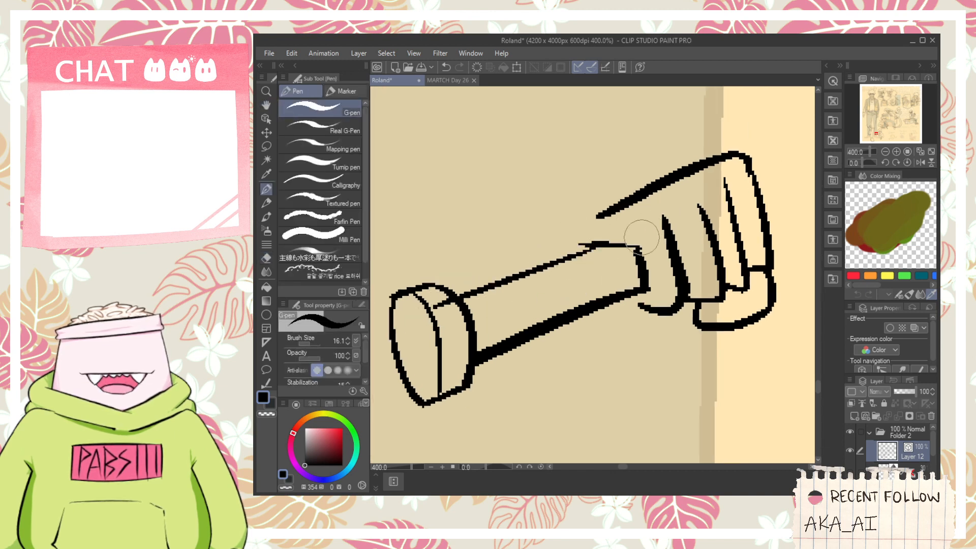
left_click_drag(563, 263, 619, 202)
key("ctrl+z")
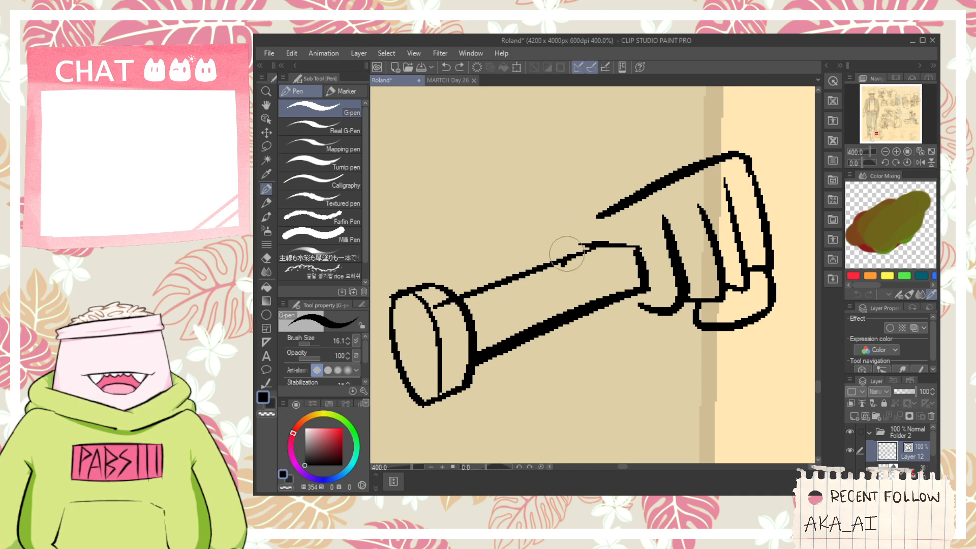
left_click_drag(563, 263, 616, 206)
key("e")
mouse_move(590, 244)
left_mouse_down()
mouse_move(595, 237)
mouse_move(550, 284)
left_mouse_up()
scroll(599, 257, "down", 3)
key("space")
scroll(550, 285, "up", 1)
key("p")
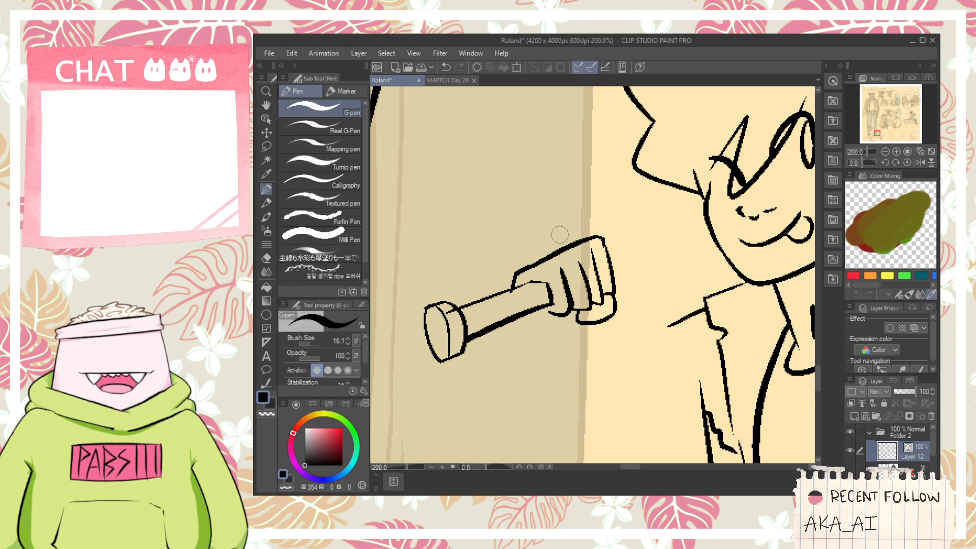
mouse_move(627, 314)
left_mouse_down()
mouse_move(641, 325)
mouse_move(634, 298)
mouse_move(646, 295)
mouse_move(675, 333)
left_mouse_up()
key("ctrl+z")
key("ctrl+z")
key("ctrl+z")
key("ctrl+z")
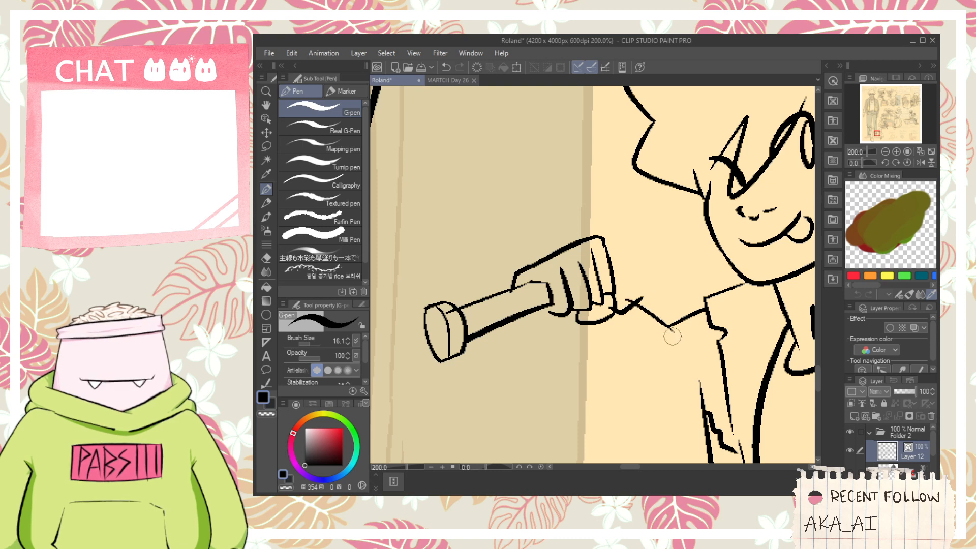
scroll(676, 338, "up", 2)
key("ctrl+z")
key("ctrl+z")
- Ink a stepped corner line below the thumb and a long slanted line beside the fist's outer side
mouse_move(529, 279)
left_mouse_down()
mouse_move(555, 363)
mouse_move(614, 347)
left_mouse_up()
left_click_drag(576, 123, 618, 280)
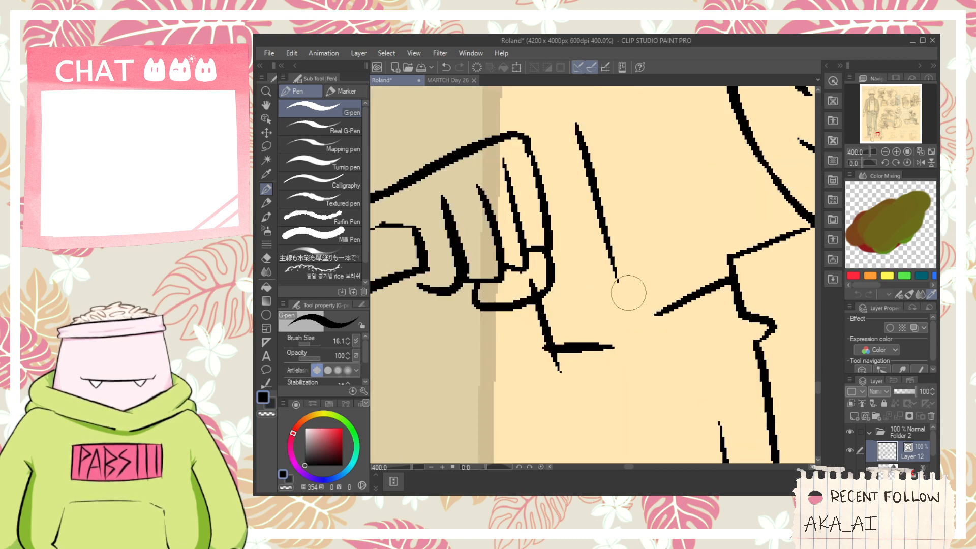
key("ctrl+z")
left_click_drag(575, 152, 643, 322)
key("ctrl+z")
scroll(574, 149, "down", 2)
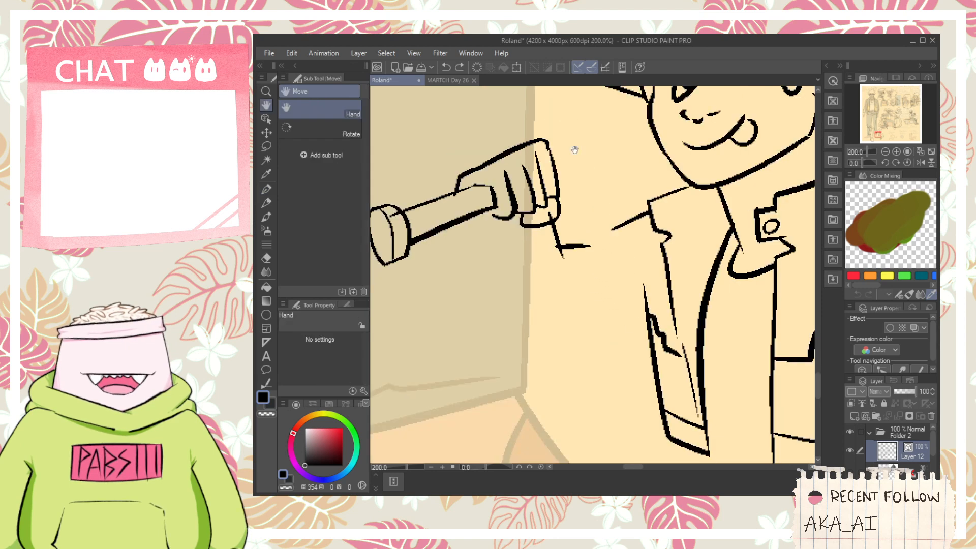
left_click_drag(575, 150, 599, 447)
scroll(579, 211, "up", 2)
scroll(603, 360, "down", 2)
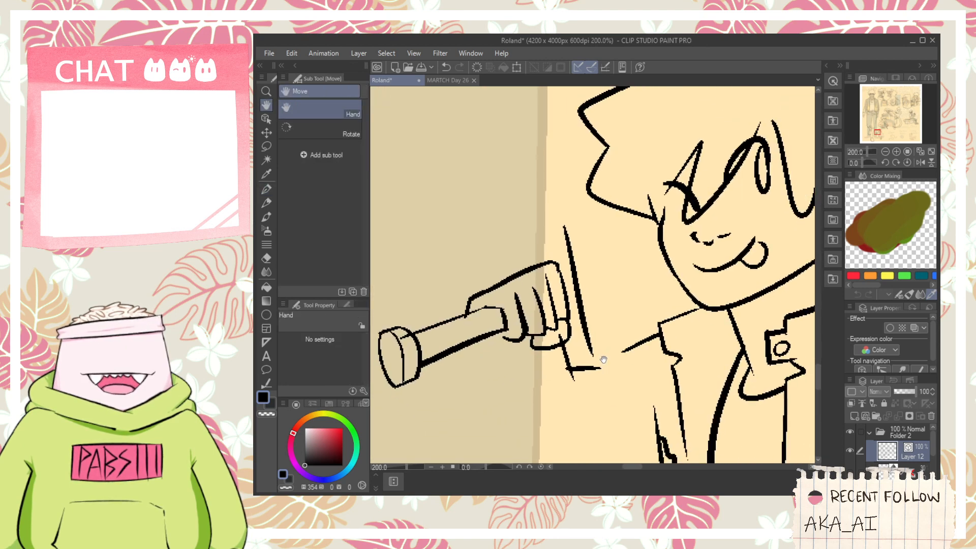
- Ink a narrow slanted rectangular block below the fist, joined to the long line, and trim the overshooting line ends
scroll(603, 359, "up", 2)
mouse_move(566, 333)
left_mouse_down()
mouse_move(638, 409)
mouse_move(650, 482)
left_mouse_up()
mouse_move(601, 403)
left_mouse_down()
mouse_move(570, 332)
mouse_move(553, 428)
mouse_move(630, 407)
left_mouse_up()
key("e")
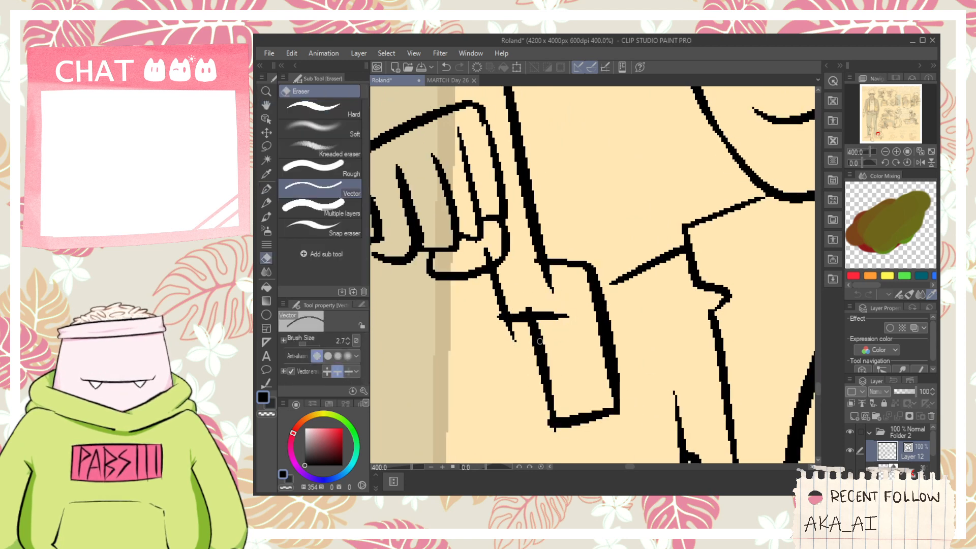
left_click_drag(548, 414, 560, 443)
key("ctrl+z")
key("ctrl+z")
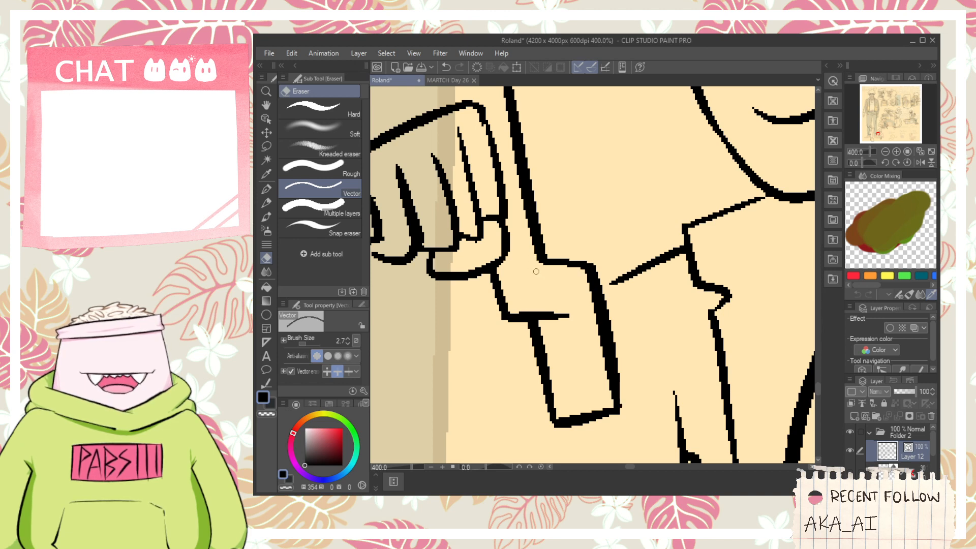
- Ink a thin line inside the rectangular block, parallel to its long edges
key("p")
left_click_drag(579, 314, 600, 409)
mouse_move(597, 407)
left_mouse_down()
mouse_move(587, 351)
mouse_move(593, 408)
left_mouse_up()
key("ctrl+z")
- Ink a tall slanted shape above the fist with a stepped near edge, an angled top and a long outer edge
scroll(533, 305, "down", 2)
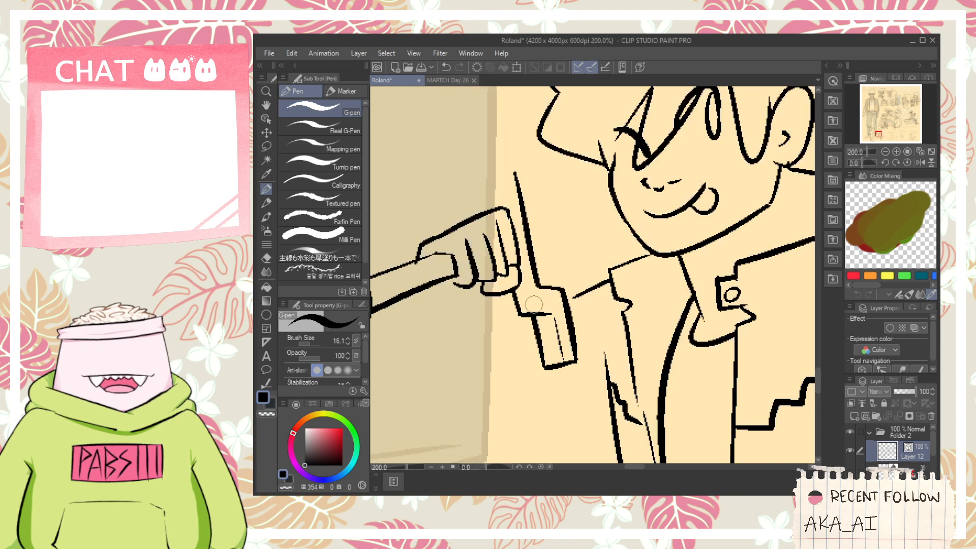
left_click_drag(533, 304, 546, 350)
mouse_move(512, 251)
left_mouse_down()
mouse_move(542, 302)
mouse_move(540, 250)
mouse_move(562, 311)
mouse_move(504, 131)
mouse_move(562, 94)
left_mouse_up()
key("ctrl+z")
scroll(551, 250, "up", 2)
key("ctrl+z")
mouse_move(501, 145)
left_mouse_down()
mouse_move(549, 127)
mouse_move(535, 120)
mouse_move(614, 188)
left_mouse_up()
left_click_drag(568, 134, 614, 304)
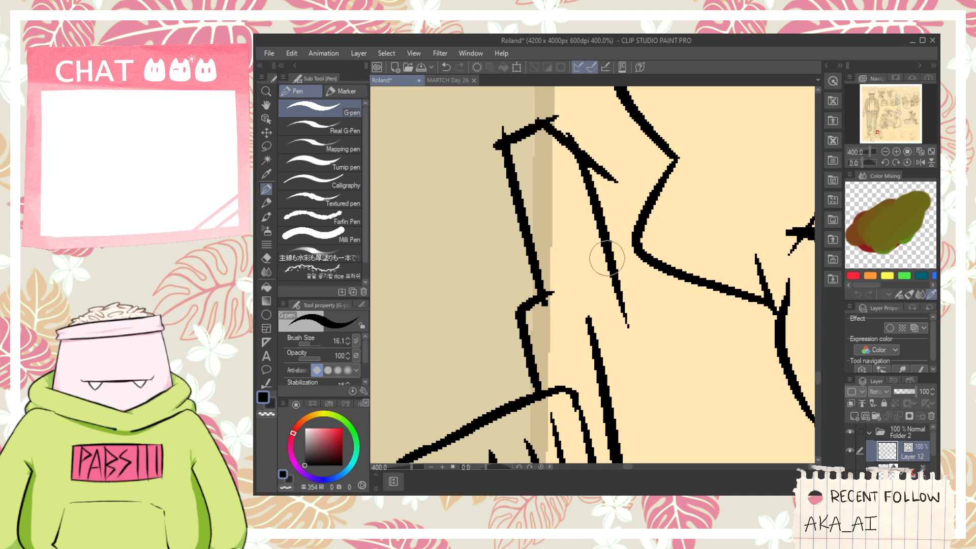
- Close the tall shape's outer edge with a short lower line and trim the stray ends at its corners
left_click_drag(588, 357, 647, 324)
key("ctrl+z")
left_click_drag(588, 359, 632, 339)
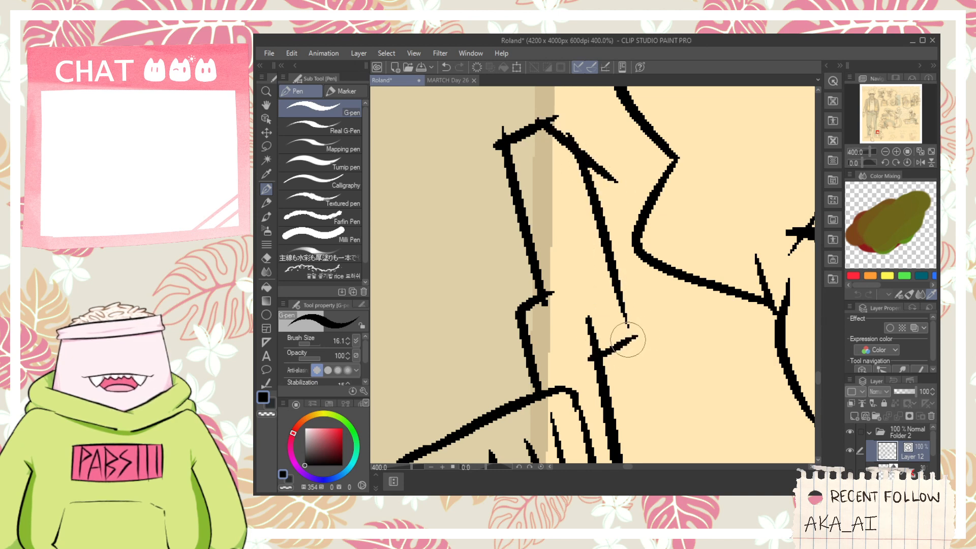
key("e")
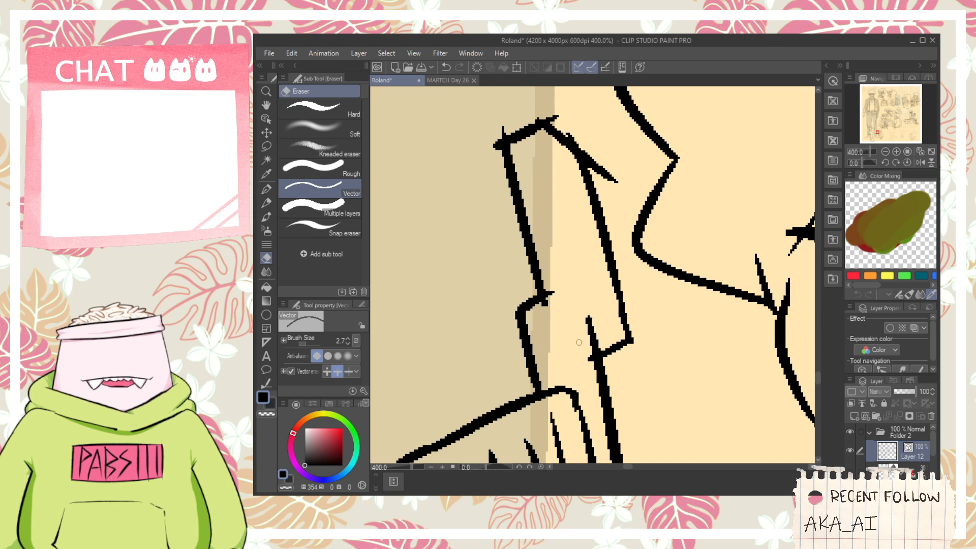
left_click(589, 357)
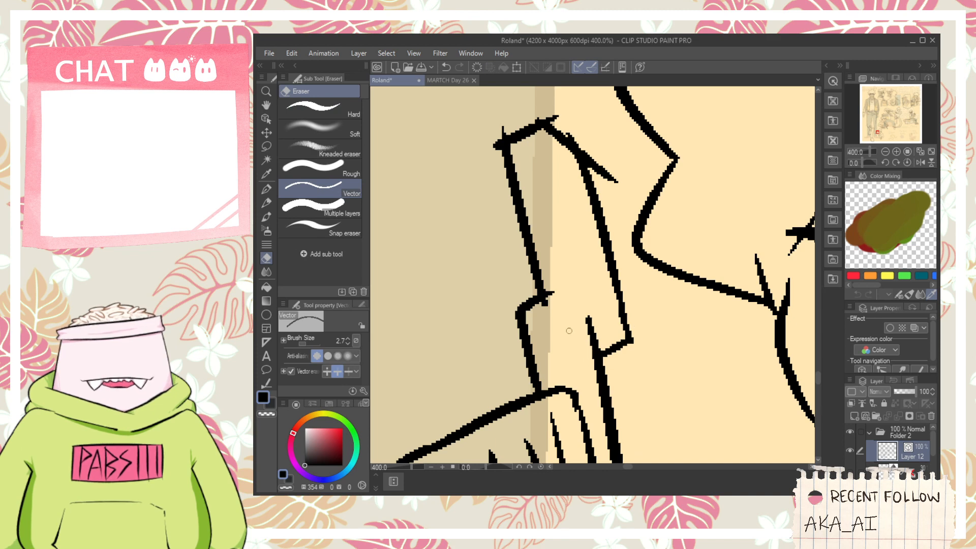
left_click(609, 173)
left_click(549, 118)
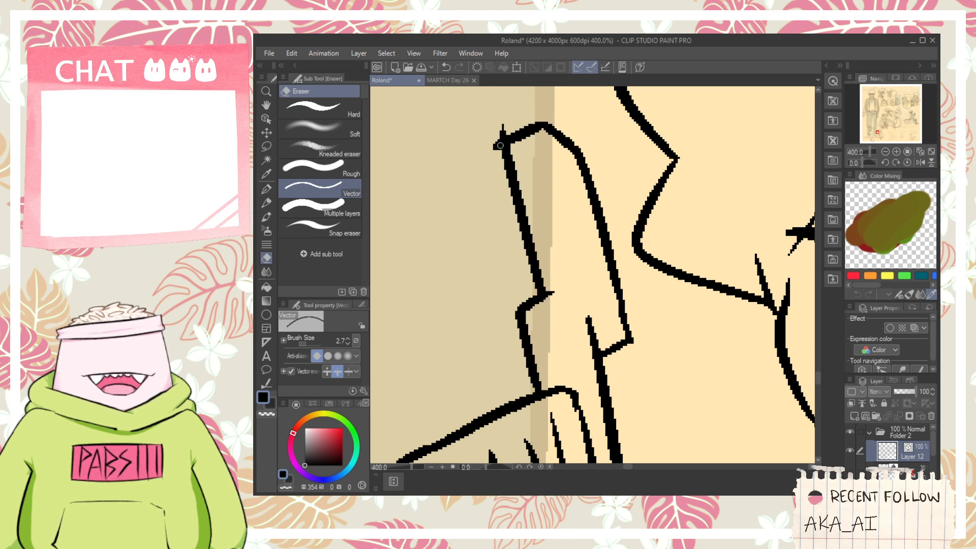
key("p")
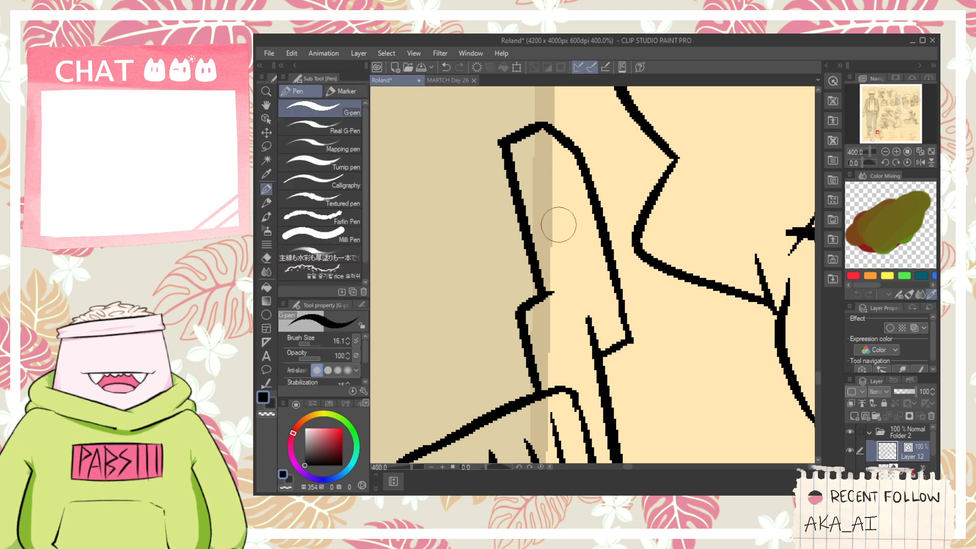
- Ink a thin inner line down the tall shape above the fist, with short lines at its stepped edge and lower corner
left_click_drag(539, 128, 576, 256)
mouse_move(560, 288)
left_mouse_down()
mouse_move(587, 296)
mouse_move(580, 265)
left_mouse_up()
key("ctrl+z")
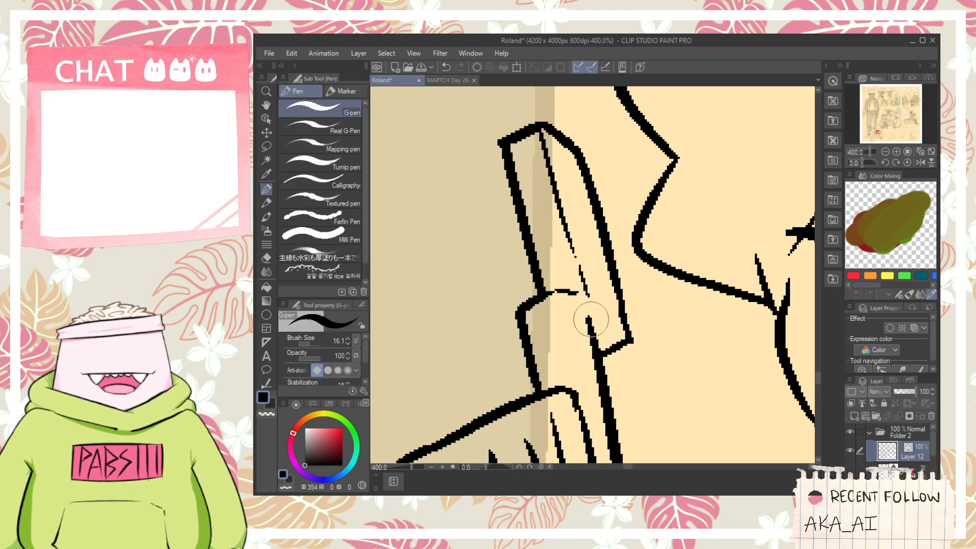
mouse_move(588, 320)
left_mouse_down()
mouse_move(629, 340)
mouse_move(619, 337)
mouse_move(610, 358)
mouse_move(588, 329)
left_mouse_up()
key("e")
scroll(634, 349, "down", 4)
- Extend the two outer finger lines up to the fist's upper outline
key("space")
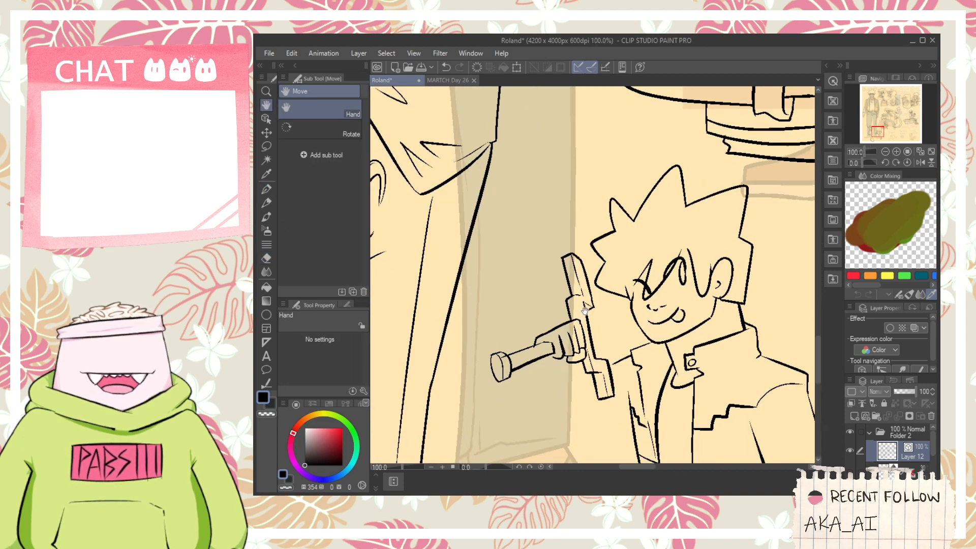
scroll(559, 366, "up", 2)
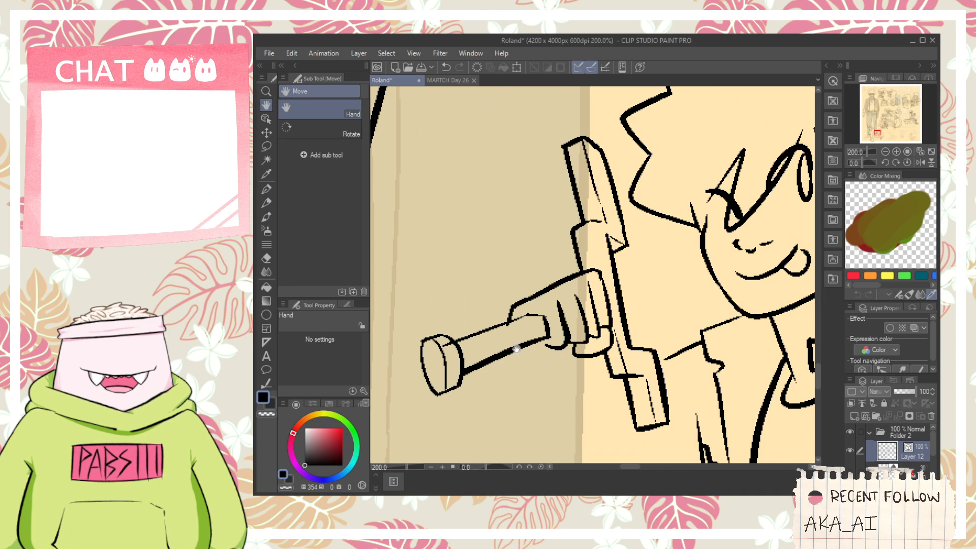
scroll(516, 349, "up", 2)
key("p")
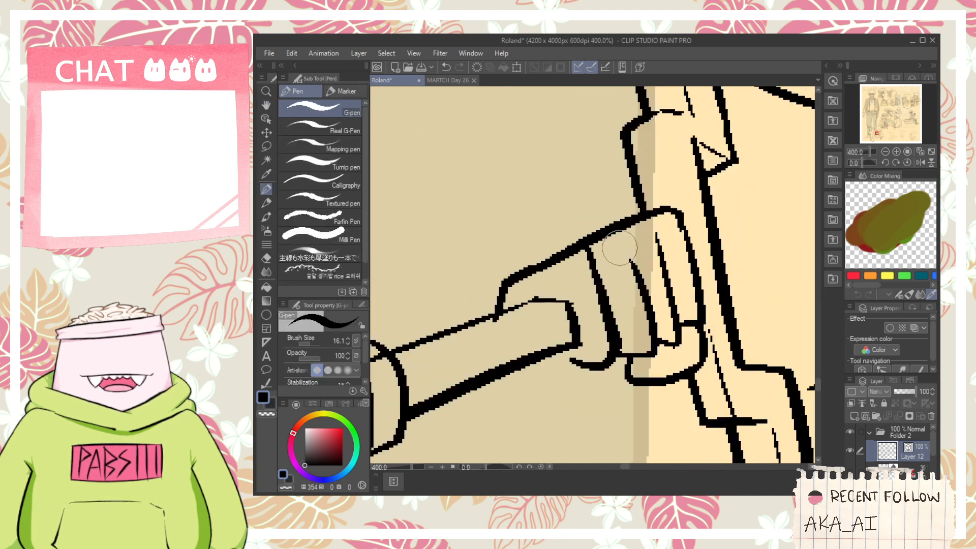
left_click_drag(623, 231, 640, 280)
key("ctrl+z")
left_click_drag(655, 216, 665, 264)
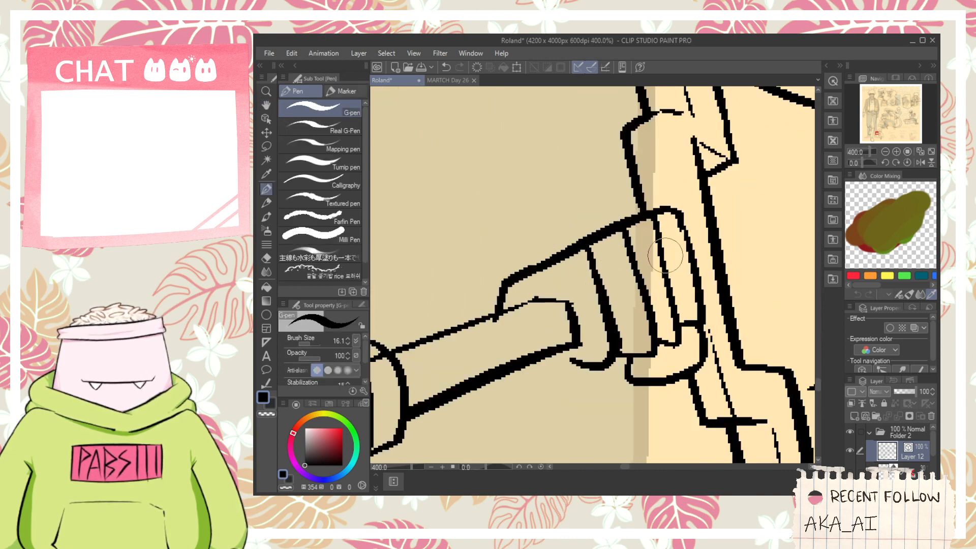
- Redraw the outermost finger line's upper end and ink short tapered wrist lines below the shaft and the fist
scroll(665, 255, "down", 2)
key("space")
left_click_drag(623, 317, 554, 285)
scroll(554, 286, "up", 2)
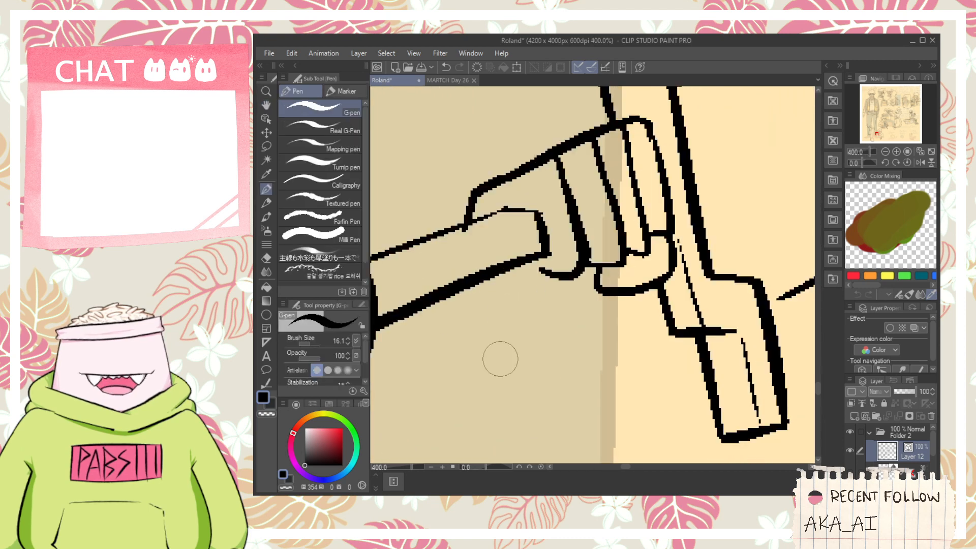
key("ctrl+z")
left_click_drag(620, 129, 637, 195)
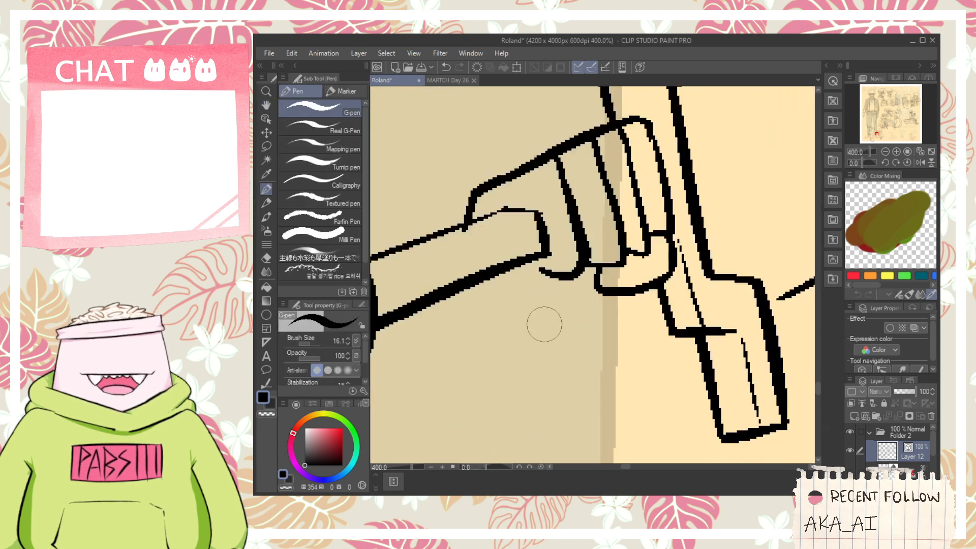
left_click_drag(481, 283, 510, 357)
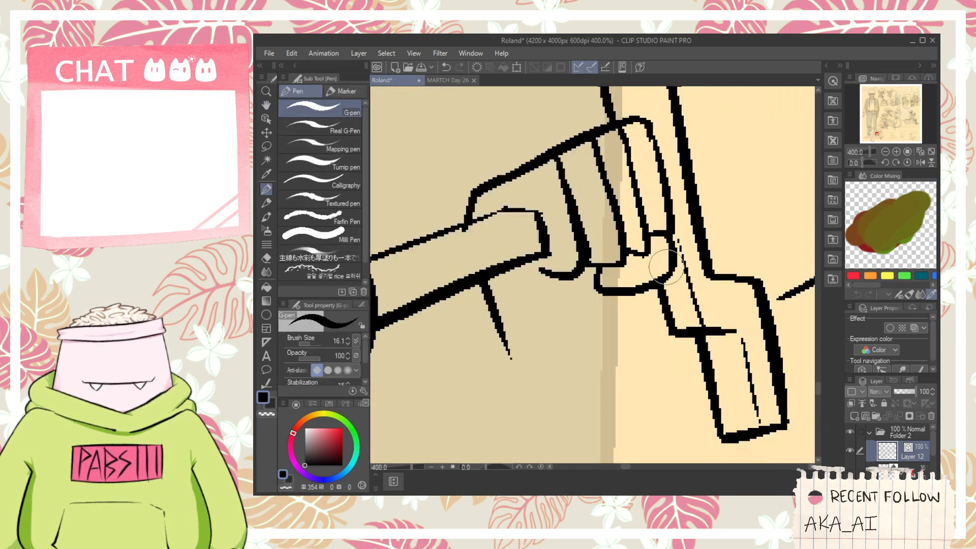
scroll(614, 304, "down", 3)
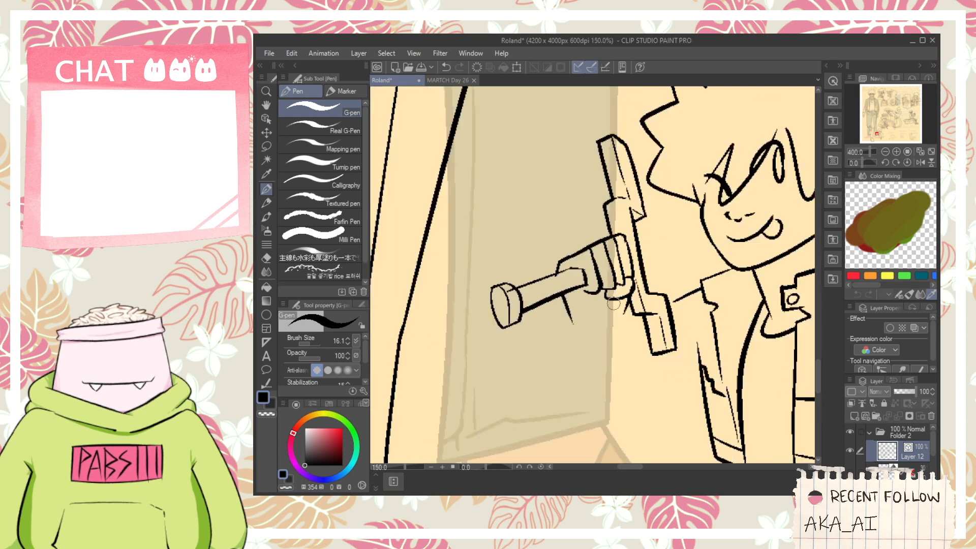
scroll(614, 303, "down", 1)
key("space")
mouse_move(614, 304)
left_mouse_down()
mouse_move(521, 321)
mouse_move(779, 266)
left_mouse_up()
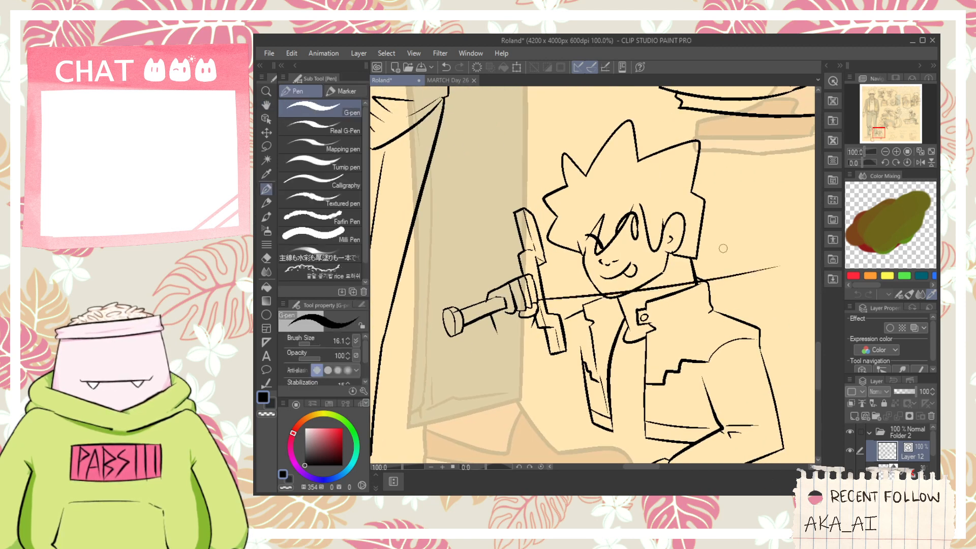
key("ctrl+z")
left_click_drag(539, 300, 816, 269)
scroll(695, 261, "down", 1)
key("ctrl+z")
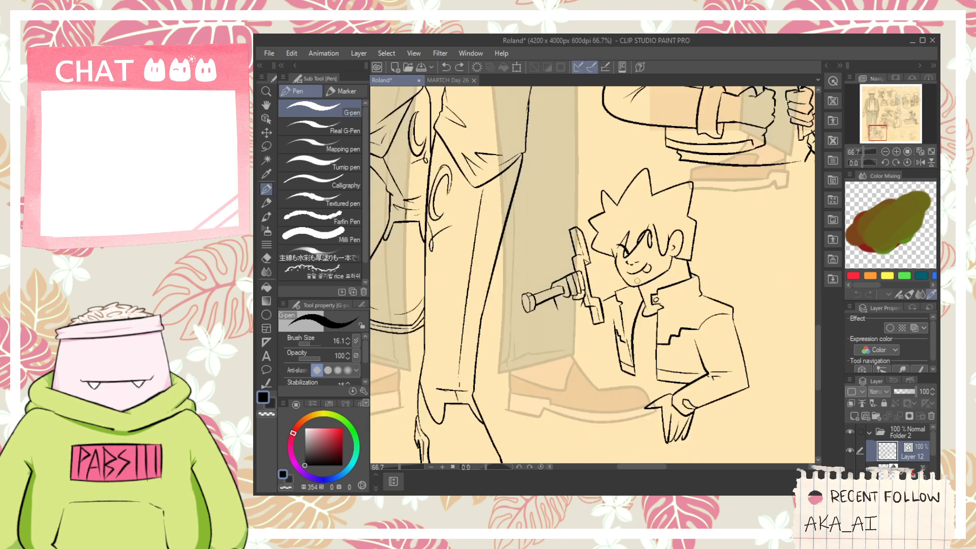
left_click_drag(731, 292, 788, 289)
key("ctrl+z")
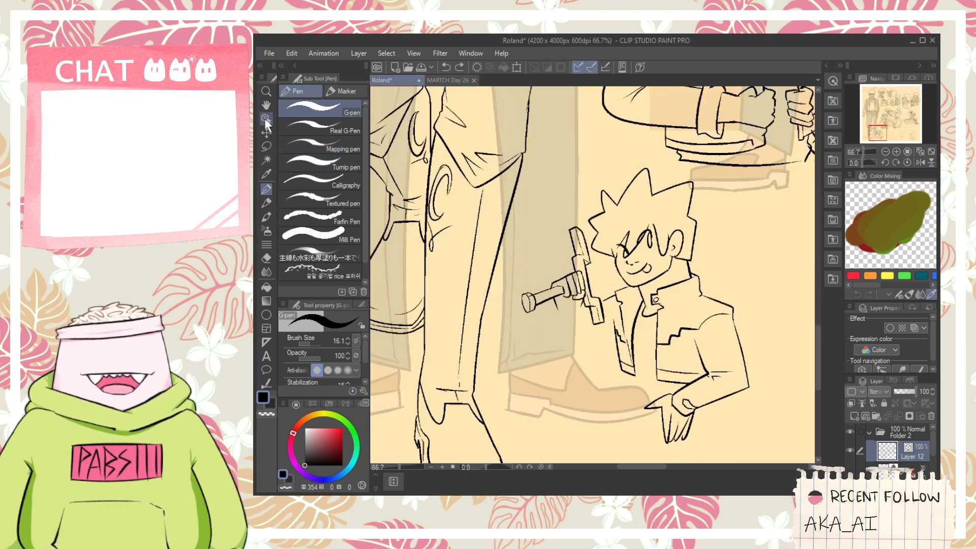
- Select the fist, shaft and wrist lines and rotate them clockwise until the shaft lies roughly level
key("o")
left_click_drag(571, 328, 569, 330)
scroll(569, 325, "up", 2)
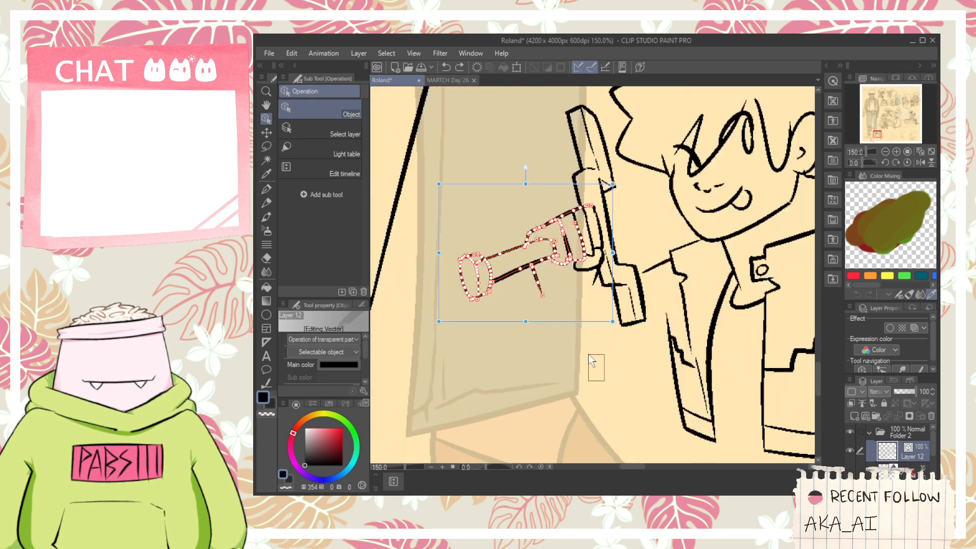
left_click_drag(562, 365, 595, 245)
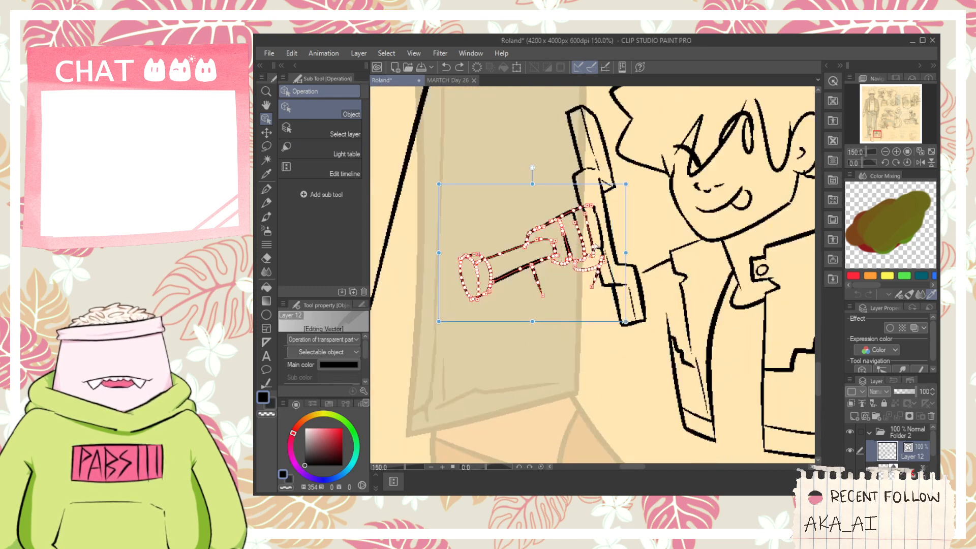
left_click_drag(635, 205, 613, 191)
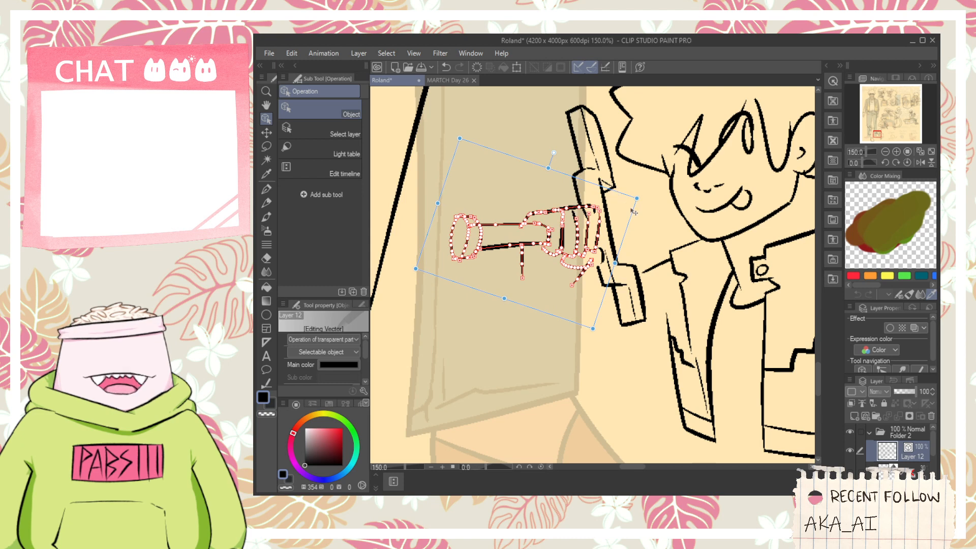
- Reconnect the thumb outline beneath the rotated fist and trim its overshooting end
key("p")
scroll(555, 275, "up", 5)
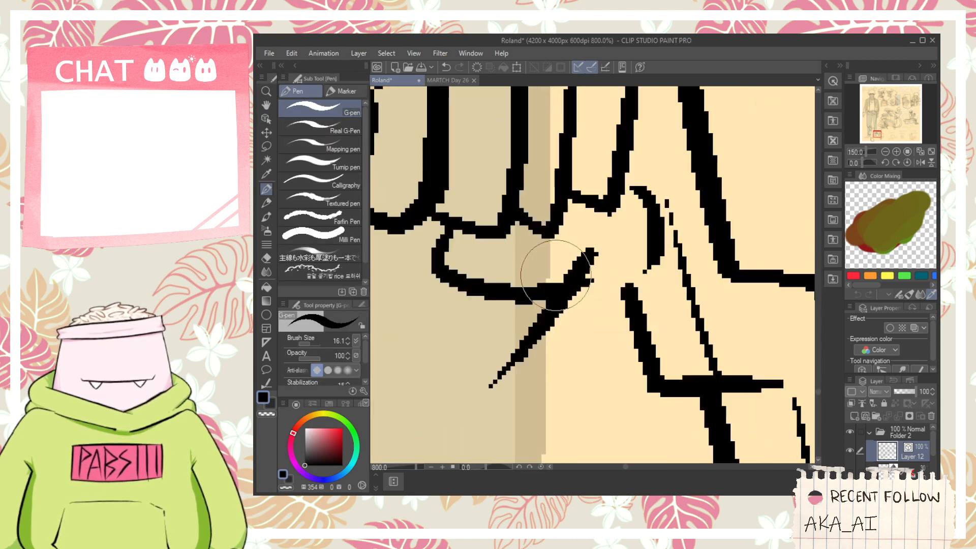
mouse_move(549, 279)
left_mouse_down()
mouse_move(615, 278)
mouse_move(615, 195)
mouse_move(665, 253)
mouse_move(648, 191)
mouse_move(595, 123)
mouse_move(603, 130)
left_mouse_up()
key("ctrl+z")
key("e")
left_click_drag(580, 243, 593, 257)
scroll(600, 243, "down", 4)
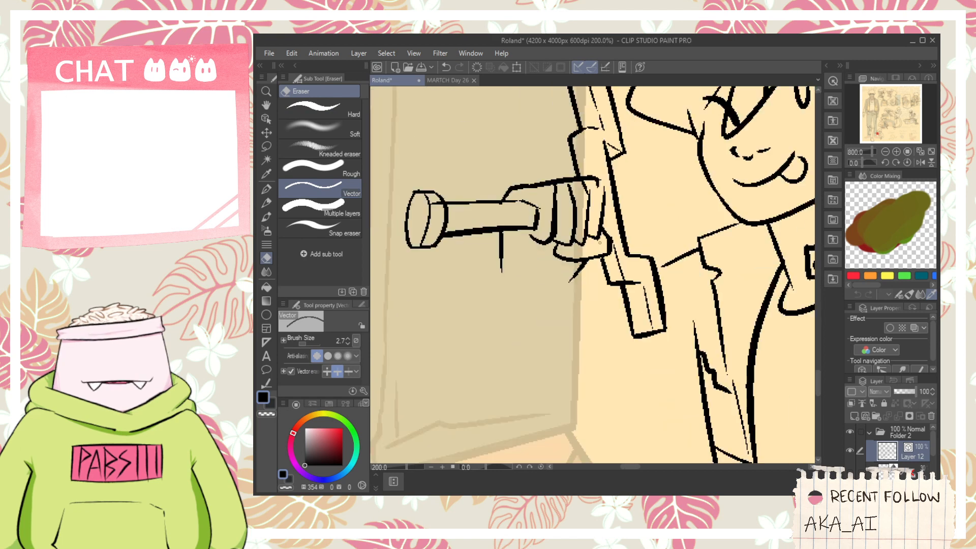
- Trim the stray stub inside the fist's upper outer corner
scroll(599, 243, "up", 4)
key("p")
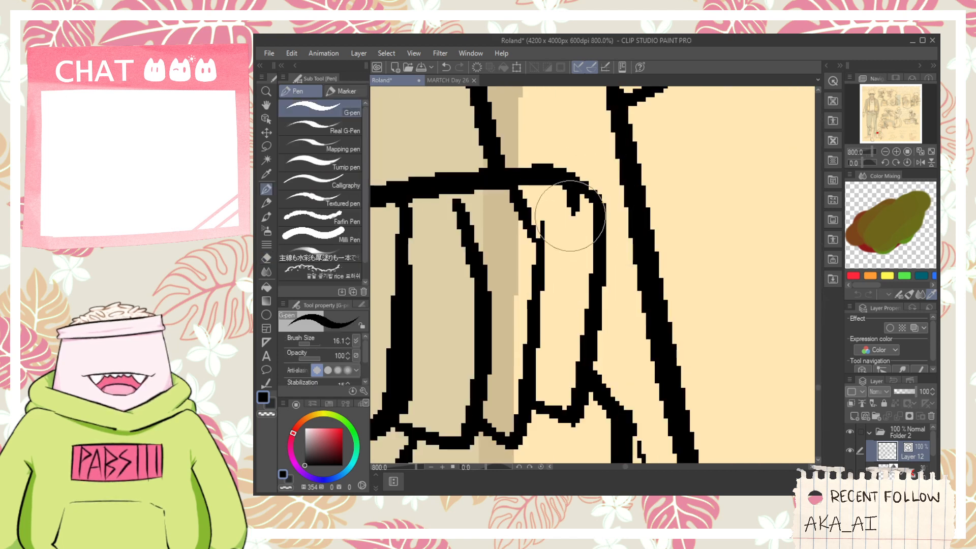
key("e")
left_click_drag(563, 212, 549, 230)
scroll(549, 230, "down", 5)
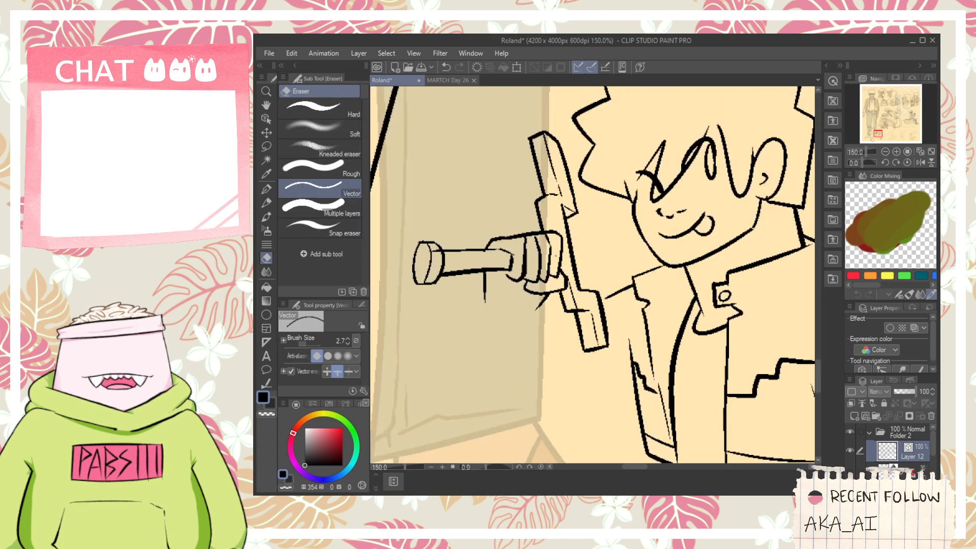
- Ink the palm's underside from the shaft to the nearest finger and trim the stray line ends there
scroll(549, 254, "up", 4)
key("p")
mouse_move(508, 260)
left_mouse_down()
mouse_move(478, 239)
mouse_move(529, 266)
left_mouse_up()
key("e")
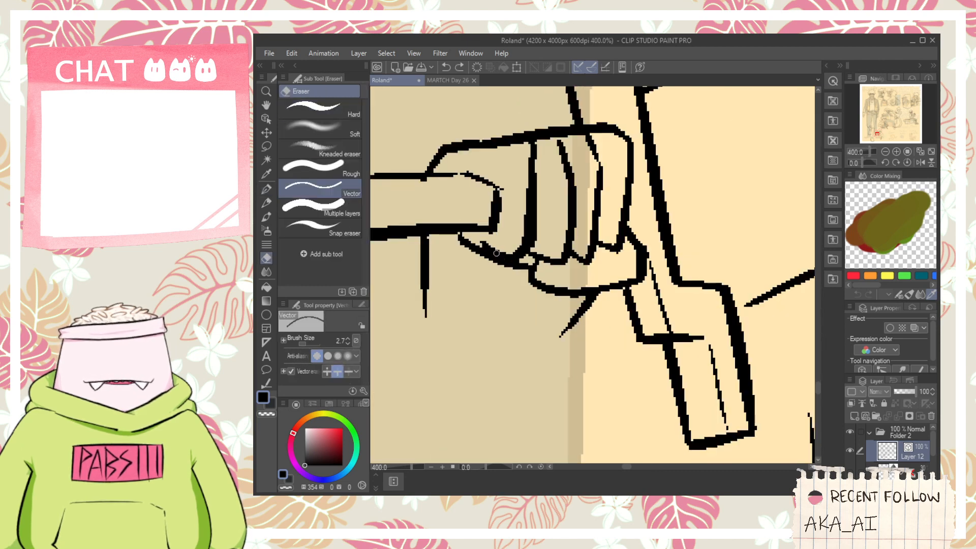
left_click_drag(484, 245, 502, 256)
key("p")
key("e")
left_click_drag(532, 223, 527, 267)
scroll(527, 267, "down", 2)
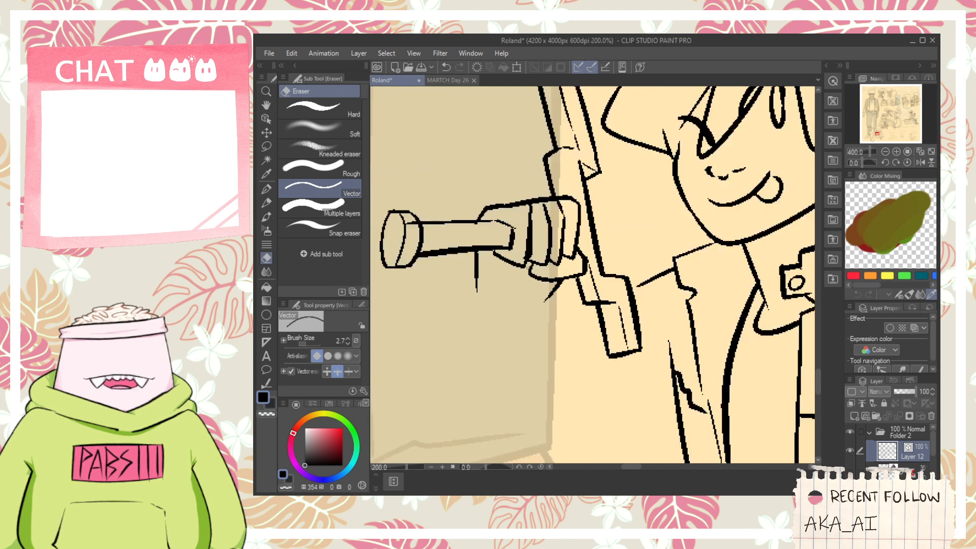
- Replace the upper end of the finger line nearest the shaft with a slanted knuckle line
key("space")
left_click_drag(512, 204, 602, 328)
scroll(528, 240, "up", 4)
key("p")
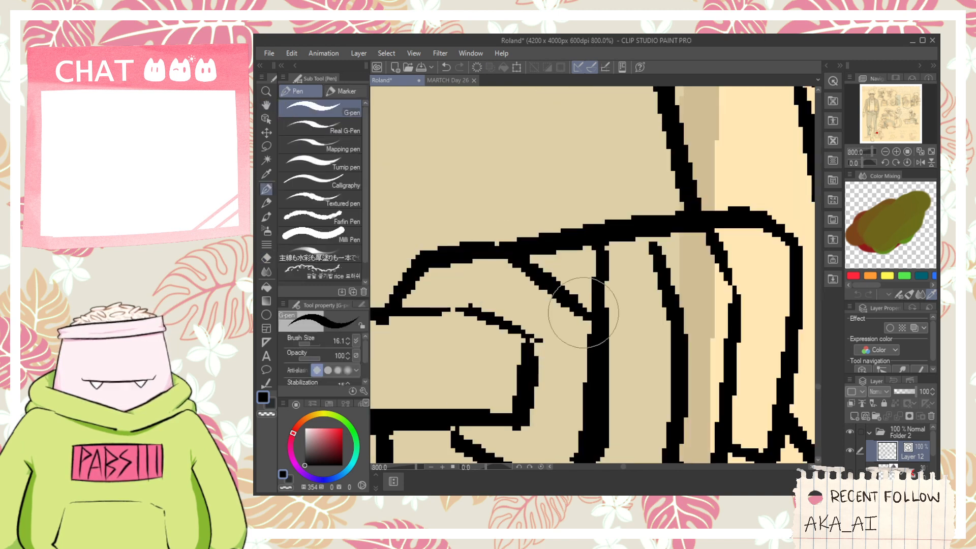
key("e")
mouse_move(588, 281)
left_mouse_down()
mouse_move(616, 304)
mouse_move(566, 304)
left_mouse_up()
- Replace the upper ends of the other two finger lines with matching slanted knuckle lines
key("space")
key("p")
left_click_drag(529, 231, 616, 306)
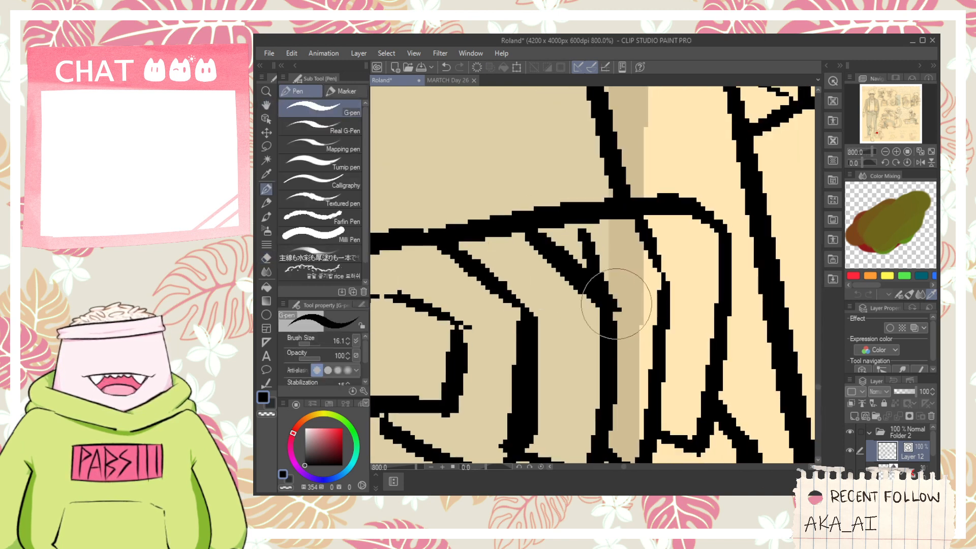
key("e")
left_click_drag(583, 250, 656, 277)
scroll(642, 275, "down", 2)
scroll(639, 264, "up", 2)
key("p")
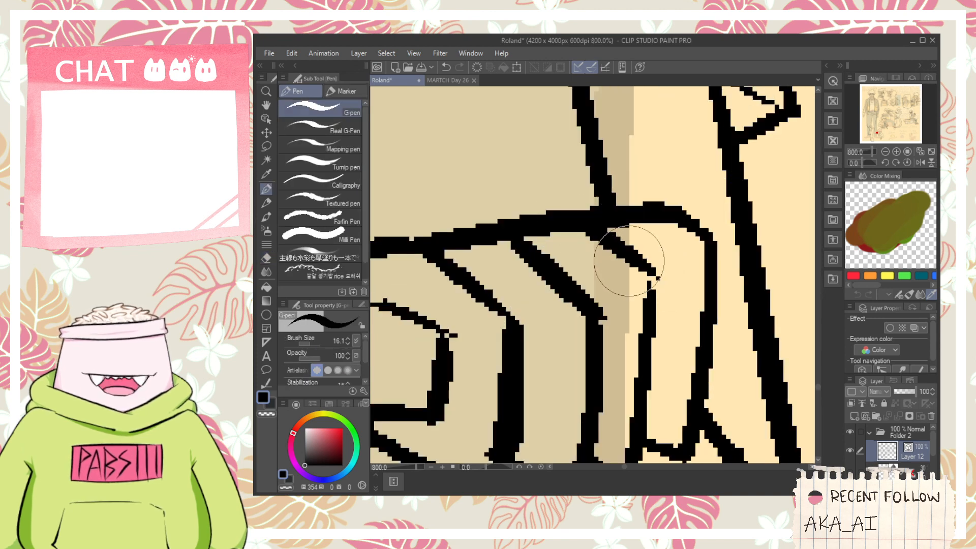
- Extend the wrist line below the shaft downward in a slight curve toward the sleeve opening
scroll(628, 264, "down", 5)
key("space")
left_click_drag(650, 338, 539, 299)
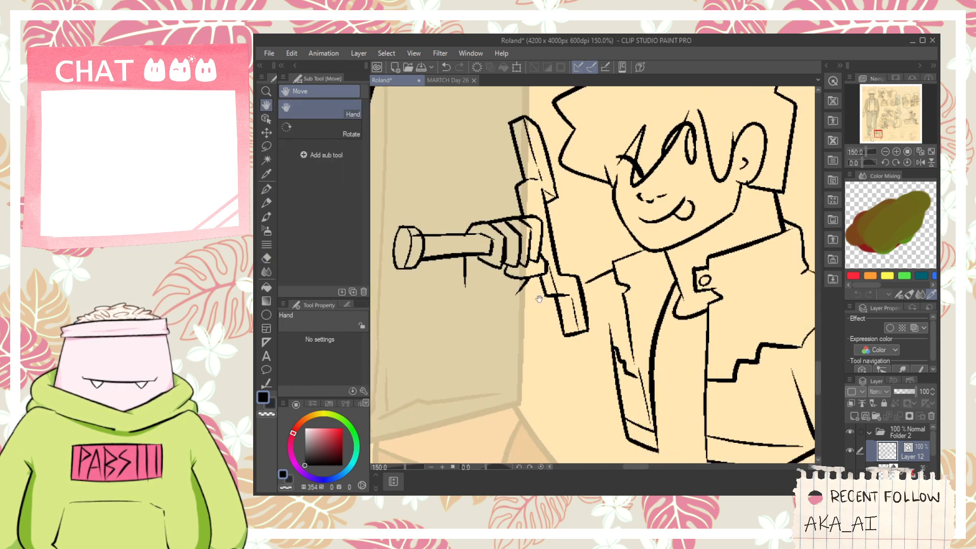
scroll(586, 252, "down", 1)
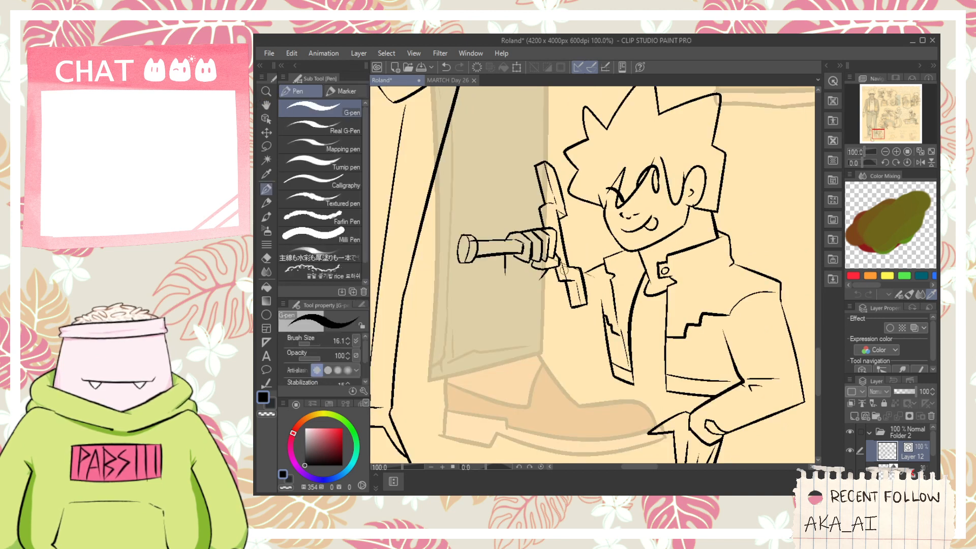
left_click_drag(565, 265, 540, 363)
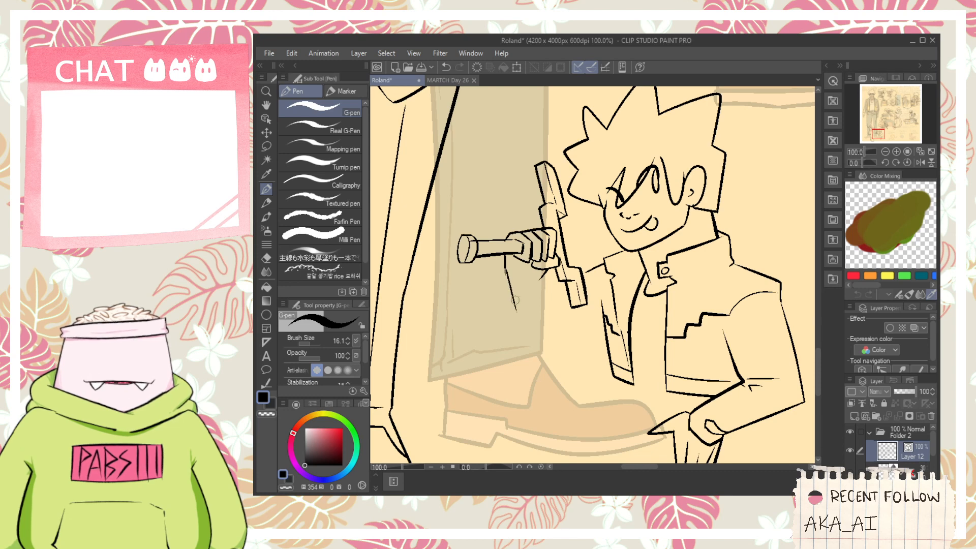
left_click_drag(543, 282, 548, 275)
key("ctrl+z")
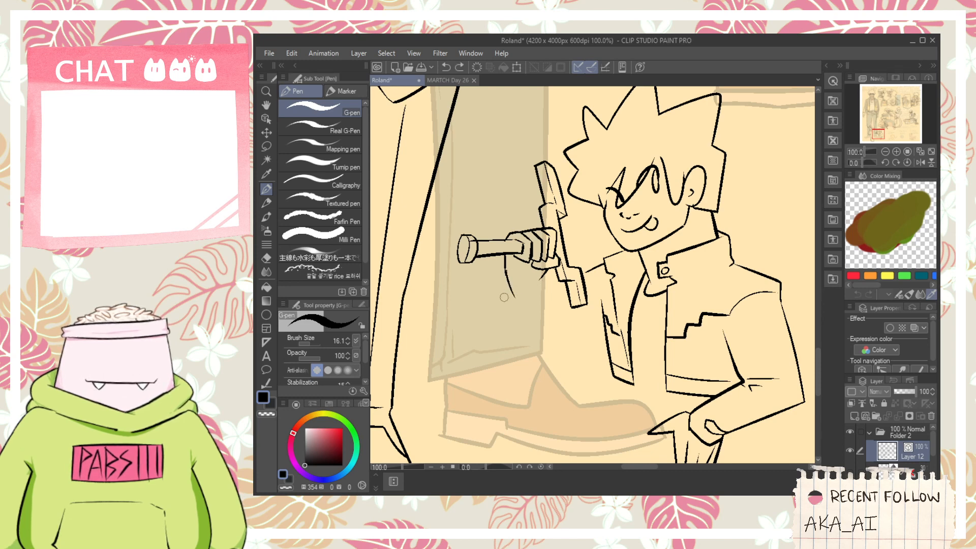
- Ink the raised forearm's sleeve with a slanted cuff, long outer and inner edges and a rounded elbow
mouse_move(503, 301)
left_mouse_down()
mouse_move(524, 291)
mouse_move(505, 286)
mouse_move(501, 297)
mouse_move(515, 286)
mouse_move(497, 307)
mouse_move(529, 382)
left_mouse_up()
key("ctrl+z")
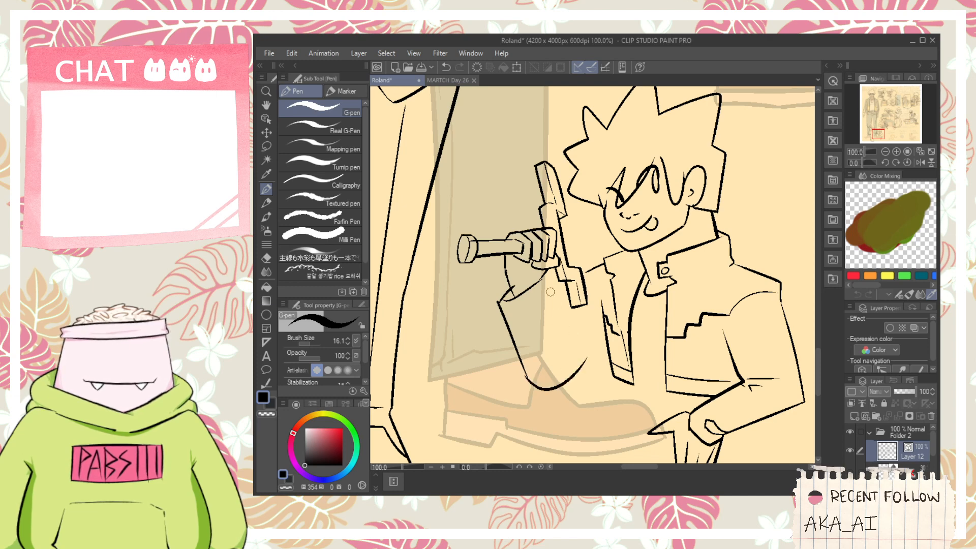
left_click_drag(549, 279, 580, 370)
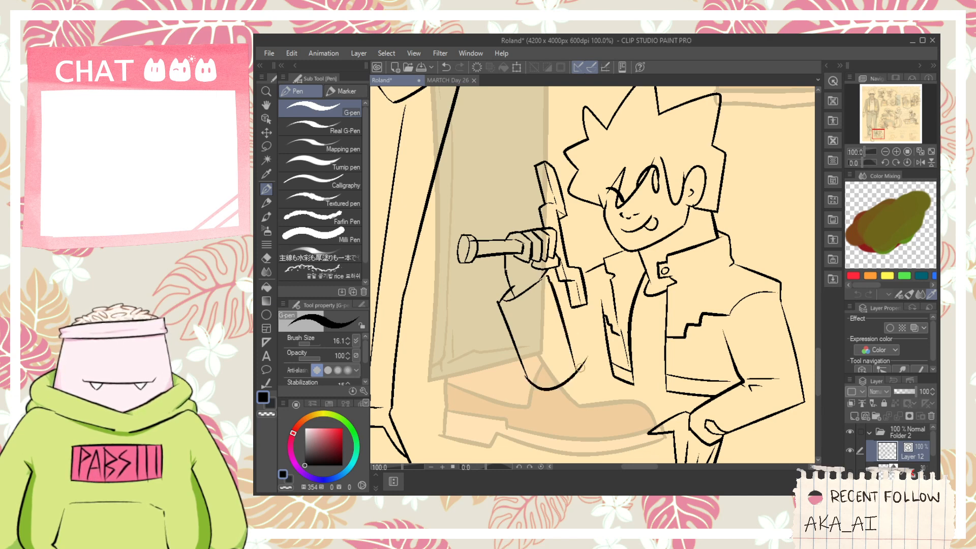
key("ctrl+z")
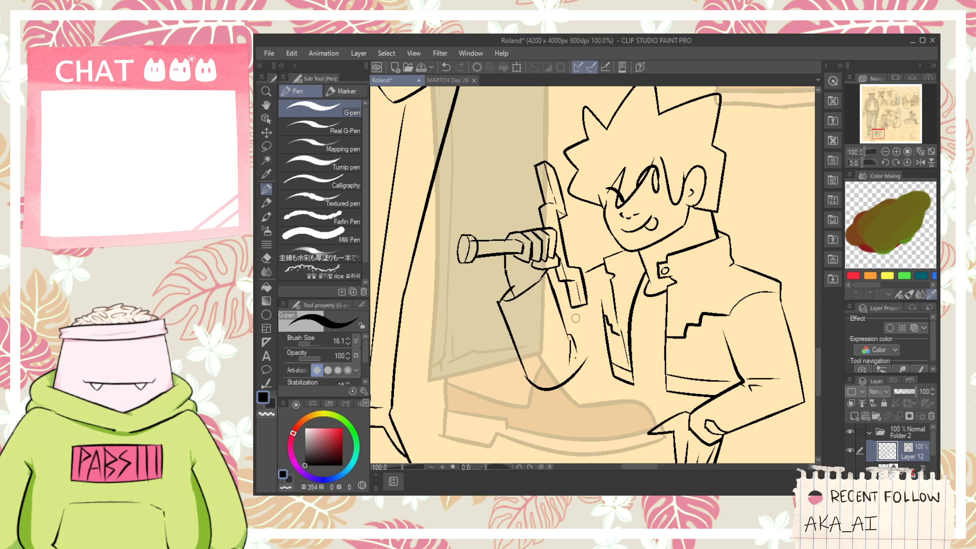
- Join the wrist line segments between the shaft and cuff, and trim the stray line ends around the cuff
key("e")
scroll(578, 280, "up", 3)
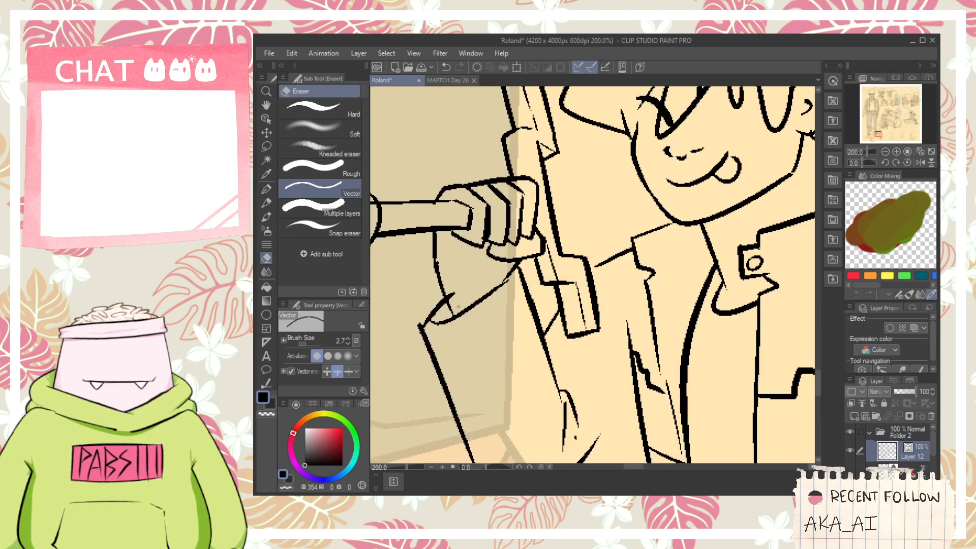
key("p")
scroll(452, 286, "up", 3)
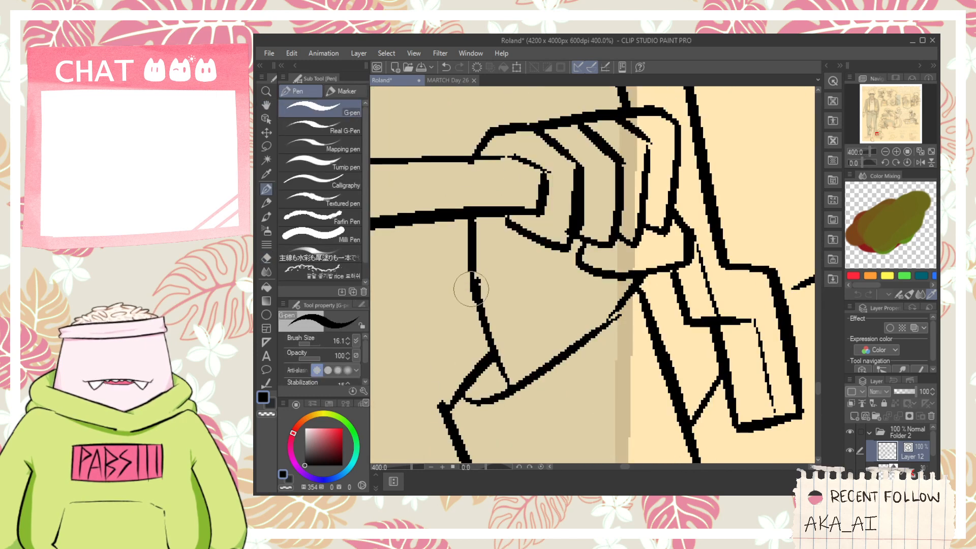
scroll(475, 253, "down", 4)
key("h")
left_click_drag(511, 236, 523, 286)
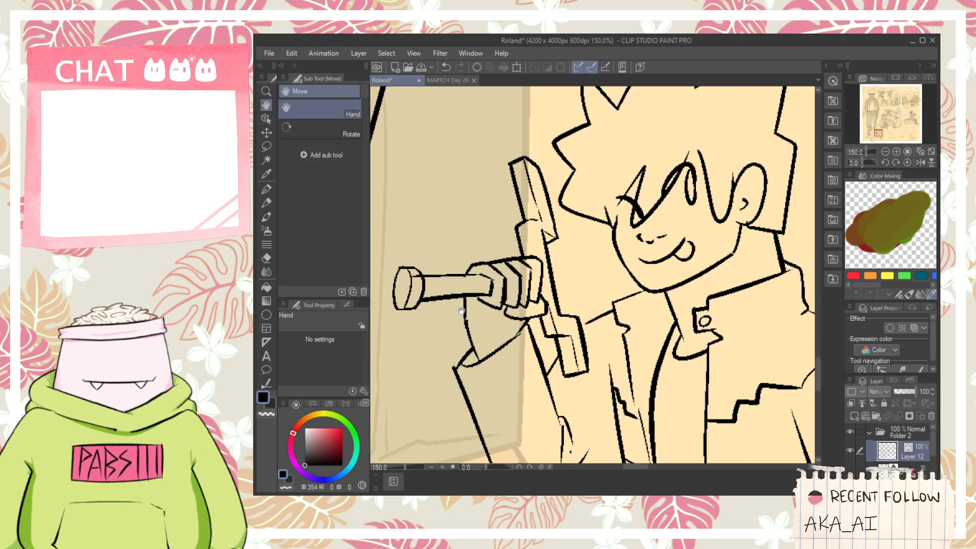
key("e")
scroll(419, 286, "up", 1)
scroll(431, 276, "down", 1)
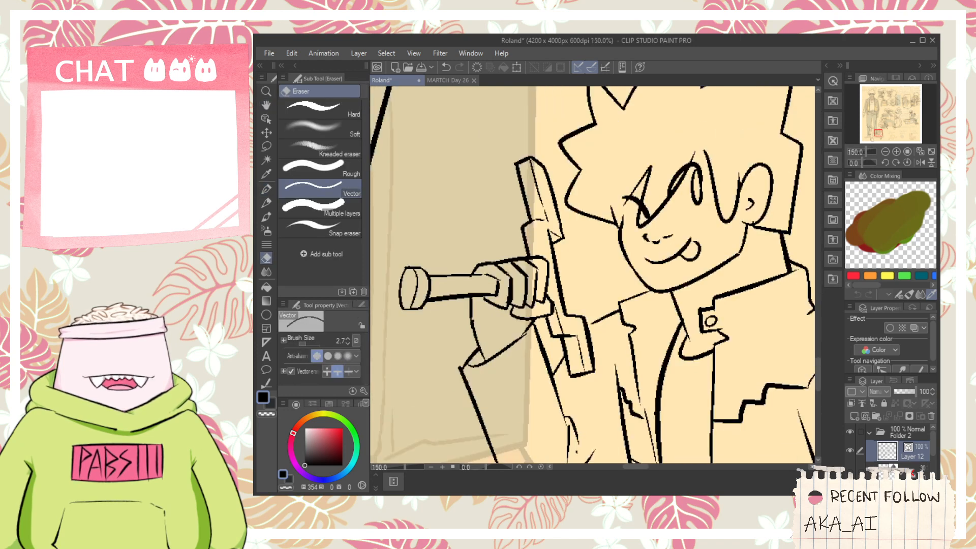
- Draw the sword blade's two long, nearly parallel edges from the raised fist across the neck and past the far shoulder
key("h")
left_click_drag(431, 276, 373, 281)
key("p")
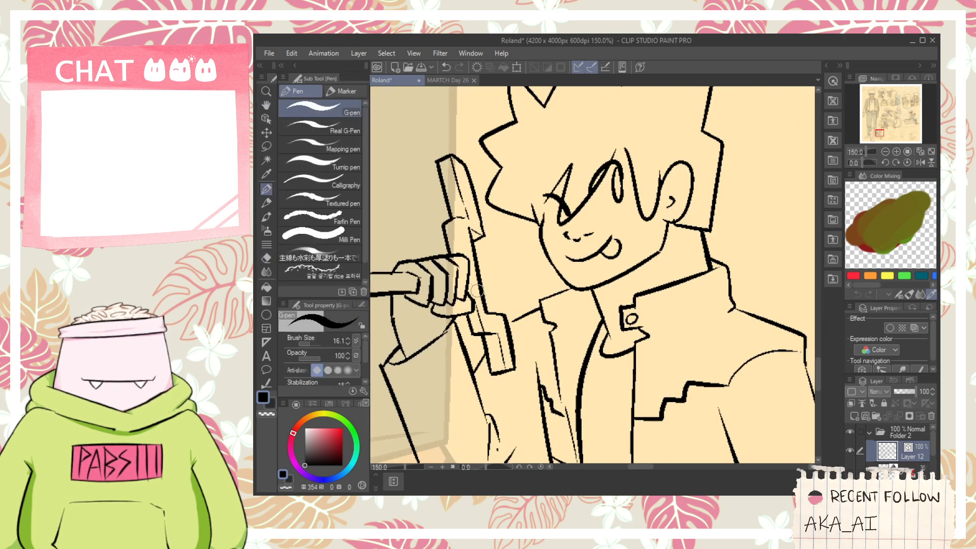
scroll(485, 288, "down", 2)
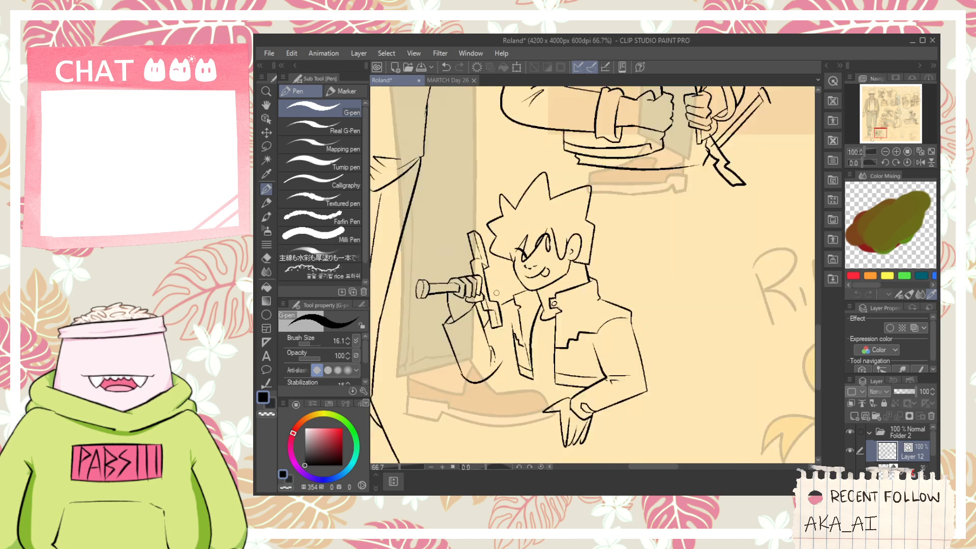
left_click(646, 495)
left_click(722, 62)
scroll(480, 282, "up", 2)
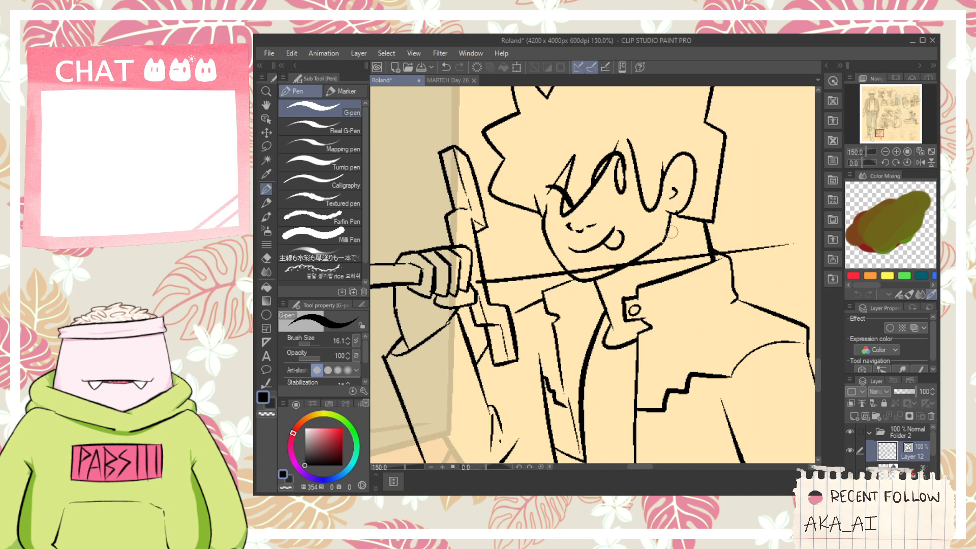
scroll(512, 279, "down", 1)
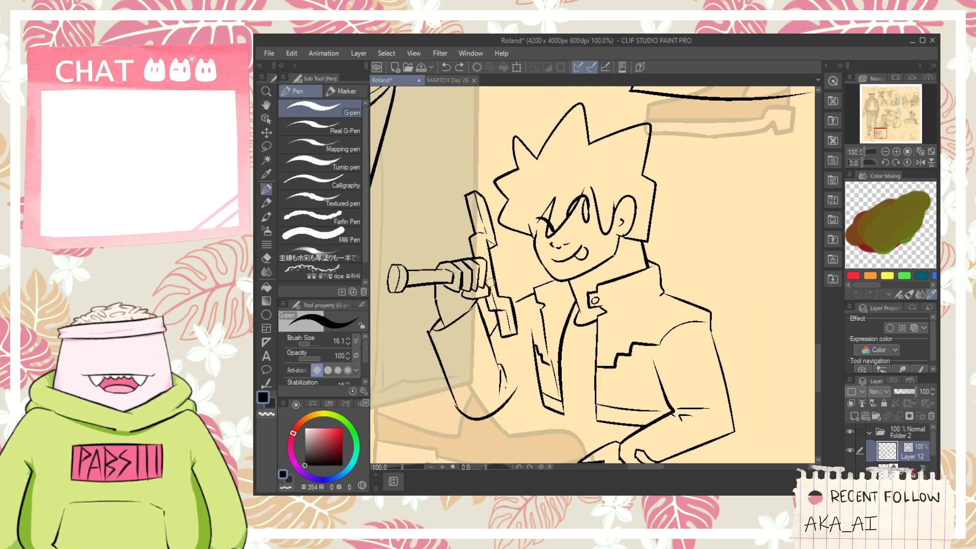
left_click_drag(489, 281, 811, 277)
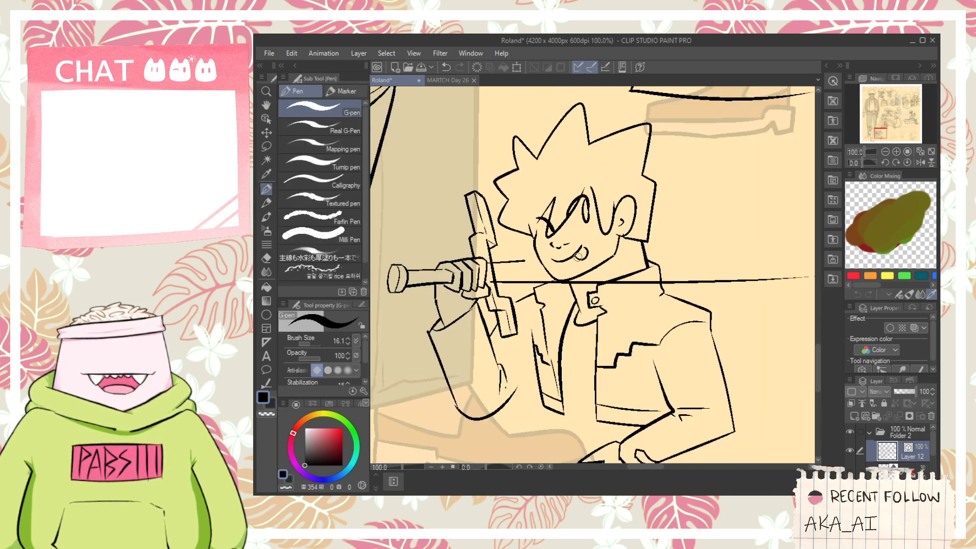
left_click_drag(579, 257, 773, 255)
key("ctrl+z")
mouse_move(488, 264)
left_mouse_down()
mouse_move(813, 262)
mouse_move(719, 279)
mouse_move(754, 254)
left_mouse_up()
- Draw two converging strokes for the blade's pointed tip and trim the line ends that overshoot it
scroll(690, 281, "up", 1)
key("p")
left_click_drag(694, 244, 747, 270)
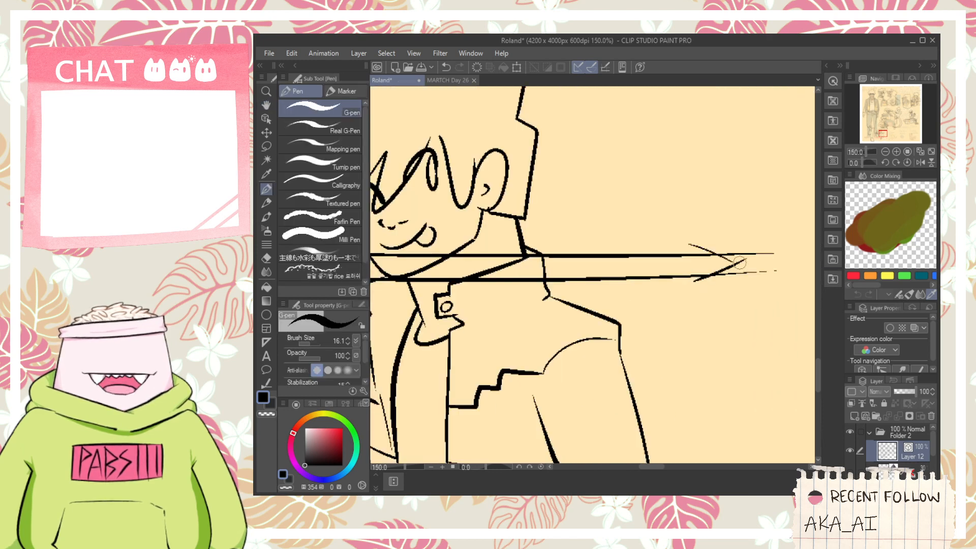
key("ctrl+z")
left_click_drag(687, 243, 746, 270)
key("e")
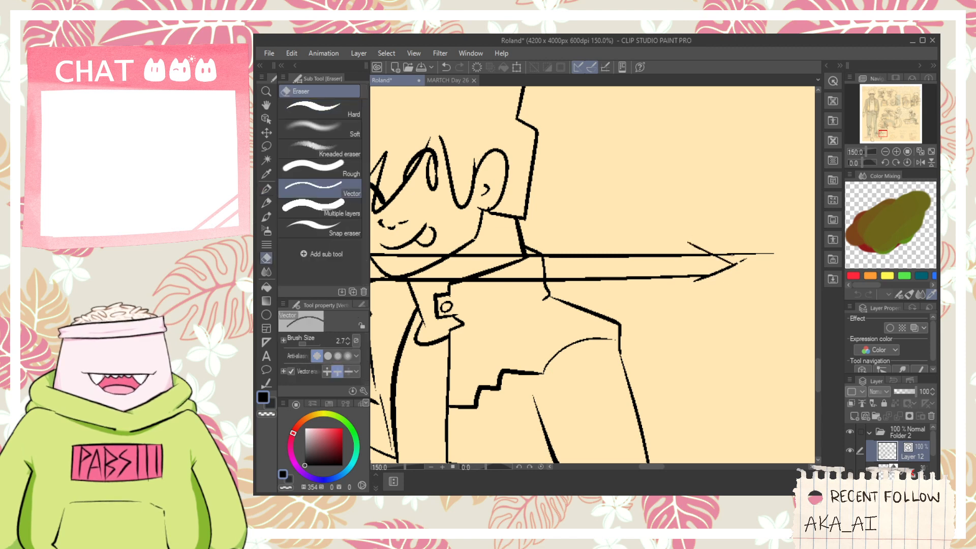
left_click(692, 279)
key("ctrl+z")
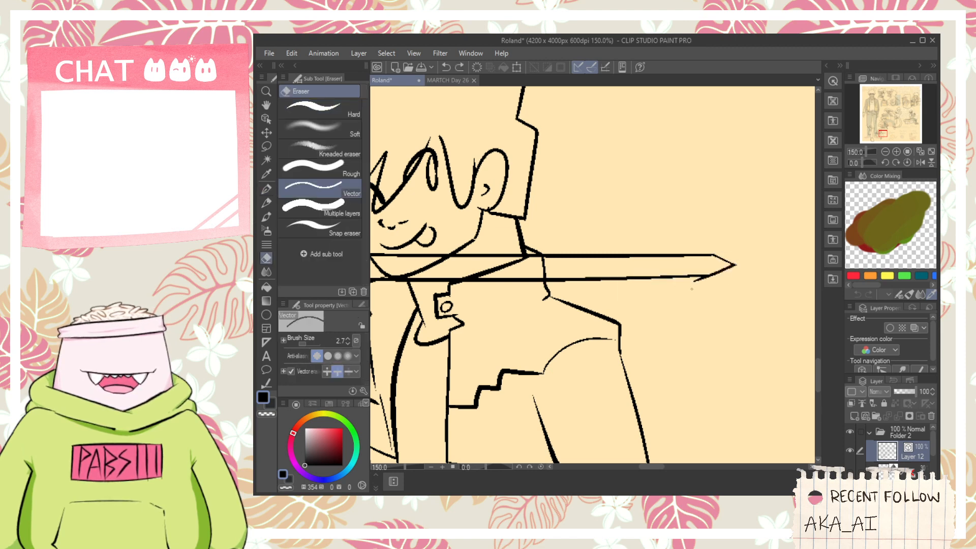
- Erase the blade lines where they cross the face, neck and jacket collar
key("space")
left_click_drag(649, 276, 726, 282)
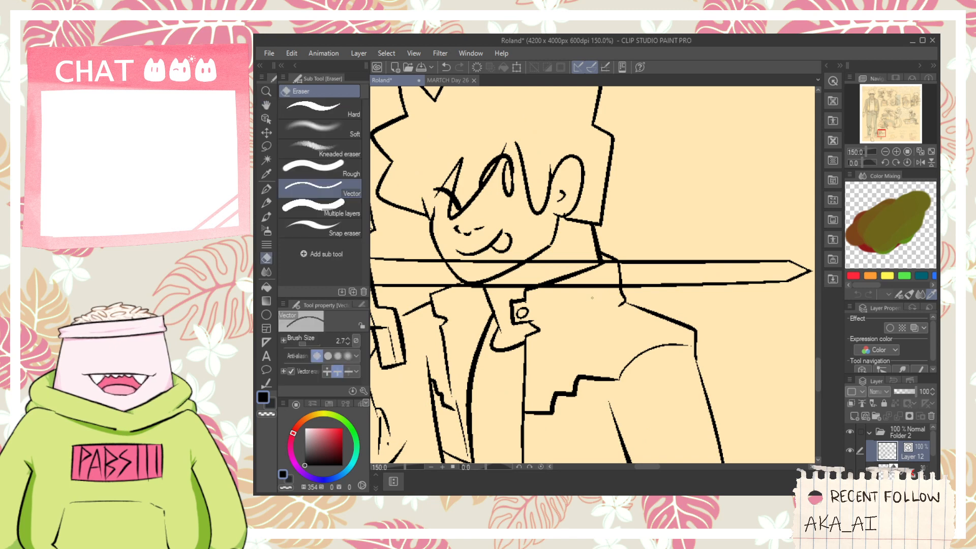
mouse_move(574, 267)
left_mouse_down()
mouse_move(574, 258)
mouse_move(653, 279)
left_mouse_up()
scroll(614, 265, "up", 1)
key("space")
mouse_move(548, 301)
left_mouse_down()
mouse_move(546, 288)
mouse_move(501, 257)
left_mouse_up()
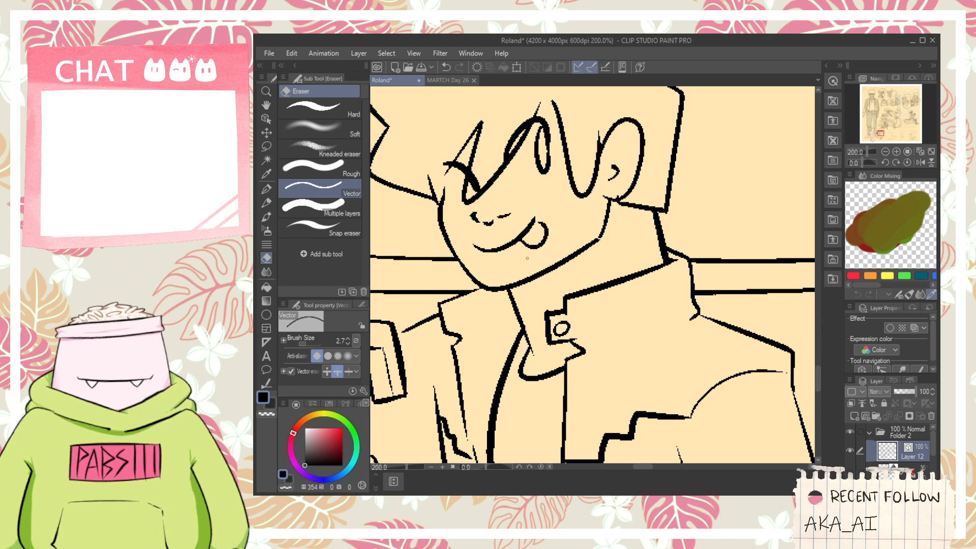
scroll(527, 258, "down", 3)
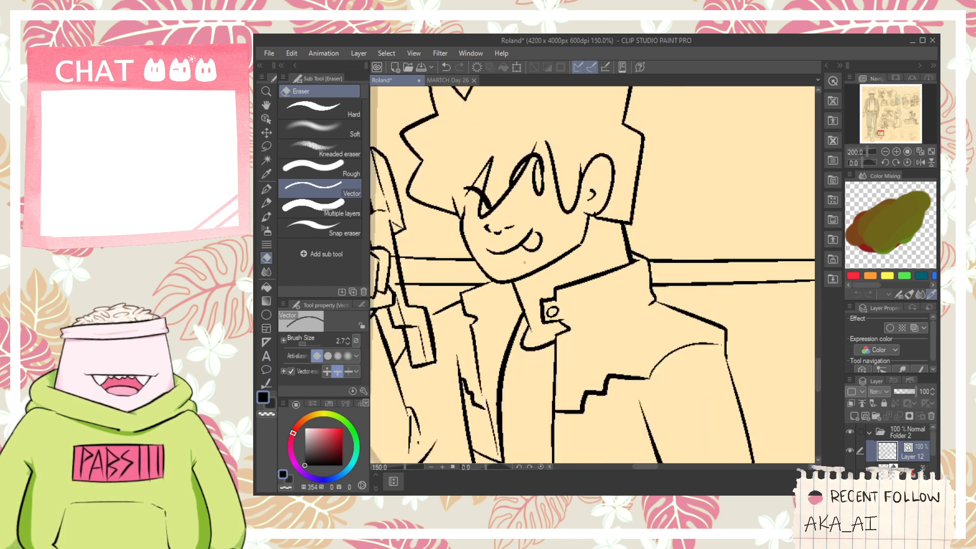
key("space")
scroll(522, 275, "up", 4)
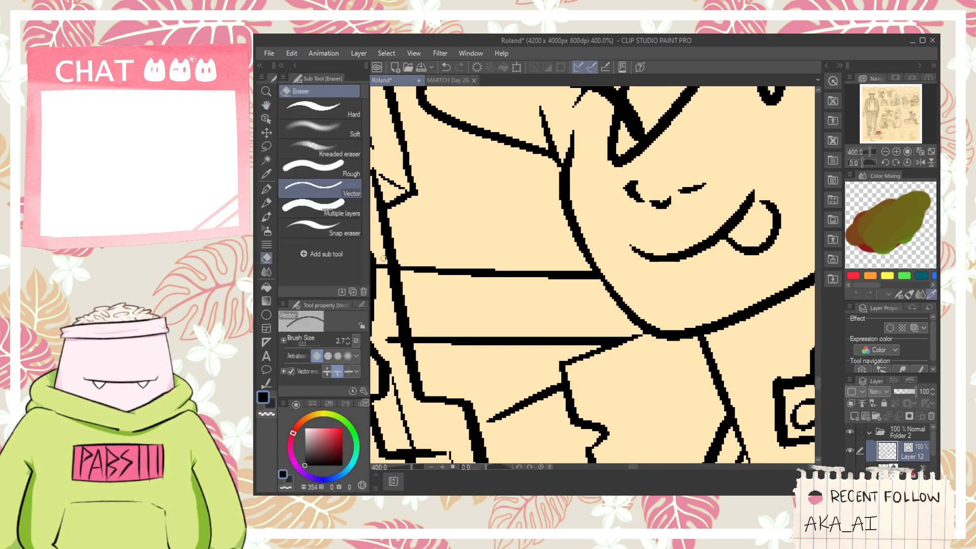
scroll(405, 312, "down", 4)
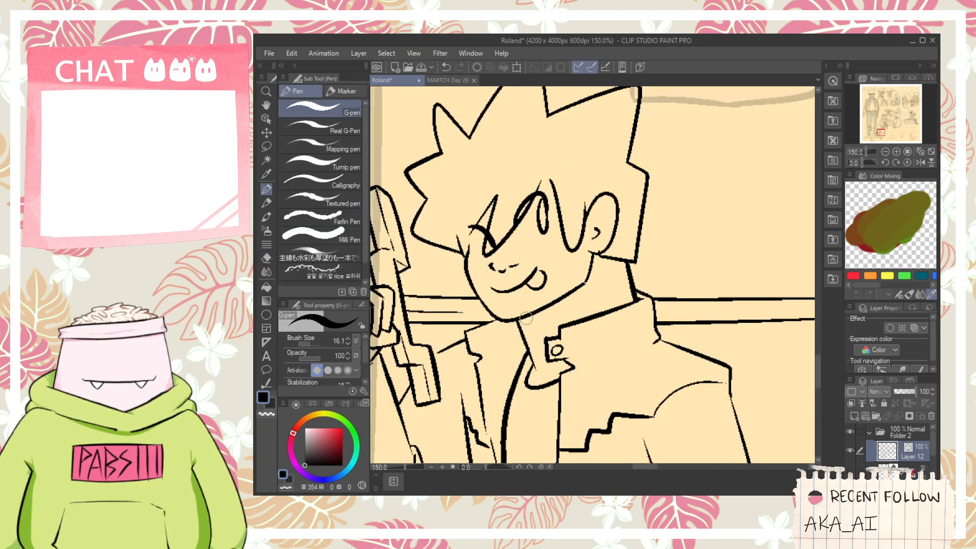
- Ink a centre line along the blade on both sides of the head, ending in a small inner point near the tip
key("space")
left_click_drag(638, 316, 582, 300)
key("p")
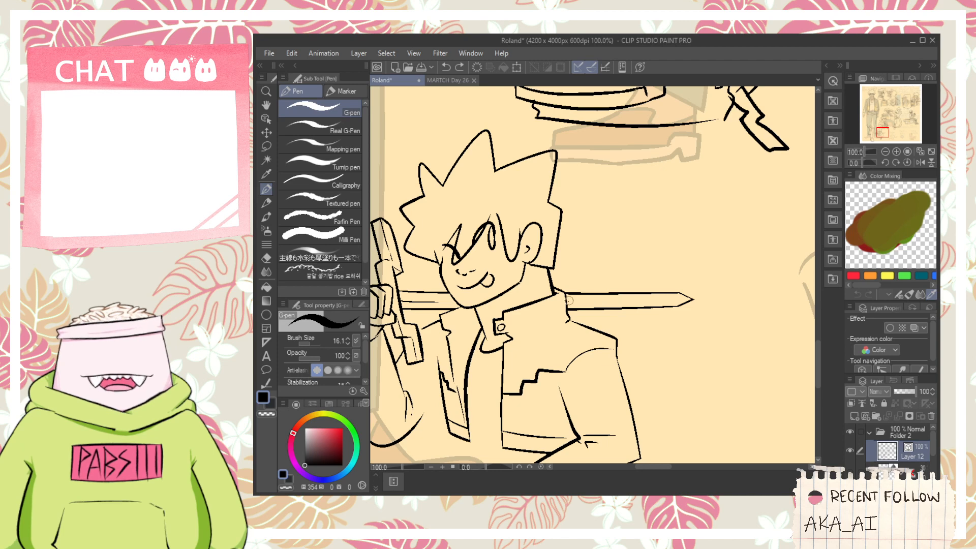
key("ctrl+z")
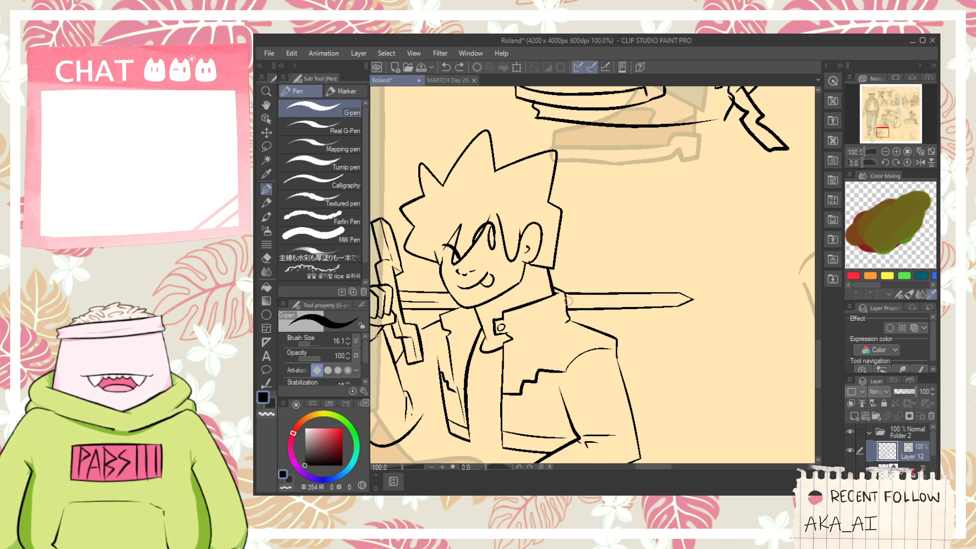
mouse_move(564, 301)
left_mouse_down()
mouse_move(675, 303)
mouse_move(685, 275)
left_mouse_up()
scroll(676, 306, "up", 2)
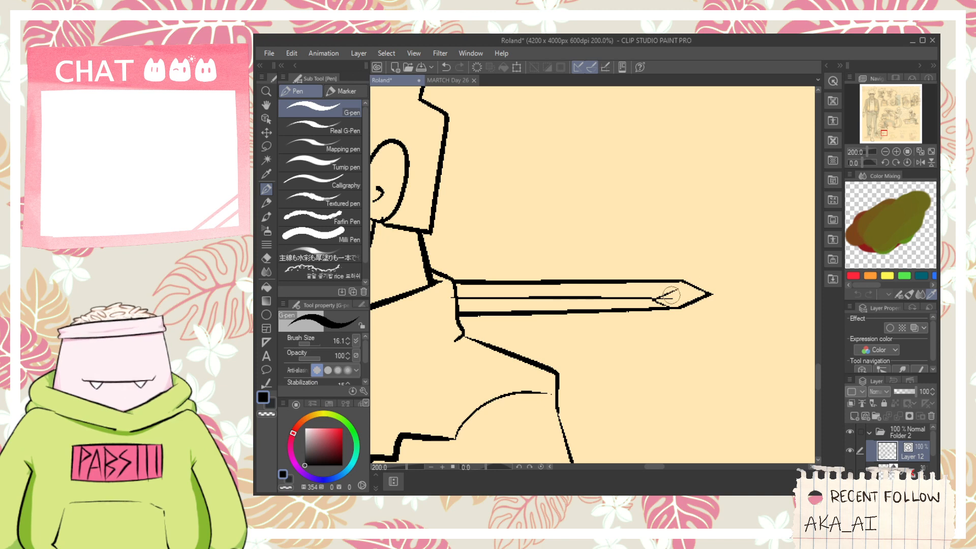
- Ink the shirt's jagged side edge and straight hem below the open jacket
scroll(671, 297, "down", 4)
key("space")
left_click_drag(671, 342, 653, 288)
scroll(555, 331, "up", 1)
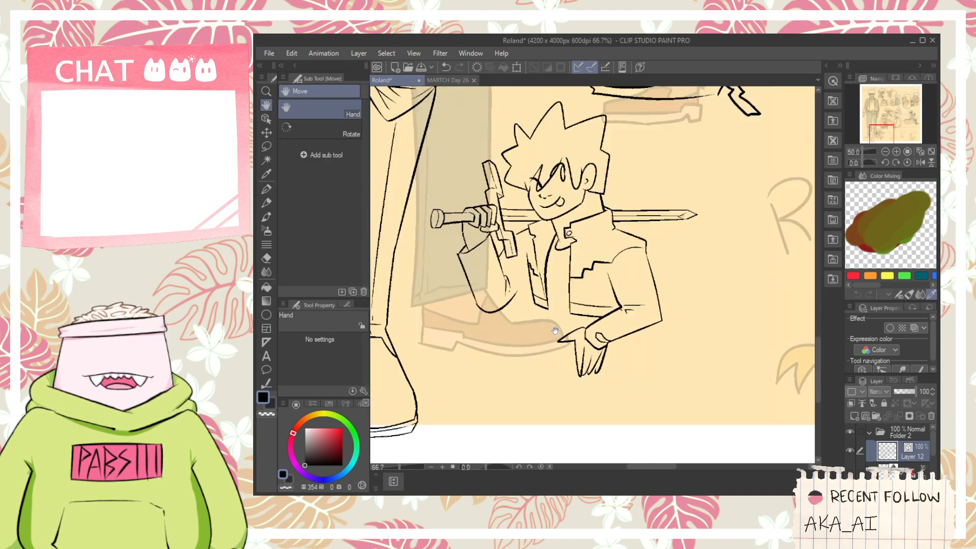
scroll(531, 305, "up", 1)
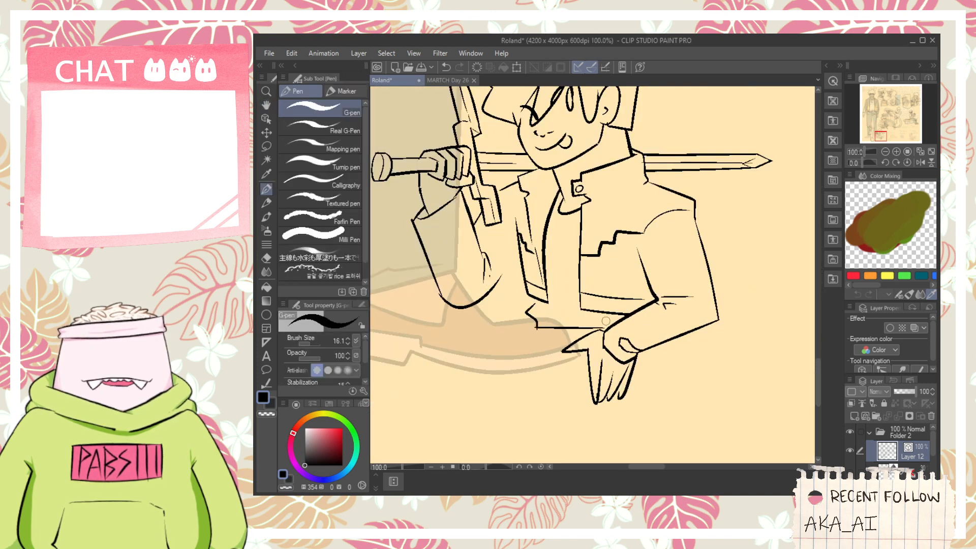
scroll(607, 332, "up", 1)
mouse_move(567, 354)
left_mouse_down()
mouse_move(593, 338)
mouse_move(600, 370)
left_mouse_up()
key("ctrl+z")
- Ink an oval belt buckle behind the lowered hand's thumb, with a short belt section and a small fold joining the hem
key("ctrl+z")
key("ctrl+z")
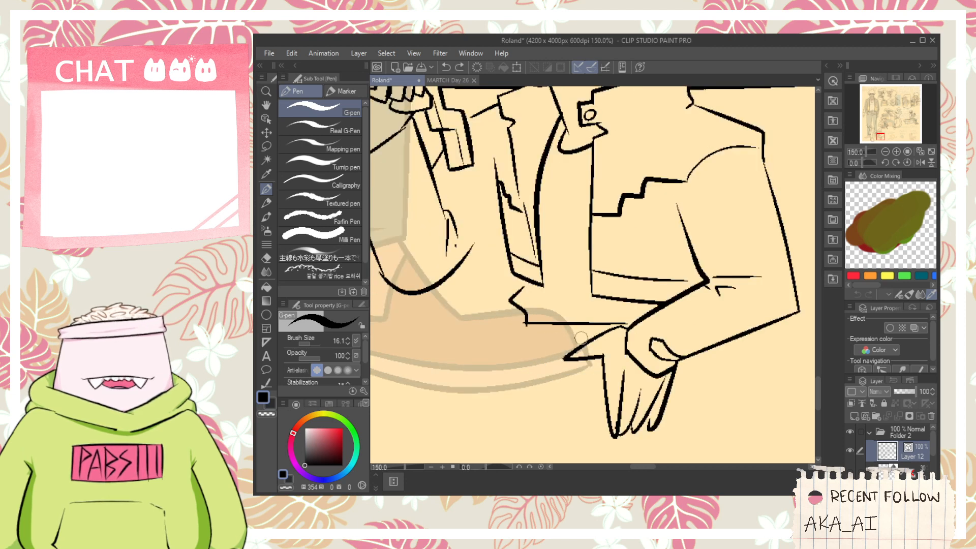
left_click_drag(582, 333, 587, 364)
scroll(577, 361, "up", 1)
mouse_move(559, 331)
left_mouse_down()
mouse_move(484, 331)
mouse_move(559, 331)
mouse_move(508, 362)
mouse_move(552, 358)
left_mouse_up()
key("ctrl+z")
key("e")
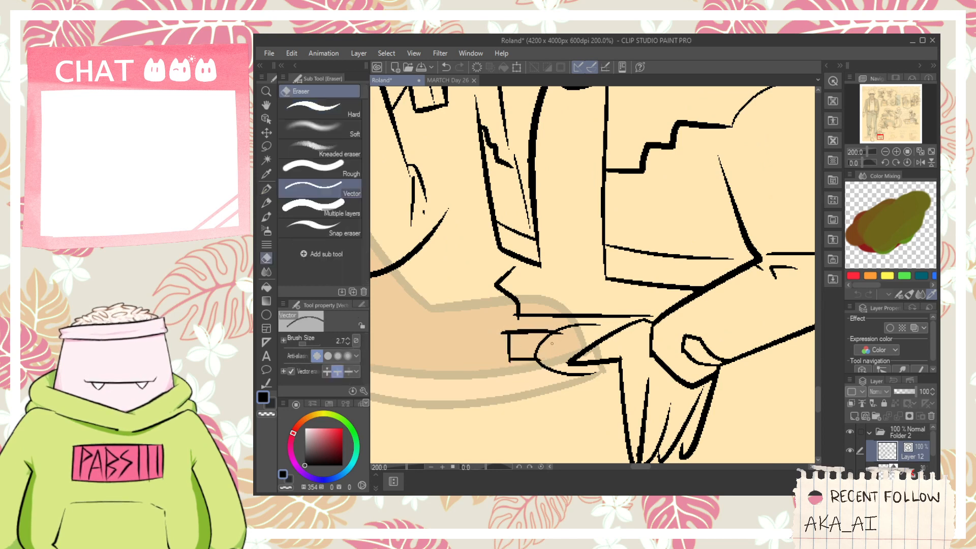
key("p")
key("e")
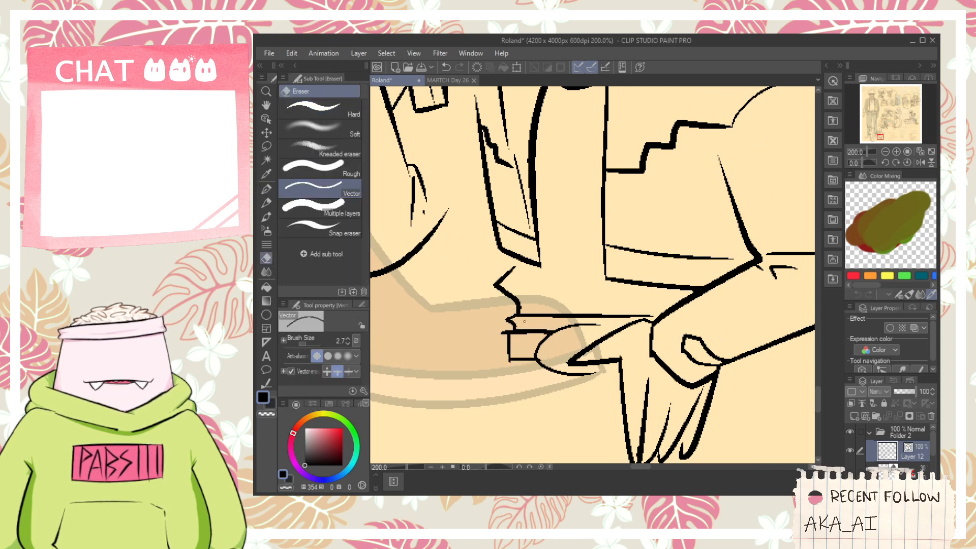
- Extend the oval buckle's open upper and lower ends to meet the thumb and palm
scroll(522, 364, "down", 1)
scroll(591, 338, "up", 1)
key("p")
left_click_drag(577, 333, 596, 375)
key("ctrl+z")
key("e")
- Add two short vertical strokes across the belt beside the buckle and erase the belt edges between them
scroll(600, 348, "up", 2)
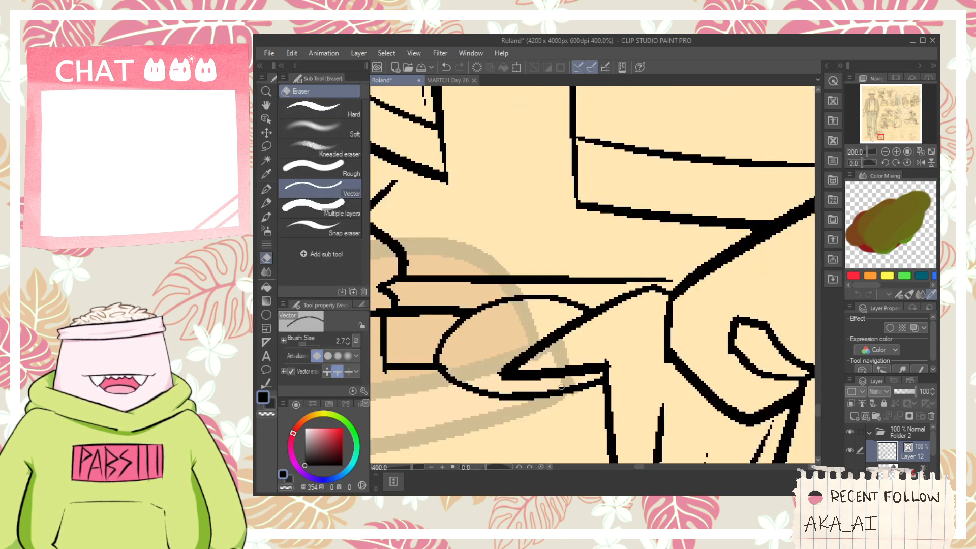
left_click_drag(449, 375, 446, 367)
key("ctrl+z")
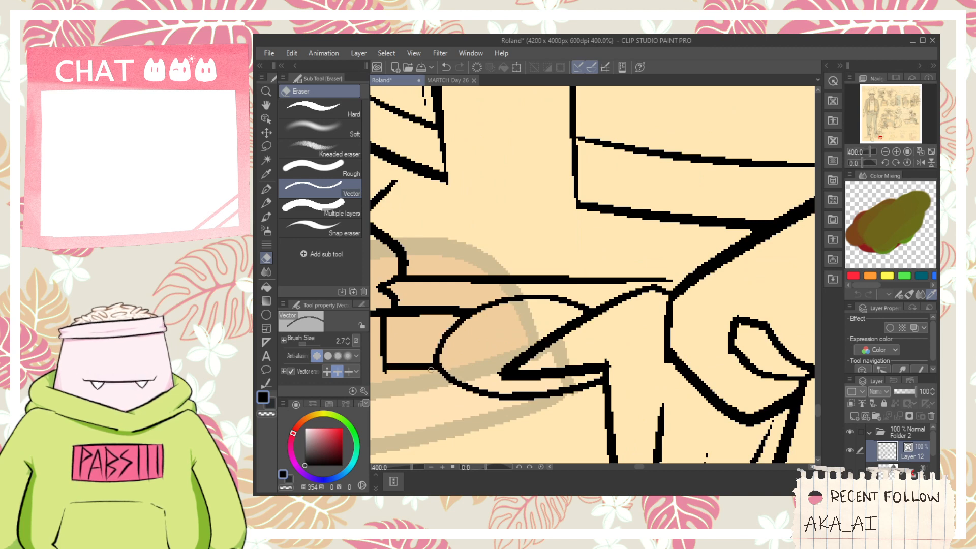
key("p")
mouse_move(411, 303)
left_mouse_down()
mouse_move(407, 375)
mouse_move(426, 379)
mouse_move(423, 305)
left_mouse_up()
key("e")
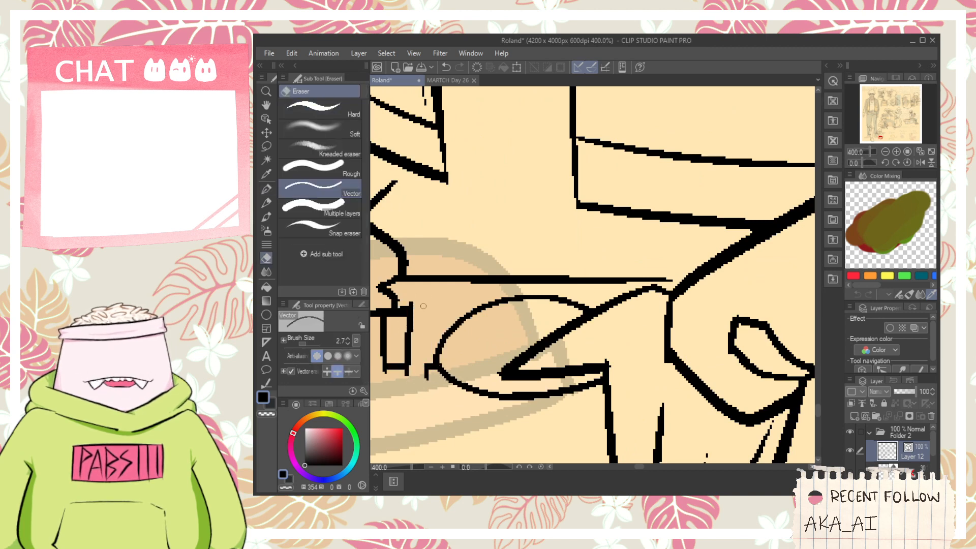
key("ctrl+z")
- Add a small angular stroke under the belt's outer end to start the trousers
scroll(442, 346, "down", 1)
key("space")
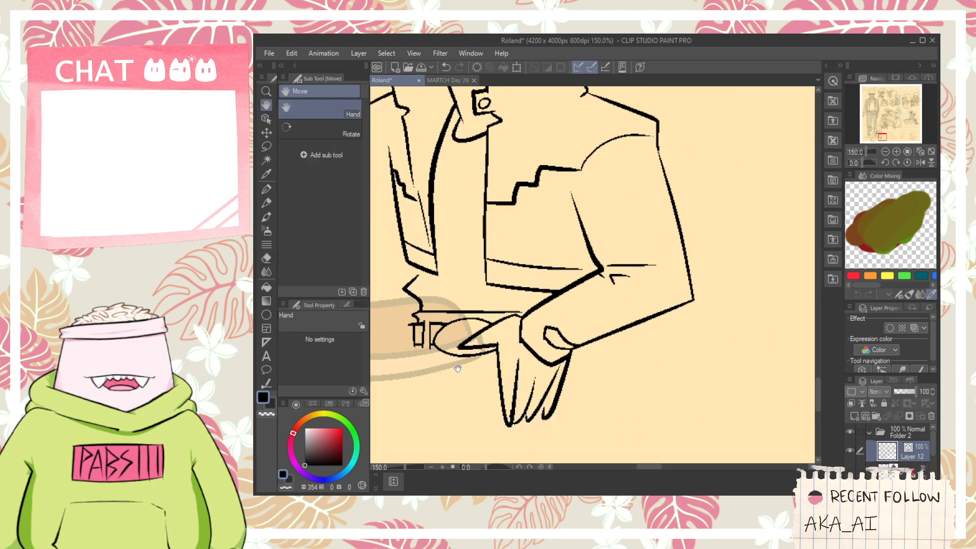
left_click_drag(442, 362, 471, 353)
key("p")
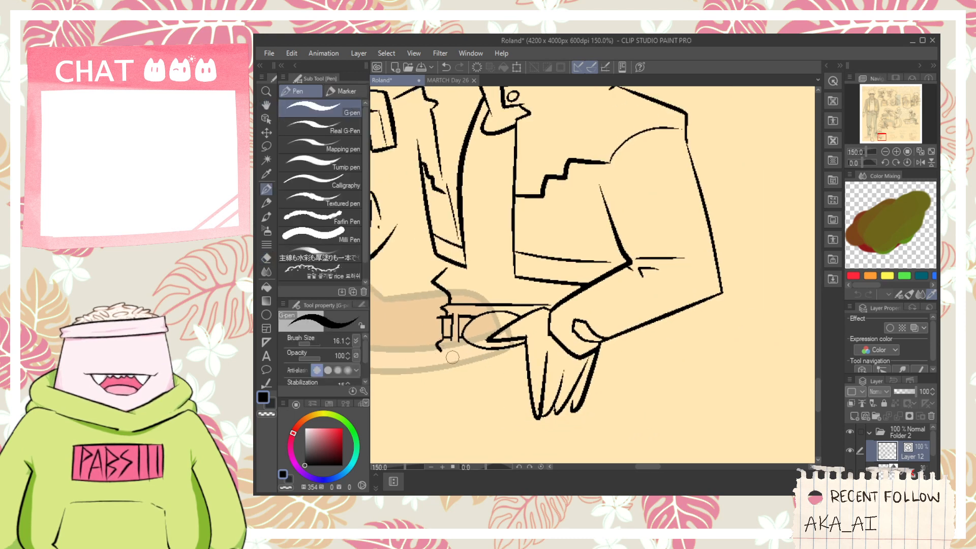
scroll(486, 385, "down", 2)
scroll(550, 374, "up", 2)
- Ink a short hip stroke under the bent forearm and a narrow hanging strip below the belt buckle
key("space")
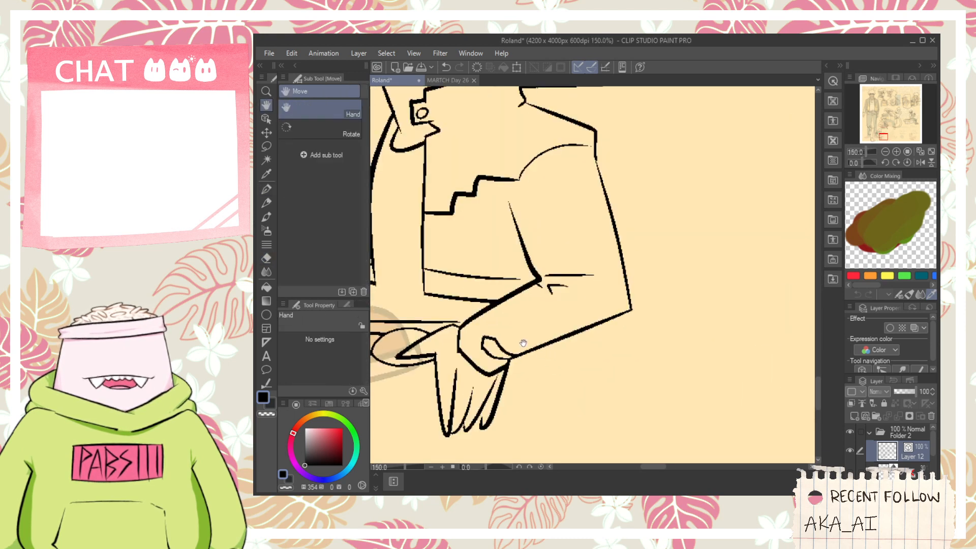
left_click_drag(523, 344, 591, 332)
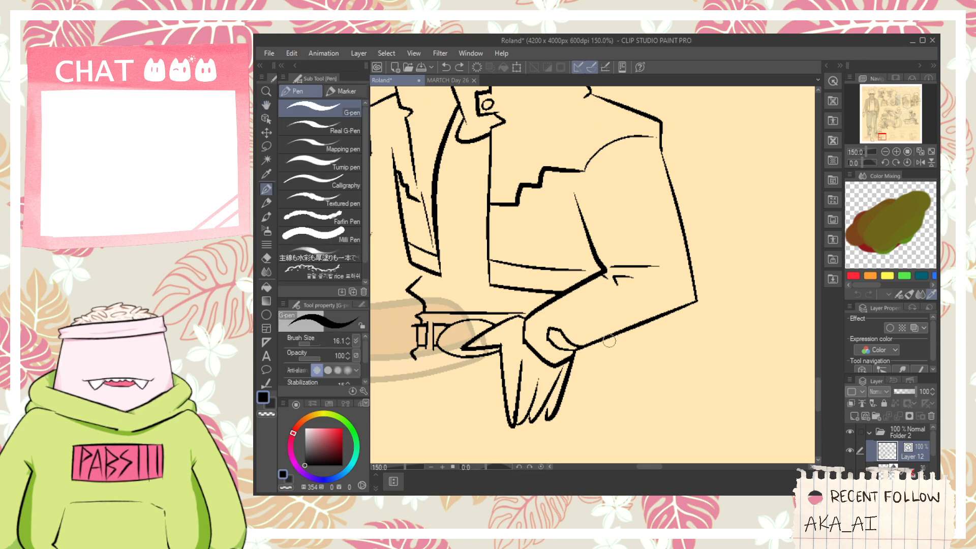
left_click_drag(609, 358, 610, 358)
key("space")
mouse_move(475, 364)
left_mouse_down()
mouse_move(517, 342)
mouse_move(514, 384)
left_mouse_up()
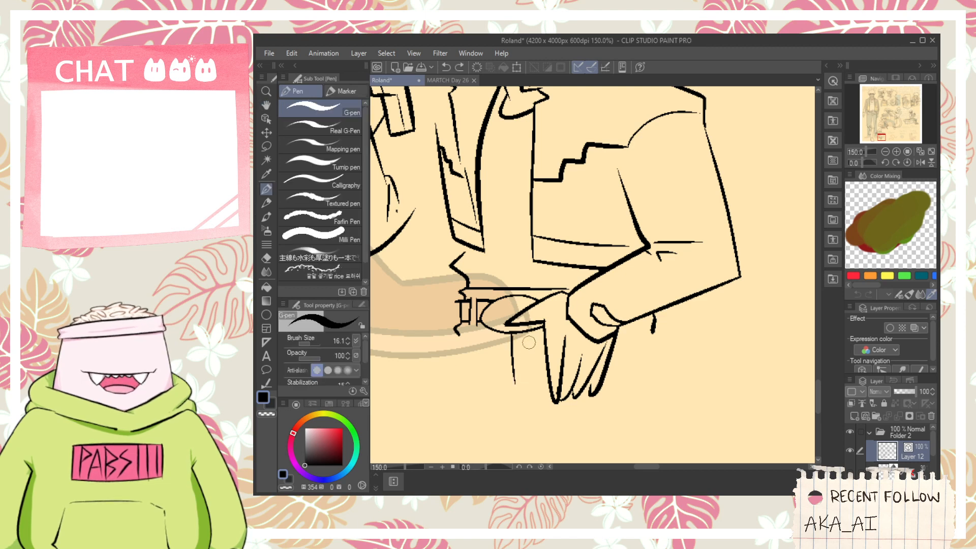
left_click_drag(528, 340, 527, 393)
- Ink the trousers' straight outer edge below the belt and the curved opposite hip edge below the bent forearm
left_click_drag(461, 335, 463, 409)
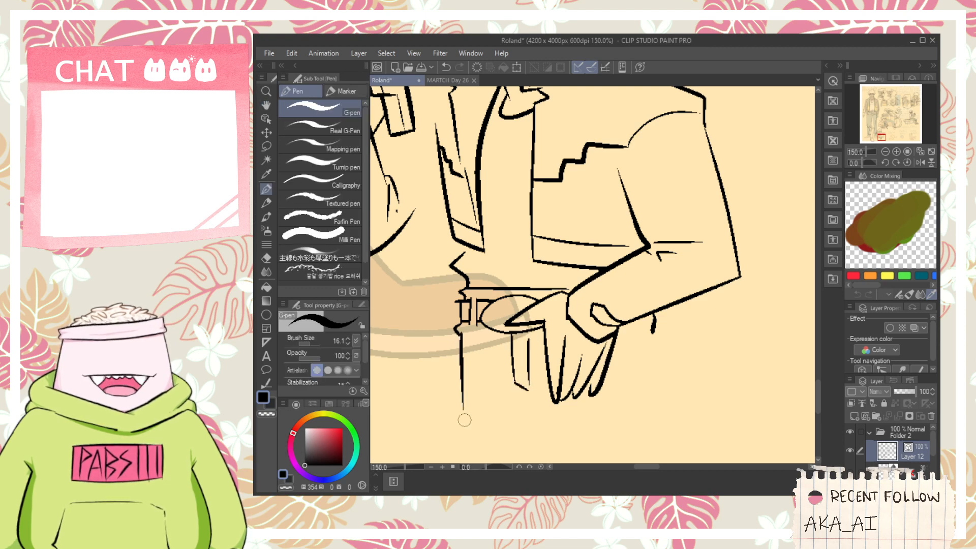
left_click_drag(659, 344, 645, 398)
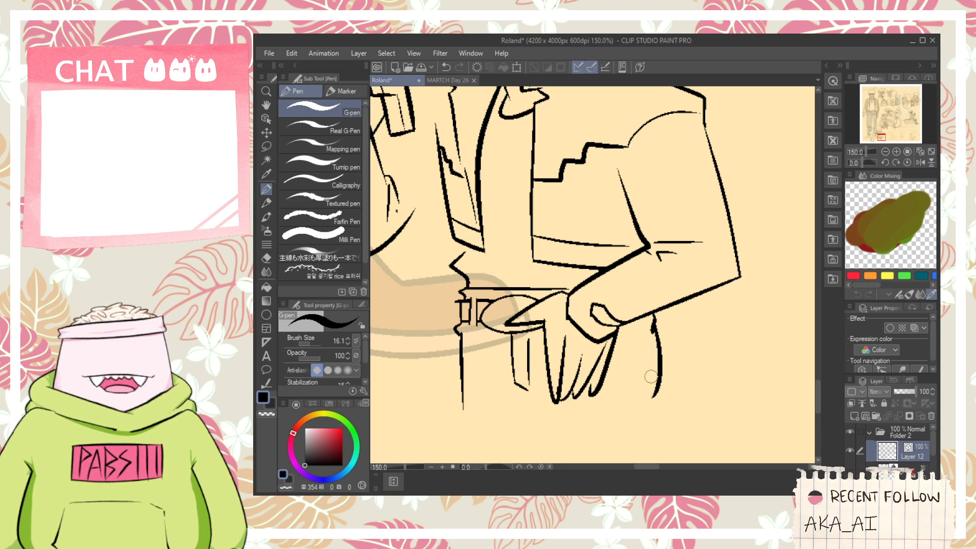
key("ctrl+z")
mouse_move(654, 322)
left_mouse_down()
mouse_move(659, 353)
mouse_move(646, 415)
left_mouse_up()
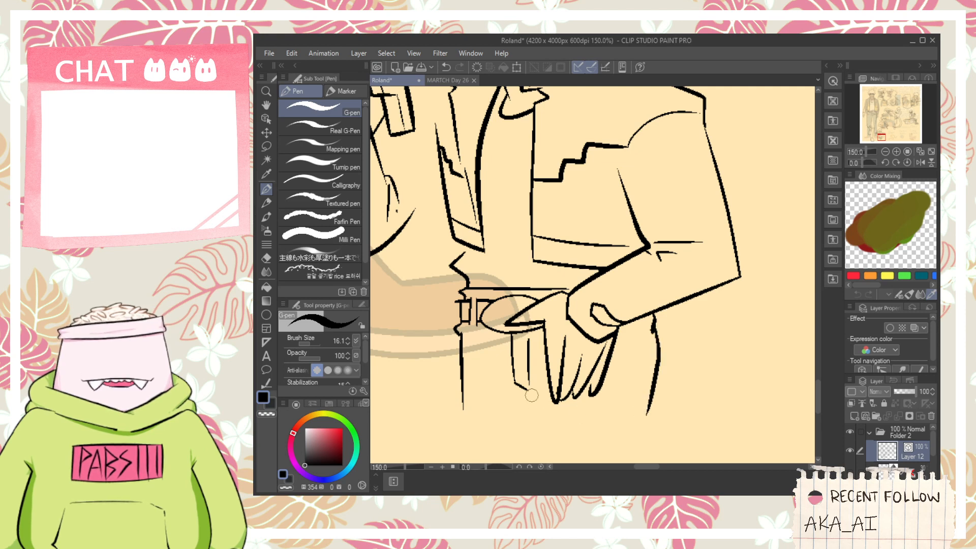
scroll(552, 397, "down", 3)
key("space")
left_click_drag(629, 361, 631, 389)
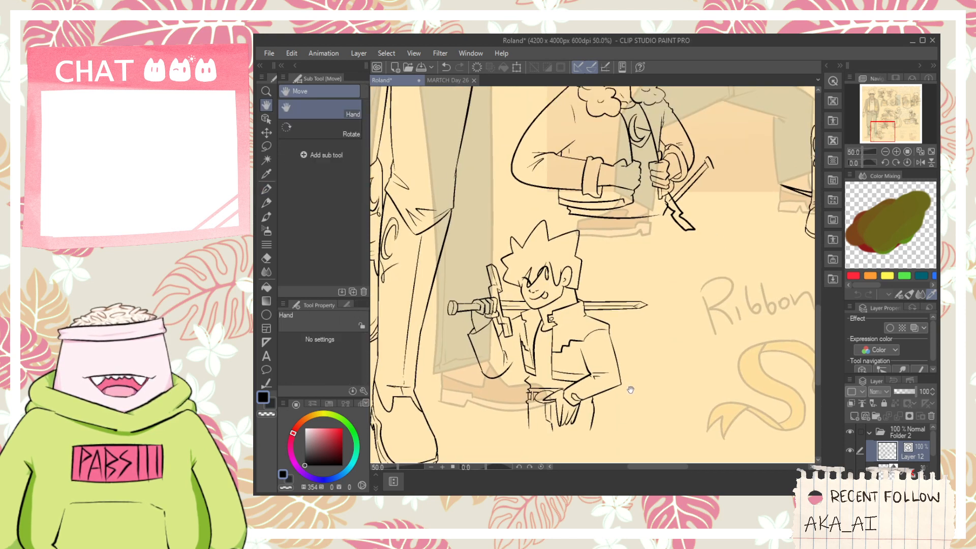
left_click(266, 118)
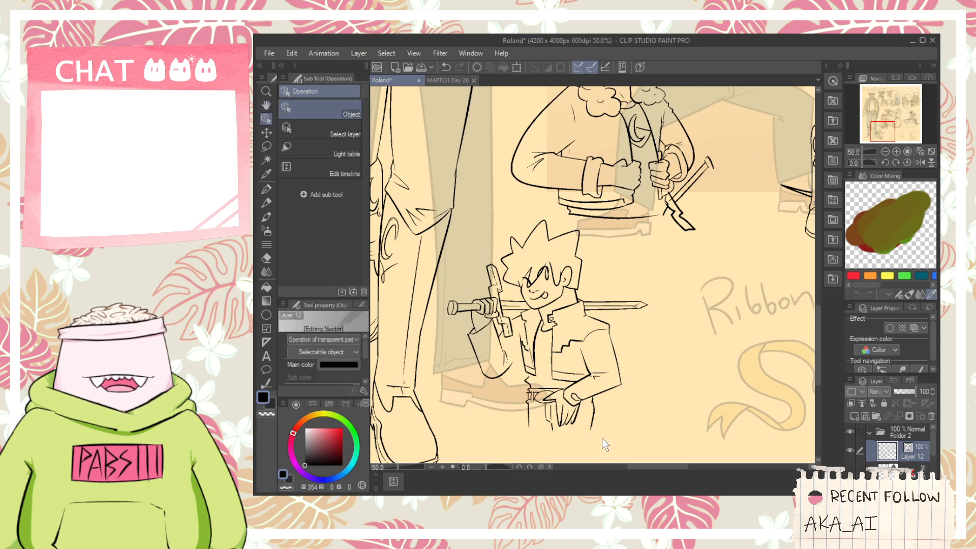
scroll(592, 440, "up", 2)
left_click_drag(527, 356, 522, 347)
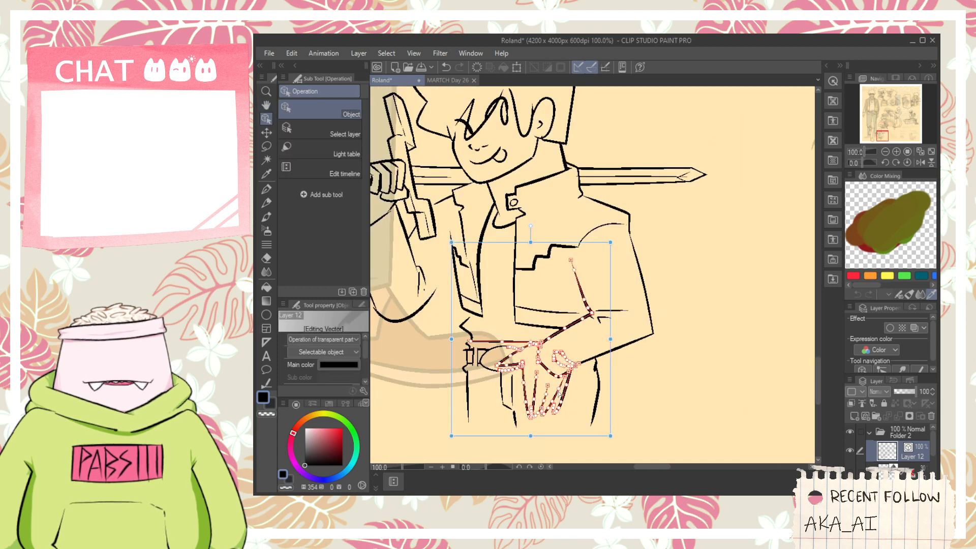
left_click(601, 460)
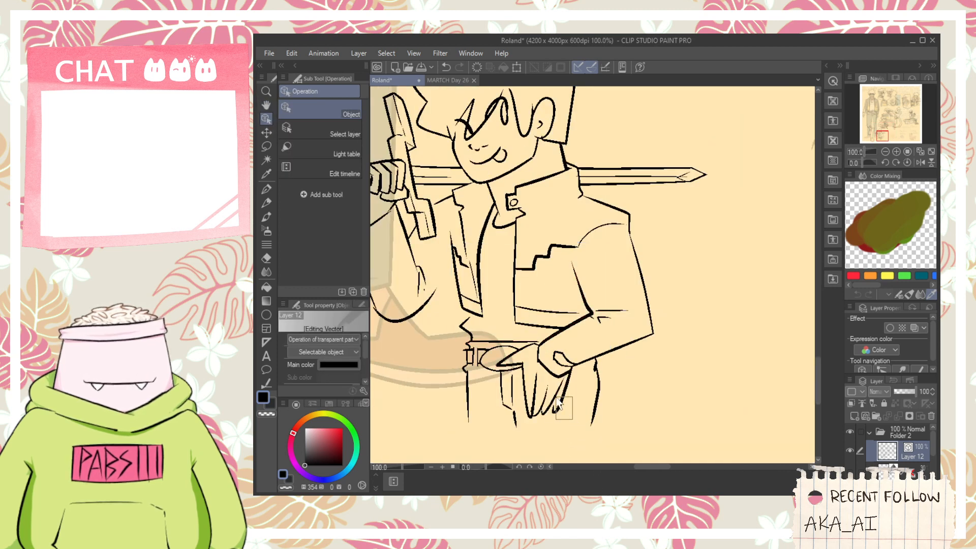
left_click_drag(523, 350, 573, 351)
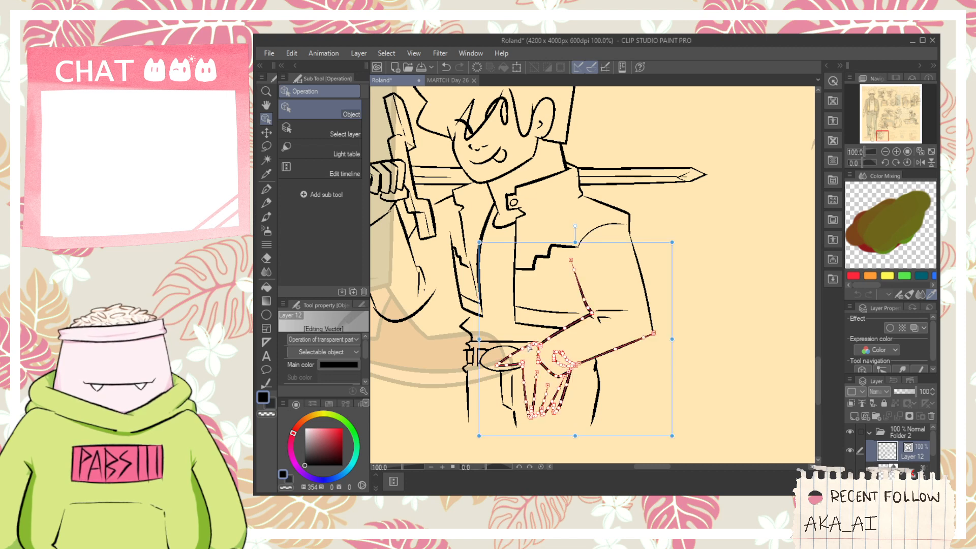
left_click(649, 312, "shift")
left_click(620, 311, "shift")
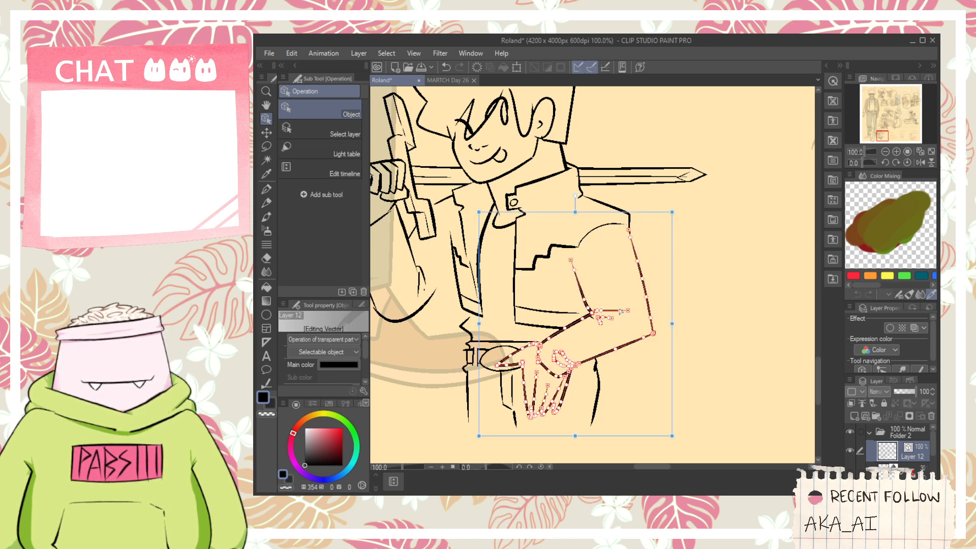
left_click(682, 322)
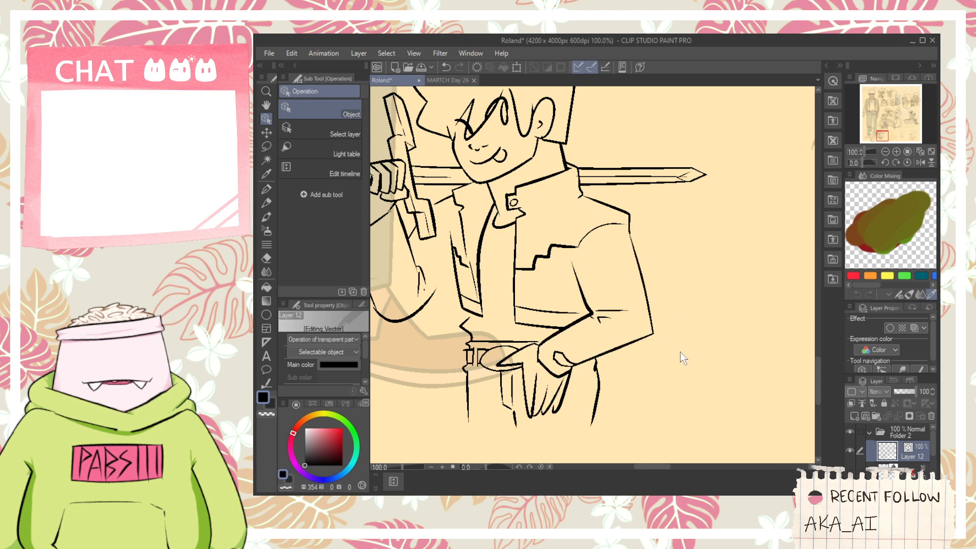
- Select the bent arm and lowered hand strokes and rotate them so the elbow sticks out and the hand sits farther from the belt buckle
left_click_drag(678, 353, 581, 275)
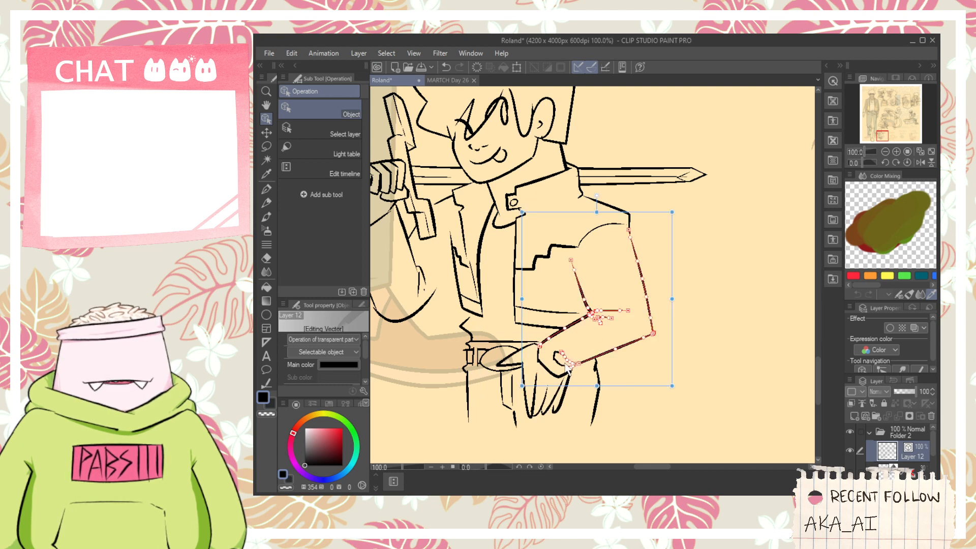
mouse_move(587, 333)
left_mouse_down()
mouse_move(548, 358)
mouse_move(543, 402)
left_mouse_up()
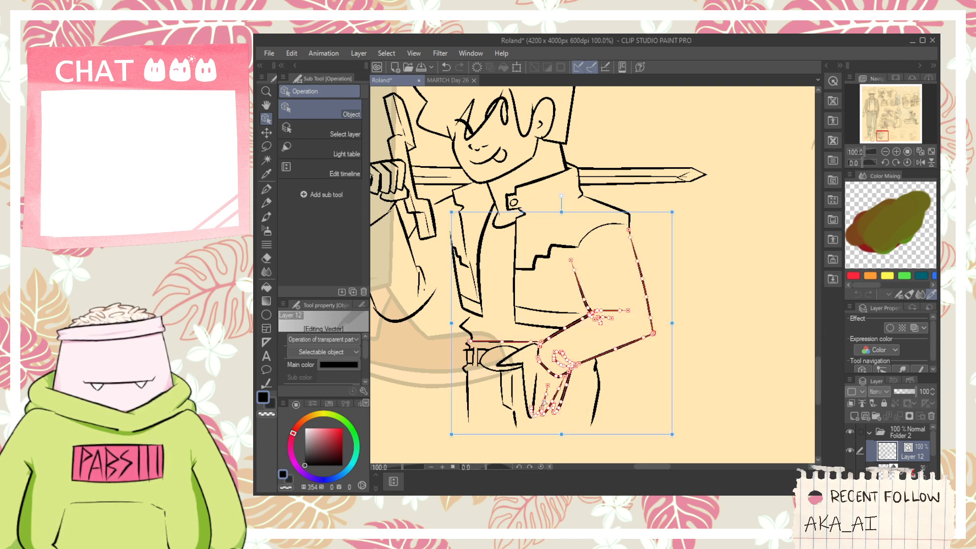
left_click(536, 394, "shift")
left_click(510, 364, "shift")
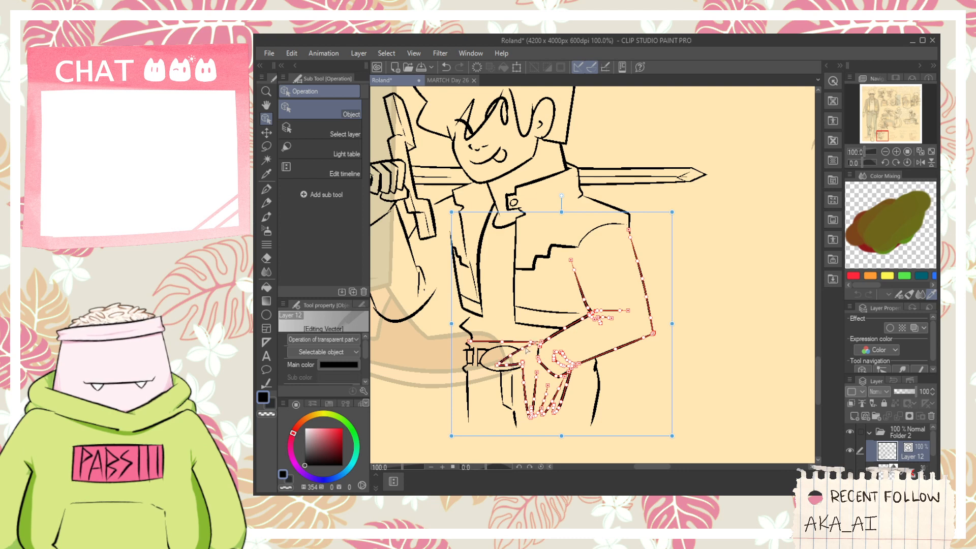
left_click_drag(677, 324, 710, 335)
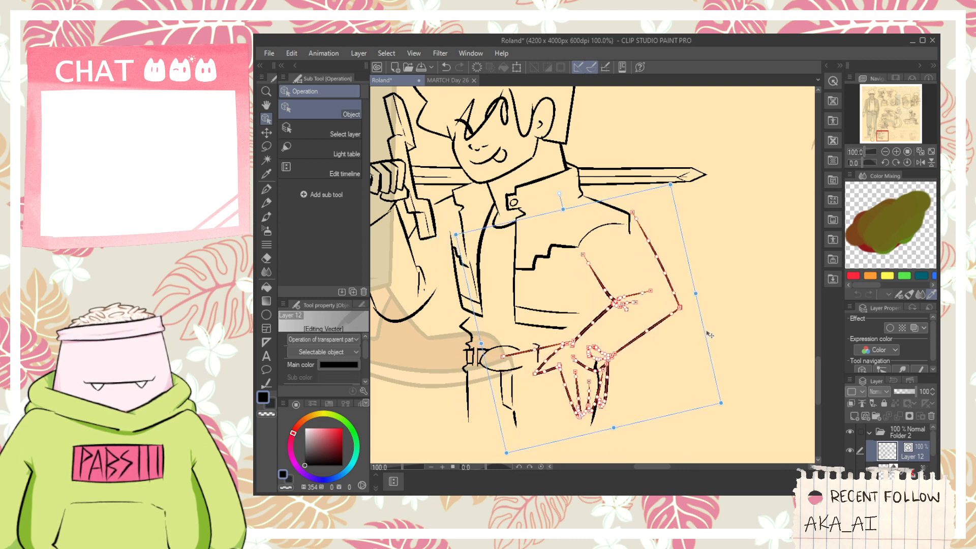
left_click_drag(697, 294, 713, 309)
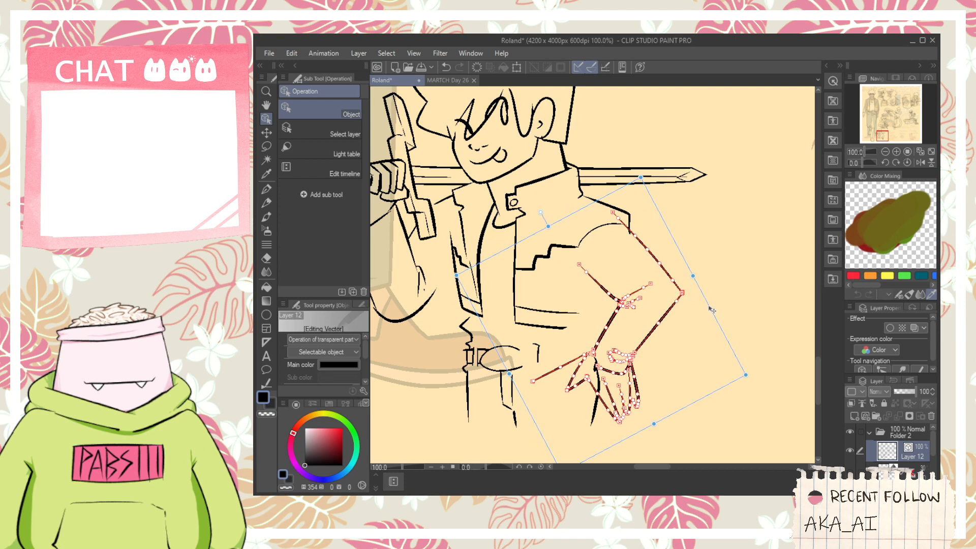
left_click_drag(701, 275, 704, 325)
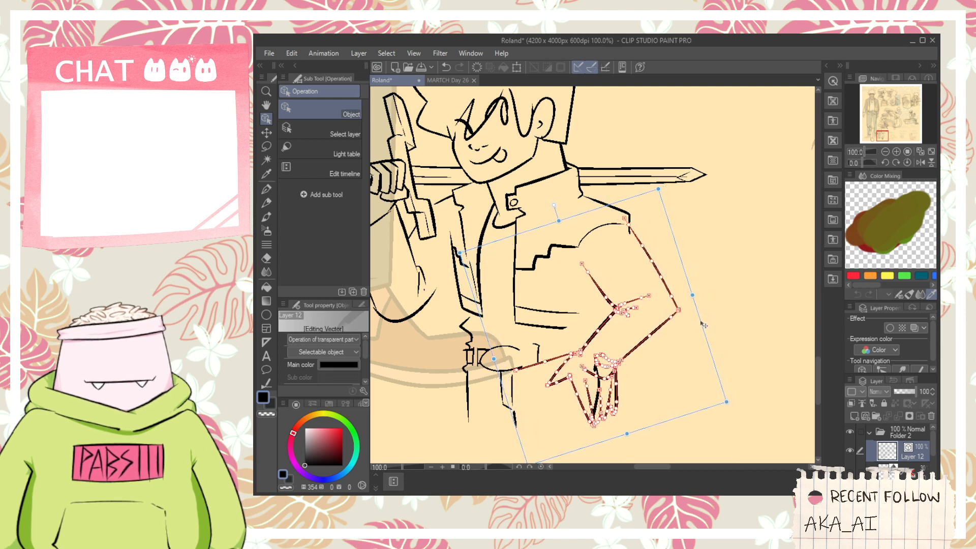
- Remove the displaced belt line that moved with the arm and close the oval belt buckle outline
key("e")
scroll(564, 356, "up", 3)
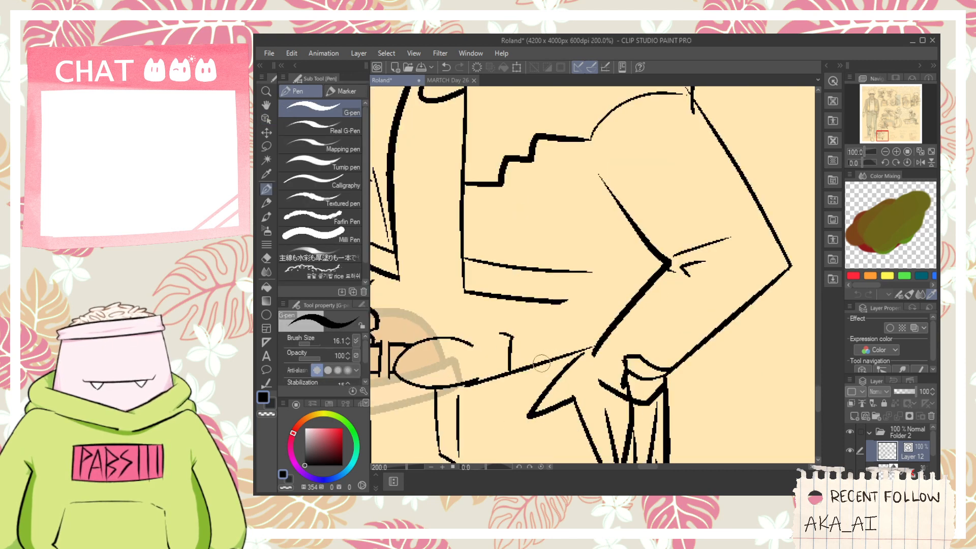
key("p")
mouse_move(462, 341)
left_mouse_down()
mouse_move(477, 383)
mouse_move(485, 356)
mouse_move(482, 338)
mouse_move(463, 392)
mouse_move(473, 382)
mouse_move(468, 345)
left_mouse_up()
key("ctrl+z")
key("ctrl+z")
key("ctrl+z")
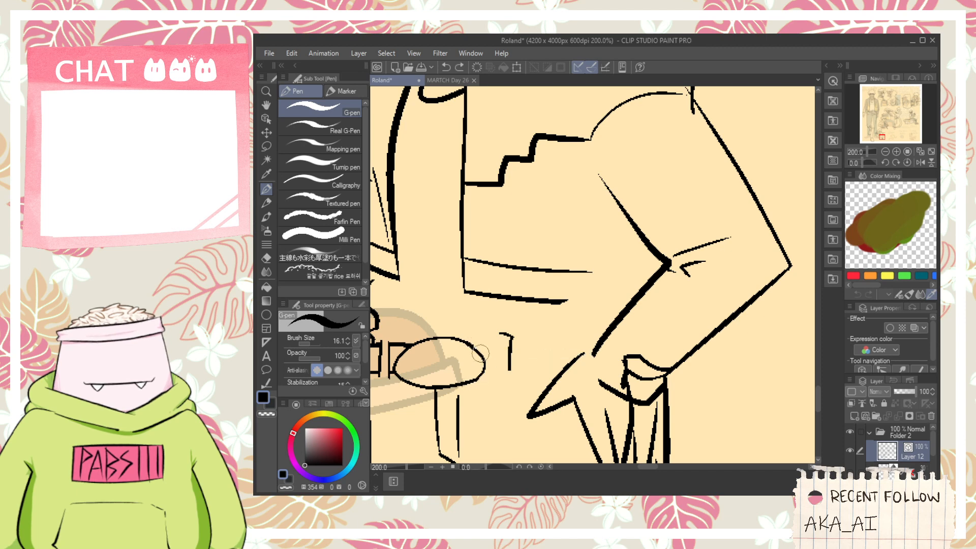
- Erase the old hip curve where it overlaps the repositioned hand, keeping the finger outlines intact
key("e")
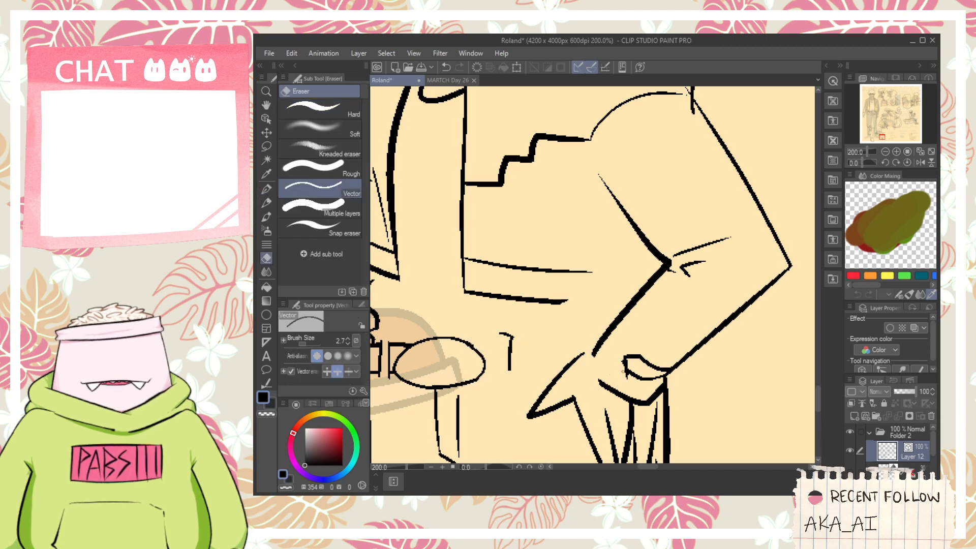
key("space")
left_click_drag(614, 372, 605, 327)
scroll(611, 368, "up", 2)
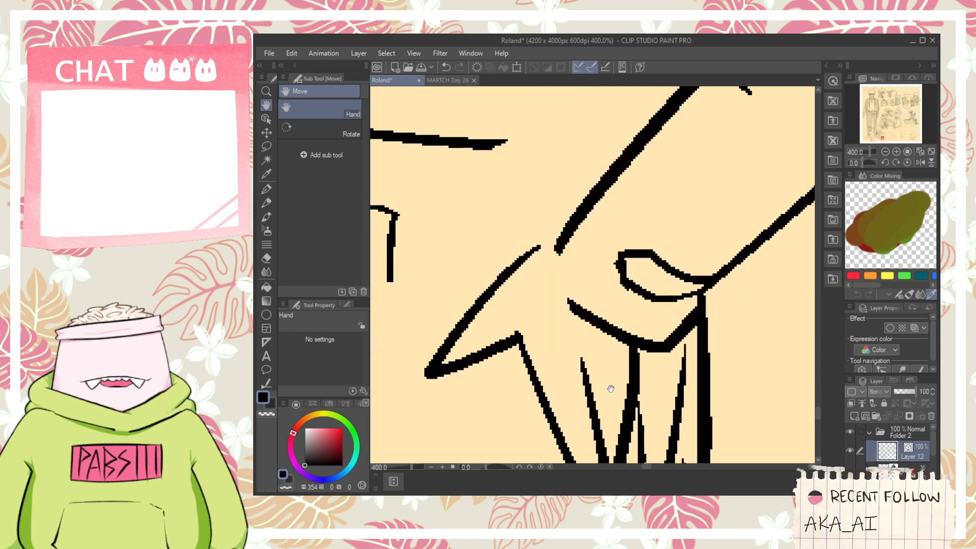
left_click_drag(638, 374, 624, 375)
scroll(624, 379, "down", 3)
scroll(617, 432, "up", 1)
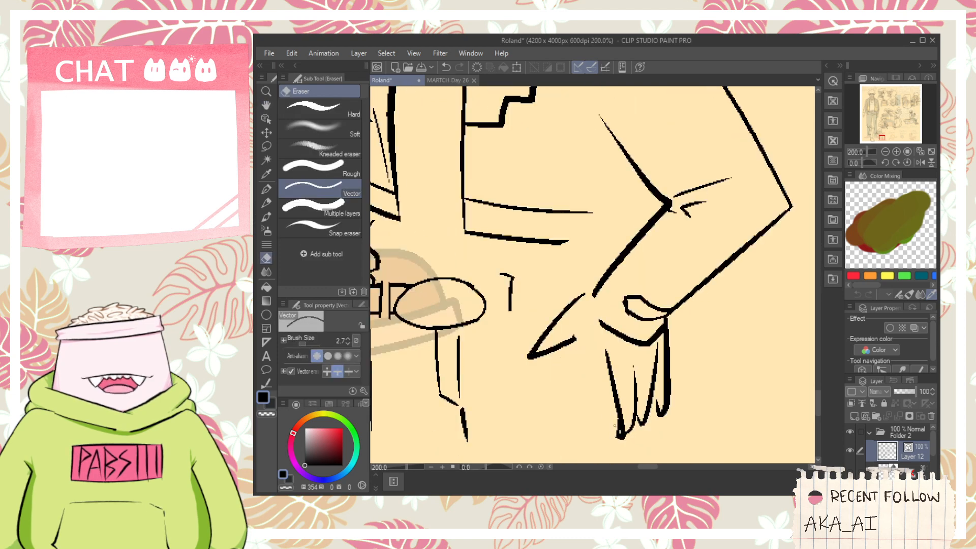
key("ctrl+z")
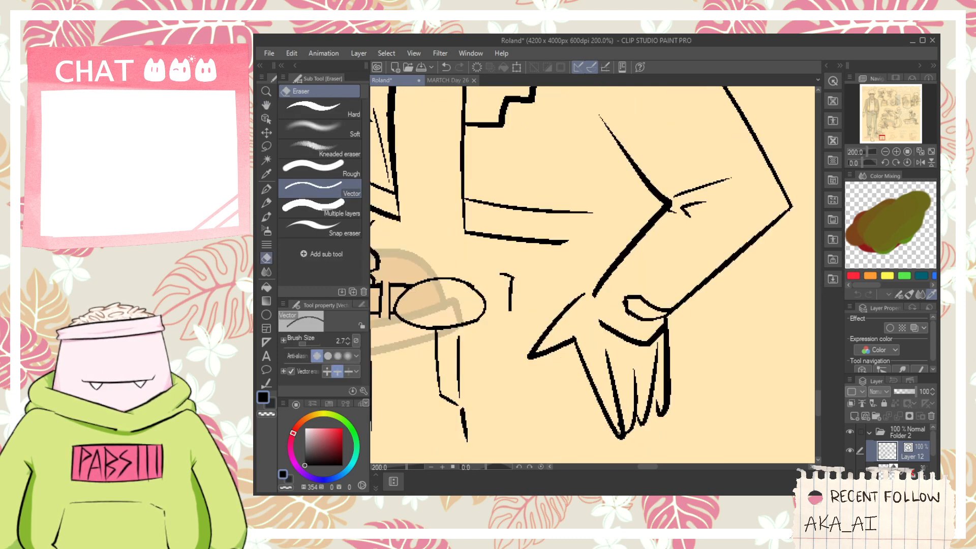
- Ink the belt's upper edge from the buckle to the wrist and erase the stray vertical mark between them
mouse_move(498, 295)
left_mouse_down()
mouse_move(561, 351)
mouse_move(578, 348)
mouse_move(568, 337)
mouse_move(683, 333)
left_mouse_up()
key("p")
key("e")
key("p")
- Extend both jacket hem lines to the repositioned forearm and elbow crease, erasing the ends that overshoot the sleeve
left_click_drag(622, 298, 704, 292)
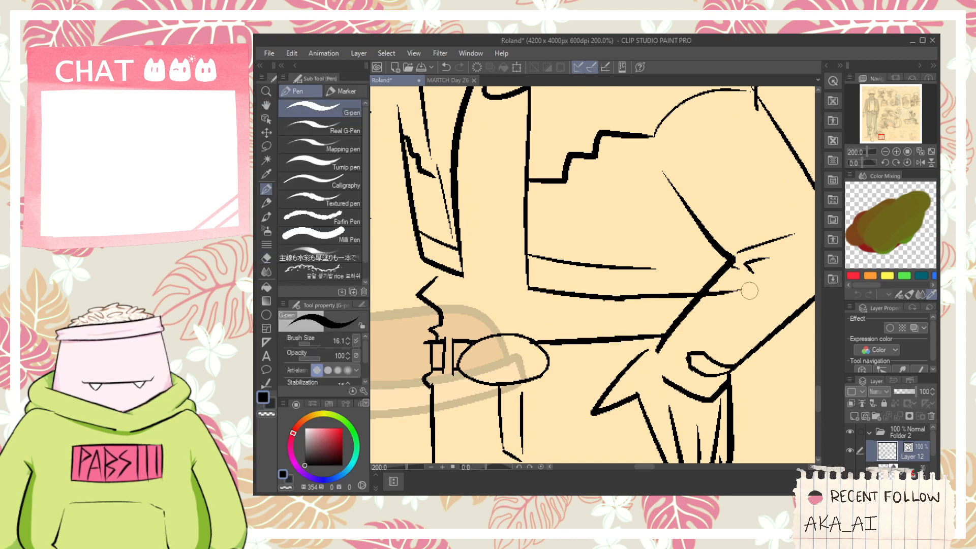
key("e")
key("p")
left_click_drag(612, 266, 719, 254)
key("e")
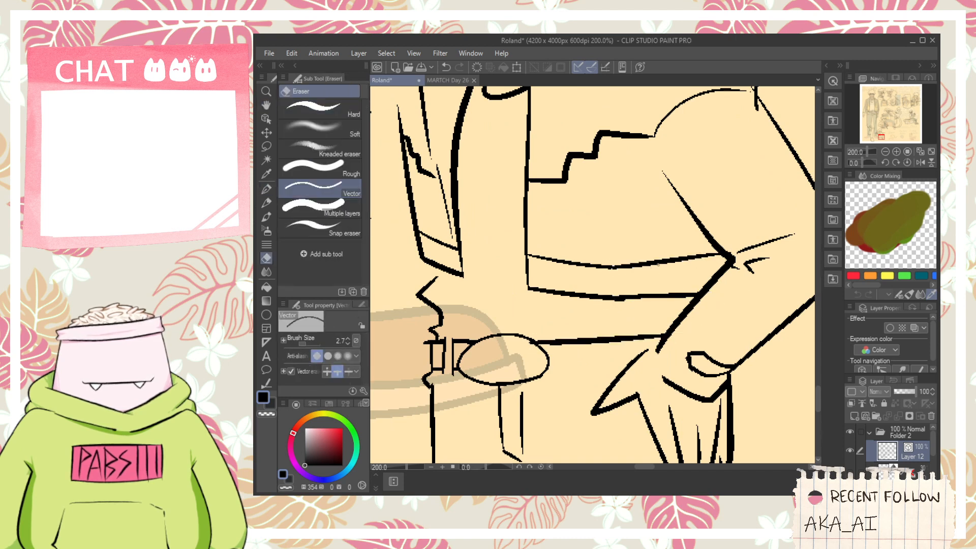
- Extend the inner sleeve line up to the armhole seam and clean up the overlapping lines at the shoulder
scroll(678, 226, "up", 3)
key("p")
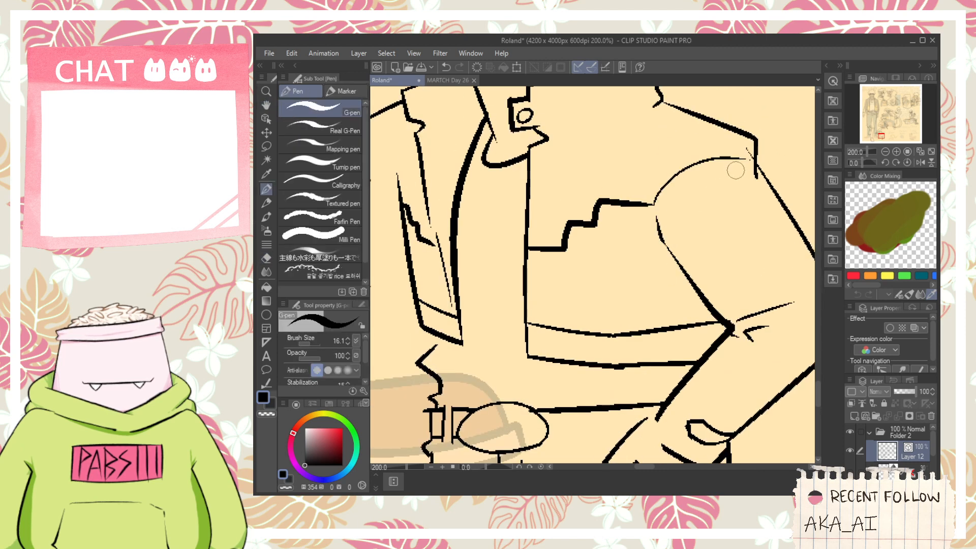
key("e")
left_click_drag(752, 176, 759, 174)
- Ink a long, narrow shirt fold just above the belt buckle
scroll(725, 155, "down", 1)
key("space")
scroll(721, 218, "up", 1)
left_click_drag(608, 370, 621, 313)
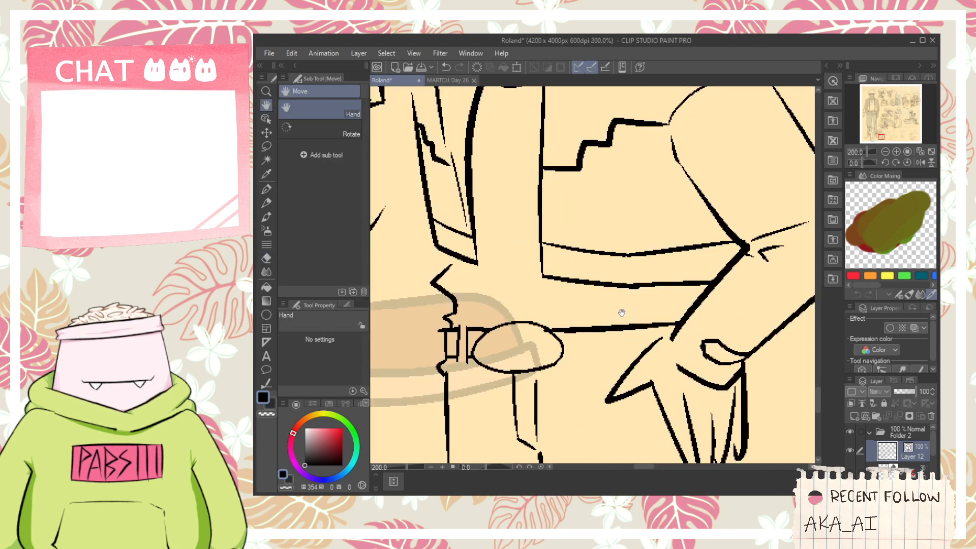
left_click_drag(479, 304, 611, 304)
- Ink the belt's lower edge from the buckle toward the thumb
key("space")
left_click_drag(640, 338, 644, 271)
left_click_drag(558, 290, 642, 281)
key("ctrl+z")
left_click_drag(560, 288, 642, 281)
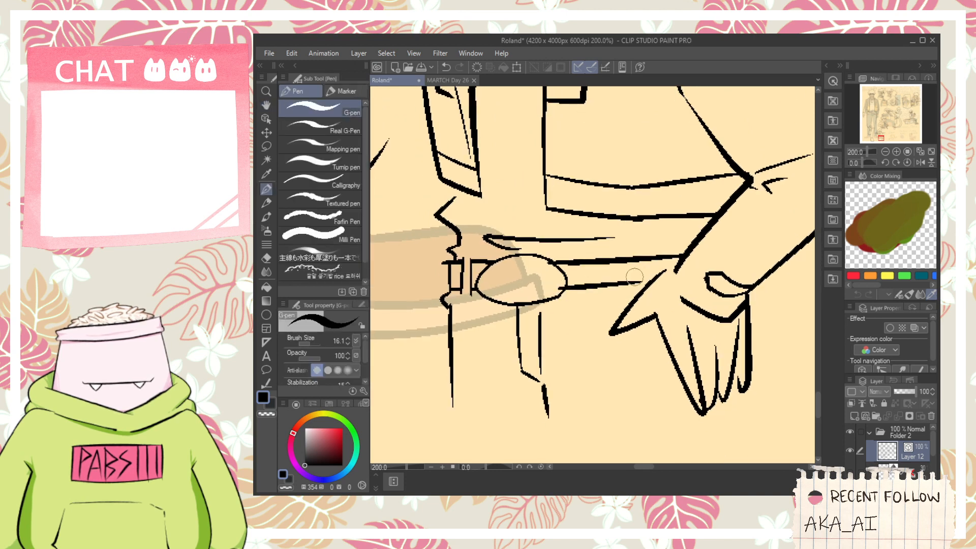
- Ink narrow belt loops beside the buckle and near the thumb, erasing the belt edges that cross the loop near the thumb
scroll(450, 264, "up", 2)
left_click_drag(509, 242, 545, 241)
scroll(567, 234, "down", 1)
key("space")
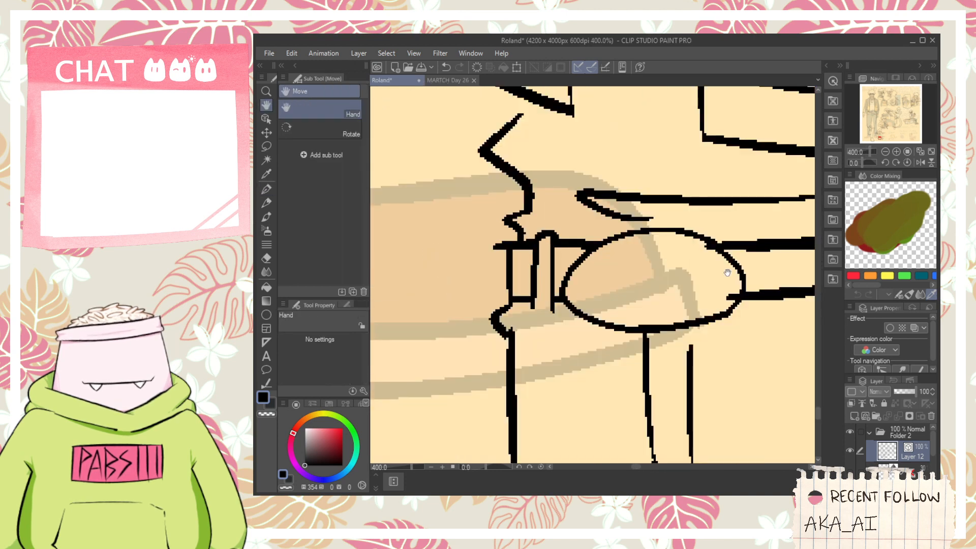
left_click_drag(733, 275, 497, 299)
mouse_move(635, 304)
left_mouse_down()
mouse_move(640, 253)
mouse_move(653, 304)
left_mouse_up()
key("e")
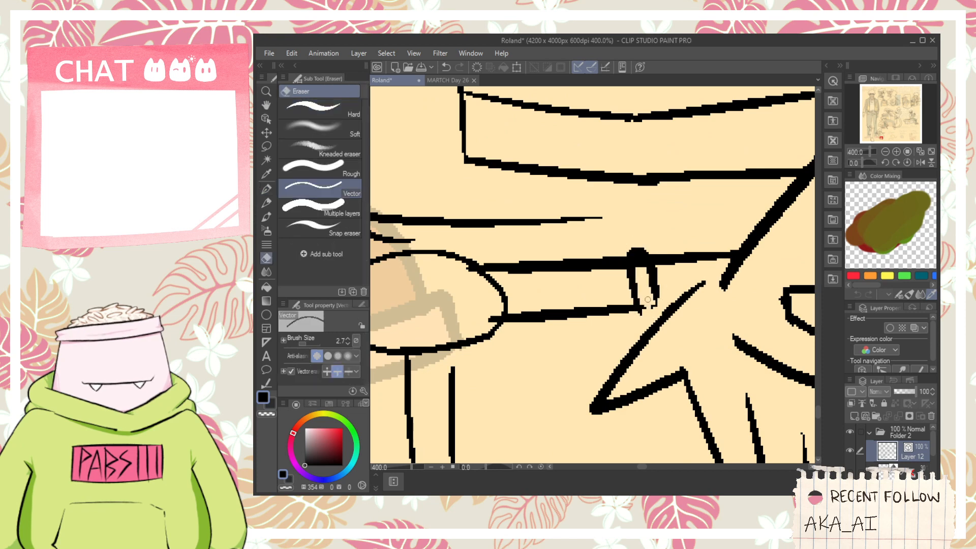
- Ink two curved strap lines slanting from the belt's outer end across the hips, and erase the hanging strip's lines between them
scroll(648, 297, "down", 3)
key("p")
left_click_drag(503, 311, 660, 386)
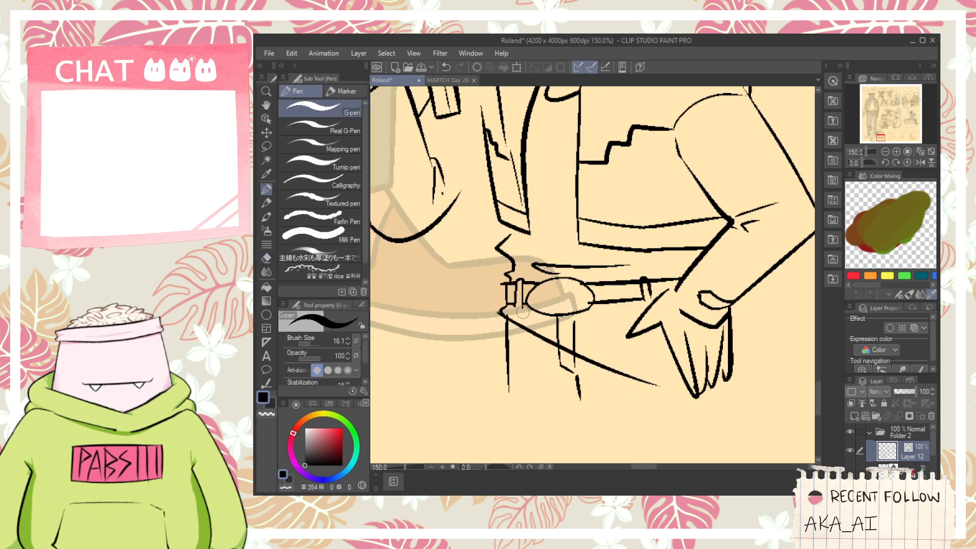
left_click_drag(516, 308, 660, 356)
key("e")
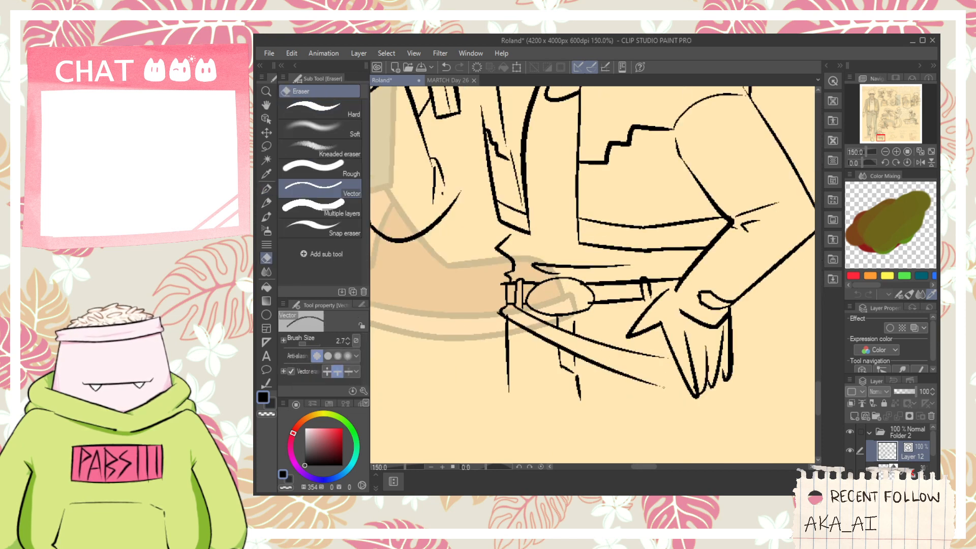
- Delete the short curved stroke of the eye nearest the sword hilt
scroll(663, 386, "down", 3)
scroll(662, 369, "up", 1)
scroll(655, 331, "down", 1)
scroll(651, 315, "up", 1)
scroll(643, 269, "down", 1)
key("space")
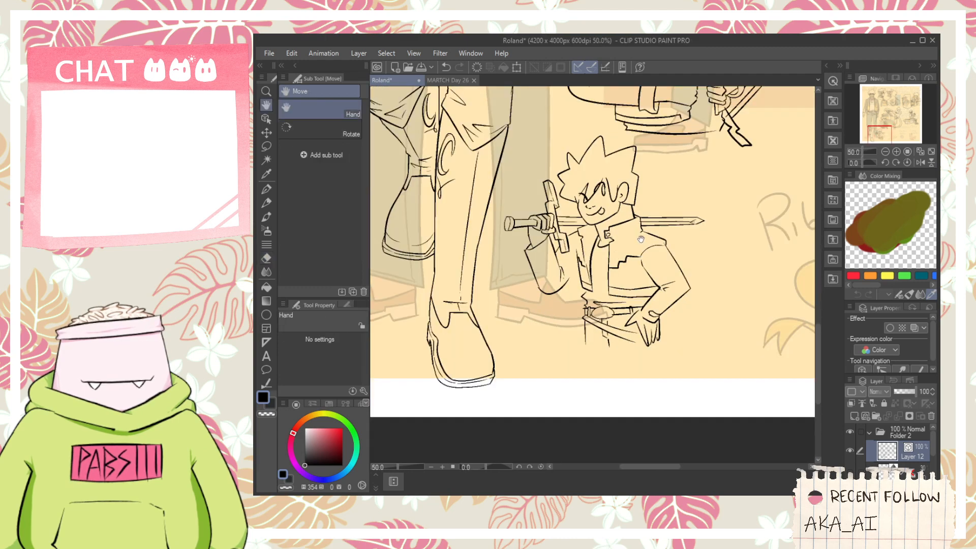
scroll(641, 239, "up", 4)
key("o")
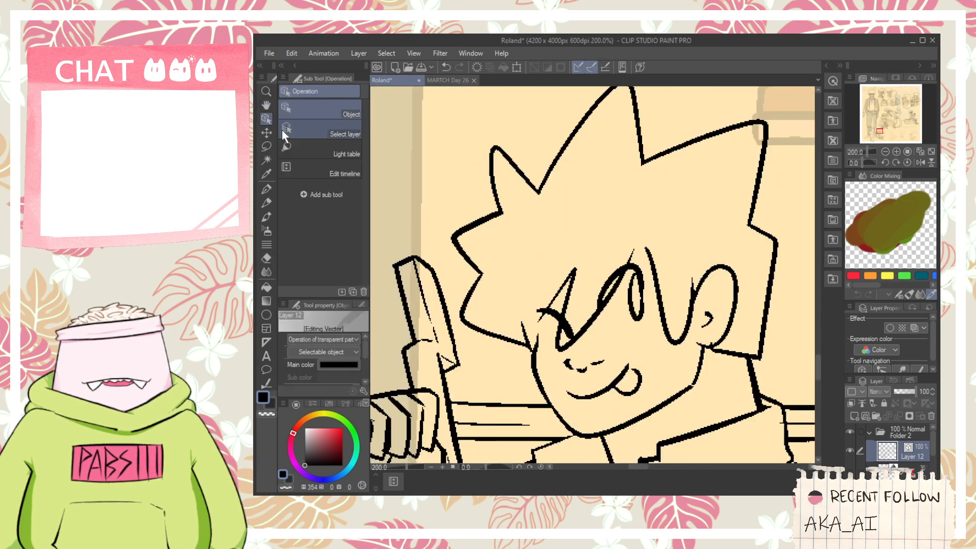
left_click(546, 316)
left_click(572, 333)
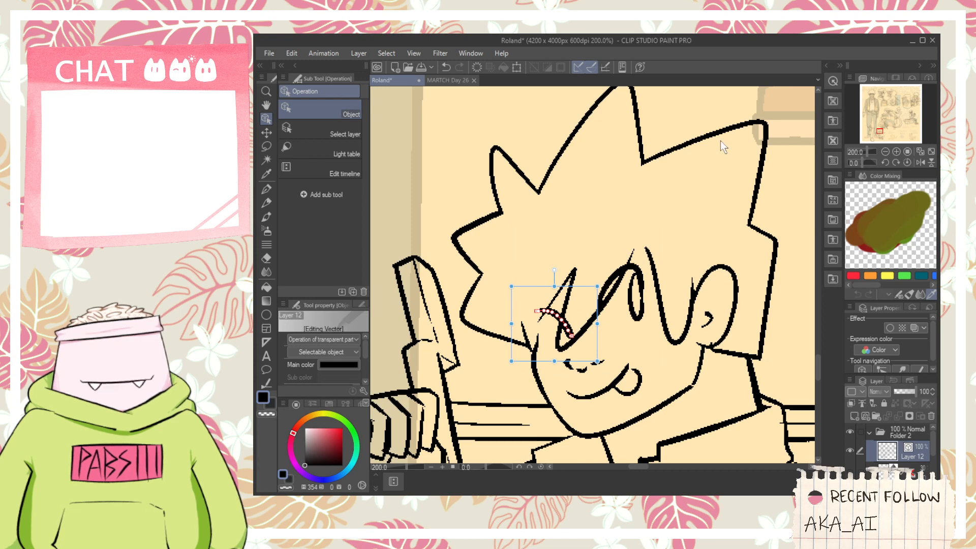
key("Delete")
- Redraw the eye nearest the sword hilt as a solid black arched shape against the bang
scroll(523, 365, "up", 2)
key("p")
left_click_drag(569, 309, 626, 307)
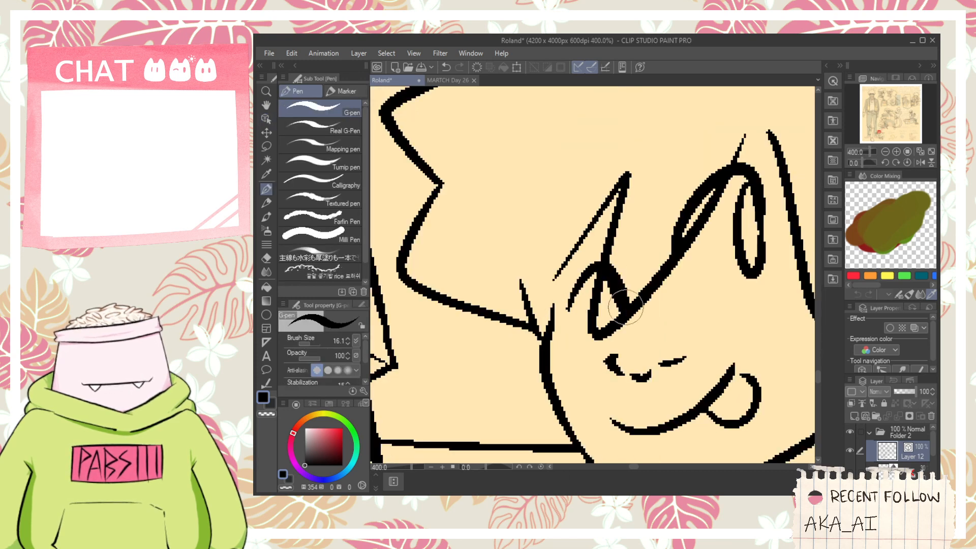
key("ctrl+z")
left_click_drag(567, 294, 593, 296)
scroll(589, 273, "down", 2)
key("space")
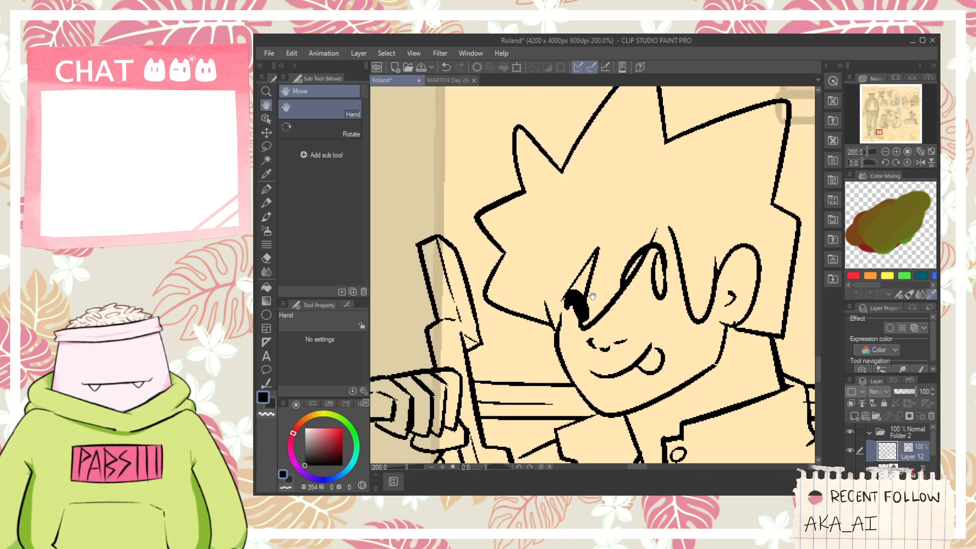
- Ink a short arched eyebrow above each eye
key("ctrl+z")
mouse_move(564, 256)
left_mouse_down()
mouse_move(583, 276)
mouse_move(584, 258)
mouse_move(568, 248)
mouse_move(585, 239)
left_mouse_up()
key("ctrl+z")
left_click_drag(595, 250, 632, 224)
scroll(633, 223, "down", 4)
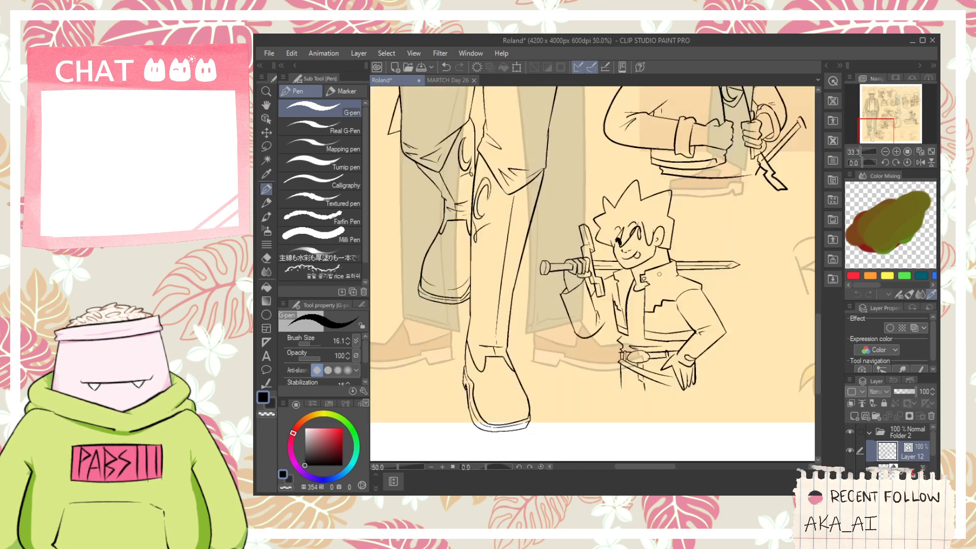
- Ink a pointed lock of hair behind the ear and redraw the back of the neck down into the collar
scroll(659, 274, "up", 2)
scroll(665, 272, "up", 2)
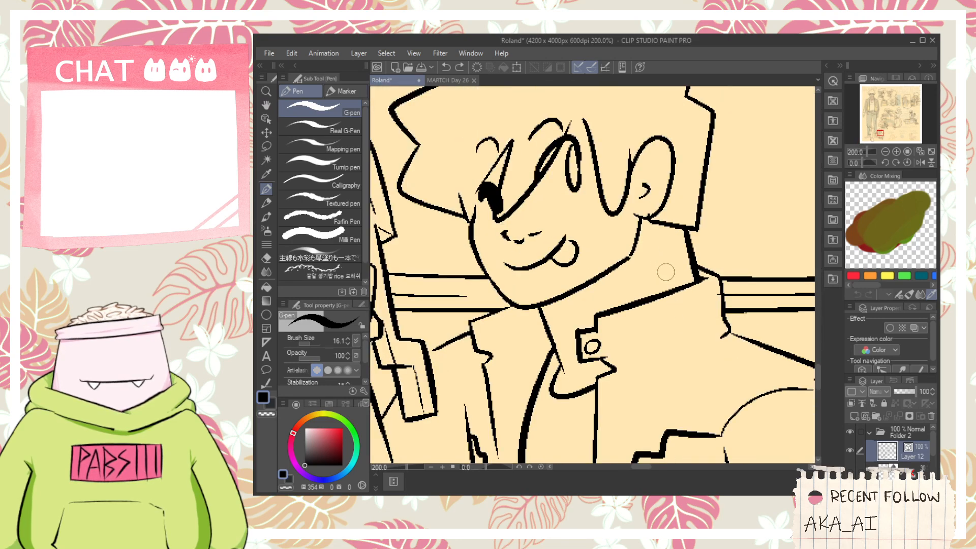
mouse_move(662, 246)
left_mouse_down()
mouse_move(698, 332)
mouse_move(708, 329)
left_mouse_up()
key("ctrl+z")
key("ctrl+z")
mouse_move(665, 249)
left_mouse_down()
mouse_move(699, 330)
mouse_move(682, 224)
mouse_move(674, 260)
mouse_move(683, 243)
mouse_move(659, 268)
mouse_move(692, 228)
mouse_move(686, 250)
left_mouse_up()
key("ctrl+z")
key("ctrl+z")
- Erase the old straight lower hair edge behind the ear, keeping the outer side of the hair
key("e")
left_click_drag(696, 198, 709, 200)
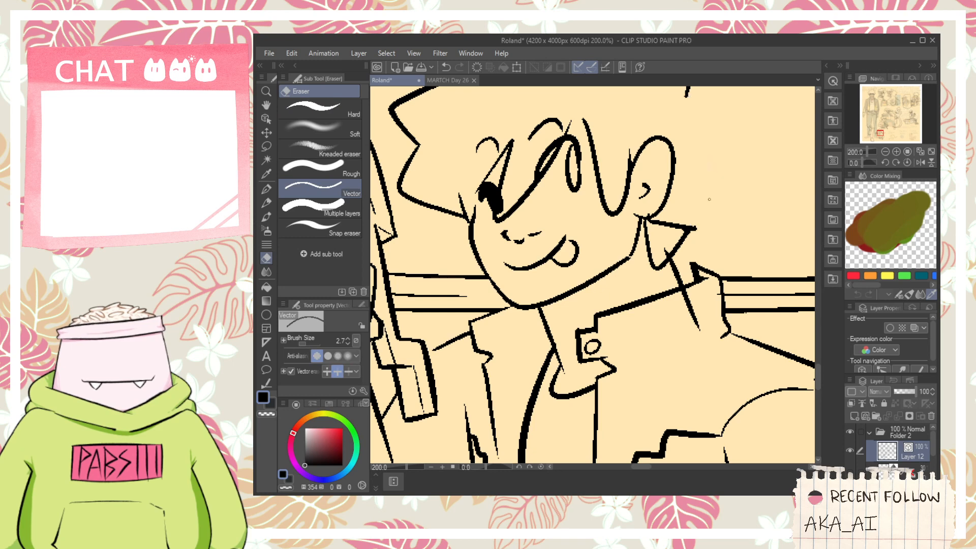
key("ctrl+z")
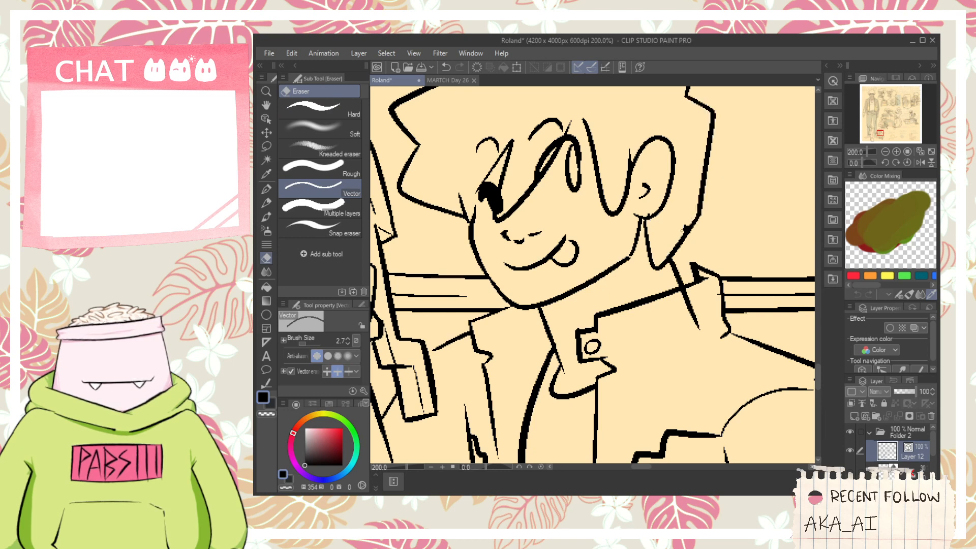
- Ink an outward-flicking hair tip at the back of the head and erase the hair lines overlapping inside it
key("p")
mouse_move(682, 230)
left_mouse_down()
mouse_move(707, 236)
mouse_move(701, 190)
left_mouse_up()
key("ctrl+z")
mouse_move(673, 240)
left_mouse_down()
mouse_move(710, 208)
mouse_move(700, 179)
left_mouse_up()
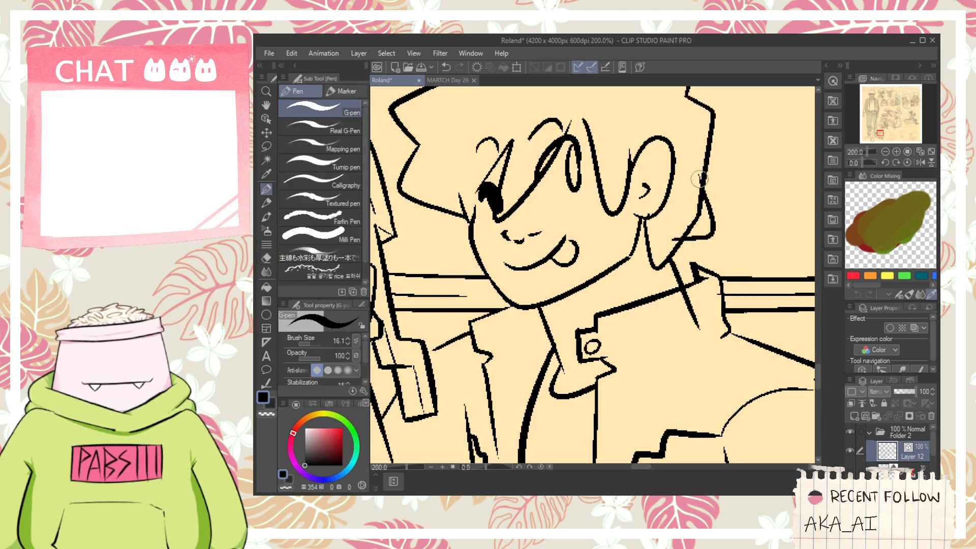
key("e")
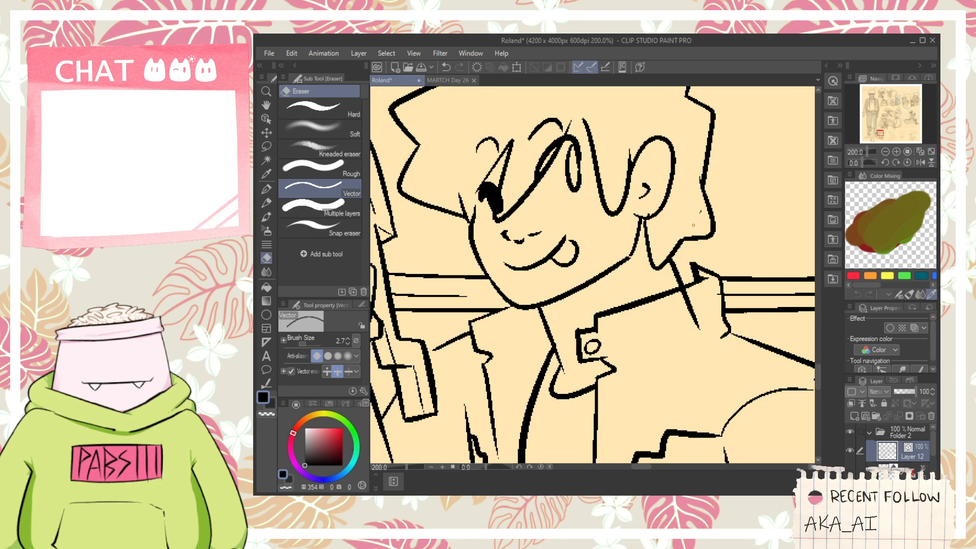
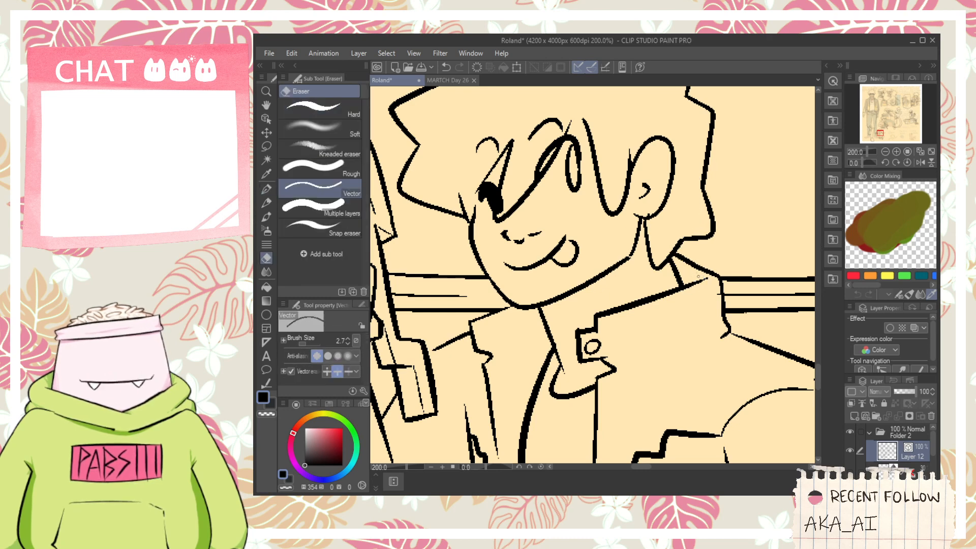
- Ink the lower edge of the turned-up collar, from beside the button tab back to the shoulder
key("p")
left_click_drag(698, 276, 589, 278)
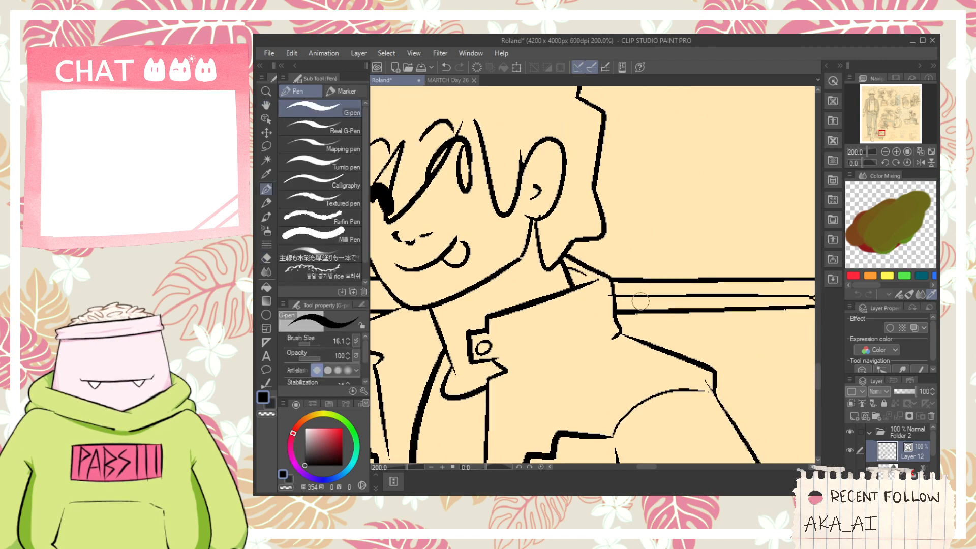
key("e")
key("p")
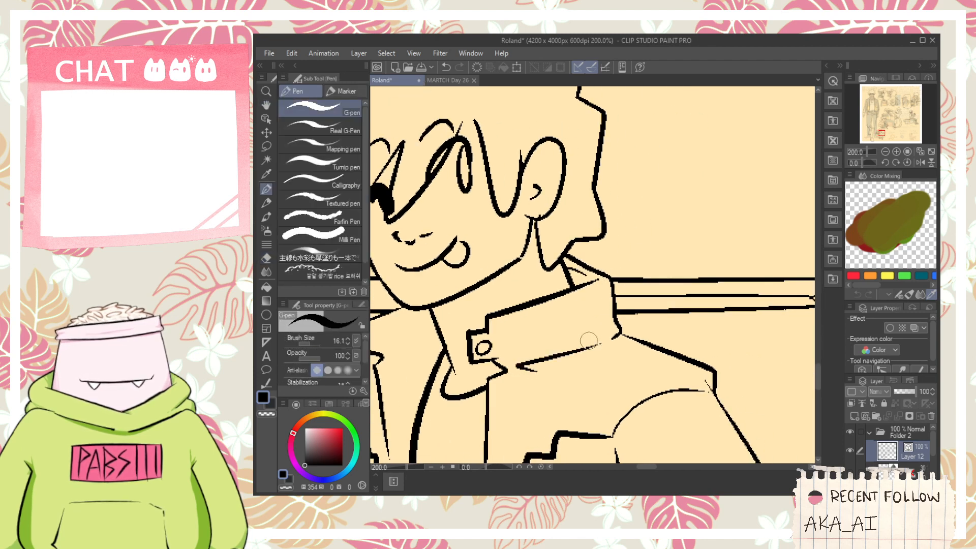
scroll(588, 337, "down", 5)
key("space")
left_click_drag(653, 414, 586, 397)
scroll(587, 395, "down", 1)
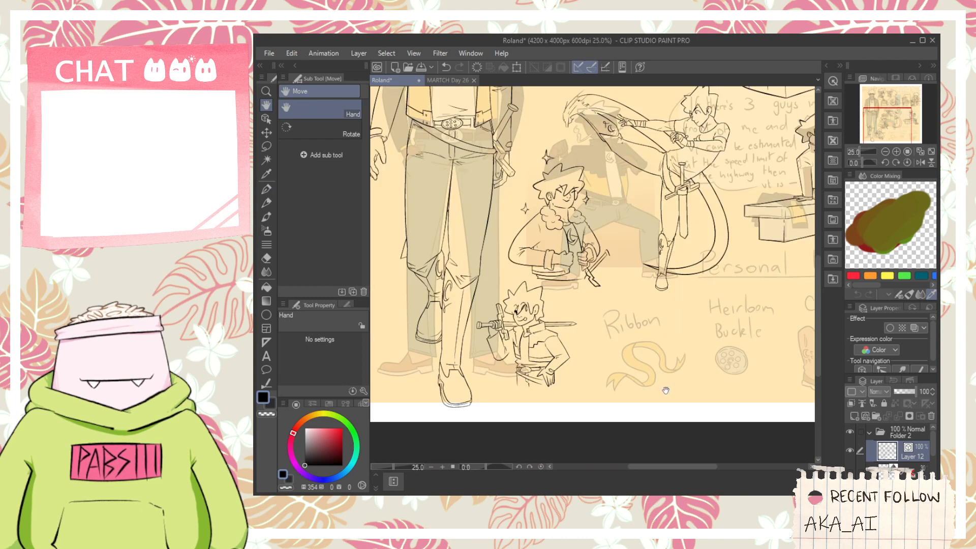
left_click_drag(665, 389, 599, 396)
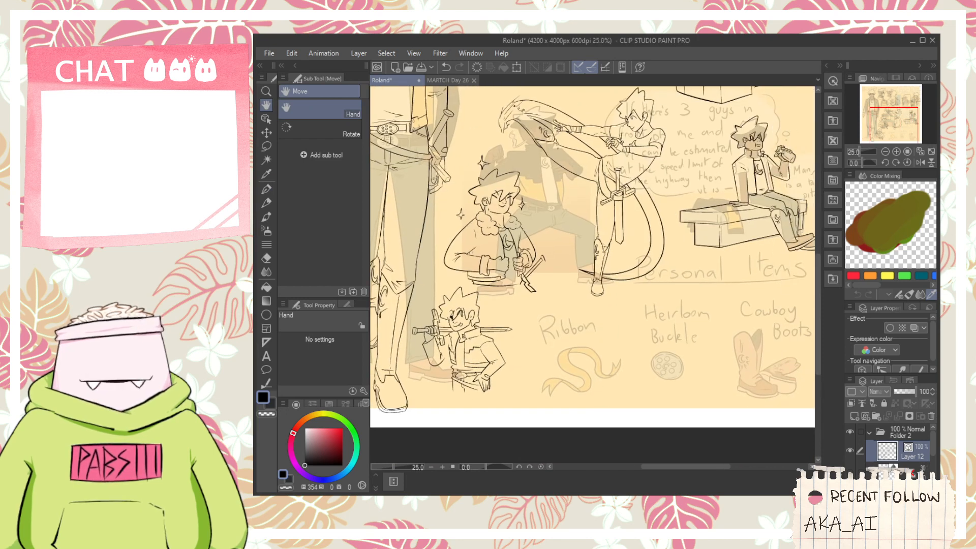
scroll(587, 379, "up", 1)
mouse_move(571, 328)
left_mouse_down()
mouse_move(554, 305)
mouse_move(468, 436)
left_mouse_up()
scroll(523, 355, "up", 3)
key("ctrl+z")
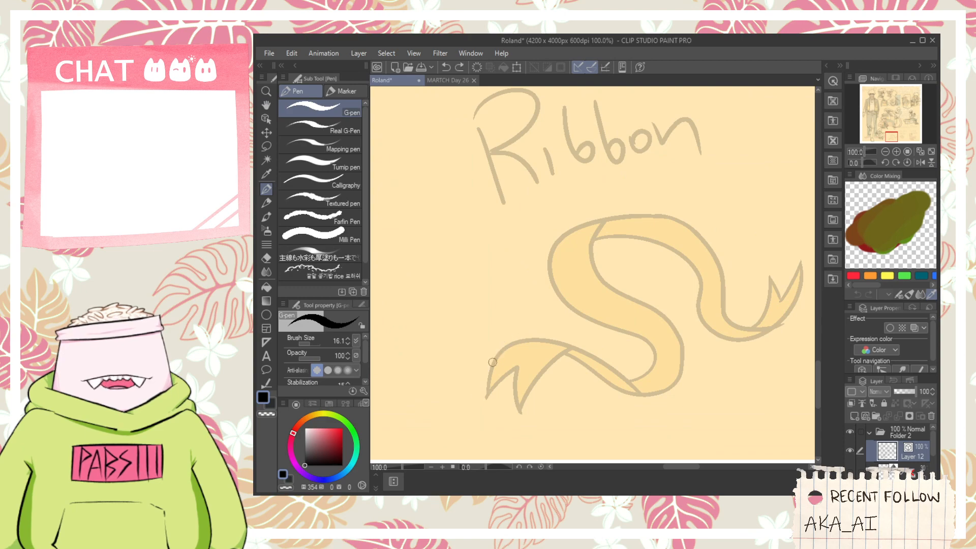
- Examine the ribbon sketch and the inked poses across the rest of the character sheet
scroll(495, 356, "down", 4)
key("space")
mouse_move(501, 184)
left_mouse_down()
mouse_move(699, 364)
mouse_move(524, 189)
left_mouse_up()
scroll(513, 332, "up", 2)
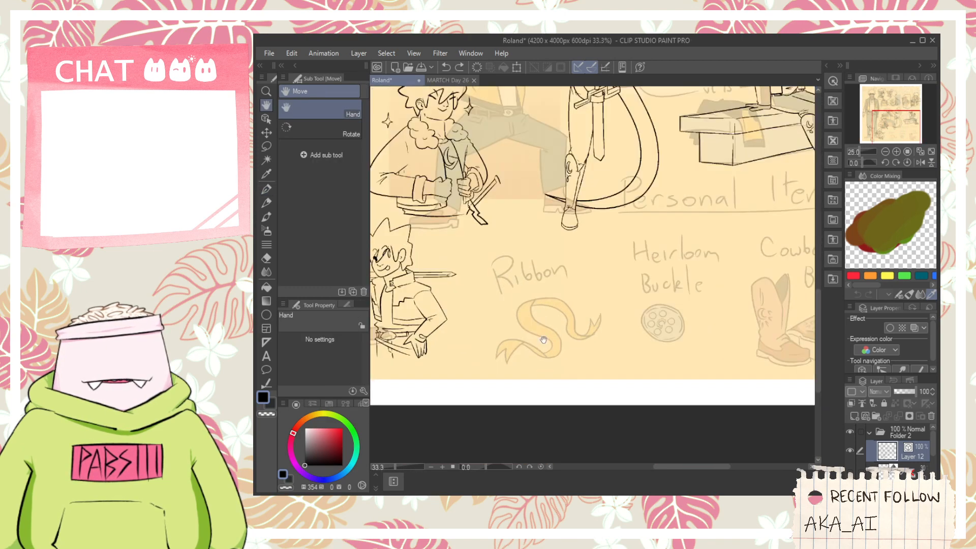
key("alt+Tab")
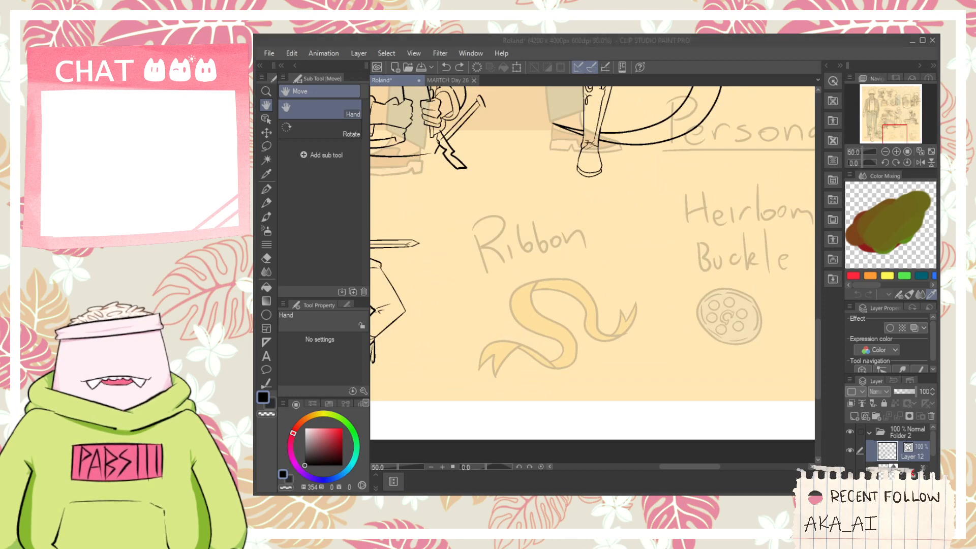
key("alt+Tab")
scroll(566, 304, "down", 2)
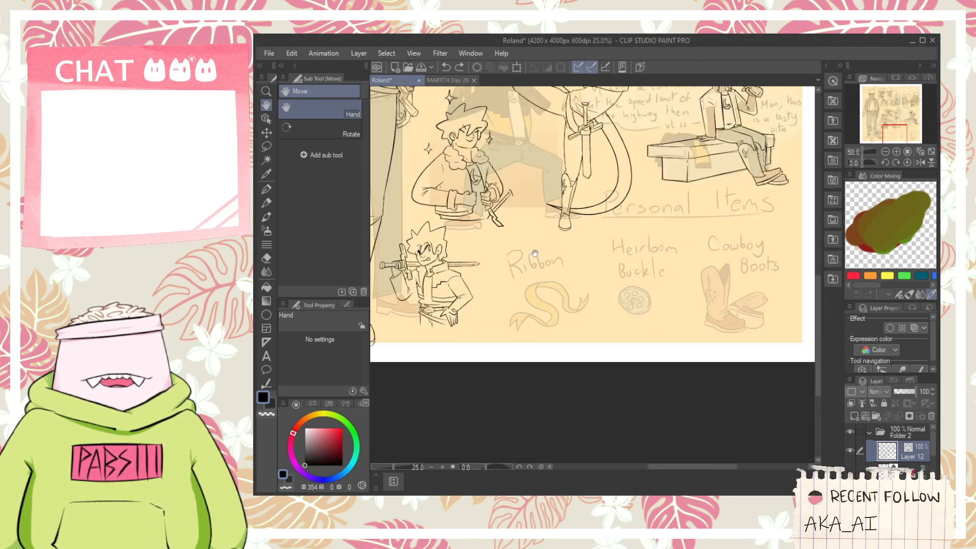
left_click_drag(504, 262, 659, 342)
left_click_drag(635, 237, 661, 265)
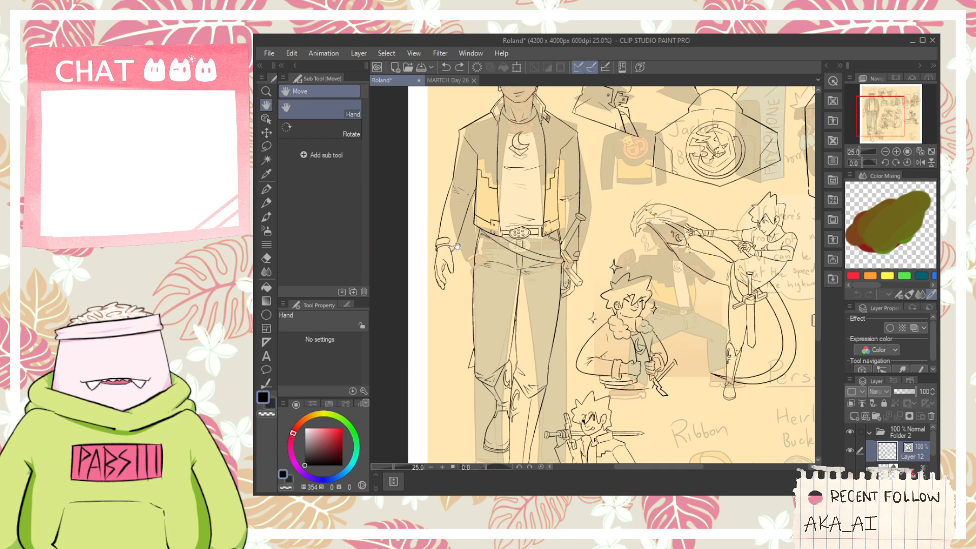
left_click_drag(723, 354, 471, 250)
- Ink a cylindrical form over the Ribbon sketch: curved base, two notched side edges and the front rim line
scroll(471, 250, "up", 3)
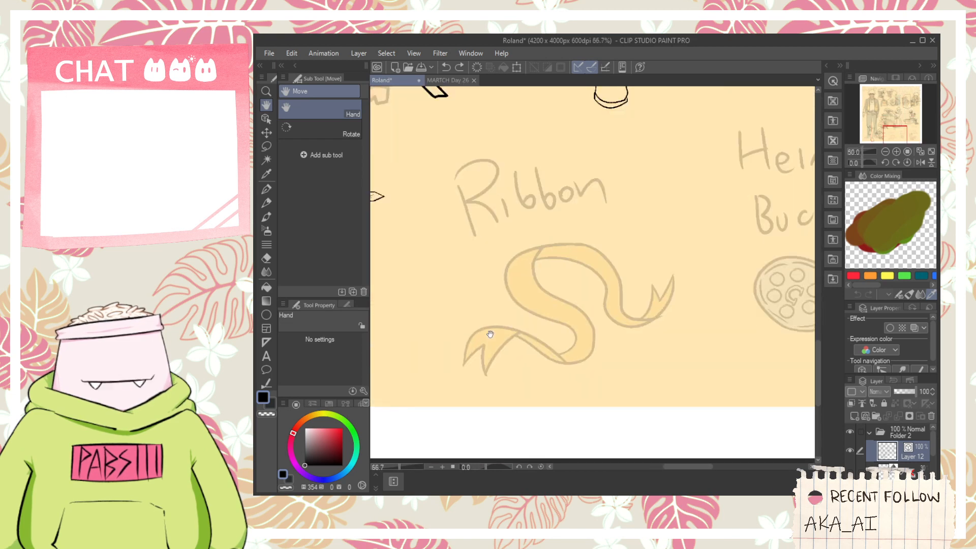
key("p")
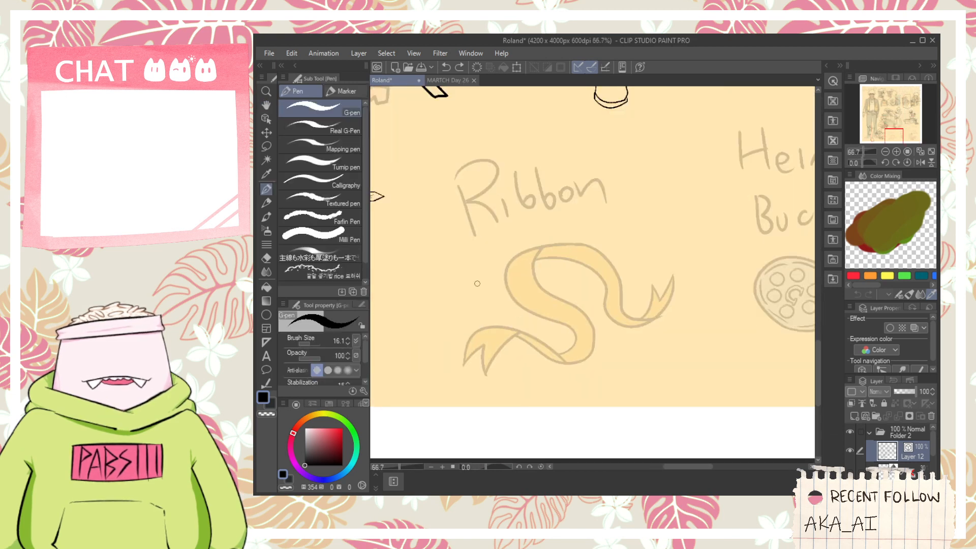
left_click_drag(574, 245, 572, 273)
key("ctrl+z")
left_click_drag(468, 324, 575, 314)
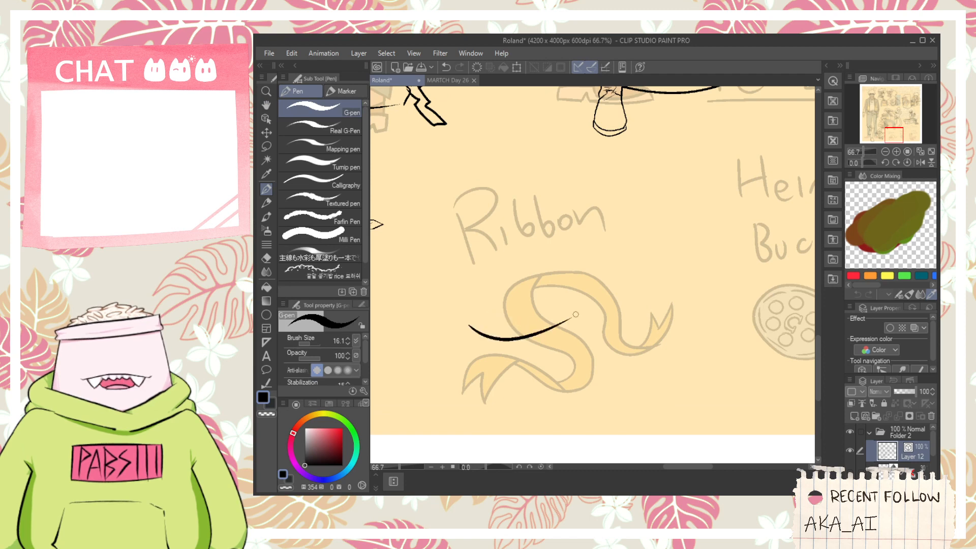
mouse_move(471, 303)
left_mouse_down()
mouse_move(468, 249)
mouse_move(558, 247)
left_mouse_up()
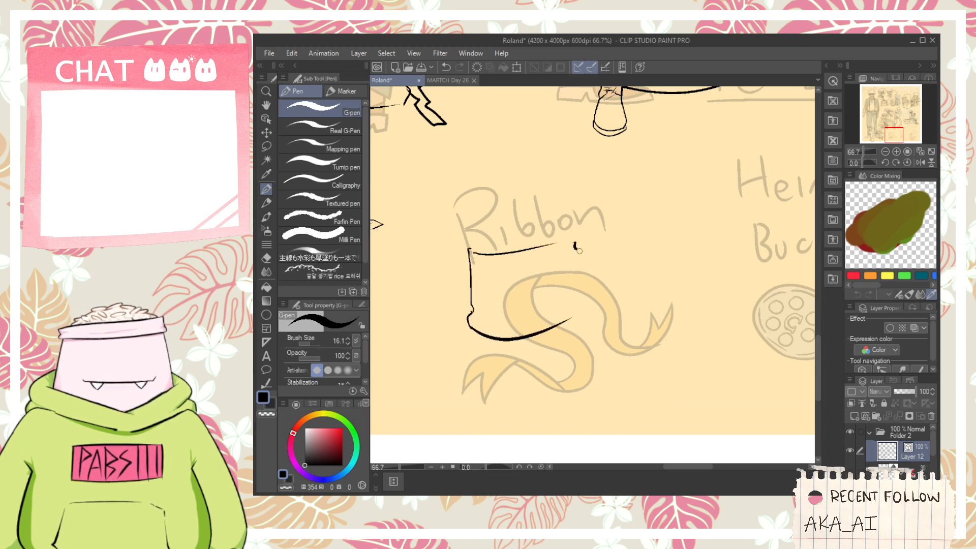
scroll(578, 298, "up", 2)
left_click_drag(565, 318, 584, 308)
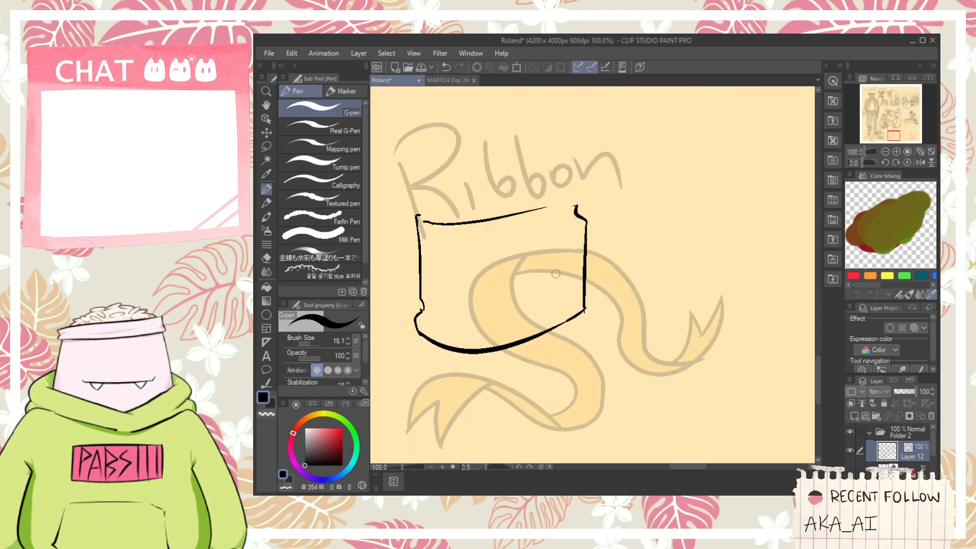
- Ink the curved back rim across the top of the cylinder, starting from its left side edge
key("space")
left_click_drag(531, 249, 561, 288)
left_click_drag(448, 252, 630, 219)
key("ctrl+z")
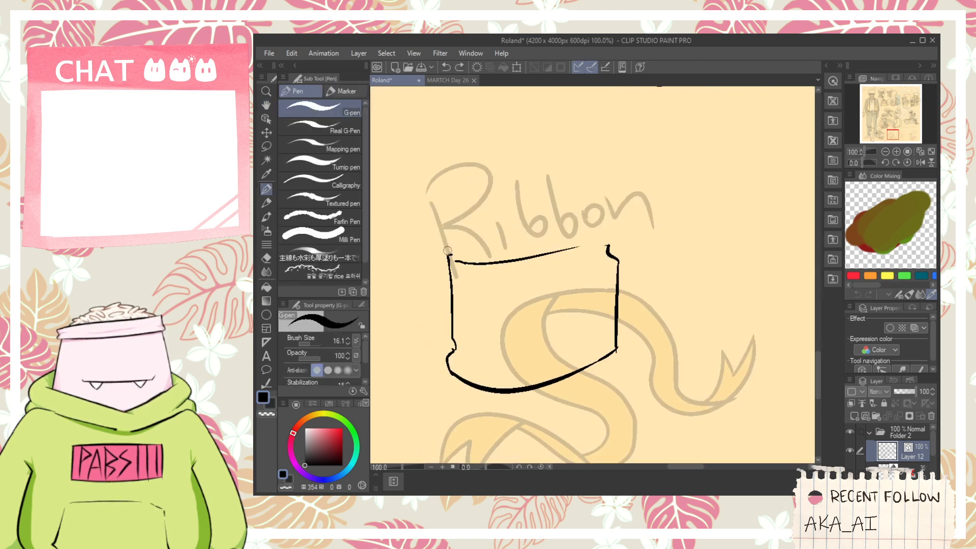
left_click_drag(447, 250, 593, 245)
- Ink a narrow inner oval inside the cylinder's rim, running into the front rim line
left_click_drag(470, 263, 533, 246)
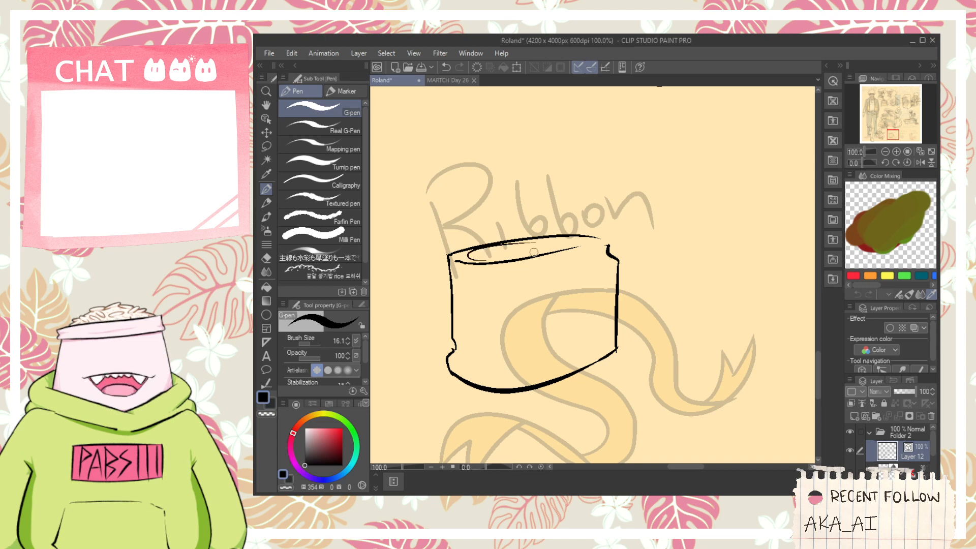
key("ctrl+z")
left_click_drag(453, 260, 530, 247)
key("ctrl+z")
key("ctrl+z")
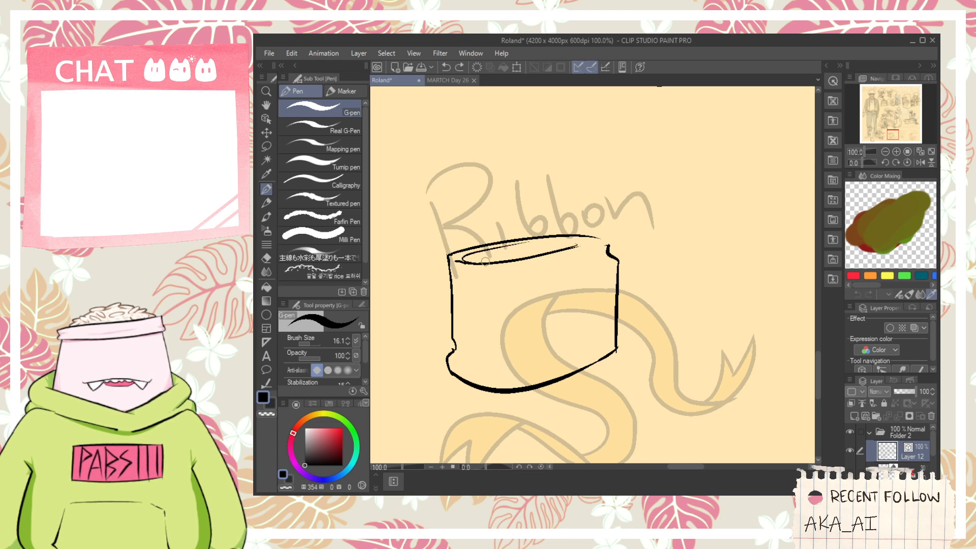
left_click_drag(474, 263, 554, 245)
key("ctrl+z")
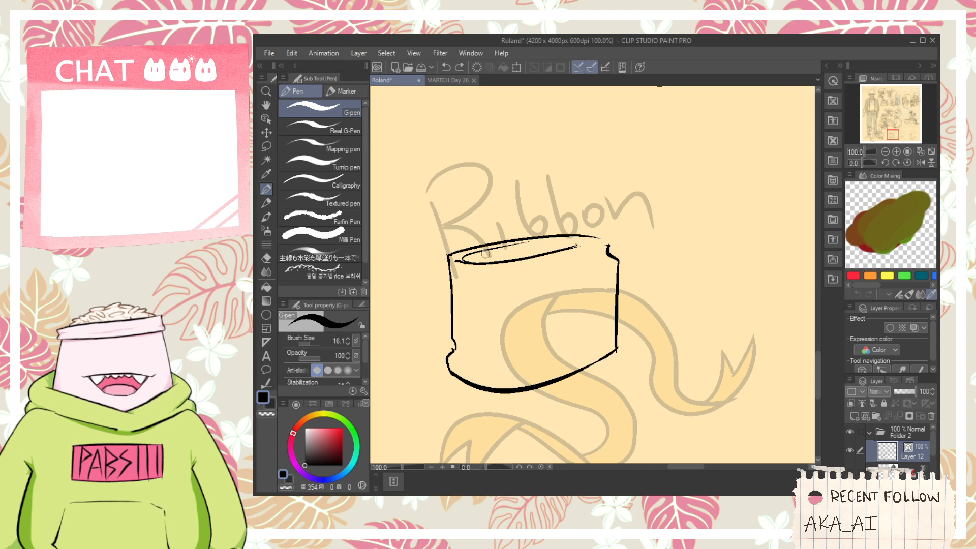
key("ctrl+z")
- Ink a small double-pointed peak rising from the cylinder's top and erase the rim line crossing it
left_click_drag(500, 248, 514, 232)
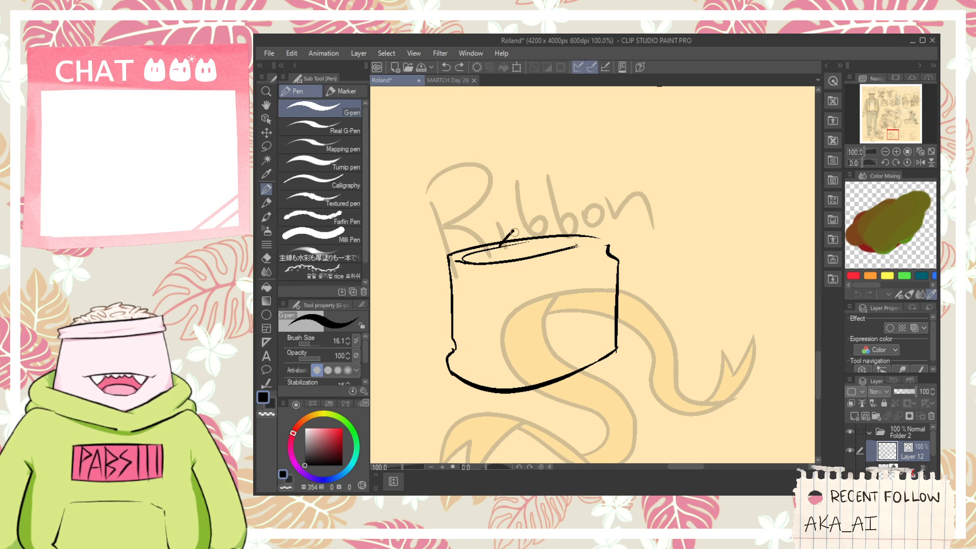
key("e")
scroll(519, 237, "up", 2)
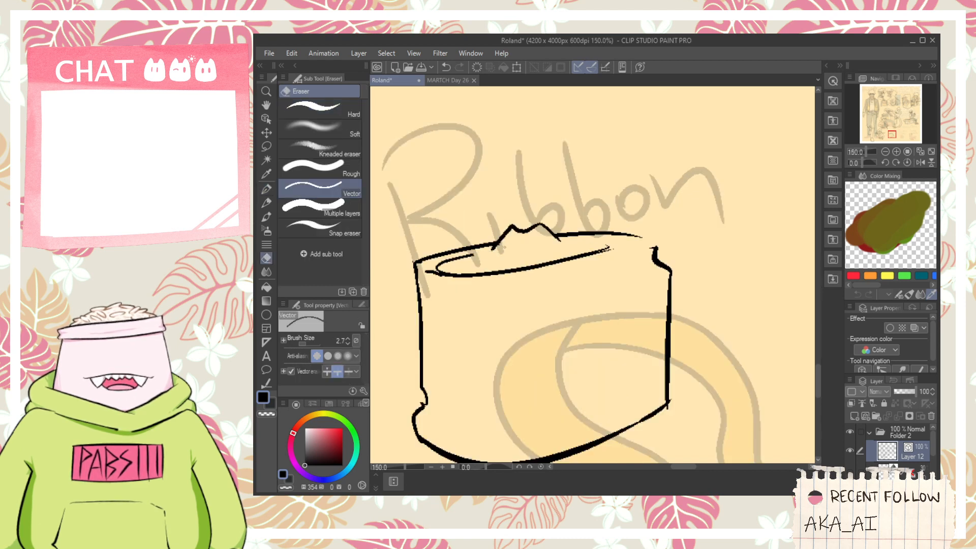
scroll(493, 255, "up", 1)
key("p")
mouse_move(505, 235)
left_mouse_down()
mouse_move(478, 262)
mouse_move(519, 256)
left_mouse_up()
key("e")
left_click(494, 252)
key("p")
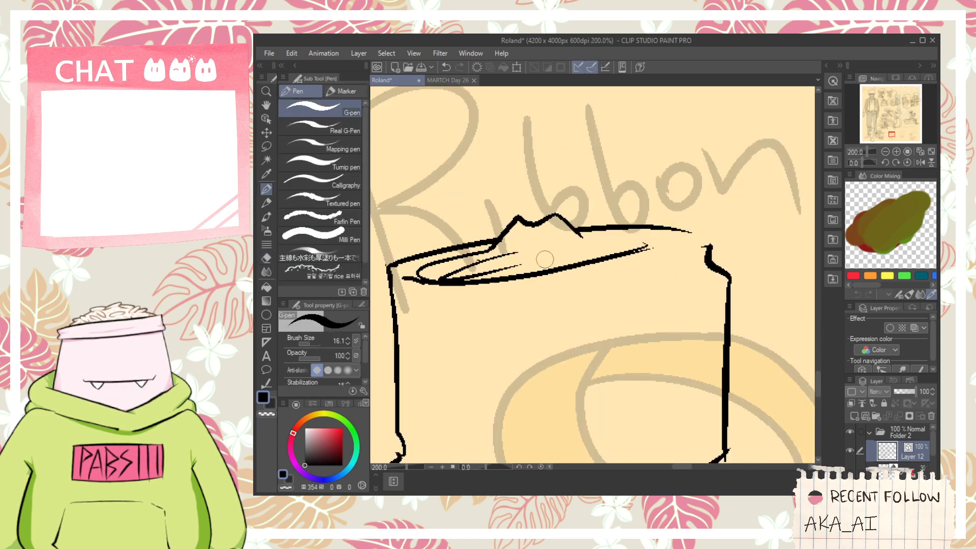
- Ink short contour lines inside the oval and on the peak, and join the back rim to the right notch
key("ctrl+z")
mouse_move(443, 266)
left_mouse_down()
mouse_move(613, 246)
mouse_move(487, 260)
left_mouse_up()
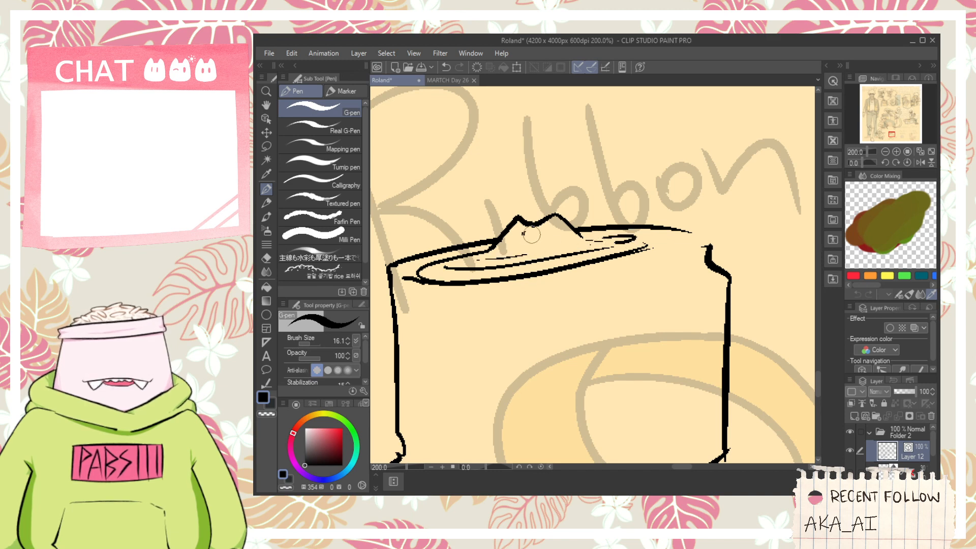
left_click_drag(531, 235, 554, 233)
key("space")
mouse_move(665, 241)
left_mouse_down()
mouse_move(617, 230)
mouse_move(610, 245)
left_mouse_up()
scroll(616, 233, "down", 1)
key("space")
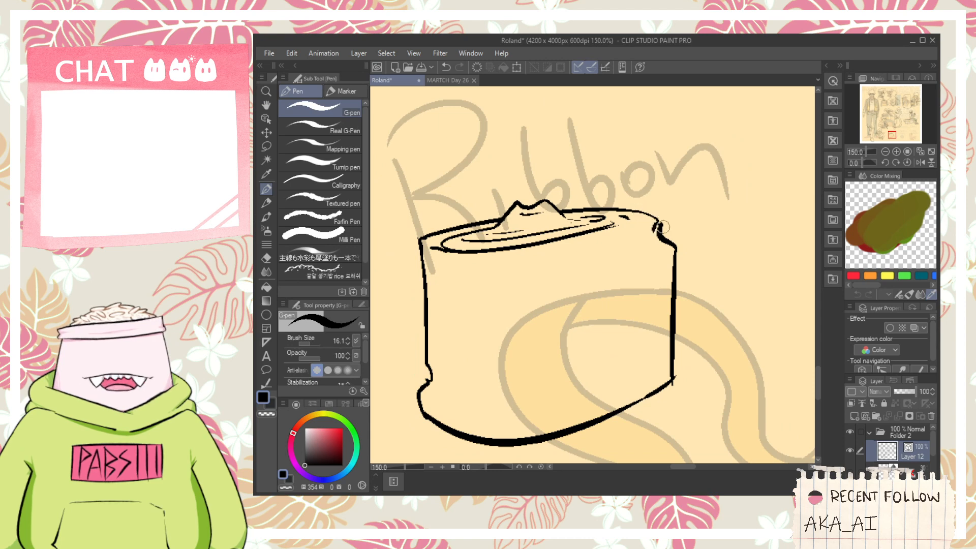
- Erase the stray line ends at the right notch and the front rim segment beside the inner oval
scroll(662, 227, "up", 3)
key("e")
scroll(649, 236, "down", 2)
key("space")
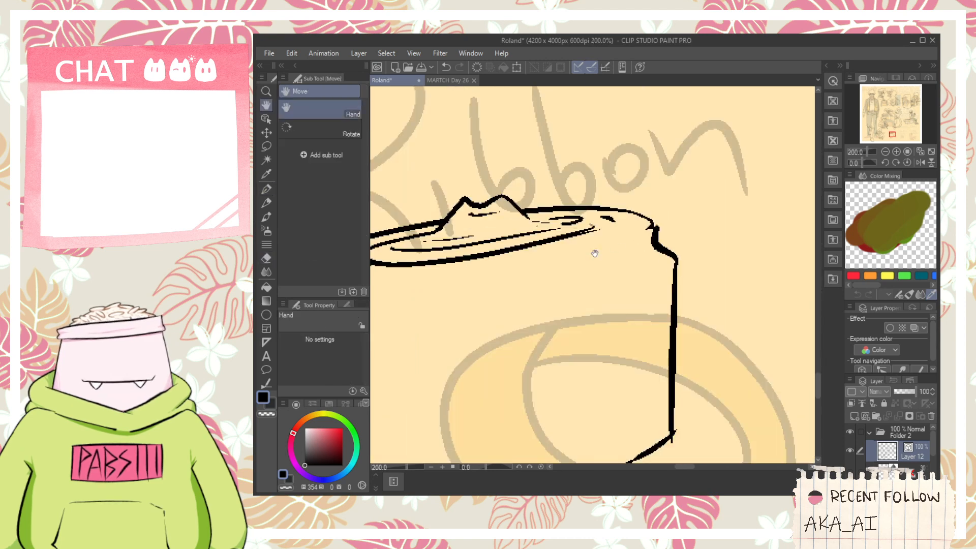
left_click_drag(592, 250, 638, 246)
left_click_drag(442, 255, 434, 246)
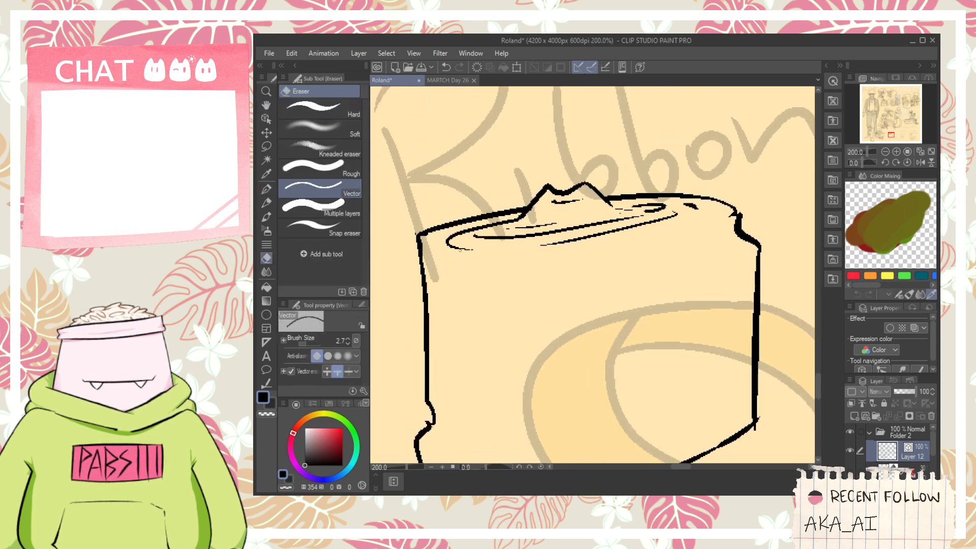
- Redraw the front of the inner oval and ink a separate outer front rim beneath it
key("p")
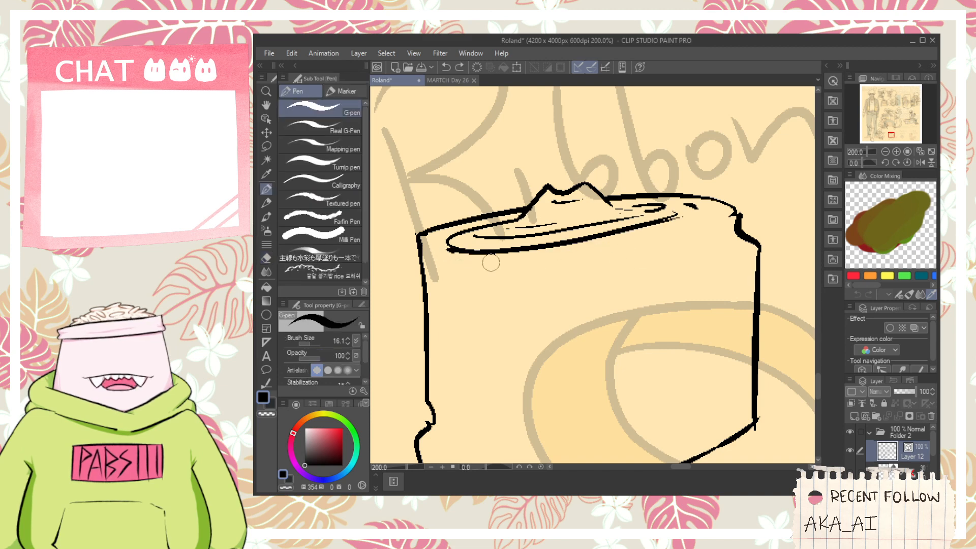
left_click_drag(416, 246, 592, 255)
key("ctrl+z")
mouse_move(417, 245)
left_mouse_down()
mouse_move(552, 256)
mouse_move(720, 216)
left_mouse_up()
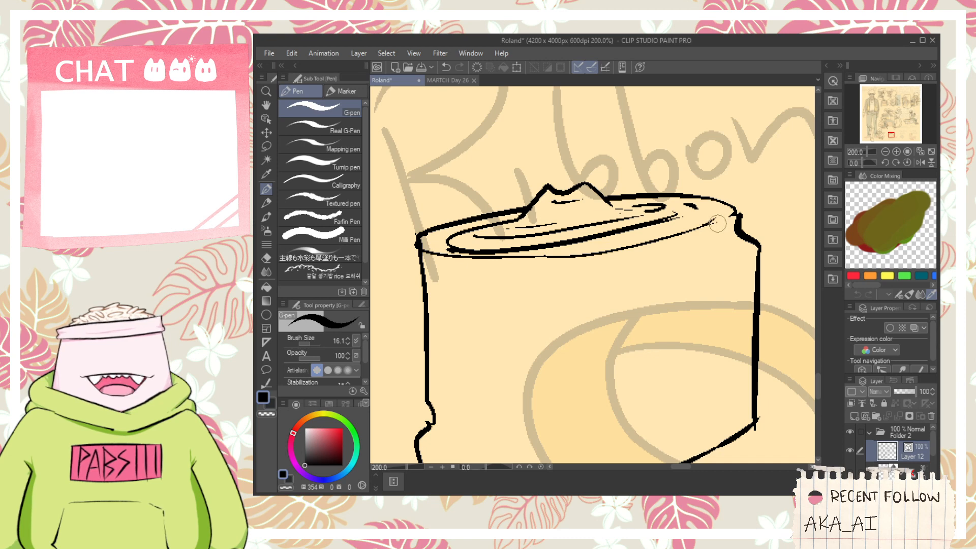
- Ink a fold line with two short cross marks near the cylinder's base and another below the right notch
key("ctrl+minus")
key("space")
mouse_move(673, 302)
left_mouse_down()
mouse_move(696, 288)
mouse_move(592, 280)
left_mouse_up()
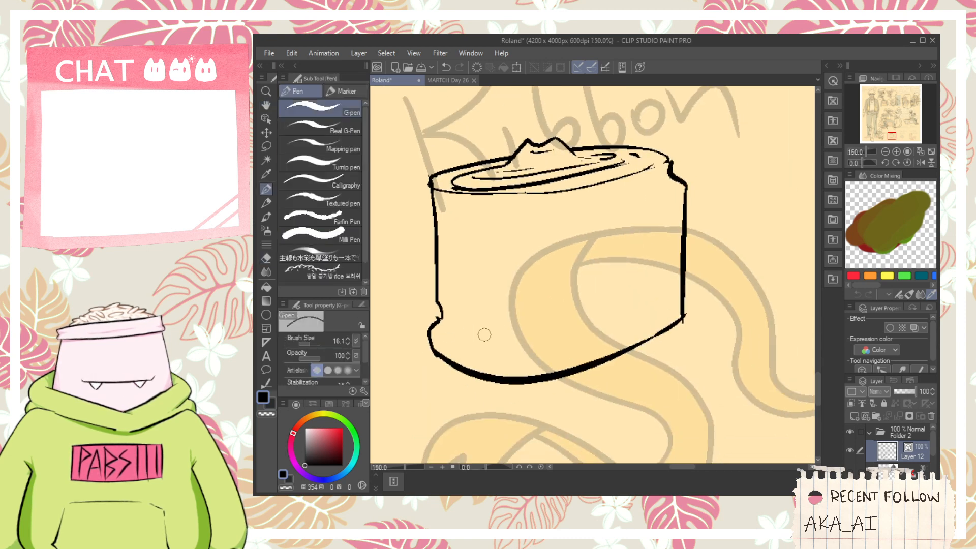
left_click_drag(447, 334, 553, 342)
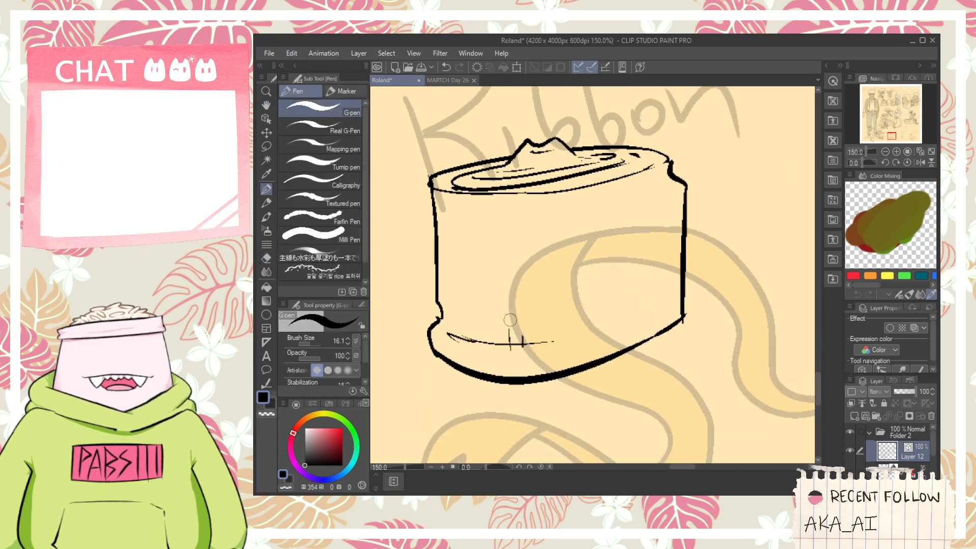
left_click_drag(674, 187, 637, 201)
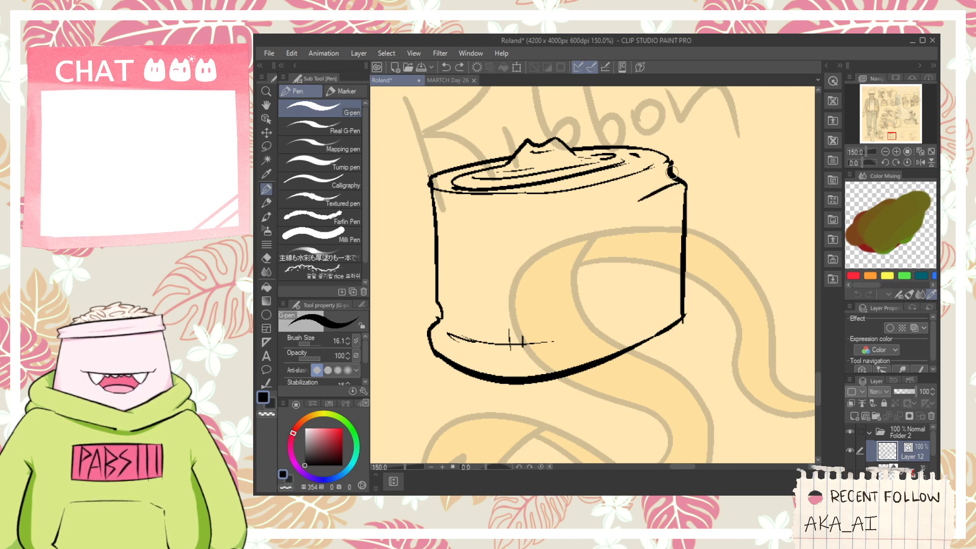
key("ctrl+z")
mouse_move(607, 201)
left_mouse_down()
mouse_move(661, 189)
mouse_move(645, 194)
left_mouse_up()
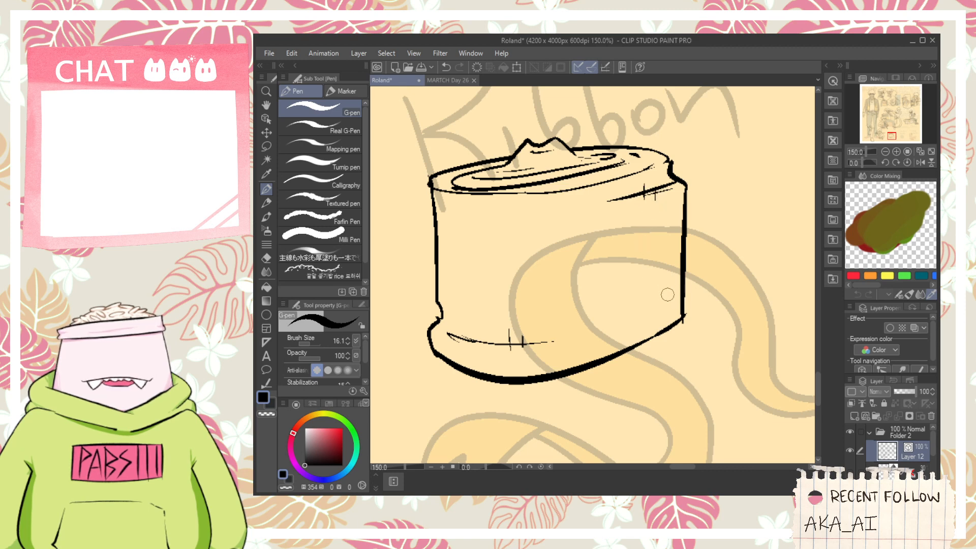
- Ink a thin curved line just below the front rim, from the left side to the right fold line
key("space")
left_click_drag(642, 316, 588, 258)
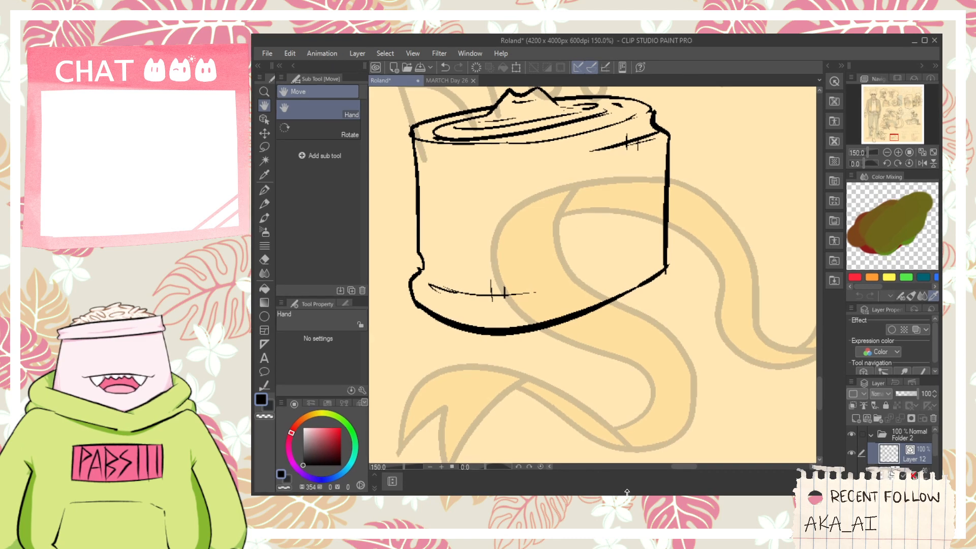
key("p")
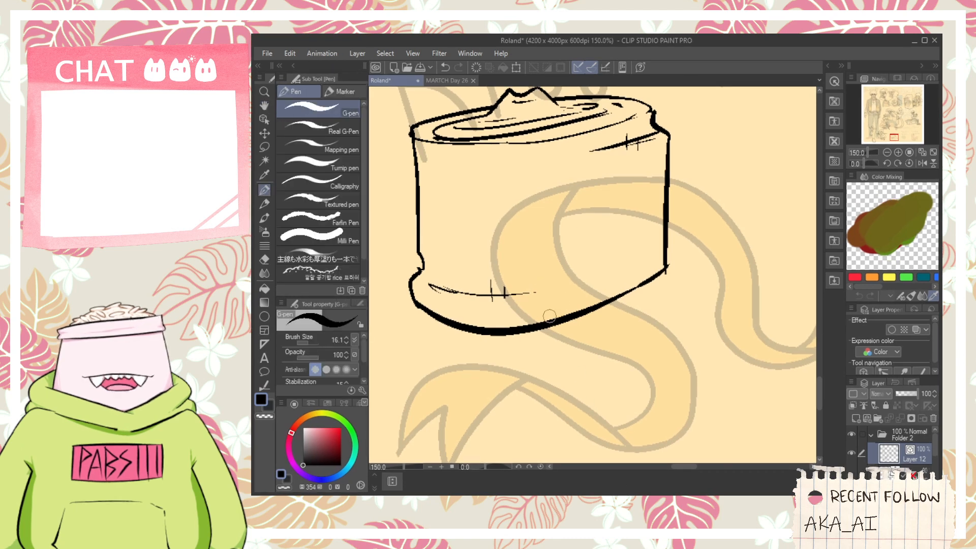
scroll(468, 335, "down", 1)
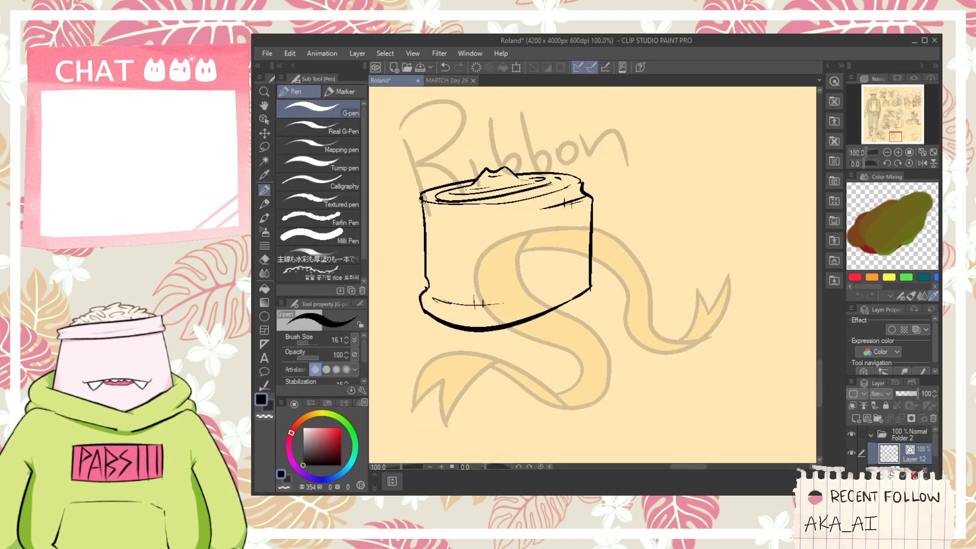
left_click_drag(425, 202, 516, 213)
key("ctrl+z")
left_click_drag(425, 203, 564, 208)
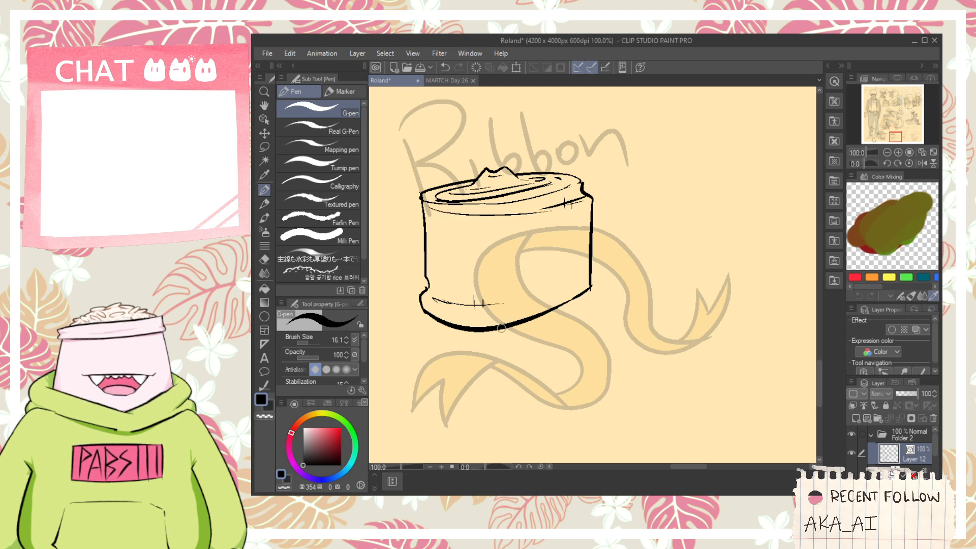
- Ink the loose tail hanging below the cylinder's base, with a zigzag left edge, notched lower edge and straight right edge
left_click_drag(501, 328, 511, 372)
key("ctrl+z")
mouse_move(502, 330)
left_mouse_down()
mouse_move(516, 380)
mouse_move(602, 349)
mouse_move(573, 355)
left_mouse_up()
scroll(572, 351, "up", 1)
key("e")
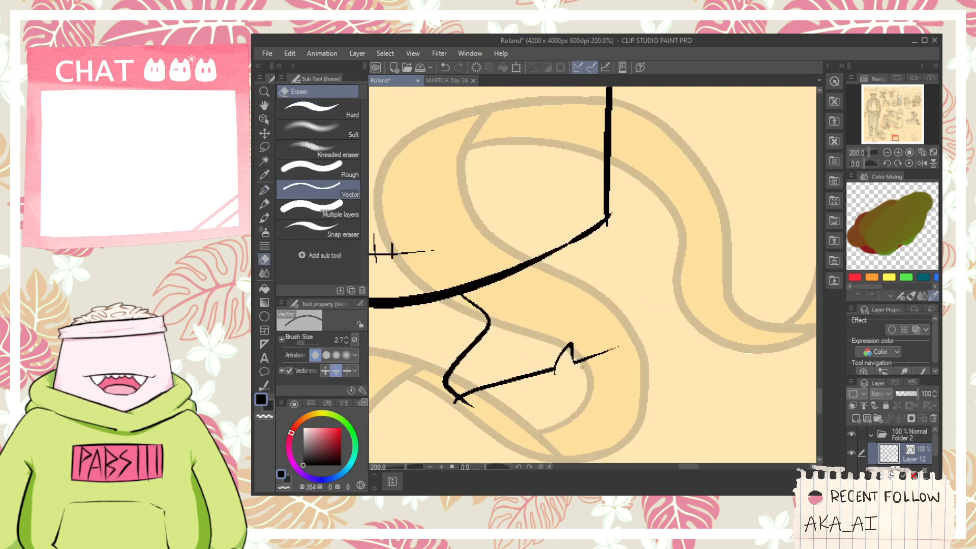
key("ctrl+z")
key("p")
left_click_drag(592, 231, 595, 389)
- Erase the overshooting line ends at the tail's two lower corners and at the cylinder's lower right corner
key("e")
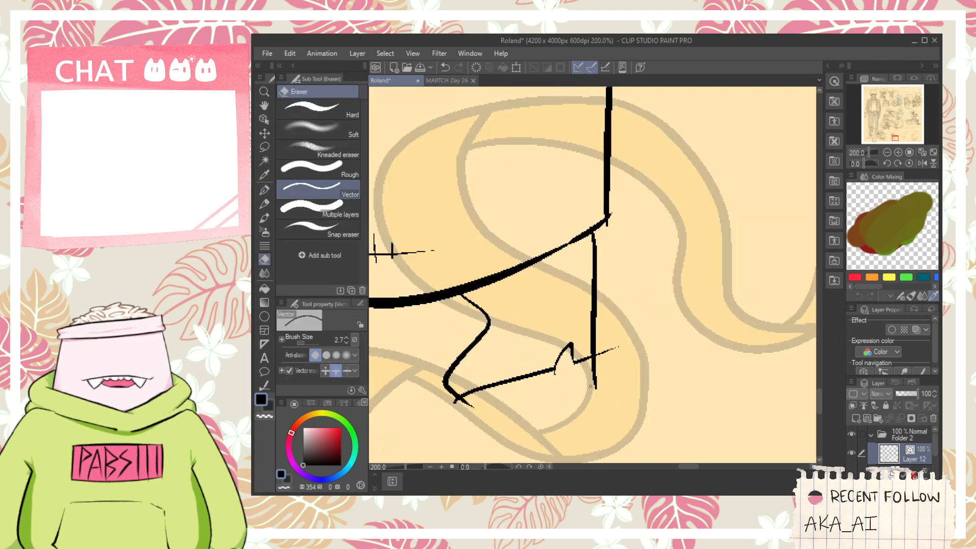
left_click_drag(606, 350, 592, 374)
key("space")
left_click_drag(514, 320, 587, 278)
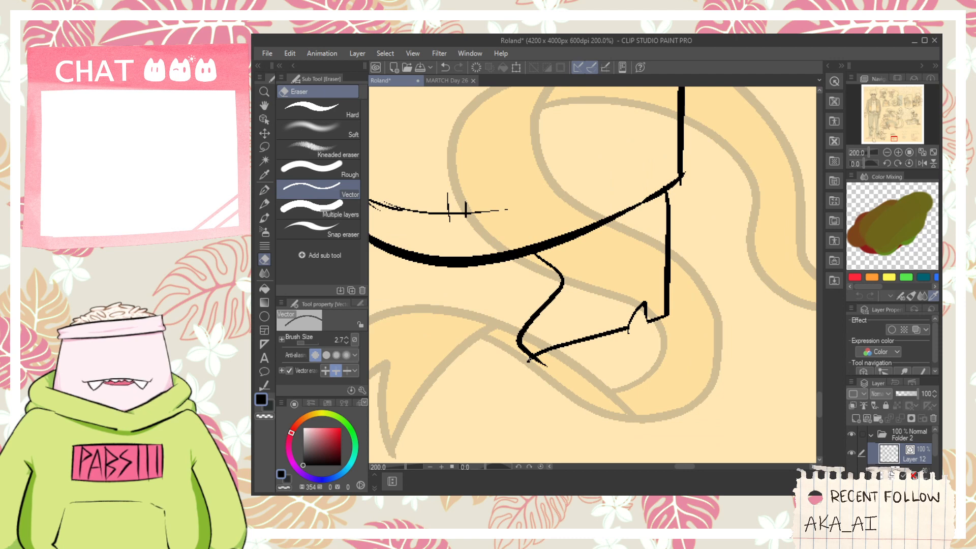
key("space")
left_click_drag(629, 337, 605, 398)
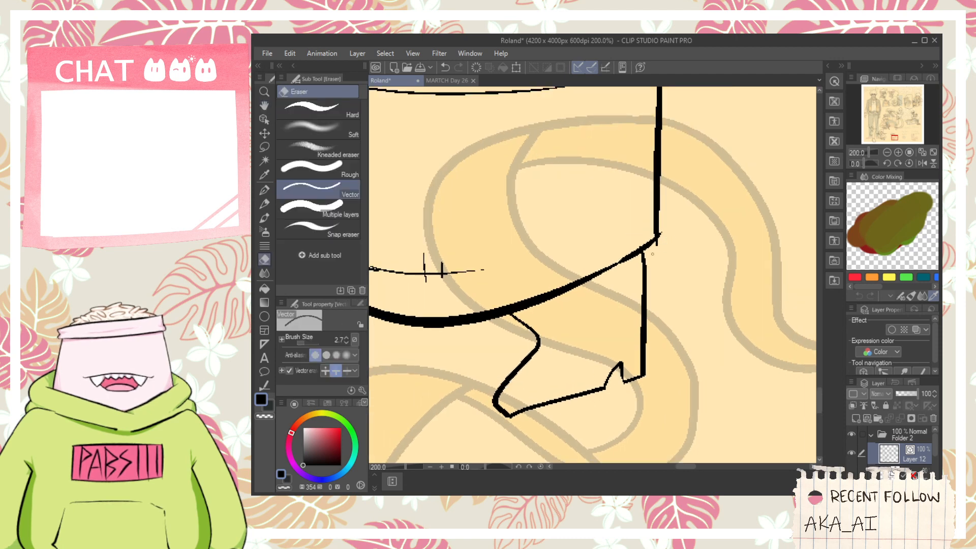
- Ink thin fold lines inside the loose tail below the cylinder
key("p")
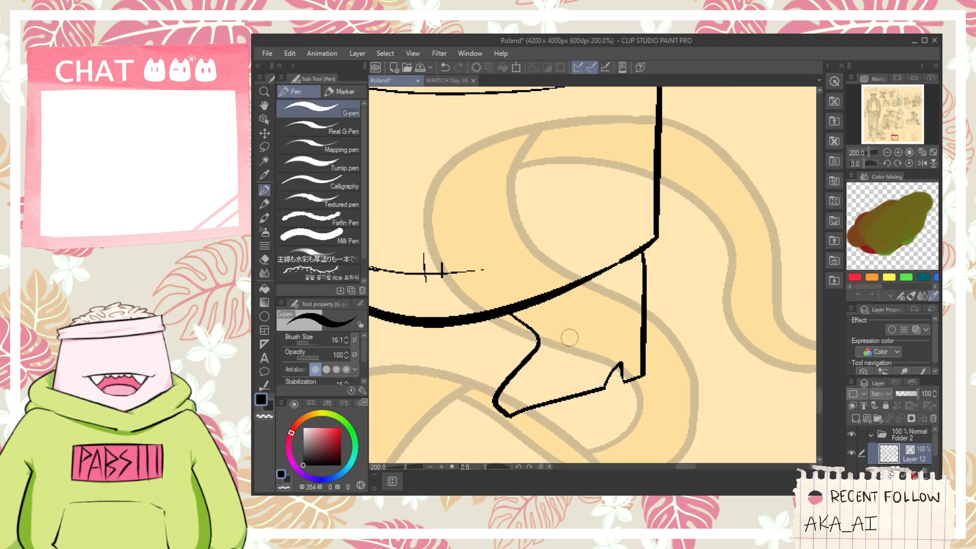
left_click_drag(549, 370, 605, 360)
key("ctrl+z")
mouse_move(524, 397)
left_mouse_down()
mouse_move(604, 365)
mouse_move(554, 349)
left_mouse_up()
scroll(588, 352, "down", 1)
scroll(588, 352, "down", 3)
key("space")
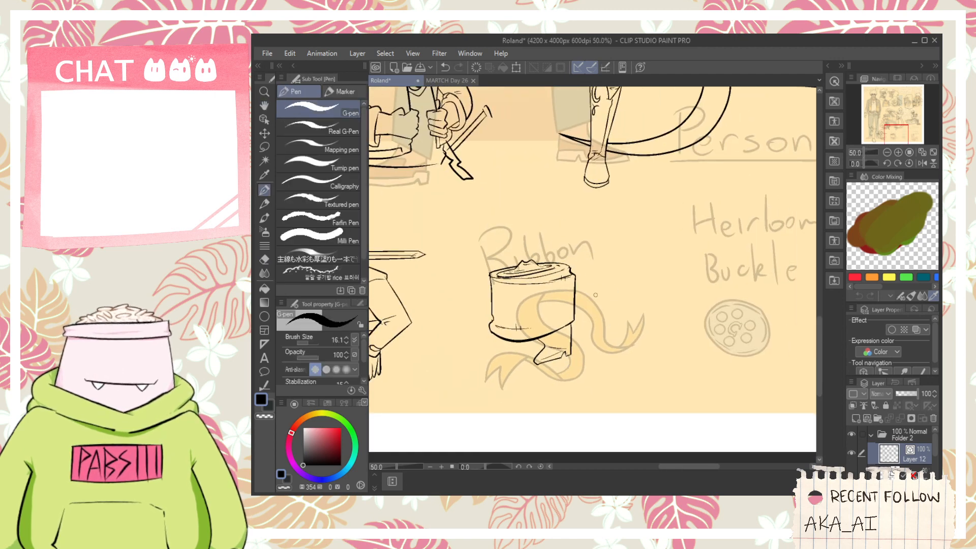
- Begin a second roll lying on its side next to the cylinder, inking its curved left edge, nested ovals and top edge
scroll(595, 295, "up", 1)
mouse_move(576, 324)
left_mouse_down()
mouse_move(584, 301)
mouse_move(606, 289)
mouse_move(597, 316)
mouse_move(591, 246)
mouse_move(630, 256)
mouse_move(600, 265)
mouse_move(659, 262)
mouse_move(634, 263)
mouse_move(646, 253)
mouse_move(641, 263)
mouse_move(661, 268)
mouse_move(673, 320)
left_mouse_up()
key("ctrl+z")
key("ctrl+z")
scroll(644, 262, "up", 1)
- Ink the second roll's raised right rim, curved right end and bottom edge
key("ctrl+z")
key("ctrl+z")
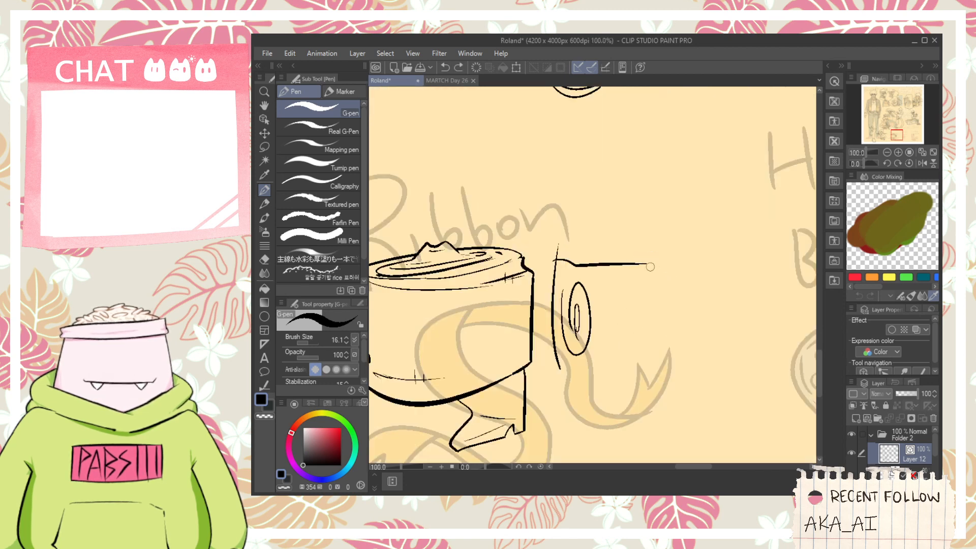
key("ctrl+z")
mouse_move(655, 253)
left_mouse_down()
mouse_move(675, 280)
mouse_move(653, 256)
mouse_move(675, 279)
mouse_move(678, 397)
left_mouse_up()
key("ctrl+z")
scroll(598, 371, "up", 1)
left_click_drag(567, 374, 738, 342)
key("e")
key("p")
left_click_drag(570, 393, 554, 313)
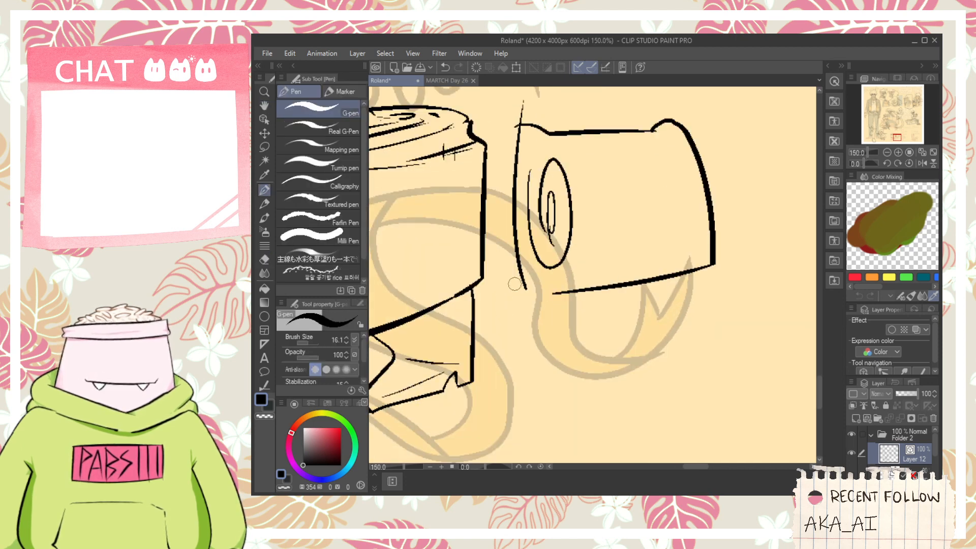
- Round the second roll's lower left corner into its bottom edge and ink the pointed fold of the unrolled strip beneath
left_click_drag(517, 252, 739, 329)
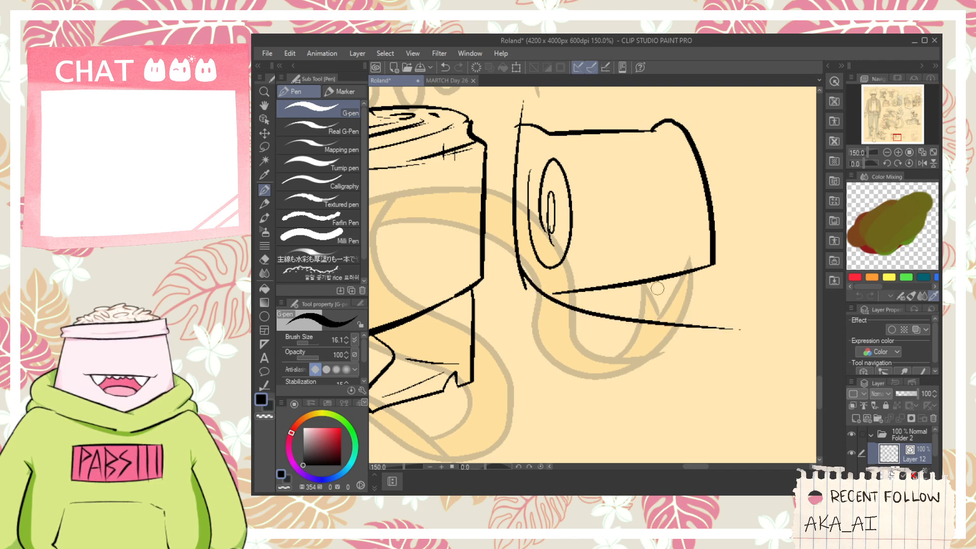
key("ctrl+z")
left_click_drag(519, 280, 636, 375)
key("ctrl+z")
mouse_move(522, 275)
left_mouse_down()
mouse_move(631, 301)
mouse_move(656, 360)
left_mouse_up()
key("ctrl+z")
mouse_move(522, 271)
left_mouse_down()
mouse_move(635, 338)
mouse_move(548, 363)
left_mouse_up()
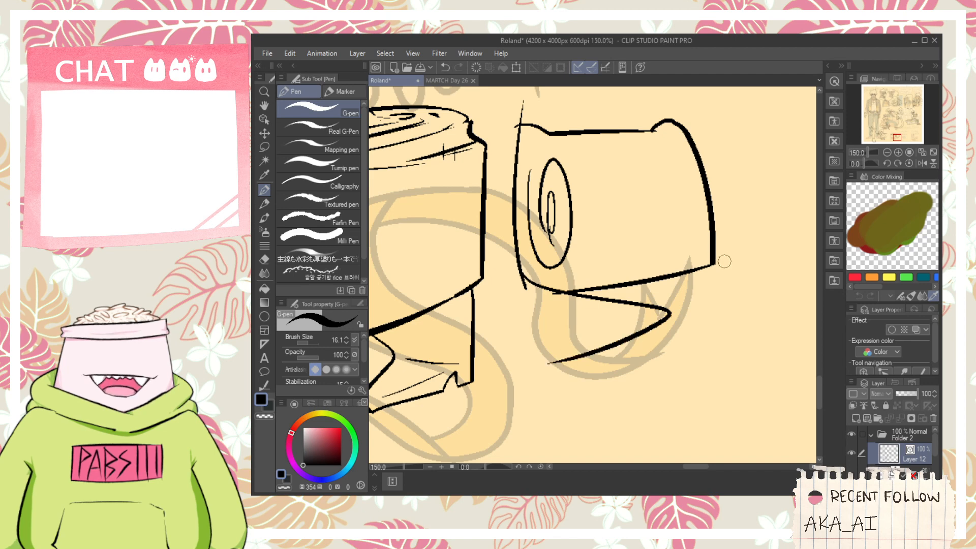
- Ink the unrolled strip's outer contour, with a curved right side, notched end and long lower edge back to the fold
left_click_drag(712, 265, 816, 314)
left_click_drag(816, 350, 772, 370)
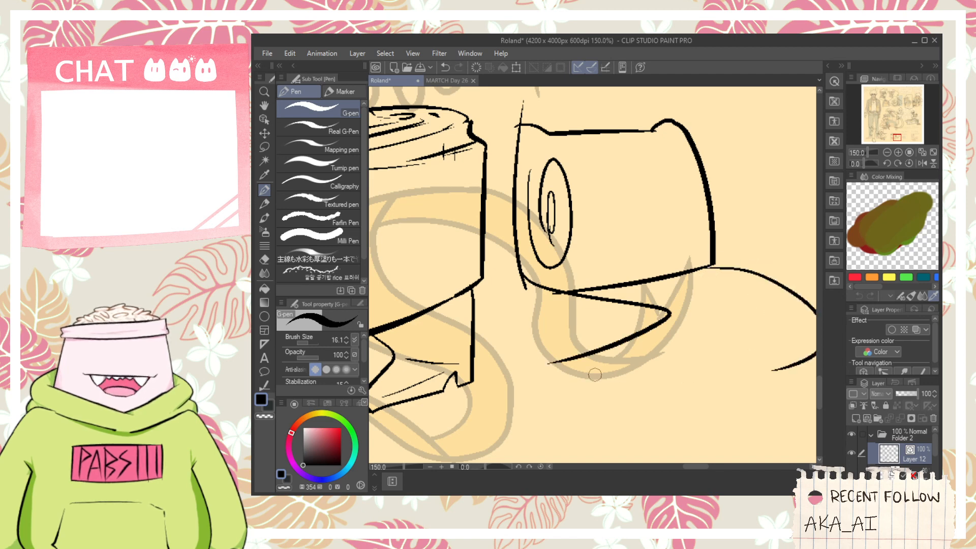
mouse_move(552, 364)
left_mouse_down()
mouse_move(670, 357)
mouse_move(736, 371)
mouse_move(741, 383)
mouse_move(816, 354)
left_mouse_up()
left_click_drag(542, 369, 515, 379)
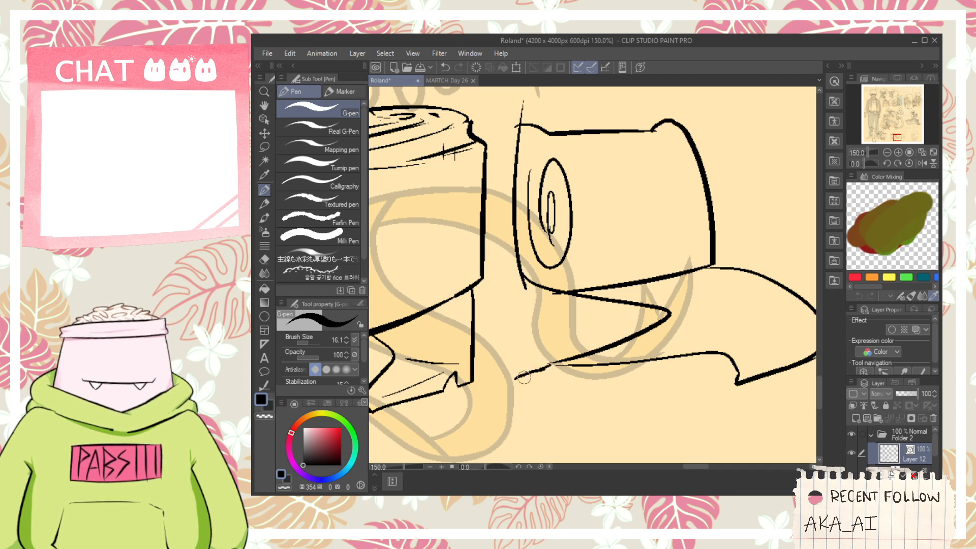
- Add thin crease lines to the unrolled strip beside its fold, near its curved side and at its notched end
mouse_move(631, 349)
left_mouse_down()
mouse_move(718, 343)
mouse_move(651, 346)
mouse_move(697, 341)
left_mouse_up()
left_click_drag(643, 349, 685, 331)
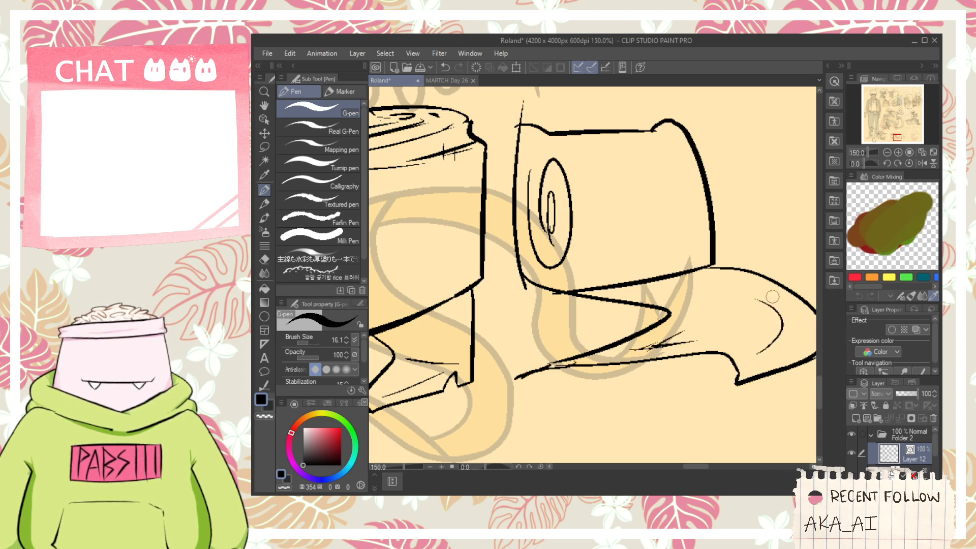
mouse_move(755, 369)
left_mouse_down()
mouse_move(779, 346)
mouse_move(777, 361)
mouse_move(803, 344)
left_mouse_up()
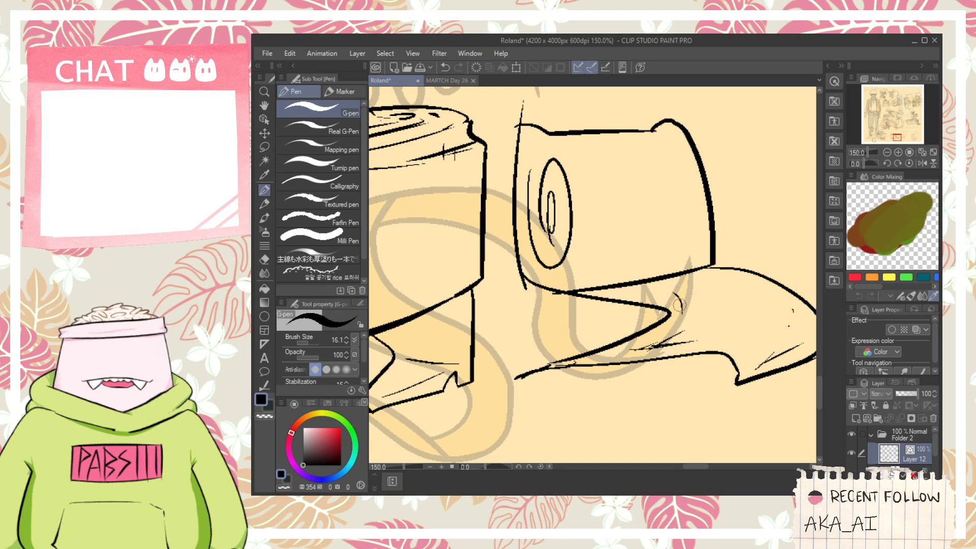
left_click_drag(677, 304, 668, 284)
scroll(674, 290, "down", 1)
- Erase the overshooting line end at the second roll's lower left corner
key("e")
scroll(579, 299, "up", 1)
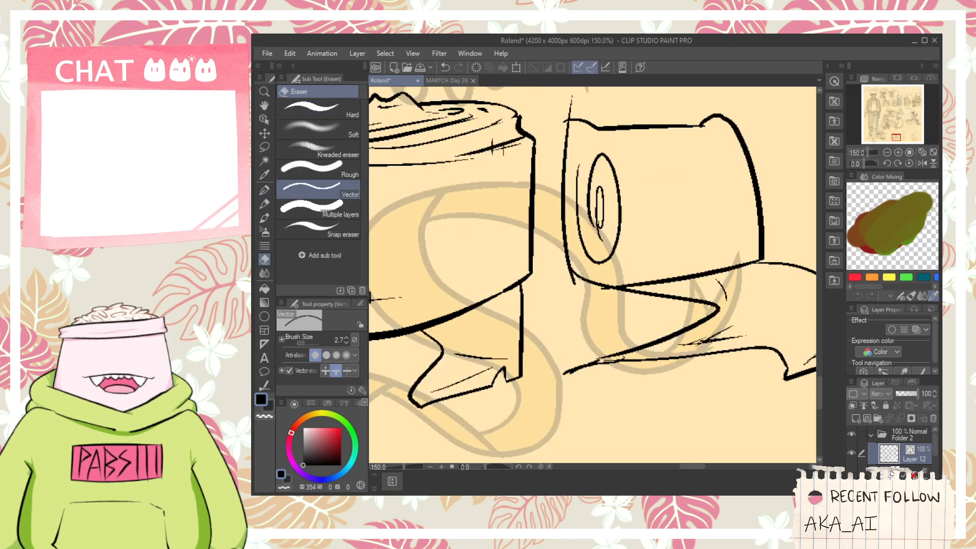
left_click_drag(568, 284, 584, 286)
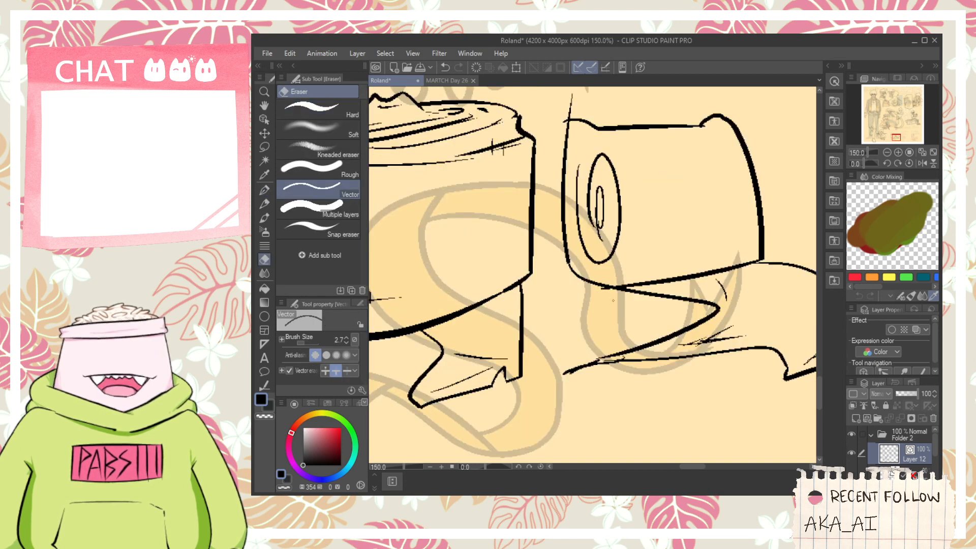
- Ink thin layer lines just inside the second roll's left edge and erase the stray line end at its upper left corner
key("p")
mouse_move(602, 277)
left_mouse_down()
mouse_move(612, 326)
mouse_move(582, 293)
left_mouse_up()
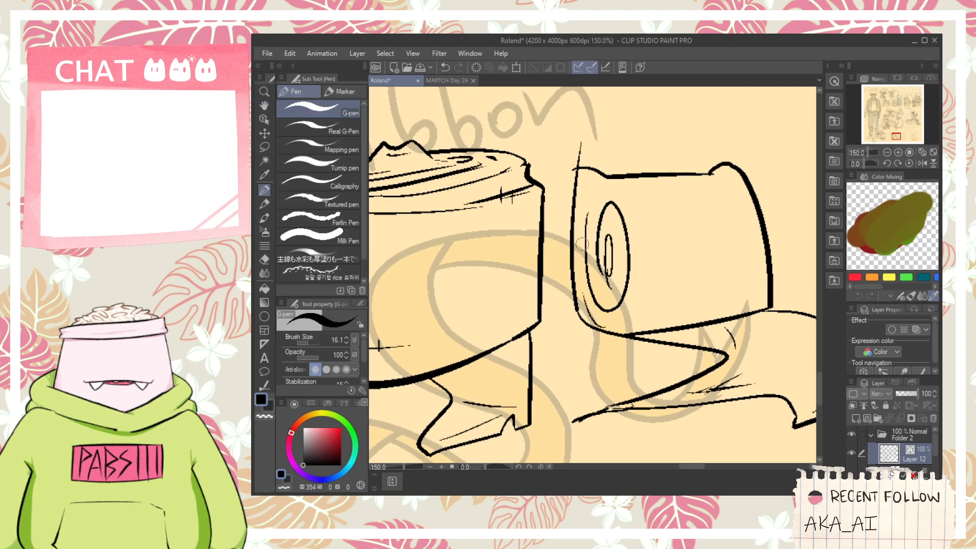
key("ctrl+z")
left_click_drag(620, 335, 574, 279)
key("ctrl+z")
mouse_move(616, 339)
left_mouse_down()
mouse_move(581, 266)
mouse_move(583, 276)
mouse_move(591, 177)
left_mouse_up()
key("ctrl+z")
key("ctrl+z")
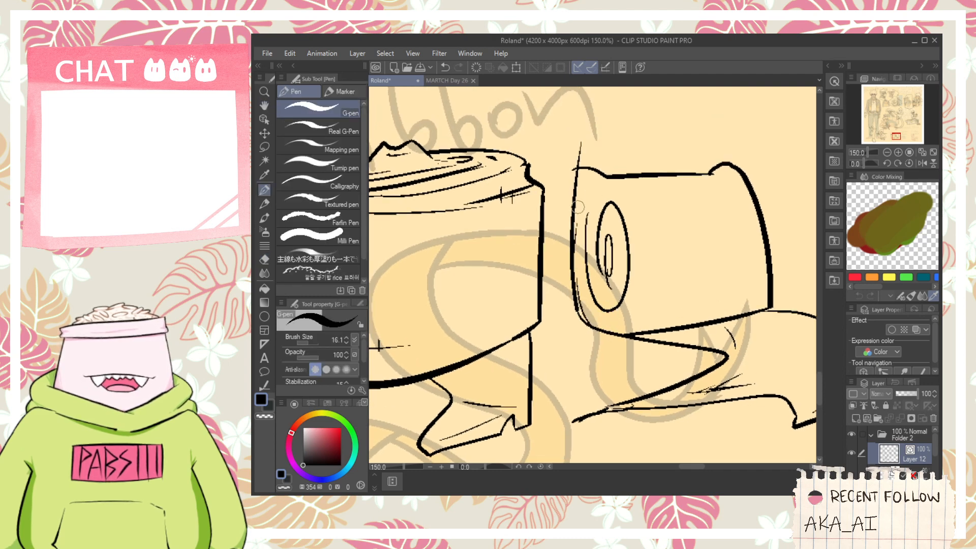
left_click_drag(578, 272, 584, 214)
key("e")
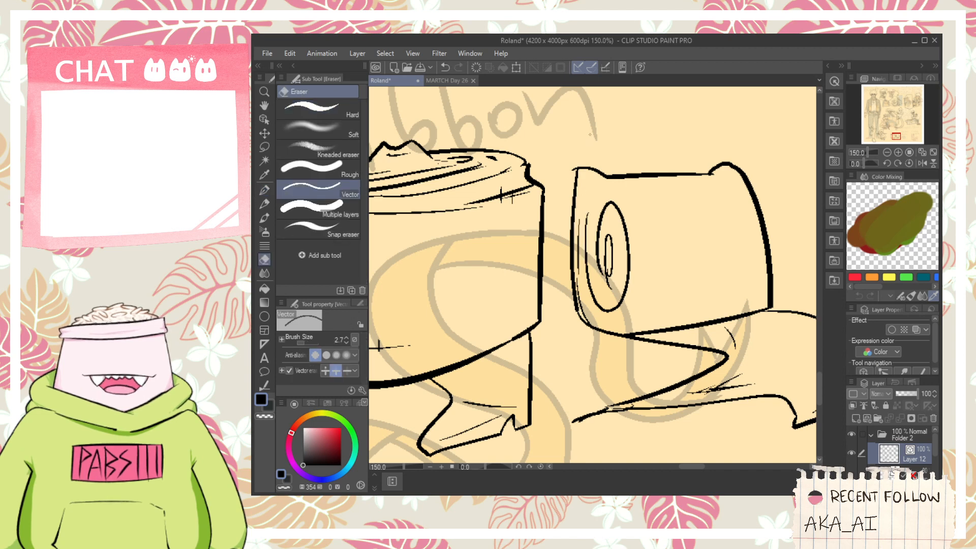
- Ink a thin line at the second roll's upper left corner and thin broken rings around its oval core
key("p")
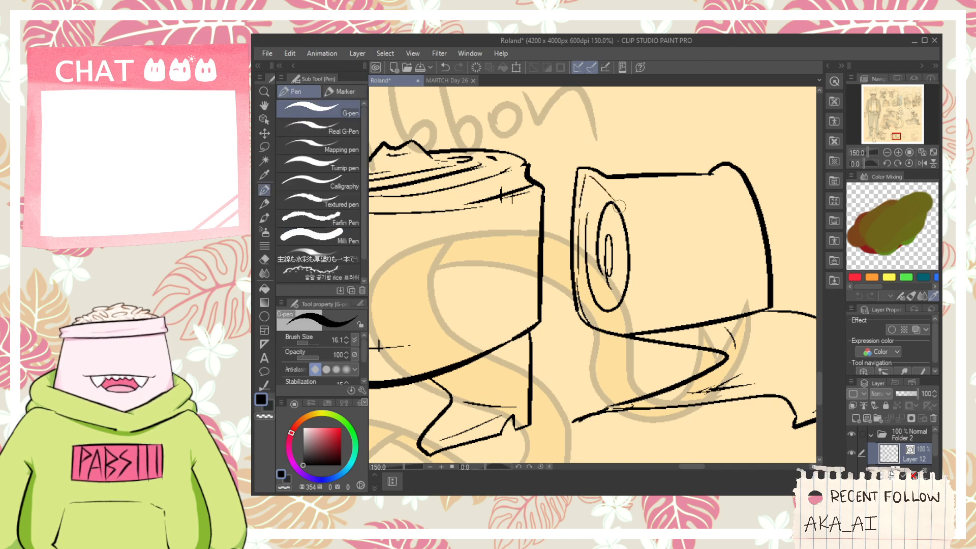
left_click_drag(619, 206, 637, 238)
key("ctrl+z")
mouse_move(619, 204)
left_mouse_down()
mouse_move(634, 268)
mouse_move(633, 258)
mouse_move(617, 320)
mouse_move(588, 288)
left_mouse_up()
key("ctrl+z")
left_click_drag(611, 324, 589, 292)
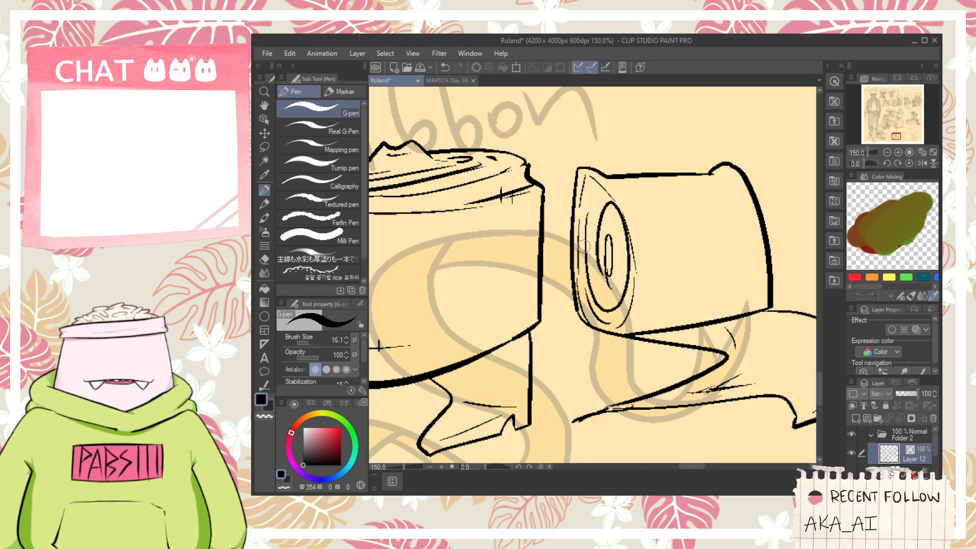
key("ctrl+z")
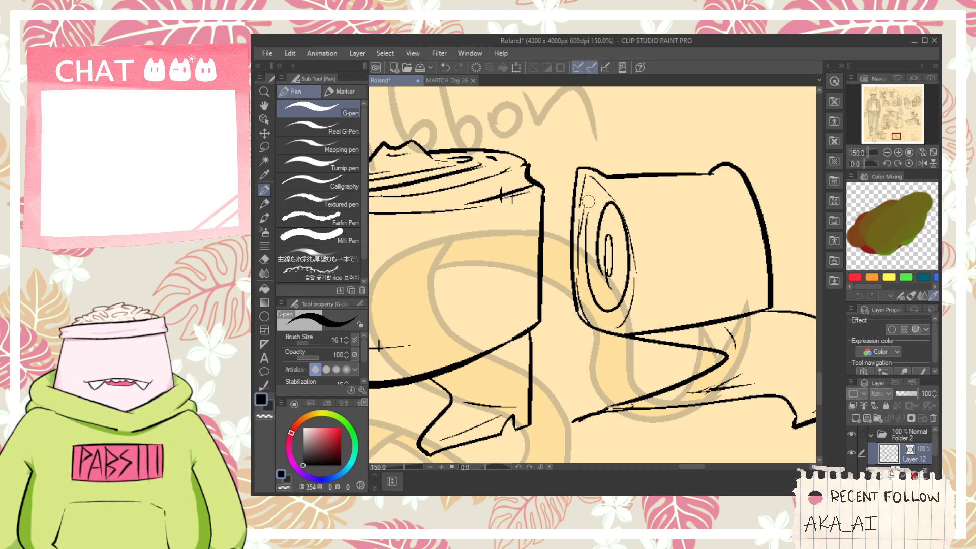
mouse_move(589, 245)
left_mouse_down()
mouse_move(618, 307)
mouse_move(609, 315)
mouse_move(592, 297)
mouse_move(594, 309)
mouse_move(615, 324)
mouse_move(586, 270)
mouse_move(582, 286)
mouse_move(581, 239)
mouse_move(604, 200)
mouse_move(602, 297)
left_mouse_up()
key("ctrl+z")
scroll(612, 265, "down", 2)
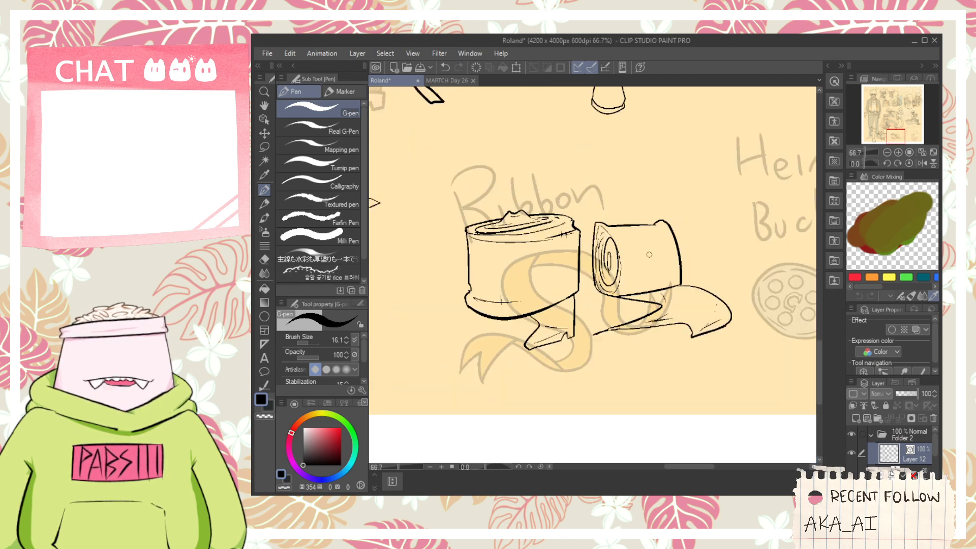
- Ink thin contour lines on the second roll's side, near its right rim and close to its bottom edge
scroll(648, 250, "up", 2)
left_click_drag(690, 234, 706, 299)
left_click_drag(597, 350, 604, 283)
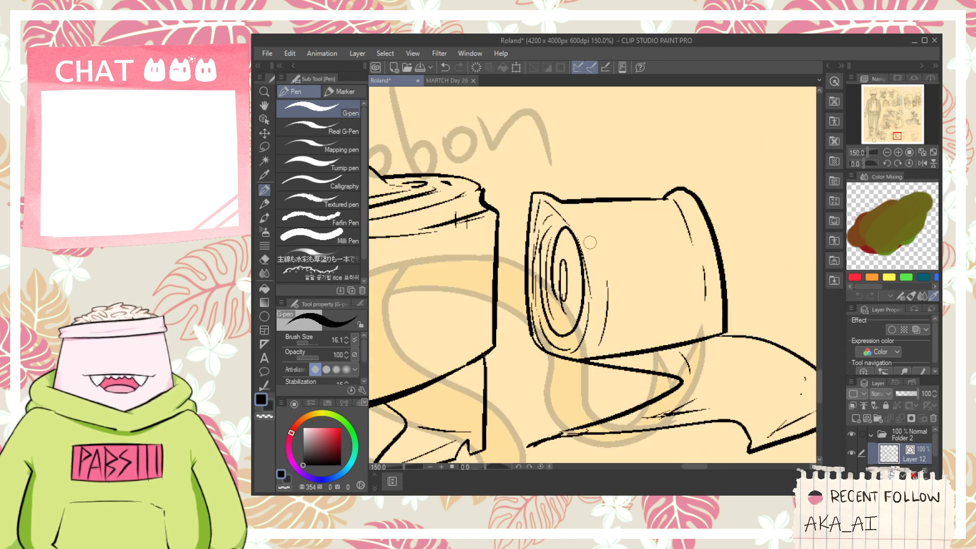
key("ctrl+z")
mouse_move(592, 345)
left_mouse_down()
mouse_move(618, 350)
mouse_move(706, 330)
mouse_move(601, 300)
left_mouse_up()
scroll(705, 331, "down", 5)
- Replace the curved crease at the strip's fold tip with a short straight one and rework the thin hatching beneath it
key("space")
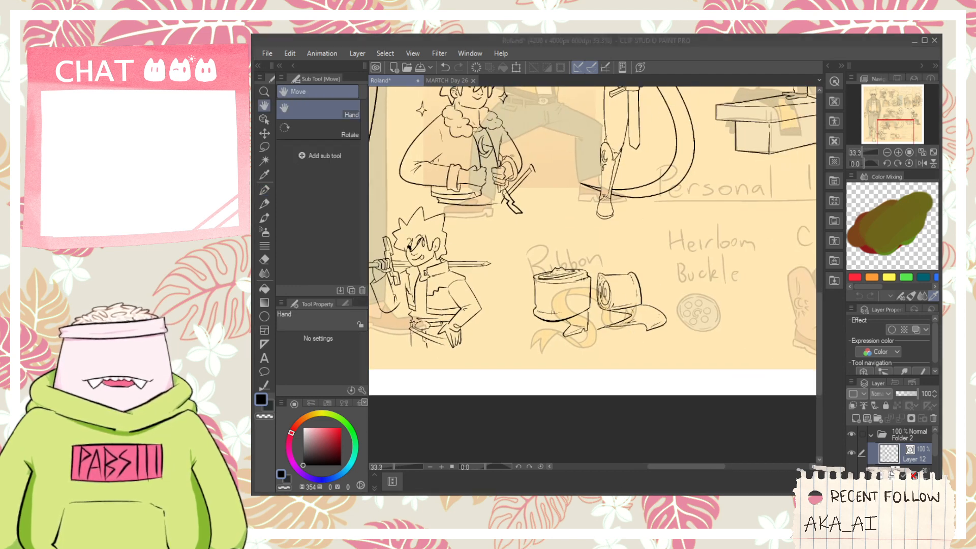
scroll(661, 316, "up", 2)
scroll(573, 319, "down", 1)
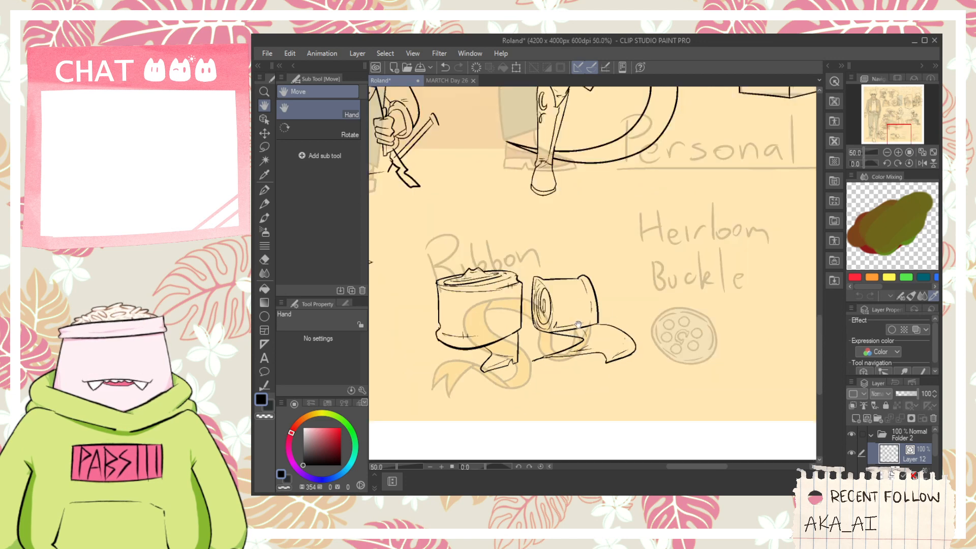
left_click_drag(578, 323, 590, 303)
scroll(517, 336, "up", 1)
scroll(515, 336, "down", 1)
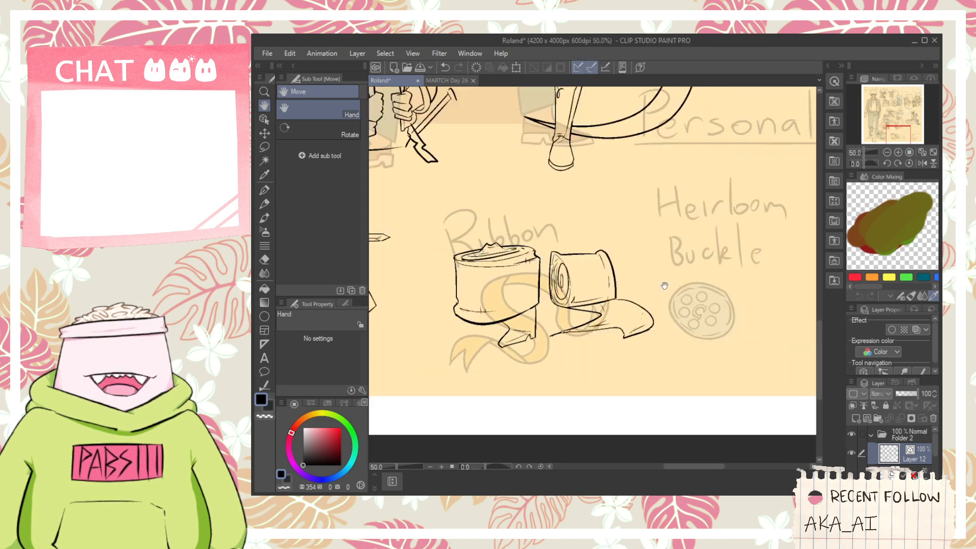
left_click_drag(664, 283, 569, 266)
scroll(508, 330, "up", 3)
key("e")
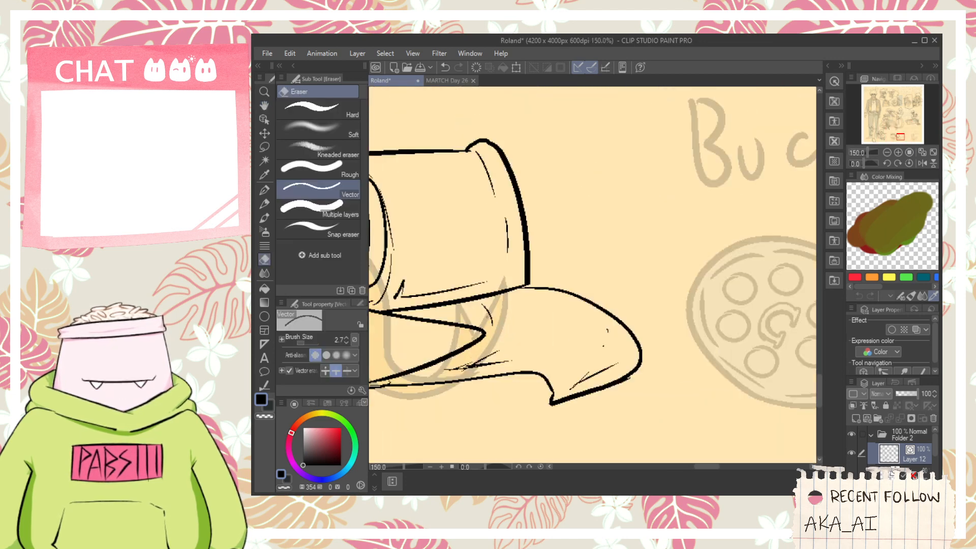
key("p")
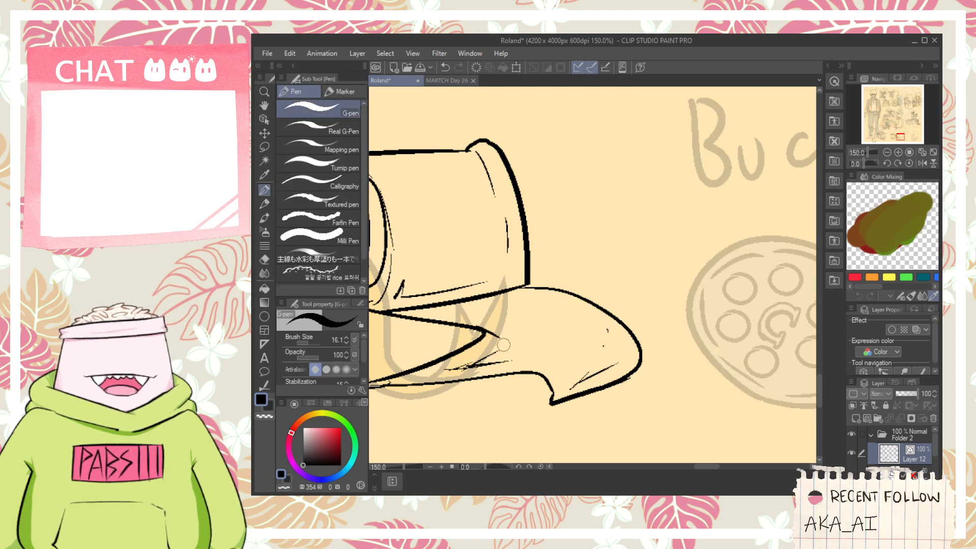
key("e")
key("p")
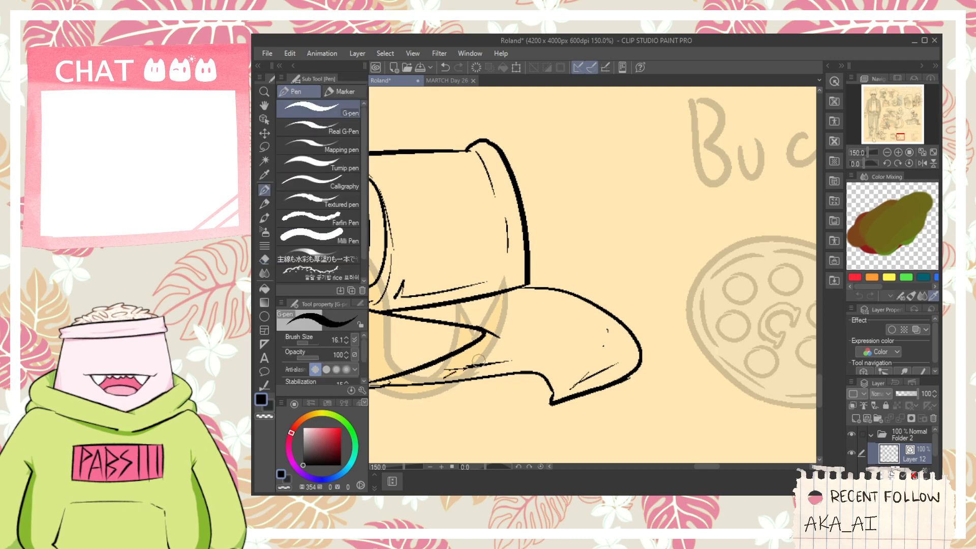
scroll(480, 353, "down", 5)
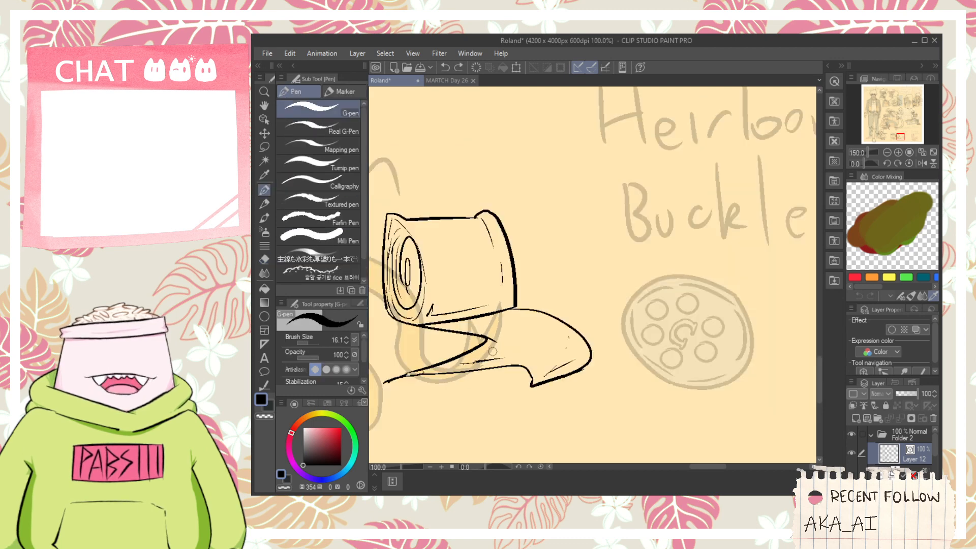
- Ink the slanted left side of a carrier bag standing on the seated figure's bench
key("h")
left_click_drag(553, 335, 589, 334)
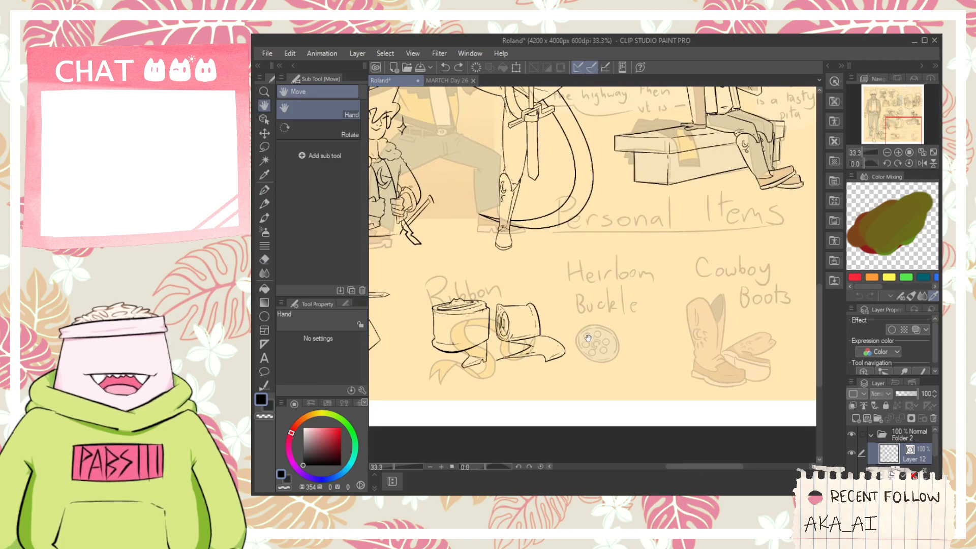
scroll(586, 340, "down", 1)
left_click_drag(587, 257, 629, 342)
left_click_drag(702, 289, 652, 301)
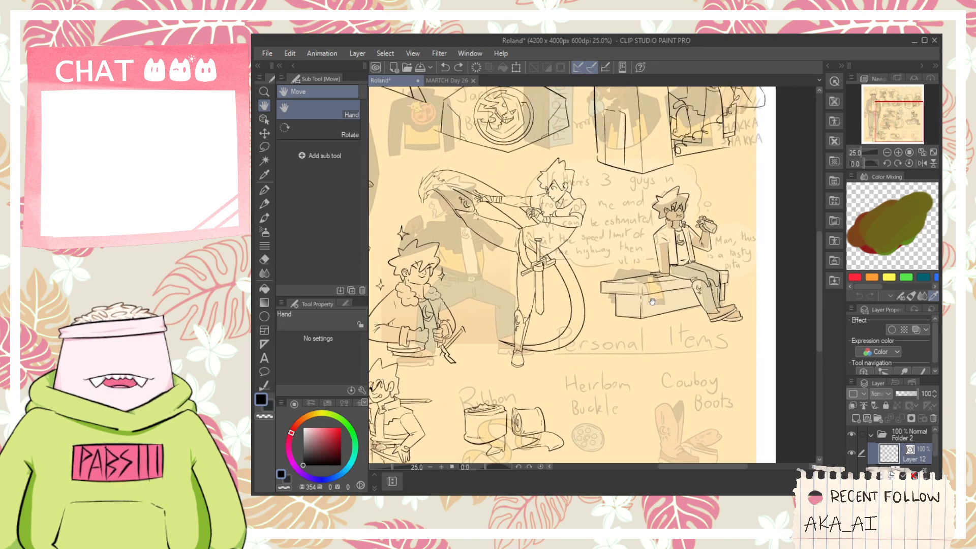
scroll(652, 301, "up", 4)
key("p")
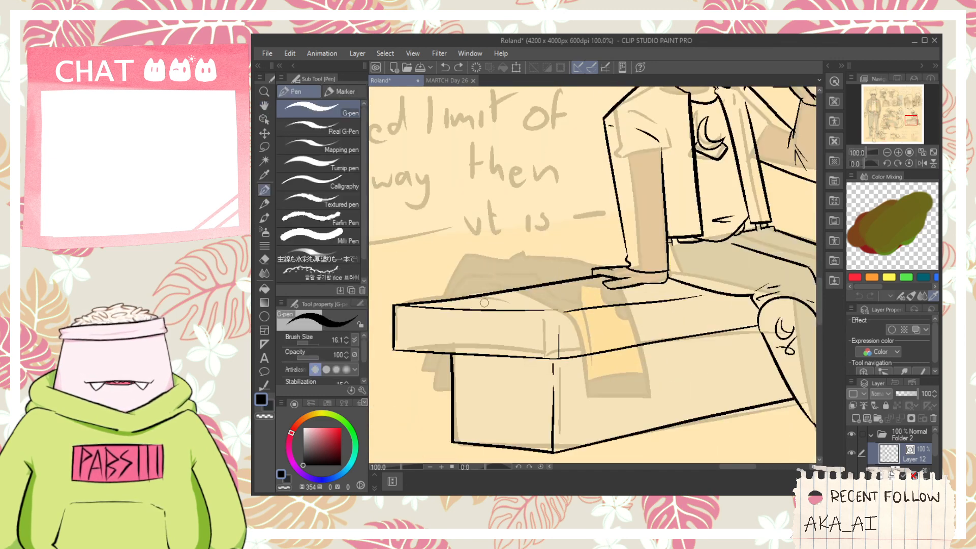
key("ctrl+z")
mouse_move(481, 294)
left_mouse_down()
mouse_move(478, 236)
mouse_move(486, 286)
mouse_move(507, 157)
mouse_move(521, 203)
mouse_move(516, 174)
left_mouse_up()
key("ctrl+z")
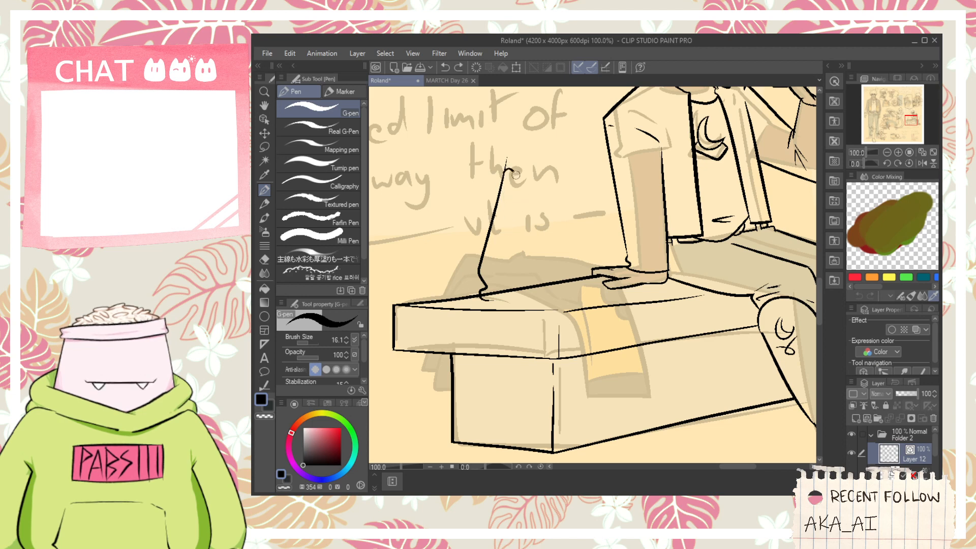
- Ink the bag's curved front rim, its right handle loop and its right side down to the bench
mouse_move(529, 226)
left_mouse_down()
mouse_move(581, 179)
mouse_move(583, 198)
left_mouse_up()
left_click_drag(561, 219, 568, 181)
left_click_drag(571, 181, 579, 215)
left_click_drag(581, 189, 597, 279)
- Ink the bag's bottom edge up to its right corner and erase the bench line running behind the bag
scroll(571, 309, "up", 2)
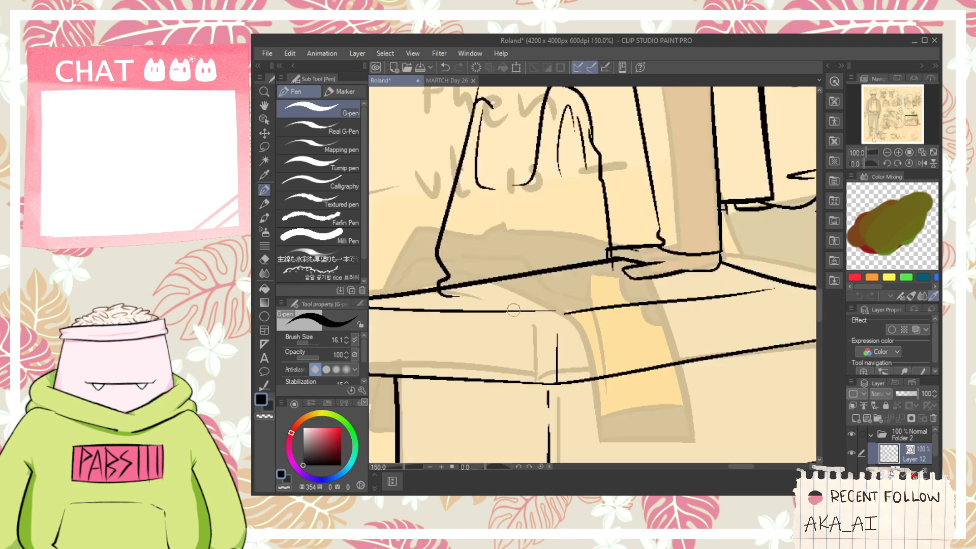
mouse_move(454, 295)
left_mouse_down()
mouse_move(571, 296)
mouse_move(617, 276)
mouse_move(588, 258)
left_mouse_up()
key("e")
left_click_drag(484, 281, 529, 273)
scroll(617, 271, "up", 3)
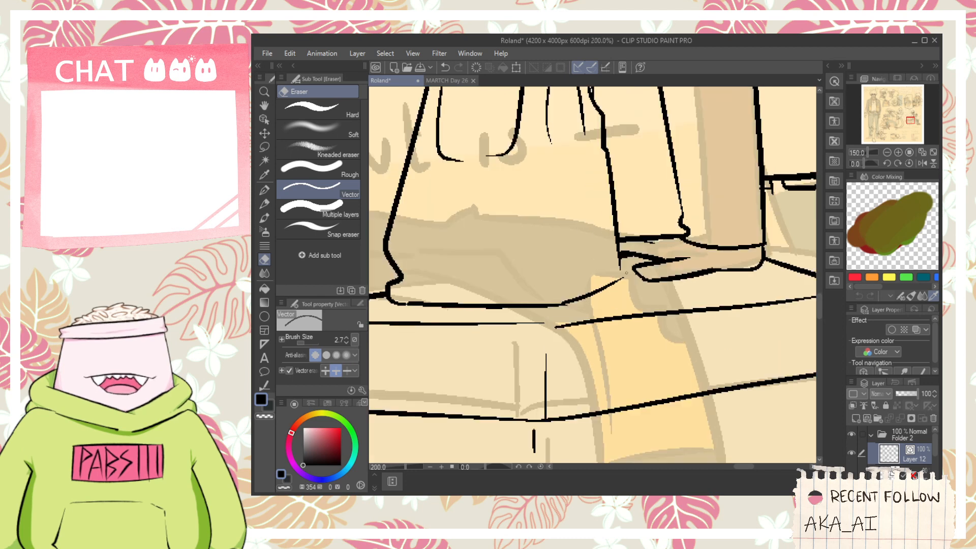
key("p")
left_click_drag(610, 283, 601, 253)
- Ink thin horizontal creases just above the bag's bottom edge
scroll(594, 268, "down", 2)
left_click_drag(512, 263, 582, 303)
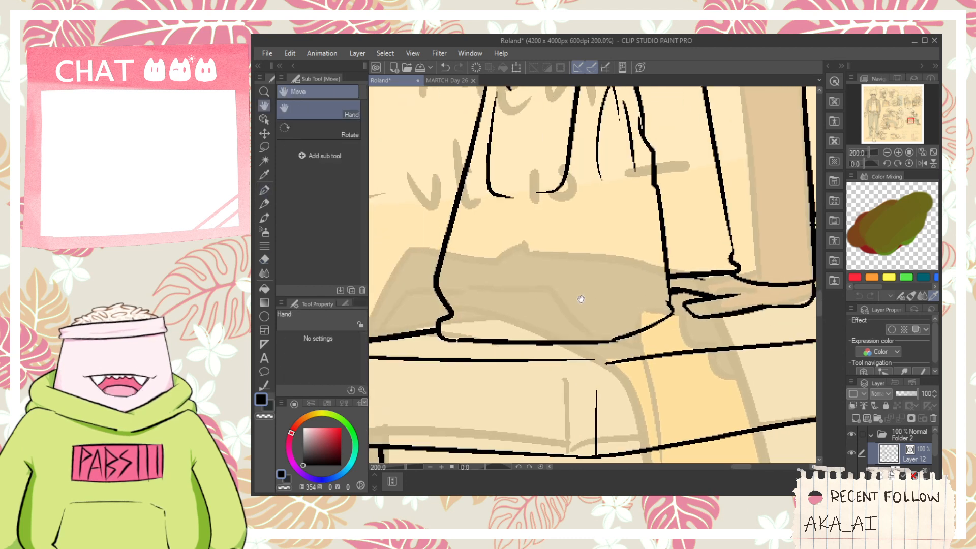
left_click_drag(470, 317, 627, 315)
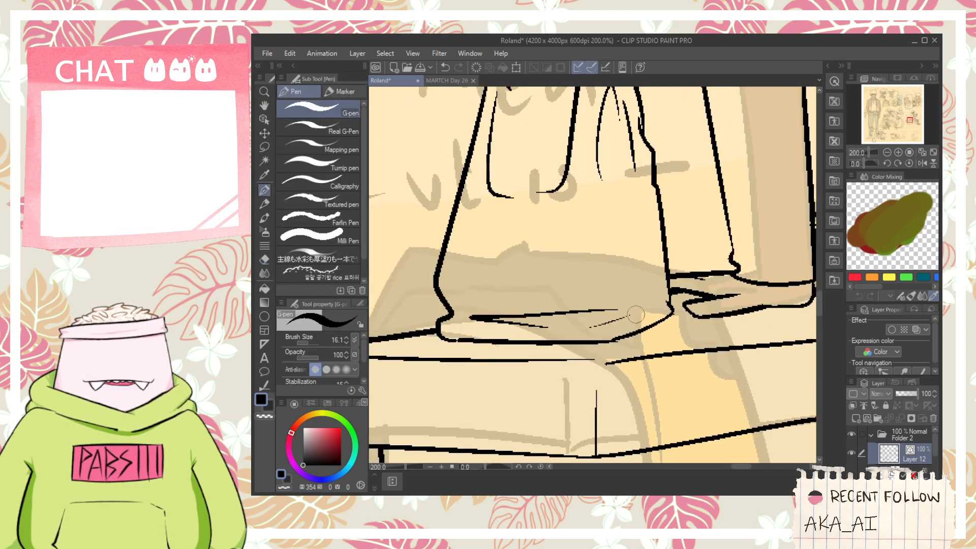
- Ink the inner side of the bag's left handle, a thick line in its opening and the back rim across to the right handle
key("space")
left_click_drag(512, 166, 533, 254)
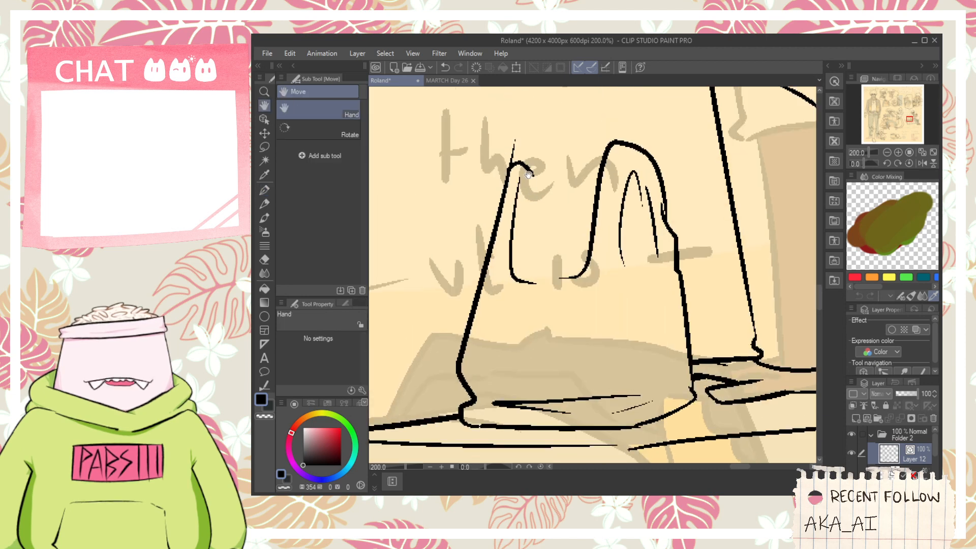
left_click_drag(528, 173, 561, 235)
mouse_move(519, 186)
left_mouse_down()
mouse_move(546, 256)
mouse_move(593, 232)
mouse_move(655, 227)
left_mouse_up()
key("ctrl+z")
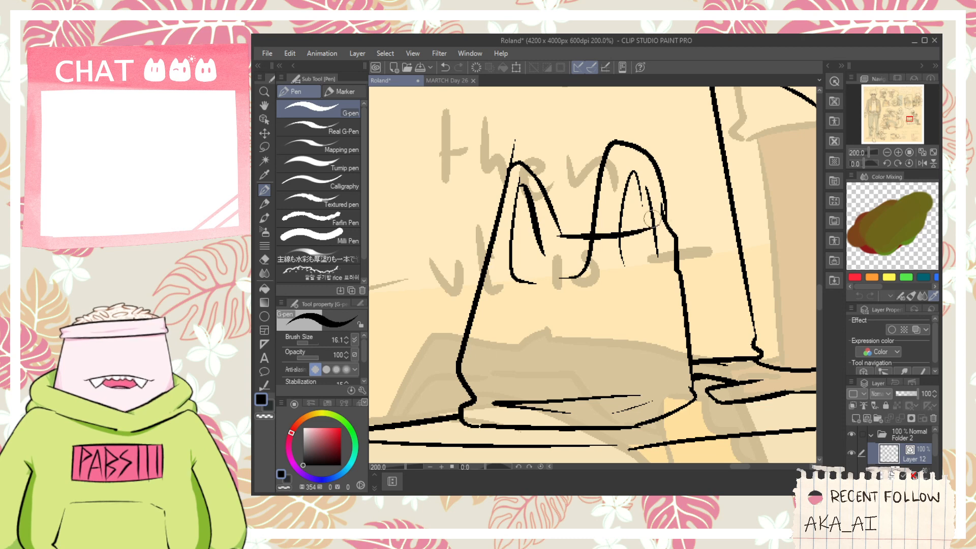
- Erase the overshooting tip and the rim line crossing the right handle, and ink the lower curve of the left handle's opening
key("e")
scroll(553, 249, "up", 2)
key("p")
mouse_move(472, 277)
left_mouse_down()
mouse_move(499, 283)
mouse_move(535, 251)
mouse_move(566, 282)
mouse_move(534, 342)
left_mouse_up()
key("ctrl+z")
key("e")
key("p")
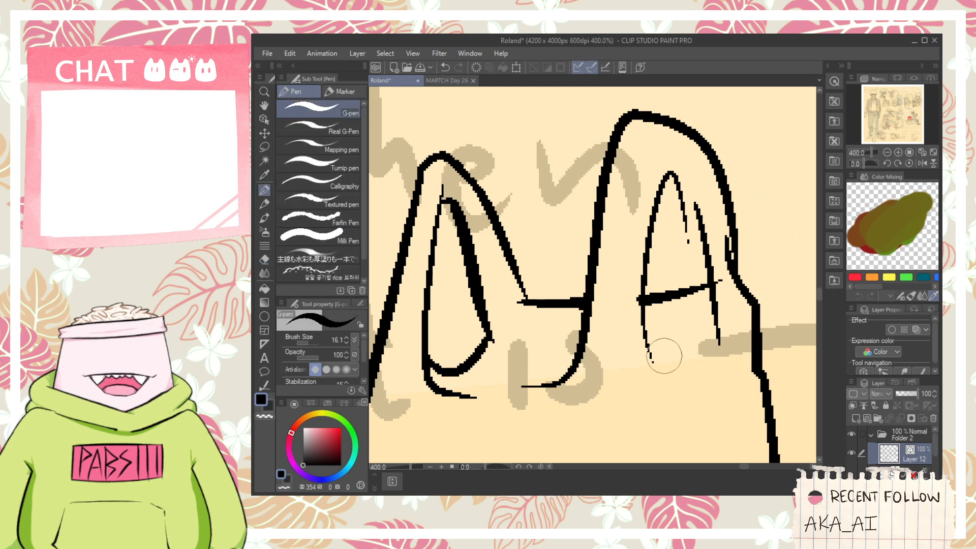
- Ink the bottom curve of the right handle's opening, connect its upper outline and erase the overlapping line ends
left_click_drag(663, 372, 709, 345)
key("e")
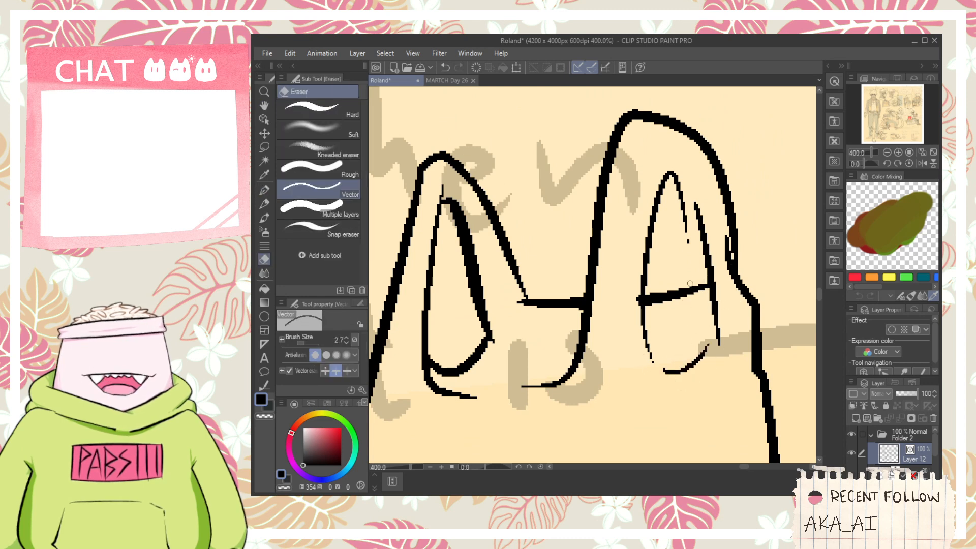
key("p")
left_click_drag(669, 170, 710, 261)
key("e")
left_click(685, 211)
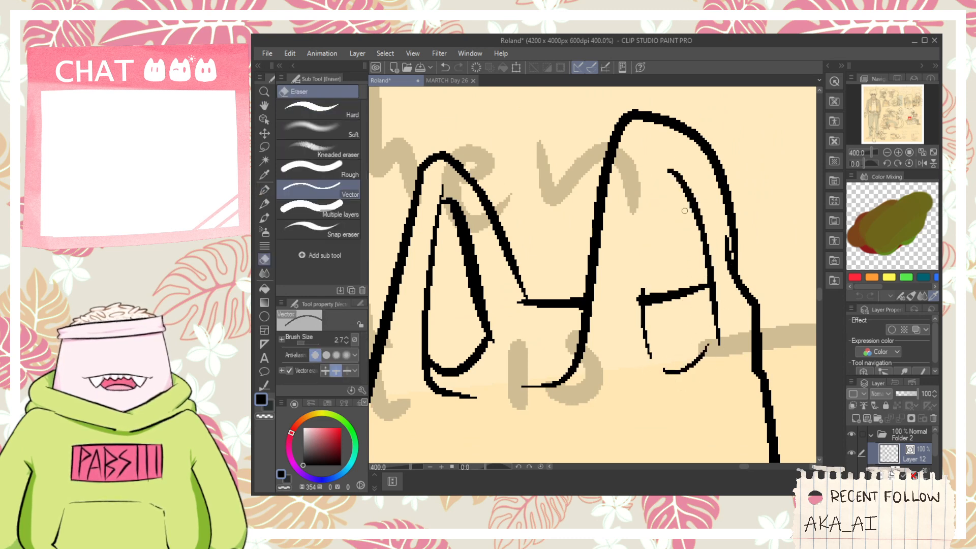
key("p")
left_click_drag(670, 170, 644, 287)
key("e")
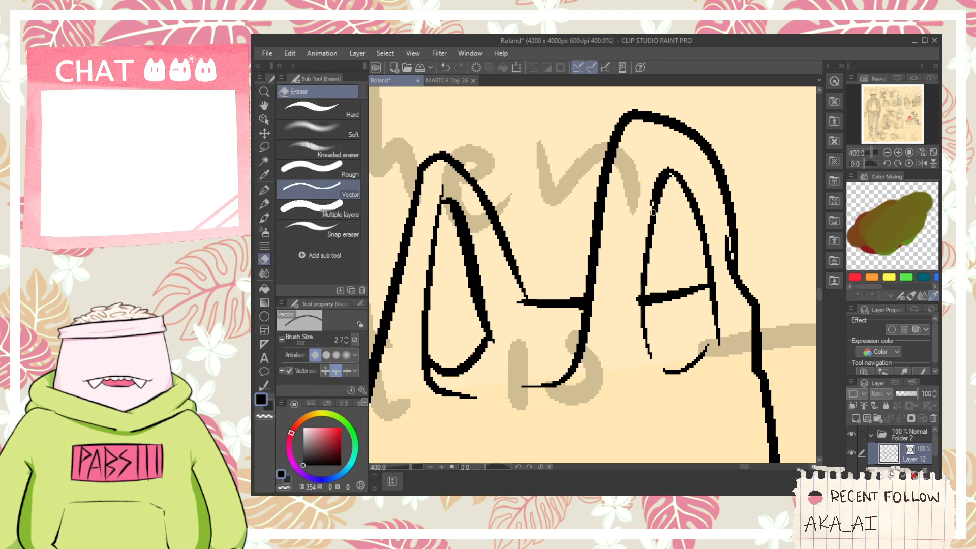
left_click_drag(653, 213, 648, 210)
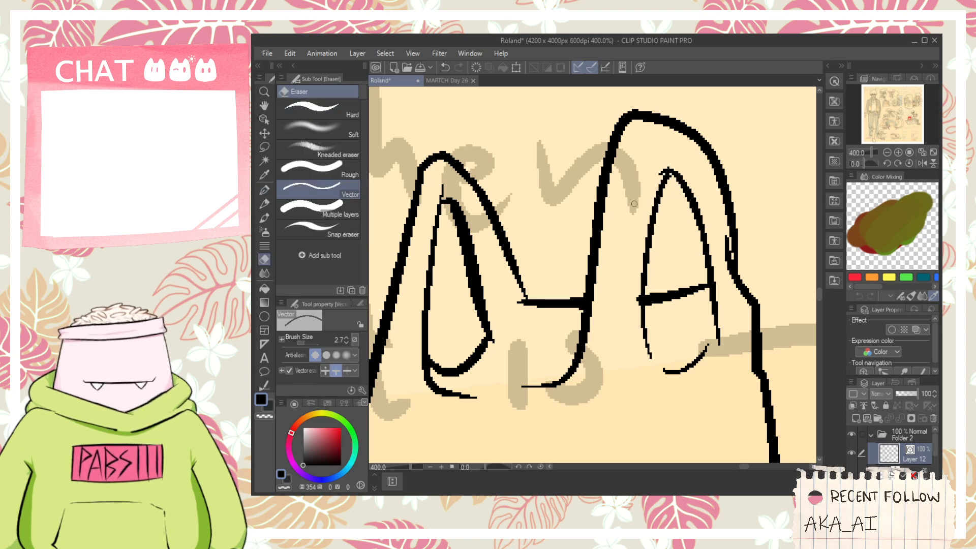
- Join the bag's front rim between the two handles and add short creases near its lower right corner
key("p")
left_click_drag(464, 396, 535, 388)
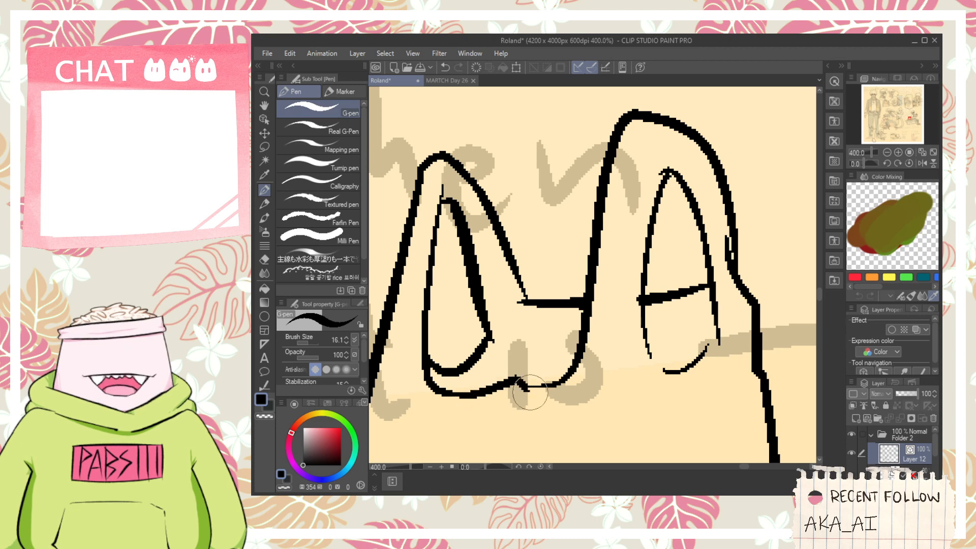
scroll(512, 403, "down", 4)
scroll(511, 406, "down", 2)
scroll(510, 405, "up", 4)
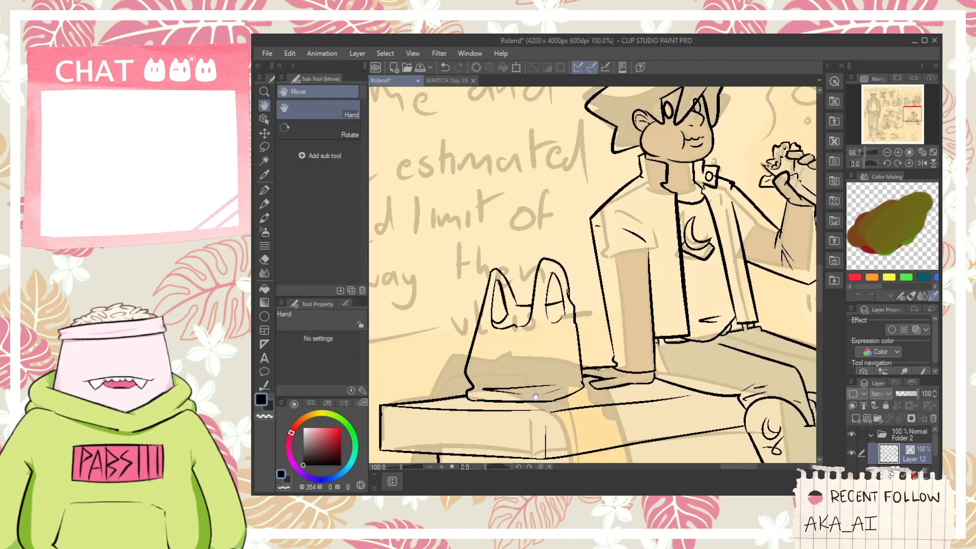
left_click_drag(579, 380, 609, 365)
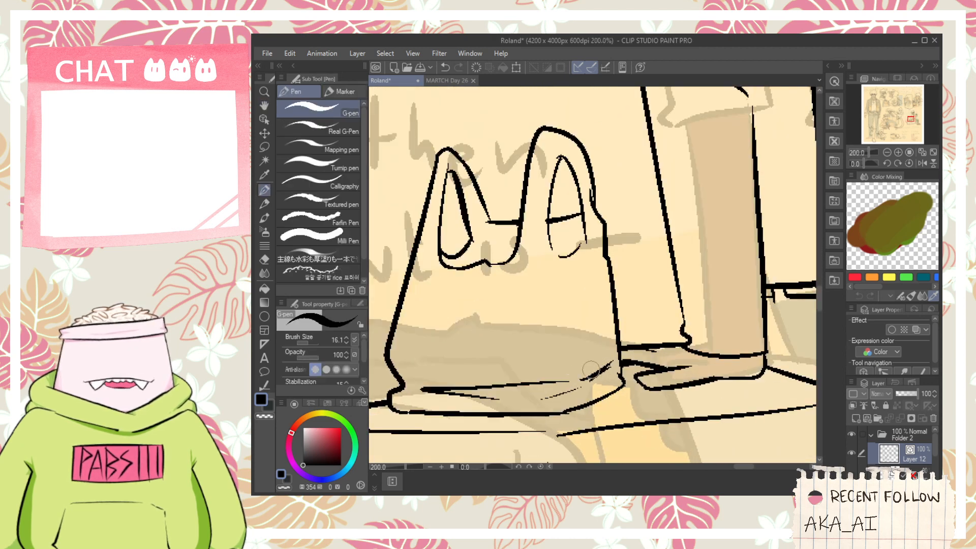
- Try to ink a wide curved arc beneath the Heirloom Buckle sketch
key("h")
left_click_drag(449, 340, 497, 351)
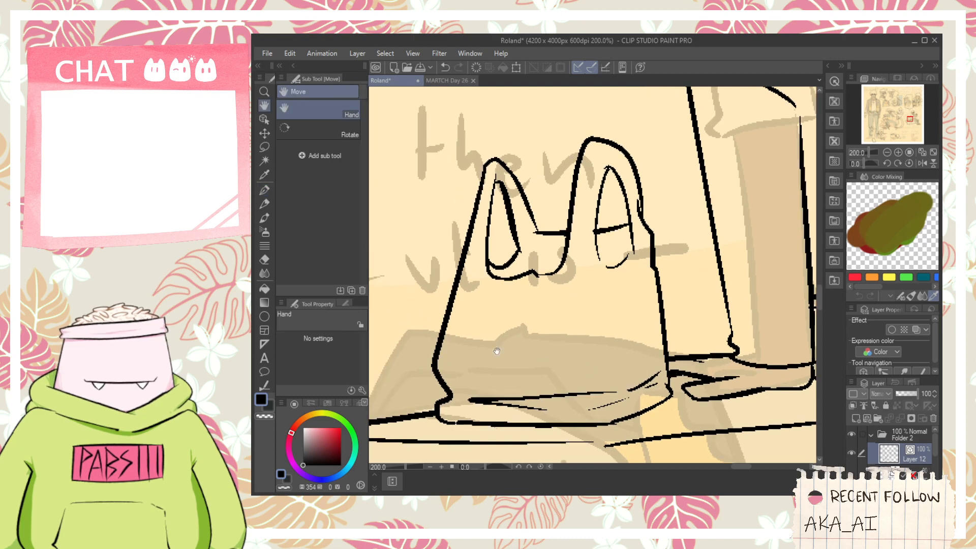
scroll(497, 351, "down", 5)
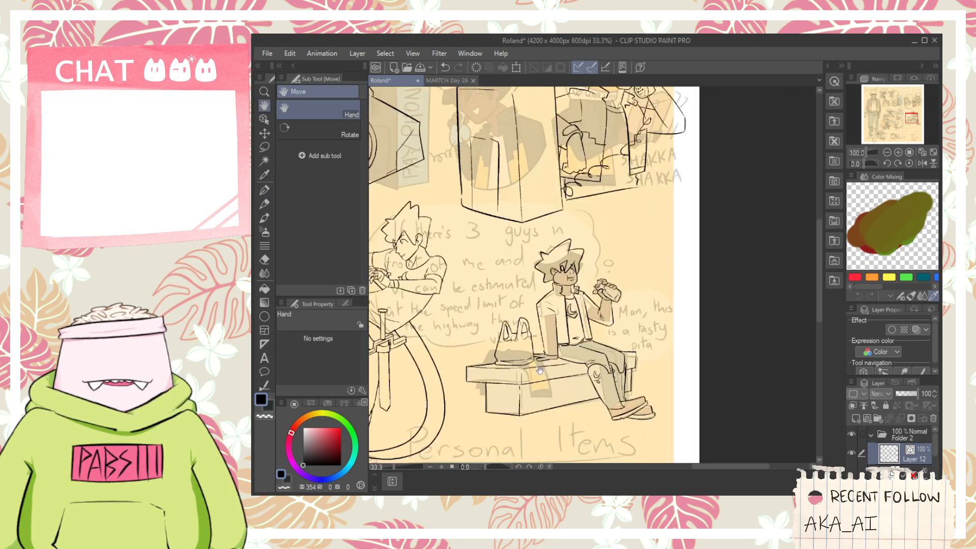
scroll(539, 370, "down", 1)
left_click_drag(550, 402, 624, 305)
left_click_drag(584, 368, 604, 307)
scroll(579, 362, "up", 1)
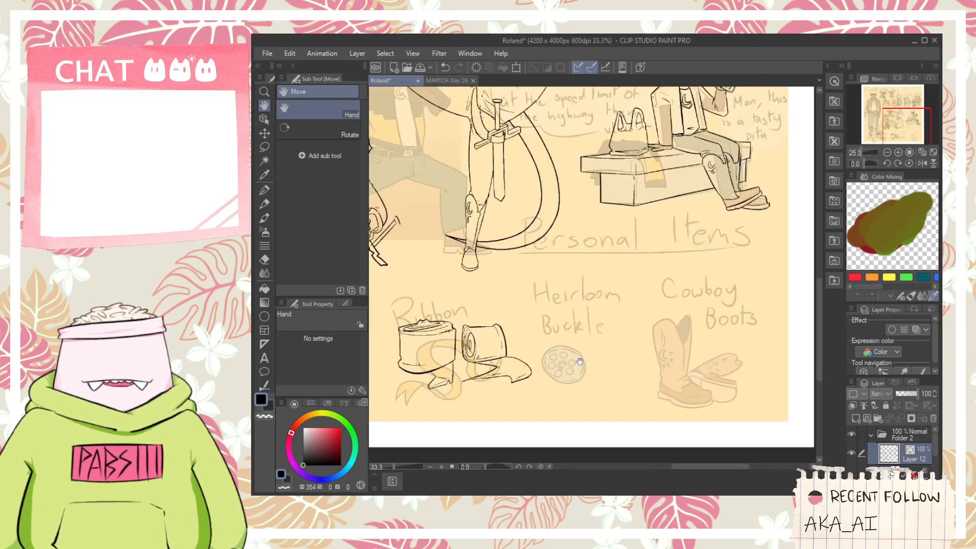
scroll(579, 361, "up", 1)
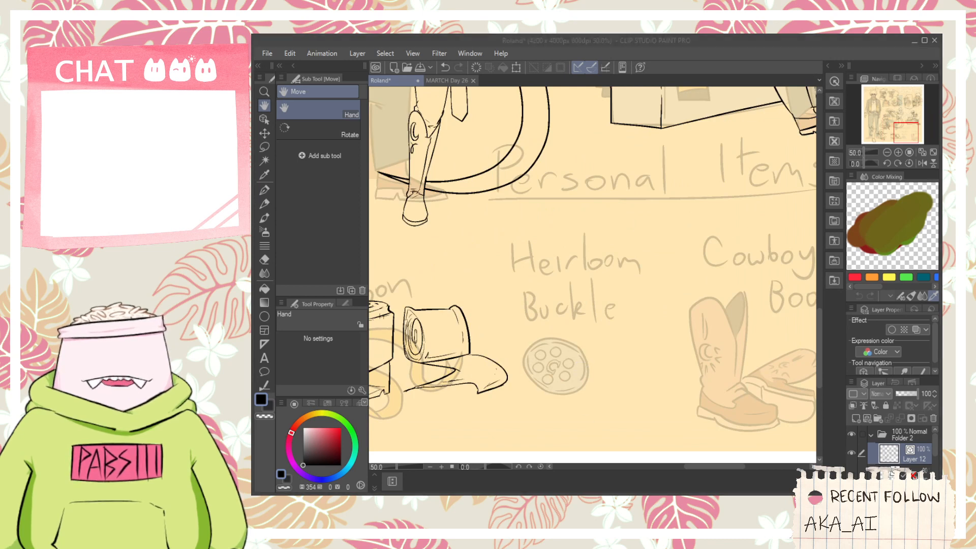
scroll(582, 401, "up", 1)
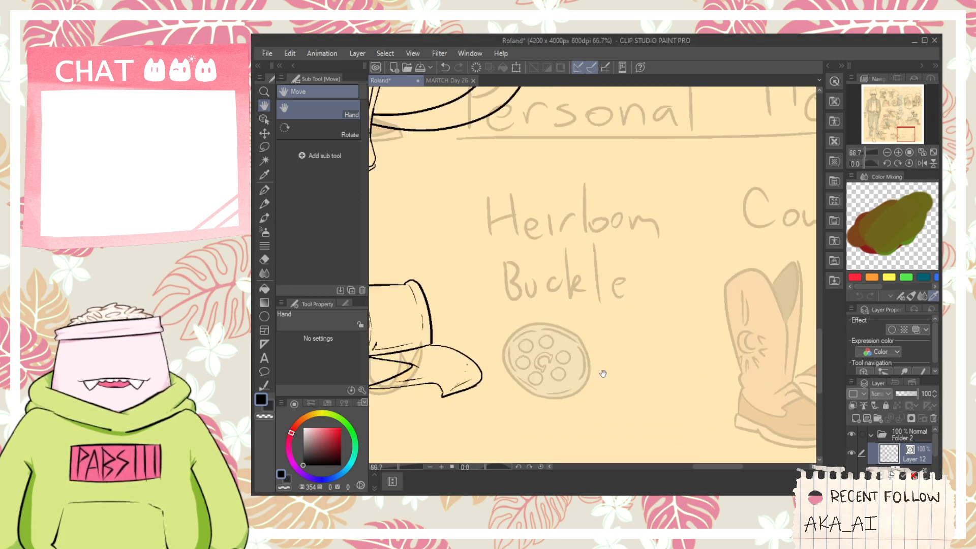
scroll(603, 381, "down", 2)
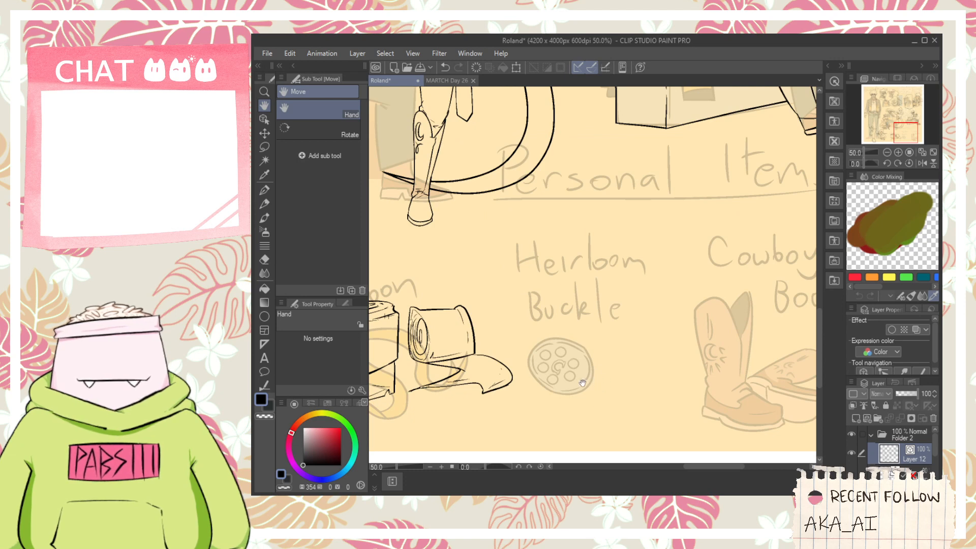
scroll(600, 381, "up", 2)
key("p")
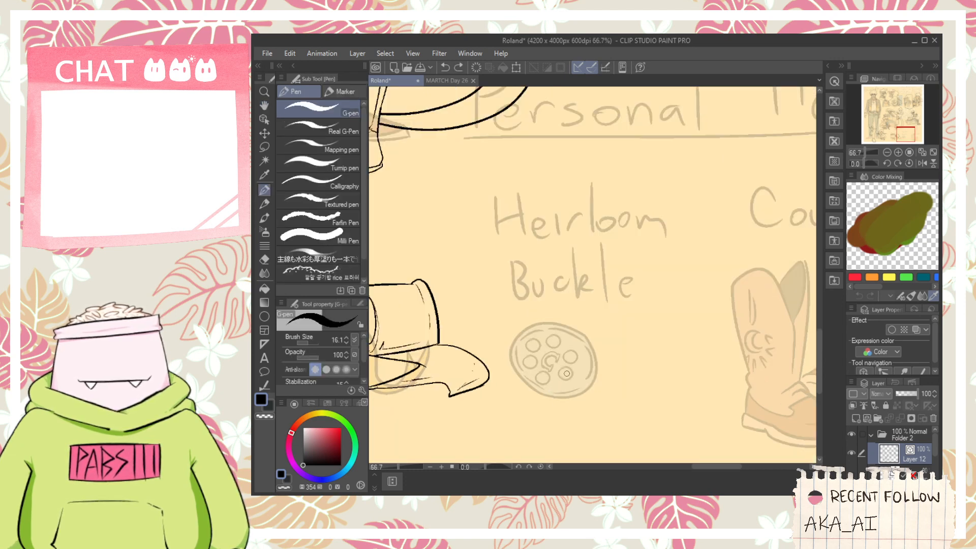
scroll(566, 375, "down", 2)
scroll(524, 381, "up", 2)
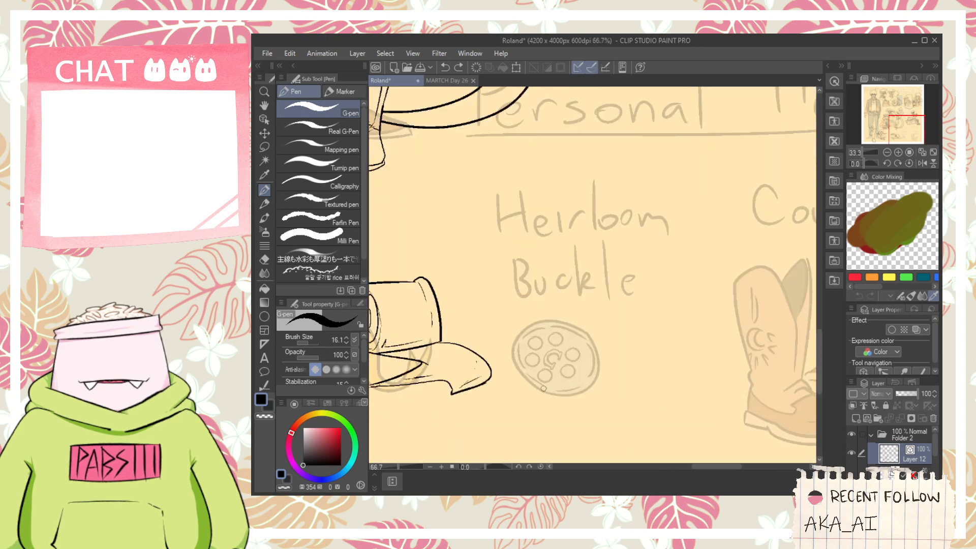
key("ctrl+z")
mouse_move(520, 383)
left_mouse_down()
mouse_move(633, 409)
mouse_move(677, 384)
left_mouse_up()
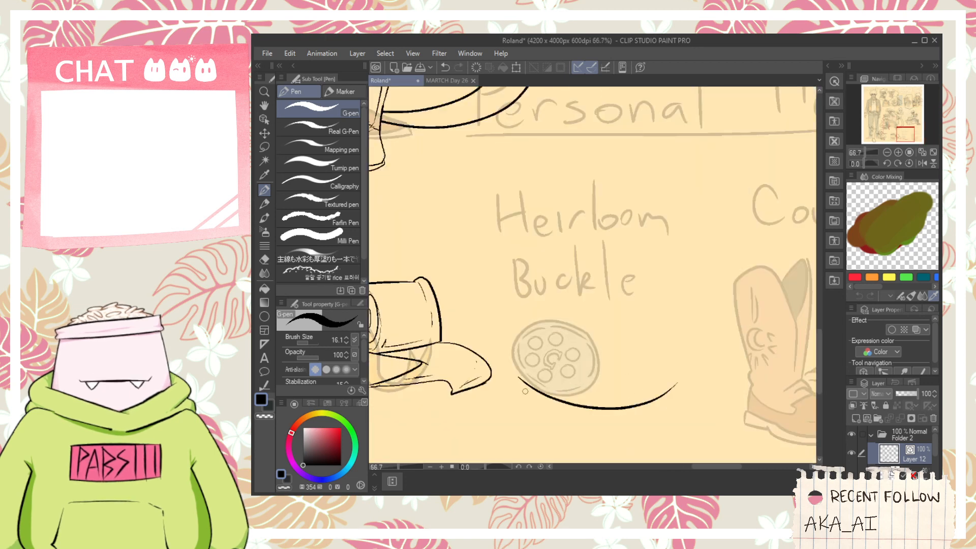
key("ctrl+z")
left_click_drag(516, 377, 669, 377)
key("ctrl+z")
left_click_drag(515, 378, 660, 378)
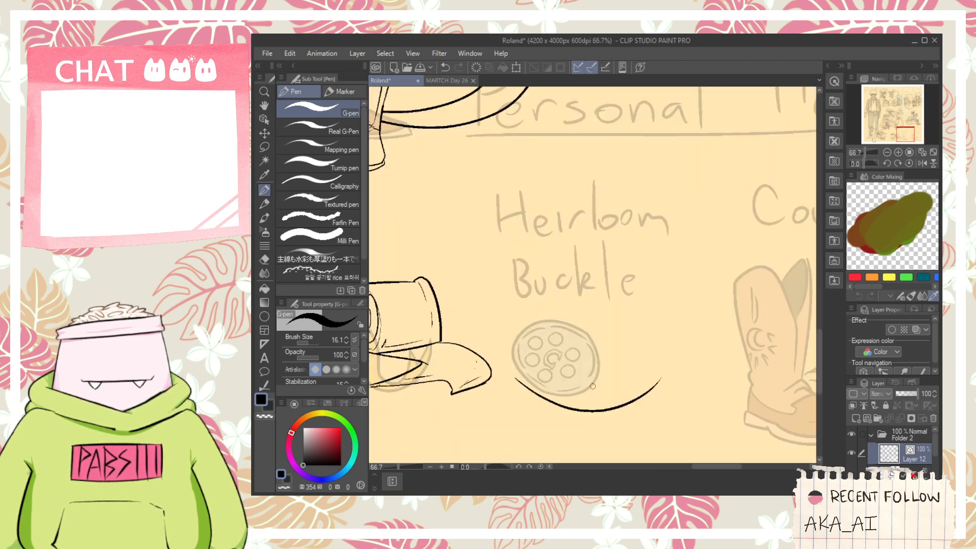
key("ctrl+z")
scroll(605, 398, "down", 1)
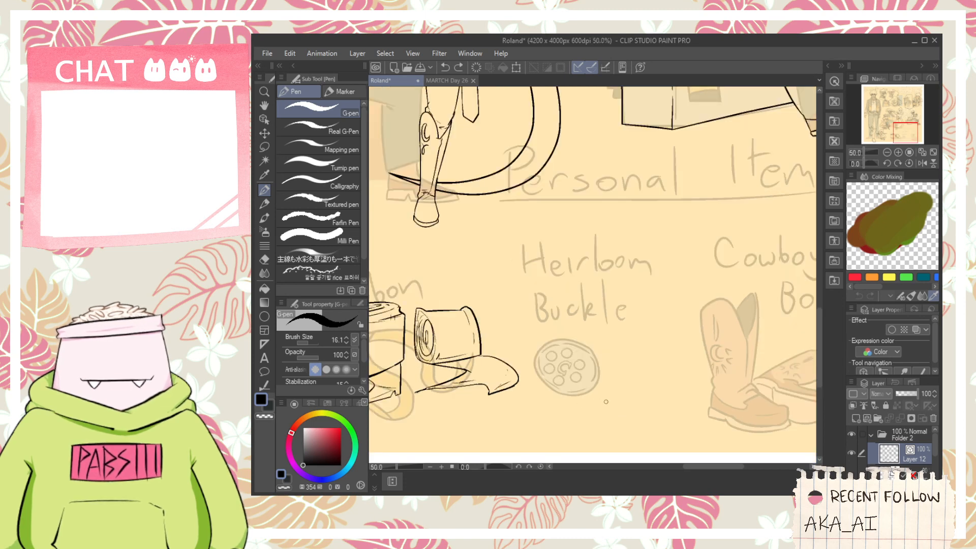
scroll(605, 403, "down", 1)
key("space")
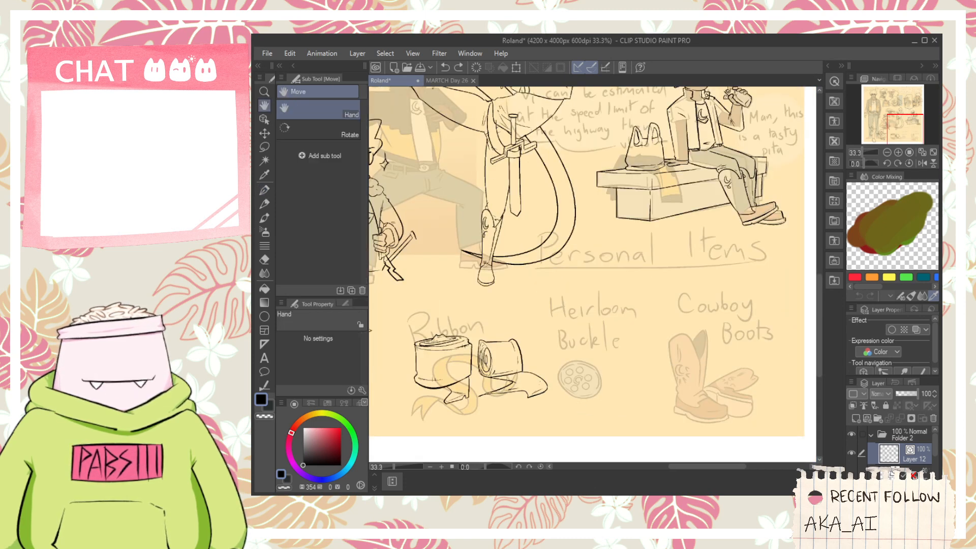
key("alt+Tab")
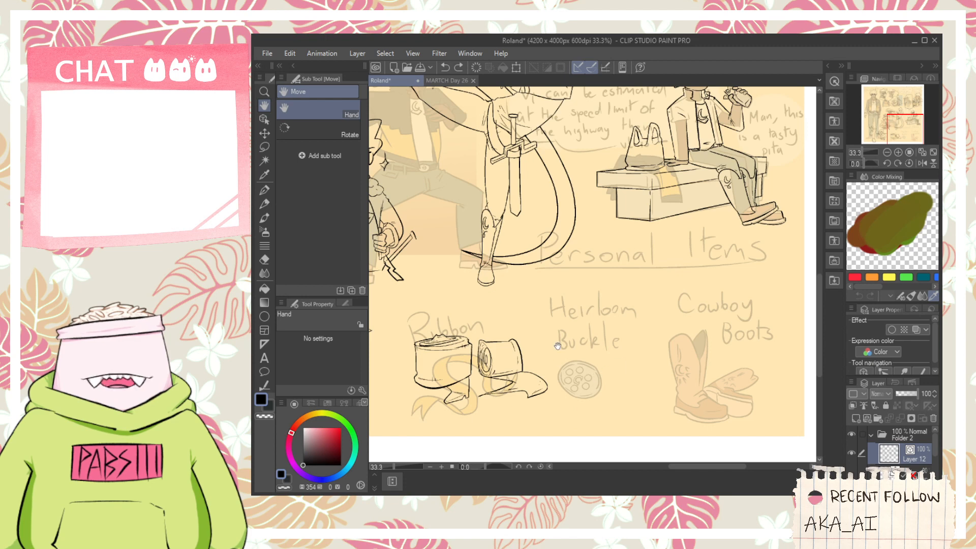
scroll(563, 328, "down", 1)
scroll(596, 350, "up", 1)
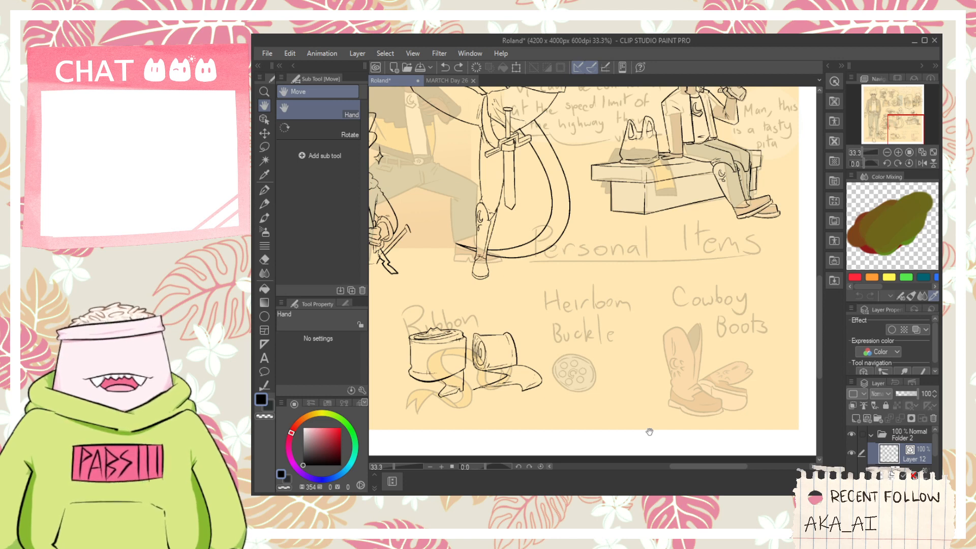
- Ink two long lines across the seated figure's hip and upper thigh and trim the overlapping start of the thigh line
scroll(691, 135, "up", 1)
scroll(691, 135, "up", 2)
key("p")
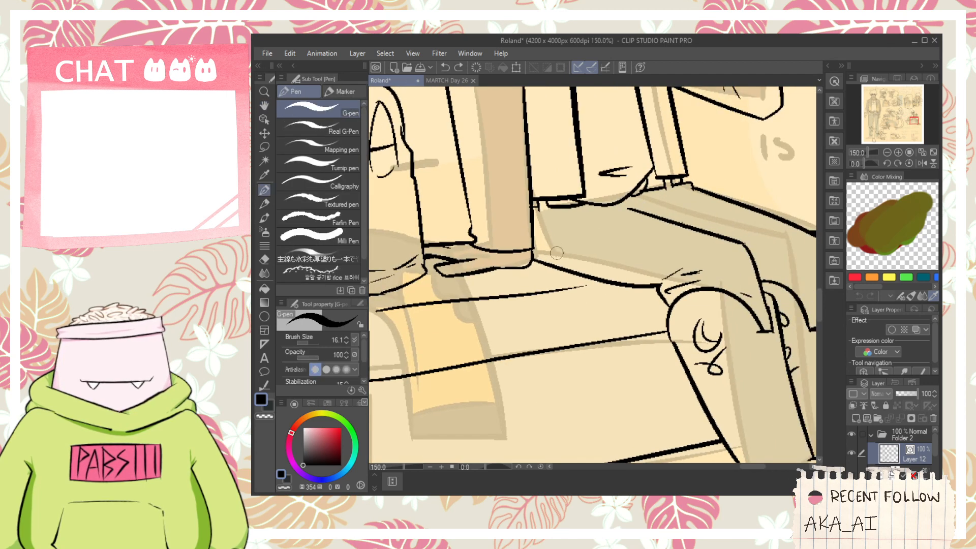
left_click_drag(540, 229, 706, 192)
key("e")
left_click_drag(645, 208, 641, 217)
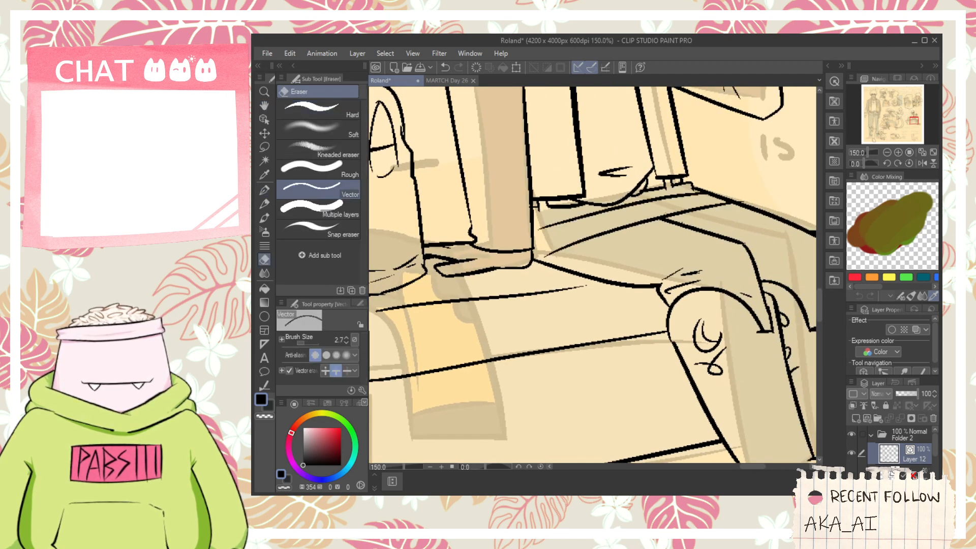
key("space")
mouse_move(689, 166)
left_mouse_down()
mouse_move(623, 193)
mouse_move(673, 220)
left_mouse_up()
key("p")
key("ctrl+z")
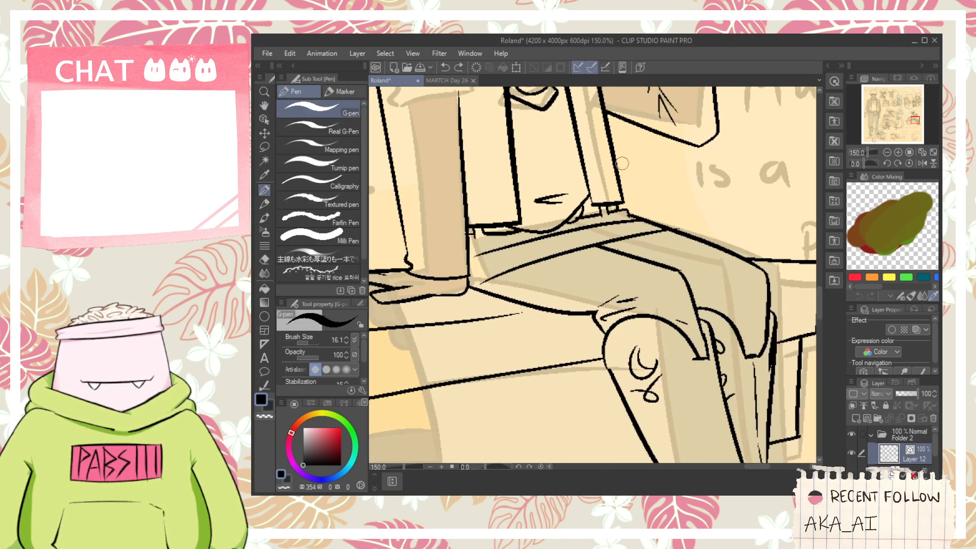
- Ink the angular sword-guard shape behind the seated figure's hip and erase the overlapping line ends
mouse_move(622, 163)
left_mouse_down()
mouse_move(678, 210)
mouse_move(669, 212)
mouse_move(718, 239)
left_mouse_up()
key("e")
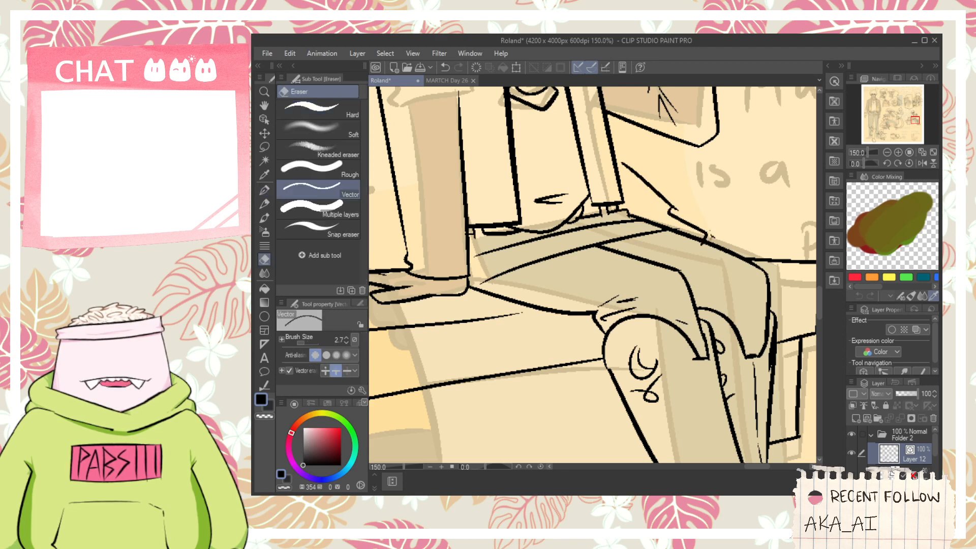
scroll(676, 223, "up", 1)
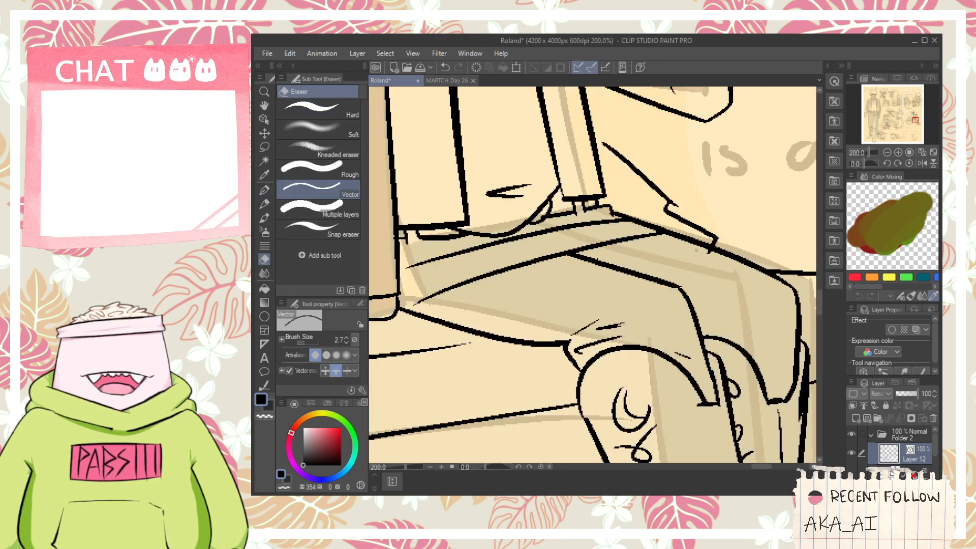
left_click_drag(704, 249, 712, 255)
key("space")
key("p")
mouse_move(652, 215)
left_mouse_down()
mouse_move(681, 249)
mouse_move(624, 204)
left_mouse_up()
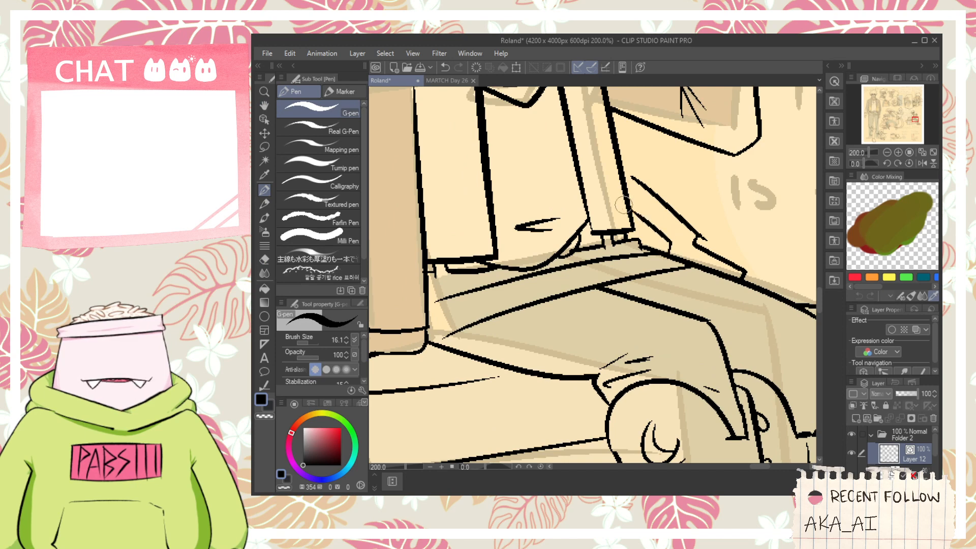
key("e")
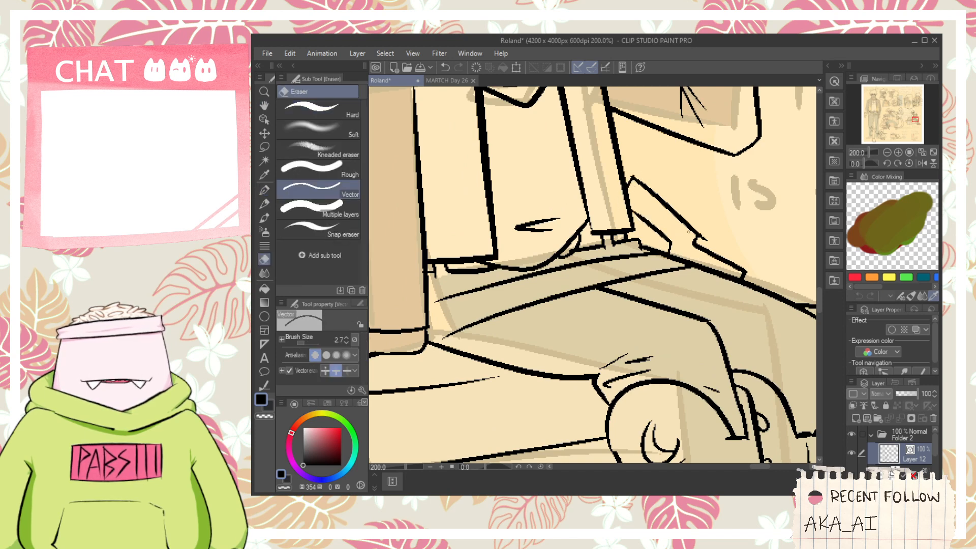
key("p")
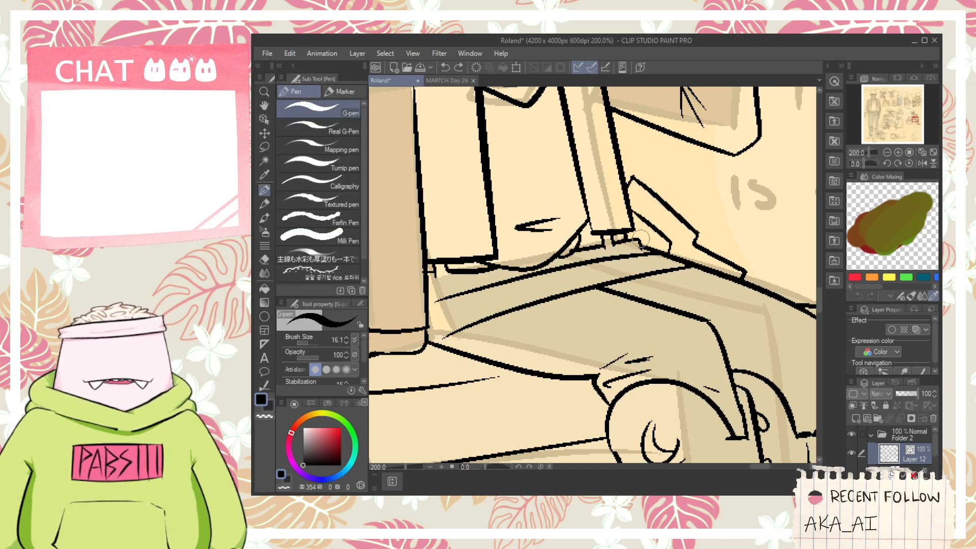
key("ctrl+z")
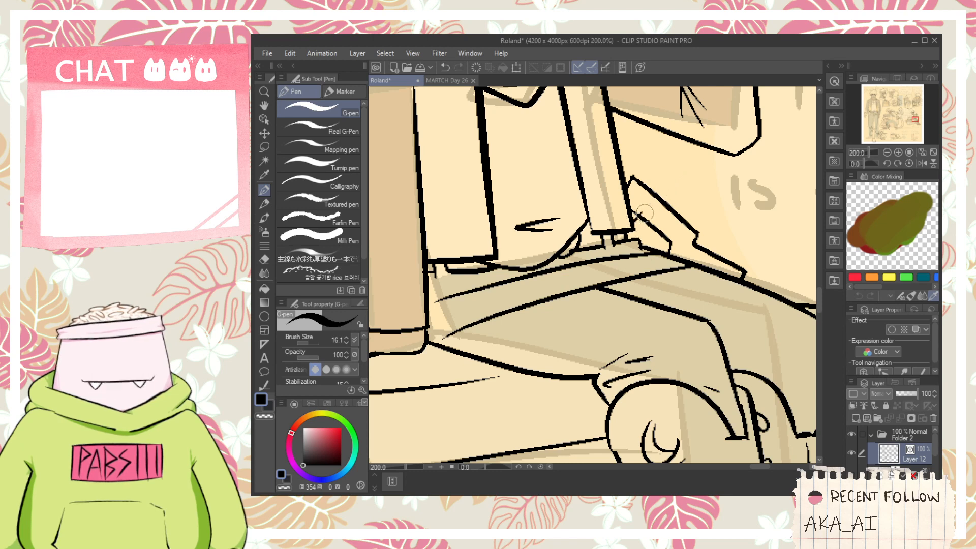
- Ink two parallel grip lines from the guard shape up to the raised arm's sleeve, adding a short connecting line at its base
mouse_move(651, 251)
left_mouse_down()
mouse_move(665, 220)
mouse_move(667, 227)
left_mouse_up()
key("e")
key("space")
mouse_move(655, 206)
left_mouse_down()
mouse_move(661, 227)
mouse_move(694, 140)
left_mouse_up()
key("p")
mouse_move(646, 246)
left_mouse_down()
mouse_move(711, 129)
mouse_move(679, 161)
left_mouse_up()
key("e")
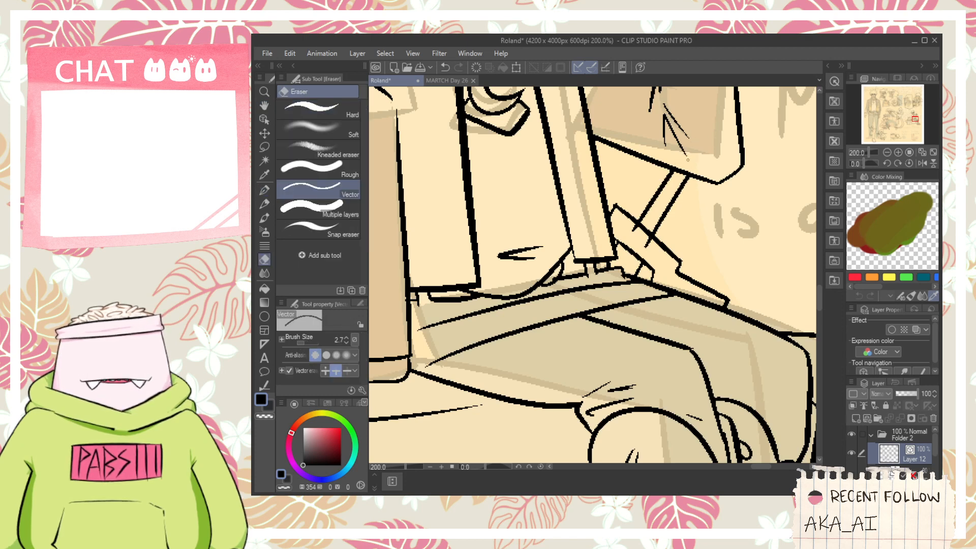
scroll(594, 278, "down", 4)
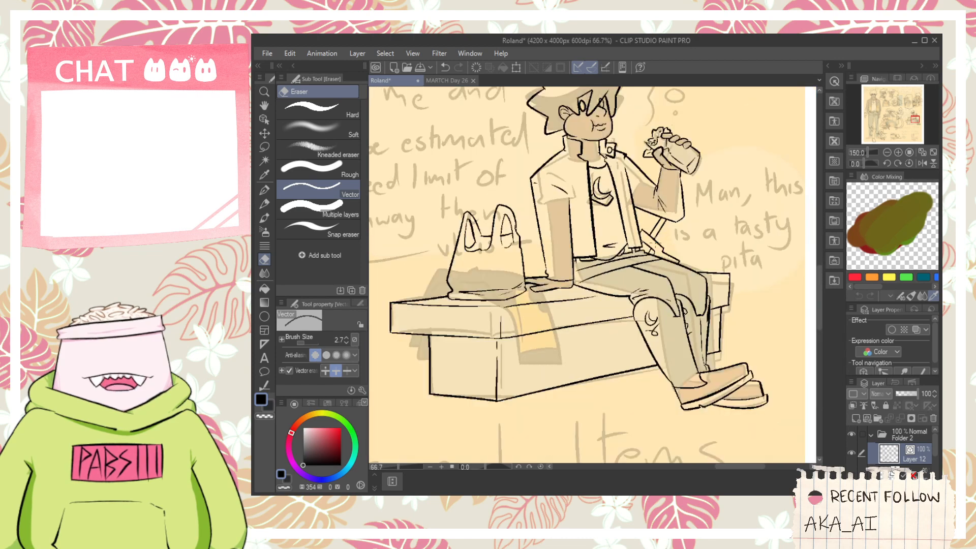
scroll(647, 232, "up", 4)
key("p")
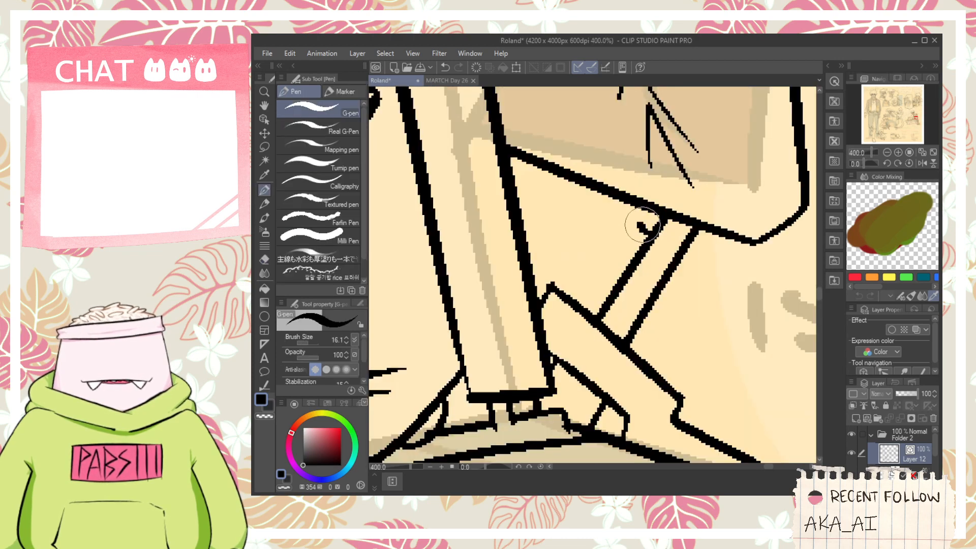
scroll(656, 237, "down", 5)
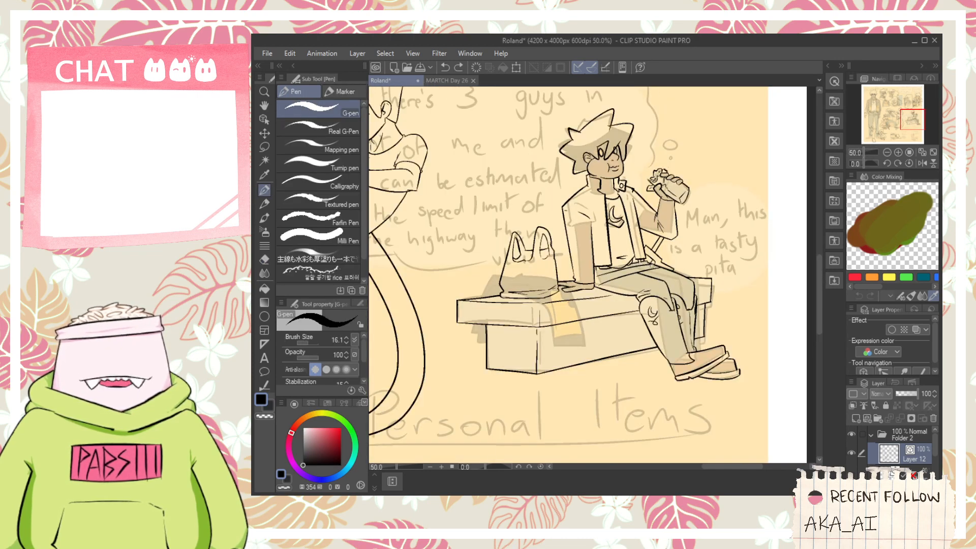
- Try to ink the curved outline of the Heirloom Buckle sketch
key("space")
scroll(654, 267, "down", 4)
left_click_drag(596, 351, 595, 325)
scroll(592, 325, "up", 2)
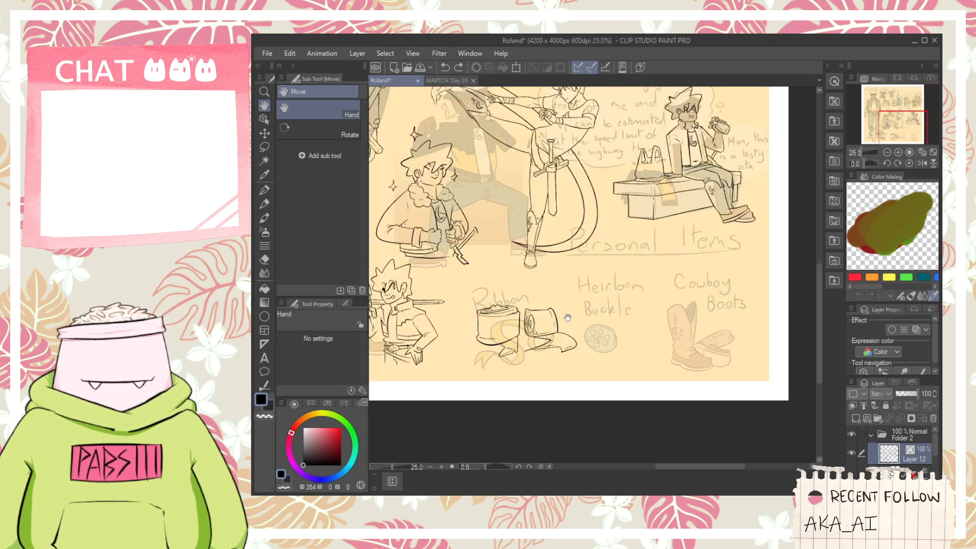
scroll(567, 317, "up", 4)
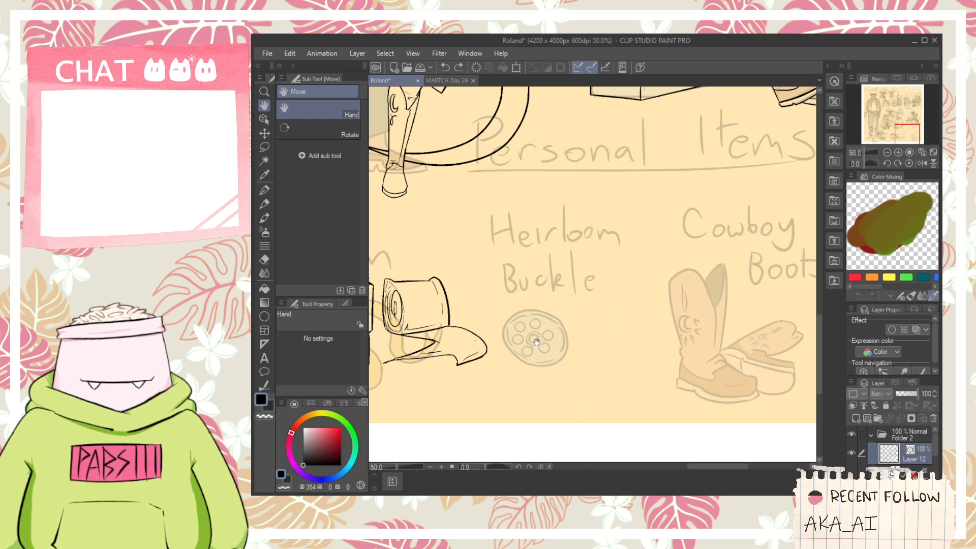
scroll(536, 342, "down", 4)
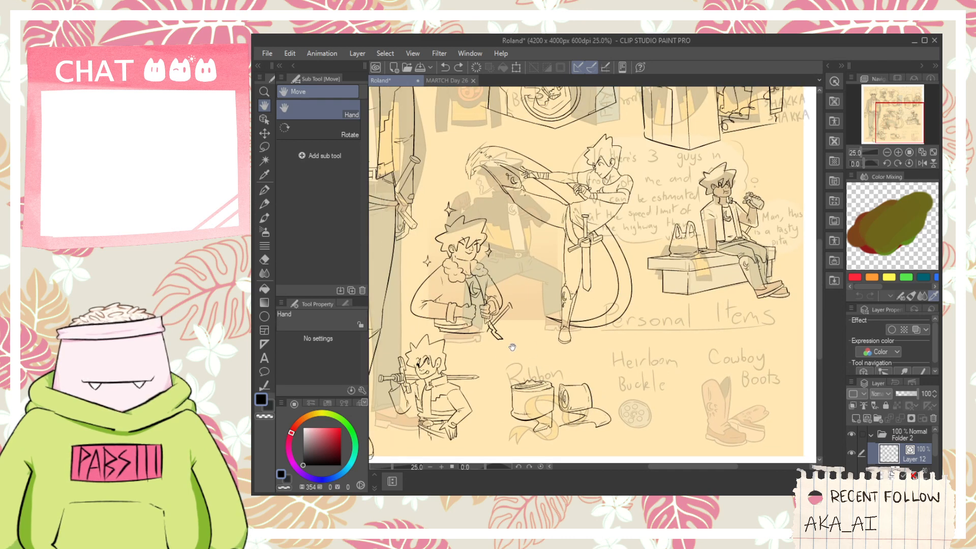
scroll(524, 341, "up", 8)
key("p")
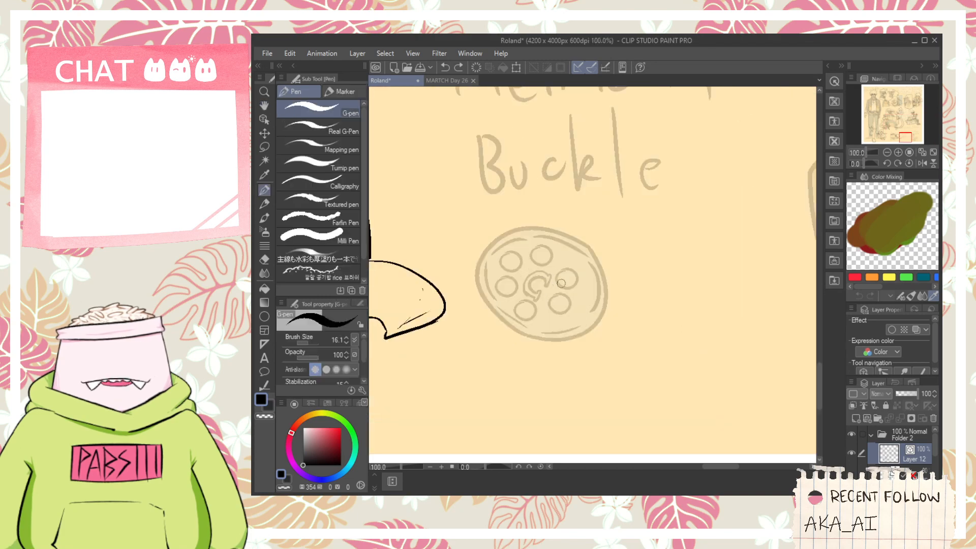
left_click_drag(485, 282, 723, 209)
key("ctrl+z")
scroll(582, 256, "down", 6)
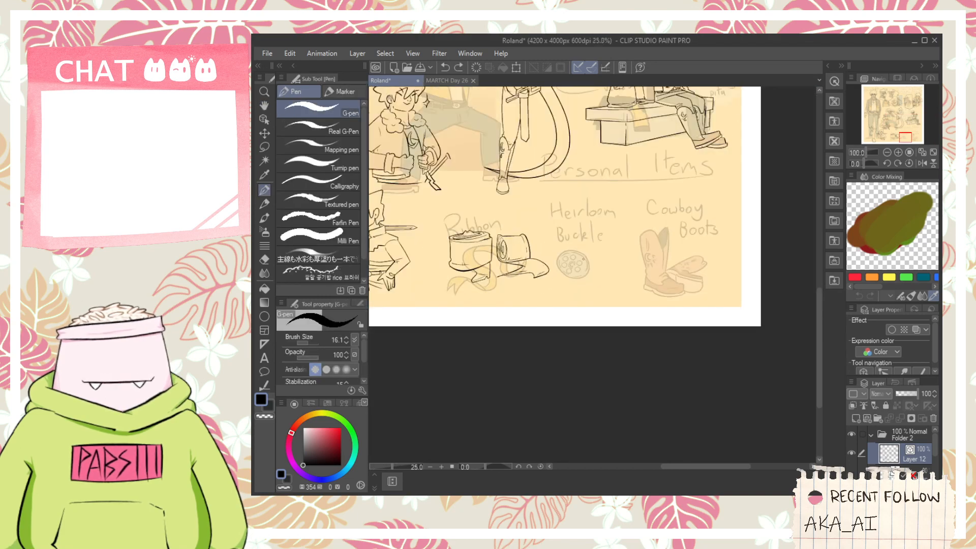
- Replace the centre circle on the standing figure's belt buckle with a C-shaped emblem with short end serifs
key("space")
left_click_drag(502, 212, 624, 323)
scroll(584, 282, "up", 10)
key("e")
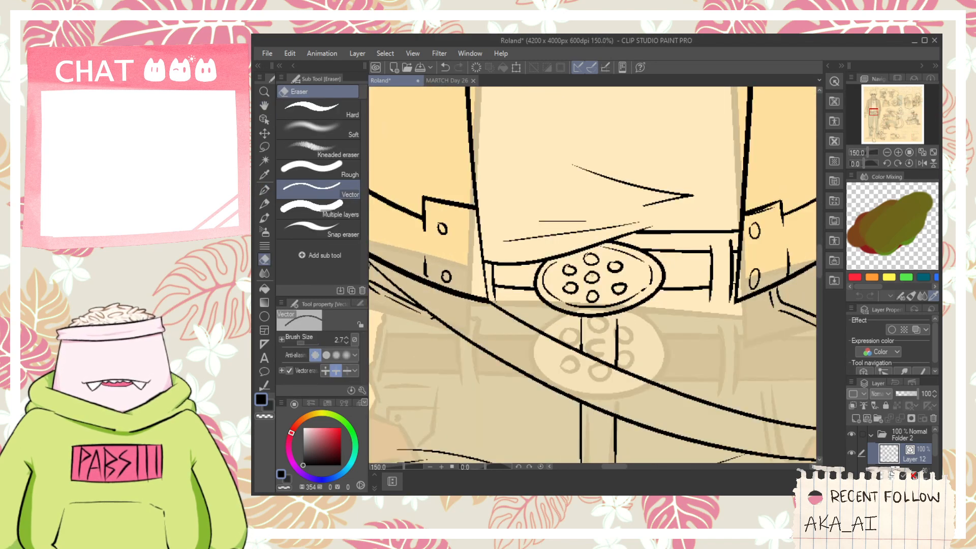
scroll(595, 278, "up", 1)
key("p")
mouse_move(581, 243)
left_mouse_down()
mouse_move(594, 291)
mouse_move(596, 282)
left_mouse_up()
left_click_drag(597, 290, 600, 312)
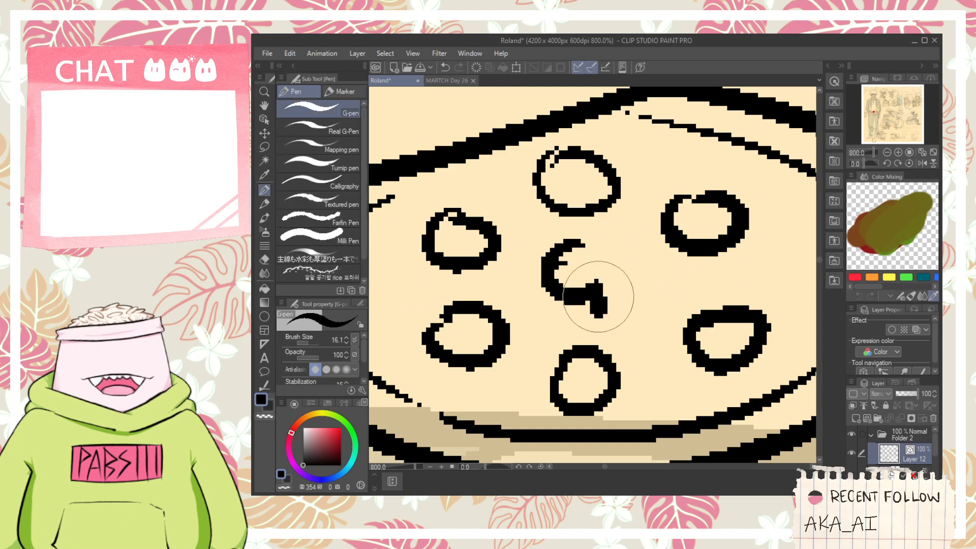
left_click_drag(592, 231, 592, 254)
scroll(592, 253, "down", 12)
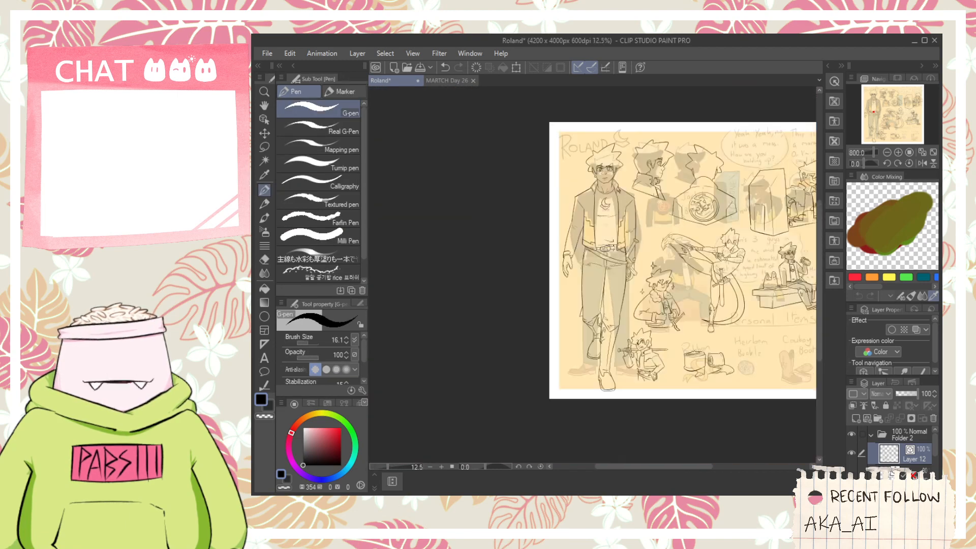
- Ink a C-shaped emblem on the belt buckle of the small figure holding the sword and surround it with six dots
key("space")
scroll(538, 260, "up", 4)
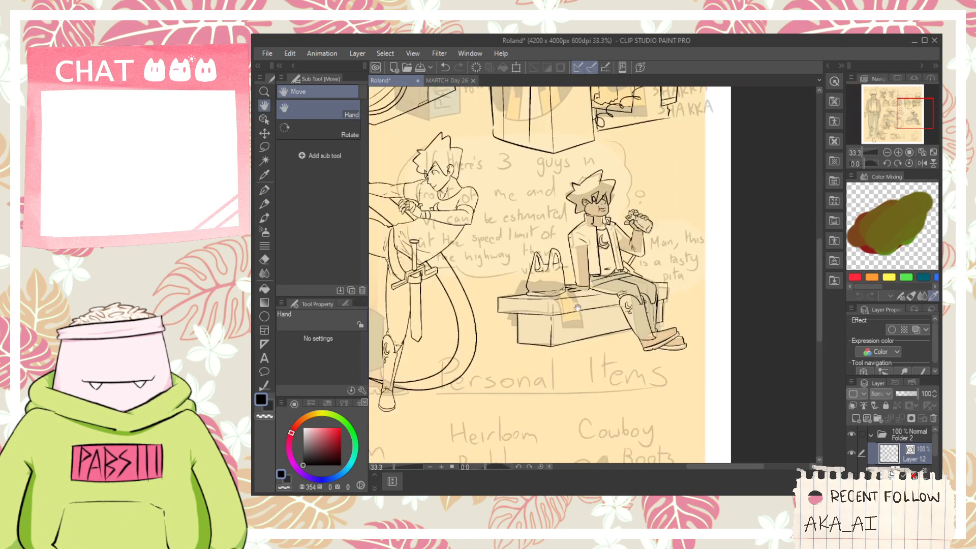
left_click_drag(594, 306, 700, 261)
scroll(647, 336, "up", 1)
left_click_drag(647, 335, 780, 239)
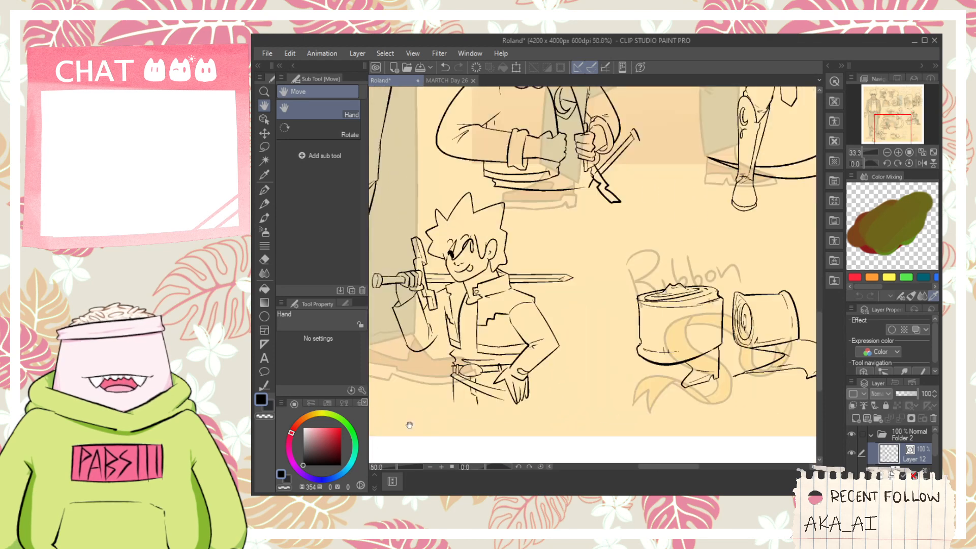
scroll(469, 375, "up", 3)
scroll(443, 351, "up", 3)
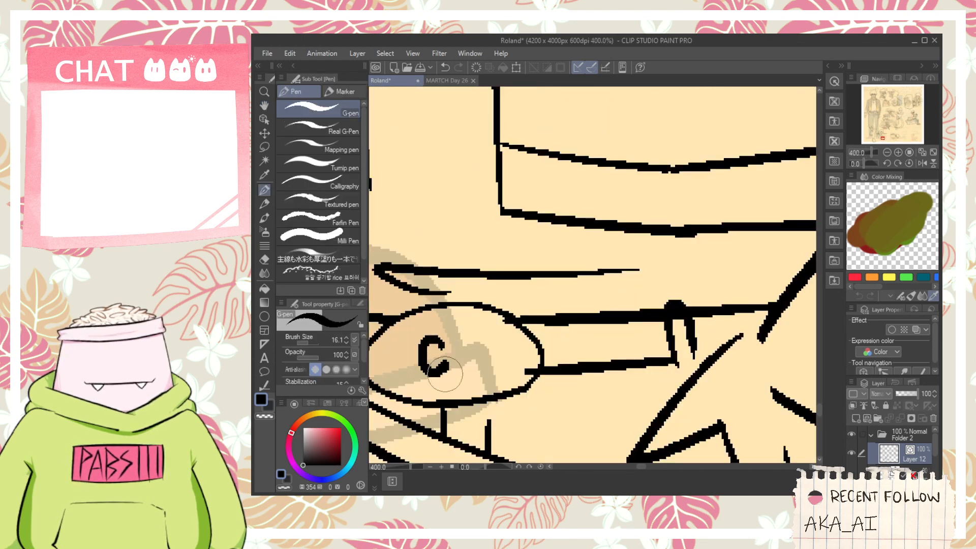
left_click(435, 388)
left_click(471, 376)
left_click(404, 379)
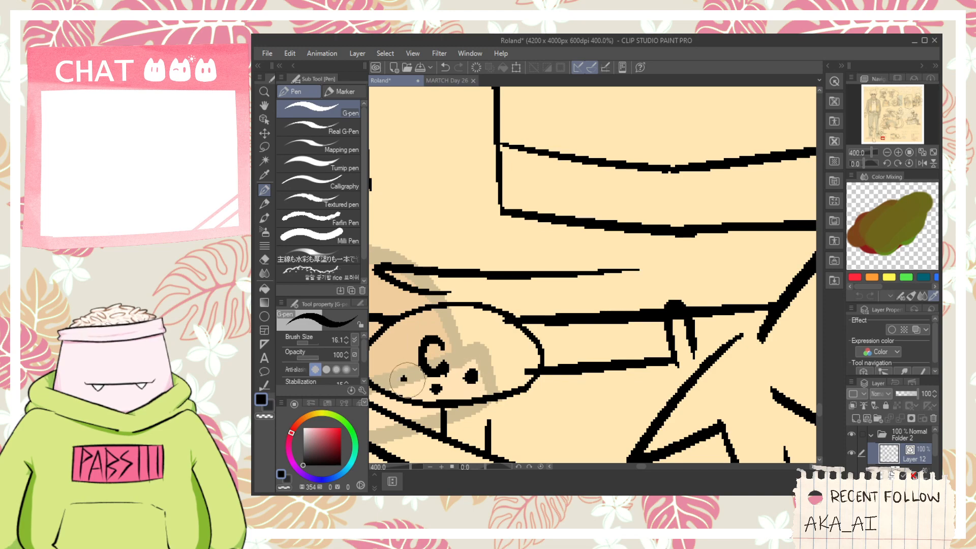
left_click(399, 343)
left_click(432, 321)
left_click(469, 333)
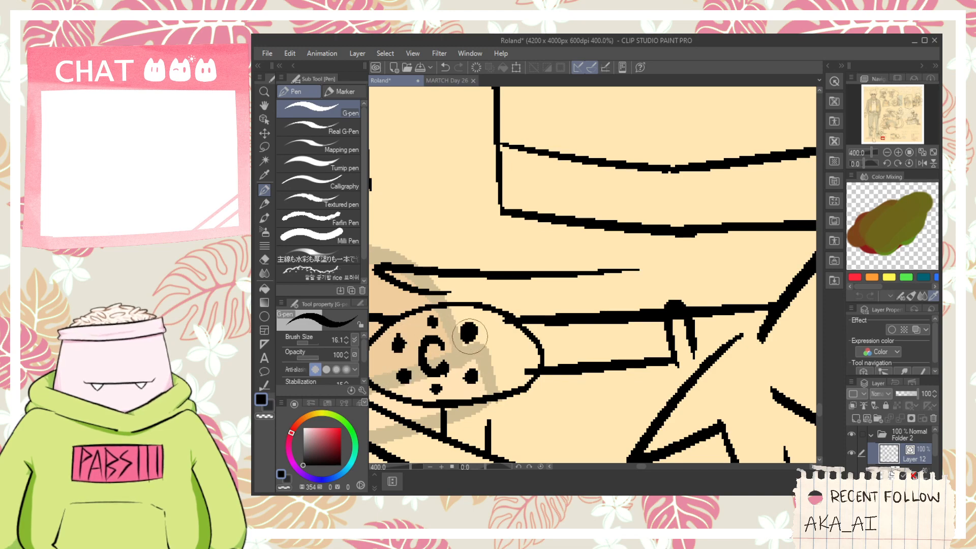
scroll(469, 336, "down", 8)
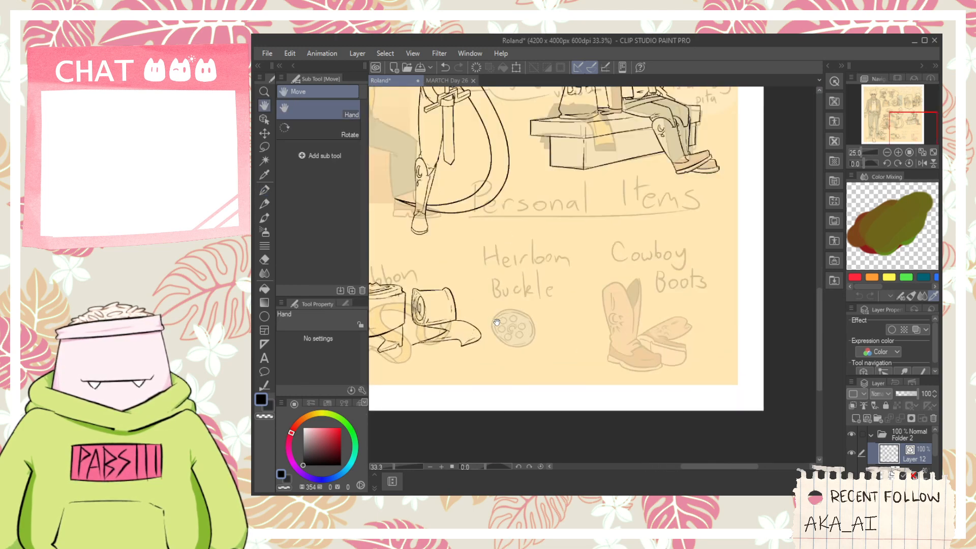
- Ink the thick oval outer outline of the Heirloom Buckle and trim the overshooting line end
scroll(496, 322, "up", 4)
left_click_drag(433, 356, 596, 391)
key("ctrl+z")
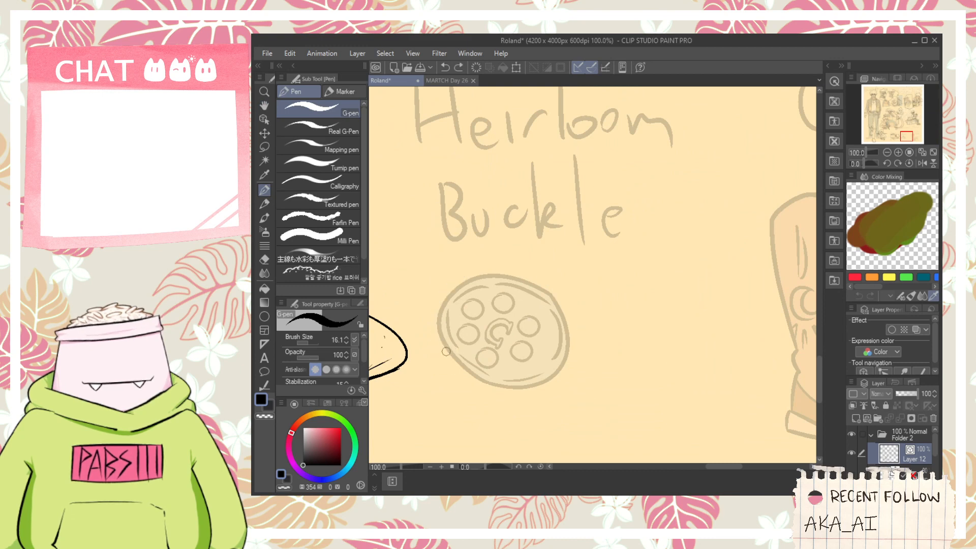
left_click_drag(446, 352, 601, 356)
left_click_drag(440, 351, 553, 323)
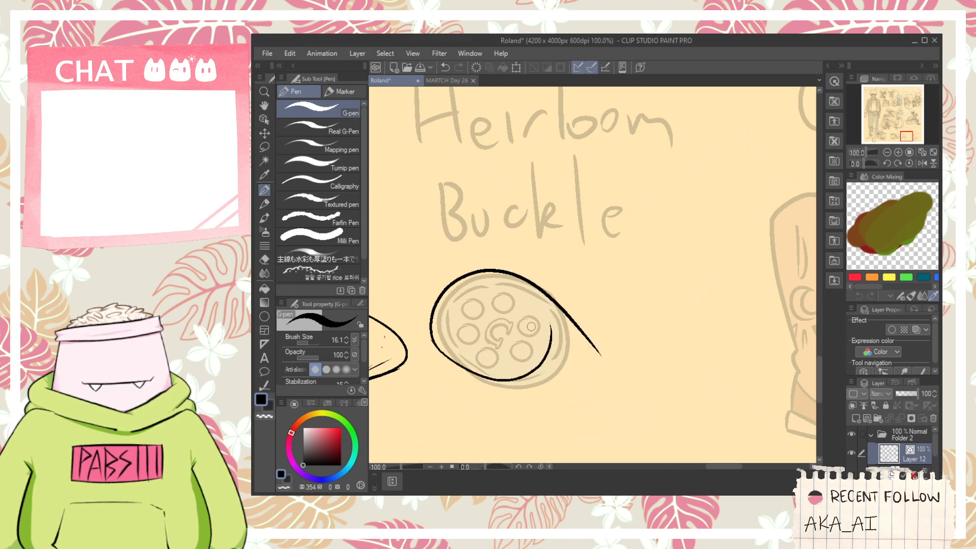
key("ctrl+z")
mouse_move(433, 344)
left_mouse_down()
mouse_move(520, 383)
mouse_move(554, 291)
mouse_move(574, 301)
left_mouse_up()
key("ctrl+z")
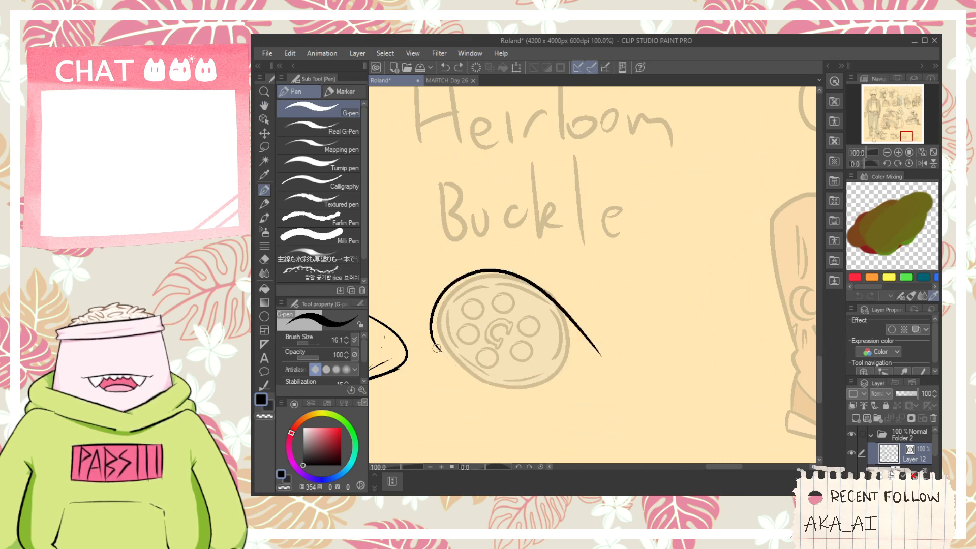
mouse_move(436, 346)
left_mouse_down()
mouse_move(526, 385)
mouse_move(544, 286)
mouse_move(577, 328)
left_mouse_up()
key("e")
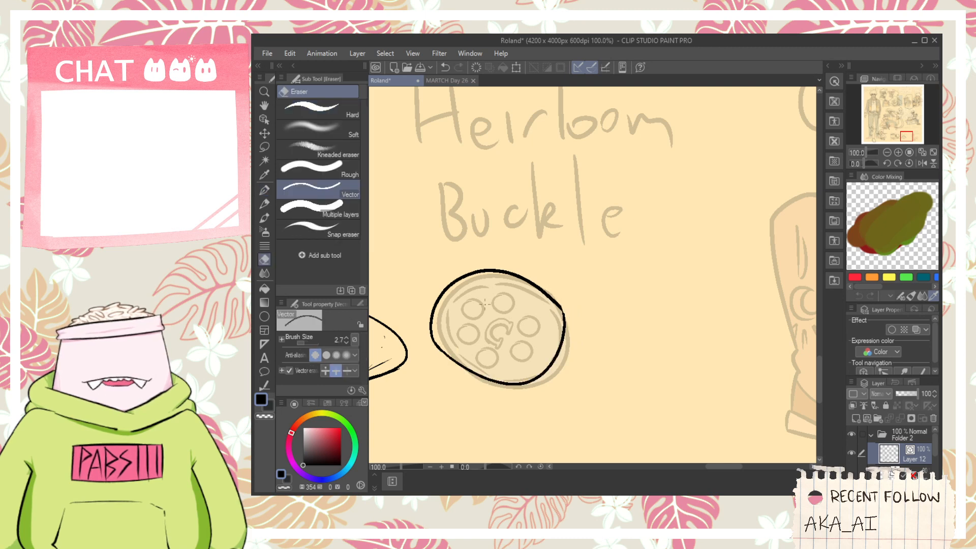
- Ink thin inner rim arcs along the lower and right edges of the Heirloom Buckle
scroll(485, 304, "up", 2)
key("p")
left_click_drag(425, 348, 484, 386)
key("ctrl+z")
mouse_move(424, 347)
left_mouse_down()
mouse_move(490, 395)
mouse_move(559, 389)
left_mouse_up()
key("ctrl+z")
mouse_move(500, 401)
left_mouse_down()
mouse_move(564, 390)
mouse_move(559, 363)
mouse_move(604, 328)
left_mouse_up()
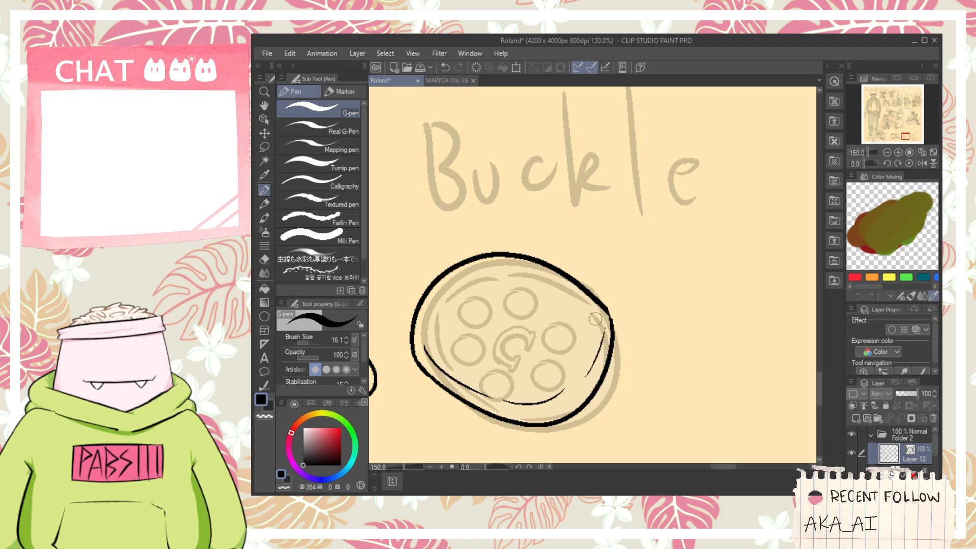
- Ink the upper inner rim arcs of the Heirloom Buckle, redo the right arc and erase stray marks
left_click_drag(434, 333, 515, 289)
key("ctrl+z")
mouse_move(431, 331)
left_mouse_down()
mouse_move(436, 301)
mouse_move(538, 291)
mouse_move(526, 278)
mouse_move(588, 326)
left_mouse_up()
key("ctrl+z")
mouse_move(528, 270)
left_mouse_down()
mouse_move(576, 308)
mouse_move(584, 394)
left_mouse_up()
scroll(587, 320, "up", 1)
key("e")
left_click_drag(601, 356, 610, 350)
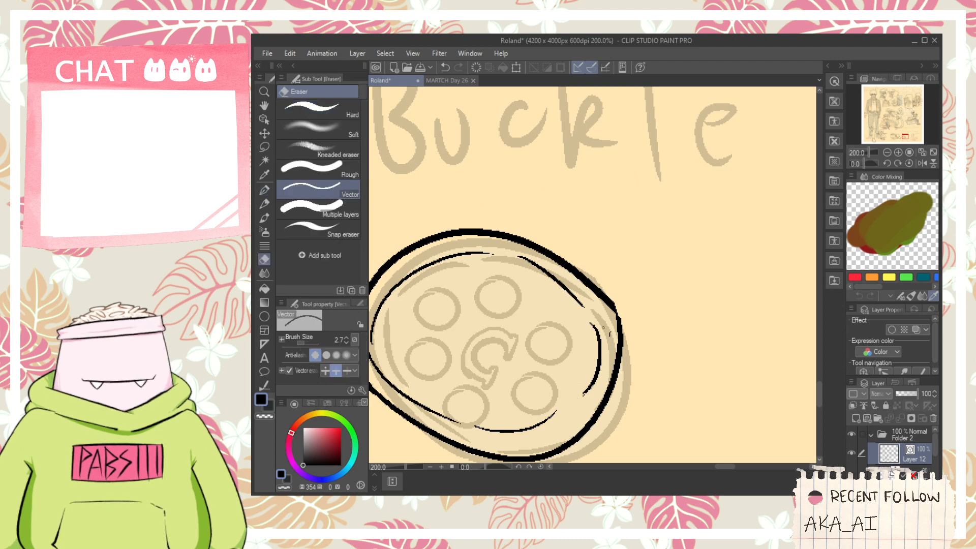
key("space")
left_click_drag(475, 397, 540, 391)
- Ink four small open holes around the left and upper parts of the Heirloom Buckle's face
key("p")
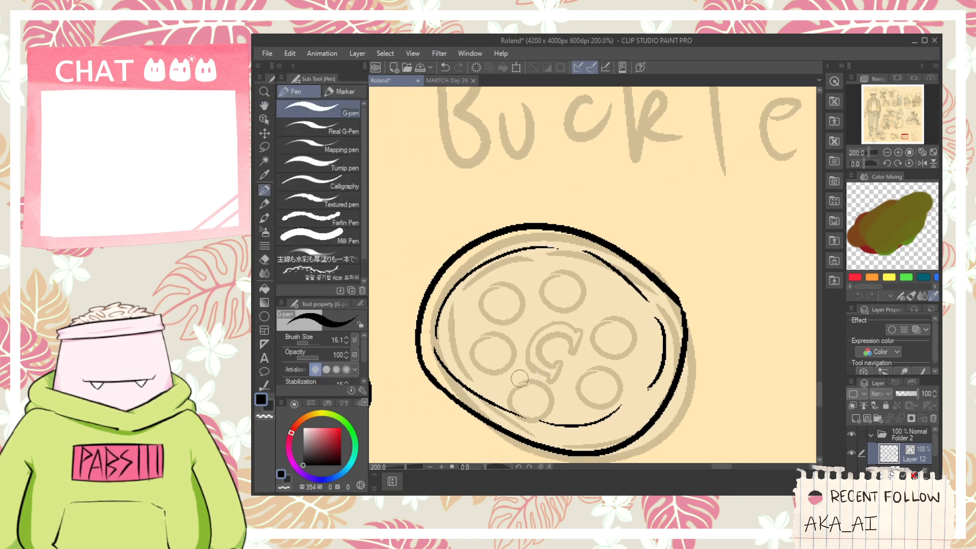
mouse_move(502, 365)
left_mouse_down()
mouse_move(515, 390)
mouse_move(531, 369)
mouse_move(533, 384)
mouse_move(523, 375)
mouse_move(530, 381)
left_mouse_up()
key("ctrl+z")
key("ctrl+z")
key("ctrl+z")
mouse_move(512, 396)
left_mouse_down()
mouse_move(528, 396)
mouse_move(533, 381)
mouse_move(533, 390)
left_mouse_up()
key("ctrl+z")
key("ctrl+z")
key("ctrl+z")
mouse_move(460, 341)
left_mouse_down()
mouse_move(474, 321)
mouse_move(491, 339)
left_mouse_up()
key("ctrl+z")
mouse_move(504, 280)
left_mouse_down()
mouse_move(603, 295)
mouse_move(589, 278)
mouse_move(607, 294)
left_mouse_up()
key("ctrl+z")
key("ctrl+z")
key("ctrl+z")
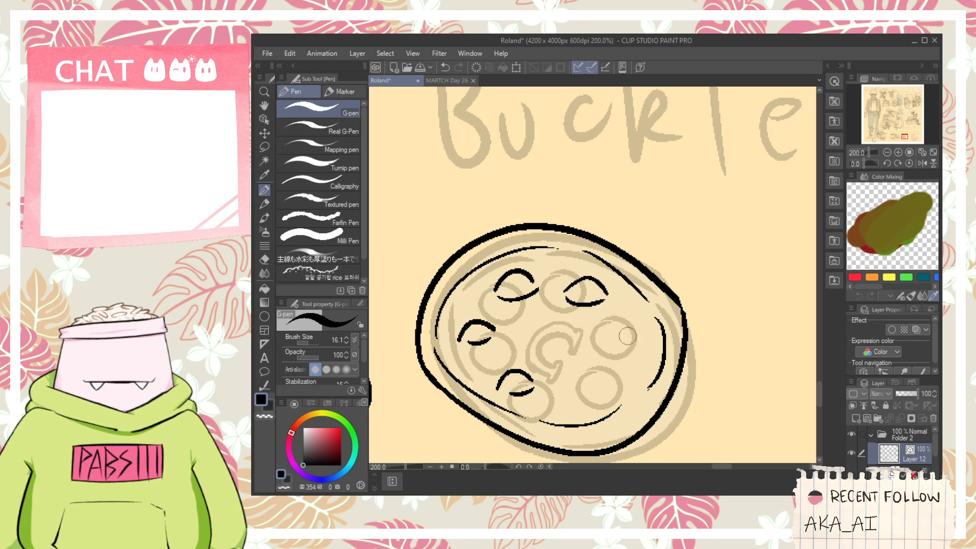
- Ink the remaining two small holes on the right part of the Heirloom Buckle's face
mouse_move(627, 336)
left_mouse_down()
mouse_move(575, 334)
mouse_move(597, 327)
mouse_move(572, 313)
mouse_move(592, 335)
left_mouse_up()
key("ctrl+z")
mouse_move(523, 380)
left_mouse_down()
mouse_move(540, 358)
mouse_move(553, 378)
mouse_move(533, 366)
mouse_move(562, 371)
left_mouse_up()
key("ctrl+z")
- Ink a C-shaped emblem with block serifs at the centre of the Heirloom Buckle
scroll(477, 313, "up", 2)
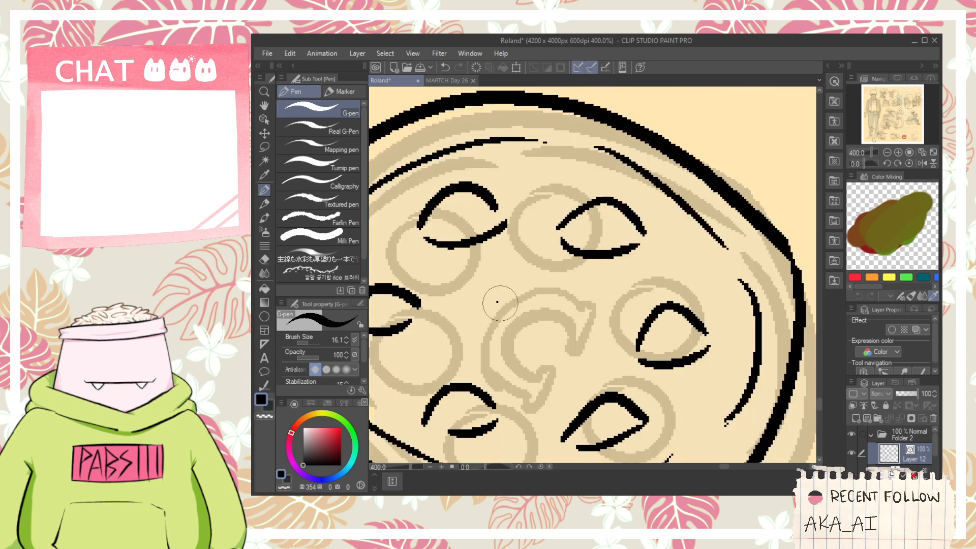
mouse_move(539, 275)
left_mouse_down()
mouse_move(466, 334)
mouse_move(529, 340)
left_mouse_up()
key("ctrl+z")
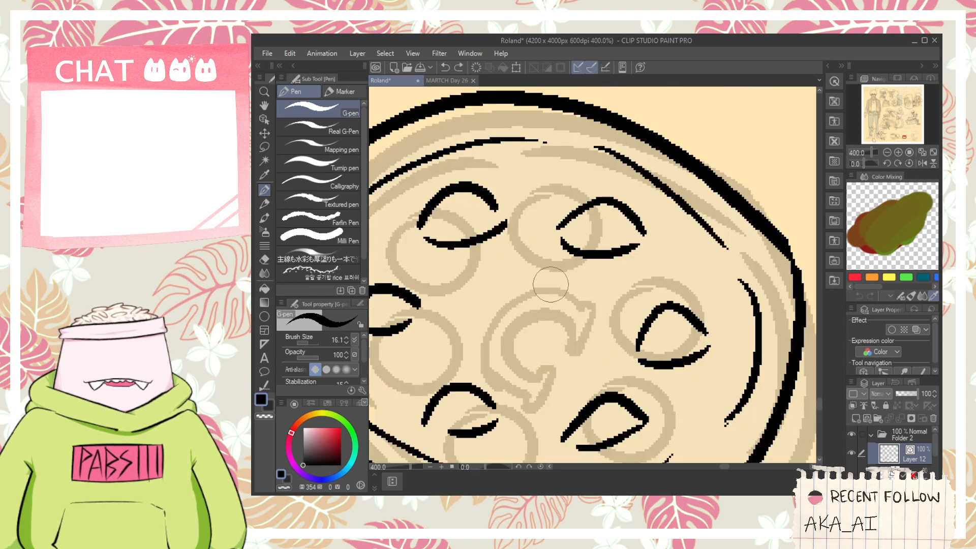
left_click_drag(549, 269, 463, 333)
key("ctrl+z")
mouse_move(544, 278)
left_mouse_down()
mouse_move(461, 338)
mouse_move(506, 356)
mouse_move(491, 376)
mouse_move(530, 348)
mouse_move(503, 342)
mouse_move(538, 299)
mouse_move(540, 320)
mouse_move(591, 278)
mouse_move(550, 290)
left_mouse_up()
scroll(552, 293, "down", 6)
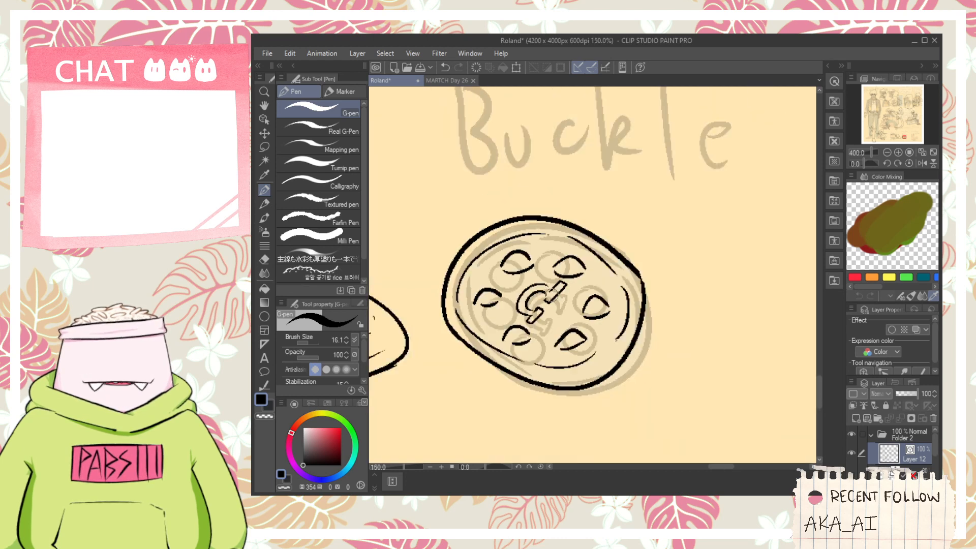
- Select all the inked lines of the Heirloom Buckle, move them up and to the right of the sketch and enlarge them
key("space")
scroll(590, 303, "up", 4)
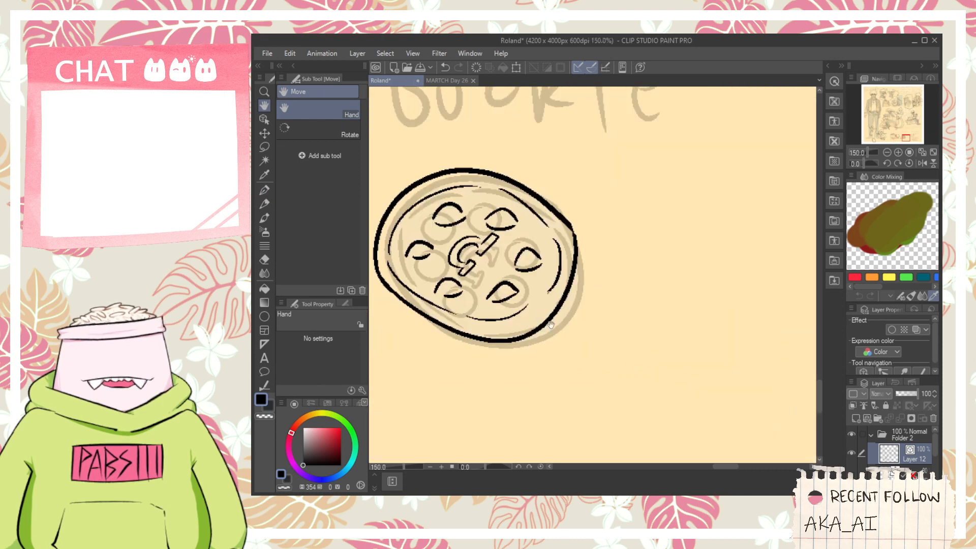
scroll(533, 340, "down", 2)
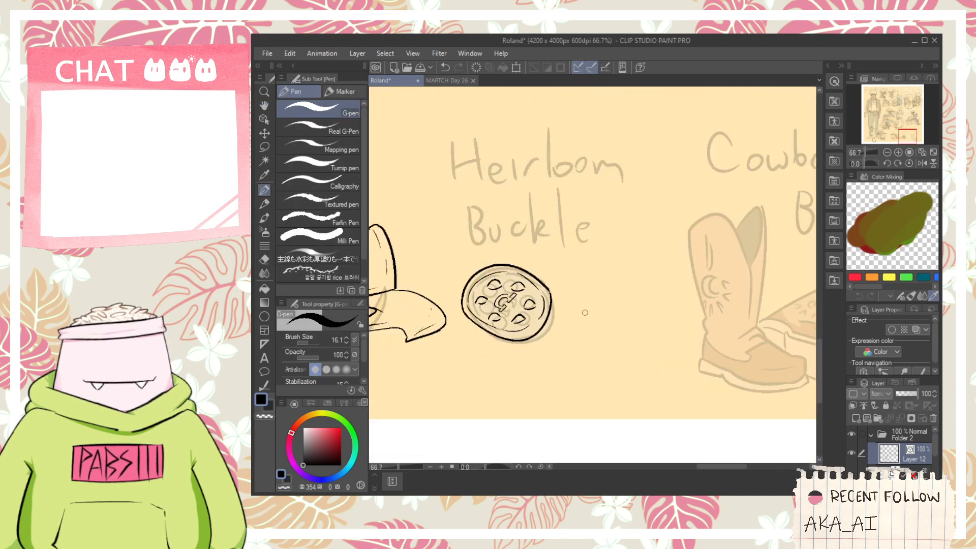
key("space")
left_click_drag(585, 313, 573, 368)
left_click(264, 120)
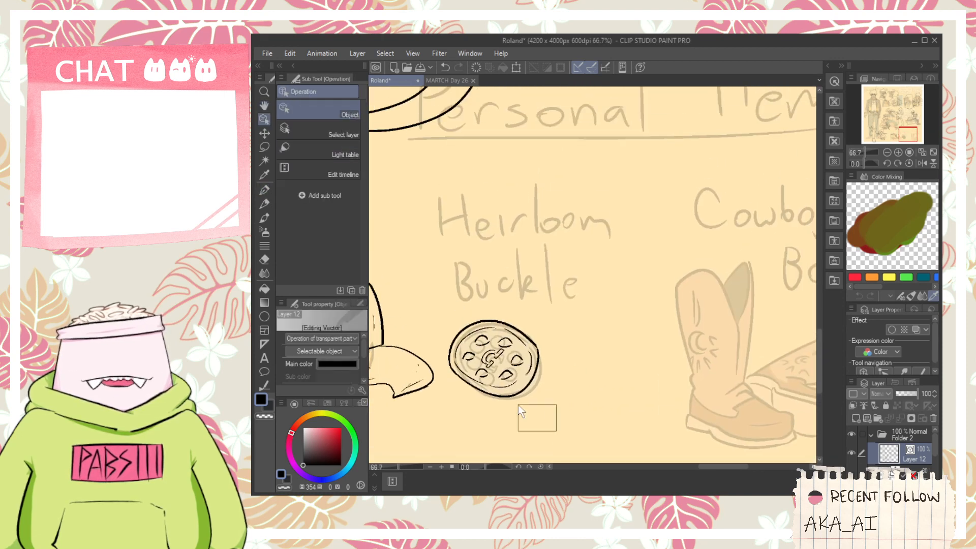
left_click_drag(518, 404, 443, 304)
left_click_drag(527, 308, 555, 307)
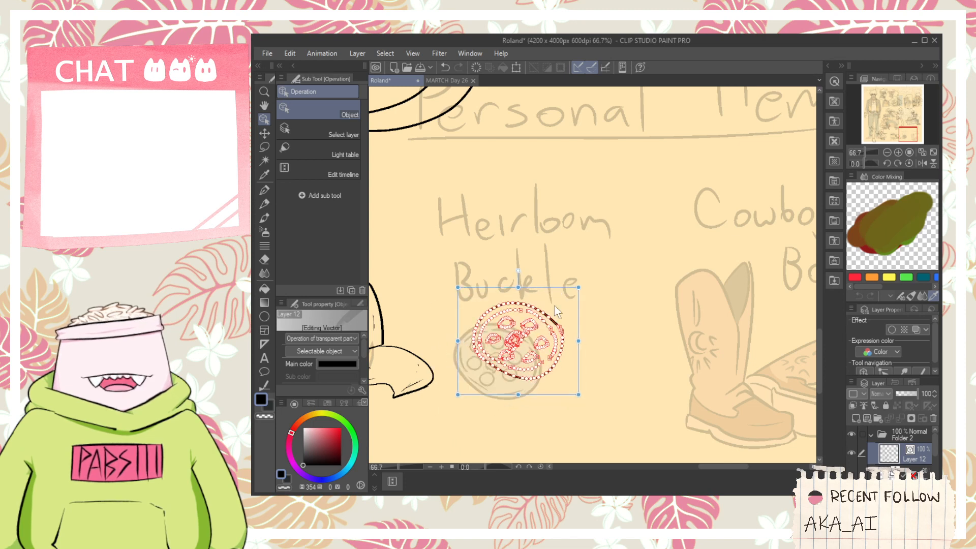
left_click_drag(578, 396, 605, 393)
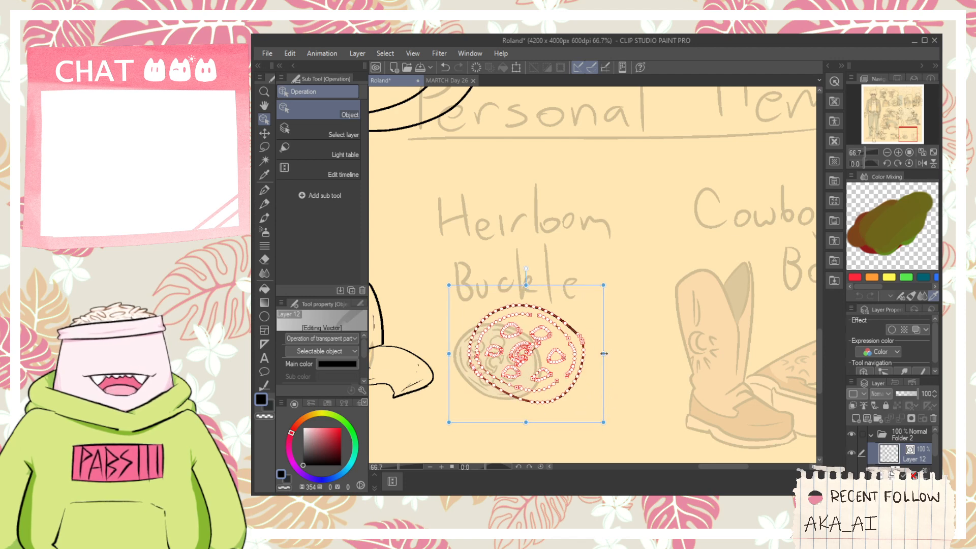
- Rotate the inked Heirloom Buckle slightly counter-clockwise and shift it down to the lower right of its sketch
left_click_drag(614, 355, 613, 342)
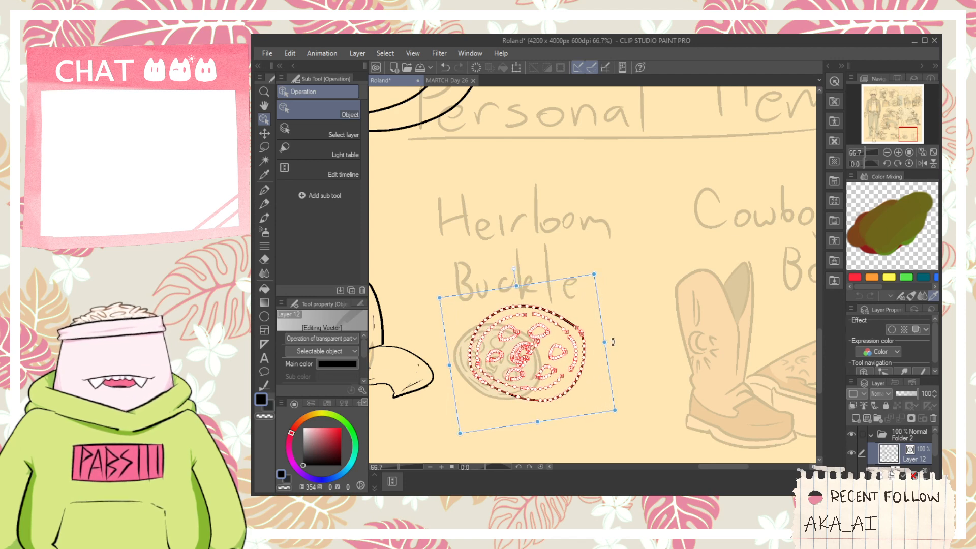
key("p")
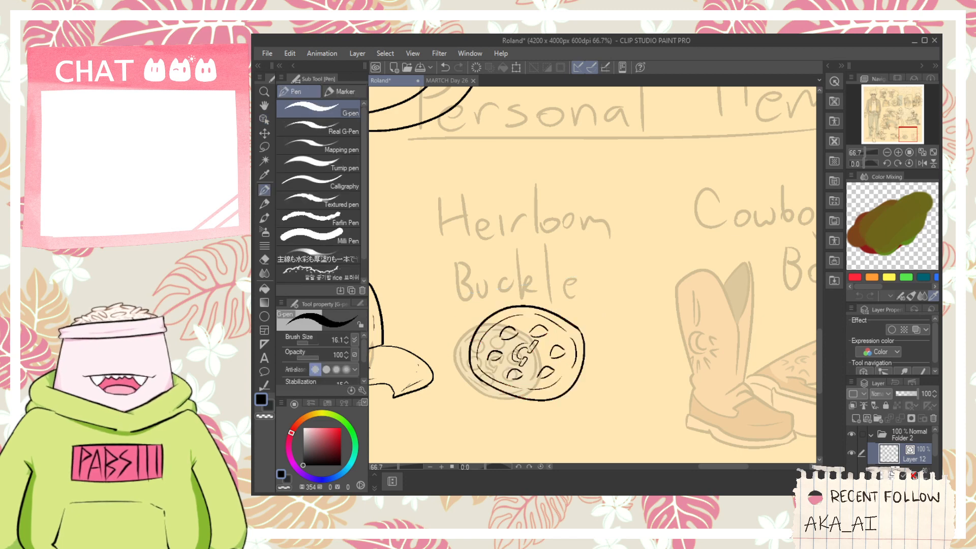
key("space")
mouse_move(601, 418)
left_mouse_down()
mouse_move(612, 326)
mouse_move(501, 206)
left_mouse_up()
scroll(613, 326, "down", 1)
left_click(264, 121)
left_click_drag(588, 242, 590, 257)
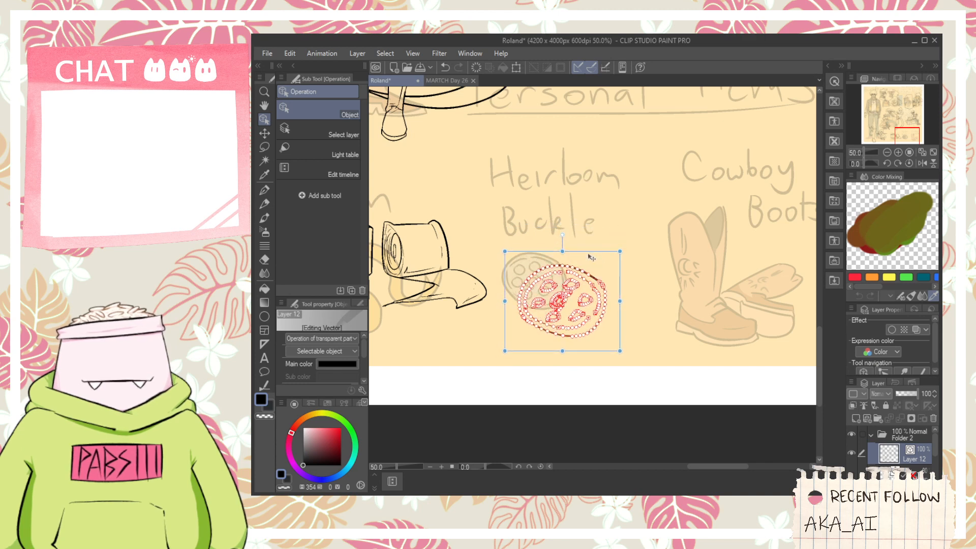
- Examine the inked figures and personal items across the whole character sheet for missing details
key("space")
left_click_drag(725, 238, 553, 336)
scroll(552, 336, "down", 2)
left_click_drag(517, 250, 675, 286)
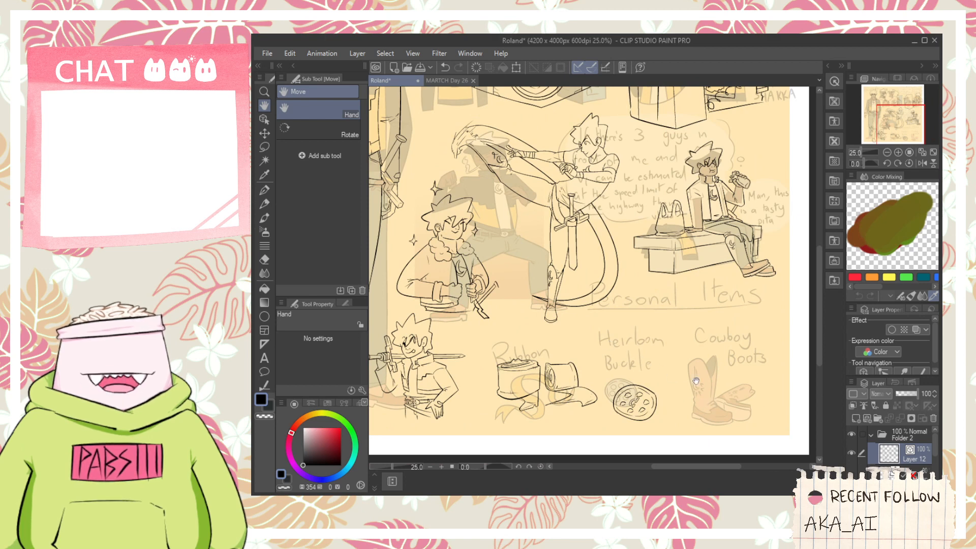
left_click(599, 501)
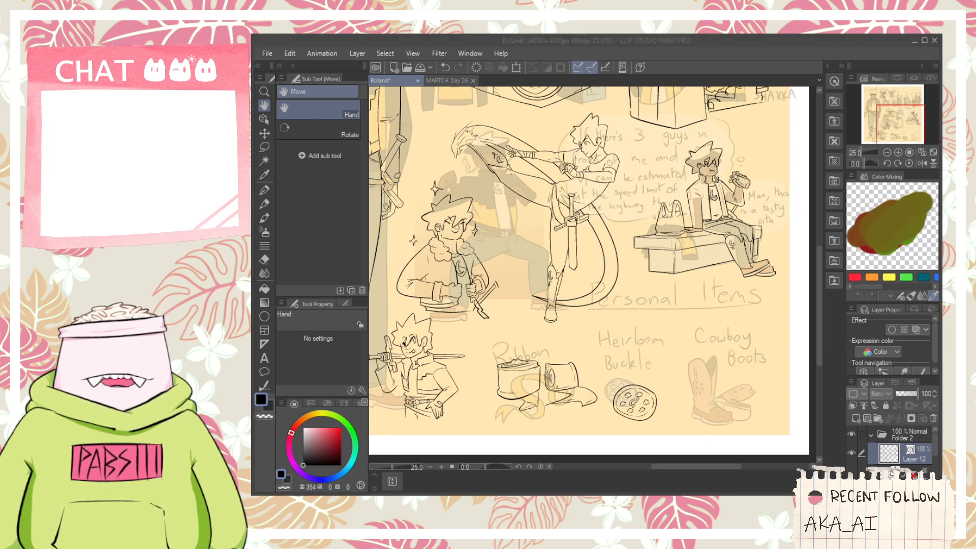
left_click(633, 243)
scroll(634, 242, "down", 2)
left_click_drag(565, 225, 602, 287)
scroll(602, 288, "up", 2)
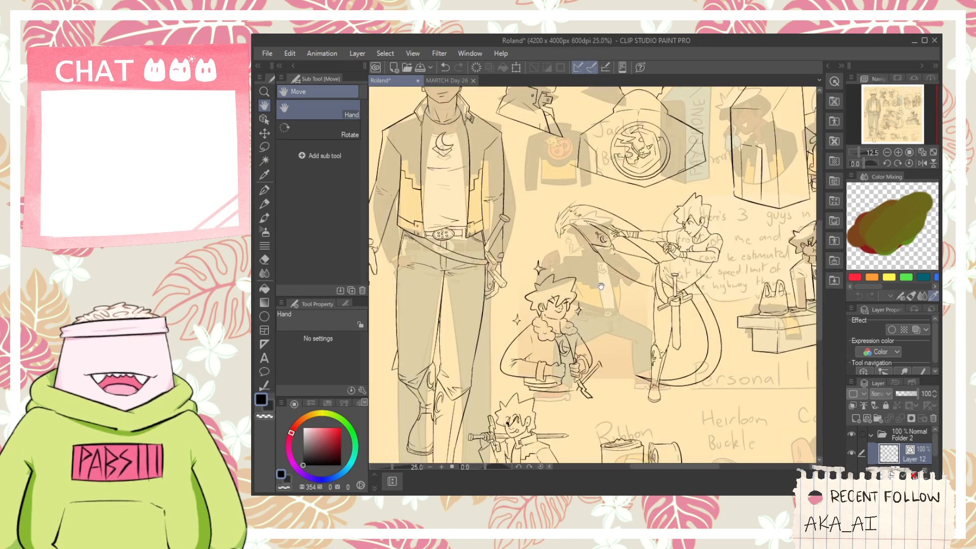
left_click_drag(476, 434, 500, 389)
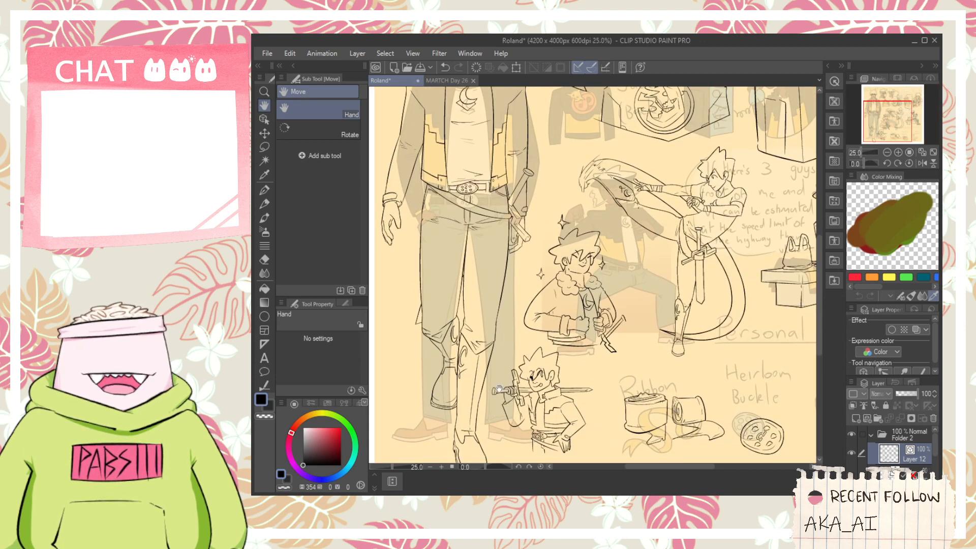
left_click_drag(628, 293, 626, 327)
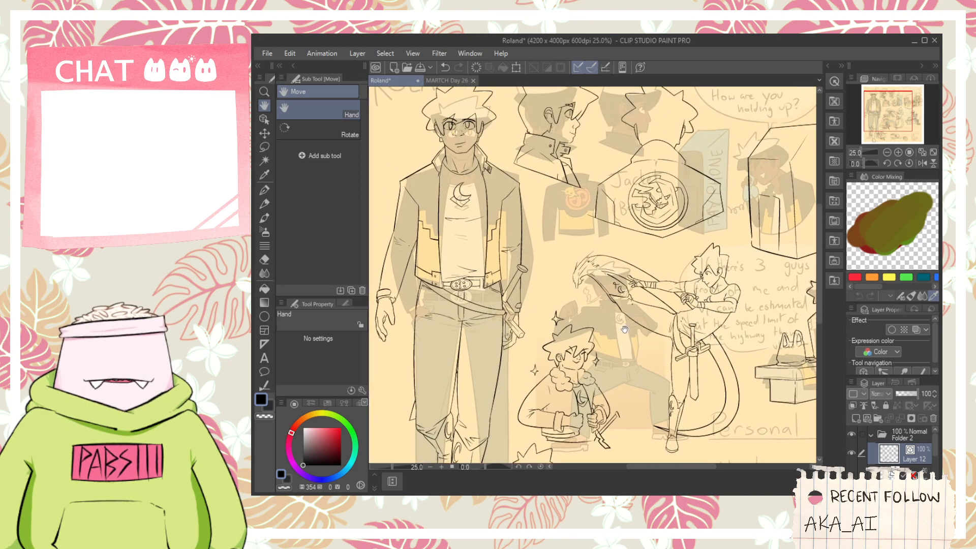
left_click_drag(678, 437, 554, 246)
left_click_drag(643, 291, 580, 307)
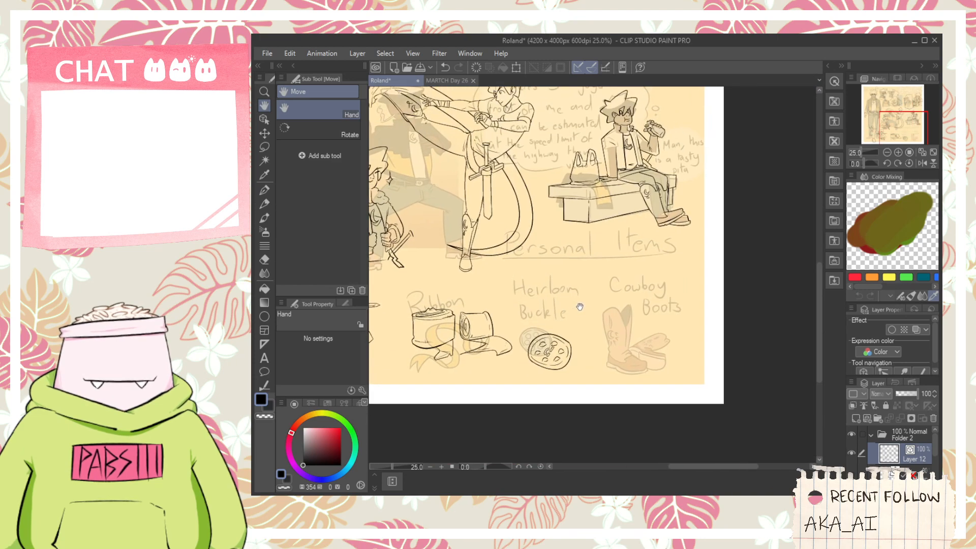
scroll(590, 307, "up", 1)
scroll(622, 342, "up", 1)
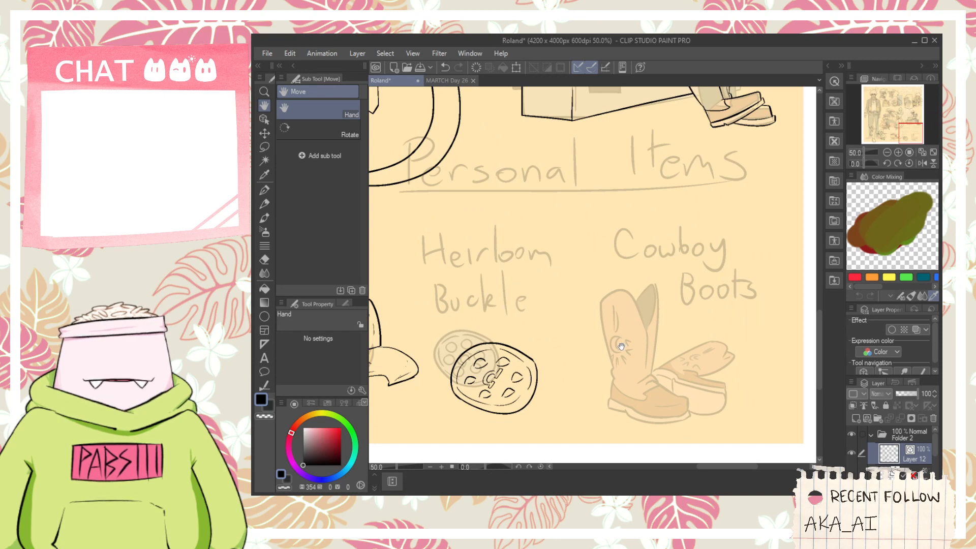
scroll(617, 342, "down", 4)
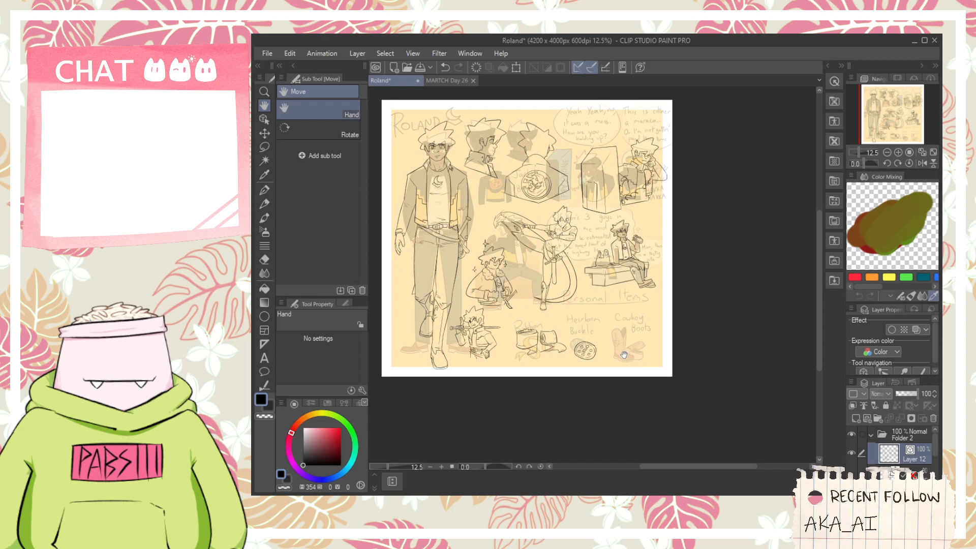
- Ink a crescent moon emblem with a V-shaped line beneath it on the shirt of the figure holding the phone
scroll(658, 127, "up", 3)
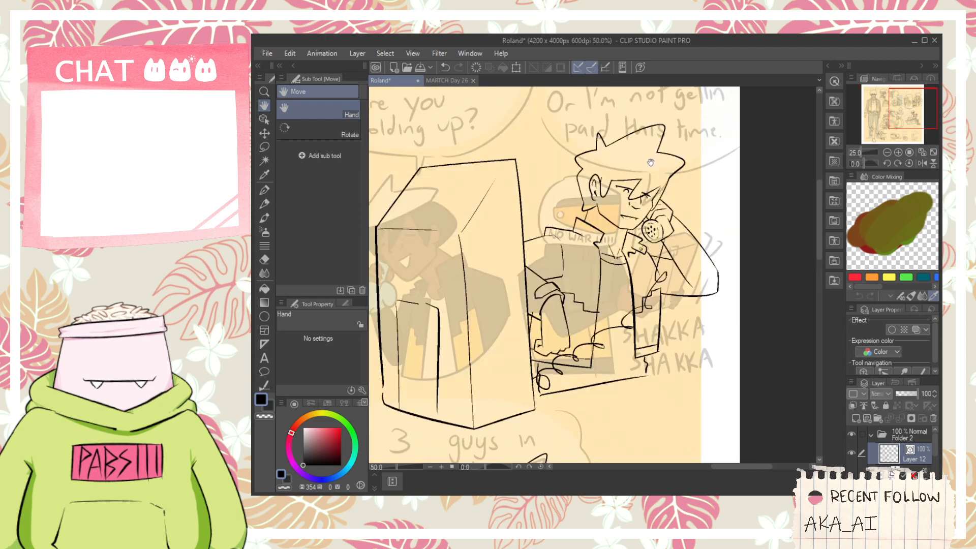
scroll(590, 328, "up", 5)
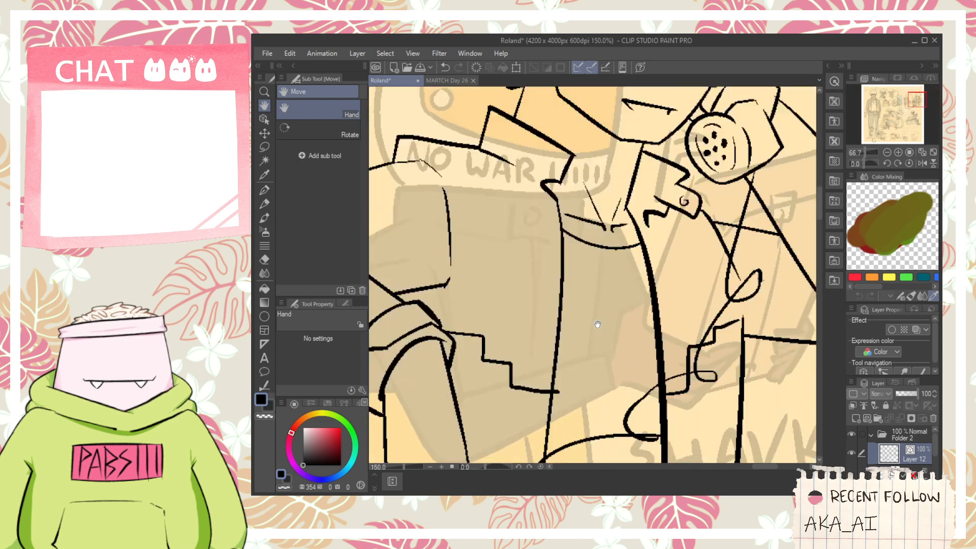
key("p")
mouse_move(619, 280)
left_mouse_down()
mouse_move(582, 349)
mouse_move(654, 332)
left_mouse_up()
mouse_move(598, 314)
left_mouse_down()
mouse_move(655, 335)
mouse_move(617, 280)
left_mouse_up()
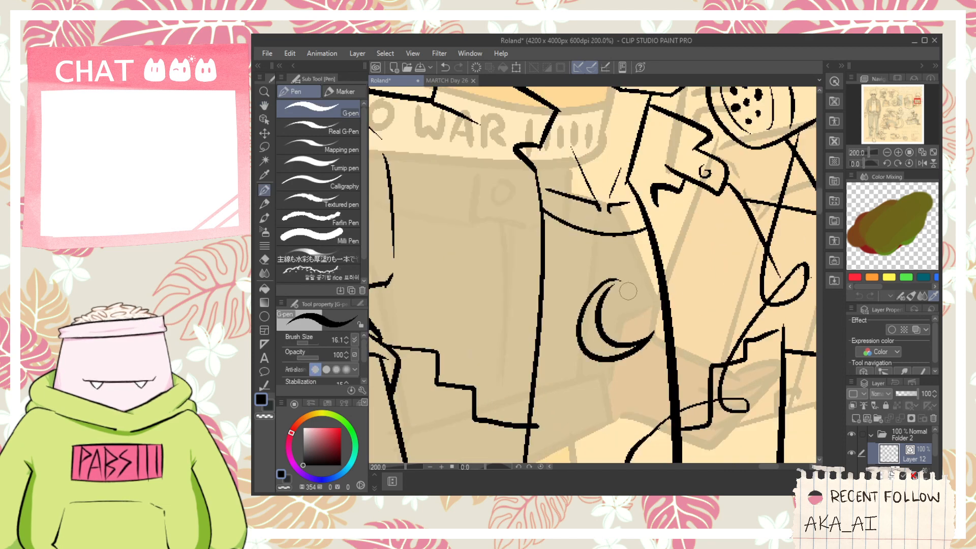
mouse_move(545, 340)
left_mouse_down()
mouse_move(610, 390)
mouse_move(655, 350)
left_mouse_up()
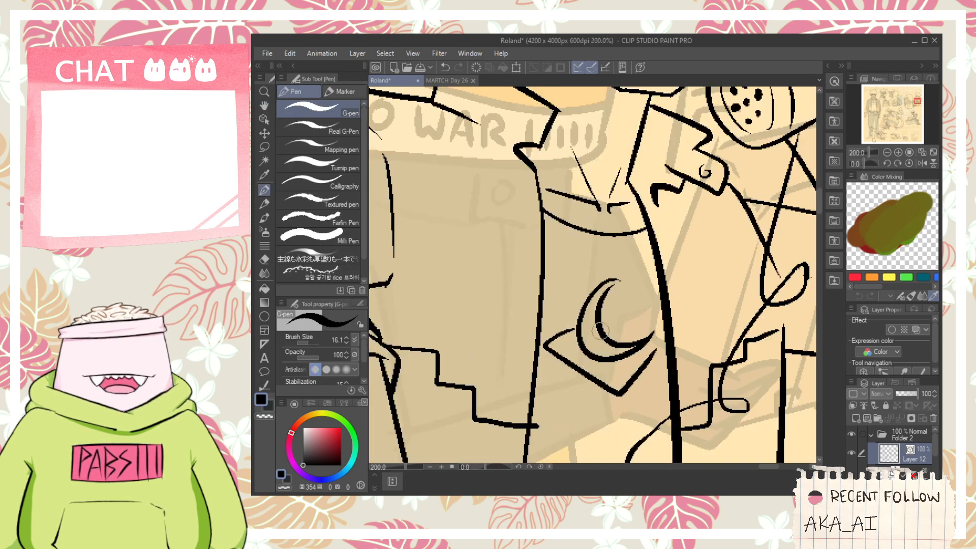
left_click_drag(614, 319, 654, 340)
key("e")
scroll(549, 407, "down", 4)
mouse_move(537, 422)
left_mouse_down()
mouse_move(536, 430)
mouse_move(592, 267)
left_mouse_up()
scroll(554, 407, "down", 4)
key("space")
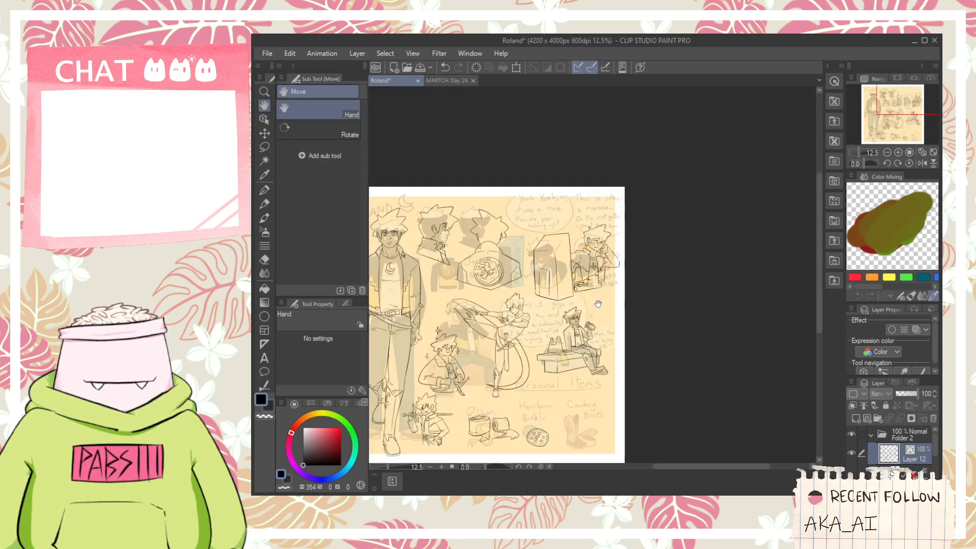
scroll(549, 437, "up", 2)
scroll(549, 437, "up", 1)
left_click_drag(571, 425, 562, 390)
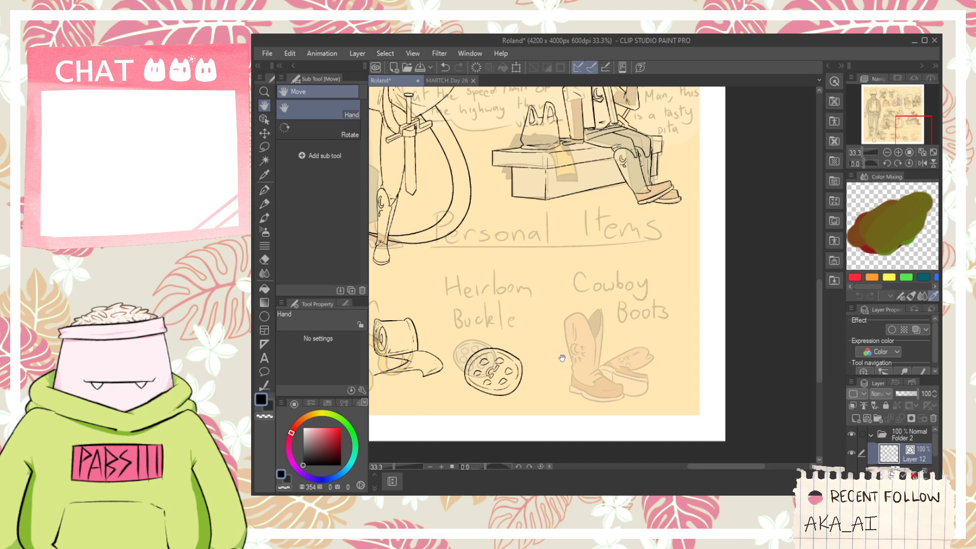
scroll(562, 358, "down", 1)
left_click_drag(562, 358, 591, 389)
scroll(610, 399, "up", 1)
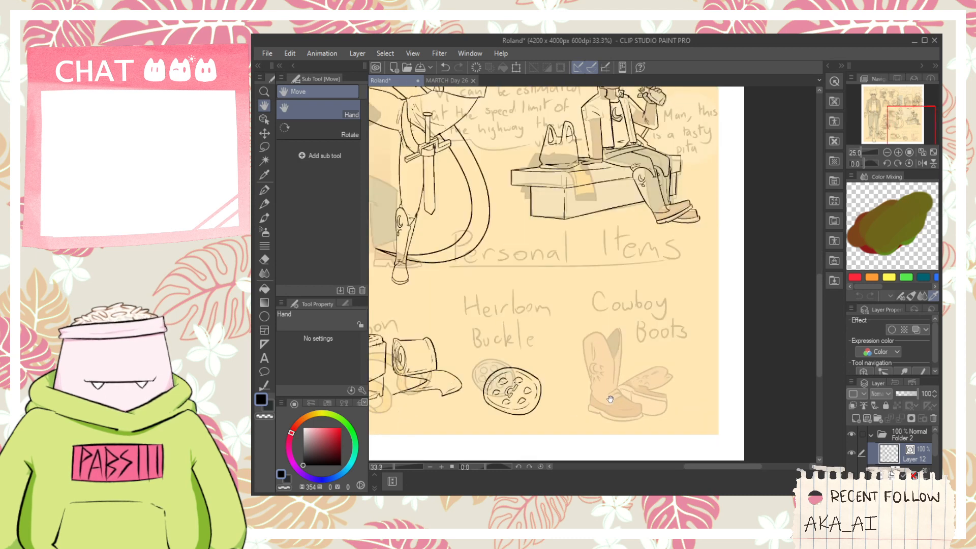
scroll(609, 399, "up", 2)
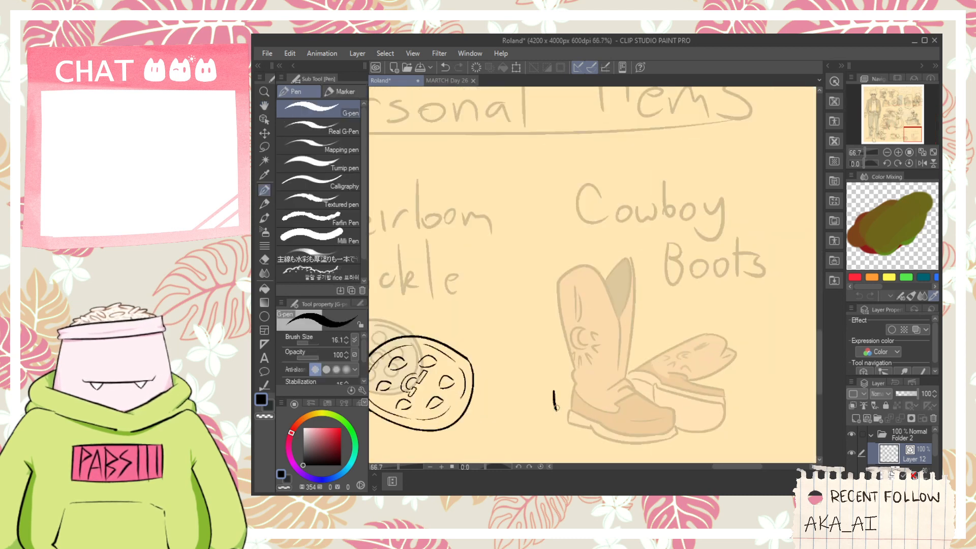
key("ctrl+z")
left_click_drag(553, 402, 761, 374)
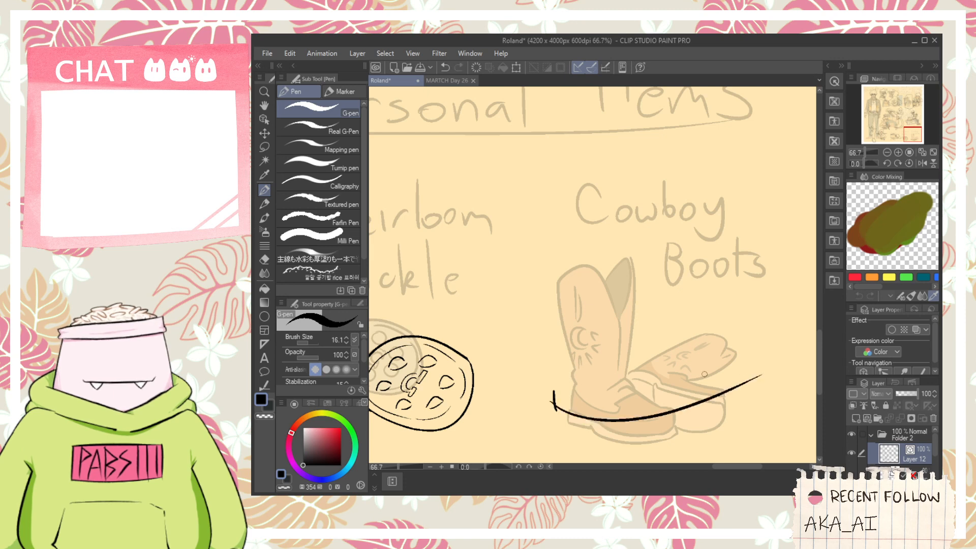
key("ctrl+z")
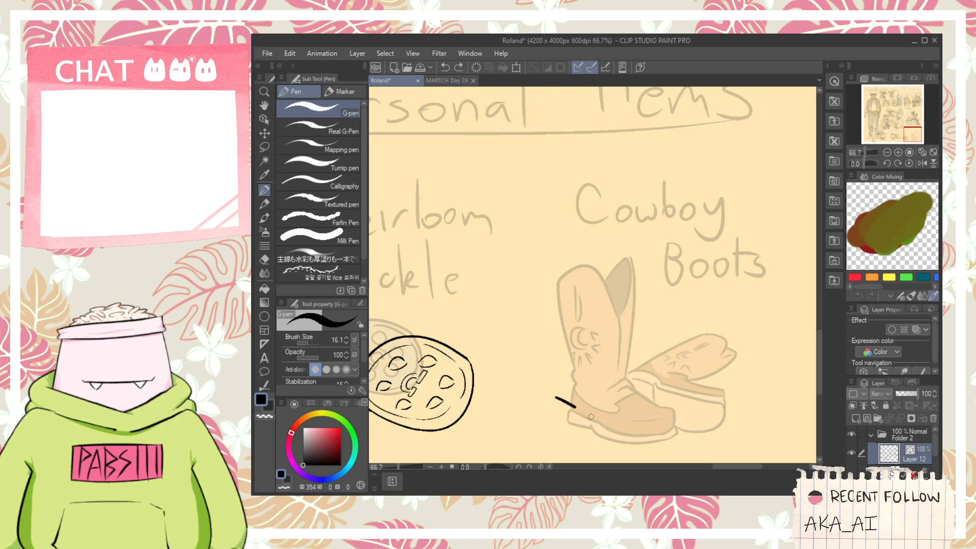
left_click_drag(558, 400, 602, 417)
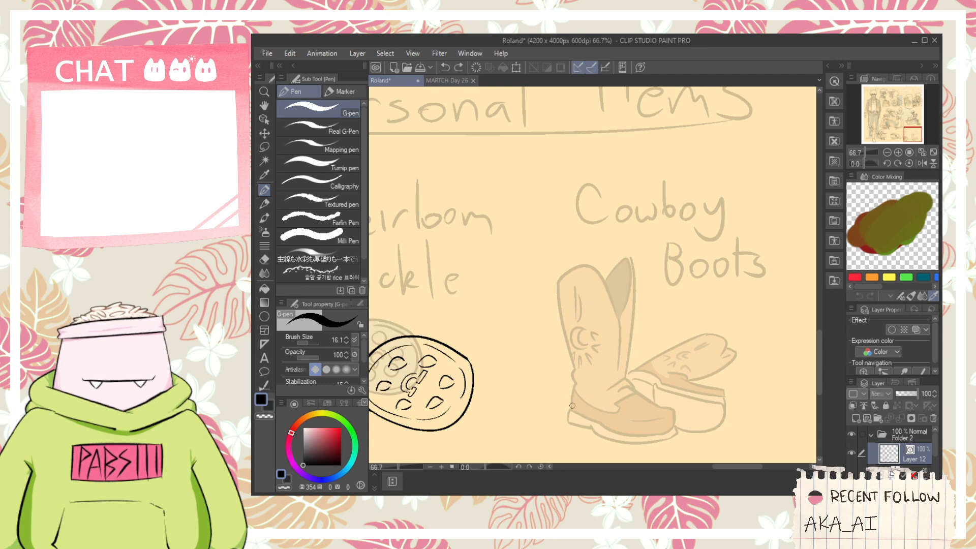
left_click_drag(592, 415, 731, 359)
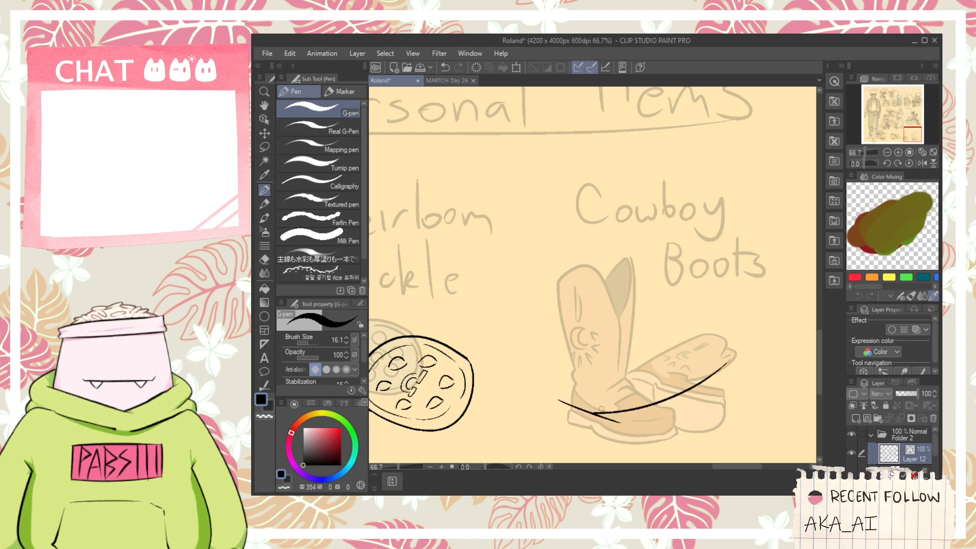
key("ctrl+z")
left_click_drag(602, 417, 742, 362)
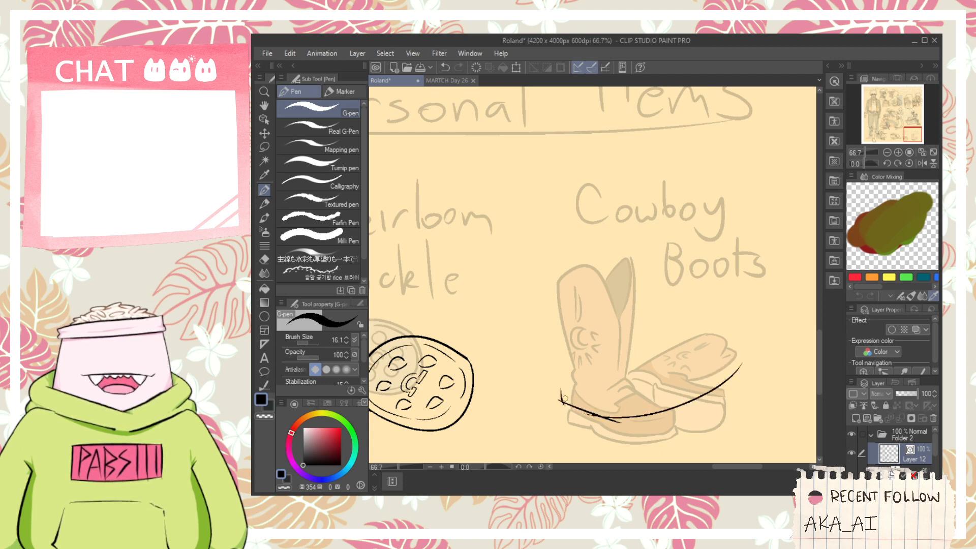
left_click_drag(560, 389, 762, 333)
key("ctrl+z")
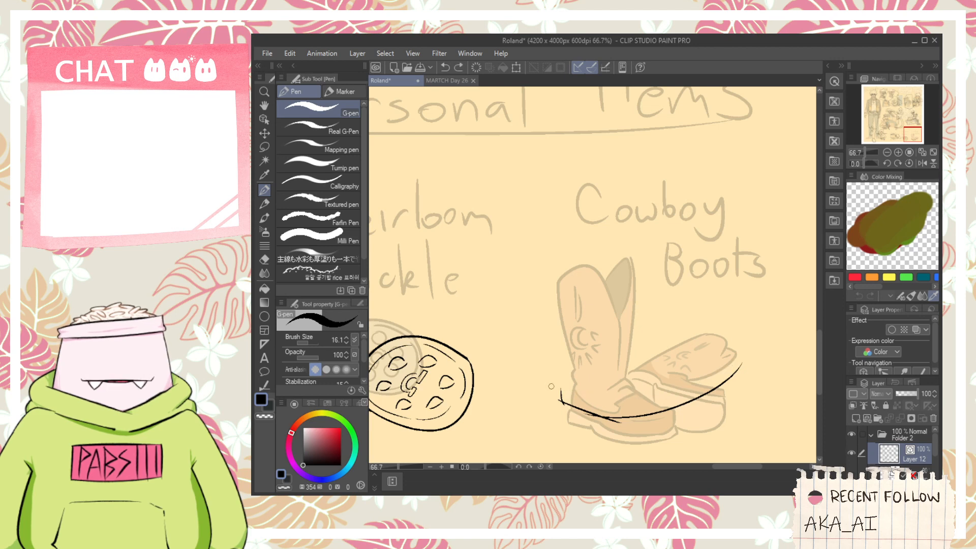
mouse_move(551, 387)
left_mouse_down()
mouse_move(712, 370)
mouse_move(737, 343)
left_mouse_up()
key("ctrl+z")
mouse_move(557, 386)
left_mouse_down()
mouse_move(603, 392)
mouse_move(754, 328)
left_mouse_up()
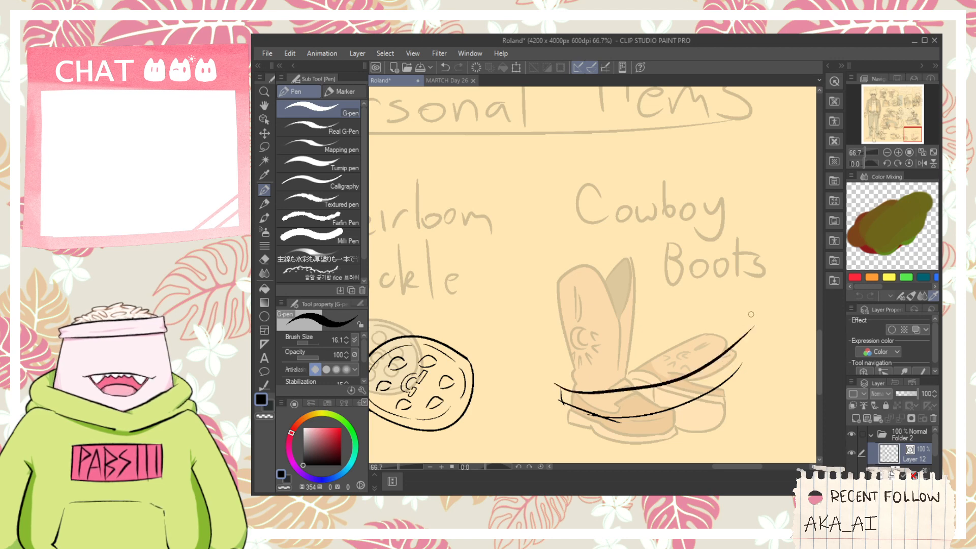
key("ctrl+z")
key("ctrl+z")
key("ctrl+z")
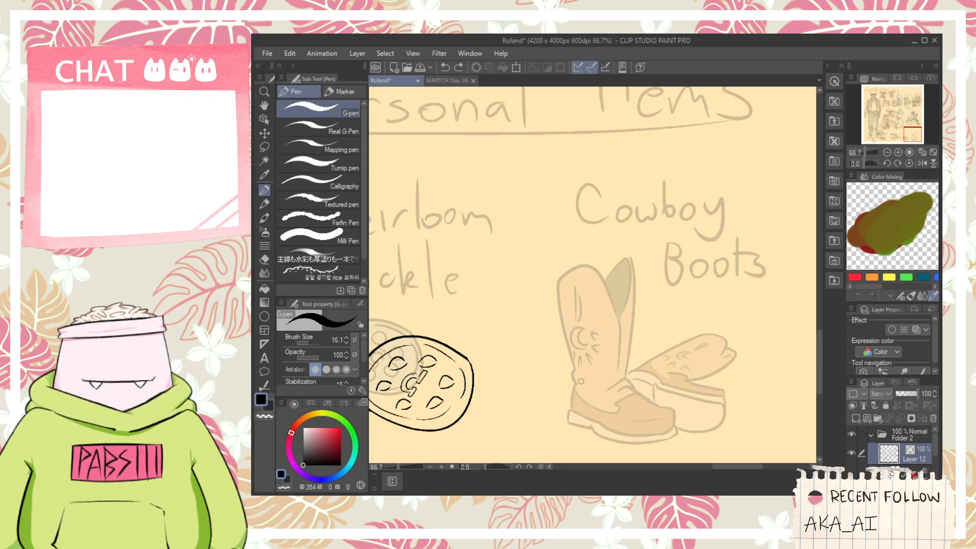
- Ink thin inner edge lines along the jagged blade held by the figure with the fluffy collar
scroll(574, 330, "down", 2)
key("space")
left_click_drag(559, 349, 622, 420)
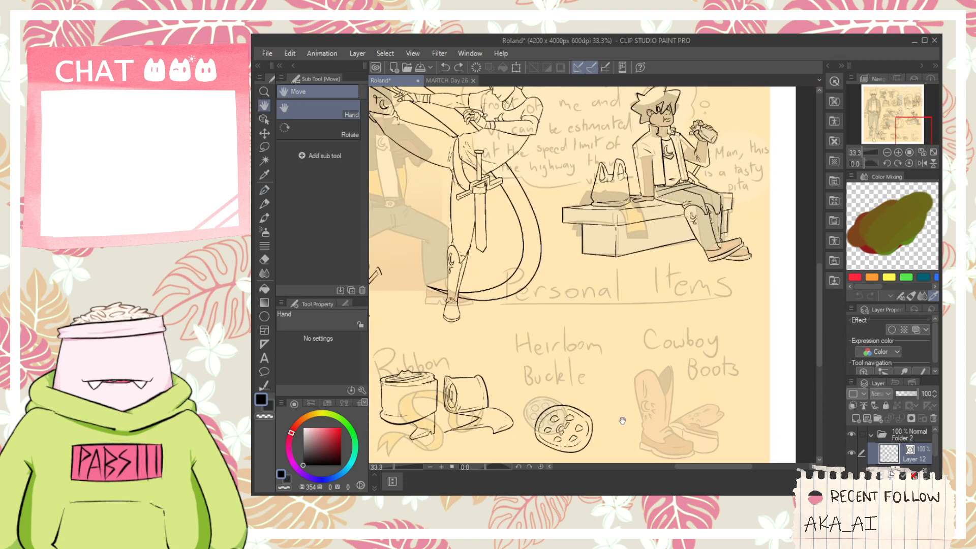
scroll(535, 344, "down", 1)
mouse_move(534, 344)
left_mouse_down()
mouse_move(588, 367)
mouse_move(597, 345)
left_mouse_up()
scroll(489, 308, "up", 5)
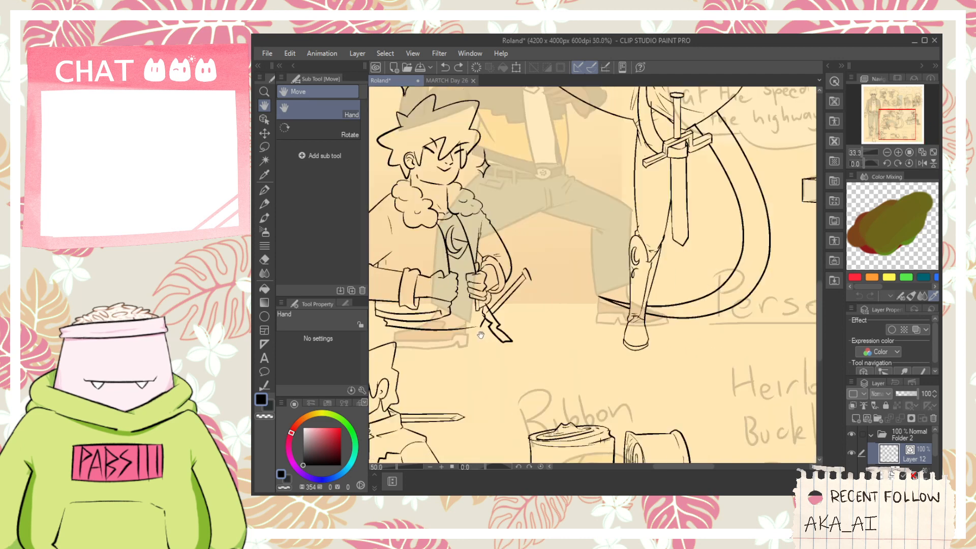
key("p")
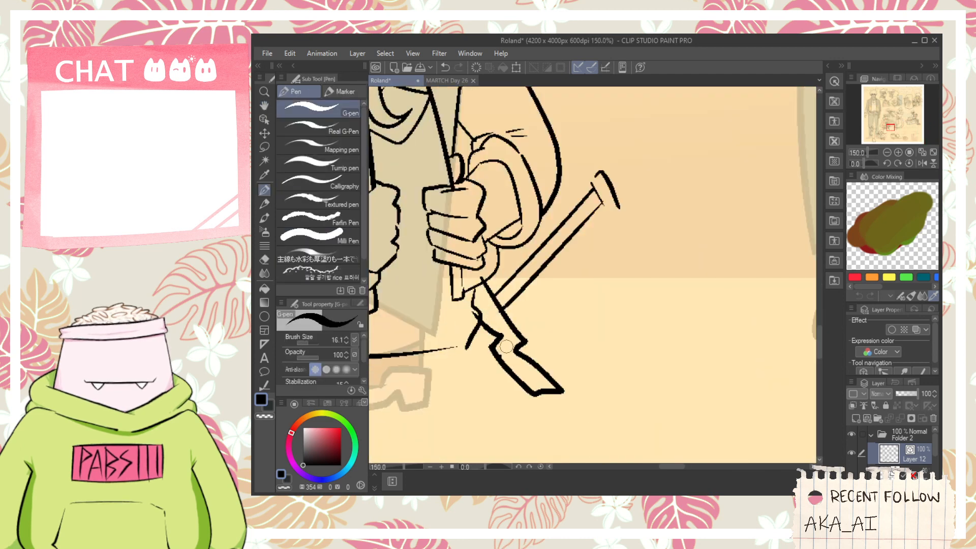
left_click_drag(497, 349, 533, 387)
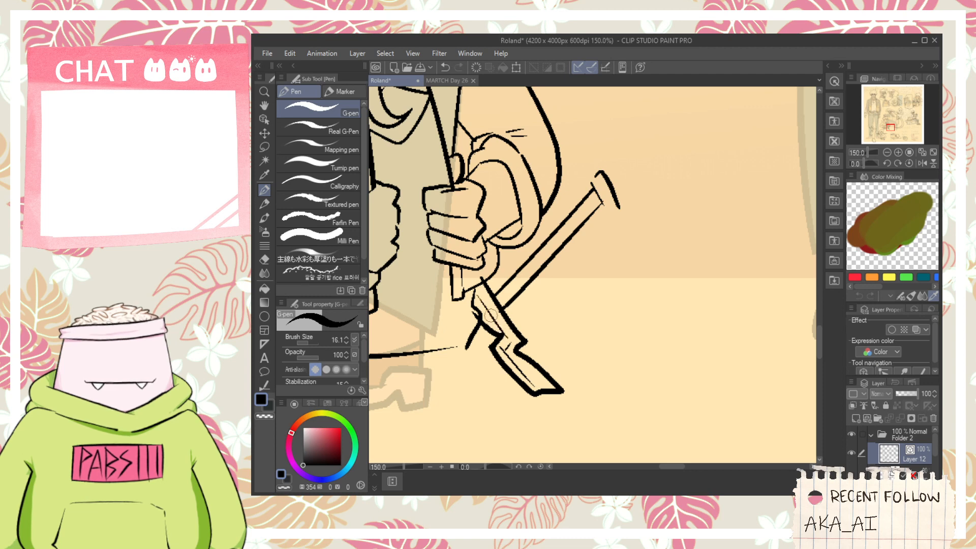
- Touch up the lines around the jagged blade's notch and trim the overlapping line end with the vector eraser
scroll(495, 319, "up", 1)
key("e")
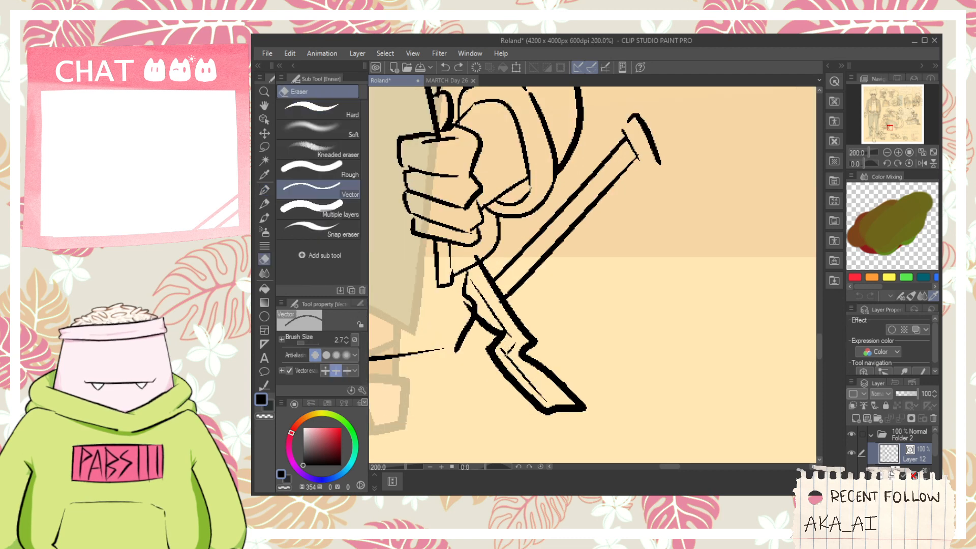
scroll(505, 349, "up", 1)
scroll(507, 337, "down", 2)
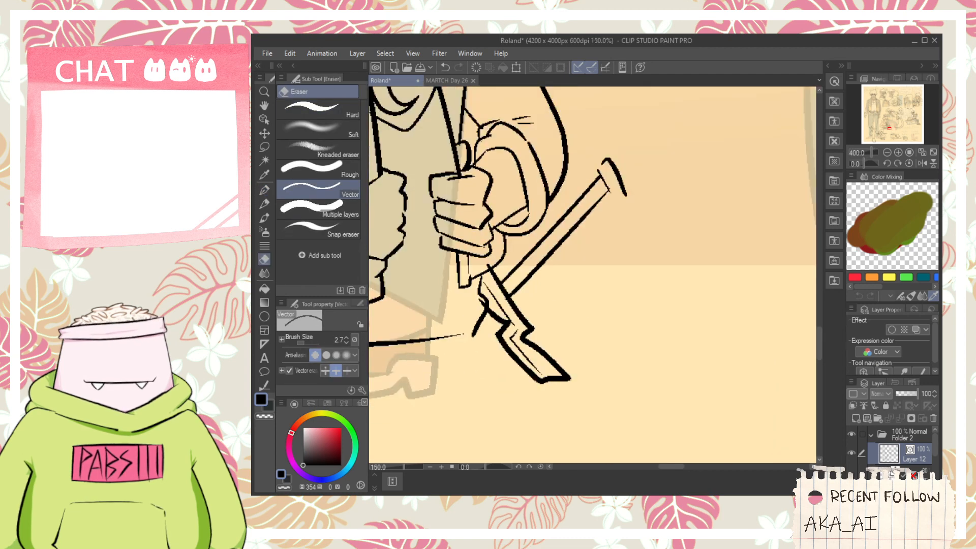
scroll(495, 324, "up", 2)
key("p")
left_click_drag(476, 306, 526, 353)
key("e")
left_click(511, 325)
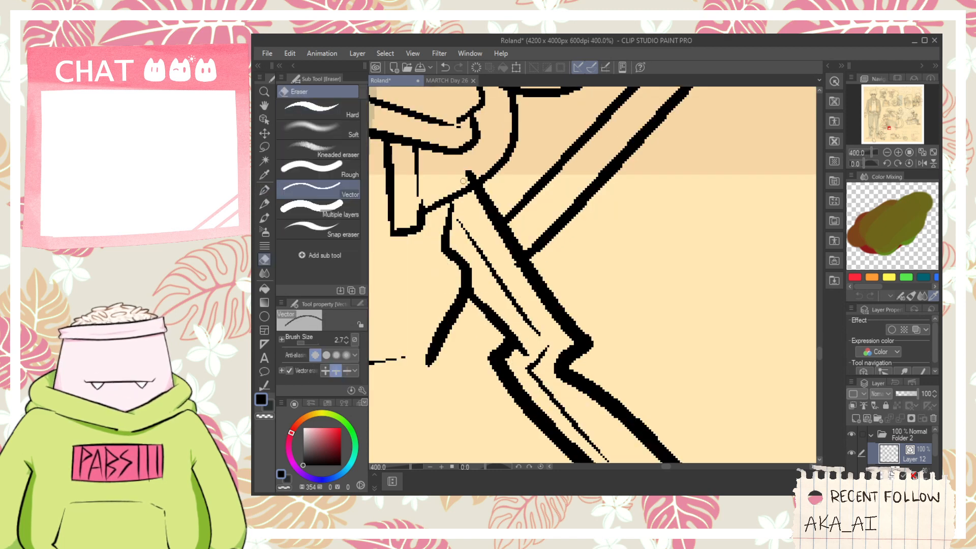
- Ink a closing line where the thin rod meets the jagged blade and erase the overlapping segment
scroll(466, 234, "down", 3)
scroll(490, 209, "up", 5)
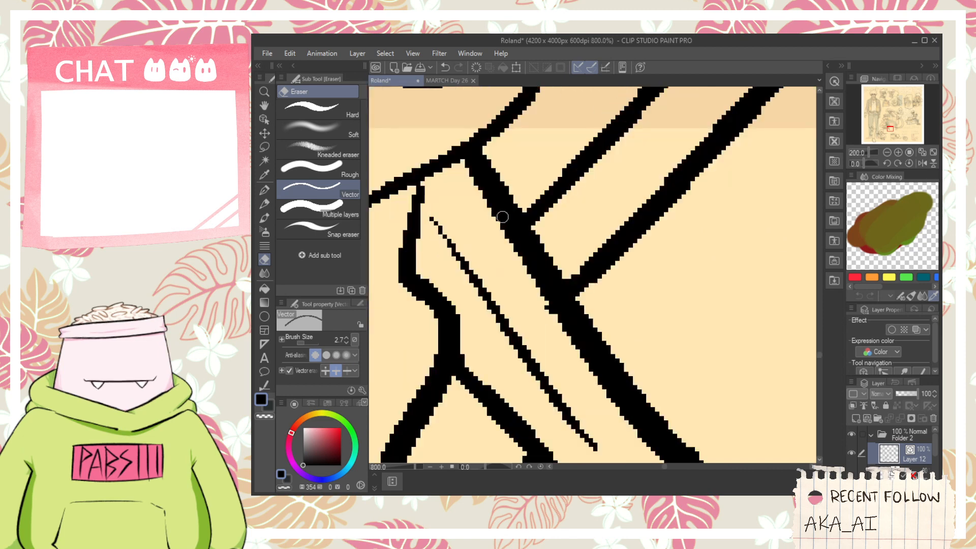
key("p")
mouse_move(514, 230)
left_mouse_down()
mouse_move(522, 288)
mouse_move(568, 299)
left_mouse_up()
key("e")
left_click_drag(529, 266, 547, 251)
scroll(554, 245, "down", 8)
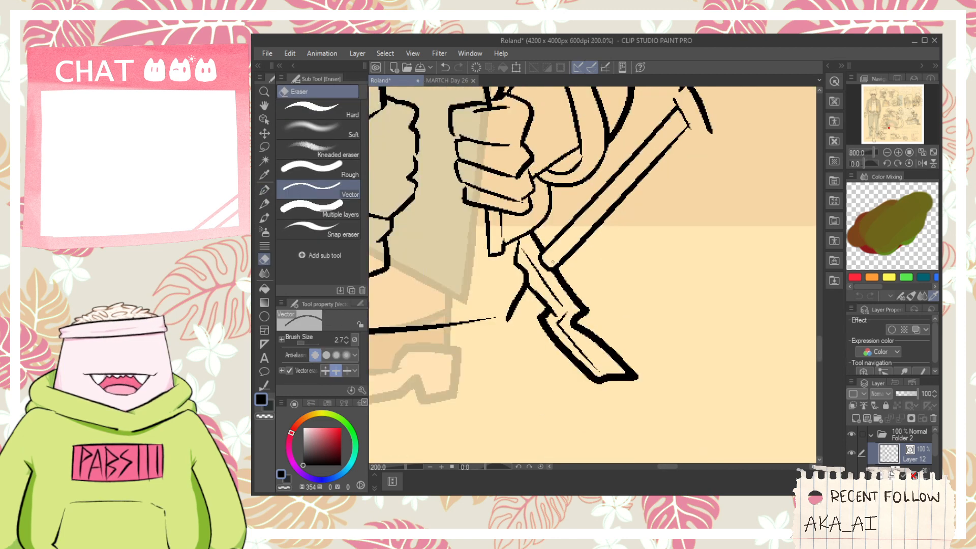
- Ink a second short prong beside the existing one on the lower side of the jagged blade
scroll(544, 272, "up", 6)
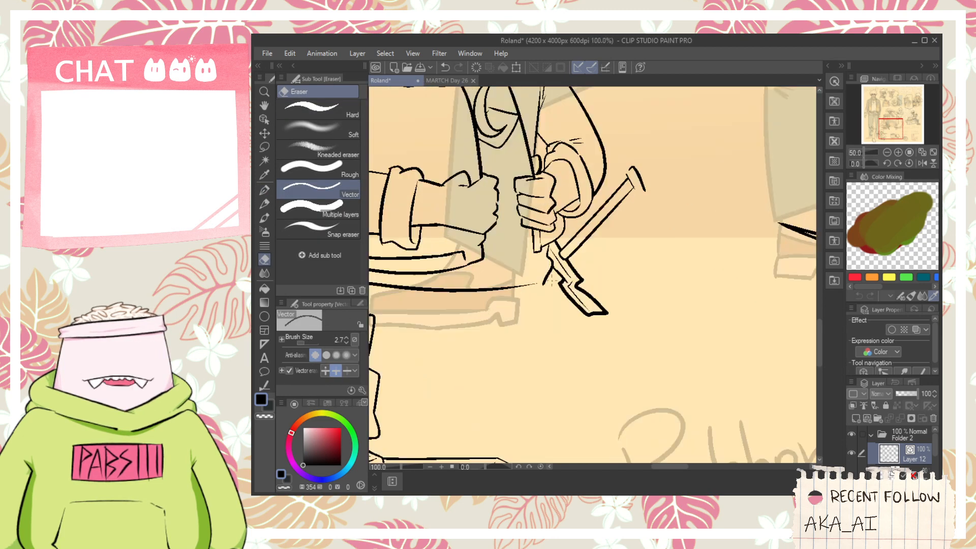
key("p")
left_click_drag(584, 288, 544, 326)
scroll(556, 311, "down", 10)
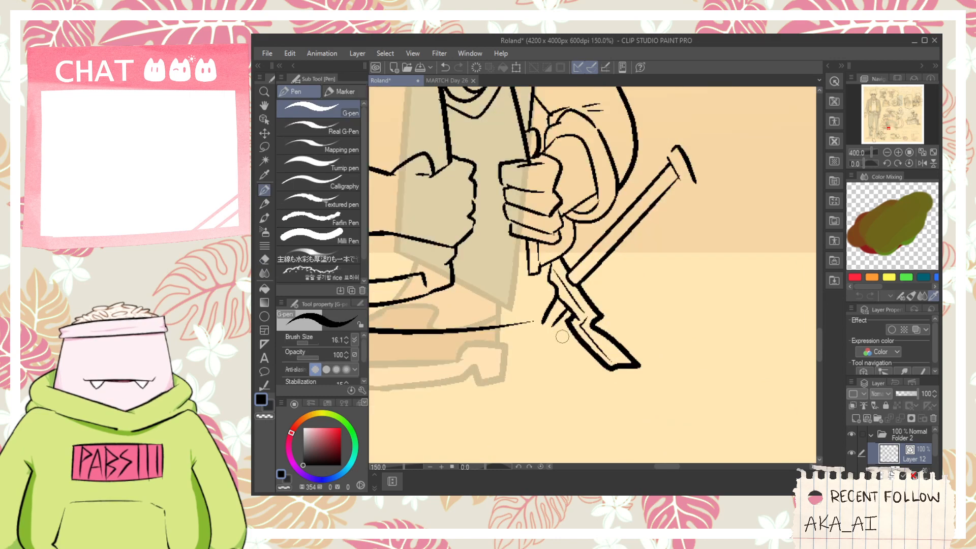
key("h")
scroll(592, 369, "up", 2)
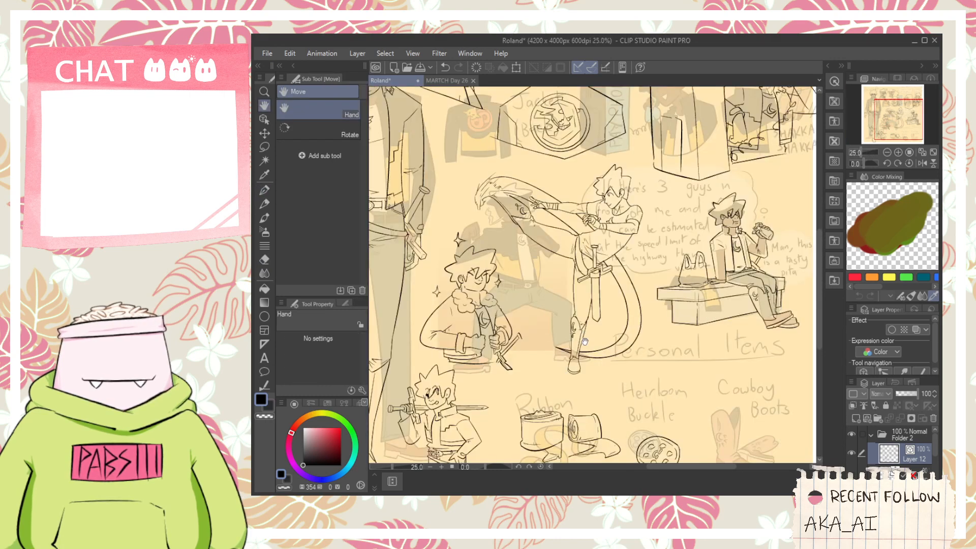
left_click_drag(629, 392, 562, 344)
scroll(559, 346, "up", 3)
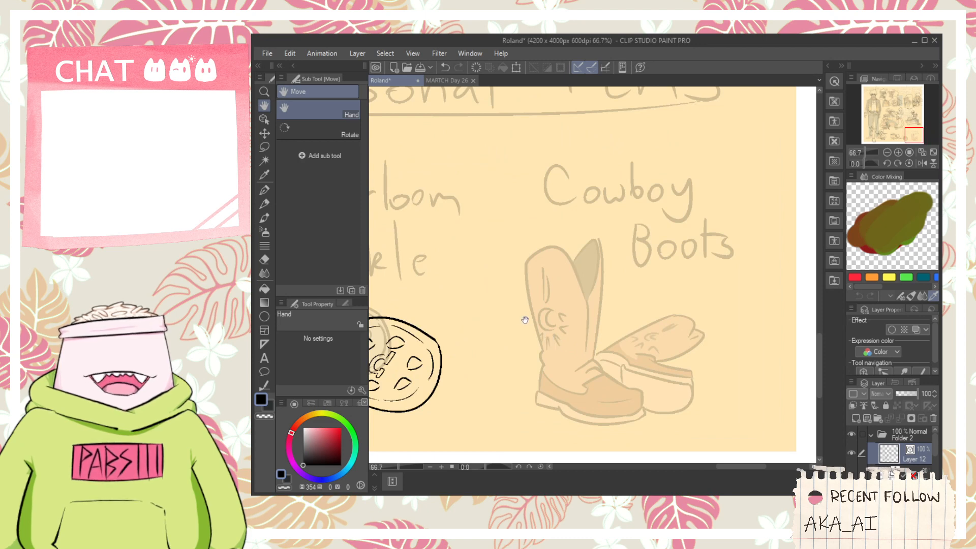
scroll(524, 335, "up", 1)
key("p")
left_click_drag(523, 380, 519, 233)
key("ctrl+z")
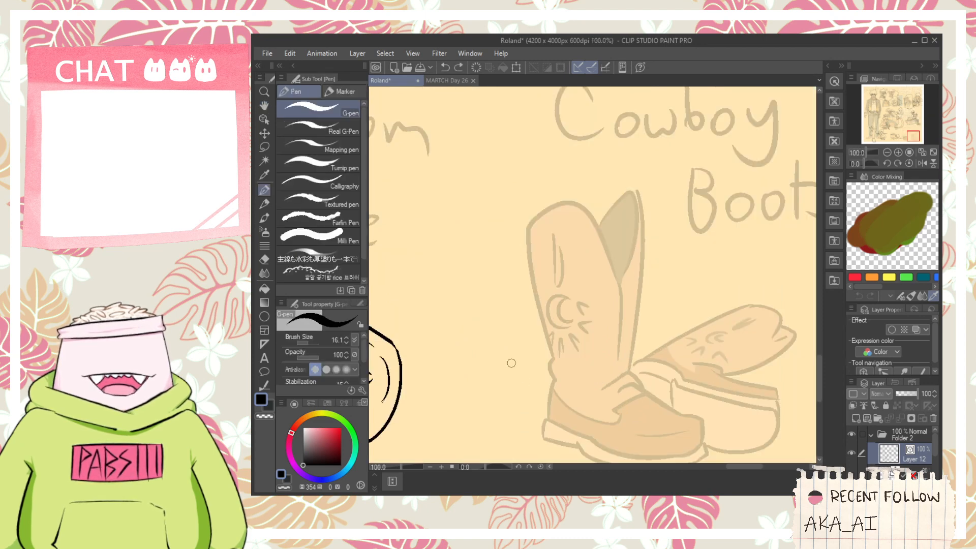
left_click_drag(512, 376, 504, 229)
key("ctrl+z")
mouse_move(515, 361)
left_mouse_down()
mouse_move(518, 225)
mouse_move(501, 363)
left_mouse_up()
key("ctrl+z")
key("ctrl+z")
left_click_drag(493, 277, 496, 375)
key("ctrl+z")
left_click_drag(502, 248, 501, 362)
key("ctrl+z")
left_click_drag(485, 284, 484, 389)
- Ink the U-shaped body of a jar with angled bottom corners between the buckle and the boots, trimming crossing line ends
key("ctrl+z")
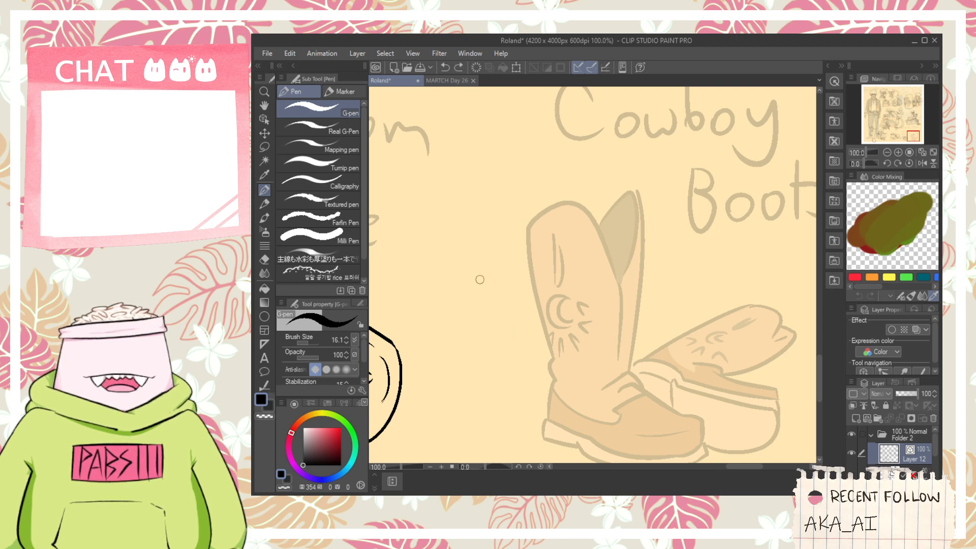
mouse_move(480, 269)
left_mouse_down()
mouse_move(484, 360)
mouse_move(511, 389)
mouse_move(560, 381)
left_mouse_up()
key("ctrl+z")
mouse_move(489, 374)
left_mouse_down()
mouse_move(558, 380)
mouse_move(535, 385)
mouse_move(585, 358)
left_mouse_up()
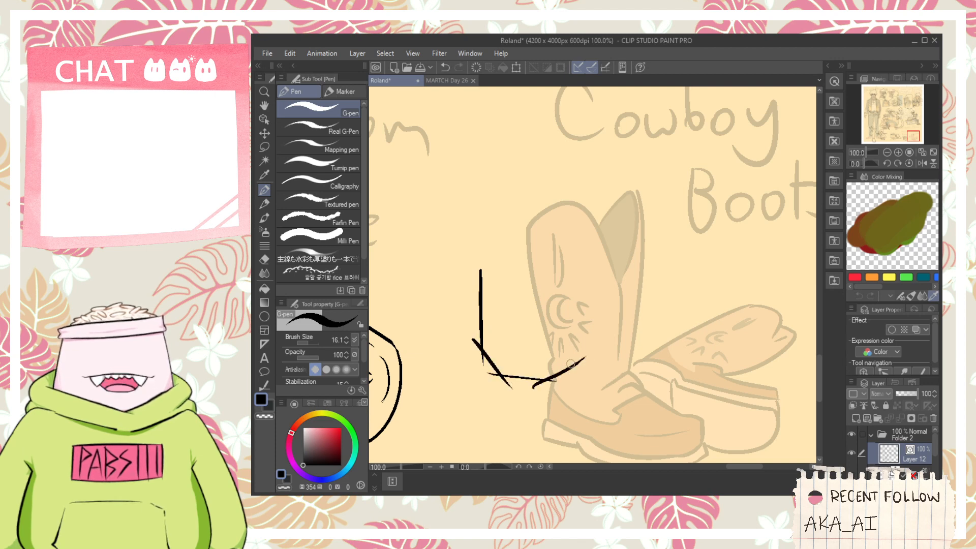
key("ctrl+z")
mouse_move(529, 383)
left_mouse_down()
mouse_move(589, 357)
mouse_move(567, 293)
left_mouse_up()
key("ctrl+z")
left_click_drag(574, 374, 576, 268)
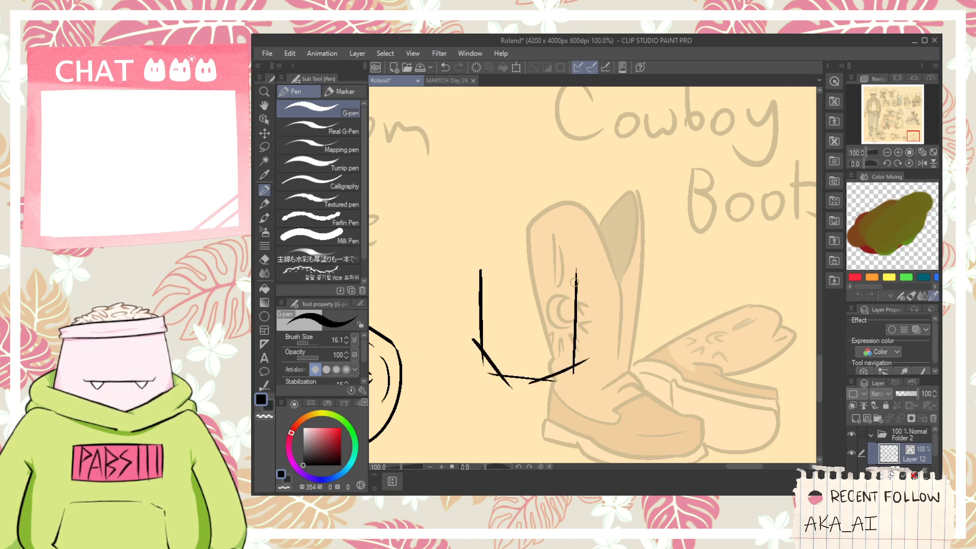
key("e")
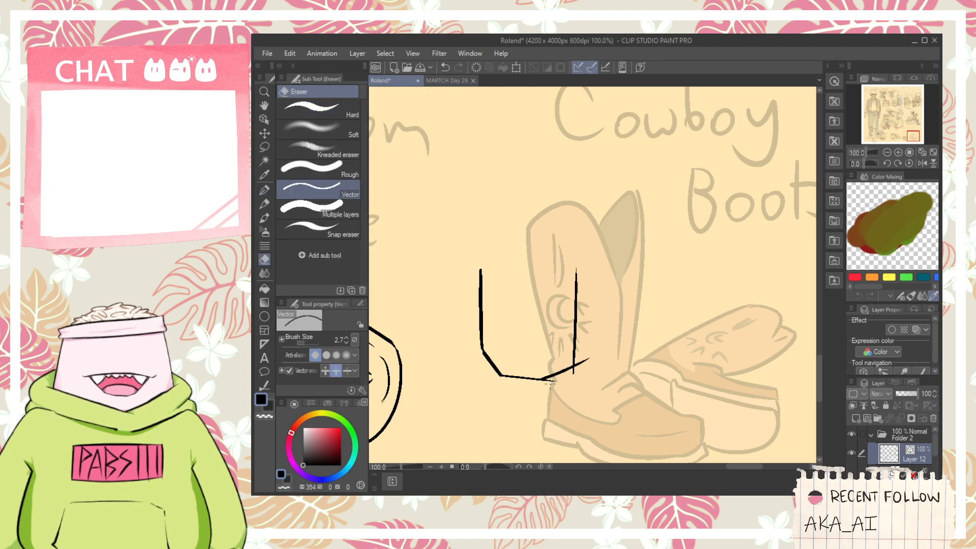
left_click(612, 497)
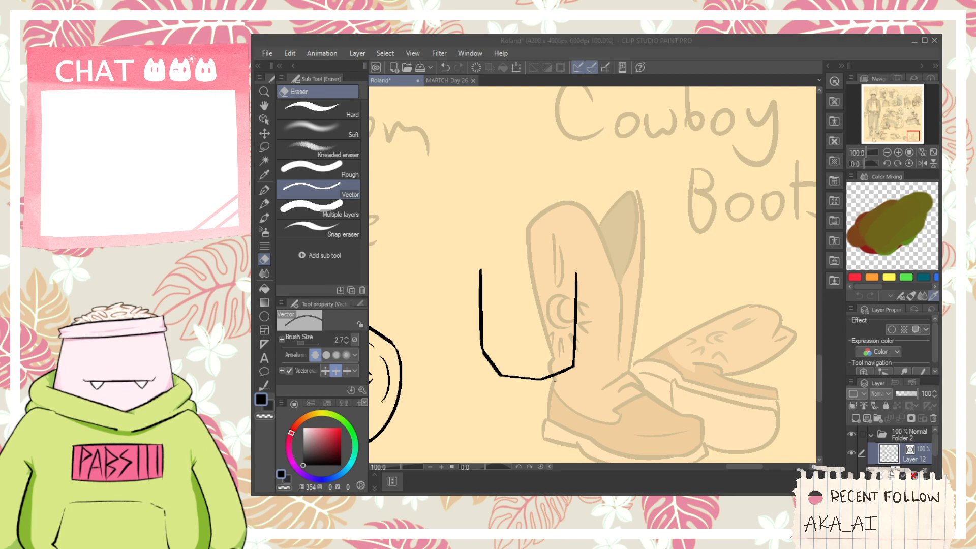
- Ink two thin vertical facet lines rising from the bottom corners inside the jar's body
key("p")
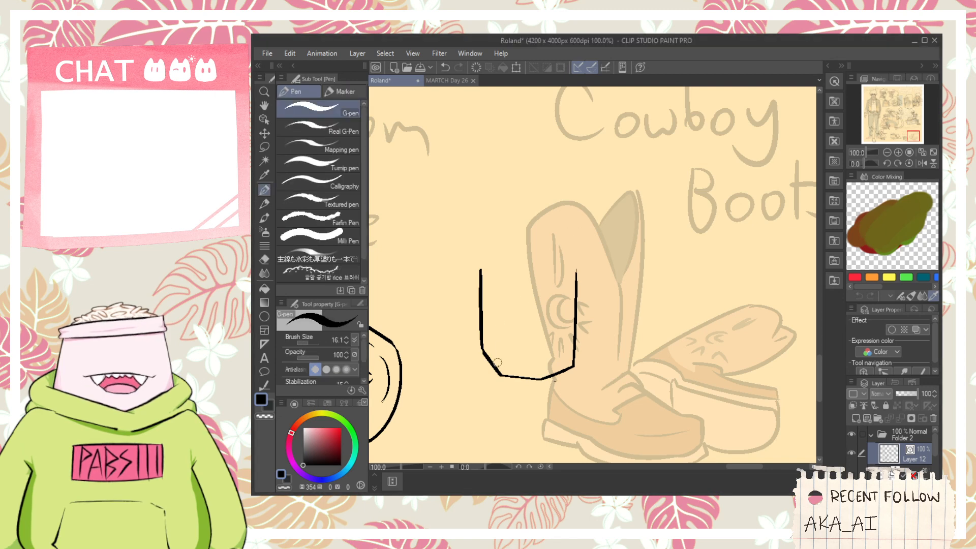
left_click_drag(497, 362, 499, 308)
key("ctrl+z")
key("ctrl+z")
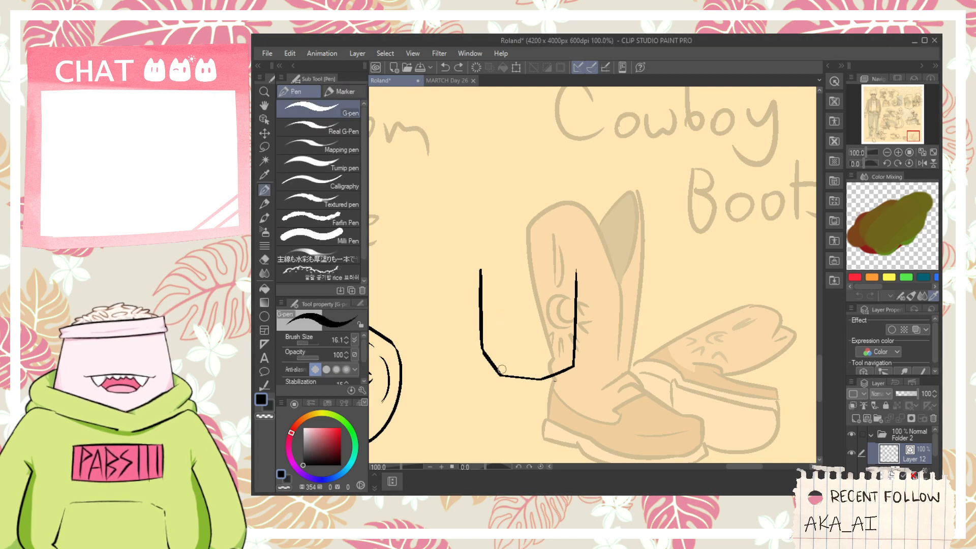
left_click_drag(501, 373, 502, 274)
left_click_drag(540, 377, 540, 298)
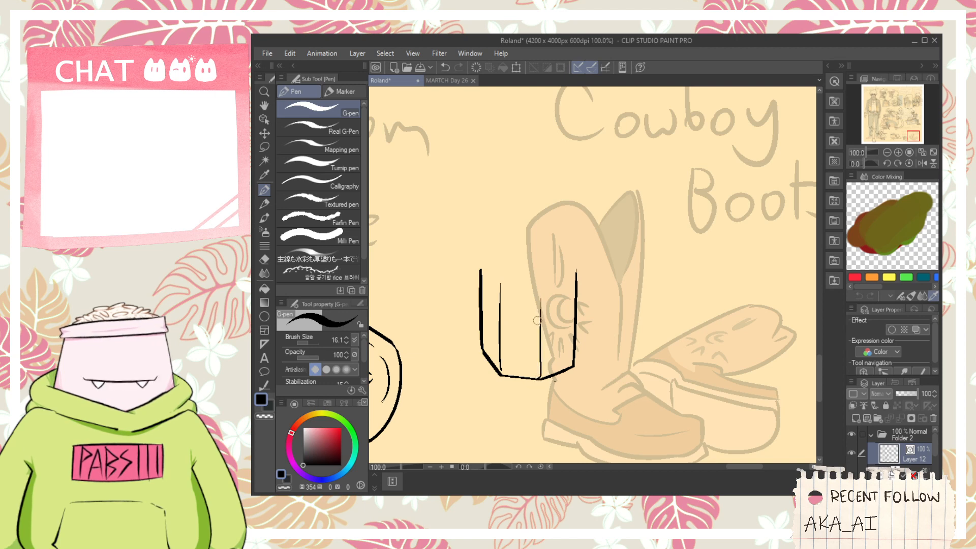
- Ink the jar lid's curved lower rim and the arched edge above it
scroll(514, 268, "up", 1)
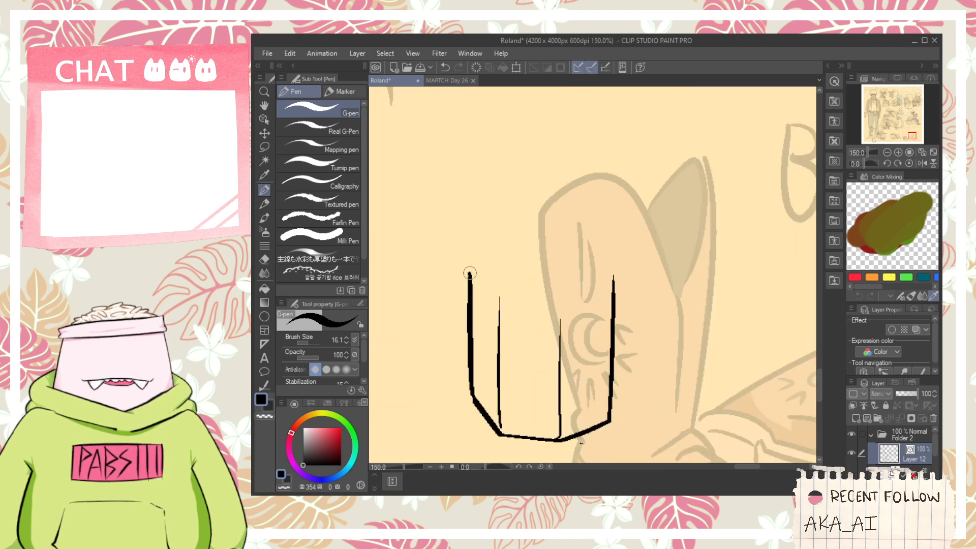
left_click_drag(470, 261, 640, 257)
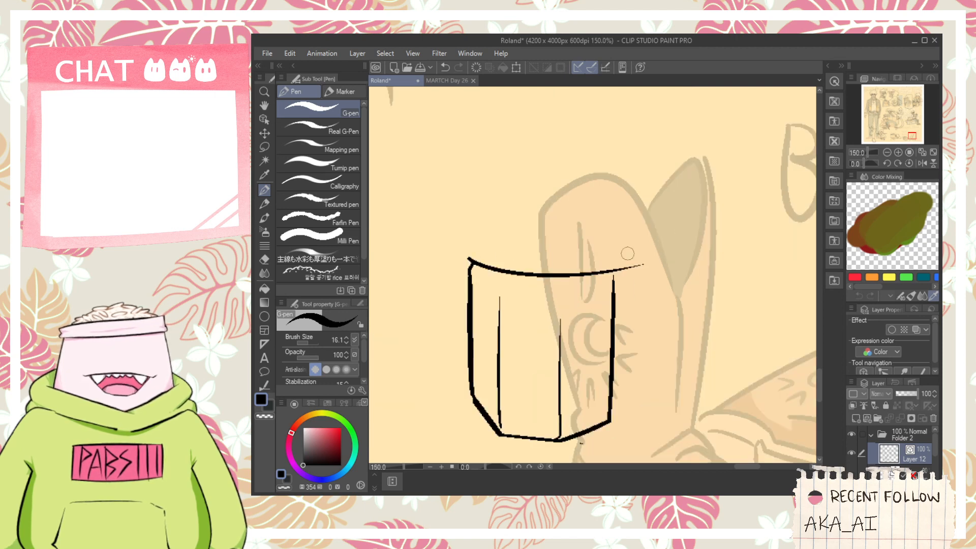
key("ctrl+z")
left_click_drag(471, 261, 642, 256)
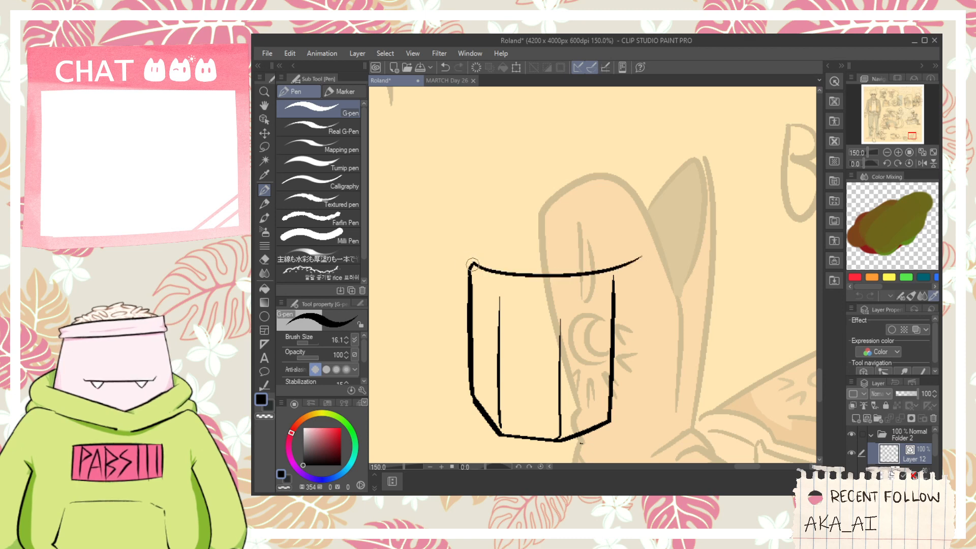
mouse_move(472, 262)
left_mouse_down()
mouse_move(471, 218)
mouse_move(603, 229)
left_mouse_up()
key("ctrl+z")
mouse_move(469, 239)
left_mouse_down()
mouse_move(536, 226)
mouse_move(625, 243)
mouse_move(612, 257)
left_mouse_up()
scroll(617, 250, "up", 1)
key("ctrl+z")
- Close the jar lid with short vertical side lines and trim the overshooting ends
left_click_drag(614, 223, 616, 261)
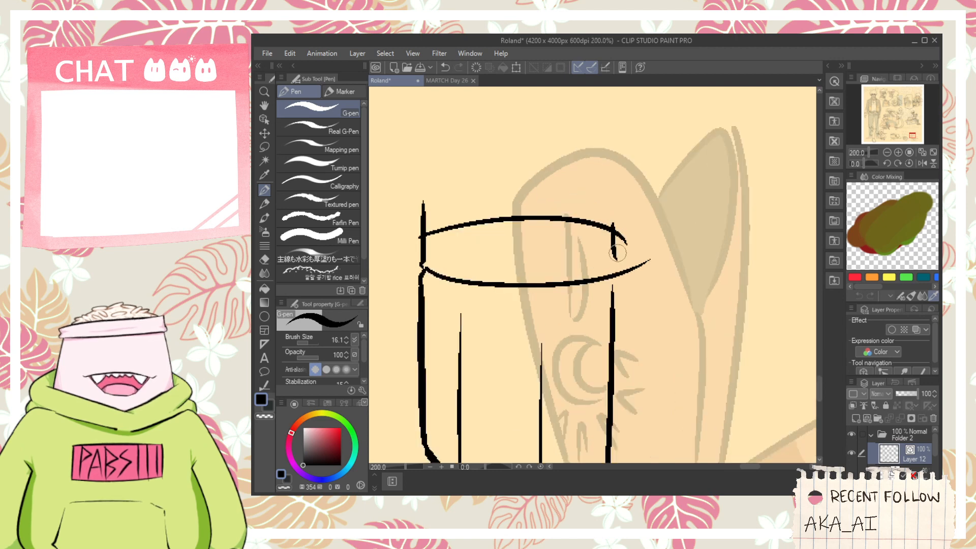
key("ctrl+z")
mouse_move(615, 219)
left_mouse_down()
mouse_move(614, 276)
mouse_move(627, 258)
left_mouse_up()
key("ctrl+z")
key("e")
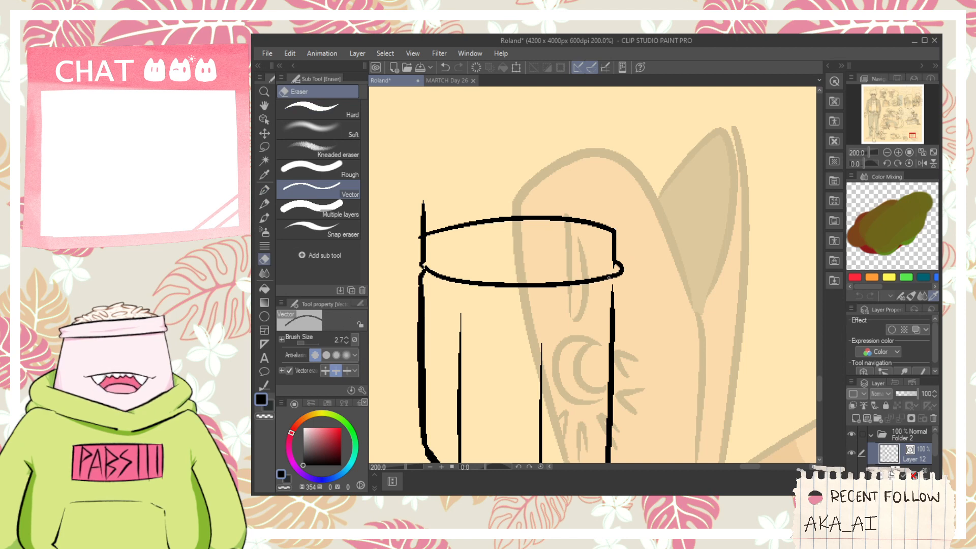
- Ink an inner curved line on top of the jar lid and a thin line along its lower rim
key("p")
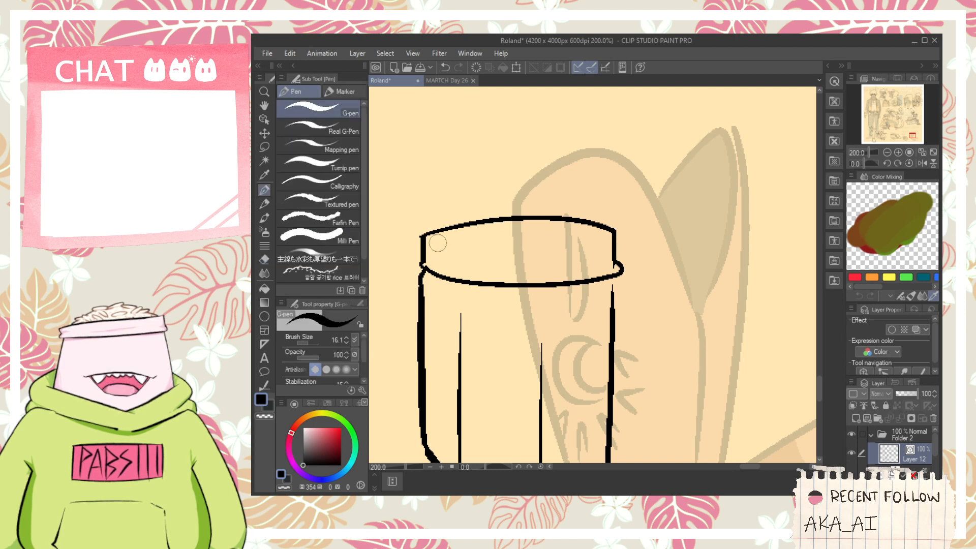
left_click_drag(431, 238, 606, 240)
key("ctrl+z")
mouse_move(432, 237)
left_mouse_down()
mouse_move(536, 248)
mouse_move(620, 228)
left_mouse_up()
key("ctrl+z")
key("ctrl+z")
left_click_drag(467, 233, 615, 237)
key("ctrl+z")
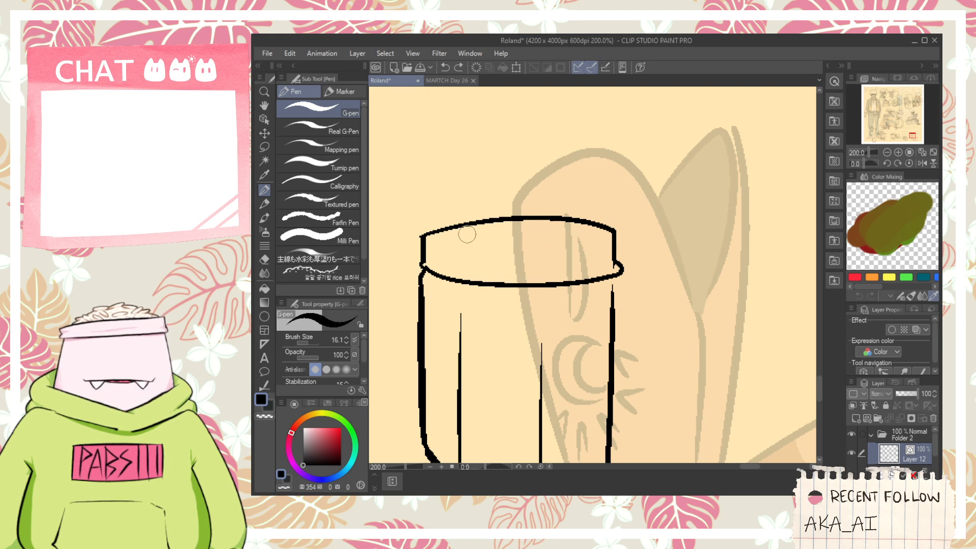
mouse_move(467, 240)
left_mouse_down()
mouse_move(595, 218)
mouse_move(461, 231)
mouse_move(584, 241)
left_mouse_up()
key("ctrl+z")
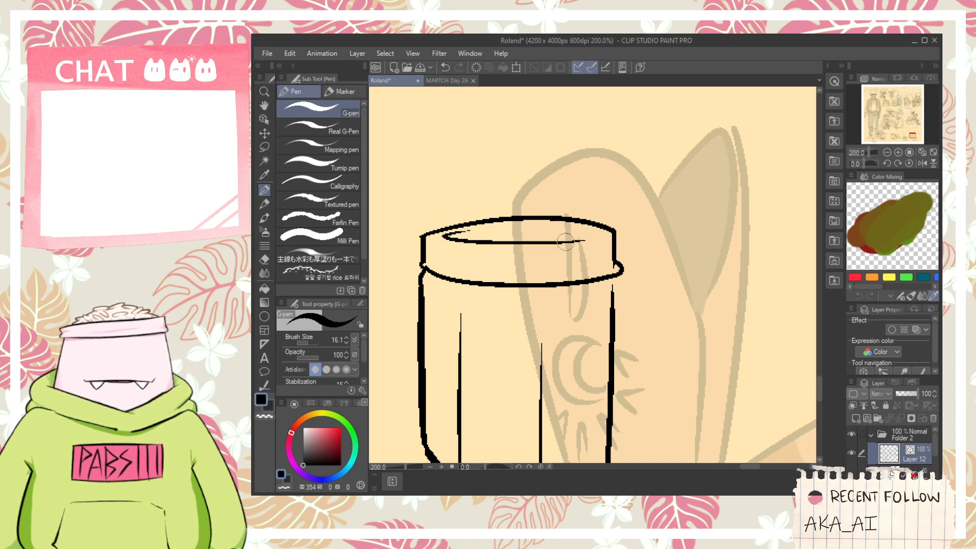
left_click_drag(420, 262, 590, 270)
key("ctrl+z")
- Reshape the jar's lower-left corner by extending the side straight down, and erase the old diagonal line
key("space")
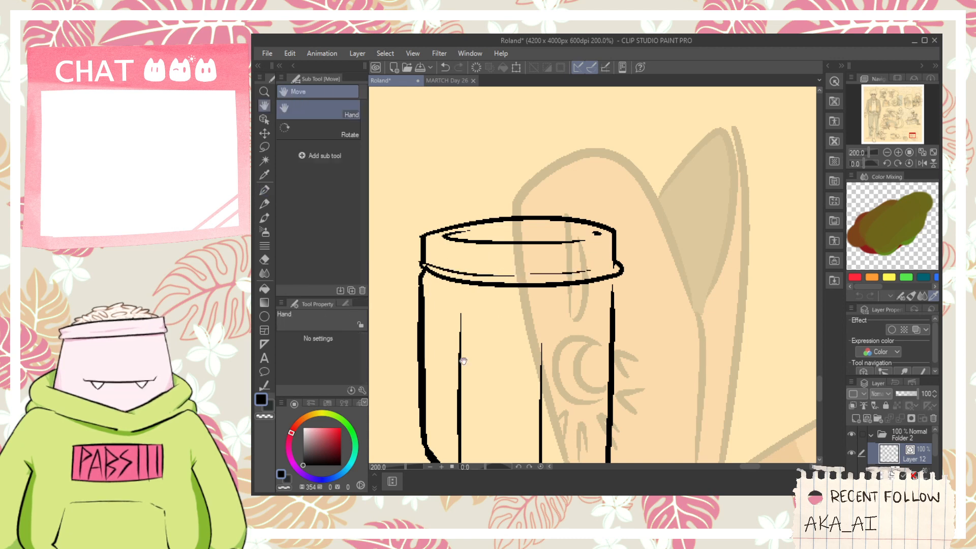
left_click_drag(462, 359, 466, 322)
key("space")
left_click_drag(432, 407, 432, 363)
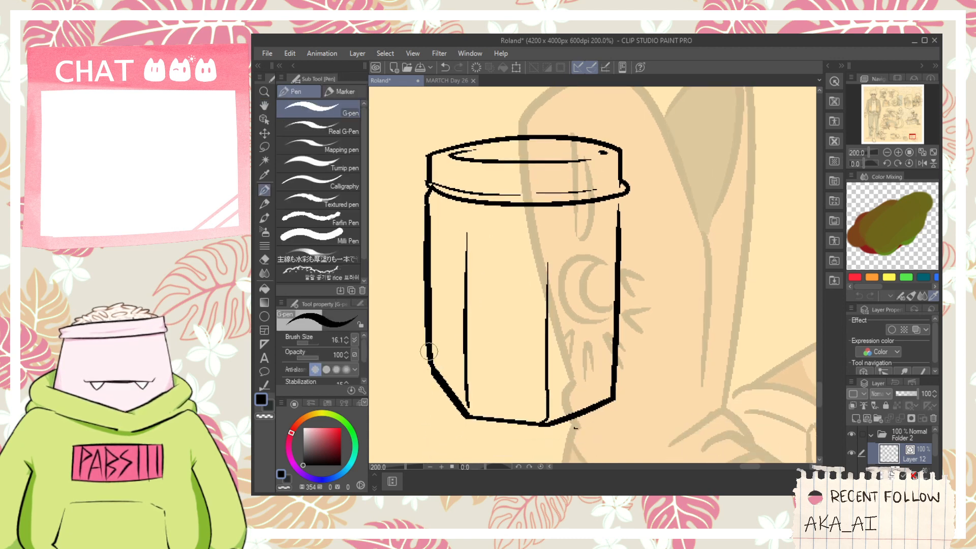
mouse_move(426, 315)
left_mouse_down()
mouse_move(430, 389)
mouse_move(477, 418)
mouse_move(405, 379)
mouse_move(467, 417)
left_mouse_up()
key("ctrl+z")
key("ctrl+z")
key("e")
left_click(441, 381)
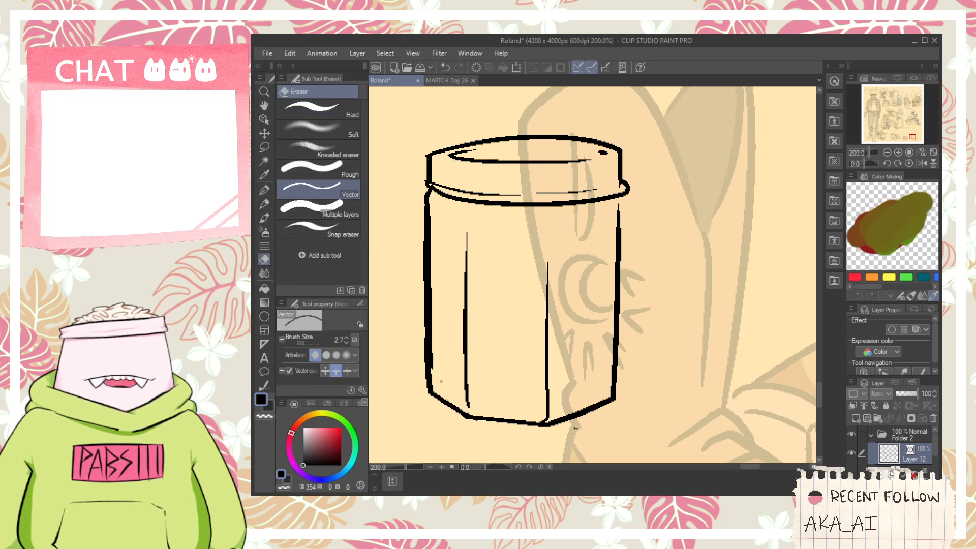
- Ink the left side and arched top edge of a label on the front of the jar
key("p")
left_click_drag(436, 377, 430, 252)
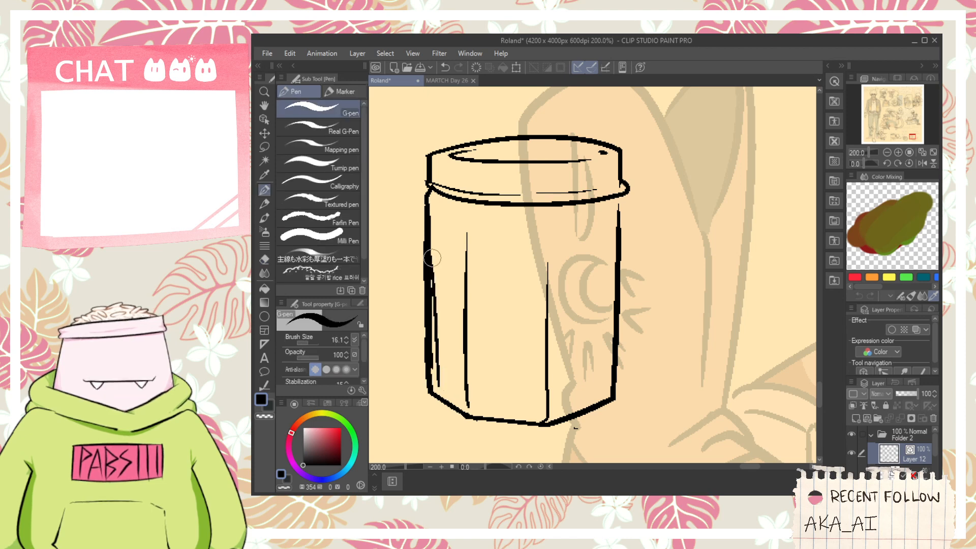
key("ctrl+z")
mouse_move(440, 389)
left_mouse_down()
mouse_move(439, 269)
mouse_move(584, 254)
left_mouse_up()
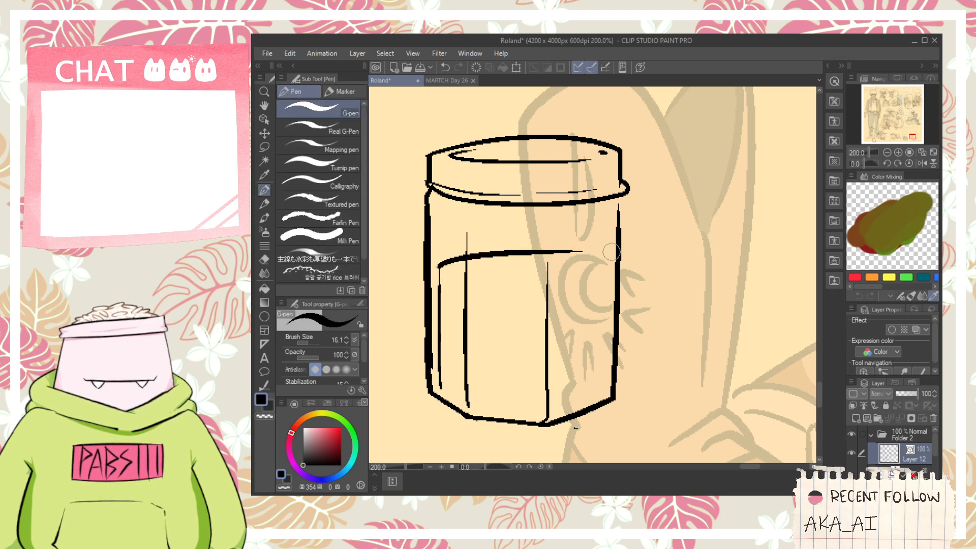
key("ctrl+z")
mouse_move(440, 267)
left_mouse_down()
mouse_move(607, 263)
mouse_move(589, 372)
left_mouse_up()
key("ctrl+z")
- Ink the label's curved bottom edge just above the jar's base, redoing the stroke until it fits
left_click_drag(442, 387, 588, 389)
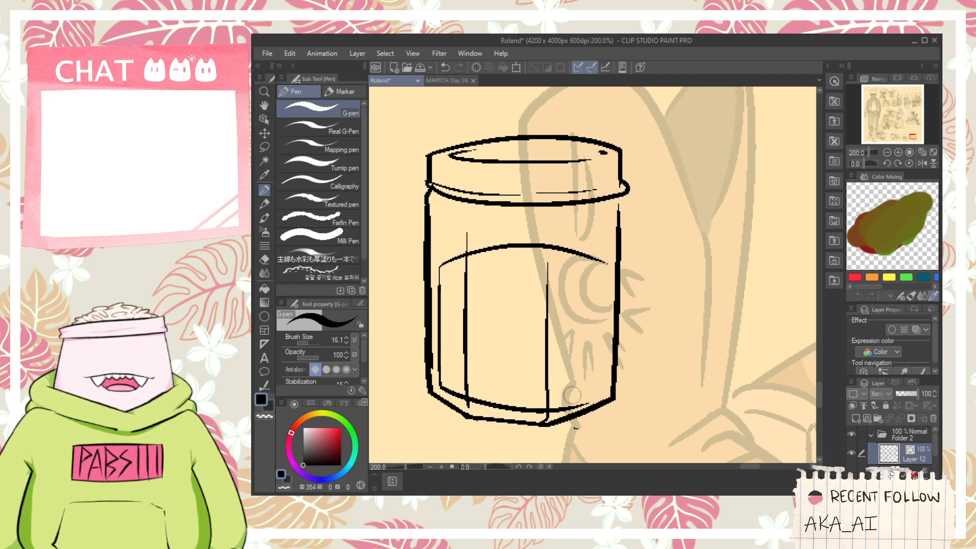
key("ctrl+z")
left_click_drag(438, 386, 605, 390)
key("ctrl+z")
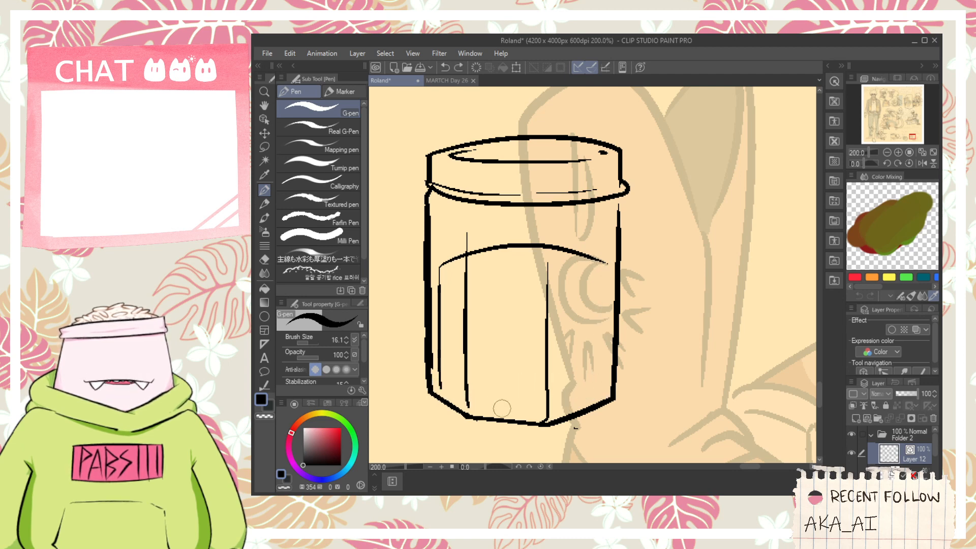
mouse_move(441, 390)
left_mouse_down()
mouse_move(487, 414)
mouse_move(584, 402)
left_mouse_up()
key("ctrl+z")
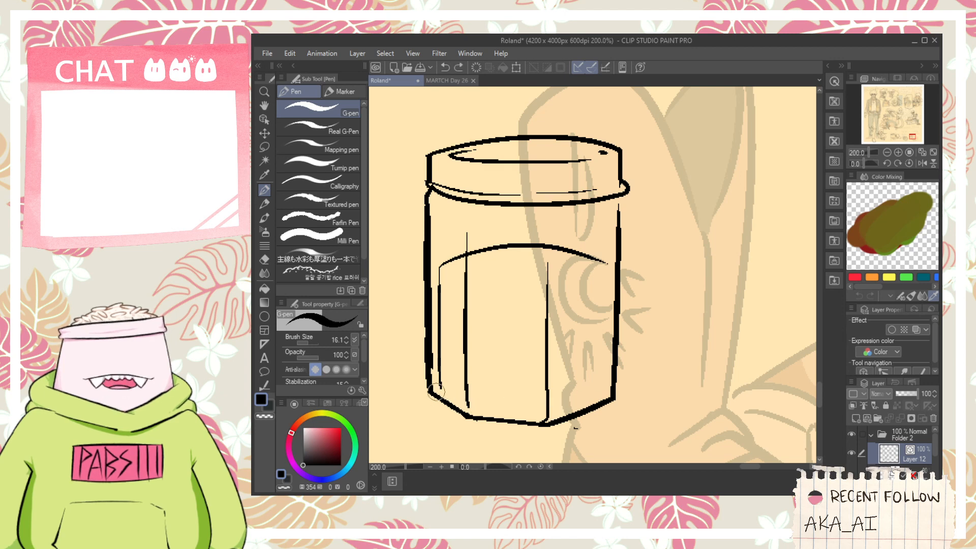
mouse_move(431, 381)
left_mouse_down()
mouse_move(461, 400)
mouse_move(584, 399)
mouse_move(569, 400)
mouse_move(603, 388)
mouse_move(601, 265)
left_mouse_up()
key("ctrl+z")
- Close the label with a thick vertical line on its right side and erase the stray inner line
mouse_move(616, 391)
left_mouse_down()
mouse_move(609, 260)
mouse_move(597, 401)
mouse_move(611, 261)
mouse_move(600, 385)
mouse_move(601, 259)
mouse_move(601, 401)
mouse_move(598, 264)
mouse_move(604, 348)
left_mouse_up()
key("ctrl+z")
key("ctrl+z")
key("ctrl+z")
key("ctrl+z")
key("ctrl+z")
key("ctrl+z")
key("ctrl+z")
left_click_drag(603, 262, 599, 351)
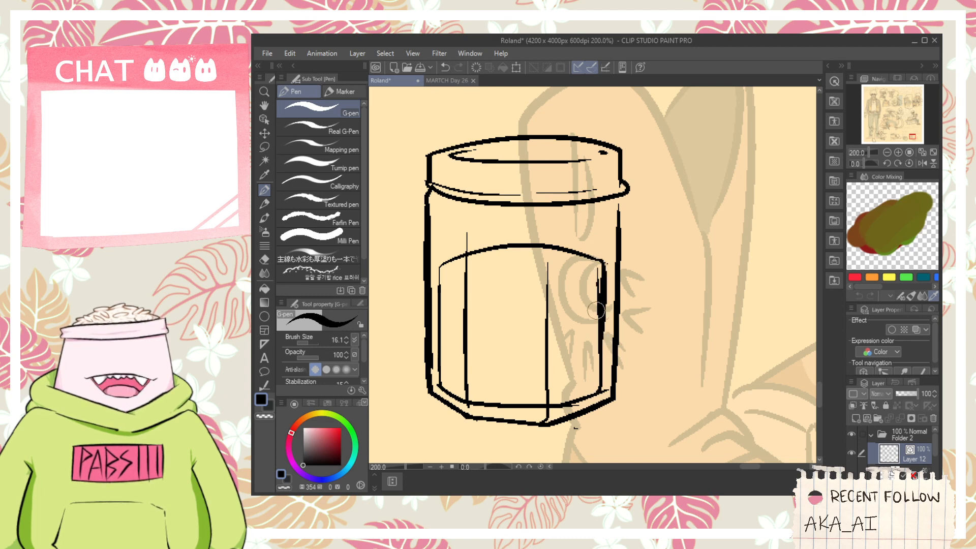
key("e")
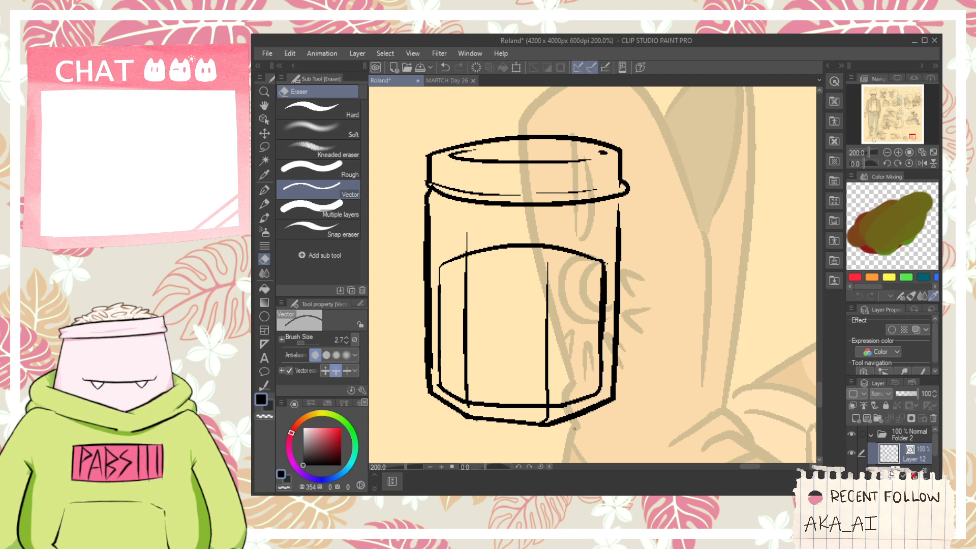
- Extend the jar's two vertical facet lines upward and ink thin curved edges between and beside their tops below the lid
scroll(462, 214, "up", 1)
key("p")
mouse_move(468, 254)
left_mouse_down()
mouse_move(466, 218)
mouse_move(471, 237)
mouse_move(513, 225)
mouse_move(477, 217)
mouse_move(492, 221)
left_mouse_up()
key("ctrl+z")
key("ctrl+z")
mouse_move(508, 223)
left_mouse_down()
mouse_move(596, 234)
mouse_move(637, 291)
mouse_move(637, 306)
left_mouse_up()
key("ctrl+z")
left_click_drag(651, 237, 760, 205)
key("ctrl+z")
- Carry the thin shoulder curve to the jar's left edge and tidy the lines where the right side meets the lid rim
key("ctrl+z")
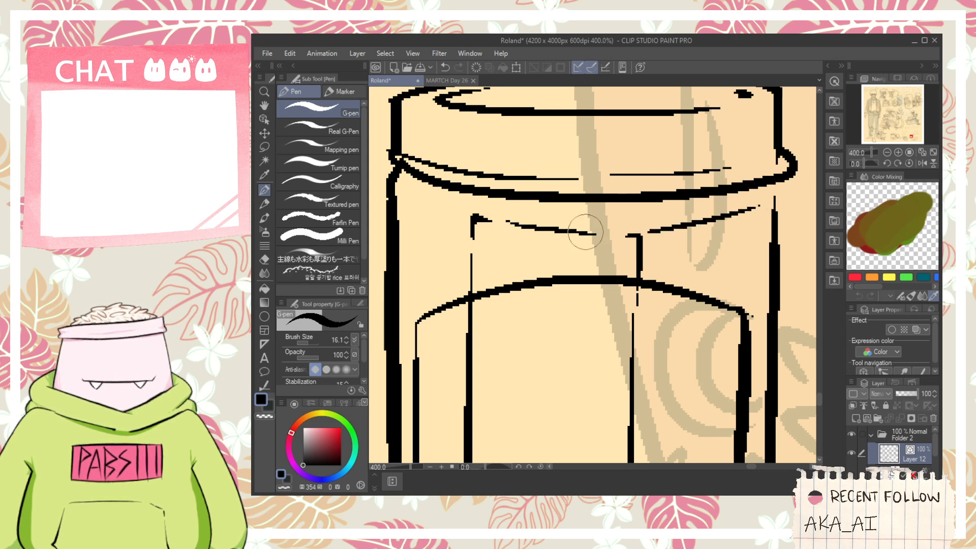
key("ctrl+z")
mouse_move(464, 216)
left_mouse_down()
mouse_move(403, 205)
mouse_move(466, 209)
left_mouse_up()
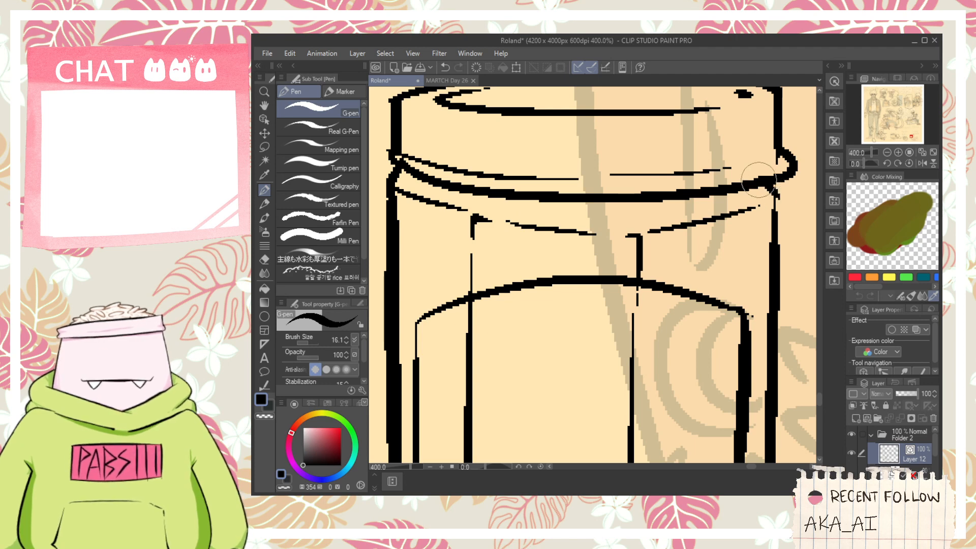
key("e")
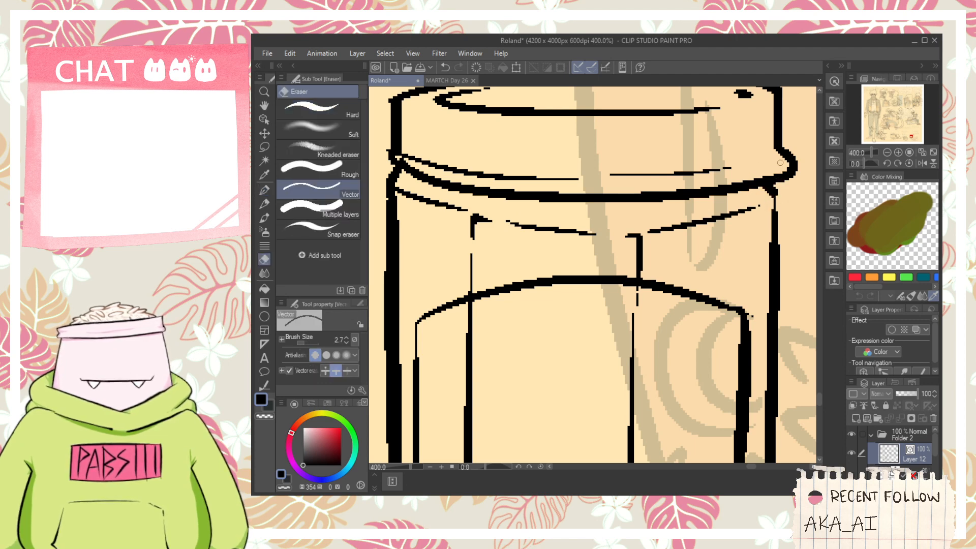
key("p")
left_click_drag(751, 166, 780, 148)
scroll(757, 185, "down", 3)
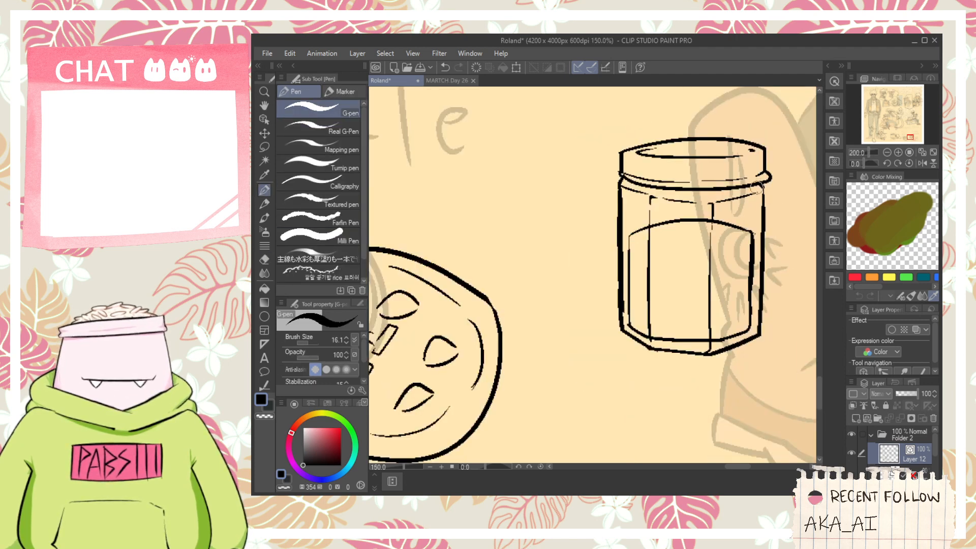
scroll(756, 188, "down", 2)
key("space")
left_click_drag(758, 210, 552, 279)
scroll(559, 296, "up", 2)
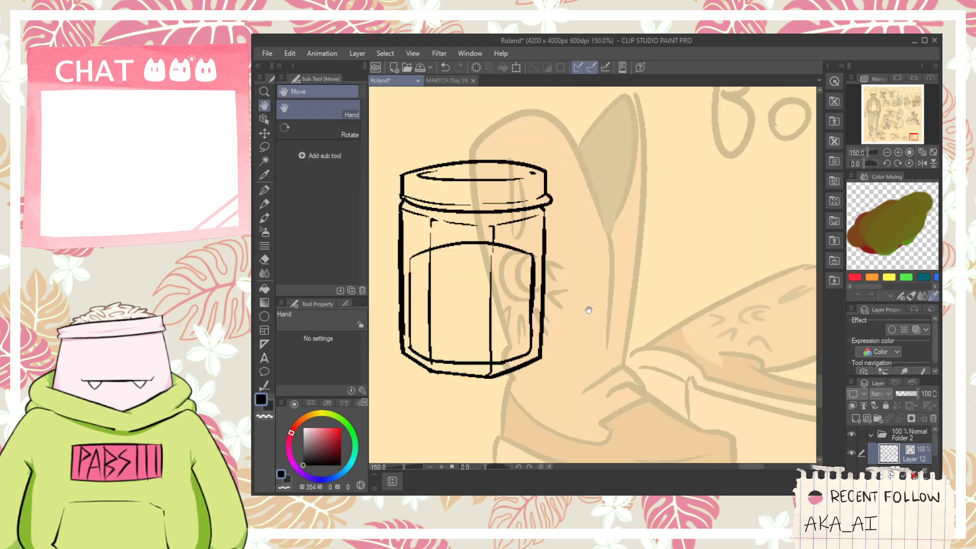
scroll(588, 310, "down", 1)
key("p")
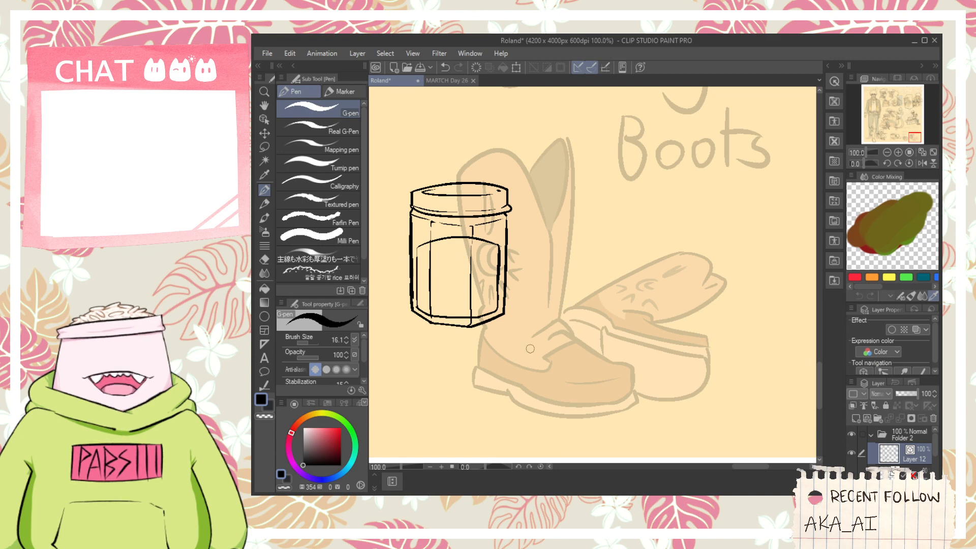
left_click_drag(572, 322, 526, 351)
key("ctrl+z")
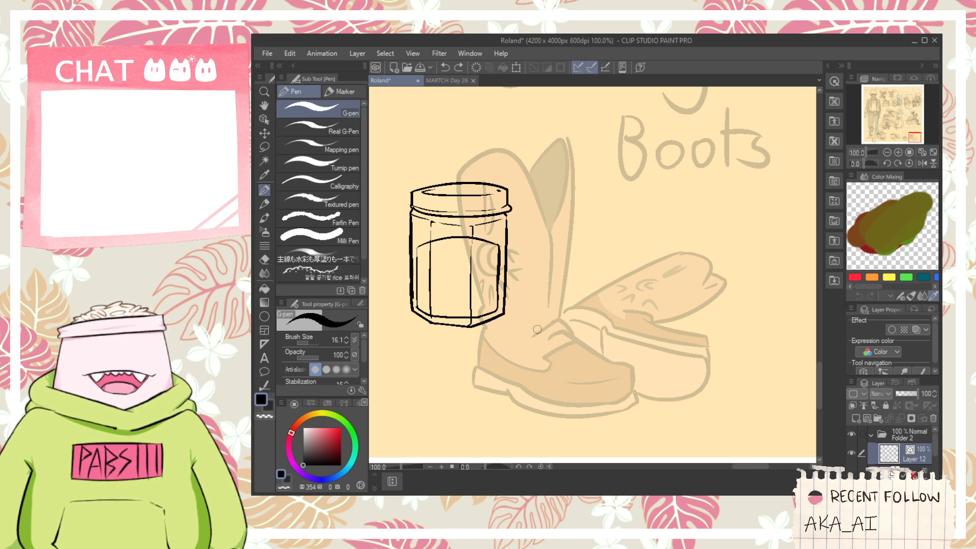
scroll(524, 317, "up", 1)
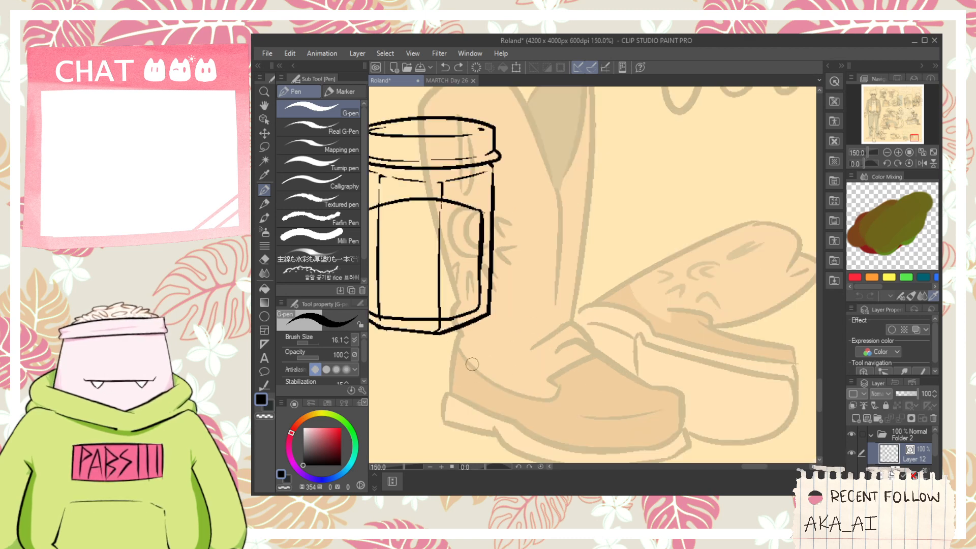
scroll(497, 393, "down", 1)
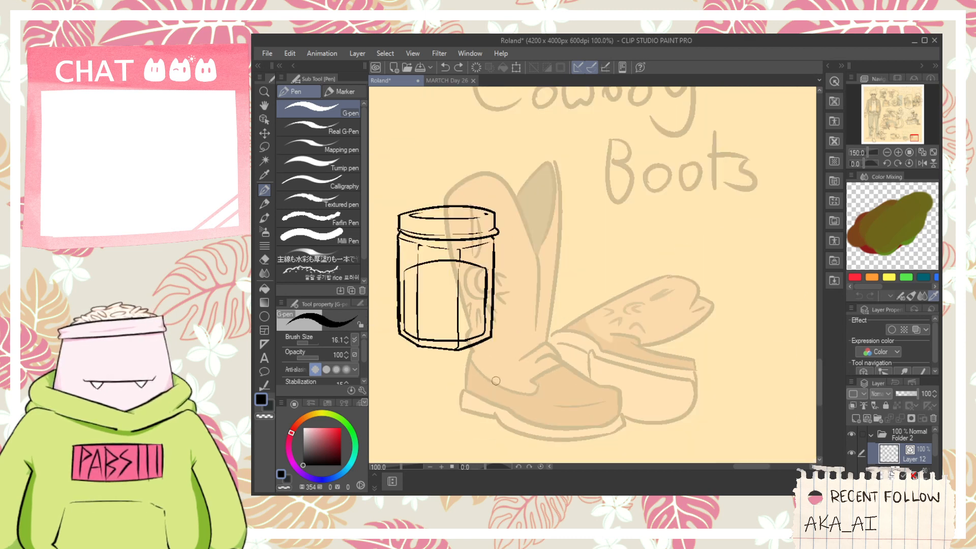
key("ctrl+z")
- Ink the closed outline of a rounded lump over the boot's foot, below and to the right of the jar
scroll(503, 354, "up", 1)
key("ctrl+z")
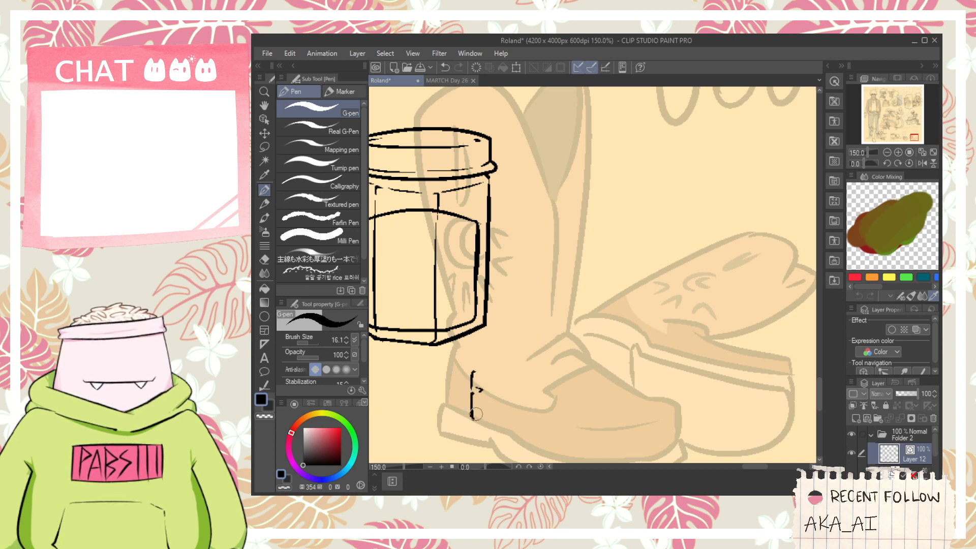
left_click_drag(475, 414, 570, 429)
key("ctrl+z")
left_click_drag(472, 404, 554, 419)
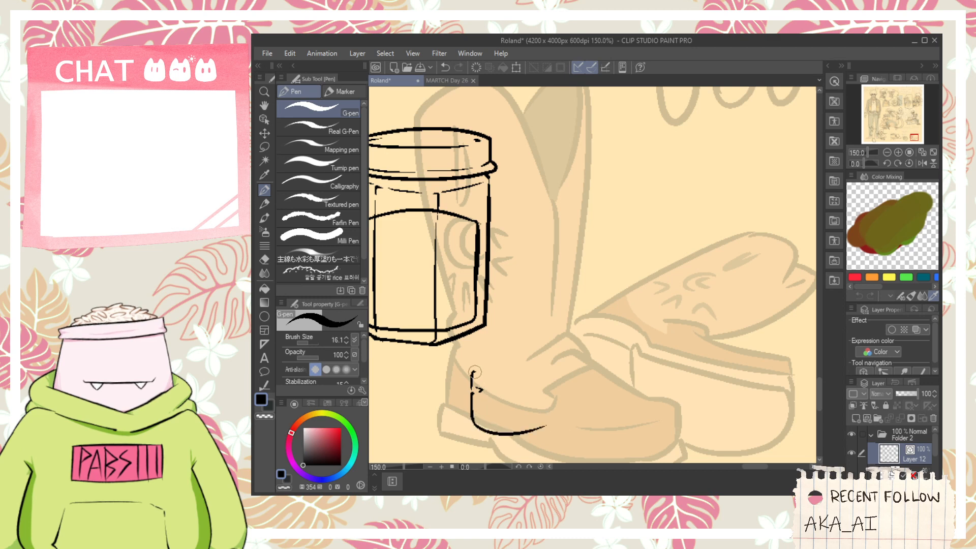
left_click_drag(474, 372, 582, 351)
left_click_drag(538, 426, 579, 358)
key("ctrl+z")
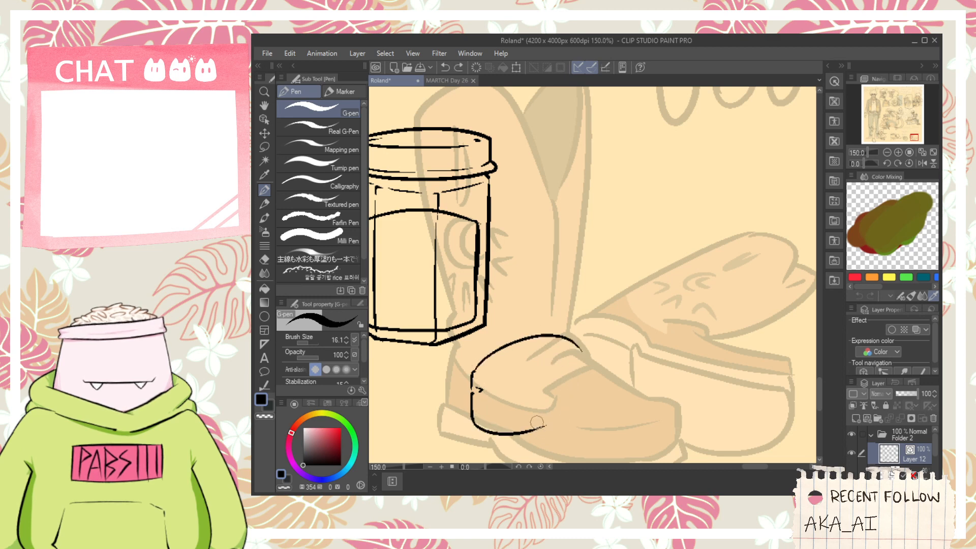
left_click_drag(536, 425, 591, 351)
key("ctrl+z")
mouse_move(544, 426)
left_mouse_down()
mouse_move(575, 416)
mouse_move(584, 363)
left_mouse_up()
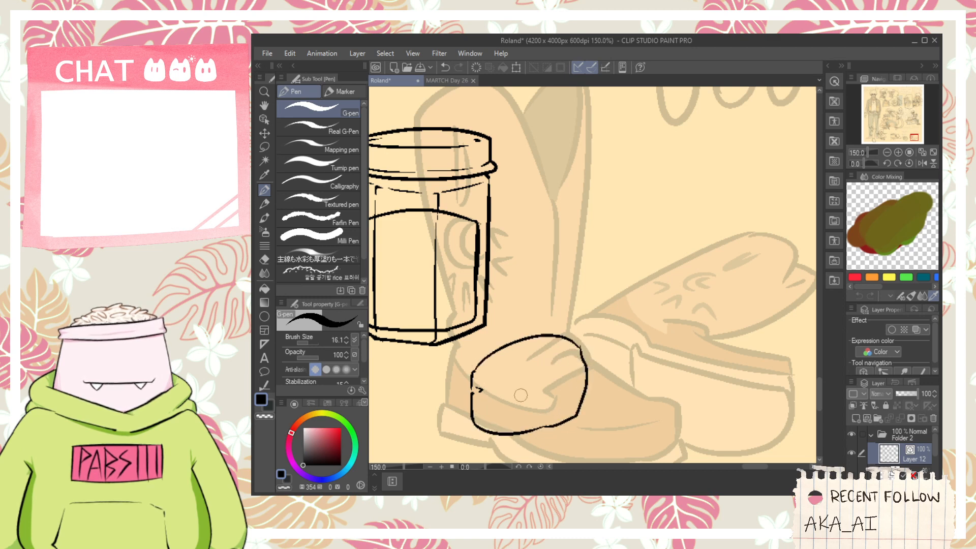
- Ink small pits across the lump's top and front, plus thin lines marking the edge between the two faces
key("ctrl+z")
mouse_move(523, 423)
left_mouse_down()
mouse_move(532, 421)
mouse_move(492, 425)
mouse_move(534, 406)
left_mouse_up()
left_click(487, 421)
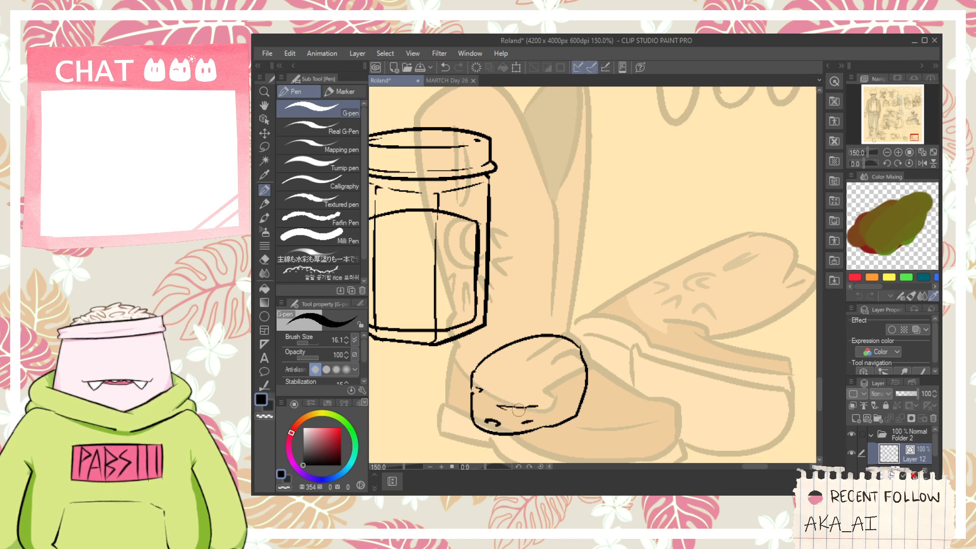
key("ctrl+z")
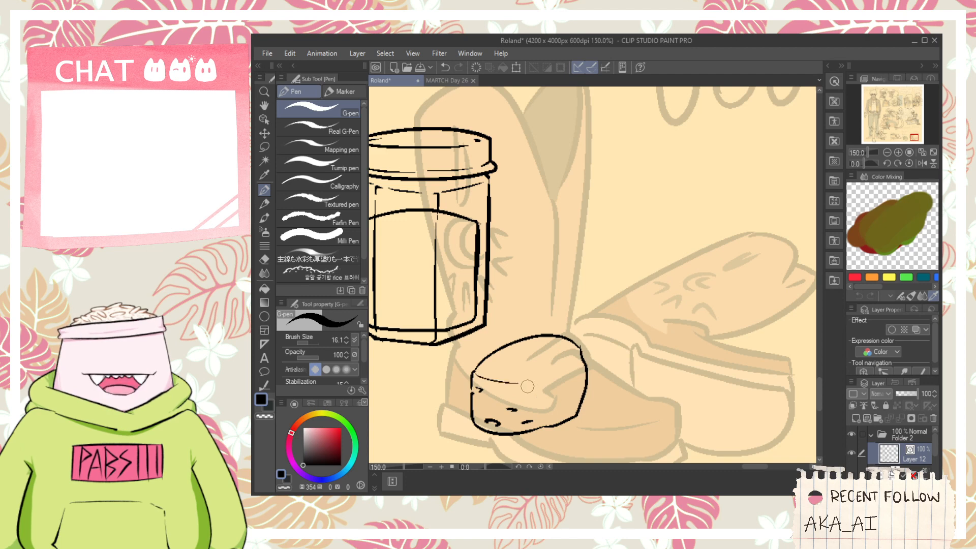
key("ctrl+z")
mouse_move(540, 379)
left_mouse_down()
mouse_move(556, 366)
mouse_move(531, 375)
left_mouse_up()
scroll(512, 357, "up", 1)
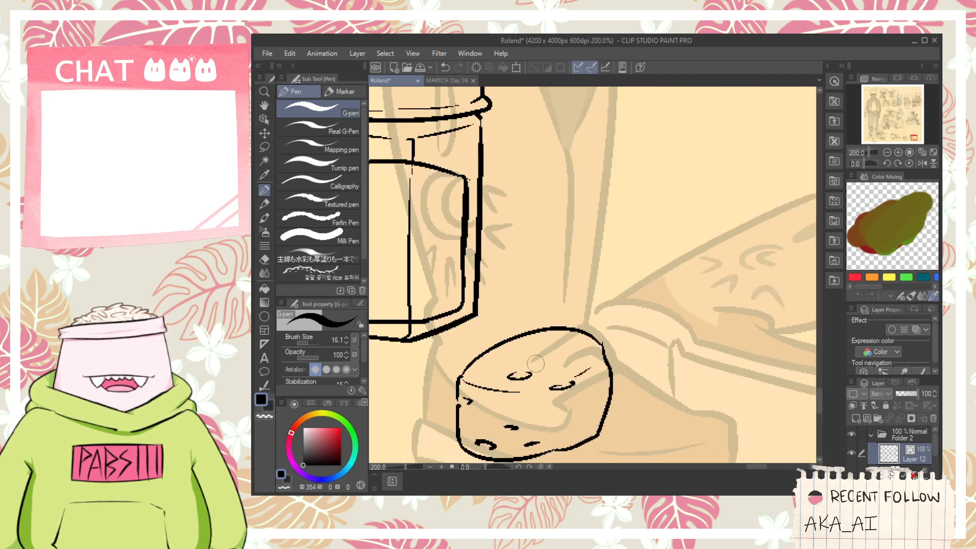
left_click_drag(544, 336, 559, 335)
left_click_drag(576, 381, 524, 368)
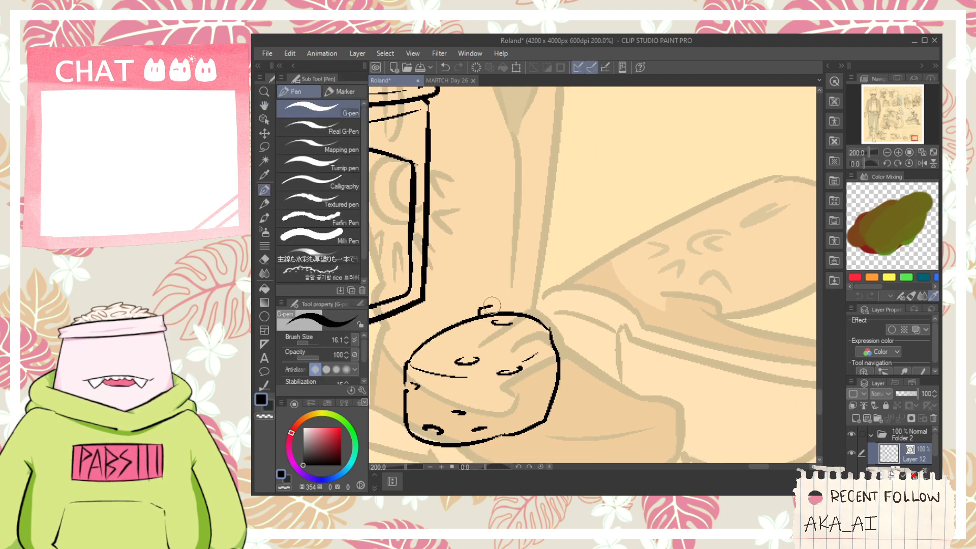
key("ctrl+z")
- Trim the overshooting line at the lump's upper-right corner and add a small pit at its lower-right edge
scroll(558, 322, "up", 2)
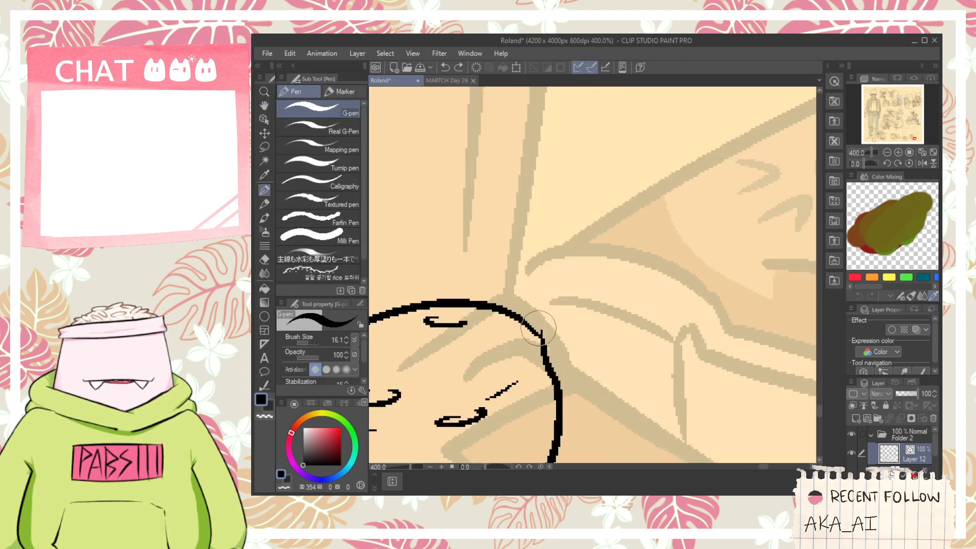
key("e")
scroll(549, 357, "down", 2)
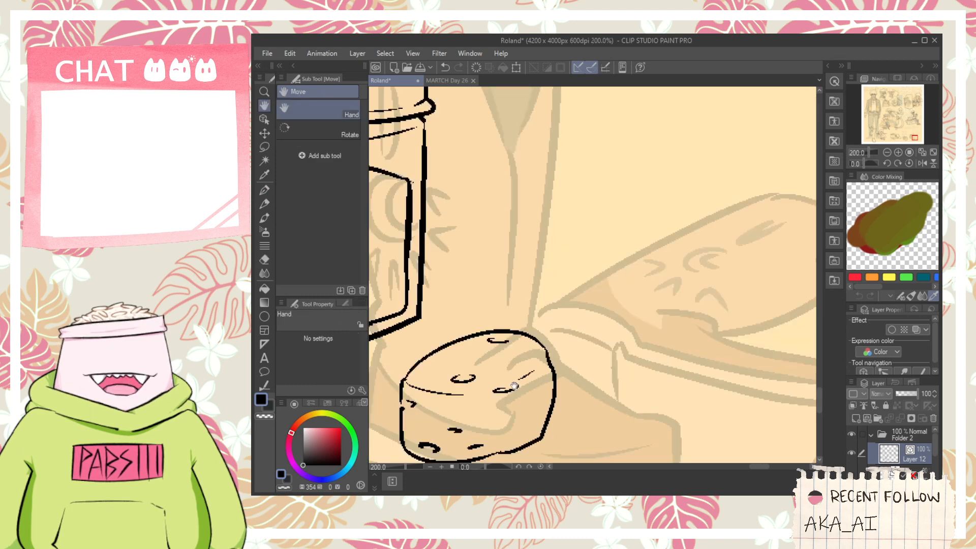
left_click_drag(549, 358, 532, 358)
scroll(561, 388, "up", 2)
key("p")
left_click_drag(553, 396, 545, 411)
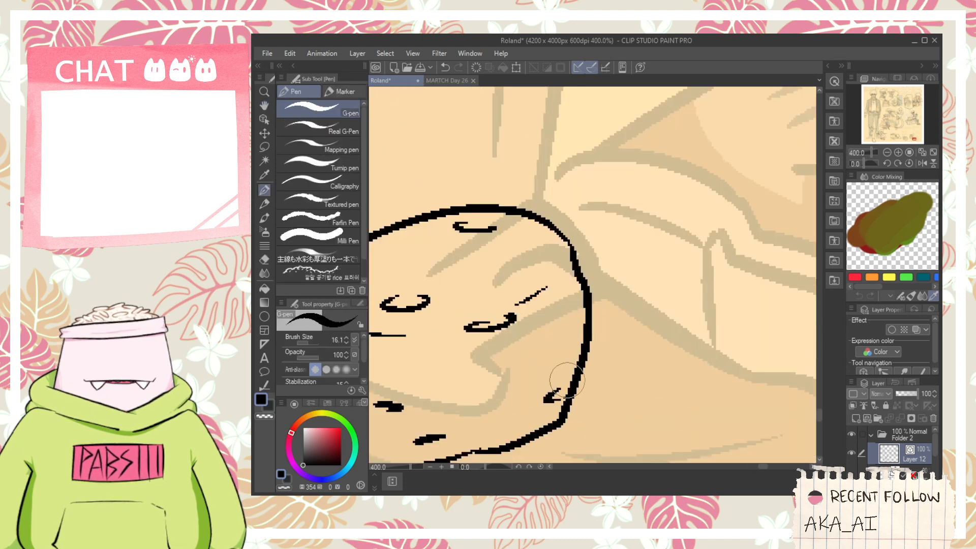
scroll(566, 374, "down", 2)
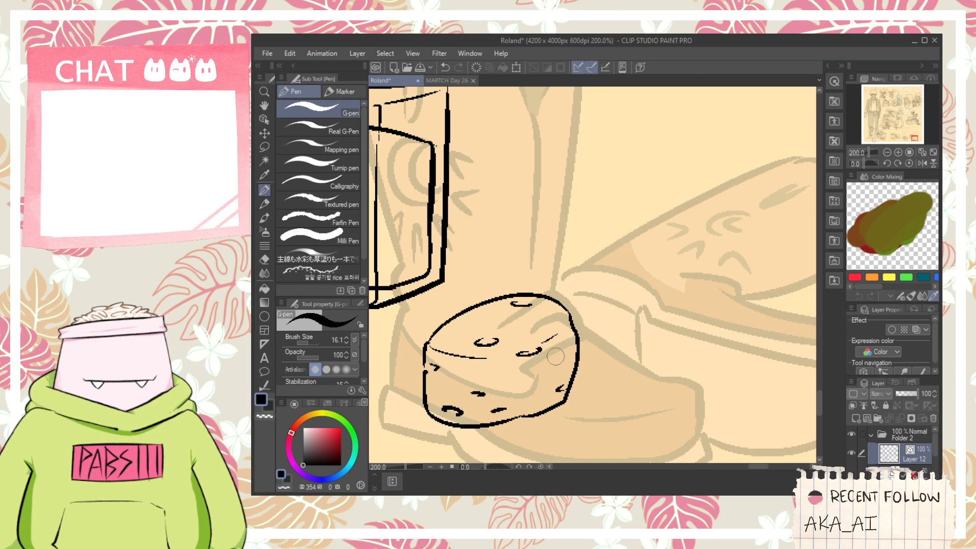
- Ink two parallel curves sweeping from the lump's left side around beneath it and up to the right
scroll(456, 392, "down", 1)
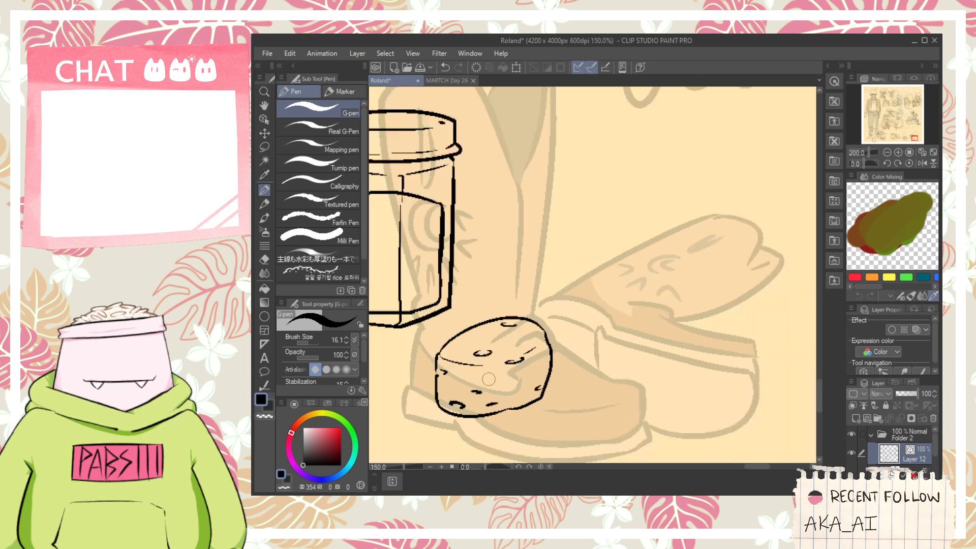
scroll(486, 354, "up", 1)
mouse_move(457, 392)
left_mouse_down()
mouse_move(486, 354)
mouse_move(449, 368)
mouse_move(715, 306)
left_mouse_up()
key("ctrl+z")
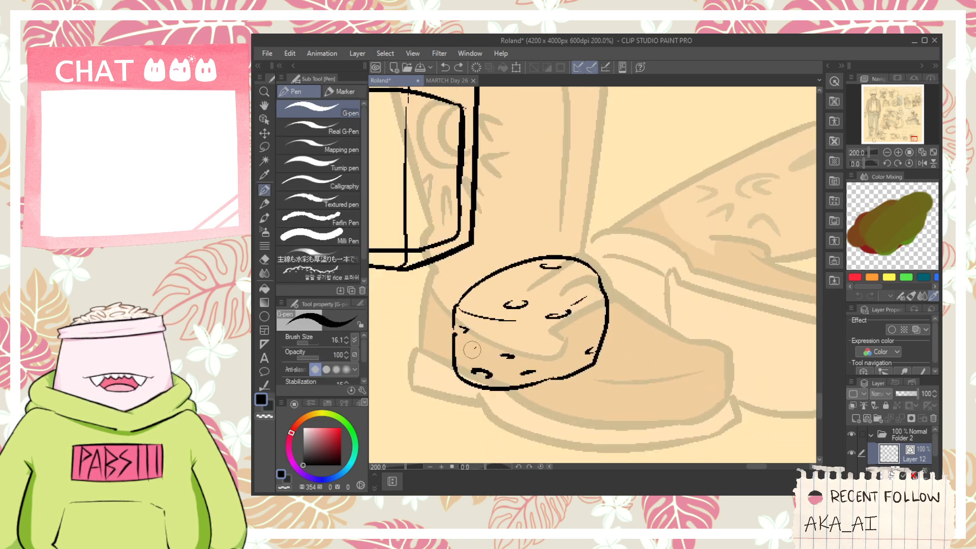
left_click_drag(473, 351, 726, 355)
key("ctrl+z")
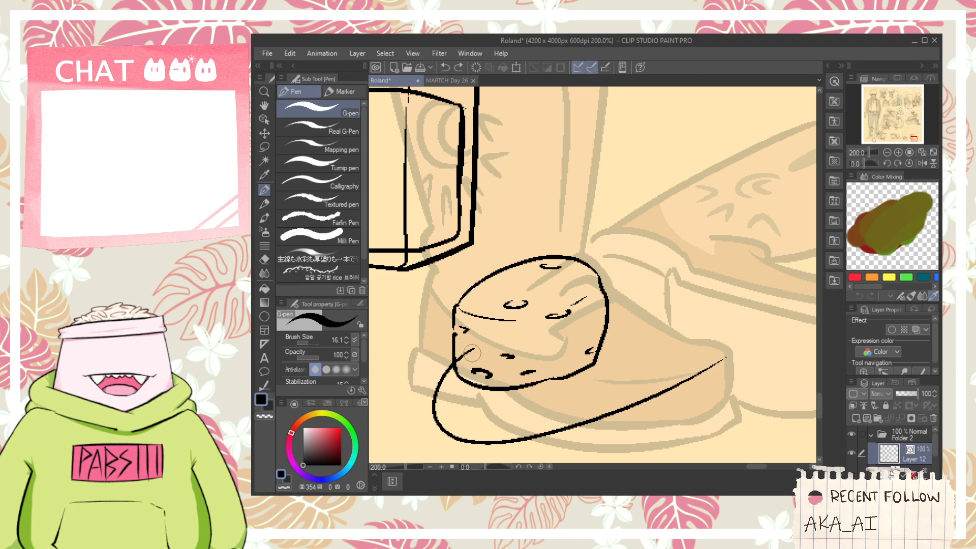
left_click_drag(465, 366, 689, 360)
key("ctrl+z")
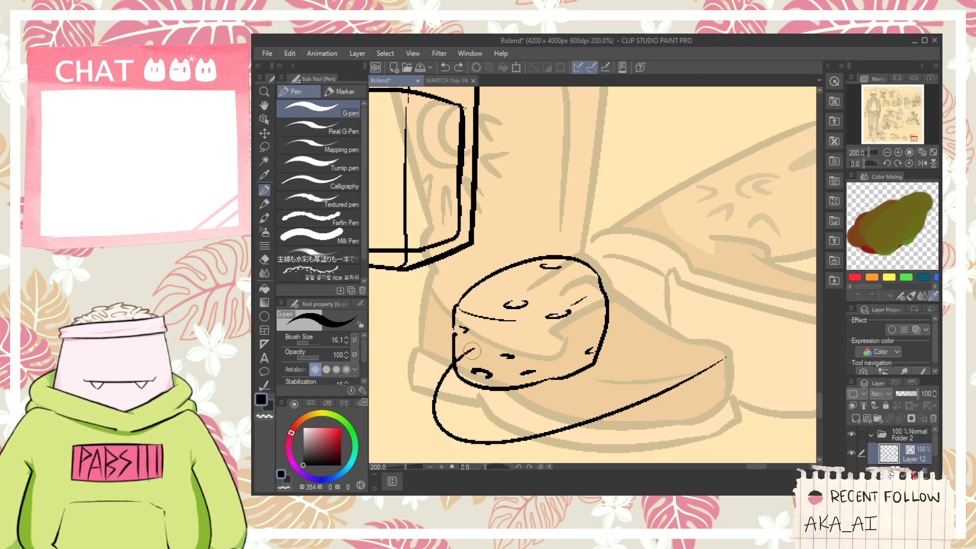
mouse_move(471, 351)
left_mouse_down()
mouse_move(452, 399)
mouse_move(683, 370)
left_mouse_up()
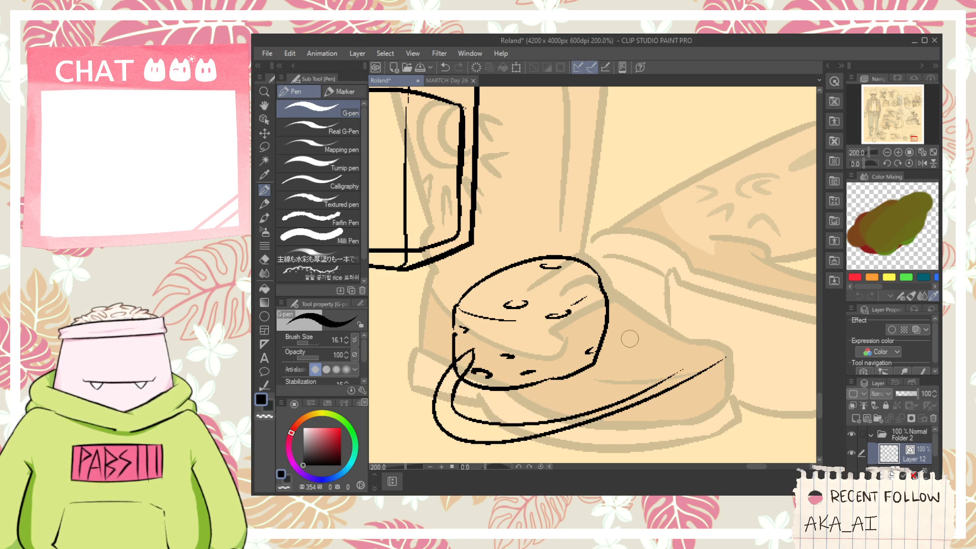
- Ink an arc from the lump's upper-right edge across to the right and curving down toward the lower curves
mouse_move(584, 267)
left_mouse_down()
mouse_move(699, 290)
mouse_move(637, 254)
mouse_move(732, 336)
left_mouse_up()
key("ctrl+z")
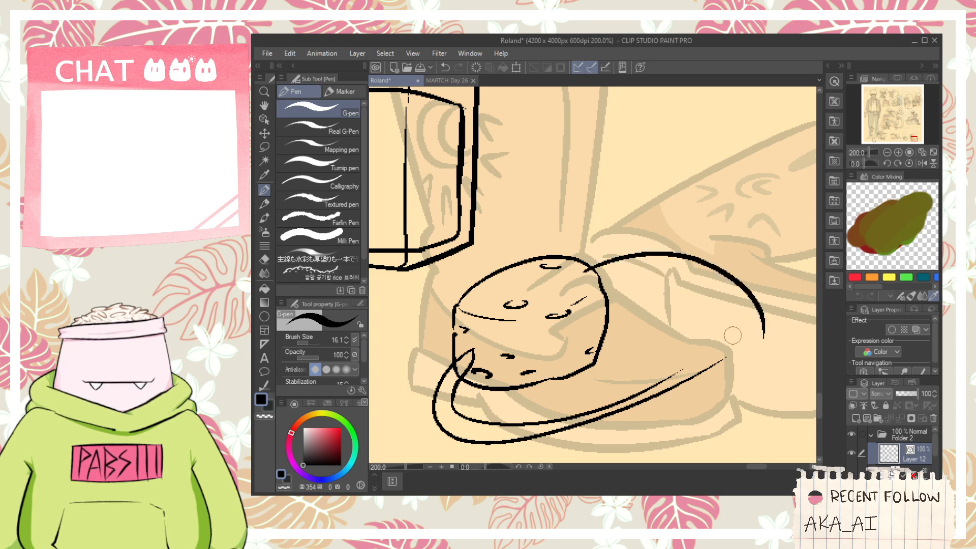
key("ctrl+z")
left_click_drag(582, 262, 742, 336)
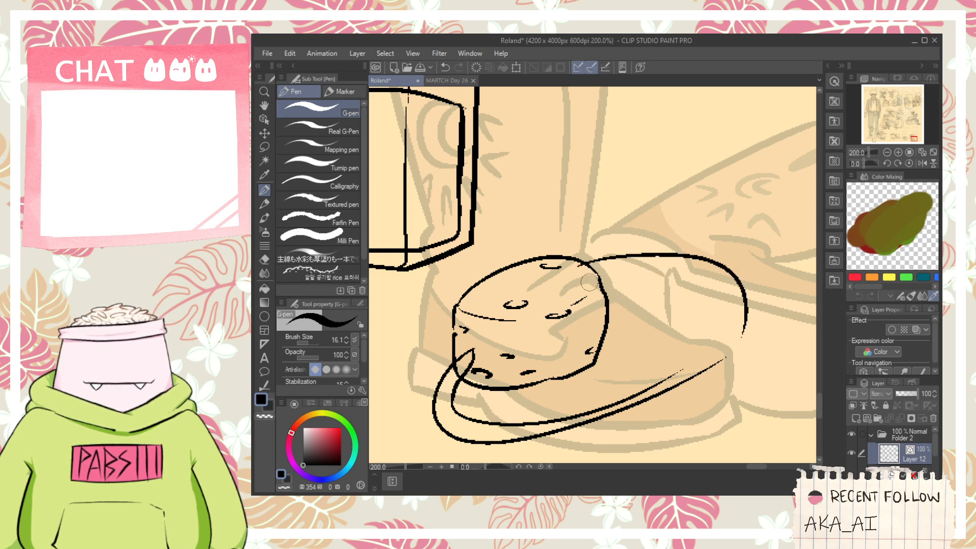
- Ink a second, inner arc from the lump's right side curving over and down inside the large outer arc
mouse_move(590, 282)
left_mouse_down()
mouse_move(716, 320)
mouse_move(712, 334)
mouse_move(717, 307)
mouse_move(725, 328)
left_mouse_up()
key("ctrl+z")
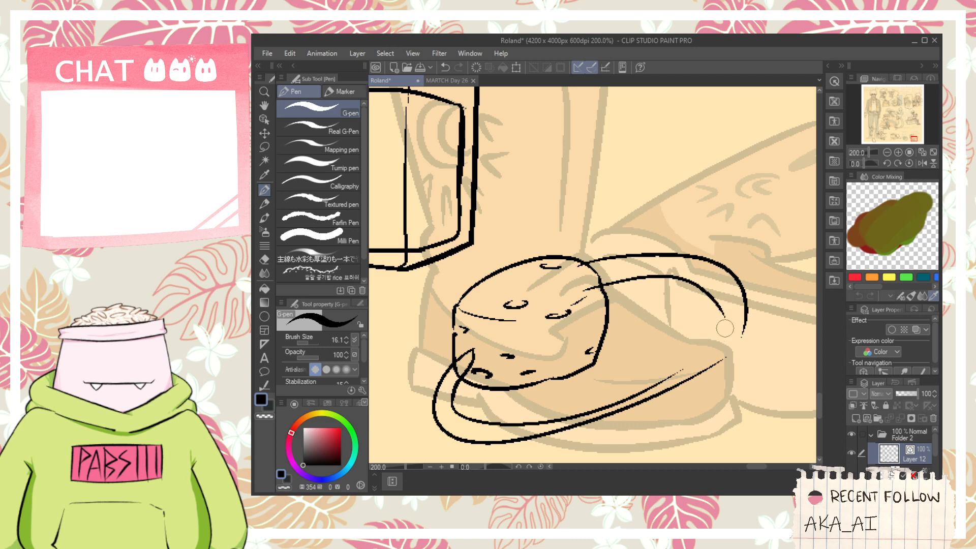
mouse_move(529, 430)
left_mouse_down()
mouse_move(510, 375)
mouse_move(533, 392)
mouse_move(688, 345)
left_mouse_up()
key("ctrl+z")
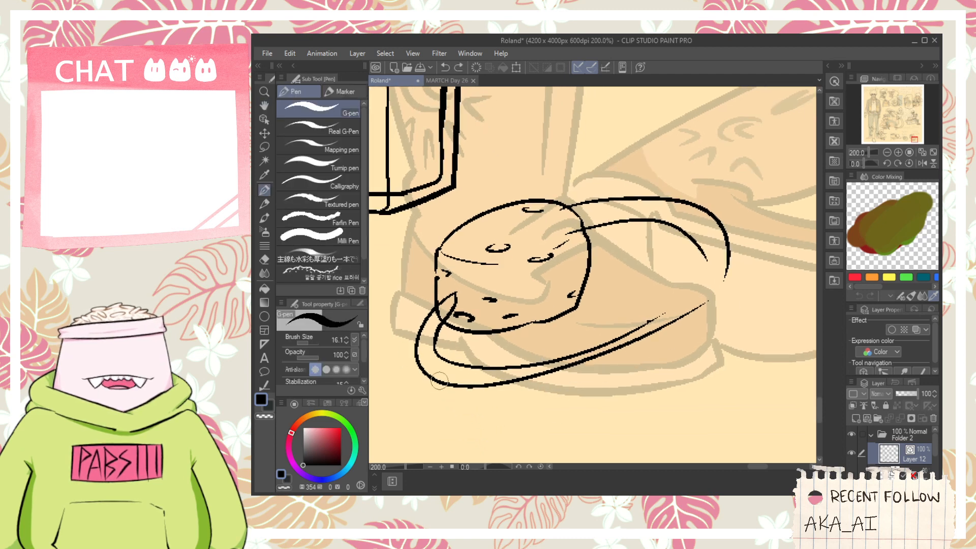
- Re-ink the outer lower curve slightly wider beneath the lump and erase the old overlapping line
mouse_move(440, 380)
left_mouse_down()
mouse_move(542, 390)
mouse_move(716, 330)
left_mouse_up()
key("e")
left_click_drag(568, 366, 514, 380)
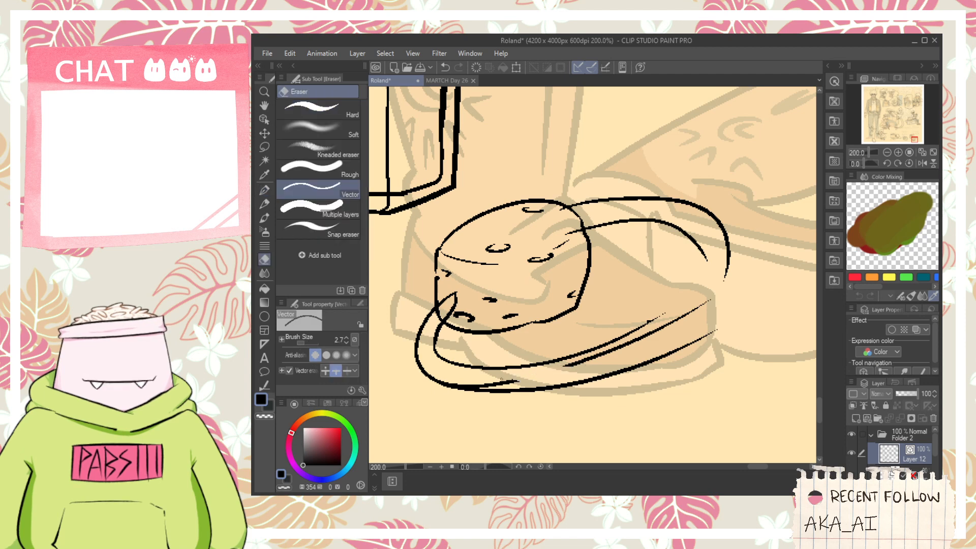
left_click_drag(438, 378, 519, 382)
mouse_move(602, 354)
left_mouse_down()
mouse_move(616, 349)
mouse_move(587, 333)
left_mouse_up()
- Ink a line branching off the outer lower curve so the band narrows toward its right end
scroll(657, 322, "up", 2)
key("p")
scroll(657, 322, "down", 2)
key("space")
left_click_drag(488, 397, 651, 335)
key("ctrl+z")
left_click_drag(524, 386, 638, 309)
key("ctrl+z")
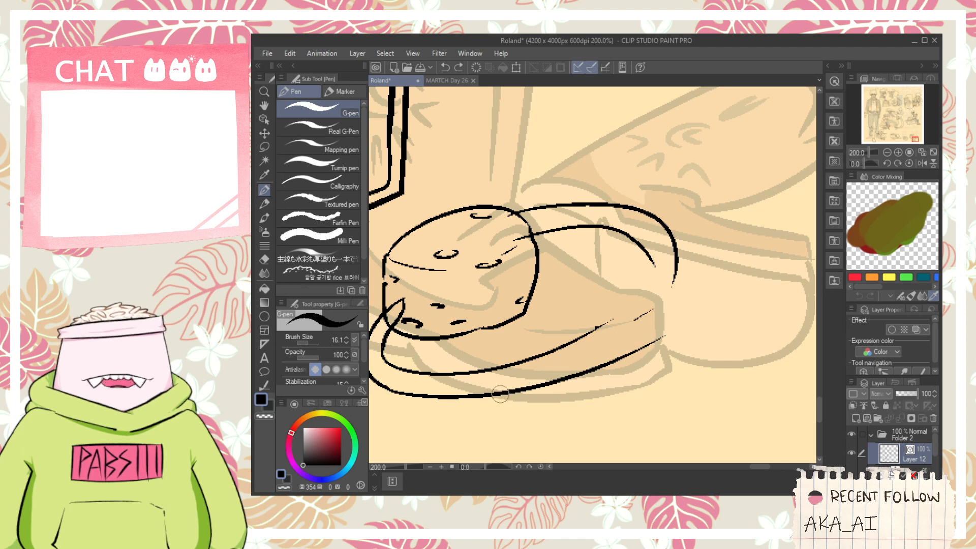
left_click_drag(500, 393, 626, 315)
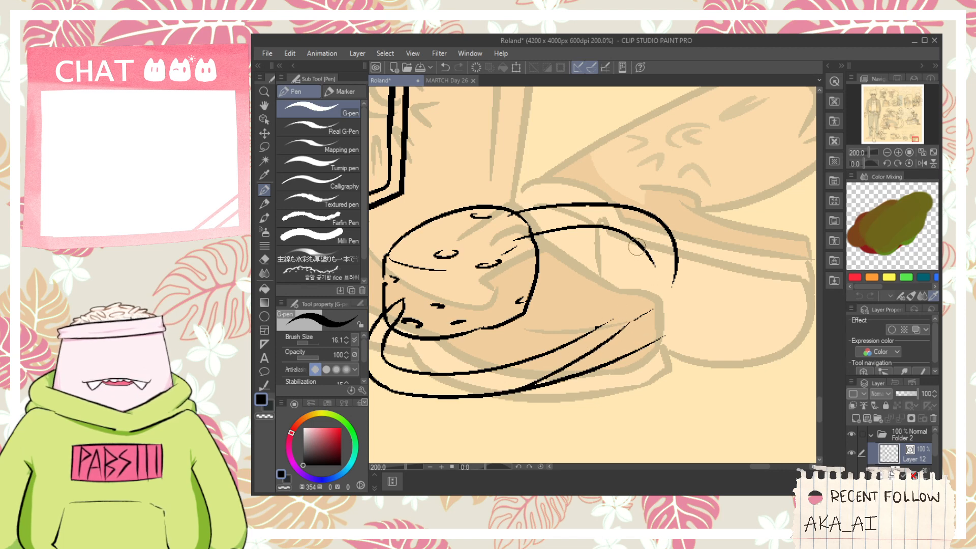
- Ink the knot's upper loops where the arcs meet the lower curves and erase the leftover curve ends
mouse_move(644, 277)
left_mouse_down()
mouse_move(660, 247)
mouse_move(652, 245)
mouse_move(644, 292)
left_mouse_up()
key("ctrl+z")
mouse_move(599, 329)
left_mouse_down()
mouse_move(654, 310)
mouse_move(614, 303)
mouse_move(654, 312)
mouse_move(646, 335)
left_mouse_up()
key("ctrl+z")
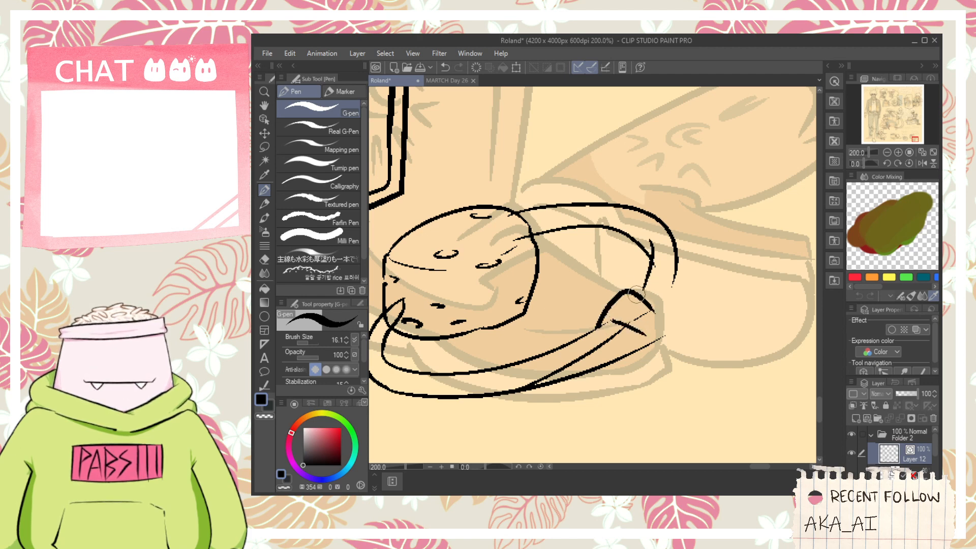
left_click_drag(635, 294, 659, 310)
key("e")
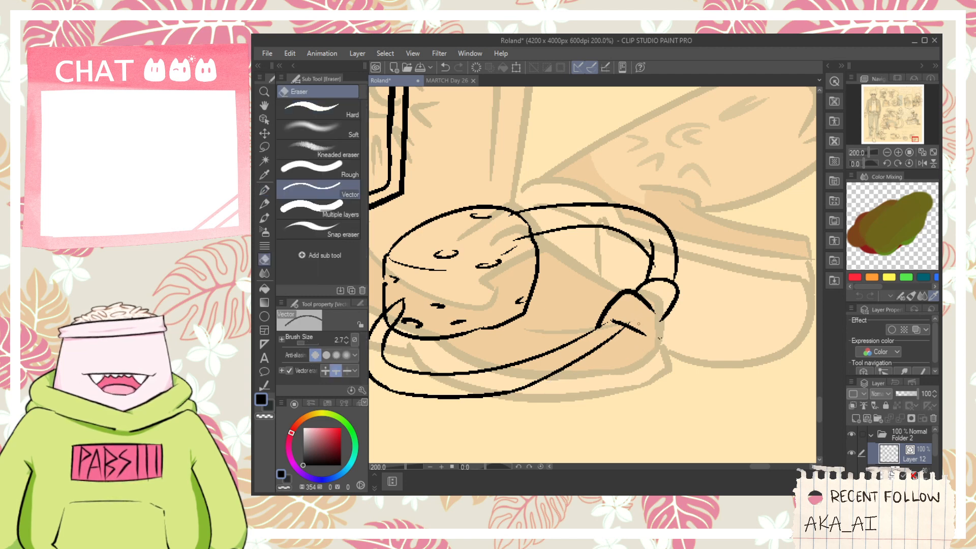
- Ink the knot's lower loop and the line crossing its middle, trimming the stray strokes inside it
scroll(626, 335, "up", 2)
key("p")
mouse_move(587, 346)
left_mouse_down()
mouse_move(730, 322)
mouse_move(679, 303)
mouse_move(704, 294)
left_mouse_up()
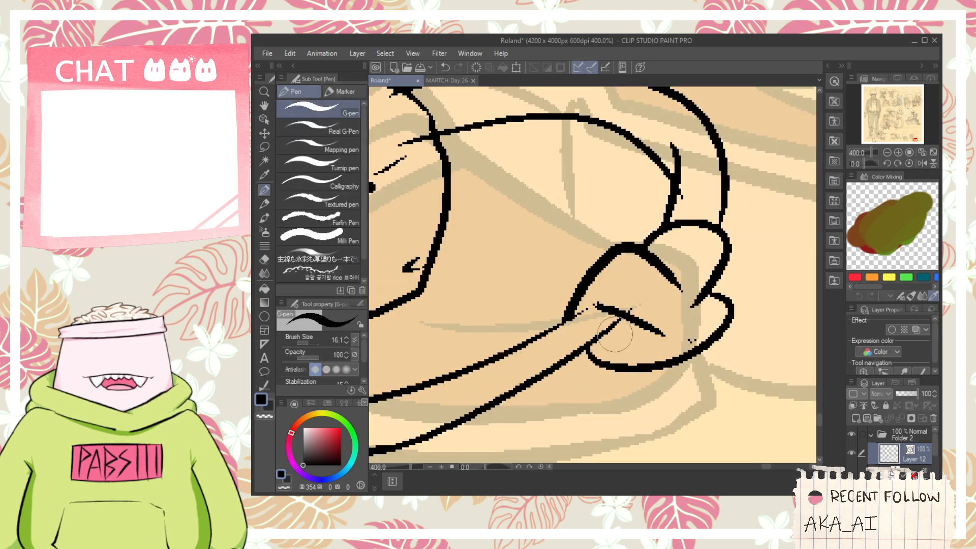
left_click_drag(615, 334, 708, 304)
key("ctrl+z")
key("e")
left_click_drag(646, 340, 662, 329)
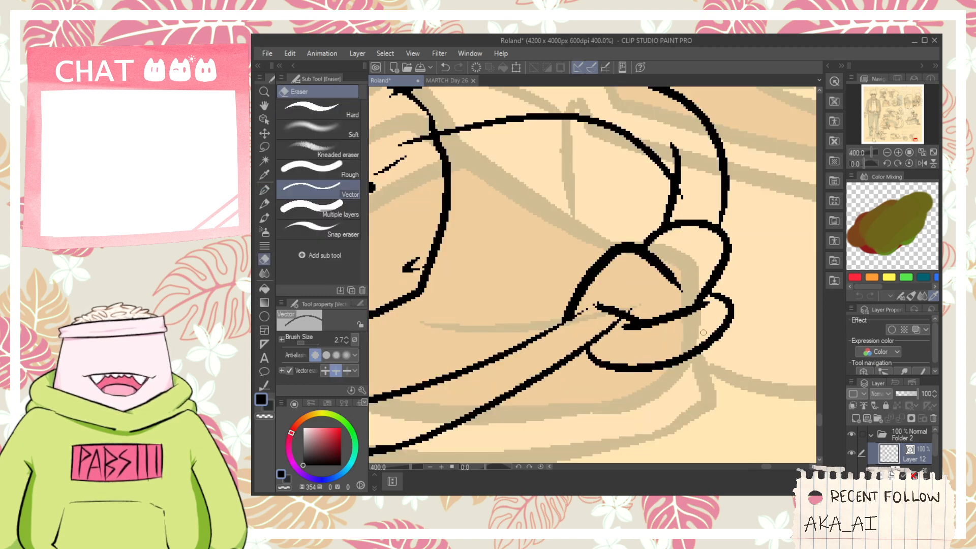
- Ink two short flared cord ends hanging below and to the right of the knot
key("space")
mouse_move(694, 199)
left_mouse_down()
mouse_move(649, 283)
mouse_move(637, 285)
left_mouse_up()
scroll(641, 286, "down", 2)
key("space")
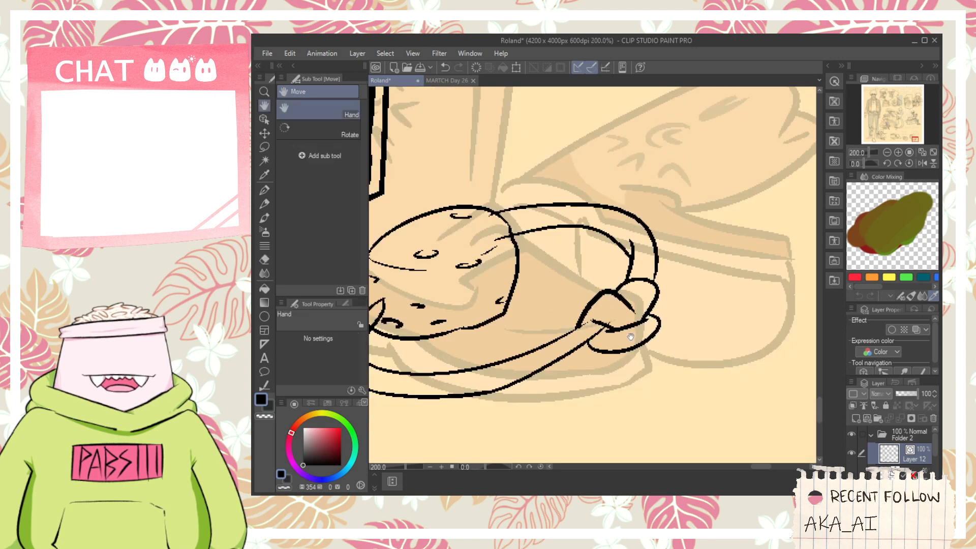
scroll(600, 327, "up", 2)
key("p")
mouse_move(603, 360)
left_mouse_down()
mouse_move(600, 326)
mouse_move(582, 414)
mouse_move(648, 382)
left_mouse_up()
key("ctrl+z")
mouse_move(608, 320)
left_mouse_down()
mouse_move(660, 304)
mouse_move(661, 274)
mouse_move(681, 260)
left_mouse_up()
key("ctrl+z")
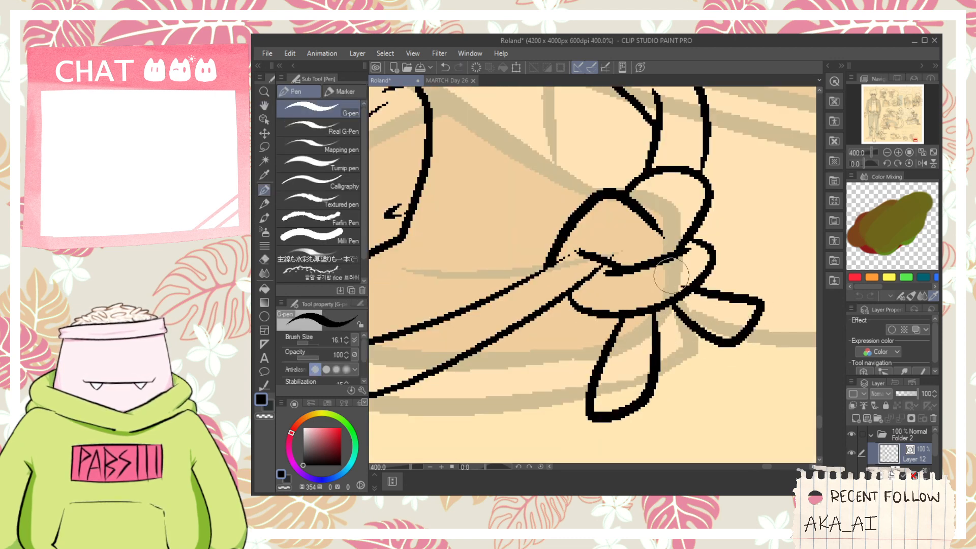
- Erase the lump's outline where it crosses the band's left end
scroll(688, 277, "down", 3)
key("space")
scroll(500, 311, "up", 1)
left_click_drag(480, 255, 499, 331)
key("e")
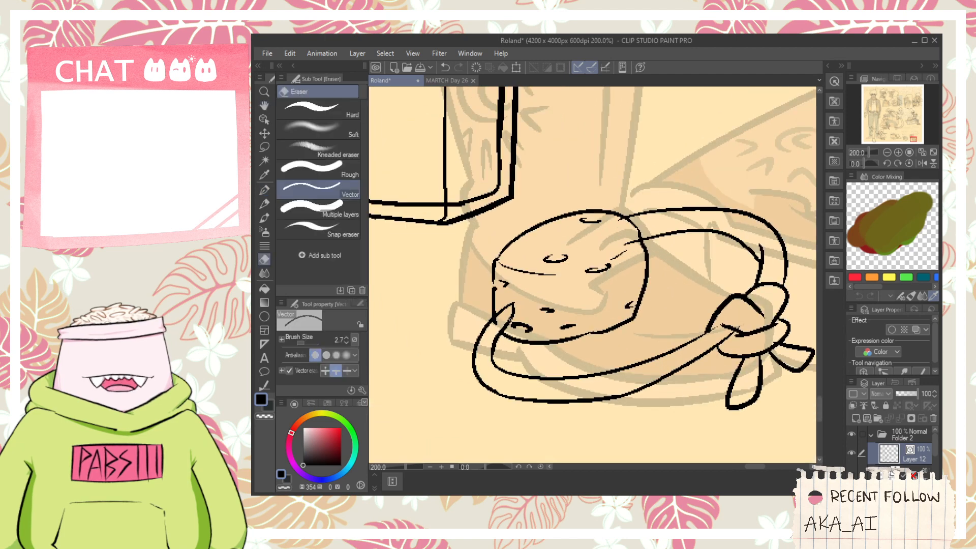
scroll(486, 334, "up", 2)
left_click(502, 314)
key("ctrl+z")
left_click(508, 315)
scroll(509, 306, "down", 4)
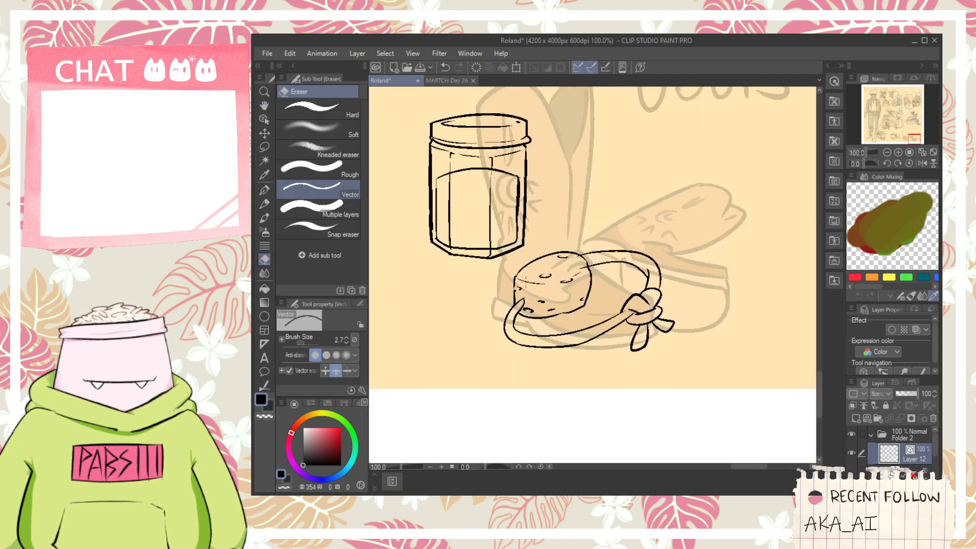
- Ink a thin horizontal line across the upper part of the jar's front panel
key("space")
left_click_drag(539, 216, 551, 345)
scroll(551, 345, "up", 1)
key("p")
left_click_drag(406, 299, 503, 306)
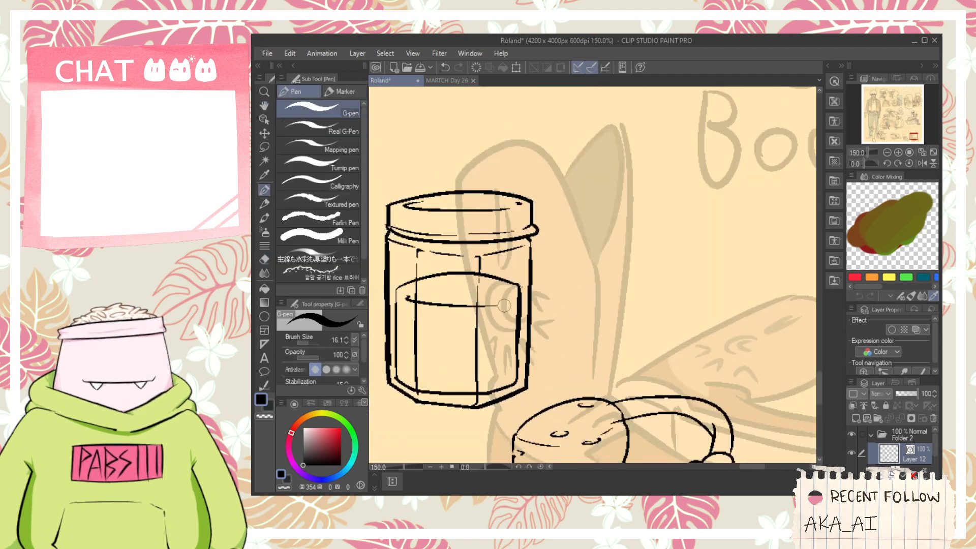
key("space")
left_click_drag(457, 394, 501, 351)
left_click_drag(640, 286, 595, 307)
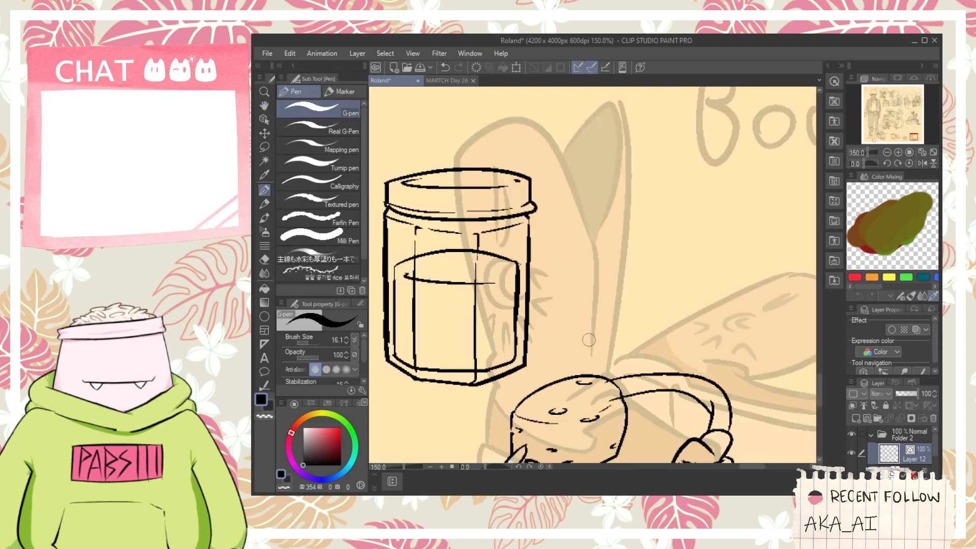
- Enlarge all the inked personal items together and move the round buckle up beside the Heirloom Buckle lettering
scroll(588, 340, "down", 5)
key("space")
left_click_drag(589, 340, 628, 323)
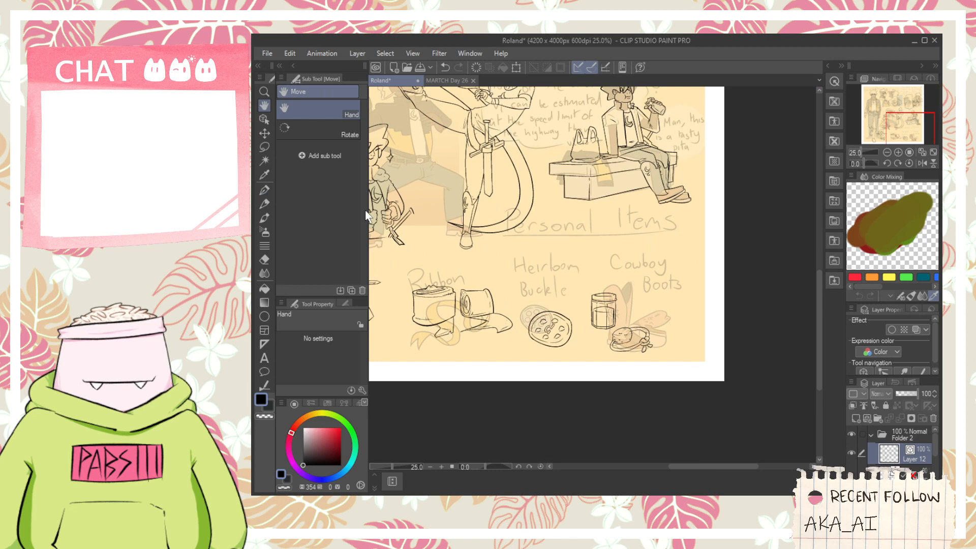
left_click(261, 118)
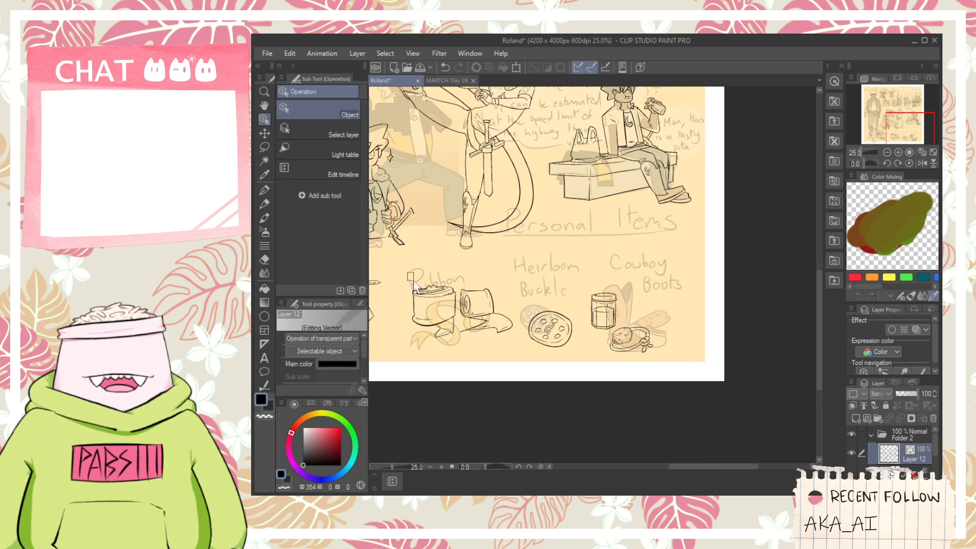
left_click_drag(413, 281, 666, 398)
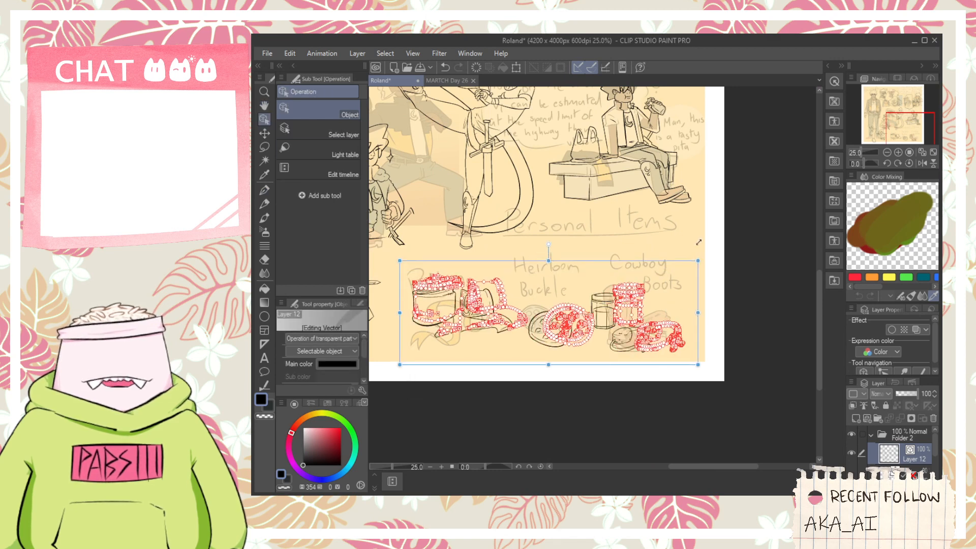
left_click_drag(698, 243, 712, 237)
left_click_drag(537, 276, 610, 369)
left_click_drag(597, 293, 598, 225)
- Enlarge the jar and lump drawings, and place the lump with its knotted band over the jar's lower-right corner
left_click_drag(715, 363, 592, 249)
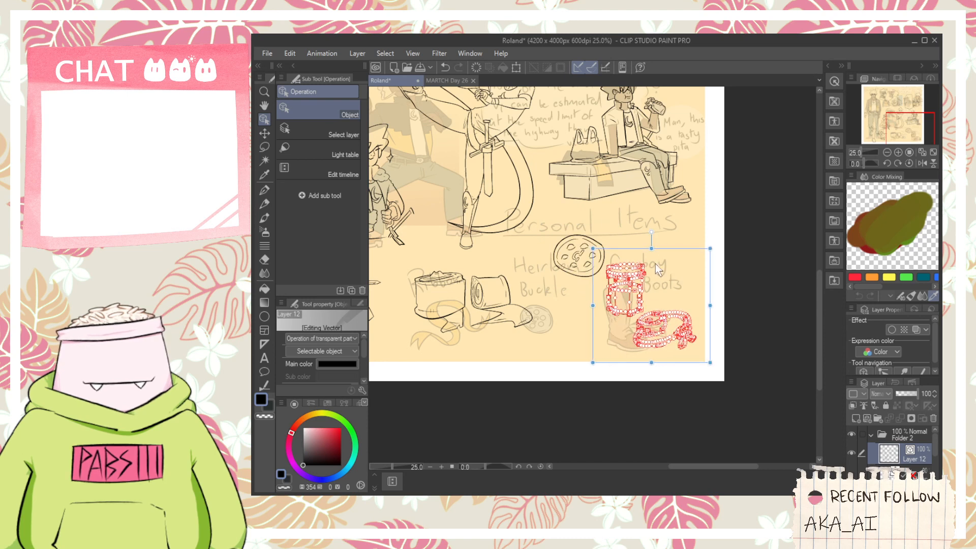
left_click_drag(677, 245, 683, 249)
left_click(688, 274)
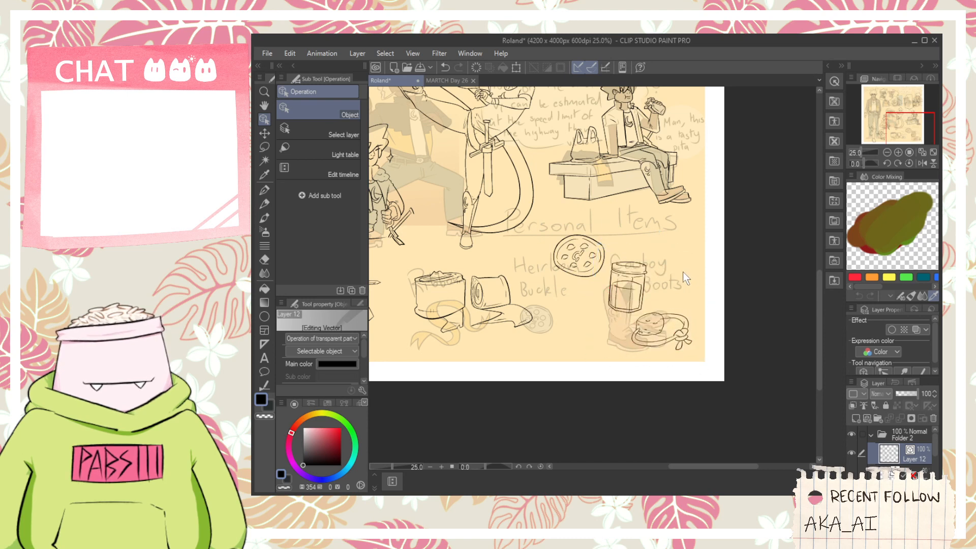
key("ctrl+z")
left_click_drag(710, 358, 632, 314)
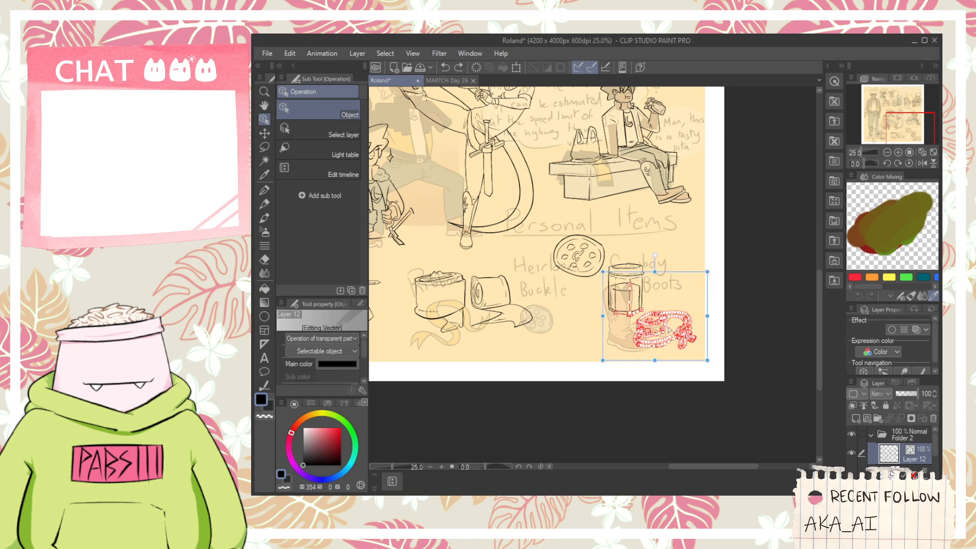
mouse_move(728, 372)
left_mouse_down()
mouse_move(670, 354)
mouse_move(633, 321)
mouse_move(683, 308)
mouse_move(679, 297)
mouse_move(698, 328)
mouse_move(682, 307)
left_mouse_up()
- Erase the jar's vertical and bottom lines that show through the lump and its band
key("e")
scroll(641, 308, "up", 6)
left_click_drag(589, 344, 542, 330)
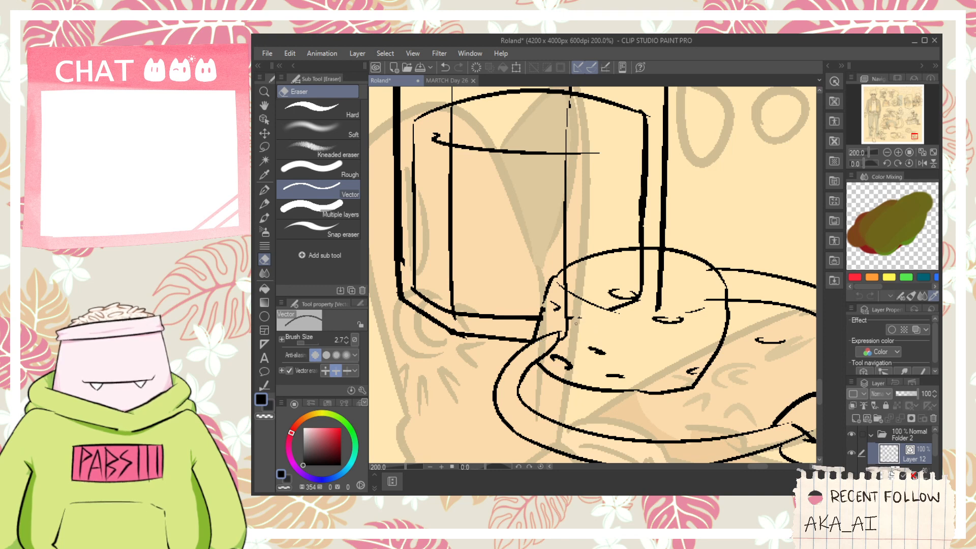
left_click_drag(564, 315, 569, 326)
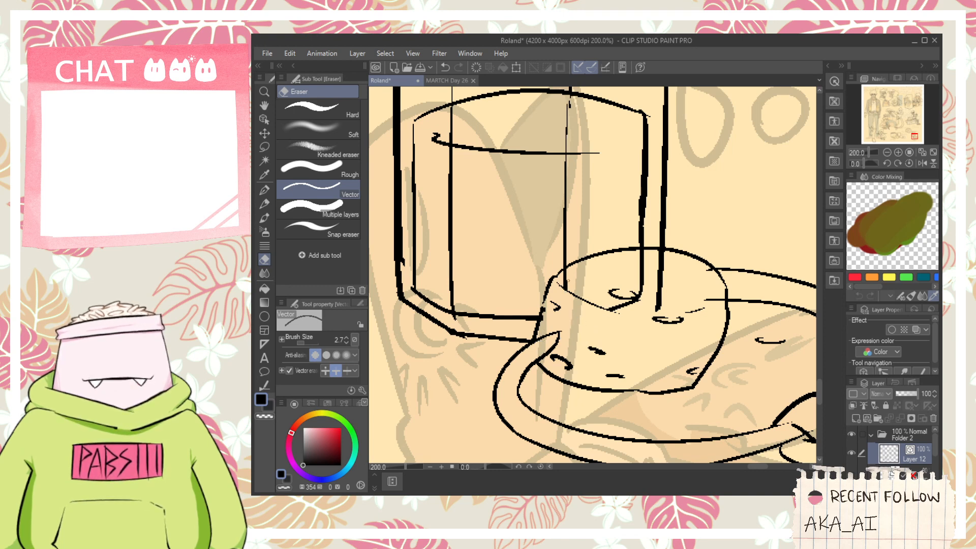
left_click_drag(566, 289, 568, 278)
left_click_drag(611, 303, 658, 302)
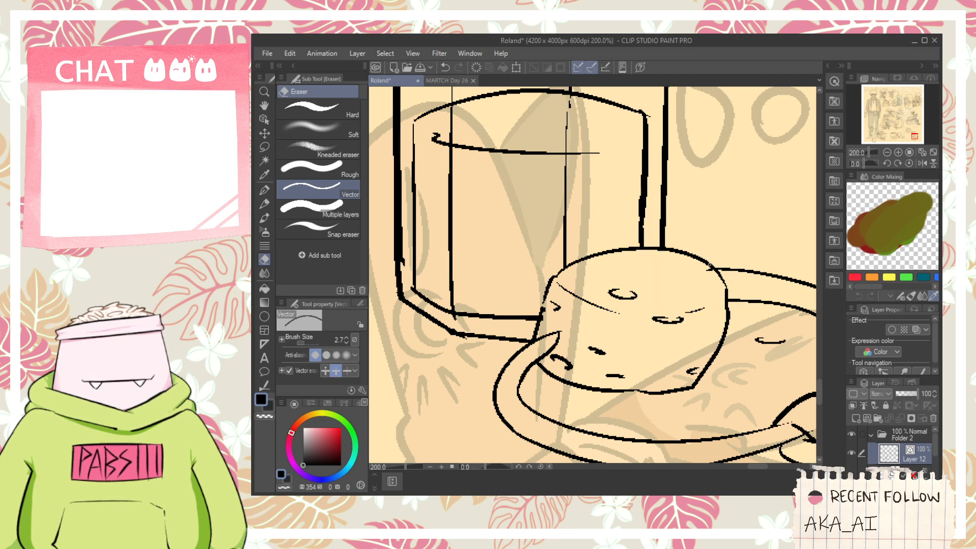
scroll(709, 268, "down", 5)
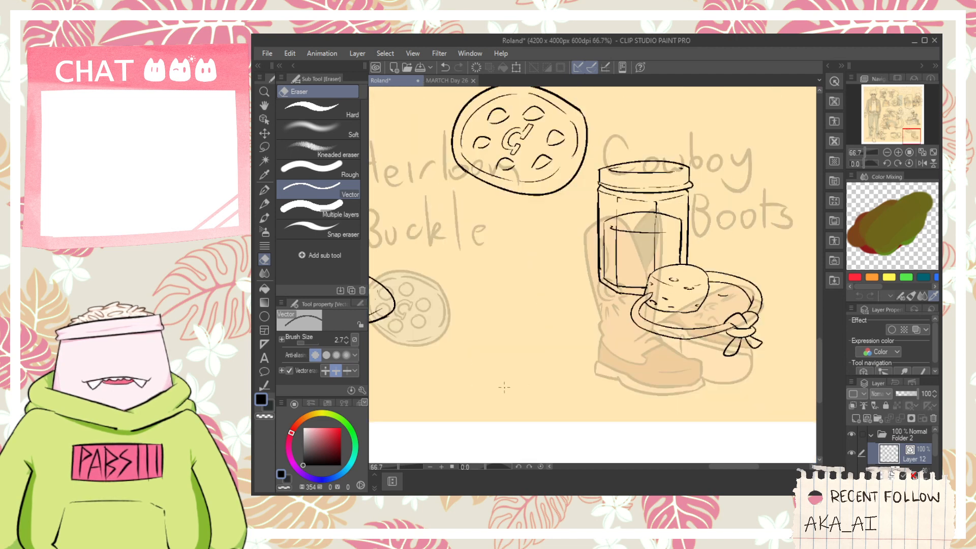
key("p")
mouse_move(504, 387)
left_mouse_down()
mouse_move(479, 376)
mouse_move(553, 397)
mouse_move(469, 334)
mouse_move(524, 405)
left_mouse_up()
key("ctrl+z")
scroll(495, 356, "up", 2)
left_click_drag(486, 337, 500, 366)
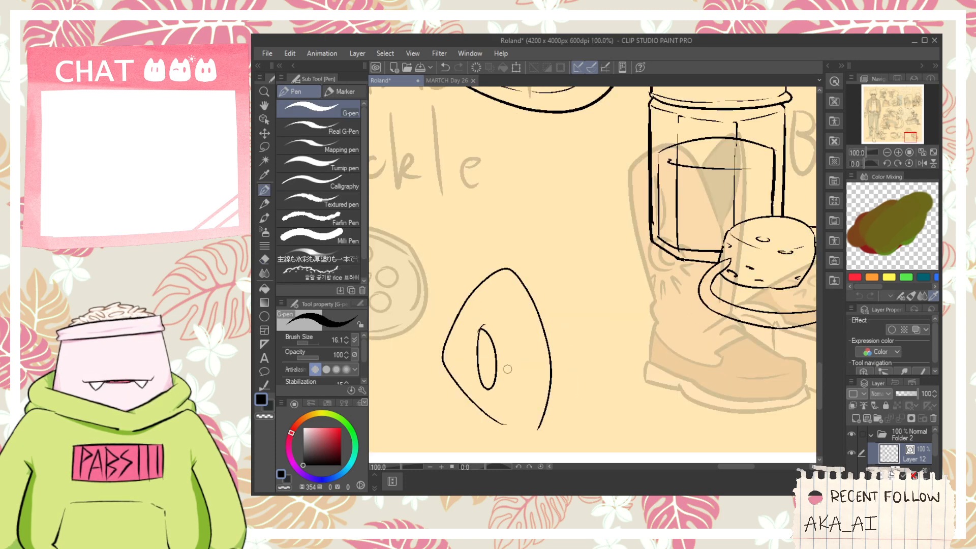
scroll(496, 357, "down", 1)
left_click(264, 133)
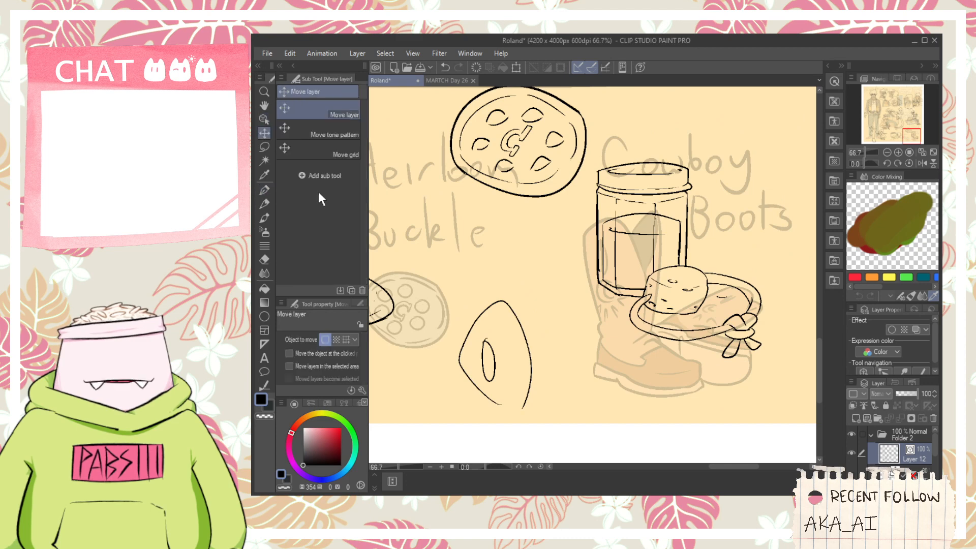
left_click(264, 119)
left_click_drag(474, 403, 542, 268)
key("Delete")
scroll(766, 212, "down", 1)
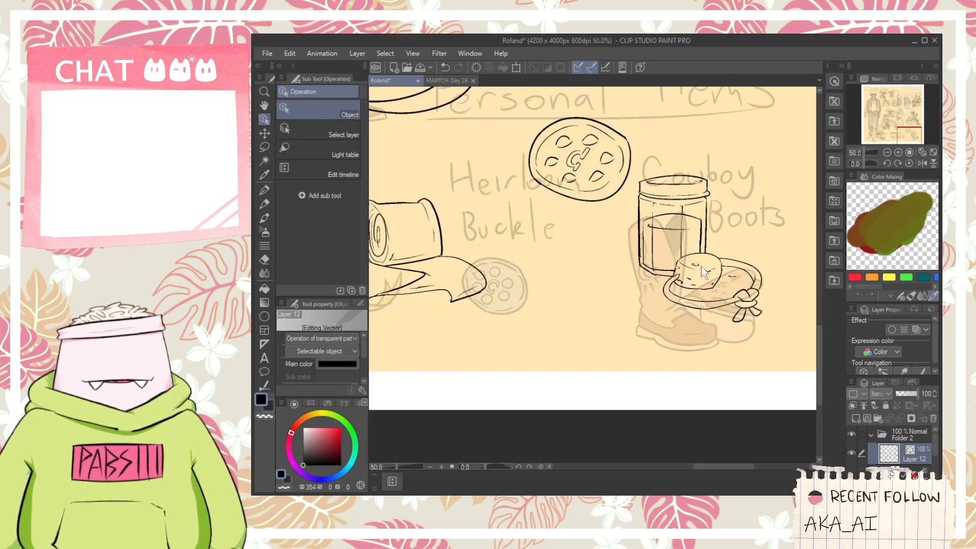
- Move the round buckle up and to the left, and shift the two ribbon drawings lower on the sheet
key("space")
left_click_drag(701, 266, 679, 299)
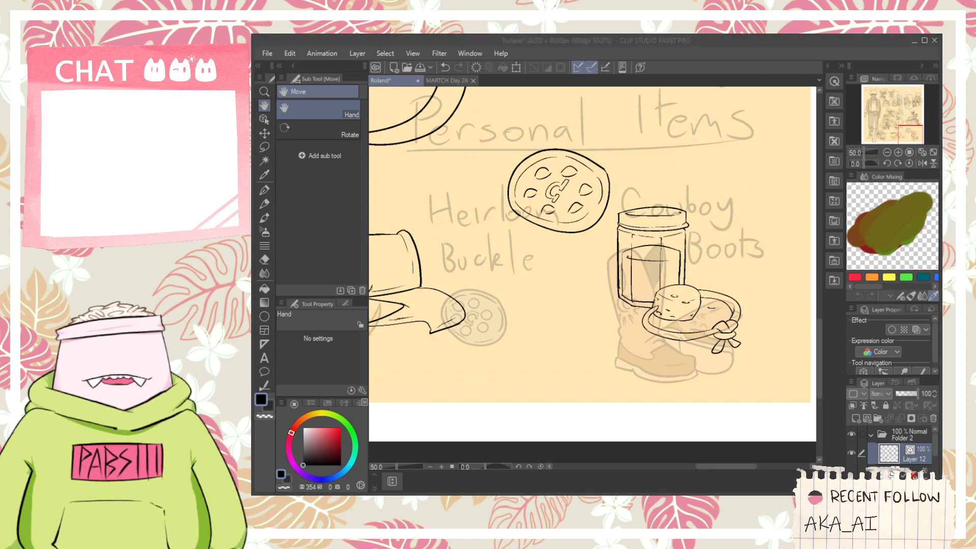
left_click(698, 236)
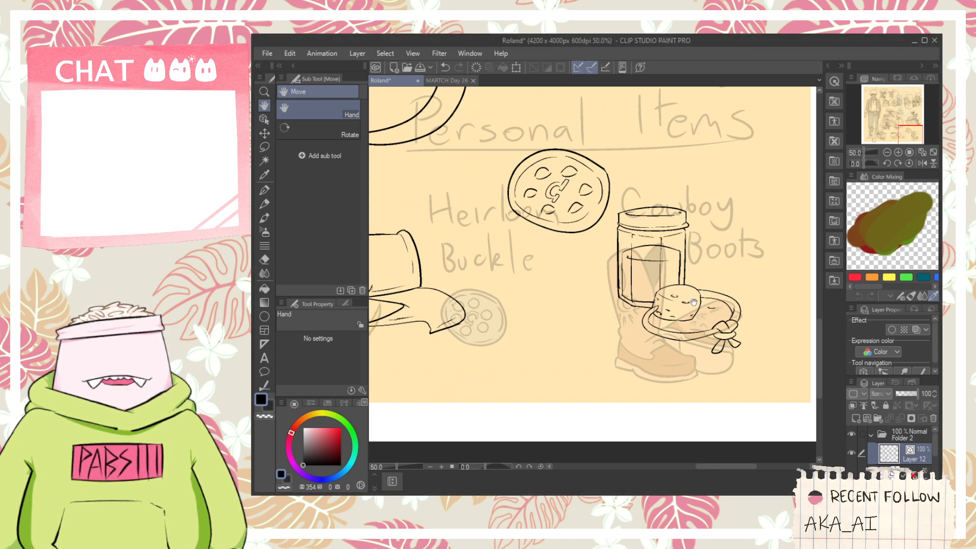
left_click_drag(693, 301, 625, 319)
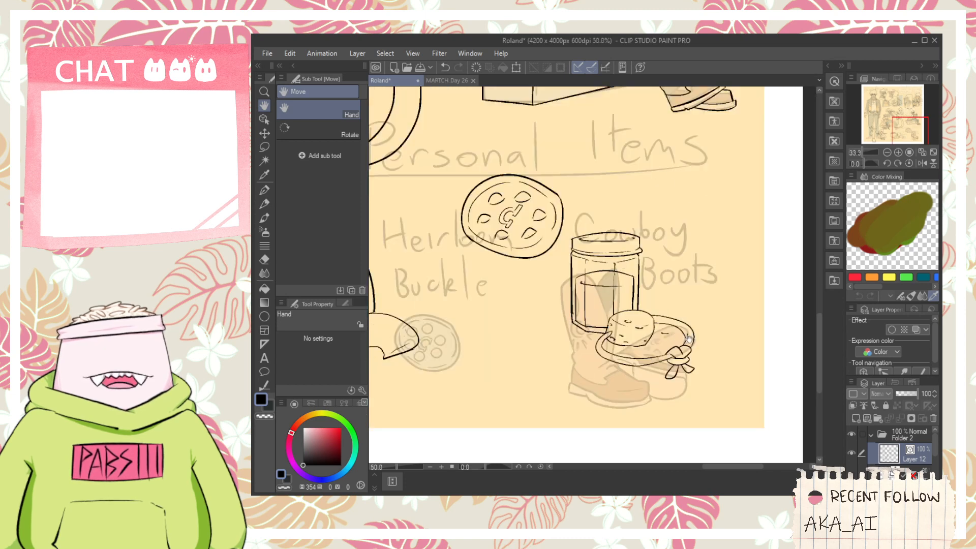
scroll(663, 330, "up", 1)
key("e")
scroll(661, 339, "down", 2)
key("h")
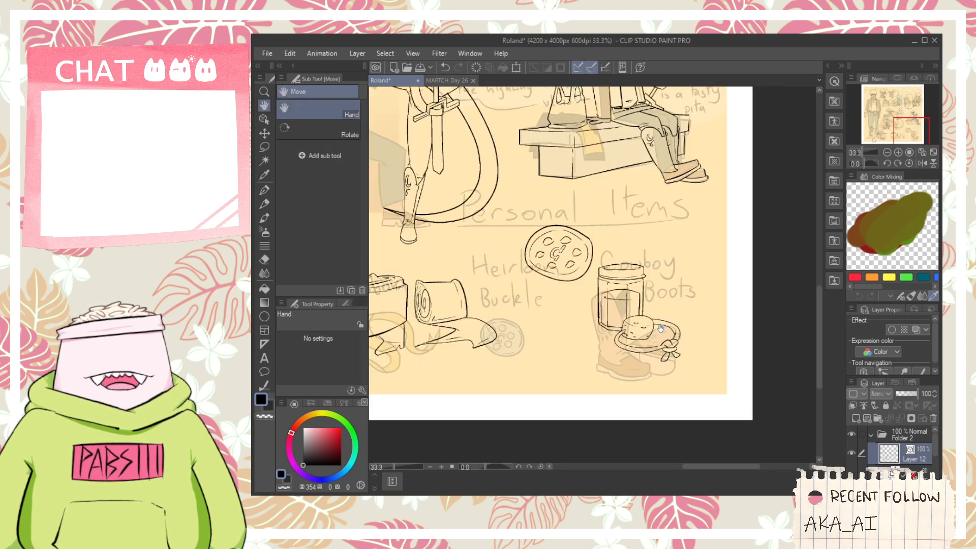
left_click_drag(527, 307, 565, 302)
left_click(264, 119)
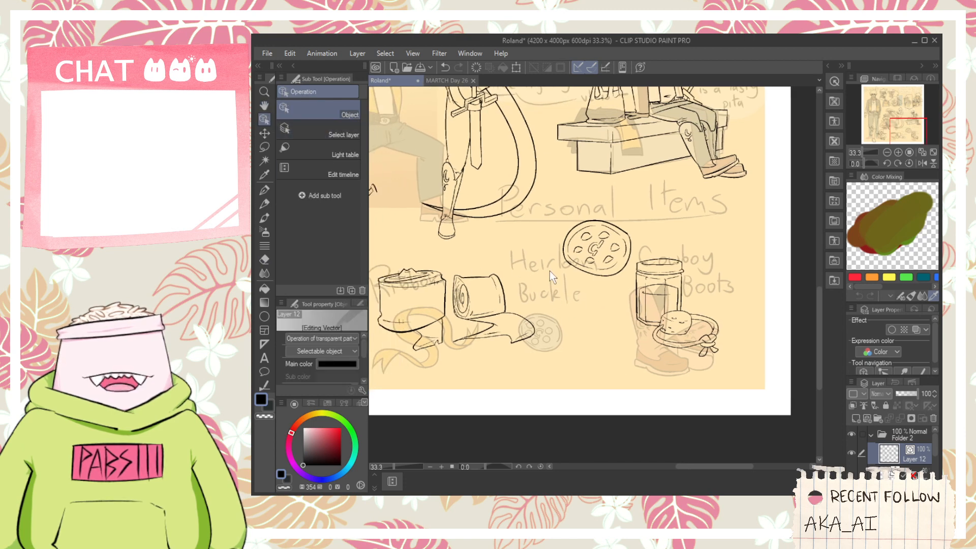
mouse_move(550, 271)
left_mouse_down()
mouse_move(624, 211)
mouse_move(597, 201)
left_mouse_up()
mouse_move(555, 375)
left_mouse_down()
mouse_move(398, 292)
mouse_move(371, 262)
mouse_move(415, 288)
left_mouse_up()
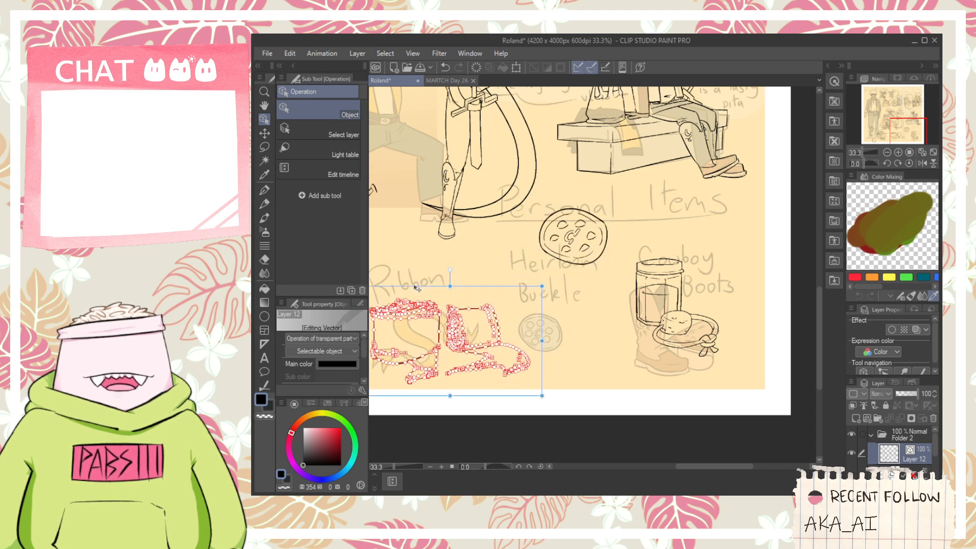
scroll(424, 279, "down", 3)
key("space")
scroll(554, 333, "up", 2)
left_click_drag(502, 307, 625, 337)
scroll(594, 275, "down", 2)
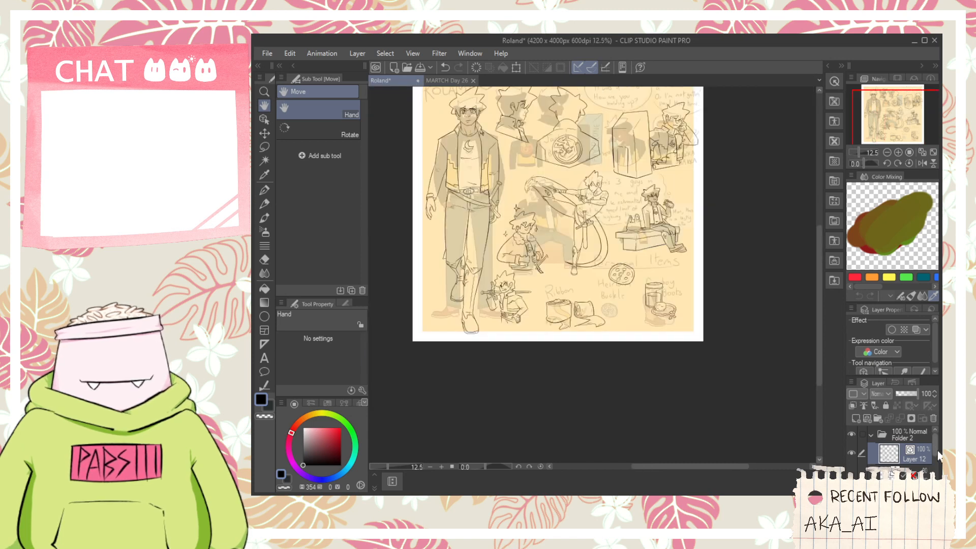
- Set the opacity of the old coloured version's layer to 100% to use it as a colour reference
scroll(937, 453, "down", 2)
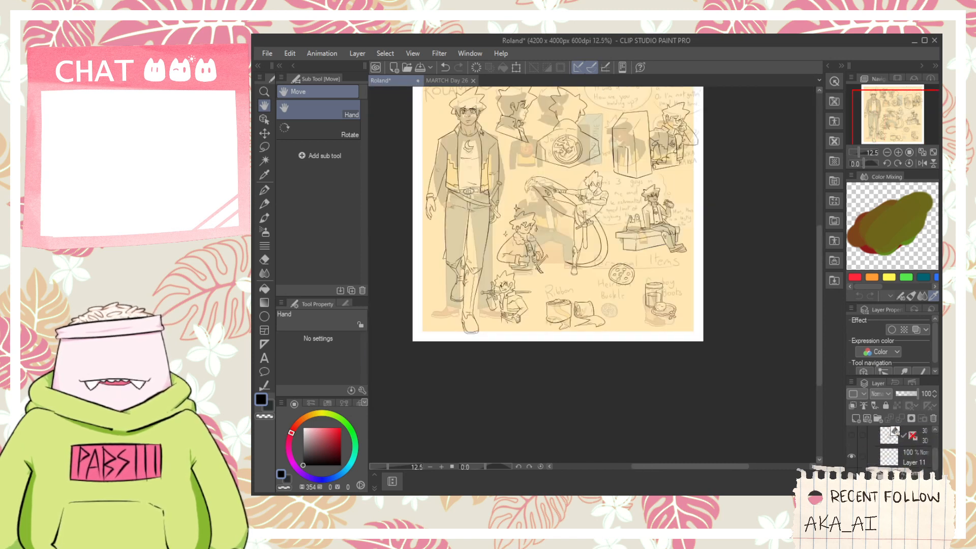
left_click(913, 473)
left_click_drag(904, 394, 921, 394)
left_click_drag(627, 340, 727, 417)
scroll(589, 337, "up", 4)
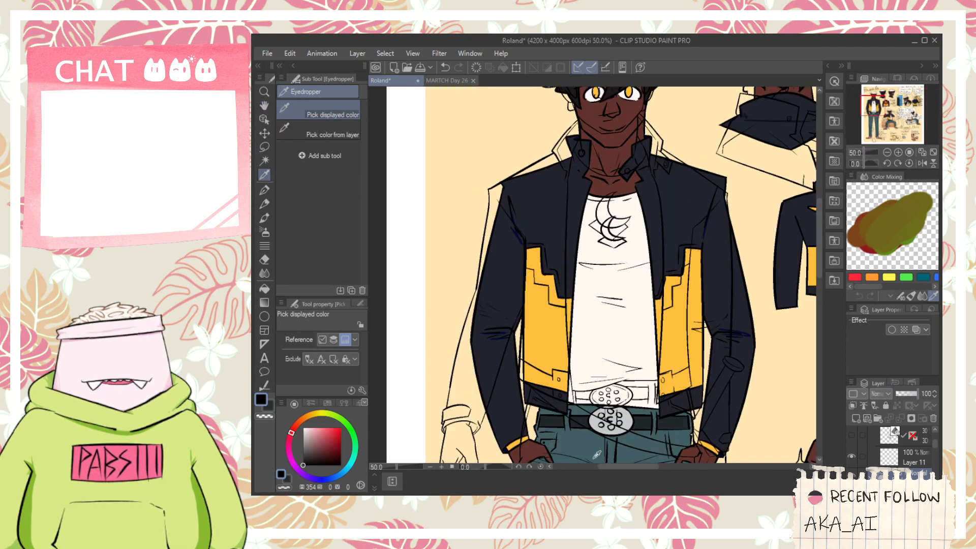
scroll(589, 336, "down", 2)
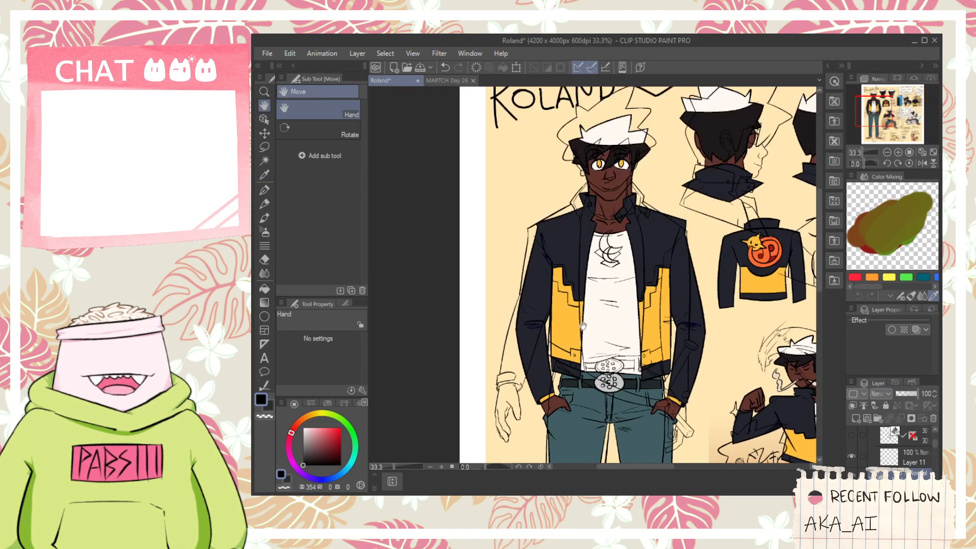
- Sample the dark brown skin as the main colour and the amber iris as the secondary colour, and hide the coloured reference
key("i")
scroll(564, 237, "up", 1)
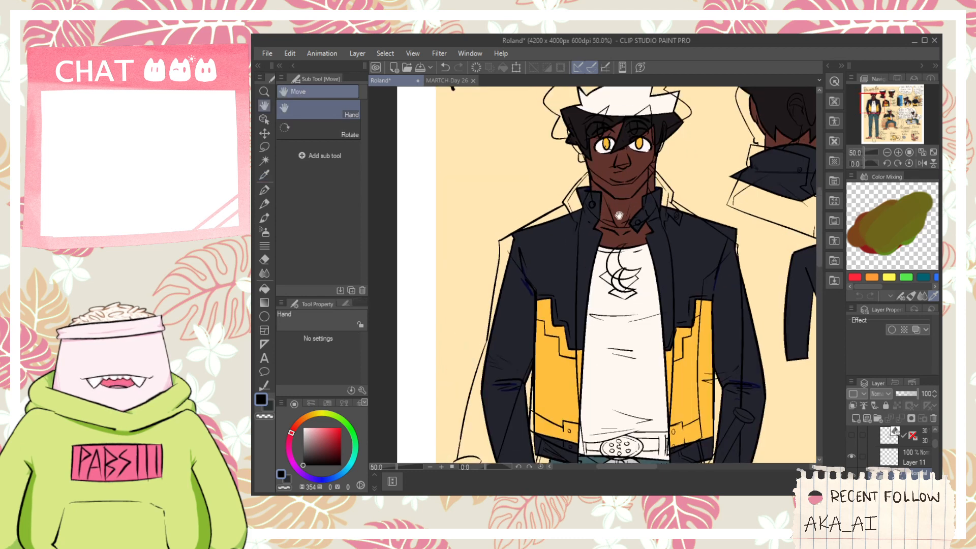
left_click(611, 246)
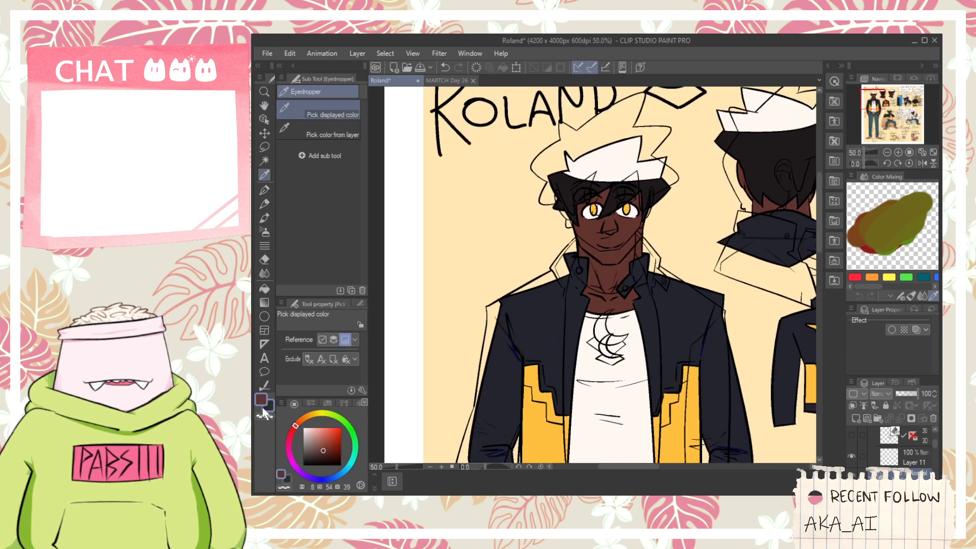
scroll(602, 215, "up", 4)
left_click(572, 186)
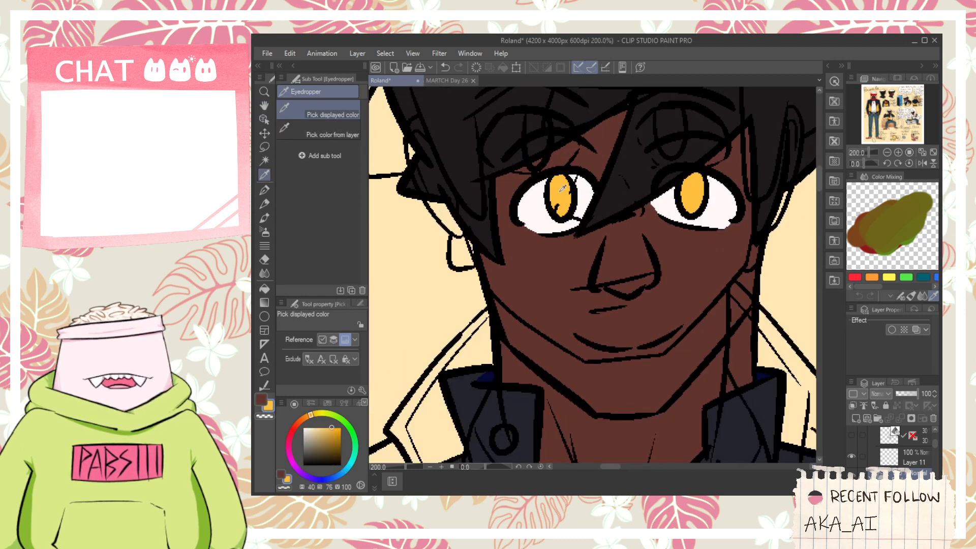
scroll(572, 186, "down", 2)
scroll(592, 275, "down", 1)
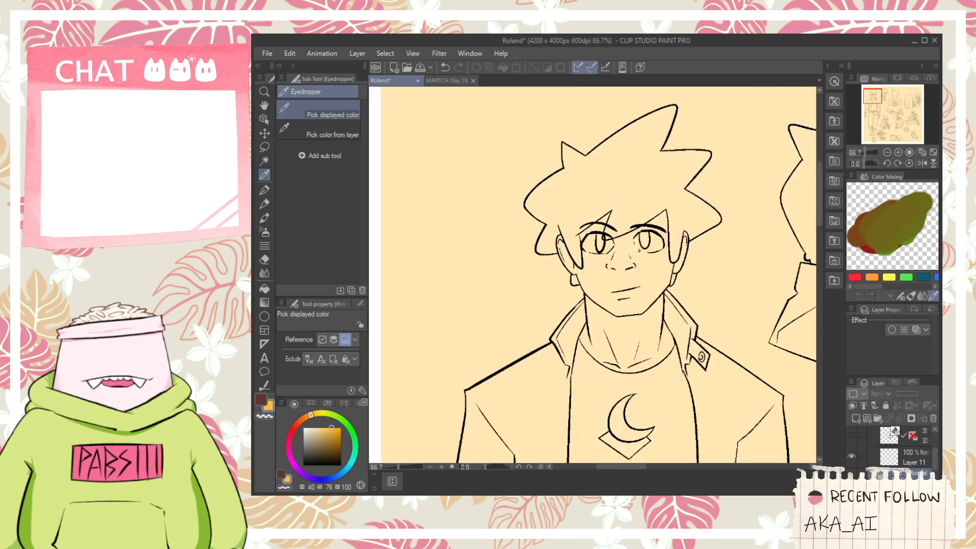
- Fill both irises of the full-body figure with the amber colour on the colouring layer, using the Refer other layers fill
left_click_drag(935, 471, 935, 454)
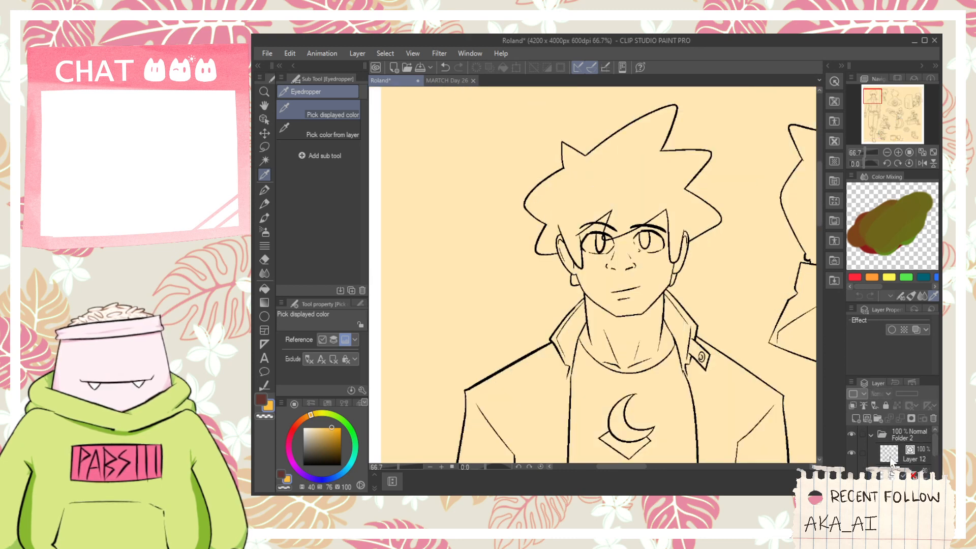
left_click(891, 458)
left_click(891, 488)
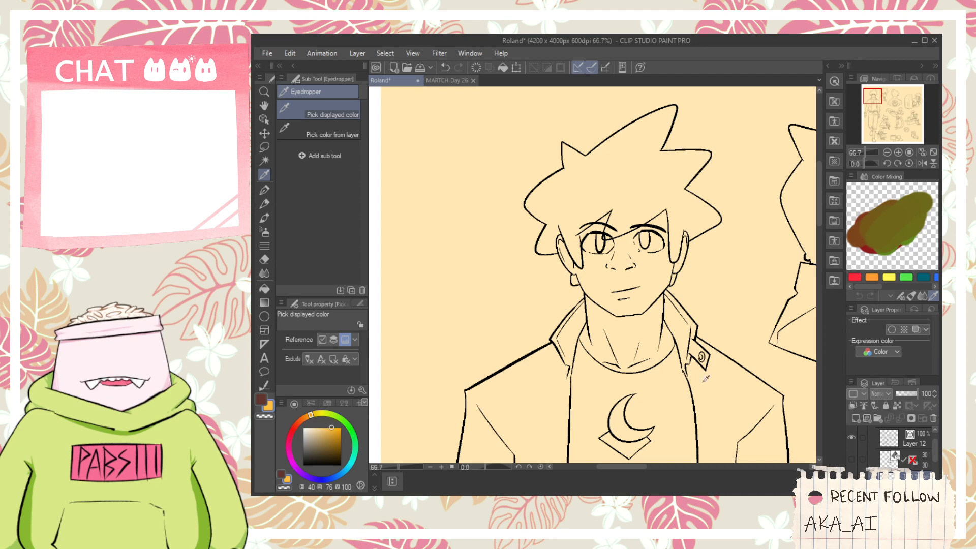
key("g")
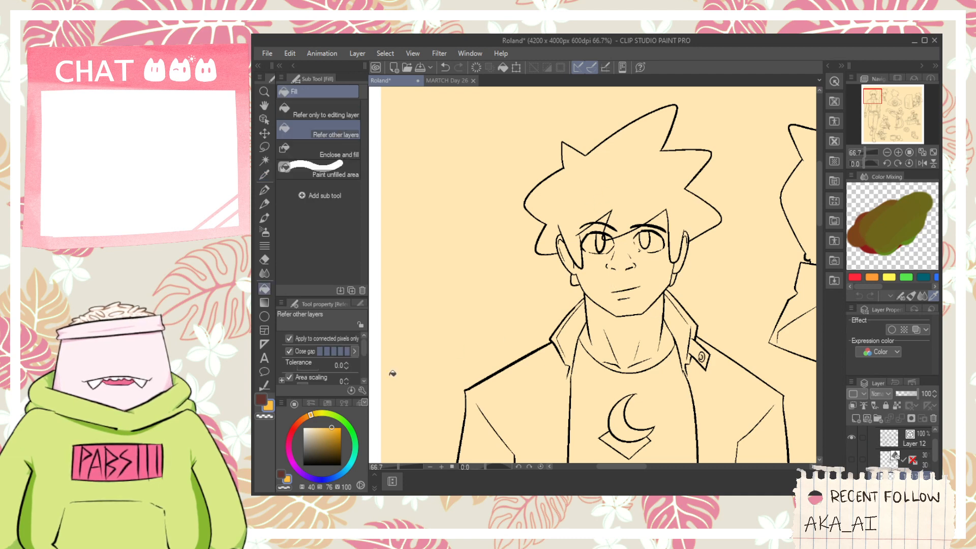
scroll(608, 243, "up", 6)
left_click(579, 246)
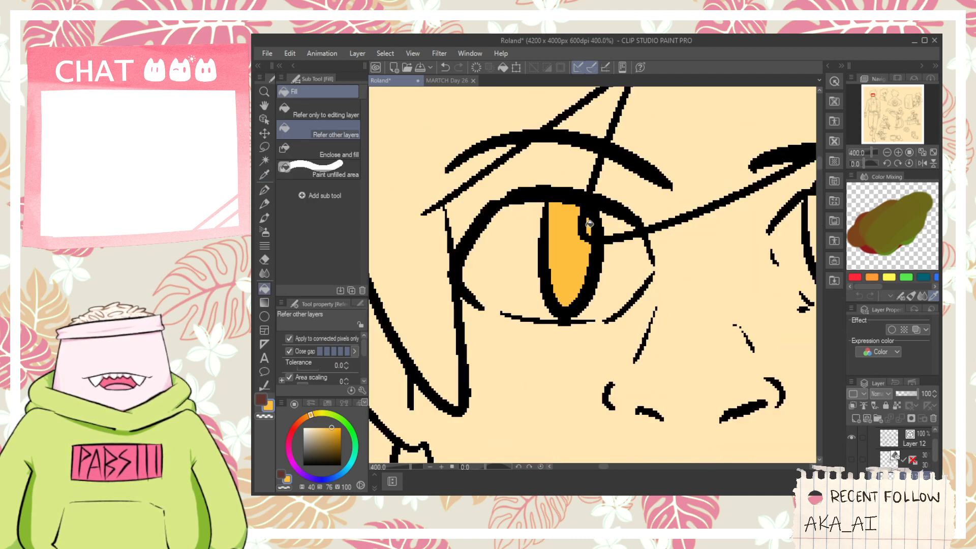
left_click_drag(690, 259, 537, 277)
left_click(673, 260)
scroll(665, 278, "down", 3)
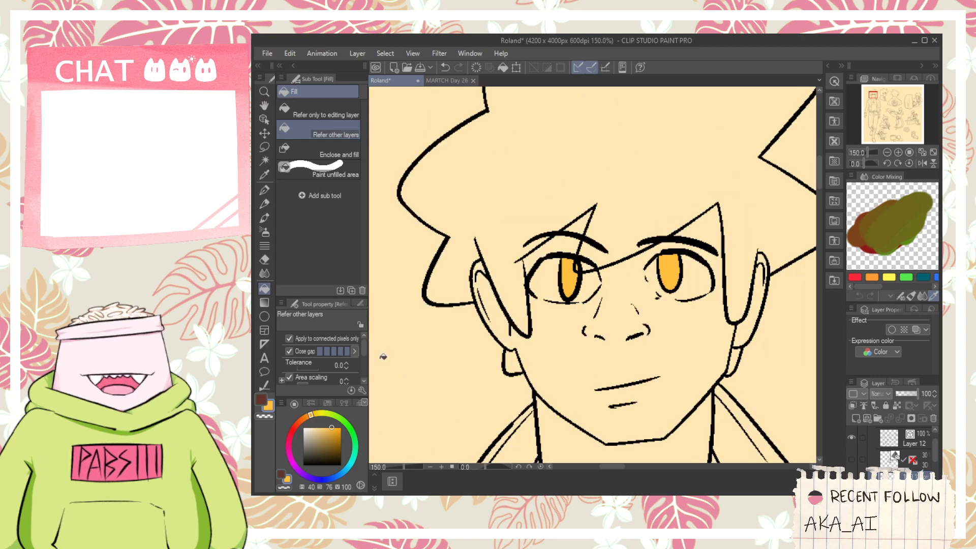
- Fill the full-body figure's face, neck and the ear on the image's left side with the dark brown skin colour
left_click(261, 399)
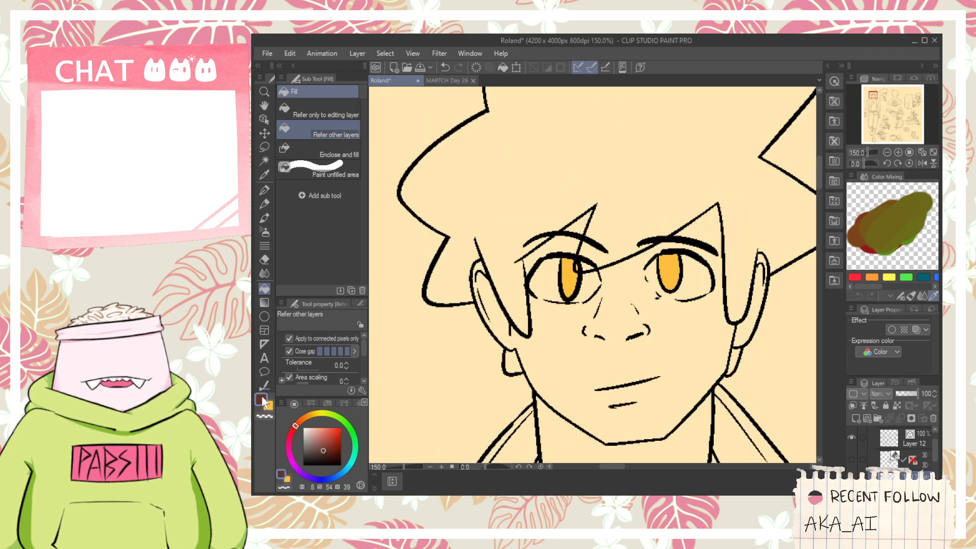
left_click(565, 365)
left_click(565, 426)
left_click(500, 329)
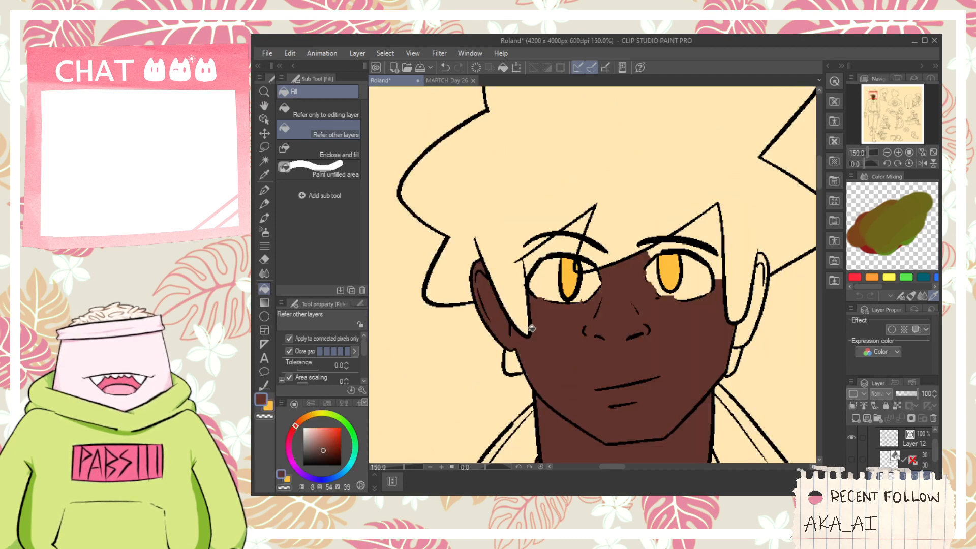
- Fill the remaining skin between the hair locks, around the eyebrows and in the other ear with dark brown
scroll(574, 295, "up", 1)
left_click(551, 235)
left_click_drag(669, 225, 623, 236)
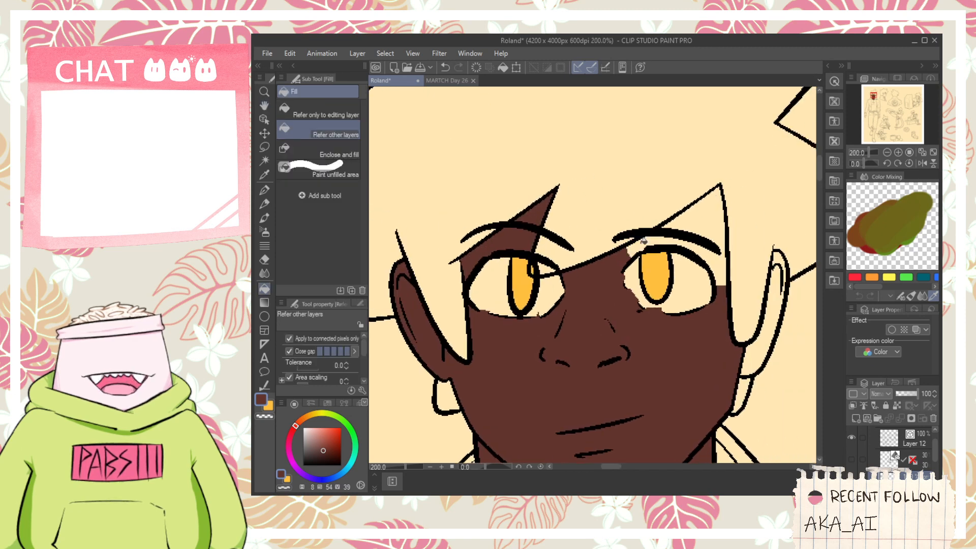
left_click(638, 247)
left_click(703, 219)
left_click(763, 342)
scroll(778, 259, "down", 4)
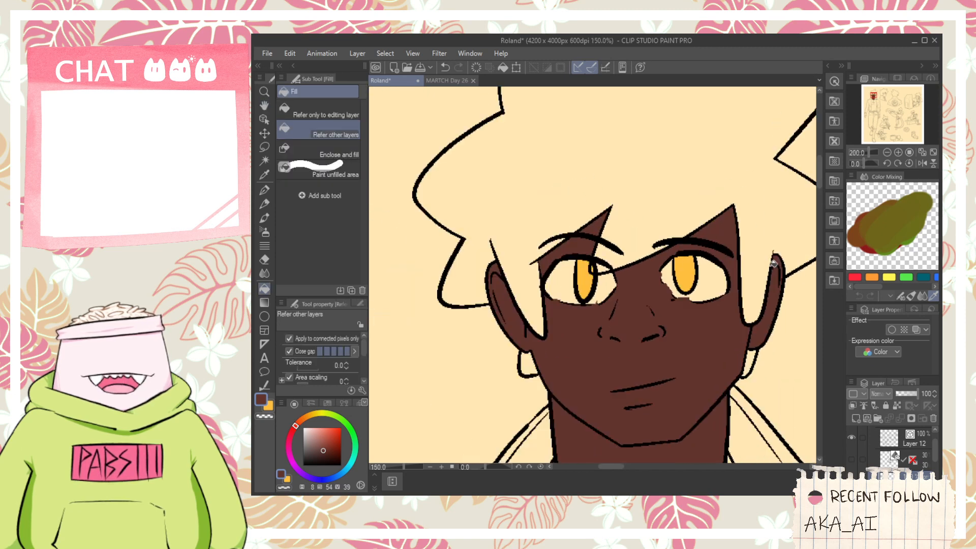
left_click_drag(743, 350, 699, 317)
left_click(712, 325)
- Fill the full-body figure's hanging hand with the dark brown skin colour, including the small fingertip areas
left_click_drag(690, 369, 630, 234)
scroll(639, 264, "down", 1)
left_click_drag(617, 333, 623, 257)
scroll(529, 341, "up", 3)
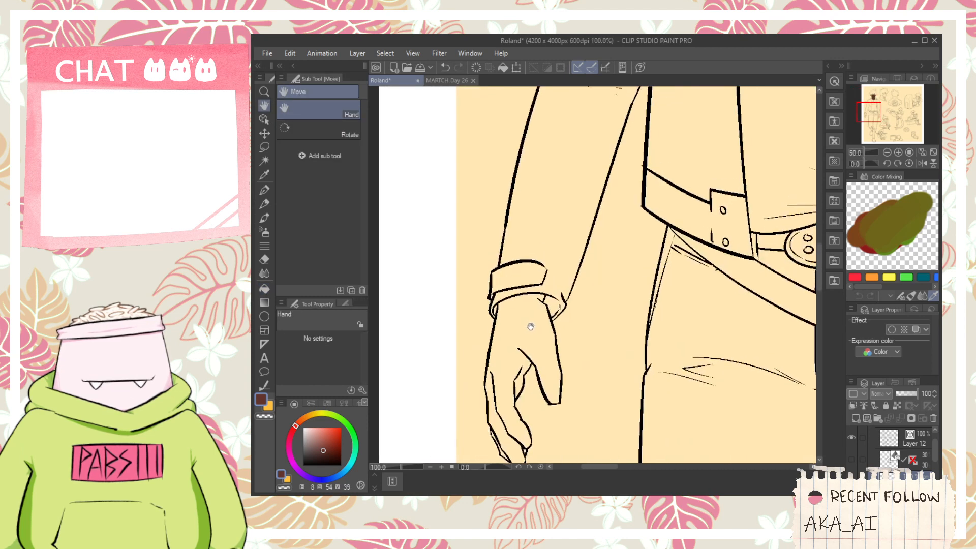
left_click(526, 333)
left_click(498, 405)
scroll(503, 406, "up", 4)
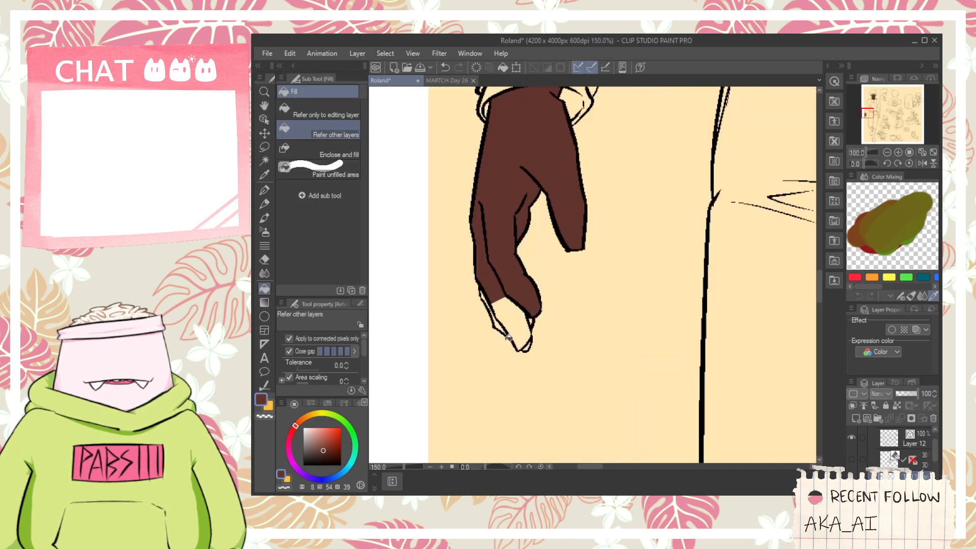
left_click(493, 324)
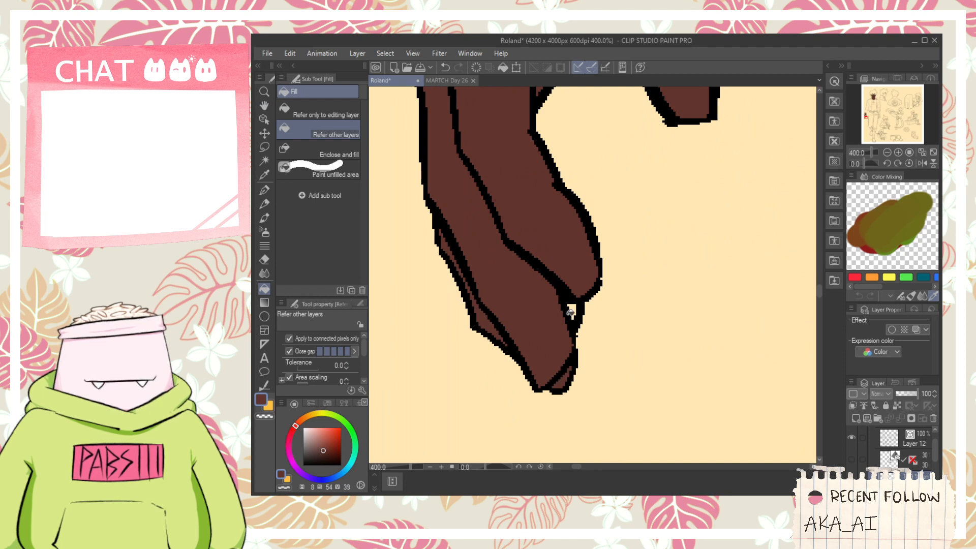
scroll(571, 311, "down", 2)
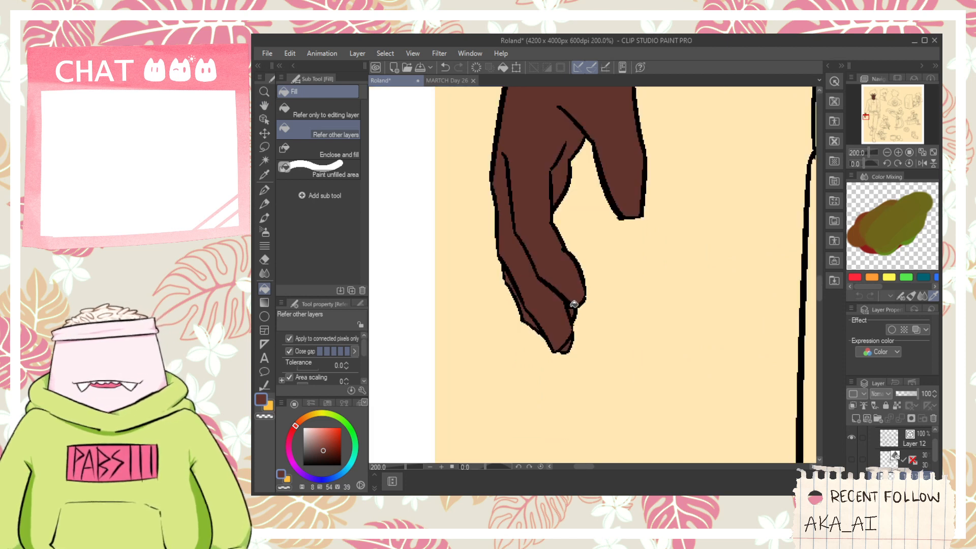
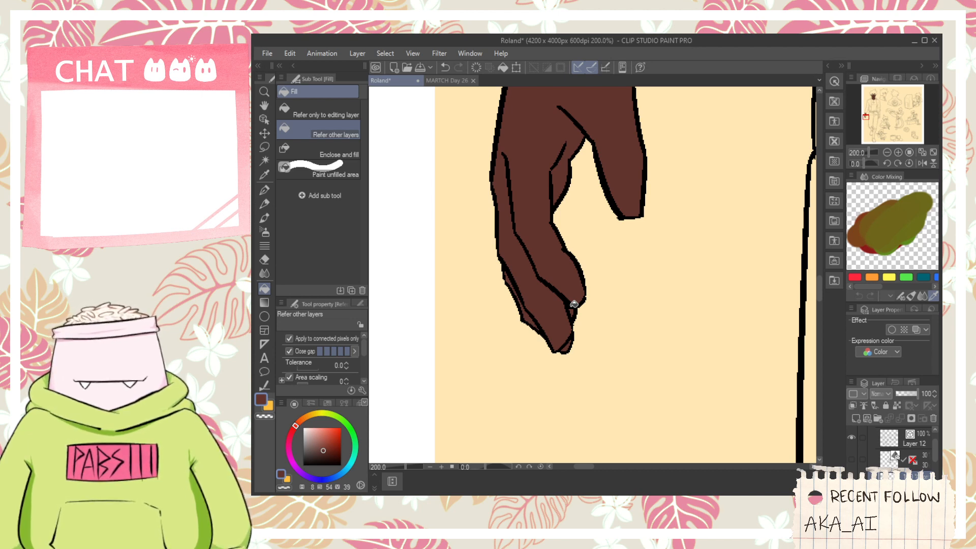
- Fill the full-body figure's other hand, partly hidden behind the sword hilt, with the dark brown skin colour
scroll(553, 272, "down", 4)
key("space")
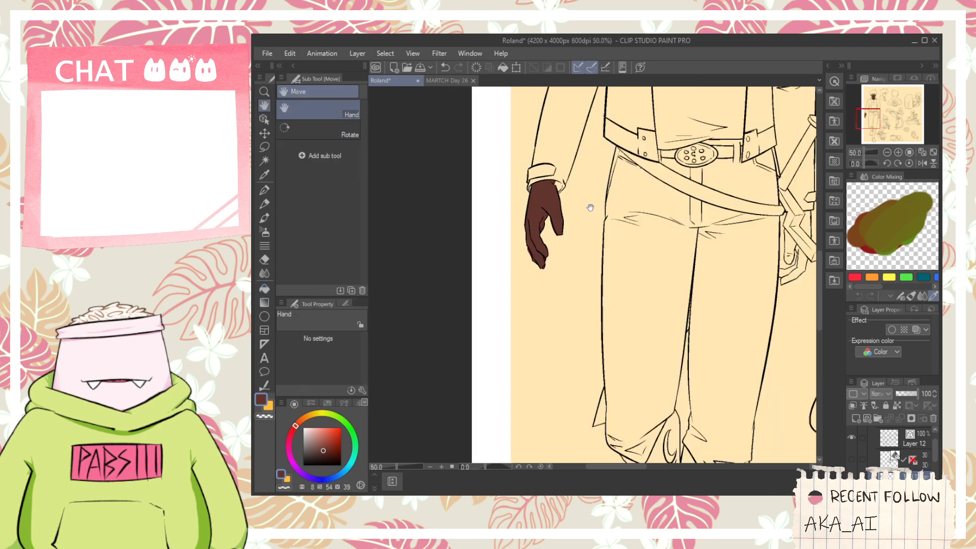
left_click_drag(590, 207, 434, 238)
scroll(596, 238, "up", 5)
key("g")
left_click(641, 361)
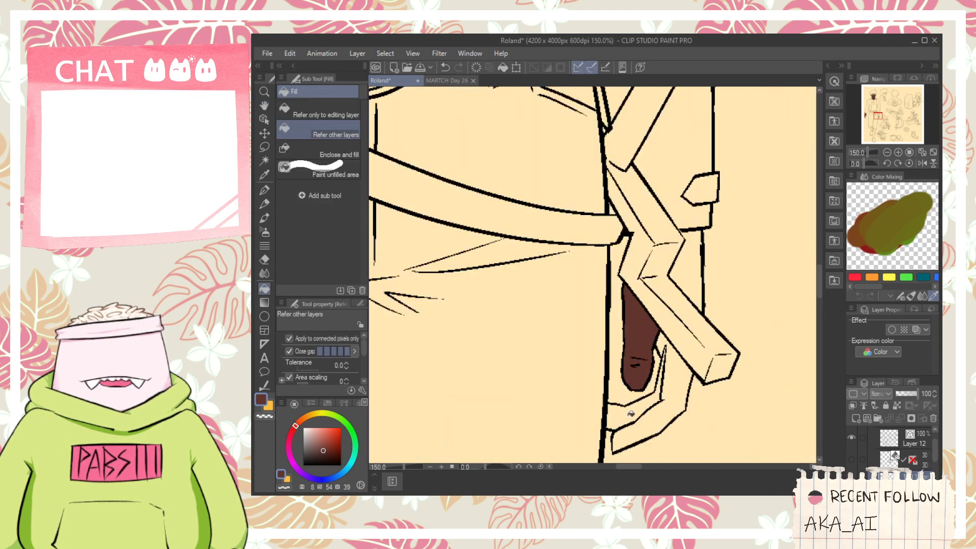
left_click_drag(631, 414, 675, 383)
left_click(687, 288)
scroll(675, 282, "down", 1)
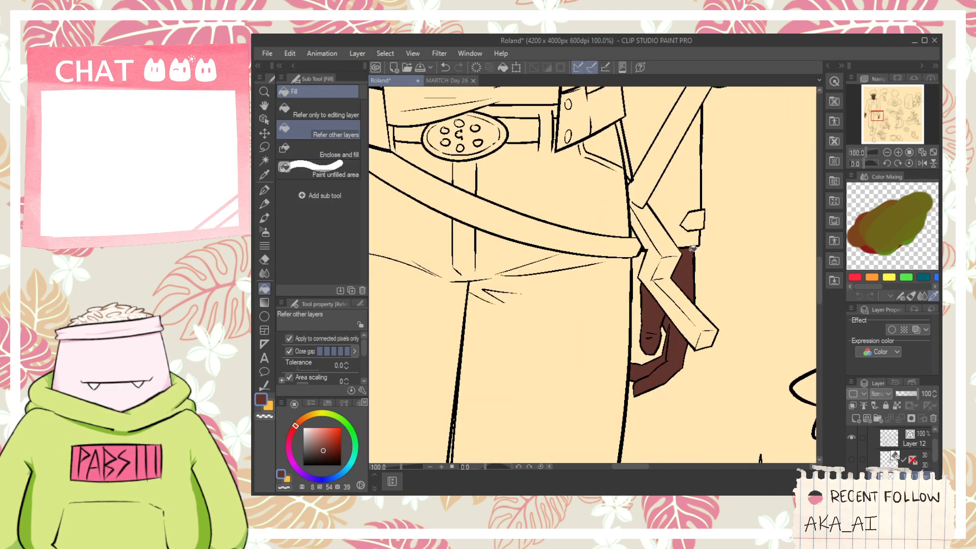
- On Layer 12, extend the shoulder-sword figure's bent sleeve outline to the jacket with a black G-pen stroke and switch to the Vector eraser
scroll(688, 253, "down", 2)
key("space")
left_click_drag(632, 169, 610, 284)
scroll(601, 218, "down", 2)
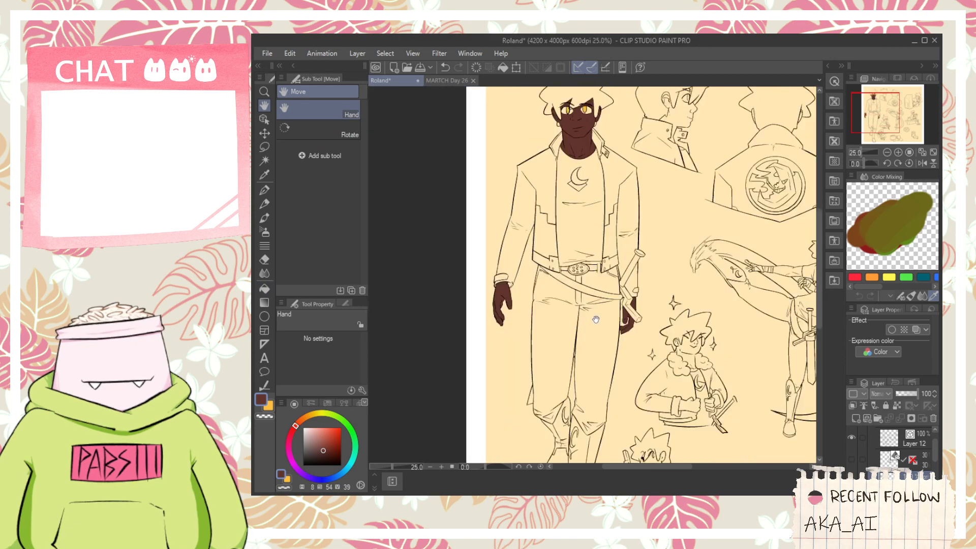
left_click_drag(595, 319, 599, 173)
scroll(599, 173, "up", 1)
left_click_drag(638, 235, 572, 178)
scroll(656, 352, "up", 3)
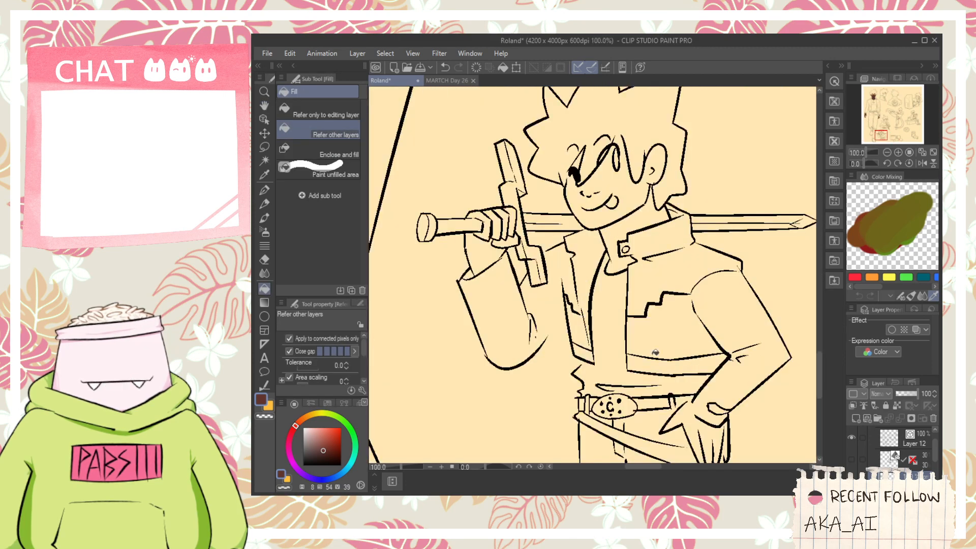
key("p")
left_click(269, 408)
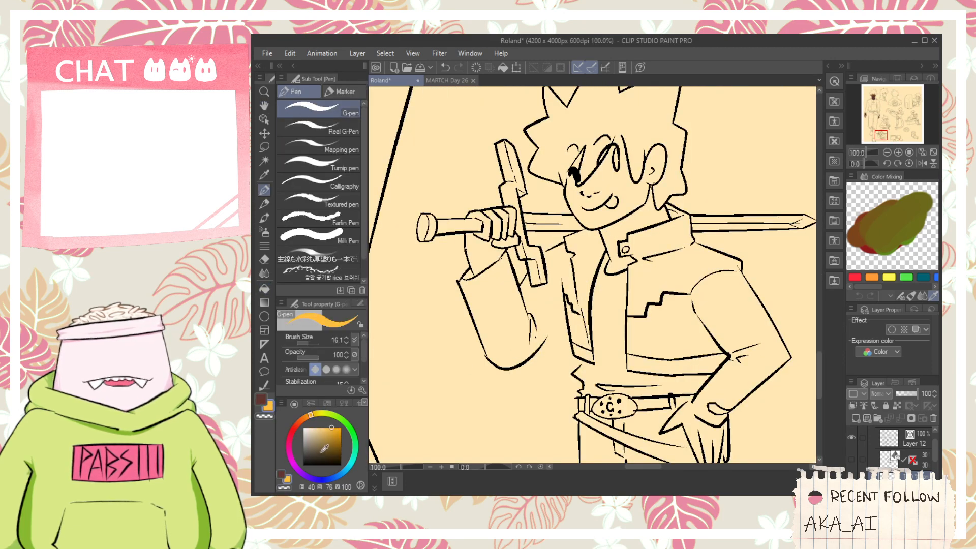
scroll(423, 354, "up", 2)
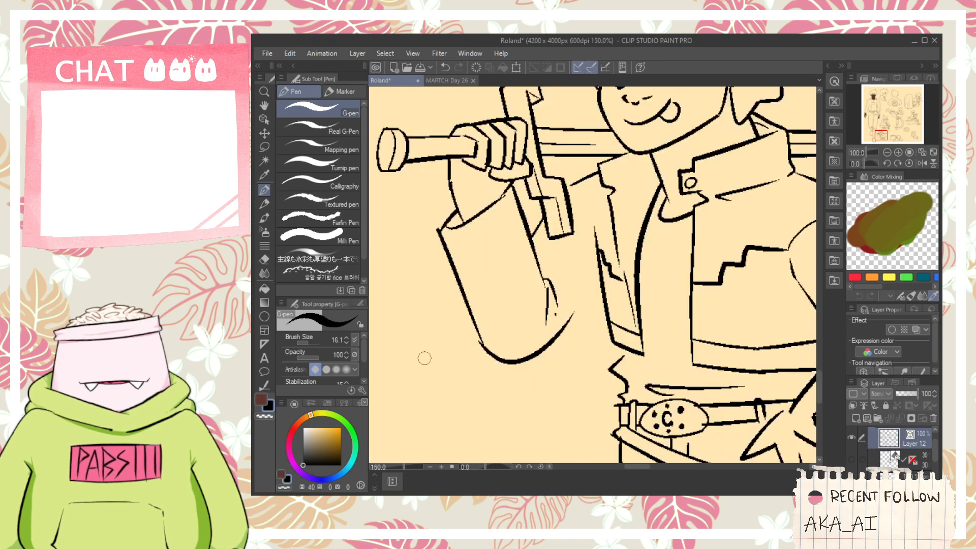
key("e")
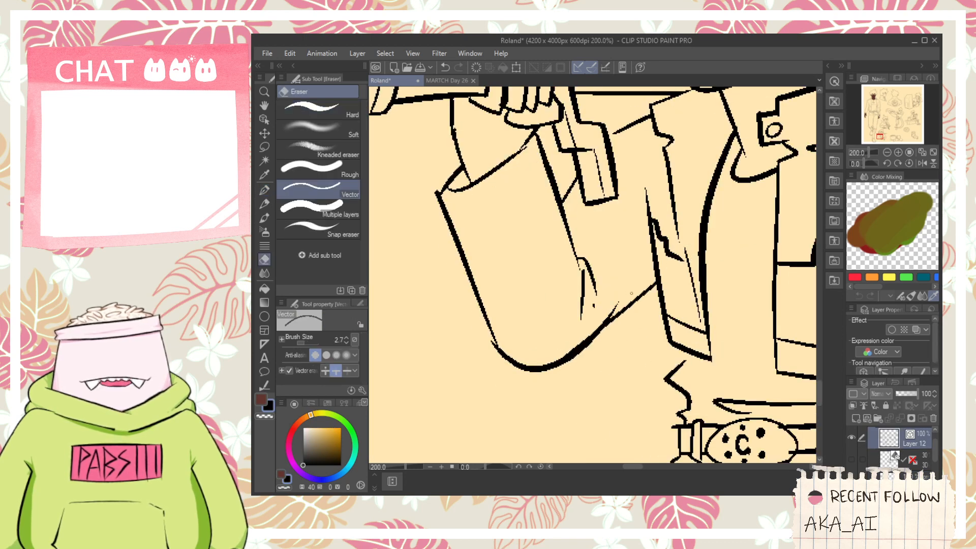
scroll(613, 301, "down", 4)
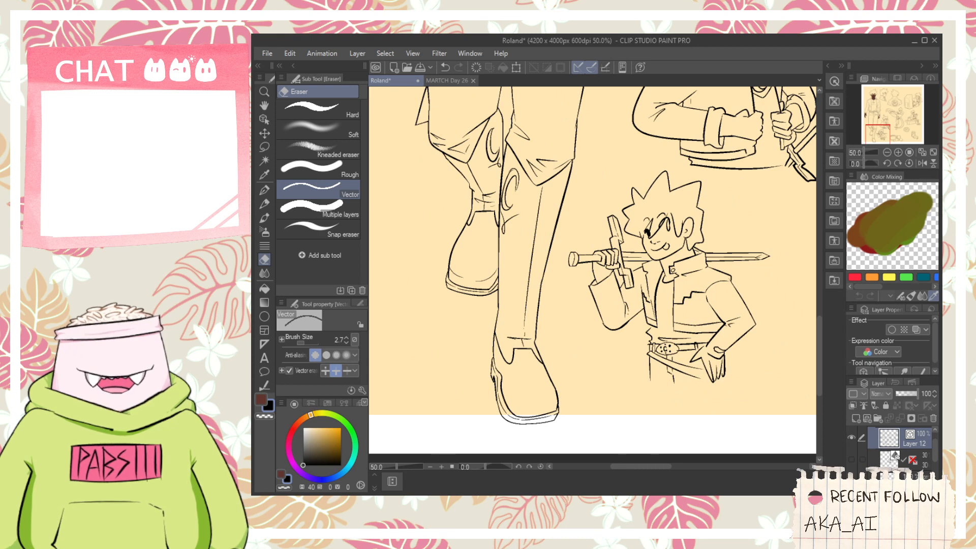
- Switch back to the Refer other layers fill with the dark brown skin colour for the shoulder-sword figure
key("g")
left_click(260, 400)
scroll(587, 276, "up", 3)
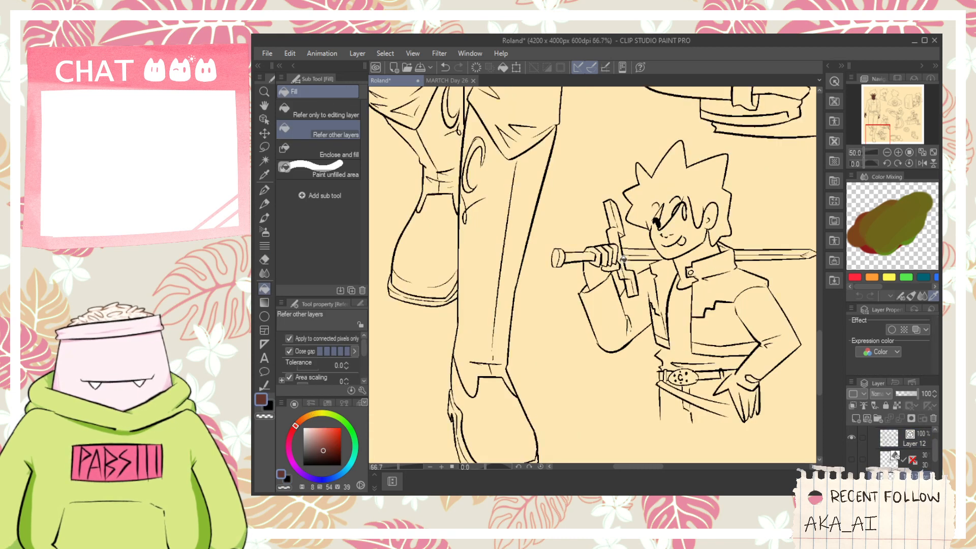
left_click(586, 276)
left_click(590, 237)
key("ctrl+z")
key("ctrl+z")
left_click(572, 224)
key("ctrl+z")
- Close the outline gap at the gripping hand's knuckle with a brown G-pen stroke and try filling the hand
scroll(570, 229, "up", 3)
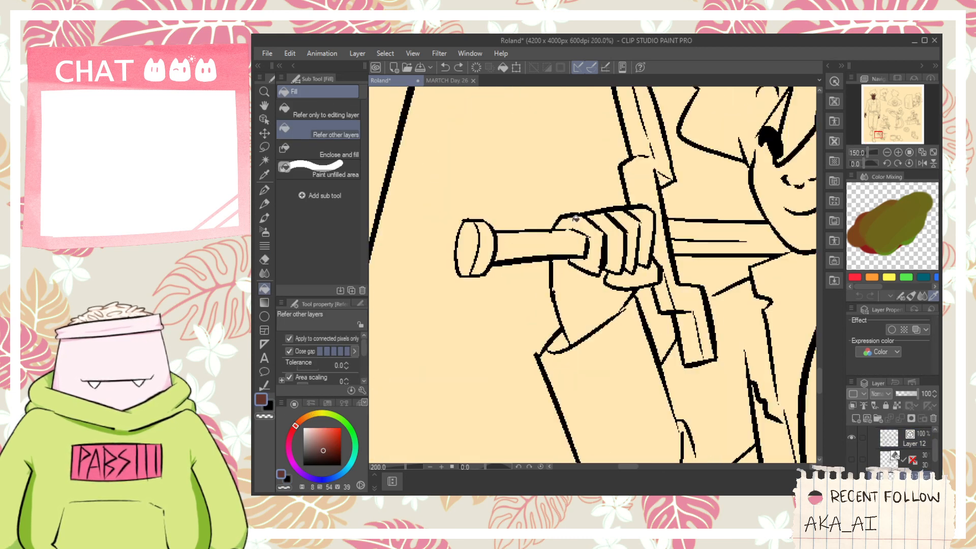
key("p")
left_click_drag(563, 230, 576, 231)
key("g")
left_click(586, 215)
left_click(616, 280)
left_click(594, 320)
key("ctrl+z")
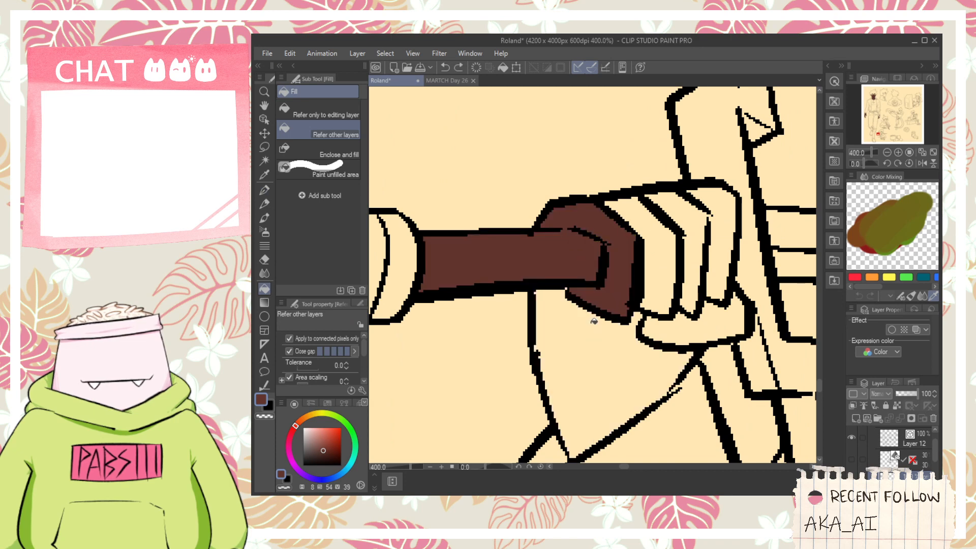
key("ctrl+z")
- Close the remaining gap beside the sword grip with the G-pen and fill the gripping hand and its fingers dark brown
key("p")
left_click_drag(596, 288, 600, 281)
key("g")
left_click(620, 277)
left_click(619, 334)
left_click(687, 270)
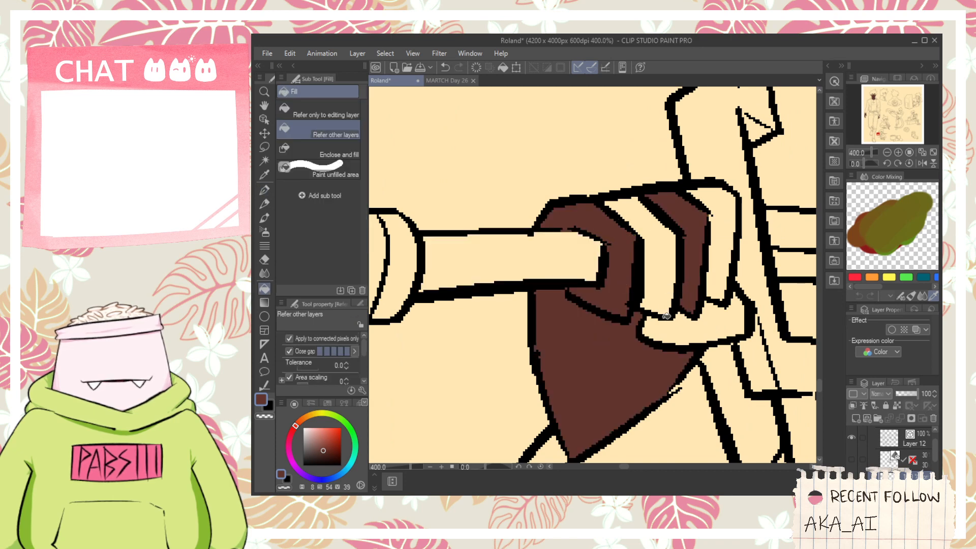
left_click(664, 305)
left_click(682, 328)
left_click(708, 286)
- Fill the shoulder-sword figure's hand on the hip dark brown, closing the gap between thumb and sleeve with the G-pen
scroll(706, 267, "down", 3)
scroll(705, 267, "down", 5)
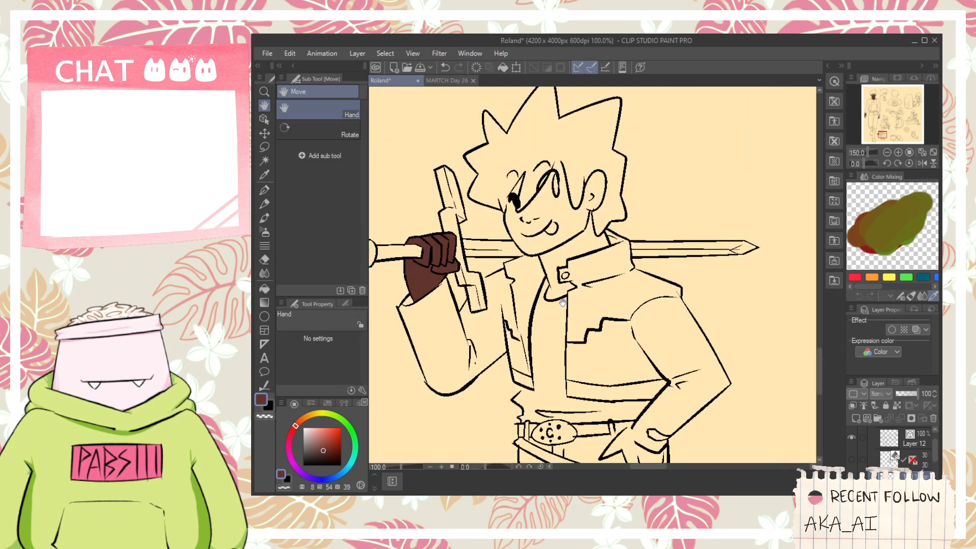
scroll(601, 349, "up", 5)
left_click(601, 349)
left_click(629, 358)
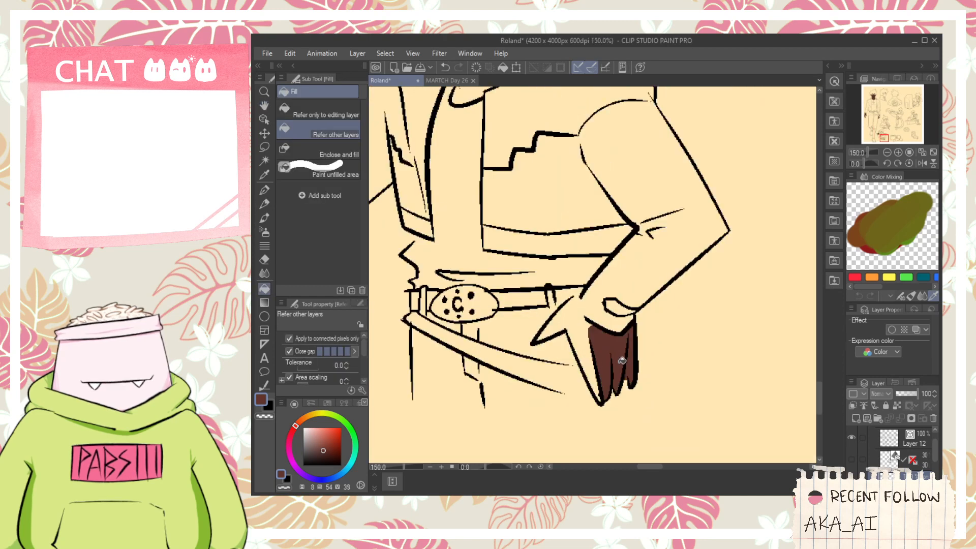
left_click(589, 351)
scroll(579, 305, "up", 2)
key("p")
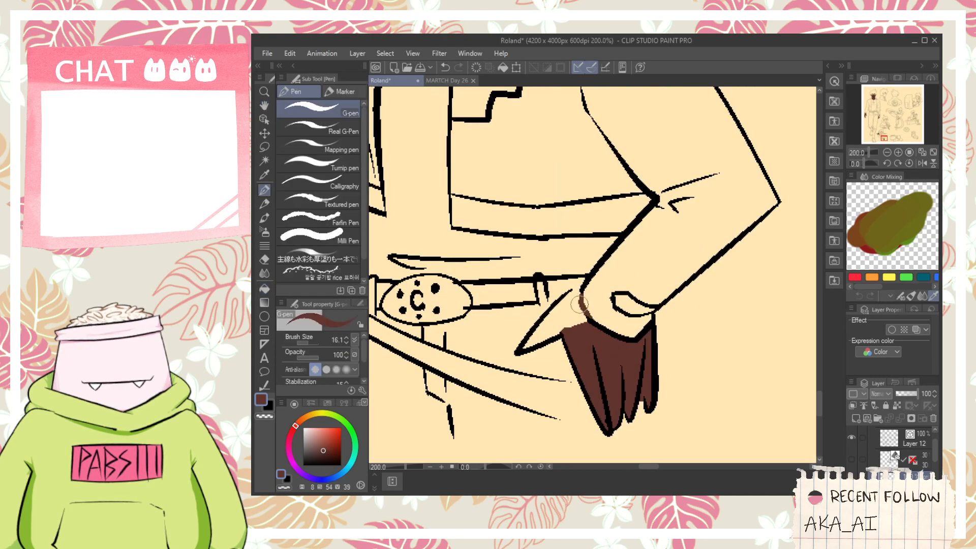
key("g")
- Fill the shoulder-sword figure's neck, face and ear with the dark brown skin colour
scroll(581, 294, "down", 4)
scroll(560, 295, "up", 3)
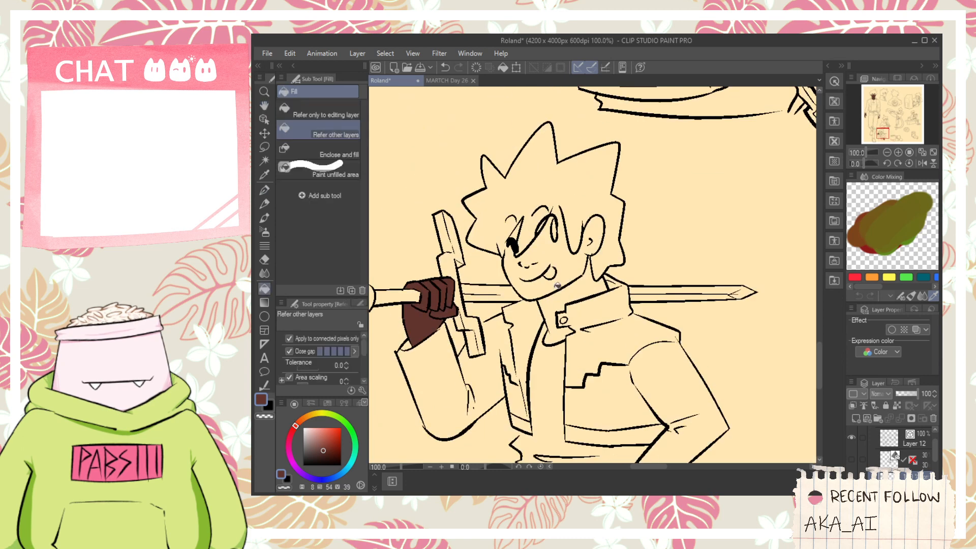
left_click(560, 295)
left_click(563, 301)
left_click(593, 247)
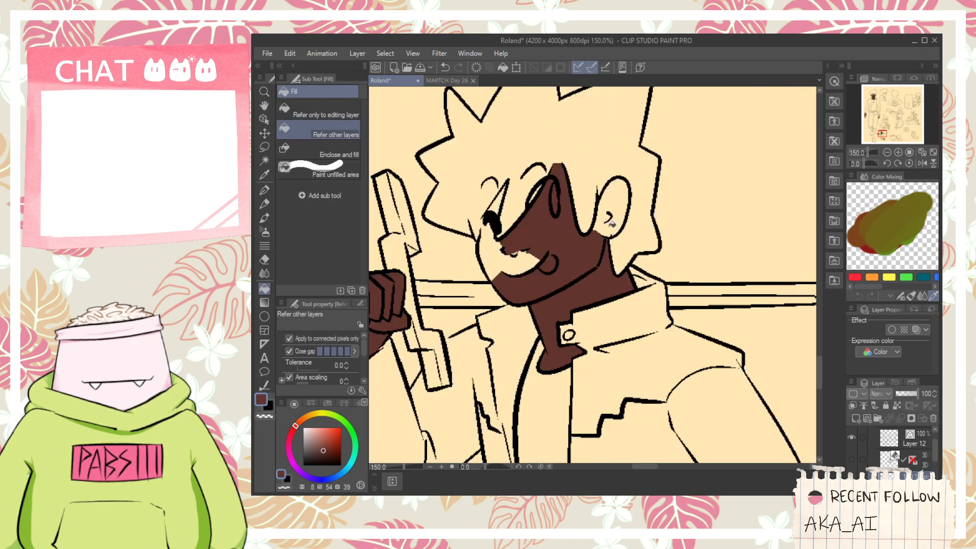
left_click(614, 218)
- Fill the leftover skin around the shoulder-sword figure's nose, between the hair locks and in the upper ear dark brown
scroll(581, 221, "up", 2)
left_click(538, 322)
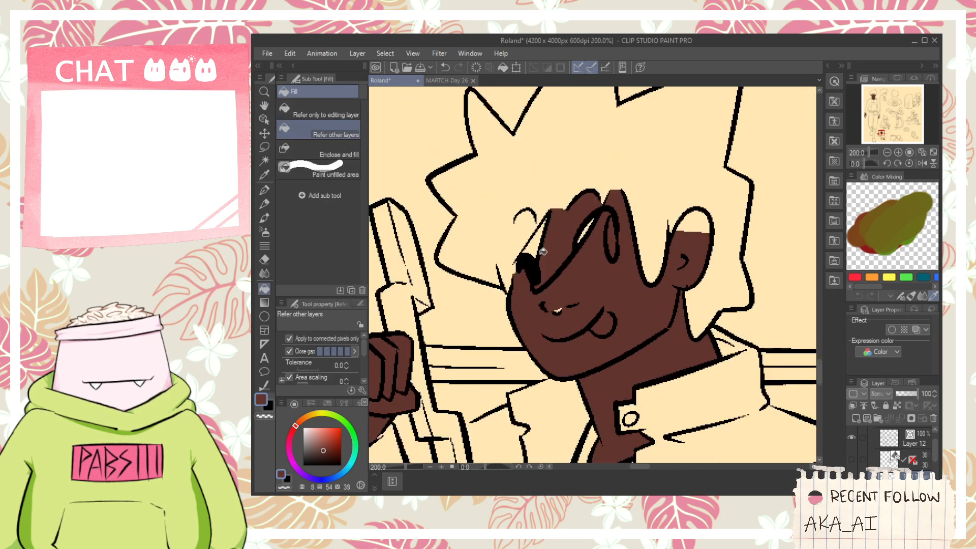
left_click(537, 244)
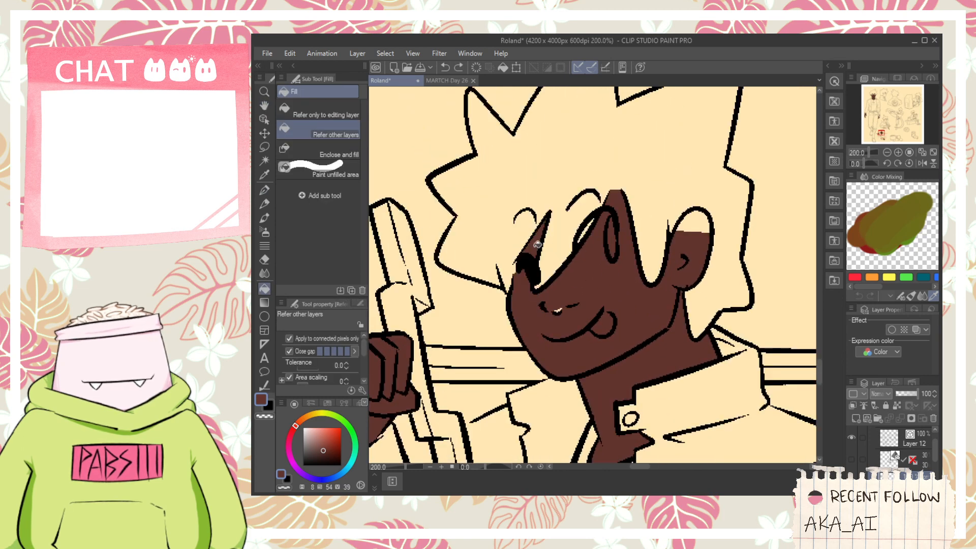
left_click(696, 222)
scroll(696, 221, "down", 8)
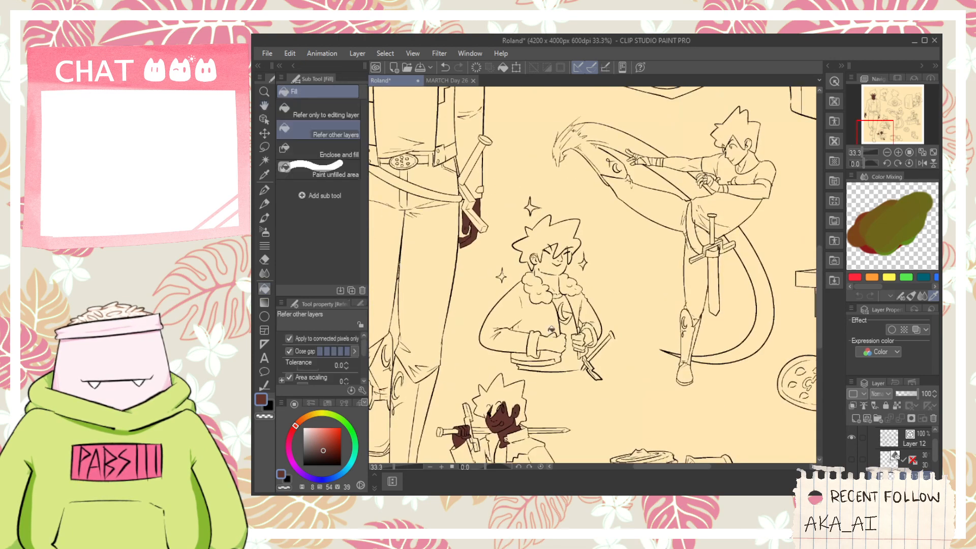
- Fill both hands of the figure with the fluffy collar with the dark brown skin colour
scroll(551, 329, "up", 3)
left_click(554, 339)
left_click(635, 328)
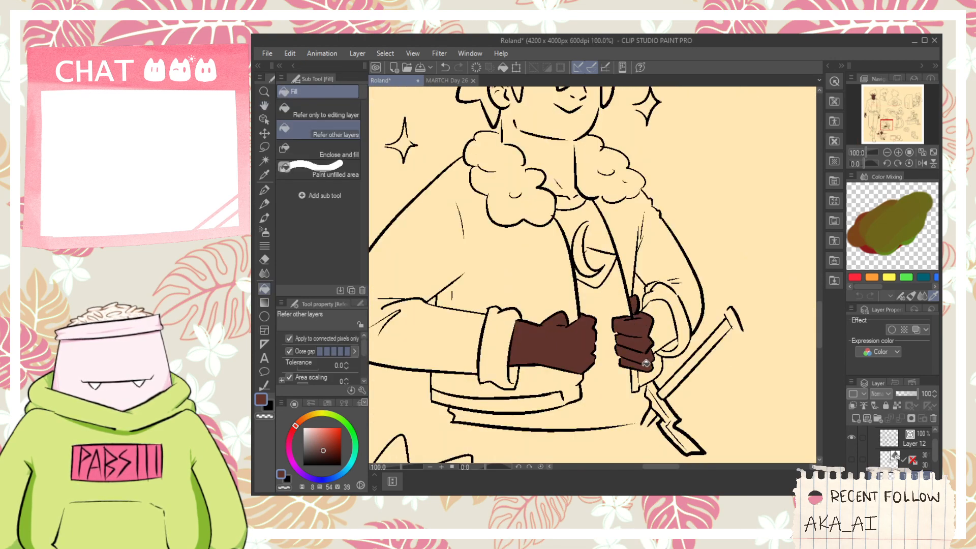
left_click(658, 333)
- Fill the fluffy-collared figure's neck, ear and face dark brown, including the leftover patches near the brow and nose
left_click_drag(552, 148, 588, 330)
scroll(588, 331, "up", 1)
left_click(588, 331)
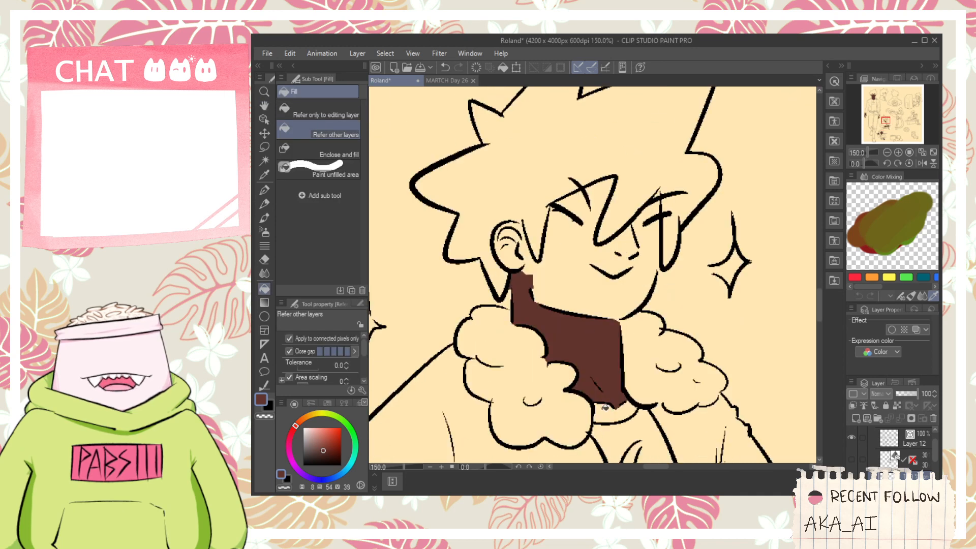
scroll(524, 258, "up", 1)
left_click(524, 258)
left_click(588, 310)
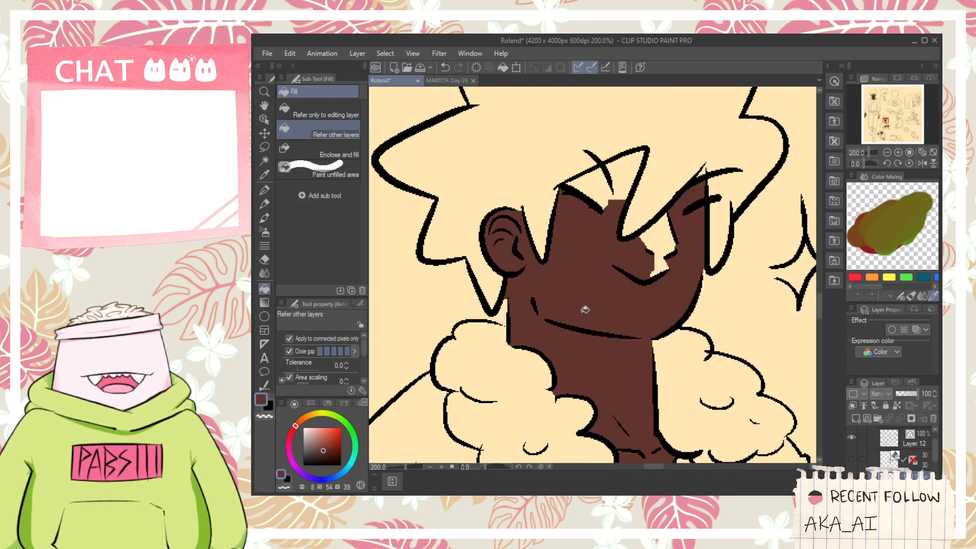
left_click(609, 189)
left_click(657, 260)
scroll(661, 250, "down", 3)
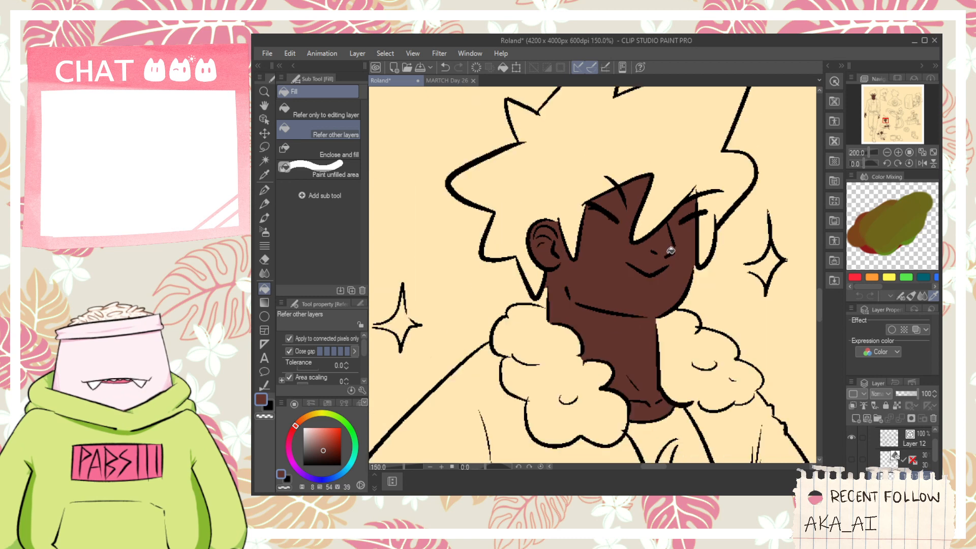
- Close the gap at the hair tip above the fluffy-collared figure's eyebrow with the G-pen and fill that sliver dark brown
scroll(684, 229, "up", 2)
scroll(685, 229, "up", 1)
left_click(673, 216)
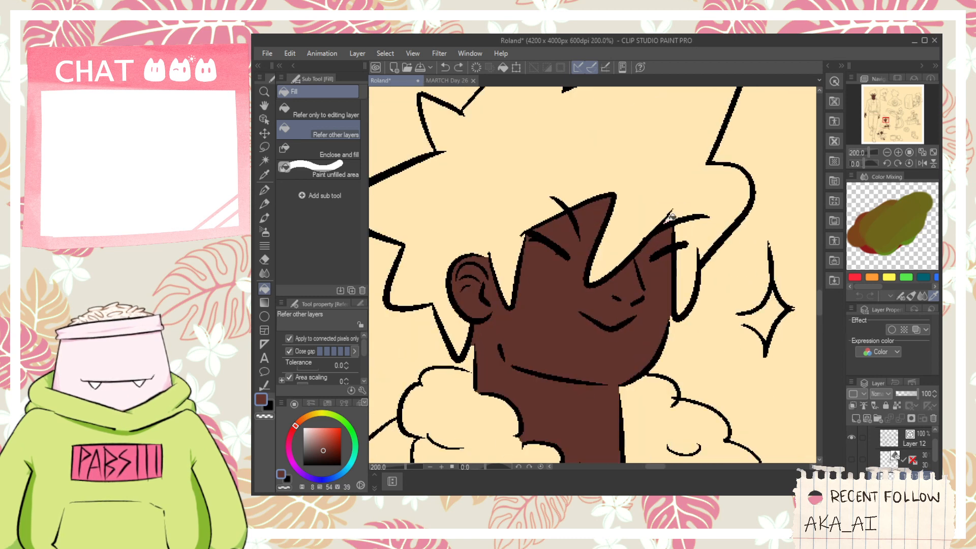
scroll(668, 216, "up", 2)
key("p")
left_click_drag(677, 199, 677, 236)
key("g")
left_click(667, 231)
scroll(671, 231, "down", 1)
key("p")
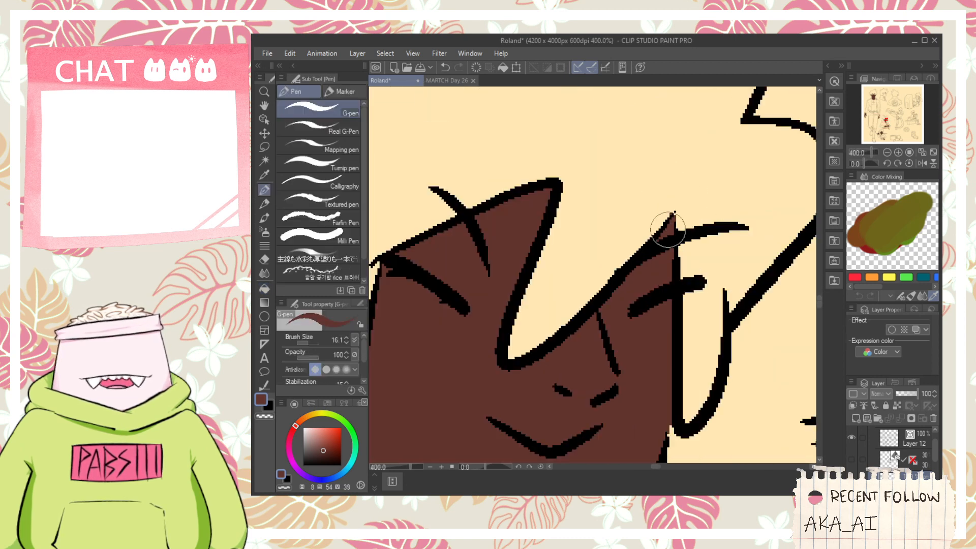
- Fill both bare forearms of the kicking figure with the dark brown skin colour
scroll(668, 229, "down", 6)
key("space")
left_click_drag(758, 365, 538, 487)
key("g")
scroll(549, 255, "up", 3)
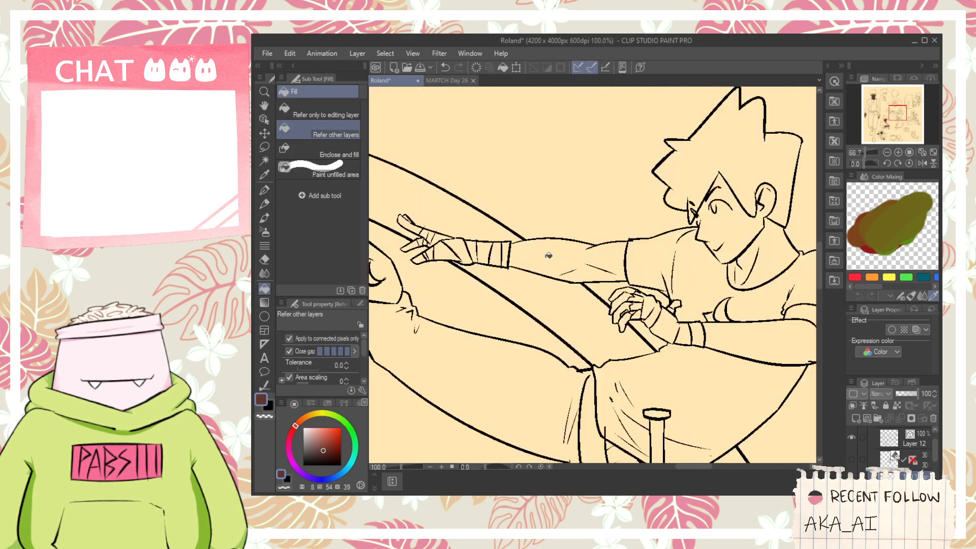
left_click(548, 256)
left_click(715, 342)
- Fill the exposed fingers and thumb of the kicking figure's bandaged hand near the chest with dark brown
scroll(633, 315, "up", 2)
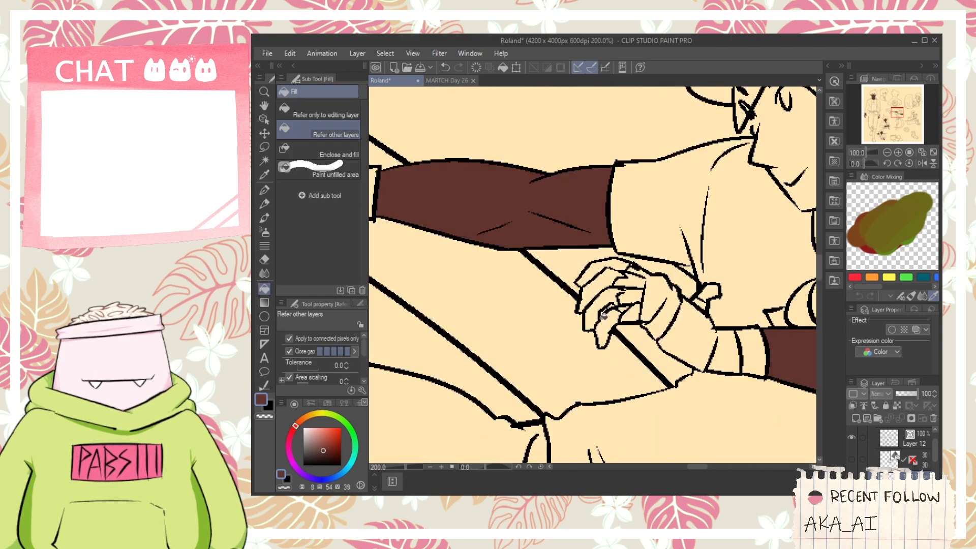
left_click(600, 311)
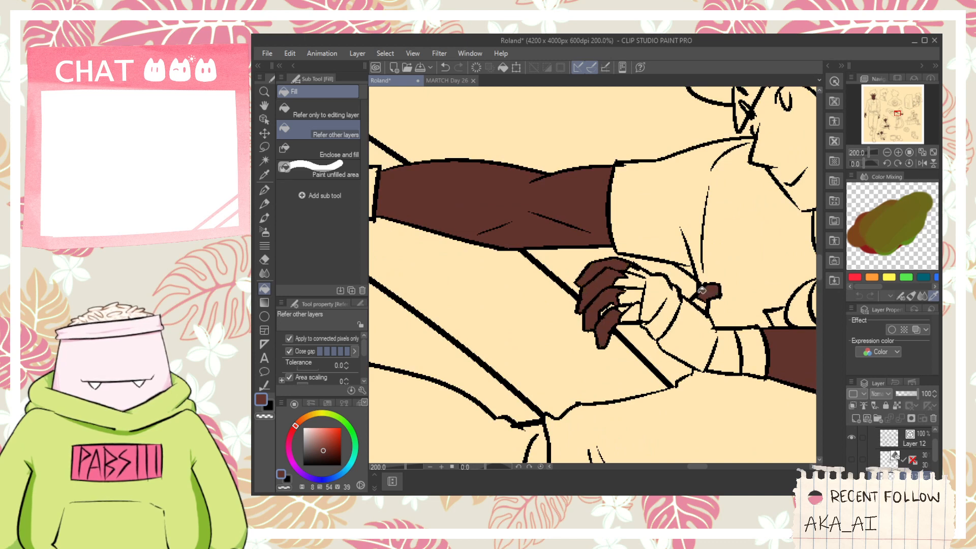
scroll(702, 290, "down", 1)
- Fill the exposed fingers of the kicking figure's outstretched bandaged hand with dark brown
left_click_drag(598, 251, 720, 333)
scroll(441, 296, "up", 3)
left_click(441, 307)
left_click(430, 260)
left_click_drag(436, 260, 499, 308)
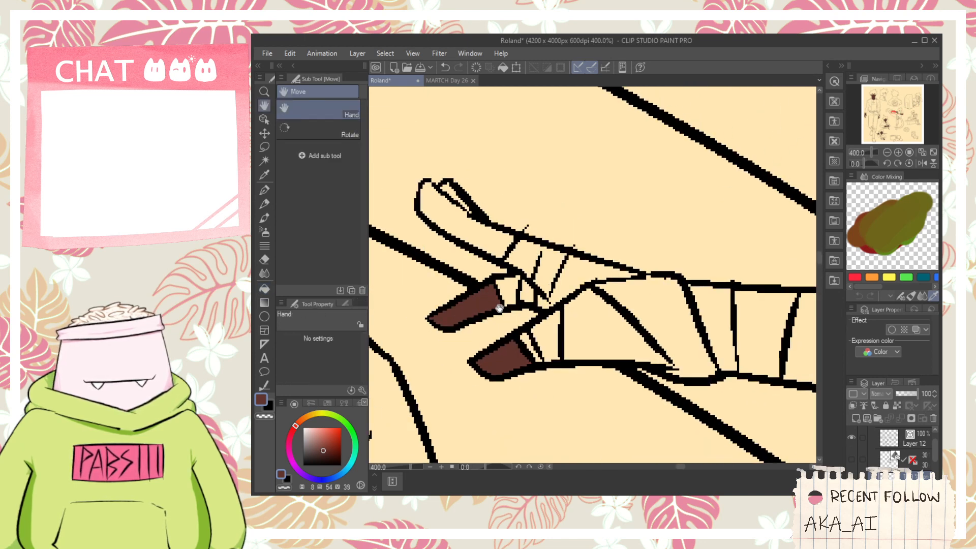
scroll(499, 308, "down", 6)
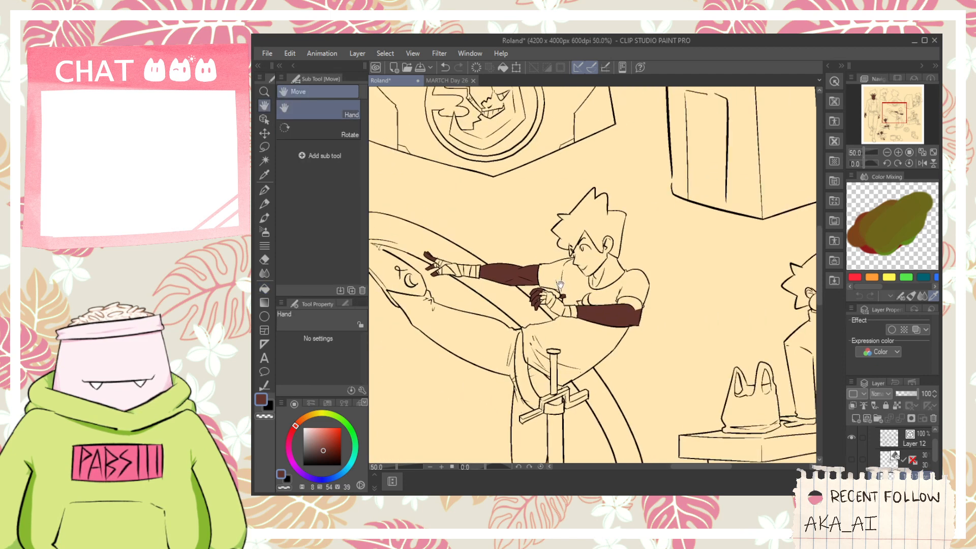
- Fill the kicking figure's neck, face and ear with the dark brown skin colour
scroll(560, 283, "up", 2)
key("g")
left_click(620, 262)
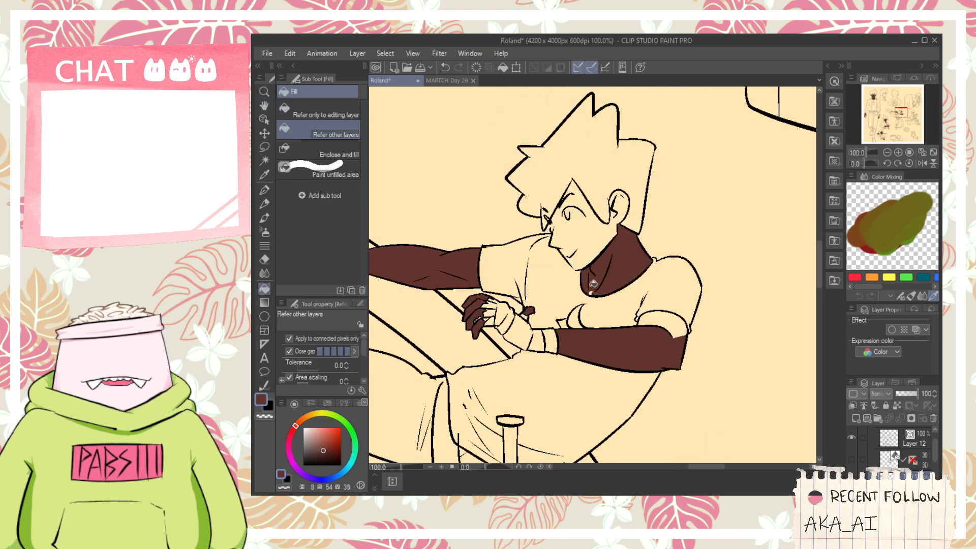
left_click(588, 232)
scroll(588, 233, "up", 1)
left_click(577, 184)
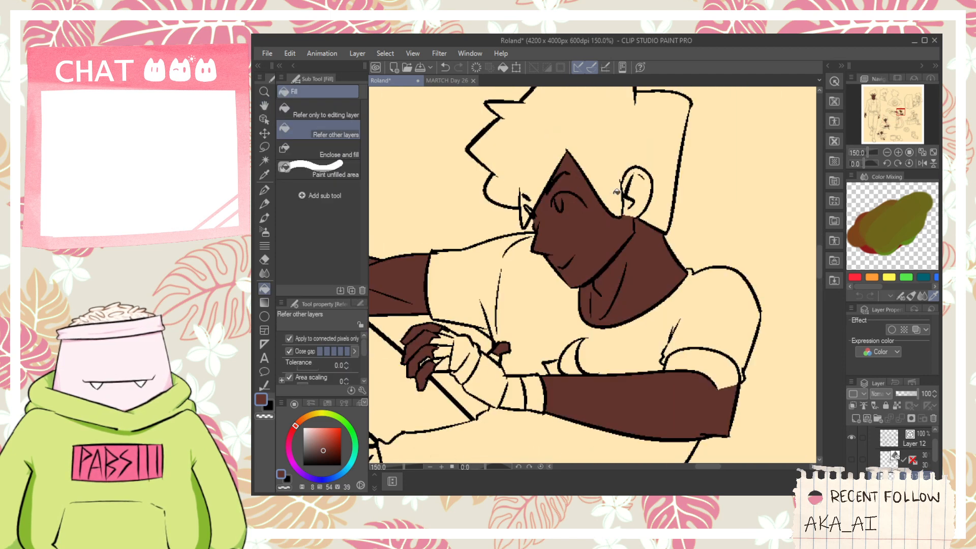
left_click(635, 192)
scroll(631, 208, "down", 2)
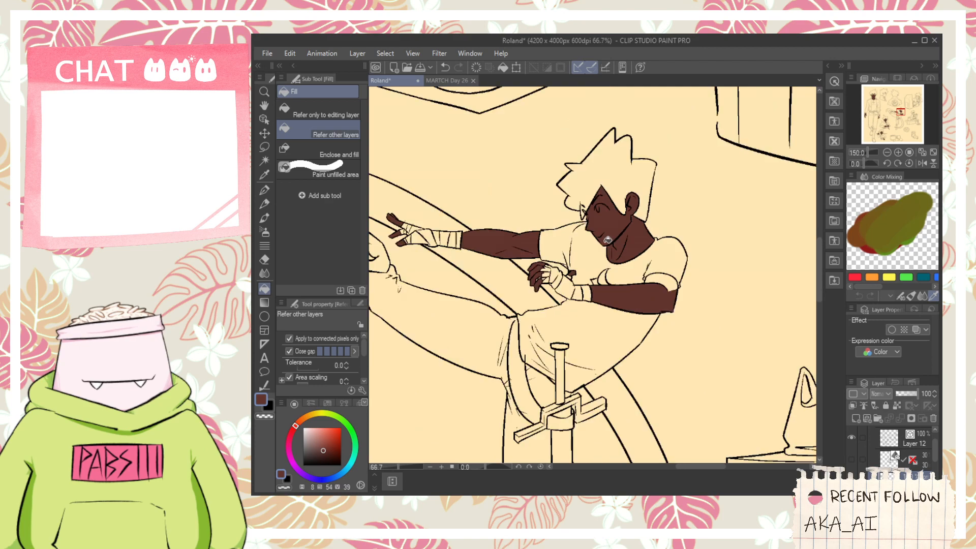
- Switch to the secondary colour and sample the yellow-orange from the eye of the front-facing figure
left_click(268, 408)
scroll(399, 346, "down", 3)
key("space")
left_click_drag(437, 330, 607, 455)
left_click_drag(469, 291, 540, 346)
key("i")
scroll(520, 315, "up", 4)
left_click(537, 313)
scroll(536, 312, "down", 3)
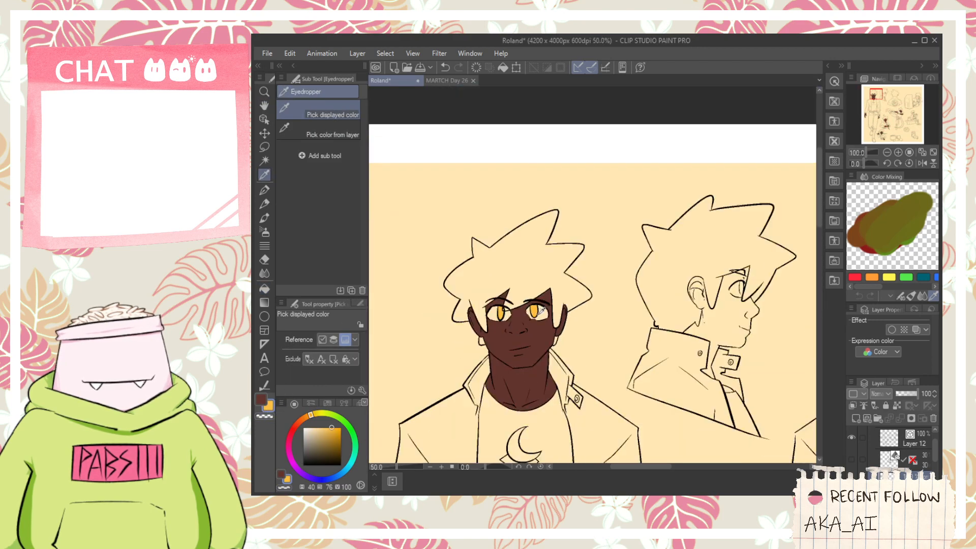
- Close the iris outline of the kicking figure's eye with a yellow-orange pen stroke and fill it with the same colour
key("space")
left_click_drag(641, 402, 460, 130)
scroll(648, 219, "up", 5)
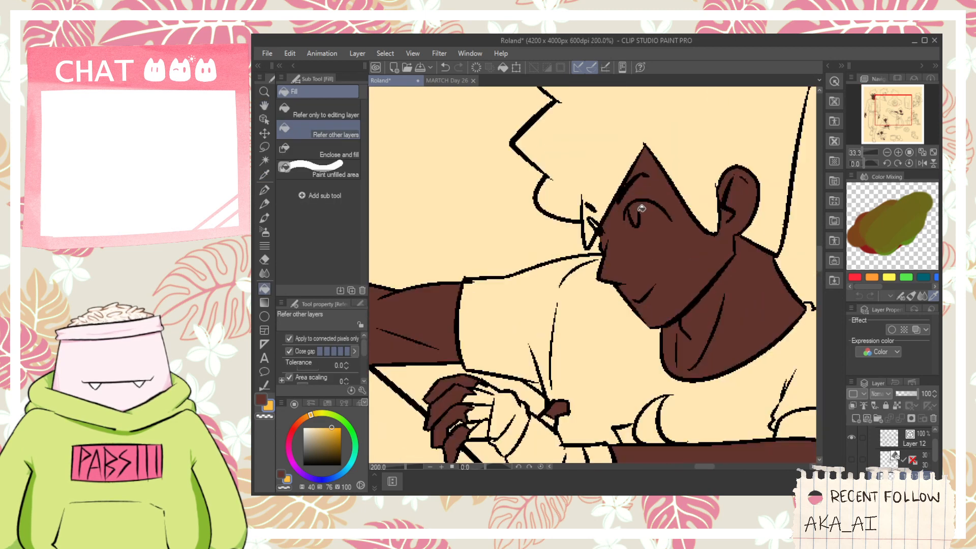
scroll(636, 235, "up", 4)
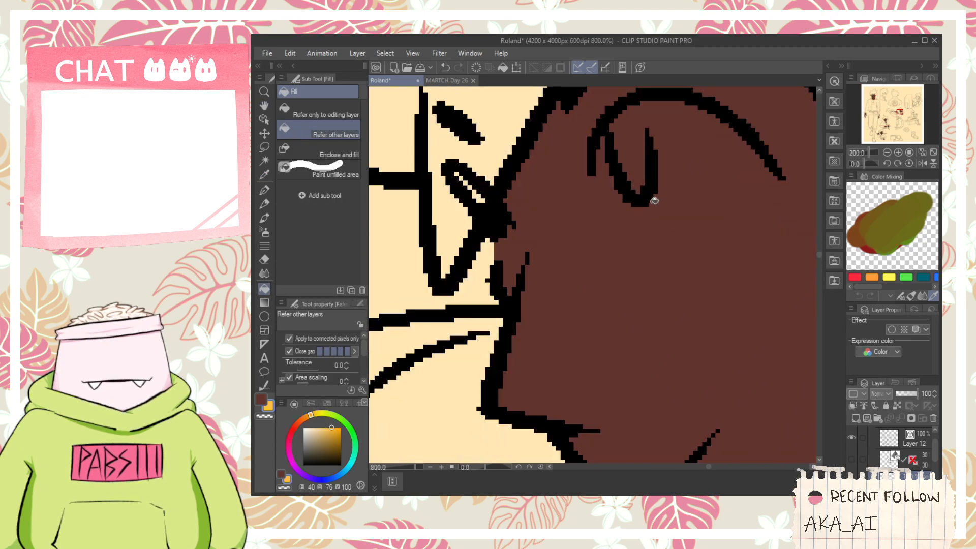
key("p")
left_click_drag(636, 112, 650, 133)
key("g")
left_click(627, 146)
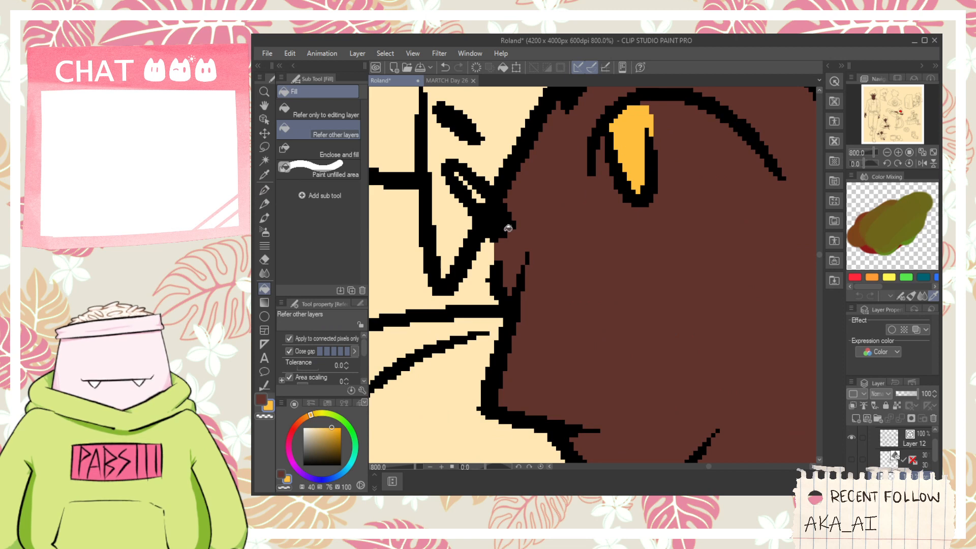
key("p")
scroll(519, 215, "down", 8)
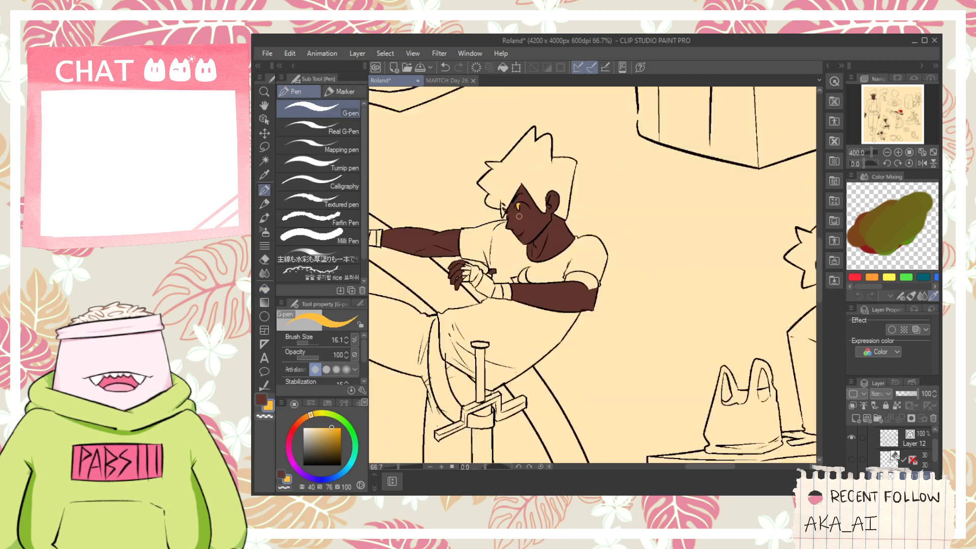
scroll(519, 216, "down", 1)
key("h")
left_click_drag(556, 261, 565, 275)
left_click(262, 399)
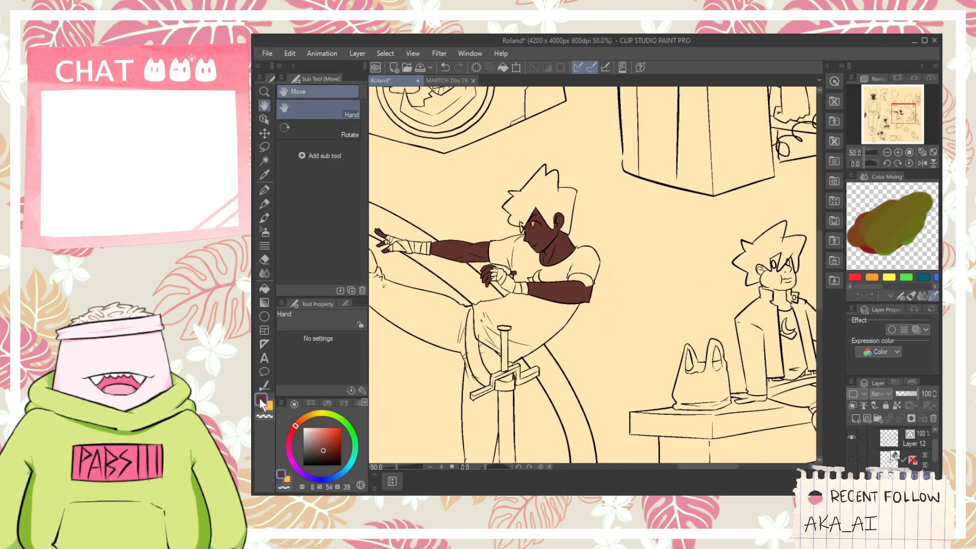
scroll(570, 289, "up", 4)
key("g")
left_click(579, 287)
scroll(570, 289, "down", 3)
scroll(506, 212, "up", 2)
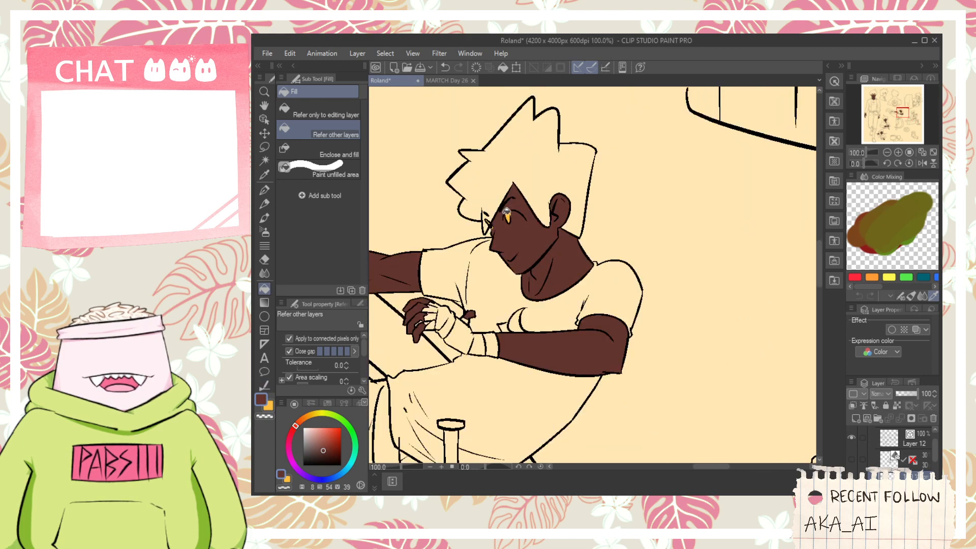
- Close the open iris outline on the side-profile head with a yellow-orange pen stroke and fill the iris with that colour
left_click(268, 405)
scroll(609, 282, "down", 5)
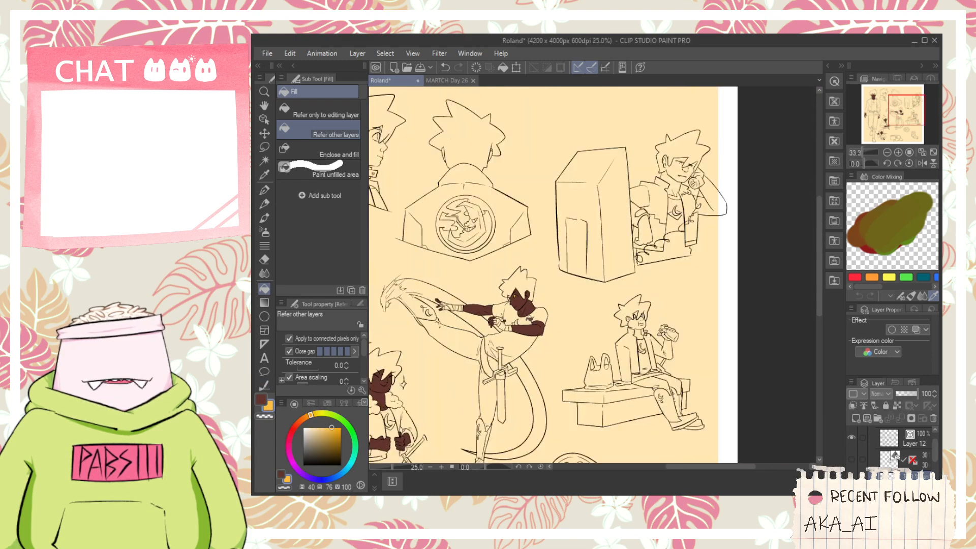
key("h")
left_click_drag(610, 283, 623, 291)
scroll(532, 226, "up", 10)
key("g")
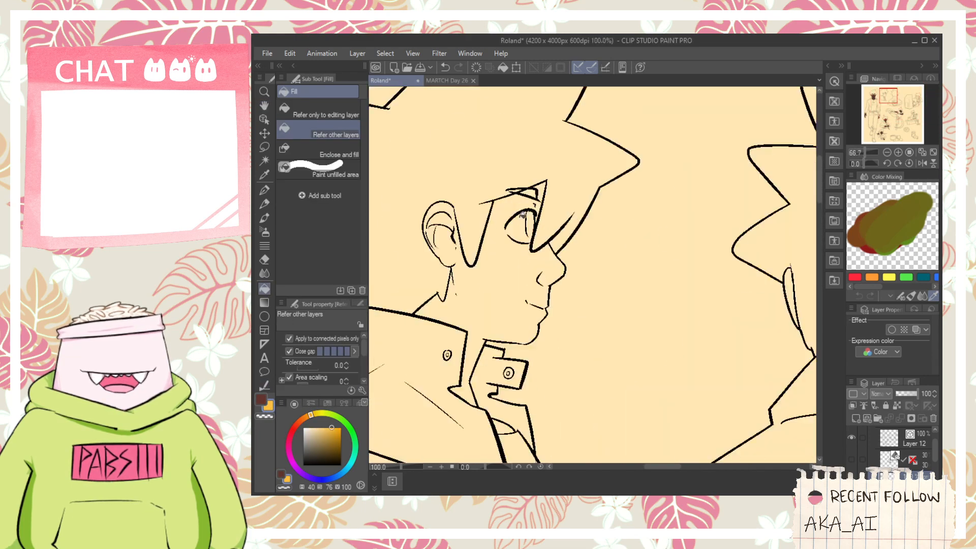
scroll(528, 250, "up", 2)
key("p")
left_click_drag(526, 308, 549, 323)
key("ctrl+z")
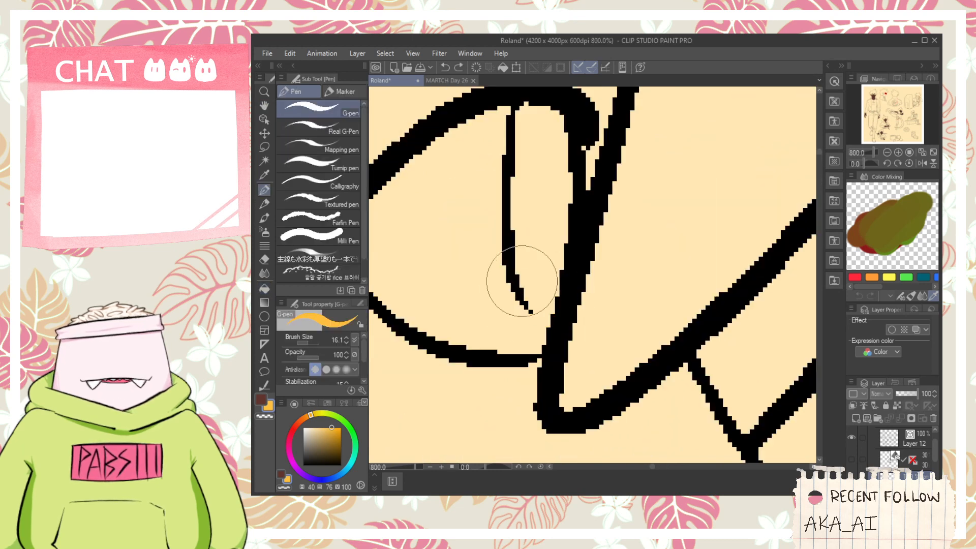
left_click_drag(524, 282, 550, 321)
key("g")
left_click(554, 242)
scroll(553, 242, "down", 4)
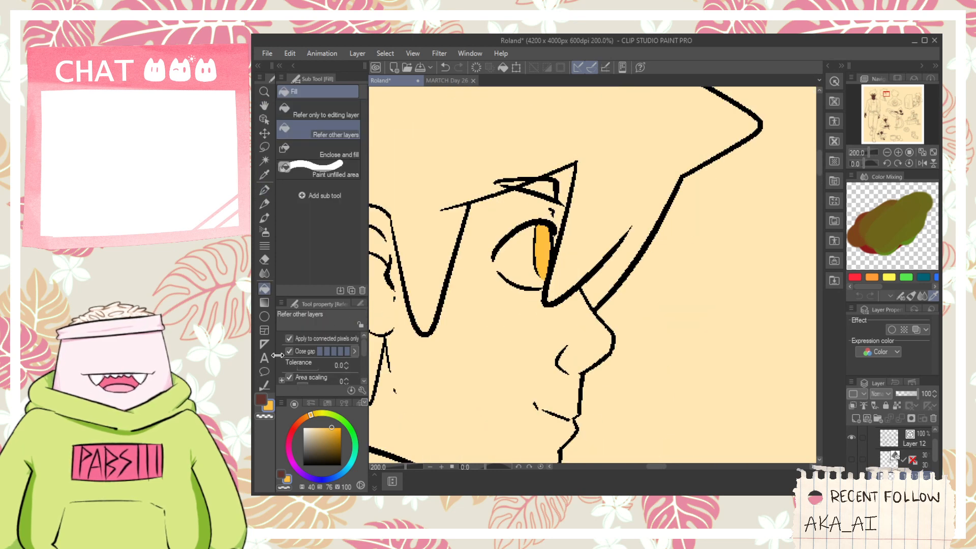
- Close the gaps in the profile head's eye outline with dark brown pen strokes at both eye corners
left_click(264, 402)
scroll(498, 259, "up", 4)
key("p")
mouse_move(462, 276)
left_mouse_down()
mouse_move(467, 323)
mouse_move(483, 337)
left_mouse_up()
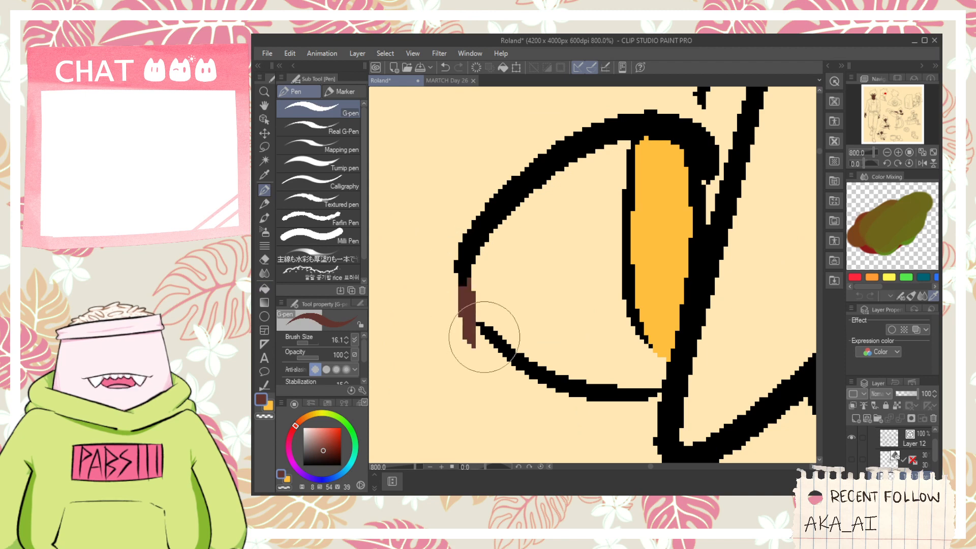
scroll(483, 331, "down", 2)
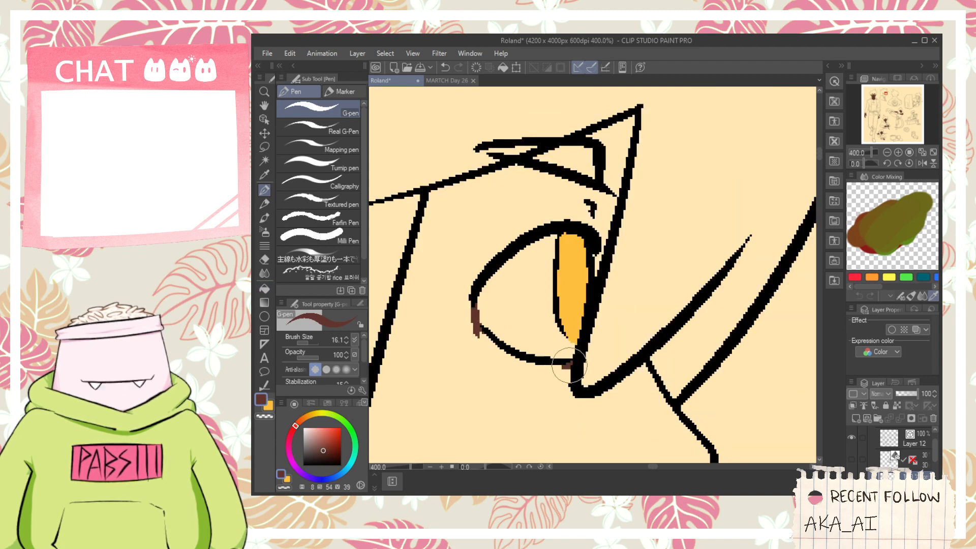
- Fill the profile head's face and neck with dark brown, leaving the white of the eye unfilled
key("g")
left_click(549, 375)
scroll(549, 374, "down", 1)
key("ctrl+z")
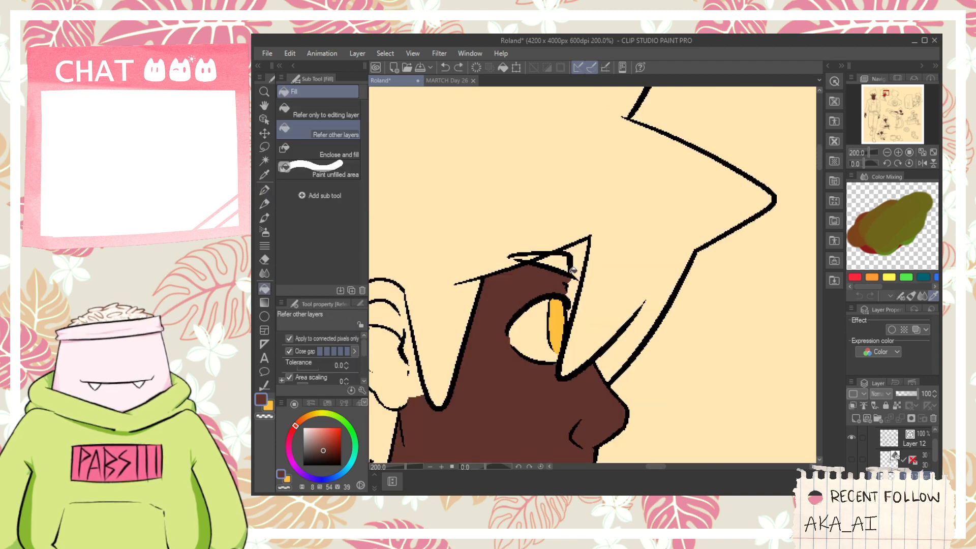
- Fill all sections of the profile head's ear with the dark brown skin colour
key("space")
left_click_drag(486, 444, 601, 342)
left_click(516, 262)
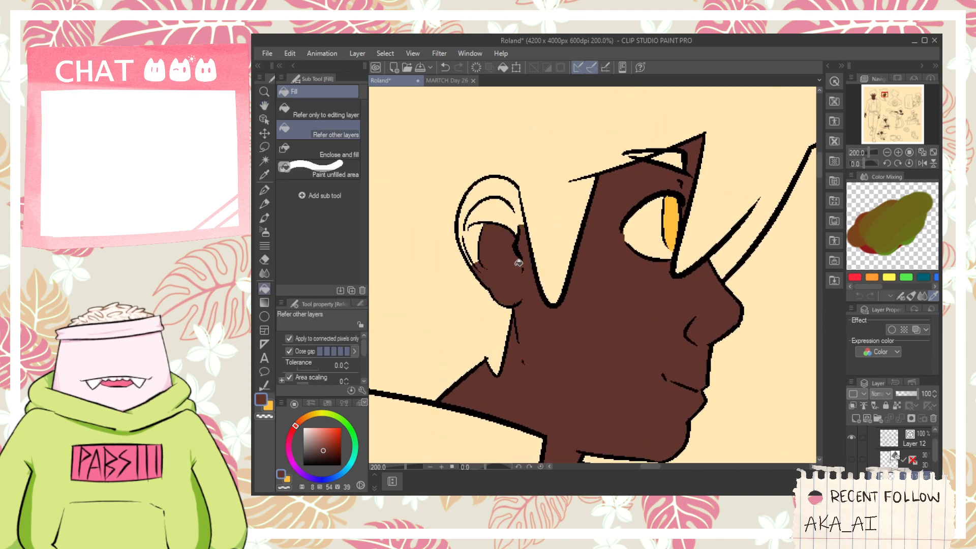
left_click(468, 248)
left_click(482, 211)
left_click(501, 189)
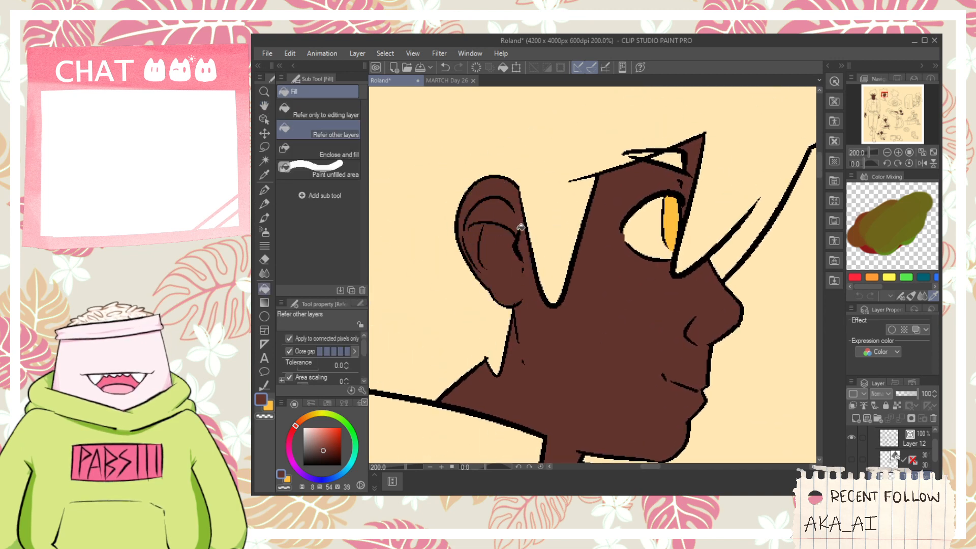
- Fill the small patch of neck inside the profile figure's open collar with dark brown
scroll(520, 227, "down", 7)
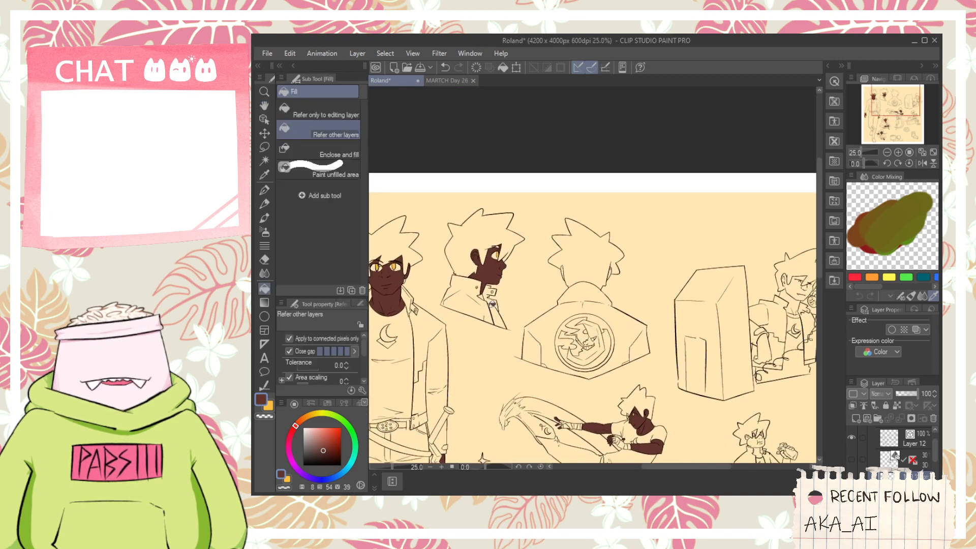
scroll(491, 304, "up", 7)
left_click(565, 359)
scroll(566, 359, "down", 1)
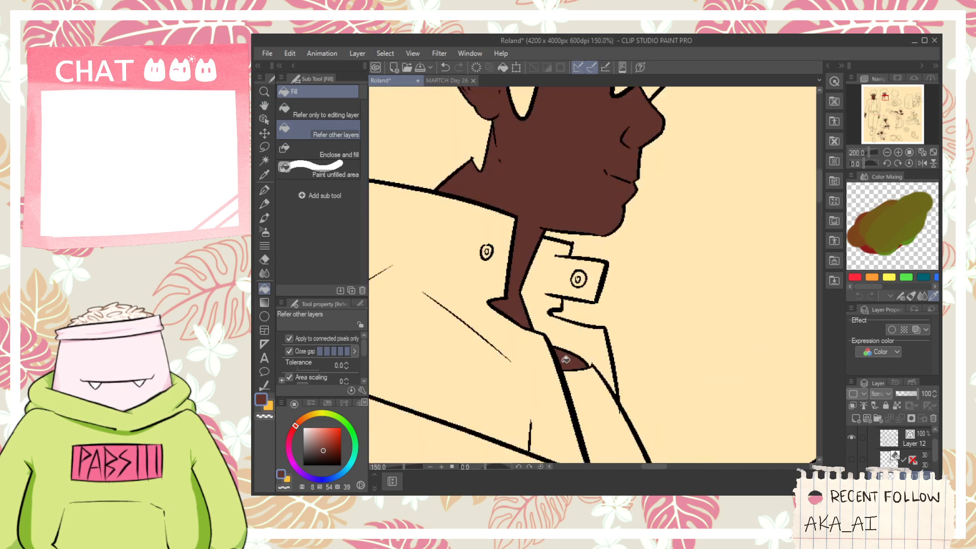
- Erase the small inner line of the back-view figure's right ear on Layer 12
scroll(566, 360, "down", 4)
key("space")
left_click_drag(750, 359, 595, 345)
scroll(579, 333, "up", 1)
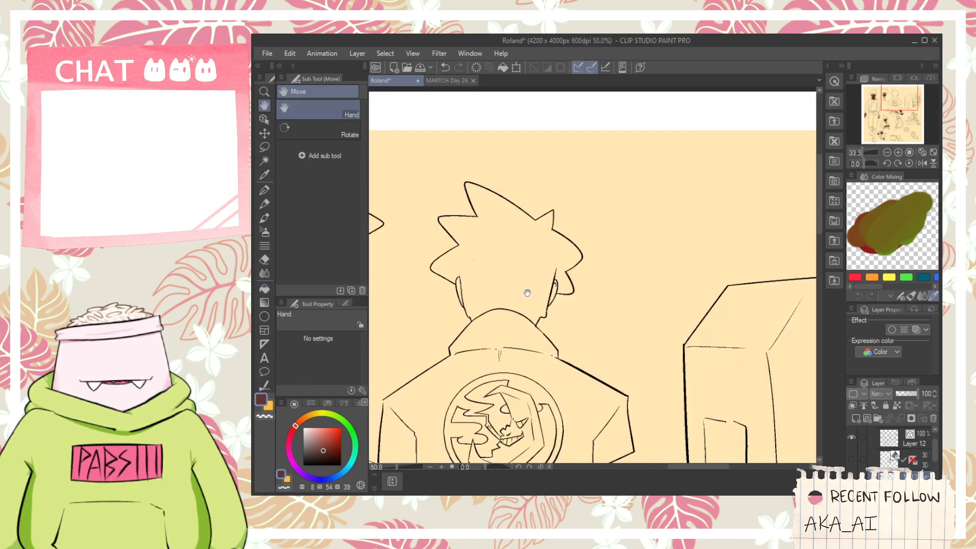
scroll(546, 292, "up", 3)
left_click(870, 447)
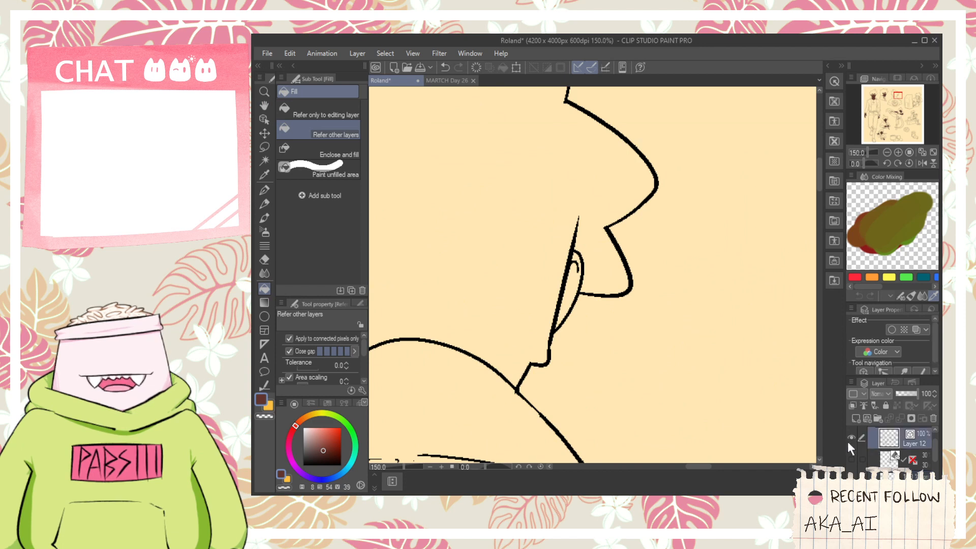
key("e")
left_click(577, 267)
- Fill both ears of the back-view figure with the dark brown skin colour
key("space")
left_click_drag(556, 279, 709, 283)
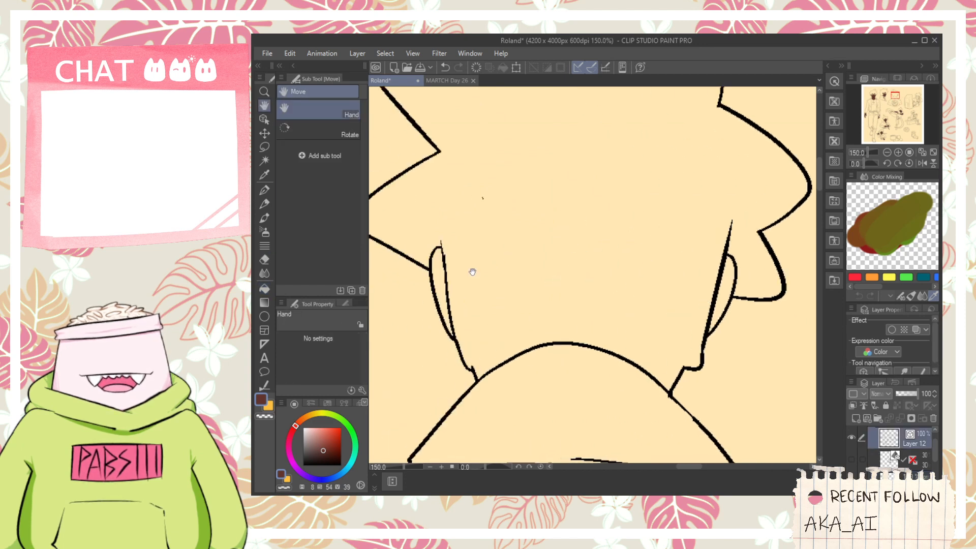
left_click(728, 288)
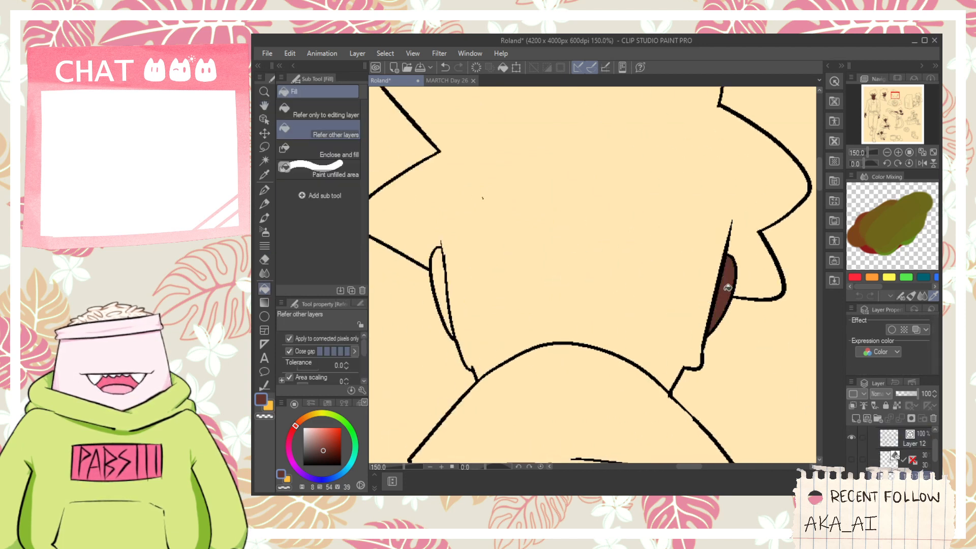
left_click(448, 311)
scroll(448, 311, "down", 6)
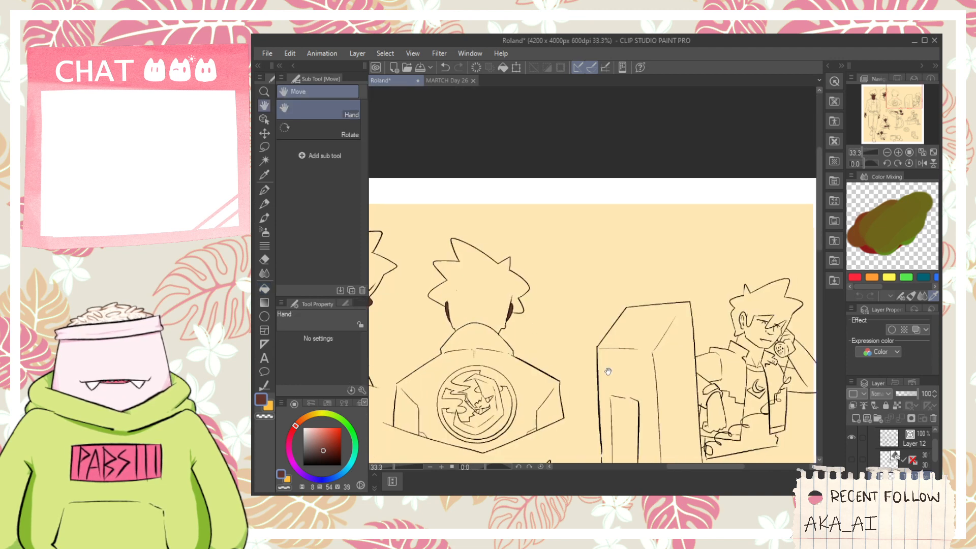
- Fill the lowered forearm and hand of the figure on the telephone with dark brown
scroll(639, 336, "up", 2)
left_click(574, 384)
scroll(545, 406, "up", 2)
left_click(536, 401)
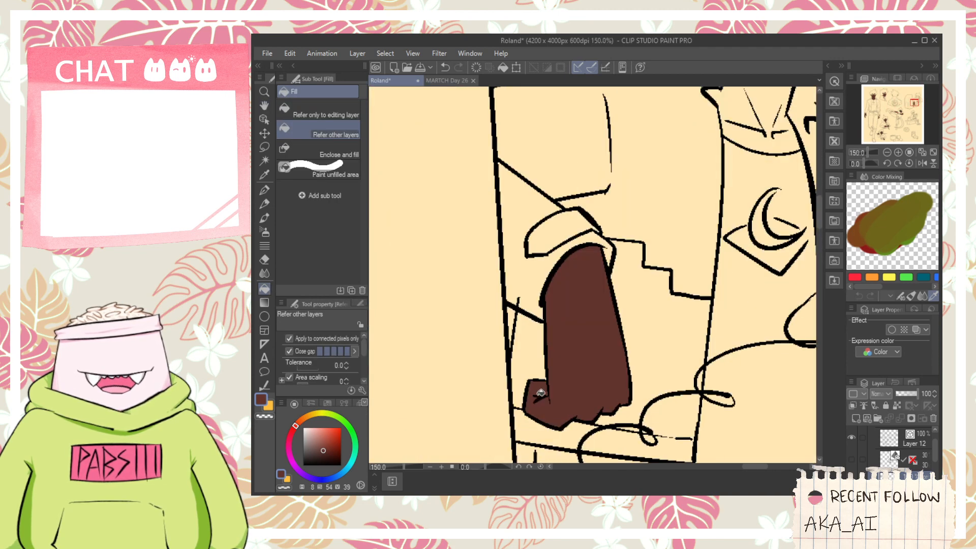
key("space")
scroll(582, 342, "down", 2)
left_click_drag(584, 325, 581, 346)
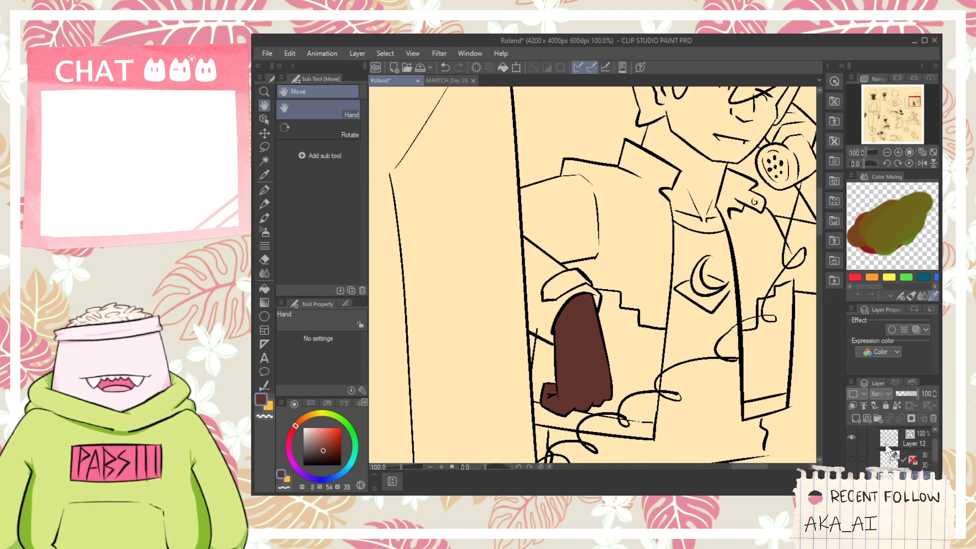
left_click(888, 441)
key("e")
scroll(540, 325, "up", 2)
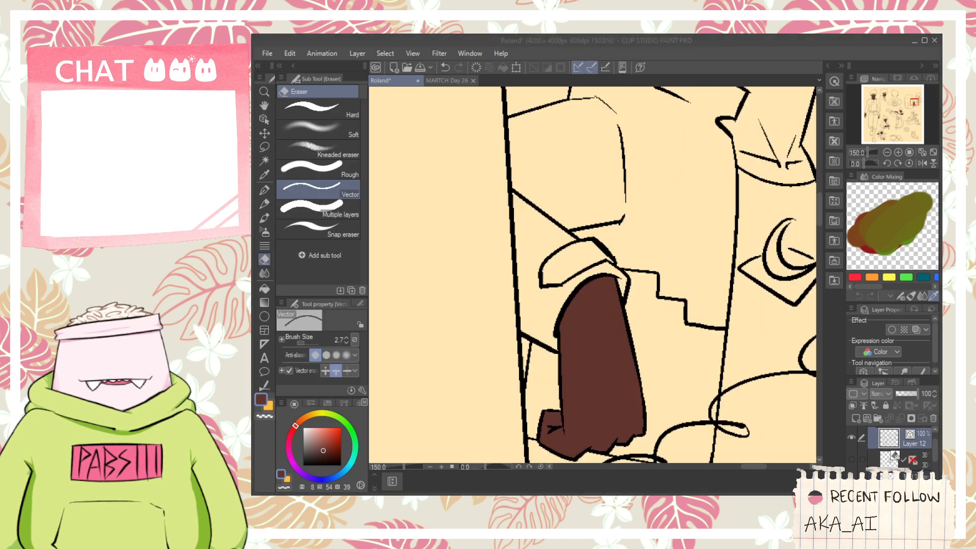
scroll(710, 253, "down", 4)
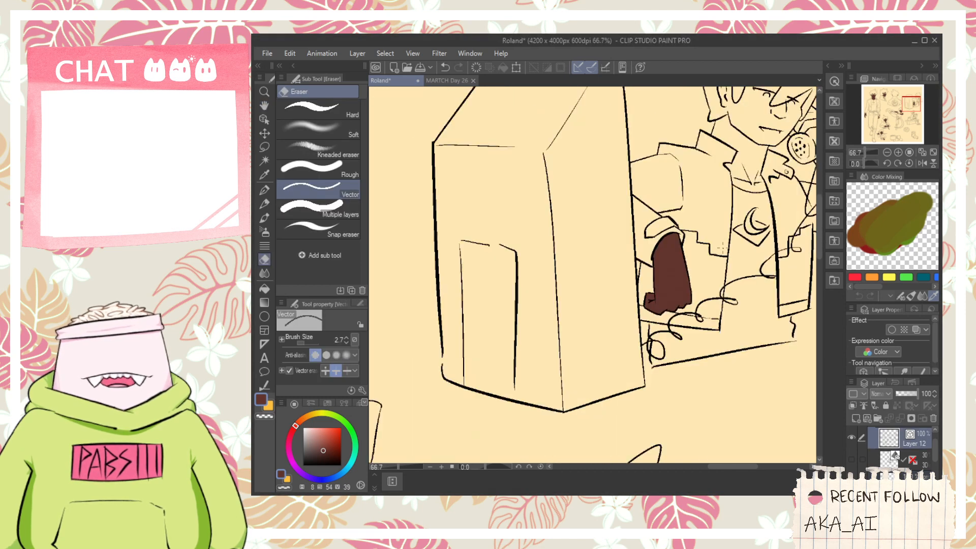
- Fill the neck and upper chest of the figure on the telephone with dark brown
key("h")
left_click_drag(710, 253, 565, 325)
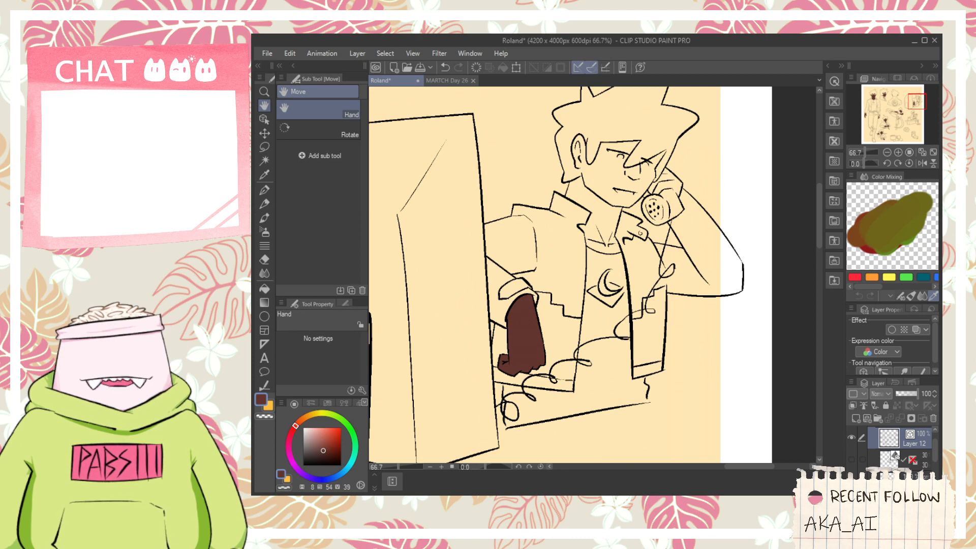
key("g")
scroll(623, 254, "up", 4)
left_click(615, 244)
left_click(623, 272)
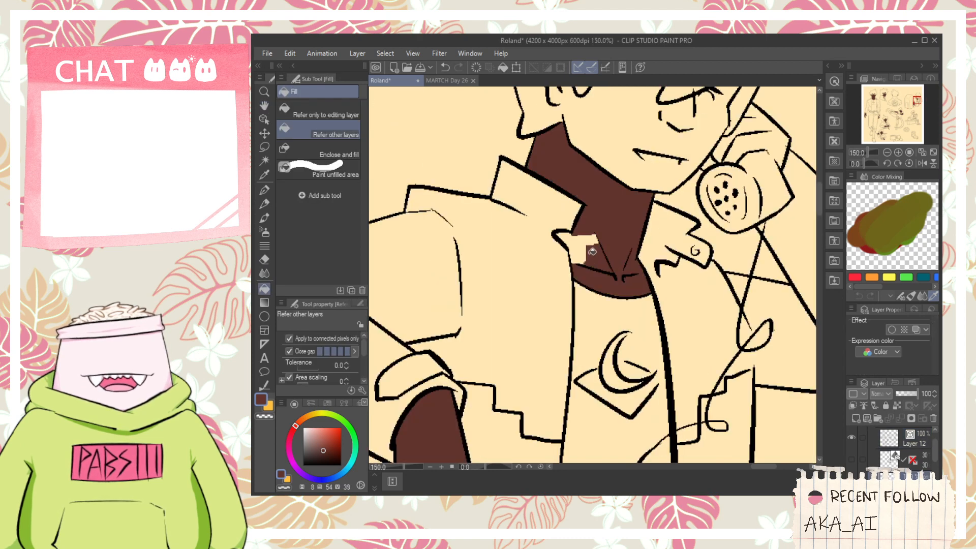
- Fill the telephone figure's face and ear with dark brown, including the areas between the hair strands
key("space")
left_click_drag(603, 221, 570, 339)
left_click(562, 248)
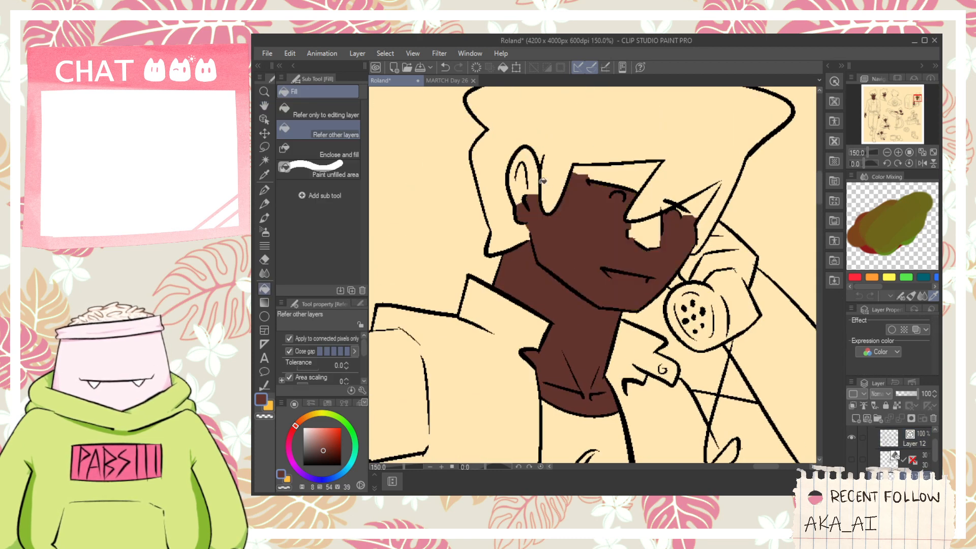
left_click(628, 182)
left_click(663, 239)
left_click(693, 205)
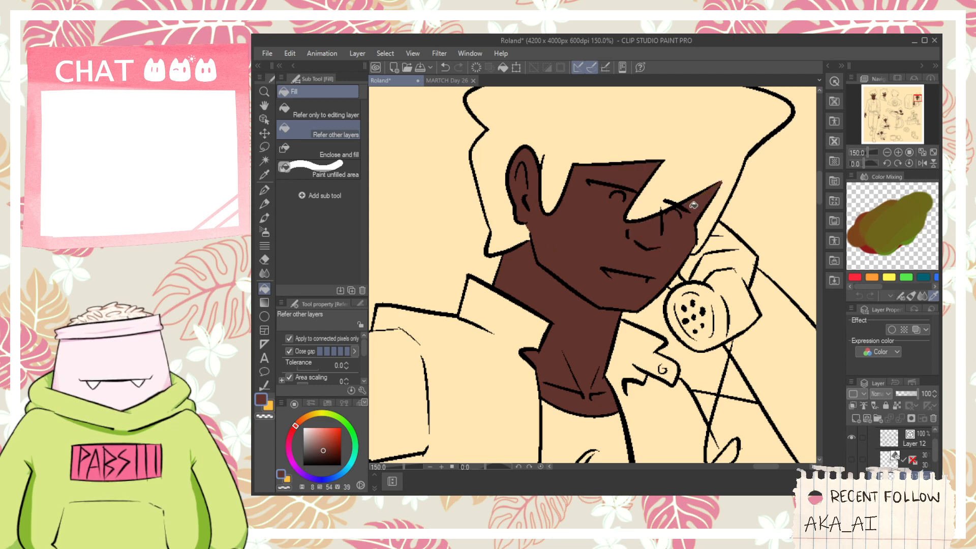
- Fill the fingers of the telephone figure's hand behind the receiver with dark brown
left_click(717, 237)
left_click(725, 232)
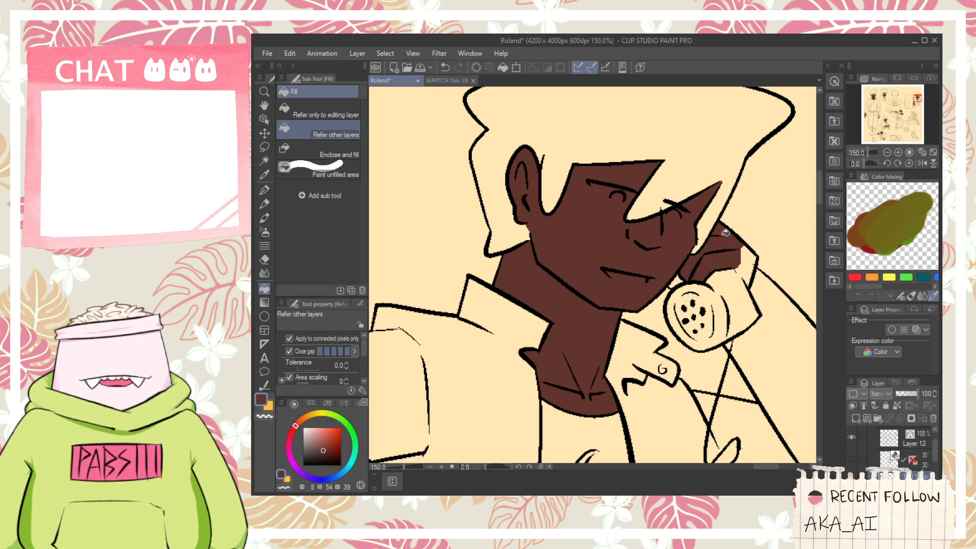
scroll(686, 281, "down", 5)
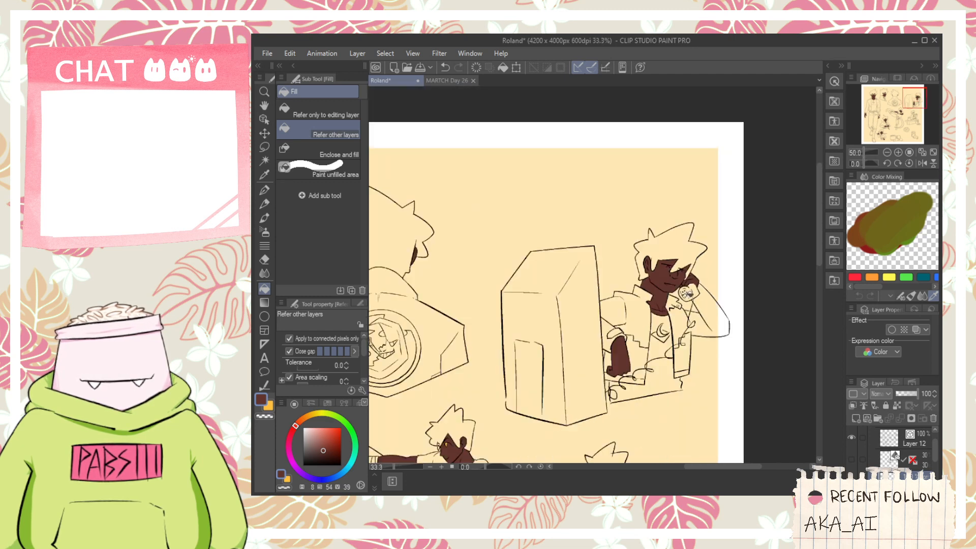
- Fill the neck and cheek of the seated figure eating on the bench with dark brown
key("space")
left_click_drag(674, 280, 707, 200)
scroll(646, 274, "up", 5)
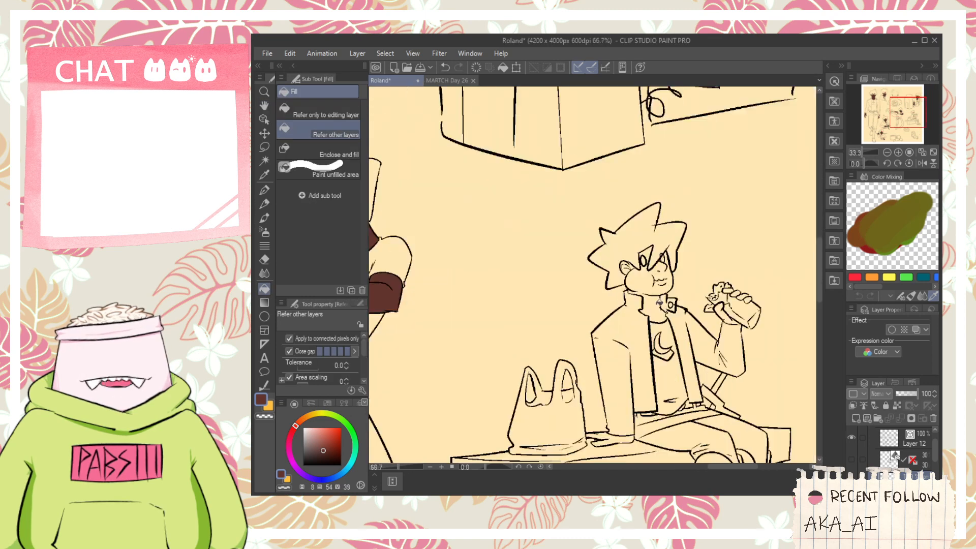
left_click(648, 307)
left_click(638, 280)
scroll(637, 288, "up", 3)
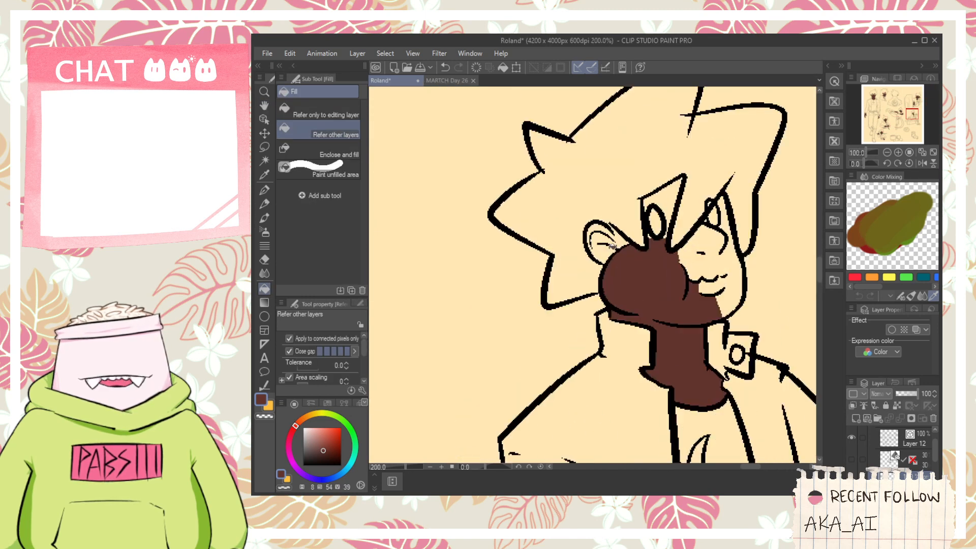
- Fill the seated figure's ear, front of the face and the gap between the hair strands with dark brown
left_click(604, 236)
left_click(722, 292)
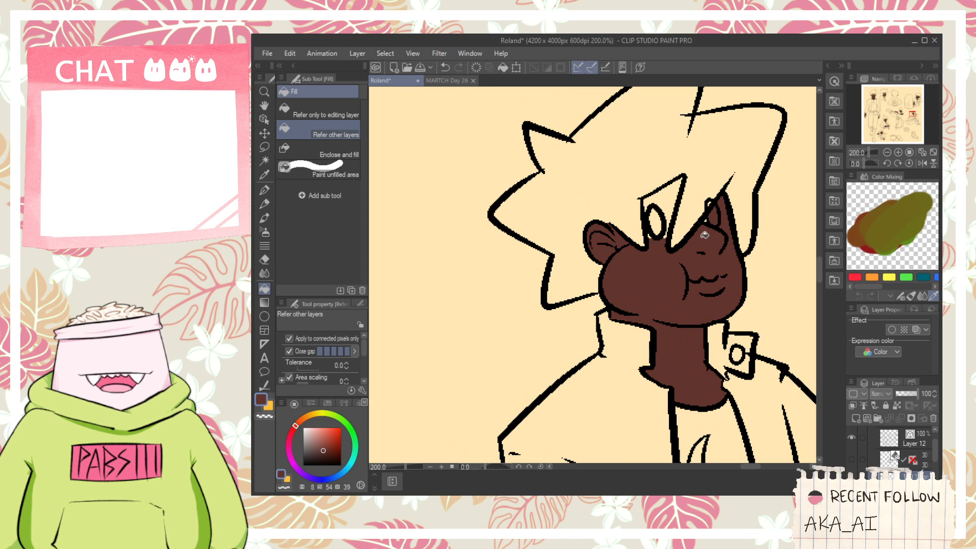
scroll(683, 213, "up", 2)
left_click(667, 208)
scroll(663, 213, "down", 5)
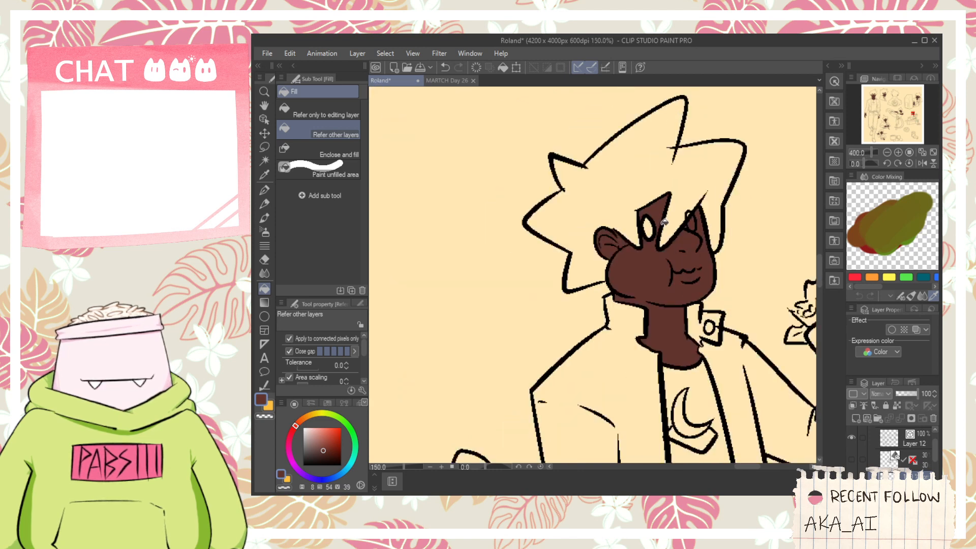
- Fill the thumb and fingers of the seated figure's raised hand around the food with dark brown
scroll(735, 270, "up", 3)
scroll(721, 229, "up", 2)
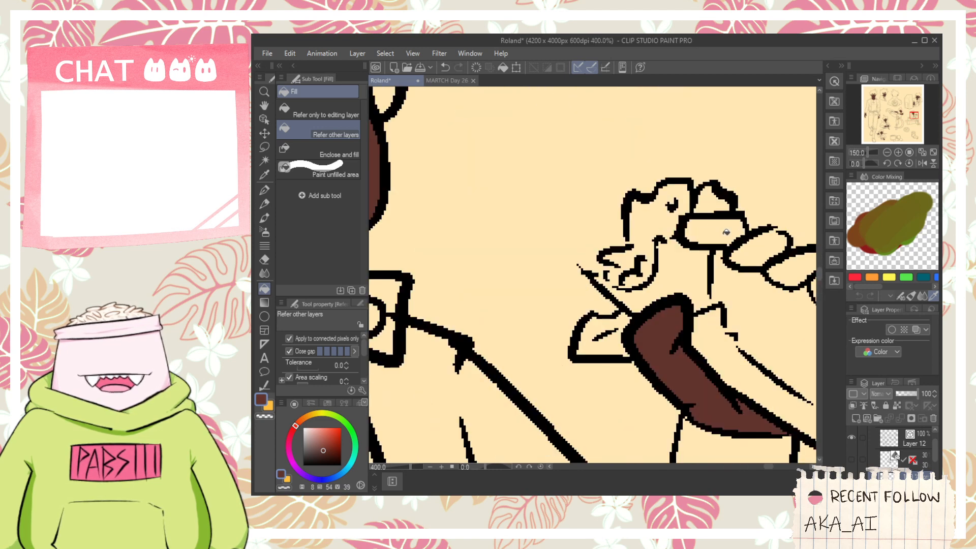
left_click(722, 231)
left_click(790, 267)
left_click(764, 250)
left_click_drag(763, 250, 640, 222)
left_click(716, 257)
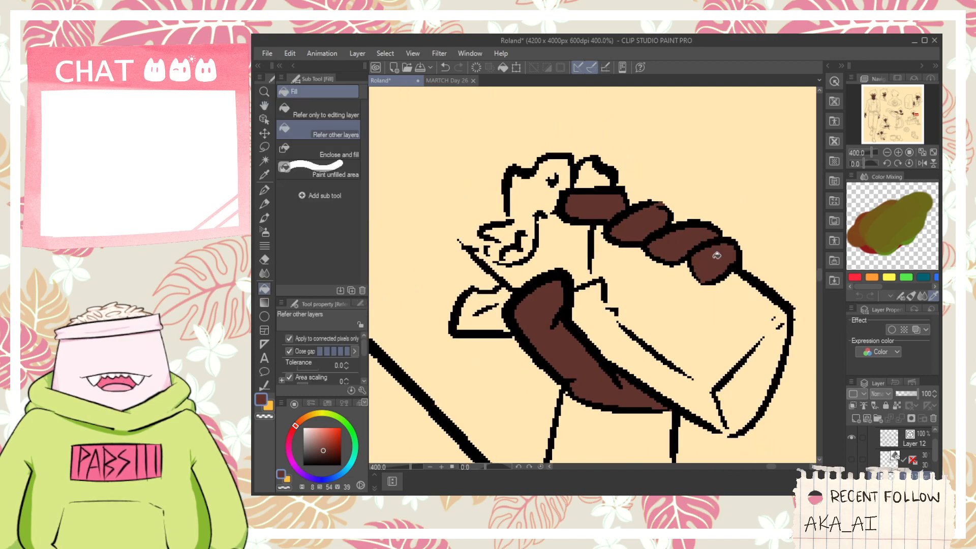
- Fill the seated figure's hand resting on the bench beside the bag with dark brown
scroll(706, 264, "down", 4)
left_click_drag(705, 265, 788, 90)
left_click(601, 299)
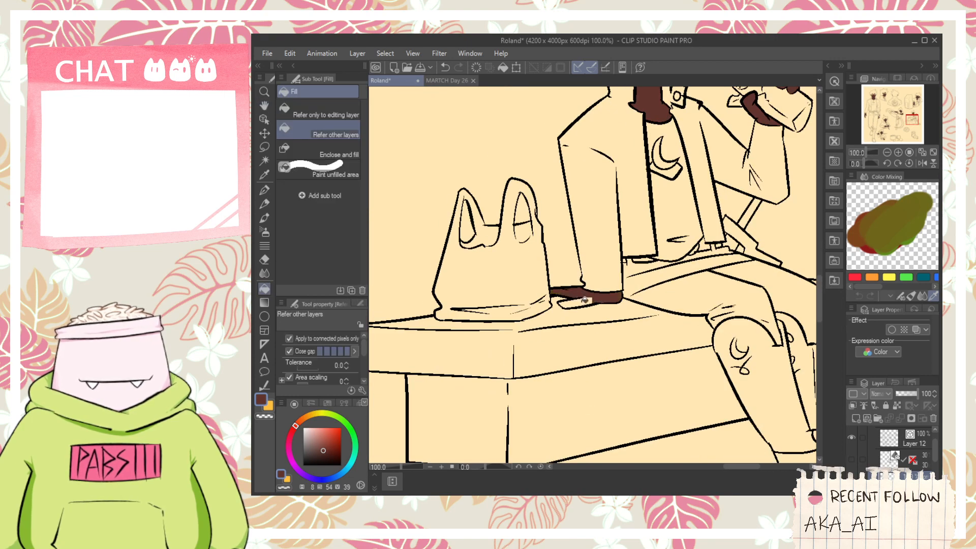
left_click(584, 301)
scroll(588, 304, "down", 4)
- Switch to the yellow-orange colour and fill the visible eye of the figure holding a sword behind the shoulders
left_click_drag(513, 337, 674, 337)
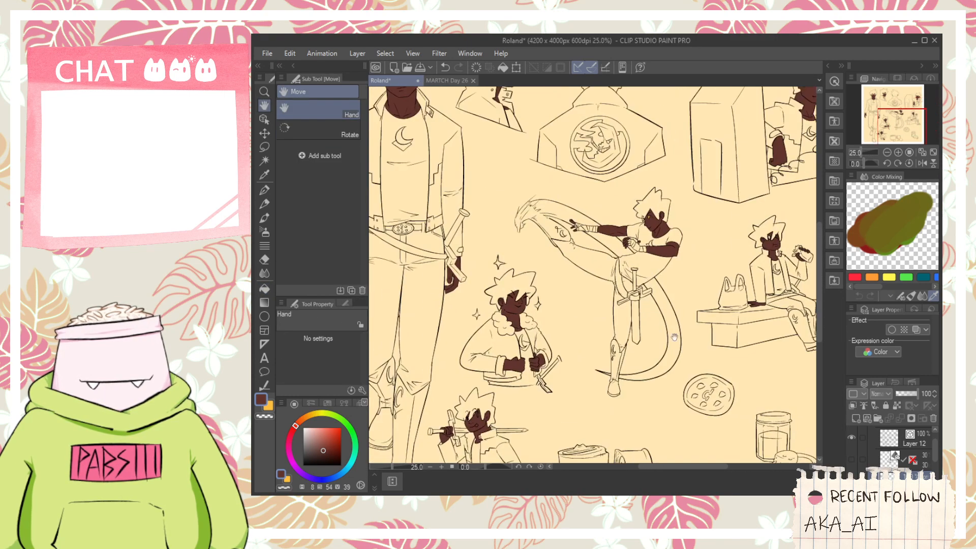
left_click(277, 404)
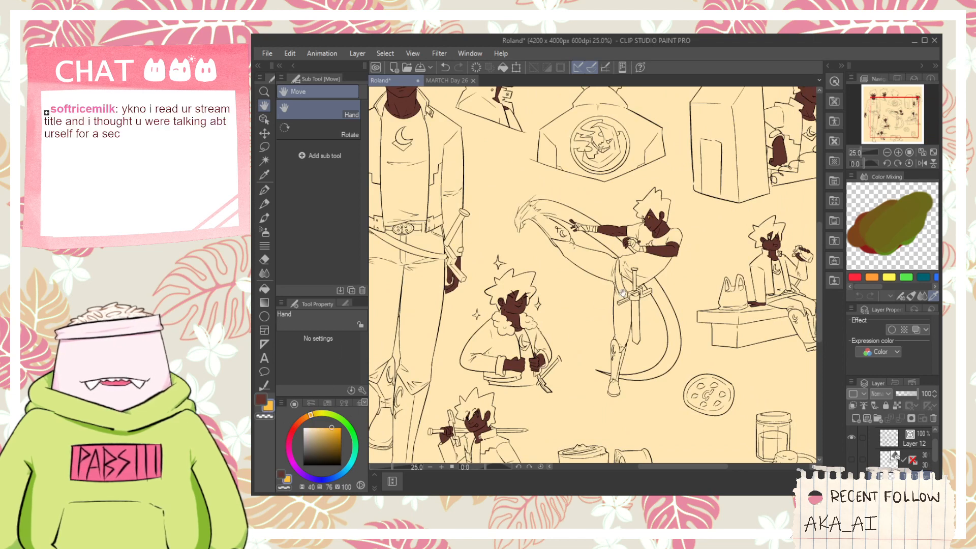
left_click_drag(625, 281, 634, 297)
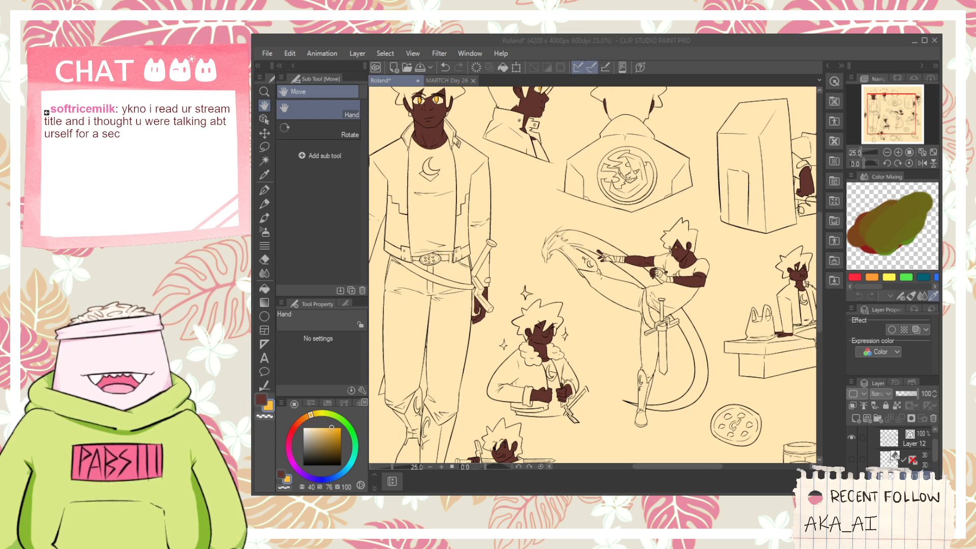
left_click(812, 42)
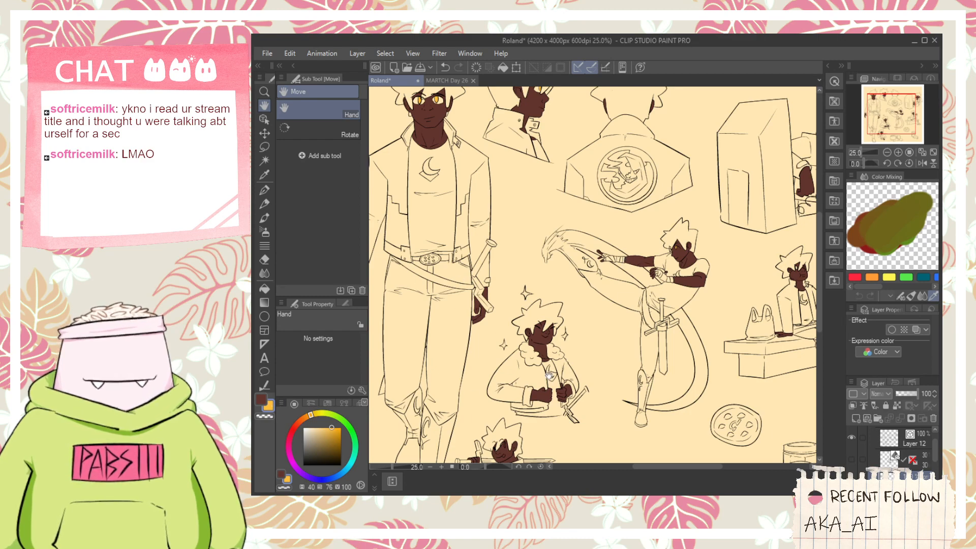
left_click_drag(549, 375, 598, 293)
scroll(567, 394, "up", 1)
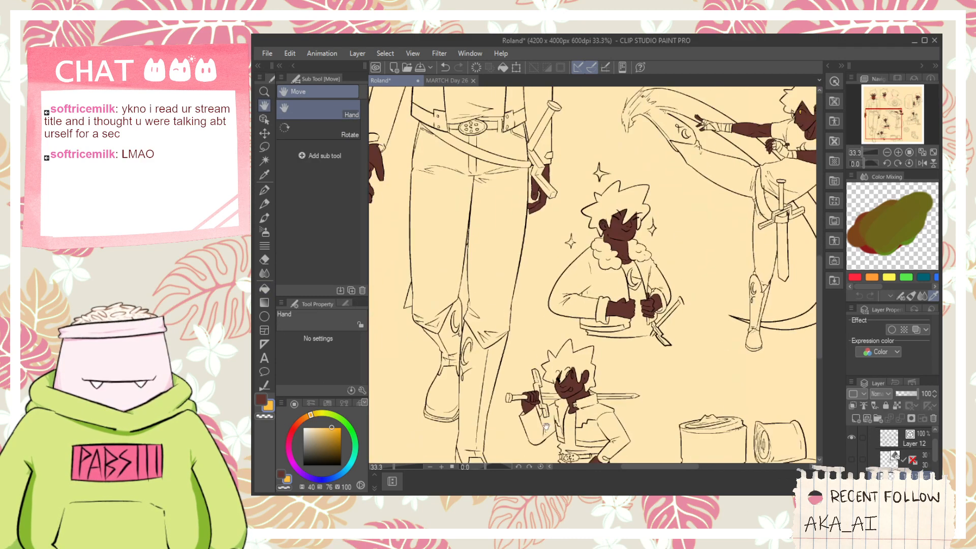
key("g")
scroll(546, 426, "up", 6)
scroll(665, 303, "down", 5)
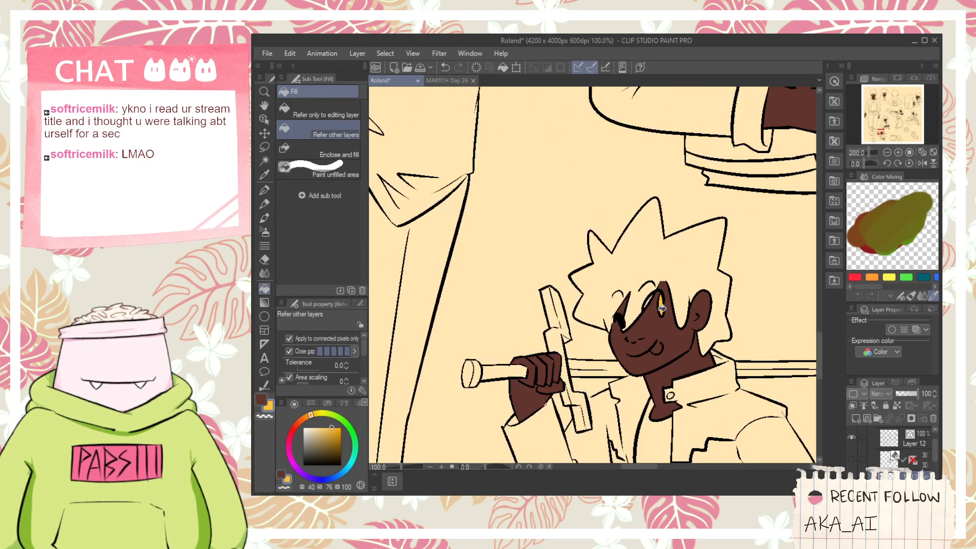
scroll(646, 308, "down", 1)
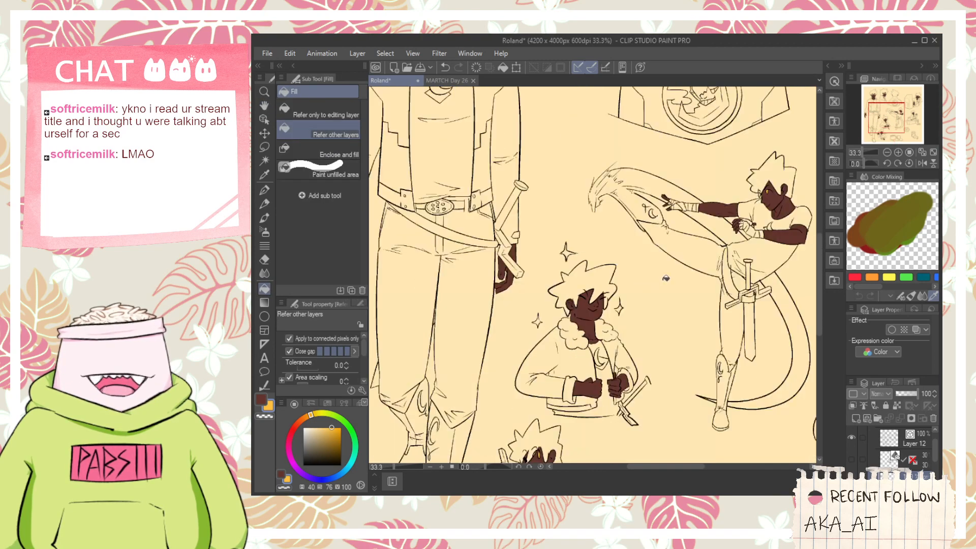
- Fill the near eye of the seated figure on the bench with yellow-orange
key("space")
mouse_move(686, 176)
left_mouse_down()
mouse_move(544, 259)
mouse_move(575, 326)
mouse_move(633, 356)
mouse_move(422, 168)
left_mouse_up()
scroll(608, 256, "up", 4)
left_click(607, 271)
scroll(615, 274, "up", 1)
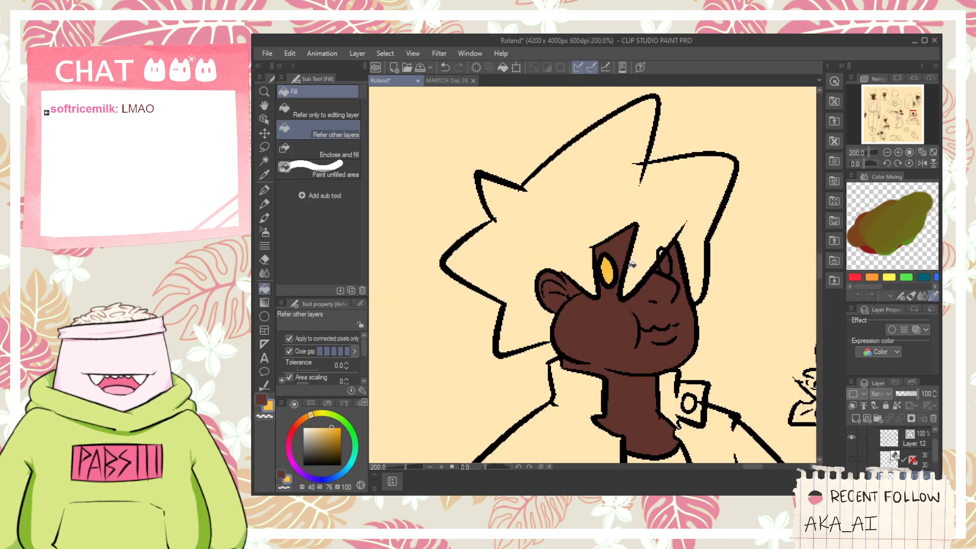
- Colour the seated figure's far eye, partly covered by hair, yellow-orange, using the fill and the G-pen
scroll(655, 264, "up", 4)
left_click(696, 257)
scroll(699, 262, "down", 2)
key("ctrl+z")
scroll(699, 261, "up", 2)
key("p")
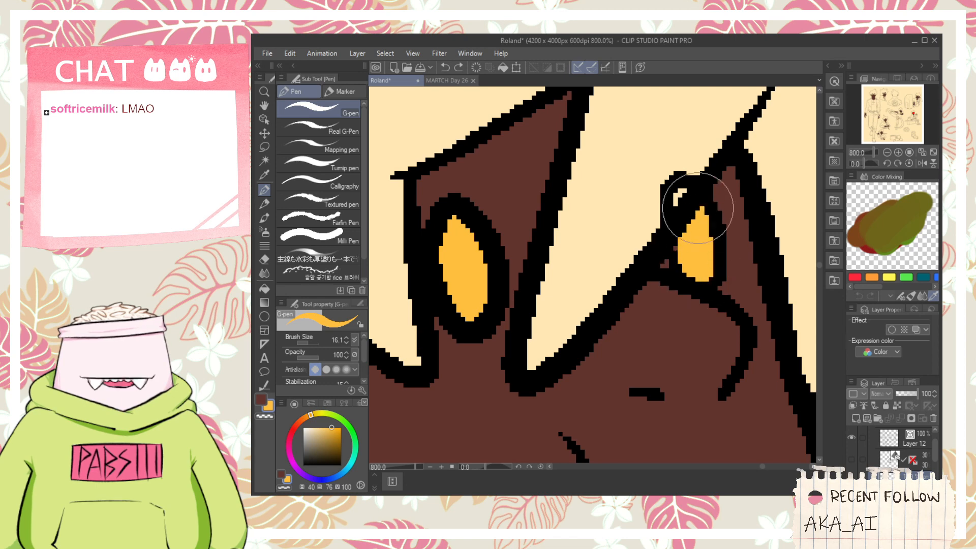
scroll(690, 256, "down", 9)
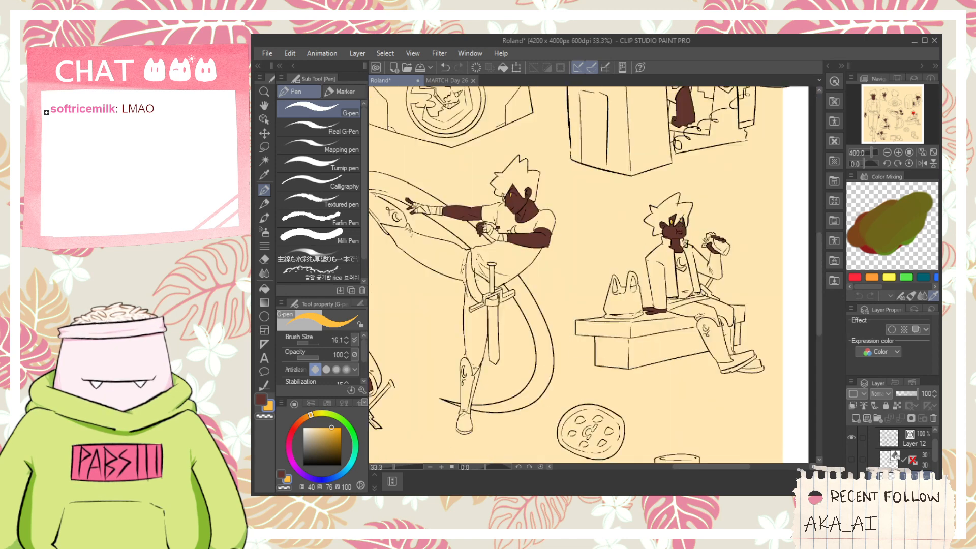
- Use the vector eraser on Layer 12 around the seated figure's face and return to the colour layer
key("space")
left_click_drag(690, 182, 671, 278)
left_click(887, 447)
key("e")
scroll(677, 291, "up", 4)
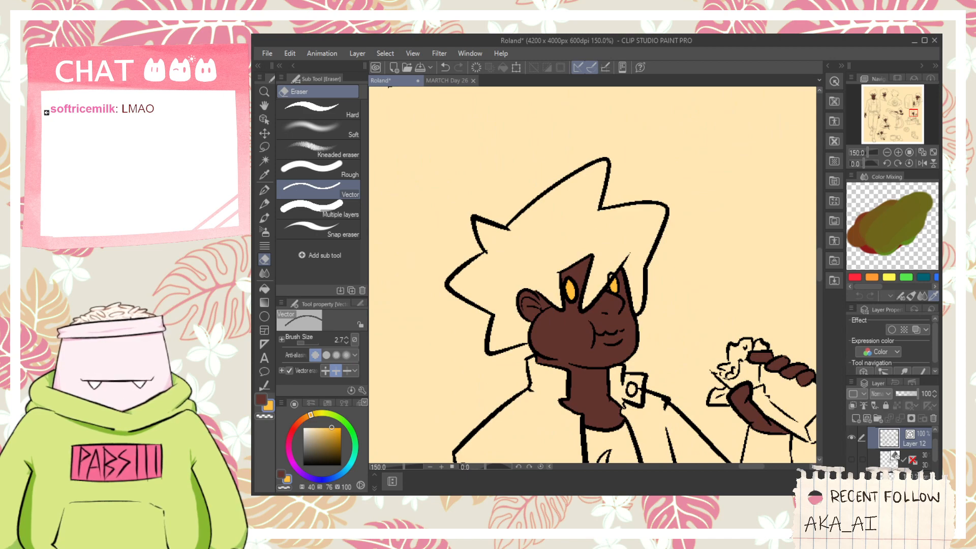
left_click(897, 477)
- Colour the telephone figure's near eye yellow-orange with the G-pen
scroll(793, 350, "down", 4)
key("space")
left_click_drag(696, 186, 627, 366)
scroll(649, 288, "up", 1)
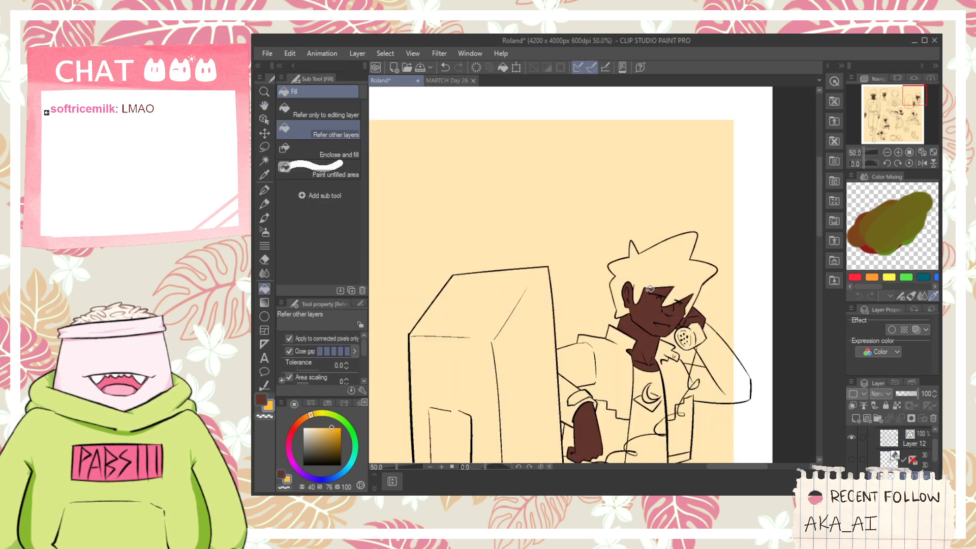
scroll(651, 293, "down", 1)
scroll(664, 306, "up", 2)
scroll(665, 274, "up", 7)
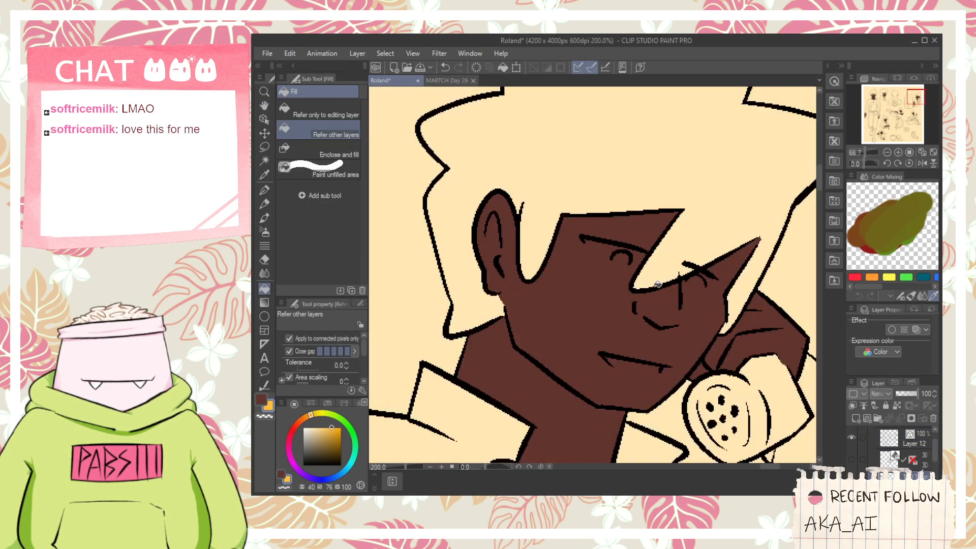
key("p")
mouse_move(541, 184)
left_mouse_down()
mouse_move(612, 188)
mouse_move(583, 169)
mouse_move(398, 137)
left_mouse_up()
- Colour the telephone figure's far eye below the hair strand yellow-orange
key("space")
left_click_drag(617, 222, 690, 235)
key("g")
scroll(671, 244, "down", 10)
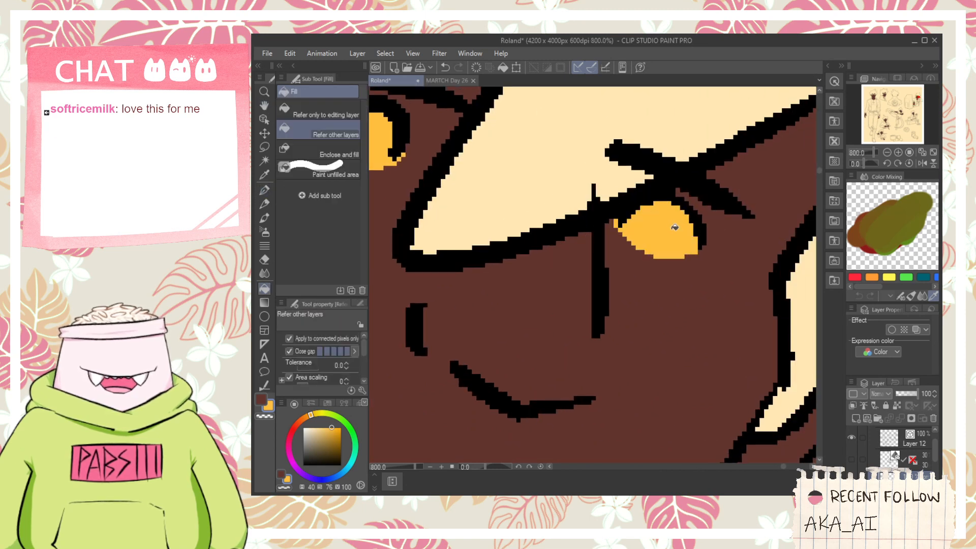
- Sample the shirt's white from the coloured reference in Folder 1 and adjust it to hue 42, saturation 8, value 95
key("space")
left_click_drag(566, 322, 675, 262)
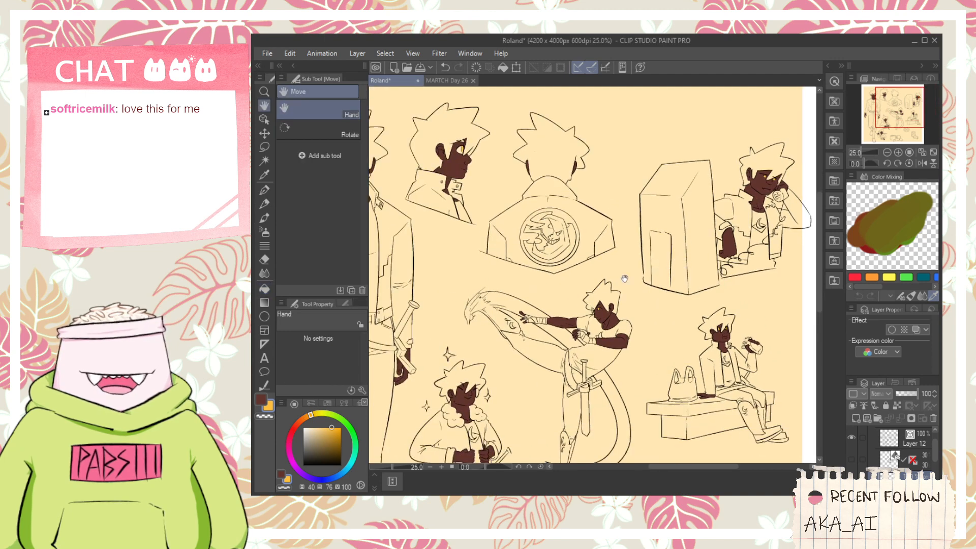
mouse_move(562, 283)
left_mouse_down()
mouse_move(753, 243)
mouse_move(763, 268)
left_mouse_up()
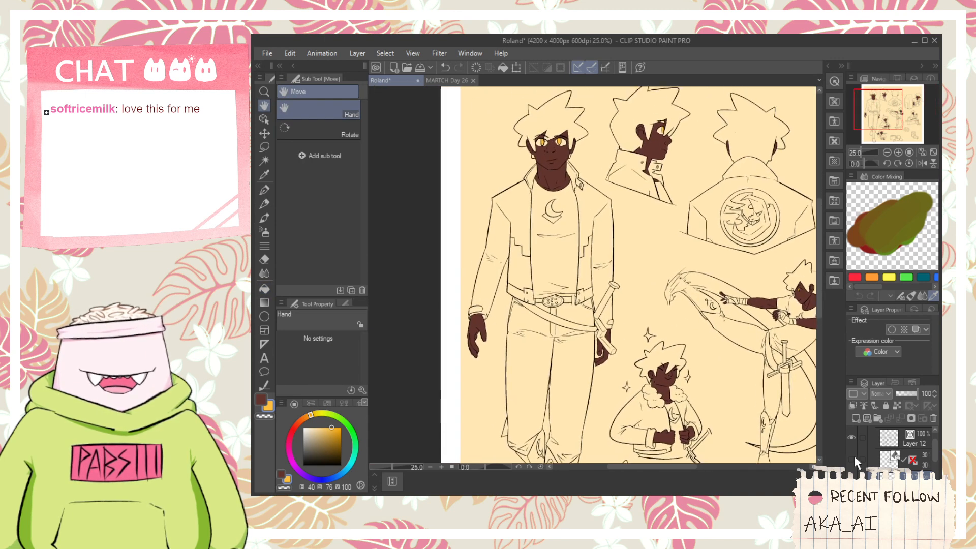
left_click_drag(934, 455, 934, 475)
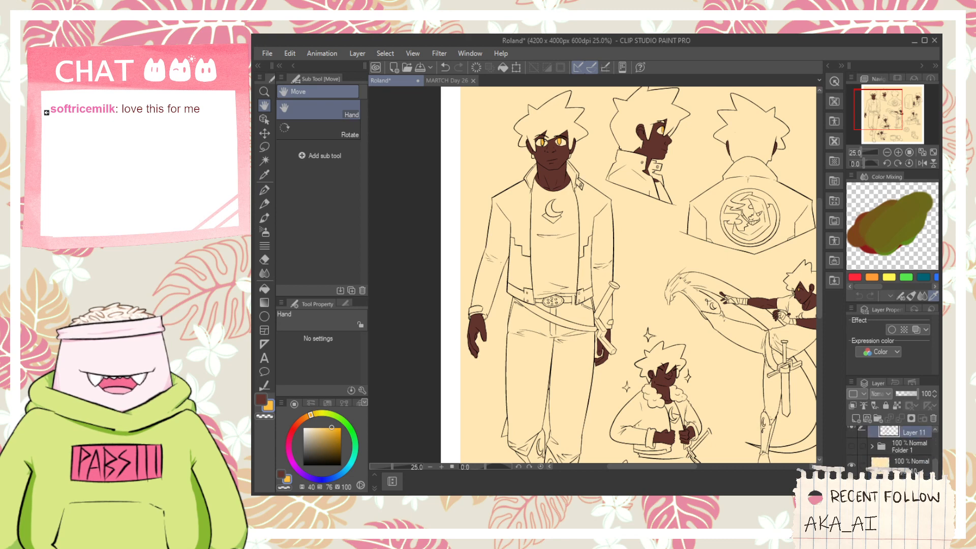
left_click(852, 447)
key("i")
left_click(468, 380)
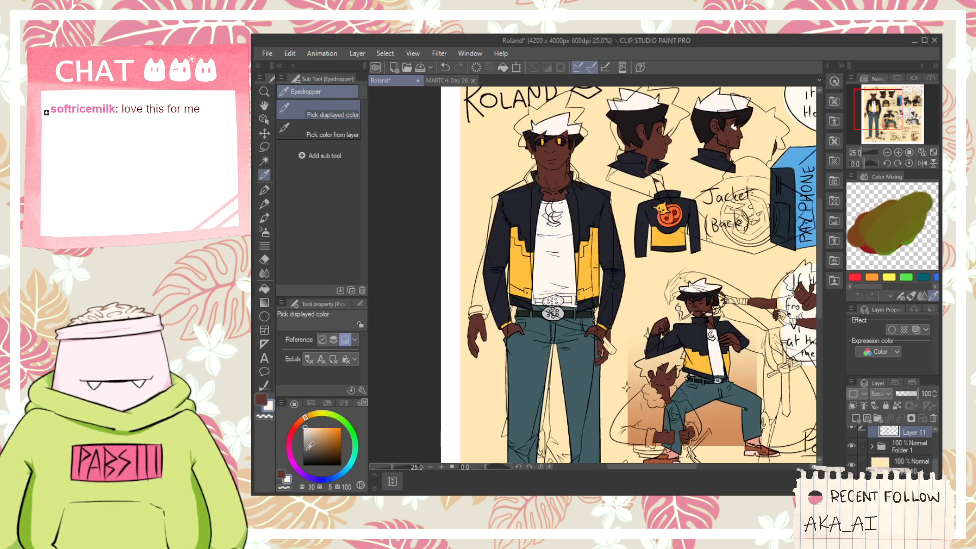
left_click(311, 416)
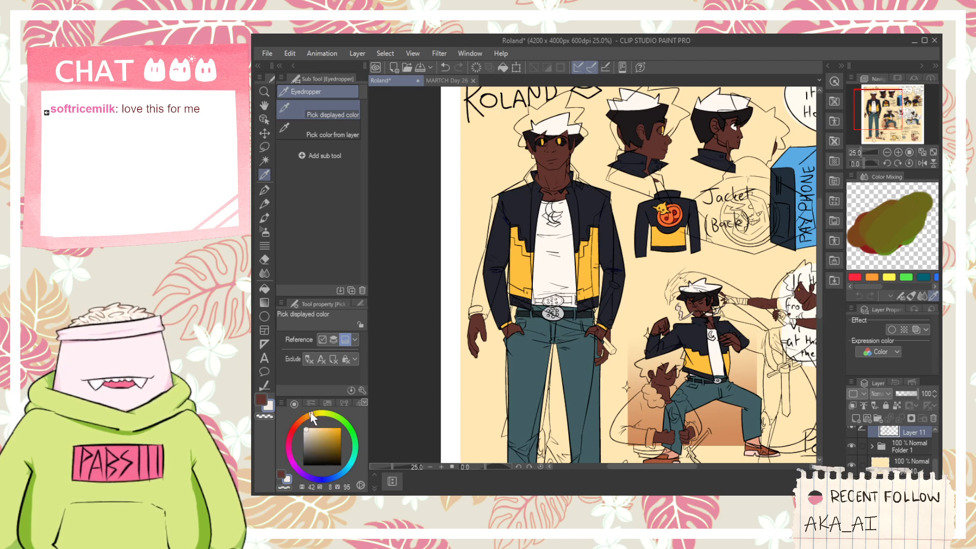
left_click(852, 446)
- Fill the shirt of the standing front-view figure with the off-white, including its crescent emblem
key("ctrl+plus")
key("g")
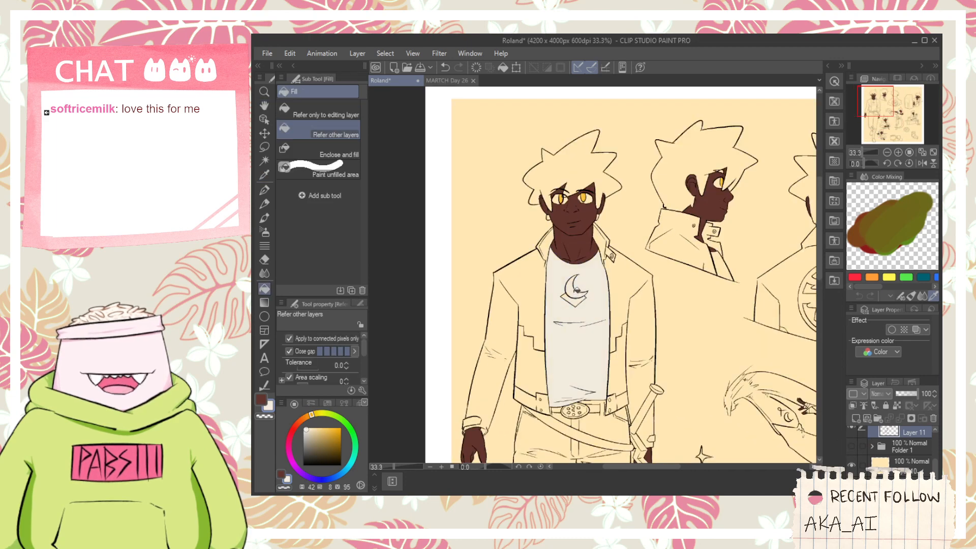
scroll(569, 292, "up", 3)
scroll(574, 293, "down", 2)
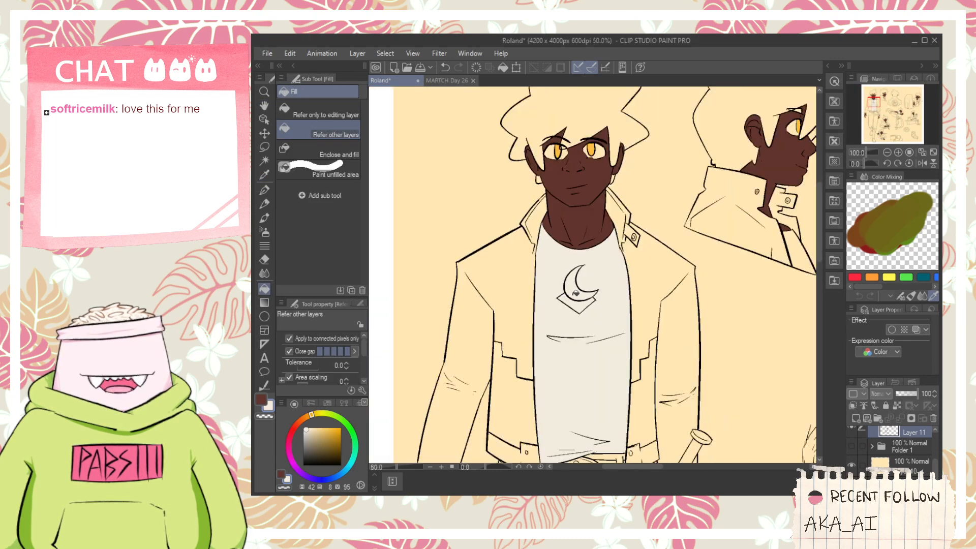
- Fill the small visible part of the shirt on the side-profile bust with off-white
scroll(576, 293, "down", 1)
key("space")
left_click_drag(571, 376, 573, 318)
scroll(573, 318, "up", 1)
scroll(583, 327, "down", 2)
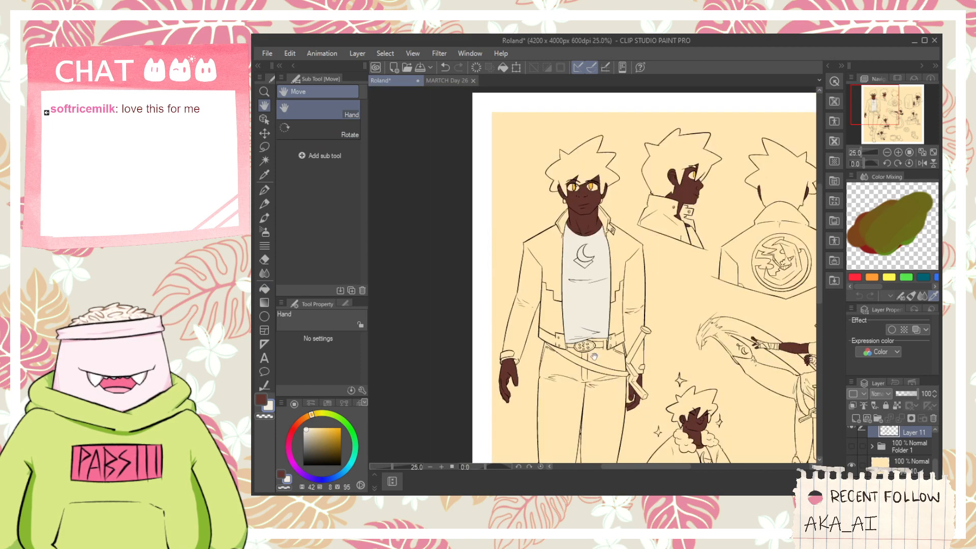
scroll(595, 355, "up", 1)
scroll(575, 325, "up", 1)
scroll(596, 309, "down", 1)
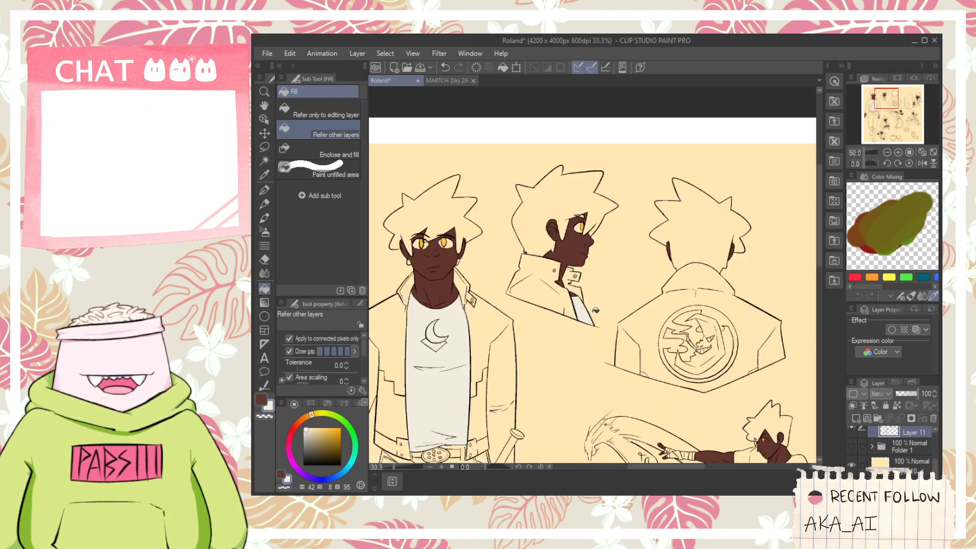
- Fill the lower shirt of the kicking figure with off-white, including the areas between the crease lines
key("space")
left_click_drag(732, 398, 639, 331)
scroll(640, 331, "down", 1)
left_click_drag(661, 410, 645, 358)
scroll(645, 358, "up", 1)
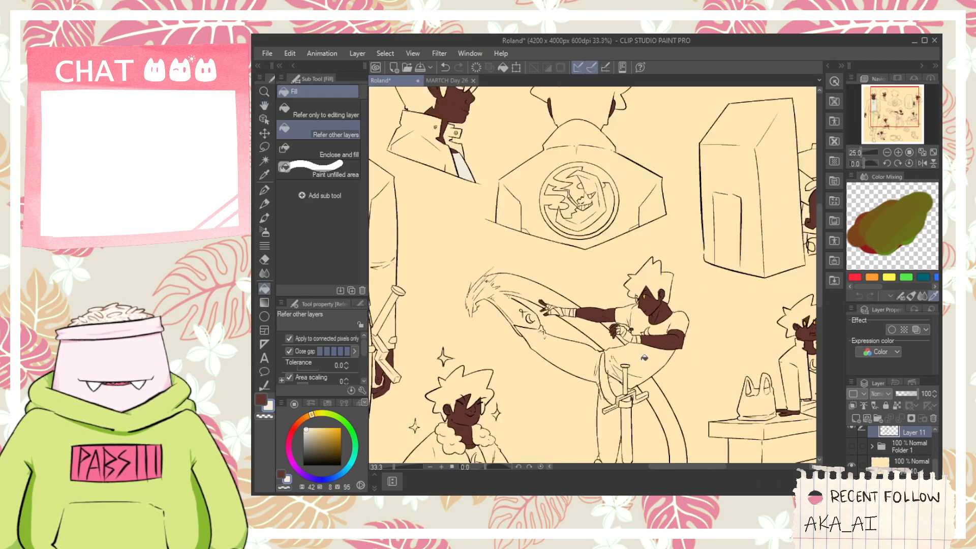
scroll(644, 358, "up", 3)
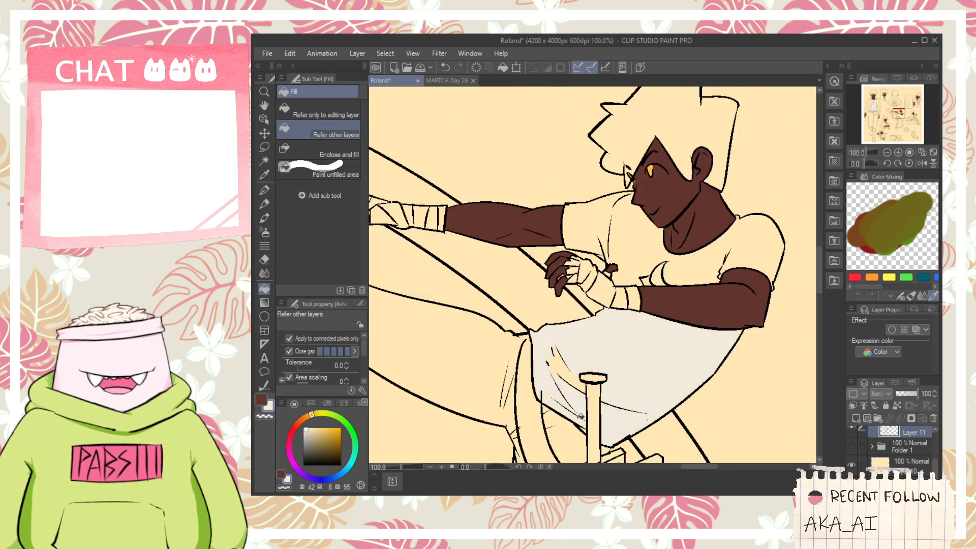
key("space")
left_click_drag(571, 396, 581, 302)
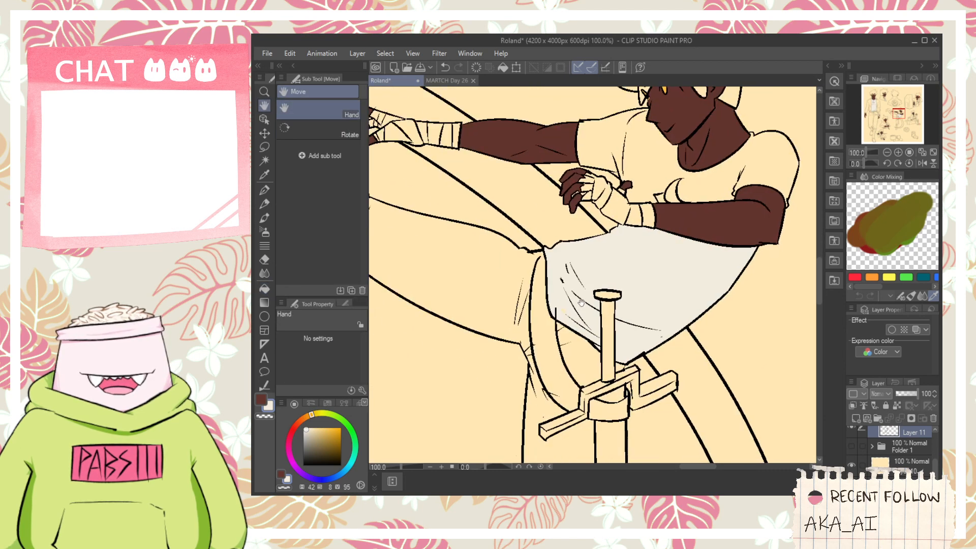
- On Layer 12, erase the stray line end that pokes into the lower shirt of the kicking figure
left_click_drag(934, 464, 933, 448)
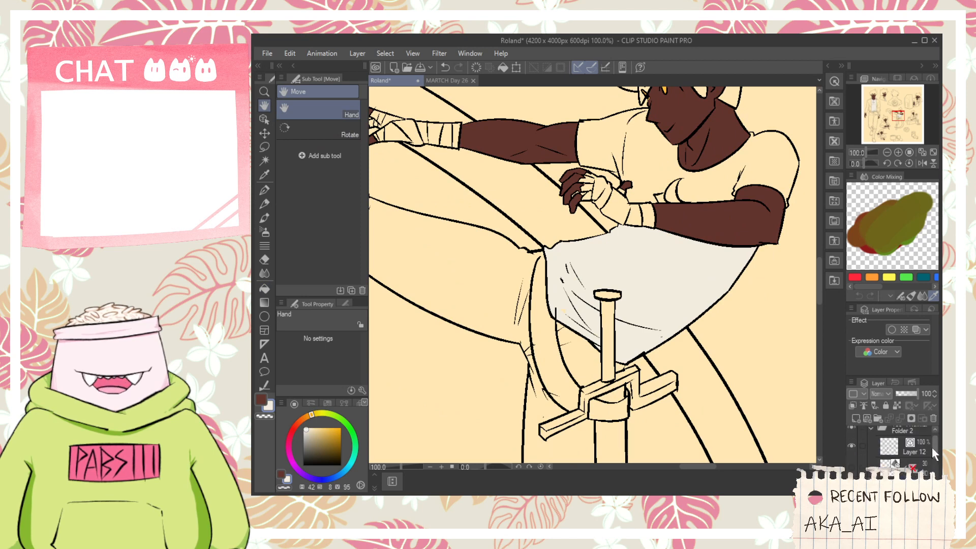
left_click(913, 448)
key("e")
scroll(559, 314, "up", 2)
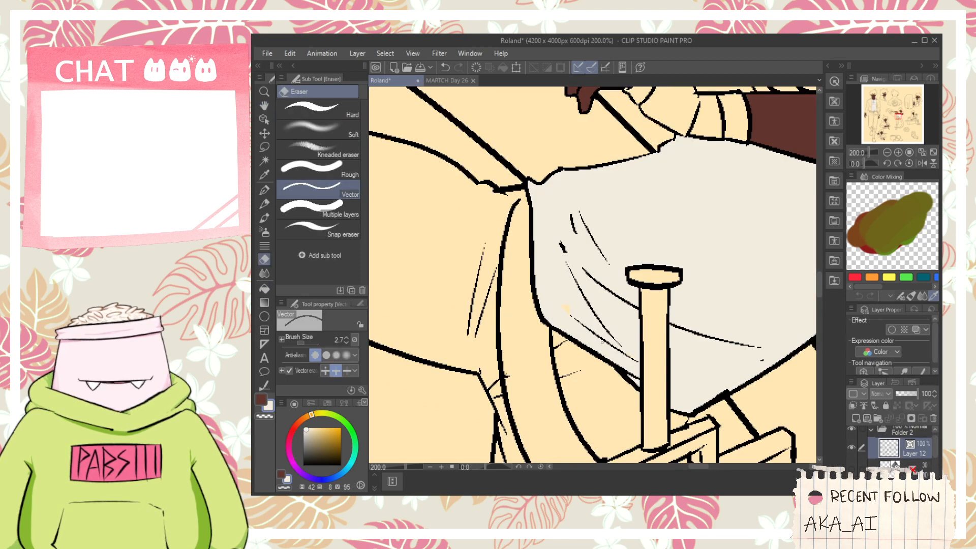
- Fill the kicking figure's upper shirt and sleeves with off-white on the flat colour layer
key("g")
scroll(578, 305, "up", 2)
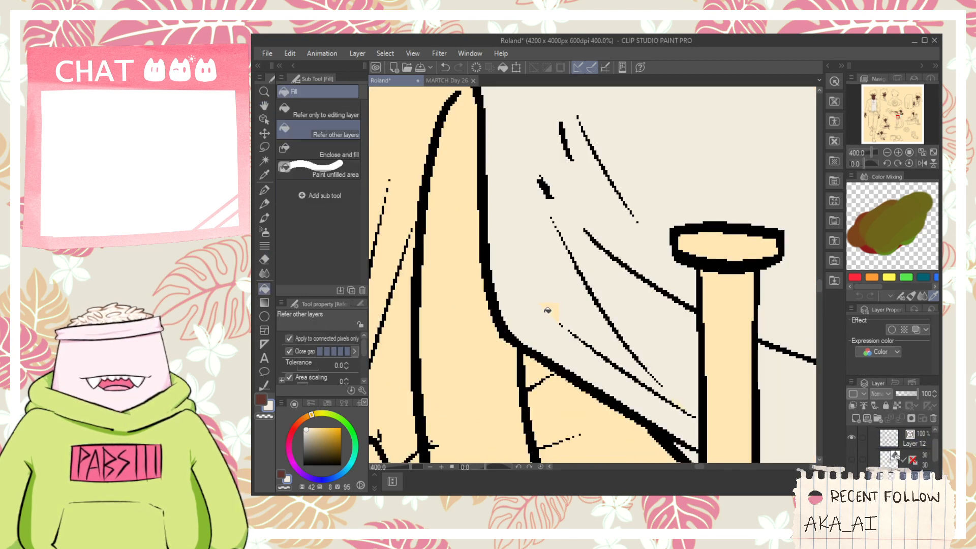
scroll(561, 312, "down", 2)
key("p")
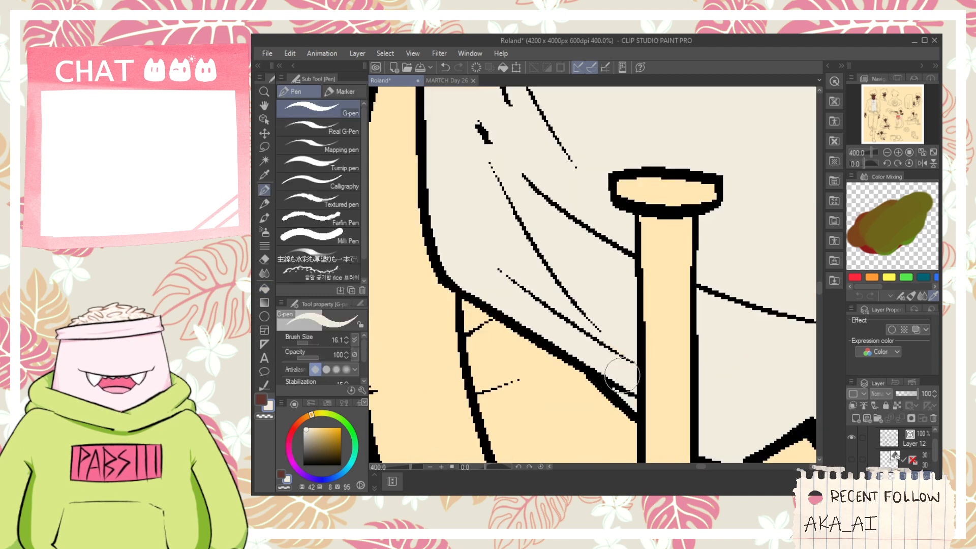
scroll(635, 330, "down", 2)
key("space")
left_click_drag(690, 223, 660, 309)
scroll(668, 284, "up", 1)
key("g")
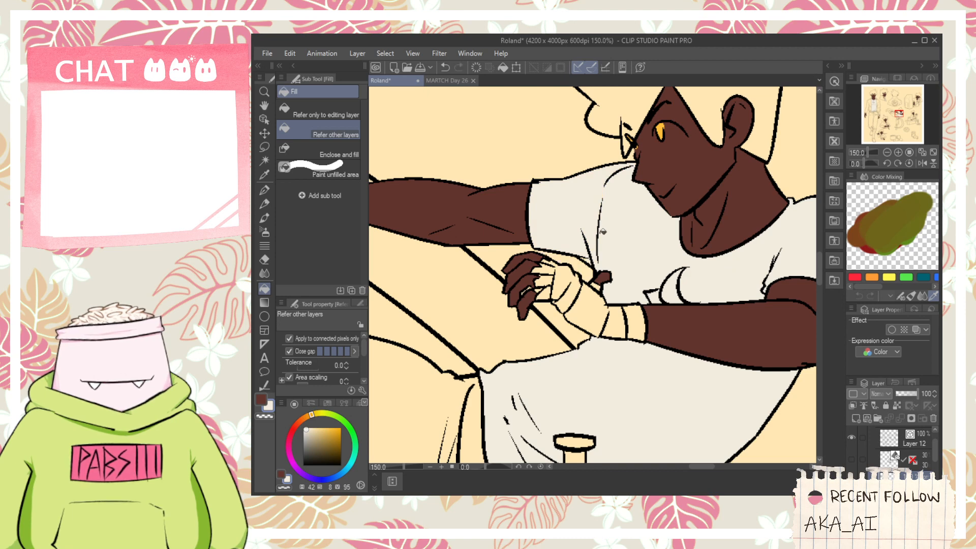
- Fill the shirt of the figure beside the tall box-shaped machine with off-white, including its crescent emblem and lower hem
key("space")
scroll(603, 234, "down", 3)
left_click_drag(603, 234, 571, 241)
scroll(567, 237, "down", 2)
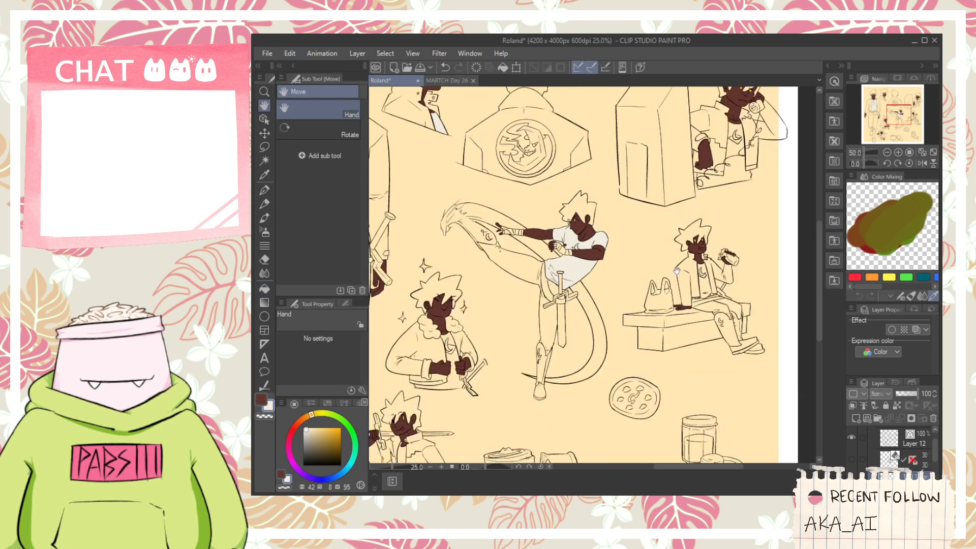
left_click_drag(677, 271, 791, 387)
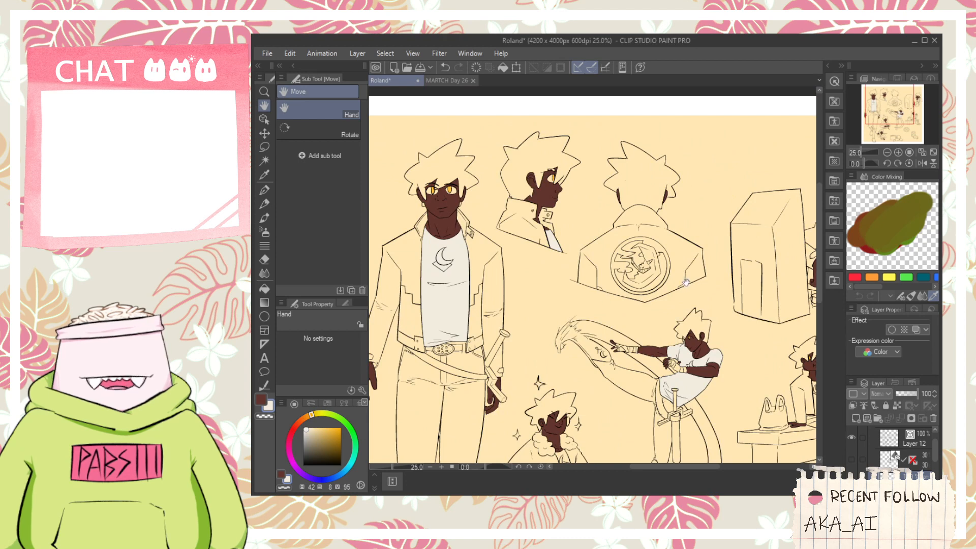
left_click_drag(697, 312, 578, 232)
left_click_drag(730, 193, 683, 219)
scroll(683, 219, "up", 3)
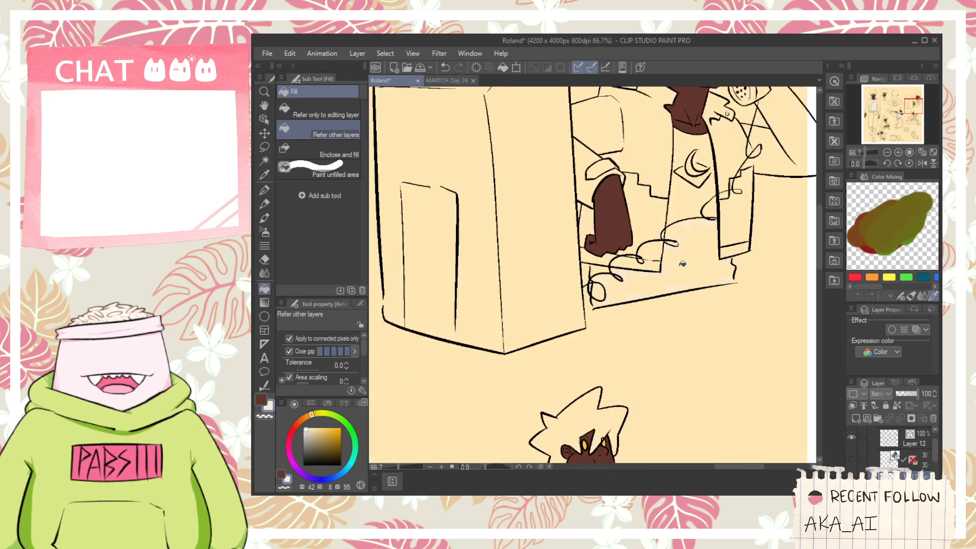
scroll(602, 269, "up", 2)
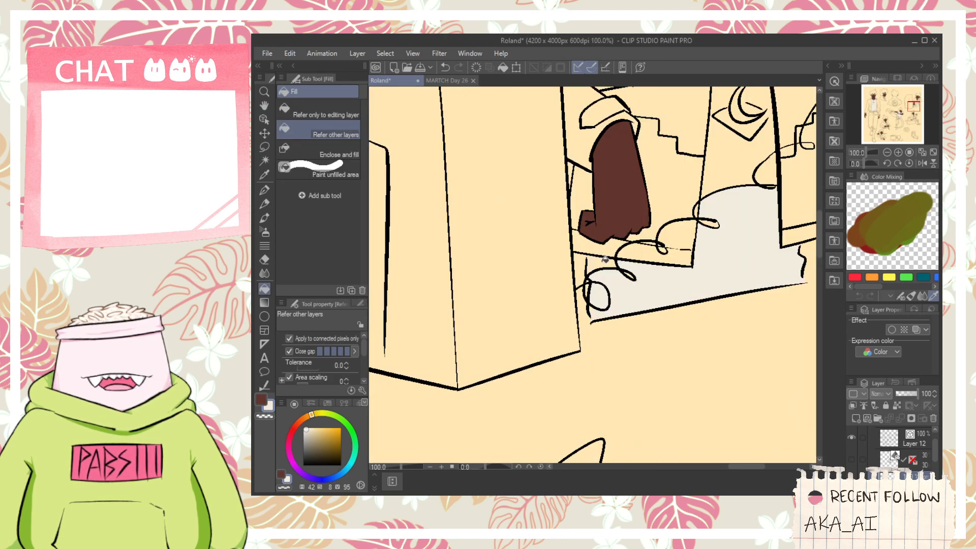
left_click_drag(712, 221, 643, 338)
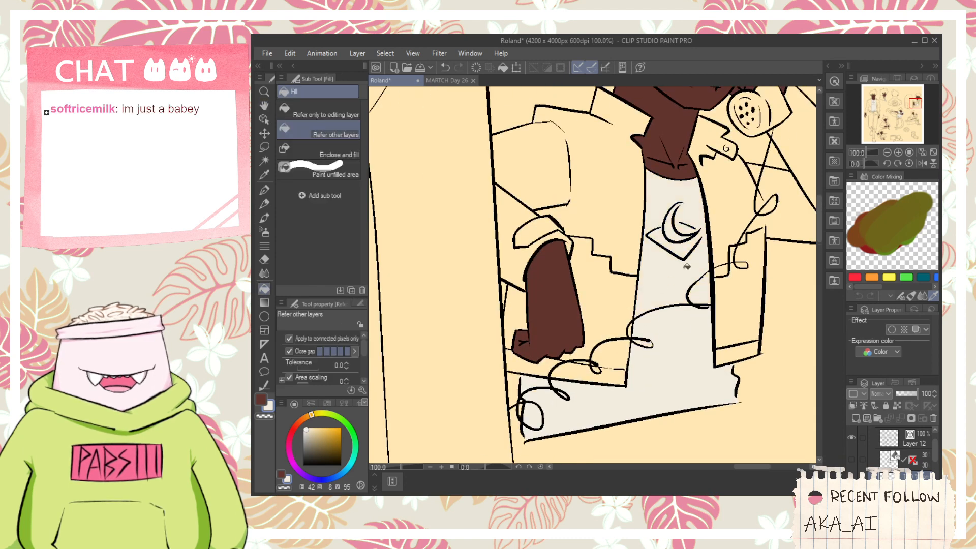
- Fill the shirt of the figure sitting on the bench with off-white, including the crescent emblem
scroll(702, 239, "down", 4)
left_click_drag(667, 382, 676, 293)
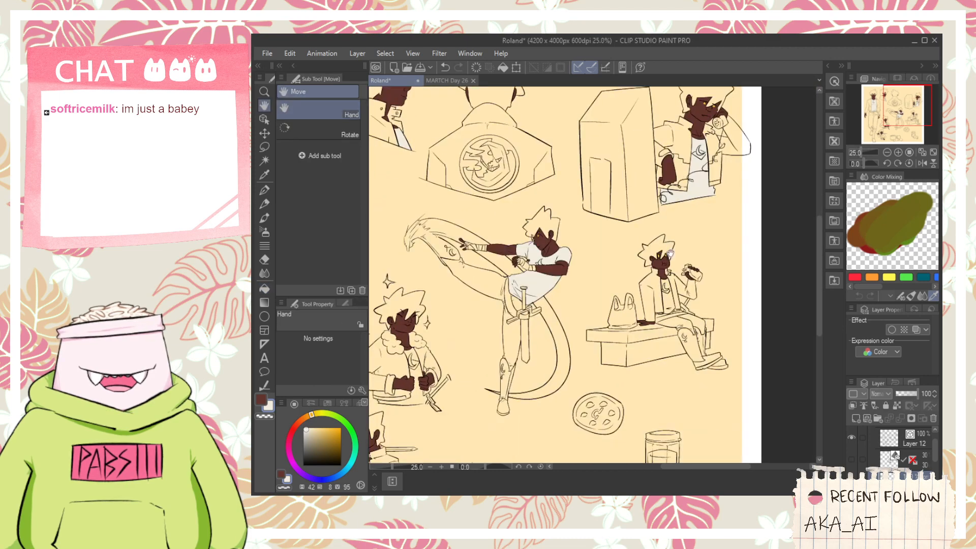
scroll(674, 294, "up", 2)
scroll(675, 294, "up", 1)
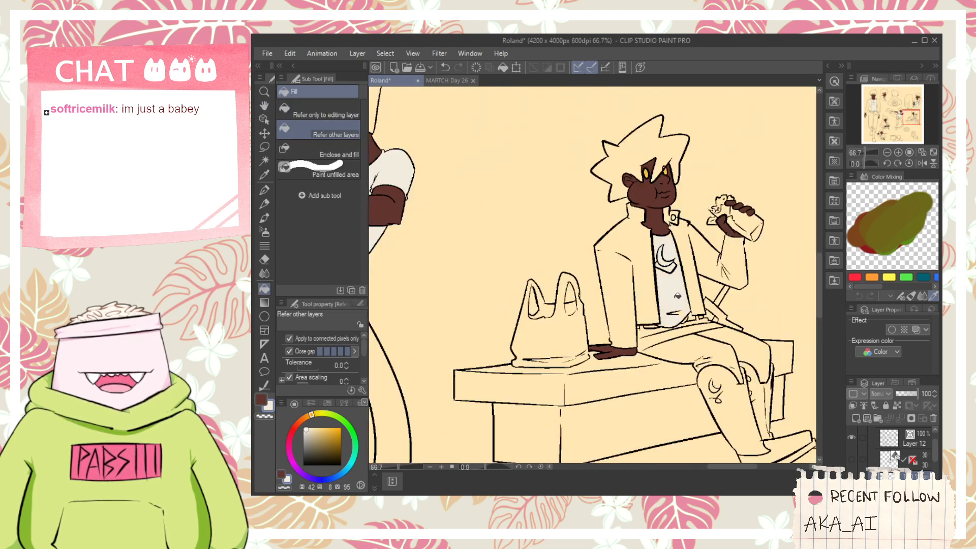
- Fill the shirt of the figure carrying a sword across the shoulders with off-white
scroll(682, 309, "down", 4)
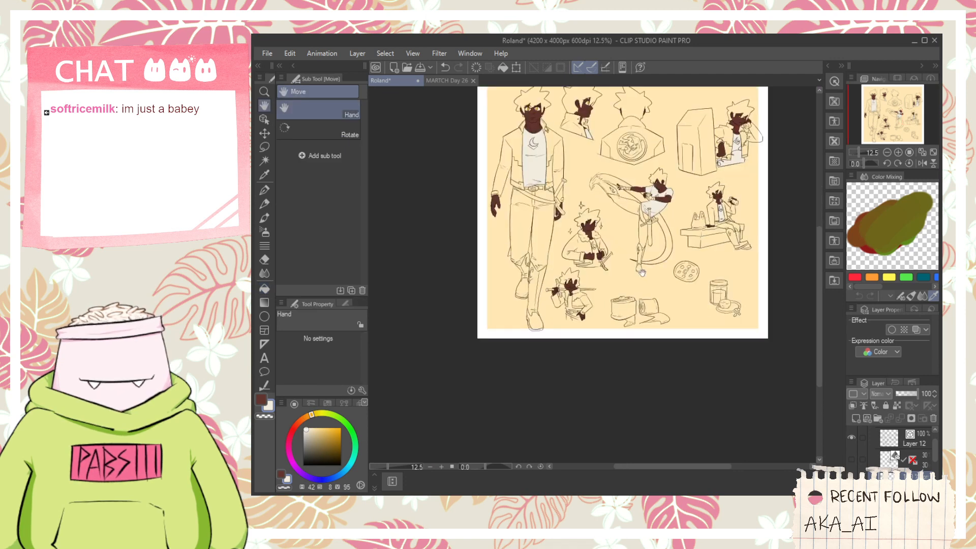
scroll(581, 297, "up", 2)
scroll(581, 298, "up", 3)
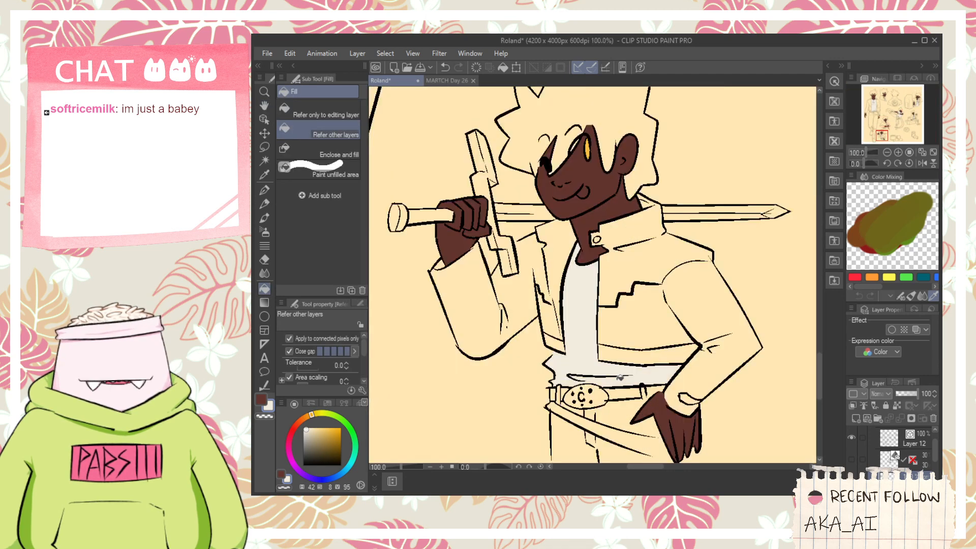
- On Layer 12, draw a black crescent emblem on the sword-carrying figure's shirt with the G-pen, redoing the first stroke
left_click(894, 438)
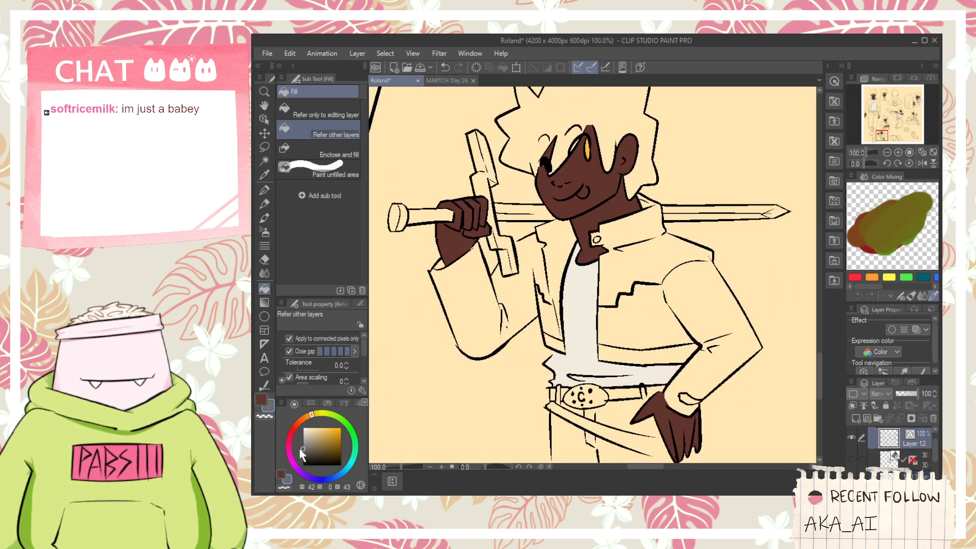
left_click(261, 399)
left_click(303, 465)
scroll(561, 327, "up", 2)
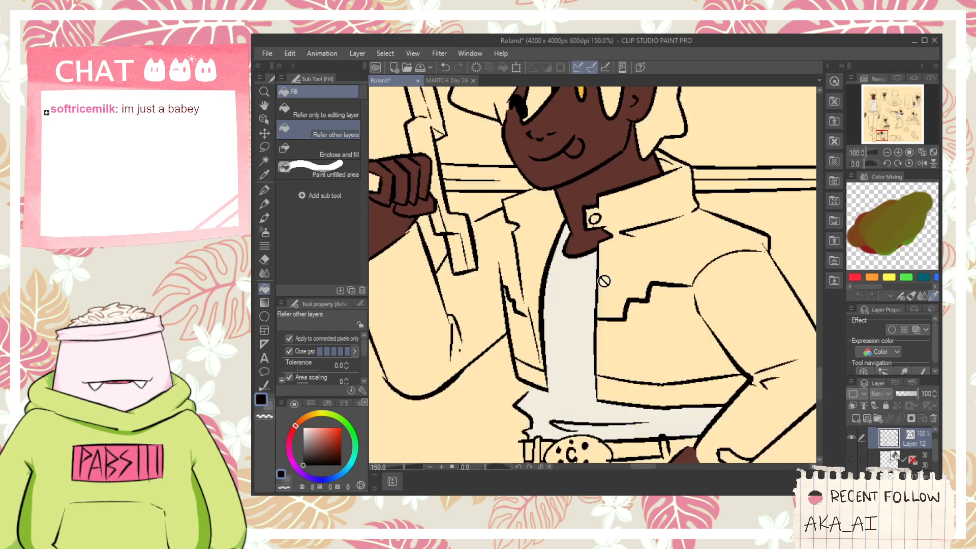
key("p")
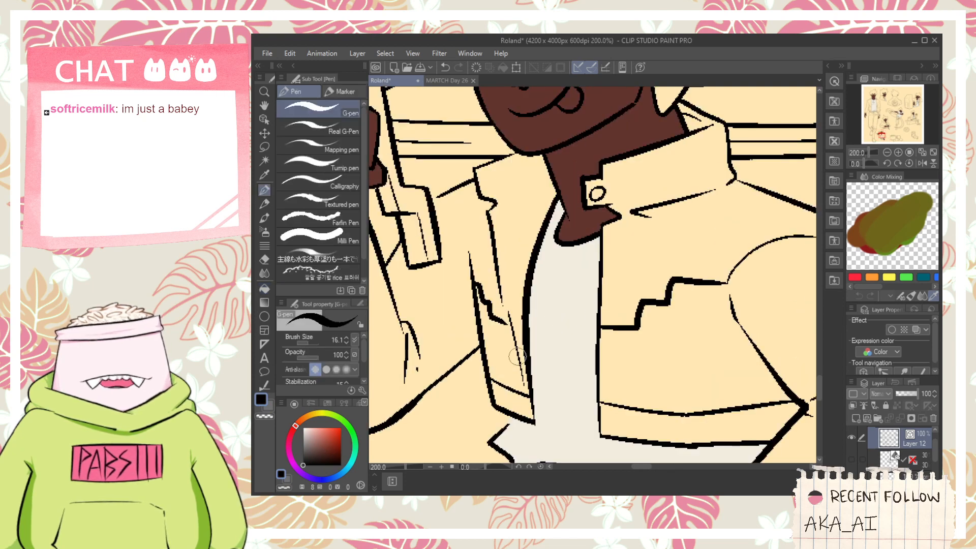
mouse_move(572, 282)
left_mouse_down()
mouse_move(555, 334)
mouse_move(581, 320)
mouse_move(563, 297)
mouse_move(559, 359)
left_mouse_up()
key("ctrl+z")
mouse_move(547, 319)
left_mouse_down()
mouse_move(552, 340)
mouse_move(573, 330)
left_mouse_up()
scroll(592, 365, "down", 1)
- Sample the shirt's off-white again and fill the shirt of the fluffy-collared figure, including its crescent emblem and lower hem
scroll(594, 368, "down", 3)
left_click(909, 477)
scroll(742, 440, "down", 1)
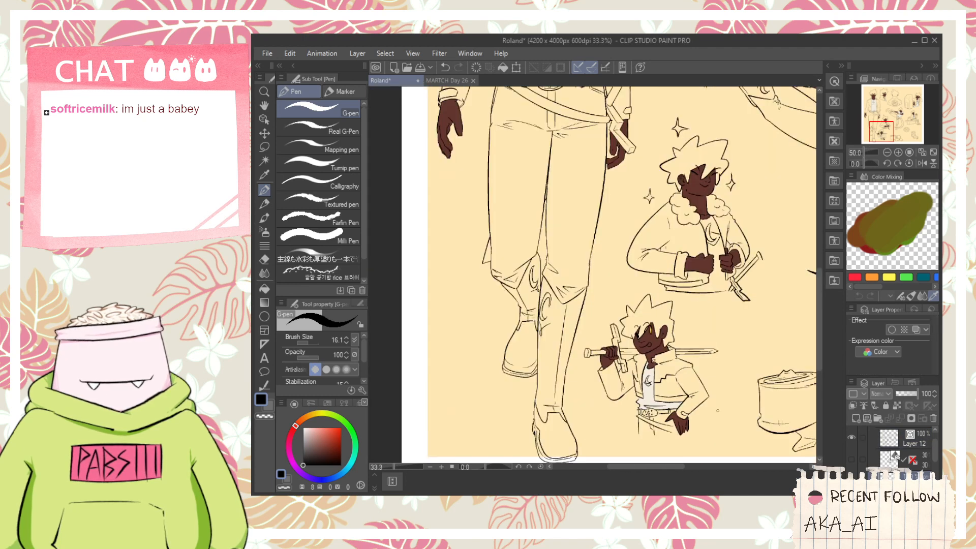
key("i")
left_click(647, 402)
key("space")
left_click_drag(711, 269, 670, 311)
key("g")
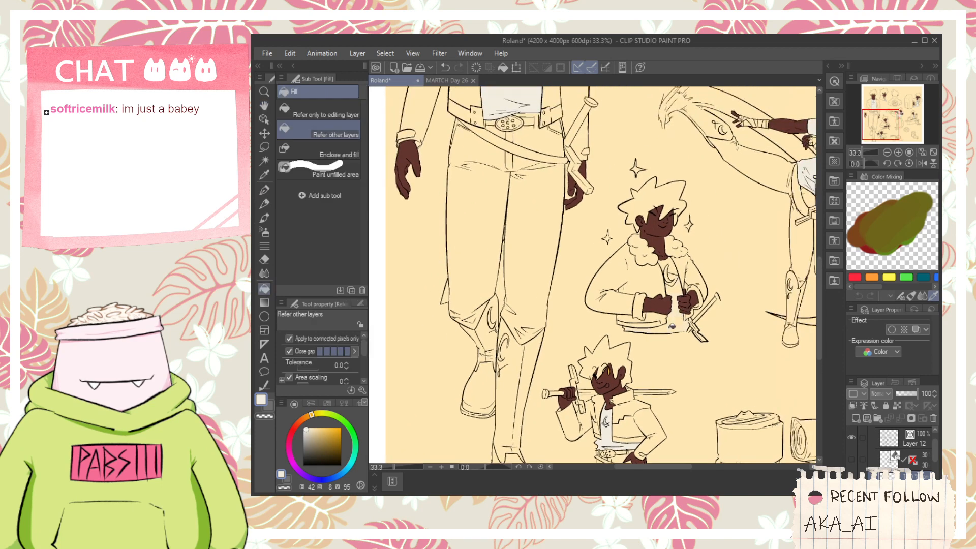
left_click(670, 310)
scroll(671, 310, "up", 2)
left_click(673, 252)
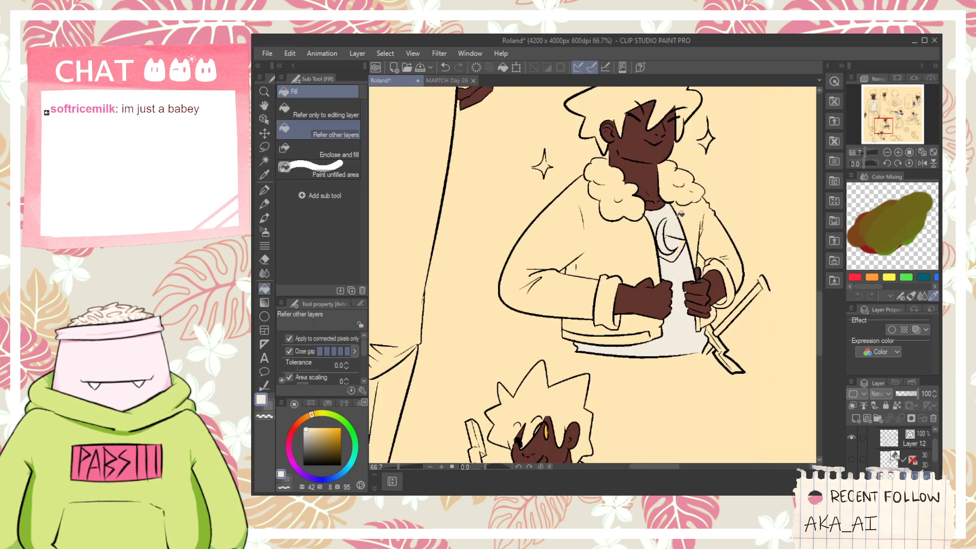
scroll(686, 304, "up", 1)
scroll(695, 338, "down", 3)
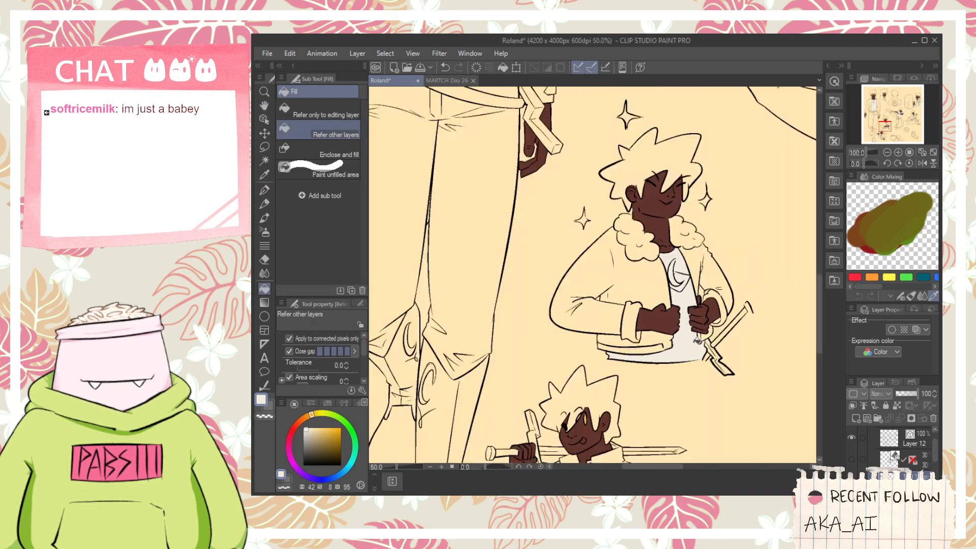
- Show the coloured reference in Folder 1 and sample the brown of its shoe as the main colour
key("space")
left_click_drag(680, 256, 668, 300)
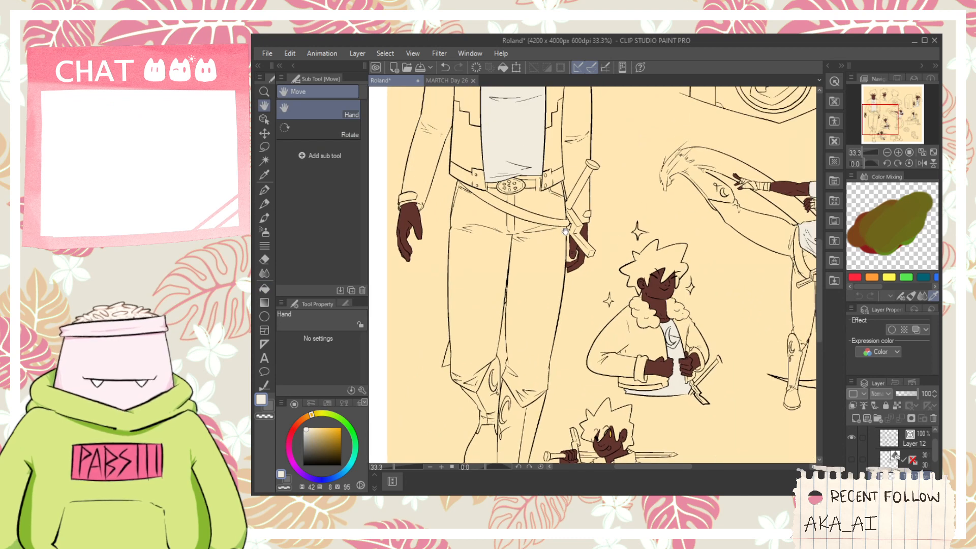
scroll(571, 244, "down", 1)
left_click_drag(678, 400, 634, 346)
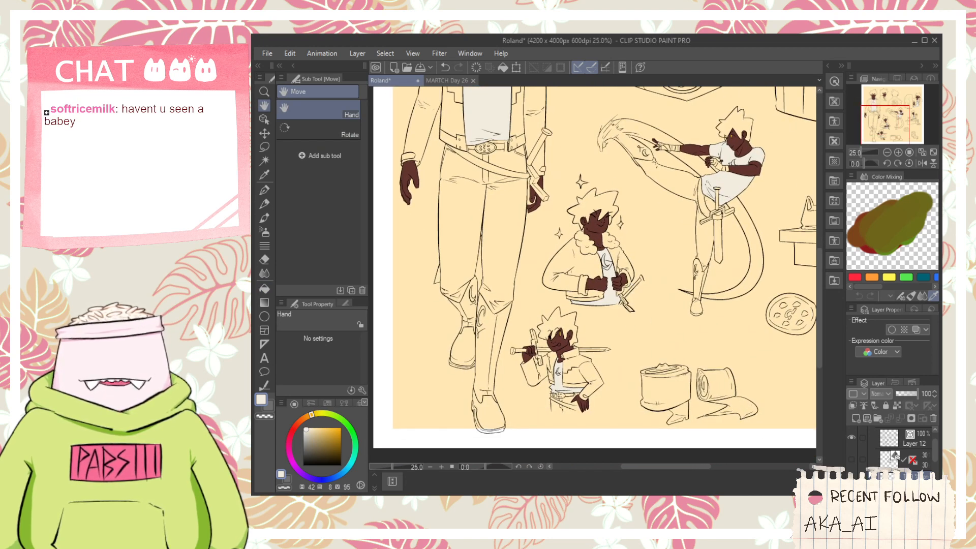
scroll(937, 464, "down", 1)
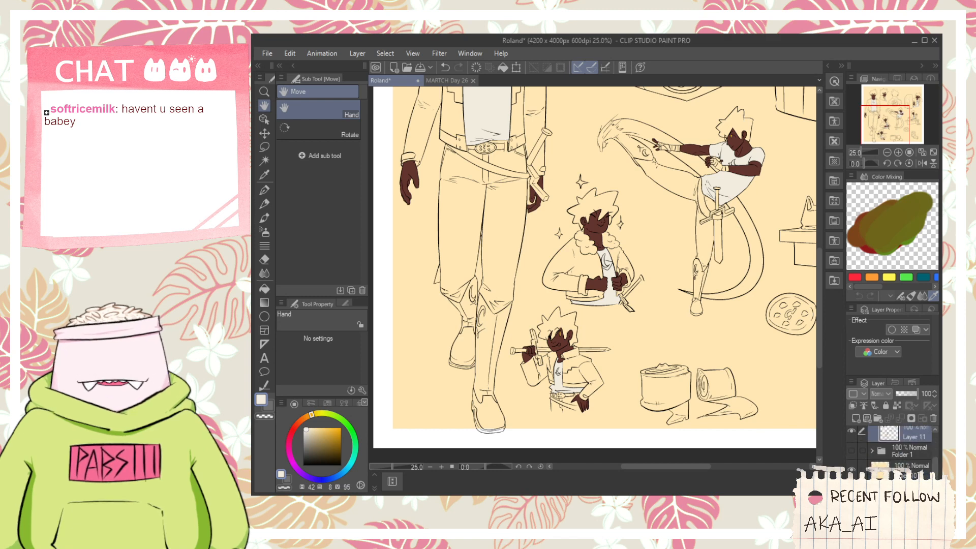
left_click(851, 451)
scroll(622, 305, "down", 2)
scroll(622, 305, "up", 4)
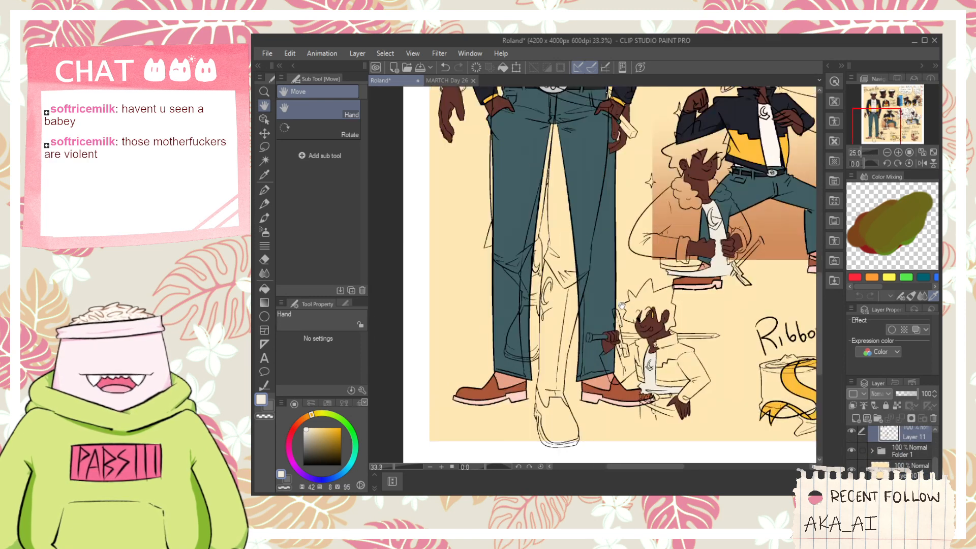
key("i")
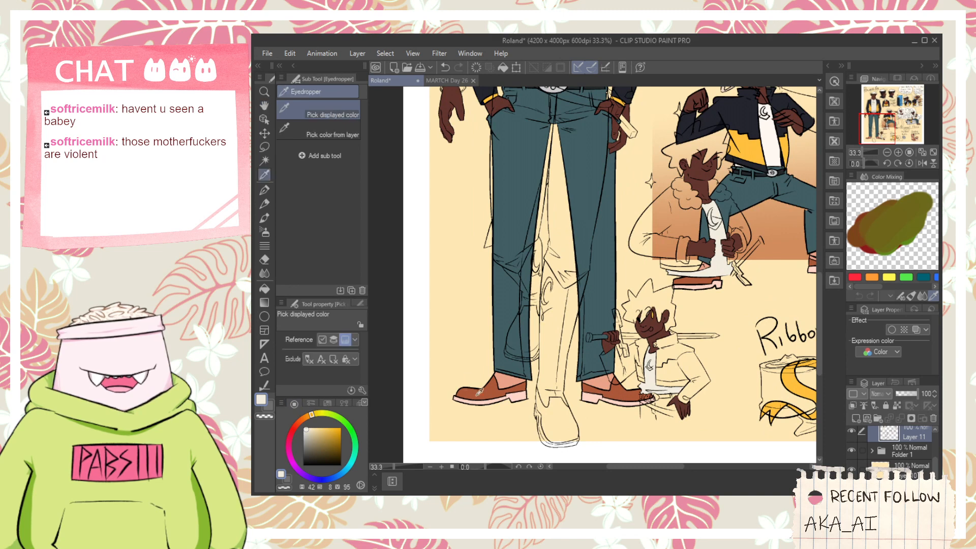
left_click(479, 391)
scroll(479, 392, "up", 2)
- Sample the salmon pink above the reference's shoe as the secondary colour and hide Folder 1 again
left_click(271, 408)
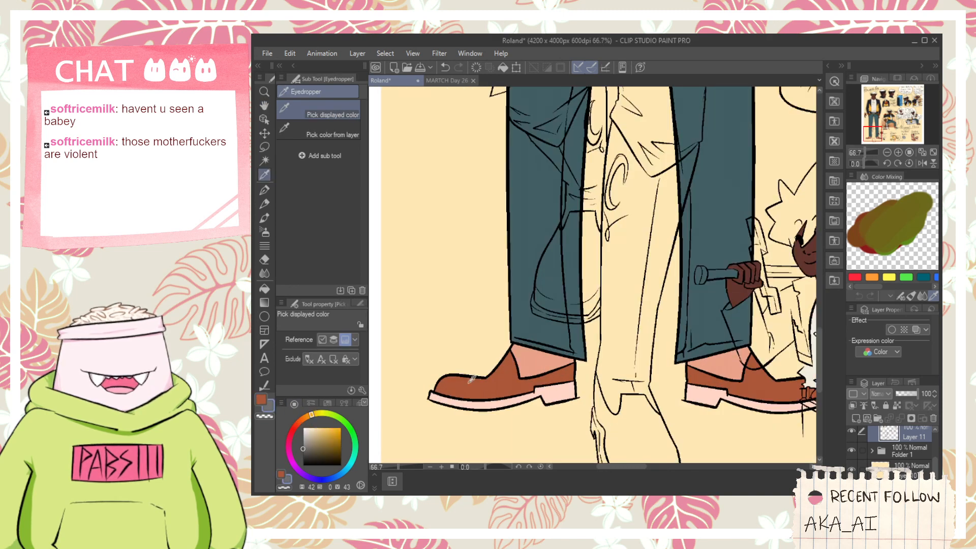
left_click(539, 360)
scroll(629, 384, "down", 3)
left_click(852, 450)
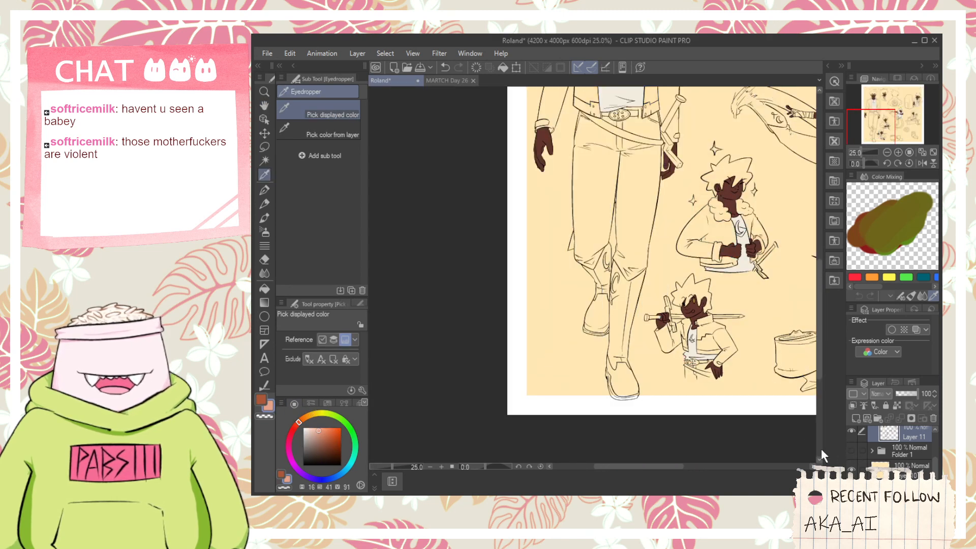
- Fill the uppers of both shoes on the standing front-view figure with the sampled brown, undoing any misplaced fill
left_click_drag(933, 464, 933, 447)
key("space")
left_click_drag(628, 340, 619, 369)
scroll(577, 360, "up", 2)
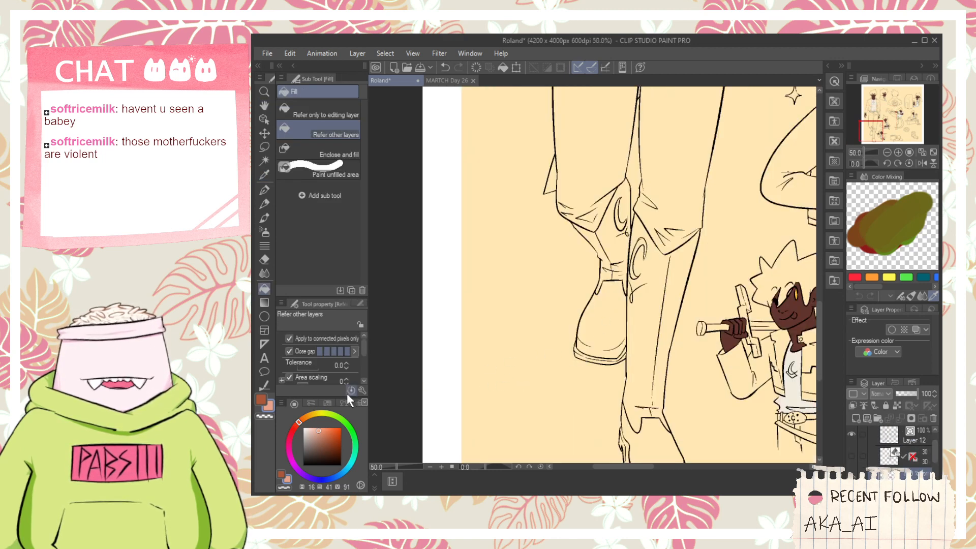
scroll(583, 312, "up", 1)
left_click(603, 348)
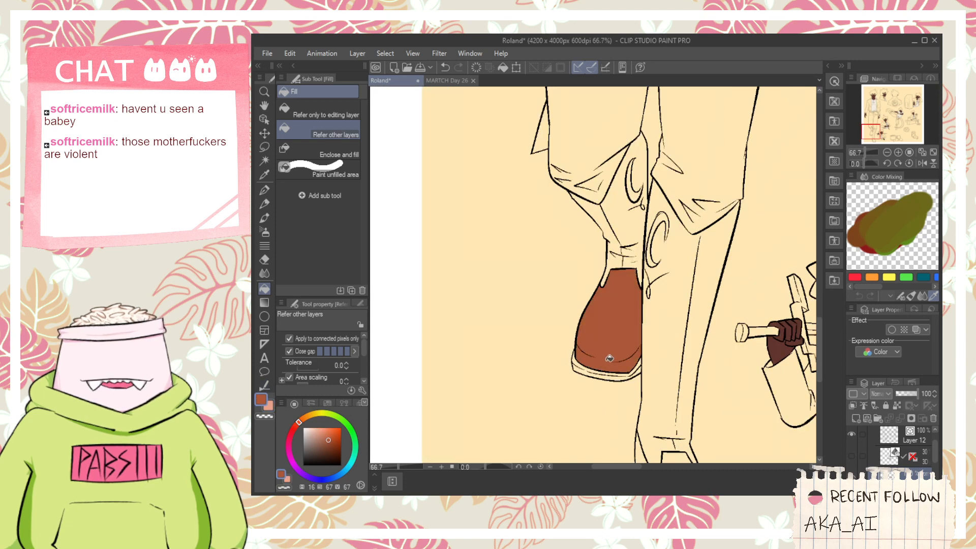
left_click(652, 381)
key("ctrl+z")
key("space")
left_click_drag(653, 386, 646, 269)
left_click(671, 393)
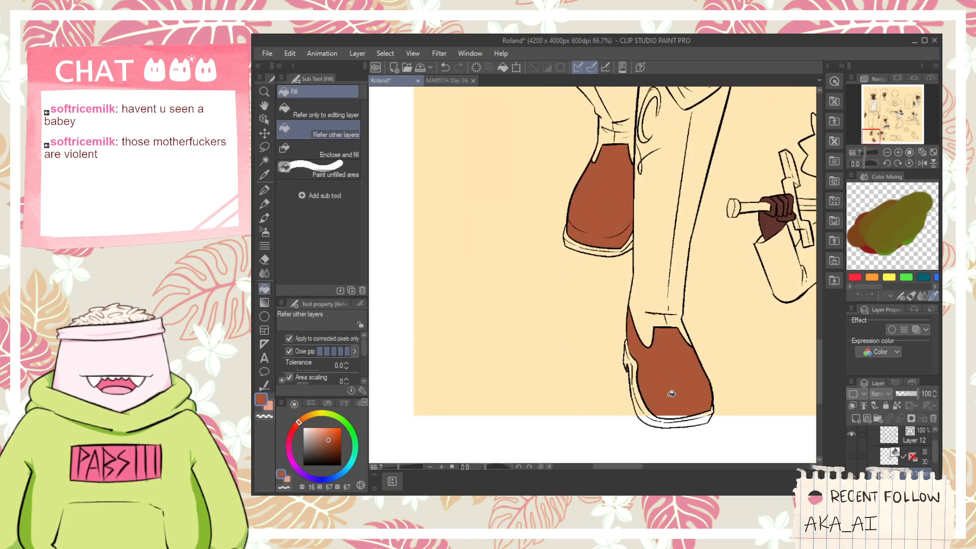
scroll(672, 394, "up", 3)
scroll(668, 399, "down", 2)
key("space")
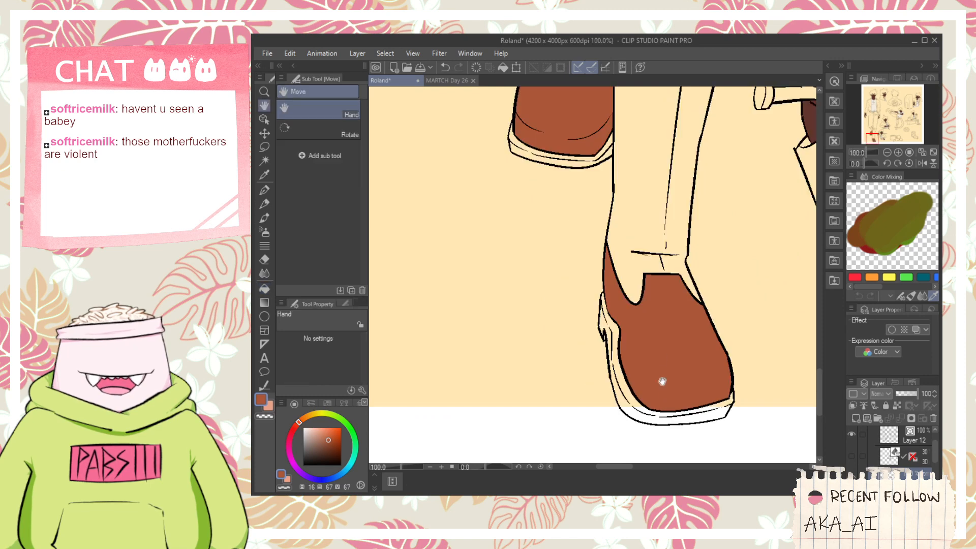
left_click_drag(662, 381, 652, 453)
- Fill the standing figure's front lower leg with salmon pink down to the shoe, including the areas around its crescent mark
left_click(636, 228)
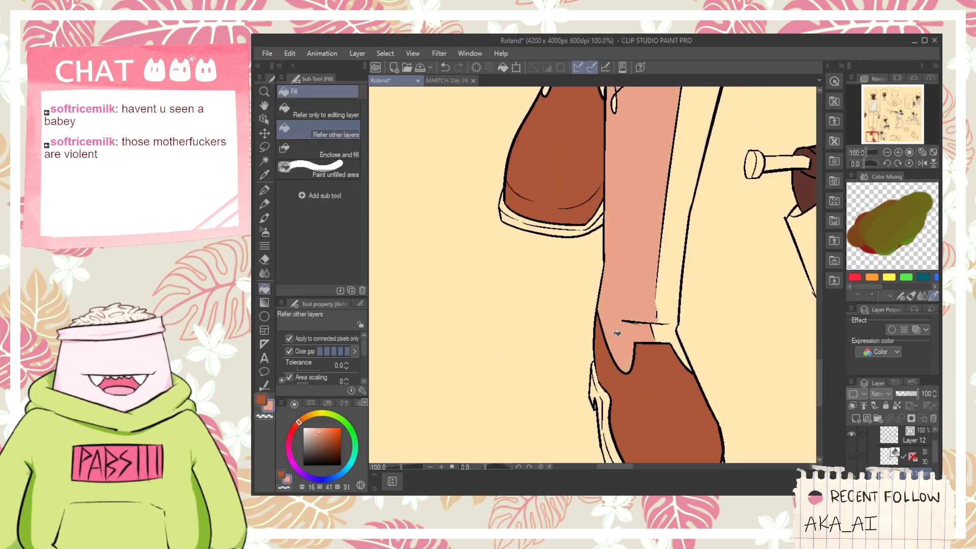
left_click(697, 173)
key("space")
left_click_drag(636, 111, 623, 273)
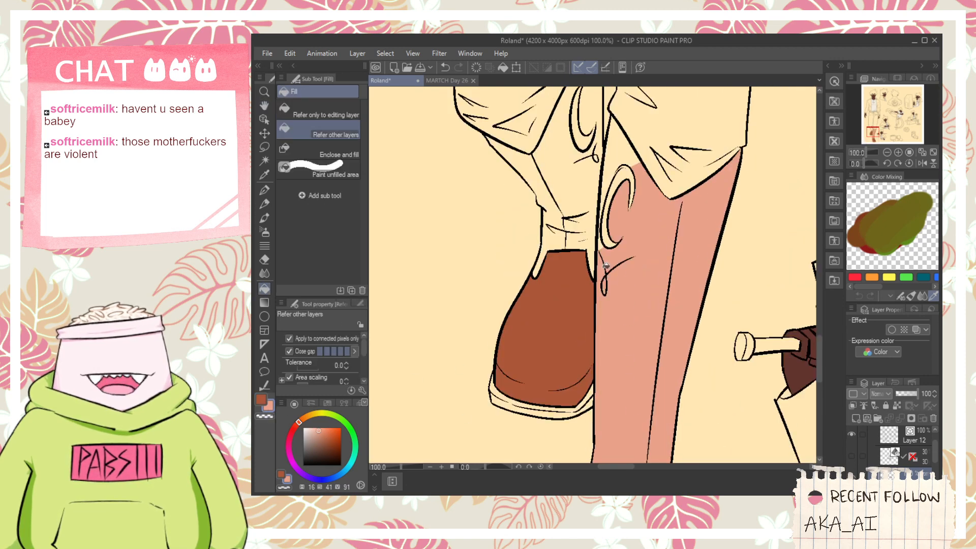
left_click(612, 200)
left_click(625, 175)
left_click(621, 161)
- Fill the standing front-view figure's other lower leg with salmon pink, including the folds above the shoe and the areas around its crescent mark
key("space")
left_click_drag(618, 182, 668, 261)
left_click(600, 319)
left_click(618, 282)
left_click(635, 315)
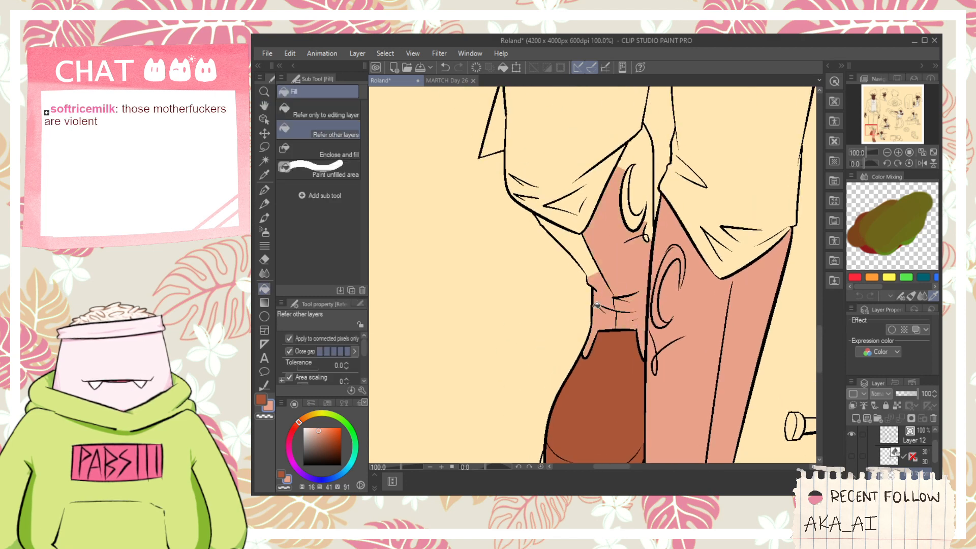
left_click(589, 266)
left_click(590, 241)
left_click(639, 211)
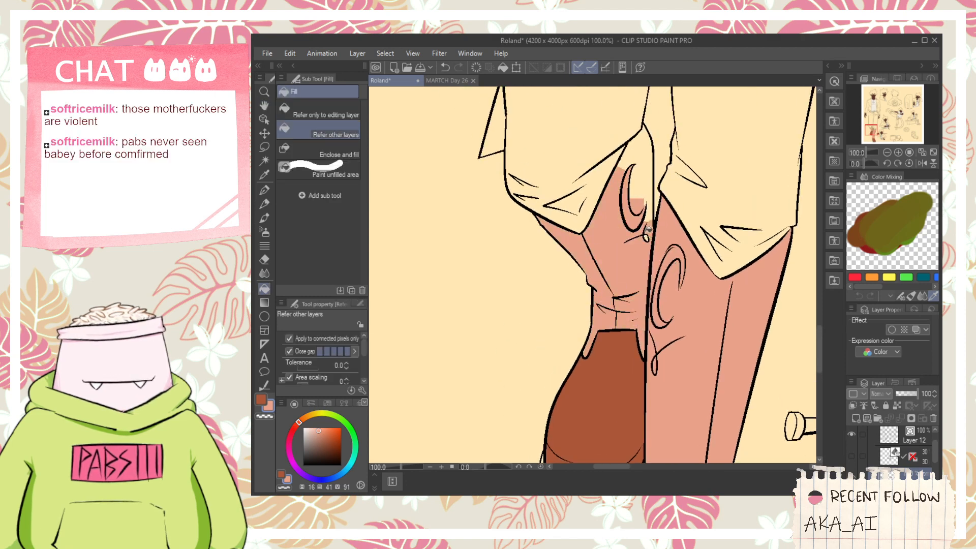
left_click(640, 189)
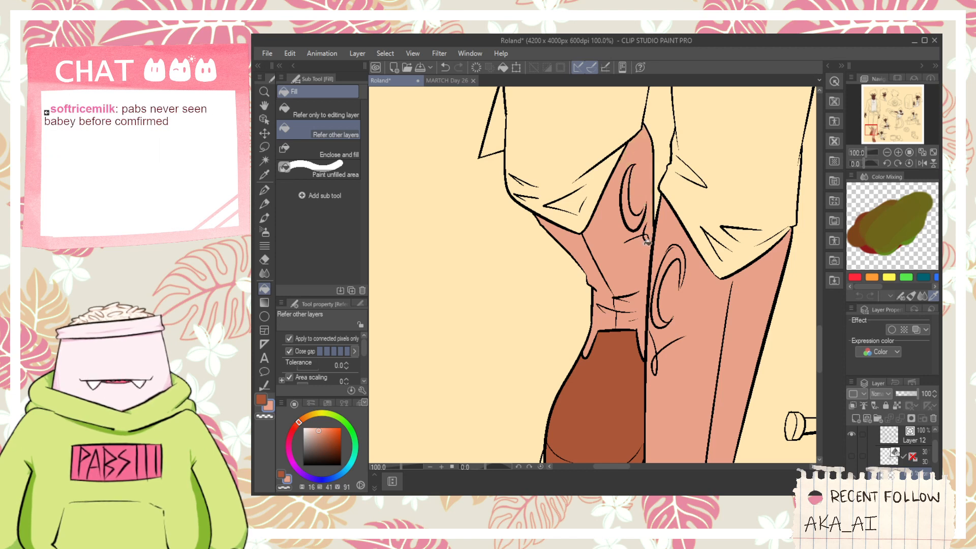
- Fill the kicking figure's supporting lower leg with salmon pink around its crescent mark, undoing the fill that spills outside the leg
scroll(648, 236, "down", 4)
key("space")
left_click_drag(735, 327, 677, 219)
scroll(632, 328, "up", 4)
scroll(632, 329, "up", 1)
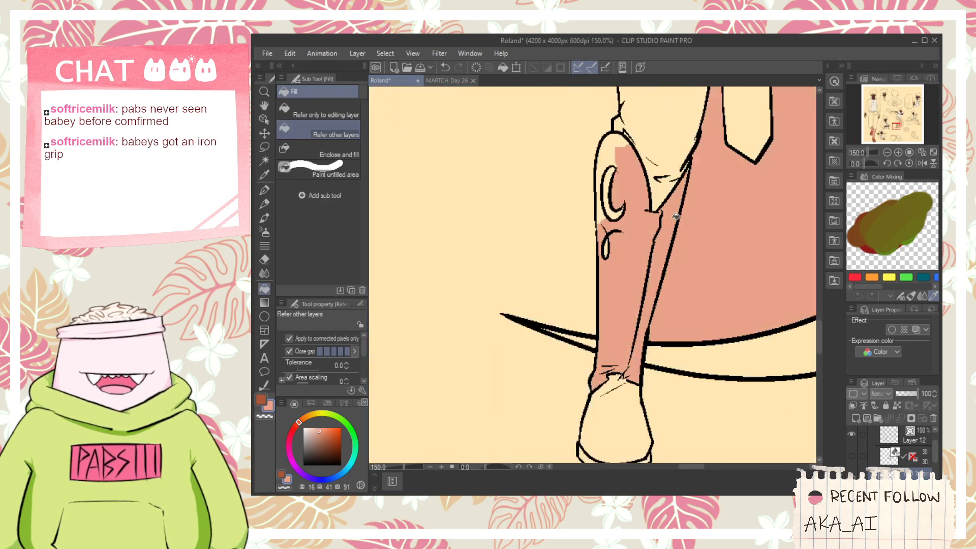
key("ctrl+z")
left_click(650, 276)
left_click(635, 313)
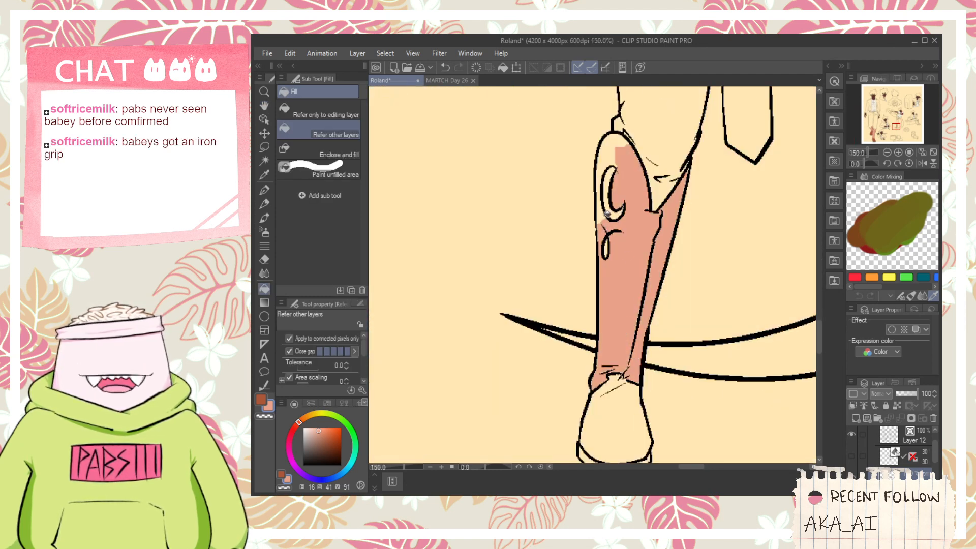
left_click(610, 204)
left_click(605, 201)
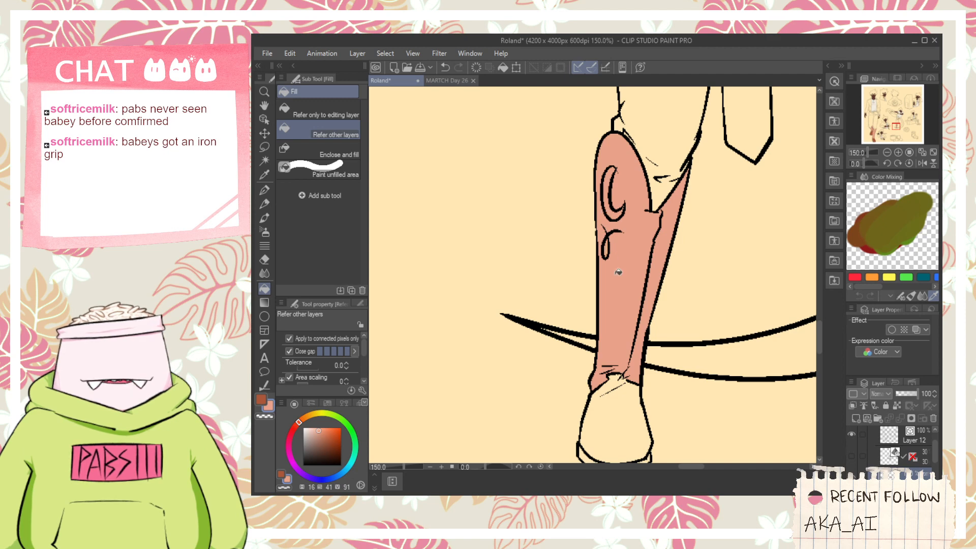
- Fill the upper of the kicking figure's supporting shoe with the shoe brown
key("space")
left_click_drag(485, 401, 485, 360)
left_click(610, 377)
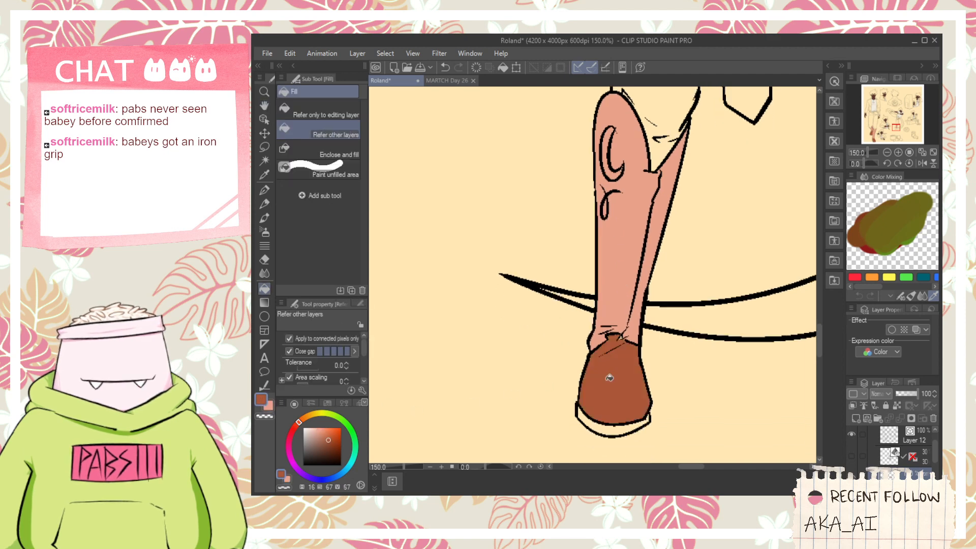
scroll(622, 336, "down", 4)
scroll(623, 335, "up", 9)
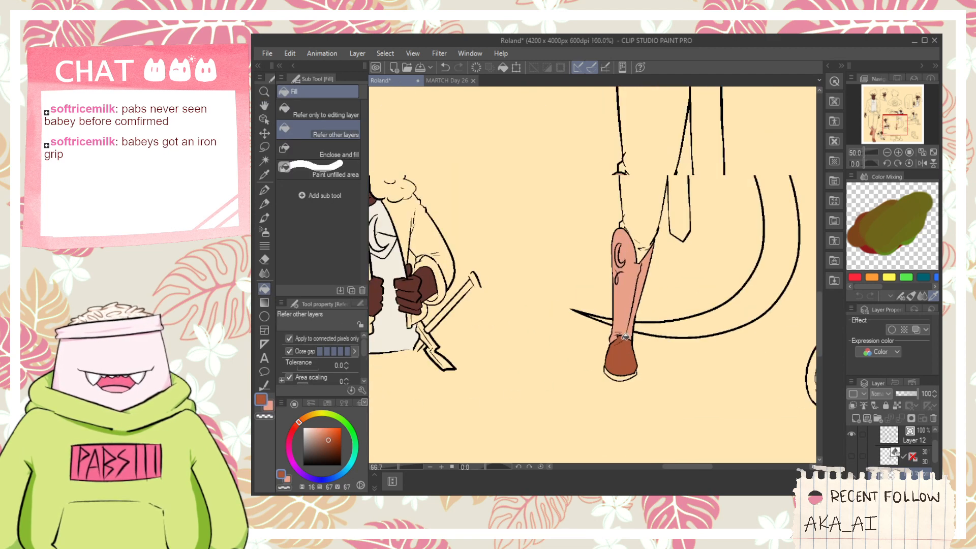
scroll(633, 318, "down", 9)
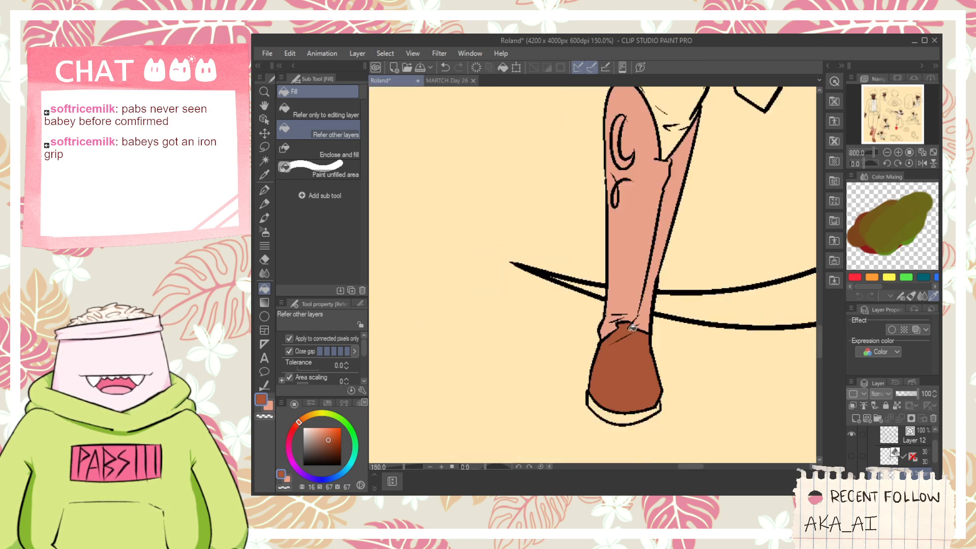
- Close the line gap on the kicking figure's raised leg with a salmon G-pen stroke and fill the lower leg salmon pink around its crescent
key("space")
left_click_drag(584, 320, 648, 381)
left_click_drag(606, 288, 649, 383)
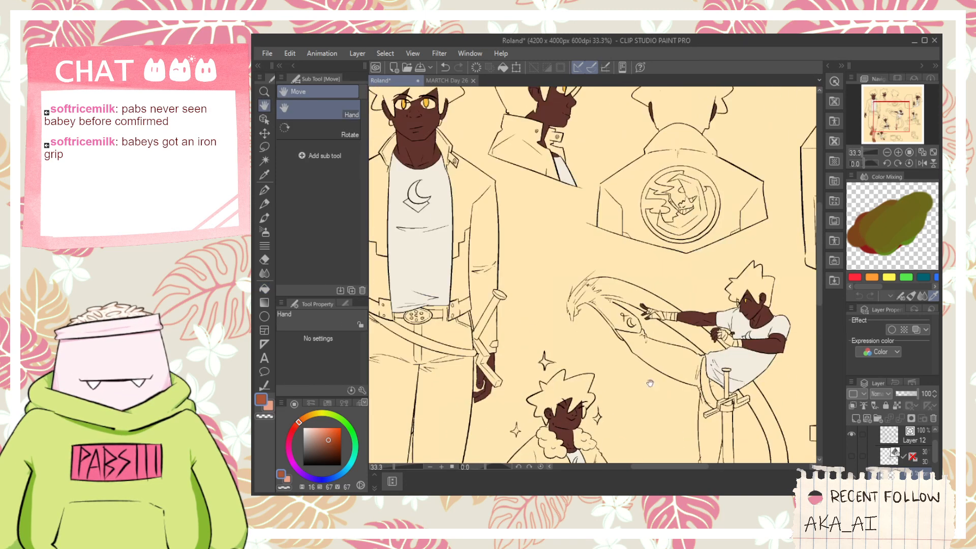
scroll(612, 291, "up", 3)
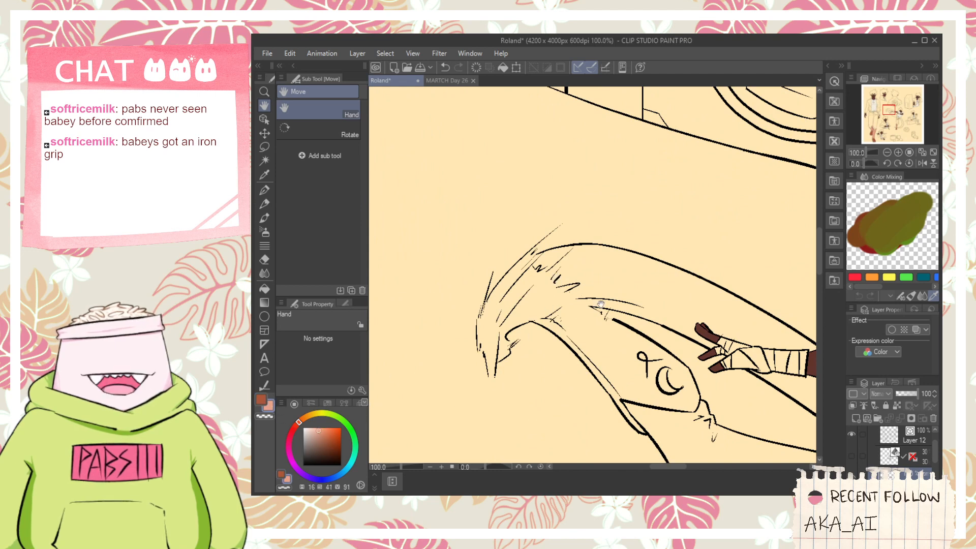
scroll(601, 304, "up", 2)
scroll(601, 305, "up", 2)
mouse_move(617, 320)
left_mouse_down()
mouse_move(601, 323)
mouse_move(573, 302)
left_mouse_up()
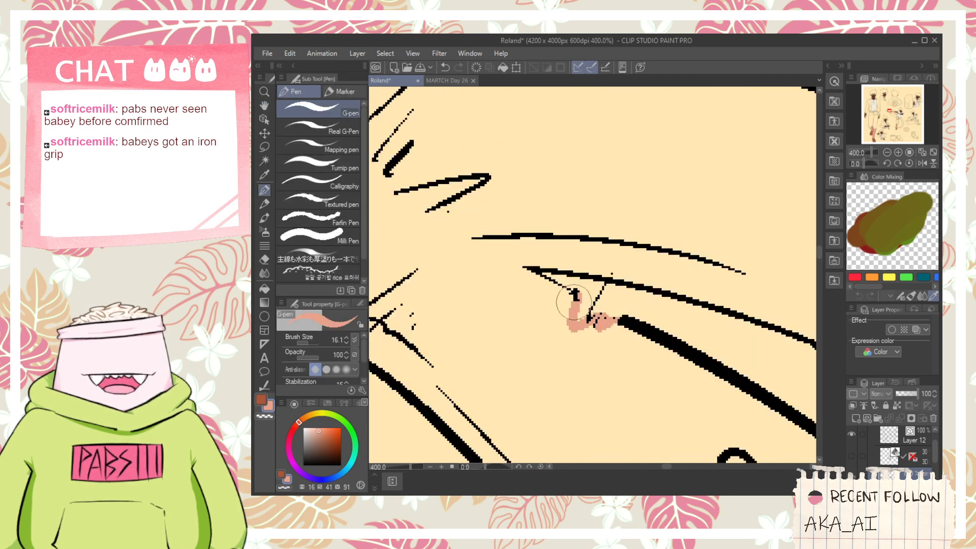
scroll(572, 310, "down", 3)
key("g")
left_click(569, 346)
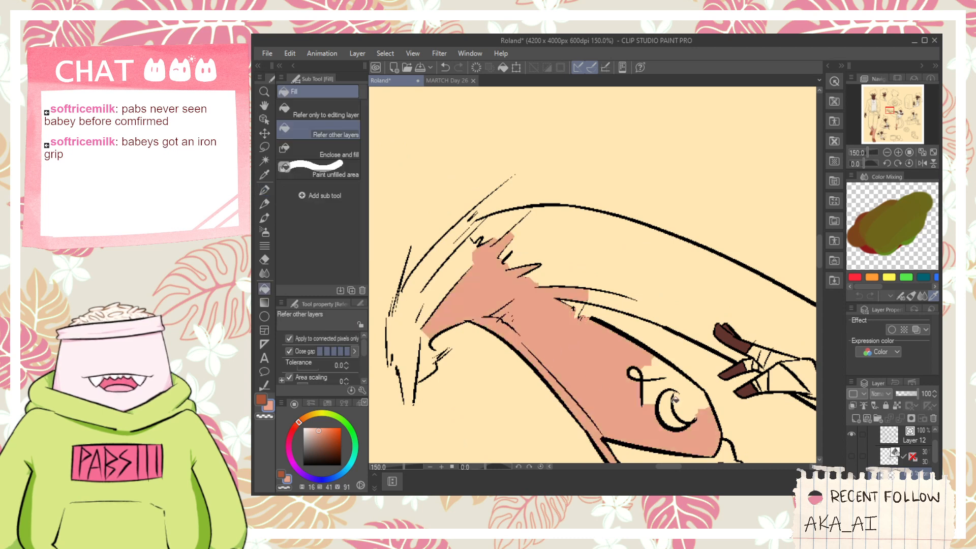
left_click(675, 400)
left_click(644, 375)
- Draw brown G-pen strokes along the raised foot's blurred edge, redoing a misplaced one, and fill the shoe area brown
key("space")
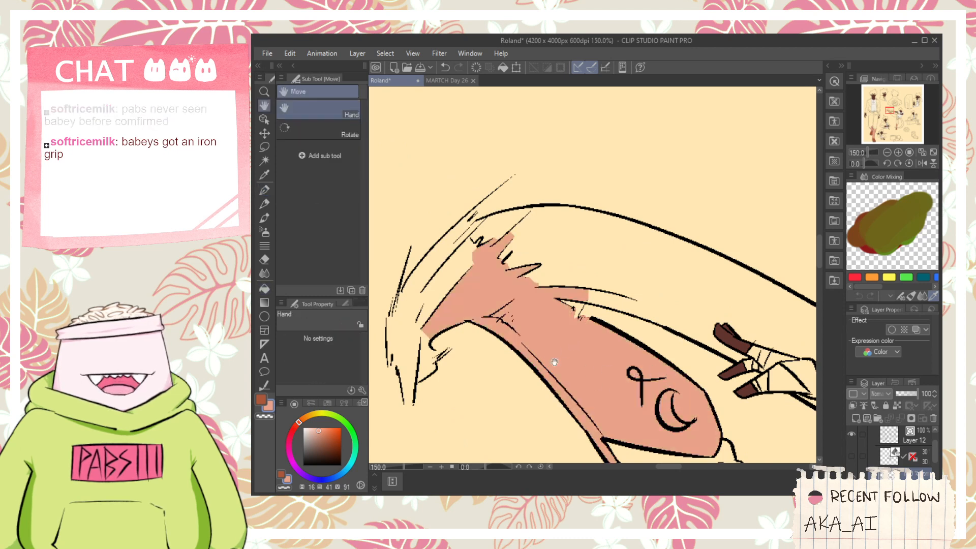
left_click_drag(430, 357, 505, 362)
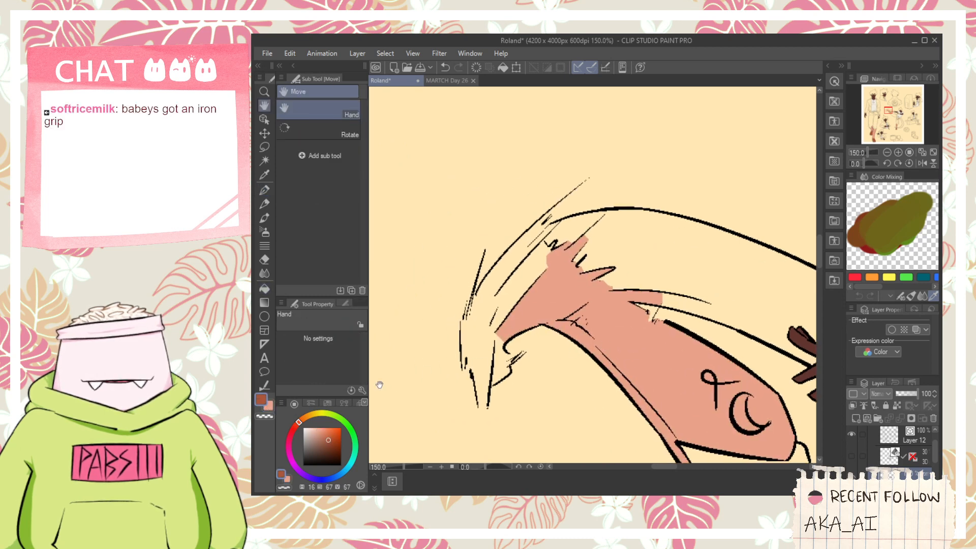
scroll(498, 357, "up", 1)
key("p")
mouse_move(477, 368)
left_mouse_down()
mouse_move(481, 270)
mouse_move(505, 250)
left_mouse_up()
left_click_drag(477, 300, 497, 264)
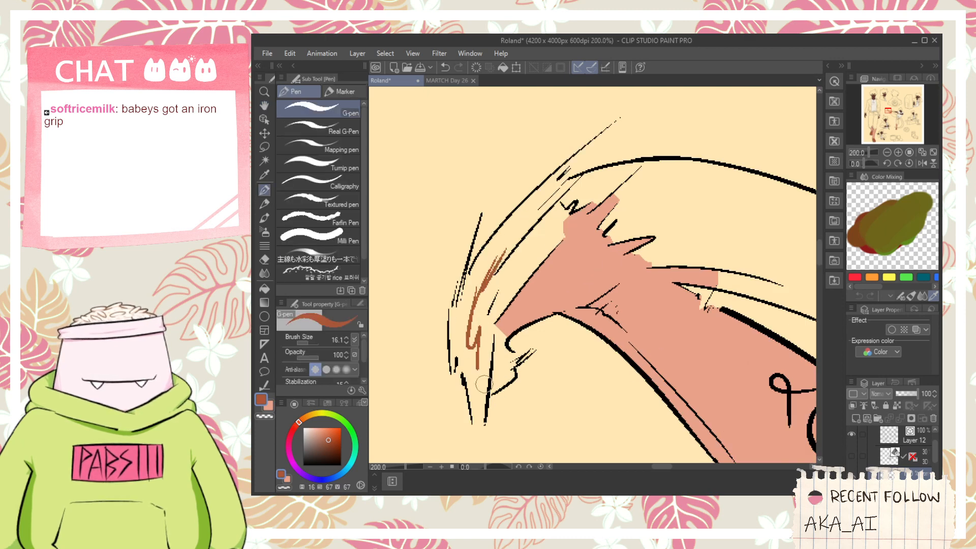
key("ctrl+z")
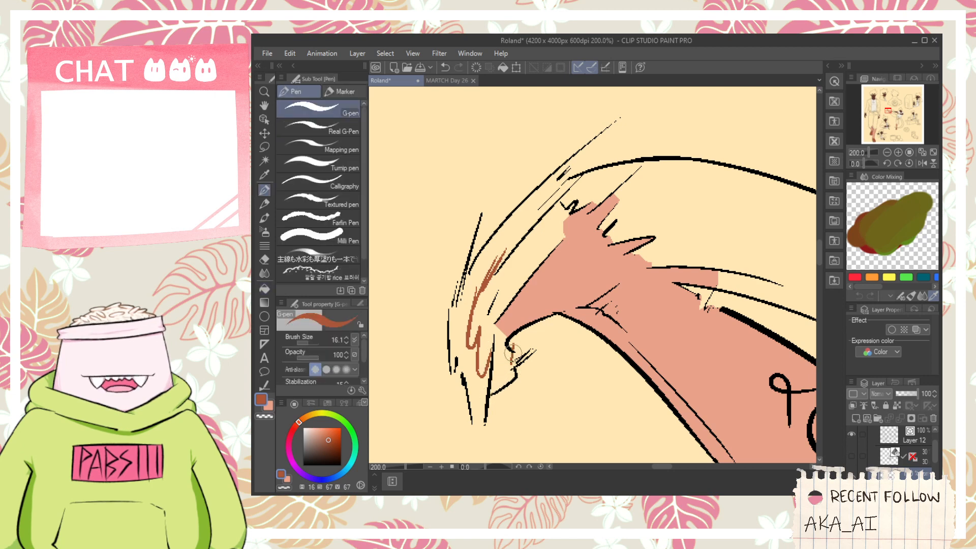
key("g")
left_click(516, 360)
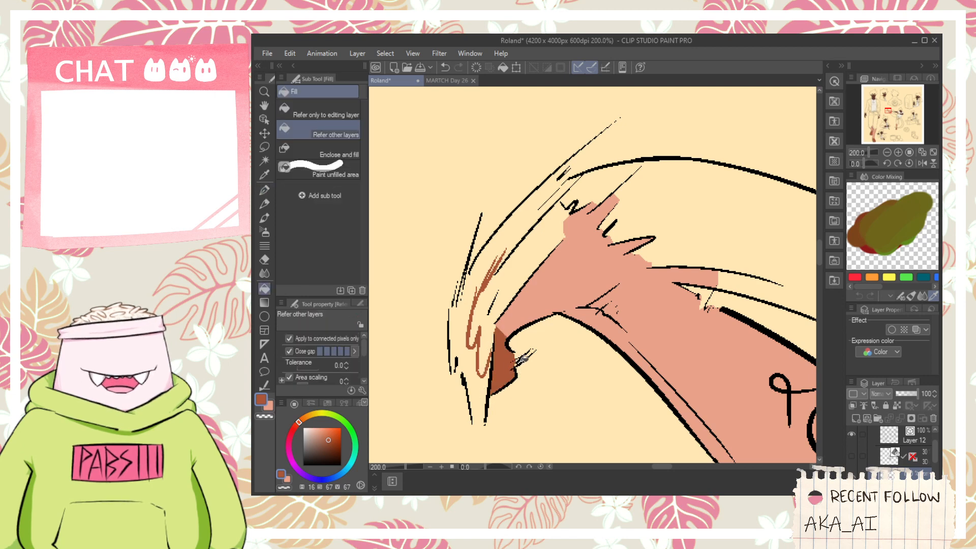
left_click(482, 341)
left_click(510, 284)
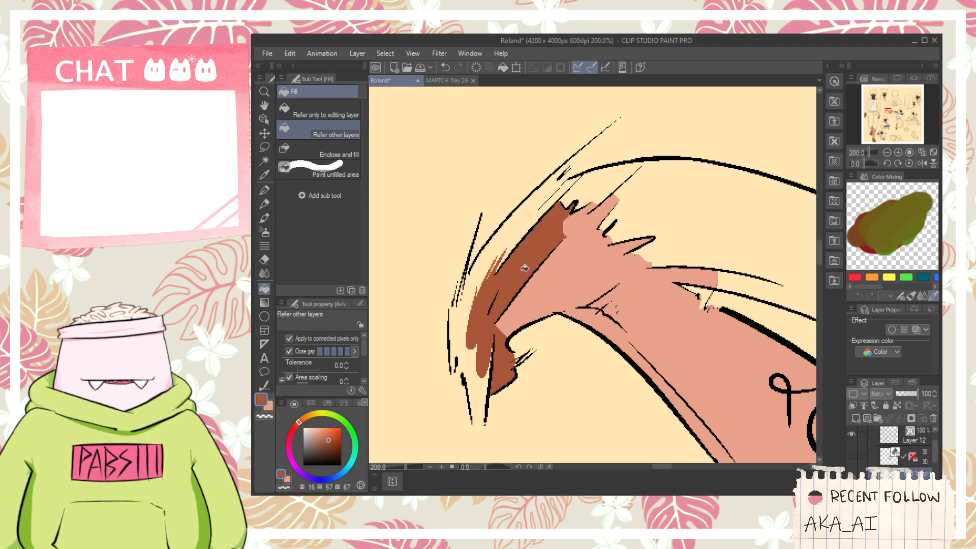
- Sample the salmon pink from the raised leg and fill the upper part of the curved kick trail down to the shirt
scroll(524, 267, "down", 4)
left_click(565, 264)
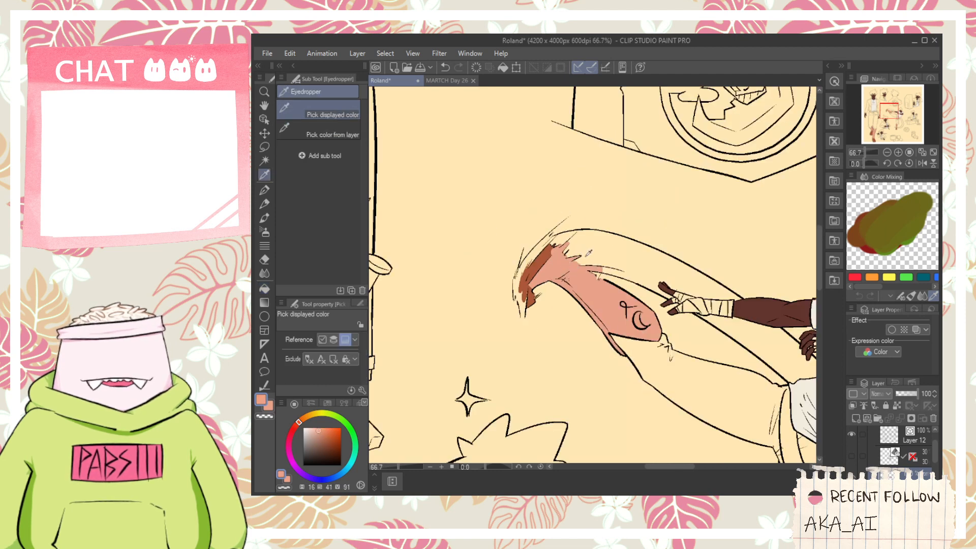
key("g")
left_click(612, 258)
left_click(750, 341)
scroll(705, 321, "down", 1)
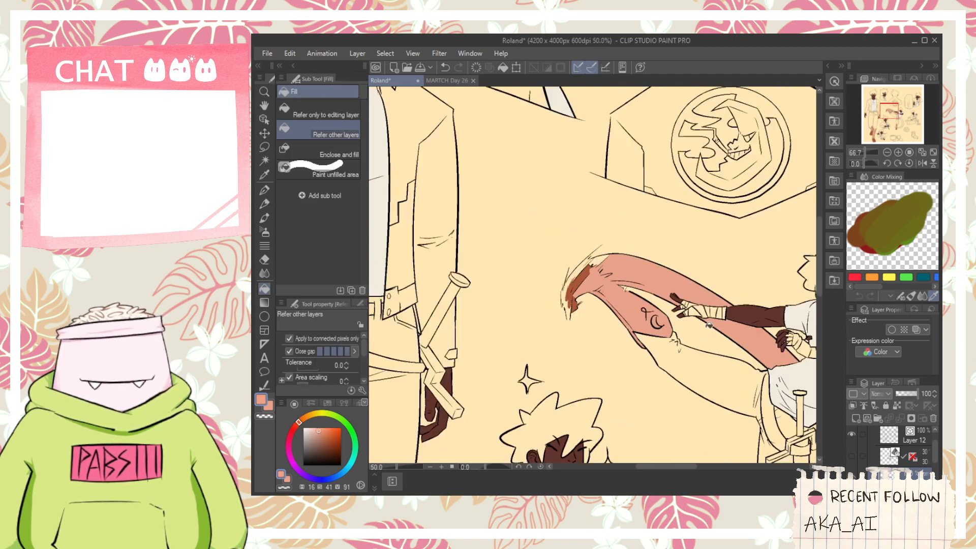
- Fill the lower part of the kick trail with salmon pink, from below the shirt to the pointed tip beside the supporting leg
left_click_drag(780, 376, 669, 367)
left_click(708, 335)
scroll(697, 336, "down", 1)
scroll(663, 442, "up", 1)
left_click_drag(662, 442, 647, 321)
scroll(632, 361, "up", 3)
left_click(603, 351)
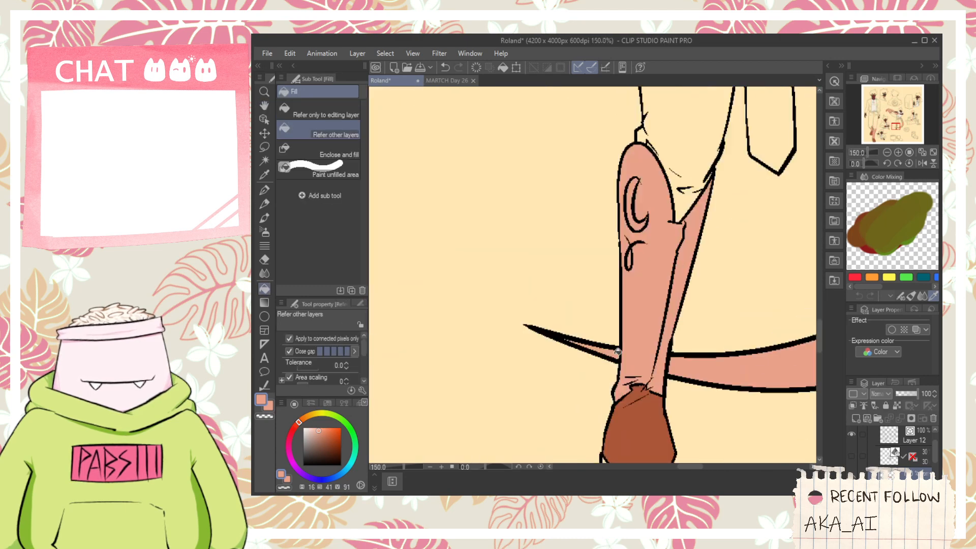
- Sample the shoe brown and draw a dividing line along the upper kick trail from the raised shoe to the bandaged wrist
scroll(604, 350, "down", 4)
left_click_drag(590, 278, 634, 388)
scroll(573, 250, "up", 3)
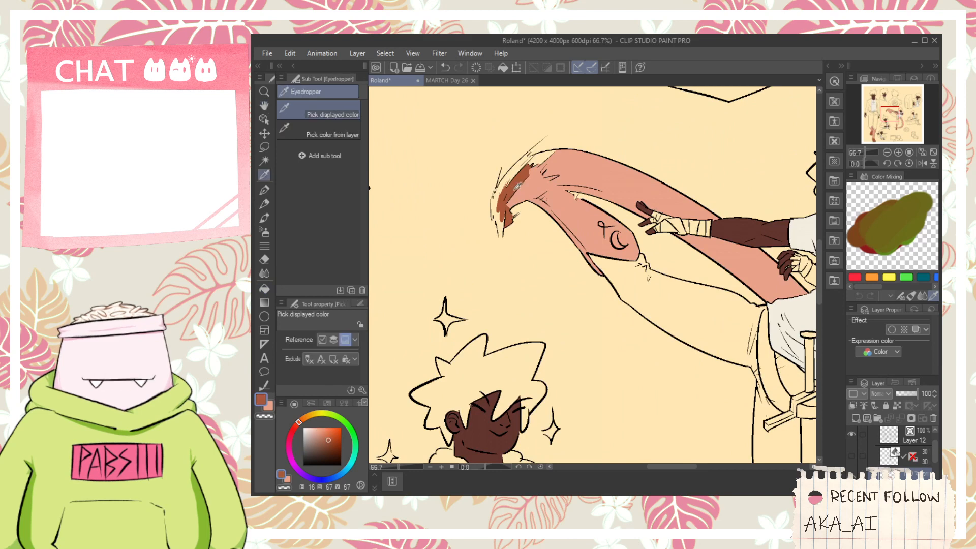
scroll(501, 168, "up", 1)
key("p")
left_click_drag(500, 169, 709, 217)
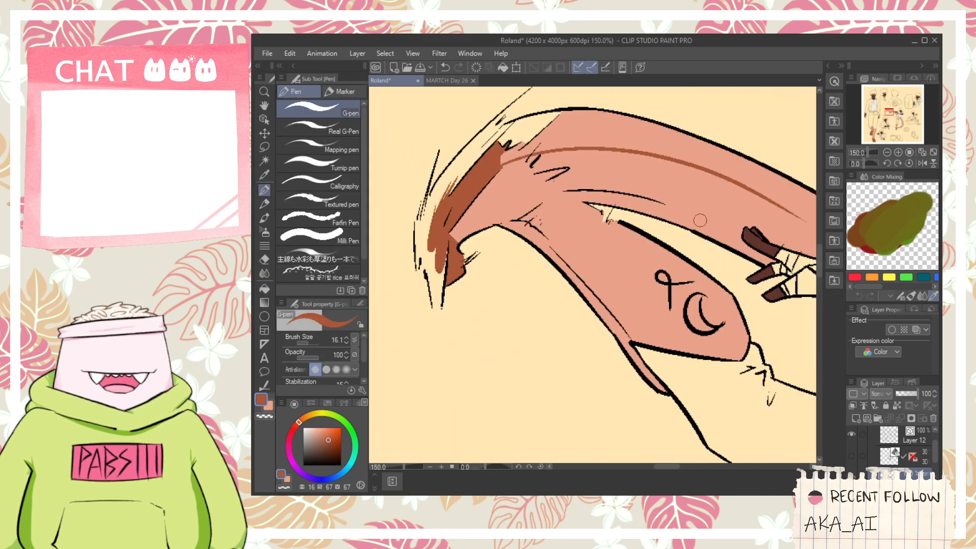
key("h")
scroll(715, 279, "up", 1)
mouse_move(800, 200)
left_mouse_down()
mouse_move(579, 285)
mouse_move(727, 333)
left_mouse_up()
key("p")
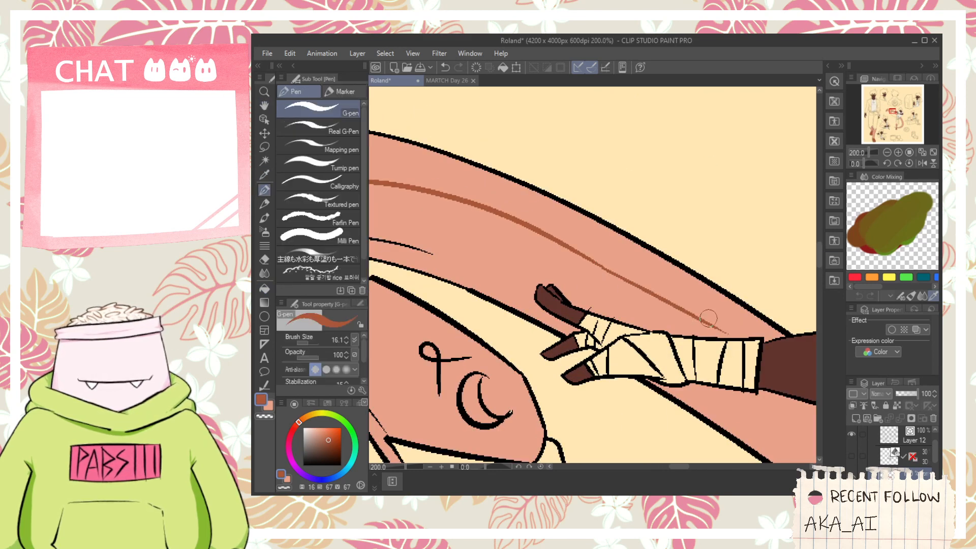
- Fill the outer band of the upper kick trail with brown, including the leftover area near the raised shoe
key("g")
left_click(721, 318)
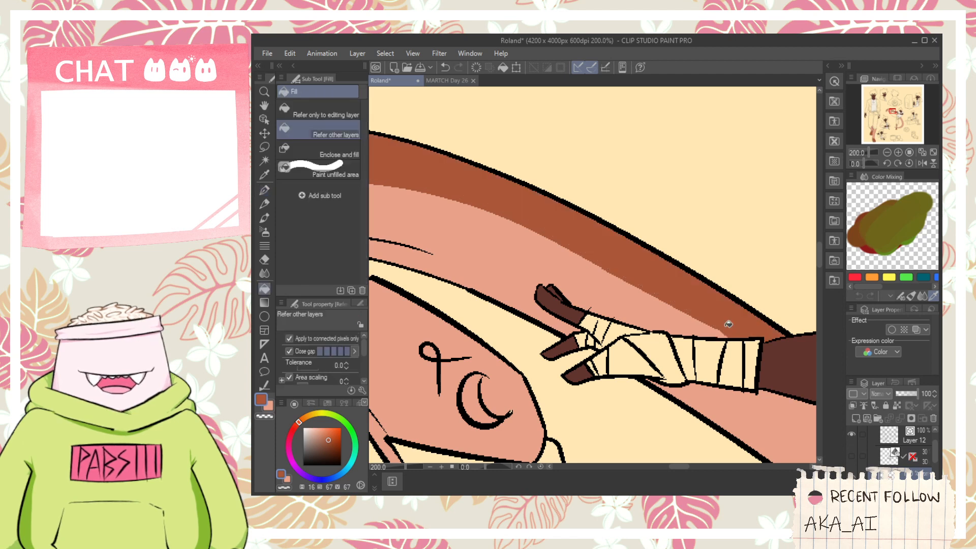
scroll(559, 259, "down", 2)
scroll(478, 239, "up", 1)
left_click(474, 226)
- Extend the brown dividing line along the kick trail between the outstretched arm and the shirt, and fill its outer band brown
scroll(483, 226, "down", 2)
key("h")
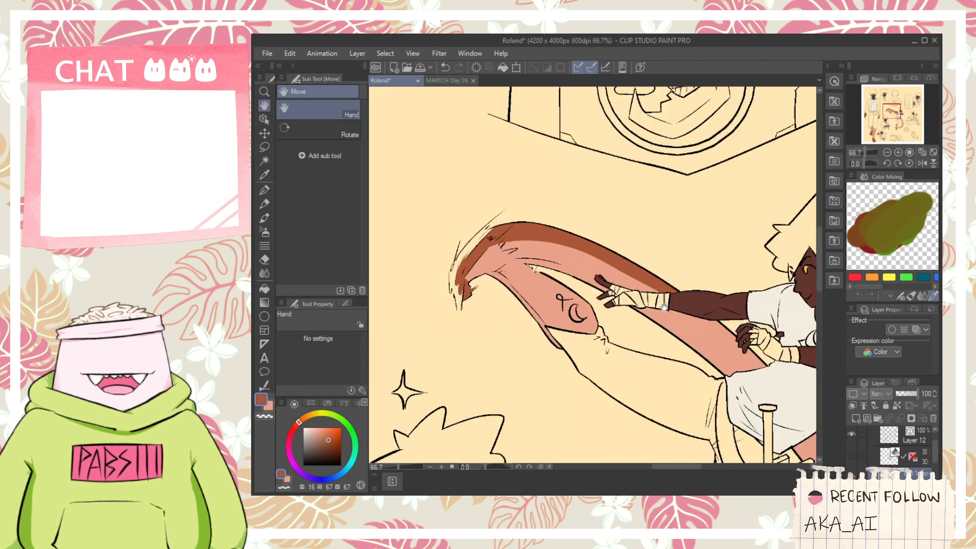
scroll(699, 330, "up", 1)
mouse_move(699, 329)
left_mouse_down()
mouse_move(582, 282)
mouse_move(714, 371)
left_mouse_up()
scroll(582, 282, "up", 1)
key("p")
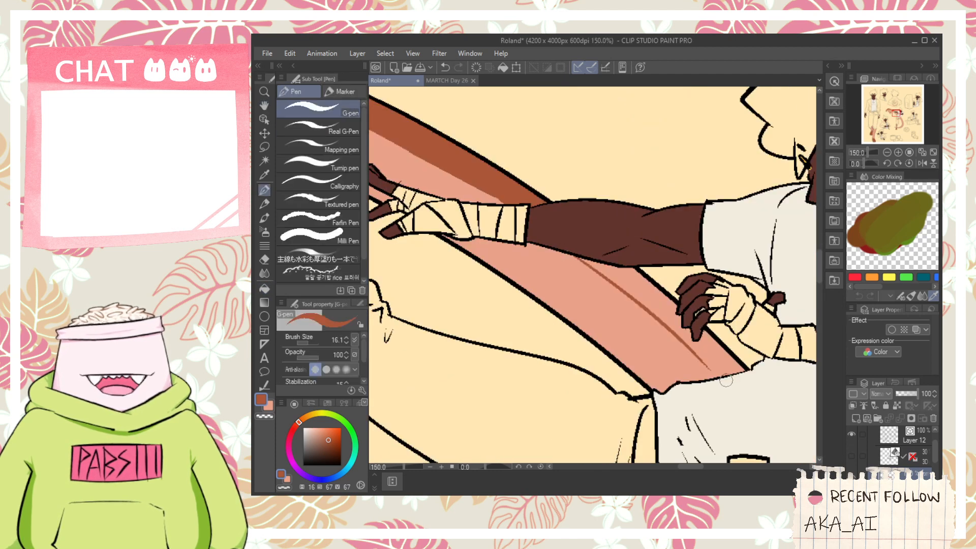
key("g")
scroll(710, 364, "up", 1)
key("p")
key("g")
left_click(707, 356)
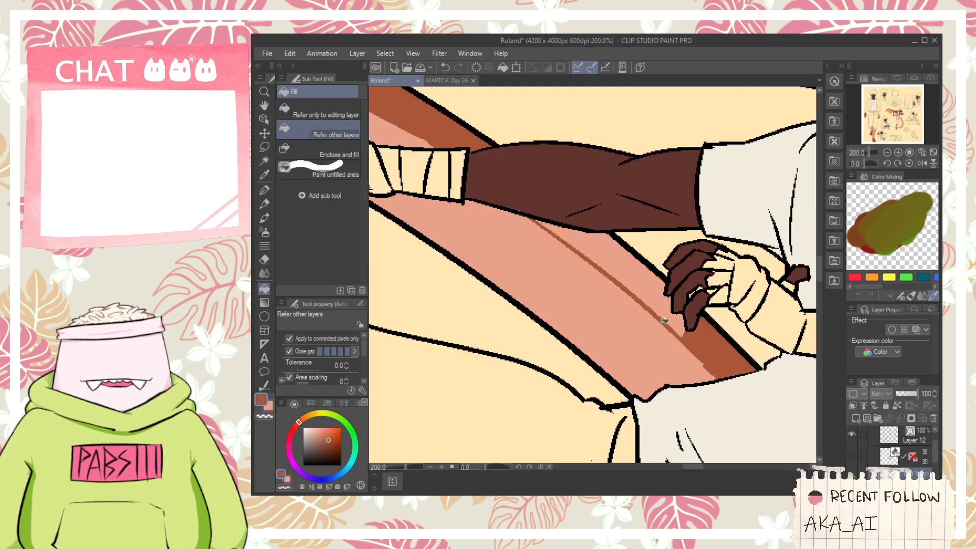
left_click(664, 320)
scroll(656, 310, "down", 3)
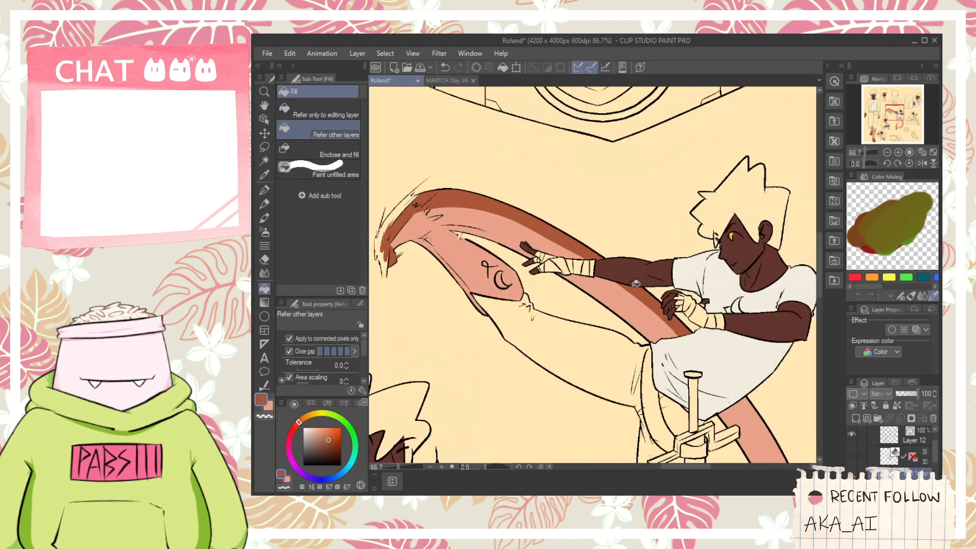
scroll(636, 284, "down", 2)
key("space")
left_click_drag(692, 353, 577, 236)
scroll(578, 236, "up", 1)
key("p")
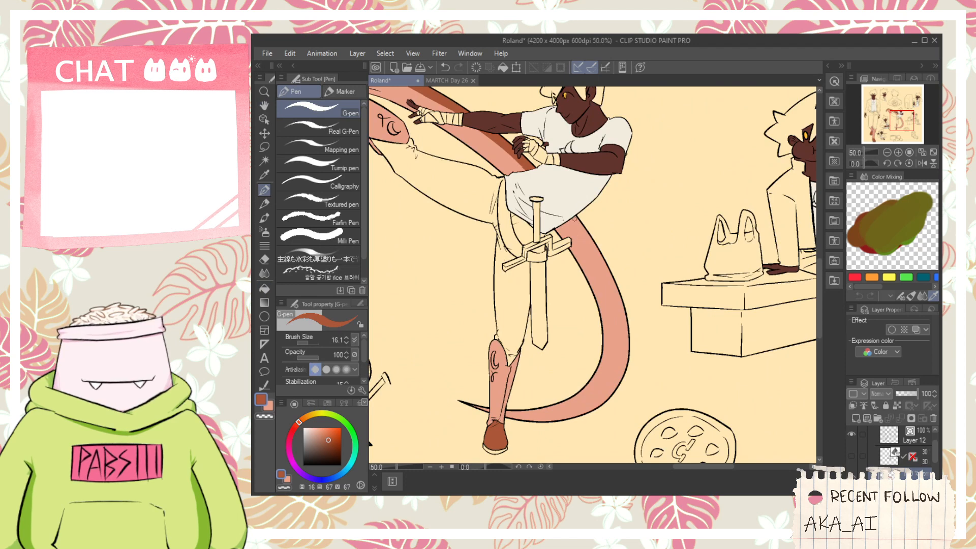
scroll(606, 279, "up", 2)
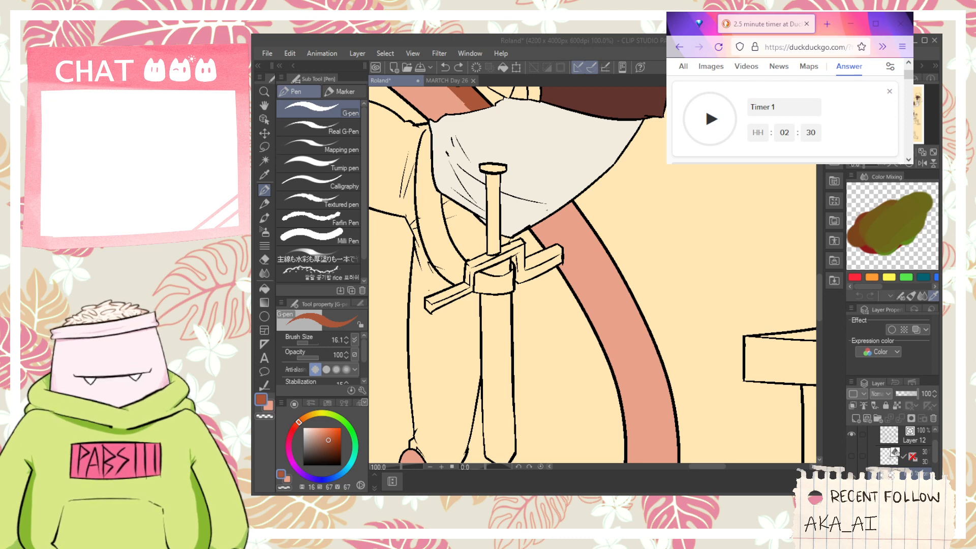
- Start the 2.5-minute timer in the browser and return to the drawing in Clip Studio Paint
left_click(715, 120)
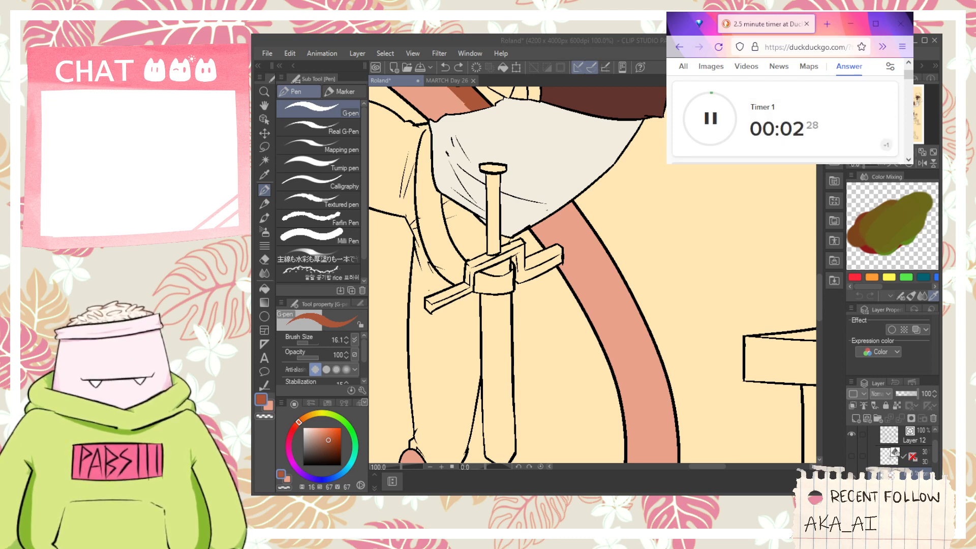
key("alt+Tab")
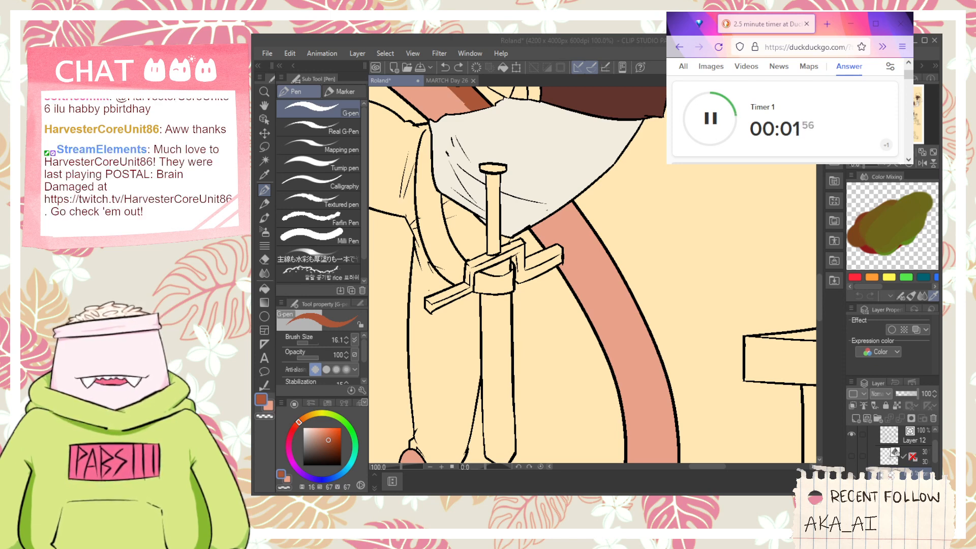
left_click(698, 288)
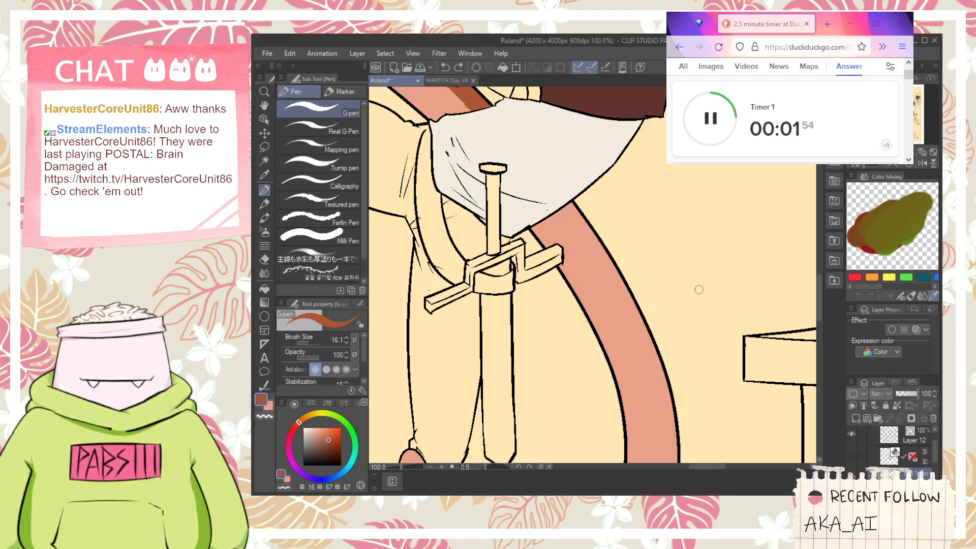
- Draw a brown dividing line down the kick trail below the shirt and fill its outer band brown
key("ctrl+minus")
key("space")
mouse_move(564, 244)
left_mouse_down()
mouse_move(531, 146)
mouse_move(582, 352)
left_mouse_up()
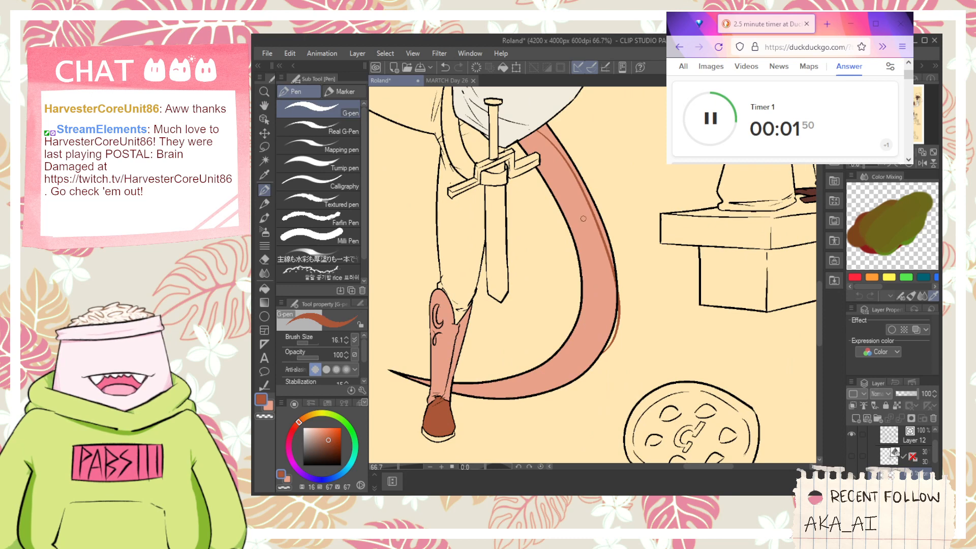
key("g")
left_click(552, 139)
key("ctrl+z")
left_click(558, 145)
scroll(556, 136, "up", 1)
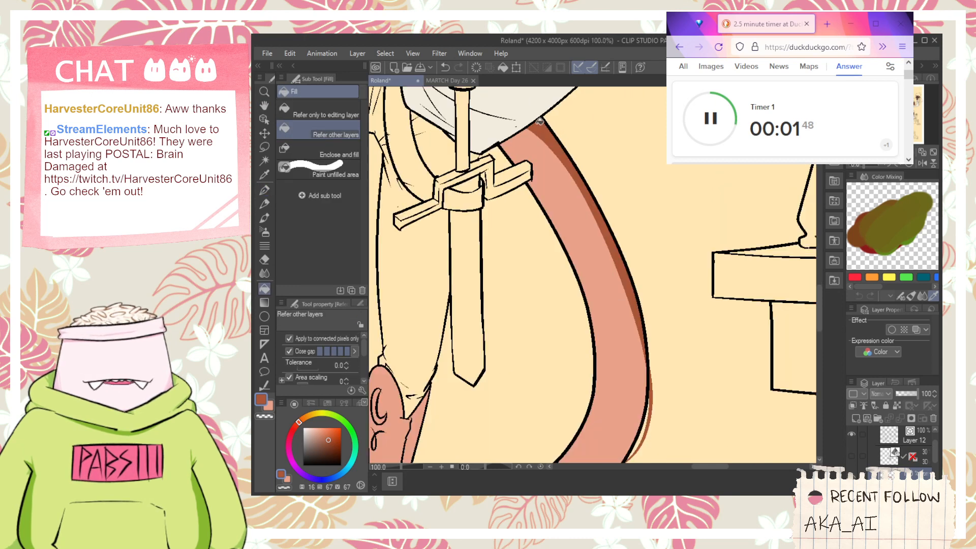
- Erase the brown overshoot outside the kick trail's outer outline with the Hard eraser
key("space")
mouse_move(627, 265)
left_mouse_down()
mouse_move(592, 213)
mouse_move(584, 147)
left_mouse_up()
key("e")
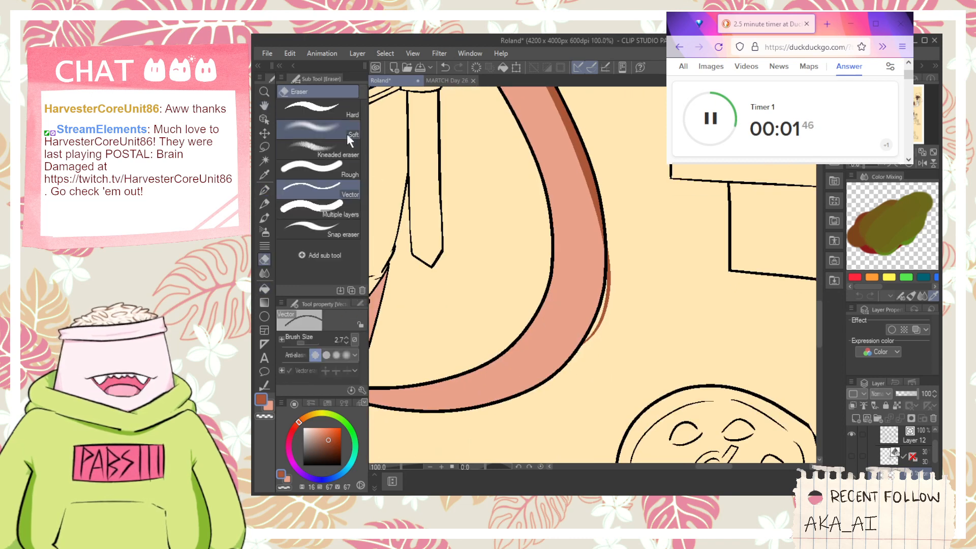
left_click(316, 109)
mouse_move(610, 284)
left_mouse_down()
mouse_move(584, 349)
mouse_move(623, 261)
mouse_move(587, 353)
mouse_move(618, 293)
mouse_move(613, 319)
mouse_move(605, 322)
mouse_move(612, 230)
left_mouse_up()
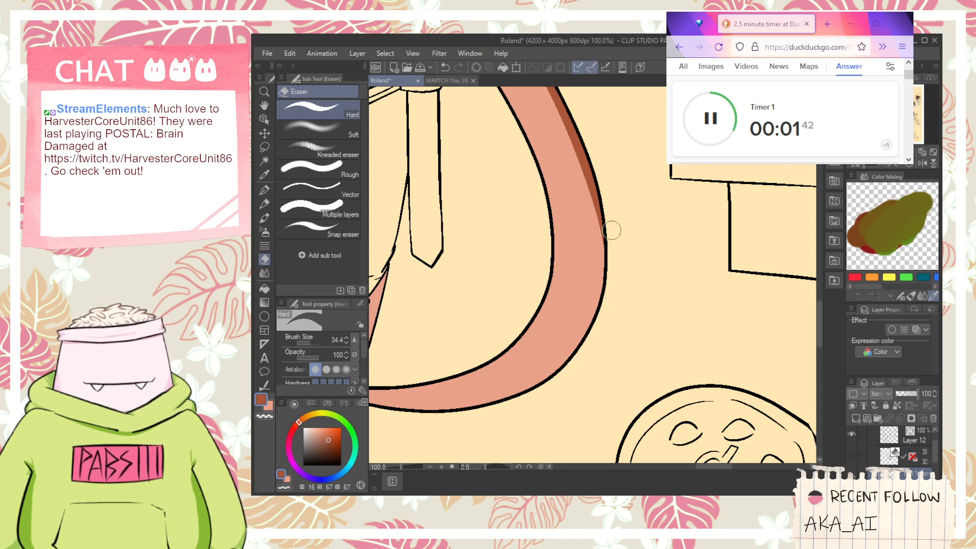
- Sample the golden yellow from the kicking figure's eye
key("ctrl+minus")
key("ctrl+minus")
key("space")
left_click_drag(526, 202, 613, 296)
left_click_drag(579, 236, 634, 246)
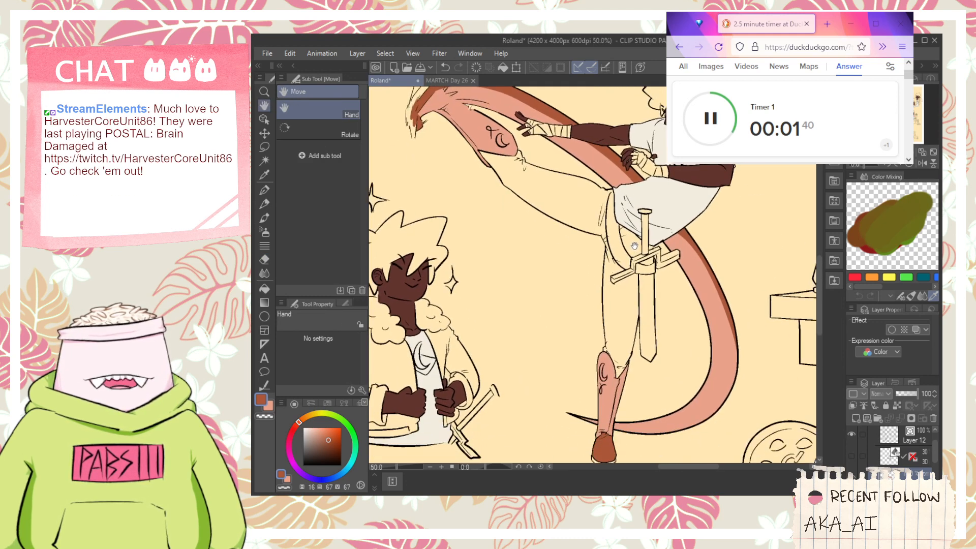
left_click_drag(631, 285, 650, 302)
left_click_drag(543, 242, 560, 216)
key("ctrl+minus")
key("alt")
scroll(711, 167, "up", 4)
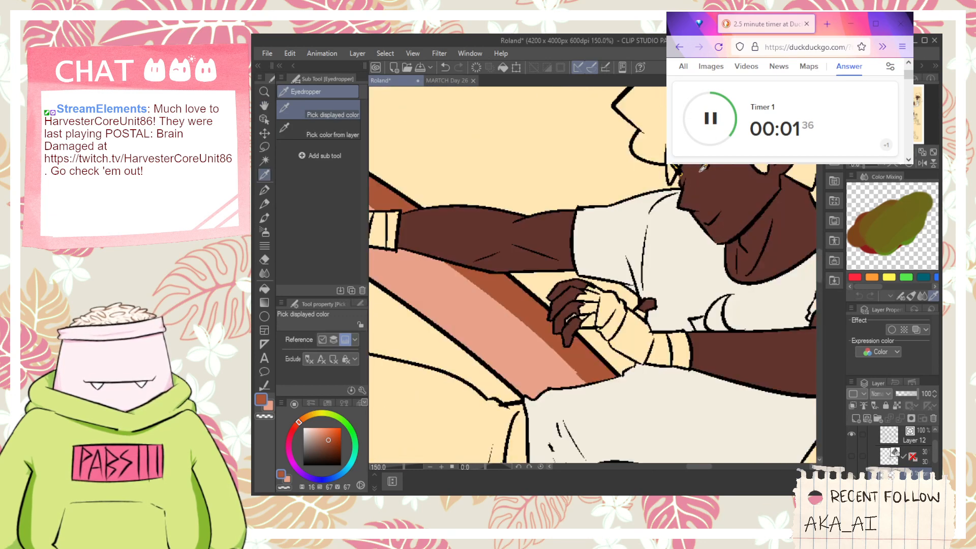
scroll(703, 168, "up", 1)
left_click(672, 173, "alt")
- Fill the bandages on the kicking figure's bent hand and wrist with golden yellow
scroll(668, 175, "down", 1)
key("space")
left_click_drag(607, 316, 555, 277)
scroll(555, 277, "up", 3)
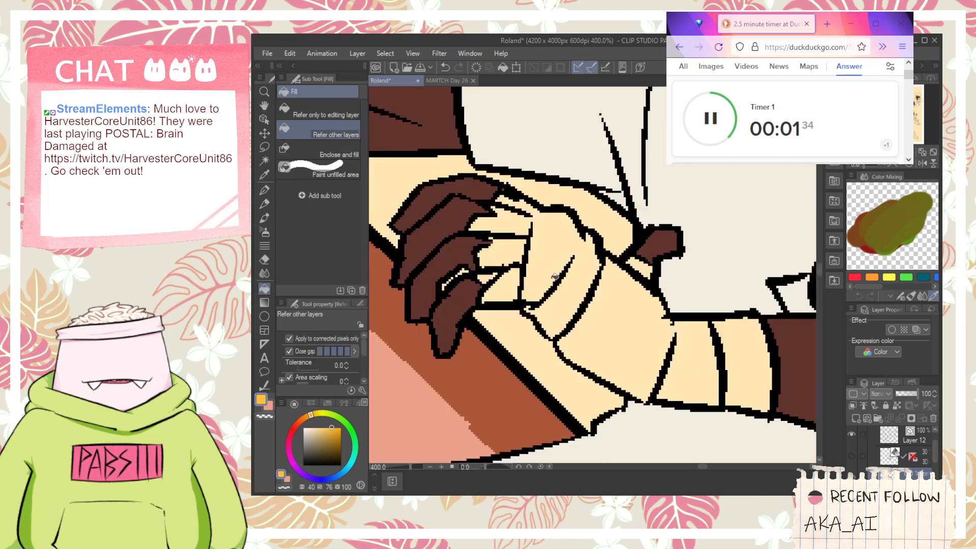
left_click(503, 286)
mouse_move(493, 276)
left_mouse_down()
mouse_move(508, 224)
mouse_move(559, 244)
mouse_move(630, 333)
mouse_move(591, 312)
left_mouse_up()
key("space")
left_click(595, 242)
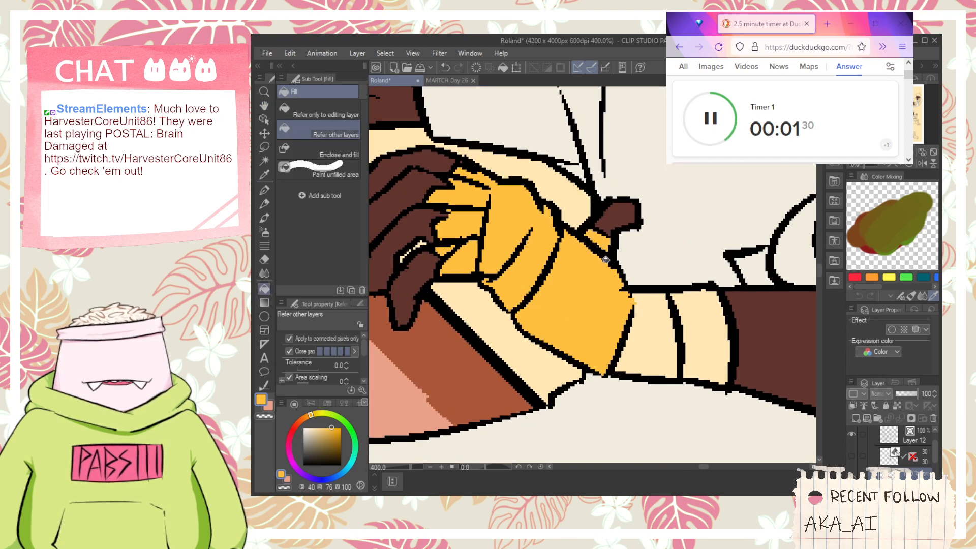
left_click(655, 331)
left_click(704, 332)
- Fill the finger, palm and wrist bandages of the kicking figure's outstretched arm with the same golden yellow
key("space")
scroll(704, 331, "down", 5)
left_click_drag(590, 276, 651, 259)
scroll(650, 260, "up", 2)
scroll(553, 246, "up", 3)
mouse_move(508, 191)
left_mouse_down()
mouse_move(565, 203)
mouse_move(544, 182)
mouse_move(545, 234)
mouse_move(530, 251)
left_mouse_up()
left_click(597, 194)
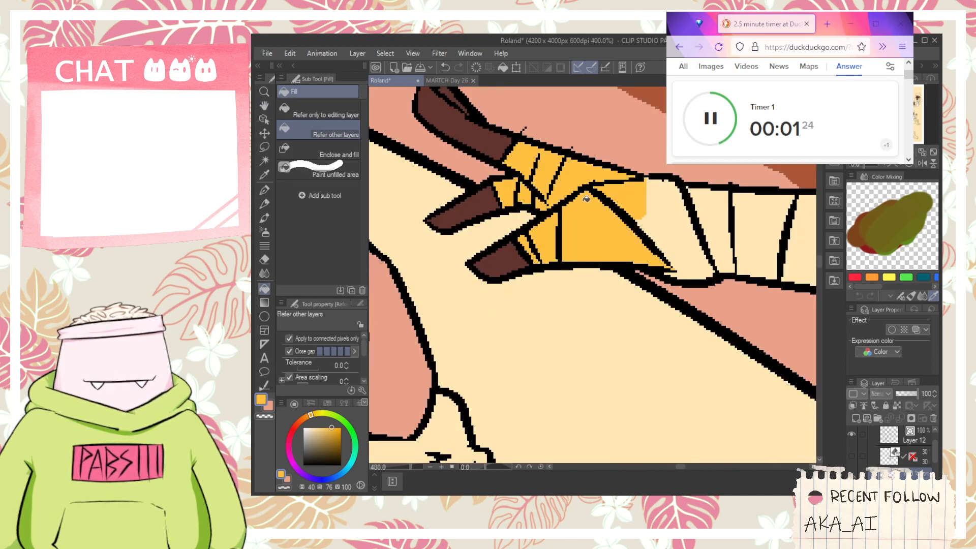
left_click(691, 242)
key("space")
mouse_move(706, 238)
left_mouse_down()
mouse_move(657, 259)
mouse_move(561, 235)
mouse_move(649, 229)
left_mouse_up()
left_click(681, 229)
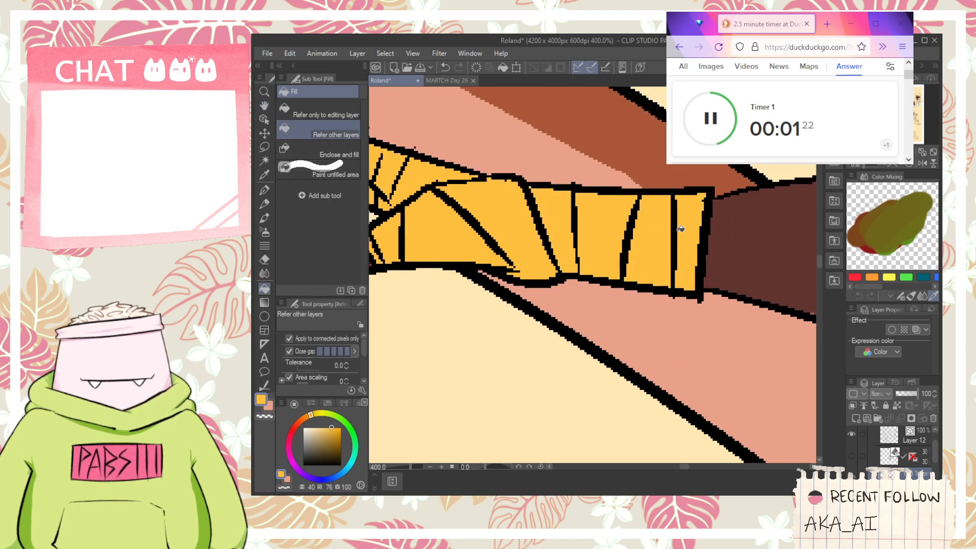
- Examine the sheet's figures for uncoloured parts, ending at the figure carrying a sword over his shoulder
scroll(599, 286, "down", 6)
key("space")
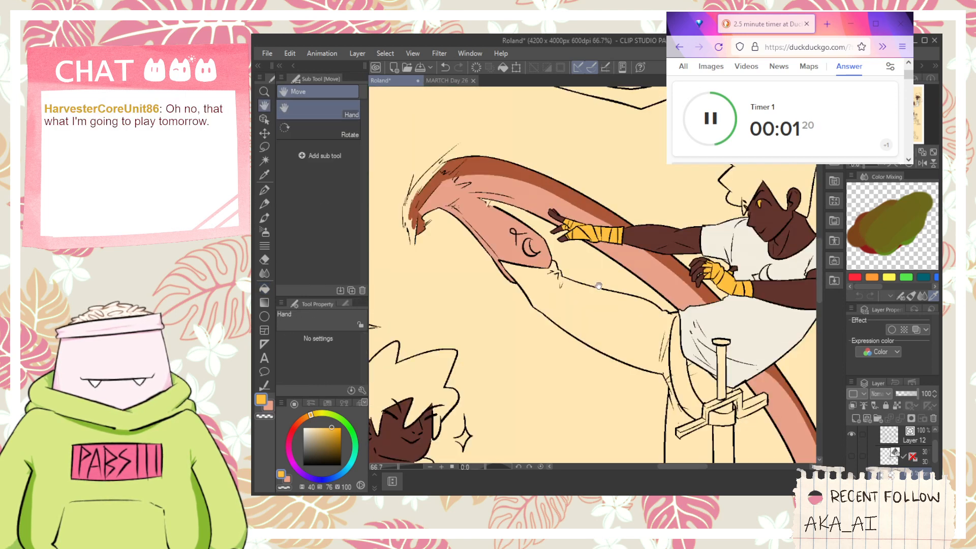
left_click_drag(599, 285, 576, 246)
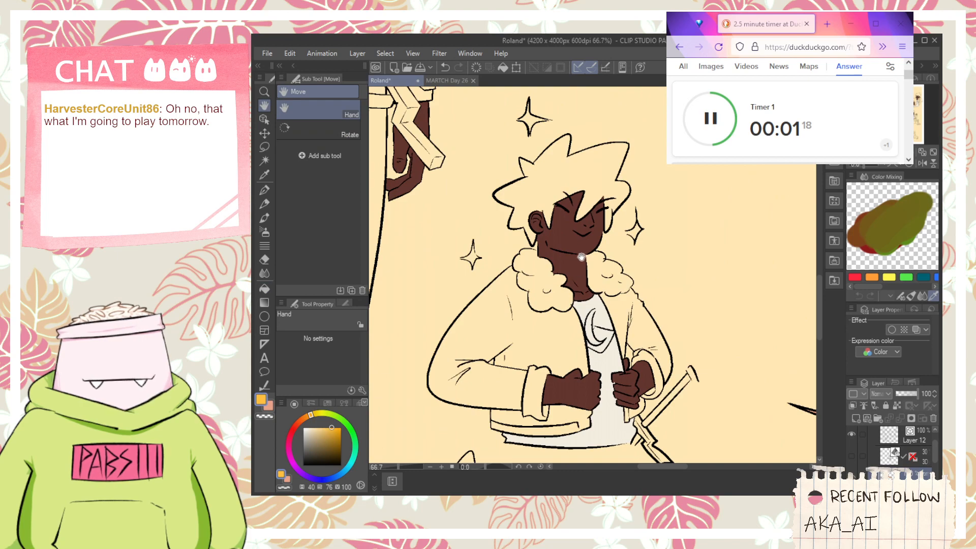
scroll(581, 256, "down", 6)
scroll(648, 235, "up", 3)
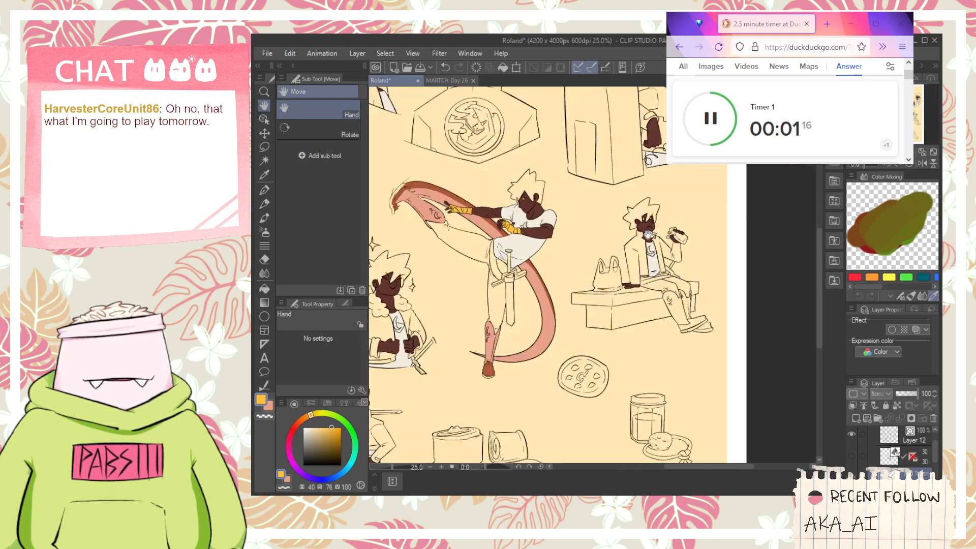
scroll(648, 235, "up", 1)
scroll(650, 218, "down", 1)
left_click_drag(559, 301, 681, 235)
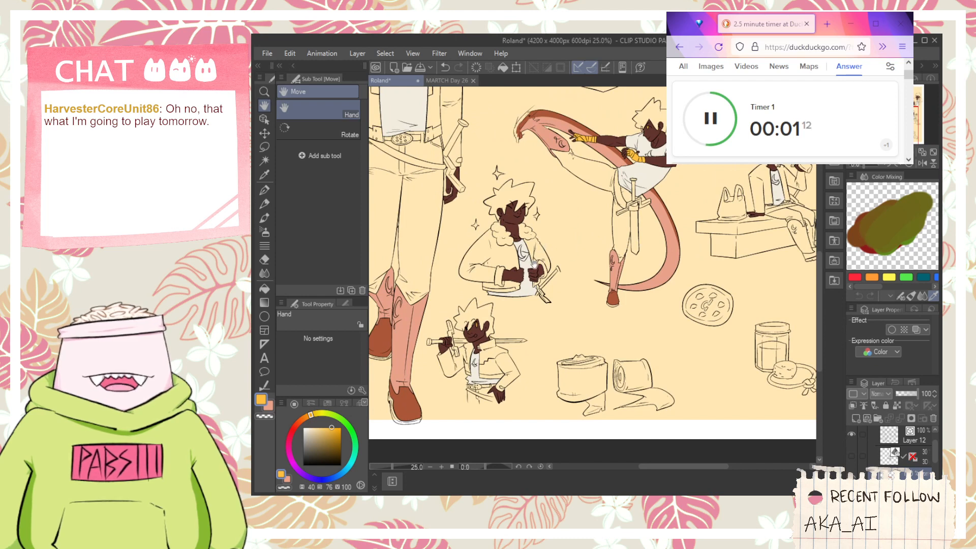
scroll(518, 280, "up", 3)
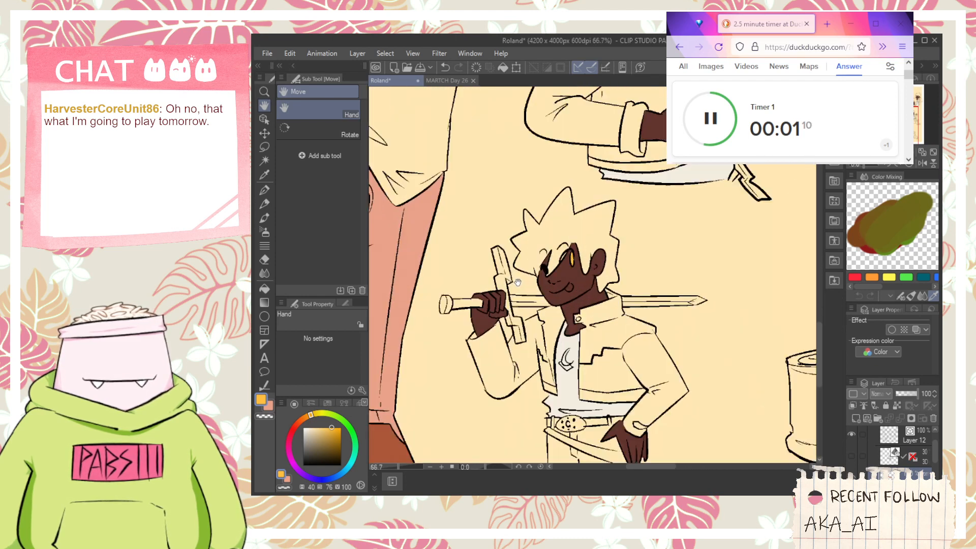
scroll(517, 282, "up", 1)
scroll(518, 269, "down", 2)
scroll(521, 260, "up", 1)
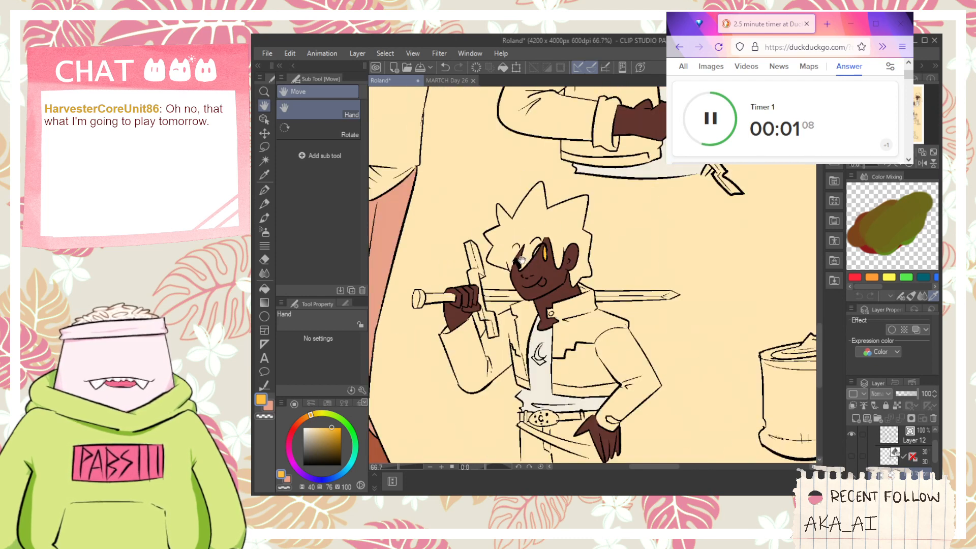
- Switch to the MARTCH Day 26 drawing and sample the medium brown of the wooden crossguard
left_click(450, 81)
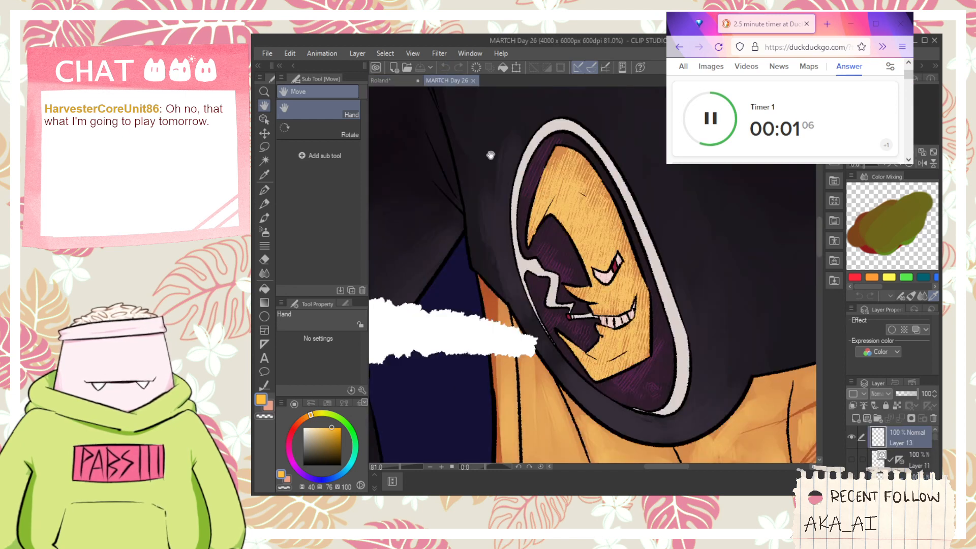
scroll(678, 304, "down", 3)
left_click_drag(598, 421, 620, 277)
scroll(620, 277, "up", 1)
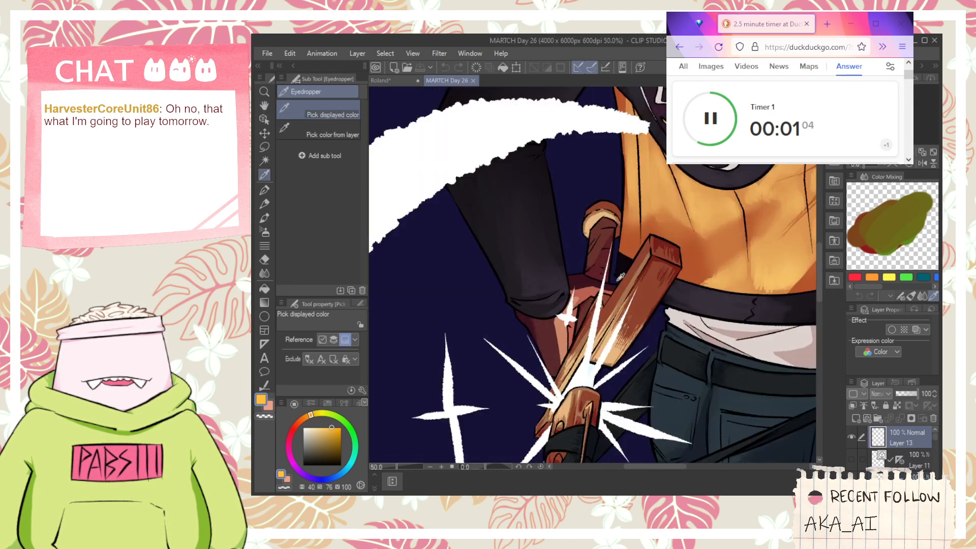
scroll(621, 277, "up", 5)
left_click(636, 271)
left_click(630, 290)
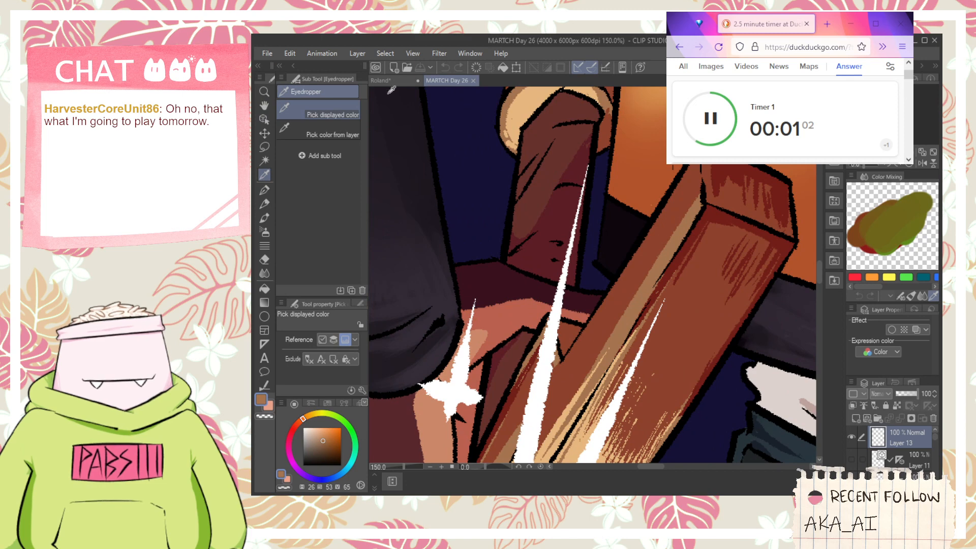
- Return to the Roland sheet and fill the shouldered sword's crossguard, including its side faces, with the sampled brown
left_click(381, 80)
key("g")
scroll(464, 248, "up", 3)
left_click(464, 249)
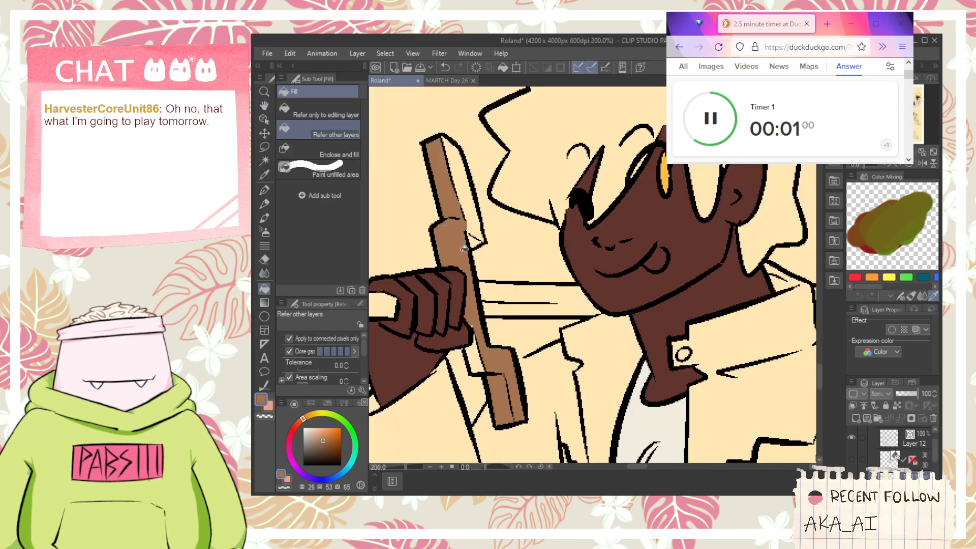
left_click(472, 223)
left_click(480, 360)
key("p")
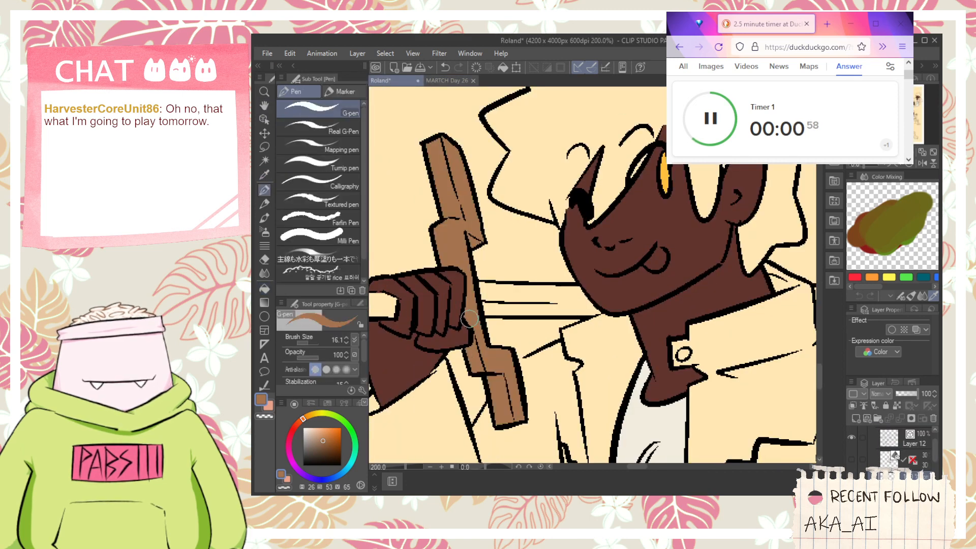
- Sample a lighter wood tan from the sword in the MARTCH Day 26 drawing and return to the Roland sheet
scroll(579, 323, "down", 2)
scroll(579, 323, "down", 3)
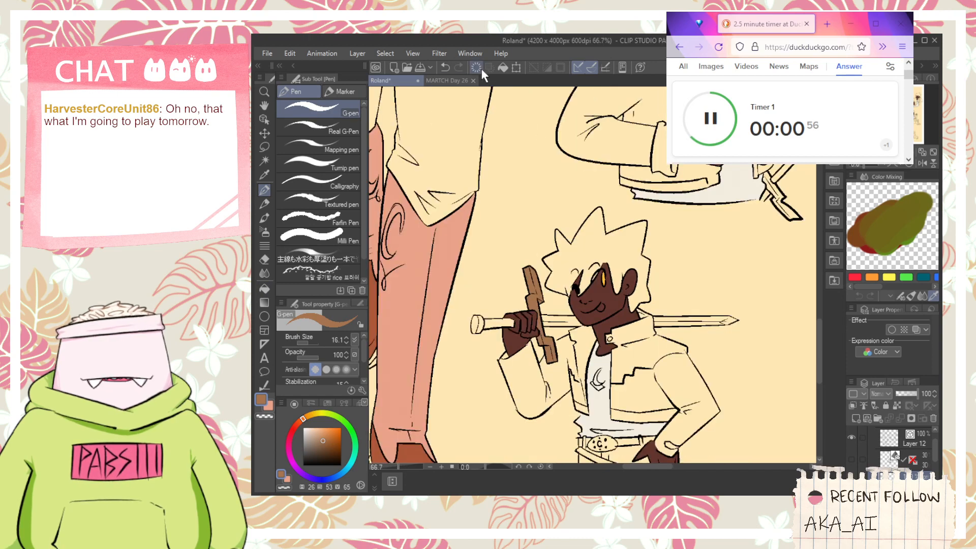
left_click(449, 82)
scroll(551, 305, "down", 4)
key("space")
left_click_drag(564, 339, 558, 308)
key("i")
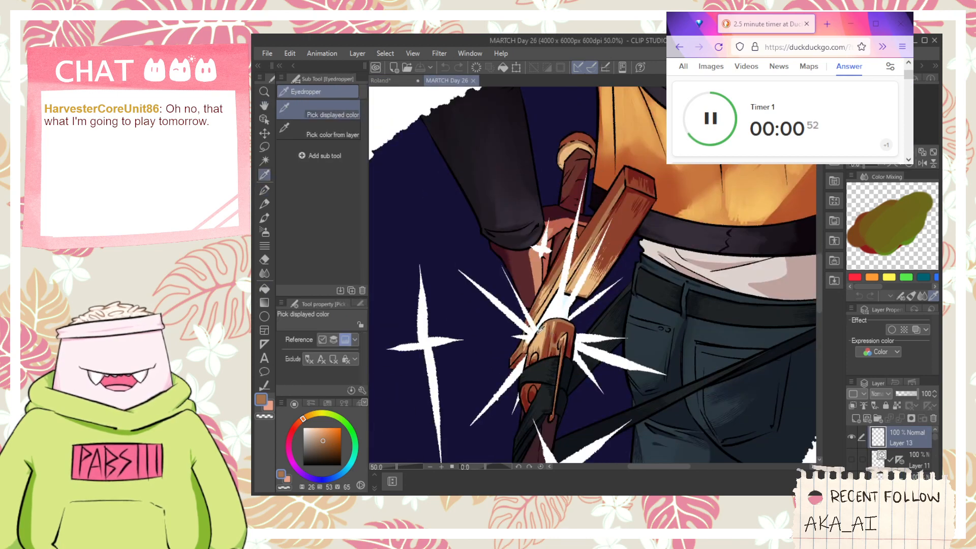
left_click(540, 321)
left_click(389, 84)
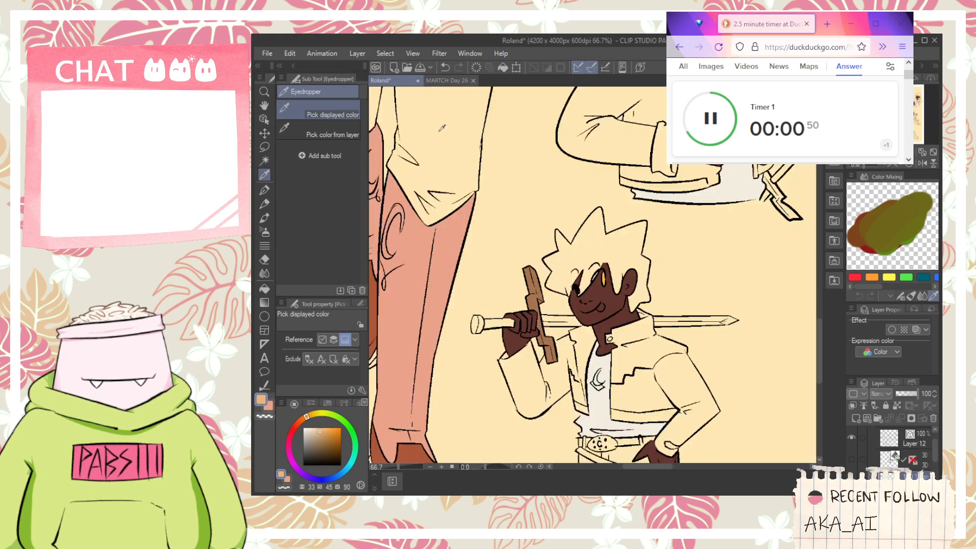
- Try filling the shouldered sword's crossguard with the lighter tan, and undo the fills
key("g")
scroll(545, 278, "up", 5)
left_click(545, 305)
left_click(545, 278)
key("ctrl+z")
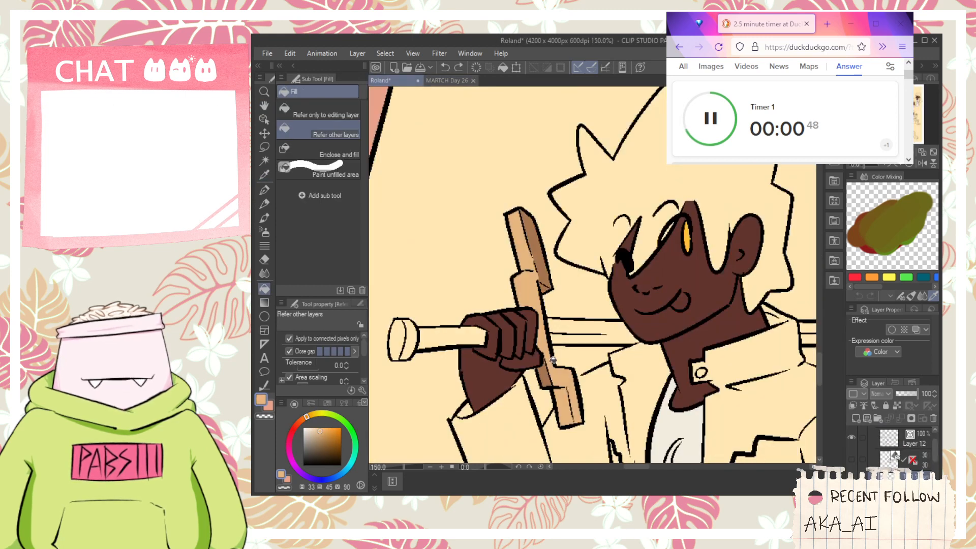
key("ctrl+z")
- Sample the dark maroon of the wooden blade in the MARTCH Day 26 drawing and return to the Roland sheet
left_click(446, 81)
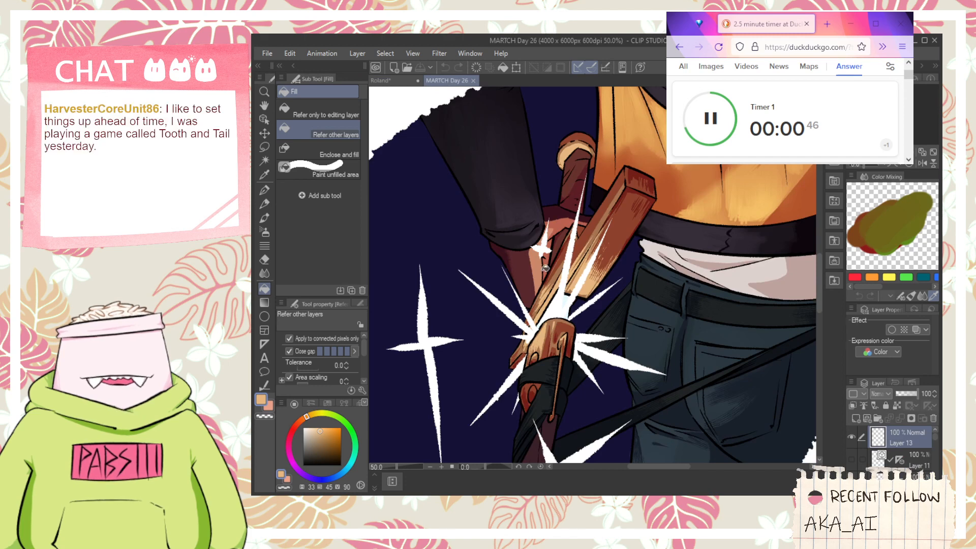
key("h")
left_click_drag(529, 187, 519, 135)
key("i")
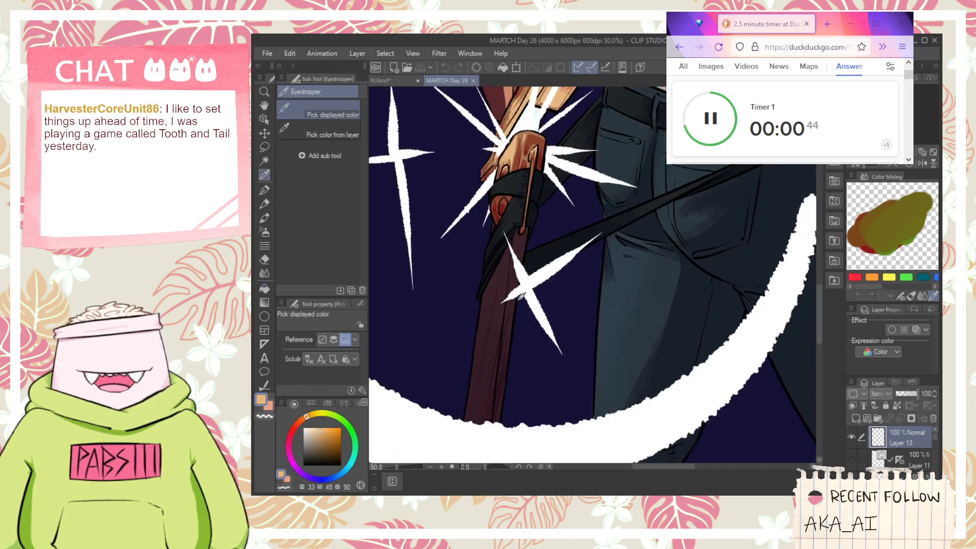
left_click(492, 294)
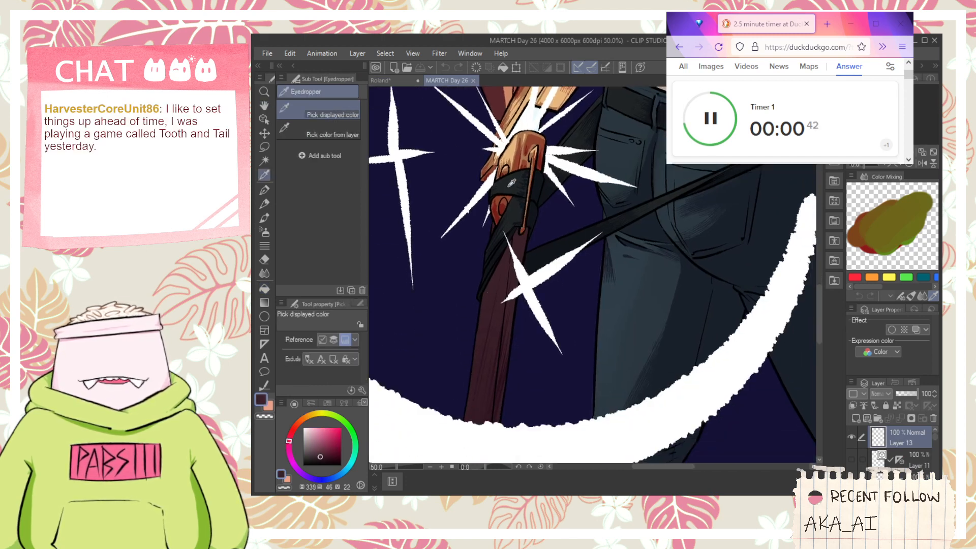
left_click(404, 81)
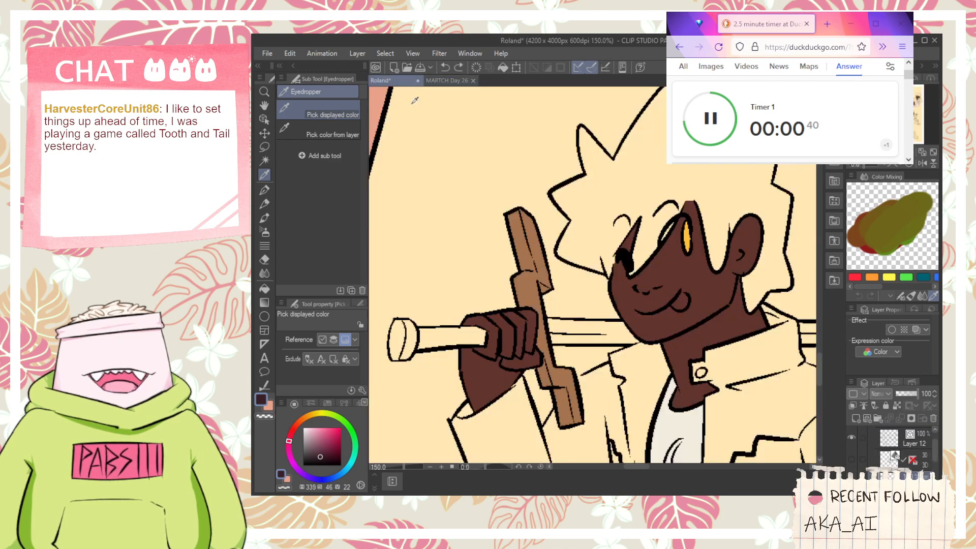
- Compare the swords and figures on the Roland sheet with the full MARTCH Day 26 drawing
key("h")
scroll(522, 321, "down", 3)
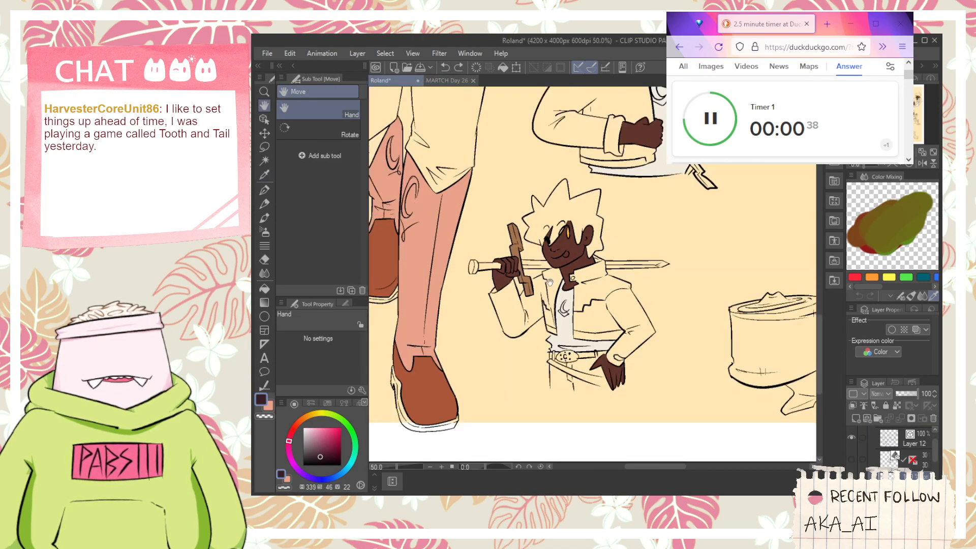
left_click_drag(549, 282, 514, 396)
left_click_drag(475, 127, 547, 208)
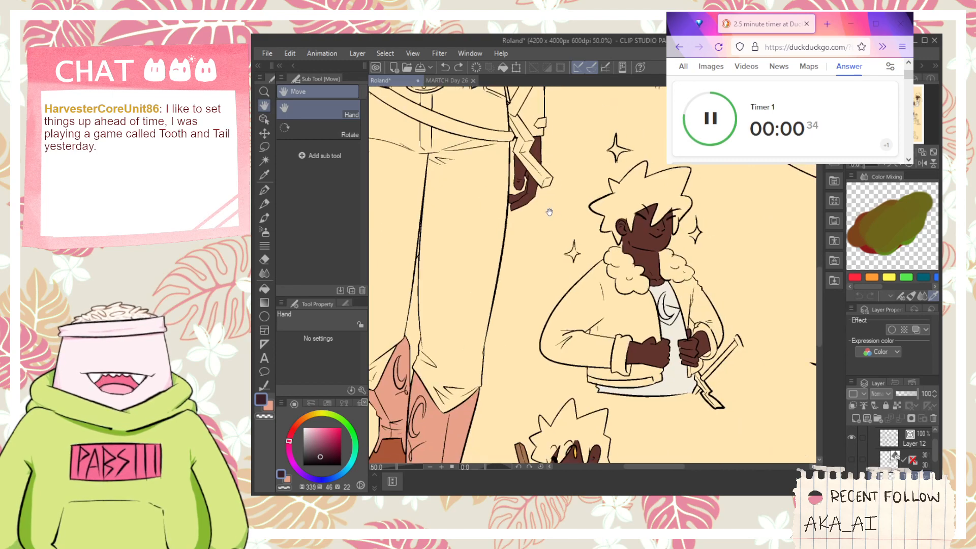
scroll(585, 248, "down", 1)
left_click_drag(558, 321, 567, 177)
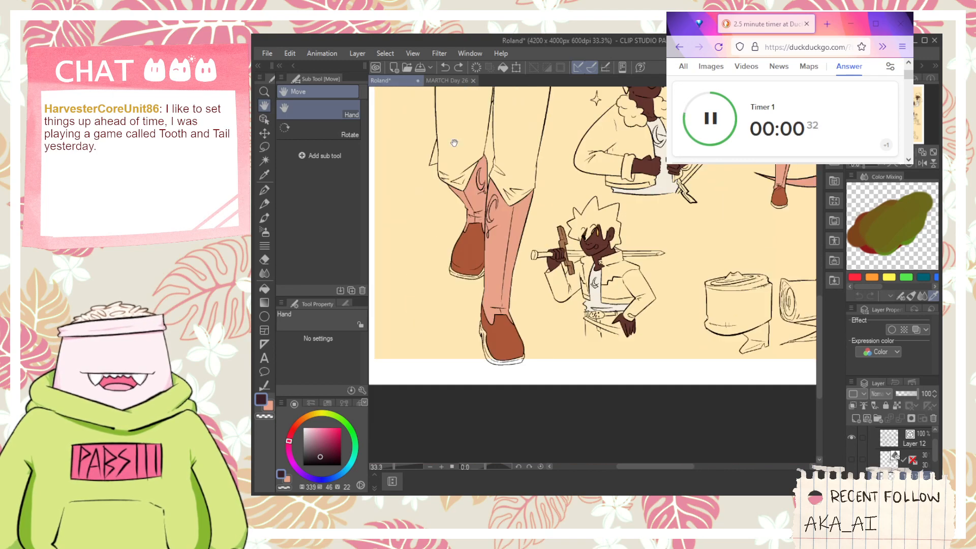
left_click(447, 81)
left_click_drag(461, 159, 494, 208)
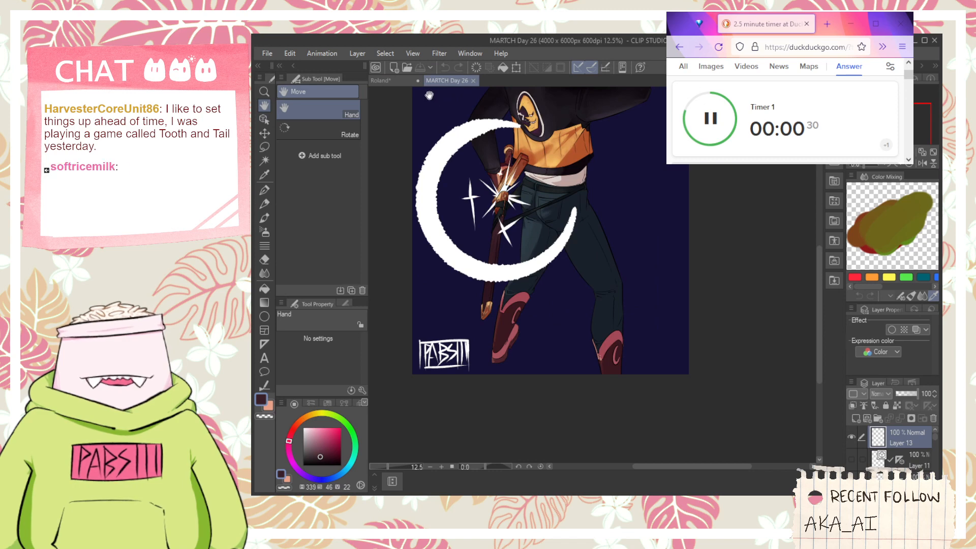
left_click(386, 80)
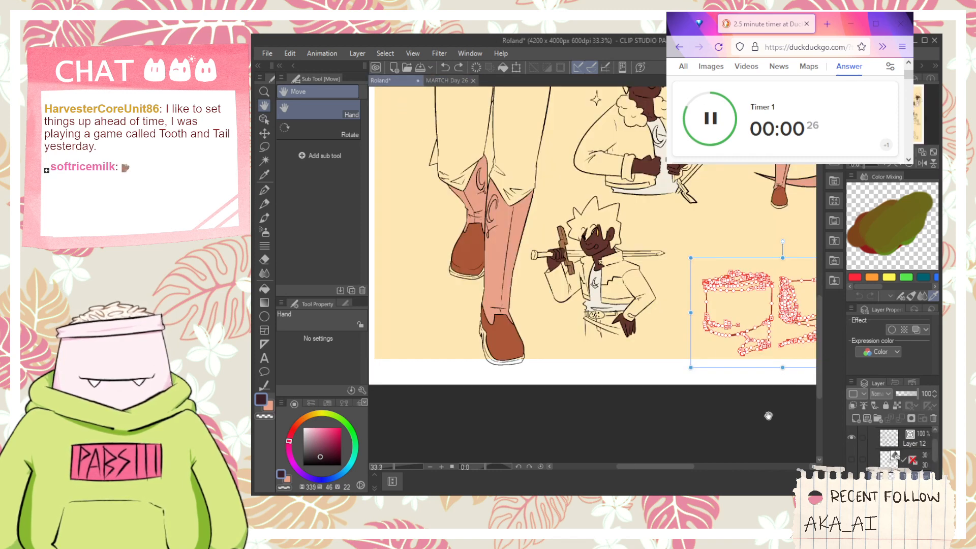
left_click_drag(756, 421, 695, 399)
key("p")
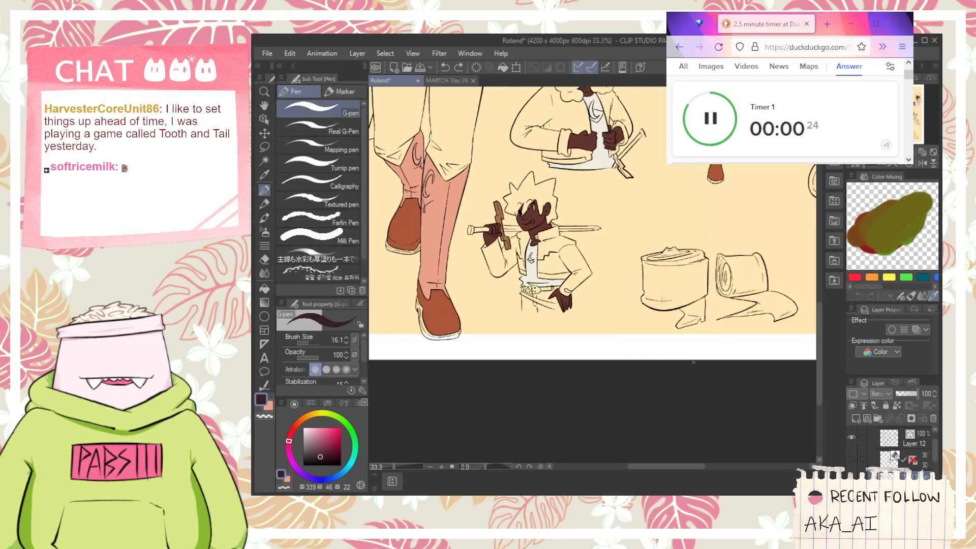
- Sample the golden yellow of the kicking figure's hand bandages
left_click_drag(734, 223, 587, 364)
left_click_drag(587, 293, 575, 336)
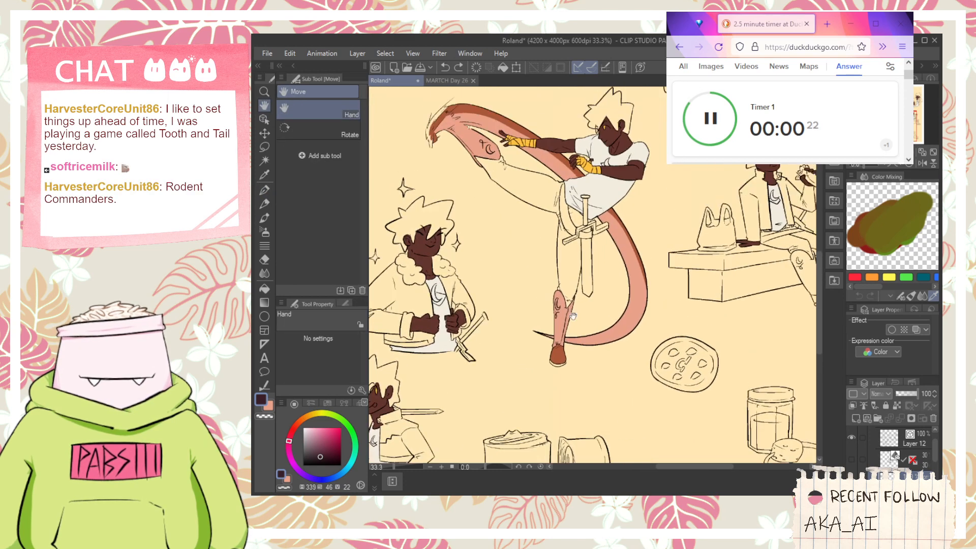
key("i")
scroll(580, 189, "up", 2)
left_click(601, 147)
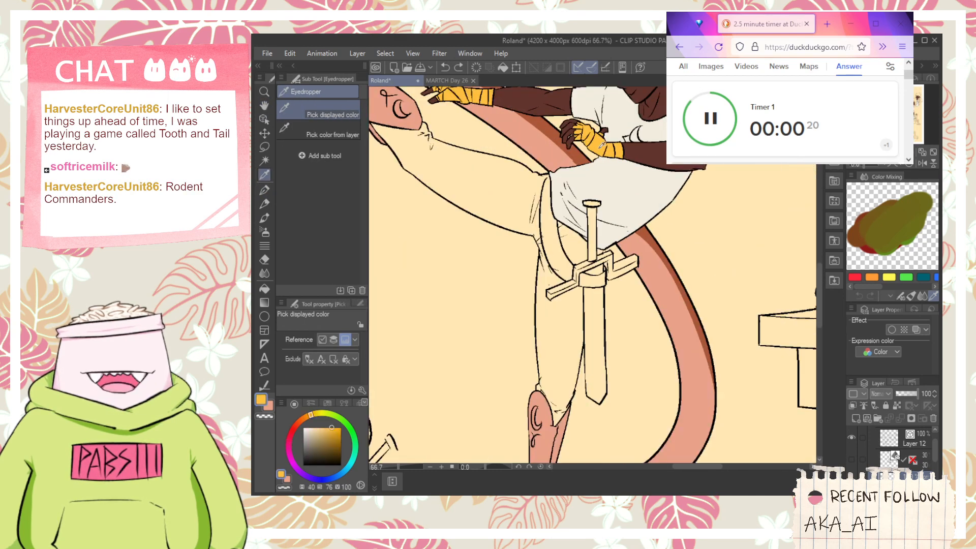
- Fill the body and part of the top of the upright ribbon roll with the sampled yellow
scroll(632, 227, "down", 1)
left_click_drag(601, 371, 590, 210)
left_click_drag(592, 368, 654, 232)
key("g")
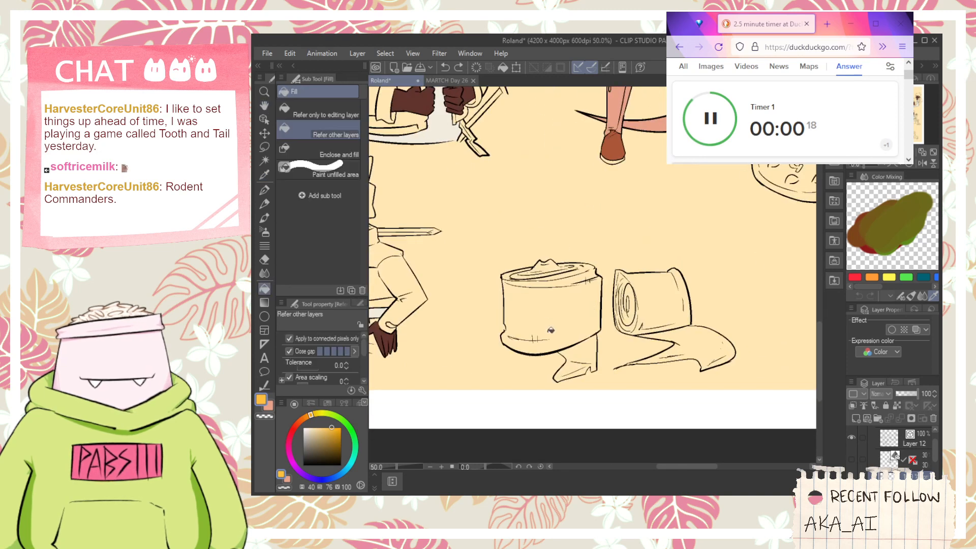
left_click(563, 316)
left_click(534, 274)
- Fill the remaining gaps in the upright roll's coiled top and upper rim with yellow
scroll(523, 271, "up", 2)
scroll(515, 274, "up", 1)
left_click(491, 272)
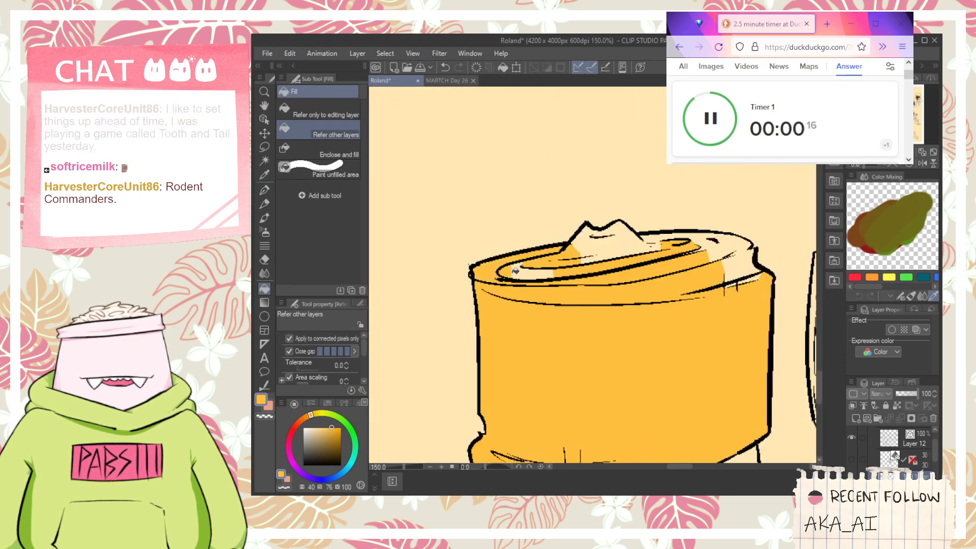
left_click(555, 274)
left_click(608, 244)
left_click_drag(651, 336, 617, 300)
left_click(685, 216)
left_click(661, 208)
left_click(697, 227)
left_click(714, 230)
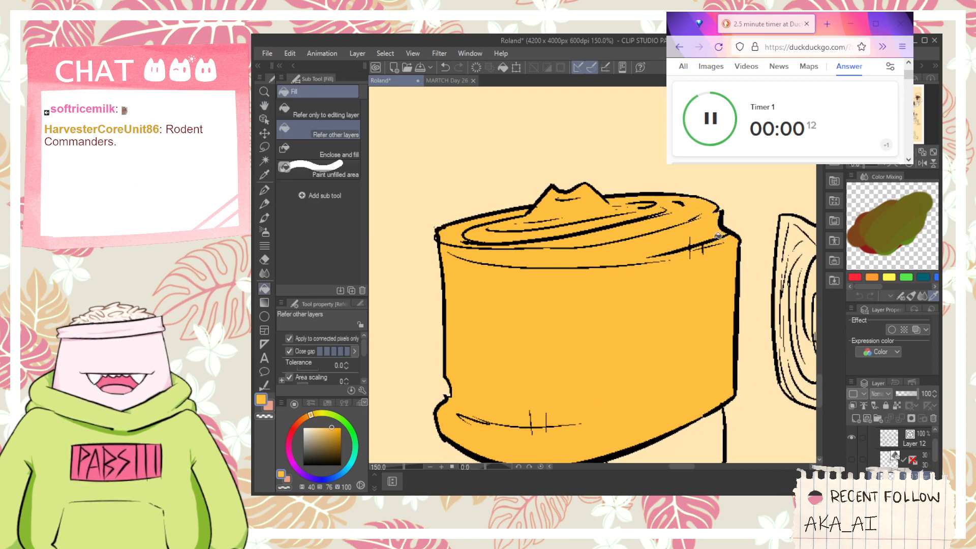
- Fill the loose ribbon tail beneath the upright roll with yellow, including its lower edge and tip
left_click_drag(691, 313, 656, 198)
left_click(628, 337)
left_click(622, 390)
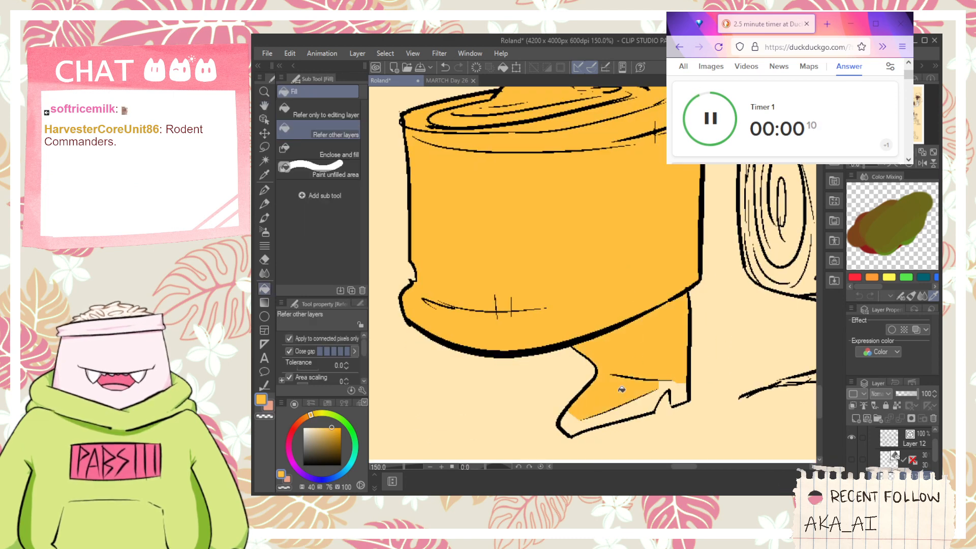
left_click(657, 403)
left_click(652, 400)
key("ctrl+z")
key("ctrl+z")
left_click(649, 396)
left_click(571, 422)
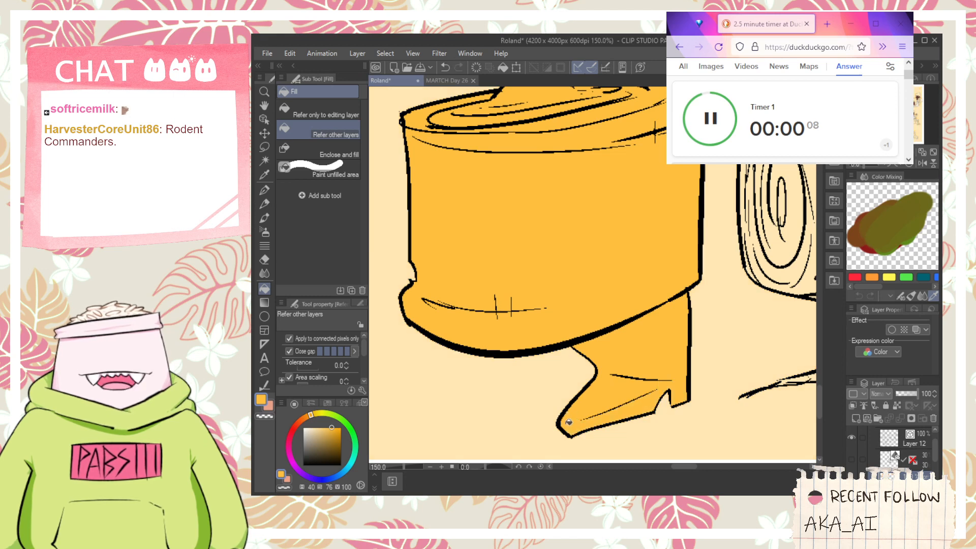
- Fill the side and unrolled strip of the ribbon roll lying on its side with yellow, and close the timer window
left_click_drag(666, 348, 578, 355)
left_click_drag(625, 322, 510, 290)
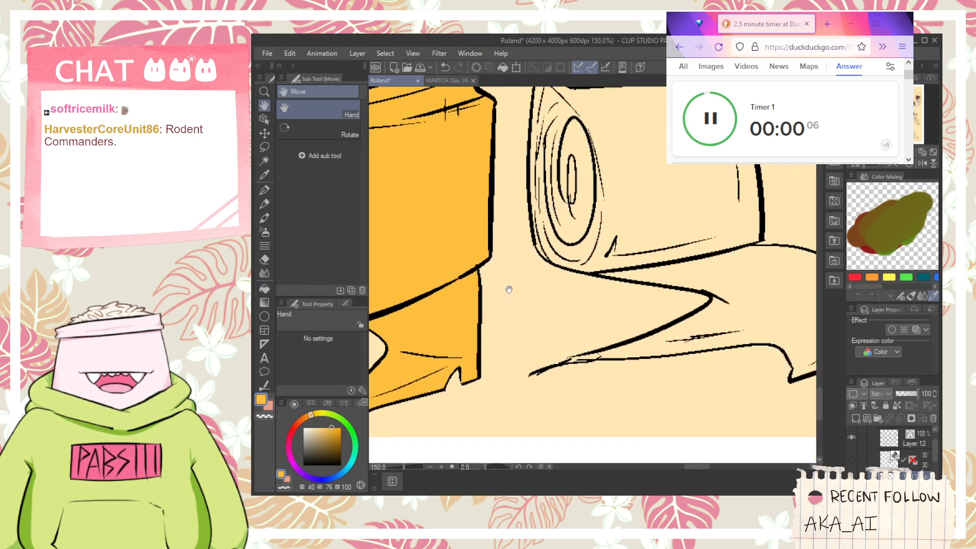
left_click(633, 235)
left_click(676, 270)
left_click_drag(721, 279, 623, 262)
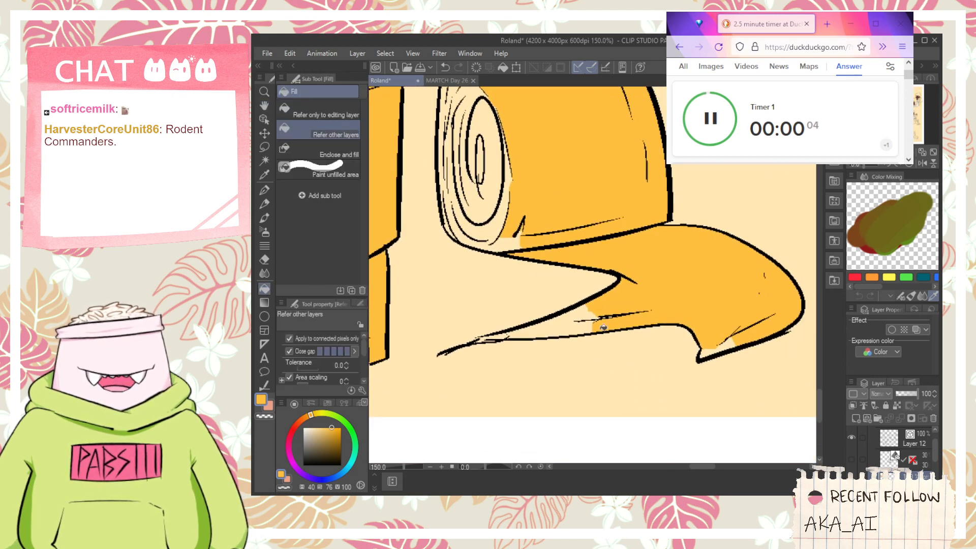
left_click(575, 324)
key("p")
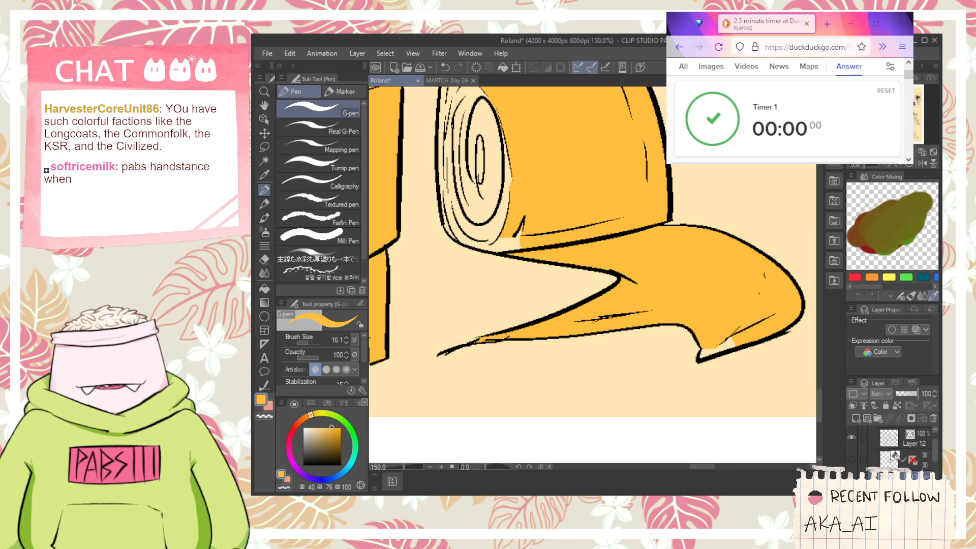
left_click(901, 24)
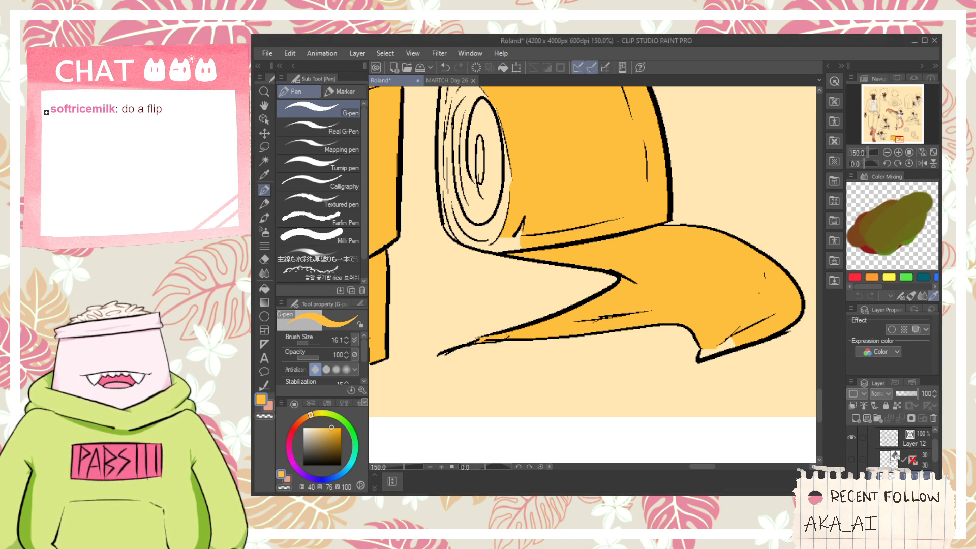
- Fill the spiral end and leftover gaps of the lying ribbon roll with yellow
key("h")
left_click_drag(699, 302, 788, 409)
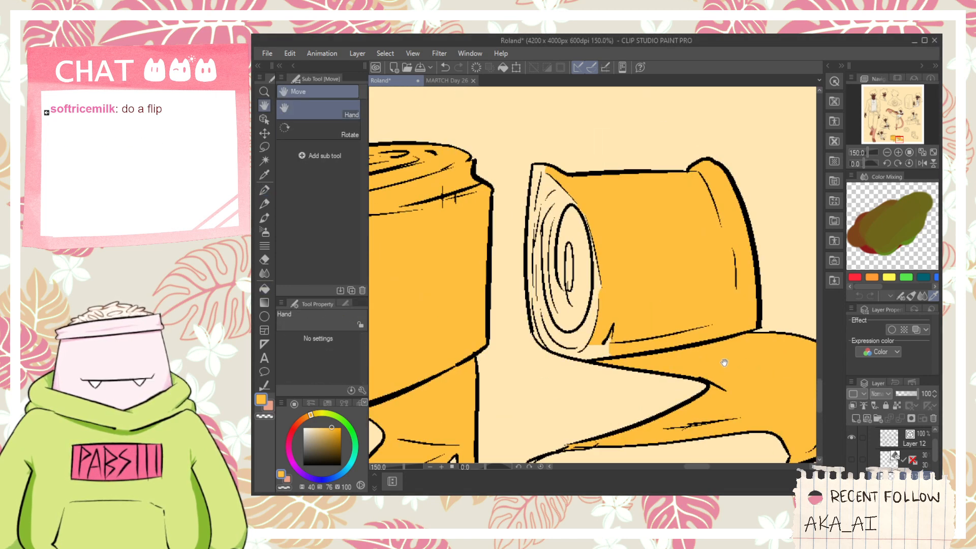
key("g")
mouse_move(606, 356)
left_mouse_down()
mouse_move(572, 309)
mouse_move(565, 342)
mouse_move(545, 330)
mouse_move(539, 282)
mouse_move(578, 352)
mouse_move(576, 279)
mouse_move(565, 286)
mouse_move(572, 216)
mouse_move(552, 236)
mouse_move(540, 199)
left_mouse_up()
scroll(570, 222, "up", 1)
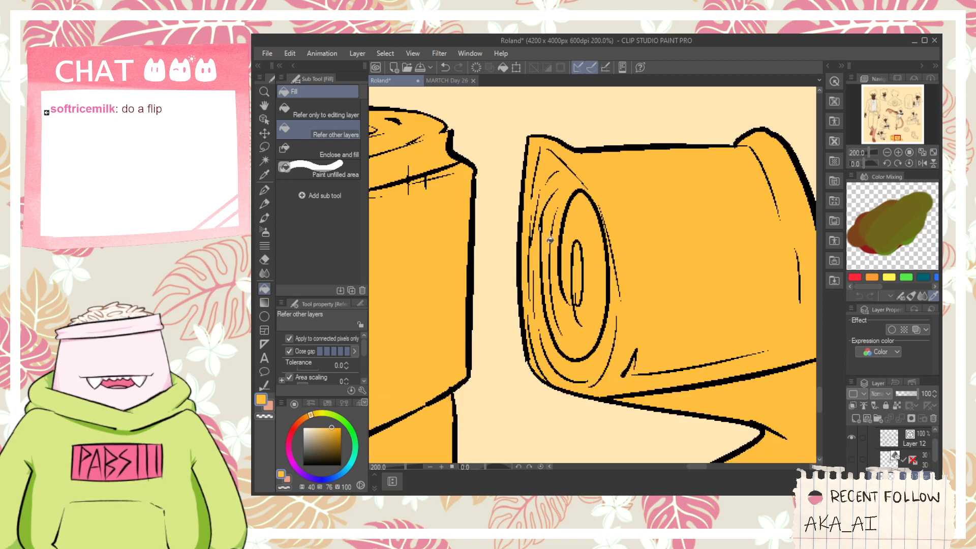
key("p")
scroll(575, 308, "down", 5)
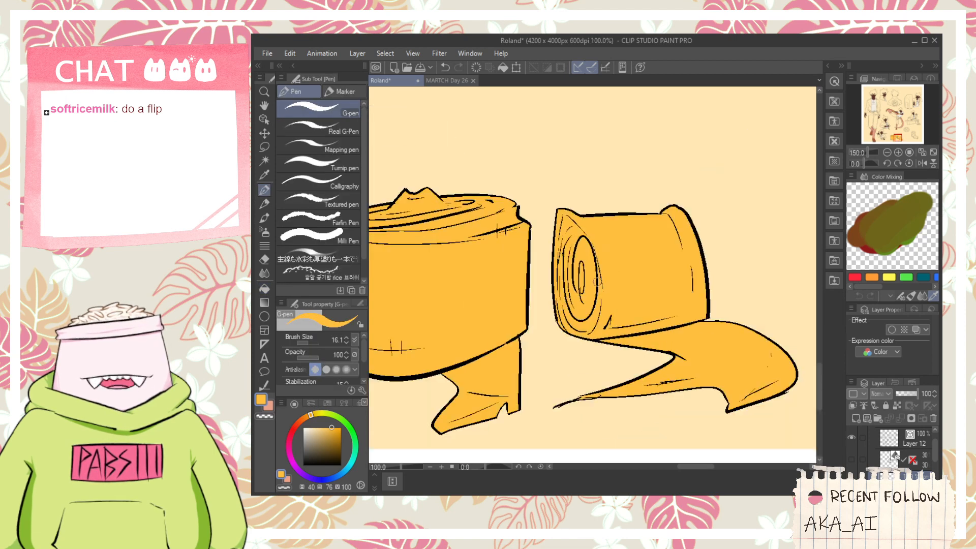
- Show the coloured reference in Folder 1, sample the Heirloom Buckle's grey, and hide the folder again
key("h")
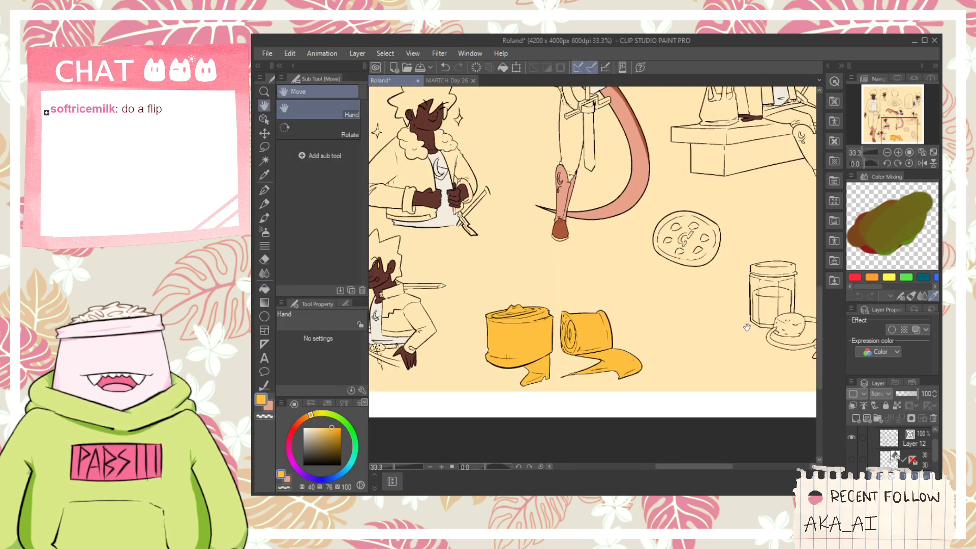
left_click(851, 481)
left_click(851, 482)
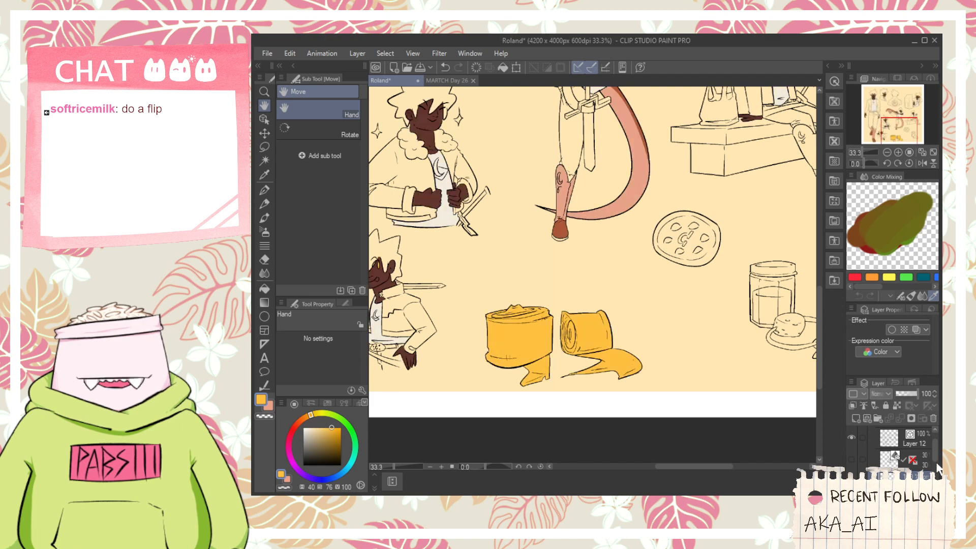
left_click_drag(936, 462, 936, 477)
left_click(851, 458)
scroll(677, 352, "up", 1)
key("i")
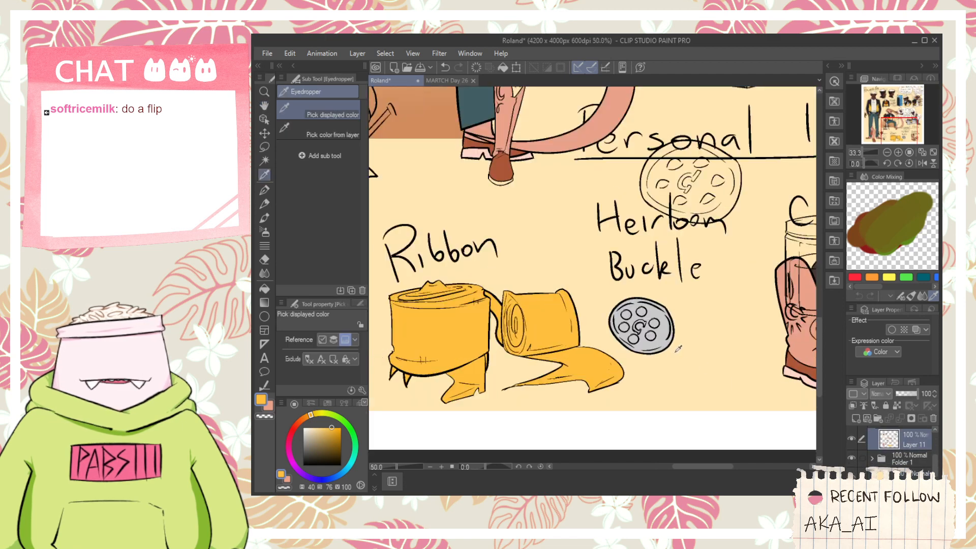
scroll(678, 349, "up", 1)
left_click(661, 341)
left_click(851, 455)
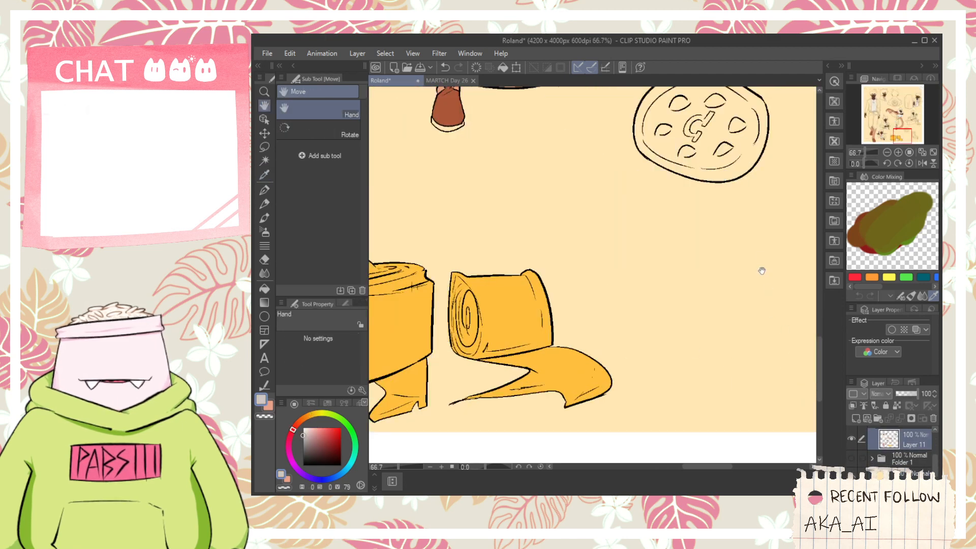
- Fill the round heirloom buckle, including its holes and central emblem, with the sampled grey
left_click_drag(762, 269, 767, 415)
key("g")
scroll(681, 345, "up", 1)
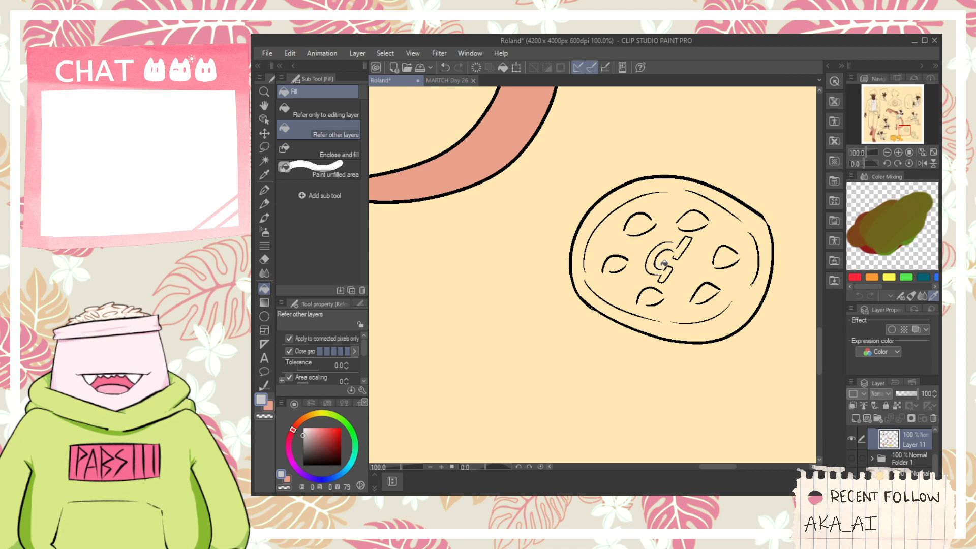
mouse_move(665, 250)
left_mouse_down()
mouse_move(689, 241)
mouse_move(672, 278)
mouse_move(660, 263)
mouse_move(659, 286)
mouse_move(638, 304)
mouse_move(609, 264)
mouse_move(585, 273)
mouse_move(593, 261)
mouse_move(594, 291)
mouse_move(631, 226)
mouse_move(710, 218)
mouse_move(711, 204)
mouse_move(740, 215)
mouse_move(721, 248)
mouse_move(755, 238)
mouse_move(721, 264)
left_mouse_up()
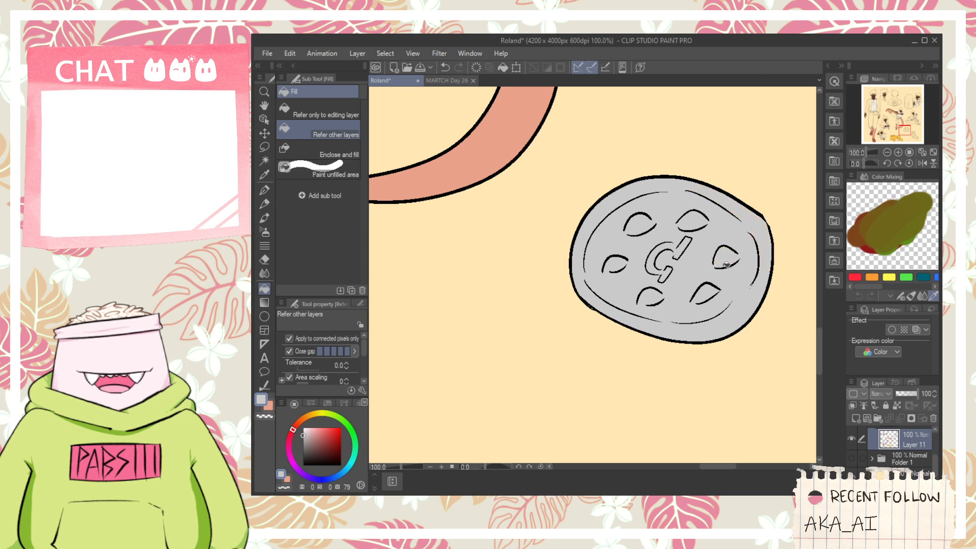
- Compare the jar and the beaded cord with the coloured reference in Folder 1, leaving the folder hidden
scroll(722, 266, "down", 3)
key("space")
left_click_drag(716, 316, 575, 293)
scroll(687, 290, "up", 2)
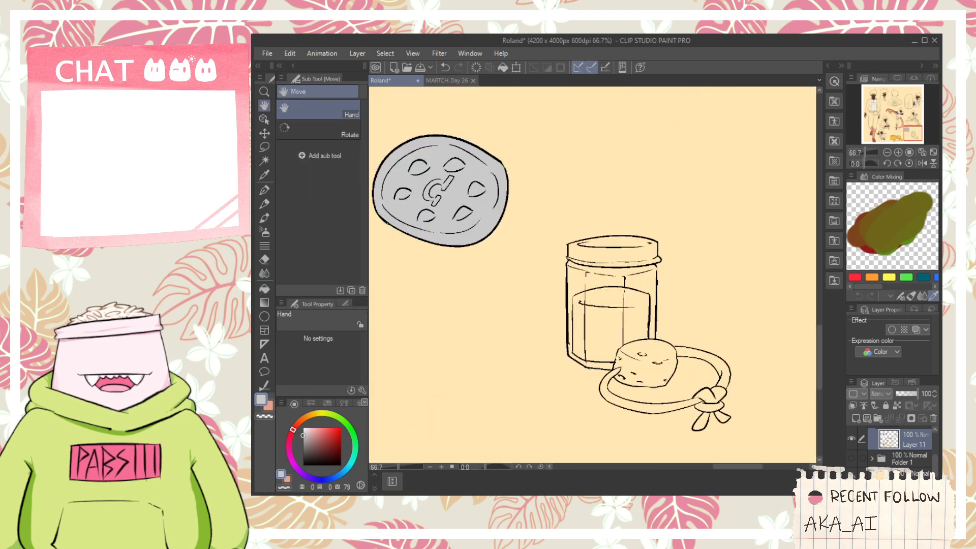
left_click(851, 458)
left_click(849, 456)
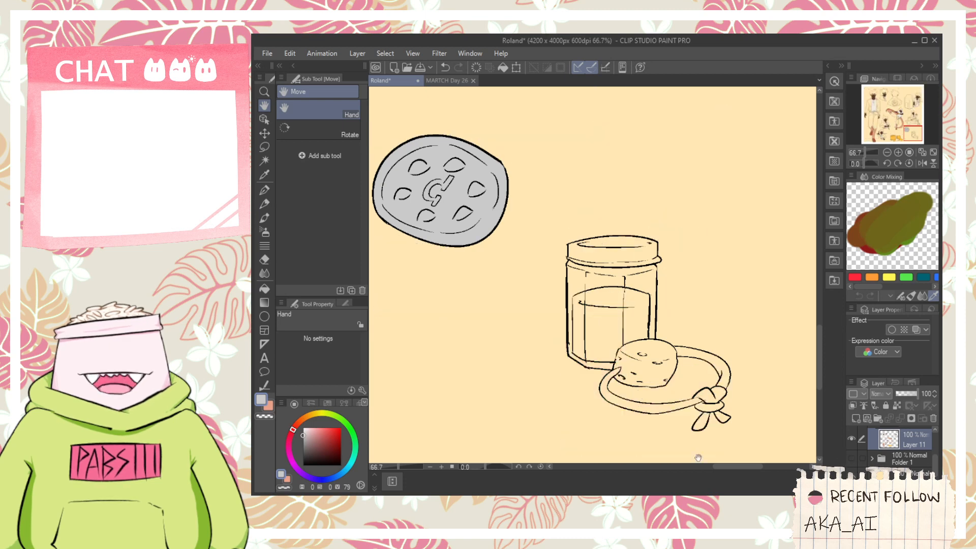
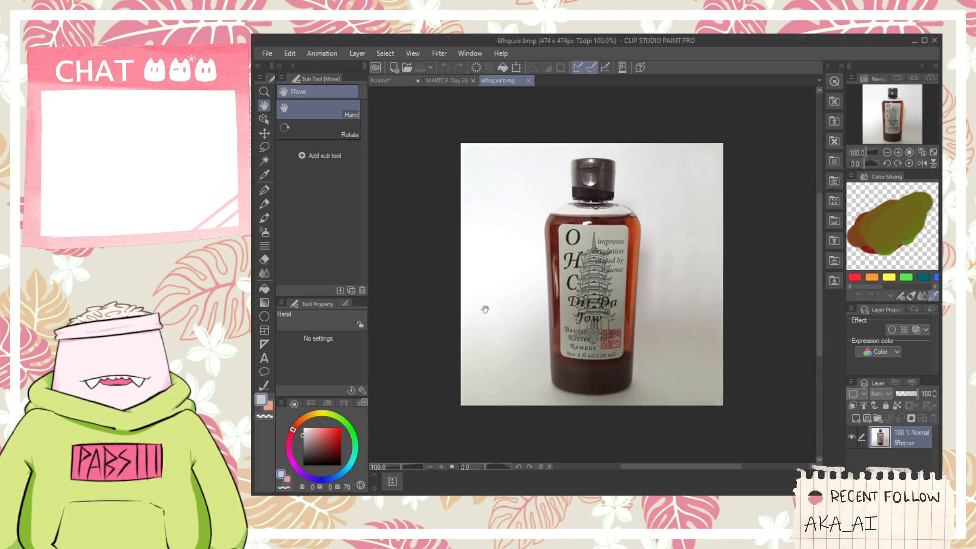
- Examine the bottle reference image and return to the Roland drawing
scroll(516, 308, "up", 8)
scroll(719, 312, "down", 5)
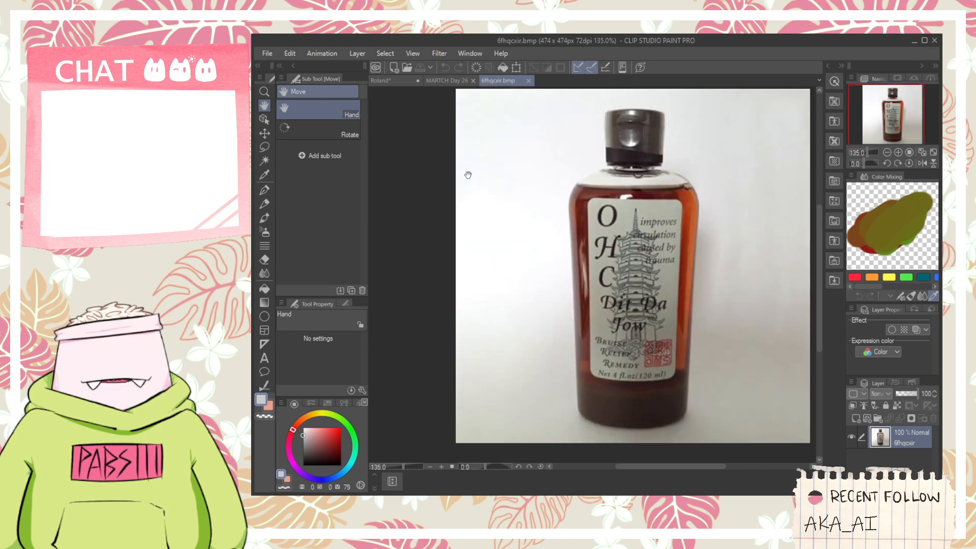
left_click(446, 81)
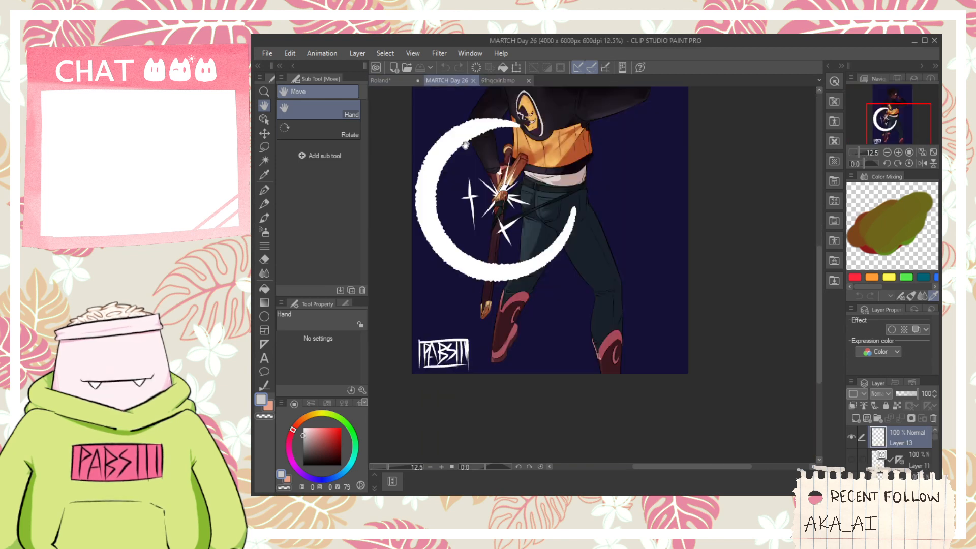
left_click(395, 80)
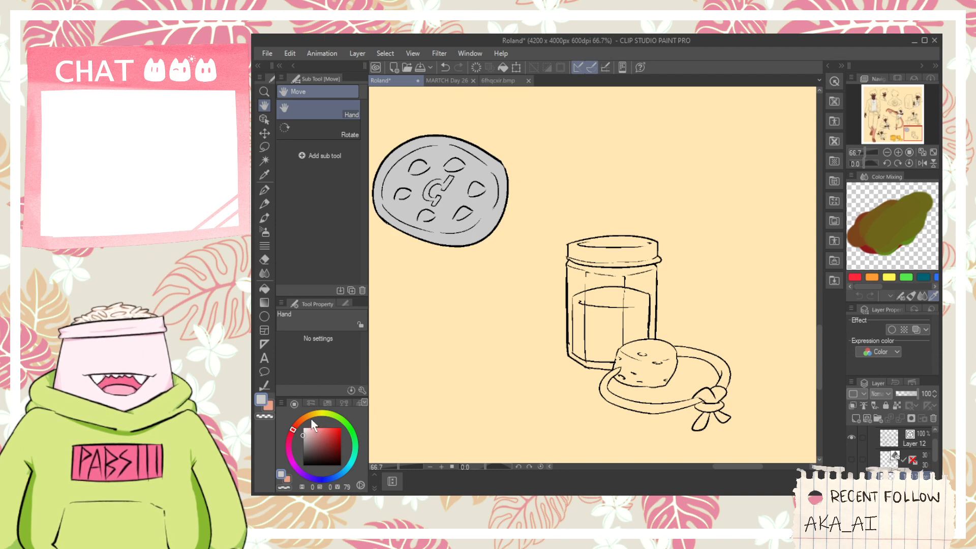
- Fill the liquid inside the jar, including its surface, with reddish brown at hue 9, saturation 68, value 64
left_click(319, 431)
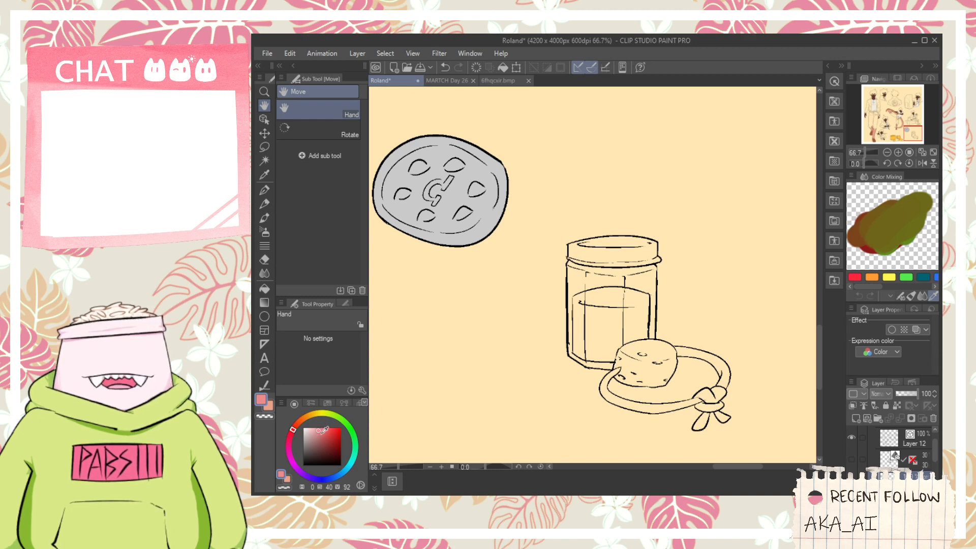
left_click(303, 420)
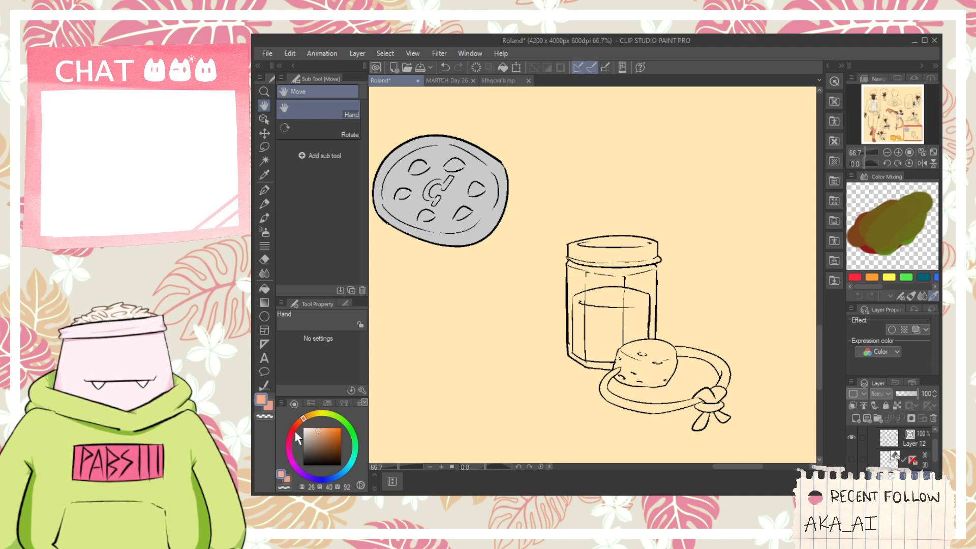
left_click(299, 422)
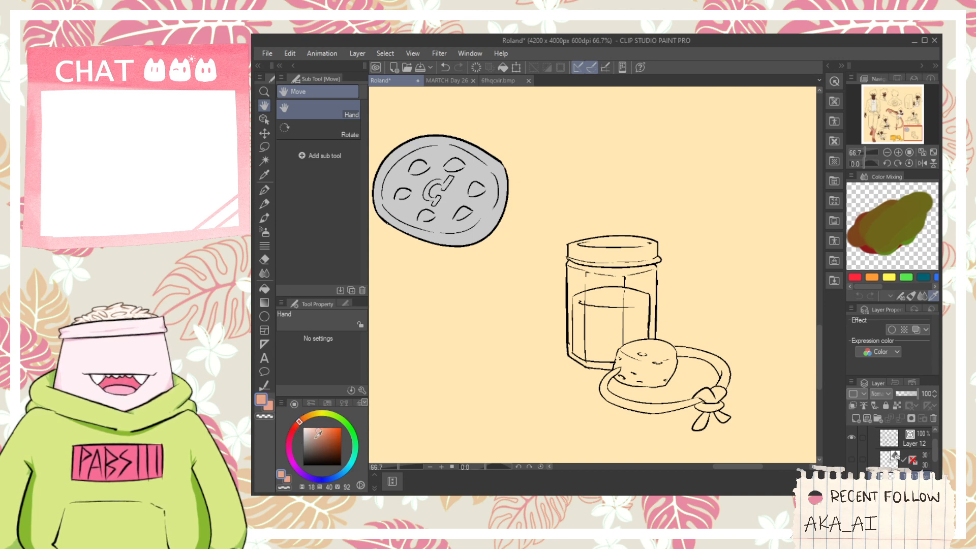
left_click_drag(325, 432, 332, 435)
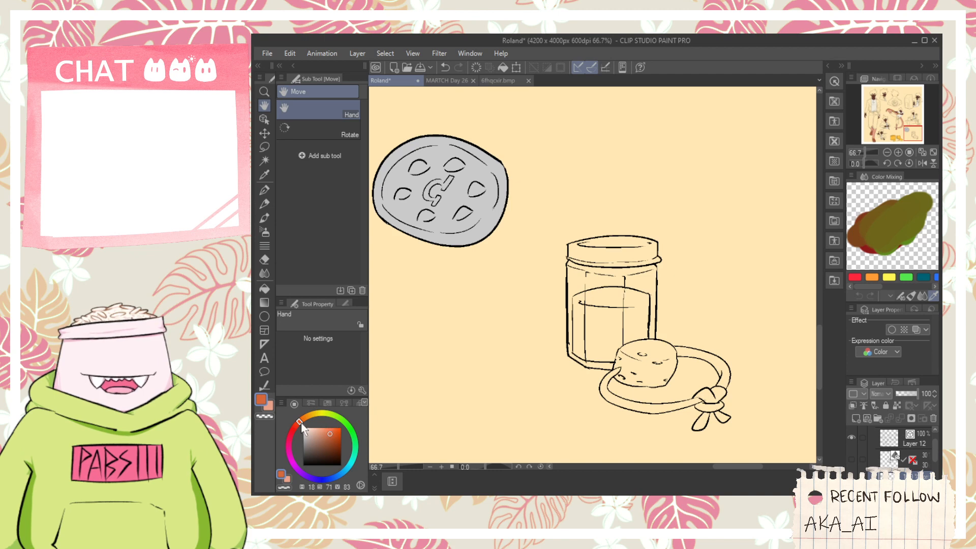
left_click(297, 426)
left_click(335, 434)
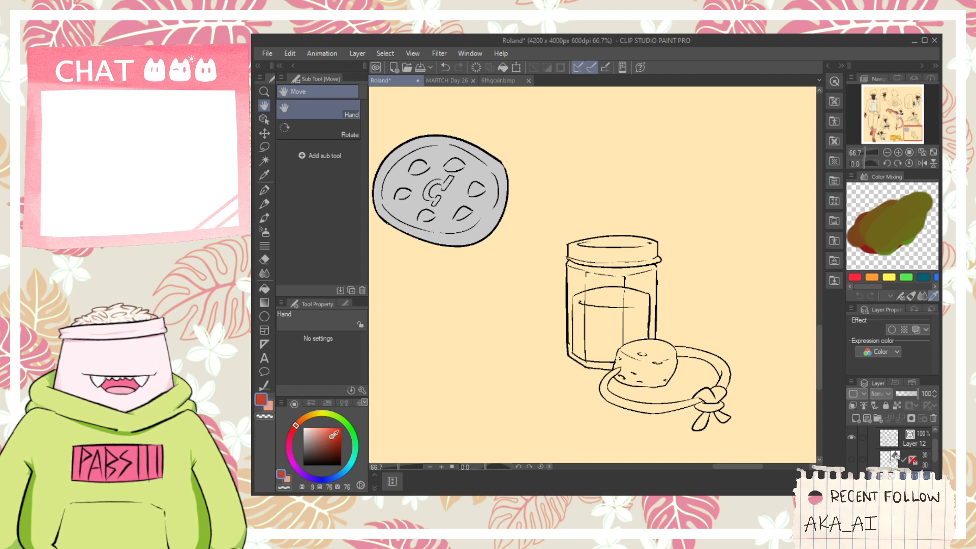
key("g")
scroll(620, 325, "up", 1)
left_click(600, 322)
left_click(561, 320)
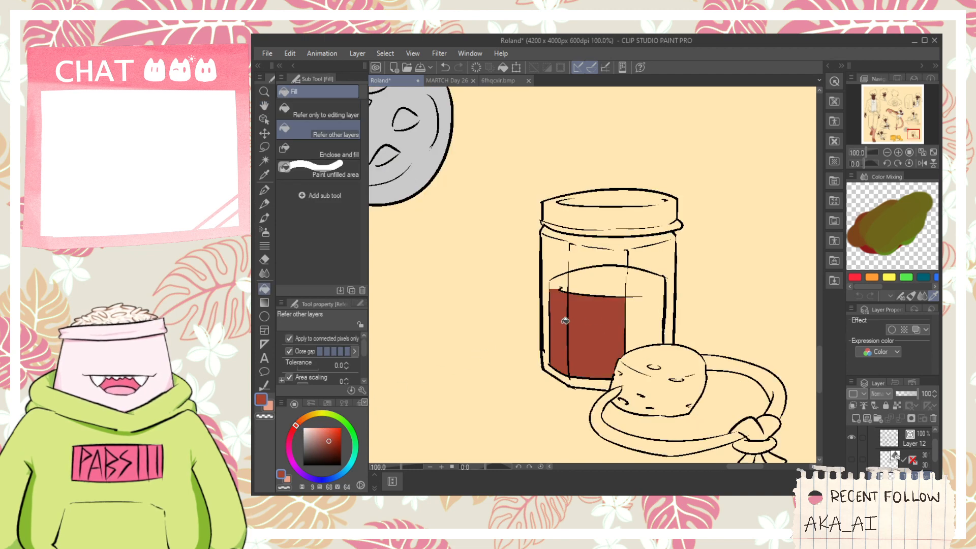
left_click(589, 282)
left_click(559, 280)
left_click(634, 305)
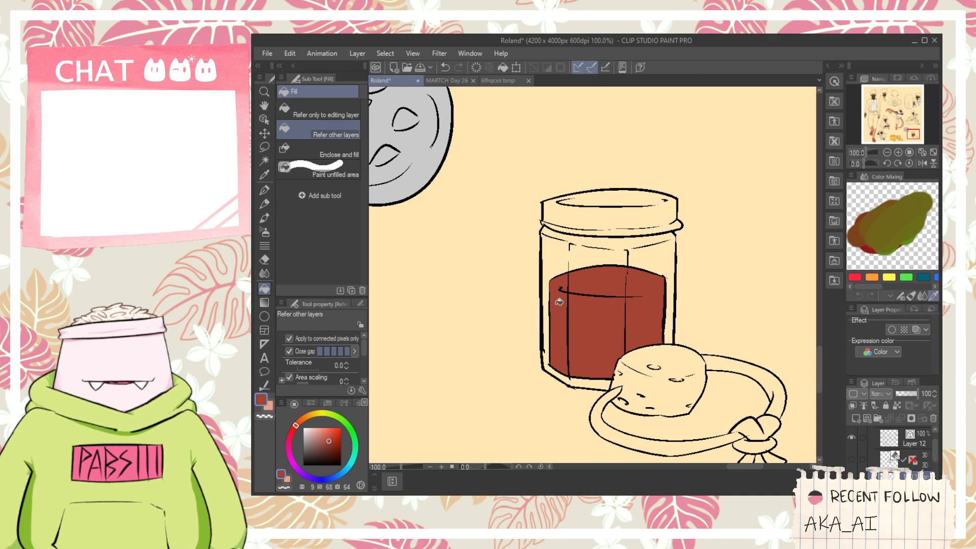
- Try filling the jar's glass areas with a light blue-grey at hue 208, saturation 16, value 84
key("space")
left_click_drag(588, 314, 519, 317)
key("ctrl+plus")
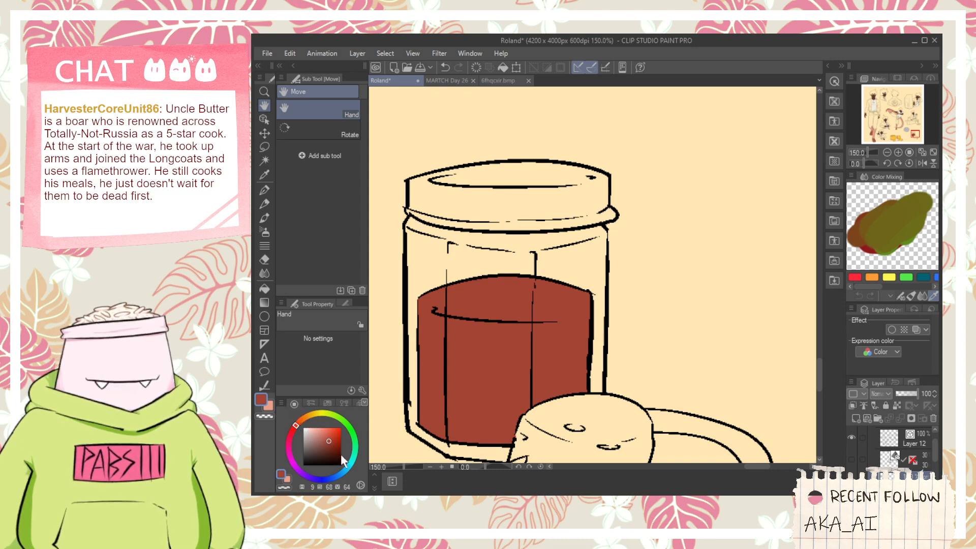
left_click(340, 474)
left_click(310, 431)
key("g")
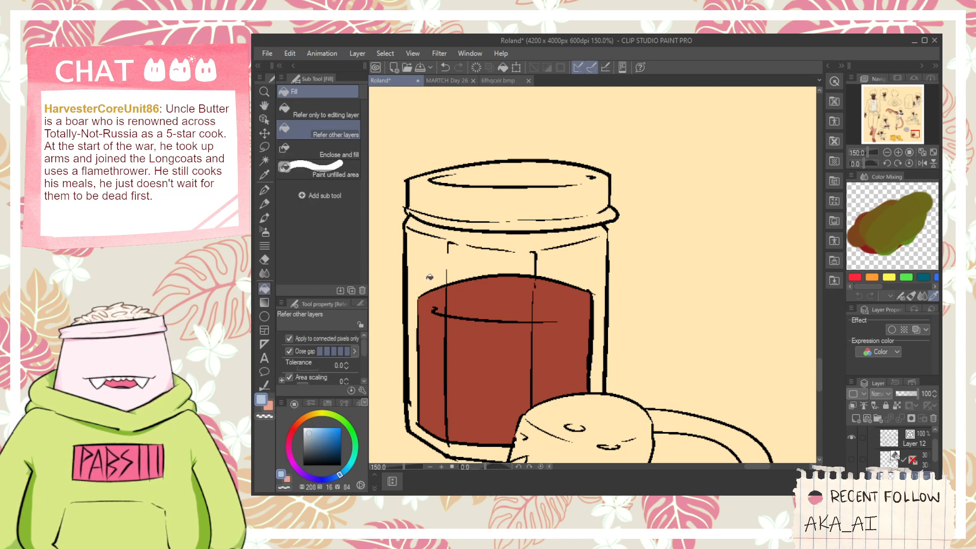
left_click(432, 276)
left_click(505, 258)
left_click(520, 247)
key("ctrl+z")
key("ctrl+z")
key("ctrl+z")
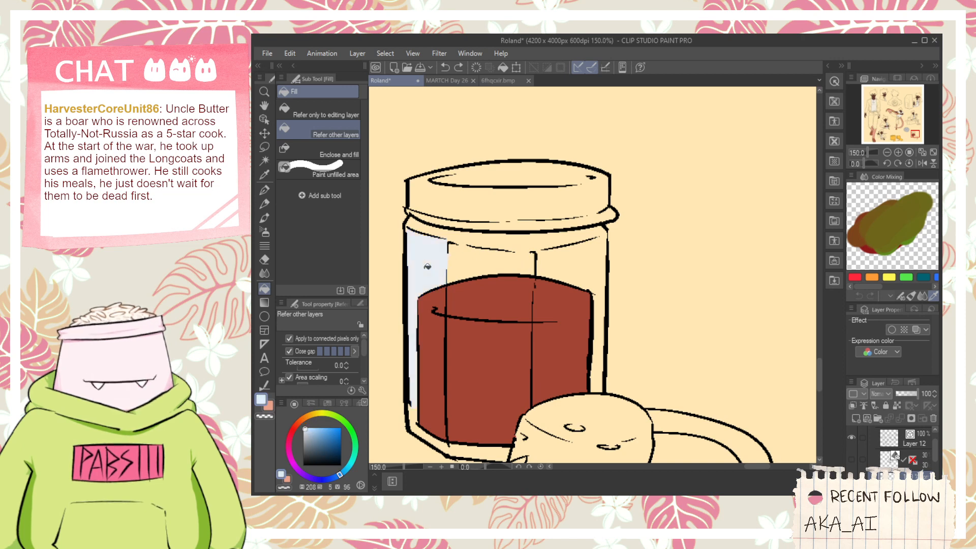
- Fill the jar's glass around the liquid with pale blue at hue 208, saturation 5, value 96
left_click(465, 260)
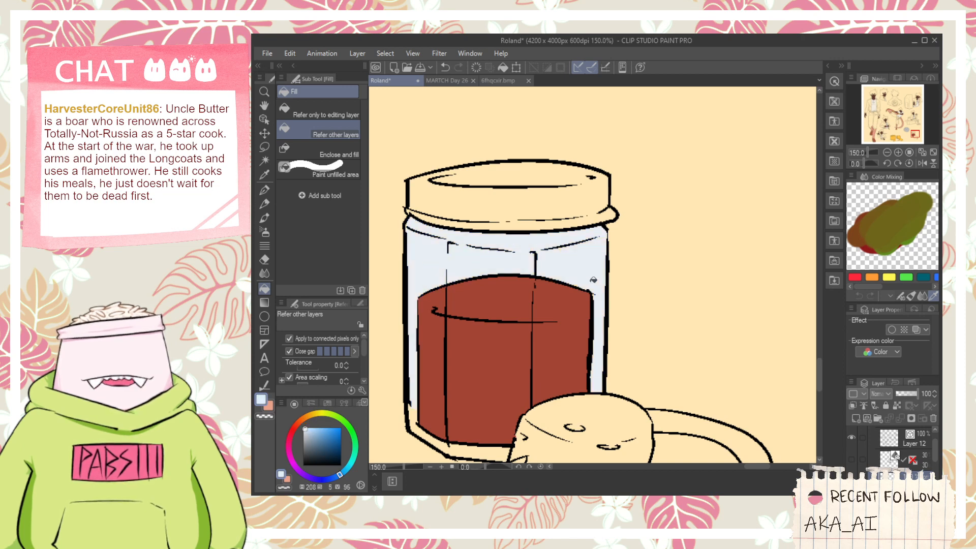
- Fill the jar's lid and its rim with dark grey at hue 208, saturation 4, value 45
key("h")
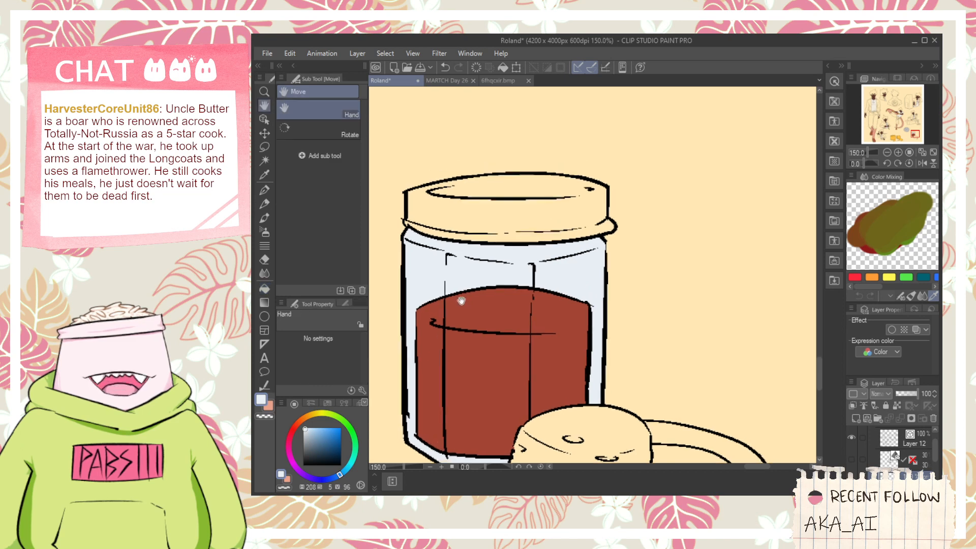
left_click_drag(464, 290, 446, 325)
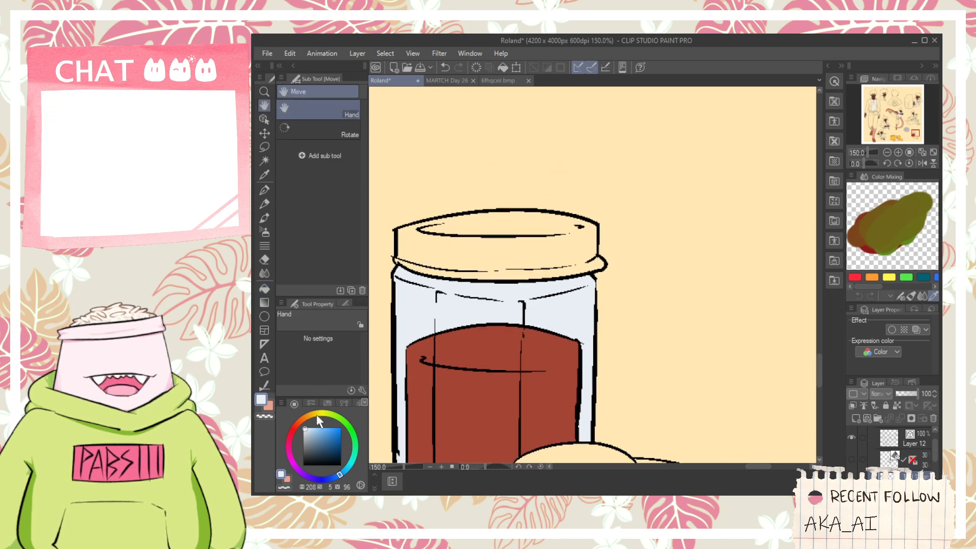
left_click(305, 448)
key("g")
mouse_move(443, 250)
left_mouse_down()
mouse_move(456, 272)
mouse_move(533, 273)
left_mouse_up()
- Fill the top and side of the cork in front of the jar with golden tan at hue 37, saturation 54, value 92
key("h")
left_click_drag(498, 326, 511, 208)
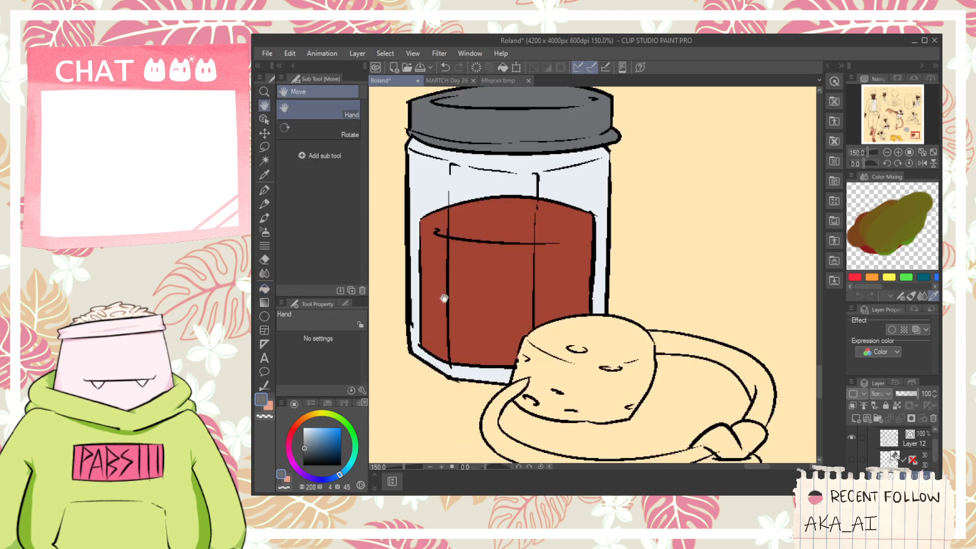
left_click(294, 429)
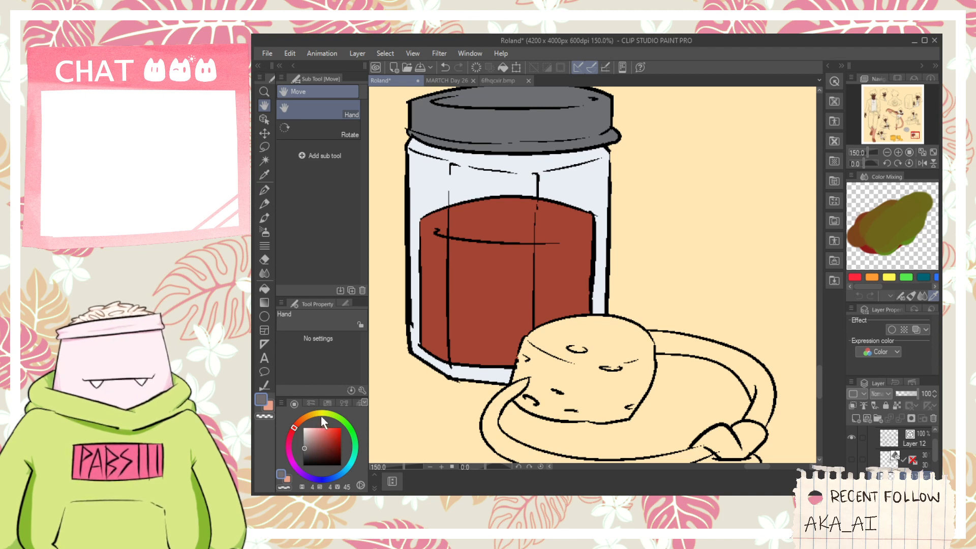
mouse_move(321, 415)
left_mouse_down()
mouse_move(308, 413)
mouse_move(324, 430)
left_mouse_up()
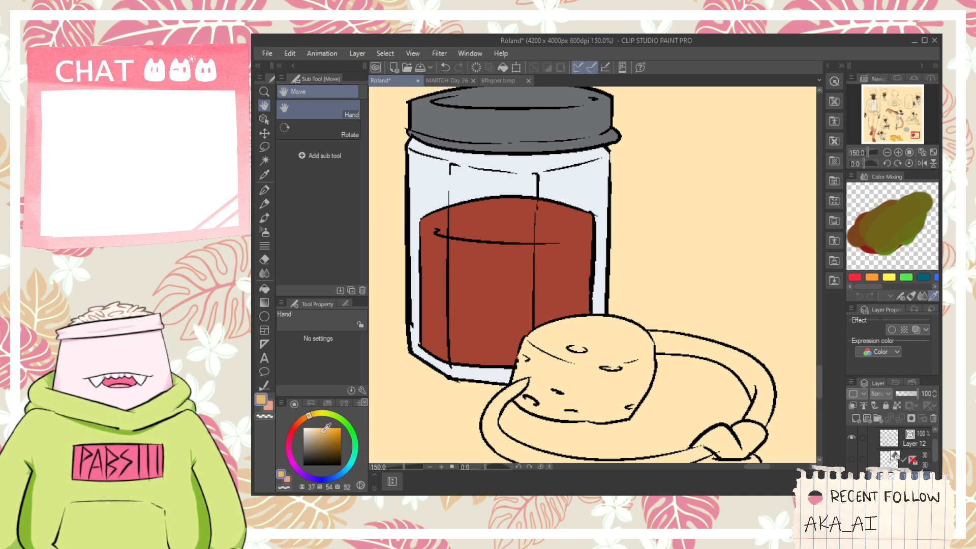
key("g")
left_click(528, 396)
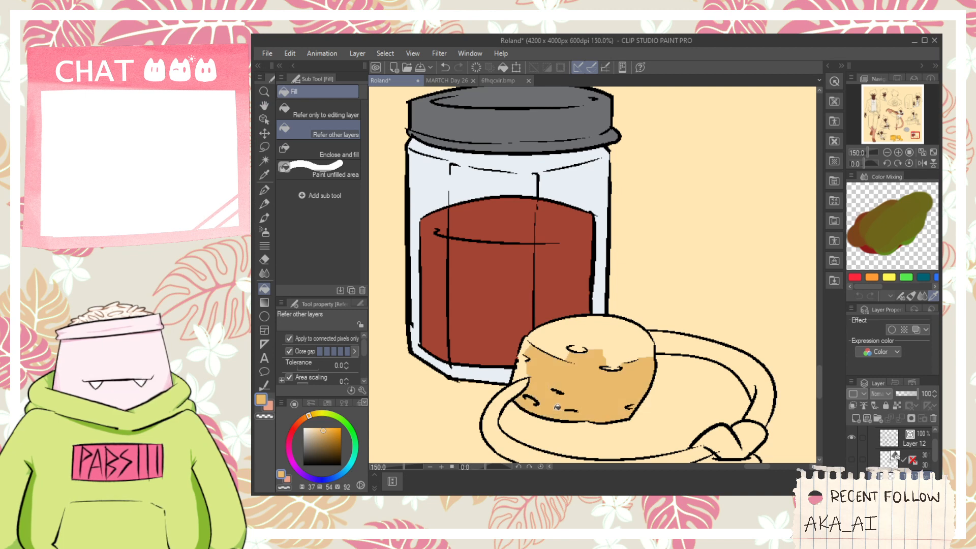
left_click(563, 346)
- Fill the cord attached to the cork, its knot and both loose ends with beige at hue 37, saturation 16, value 84
left_click_drag(592, 371, 524, 332)
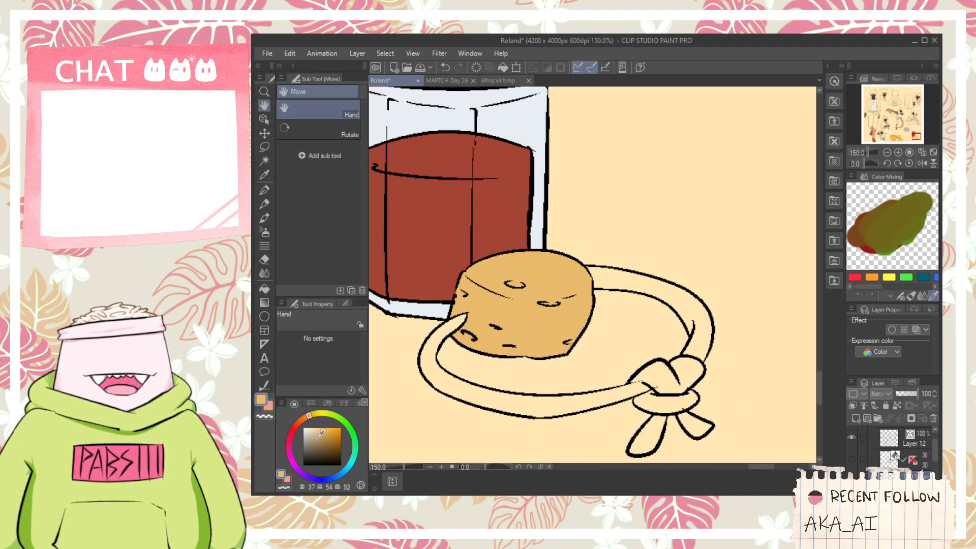
mouse_move(430, 378)
left_mouse_down()
mouse_move(485, 405)
mouse_move(516, 405)
mouse_move(578, 397)
mouse_move(651, 365)
mouse_move(664, 399)
mouse_move(698, 355)
mouse_move(696, 311)
mouse_move(646, 284)
left_mouse_up()
key("space")
left_click_drag(669, 333, 603, 269)
scroll(592, 333, "up", 1)
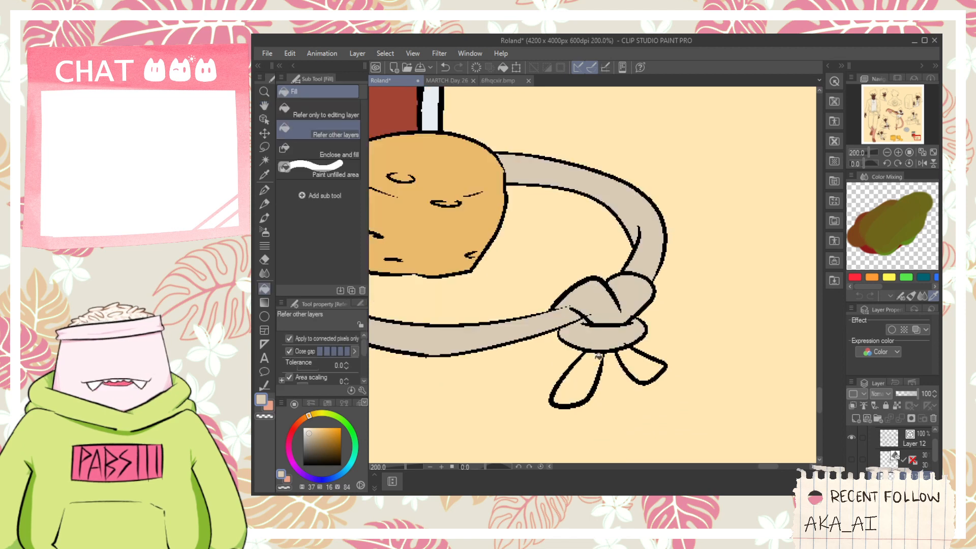
left_click(583, 377)
left_click(631, 369)
- Try outlining a rounded helmet beside the jar with the G-pen in black
scroll(596, 345, "down", 1)
scroll(580, 321, "down", 1)
key("space")
left_click_drag(382, 321, 544, 298)
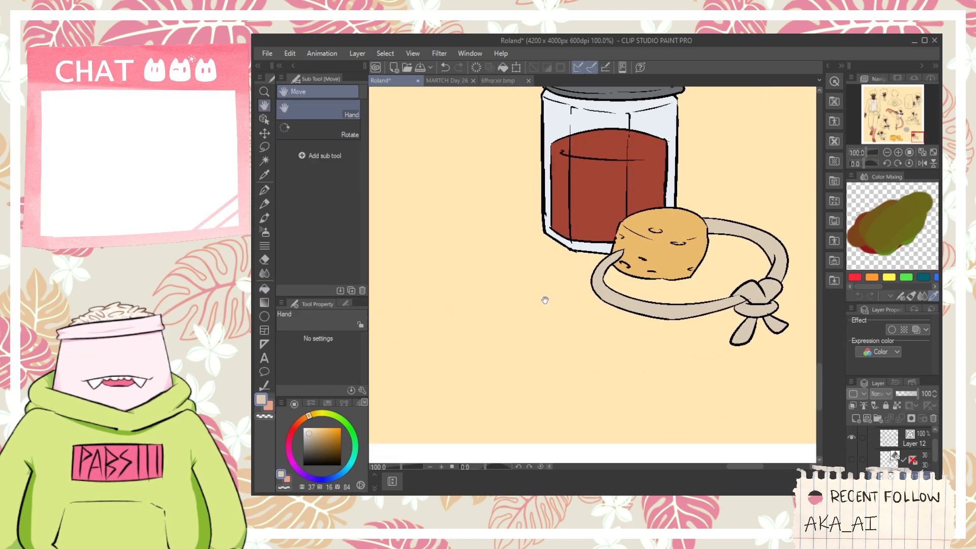
key("p")
left_click(303, 465)
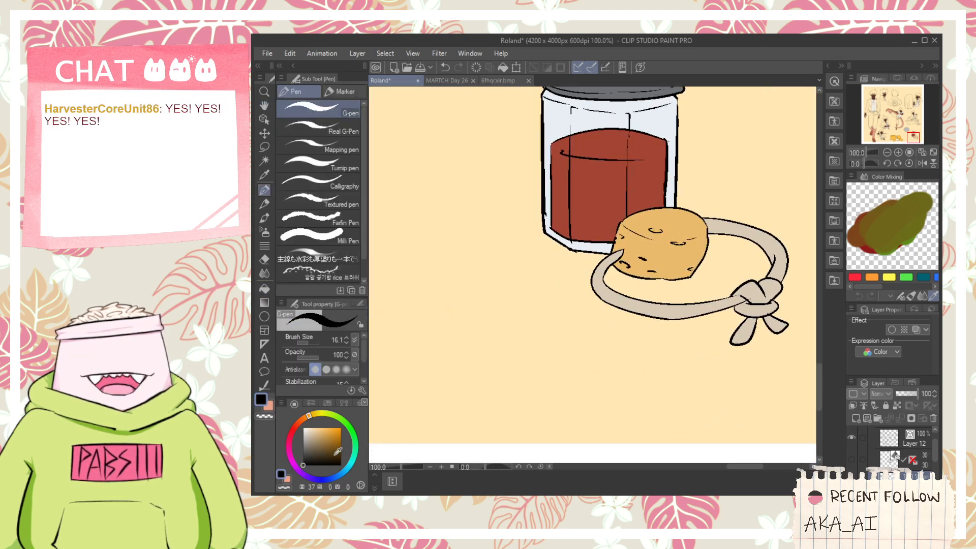
key("space")
mouse_move(385, 324)
left_mouse_down()
mouse_move(443, 310)
mouse_move(458, 350)
mouse_move(485, 356)
left_mouse_up()
key("ctrl+z")
key("ctrl+z")
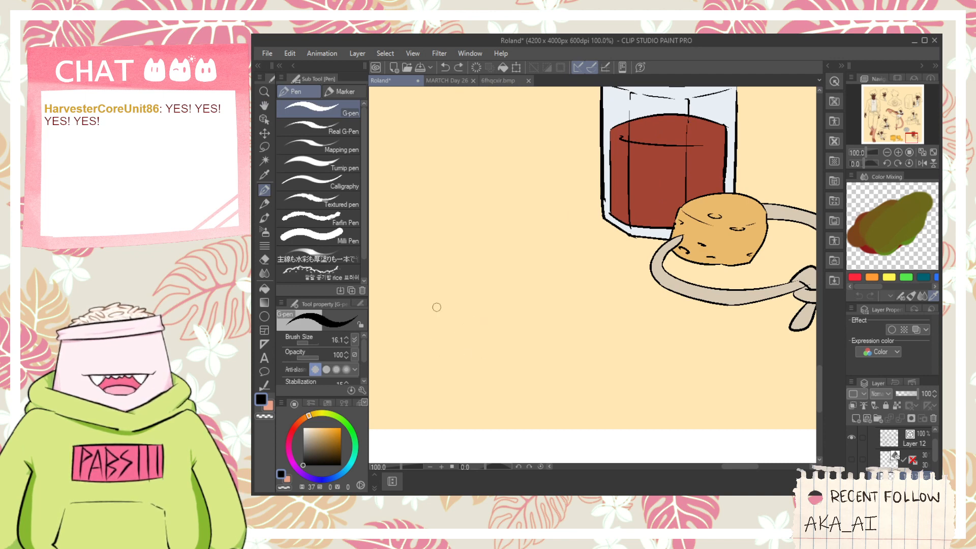
key("space")
mouse_move(437, 307)
left_mouse_down()
mouse_move(503, 300)
mouse_move(473, 277)
mouse_move(512, 238)
mouse_move(566, 328)
left_mouse_up()
key("ctrl+z")
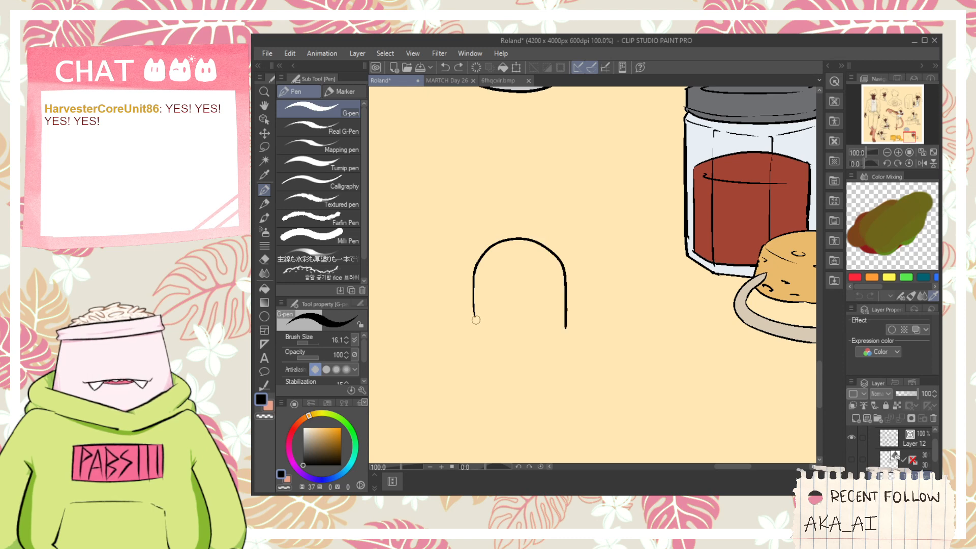
mouse_move(474, 315)
left_mouse_down()
mouse_move(491, 337)
mouse_move(534, 337)
left_mouse_up()
key("ctrl+z")
key("ctrl+z")
- Sketch a knight's helmet with a wavy crest, an eye slit and a slanted lower slot in black beside the jar
mouse_move(498, 249)
left_mouse_down()
mouse_move(577, 254)
mouse_move(573, 330)
left_mouse_up()
mouse_move(498, 250)
left_mouse_down()
mouse_move(472, 357)
mouse_move(529, 360)
mouse_move(533, 336)
mouse_move(559, 359)
mouse_move(562, 300)
mouse_move(546, 257)
mouse_move(502, 259)
left_mouse_up()
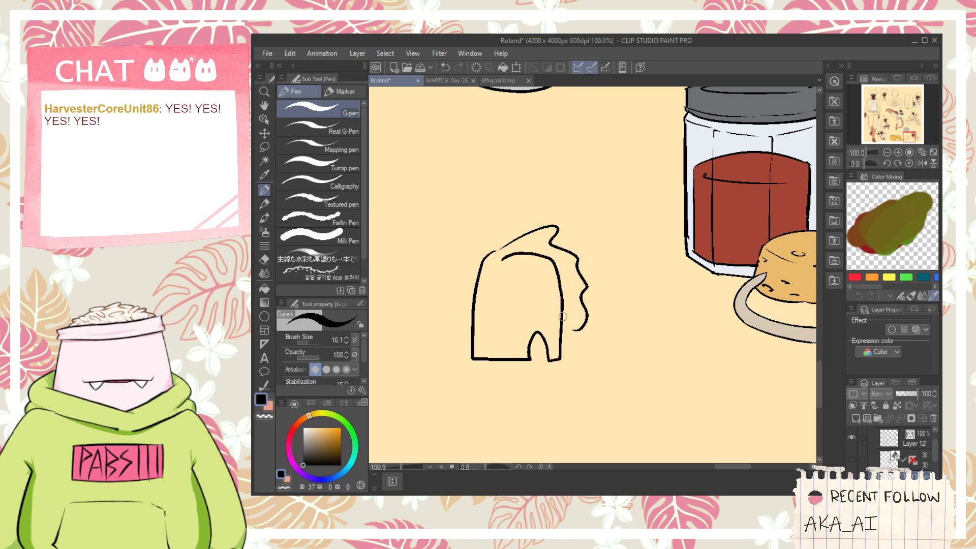
key("space")
mouse_move(484, 290)
left_mouse_down()
mouse_move(486, 304)
mouse_move(534, 292)
mouse_move(483, 291)
left_mouse_up()
key("space")
mouse_move(514, 351)
left_mouse_down()
mouse_move(509, 328)
mouse_move(590, 330)
left_mouse_up()
key("ctrl+z")
mouse_move(531, 328)
left_mouse_down()
mouse_move(480, 314)
mouse_move(506, 303)
mouse_move(532, 312)
mouse_move(533, 325)
mouse_move(494, 322)
left_mouse_up()
scroll(498, 309, "up", 1)
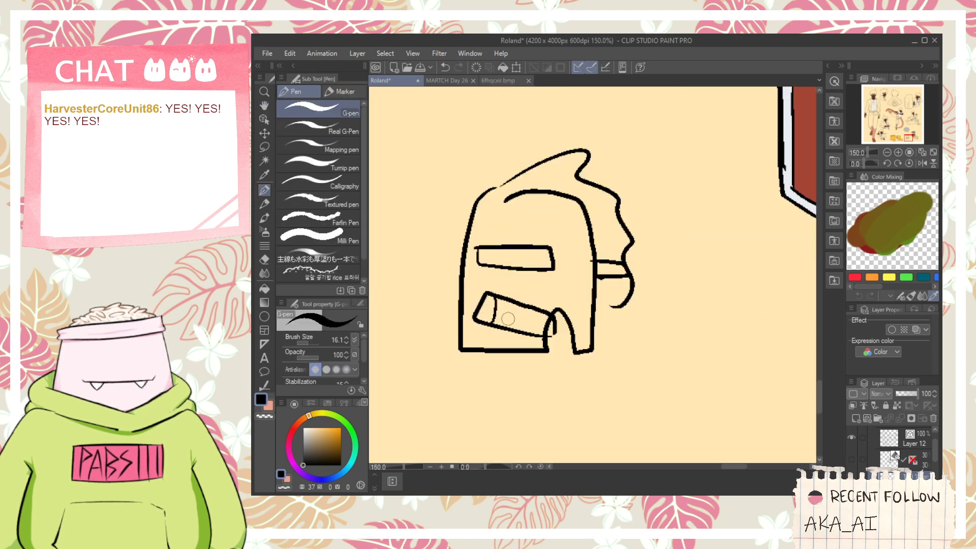
- Sketch the knight's neck piece, round chest emblem and the torso's side and lower edge below the helmet
key("e")
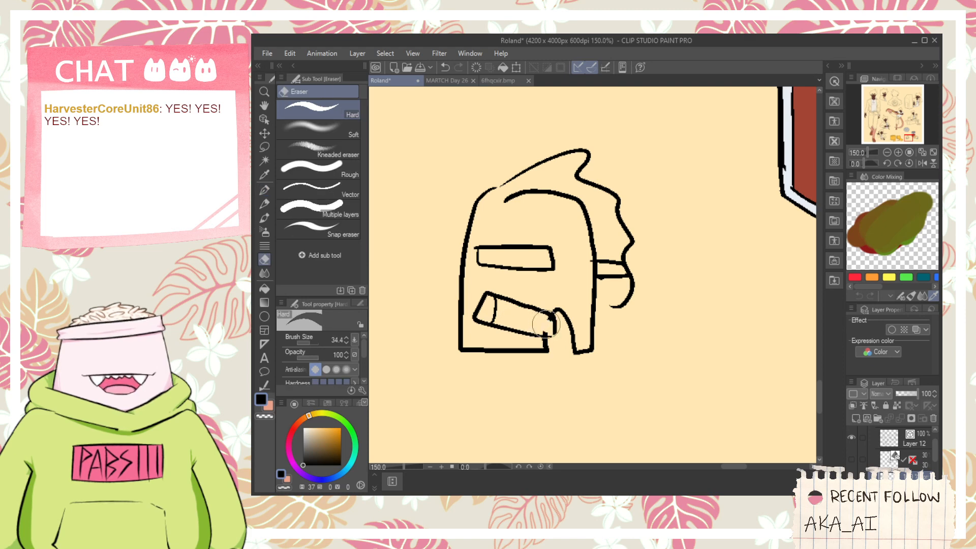
scroll(539, 351, "down", 1)
key("p")
mouse_move(539, 352)
left_mouse_down()
mouse_move(459, 295)
mouse_move(491, 307)
mouse_move(498, 297)
mouse_move(433, 330)
mouse_move(458, 358)
mouse_move(488, 329)
mouse_move(460, 306)
mouse_move(439, 403)
mouse_move(542, 412)
left_mouse_up()
key("ctrl+z")
key("ctrl+z")
mouse_move(480, 323)
left_mouse_down()
mouse_move(505, 362)
mouse_move(478, 320)
left_mouse_up()
scroll(473, 348, "up", 1)
mouse_move(467, 366)
left_mouse_down()
mouse_move(491, 326)
mouse_move(511, 355)
mouse_move(476, 354)
mouse_move(511, 381)
left_mouse_up()
scroll(480, 384, "down", 1)
key("h")
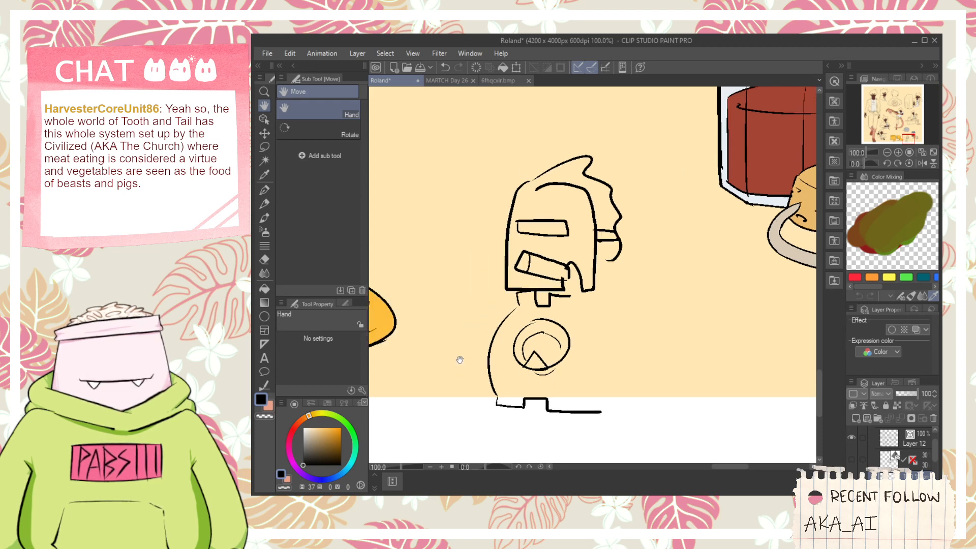
- Sketch the knight's two outstretched arm pieces and a rounded back shape behind the shoulder
key("p")
scroll(488, 345, "up", 1)
mouse_move(489, 357)
left_mouse_down()
mouse_move(468, 356)
mouse_move(450, 267)
left_mouse_up()
key("ctrl+z")
mouse_move(491, 354)
left_mouse_down()
mouse_move(422, 285)
mouse_move(435, 269)
mouse_move(535, 280)
left_mouse_up()
mouse_move(633, 296)
left_mouse_down()
mouse_move(636, 354)
mouse_move(678, 357)
mouse_move(659, 353)
mouse_move(683, 307)
left_mouse_up()
key("ctrl+z")
mouse_move(648, 276)
left_mouse_down()
mouse_move(765, 305)
mouse_move(727, 303)
left_mouse_up()
scroll(681, 264, "down", 1)
left_click_drag(686, 221, 712, 267)
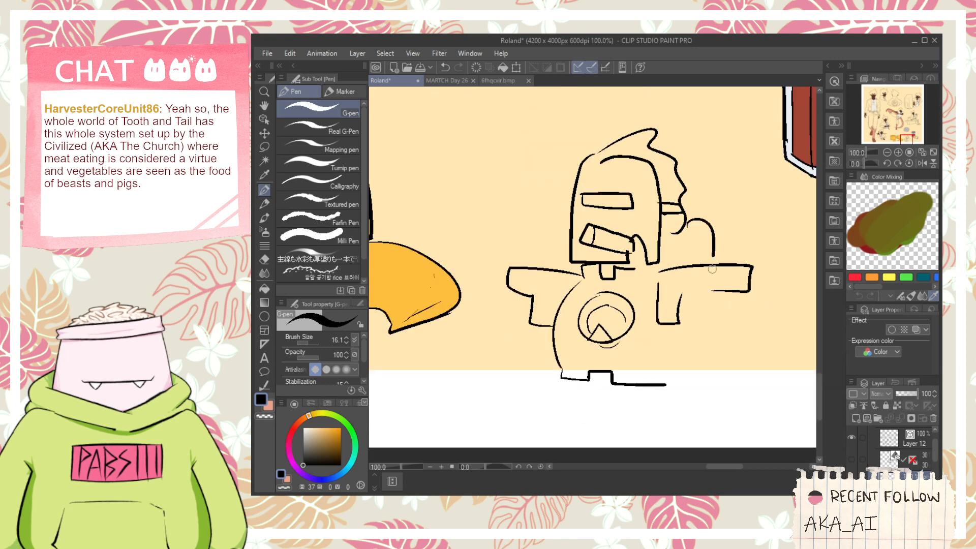
key("ctrl+z")
left_click_drag(686, 220, 735, 265)
mouse_move(689, 295)
left_mouse_down()
mouse_move(640, 297)
mouse_move(684, 369)
left_mouse_up()
- Lasso the whole knight doodle, delete it and clear the selection
left_click(265, 148)
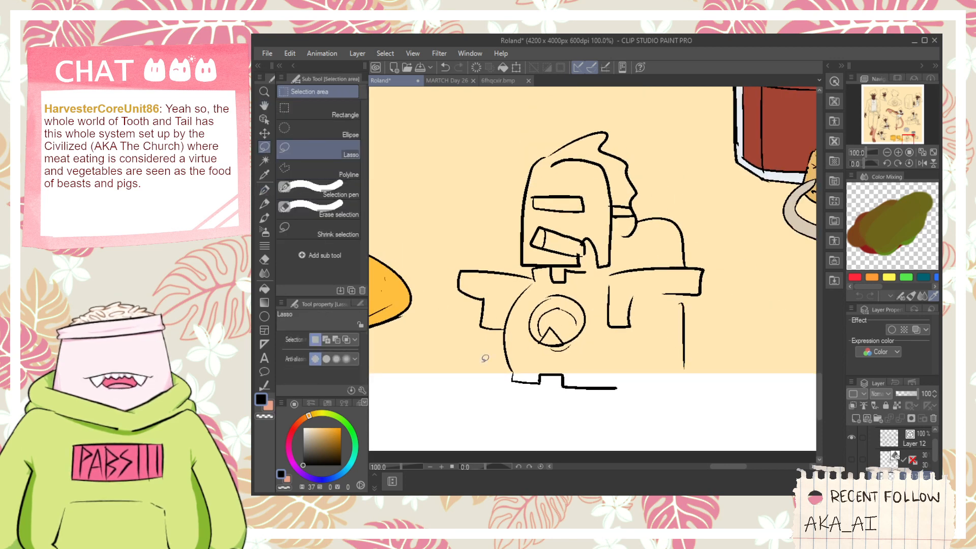
mouse_move(488, 410)
left_mouse_down()
mouse_move(441, 281)
mouse_move(520, 142)
mouse_move(649, 161)
mouse_move(736, 273)
mouse_move(732, 447)
left_mouse_up()
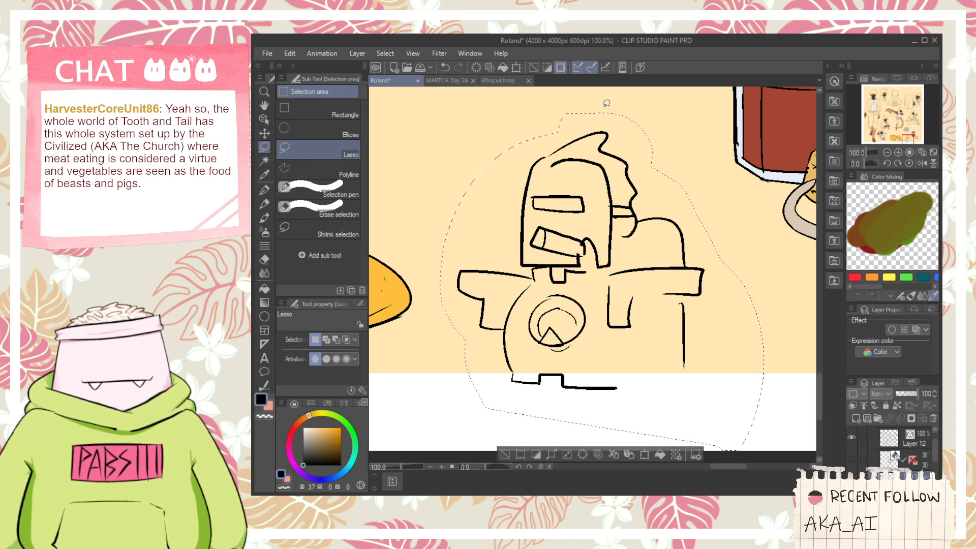
left_click(622, 67)
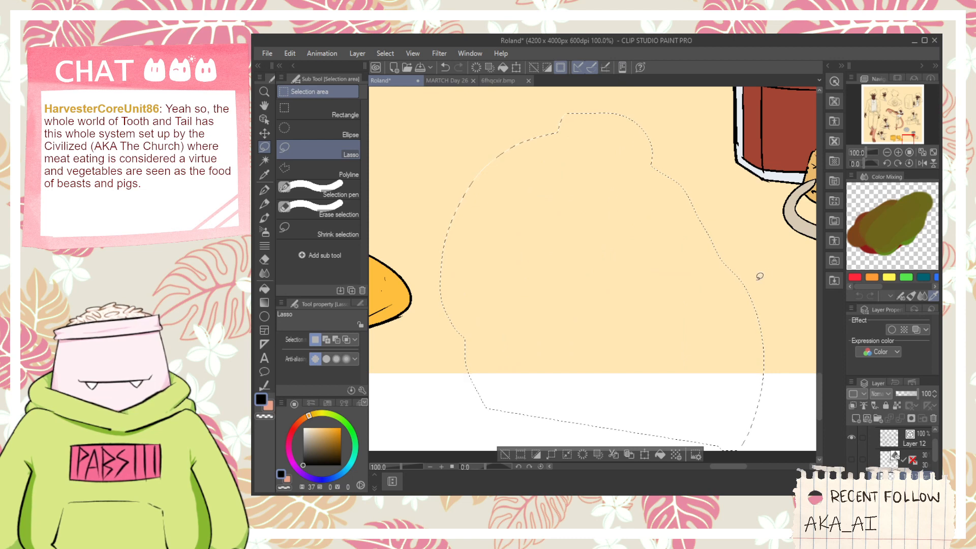
key("ctrl+d")
scroll(667, 190, "down", 2)
key("space")
left_click_drag(674, 122, 542, 246)
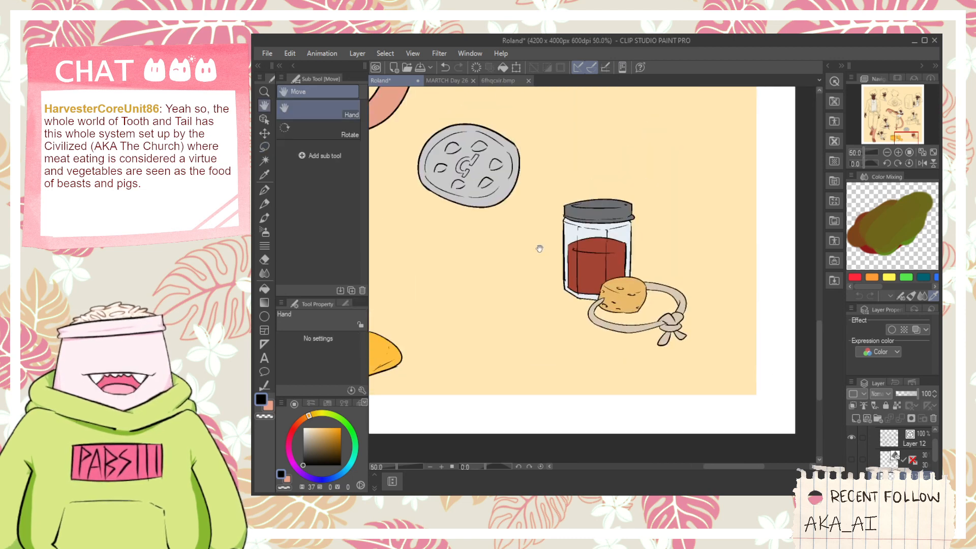
- Show Folder 1 with the older colored reference artwork over the character sheet
left_click_drag(544, 144, 619, 257)
left_click_drag(550, 205, 637, 238)
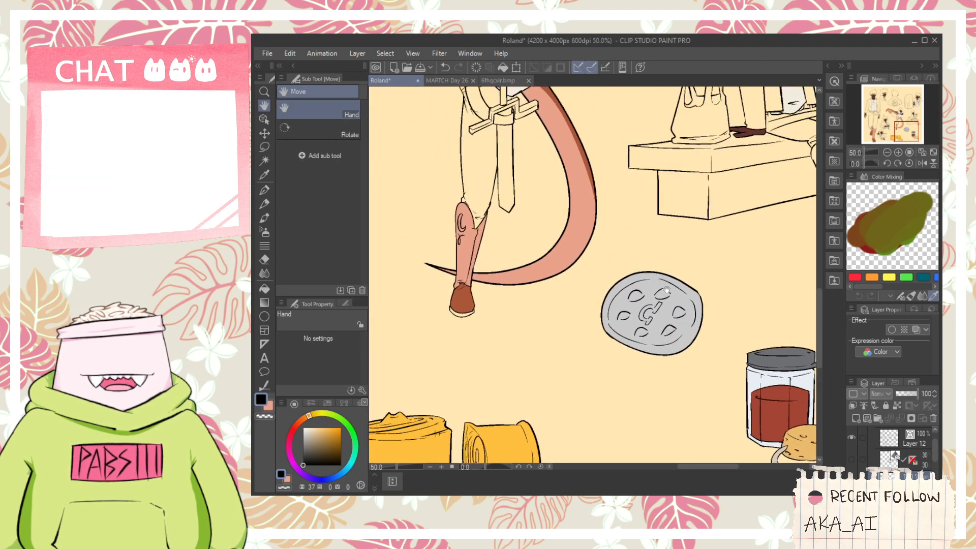
left_click_drag(542, 158, 598, 235)
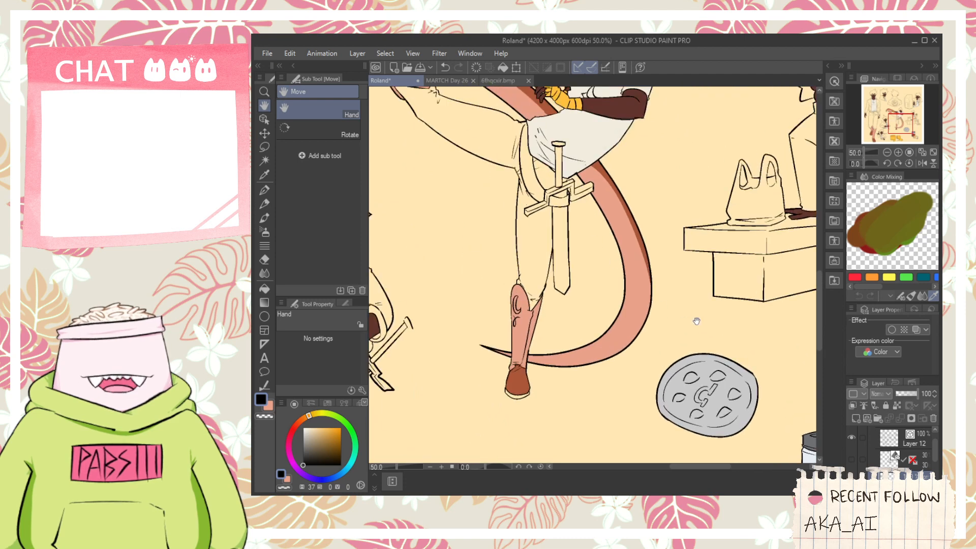
scroll(697, 320, "down", 1)
scroll(937, 460, "down", 3)
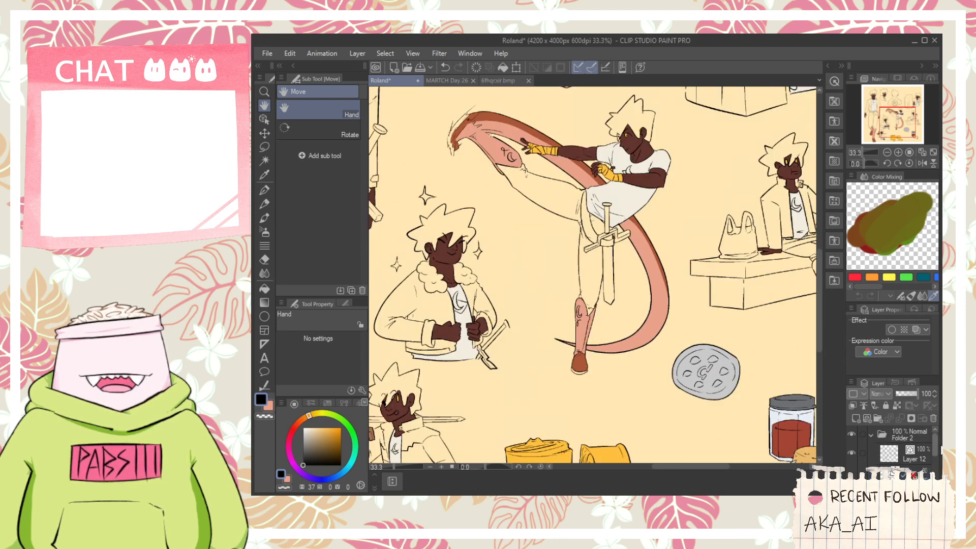
left_click(851, 445)
scroll(592, 274, "down", 1)
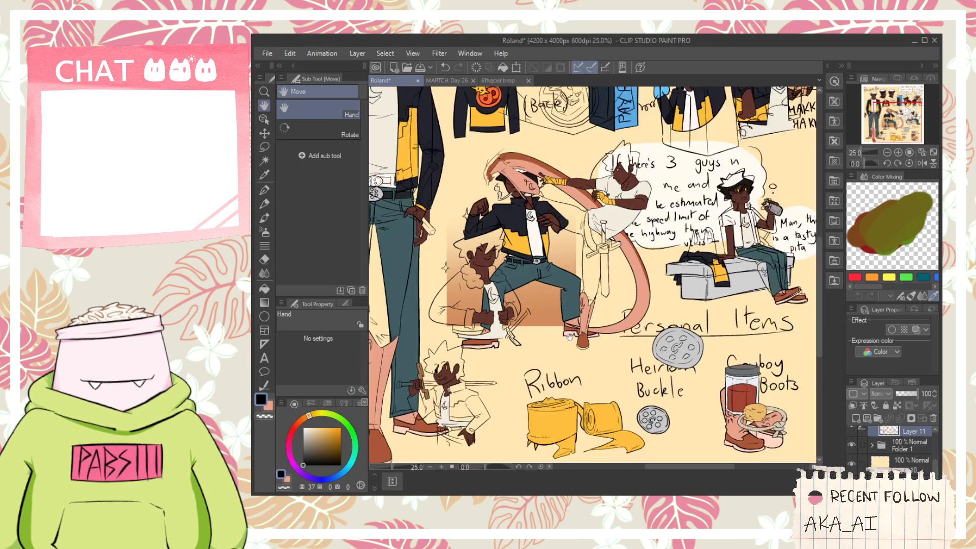
- Sample the teal of the lunging reference figure's jeans as the drawing color and hide Folder 1 again
scroll(534, 271, "up", 2)
key("i")
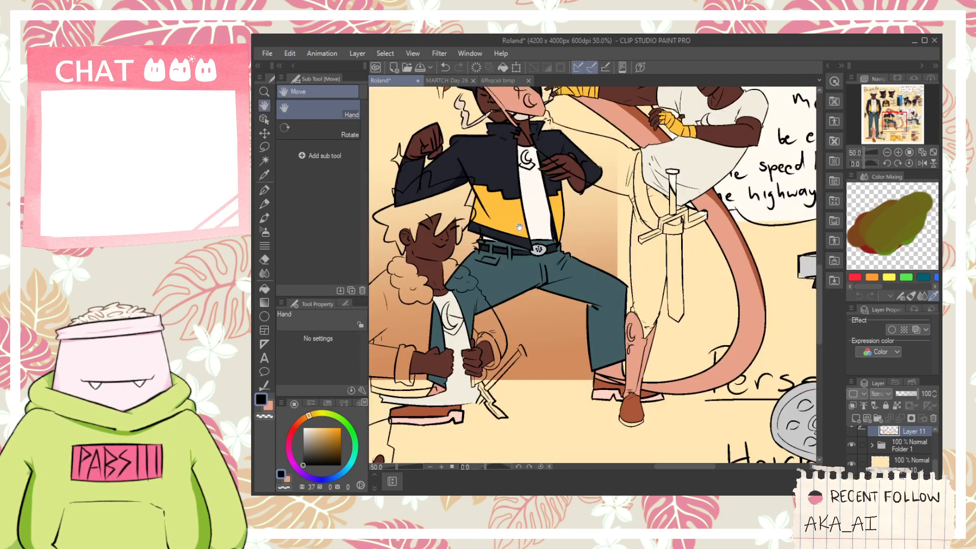
left_click_drag(541, 262, 600, 356)
left_click(604, 292)
scroll(808, 432, "down", 1)
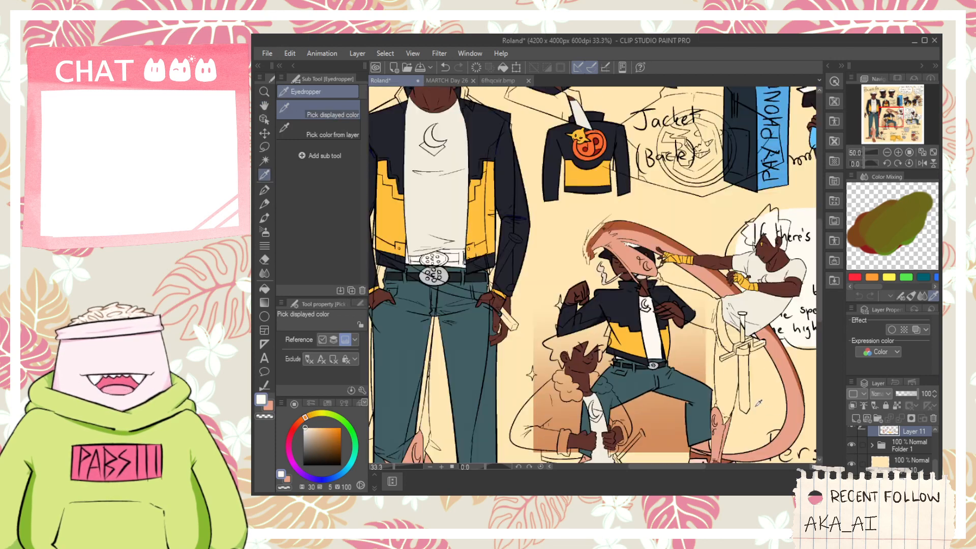
key("space")
left_click_drag(812, 442, 722, 385)
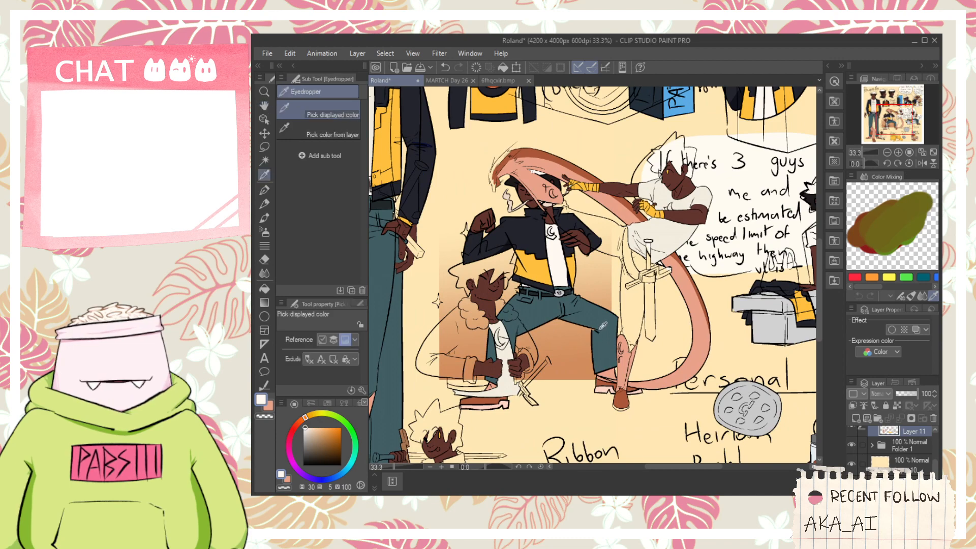
scroll(600, 328, "up", 1)
left_click(600, 328)
left_click(853, 446)
scroll(727, 350, "down", 2)
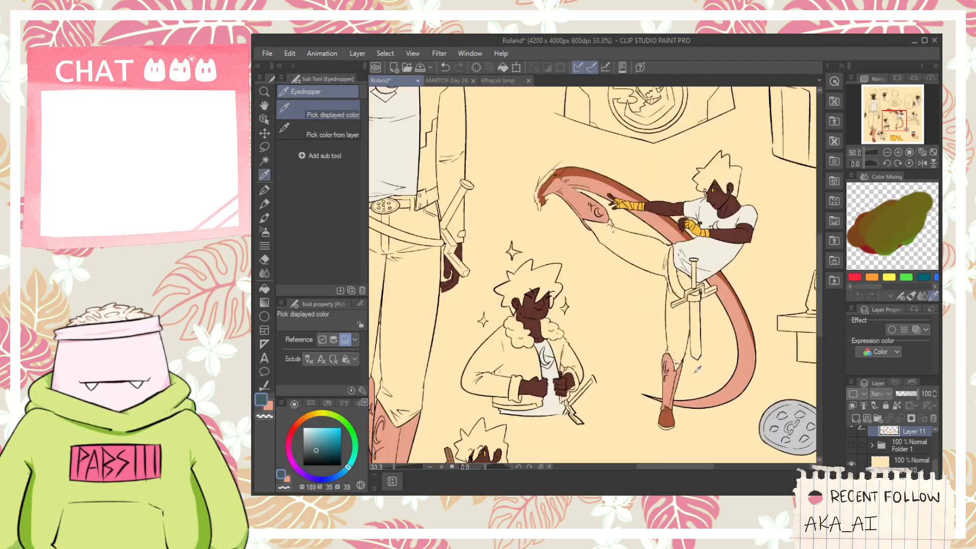
- Darken the teal to H 189, S 20, V 23 and fill both trouser legs of the full-body figure
key("space")
left_click_drag(625, 320, 682, 225)
key("g")
scroll(513, 277, "up", 1)
left_click(524, 253)
key("ctrl+z")
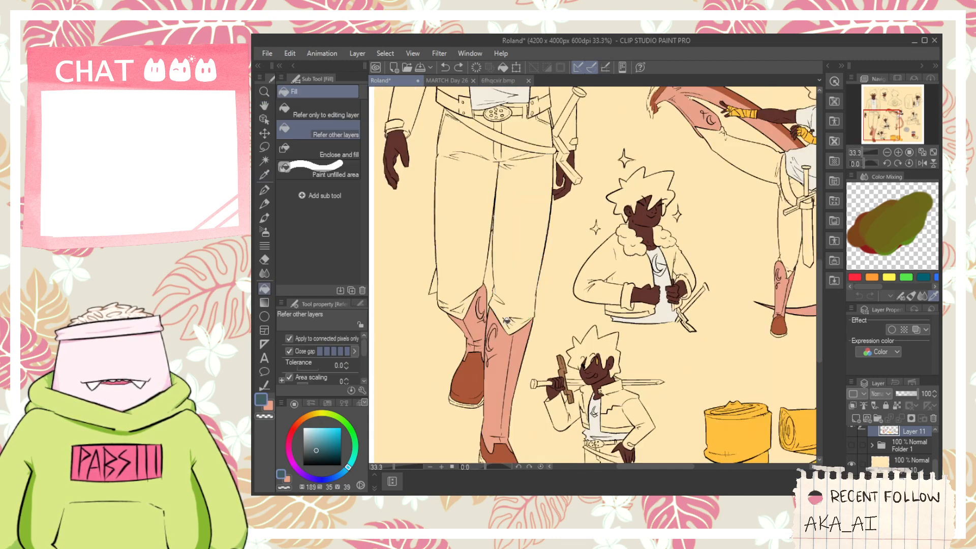
left_click(313, 453)
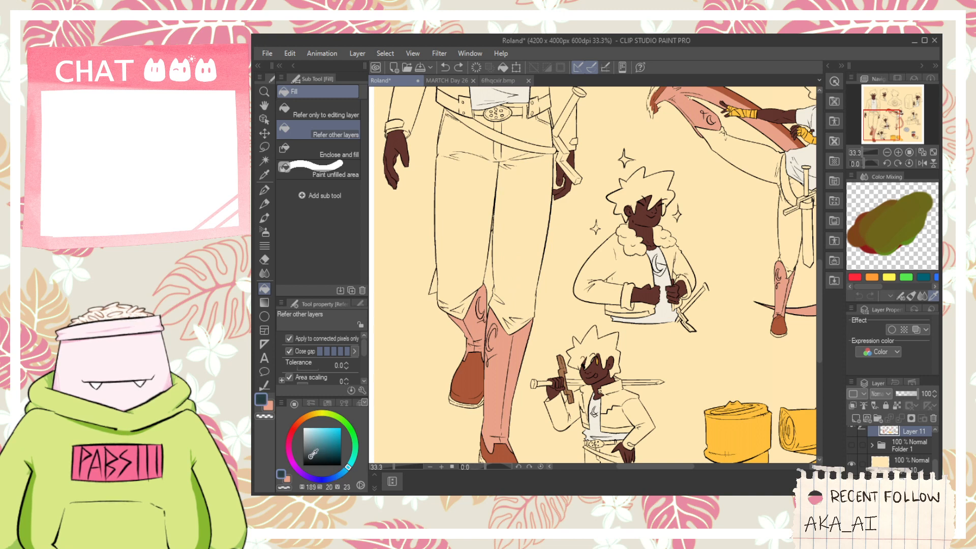
left_click(519, 259)
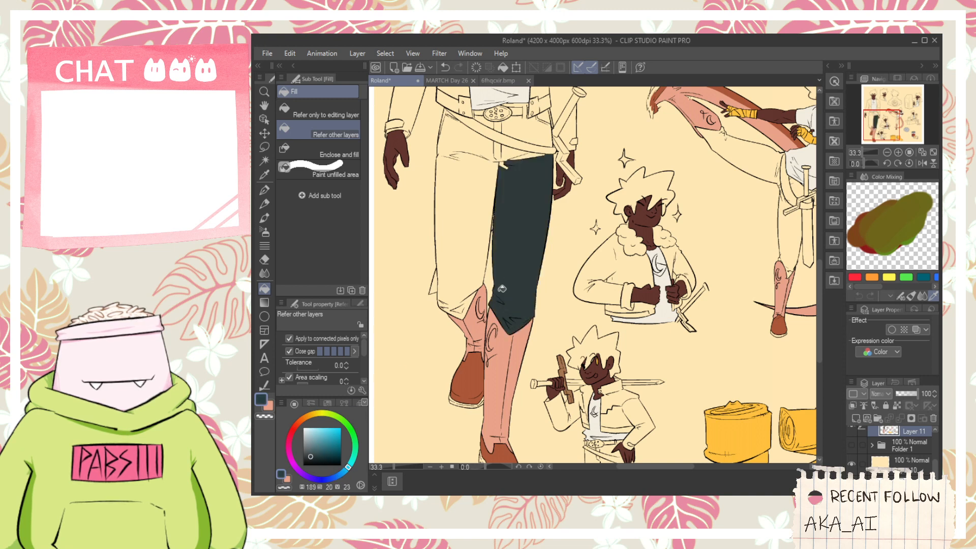
left_click(473, 279)
left_click(461, 312)
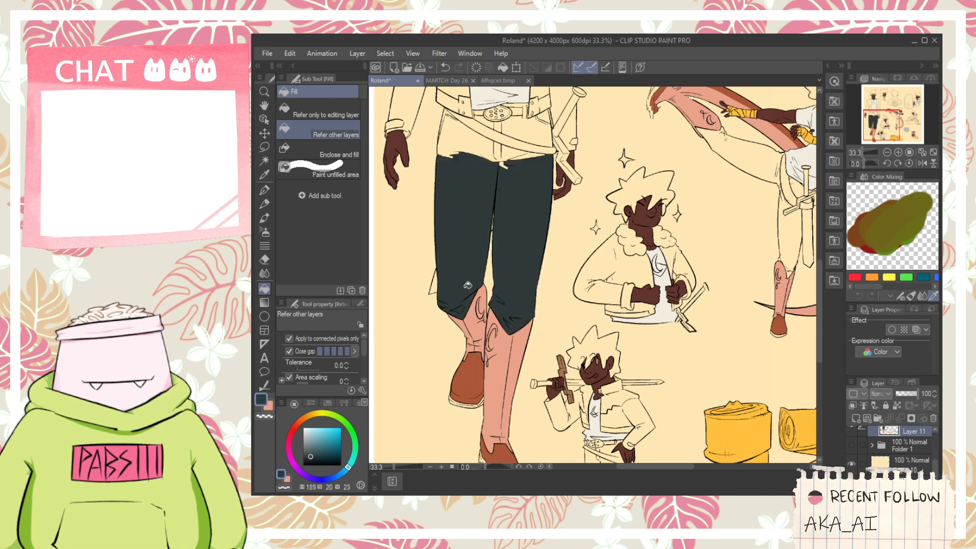
- Fill the hip area, belt loops and small leftover gaps of the full-body figure's trousers with the dark teal
scroll(468, 285, "up", 3)
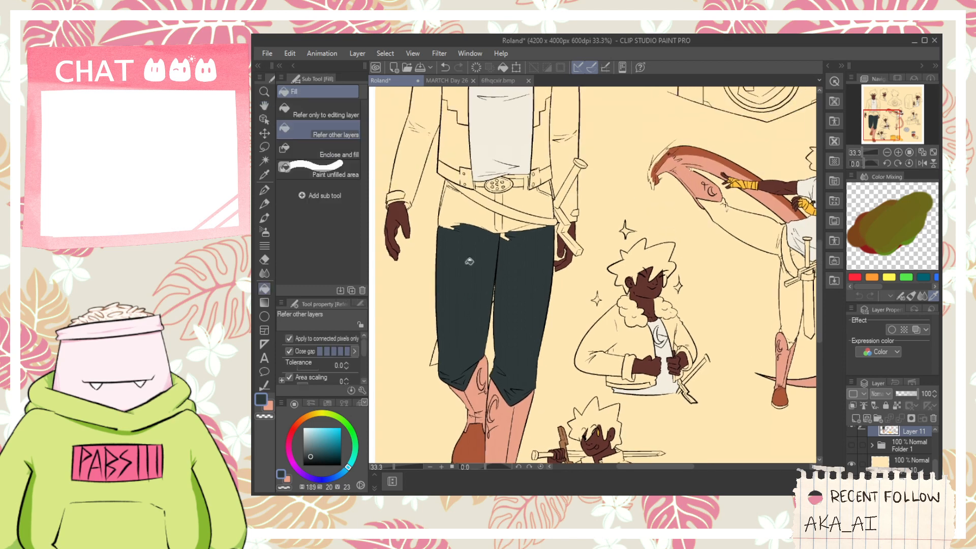
left_click(536, 213)
left_click(490, 190)
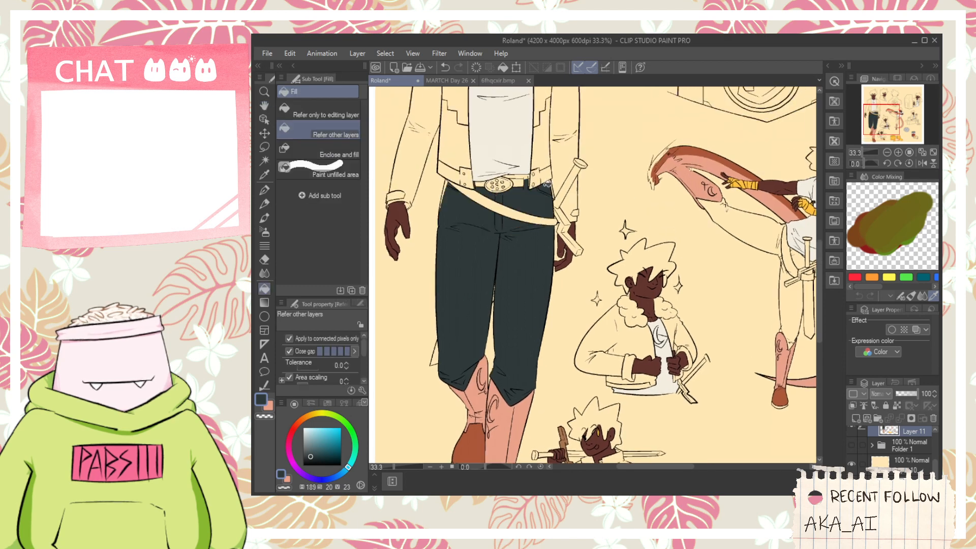
scroll(548, 184, "up", 4)
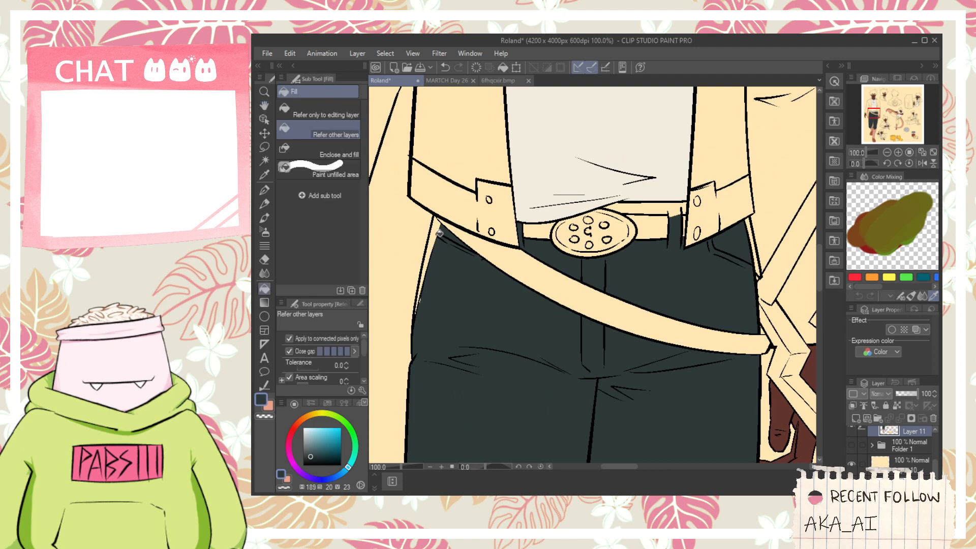
left_click(438, 233)
key("p")
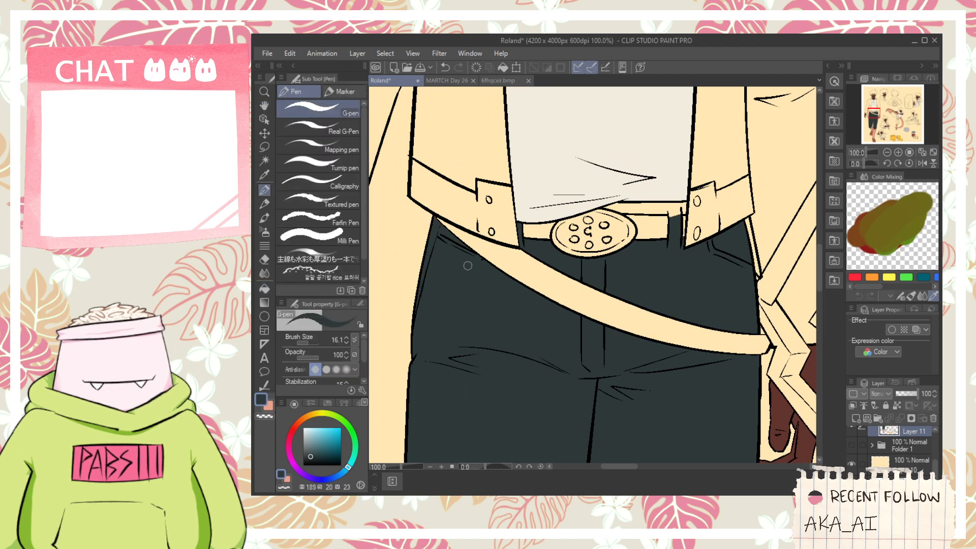
key("g")
scroll(465, 265, "up", 1)
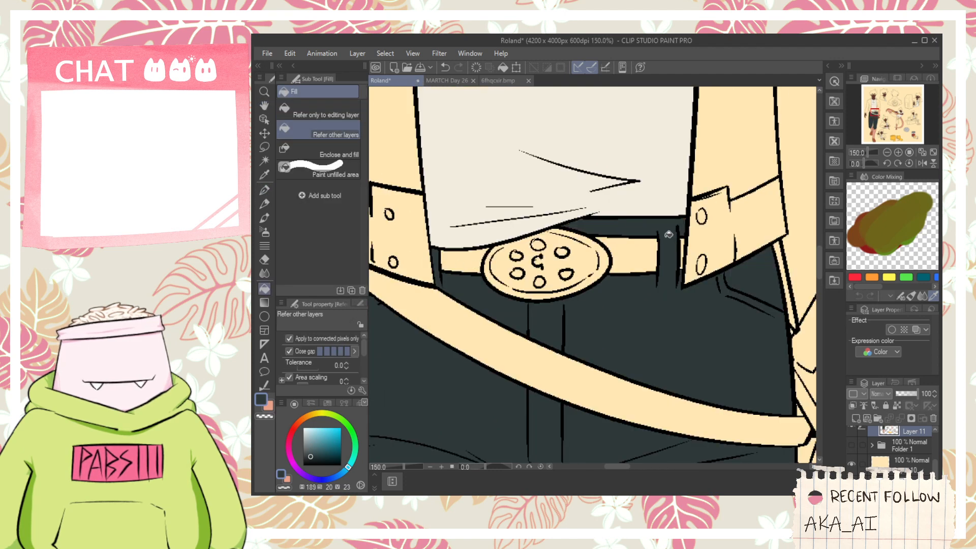
- Close the open lower edge of the sword-carrying bust's trousers with a pen curve and fill trousers and belt loop dark teal
scroll(660, 233, "down", 7)
key("h")
left_click_drag(520, 294, 492, 263)
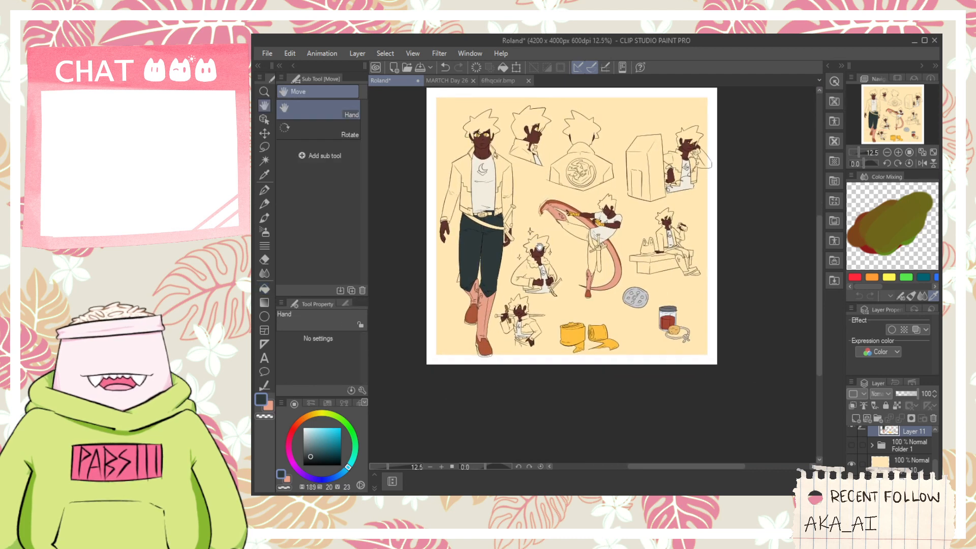
scroll(533, 275, "up", 2)
key("space")
left_click_drag(513, 445, 522, 340)
scroll(521, 335, "up", 1)
scroll(517, 305, "up", 3)
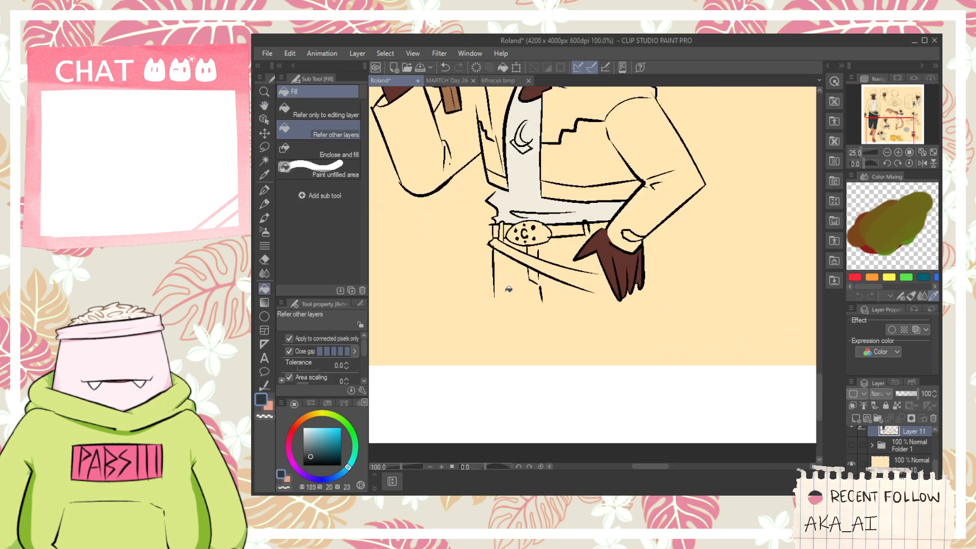
key("p")
scroll(518, 305, "up", 1)
mouse_move(494, 293)
left_mouse_down()
mouse_move(544, 301)
mouse_move(645, 290)
left_mouse_up()
key("g")
left_click(540, 275)
left_click(562, 235)
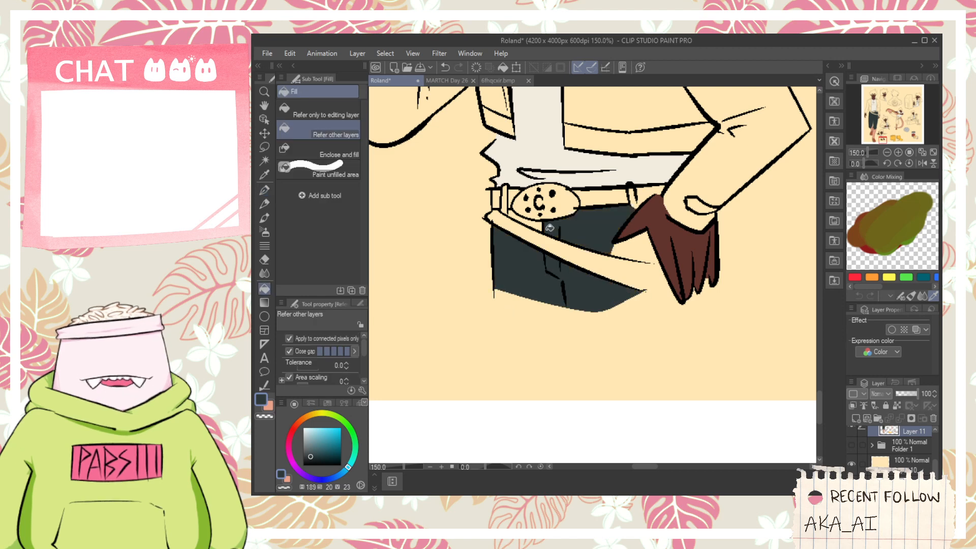
left_click(504, 201)
- Extend the slanted belt's edge to the hand with the pen and fill the trouser gap beside the hand dark teal
scroll(646, 256, "up", 3)
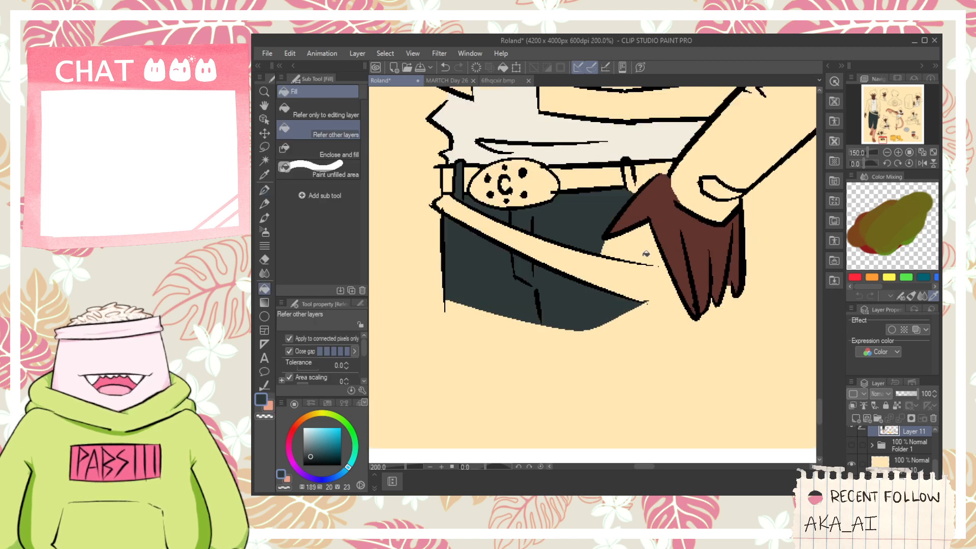
key("p")
left_click_drag(620, 267, 681, 272)
key("g")
left_click(630, 226)
- Close the outline of the belt loop next to the hand with the pen and fill the loop dark teal
key("space")
left_click_drag(629, 224, 620, 323)
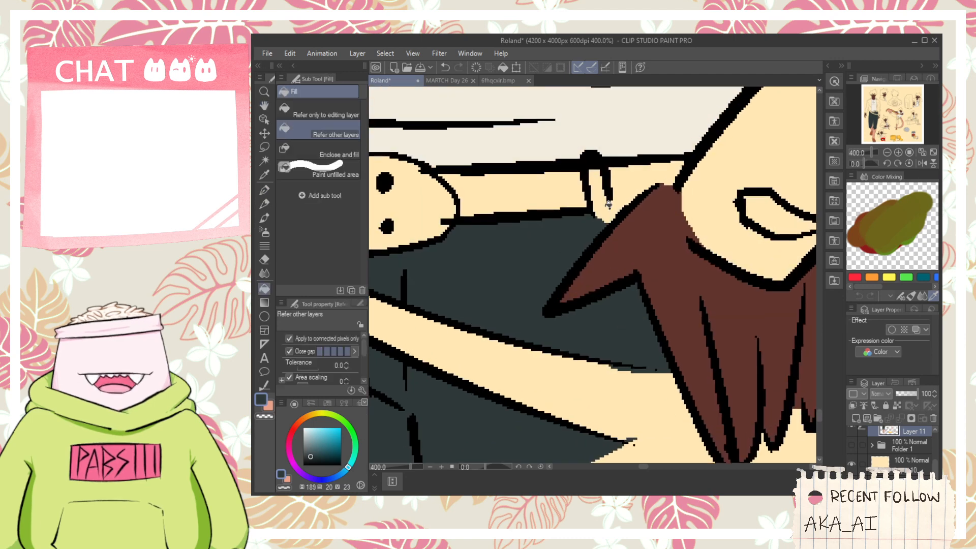
left_click(605, 203)
key("ctrl+z")
key("p")
left_click_drag(611, 196, 511, 289)
key("g")
left_click(604, 197)
- Sample the gray of the large buckle prop and fill the sword-carrying figure's belt buckle with it
scroll(597, 196, "down", 3)
key("space")
scroll(618, 254, "down", 2)
scroll(609, 260, "down", 2)
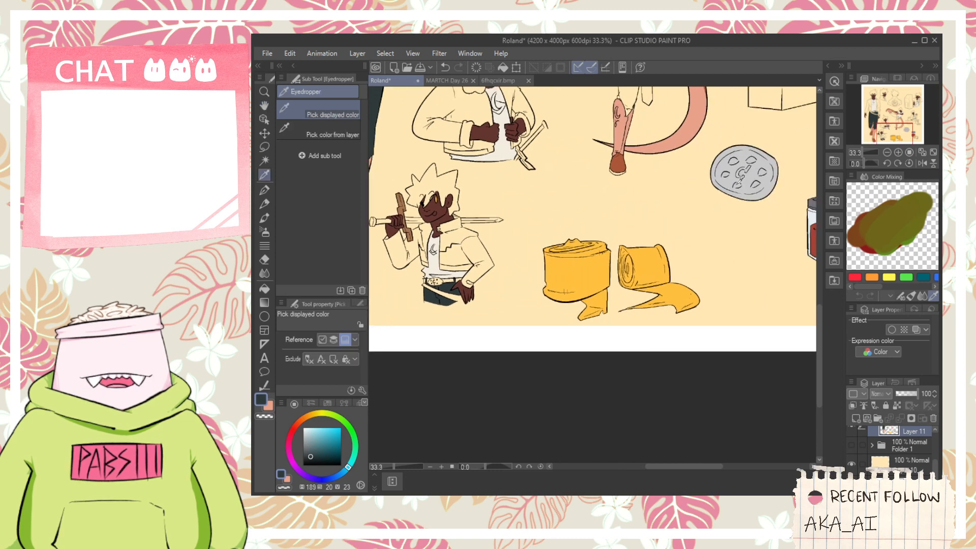
left_click(725, 190, "alt")
key("space")
left_click_drag(431, 288, 563, 288)
scroll(563, 288, "up", 1)
scroll(562, 288, "up", 6)
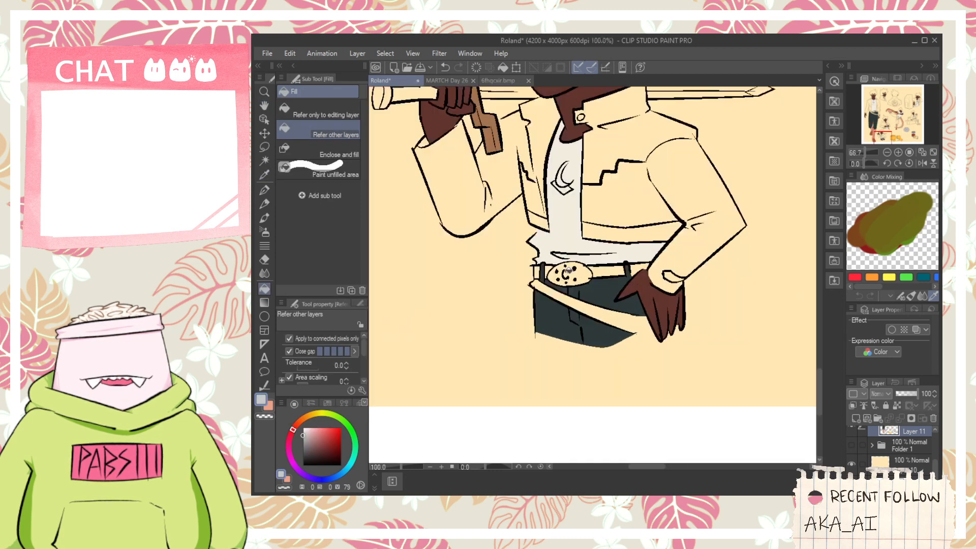
left_click(604, 274)
left_click(539, 278)
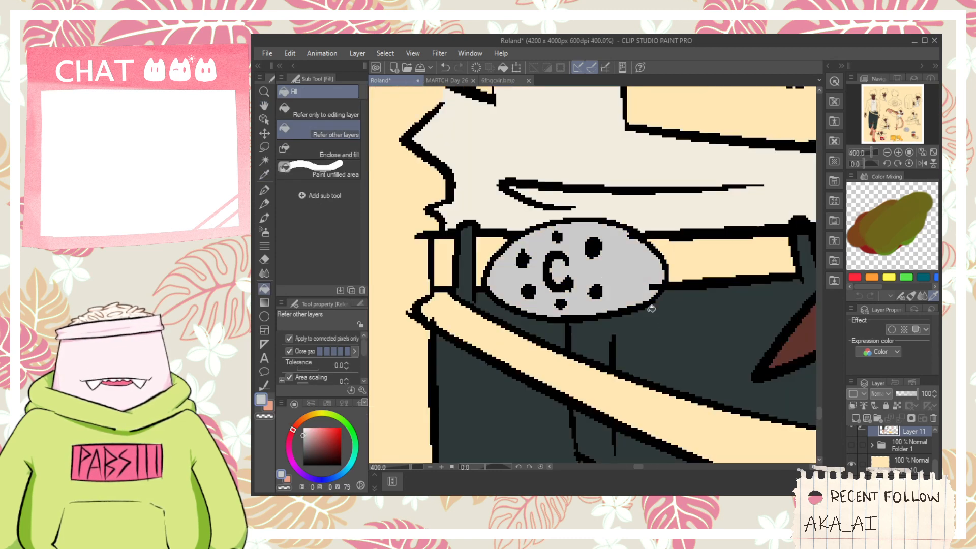
left_click_drag(935, 465, 927, 452)
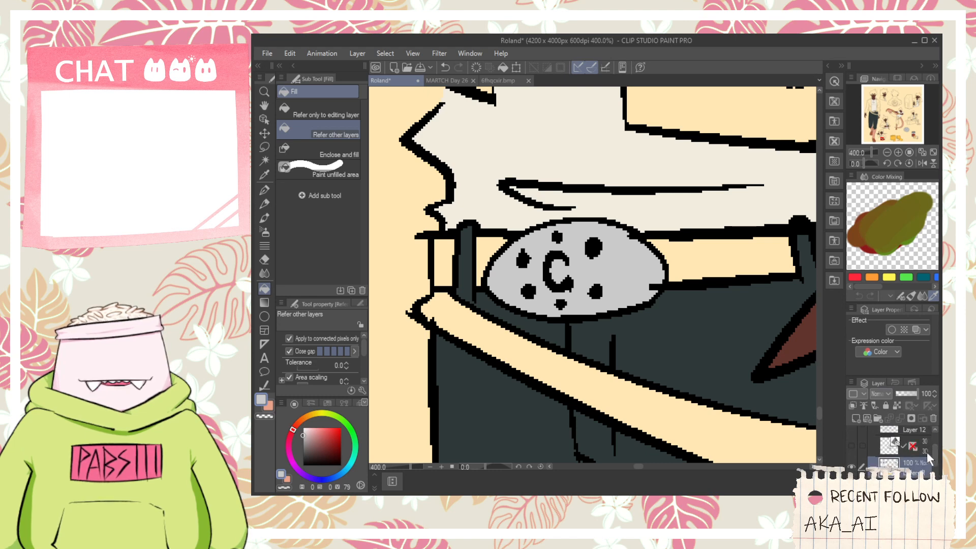
scroll(938, 457, "up", 1)
key("e")
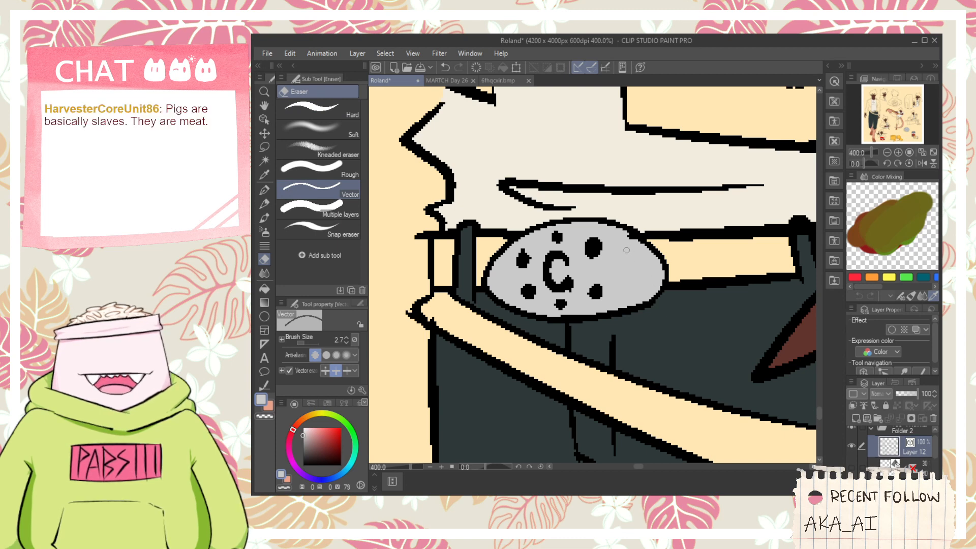
scroll(628, 236, "down", 2)
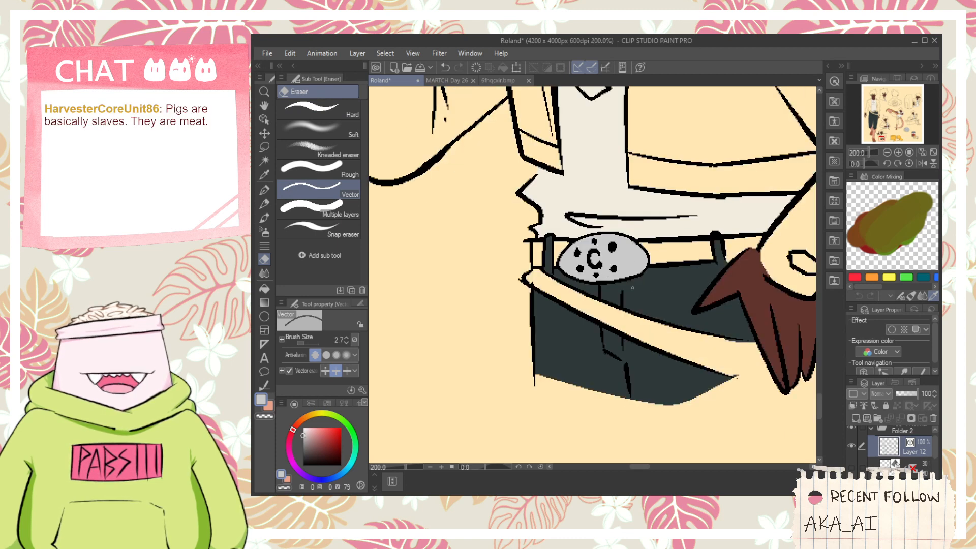
scroll(661, 298, "down", 2)
key("space")
left_click_drag(663, 300, 602, 295)
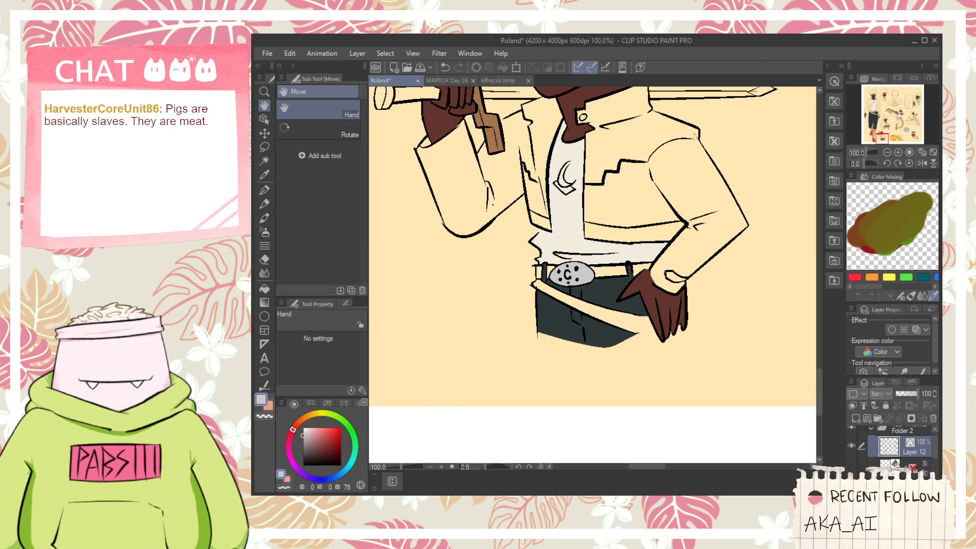
left_click(909, 485)
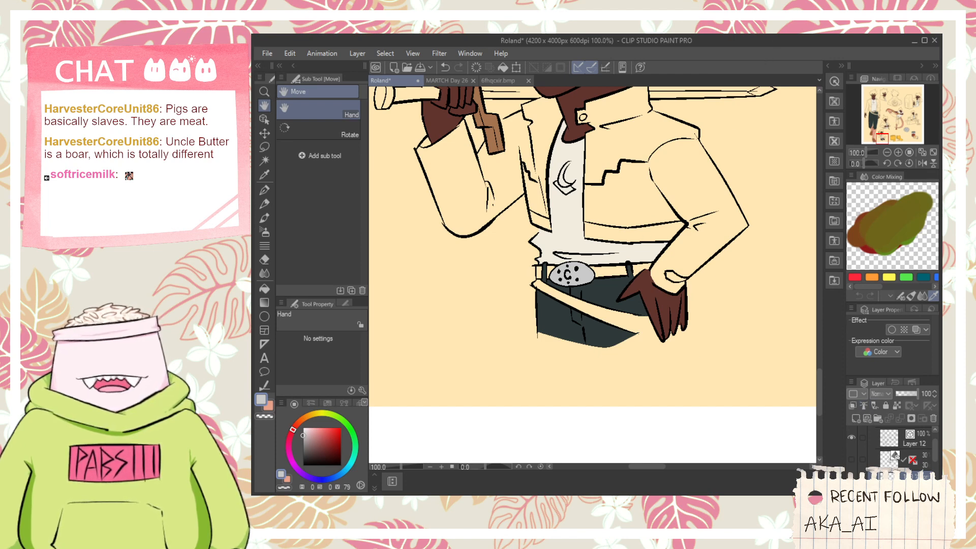
- Show Folder 1 again and sample the near-black of the reference character's hair as the drawing color
scroll(616, 254, "down", 3)
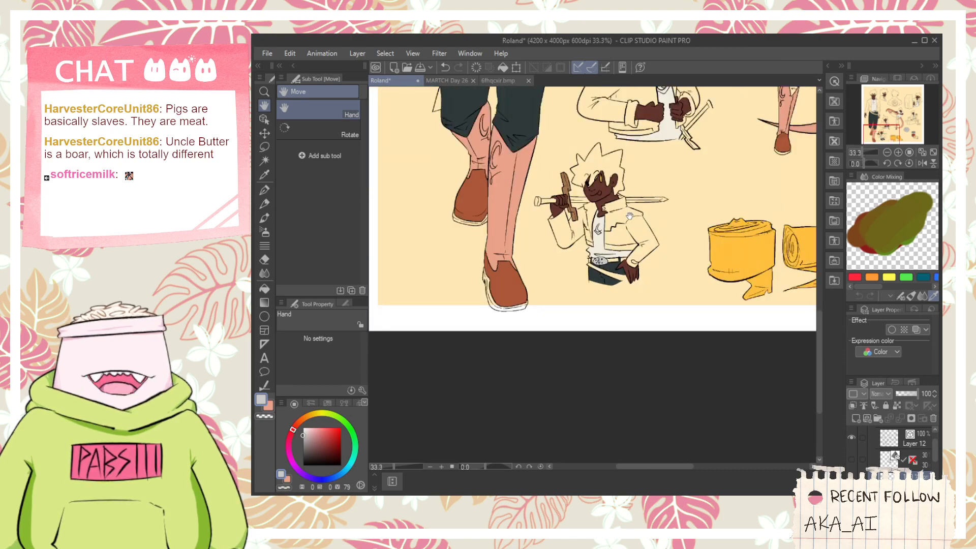
left_click_drag(652, 182, 612, 367)
scroll(612, 366, "down", 1)
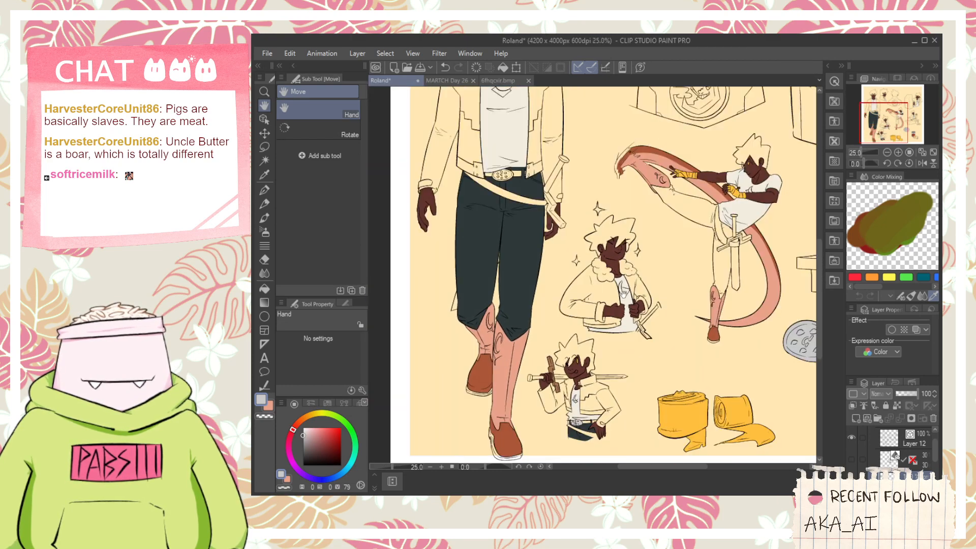
left_click_drag(684, 230, 718, 314)
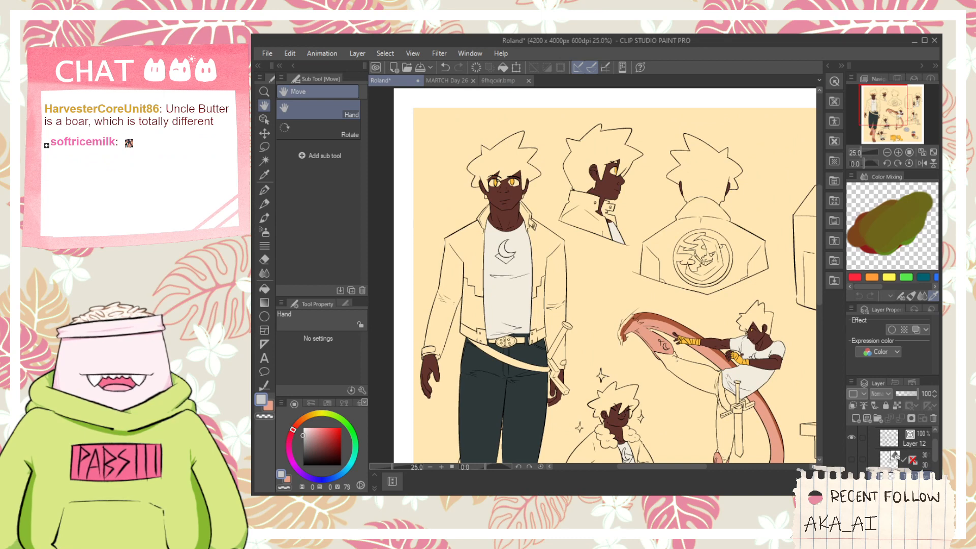
left_click_drag(936, 450, 936, 469)
left_click(851, 448)
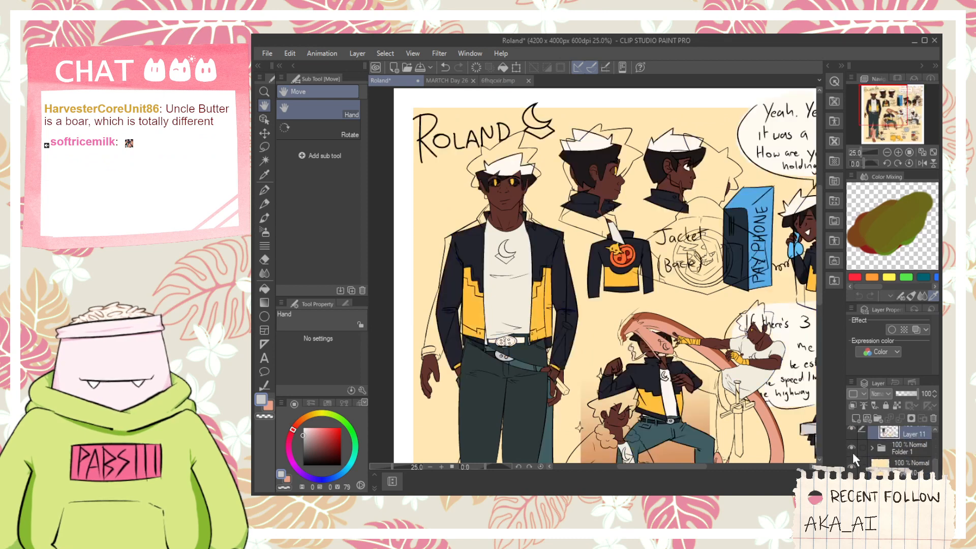
key("i")
scroll(592, 155, "up", 2)
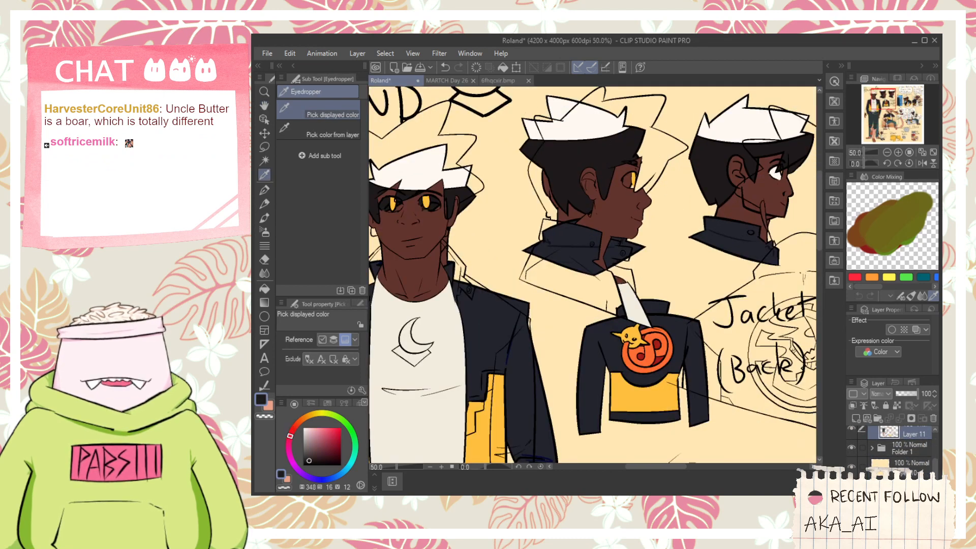
- Hide Folder 1 and fill the front-view figure's hair, including the fringe over the eye, with the sampled near-black
left_click(852, 447)
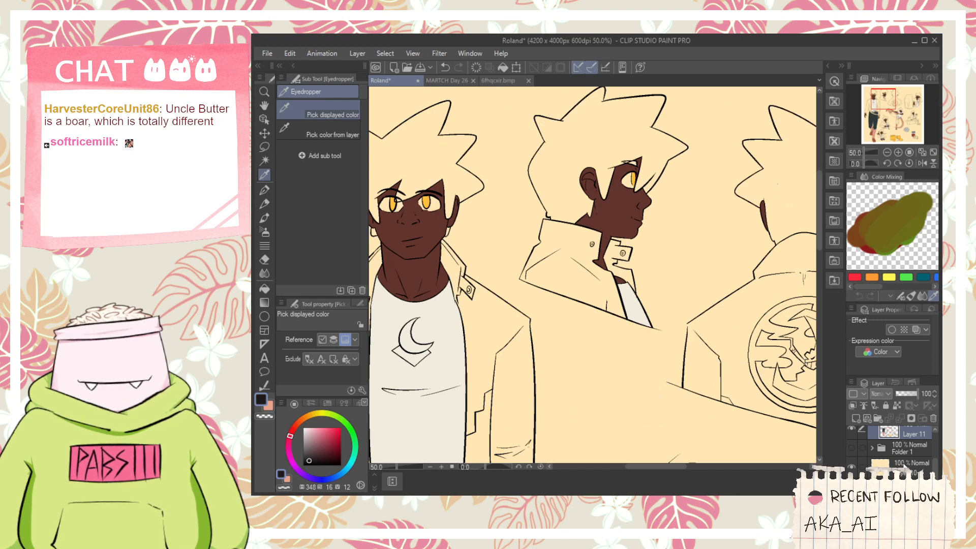
scroll(938, 458, "up", 1)
key("space")
left_click_drag(442, 213, 539, 251)
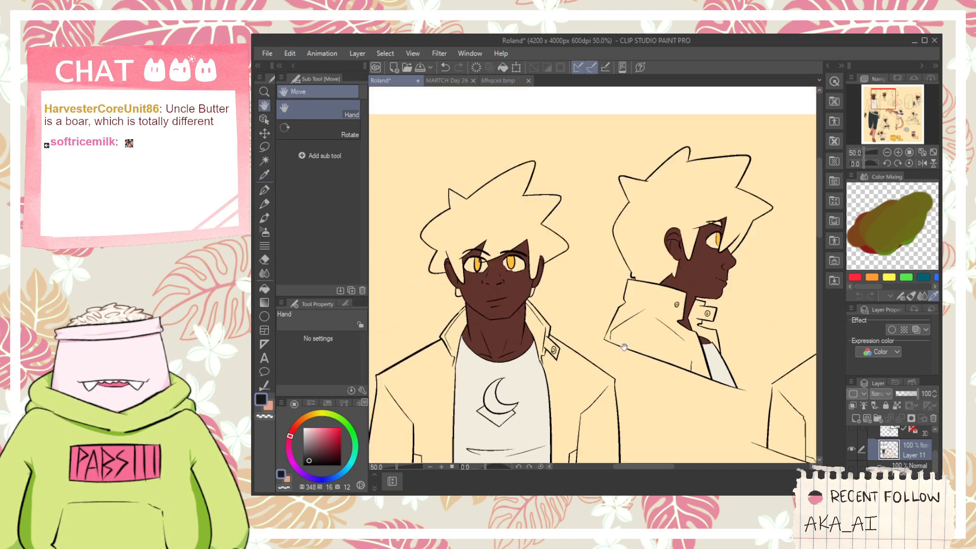
scroll(533, 244, "up", 1)
key("g")
left_click(540, 254)
scroll(518, 264, "up", 2)
left_click(494, 314)
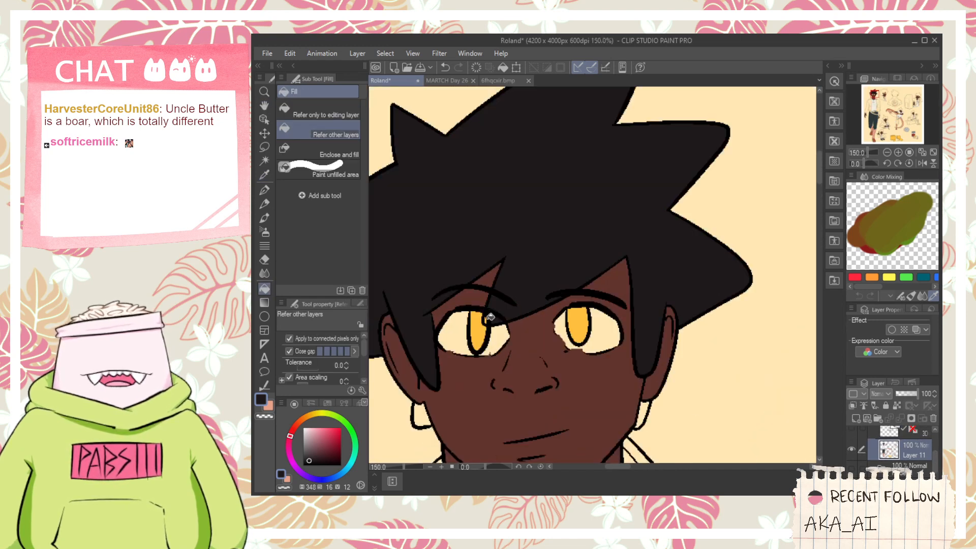
- Fill both earrings of the front-view figure with the near-black
key("space")
left_click_drag(496, 301, 620, 220)
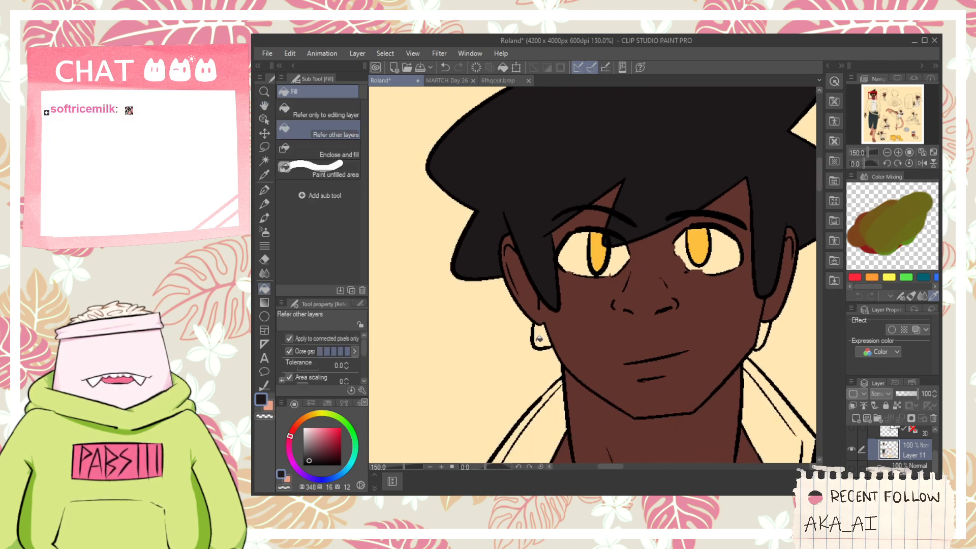
left_click(542, 336)
left_click(764, 334)
- Fill the hair of the side-profile head with the near-black
scroll(765, 334, "down", 1)
scroll(764, 333, "down", 2)
key("space")
left_click_drag(768, 325, 632, 298)
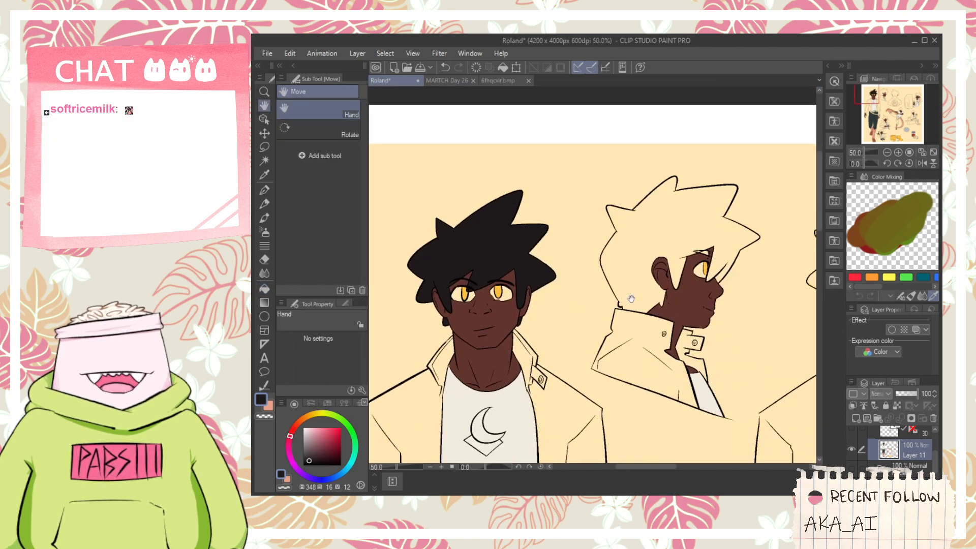
left_click(634, 270)
scroll(641, 268, "up", 2)
scroll(774, 234, "up", 1)
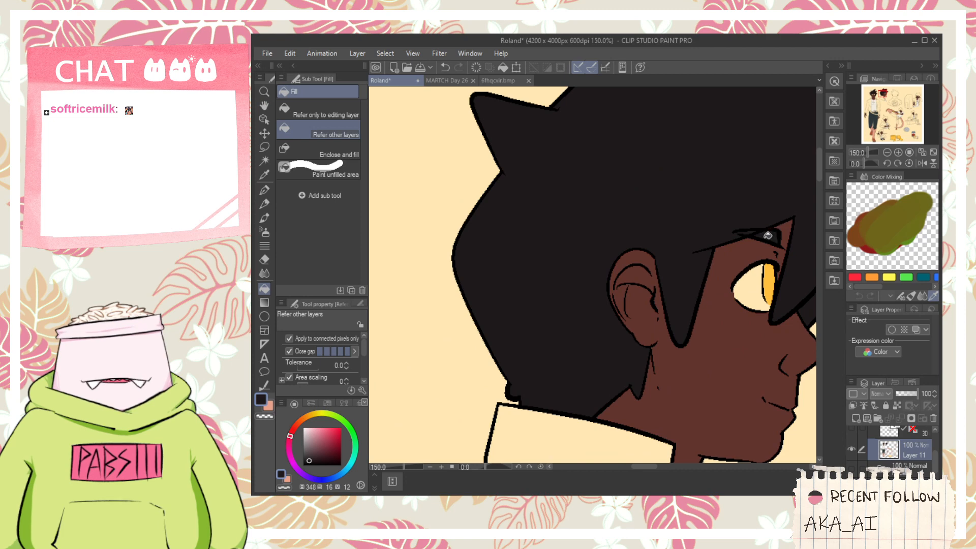
- Fill the hair of the back-view figure with the near-black
scroll(768, 235, "down", 4)
key("space")
left_click_drag(767, 236, 522, 258)
left_click(640, 286)
scroll(641, 286, "up", 2)
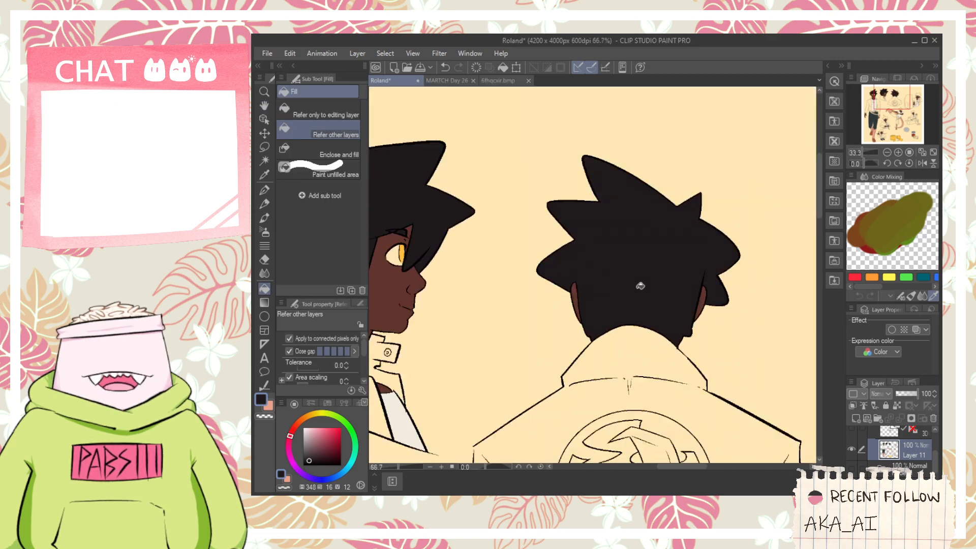
- Fill the hair of the figure talking on the phone with the near-black
scroll(653, 287, "down", 2)
key("space")
left_click_drag(707, 325, 470, 303)
scroll(688, 261, "up", 2)
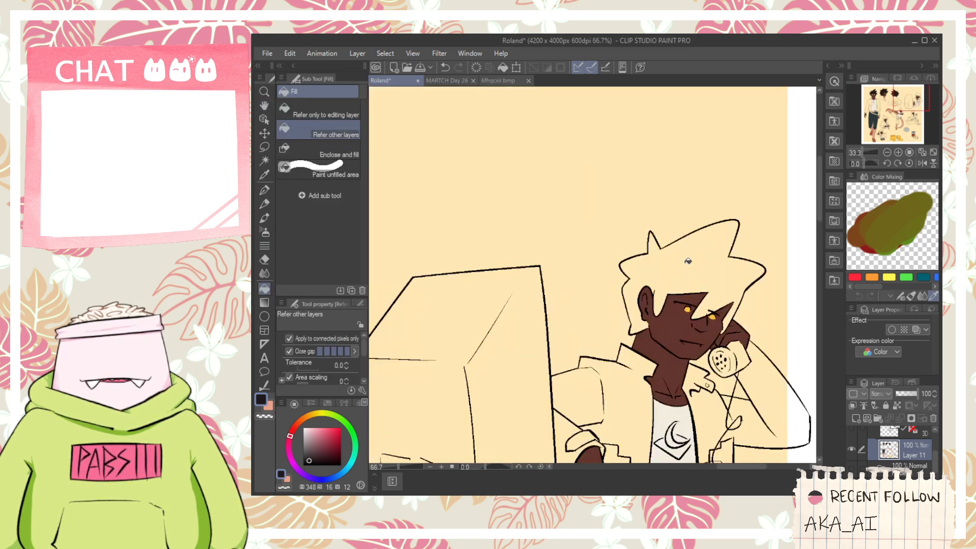
left_click(688, 262)
- Fill the hair of the kicking figure with the yellow hand wraps near-black
scroll(702, 314, "down", 3)
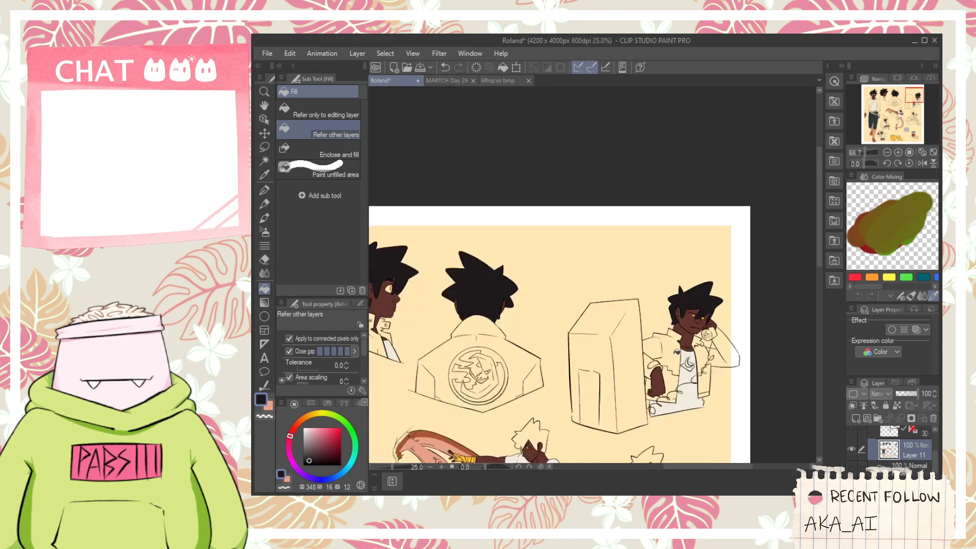
key("space")
left_click_drag(589, 425, 686, 261)
scroll(635, 262, "up", 1)
left_click(635, 263)
scroll(604, 307, "up", 7)
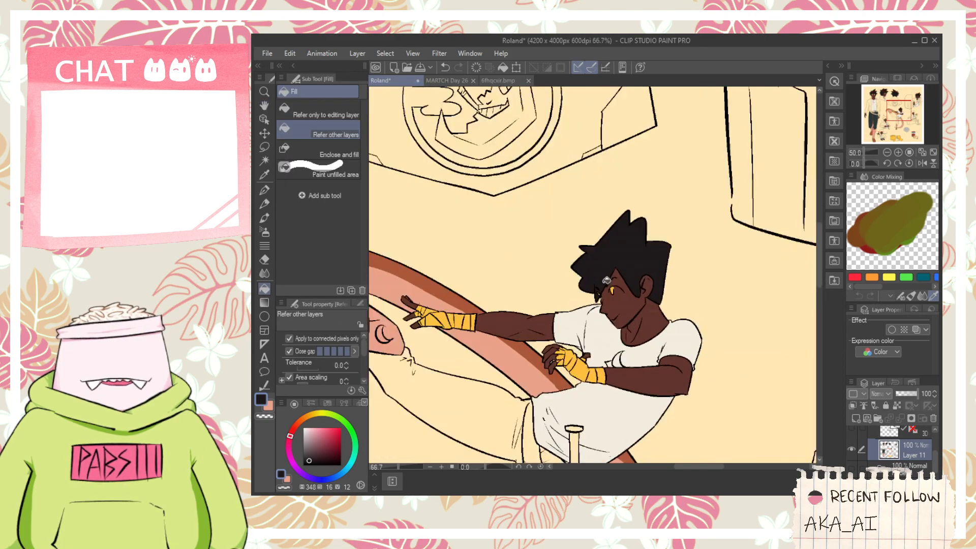
- Fill the hair of the figure eating on the bench with the near-black
scroll(604, 307, "down", 3)
scroll(604, 308, "down", 1)
key("space")
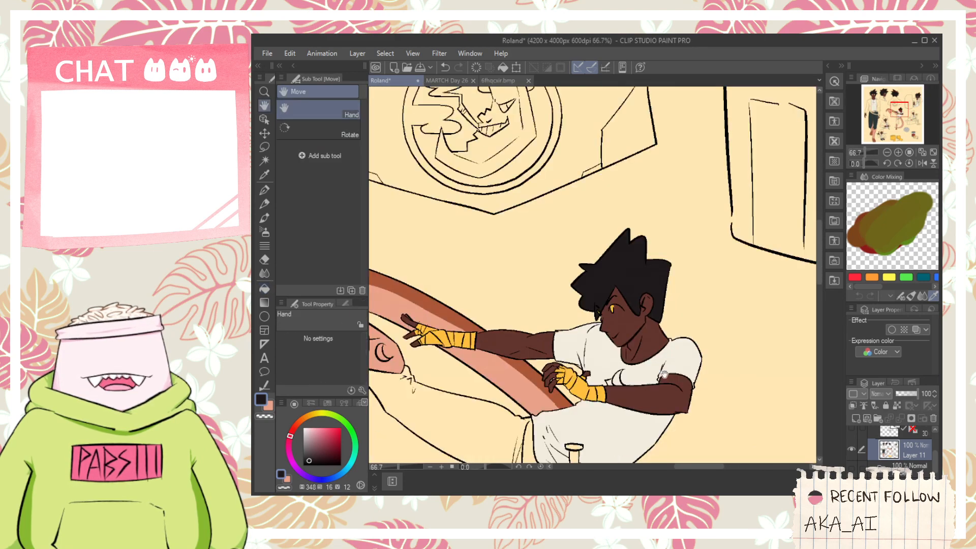
left_click_drag(799, 403, 548, 345)
scroll(704, 295, "up", 1)
left_click(701, 292)
scroll(697, 300, "up", 1)
scroll(694, 303, "down", 1)
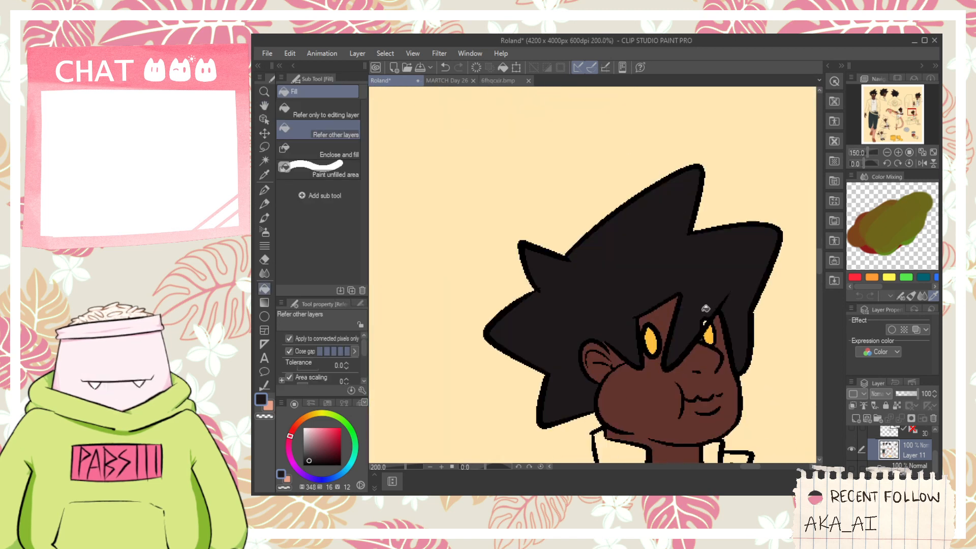
scroll(694, 305, "up", 2)
- Fill the hair of the figure in the fur-collared jacket near-black, including the separate lock beside the face
key("p")
scroll(708, 300, "down", 2)
scroll(706, 305, "down", 3)
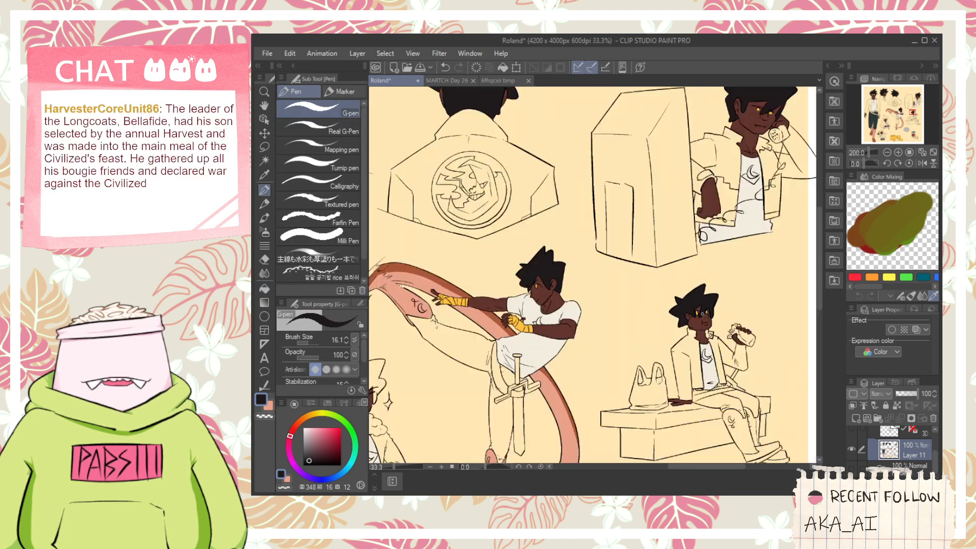
key("space")
left_click_drag(625, 313, 747, 277)
scroll(594, 288, "up", 3)
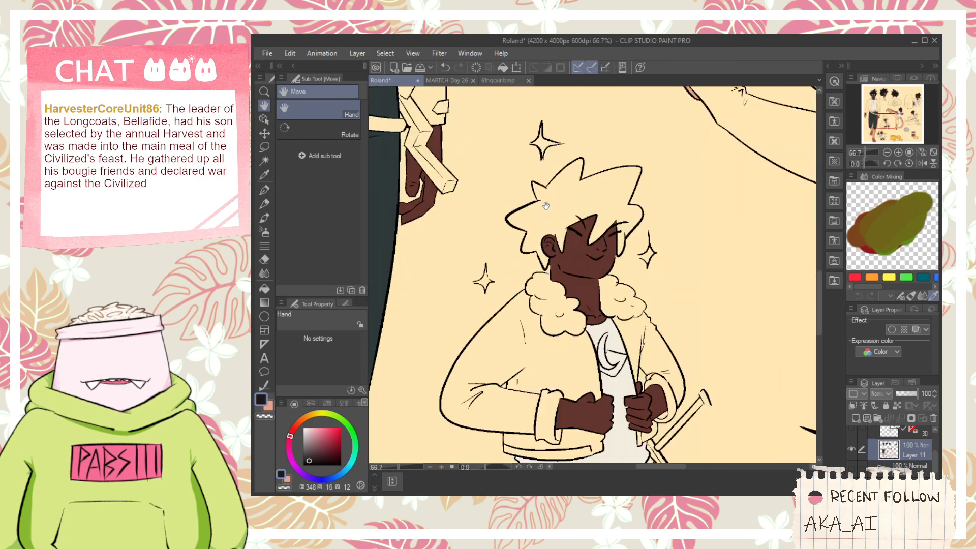
key("g")
left_click(548, 199)
scroll(577, 229, "down", 2)
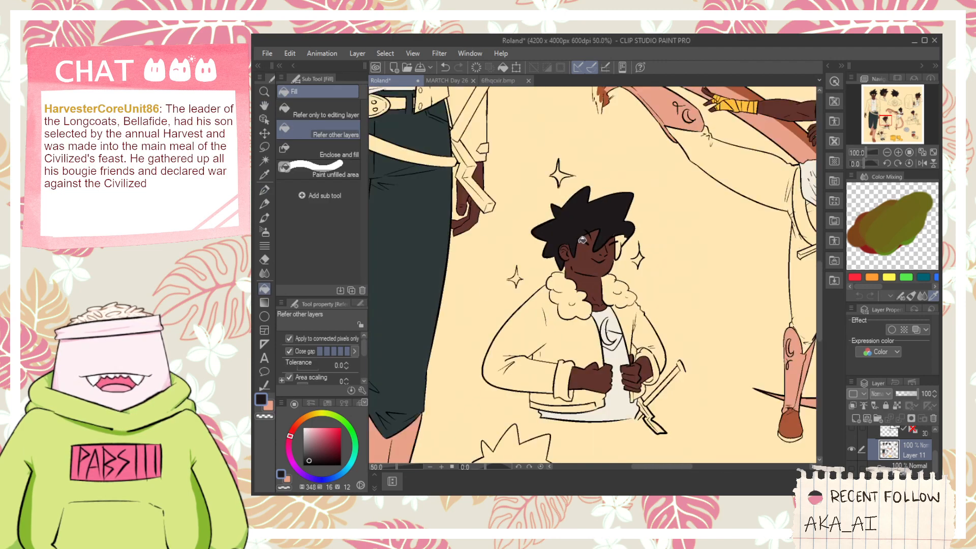
scroll(594, 242, "up", 3)
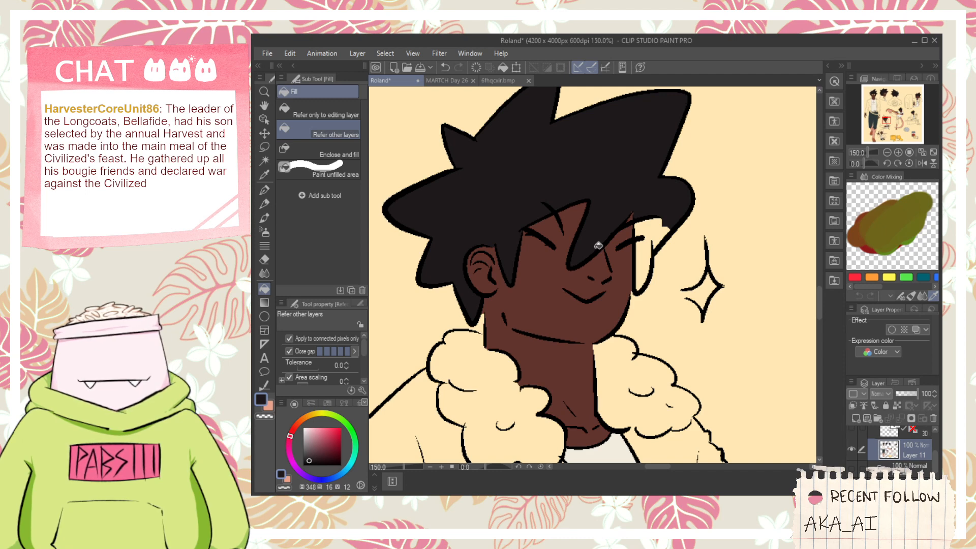
left_click(635, 247)
scroll(642, 240, "up", 2)
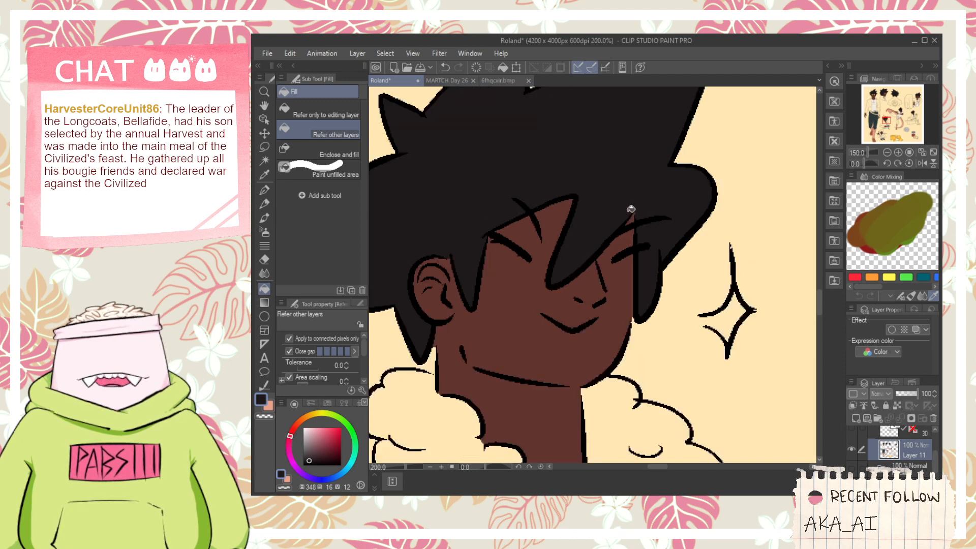
- Fill the hair and the forehead lock of the figure with the sword across the shoulders near-black
key("p")
scroll(641, 204, "down", 6)
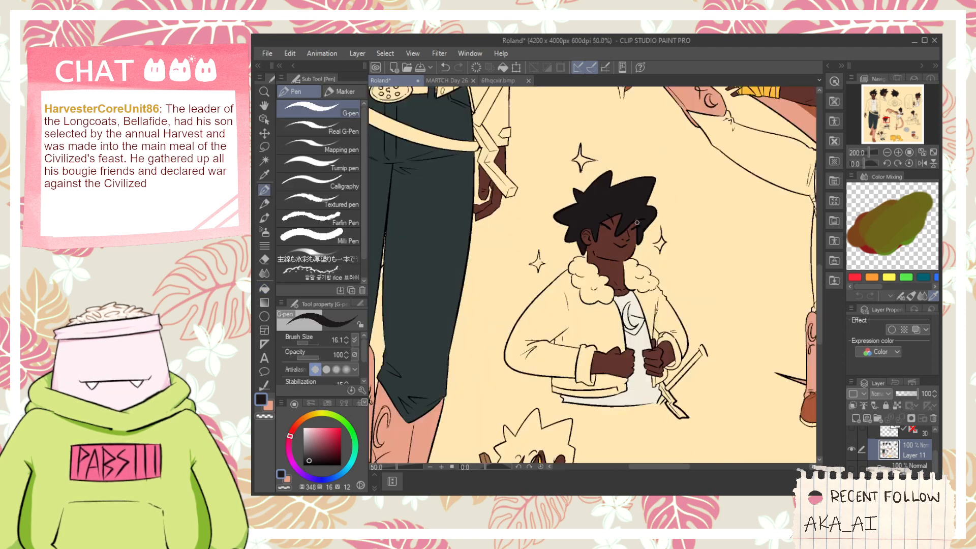
left_click_drag(603, 228, 618, 290)
key("g")
scroll(618, 290, "up", 5)
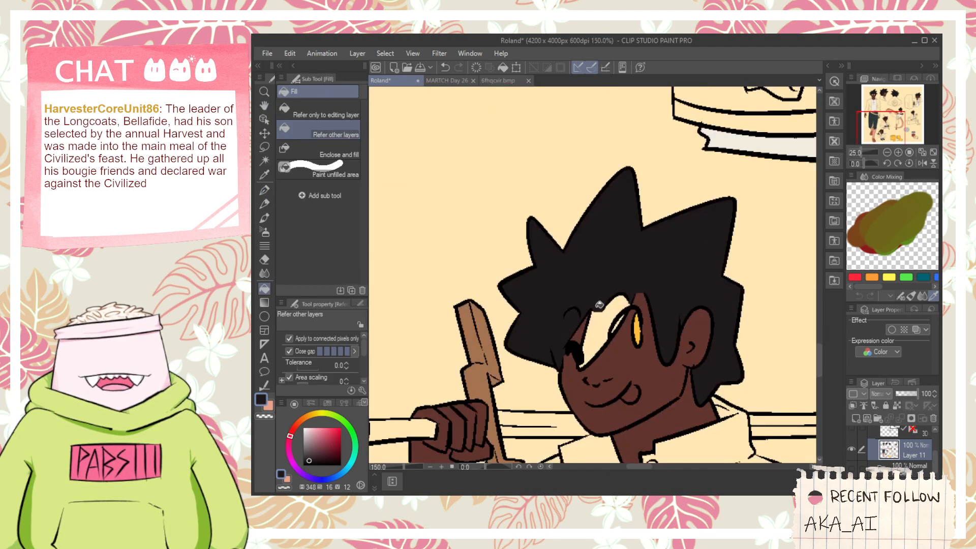
left_click(618, 323)
scroll(619, 323, "down", 5)
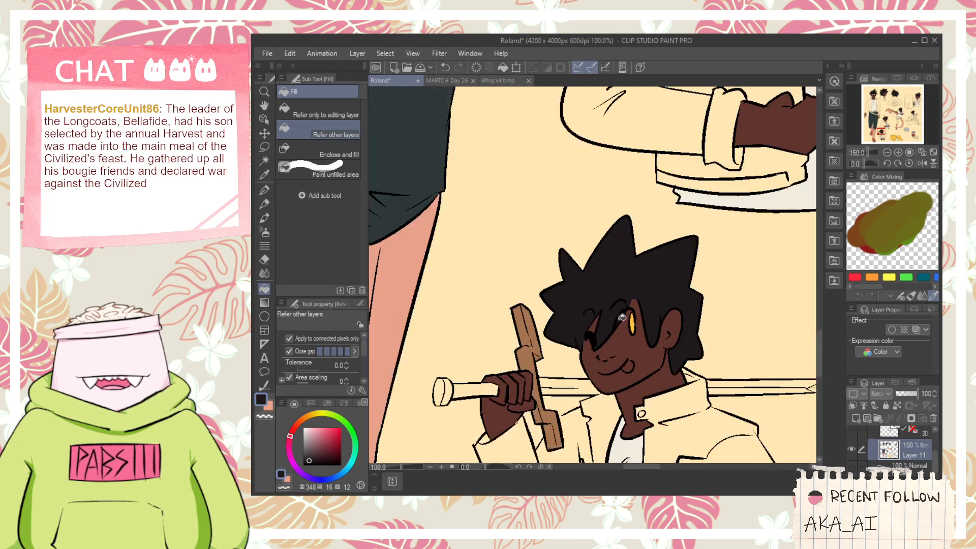
- Choose a muted brown with hue 21, saturation 49 and value 61 as the drawing color for the jacket
scroll(624, 321, "down", 2)
key("space")
left_click_drag(741, 330, 640, 370)
scroll(642, 363, "up", 3)
left_click_drag(697, 231, 757, 306)
left_click_drag(532, 340, 652, 300)
left_click_drag(534, 340, 682, 349)
scroll(681, 349, "down", 1)
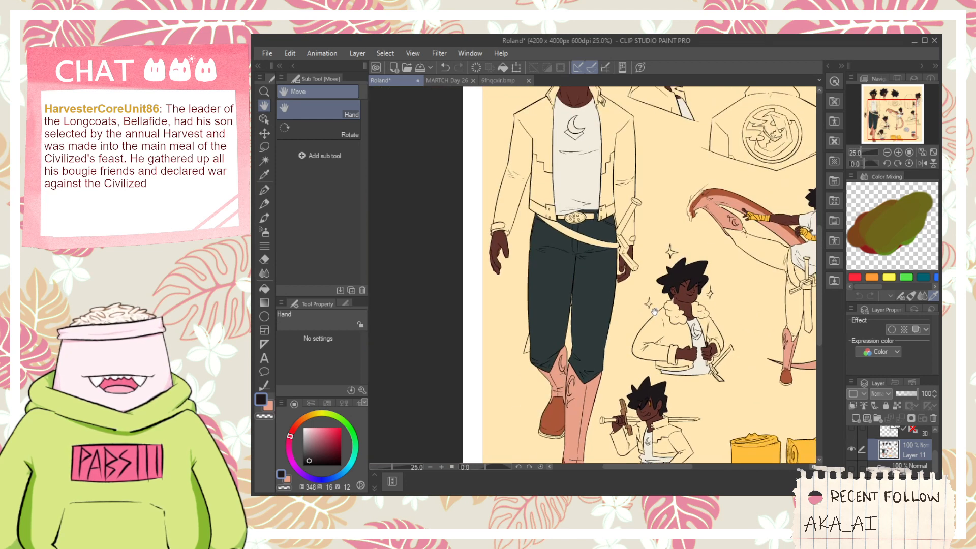
key("i")
scroll(541, 160, "up", 1)
key("space")
left_click_drag(559, 180, 564, 235)
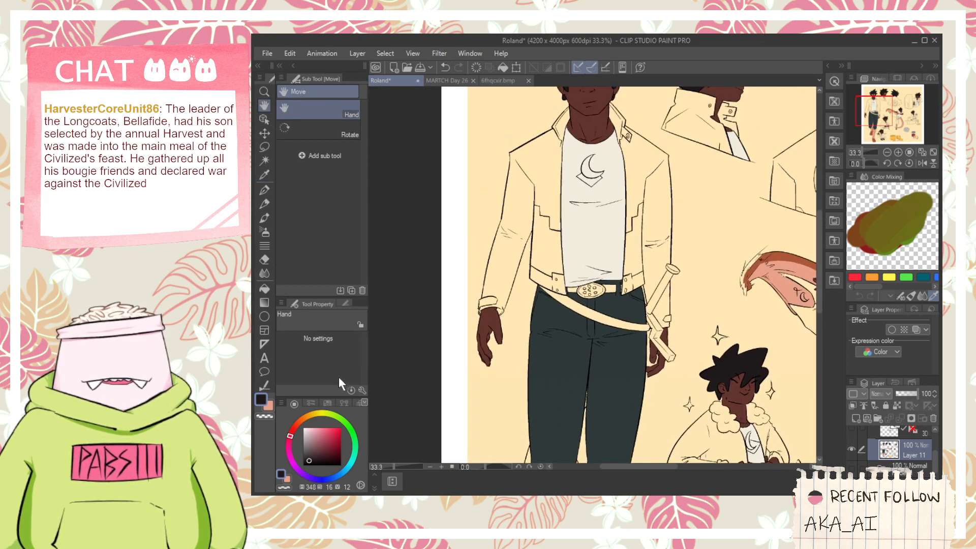
left_click(300, 421)
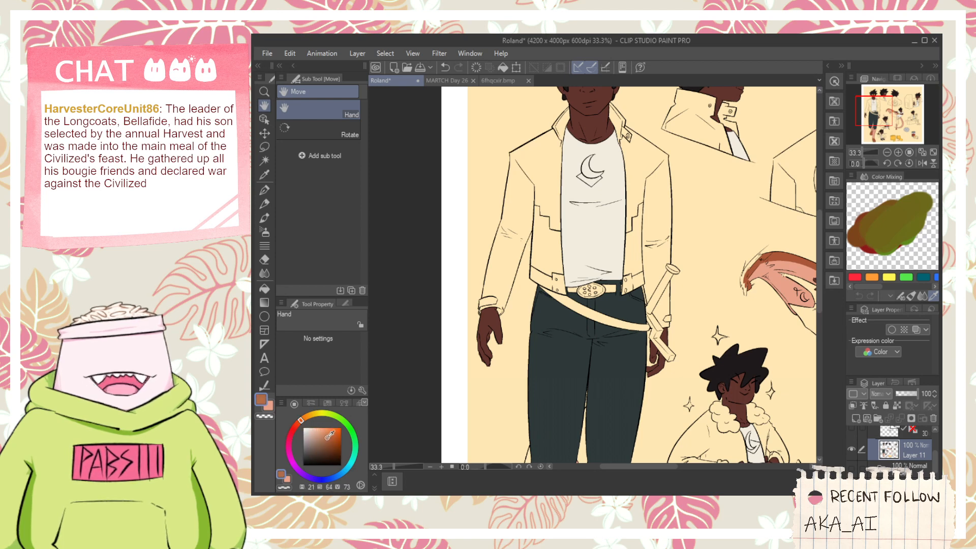
left_click_drag(331, 435, 319, 435)
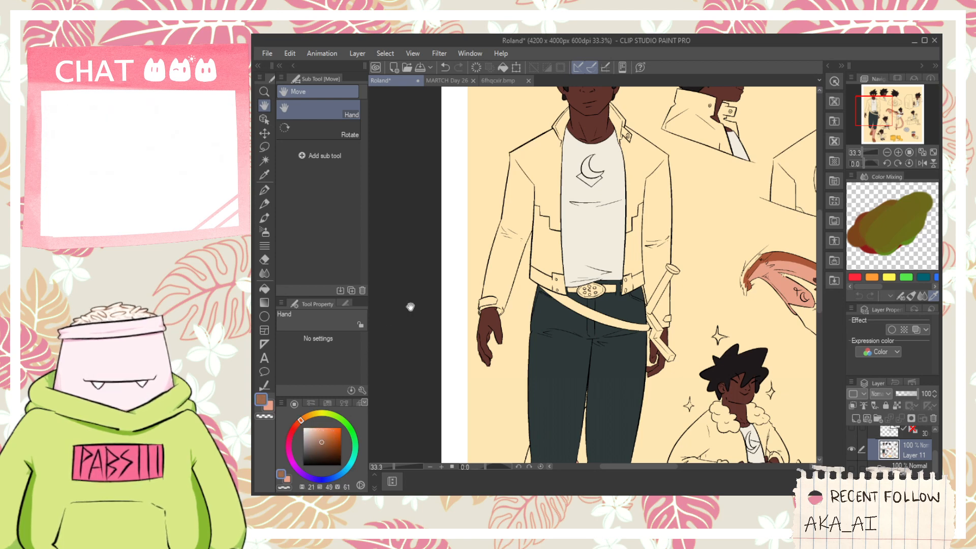
- Fill the front-view jacket's sleeve, shoulder panel, inner cuff and hem band on the side away from the sword with the brown
key("g")
left_click(504, 244)
scroll(507, 229, "up", 2)
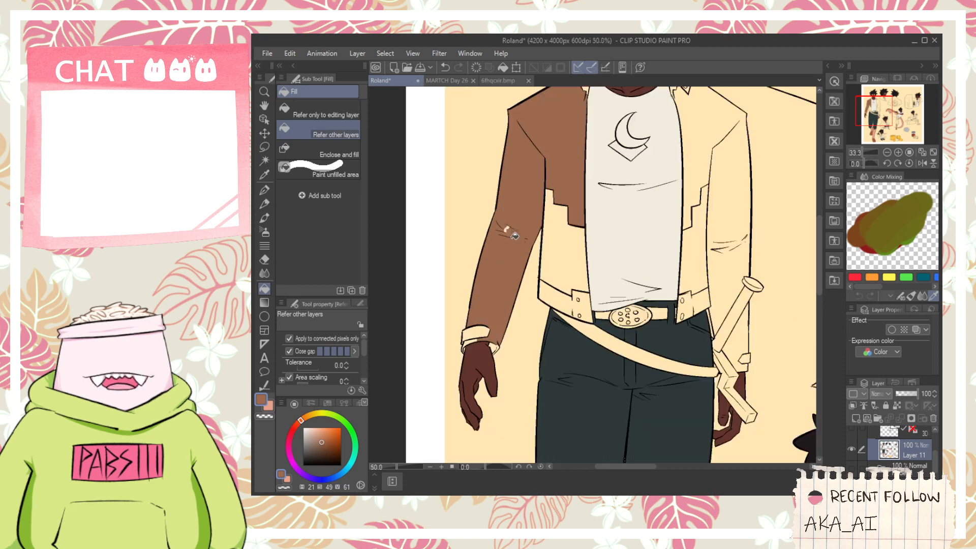
scroll(495, 384, "up", 2)
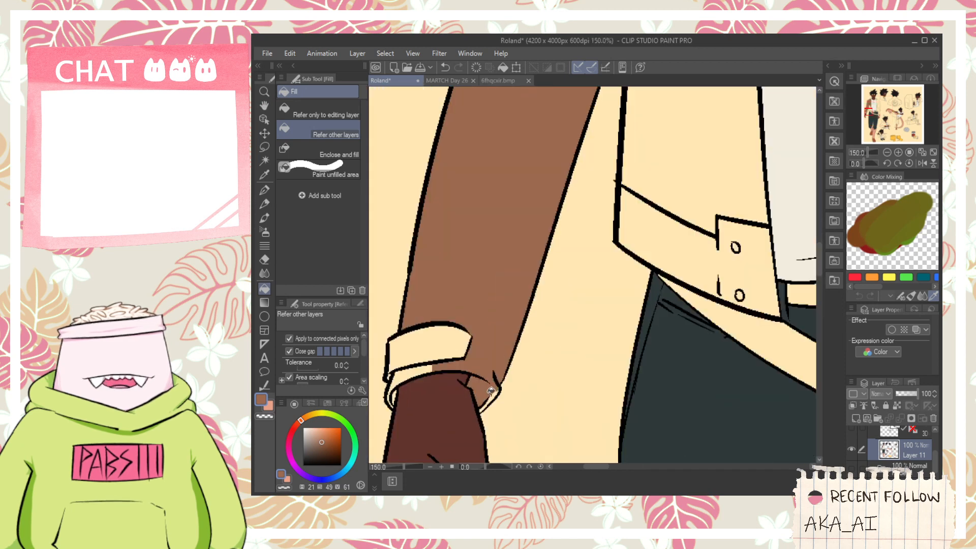
left_click(418, 368)
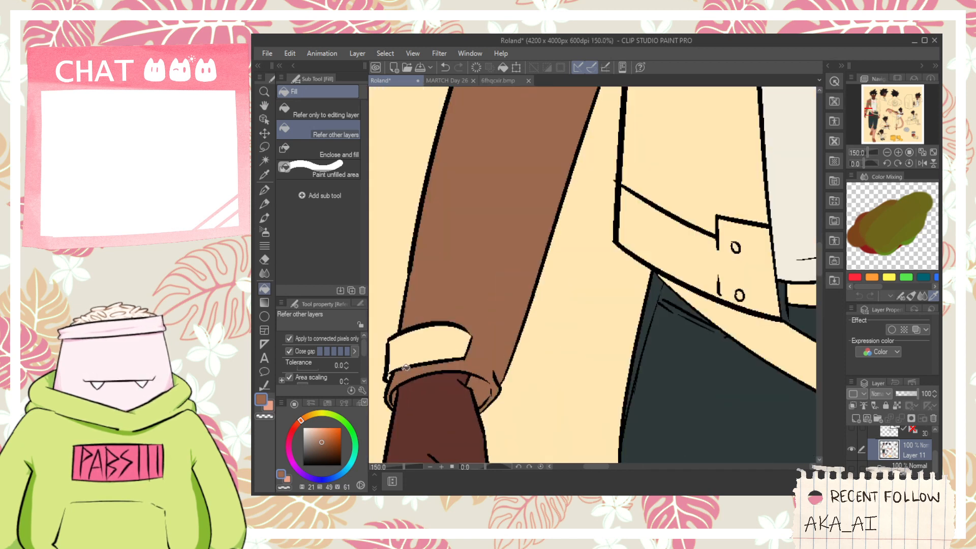
scroll(405, 367, "down", 3)
left_click(510, 317)
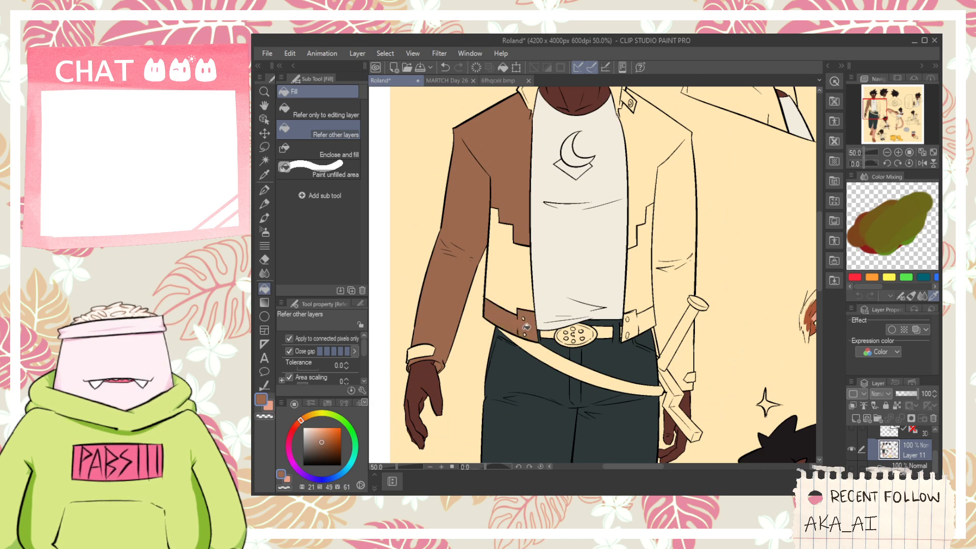
- Fill the jacket's upper front panel and the whole sleeve and cuff on the sword side with the brown
scroll(512, 313, "down", 1)
scroll(580, 244, "up", 1)
left_click(604, 183)
left_click(644, 224)
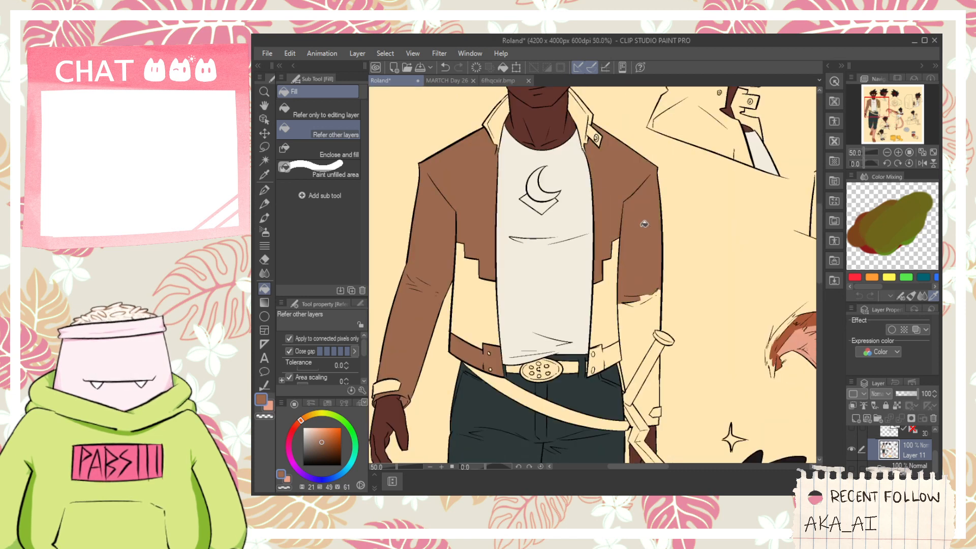
left_click(640, 309)
left_click_drag(646, 322, 639, 209)
scroll(640, 209, "up", 1)
left_click(647, 176)
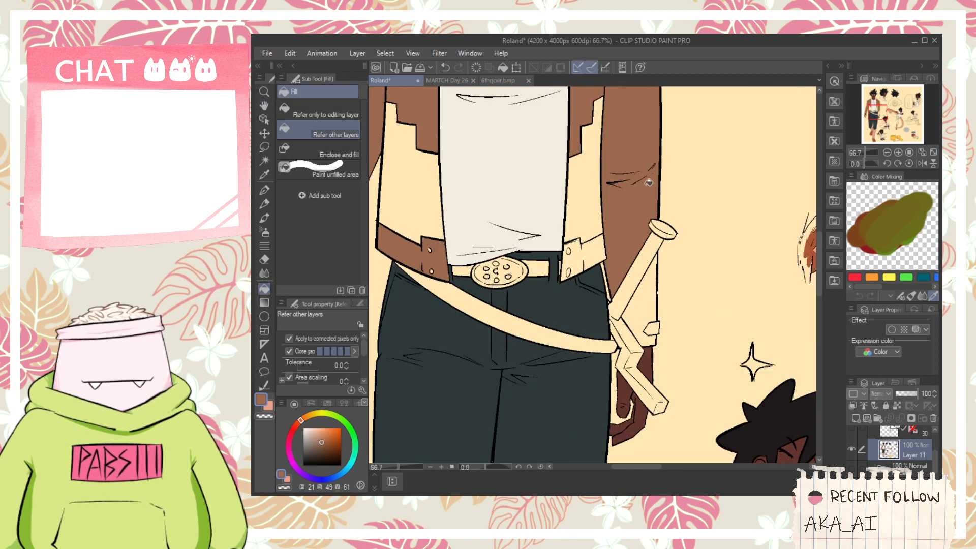
left_click(649, 307)
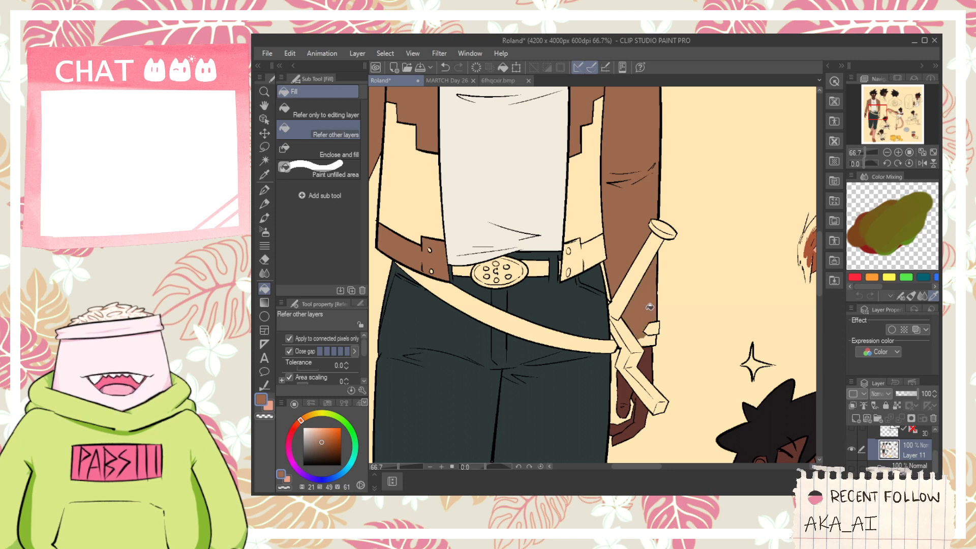
- Fill the jacket's hem band on the sword side and the cuff strap on the opposite wrist with the brown
left_click(589, 205)
key("ctrl+z")
left_click(579, 267)
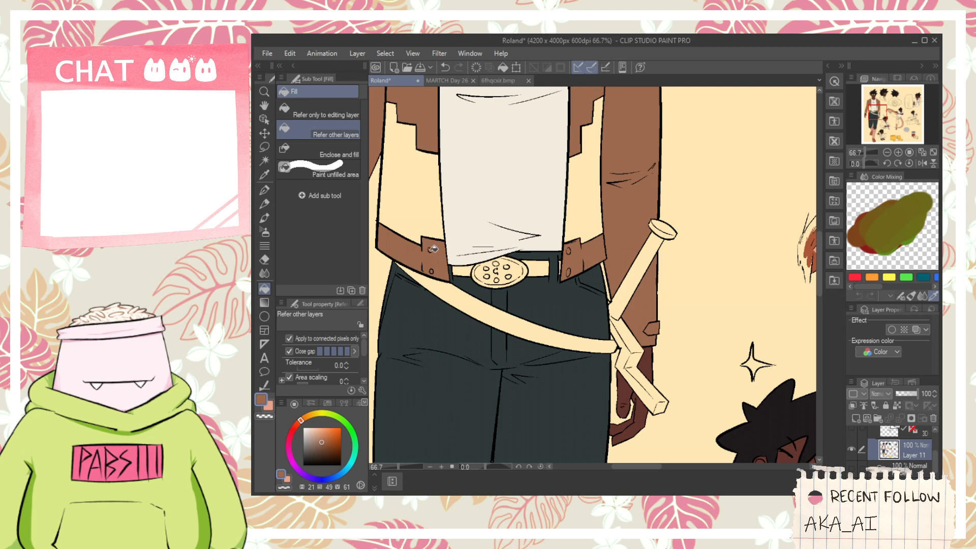
scroll(434, 249, "down", 2)
left_click_drag(432, 252, 536, 322)
scroll(457, 356, "up", 2)
left_click(476, 327)
scroll(481, 321, "down", 1)
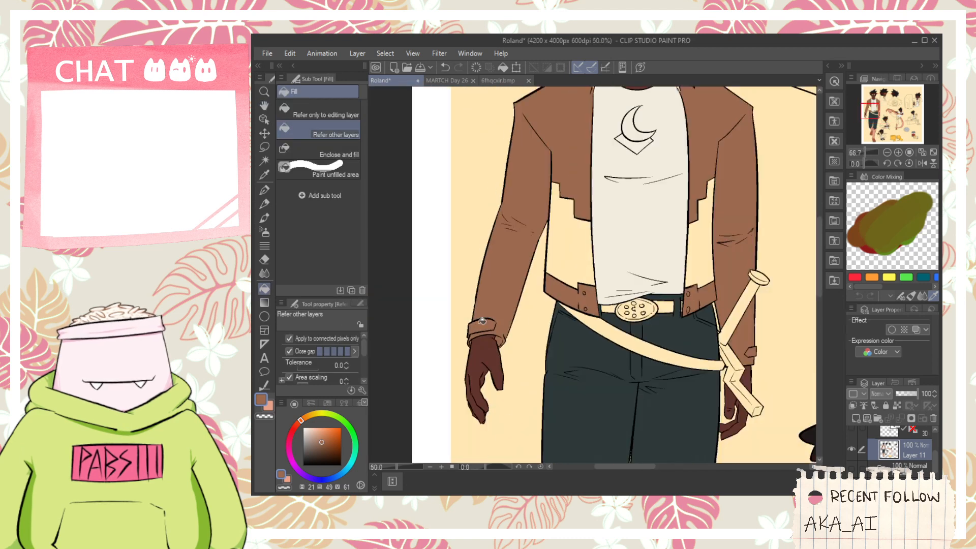
scroll(482, 321, "down", 2)
key("space")
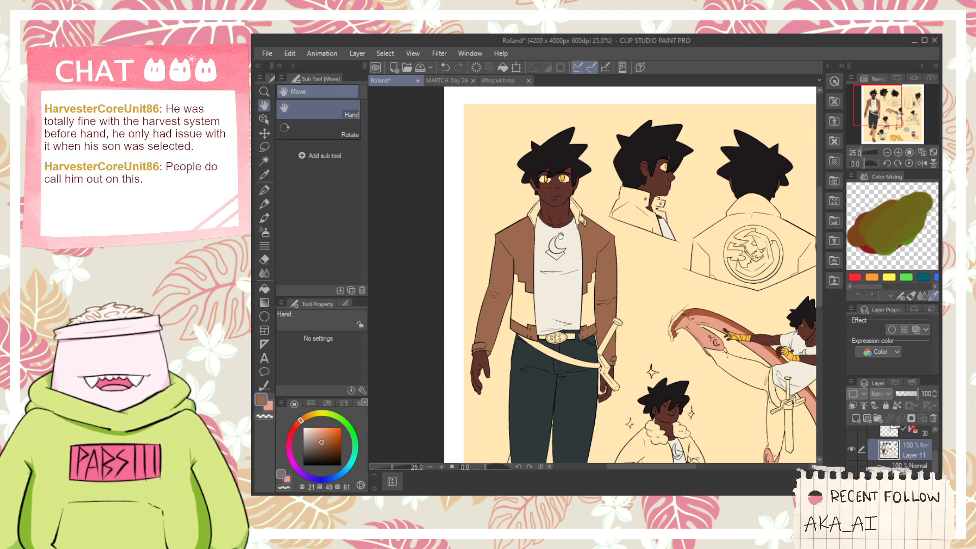
left_click_drag(568, 279, 505, 151)
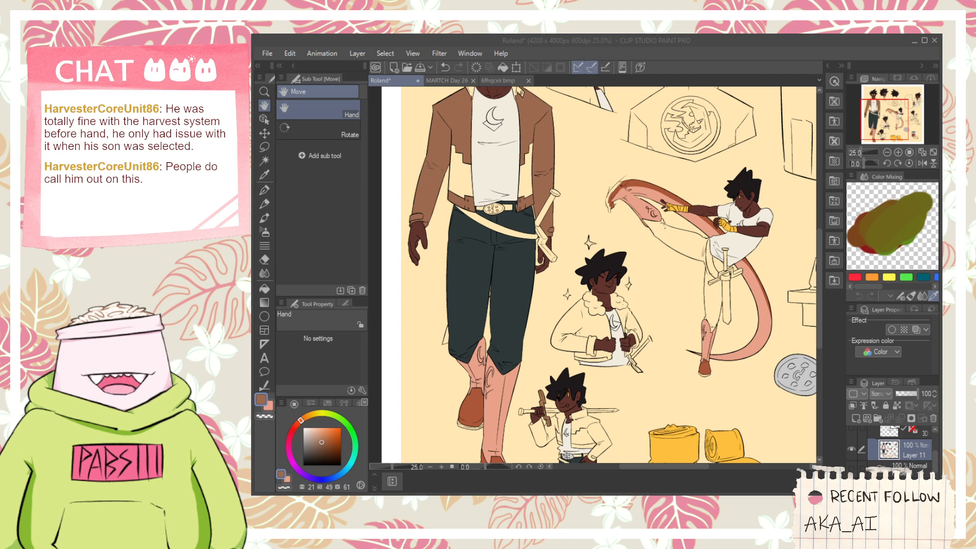
- Open the Aster character sheet and sample the dark maroon of the front-view jacket as the drawing color
double_click(408, 328)
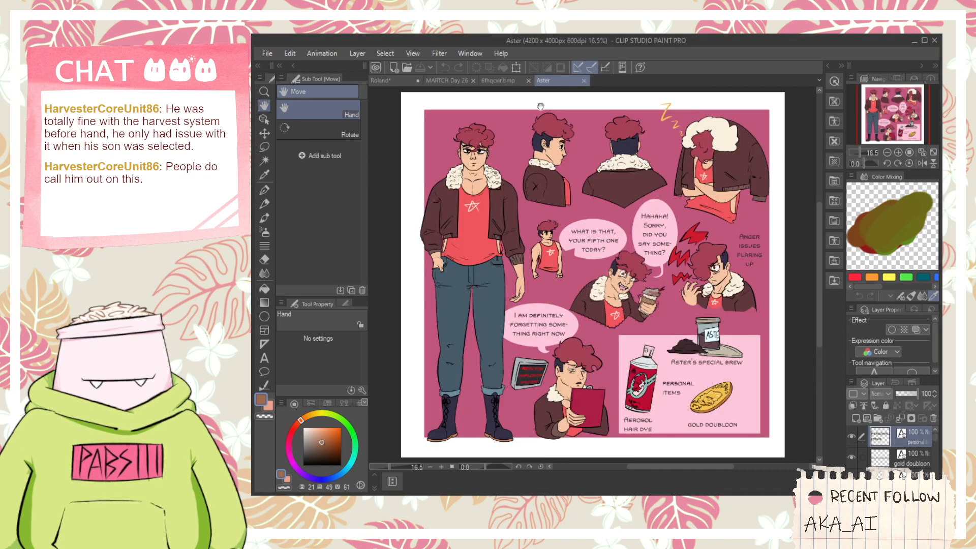
key("i")
scroll(445, 200, "up", 3)
left_click(448, 182)
- On the Roland sheet, fill the fur-collared figure's front jacket panel and sleeve on the side away from the sword with the dark maroon
left_click(393, 80)
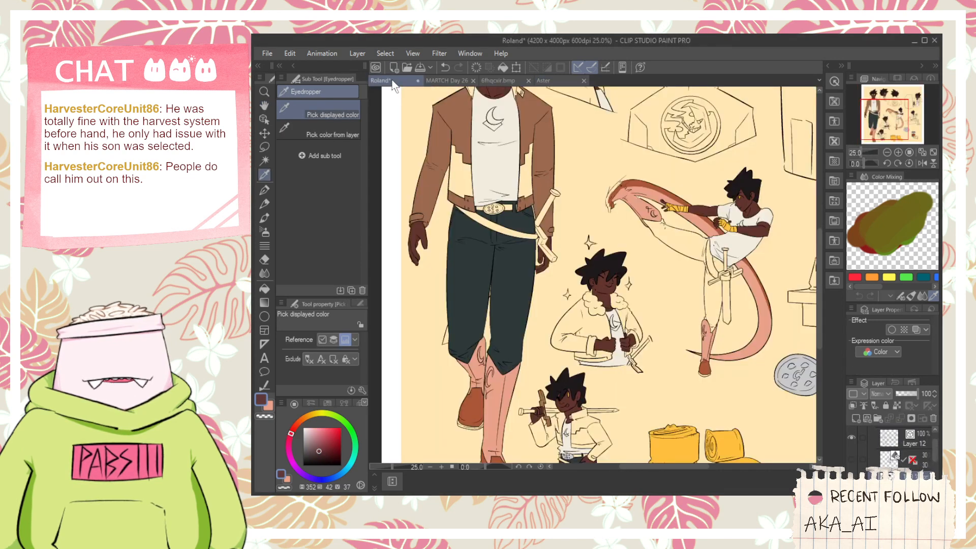
key("g")
scroll(580, 378, "up", 2)
left_click(580, 378)
scroll(580, 378, "up", 2)
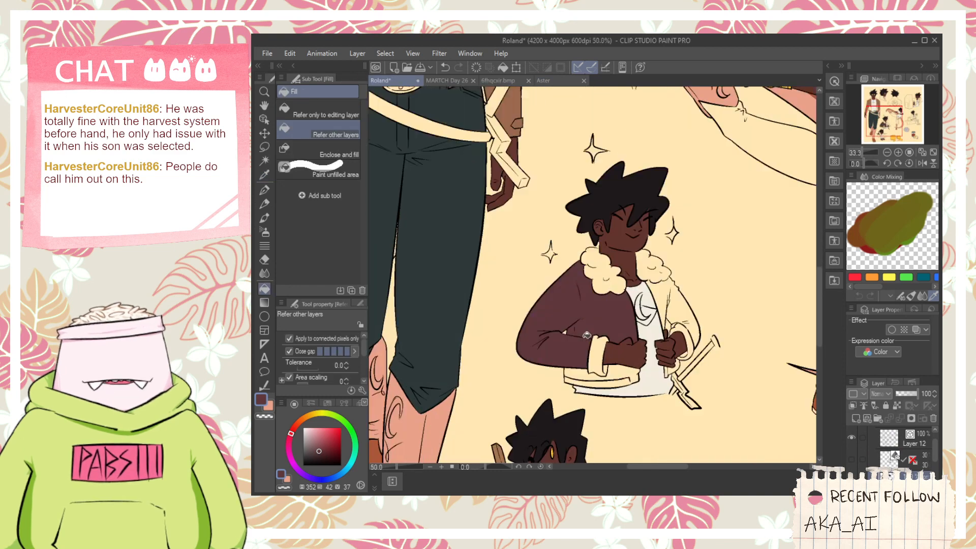
left_click(633, 376)
- Fill the fur-collared figure's jacket panel and sleeve on the sword side with the dark maroon
left_click(683, 292)
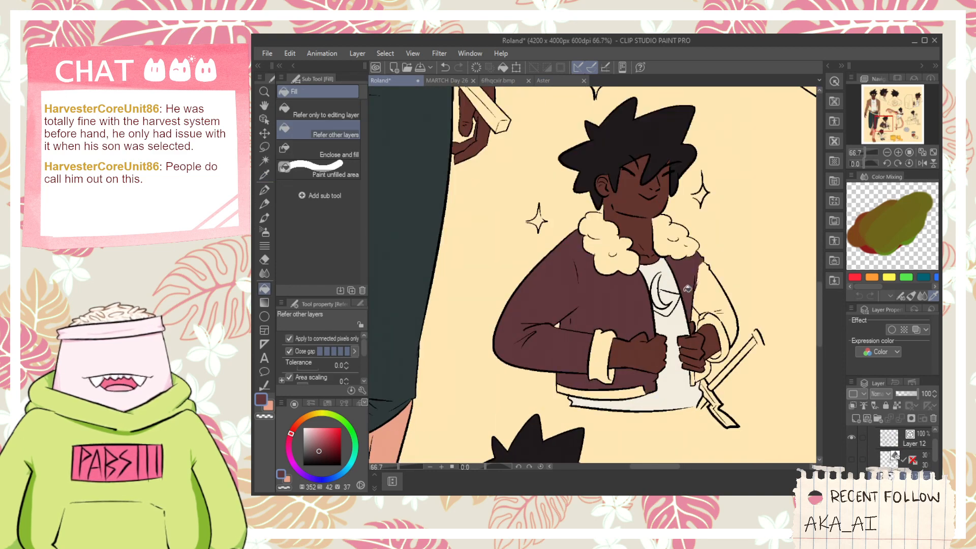
left_click(700, 304)
scroll(700, 305, "up", 1)
left_click(706, 389)
left_click(739, 320)
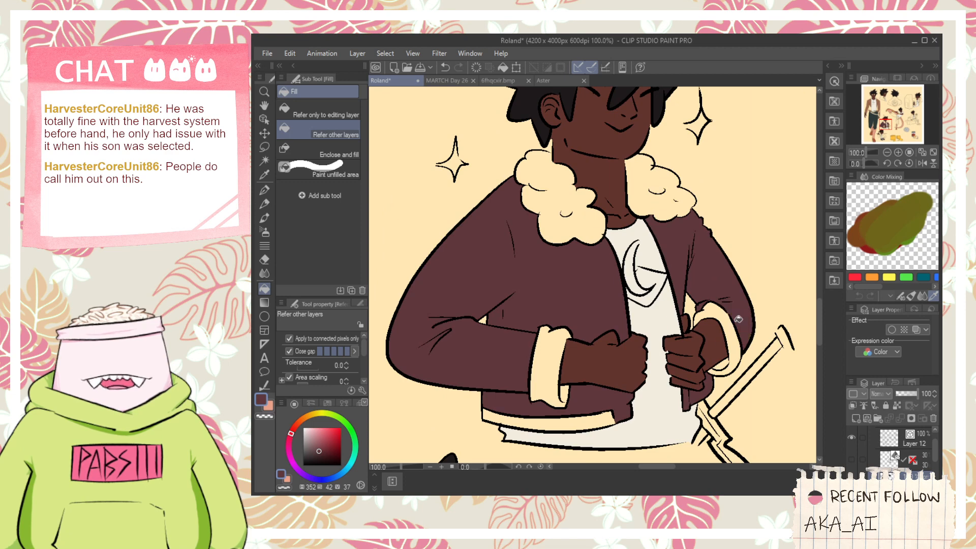
scroll(699, 307, "down", 2)
- Return to the Aster sheet and sample the muted brown of the front-view jacket's ribbed cuff as the main color
key("h")
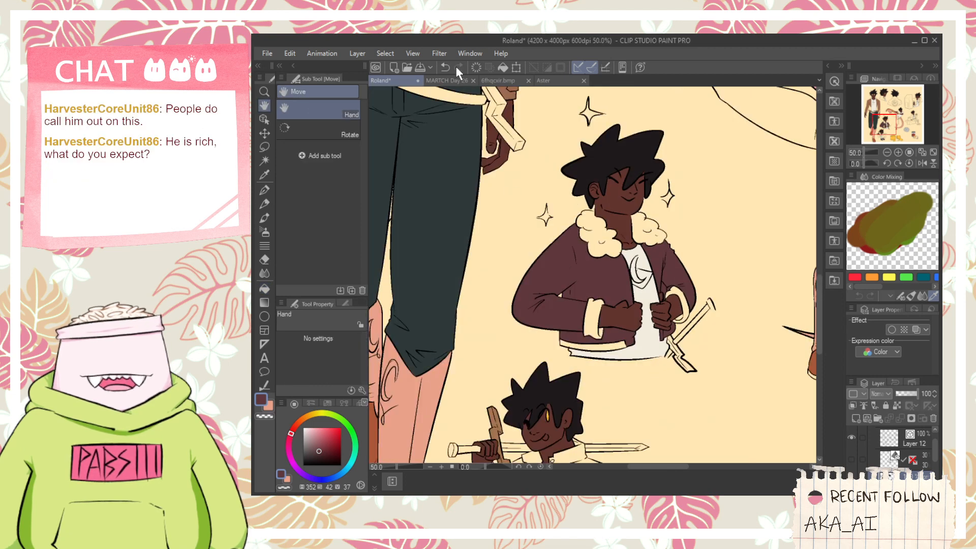
left_click(457, 79)
left_click(499, 81)
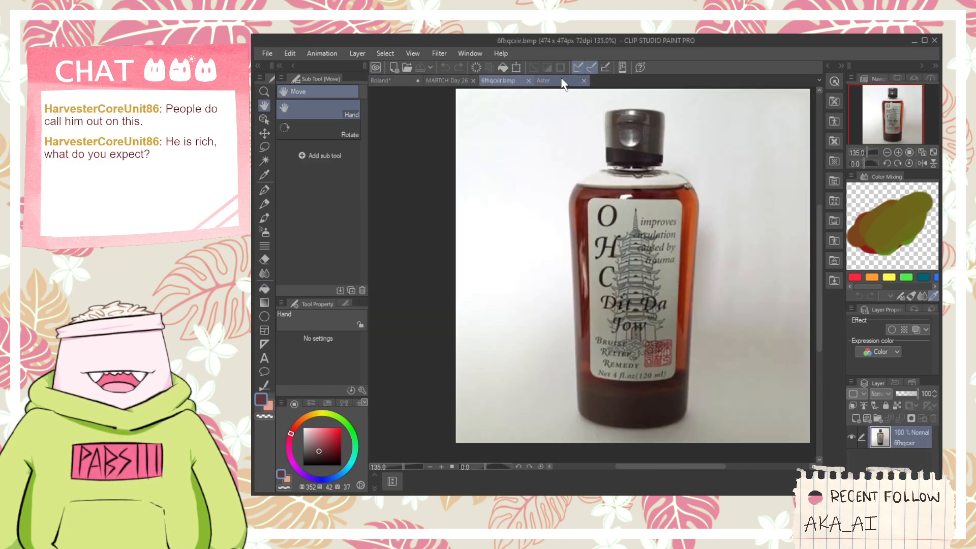
left_click(543, 81)
key("i")
scroll(536, 311, "down", 2)
key("space")
left_click_drag(531, 312, 509, 241)
scroll(510, 242, "up", 1)
scroll(510, 242, "up", 1)
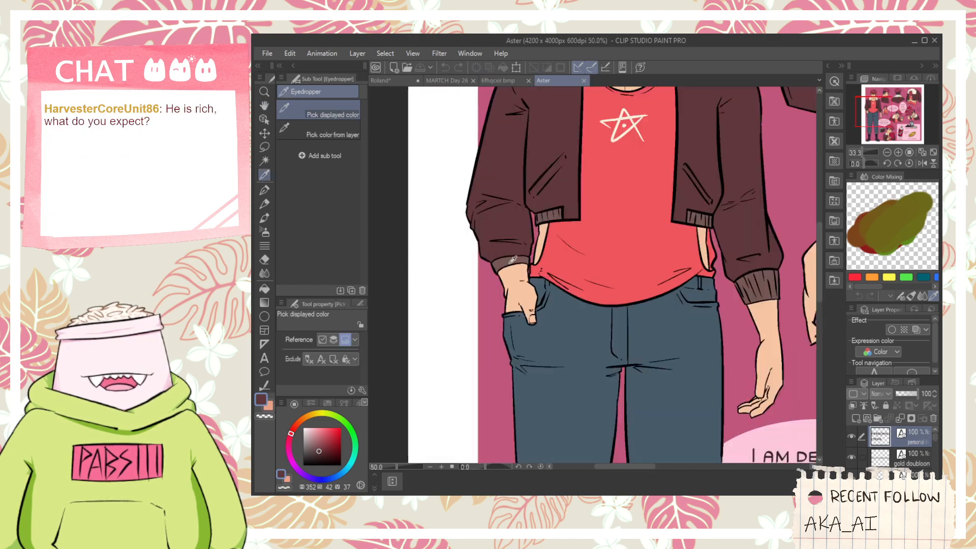
- Sample the cream of Aster's front-view fur collar into the secondary color
left_click(270, 407)
key("space")
left_click_drag(521, 187, 496, 331)
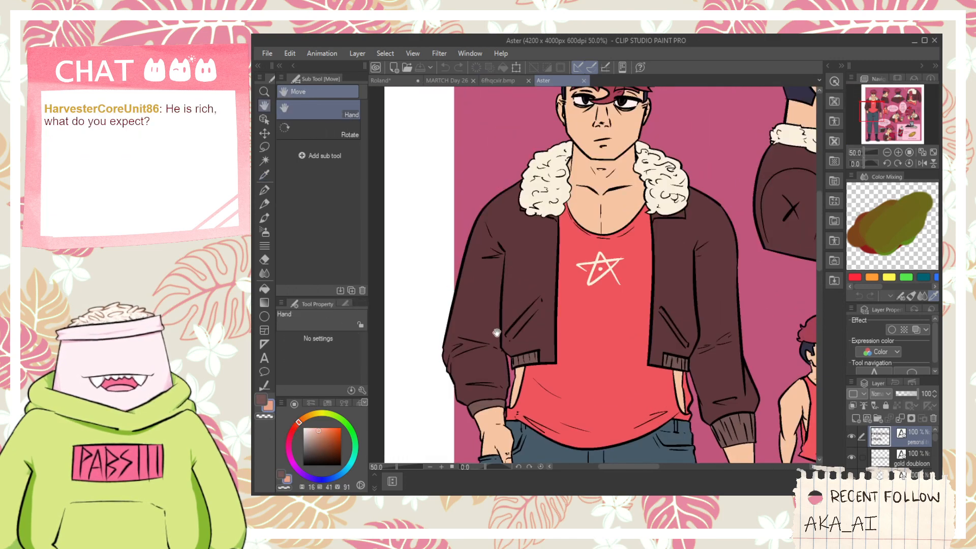
left_click(536, 168)
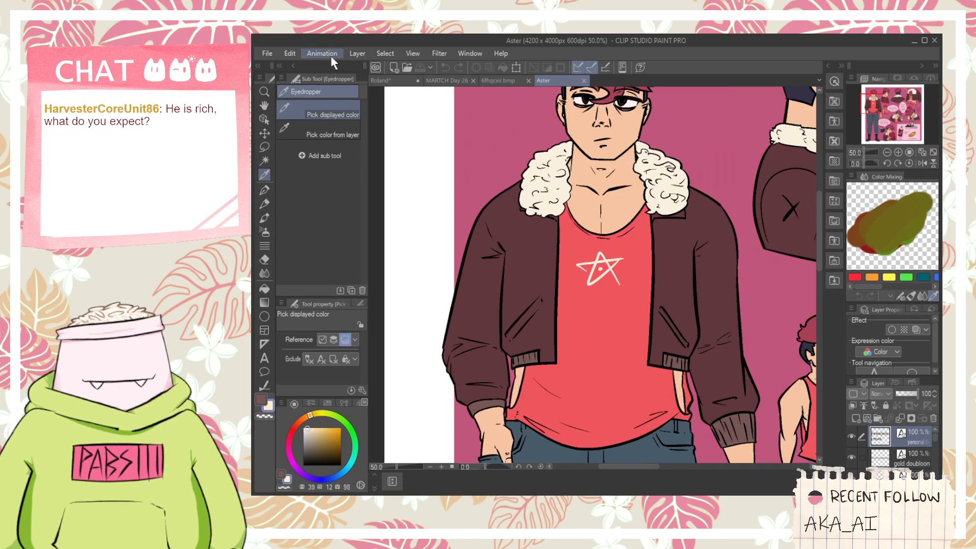
- Back on the Roland sheet, fill both halves of the figure's fur collar with the sampled cream
left_click(391, 81)
key("g")
scroll(613, 244, "up", 2)
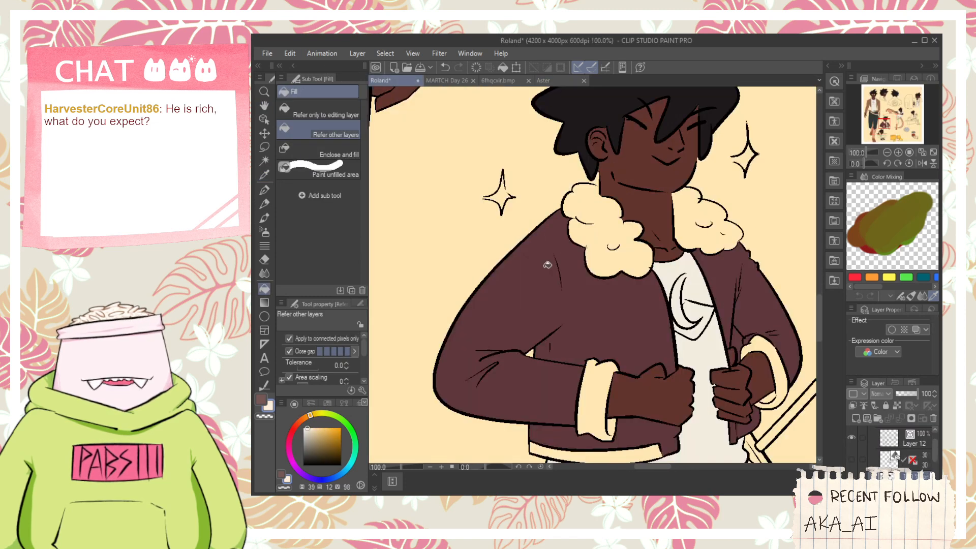
left_click(686, 232)
- Switch to the sampled muted brown and fill the maroon jacket's hem band on the side away from the sword
key("space")
left_click_drag(682, 285, 636, 169)
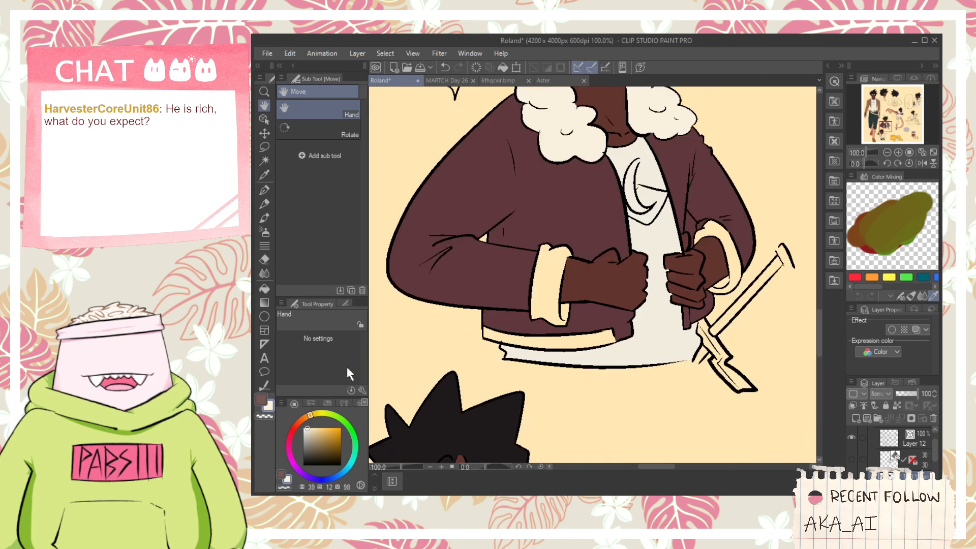
left_click(262, 400)
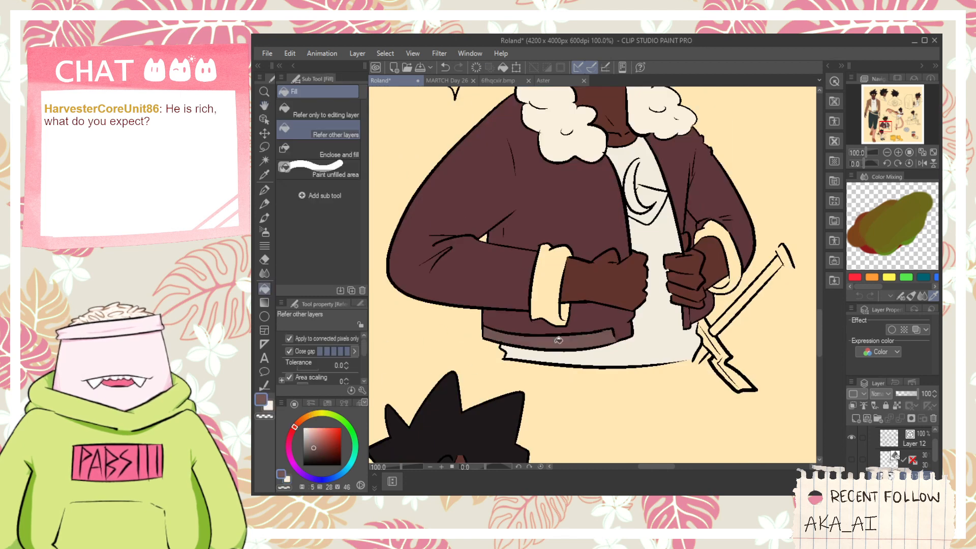
- Draw the upper edge of the maroon jacket's hem band below the sword-side fist with the G-pen in muted brown, redoing faulty strokes
scroll(696, 317, "up", 2)
scroll(696, 317, "up", 2)
key("p")
mouse_move(671, 319)
left_mouse_down()
mouse_move(735, 291)
mouse_move(736, 273)
mouse_move(717, 309)
mouse_move(746, 291)
left_mouse_up()
key("ctrl+z")
key("g")
left_click(681, 330)
key("ctrl+z")
key("p")
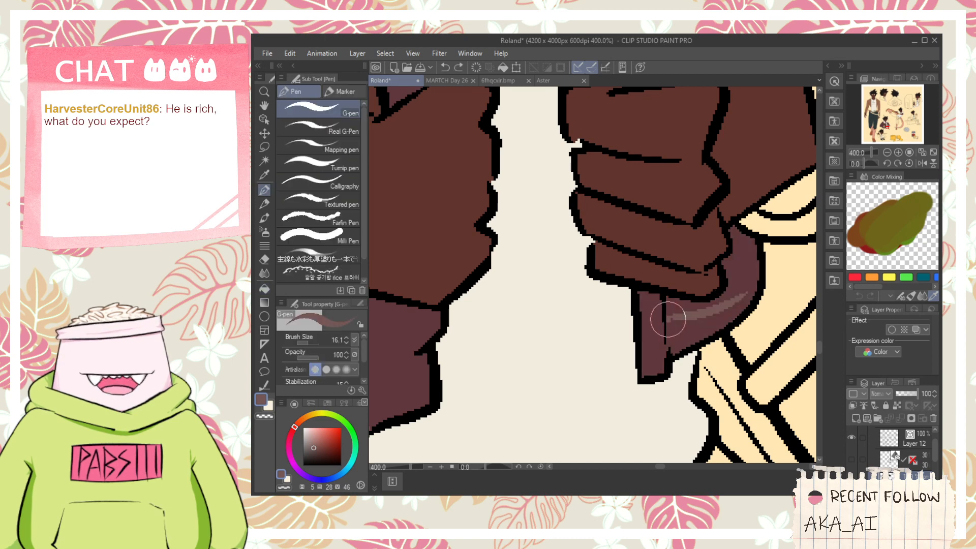
mouse_move(669, 324)
left_mouse_down()
mouse_move(671, 348)
mouse_move(668, 316)
mouse_move(753, 294)
left_mouse_up()
key("ctrl+z")
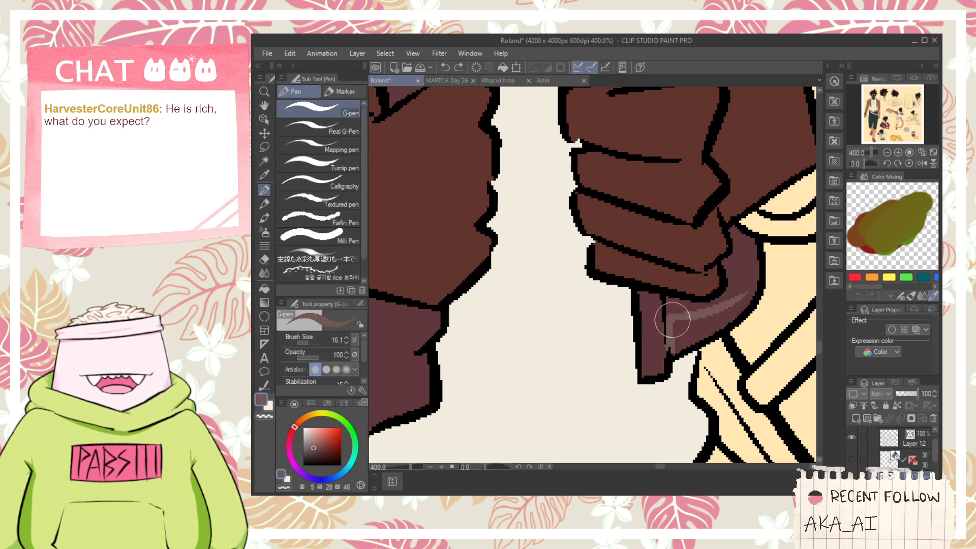
left_click_drag(669, 319, 747, 297)
- Fill the hem band area below the drawn edge with the muted brown, undoing the misplaced fill
key("g")
left_click(751, 295)
key("ctrl+z")
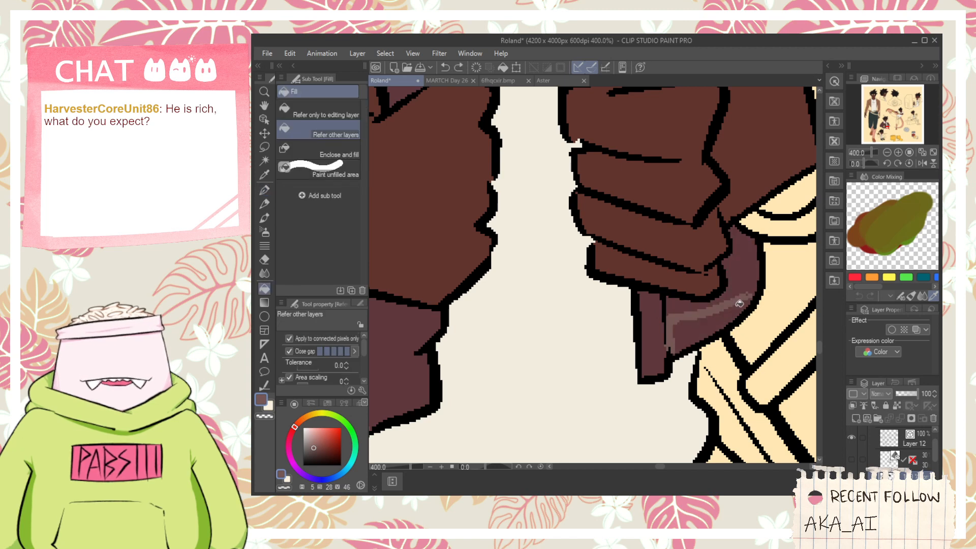
left_click(729, 311)
key("p")
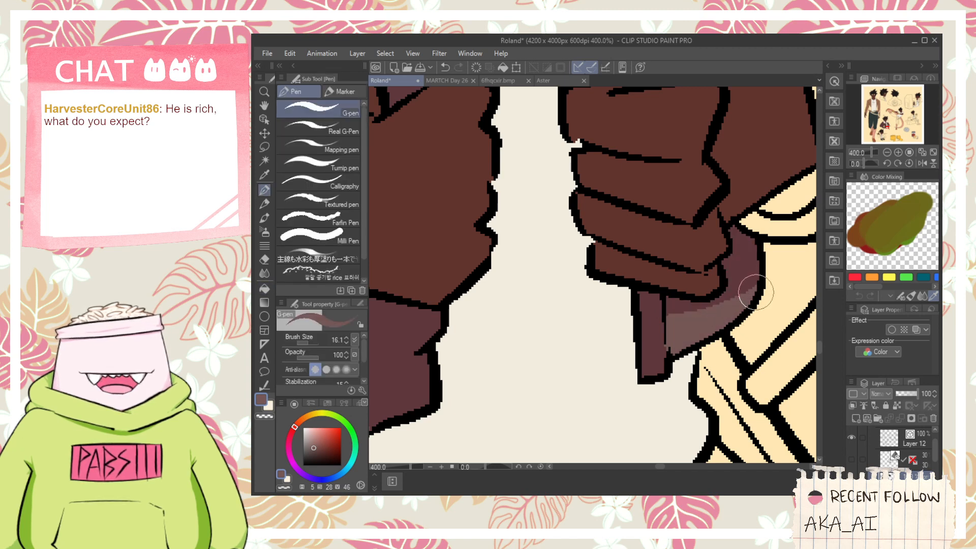
- Fill the cuffs on both wrists of the maroon jacket with the muted brown
scroll(738, 277, "down", 4)
key("space")
left_click_drag(659, 245, 661, 274)
key("g")
scroll(599, 296, "up", 1)
left_click(569, 303)
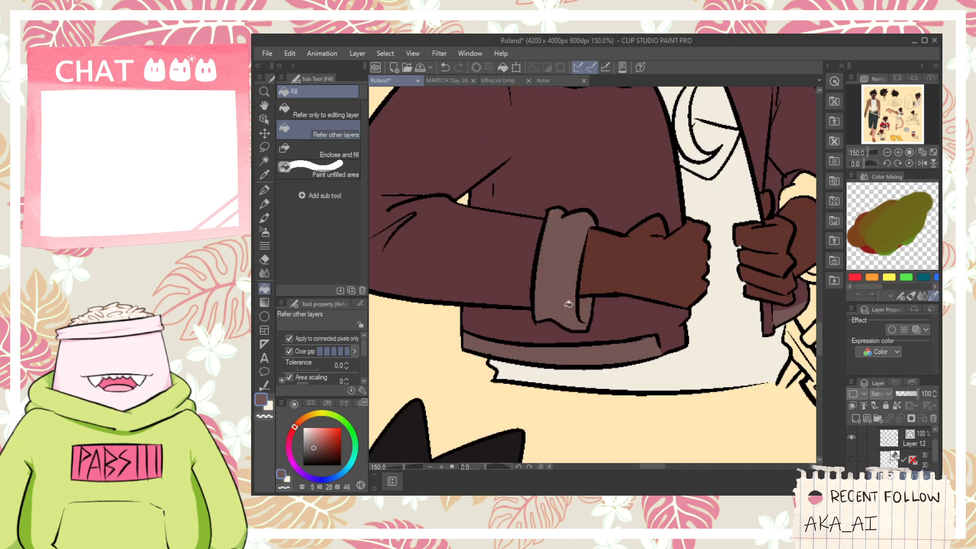
key("space")
left_click_drag(813, 211, 711, 246)
left_click(722, 312)
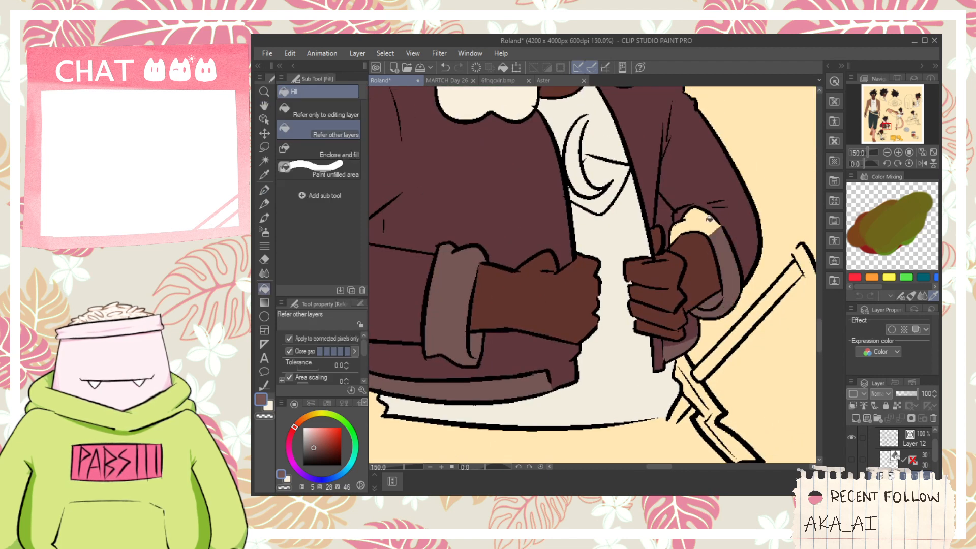
left_click(709, 219)
- Fill the front-view jacket's collar on the side away from the sword with the lighter jacket brown, hue 21, saturation 49, value 61
scroll(707, 217, "down", 5)
key("space")
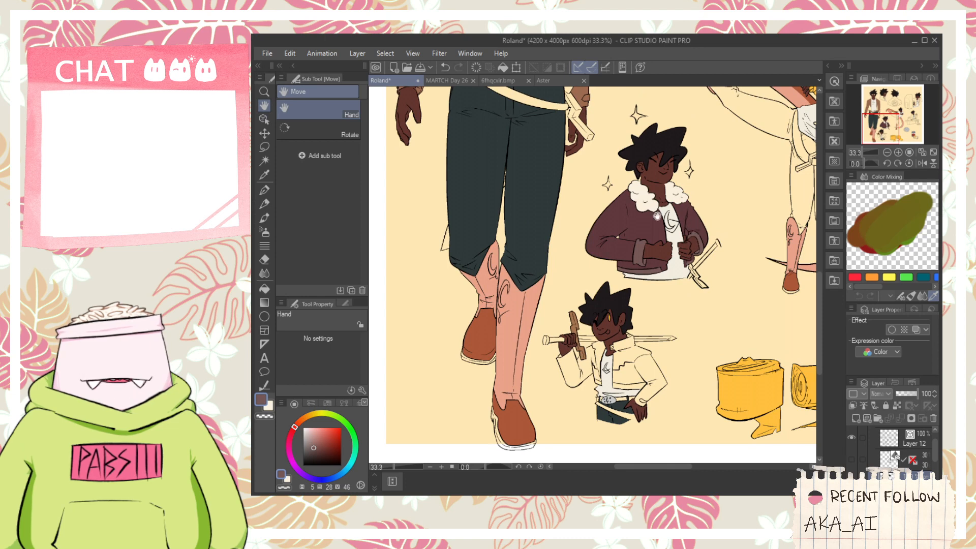
left_click_drag(656, 216, 656, 384)
left_click_drag(560, 164, 571, 188)
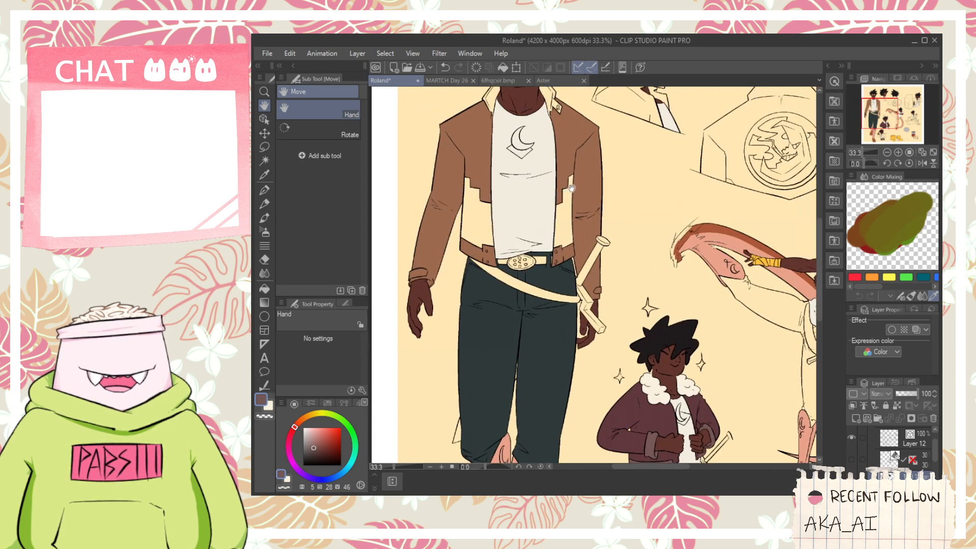
scroll(570, 189, "down", 1)
left_click_drag(519, 103, 526, 135)
scroll(526, 136, "up", 1)
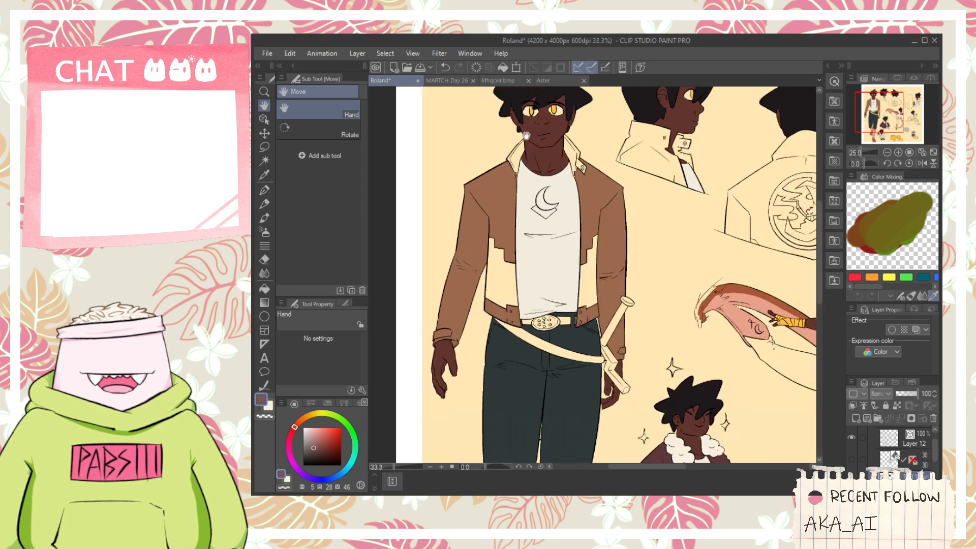
scroll(524, 138, "up", 2)
left_click(496, 224, "alt")
left_click(510, 176)
left_click(495, 182)
left_click(507, 199)
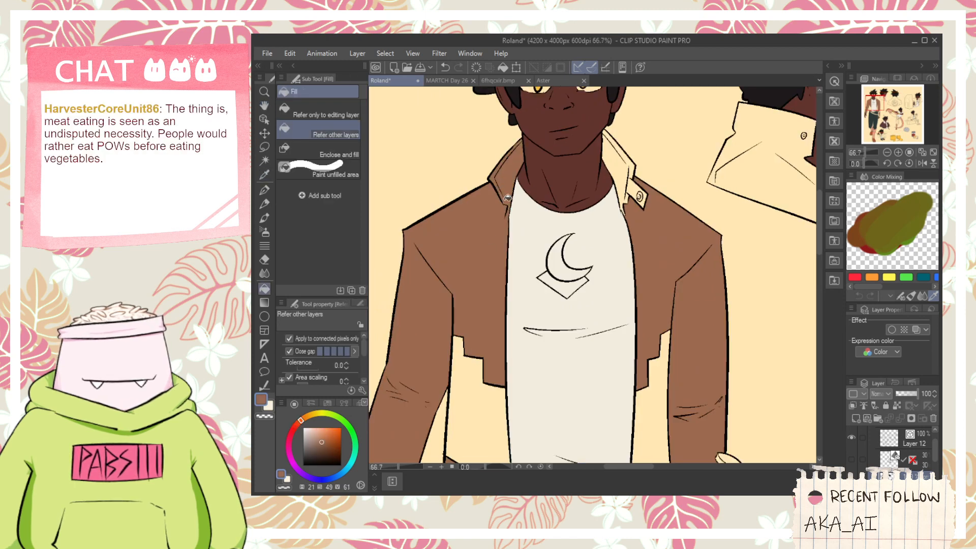
- Fill the front-view jacket's collar and its snap tab on the sword side with the jacket brown
left_click(620, 171)
left_click(630, 168)
left_click(634, 188)
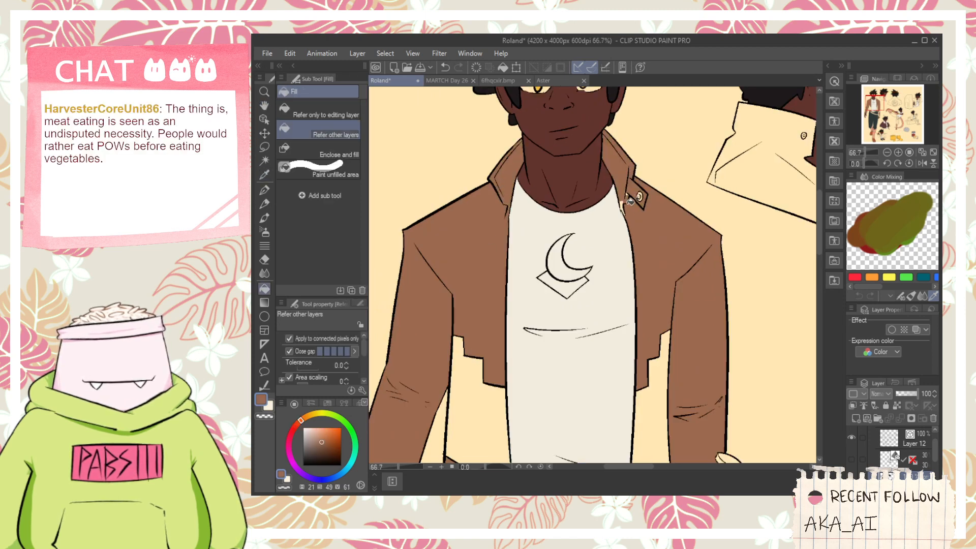
- Sample the light gray from the belt buckle of the figure resting a sword across his shoulders
scroll(640, 193, "up", 1)
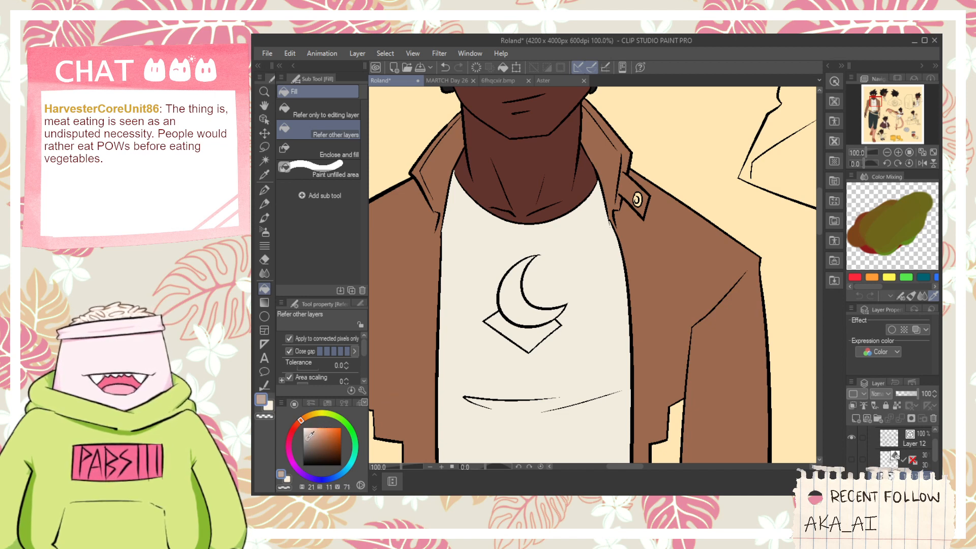
scroll(440, 450, "down", 1)
left_click_drag(440, 450, 486, 307)
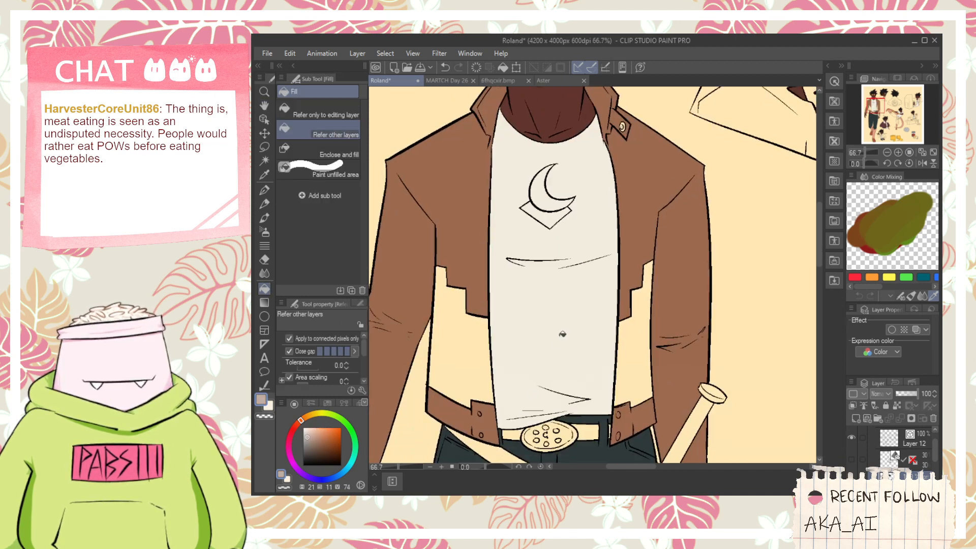
scroll(559, 333, "down", 2)
left_click_drag(560, 333, 407, 214)
left_click_drag(747, 441, 777, 310)
left_click(629, 317, "alt")
scroll(486, 399, "up", 3)
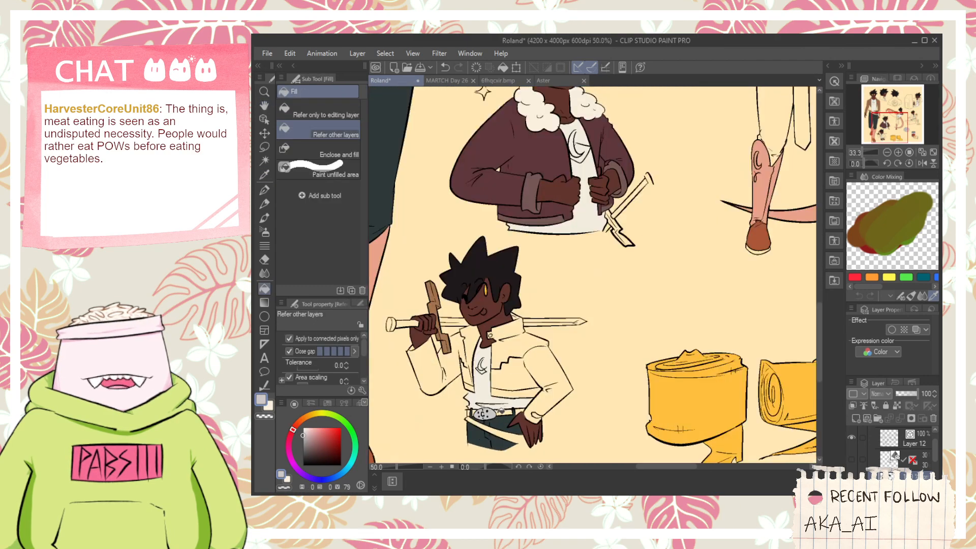
- Fill the front-view figure's oval belt buckle, including its studs and rim, with the light gray
scroll(486, 395, "down", 2)
left_click_drag(583, 165, 571, 344)
left_click_drag(515, 228, 674, 315)
scroll(531, 332, "up", 4)
left_click(528, 330)
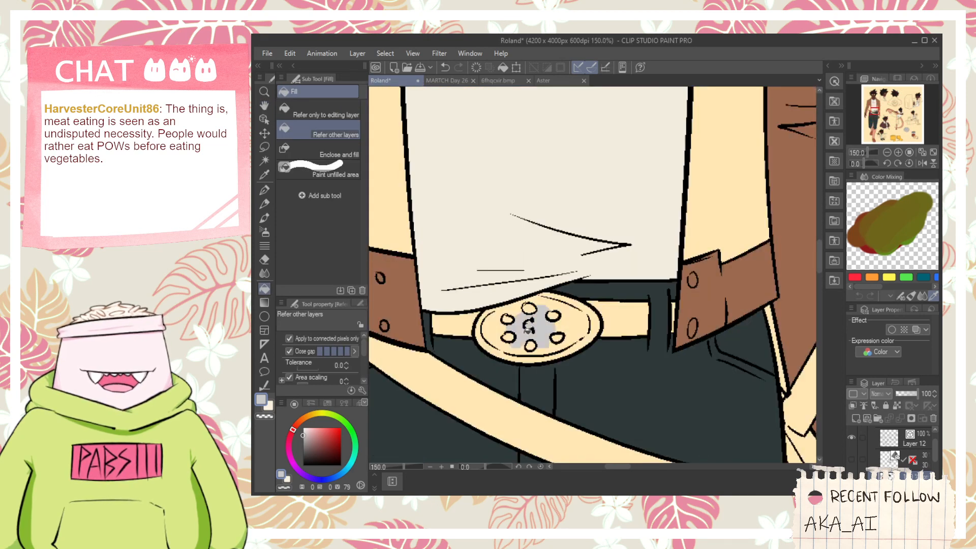
left_click(513, 321)
left_click(531, 327)
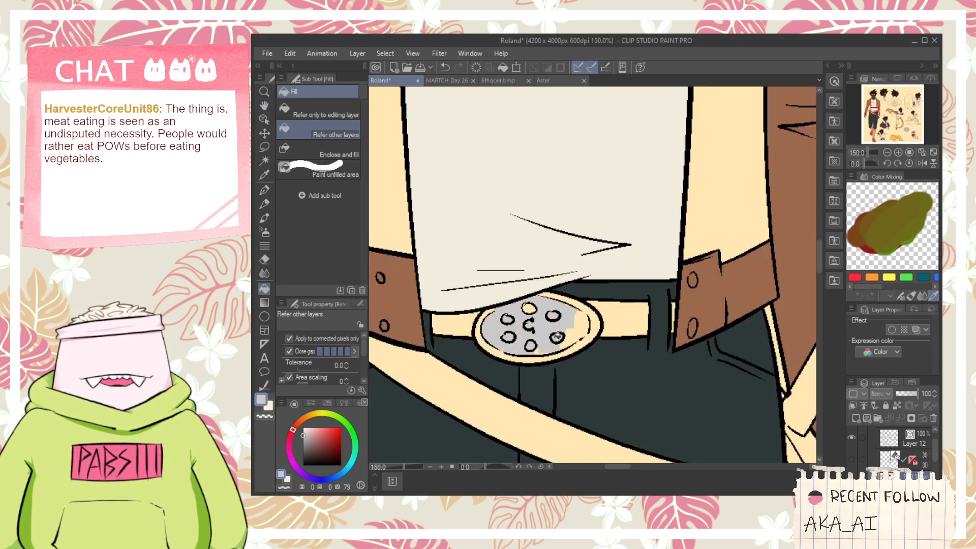
left_click(541, 346)
left_click(582, 324)
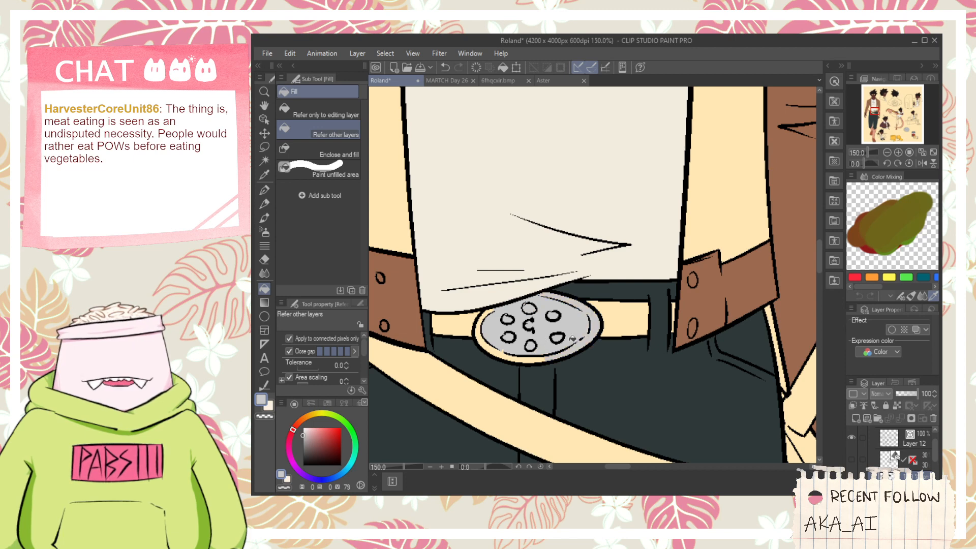
left_click(526, 354)
left_click(493, 345)
- Fill the snap button on the front-view jacket's collar tab with the light gray
scroll(492, 333, "down", 4)
key("space")
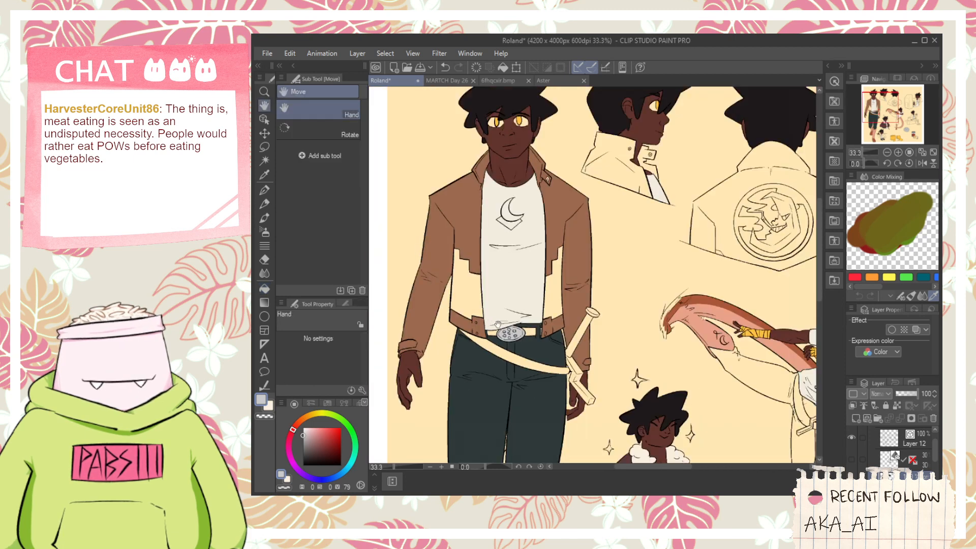
left_click_drag(508, 209, 514, 270)
scroll(515, 269, "up", 2)
scroll(558, 208, "up", 3)
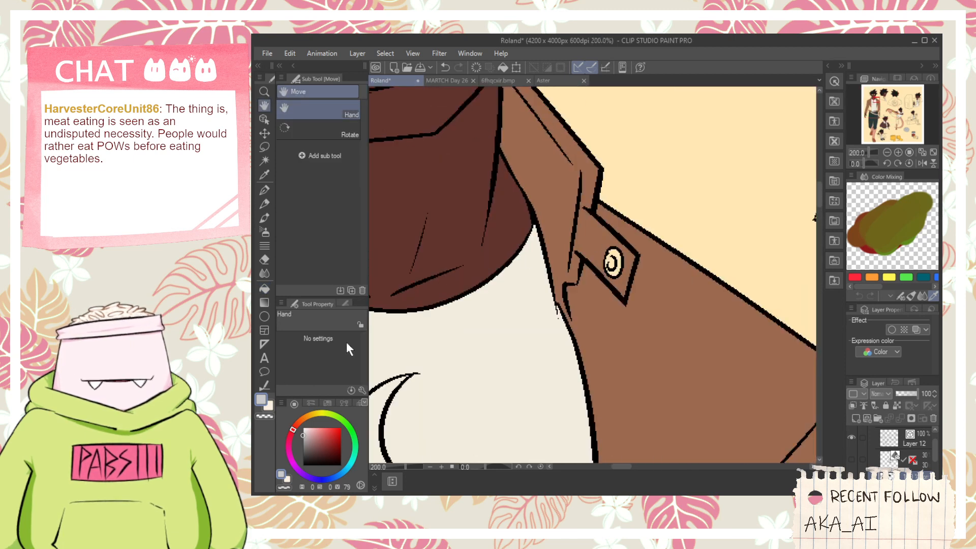
scroll(610, 269, "down", 3)
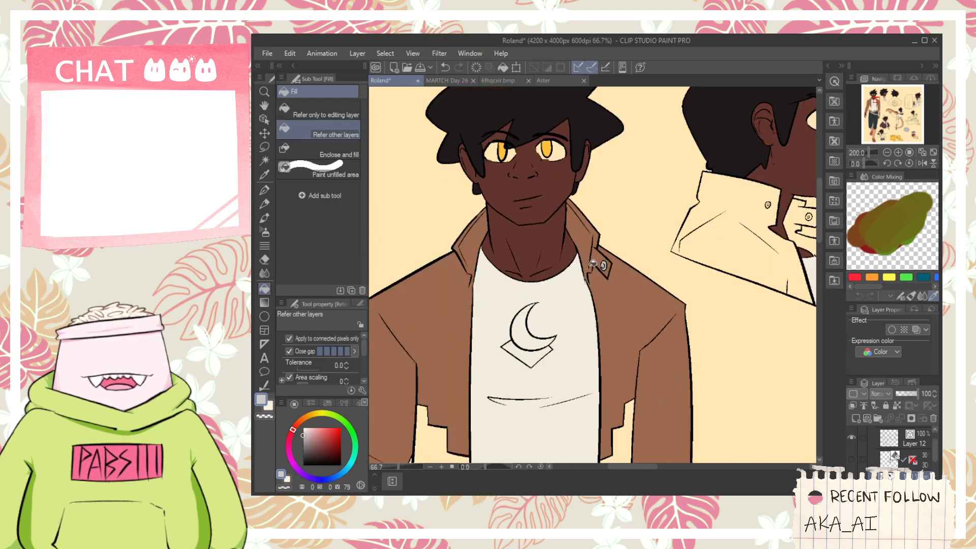
- Fill the two snap buttons on the profile view's jacket collar with the light gray
scroll(512, 293, "down", 1)
key("space")
left_click_drag(572, 316, 513, 282)
scroll(584, 192, "up", 4)
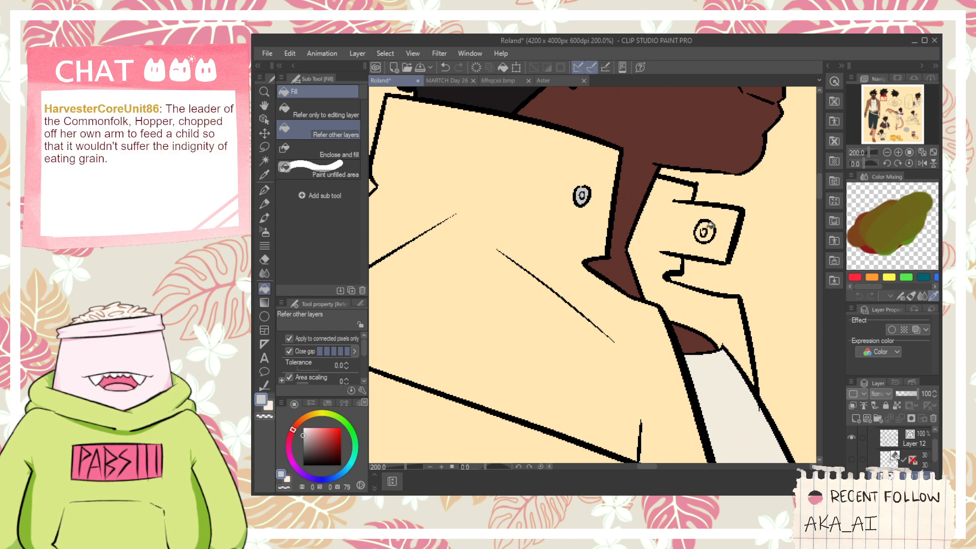
scroll(709, 227, "down", 5)
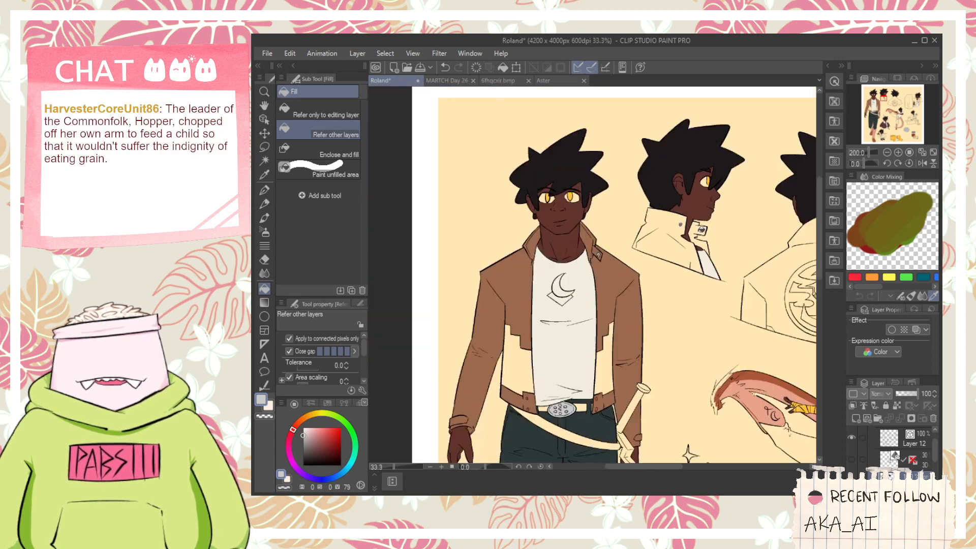
- Examine the front-view figure and the surrounding poses for areas that still need color
key("space")
left_click_drag(737, 304, 585, 317)
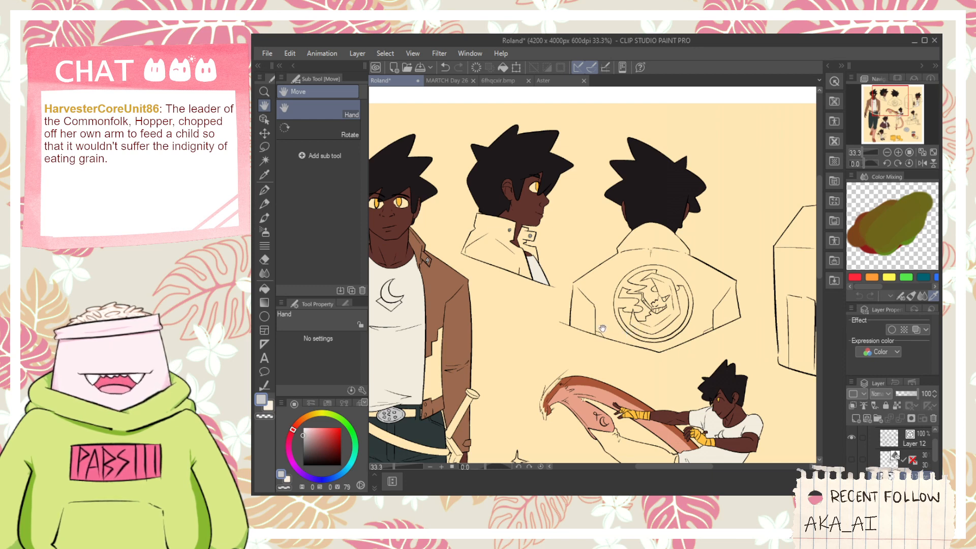
left_click_drag(552, 332, 580, 273)
left_click_drag(467, 344, 595, 275)
scroll(596, 275, "up", 4)
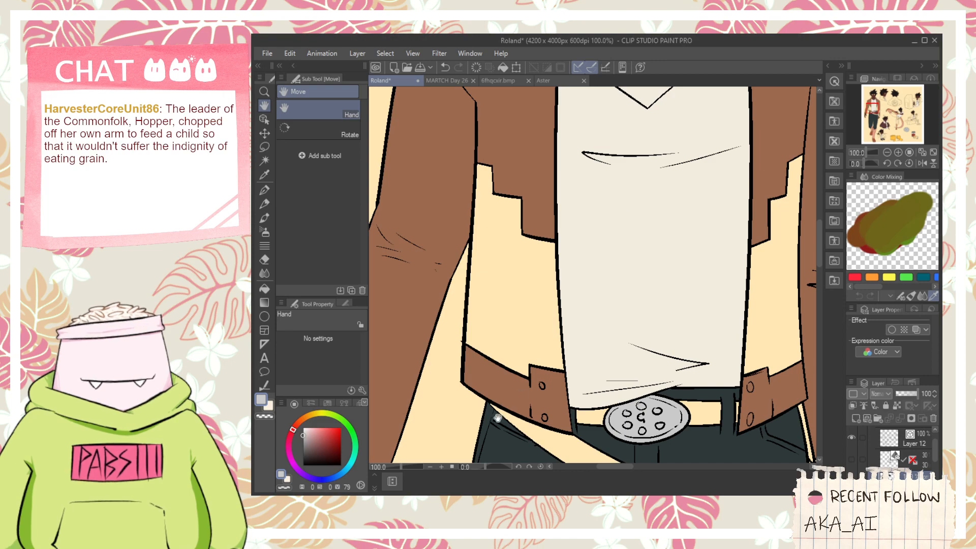
scroll(503, 409, "down", 4)
left_click_drag(577, 399, 450, 227)
mouse_move(586, 285)
left_mouse_down()
mouse_move(588, 222)
mouse_move(595, 239)
left_mouse_up()
scroll(556, 312, "up", 2)
scroll(560, 326, "down", 1)
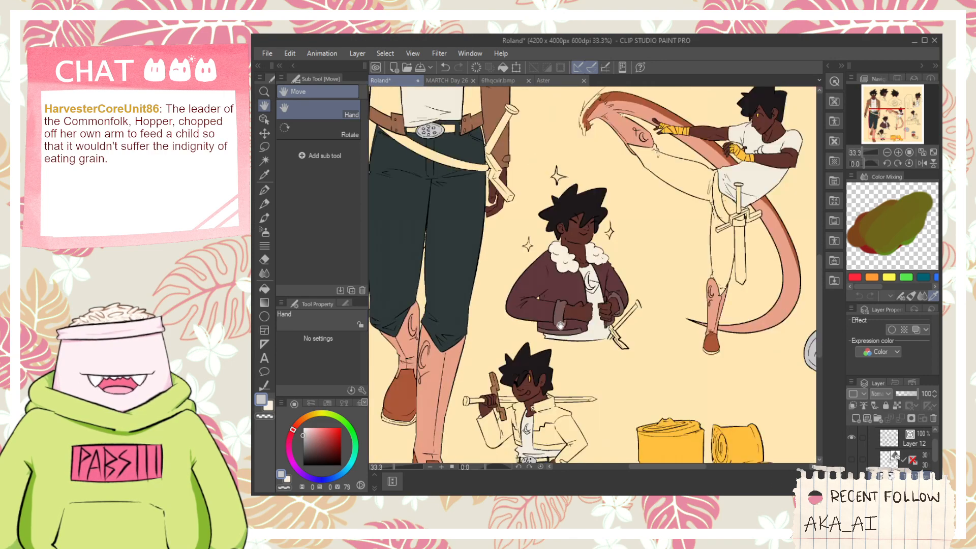
left_click_drag(561, 325, 636, 460)
left_click_drag(584, 295, 629, 387)
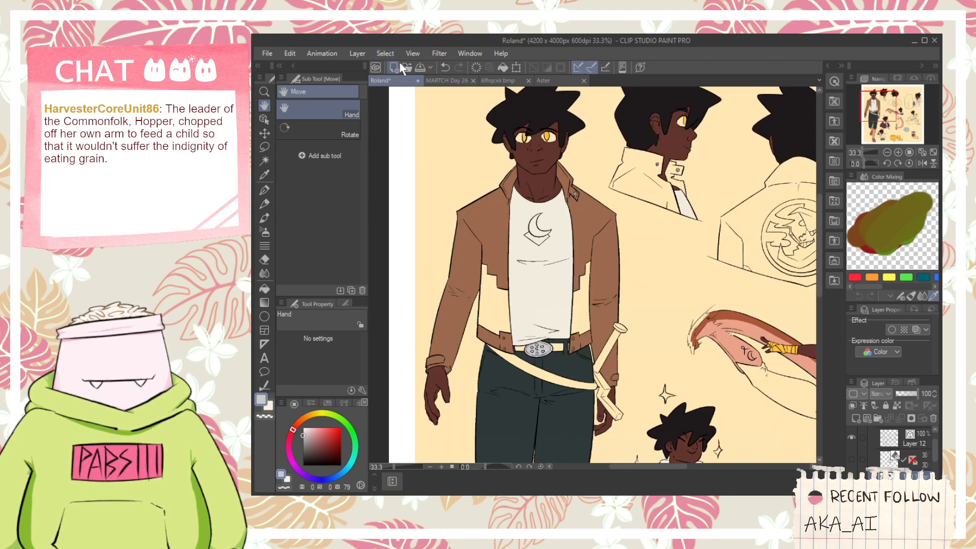
scroll(398, 371, "down", 3)
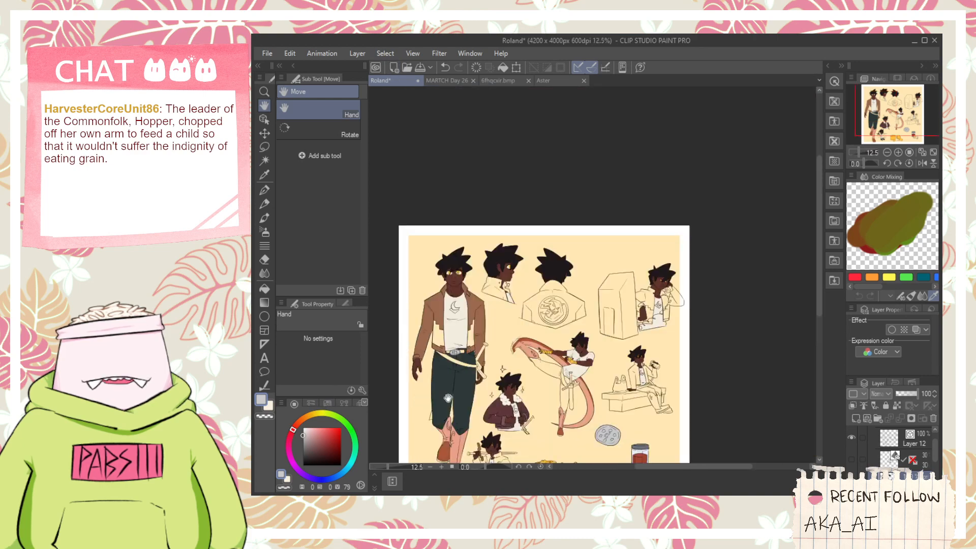
left_click_drag(405, 349, 436, 314)
scroll(523, 403, "up", 2)
scroll(523, 404, "up", 1)
left_click_drag(523, 404, 607, 446)
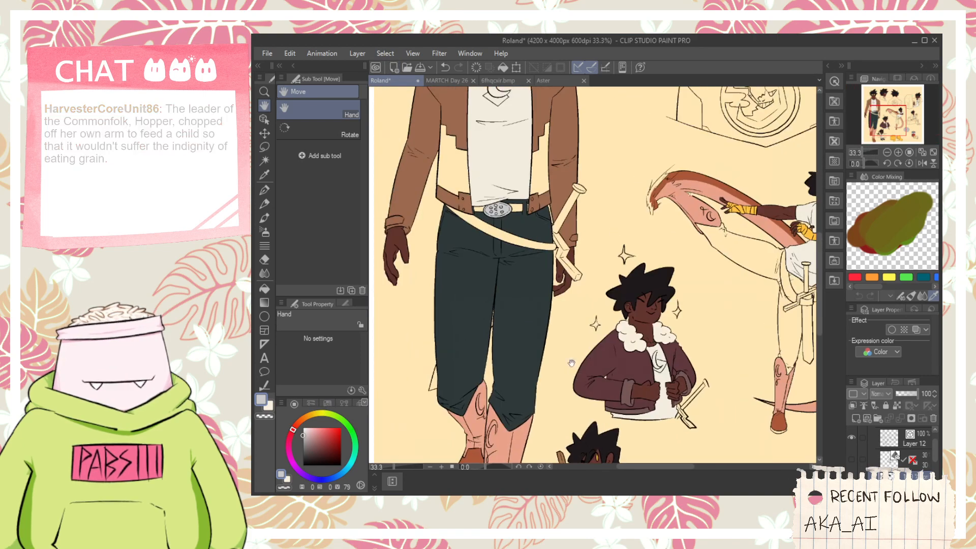
left_click_drag(478, 196, 502, 327)
- Try a muted pink fill on the lower panel of the front-view figure's jacket
key("ctrl+plus")
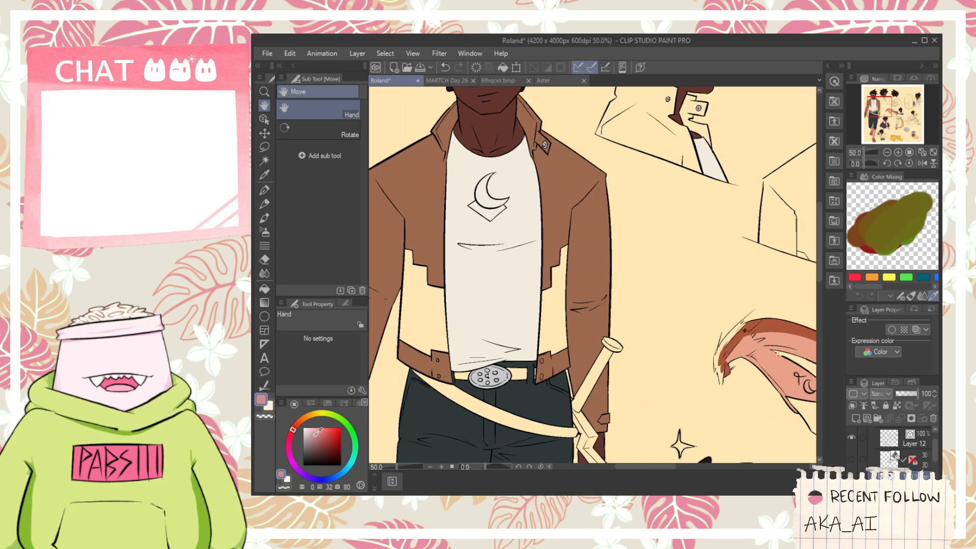
key("g")
left_click(438, 304)
key("ctrl+z")
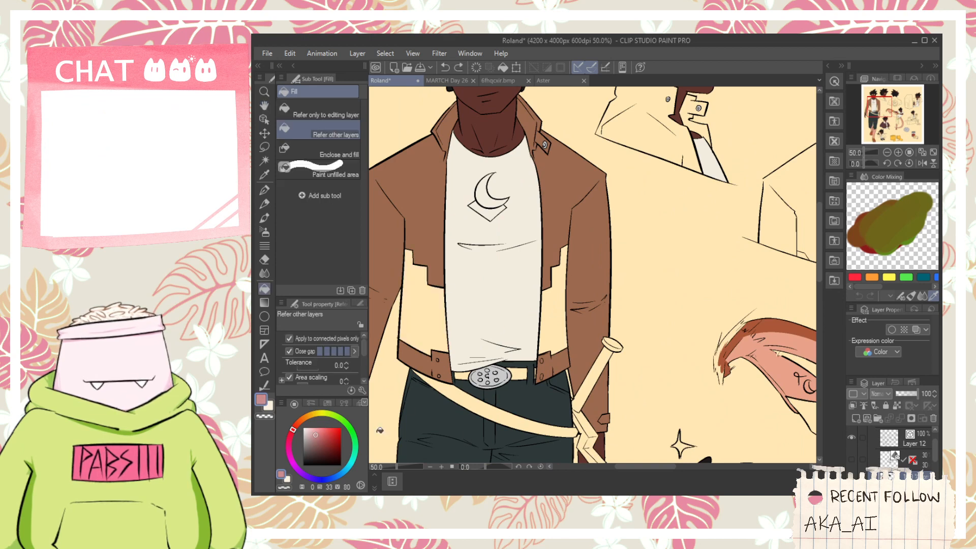
- Fill the front-view jacket's lower panels with a light tan (H 29, S 30, V 79)
left_click_drag(301, 430, 304, 420)
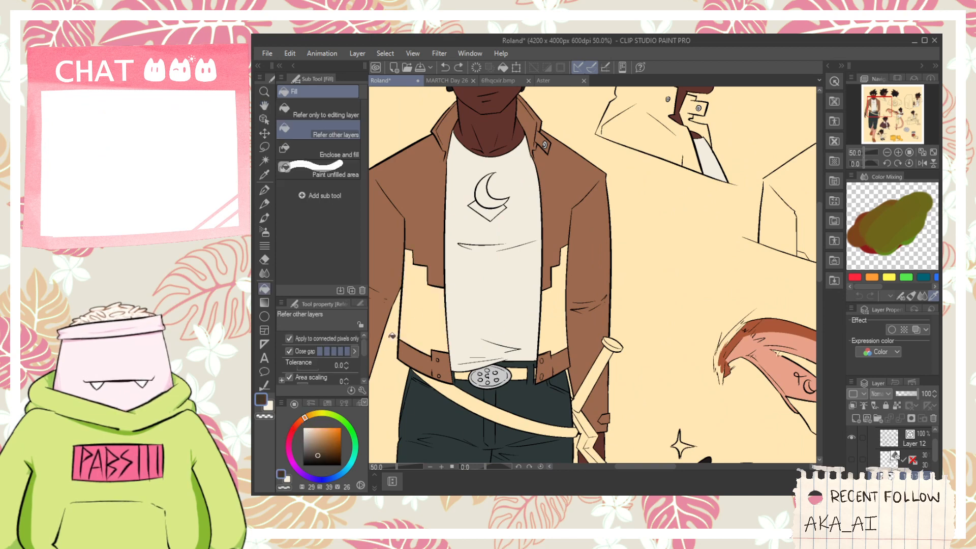
left_click(422, 319)
key("ctrl+z")
left_click(320, 435)
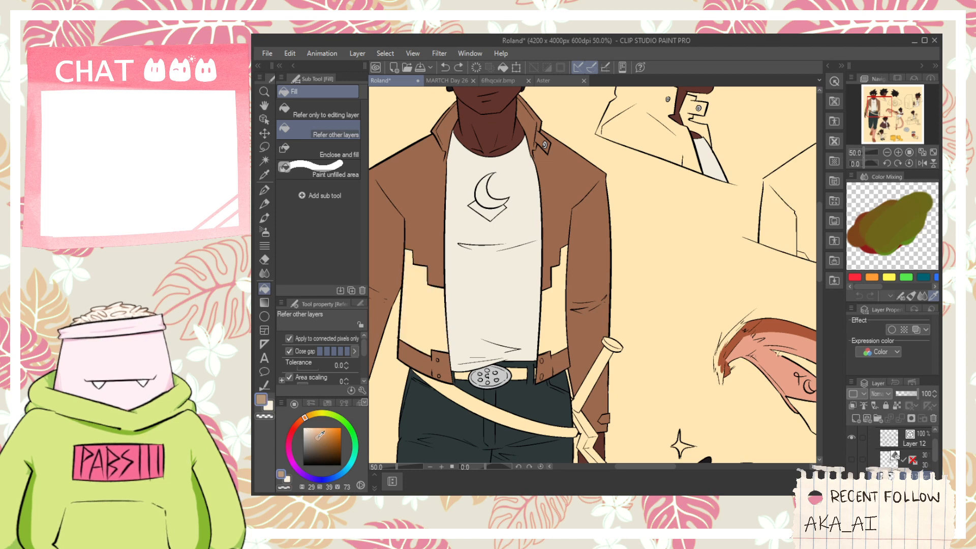
left_click(412, 344)
scroll(547, 317, "down", 2)
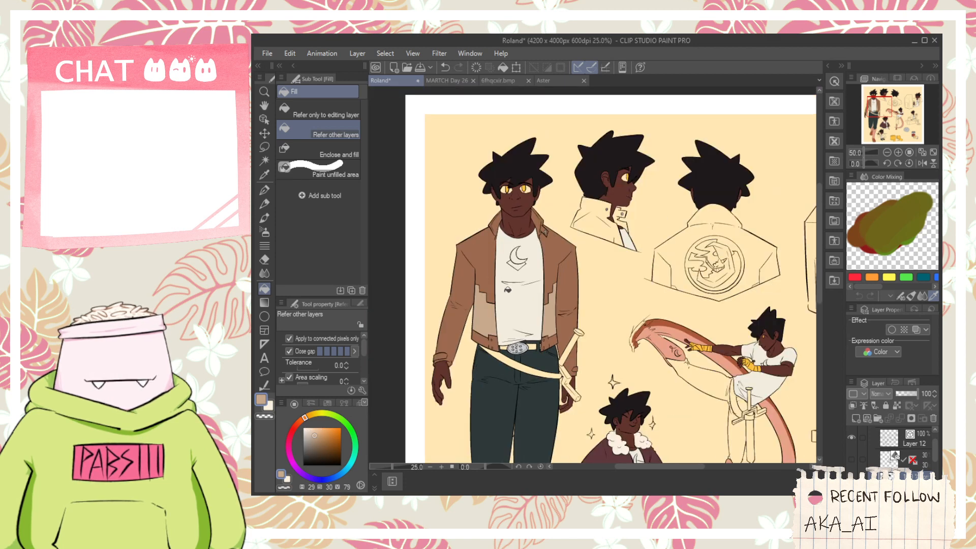
scroll(443, 105, "up", 1)
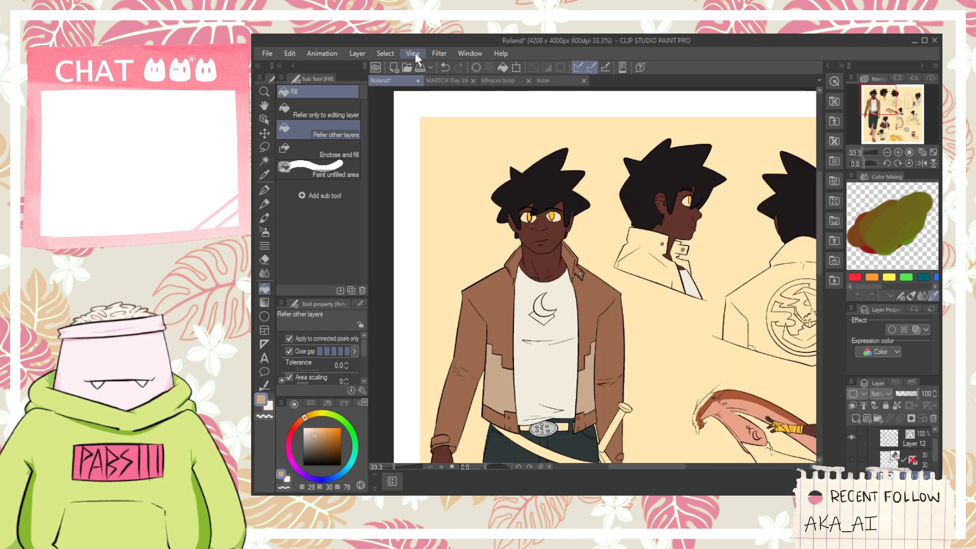
- Select the brown and tan areas of the front-view figure's jacket
left_click(431, 170)
left_click(499, 306)
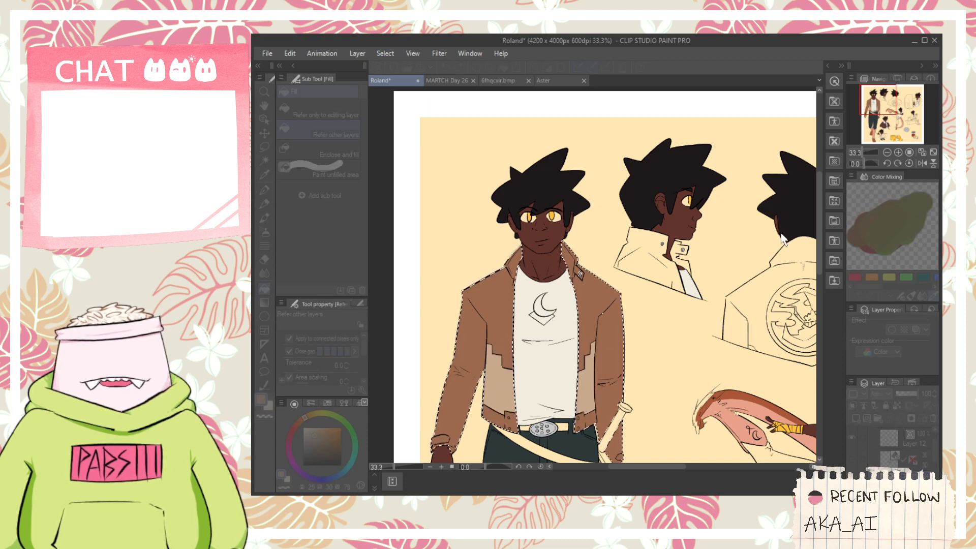
left_click(703, 244)
- Adjust the selected jacket's hue and saturation to a warmer, more vivid orange-brown with light orange panels, and deselect
key("ctrl+u")
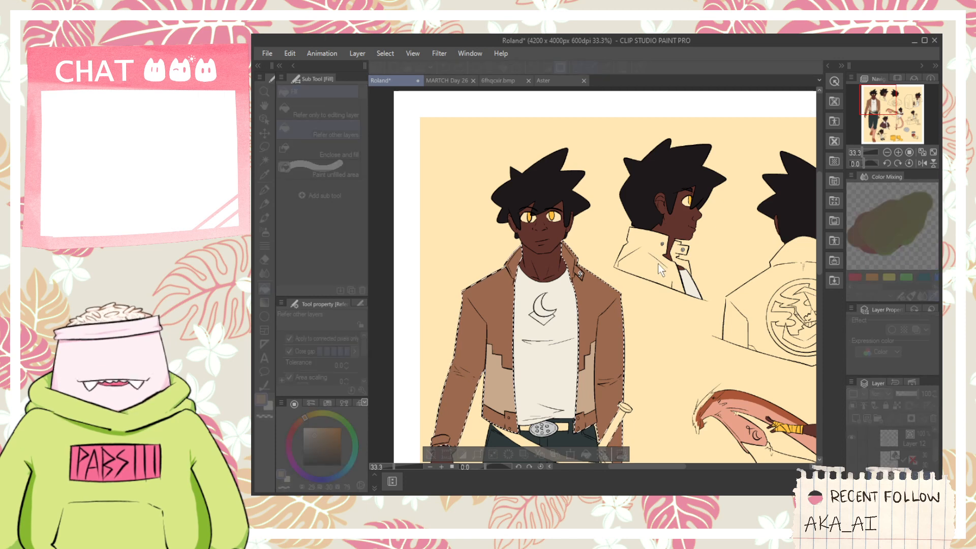
left_click_drag(745, 263, 831, 267)
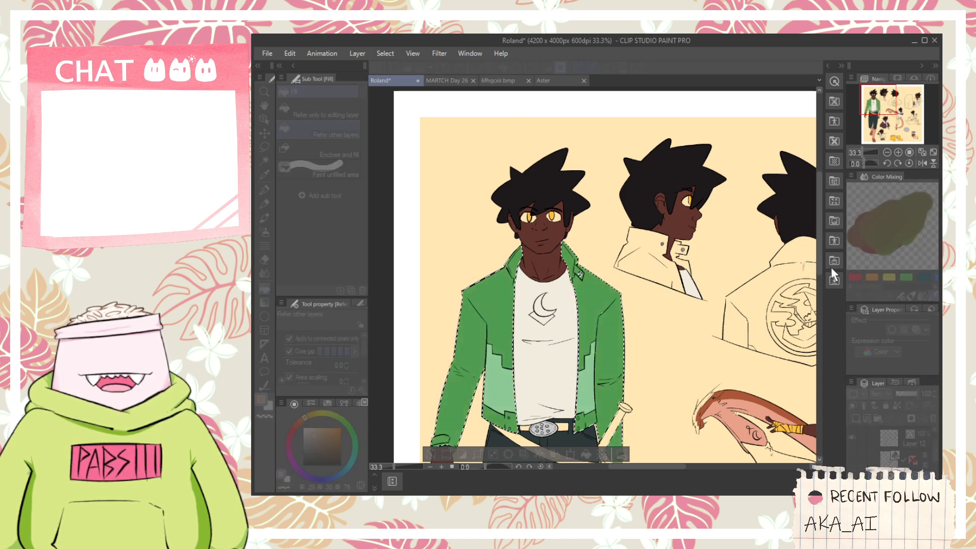
mouse_move(753, 273)
left_mouse_down()
mouse_move(712, 258)
mouse_move(676, 259)
mouse_move(761, 266)
left_mouse_up()
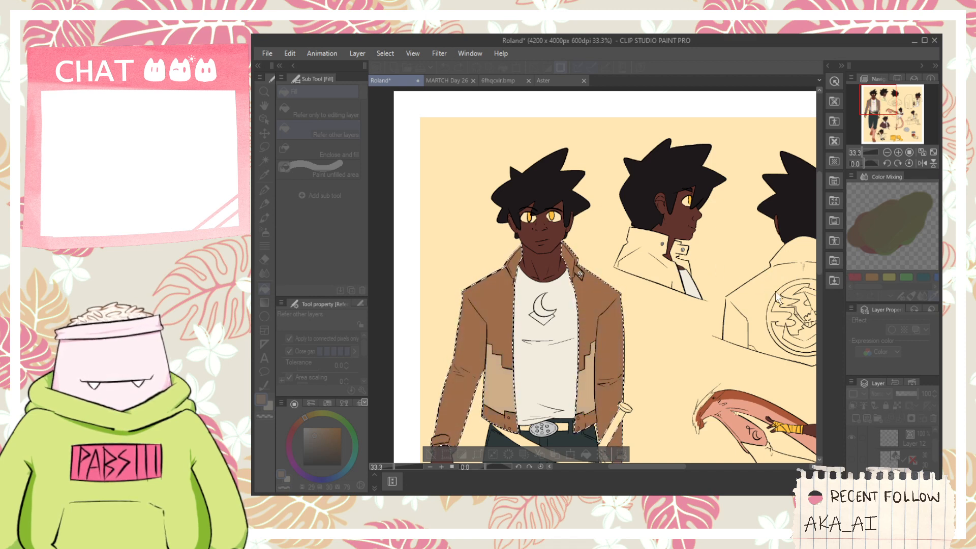
left_click_drag(746, 323, 765, 322)
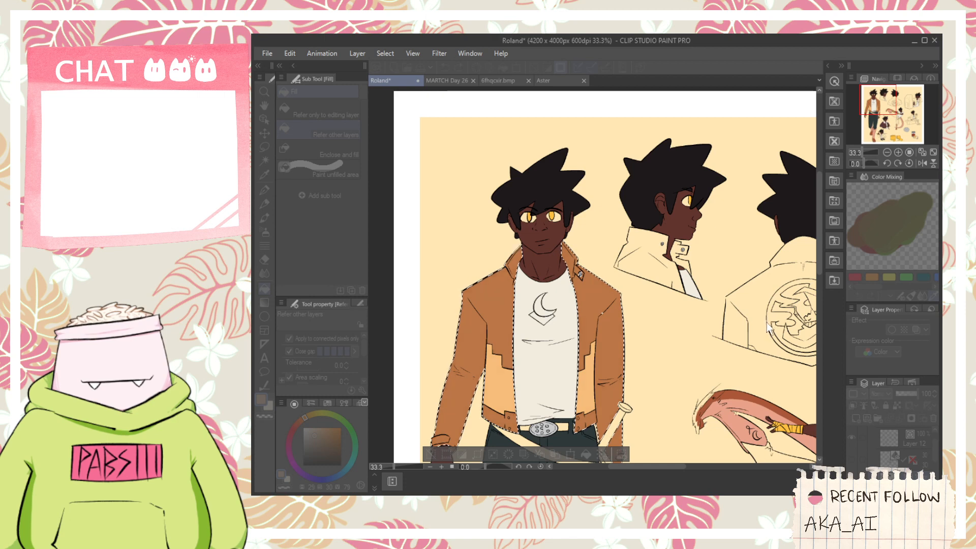
left_click(884, 258)
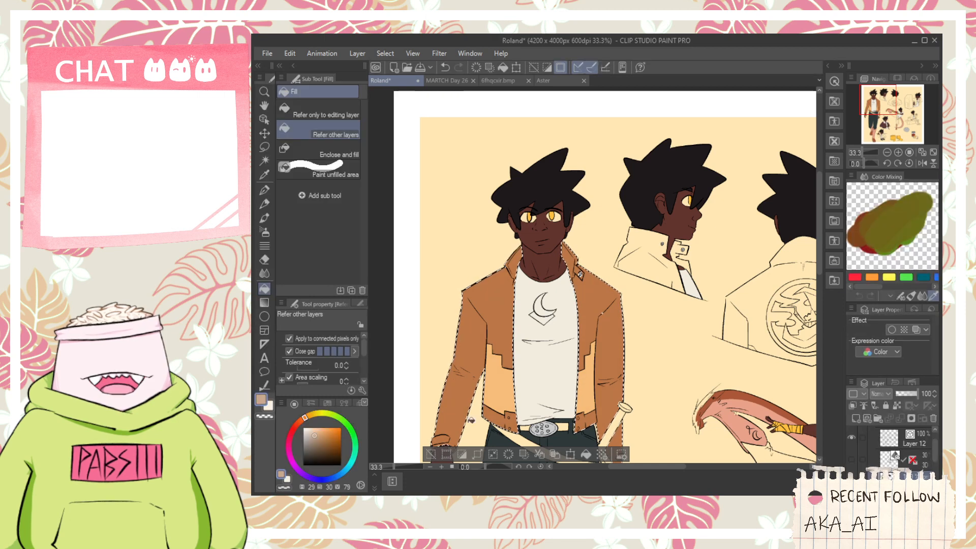
left_click(431, 456)
- Sample the orange-brown from the main part of the front-view figure's jacket
scroll(498, 338, "down", 3)
key("space")
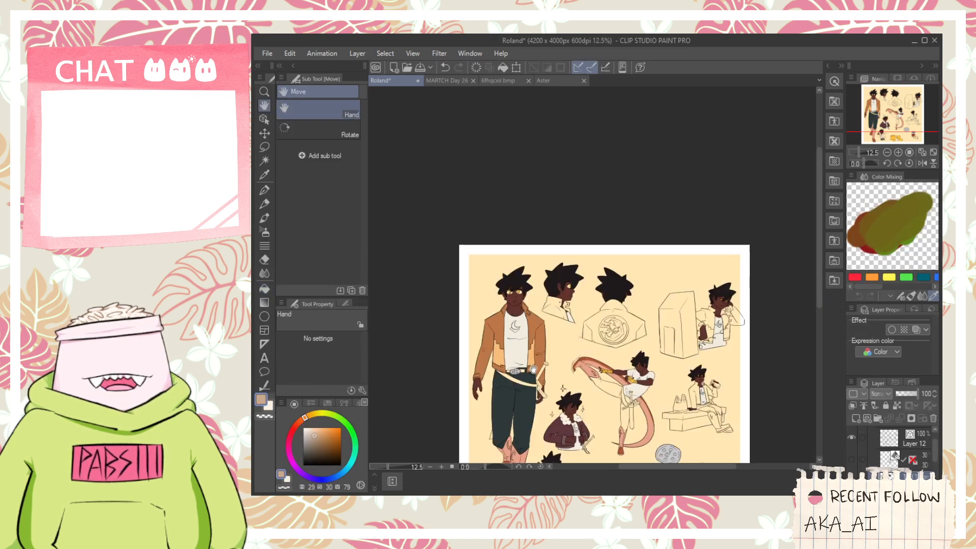
left_click_drag(533, 369, 499, 294)
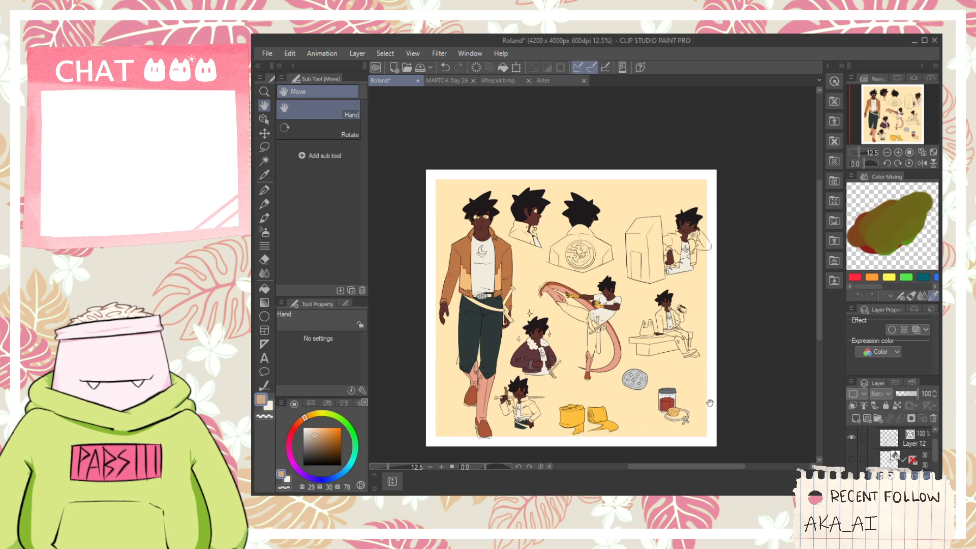
left_click_drag(510, 350, 521, 335)
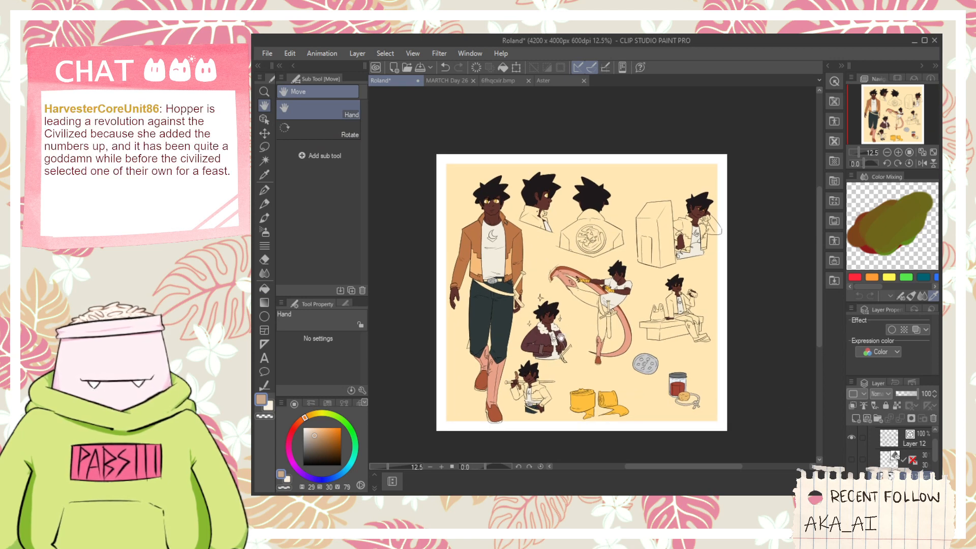
left_click_drag(550, 315, 606, 293)
scroll(606, 294, "up", 2)
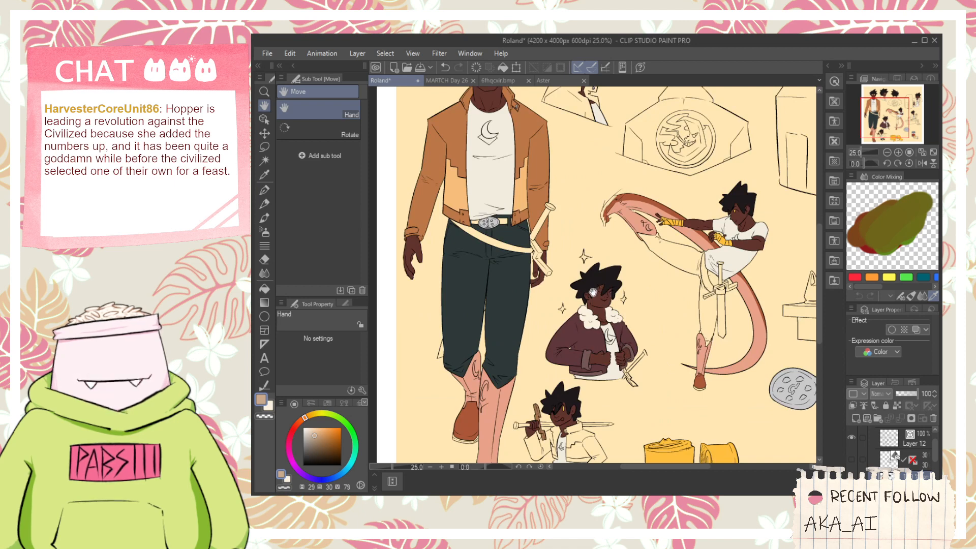
left_click_drag(590, 323, 693, 374)
key("i")
scroll(630, 188, "up", 1)
left_click(629, 189)
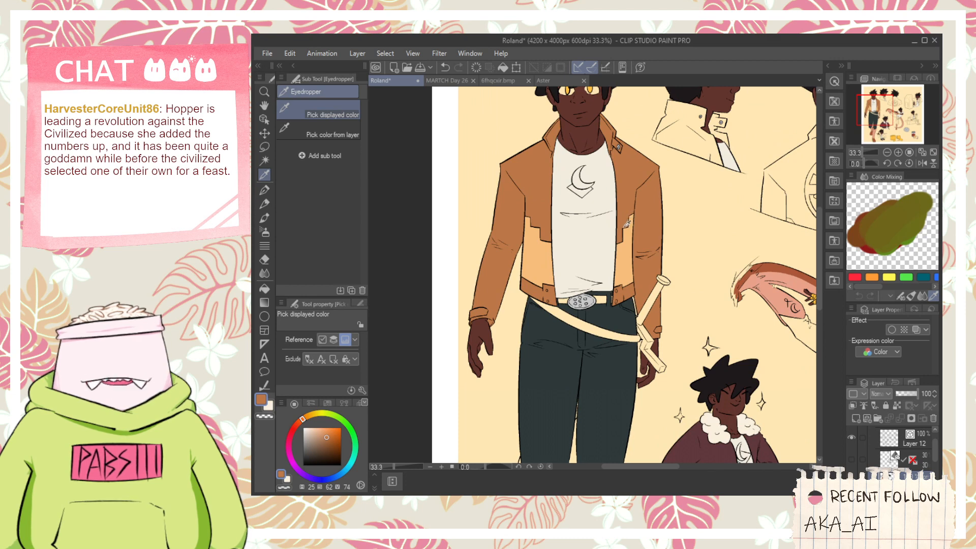
- Refill both shoes of the front-view figure with the jacket's orange-brown
scroll(615, 254, "down", 1)
key("h")
left_click_drag(588, 388, 601, 272)
key("g")
scroll(600, 315, "up", 1)
key("space")
mouse_move(610, 316)
left_mouse_down()
mouse_move(597, 418)
mouse_move(602, 329)
left_mouse_up()
left_click_drag(586, 407, 586, 382)
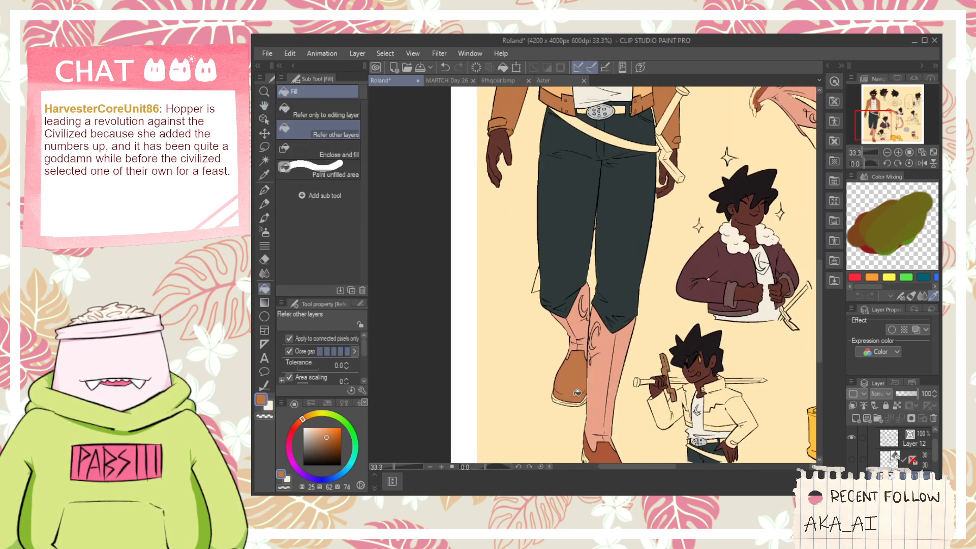
scroll(592, 389, "up", 1)
scroll(602, 362, "down", 1)
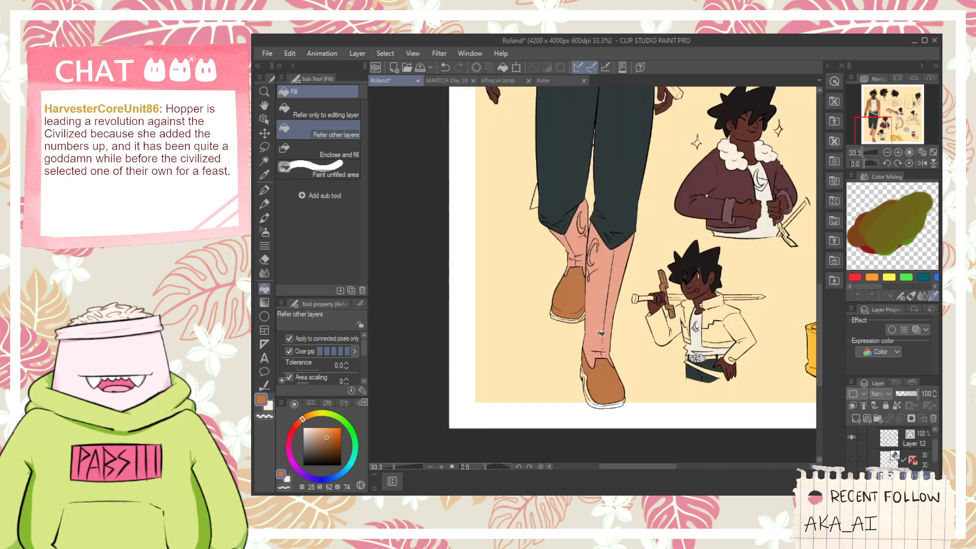
- Sample the light orange from the lower panel of the front-view figure's jacket
key("space")
left_click_drag(615, 251, 590, 423)
left_click_drag(593, 323, 592, 257)
key("alt")
left_click(618, 270, "alt")
- Fill the front-view figure's nearer lower leg, including its moon emblem and side section, with the light orange
scroll(607, 325, "down", 1)
key("space")
scroll(593, 325, "up", 2)
left_click(585, 349)
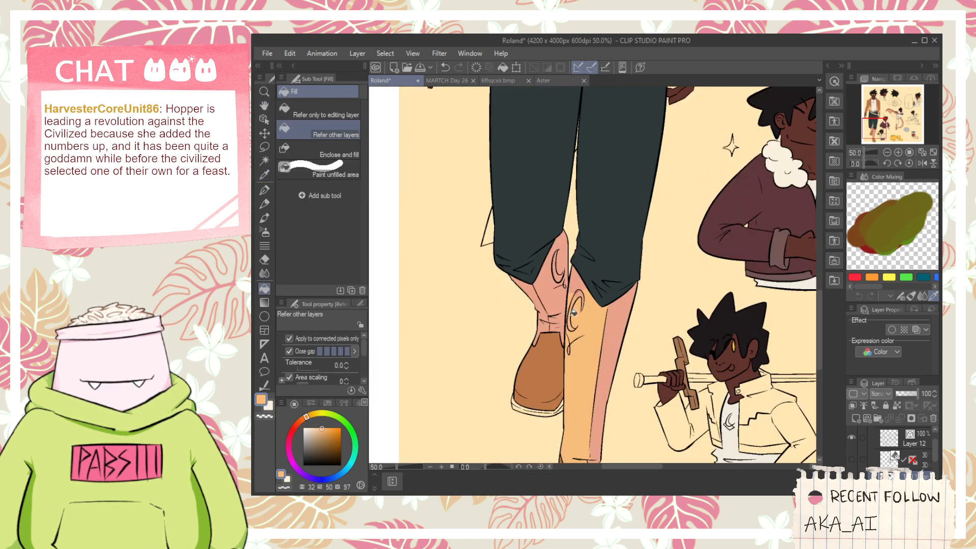
left_click(574, 314)
scroll(582, 335, "up", 1)
left_click(615, 350)
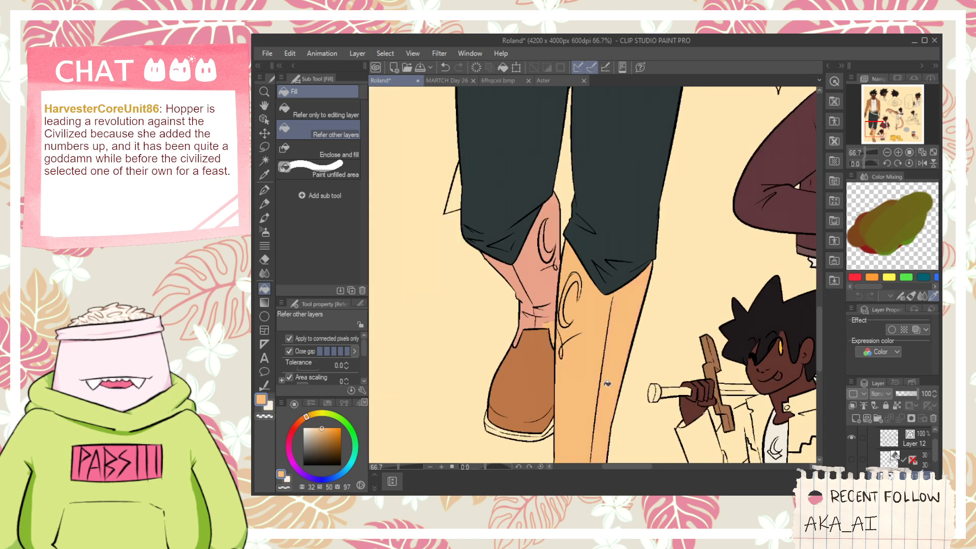
- Try a light orange fill beside the ankle of the front-view figure's nearer leg
key("space")
left_click_drag(588, 420, 599, 251)
left_click(616, 341)
key("ctrl+z")
scroll(609, 340, "down", 1)
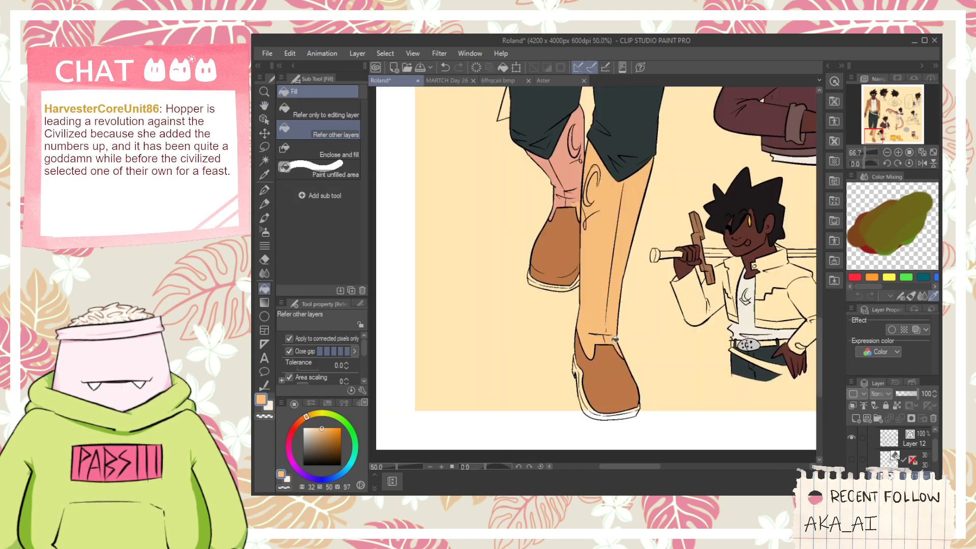
- Fill all sections of the front-view figure's rear lower leg, including the moon emblem and ankle folds, with the light orange
key("space")
left_click_drag(553, 175, 592, 331)
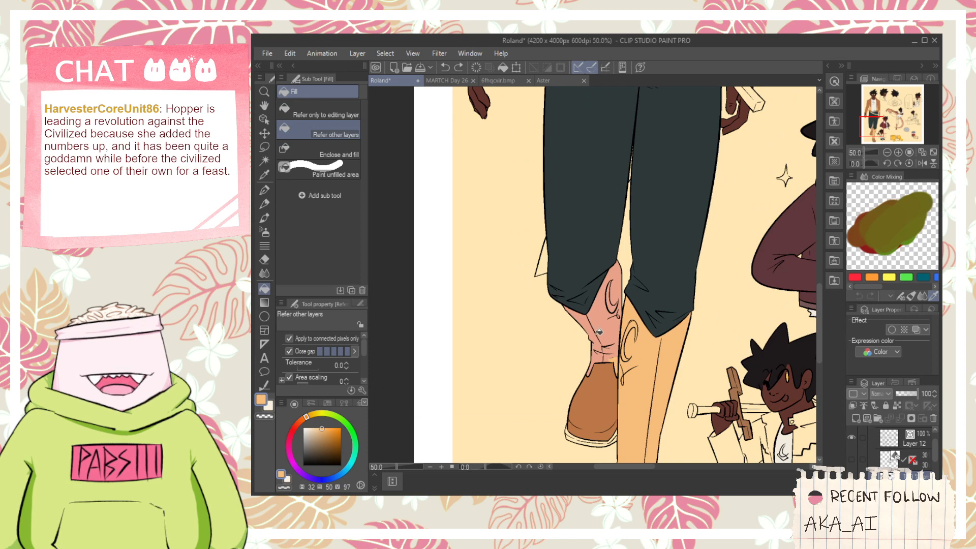
scroll(596, 332, "up", 1)
left_click(599, 358)
left_click(603, 333)
left_click(611, 365)
left_click(619, 355)
left_click(619, 291)
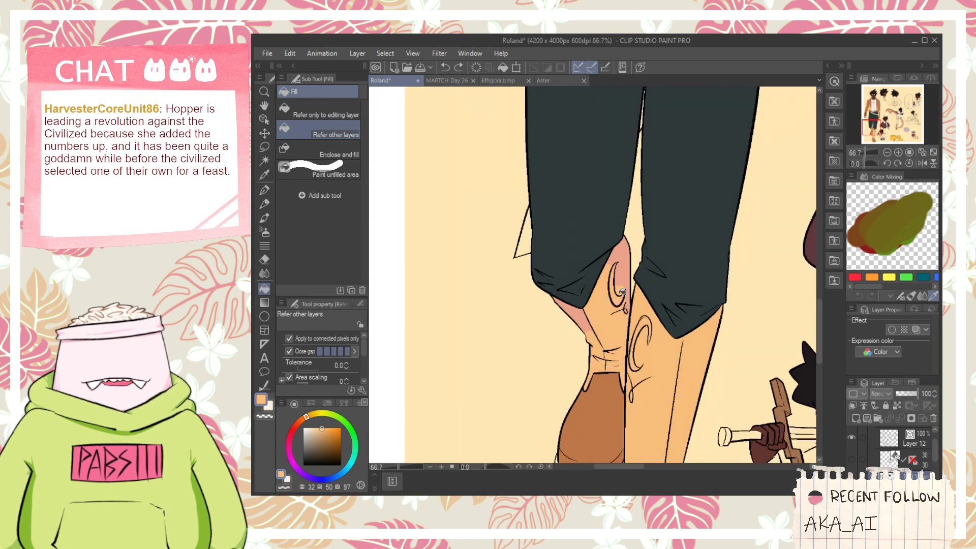
left_click(624, 270)
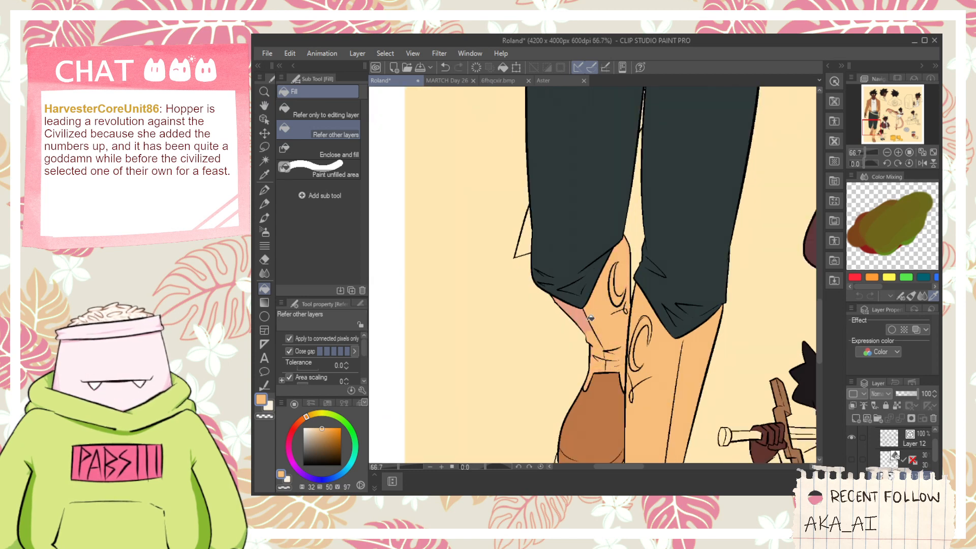
left_click(585, 321)
scroll(605, 316, "up", 3)
scroll(648, 309, "down", 8)
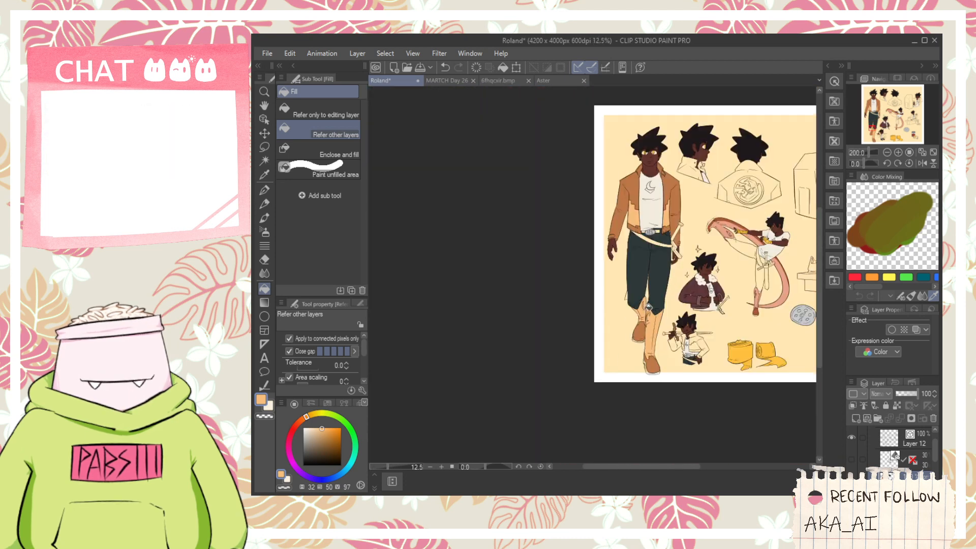
- Examine the front-view figure's recolored jacket, lower legs and shoes against the rest of the sheet
key("space")
left_click_drag(681, 239, 646, 307)
scroll(645, 308, "up", 2)
scroll(645, 307, "down", 2)
left_click_drag(645, 353, 626, 311)
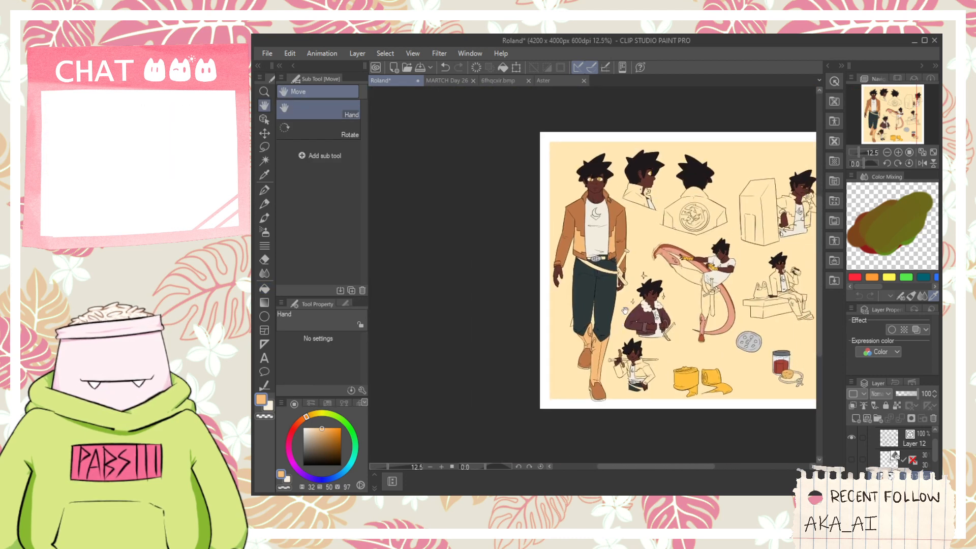
scroll(625, 310, "up", 2)
scroll(588, 362, "up", 1)
scroll(588, 362, "down", 1)
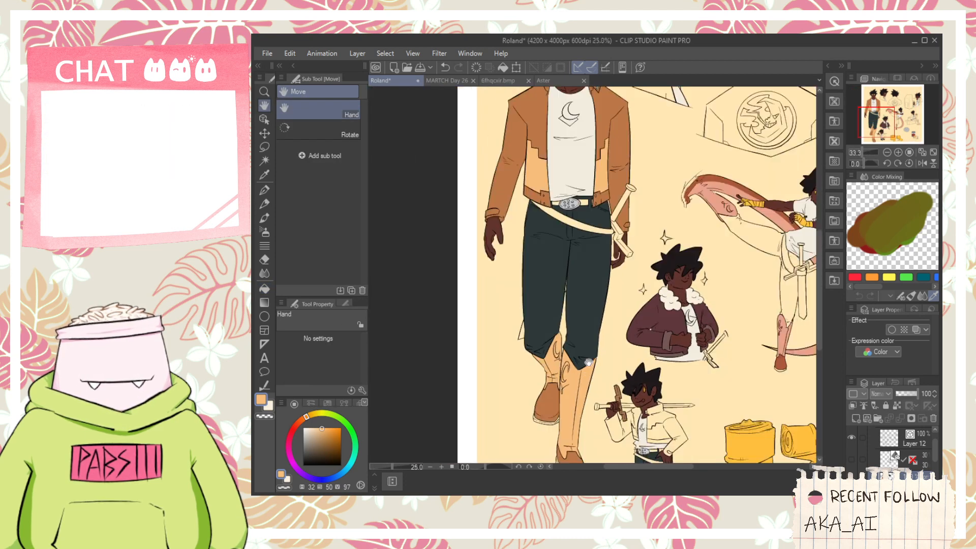
- Sample the orange-brown from the front-view figure for the moon emblems on the lower legs
scroll(605, 331, "down", 2)
key("i")
left_click(590, 394)
scroll(590, 394, "up", 3)
scroll(589, 316, "up", 2)
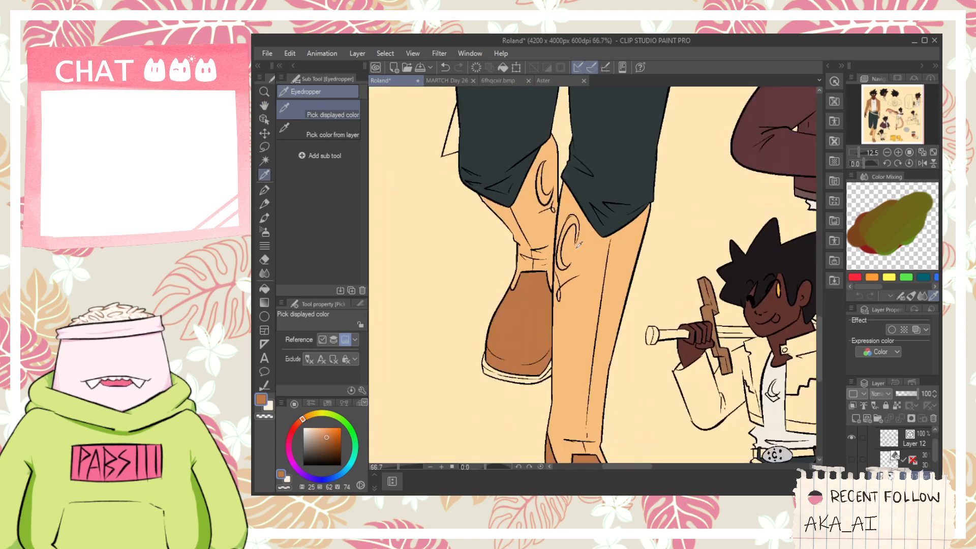
- Outline a shadow band below the trouser hem on the front-view figure's nearer leg and fill it with the sampled orange-brown
scroll(578, 245, "up", 4)
key("p")
left_click_drag(590, 186, 654, 288)
key("ctrl+z")
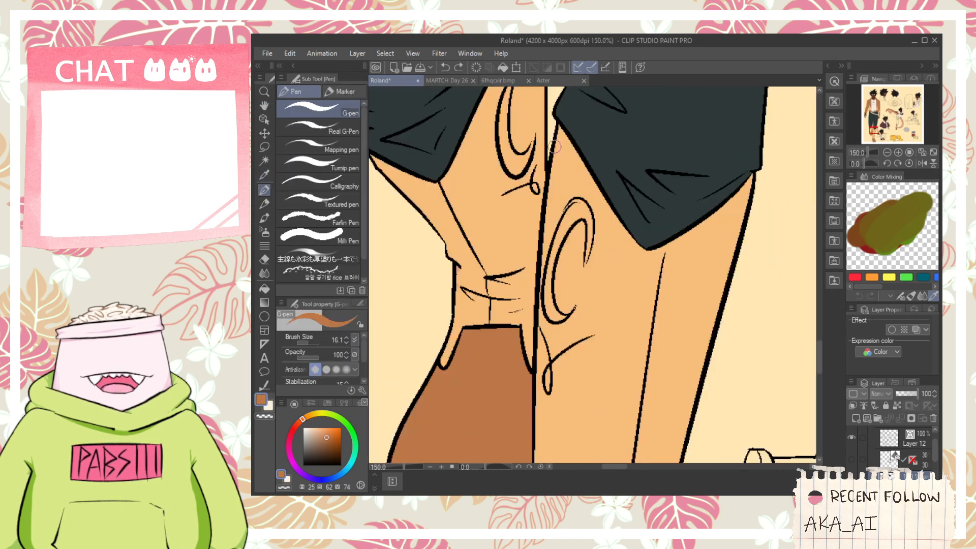
mouse_move(554, 146)
left_mouse_down()
mouse_move(656, 288)
mouse_move(638, 280)
mouse_move(658, 287)
mouse_move(752, 198)
left_mouse_up()
key("g")
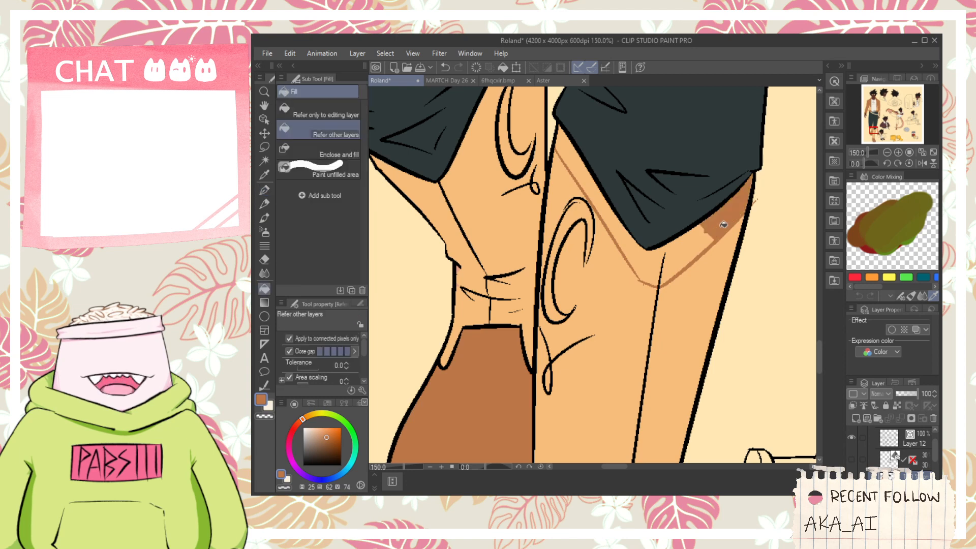
left_click(654, 270)
left_click(682, 260)
- Draw a matching orange-brown band under the trouser hem of the front-view figure's rear leg and fill its inner side
scroll(671, 260, "down", 3)
scroll(580, 237, "up", 3)
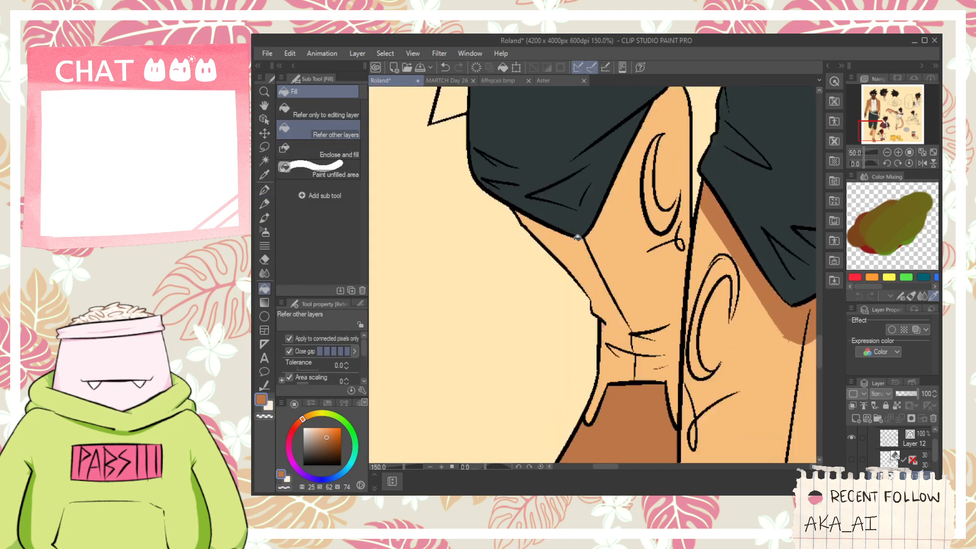
key("p")
mouse_move(523, 227)
left_mouse_down()
mouse_move(545, 242)
mouse_move(627, 193)
mouse_move(662, 114)
mouse_move(604, 235)
mouse_move(630, 169)
left_mouse_up()
scroll(604, 235, "up", 1)
key("g")
left_click(591, 232)
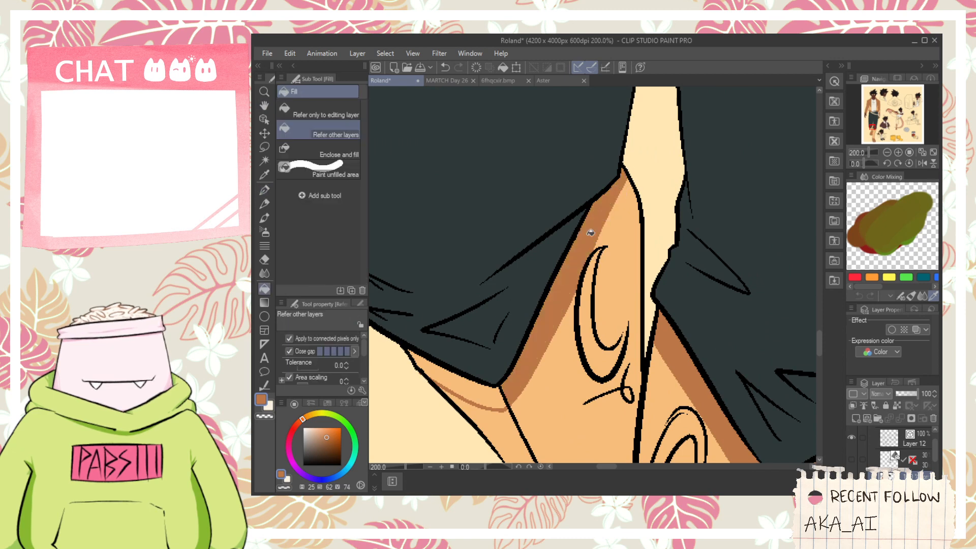
- Select the kicking figure's pink leg areas by color and recolor them with the jacket's light orange
scroll(500, 386, "down", 6)
key("space")
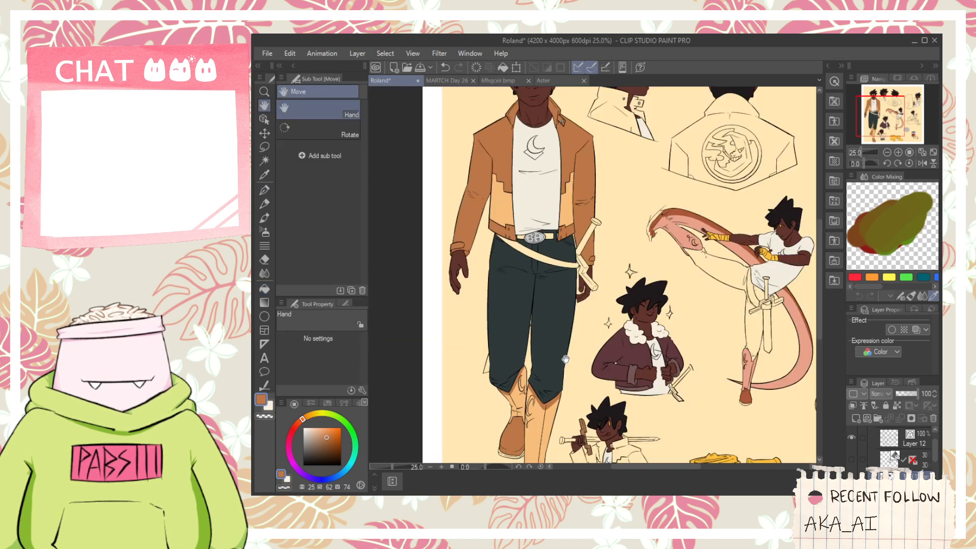
scroll(567, 361, "down", 2)
left_click_drag(596, 336, 570, 328)
scroll(546, 269, "up", 2)
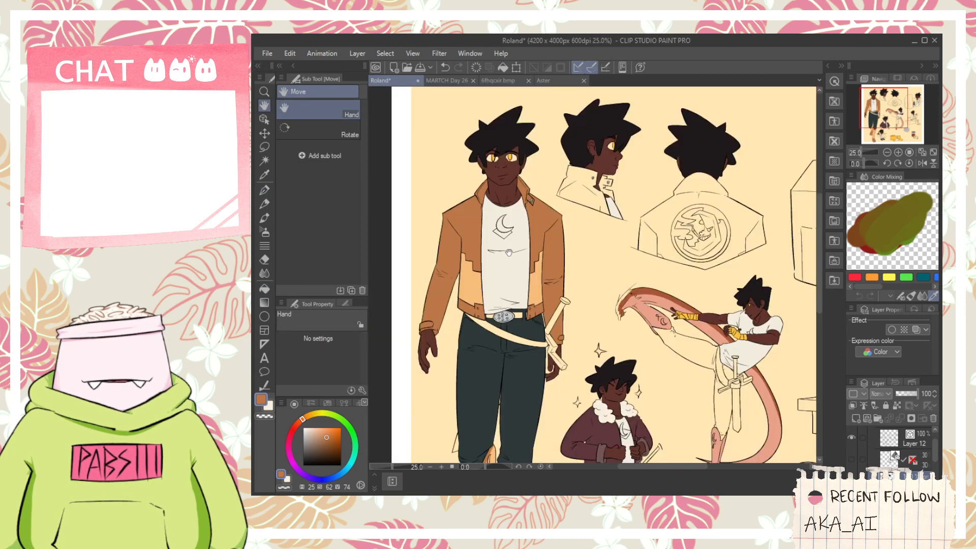
key("alt")
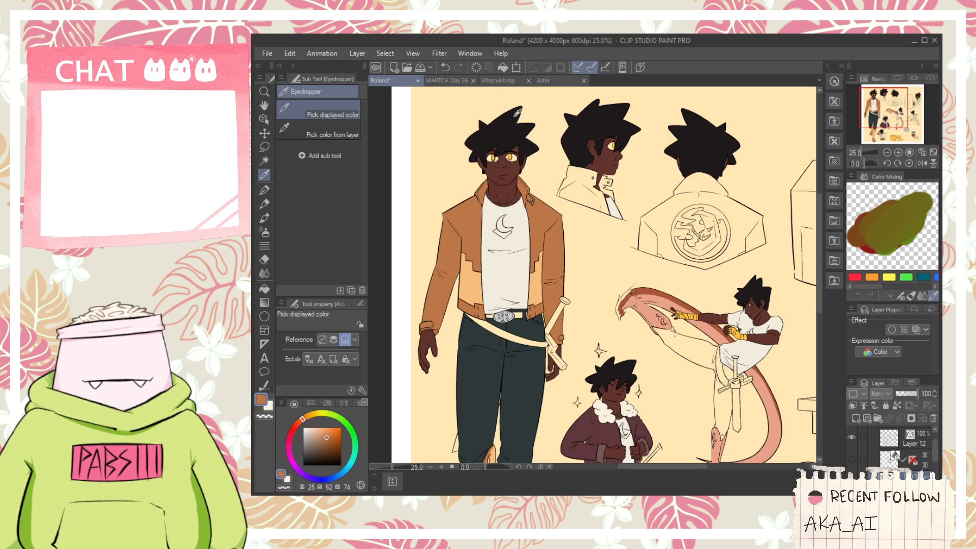
key("Tab")
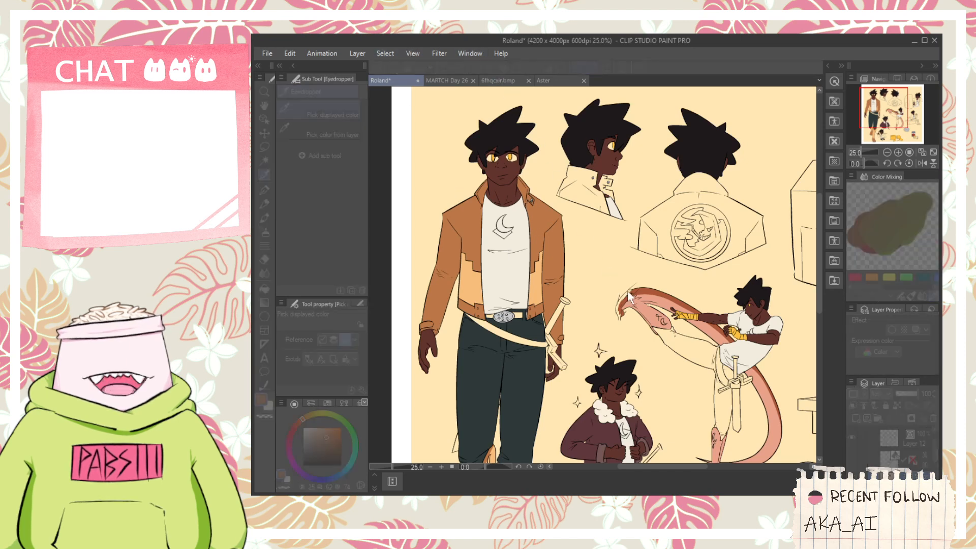
key("Tab")
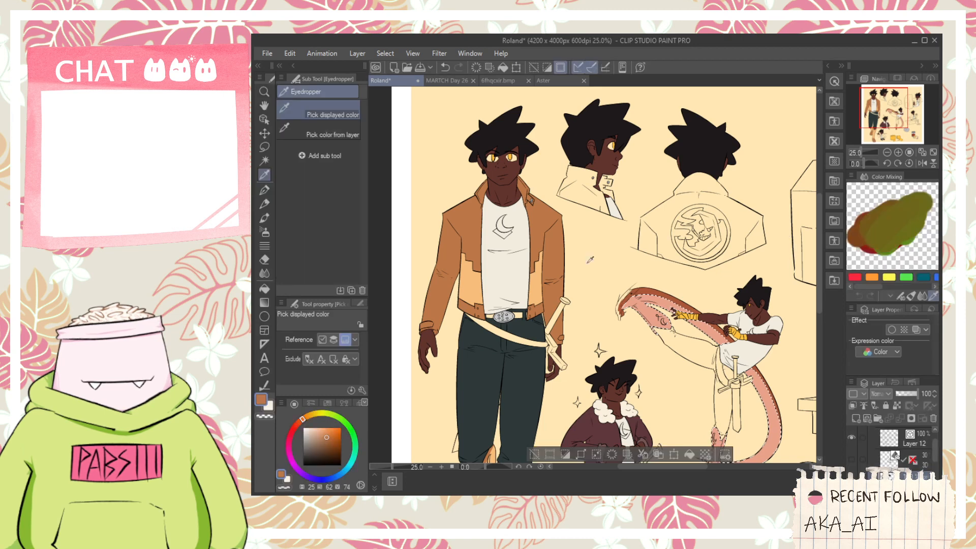
left_click(535, 288)
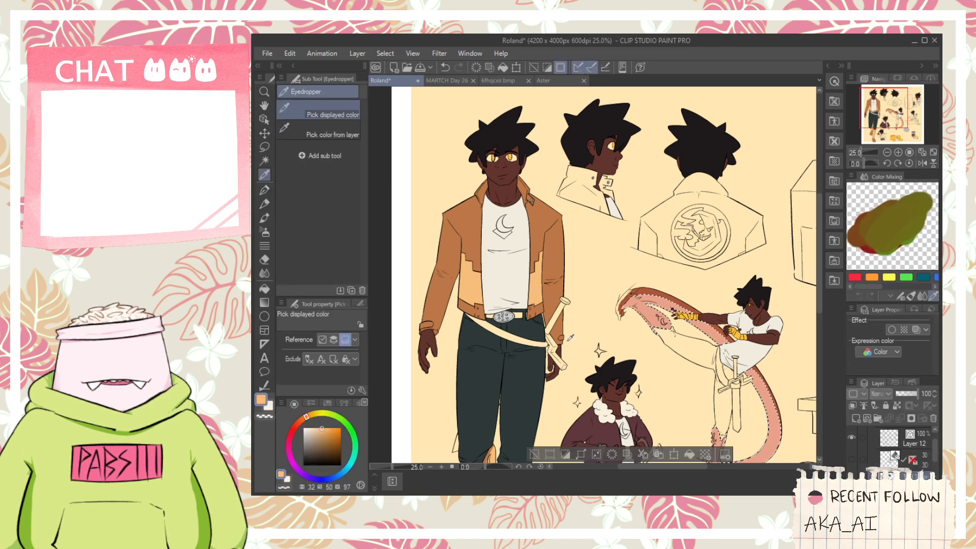
key("space")
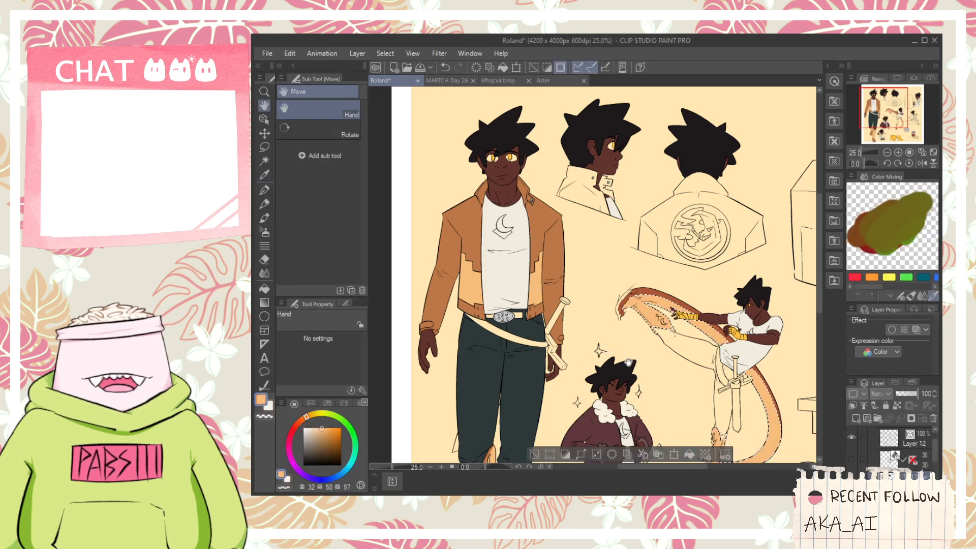
left_click_drag(604, 315, 546, 247)
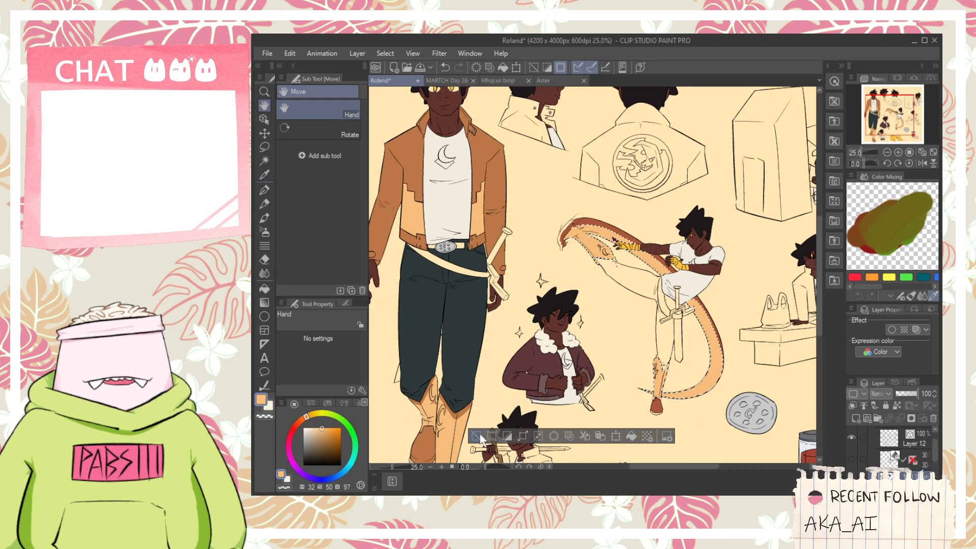
key("ctrl+d")
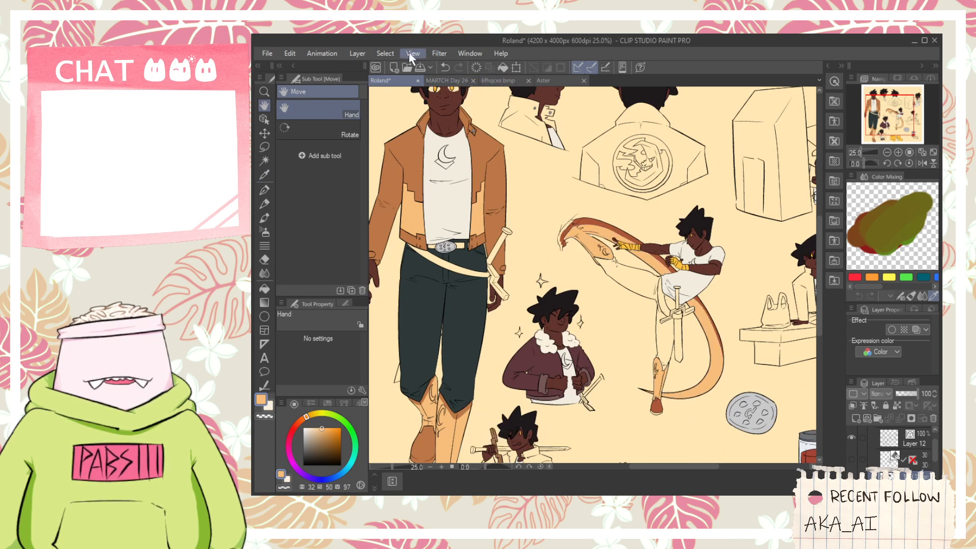
- Select the kicking figure's dark red-brown leg trim and shoe by color and recolor them with the jacket's orange-brown
left_click(424, 174)
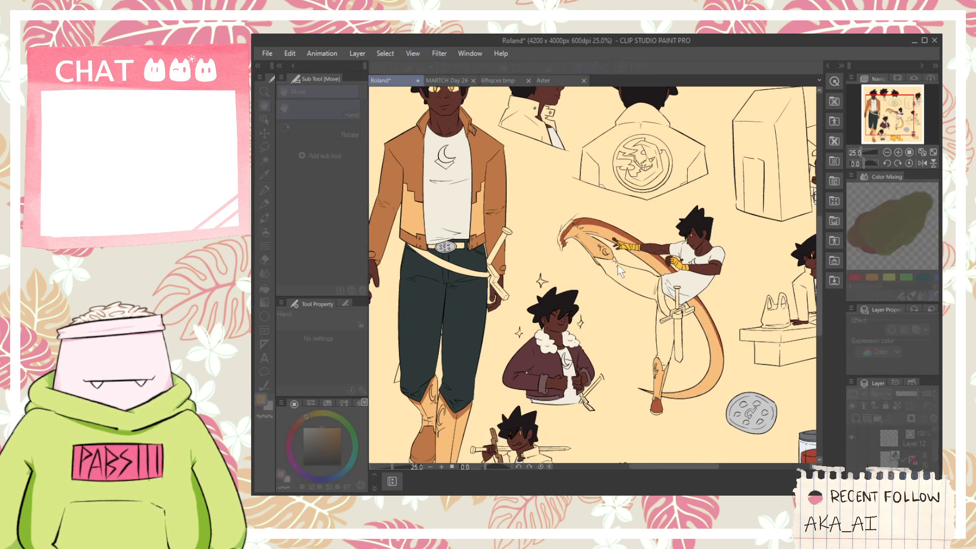
left_click(590, 224)
key("Return")
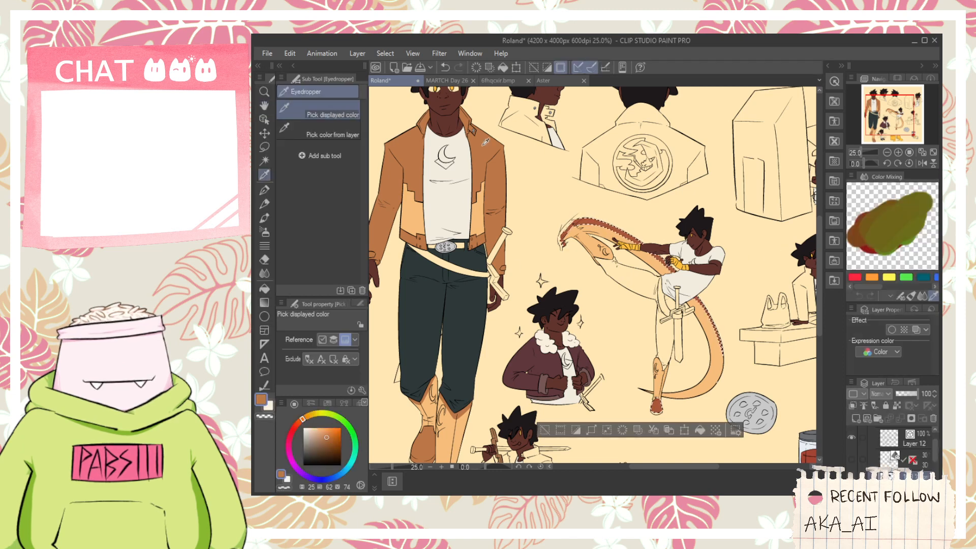
left_click(700, 431)
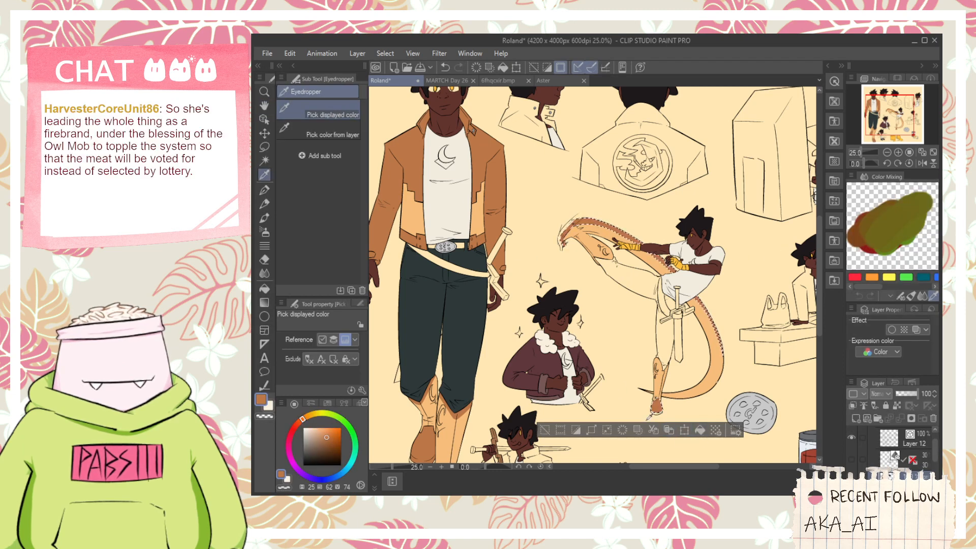
left_click(544, 430)
- Sample the pale pink shoe sole color from the reference artwork in Folder 1, hide that folder and activate Layer 11
key("h")
left_click_drag(566, 308, 520, 248)
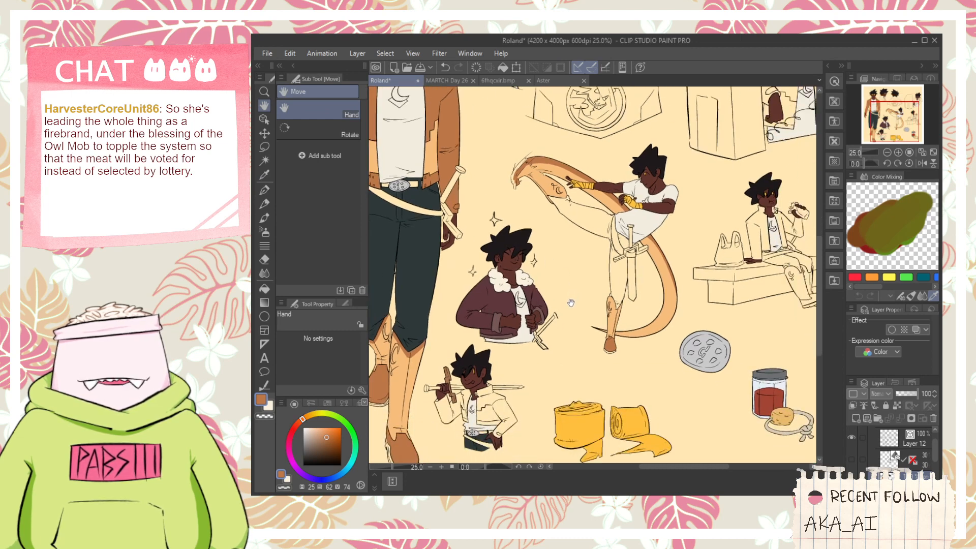
left_click_drag(570, 295, 612, 367)
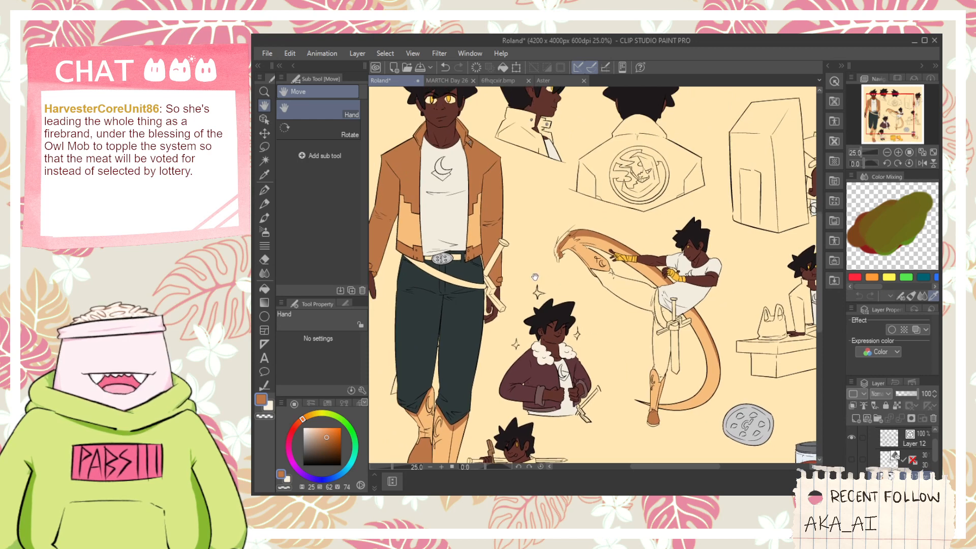
left_click_drag(535, 277, 562, 186)
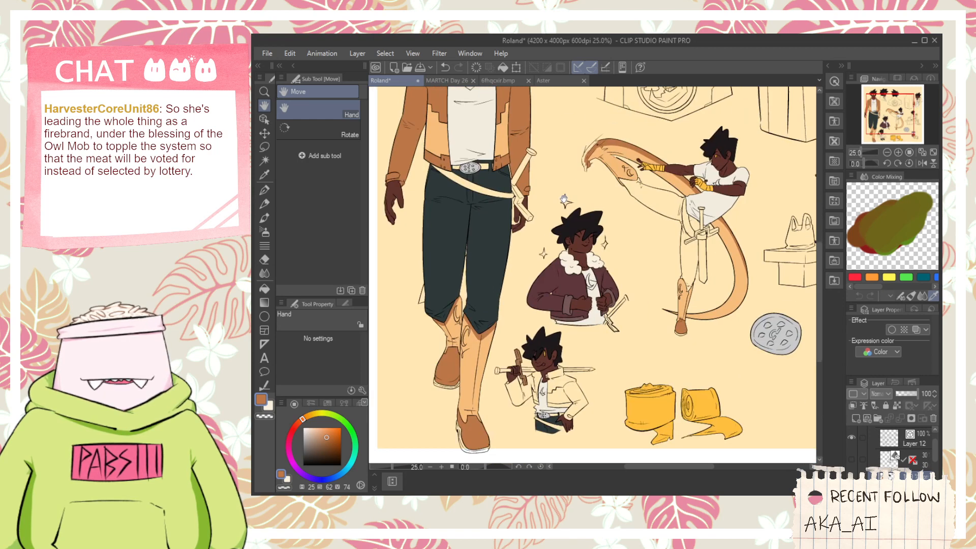
left_click(929, 458)
left_click_drag(935, 457, 936, 474)
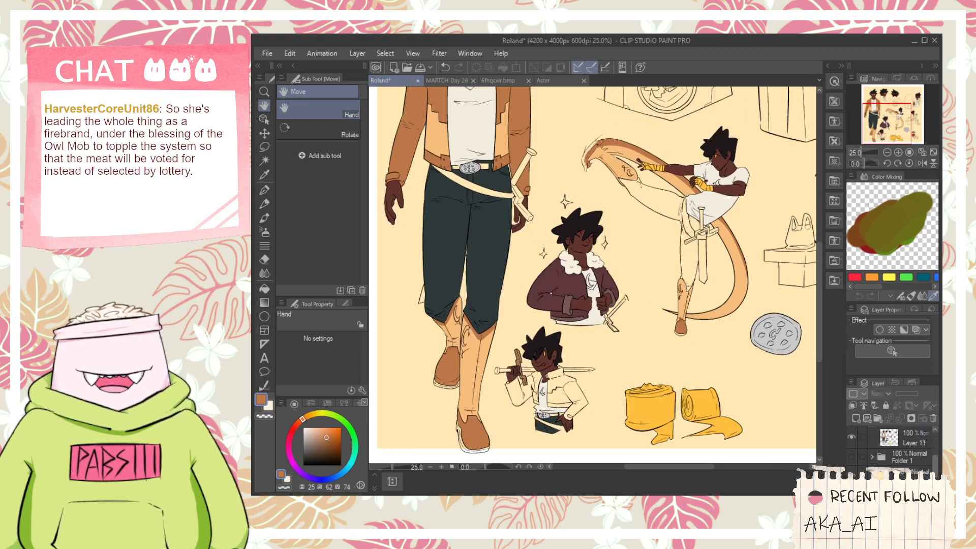
left_click(851, 457)
left_click_drag(592, 334, 601, 311)
key("i")
scroll(556, 325, "up", 2)
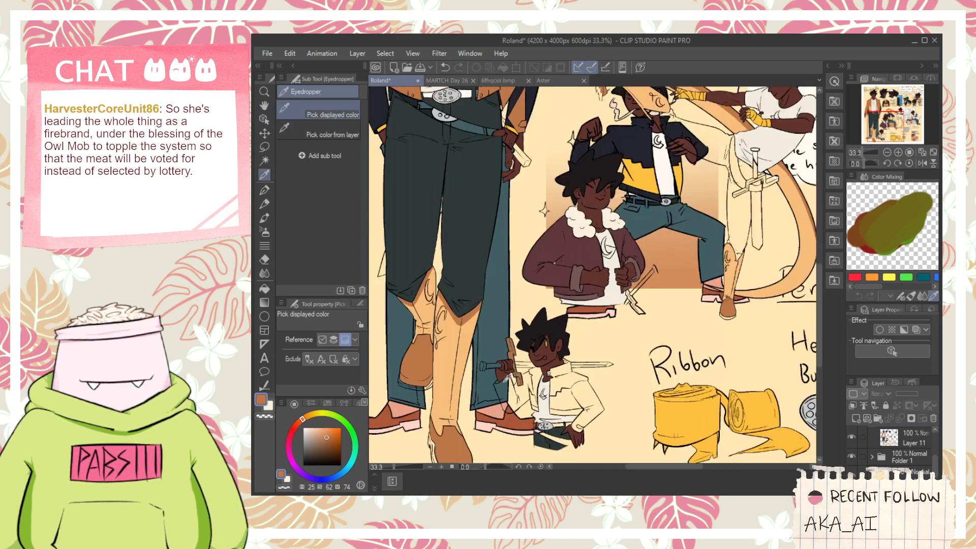
left_click(526, 435)
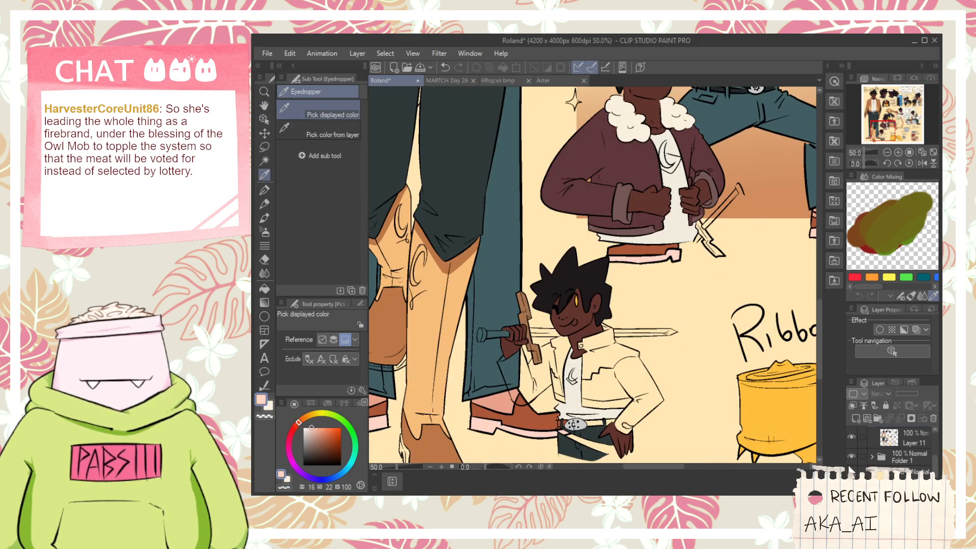
left_click(852, 456)
left_click(904, 439)
key("h")
left_click_drag(459, 359, 606, 287)
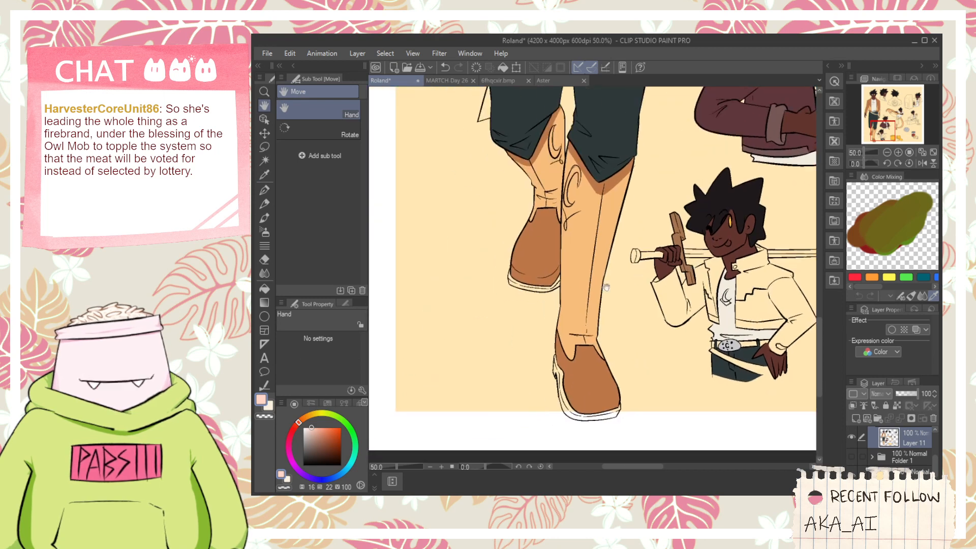
- Try a muted reddish-brown fill with hue 16 and saturation 42 on the sole of the front-view figure's rear shoe
key("g")
scroll(553, 281, "up", 5)
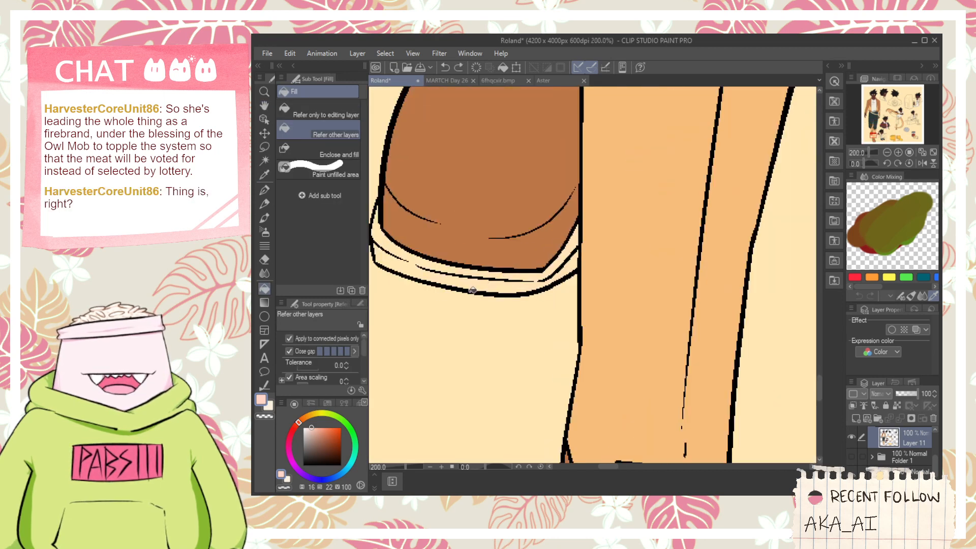
scroll(450, 379, "down", 1)
key("h")
left_click_drag(501, 331, 582, 335)
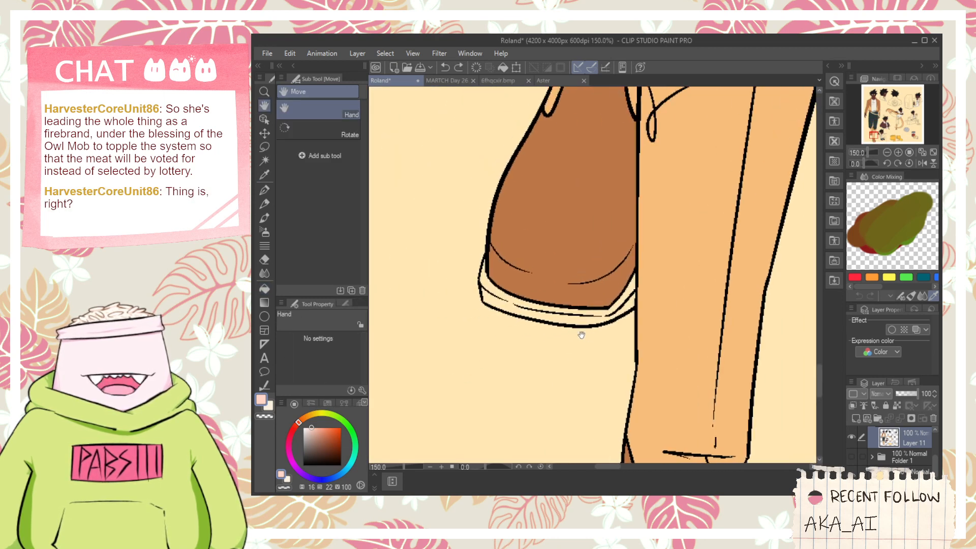
left_click(321, 433)
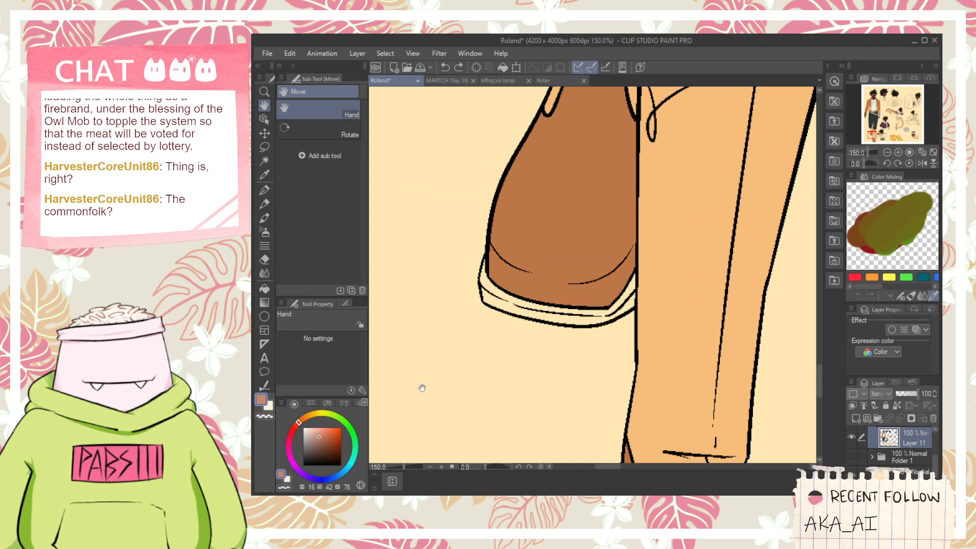
key("g")
left_click(523, 293)
left_click(514, 300)
key("ctrl+z")
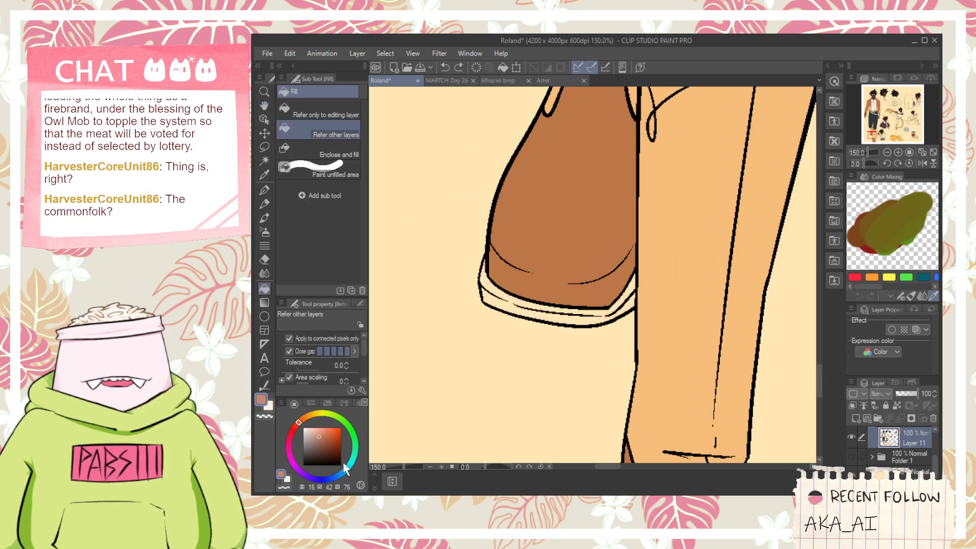
- Fill the soles of both front-view shoes with dark brown at hue 16, saturation 45 and brightness 46
left_click(540, 314)
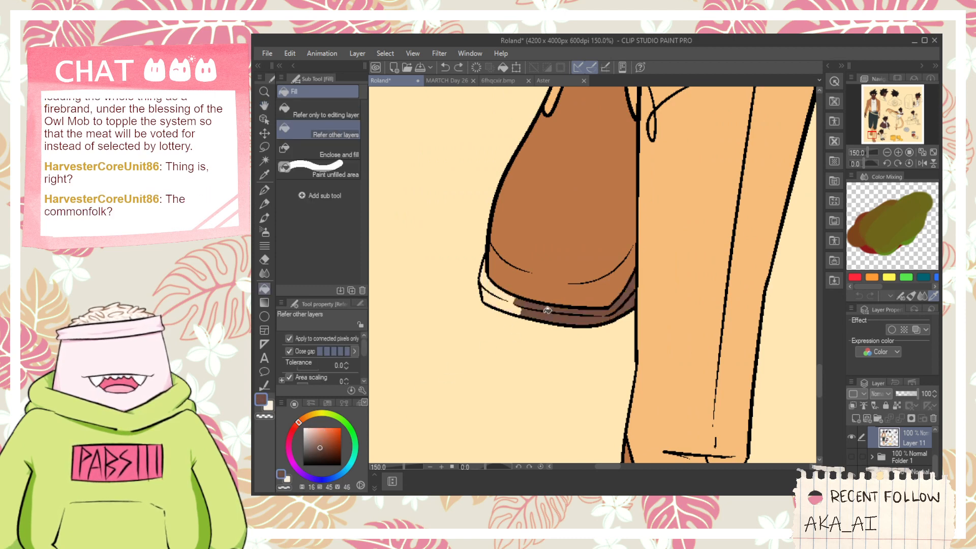
left_click(565, 312)
key("h")
mouse_move(619, 378)
left_mouse_down()
mouse_move(559, 246)
mouse_move(536, 166)
left_mouse_up()
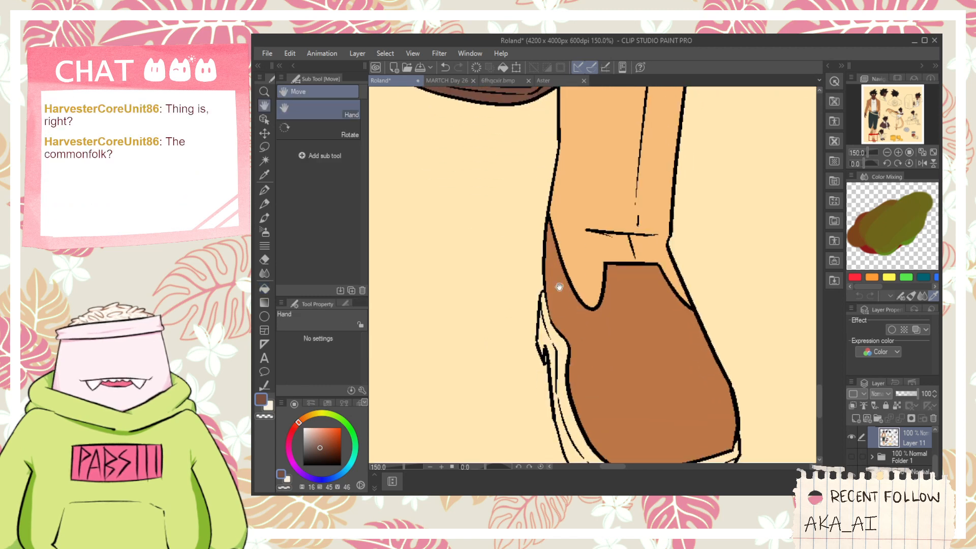
left_click_drag(558, 285, 538, 194)
key("g")
left_click(531, 249)
left_click(522, 237)
left_click(523, 234)
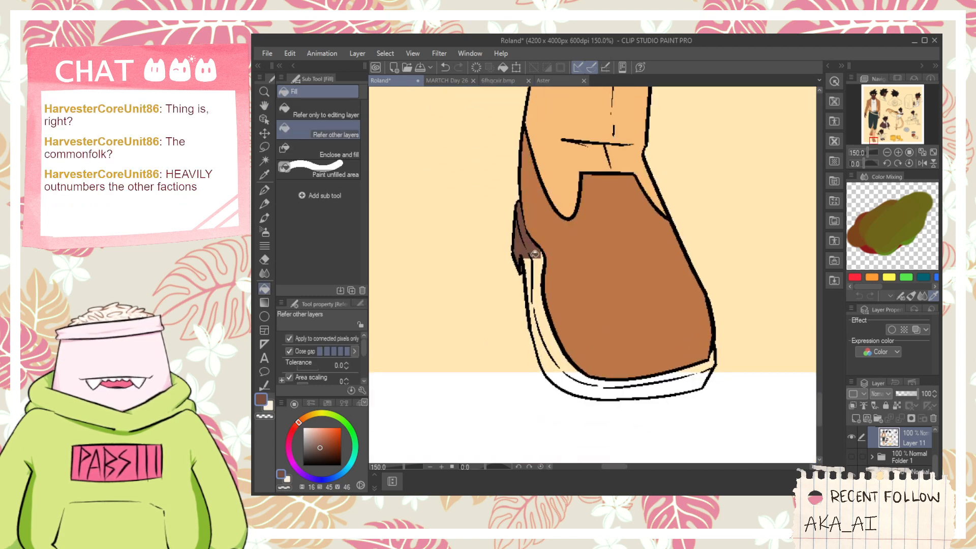
left_click_drag(545, 332, 542, 290)
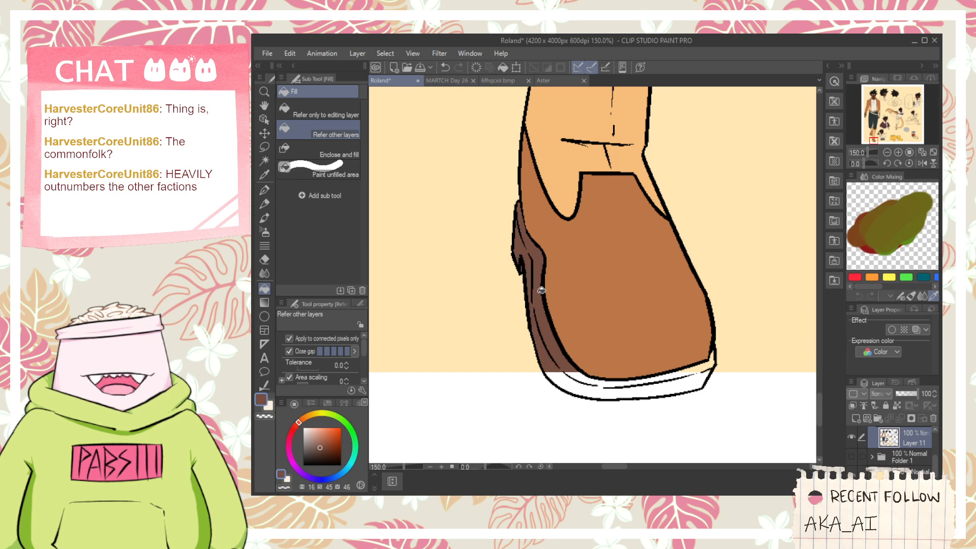
mouse_move(540, 324)
left_mouse_down()
mouse_move(574, 391)
mouse_move(586, 382)
mouse_move(669, 385)
left_mouse_up()
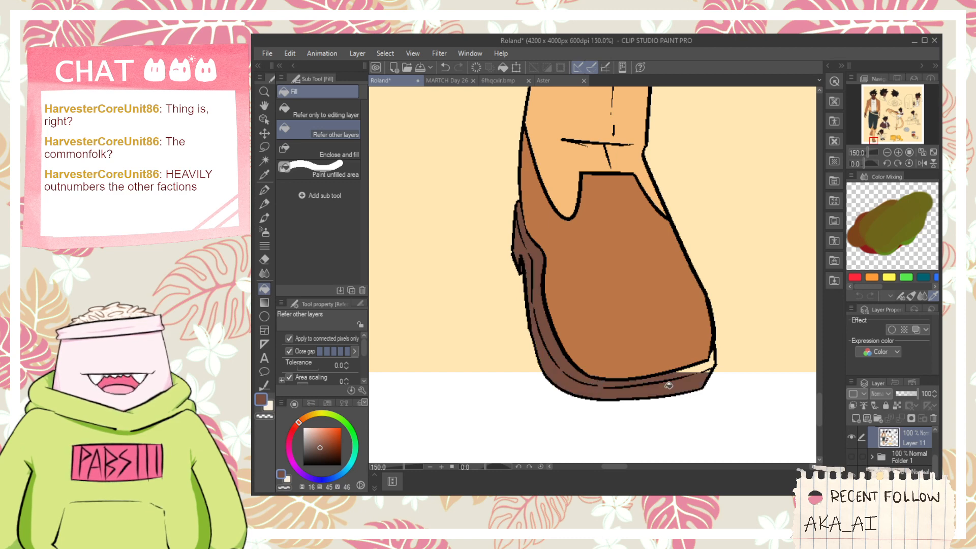
scroll(703, 369, "down", 5)
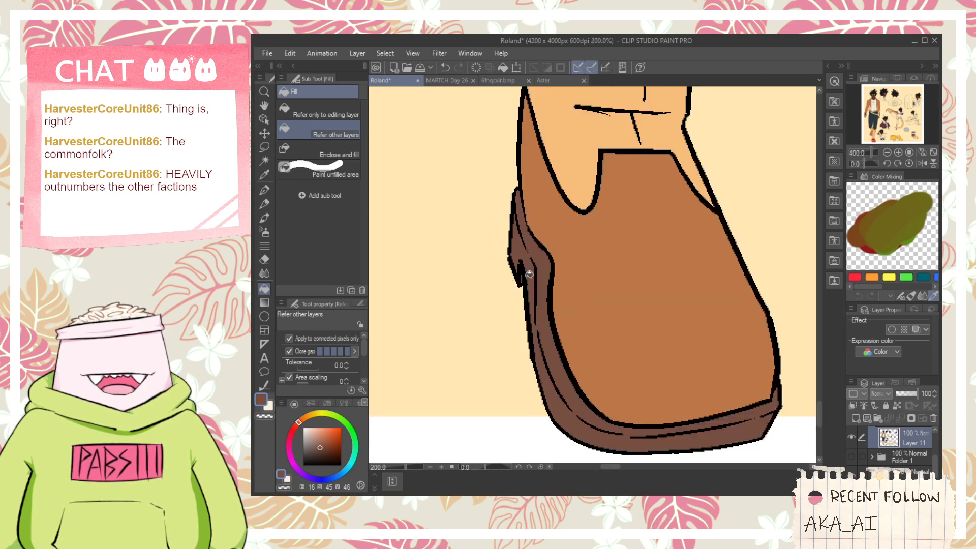
key("space")
left_click_drag(572, 111, 564, 321)
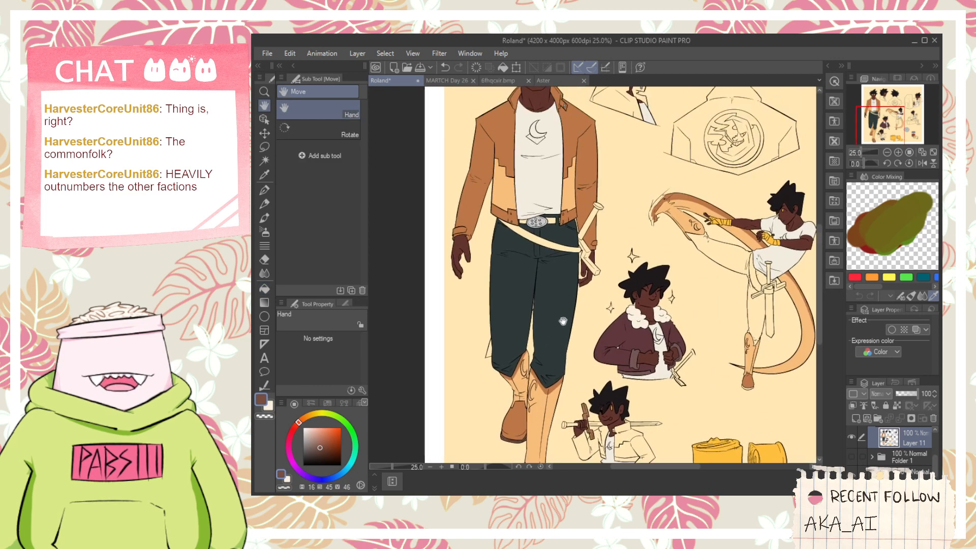
mouse_move(585, 238)
left_mouse_down()
mouse_move(593, 298)
mouse_move(578, 219)
left_mouse_up()
scroll(494, 134, "up", 1)
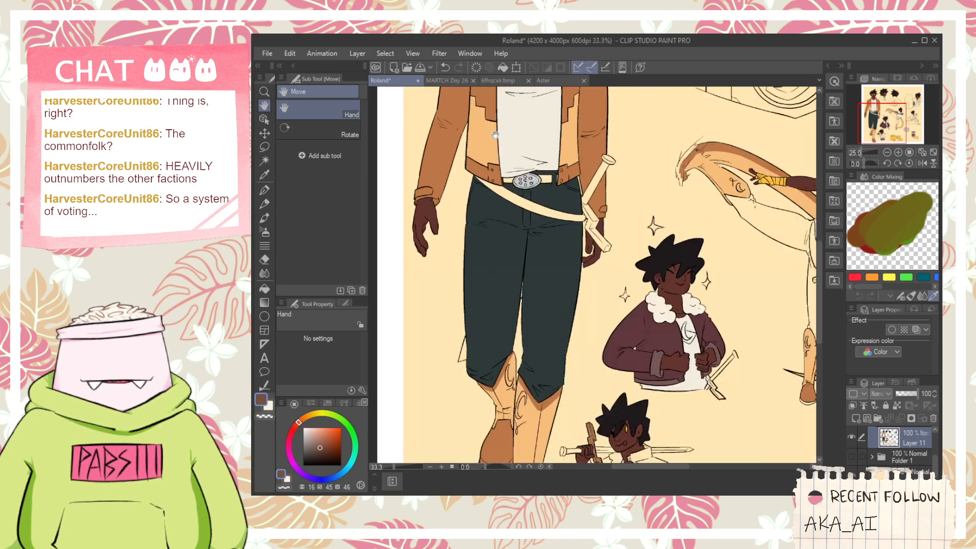
left_click_drag(612, 276, 595, 369)
scroll(564, 313, "up", 2)
scroll(551, 288, "up", 1)
left_click(548, 290, "alt")
scroll(550, 287, "down", 2)
scroll(568, 197, "up", 1)
scroll(568, 197, "up", 1)
left_click(567, 200)
left_click(568, 245)
key("ctrl+z")
key("ctrl+z")
scroll(565, 246, "down", 2)
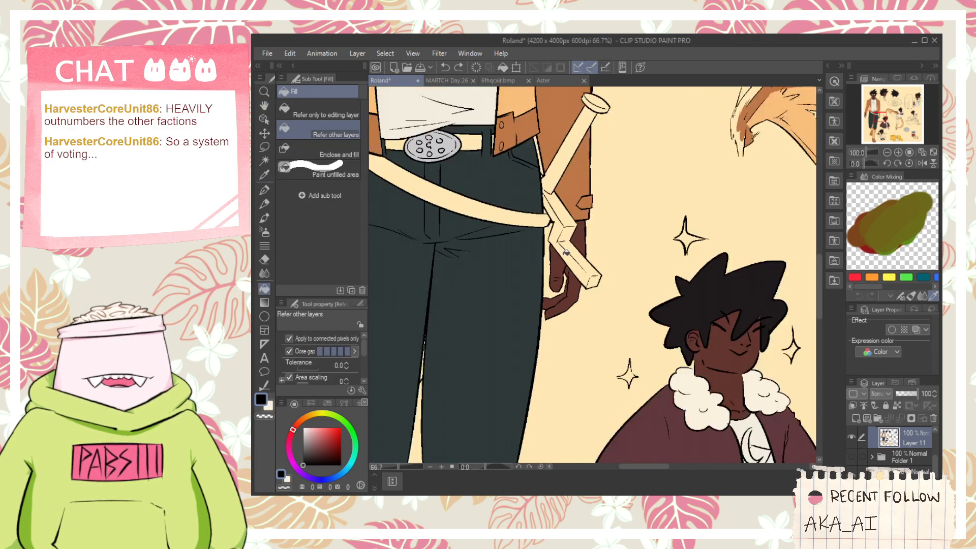
- Fill the crossguard of the front-view figure's sword with wood brown at hue 26, saturation 53 and brightness 65
left_click_drag(540, 356, 573, 353)
scroll(573, 281, "up", 2)
scroll(592, 272, "up", 1)
left_click(601, 263, "alt")
scroll(598, 262, "down", 2)
scroll(584, 237, "down", 1)
scroll(589, 246, "up", 2)
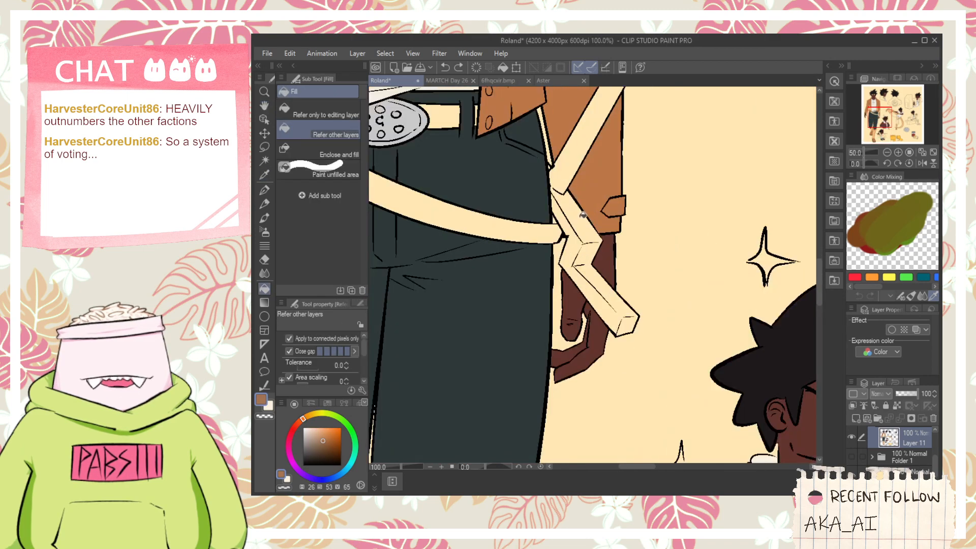
scroll(565, 231, "up", 1)
left_click(578, 223)
left_click(581, 278)
mouse_move(581, 278)
left_mouse_down()
mouse_move(587, 315)
mouse_move(648, 373)
left_mouse_up()
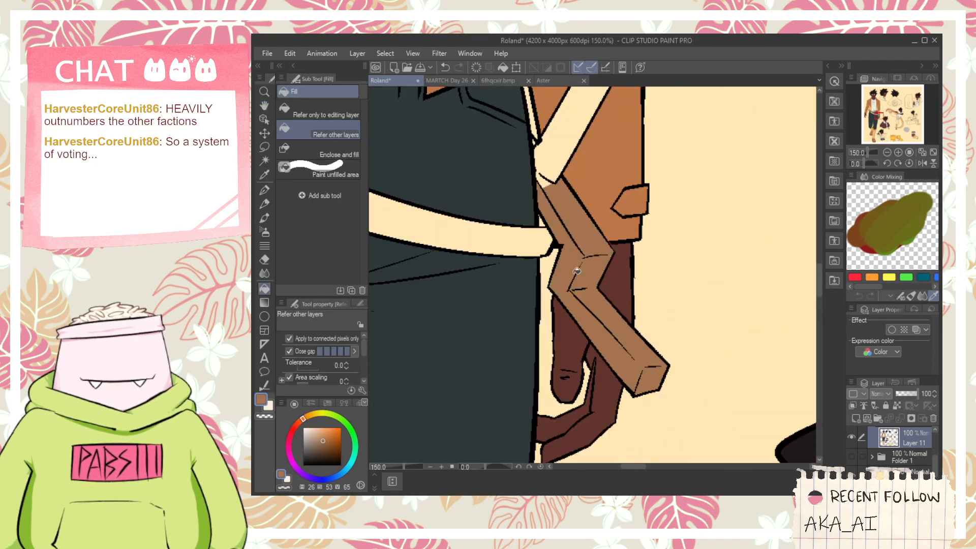
scroll(576, 271, "down", 2)
scroll(558, 223, "up", 1)
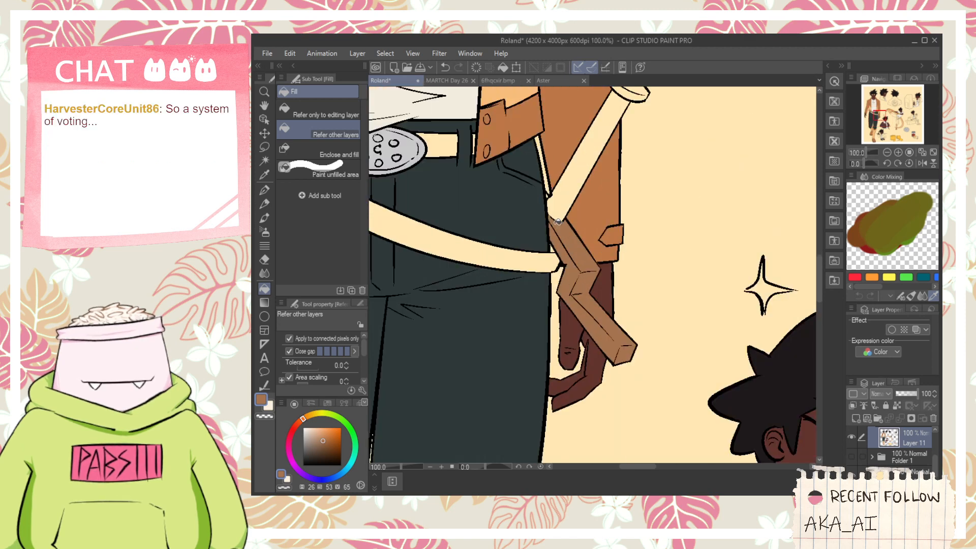
- Select the dark teal trousers by color and try shifting them to a brighter, more saturated blue
scroll(557, 222, "down", 8)
key("h")
scroll(559, 271, "up", 4)
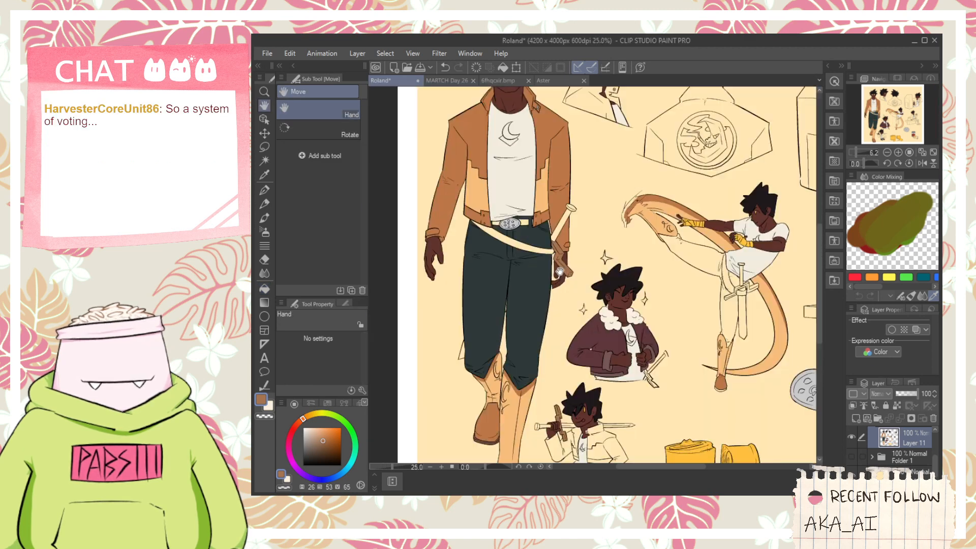
left_click_drag(561, 338, 527, 275)
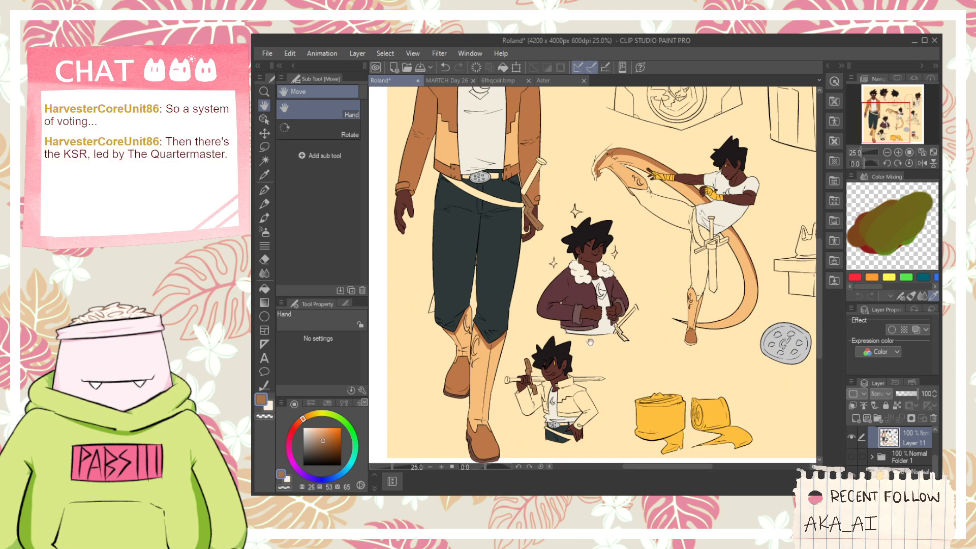
key("g")
key("h")
left_click_drag(578, 252, 639, 262)
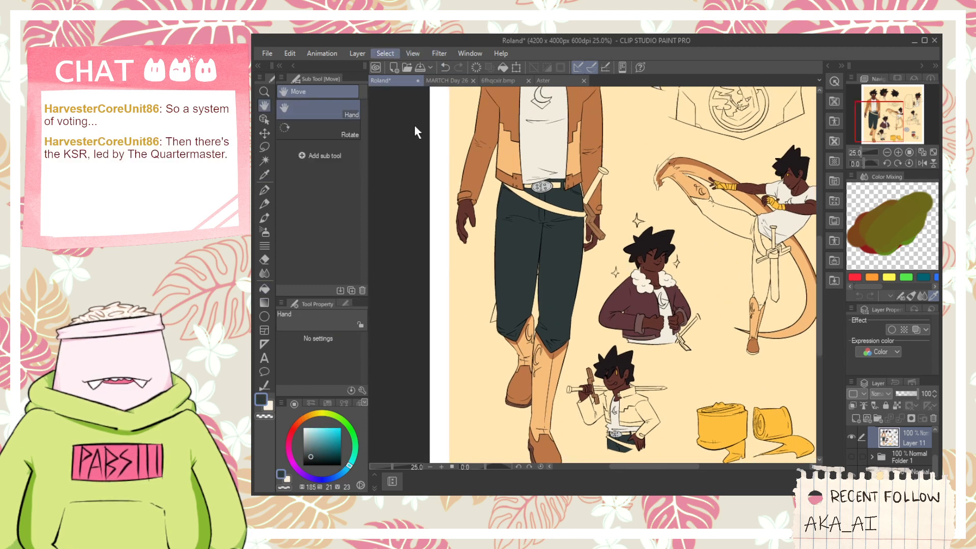
left_click(436, 173)
left_click(529, 259)
left_click(785, 241)
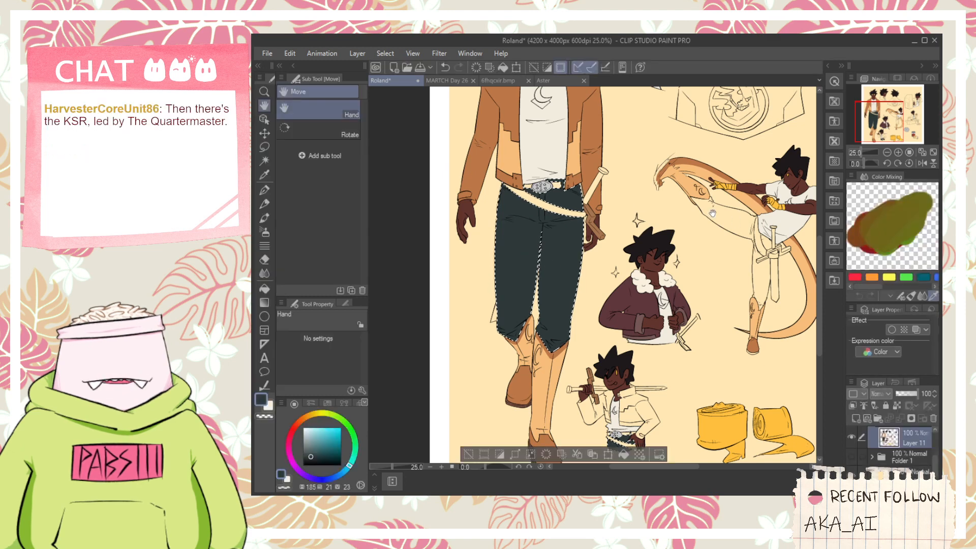
key("ctrl+u")
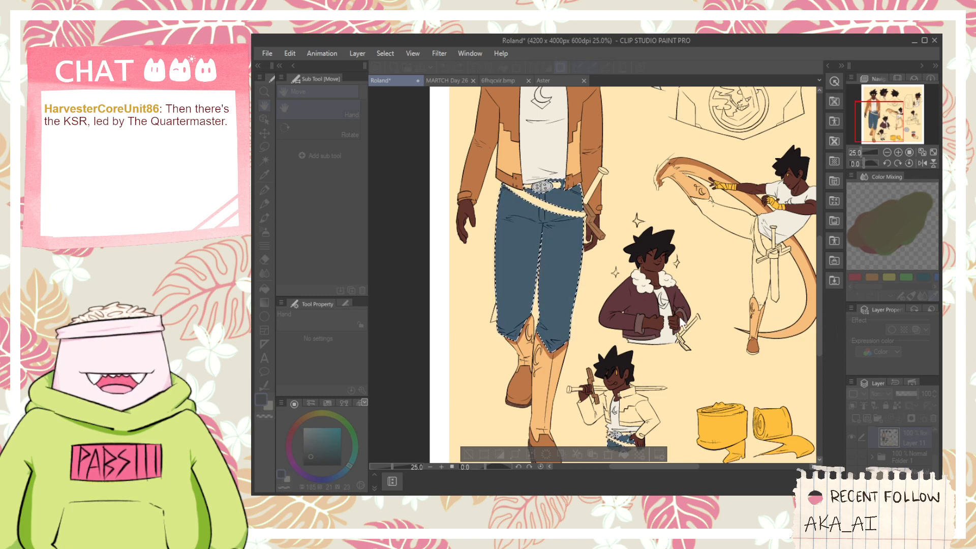
left_click(894, 262)
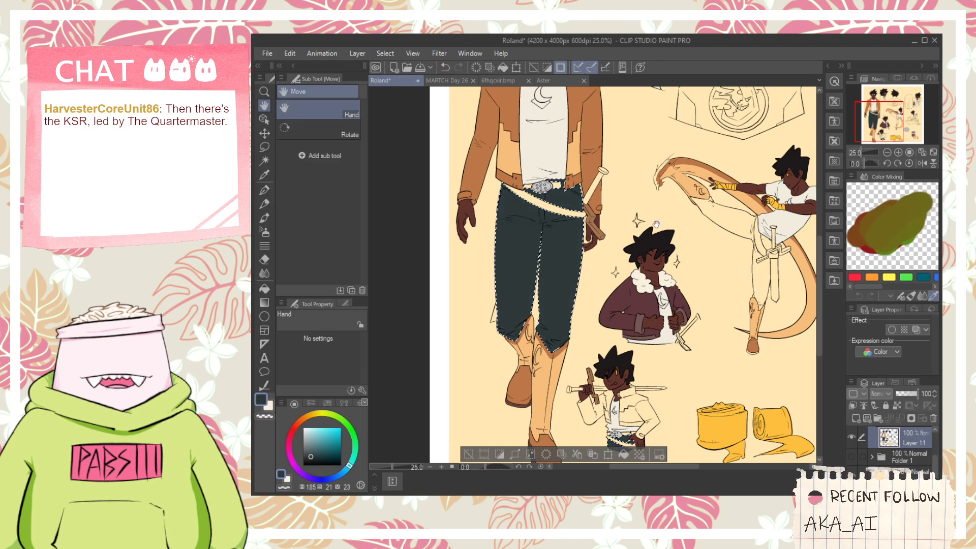
scroll(657, 218, "down", 2)
scroll(661, 214, "up", 2)
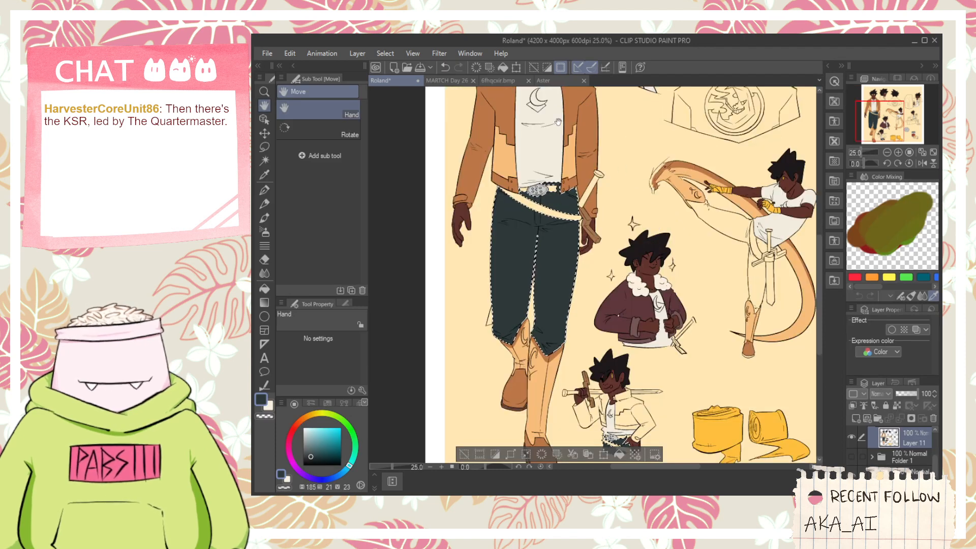
mouse_move(595, 224)
left_mouse_down()
mouse_move(588, 315)
mouse_move(603, 352)
mouse_move(605, 342)
left_mouse_up()
scroll(564, 310, "up", 4)
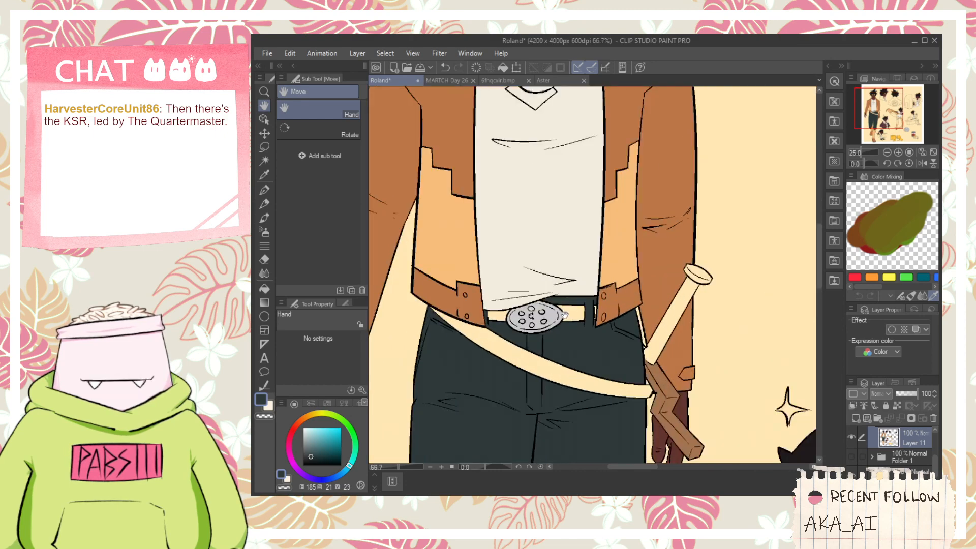
- Sample the front-view sword's crossguard brown and fill the sword crossguard of the figure in the maroon jacket with it
scroll(573, 318, "down", 4)
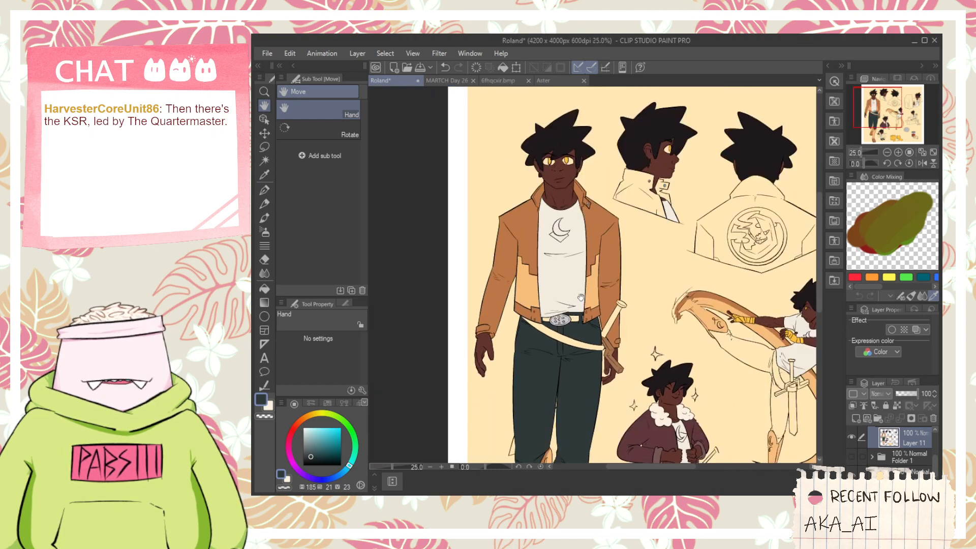
left_click_drag(566, 277, 545, 188)
left_click_drag(562, 457, 561, 428)
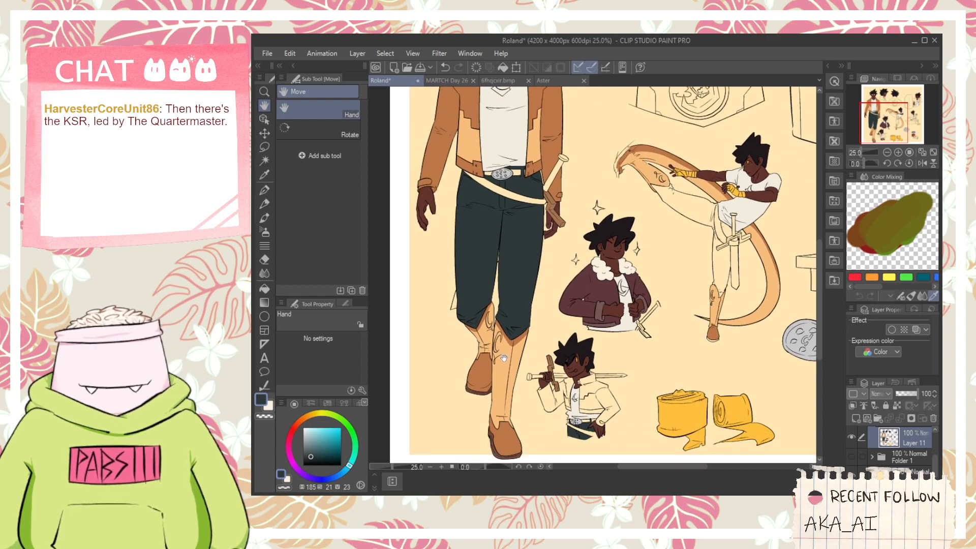
key("i")
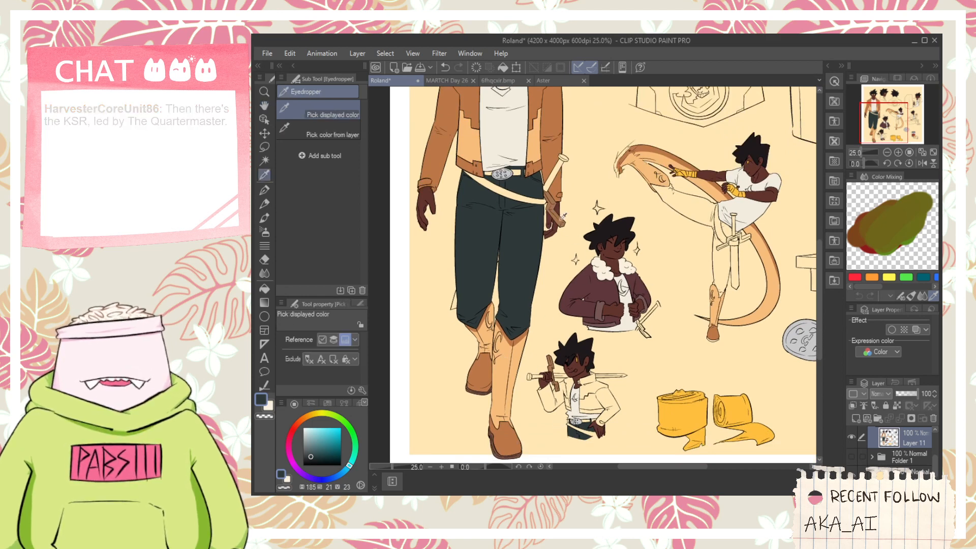
scroll(557, 210, "up", 2)
left_click(555, 211)
scroll(603, 284, "down", 1)
key("h")
left_click_drag(666, 398, 608, 290)
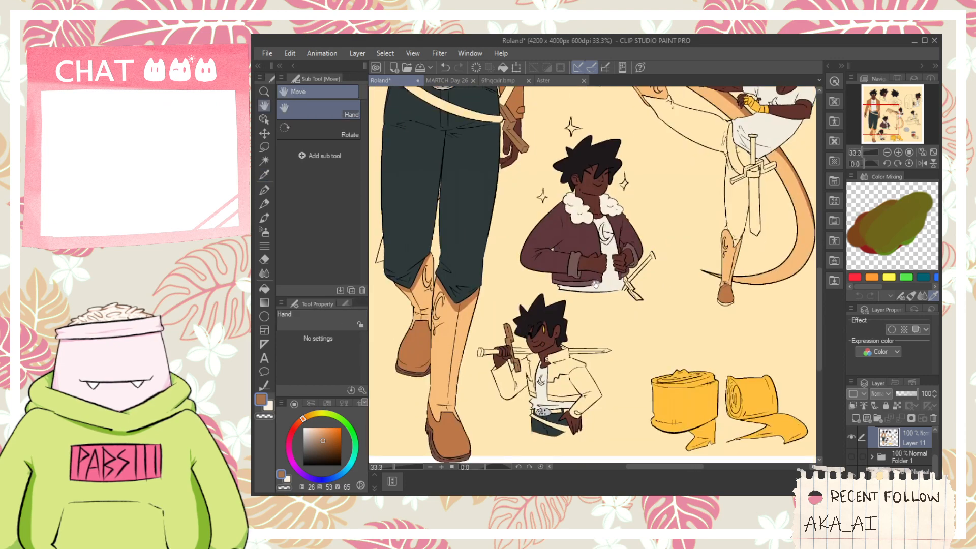
scroll(610, 291, "up", 3)
scroll(611, 292, "up", 2)
key("g")
left_click(730, 296)
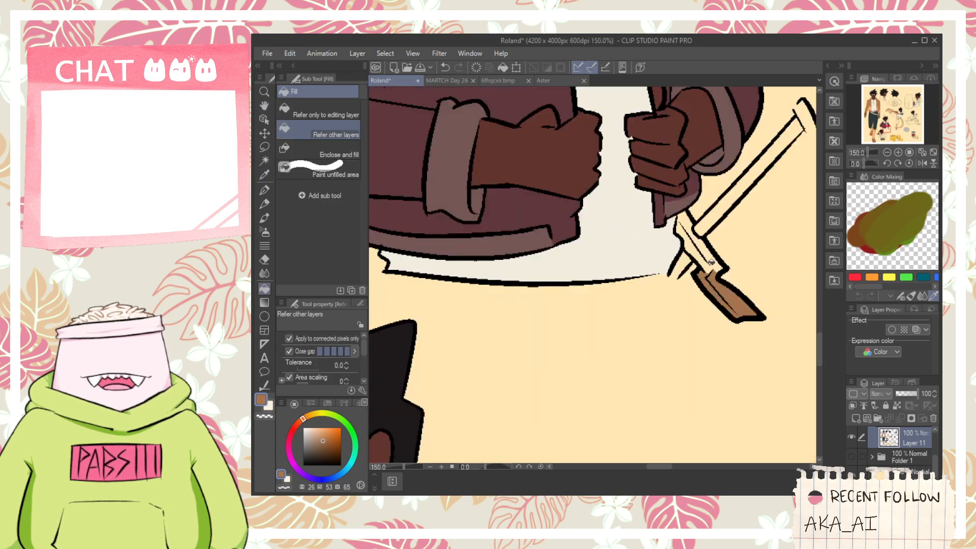
left_click(711, 262)
- Sample the dark red-brown at hue 5, saturation 56 and brightness 40 from the MARTCH Day 26 artwork and return to the Roland sheet
scroll(703, 260, "down", 5)
key("h")
left_click_drag(698, 238, 620, 268)
left_click(453, 80)
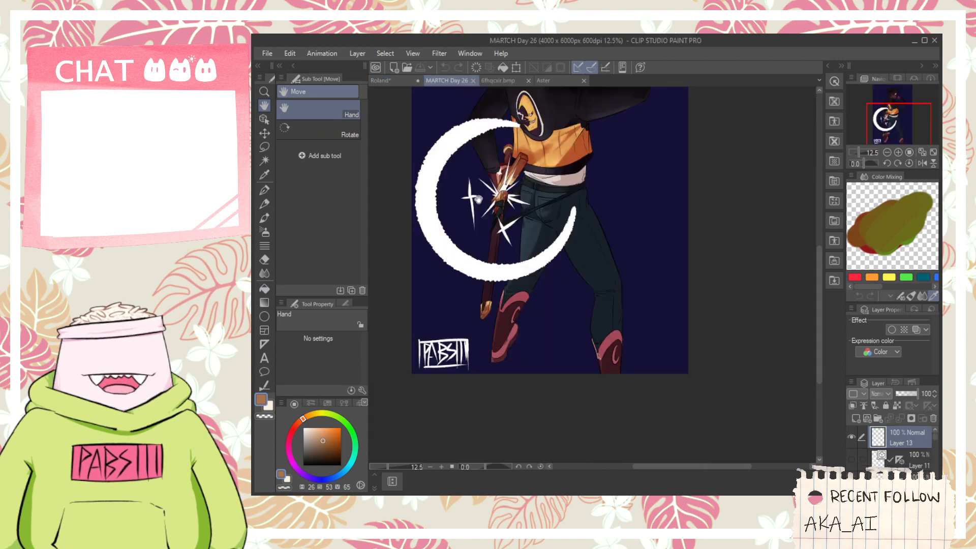
key("i")
scroll(508, 133, "up", 5)
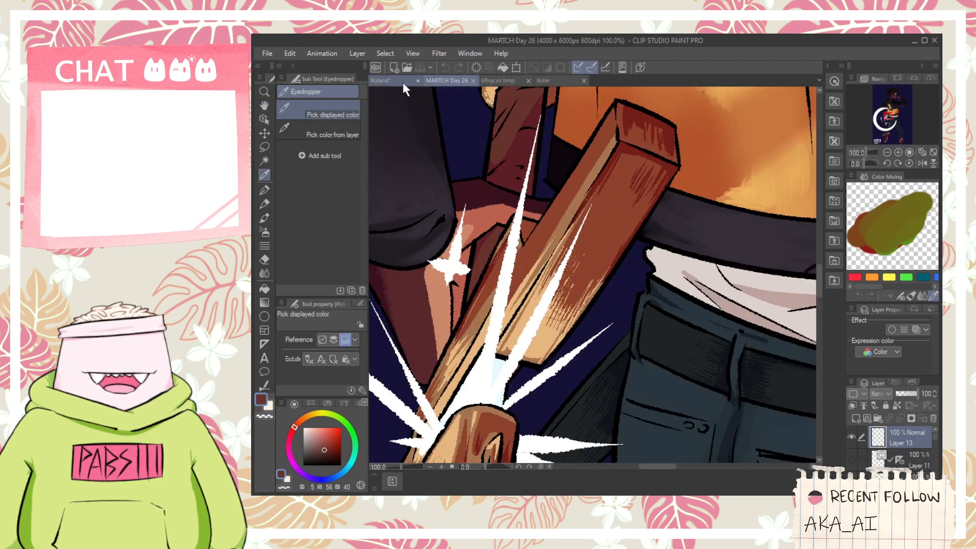
left_click(403, 82)
key("space")
left_click_drag(564, 222, 552, 224)
- Fill the shouldered sword's handle with the dark red-brown and its pommel with the crossguard's brown, then resample the handle color
scroll(569, 350, "up", 2)
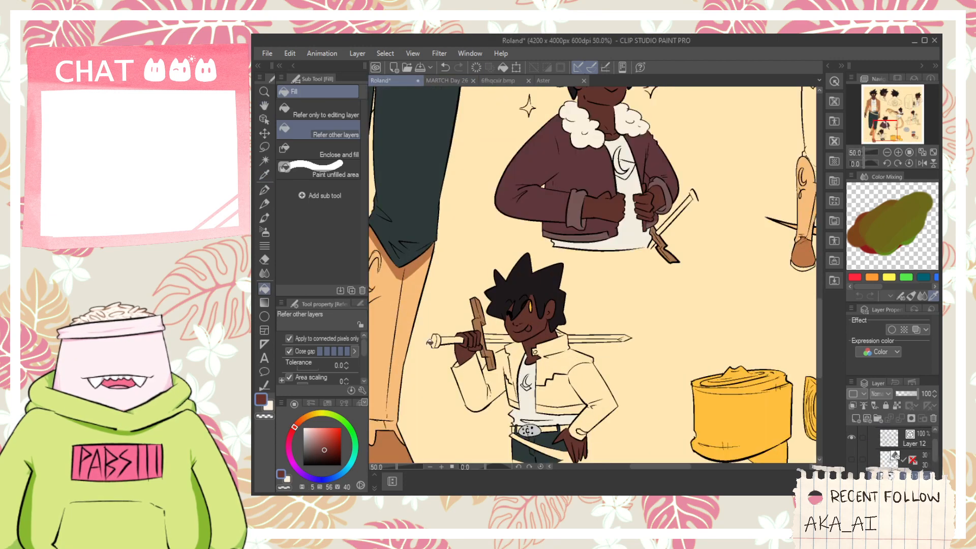
scroll(430, 341, "up", 2)
key("i")
left_click(536, 356)
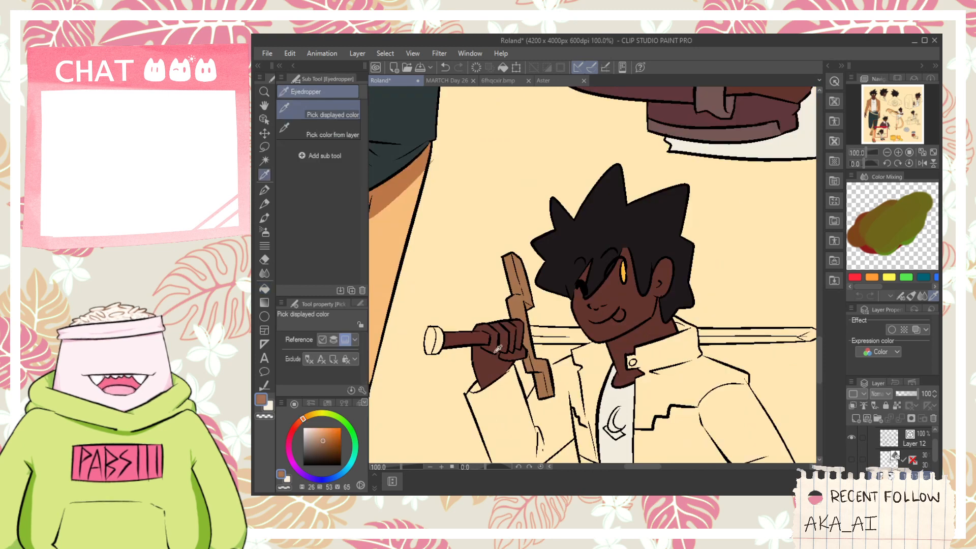
key("g")
scroll(452, 338, "up", 1)
key("i")
left_click(474, 336)
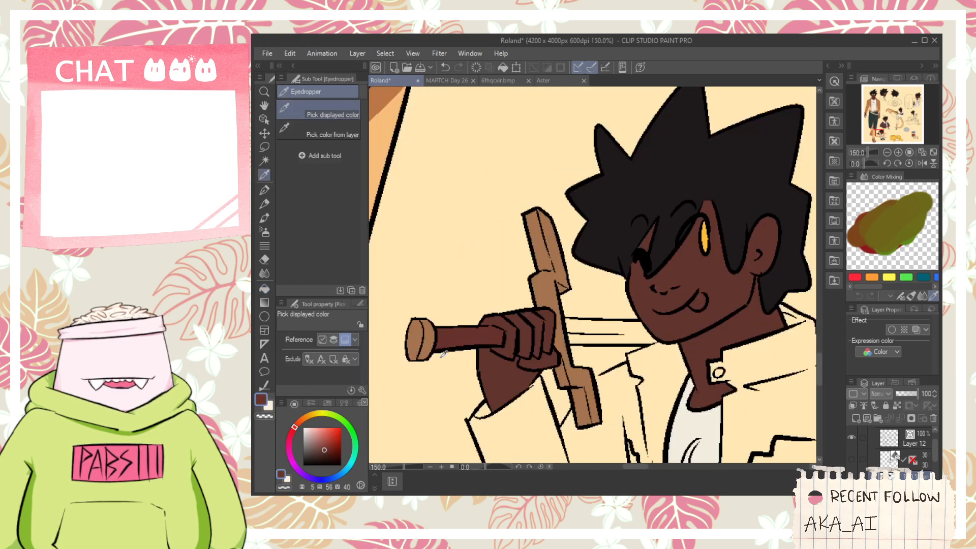
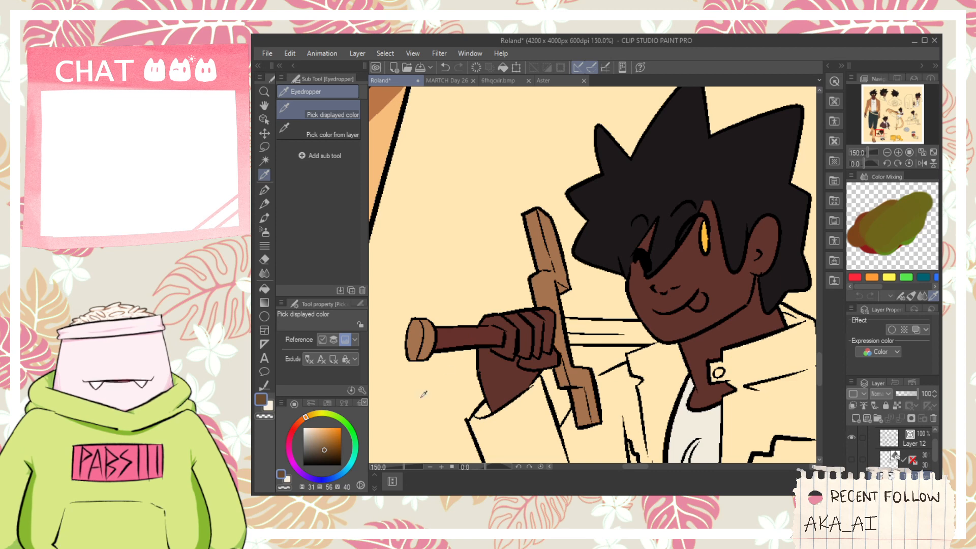
- Try filling the shouldered sword's handle with a brown at hue 31, saturation 60 and brightness 54, and undo that fill
key("g")
left_click(476, 334)
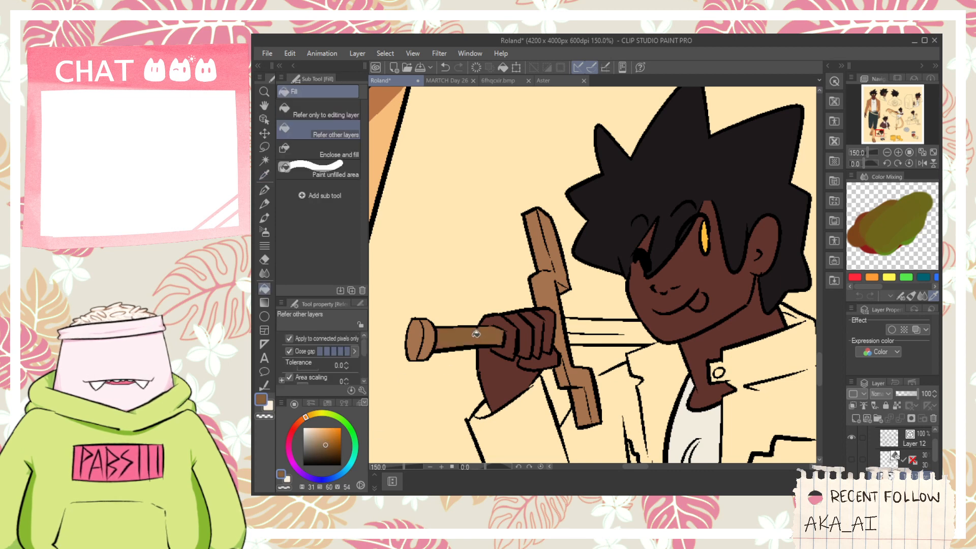
key("ctrl+z")
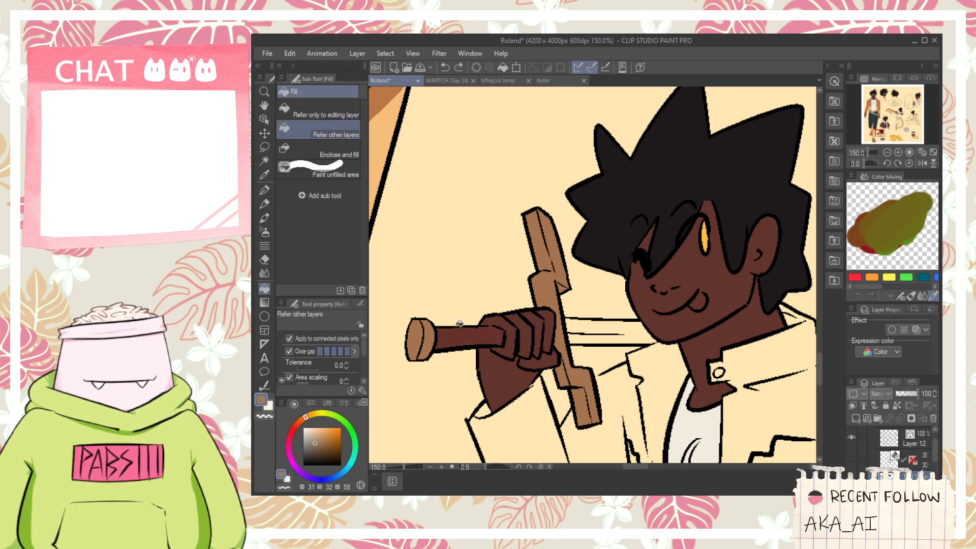
- Resample the shouldered sword's handle color, shift it to hue 16, saturation 67 and brightness 62, and refill the handle
key("i")
left_click(462, 339)
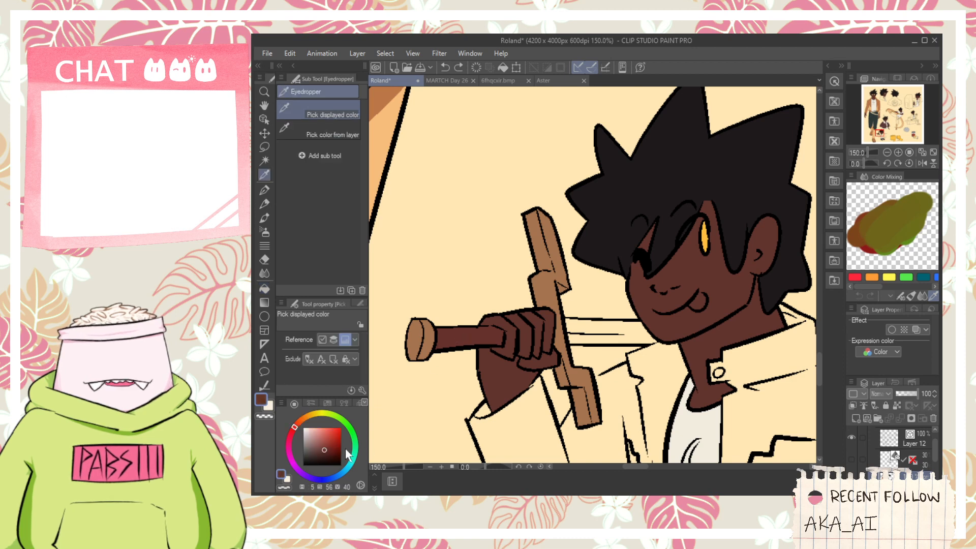
left_click_drag(296, 428, 298, 422)
left_click(328, 445)
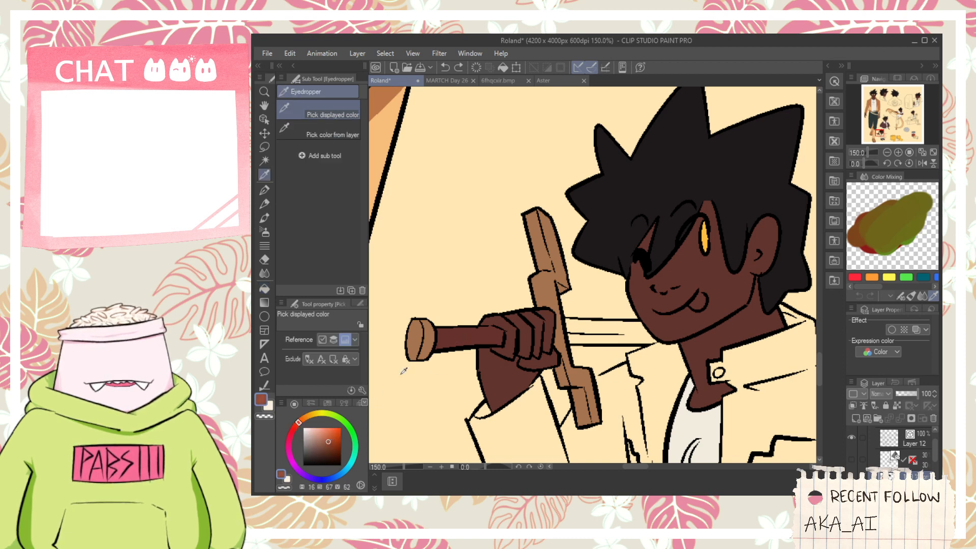
key("g")
left_click(467, 332)
- Fill the sword handle of the figure in the maroon jacket with the same reddish brown
scroll(469, 343, "down", 5)
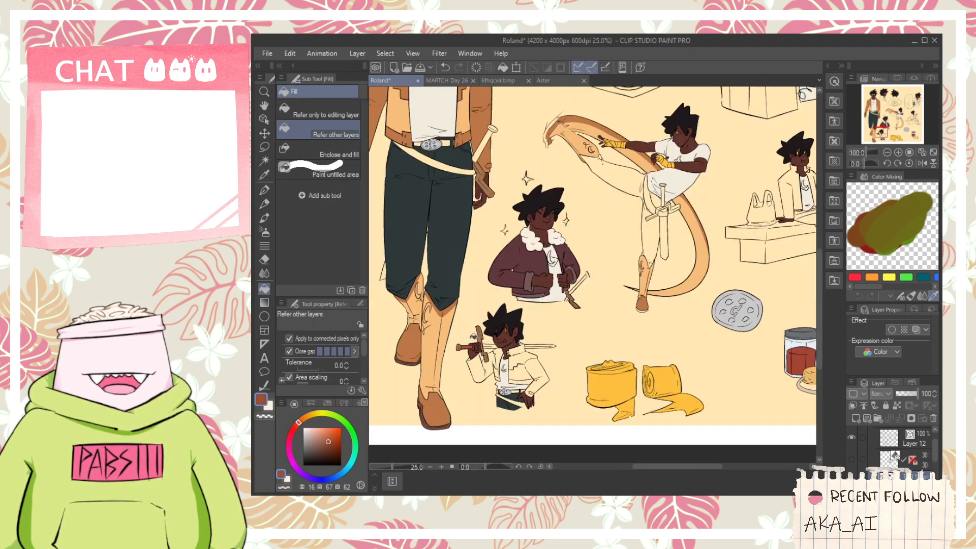
scroll(565, 293, "up", 3)
scroll(565, 292, "up", 3)
- Sample that sword's crossguard brown, close the gaps in its pommel outline with the G-pen and fill the pommel
key("i")
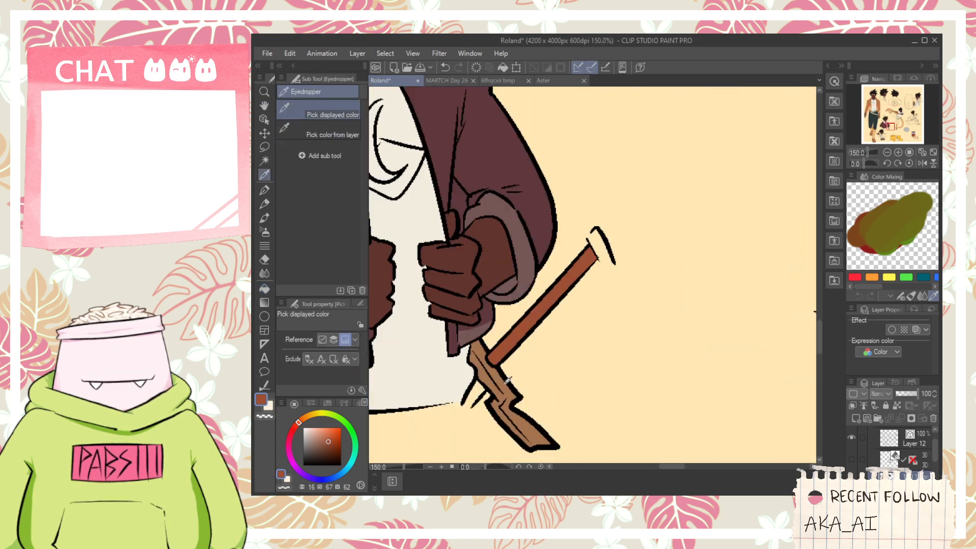
scroll(620, 210, "up", 2)
key("p")
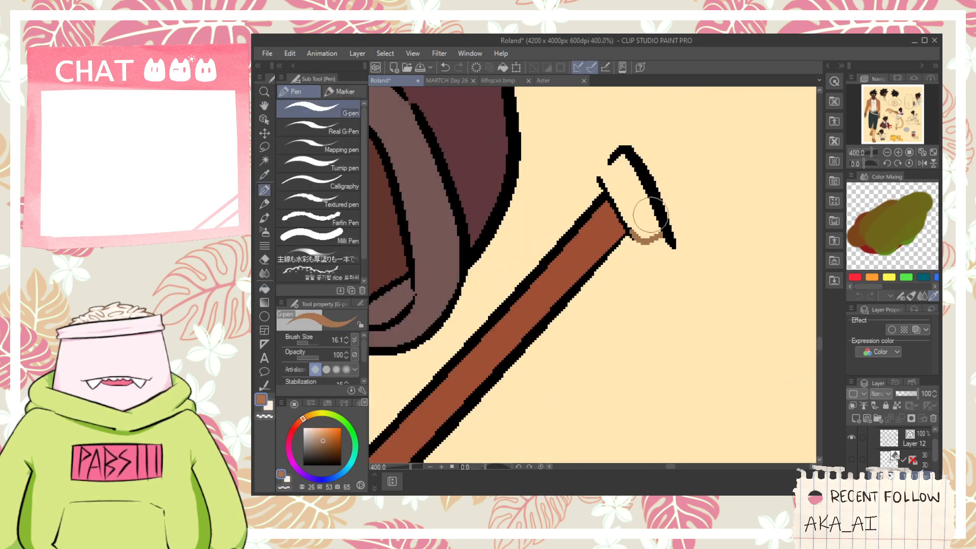
key("g")
key("p")
left_click_drag(600, 178, 608, 162)
key("g")
left_click(620, 187)
scroll(619, 203, "down", 4)
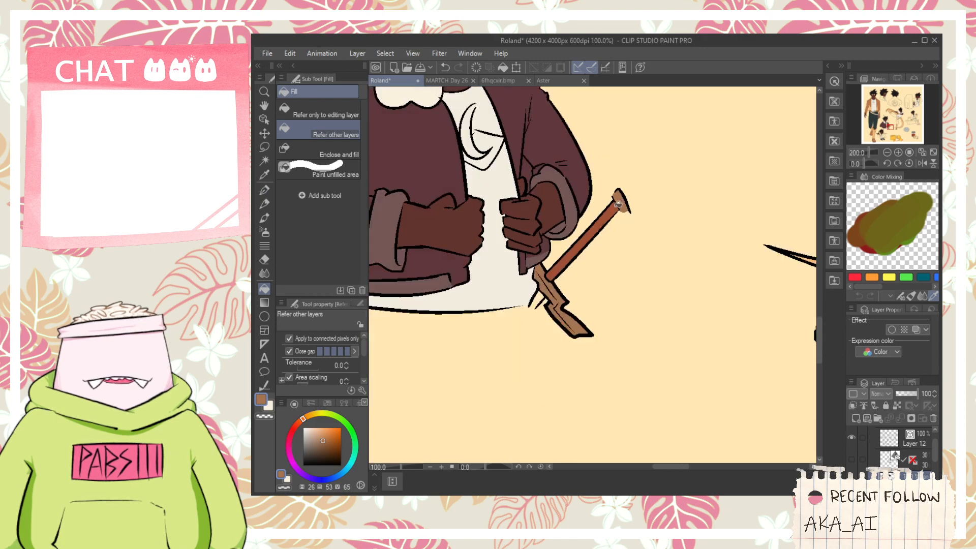
- Fill the kicking figure's sword handle with the reddish brown and its pommel with the crossguard brown sampled from another sword
scroll(618, 204, "down", 4)
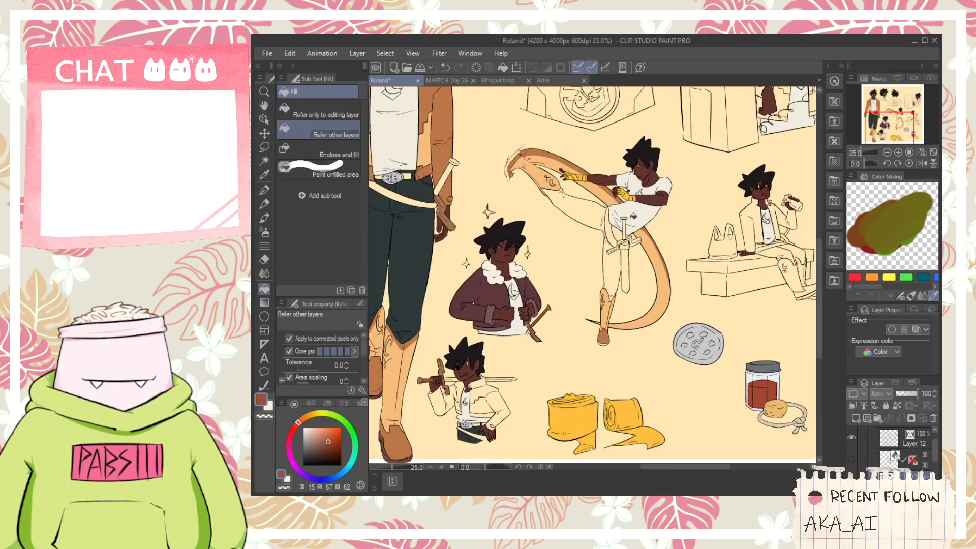
scroll(628, 225, "up", 4)
left_click(613, 229)
scroll(614, 229, "down", 2)
key("i")
left_click_drag(614, 229, 538, 331)
scroll(506, 353, "up", 4)
left_click(482, 380)
scroll(540, 273, "down", 3)
key("g")
scroll(617, 205, "up", 3)
left_click(602, 184)
- Fill all sections of the kicking figure's sword crossguard with the brown at hue 26, saturation 53 and brightness 65
left_click_drag(603, 223, 593, 164)
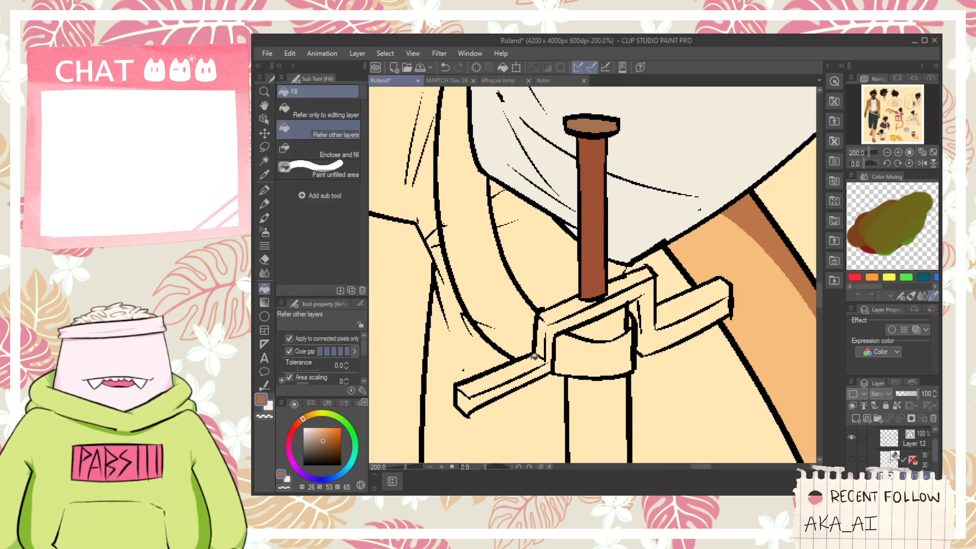
left_click(519, 378)
left_click(548, 328)
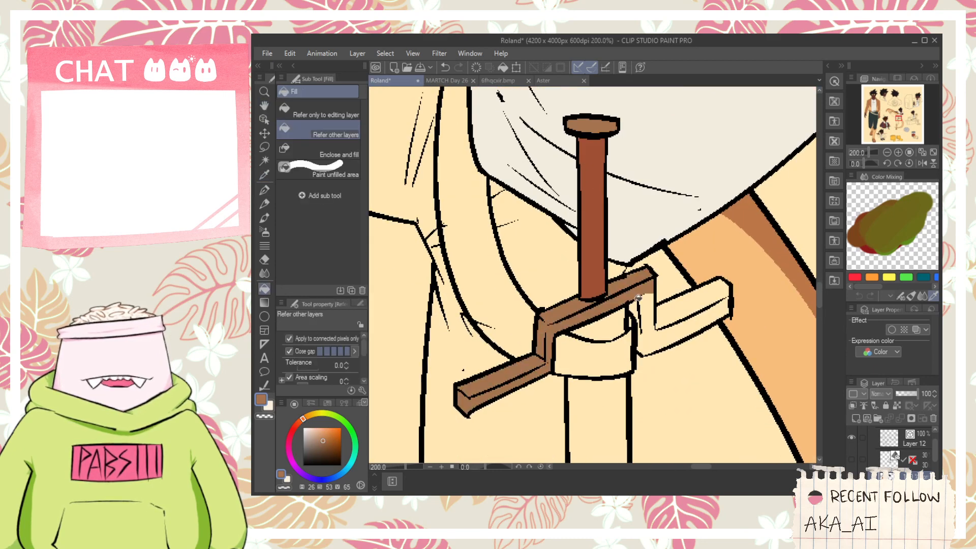
left_click(641, 308)
scroll(653, 318, "down", 6)
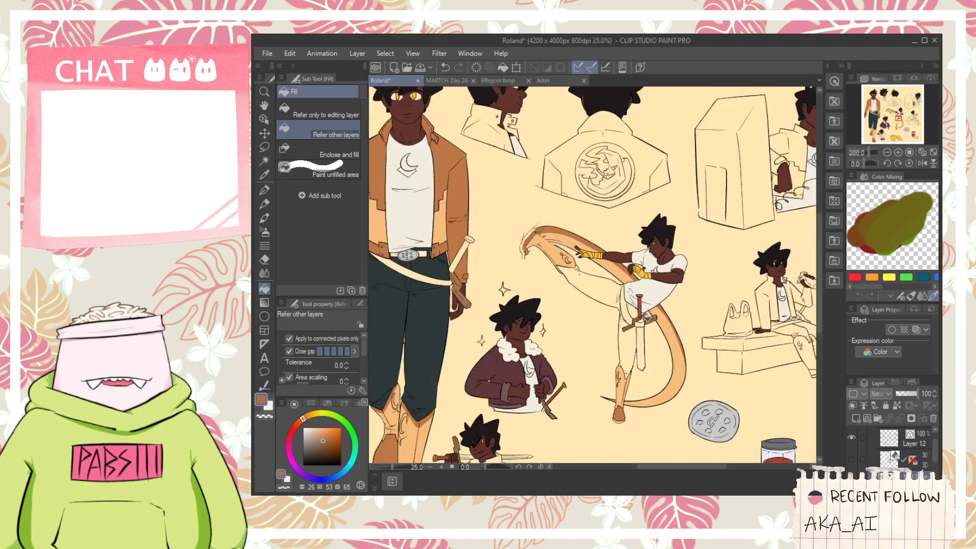
- Sample the reddish brown from the maroon-jacket figure's sword handle and fill the front-view figure's sword handle with it
key("space")
left_click_drag(699, 267, 644, 265)
left_click_drag(507, 313, 594, 279)
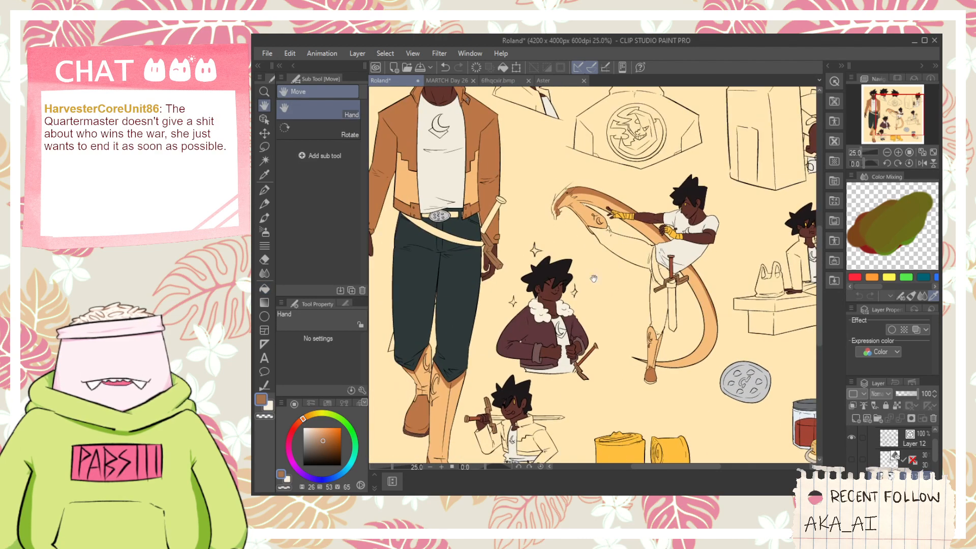
left_click_drag(547, 304, 580, 284)
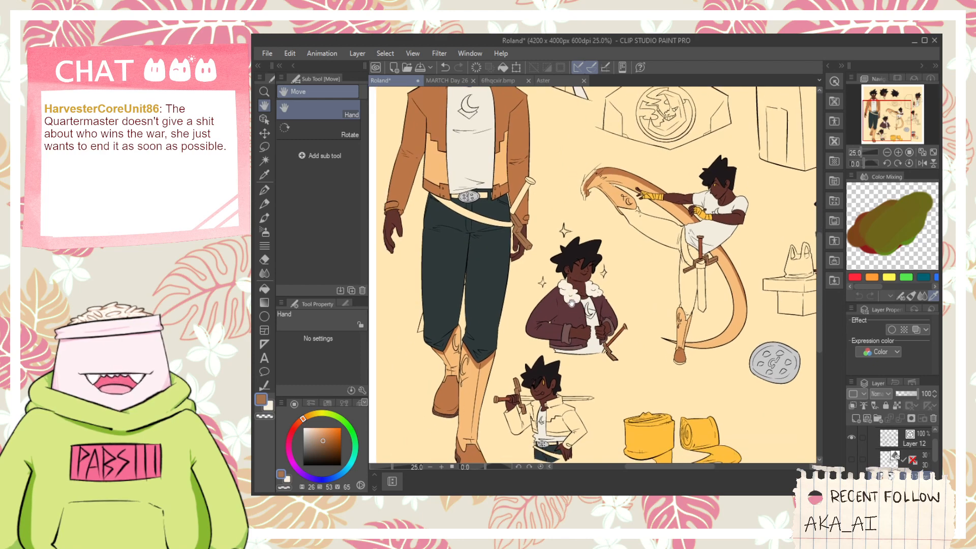
left_click_drag(558, 295, 591, 298)
scroll(649, 336, "up", 4)
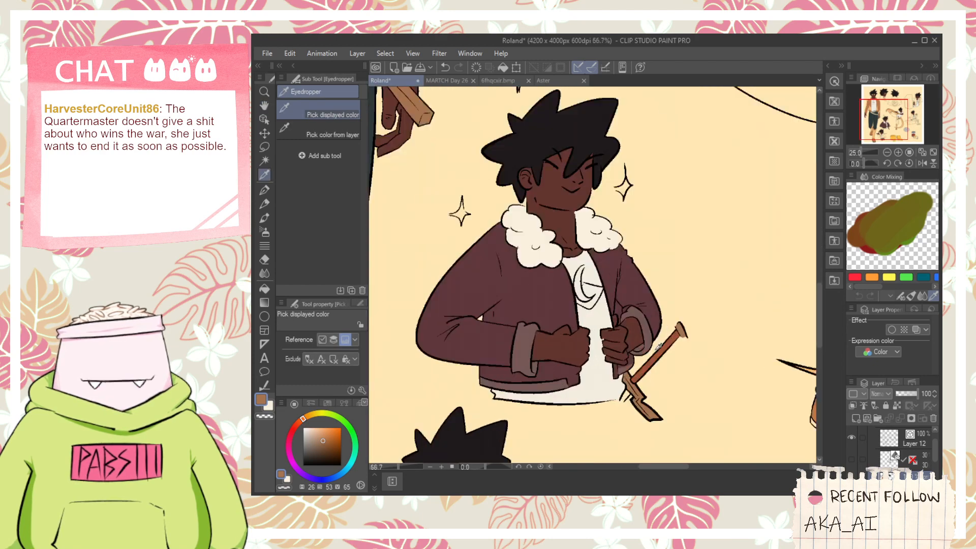
left_click(654, 349)
scroll(657, 346, "down", 2)
left_click_drag(488, 127, 574, 249)
key("g")
scroll(571, 236, "up", 3)
left_click(572, 242)
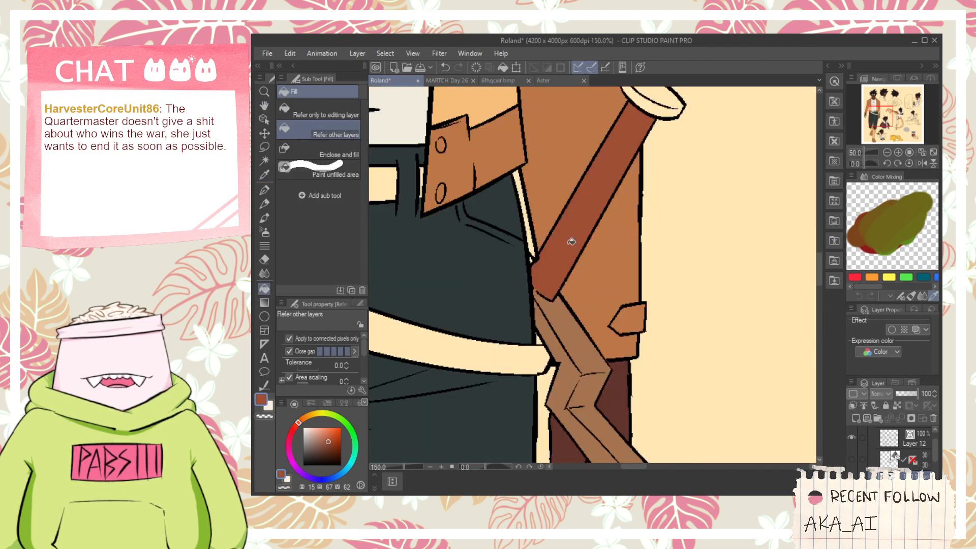
- Sample the front-view sword's crossguard brown and fill that sword's pommel with it
left_click(566, 315, "alt")
scroll(537, 268, "up", 3)
left_click(527, 251)
scroll(527, 251, "down", 3)
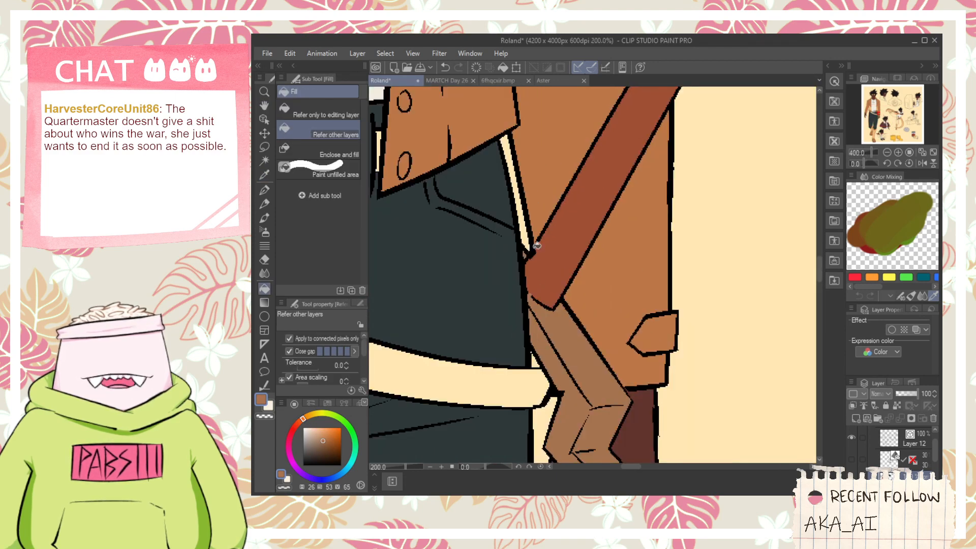
left_click_drag(595, 204, 551, 311)
scroll(552, 310, "down", 7)
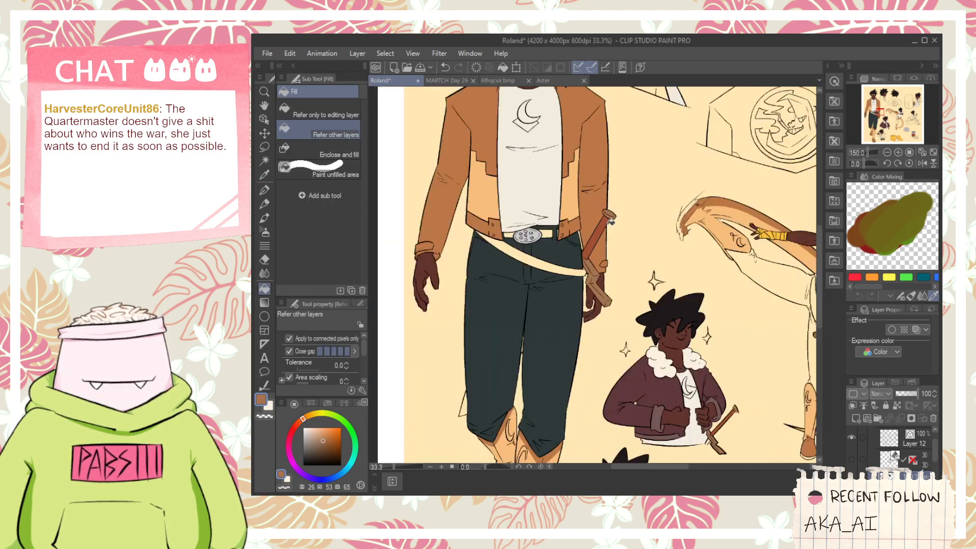
- Sample the front-view jacket's brown as the main color and its light orange panel as the sub color
left_click_drag(602, 270, 594, 265)
left_click_drag(652, 214, 636, 250)
scroll(469, 300, "up", 3)
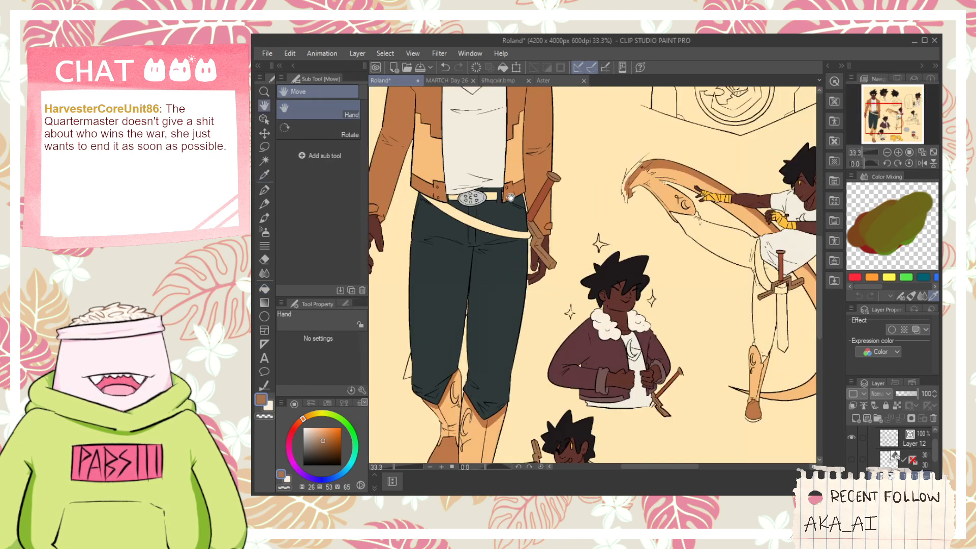
left_click_drag(459, 125, 502, 333)
scroll(472, 280, "up", 1)
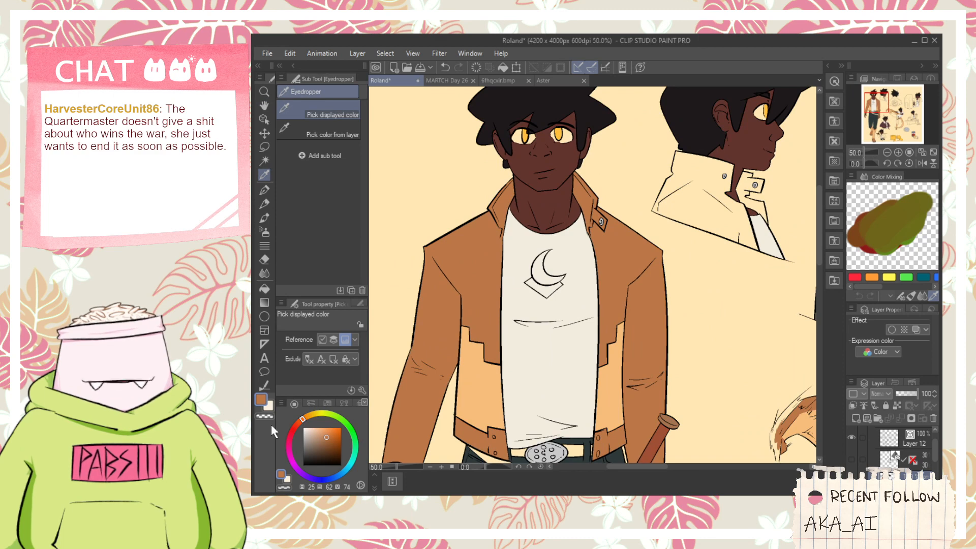
left_click(268, 406)
- Fill the lower front panels of the telephone figure's jacket with the light orange at hue 32, saturation 50 and brightness 97
scroll(486, 407, "down", 1)
left_click_drag(643, 346, 478, 336)
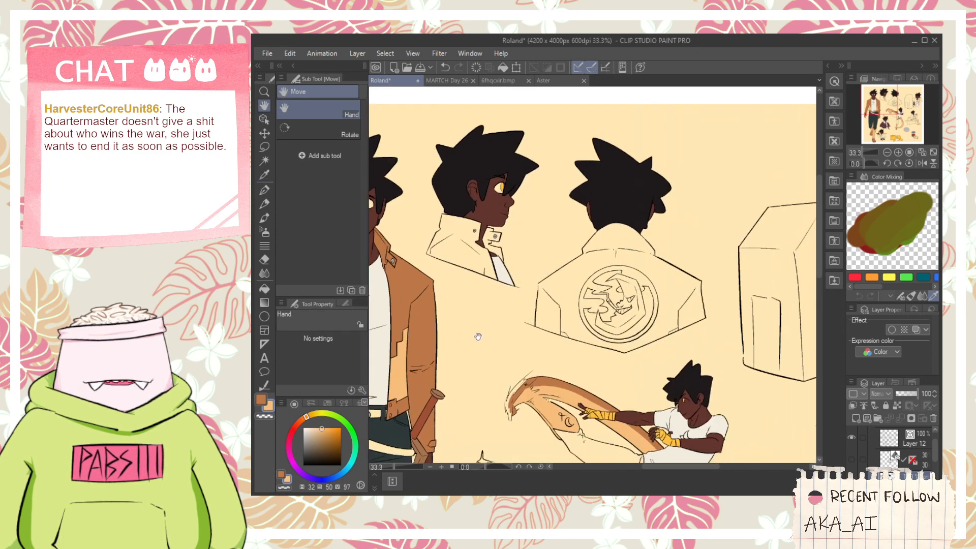
left_click_drag(721, 305, 478, 321)
scroll(637, 294, "up", 2)
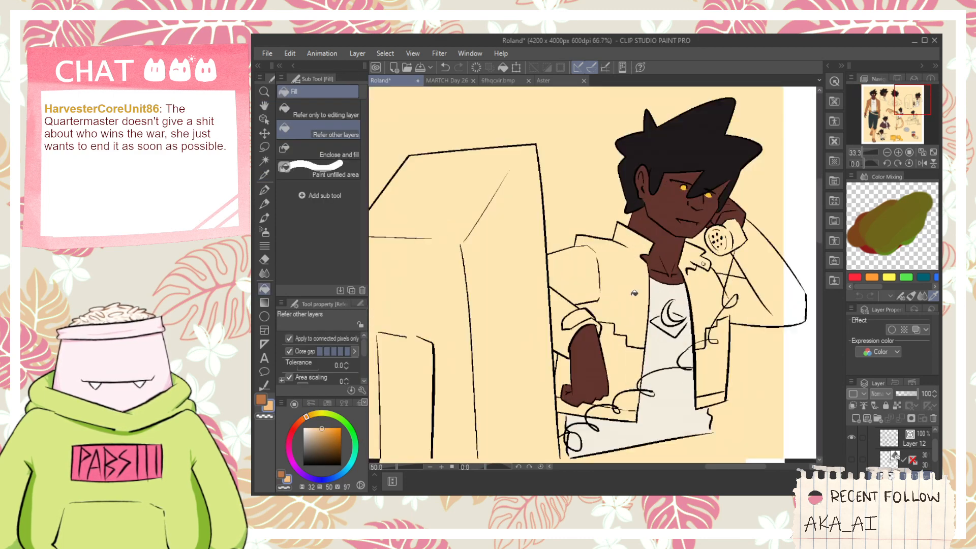
left_click(624, 352)
scroll(628, 393, "up", 2)
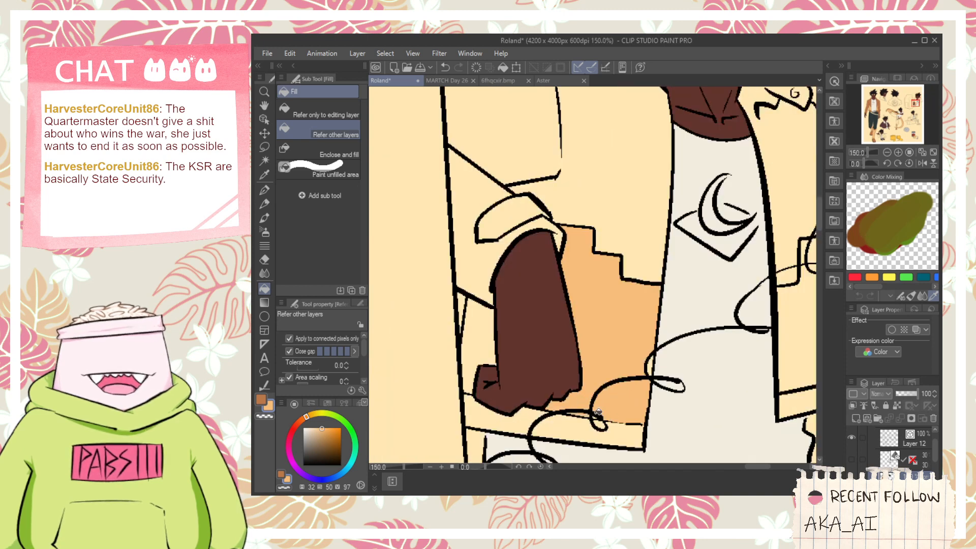
left_click(486, 367)
left_click_drag(563, 340, 373, 322)
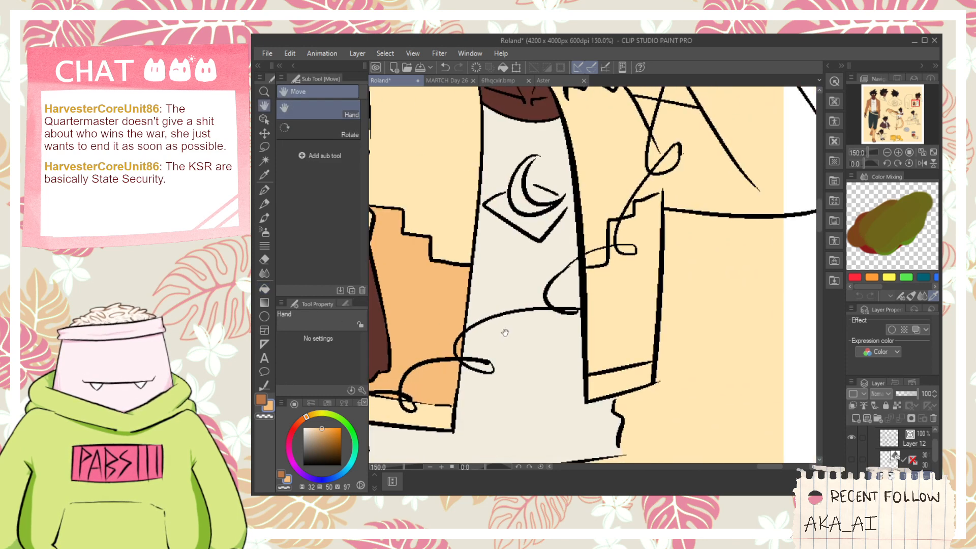
left_click(615, 239)
- Fill the lowered sleeve, cuff, adjoining chest and hem bands of the telephone figure's jacket with the jacket brown
scroll(615, 239, "down", 4)
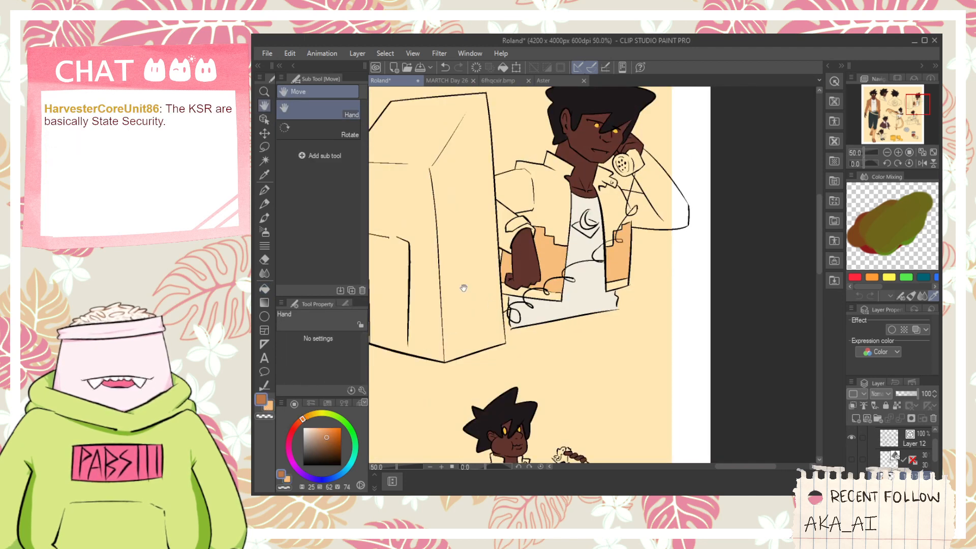
scroll(554, 209, "up", 1)
left_click(499, 226)
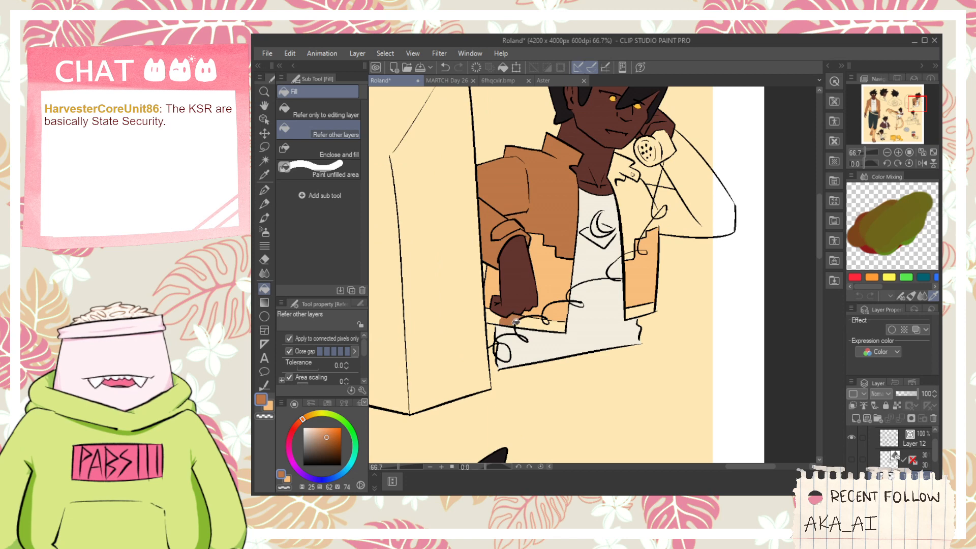
scroll(528, 319, "up", 1)
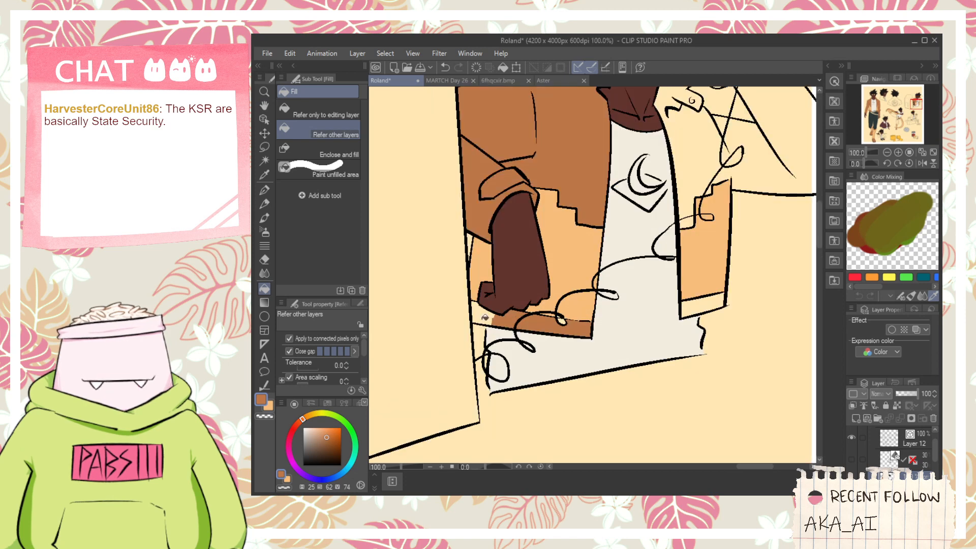
left_click(708, 300)
- Fill the phone-side chest, raised sleeve and remaining collar flap of the telephone figure's jacket with the same brown
left_click_drag(698, 162, 655, 264)
left_click(654, 260)
left_click(673, 281)
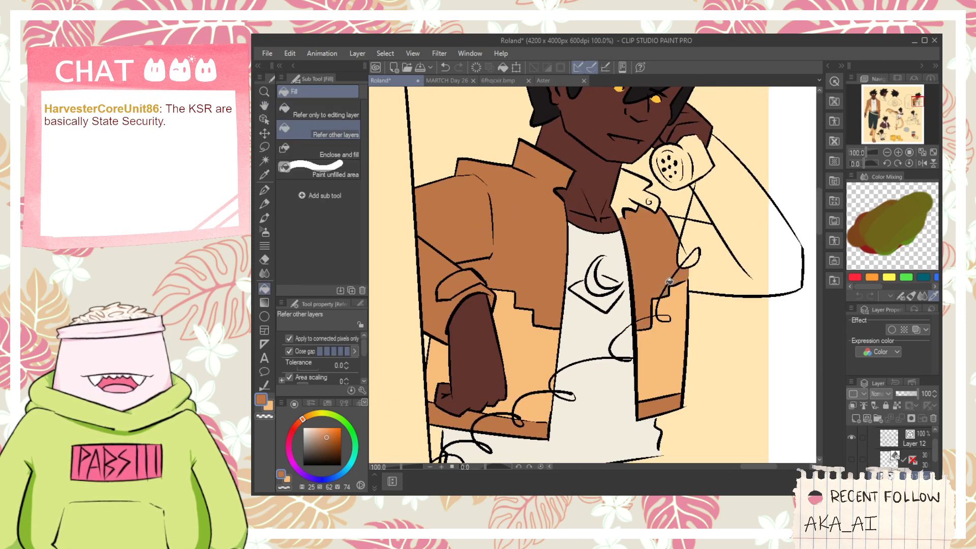
left_click(691, 249)
left_click(779, 252)
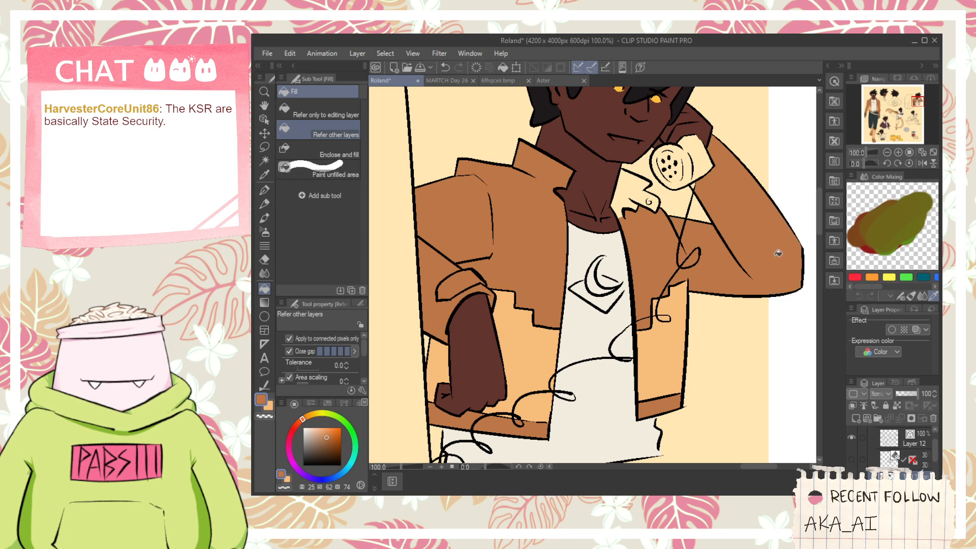
left_click_drag(732, 216, 745, 295)
scroll(649, 270, "up", 1)
left_click(648, 274)
scroll(657, 286, "down", 5)
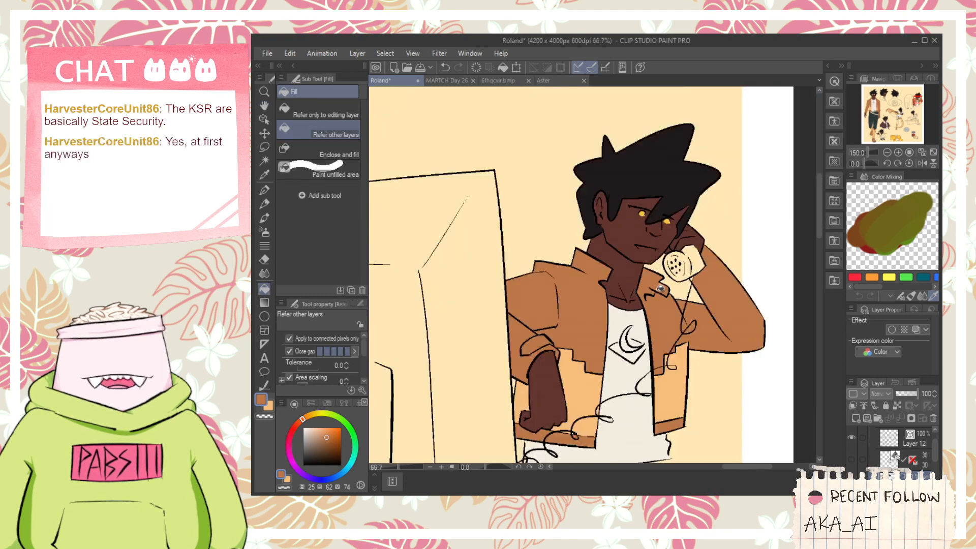
- Fill the seated figure's jacket body, both sleeves and collar with the jacket brown
mouse_move(576, 355)
left_mouse_down()
mouse_move(598, 267)
mouse_move(629, 237)
left_mouse_up()
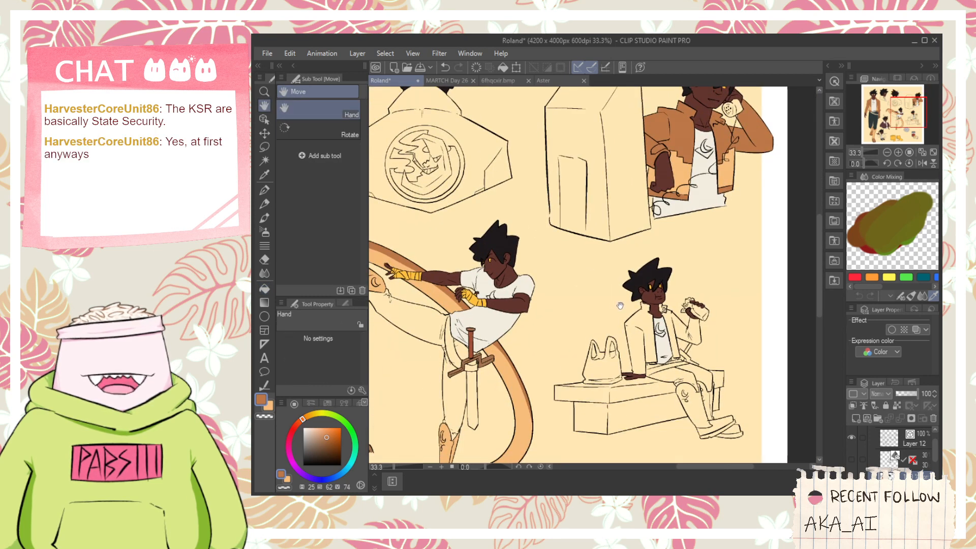
scroll(641, 333, "up", 2)
left_click(631, 362)
scroll(708, 345, "up", 1)
left_click(699, 328)
left_click(717, 320)
left_click(680, 268)
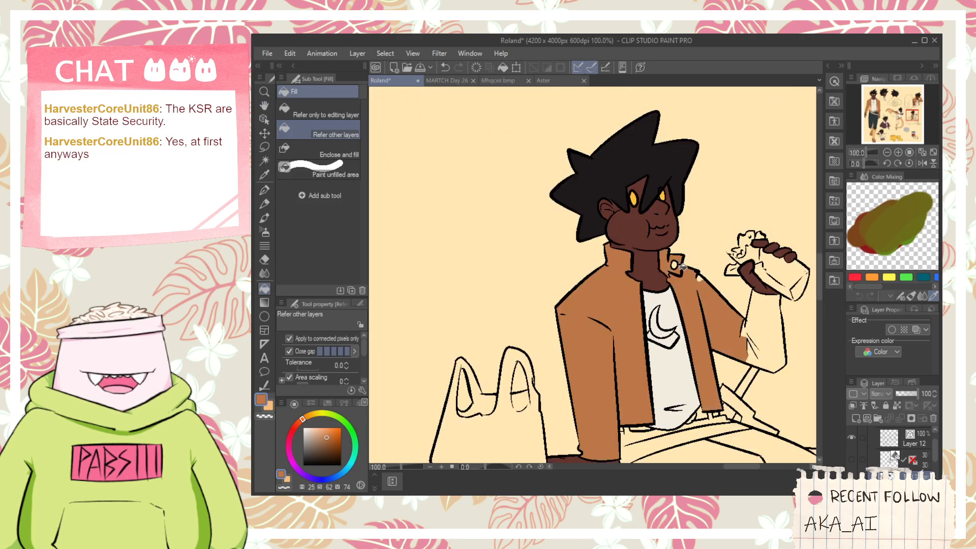
left_click(763, 329)
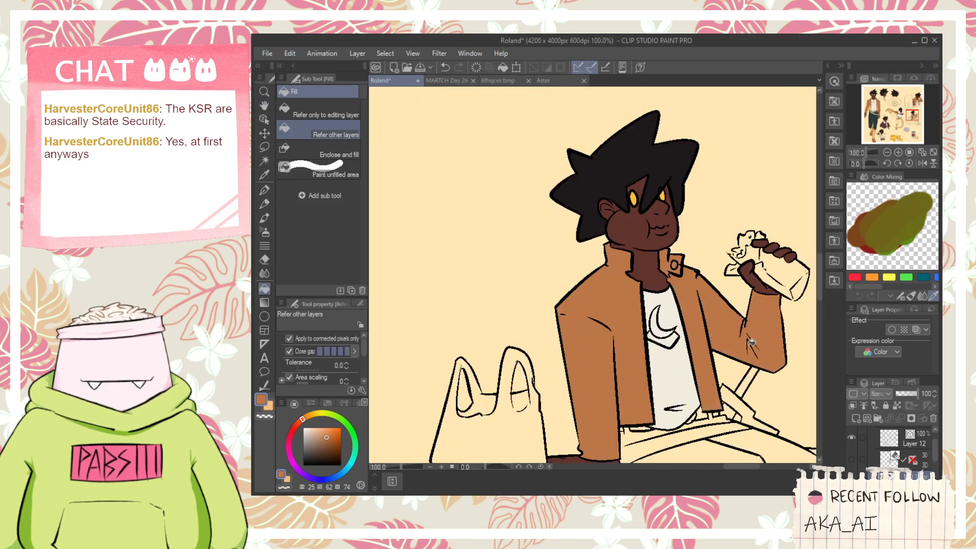
- Fill the seated figure's shoes with brown
scroll(725, 328, "down", 3)
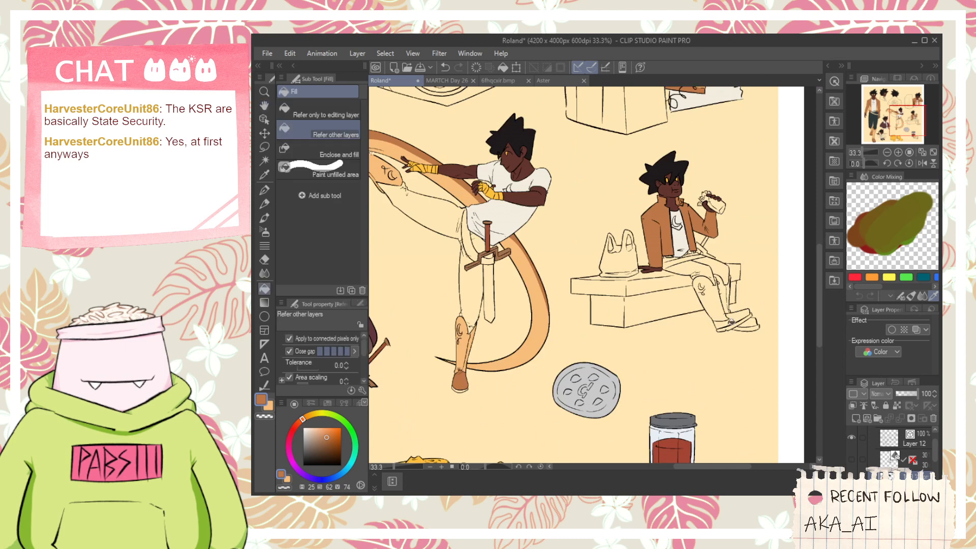
scroll(734, 320, "up", 2)
left_click(761, 328)
scroll(625, 290, "down", 2)
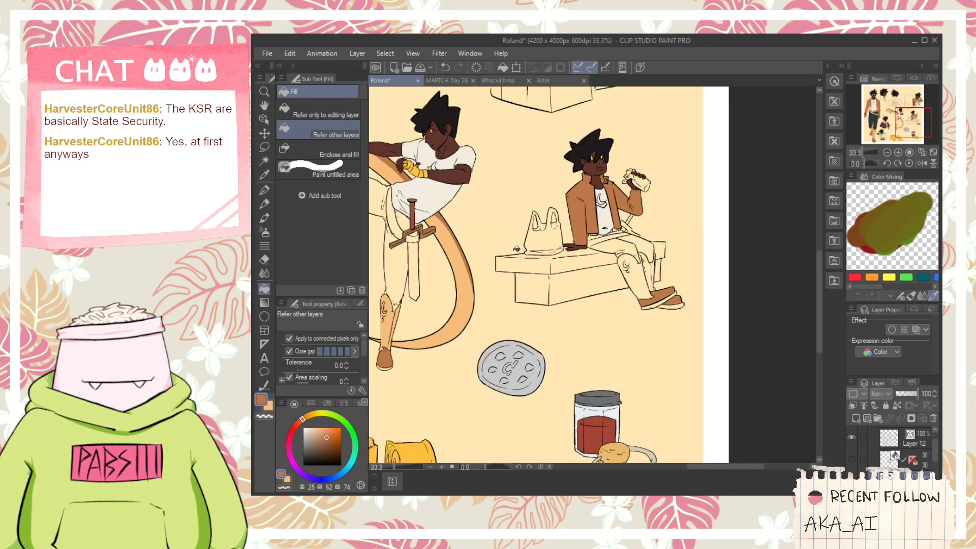
- Fill both of the seated figure's shin guards with the light orange sampled from the kicking figure's arc
key("i")
left_click(468, 283)
key("g")
scroll(615, 277, "up", 3)
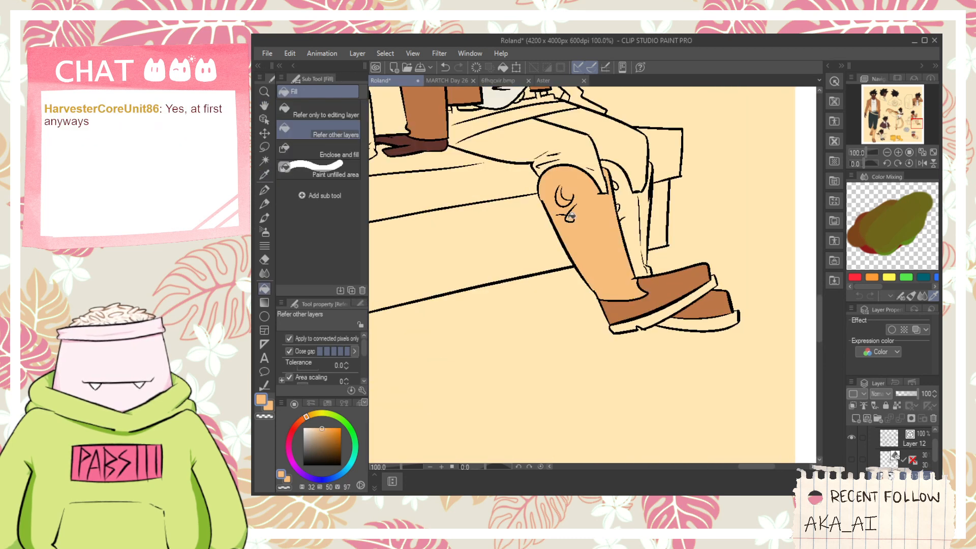
left_click(616, 195)
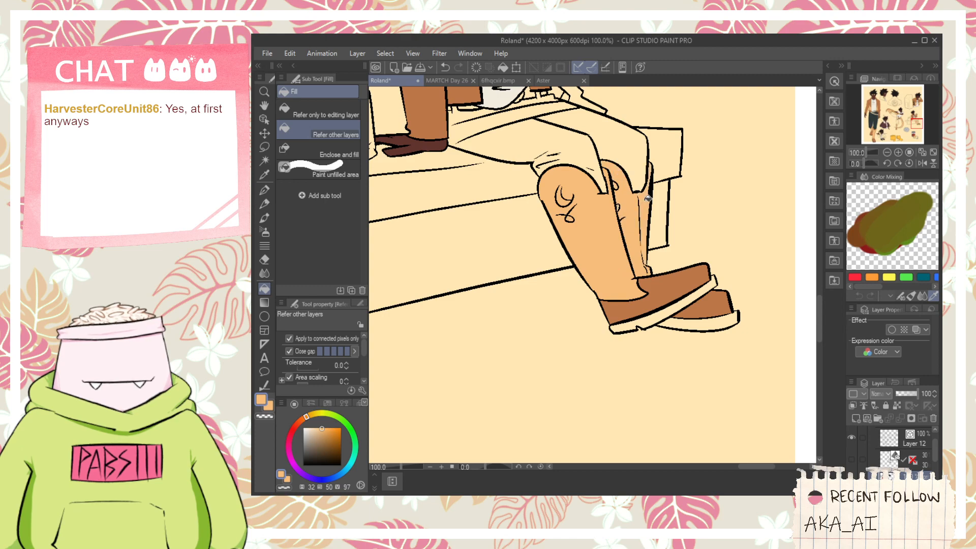
- Sample the dark brown of the standing figure's shoe sole and fill the outer edge of the kicking foot with it
scroll(647, 198, "down", 4)
left_click_drag(421, 308, 596, 297)
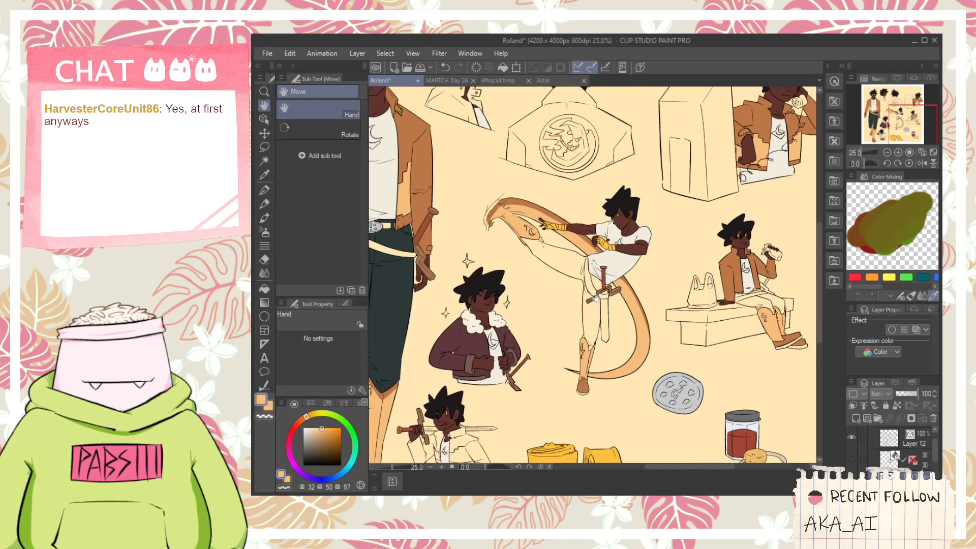
scroll(464, 375, "up", 4)
key("i")
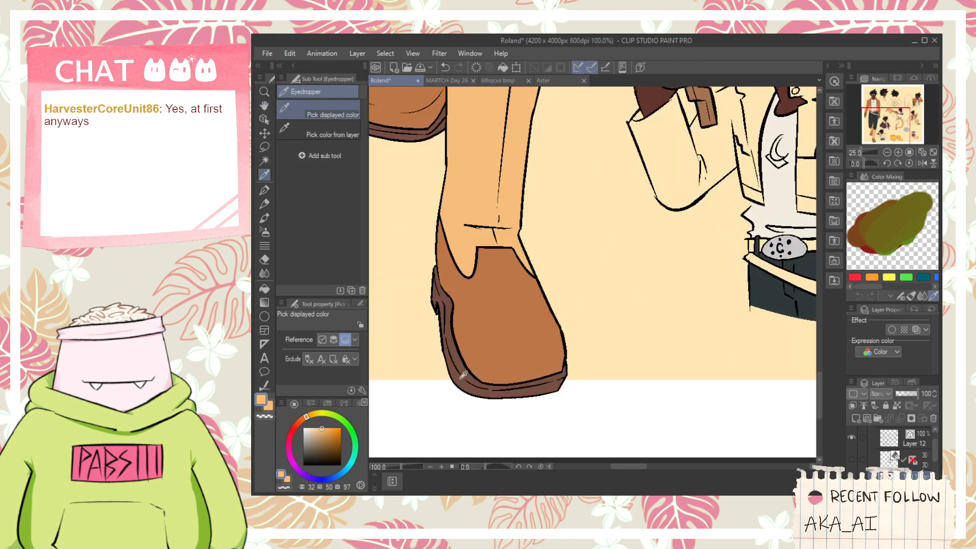
left_click(461, 378)
scroll(462, 376, "down", 2)
left_click_drag(561, 101, 486, 417)
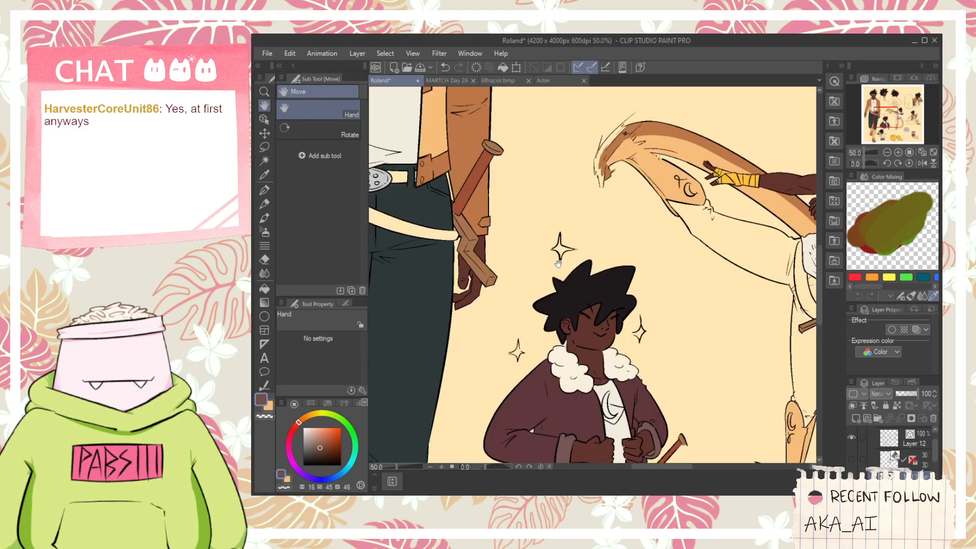
left_click_drag(558, 264, 502, 357)
scroll(566, 224, "up", 2)
key("g")
left_click(545, 253)
scroll(545, 254, "up", 2)
left_click(497, 356)
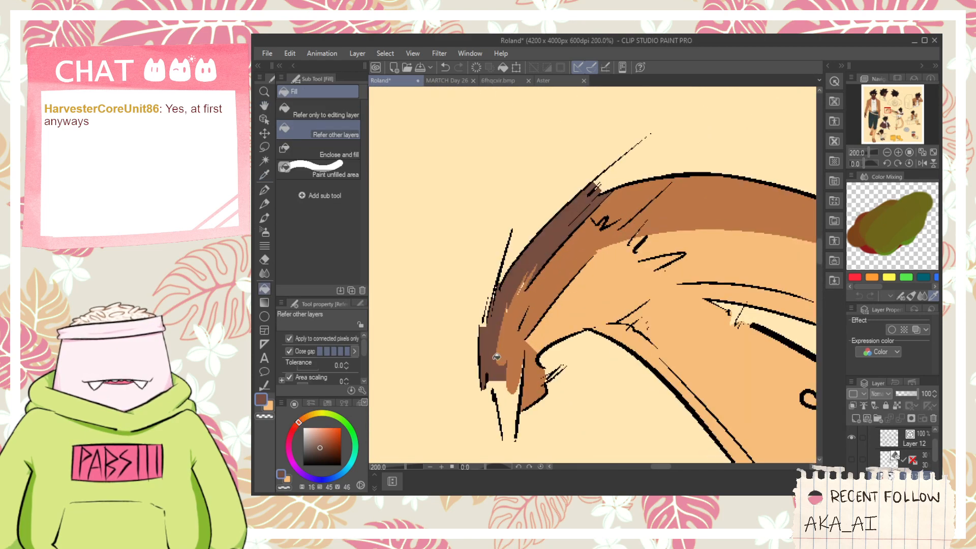
- Close the open tip of the kicking foot with the G-pen and fill it with the same dark brown
left_click(497, 393)
key("ctrl+z")
key("p")
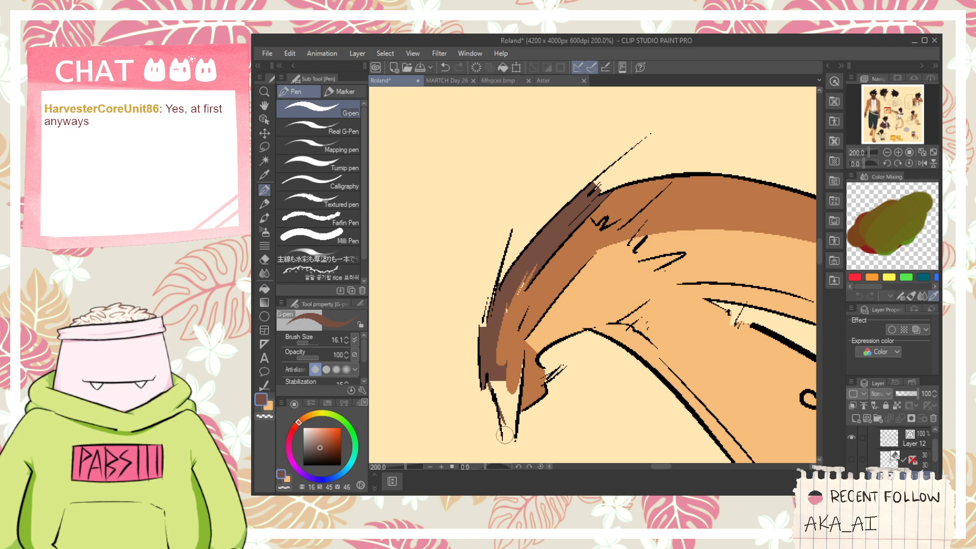
key("g")
left_click(513, 416)
key("p")
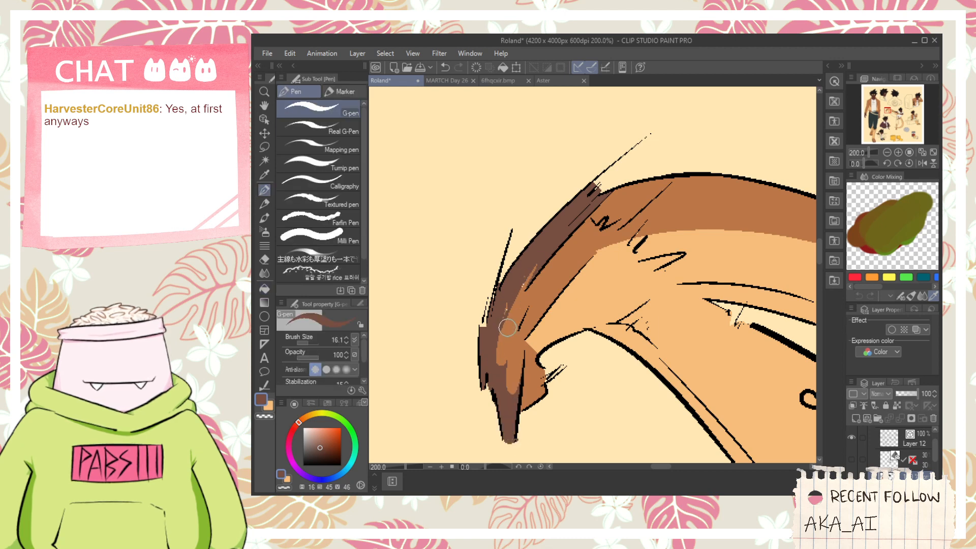
- Draw a dark brown G-pen streak trailing from the kicking foot along the arc's brown band
scroll(594, 239, "down", 1)
left_click_drag(689, 183, 633, 196)
key("ctrl+z")
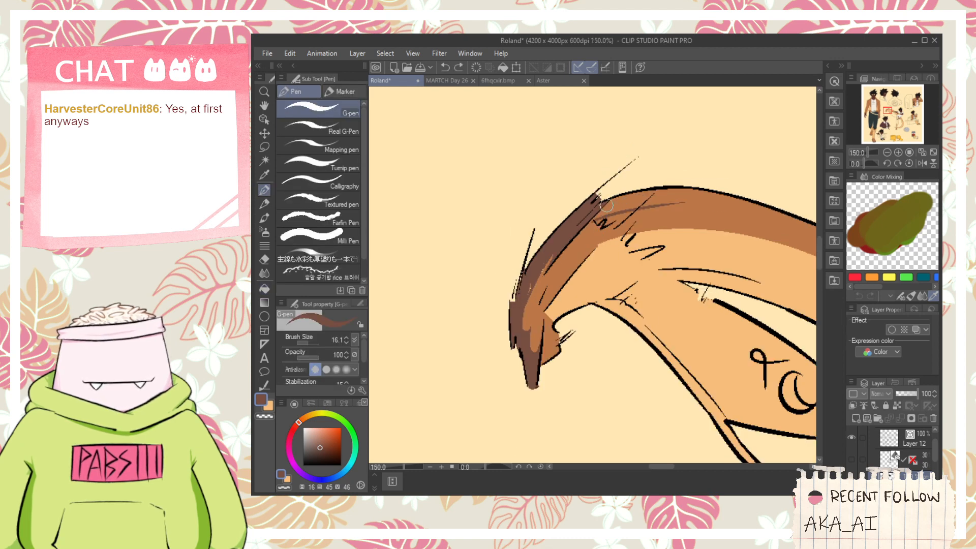
scroll(729, 224, "down", 4)
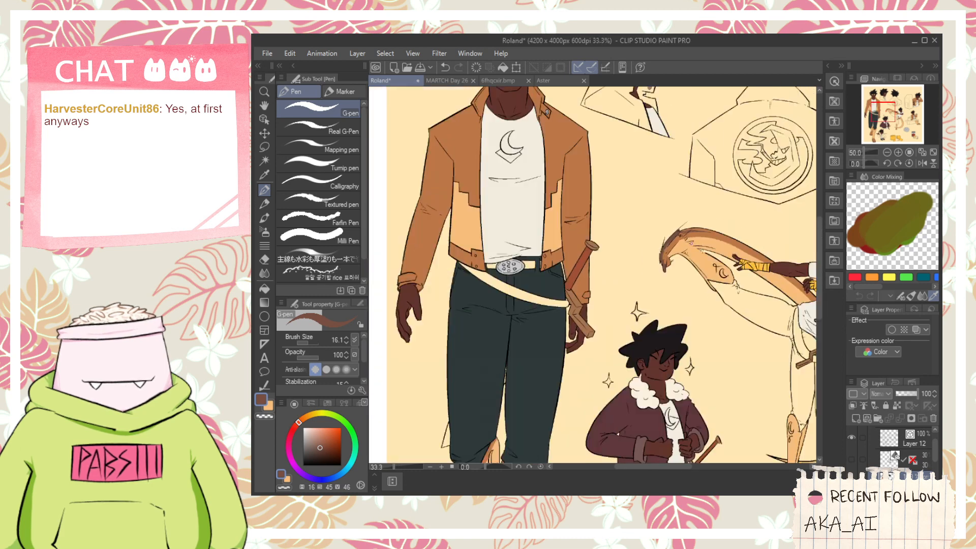
- Sample the jacket brown, switch to the light orange and fill the lower front panels of the shoulder-sword figure's jacket
scroll(601, 274, "down", 1)
key("space")
left_click_drag(680, 355, 572, 214)
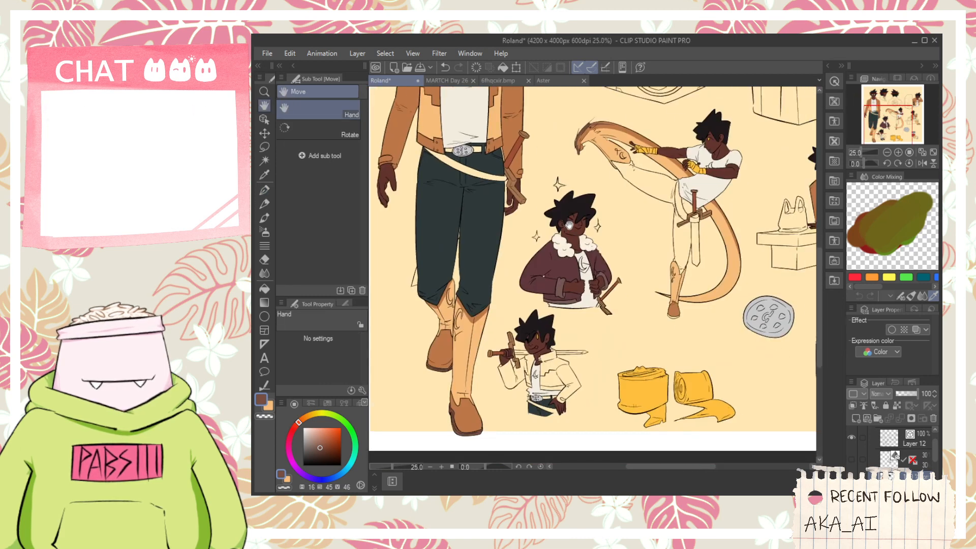
key("i")
left_click(496, 144)
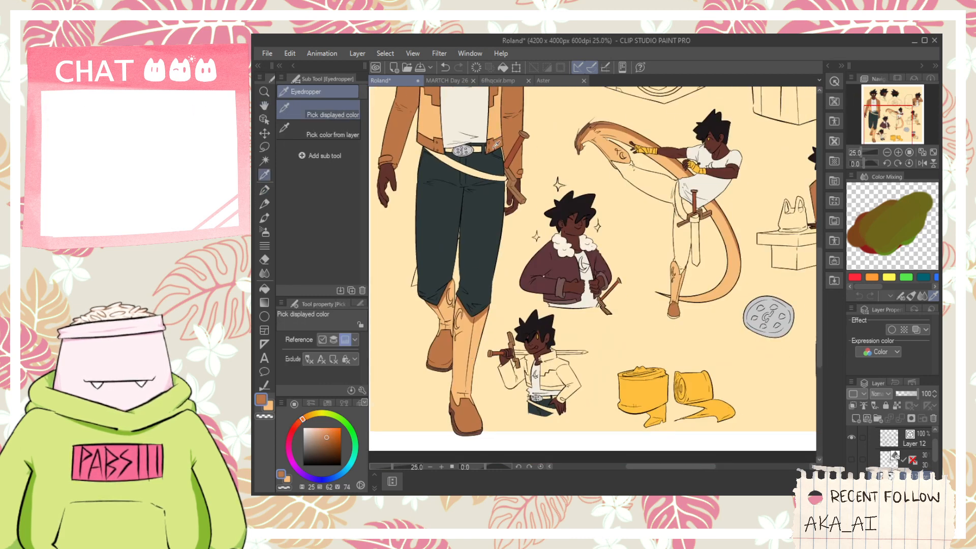
left_click(269, 406)
key("g")
scroll(550, 390, "up", 3)
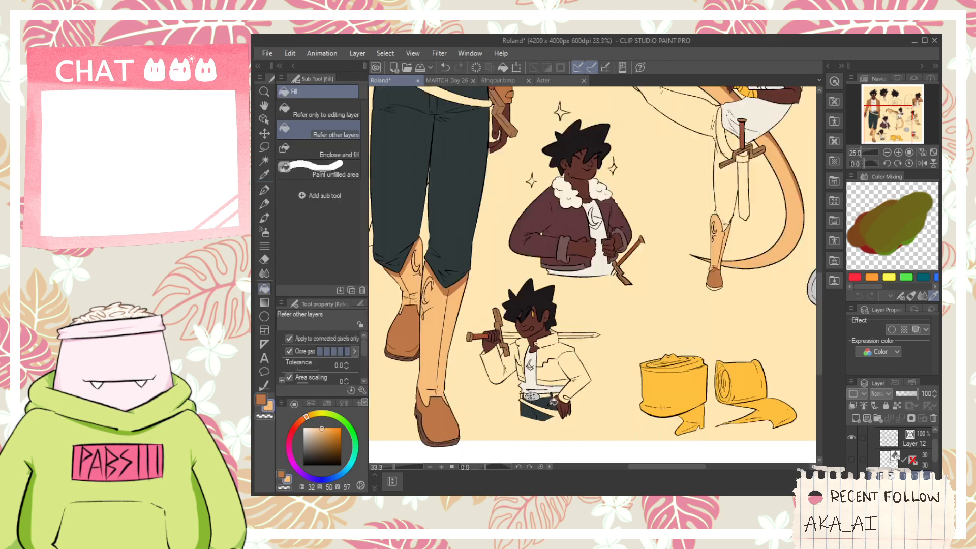
left_click(557, 358)
scroll(480, 356, "up", 2)
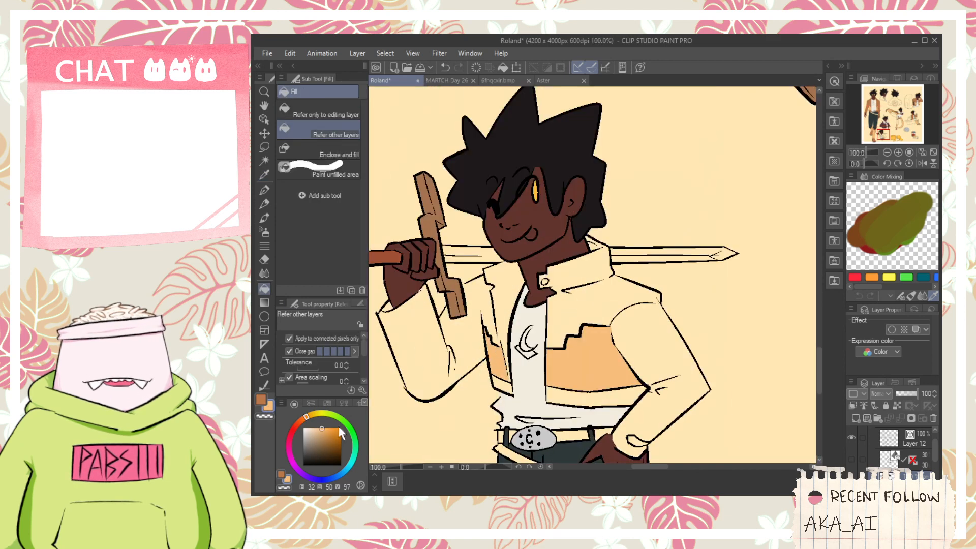
- Fill the sword-side sleeve and adjoining chest of the shoulder-sword figure's jacket with the jacket brown
left_click(492, 341, "alt")
left_click(492, 340)
left_click(465, 328)
left_click(431, 351)
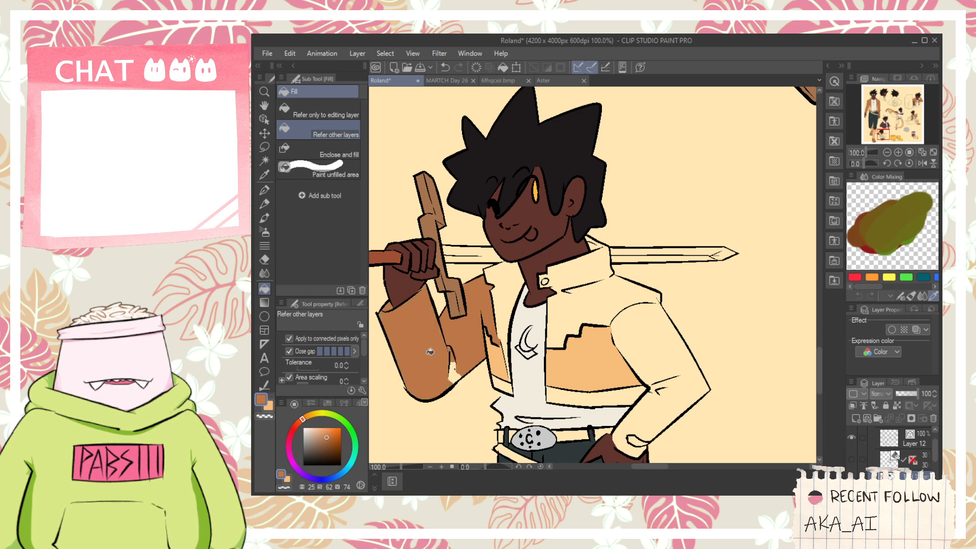
left_click(496, 303)
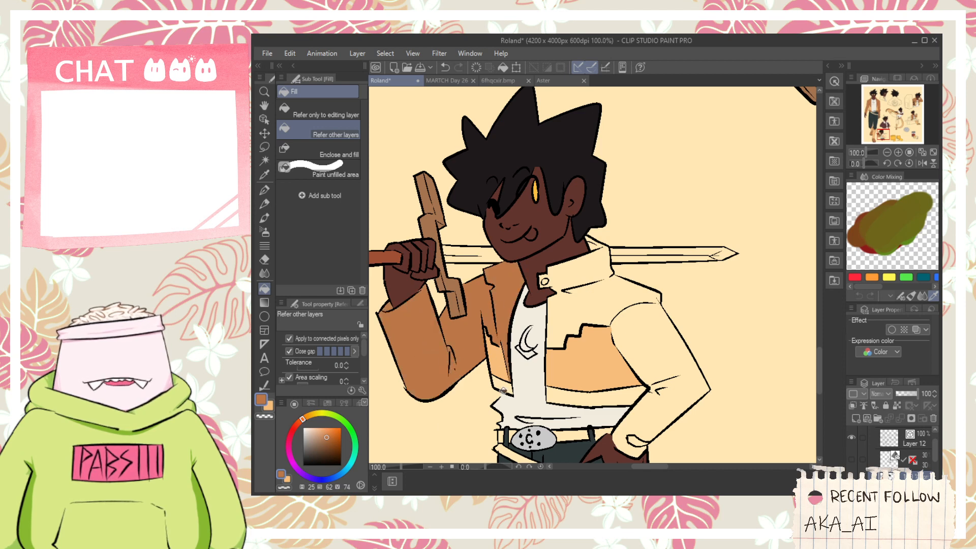
- Fill the hem band, opposite chest, collar and bent sleeve of the shoulder-sword figure's jacket with the jacket brown
left_click(548, 392)
left_click(575, 304)
left_click(568, 279)
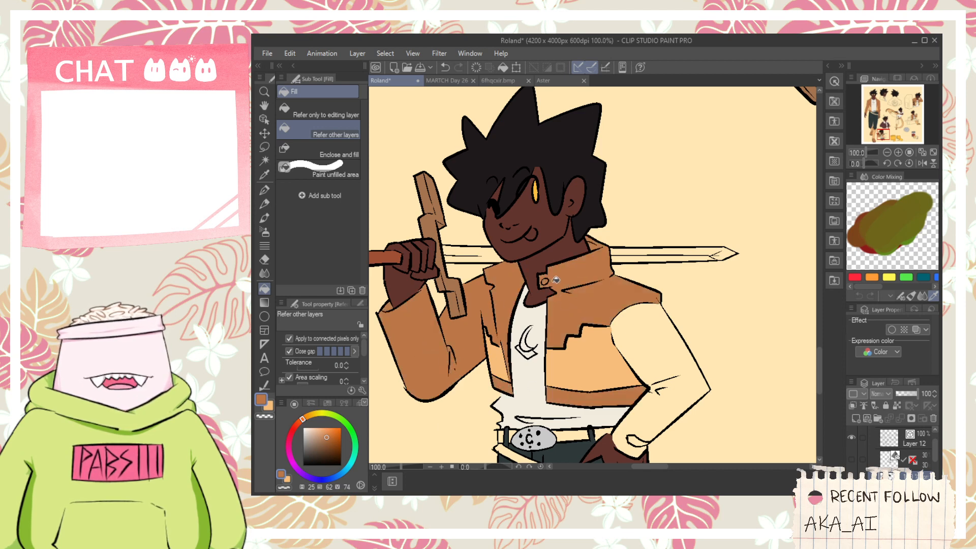
left_click(668, 365)
key("space")
left_click_drag(595, 449, 588, 331)
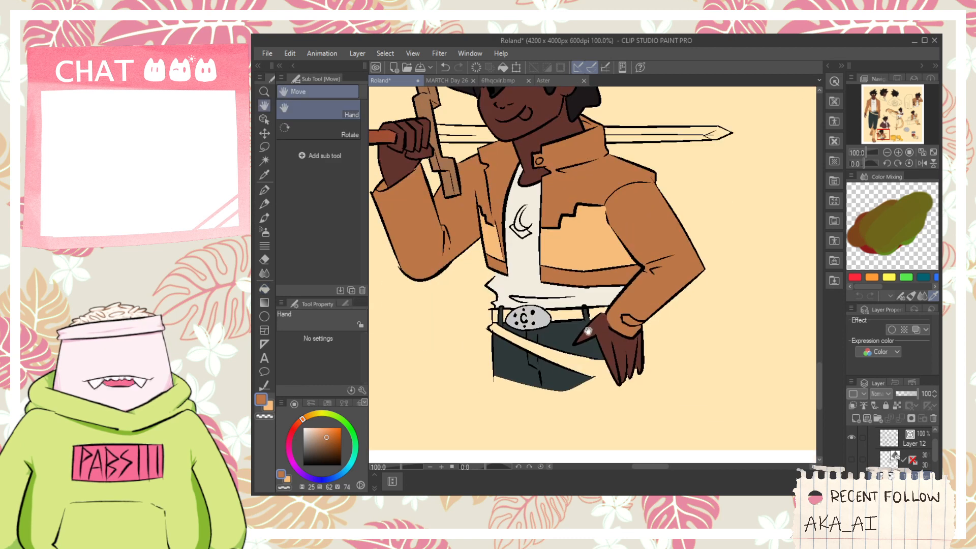
- Try the dark brown of the shoe sole as the fill for the standing figure's belt
scroll(567, 333, "down", 4)
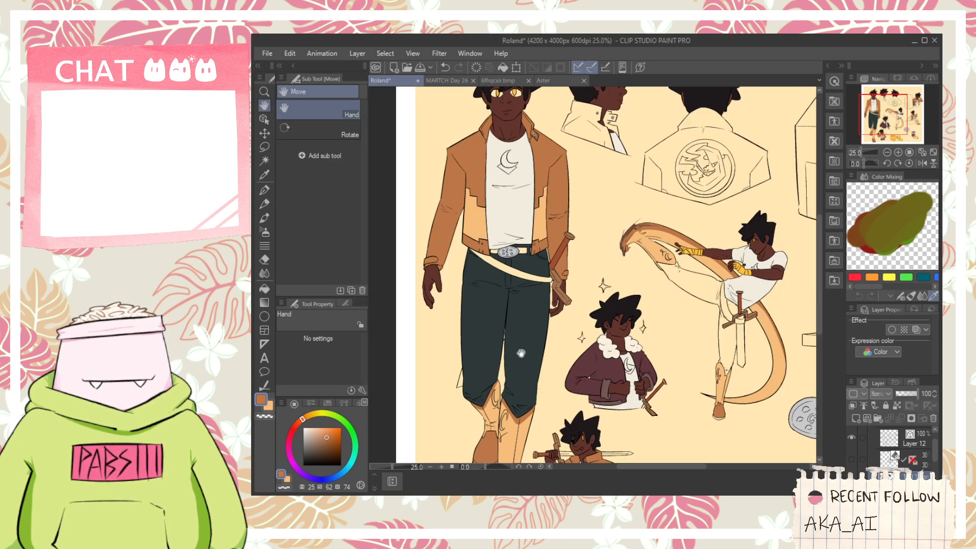
left_click_drag(521, 353, 547, 240)
scroll(510, 359, "up", 6)
left_click(496, 360)
scroll(496, 359, "down", 1)
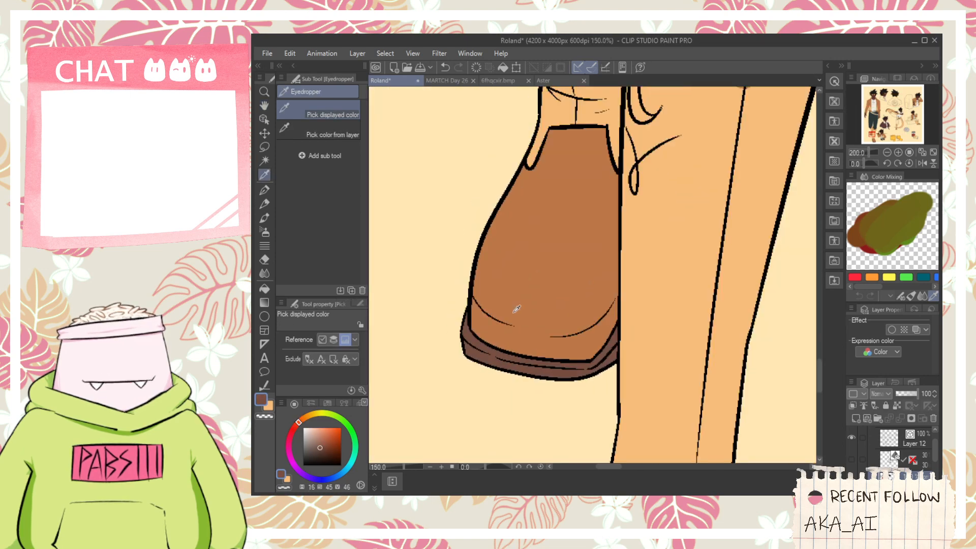
scroll(516, 309, "down", 4)
left_click_drag(561, 134, 536, 432)
scroll(538, 279, "up", 3)
key("g")
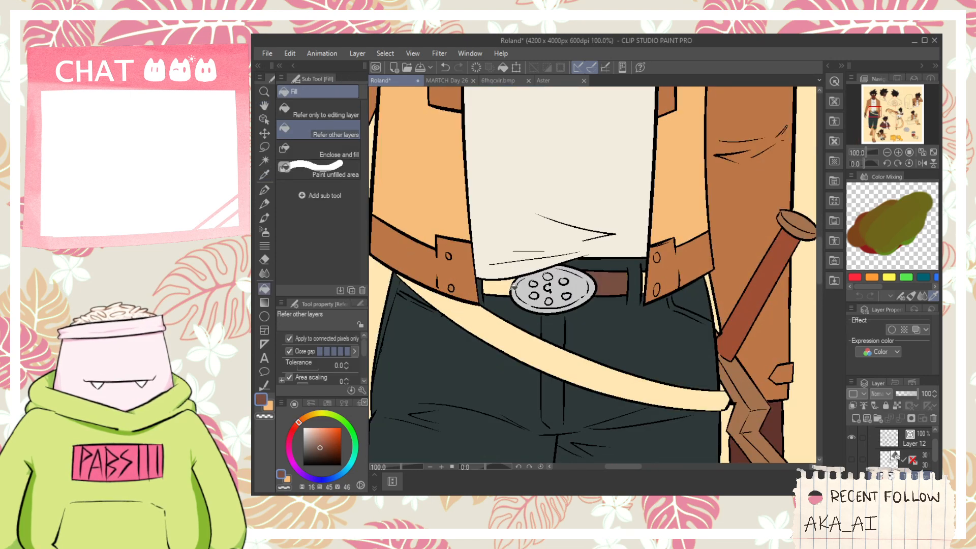
left_click(514, 286)
scroll(514, 286, "down", 6)
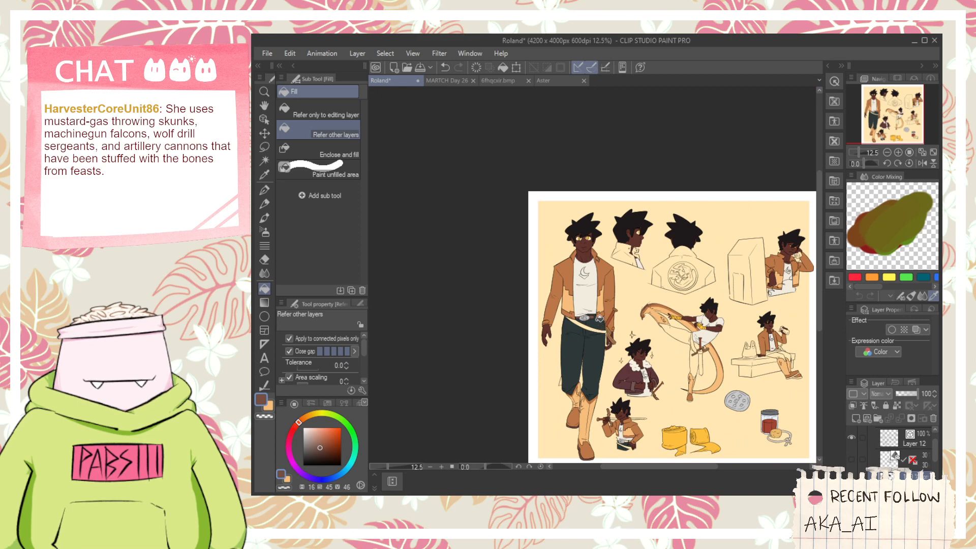
- Refill the standing figure's belt on both sides of the buckle with the reddish brown sampled from the sword grip
scroll(599, 323, "up", 3)
key("h")
scroll(592, 315, "up", 3)
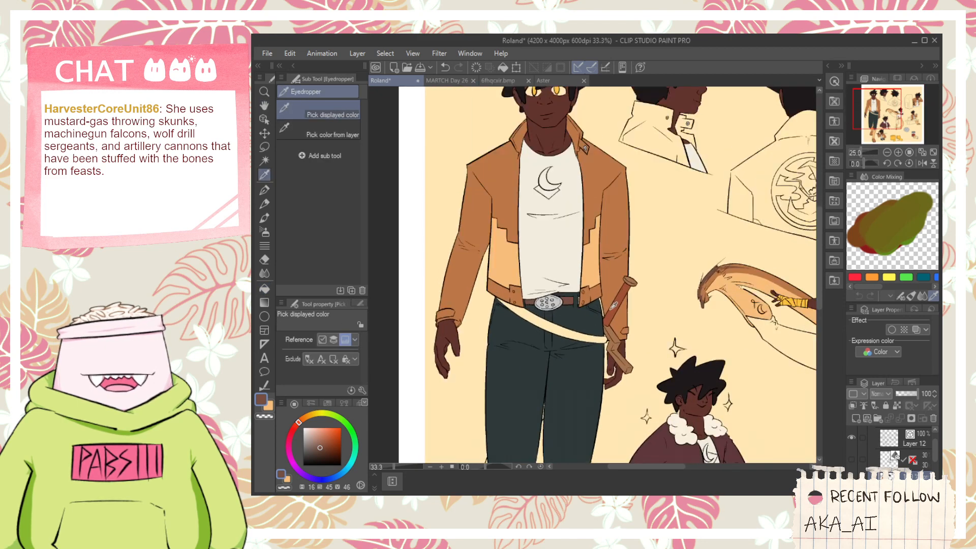
scroll(608, 325, "up", 1)
key("g")
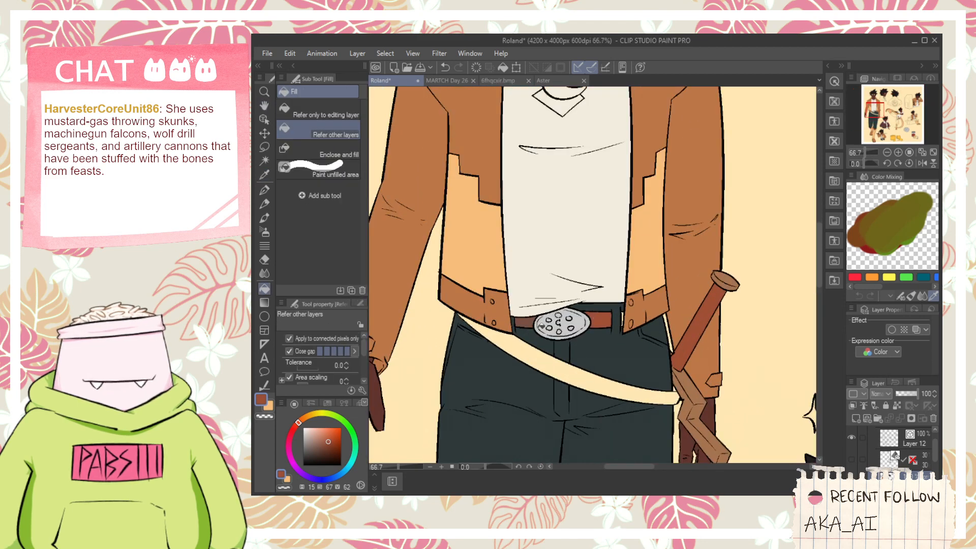
scroll(592, 318, "up", 3)
- Fill the standing figure's slanted sword strap across the hips with the same reddish brown
key("h")
left_click_drag(513, 325, 639, 313)
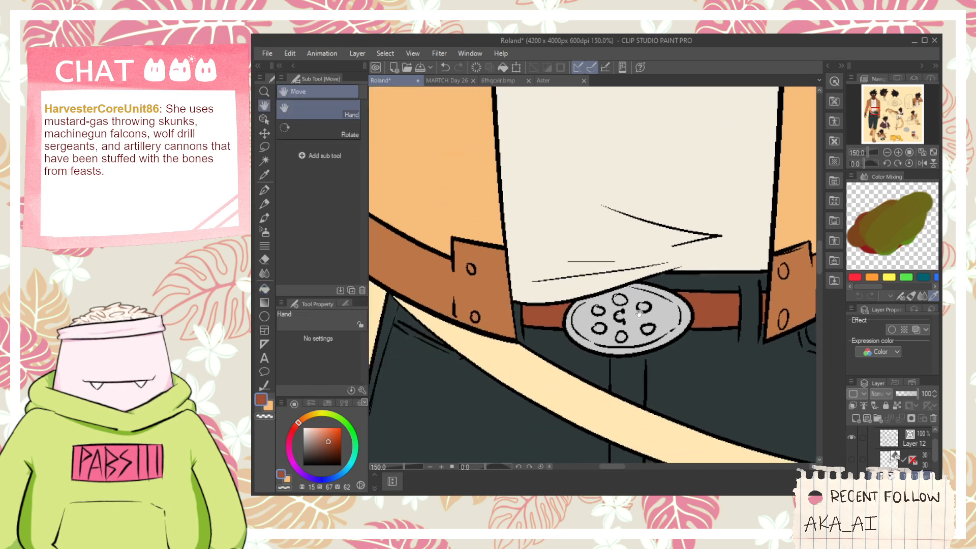
scroll(473, 320, "down", 1)
left_click(543, 360)
scroll(544, 359, "down", 1)
key("space")
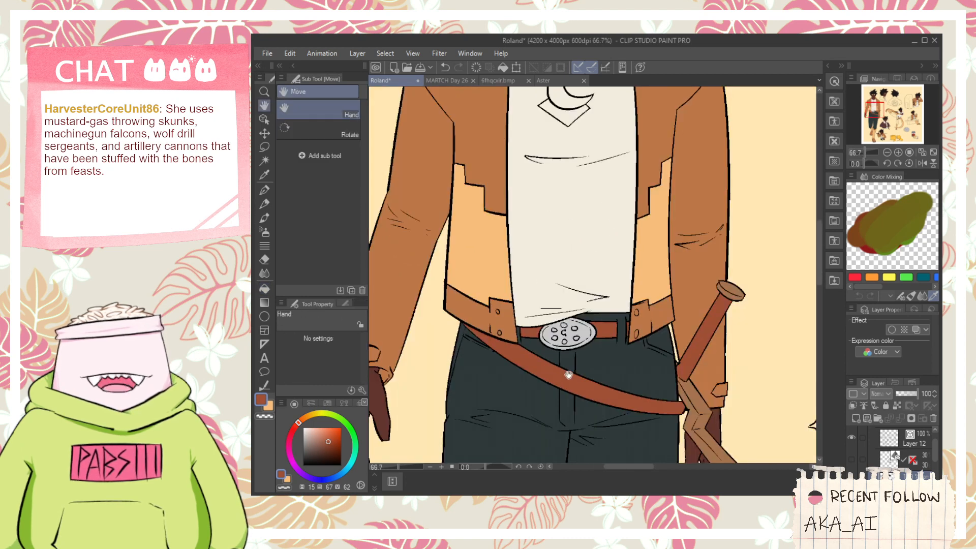
- Fill the shoulder-sword figure's belt and the upper end of its slanted hip strap with reddish brown
left_click_drag(633, 390, 548, 329)
scroll(598, 339, "down", 2)
left_click_drag(760, 420, 664, 256)
scroll(665, 256, "down", 1)
left_click_drag(737, 398, 633, 377)
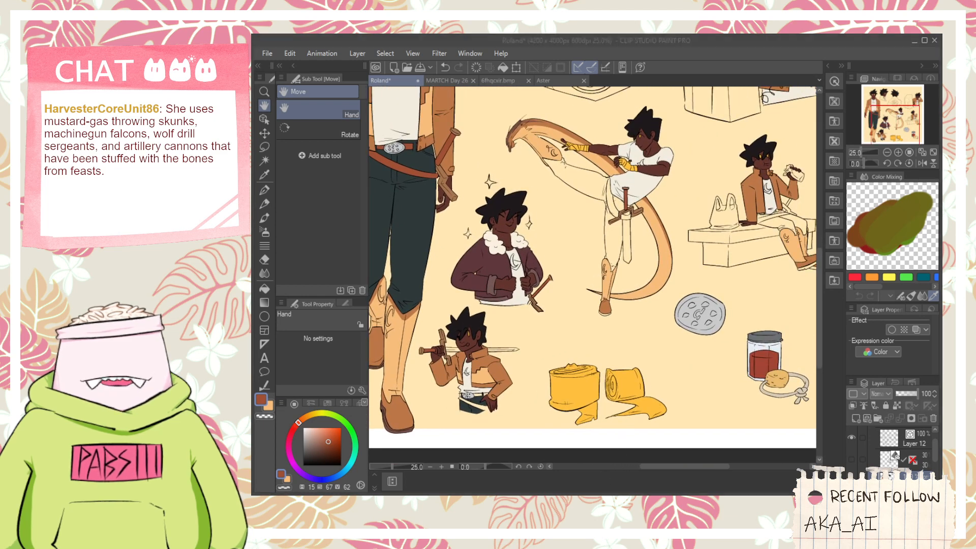
left_click_drag(607, 258, 683, 280)
scroll(557, 388, "up", 2)
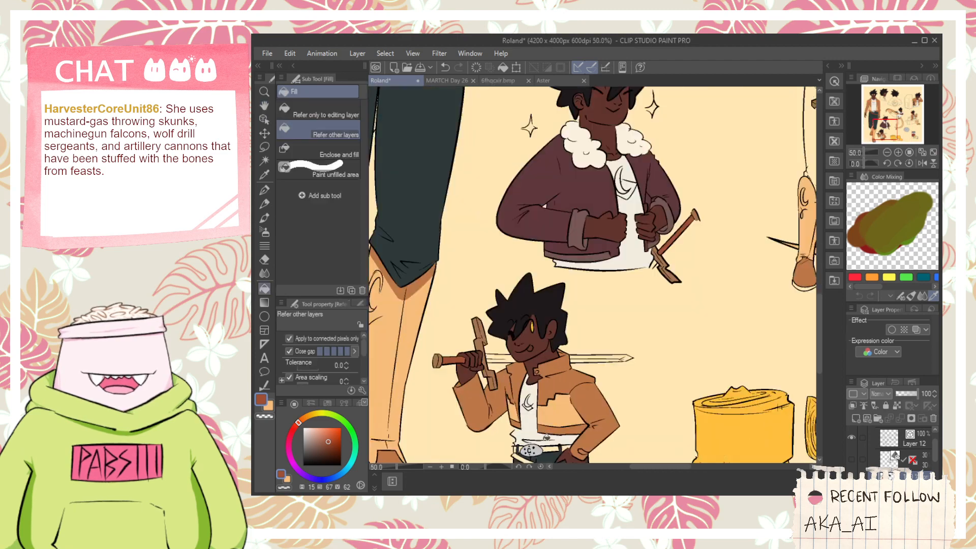
left_click_drag(546, 437, 475, 335)
scroll(632, 310, "up", 4)
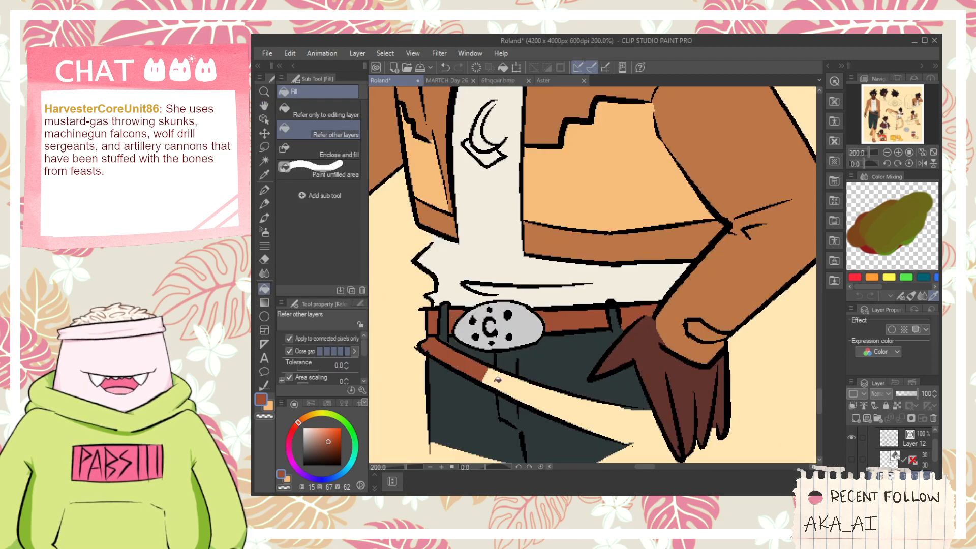
- Close the open end of the shoulder-sword figure's hip strap with G-pen strokes and fill the rest reddish brown
key("p")
scroll(615, 391, "up", 4)
left_click(602, 377)
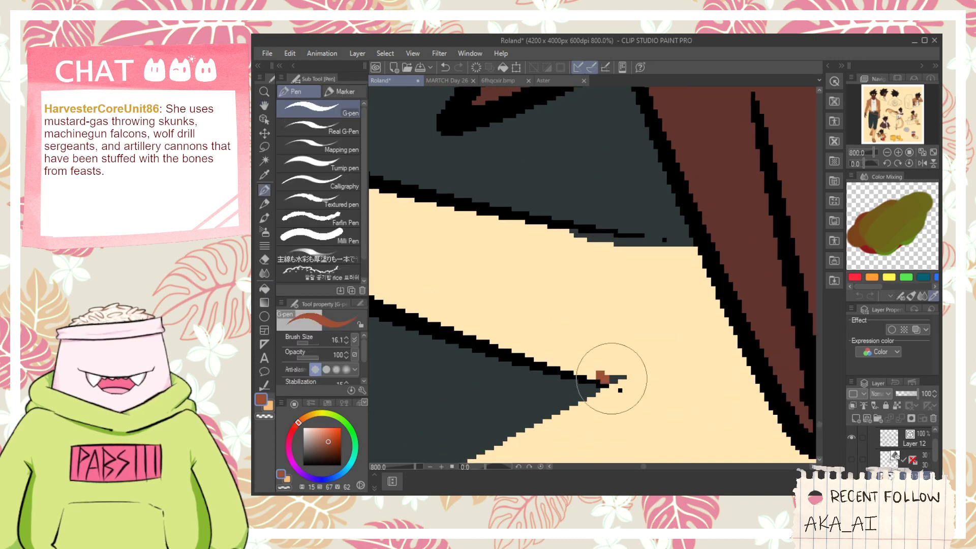
left_click_drag(611, 378, 730, 338)
key("ctrl+z")
key("ctrl+z")
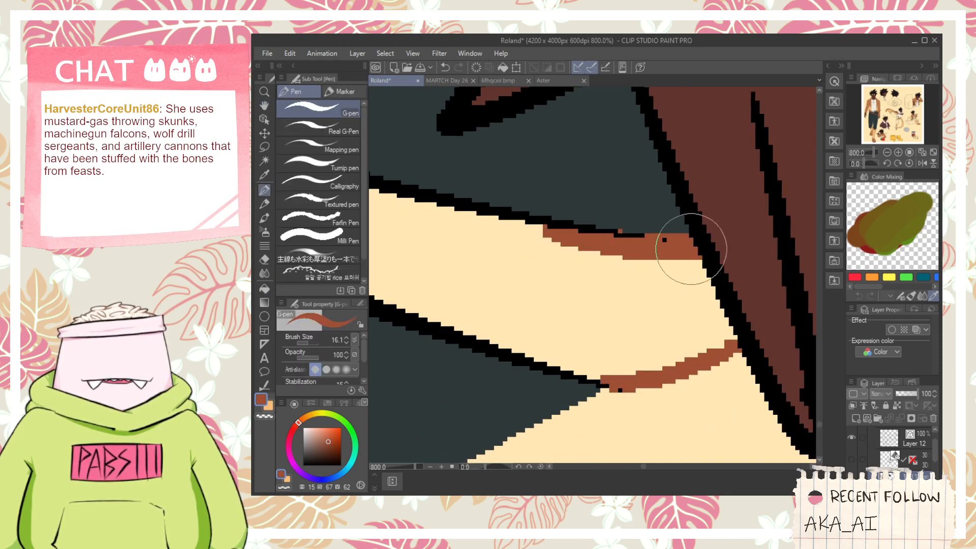
key("g")
left_click(671, 305)
- Fill the kicking figure's sword strap and the band behind the crossguard with reddish brown
scroll(584, 279, "down", 8)
key("space")
left_click_drag(720, 201, 634, 387)
scroll(638, 259, "down", 2)
left_click_drag(571, 249, 605, 261)
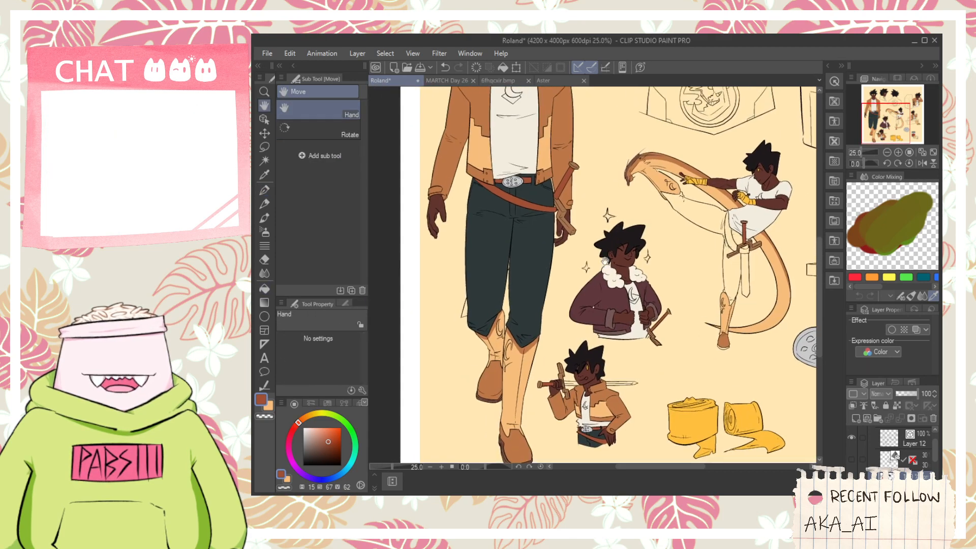
left_click_drag(654, 289, 499, 308)
scroll(584, 266, "up", 5)
left_click(555, 252)
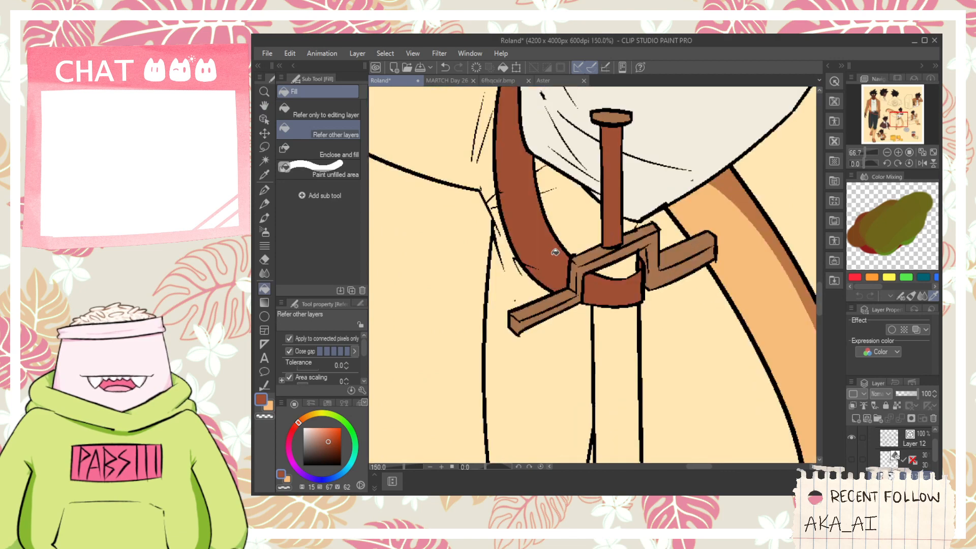
scroll(625, 277, "down", 5)
- Close the open end of the seated figure's hip strap with a G-pen stroke and fill the remaining strap reddish brown
key("space")
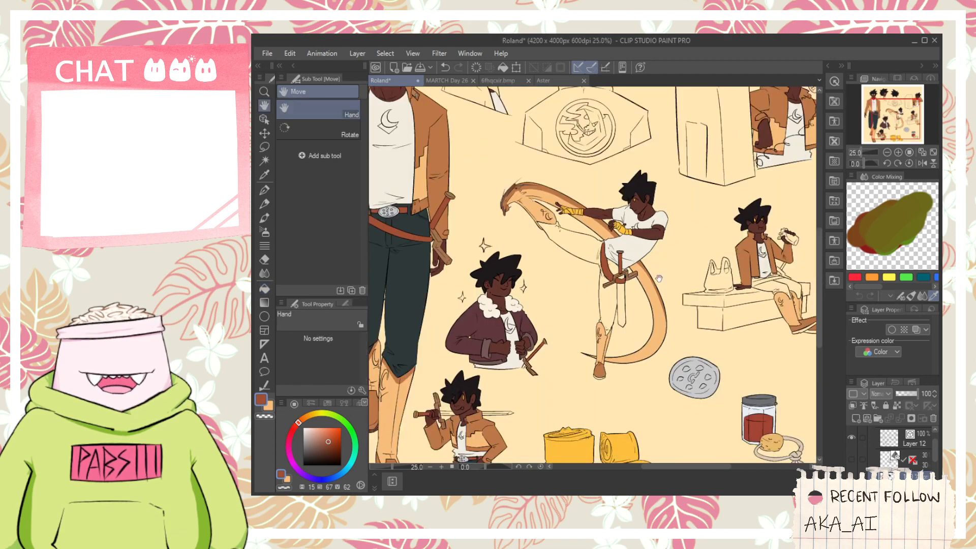
left_click_drag(774, 285, 672, 268)
scroll(658, 262, "up", 3)
scroll(658, 262, "up", 1)
left_click(657, 264)
scroll(580, 289, "up", 2)
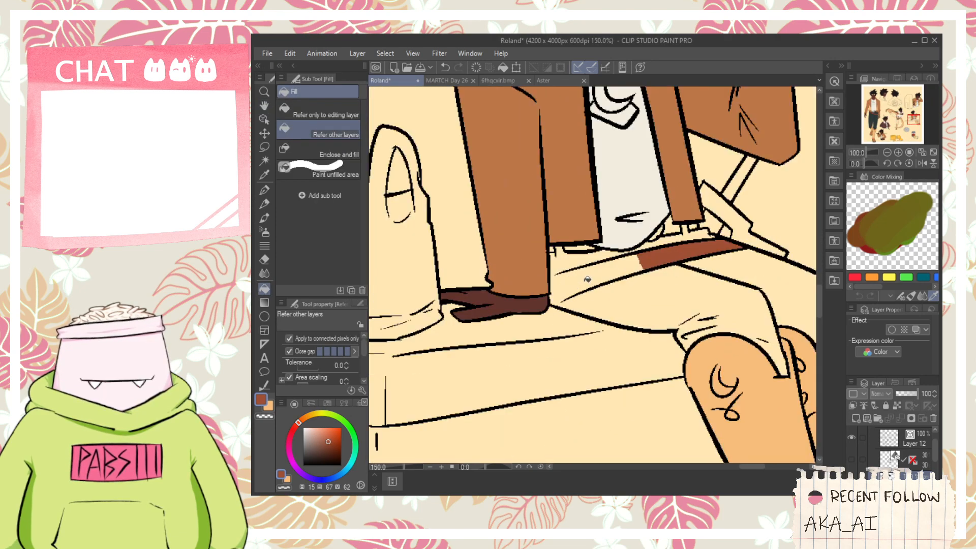
key("p")
left_click(557, 307)
scroll(556, 308, "up", 3)
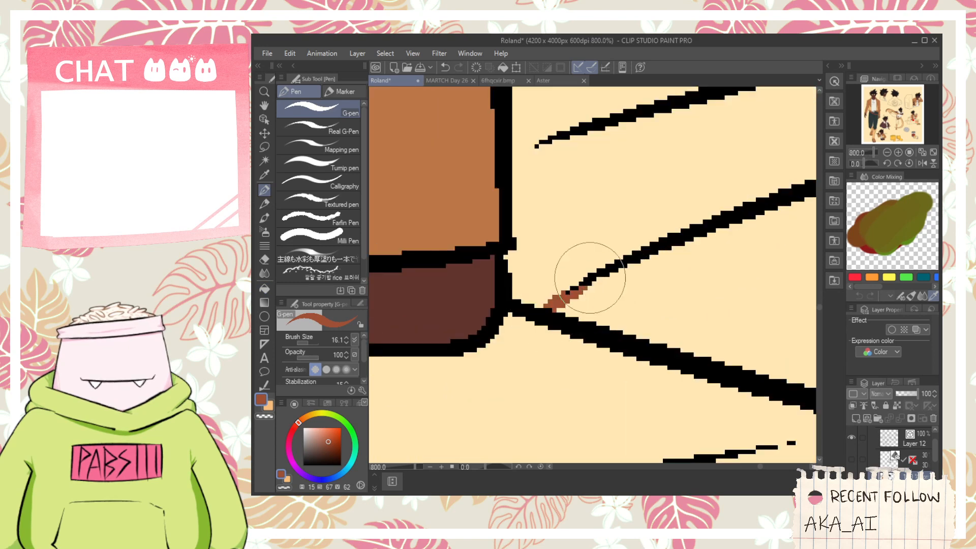
left_click_drag(507, 162, 565, 148)
key("g")
left_click(563, 185)
scroll(590, 197, "down", 3)
scroll(610, 189, "down", 2)
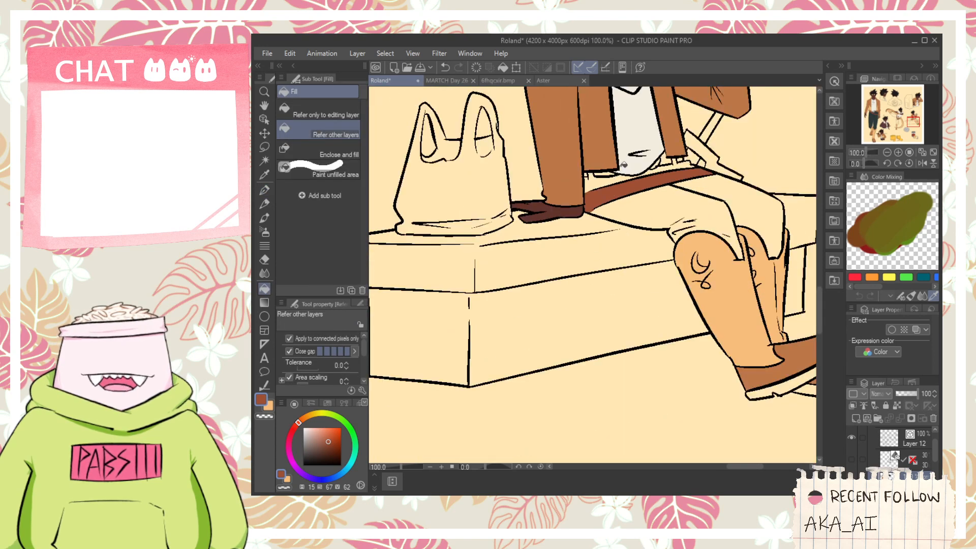
- Fill the belt sections showing beneath the seated figure's open jacket with the same reddish brown
scroll(624, 163, "up", 2)
scroll(596, 180, "up", 2)
left_click(527, 174)
left_click_drag(654, 192, 475, 232)
left_click(686, 161)
left_click(724, 151)
scroll(723, 150, "down", 2)
scroll(713, 149, "down", 5)
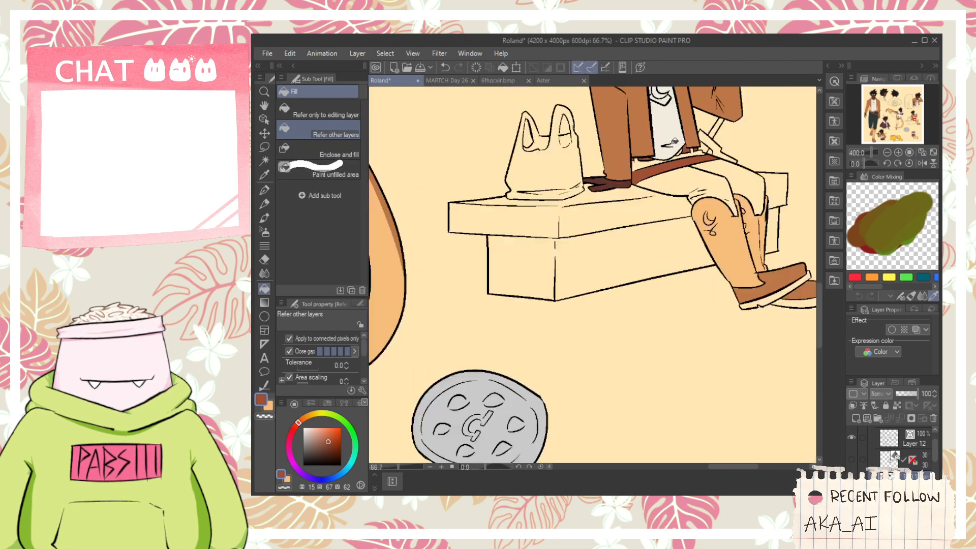
- Sample a light grey and fill the seated figure's partly hidden belt buckle with it
key("i")
scroll(579, 288, "up", 2)
left_click(579, 287)
left_click_drag(666, 164, 566, 384)
key("g")
scroll(616, 304, "up", 4)
scroll(616, 303, "down", 2)
scroll(617, 304, "down", 4)
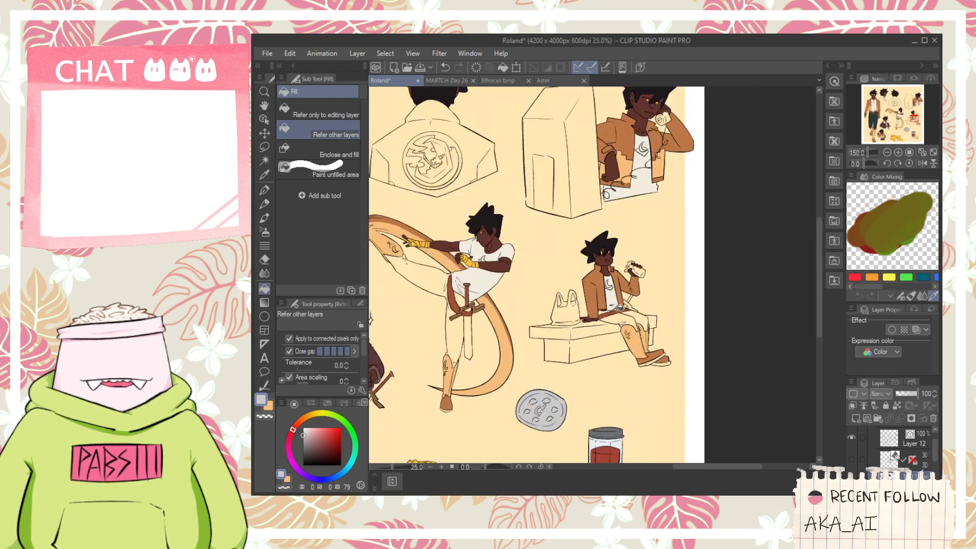
- Sample the dark teal of the standing figure's trousers and fill all areas of the seated figure's trousers with it
left_click_drag(617, 304, 797, 241)
left_click_drag(430, 357, 550, 331)
key("i")
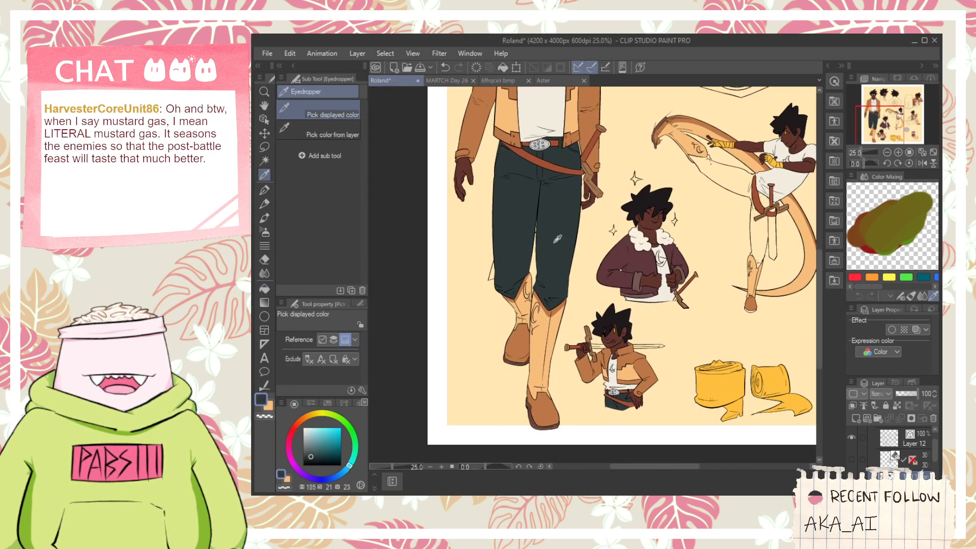
scroll(564, 251, "down", 2)
left_click_drag(727, 259, 609, 295)
scroll(604, 294, "up", 3)
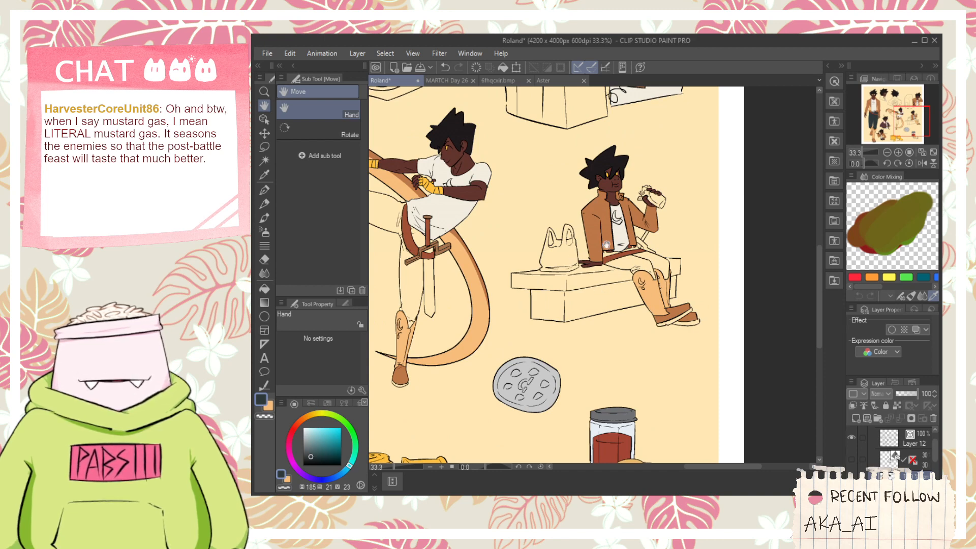
scroll(605, 245, "up", 3)
key("g")
left_click(704, 311)
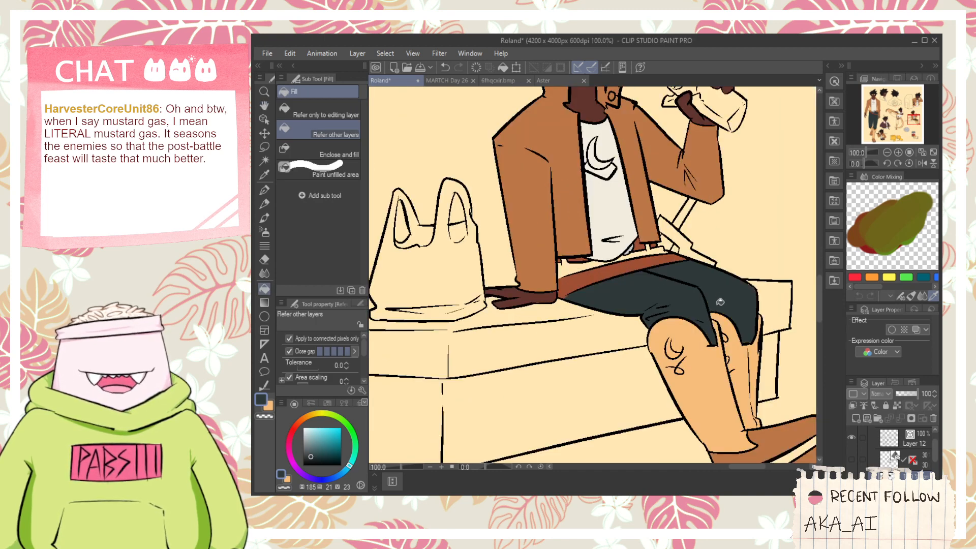
scroll(609, 264, "up", 2)
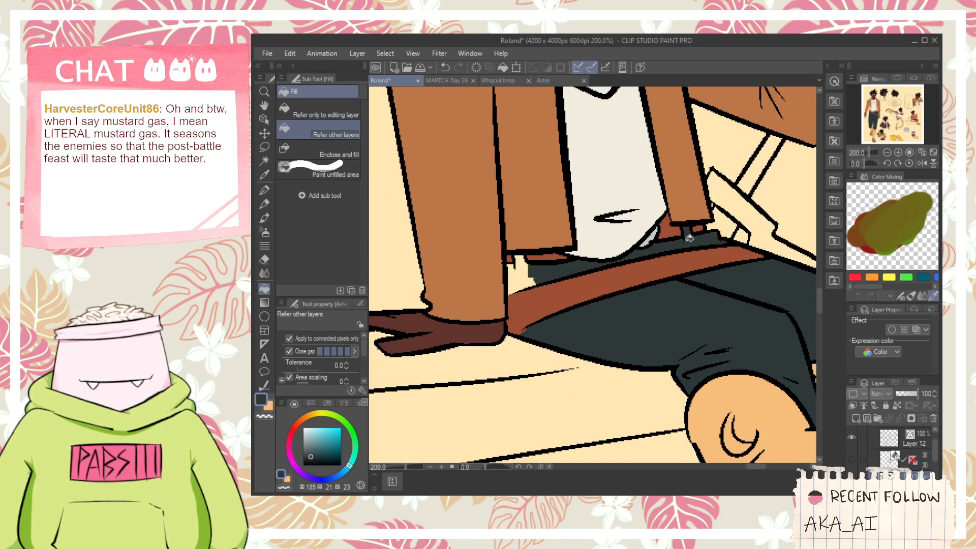
scroll(524, 282, "down", 5)
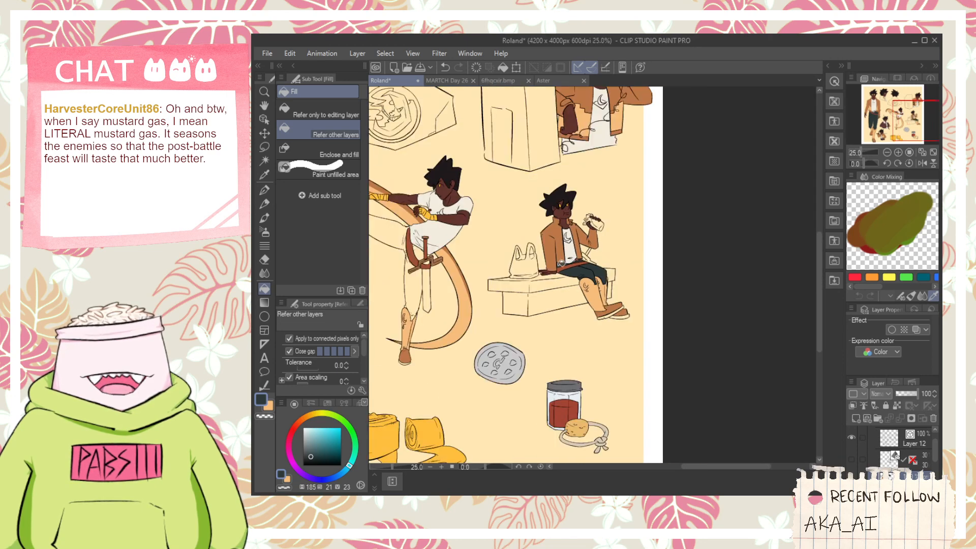
- Sample the brown of the kicking figure's crossguard and fill the seated figure's sword crossguard with it
key("h")
key("i")
scroll(495, 313, "up", 4)
left_click(496, 312)
key("h")
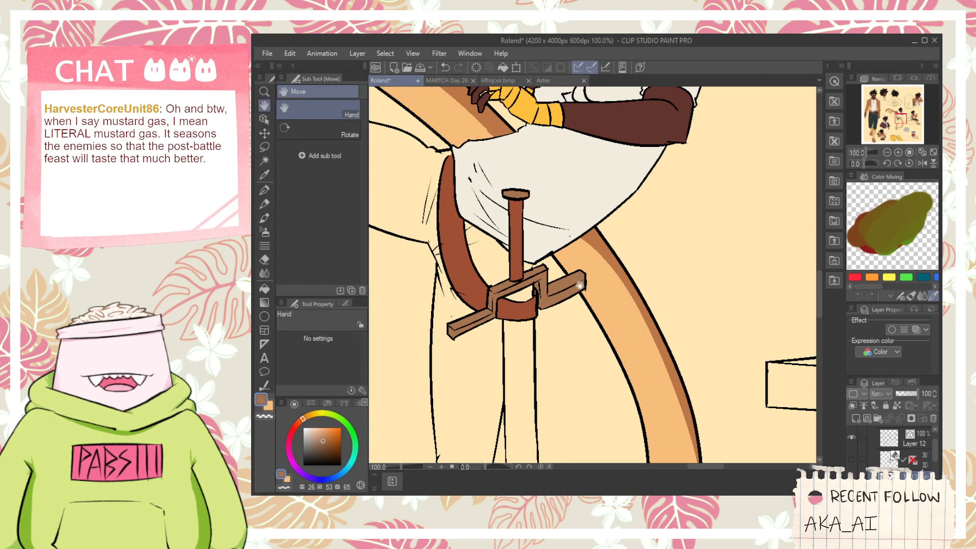
left_click_drag(753, 272, 320, 301)
scroll(712, 306, "up", 2)
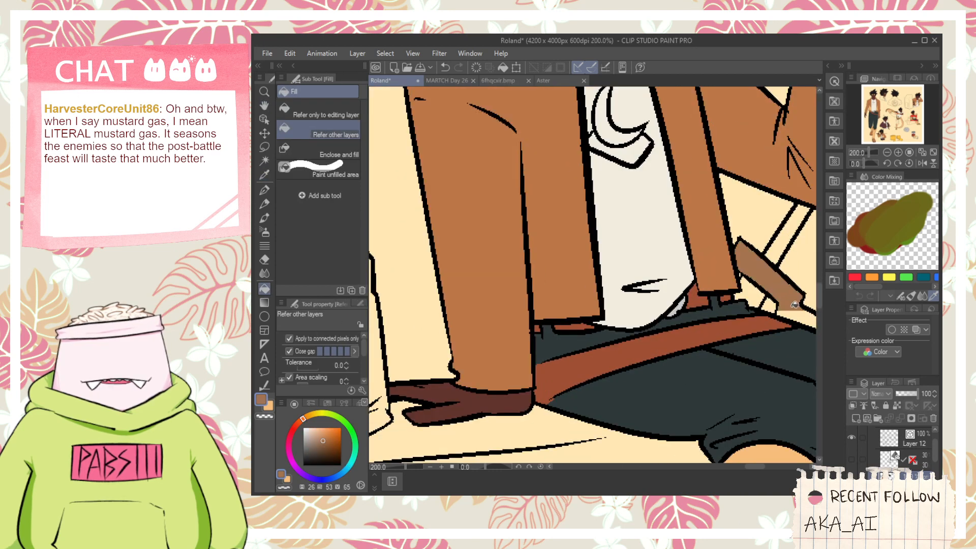
scroll(635, 307, "down", 4)
- Sample the reddish brown of the kicking figure's sword grip and fill the seated figure's sword grip with it
key("space")
left_click_drag(490, 267, 677, 258)
key("alt")
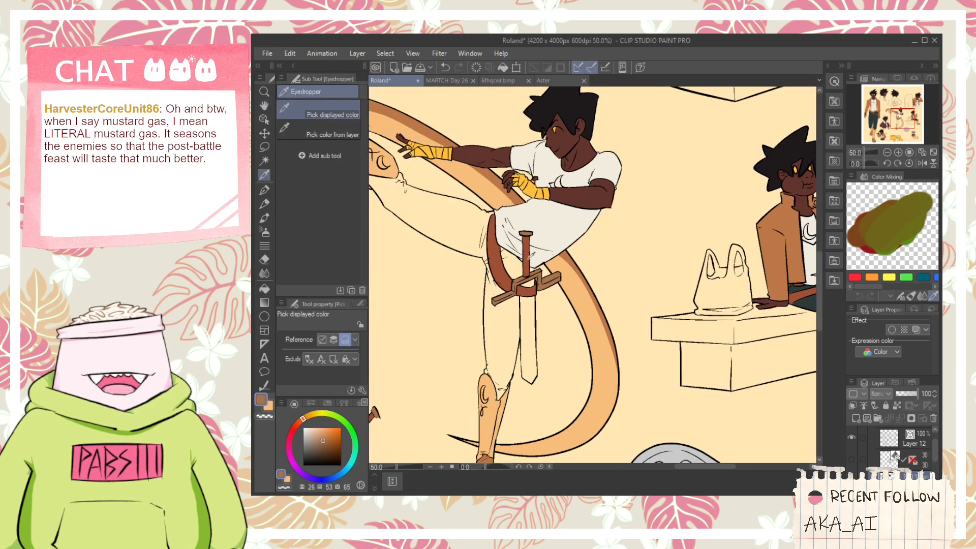
scroll(528, 259, "up", 1)
left_click(528, 259)
scroll(528, 258, "down", 2)
key("space")
left_click_drag(750, 257, 650, 268)
scroll(650, 269, "up", 1)
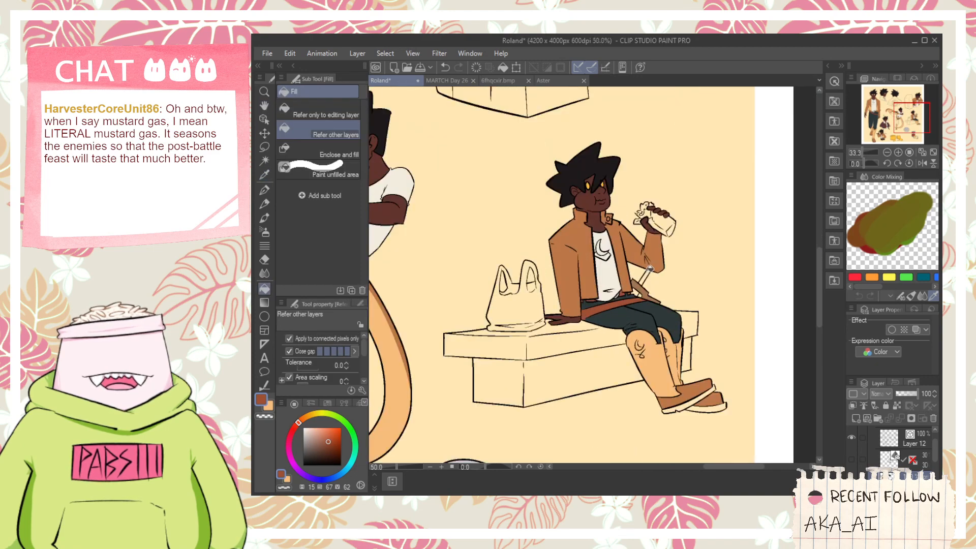
scroll(649, 268, "up", 1)
scroll(640, 282, "down", 2)
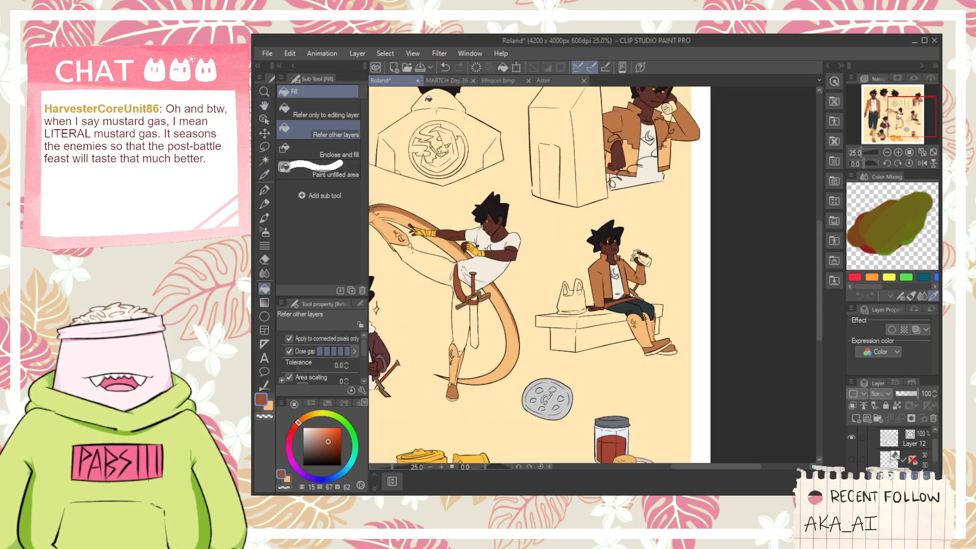
- Pick a dark purple and paint the small scabbard area between the standing figure's thigh and crossguard, using G-pen and Fill
left_click(448, 82)
scroll(529, 261, "down", 2)
key("space")
left_click_drag(523, 331, 539, 125)
key("alt")
left_click(403, 82)
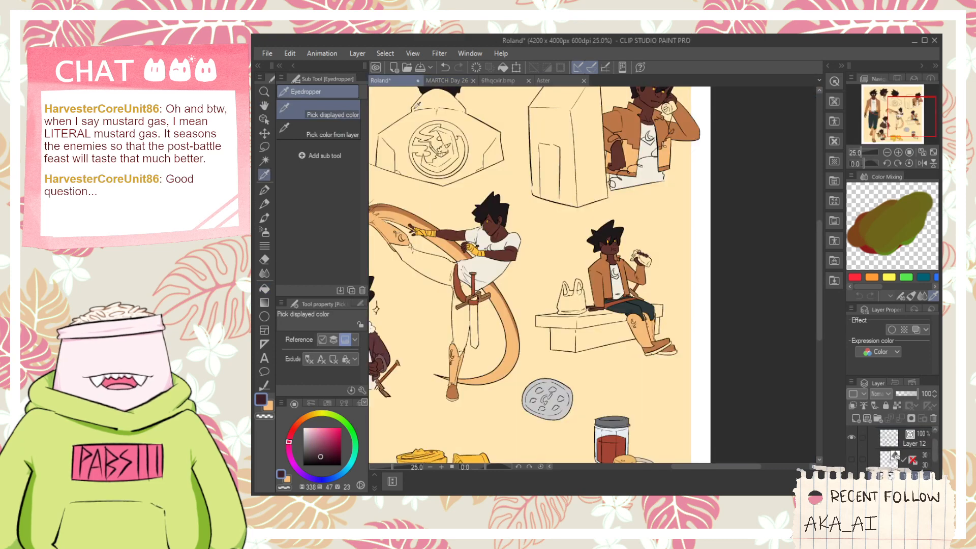
scroll(526, 217, "down", 1)
key("space")
mouse_move(374, 284)
left_mouse_down()
mouse_move(542, 239)
mouse_move(530, 218)
mouse_move(569, 202)
mouse_move(564, 257)
left_mouse_up()
scroll(521, 218, "up", 2)
scroll(520, 217, "up", 1)
key("space")
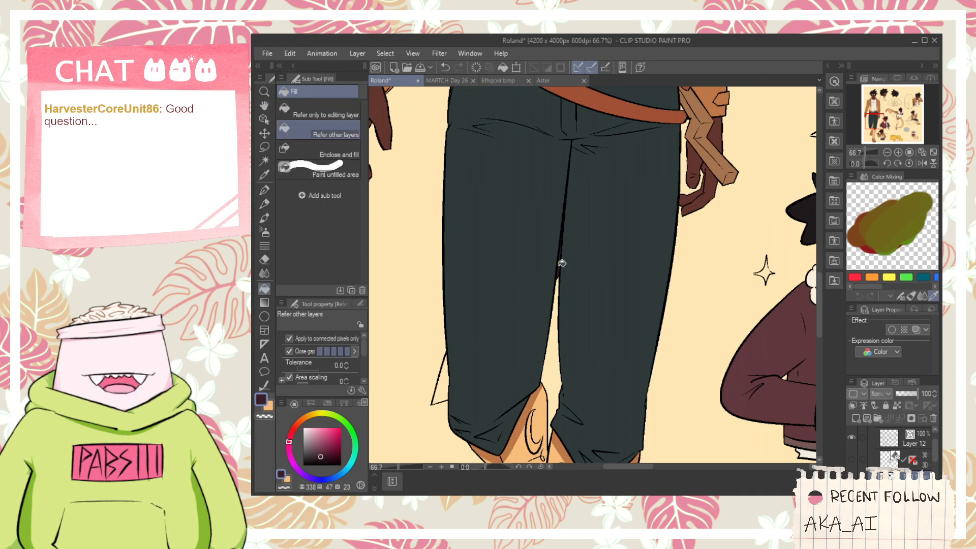
scroll(560, 264, "up", 3)
key("p")
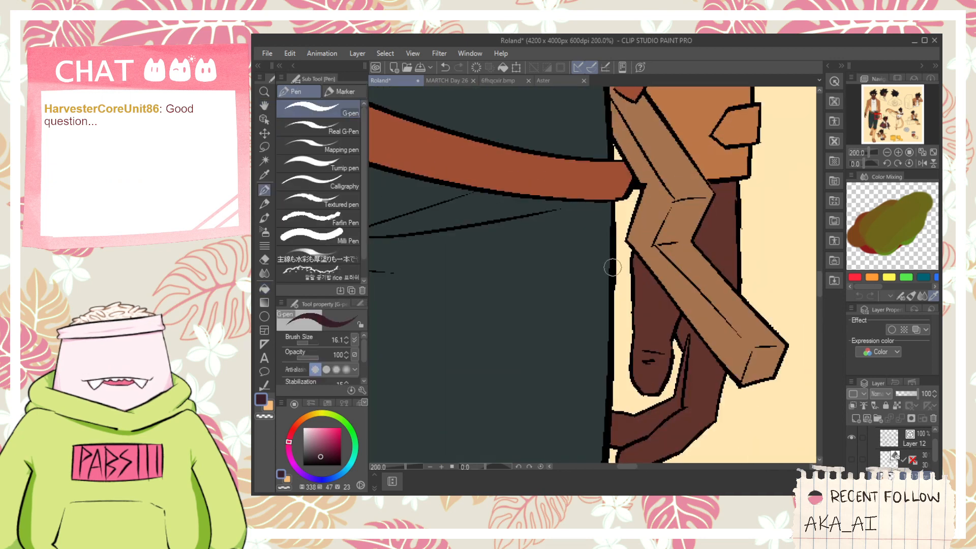
left_click_drag(610, 266, 629, 233)
key("g")
scroll(617, 157, "down", 6)
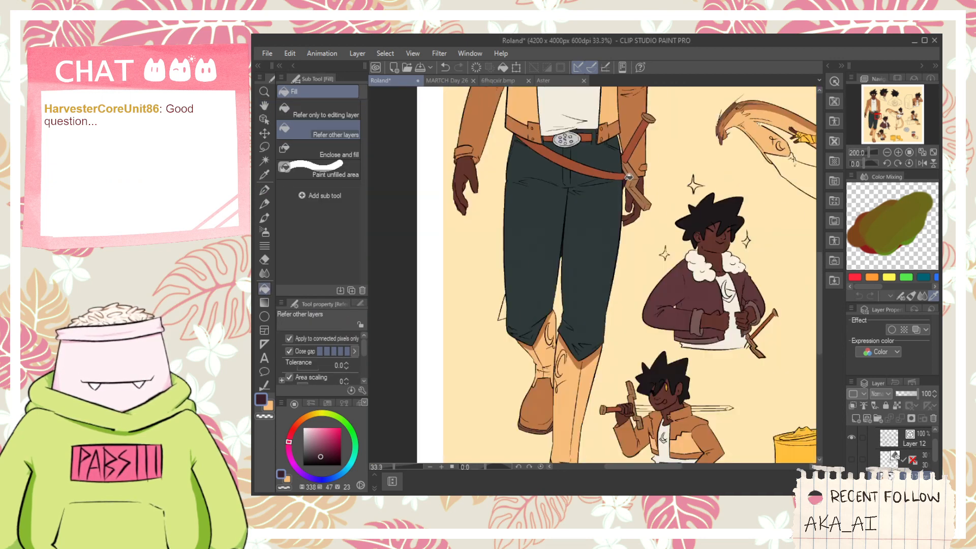
- Fill the kicking figure's hanging scabbard with the same dark purple
key("space")
scroll(593, 217, "up", 4)
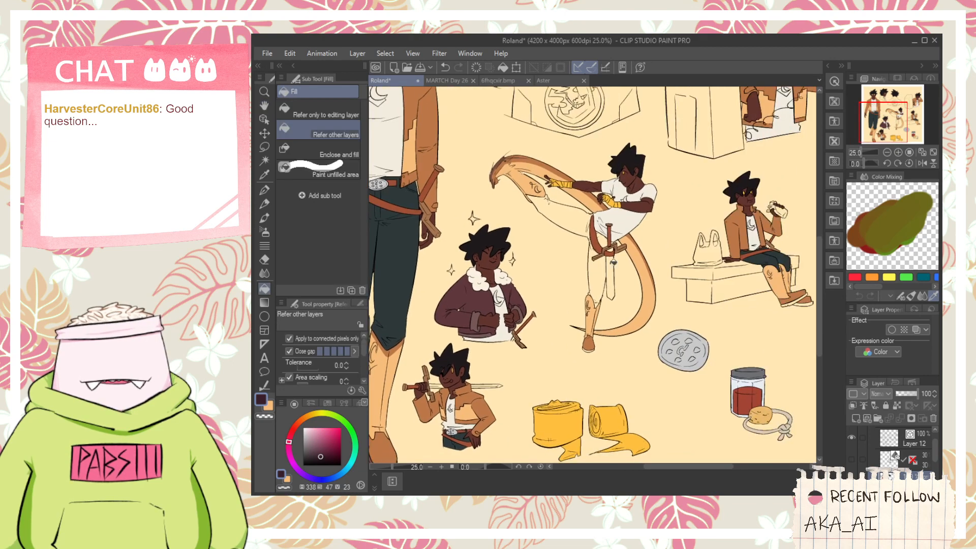
scroll(588, 208, "down", 3)
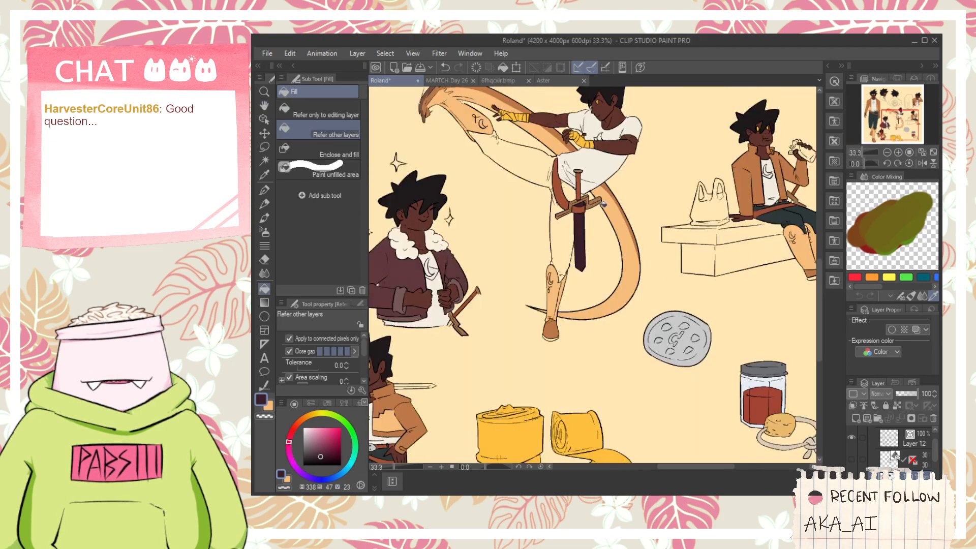
- Draw a curved cap edge across the kicking figure's scabbard tip in crossguard brown and fill the tip with that brown
key("space")
scroll(542, 259, "up", 5)
scroll(542, 259, "up", 3)
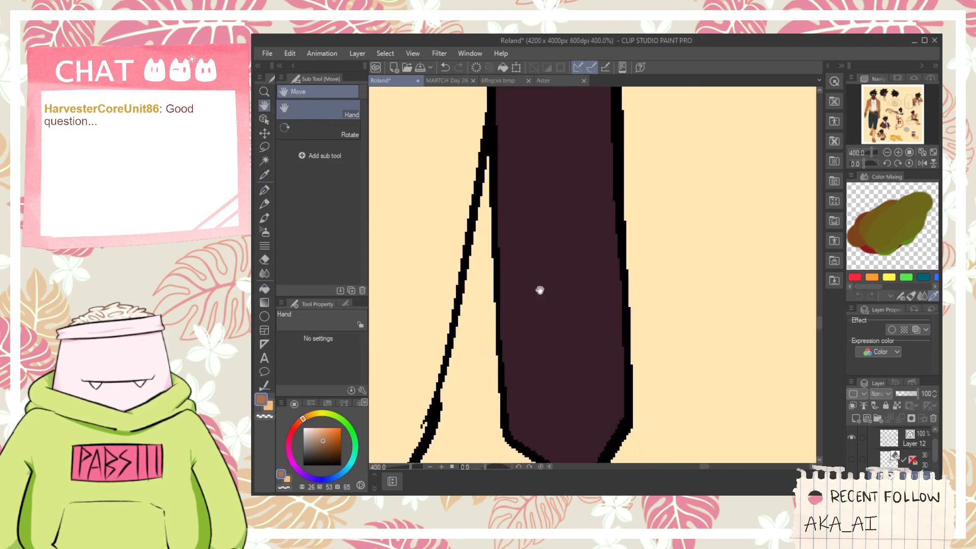
key("p")
key("g")
left_click(606, 370)
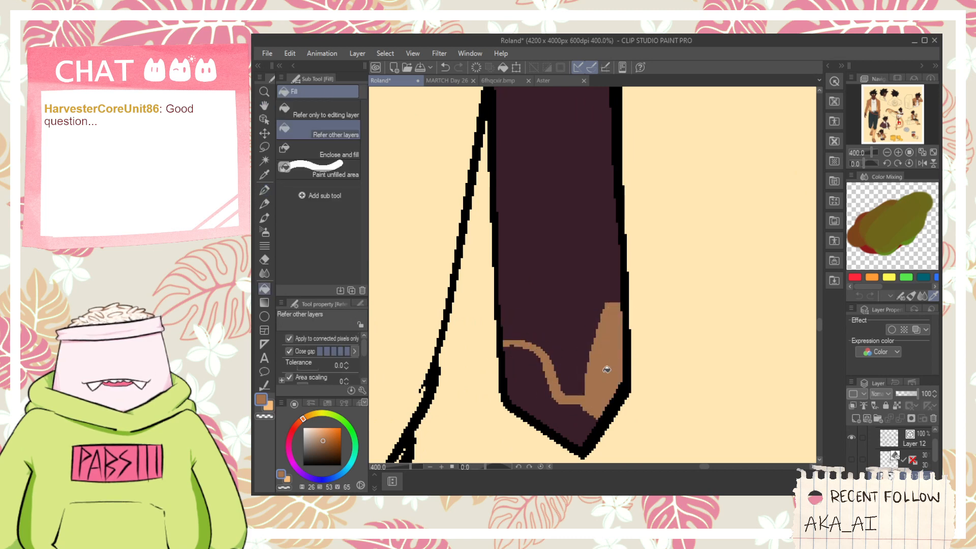
scroll(558, 409, "down", 8)
key("space")
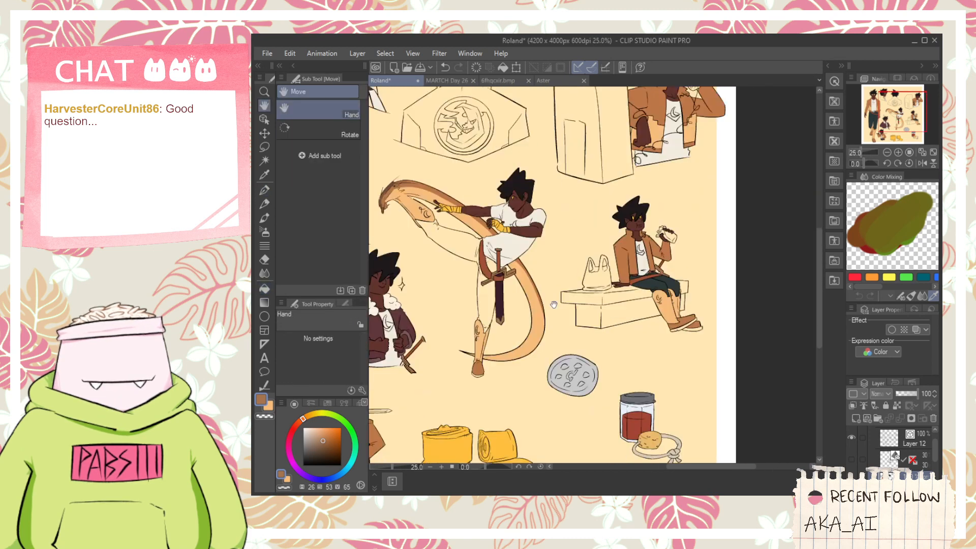
- Sample the scabbard's dark purple and fill the scabbard piece beside the seated figure's hip with it
scroll(512, 304, "up", 1)
key("i")
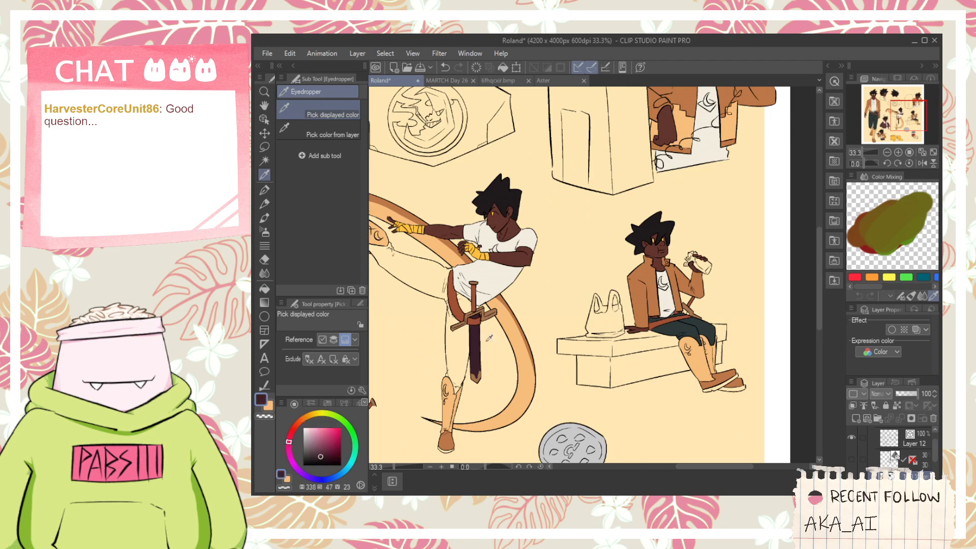
key("g")
scroll(680, 318, "up", 5)
scroll(680, 320, "down", 7)
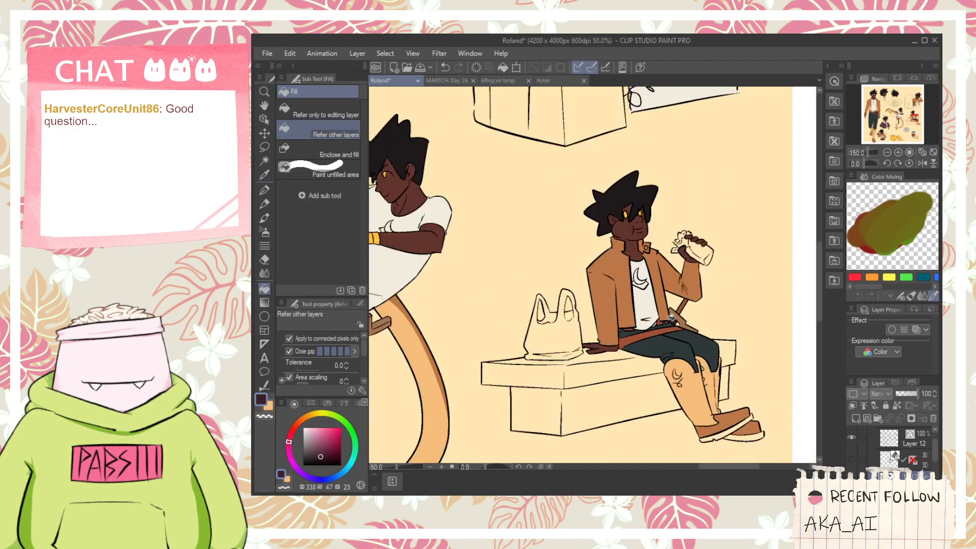
- Close the scabbard gap with a pen line beside the fur-collared figure's crossguard and fill that scabbard piece with dark purple
key("space")
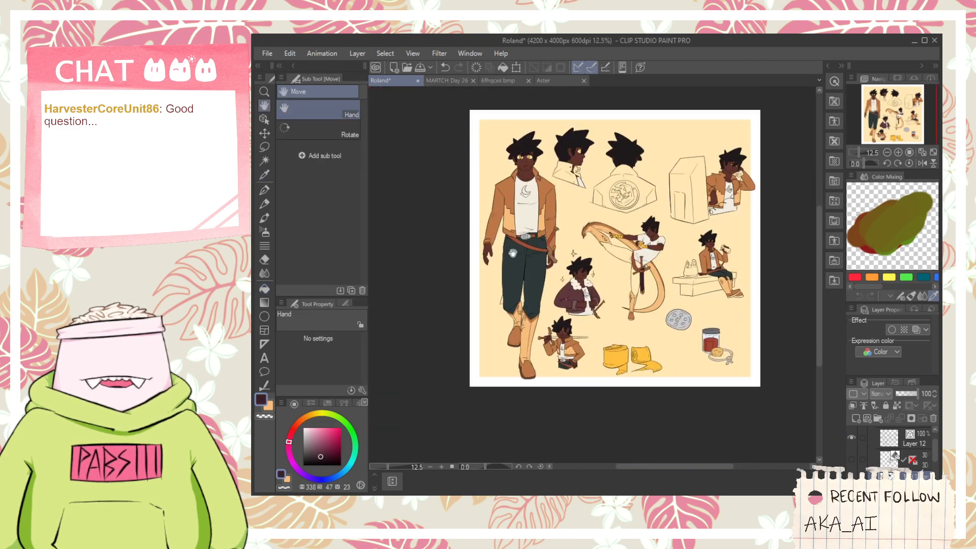
scroll(565, 281, "up", 2)
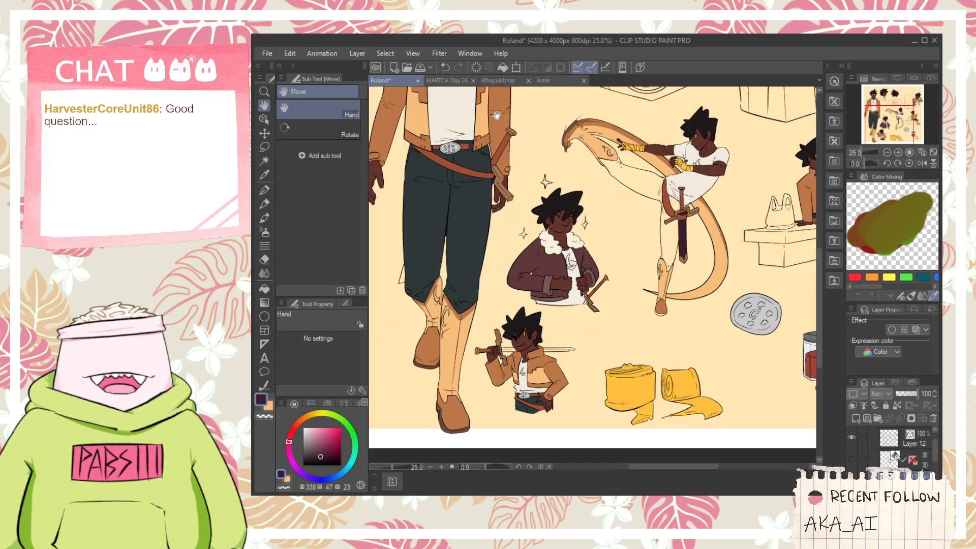
scroll(575, 180, "up", 1)
key("i")
scroll(576, 336, "up", 4)
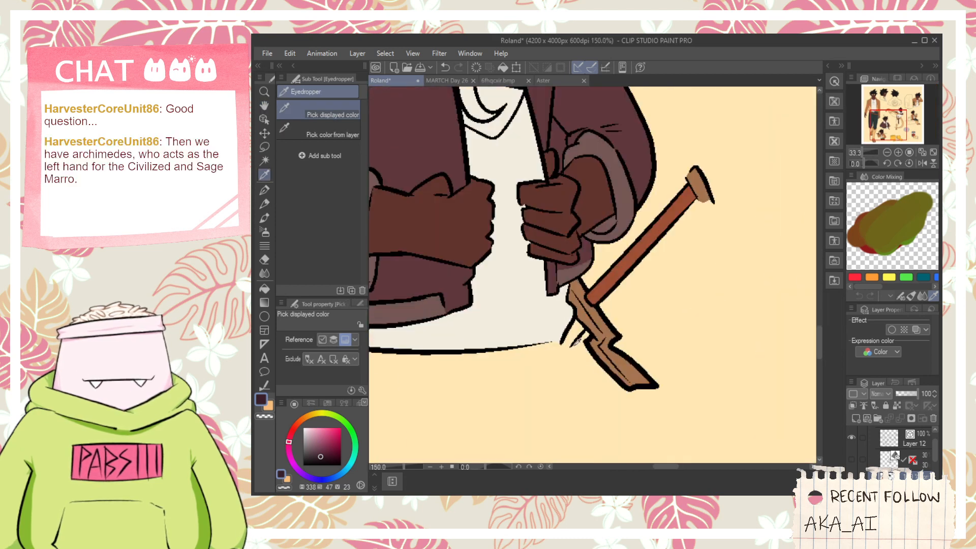
scroll(574, 340, "up", 1)
key("p")
key("g")
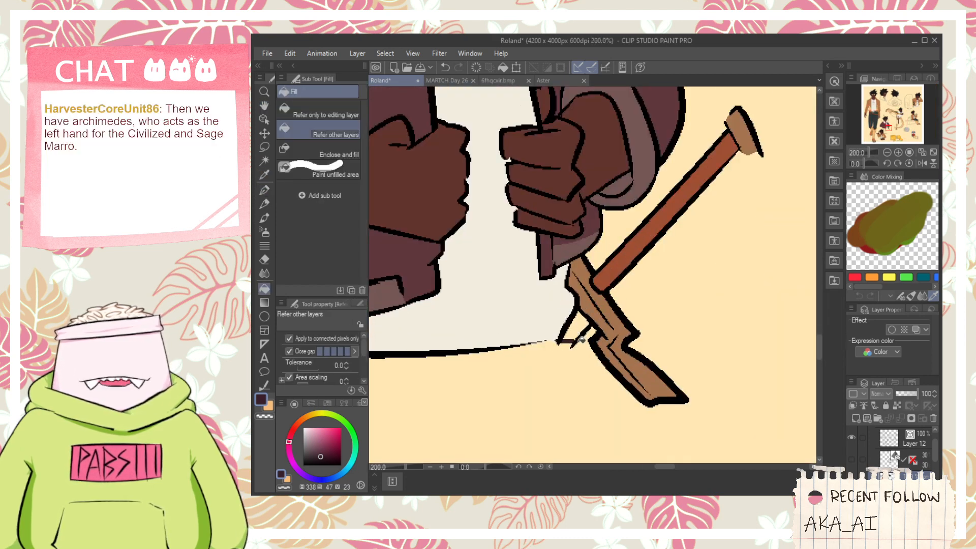
scroll(581, 339, "down", 5)
key("h")
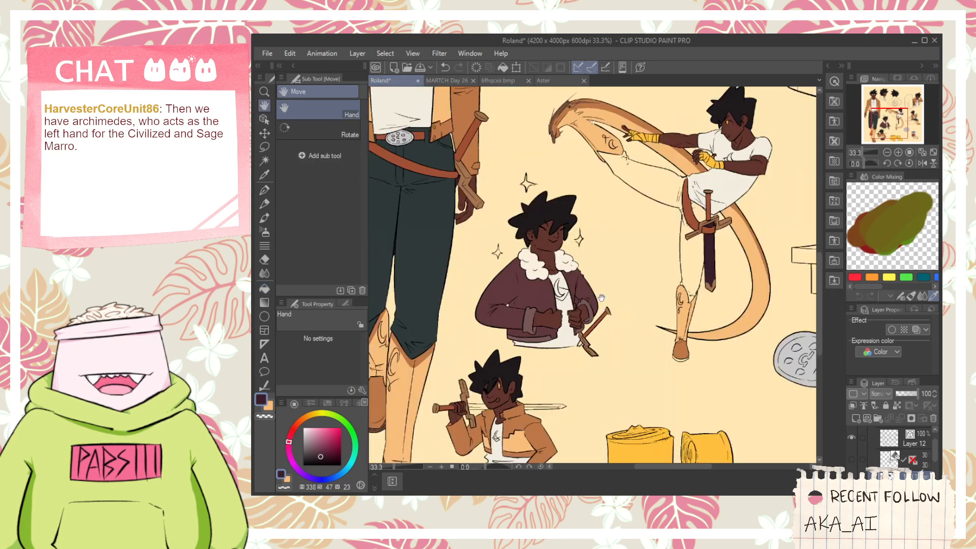
scroll(608, 242, "down", 1)
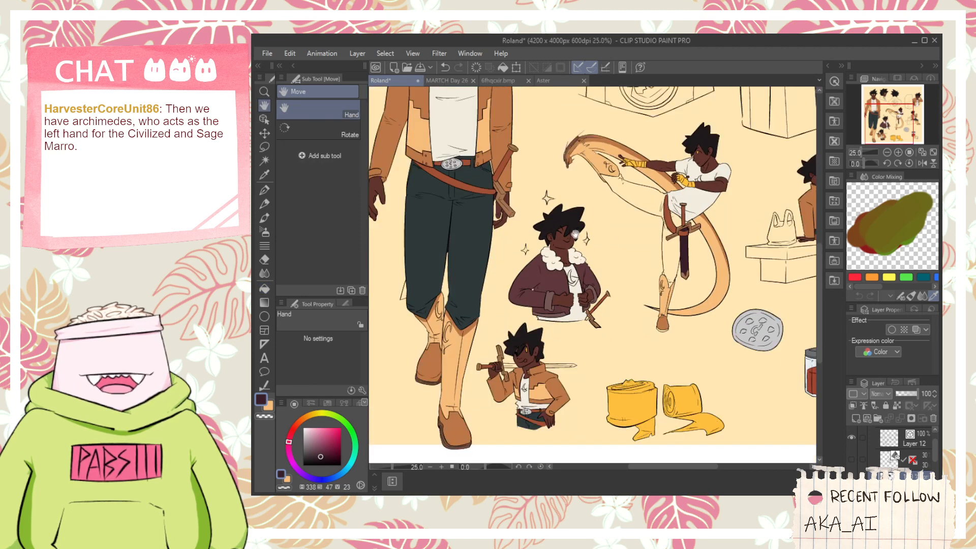
left_click_drag(575, 234, 586, 262)
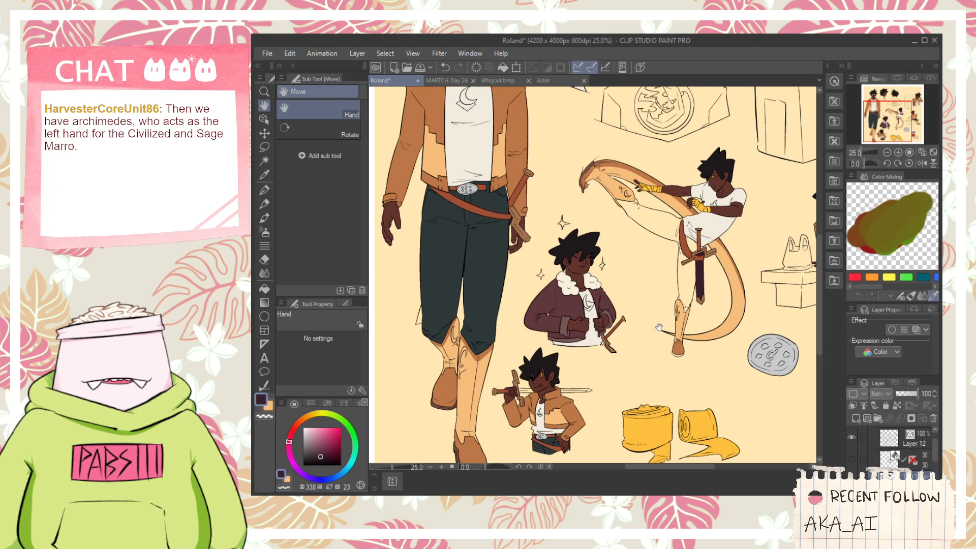
scroll(592, 353, "up", 3)
key("g")
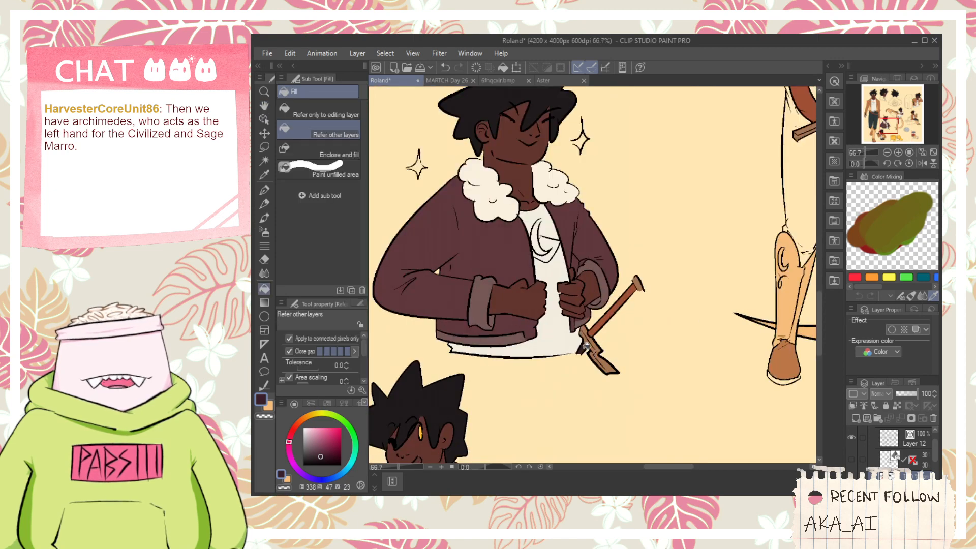
- Fill the scabbard tip showing behind the standing figure's leg with the same dark purple
scroll(462, 367, "down", 2)
key("space")
left_click_drag(450, 367, 666, 289)
scroll(493, 268, "up", 2)
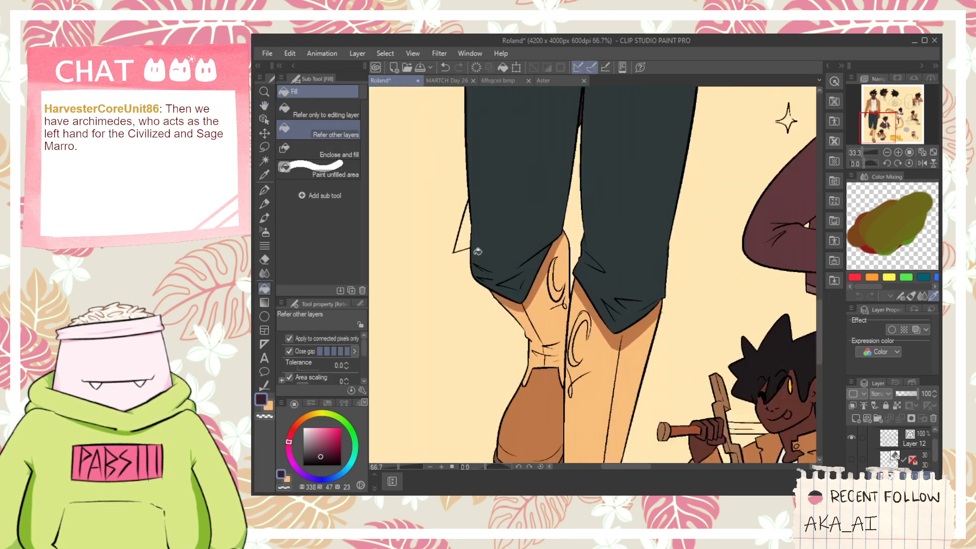
- Sample the kicking figure's crossguard brown, draw a cap edge across the standing figure's scabbard tip and fill the tip with it
scroll(481, 246, "down", 3)
key("space")
left_click_drag(605, 254, 496, 280)
left_click_drag(597, 281, 501, 307)
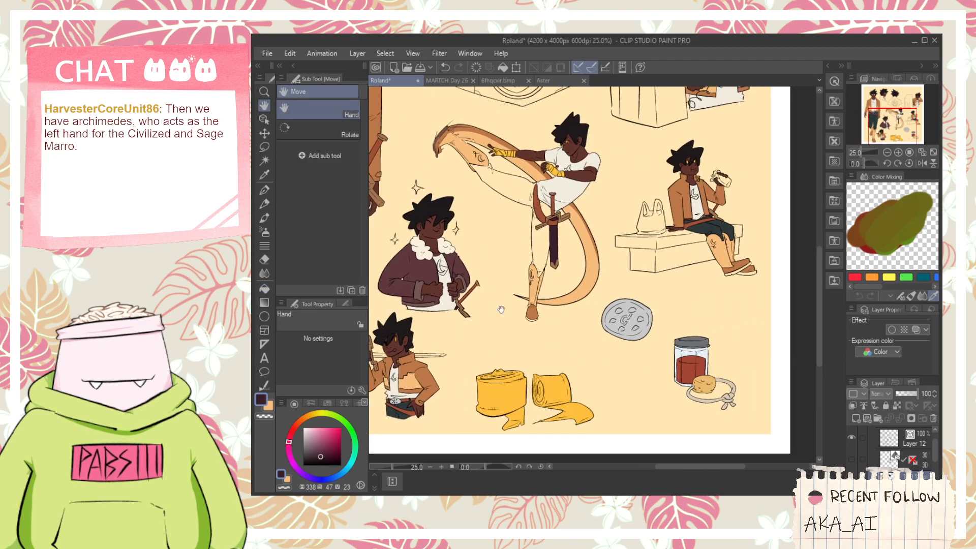
left_click_drag(635, 231, 595, 306)
scroll(545, 320, "up", 1)
key("i")
scroll(547, 320, "up", 4)
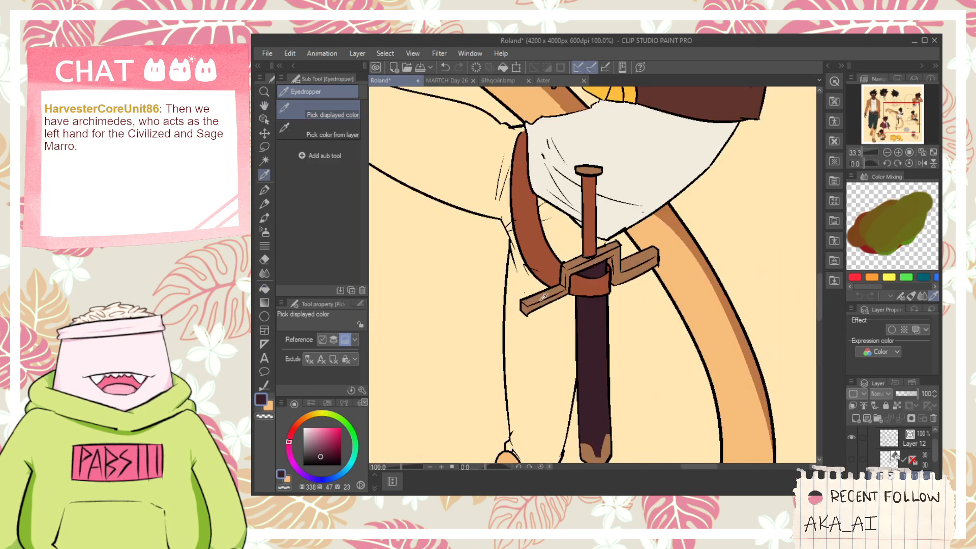
left_click(543, 294)
scroll(542, 294, "down", 7)
key("space")
left_click_drag(443, 320, 543, 294)
scroll(544, 293, "up", 3)
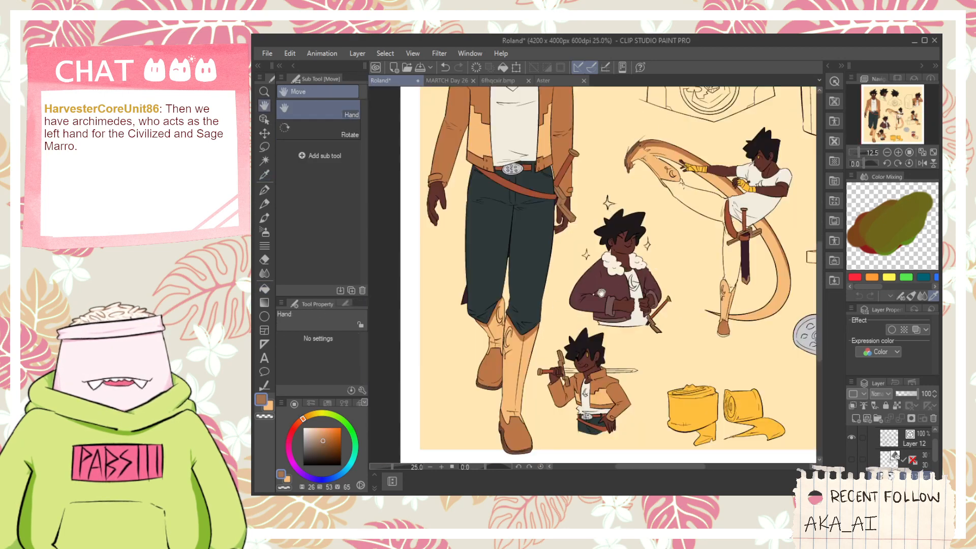
scroll(463, 277, "up", 5)
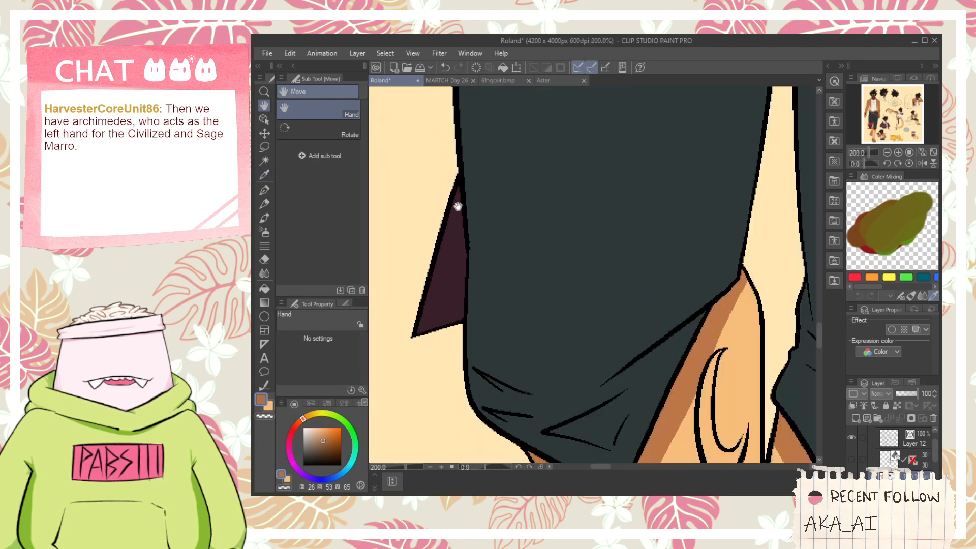
key("p")
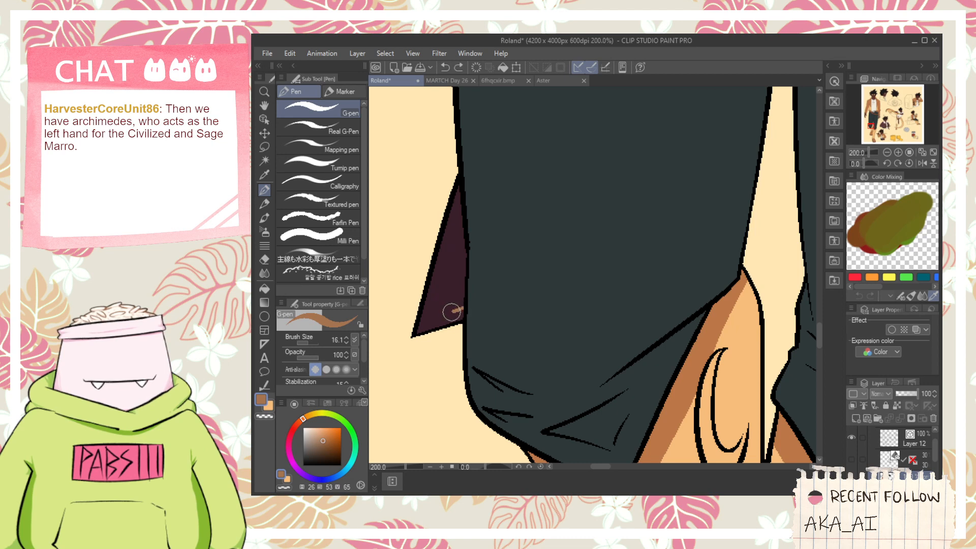
key("g")
left_click(446, 301)
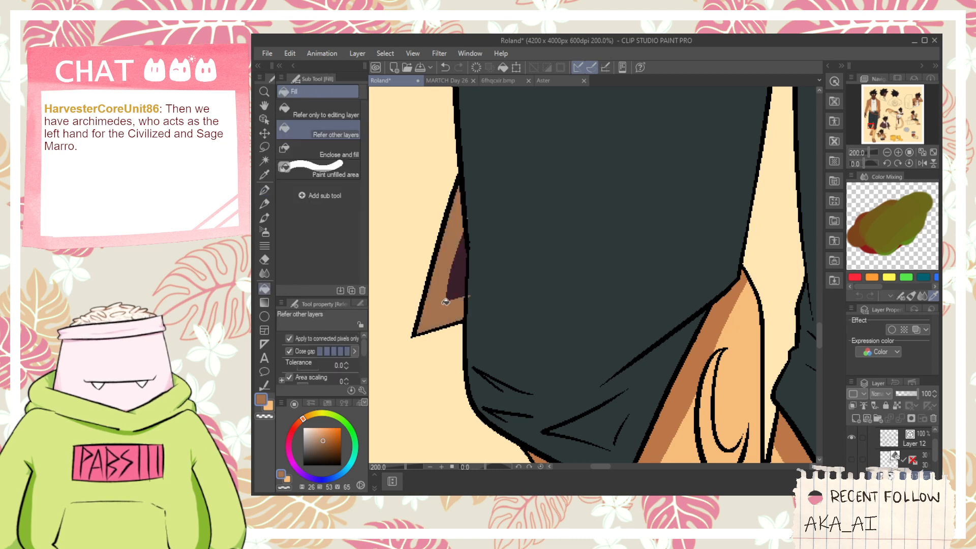
- Cover the brown spill on the standing figure's trouser edge with the trousers' dark teal, and resample the scabbard cap's brown
left_click(487, 281, "alt")
key("p")
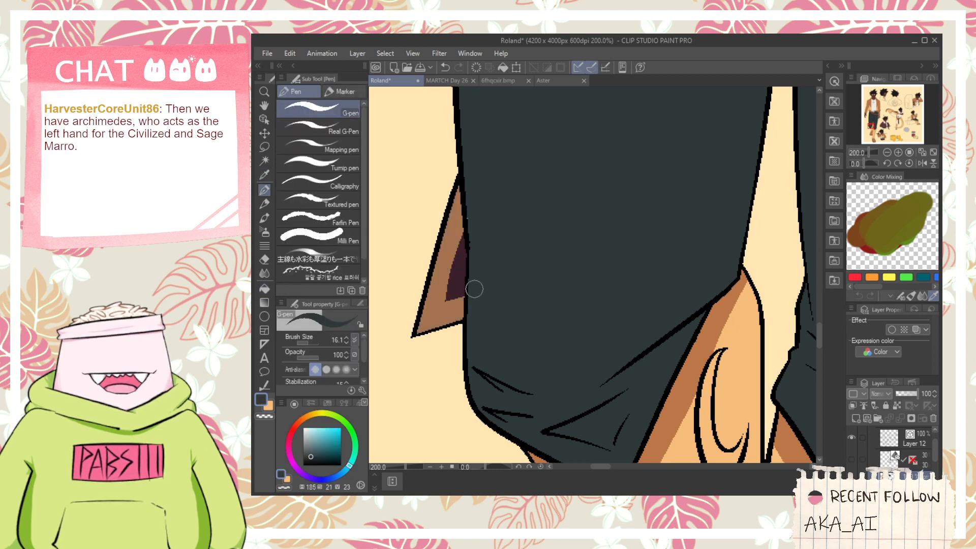
left_click(448, 306, "alt")
- Dot brown spots onto the kicking figure's scabbard just above its brown tip with the G-pen
scroll(450, 305, "down", 6)
left_click_drag(535, 219, 510, 251)
left_click_drag(640, 261, 574, 206)
scroll(653, 247, "up", 2)
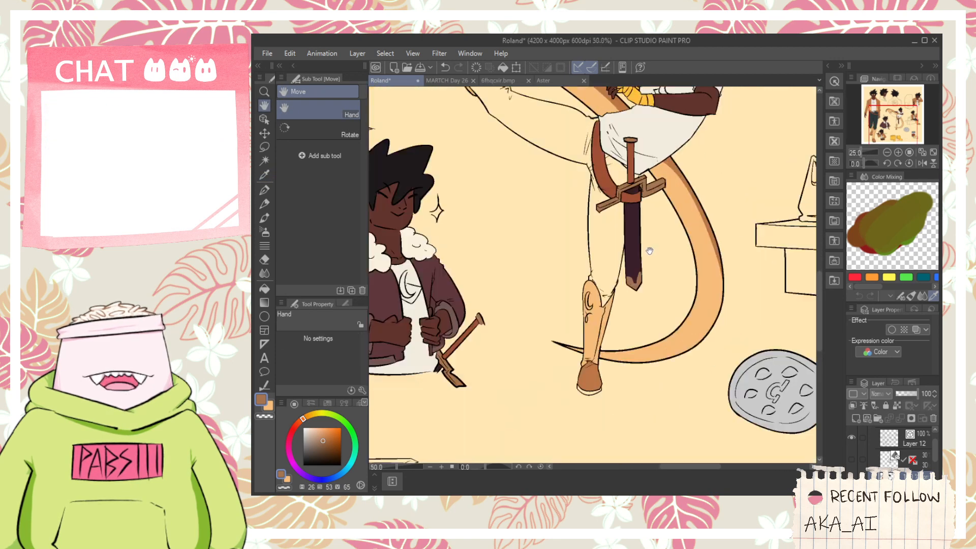
scroll(640, 262, "up", 4)
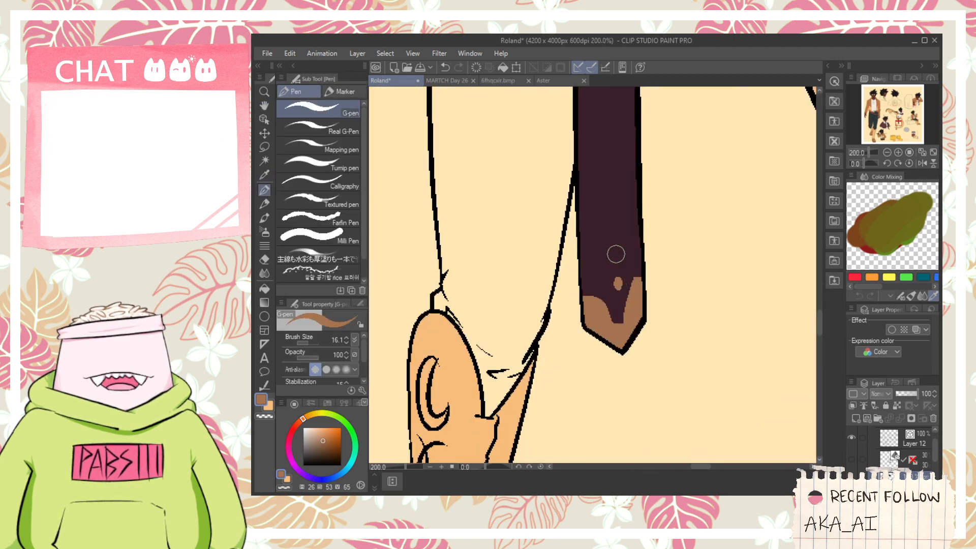
scroll(615, 259, "down", 6)
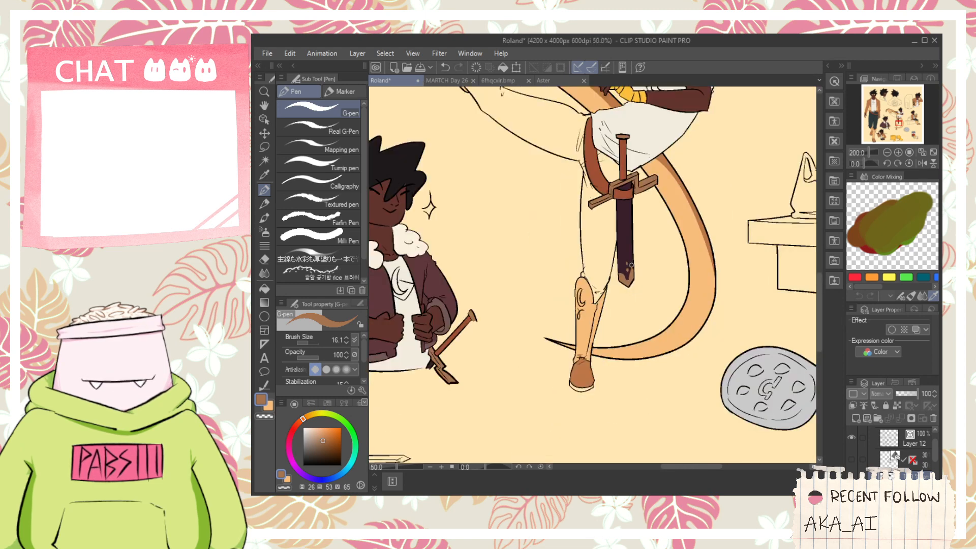
- Sample the jacket's orange-brown and fill the back-view figure's jacket body and collar with it
left_click_drag(661, 228, 596, 312)
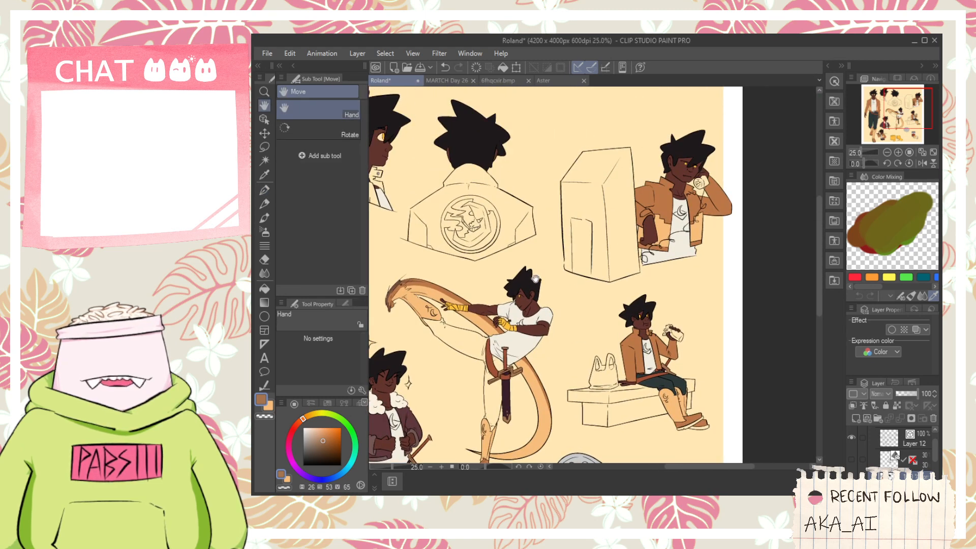
left_click_drag(536, 279, 612, 296)
left_click_drag(553, 301, 623, 283)
key("alt")
key("g")
scroll(564, 213, "up", 2)
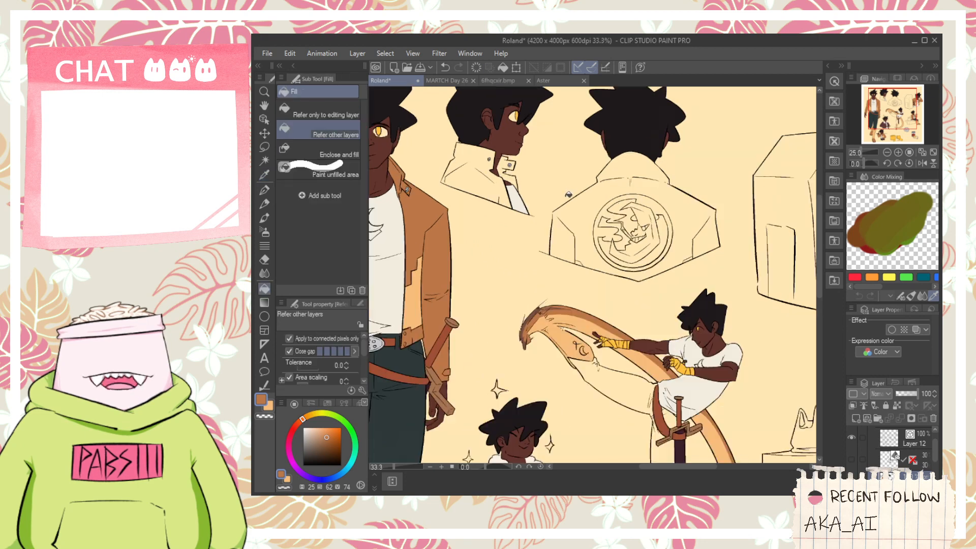
left_click(563, 250)
left_click(658, 138)
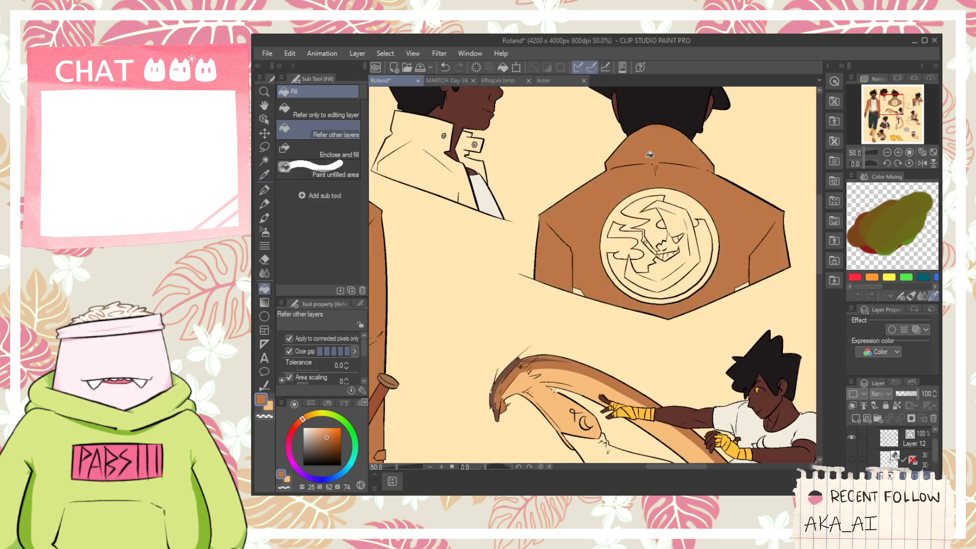
- Fill the profile bust's jacket, collar and collar flap with the same orange-brown
left_click_drag(587, 165, 699, 277)
left_click(529, 258)
scroll(586, 259, "up", 1)
scroll(588, 256, "up", 1)
left_click(568, 281)
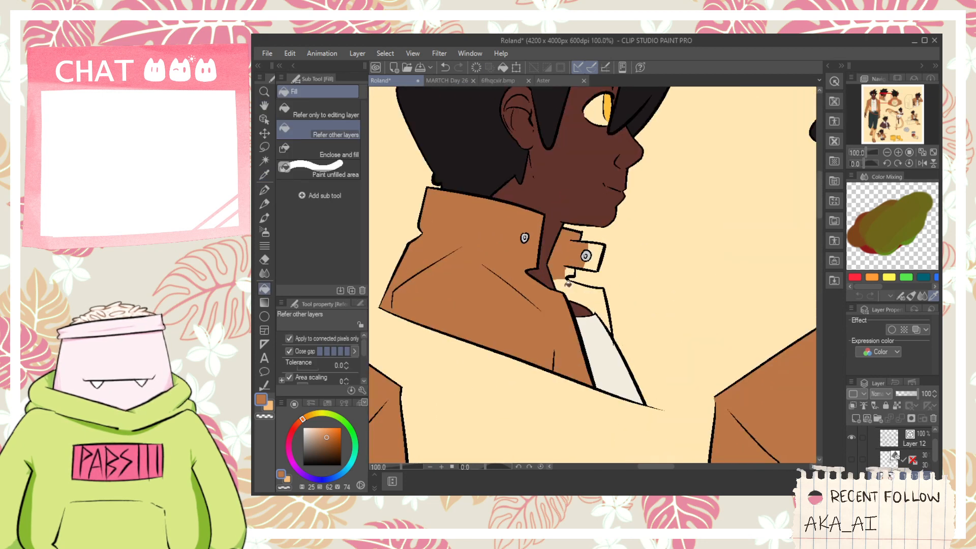
- Sample the standing figure's dark teal trousers and fill the kicking figure's raised leg and hip area with that color
scroll(551, 250, "down", 4)
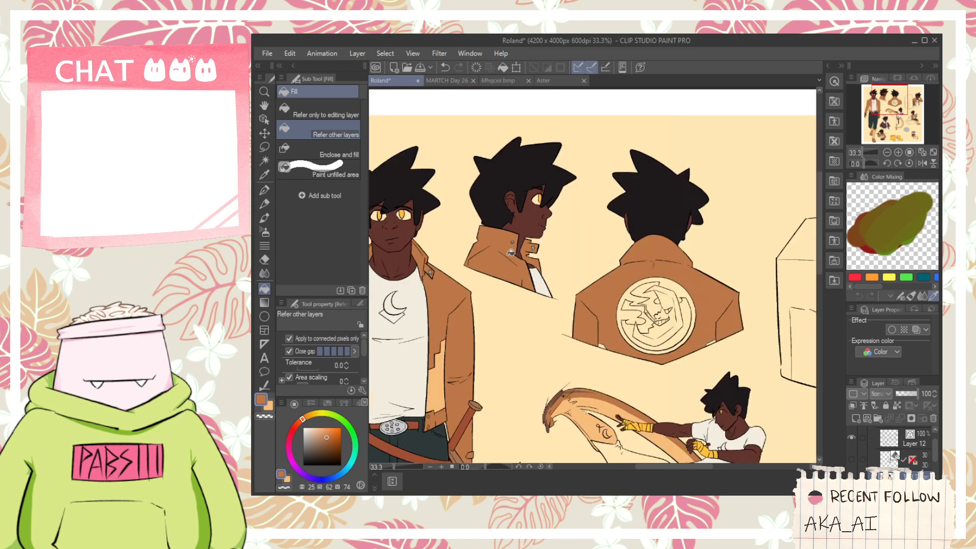
key("h")
scroll(544, 286, "down", 2)
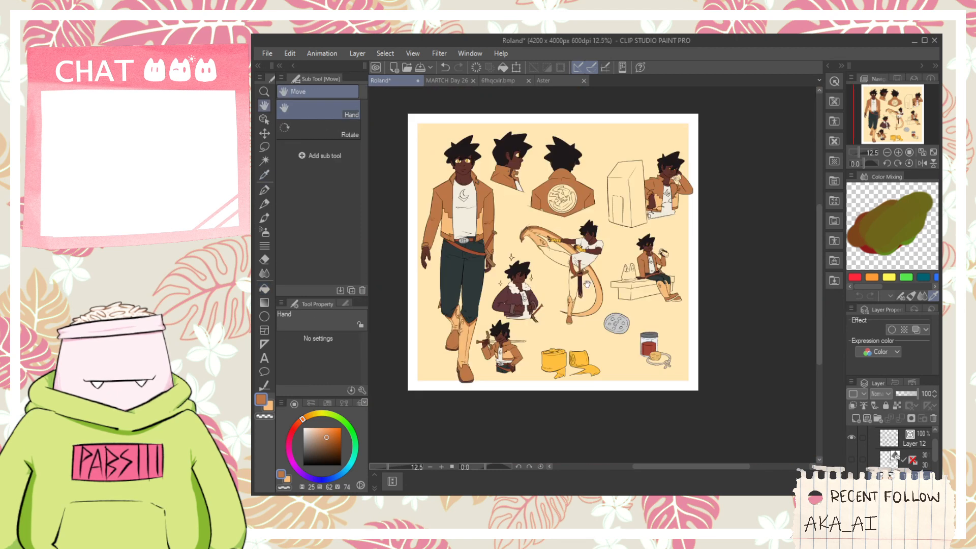
scroll(584, 290, "up", 2)
key("i")
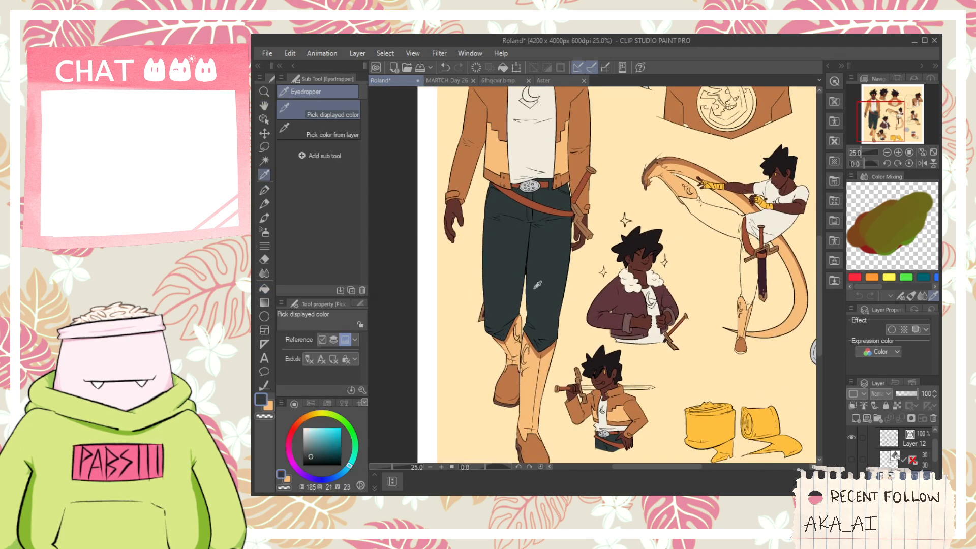
key("g")
scroll(638, 315, "up", 3)
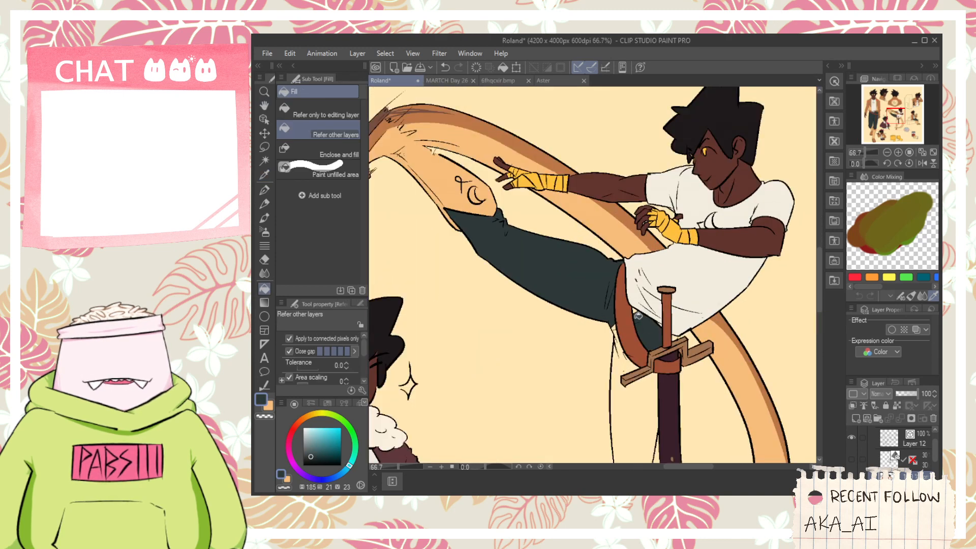
- Fill the kicking figure's supporting leg with the trousers' dark teal, from beside the strap down to the boot cuff
left_click(621, 345)
key("ctrl+z")
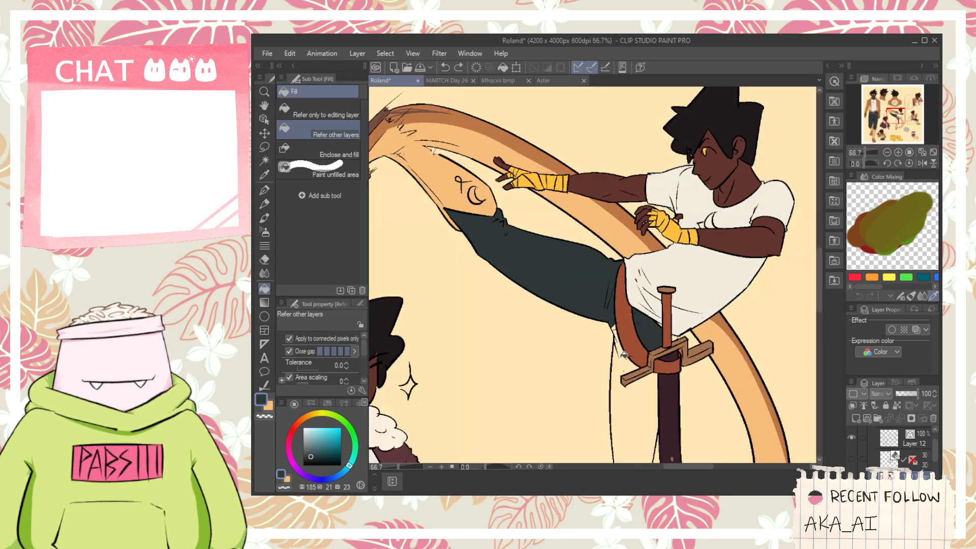
left_click(621, 350)
key("h")
left_click_drag(621, 351, 611, 212)
key("g")
left_click(612, 347)
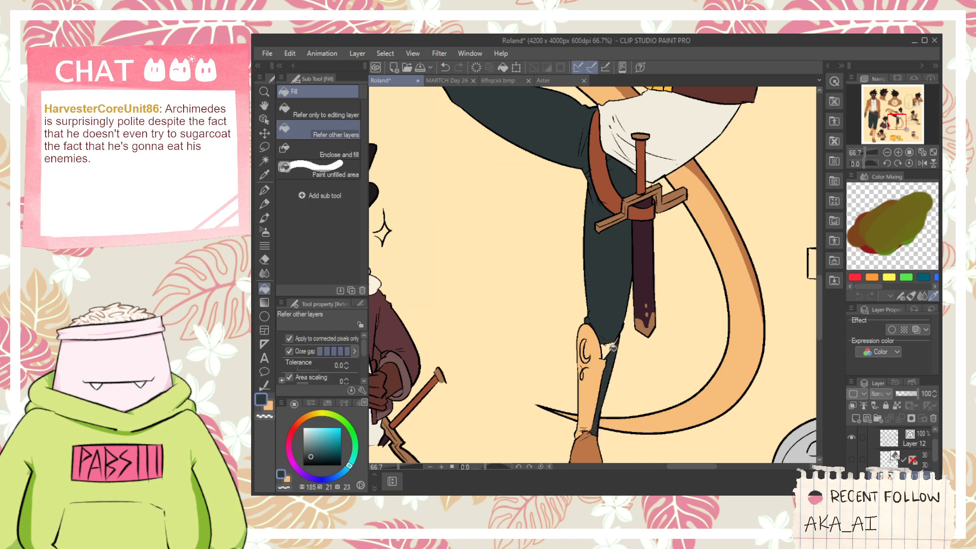
scroll(614, 339, "up", 4)
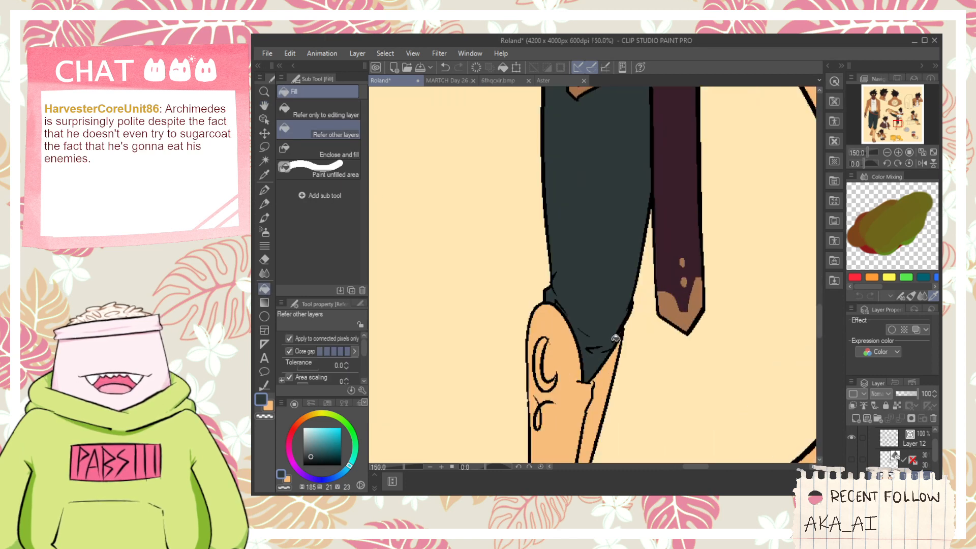
scroll(611, 330, "down", 4)
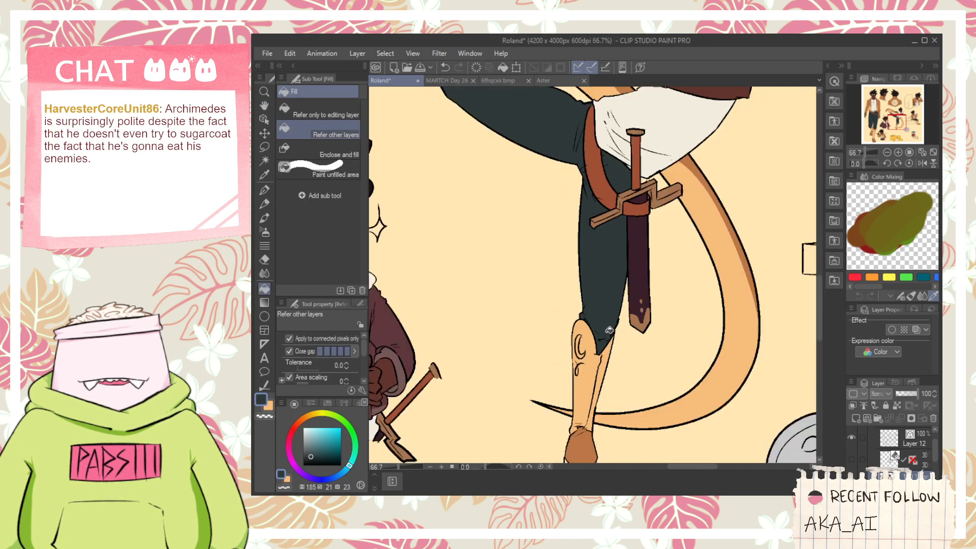
- Pick the light orange and fill the small patch at the back-view jacket's lower hem with it
key("h")
scroll(609, 330, "down", 5)
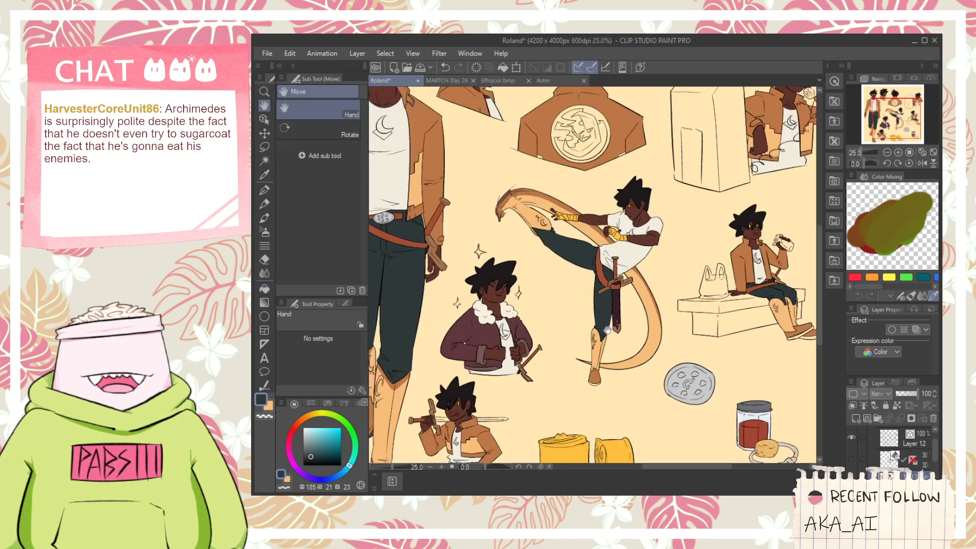
left_click_drag(608, 331, 560, 311)
left_click_drag(637, 237, 622, 329)
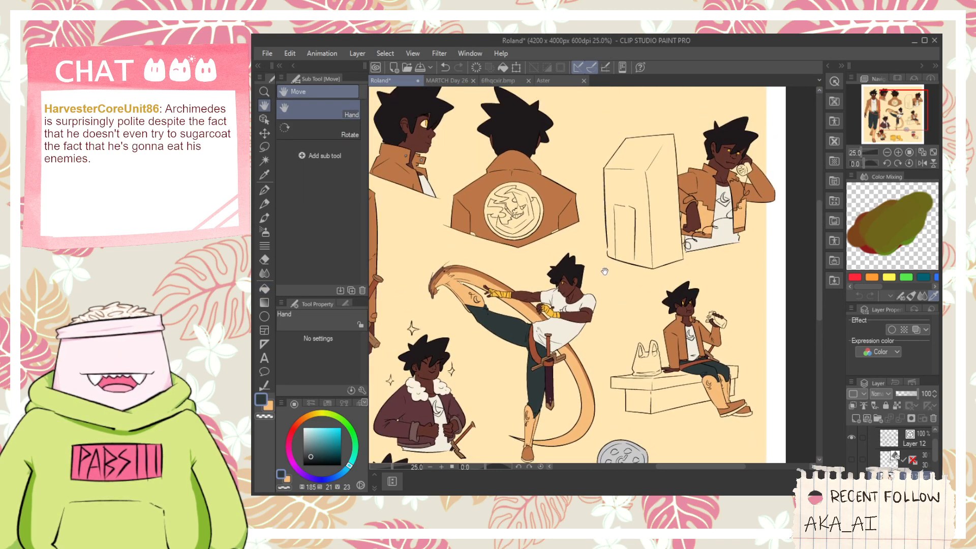
left_click_drag(604, 271, 626, 312)
scroll(490, 262, "up", 1)
left_click_drag(448, 242, 654, 239)
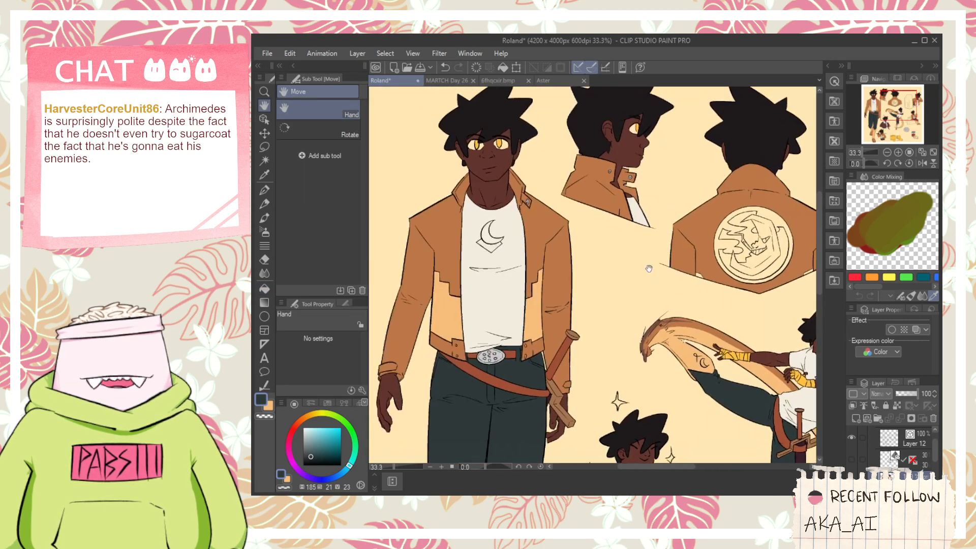
left_click(679, 342, "alt")
scroll(713, 288, "up", 2)
key("g")
scroll(697, 268, "up", 1)
left_click(690, 263)
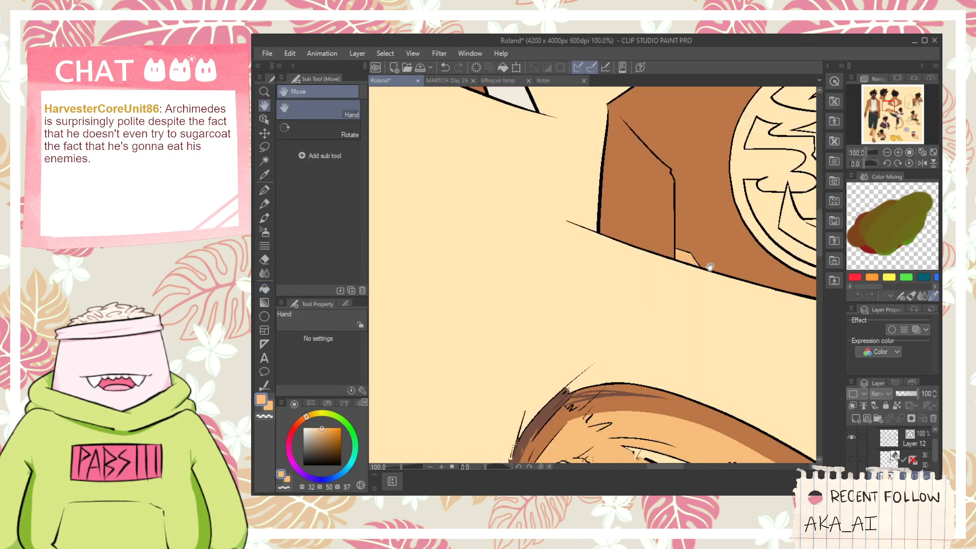
- Fill the background areas around the moon in the back-view jacket's emblem with the light orange
left_click_drag(706, 265, 435, 311)
left_click(744, 291)
key("h")
left_click_drag(588, 230, 597, 238)
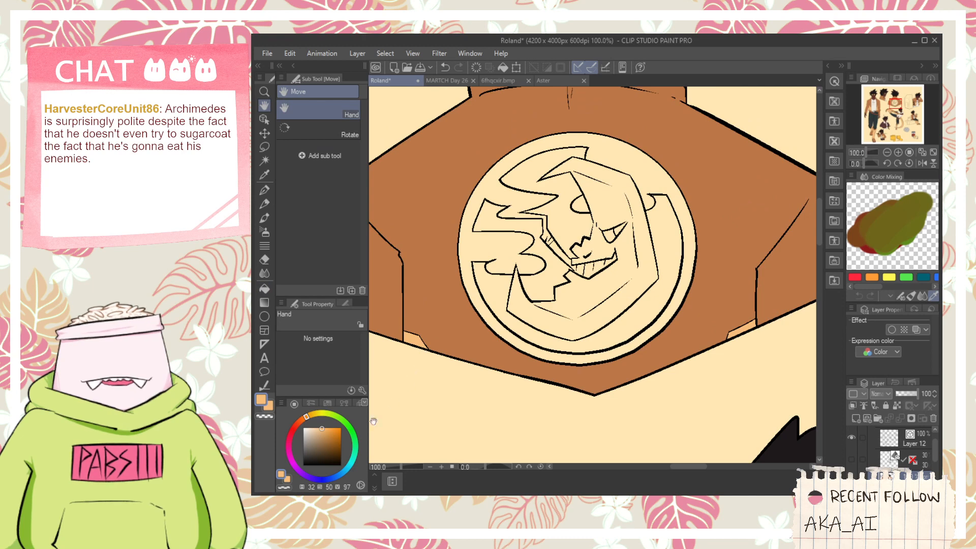
key("i")
left_click(463, 304)
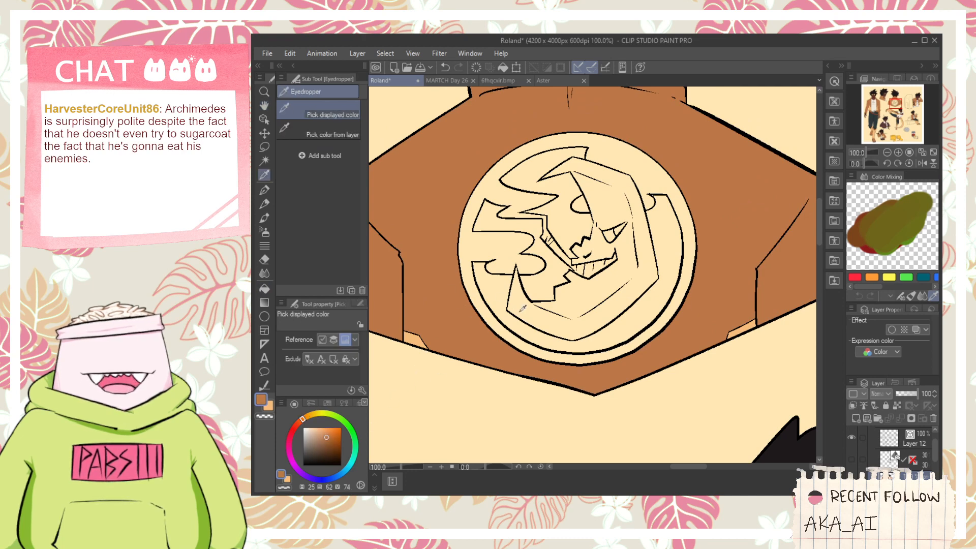
key("g")
left_click(527, 308)
key("i")
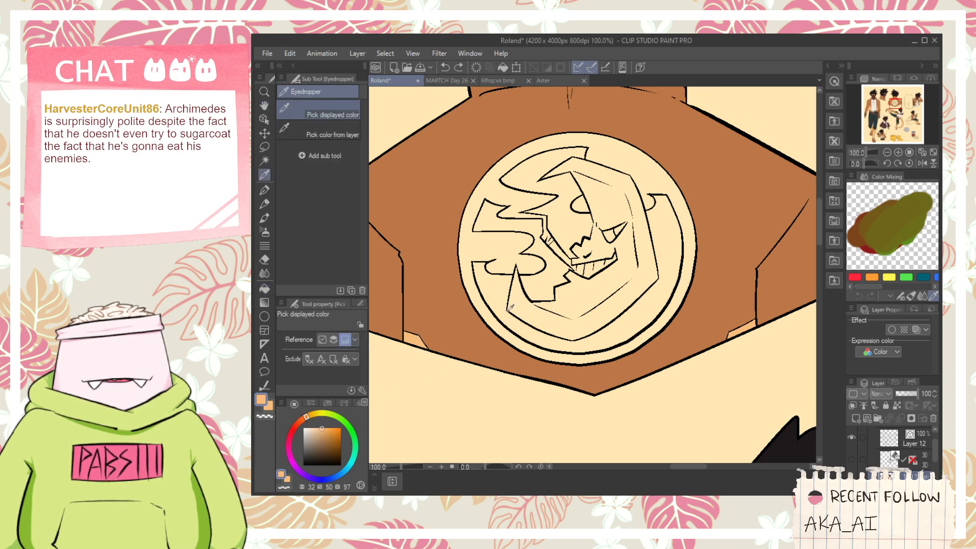
key("g")
left_click(514, 309)
left_click(544, 329)
left_click(643, 308)
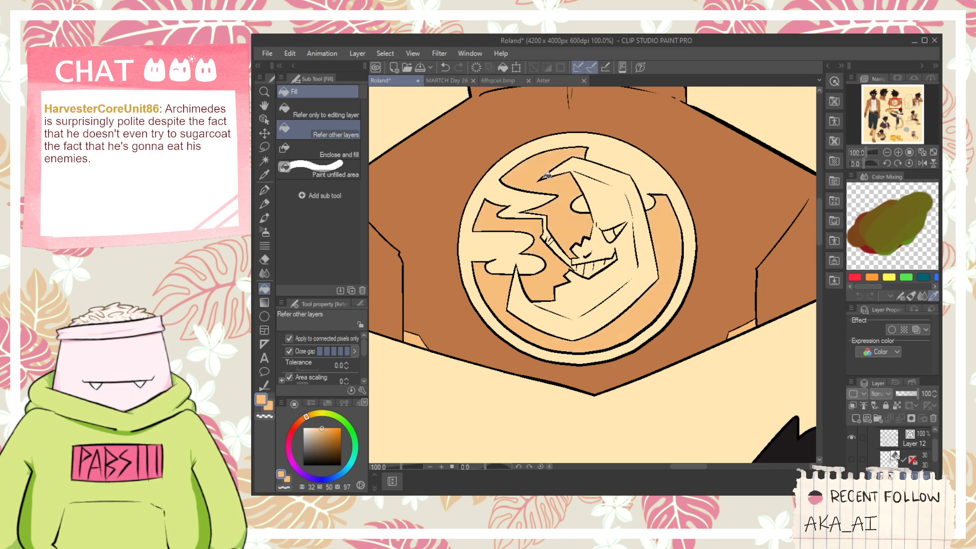
- Sample the red-brown of the standing figure's strap and try it on the emblem's moon and outer ring
scroll(547, 175, "down", 4)
key("space")
left_click_drag(554, 204, 653, 153)
key("i")
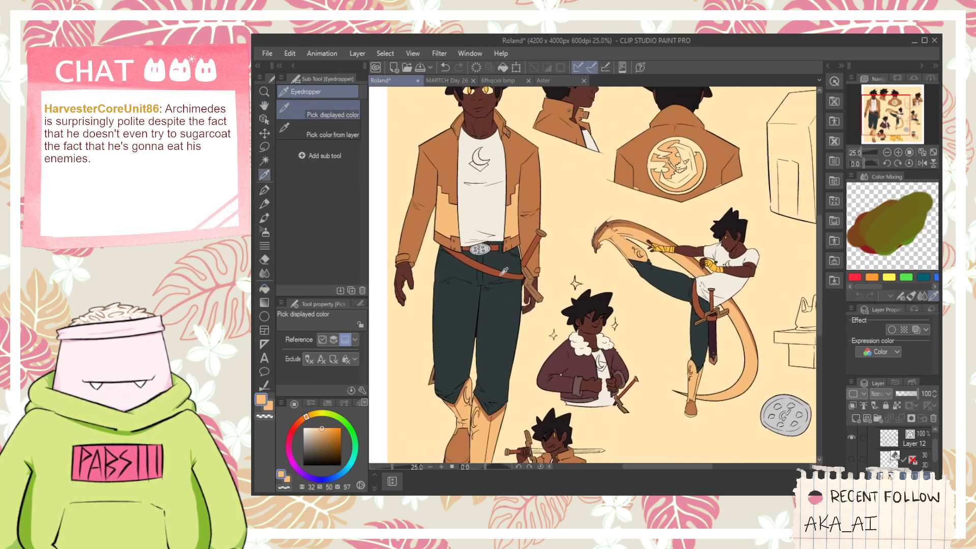
left_click(504, 271)
scroll(701, 154, "up", 3)
key("g")
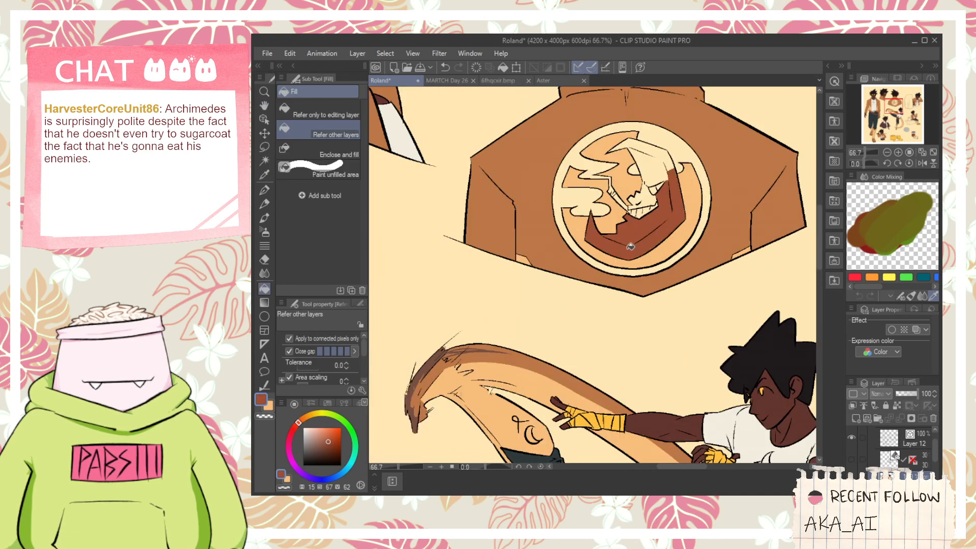
key("ctrl+z")
left_click(653, 265)
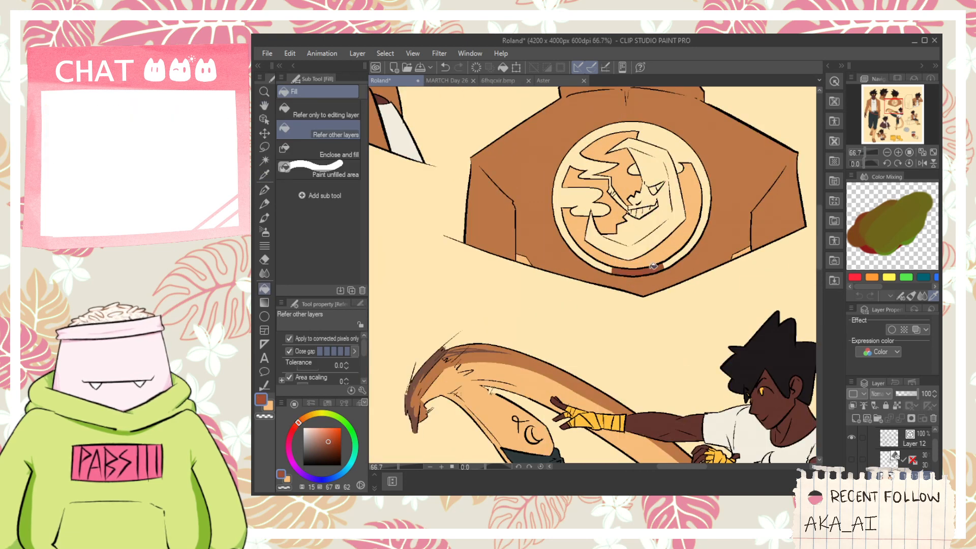
scroll(611, 260, "down", 2)
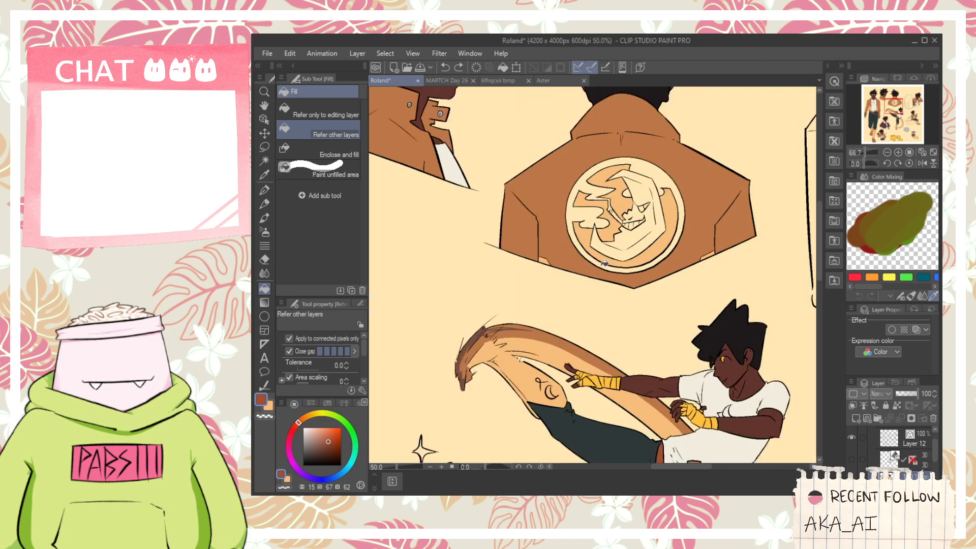
- Lighten the light orange to a pale peach (H 32, S 24, V 100) and try it on the emblem's moon
key("space")
left_click_drag(527, 269, 636, 267)
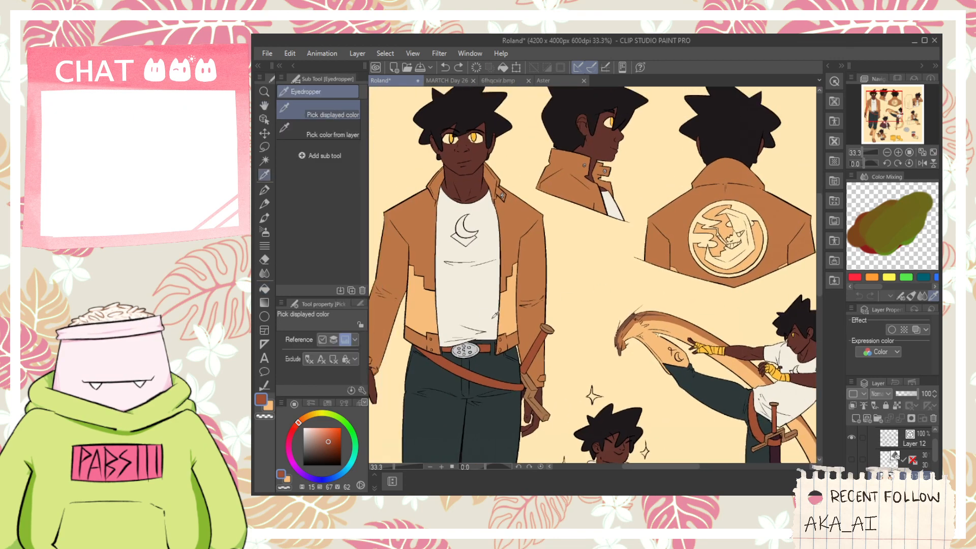
left_click(717, 240, "alt")
key("space")
scroll(730, 228, "up", 3)
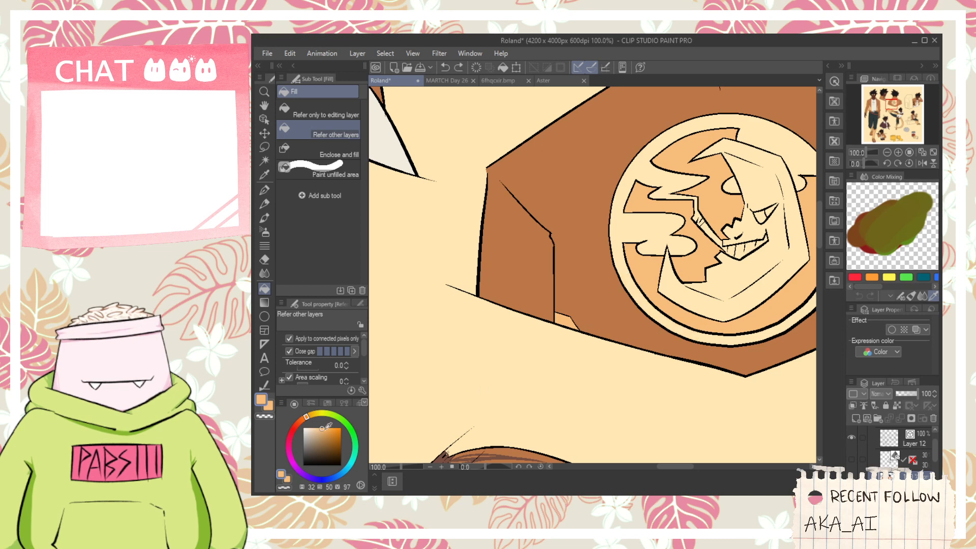
left_click_drag(322, 428, 312, 427)
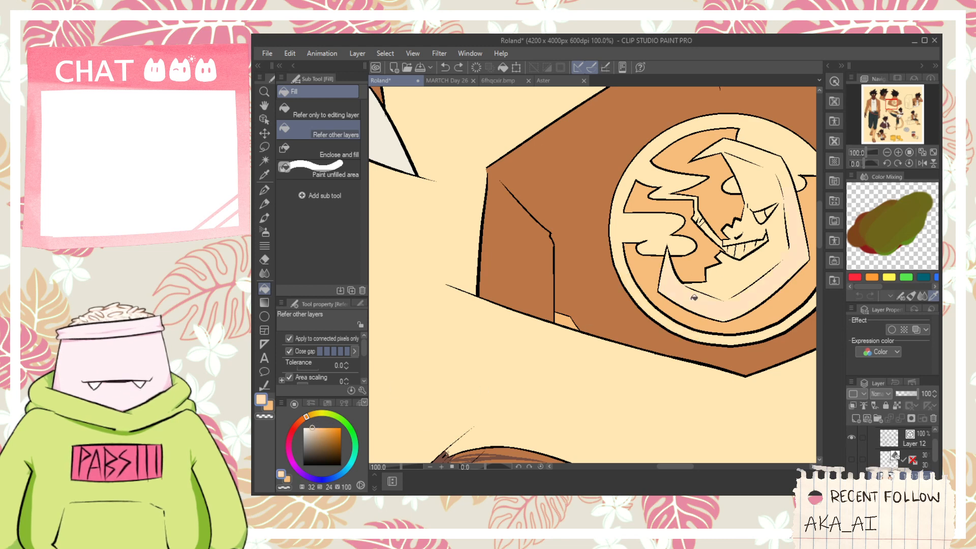
left_click(731, 283)
- Try a muted tan (H 32, S 43, V 86) on the emblem's outer ring and undo the fills
left_click(323, 429)
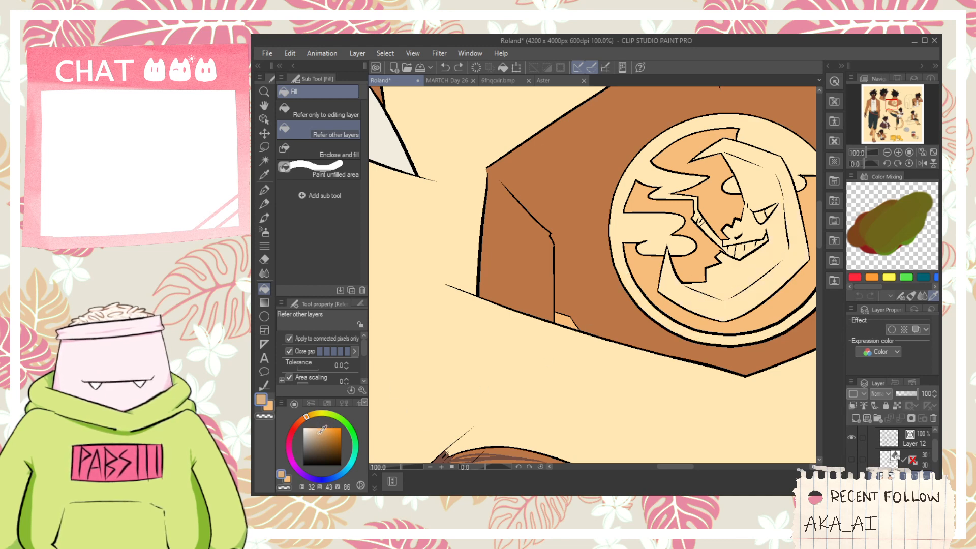
left_click(643, 294)
left_click(709, 334)
key("ctrl+z")
key("ctrl+z")
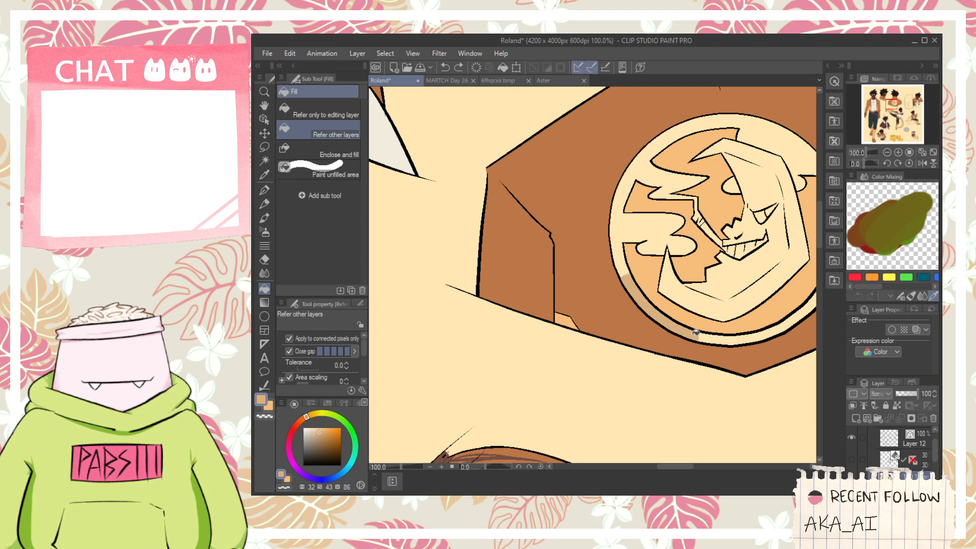
- Sample the dark brown from the sole of the standing figure's boot
scroll(691, 328, "down", 3)
key("space")
left_click_drag(559, 387, 619, 222)
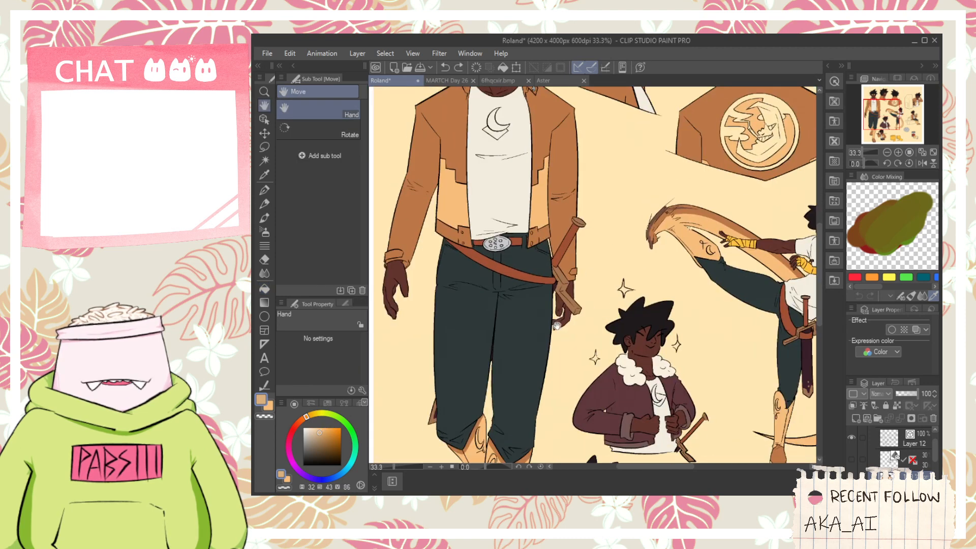
left_click_drag(578, 354, 622, 267)
scroll(628, 282, "down", 1)
left_click_drag(574, 441, 594, 345)
key("i")
scroll(577, 363, "up", 4)
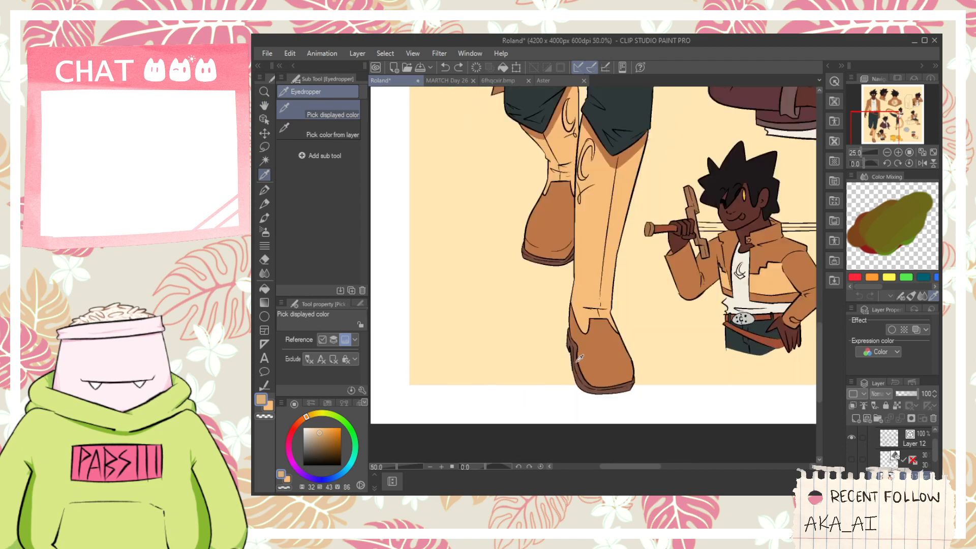
left_click(581, 363)
- Fill all the background areas around the moon and clouds in the jacket emblem with the boot sole's dark brown
scroll(583, 362, "down", 4)
key("space")
left_click_drag(699, 145, 568, 382)
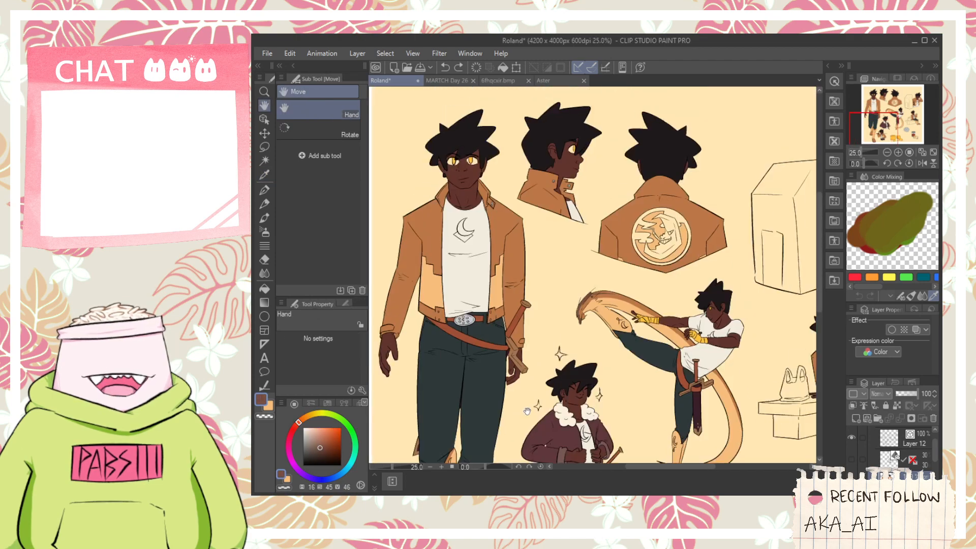
mouse_move(690, 112)
left_mouse_down()
mouse_move(612, 299)
mouse_move(594, 120)
left_mouse_up()
key("g")
scroll(562, 213, "up", 3)
scroll(562, 213, "up", 2)
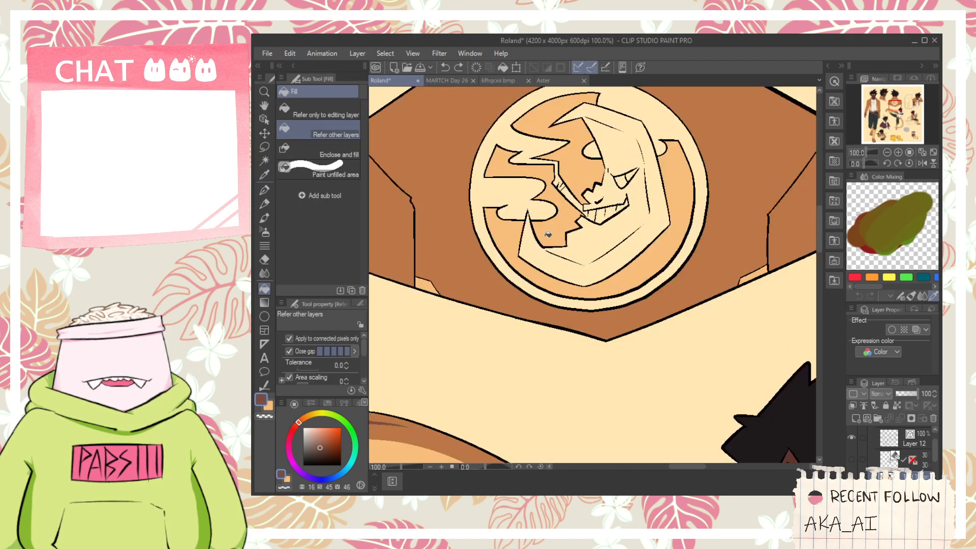
left_click(554, 226)
left_click(561, 177)
left_click(533, 167)
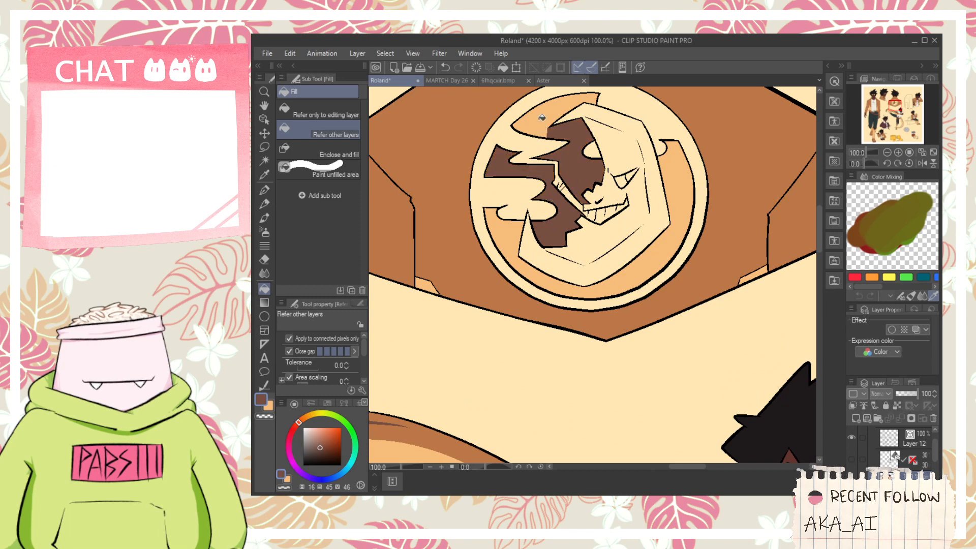
left_click(542, 118)
left_click(542, 271)
left_click(578, 280)
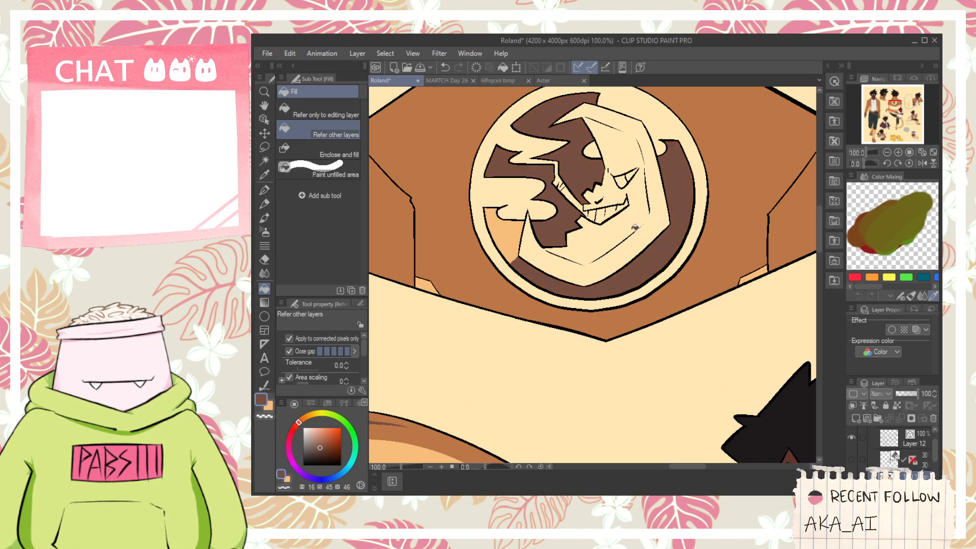
left_click(512, 234)
- Sample the orange-brown from the standing figure's jacket
scroll(506, 227, "down", 3)
key("space")
left_click_drag(472, 262, 672, 256)
left_click(681, 203, "alt")
key("space")
left_click(530, 220, "alt")
scroll(741, 209, "up", 2)
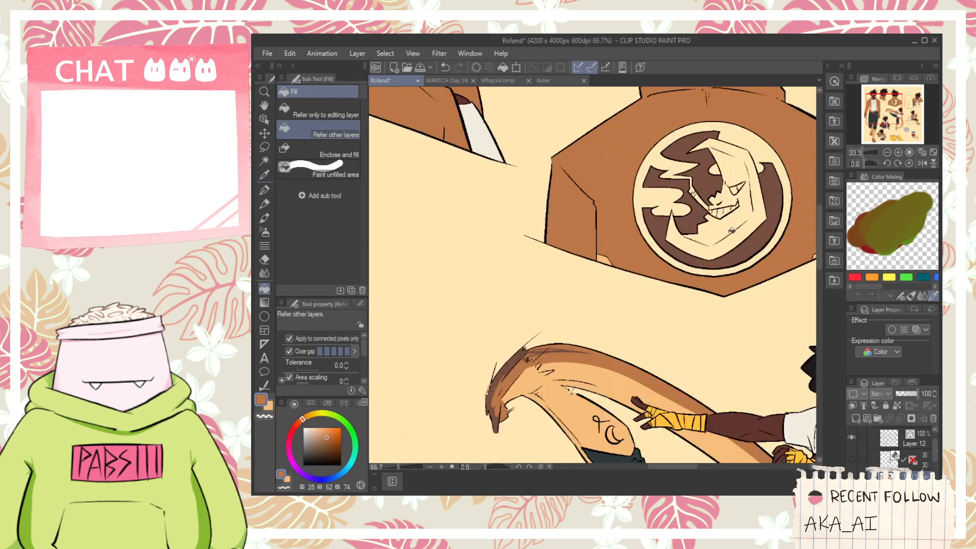
scroll(732, 231, "up", 2)
scroll(641, 289, "down", 1)
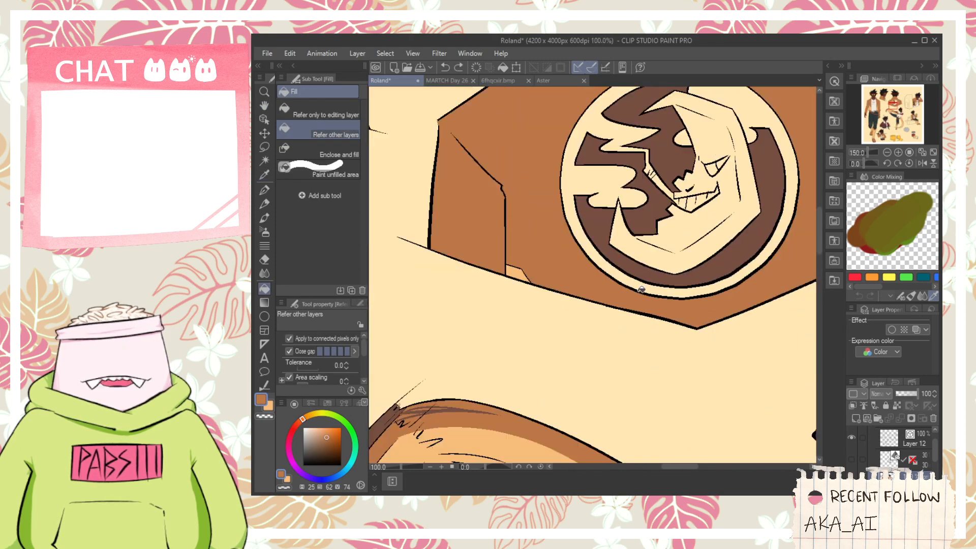
- Sample the strap's red-brown and fill the clouds and the left part of the emblem's outer ring with it
scroll(642, 289, "down", 2)
key("space")
left_click_drag(502, 349, 633, 226)
left_click(501, 275, "alt")
key("space")
left_click_drag(690, 94, 556, 291)
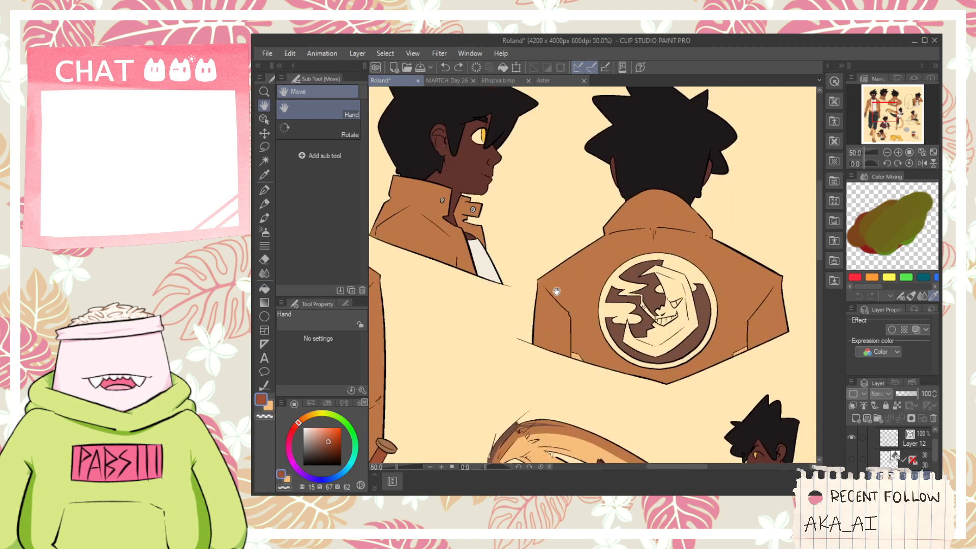
scroll(605, 280, "up", 2)
left_click(617, 313)
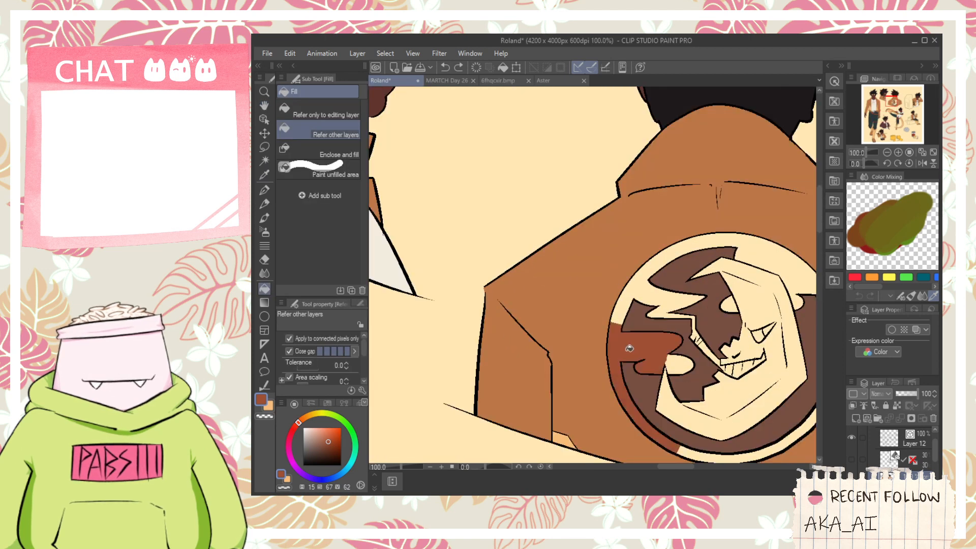
left_click(644, 289)
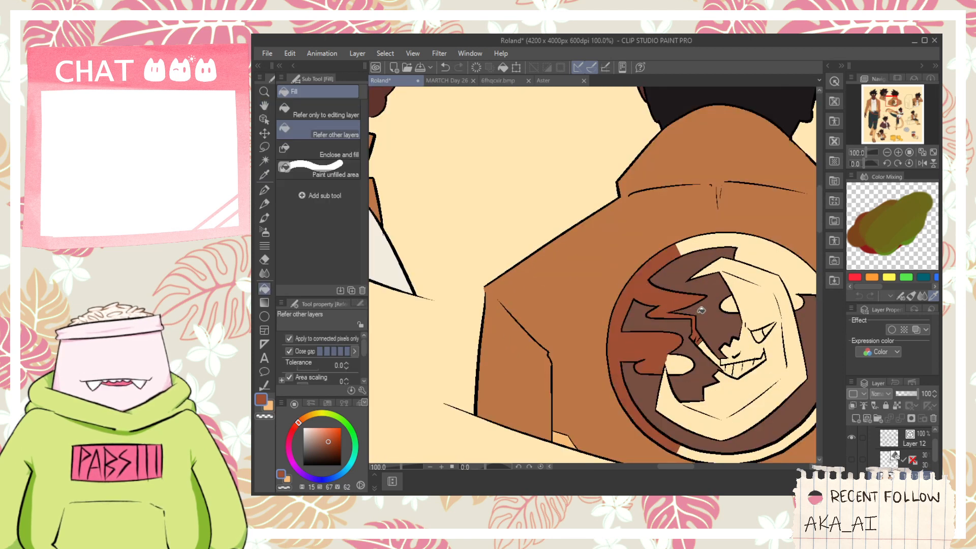
- Try the red-brown on the rest of the emblem's ring and the background beside the moon, and undo those fills
left_click_drag(701, 310, 627, 274)
left_click(675, 216)
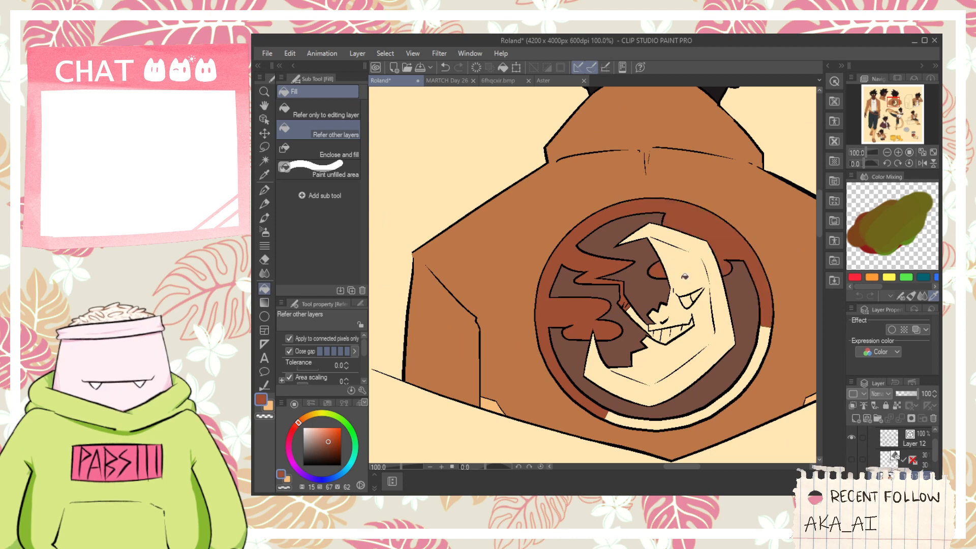
left_click(753, 362)
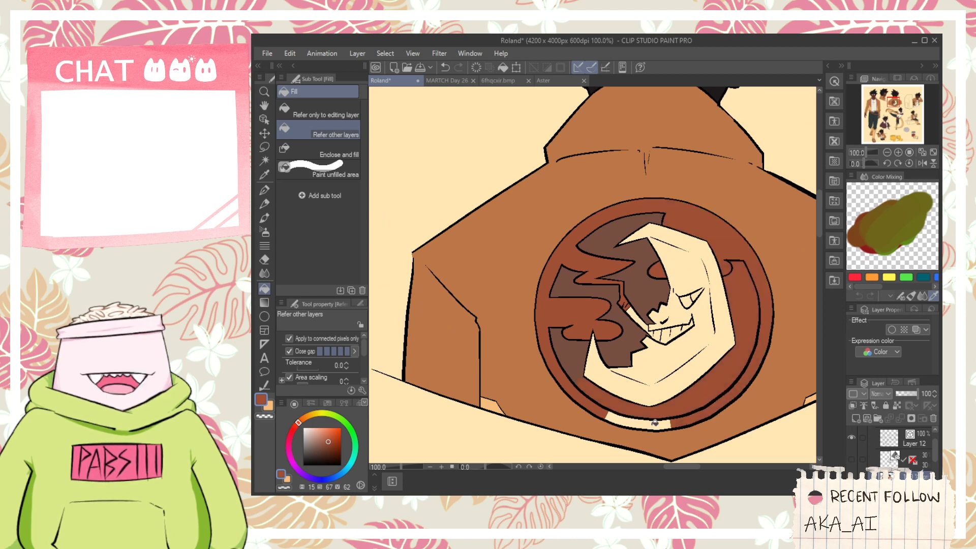
key("ctrl+z")
key("ctrl+z")
key("ctrl+z")
key("ctrl+z")
key("ctrl+z")
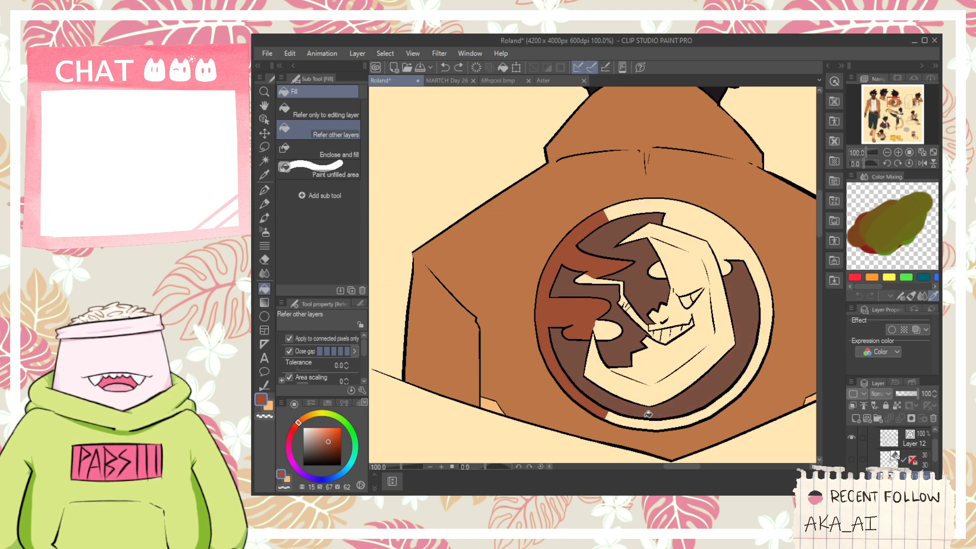
- Fill the emblem's outer ring and large clouds with the dark brown and the background around the moon with the red-brown
left_click(589, 381)
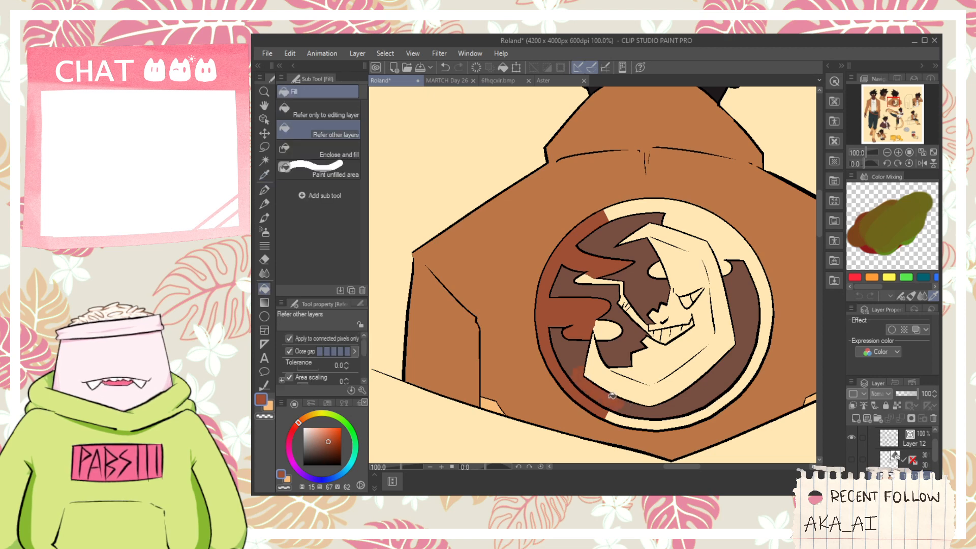
left_click(609, 338, "alt")
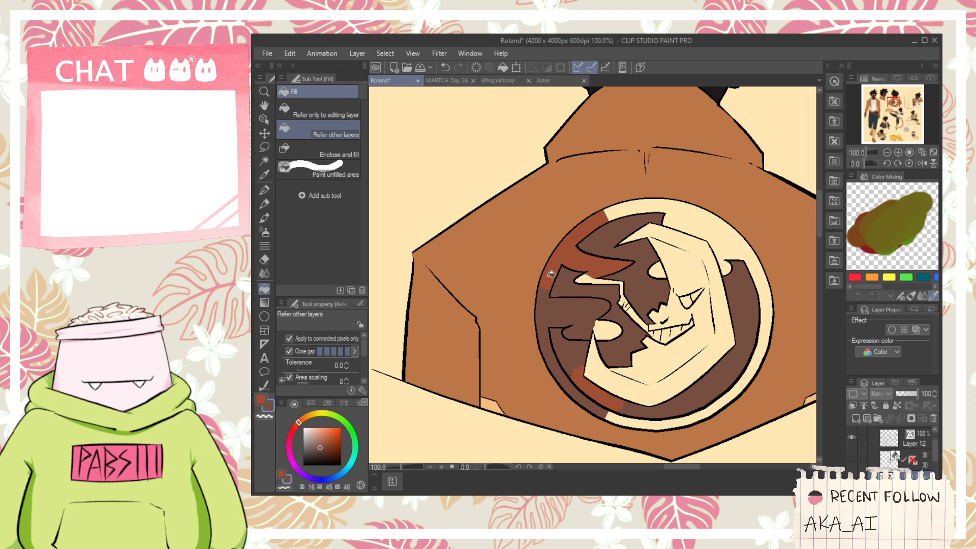
left_click(665, 206)
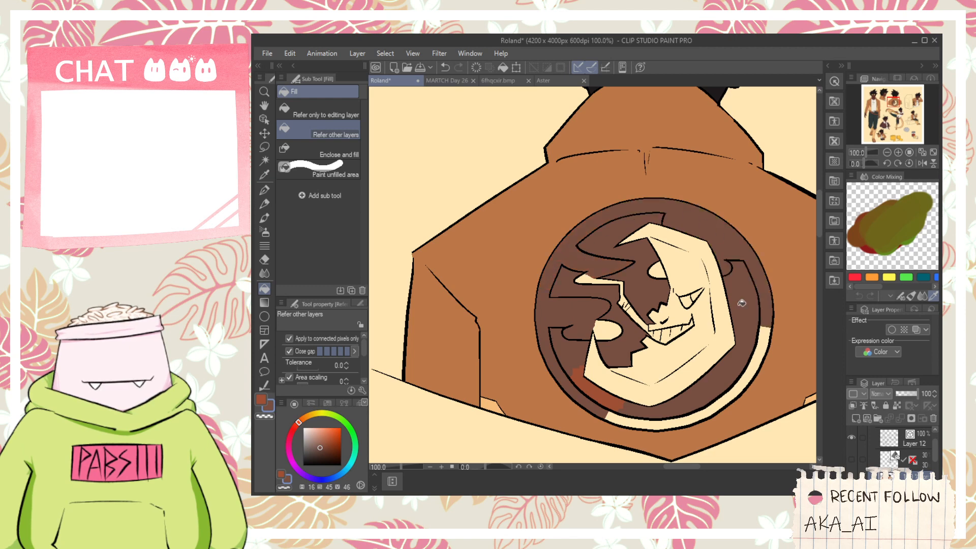
left_click(758, 357)
left_click(650, 421)
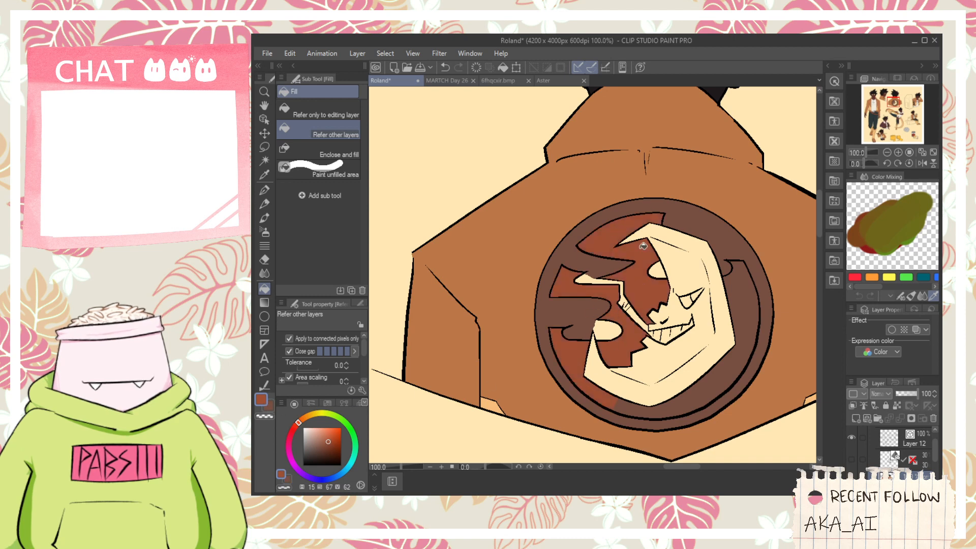
- Switch back to the dark brown and fill the remaining small cloud parts of the emblem
left_click(269, 405)
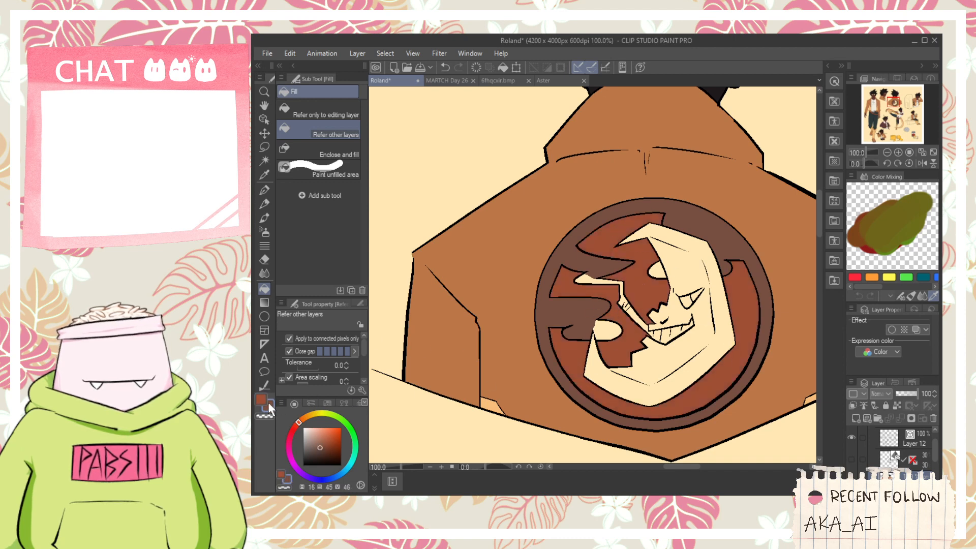
left_click(608, 331)
left_click(595, 285)
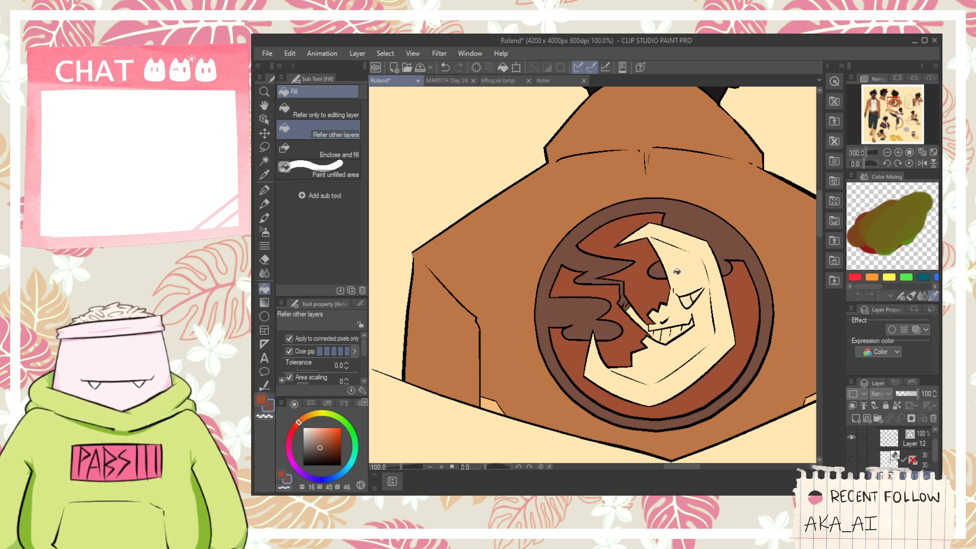
scroll(635, 335, "down", 2)
scroll(585, 371, "up", 2)
key("i")
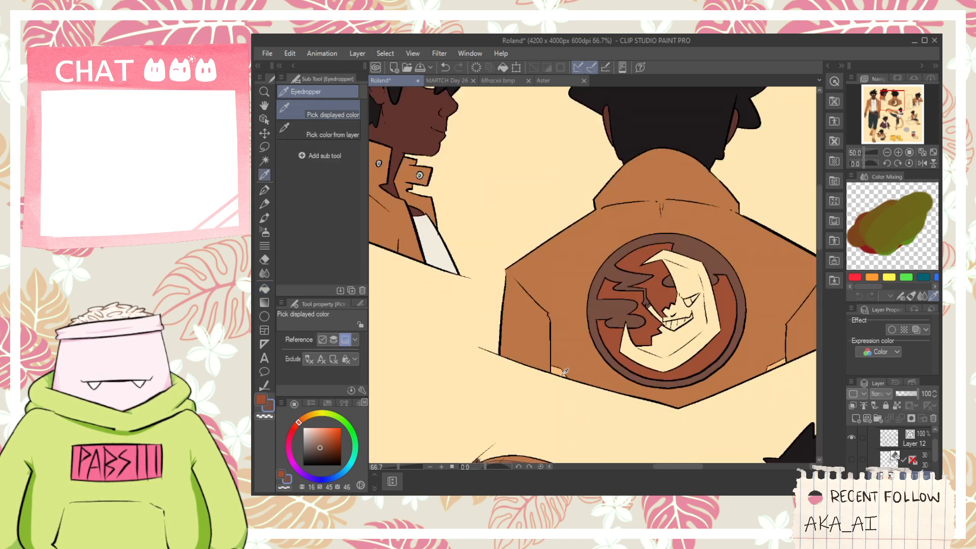
left_click(572, 378)
key("g")
left_click(705, 341)
key("ctrl+z")
- Sample the light orange from the small hem patch of the back-view jacket and fill all sections of the moon with it
key("i")
left_click(732, 331)
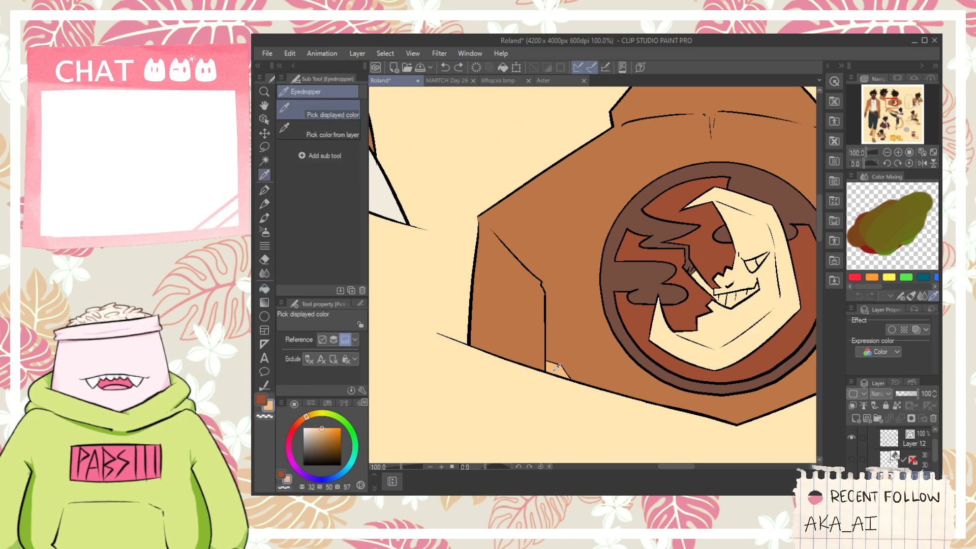
left_click(557, 369)
key("g")
left_click(687, 348)
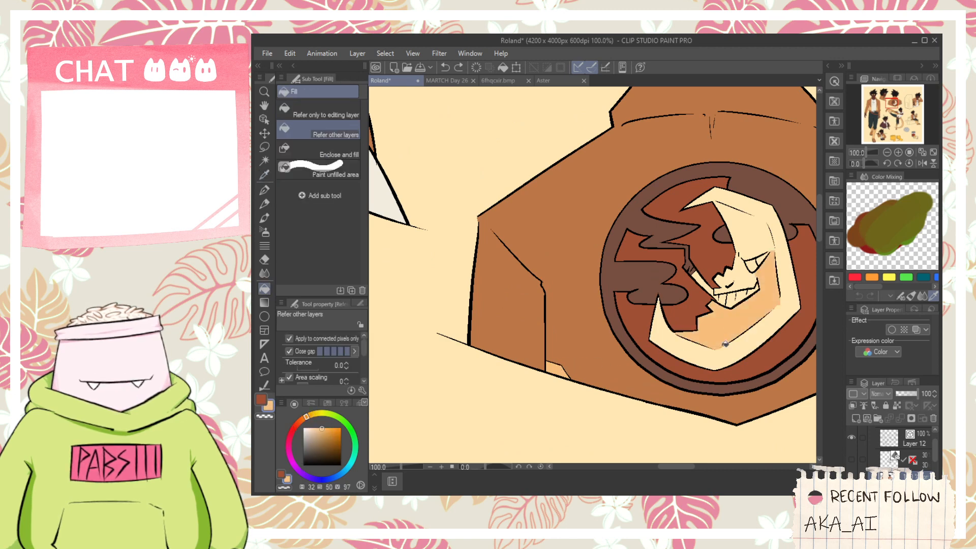
left_click(743, 283)
left_click(730, 295)
left_click(765, 265)
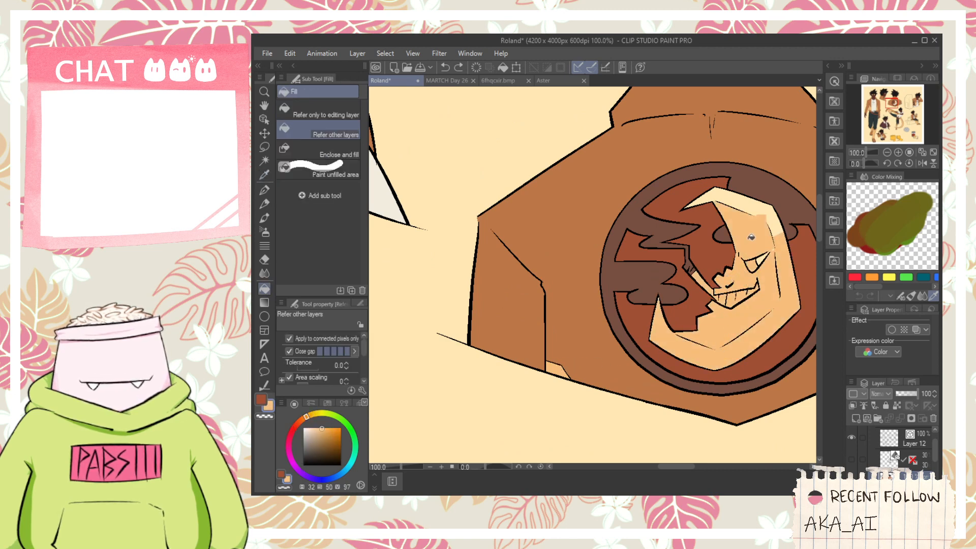
left_click(755, 209)
scroll(778, 234, "up", 1)
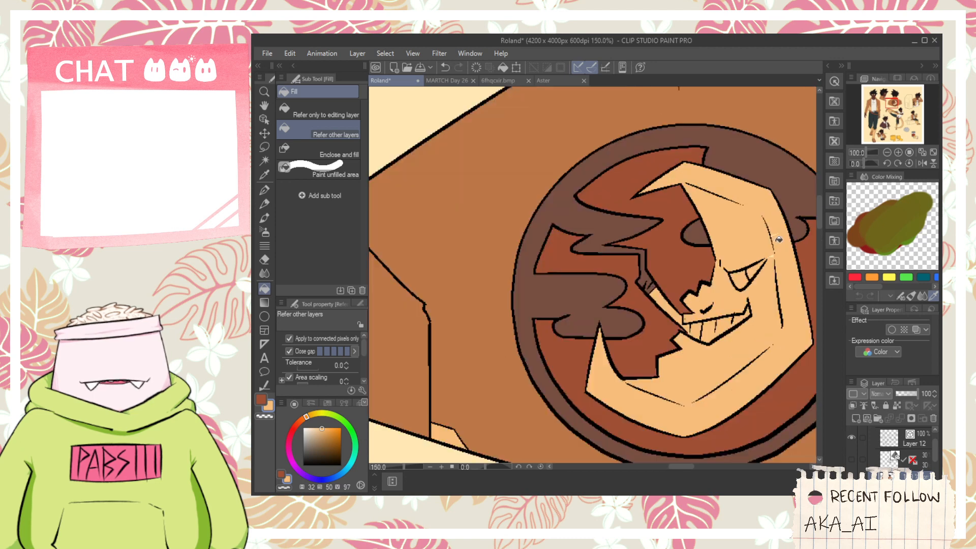
- Sample the dark brown from the emblem's cloud and fill the upper part of the moon's eye with it
key("space")
left_click_drag(770, 261, 717, 251)
key("p")
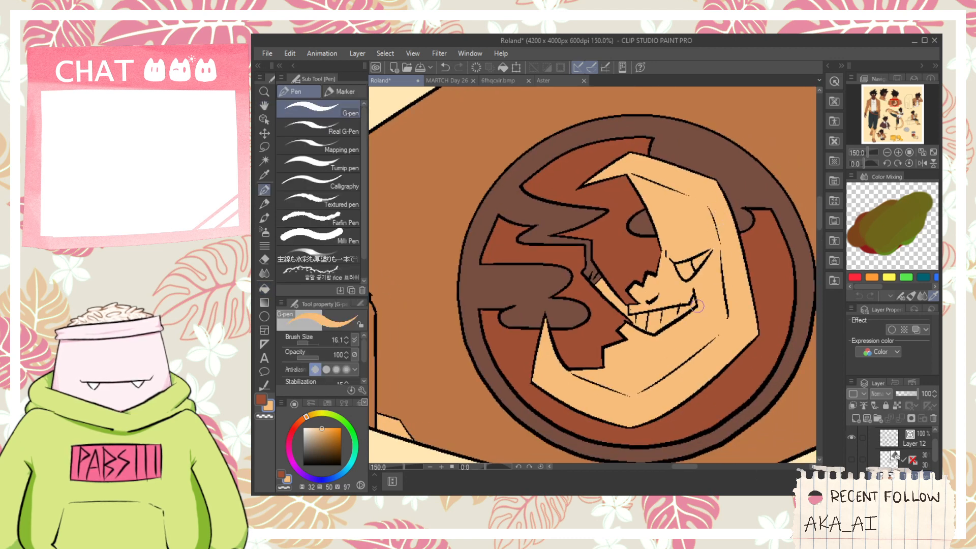
key("i")
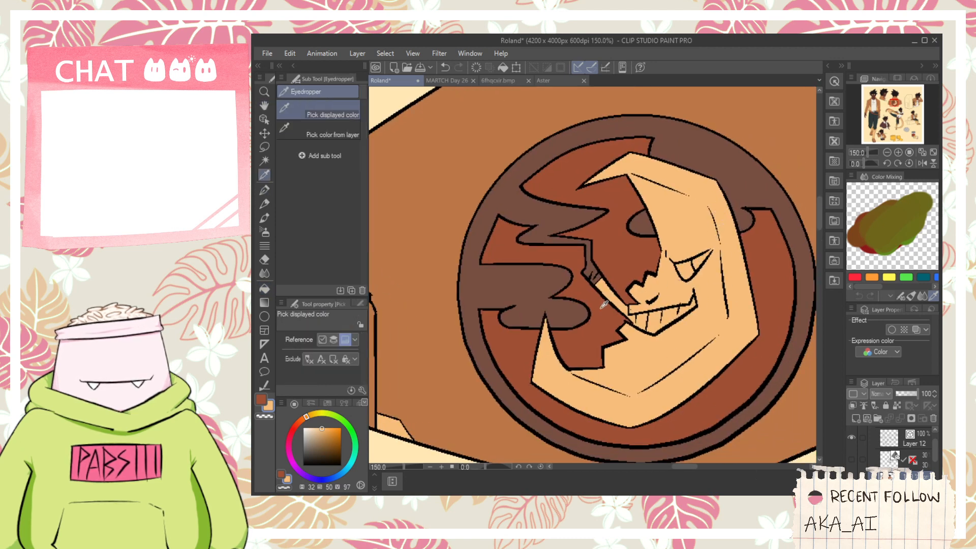
left_click(536, 286)
key("g")
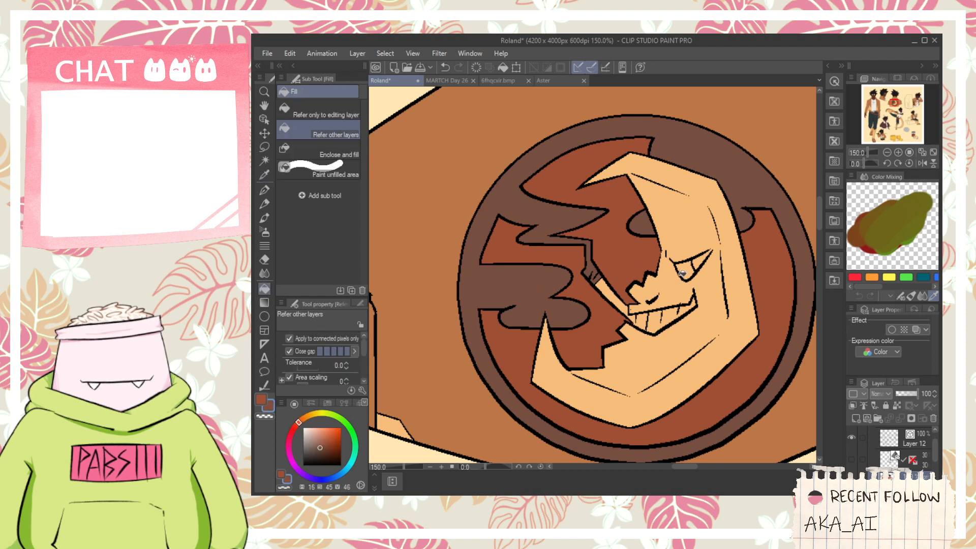
left_click(705, 257)
- Try filling the moon's teeth with the red-brown sampled from the emblem's background
scroll(706, 254, "up", 1)
key("i")
left_click(596, 275)
key("g")
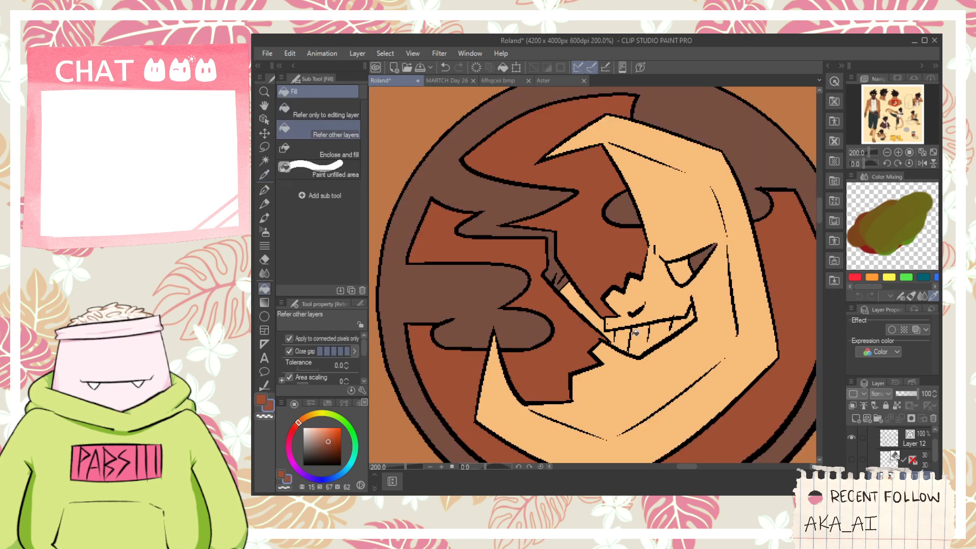
left_click_drag(621, 336, 679, 325)
key("ctrl+z")
key("p")
left_click_drag(613, 330, 613, 342)
key("g")
left_click(629, 334)
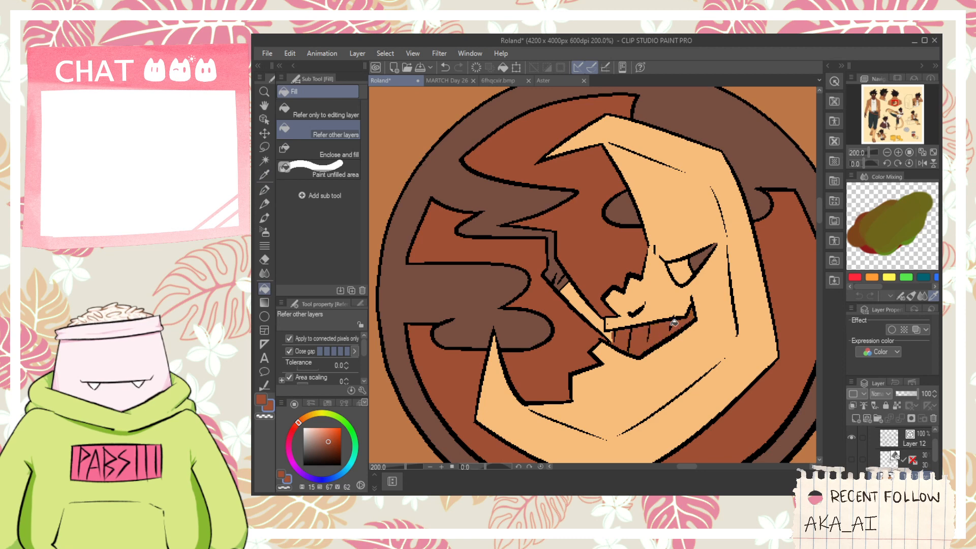
- Examine the colored moon emblem up close and against the other poses on the sheet
scroll(694, 361, "down", 3)
scroll(657, 321, "down", 2)
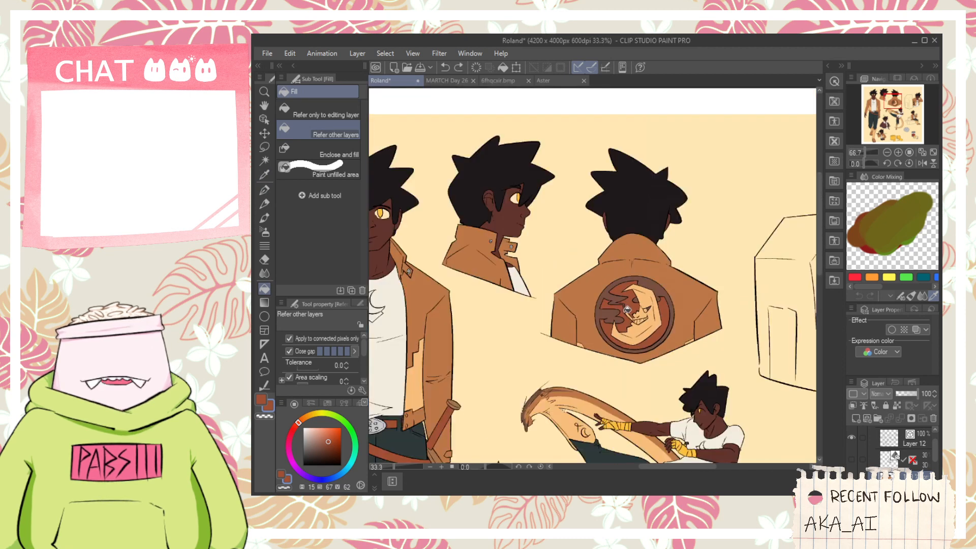
scroll(616, 303, "up", 2)
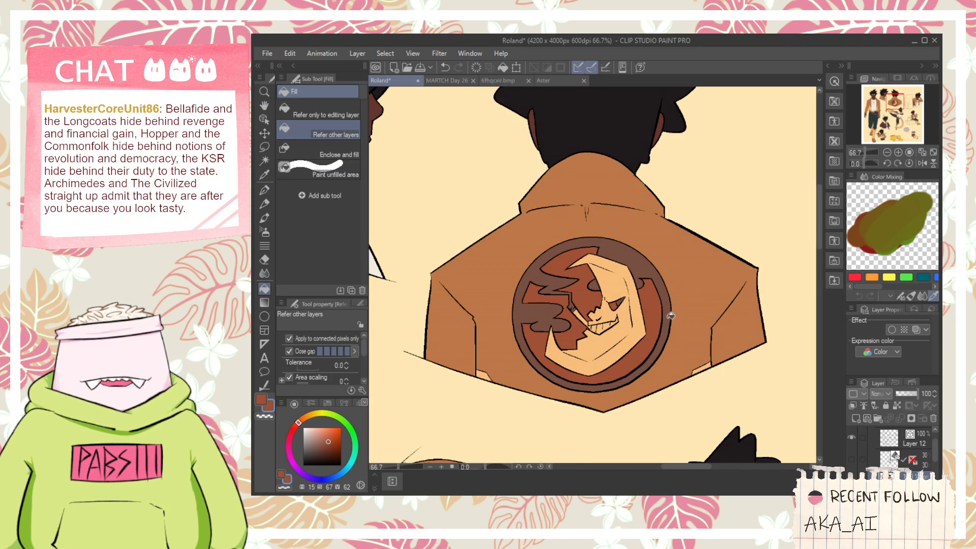
scroll(664, 319, "down", 2)
key("h")
left_click_drag(572, 383, 537, 333)
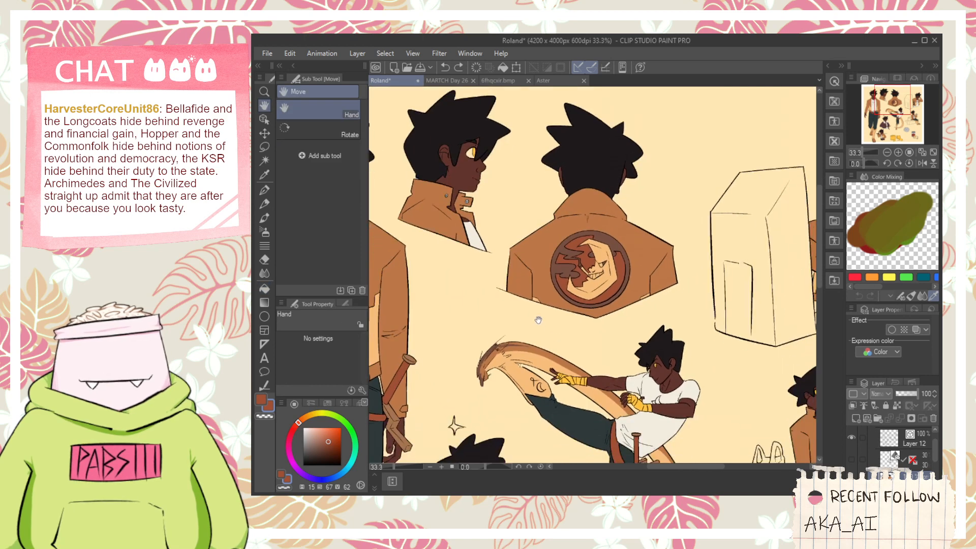
scroll(538, 332, "down", 1)
left_click_drag(572, 387, 565, 318)
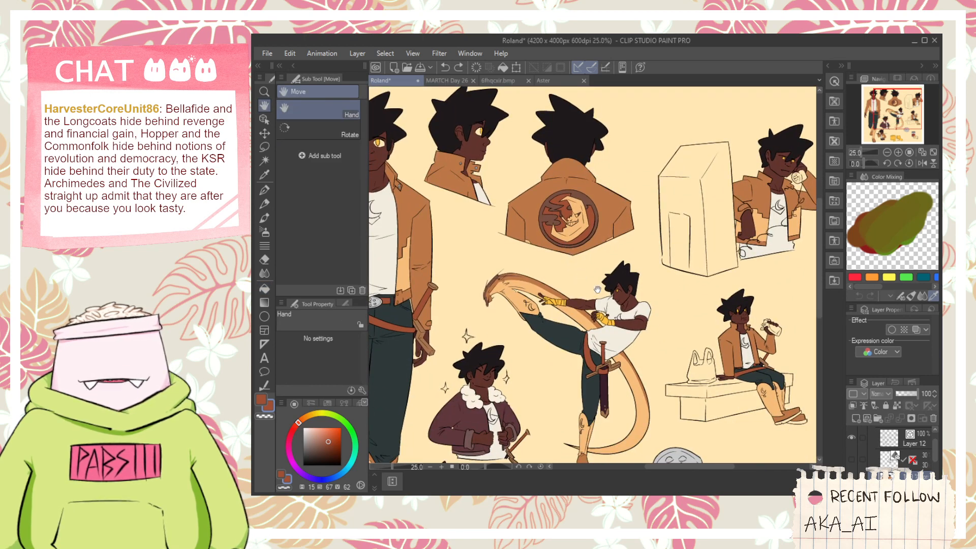
left_click_drag(597, 289, 556, 250)
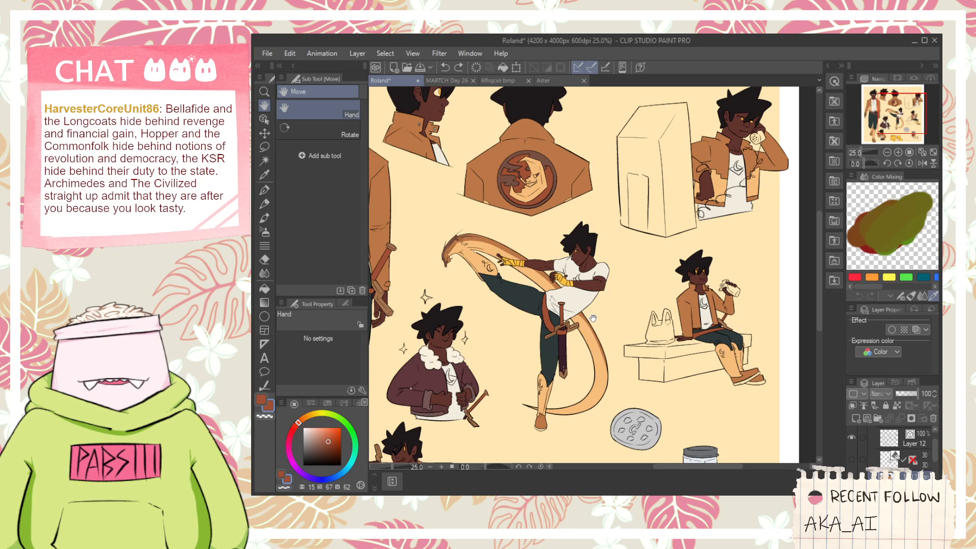
scroll(533, 236, "up", 3)
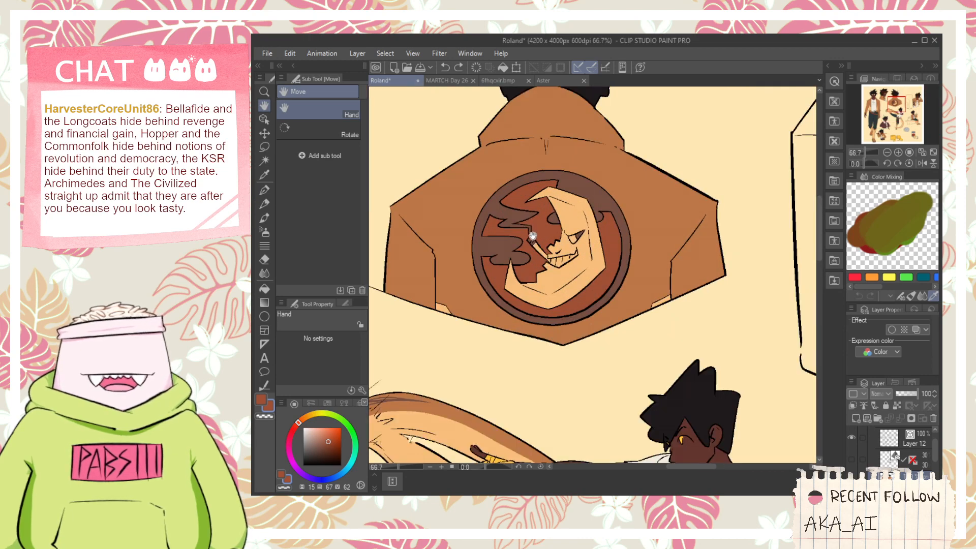
scroll(532, 235, "down", 3)
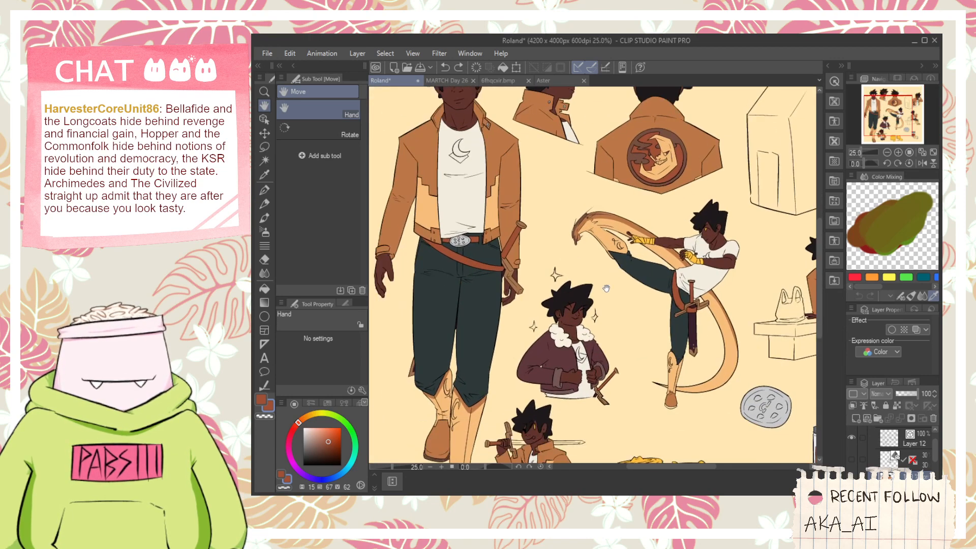
- Sample the light grey from the front-view figure's belt buckle and fill the blade of the sword resting on the small figure's shoulder
key("i")
scroll(695, 290, "up", 1)
key("h")
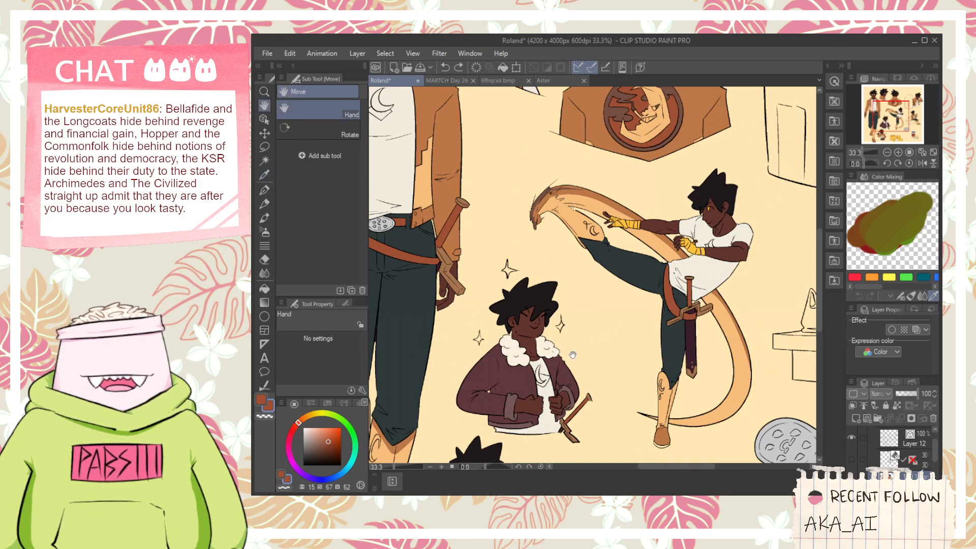
left_click_drag(485, 401, 649, 269)
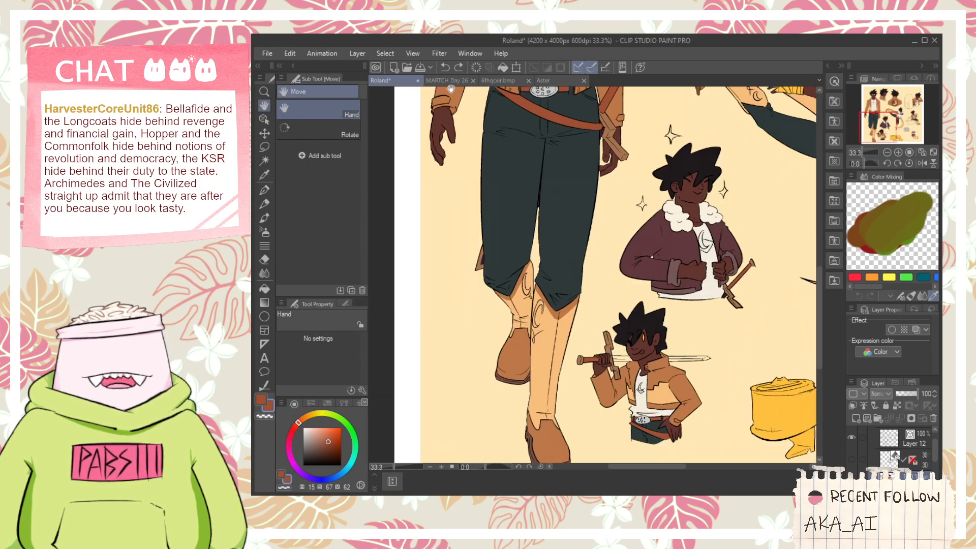
left_click_drag(542, 278, 503, 342)
key("i")
scroll(509, 178, "up", 3)
left_click(502, 105)
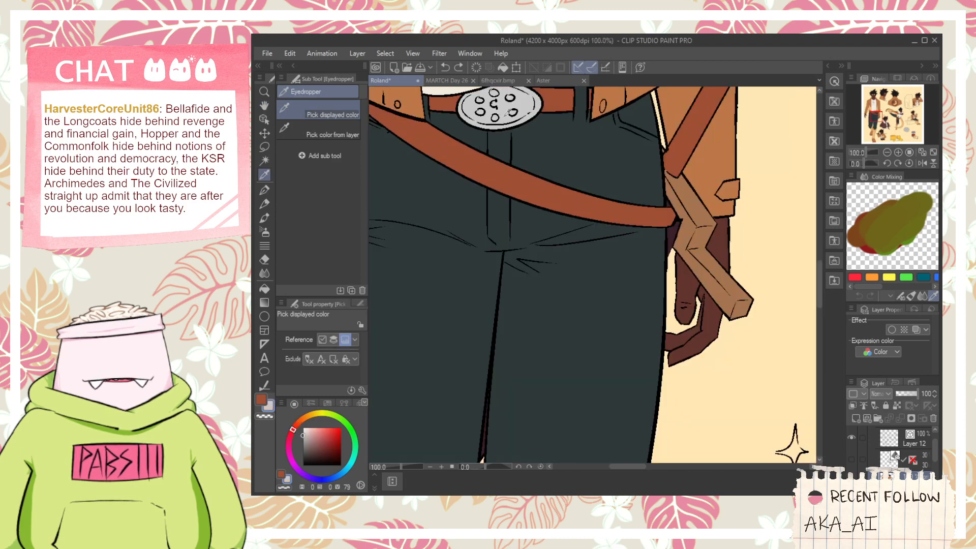
scroll(511, 139, "down", 2)
scroll(521, 153, "down", 1)
key("h")
left_click_drag(592, 401, 509, 351)
key("g")
scroll(508, 351, "up", 3)
left_click(509, 355)
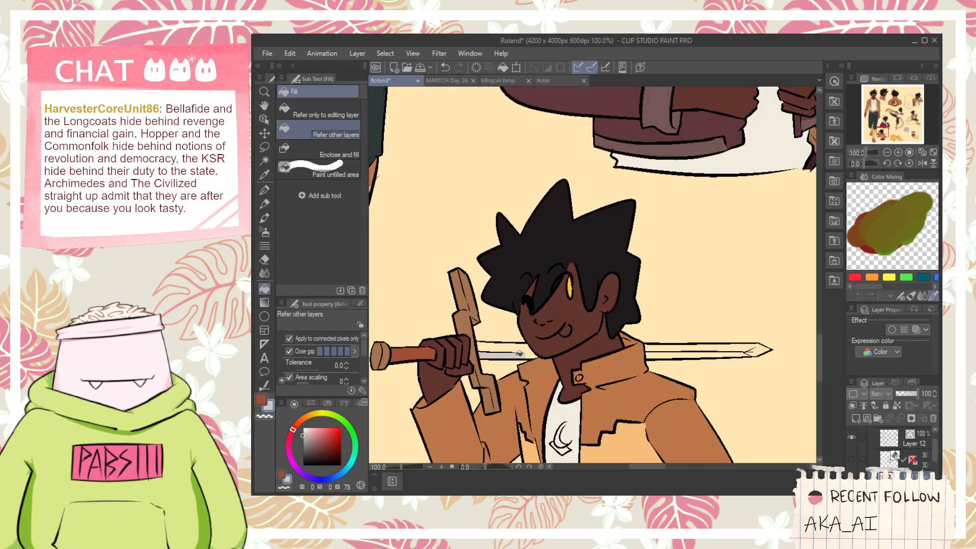
left_click(516, 347)
left_click(672, 349)
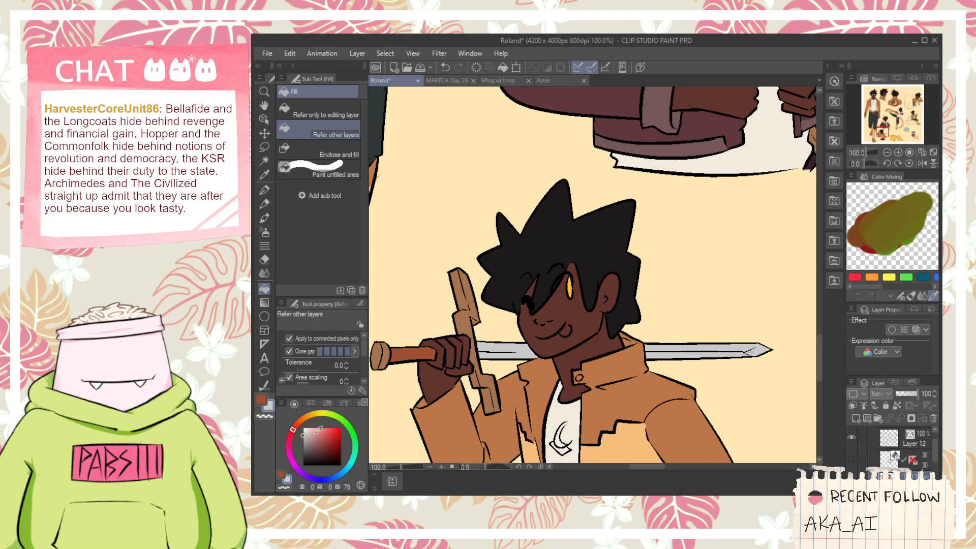
- Fill the tongue of the figure holding the sword over his shoulder with light pink
scroll(508, 387, "up", 2)
left_click(592, 320)
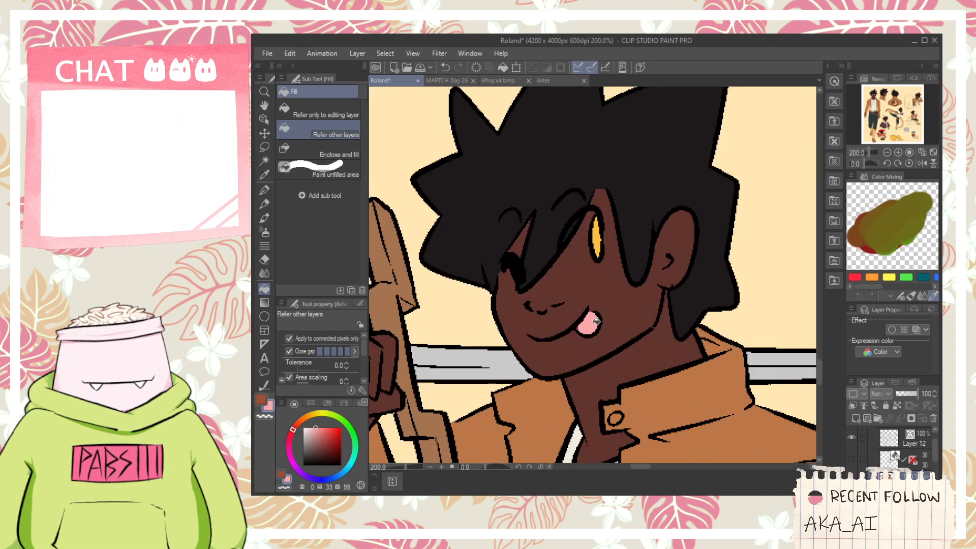
scroll(614, 309, "down", 5)
- Sample the red-brown from the back-view emblem's background and fill the outer ring and the large clouds with it
key("space")
left_click_drag(757, 153, 629, 281)
left_click_drag(574, 220, 615, 270)
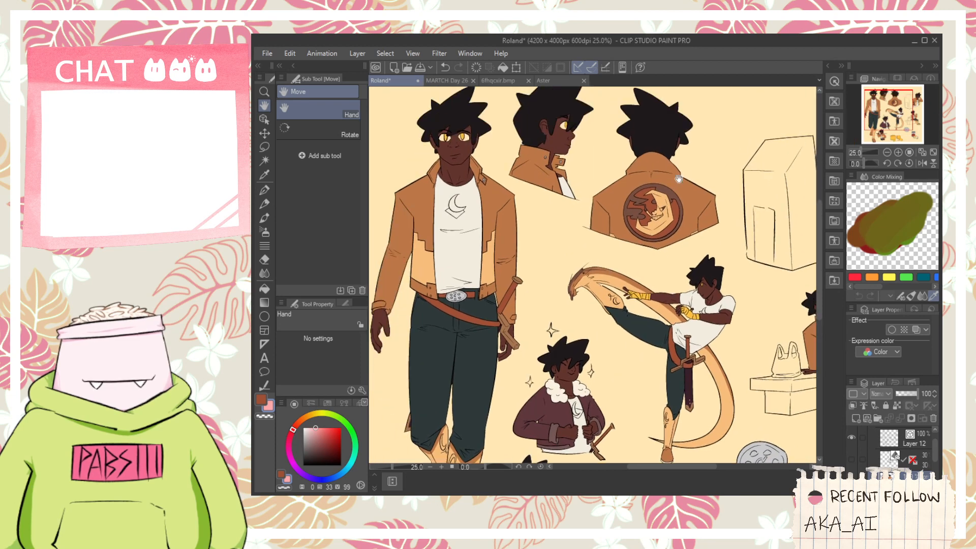
left_click_drag(679, 179, 624, 207)
scroll(610, 209, "up", 4)
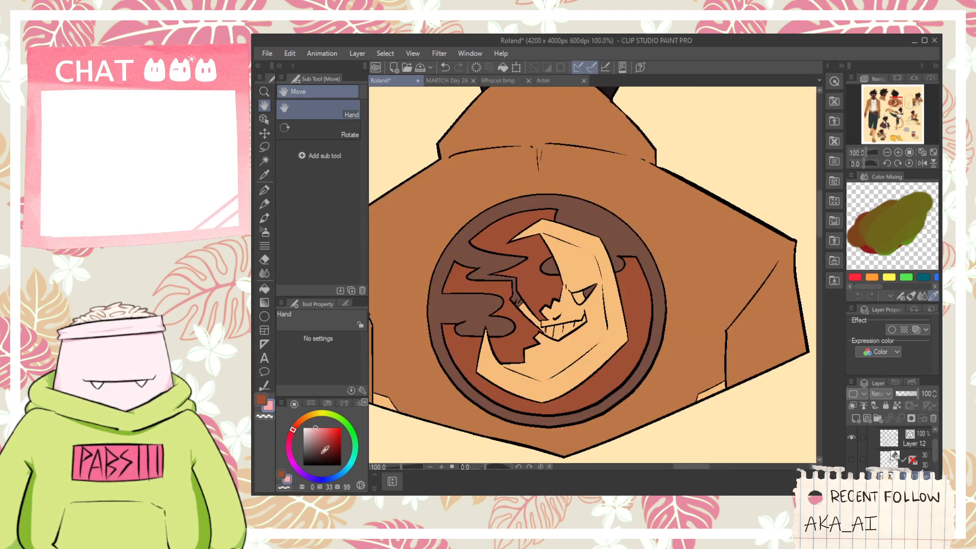
key("g")
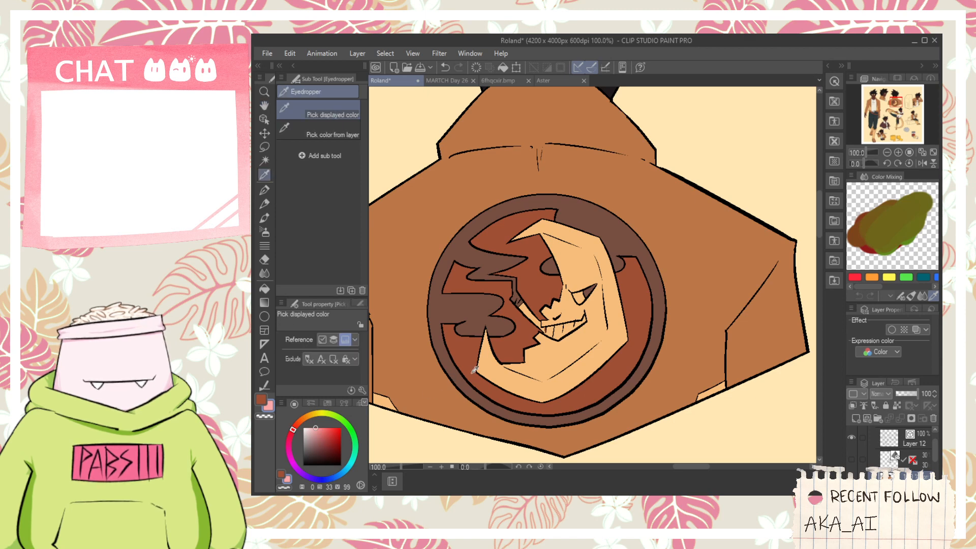
left_click(474, 391, "alt")
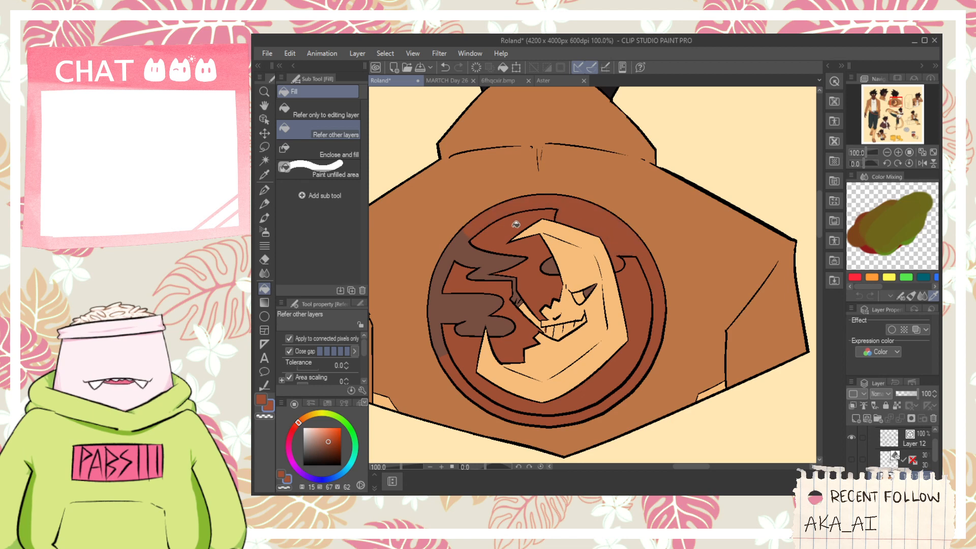
left_click(477, 264)
left_click(456, 305)
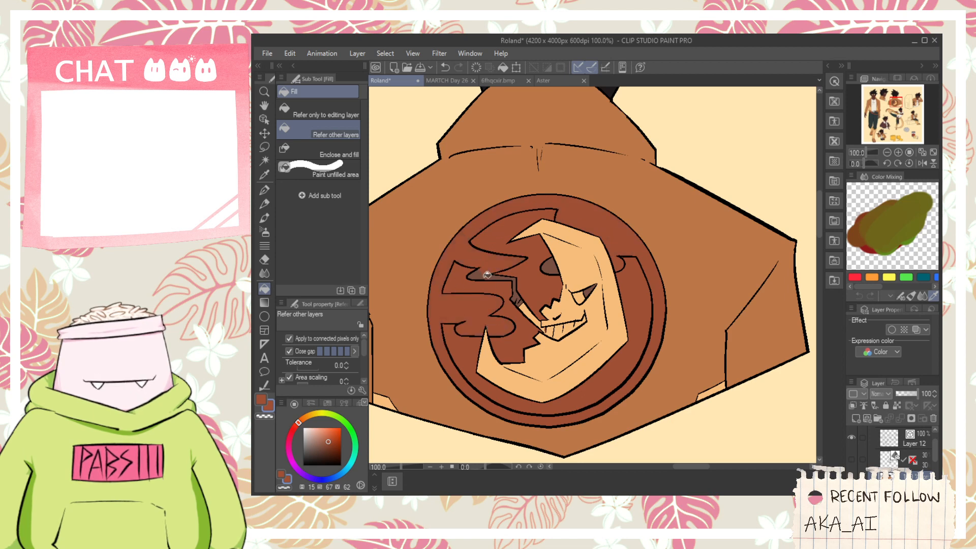
- Examine the red-brown emblem against the front-view figure and the other poses on the sheet
scroll(557, 270, "down", 6)
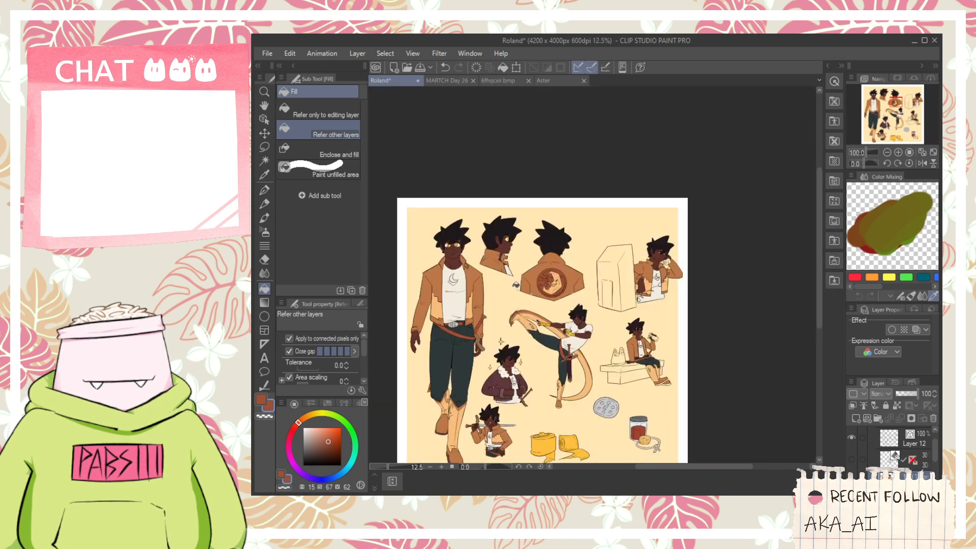
key("space")
left_click_drag(457, 266, 546, 215)
scroll(537, 278, "up", 2)
scroll(548, 338, "up", 1)
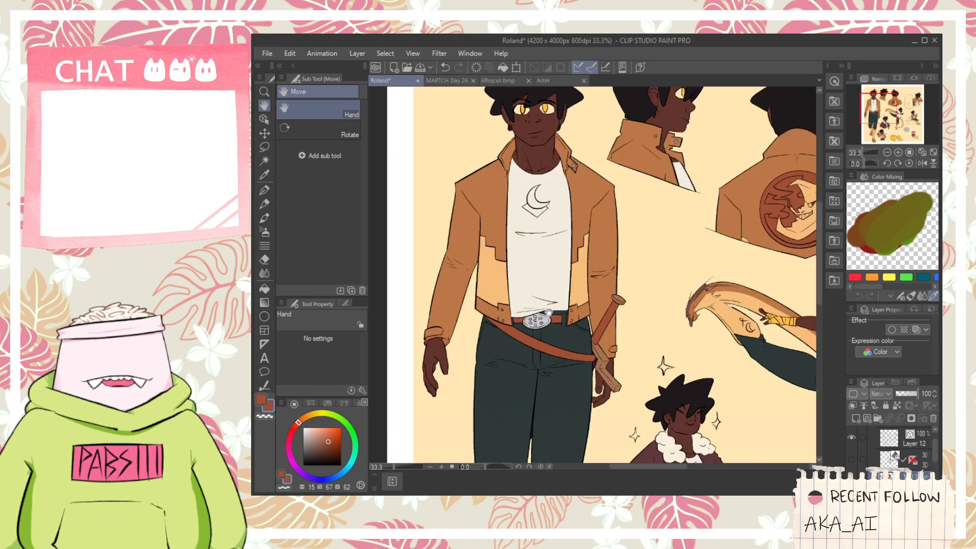
key("alt")
scroll(548, 346, "down", 1)
key("space")
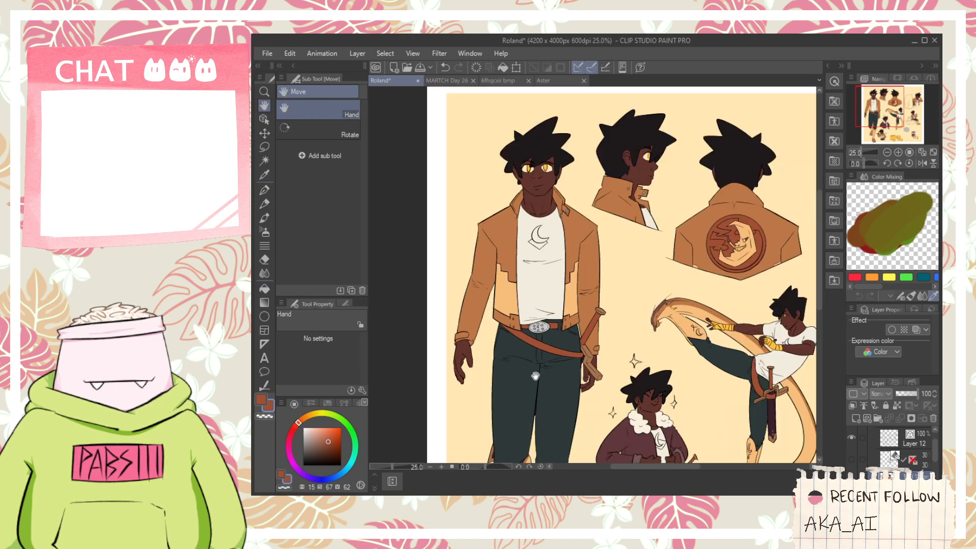
left_click_drag(548, 346, 553, 289)
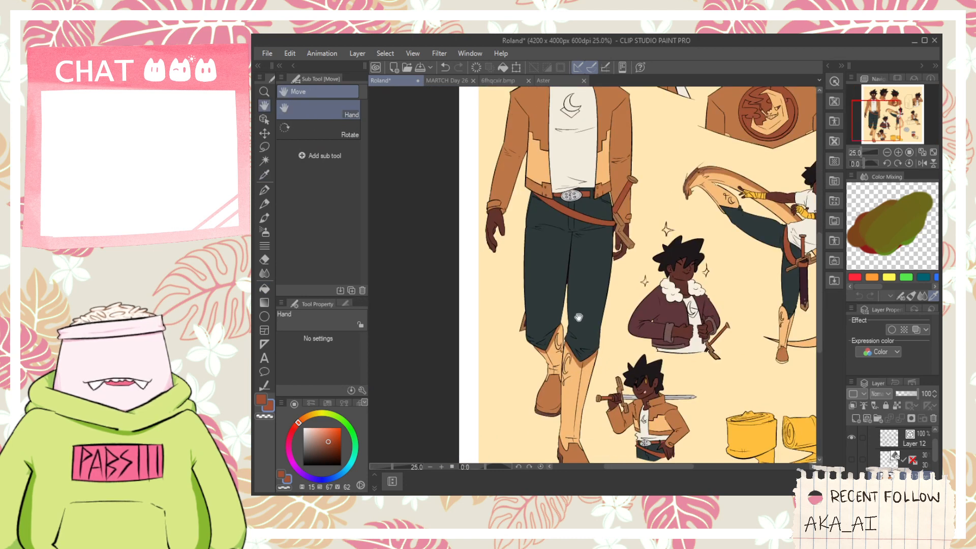
- Sample the dark purple beside the front-view figure's pant leg, fill the emblem background inside the moon's curve, and undo an extra fill
scroll(536, 331, "up", 2)
scroll(523, 348, "up", 2)
key("alt")
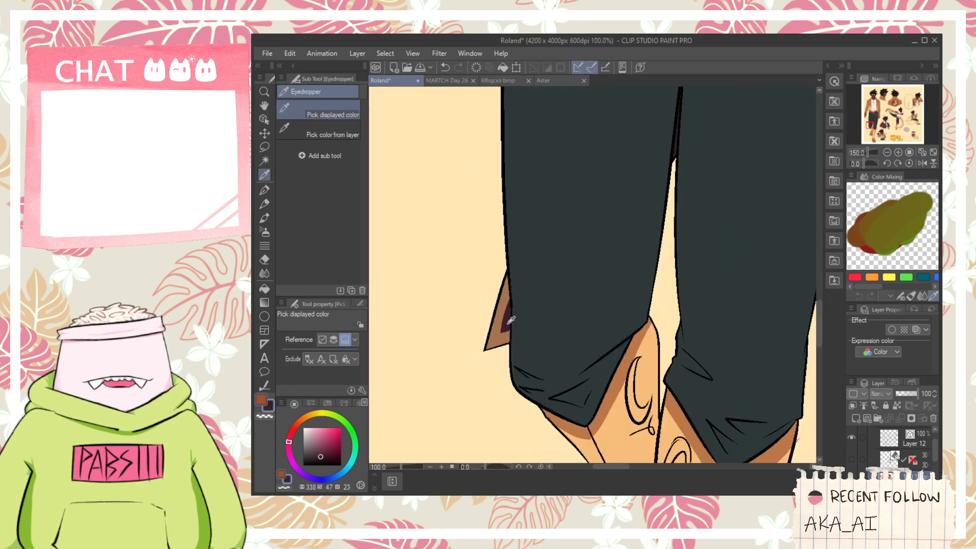
scroll(525, 308, "down", 3)
scroll(526, 308, "down", 1)
key("space")
left_click_drag(525, 308, 458, 437)
left_click_drag(677, 211, 640, 330)
scroll(639, 331, "up", 1)
scroll(635, 333, "up", 1)
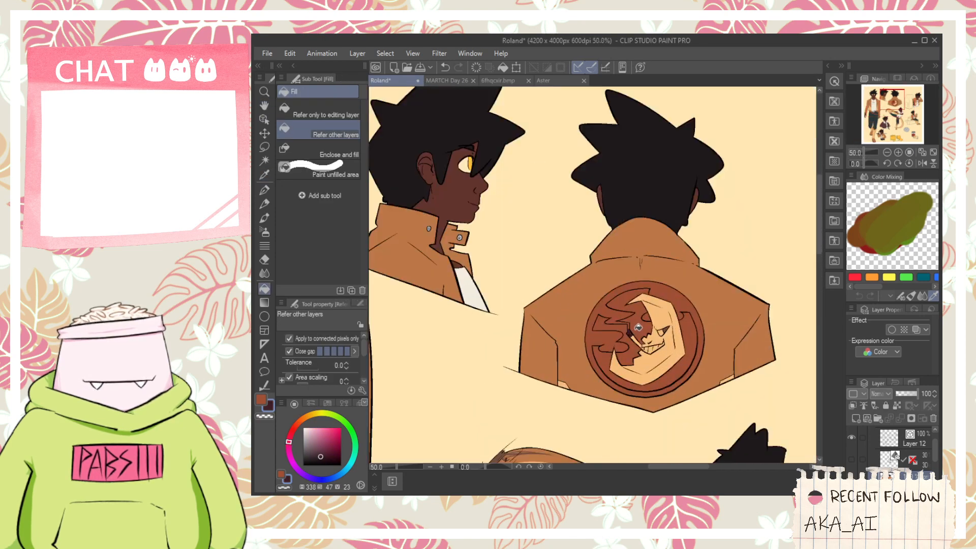
left_click(640, 329)
scroll(641, 329, "up", 1)
left_click(613, 326)
key("ctrl+z")
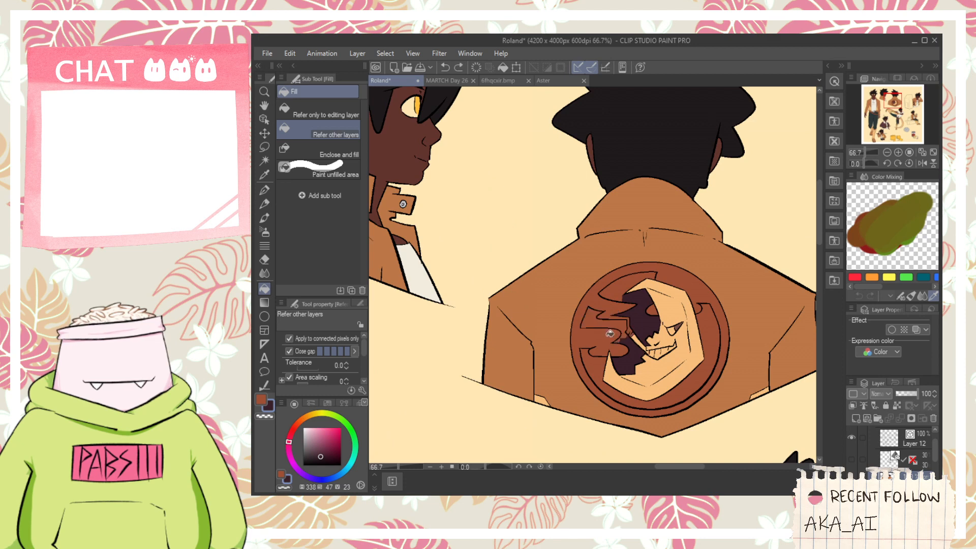
- Undo the dark purple fills inside the moon's curve on the back-view jacket emblem
key("ctrl+z")
left_click(613, 324)
left_click(627, 338)
key("ctrl+z")
key("ctrl+z")
key("ctrl+z")
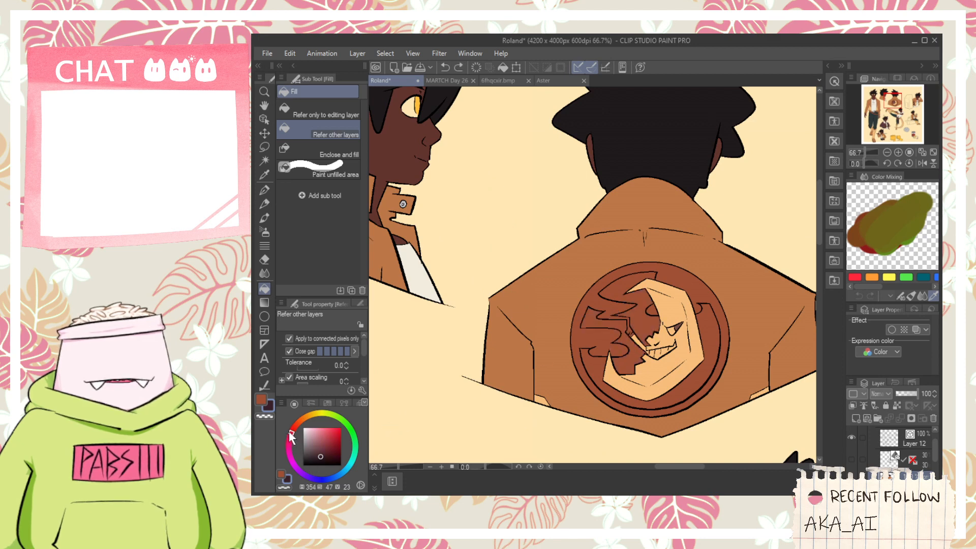
- Fill the emblem background inside the moon's curve with dark red-brown at hue 355, and undo the extra fill on the cloud
left_click(623, 359)
left_click(638, 321)
scroll(627, 330, "up", 1)
left_click(626, 333)
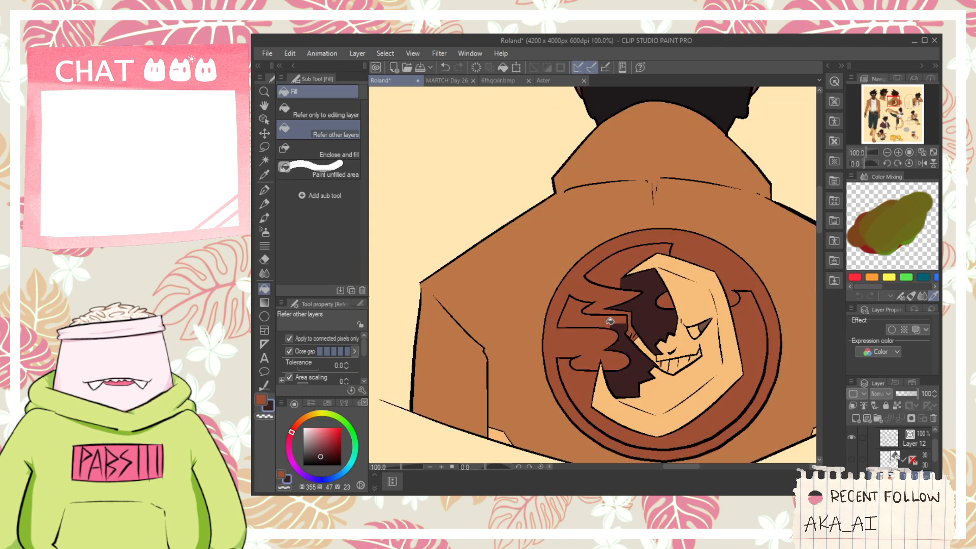
left_click(608, 320)
key("ctrl+z")
key("ctrl+z")
- Shift the color wheel's hue to 2 and fill the remaining emblem background around the clouds and moon with the dark brown
left_click(294, 425)
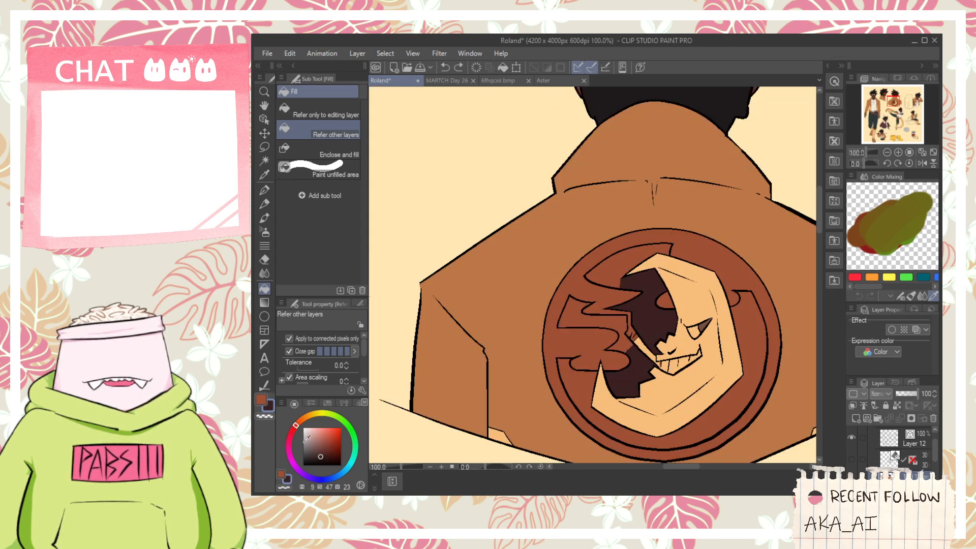
left_click(292, 426)
left_click(632, 342)
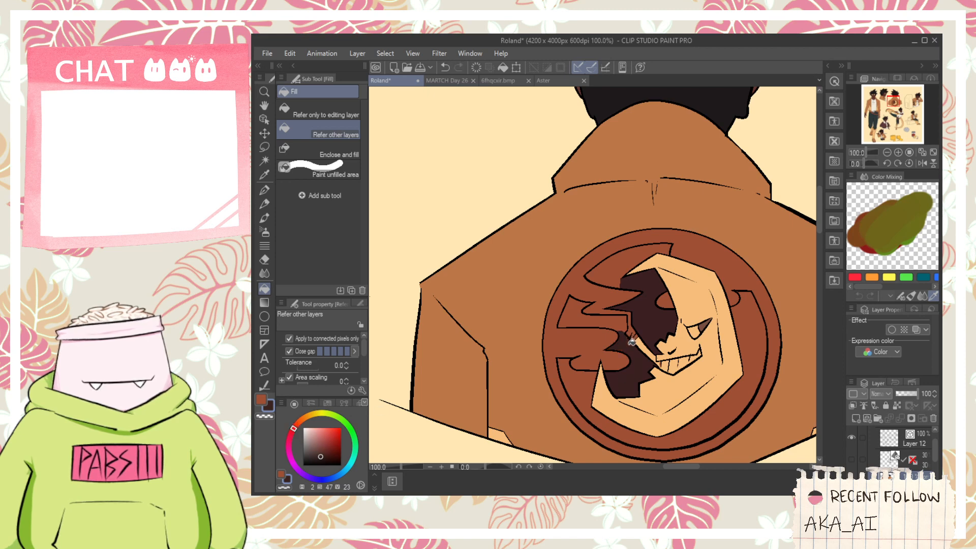
left_click(628, 322)
left_click(614, 277)
left_click(584, 388)
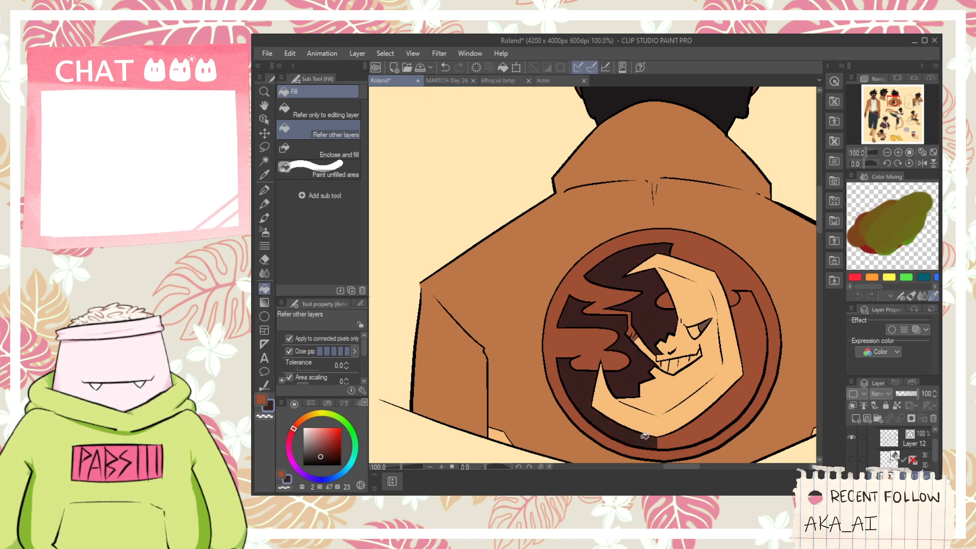
left_click(734, 391)
scroll(591, 273, "down", 7)
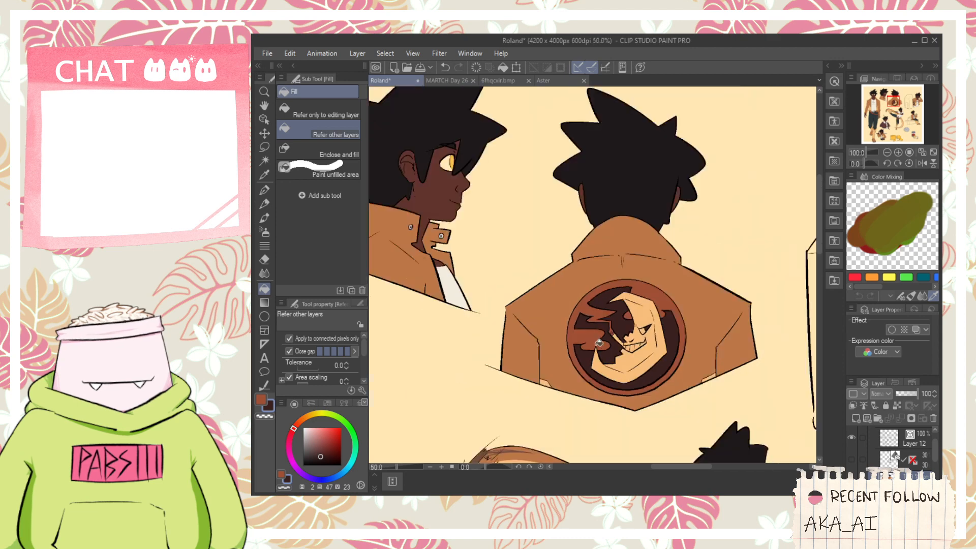
- Select all the dark background areas of the back-view emblem by their color
key("h")
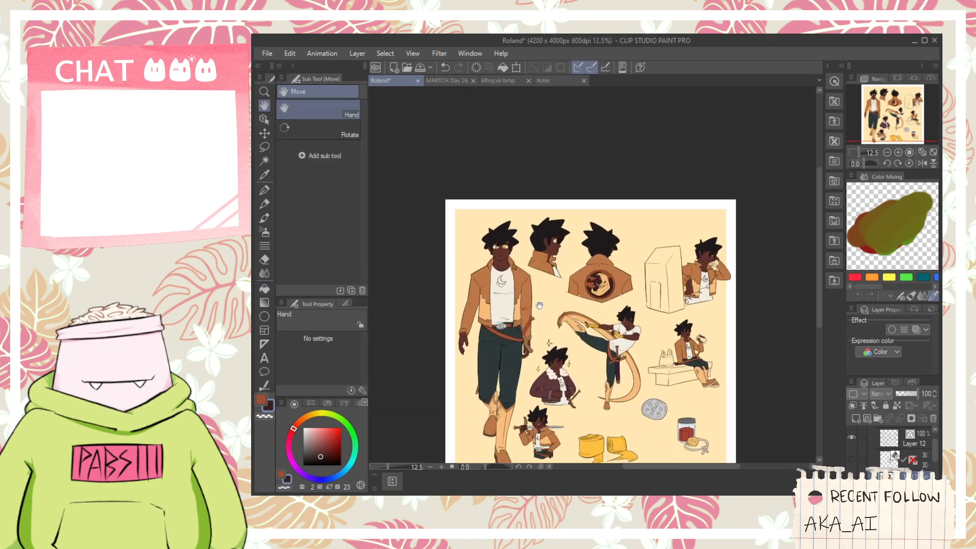
scroll(540, 306, "up", 6)
key("g")
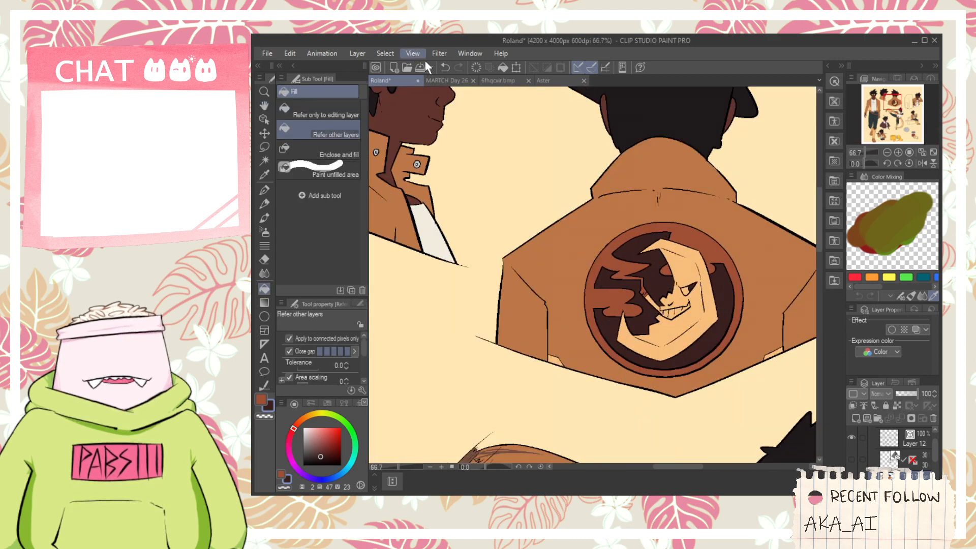
left_click(444, 169)
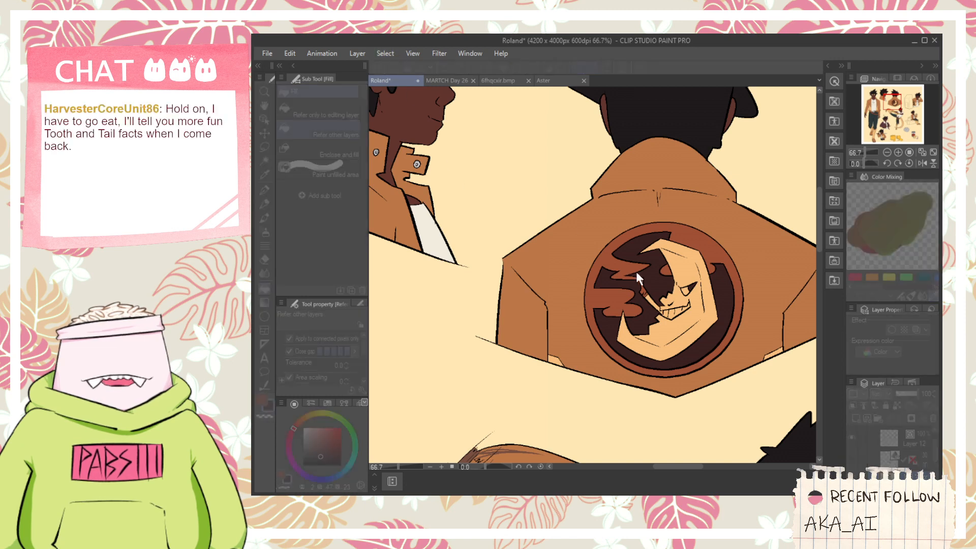
left_click(652, 278)
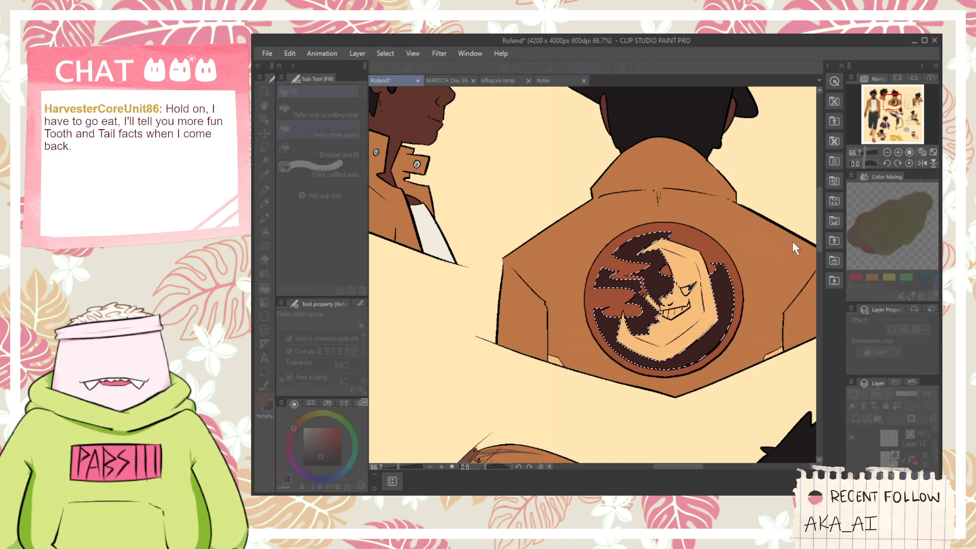
key("Return")
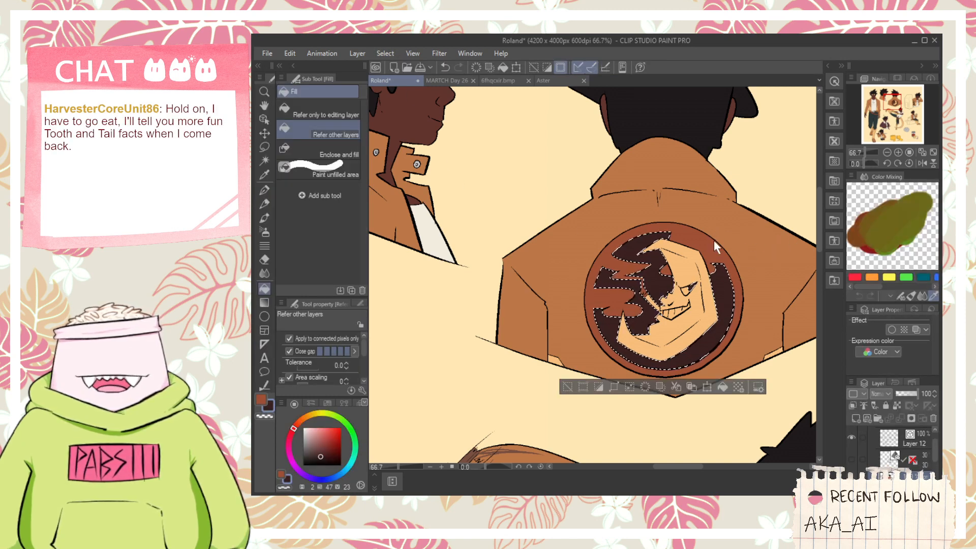
- Adjust the selected emblem background's hue, saturation and luminosity to a dark purple-brown, and clear the selection
key("ctrl+u")
mouse_move(754, 267)
left_mouse_down()
mouse_move(745, 264)
mouse_move(767, 267)
left_mouse_up()
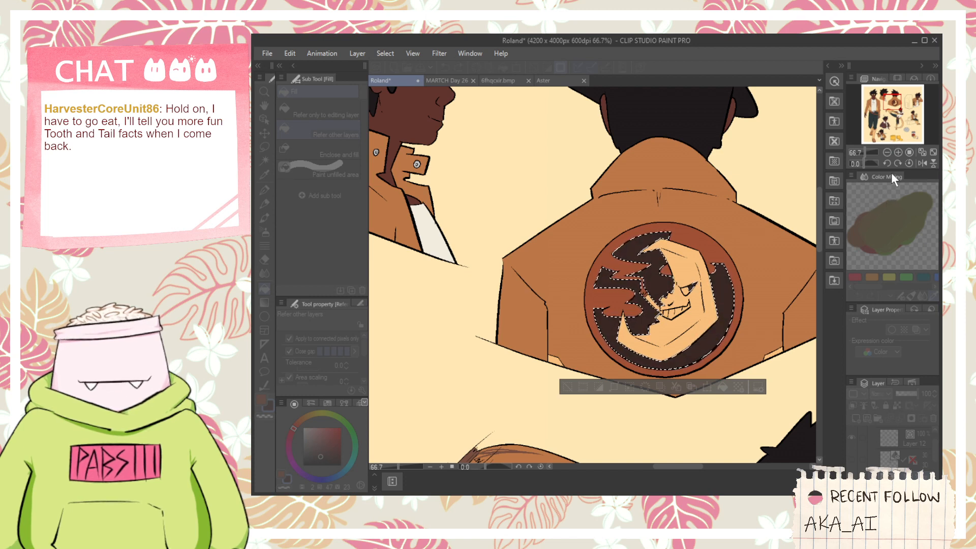
left_click_drag(892, 172, 856, 172)
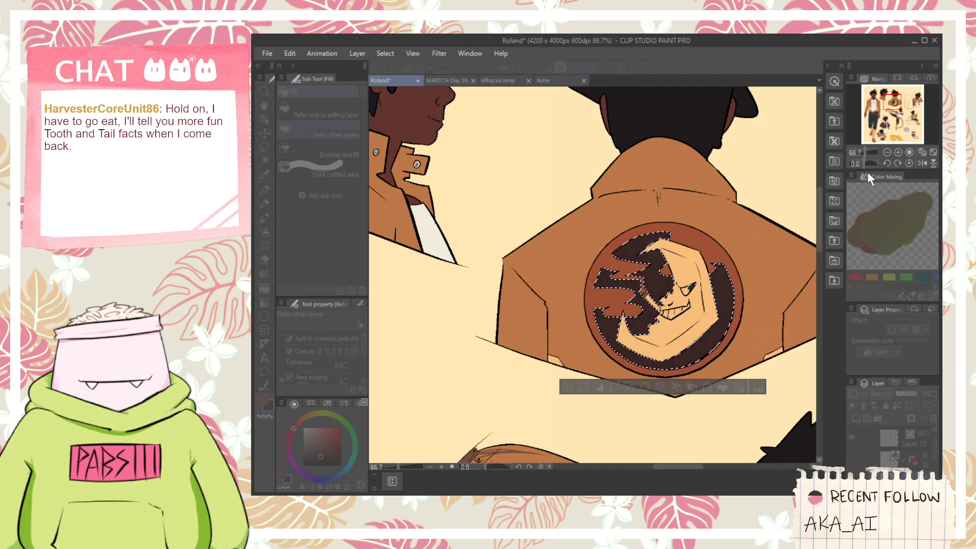
left_click_drag(880, 225, 876, 198)
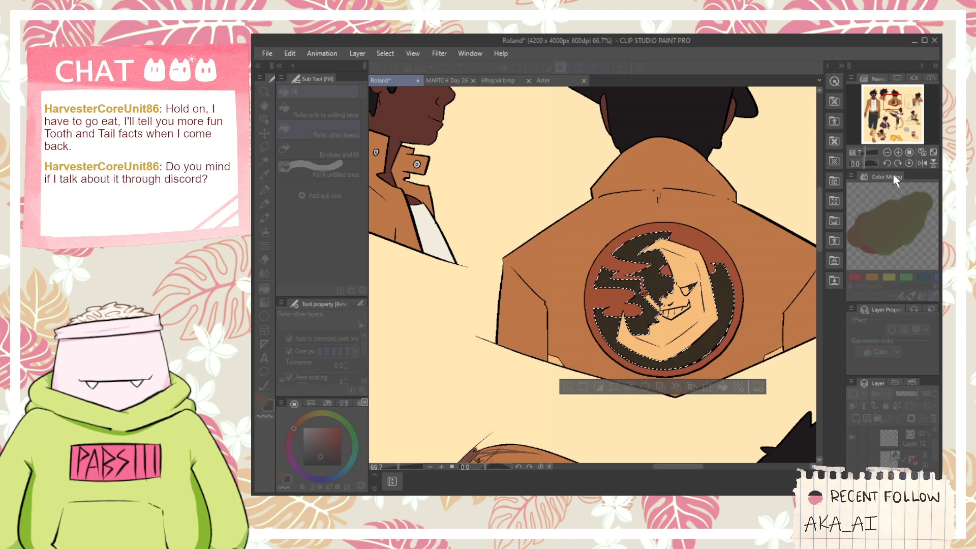
left_click_drag(908, 171, 936, 169)
mouse_move(877, 170)
left_mouse_down()
mouse_move(855, 169)
mouse_move(861, 173)
left_mouse_up()
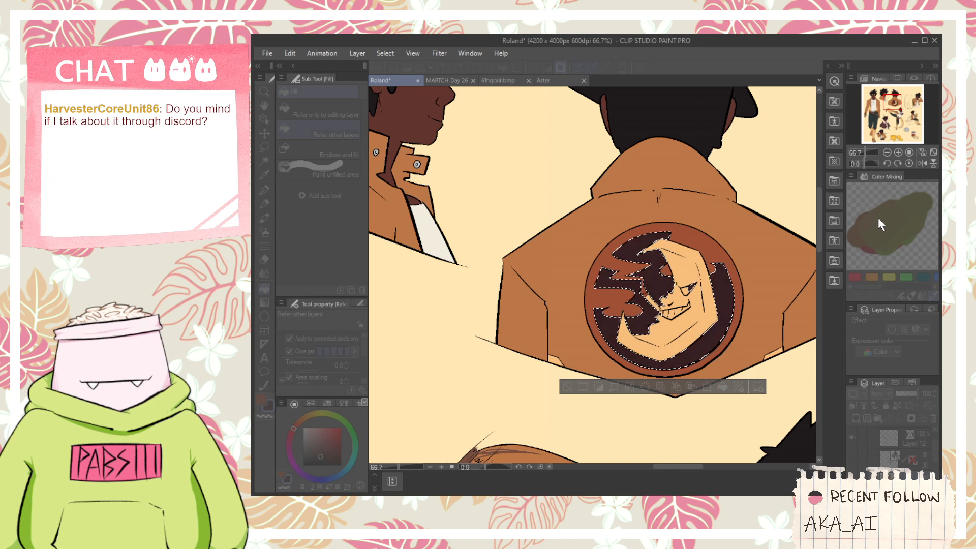
left_click_drag(878, 218, 884, 226)
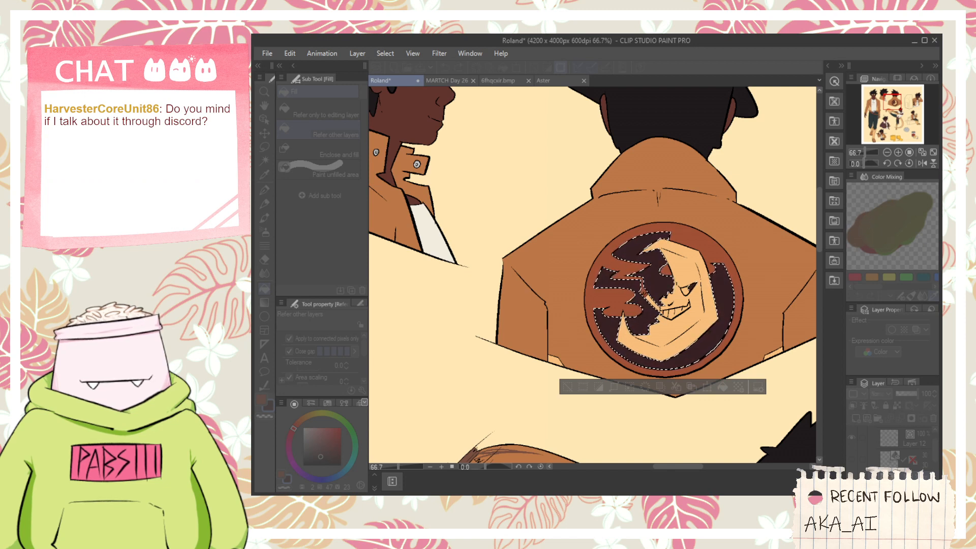
left_click(570, 384)
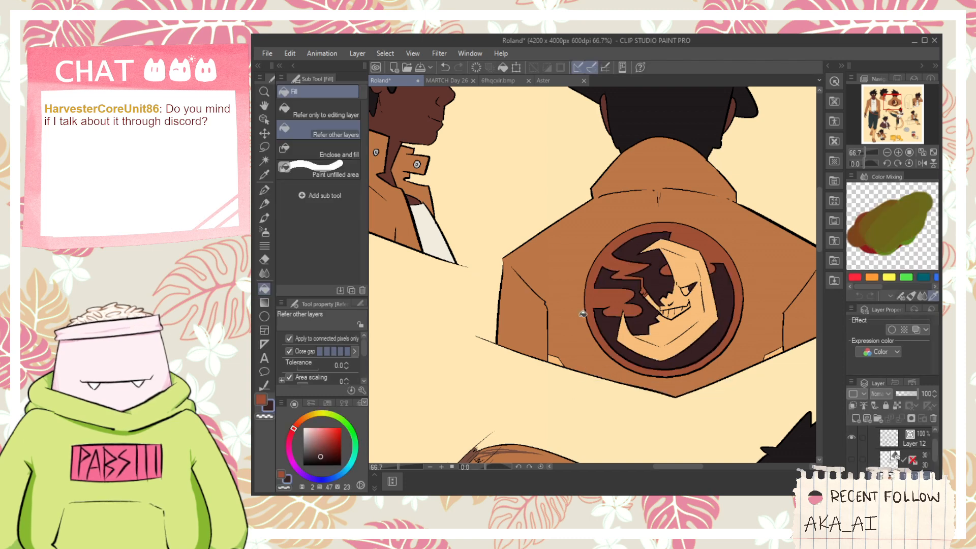
- Sample the emblem's dark background color and try it as a fill on the front-view figure's pant leg
scroll(561, 227, "down", 3)
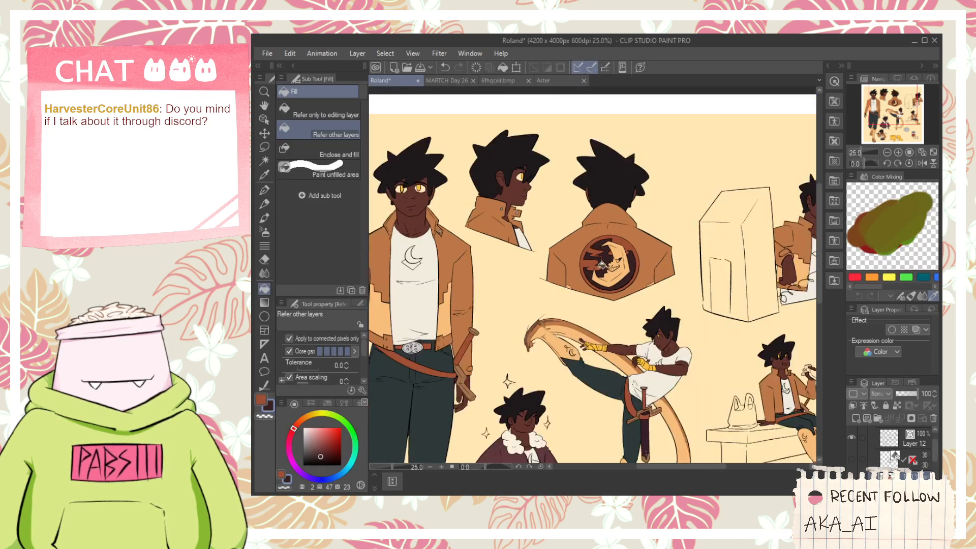
key("space")
left_click_drag(621, 305, 670, 210)
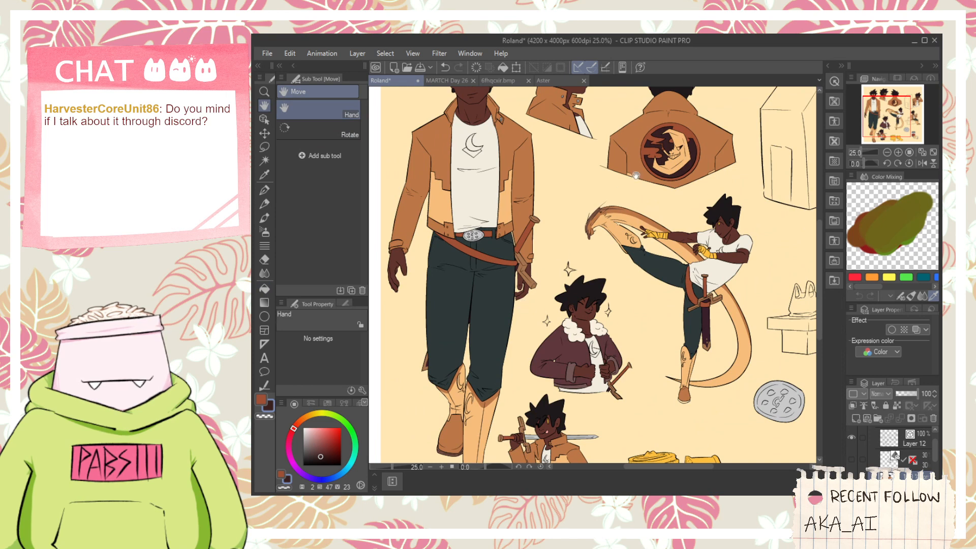
key("i")
scroll(666, 148, "up", 1)
key("space")
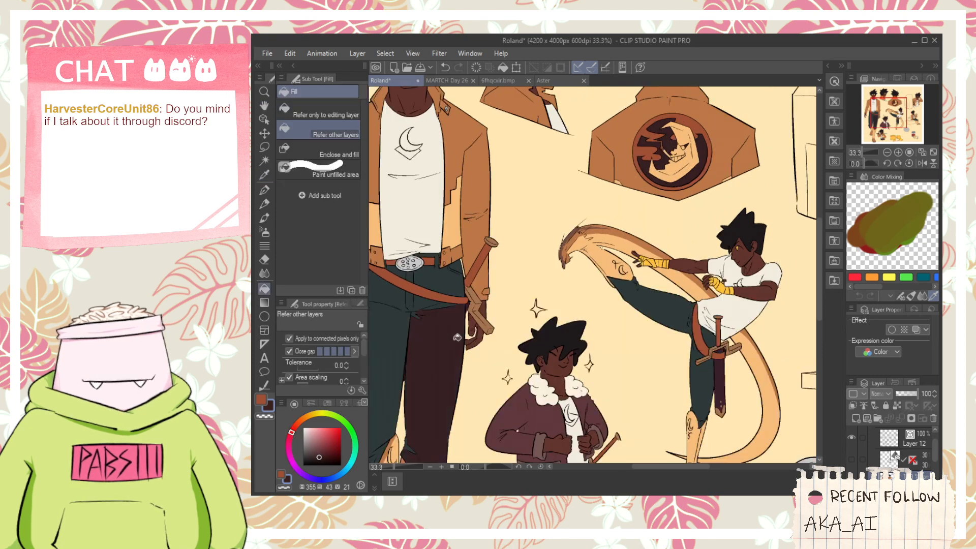
- Examine the whole sheet and the recolored back-view emblem against the other poses' colors
scroll(464, 296, "down", 3)
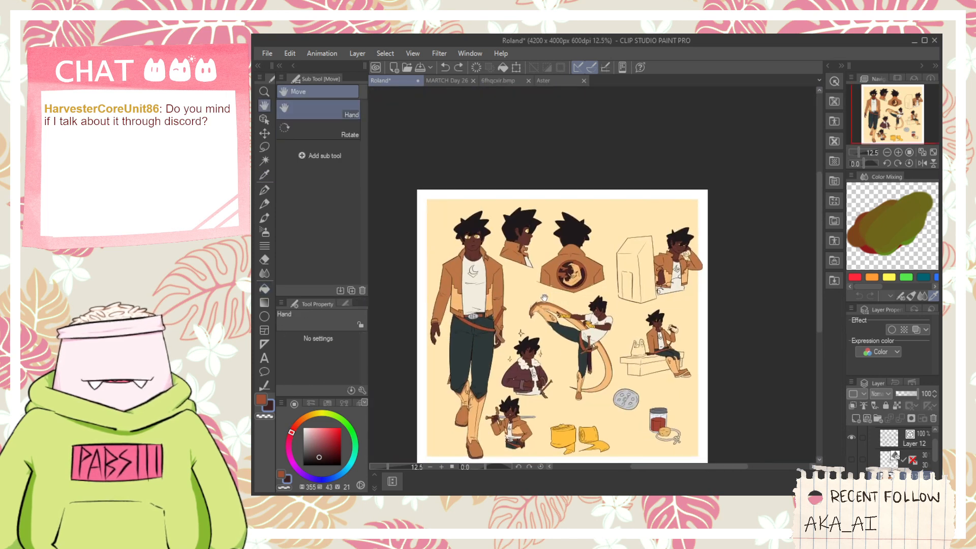
scroll(503, 280, "up", 3)
left_click_drag(494, 277, 552, 288)
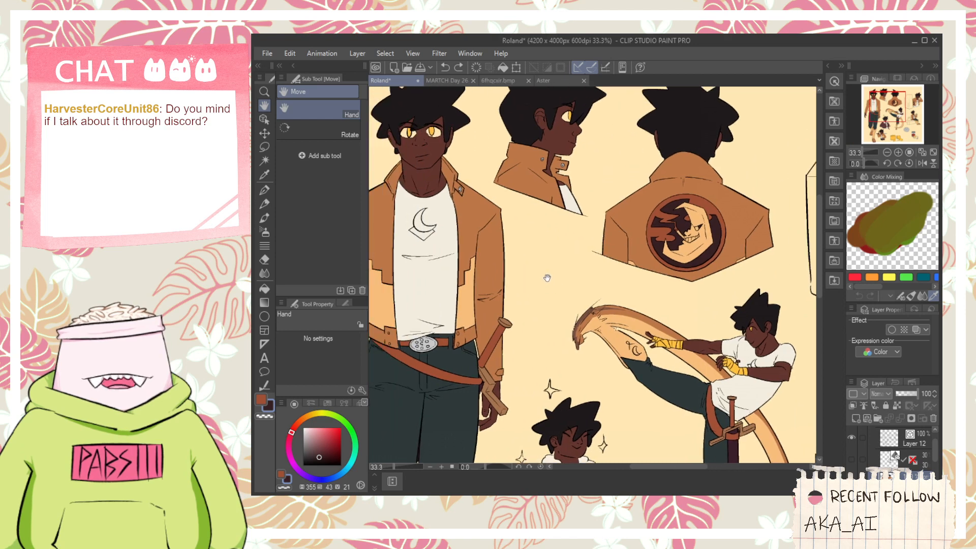
scroll(547, 277, "down", 3)
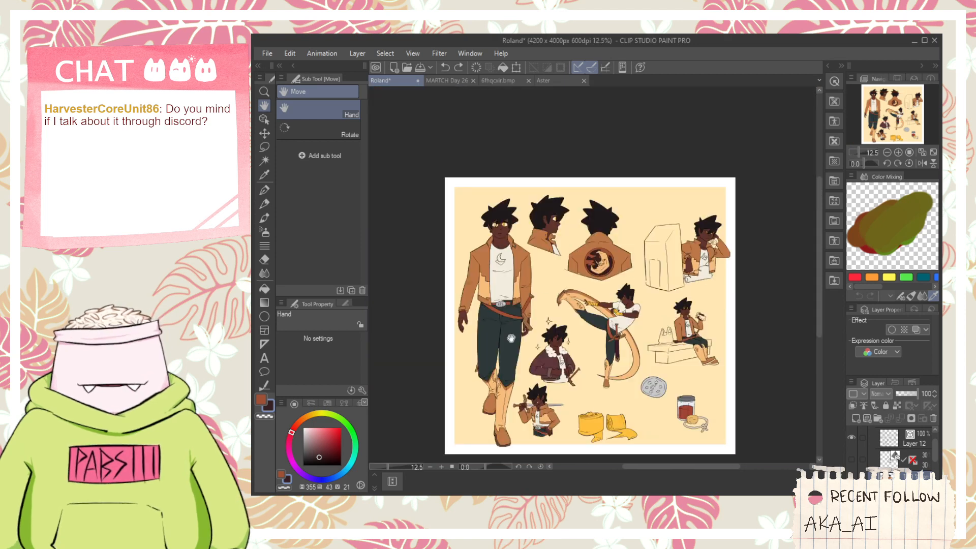
scroll(592, 360, "up", 3)
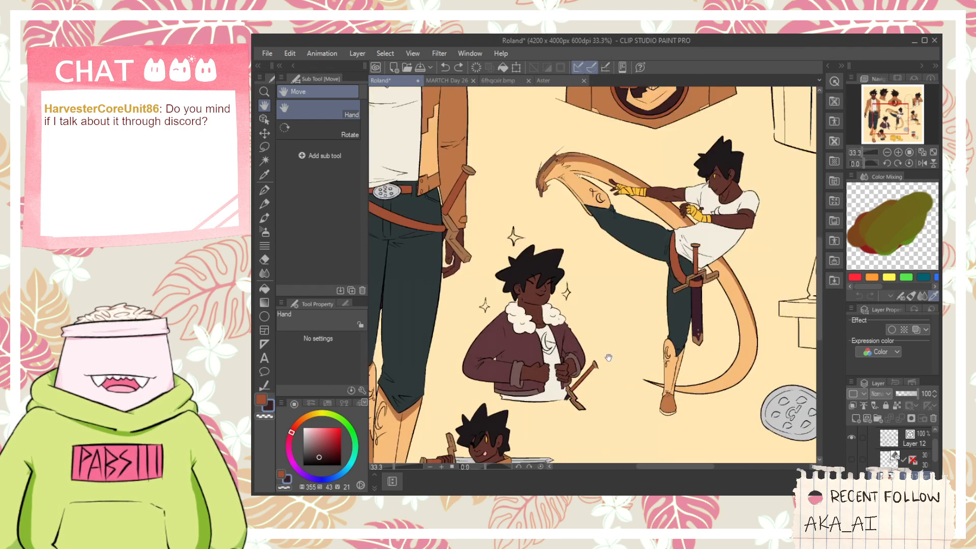
scroll(591, 361, "down", 1)
scroll(591, 361, "up", 3)
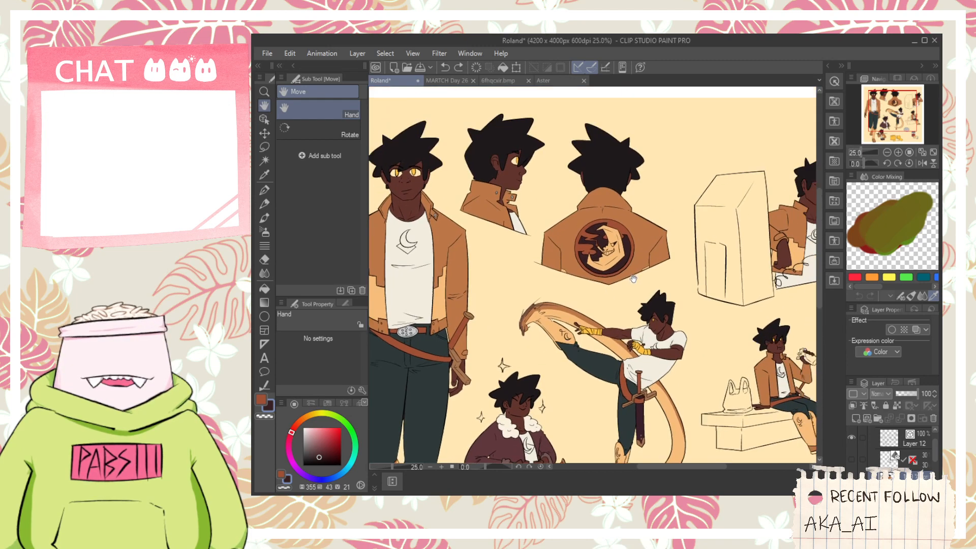
scroll(608, 246, "up", 3)
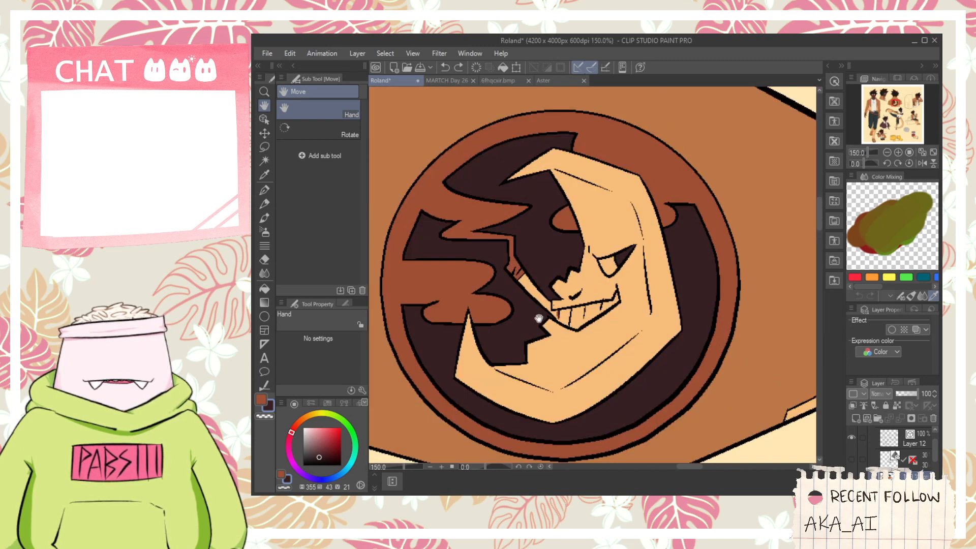
scroll(539, 318, "down", 7)
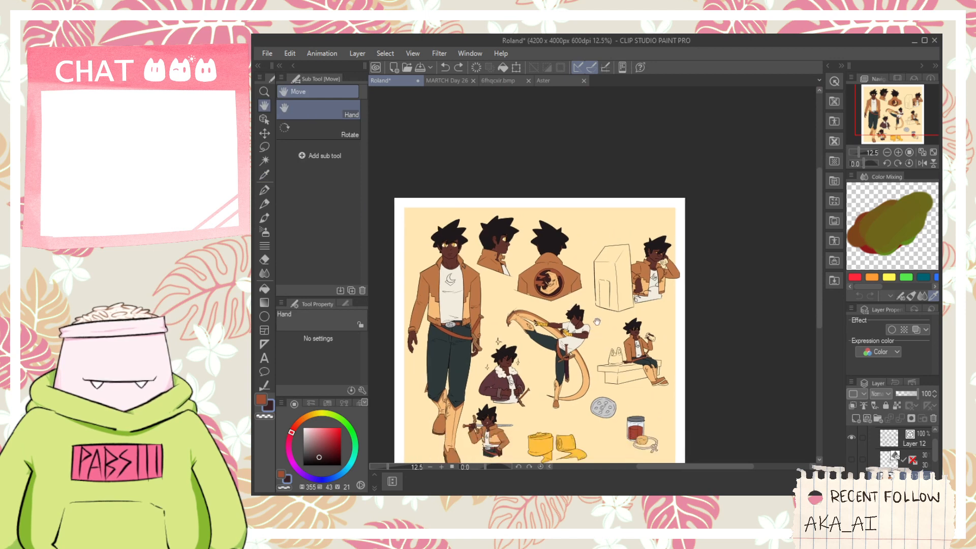
scroll(601, 370, "up", 3)
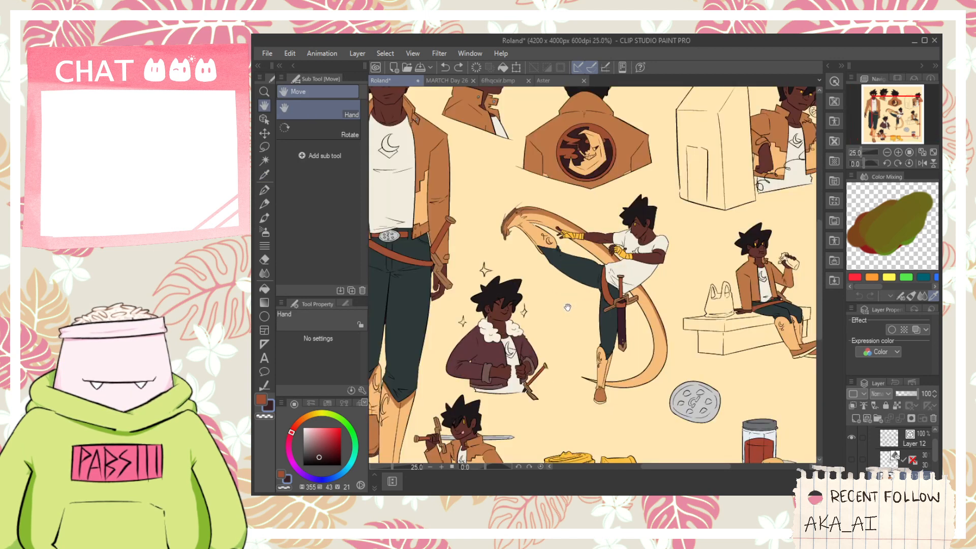
mouse_move(642, 360)
left_mouse_down()
mouse_move(669, 312)
mouse_move(644, 373)
left_mouse_up()
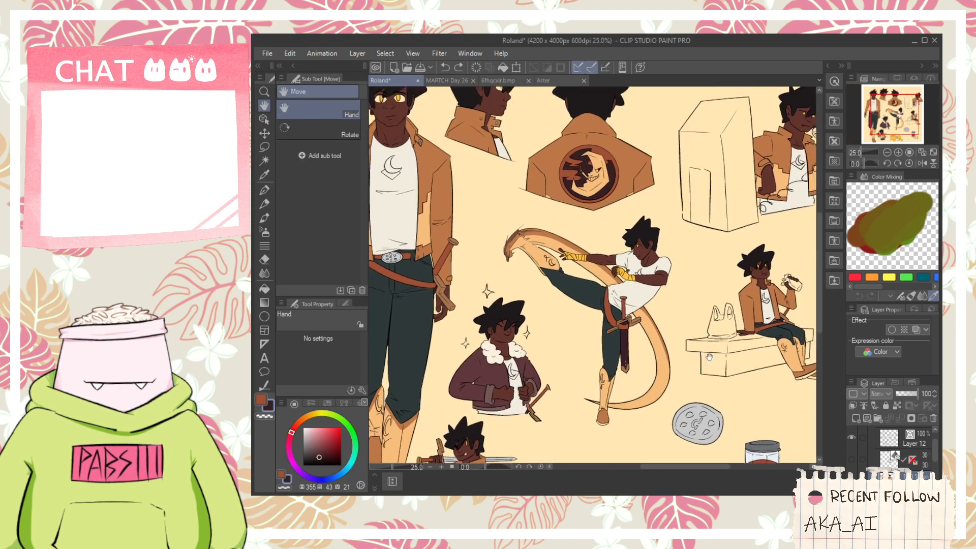
- Fill the tall box beside the upper figure leaning on his hand with orange at hue 26, saturation 80, value 87
left_click_drag(698, 283, 571, 344)
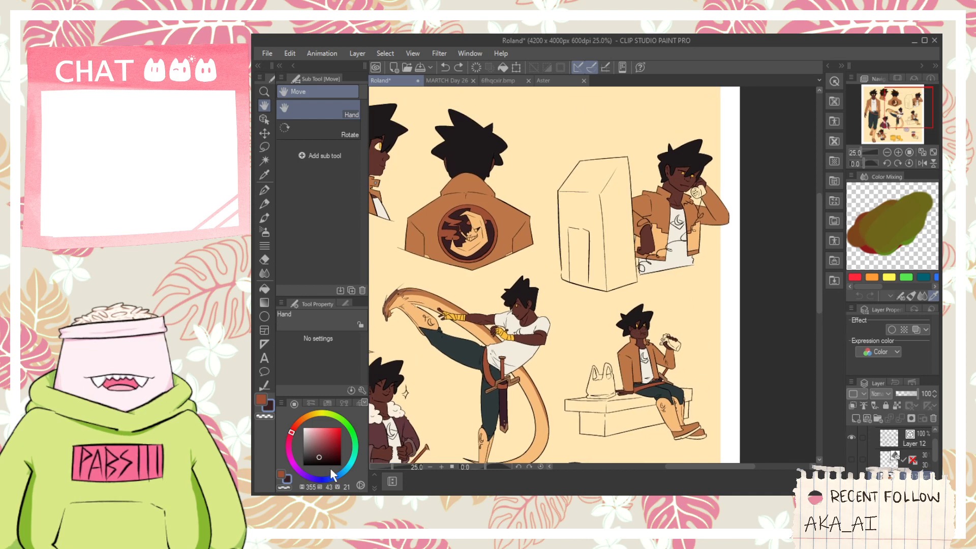
left_click(306, 416)
left_click(327, 438)
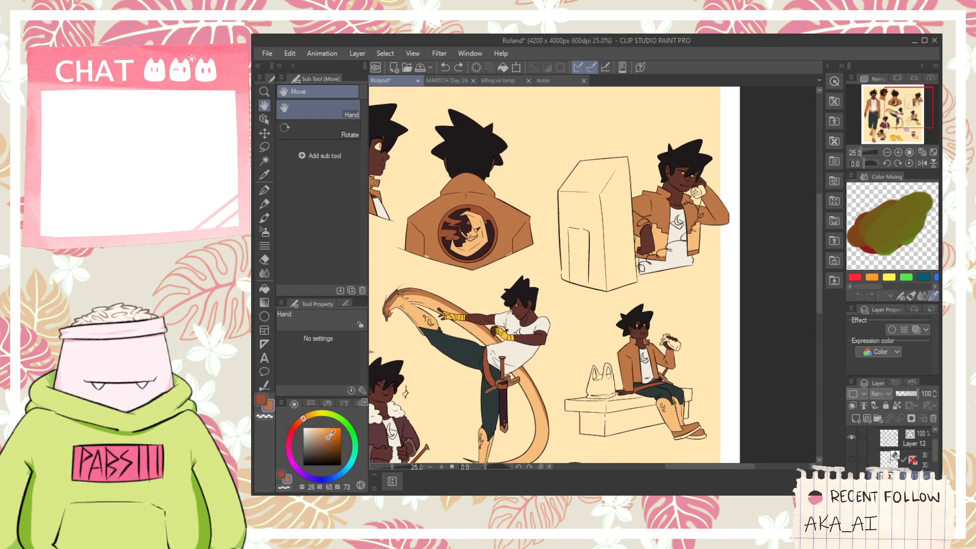
key("g")
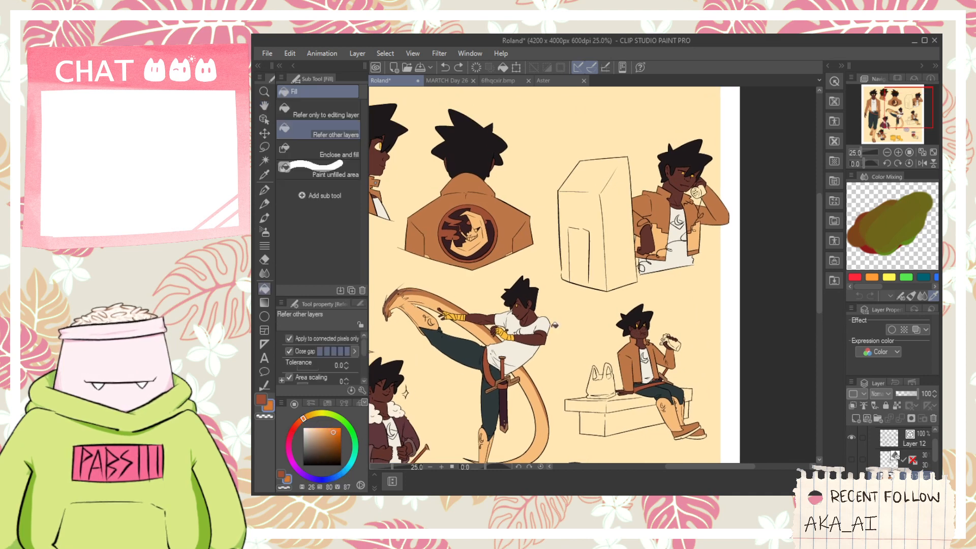
left_click(590, 253)
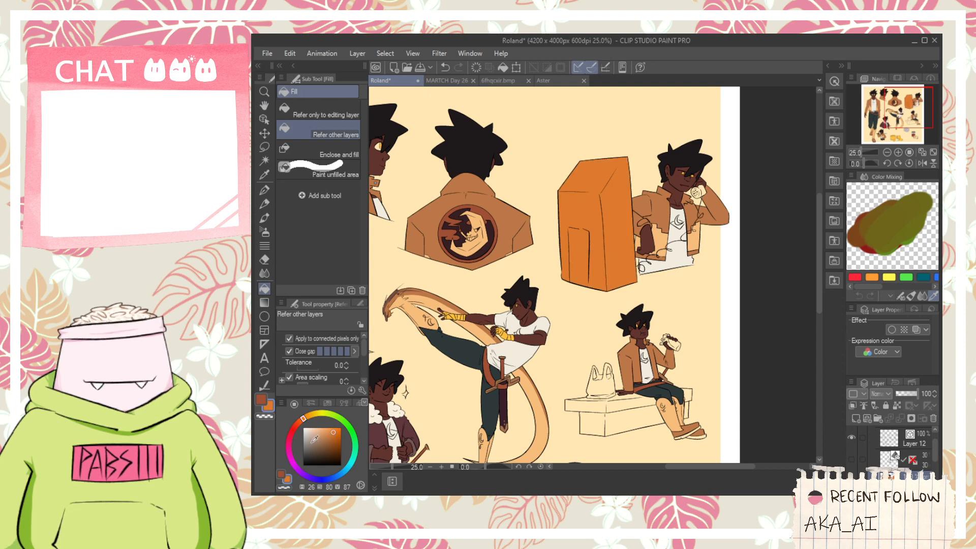
- Fill the door panel on the orange box's narrow face with dark grey-brown at hue 26, saturation 21, value 27
scroll(568, 194, "up", 2)
key("p")
key("g")
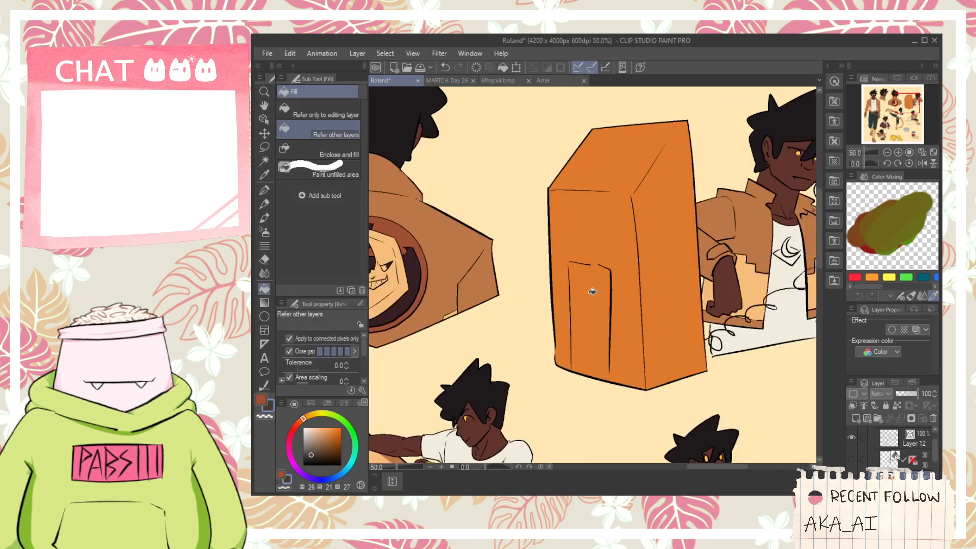
left_click(588, 281)
key("ctrl+z")
key("p")
scroll(599, 266, "up", 2)
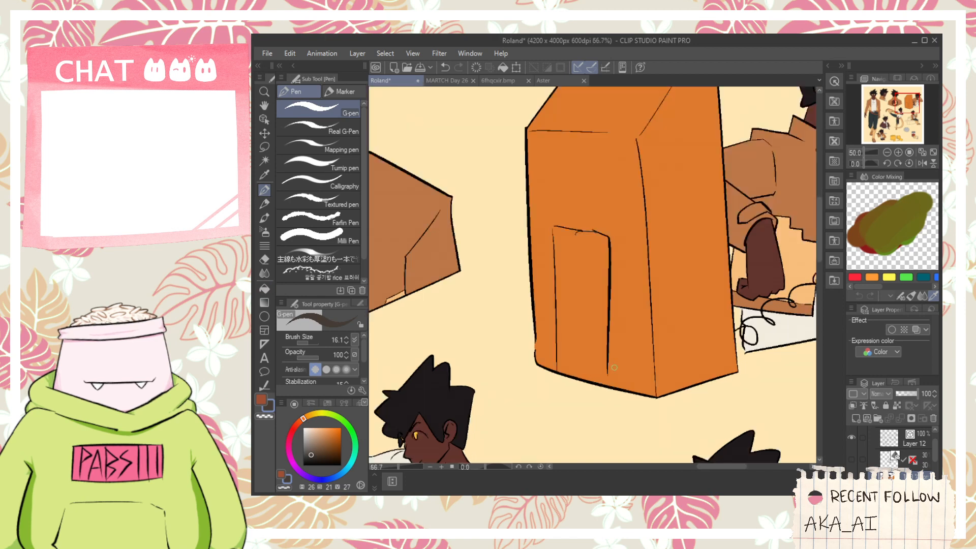
key("g")
left_click(593, 351)
scroll(593, 352, "down", 2)
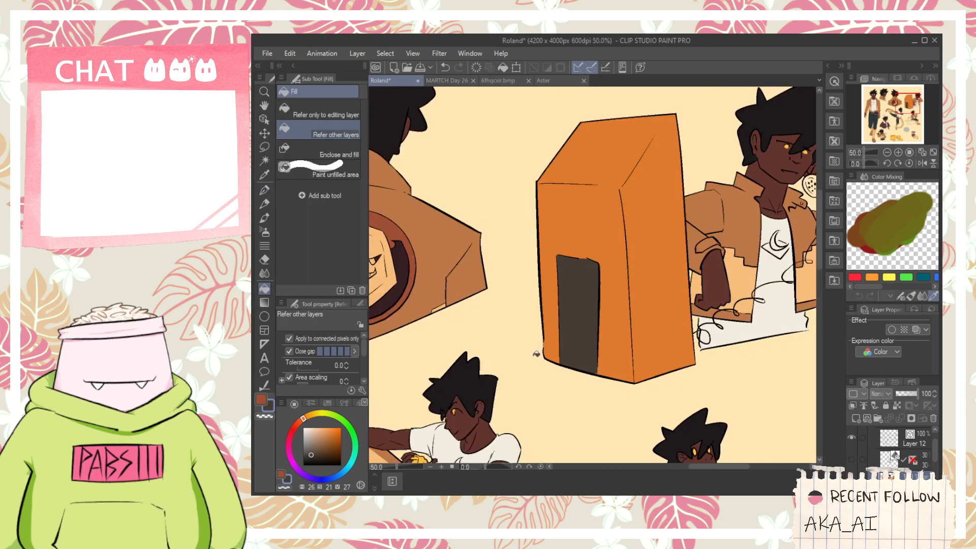
- Draw three vertical slits and a small rectangle on the dark panel in near-black brown at hue 26, saturation 49, value 11
scroll(625, 301, "up", 1)
key("p")
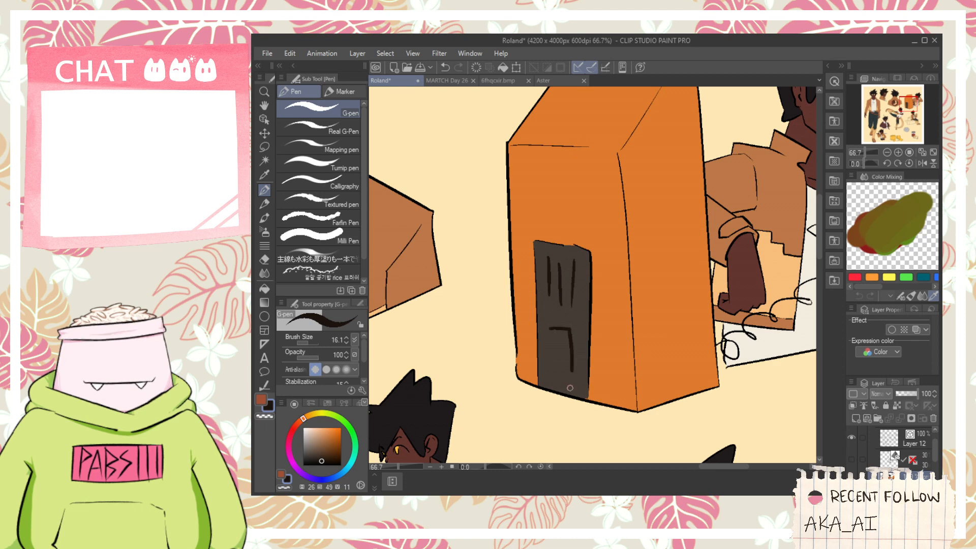
left_click_drag(635, 335, 553, 374)
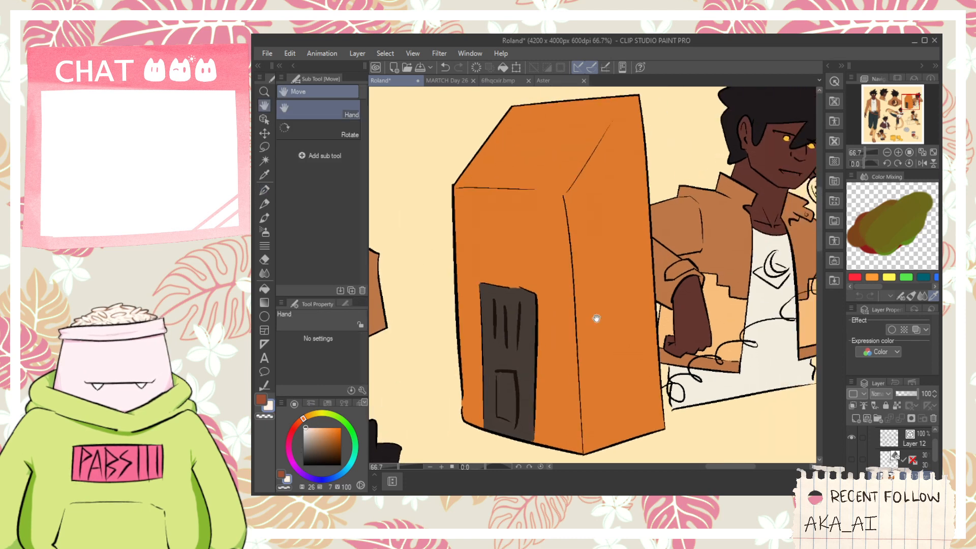
- Outline a small slanted bar on the box's side face and fill it with off-white at hue 26, saturation 7, value 100
key("p")
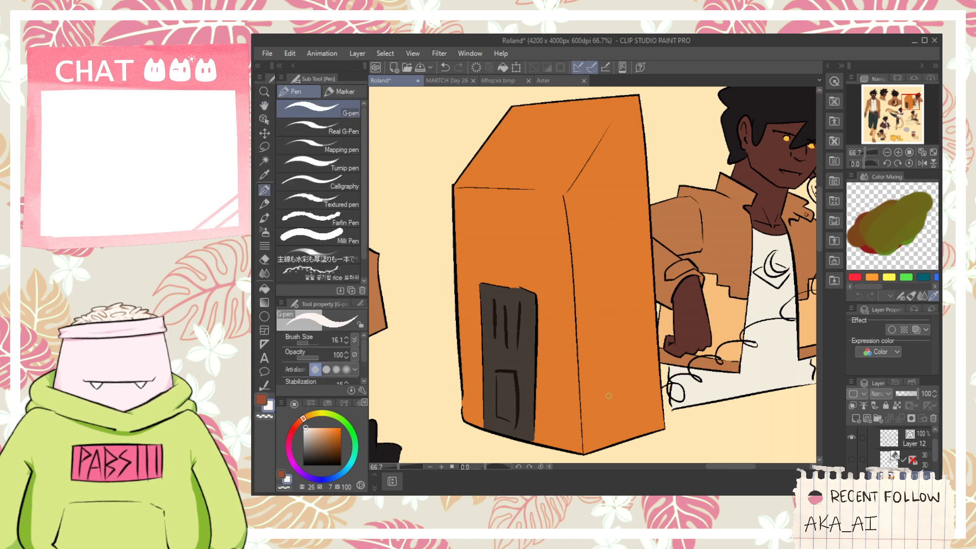
left_click_drag(580, 231, 598, 215)
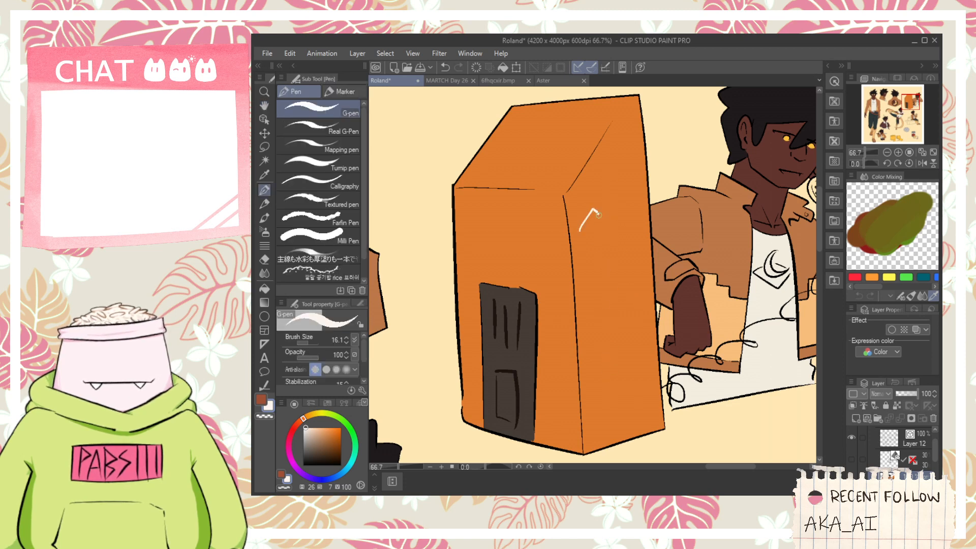
key("g")
left_click(592, 223)
- Draw a short off-white line parallel to the filled bar as the start of the phone icon's handle
scroll(598, 229, "up", 1)
key("p")
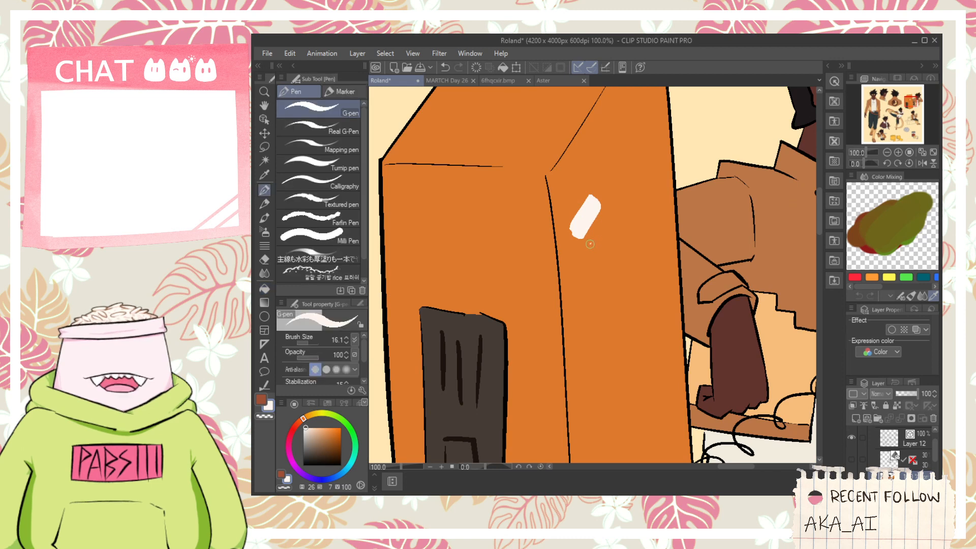
left_click_drag(621, 216, 628, 166)
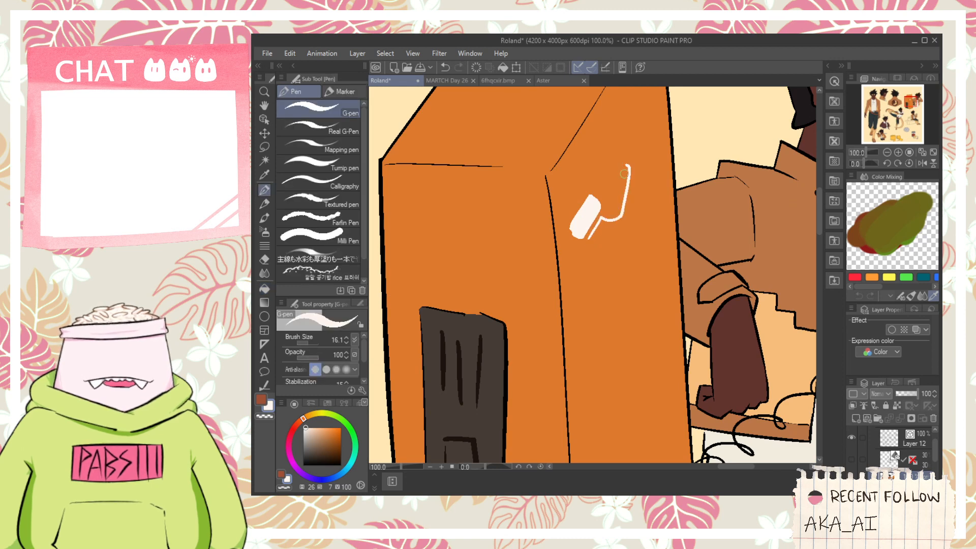
key("ctrl+z")
mouse_move(589, 240)
left_mouse_down()
mouse_move(602, 218)
mouse_move(607, 265)
mouse_move(585, 288)
mouse_move(592, 293)
mouse_move(644, 155)
mouse_move(673, 232)
mouse_move(573, 334)
mouse_move(639, 267)
mouse_move(619, 203)
left_mouse_up()
key("space")
scroll(606, 266, "up", 1)
key("ctrl+z")
- Outline the phone icon's curved handle and fill it with the same off-white
key("ctrl+z")
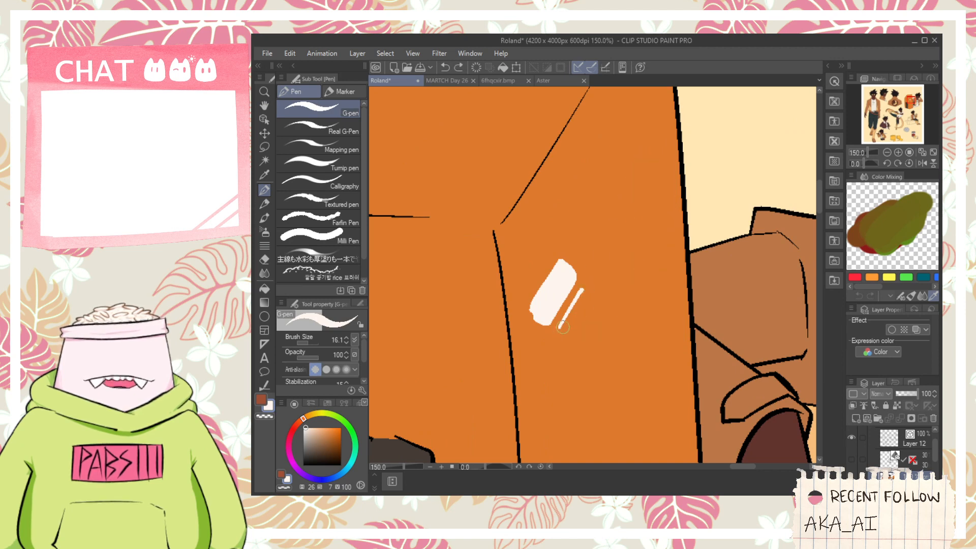
left_click_drag(560, 327, 642, 225)
key("ctrl+z")
left_click_drag(560, 328, 630, 201)
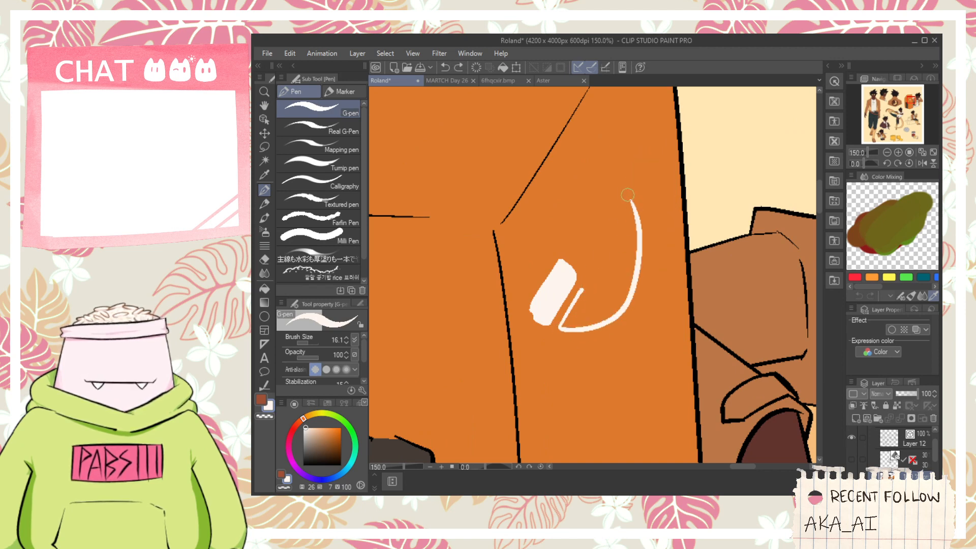
left_click_drag(580, 293, 628, 204)
key("ctrl+z")
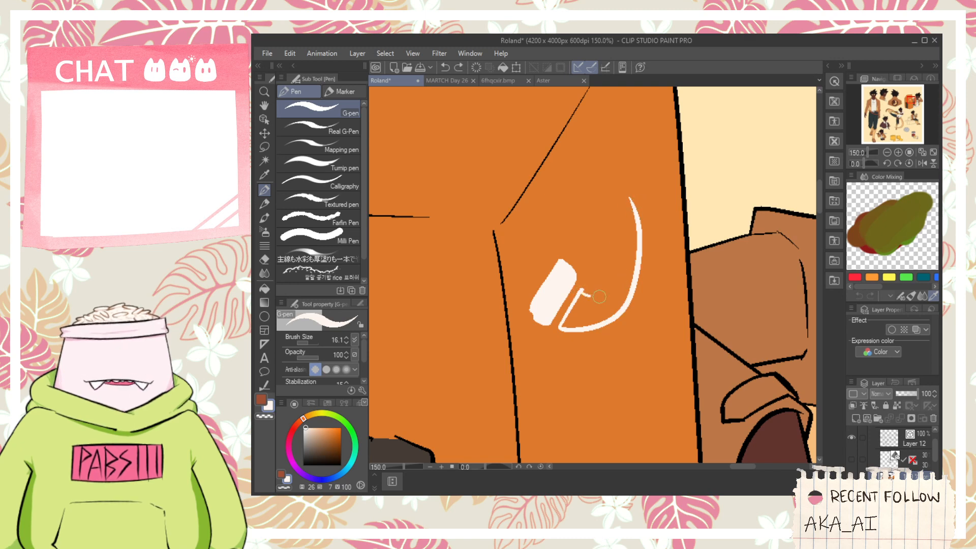
mouse_move(599, 296)
left_mouse_down()
mouse_move(626, 193)
mouse_move(627, 265)
mouse_move(578, 258)
mouse_move(585, 265)
mouse_move(625, 192)
left_mouse_up()
key("g")
left_click(628, 249)
left_click(613, 293)
- Outline and fill the phone icon's upper end piece in off-white, and square off the lower piece's corner
key("p")
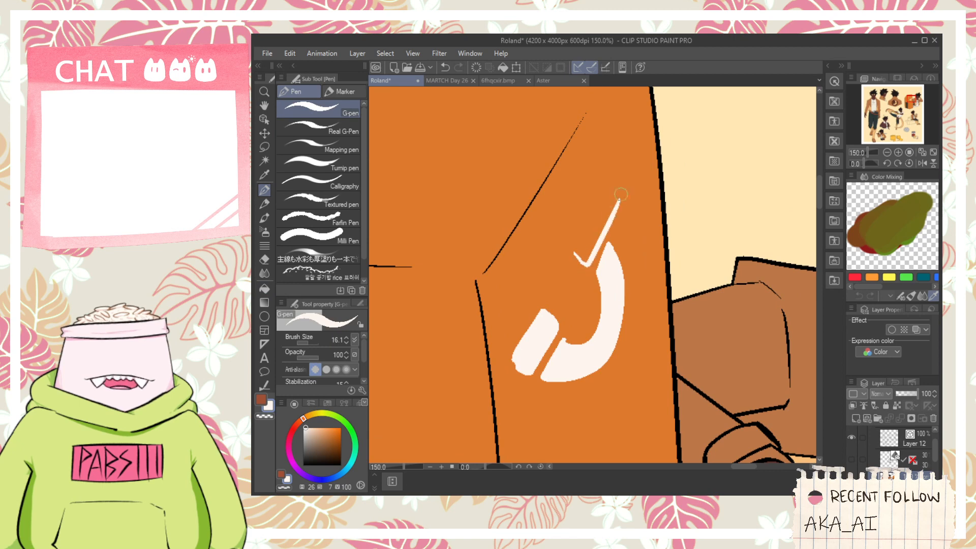
key("ctrl+z")
mouse_move(594, 263)
left_mouse_down()
mouse_move(600, 236)
mouse_move(583, 262)
mouse_move(605, 229)
mouse_move(582, 271)
mouse_move(615, 212)
left_mouse_up()
key("ctrl+z")
scroll(590, 233, "up", 1)
key("ctrl+z")
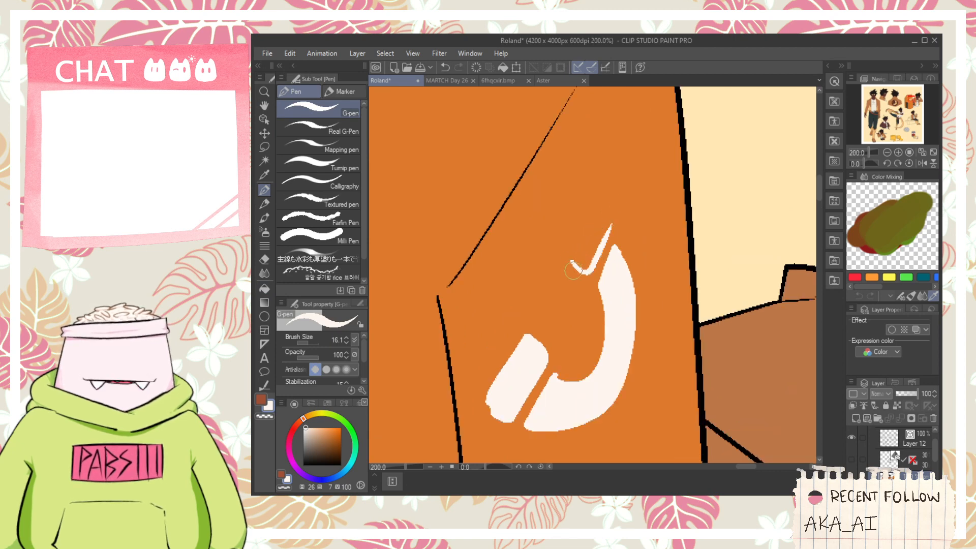
left_click_drag(568, 259, 612, 210)
key("g")
left_click(592, 246)
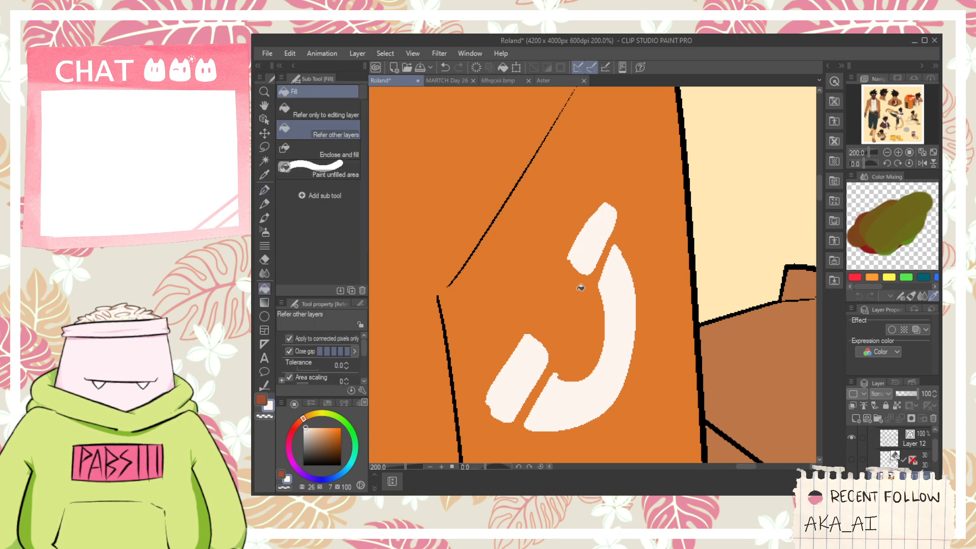
key("p")
mouse_move(497, 409)
left_mouse_down()
mouse_move(487, 405)
mouse_move(502, 421)
left_mouse_up()
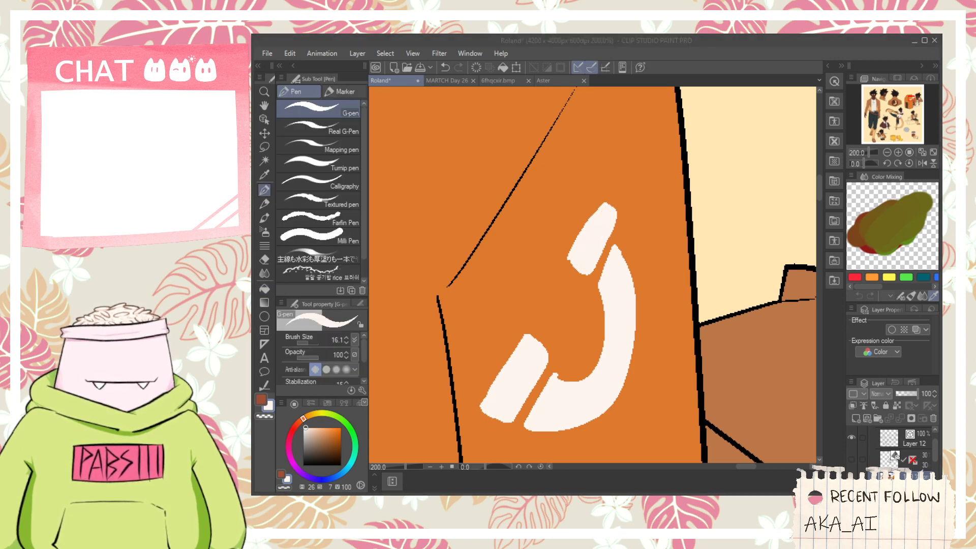
- Sample an off-white at hue 42, saturation 8, value 95 and fill teeth into the phoning figure's mouth
scroll(673, 253, "down", 5)
scroll(673, 253, "down", 1)
key("space")
scroll(679, 297, "up", 1)
left_click_drag(679, 297, 619, 288)
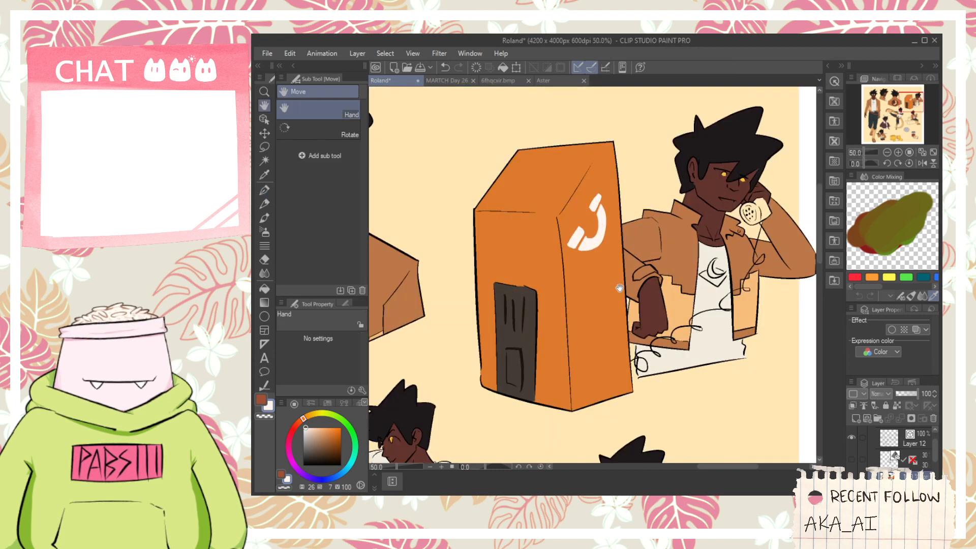
scroll(719, 248, "down", 1)
key("i")
scroll(693, 215, "up", 6)
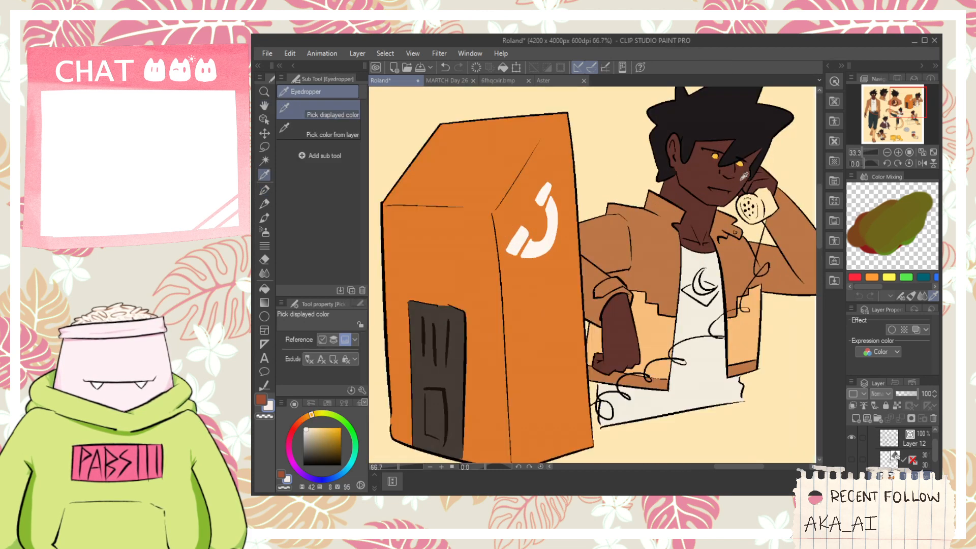
key("p")
left_click_drag(635, 227, 724, 234)
key("g")
left_click(713, 232)
key("ctrl+z")
key("p")
key("g")
left_click(699, 235)
scroll(699, 235, "down", 2)
- Close off the white of the phoning figure's fully visible eye around the yellow iris and fill it off-white
key("space")
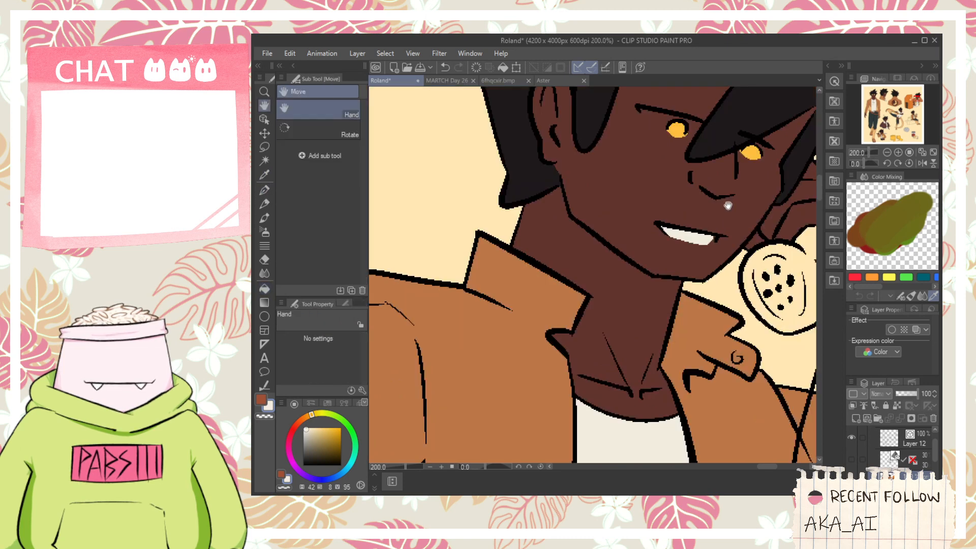
scroll(670, 126, "up", 2)
left_click_drag(671, 126, 610, 198)
scroll(610, 197, "up", 2)
key("p")
left_click_drag(503, 150, 584, 211)
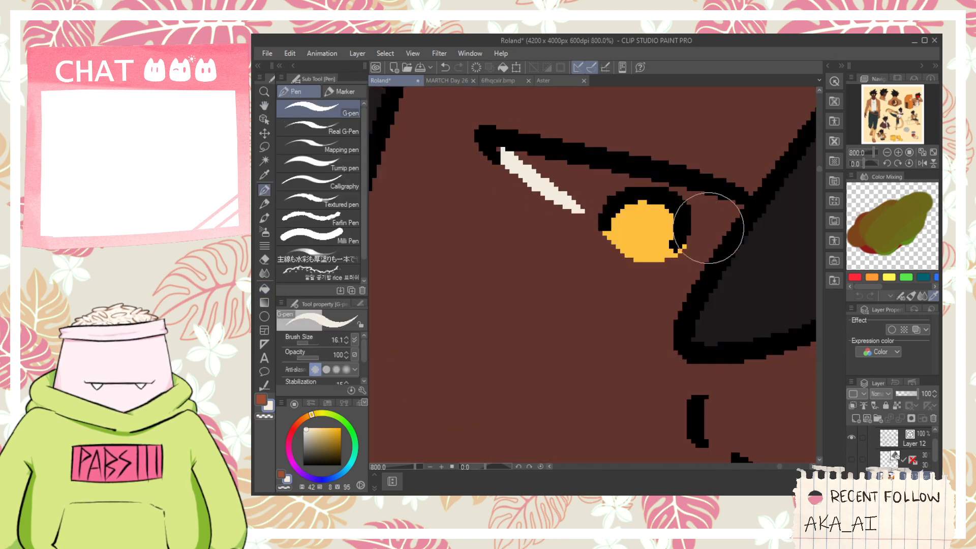
key("g")
left_click(701, 203)
key("ctrl+z")
key("p")
key("g")
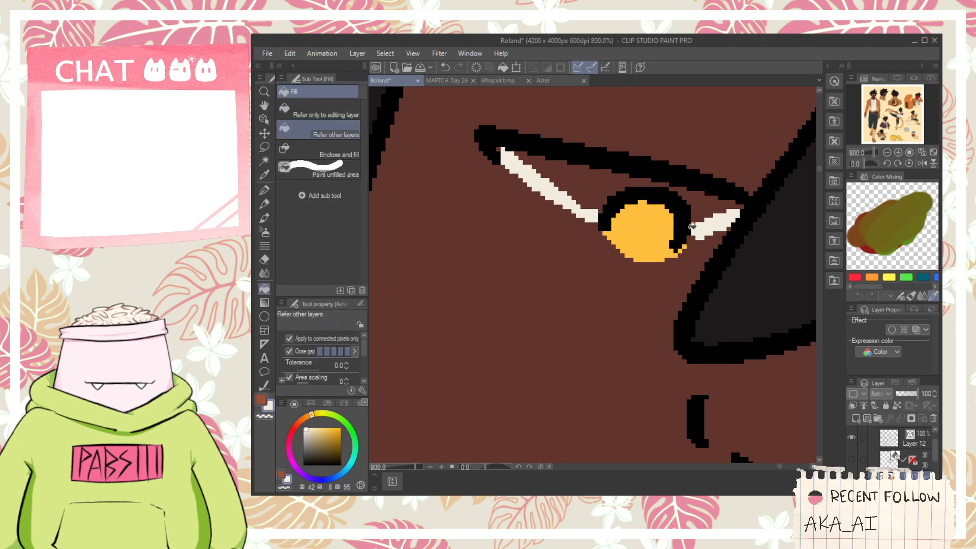
left_click(706, 206)
key("ctrl+z")
key("p")
left_click_drag(732, 218, 687, 243)
key("g")
left_click(702, 206)
scroll(701, 206, "down", 2)
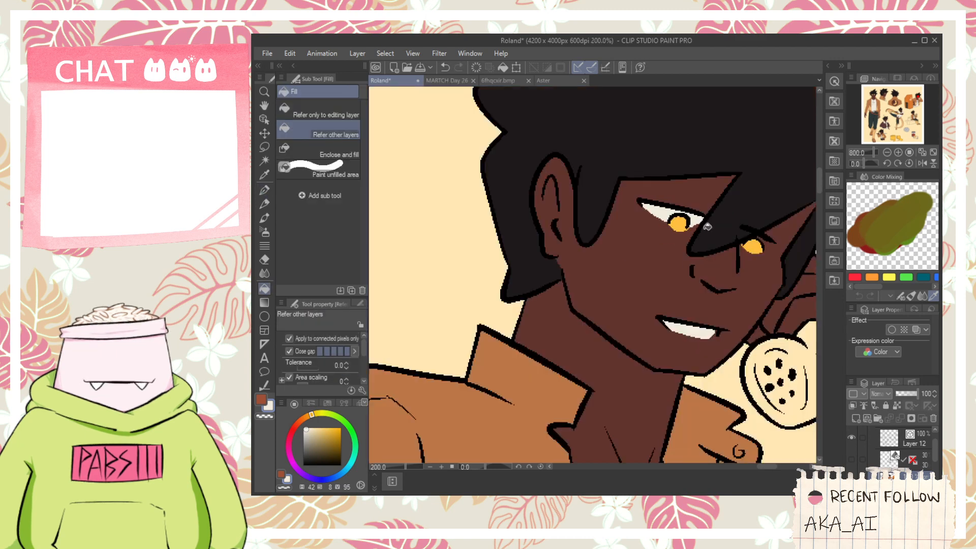
- Paint the white of the phoning figure's other eye beside its yellow iris in the same off-white
left_click_drag(749, 239, 688, 247)
scroll(689, 246, "up", 1)
scroll(690, 247, "up", 1)
key("p")
left_click_drag(748, 207, 717, 236)
key("g")
left_click(721, 212)
key("ctrl+z")
scroll(722, 211, "down", 1)
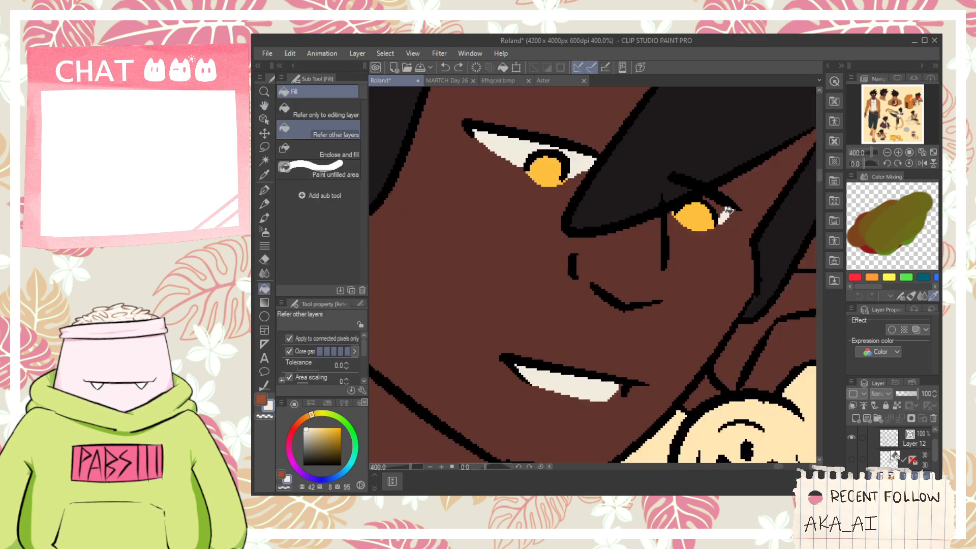
key("p")
key("g")
key("ctrl+z")
key("p")
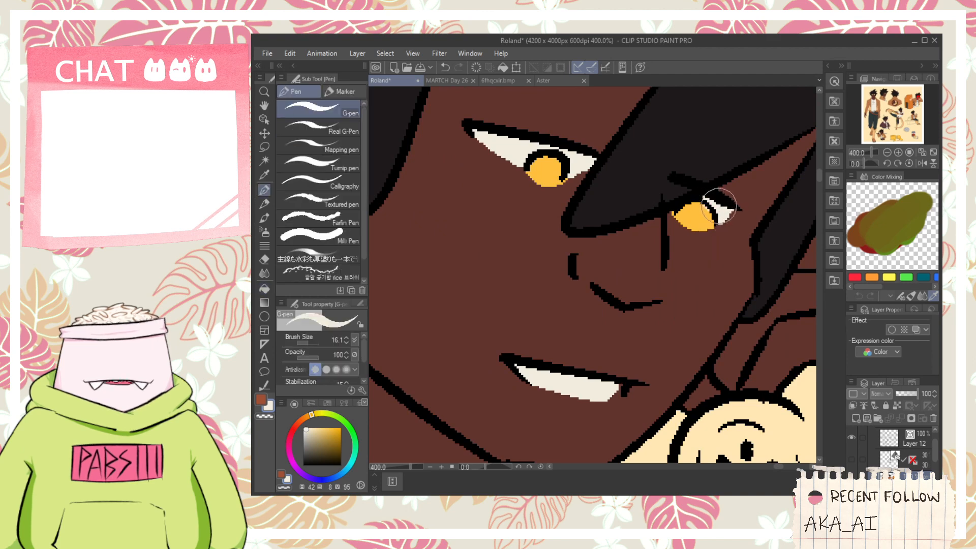
- Set the drawing color to black and draw a thick eyebrow over the phoning figure's hair on Layer 12
scroll(719, 206, "down", 2)
key("h")
left_click_drag(719, 206, 684, 269)
left_click(262, 400)
left_click(318, 438)
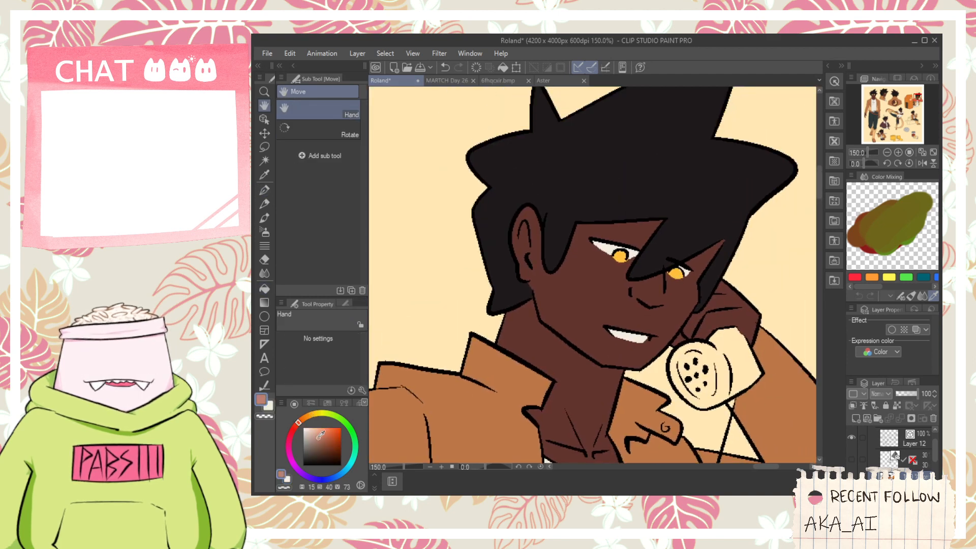
left_click_drag(318, 439, 303, 465)
left_click(890, 440)
key("p")
left_click_drag(595, 217, 660, 250)
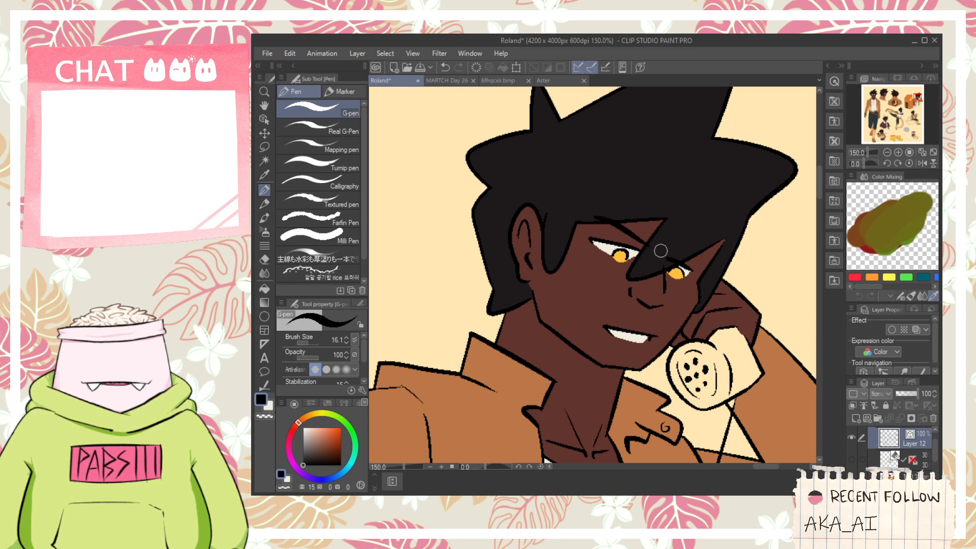
key("ctrl+z")
key("ctrl+z")
left_click_drag(605, 206, 654, 206)
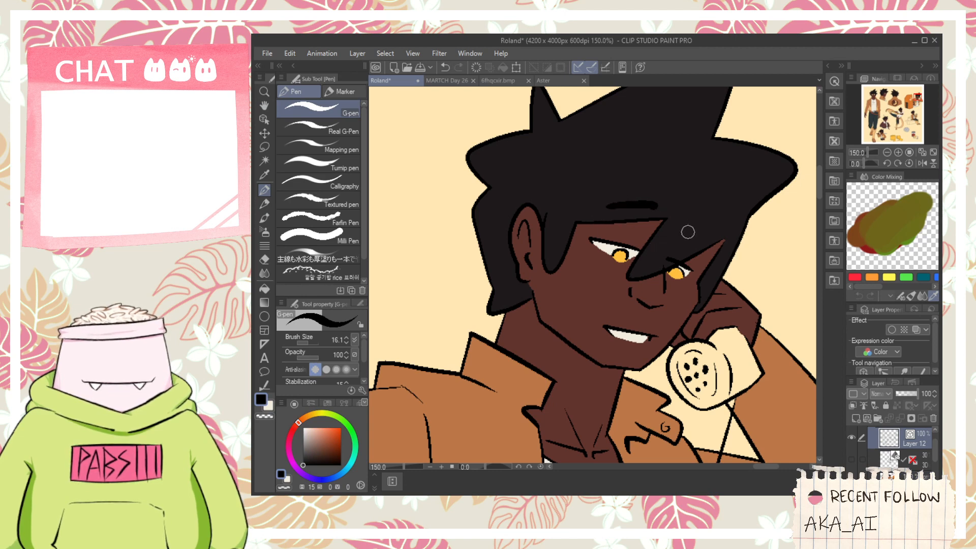
- Sample the off-white again and examine the kicking figure's face, the whole sheet and the seated figure's uncolored props
scroll(702, 249, "down", 7)
key("space")
left_click_drag(602, 291, 670, 283)
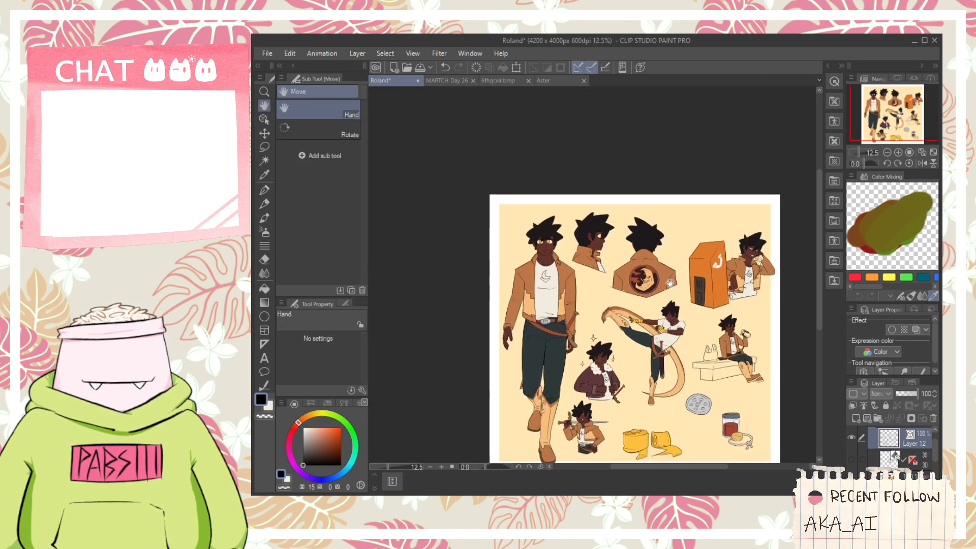
scroll(650, 300, "up", 3)
key("i")
left_click(655, 310)
scroll(722, 350, "up", 3)
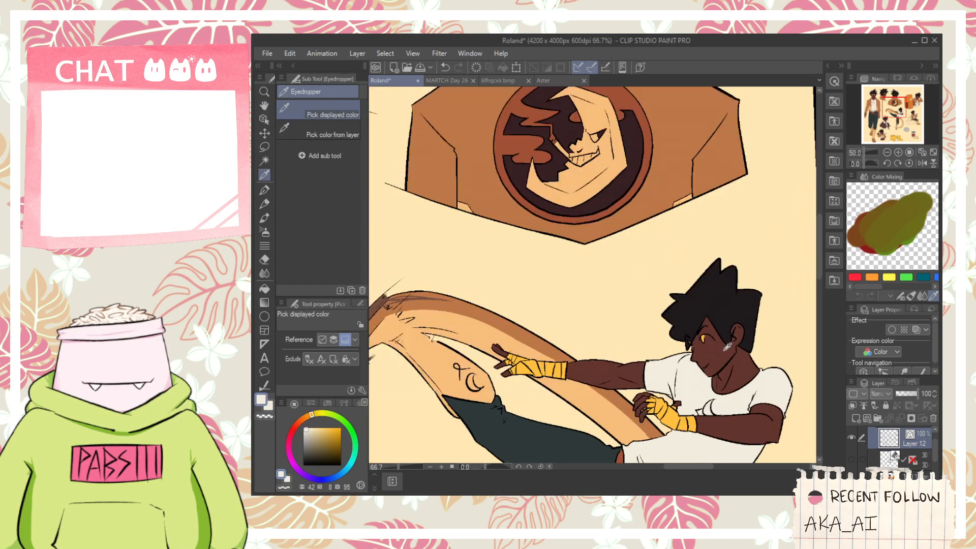
scroll(702, 337, "down", 4)
key("space")
left_click_drag(702, 336, 689, 265)
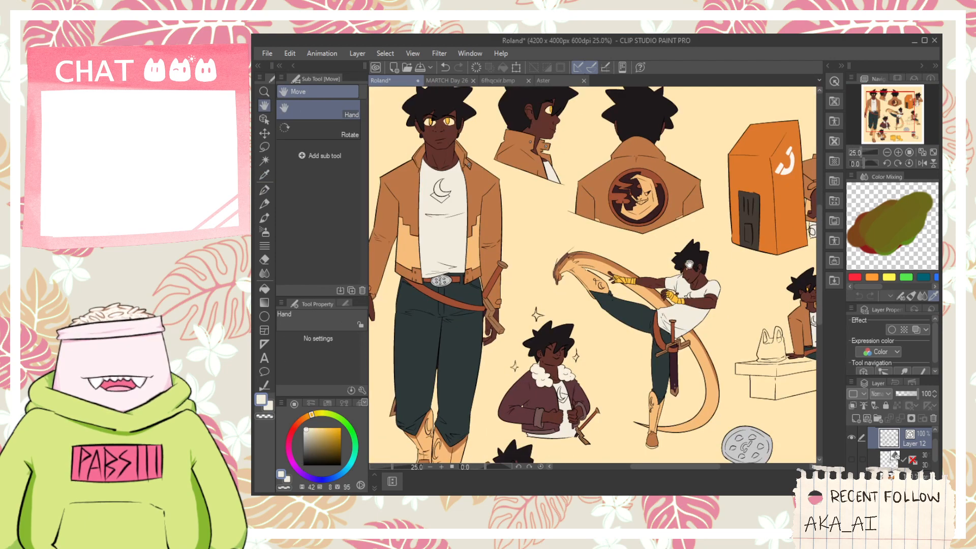
left_click_drag(694, 376, 502, 371)
scroll(473, 323, "up", 5)
scroll(502, 246, "down", 4)
left_click_drag(672, 282, 566, 345)
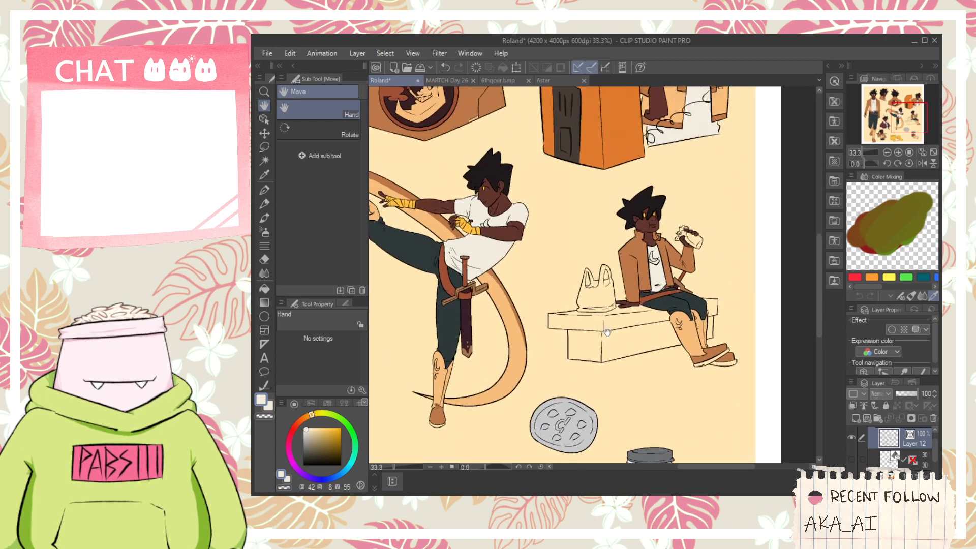
- Fill the seated figure's bench faces with grey at saturation 4, value 70, using hue 230 first and switching to hue 5
left_click(305, 440)
left_click(328, 477)
key("g")
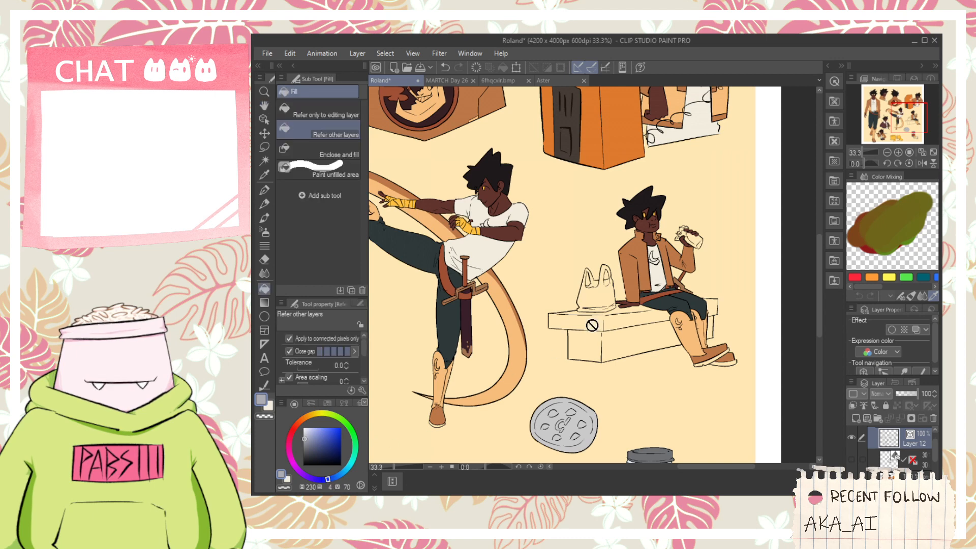
scroll(593, 327, "up", 1)
left_click(661, 321)
left_click(661, 356)
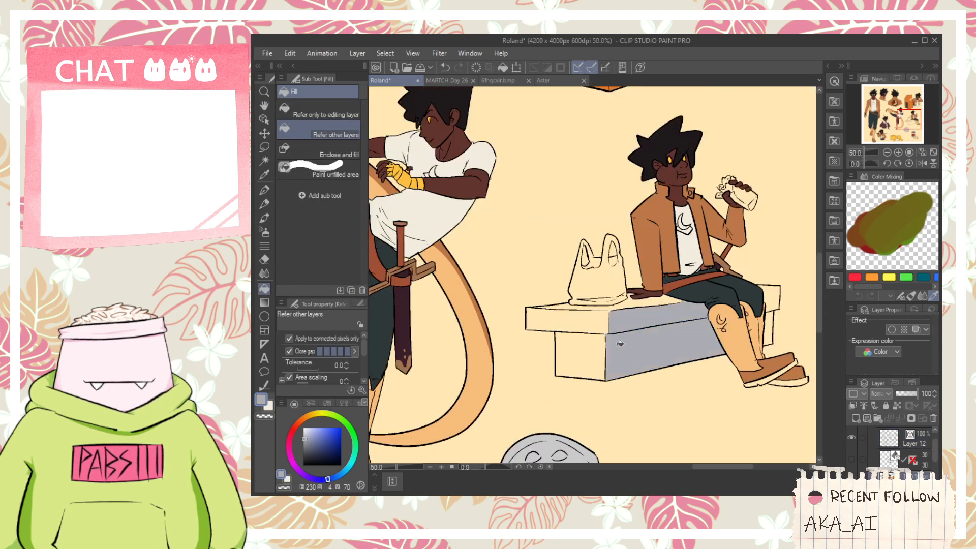
left_click(570, 325)
left_click(580, 356)
left_click(630, 307)
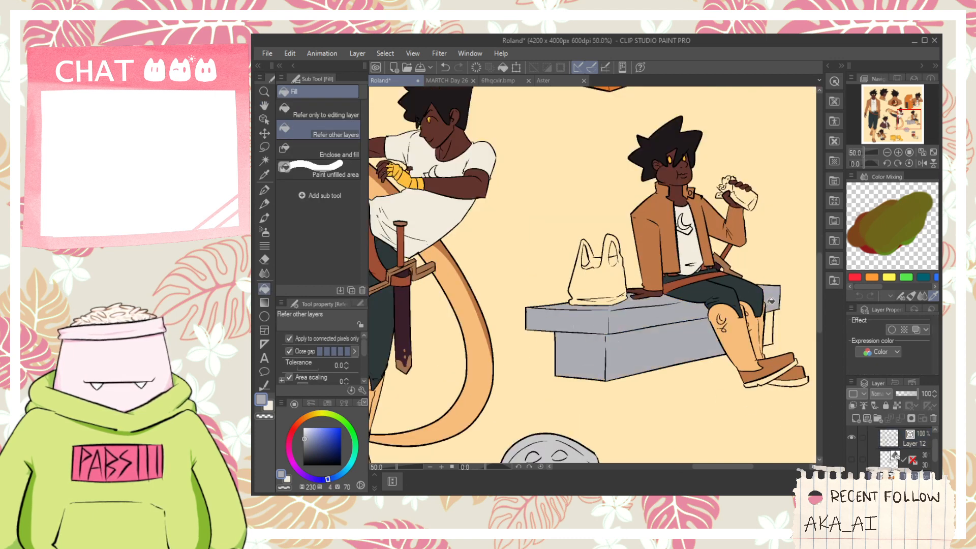
left_click(294, 427)
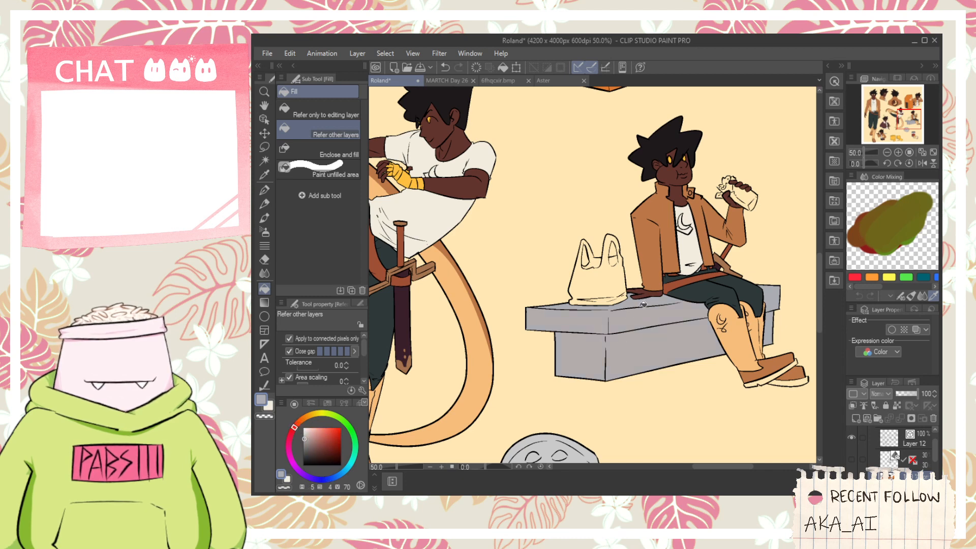
- Fill the plastic bag on the seated figure's bench with dusty pink at hue 5, saturation 23, value 81
scroll(644, 284, "up", 3)
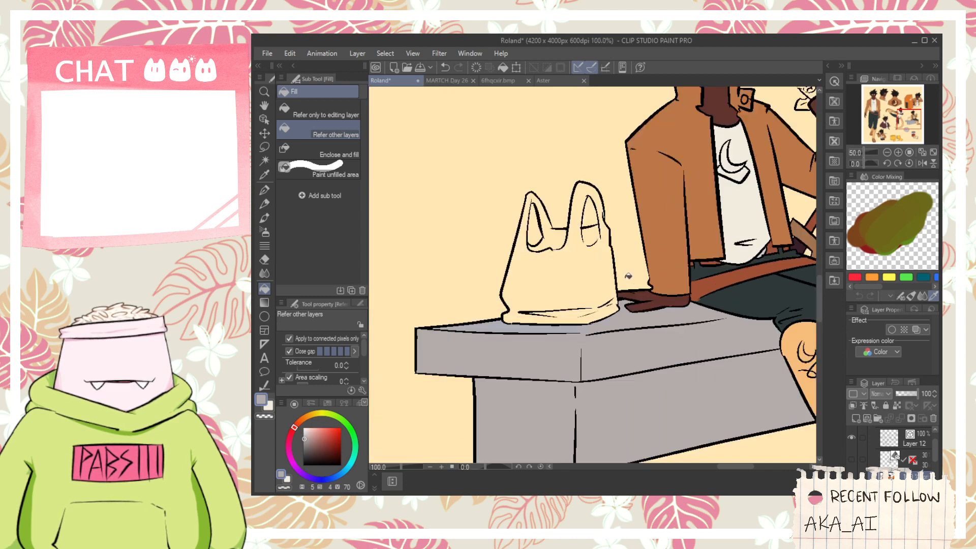
left_click(543, 271)
left_click(559, 310)
left_click(556, 249)
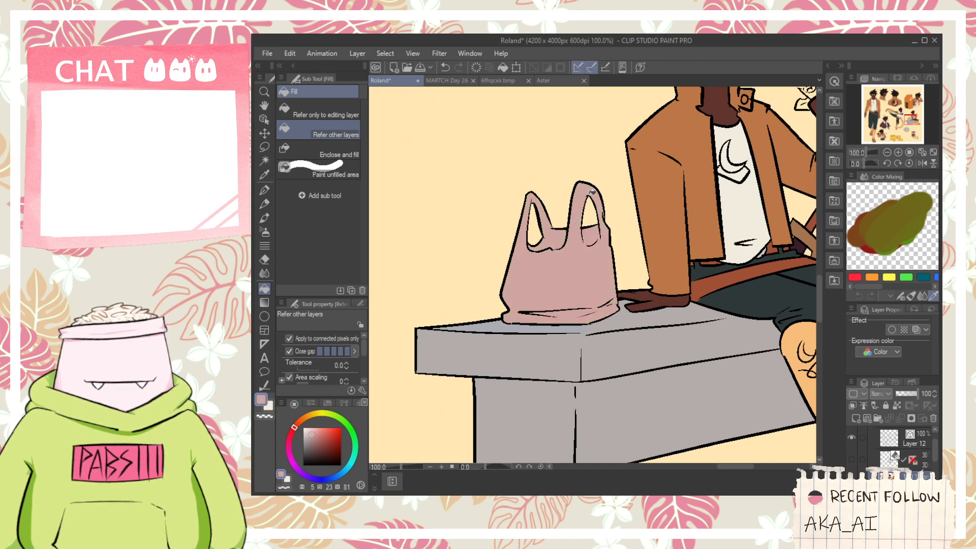
- Fill the wrapper of the seated figure's food with warm grey at hue 5, saturation 10, value 60
scroll(599, 203, "down", 6)
key("space")
left_click_drag(616, 202, 619, 248)
scroll(620, 248, "up", 5)
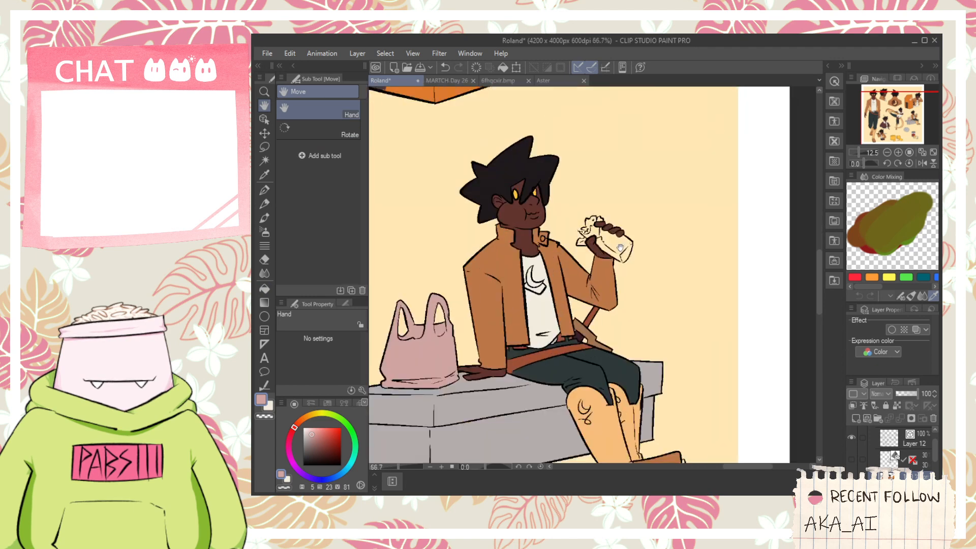
scroll(620, 248, "up", 4)
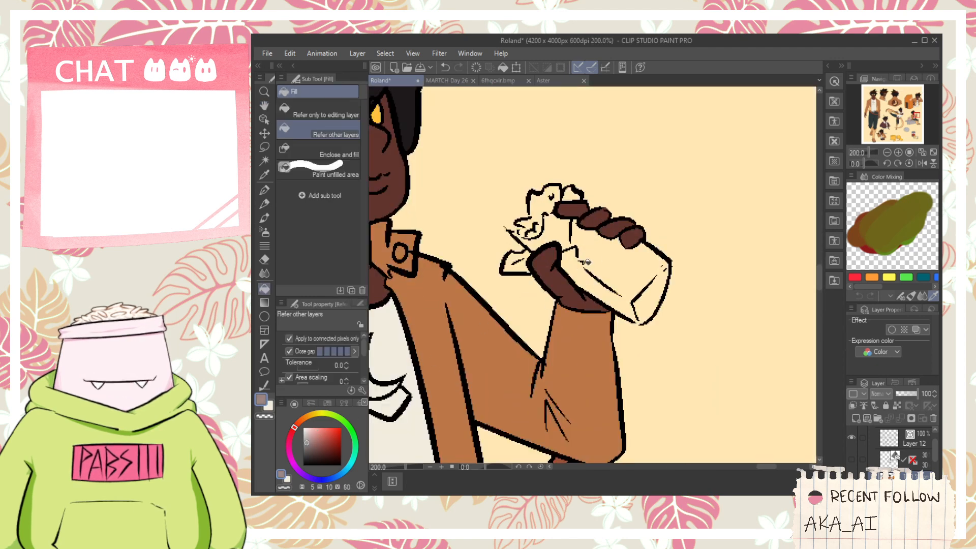
left_click(587, 262)
left_click(514, 264)
- Fill the tortilla parts of the seated figure's food with tan at hue 37, saturation 60, value 83
scroll(576, 196, "up", 2)
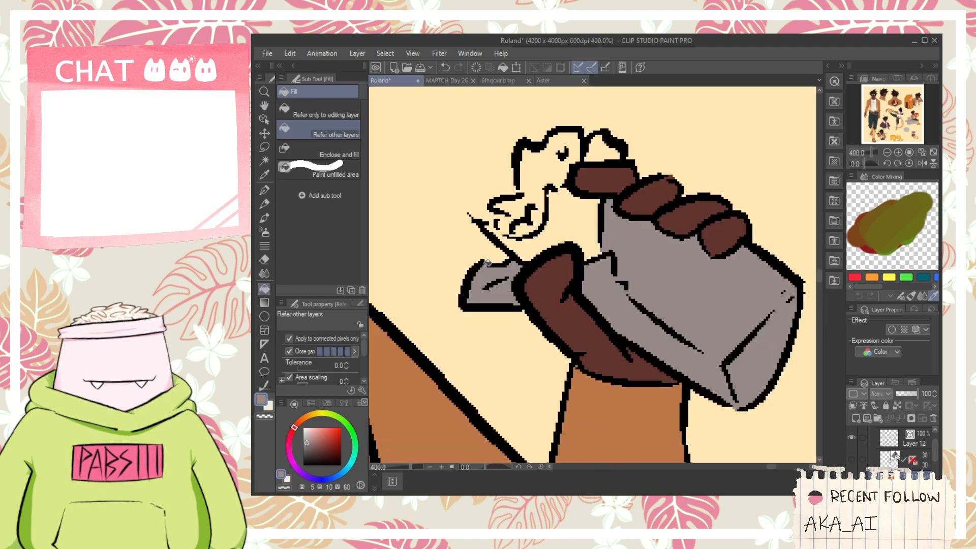
left_click(307, 413)
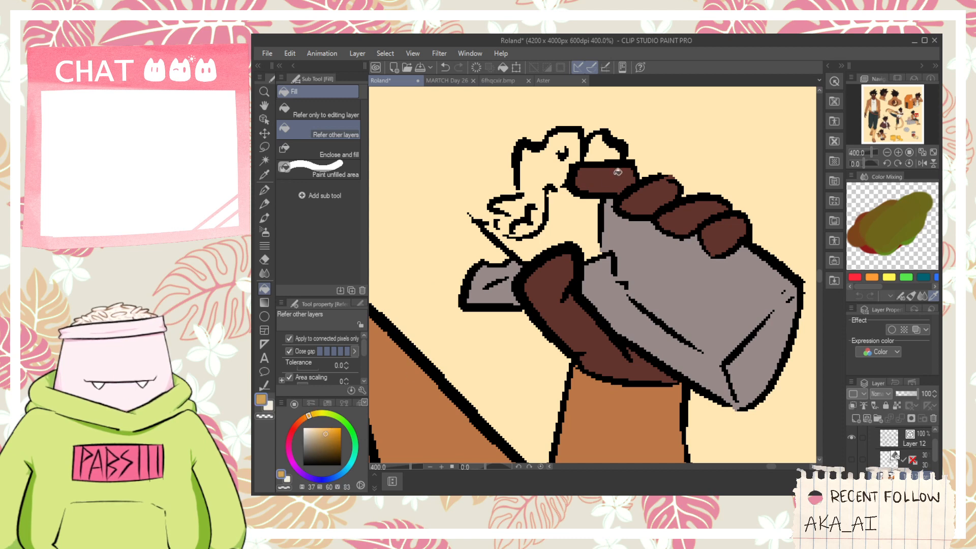
left_click(587, 214)
left_click(597, 155)
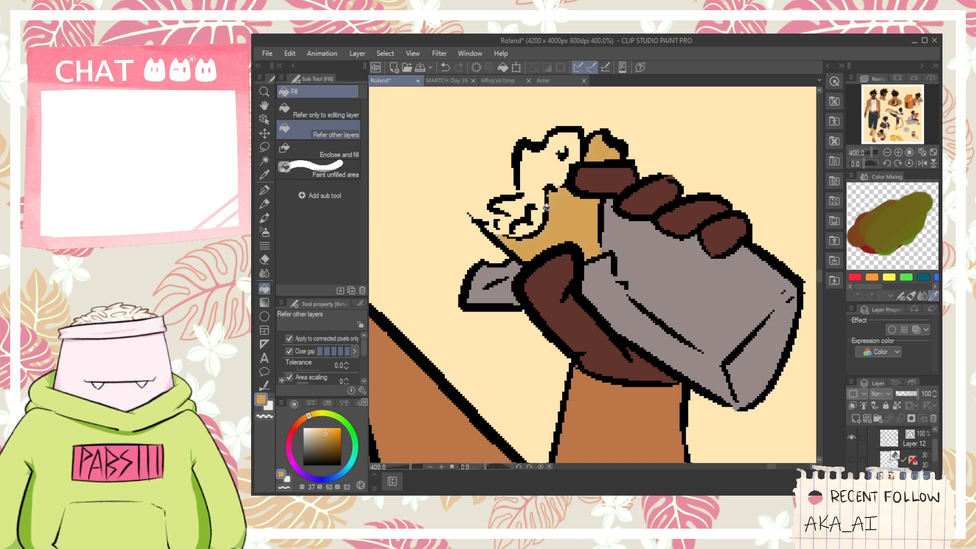
left_click(489, 209)
key("ctrl+z")
- Set the color to green at hue 88, saturation 60, value 83 and paint the food's lower lettuce by hand with the G-pen
left_click(338, 418)
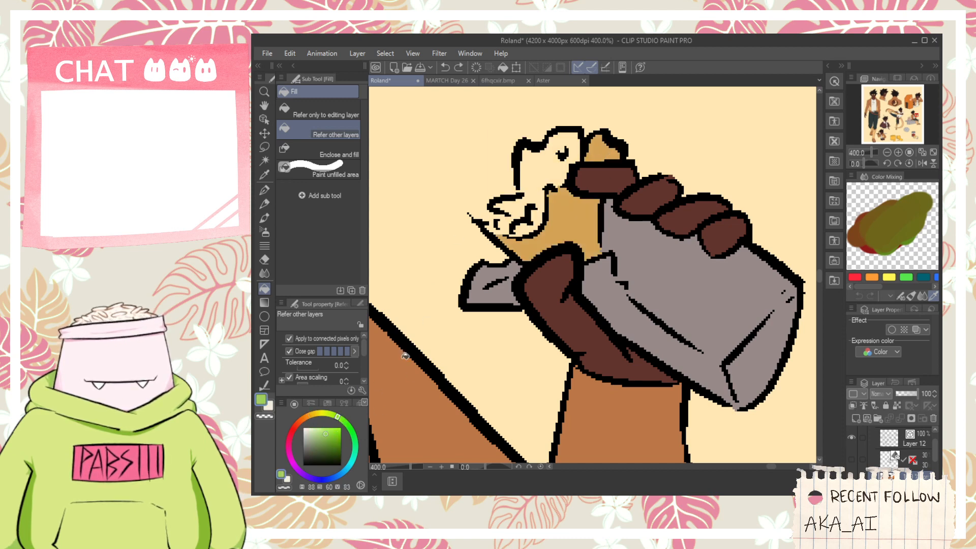
left_click(531, 195)
key("ctrl+z")
key("p")
left_click_drag(503, 214, 489, 226)
key("g")
left_click(527, 207)
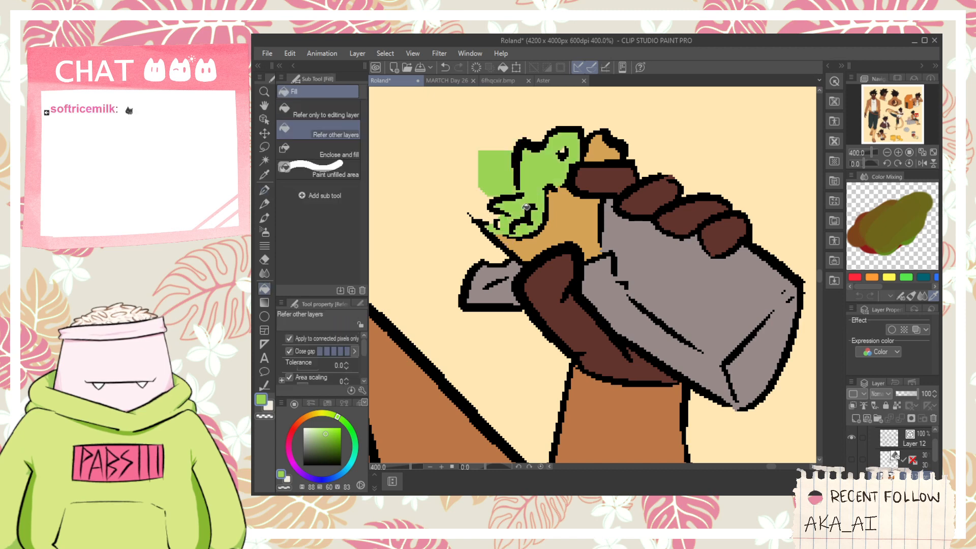
key("ctrl+z")
key("p")
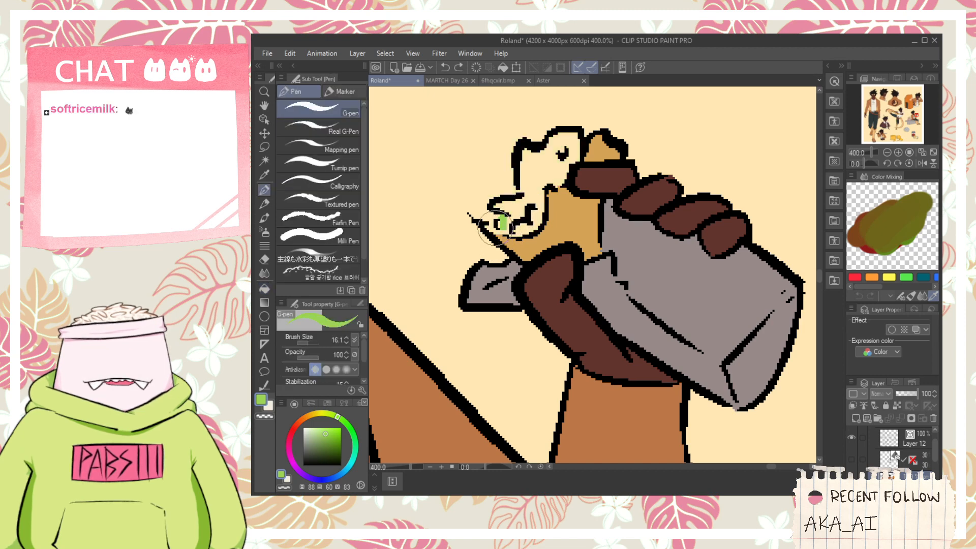
mouse_move(506, 227)
left_mouse_down()
mouse_move(543, 212)
mouse_move(521, 226)
left_mouse_up()
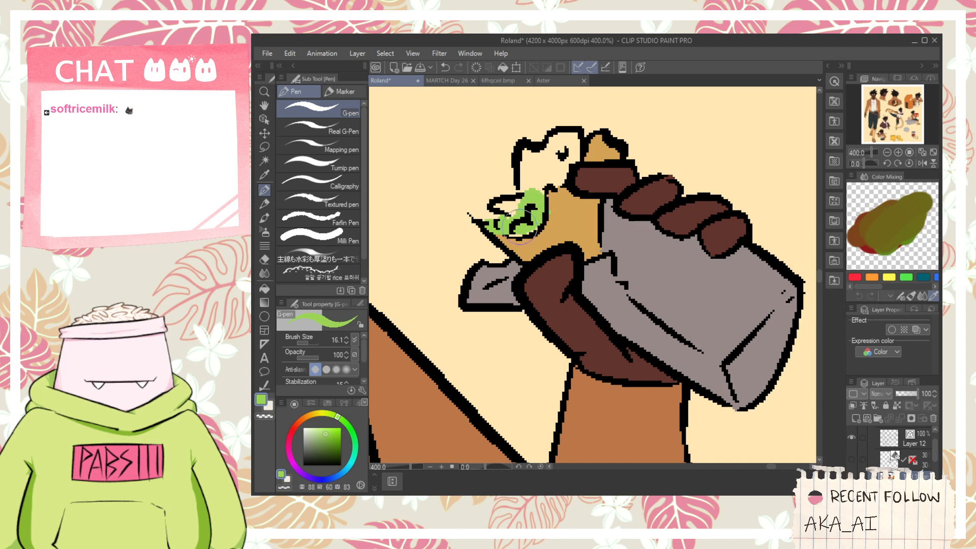
- Color the food's upper lettuce in the same green, brushing over the outline gaps before filling the rest
key("g")
left_click(543, 171)
key("ctrl+z")
key("p")
mouse_move(558, 159)
left_mouse_down()
mouse_move(552, 176)
mouse_move(561, 157)
left_mouse_up()
key("g")
left_click(545, 174)
key("ctrl+z")
key("p")
key("g")
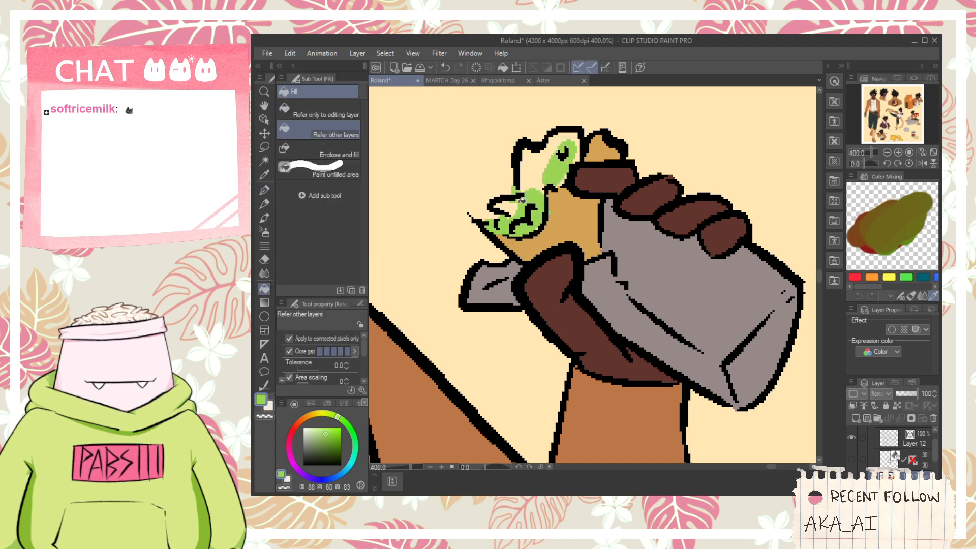
left_click(540, 172)
- Paint the food's tomato pieces red (hue 1, saturation 60, value 83) and add dark brown meat strokes (hue 12, saturation 67, value 38)
key("p")
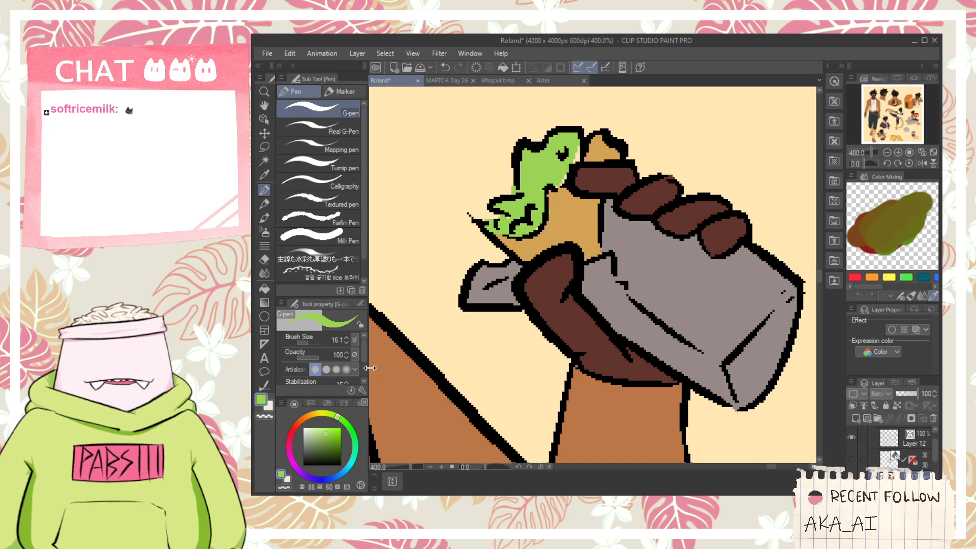
left_click(293, 429)
left_click_drag(526, 217, 534, 219)
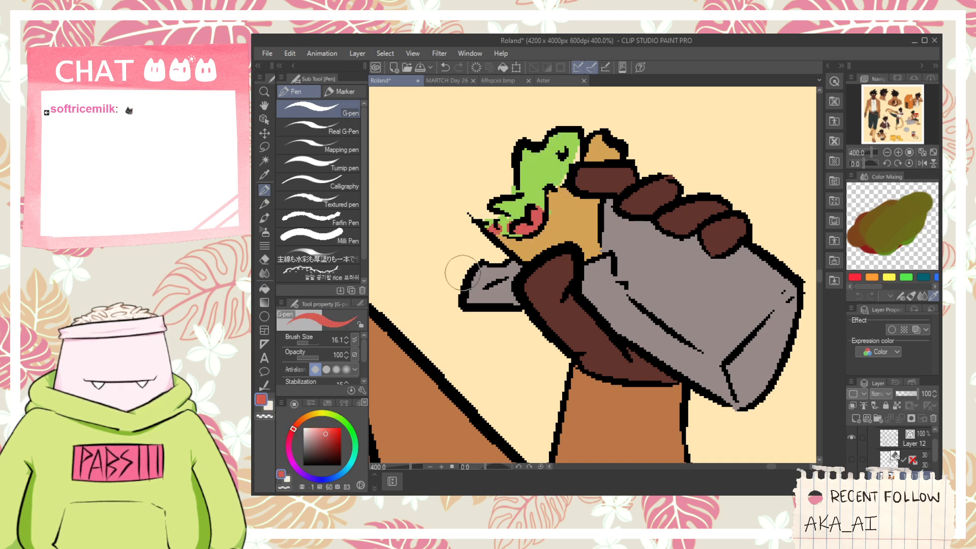
left_click_drag(311, 433, 331, 444)
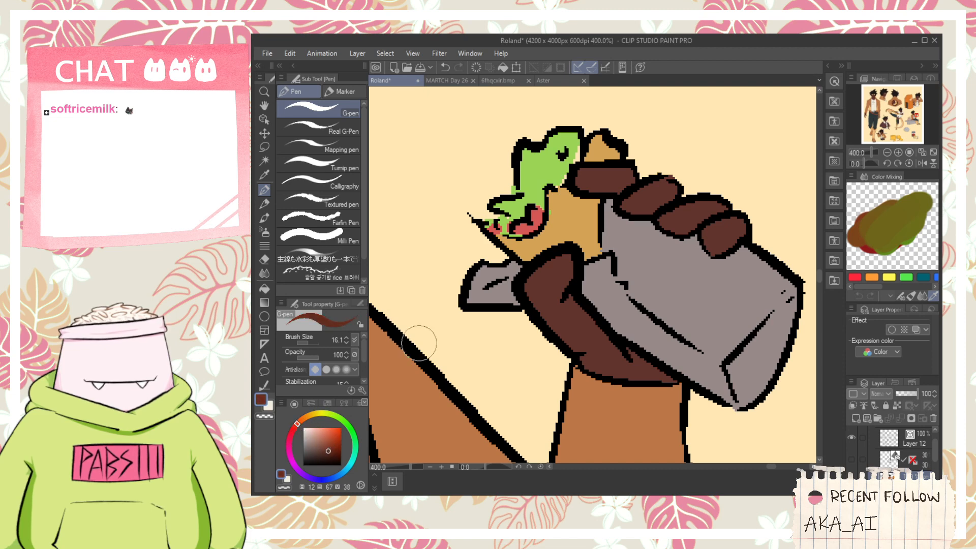
left_click_drag(558, 169, 564, 164)
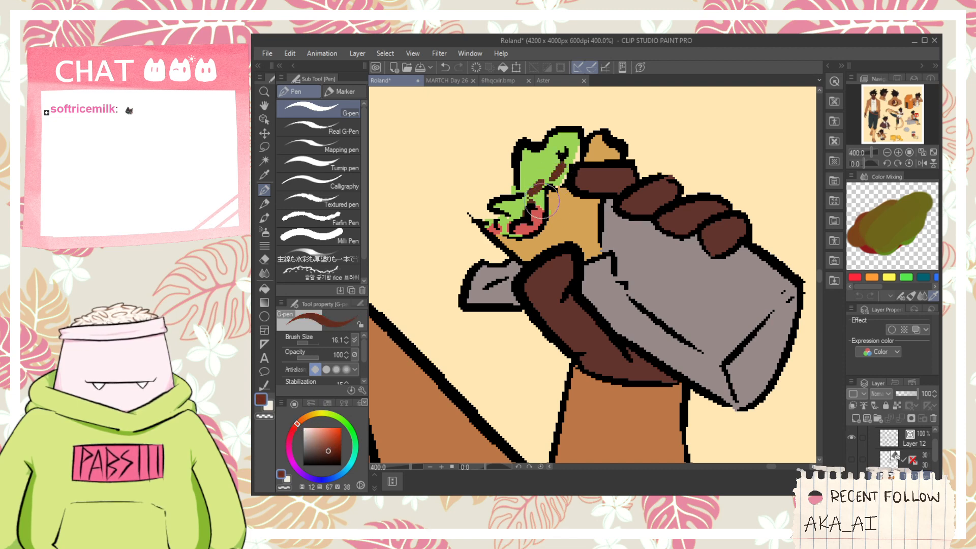
- Look over the right side of the sheet, sample the off-white as drawing color and examine the seated figure's face
scroll(546, 228, "down", 7)
key("space")
left_click_drag(556, 349, 611, 270)
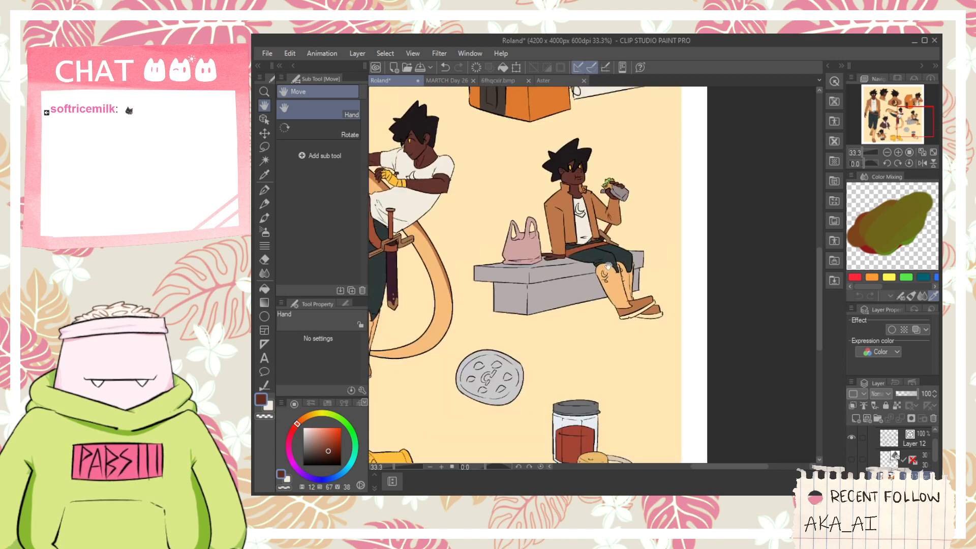
scroll(610, 270, "down", 1)
left_click_drag(564, 344, 604, 287)
left_click_drag(603, 127, 604, 266)
scroll(616, 214, "up", 1)
key("i")
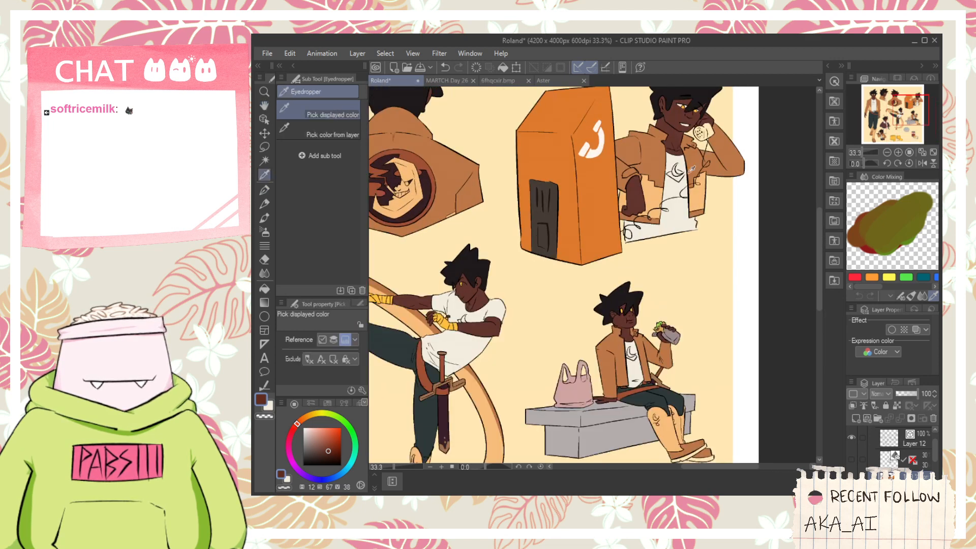
scroll(670, 152, "up", 1)
left_click(671, 155)
scroll(587, 376, "up", 6)
scroll(588, 339, "down", 7)
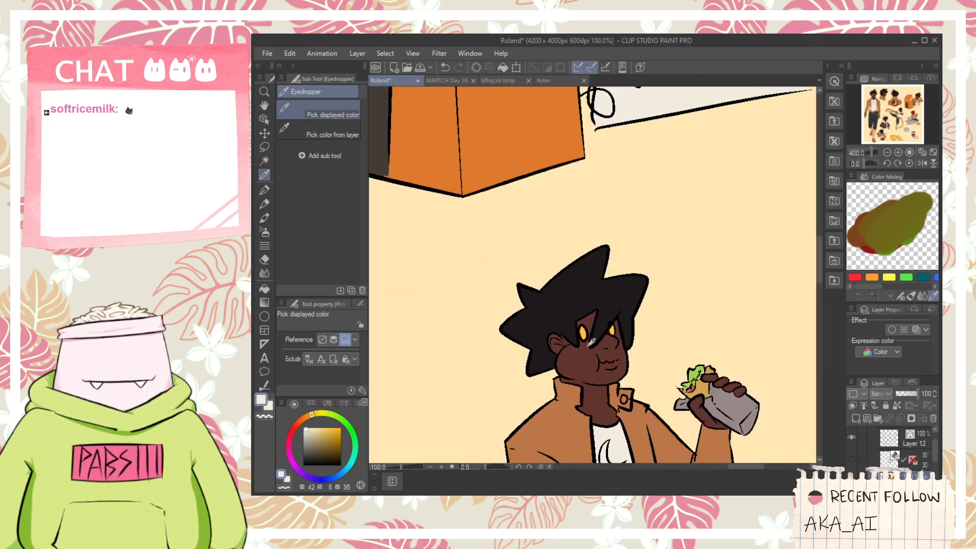
- Review the figures and the props in the lower part of the sheet for areas without color
key("space")
left_click_drag(588, 340, 652, 201)
scroll(652, 201, "down", 1)
left_click_drag(585, 394, 638, 235)
scroll(672, 361, "down", 2)
scroll(679, 236, "up", 3)
scroll(687, 321, "down", 1)
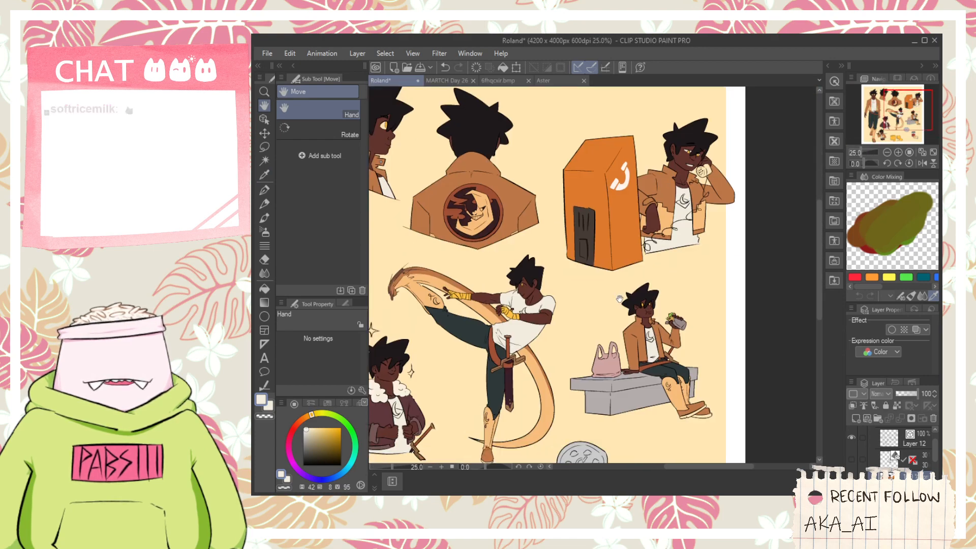
left_click_drag(585, 367, 610, 336)
left_click_drag(587, 381, 655, 322)
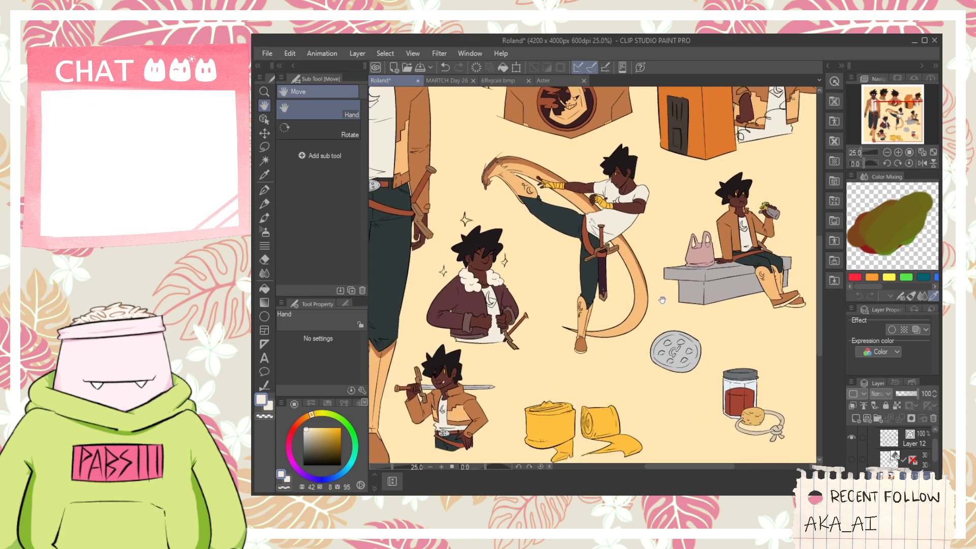
left_click_drag(763, 453, 725, 389)
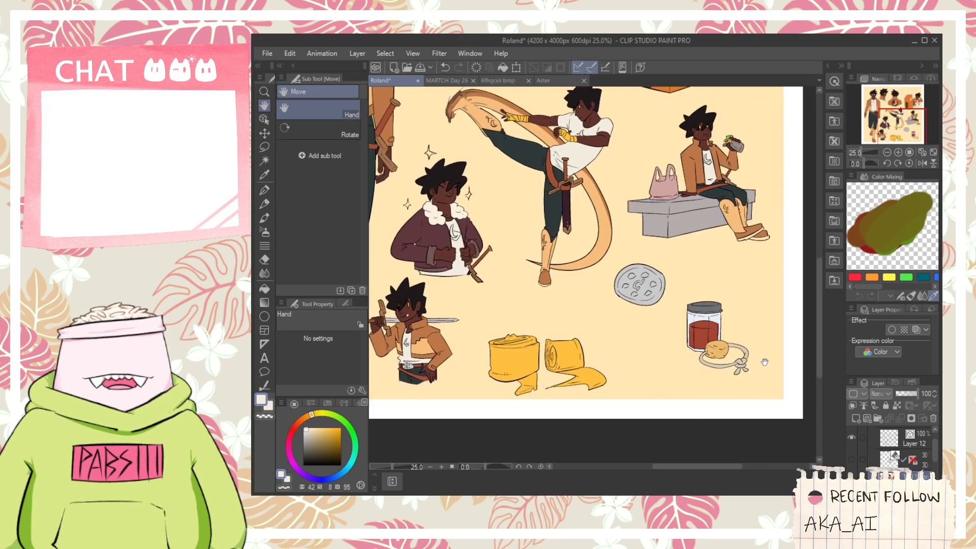
- Add a black text label reading "Yellow fistwraps" above the yellow wrap rolls and begin a second line with an opening parenthesis
left_click(266, 358)
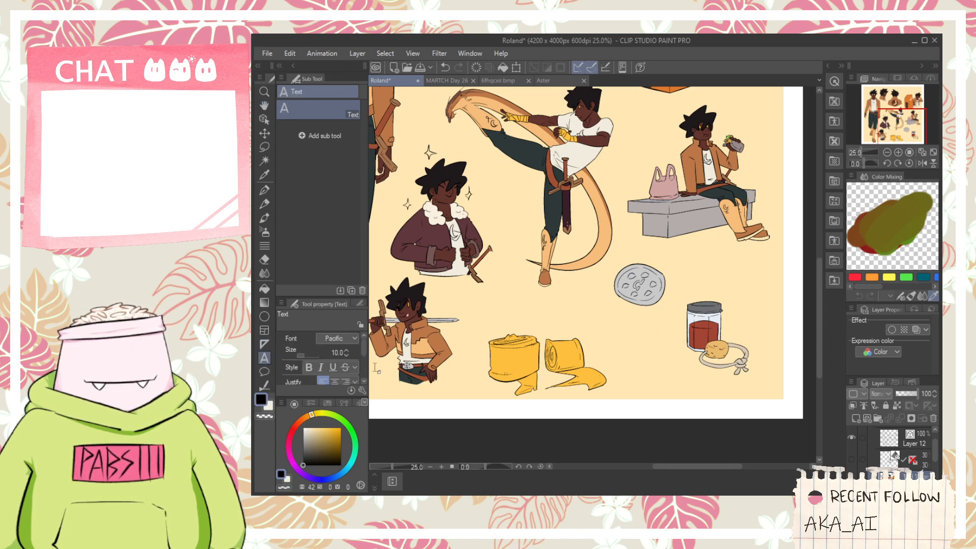
left_click(491, 311)
type("YE")
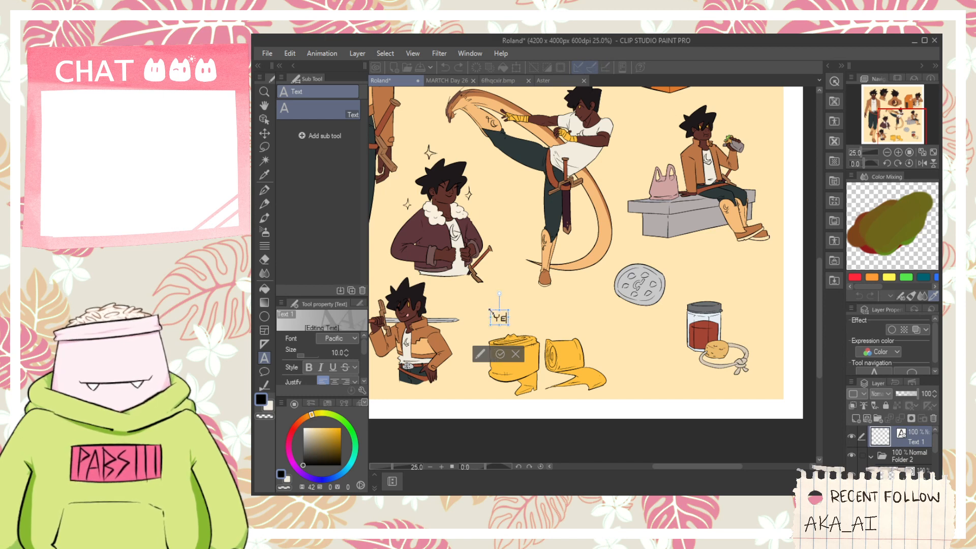
type("llow fis")
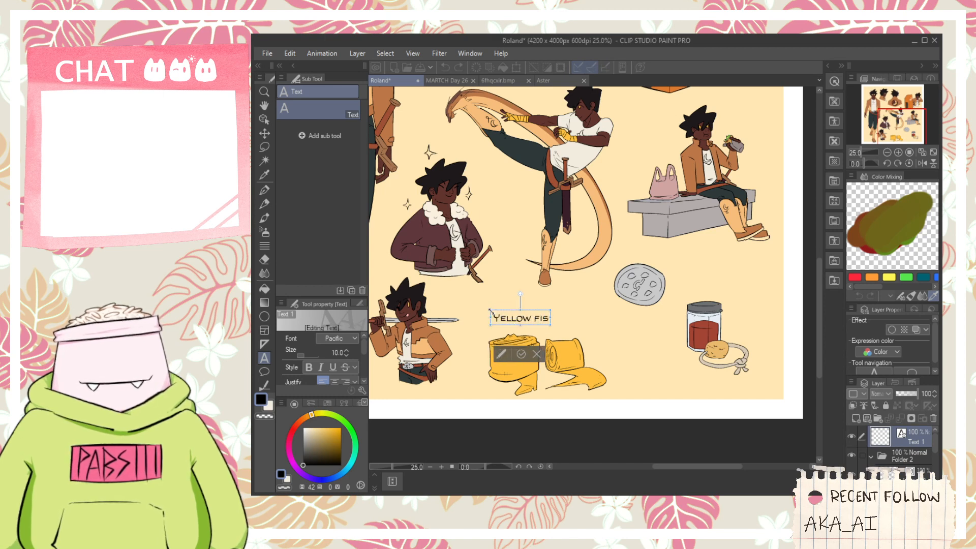
type("twraps")
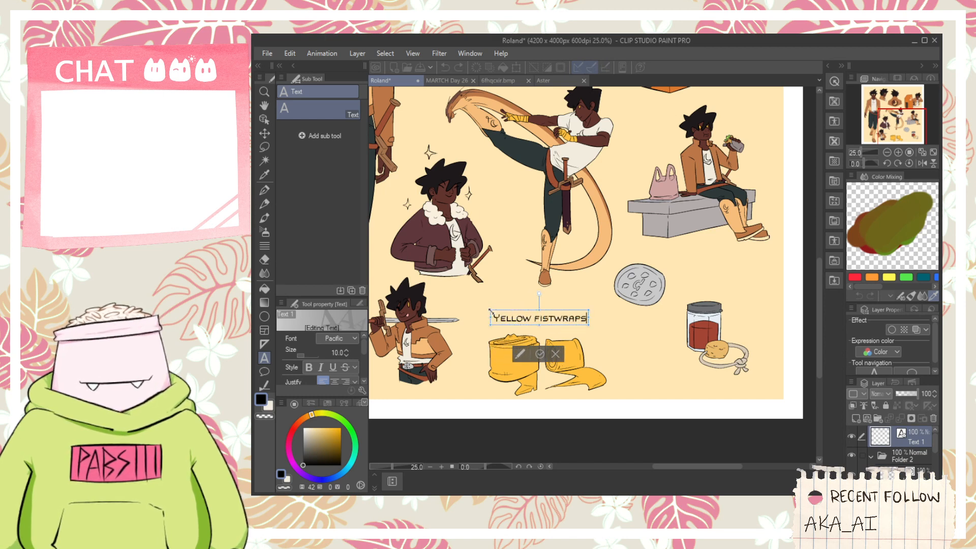
type("(kinda grody")
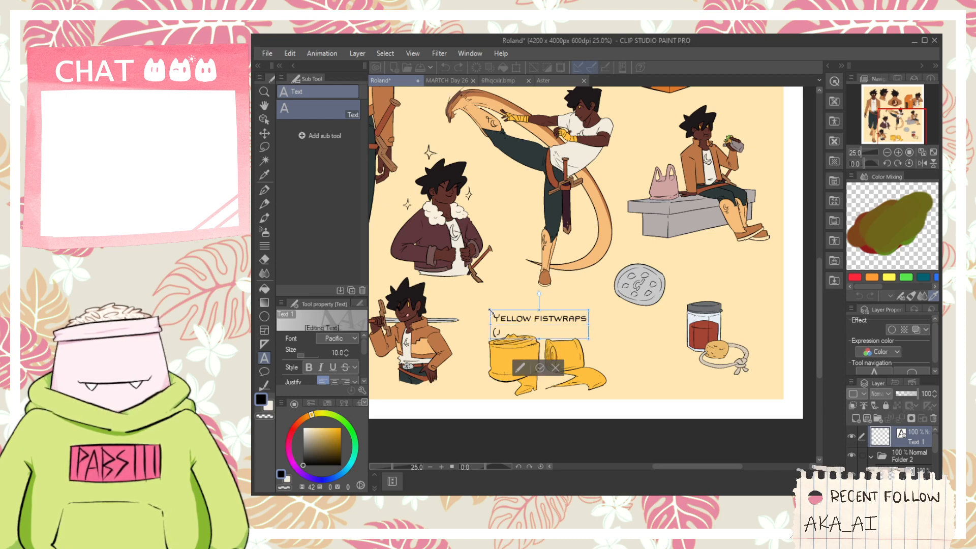
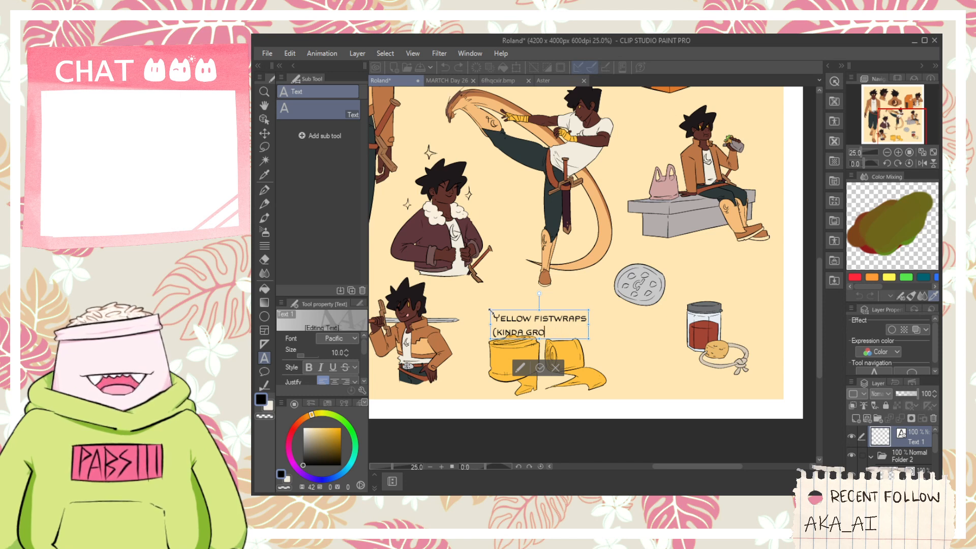
- Complete the fistwraps label's second line as "(kinda grody)", center its lines and position the label clear above the yellow wrap rolls
type("DY")
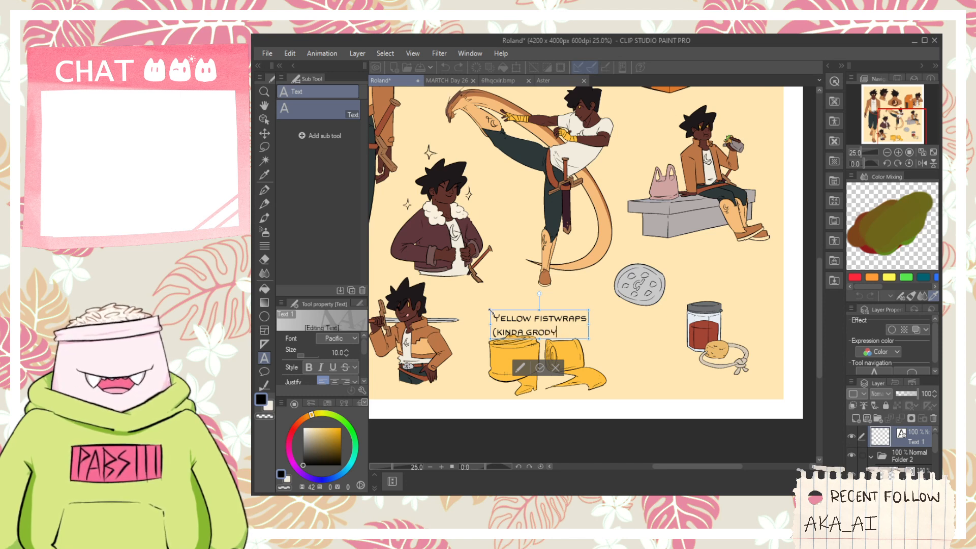
type(")")
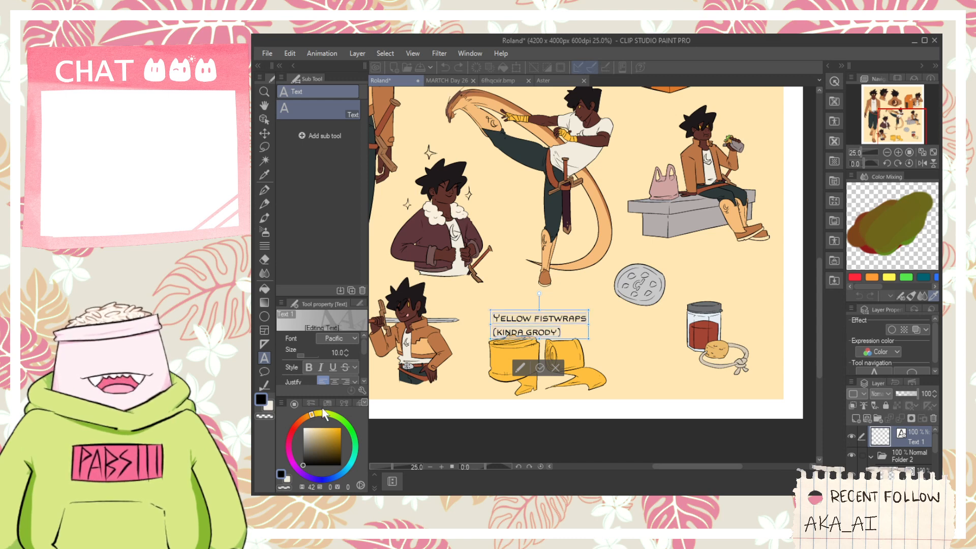
left_click(334, 380)
left_click_drag(581, 344, 573, 332)
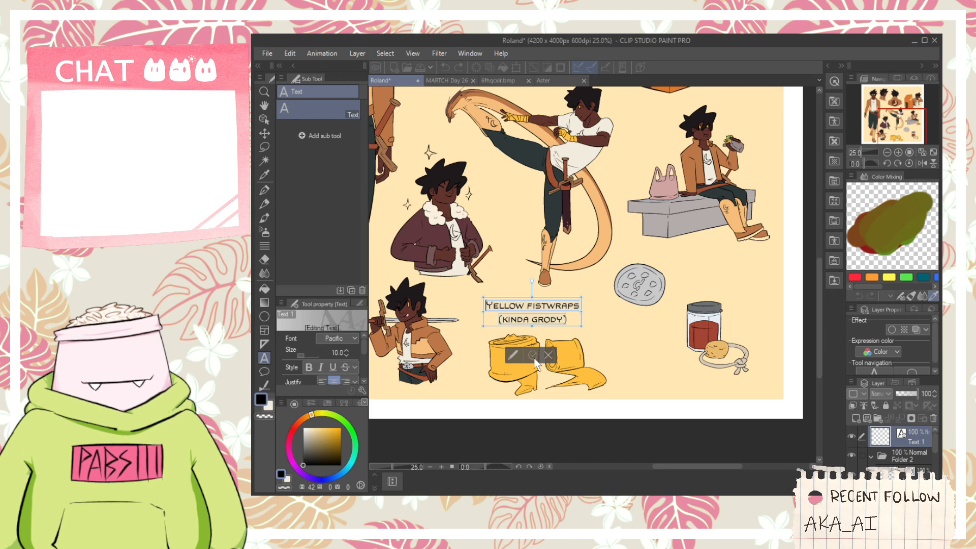
- Add a two-line black text label reading "silver belt buckle" below the gray buckle
left_click(618, 318)
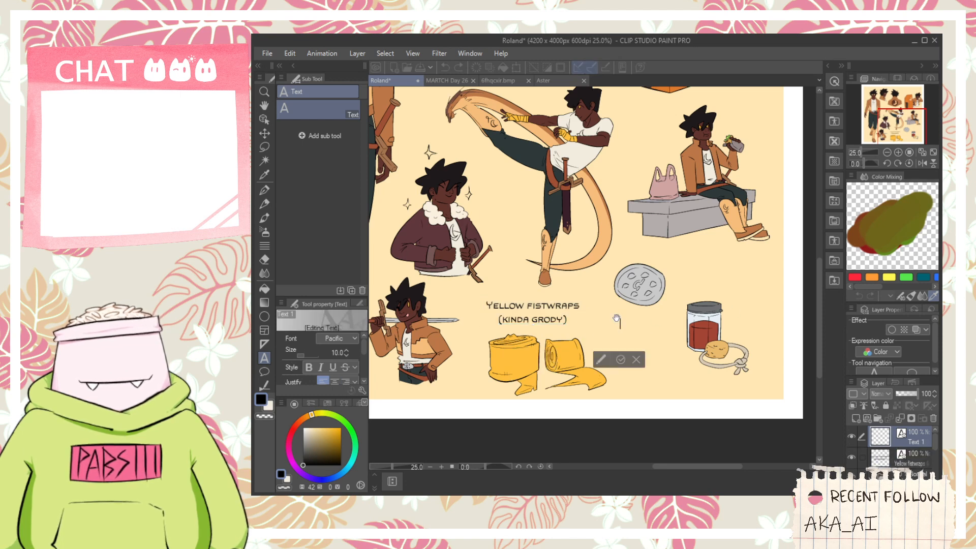
type("SILVER")
key("Return")
type("B")
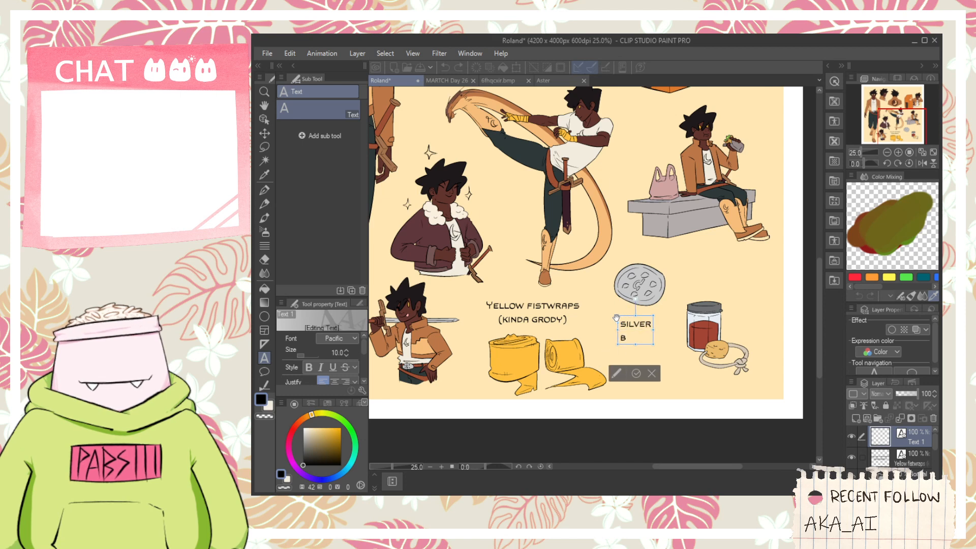
type("ELT BUCKLE")
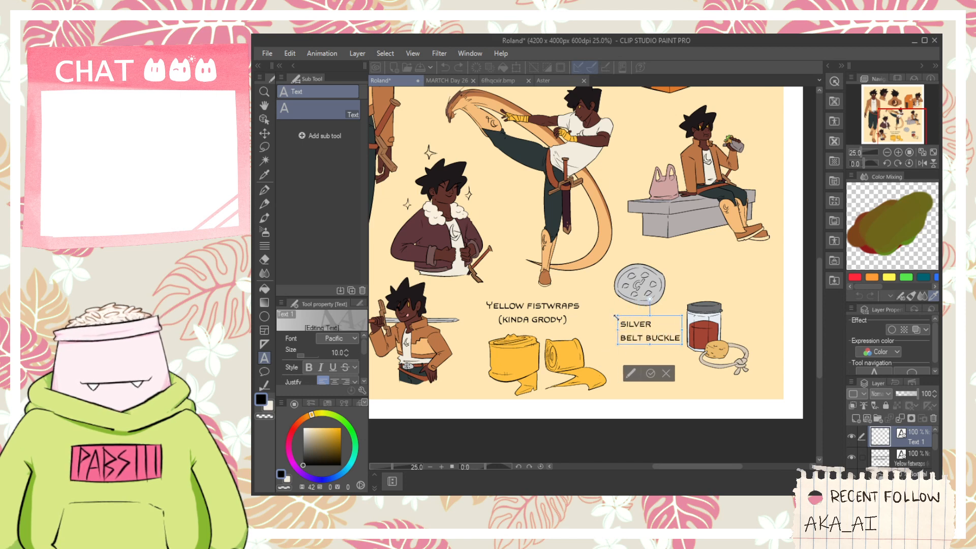
- Try adding a "(Family Heirloom)" note beneath the belt buckle label, and delete it again
key("Return")
type("(")
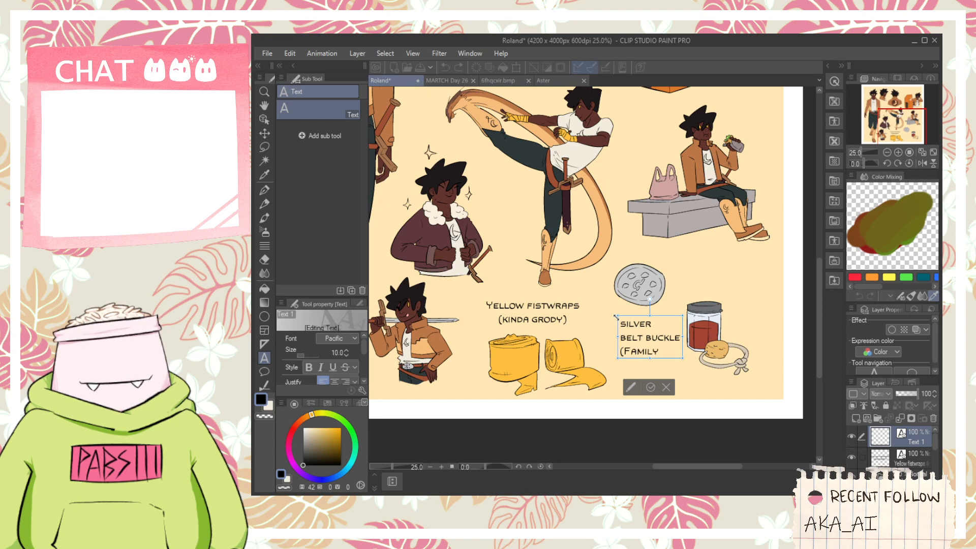
type("Family")
key("Return")
type("Heirloom)")
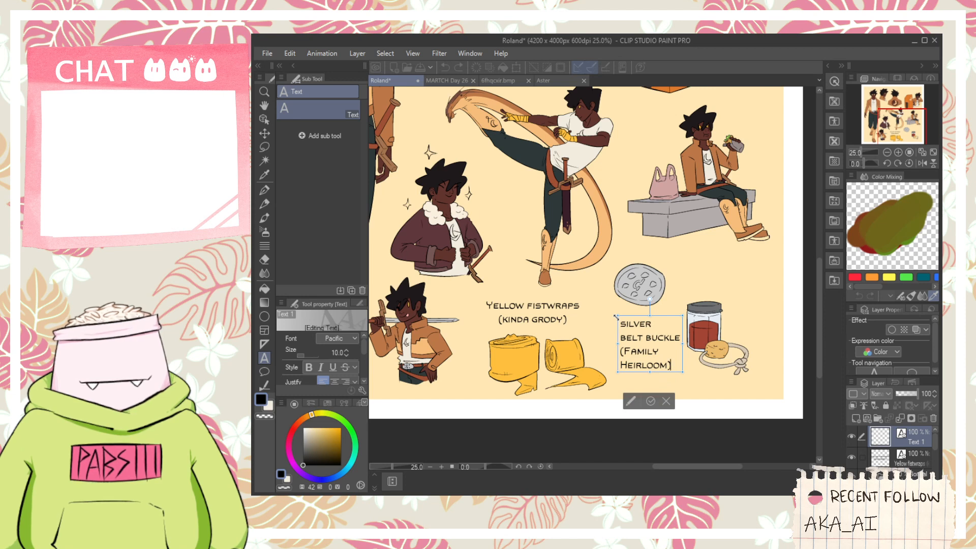
key("BackSpace")
key("BackSpace")
key("BackSpace")
key("BackSpace")
key("BackSpace")
key("BackSpace")
key("BackSpace")
key("BackSpace")
key("BackSpace")
key("BackSpace")
key("BackSpace")
key("BackSpace")
key("BackSpace")
key("BackSpace")
key("BackSpace")
key("BackSpace")
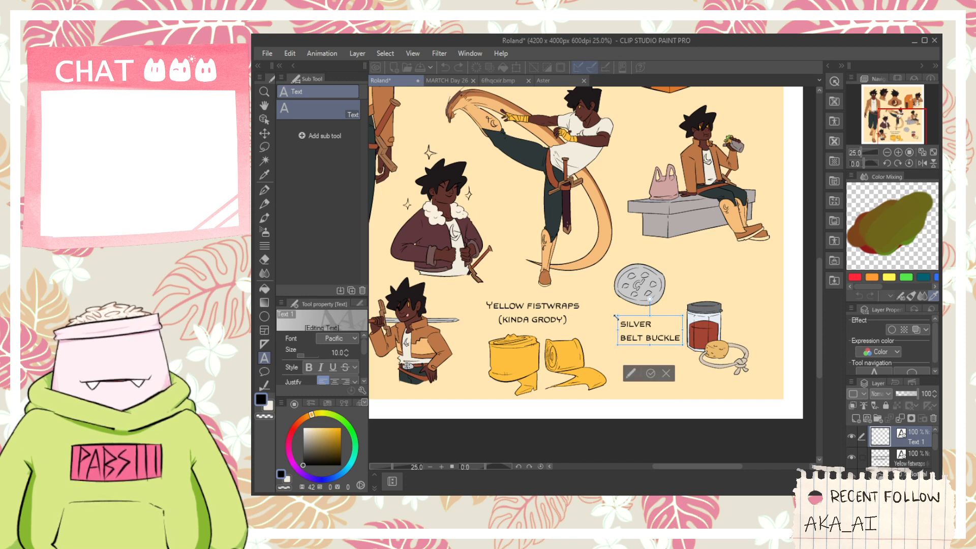
- Center the lines of the belt buckle label and place it directly beneath the buckle
key("Up")
key("Home")
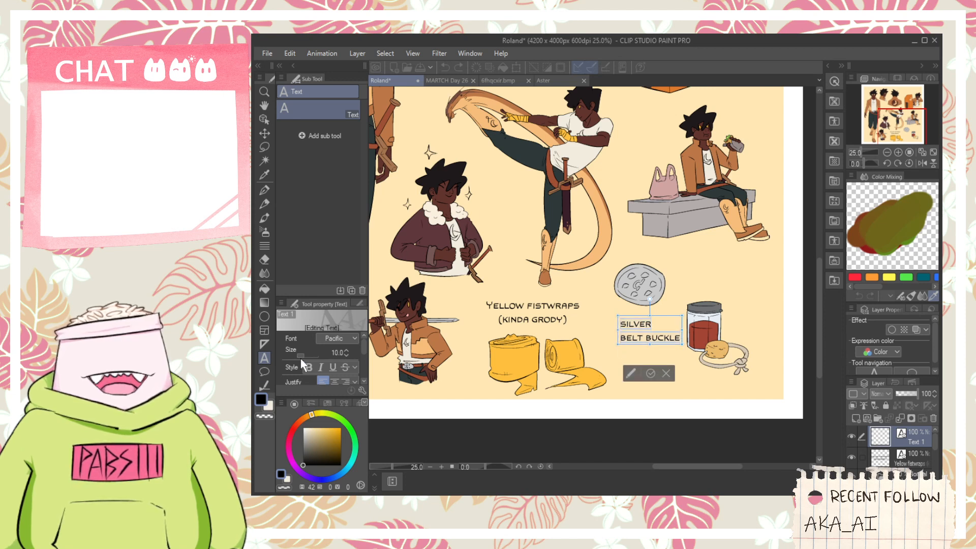
left_click(334, 382)
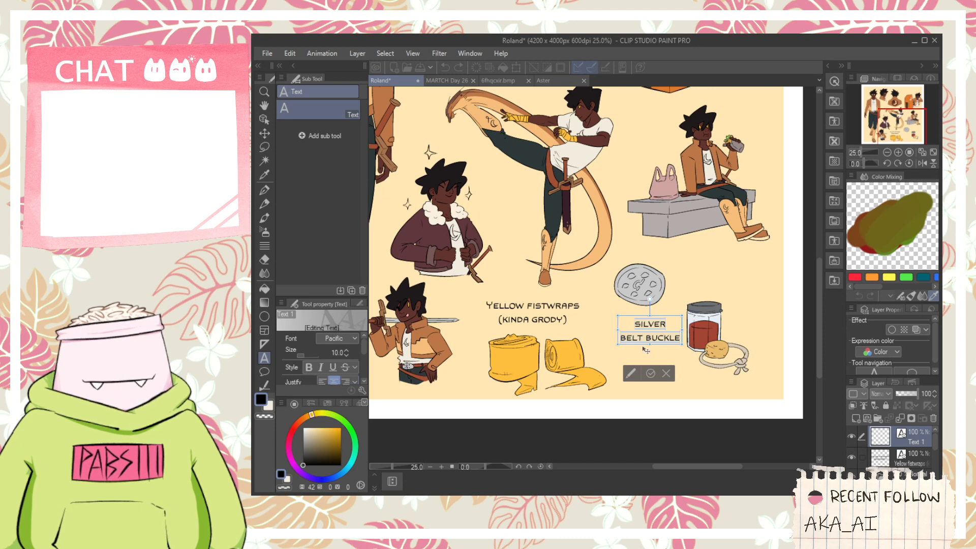
left_click_drag(651, 349, 636, 346)
left_click(634, 370)
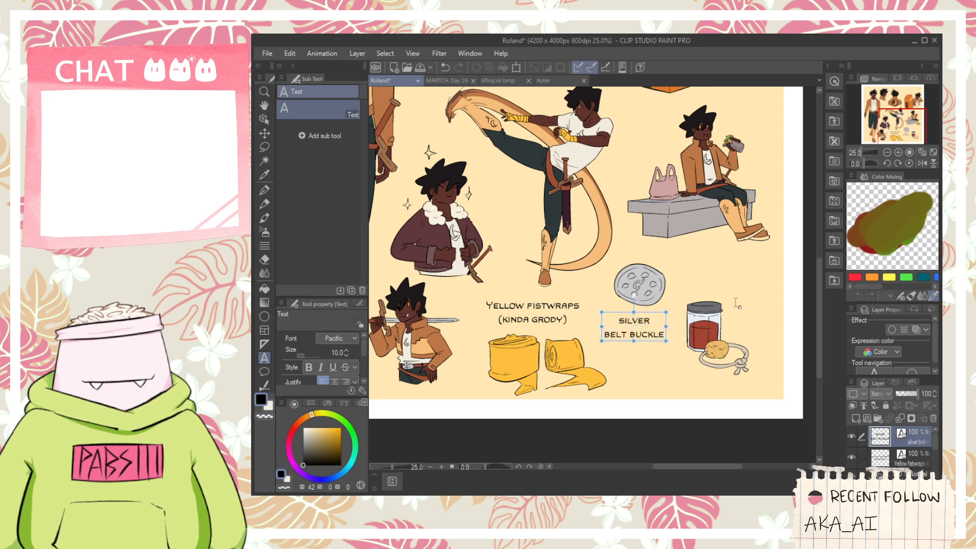
- Add a centered three-line text label reading "Dit da jow for the bruises" and place it above the jar of red liquid
left_click(717, 279)
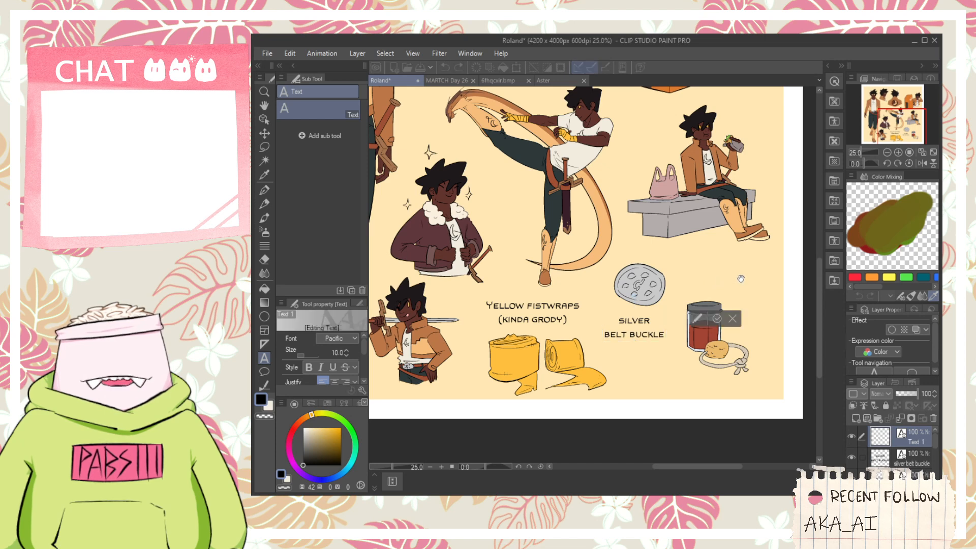
type("Dit")
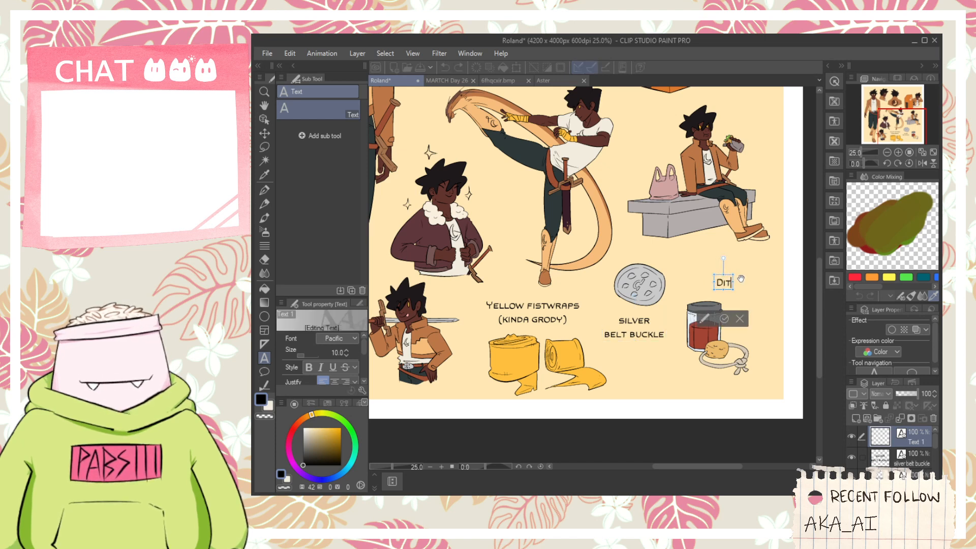
type(" Da Jow")
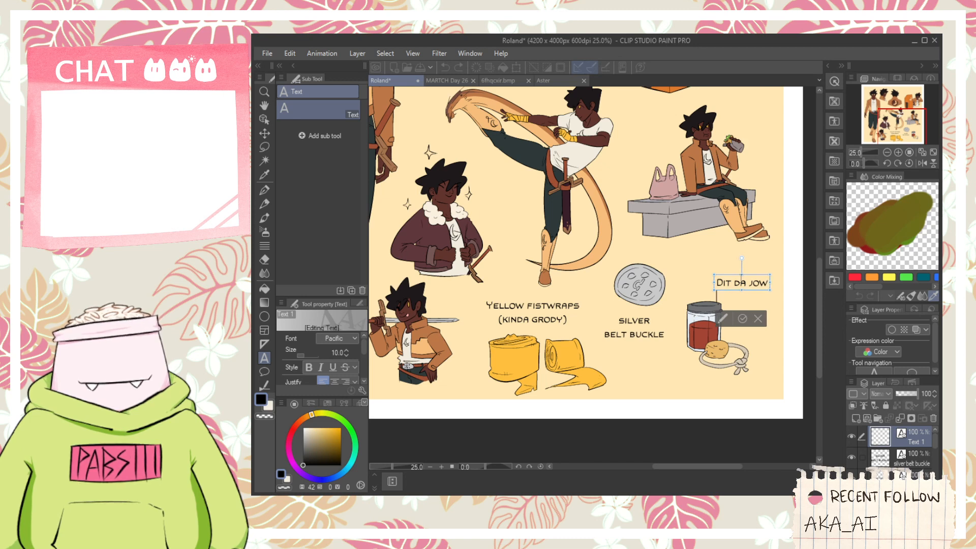
key("Return")
type("FOR THE")
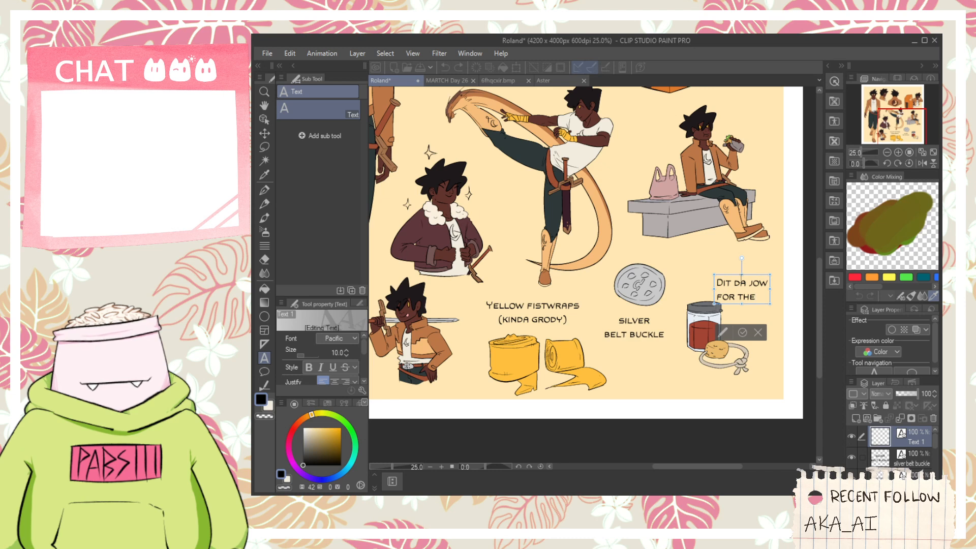
key("Return")
type("BRUISES")
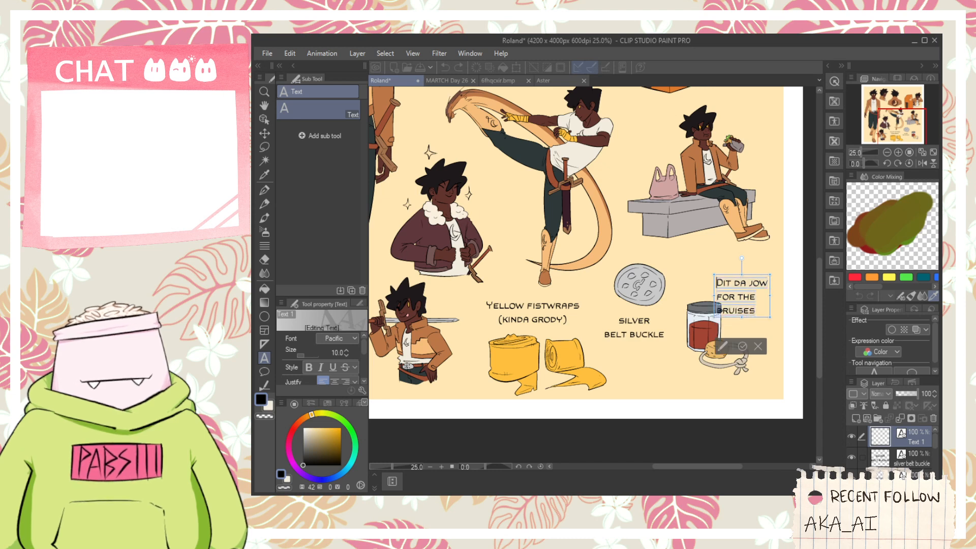
left_click(337, 379)
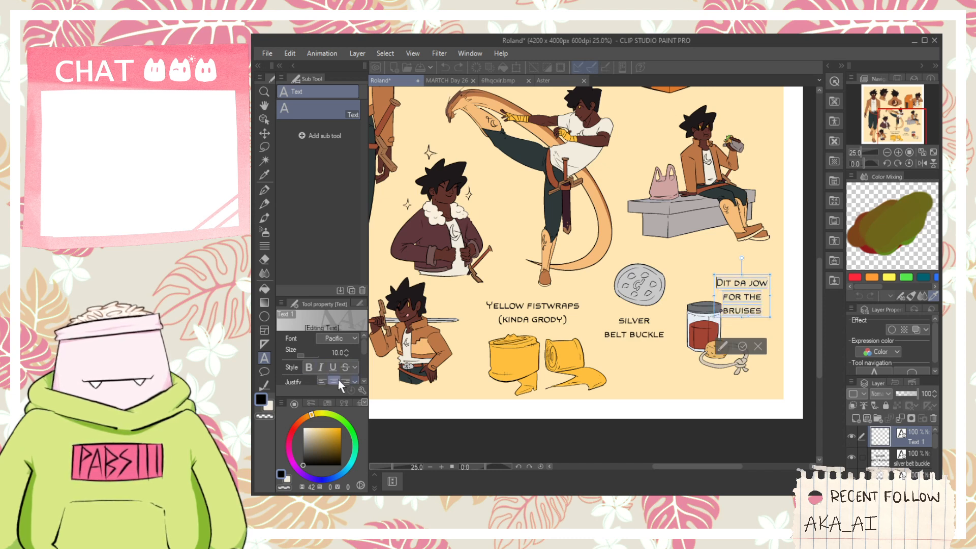
left_click_drag(759, 323, 726, 299)
left_click(708, 327)
- Sample the phone booth's orange (hue 26, saturation 80, value 87) and make the flat color layer Layer 11 active
scroll(432, 308, "down", 7)
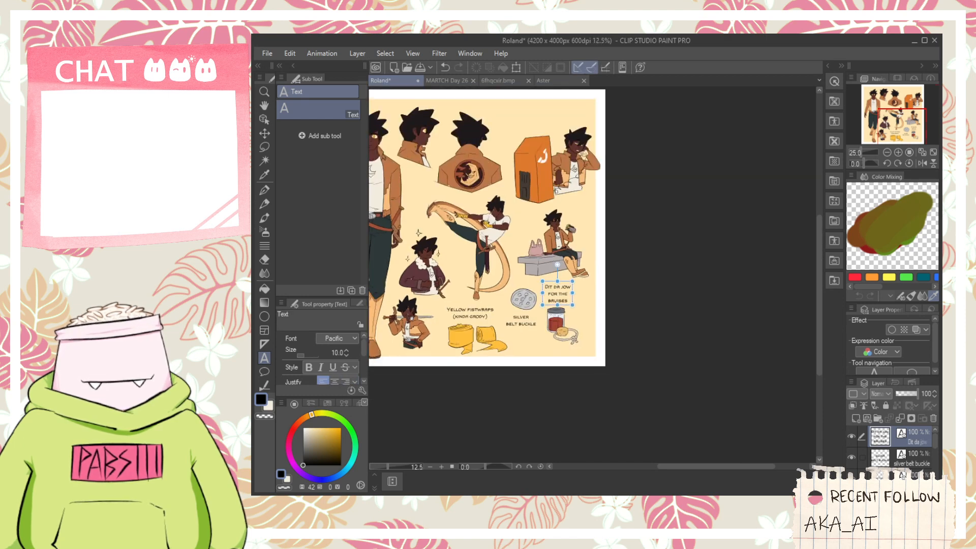
scroll(448, 285, "up", 3)
scroll(569, 310, "up", 1)
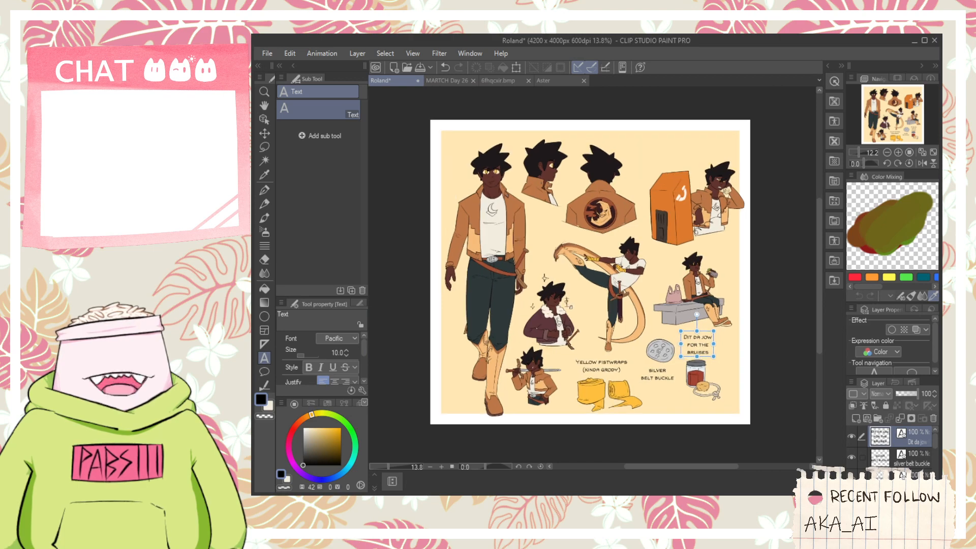
scroll(698, 167, "up", 2)
scroll(673, 120, "up", 1)
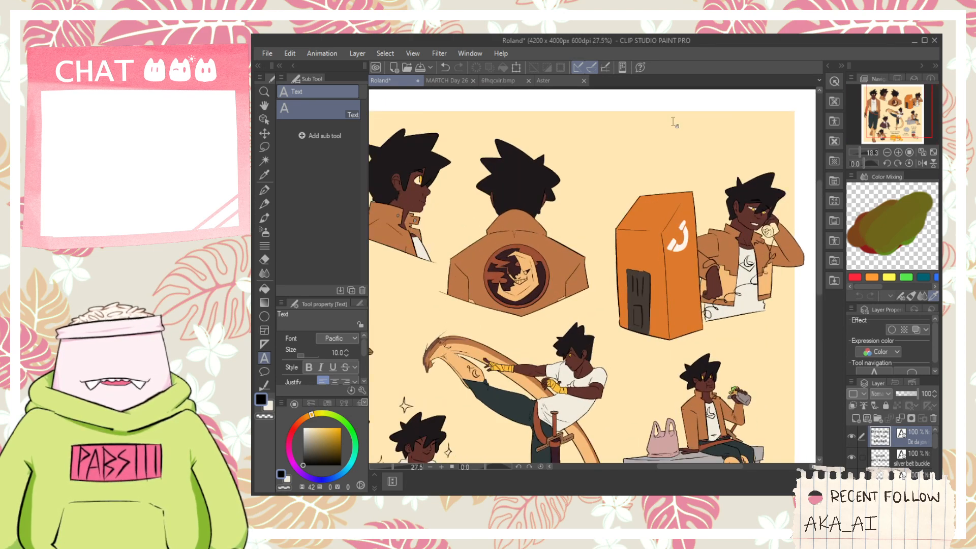
scroll(673, 120, "down", 5)
scroll(698, 95, "up", 6)
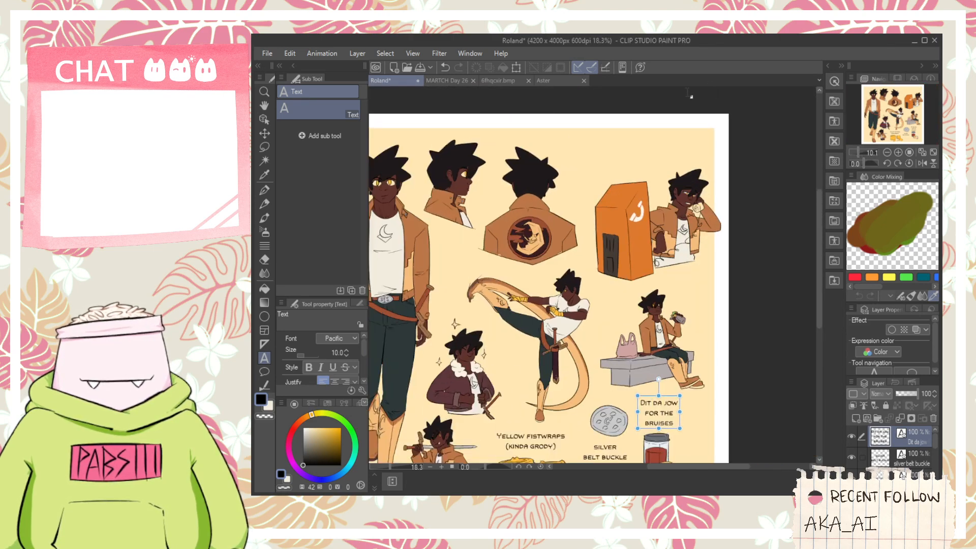
key("i")
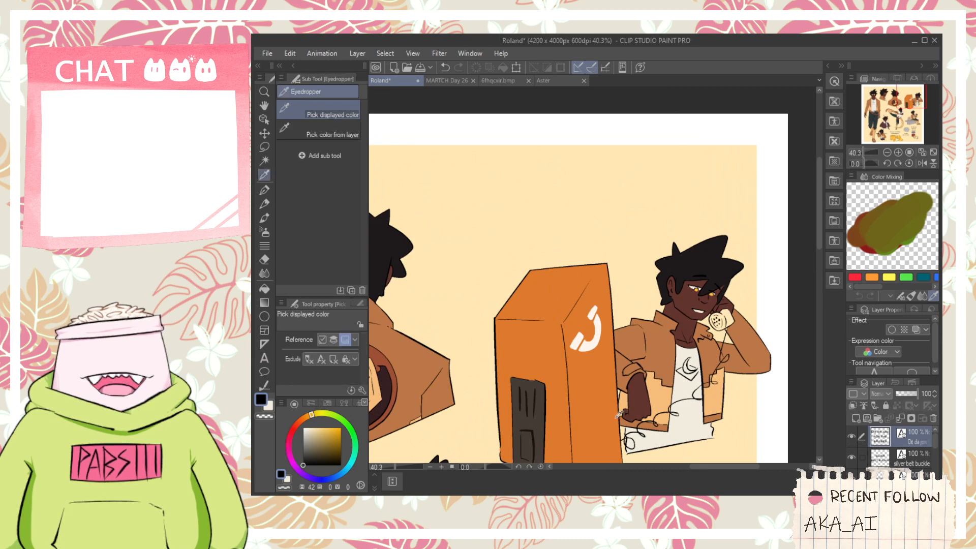
left_click(608, 412)
scroll(904, 463, "down", 10)
left_click(908, 460)
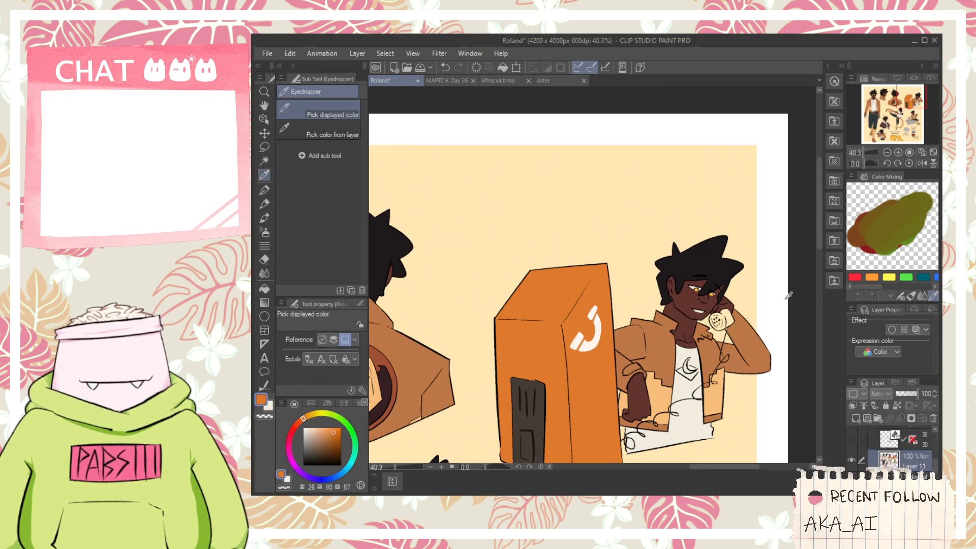
- Fill the mouthpiece and body of the phone handset at the figure's ear with the sampled orange
key("g")
scroll(686, 335, "up", 4)
left_click(686, 335)
left_click(691, 353)
left_click(672, 311)
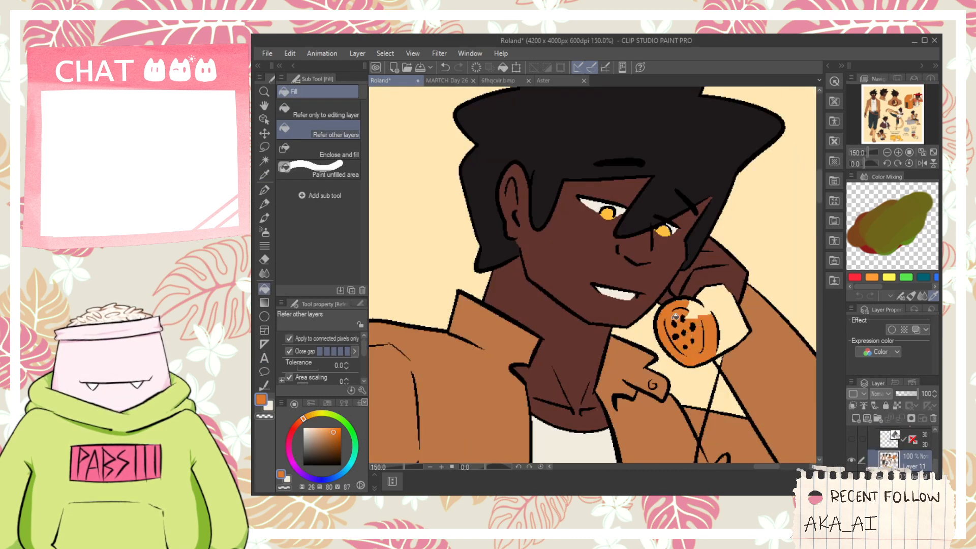
left_click(725, 316)
left_click(723, 350, "alt")
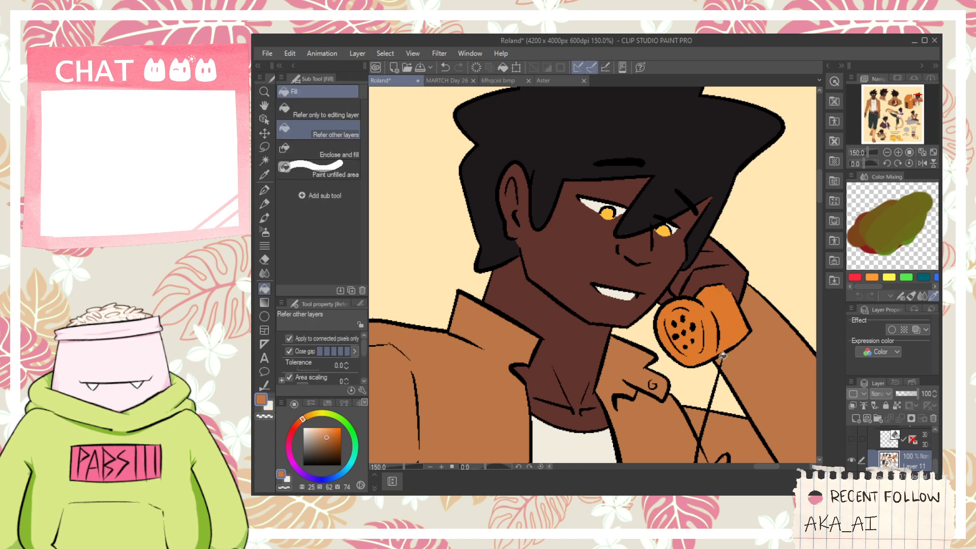
- Make the "Dit da jow" text layer active and set the drawing color to black
scroll(722, 356, "down", 4)
scroll(884, 454, "up", 2)
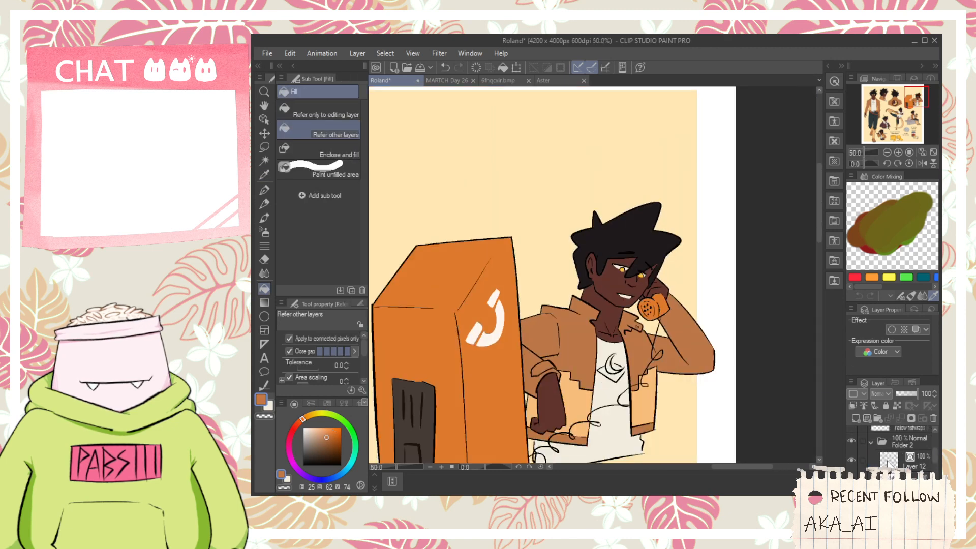
left_click(888, 462)
scroll(900, 439, "up", 5)
left_click(901, 438)
scroll(477, 357, "down", 1)
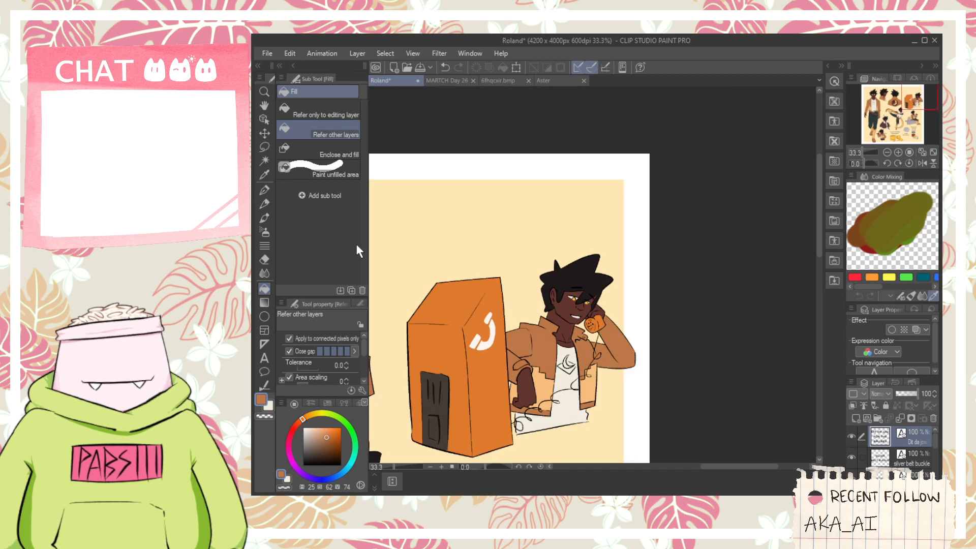
left_click_drag(305, 443, 285, 473)
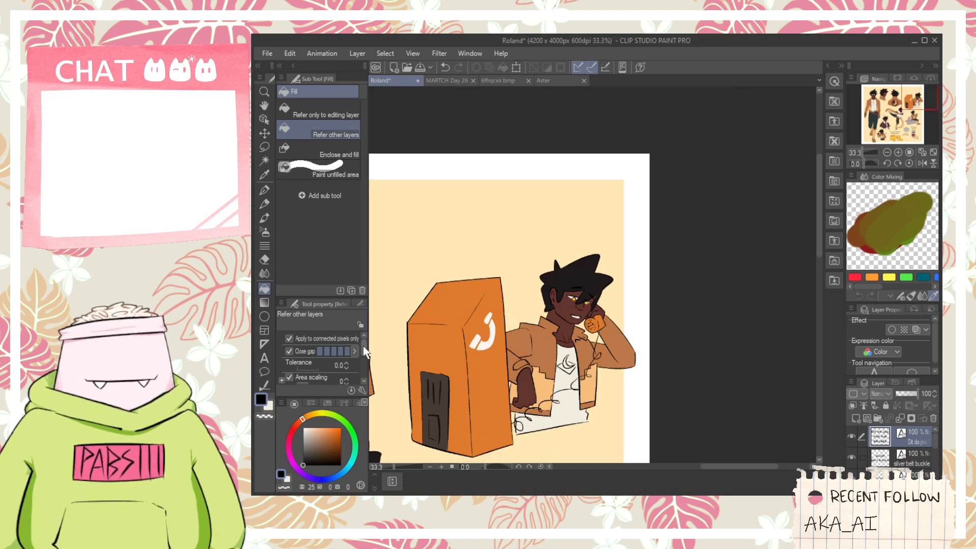
- Start a black text above the orange phone booth reading "yeah, no," with "yeah." on a second line
key("p")
scroll(614, 234, "down", 1)
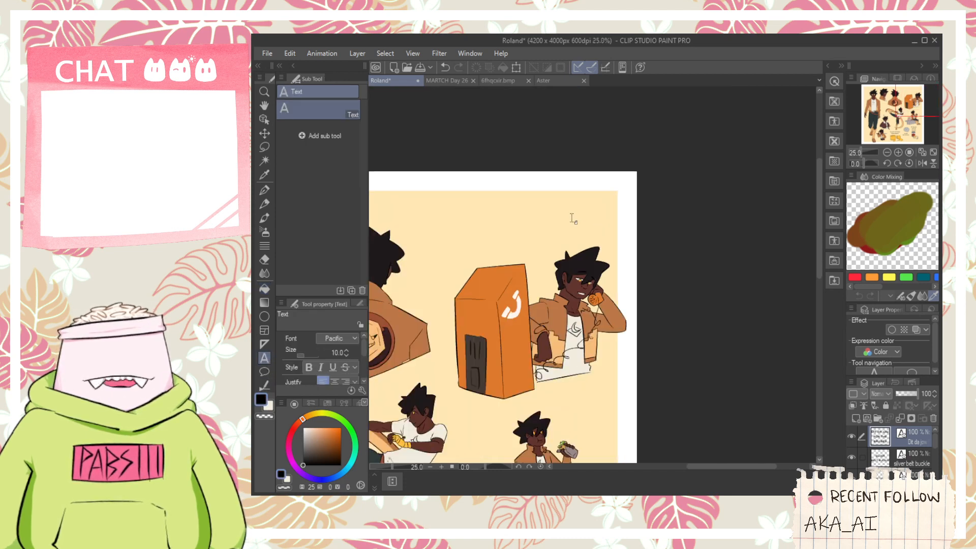
left_click(265, 359)
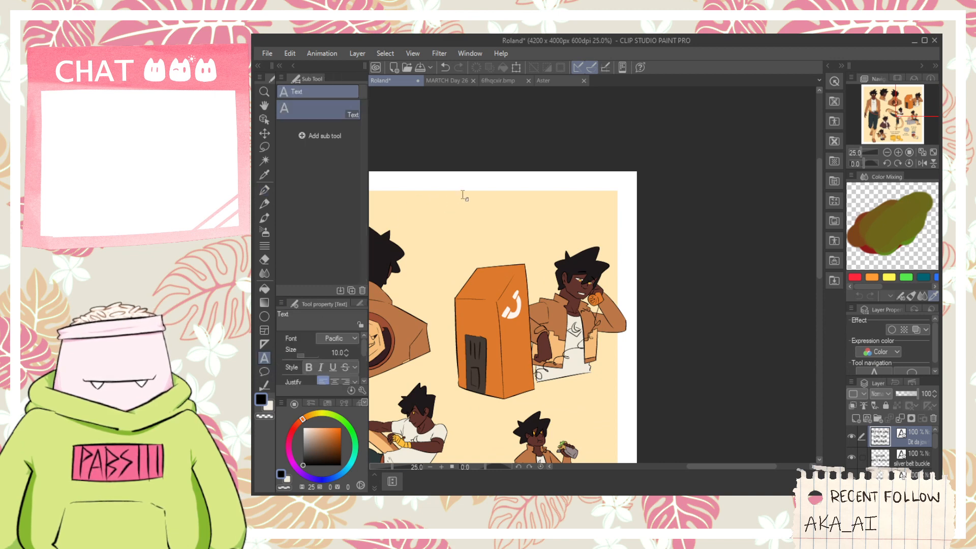
left_click(464, 195)
type("YEAH,")
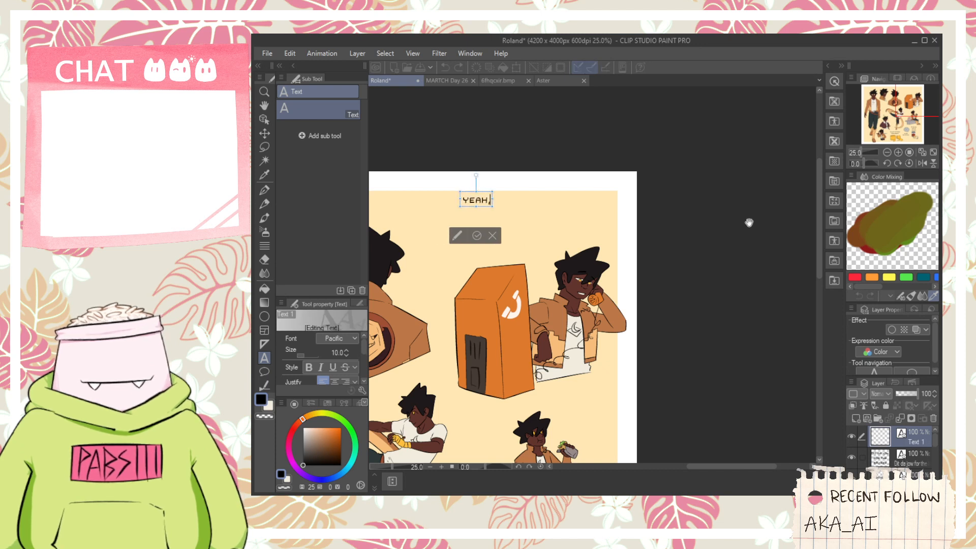
type(" NO,")
key("Return")
type("YEAH.")
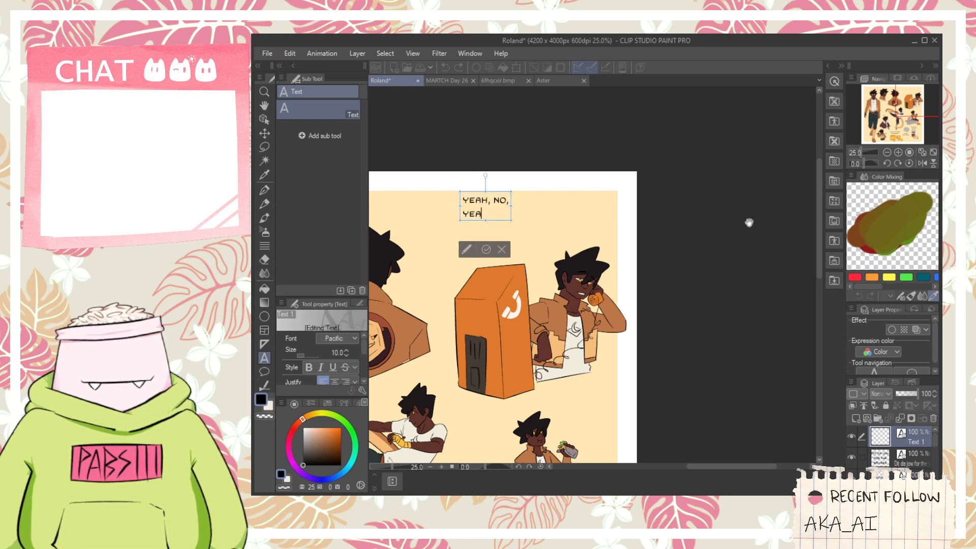
type(" THA")
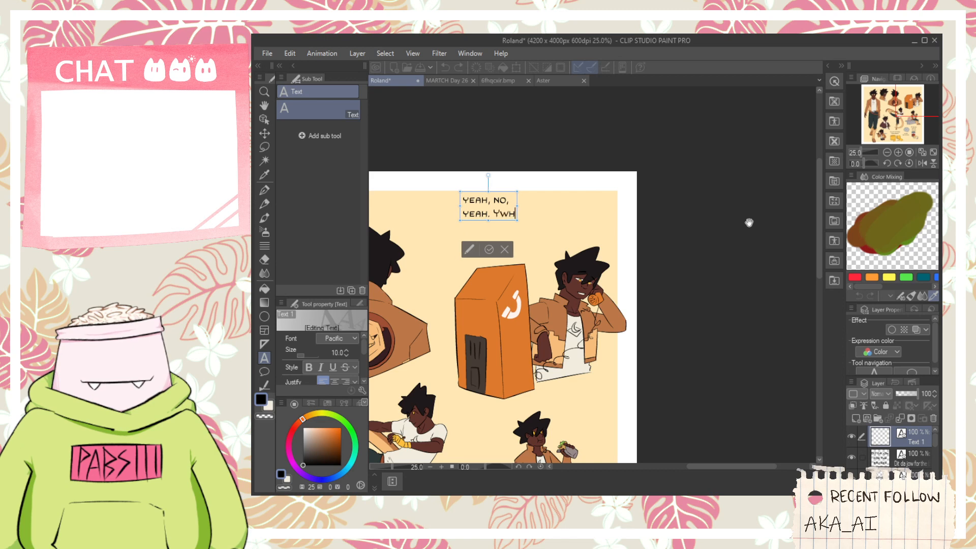
- Complete the second line of the text above the phone booth as "yeah. Yeah,"
key("BackSpace")
key("BackSpace")
key("BackSpace")
type("Yeha,")
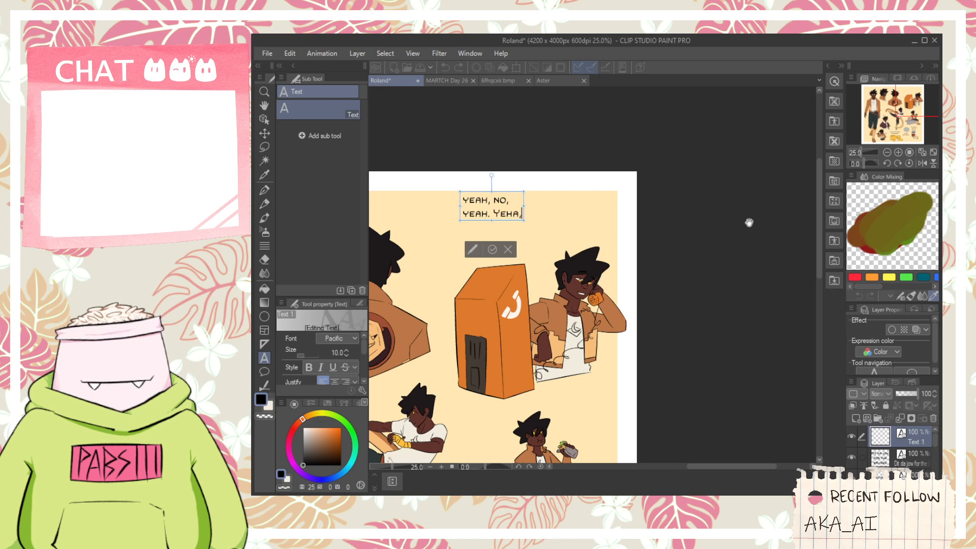
key("BackSpace")
key("BackSpace")
type("a")
key("BackSpace")
type("a, T")
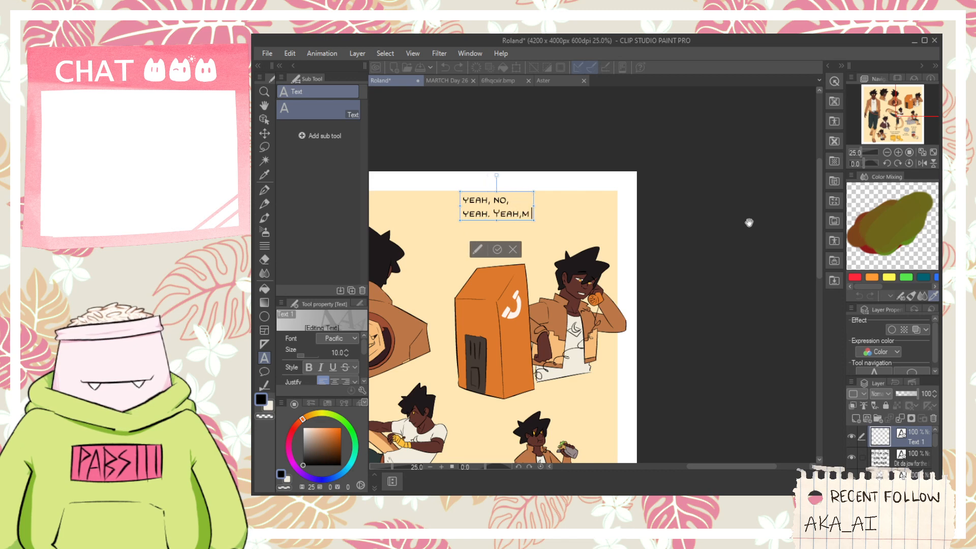
type("HEY")
key("BackSpace")
key("BackSpace")
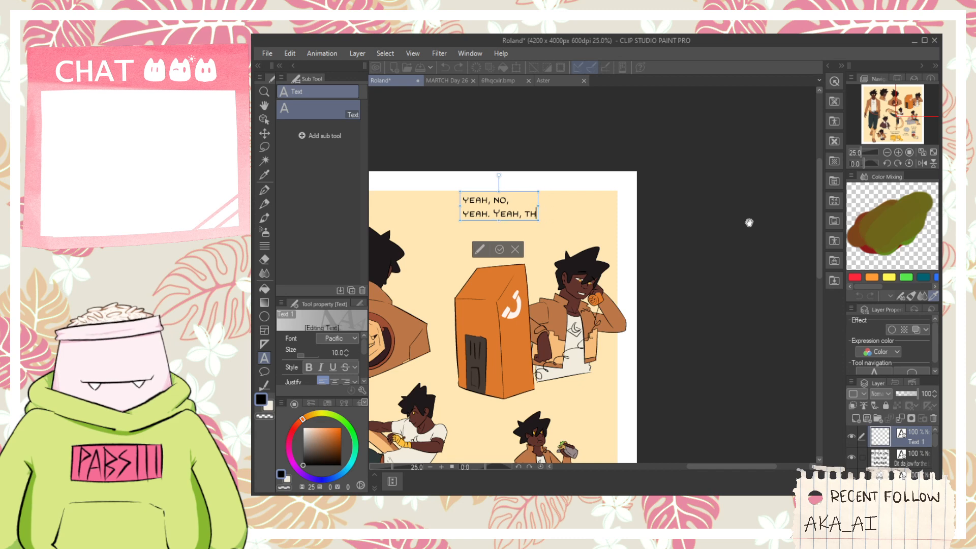
- Add two more lines to the text, reading "they got the" and "package."
key("BackSpace")
key("BackSpace")
key("Return")
type("THEY GOT T")
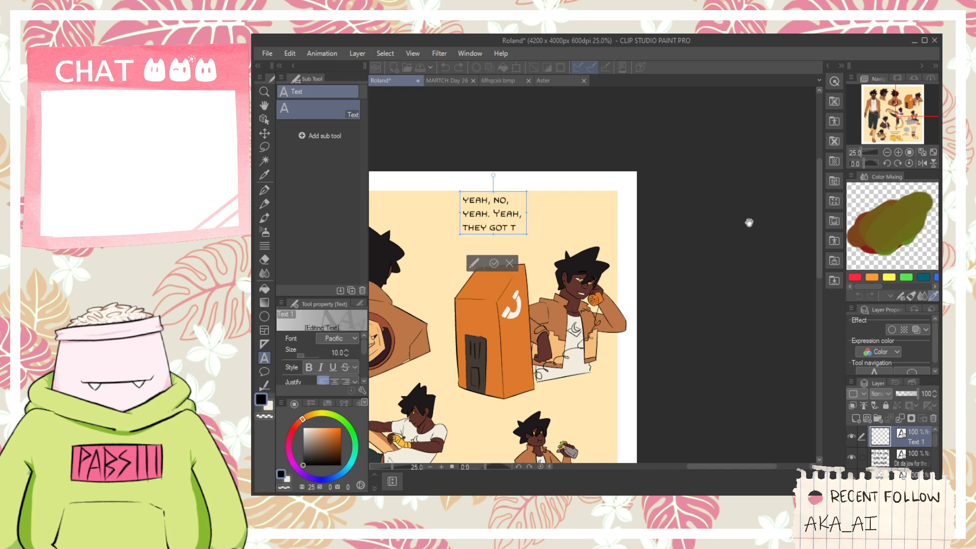
type("HE")
key("Return")
type("F")
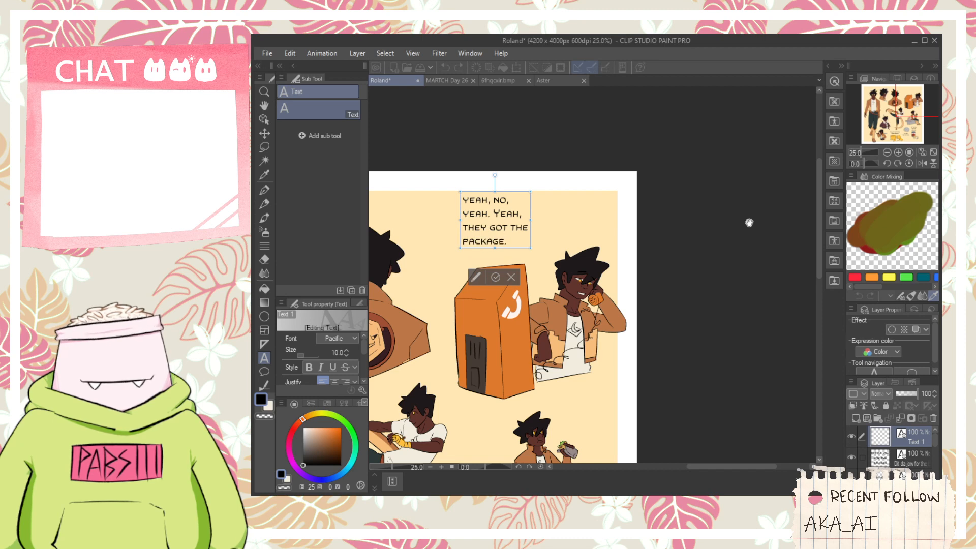
- Center-justify the whole text block and move it up and left, above the phone booth
key("ctrl+a")
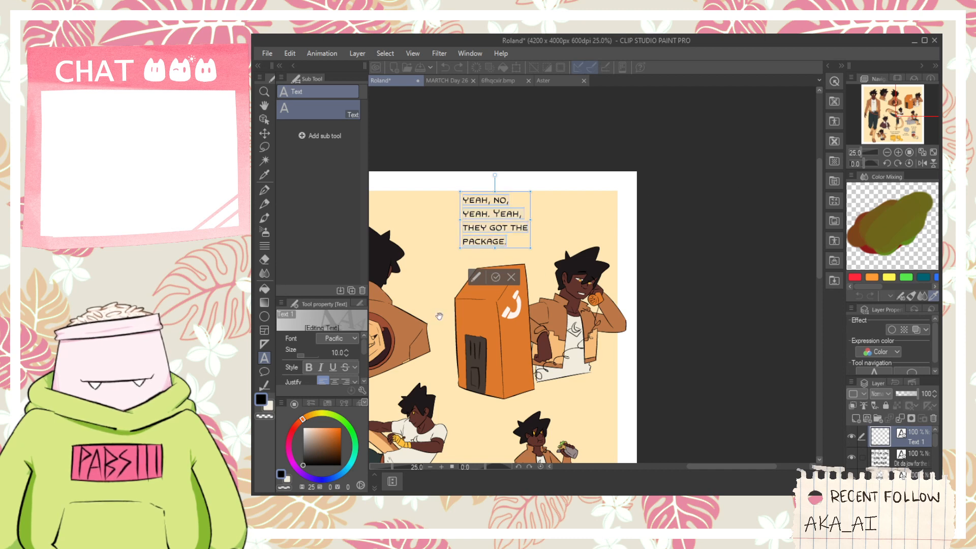
left_click(331, 382)
left_click_drag(523, 251, 484, 237)
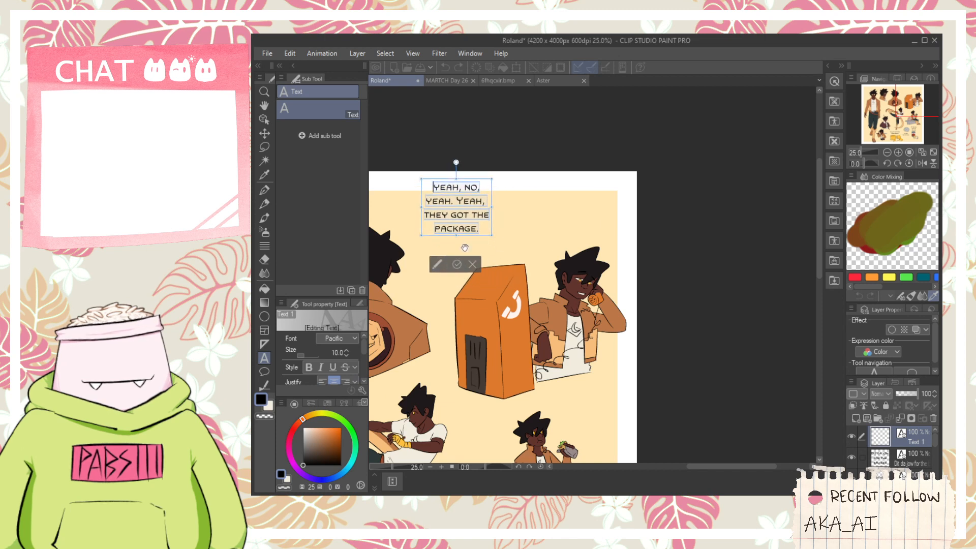
left_click(446, 228)
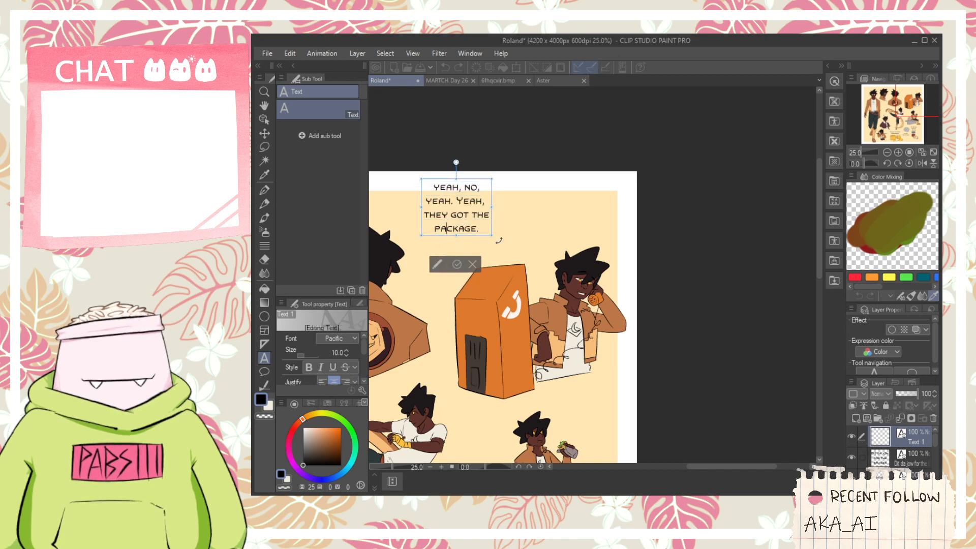
- Replace the entire text with the line "Headed out east again?"
key("ctrl+a")
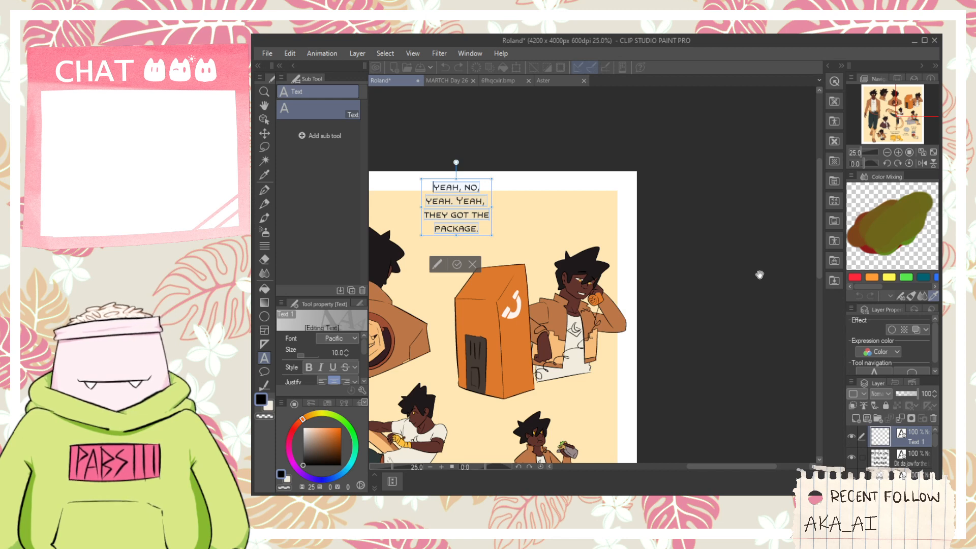
type("q")
key("BackSpace")
type("Head")
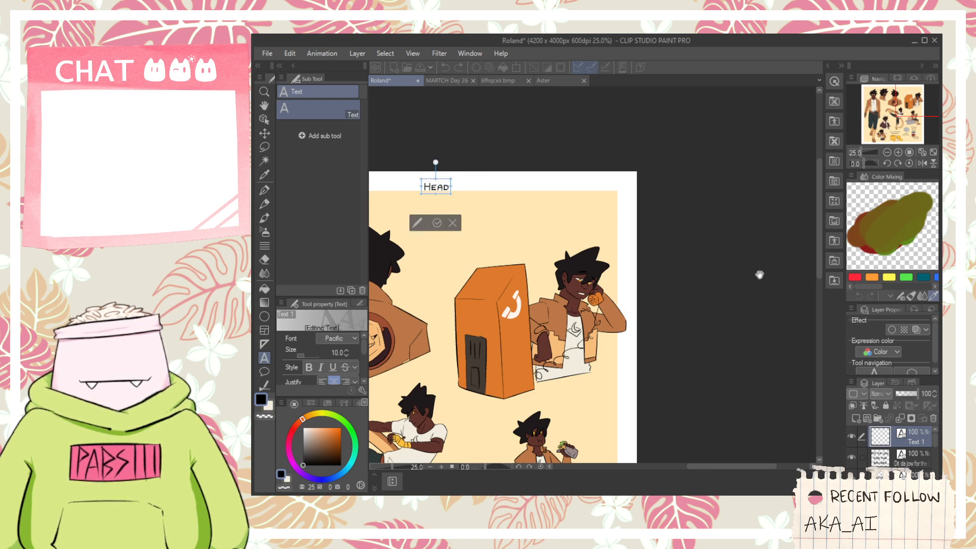
type("ed out w")
key("BackSpace")
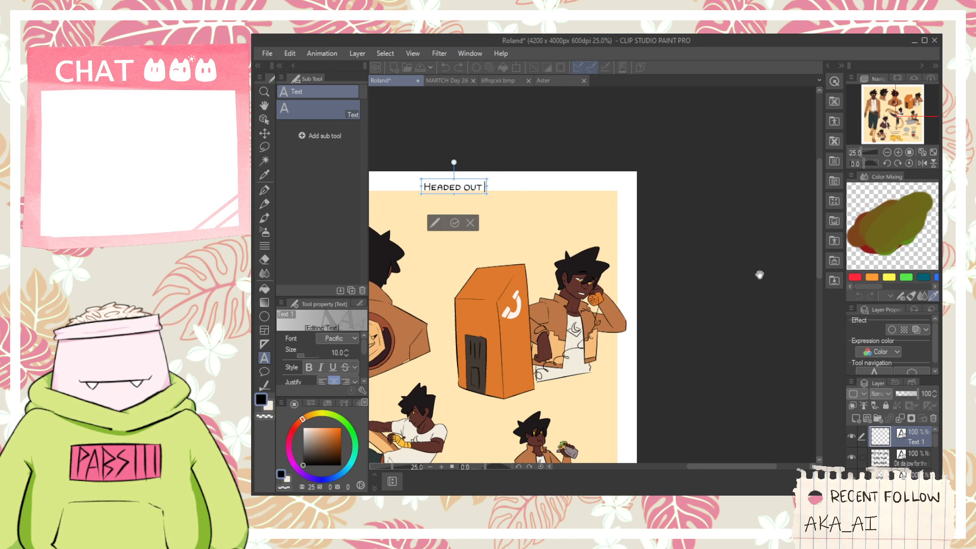
type("east again?")
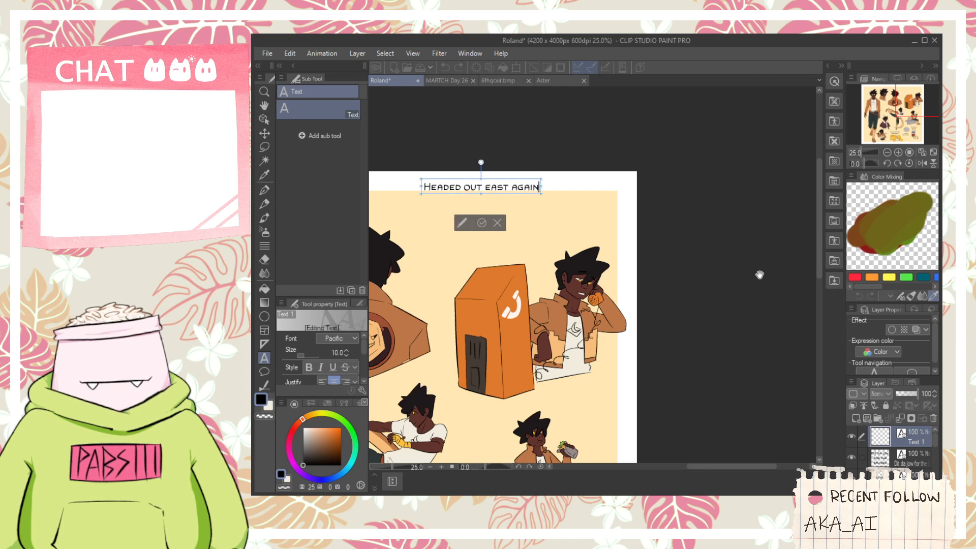
- Add the lines "alright, you got it. Mind if" and "i take the scenic route?", and shift the text block left
key("Return")
type("alright")
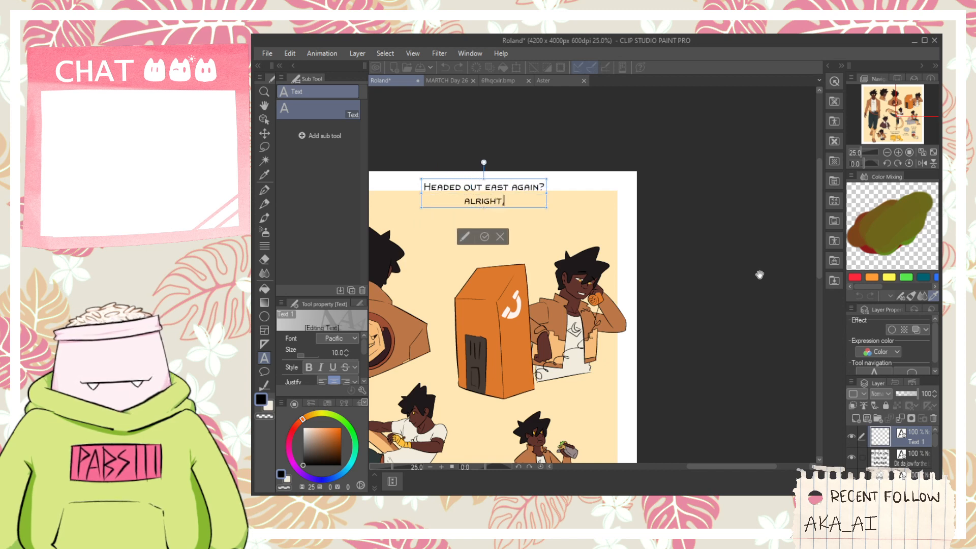
type(", you got it. ")
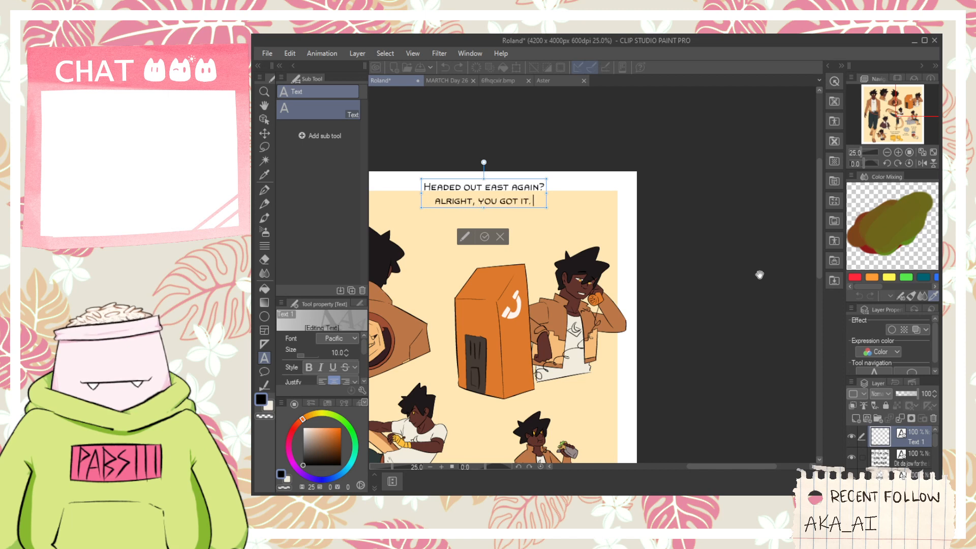
type("mind")
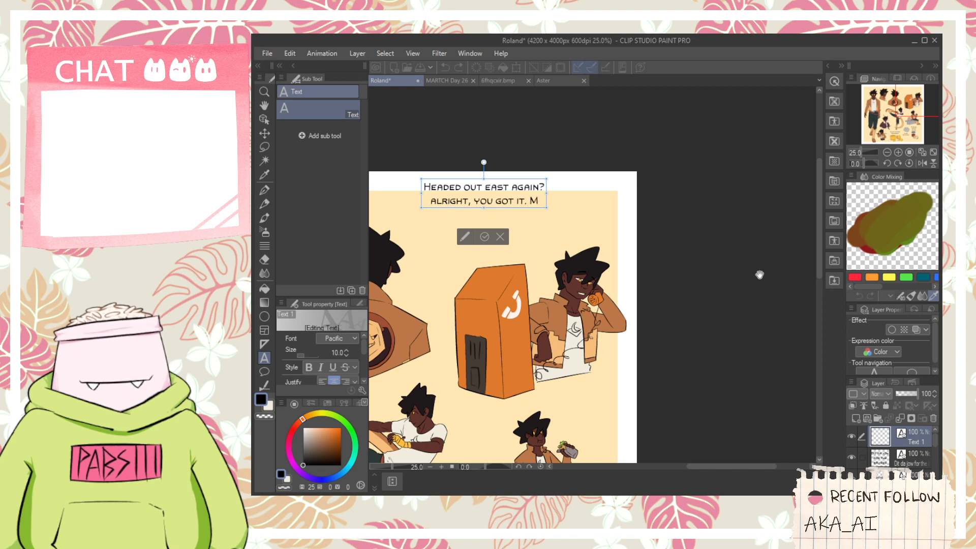
type(" if")
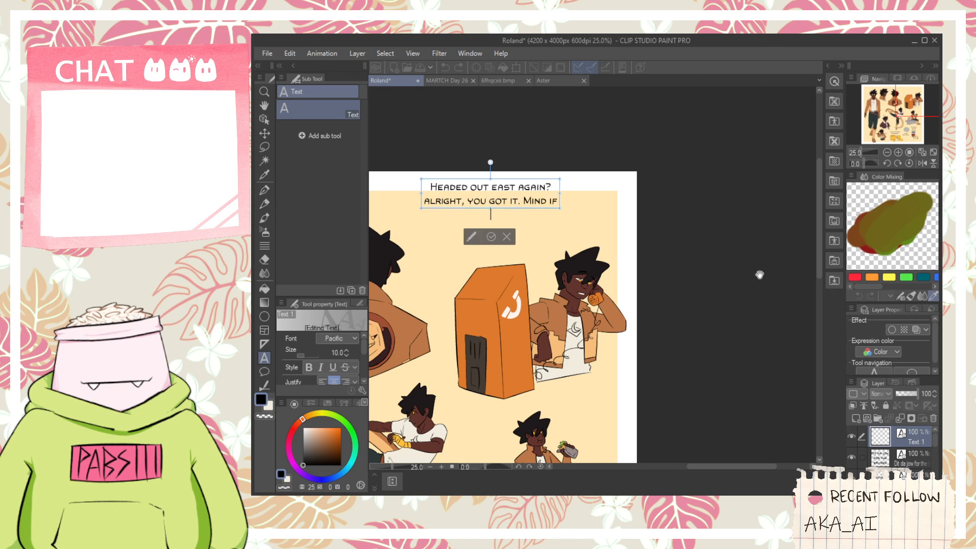
key("Return")
type("i take the sceni")
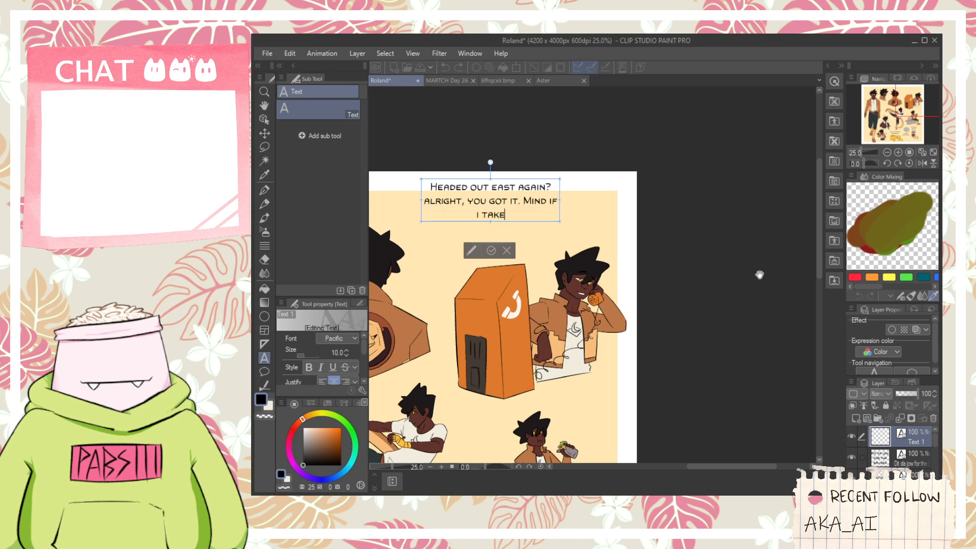
type("c route?")
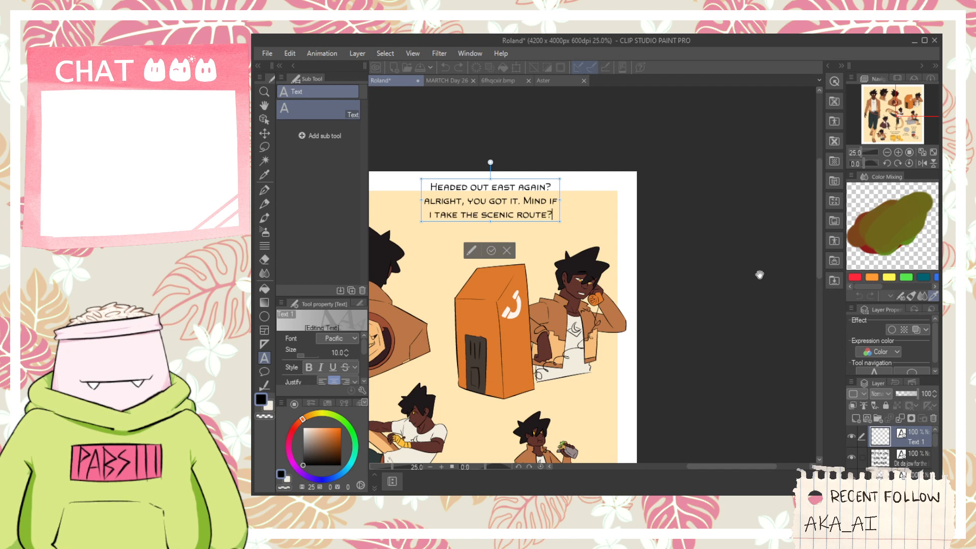
left_click_drag(530, 226, 503, 229)
left_click(462, 253)
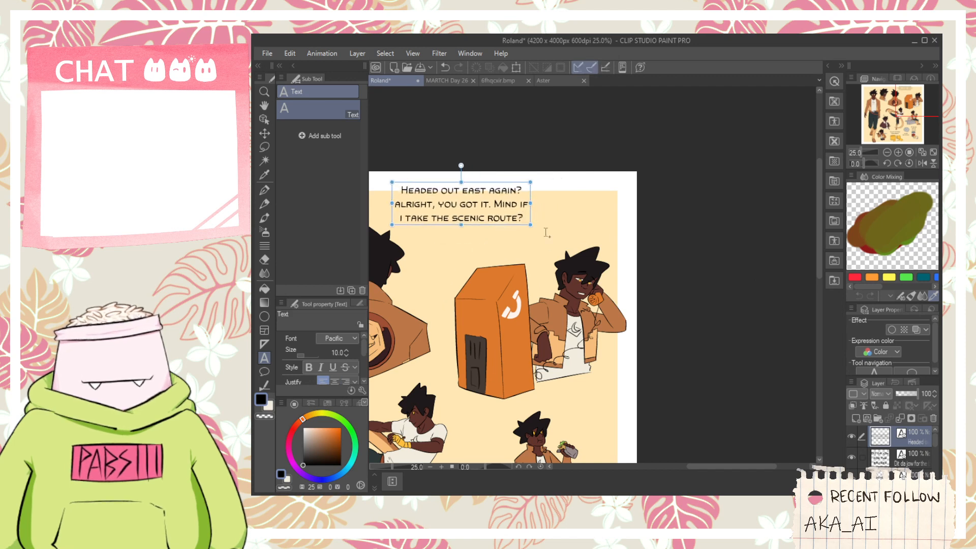
- Create a second text above the figure on the phone reading "Yeah, I", "figured." and "seeya." on three lines
left_click(584, 205)
type("Yeah,")
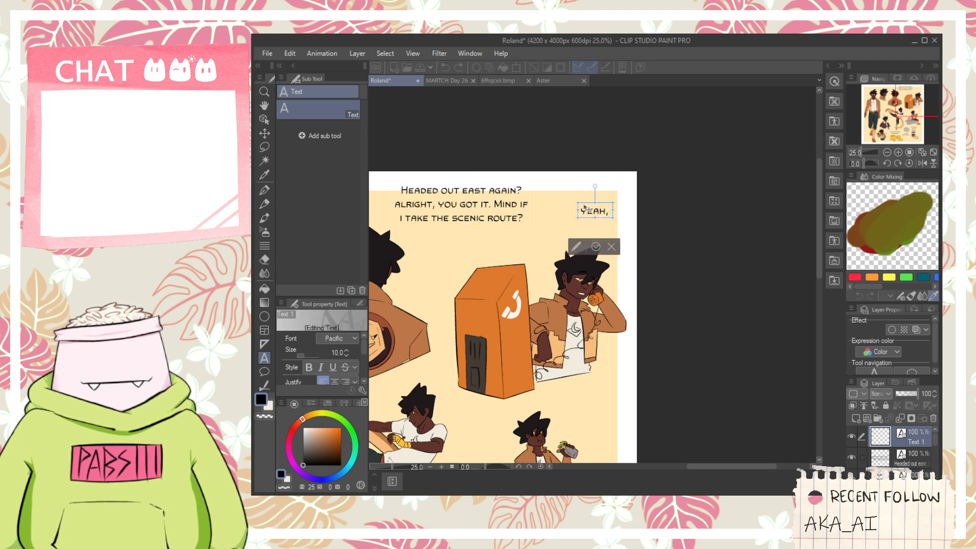
type(" I")
key("Return")
type("figur")
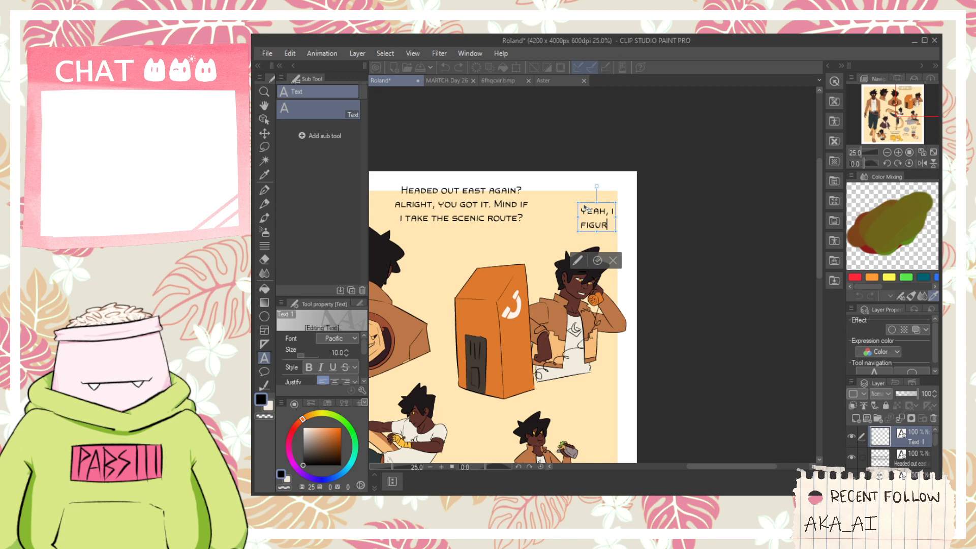
type("ed. ")
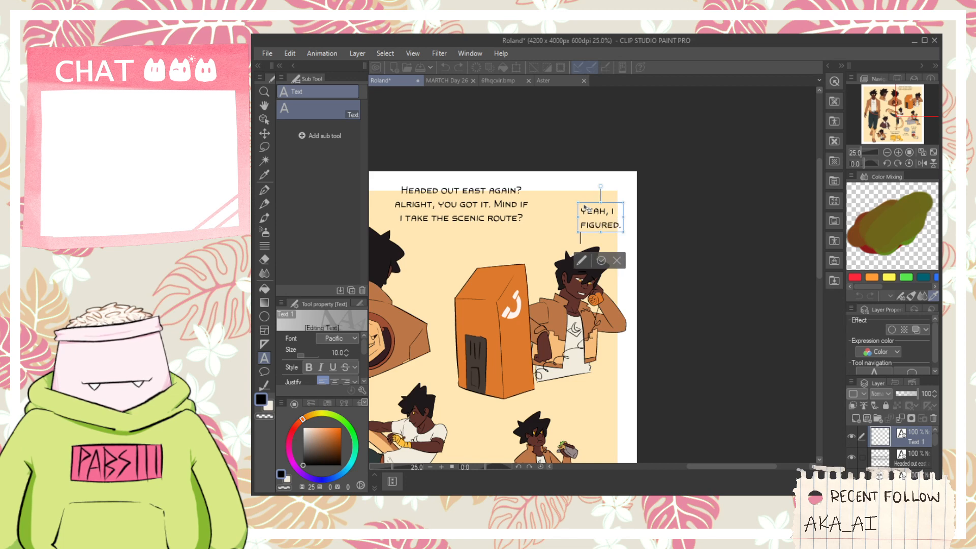
type("see")
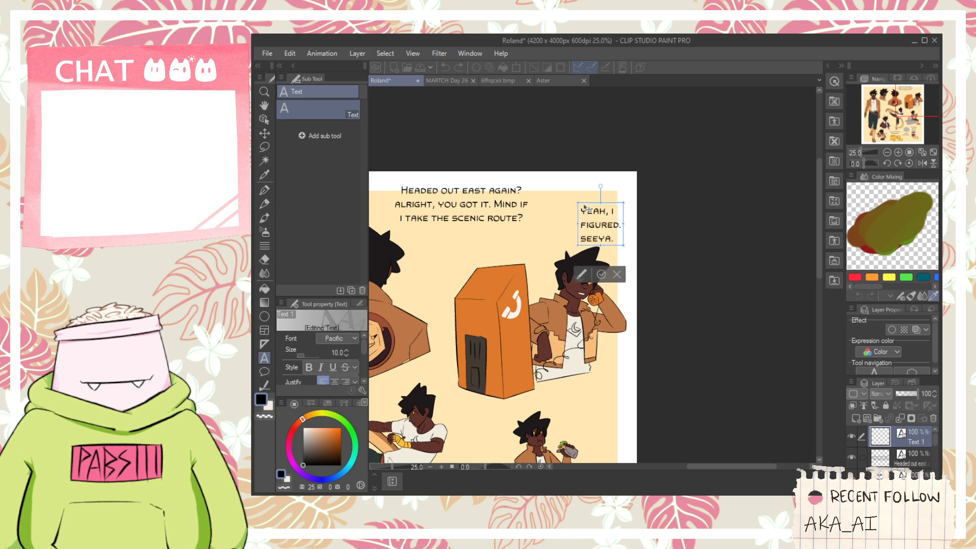
- Center-justify the "Yeah, I figured. seeya." text and move it up and left above the figure's head
left_click(334, 381)
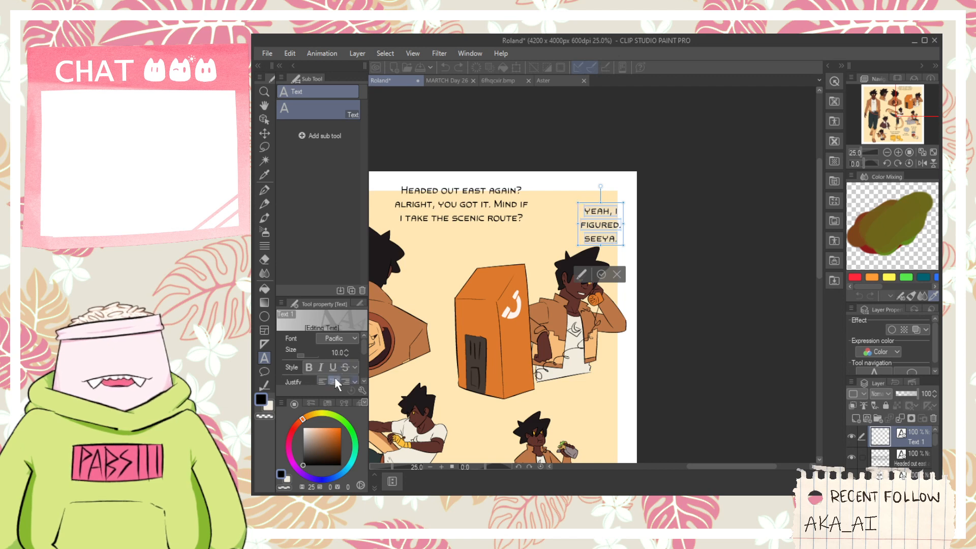
left_click_drag(612, 248, 593, 239)
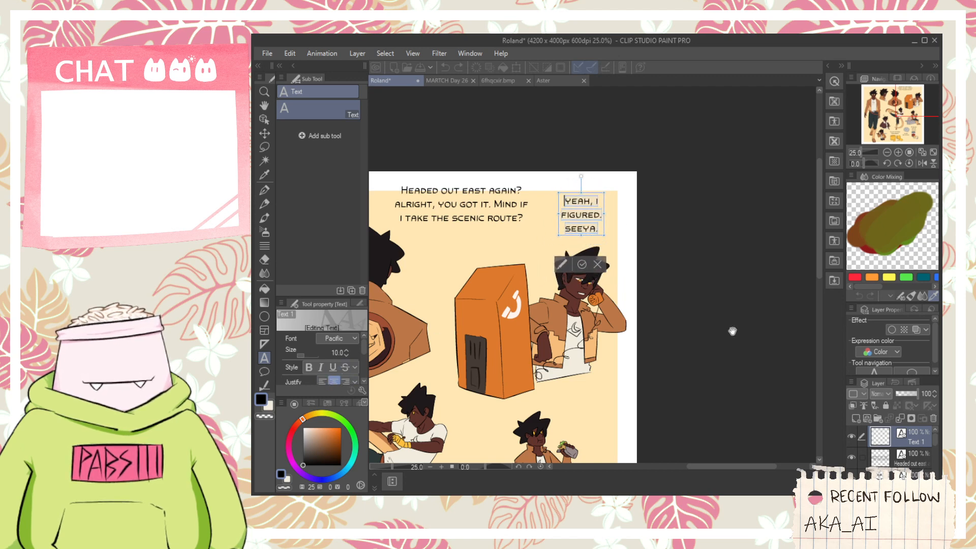
left_click(582, 264)
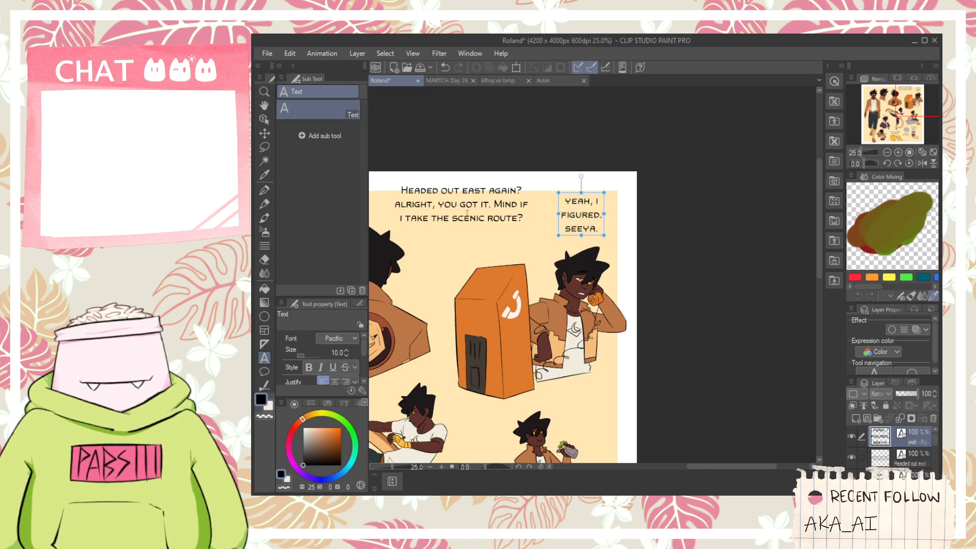
- Nudge the "Yeah, I figured" text layer down and left, and move the "Headed out east" layer down and right onto the beige background
key("k")
mouse_move(463, 213)
left_mouse_down()
mouse_move(471, 222)
mouse_move(459, 218)
left_mouse_up()
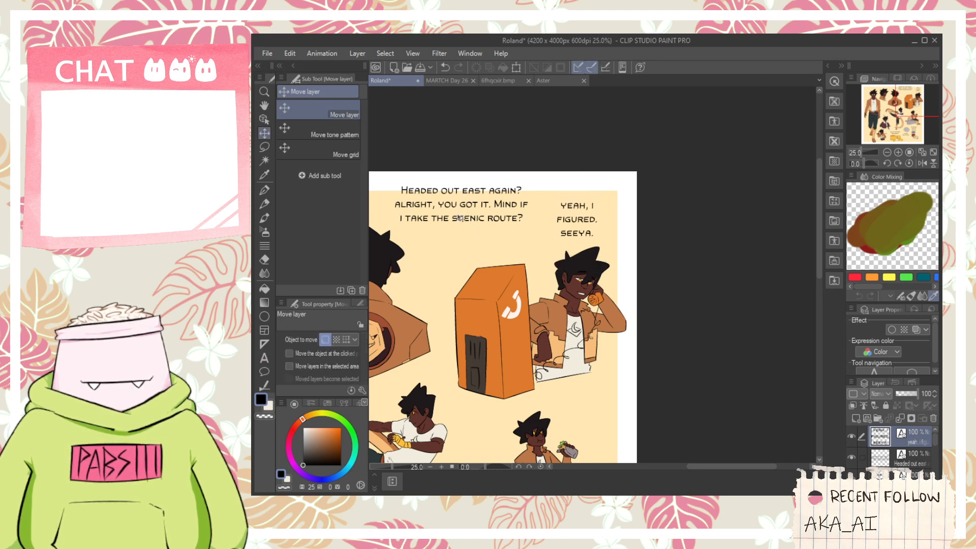
left_click(912, 459)
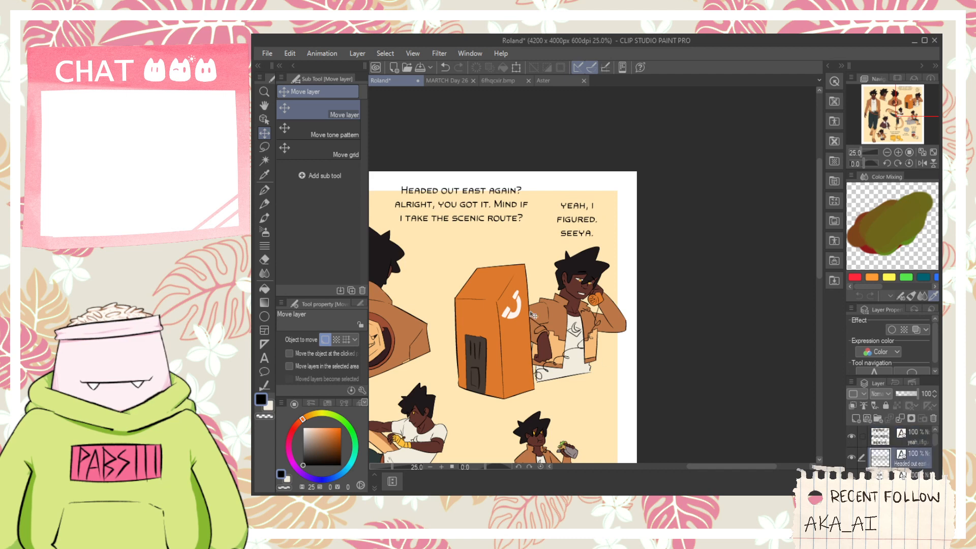
left_click_drag(490, 247, 502, 260)
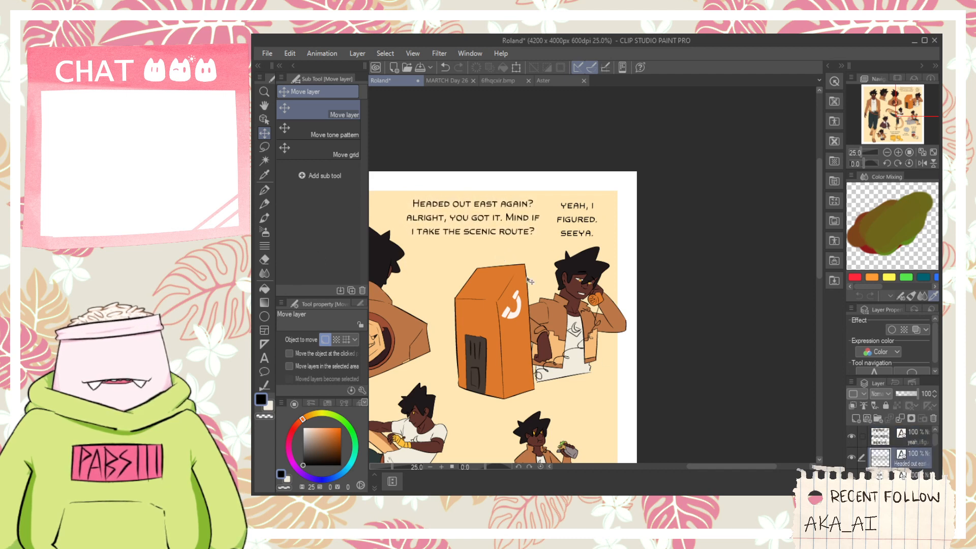
- Replace the word "Headed" with "delivery" in the text above the phone booth
left_click(265, 357)
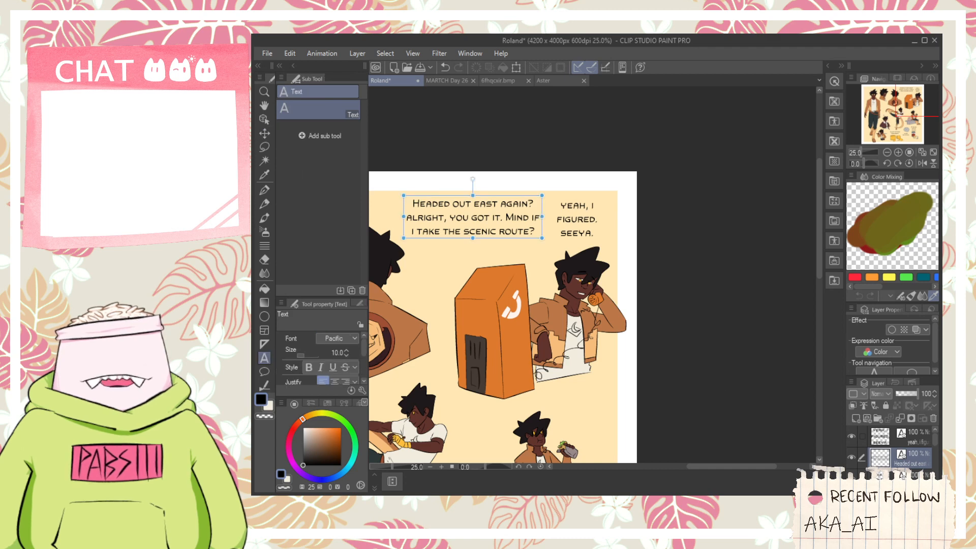
double_click(440, 202)
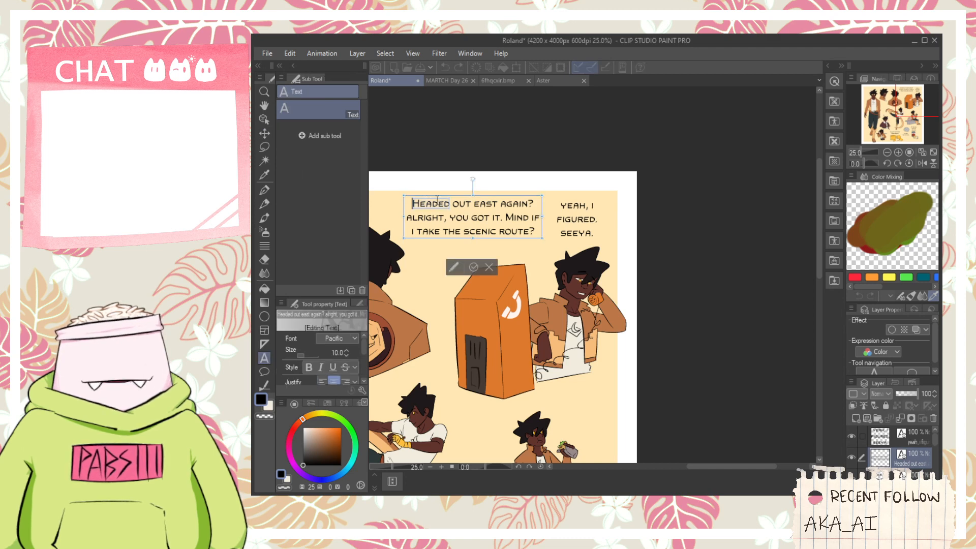
type("Delive")
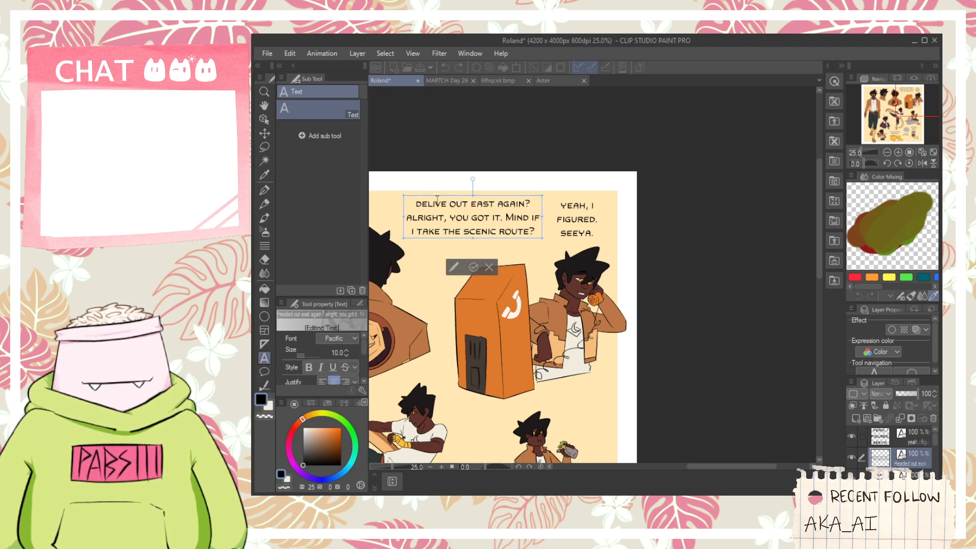
type("ry")
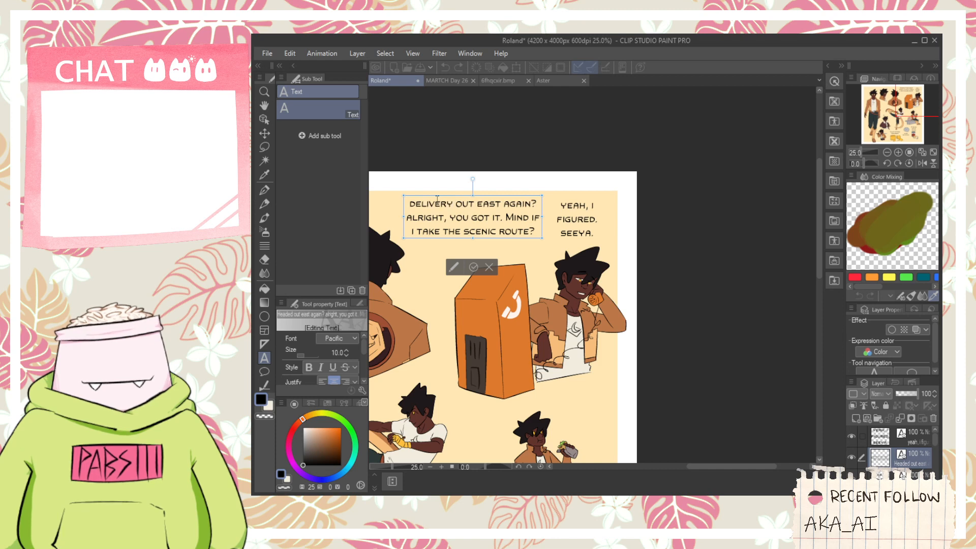
left_click(473, 267)
scroll(857, 460, "down", 5)
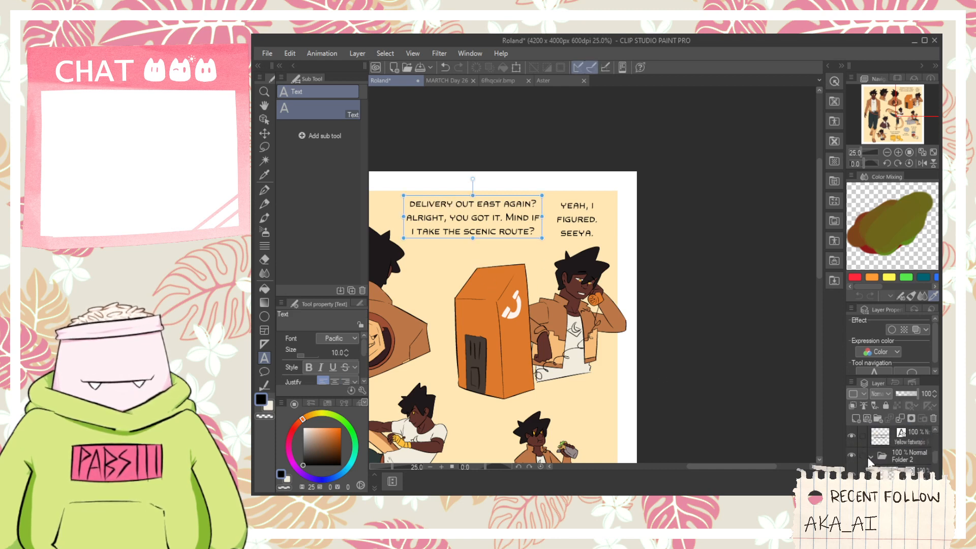
- Add a new raster layer and place it directly below Layer 11
left_click(899, 451)
scroll(897, 455, "up", 5)
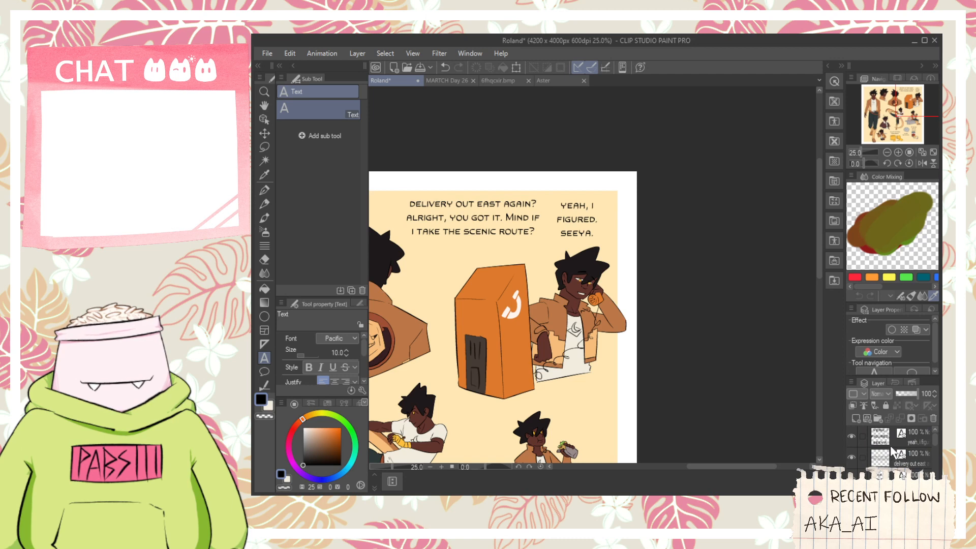
scroll(893, 451, "down", 5)
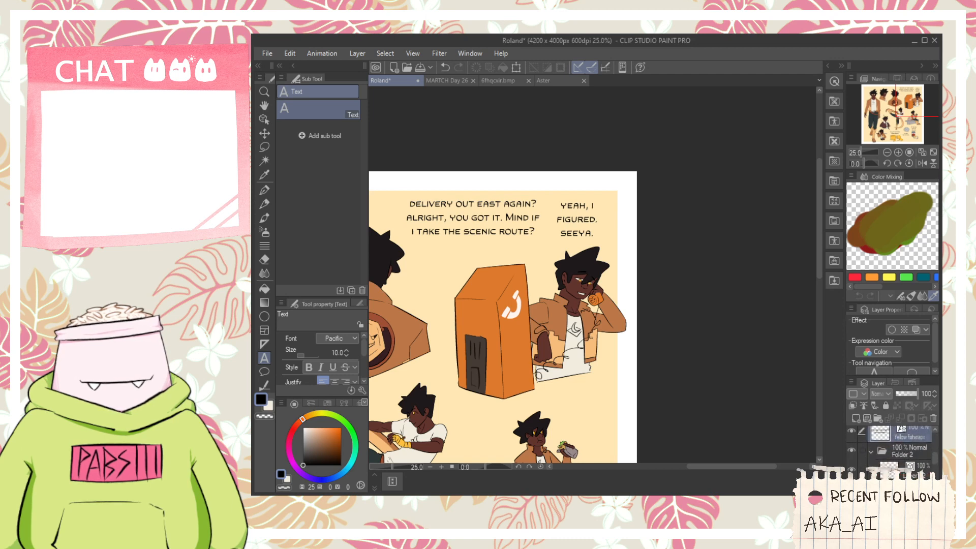
scroll(897, 452, "up", 2)
scroll(903, 475, "down", 1)
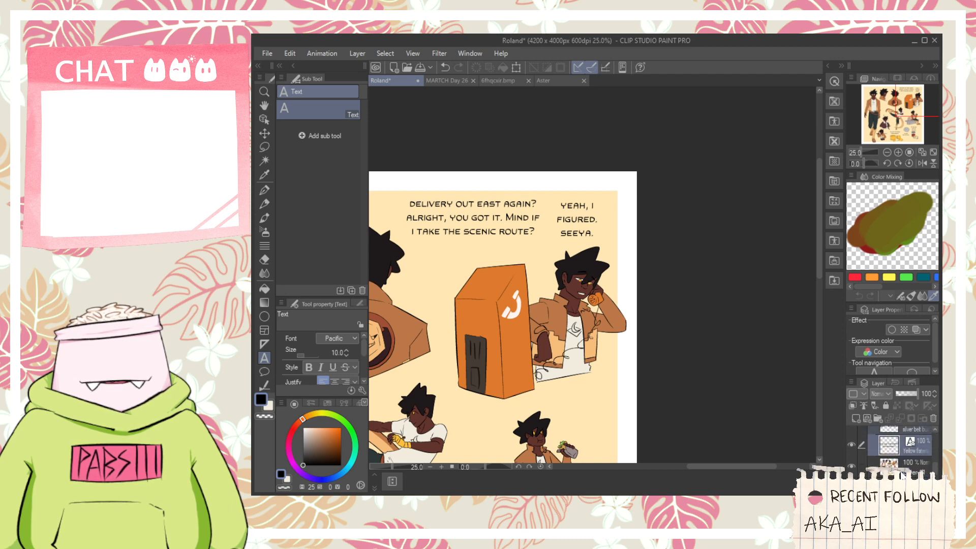
left_click(902, 473)
scroll(892, 474, "down", 1)
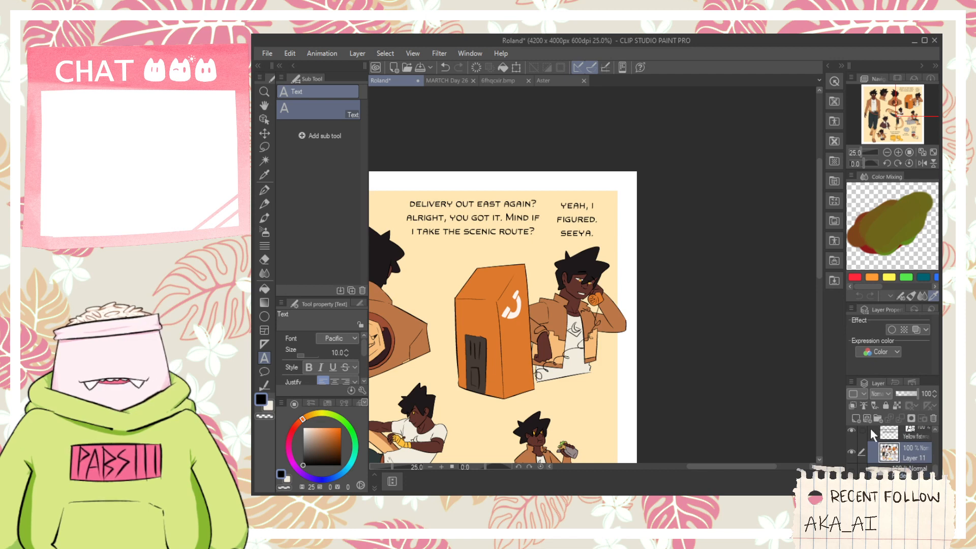
left_click(855, 419)
left_click_drag(888, 450, 893, 464)
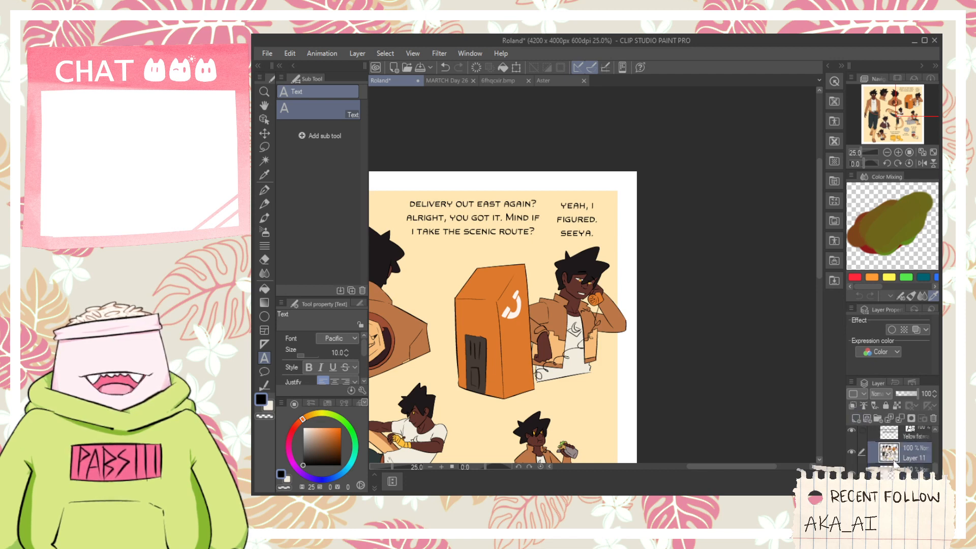
left_click(903, 472)
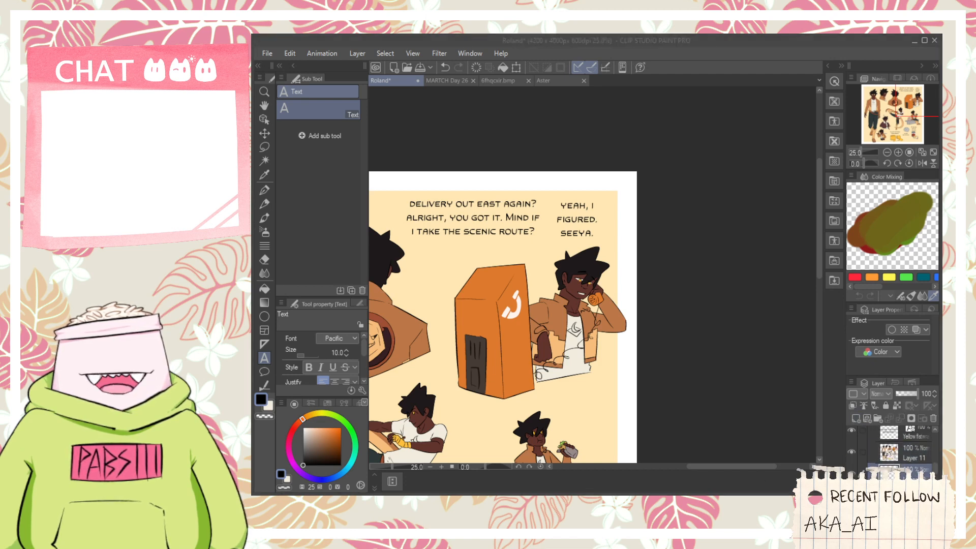
- Draw a filled off-white ellipse as a speech bubble around the "delivery out east again?" text with the Ellipse tool
left_click(686, 56)
scroll(529, 465, "down", 5)
scroll(505, 307, "down", 5)
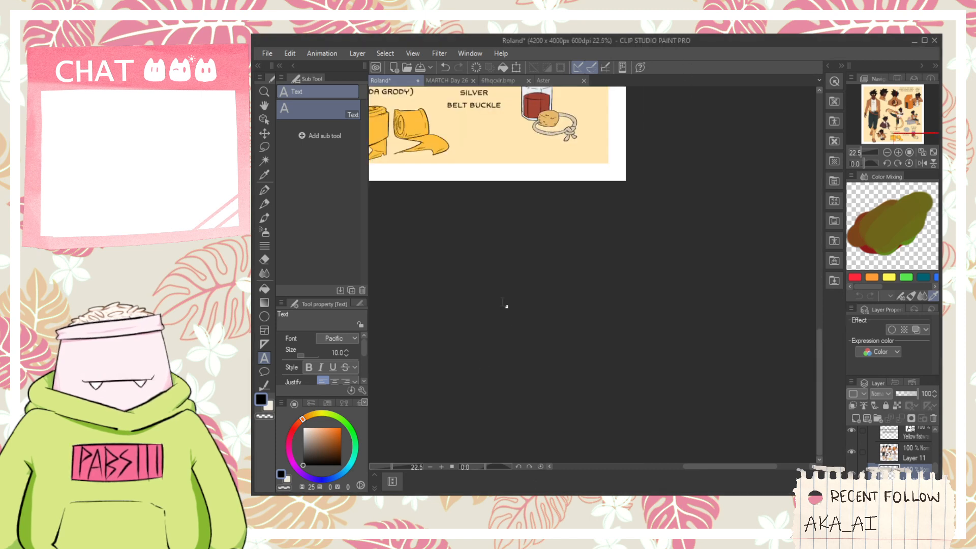
scroll(605, 353, "down", 8)
scroll(555, 127, "up", 8)
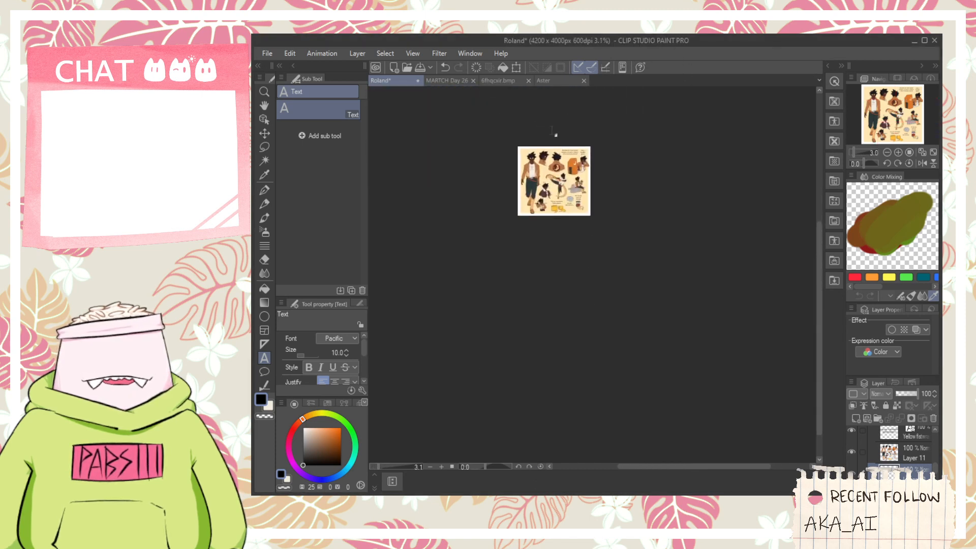
scroll(594, 162, "up", 4)
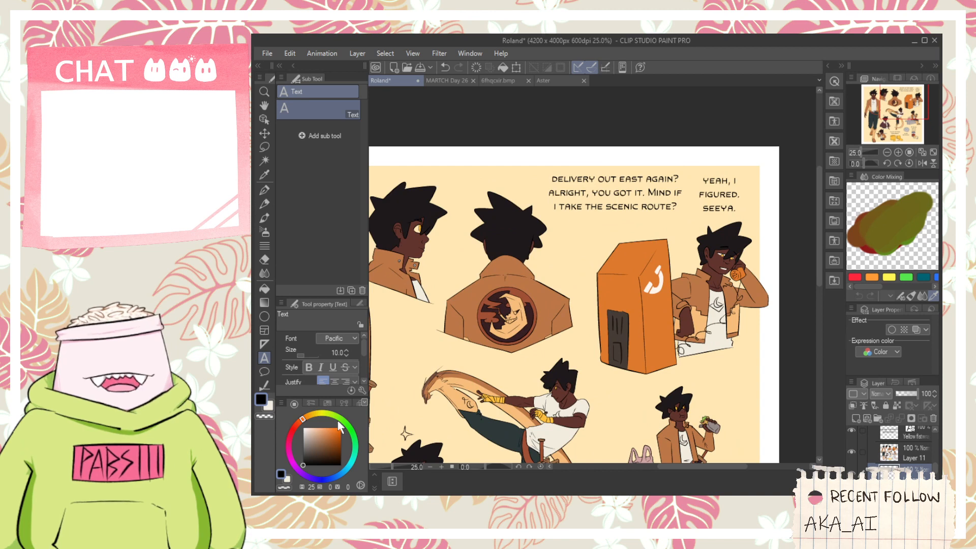
left_click(264, 385)
left_click(263, 317)
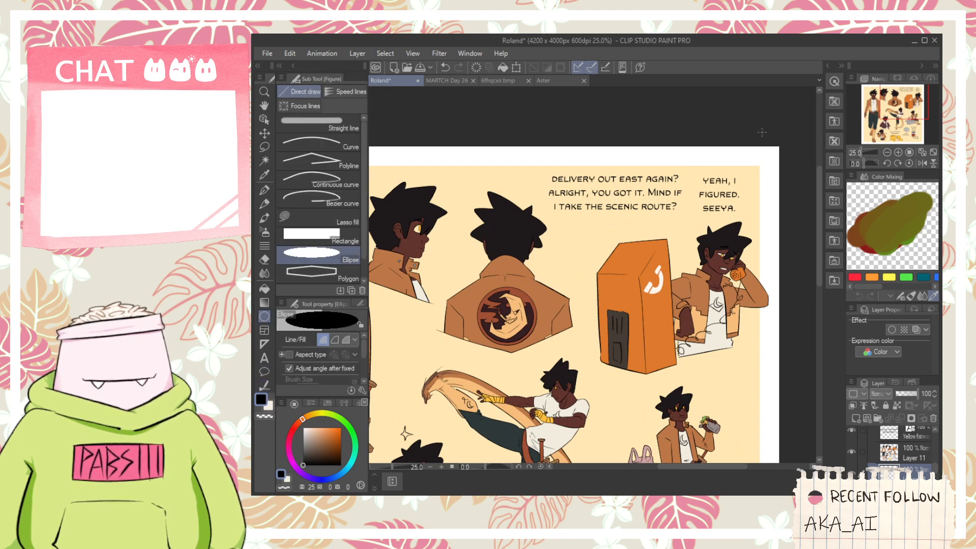
scroll(761, 132, "up", 2)
scroll(476, 156, "down", 2)
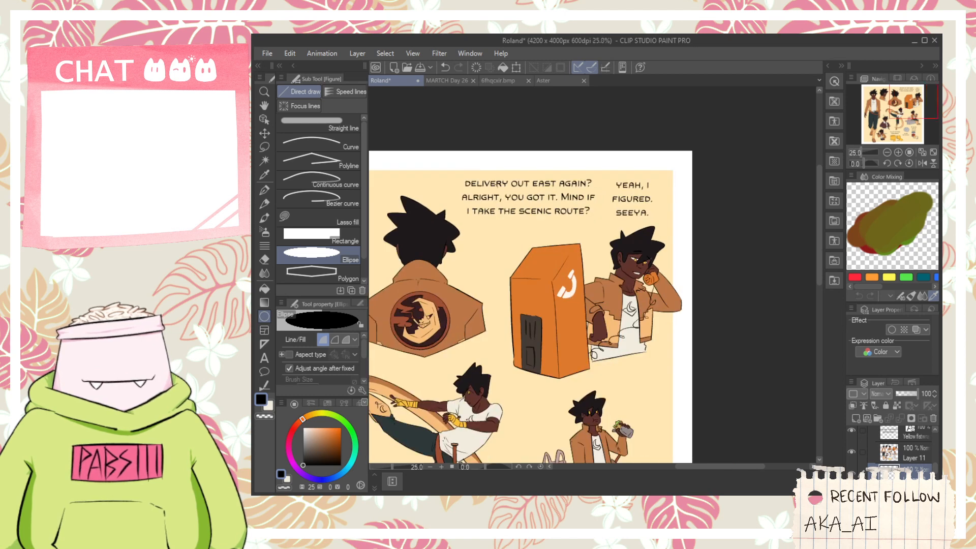
scroll(447, 198, "up", 2)
left_click(269, 407)
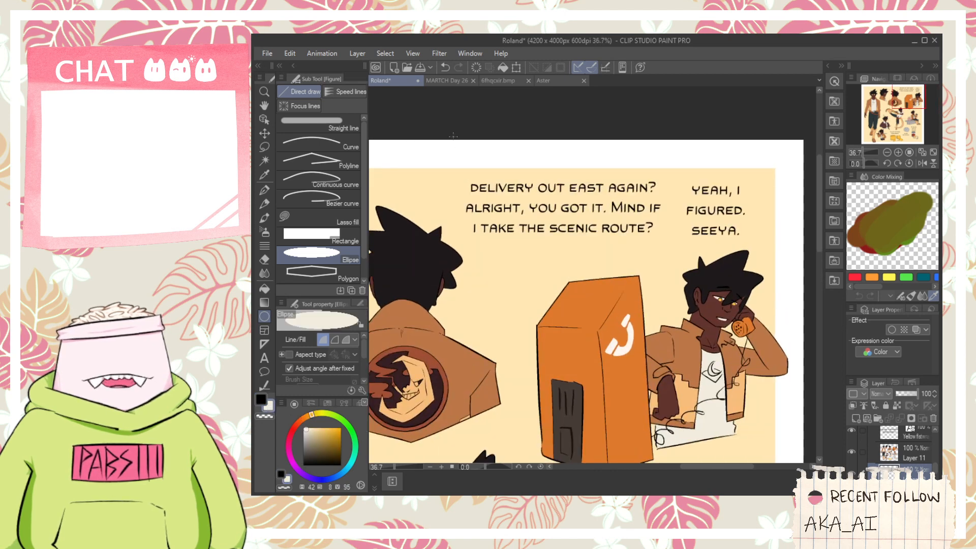
left_click_drag(450, 160, 705, 277)
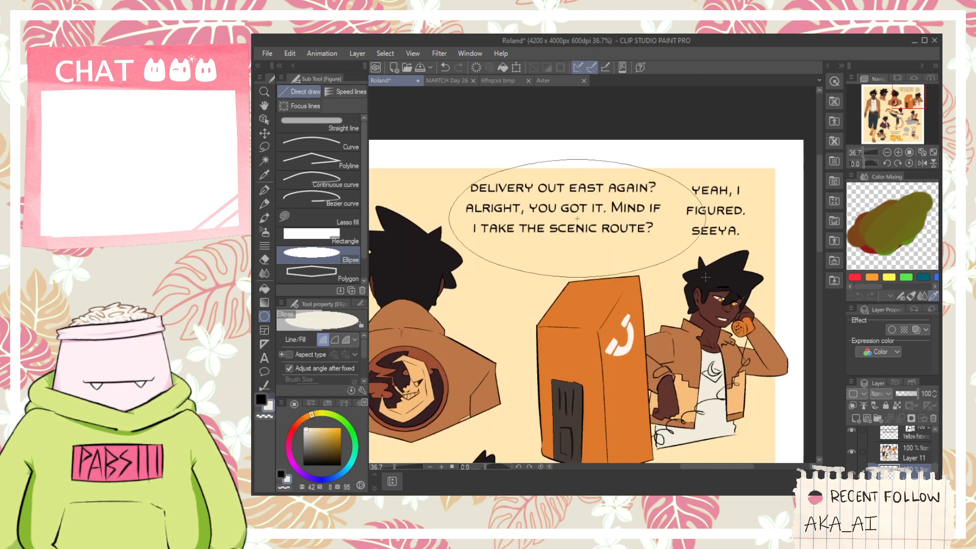
left_click(704, 272)
- Shrink the ellipse slightly and centre it behind the "delivery out east again?" text, and recolor it to a pale mint white
key("k")
mouse_move(561, 219)
left_mouse_down()
mouse_move(542, 200)
mouse_move(547, 208)
left_mouse_up()
key("ctrl+t")
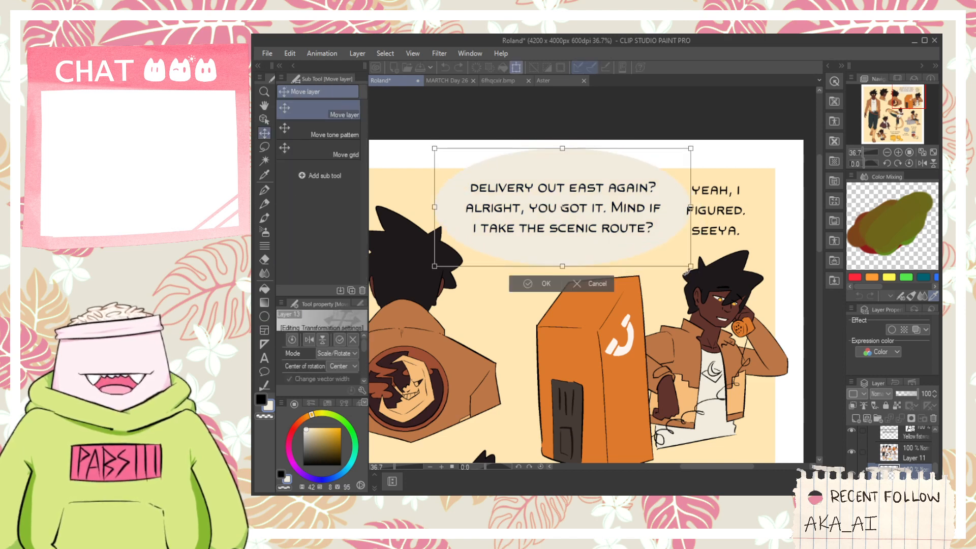
left_click_drag(689, 266, 666, 255)
left_click_drag(626, 224, 634, 230)
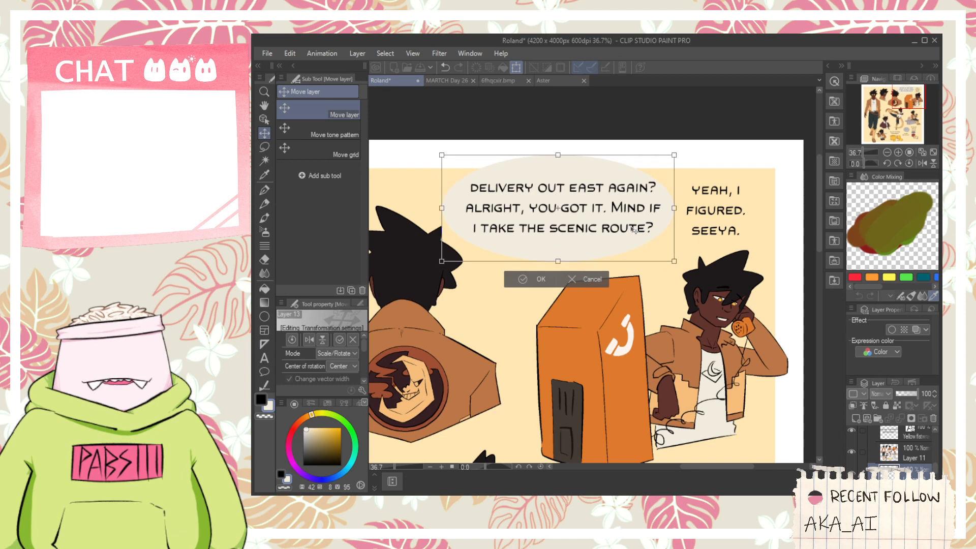
left_click(541, 279)
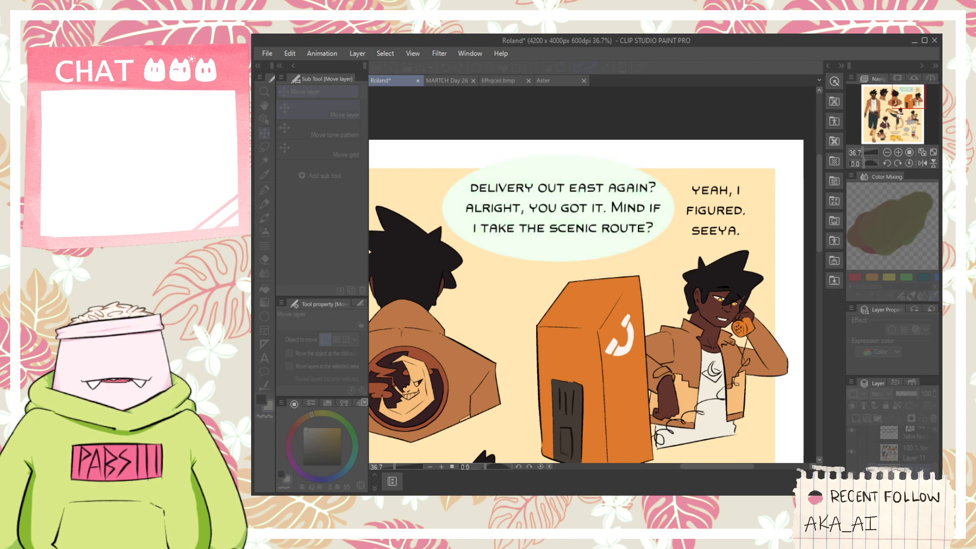
left_click(735, 232)
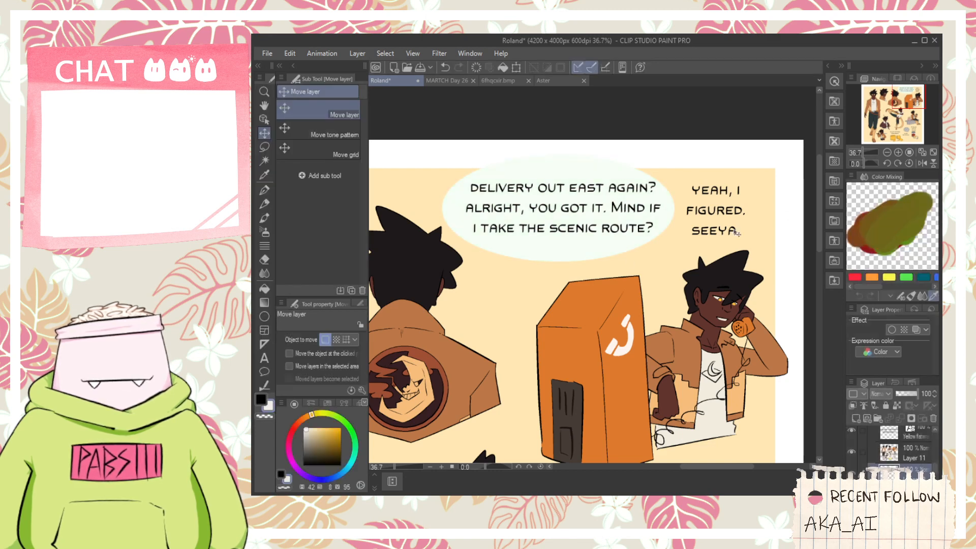
- Sample the first bubble's pale mint color and draw a matching filled ellipse behind the "Yeah, I figured. seeya." text
key("i")
left_click(559, 260)
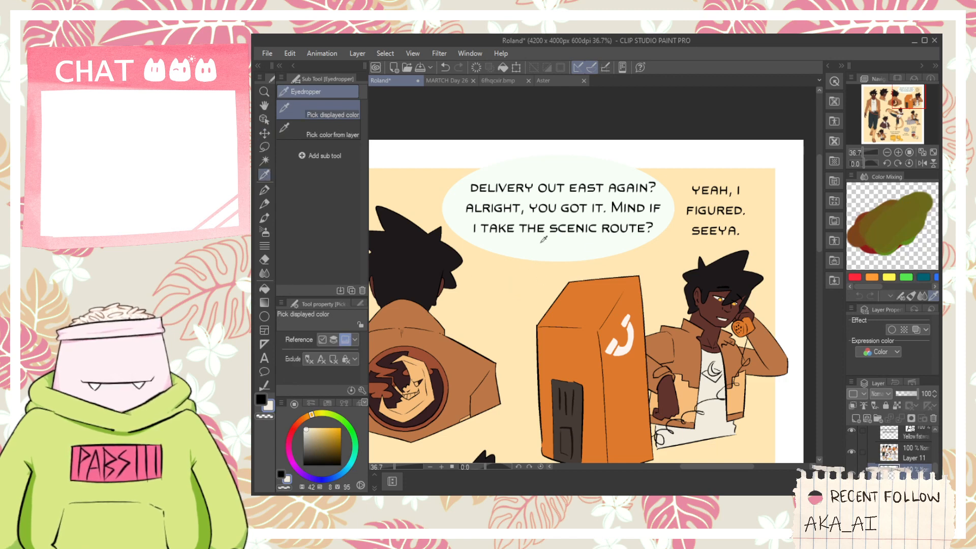
left_click(264, 316)
left_click_drag(669, 163, 758, 256)
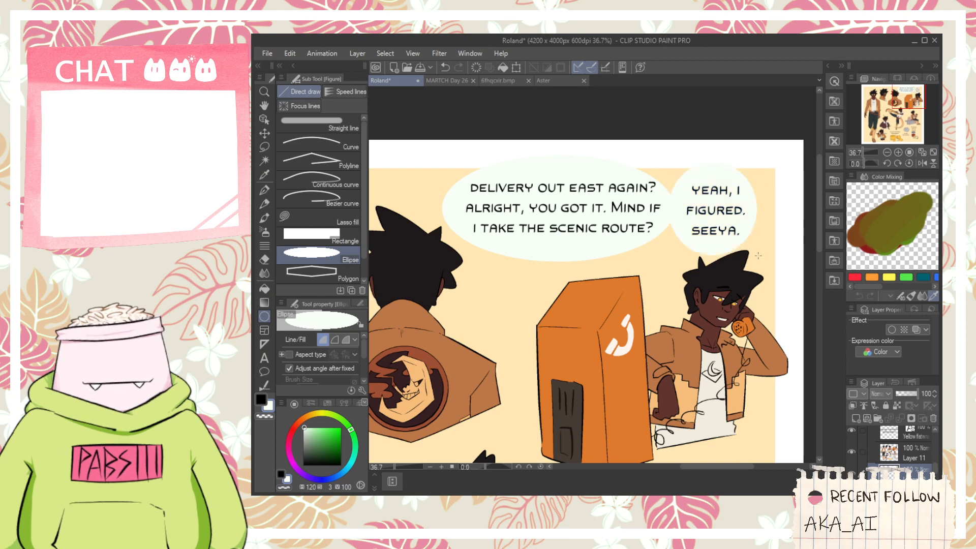
key("ctrl+z")
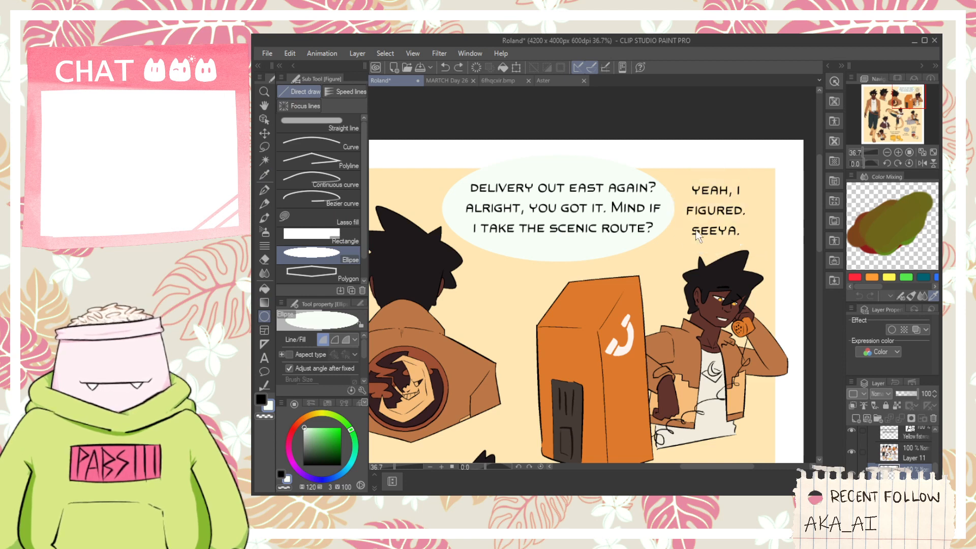
left_click_drag(669, 155, 764, 259)
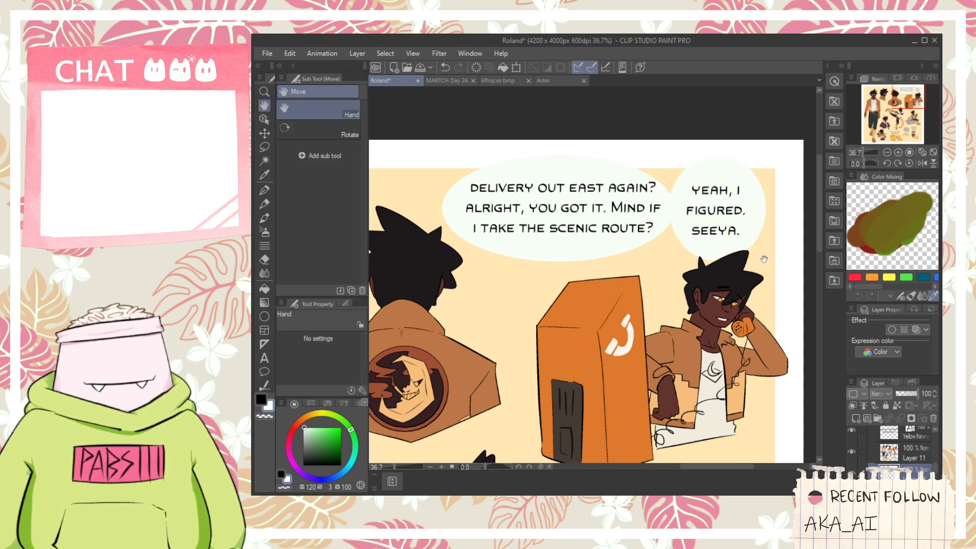
- Draw a curved, filled tail with the G-pen from the "Yeah, I figured. seeya." bubble toward the figure on the phone
key("p")
scroll(763, 259, "up", 1)
key("space")
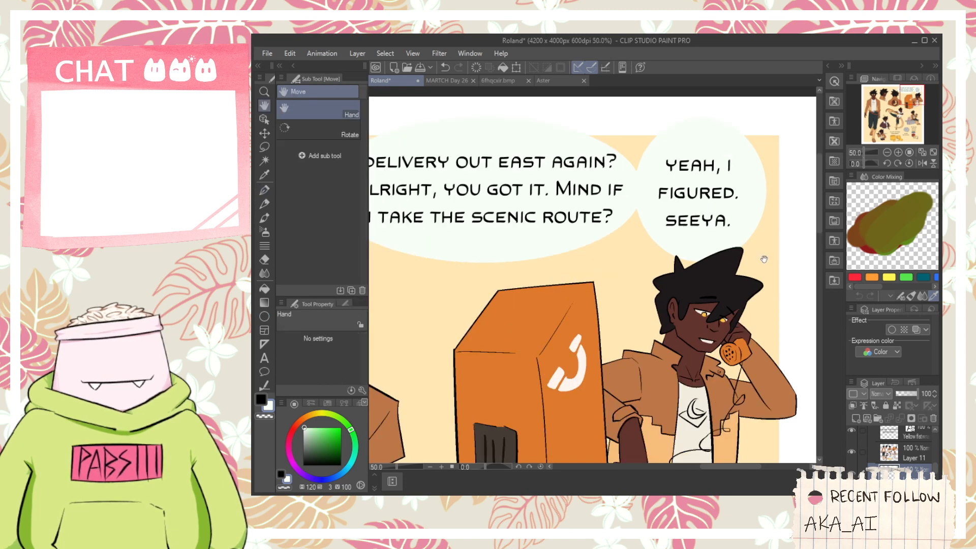
scroll(654, 235, "up", 1)
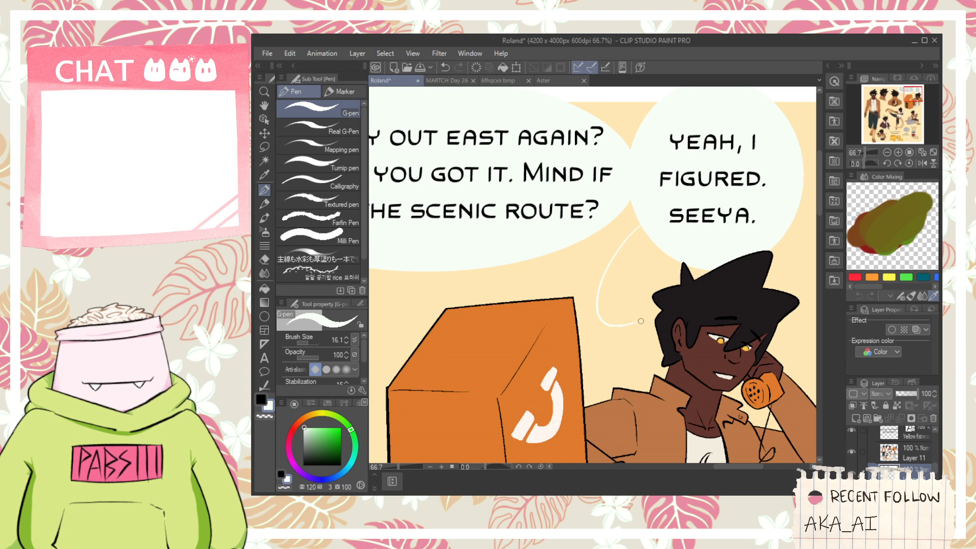
key("g")
left_click(637, 241)
left_click(609, 309)
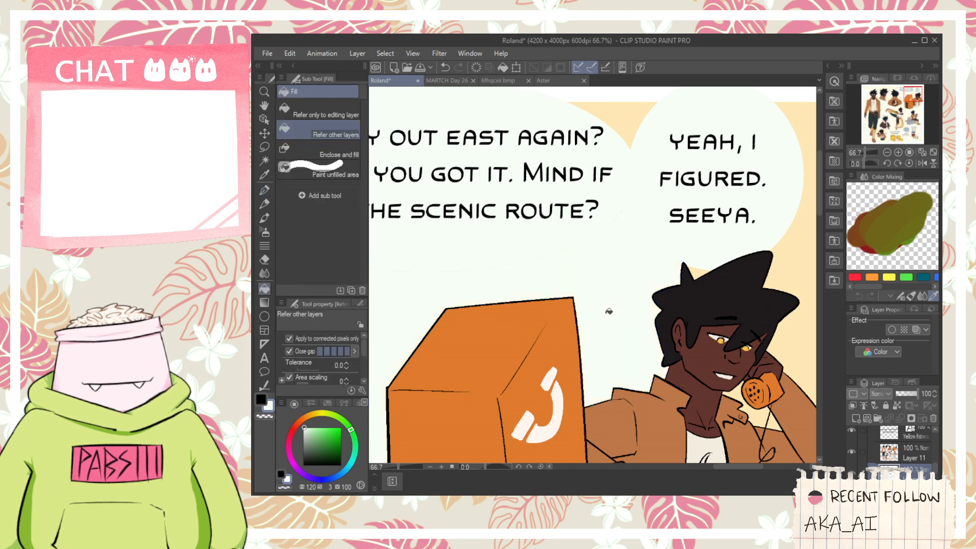
key("ctrl+z")
key("ctrl+z")
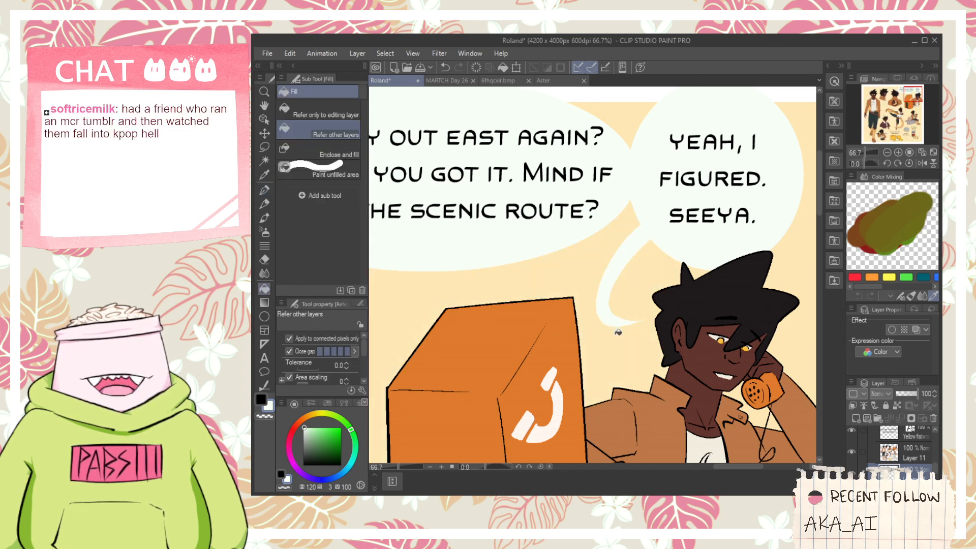
scroll(607, 315, "up", 3)
key("p")
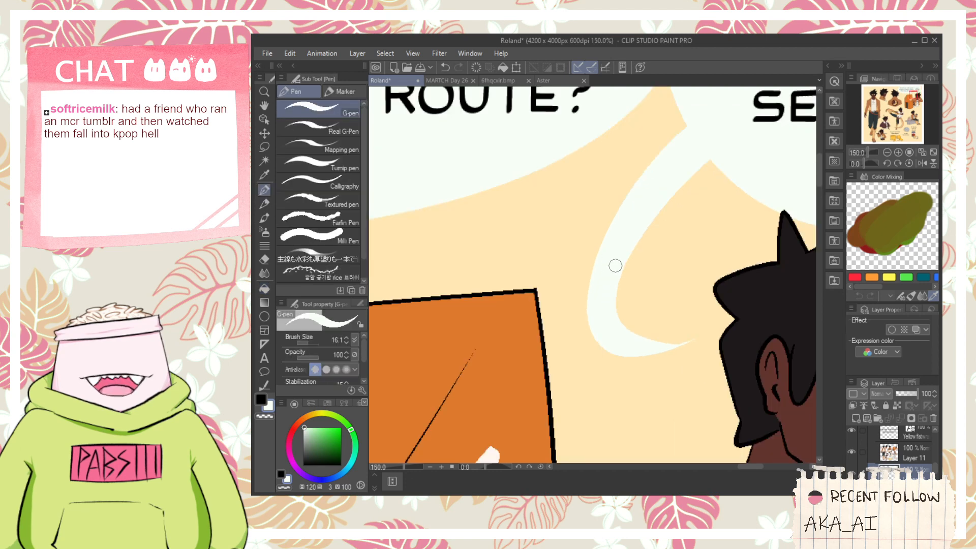
- Bring the whole character sheet into view and save the Roland document
scroll(608, 288, "down", 8)
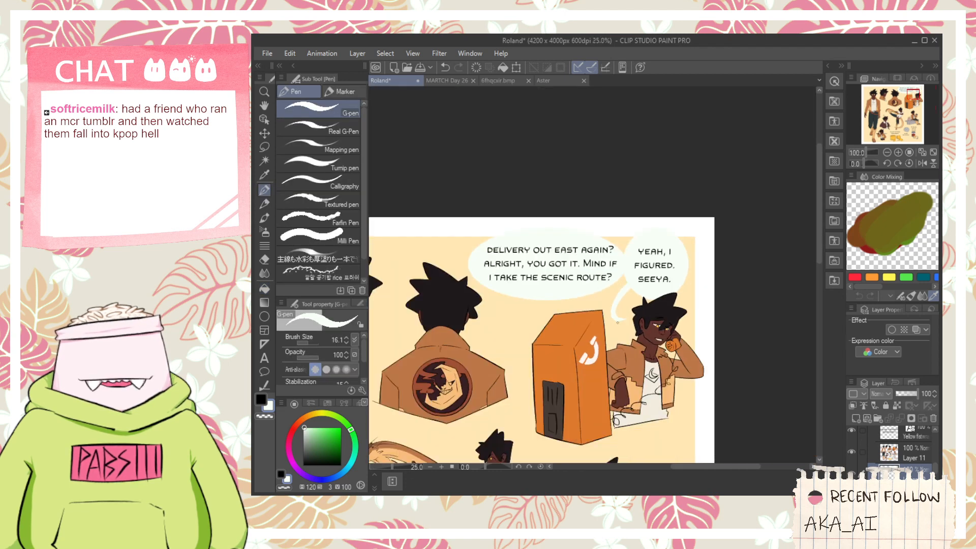
key("h")
left_click_drag(725, 299, 690, 278)
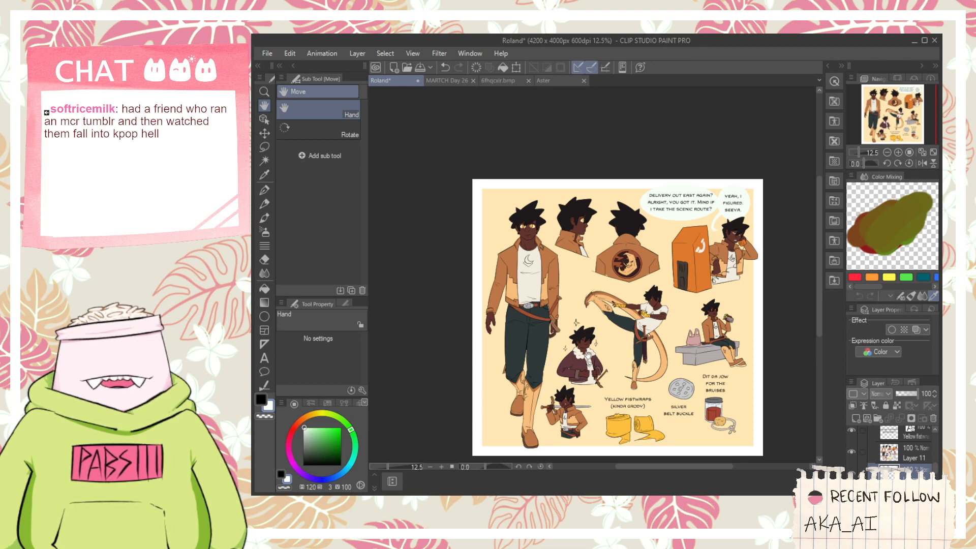
key("ctrl+s")
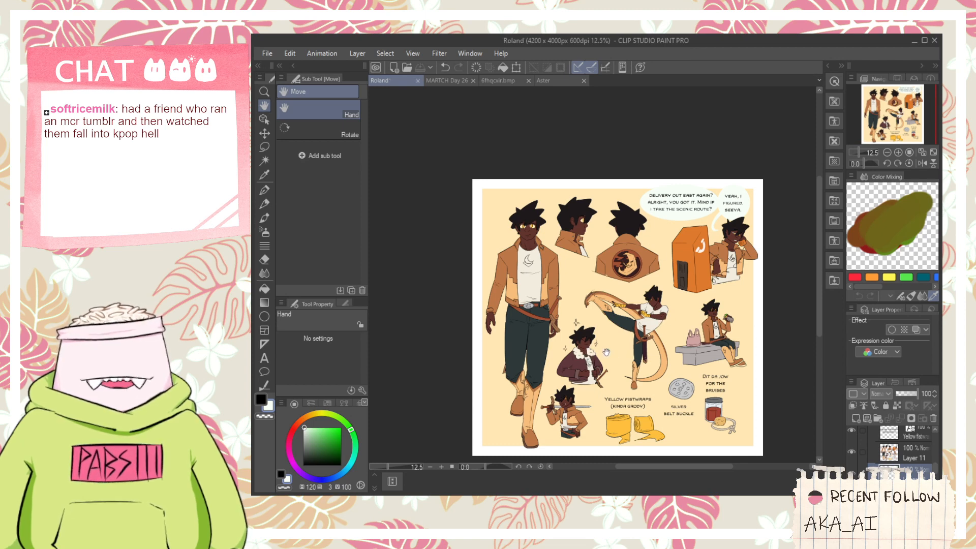
- Try a slightly darker tan filled rectangle behind the fistwraps, belt buckle and jar props with their labels
scroll(622, 343, "up", 2)
left_click_drag(623, 345, 490, 174)
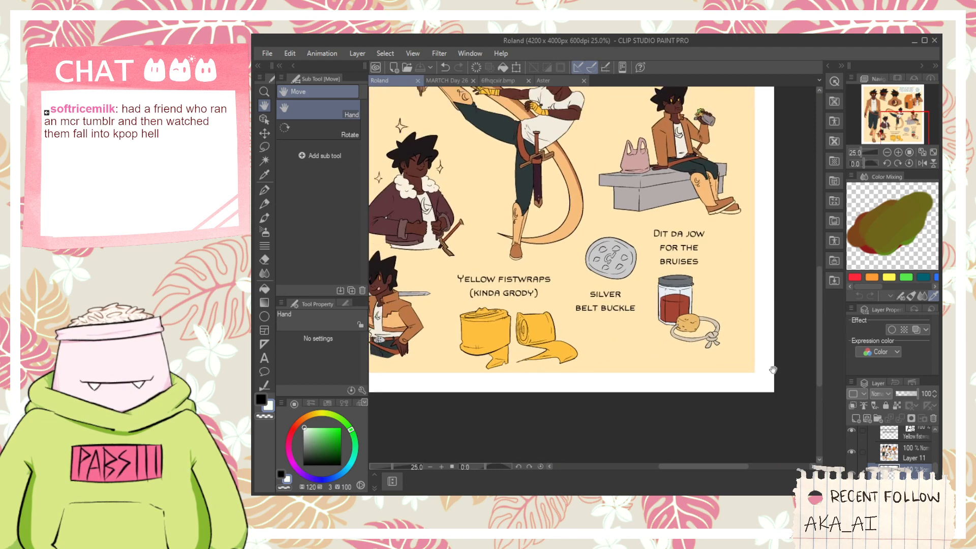
scroll(773, 371, "down", 1)
scroll(875, 454, "down", 2)
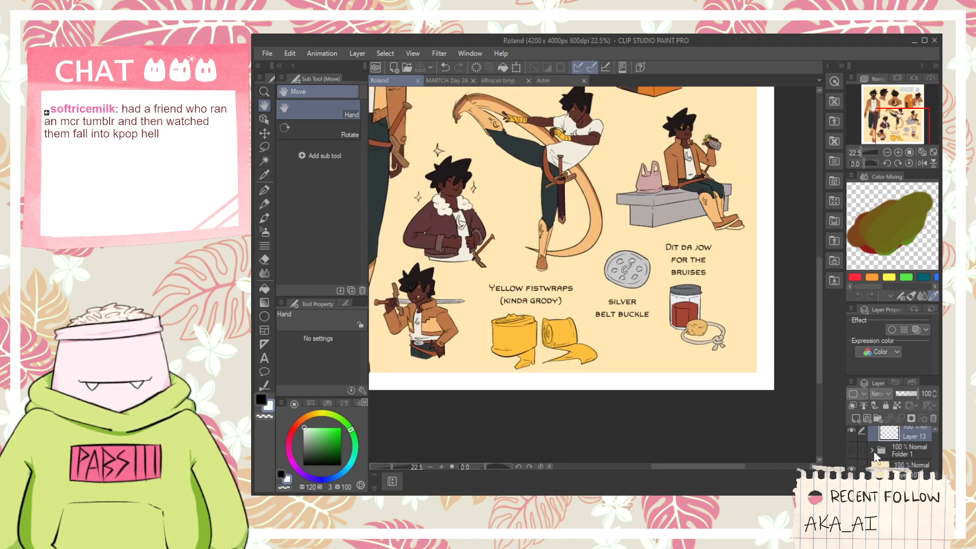
scroll(864, 453, "up", 1)
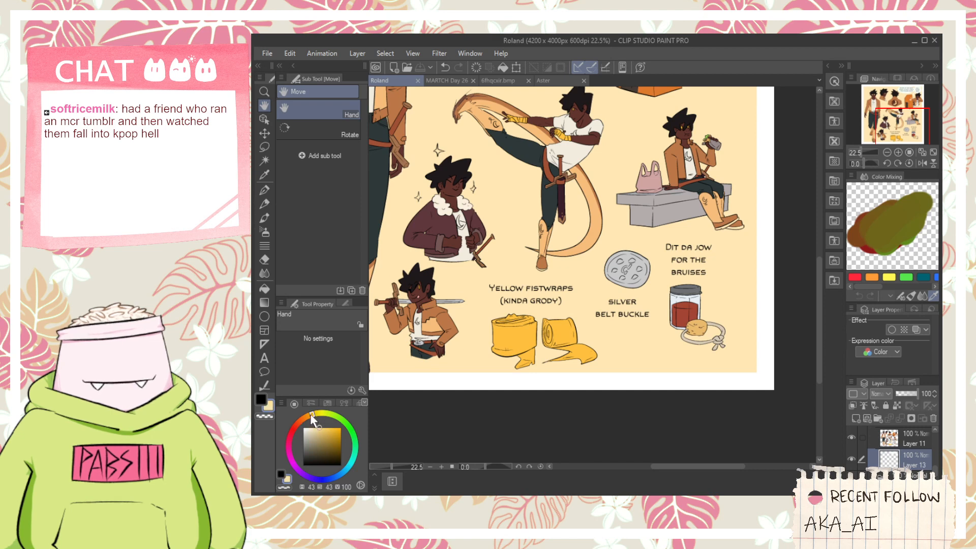
left_click(265, 303)
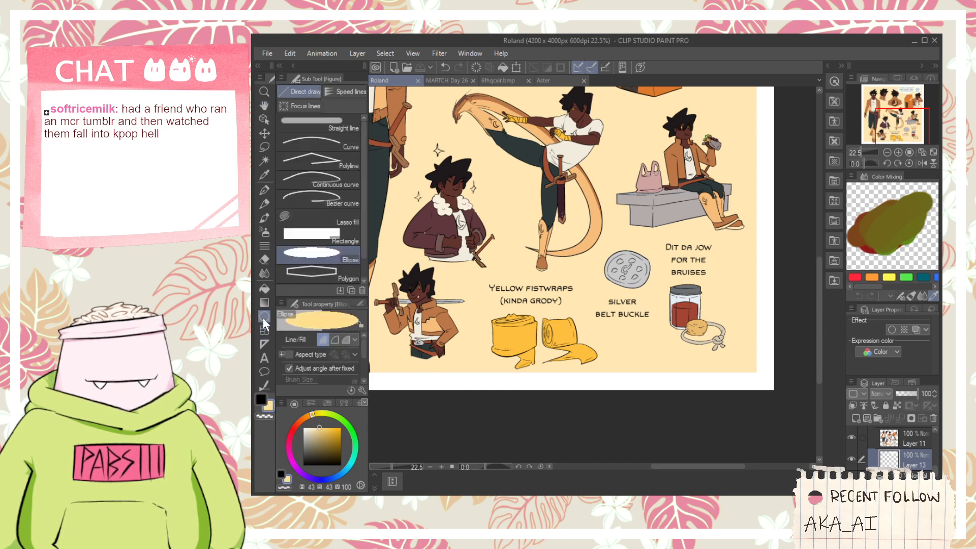
left_click(320, 236)
left_click_drag(479, 245, 738, 361)
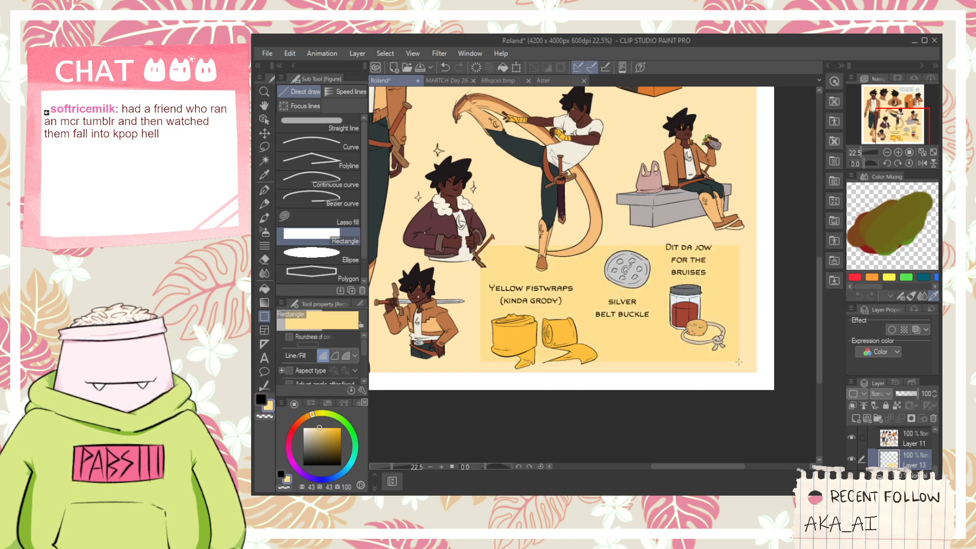
key("ctrl+z")
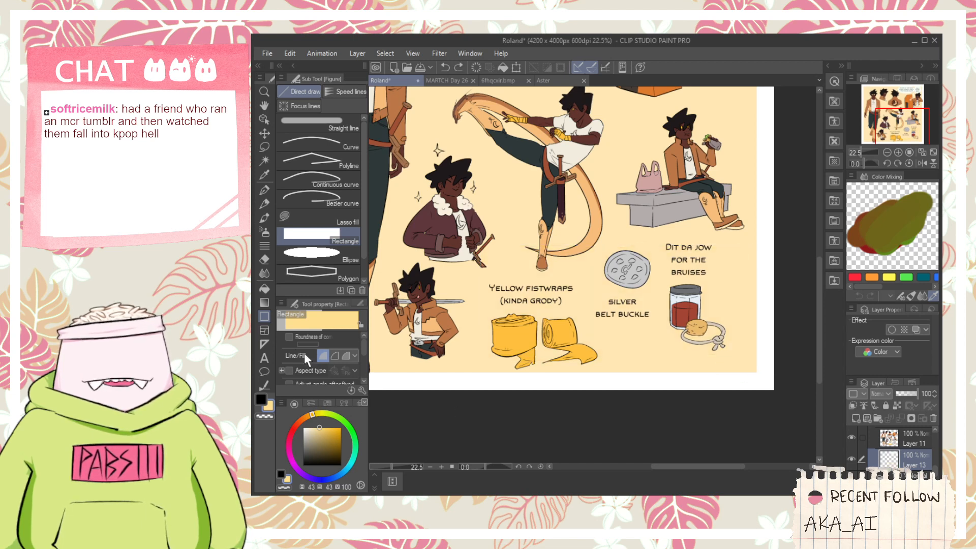
- Try a filled rectangle in the speech bubble's pale mint color behind the fistwraps, belt buckle and jar props
left_click(303, 418)
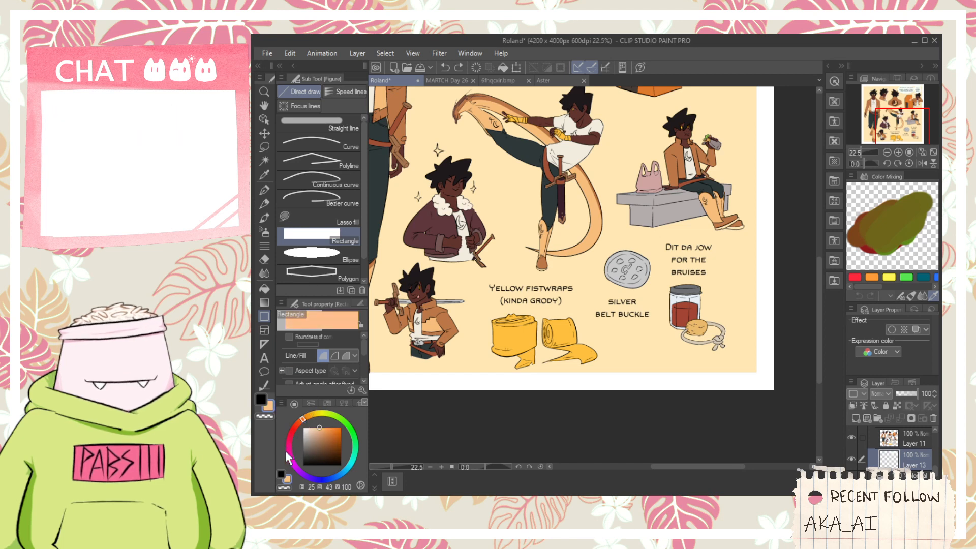
scroll(478, 338, "down", 6)
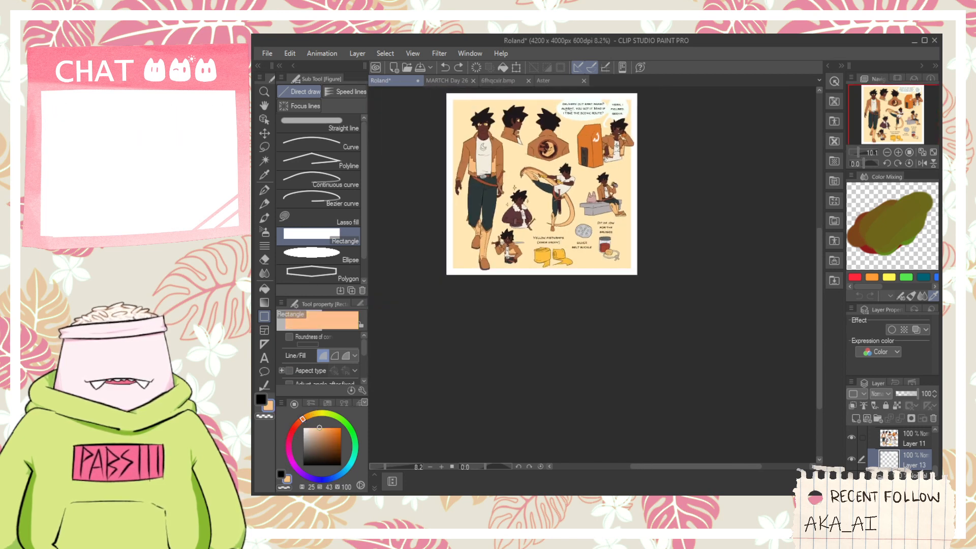
scroll(577, 104, "up", 3)
key("i")
left_click(580, 117)
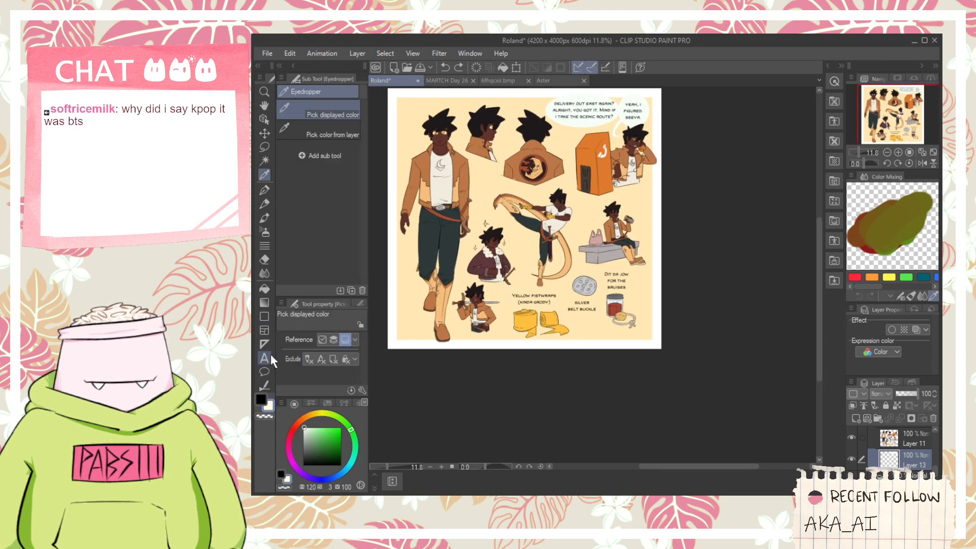
left_click(264, 316)
scroll(587, 323, "up", 3)
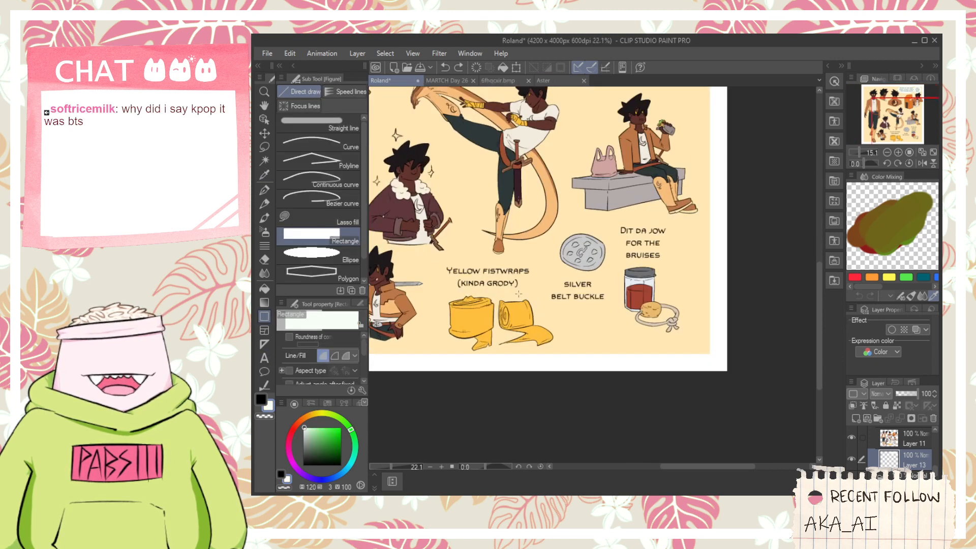
scroll(604, 271, "up", 1)
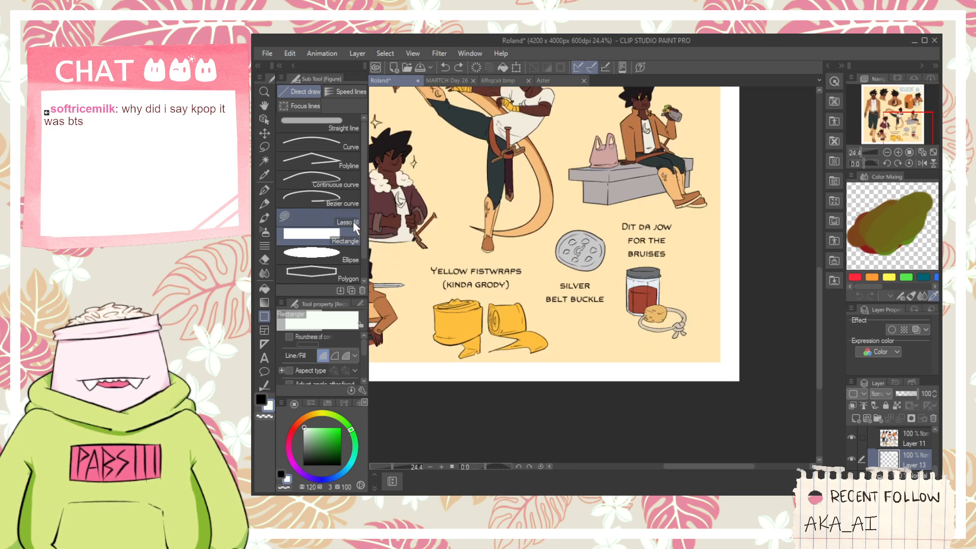
mouse_move(480, 243)
left_mouse_down()
mouse_move(580, 329)
mouse_move(702, 355)
mouse_move(713, 351)
mouse_move(625, 318)
mouse_move(710, 322)
left_mouse_up()
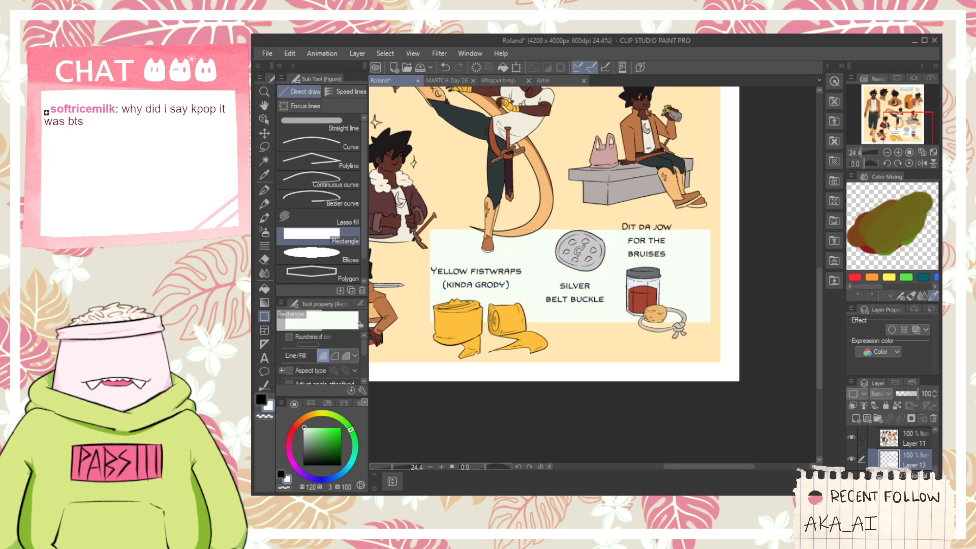
key("ctrl+z")
- On Layer 11, sample the yellow of the kicking figure's fistwraps and fill the three sparkles around the fur-collared jacket figure
scroll(609, 284, "down", 4)
scroll(511, 201, "down", 2)
scroll(515, 204, "up", 6)
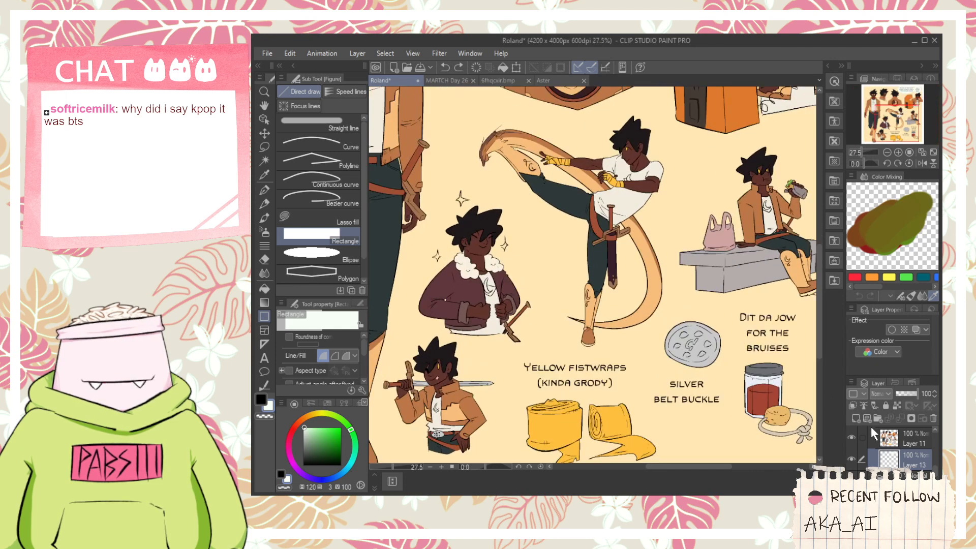
scroll(754, 356, "down", 6)
left_click_drag(755, 356, 735, 354)
scroll(726, 340, "up", 4)
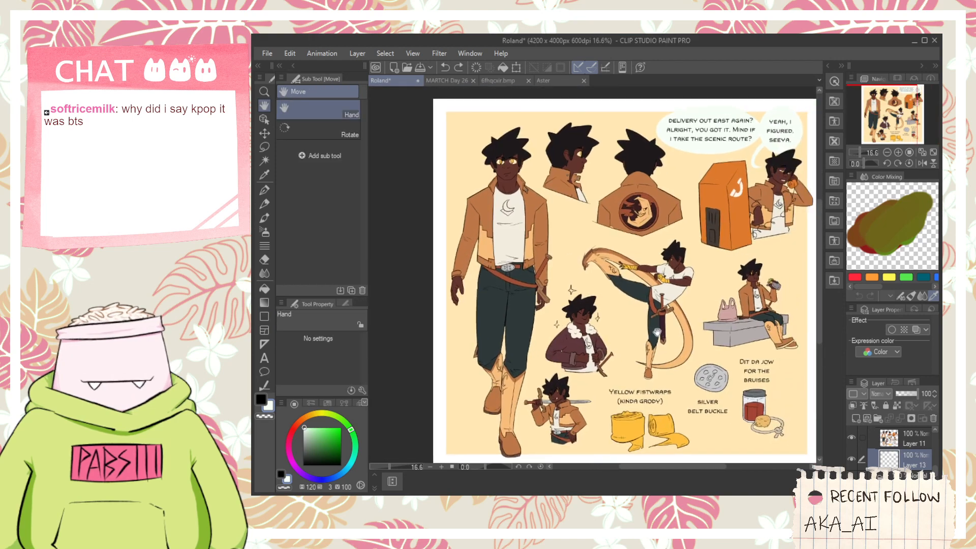
scroll(489, 193, "up", 2)
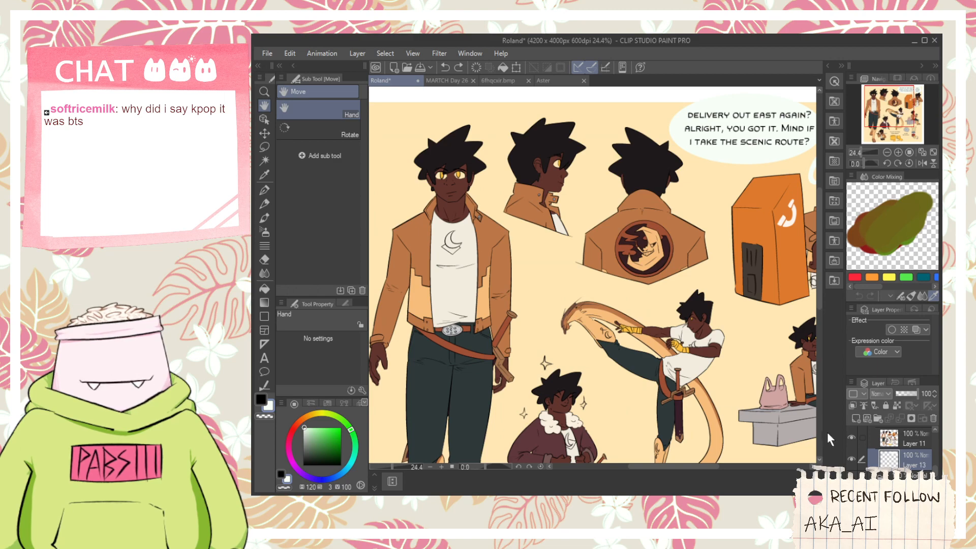
key("i")
scroll(623, 329, "up", 7)
left_click(623, 329)
scroll(623, 329, "down", 2)
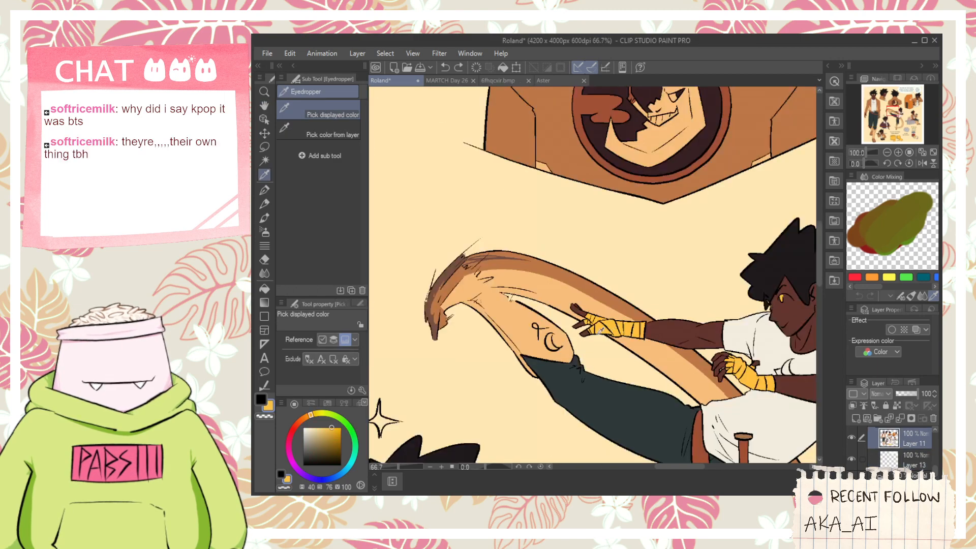
left_click_drag(514, 401, 632, 224)
key("g")
scroll(525, 262, "up", 1)
scroll(553, 223, "up", 2)
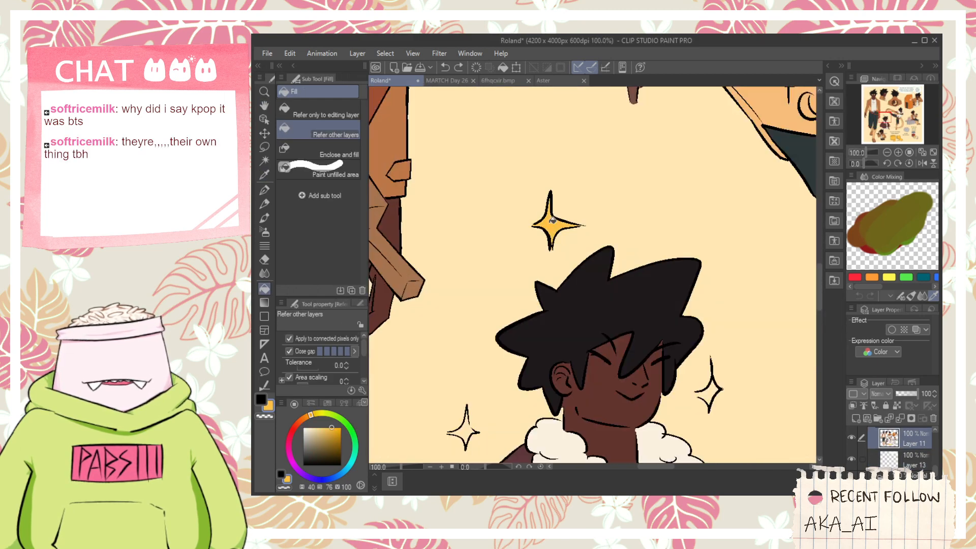
scroll(531, 295, "up", 2)
left_click(535, 302)
left_click_drag(633, 278, 464, 333)
left_click(724, 286)
scroll(705, 276, "down", 4)
scroll(704, 275, "down", 1)
- Sample a warm off-white and fill the whites of both eyes on the full-body front view
key("i")
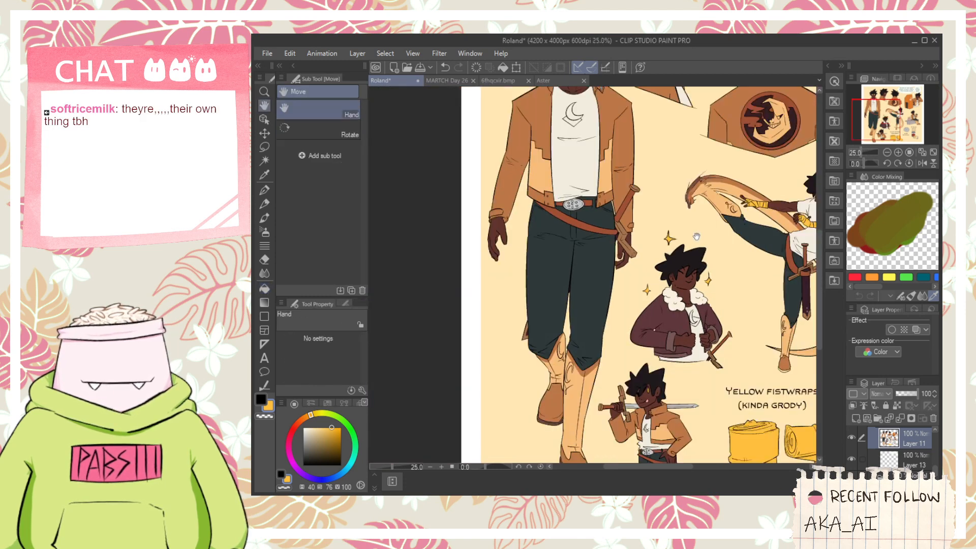
key("space")
left_click_drag(713, 203, 685, 234)
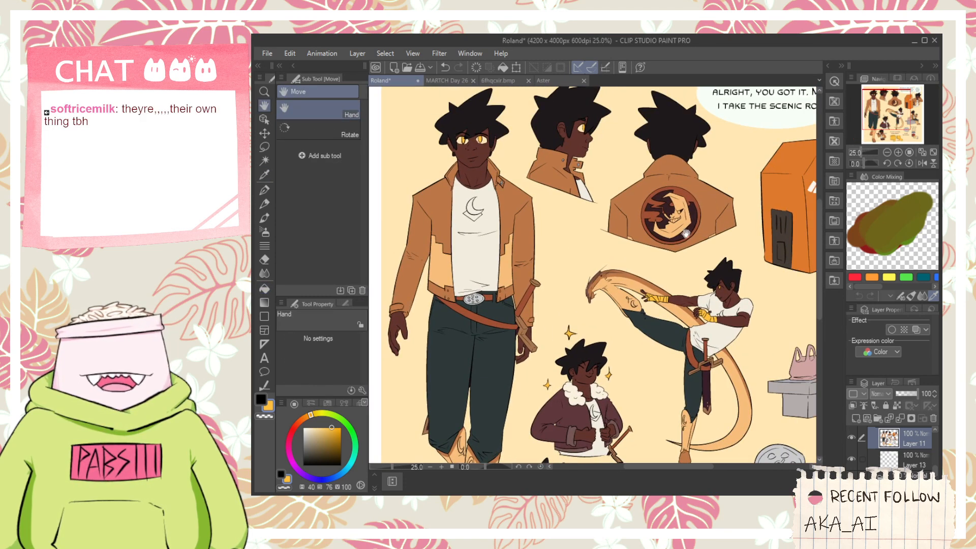
mouse_move(783, 186)
left_mouse_down()
mouse_move(723, 254)
mouse_move(626, 283)
left_mouse_up()
scroll(633, 234, "up", 1)
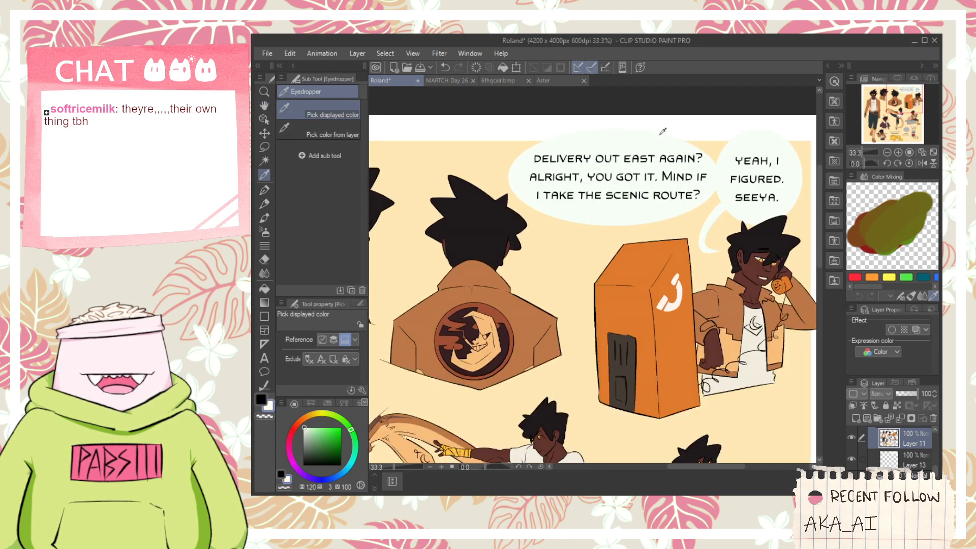
scroll(757, 350, "down", 1)
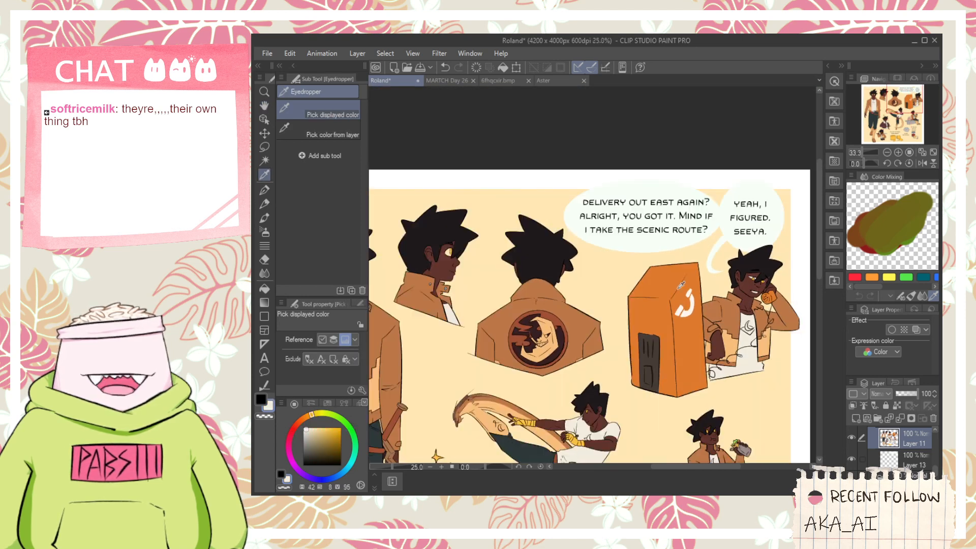
key("space")
left_click_drag(514, 310, 666, 227)
left_click_drag(455, 164, 565, 237)
key("g")
scroll(572, 240, "up", 2)
scroll(604, 254, "up", 3)
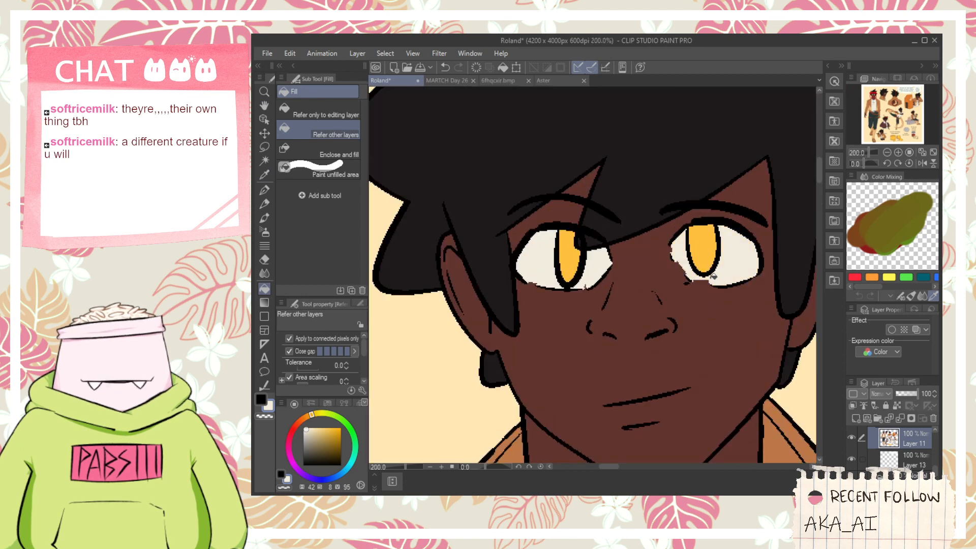
- Fill the white of the eye on the side-profile head with the same off-white
scroll(713, 276, "down", 3)
key("space")
left_click_drag(772, 358, 651, 229)
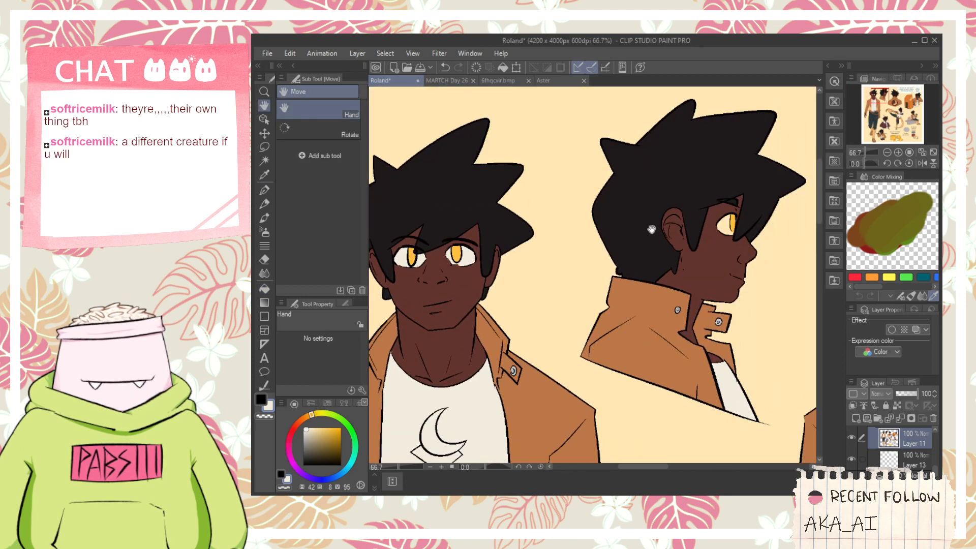
scroll(651, 229, "up", 3)
scroll(649, 226, "down", 7)
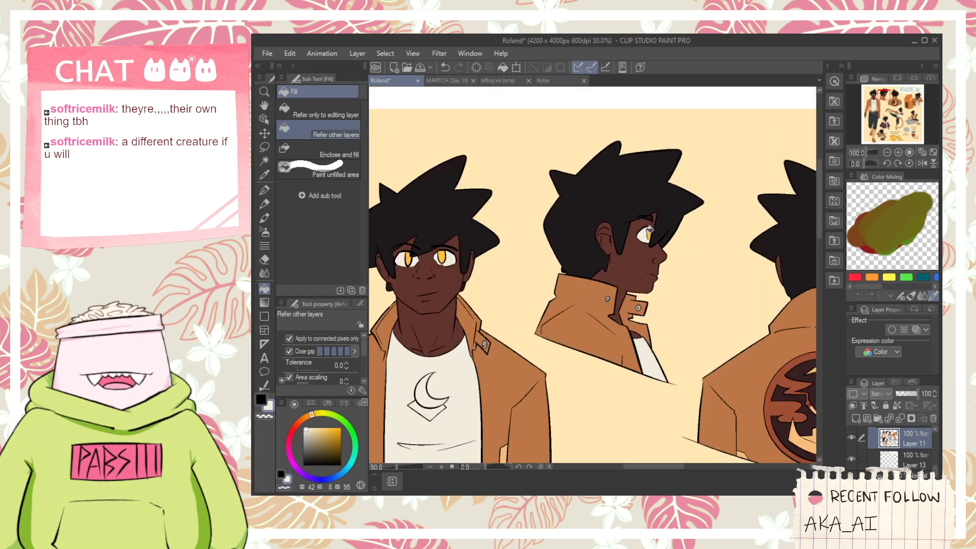
- Show the full character sheet and save the Roland document with the new eye and sparkle fills
key("space")
left_click_drag(672, 366, 617, 320)
scroll(602, 305, "up", 2)
scroll(617, 320, "down", 2)
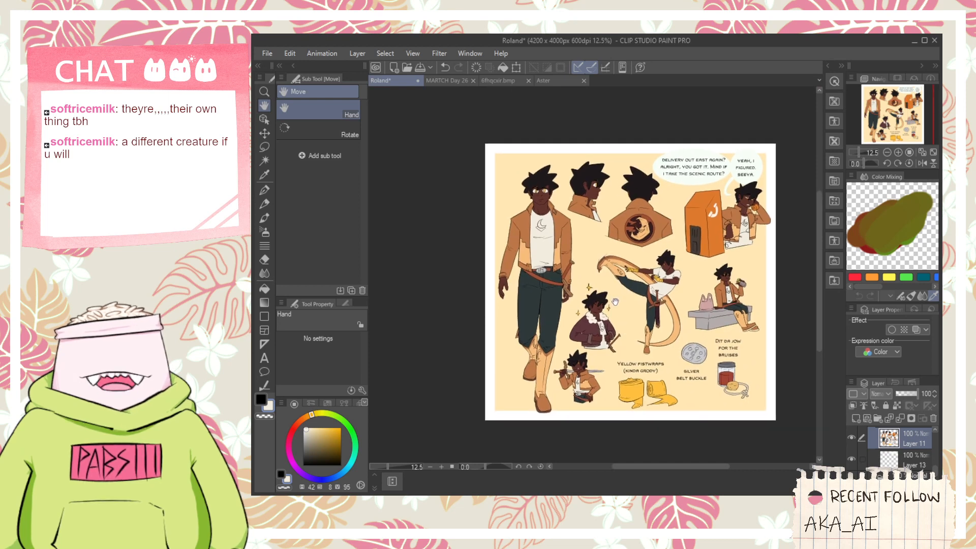
key("ctrl+s")
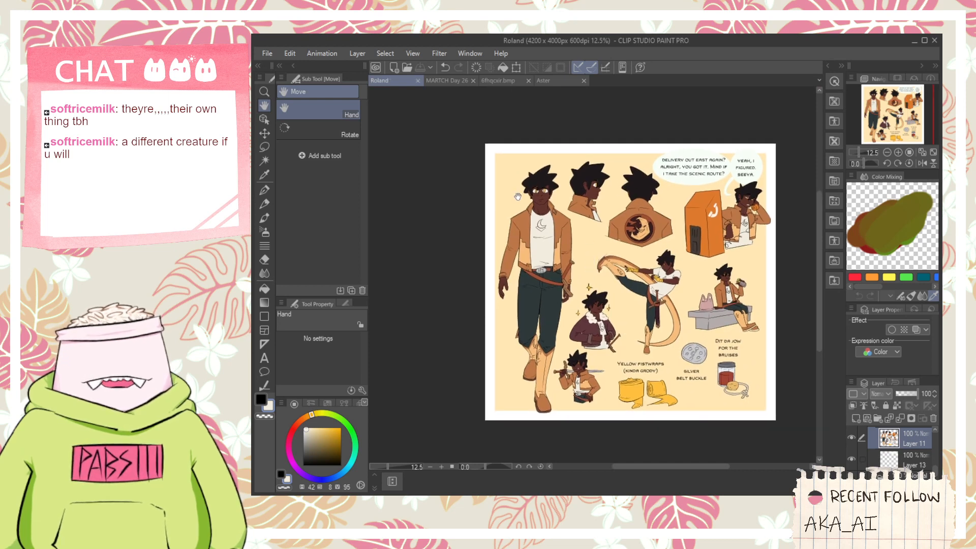
- Quit the painting program, closing the saved Roland sheet and the other open documents
scroll(514, 180, "up", 1)
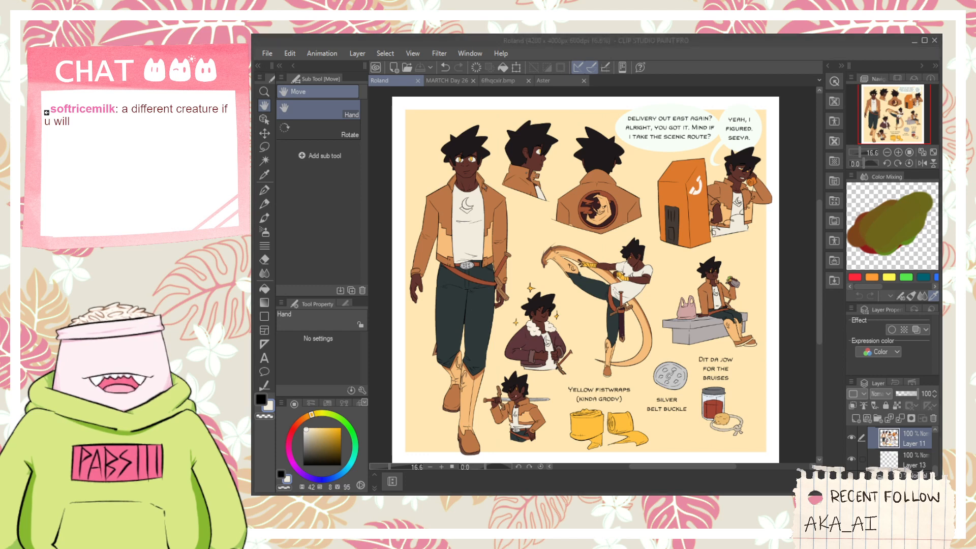
left_click(662, 50)
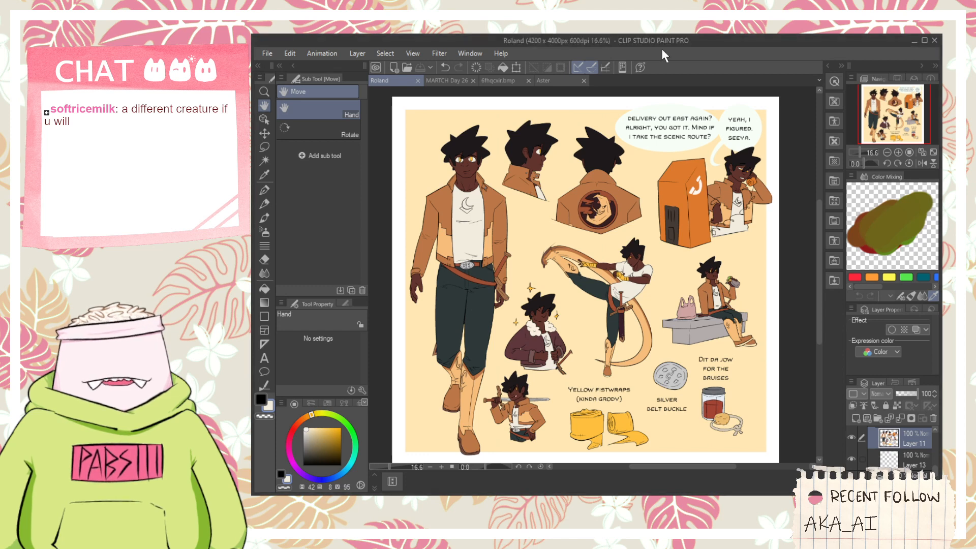
left_click(934, 41)
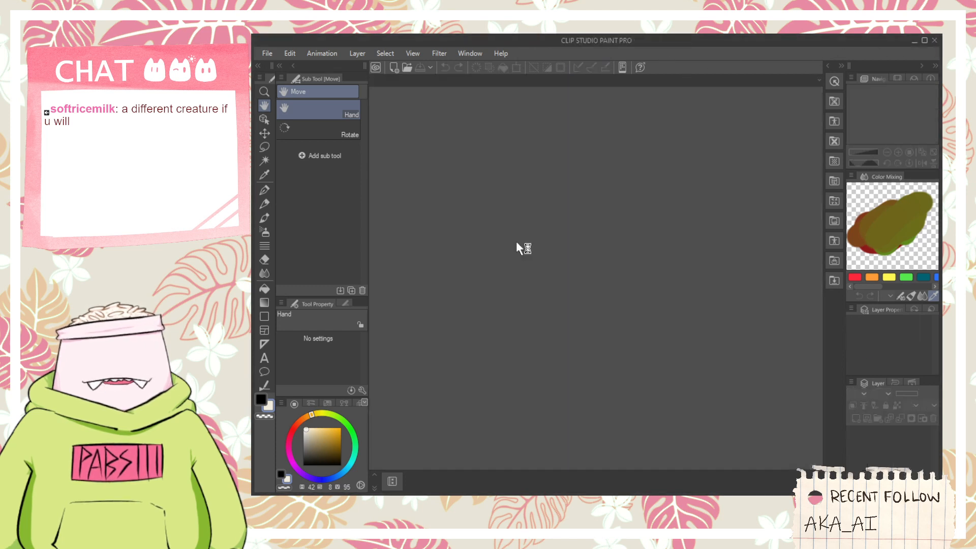